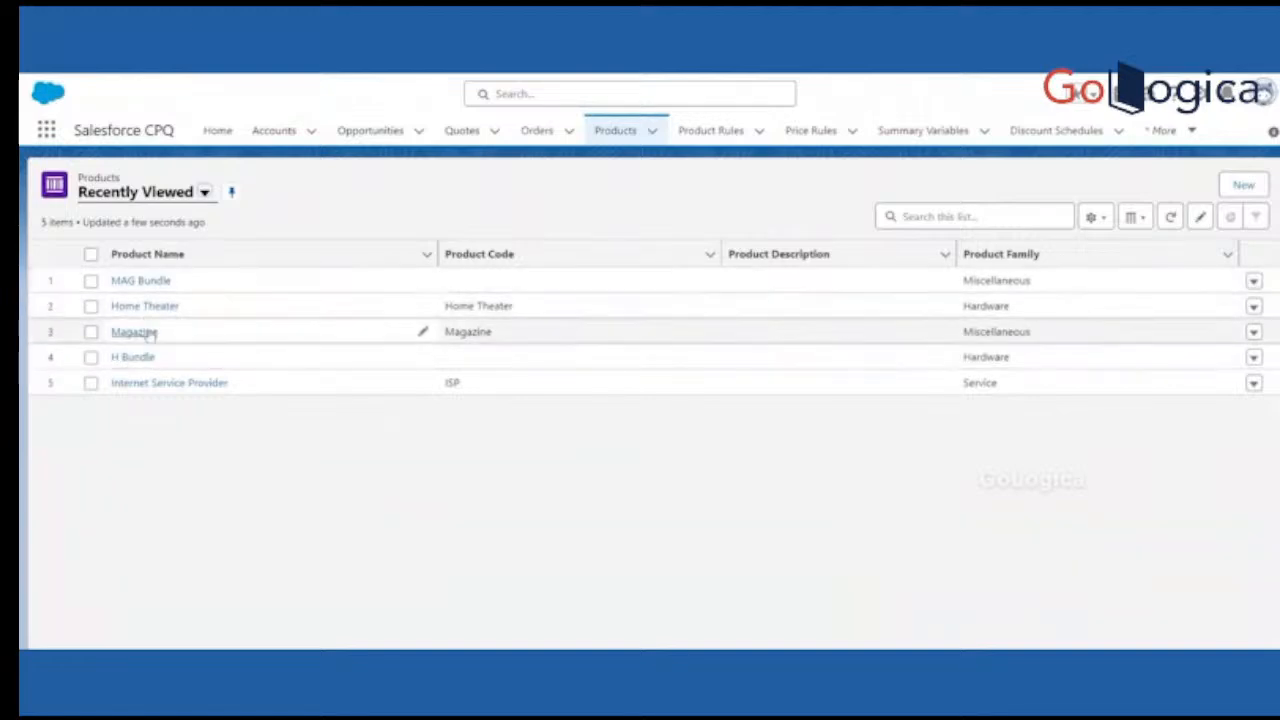
- Review the Magazine product's related Features (Photograph, Movie, Cartoons) and its single Option
left_click(148, 331)
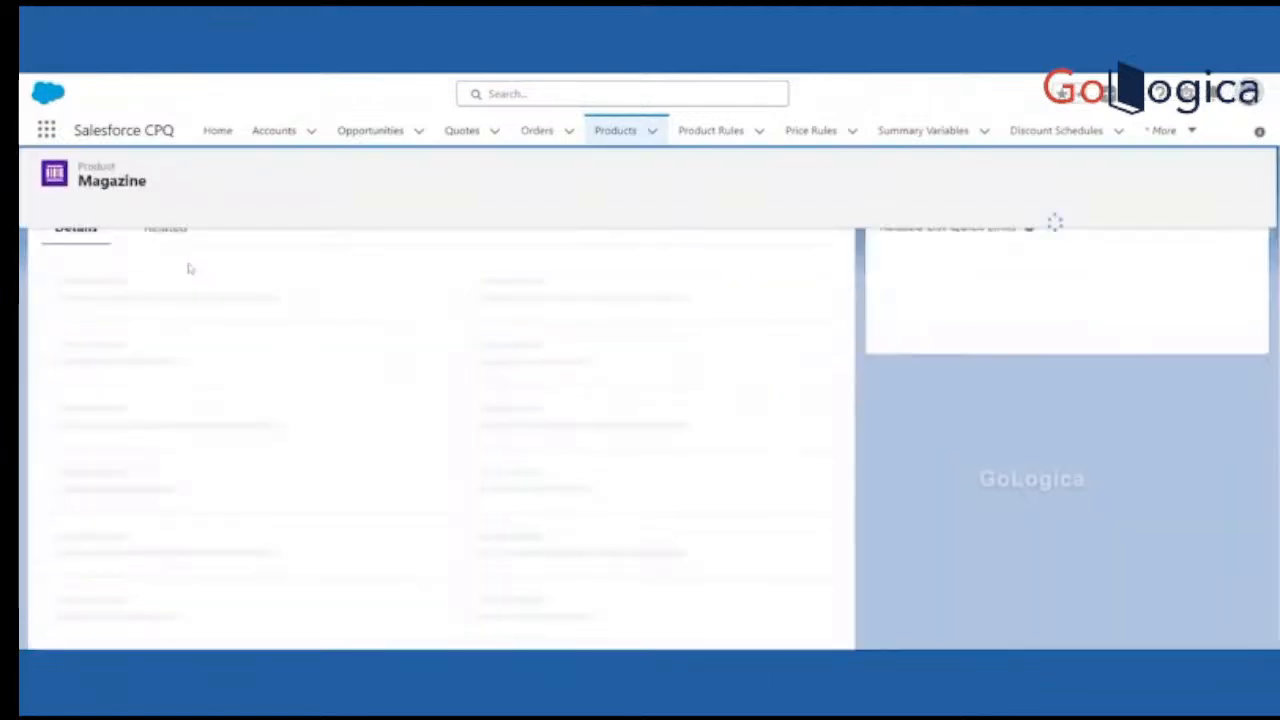
left_click(165, 311)
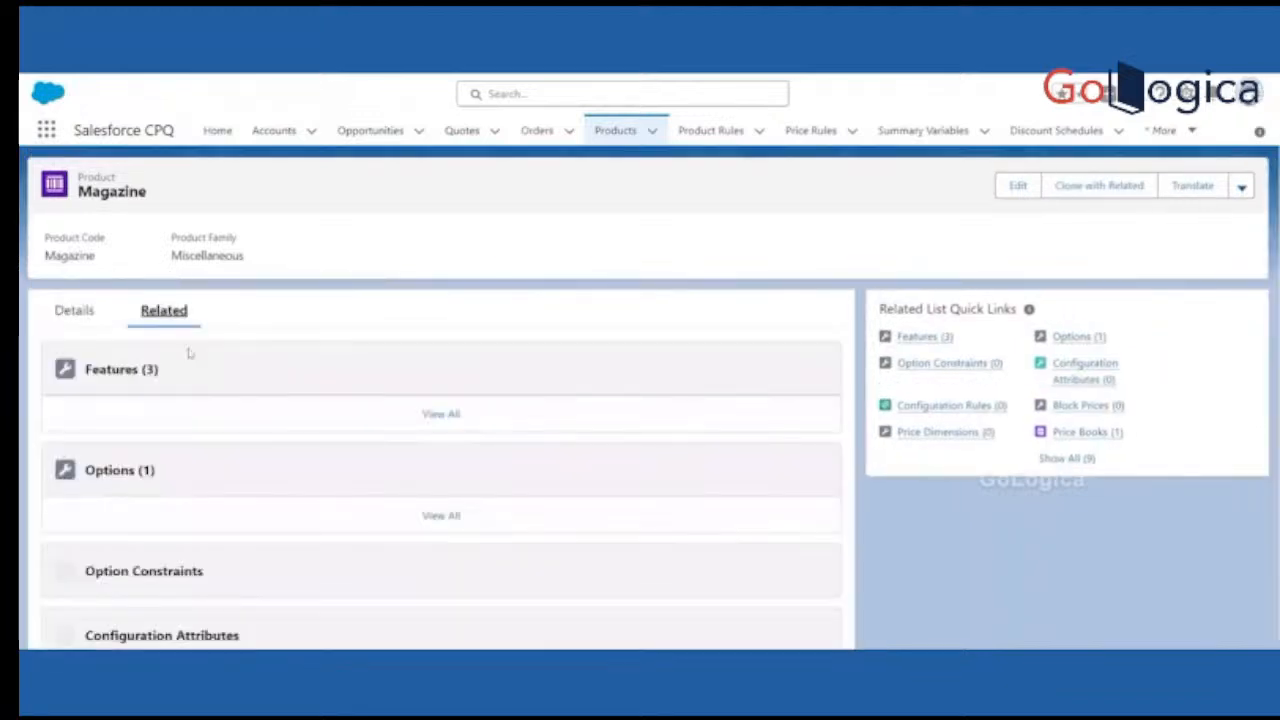
scroll(158, 352, "down", 2)
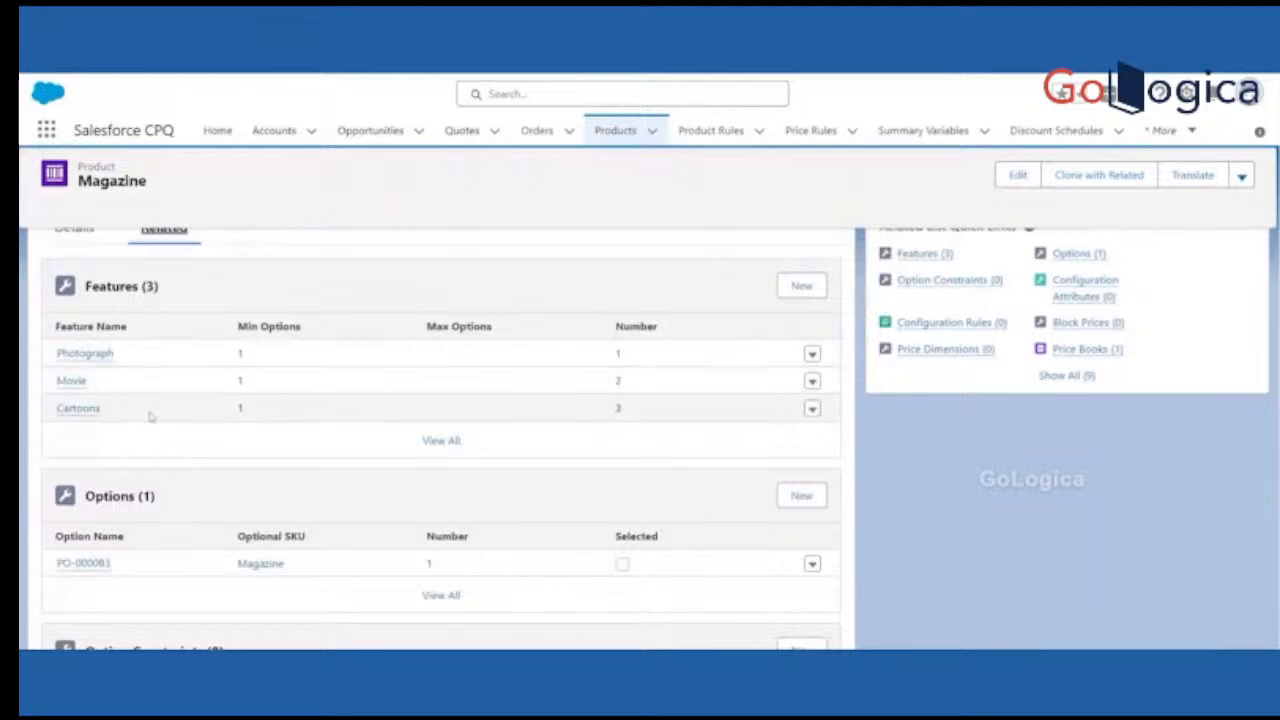
left_click(613, 131)
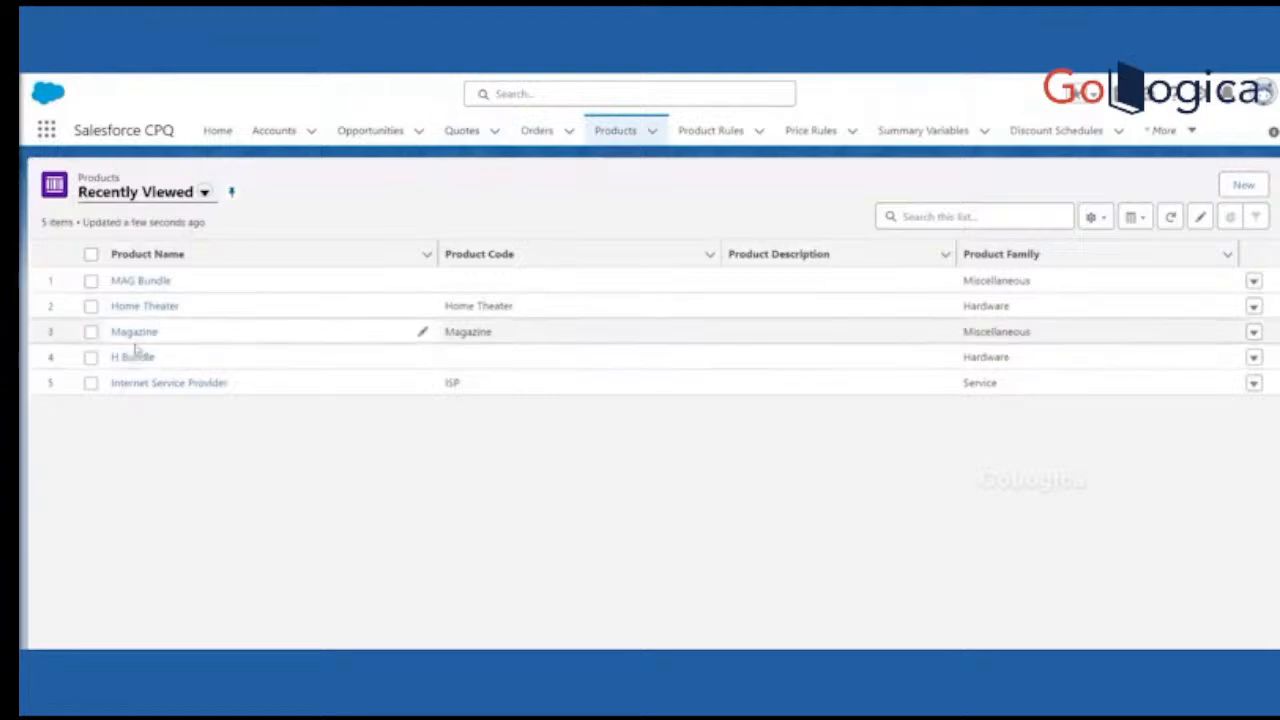
left_click(136, 332)
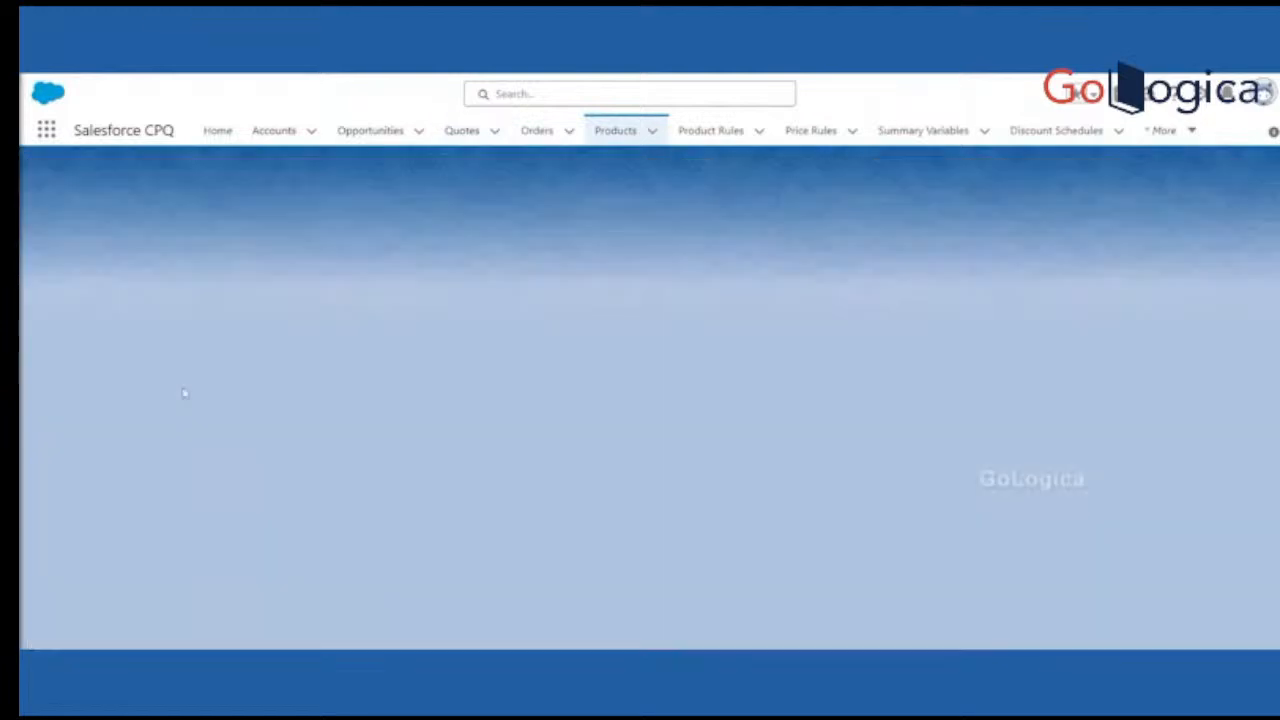
scroll(182, 401, "down", 1)
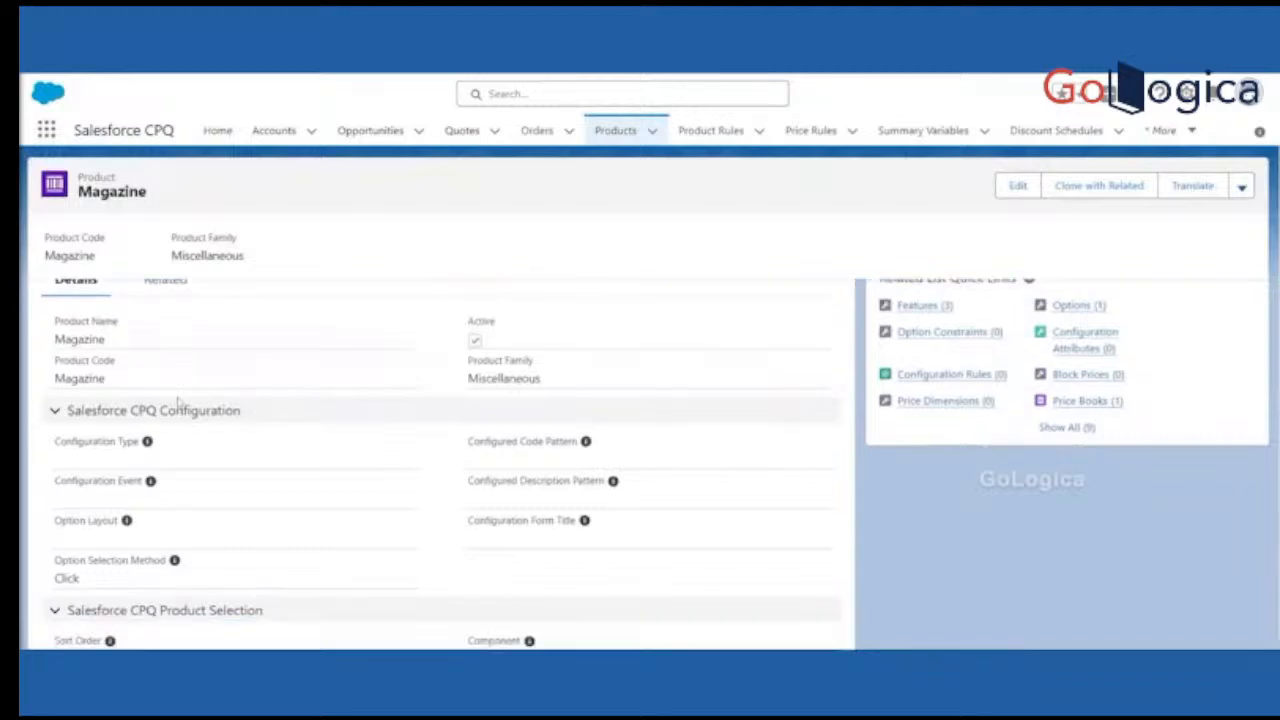
scroll(211, 294, "up", 1)
left_click(166, 309)
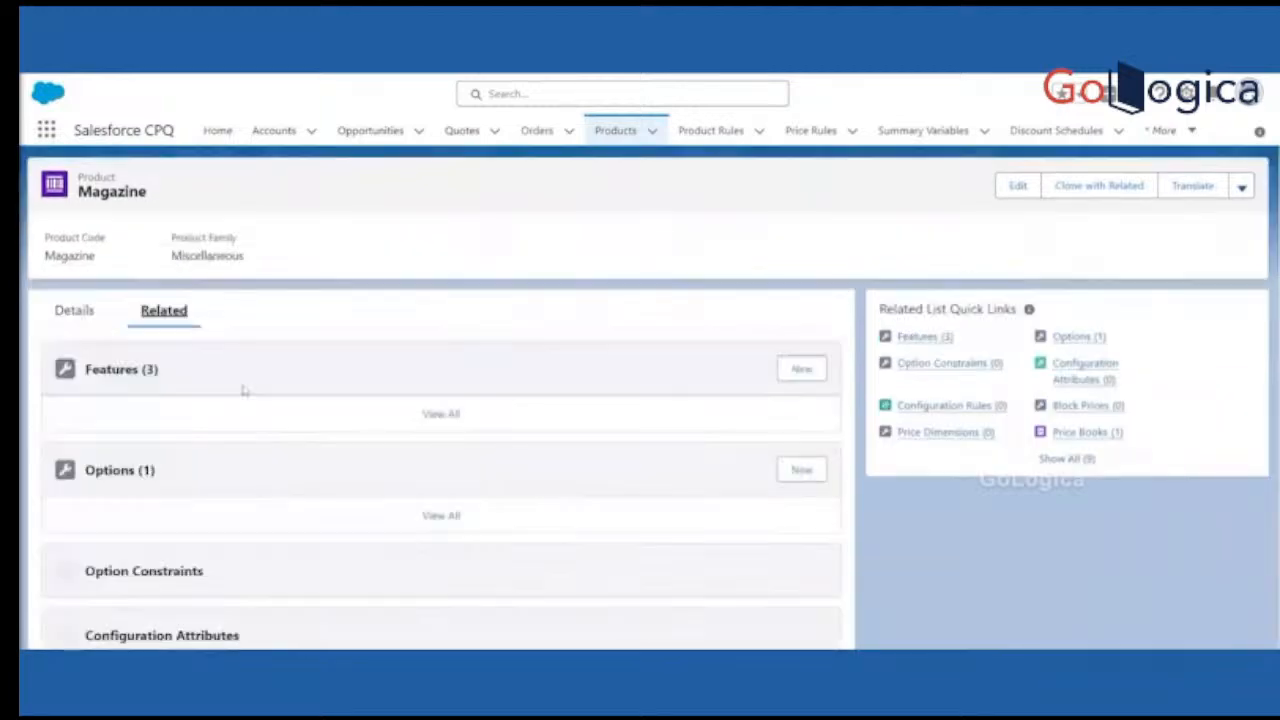
scroll(243, 391, "down", 1)
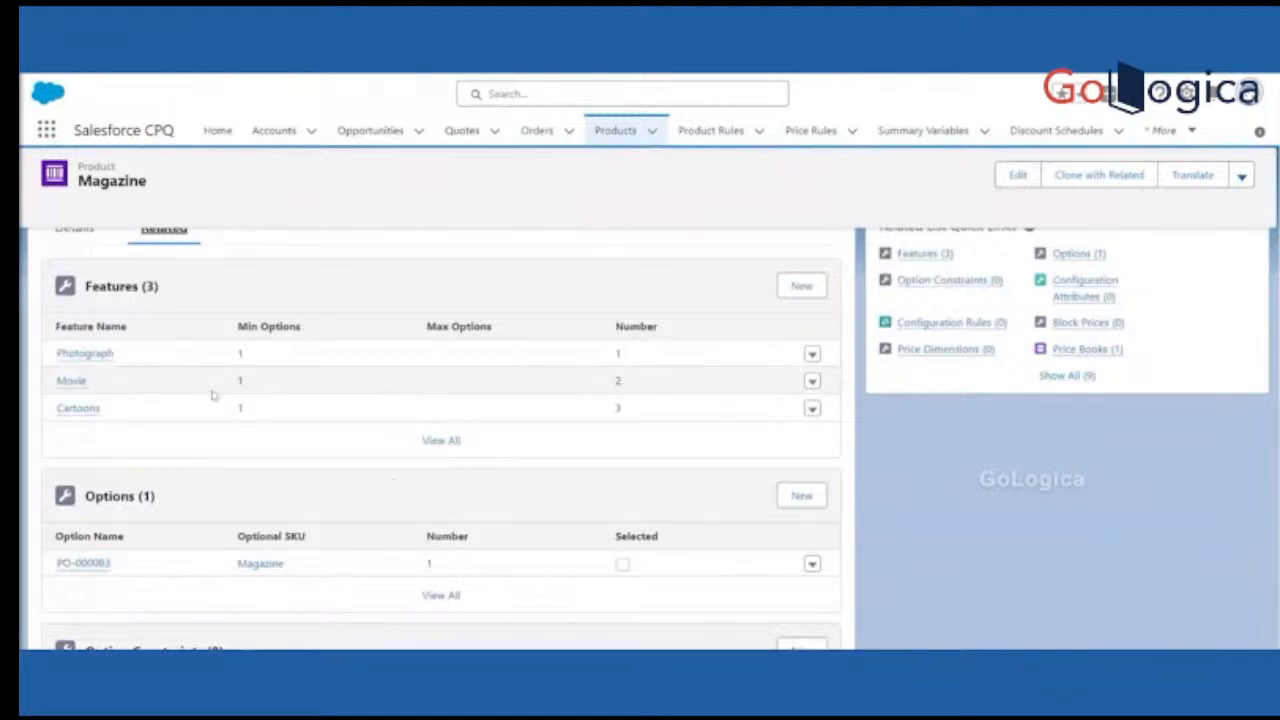
scroll(211, 394, "up", 1)
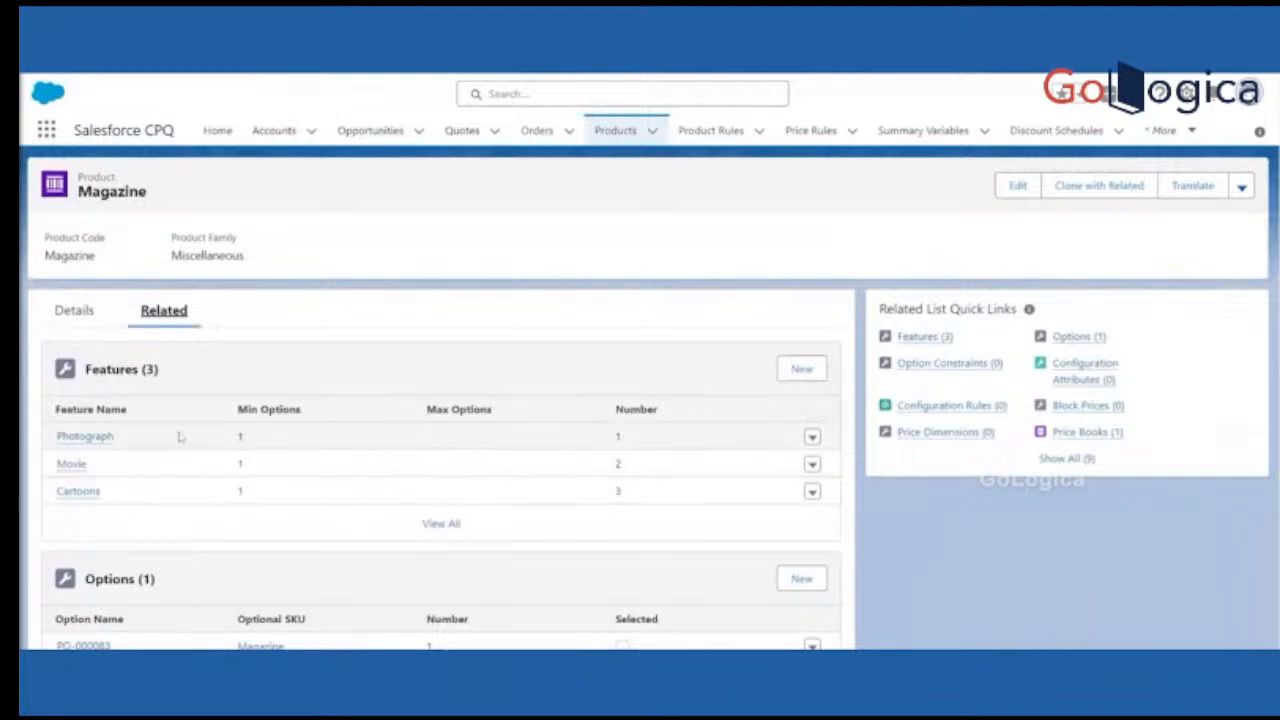
left_click(615, 133)
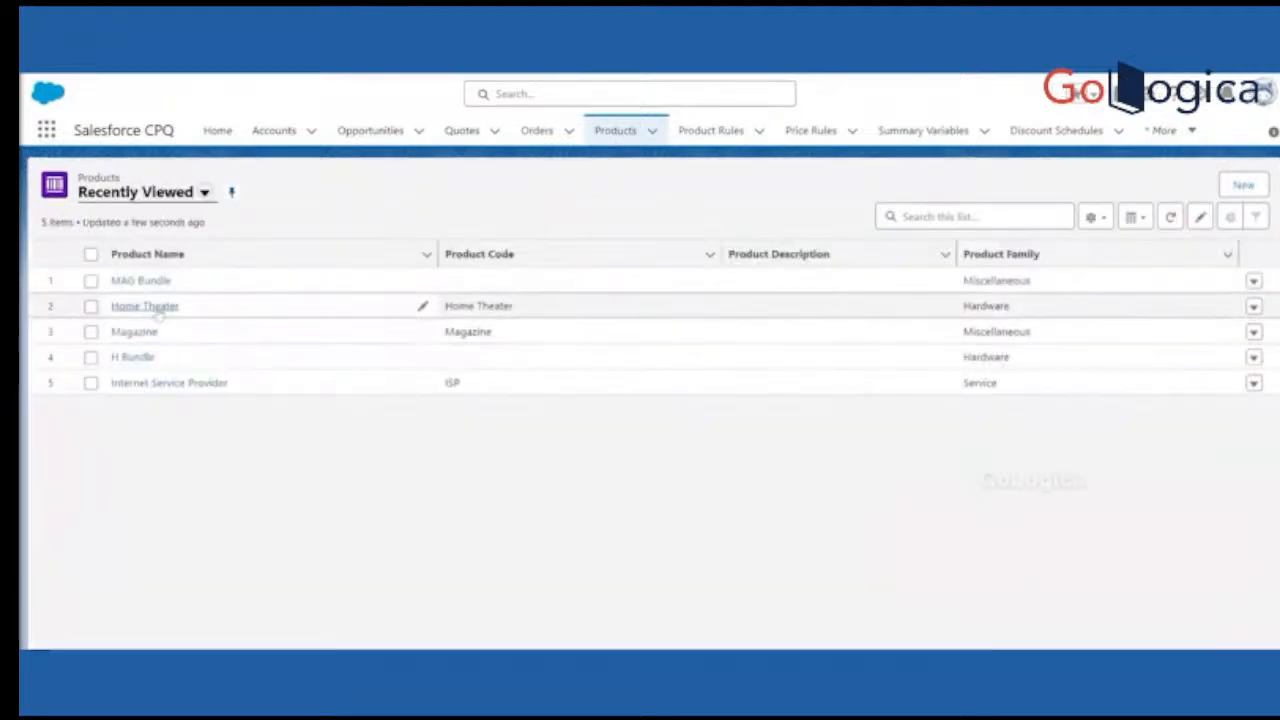
left_click(150, 307)
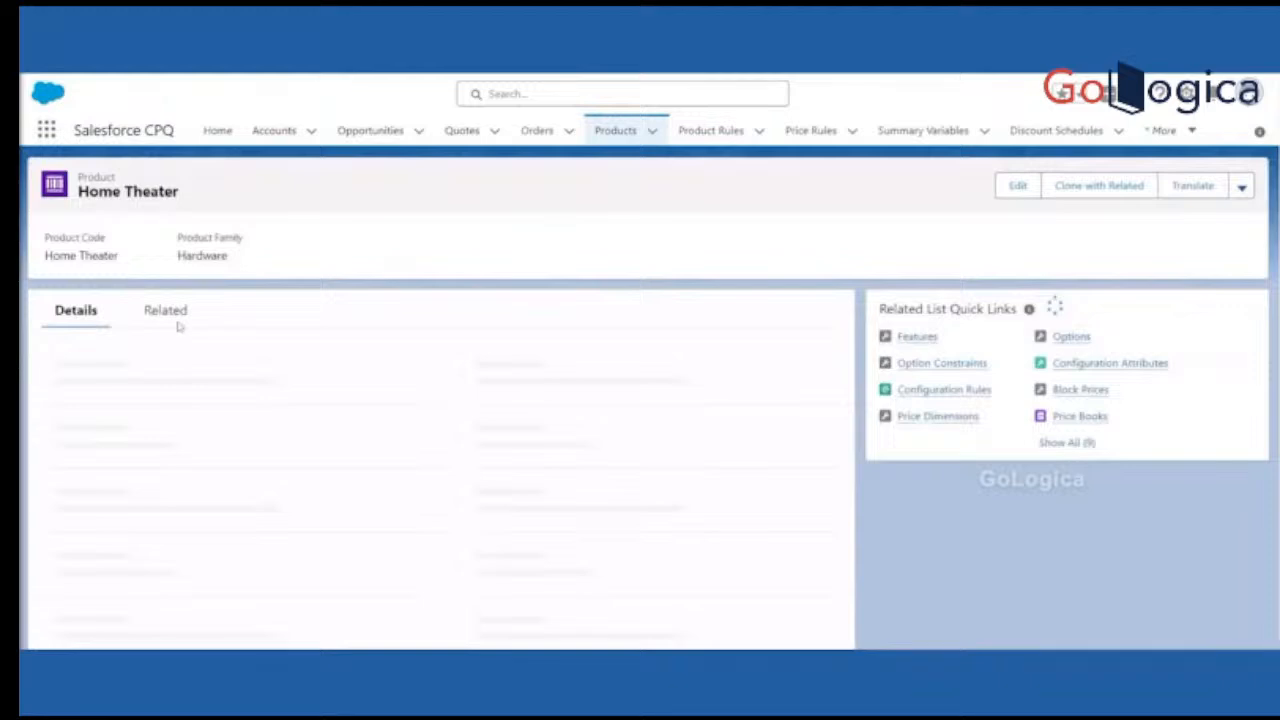
left_click(168, 311)
scroll(171, 405, "down", 1)
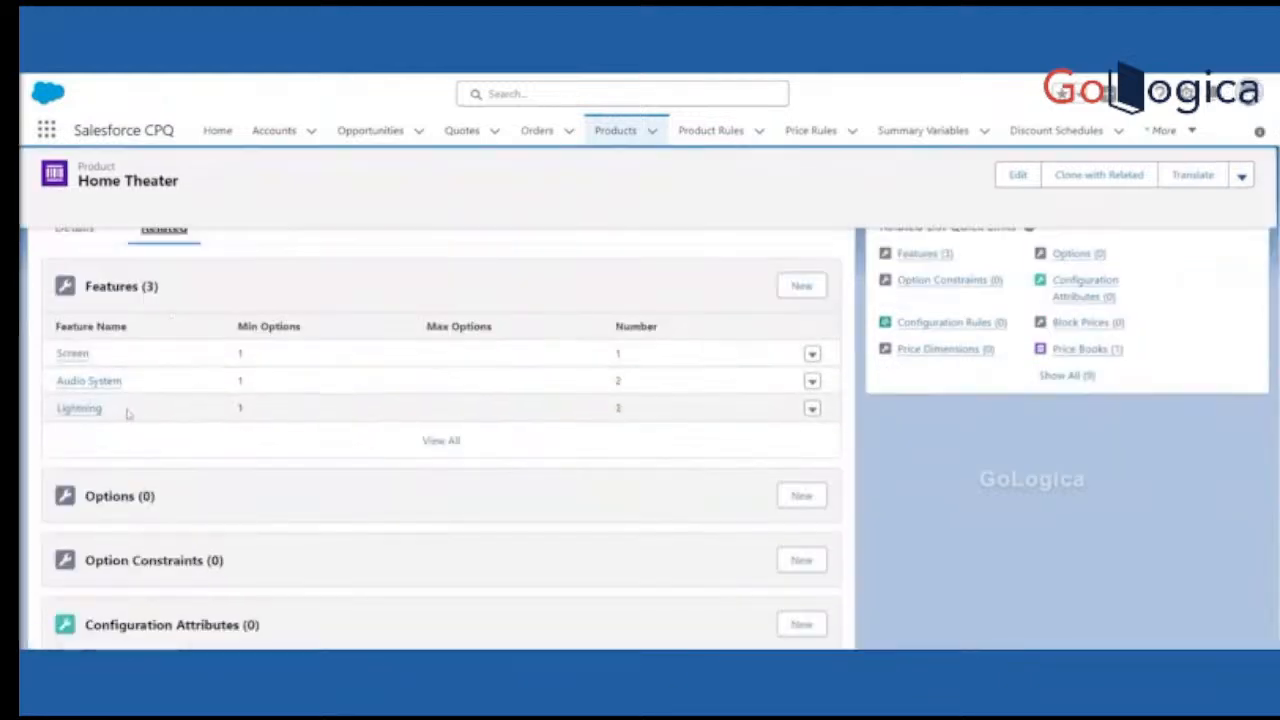
scroll(381, 269, "up", 1)
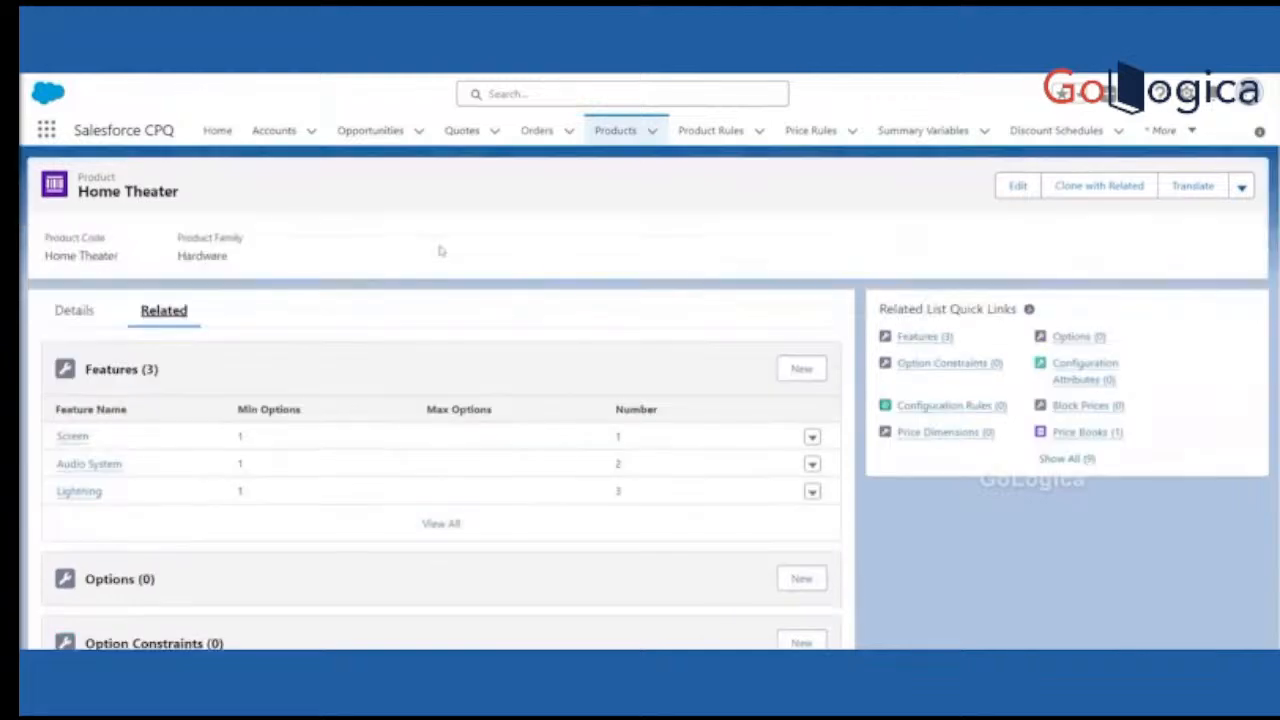
left_click(615, 130)
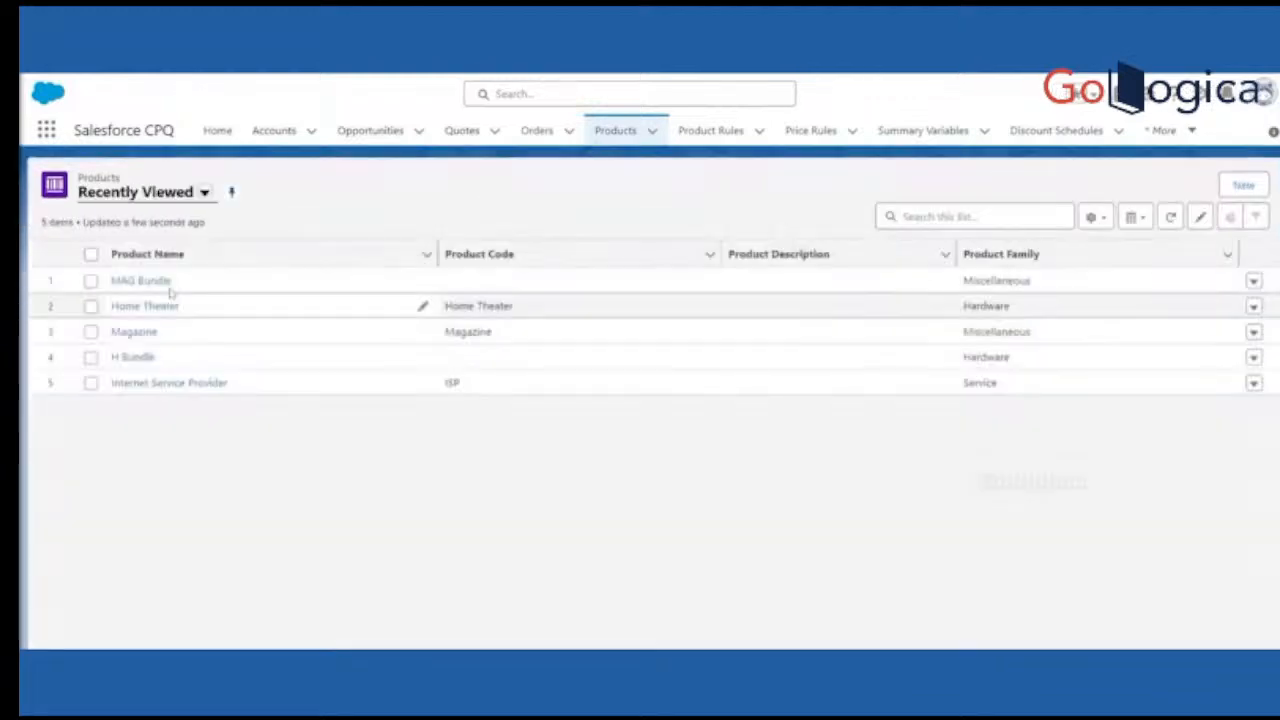
left_click(160, 282)
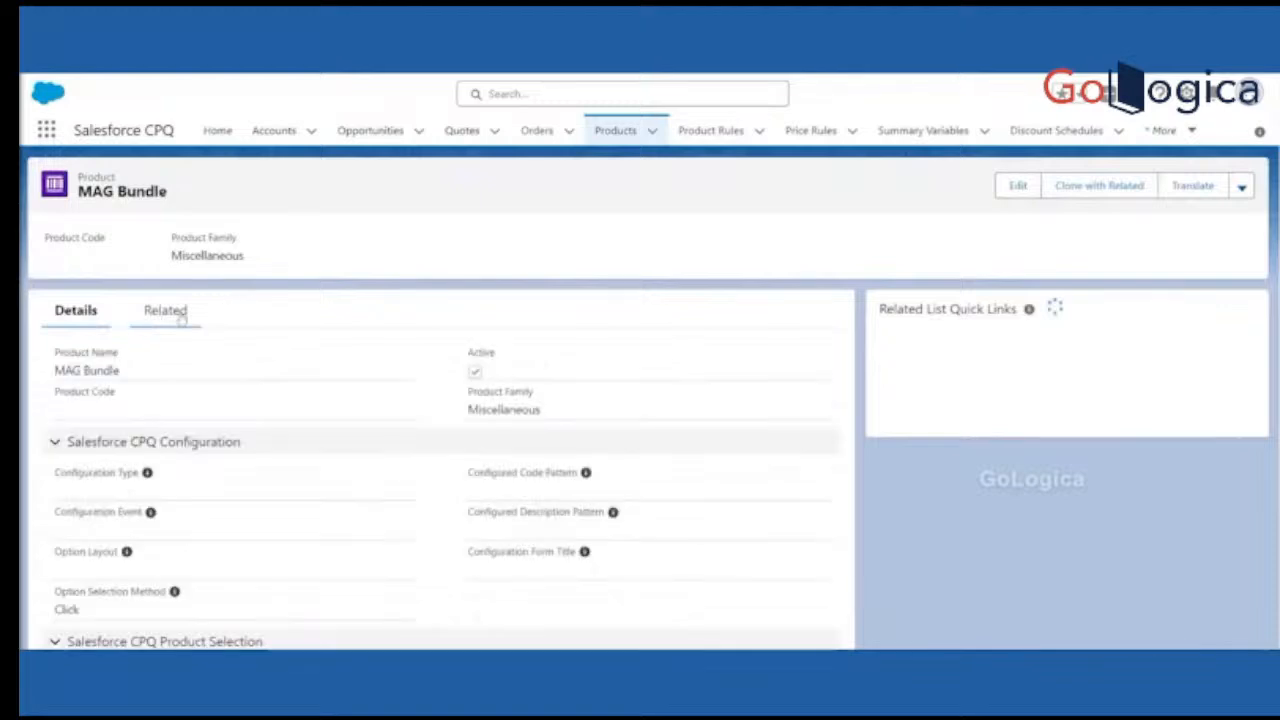
left_click(615, 130)
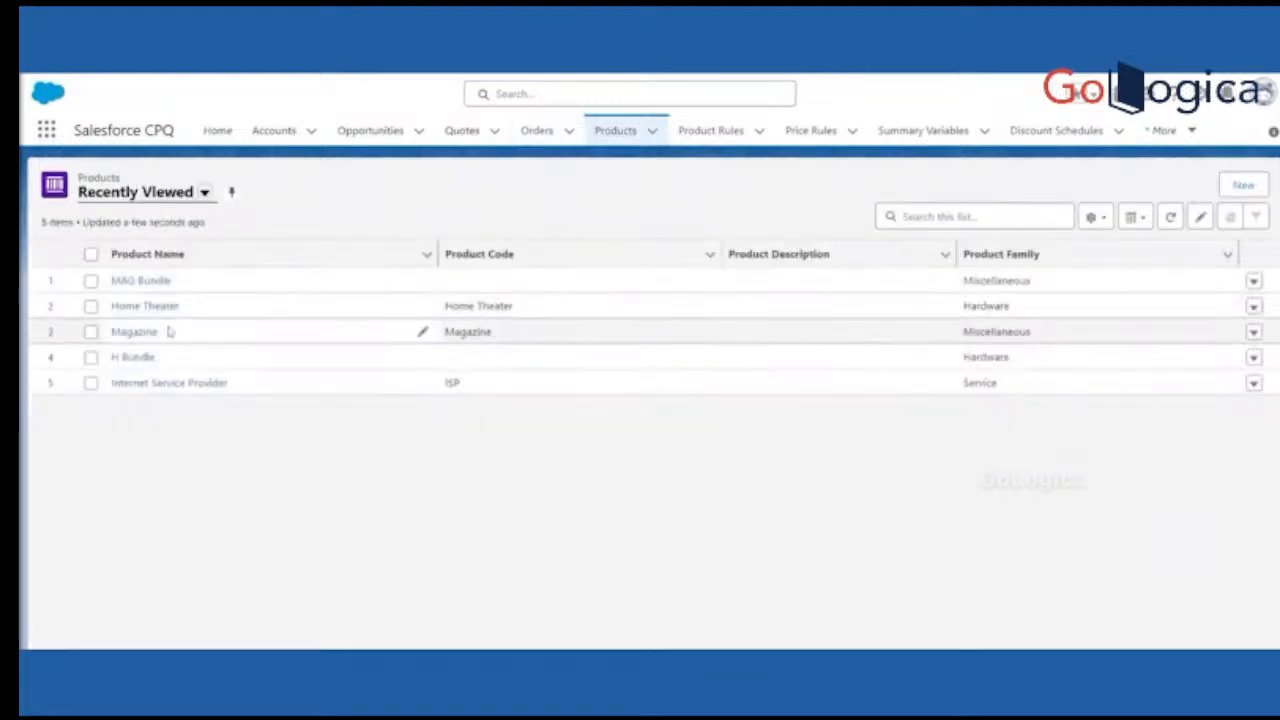
left_click(166, 309)
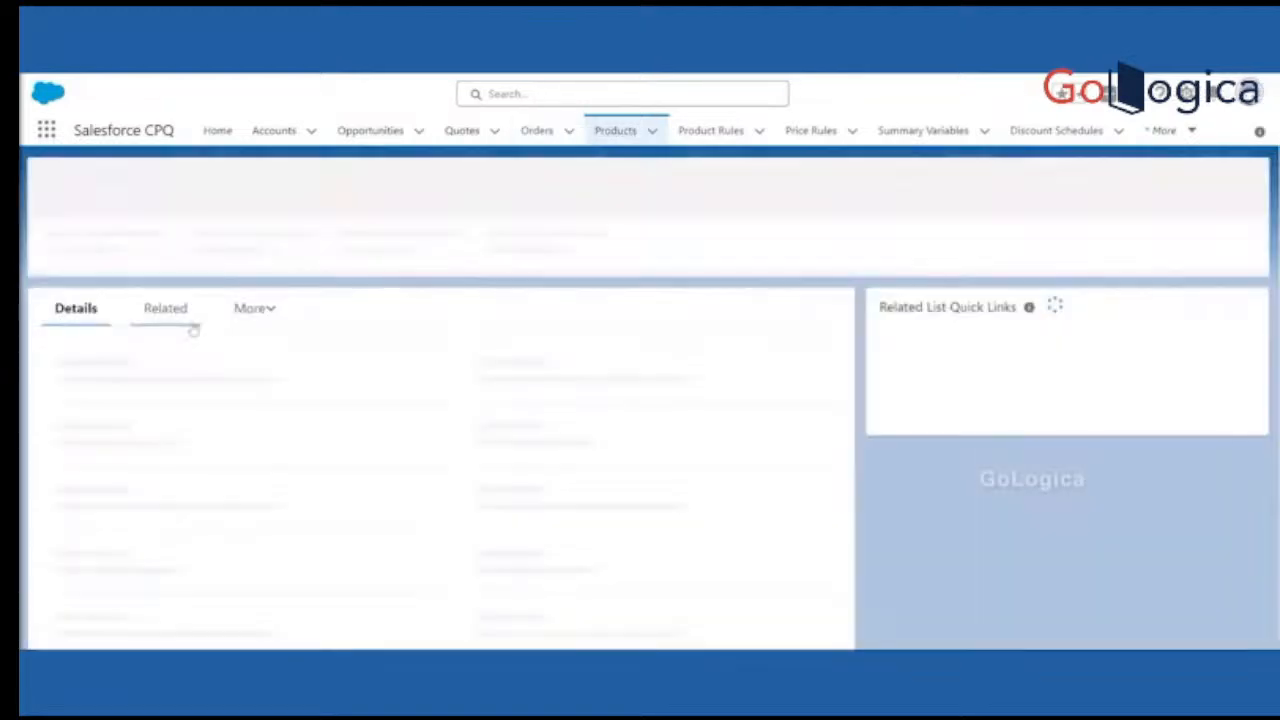
left_click(178, 312)
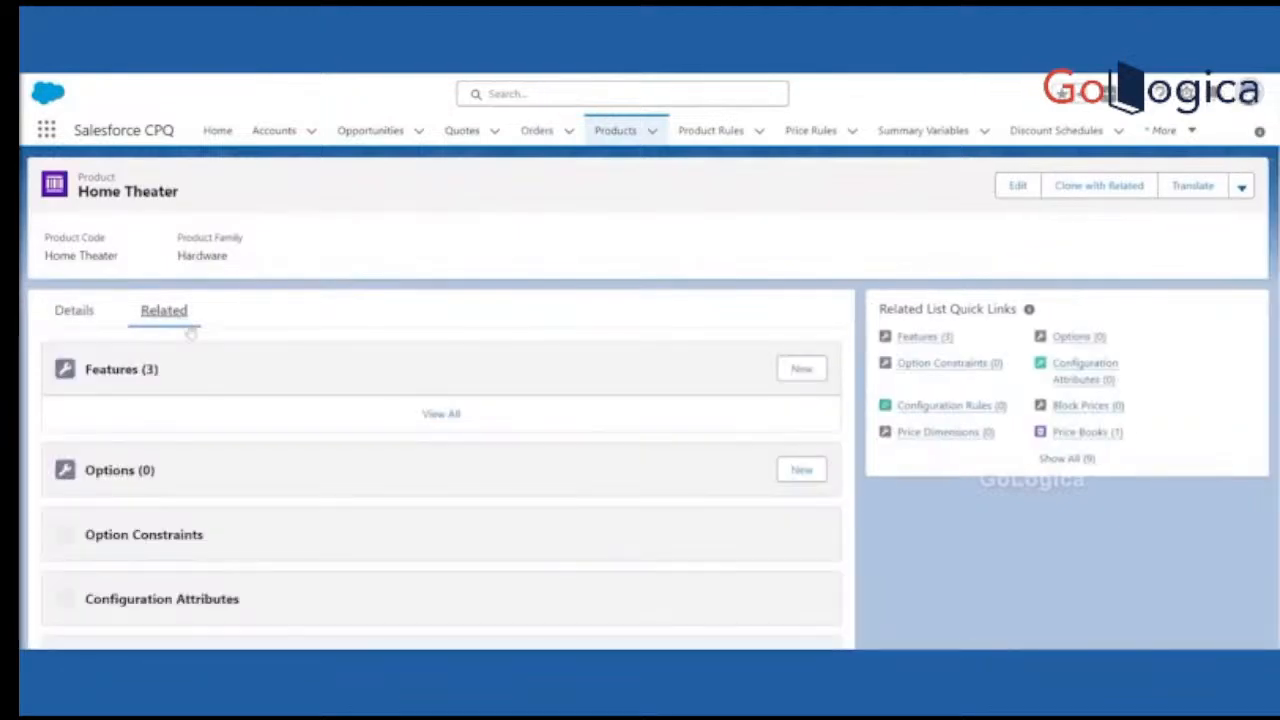
scroll(182, 347, "down", 1)
scroll(182, 347, "up", 1)
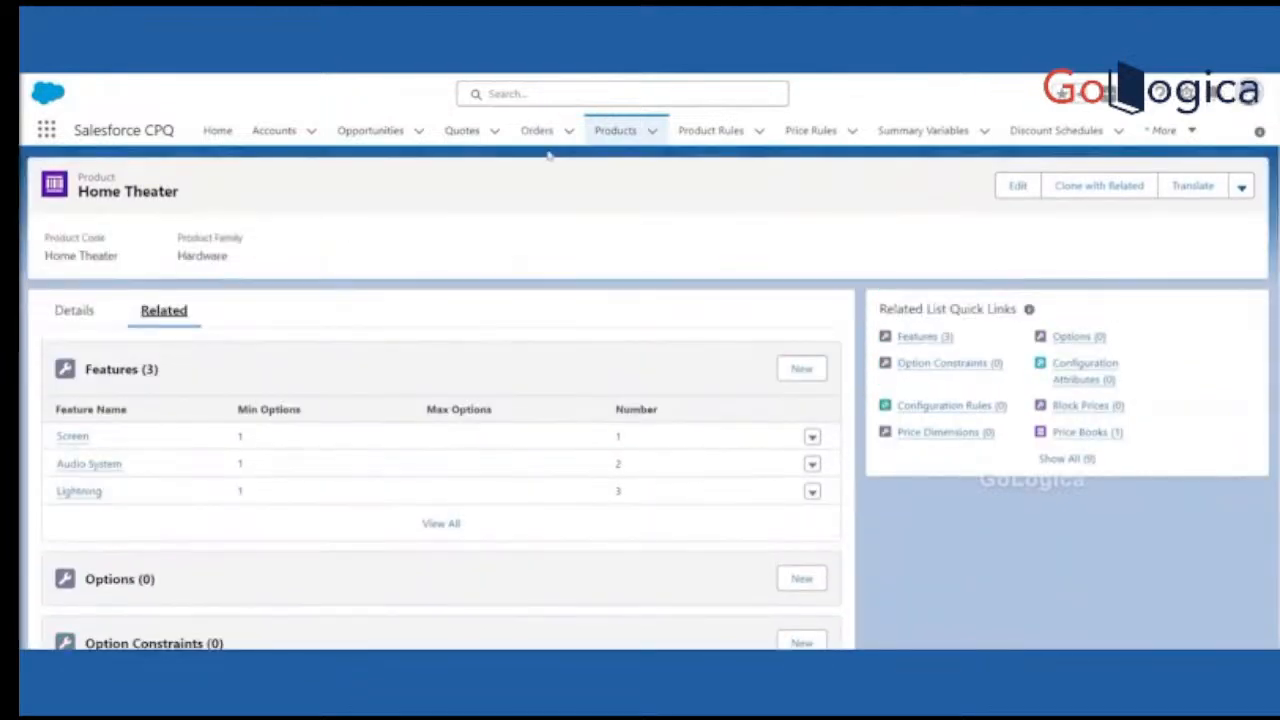
left_click(597, 134)
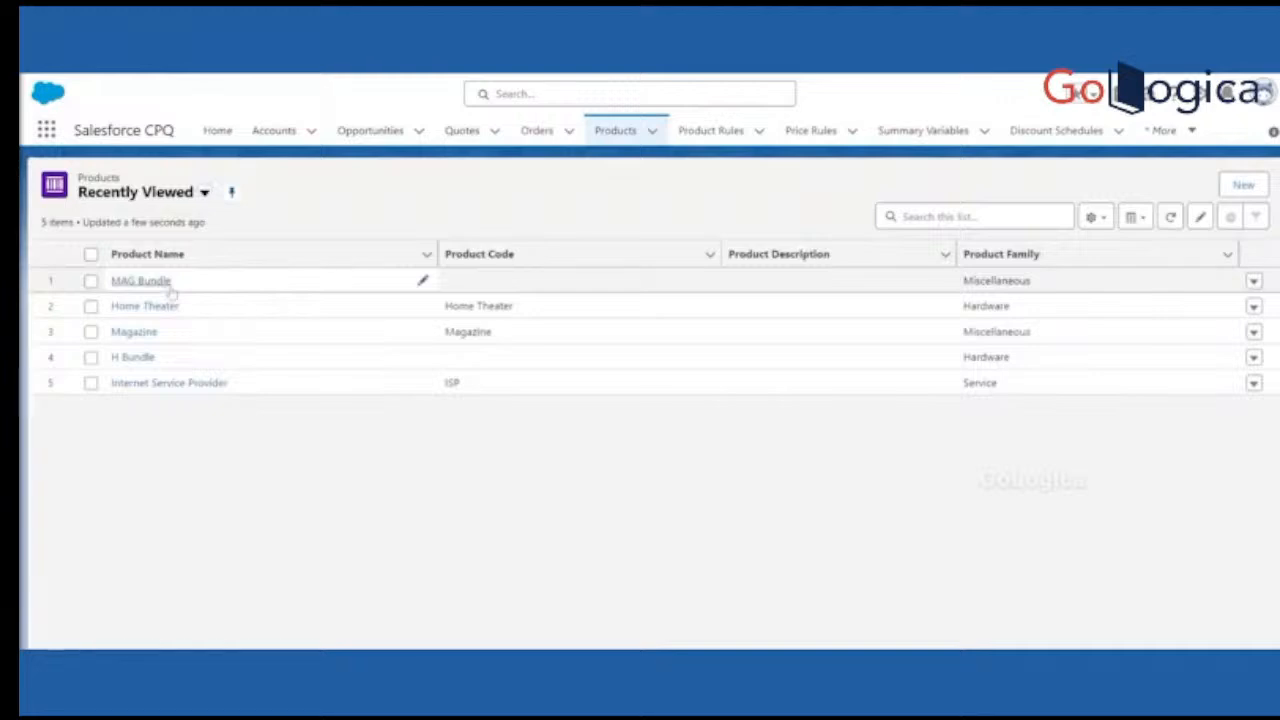
left_click(163, 287)
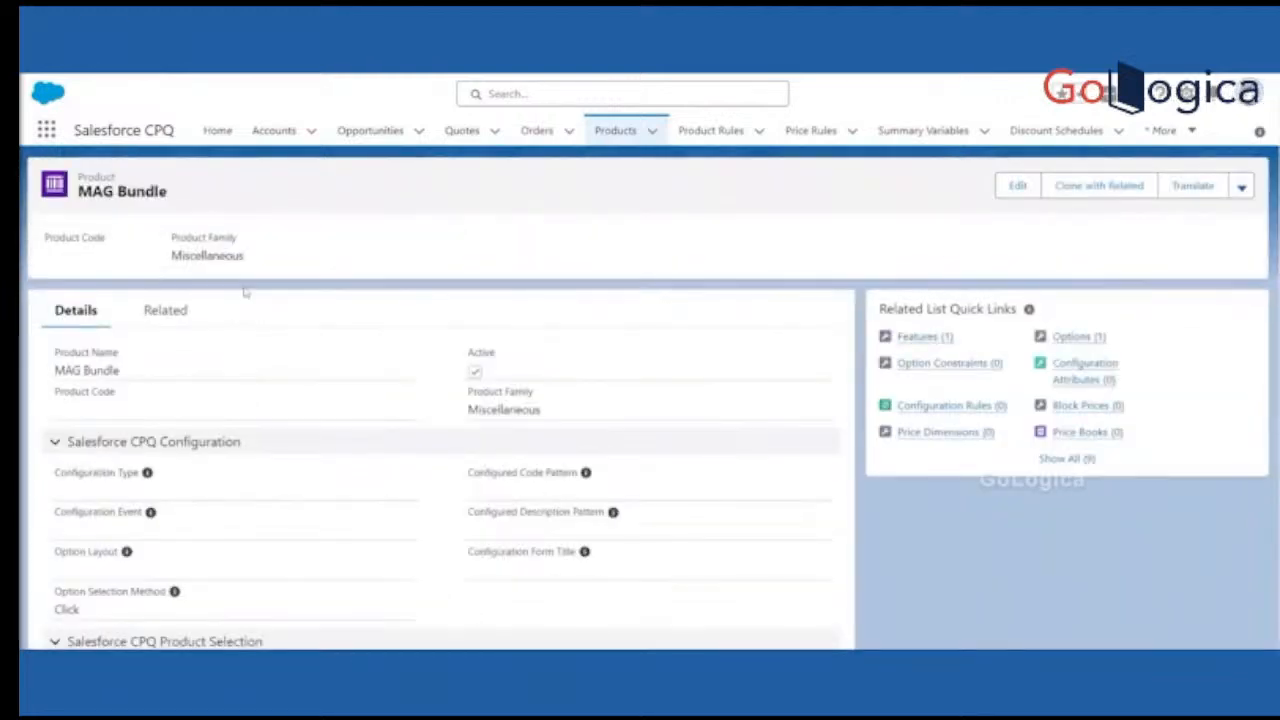
left_click(164, 311)
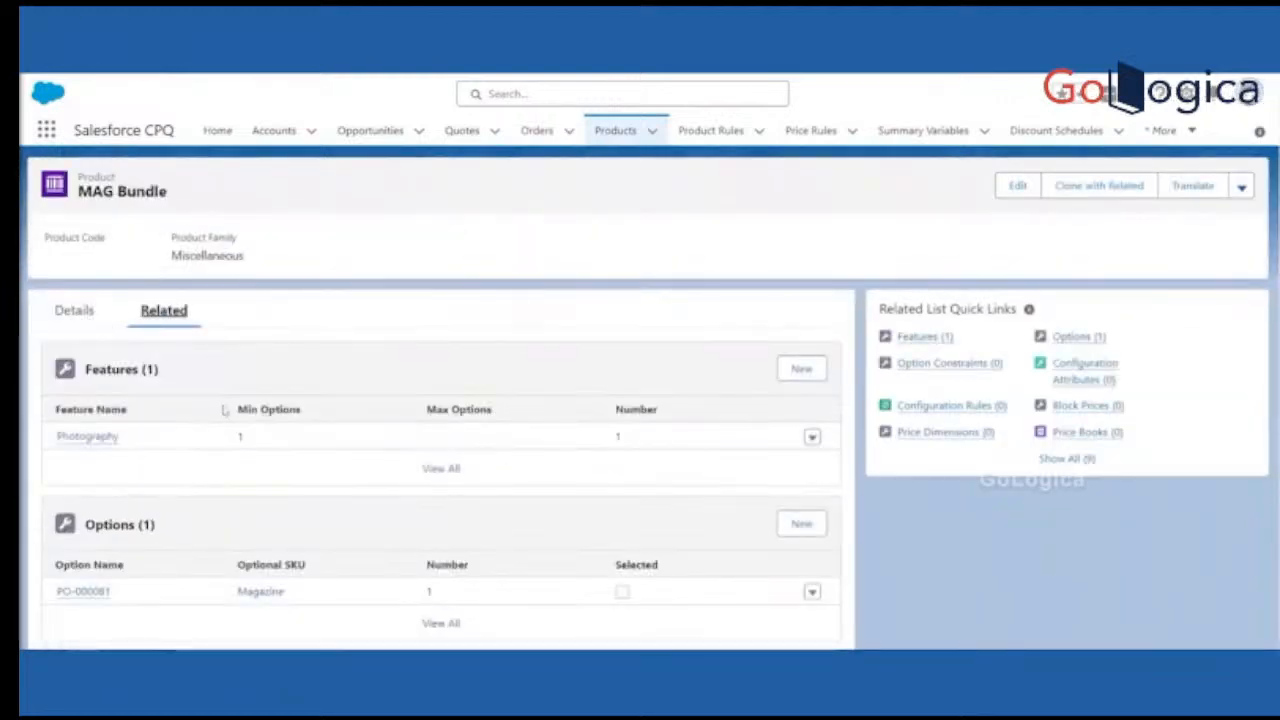
scroll(227, 351, "down", 2)
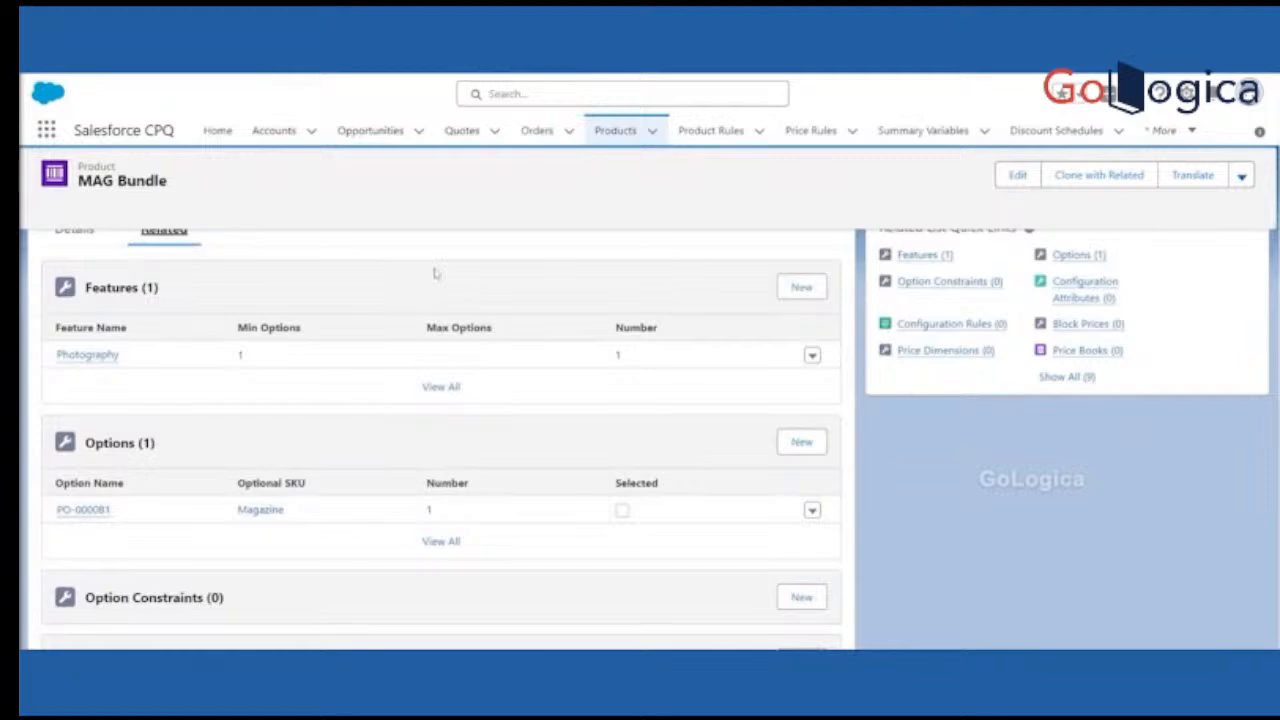
scroll(434, 272, "up", 2)
left_click(608, 130)
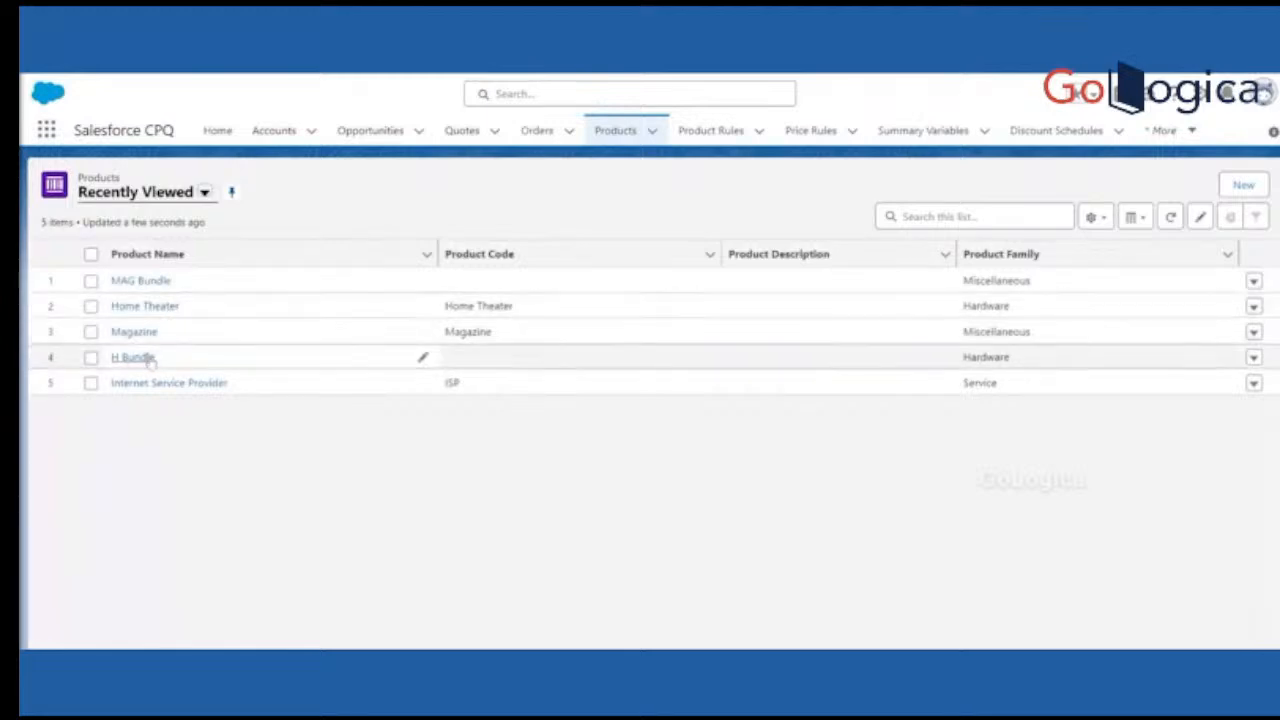
left_click(455, 138)
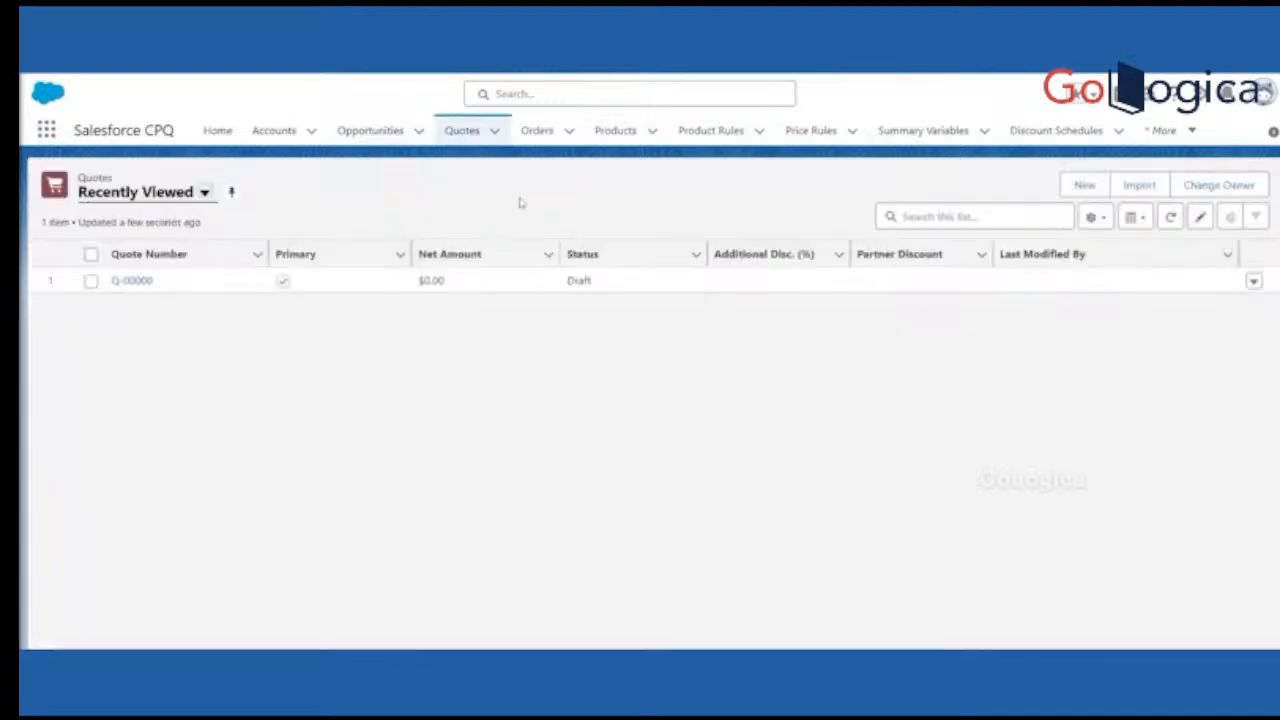
left_click(1084, 186)
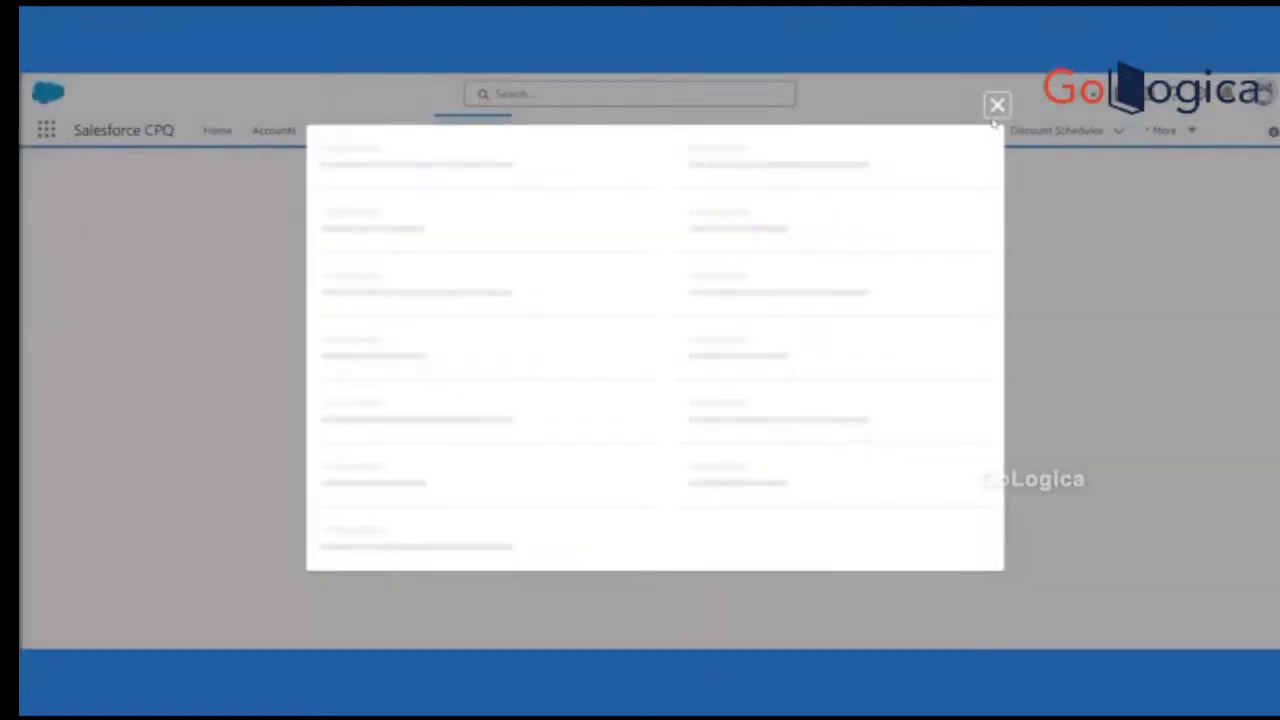
left_click(995, 112)
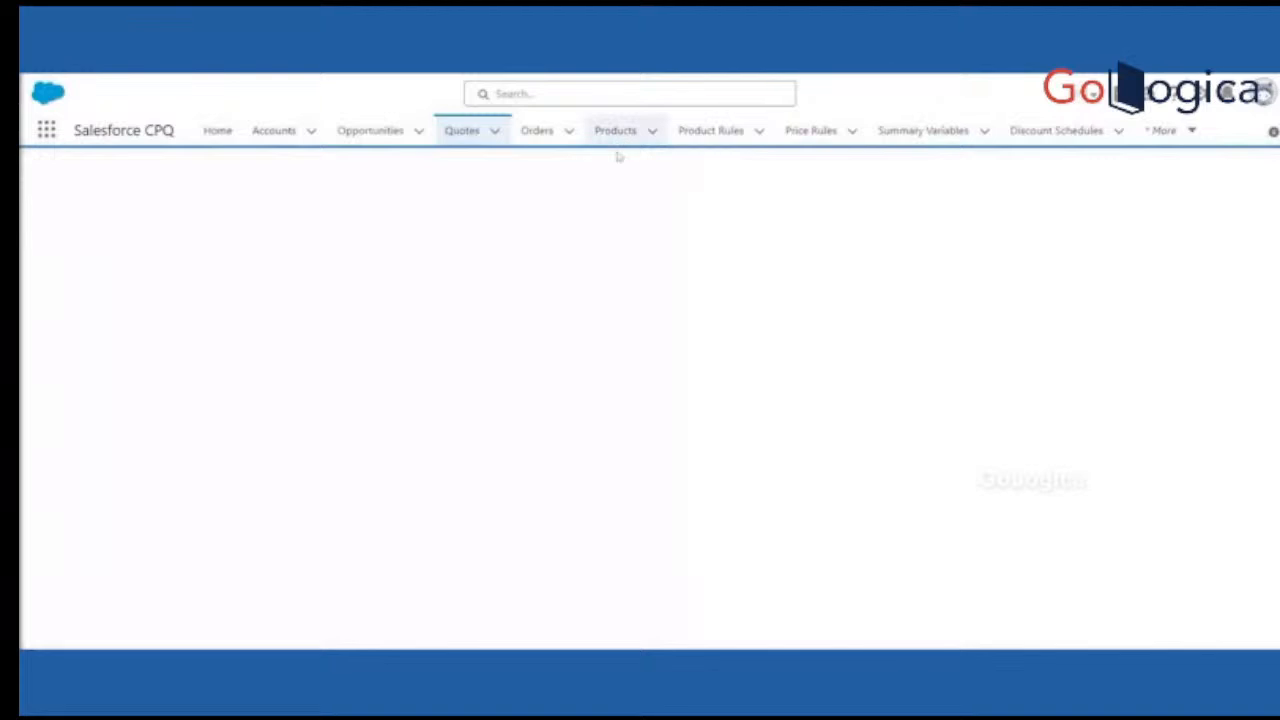
left_click(484, 132)
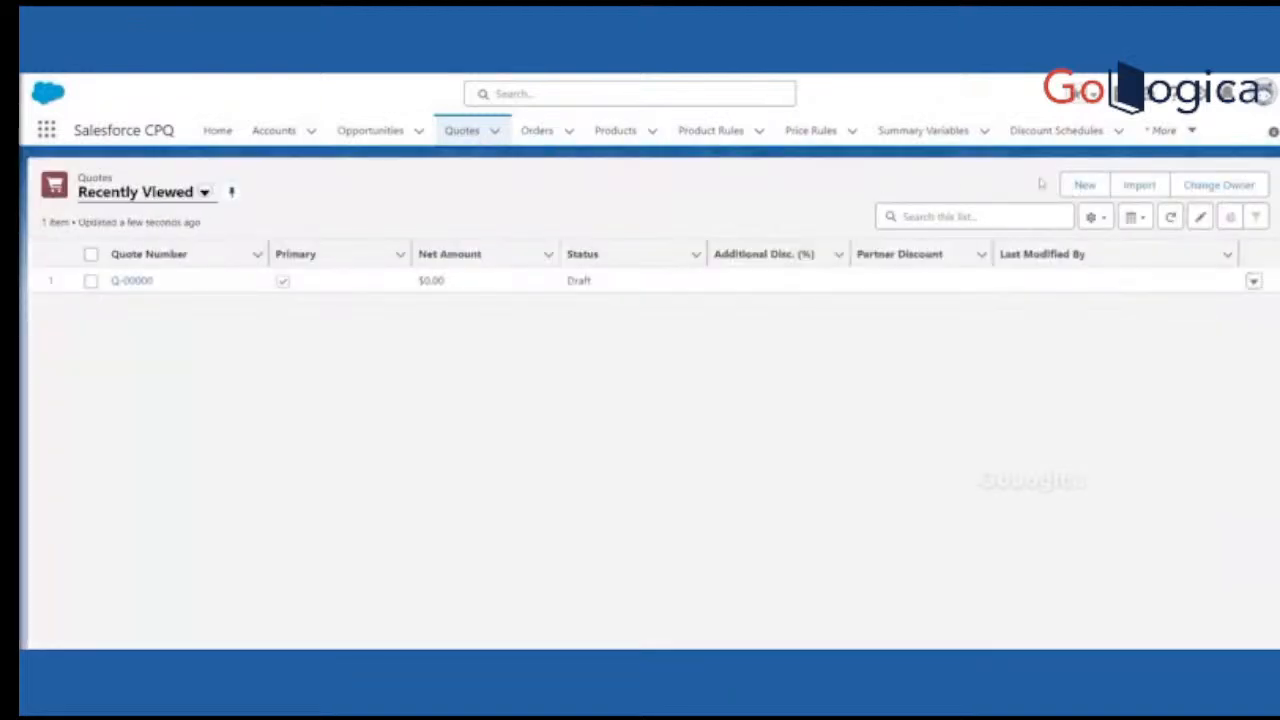
left_click(628, 136)
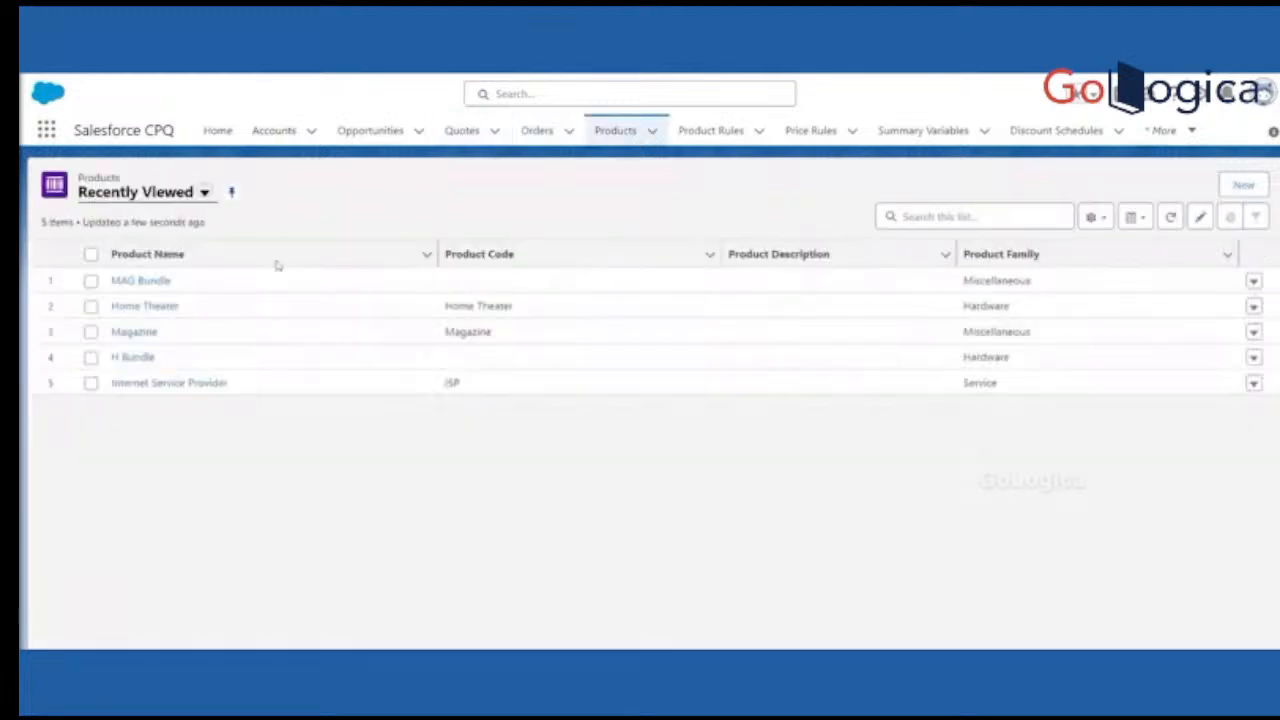
- Add a Standard Price Book entry for MAG Bundle with list price 1
left_click(168, 306)
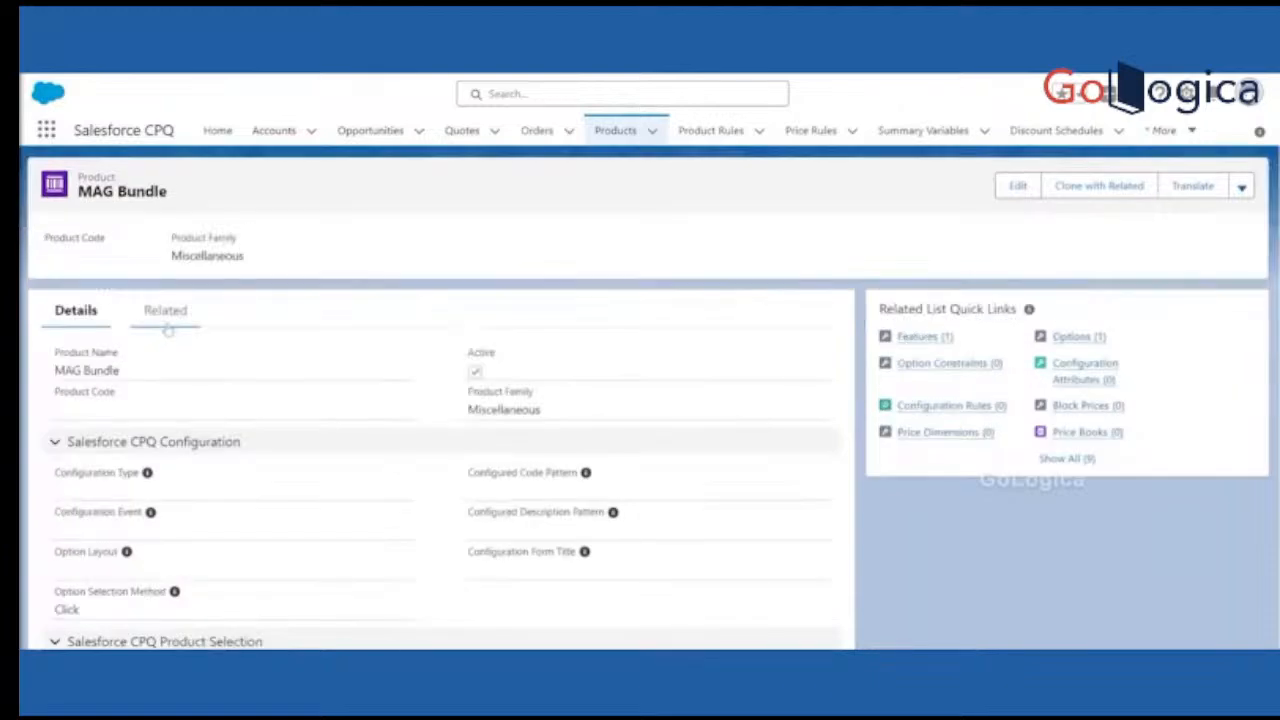
left_click(168, 330)
scroll(250, 365, "down", 10)
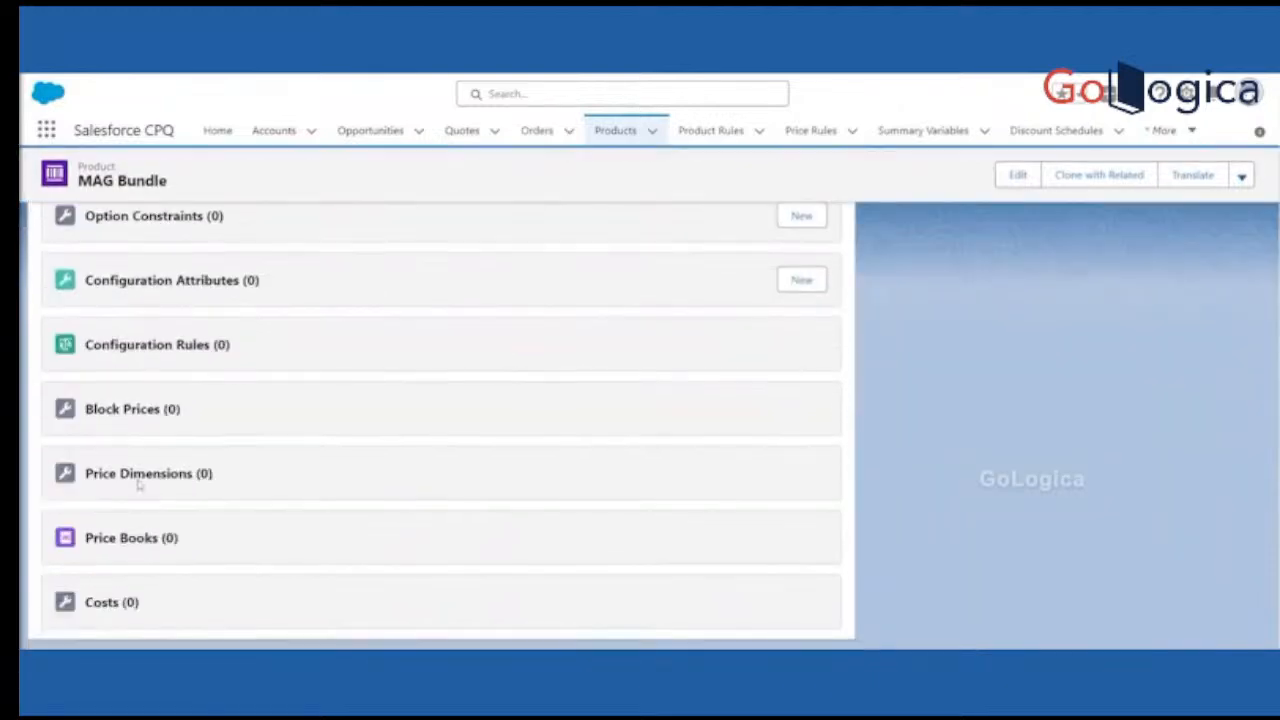
left_click(725, 537)
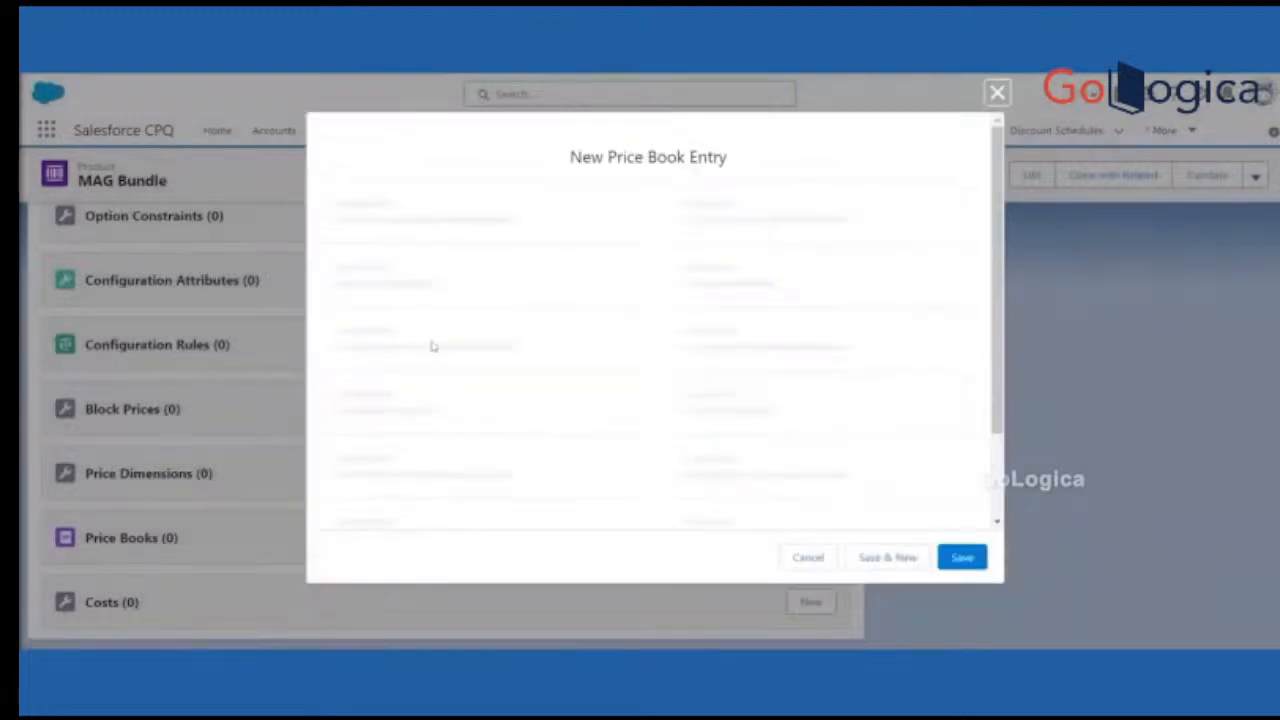
left_click(428, 414)
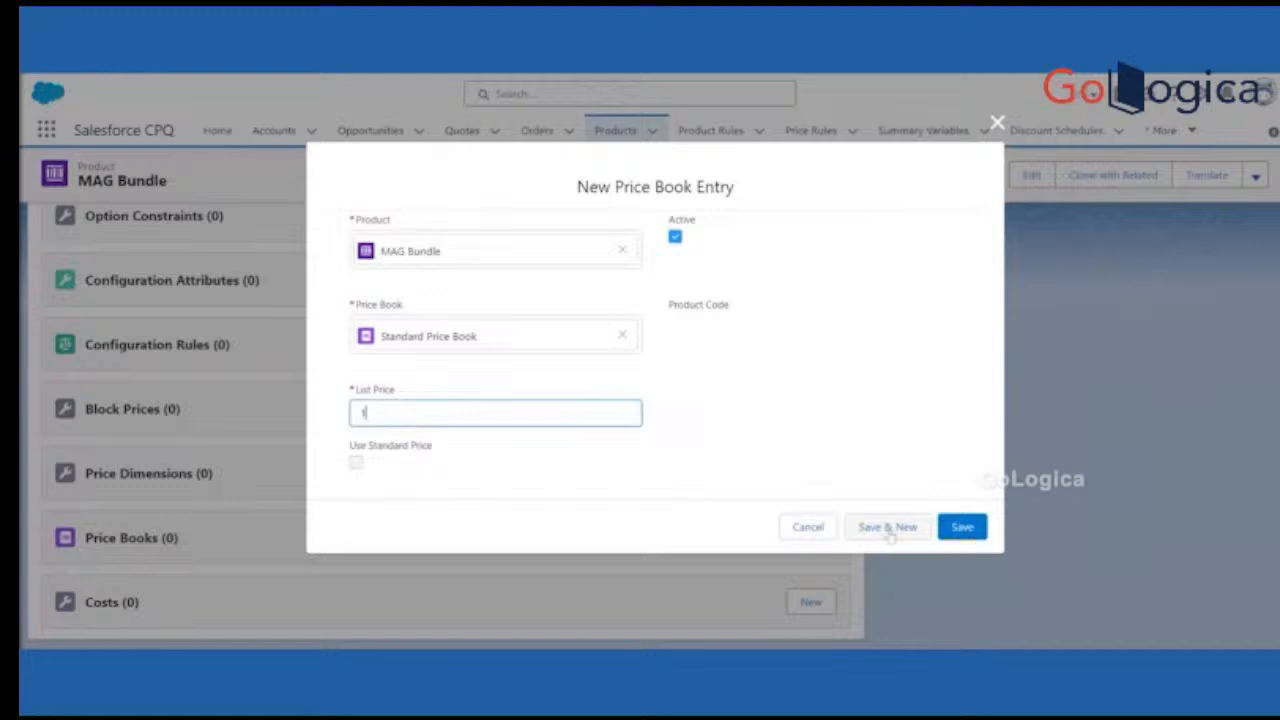
left_click(960, 529)
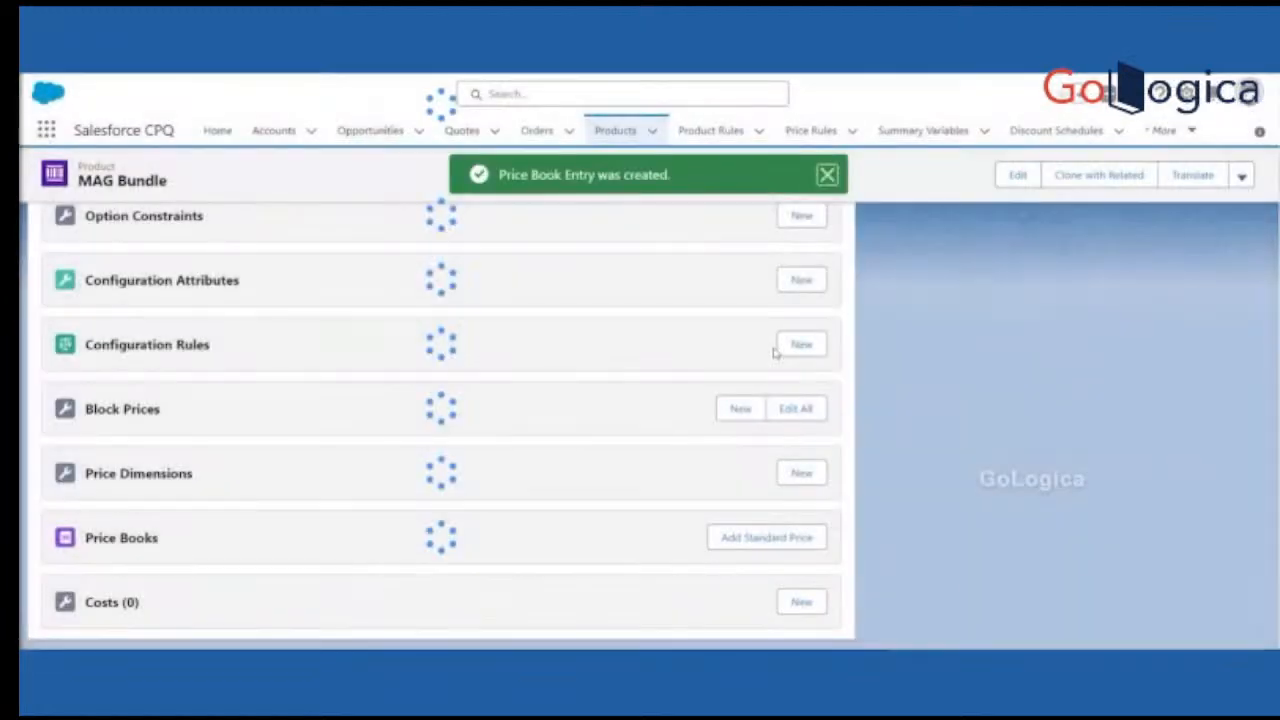
scroll(423, 283, "up", 1)
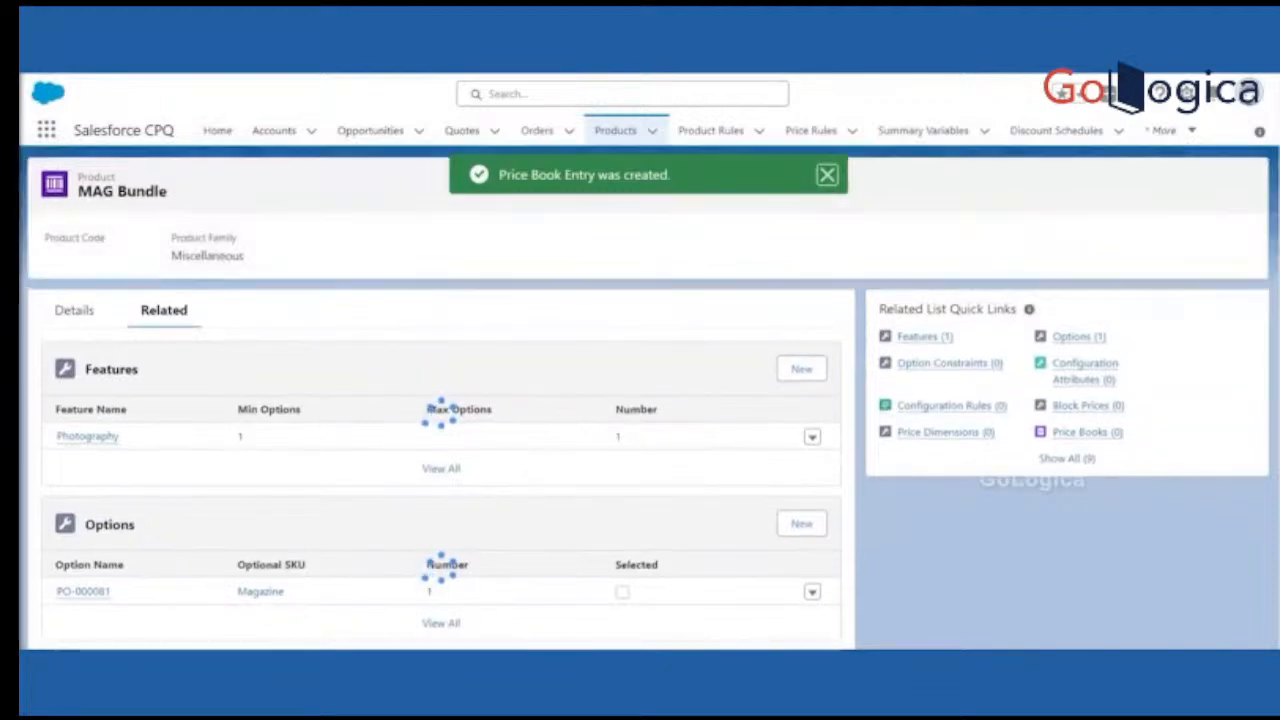
left_click(615, 131)
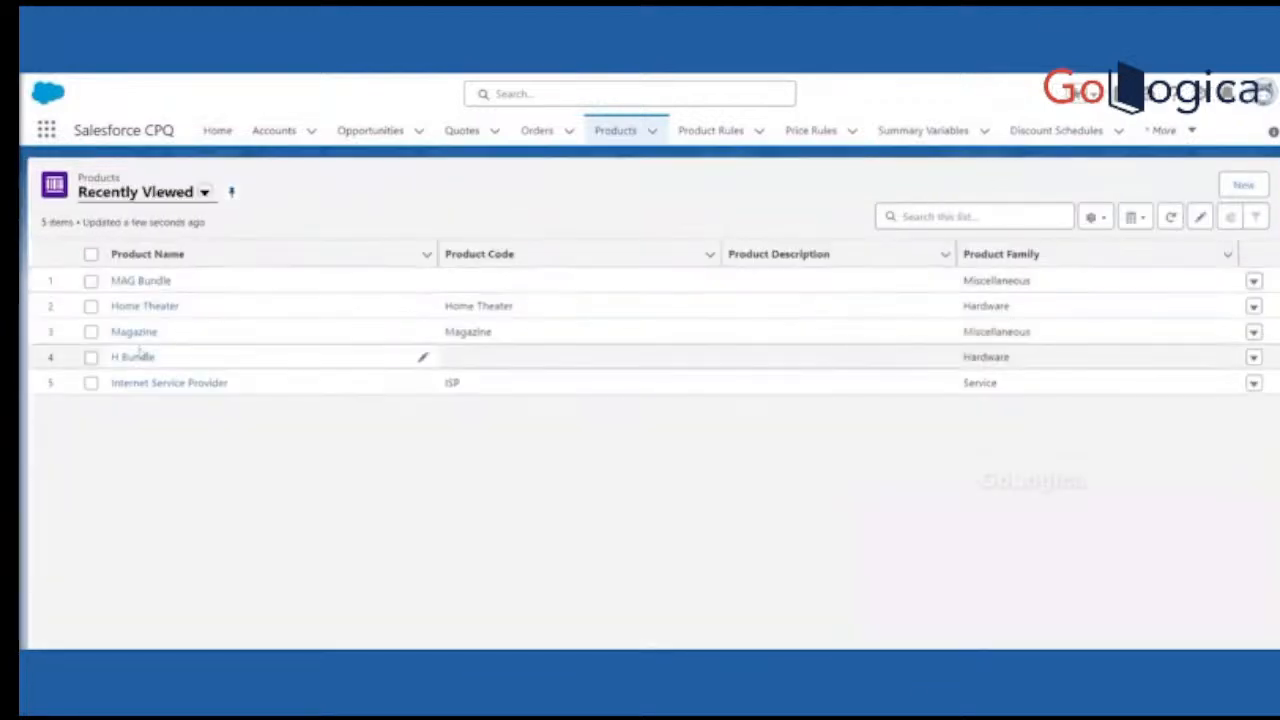
- Add a Standard Price Book entry for H Bundle with list price 1
left_click(135, 357)
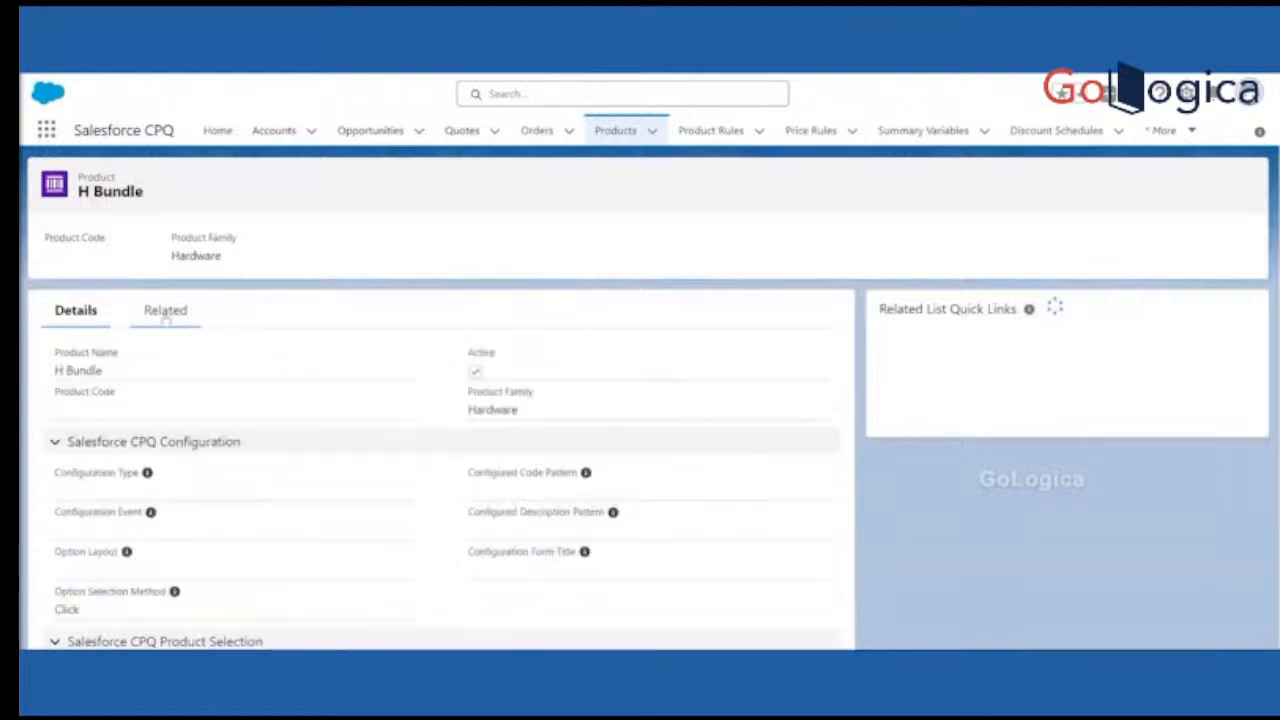
left_click(165, 312)
scroll(178, 416, "down", 4)
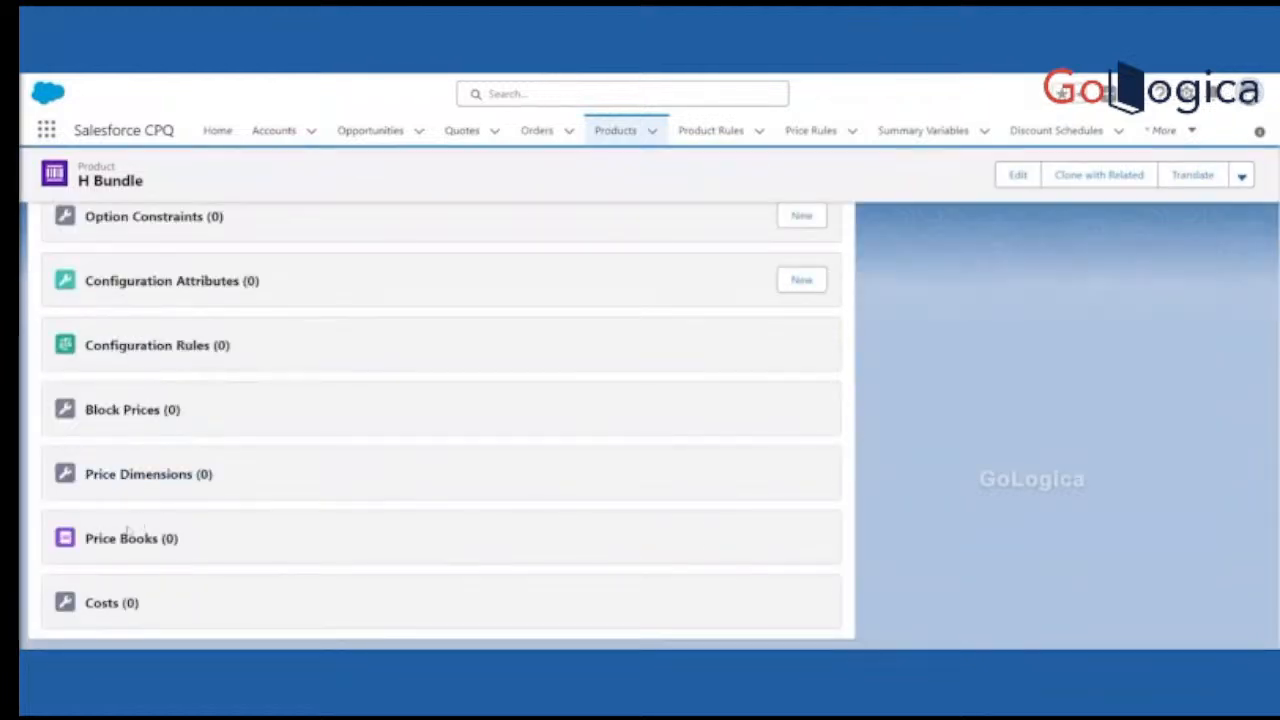
left_click(793, 540)
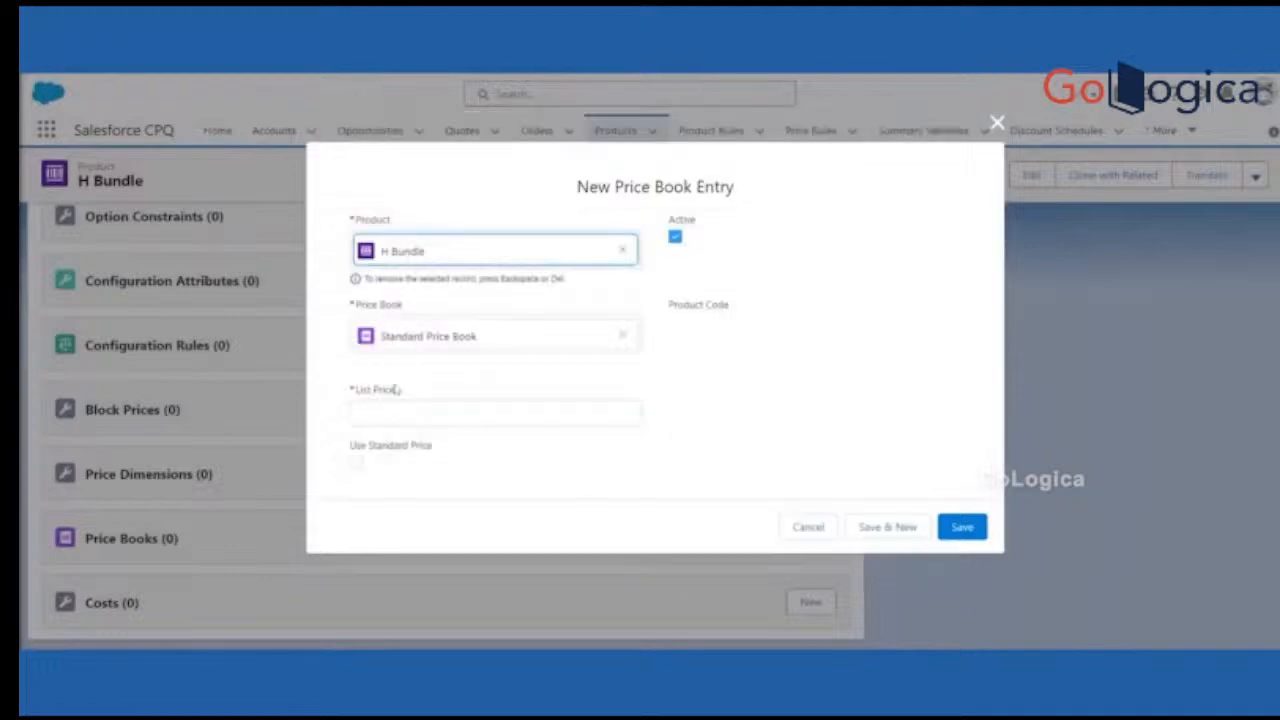
left_click(396, 412)
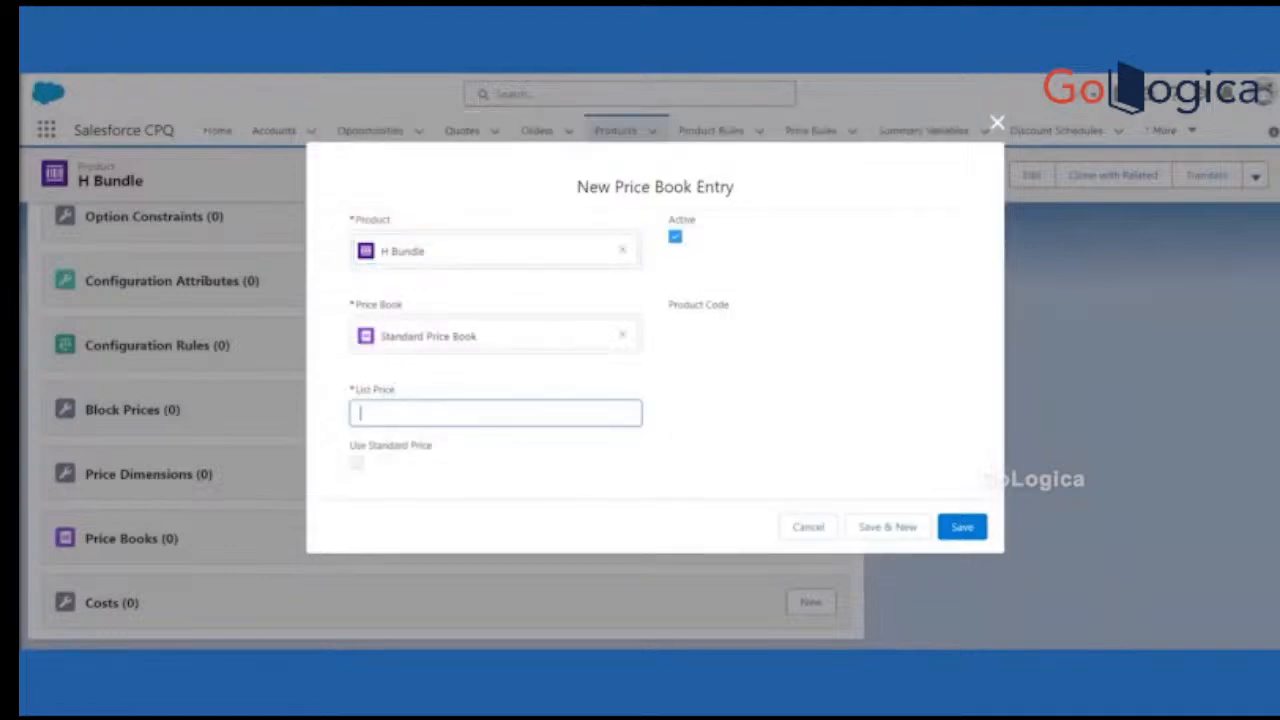
type("1")
left_click(950, 526)
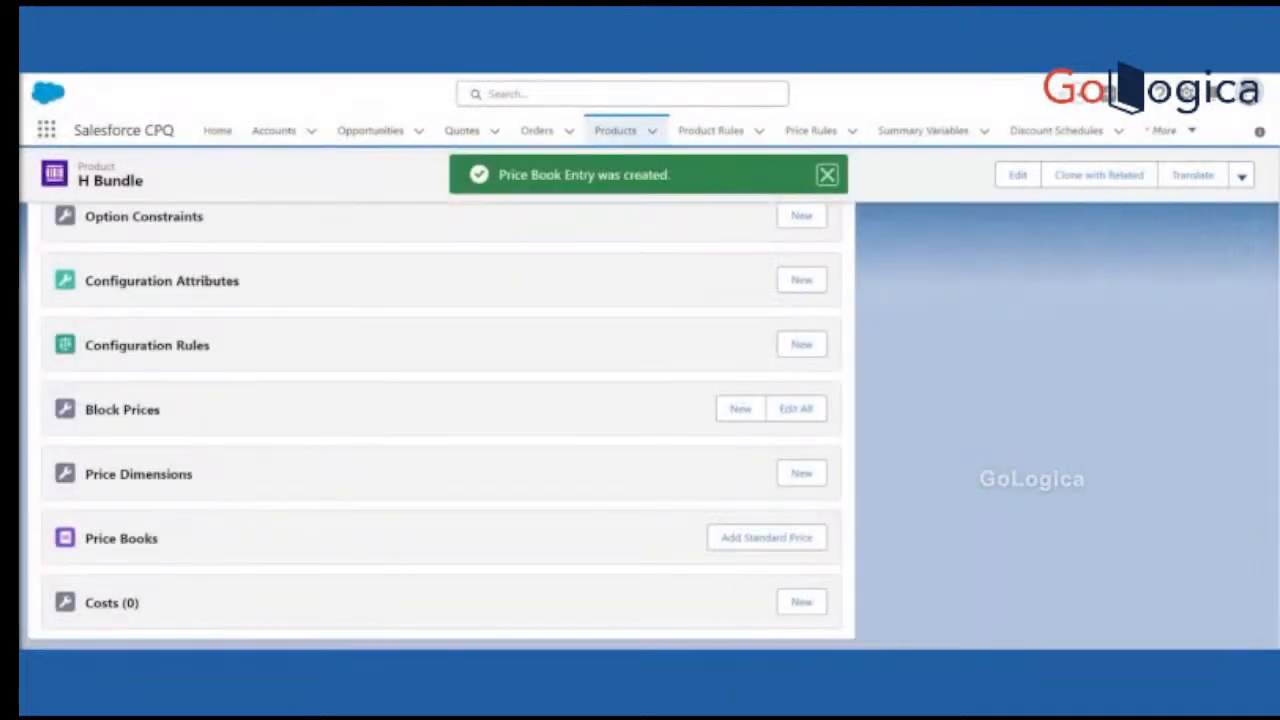
- Dismiss the price confirmation and start a new quote from the Quotes list
left_click(463, 129)
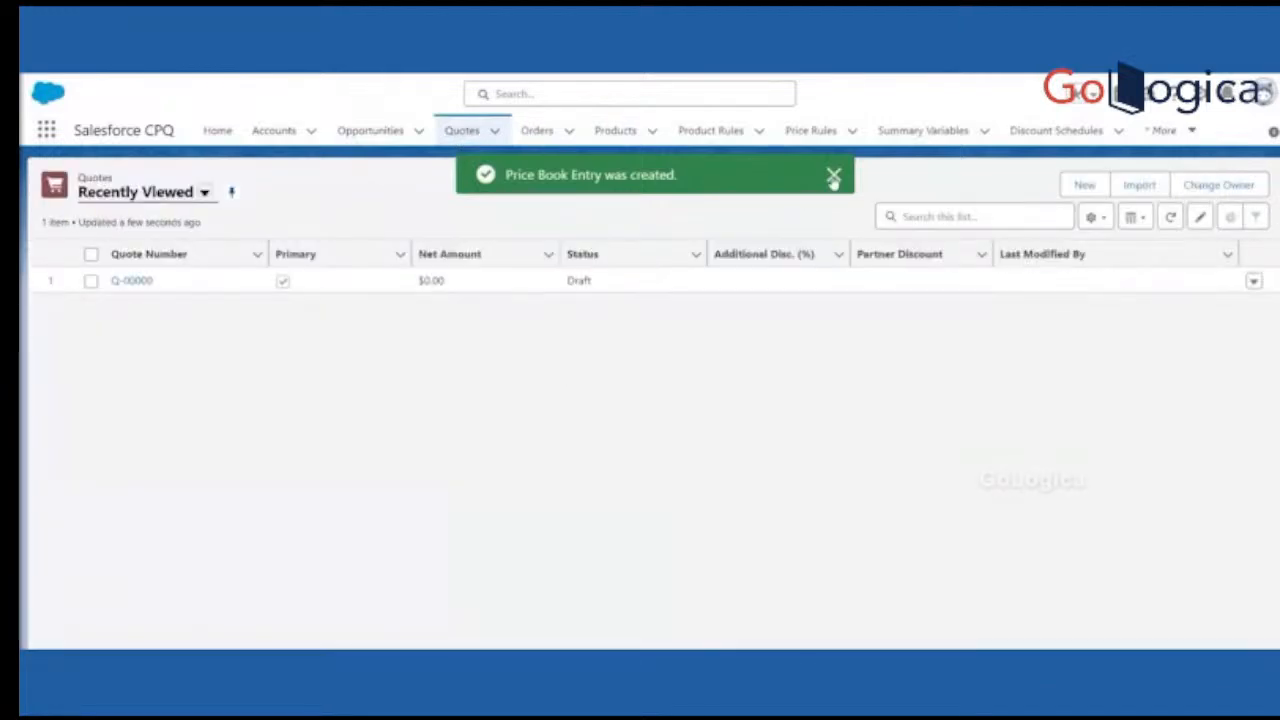
left_click(834, 175)
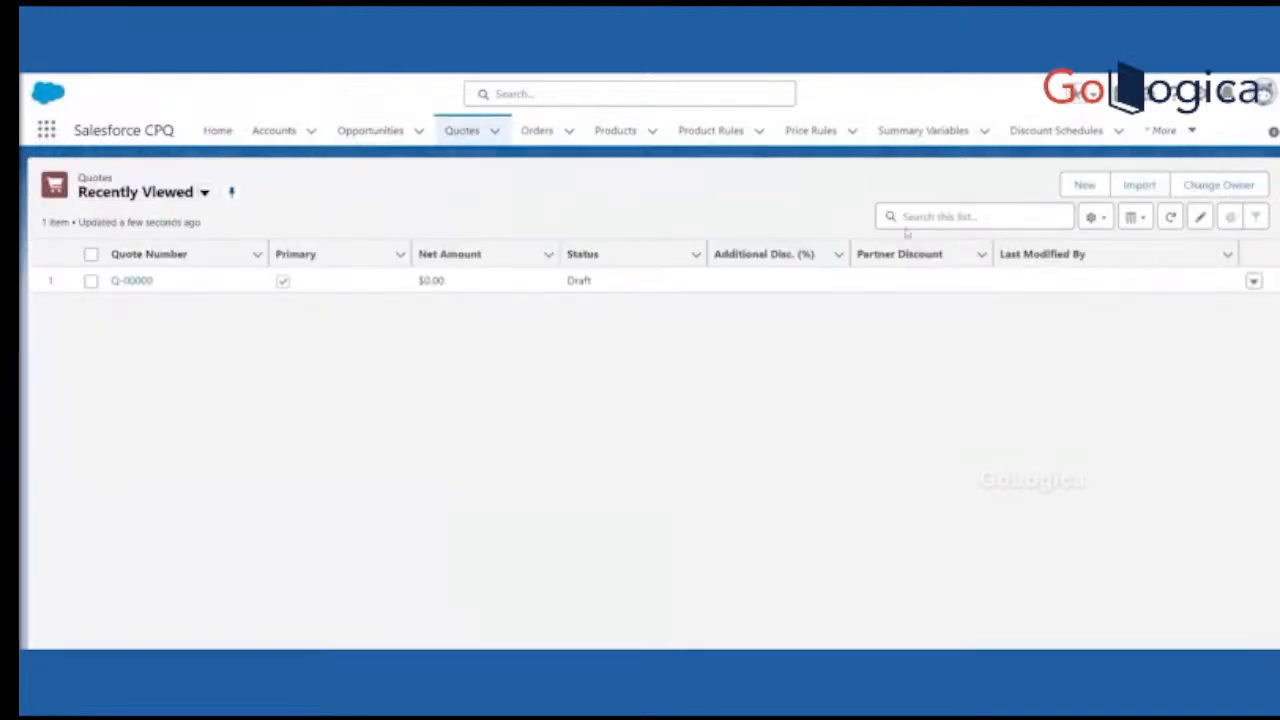
left_click(1084, 187)
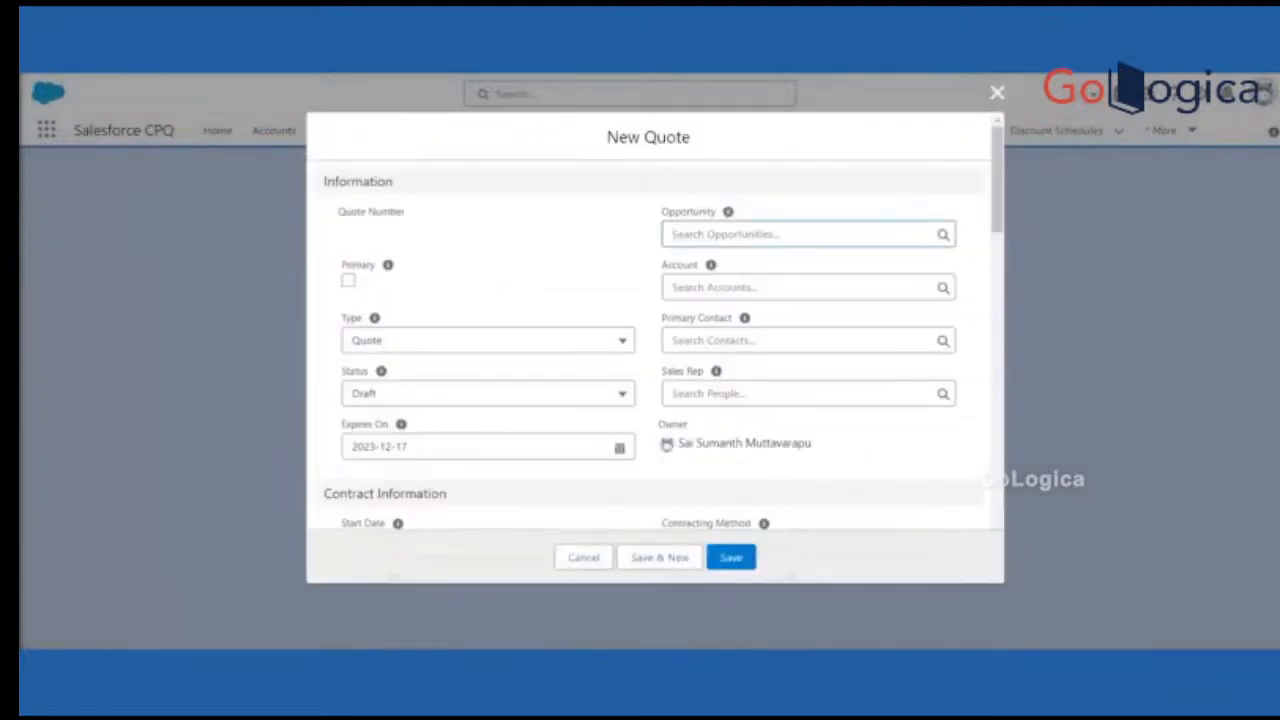
- Discard the new quote and check quote Q-00000's line items, which are still empty
left_click(997, 95)
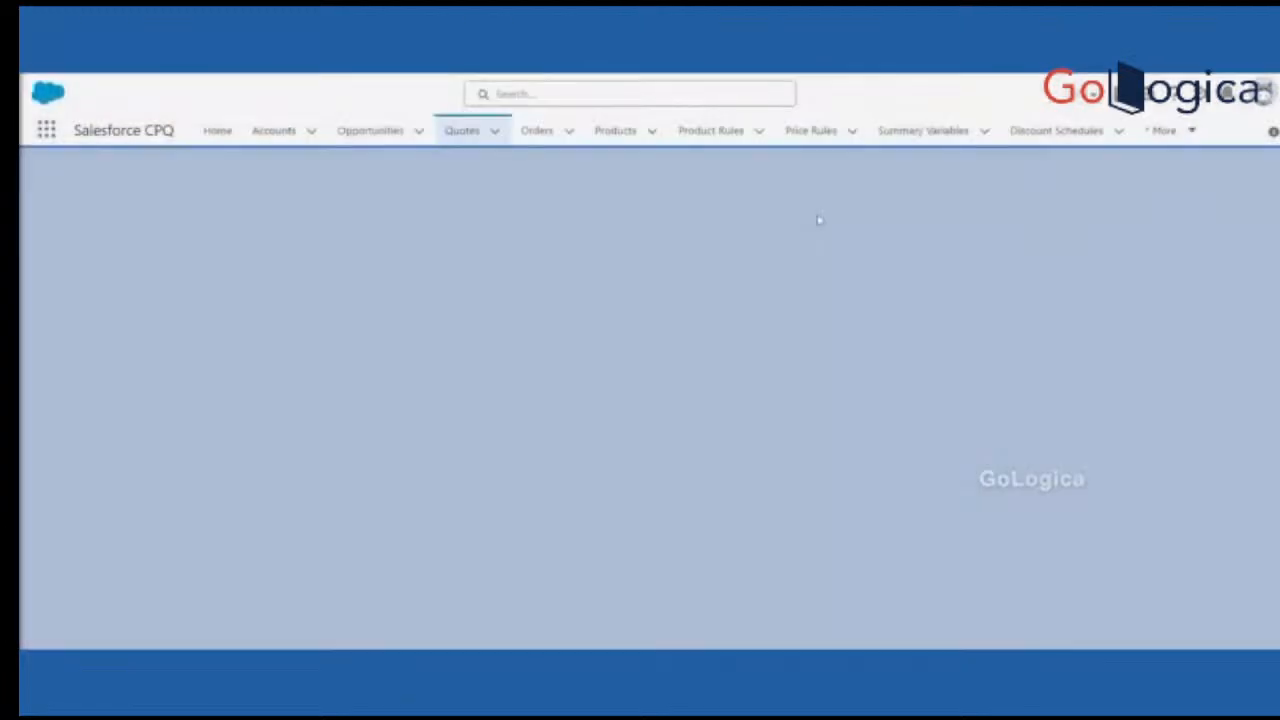
left_click(451, 134)
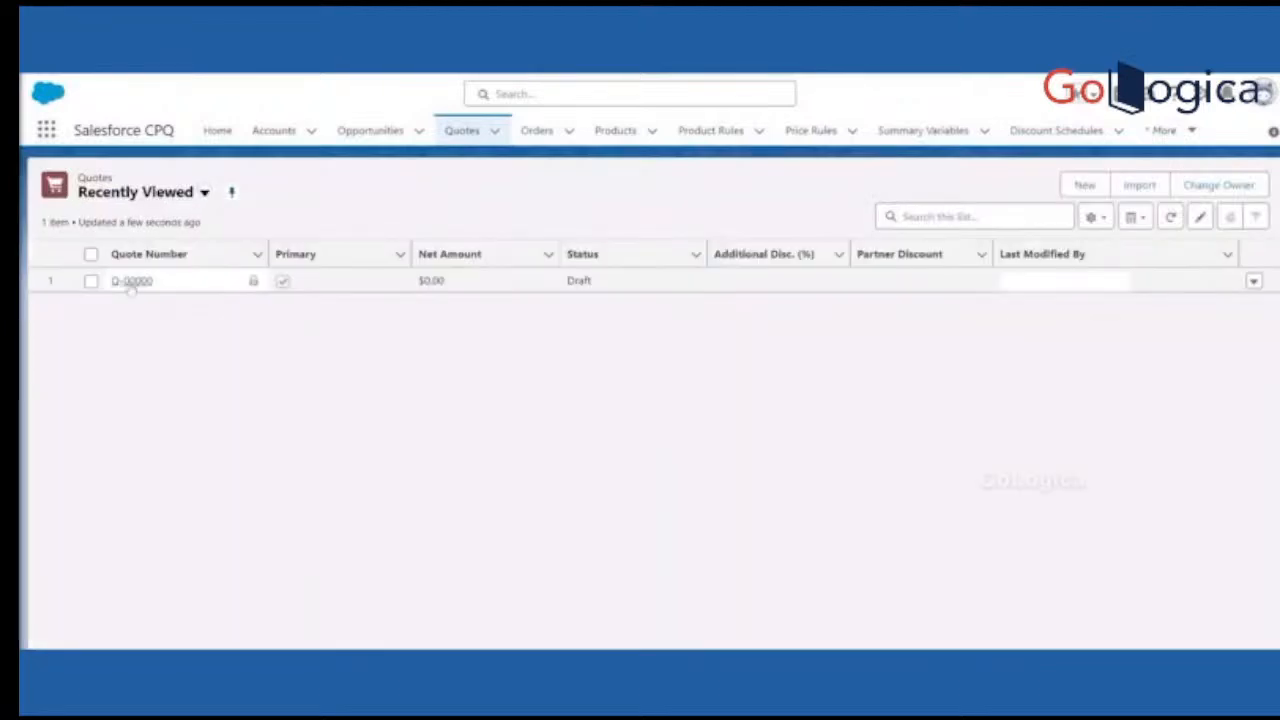
left_click(131, 282)
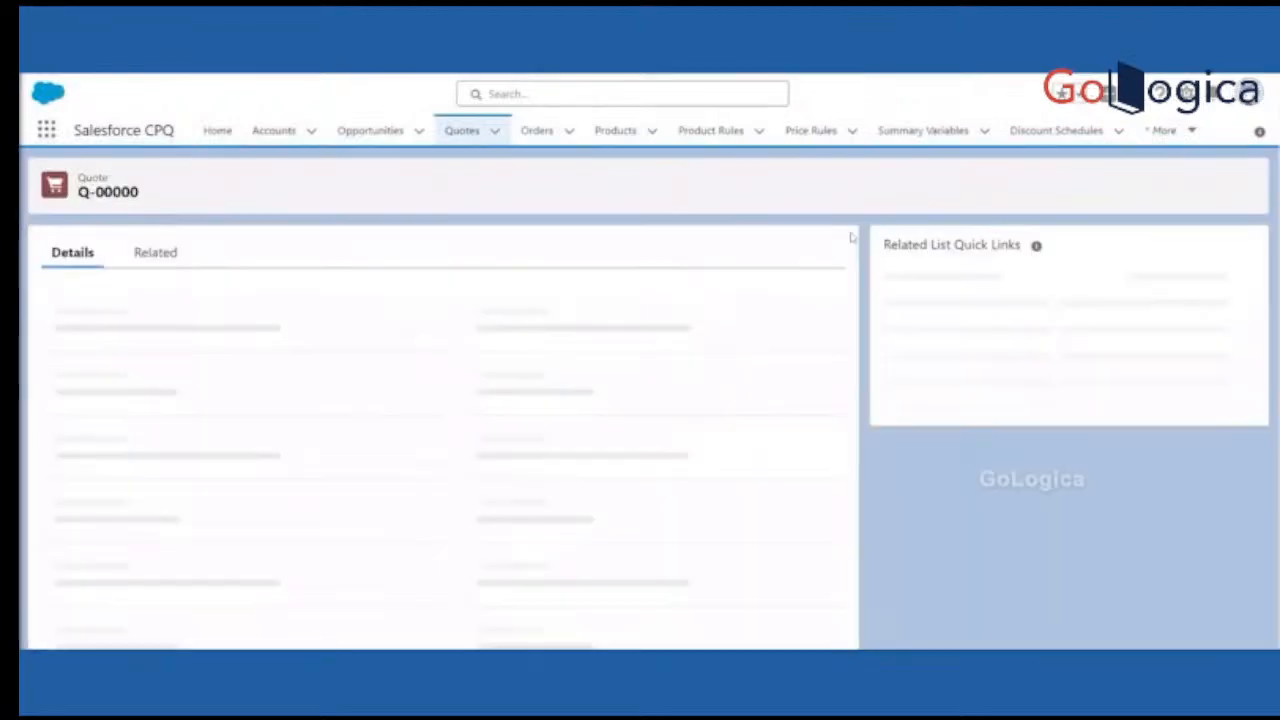
left_click(848, 192)
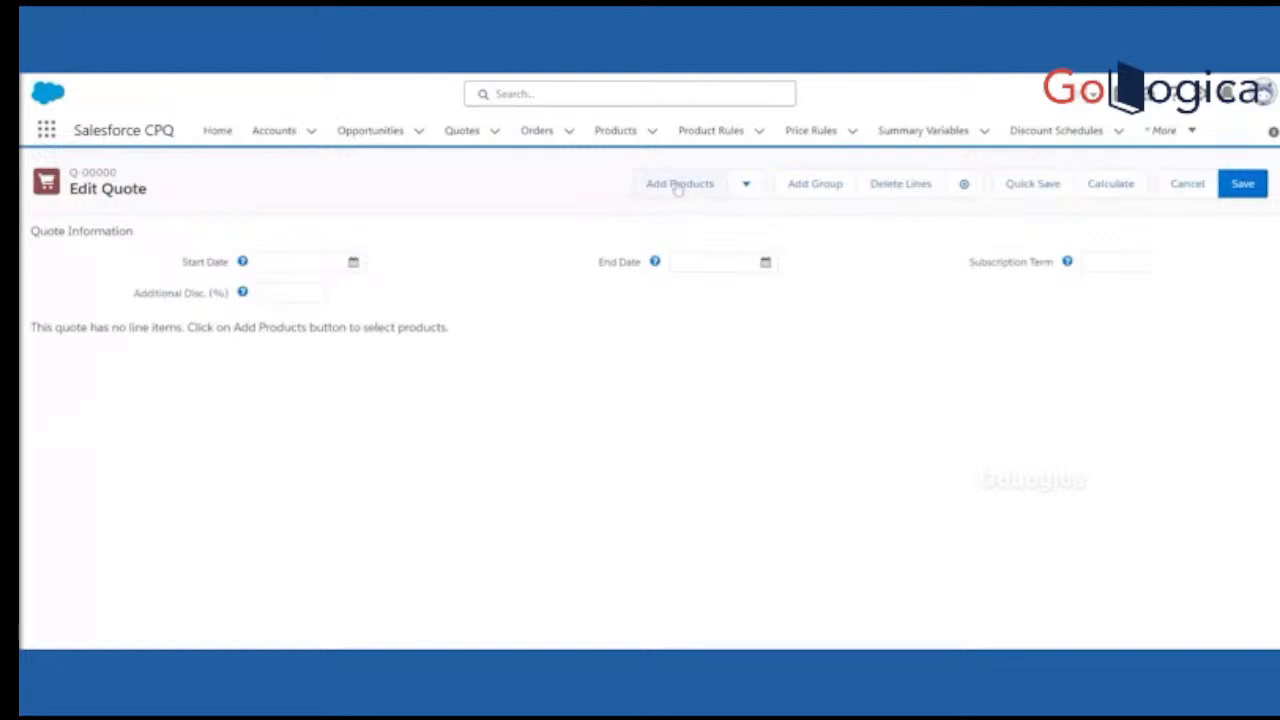
left_click(627, 135)
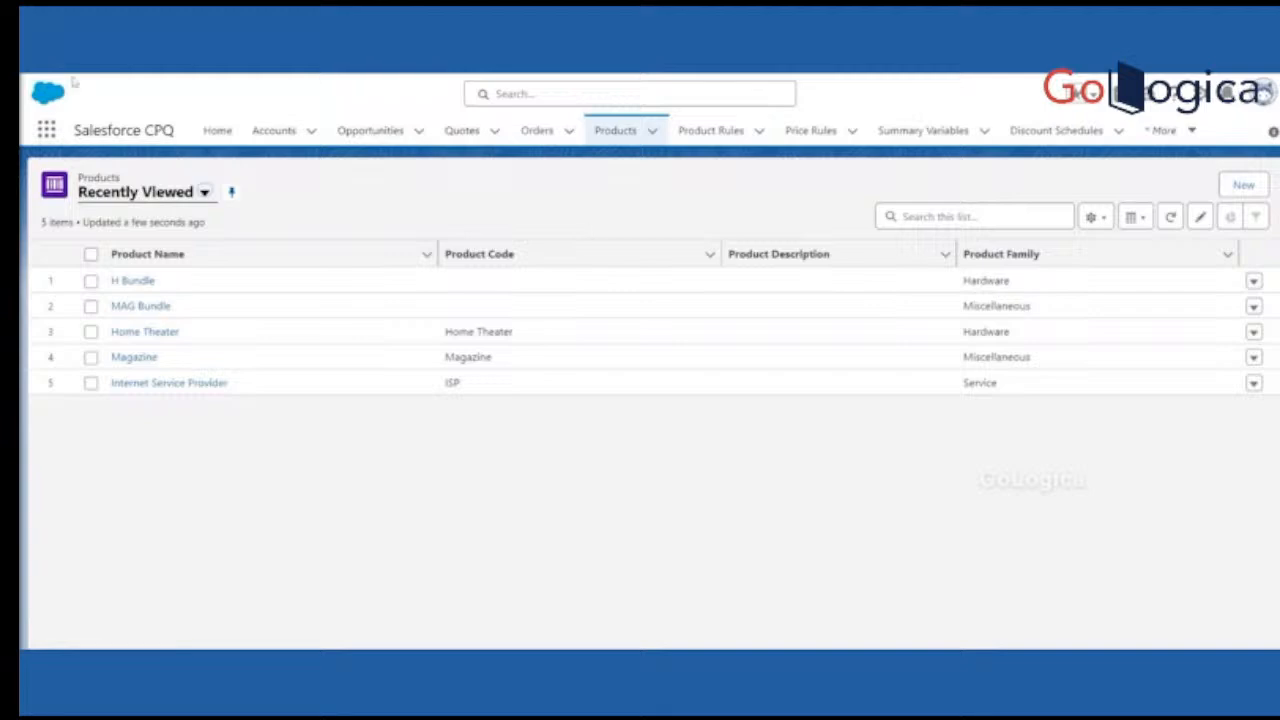
- Open Home Theater's empty Options list, start a new option searching 'ho', then cancel it
left_click(168, 335)
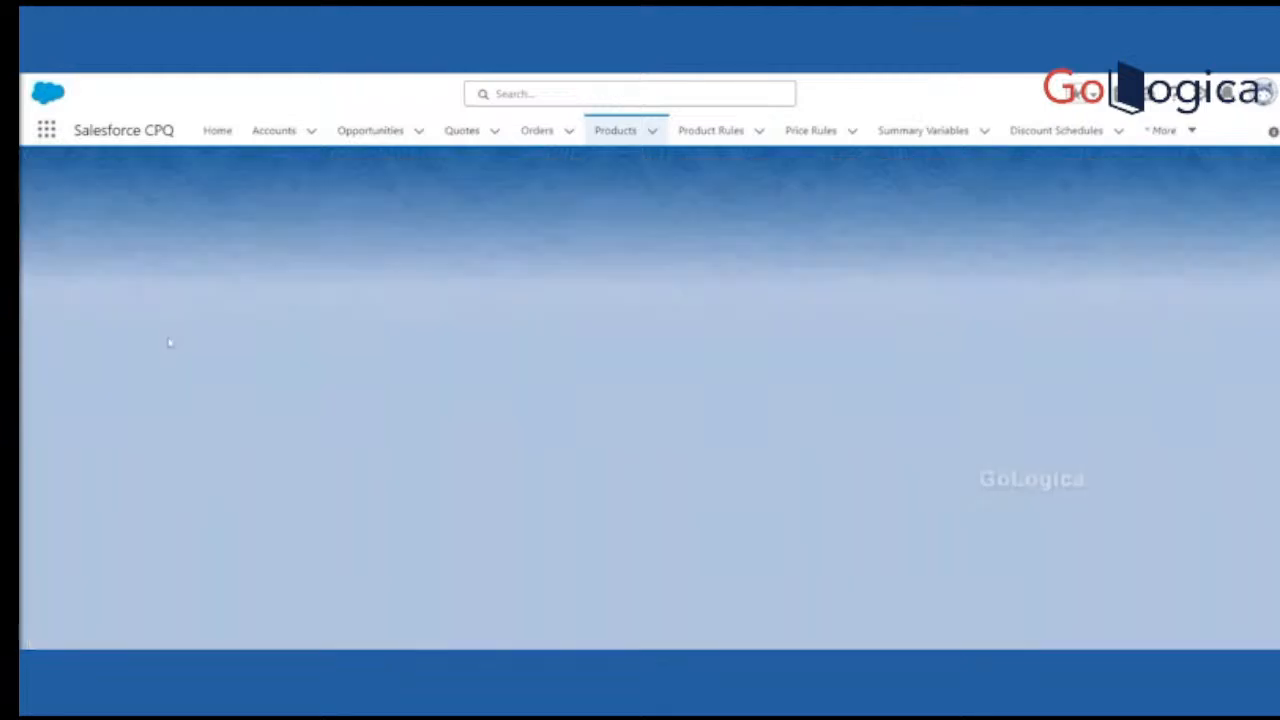
left_click(163, 310)
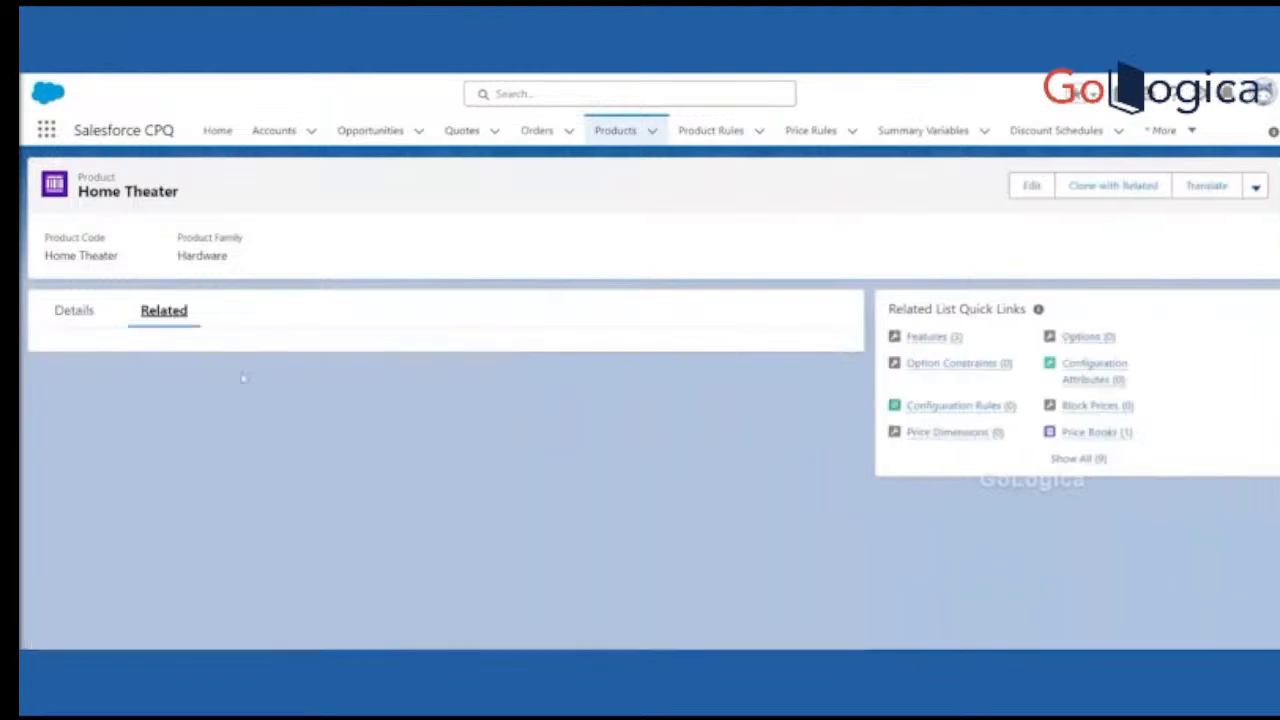
scroll(243, 386, "down", 1)
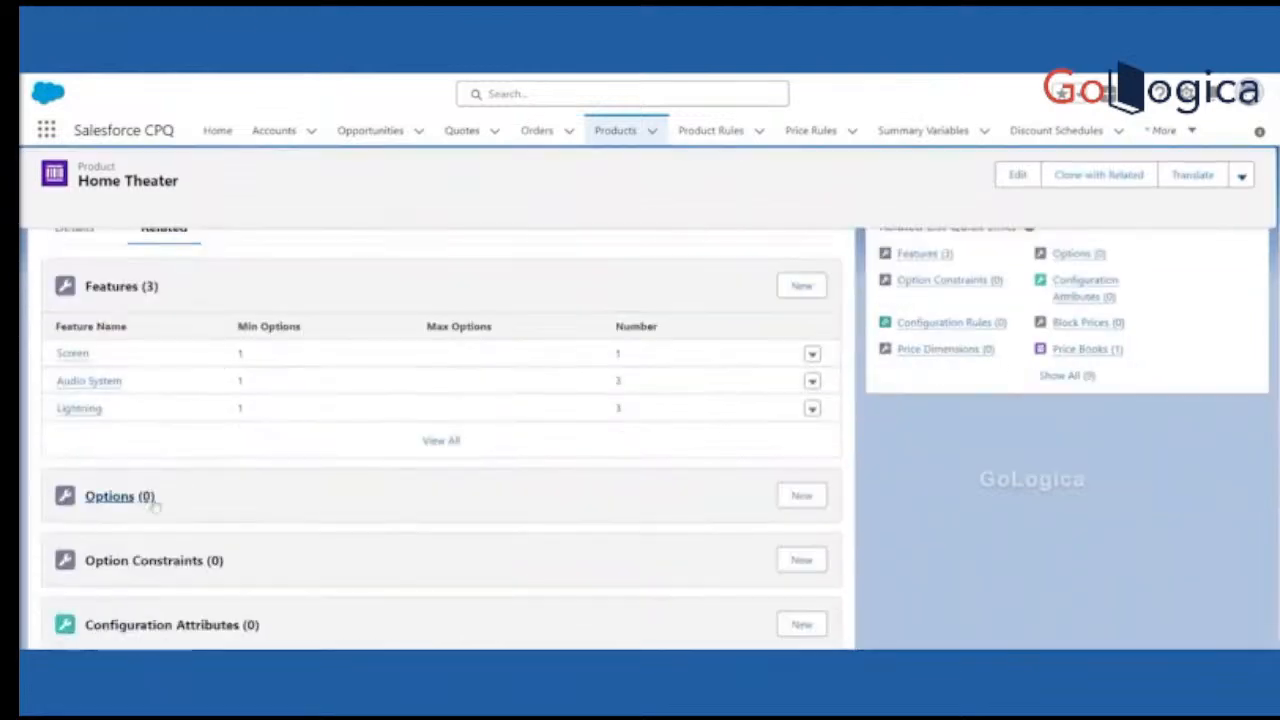
left_click(118, 496)
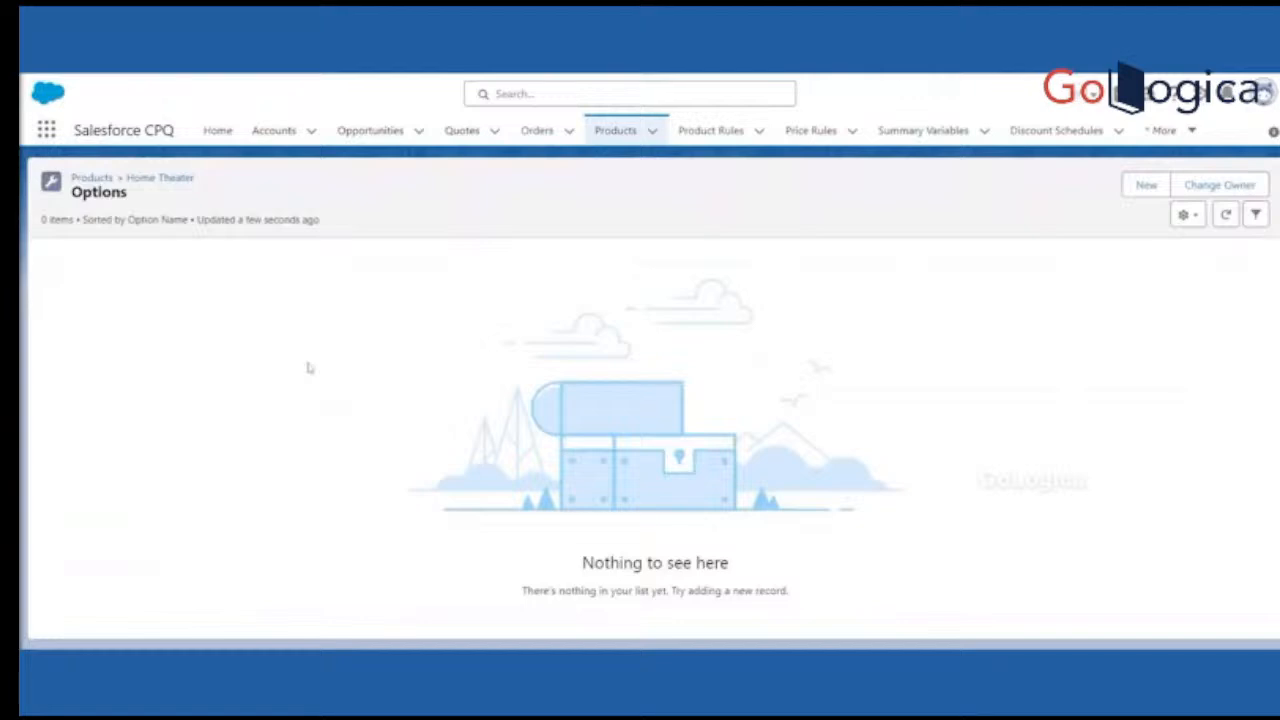
left_click(1148, 186)
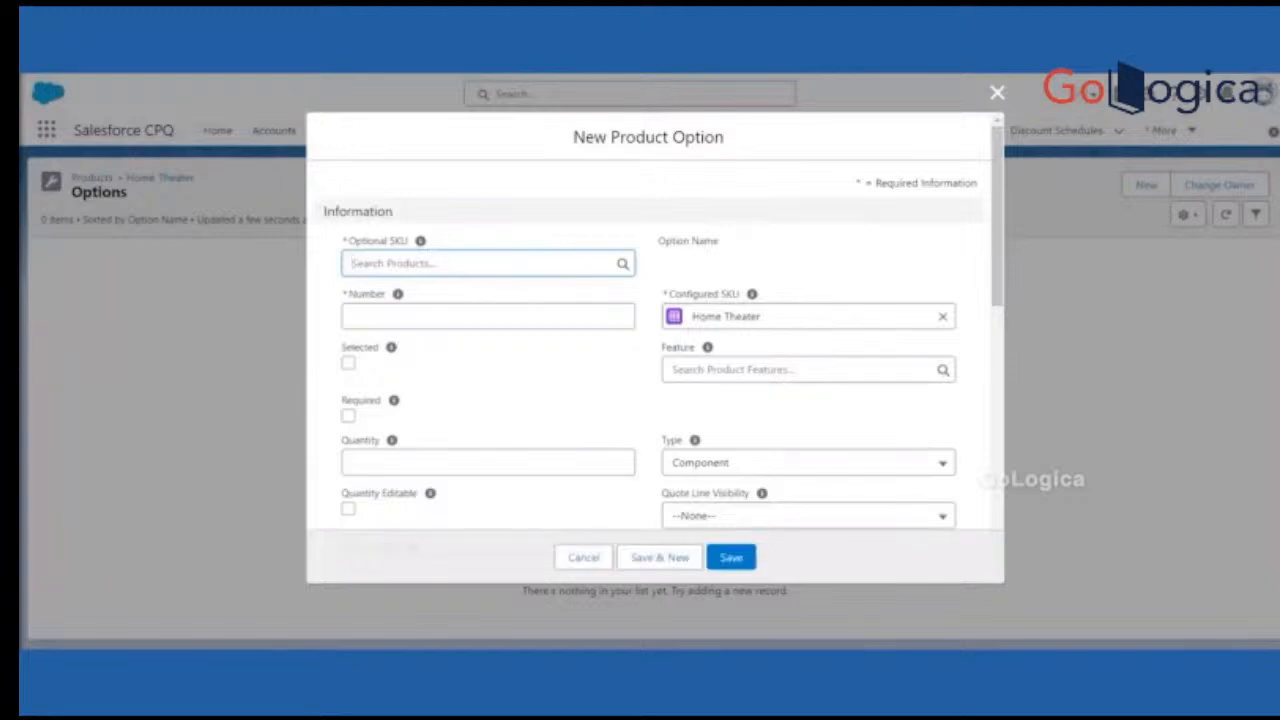
type("ho")
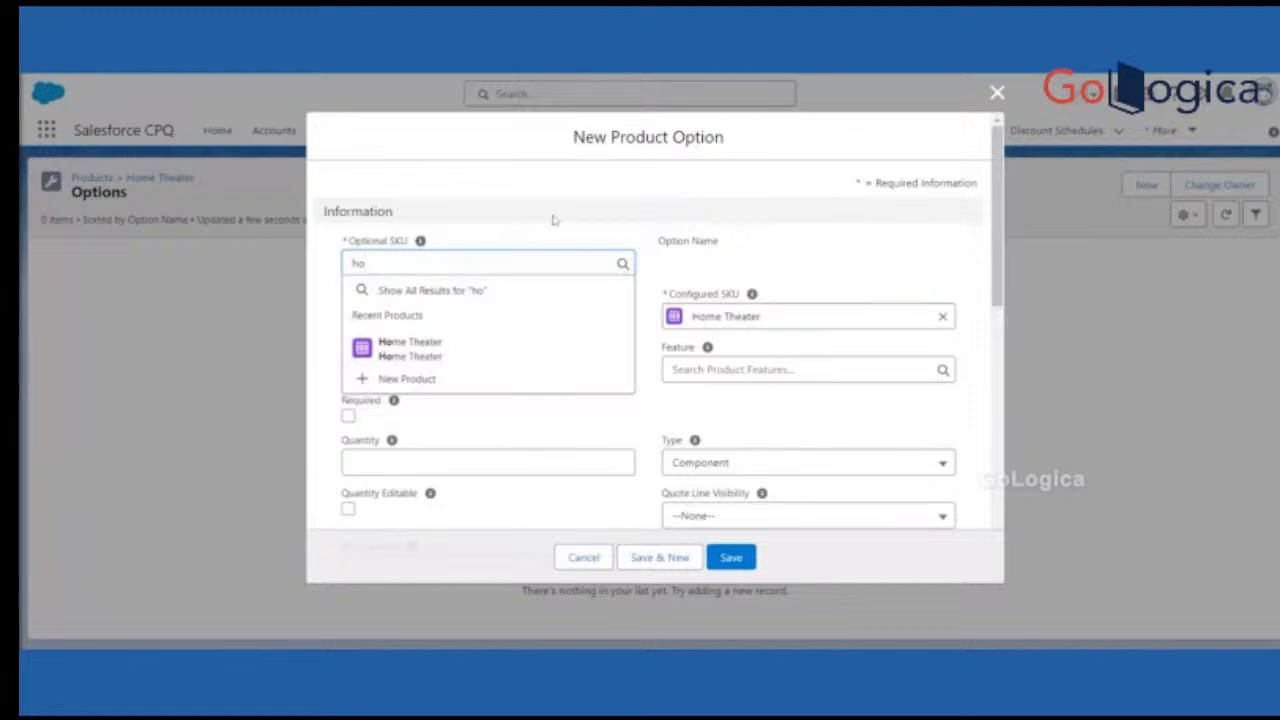
left_click(646, 199)
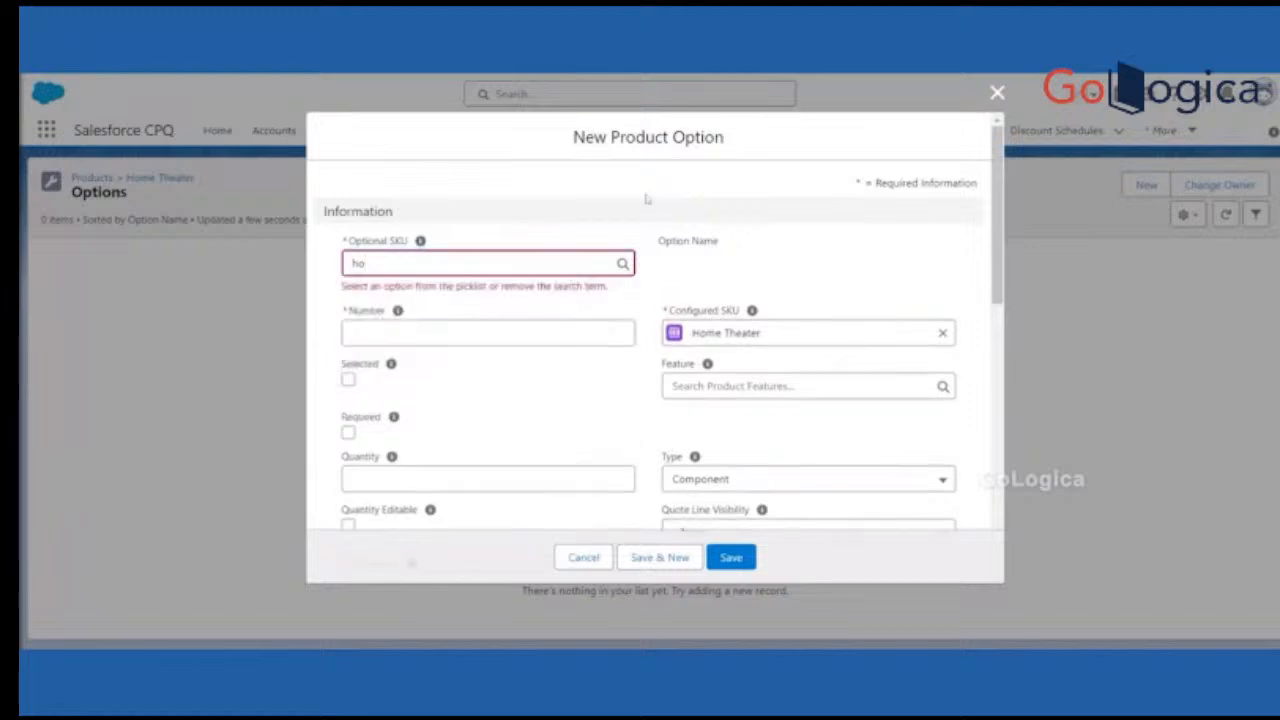
left_click(585, 559)
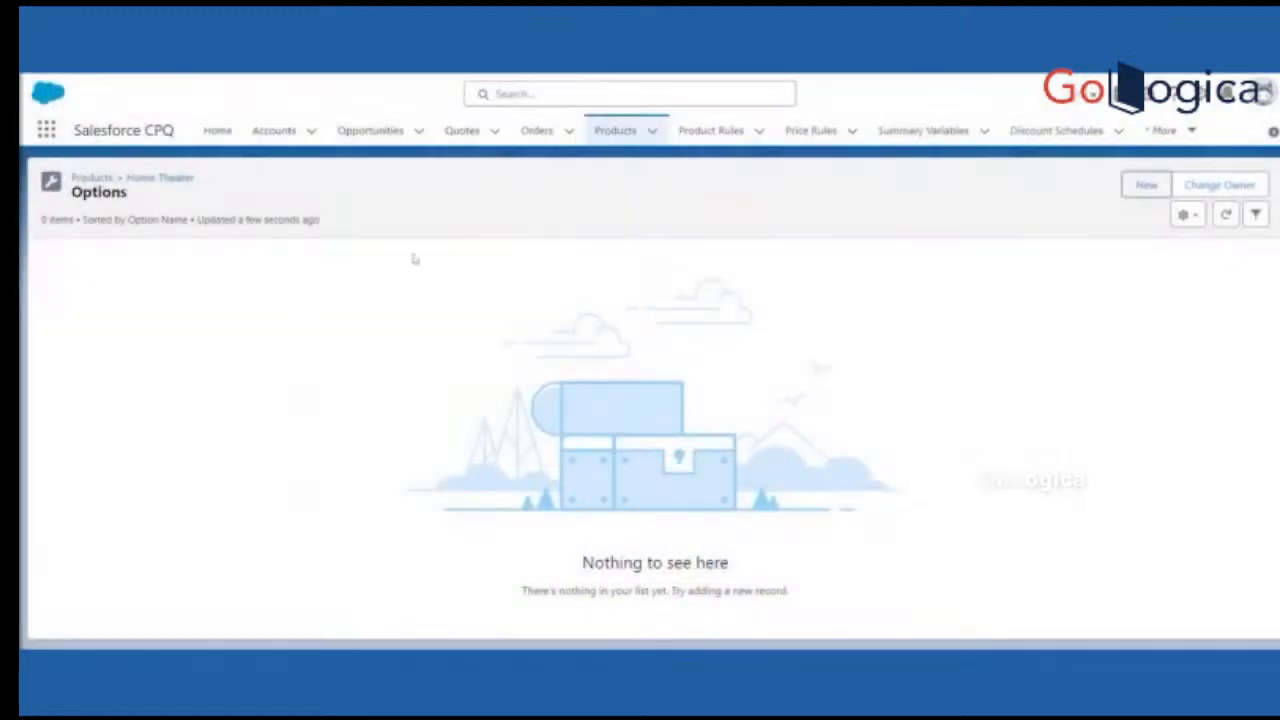
left_click(632, 143)
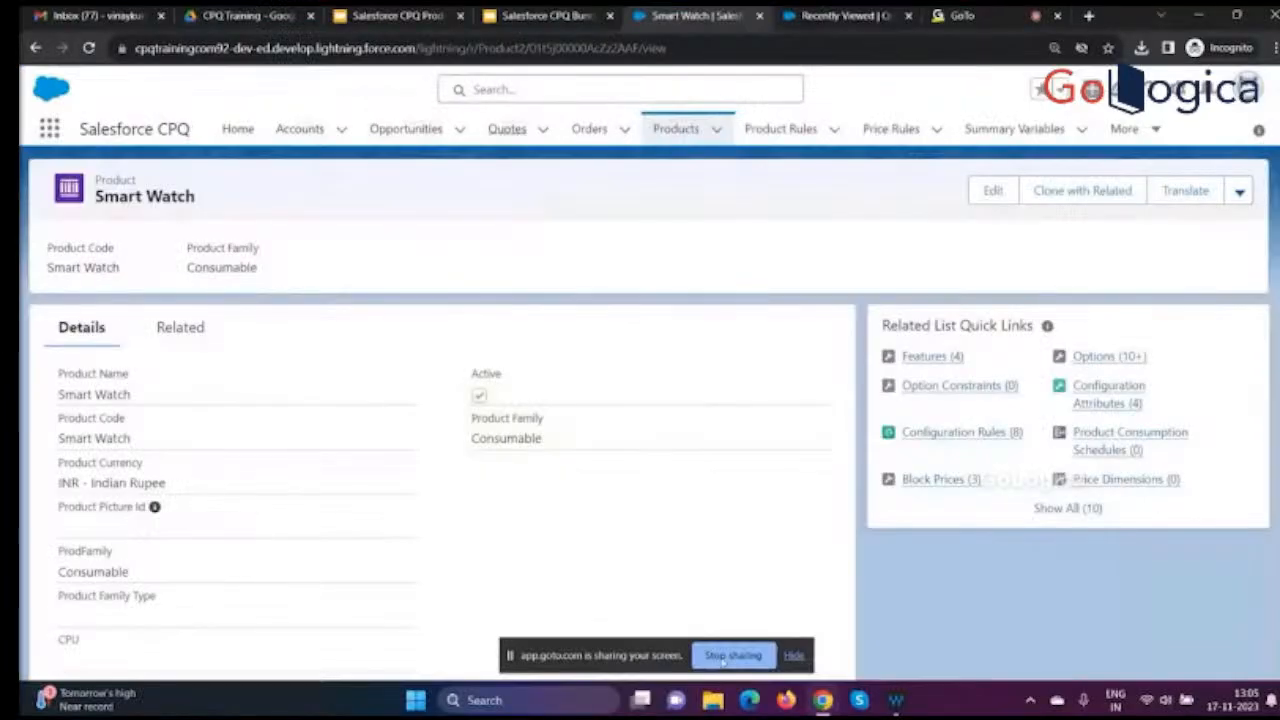
- Open Smart Watch's full Options list of 12 in a new browser tab
left_click(796, 657)
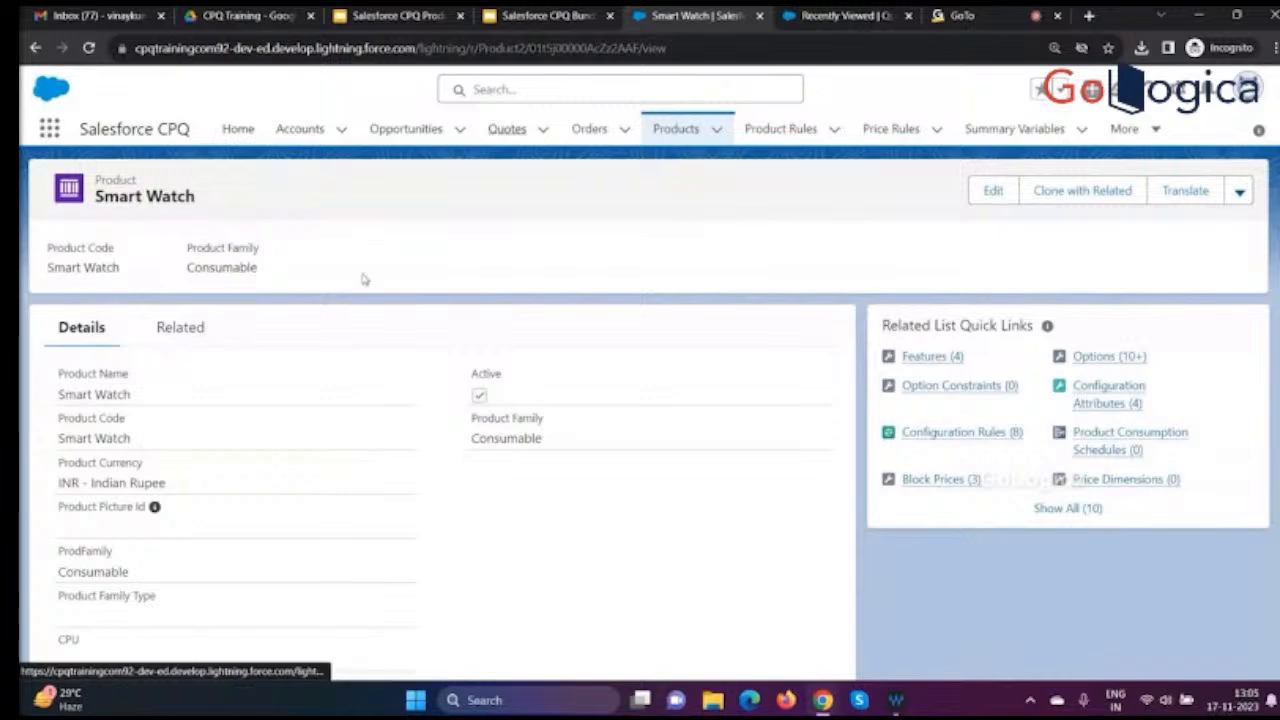
left_click(190, 333)
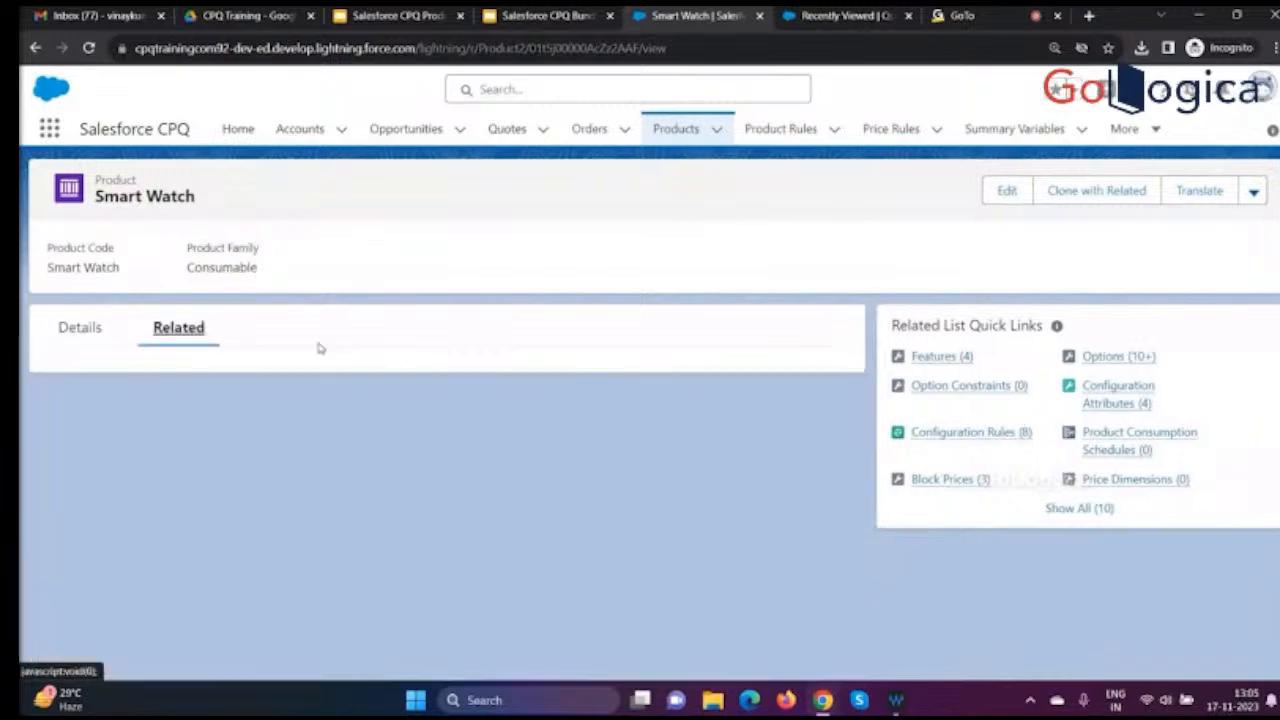
scroll(257, 372, "down", 3)
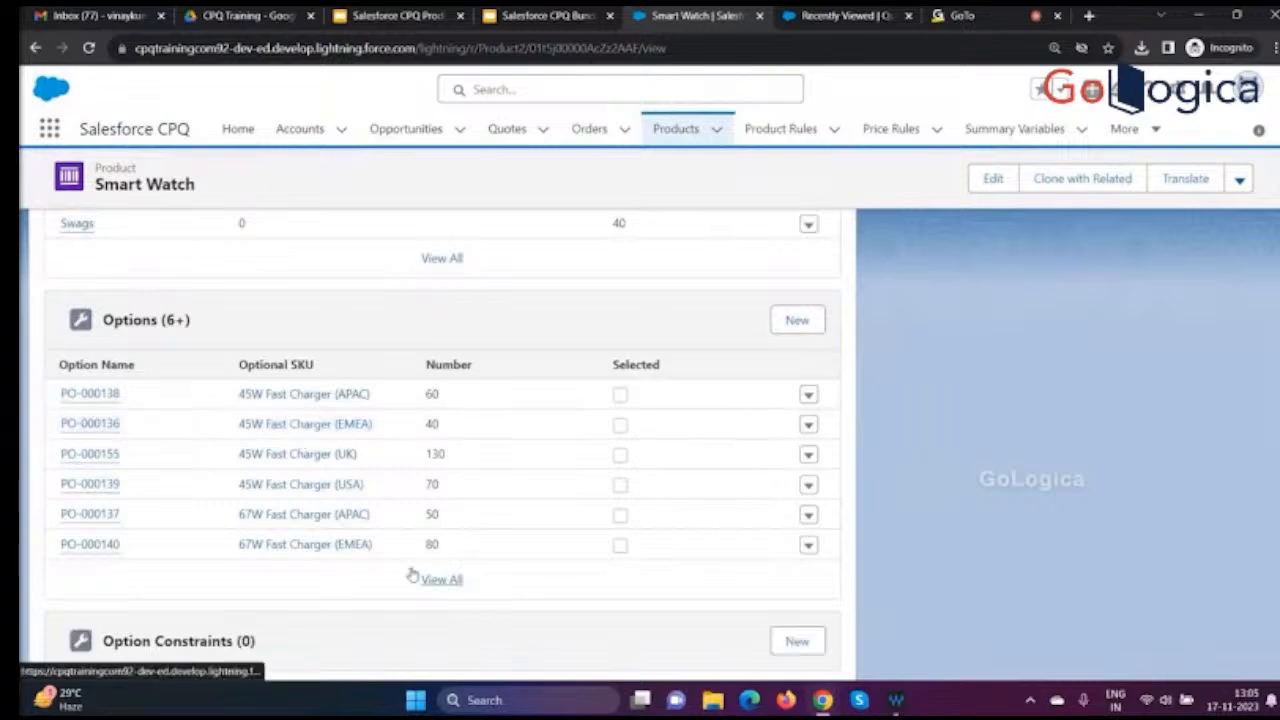
right_click(441, 585)
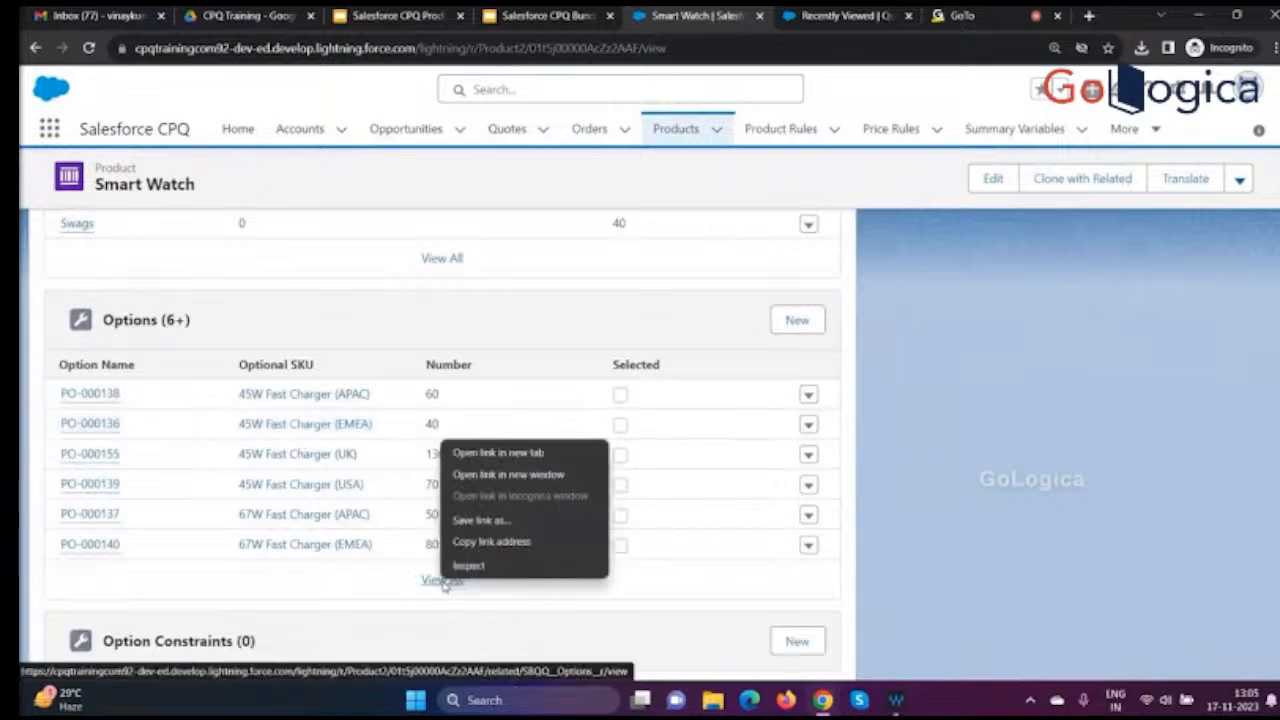
left_click(480, 449)
left_click(725, 18)
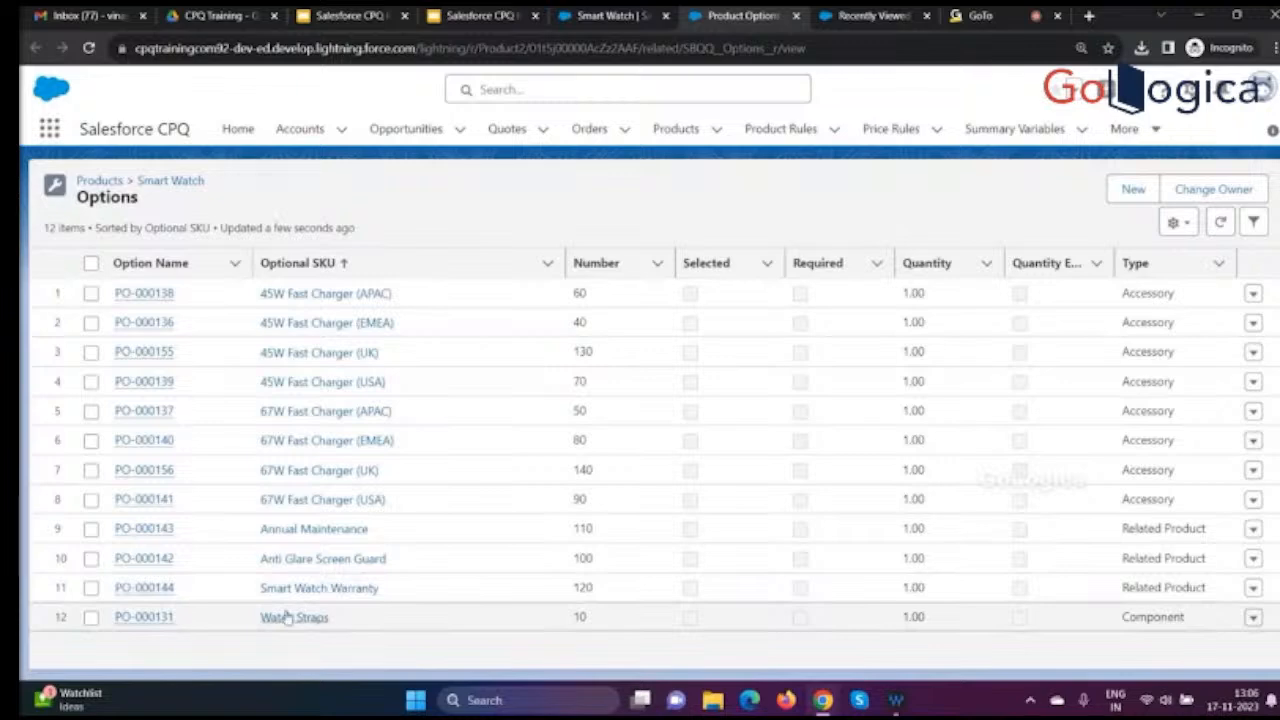
- Check the Watch Straps option's Component type, then open Smart Watch's Features list in a new tab
left_click(1125, 619)
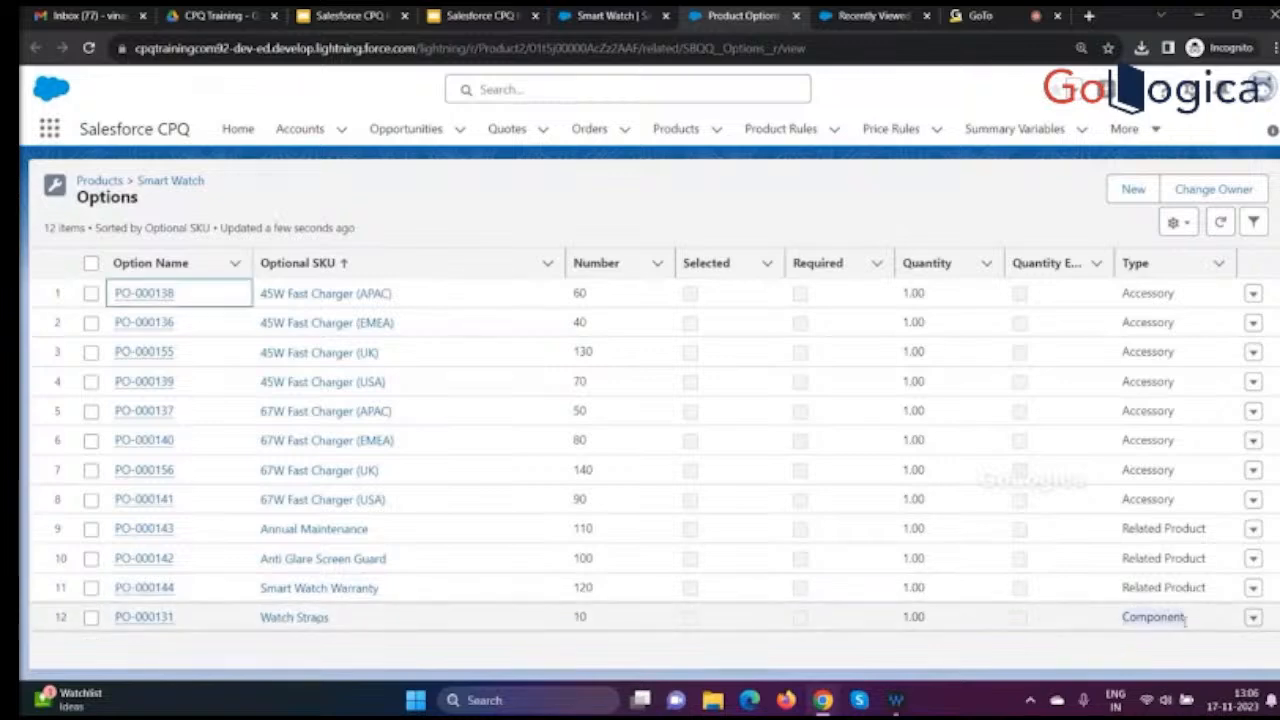
left_click(1125, 617)
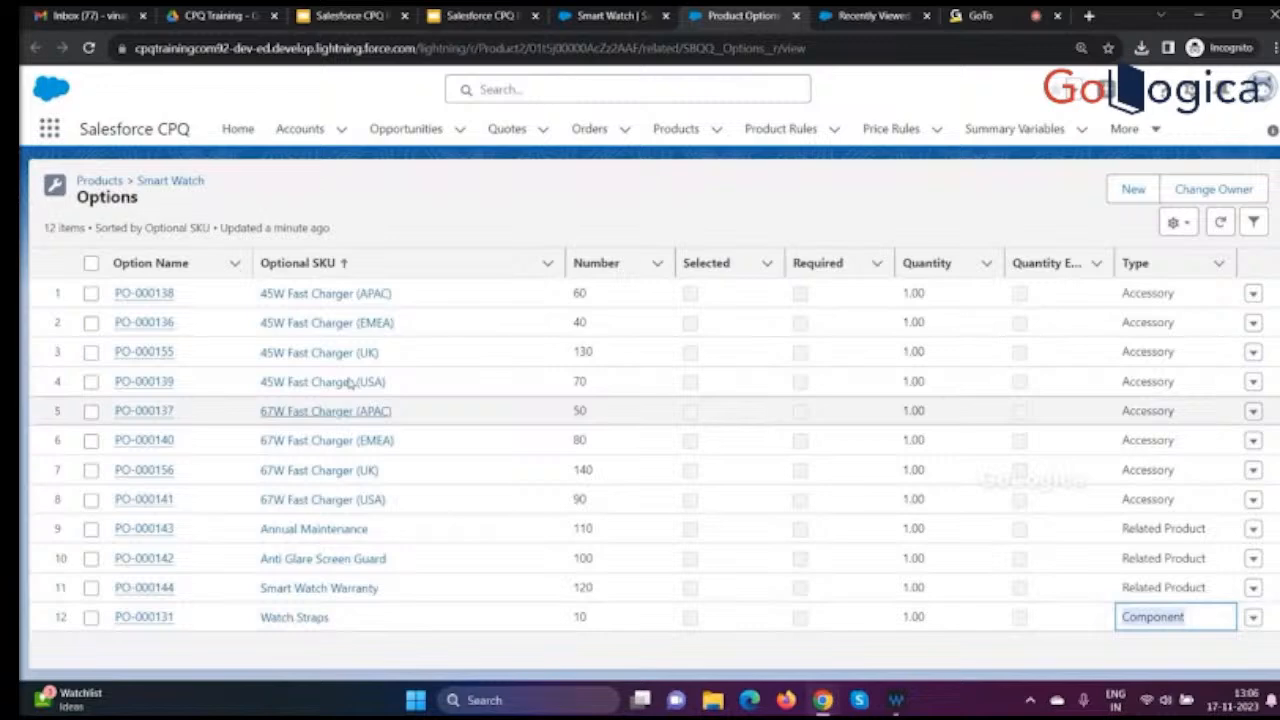
left_click(612, 15)
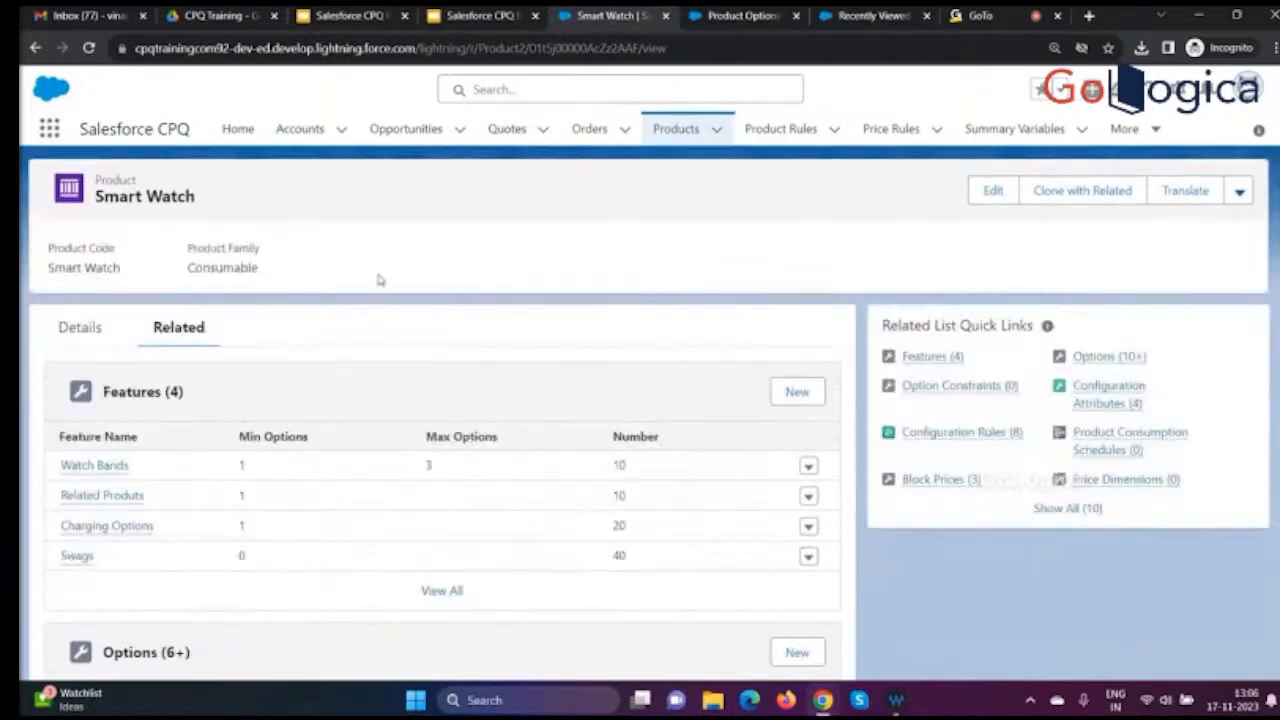
right_click(442, 590)
left_click(515, 466)
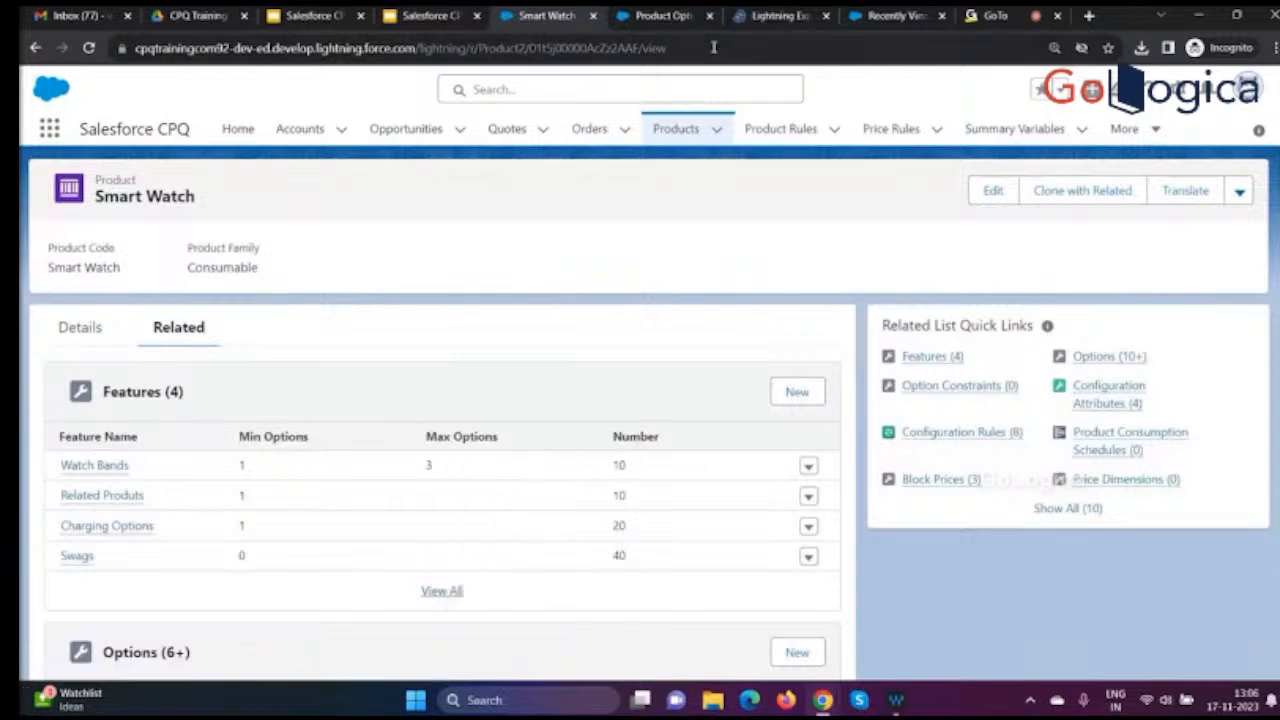
left_click(752, 22)
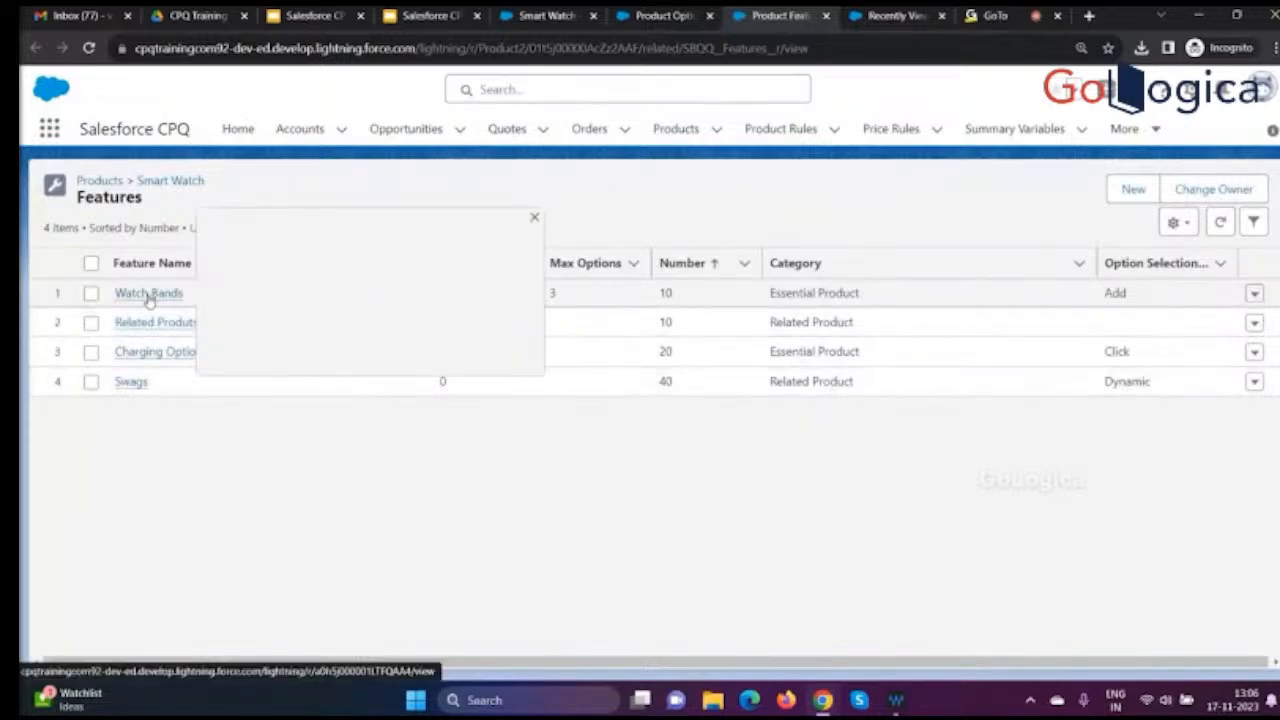
- Compare Smart Watch's Options and Features lists across the open browser tabs
left_click(646, 18)
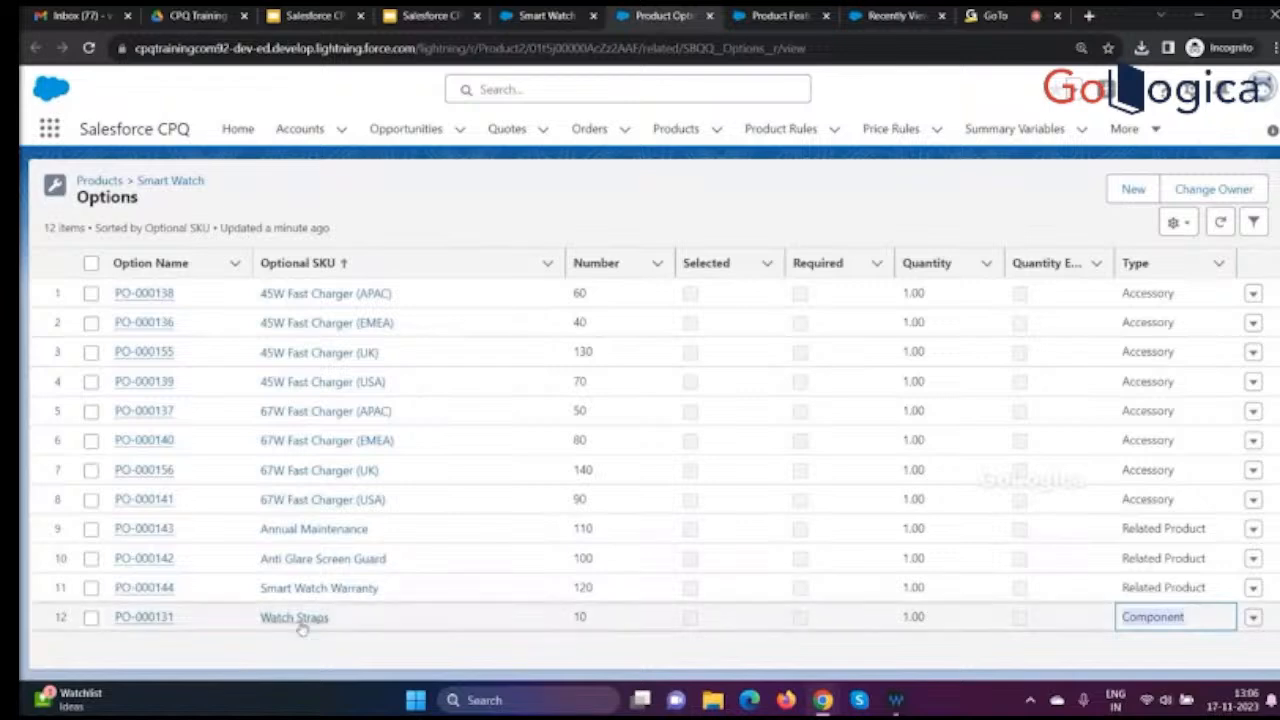
key("ctrl+Tab")
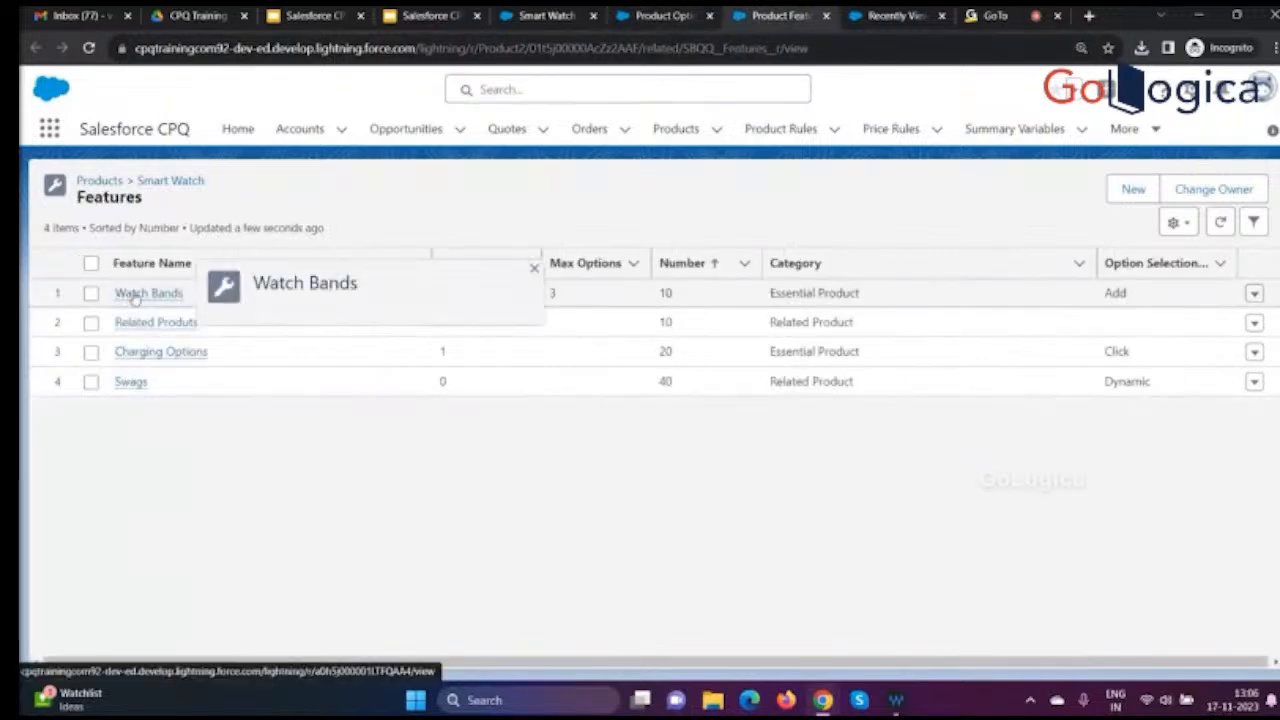
mouse_move(153, 328)
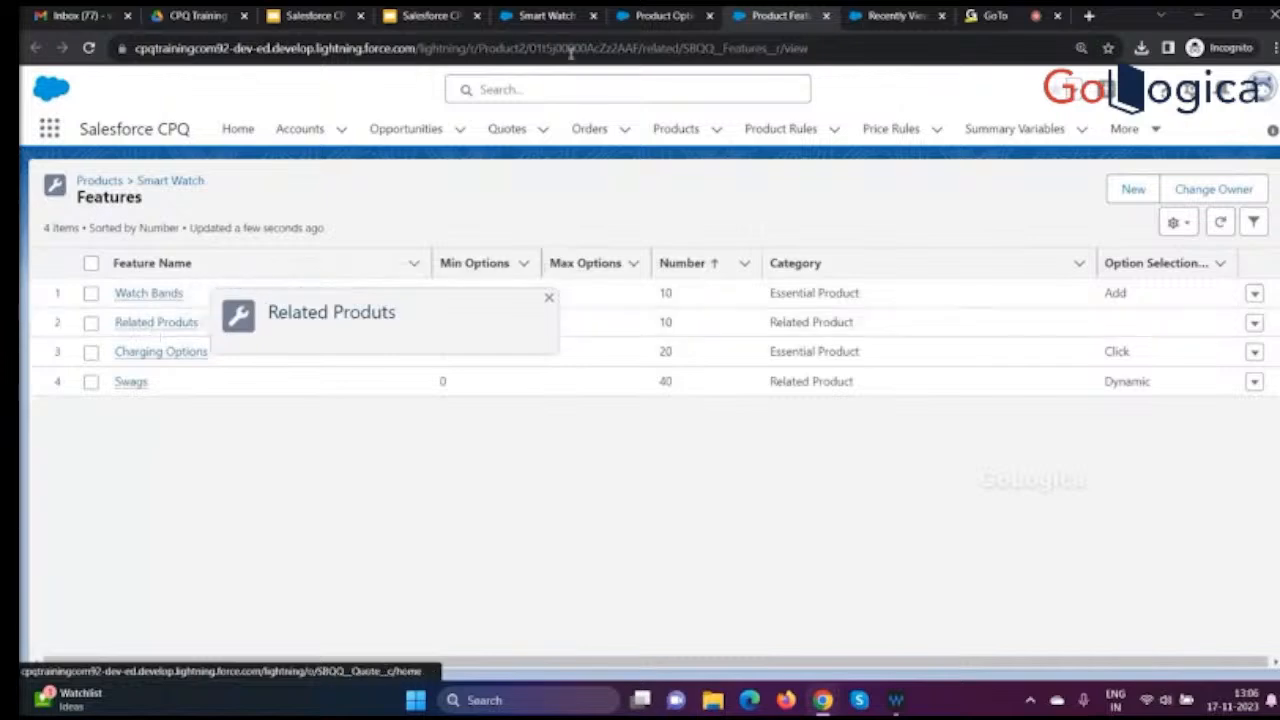
left_click(648, 17)
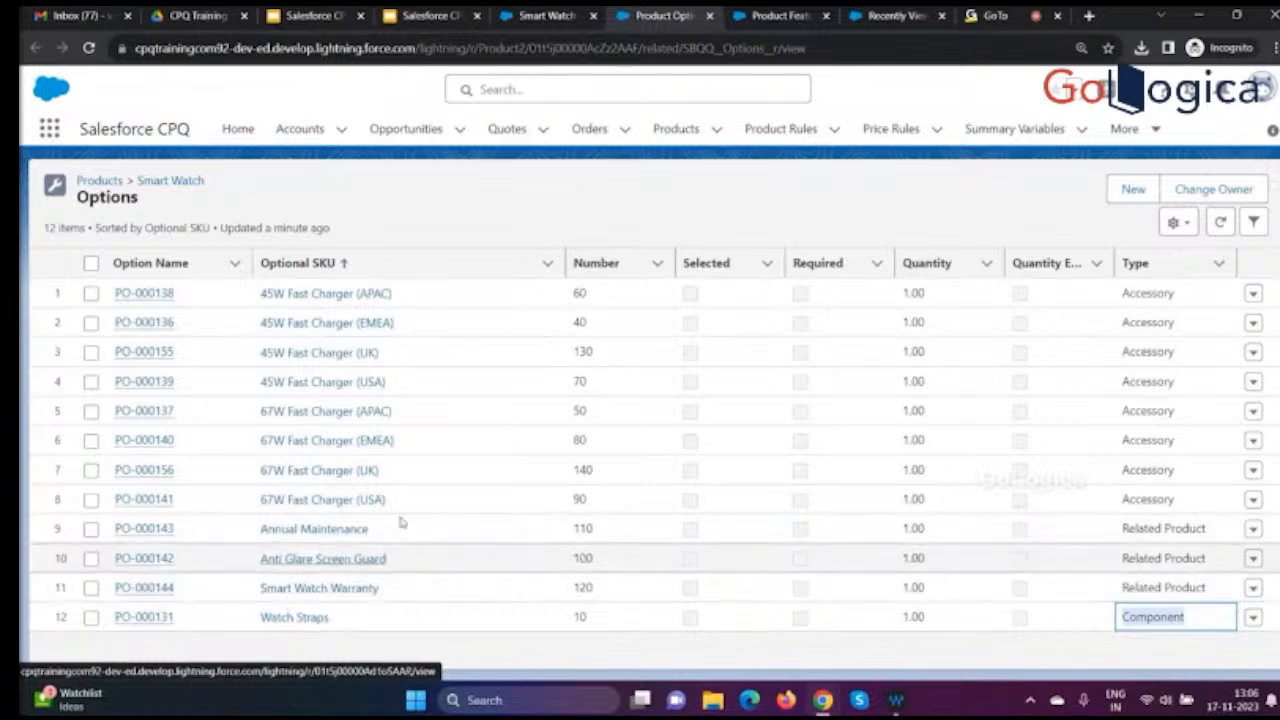
left_click(776, 16)
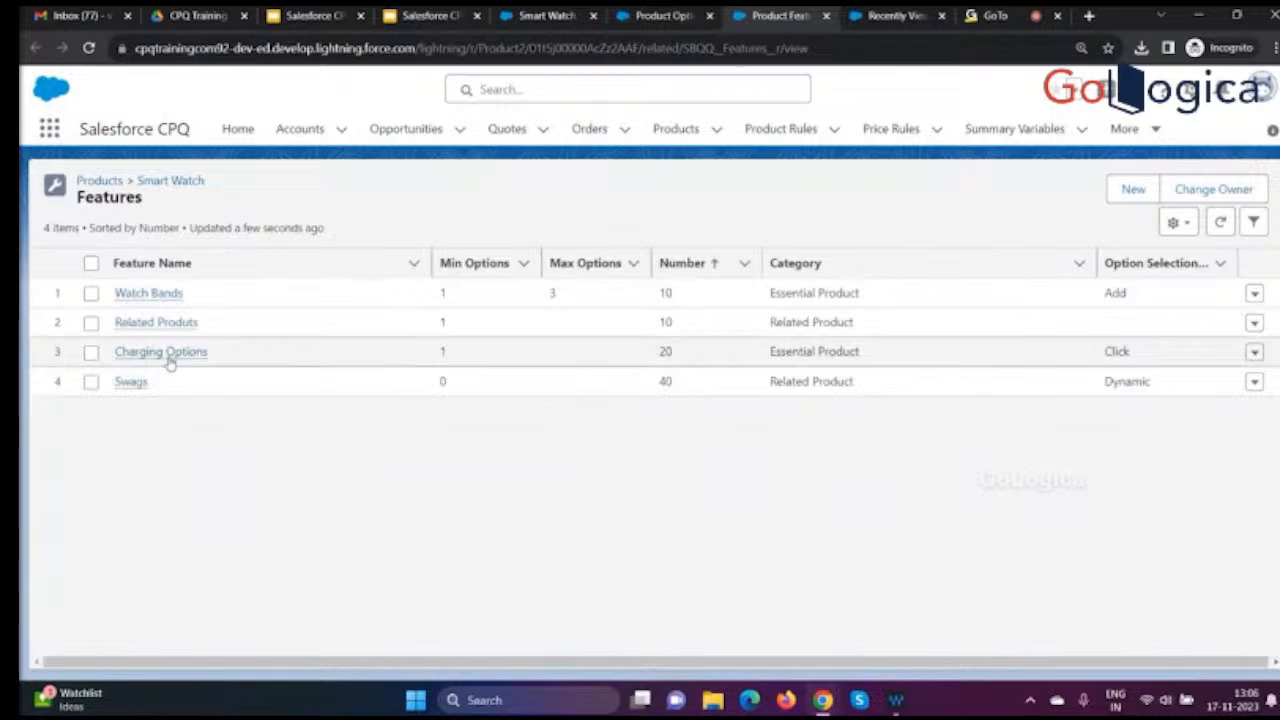
left_click(631, 17)
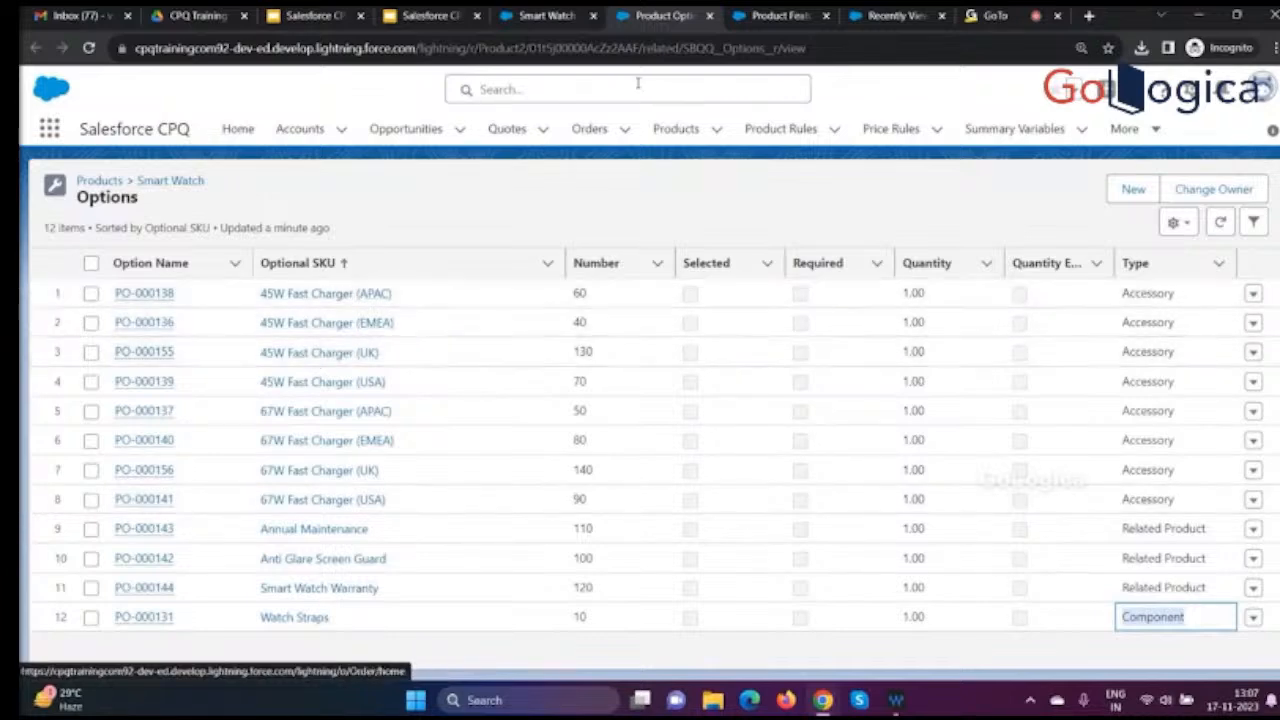
left_click(770, 15)
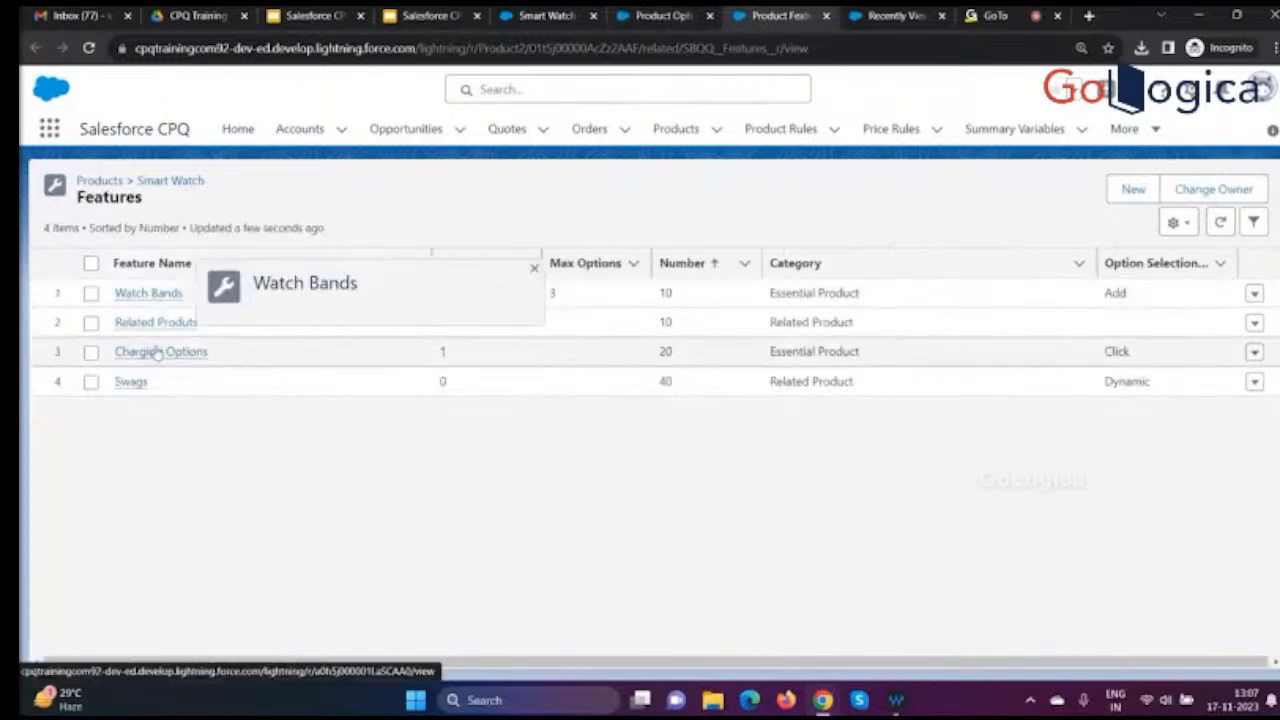
left_click(546, 16)
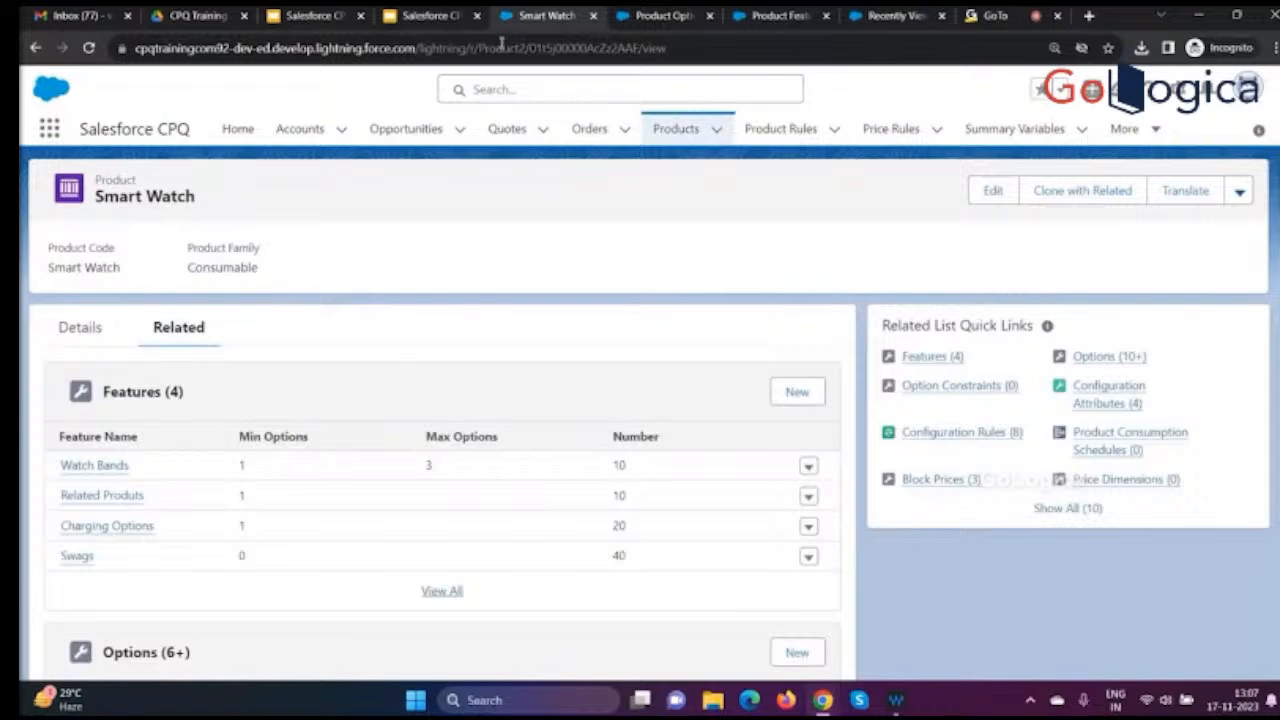
- Open the Charging Options feature record in its own tab to review its details
left_click(668, 16)
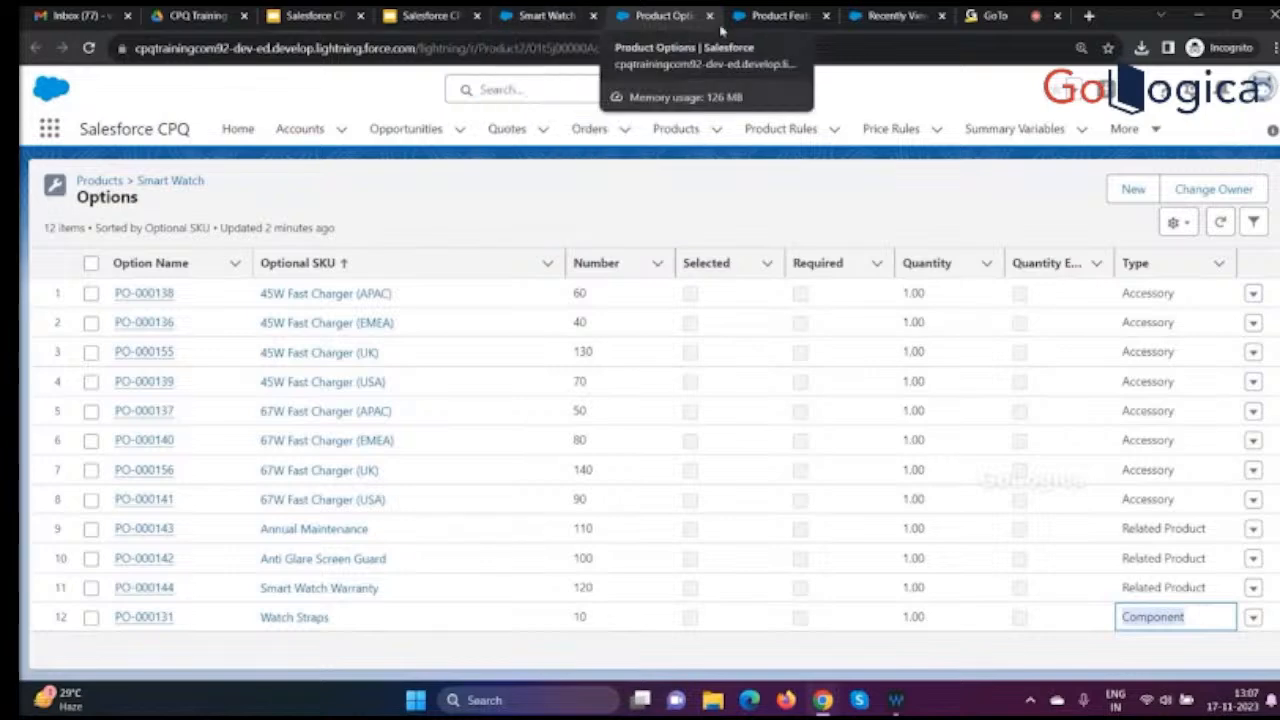
left_click(780, 16)
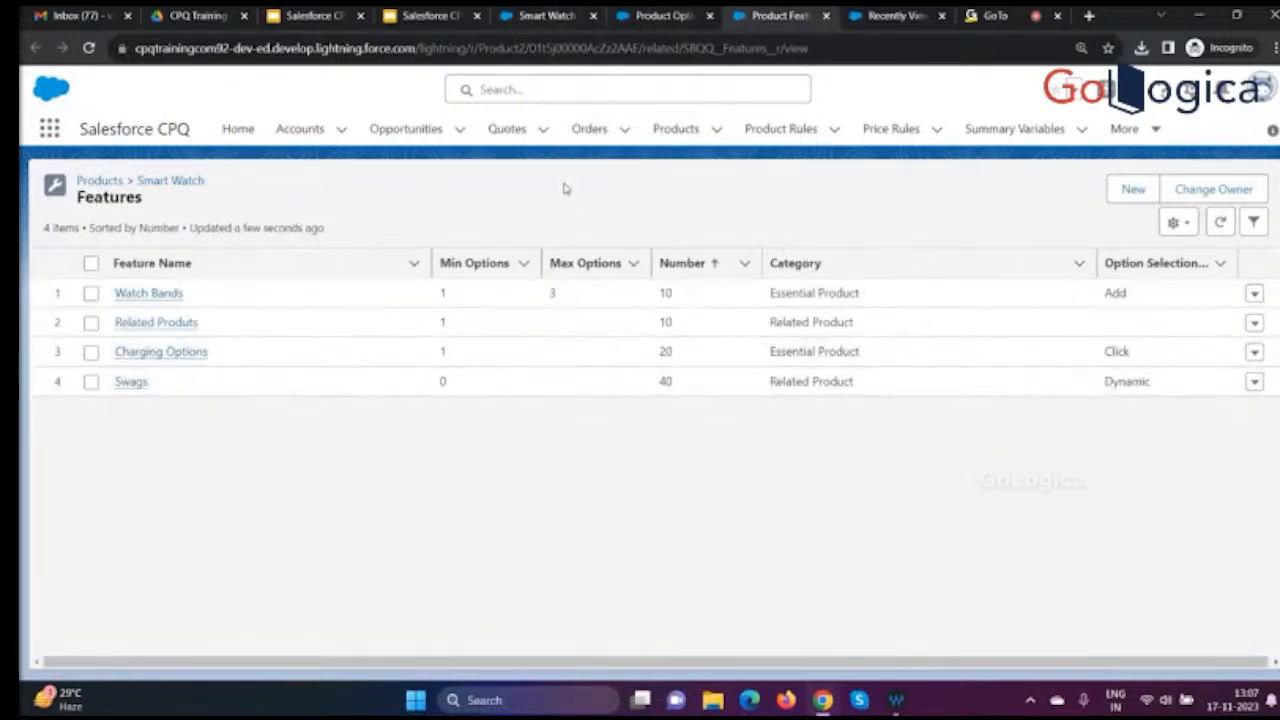
middle_click(193, 362)
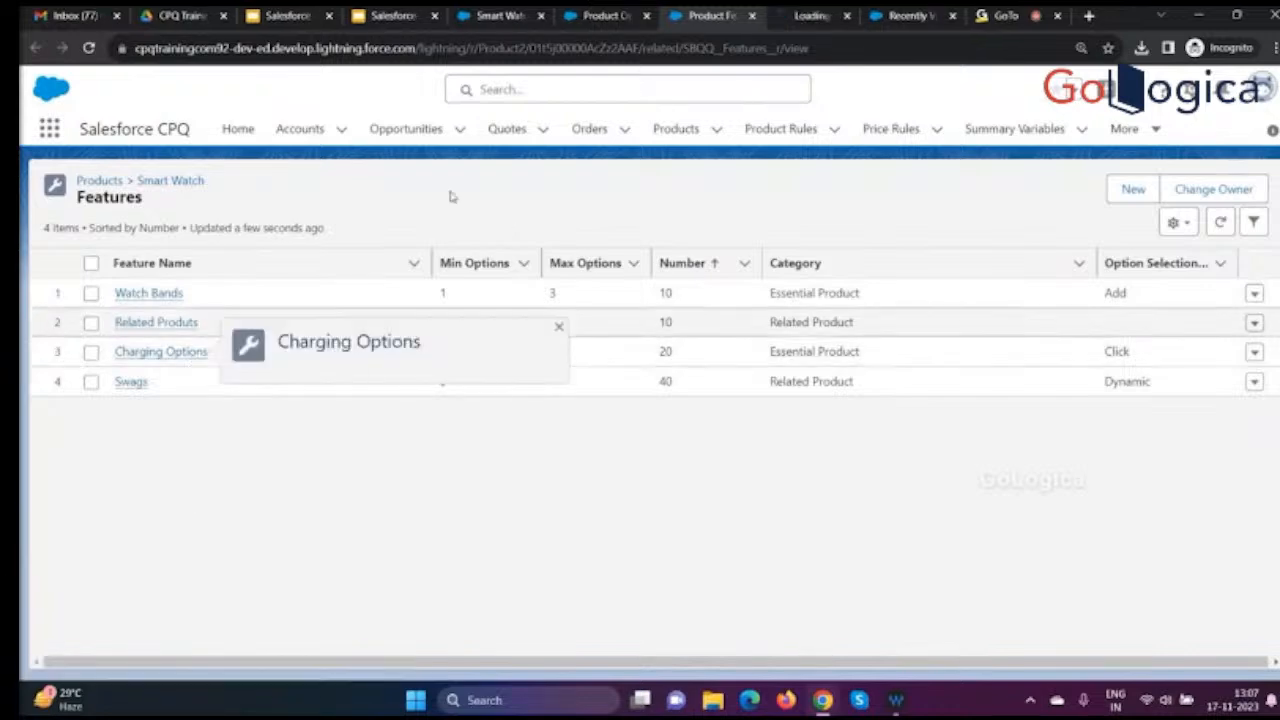
key("ctrl+Tab")
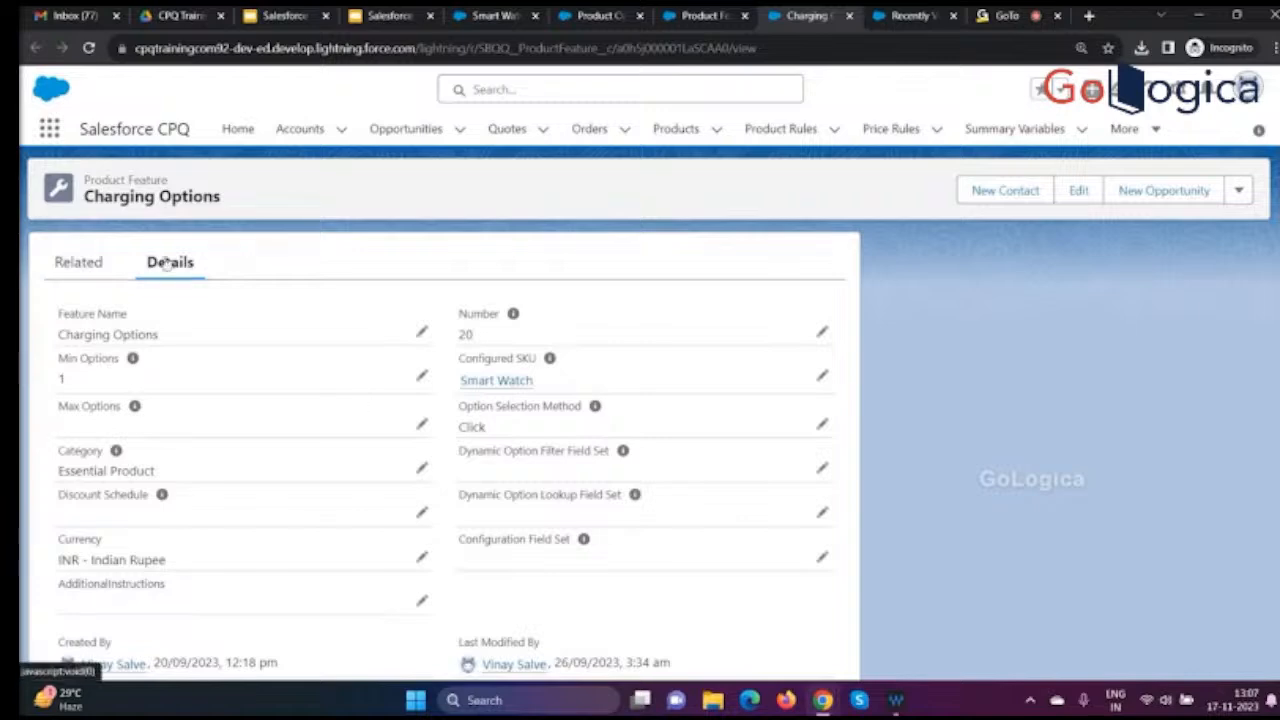
- Open option PO-000138 in a new tab and confirm its Feature is Charging Options
left_click(600, 15)
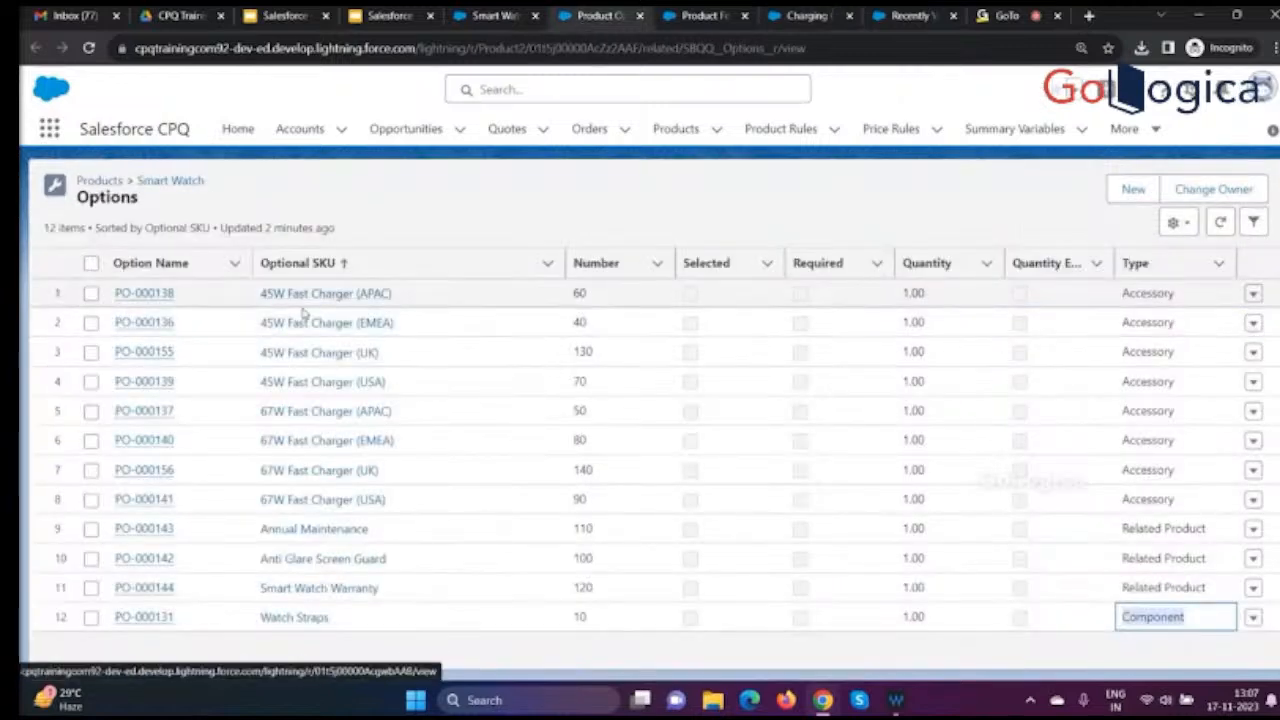
right_click(150, 293)
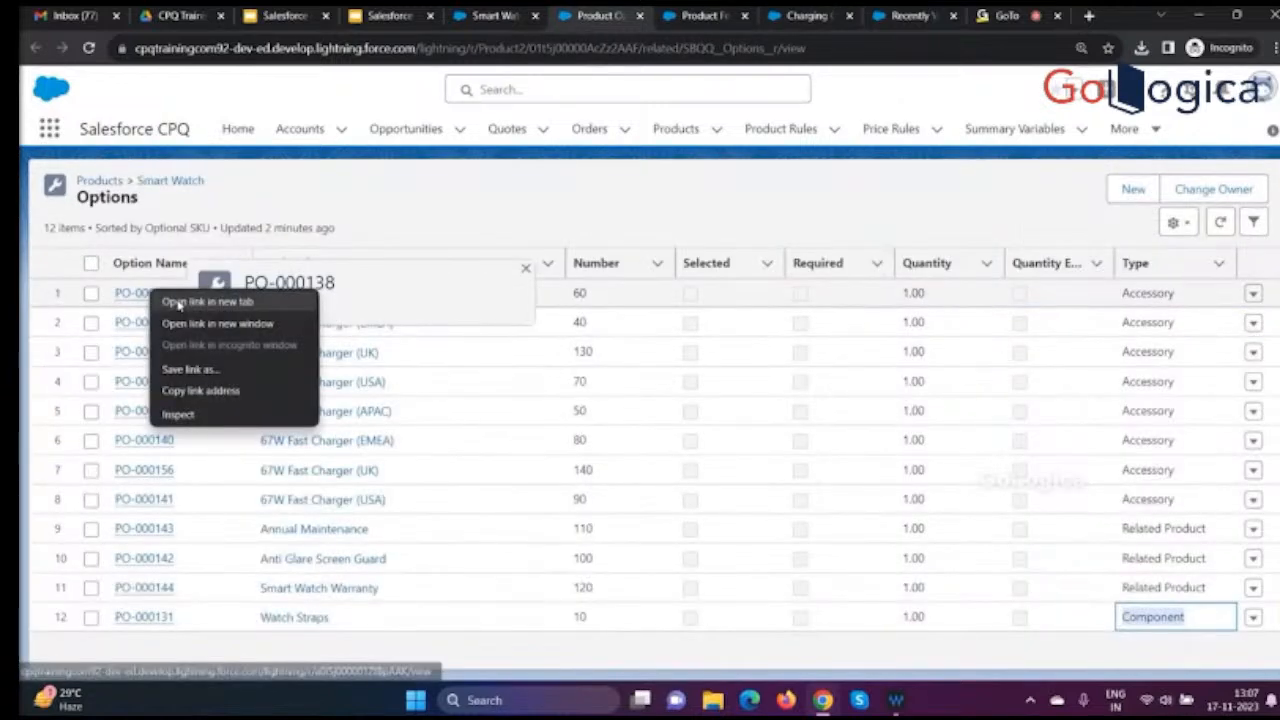
left_click(195, 299)
left_click(635, 17)
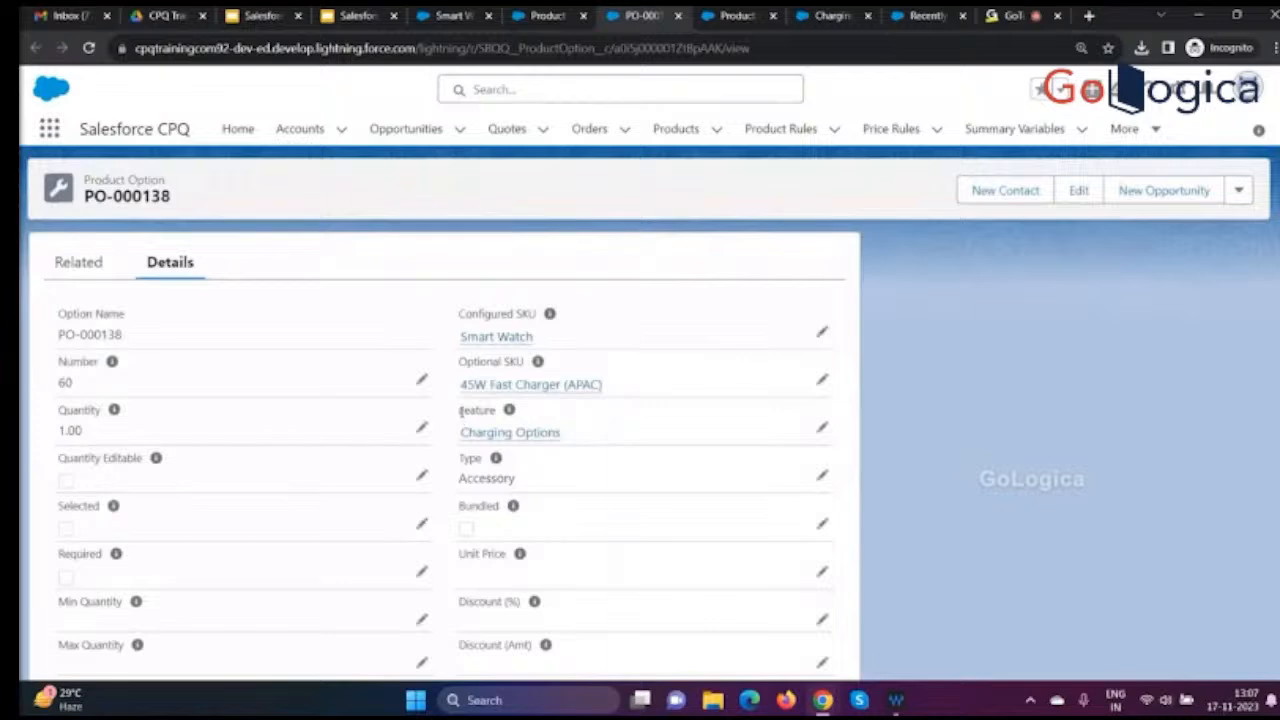
double_click(472, 412)
mouse_move(478, 438)
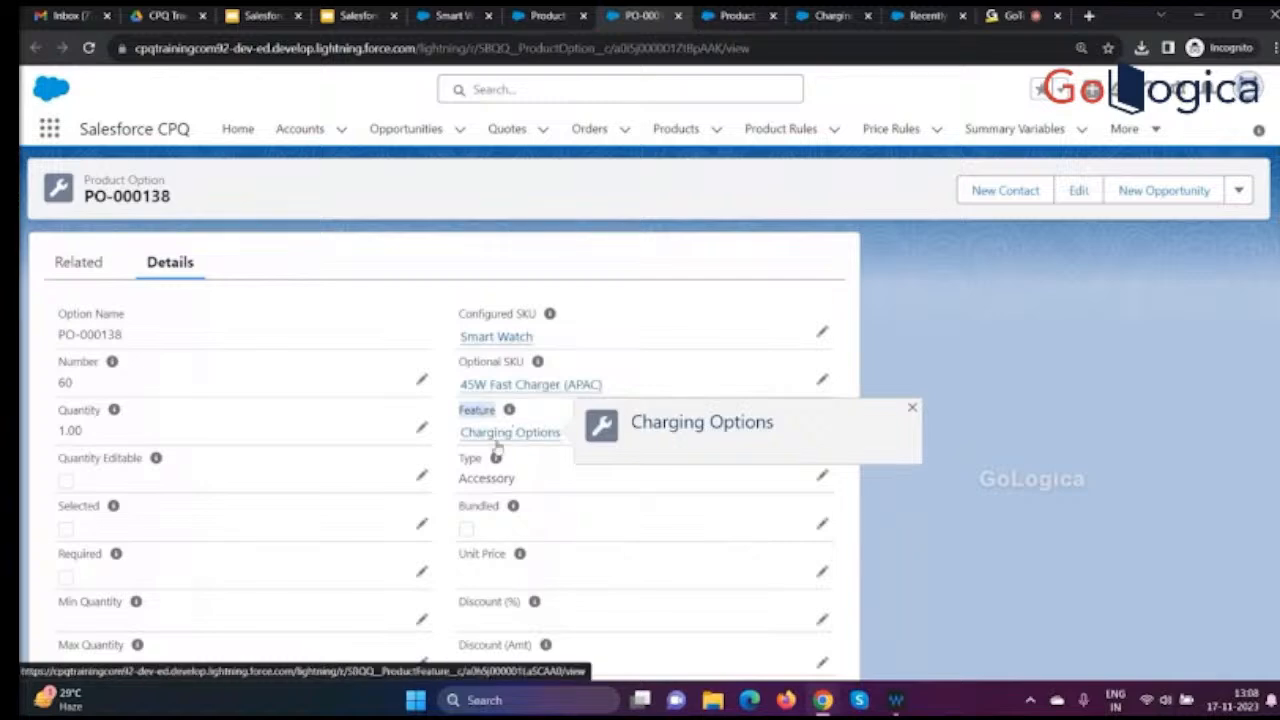
- Open draft quote Q-00051 from the recently viewed quotes list
left_click(737, 15)
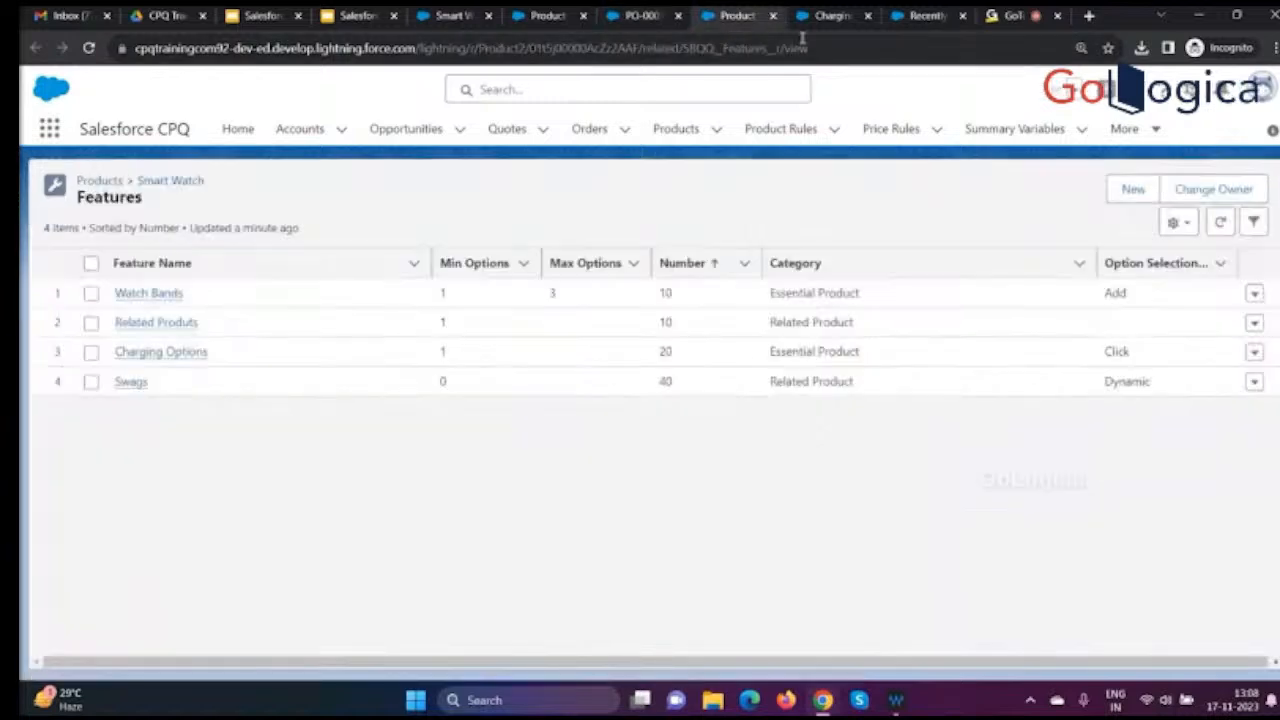
left_click(833, 17)
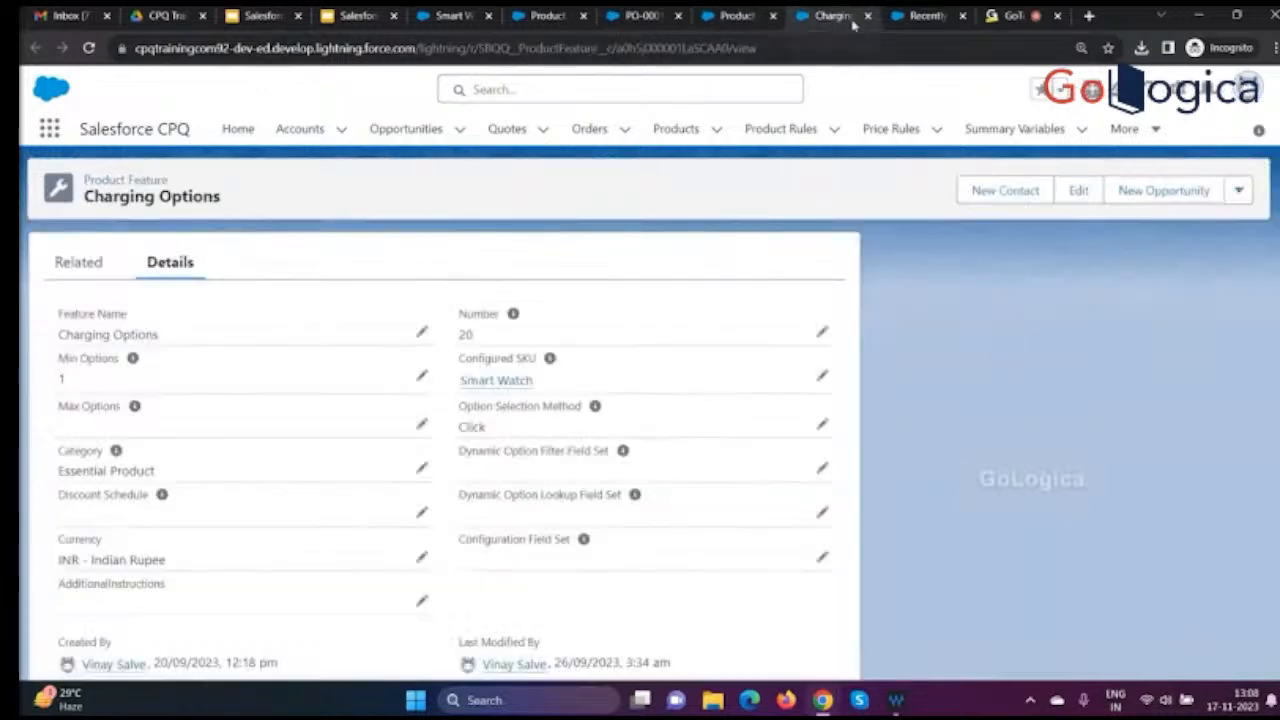
left_click(905, 16)
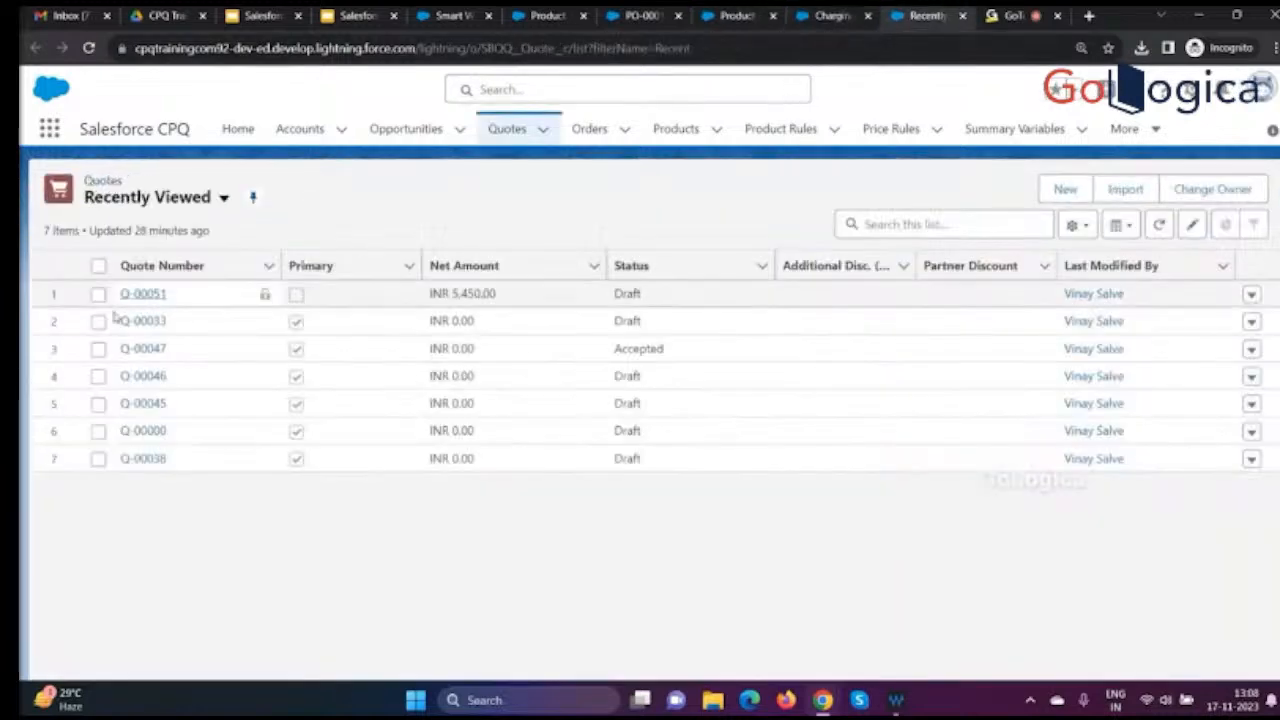
left_click(143, 293)
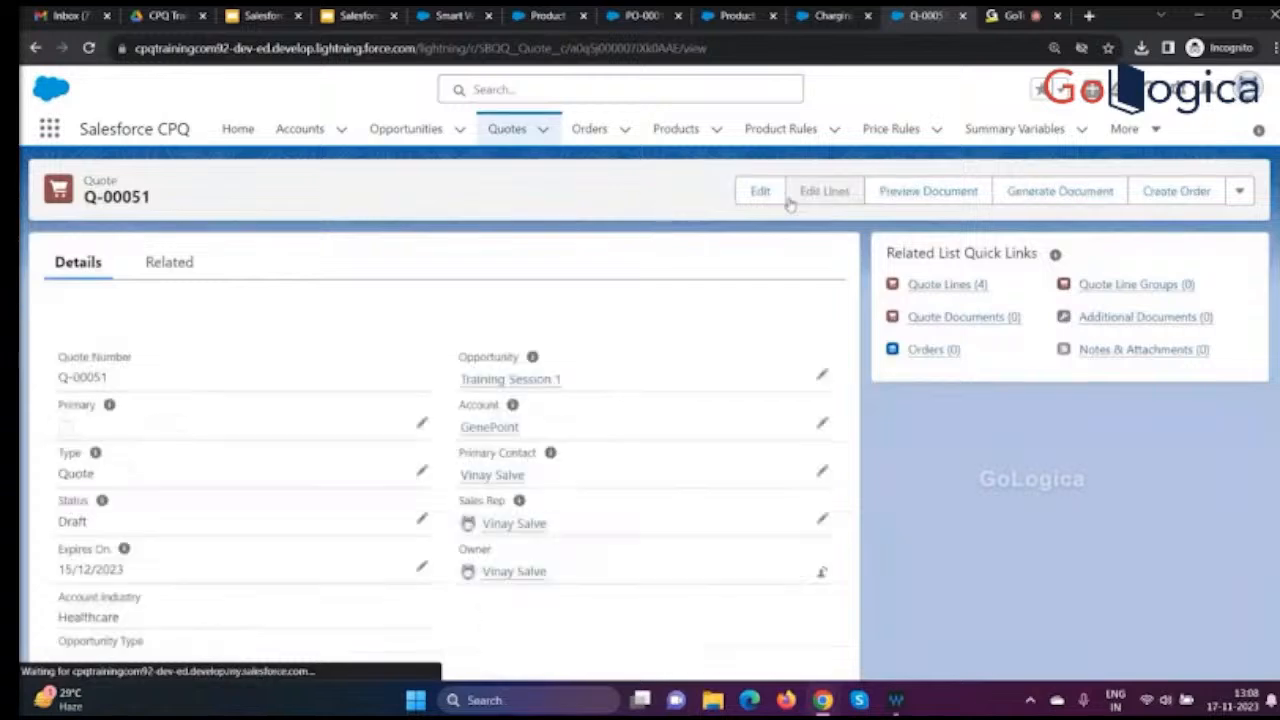
- Select and delete all Smart Watch bundle lines on Q-00051, then open Add Products
left_click(788, 197)
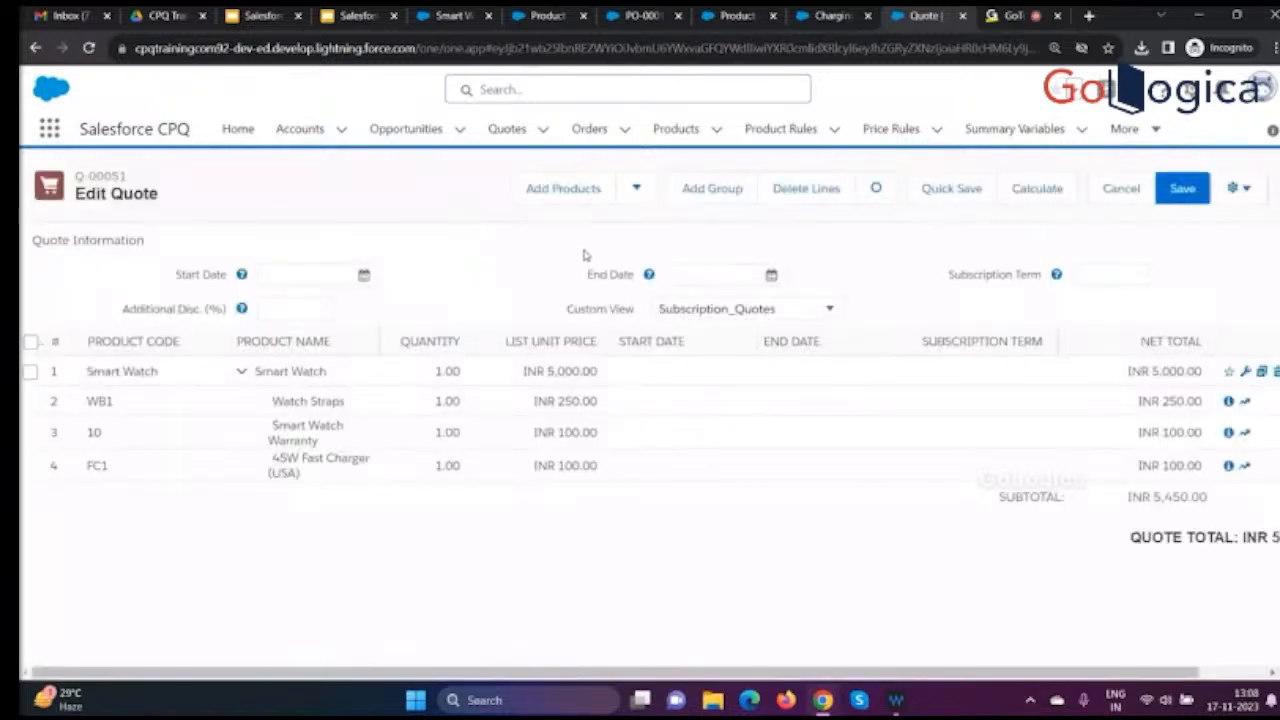
left_click(31, 341)
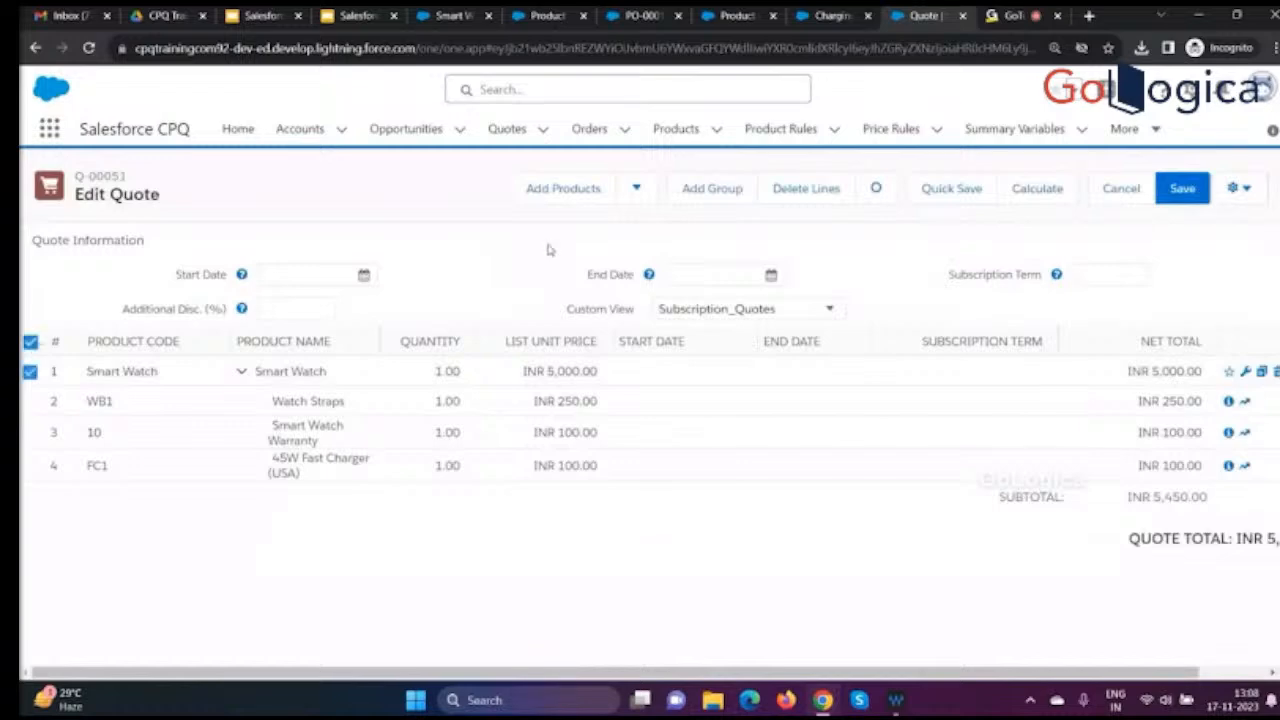
left_click(792, 190)
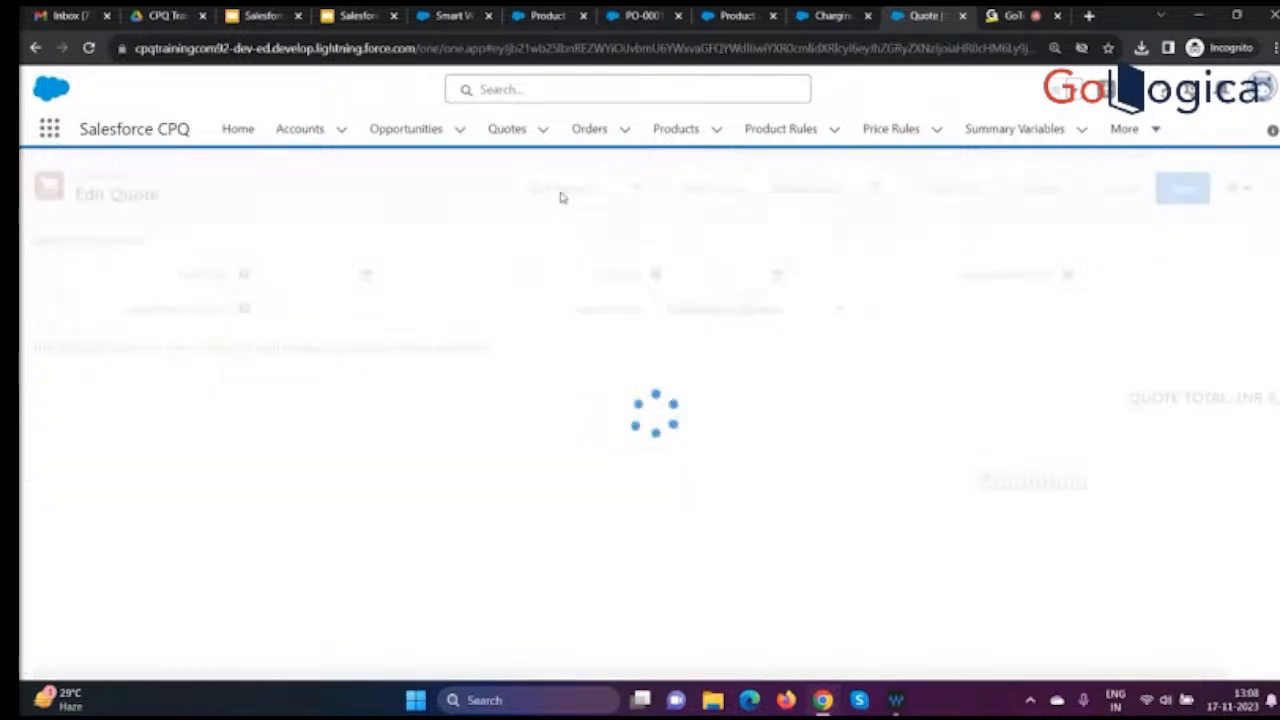
left_click(563, 193)
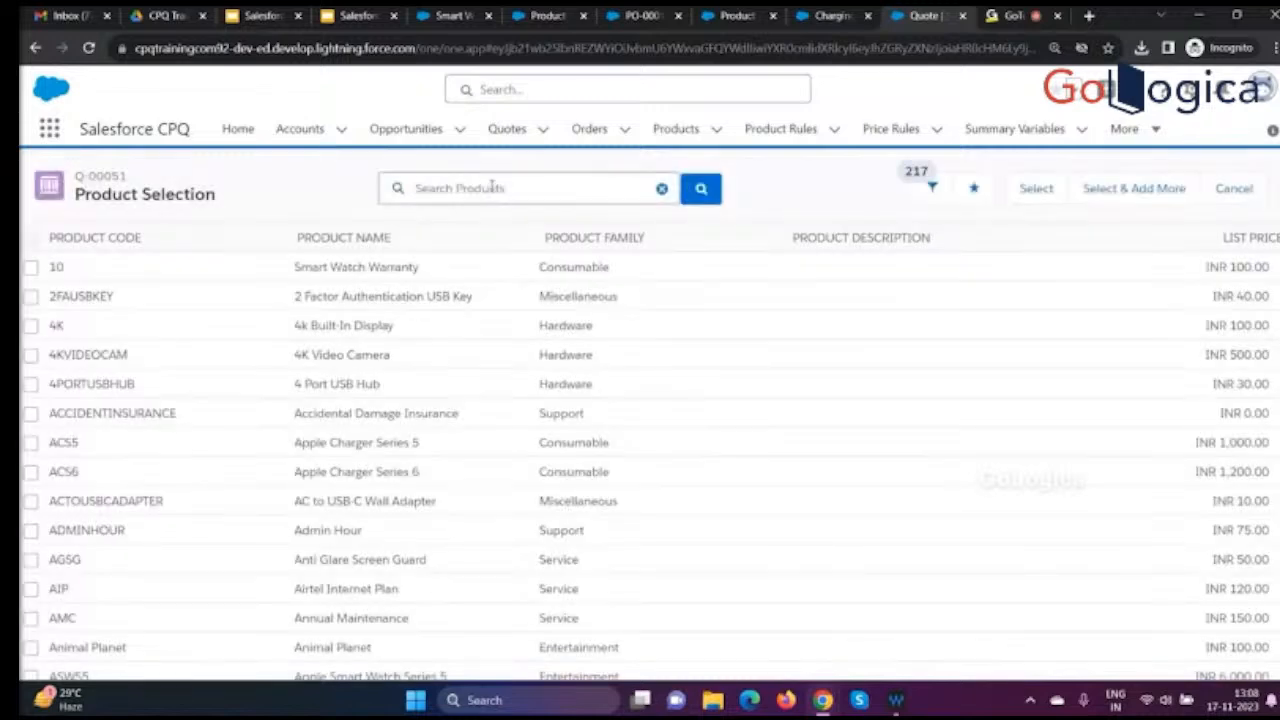
- Search the catalogue for 'smart watch' and add the Smart Watch product to quote Q-00051
left_click(491, 187)
type("smart watch")
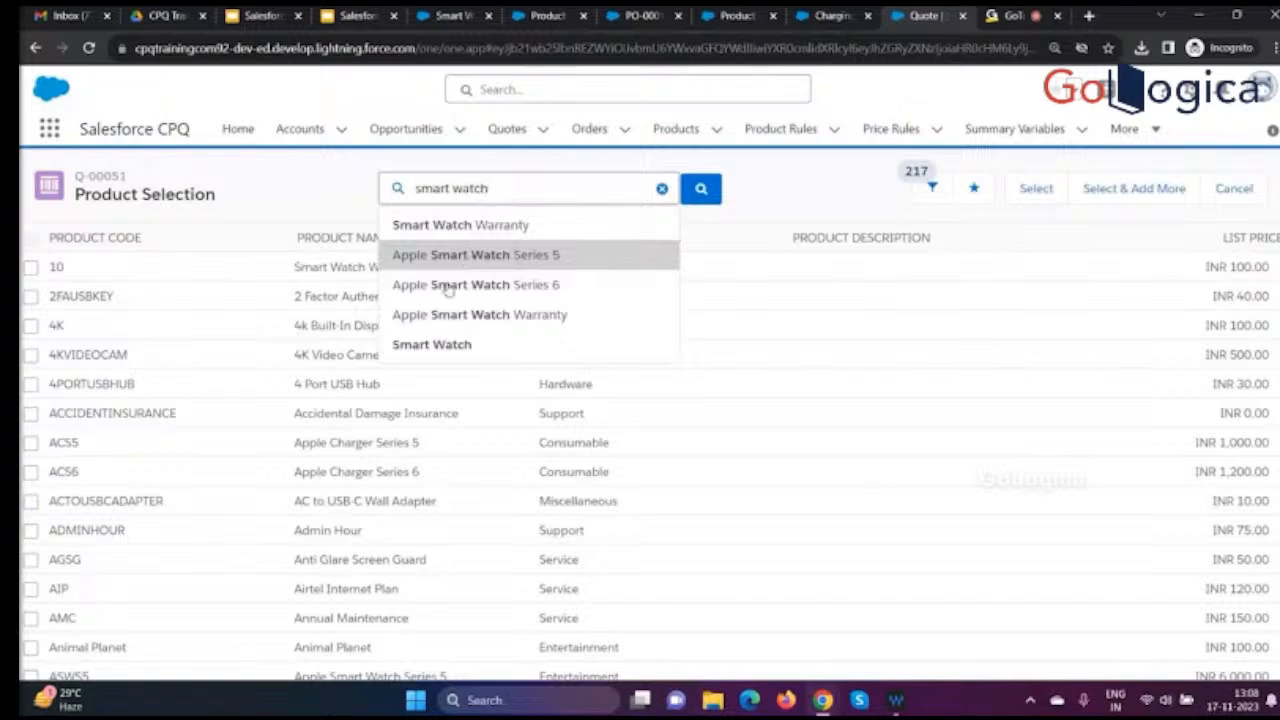
left_click(444, 343)
left_click(31, 240)
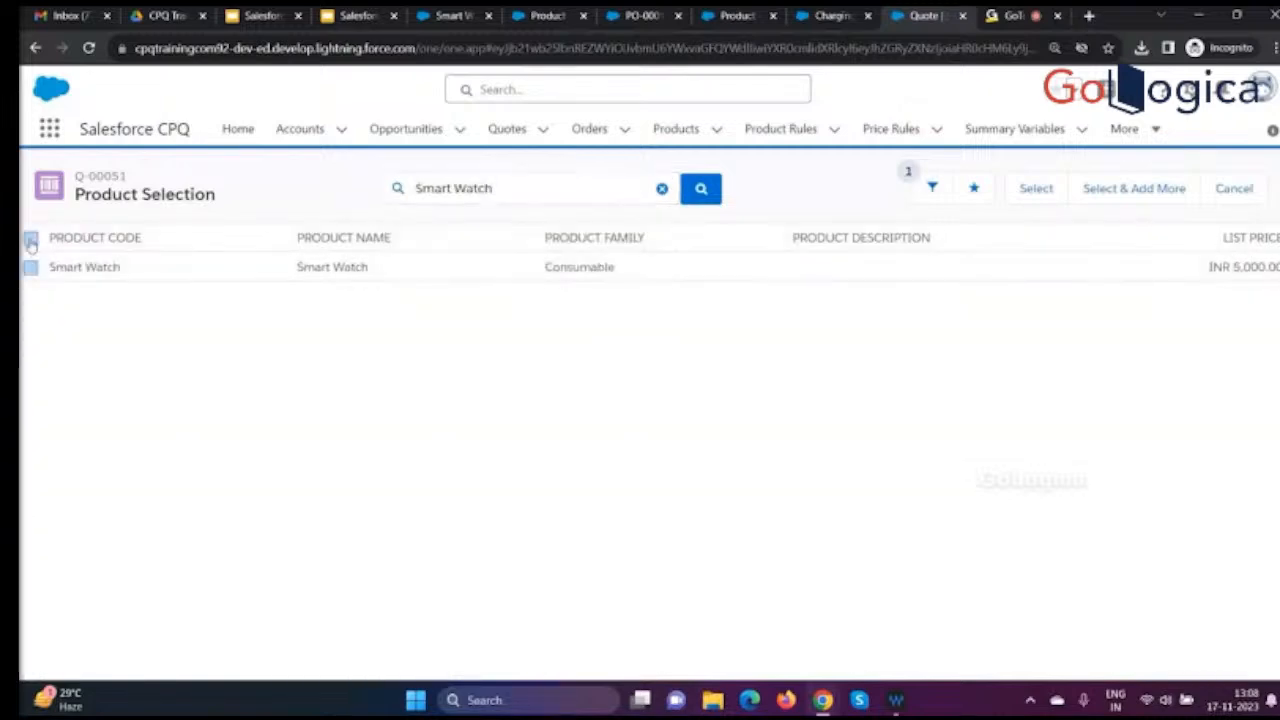
left_click(1028, 190)
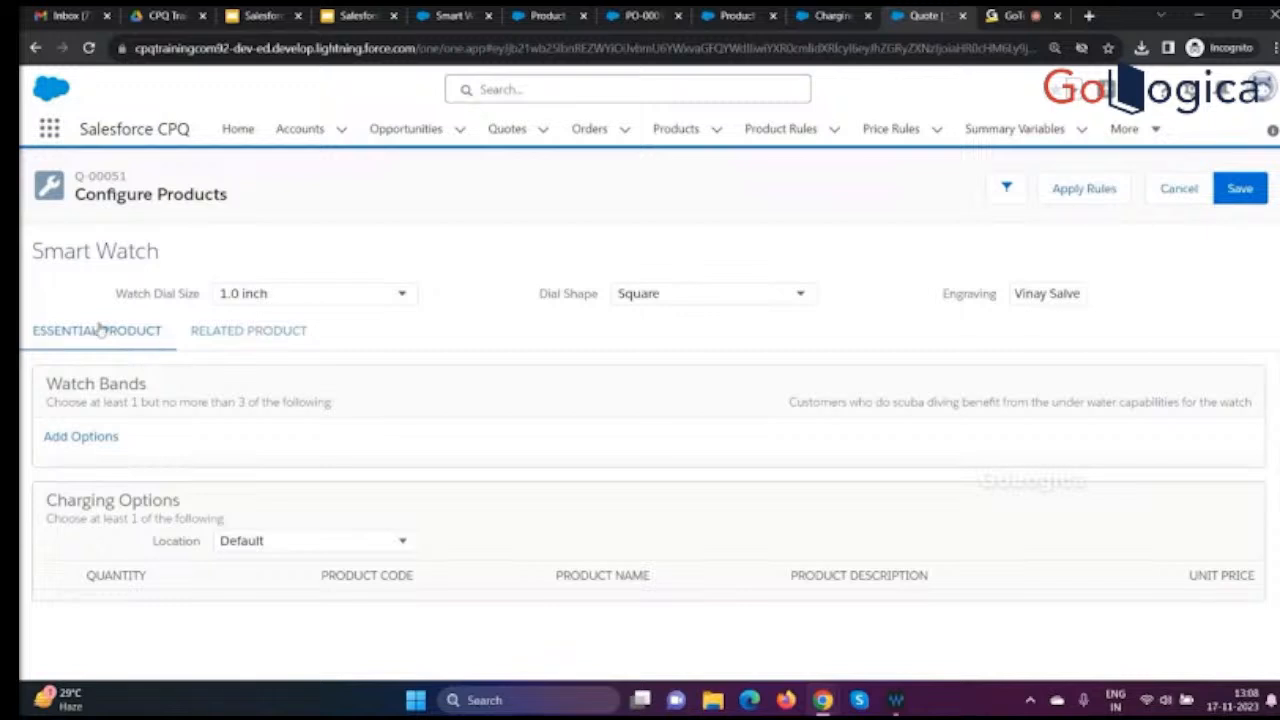
- Review the Smart Watch's related options, option record PO-000138, features list and Charging Options details
left_click(240, 339)
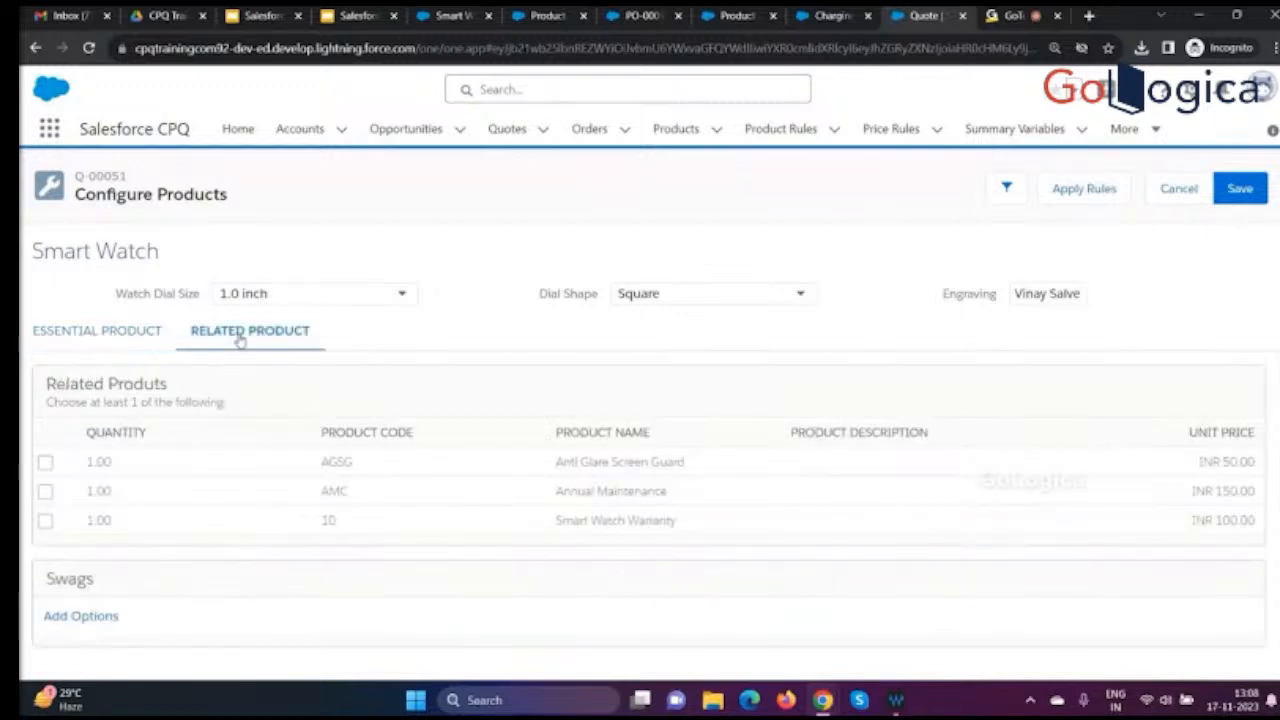
left_click(106, 330)
left_click_drag(46, 383, 146, 415)
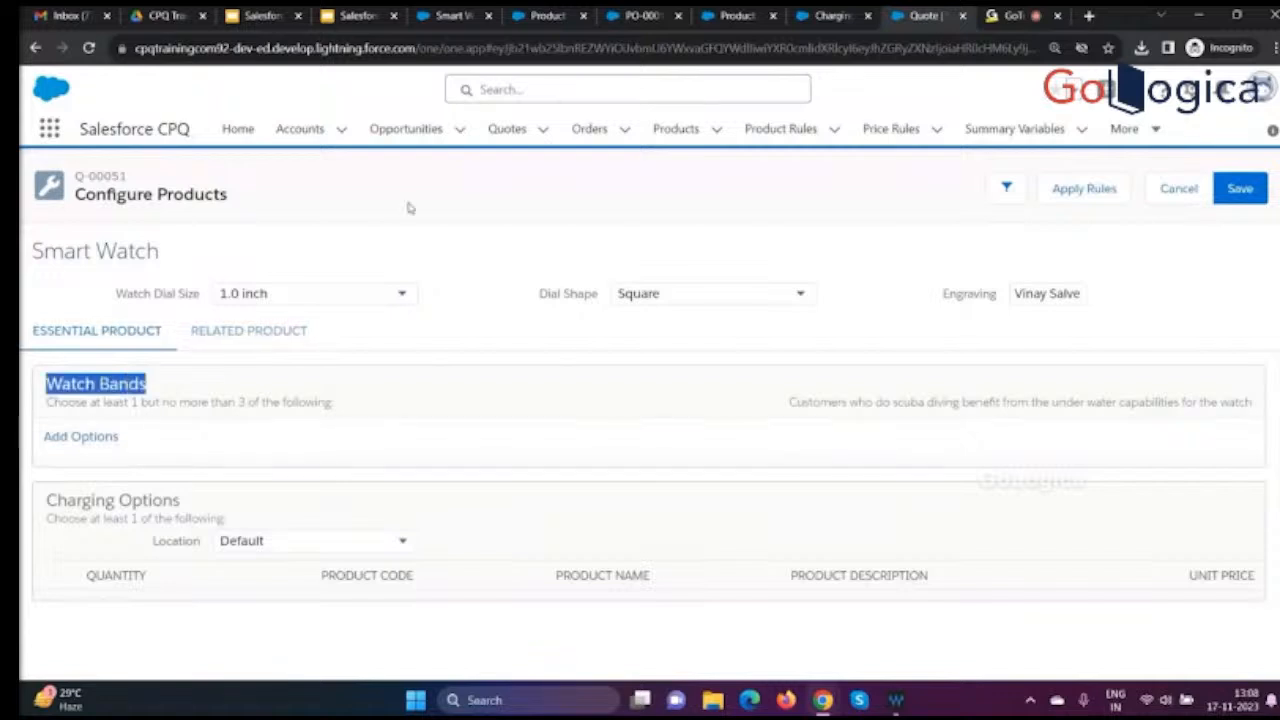
left_click(640, 16)
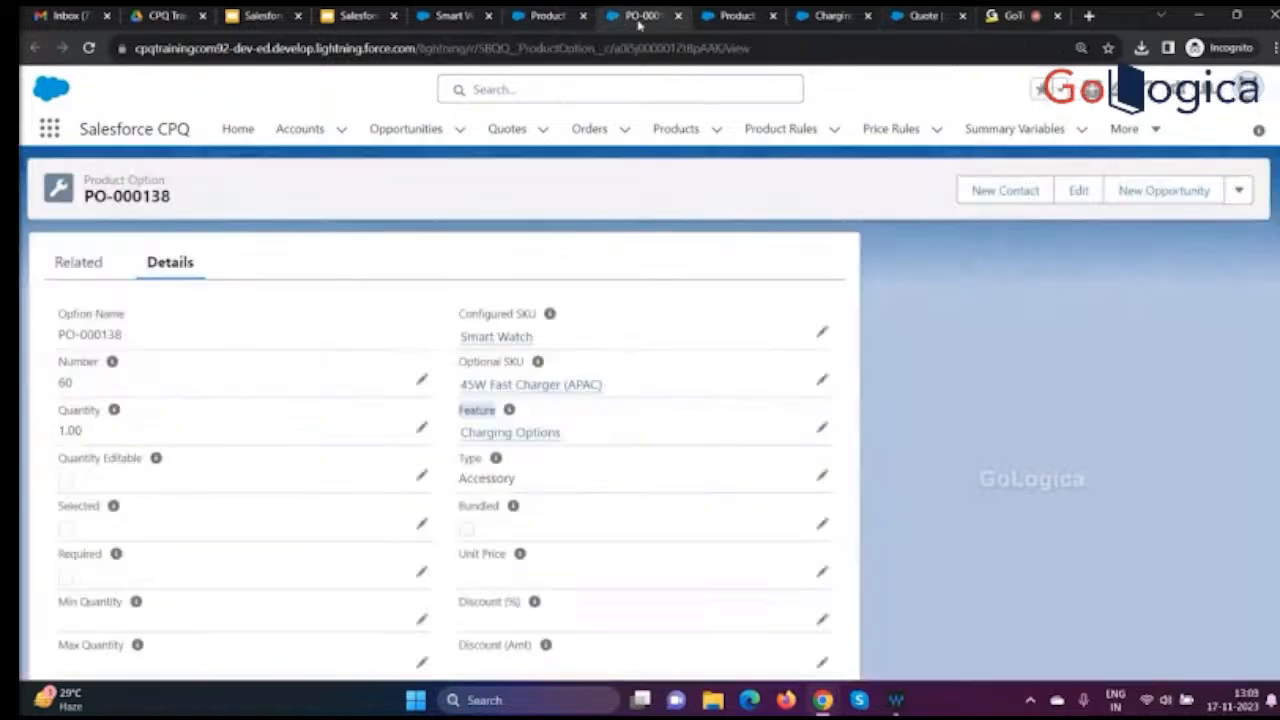
left_click(722, 16)
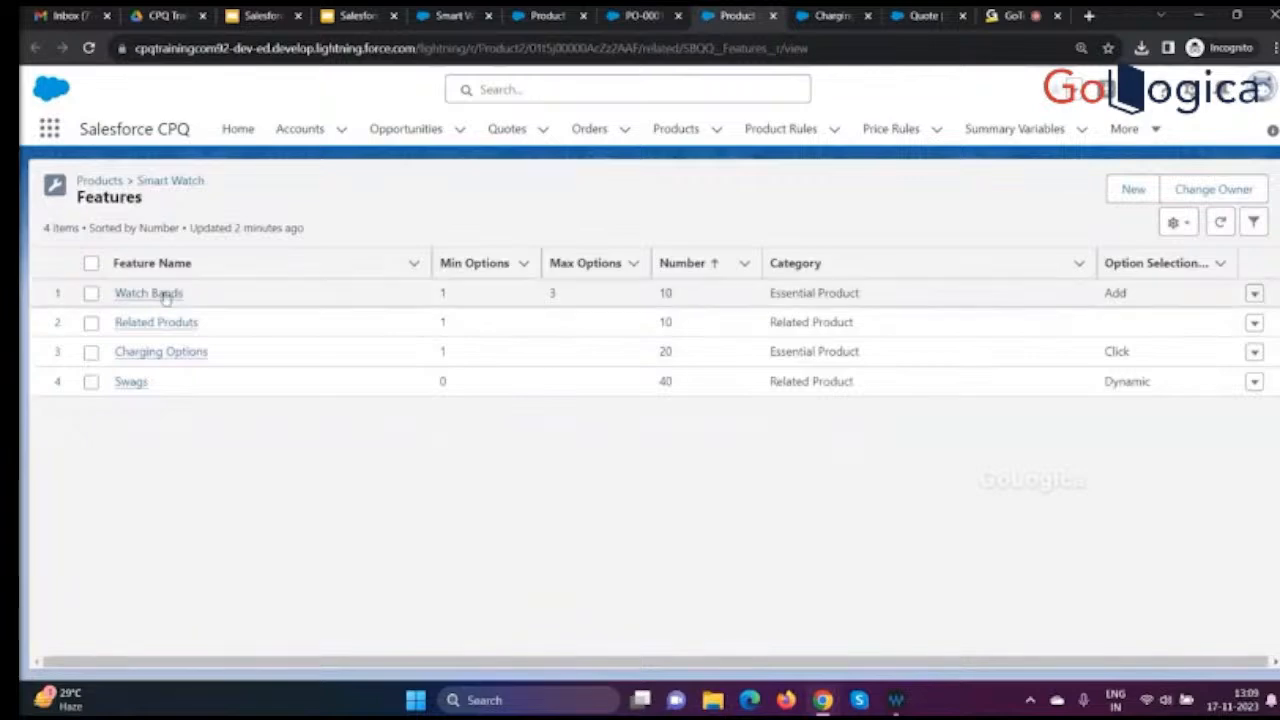
mouse_move(161, 291)
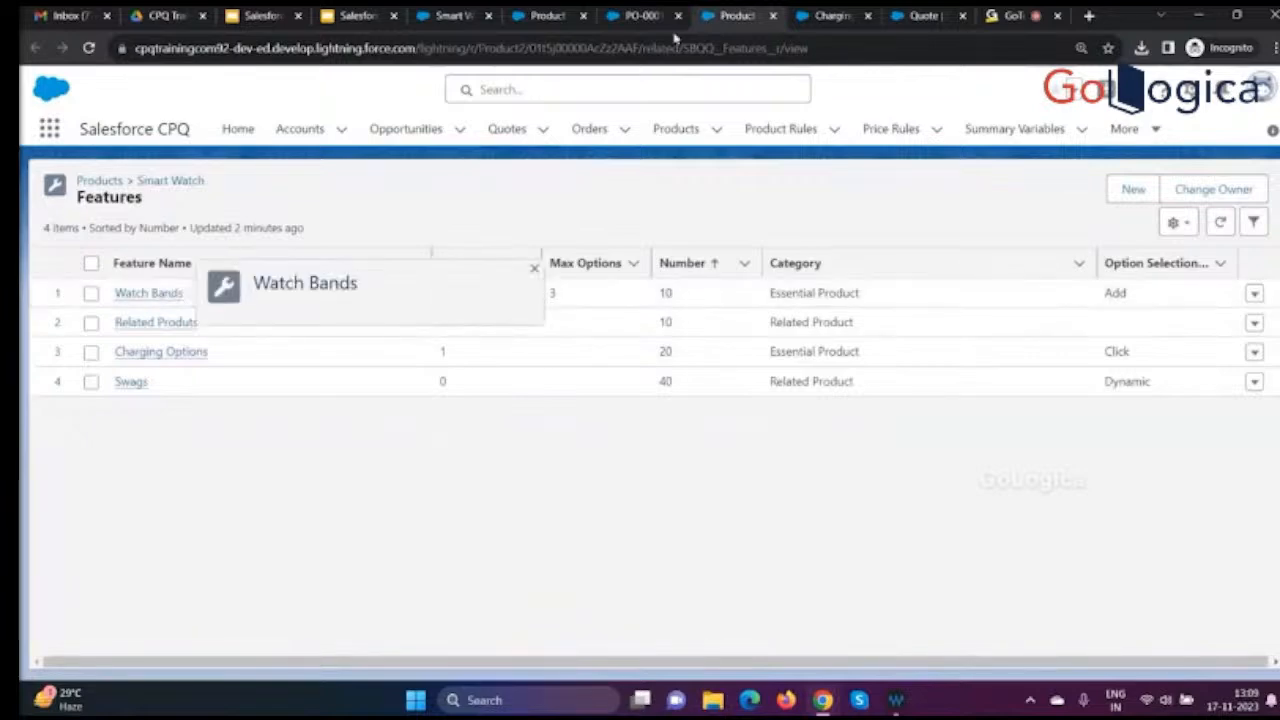
left_click(805, 16)
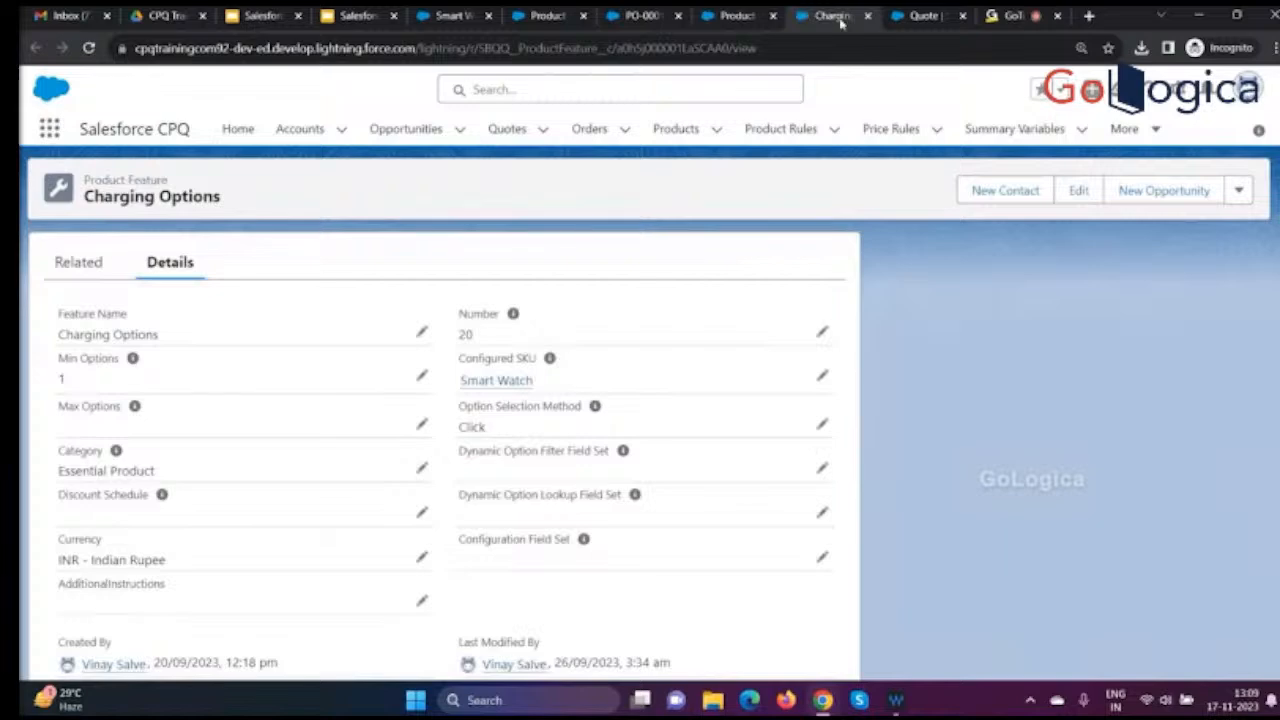
- Back on the quote, list the Watch Bands products and tick WB1 Watch Straps
left_click(915, 16)
left_click(90, 438)
left_click(30, 323)
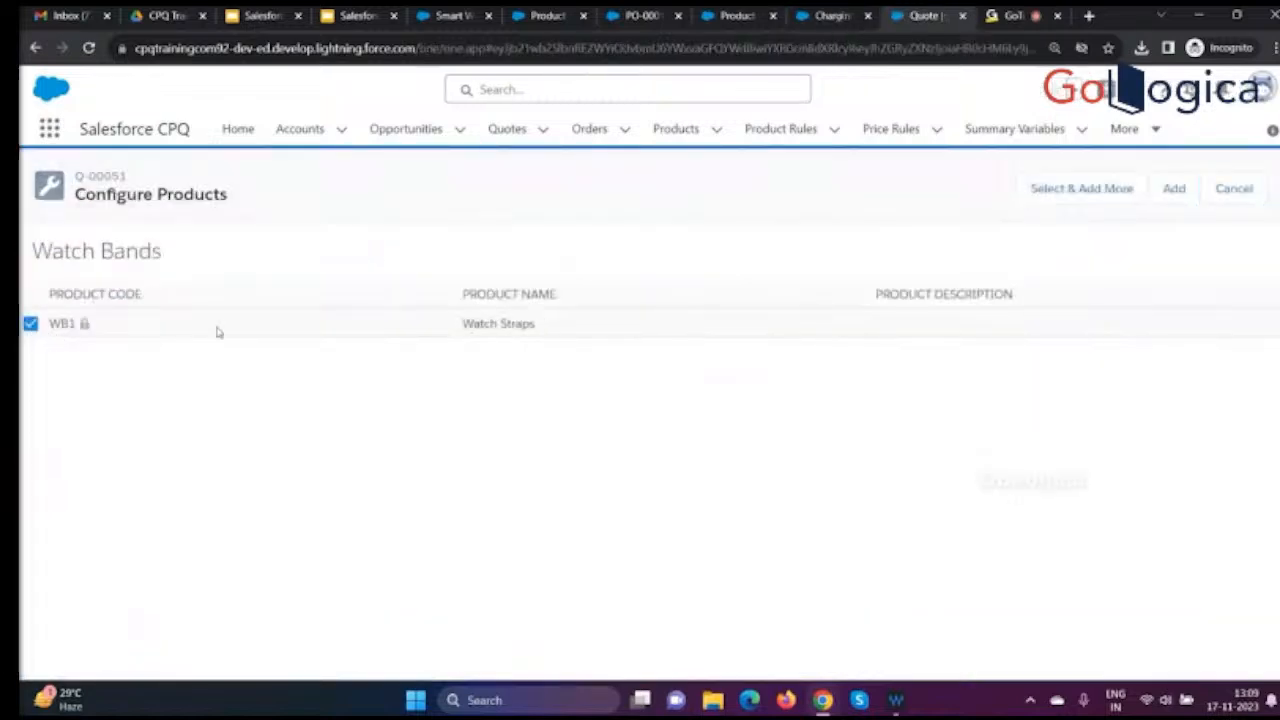
- Add Watch Straps under Watch Bands and set the Charging Options location to APAC
left_click(1172, 192)
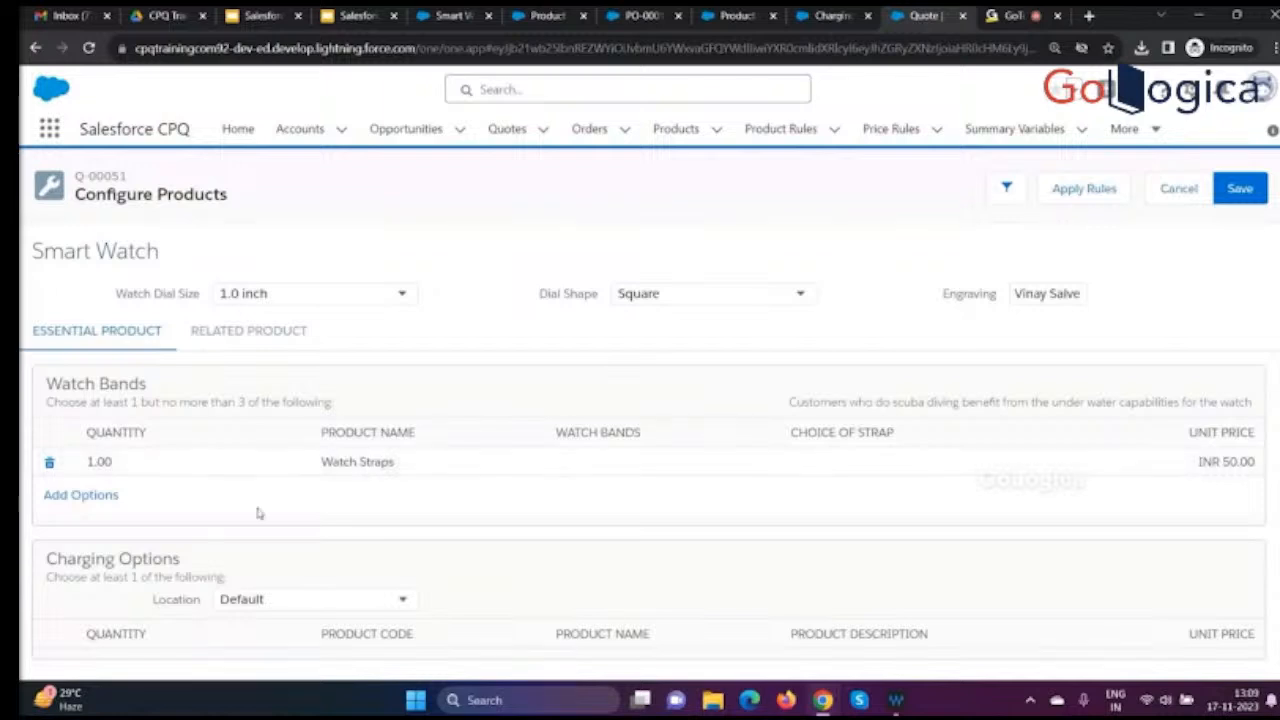
left_click_drag(46, 559, 182, 559)
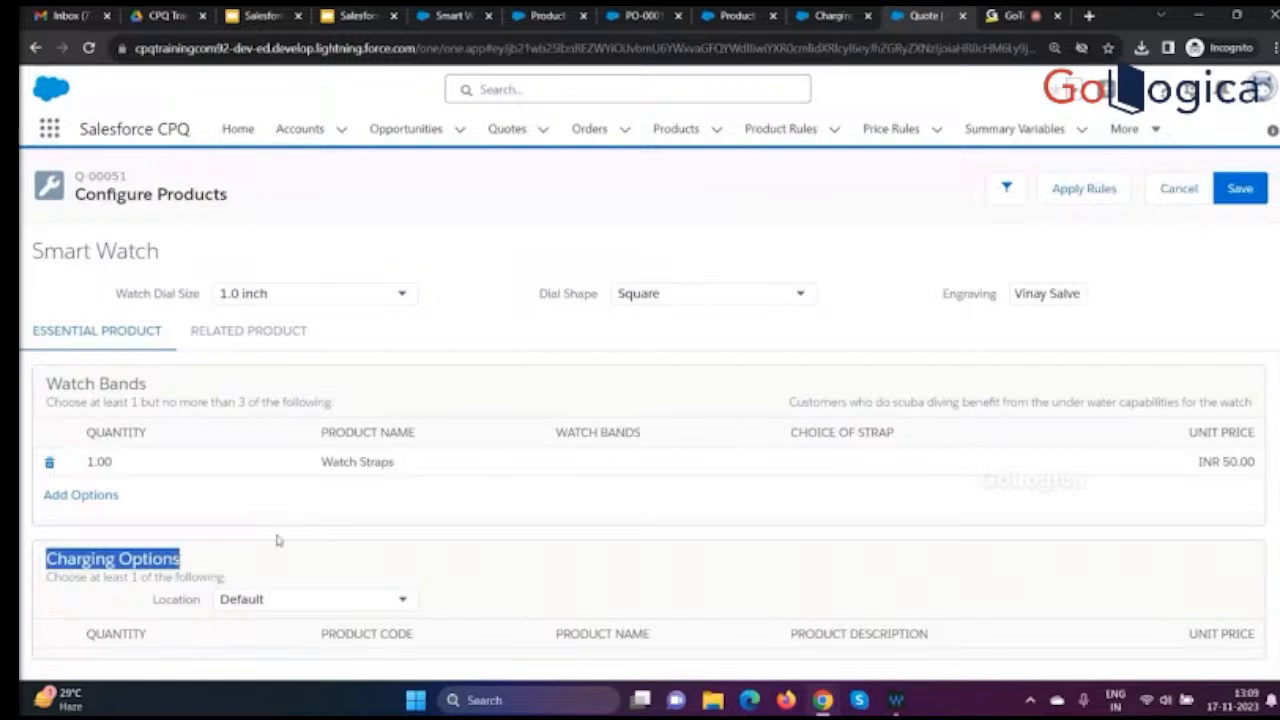
left_click(265, 601)
left_click(281, 561)
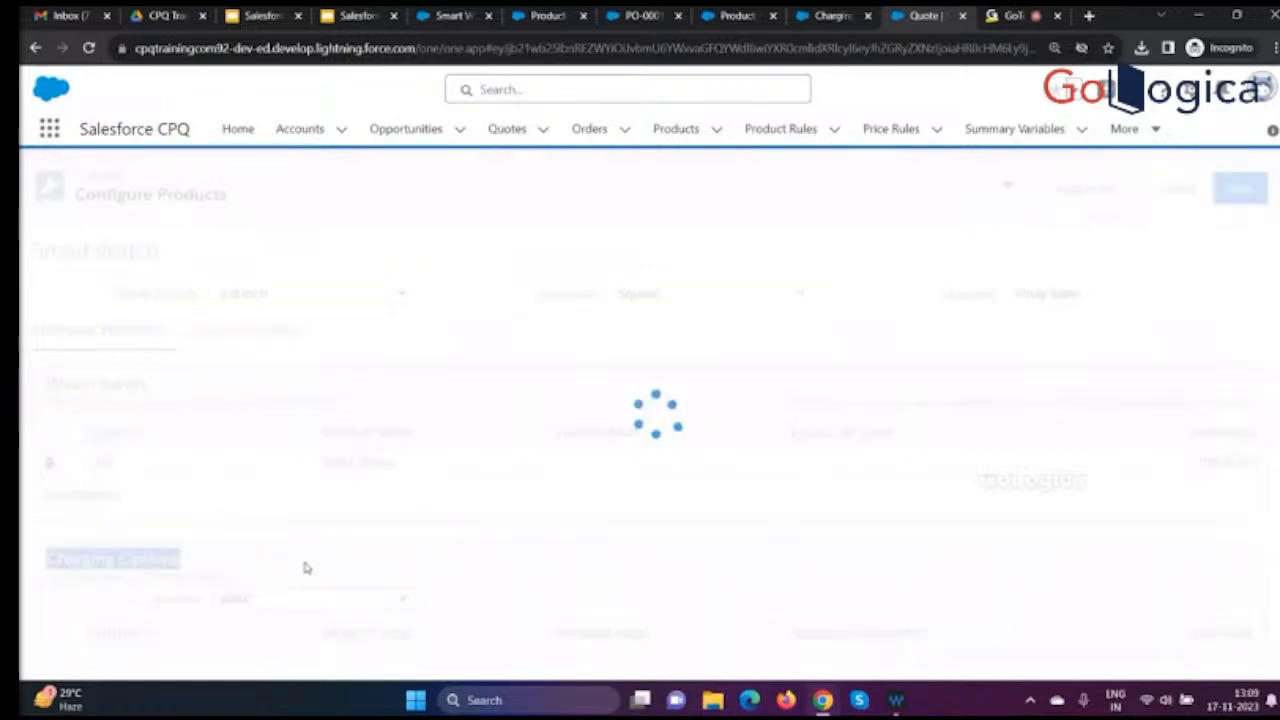
- Pick the 67W Fast Charger (APAC), then switch back to the 45W Fast Charger (APAC)
scroll(361, 551, "down", 1)
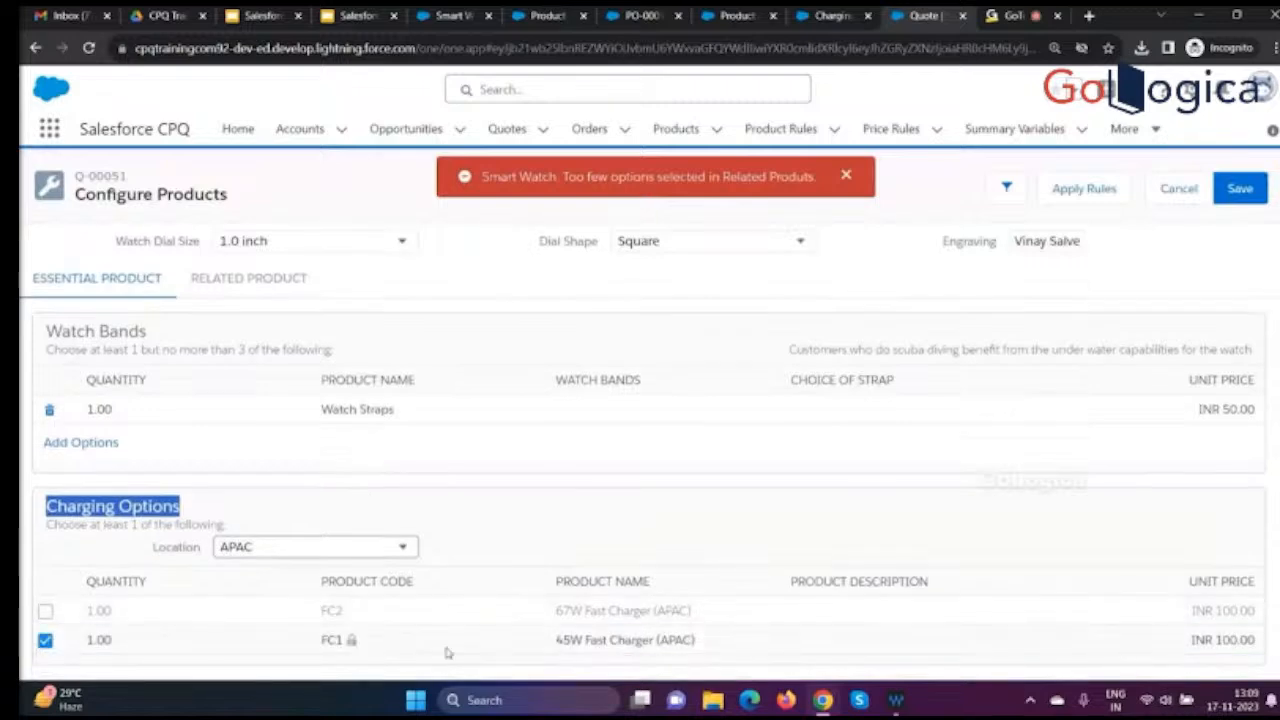
left_click(557, 645)
left_click_drag(557, 643, 656, 645)
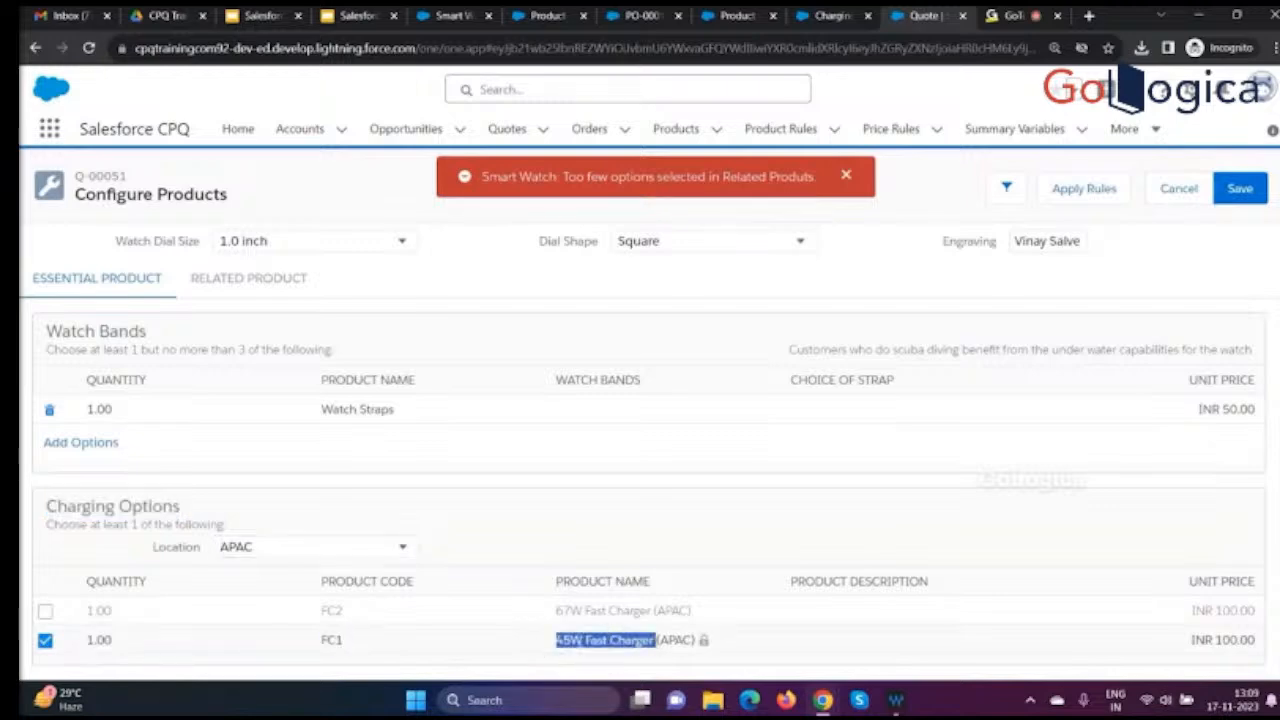
left_click(556, 643)
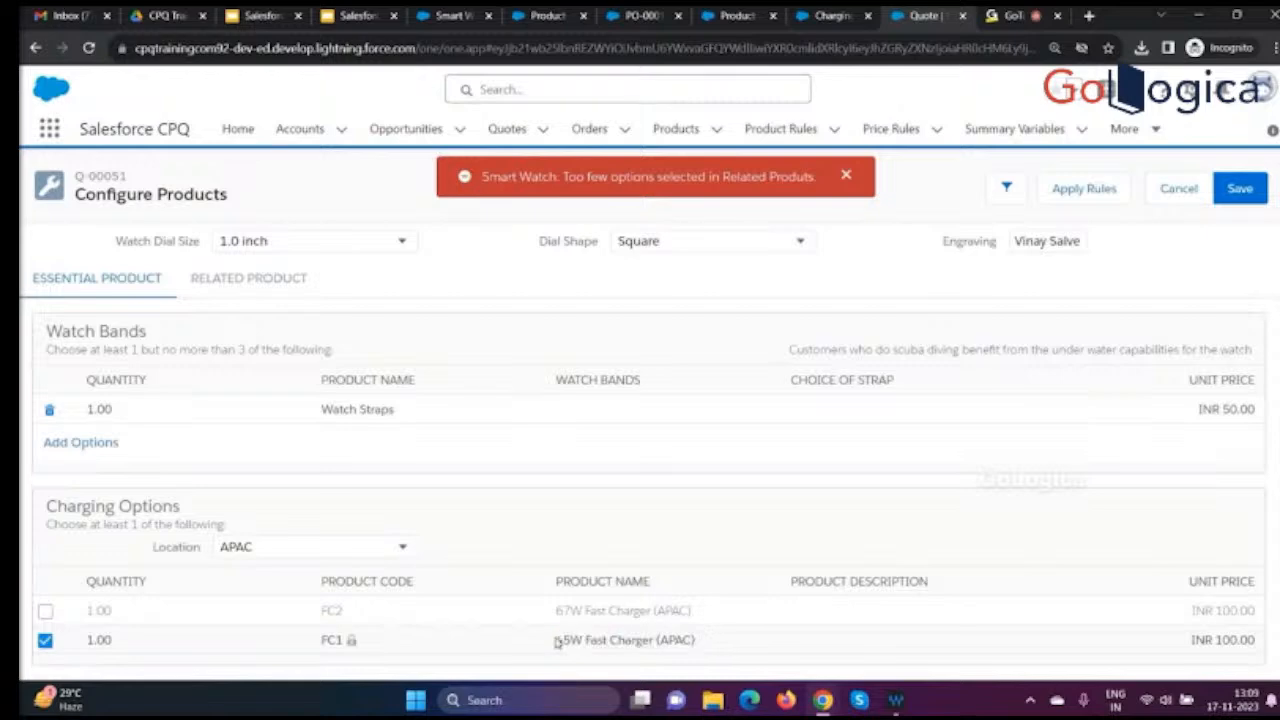
left_click_drag(557, 643, 571, 642)
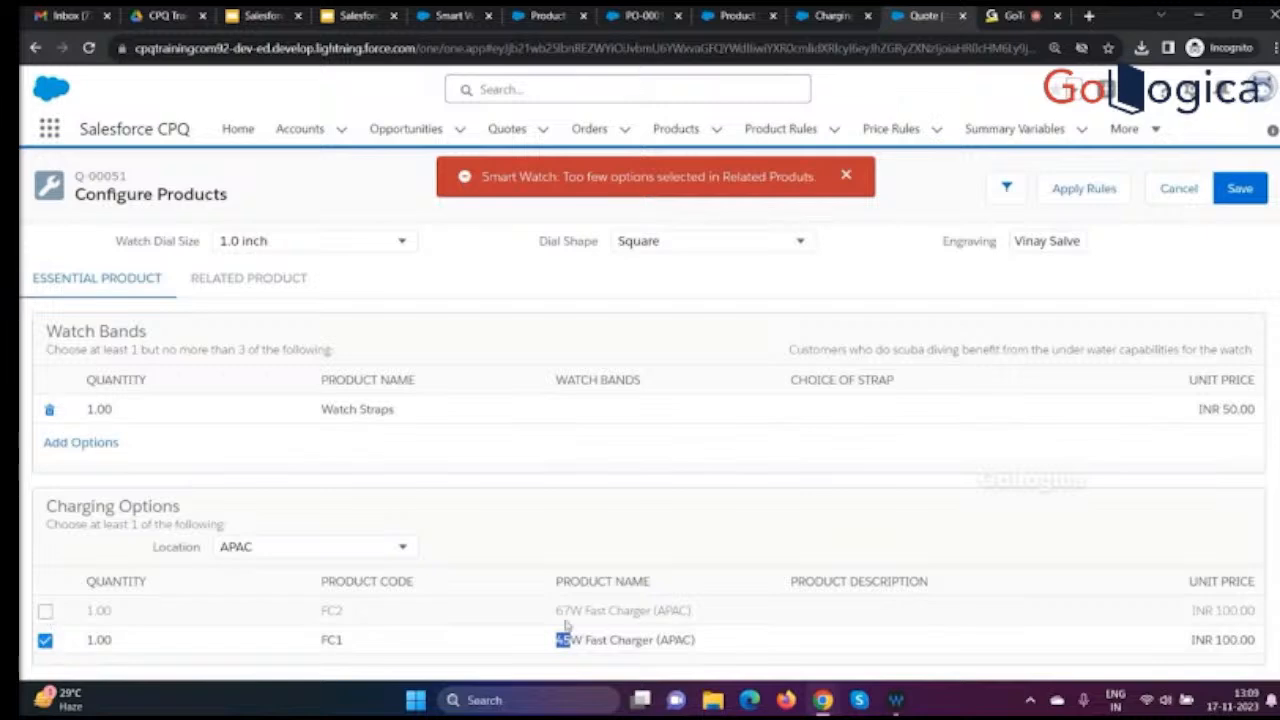
left_click_drag(556, 611, 608, 611)
left_click(45, 612)
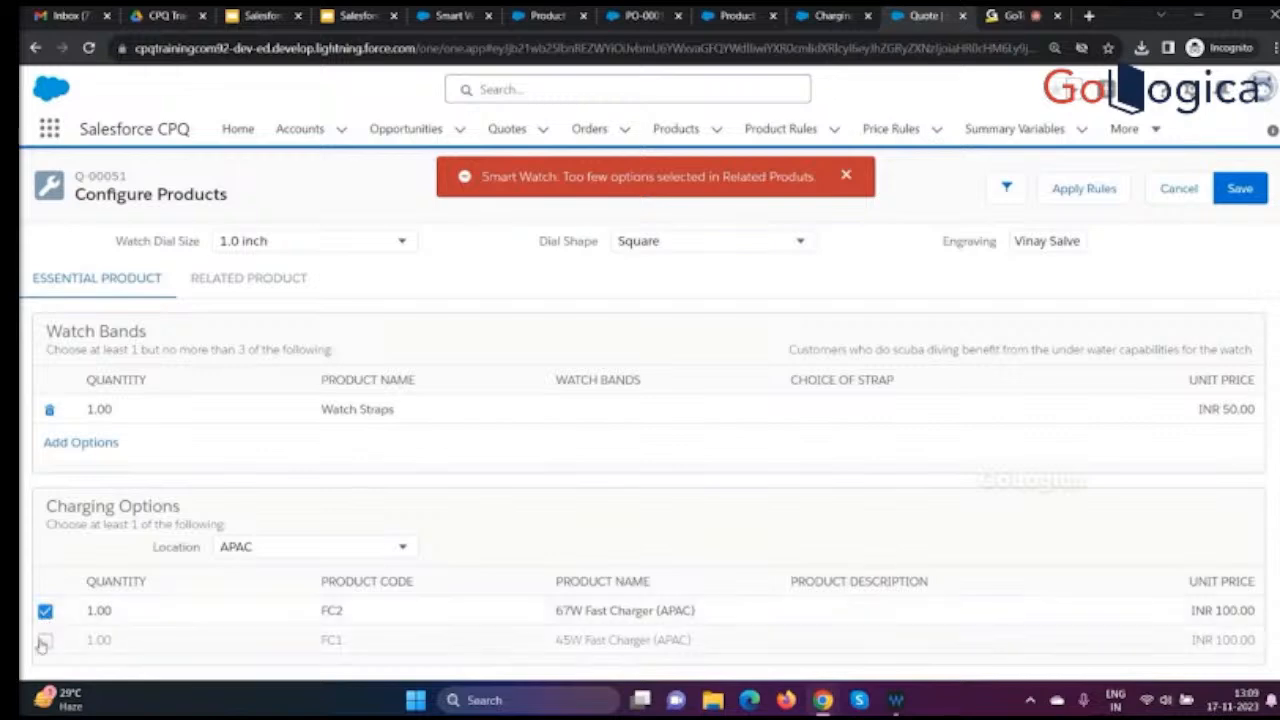
left_click(45, 641)
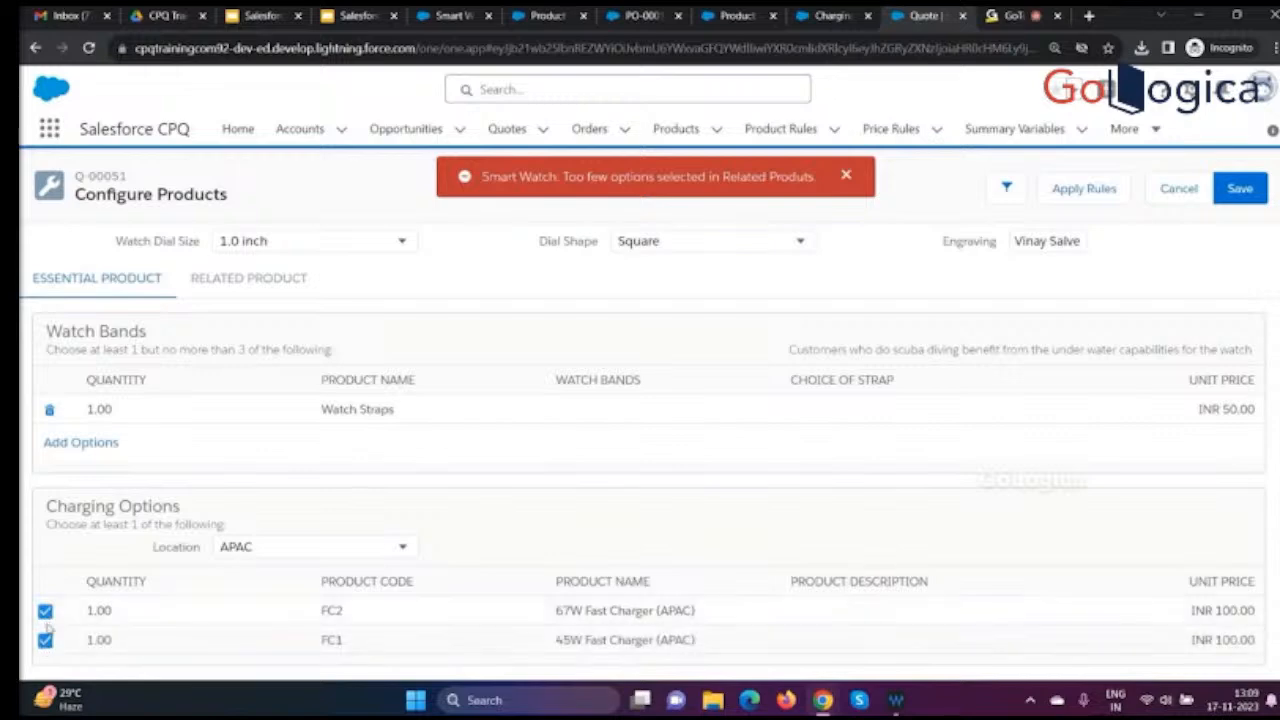
left_click(272, 547)
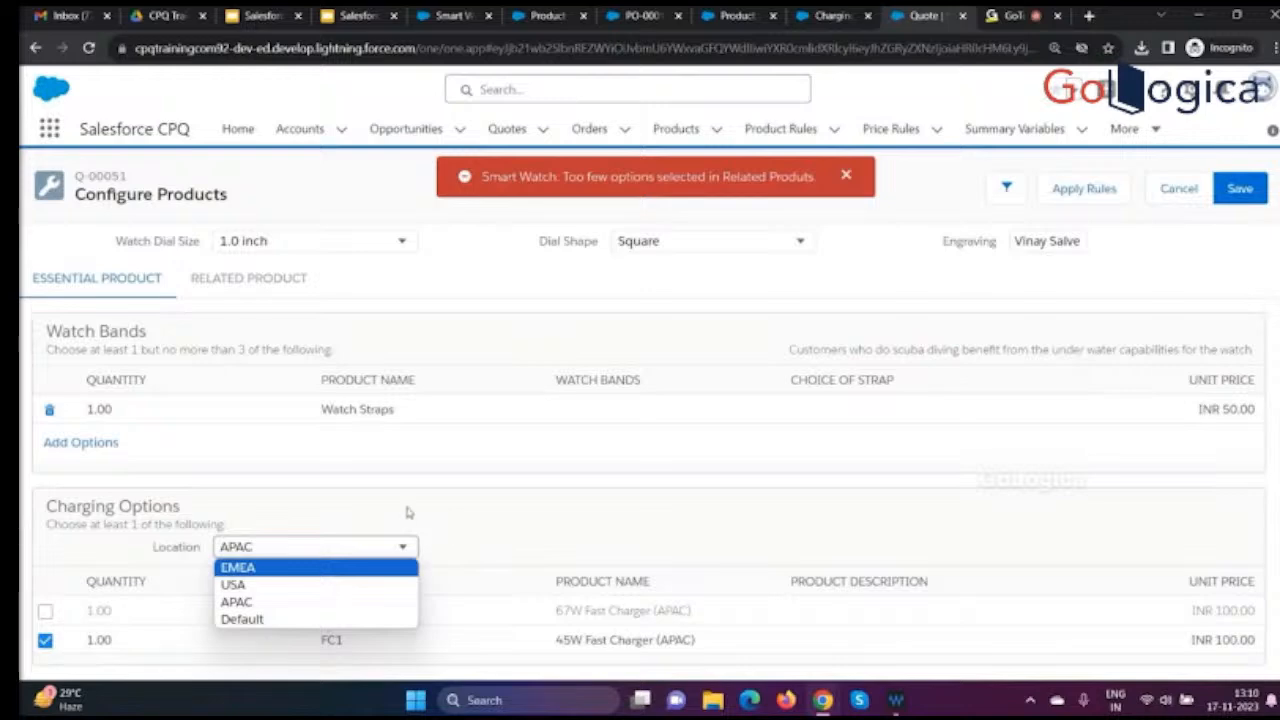
- Keep APAC as location, review the Smart Watch's Related Product options, then open the CPQ slide deck
left_click(330, 509)
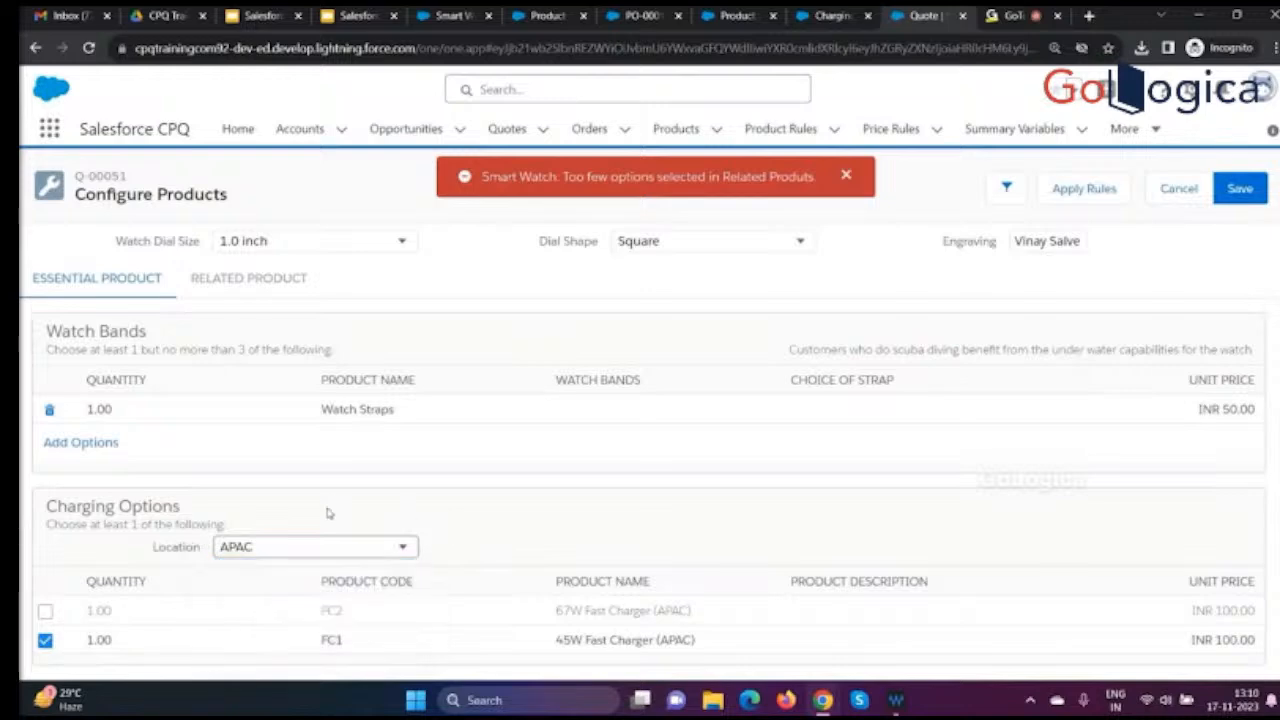
left_click(329, 513)
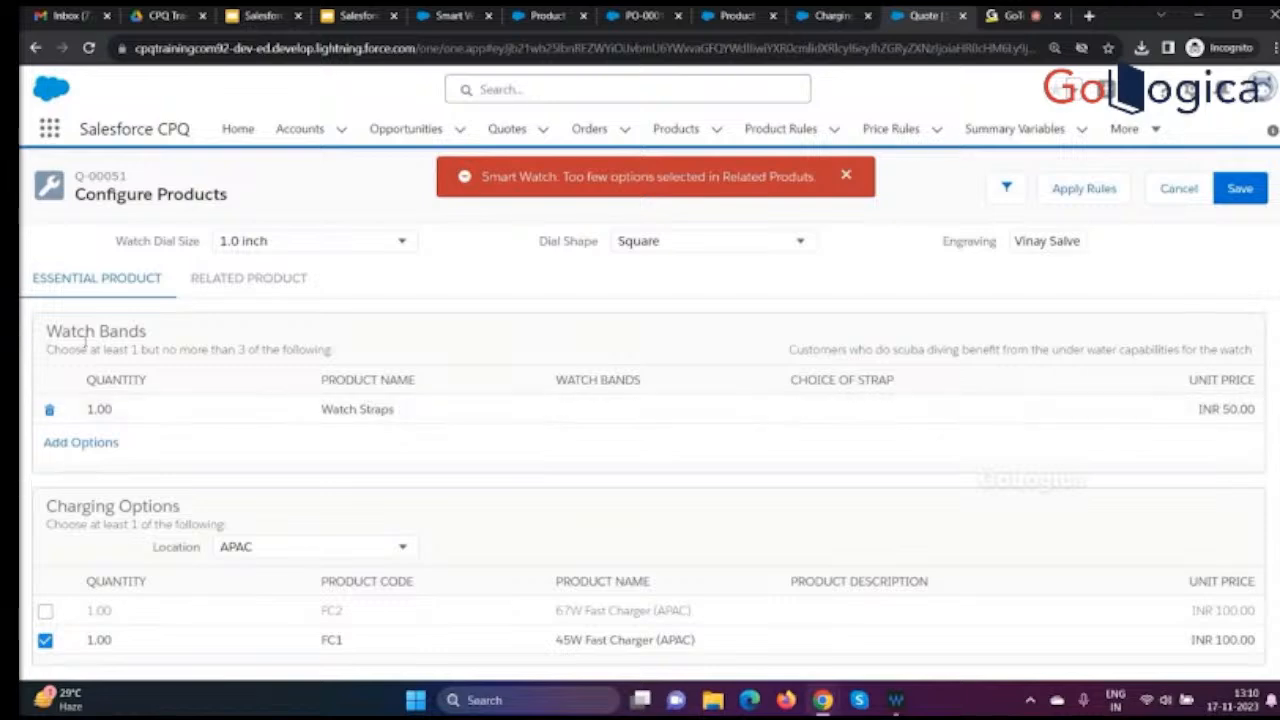
left_click(251, 277)
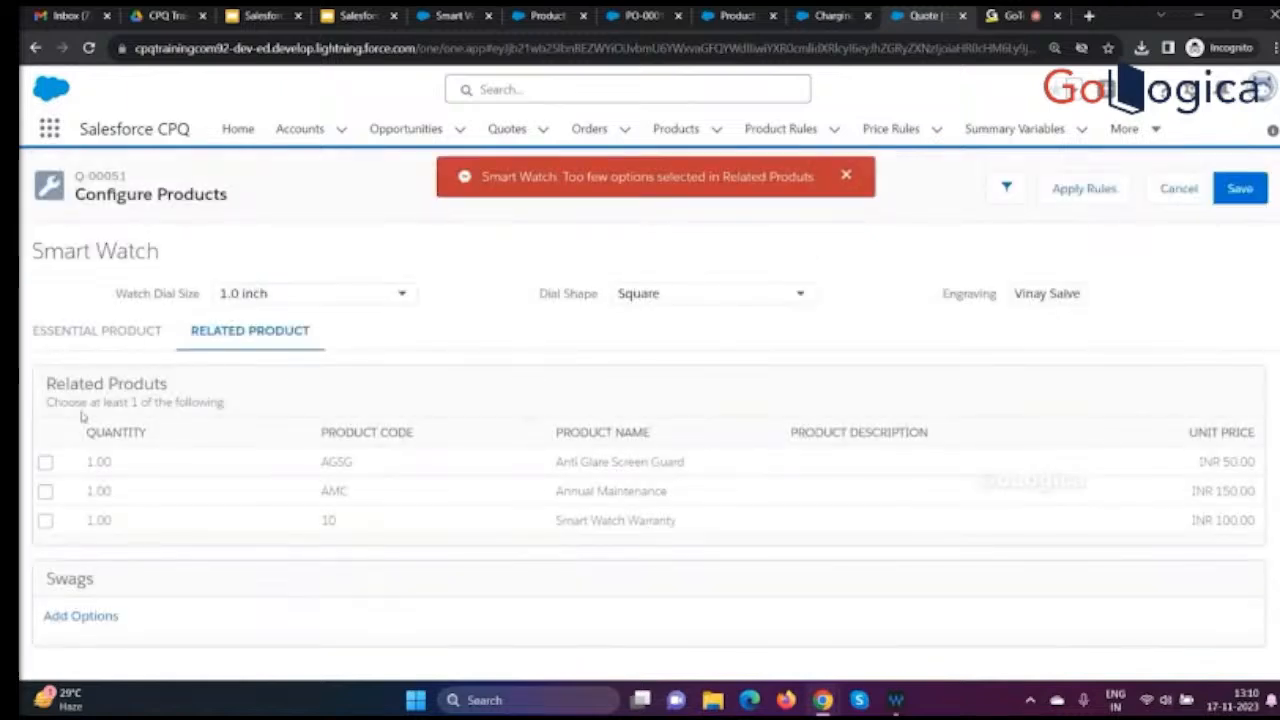
left_click_drag(45, 384, 172, 388)
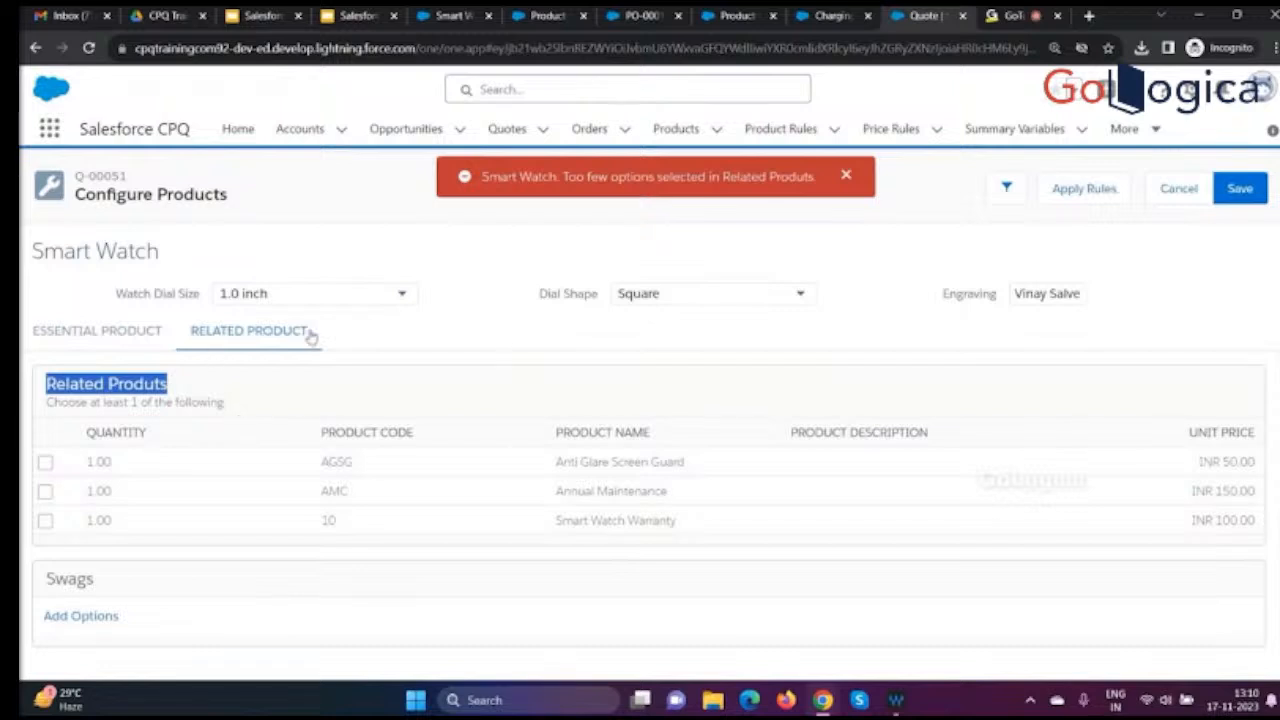
left_click(355, 18)
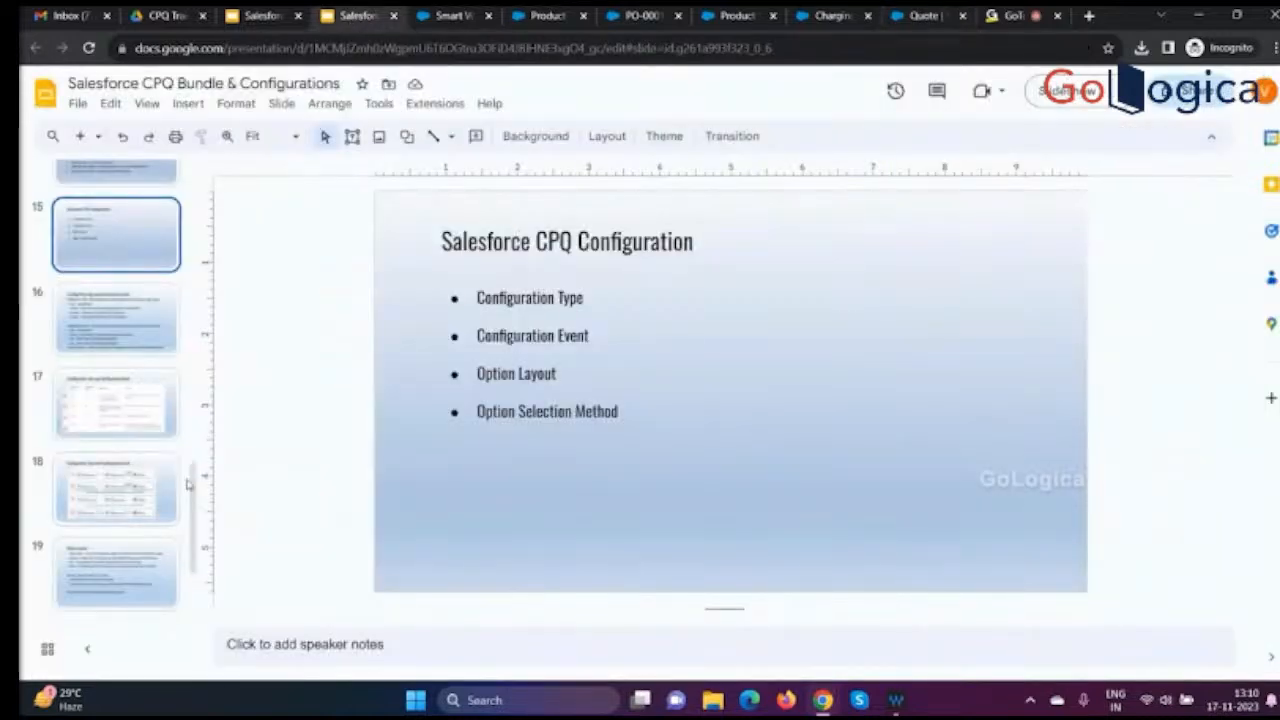
- Scroll the slide filmstrip and return to the Smart Watch Options list in Salesforce
scroll(185, 488, "up", 1)
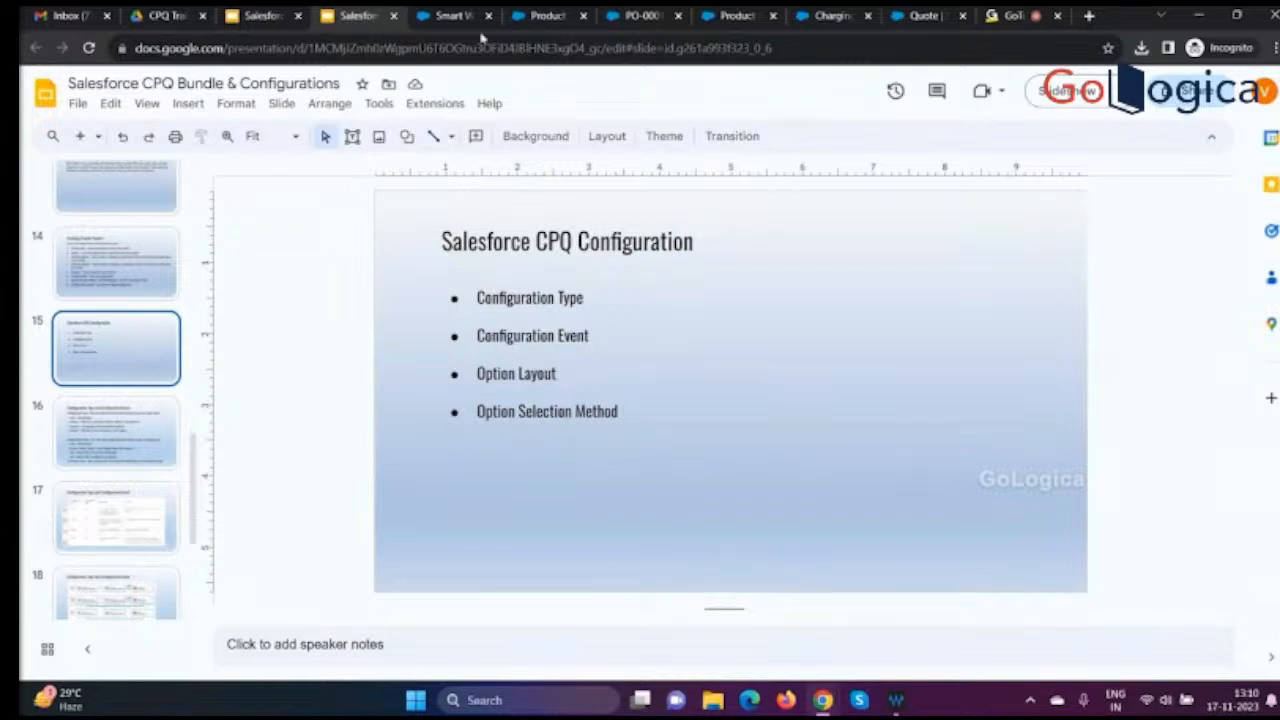
left_click(544, 17)
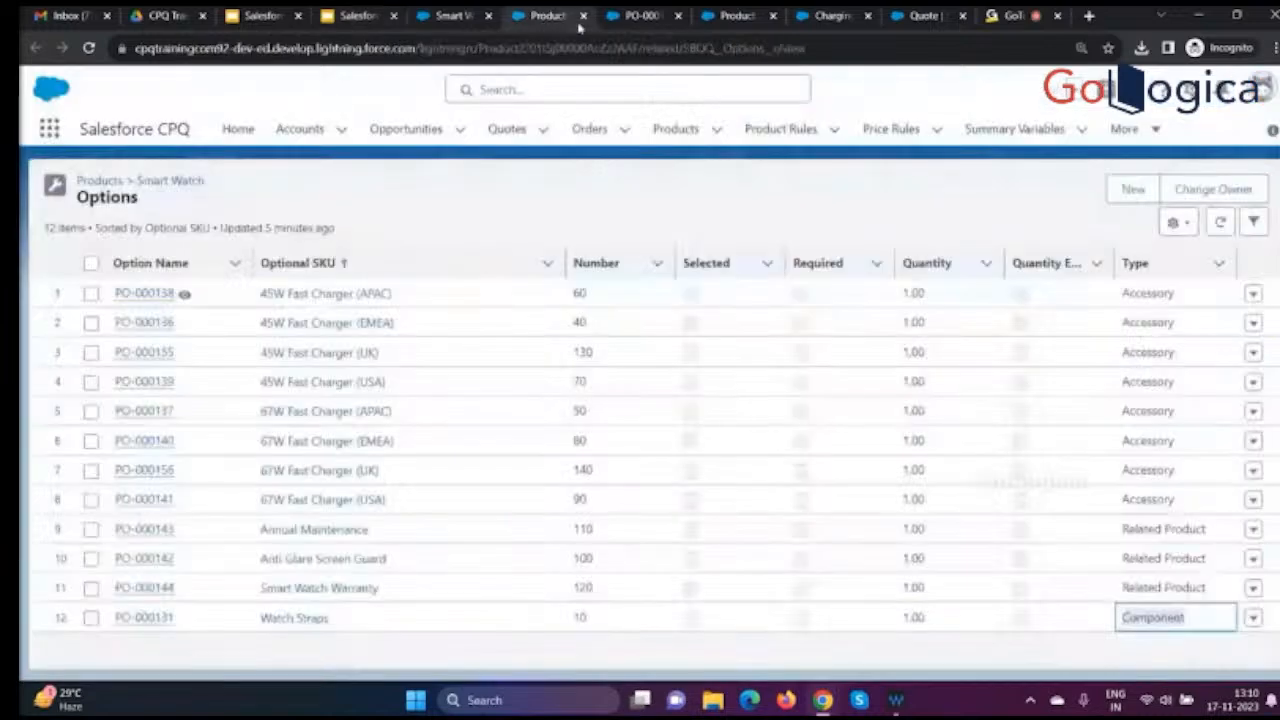
- Close the extra Options, features and Charging Options record tabs
left_click(583, 16)
left_click(583, 17)
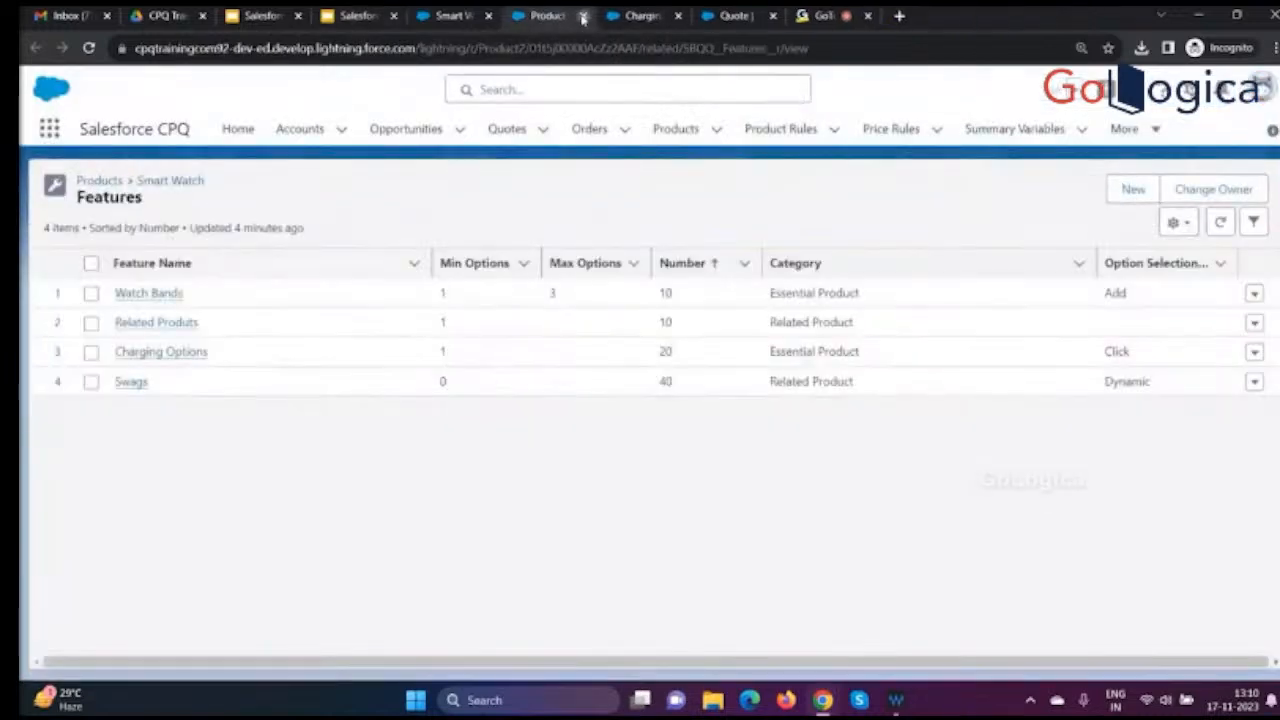
left_click(583, 17)
left_click(583, 17)
left_click(451, 18)
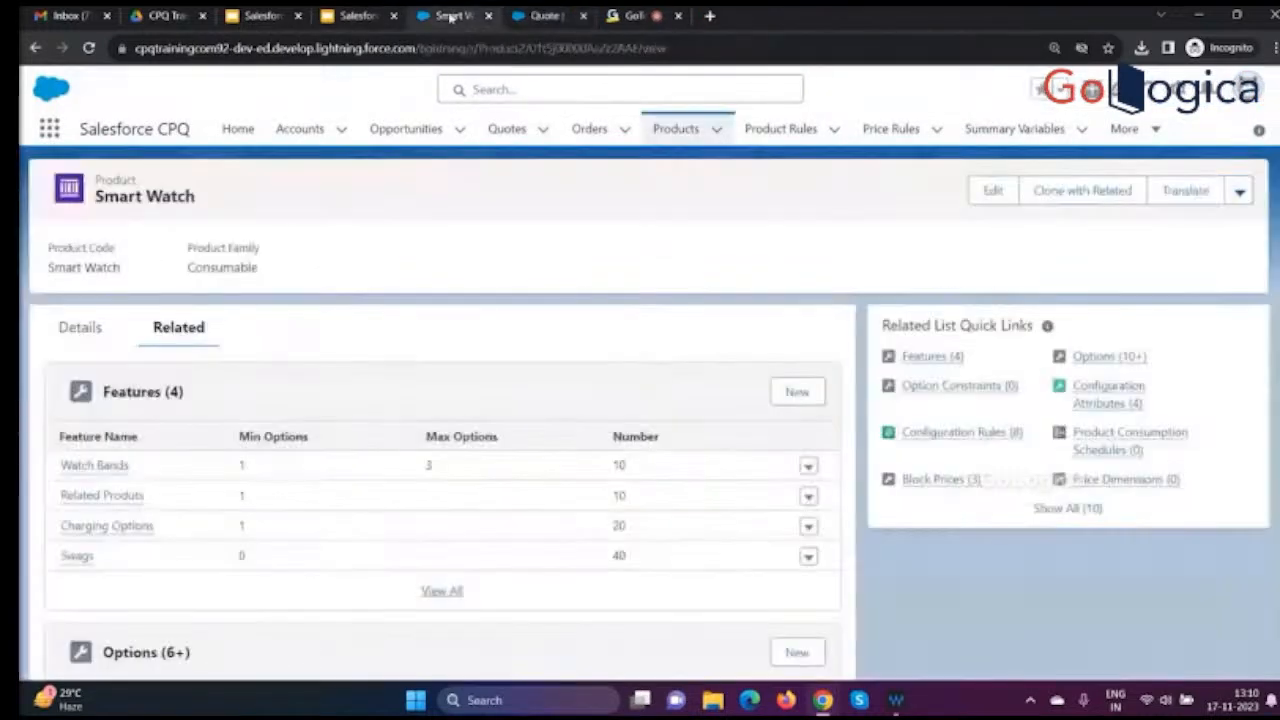
left_click(546, 16)
- Cancel the Smart Watch configuration and start a new product from the Products list
left_click(1177, 190)
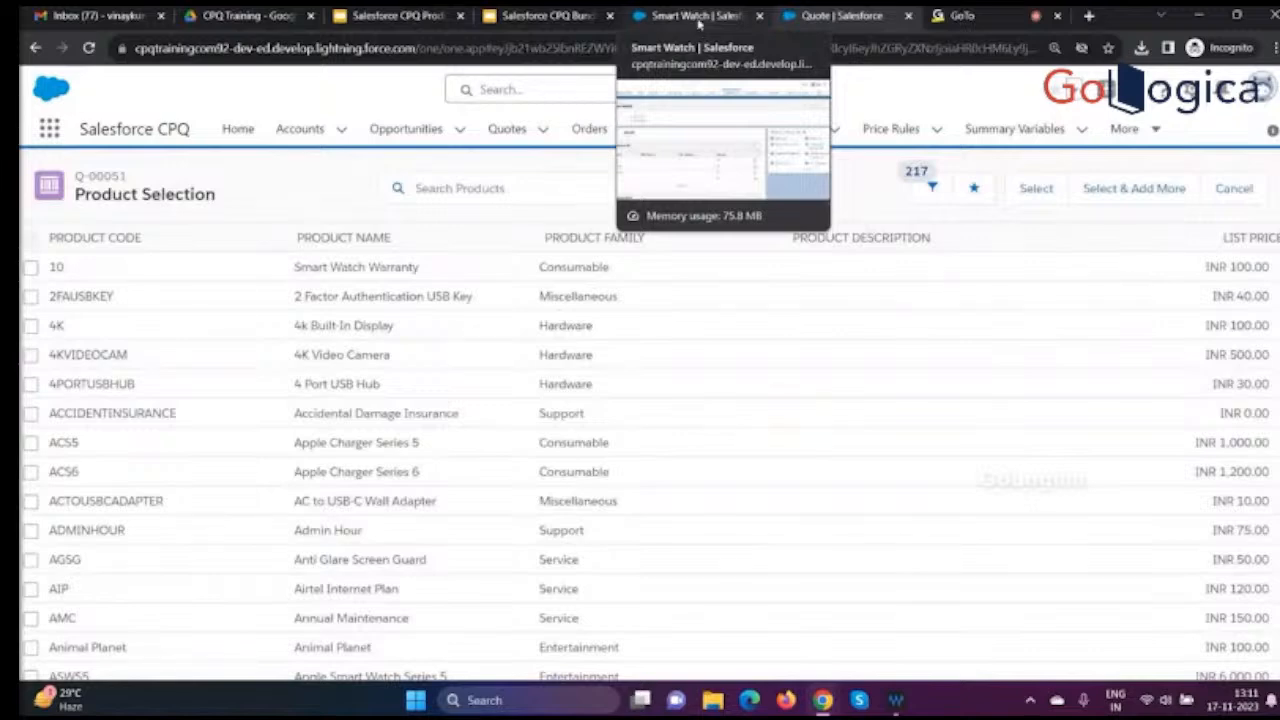
left_click(702, 20)
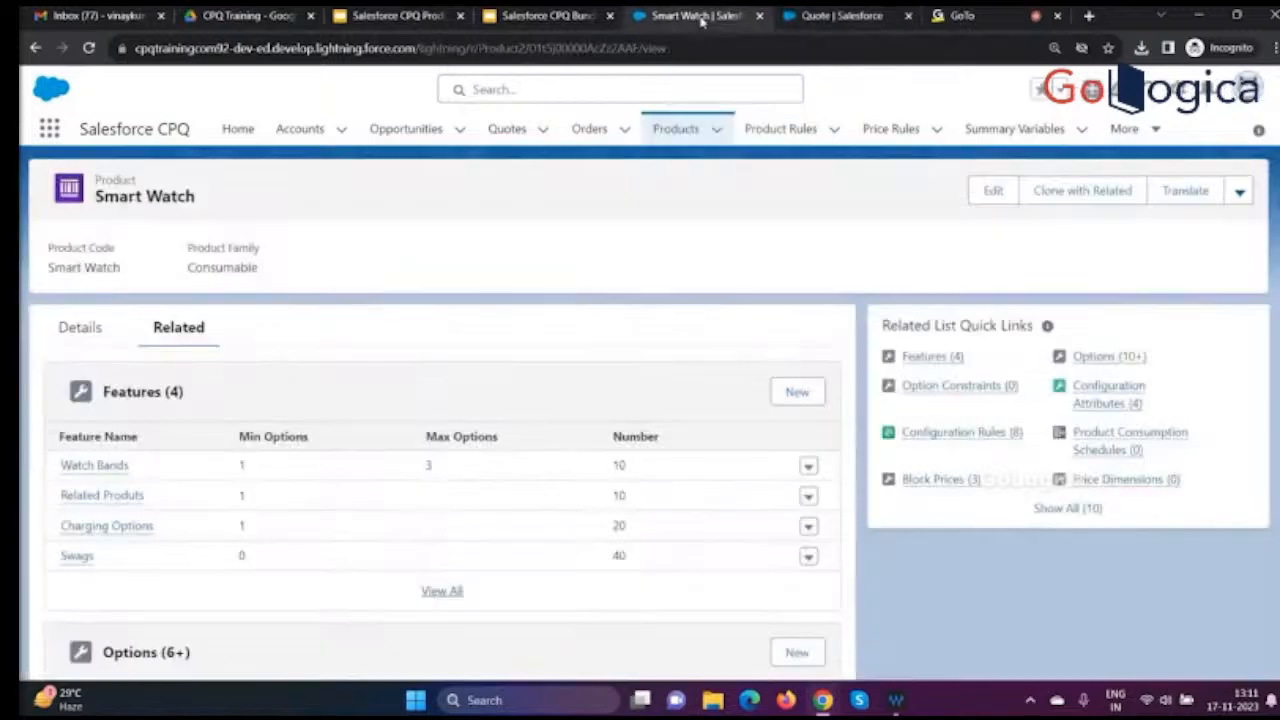
left_click(685, 130)
left_click(1239, 192)
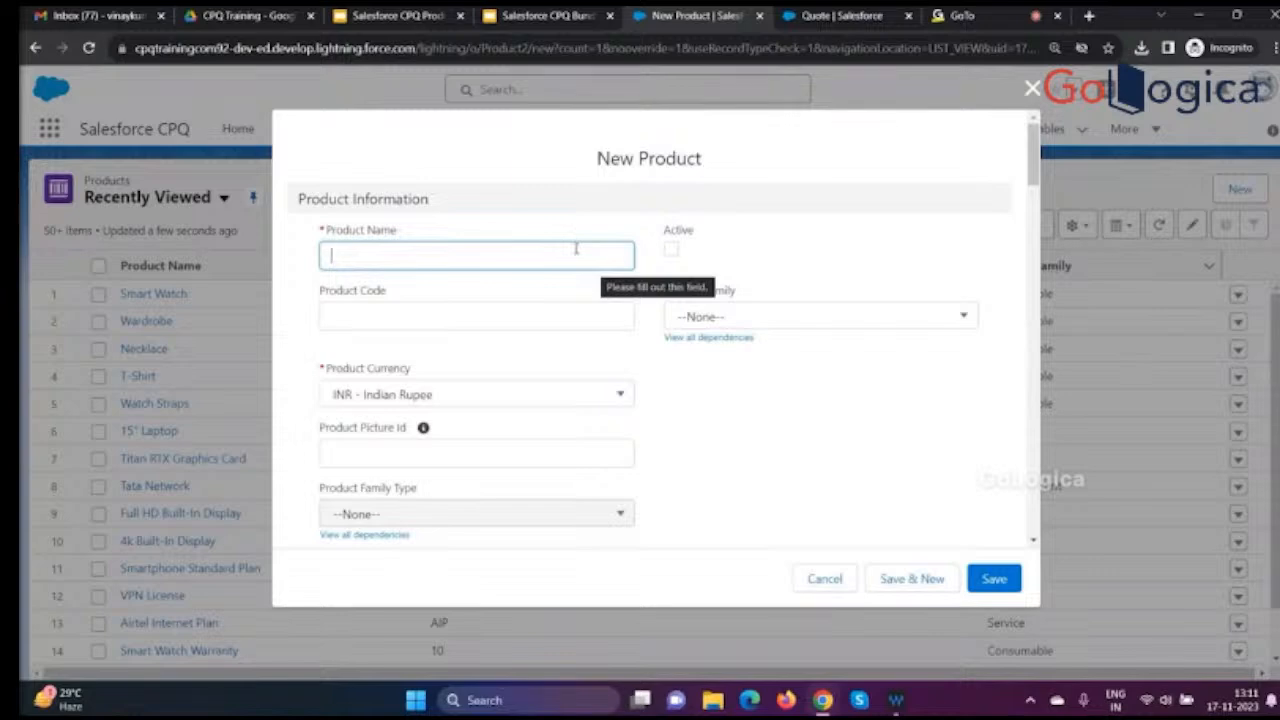
- Save an active product 'Home Theatre' with code HD in the Entertainment family
type("Home ")
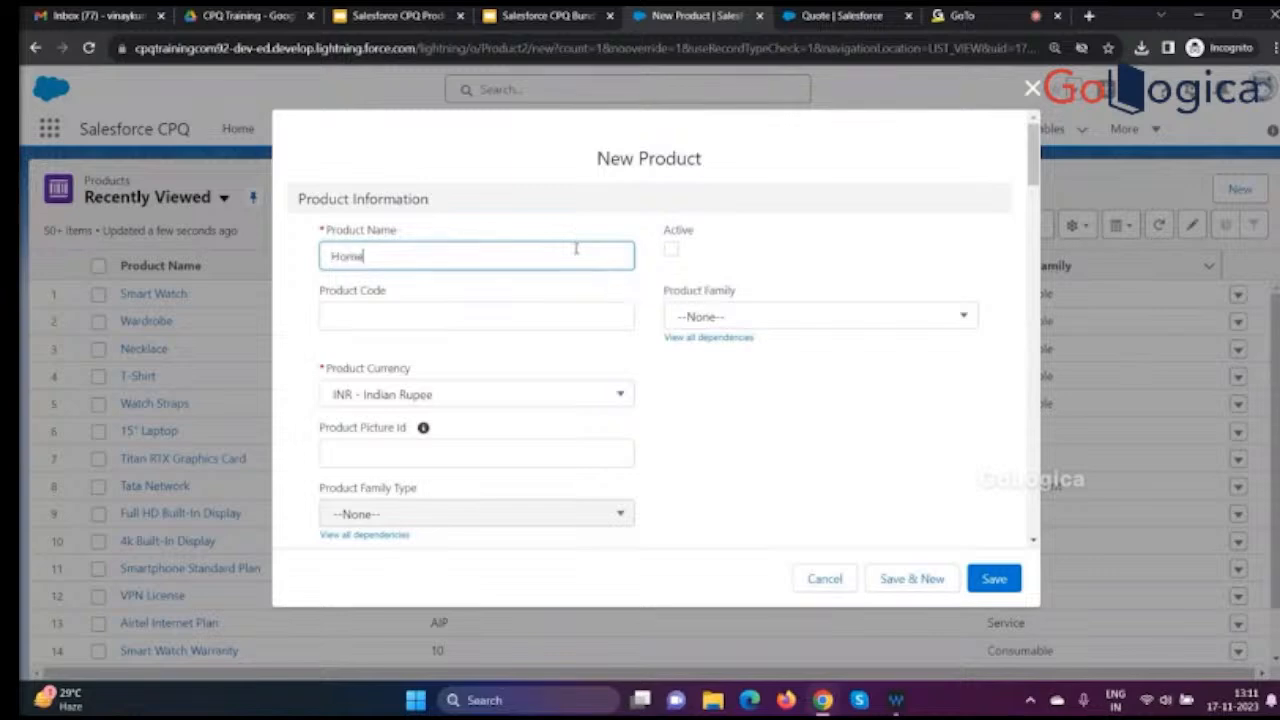
type("Theatre")
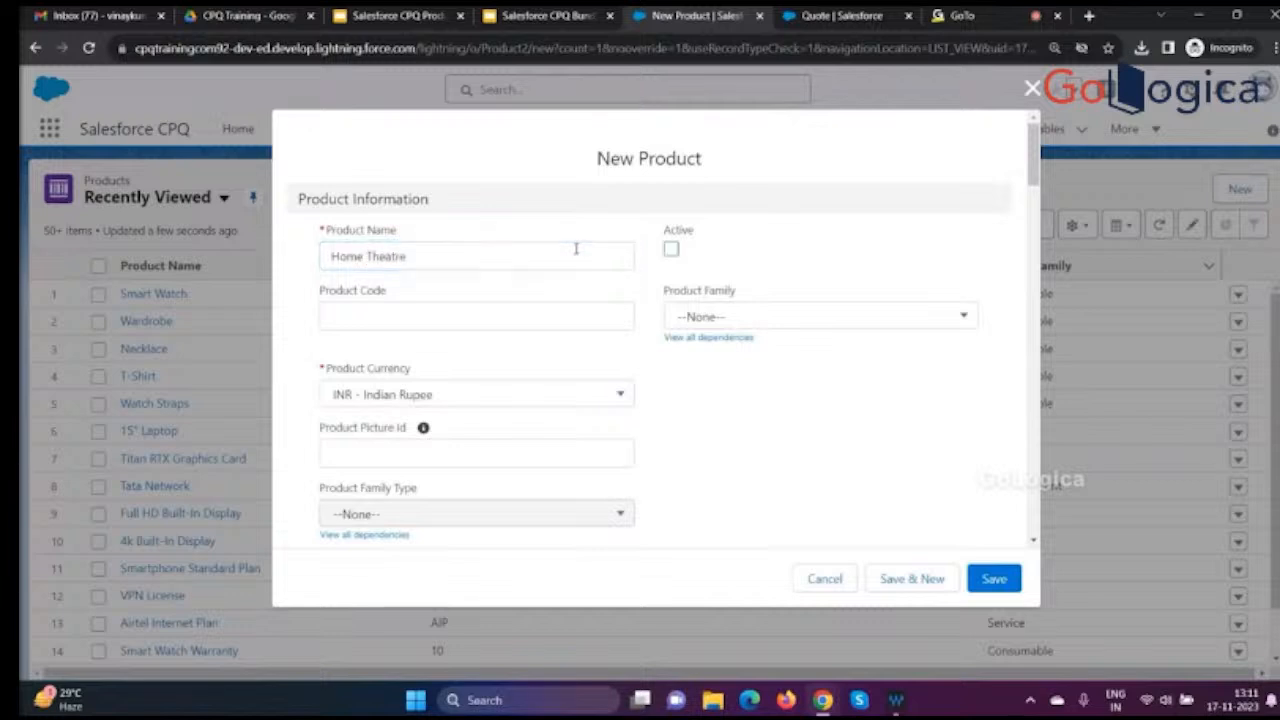
key("Tab")
key("space")
key("Tab")
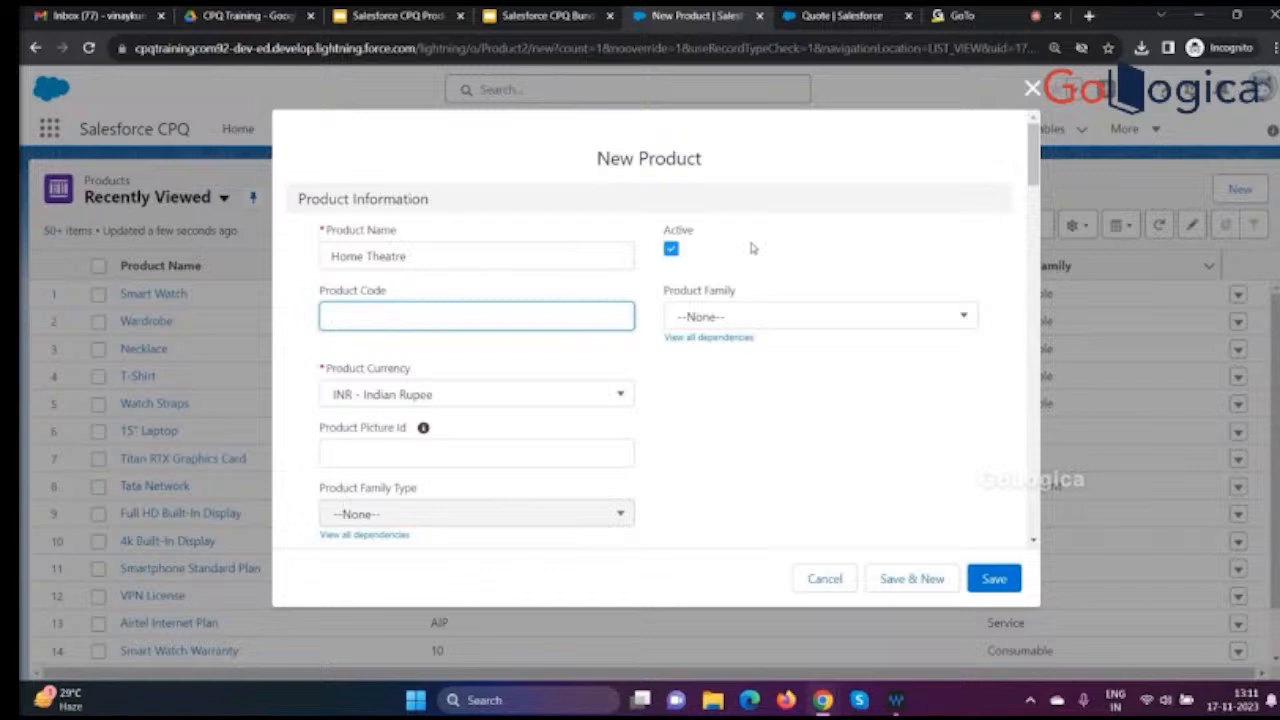
type("HD")
key("Tab")
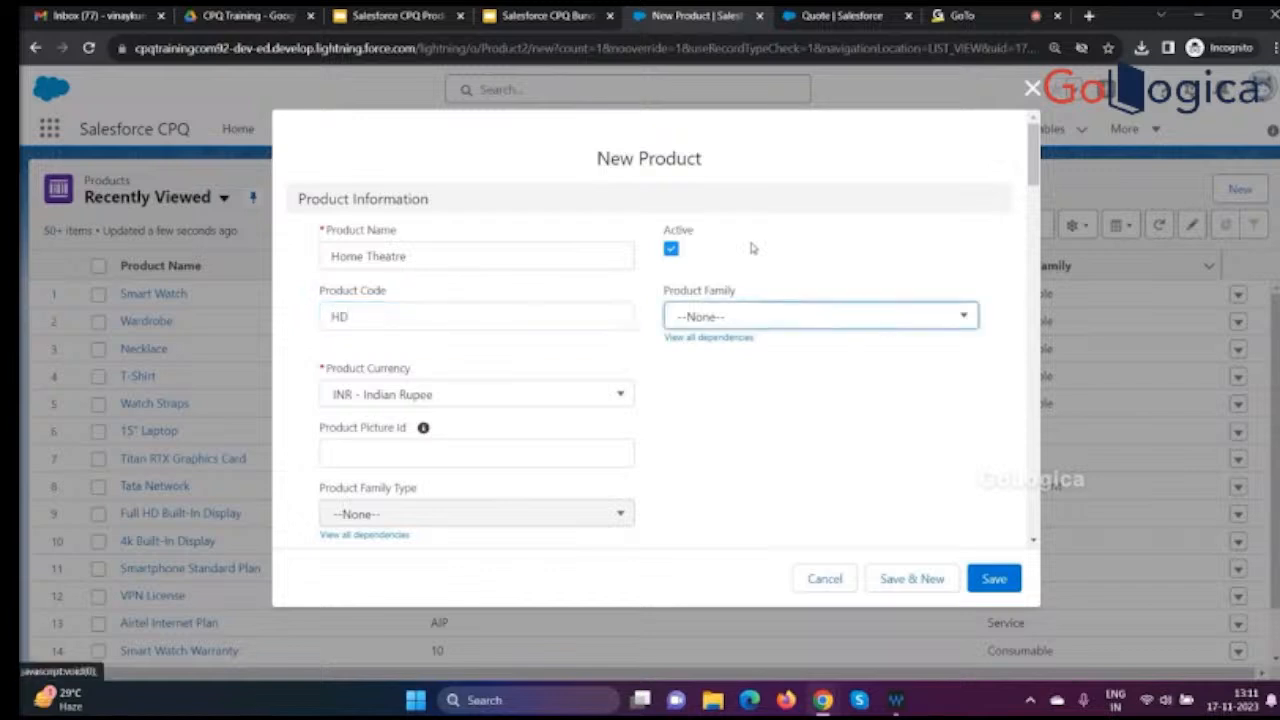
left_click(784, 315)
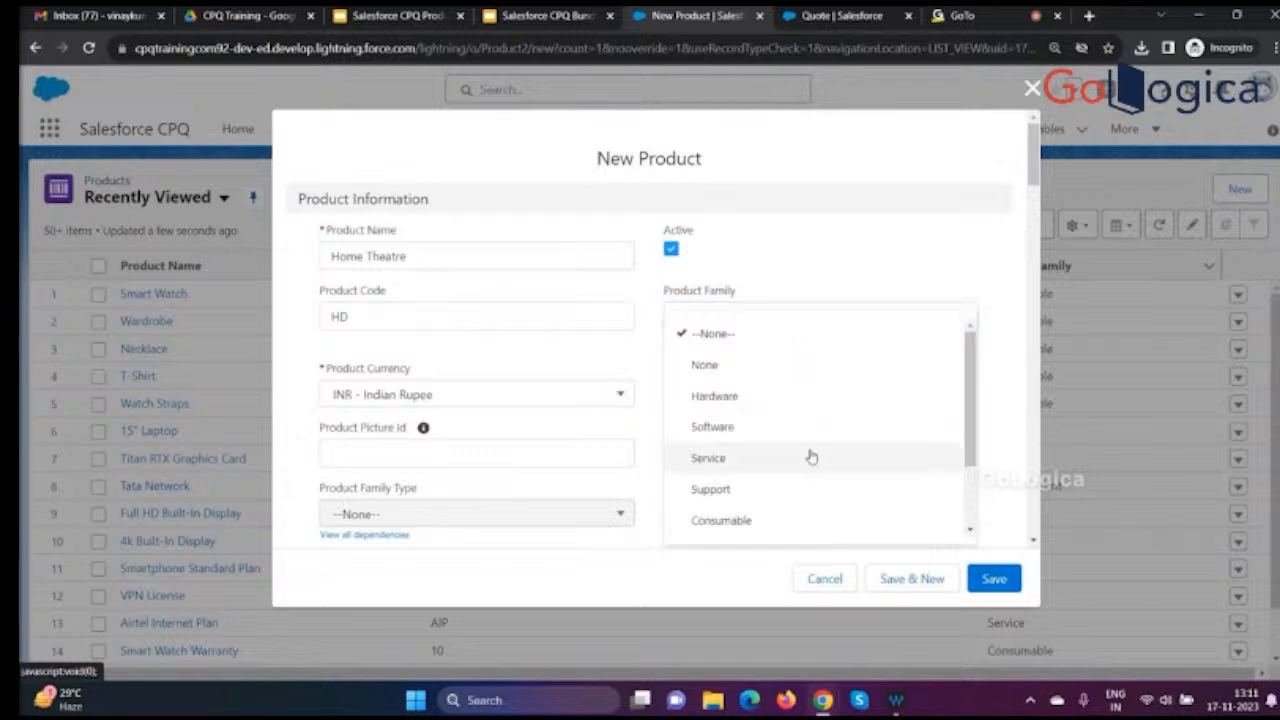
scroll(975, 470, "down", 2)
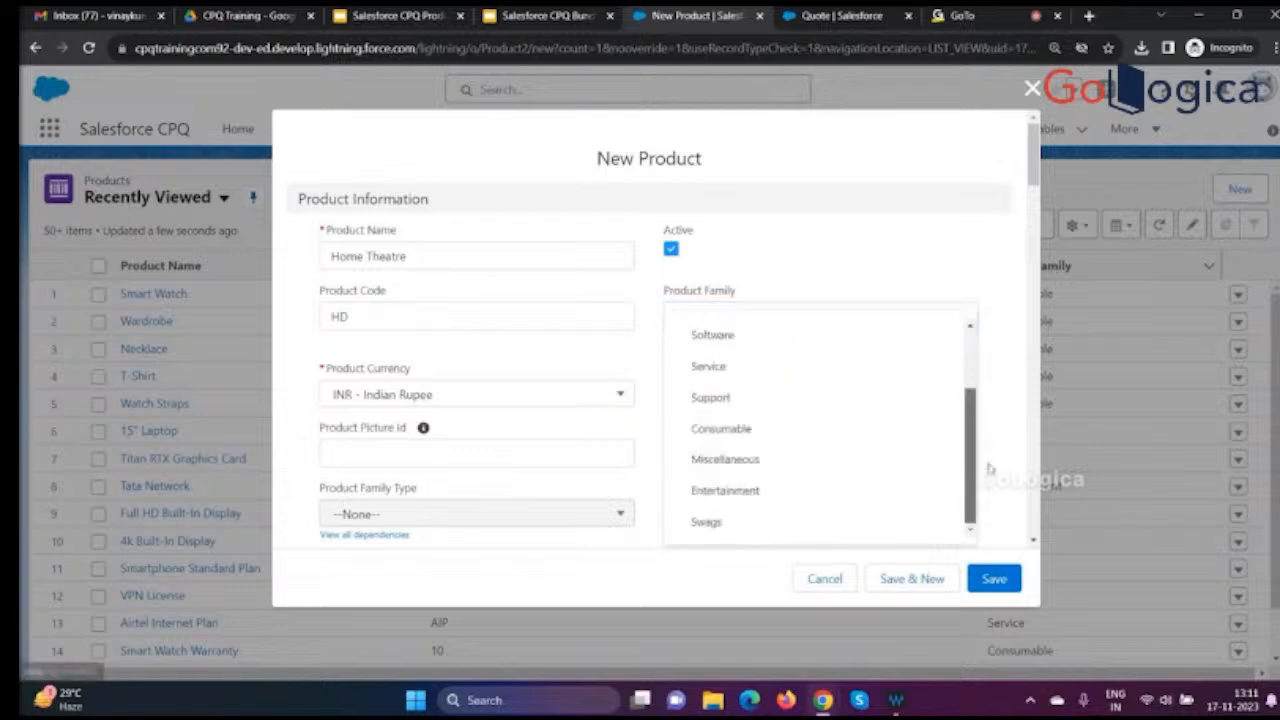
left_click(725, 490)
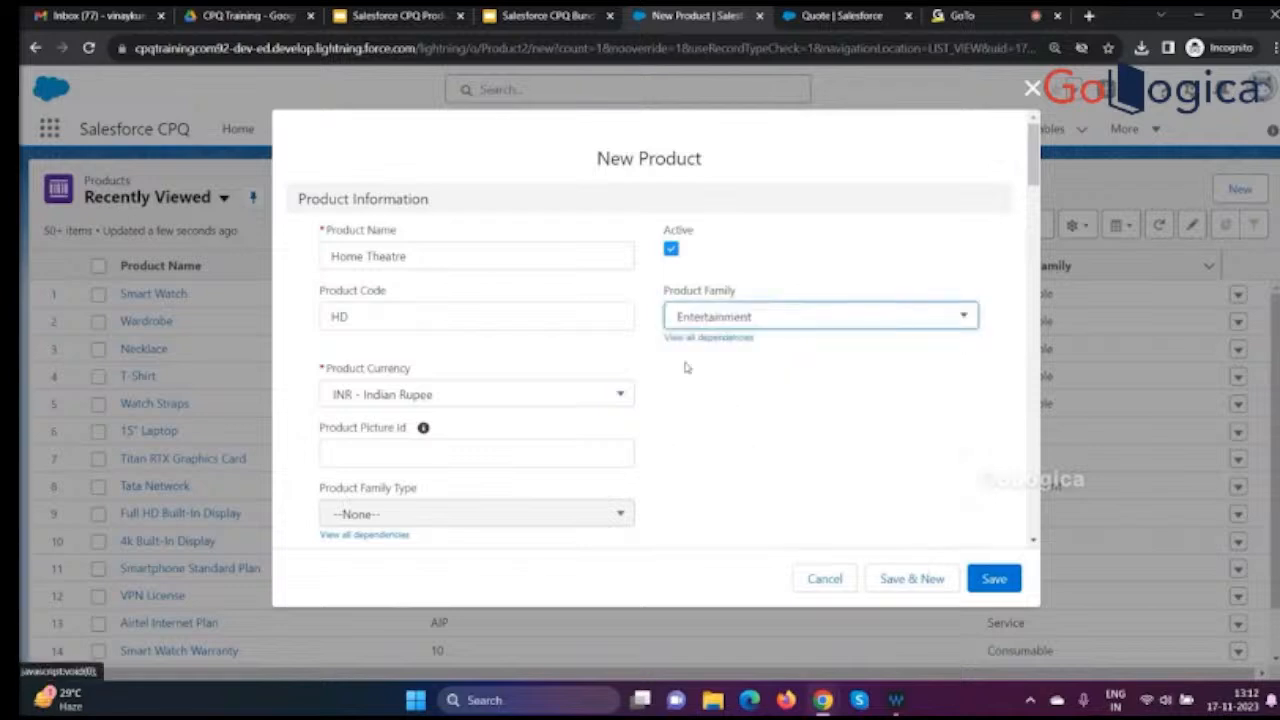
scroll(705, 379, "down", 3)
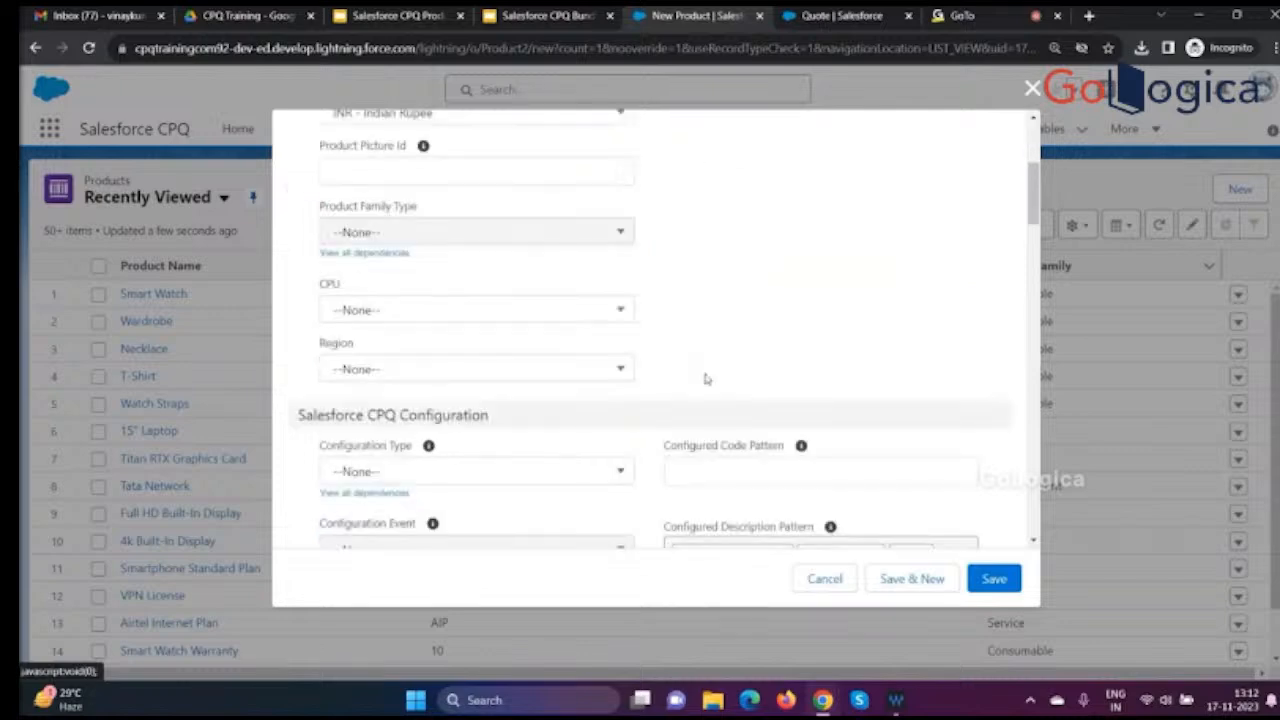
scroll(705, 379, "up", 3)
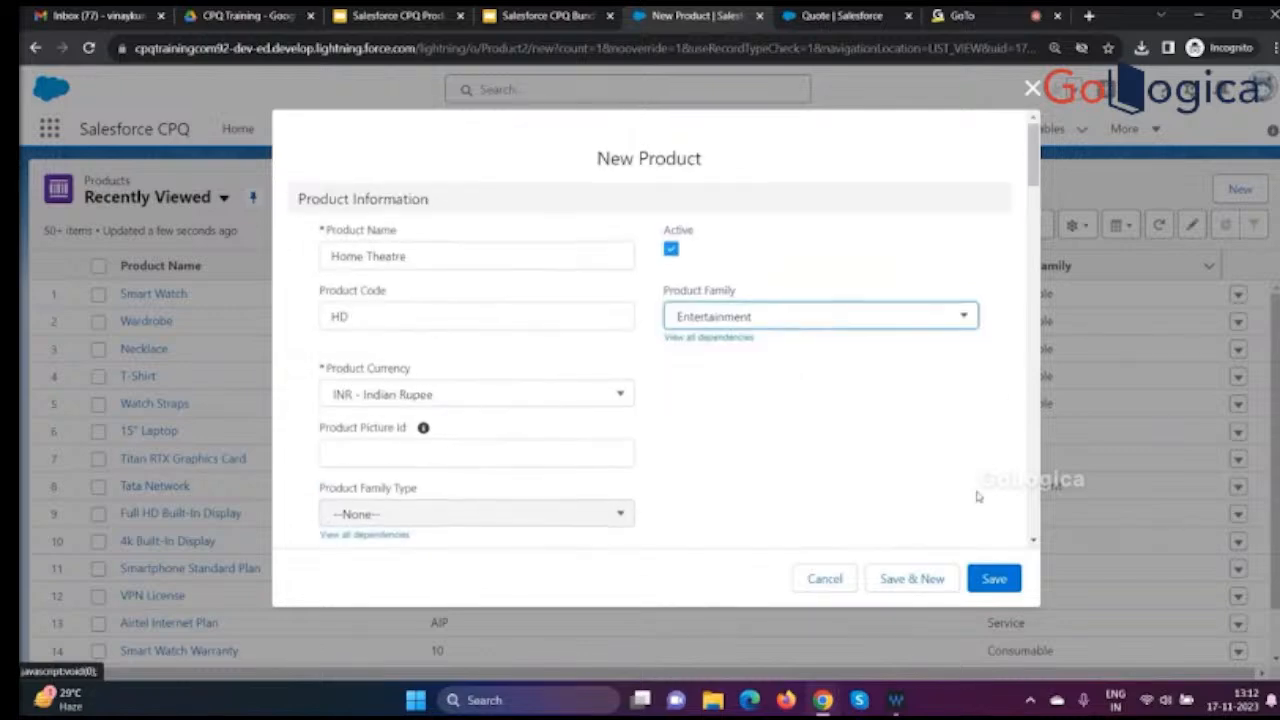
left_click(994, 579)
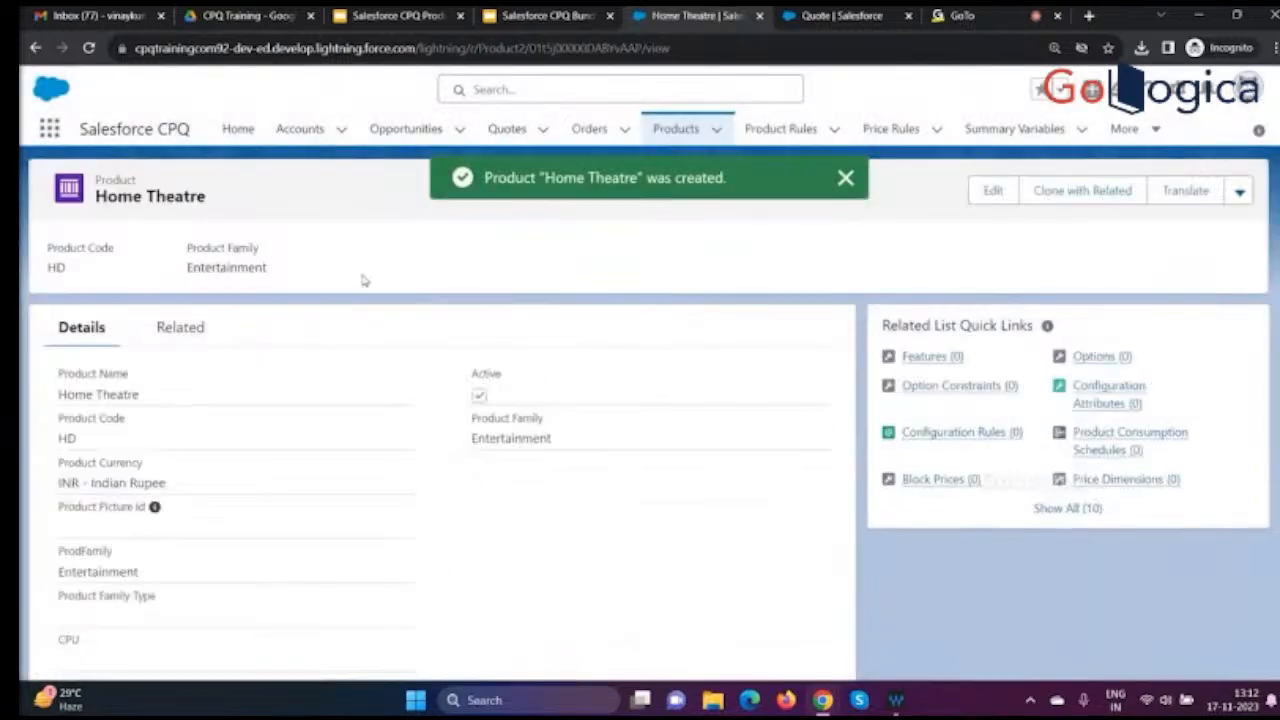
- Add a standard price with list price 1000 to Home Theatre
left_click(203, 328)
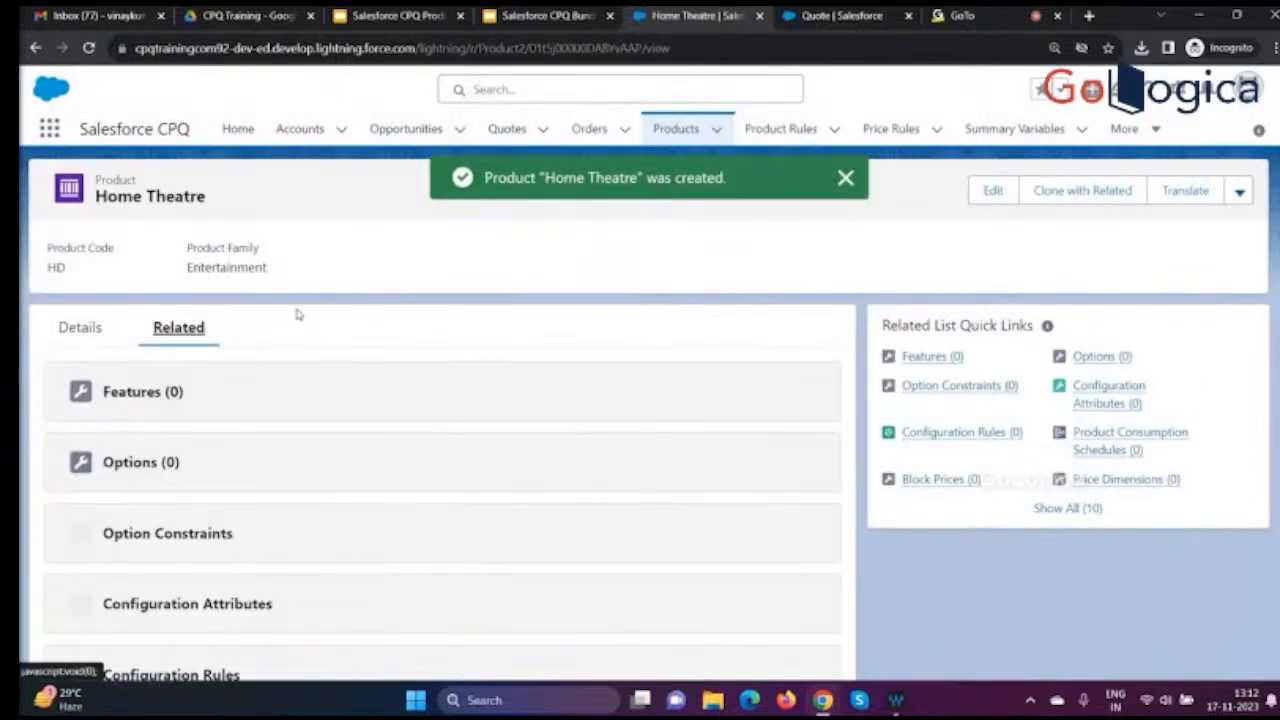
scroll(365, 370, "down", 4)
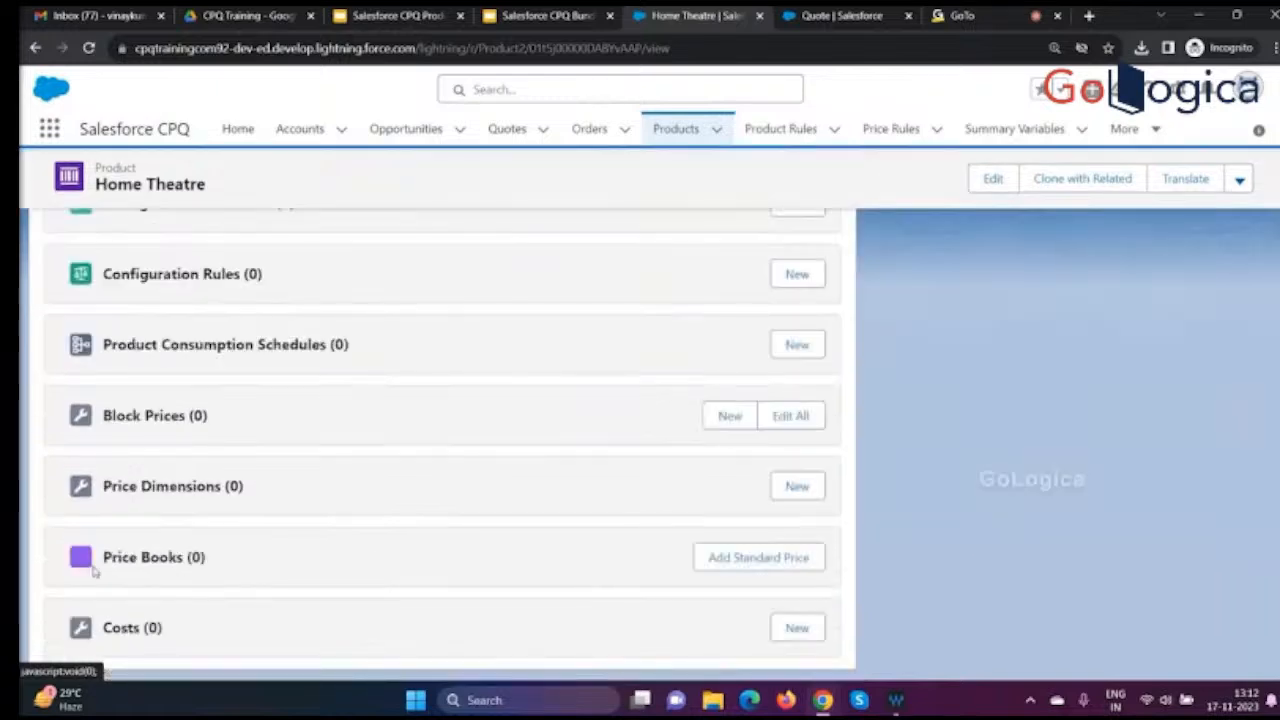
left_click(728, 557)
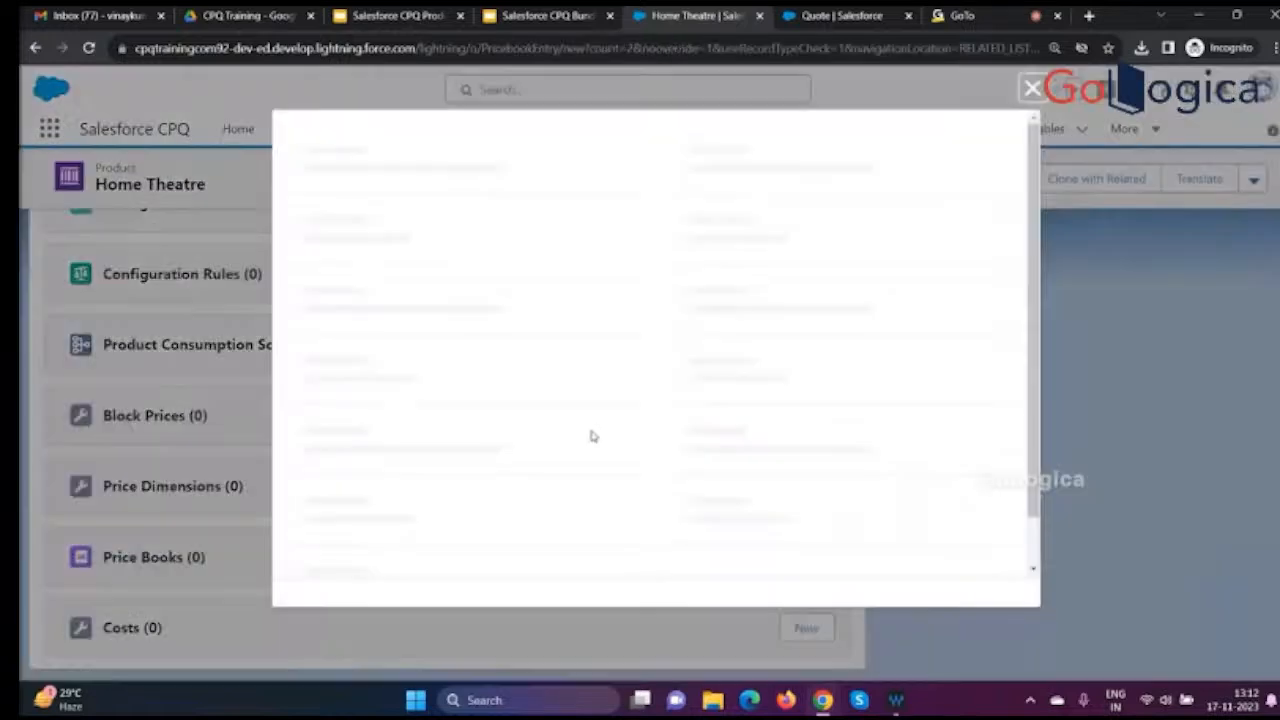
left_click(367, 429)
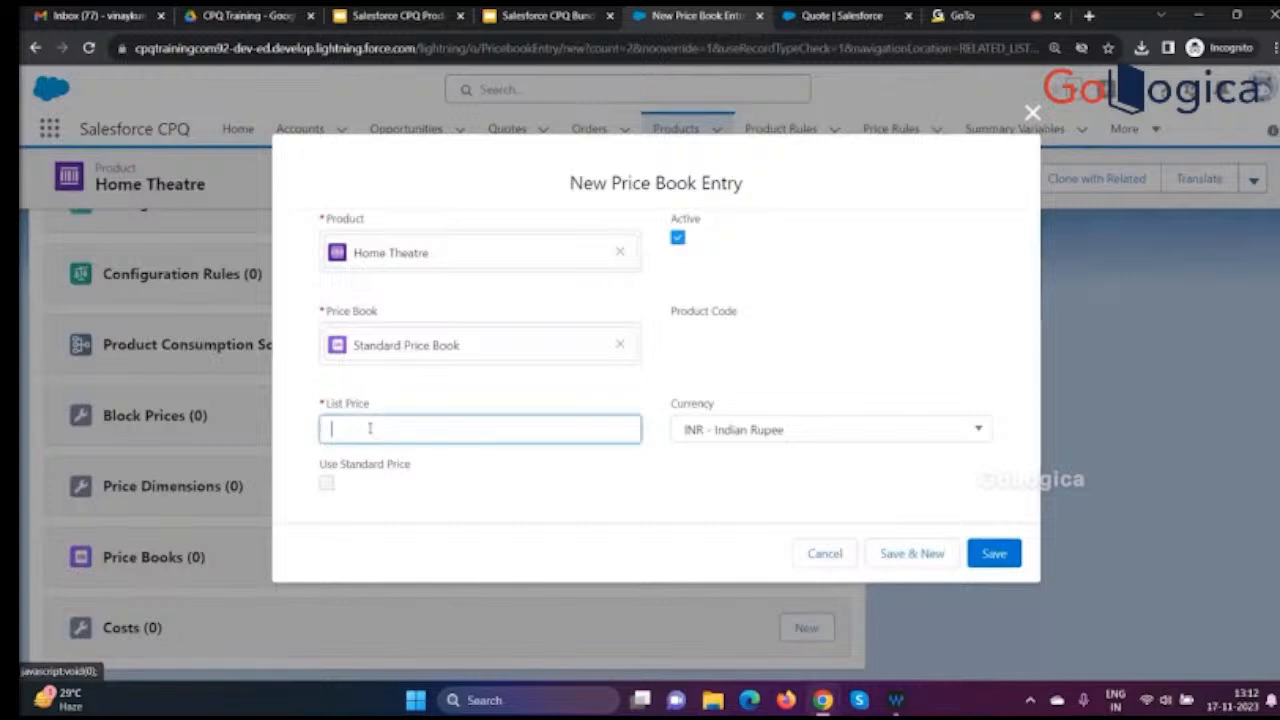
type("1000")
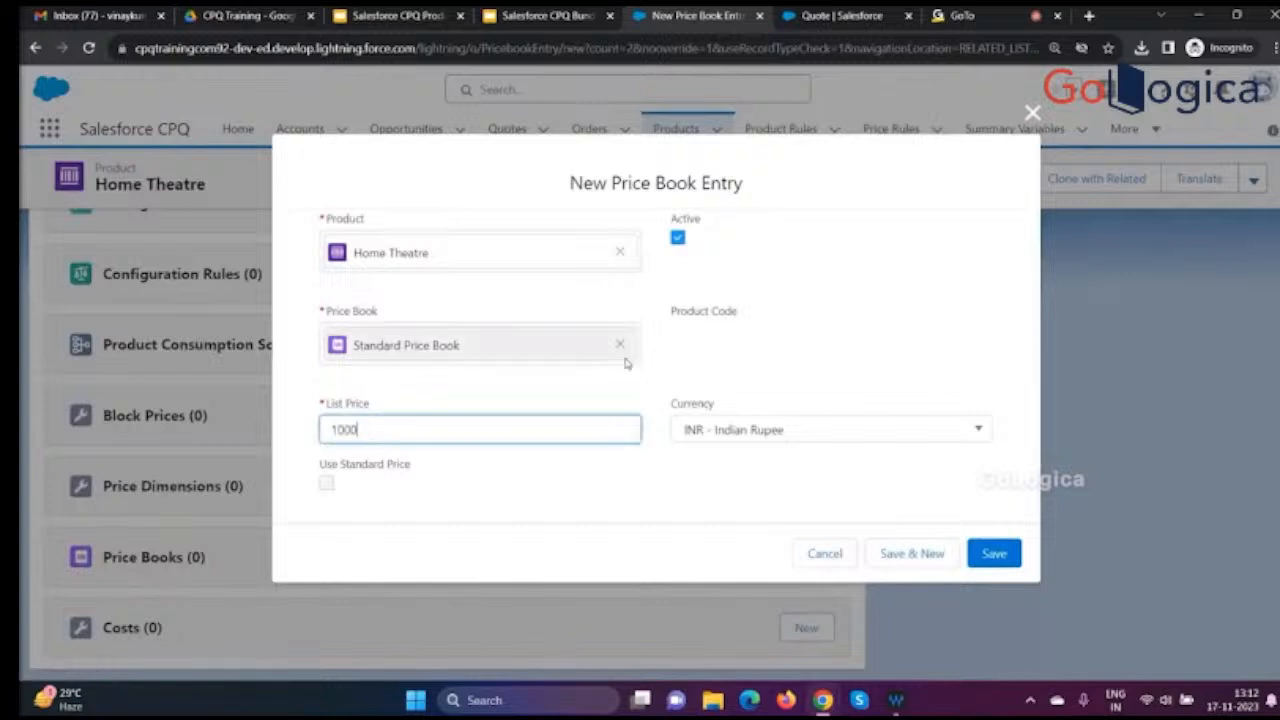
left_click(982, 566)
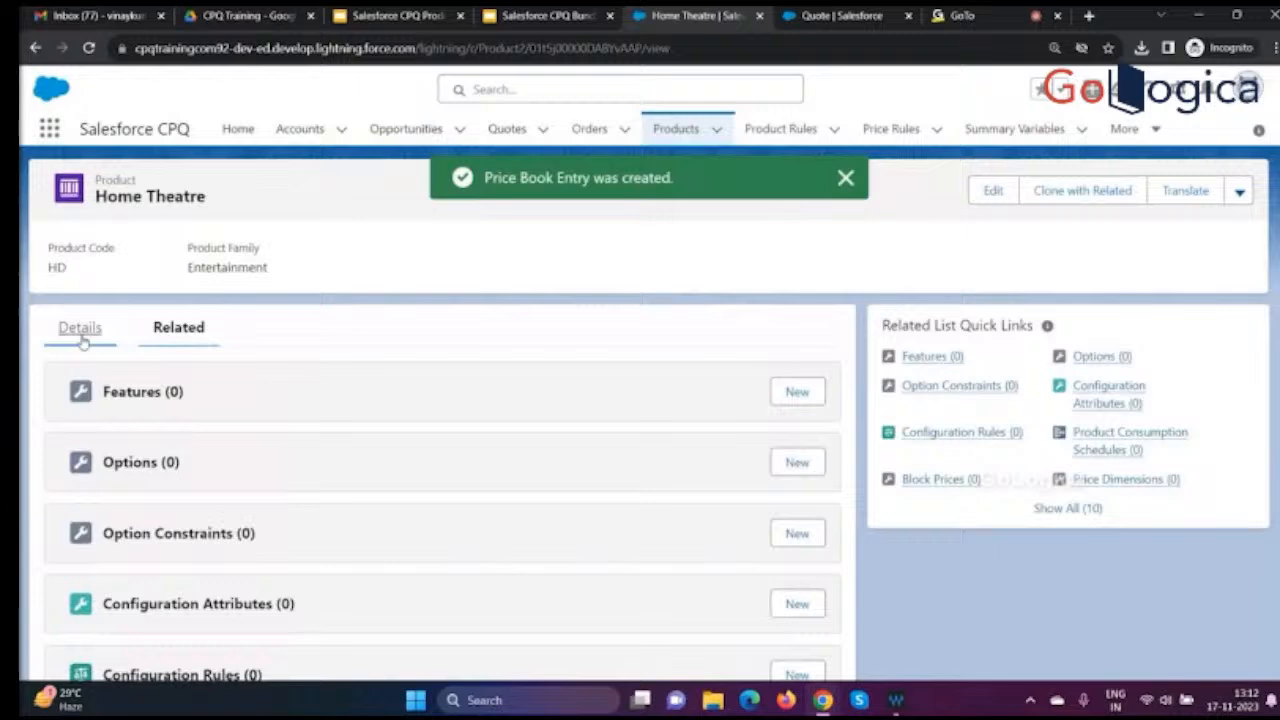
- Start a new product option for the Home Theatre bundle
left_click(81, 330)
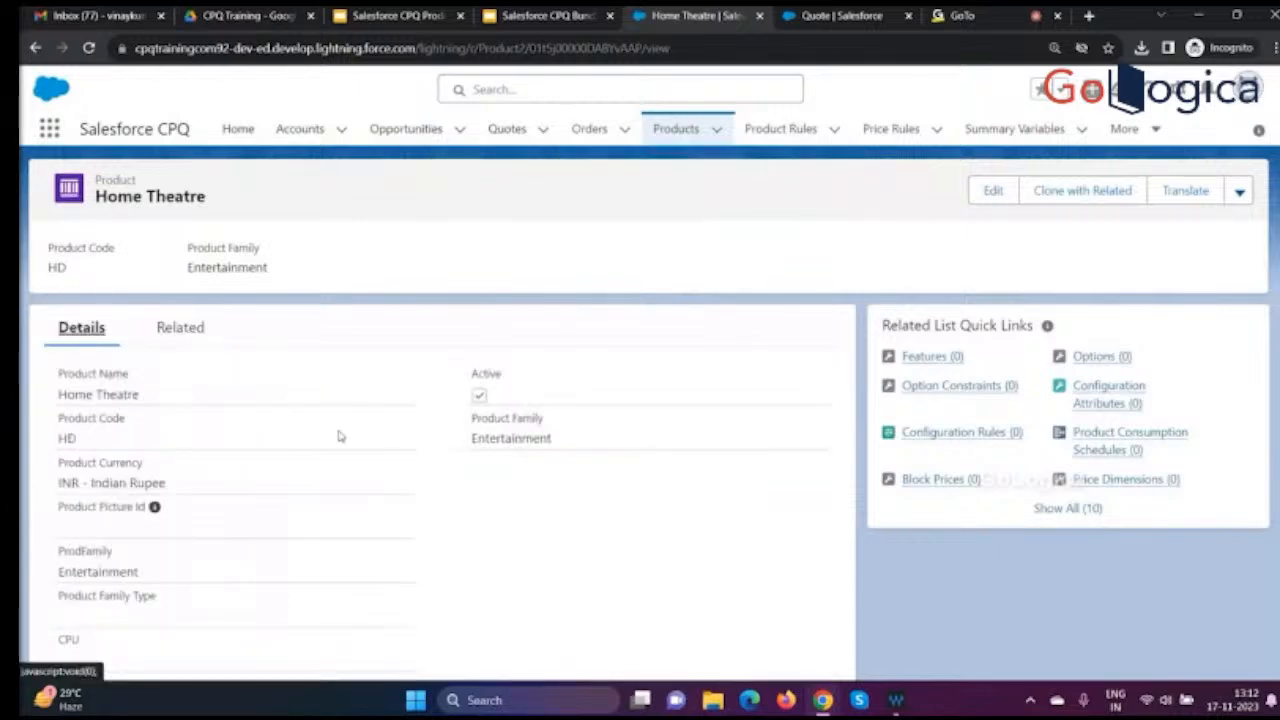
left_click(180, 331)
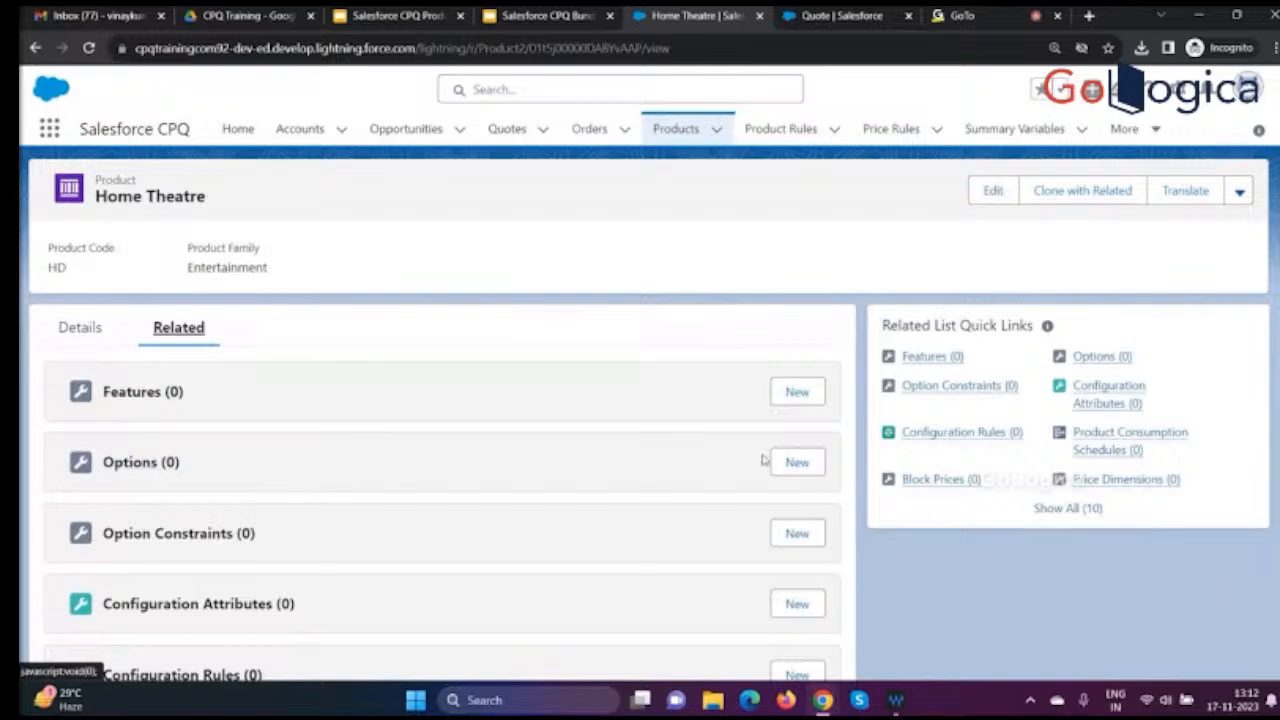
left_click(797, 463)
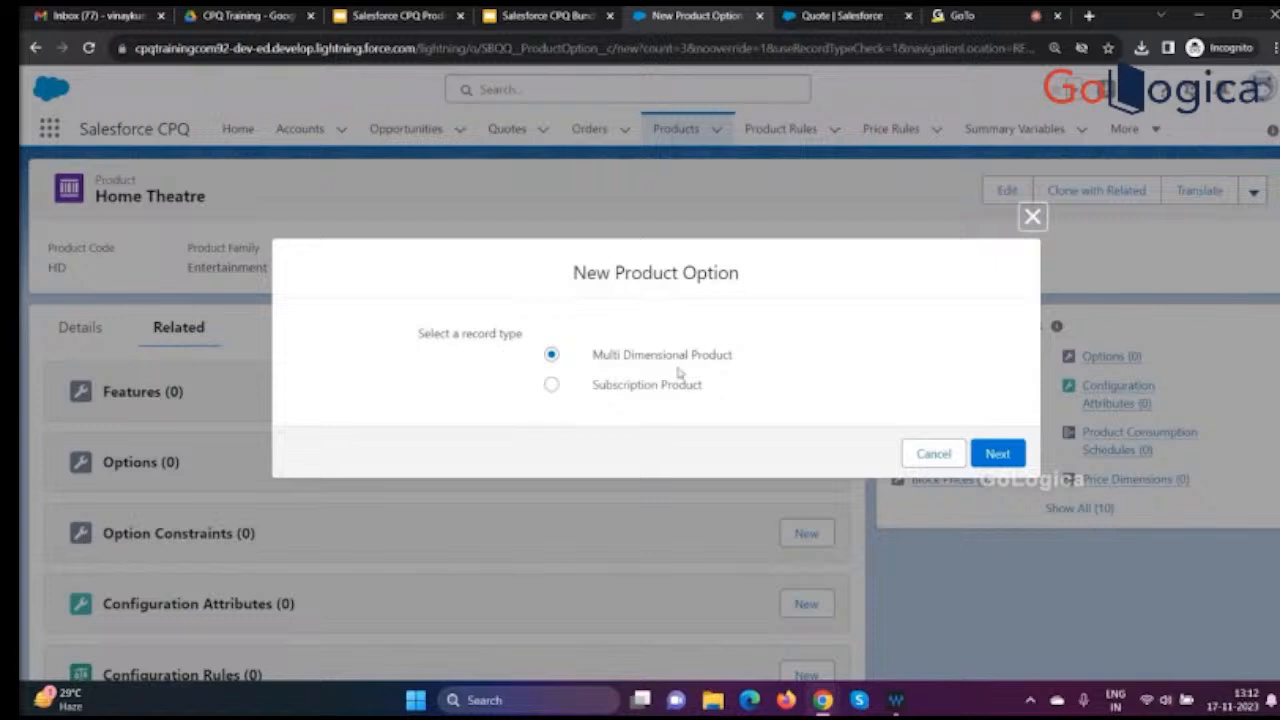
- Fill in a Subscription Product option with Number 10, Quantity 1, marked Selected
left_click(551, 385)
left_click(995, 455)
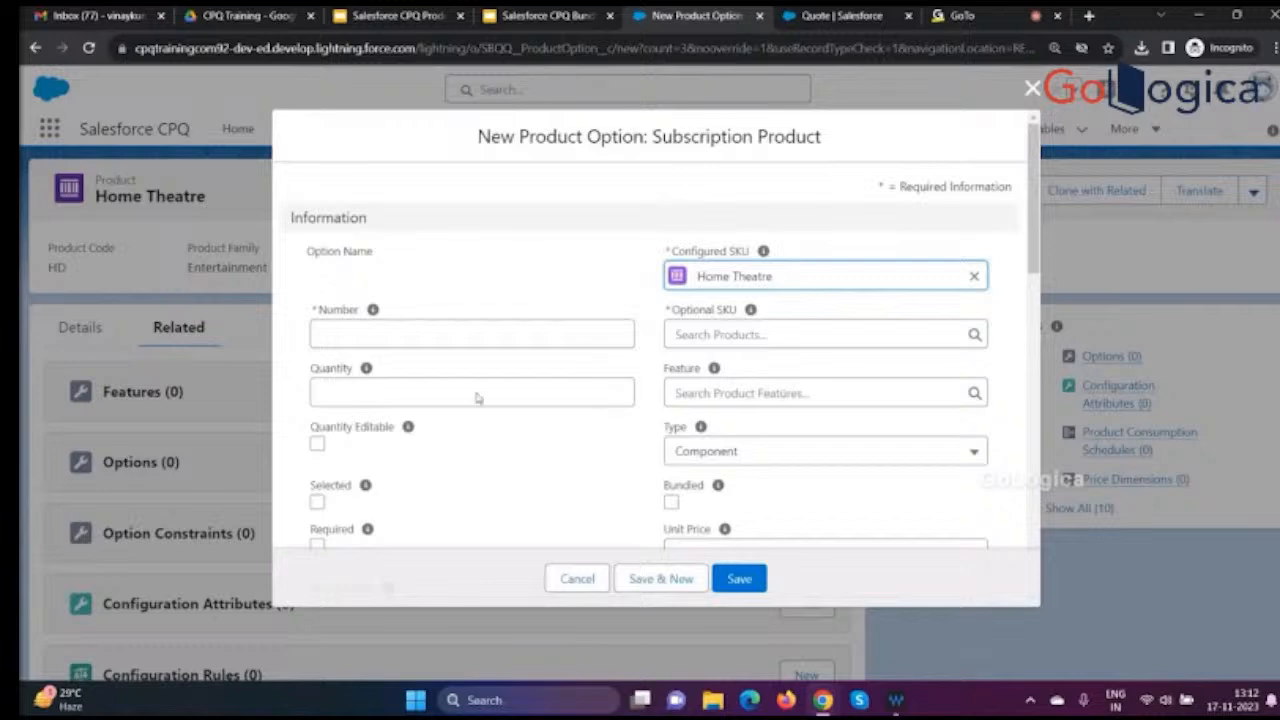
left_click(358, 338)
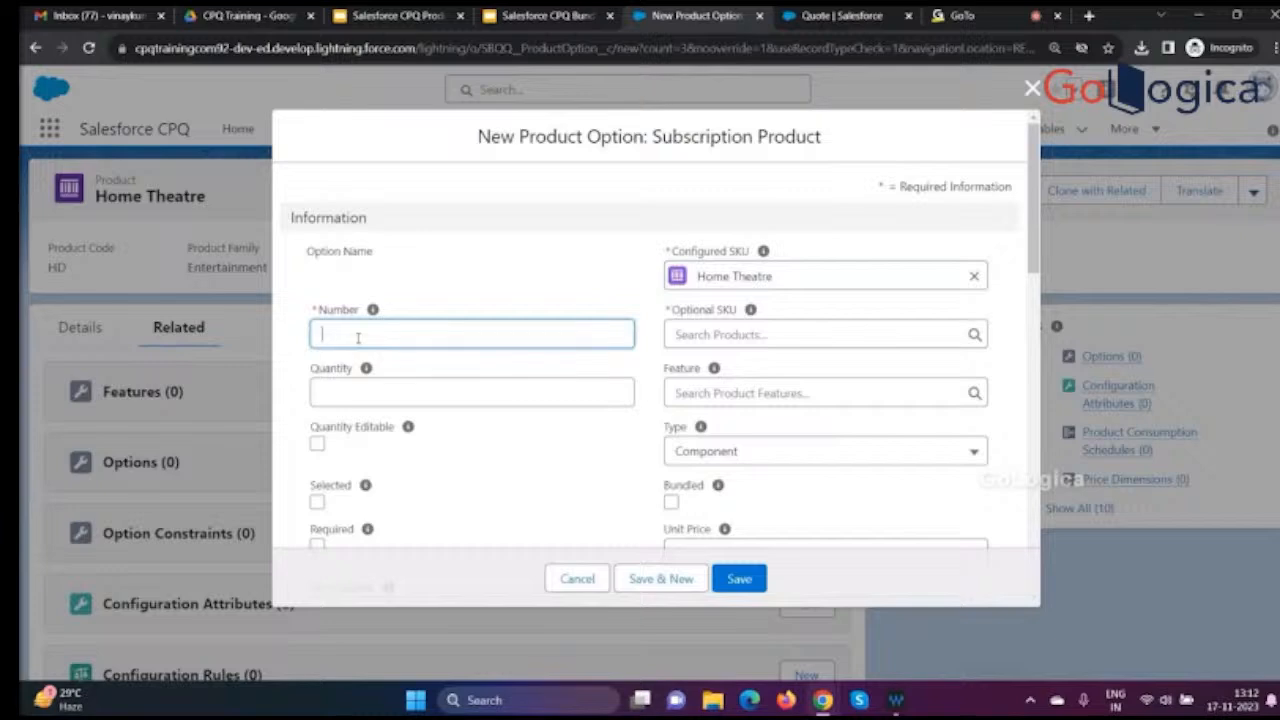
type("10")
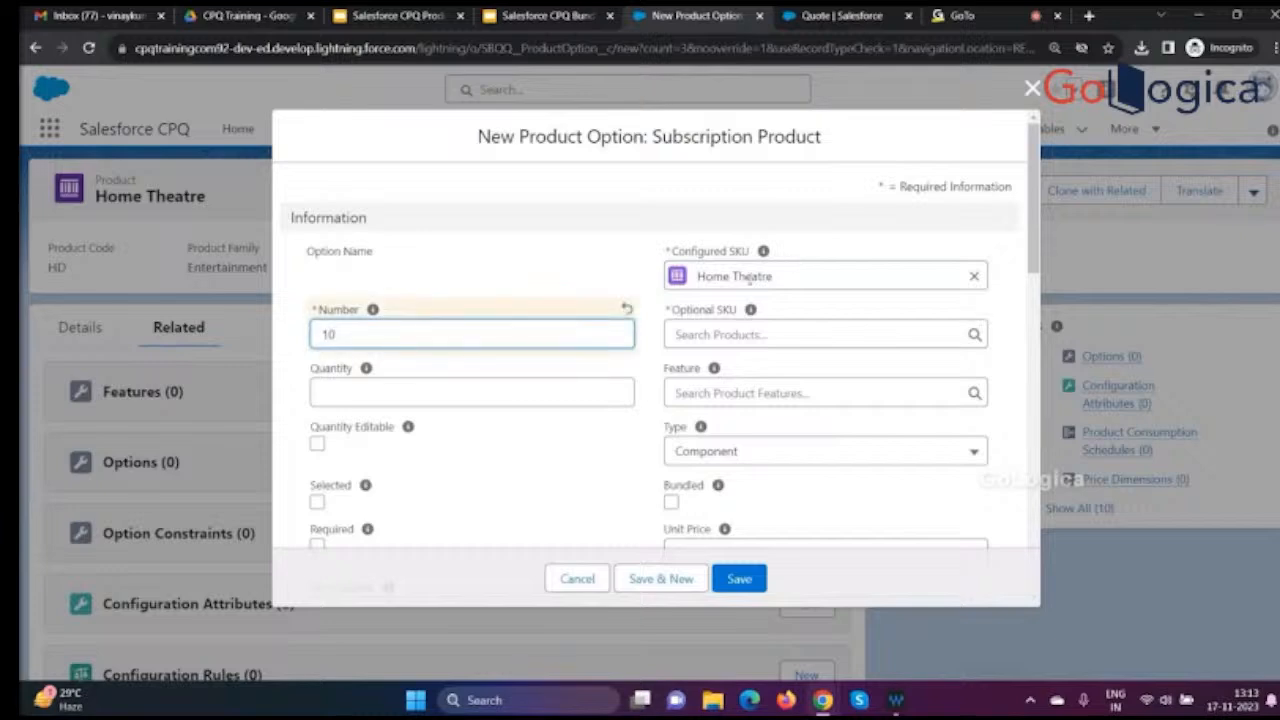
left_click(355, 392)
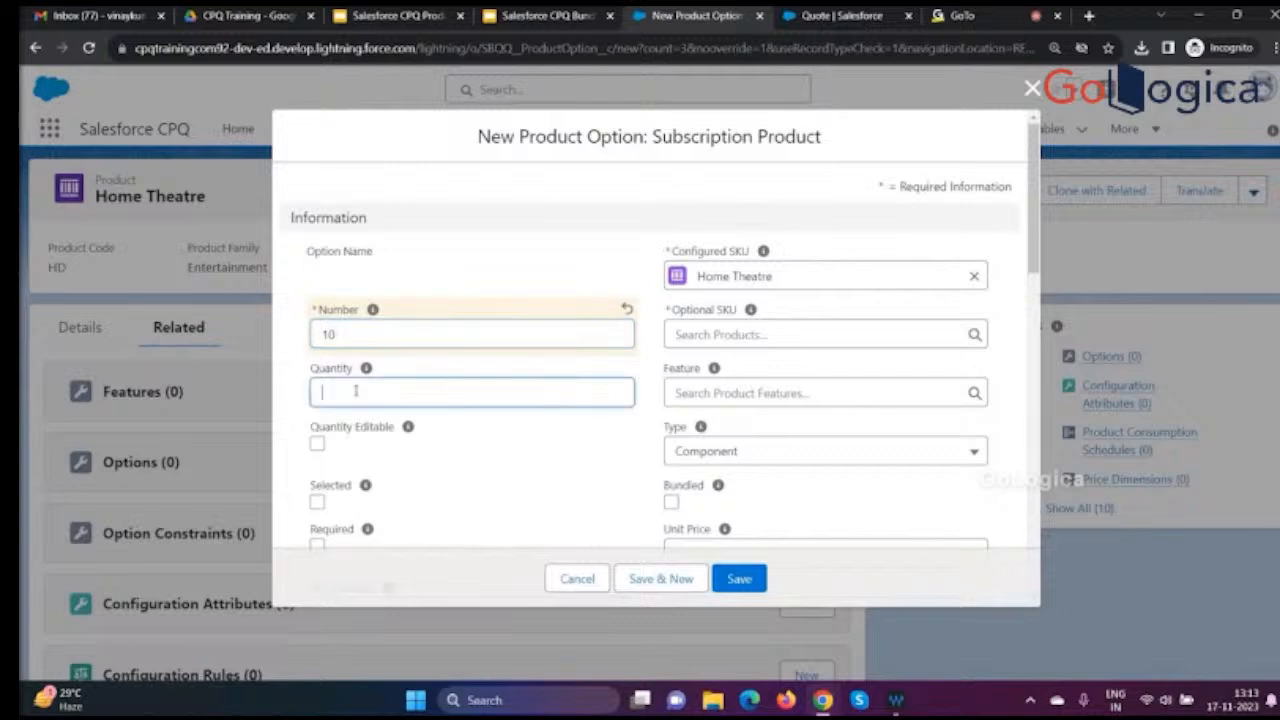
type("1")
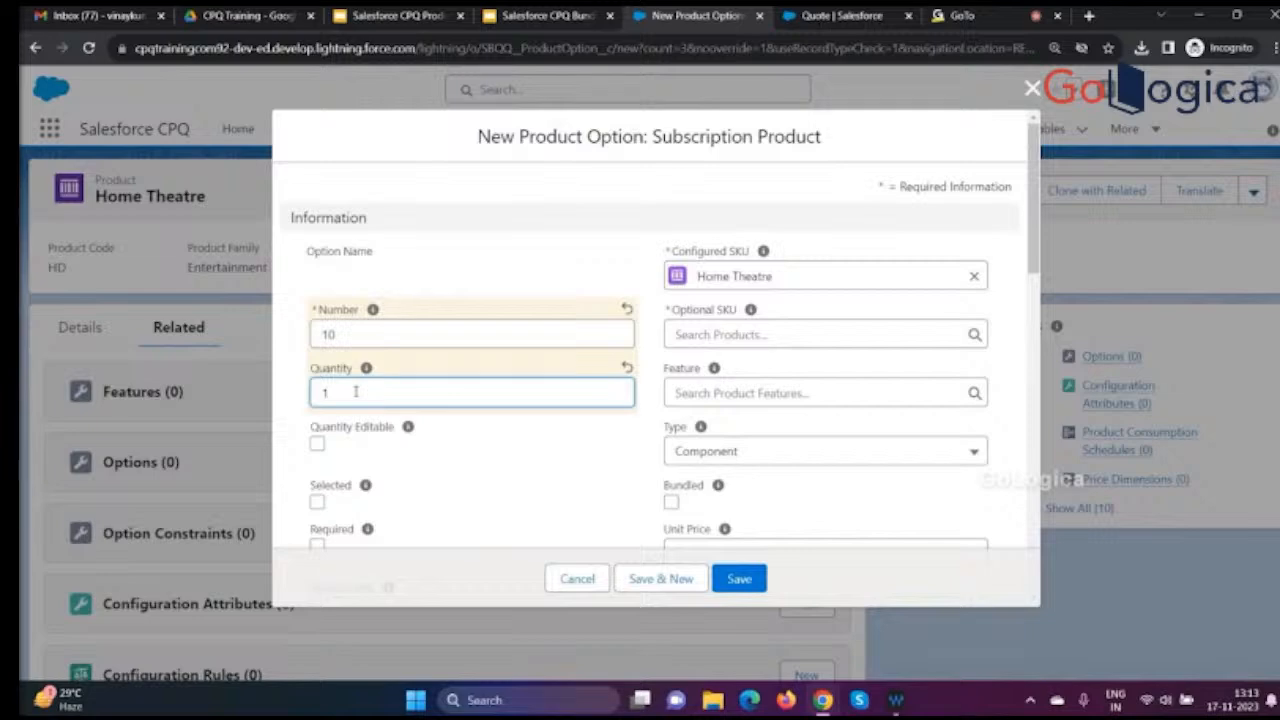
scroll(564, 405, "down", 3)
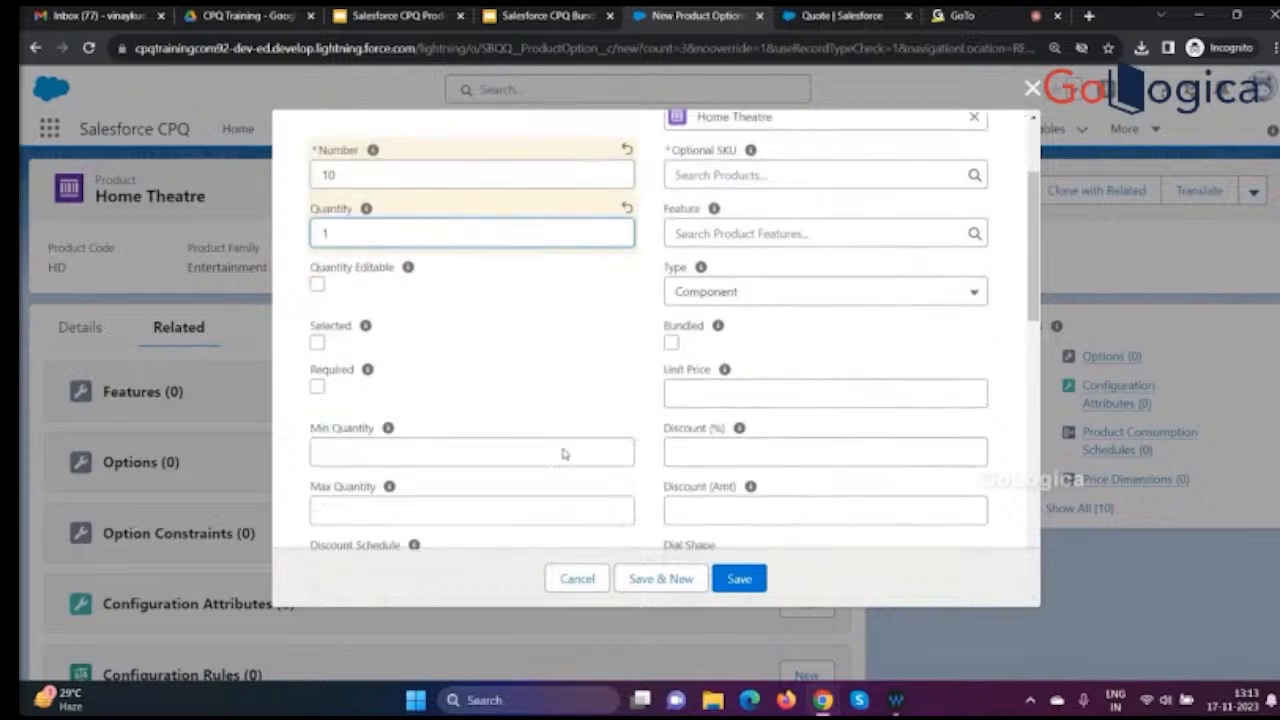
scroll(563, 449, "up", 2)
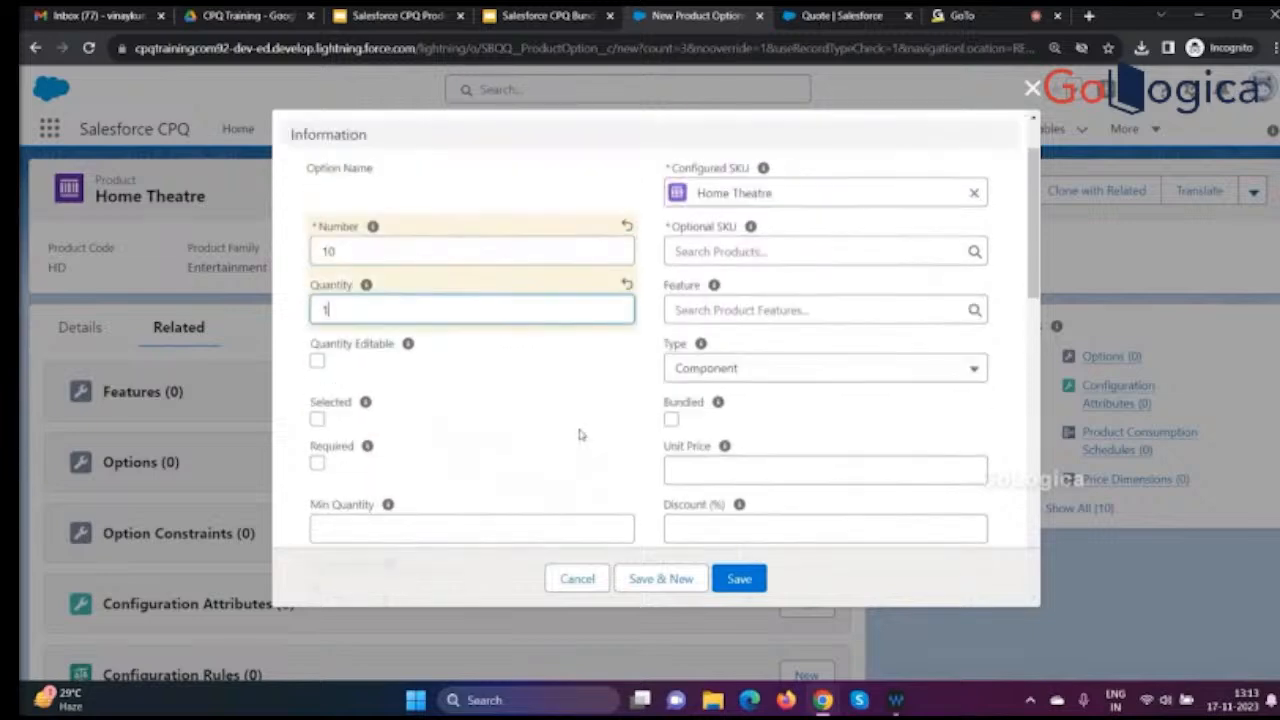
left_click(317, 419)
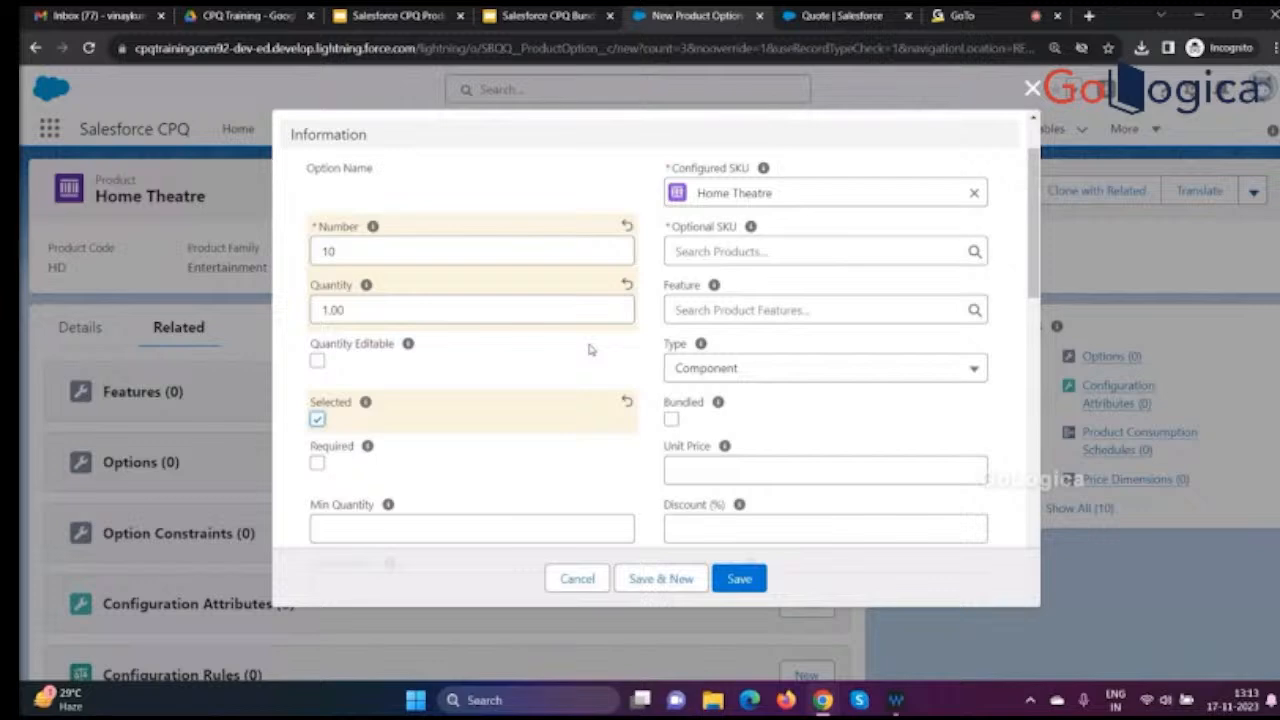
- From the Optional SKU lookup, start creating a new product for the option
left_click(725, 254)
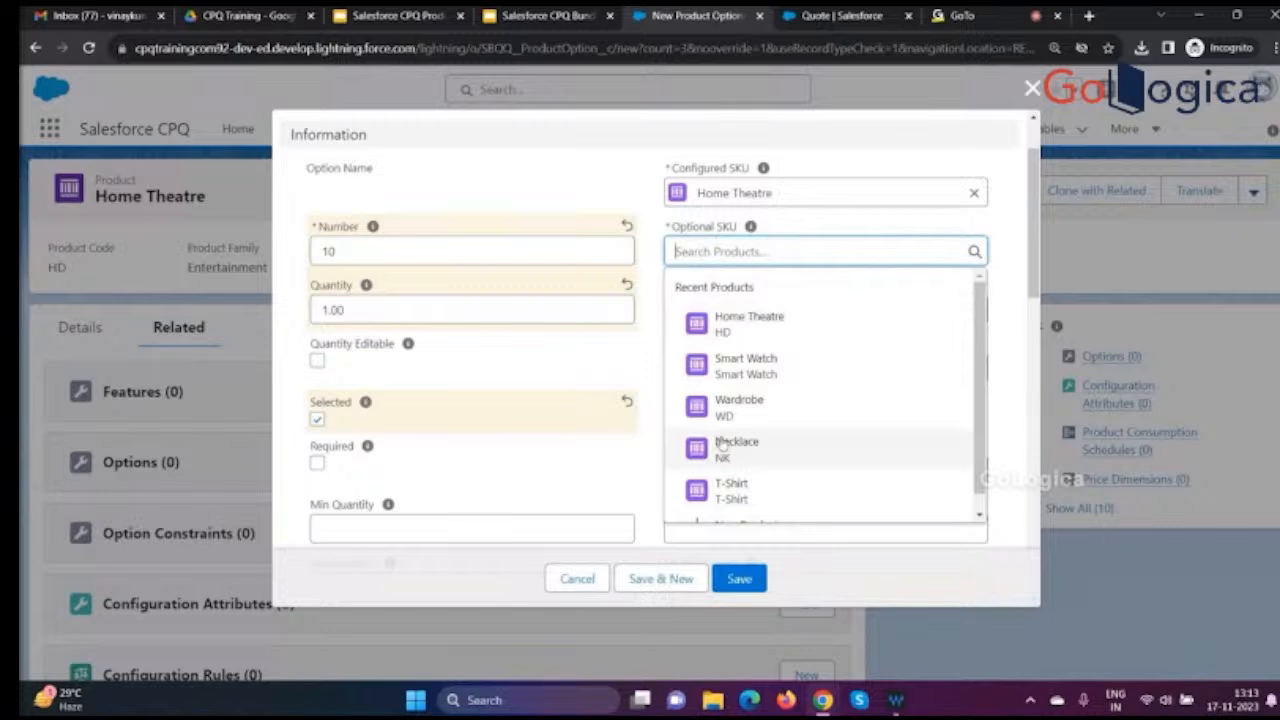
scroll(880, 376, "down", 1)
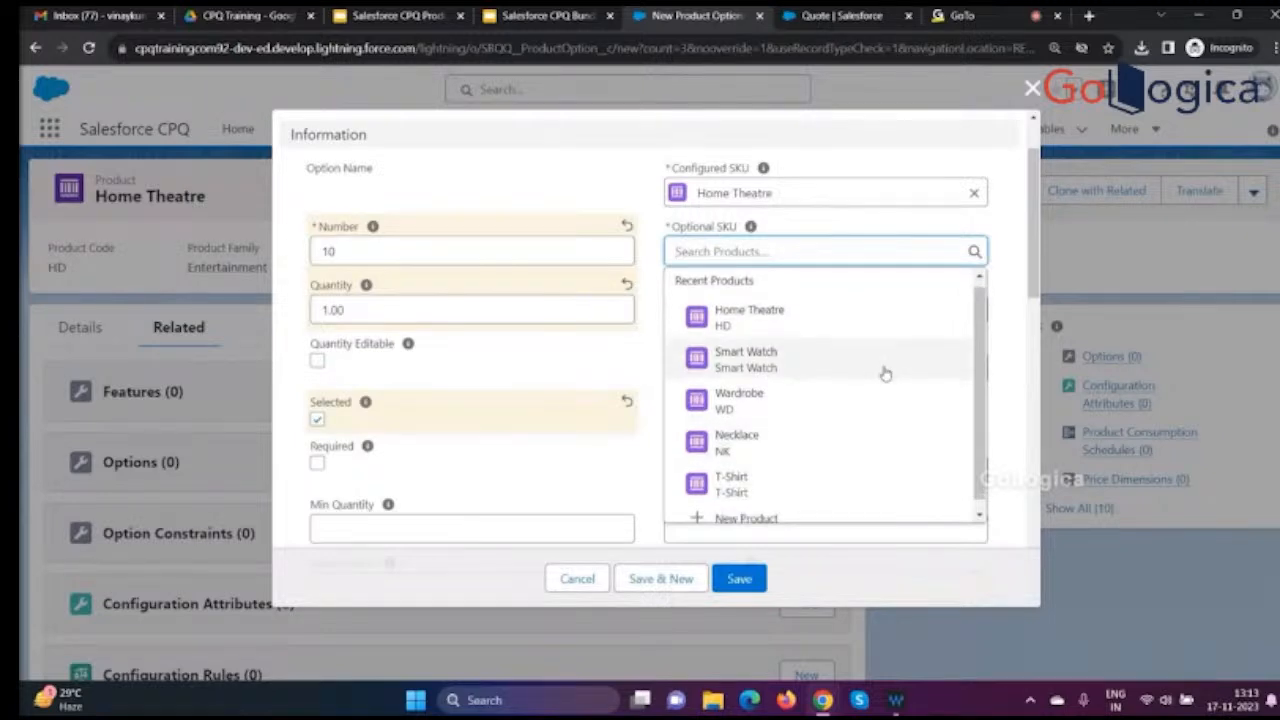
scroll(885, 373, "down", 1)
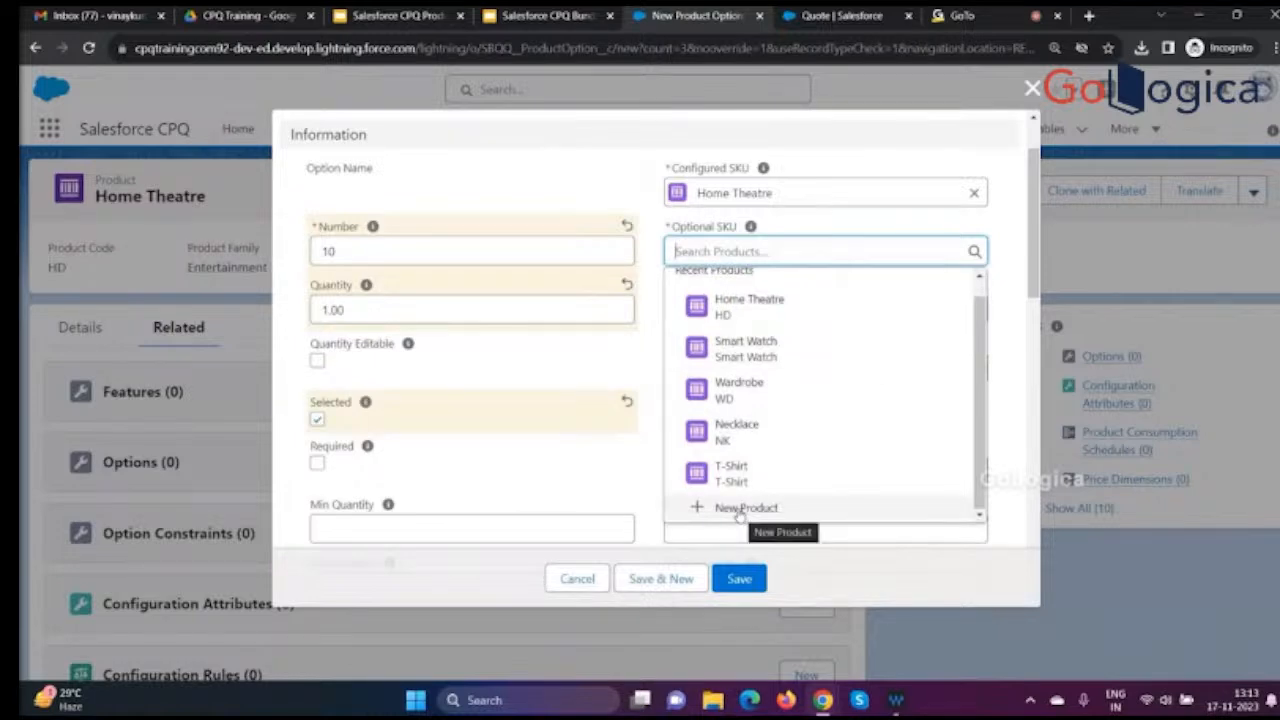
left_click(740, 509)
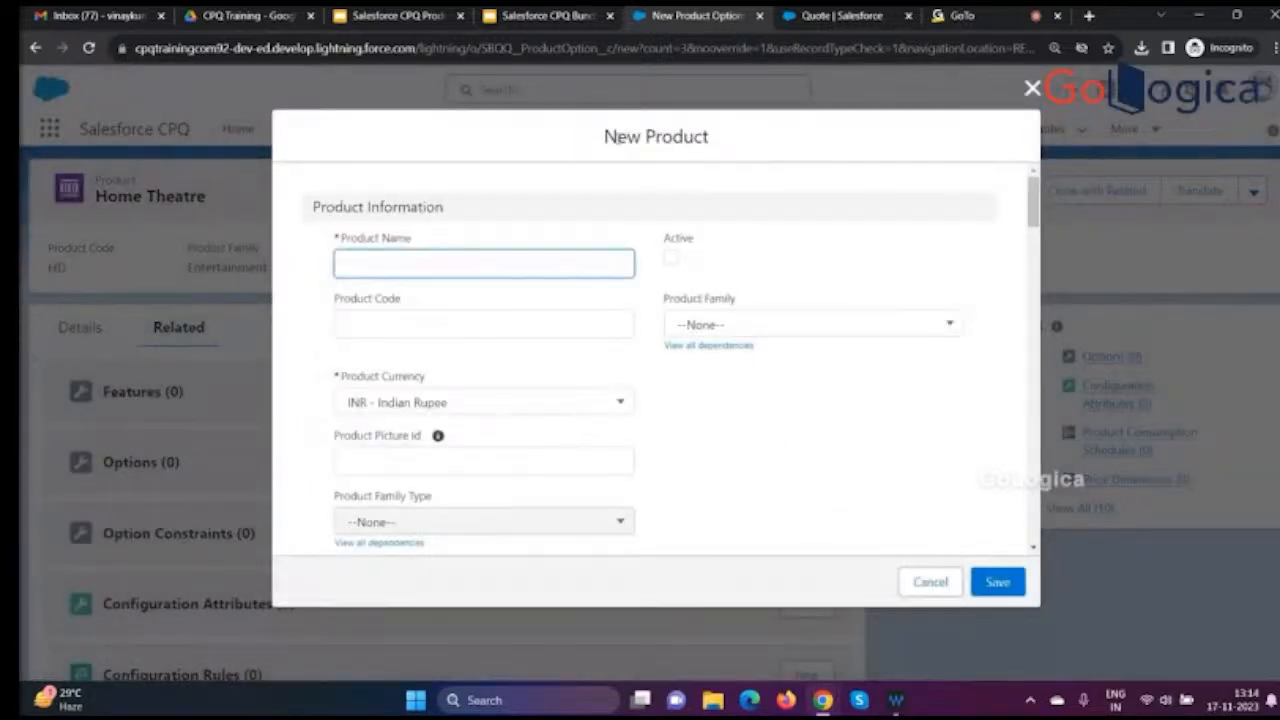
- Name the new product 'Simple Speaker' and mark it active
left_click_drag(603, 137, 728, 150)
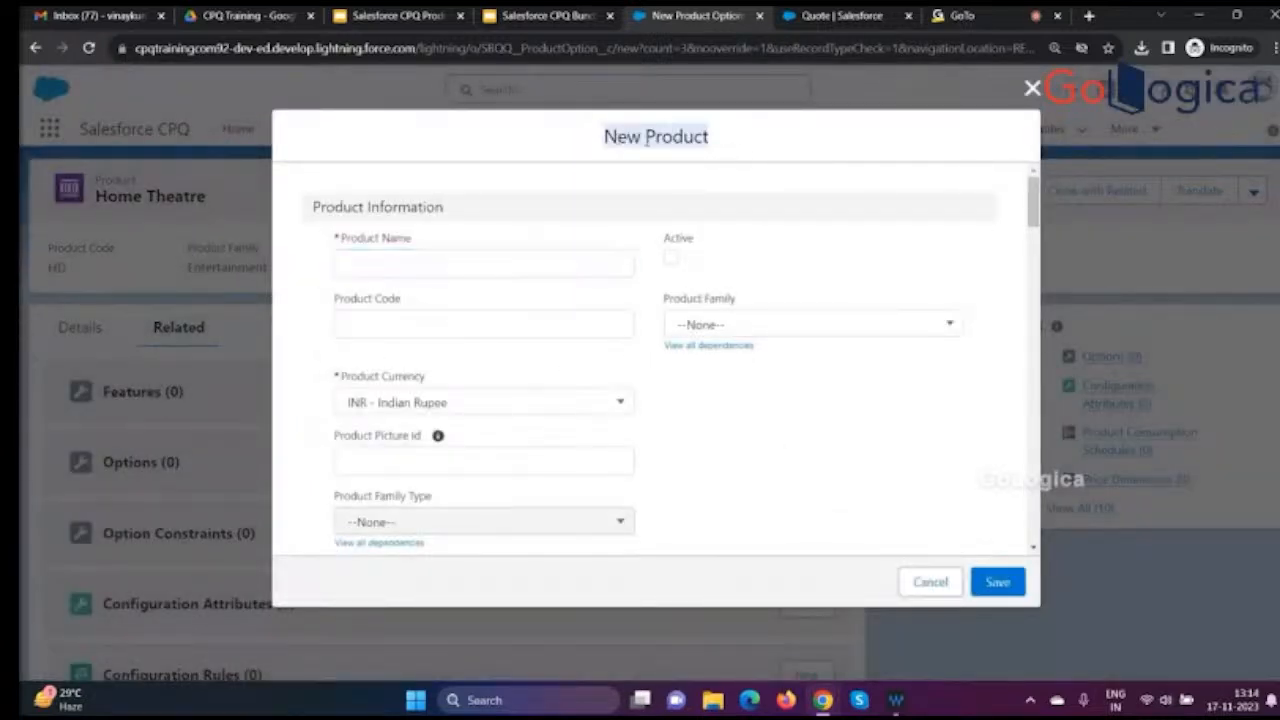
left_click(382, 265)
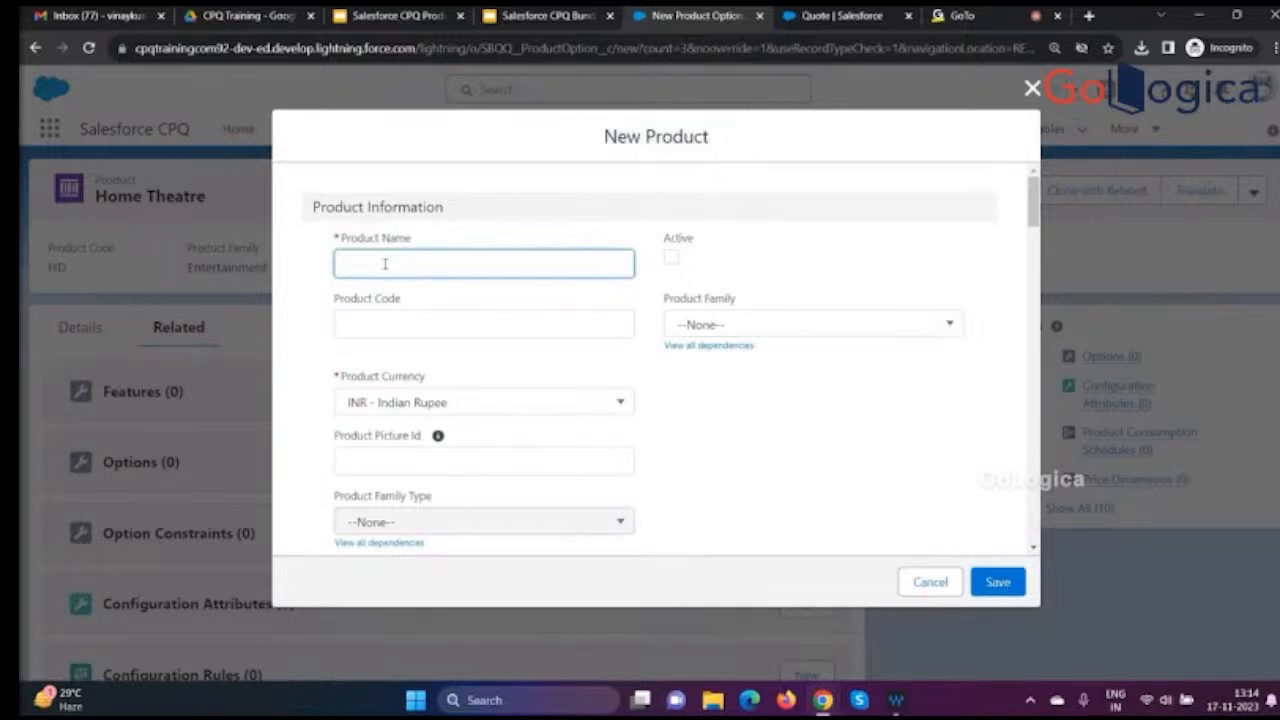
type("@")
key("BackSpace")
type("Surround")
key("BackSpace")
key("BackSpace")
key("BackSpace")
key("BackSpace")
key("BackSpace")
key("BackSpace")
key("BackSpace")
type("imple Speaker")
key("Tab")
key("space")
key("Tab")
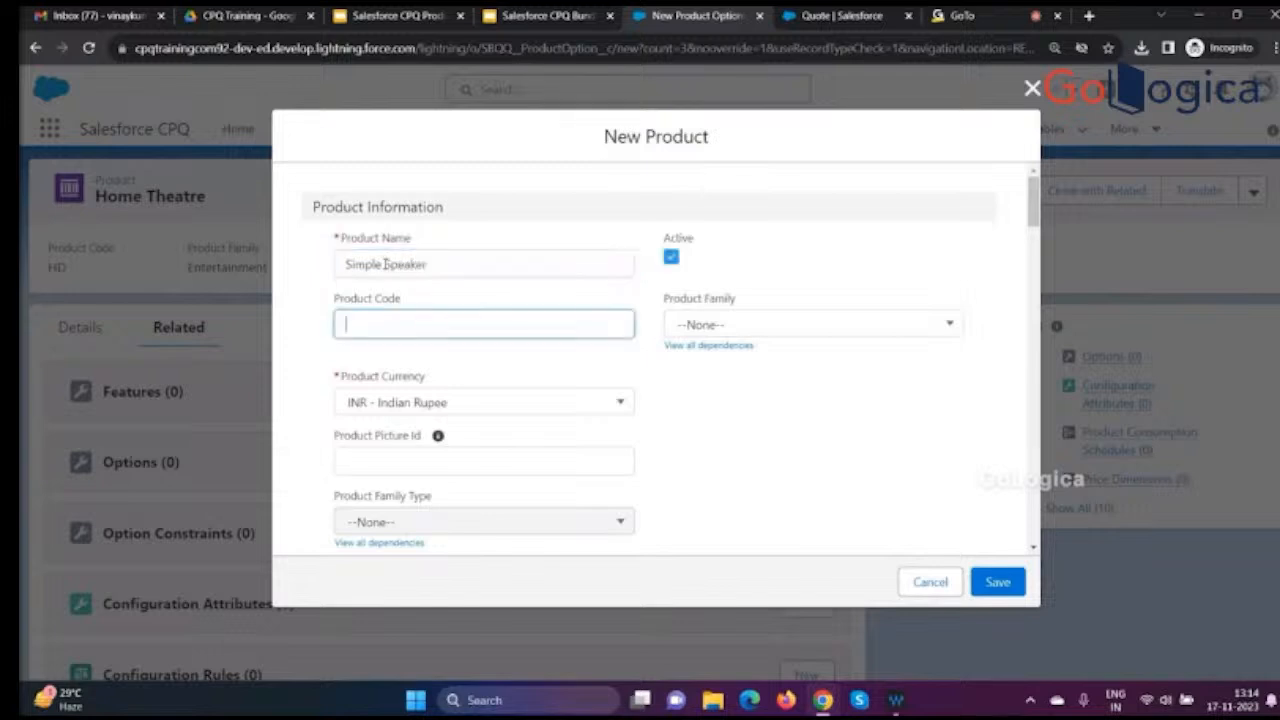
type("SS Speaker")
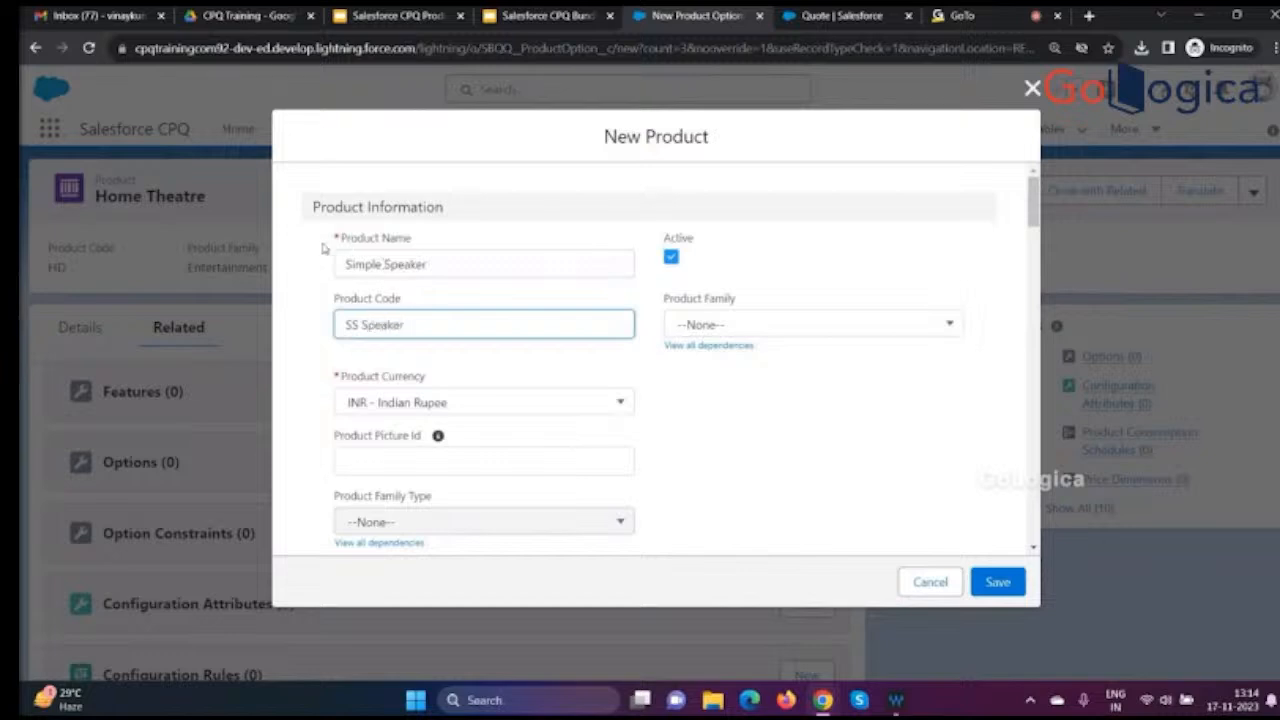
- Set the product family to Entertainment and save the Simple Speaker product
left_click(837, 327)
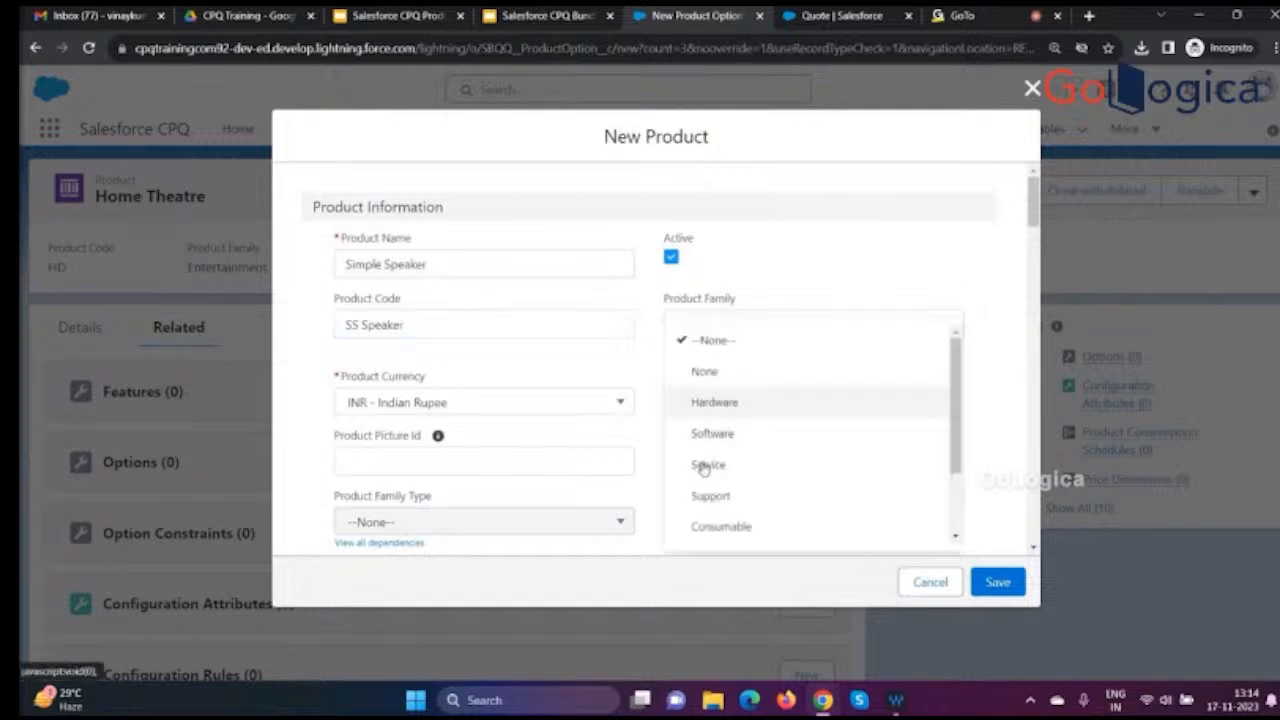
scroll(791, 466, "down", 3)
left_click(721, 493)
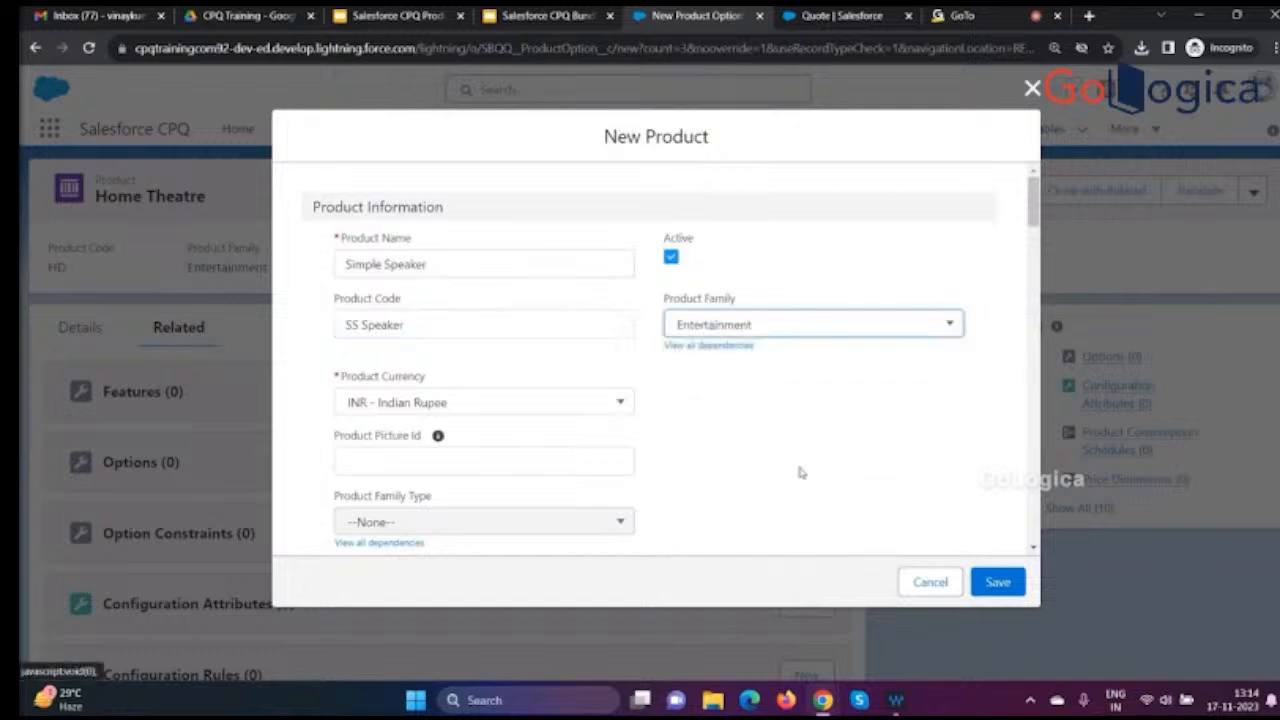
scroll(674, 371, "down", 5)
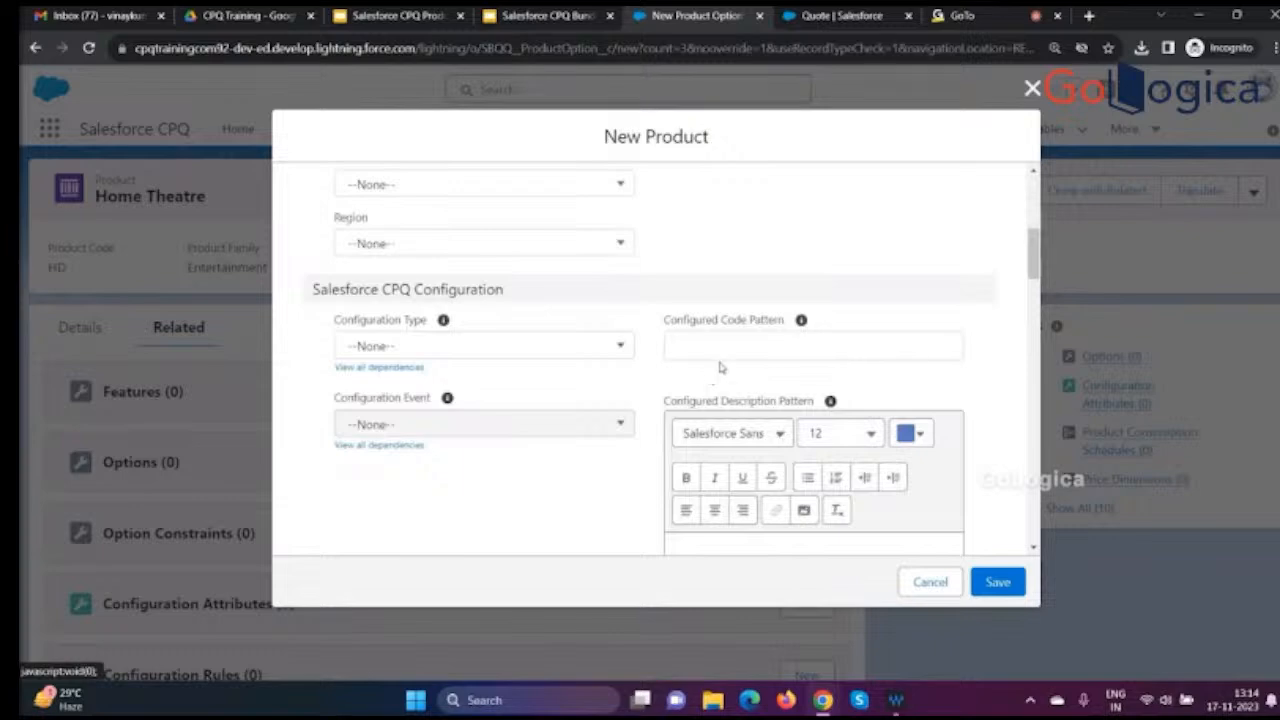
scroll(820, 391, "down", 8)
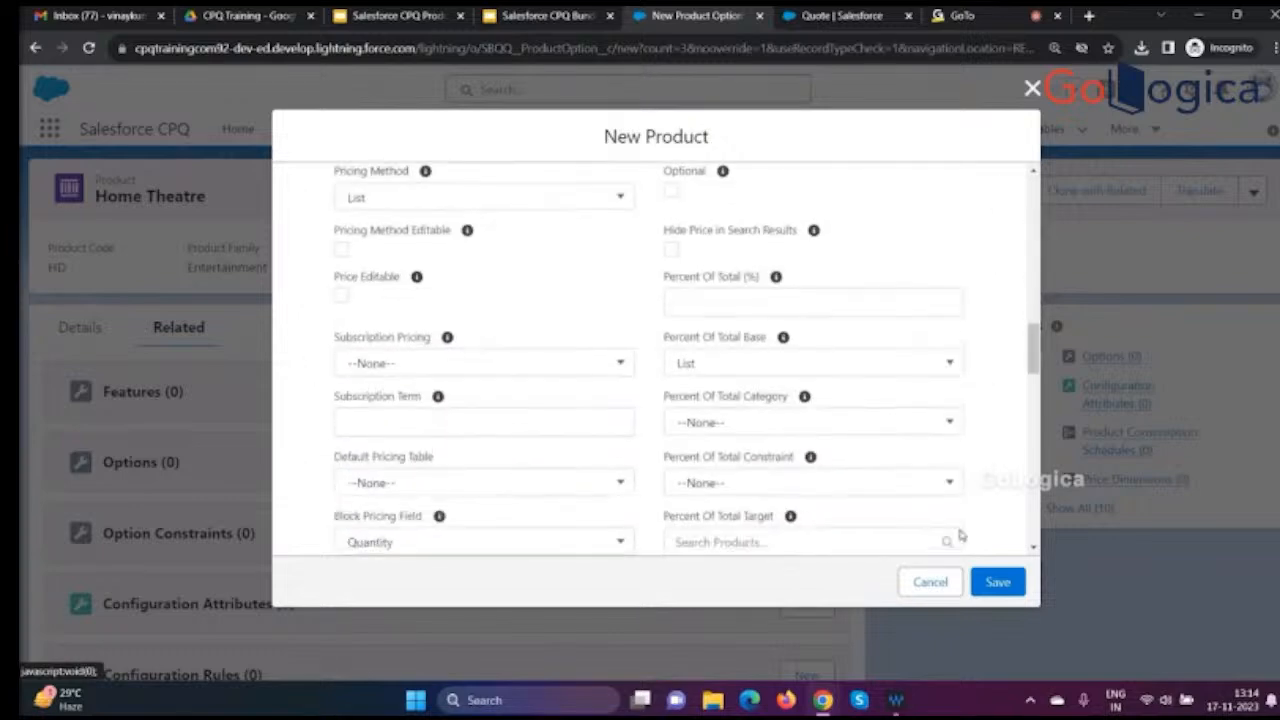
left_click(998, 584)
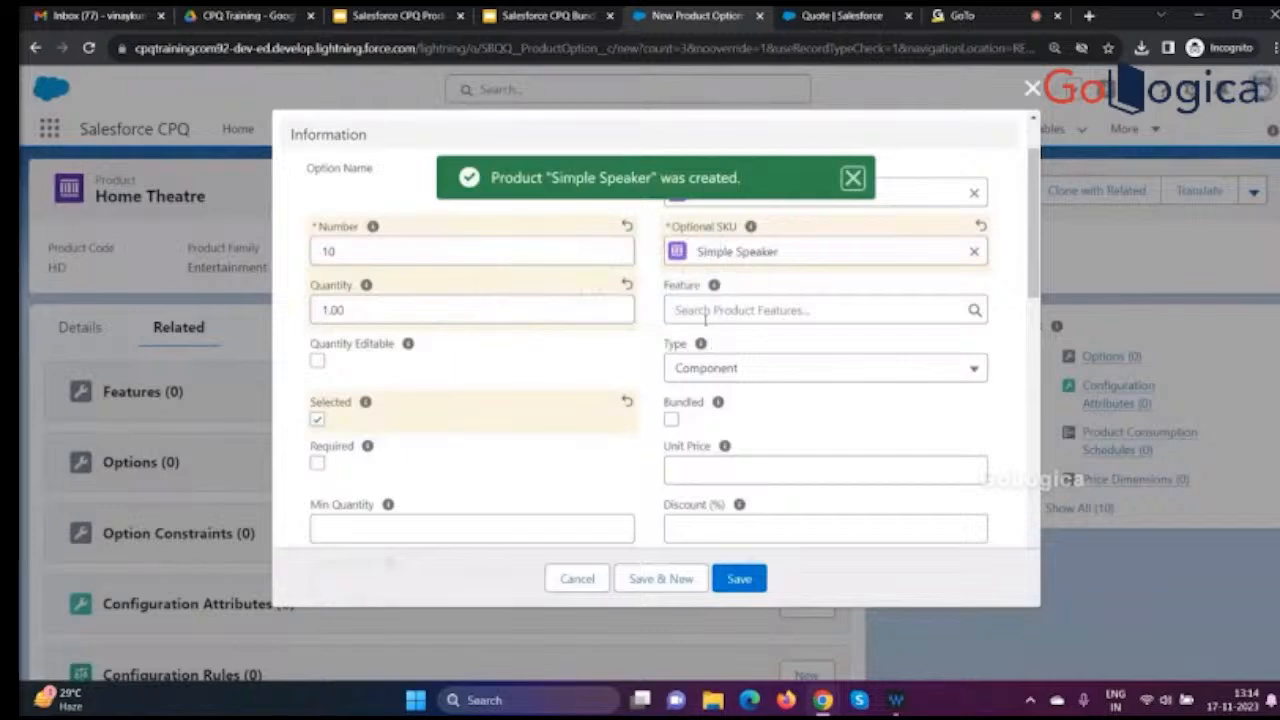
- Start a new product feature named Speaker, number 10, tied to the Home Theatre bundle
left_click(705, 312)
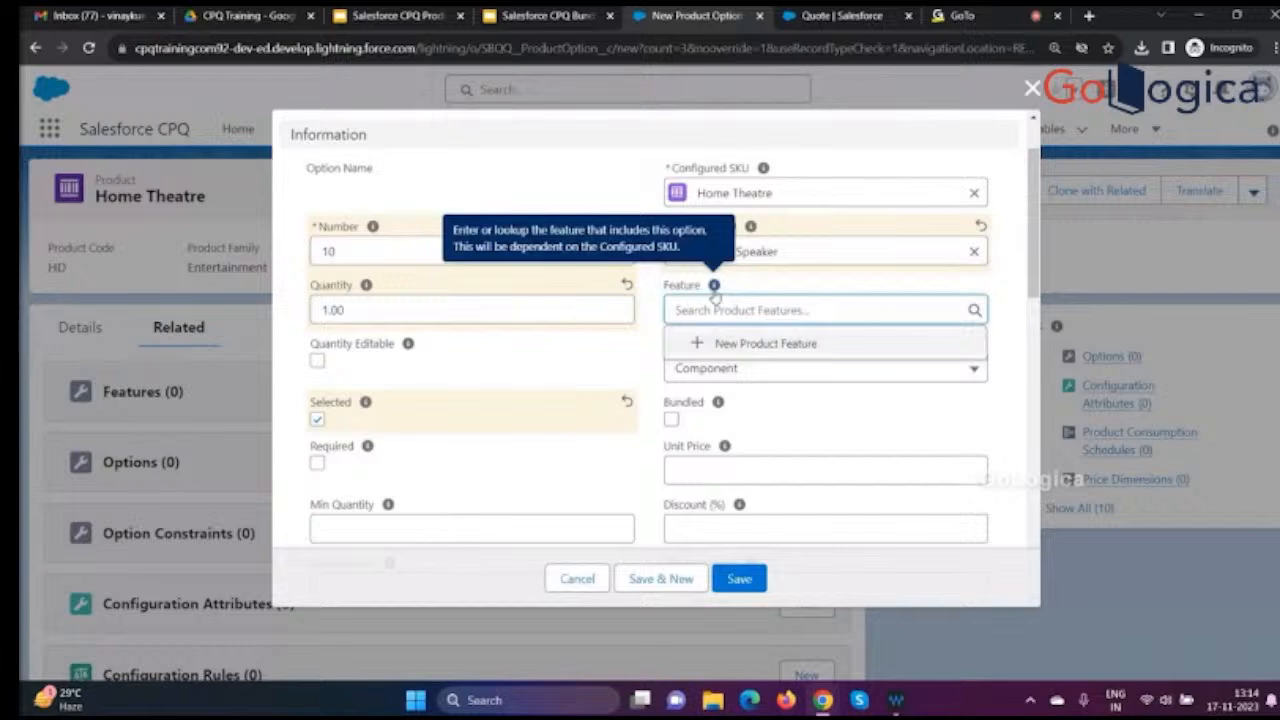
left_click(700, 344)
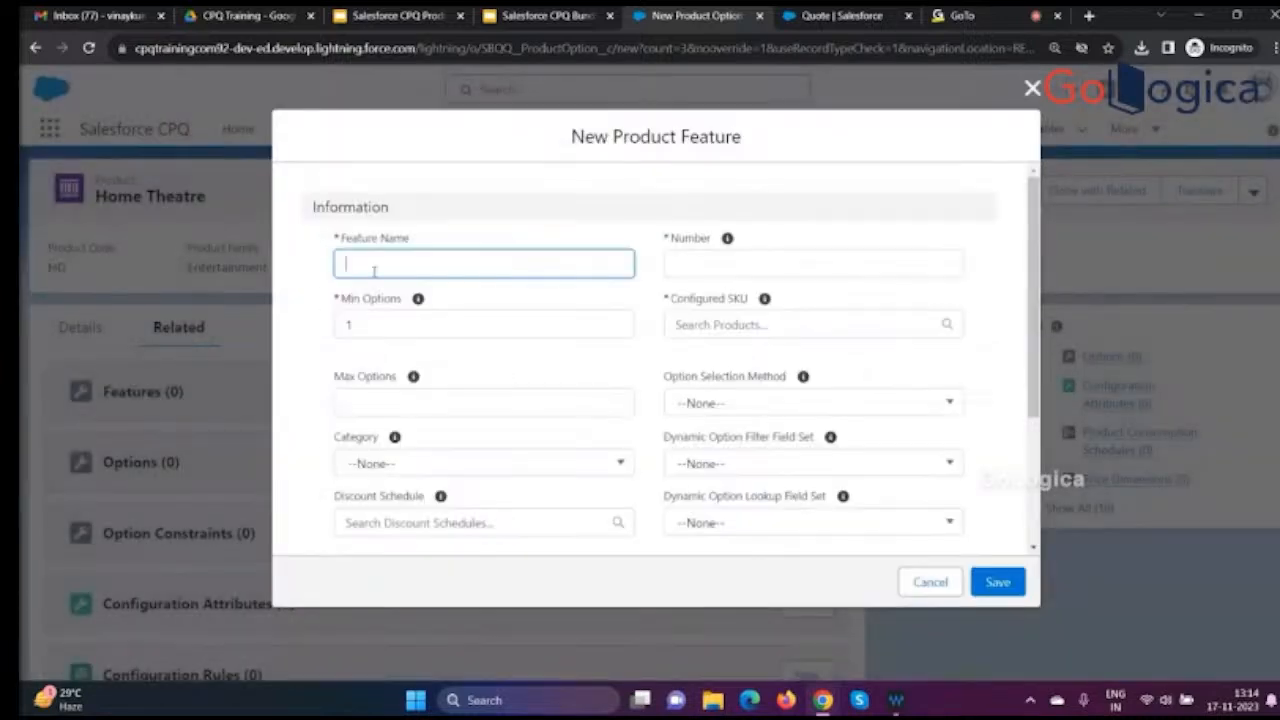
type("Speaker")
key("Tab")
key("Tab")
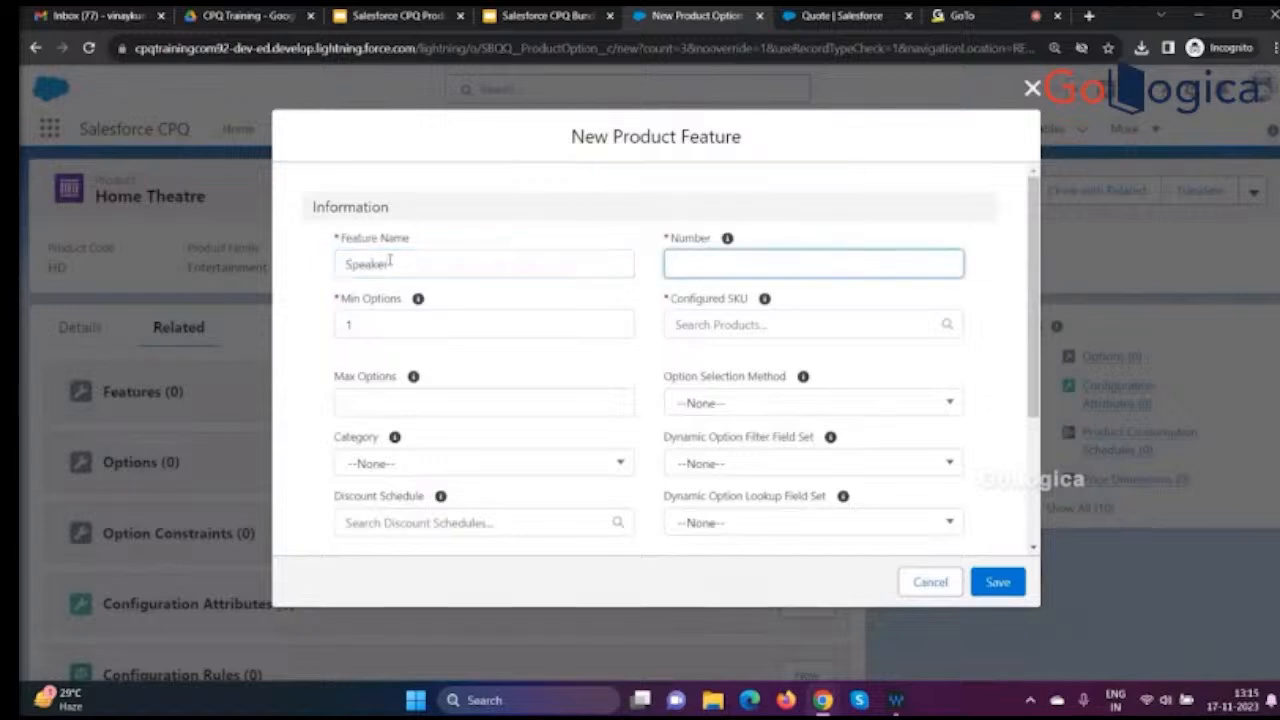
type("10")
left_click_drag(672, 298, 745, 300)
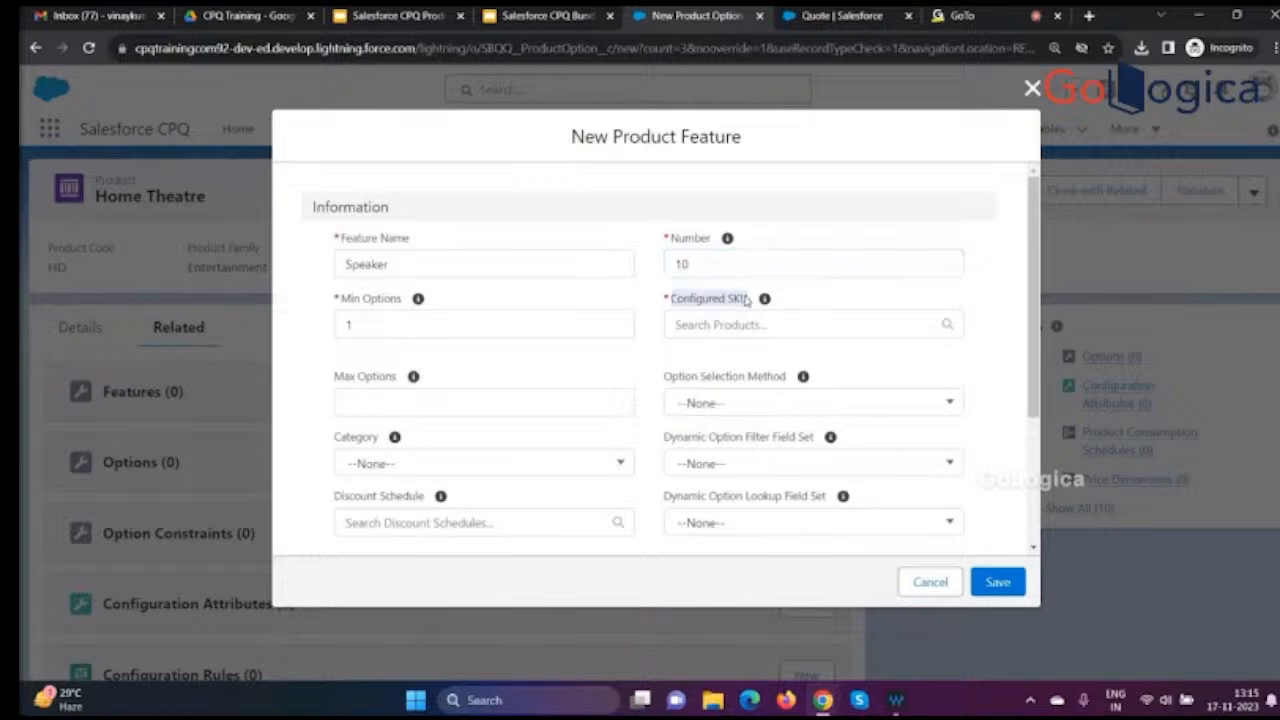
left_click(717, 324)
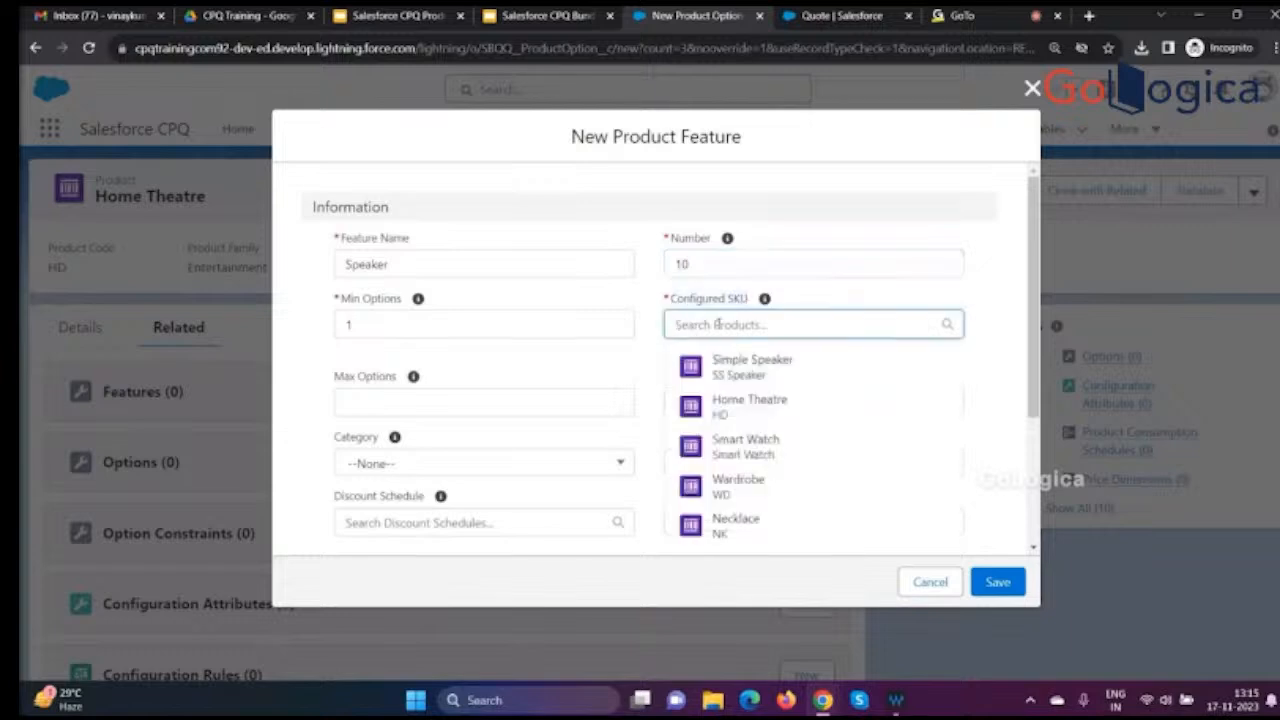
left_click(740, 412)
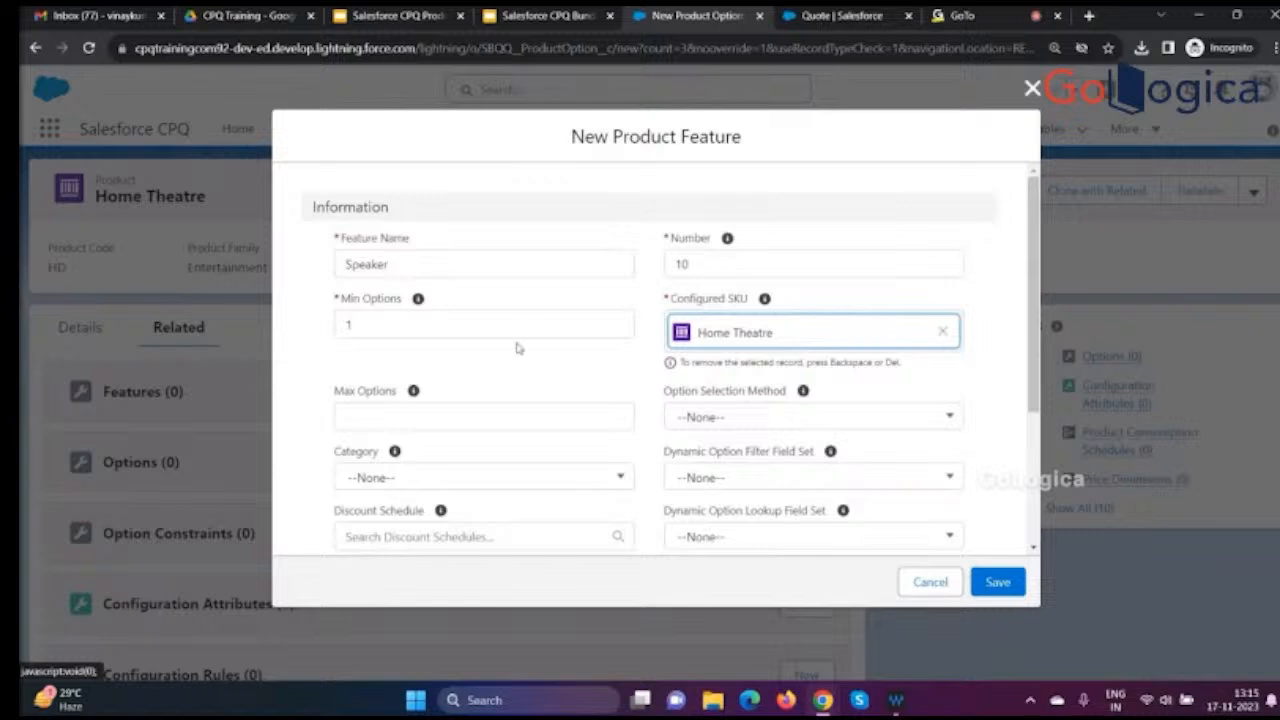
- Give the Speaker feature minimum options 1, leave maximum options blank, and save it
scroll(517, 348, "down", 3)
scroll(434, 297, "up", 4)
left_click(347, 328)
type("1")
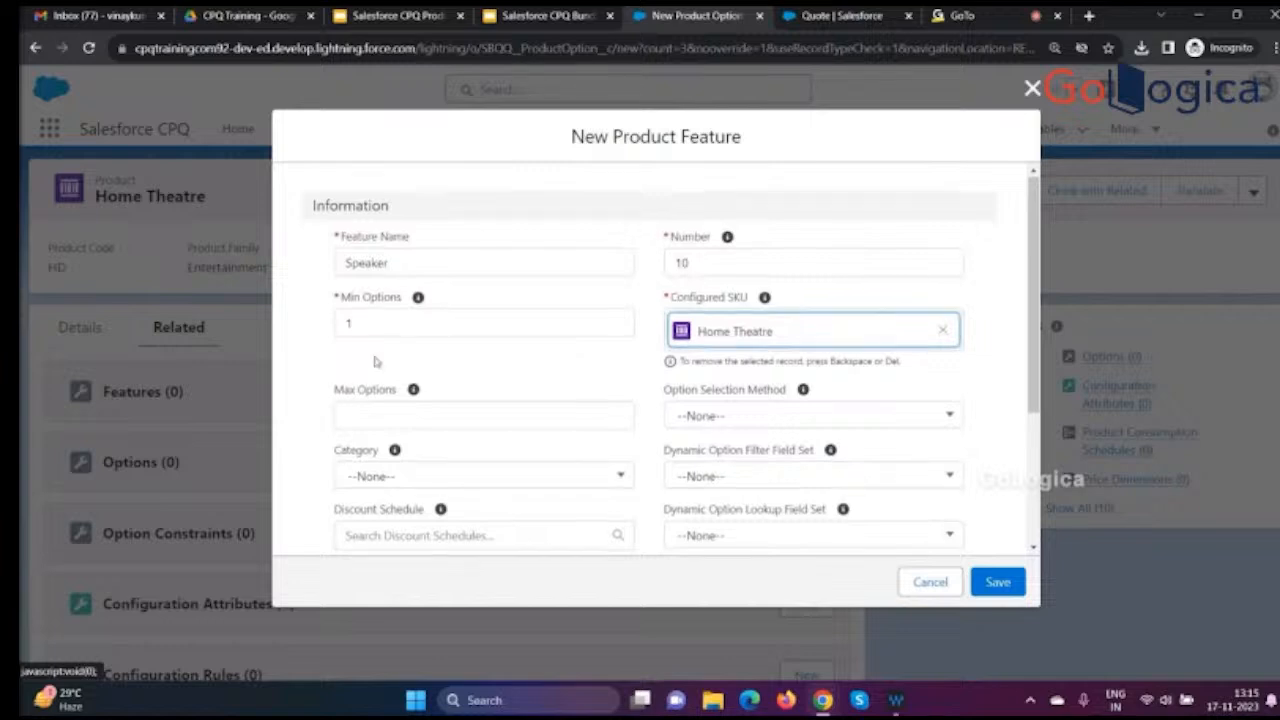
scroll(431, 314, "down", 3)
left_click(383, 252)
scroll(415, 262, "up", 3)
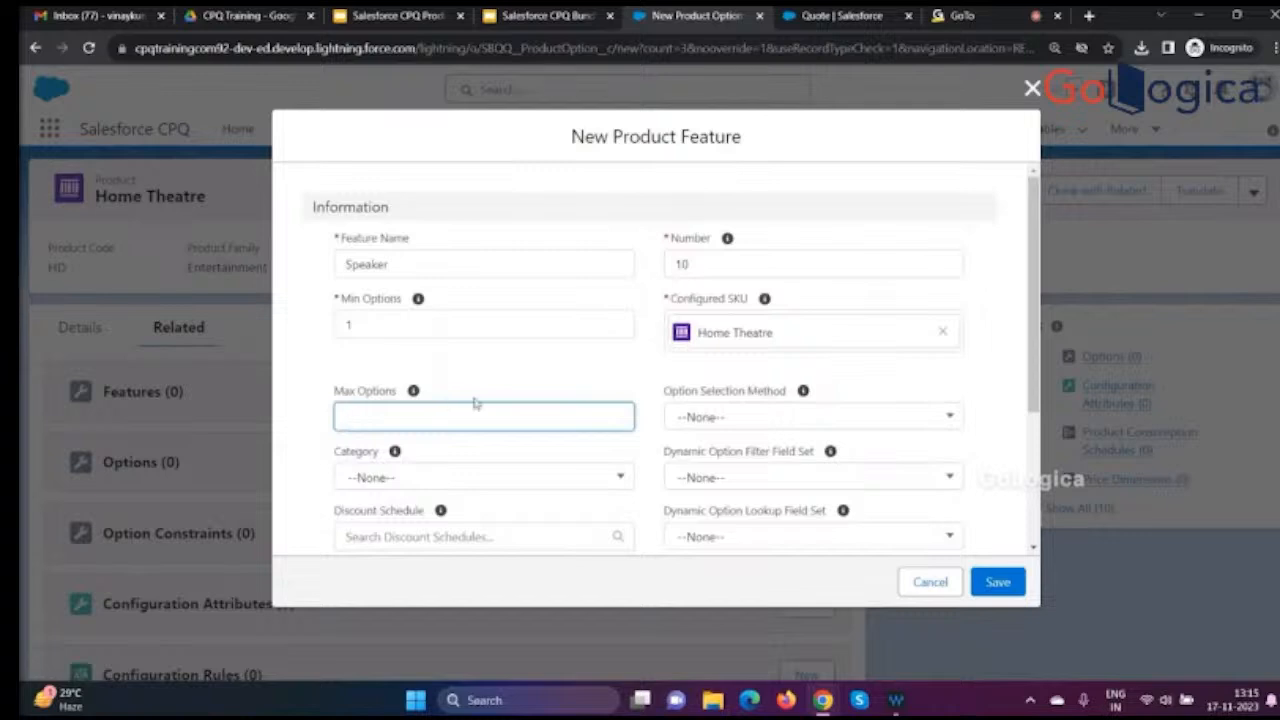
type("1")
scroll(509, 360, "down", 3)
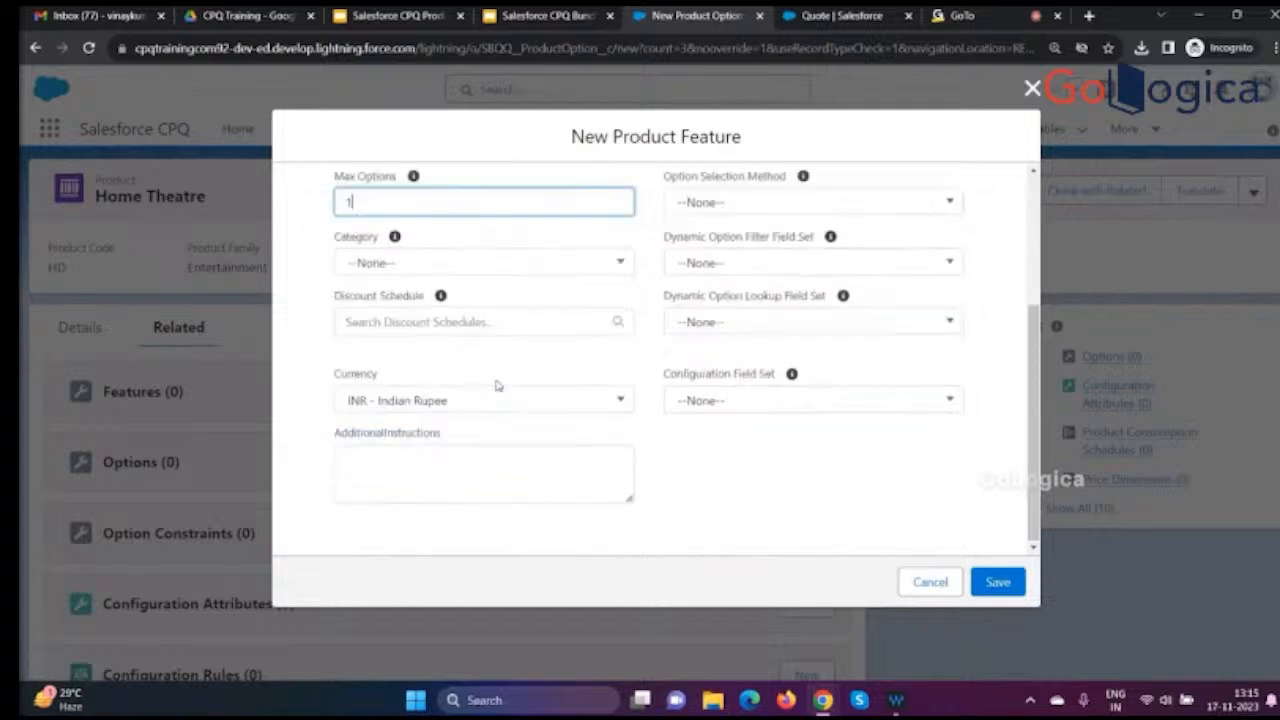
scroll(420, 400, "up", 2)
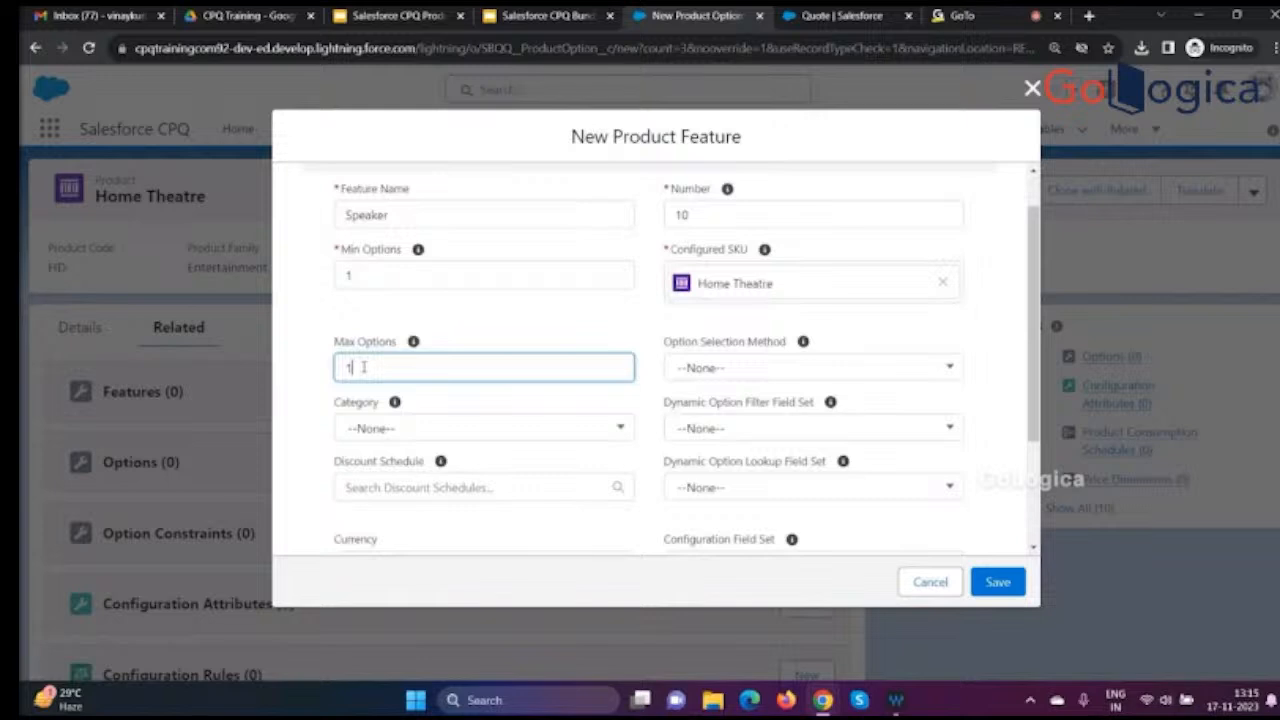
key("BackSpace")
scroll(594, 343, "down", 3)
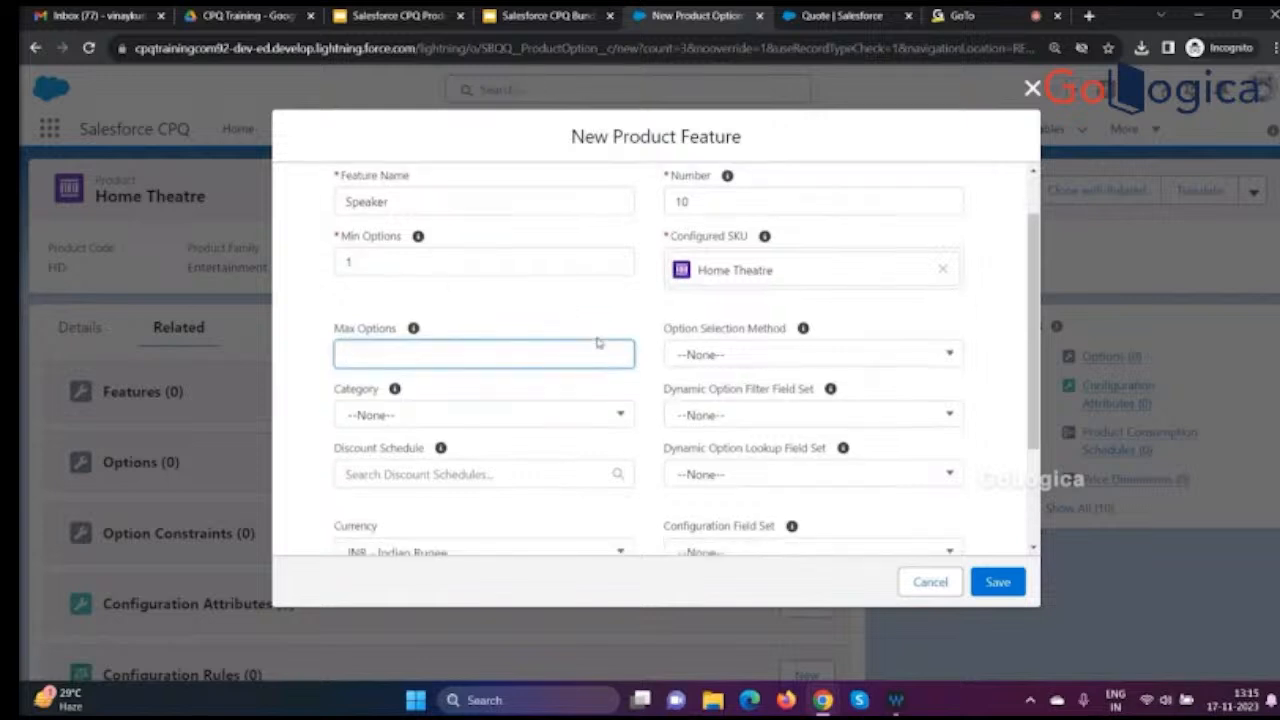
left_click(1021, 588)
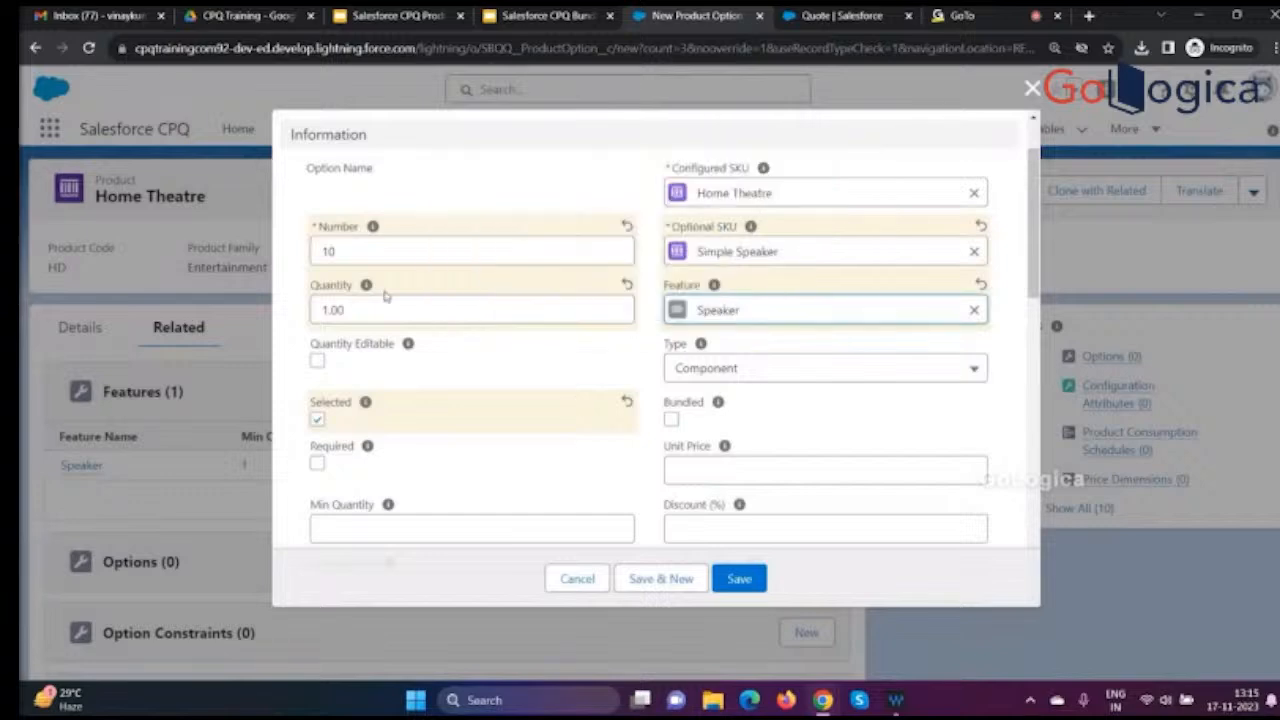
- Mark the Simple Speaker option as Bundled
scroll(380, 300, "up", 2)
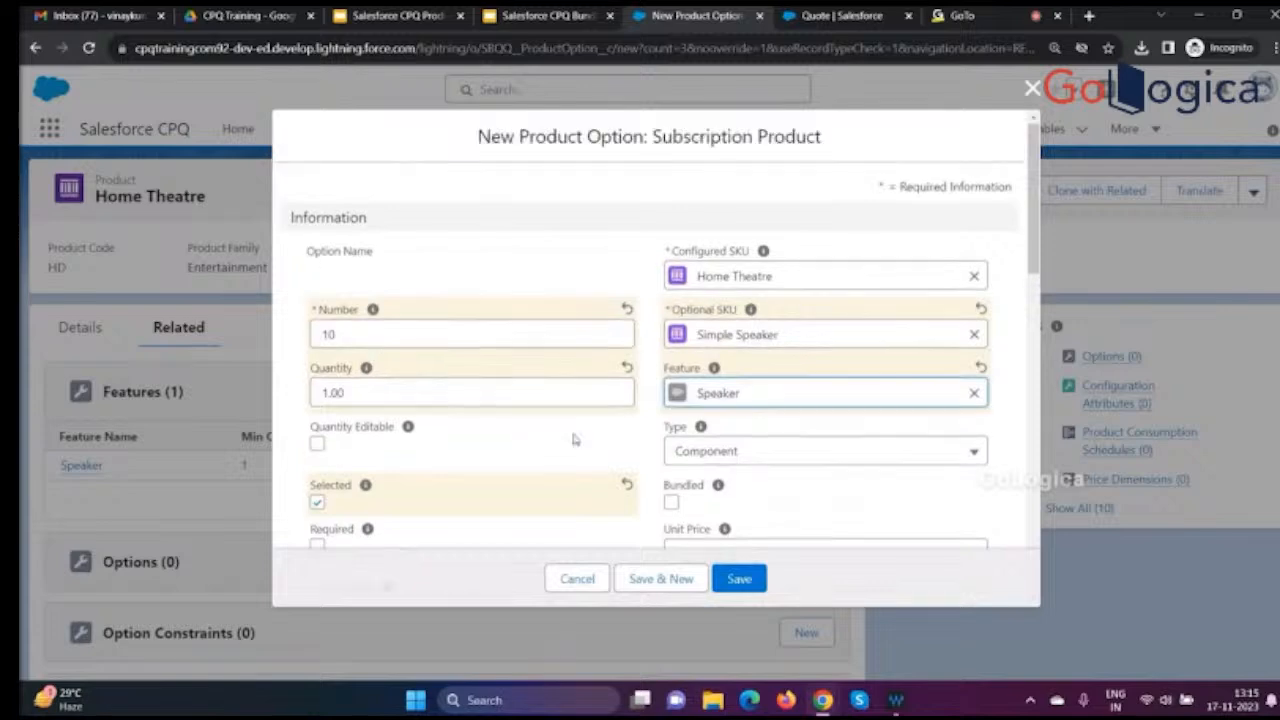
scroll(570, 430, "down", 4)
scroll(400, 440, "down", 1)
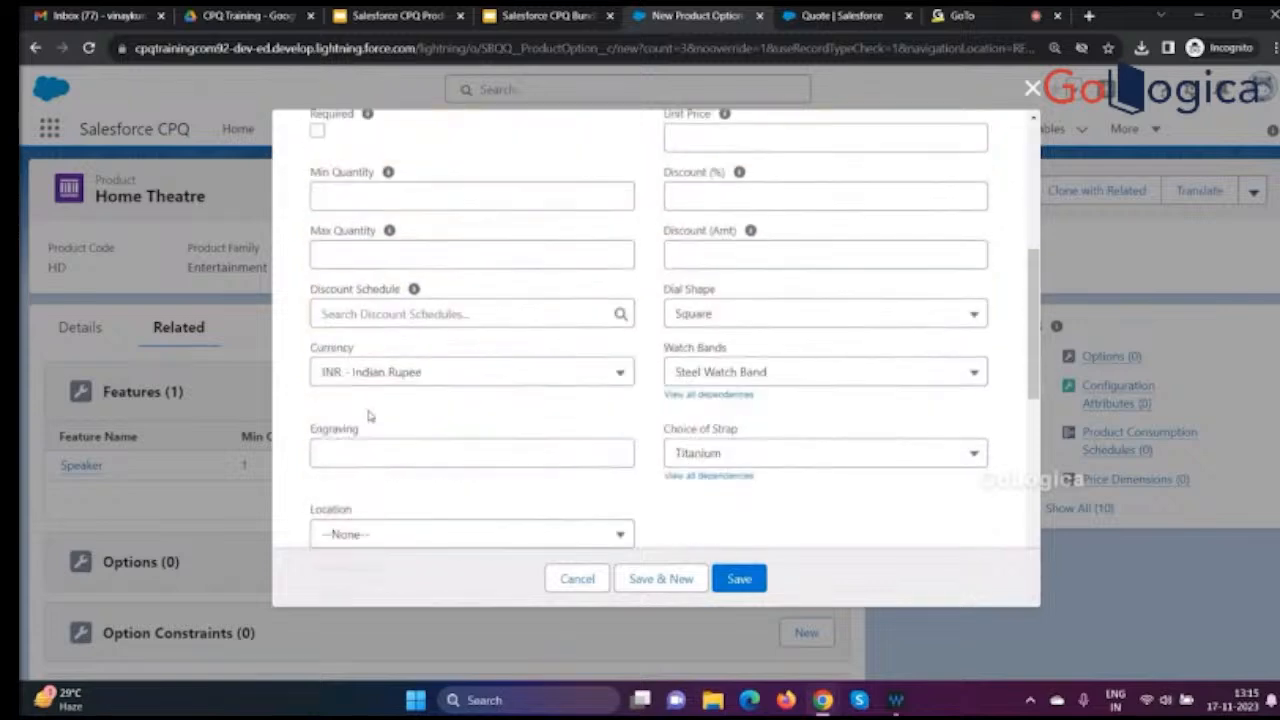
scroll(451, 357, "up", 3)
scroll(453, 359, "up", 2)
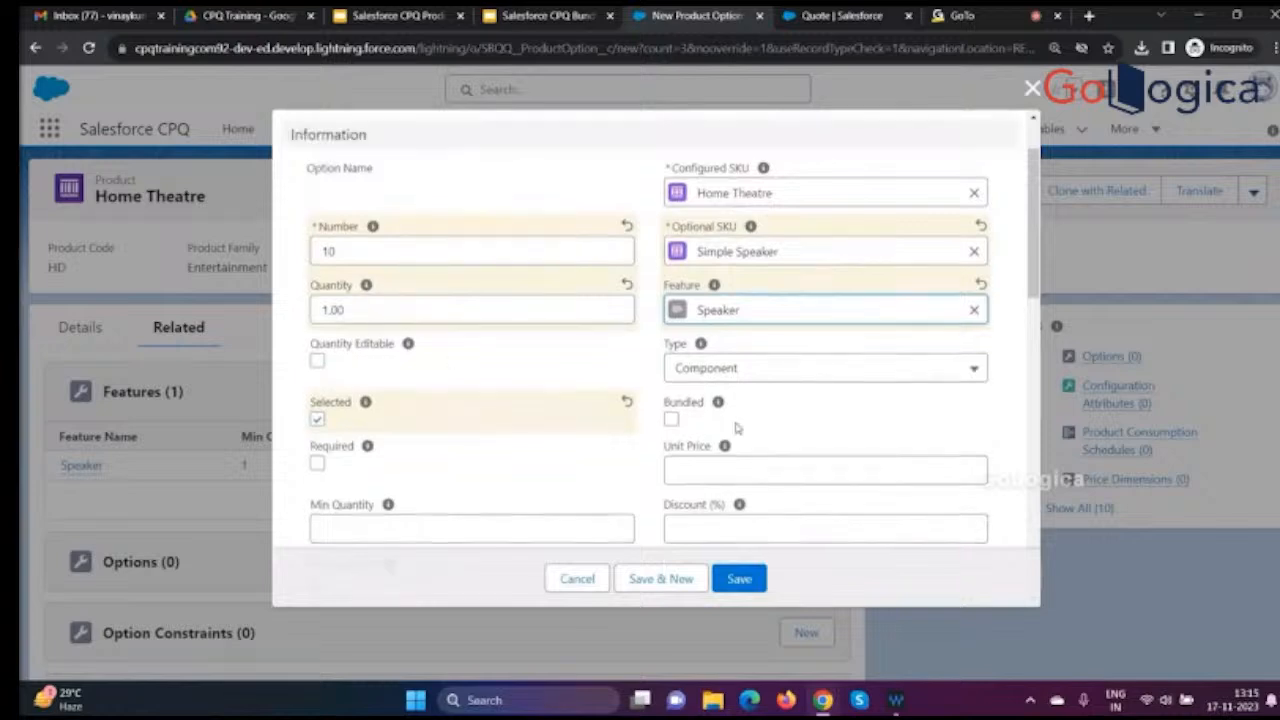
left_click(668, 419)
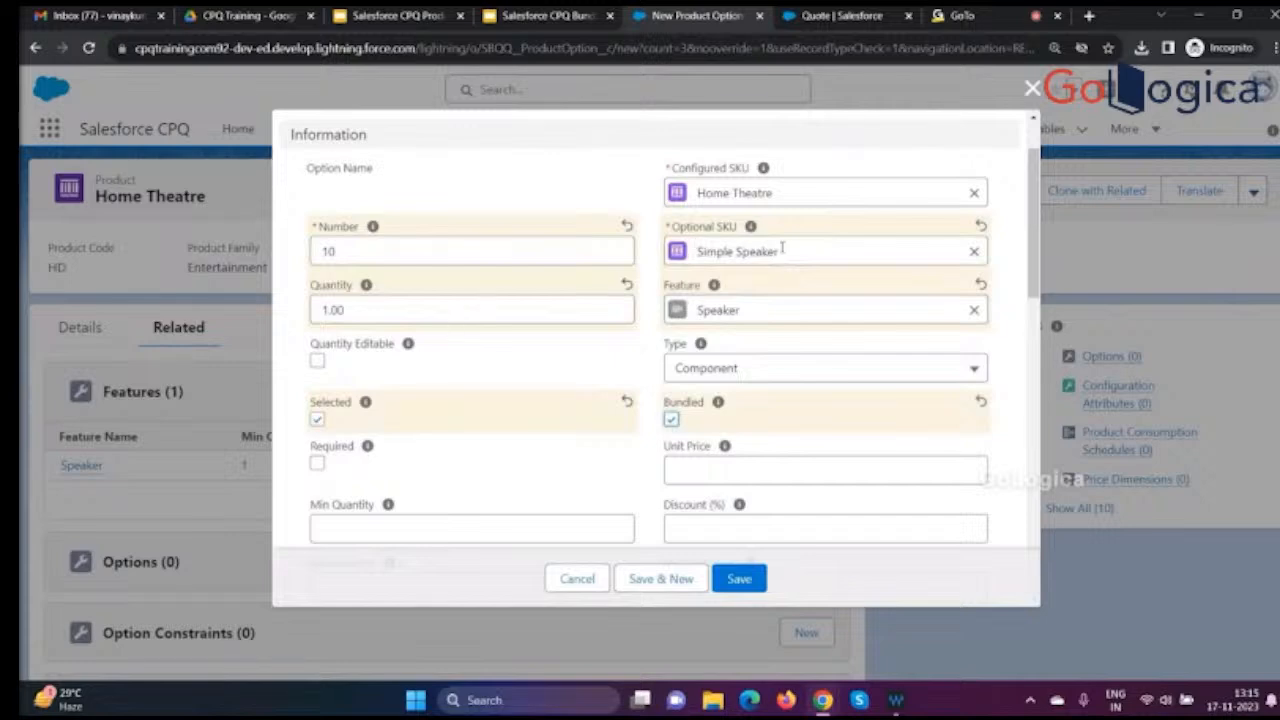
scroll(469, 335, "down", 3)
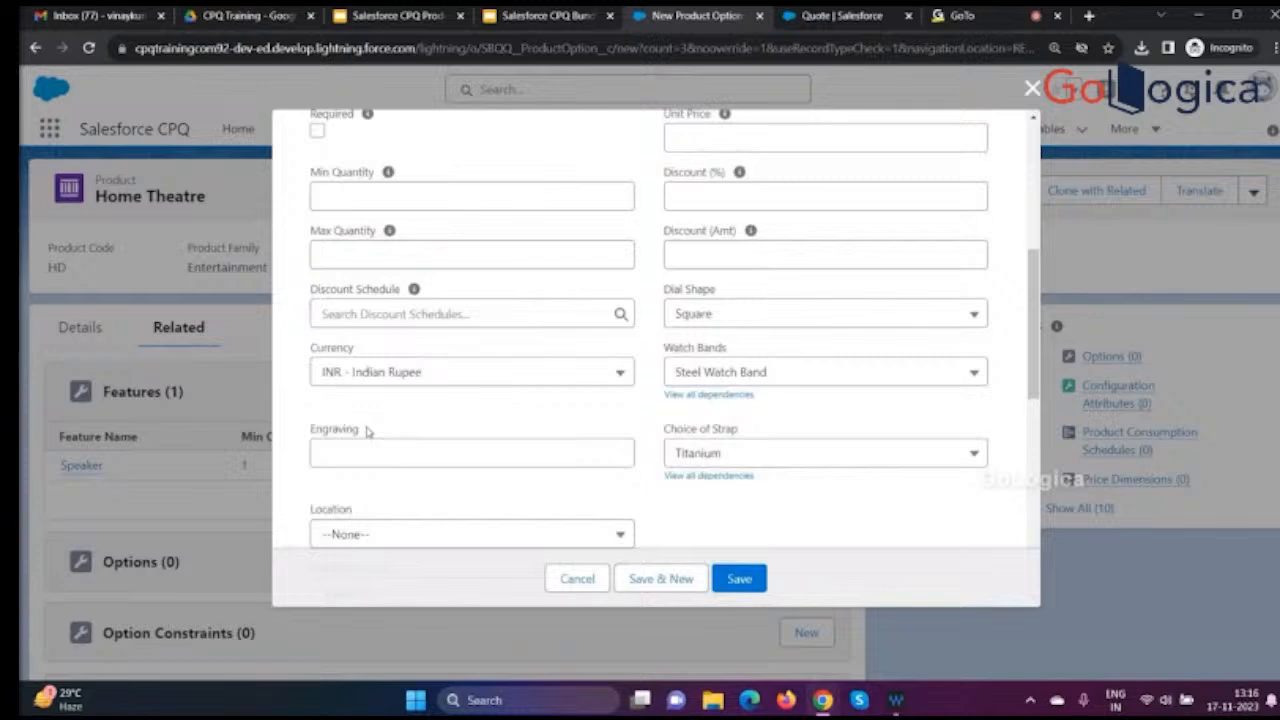
scroll(485, 348, "up", 2)
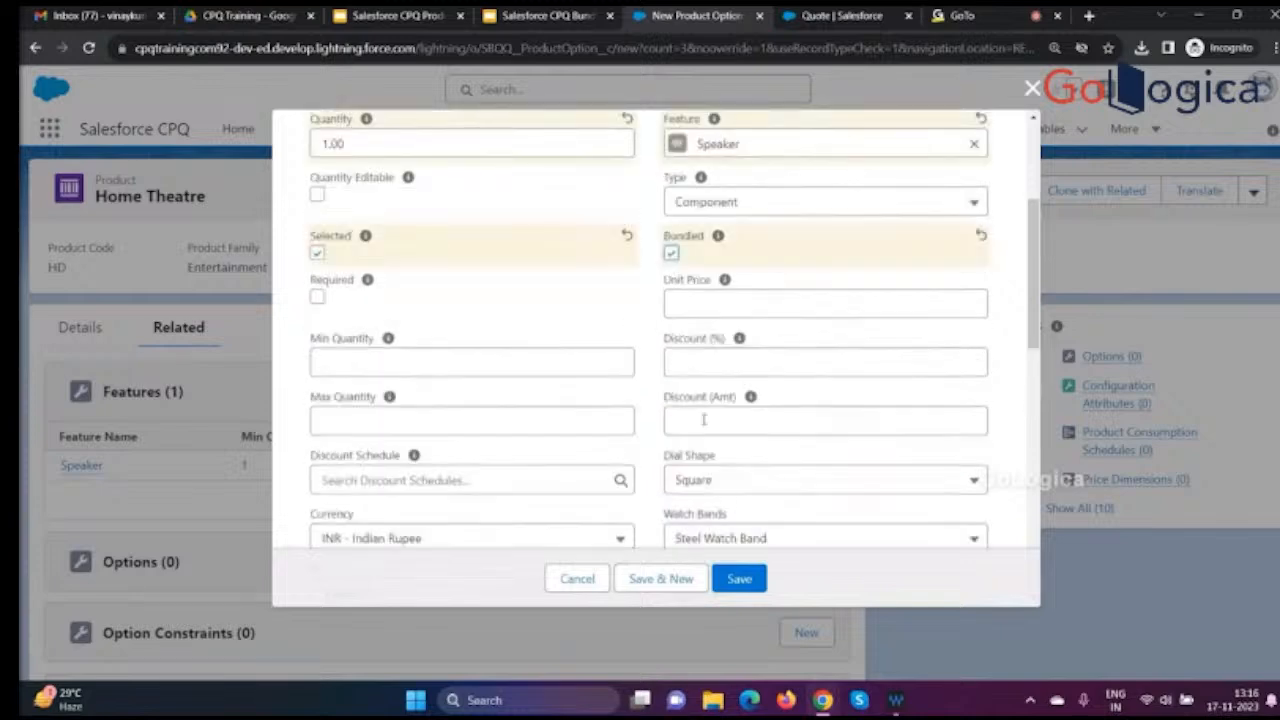
left_click(739, 580)
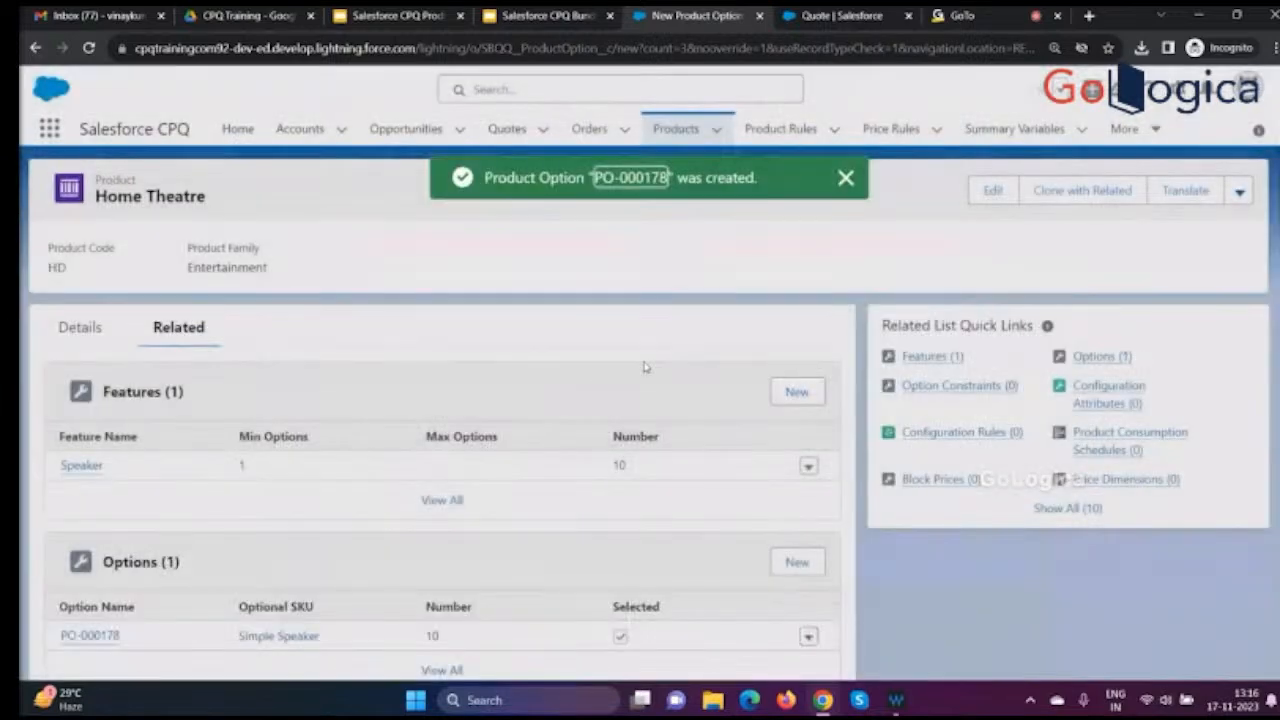
scroll(620, 380, "down", 3)
scroll(391, 394, "up", 1)
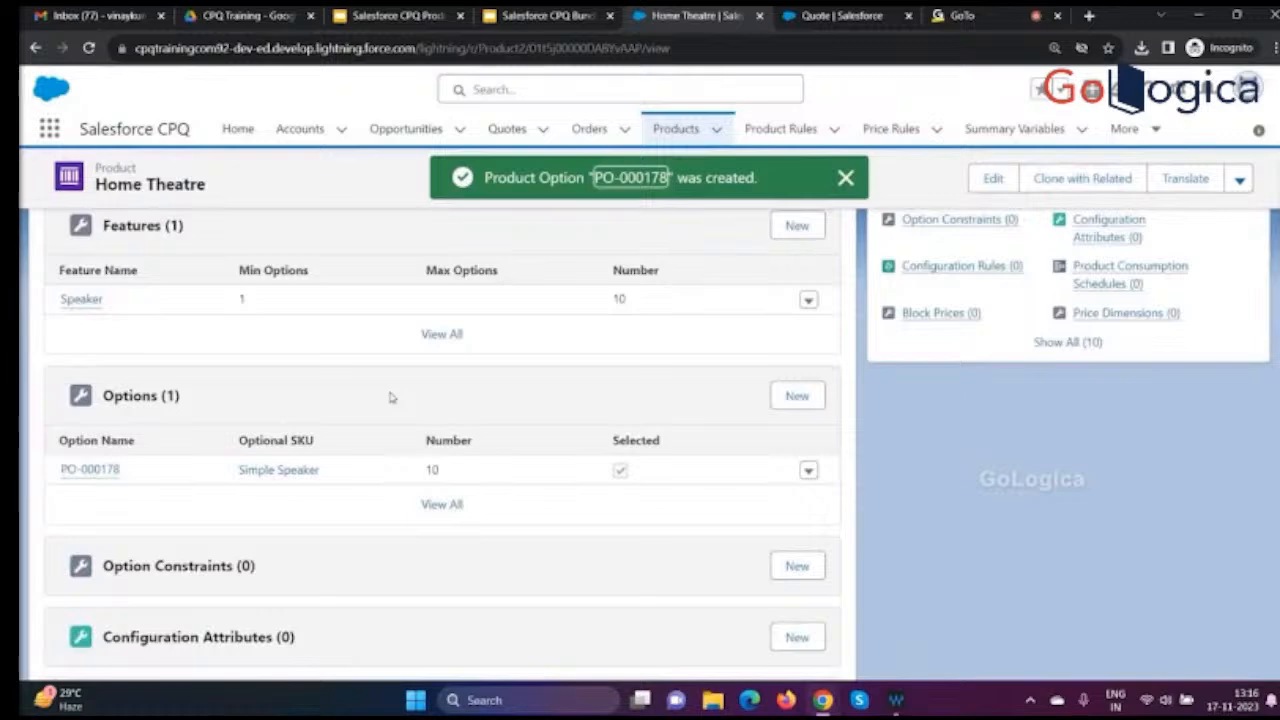
right_click(296, 474)
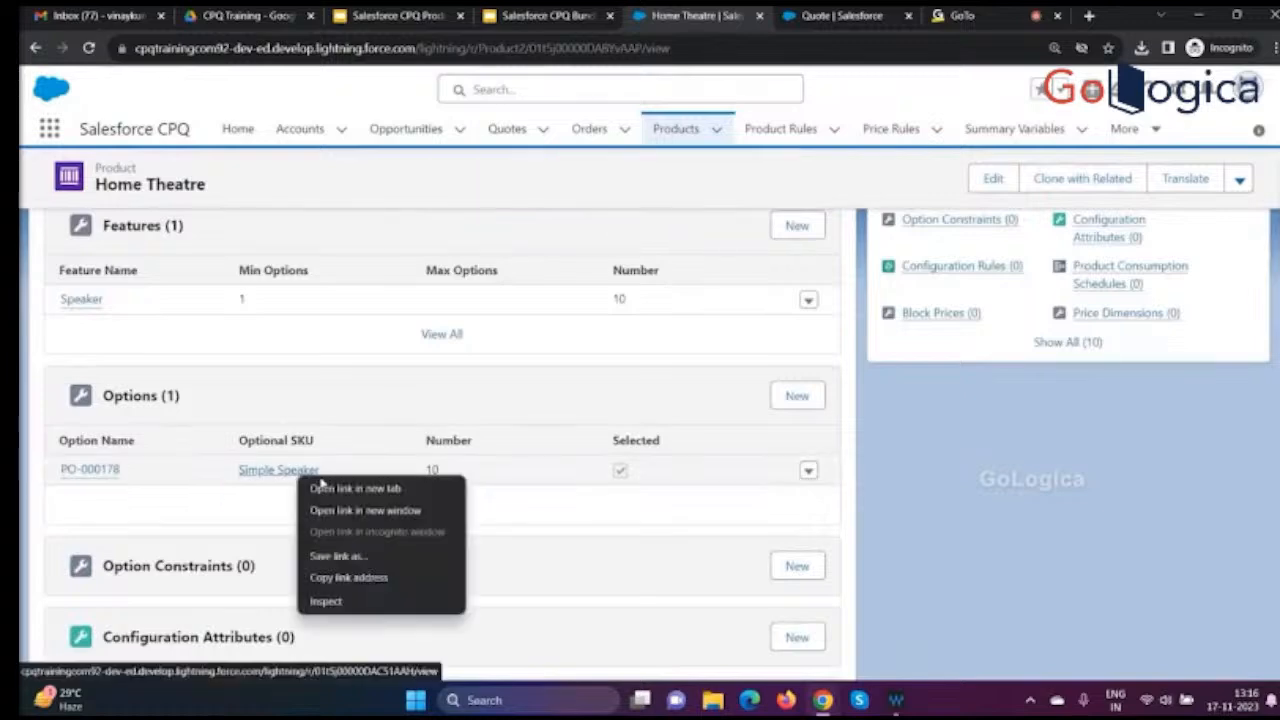
left_click(345, 482)
left_click(735, 16)
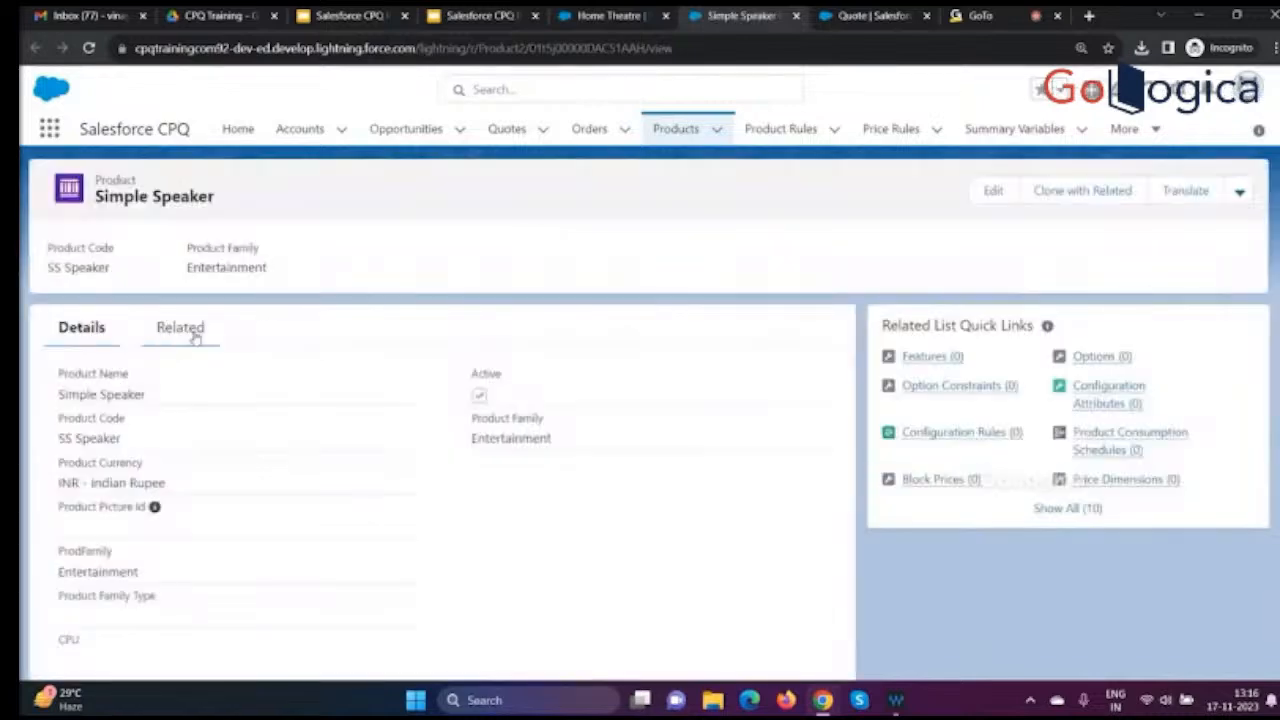
left_click(178, 328)
scroll(345, 360, "down", 4)
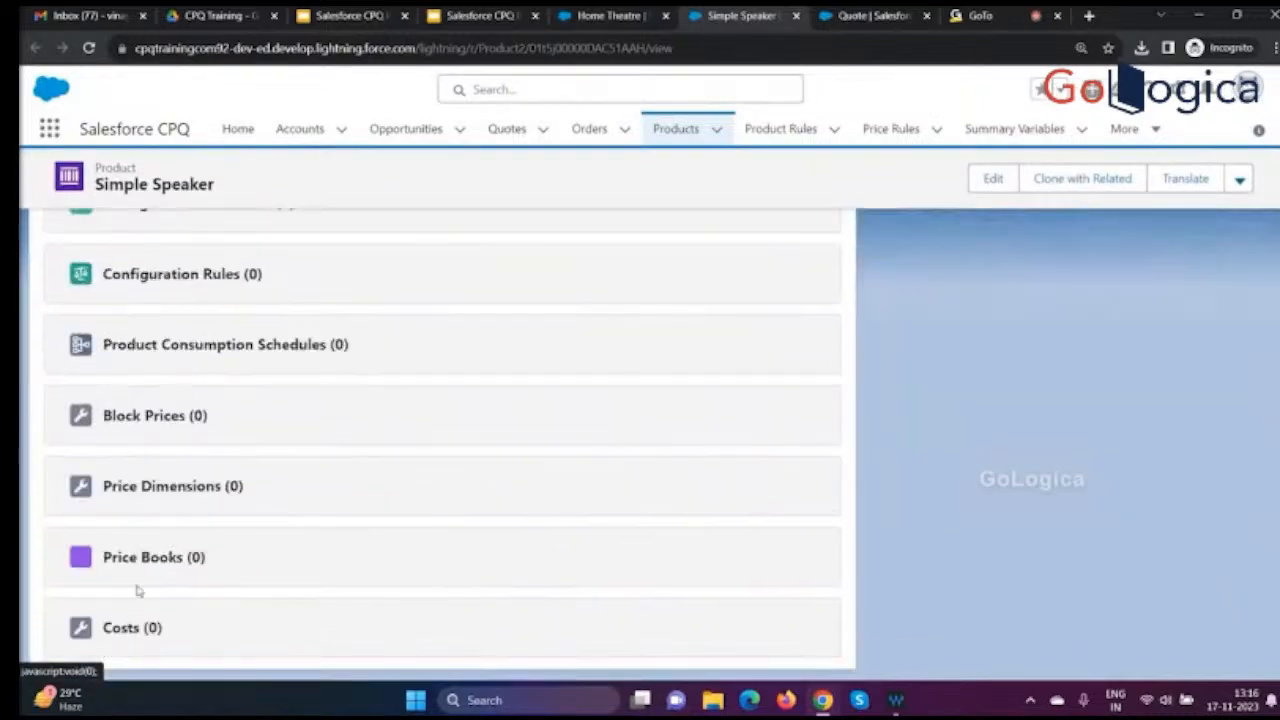
left_click(702, 557)
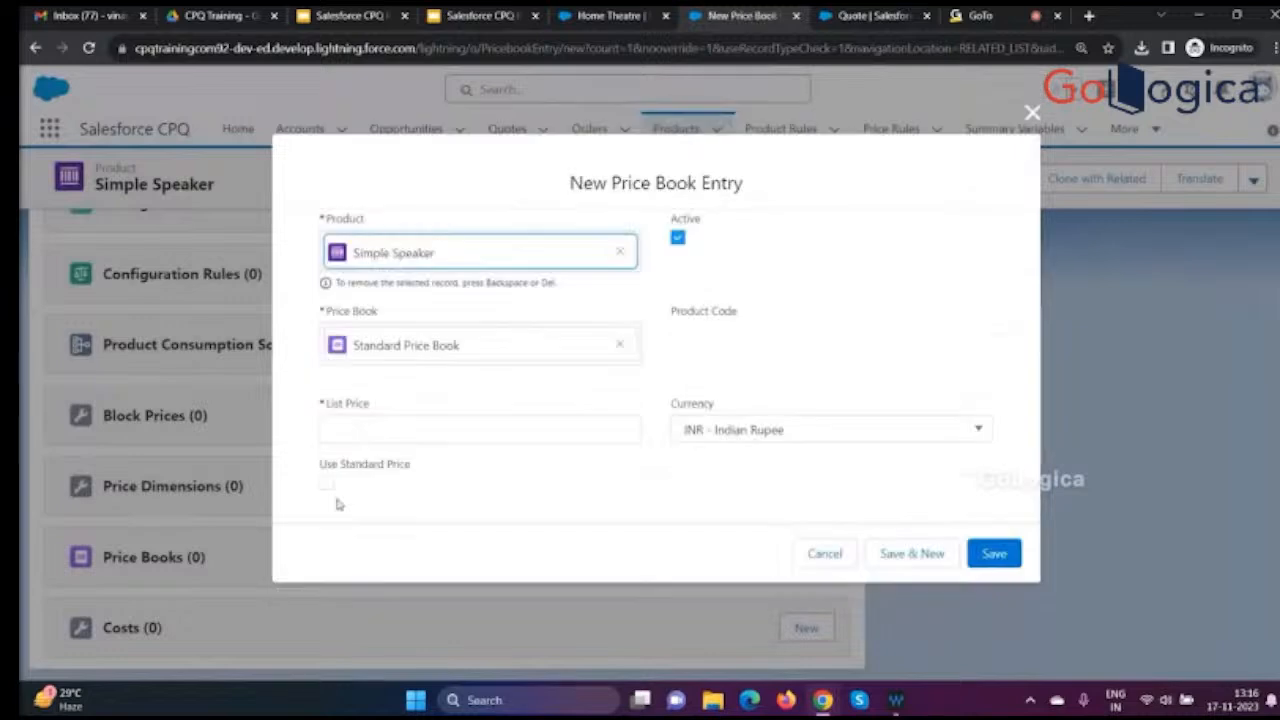
left_click(357, 430)
type("150")
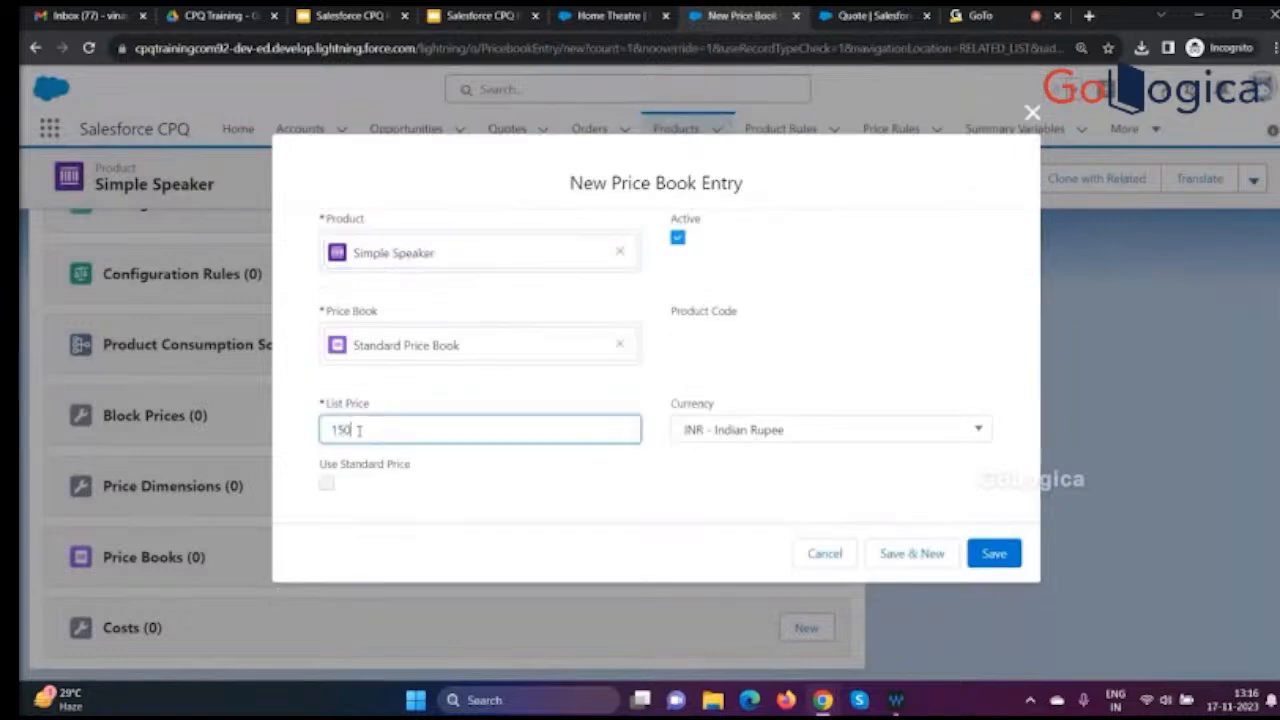
left_click(985, 553)
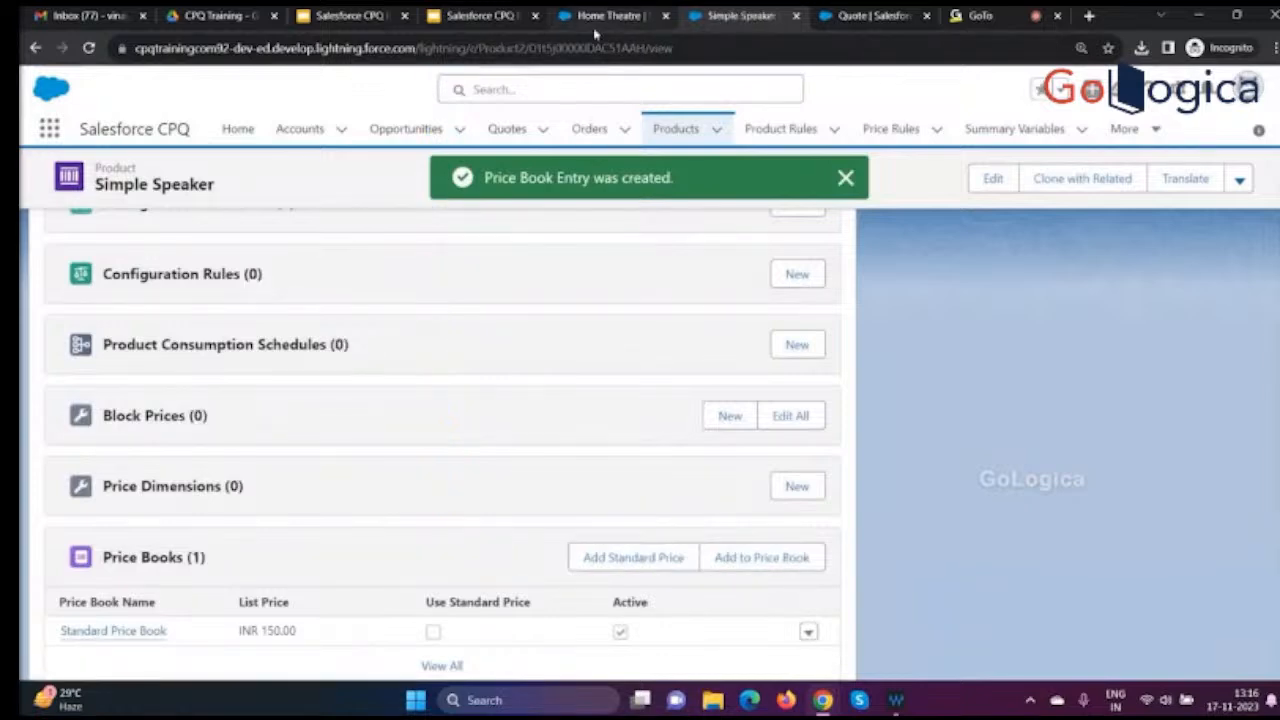
left_click(597, 18)
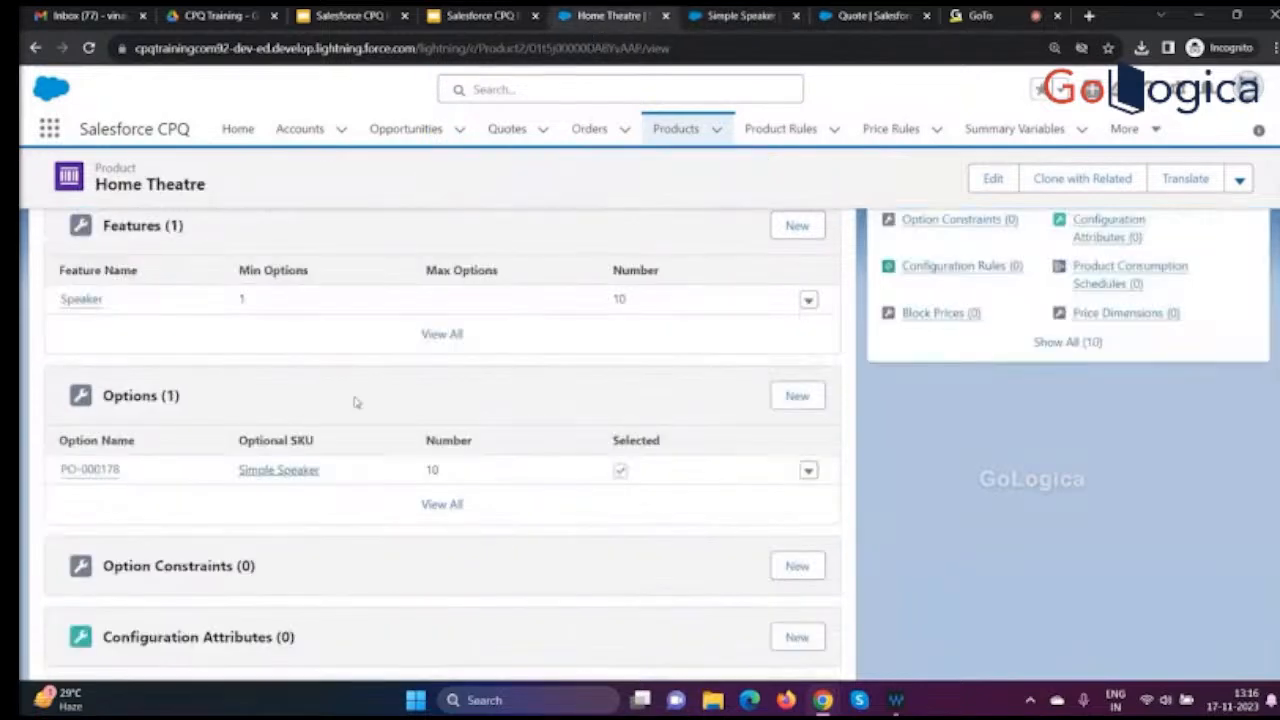
scroll(320, 418, "up", 3)
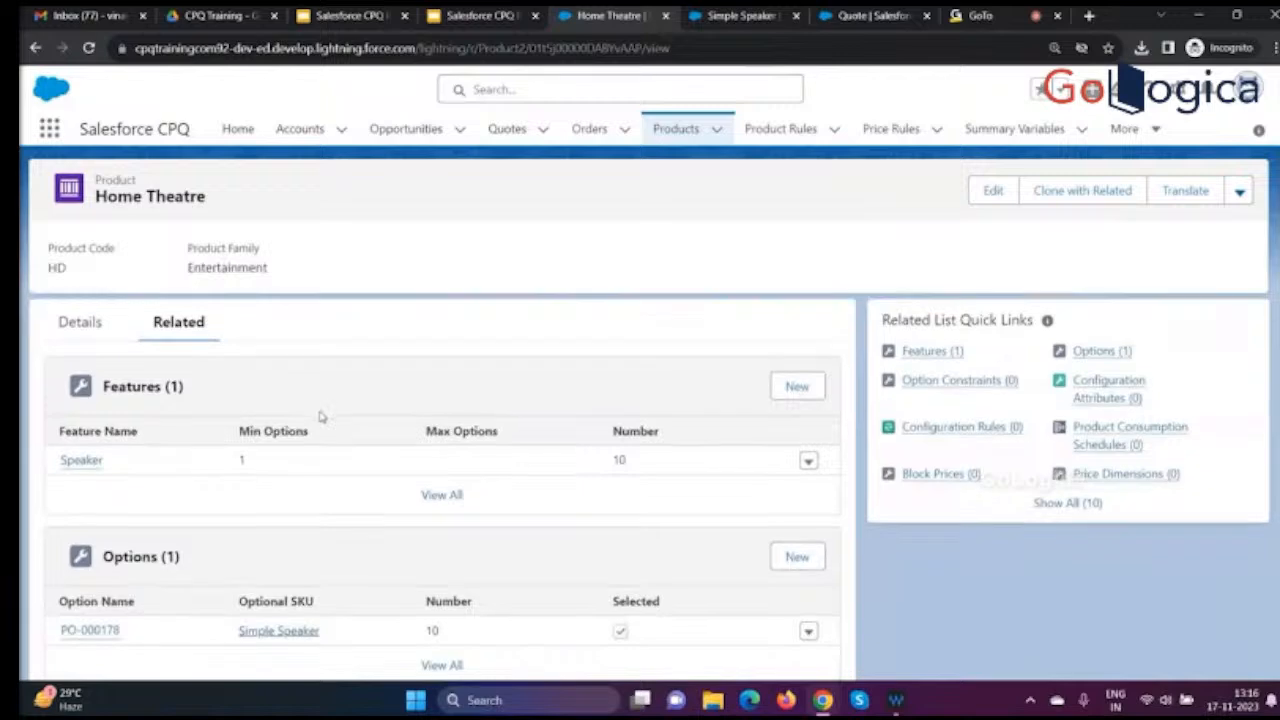
scroll(253, 546, "down", 10)
left_click_drag(306, 531, 261, 532)
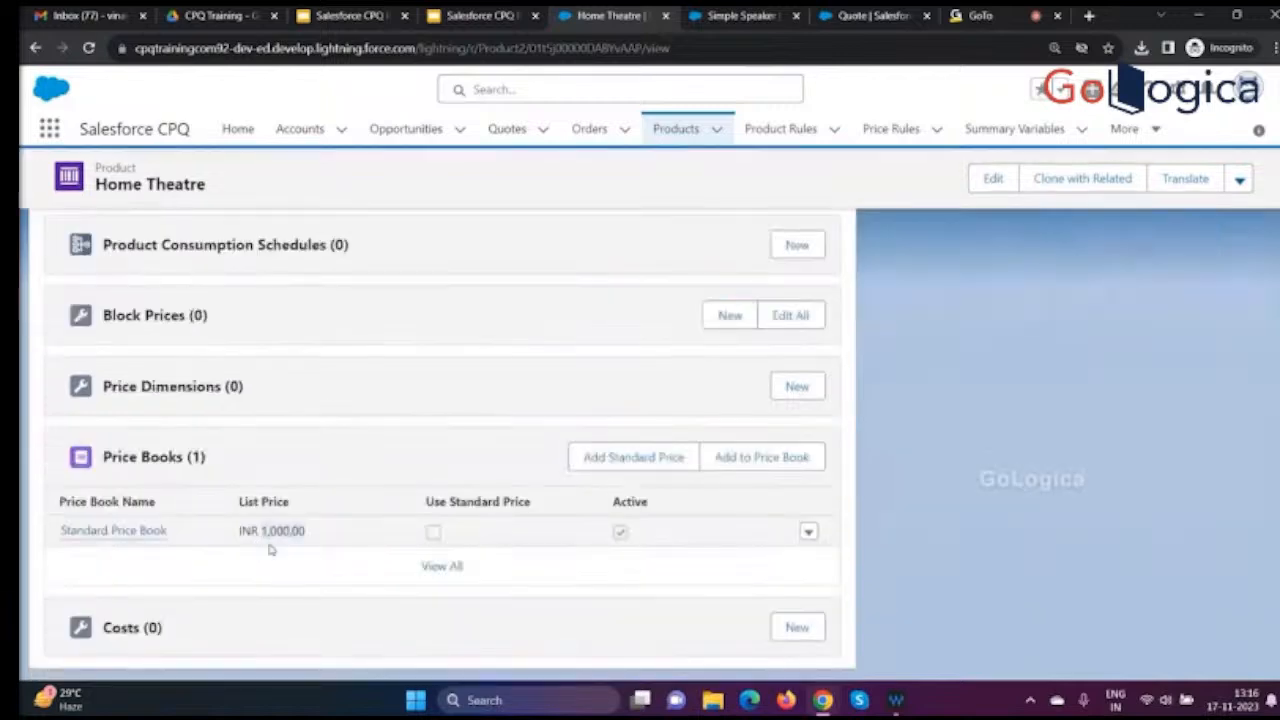
key("ctrl+Tab")
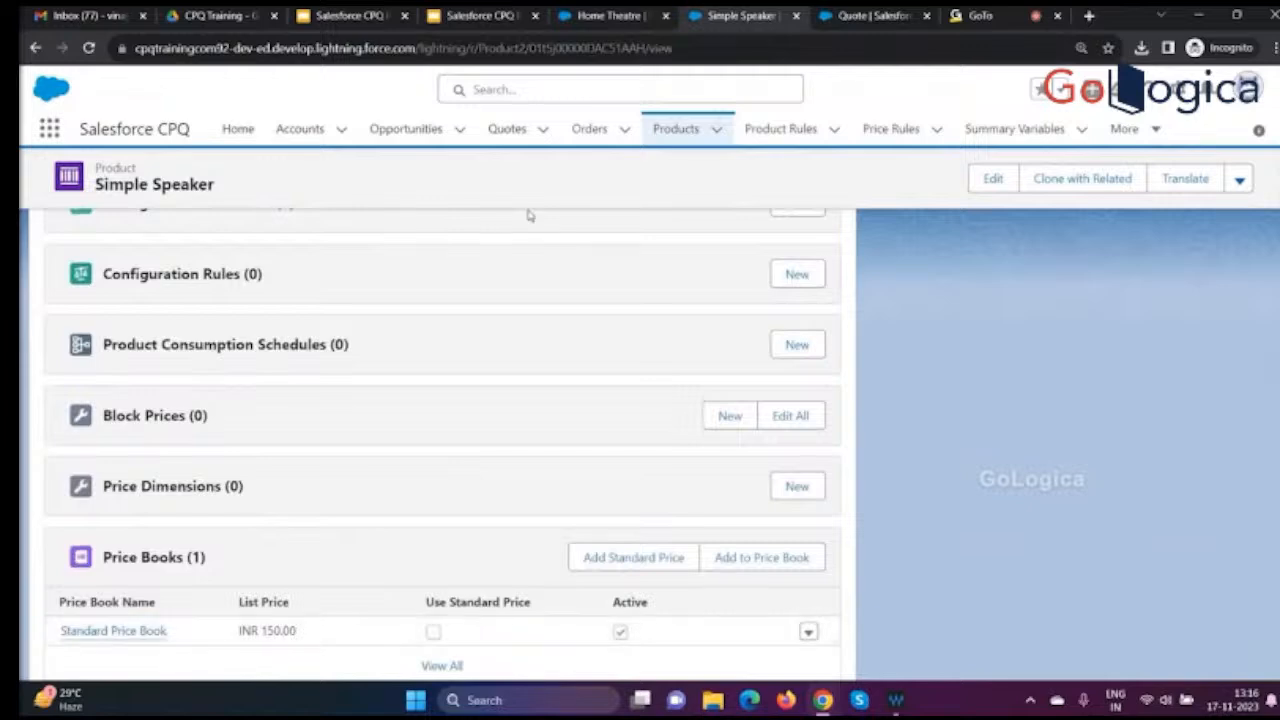
key("ctrl+shift+Tab")
scroll(490, 360, "up", 5)
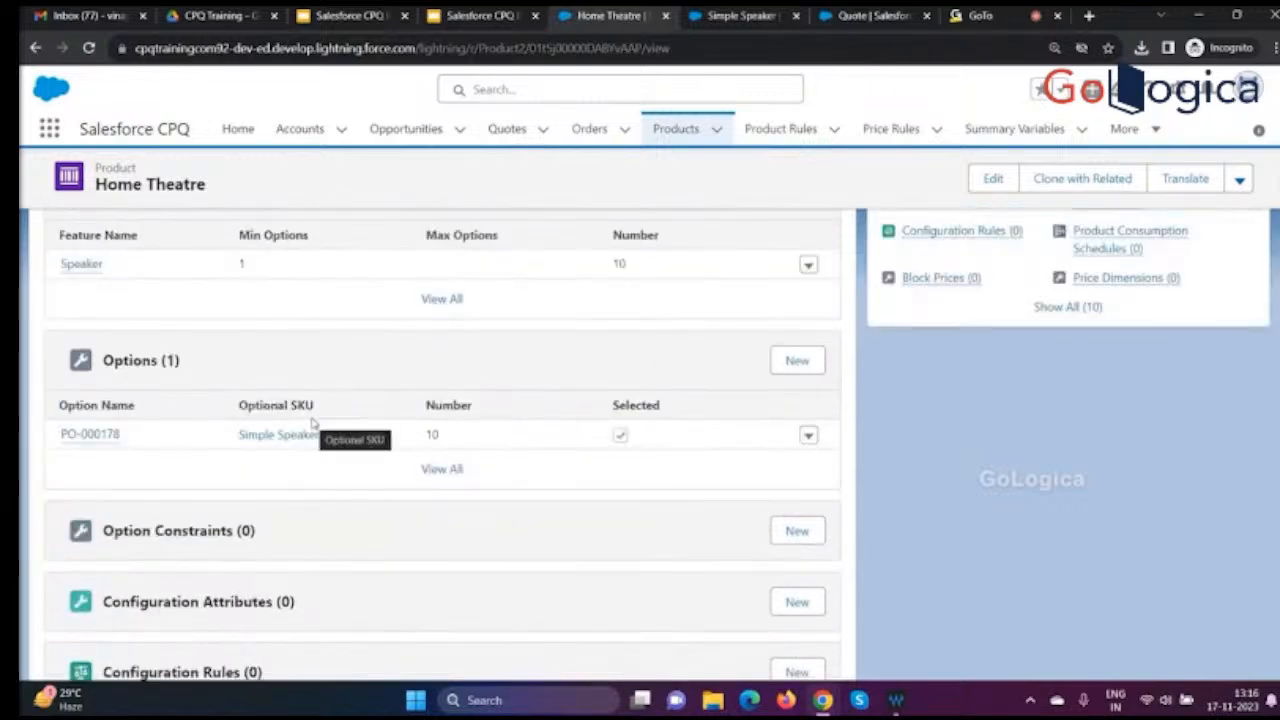
- Add a Subscription Product option numbered 20 and create a new product for its Optional SKU
left_click(797, 362)
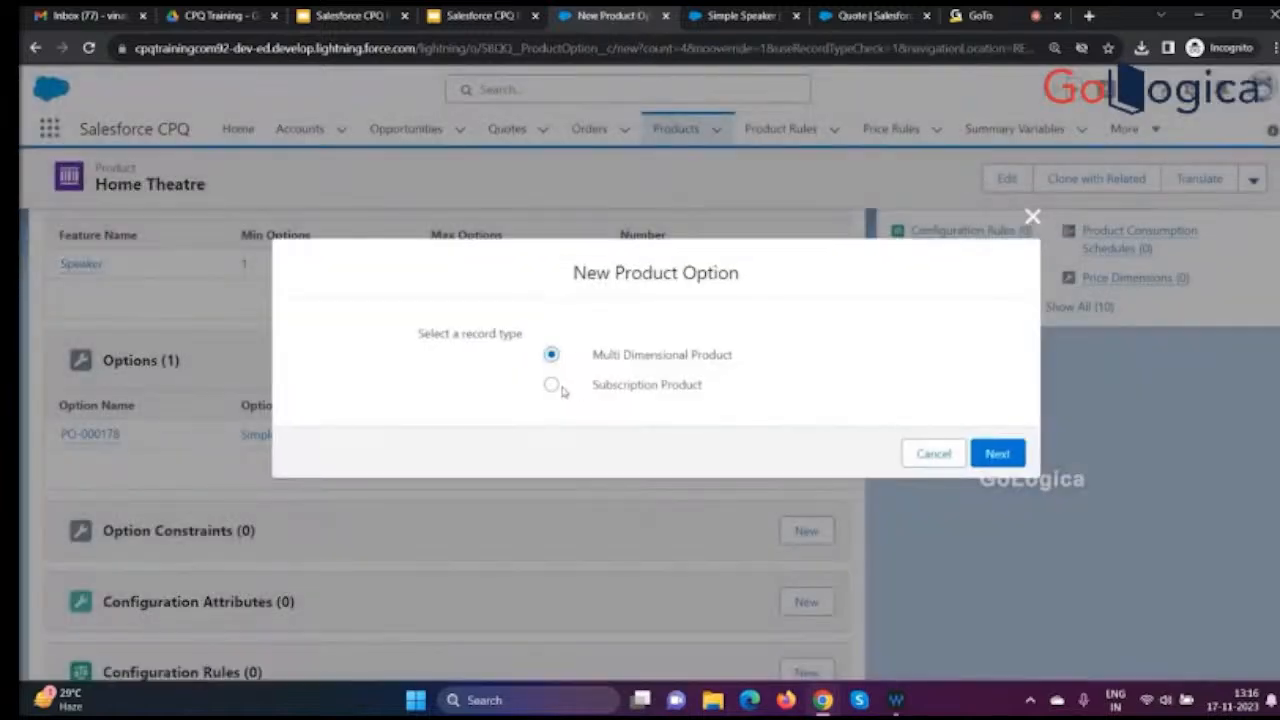
left_click(551, 385)
left_click(995, 453)
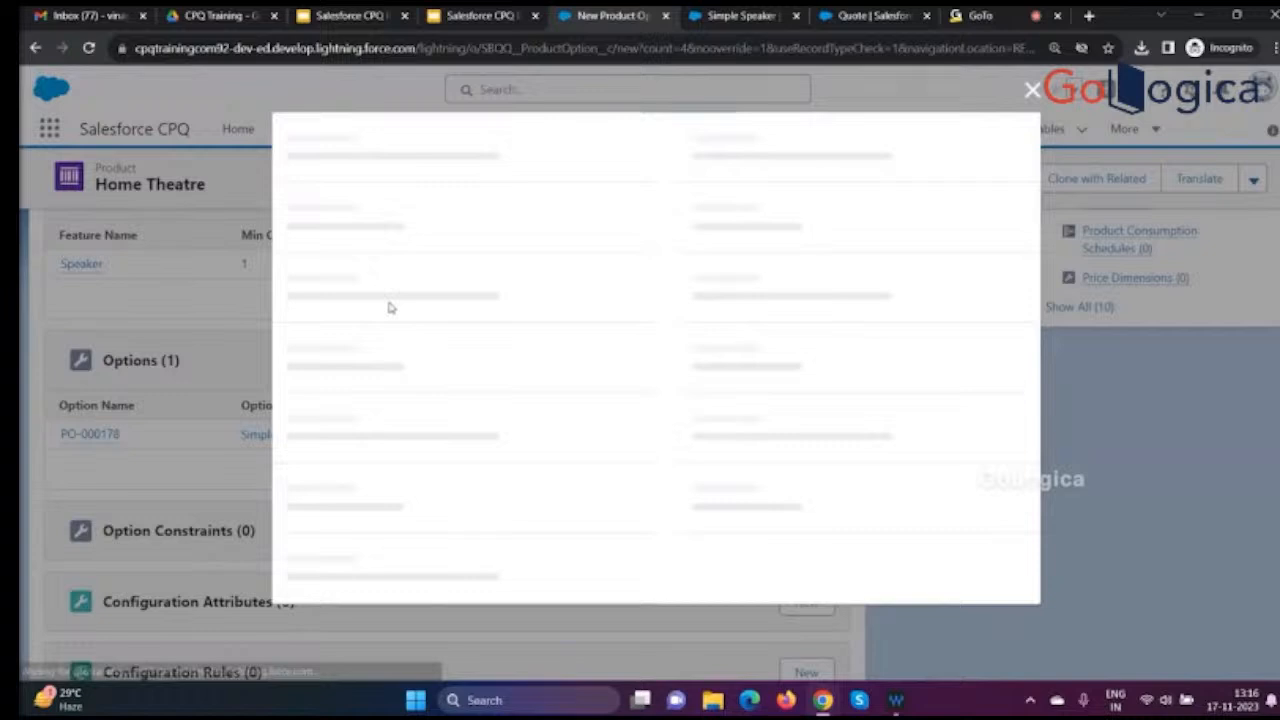
left_click(365, 332)
type("2")
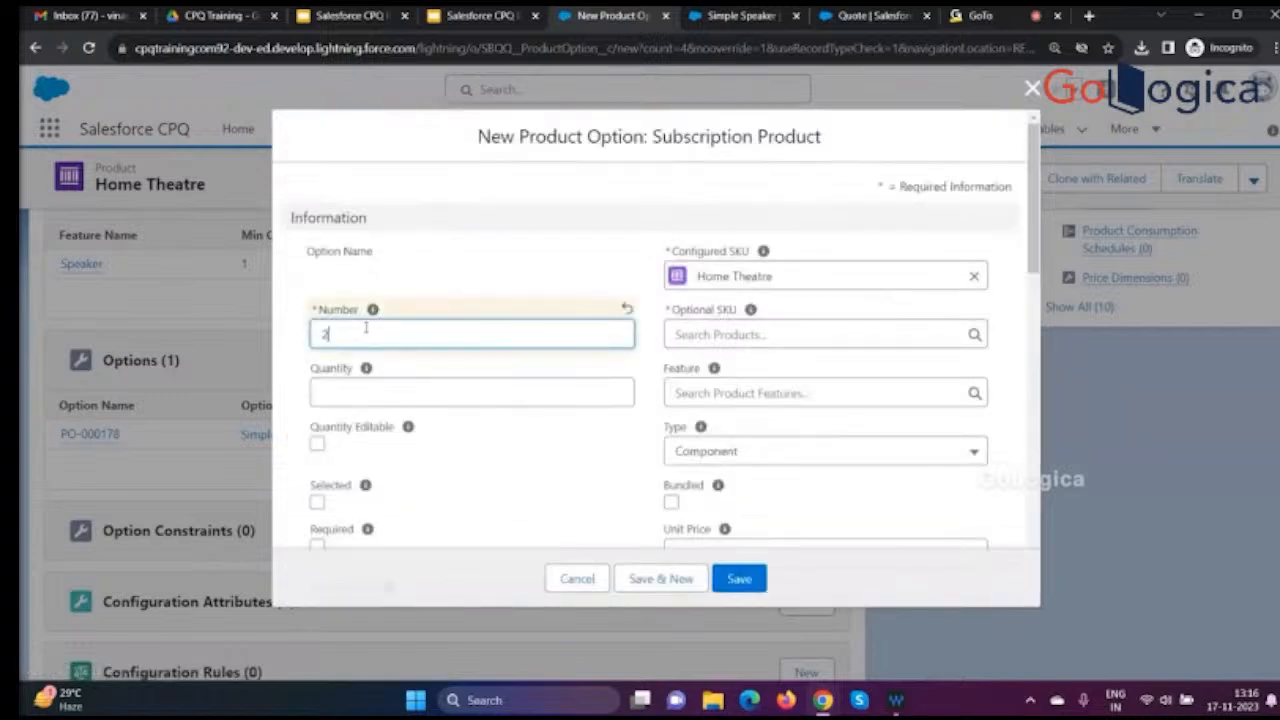
type("0")
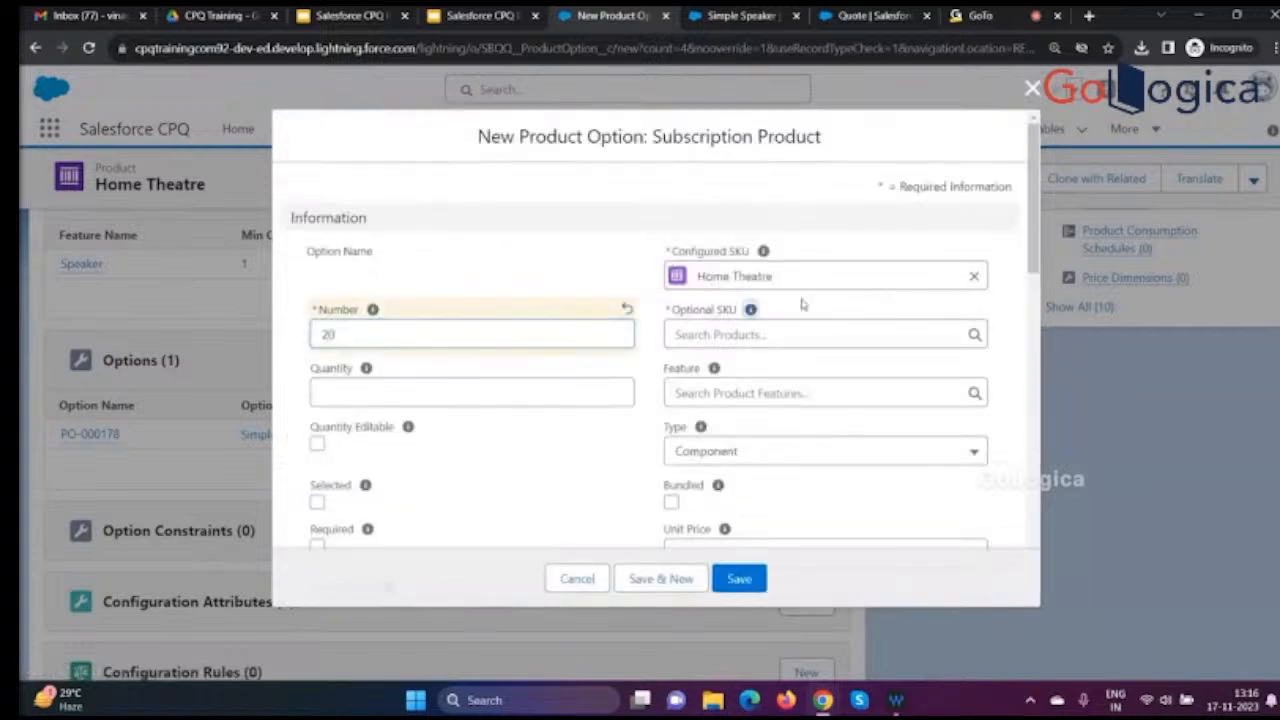
left_click(800, 334)
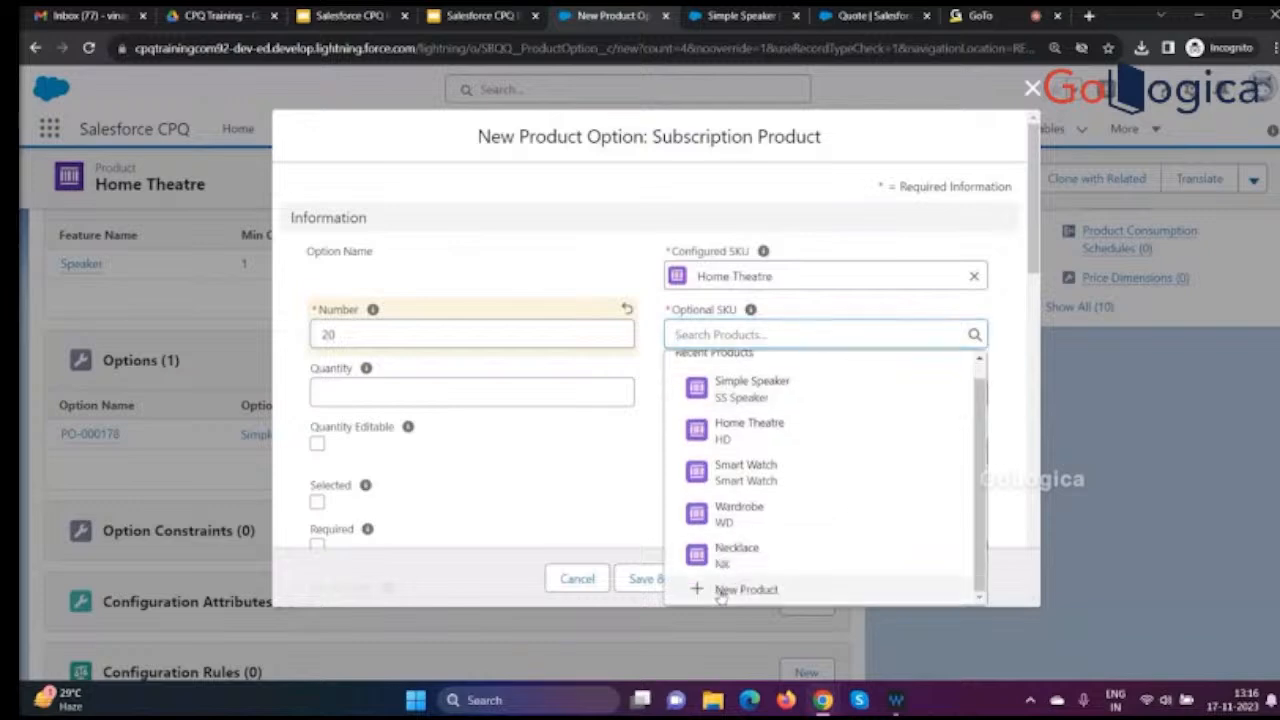
left_click(720, 590)
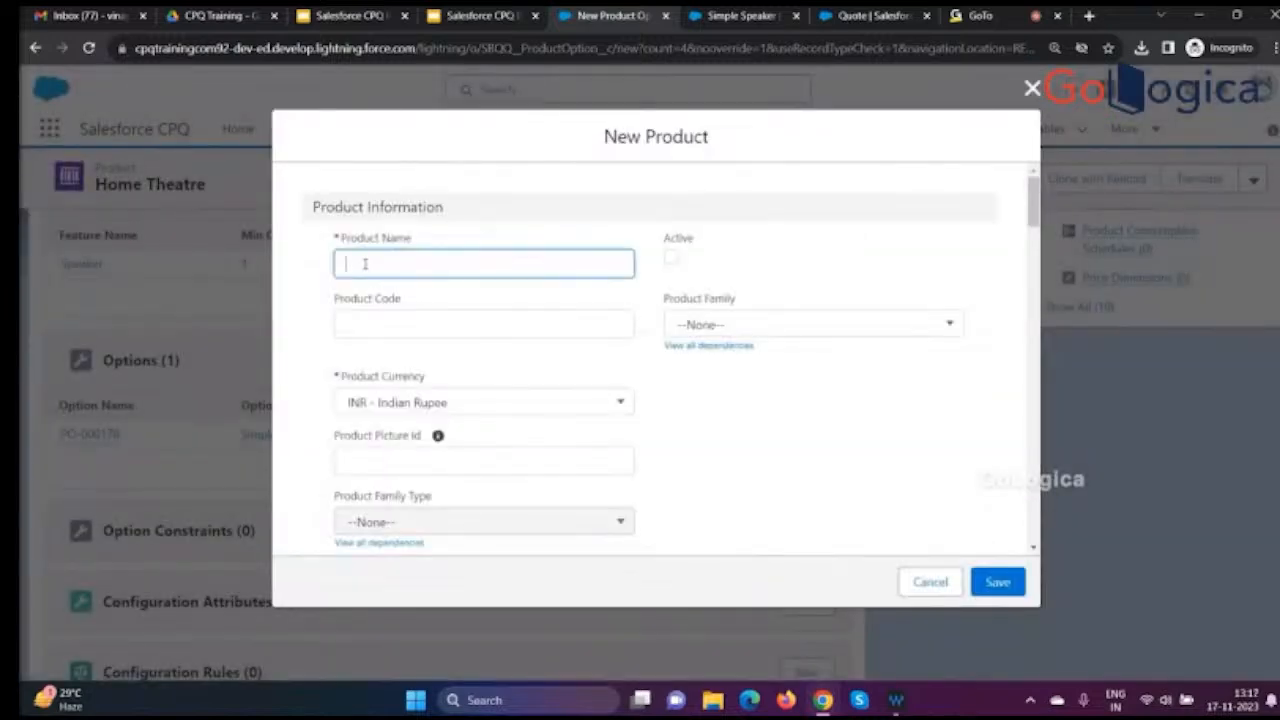
- Enter an active product named 'Mid Size Speaker' with product code 'MS Speaker'
type("Mid Size Speaker")
left_click(671, 257)
left_click(413, 325)
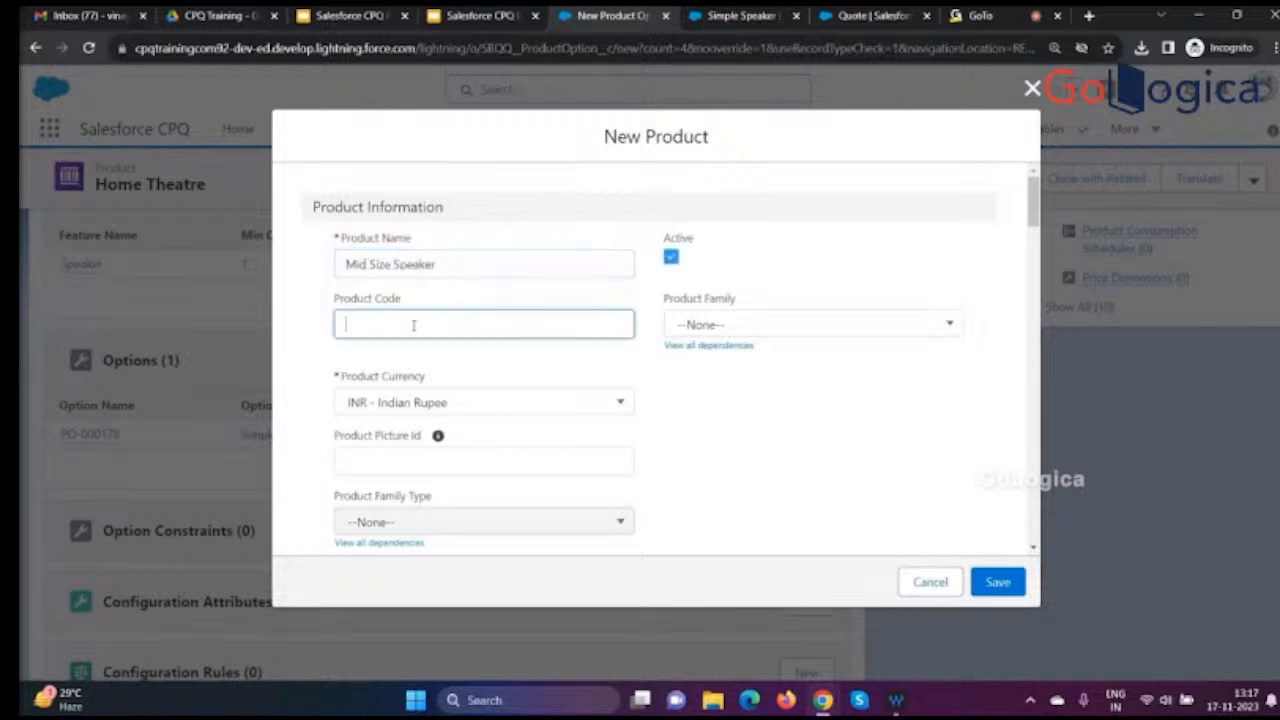
type("MS Speaker")
- Set the product family to Entertainment and save the Mid Size Speaker product
left_click(754, 323)
scroll(739, 500, "down", 1)
scroll(739, 528, "down", 1)
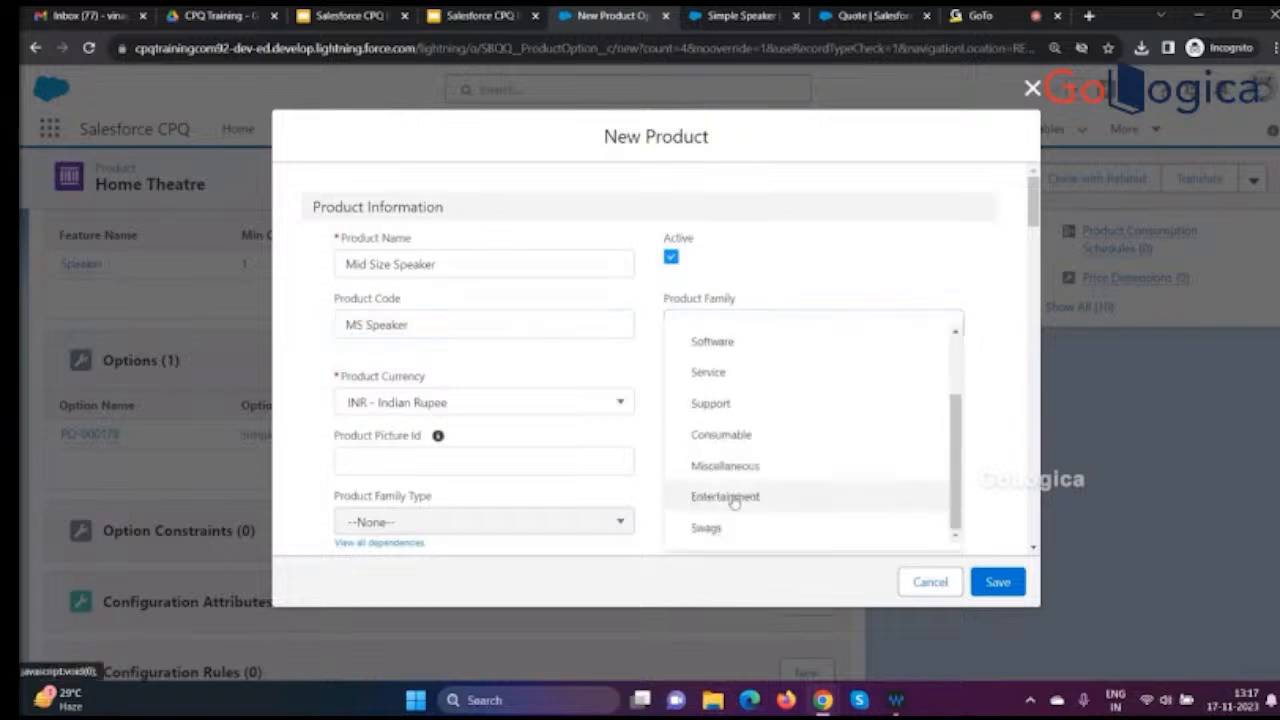
left_click(737, 495)
scroll(737, 440, "down", 5)
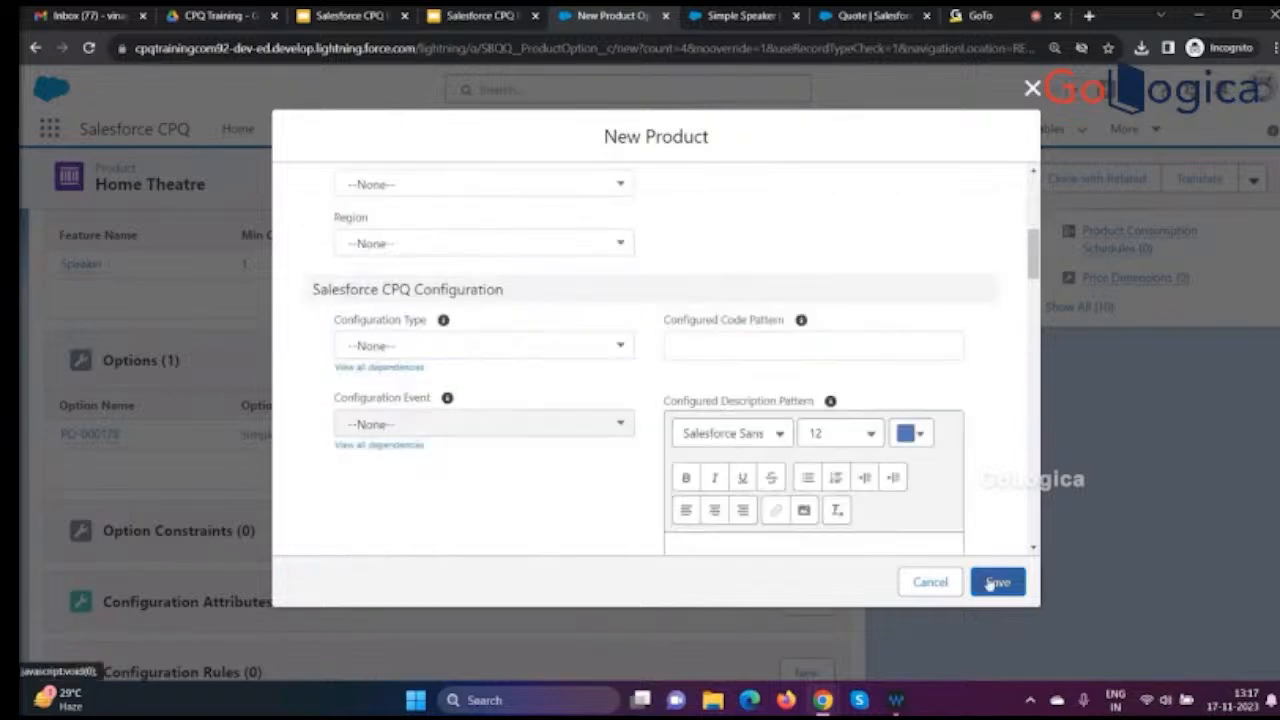
scroll(700, 386, "up", 3)
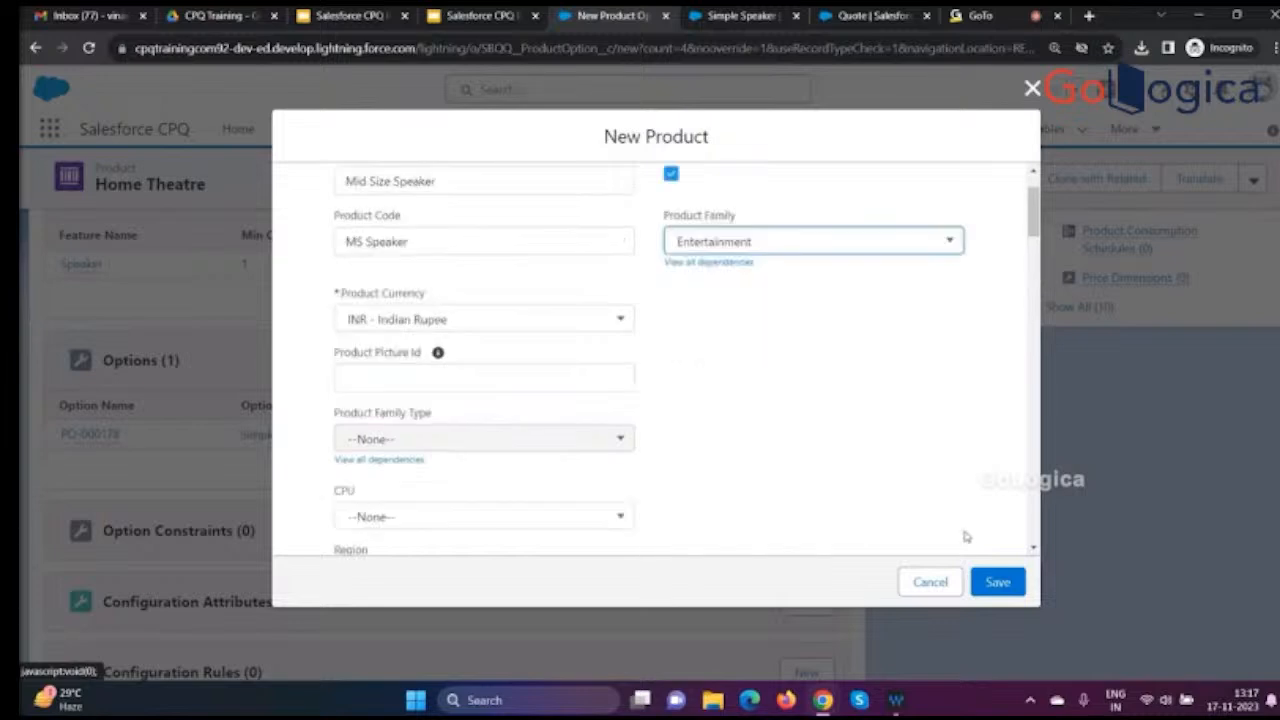
scroll(920, 446, "up", 1)
scroll(889, 437, "down", 6)
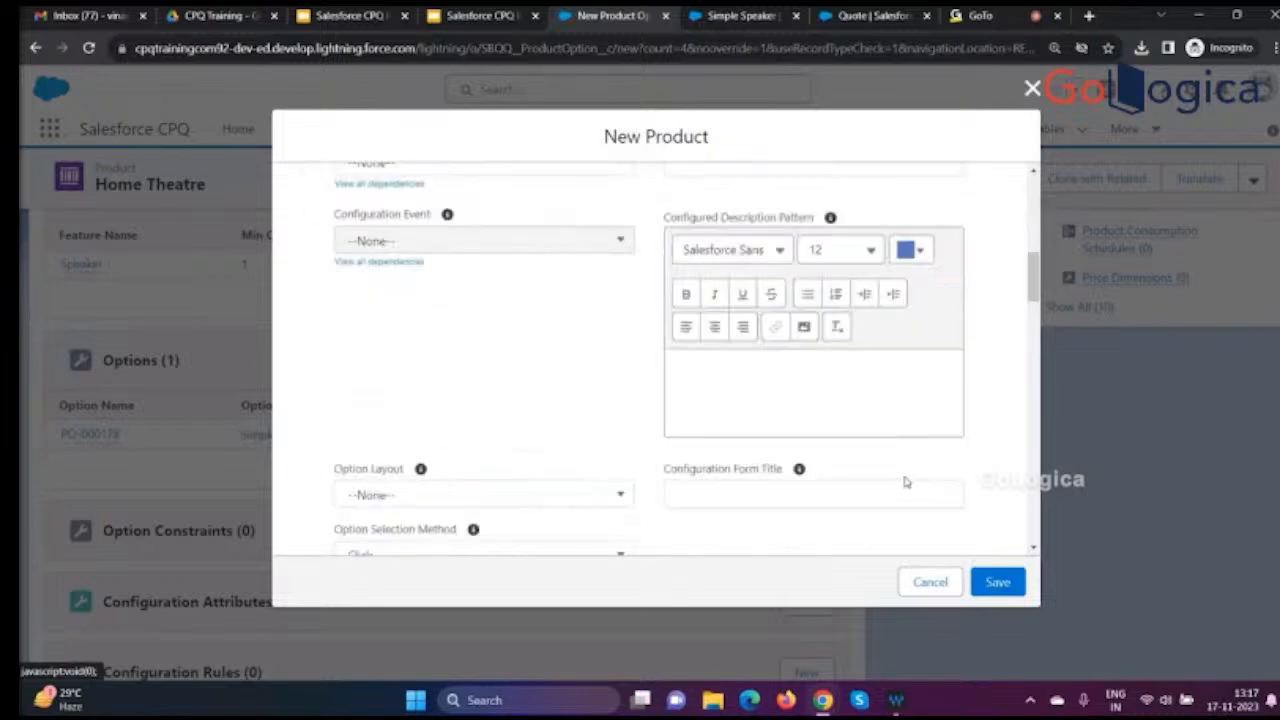
left_click(997, 584)
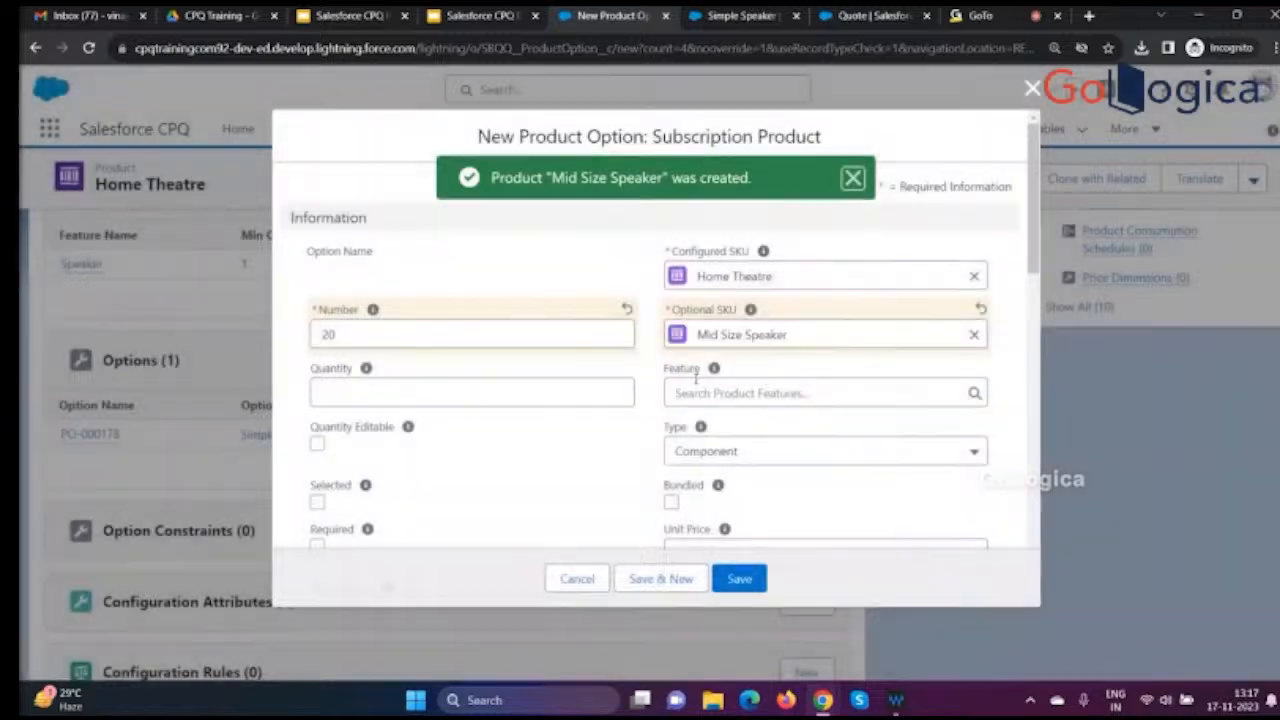
- Give the option quantity 1 and assign it to the Speaker feature found by searching 'Spea'
left_click(359, 392)
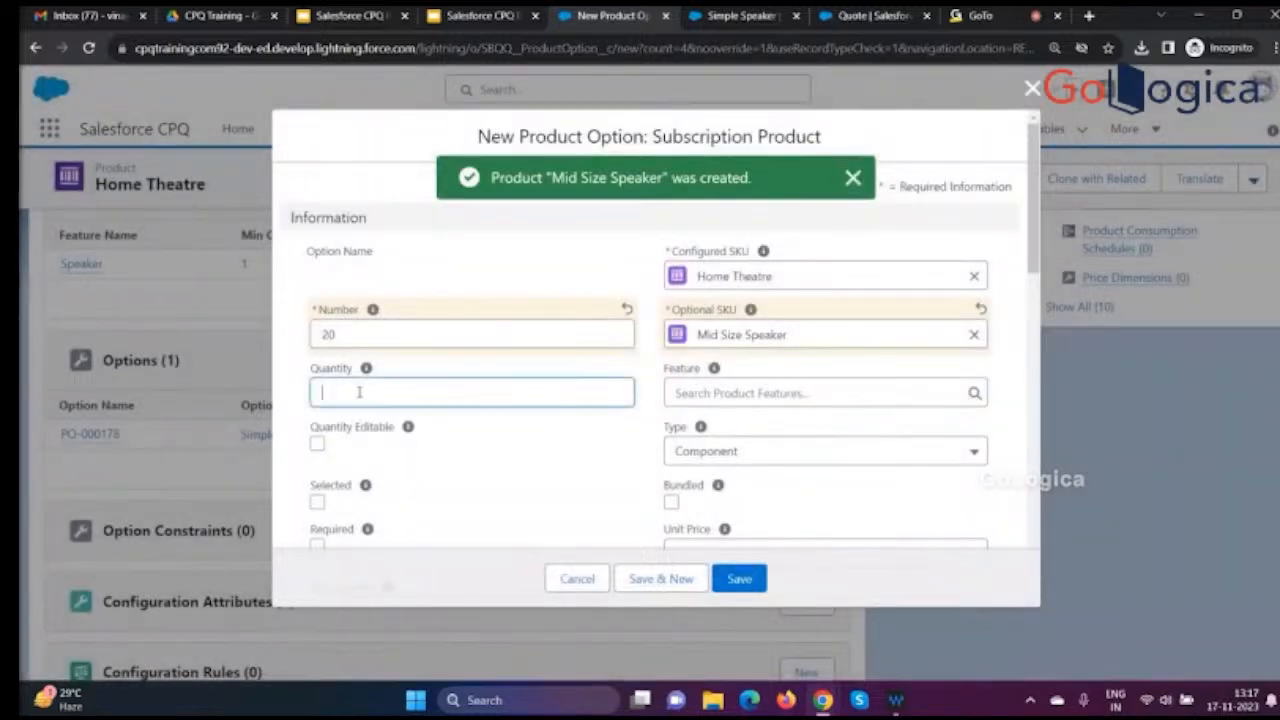
type("1")
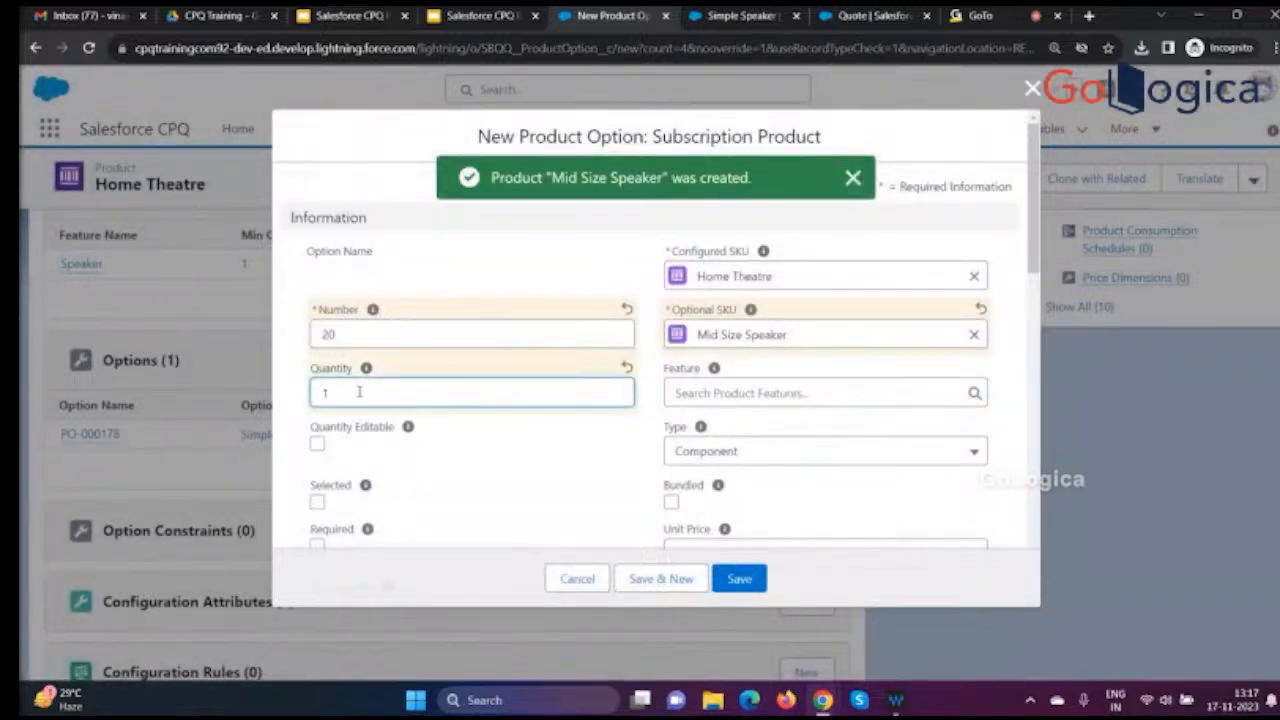
left_click(736, 392)
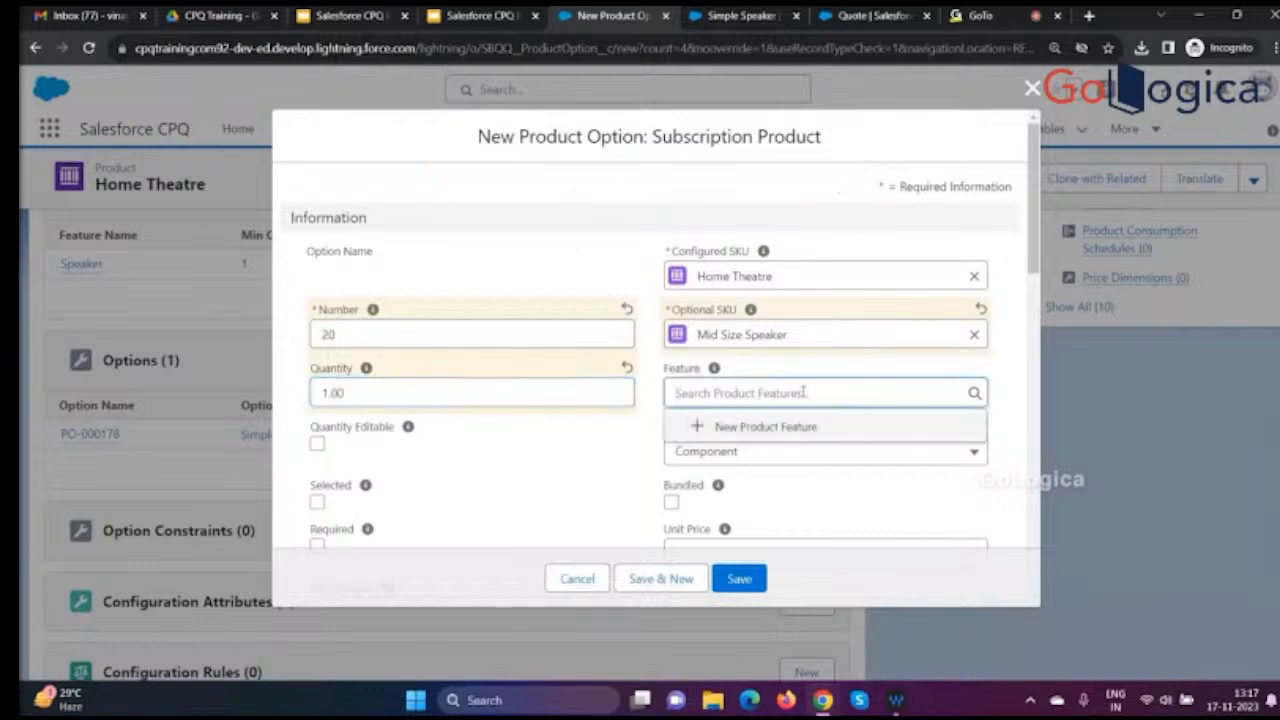
type("Spea")
left_click(740, 453)
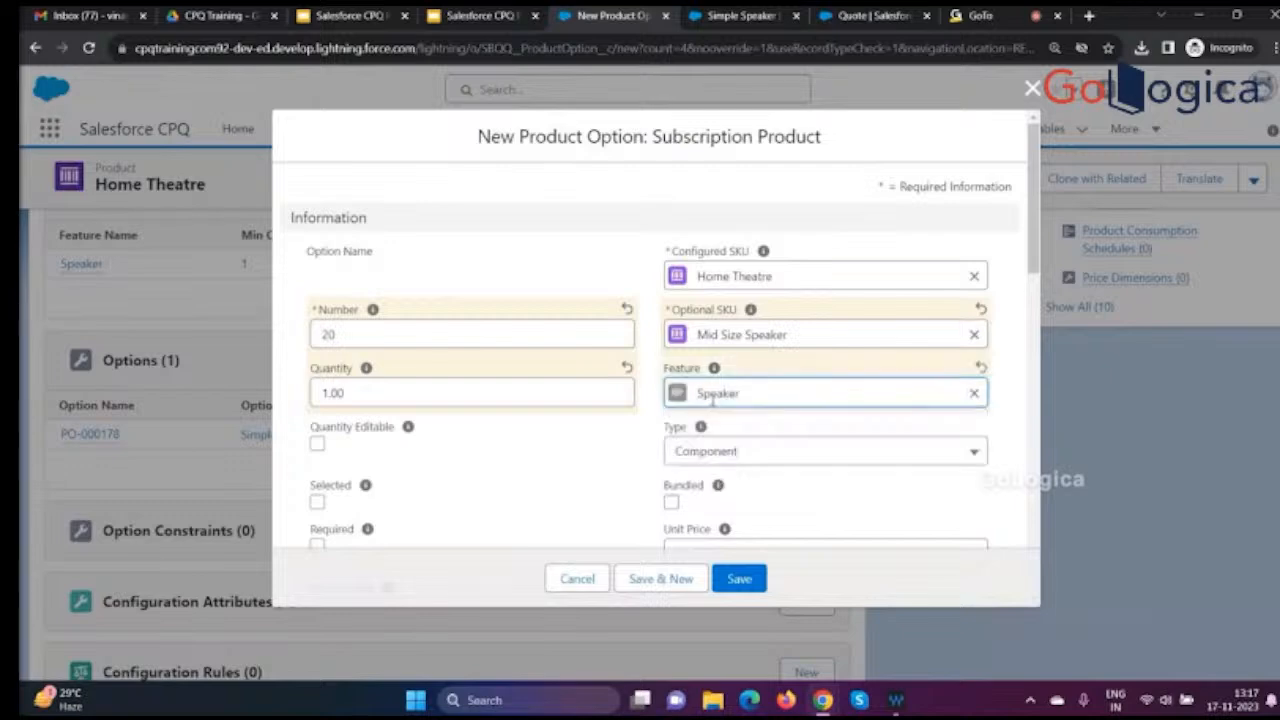
scroll(826, 433, "down", 1)
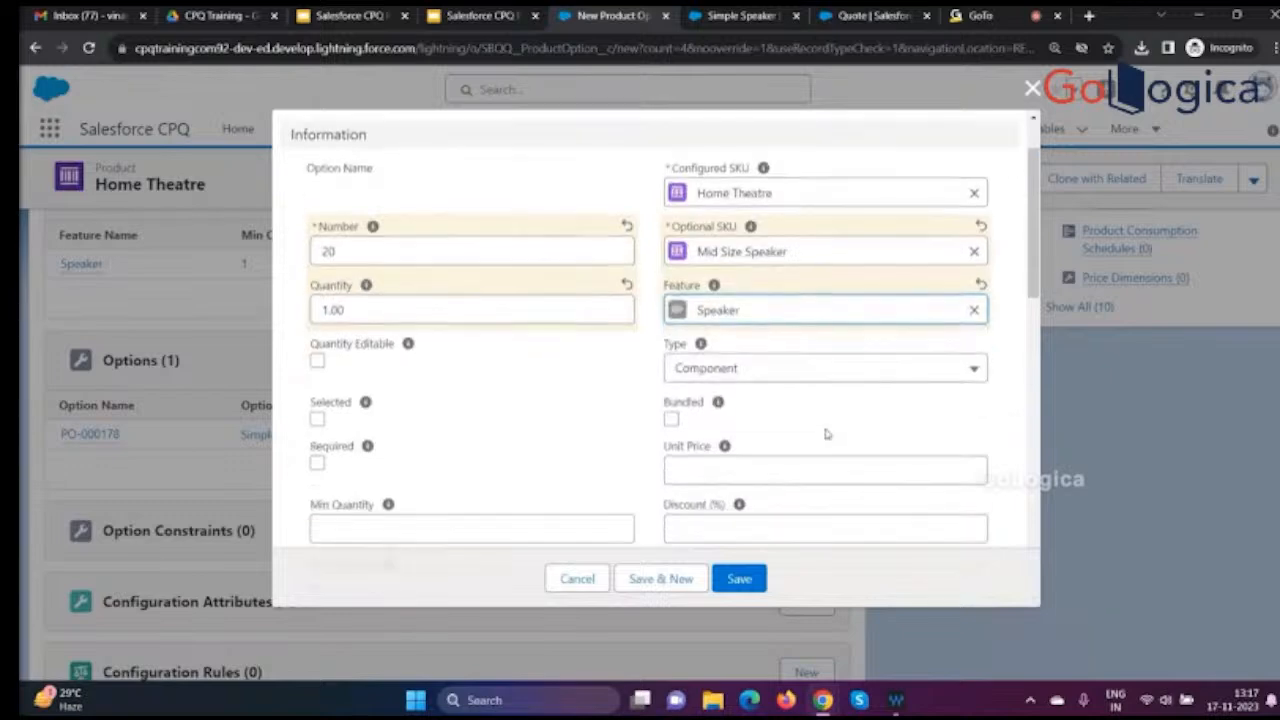
scroll(551, 320, "up", 1)
scroll(465, 353, "down", 3)
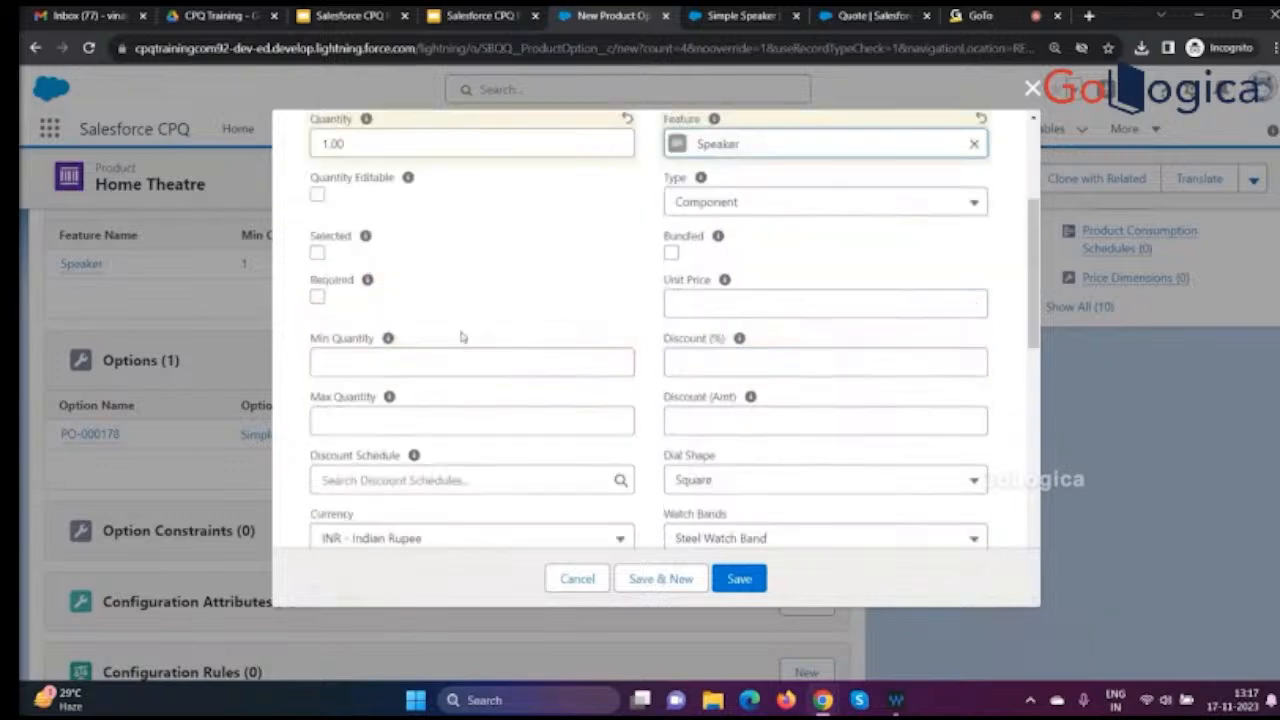
scroll(463, 337, "up", 1)
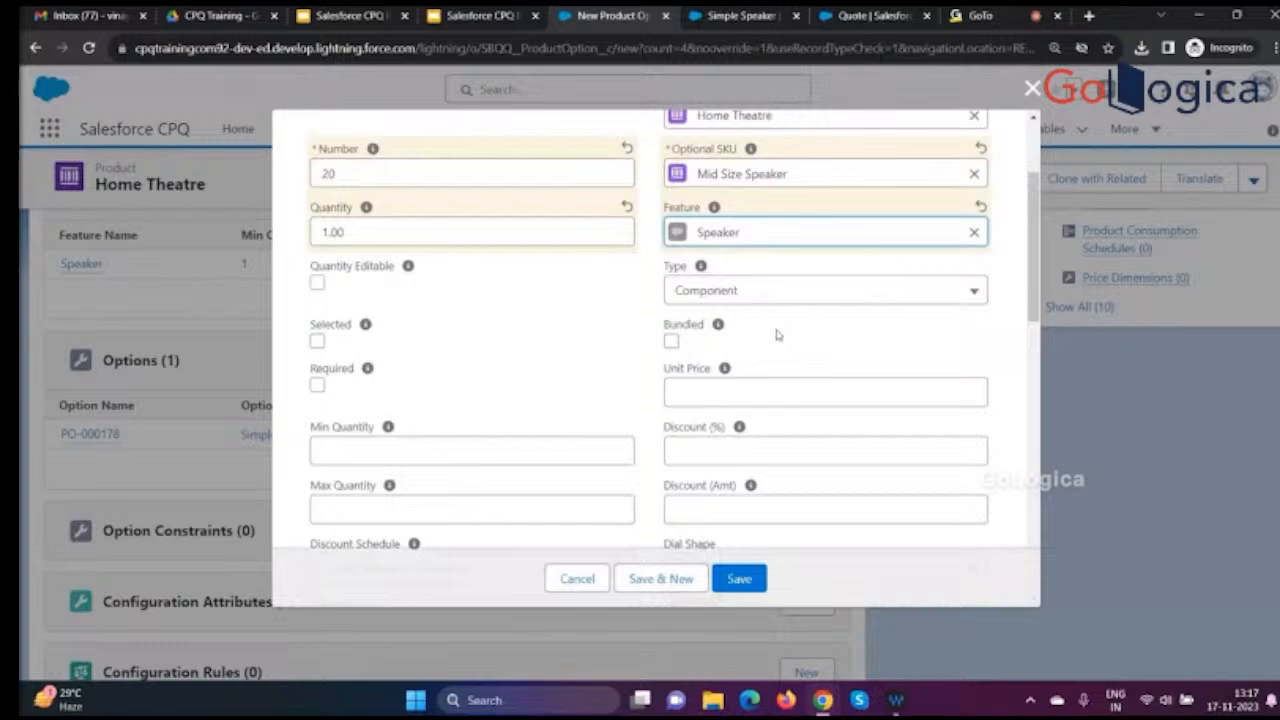
scroll(774, 334, "up", 1)
scroll(757, 341, "down", 1)
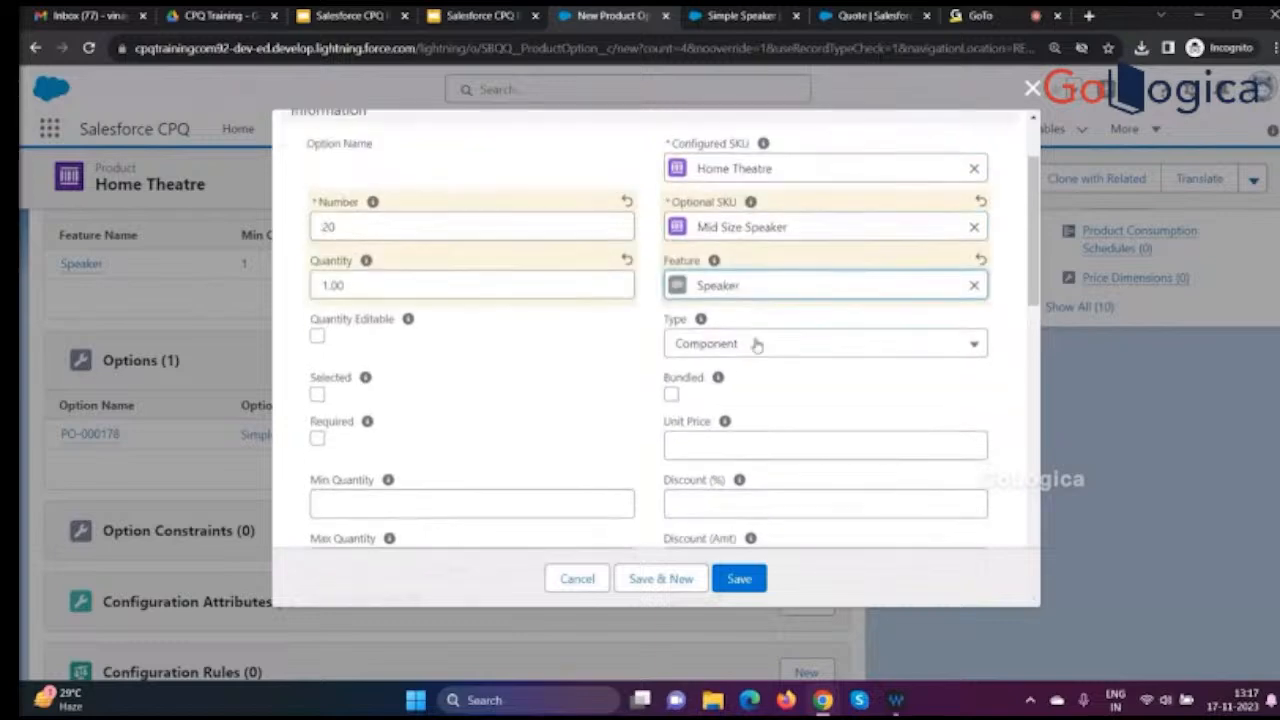
scroll(757, 344, "down", 1)
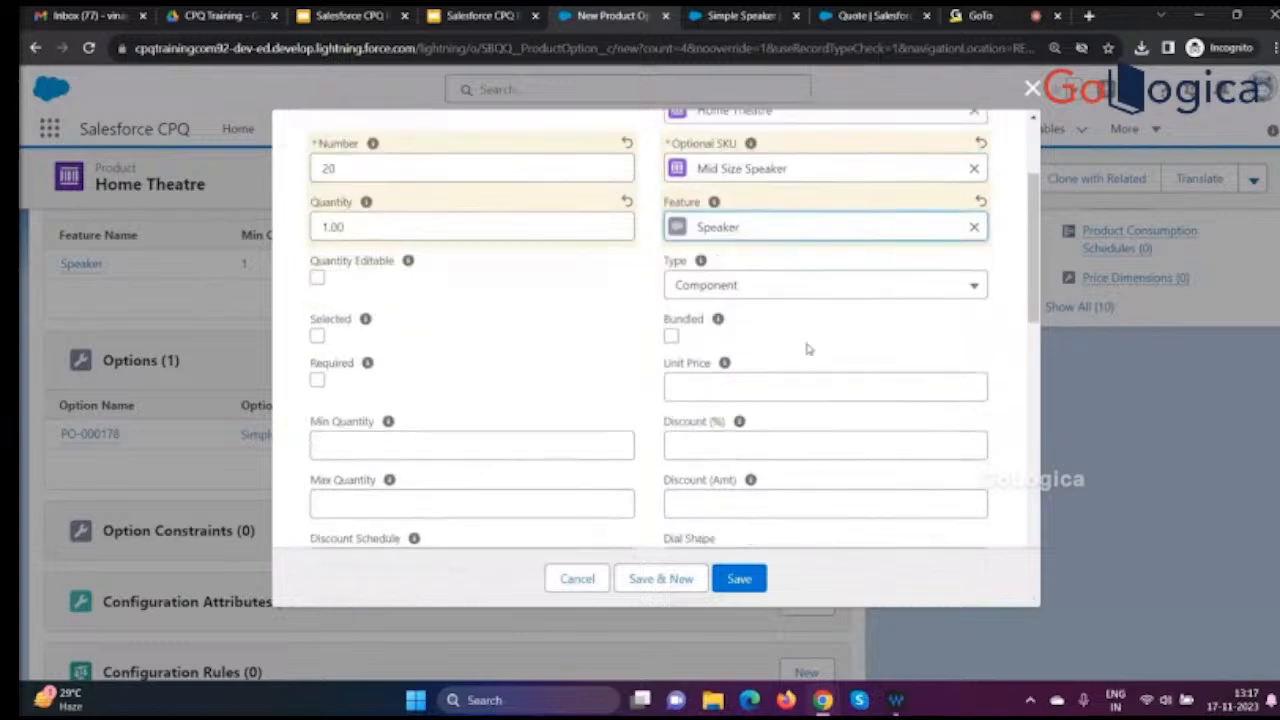
scroll(750, 335, "up", 1)
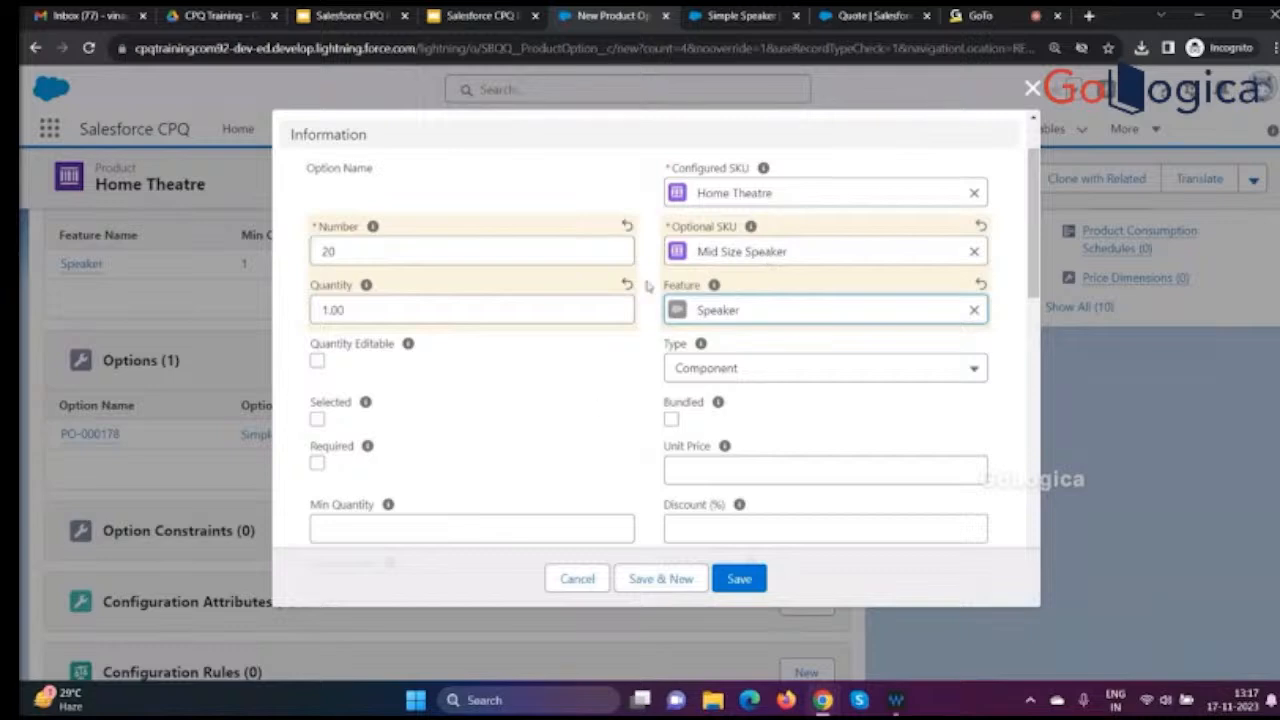
- Save option PO-000179 for Mid Size Speaker and start another Home Theatre product option
scroll(810, 350, "up", 2)
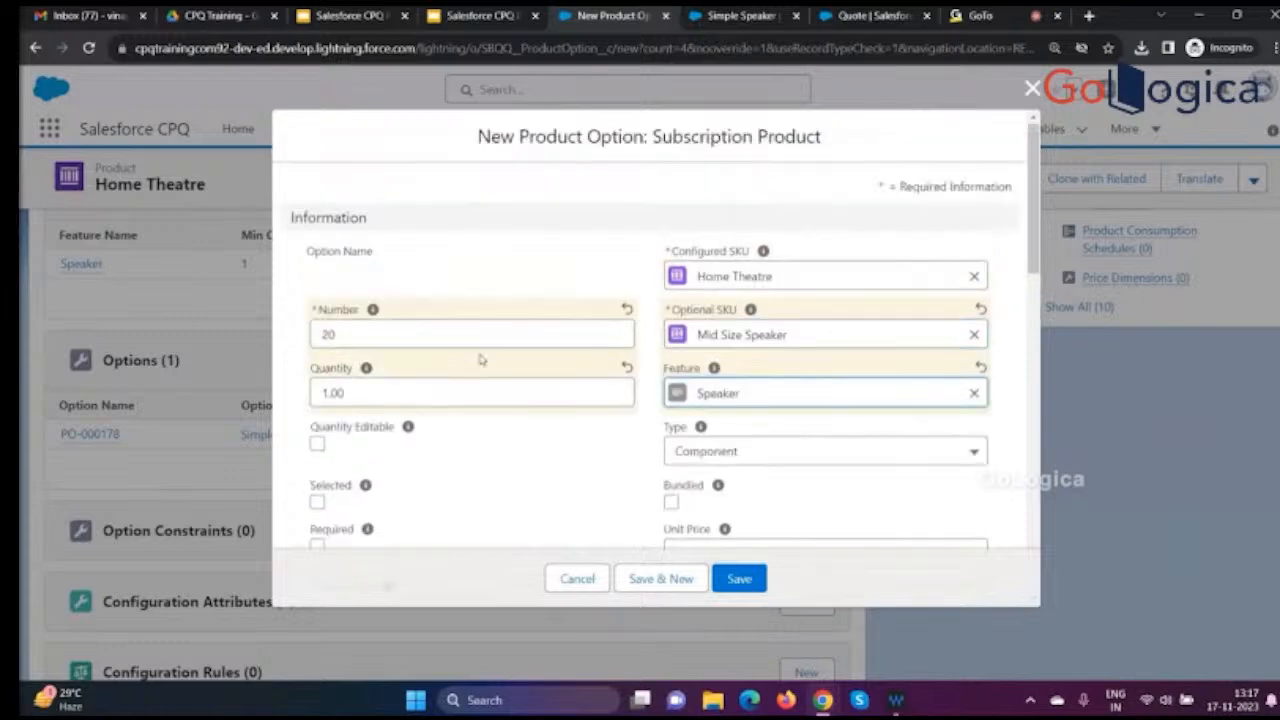
scroll(469, 357, "down", 4)
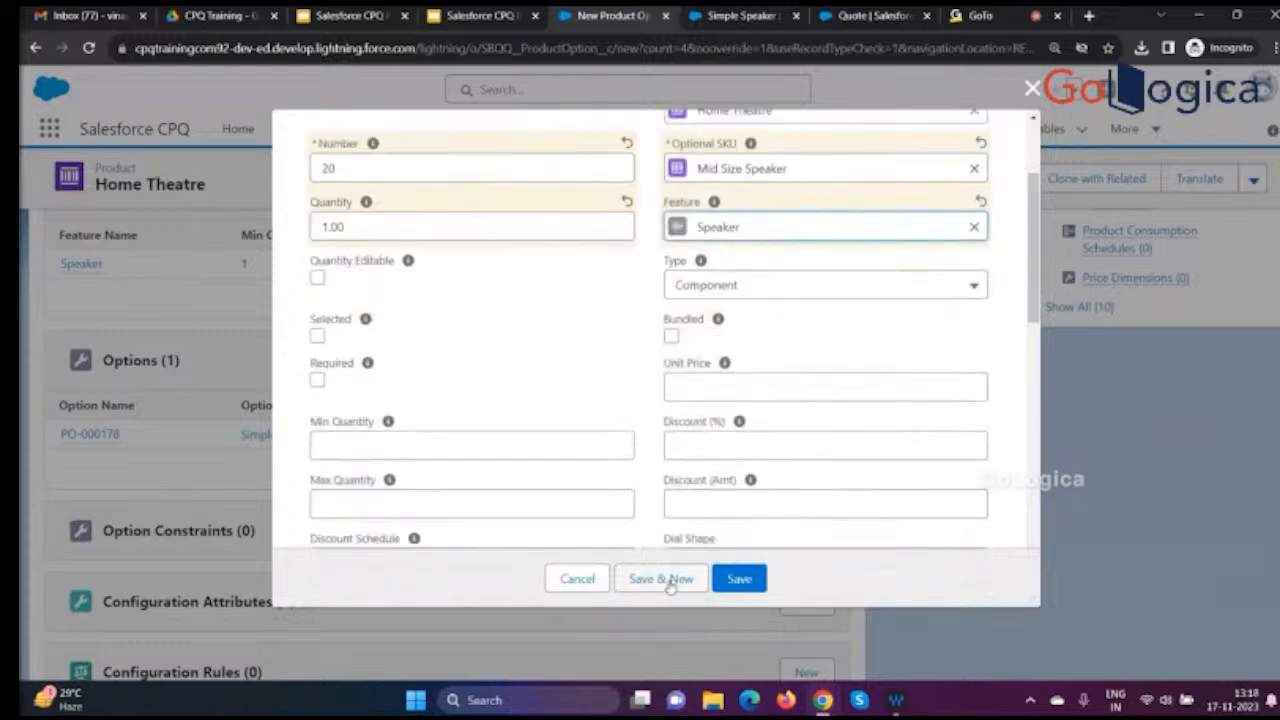
left_click(668, 580)
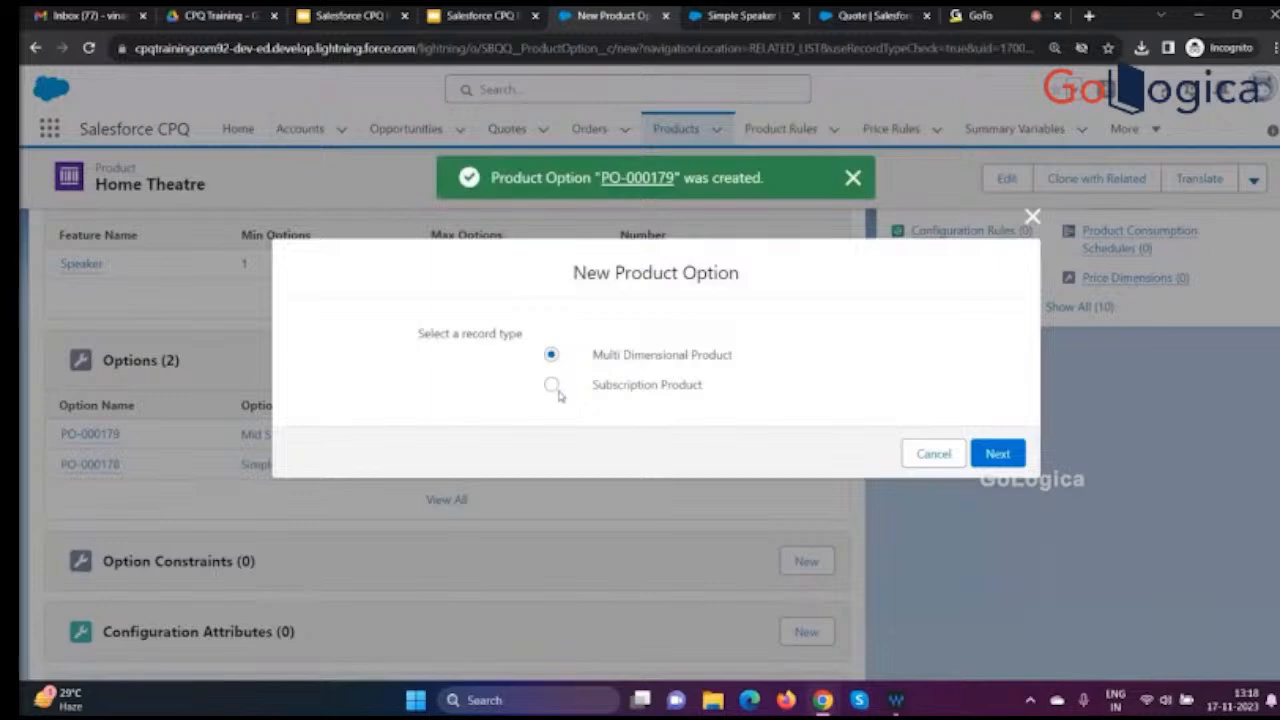
- Start a Subscription Product option numbered 30 and create a new product from its SKU lookup
left_click(554, 387)
left_click(994, 453)
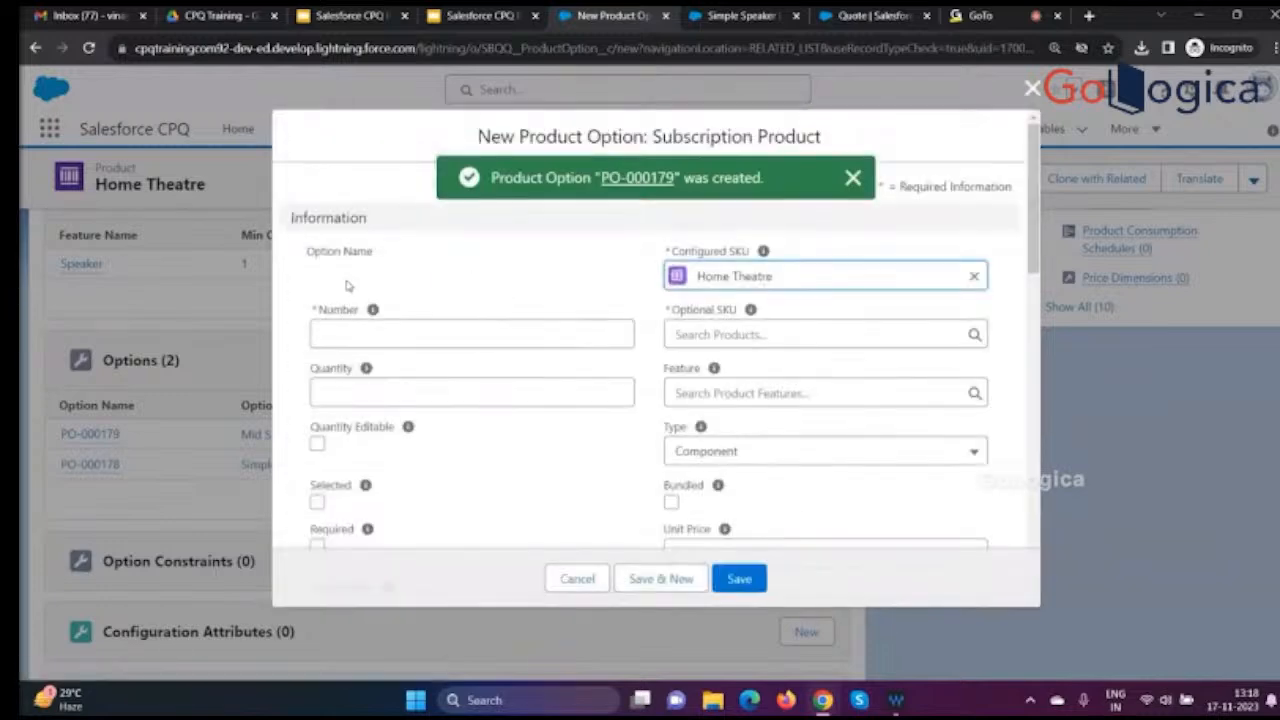
left_click(331, 334)
type("3")
mouse_move(750, 310)
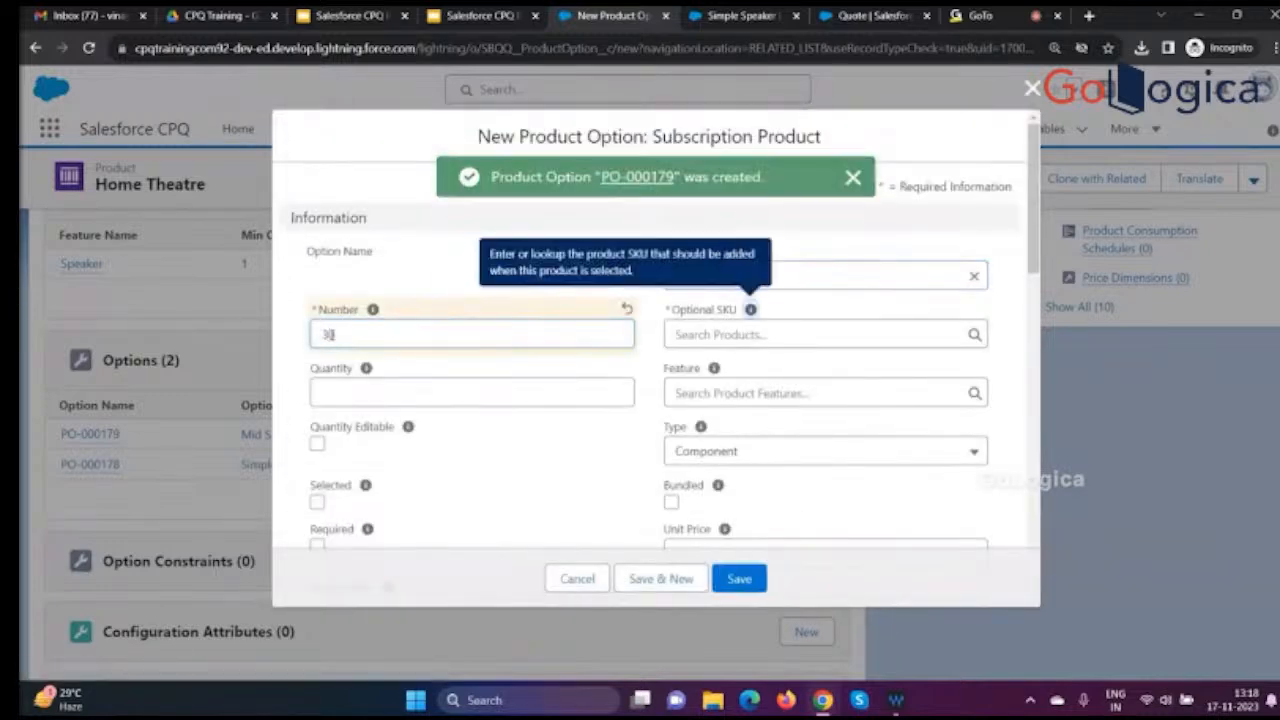
type("0")
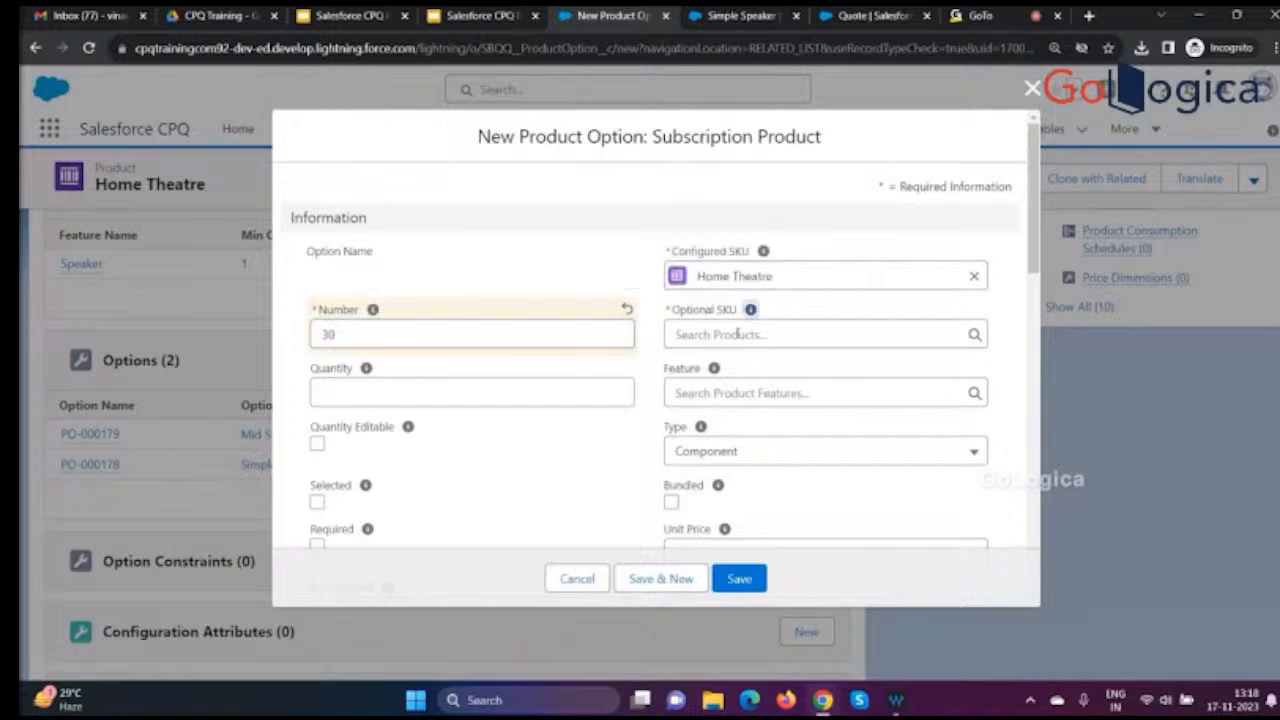
left_click(736, 334)
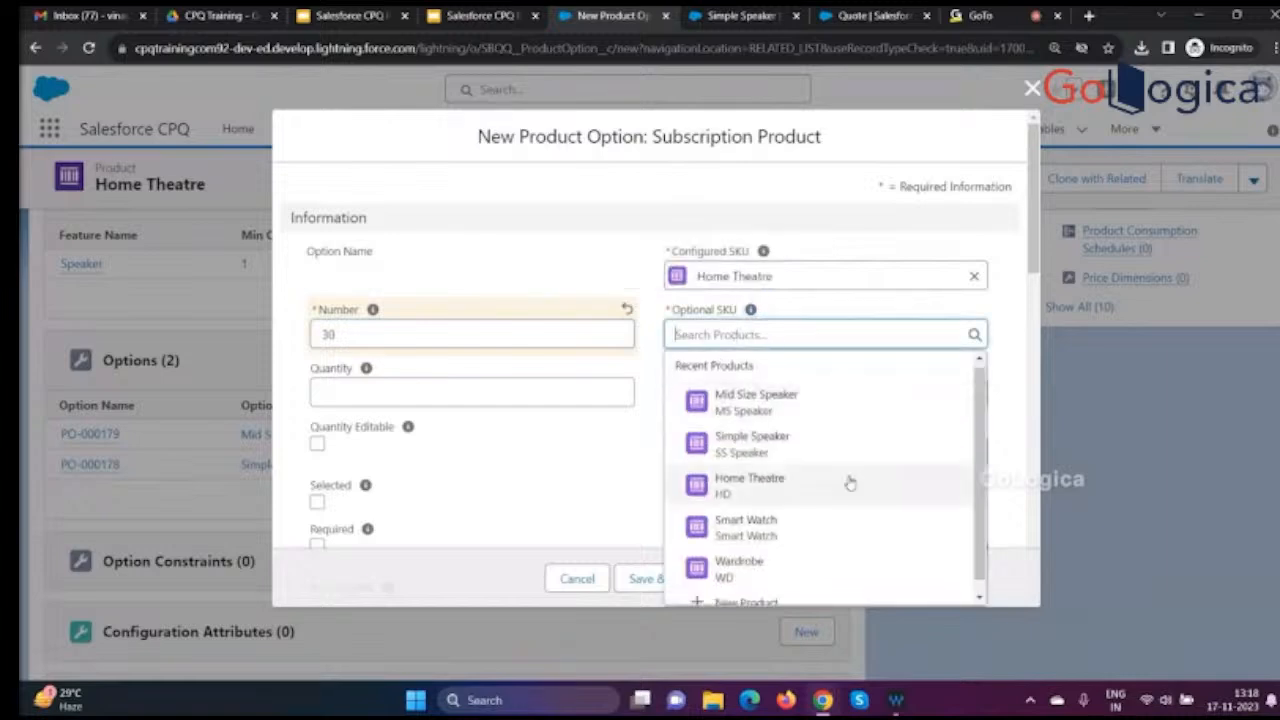
scroll(820, 500, "down", 1)
left_click(730, 589)
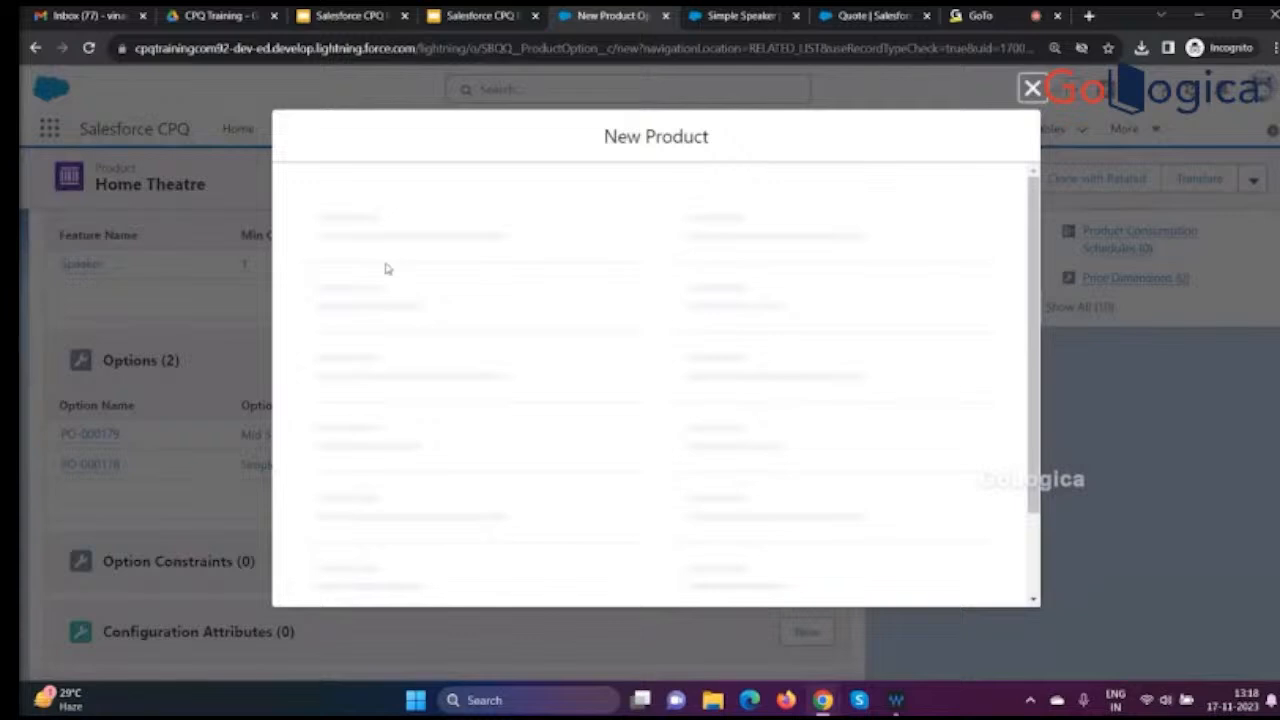
- Save an active 'Large Size Speaker' product with code 'LS Speaker' in the Entertainment family
type("Larg")
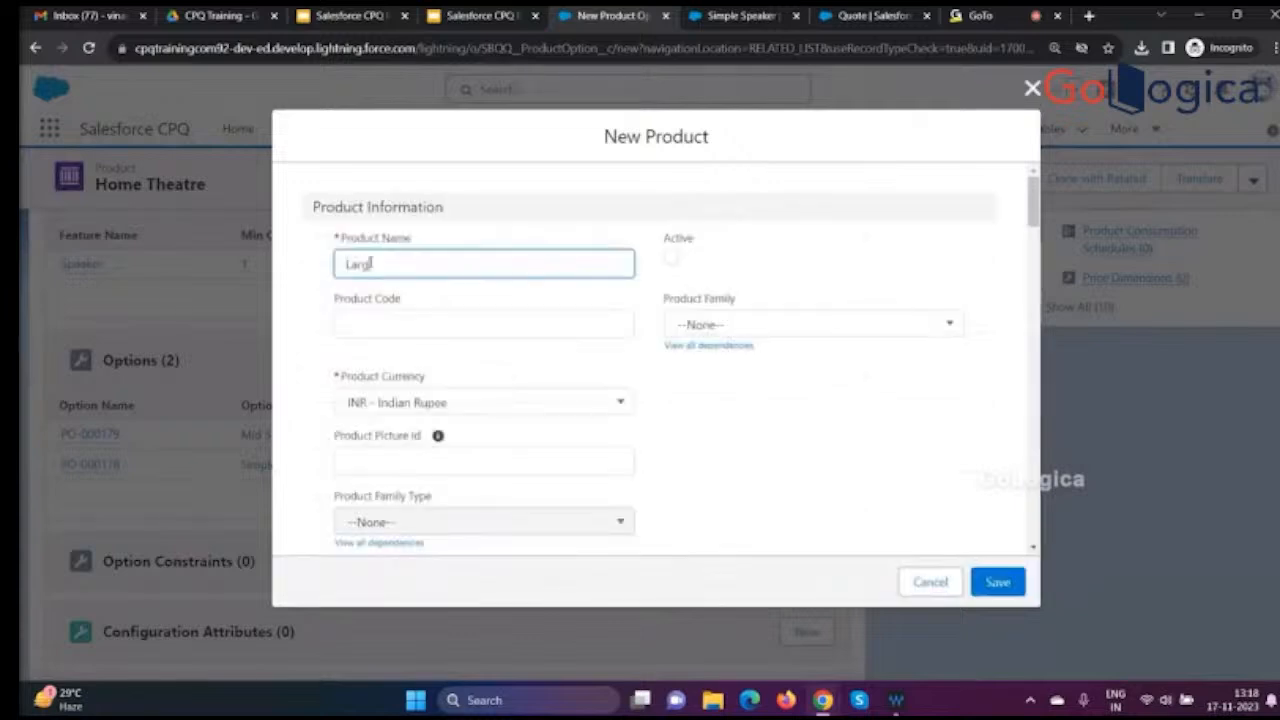
type("e Size SPeaker")
key("Tab")
key("space")
key("Tab")
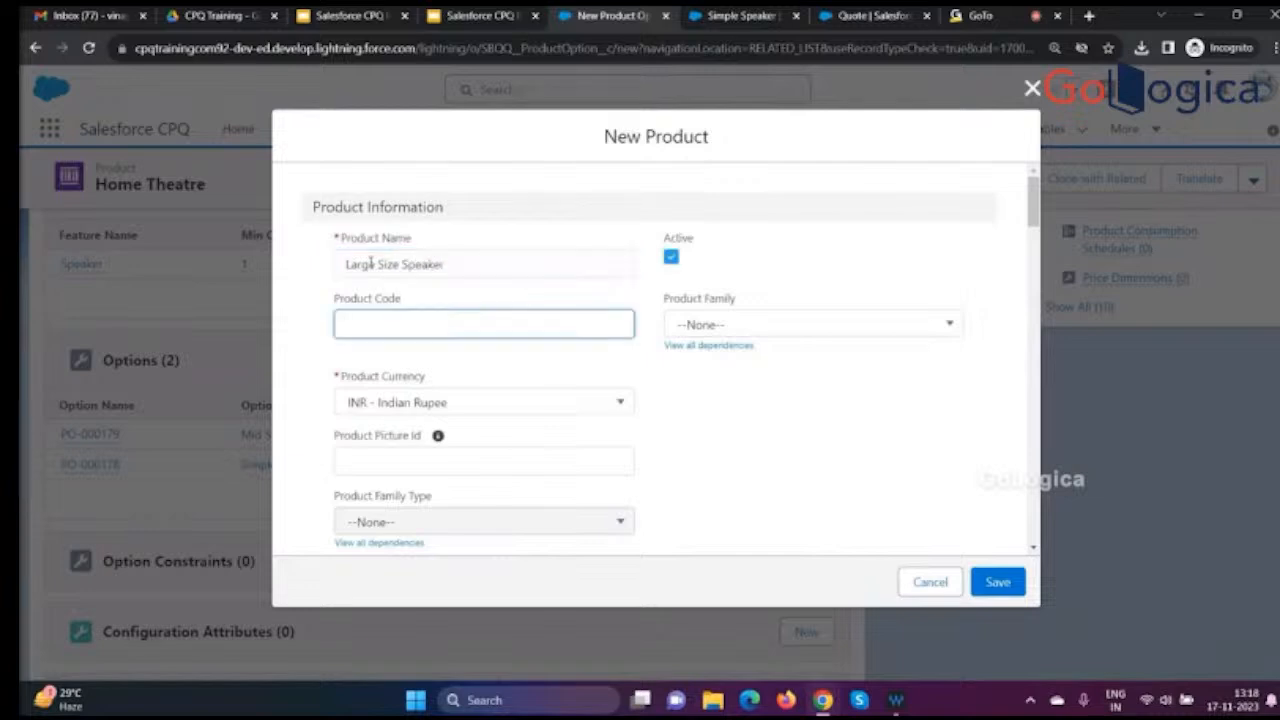
type("LS SPeak")
key("BackSpace")
key("BackSpace")
key("BackSpace")
type("peaker")
key("Tab")
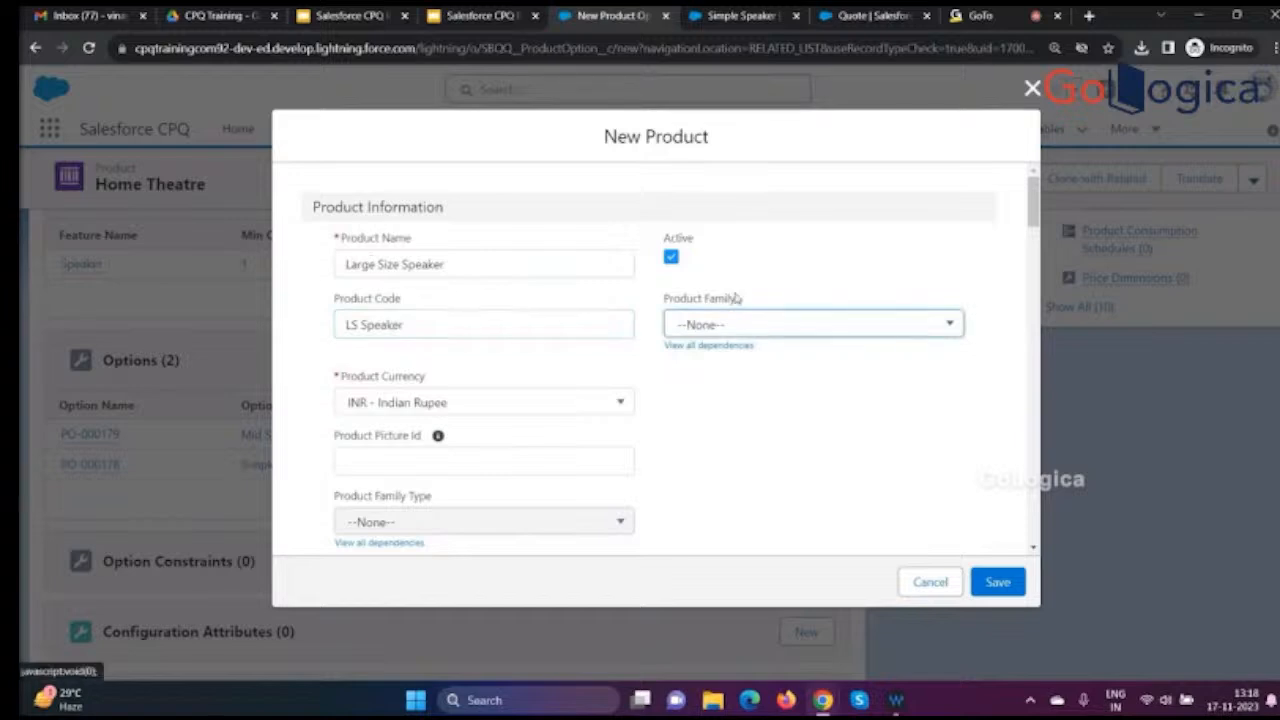
left_click(777, 326)
scroll(754, 500, "down", 2)
left_click(740, 503)
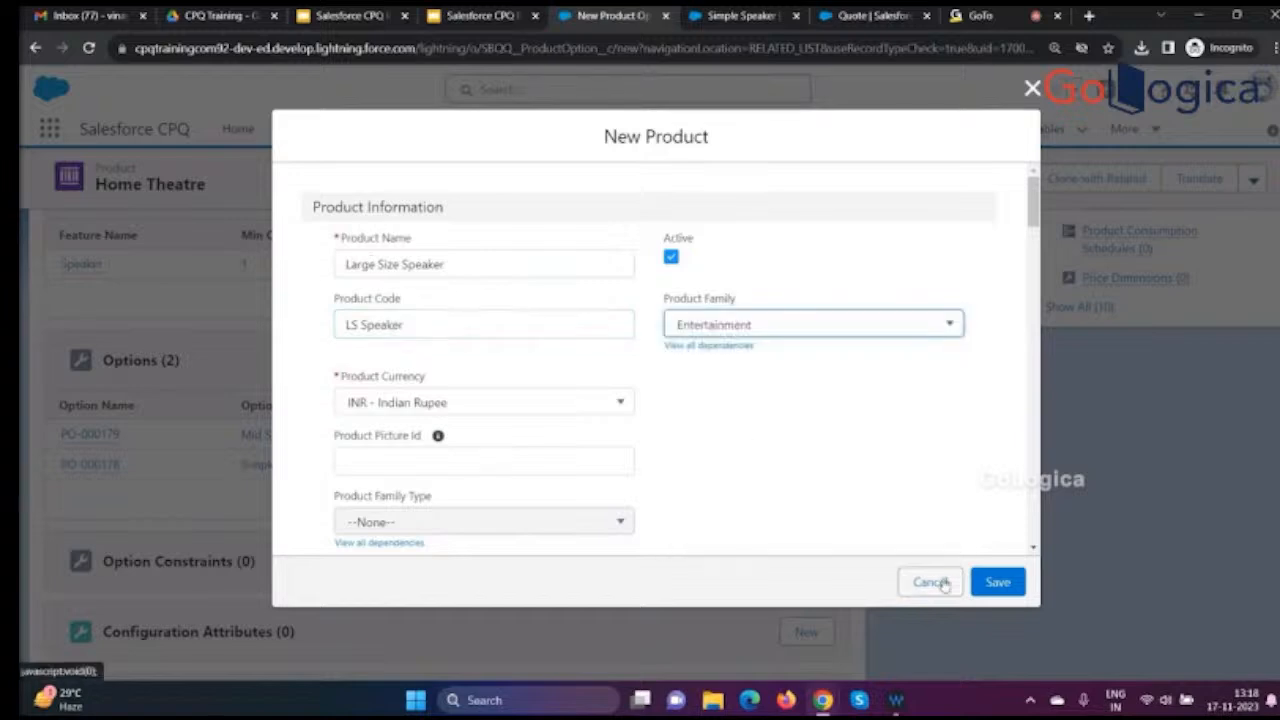
scroll(913, 494, "down", 5)
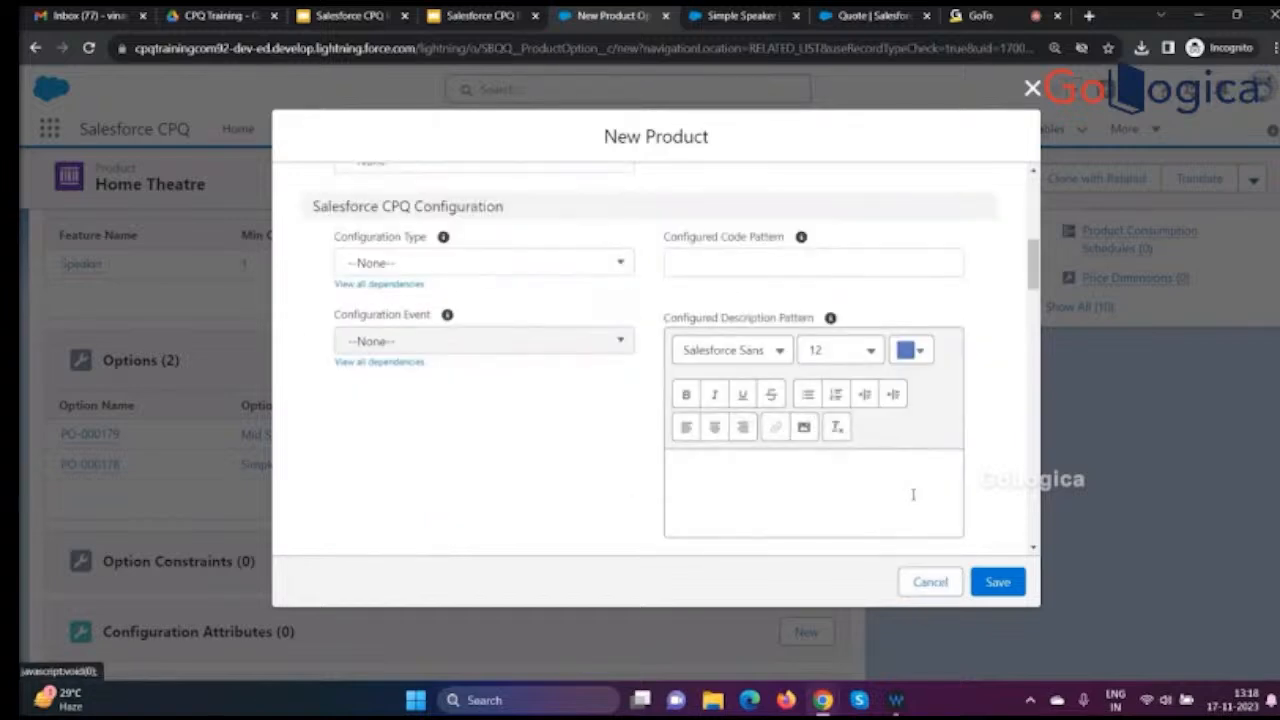
left_click(994, 582)
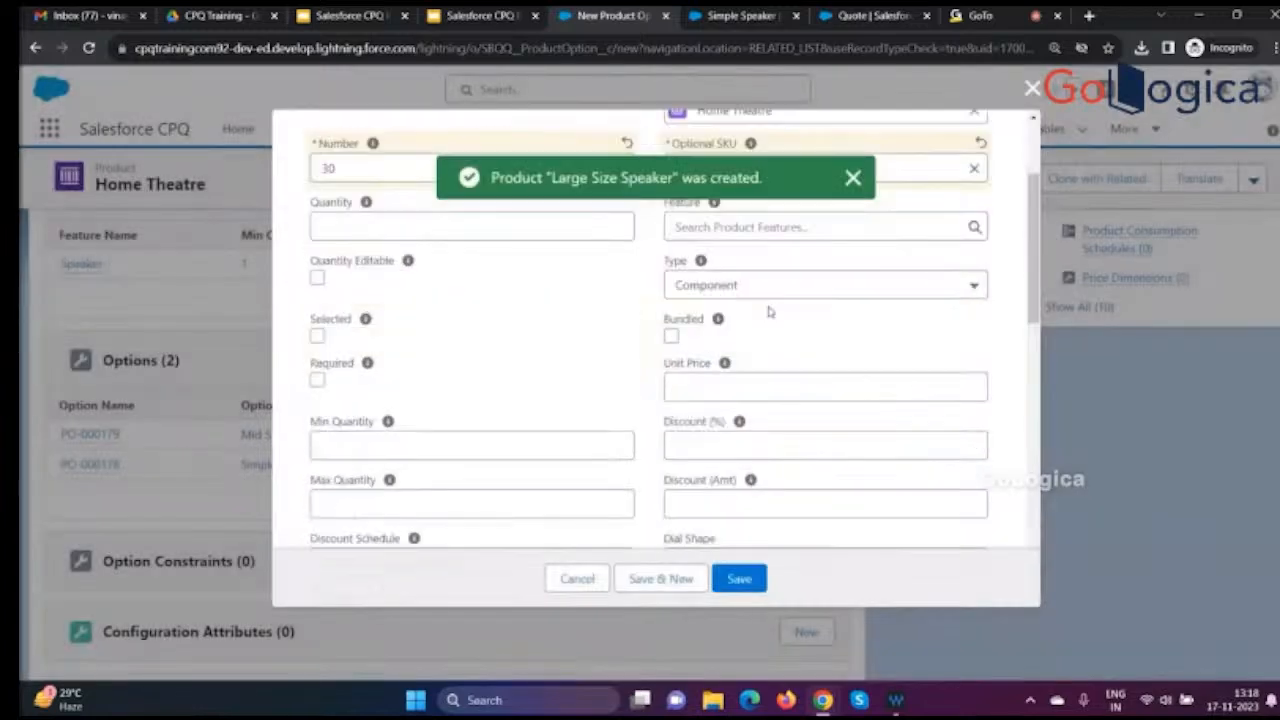
- Assign the option to the Speaker feature found by searching 'Speak', with quantity 1
left_click(727, 392)
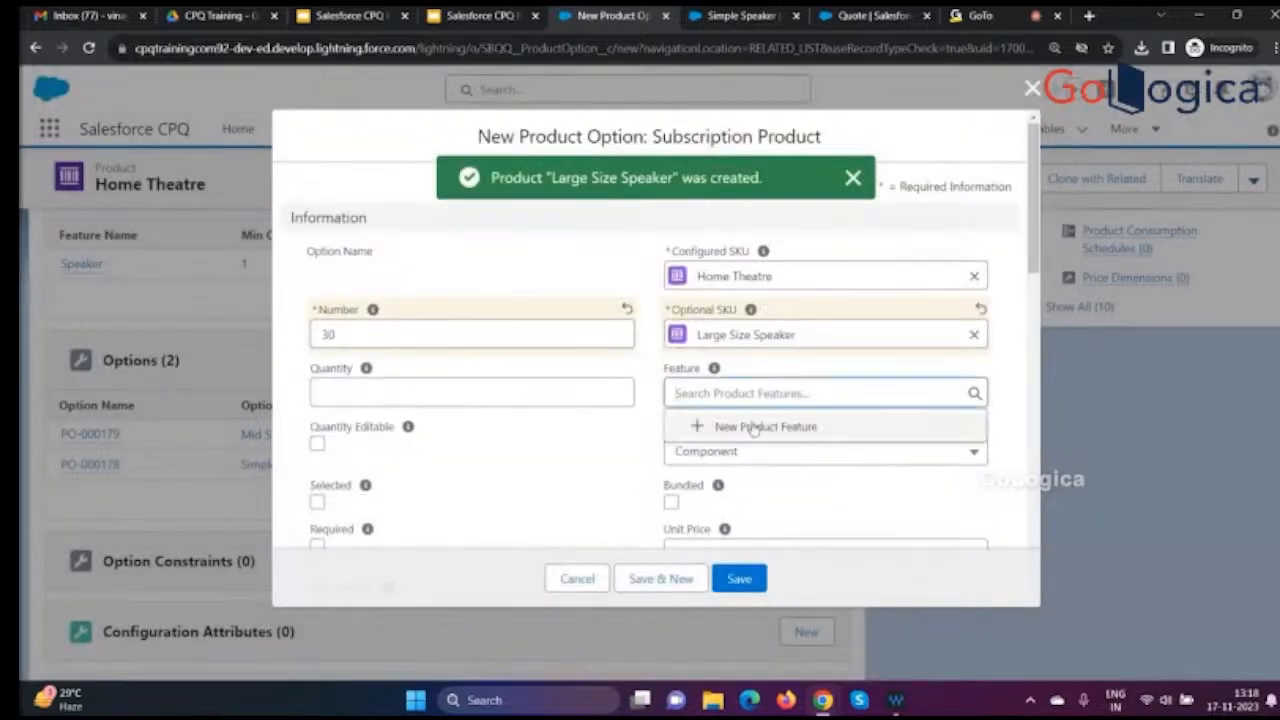
type("Speak")
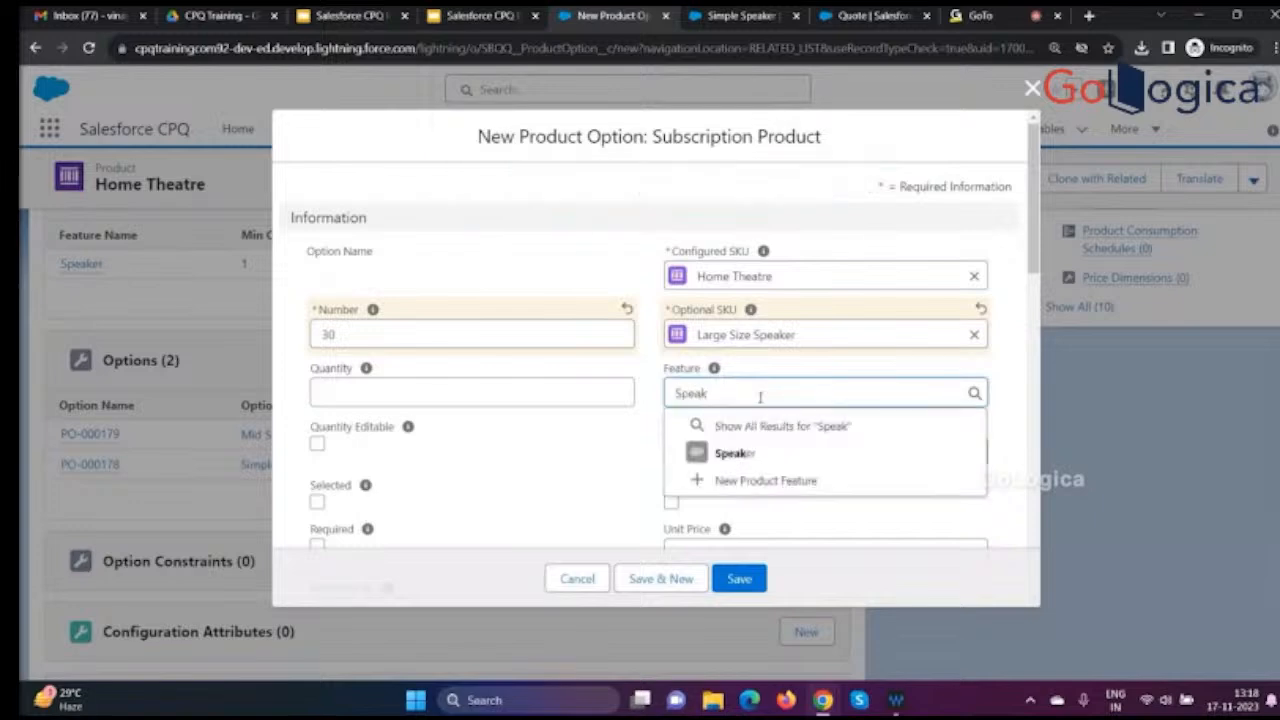
left_click(741, 451)
scroll(575, 374, "down", 1)
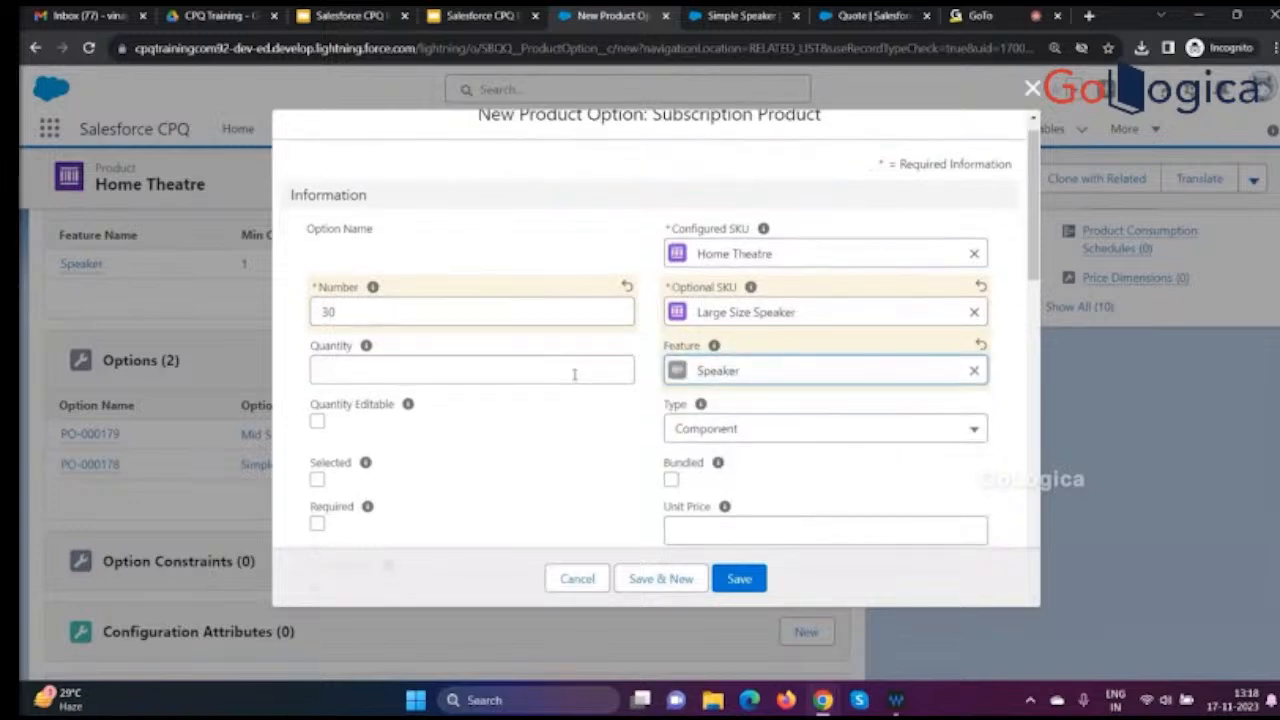
scroll(575, 374, "down", 3)
scroll(440, 345, "up", 2)
left_click(412, 313)
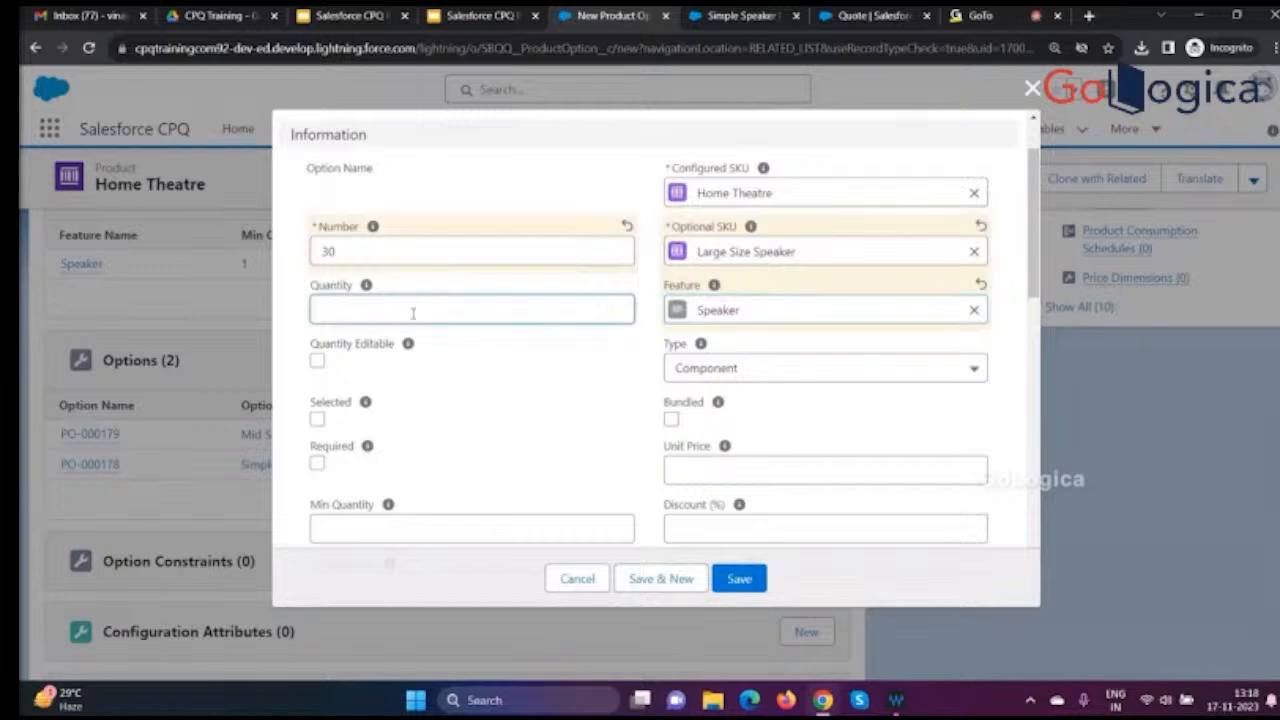
type("1")
left_click(501, 374)
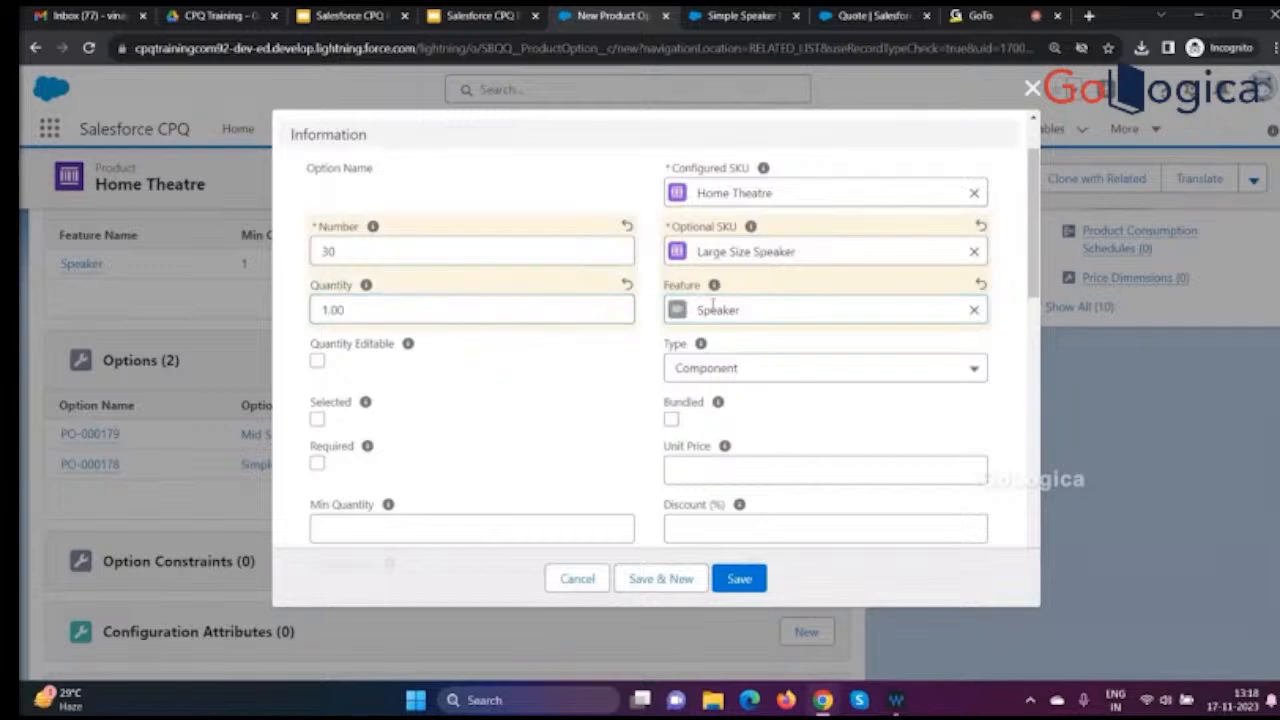
- Mark the Large Size Speaker option as bundled with unit price 300 and save it
scroll(700, 300, "down", 2)
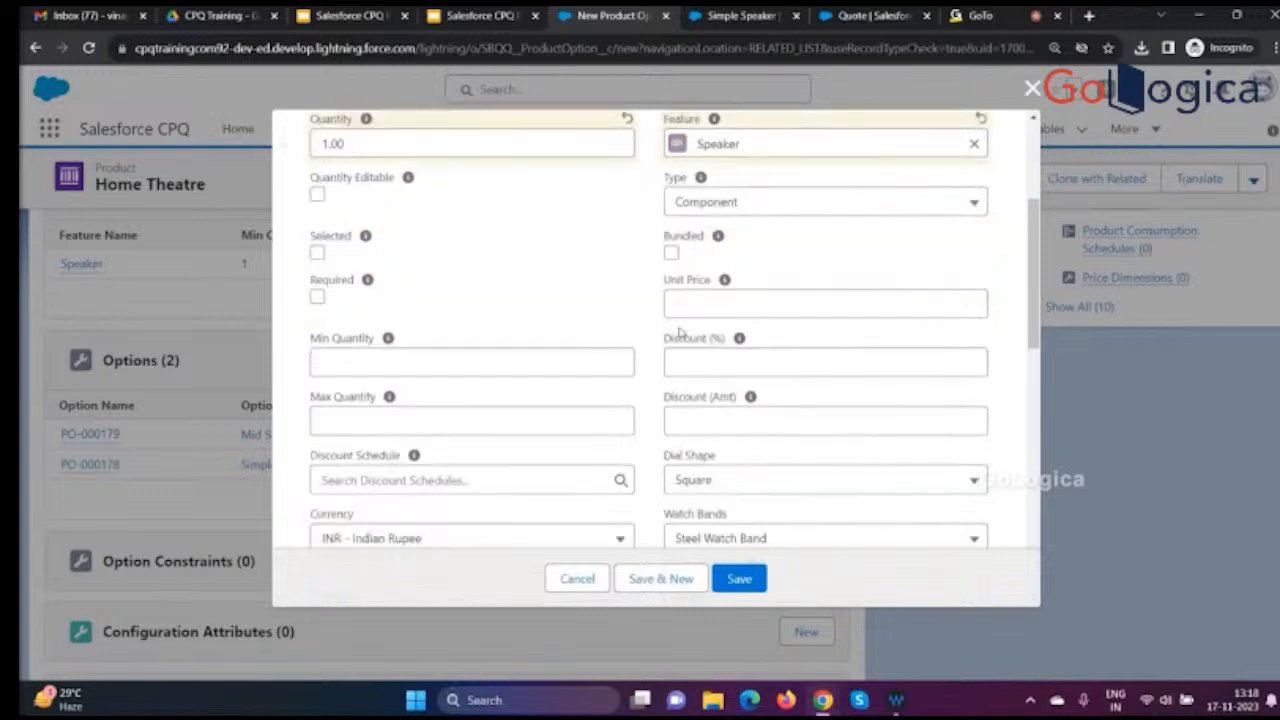
left_click(672, 254)
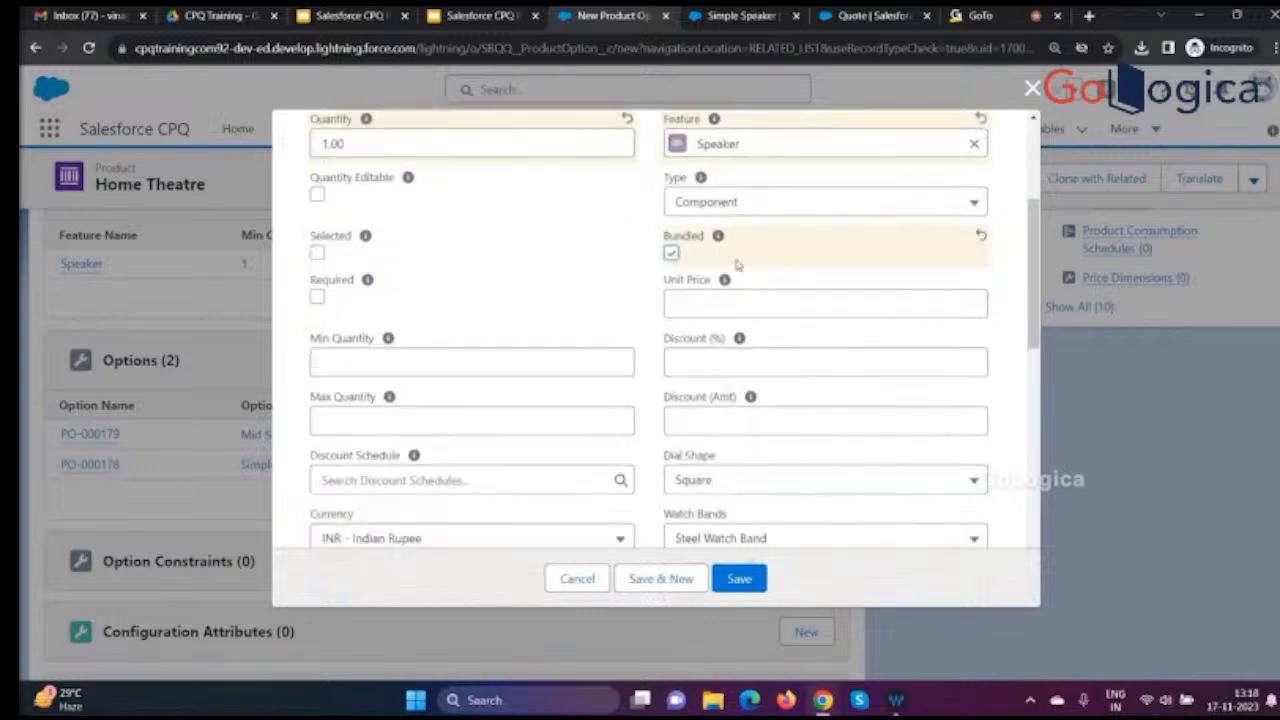
left_click(684, 304)
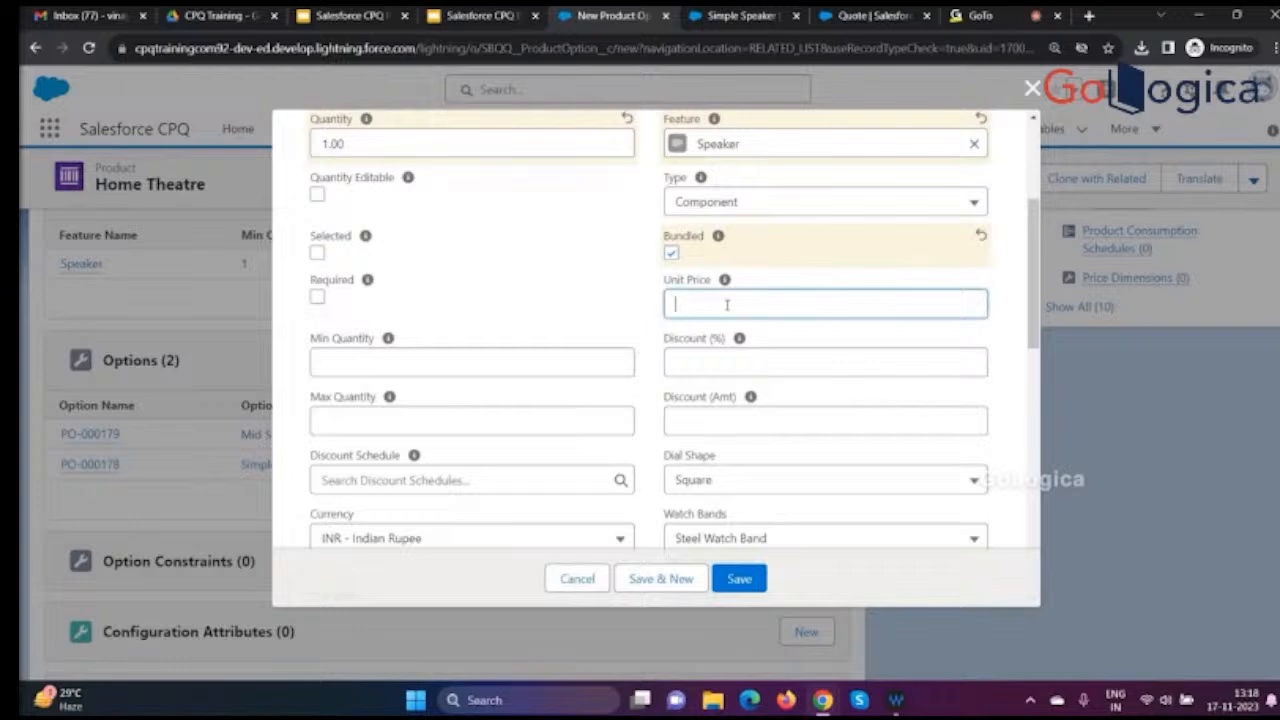
type("300")
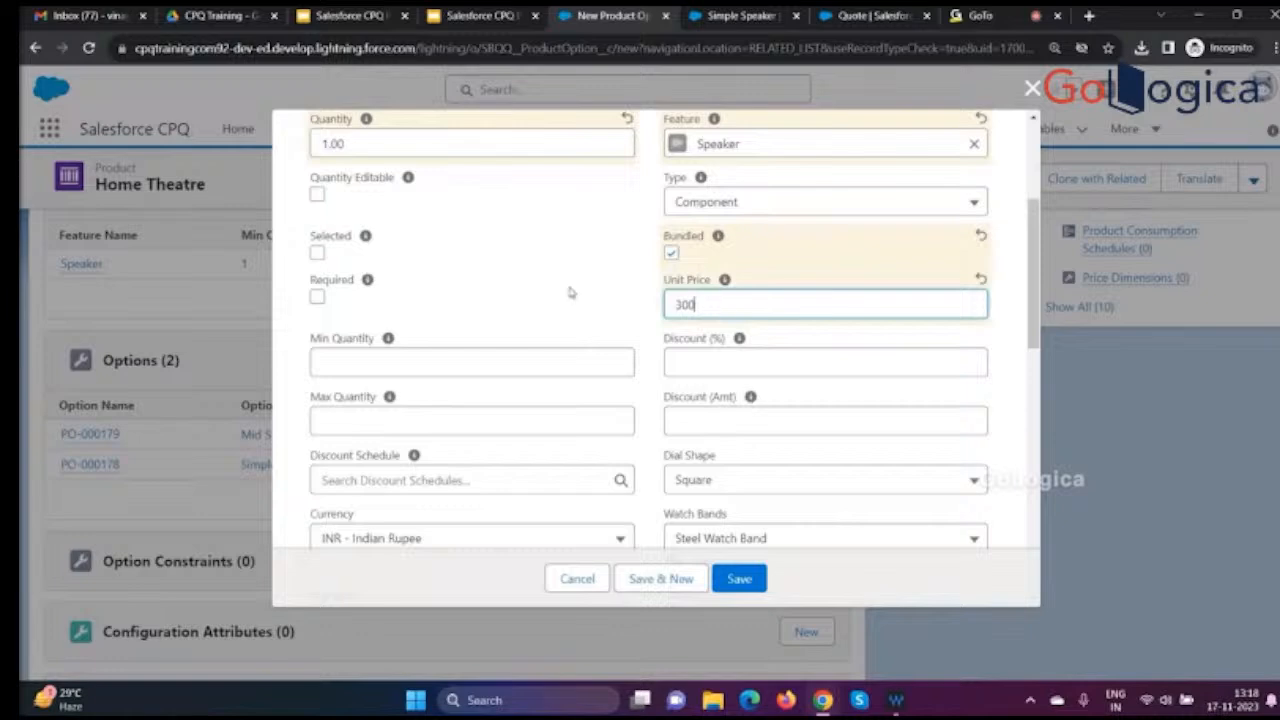
left_click(740, 582)
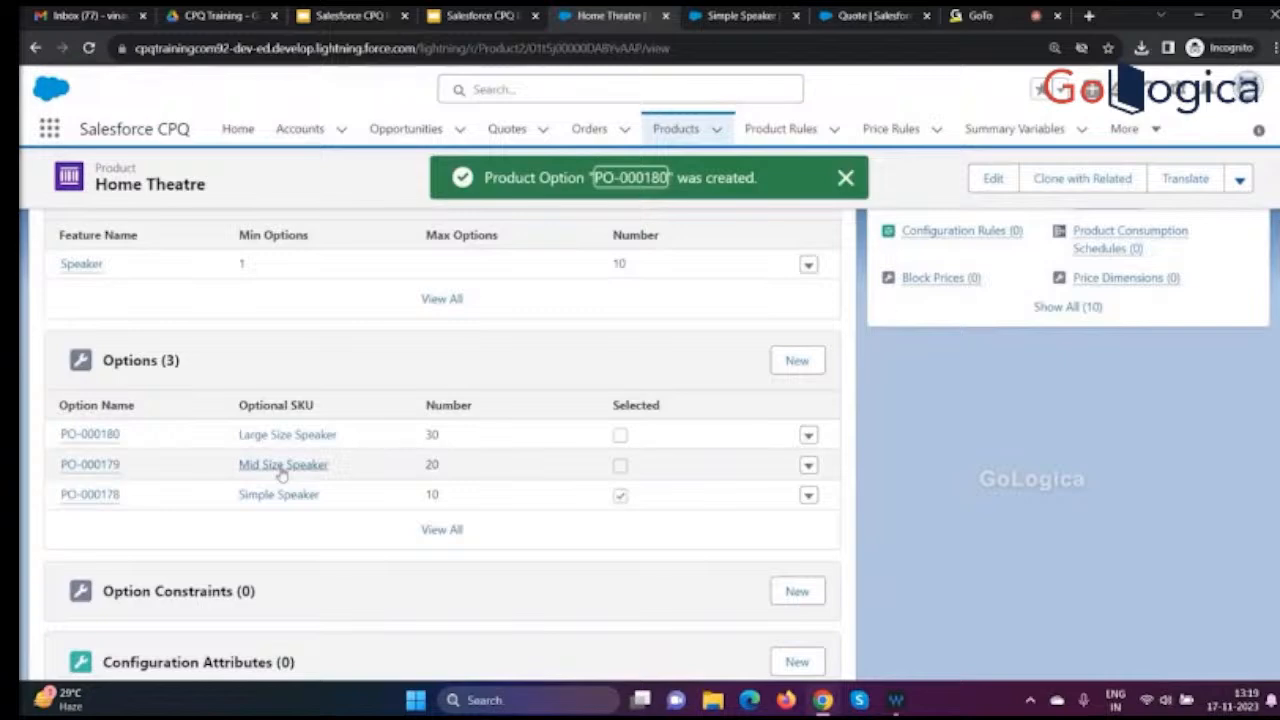
- Open Mid Size and Large Size Speaker in new tabs and review the speakers' price entries
right_click(278, 466)
left_click(305, 482)
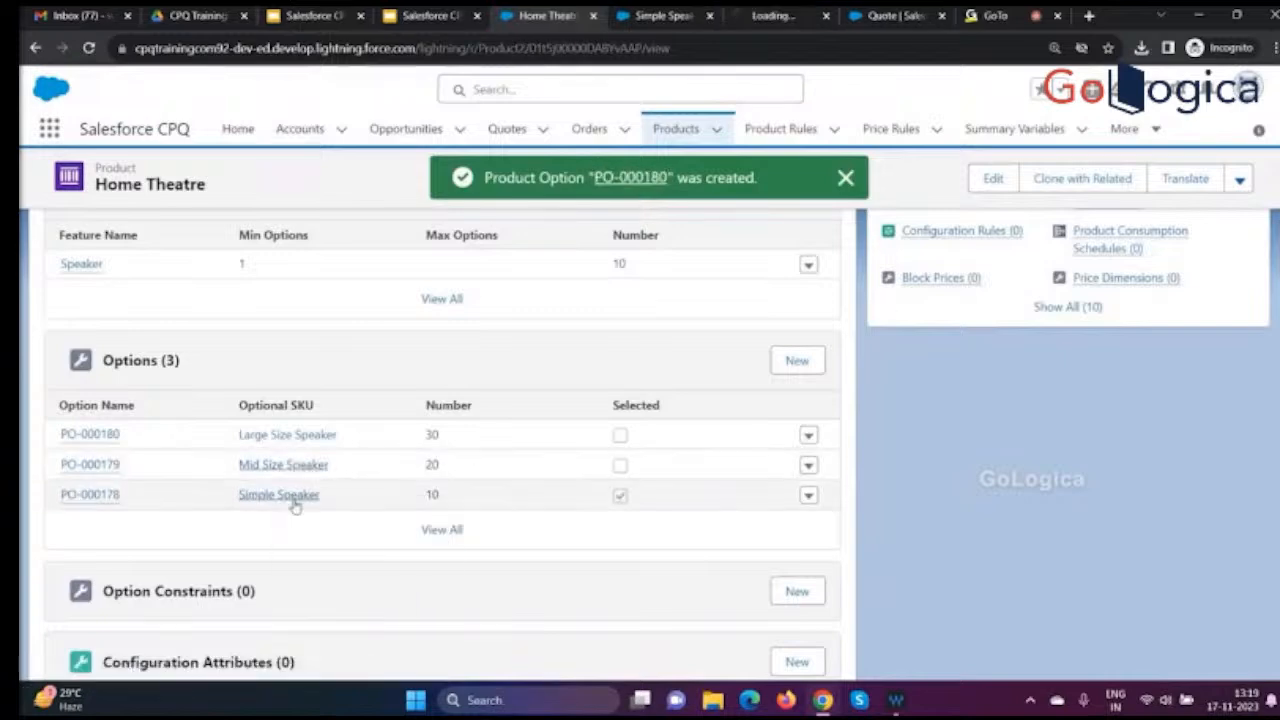
right_click(291, 438)
left_click(336, 452)
left_click(612, 20)
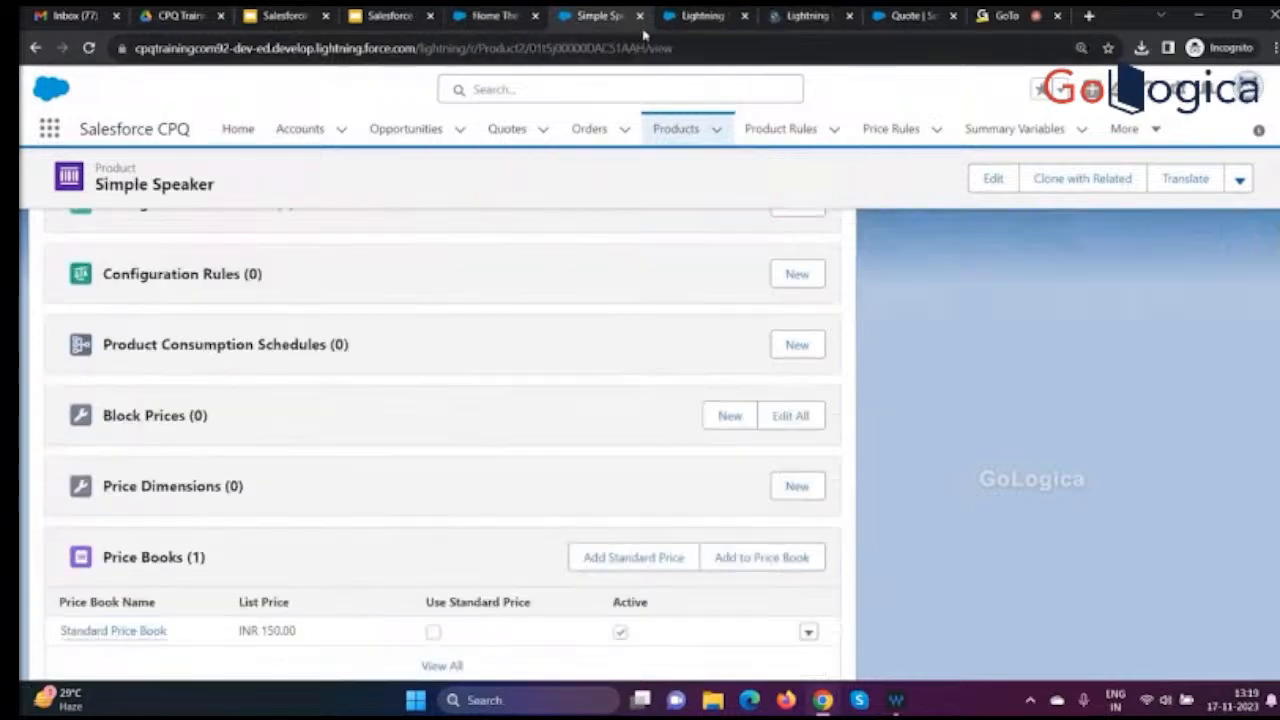
left_click(677, 20)
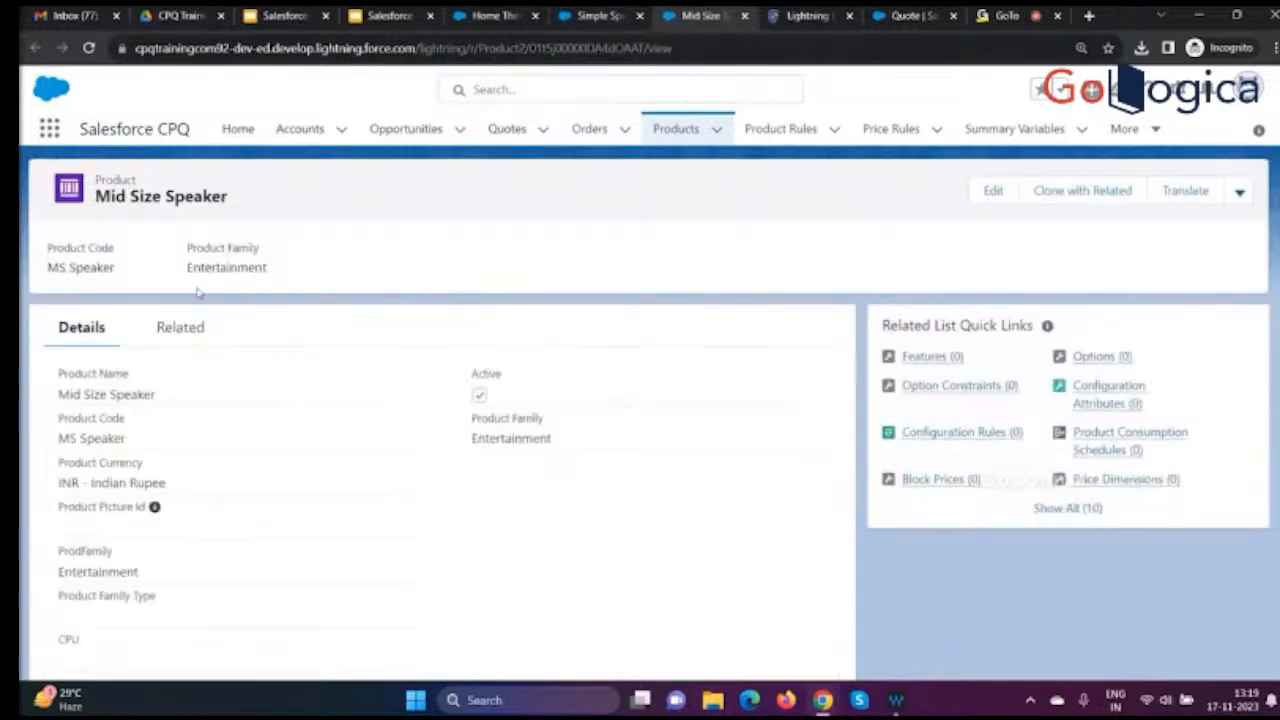
left_click(180, 327)
scroll(425, 383, "down", 5)
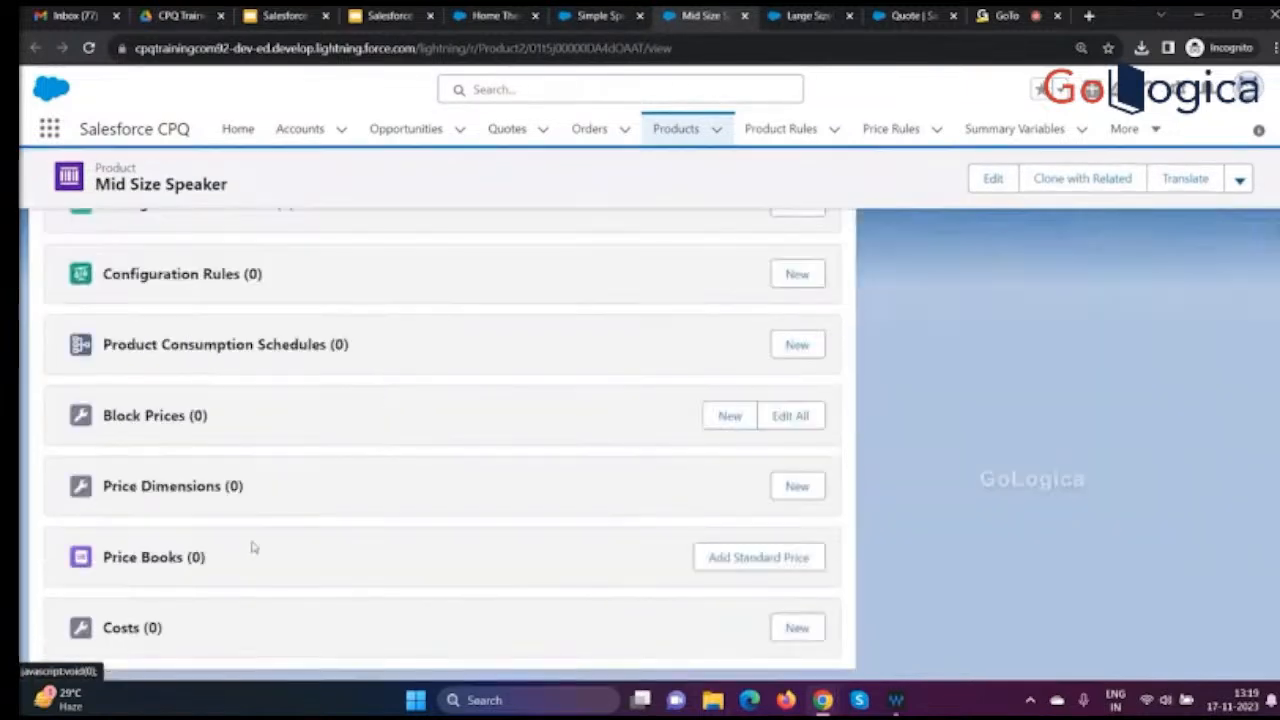
left_click(583, 17)
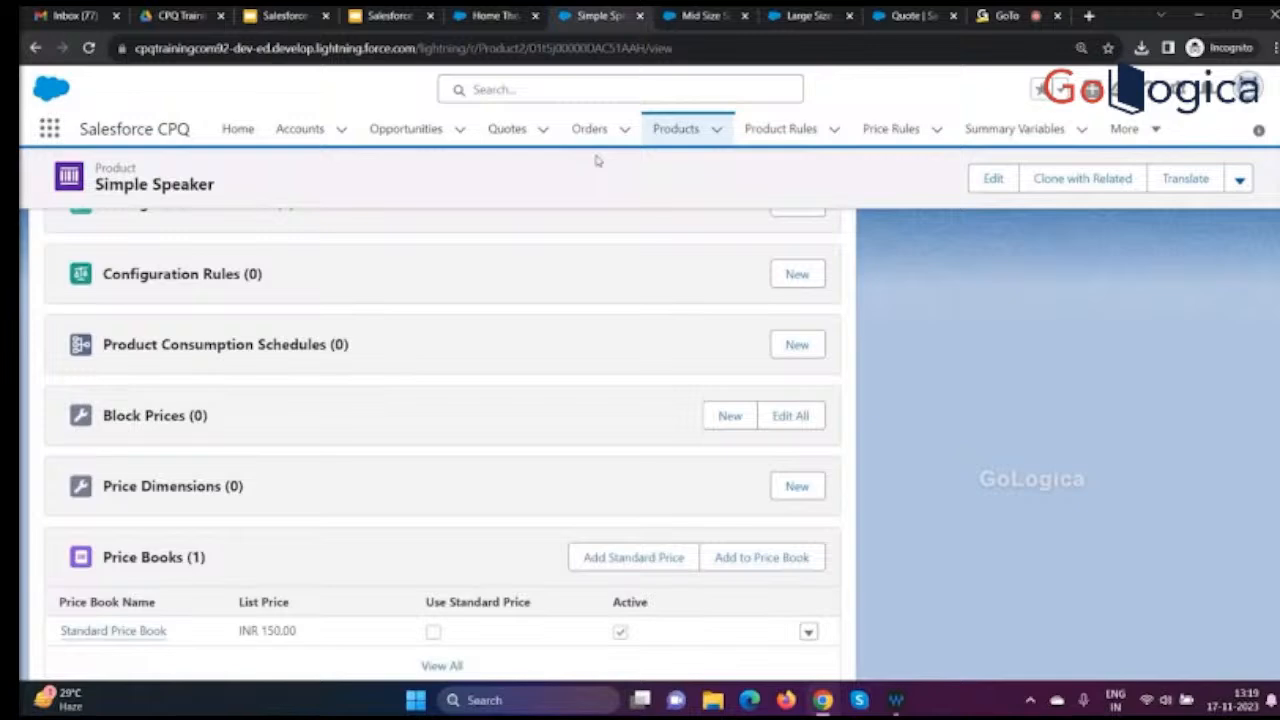
left_click(690, 16)
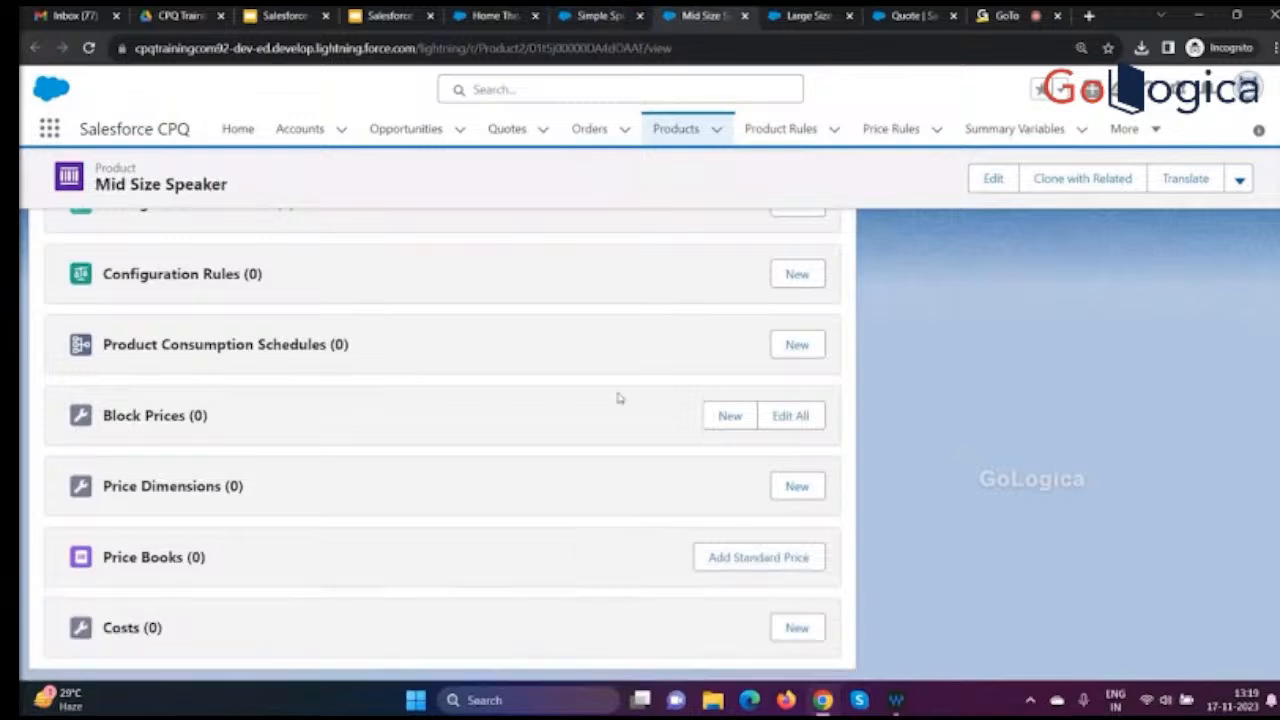
- Add a Standard Price Book list price of INR 250.00 for Mid Size Speaker
left_click(735, 562)
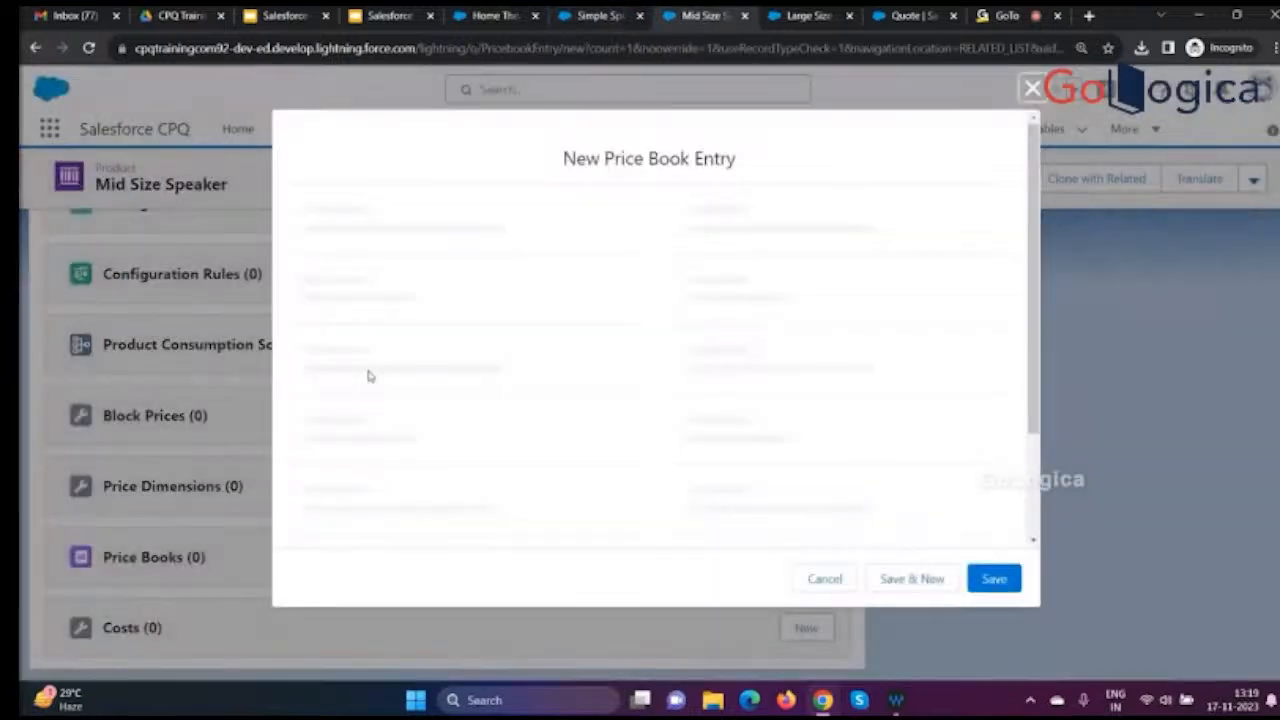
left_click(359, 430)
type("25")
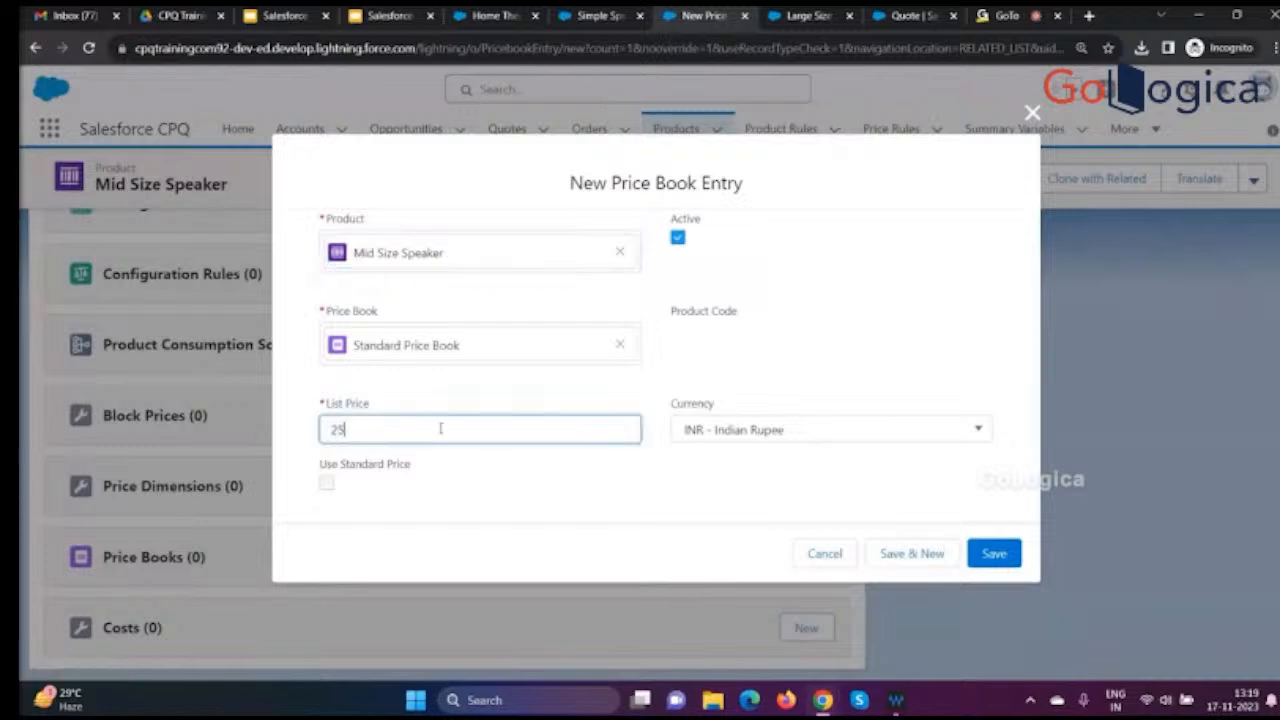
type("0")
left_click(456, 512)
left_click(994, 553)
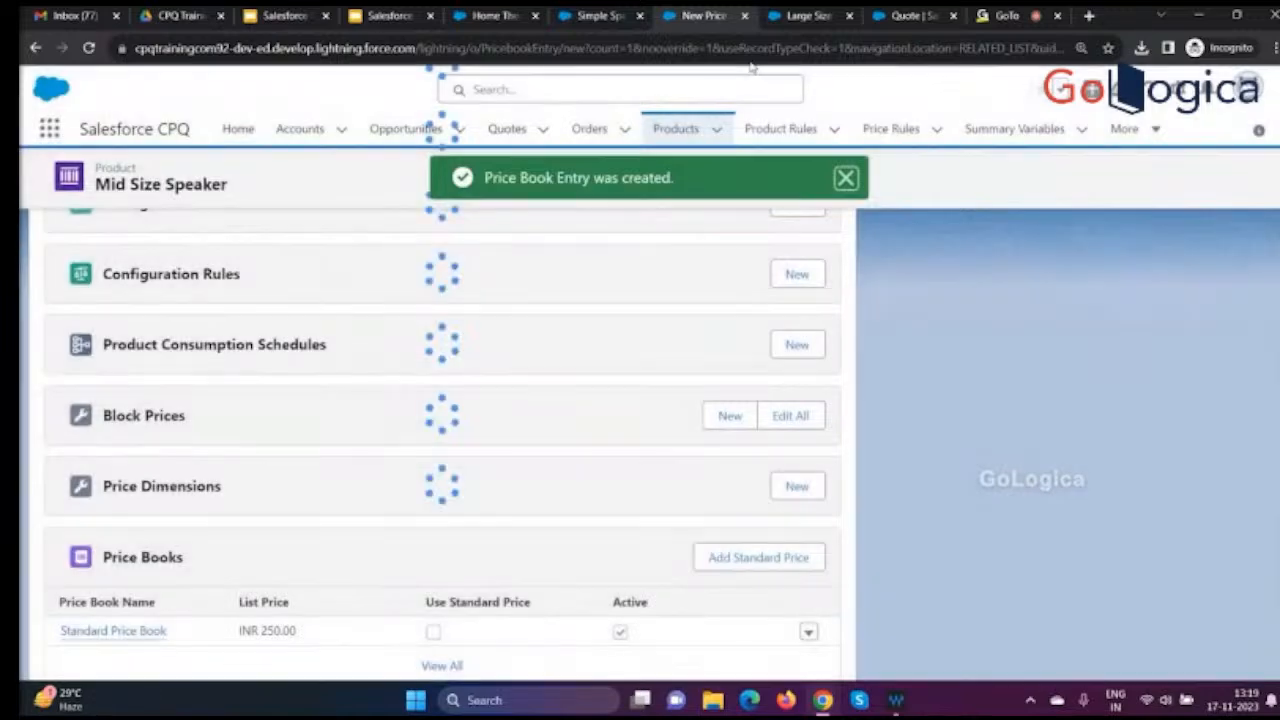
- Add a Standard Price Book list price of INR 500 for Large Size Speaker, then return to Home Theatre
left_click(790, 17)
scroll(698, 252, "down", 4)
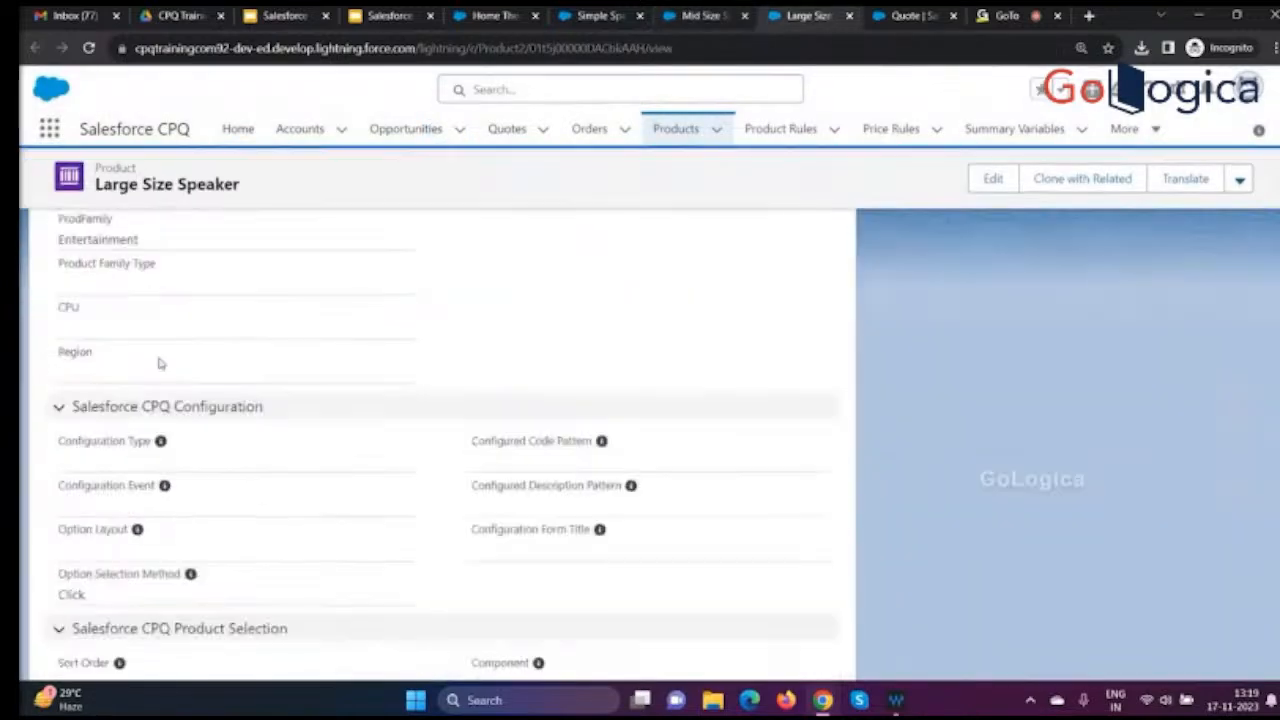
scroll(160, 362, "up", 4)
left_click(179, 328)
scroll(326, 523, "down", 5)
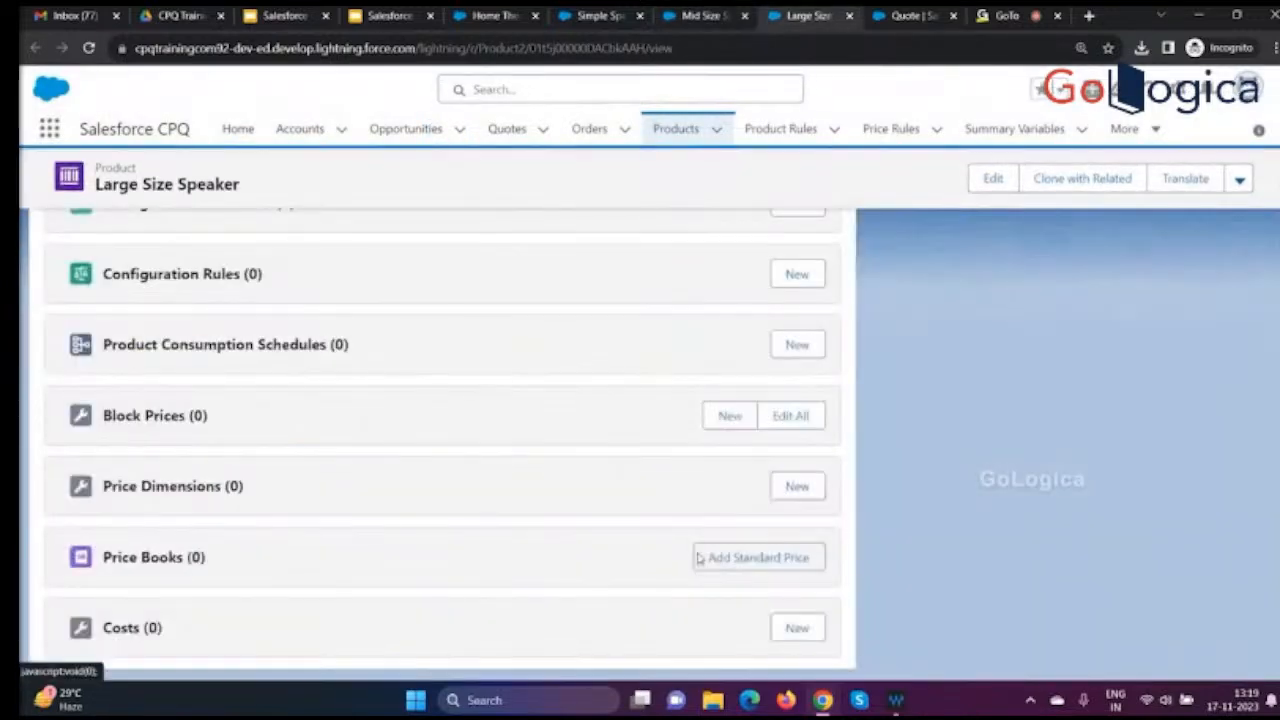
left_click(702, 557)
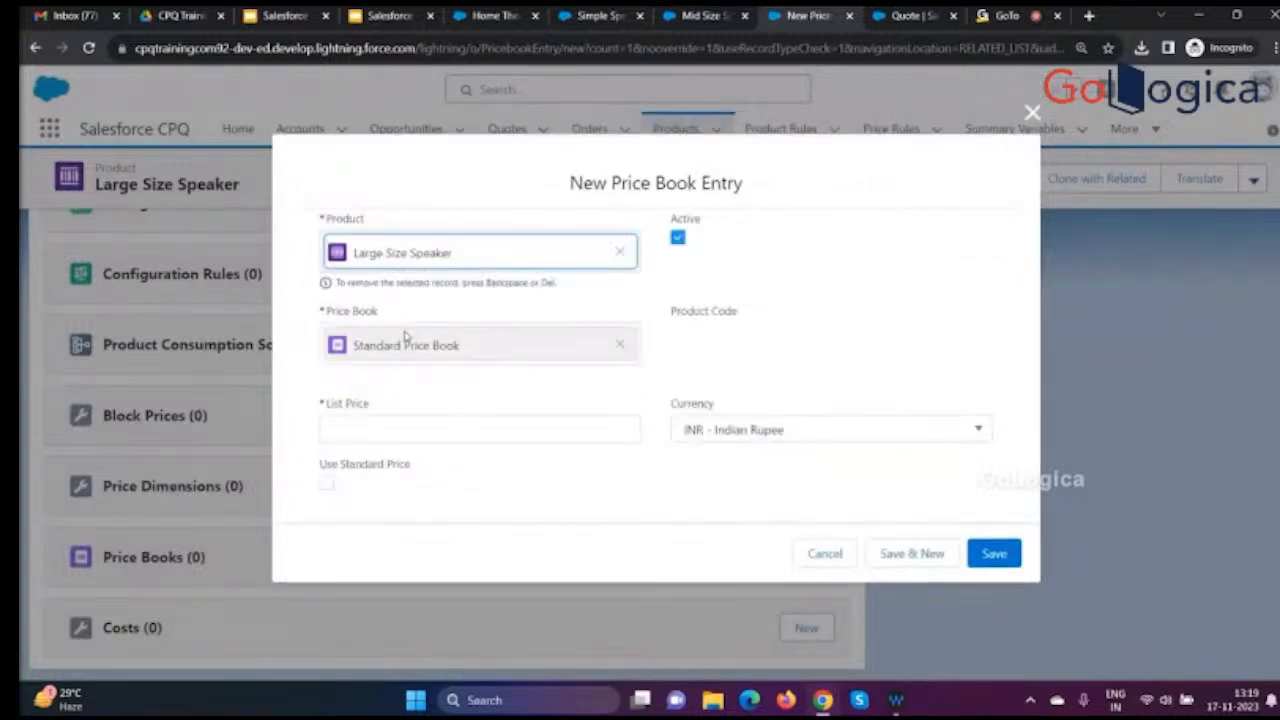
left_click(393, 427)
type("500")
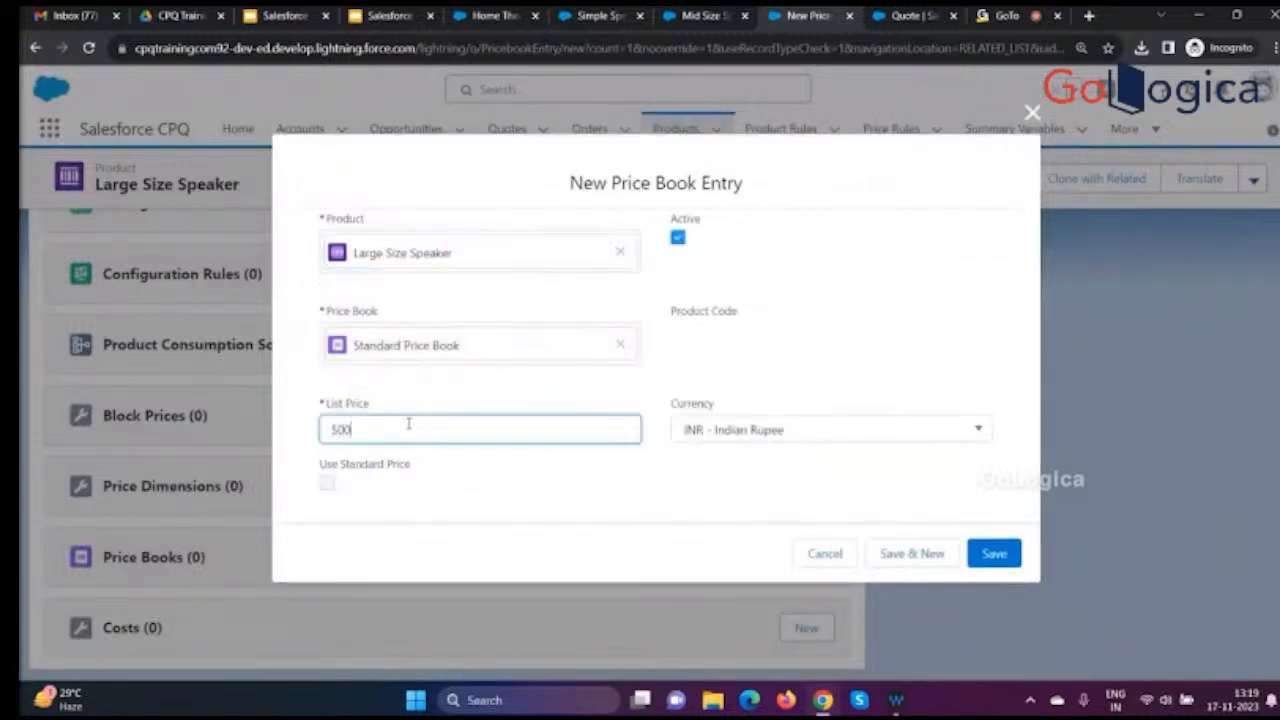
left_click(994, 553)
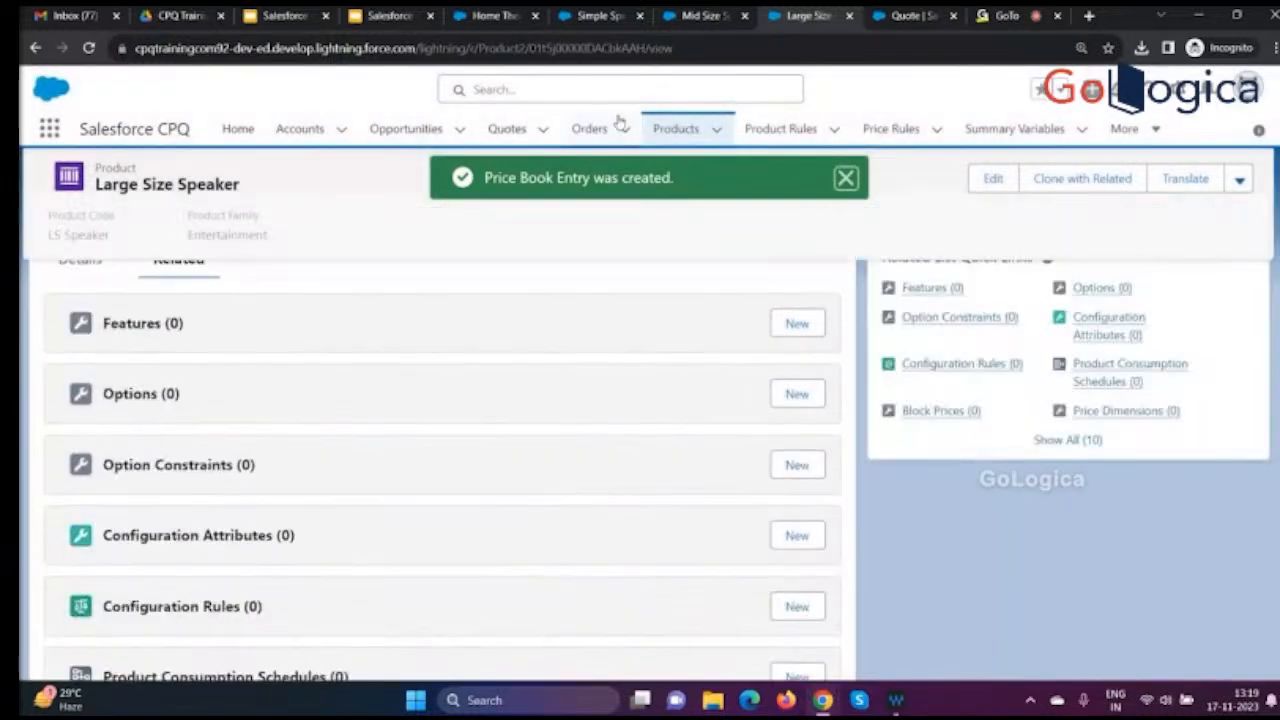
left_click(492, 15)
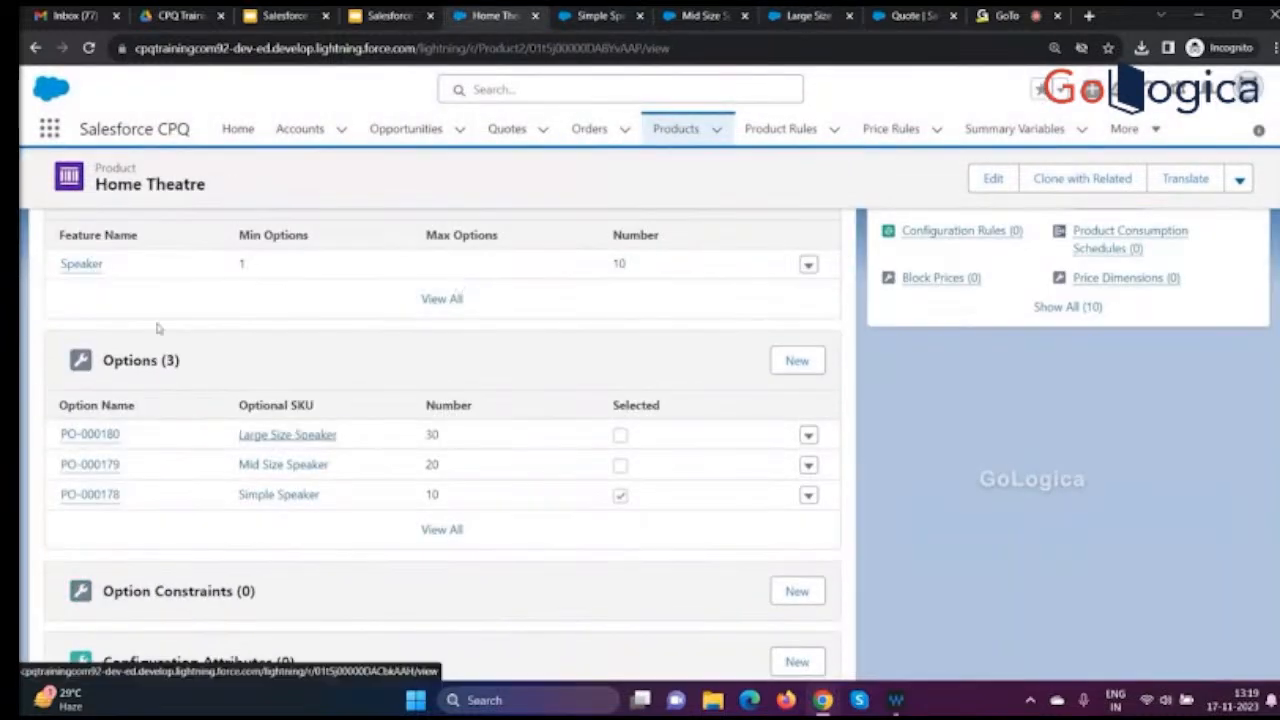
- Search 'Home' in the quote's Product Selection and select the Home Theatre bundle
mouse_move(95, 267)
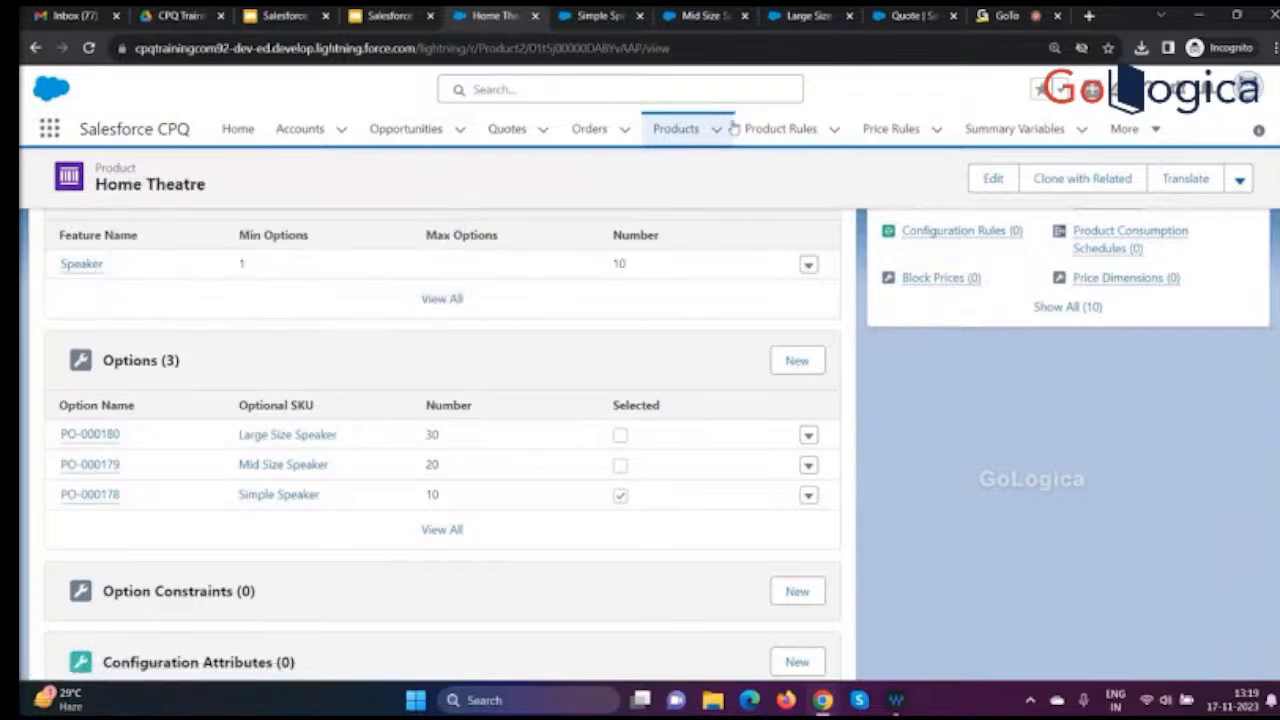
left_click(910, 15)
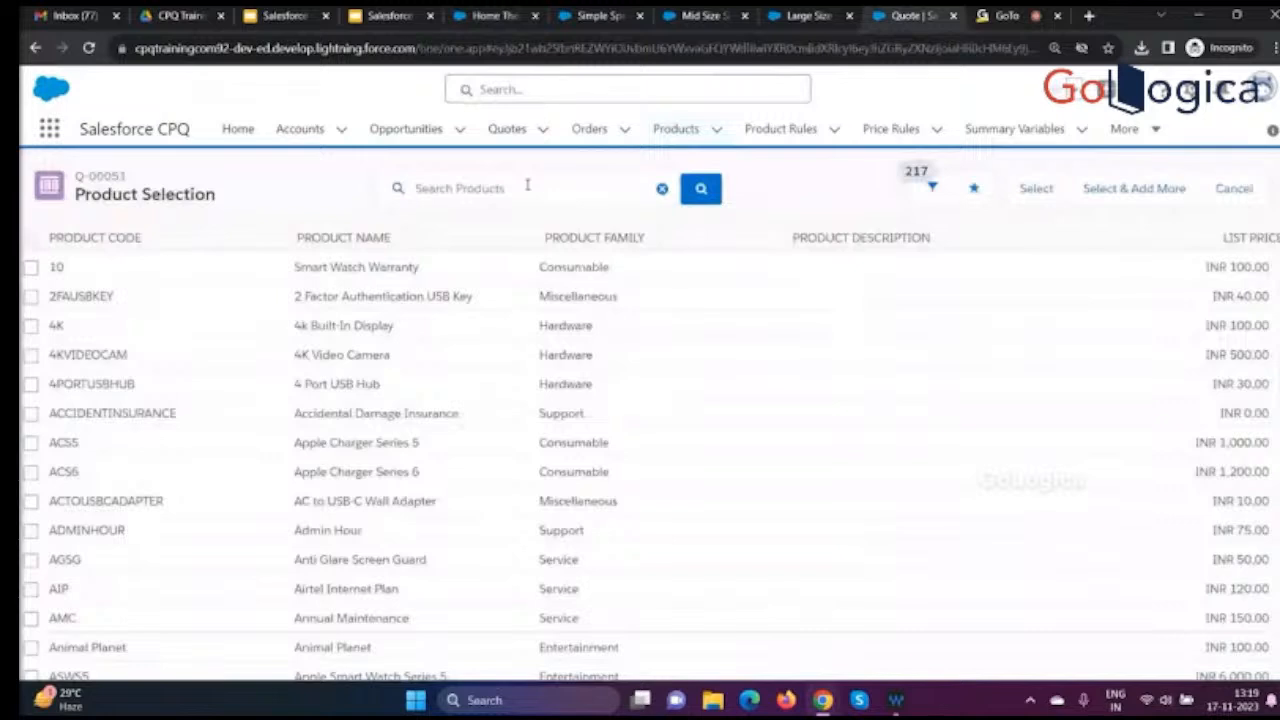
left_click(523, 188)
type("Home")
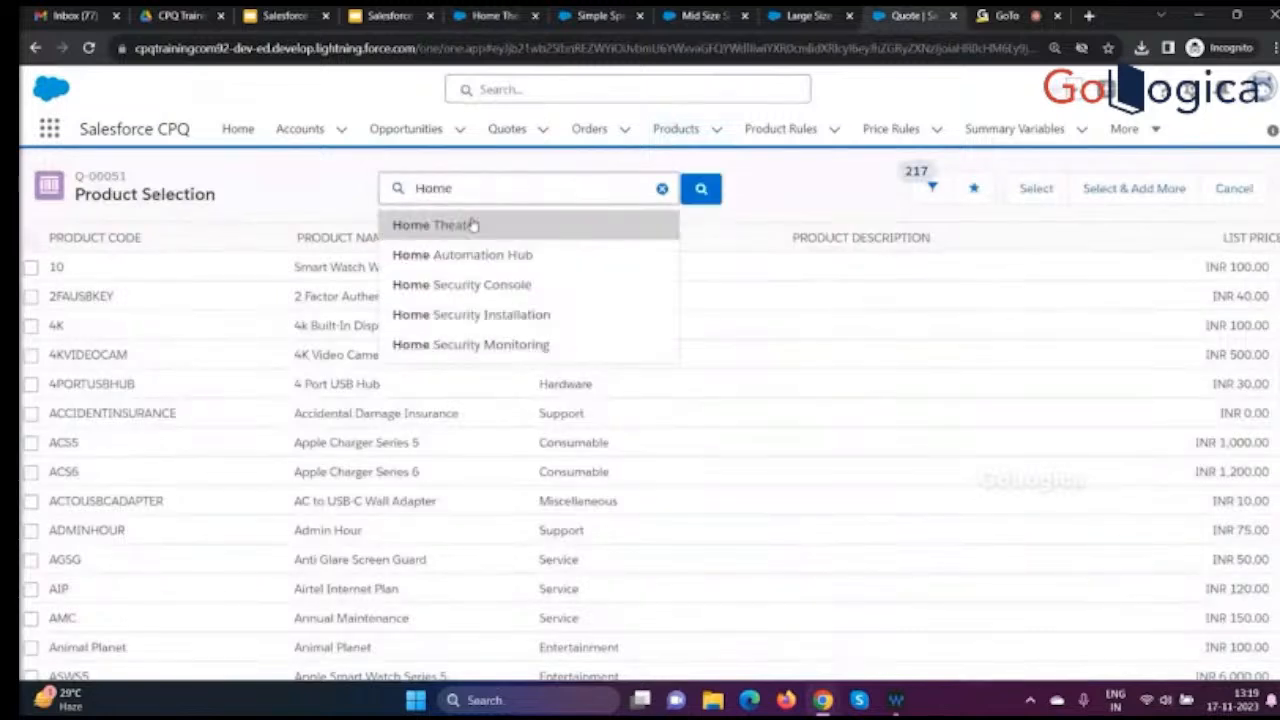
left_click(450, 224)
left_click(31, 267)
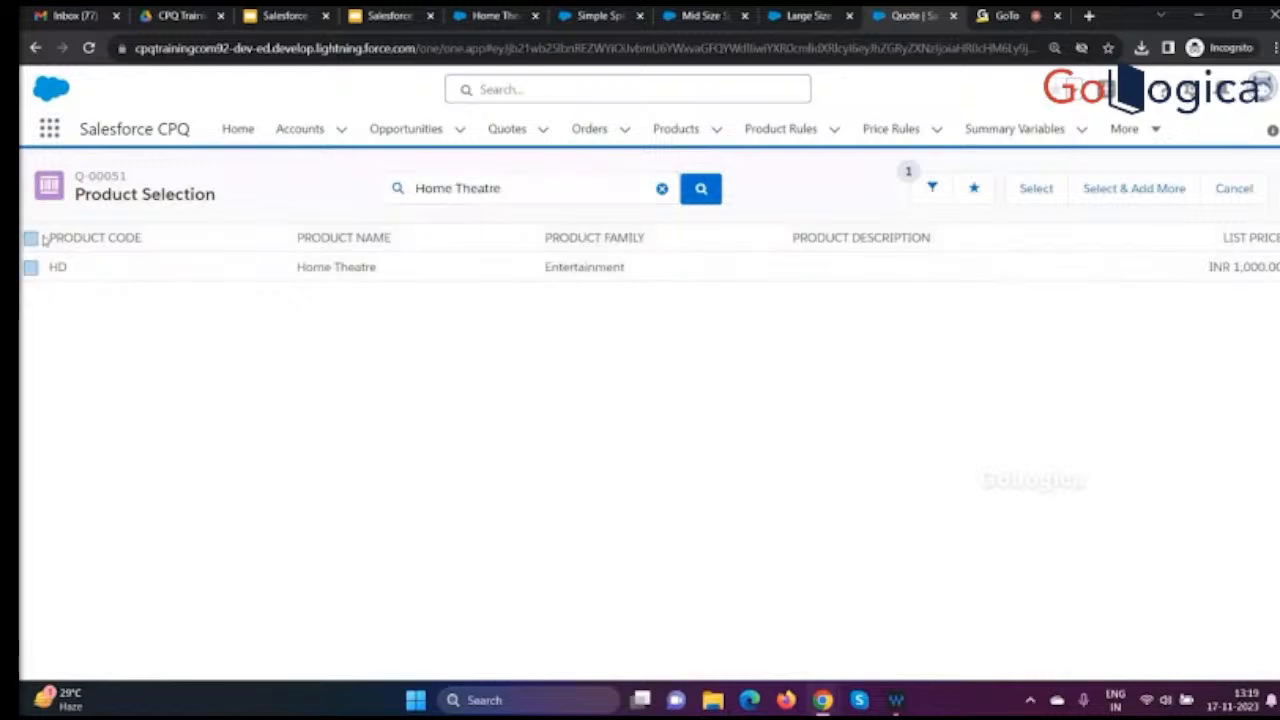
left_click(1016, 192)
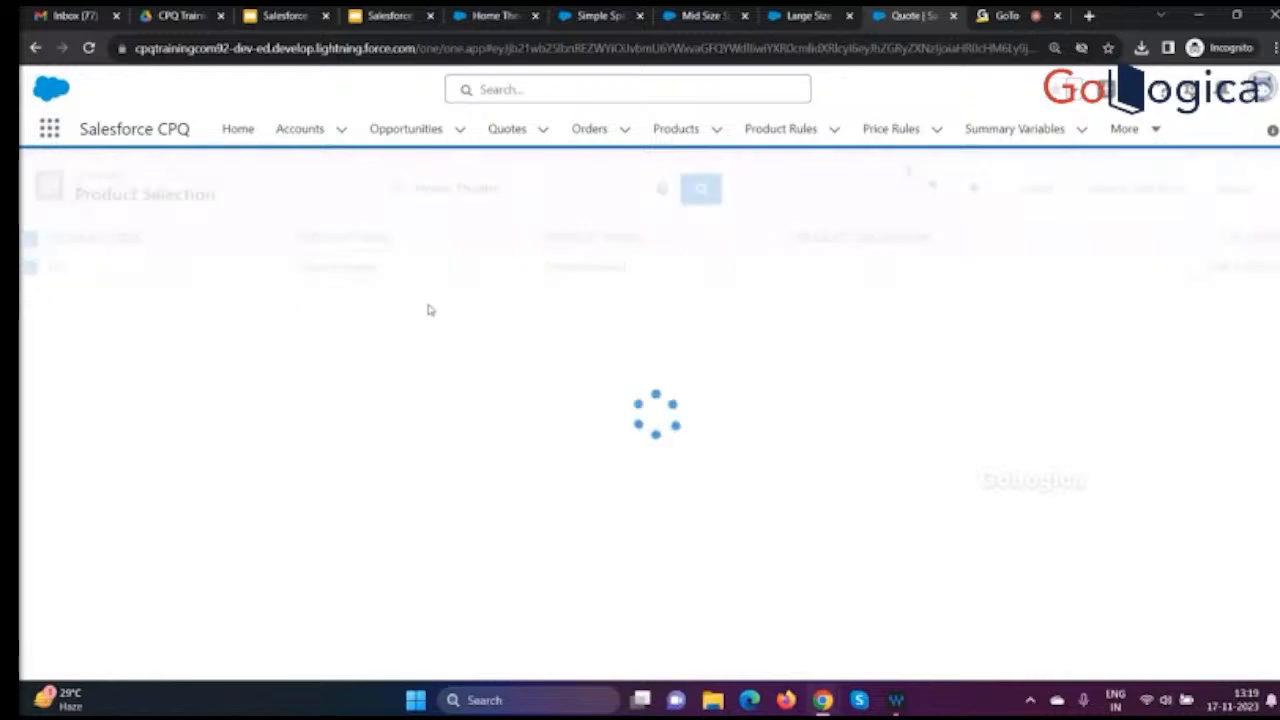
- Bring up the Home Theatre product details in edit mode
left_click(497, 15)
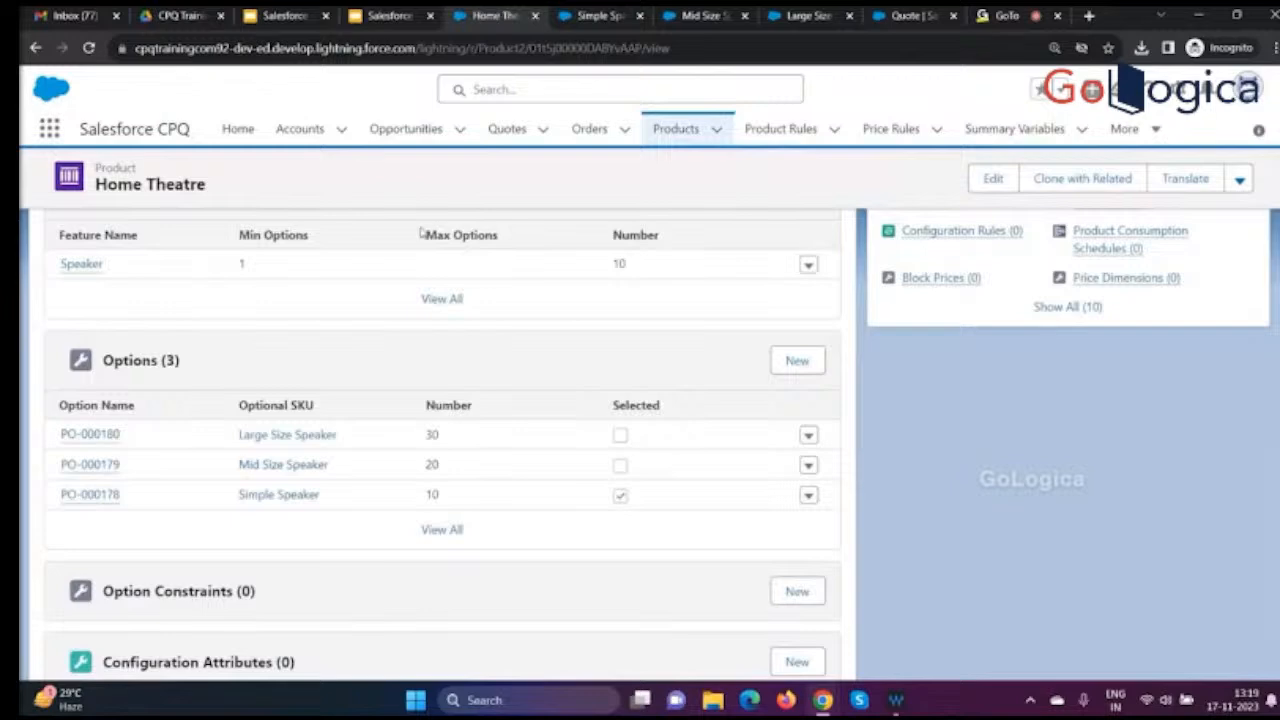
scroll(421, 233, "up", 3)
left_click(81, 328)
scroll(312, 370, "down", 1)
scroll(312, 370, "down", 8)
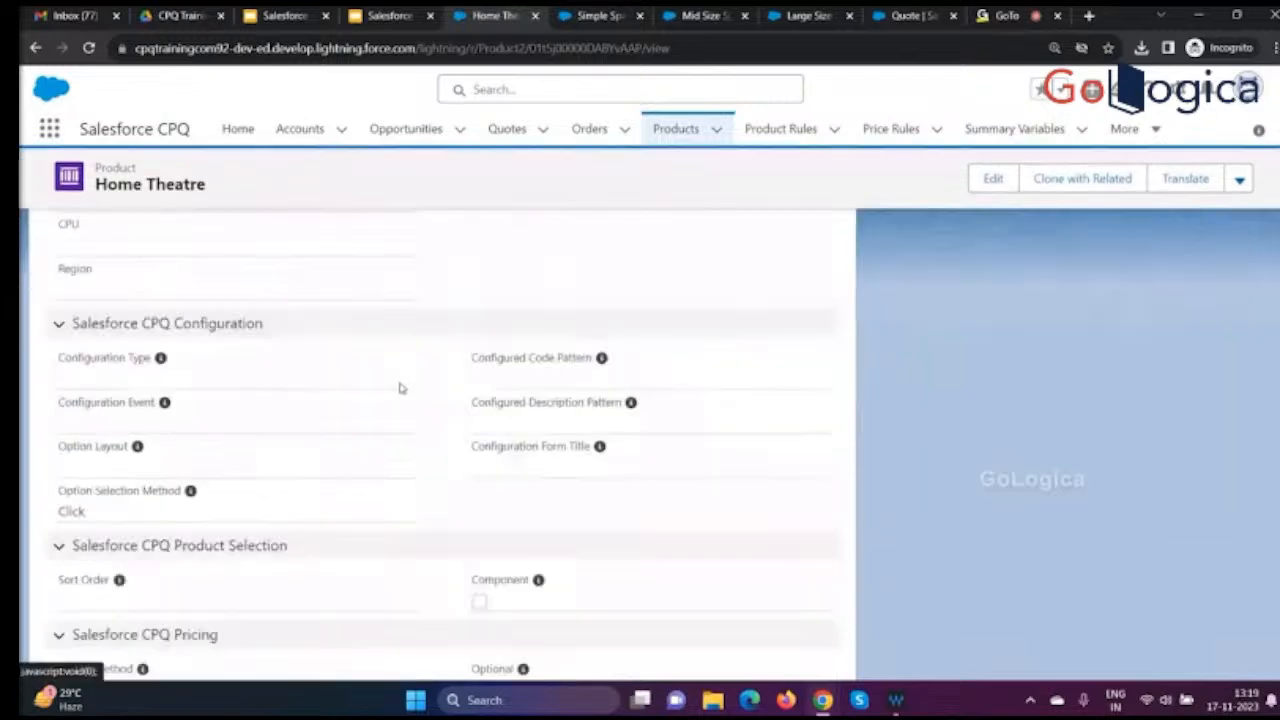
left_click(998, 189)
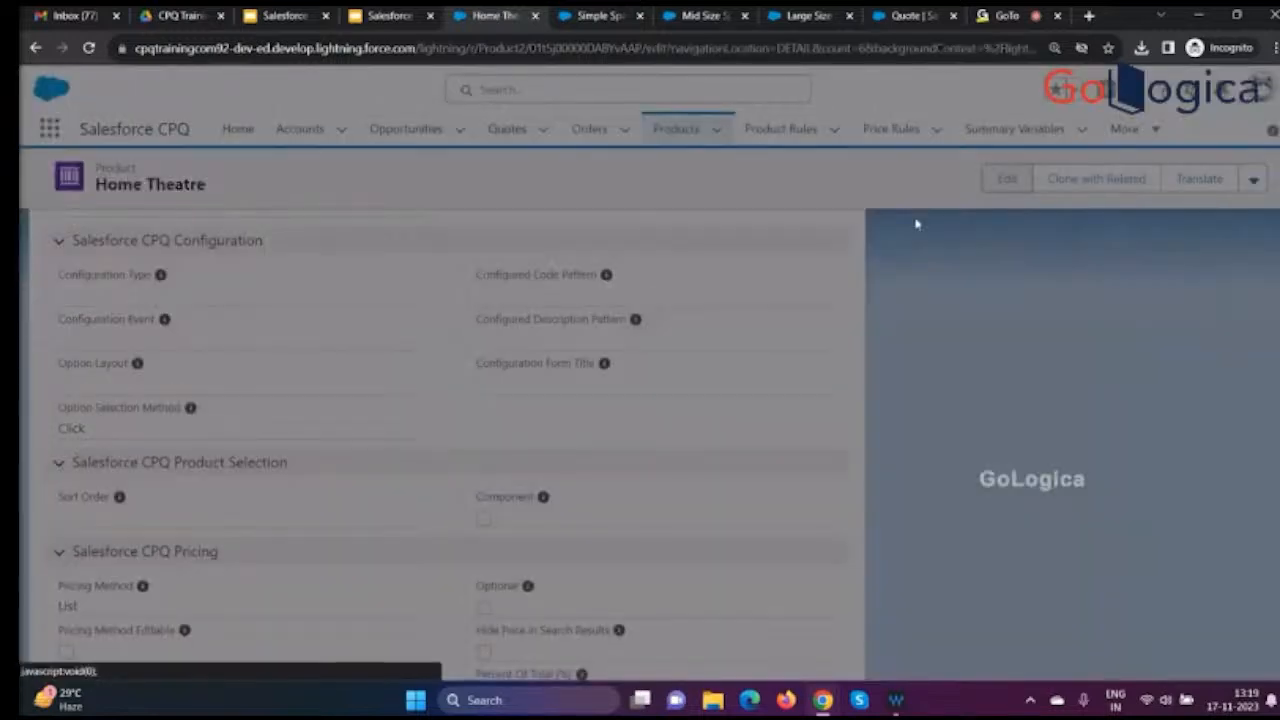
- Set Configuration Type to Required and Configuration Event to Always, and save Home Theatre
scroll(485, 390, "down", 5)
scroll(491, 401, "down", 1)
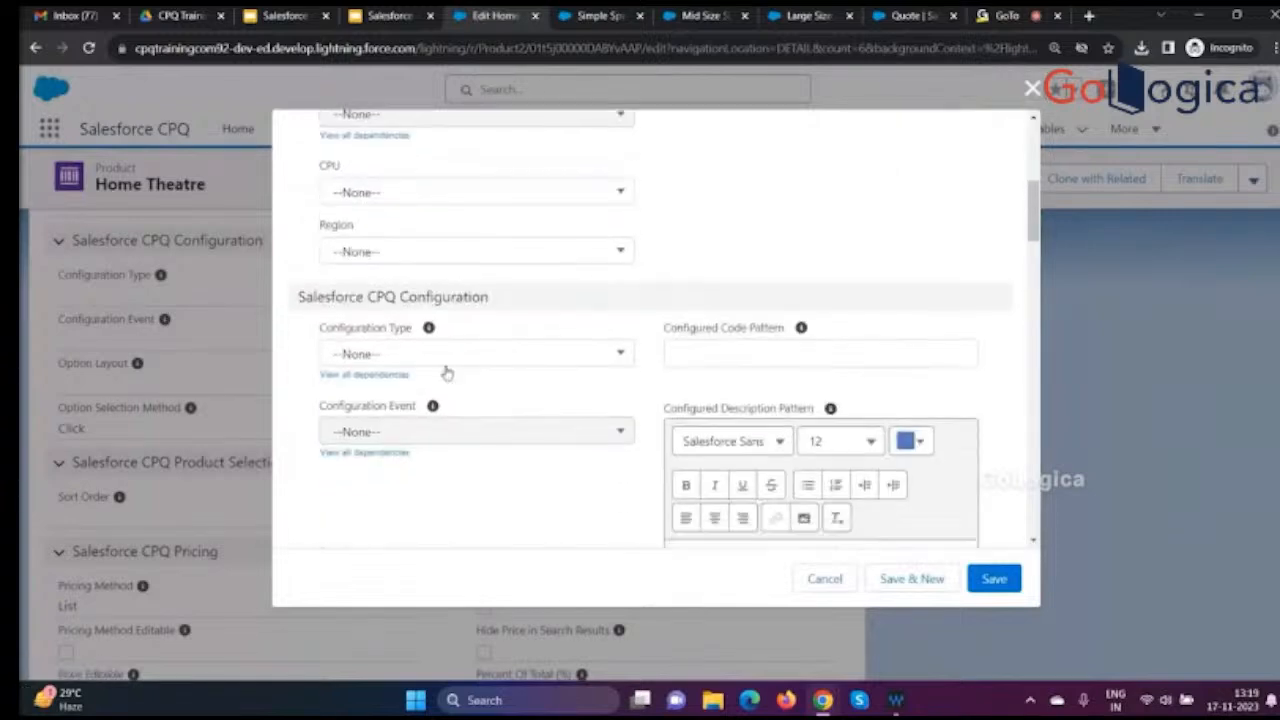
left_click(443, 363)
left_click(380, 435)
left_click(372, 434)
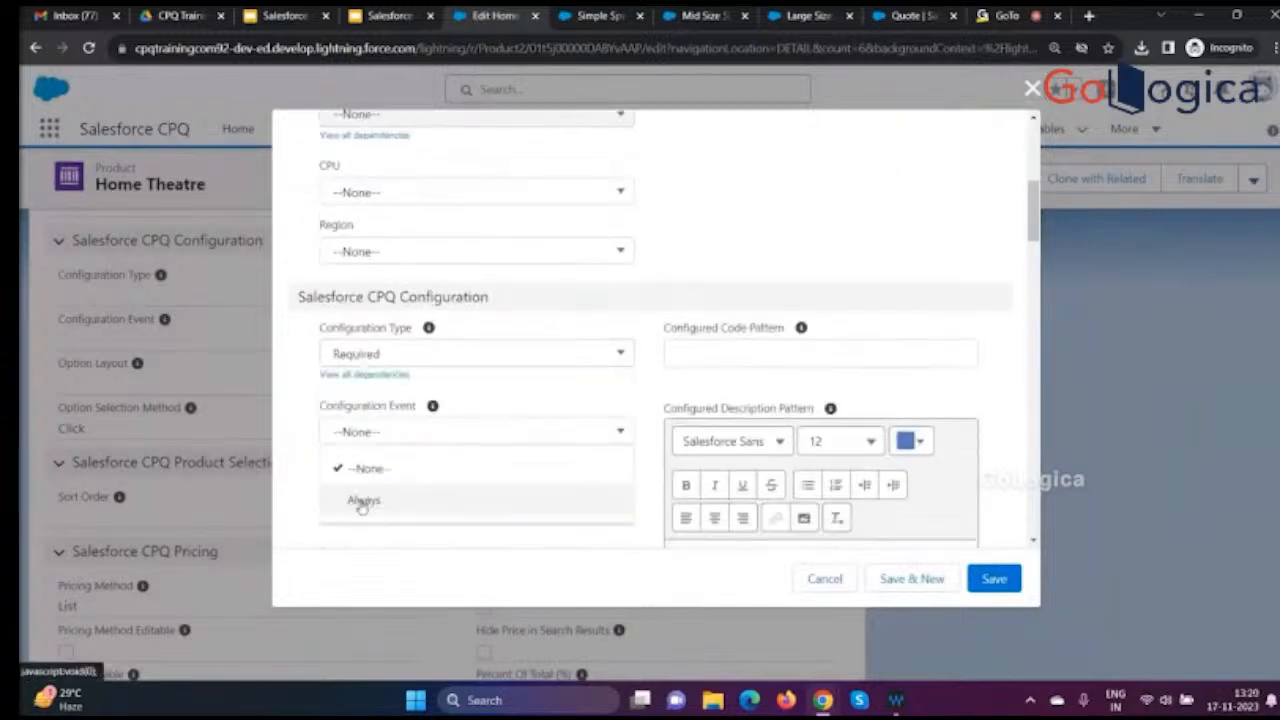
left_click(364, 499)
left_click(995, 580)
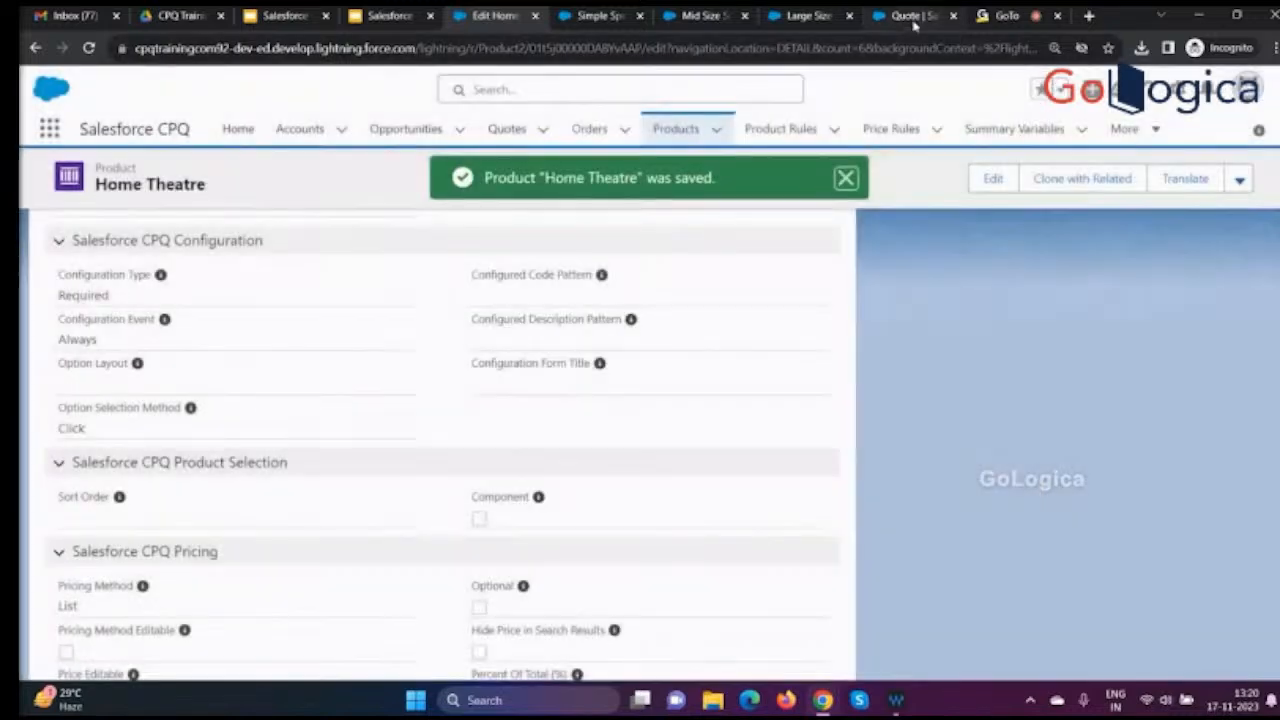
left_click(913, 25)
- Delete all lines on quote Q-00051 and add Home Theatre back via a 'Home Theatre' search
left_click(30, 371)
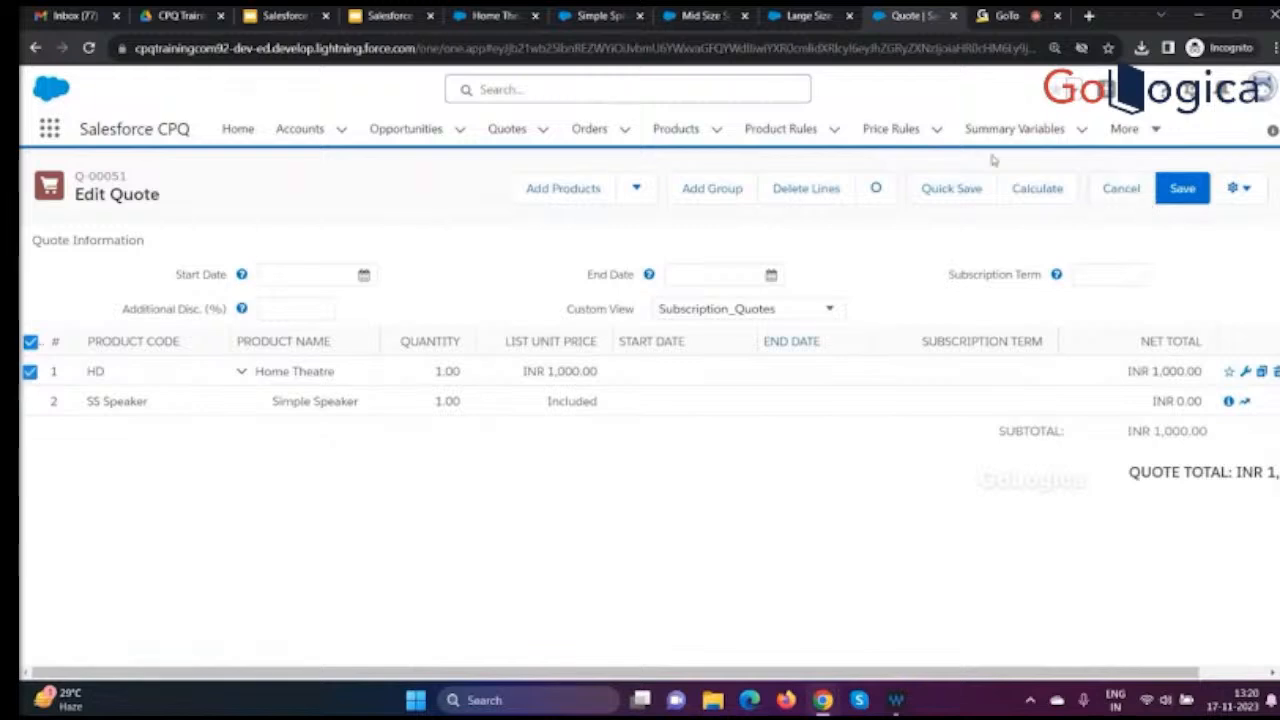
left_click(808, 190)
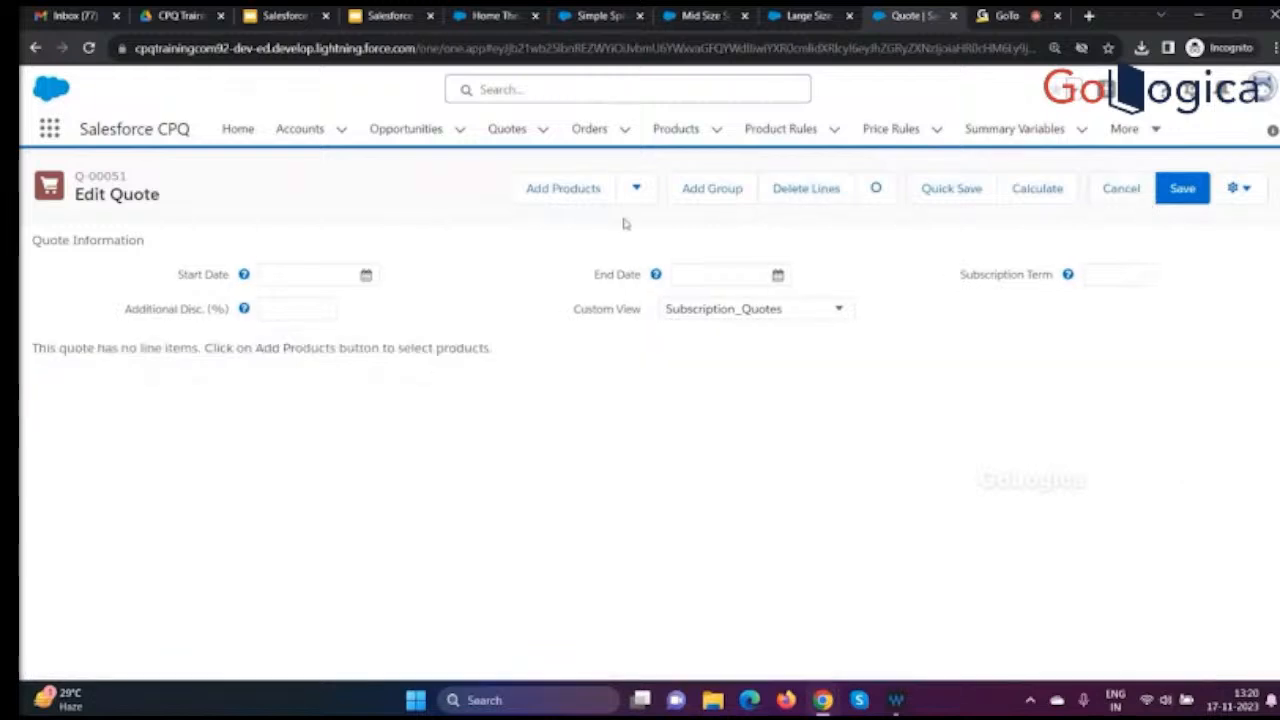
left_click(562, 190)
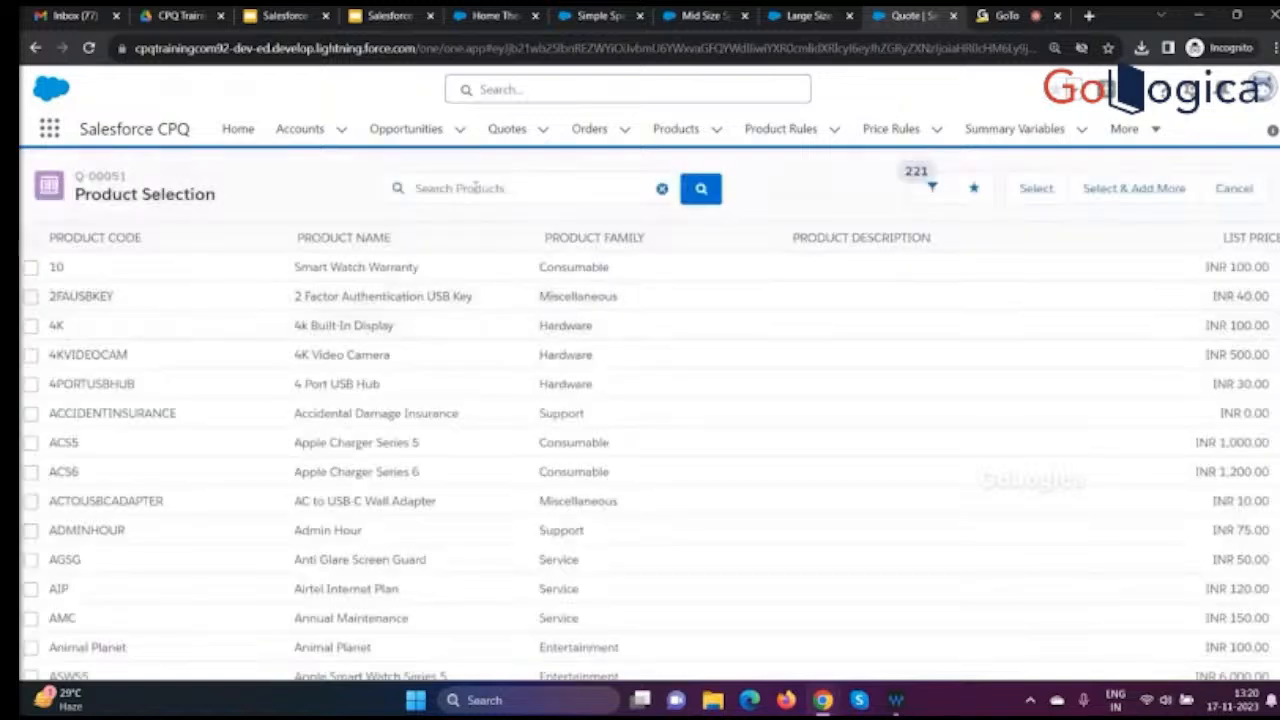
left_click(476, 188)
type("Home")
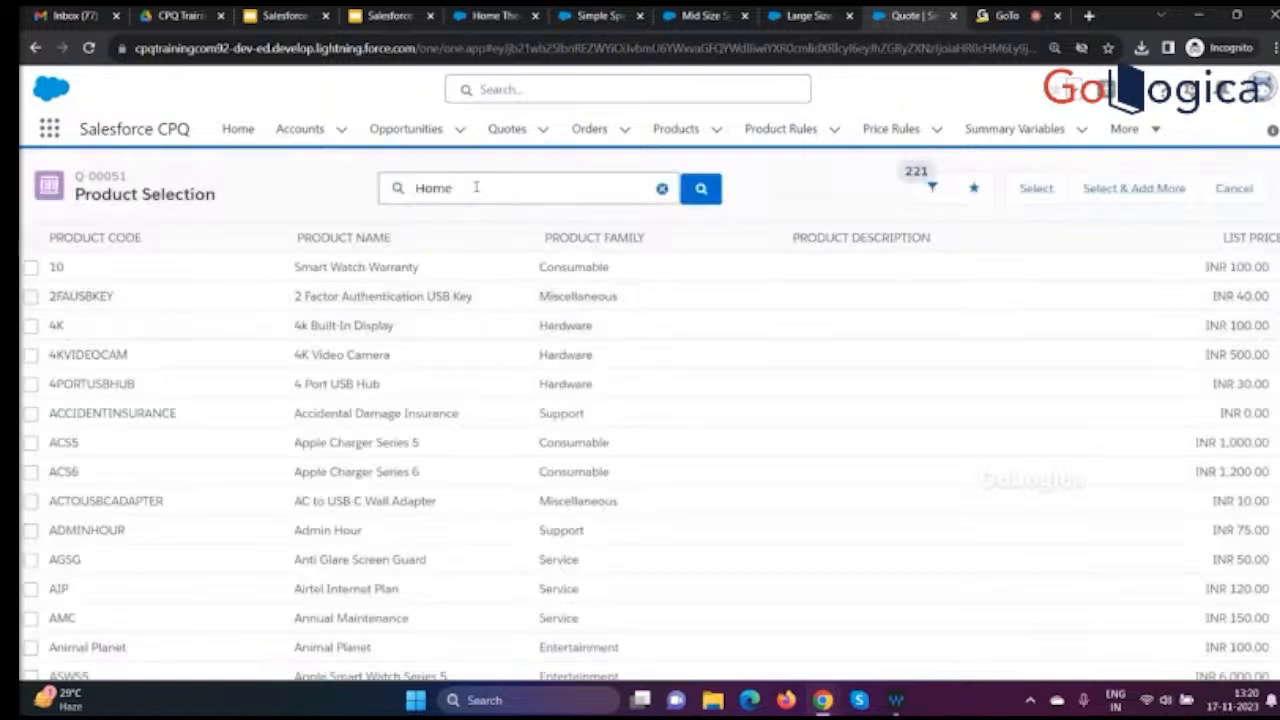
type(" Theatre")
key("Return")
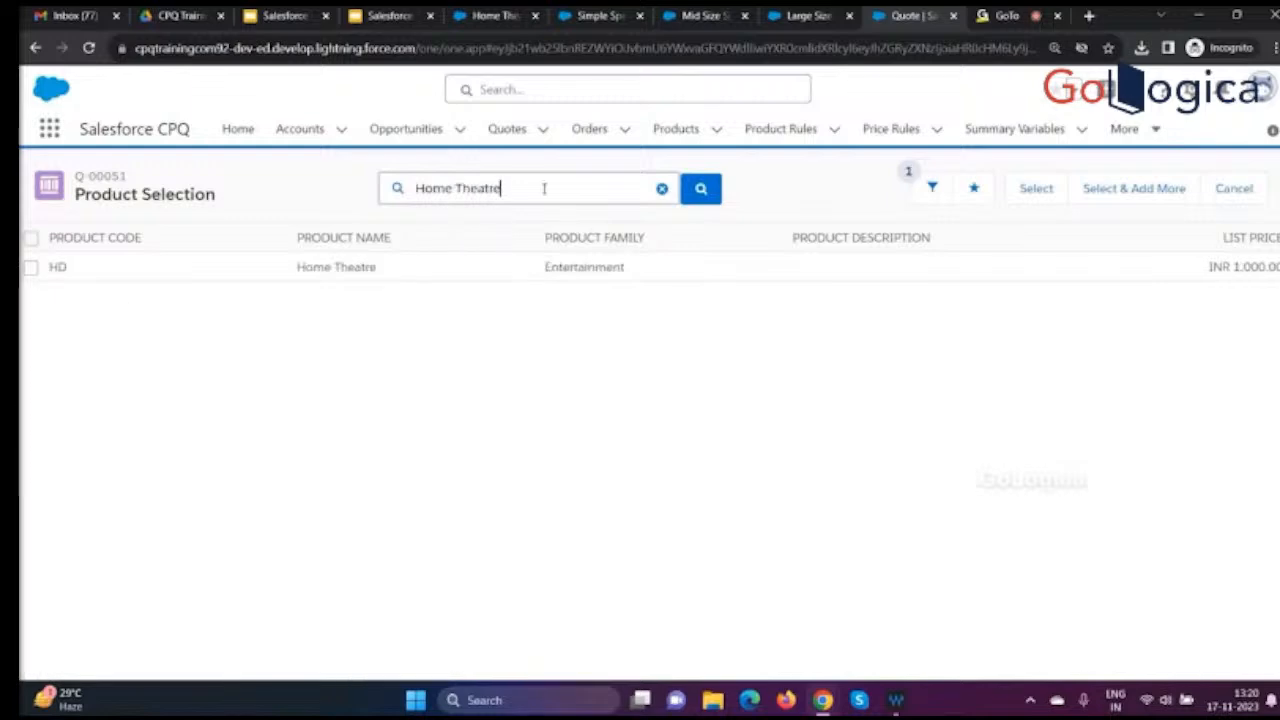
left_click(31, 267)
left_click(1010, 190)
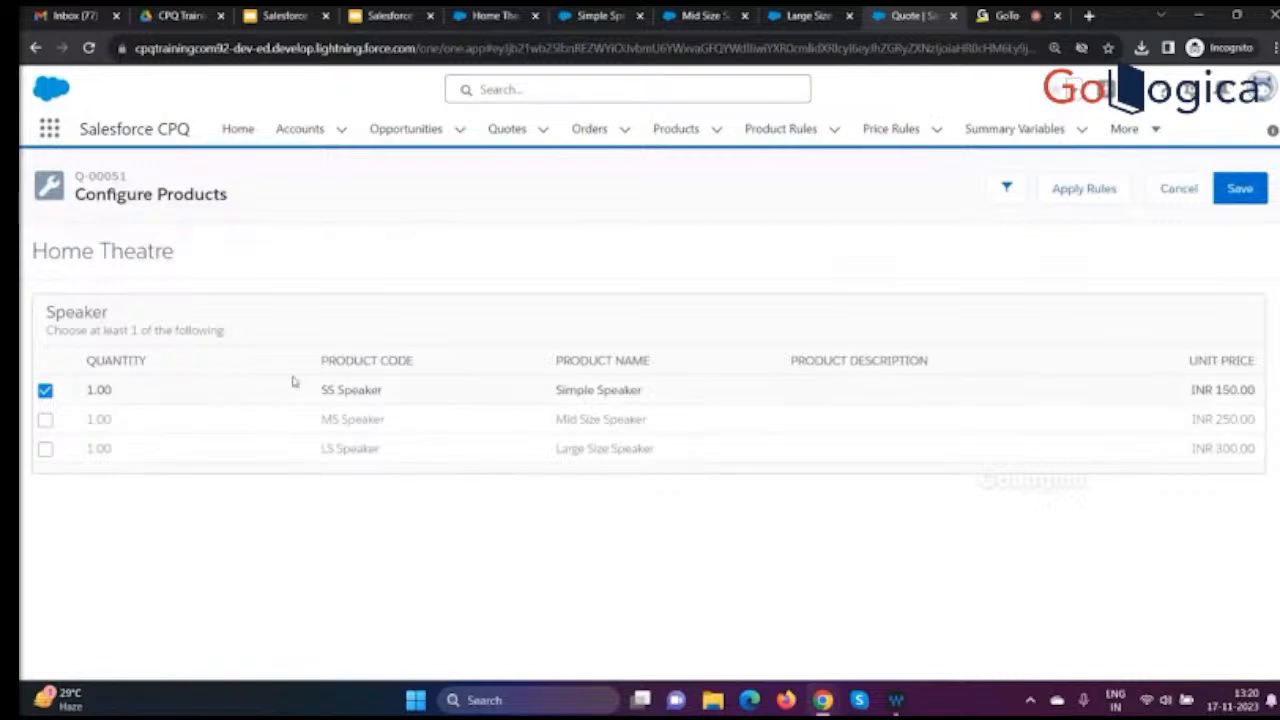
- Highlight the Home Theatre bundle name, Speaker feature heading and minimum-choice rule text
left_click_drag(35, 251, 173, 251)
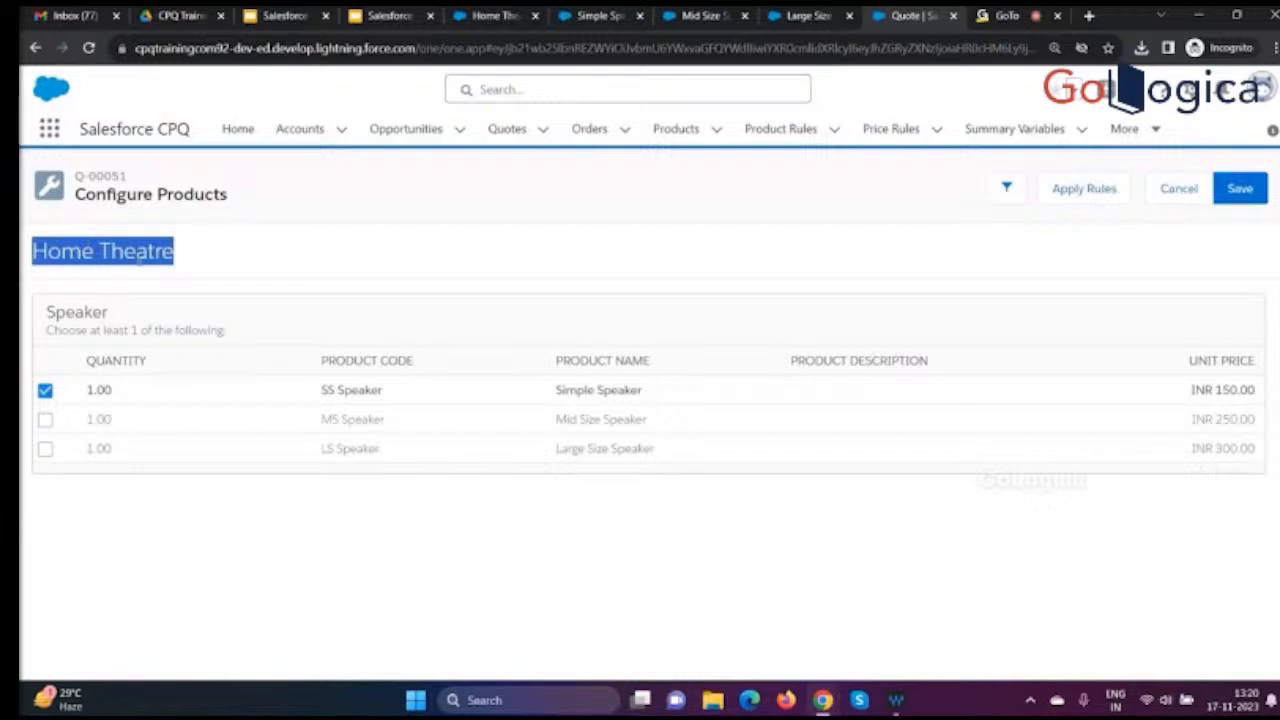
left_click_drag(48, 313, 108, 313)
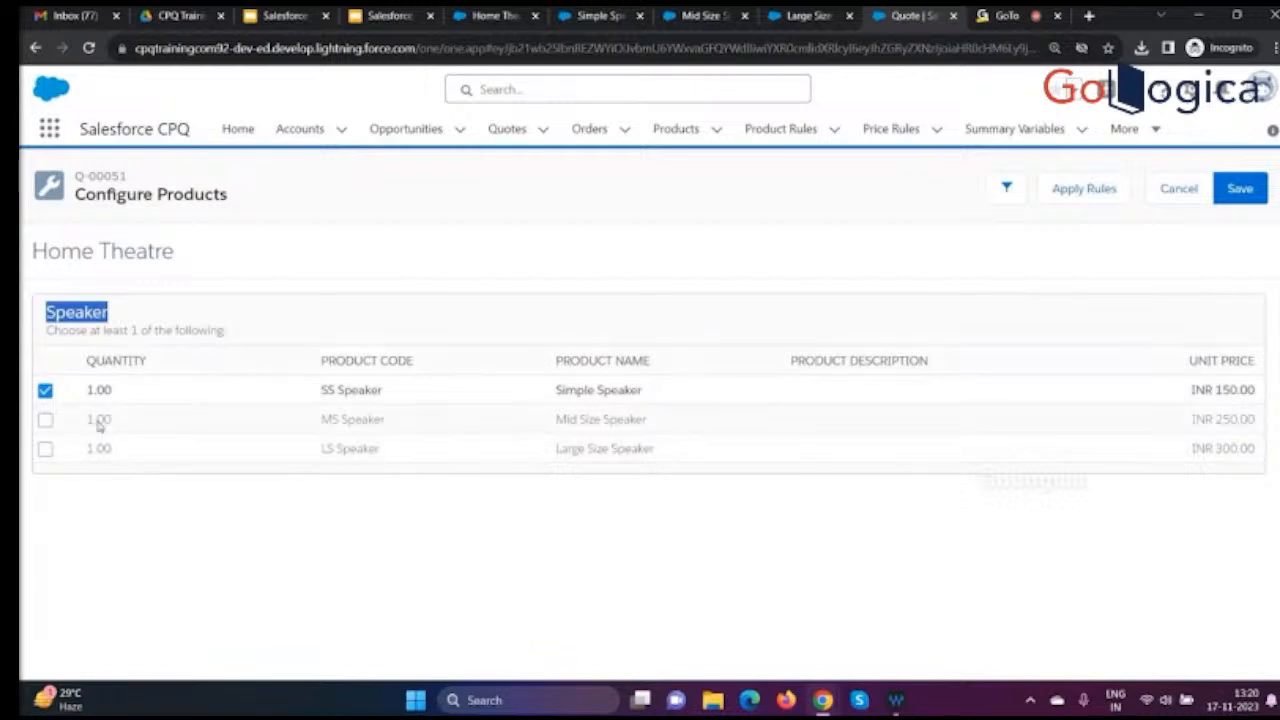
left_click_drag(48, 331, 236, 333)
left_click(236, 333)
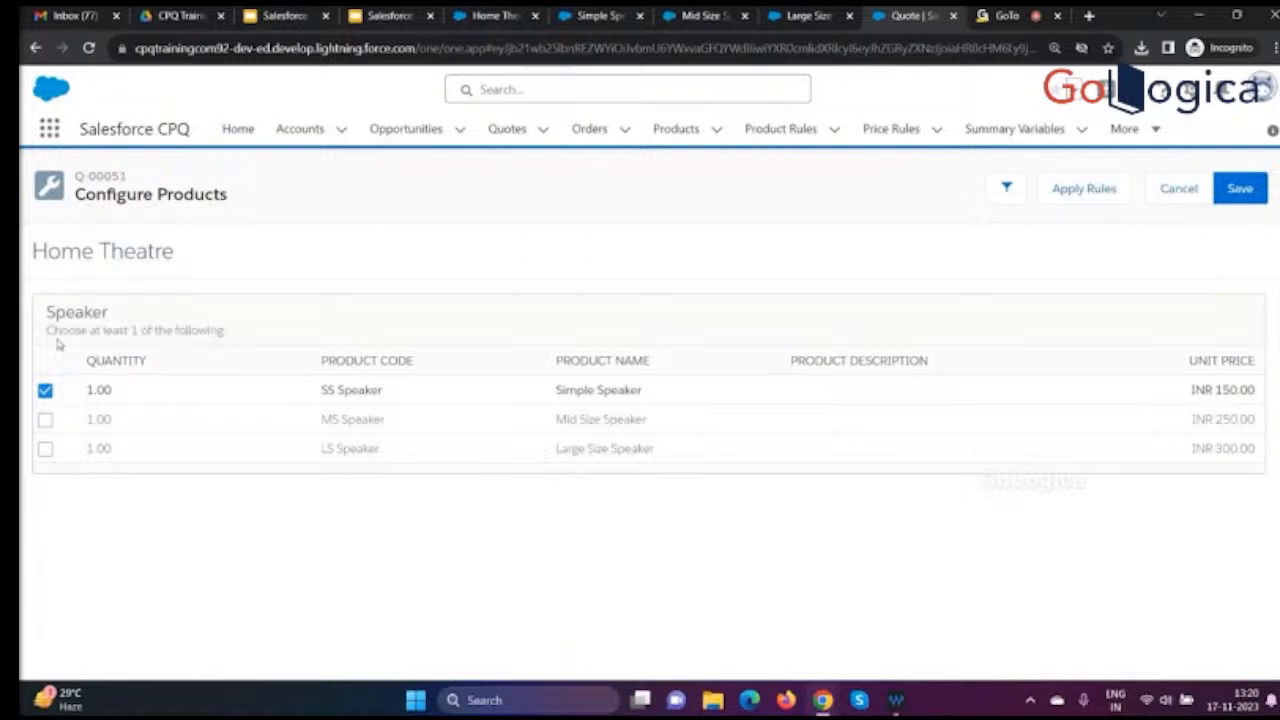
left_click_drag(46, 331, 234, 331)
- Toggle the Large and Mid Size Speaker options on and off, leaving Simple Speaker chosen
left_click(45, 449)
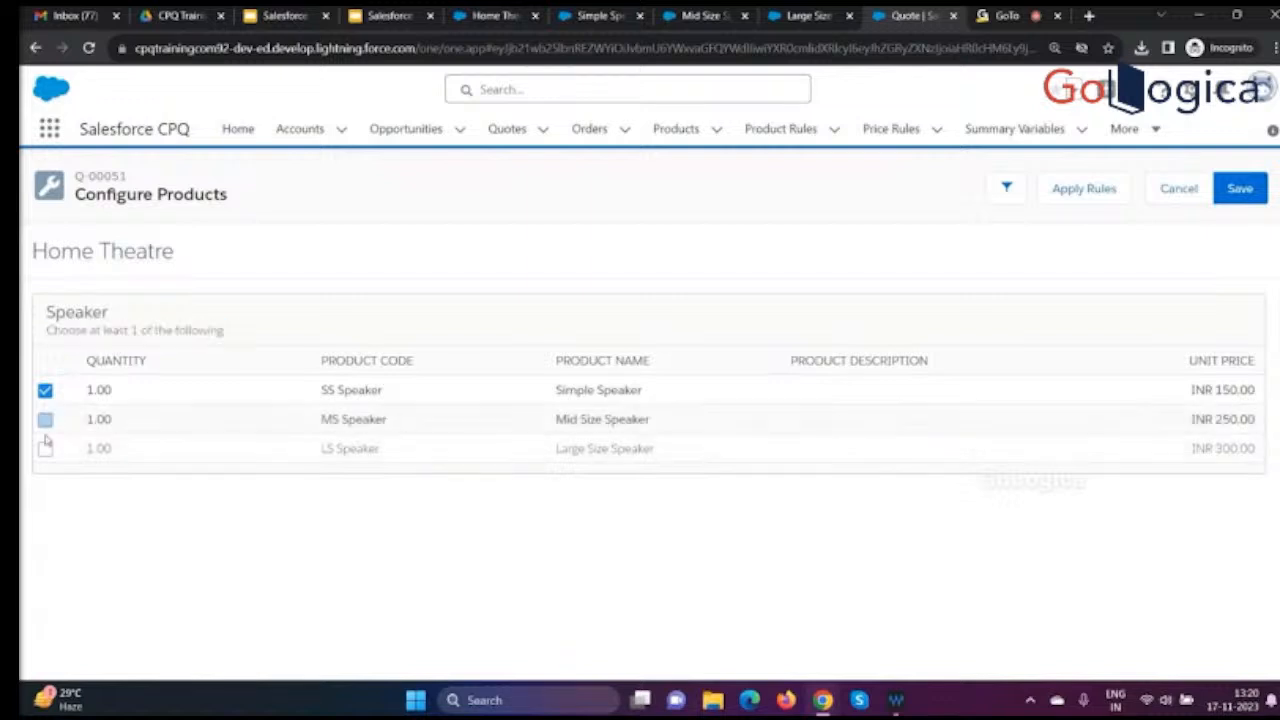
left_click(45, 449)
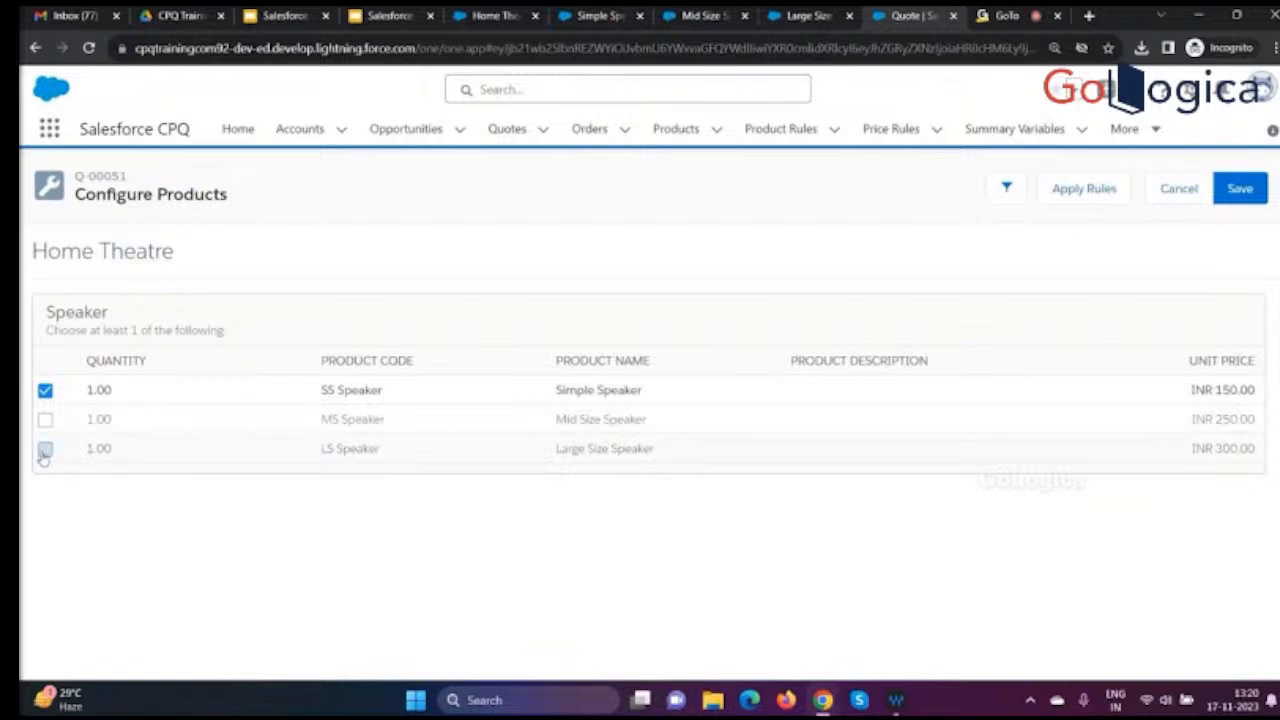
left_click(45, 420)
left_click(45, 449)
left_click(45, 420)
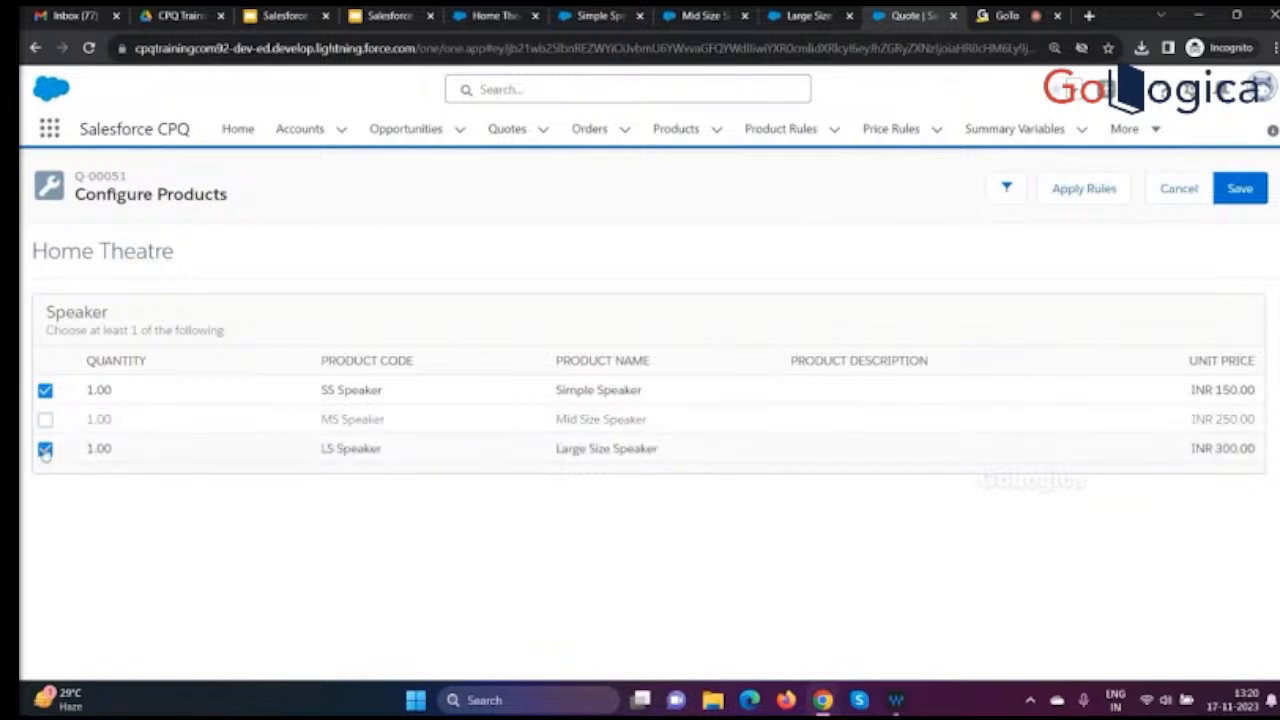
left_click(45, 449)
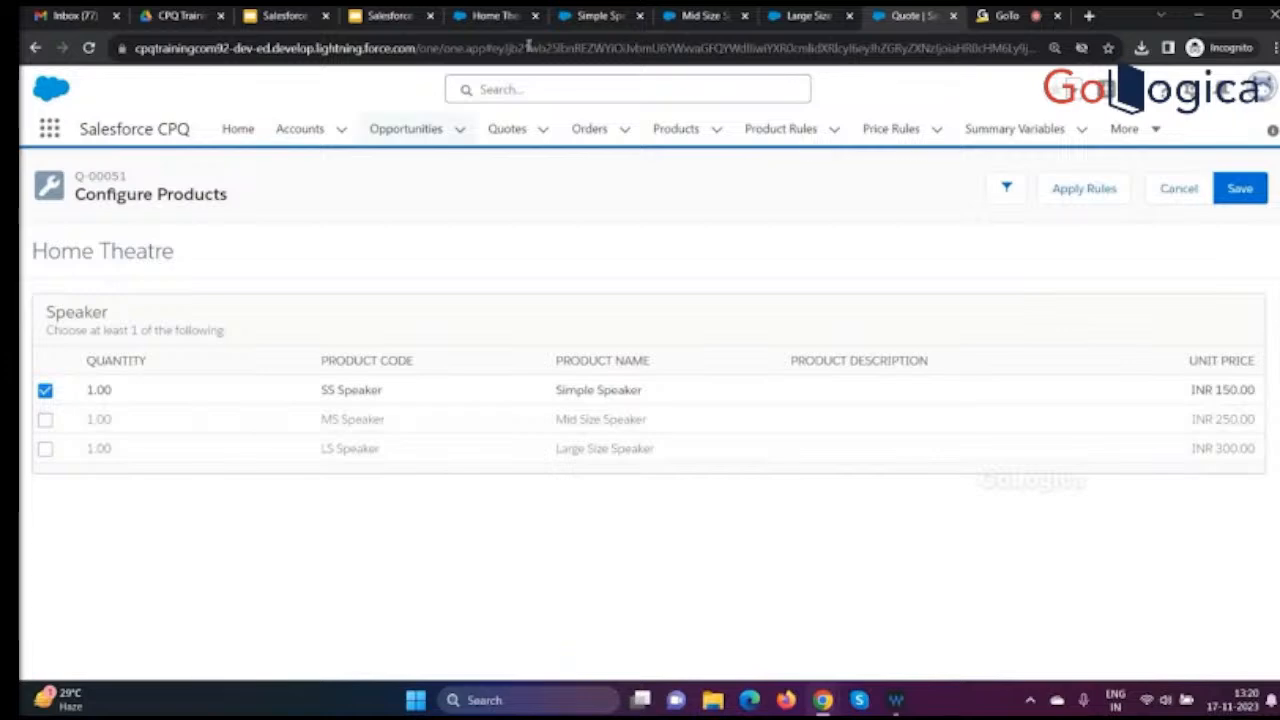
- Open Home Theatre's Speaker feature record in a new tab
left_click(596, 18)
scroll(289, 386, "up", 10)
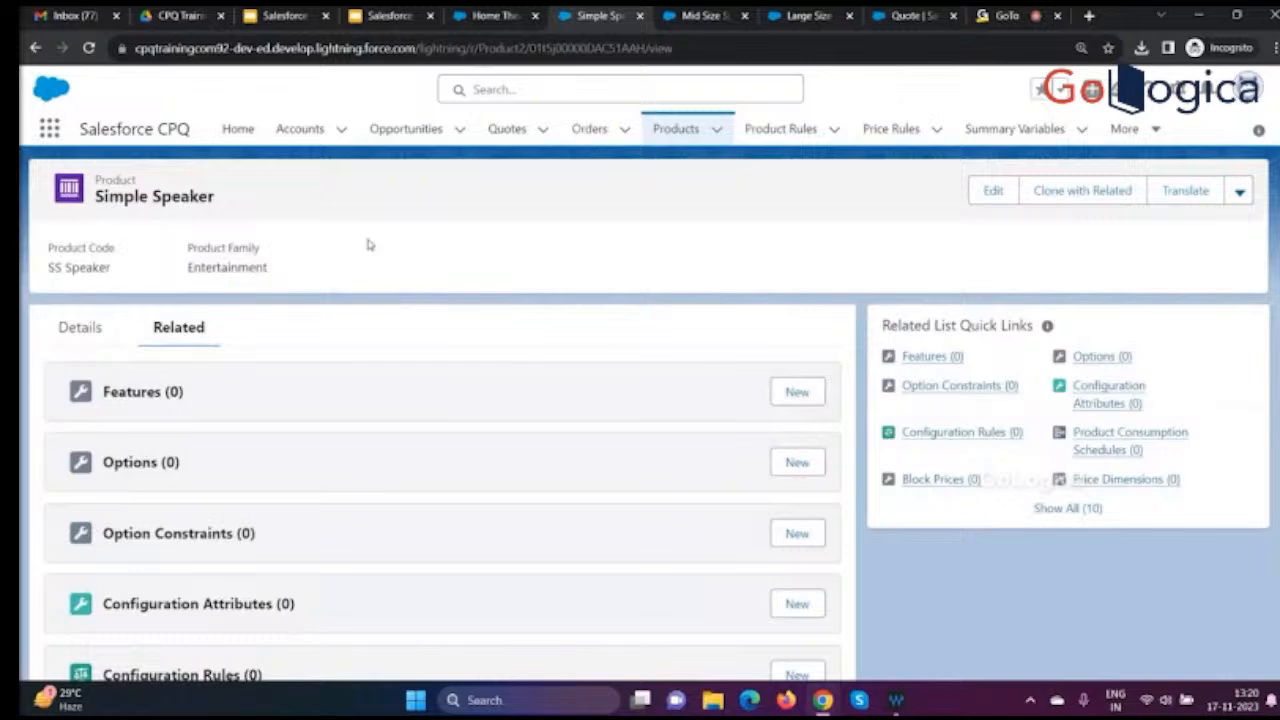
left_click(487, 18)
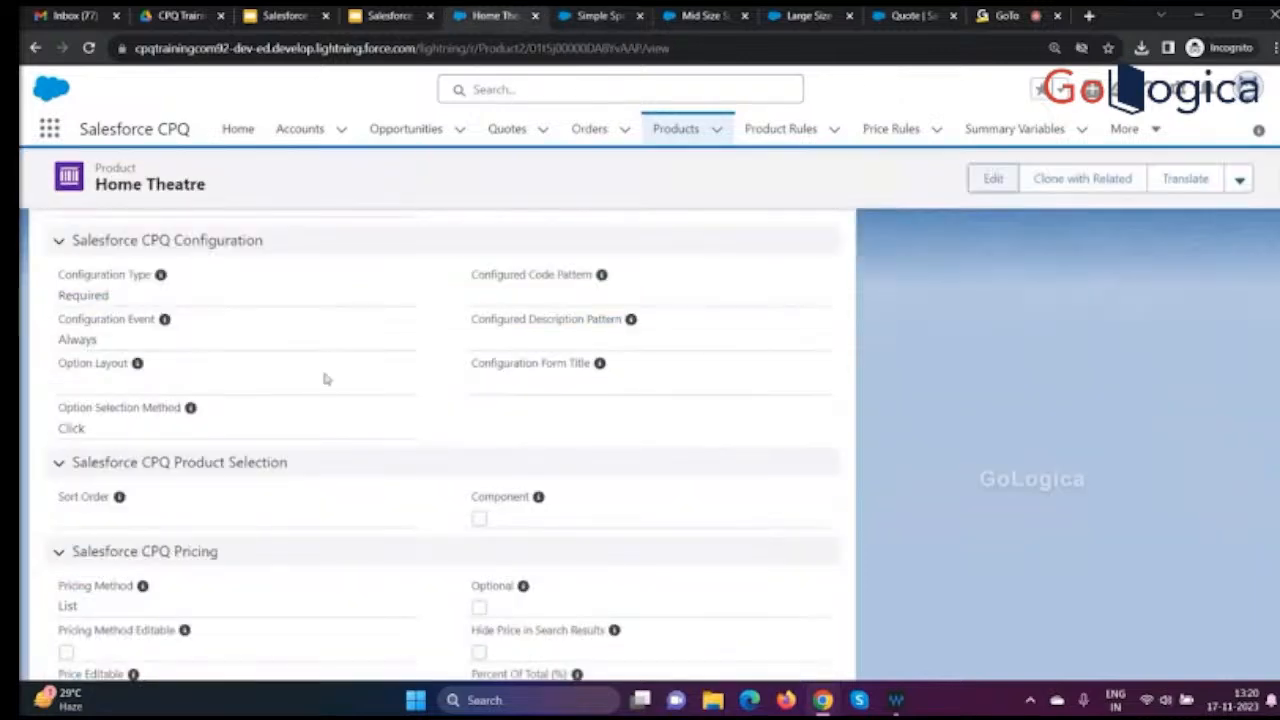
scroll(321, 365, "up", 2)
left_click(569, 18)
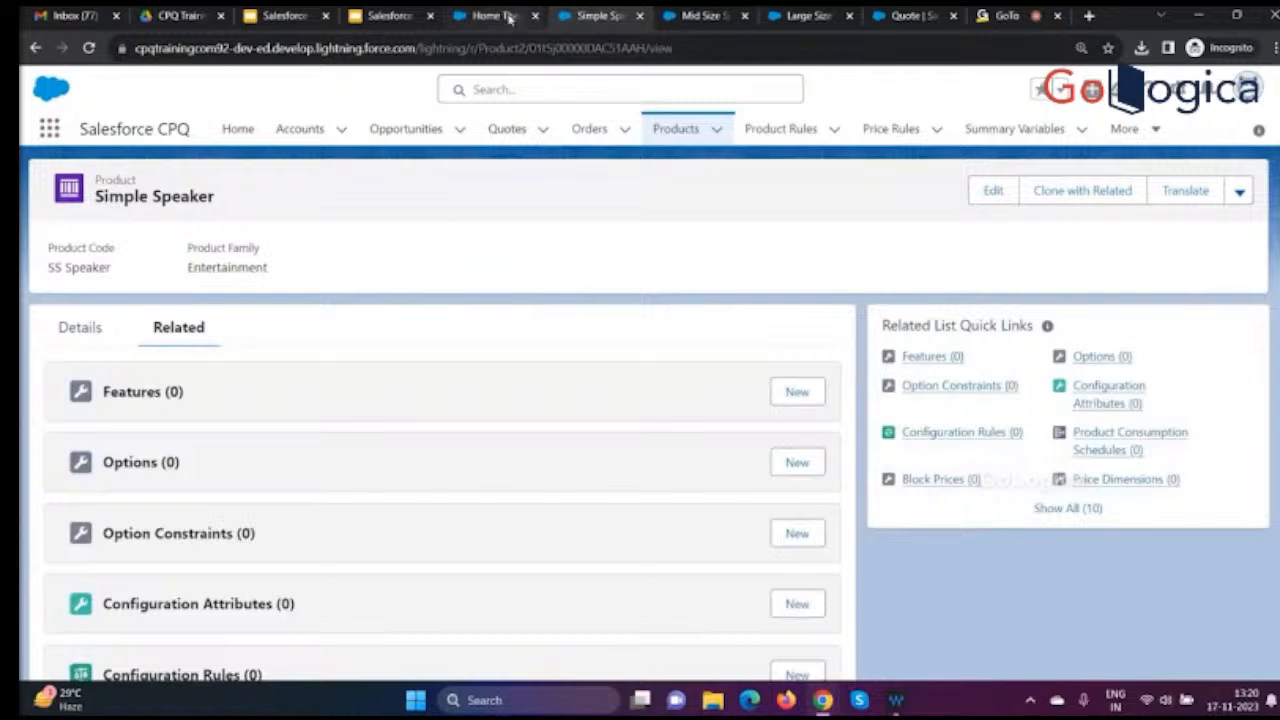
left_click(500, 17)
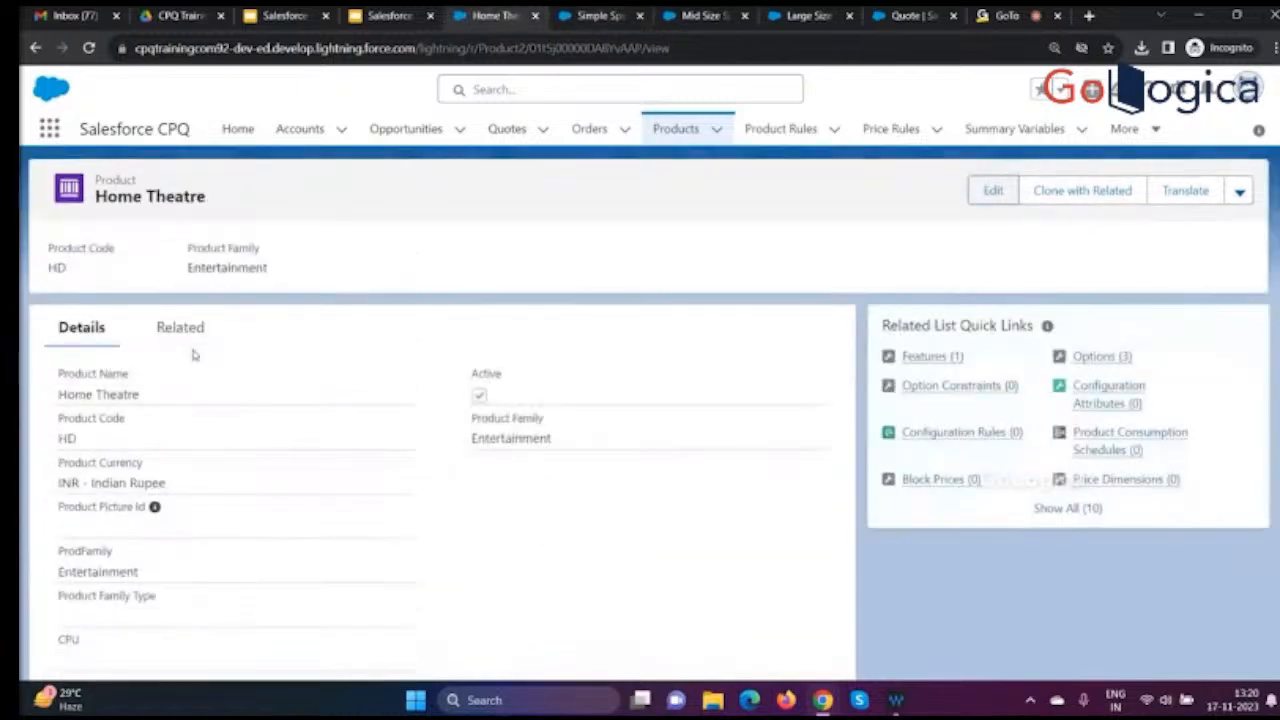
left_click(179, 328)
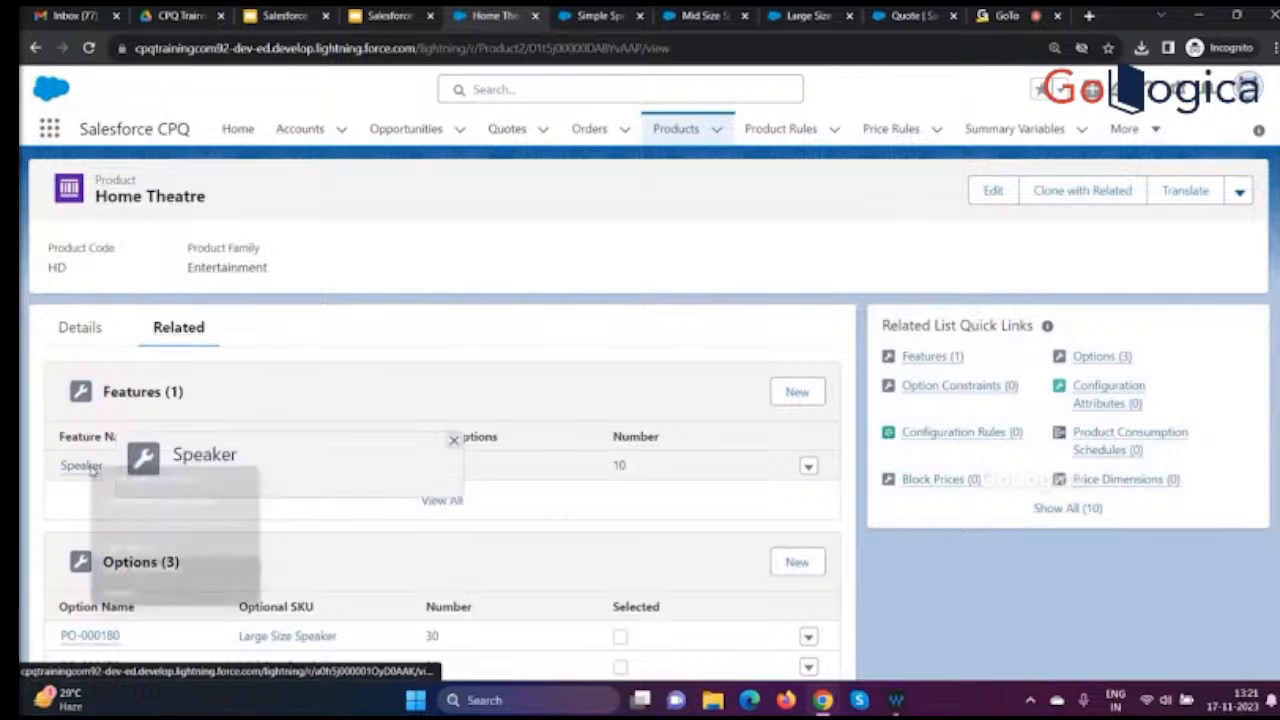
right_click(92, 470)
left_click(150, 482)
left_click(540, 15)
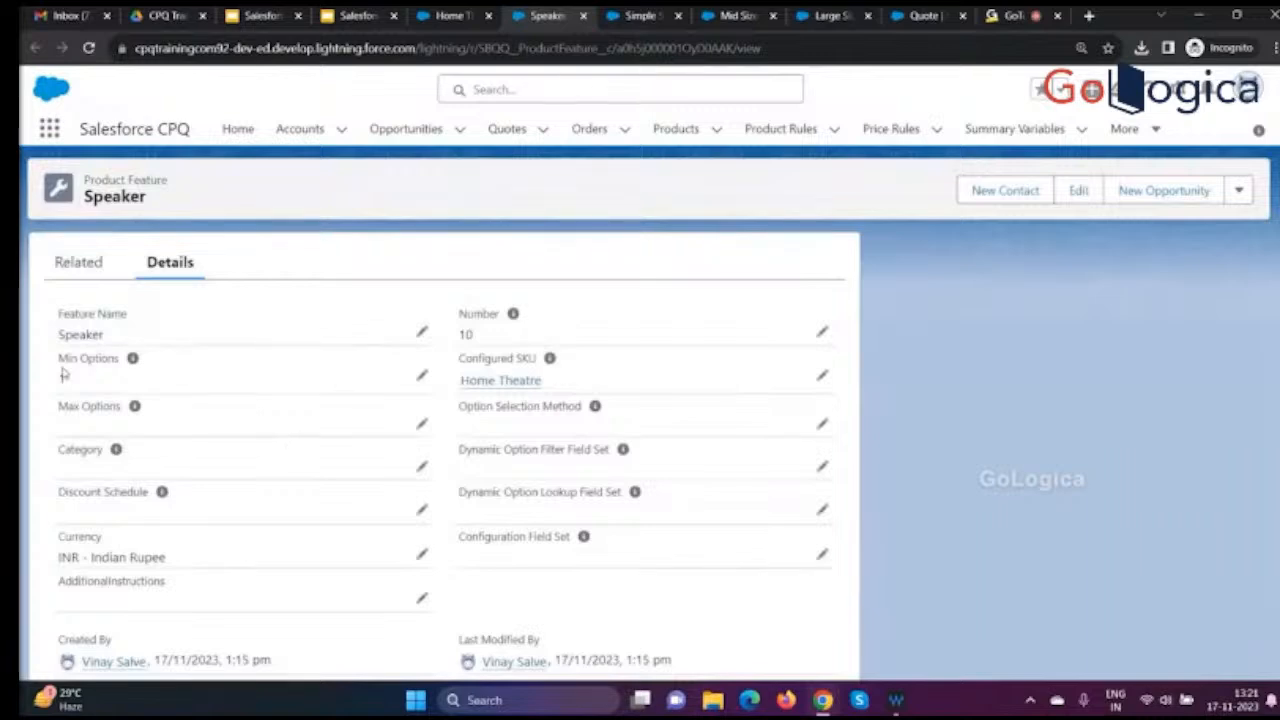
- Set the Speaker feature's Max Options to 1, save, and return to the quote configuration
left_click_drag(62, 357, 118, 358)
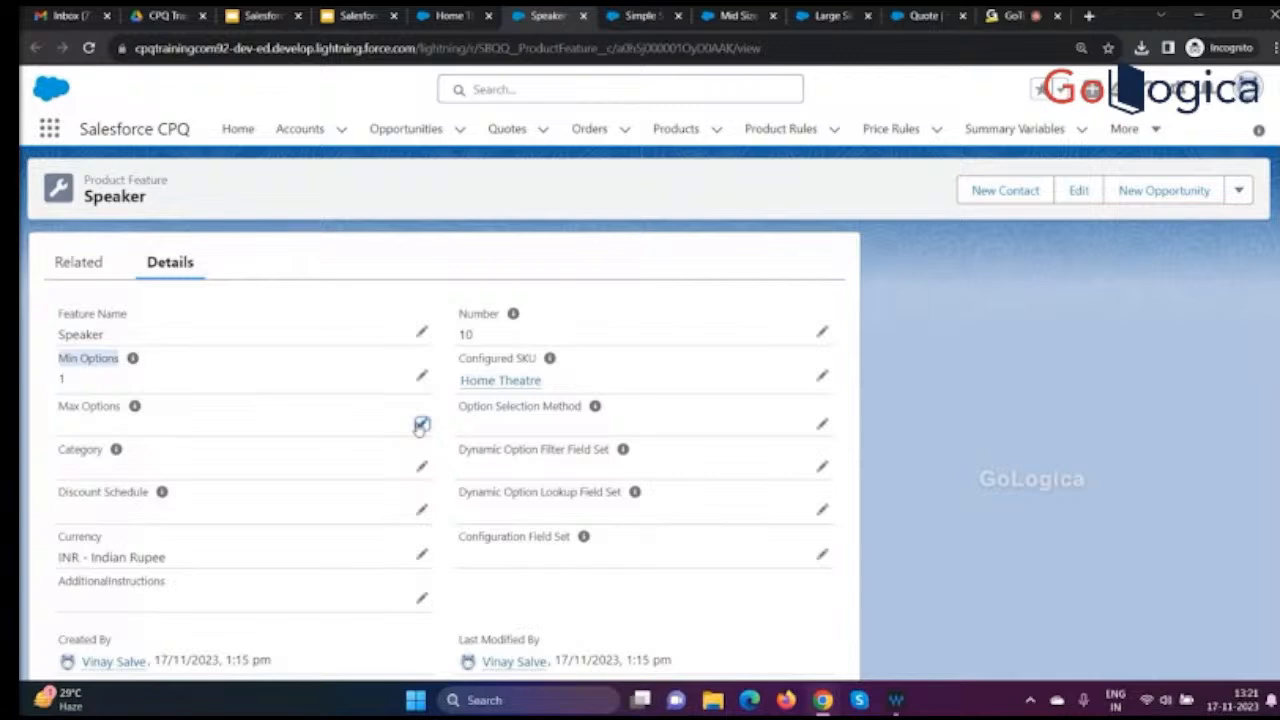
left_click(421, 425)
type("1")
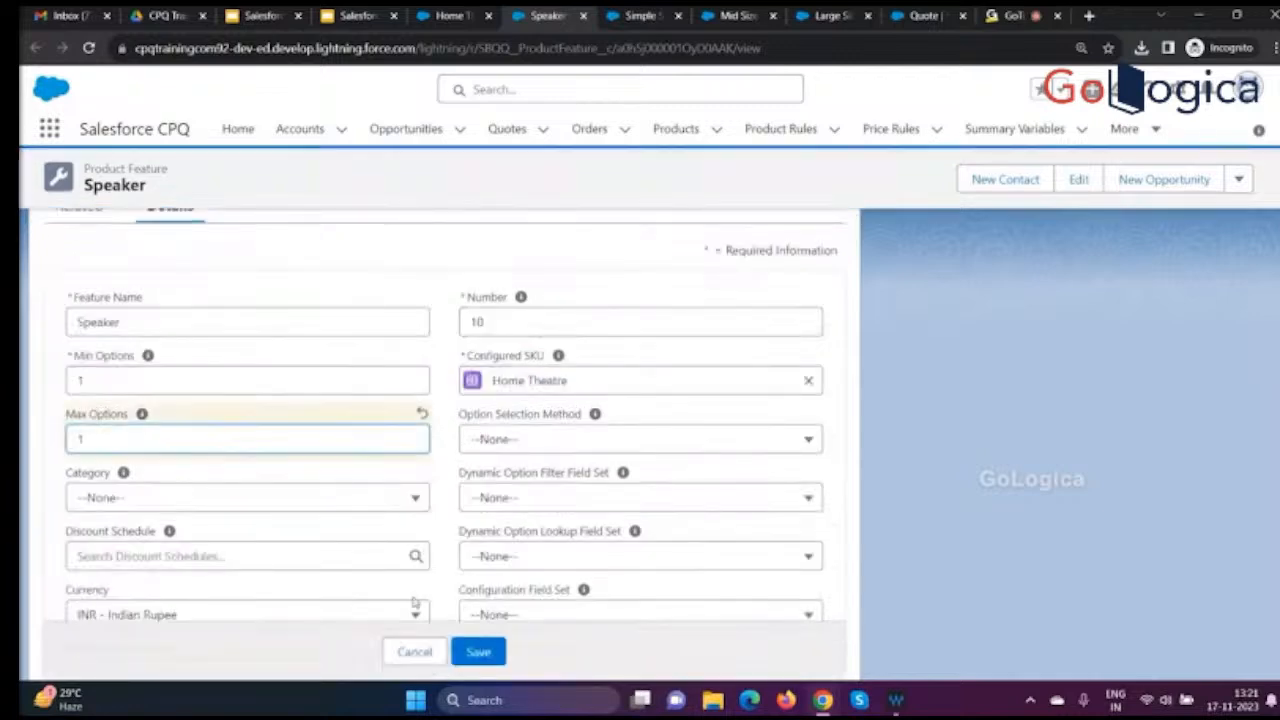
left_click(478, 651)
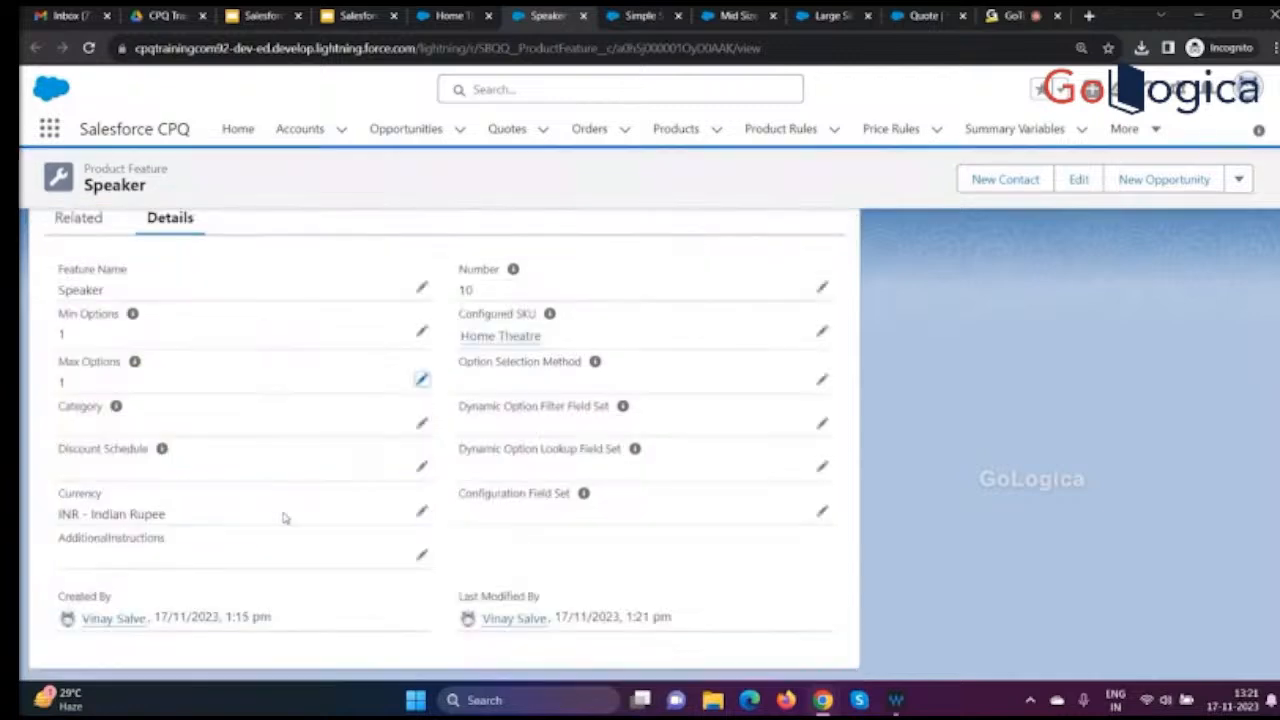
left_click(900, 16)
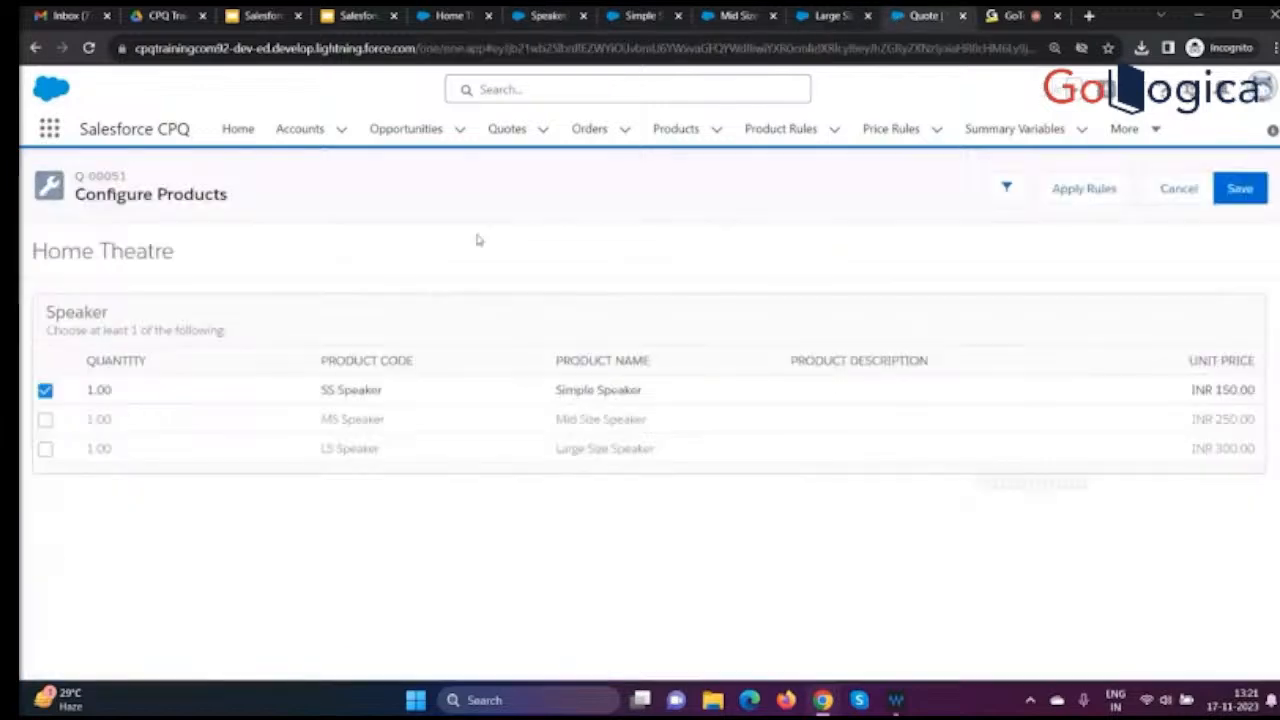
- Cancel configuration, then search for 'Home Theatre' and add it to quote Q-00051
left_click(1182, 191)
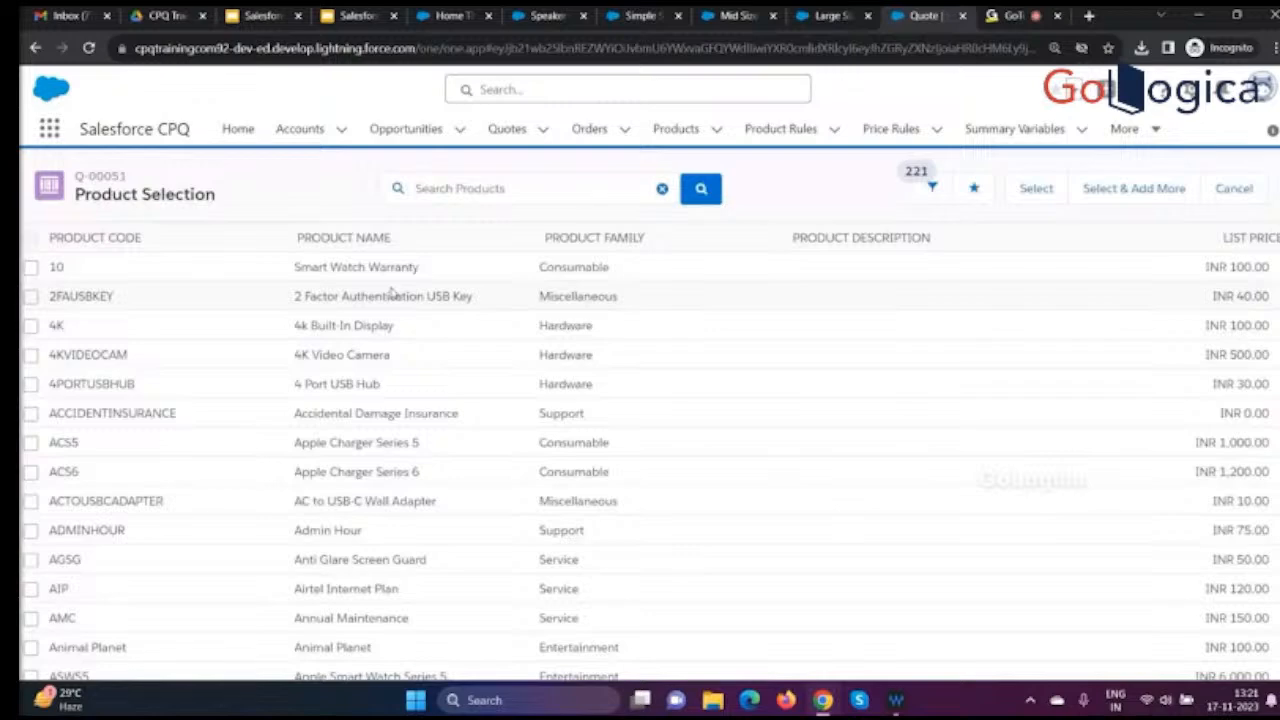
left_click(504, 188)
type("Home")
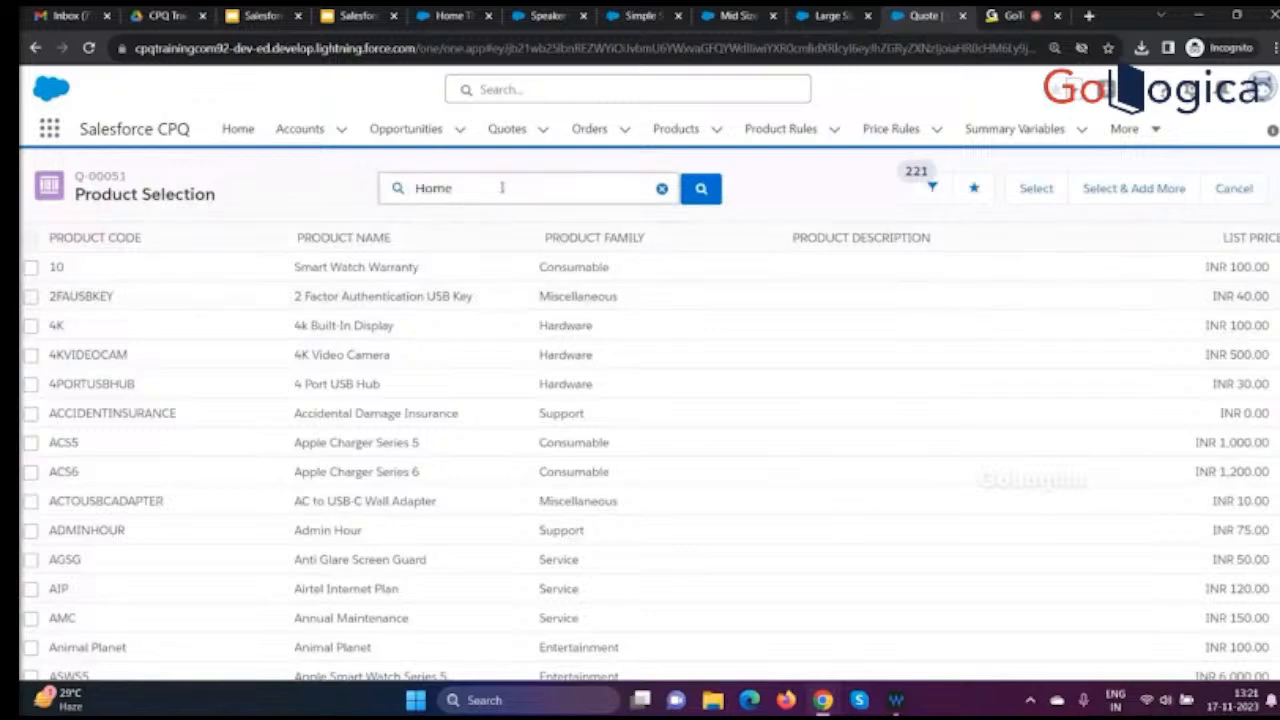
type(" Theatre")
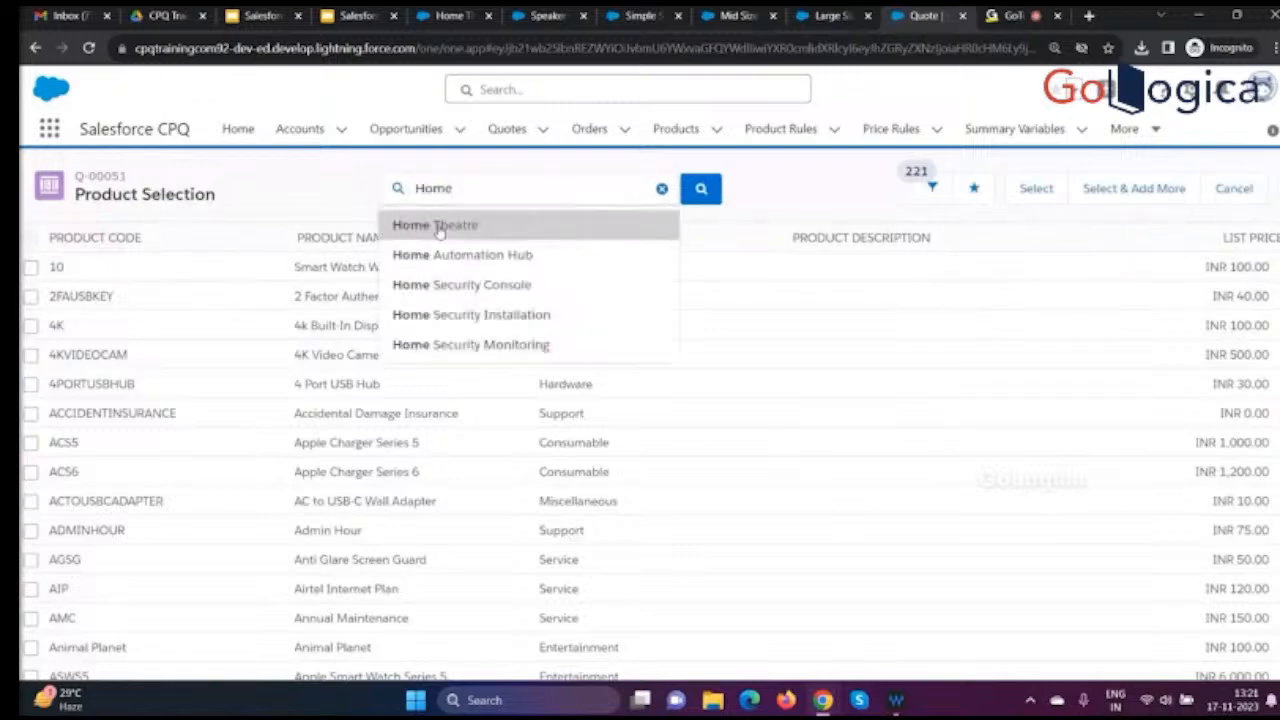
key("Return")
left_click(31, 267)
left_click(1030, 189)
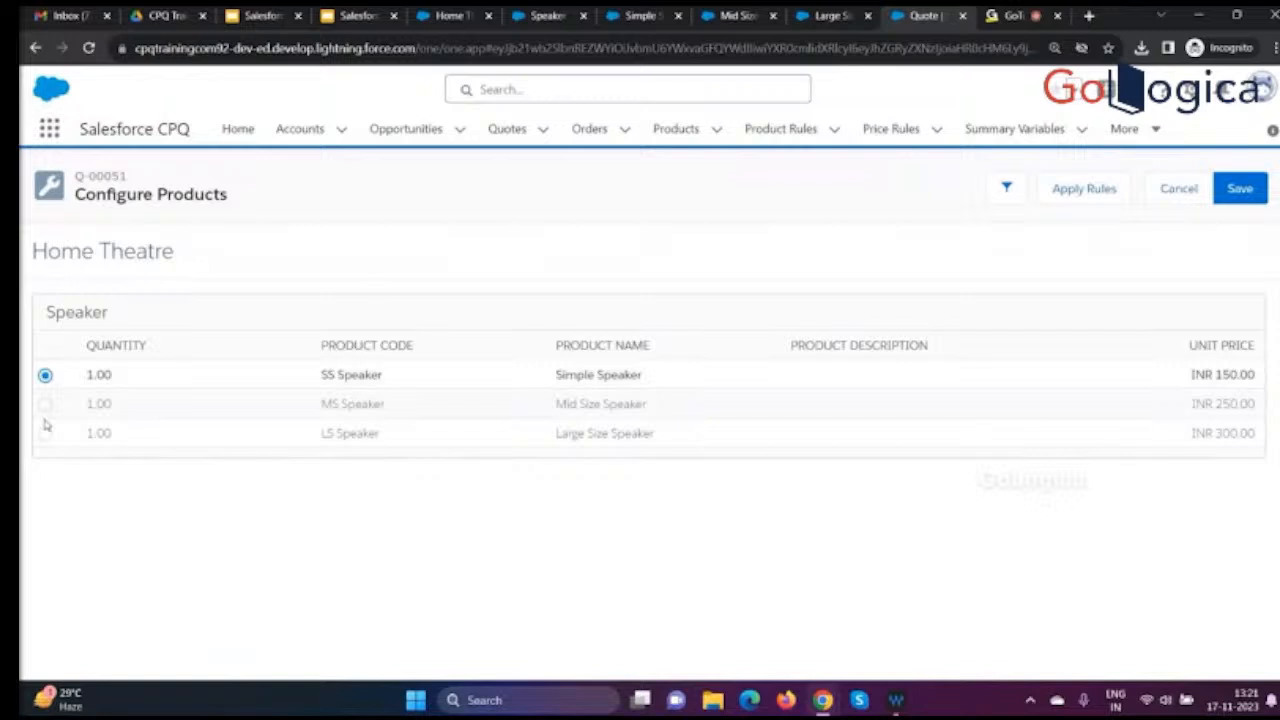
- Try the Mid Size and Large Size Speaker choices, ending on Simple Speaker
left_click(45, 404)
left_click(44, 436)
left_click(46, 377)
- Compare the Simple, Mid Size and Large Size Speaker product pages, then return to the configuration
left_click(600, 22)
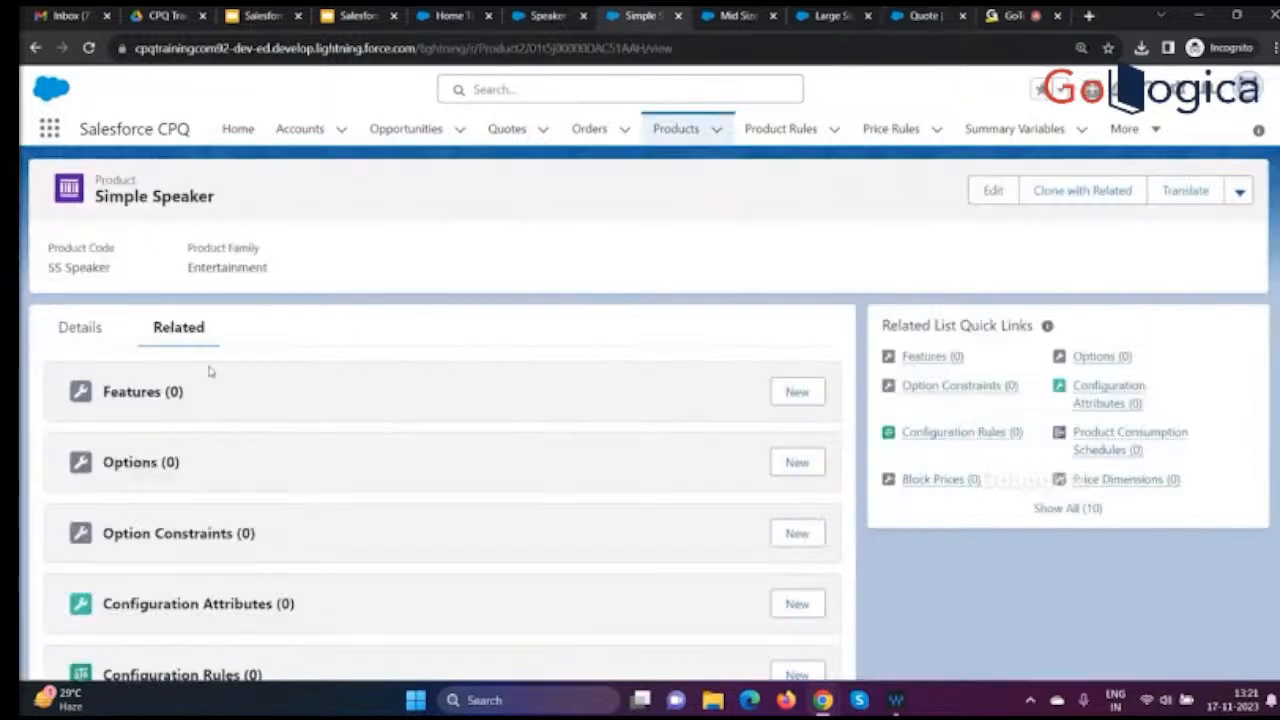
scroll(355, 417, "down", 5)
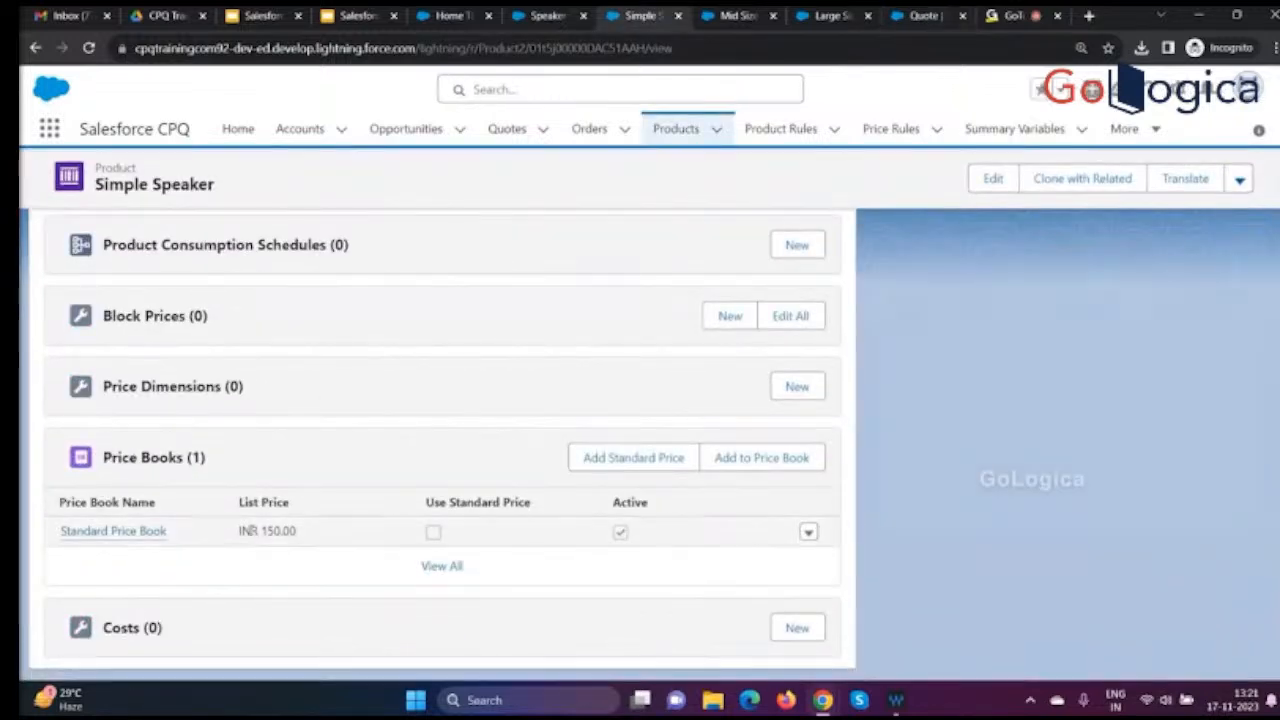
left_click(722, 16)
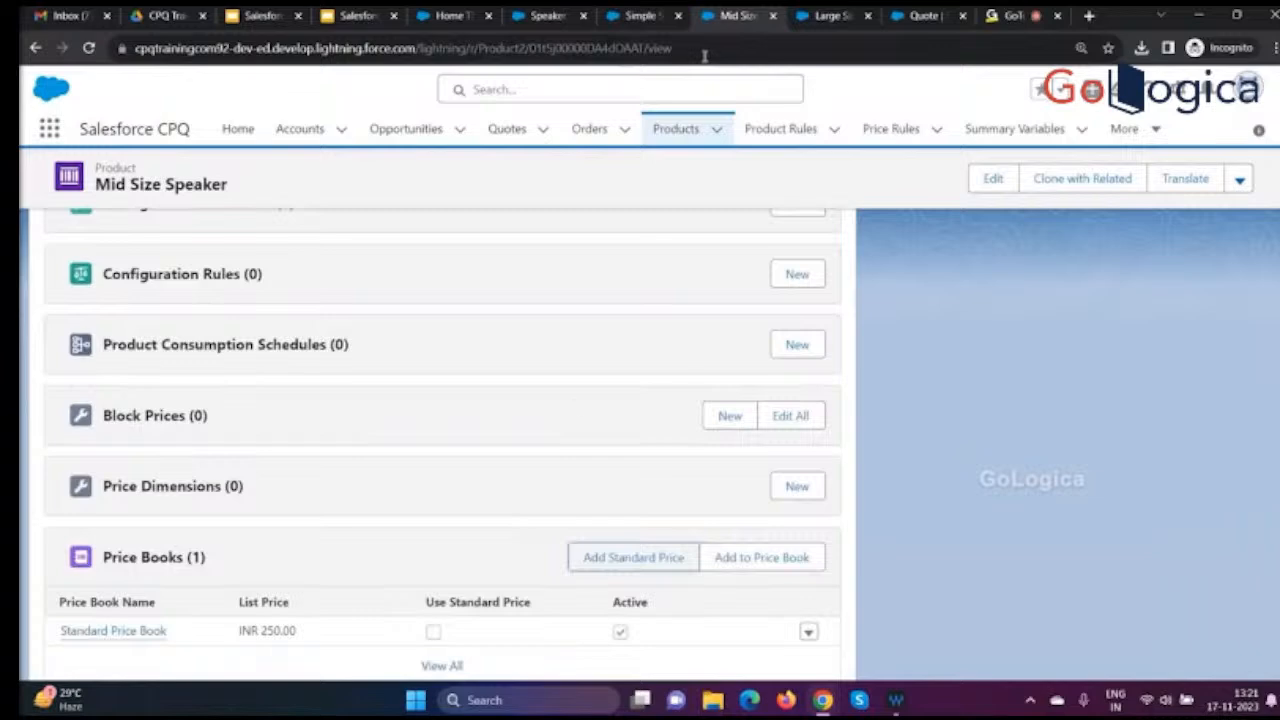
scroll(576, 406, "down", 2)
left_click(828, 16)
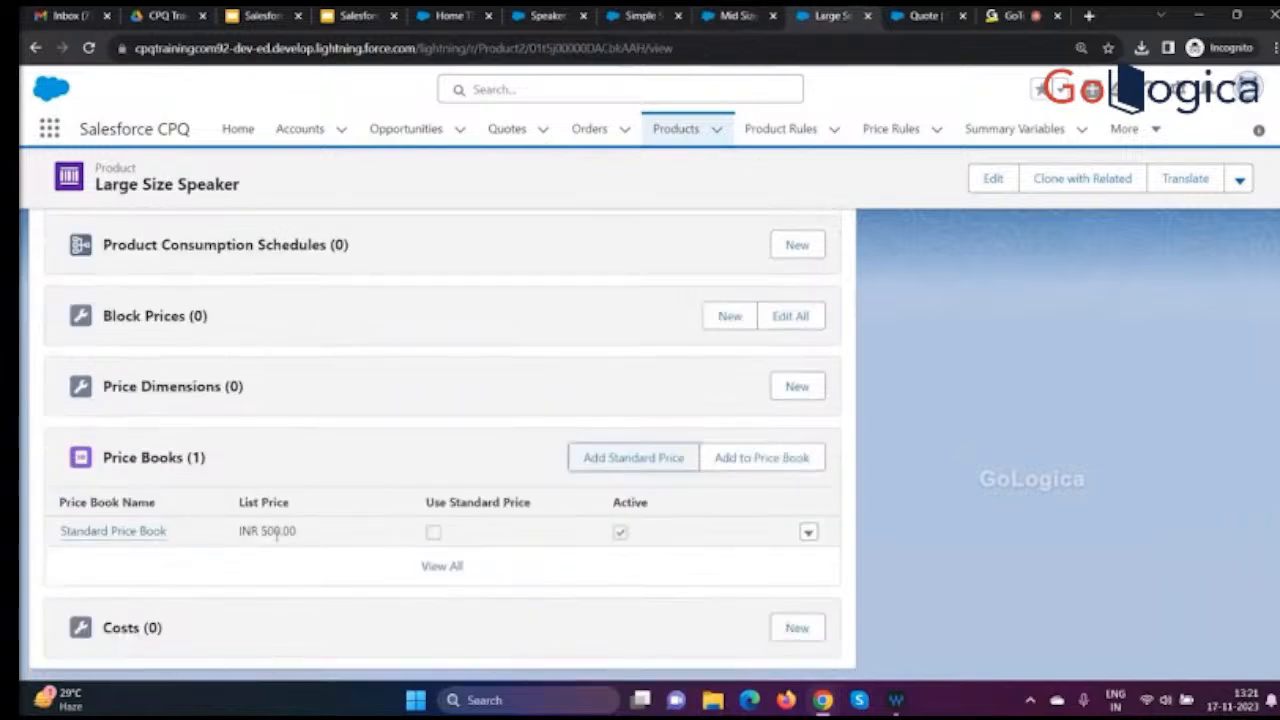
left_click(916, 16)
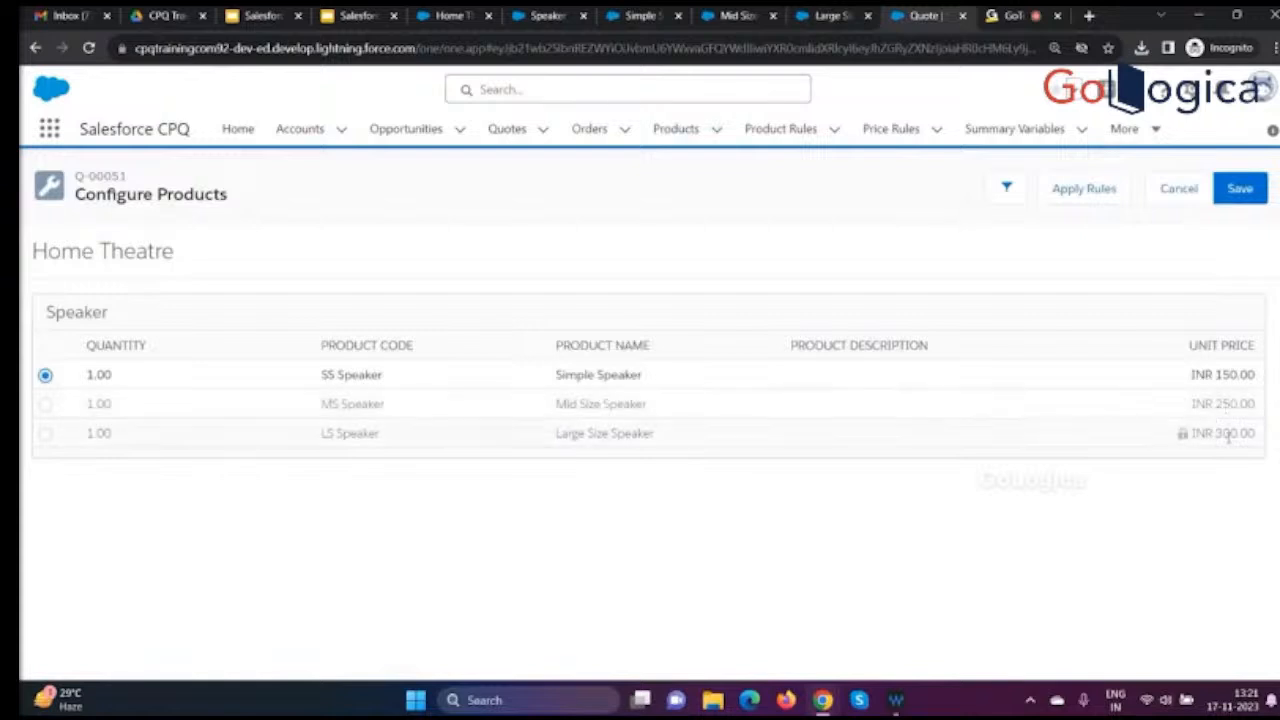
- Highlight Large Size Speaker, then recheck the Home Theatre, Mid Size and Large Size Speaker pages
left_click_drag(557, 434, 658, 434)
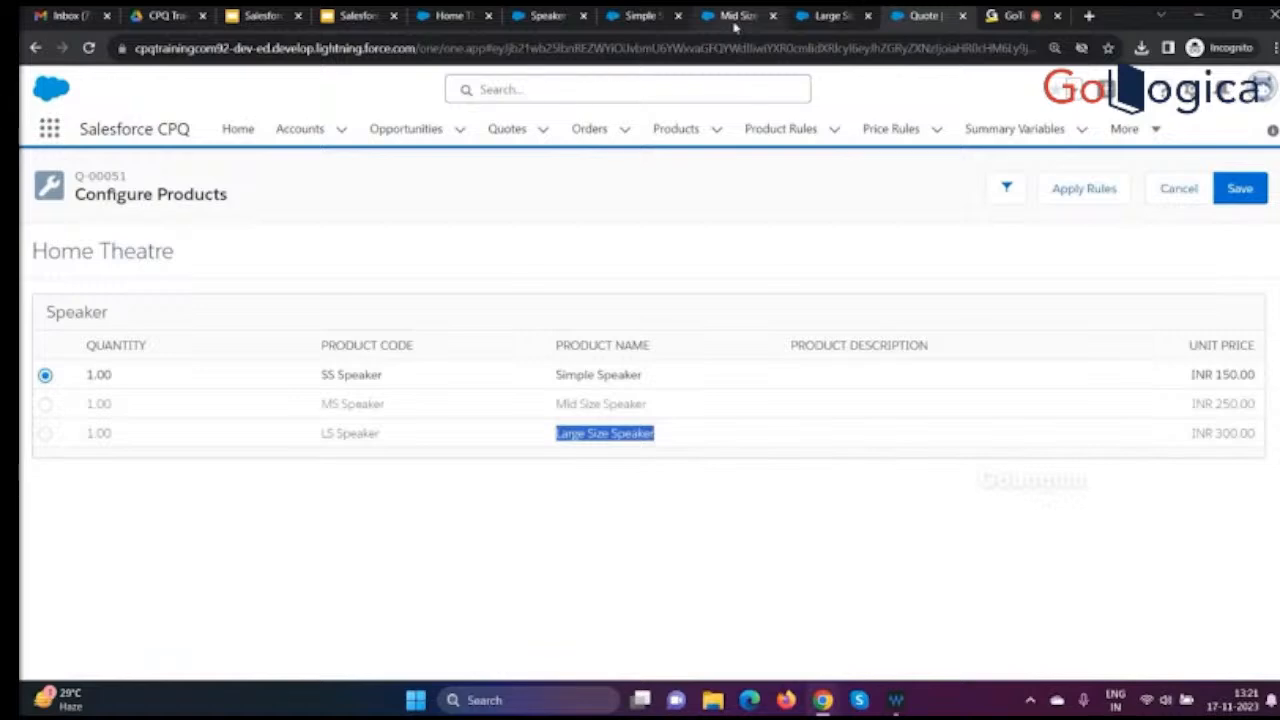
left_click(452, 16)
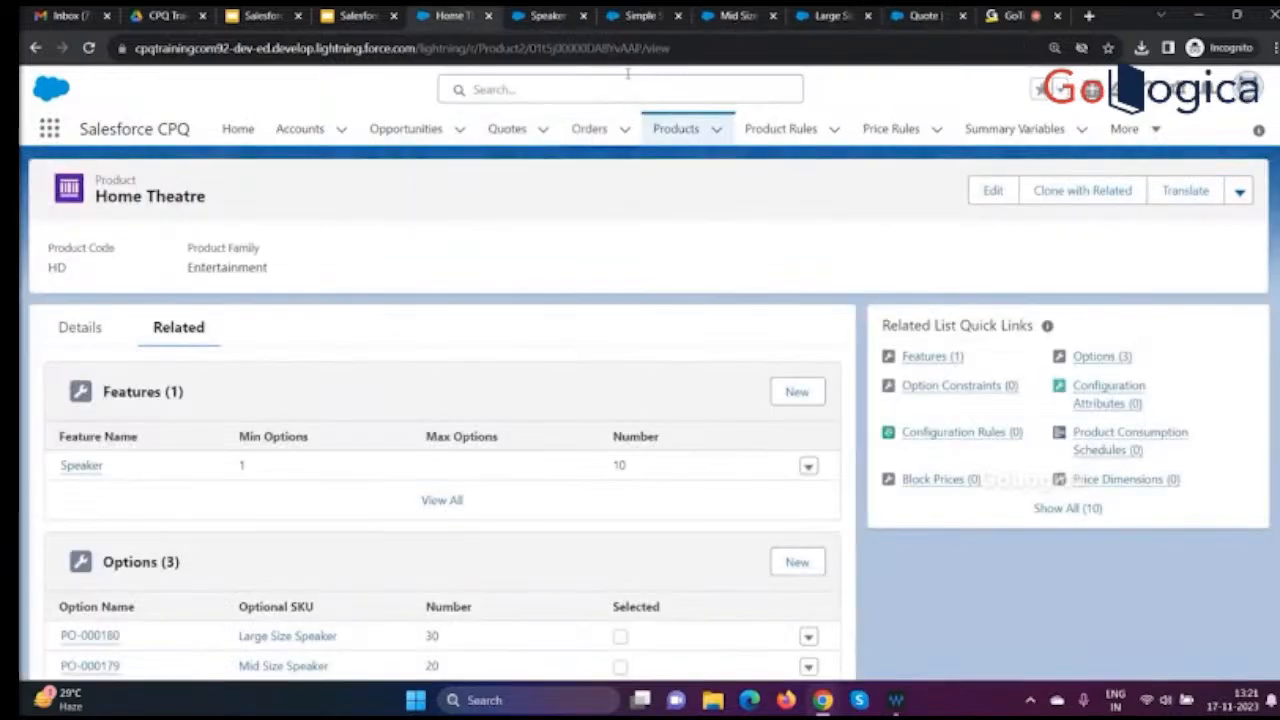
left_click(735, 16)
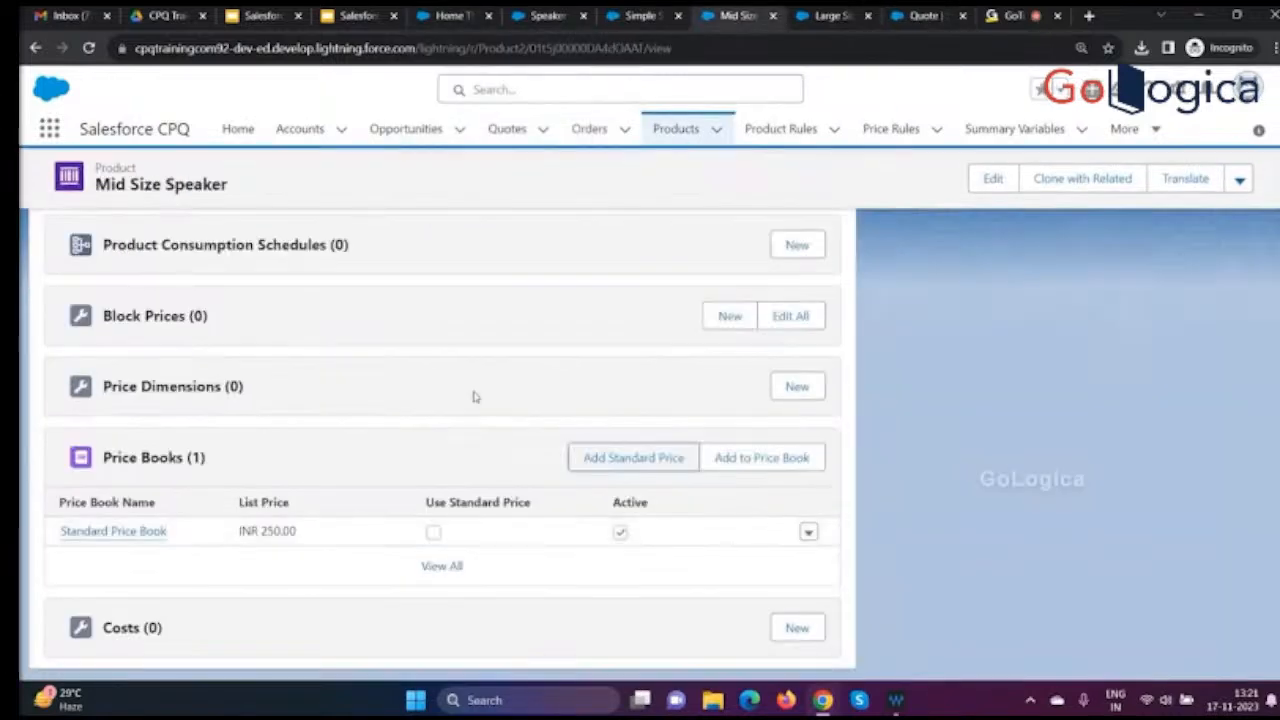
left_click(812, 22)
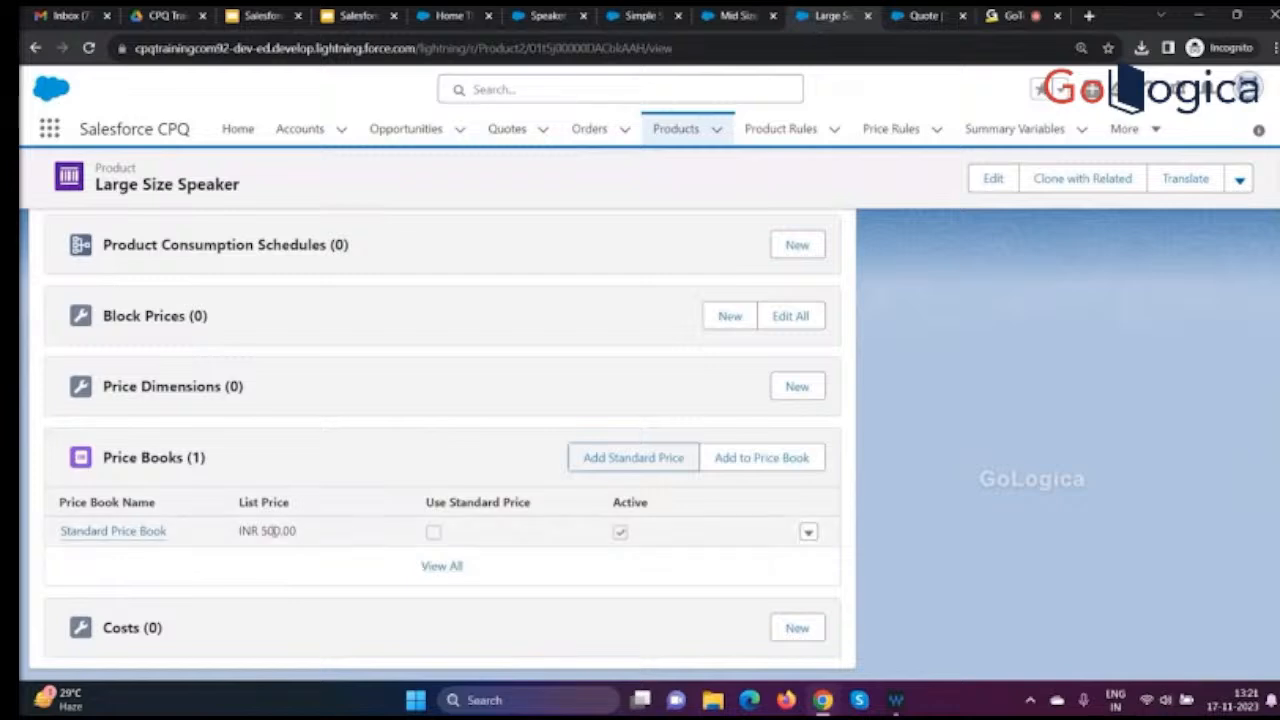
left_click(920, 16)
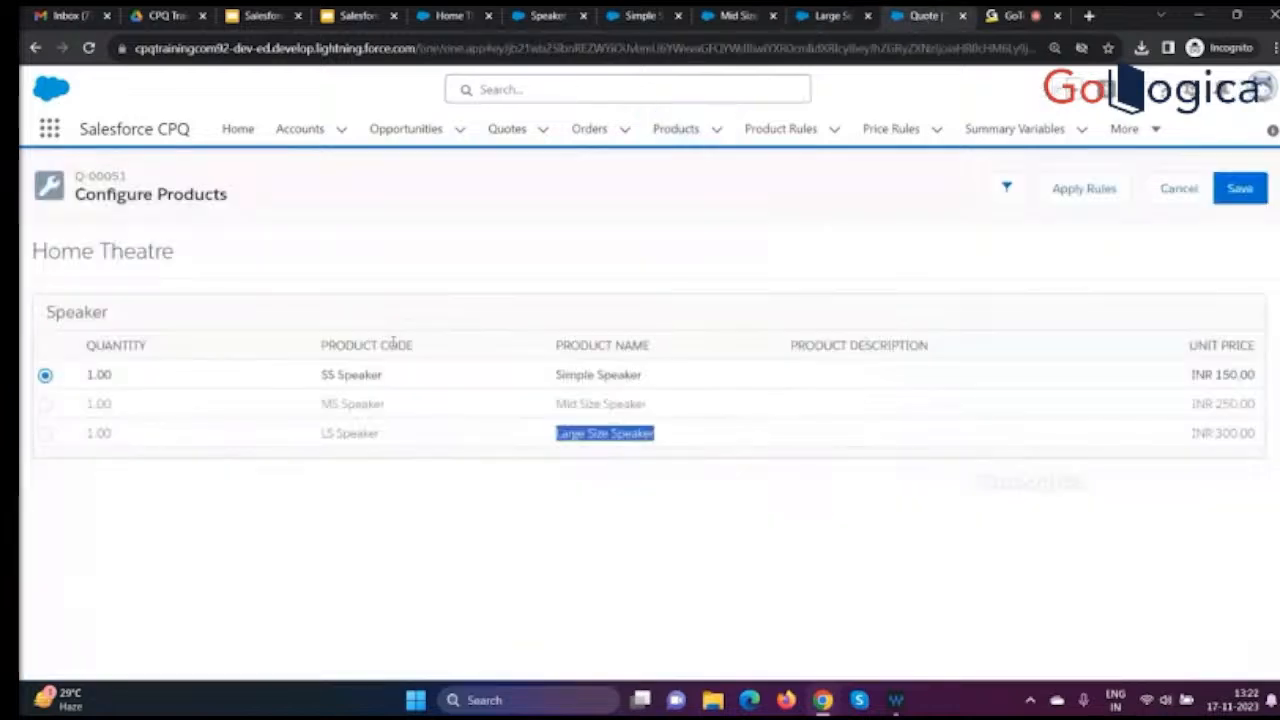
left_click(440, 18)
scroll(500, 471, "down", 3)
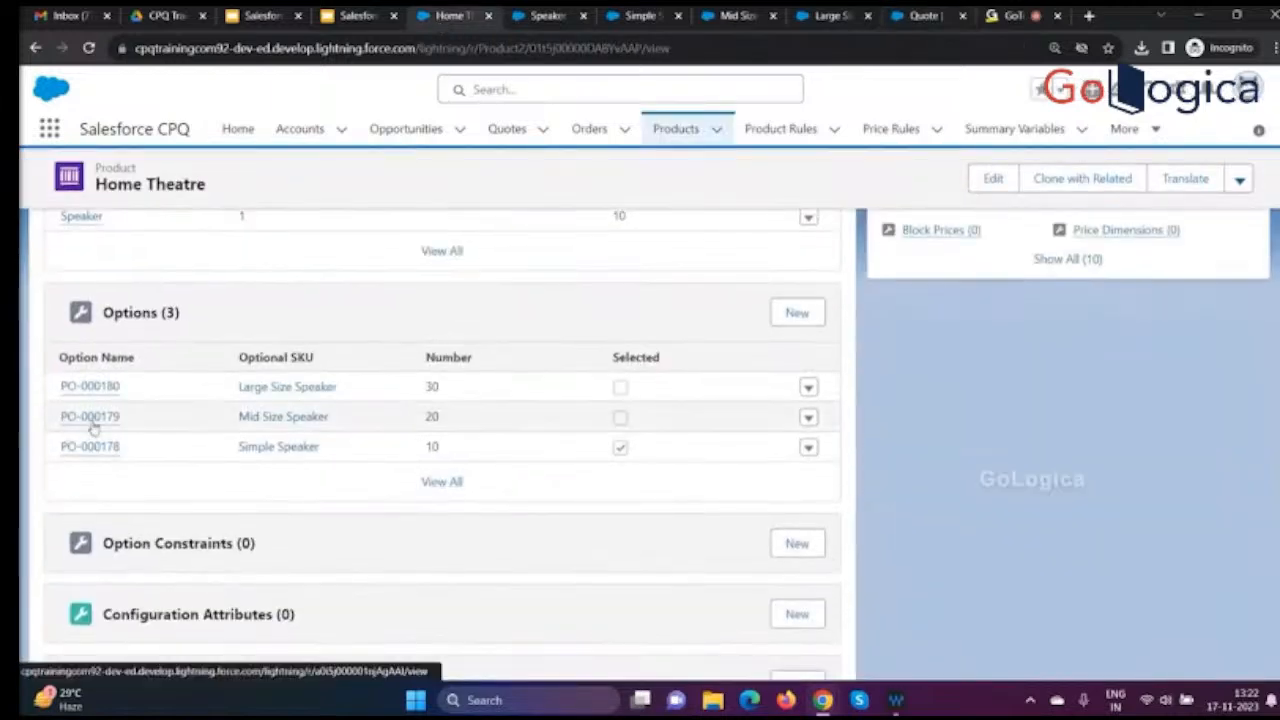
- Open Home Theatre's option PO-000179 in a new tab, review it and close it
right_click(107, 428)
left_click(150, 430)
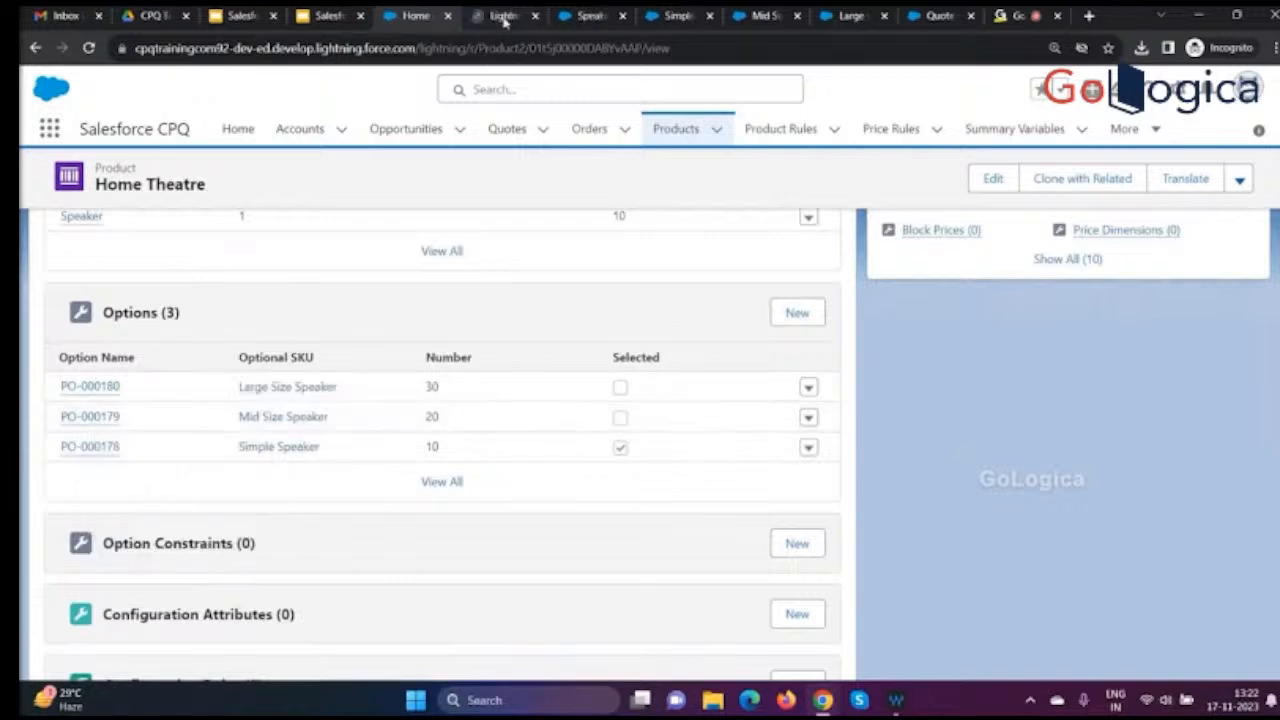
key("ctrl+Tab")
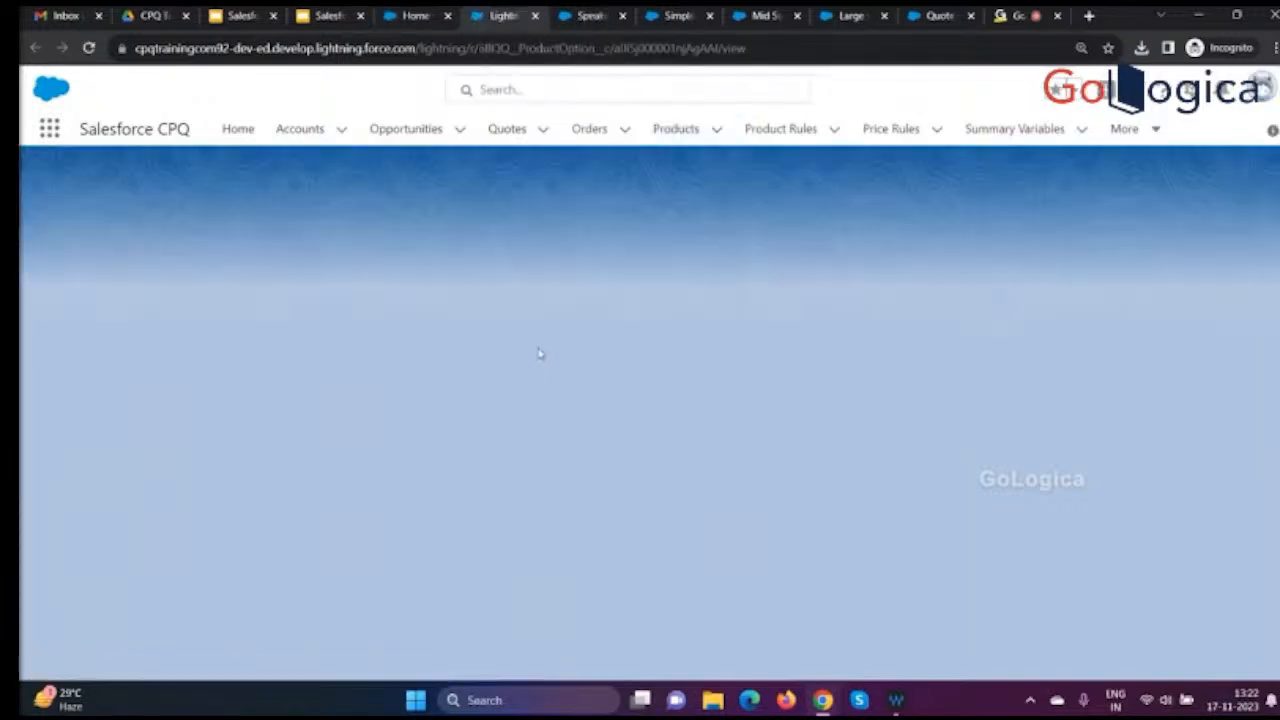
scroll(531, 369, "down", 2)
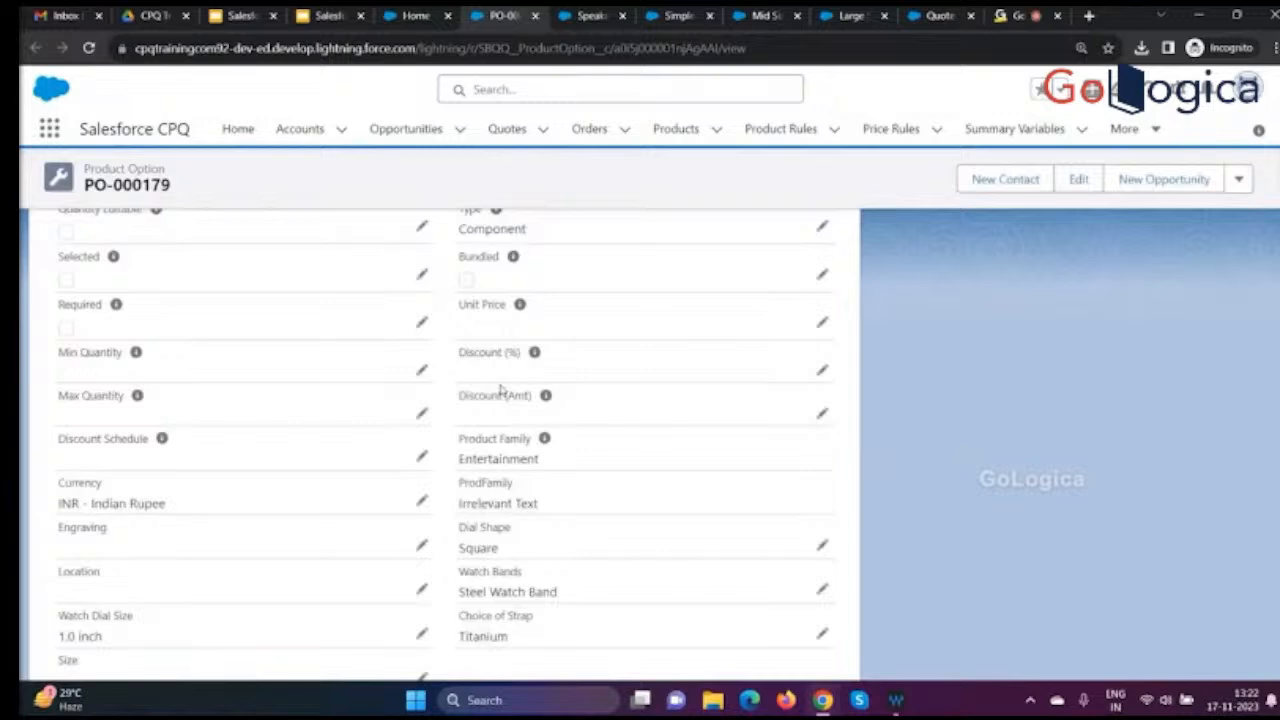
scroll(503, 389, "up", 2)
scroll(497, 384, "up", 1)
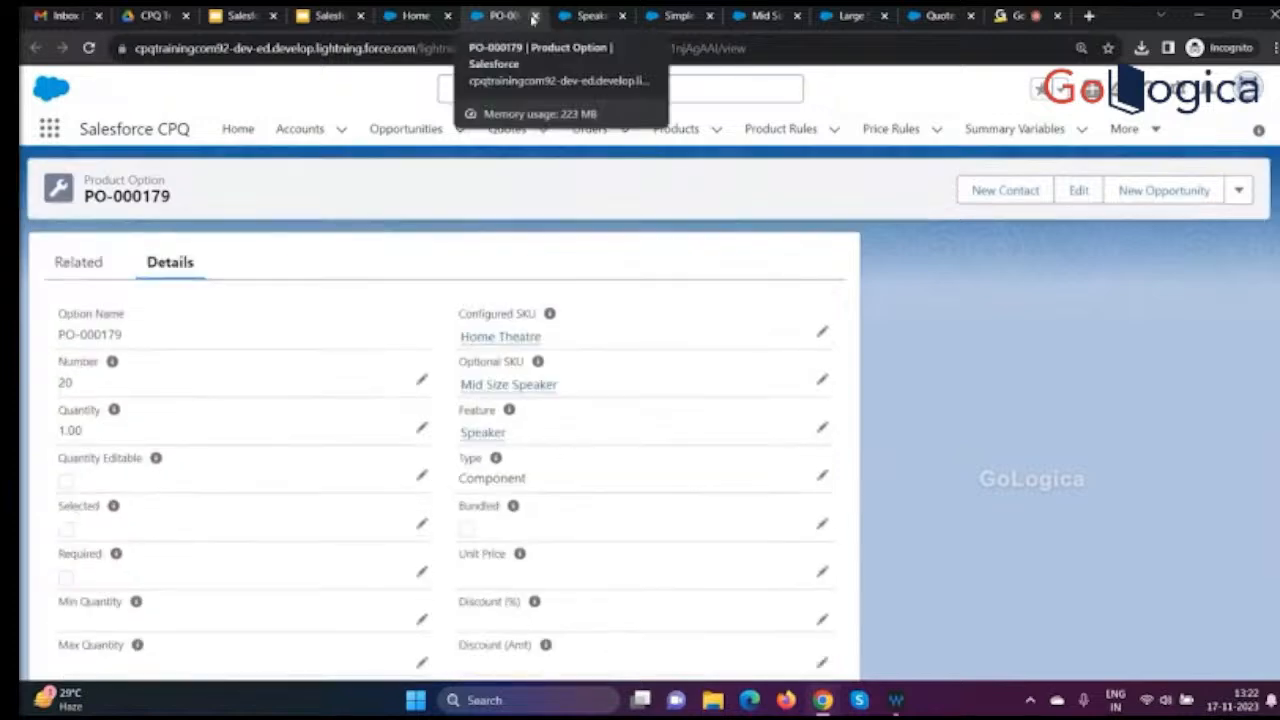
left_click(535, 16)
- Review the Mid Size Speaker product record, then go back to Home Theatre
left_click(668, 16)
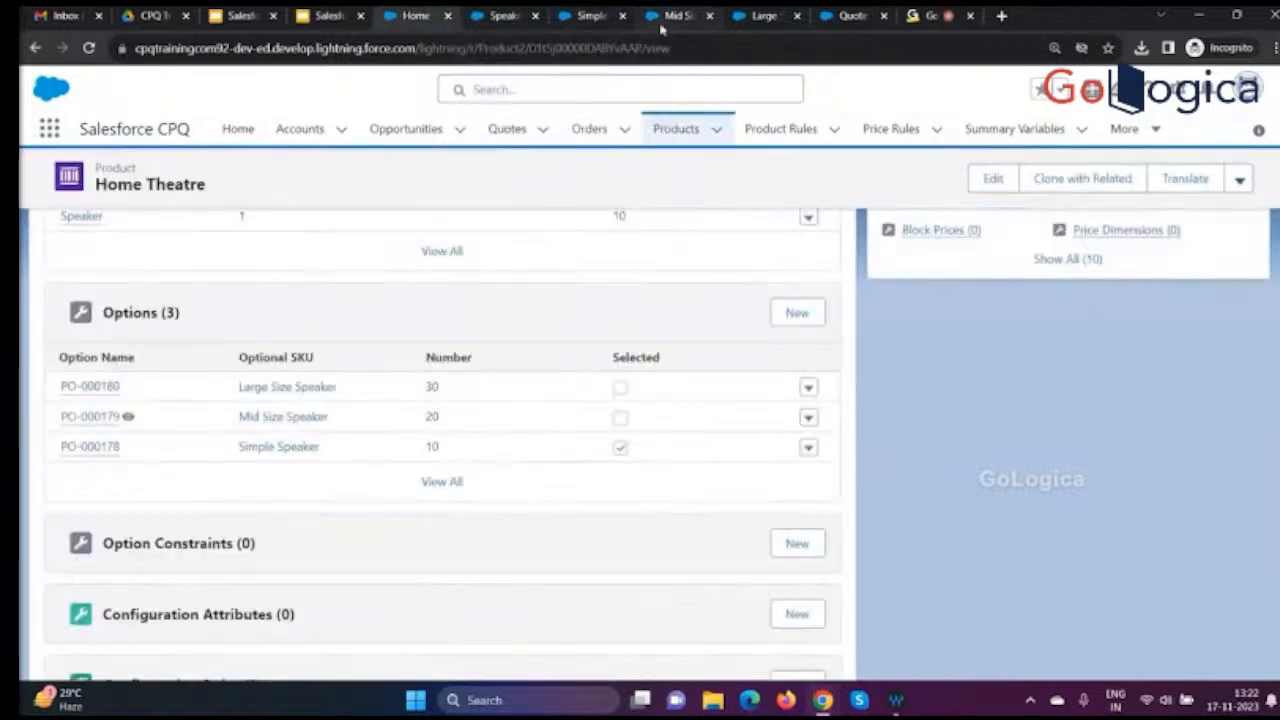
scroll(367, 257, "up", 3)
scroll(367, 257, "up", 2)
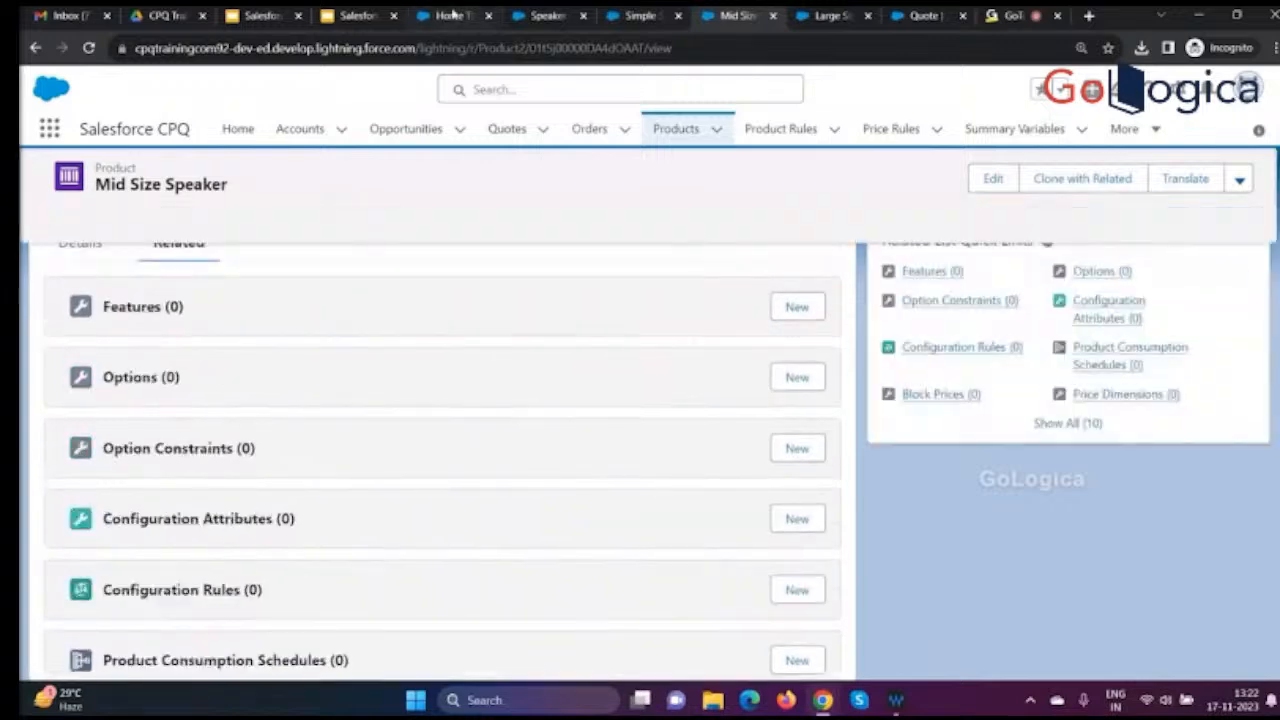
left_click(450, 16)
scroll(303, 338, "up", 3)
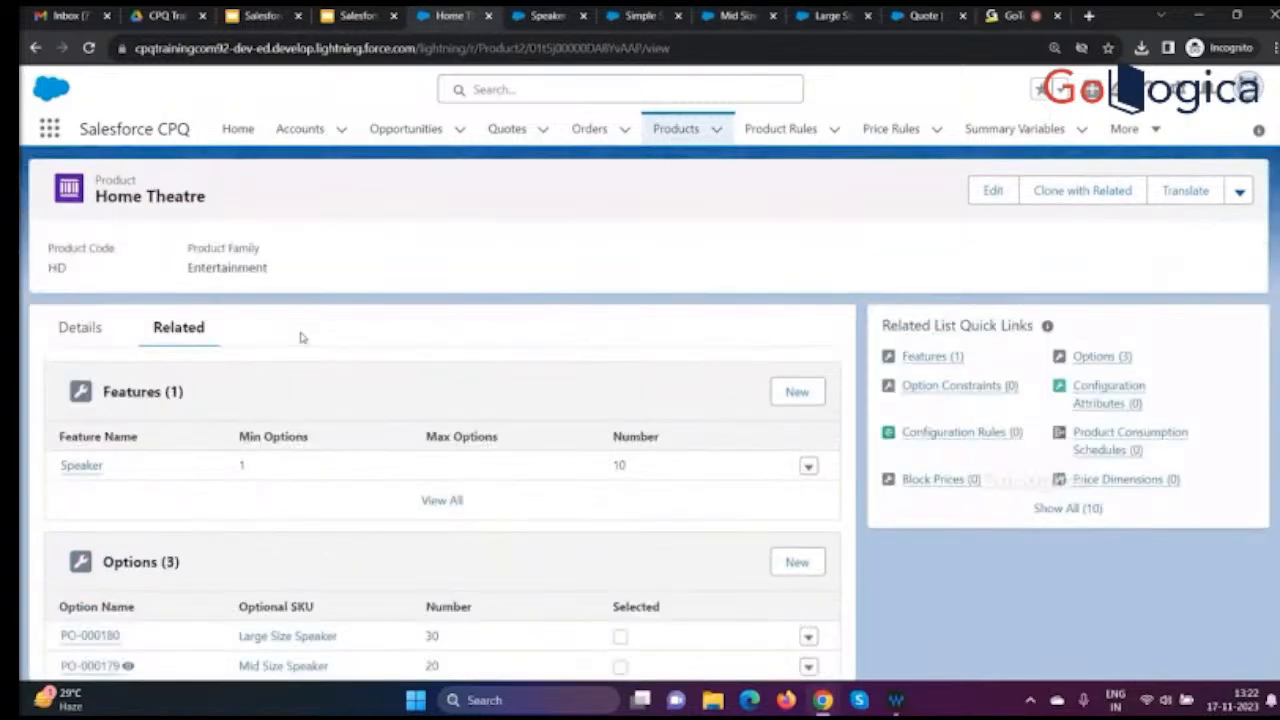
- Open Home Theatre's Speaker feature record in a new tab, review it and close it
right_click(81, 466)
left_click(125, 481)
left_click(505, 16)
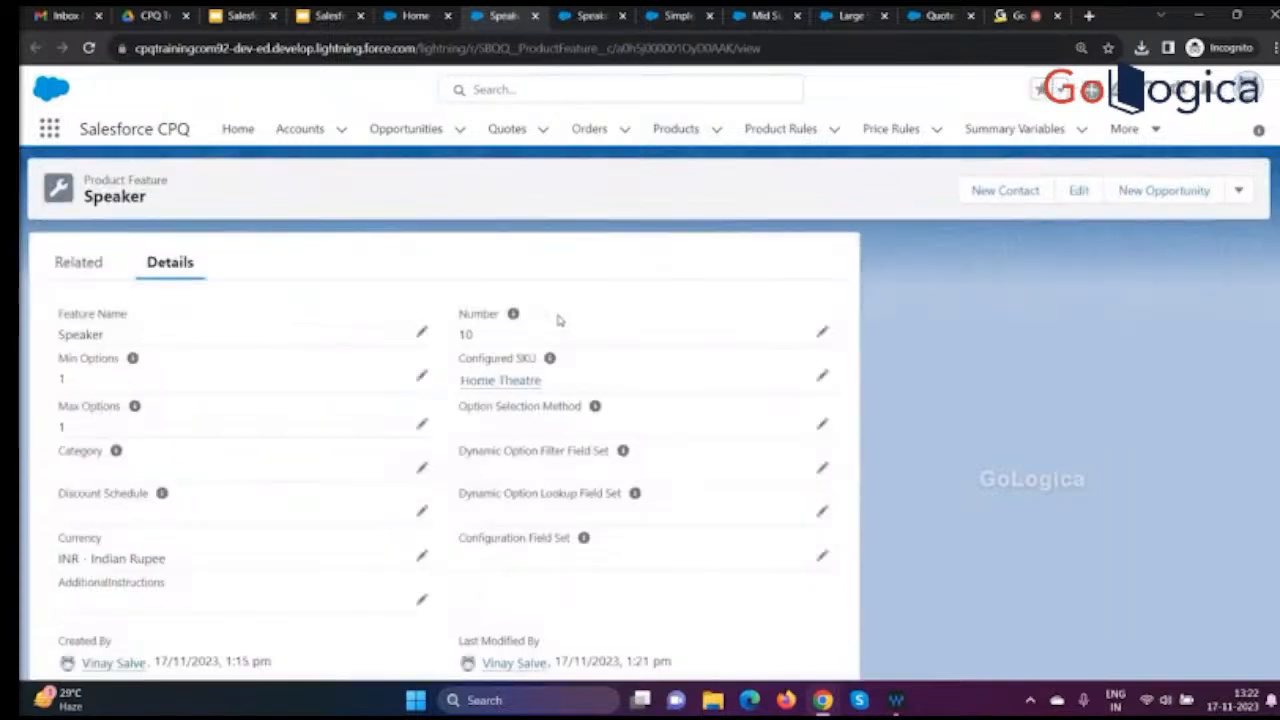
scroll(538, 336, "down", 1)
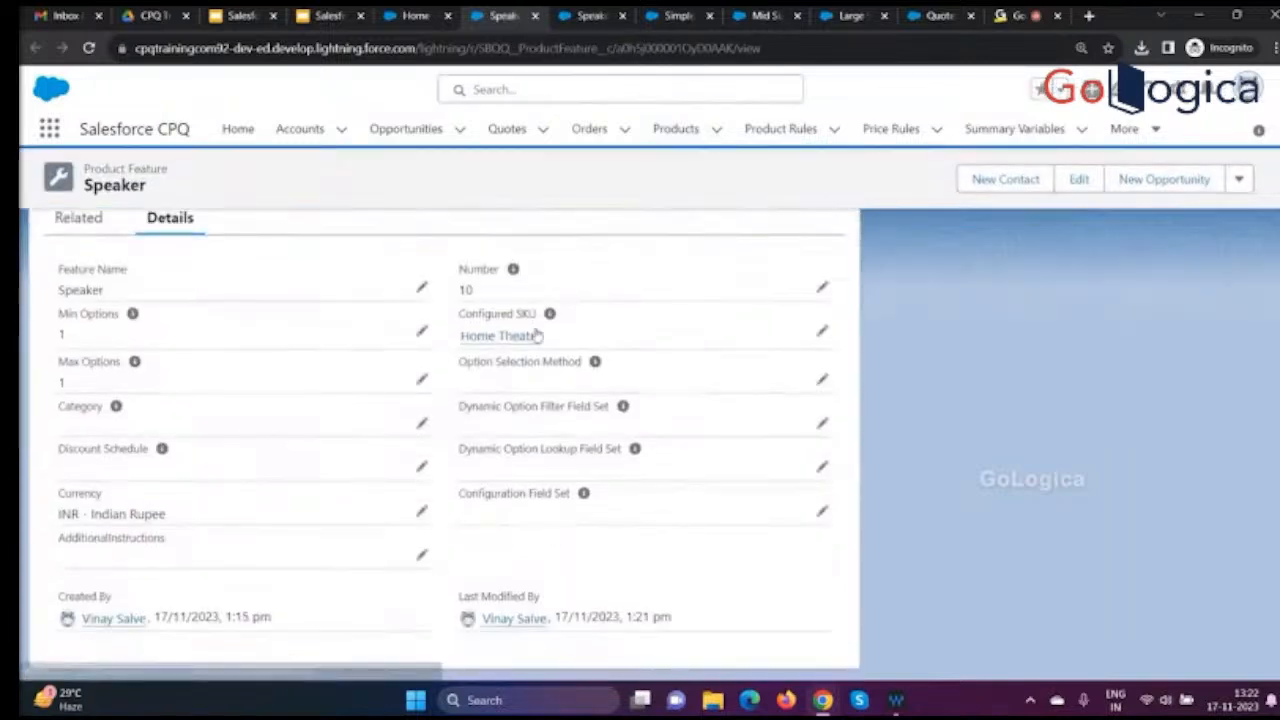
left_click(535, 16)
- Check the Large Size Speaker record, then open option PO-000180 from Home Theatre's Options list
left_click(755, 18)
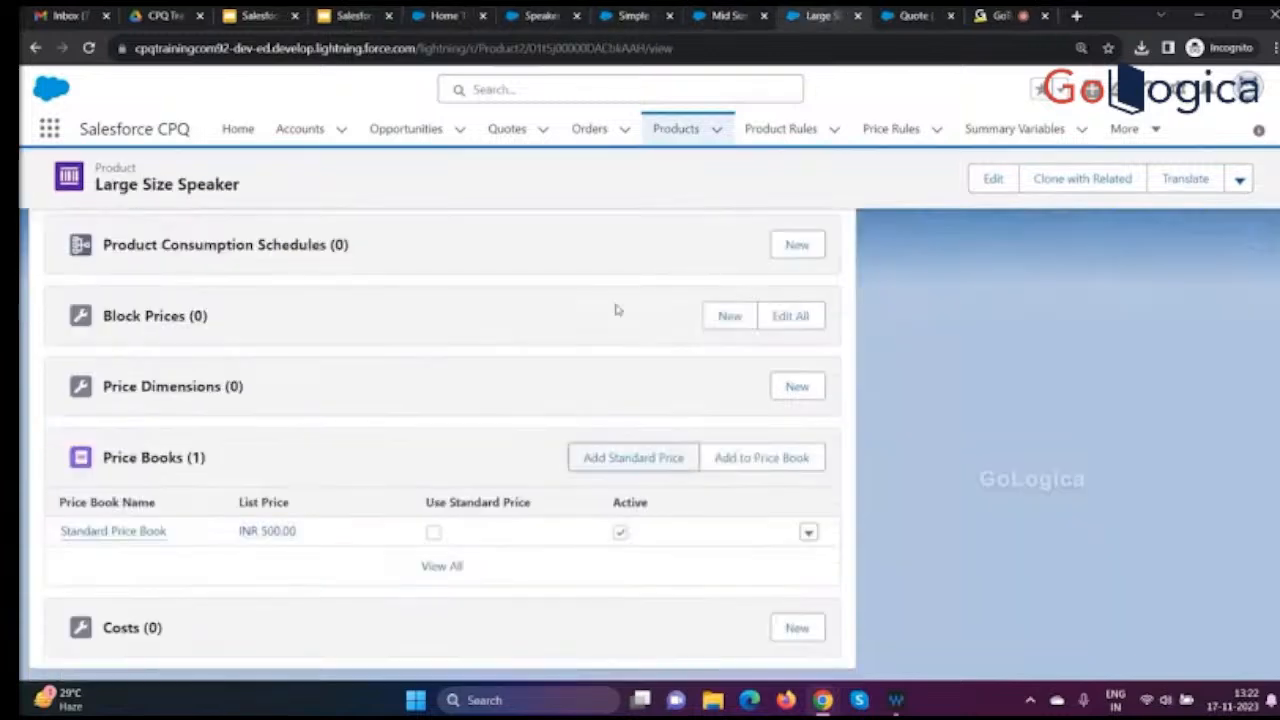
scroll(268, 494, "up", 7)
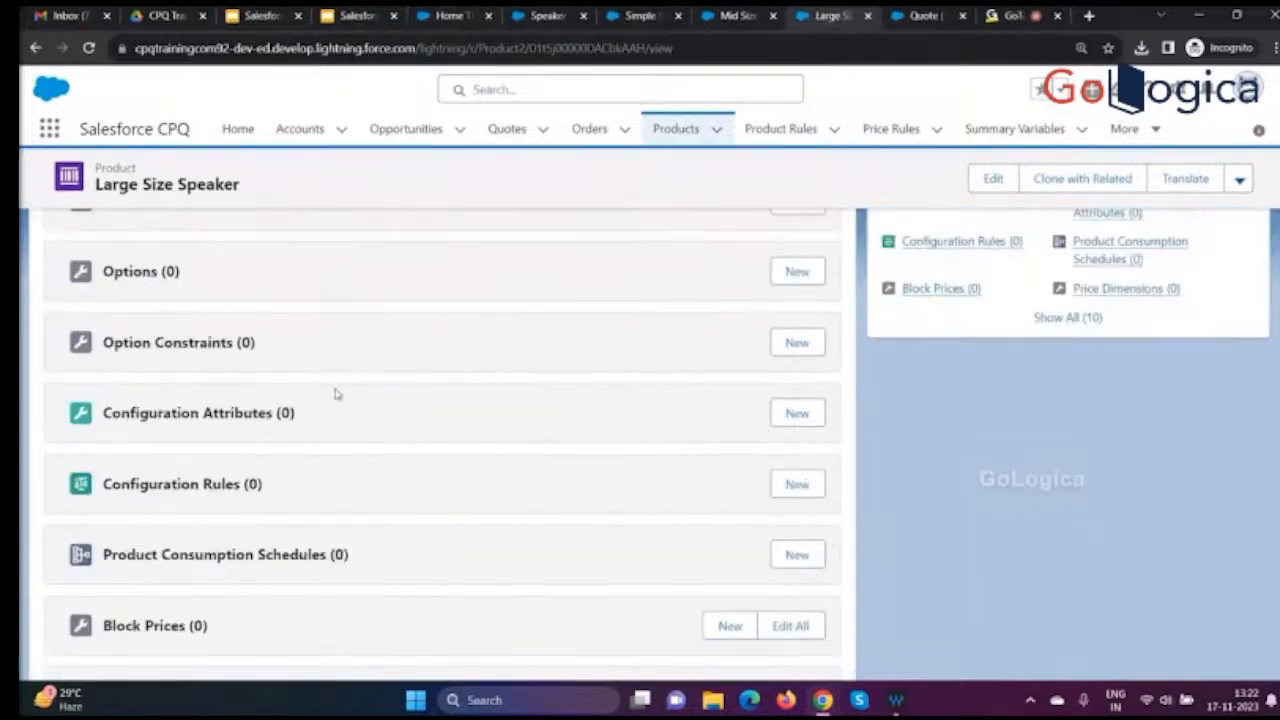
left_click(445, 15)
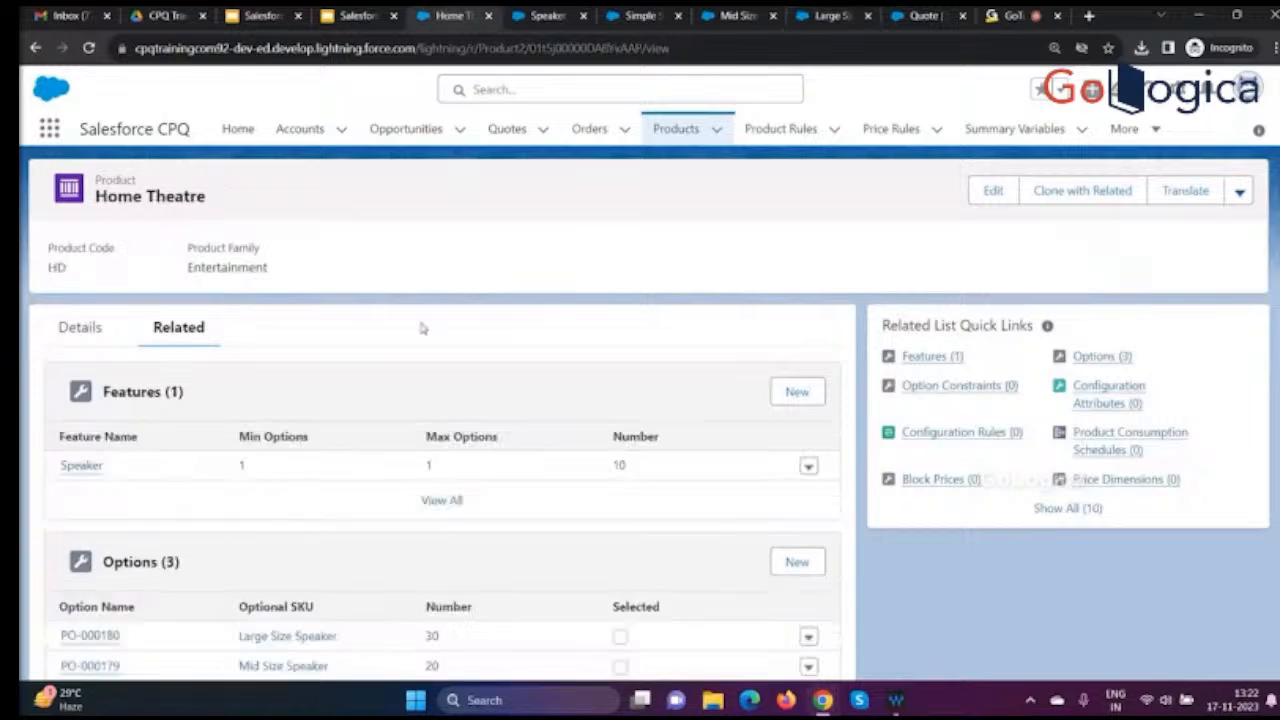
scroll(386, 378, "down", 3)
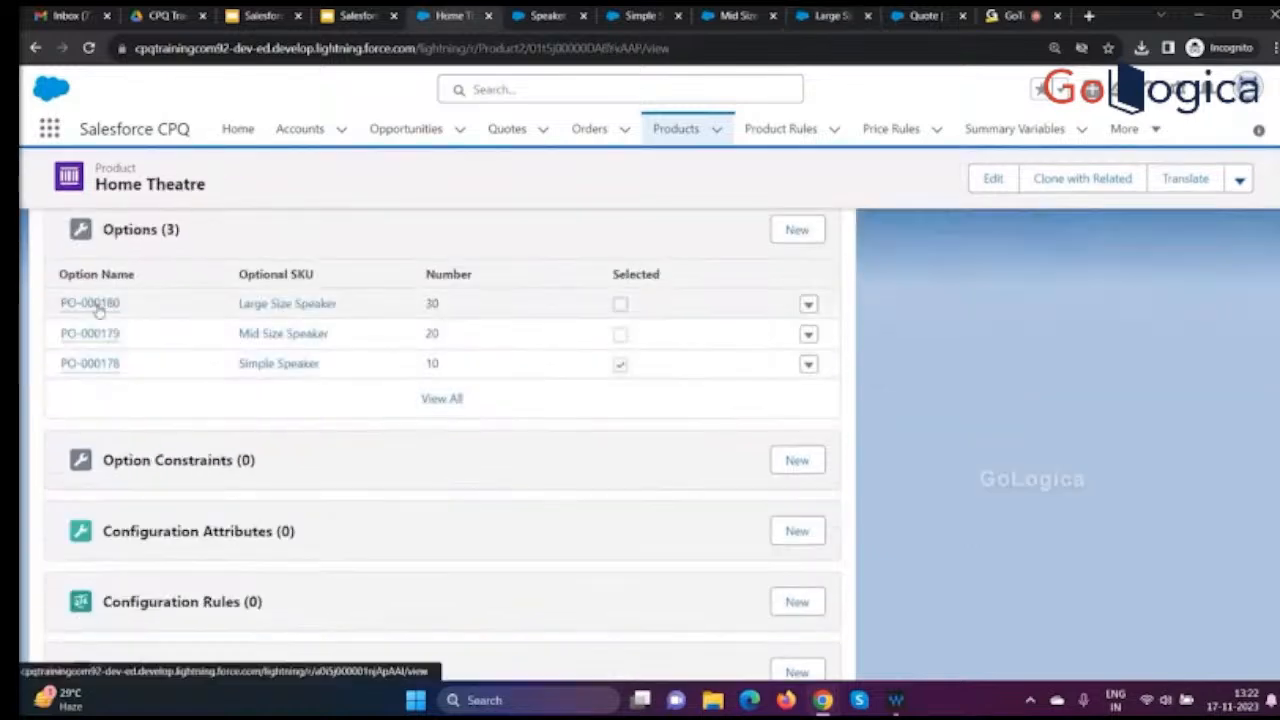
left_click(90, 303)
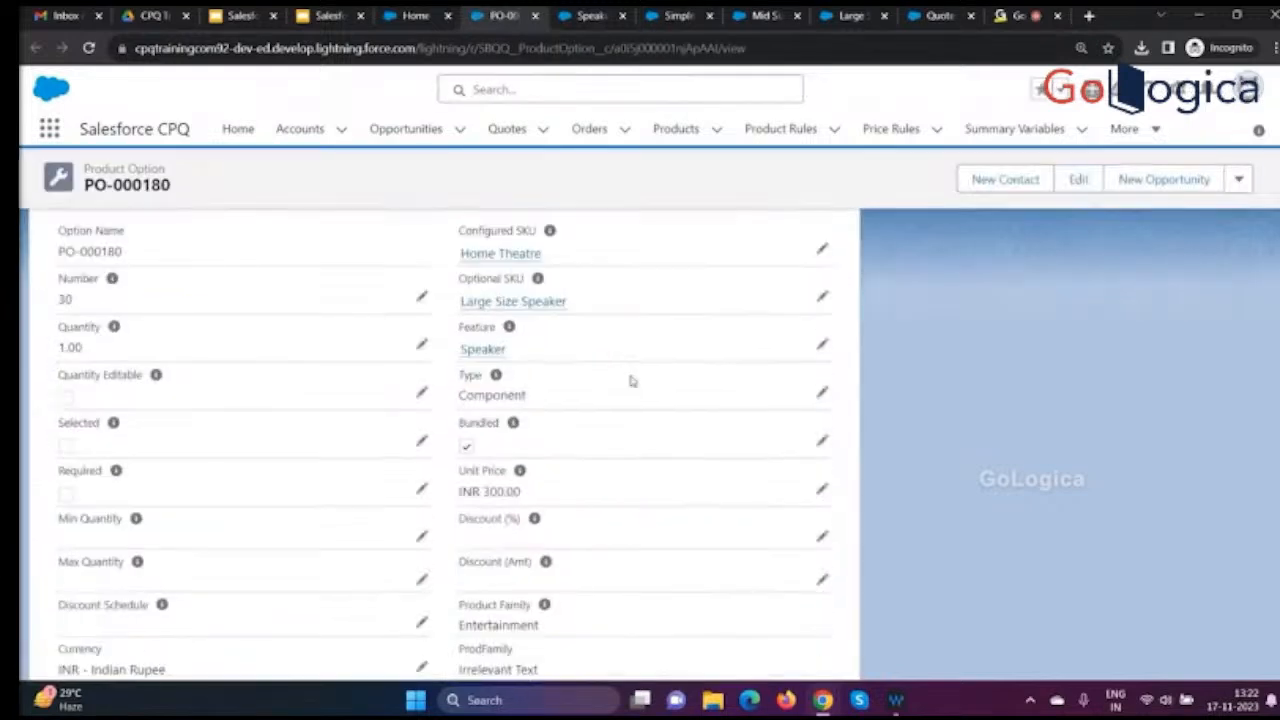
- Point out PO-000180's Bundled setting and INR 300.00 unit price, then return to the Home Theatre configuration
left_click_drag(463, 424, 504, 424)
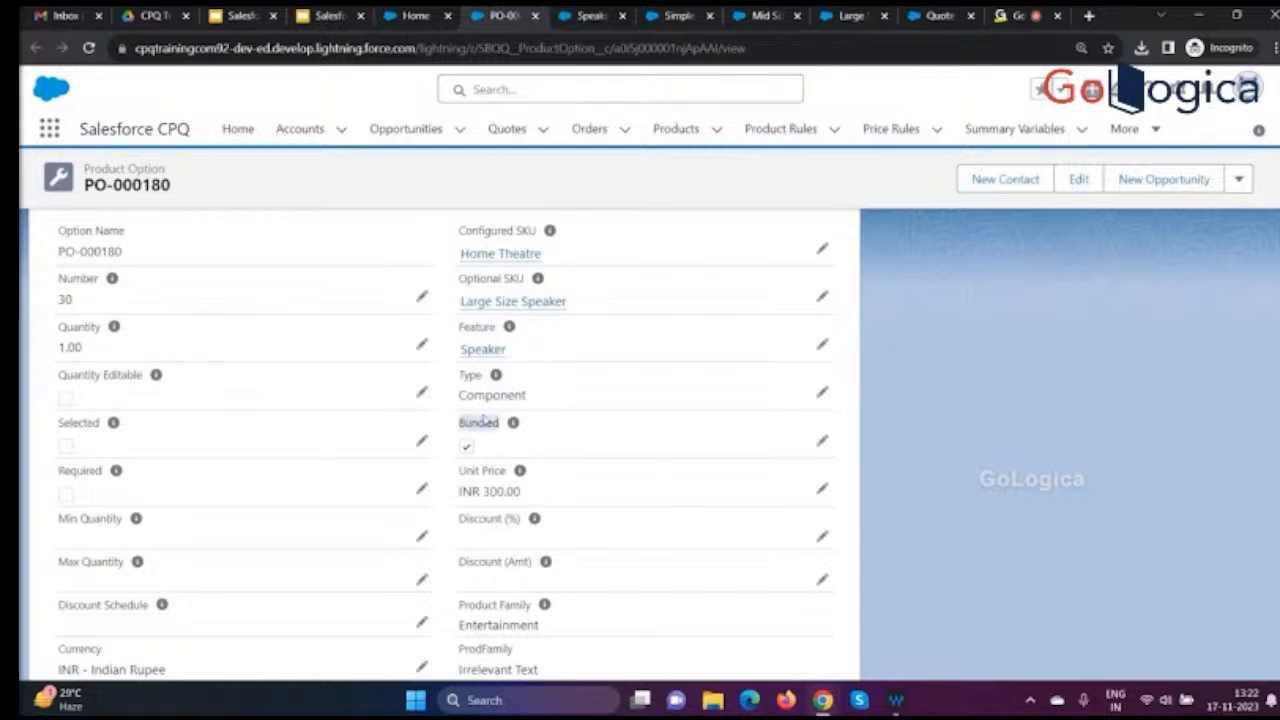
left_click_drag(460, 491, 516, 491)
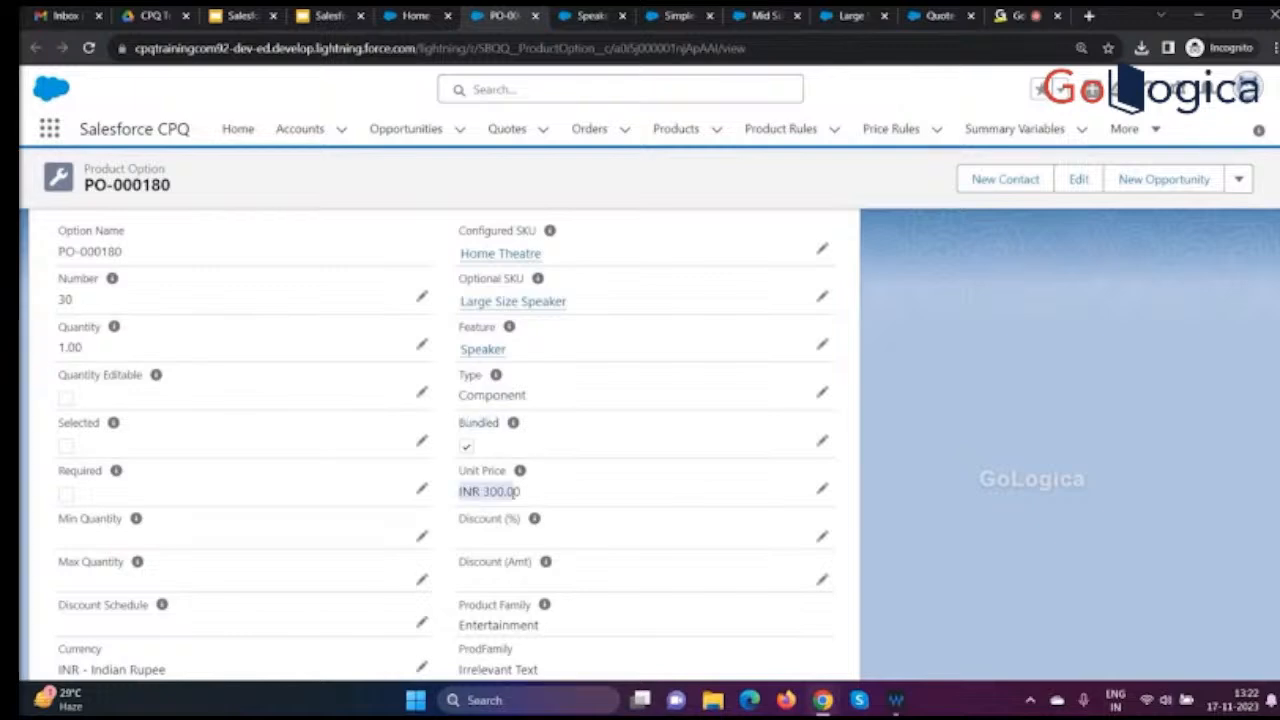
left_click(940, 15)
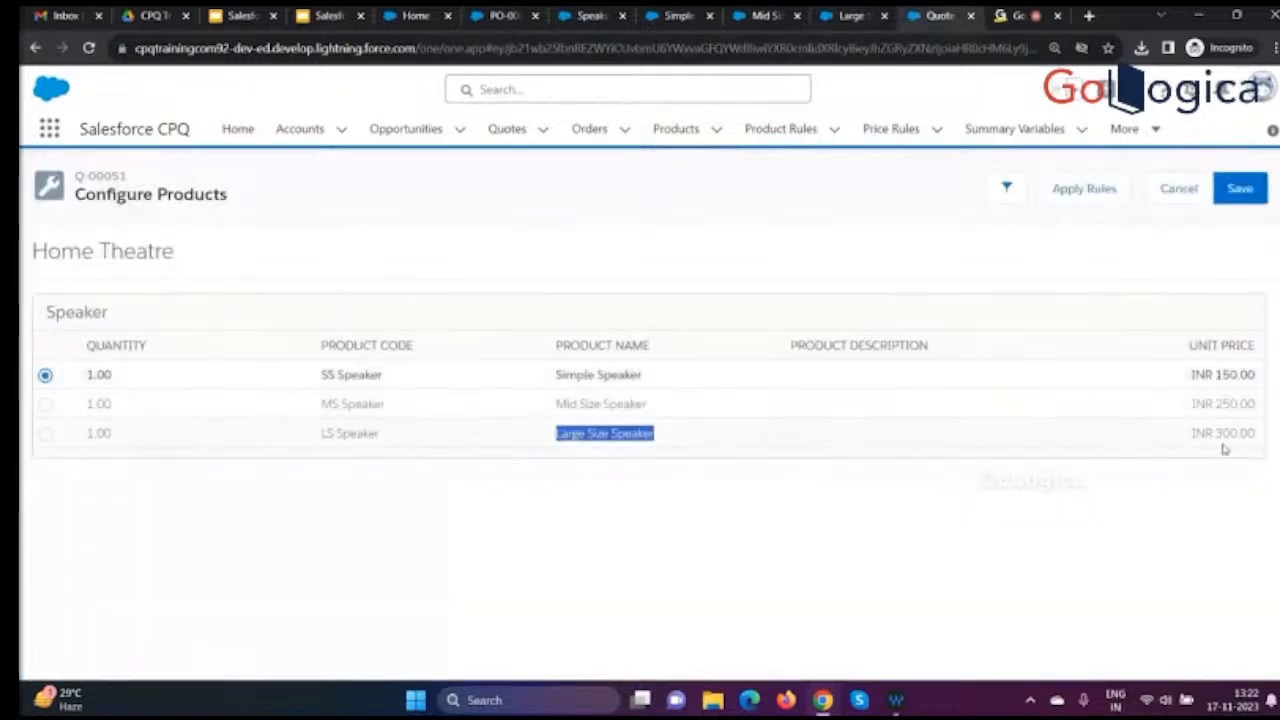
- Try Large Size Speaker and compare speaker prices, noting Mid Size Speaker at INR 250.00
left_click(45, 434)
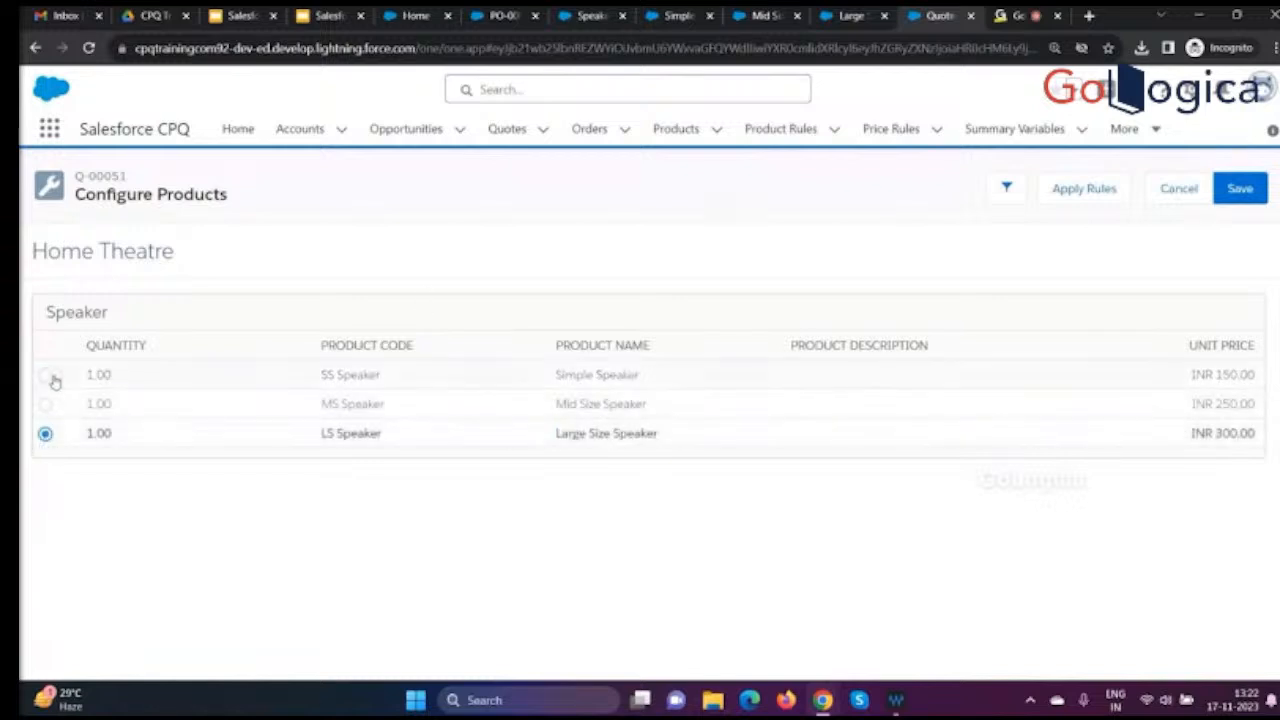
triple_click(1195, 411)
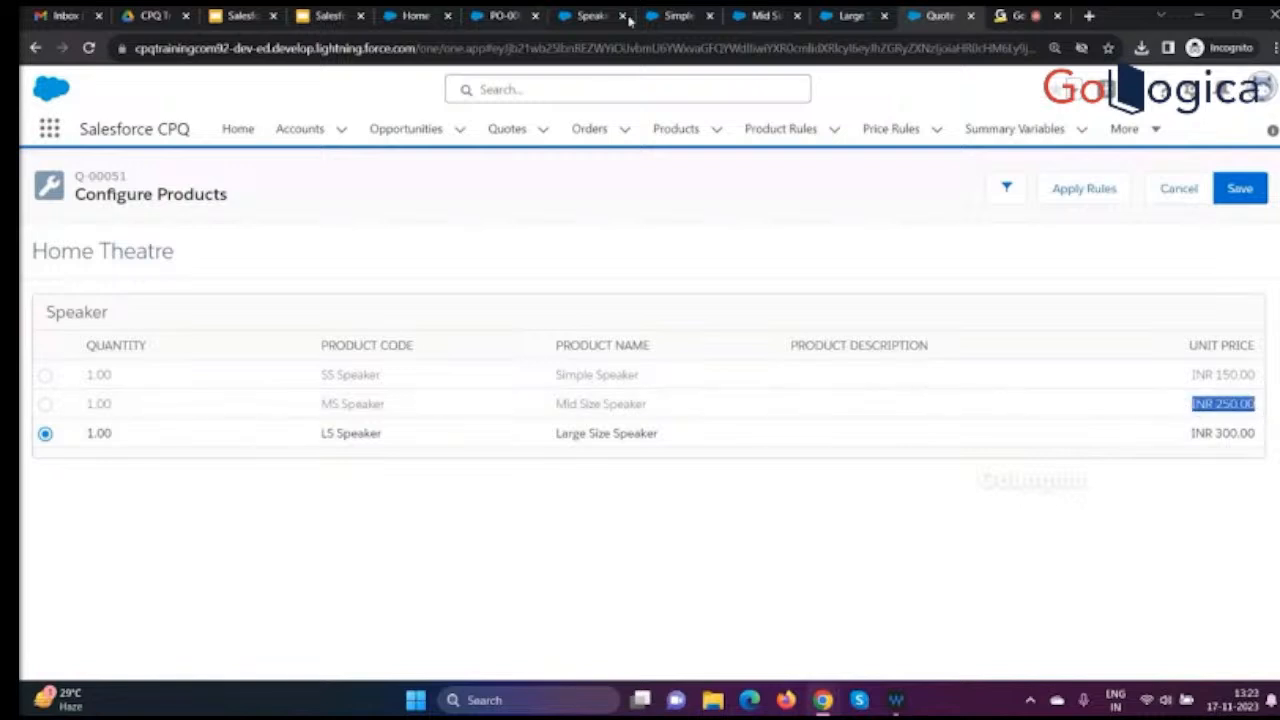
left_click(755, 16)
scroll(486, 449, "down", 4)
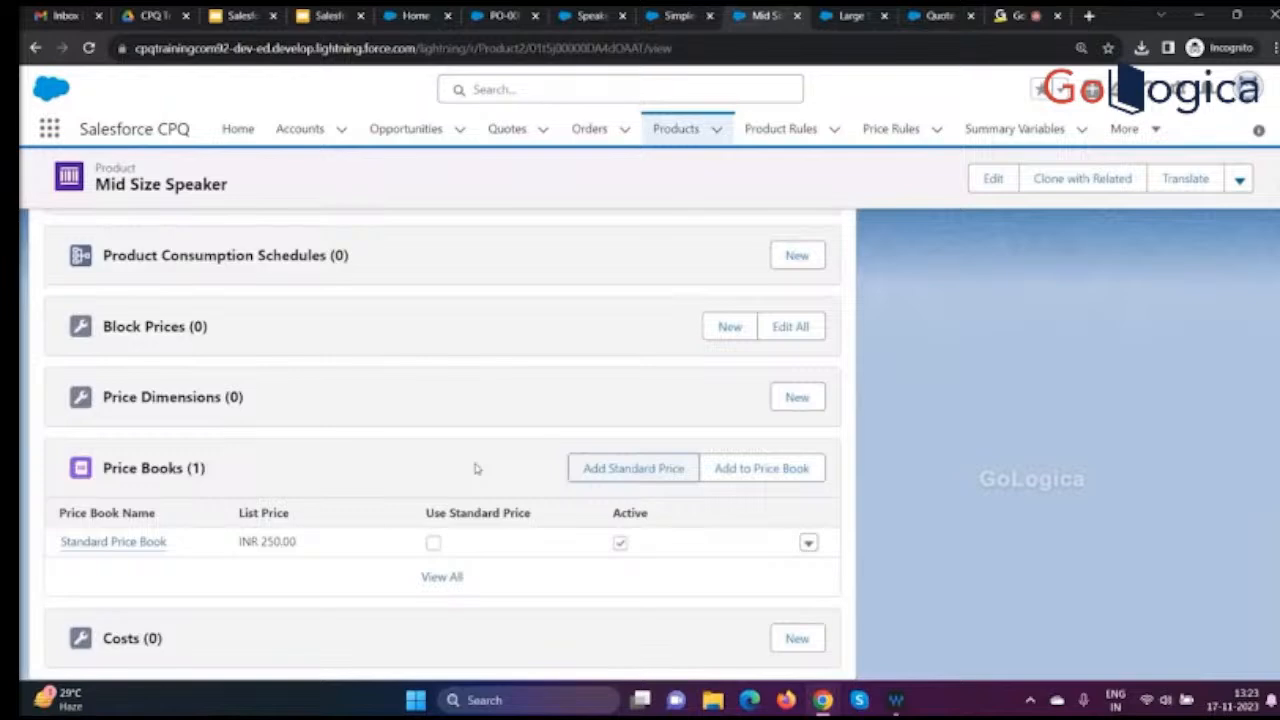
left_click(676, 16)
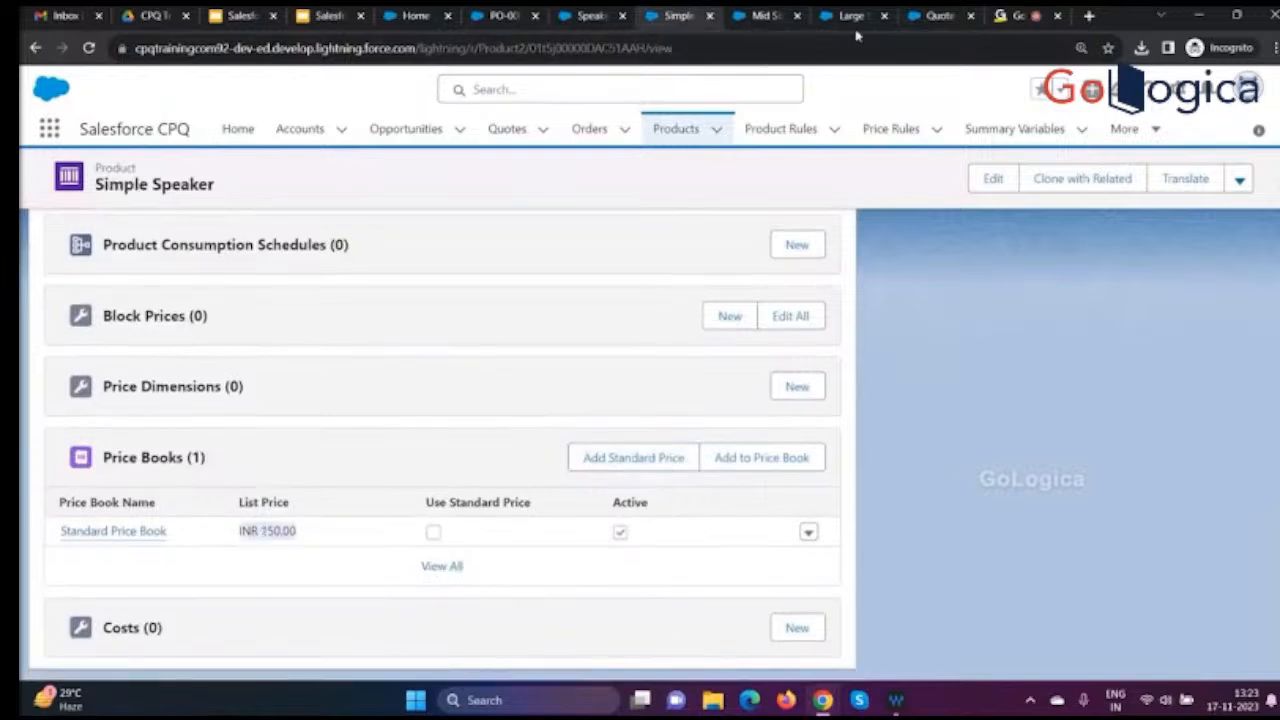
left_click(938, 16)
- Reselect Simple Speaker and save the bundle, showing Simple Speaker included at INR 0.00
left_click(45, 375)
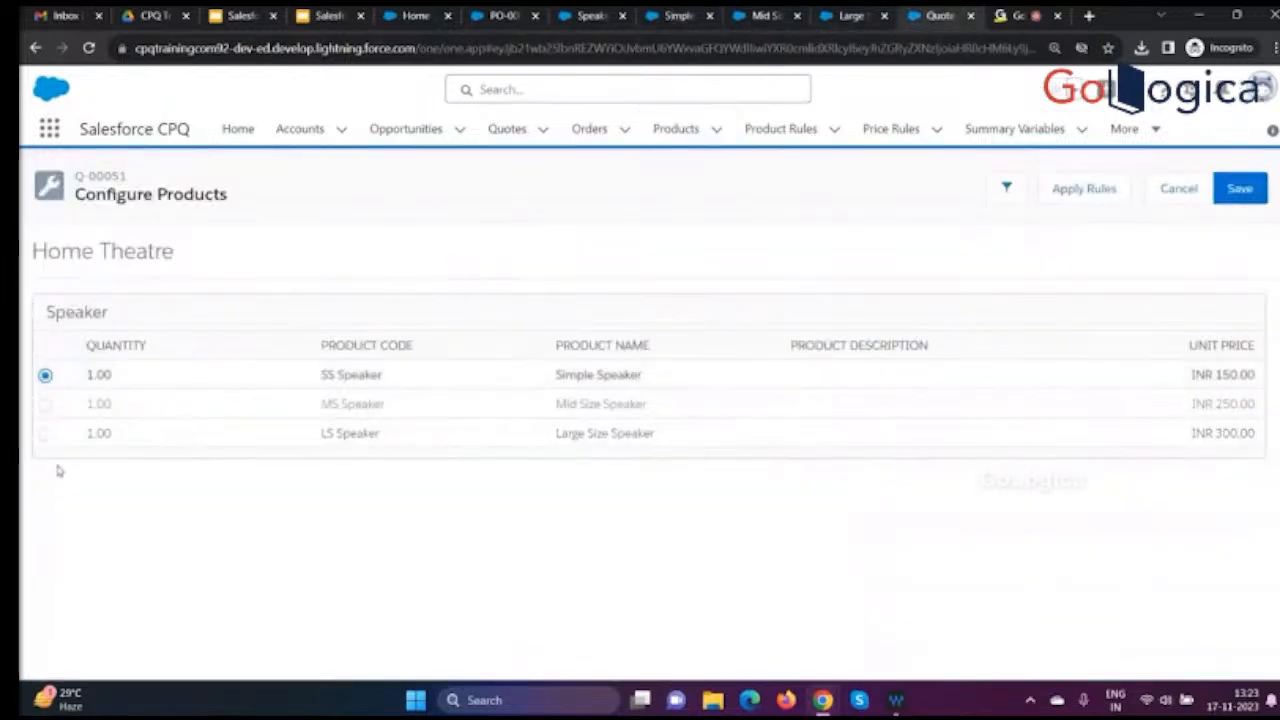
left_click(1240, 190)
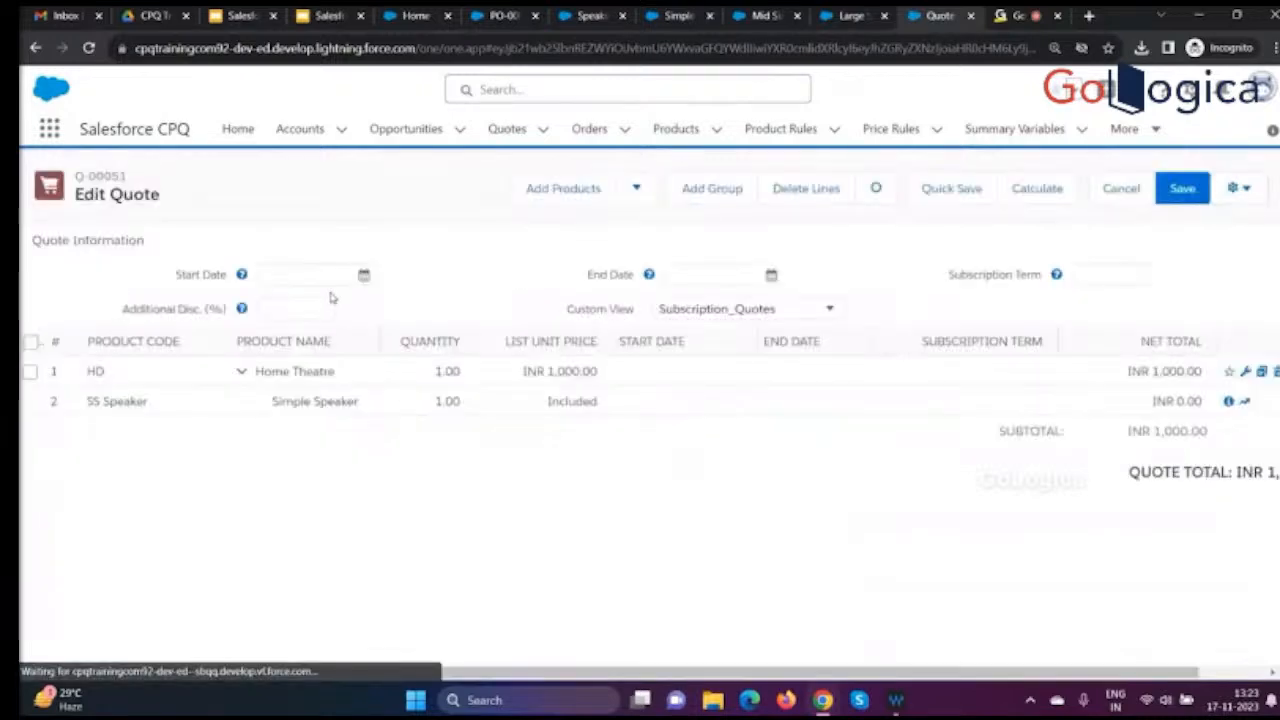
left_click_drag(545, 401, 680, 426)
left_click(1168, 401)
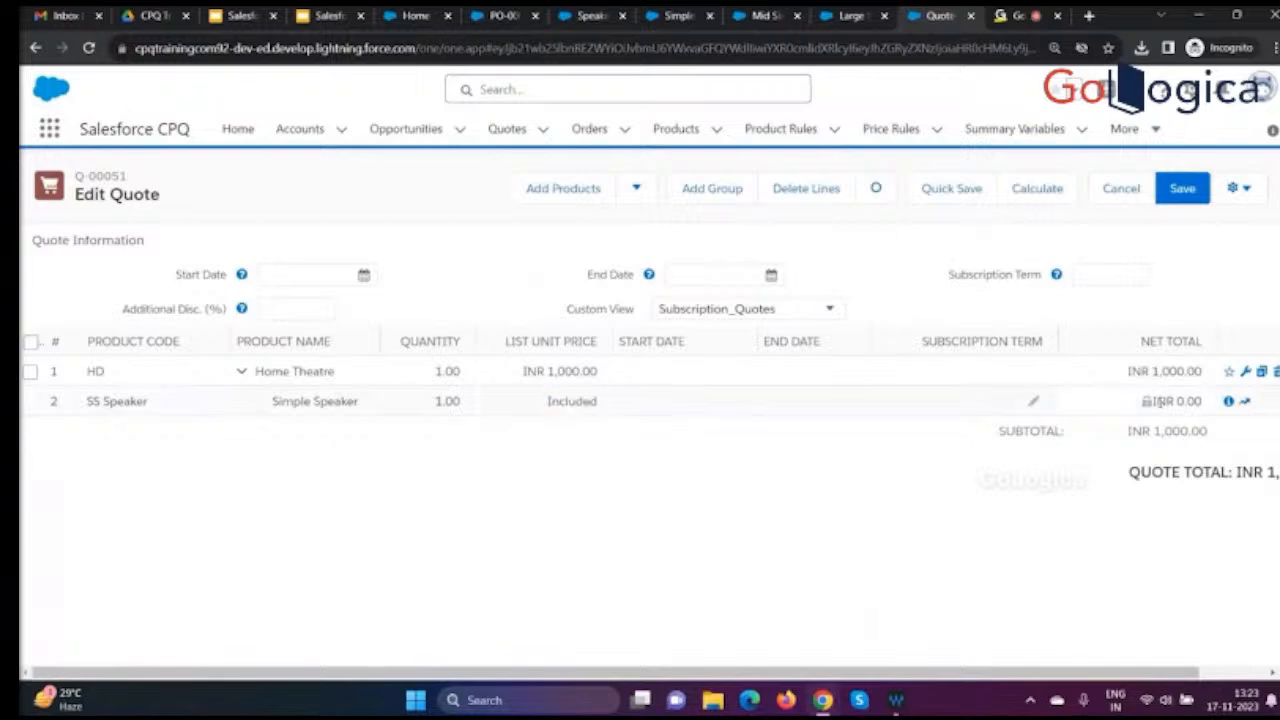
- Add a second Home Theatre bundle configured with Large Size Speaker and save it
left_click(553, 191)
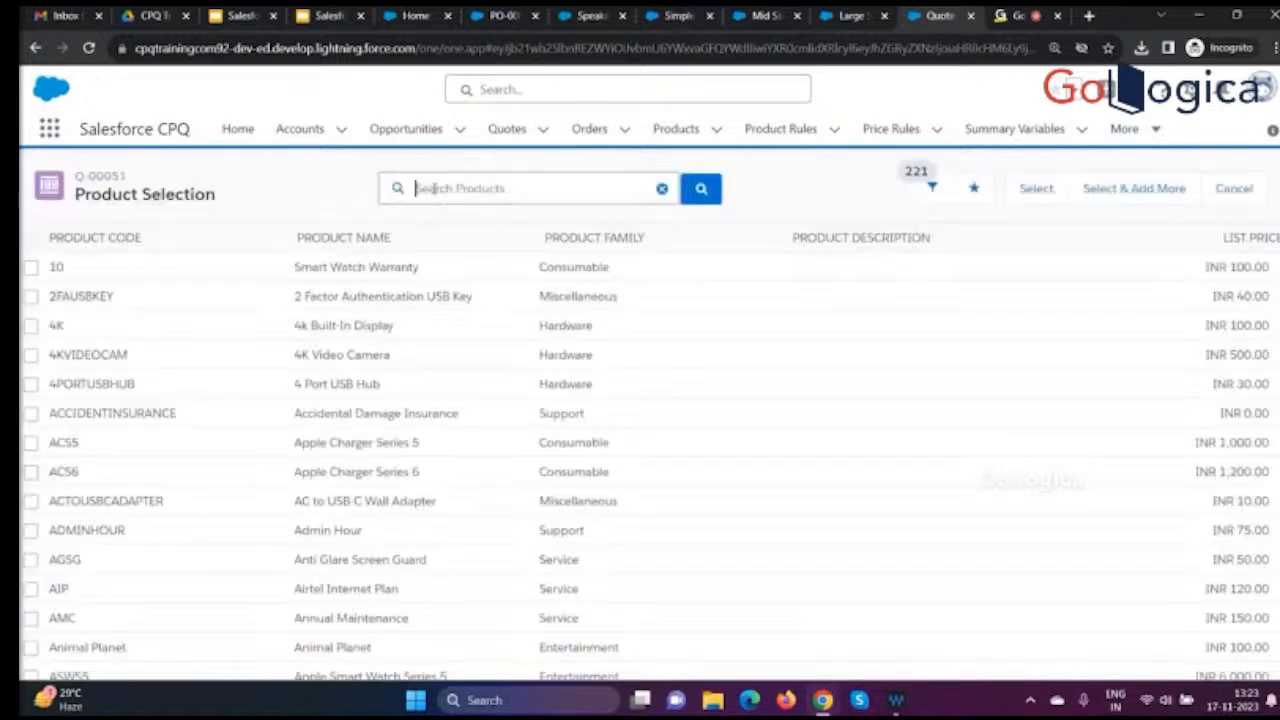
left_click(433, 188)
type("Home")
left_click(458, 222)
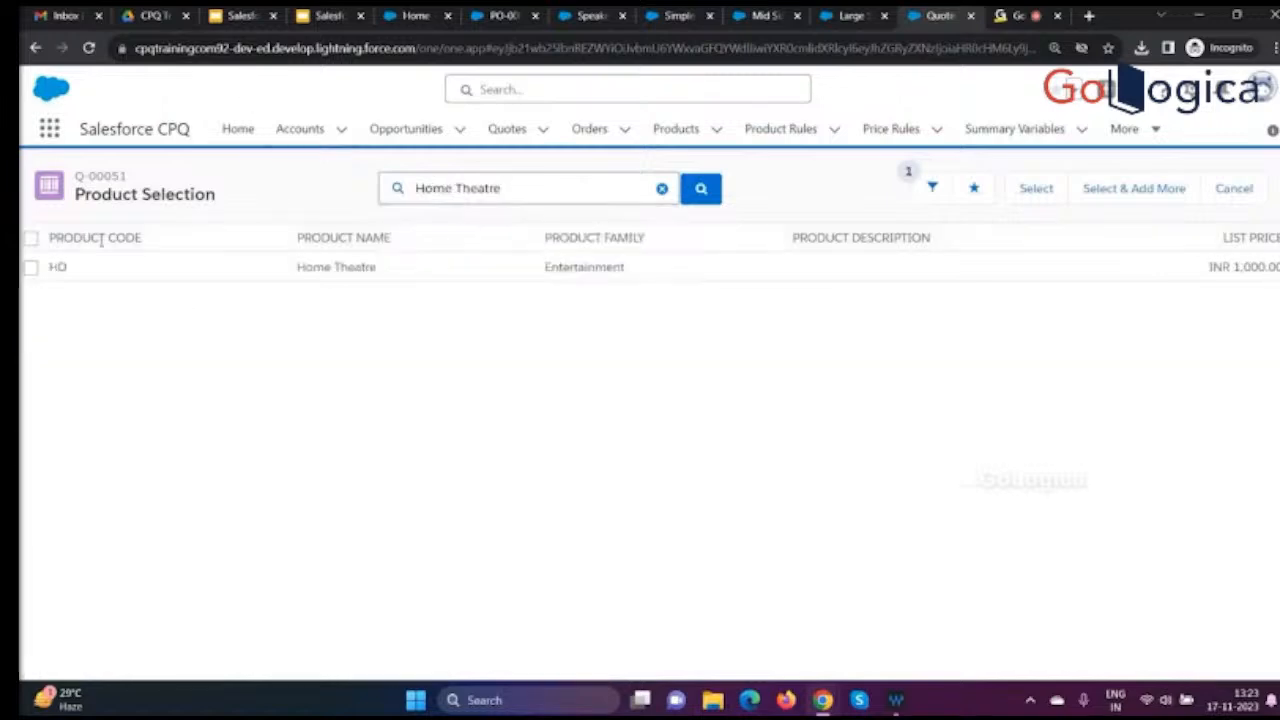
left_click(31, 266)
left_click(1134, 188)
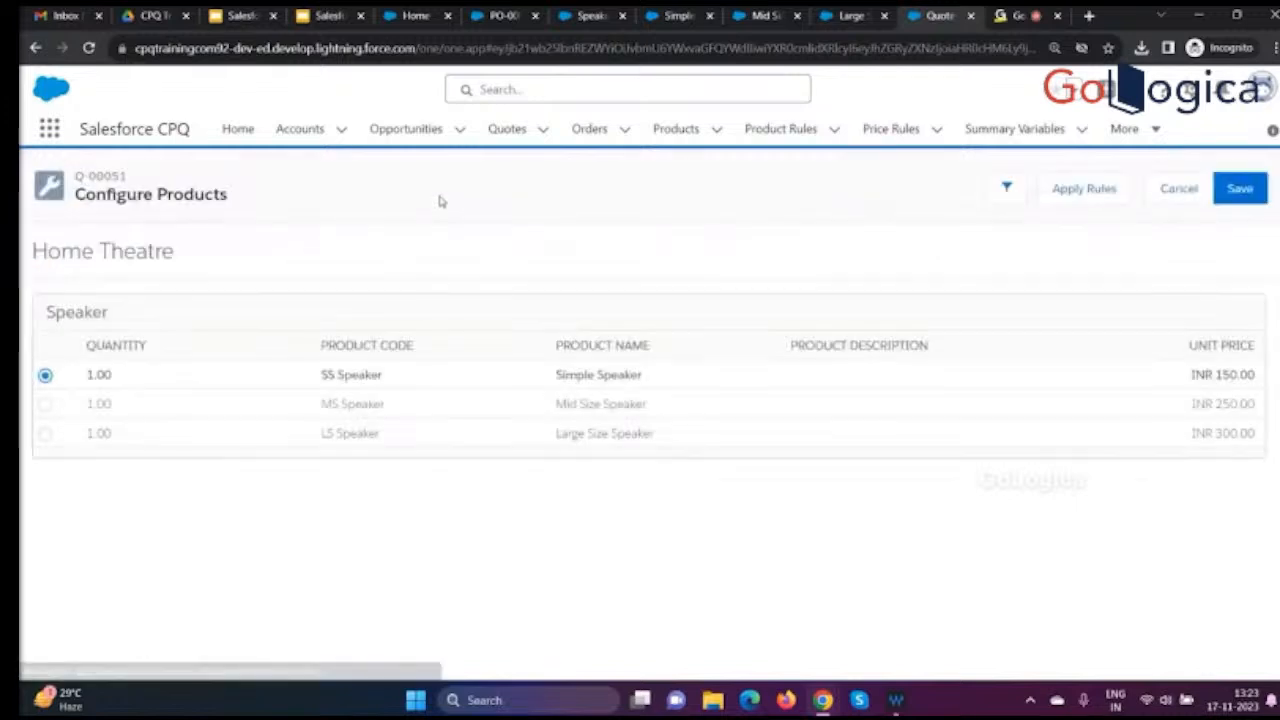
left_click(45, 433)
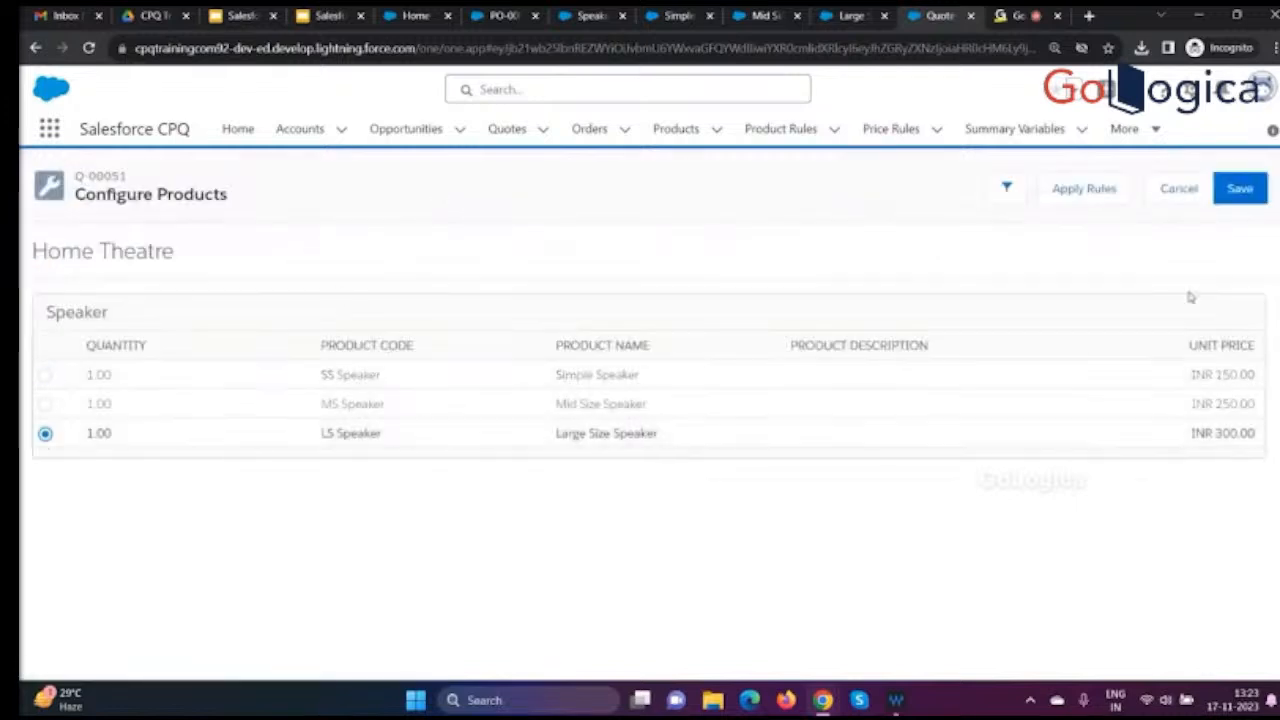
left_click(1238, 189)
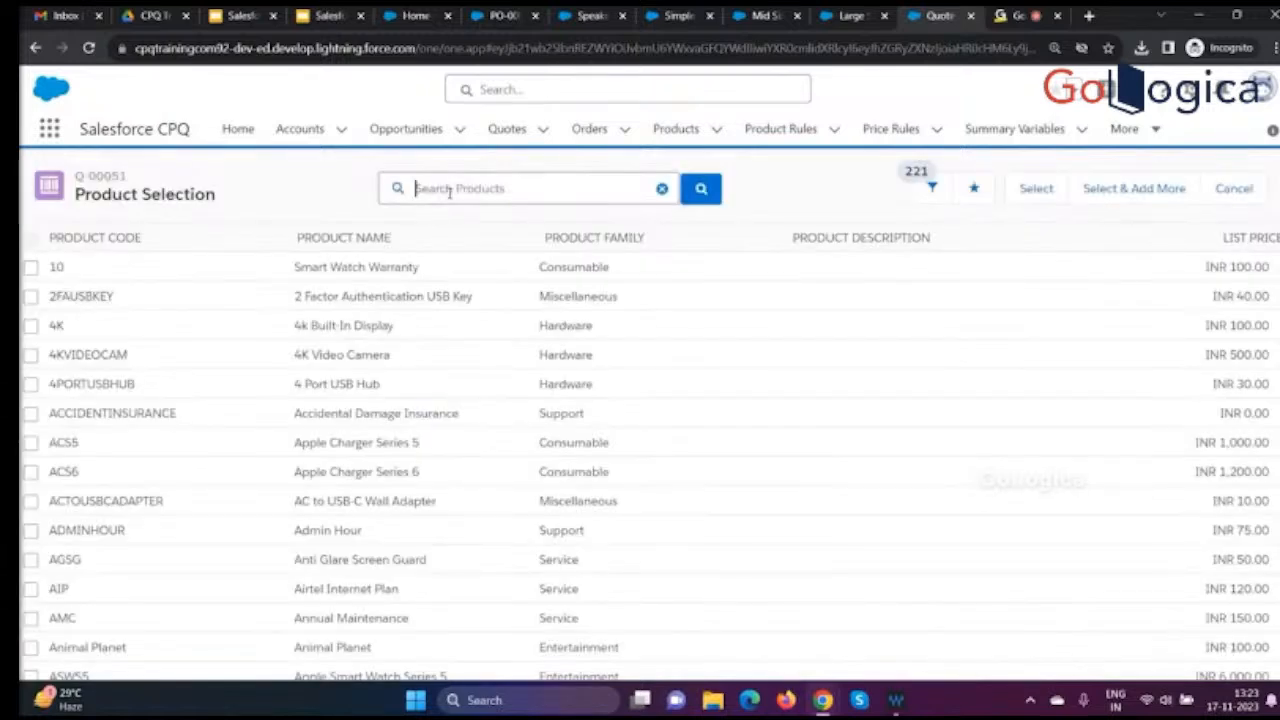
- Add Large Size Speaker to the quote as a separate line
type("Large")
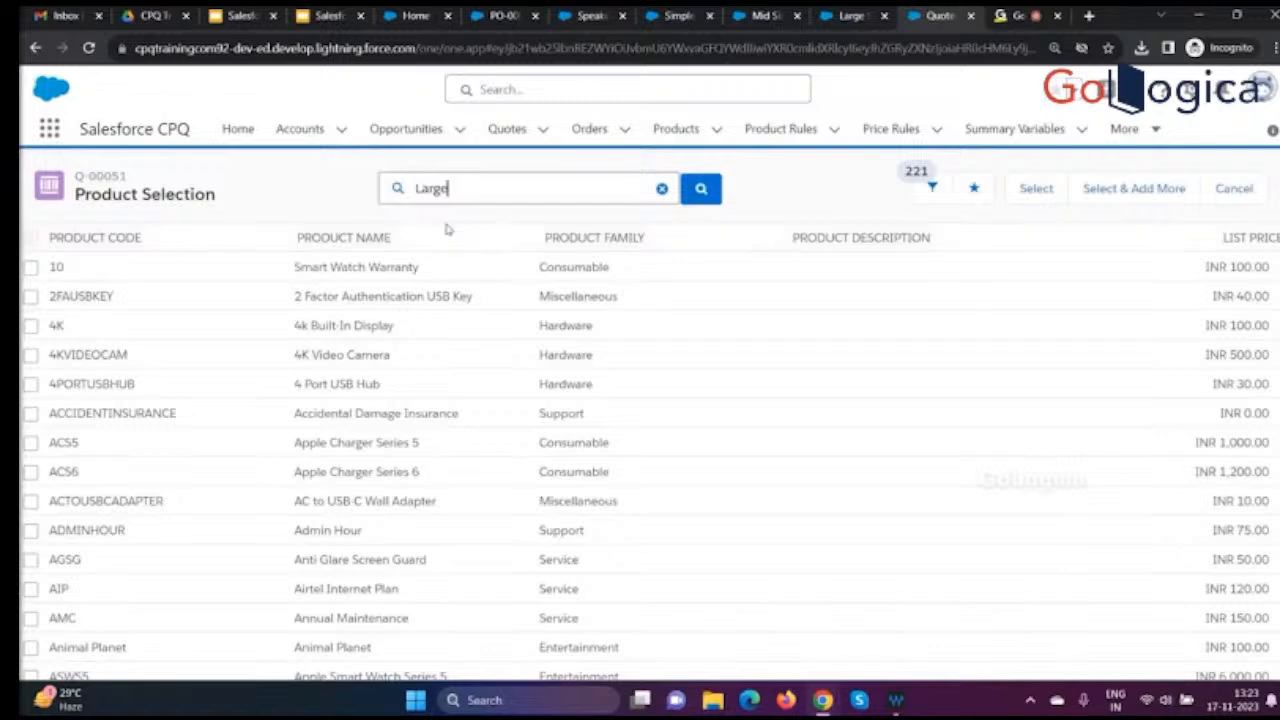
left_click(447, 230)
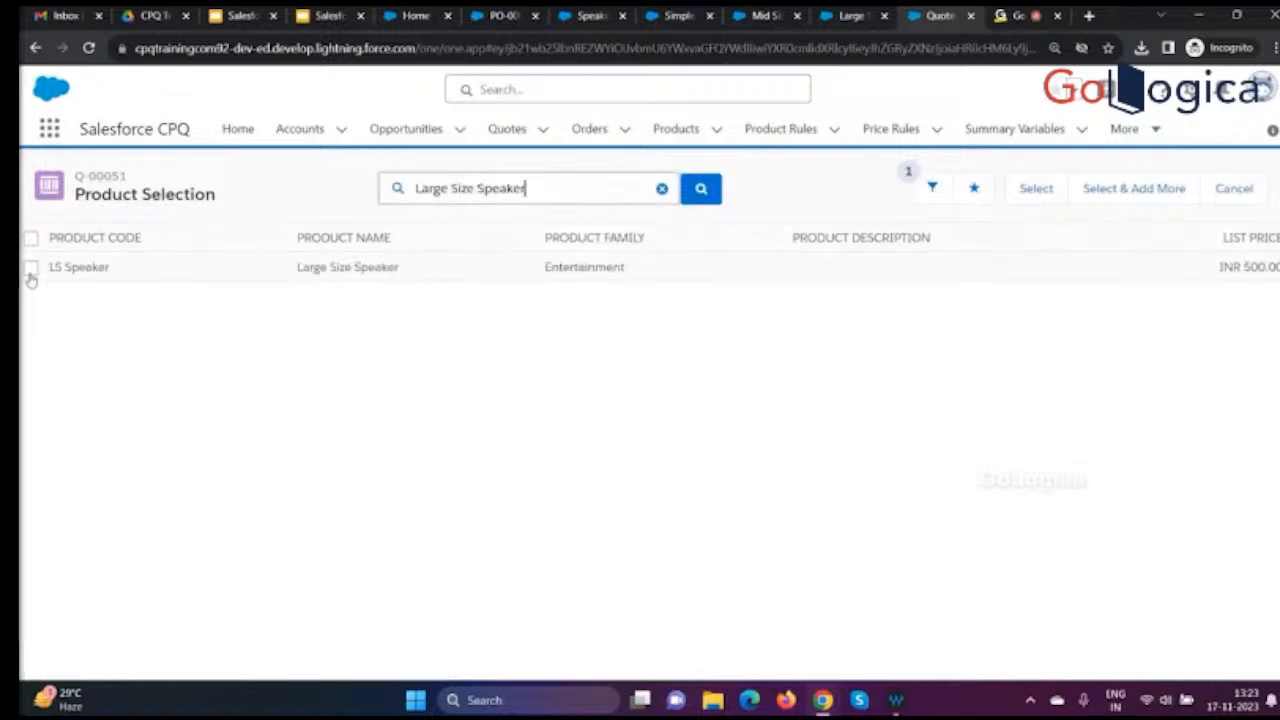
left_click(31, 267)
left_click(1038, 194)
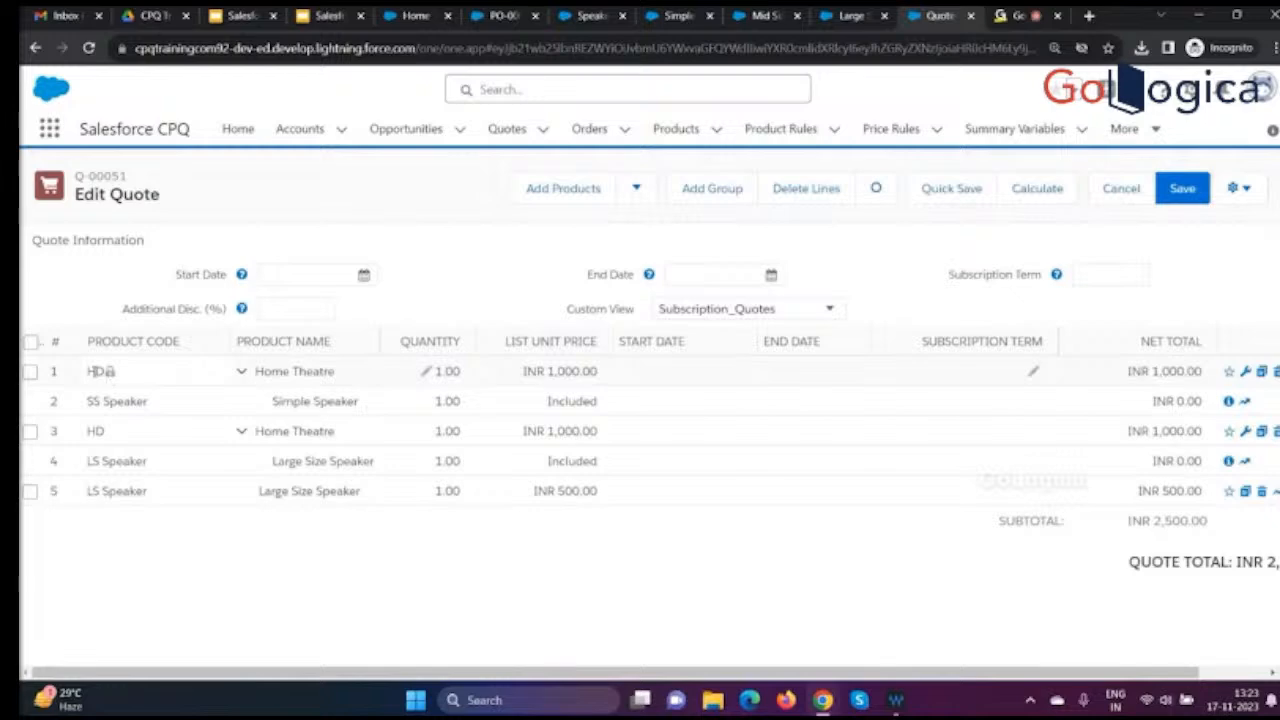
- Uncheck Bundled on option PO-000180 and save it, then return to the quote line editor
mouse_move(1228, 408)
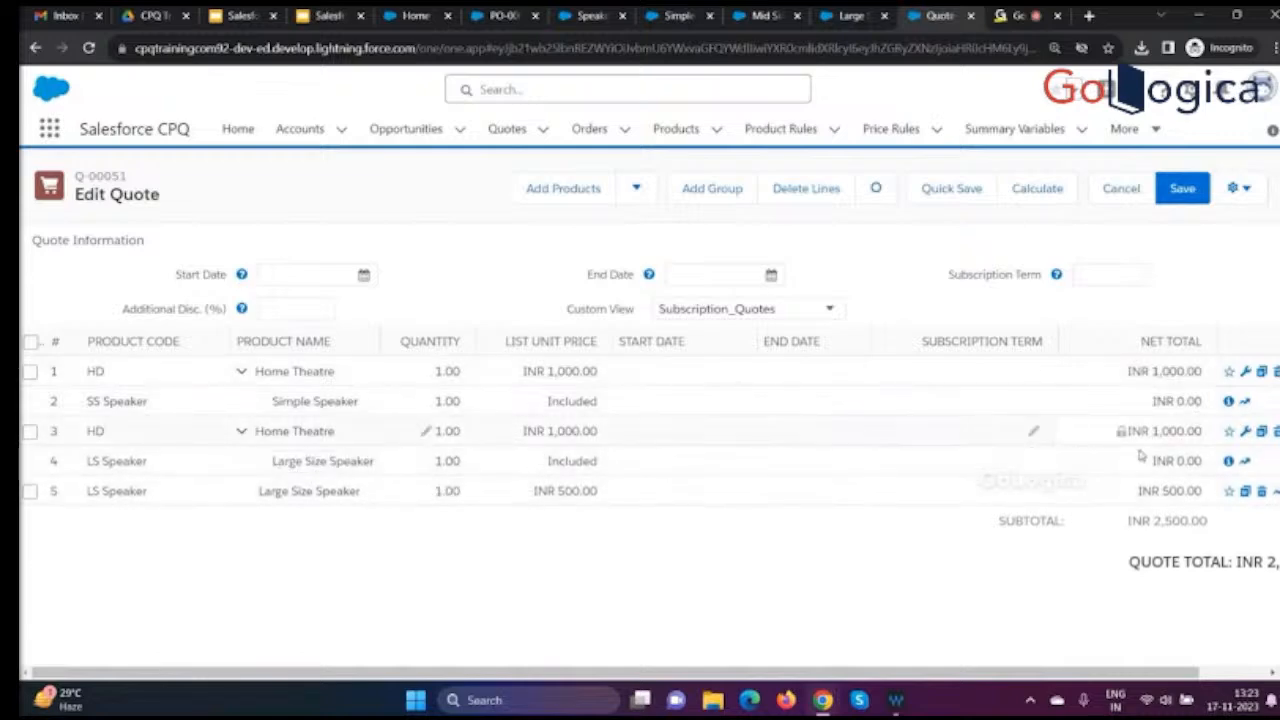
left_click(407, 20)
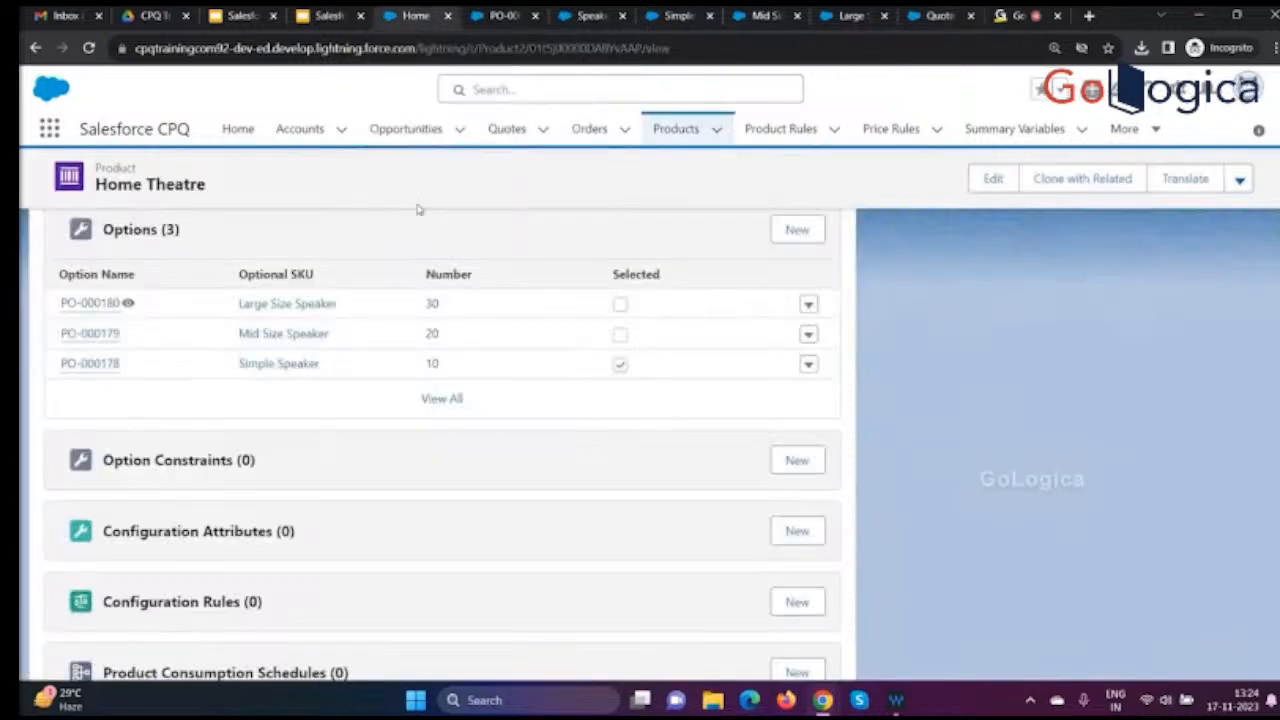
left_click(499, 17)
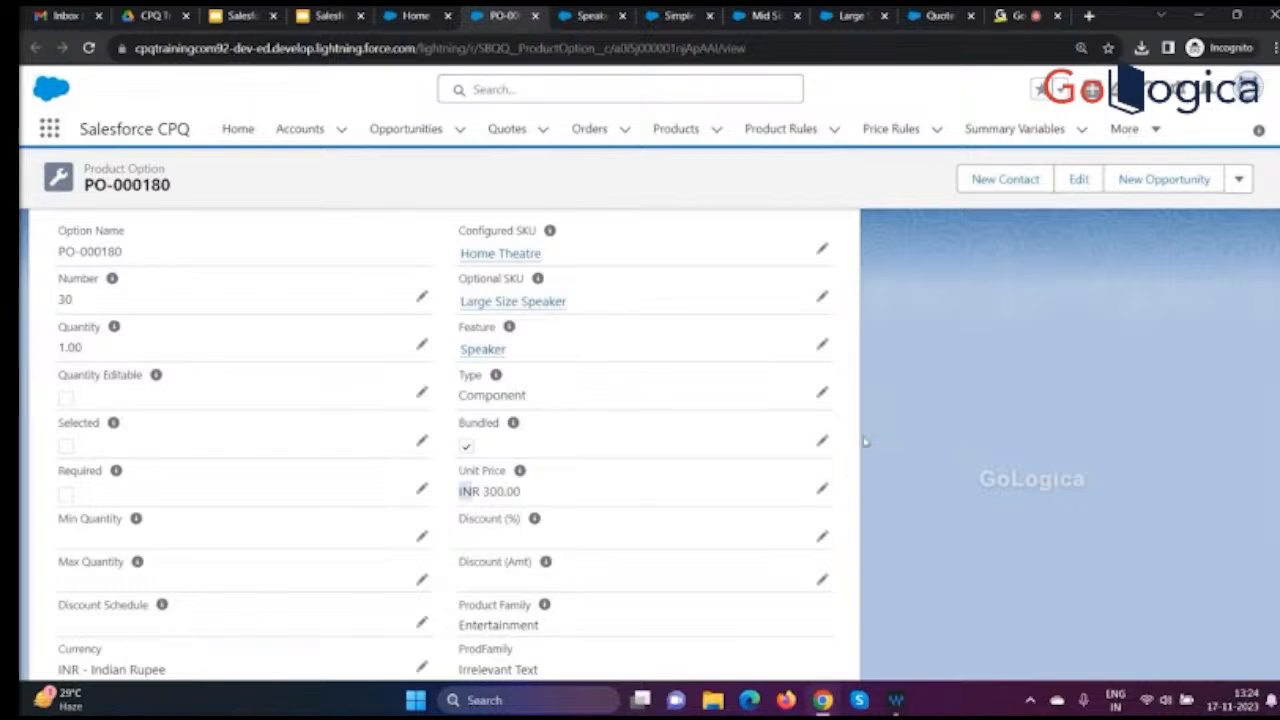
left_click(820, 444)
left_click(466, 462)
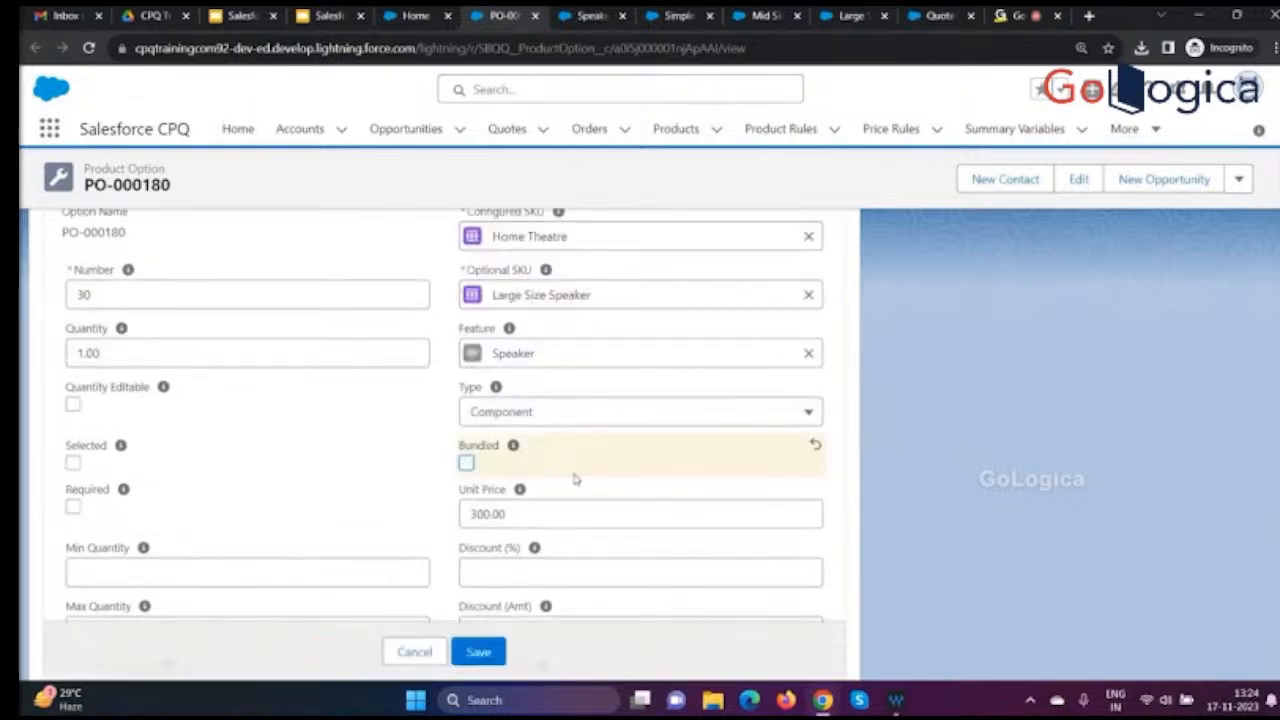
left_click(478, 654)
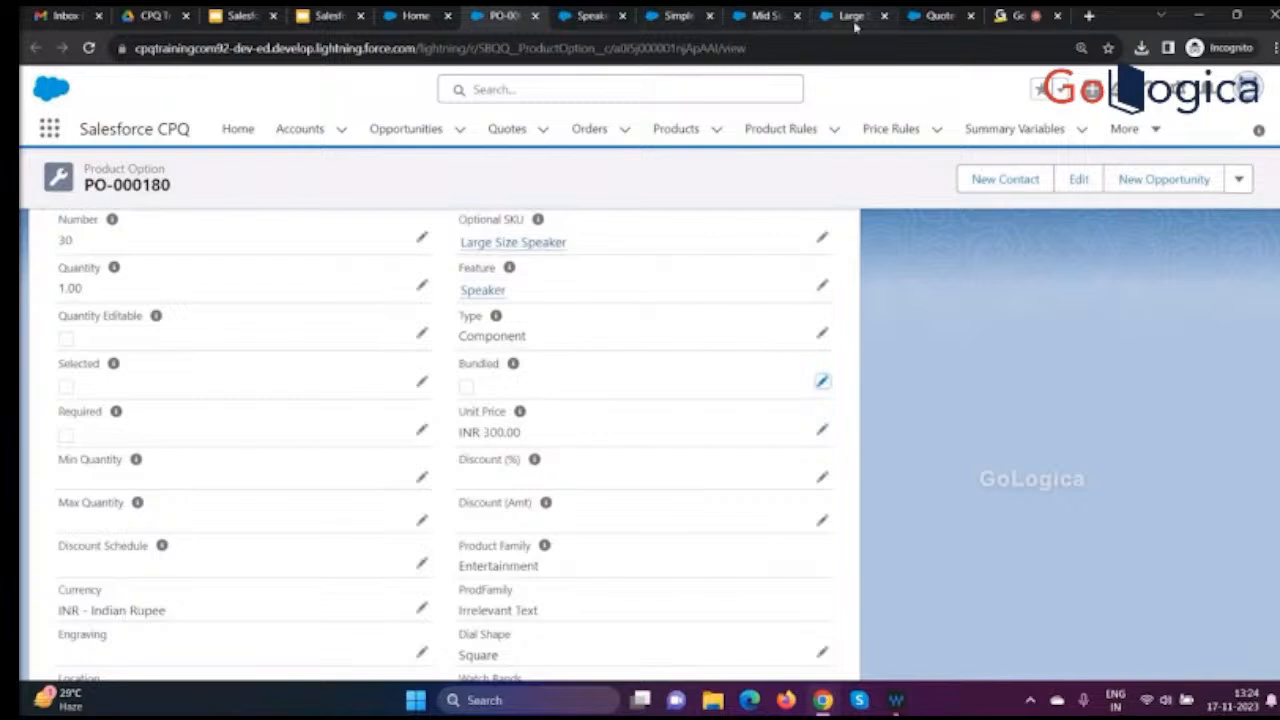
left_click(918, 24)
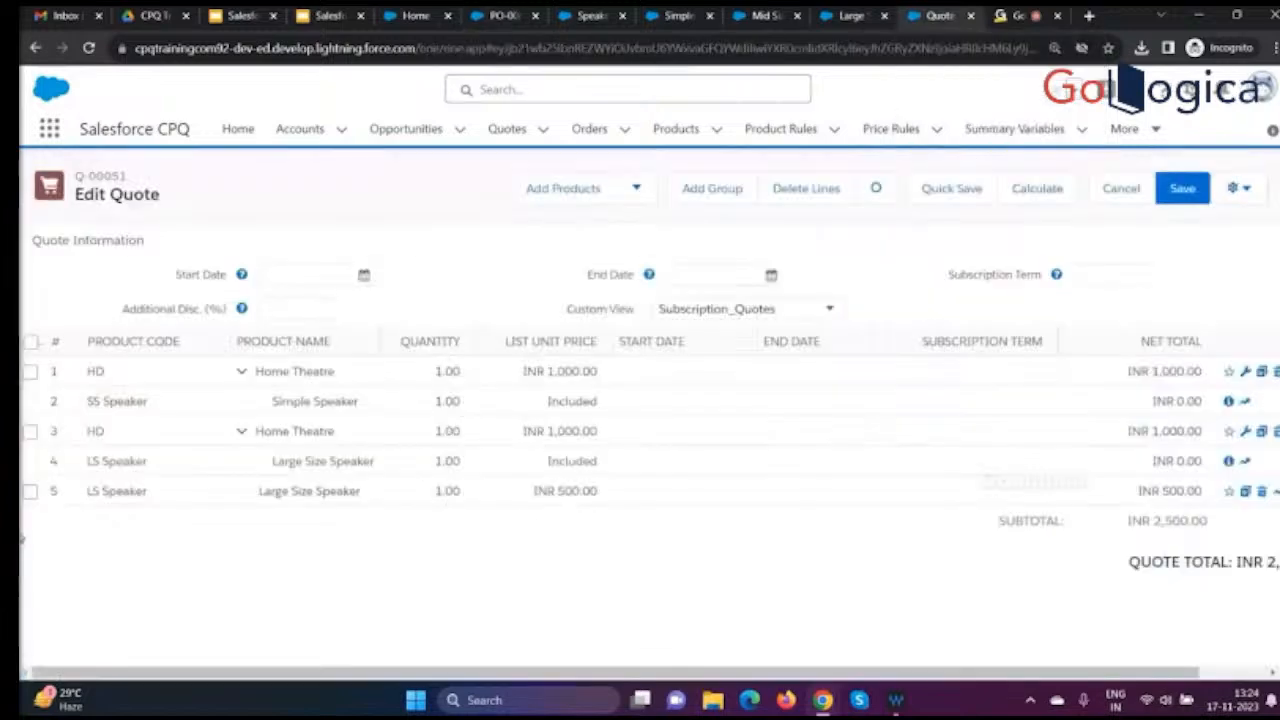
- Quick-save the quote and delete the second Home Theatre bundle line
left_click(955, 189)
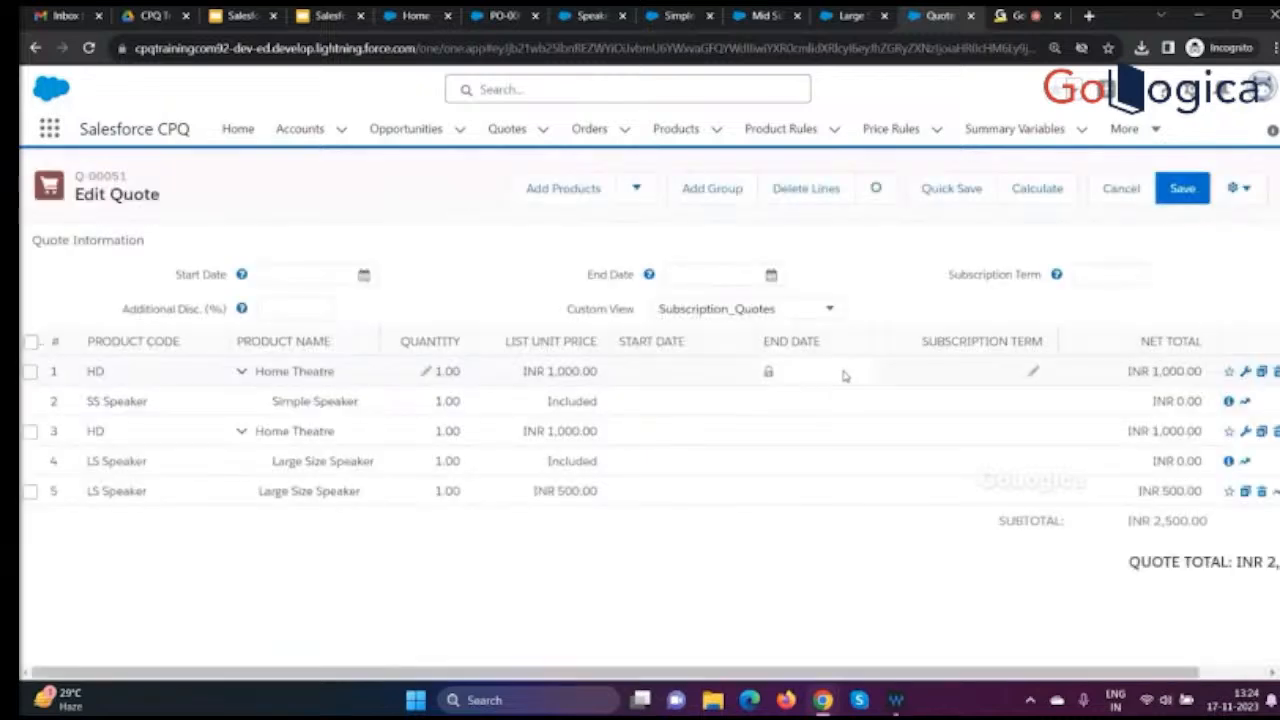
left_click(31, 431)
left_click(806, 188)
- Re-add Home Theatre to the quote with Large Size Speaker chosen
left_click(530, 189)
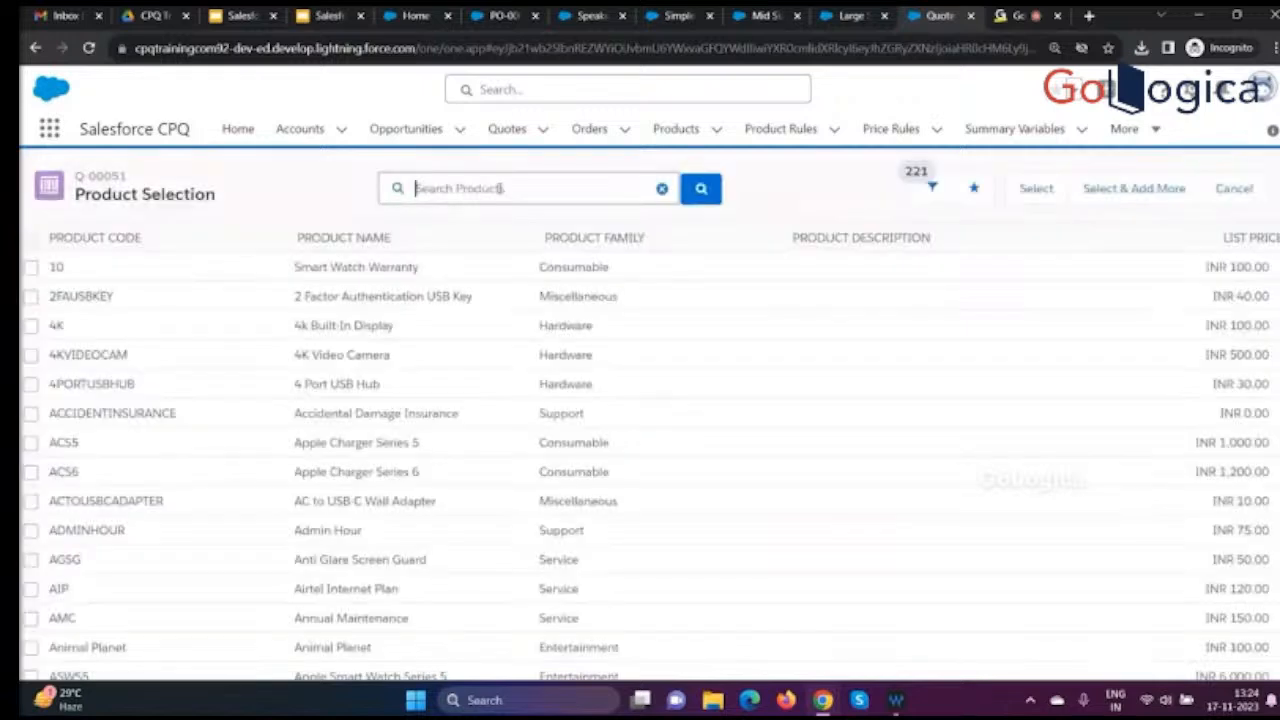
type("Hopme")
key("BackSpace")
key("BackSpace")
type("me")
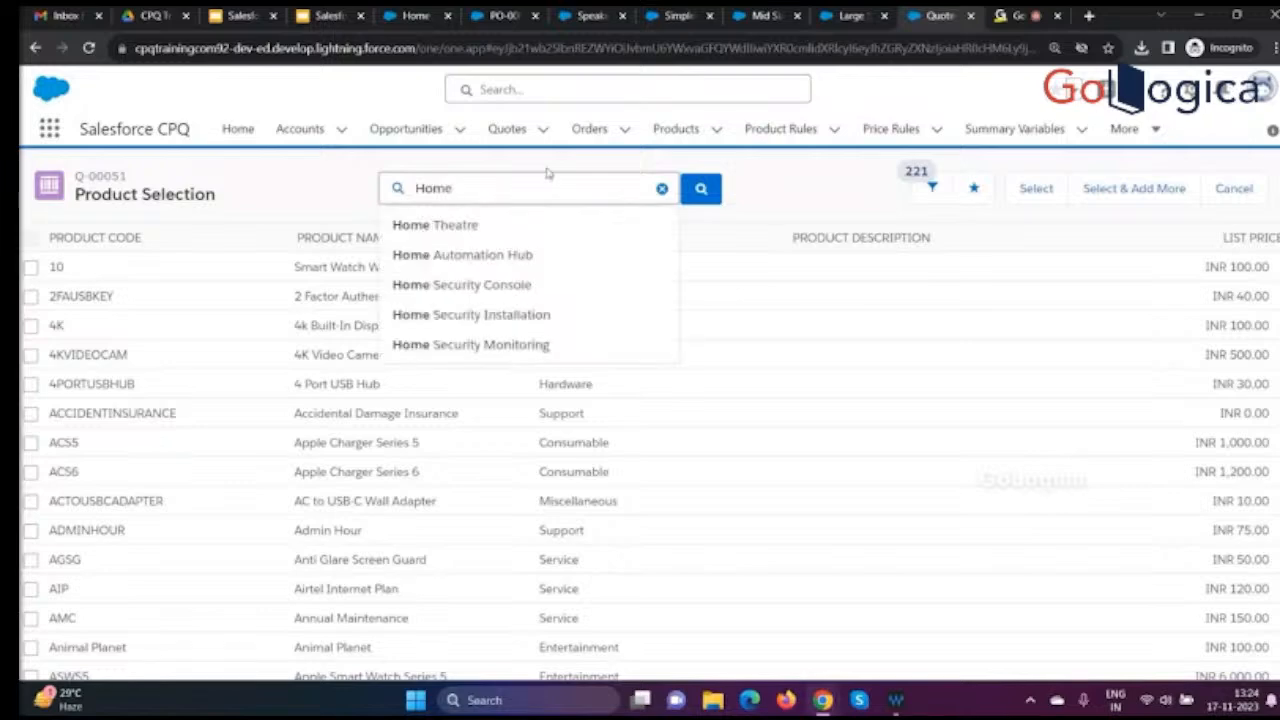
left_click(457, 266)
left_click(30, 267)
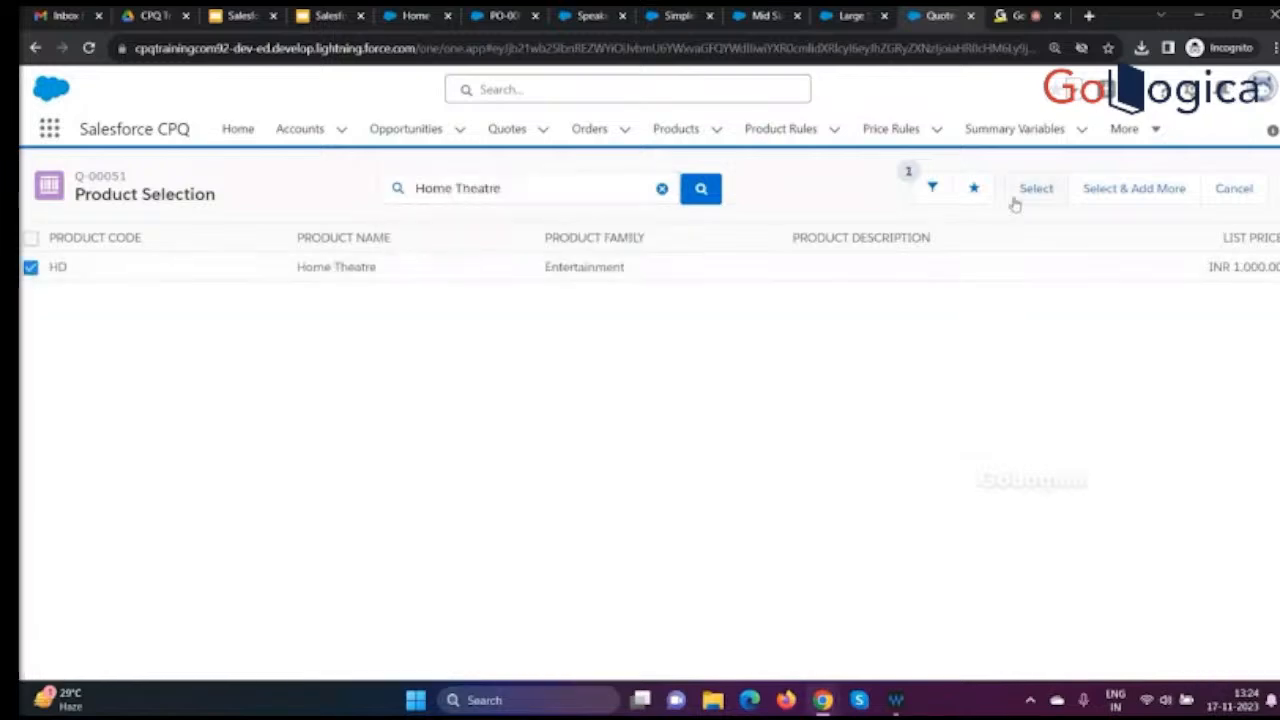
left_click(1020, 192)
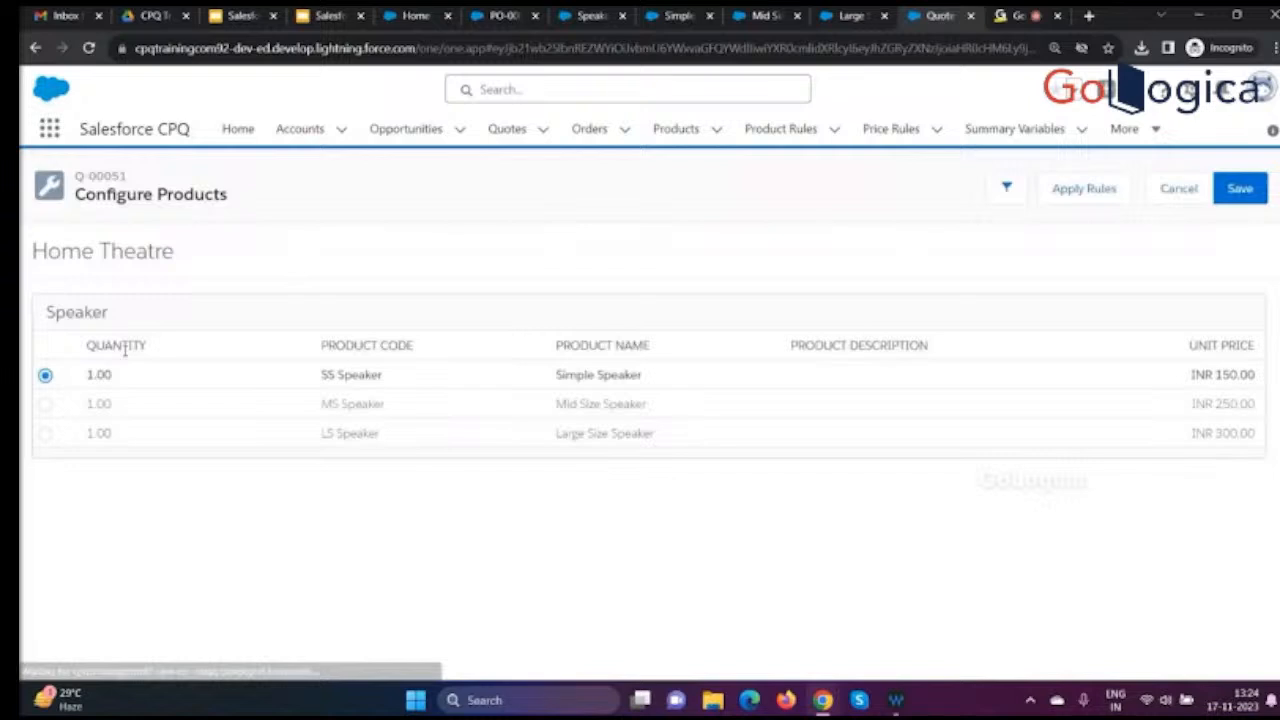
left_click(55, 432)
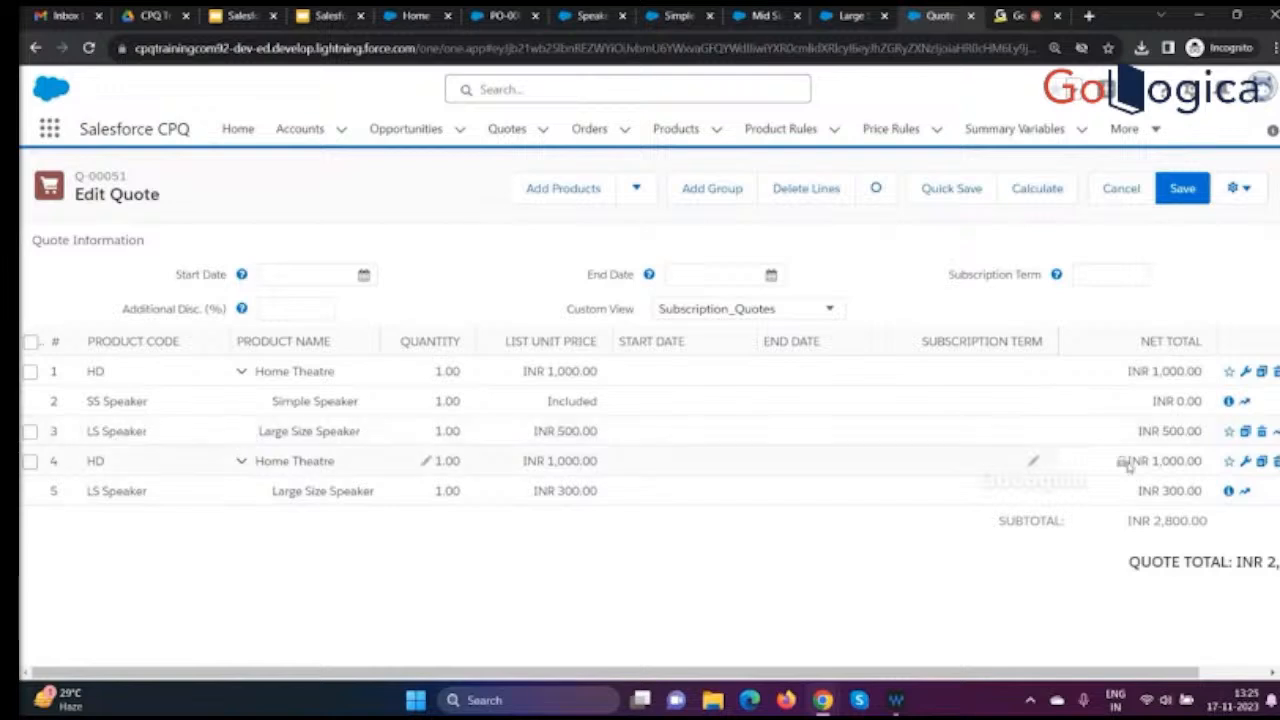
- Check the standalone speaker's net total, then open and close the PO-000180 tab
left_click(1160, 435)
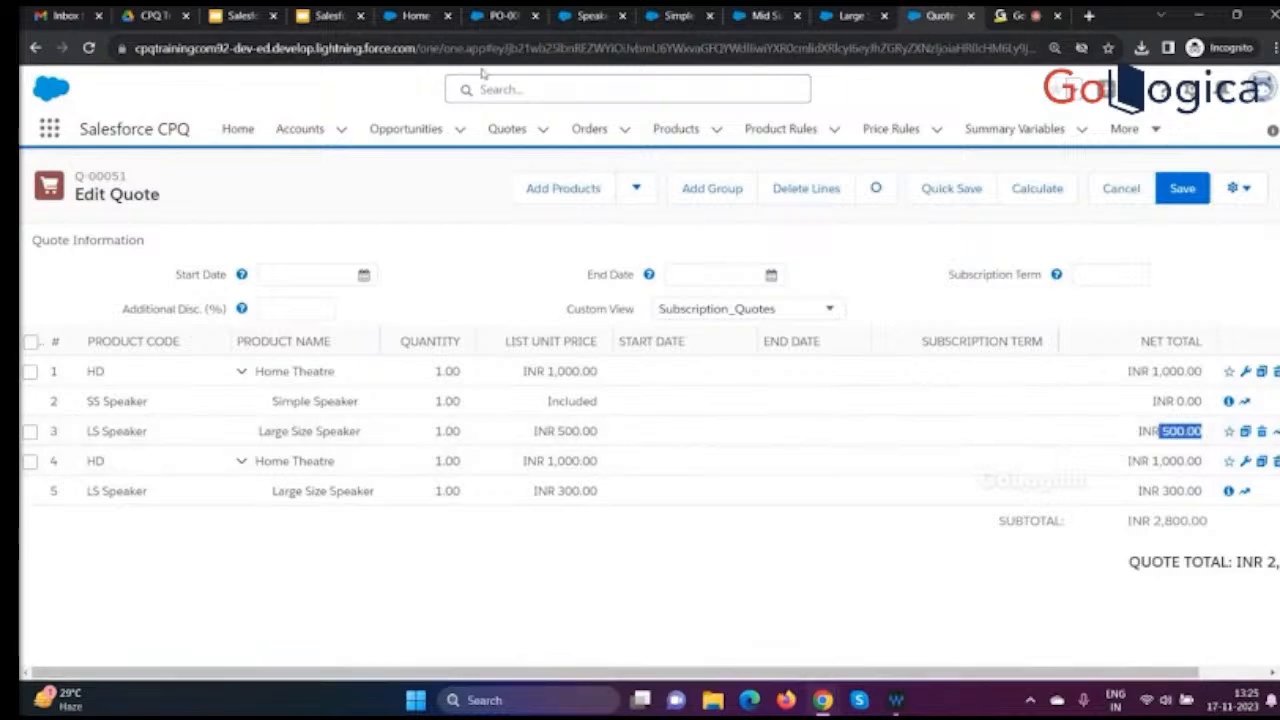
left_click(497, 16)
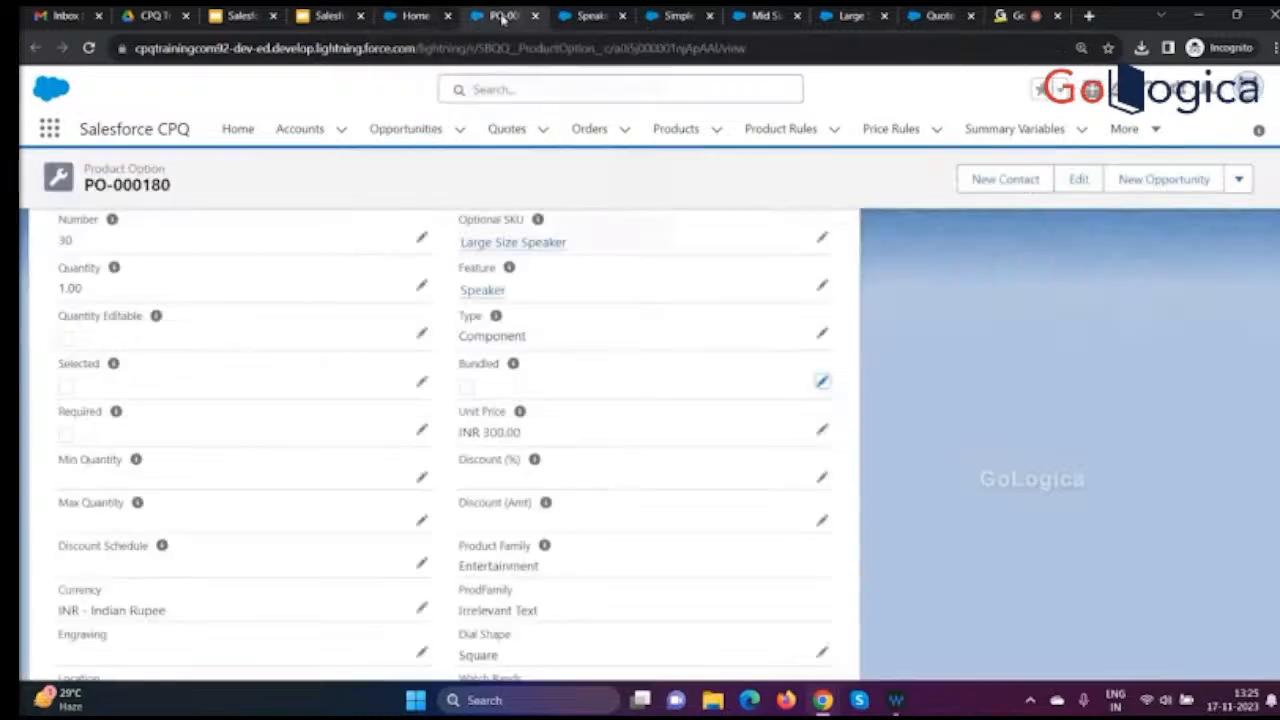
left_click(536, 17)
- Close the Speaker feature and three speaker product tabs, then show Home Theatre's CPQ Configuration section
left_click(536, 17)
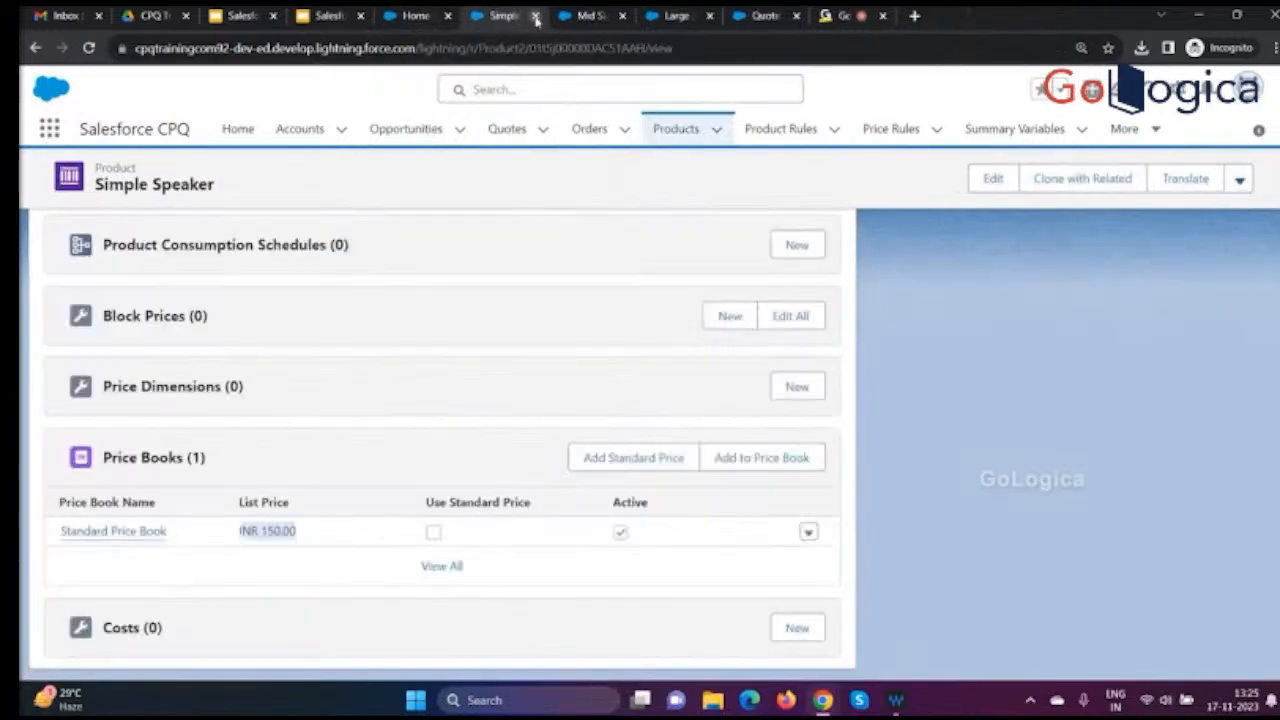
left_click(536, 17)
left_click(536, 17)
left_click(536, 17)
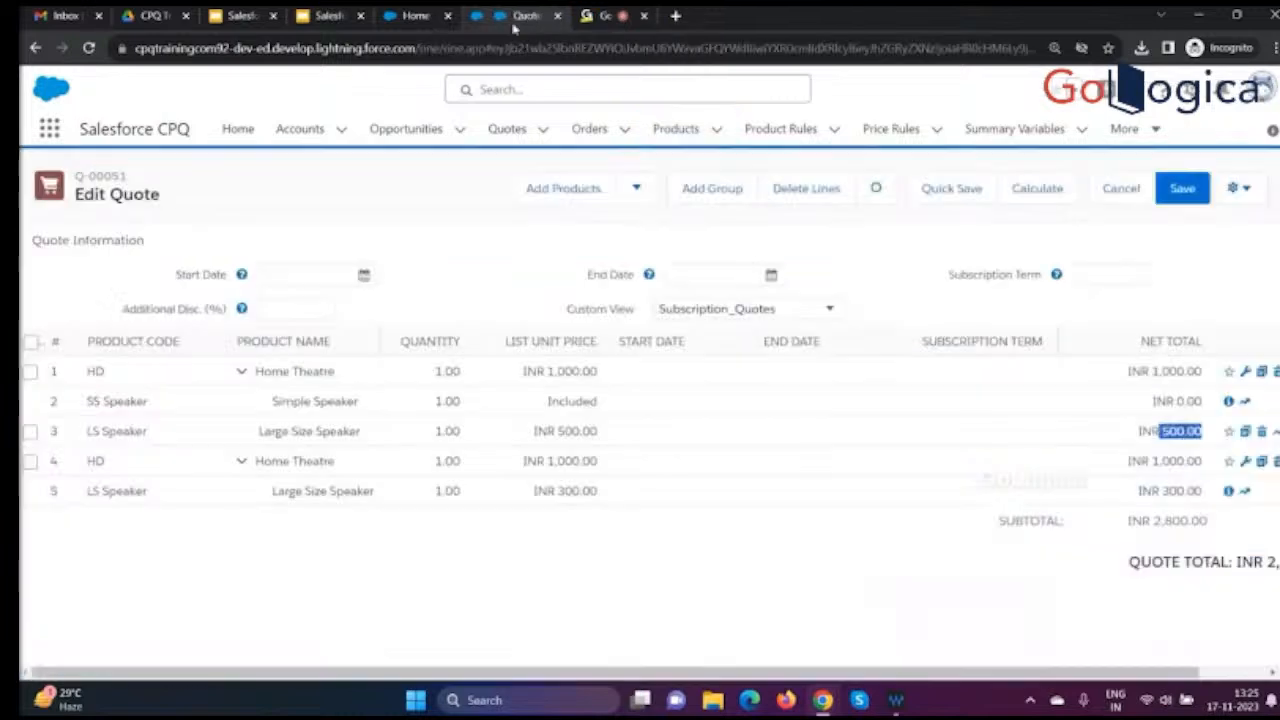
left_click(415, 18)
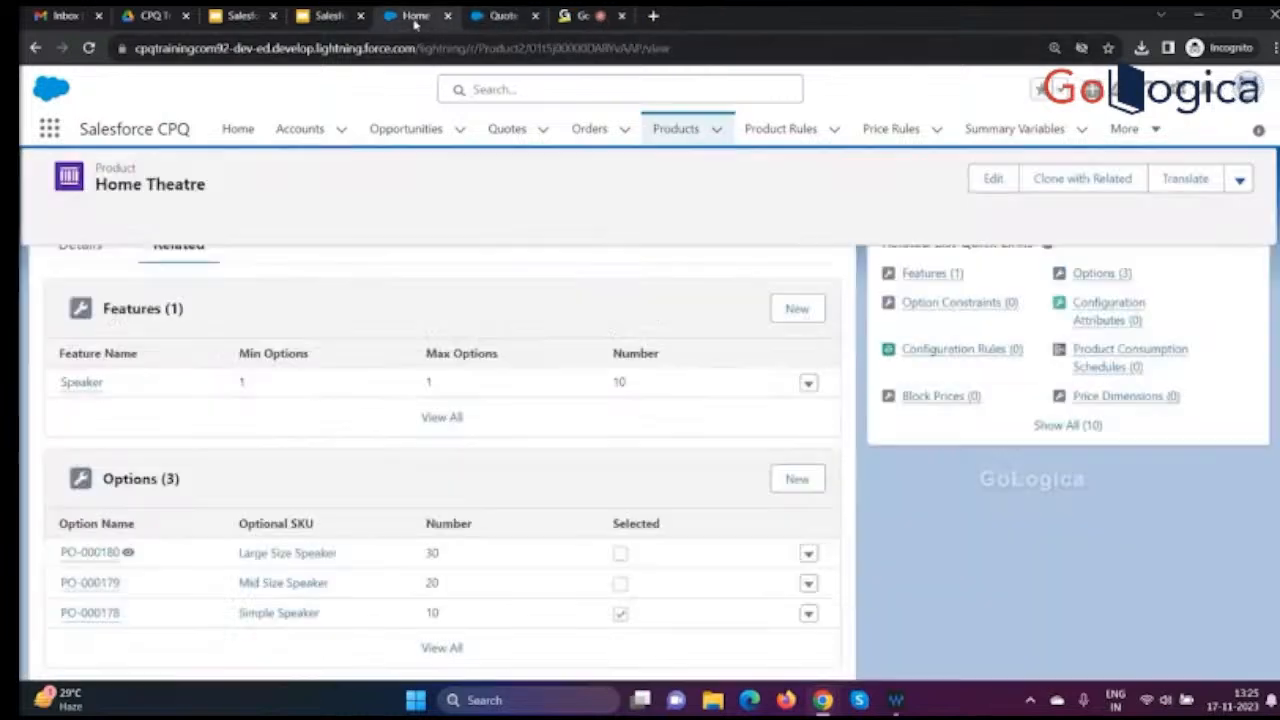
left_click(500, 16)
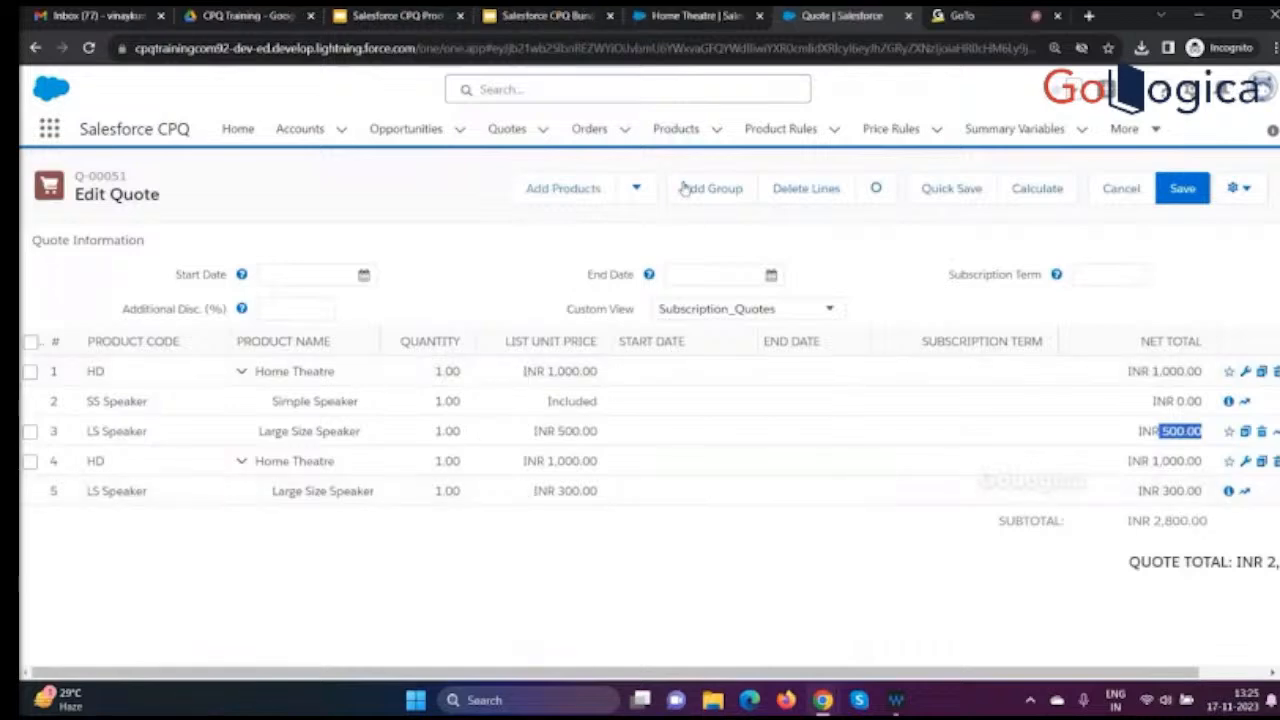
left_click(676, 23)
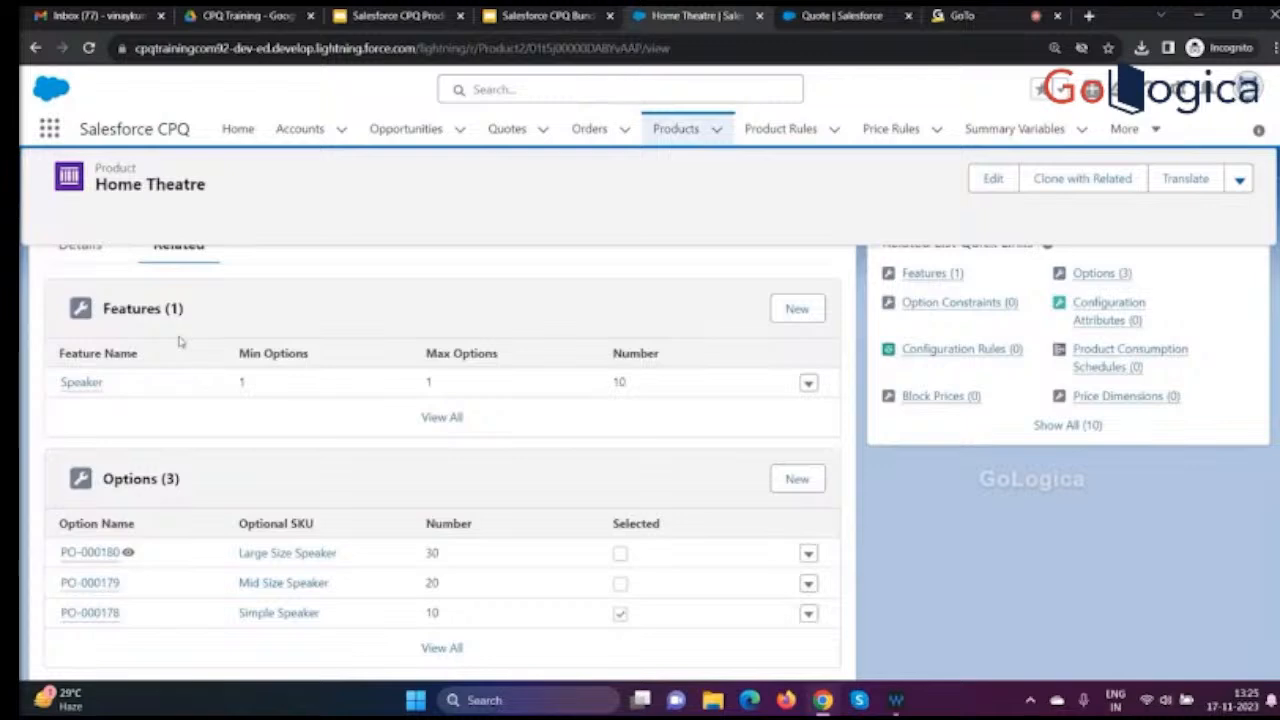
scroll(180, 344, "up", 1)
scroll(467, 362, "down", 4)
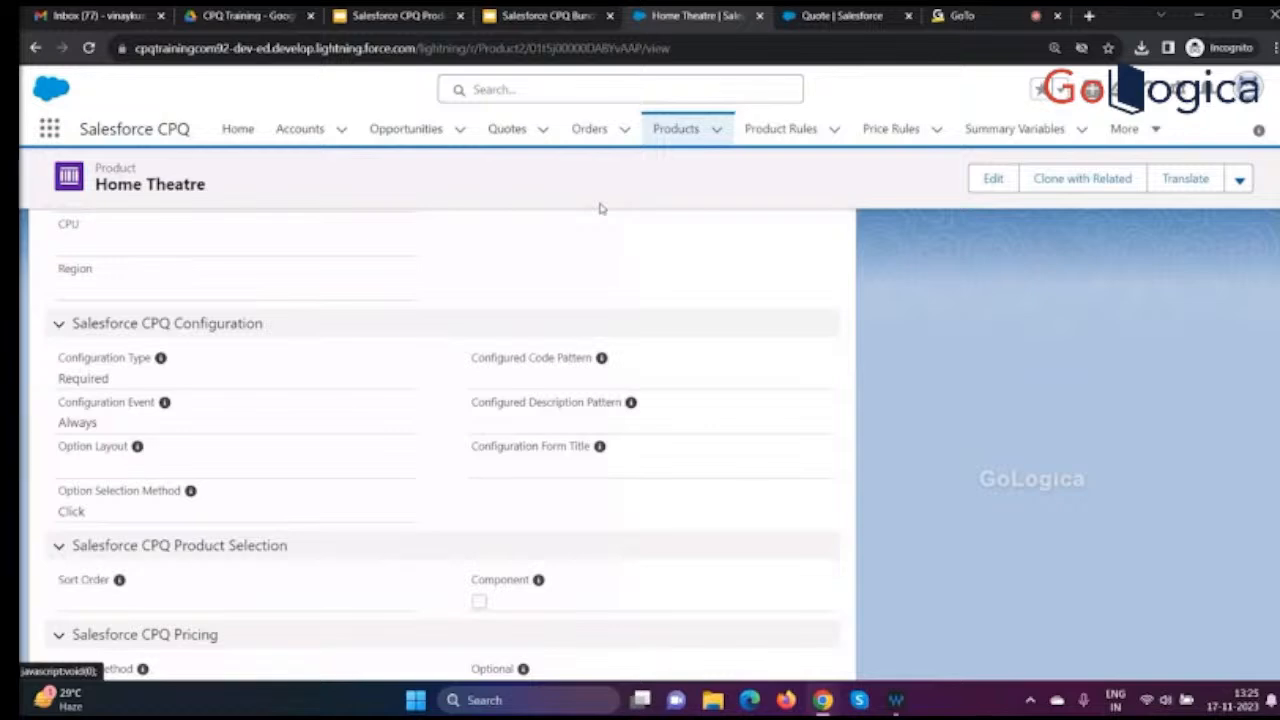
- Glance at the CPQ configuration slides, then return to the Home Theatre product record
left_click(515, 16)
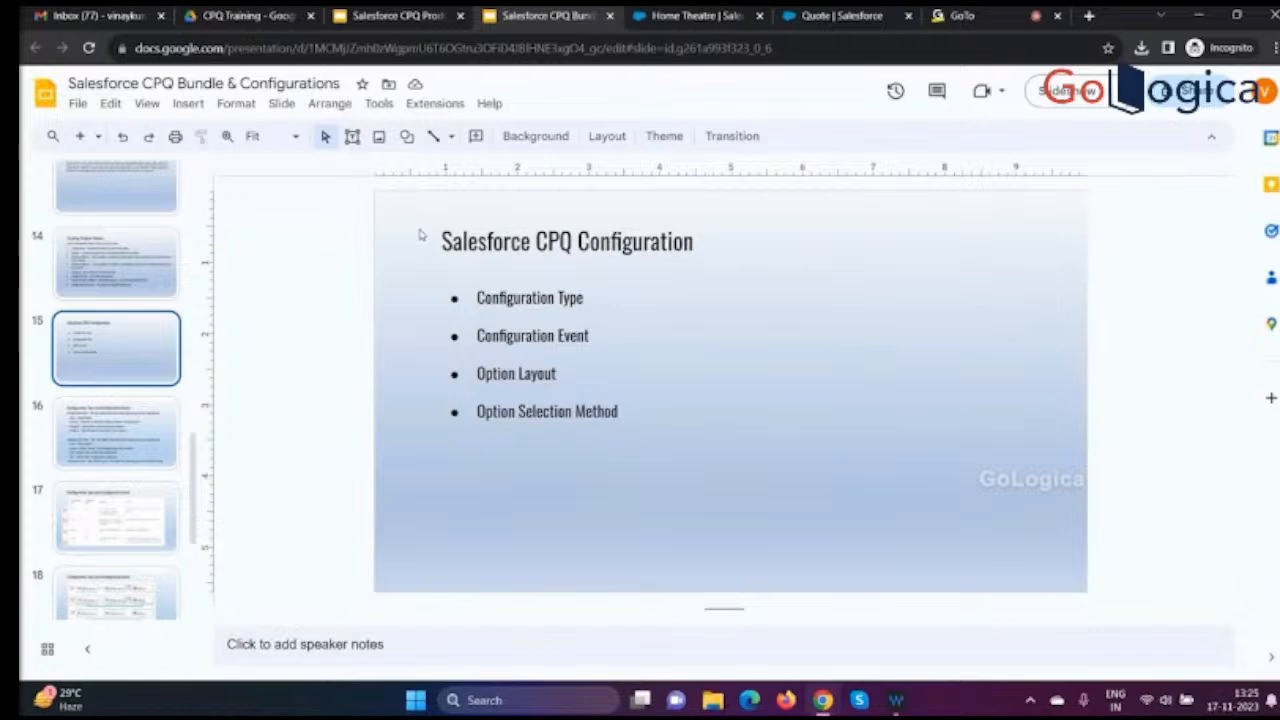
left_click(678, 17)
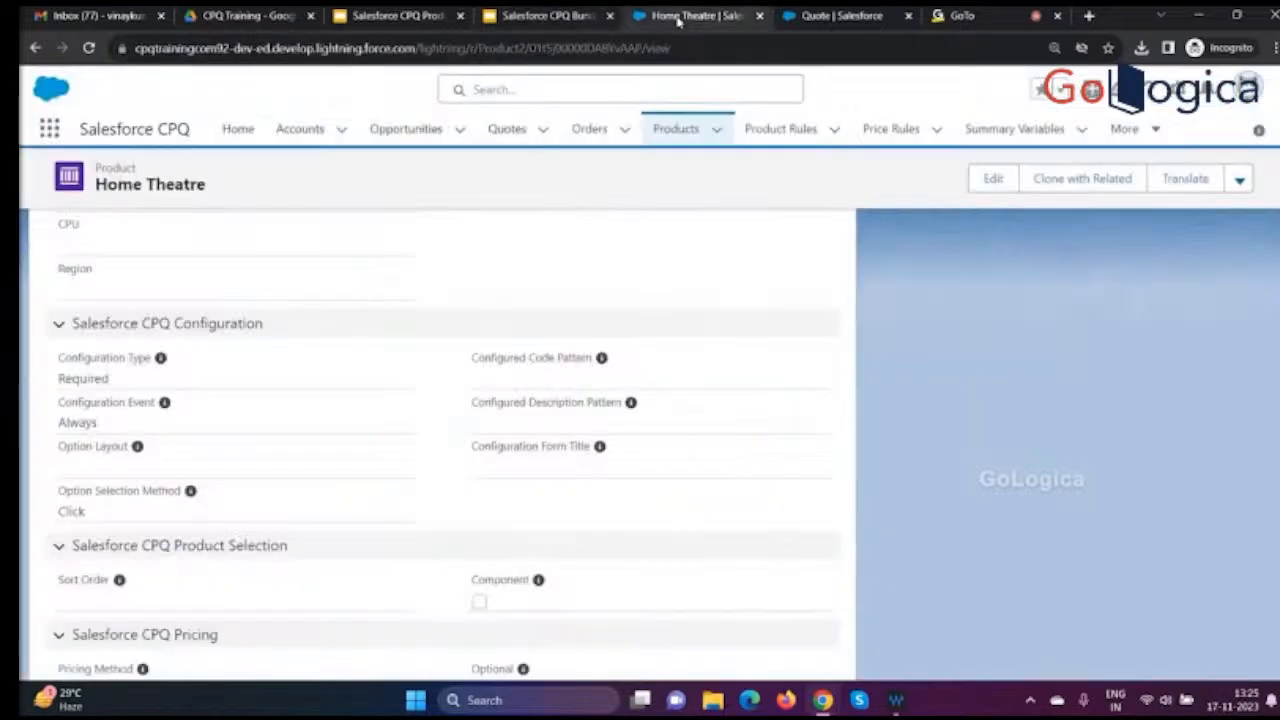
scroll(188, 271, "up", 5)
scroll(240, 283, "down", 8)
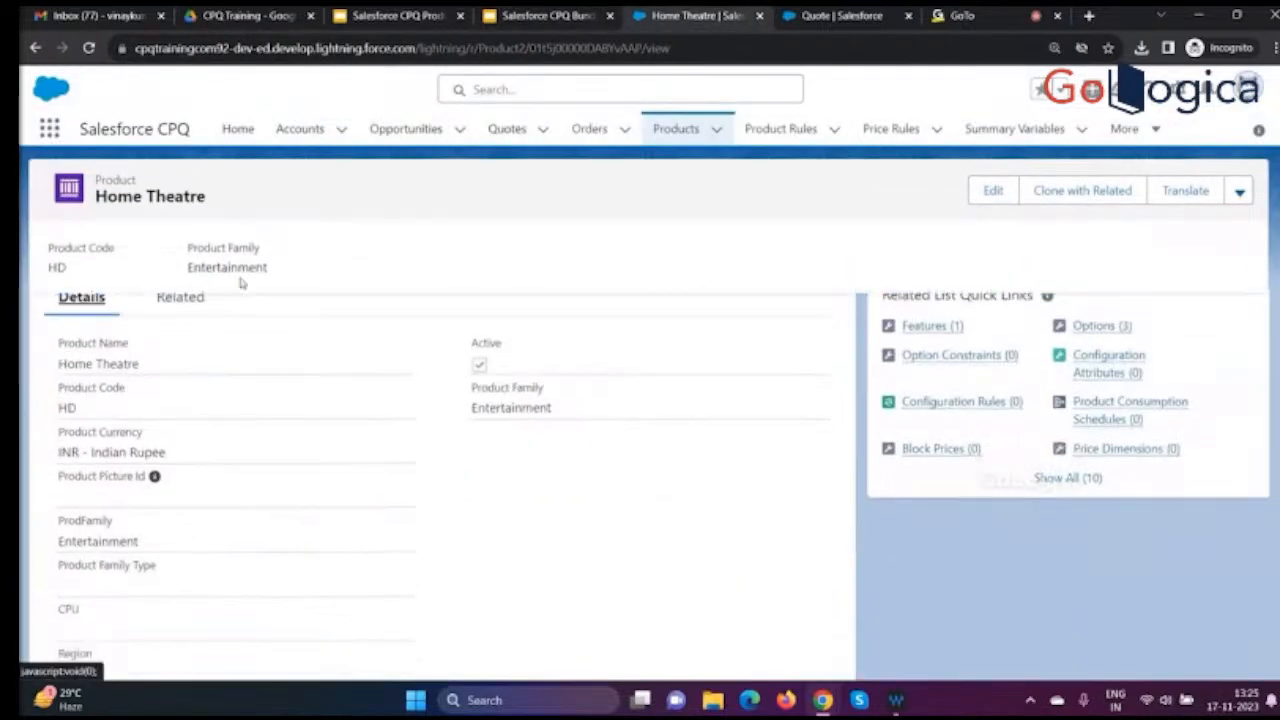
scroll(281, 319, "up", 2)
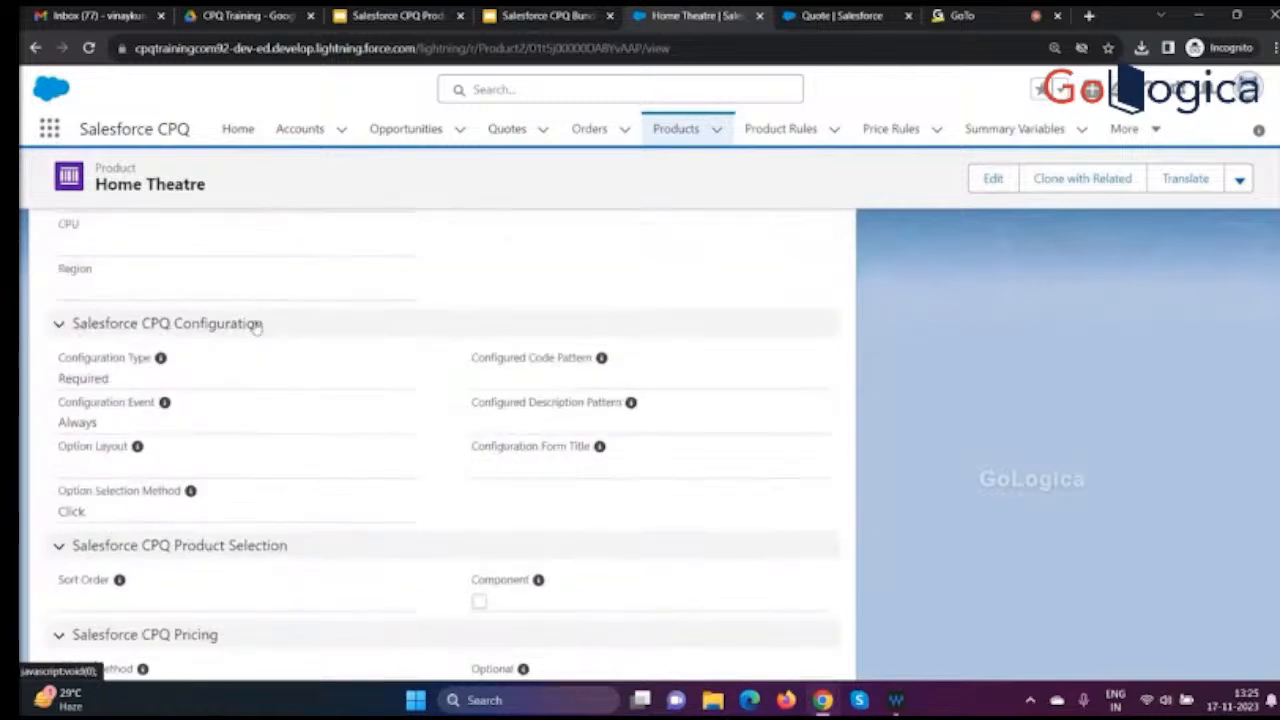
- Highlight Configuration Type, Configuration Event, Option Layout and Option Selection Method, then open slide 16
left_click_drag(59, 357, 148, 358)
left_click_drag(59, 402, 155, 403)
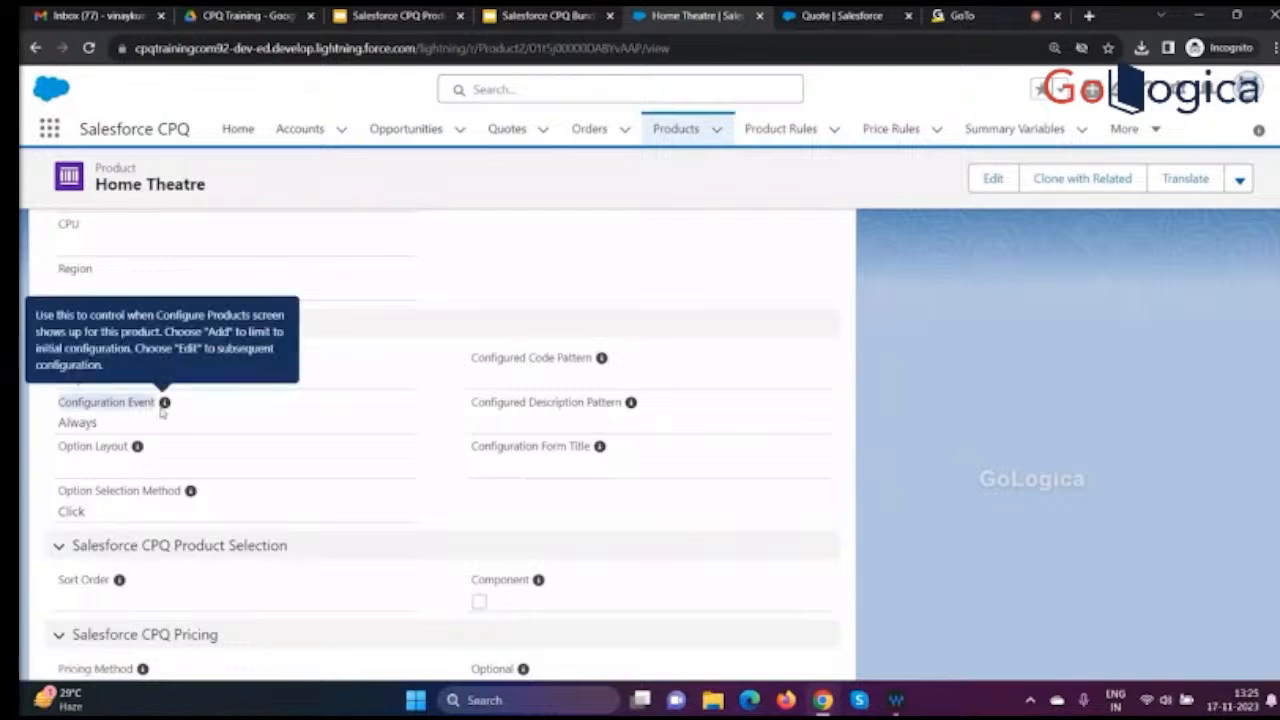
left_click_drag(60, 446, 128, 446)
left_click_drag(59, 490, 180, 491)
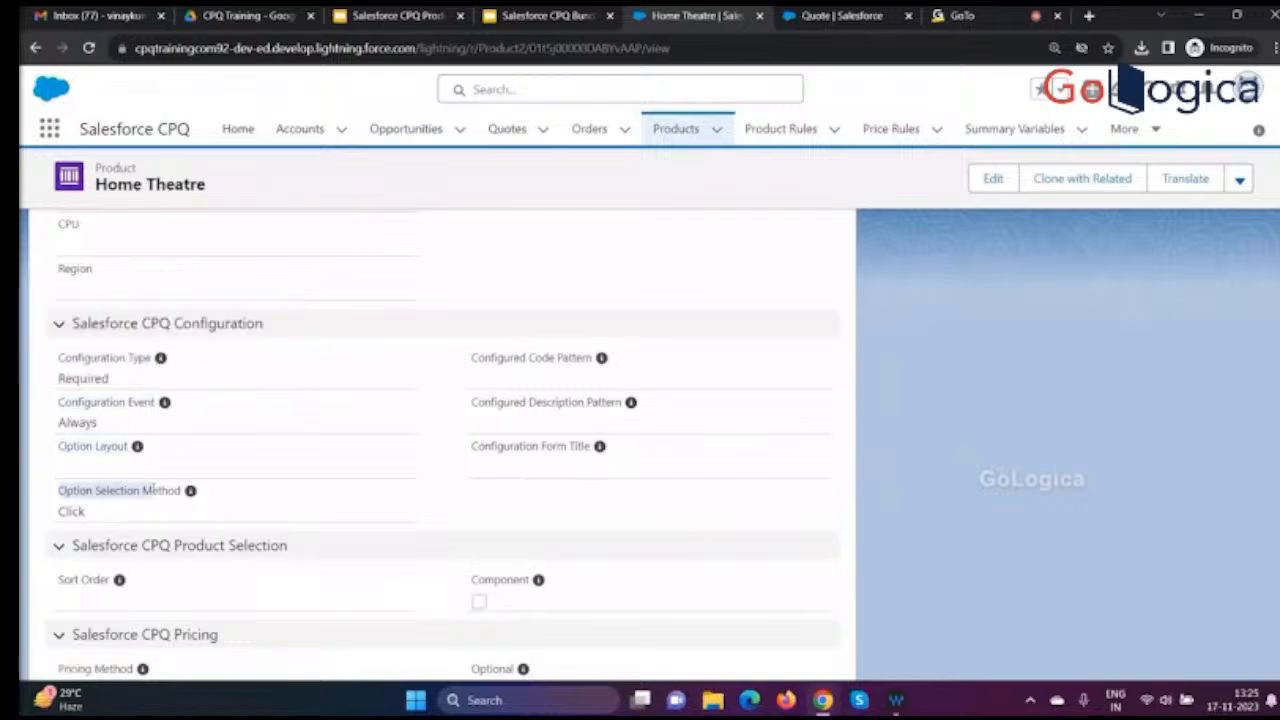
mouse_move(190, 491)
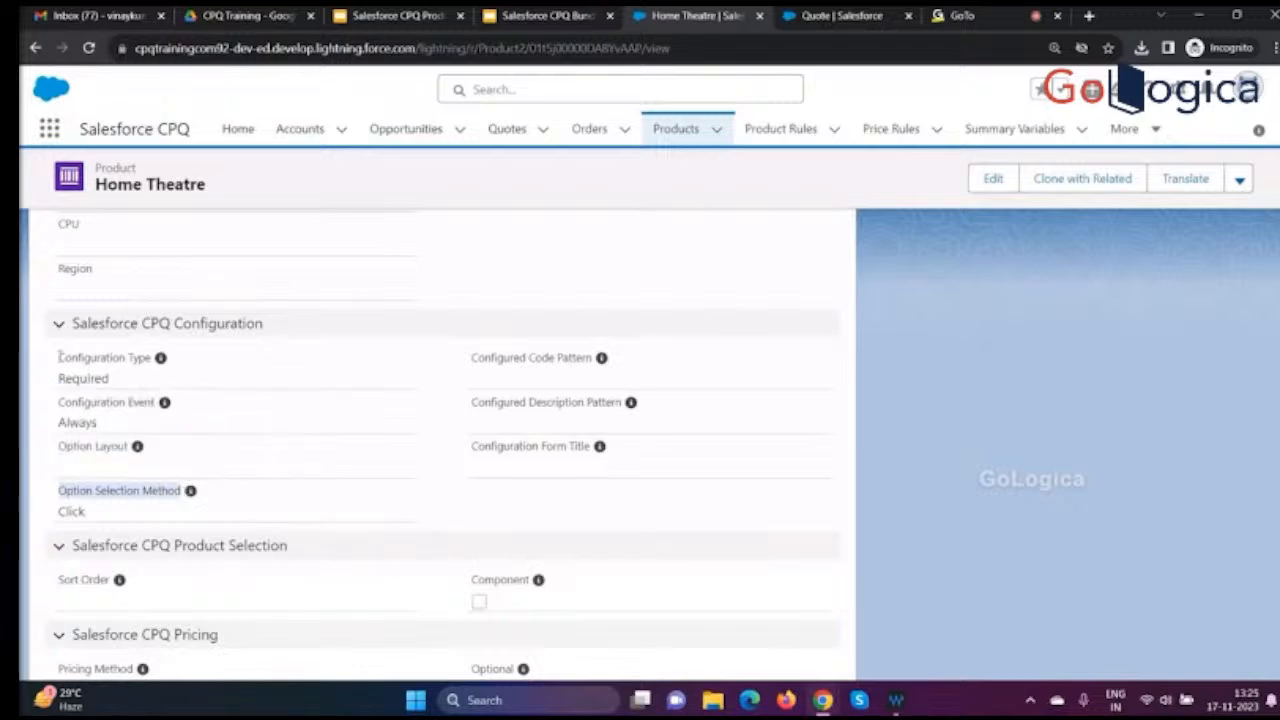
left_click_drag(59, 357, 150, 358)
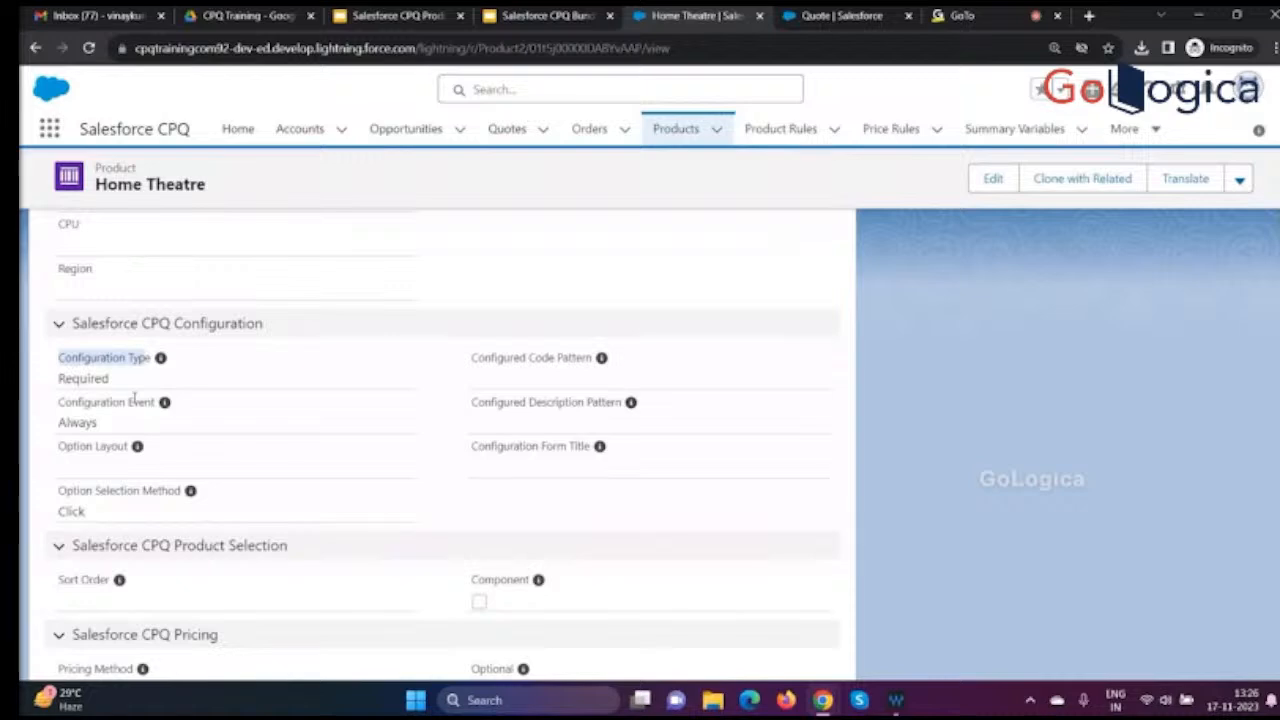
left_click(545, 16)
left_click(137, 401)
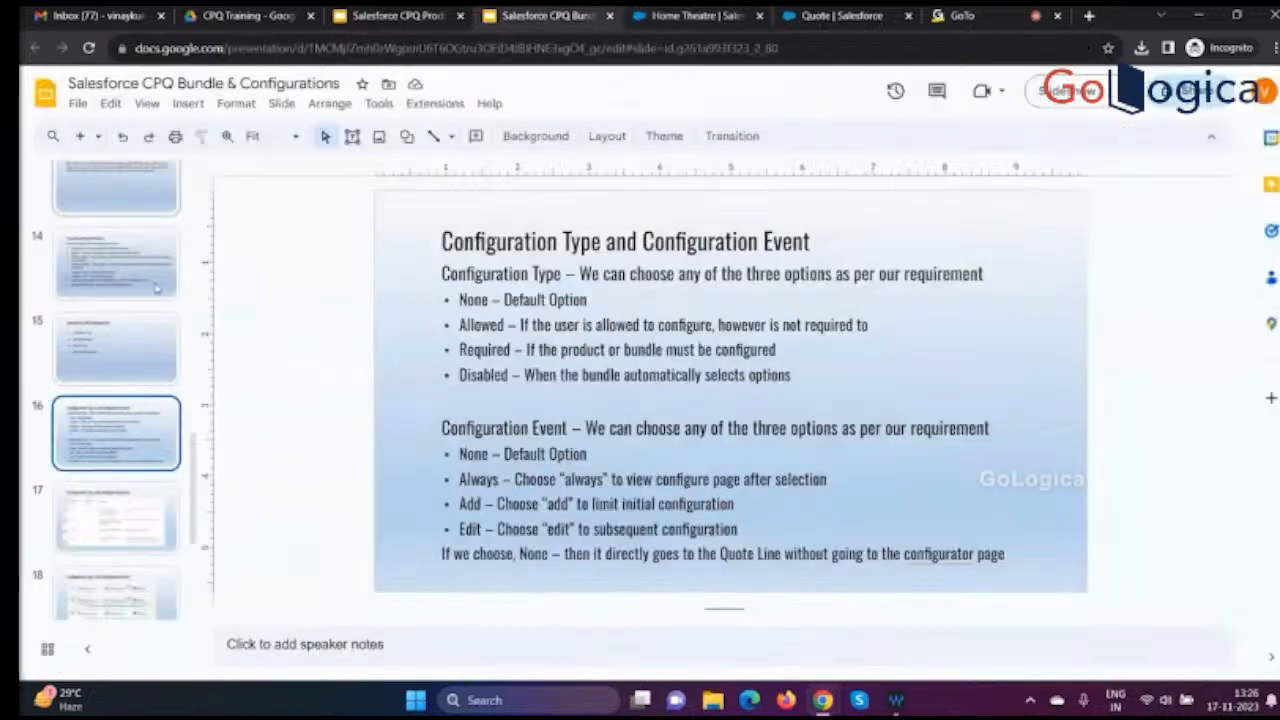
- Present slide 16 full screen, step to the scenarios table and back, then return to Home Theatre
left_click(147, 103)
left_click(110, 410)
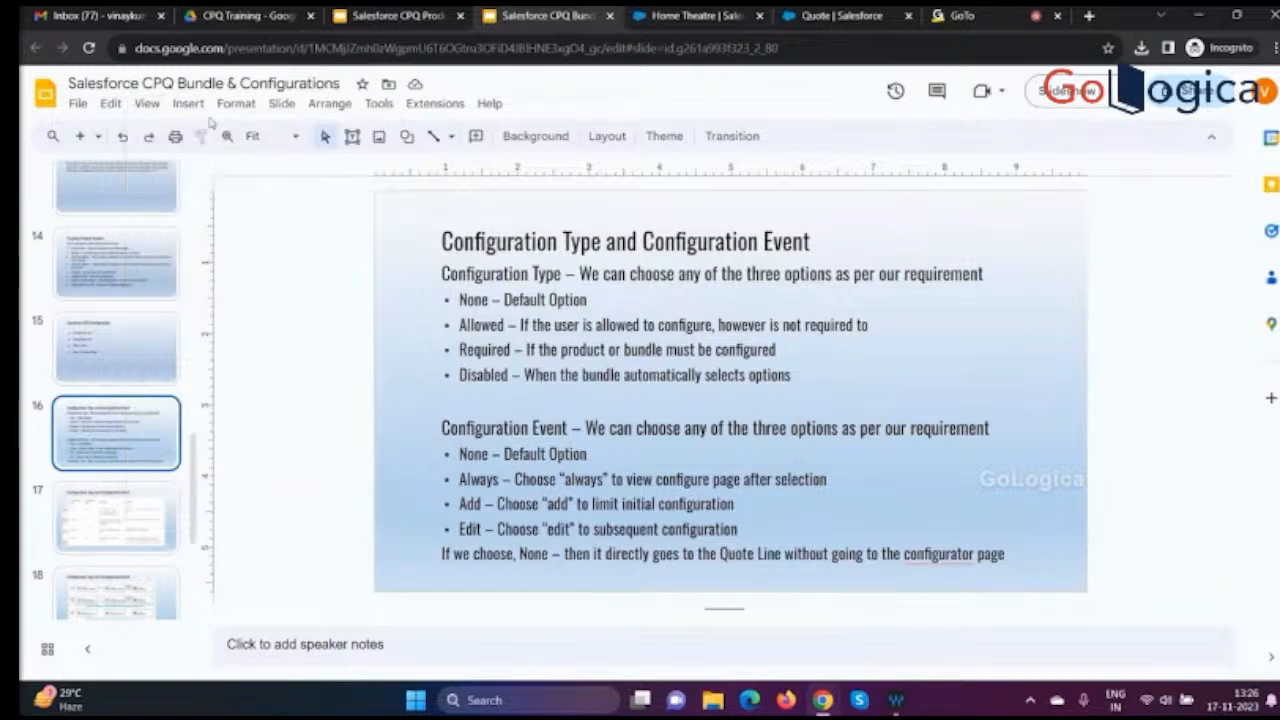
key("ctrl+F5")
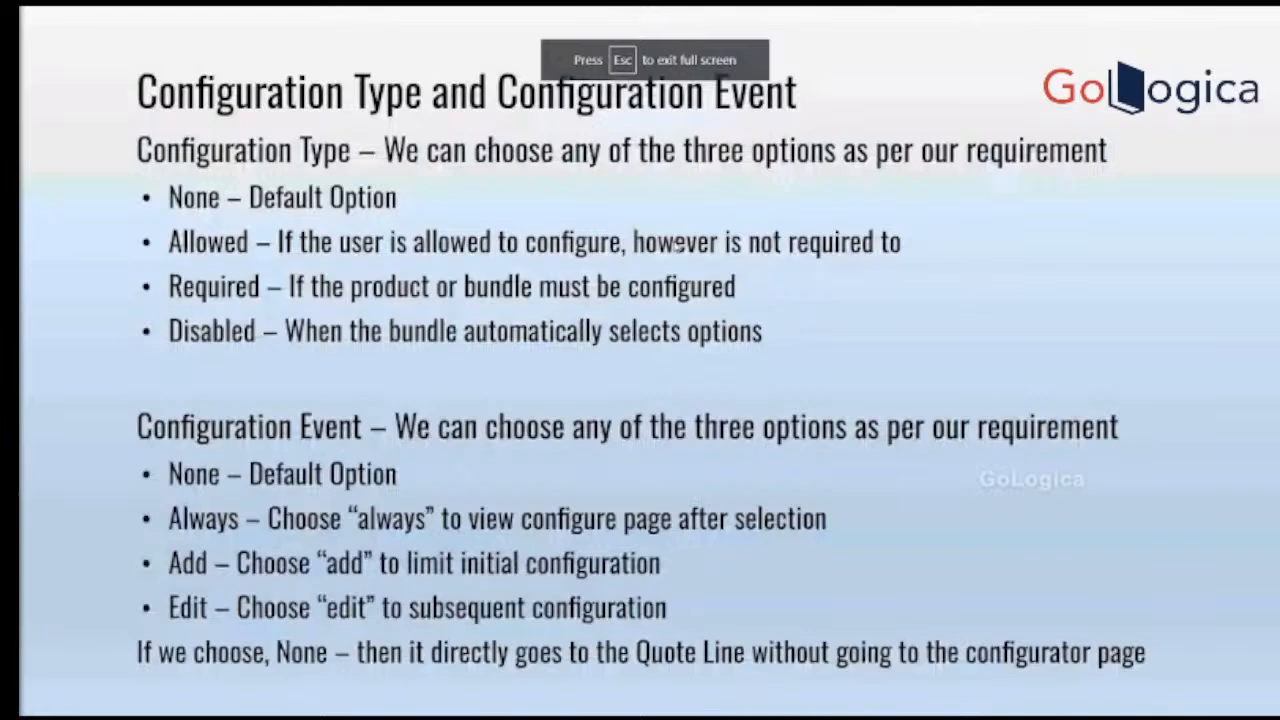
left_click(497, 226)
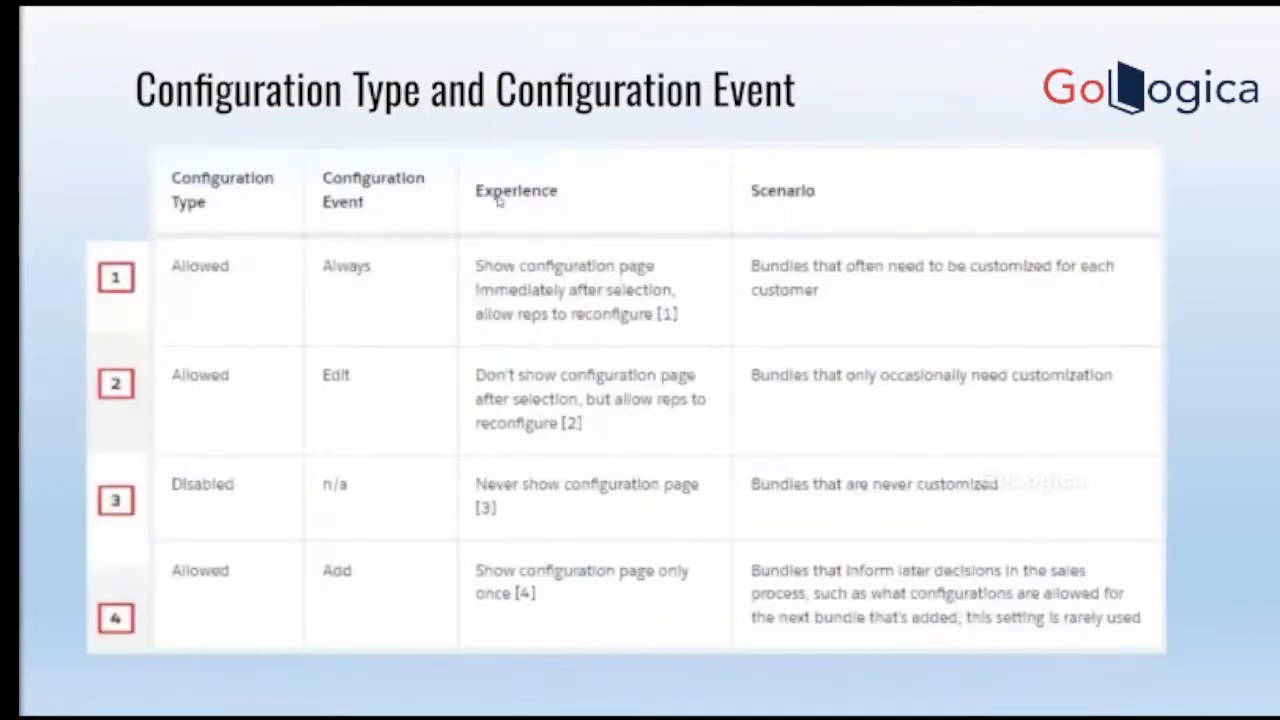
key("Left")
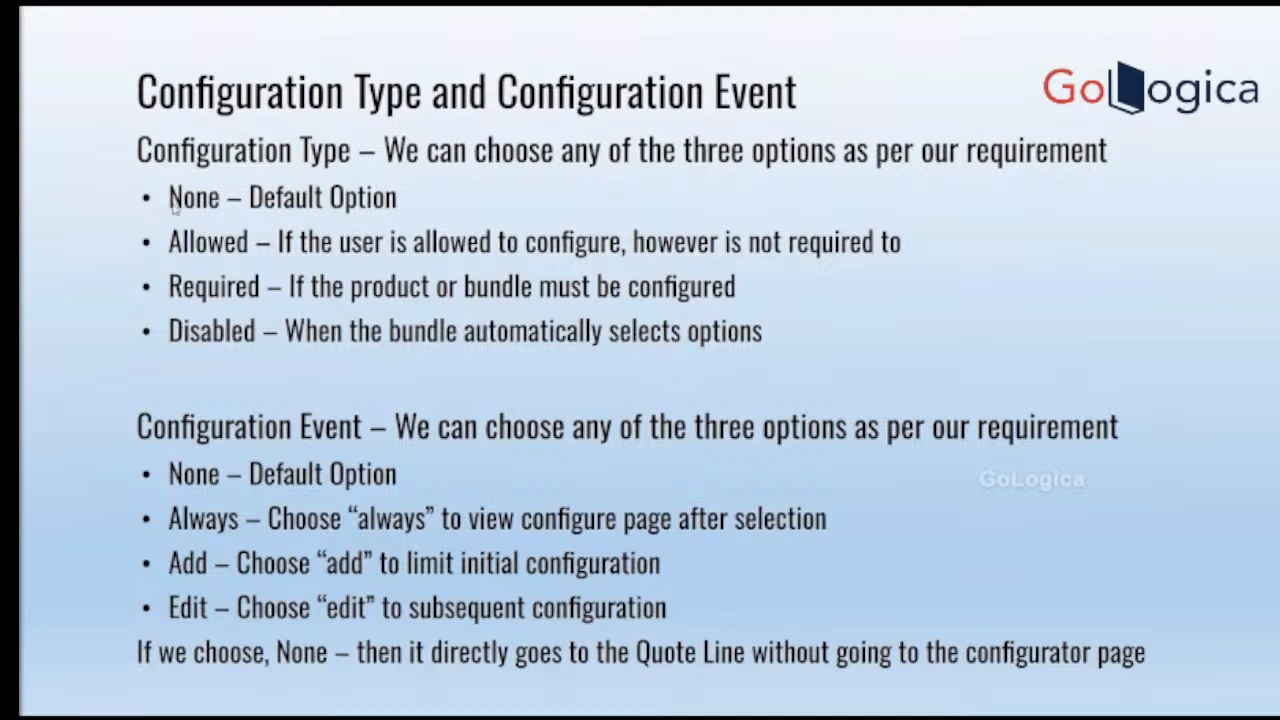
key("Escape")
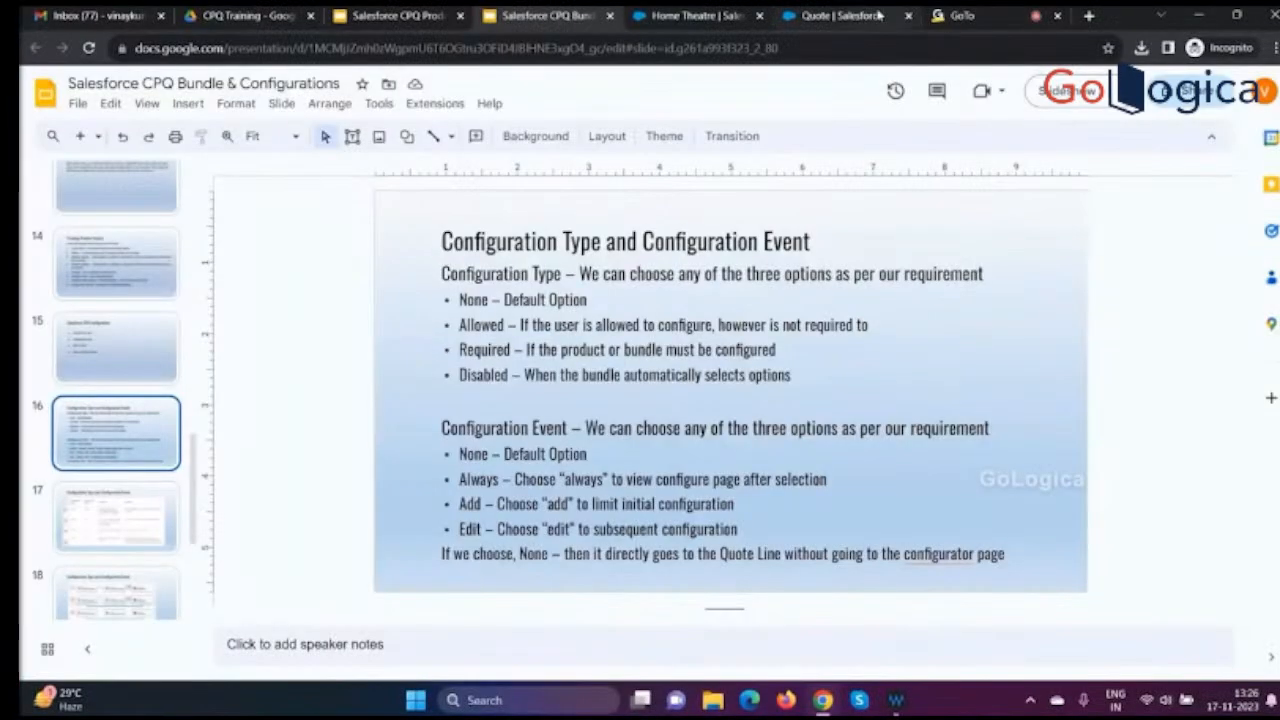
left_click(670, 15)
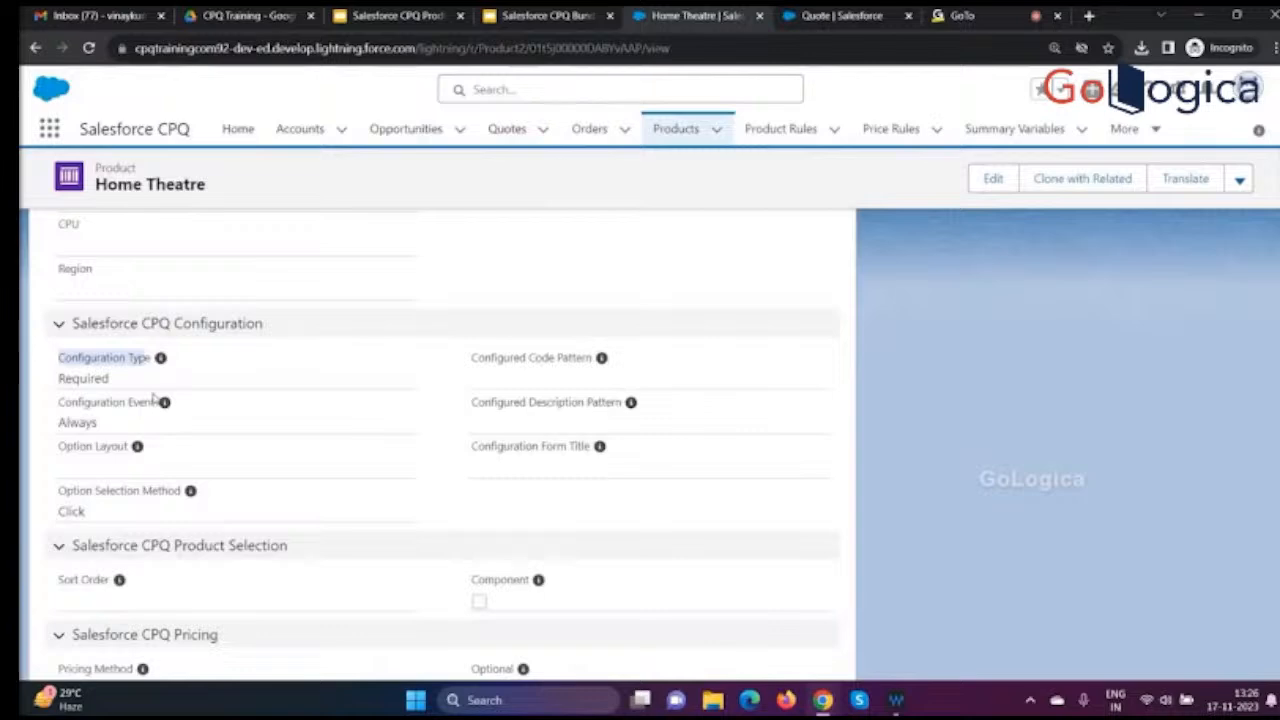
- Delete all existing lines from quote Q-00051
left_click(842, 16)
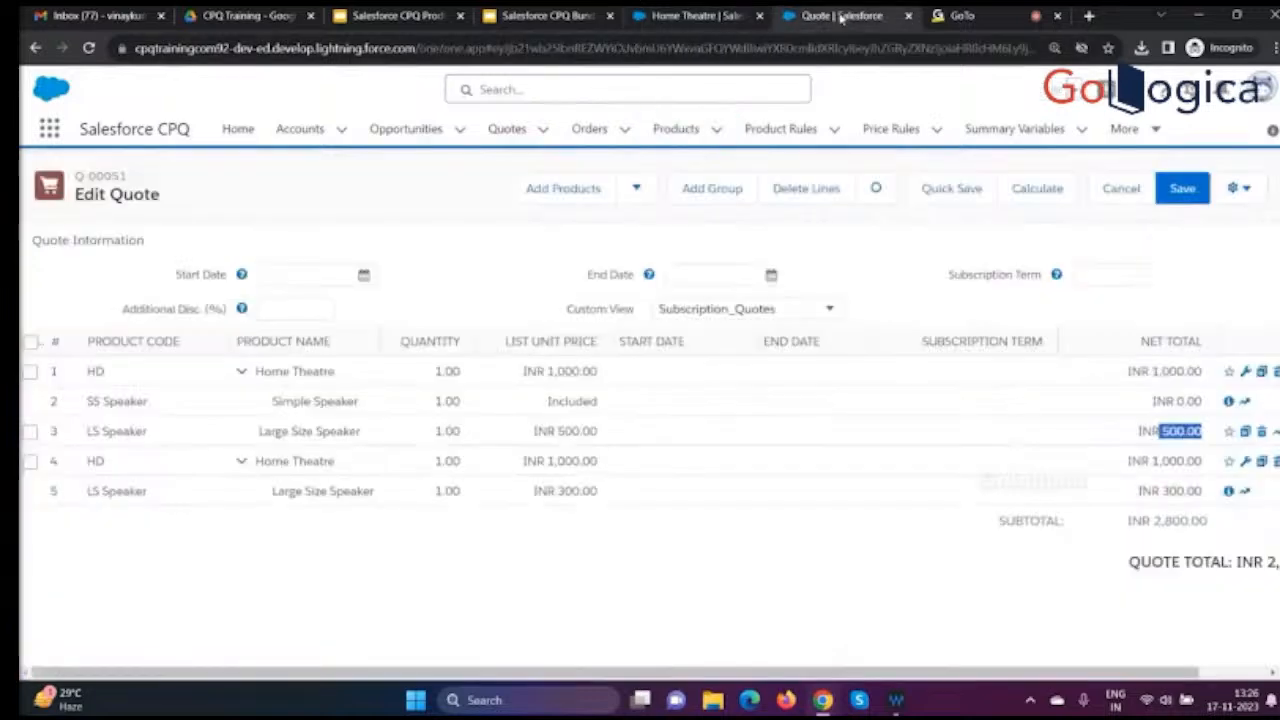
left_click(31, 342)
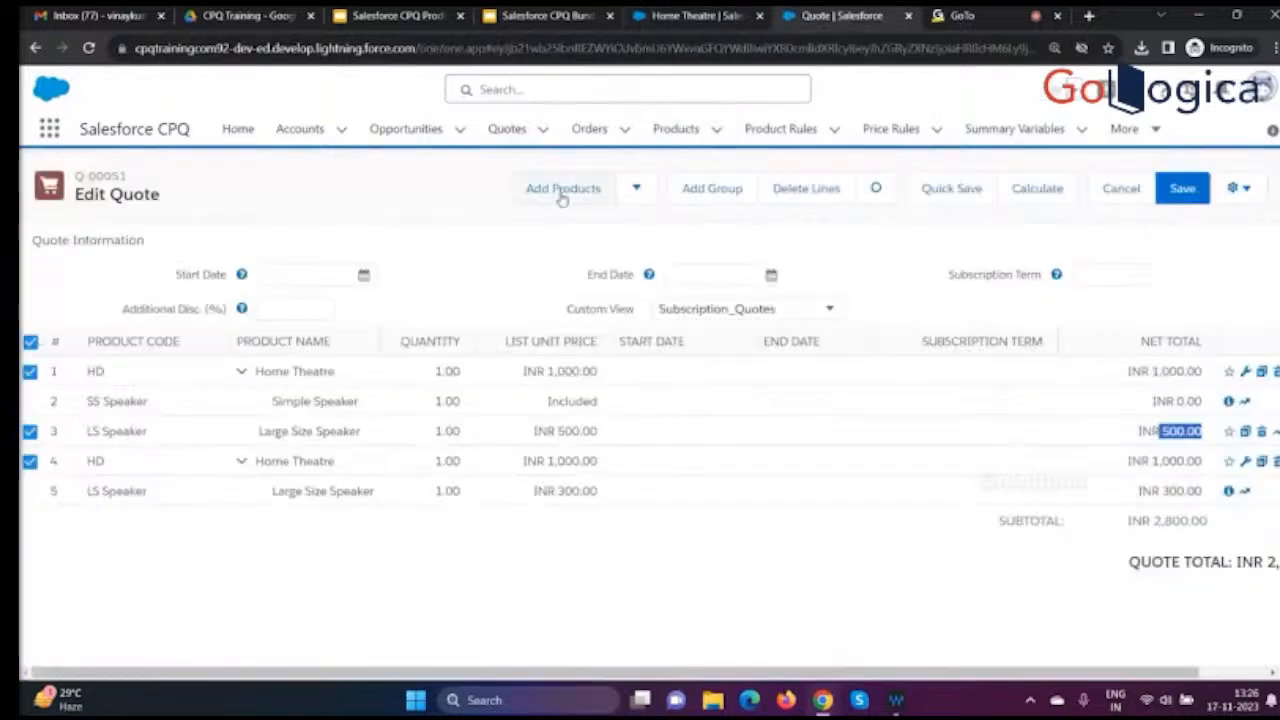
left_click(806, 188)
- Add the Home Theatre bundle to the quote, opening its speaker configuration, then return to the slides
left_click(574, 190)
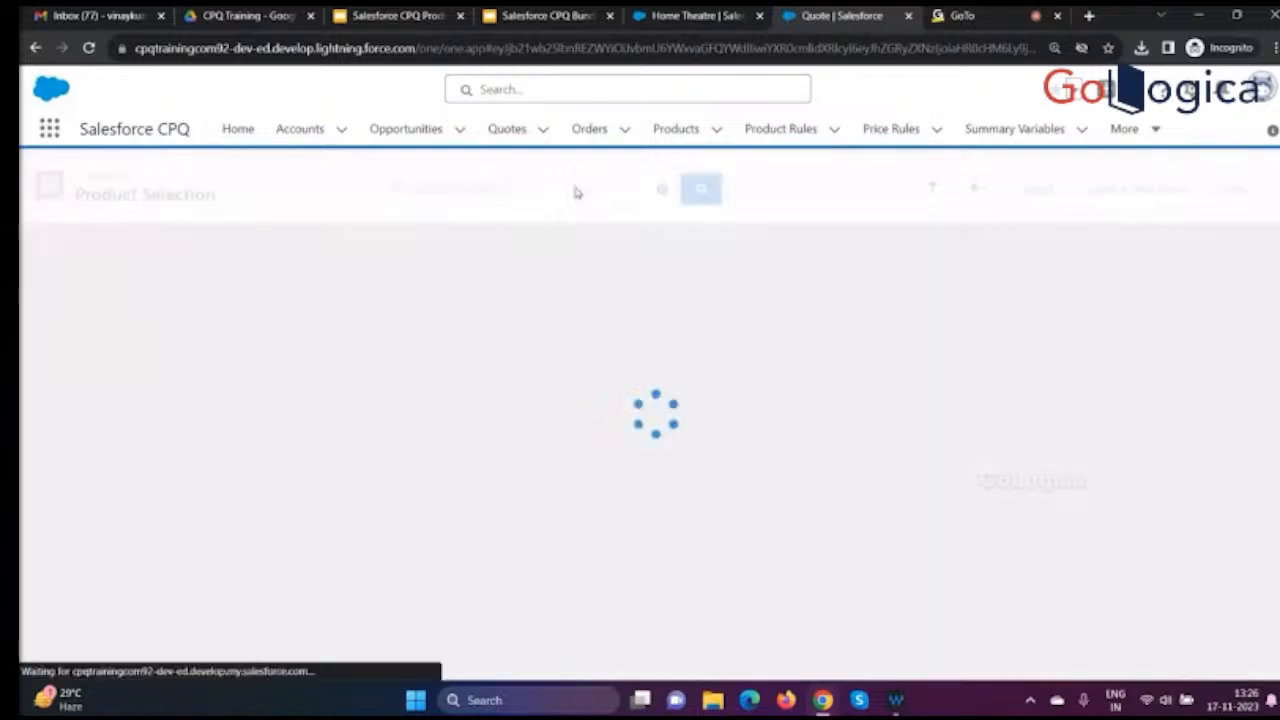
left_click(465, 188)
type("HO")
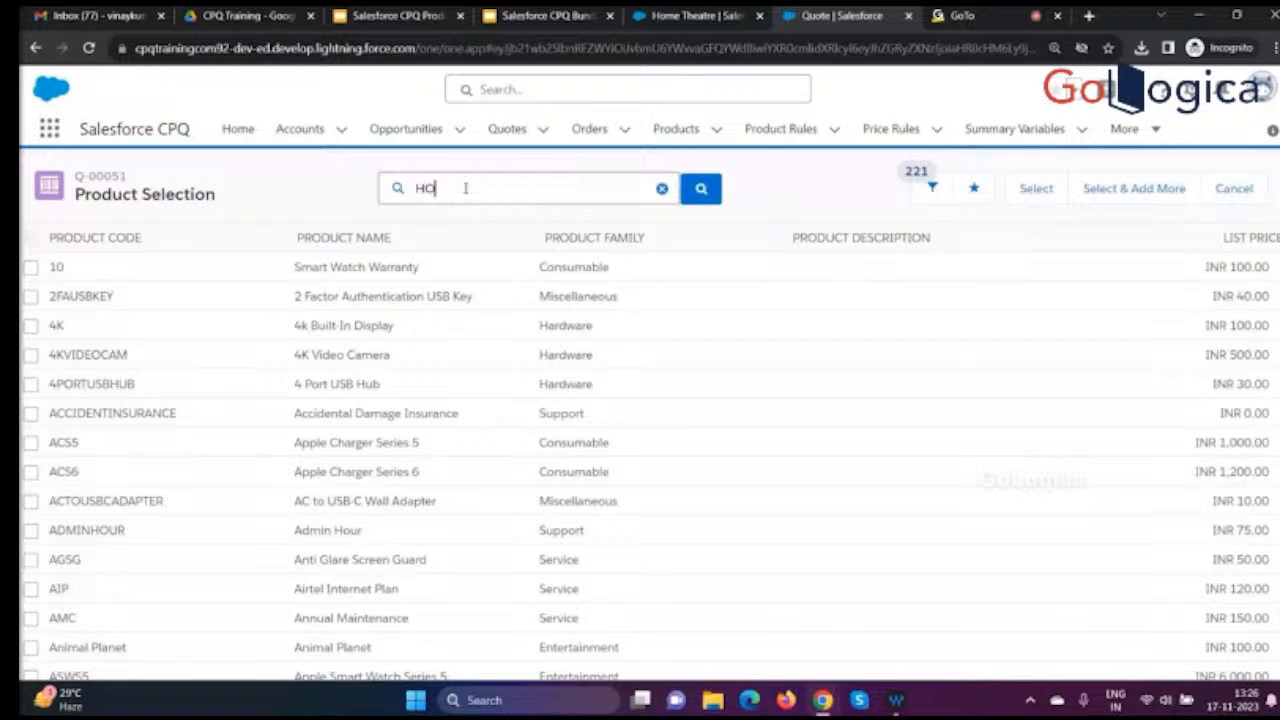
type("me")
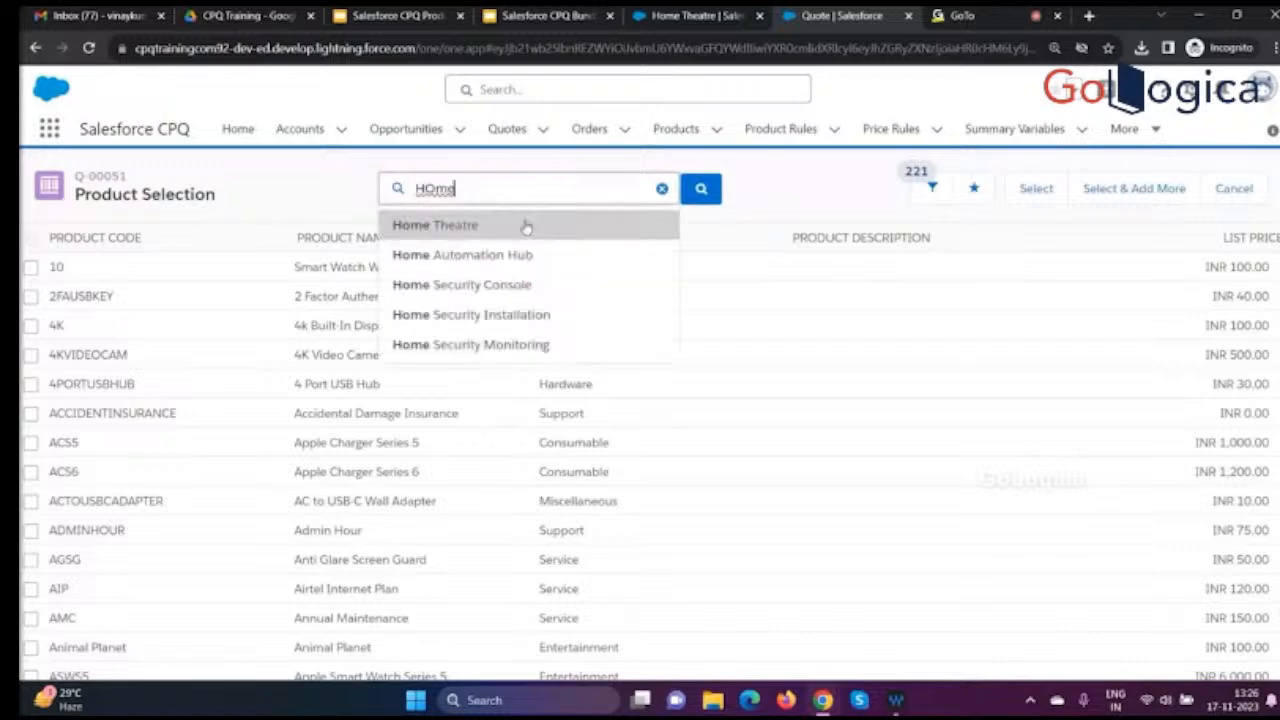
left_click(526, 223)
left_click(31, 267)
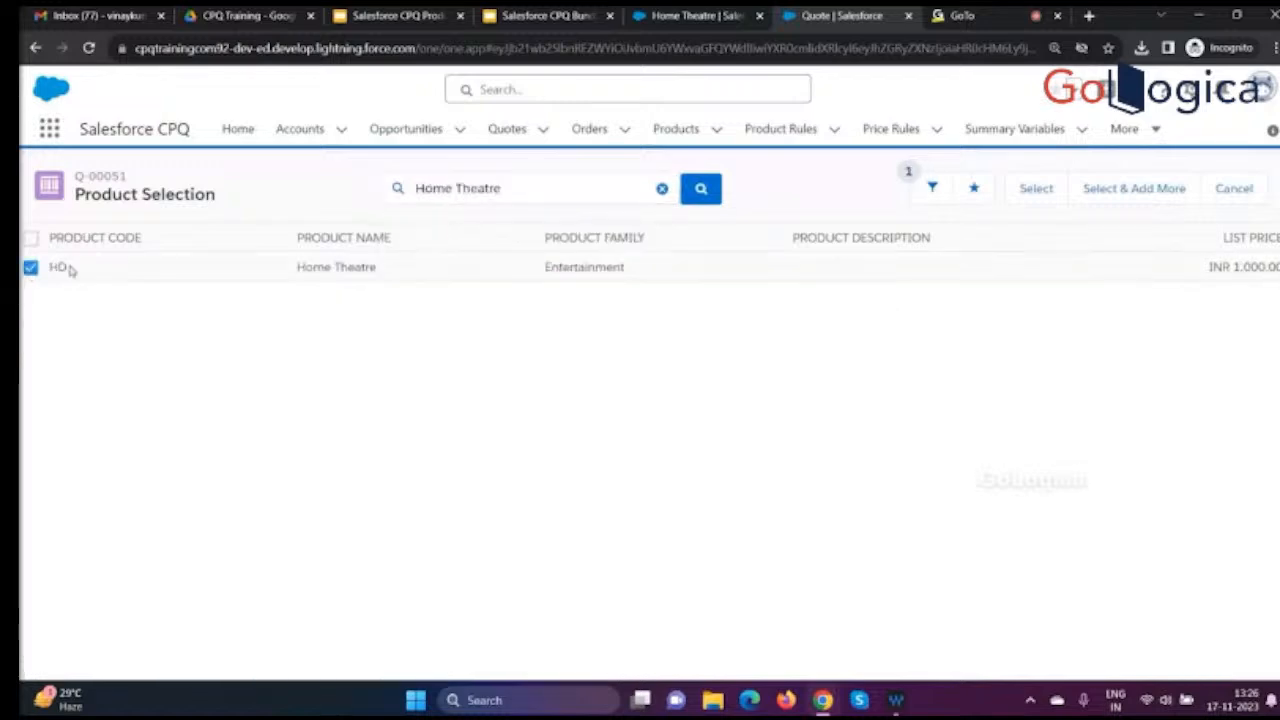
left_click(1036, 188)
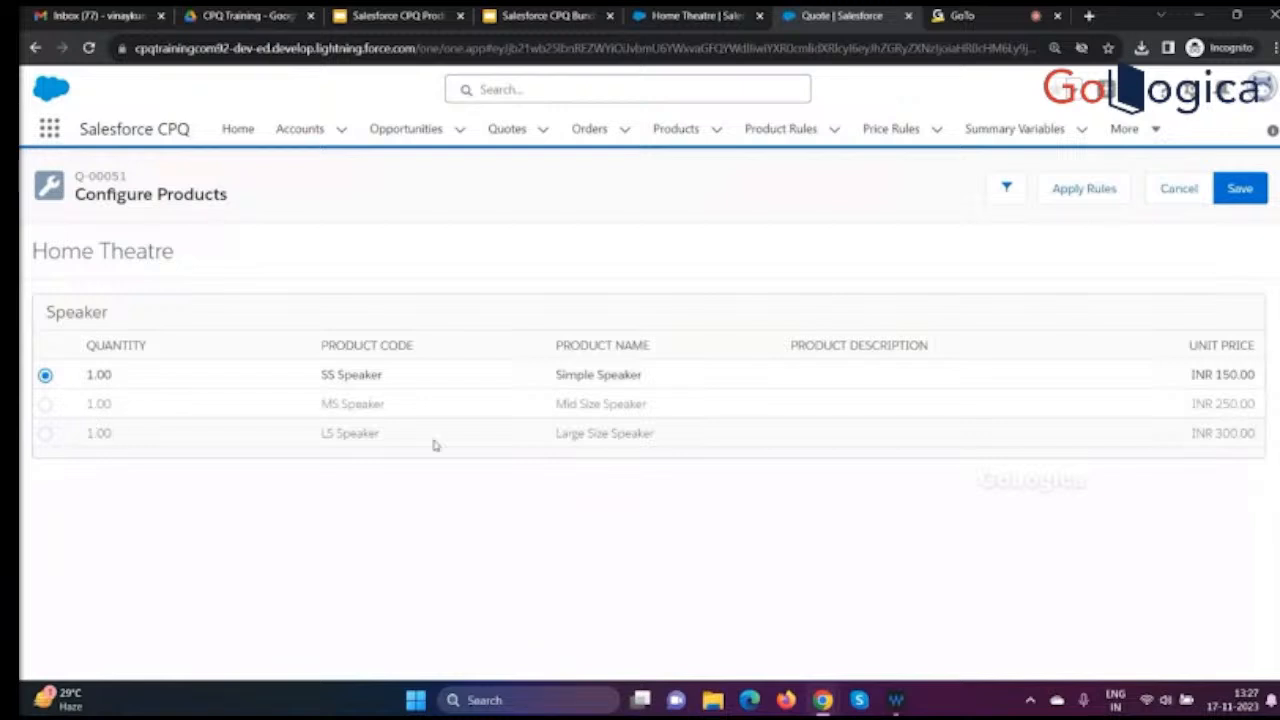
left_click(674, 17)
left_click(530, 15)
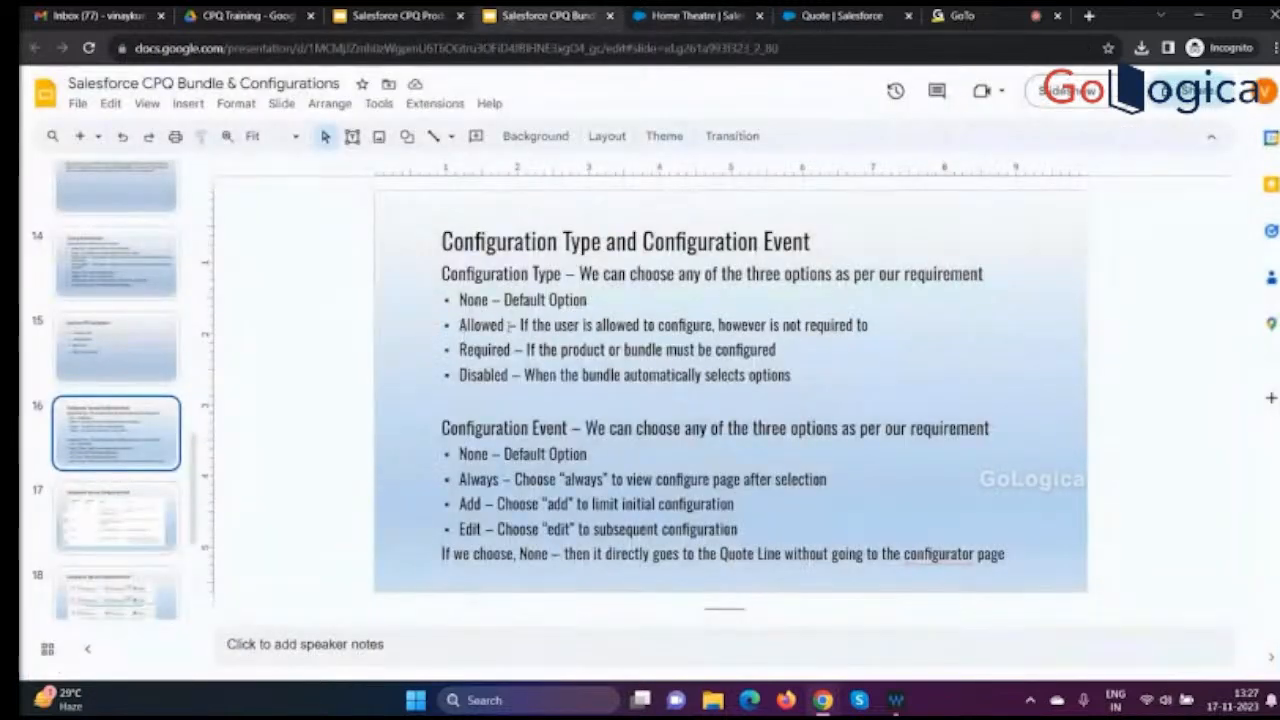
- Open the Home Theatre product for editing and review its Configuration Type options against the slides
key("ctrl+Tab")
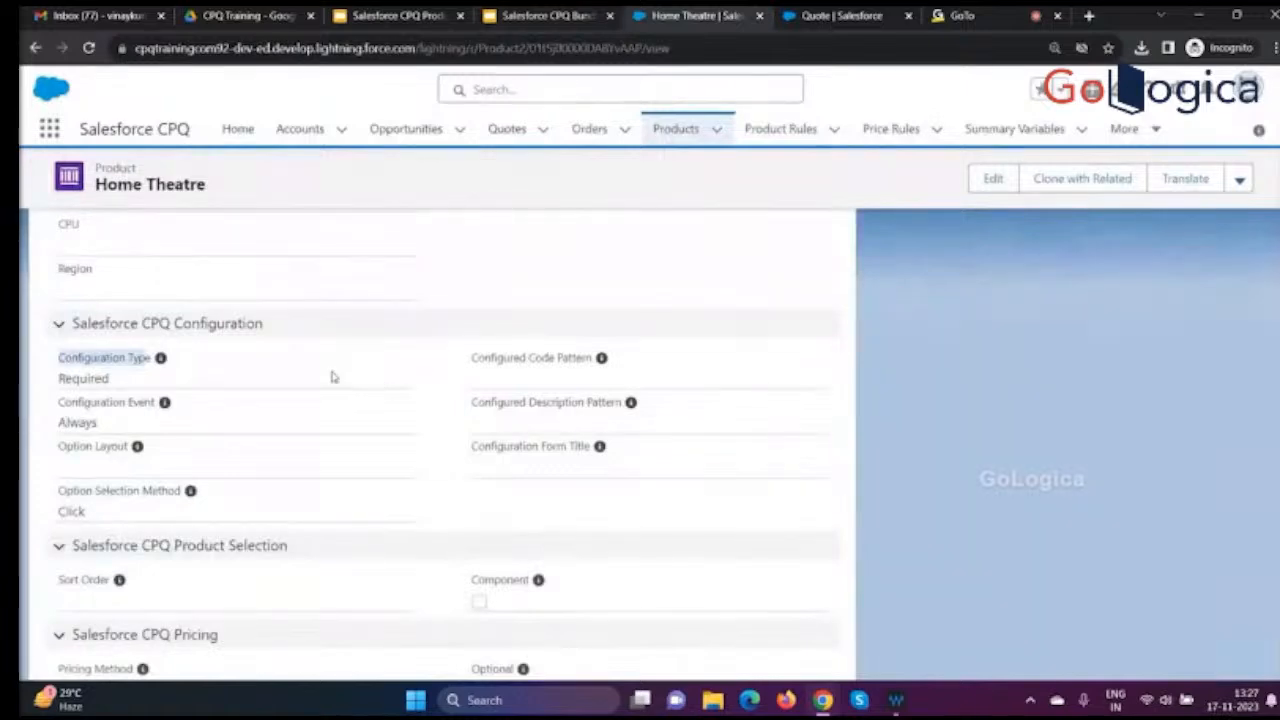
left_click(985, 180)
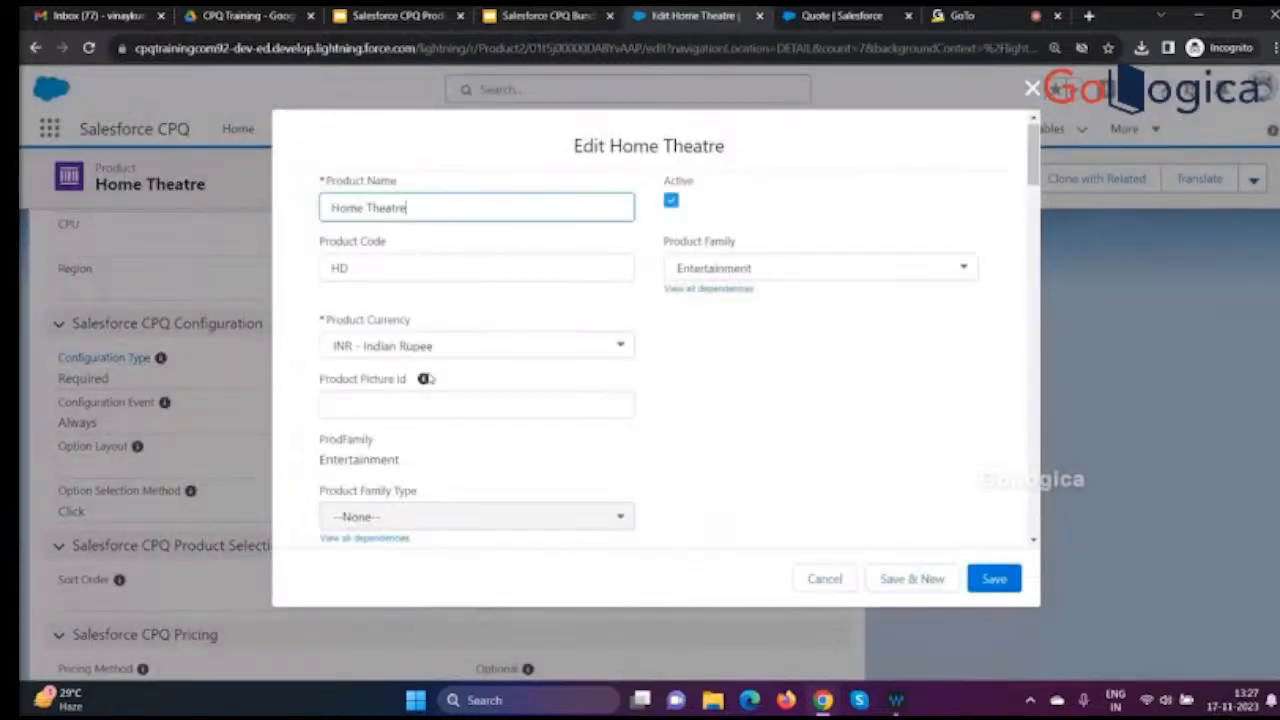
scroll(400, 430, "down", 5)
left_click(419, 443)
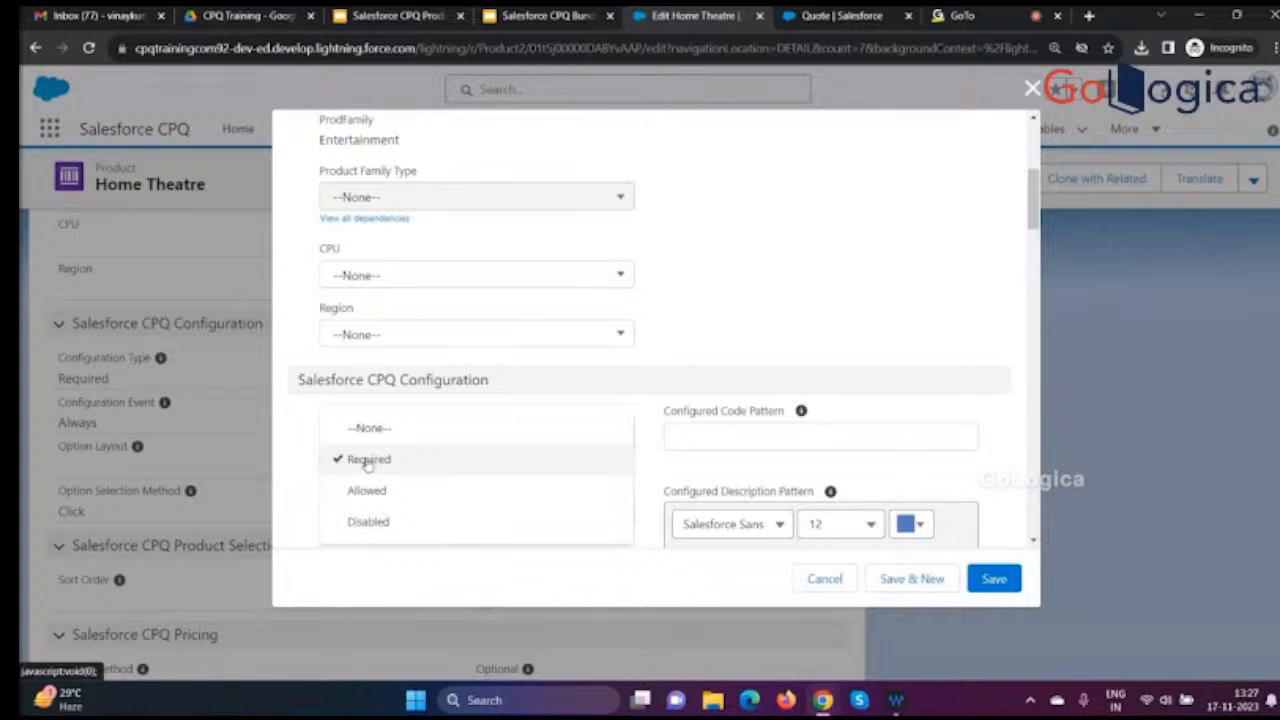
left_click(818, 18)
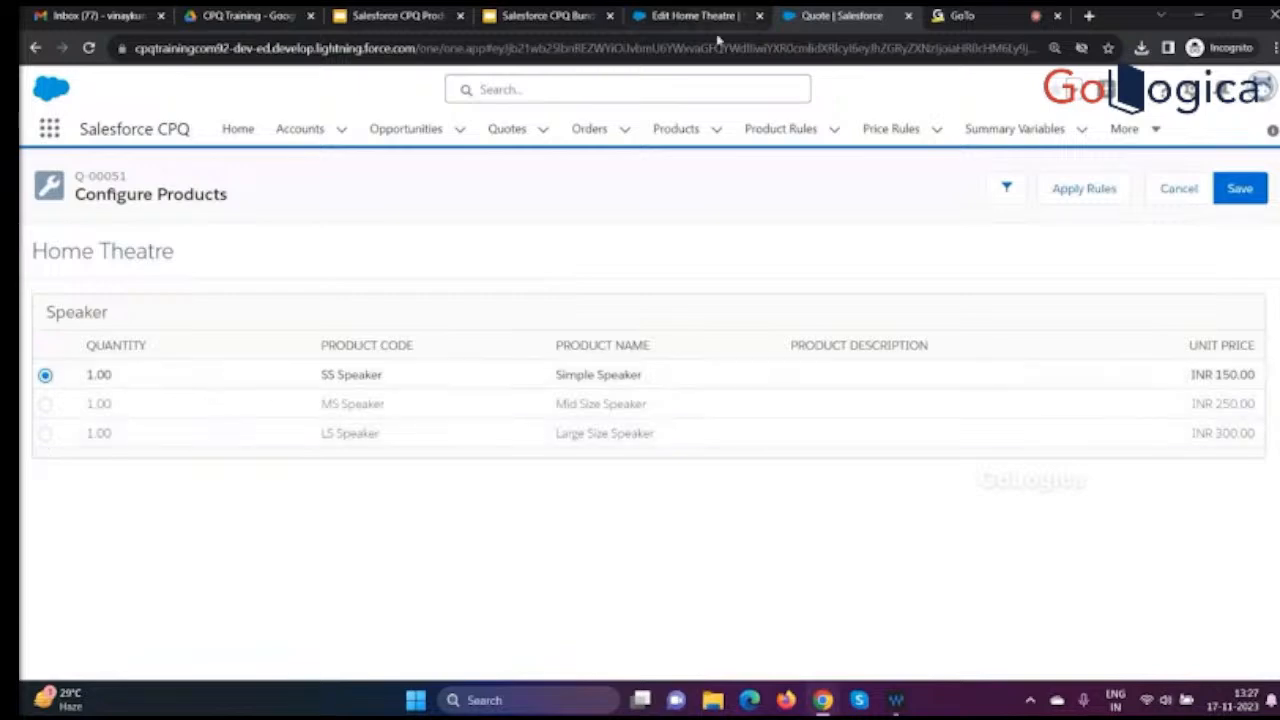
left_click(545, 16)
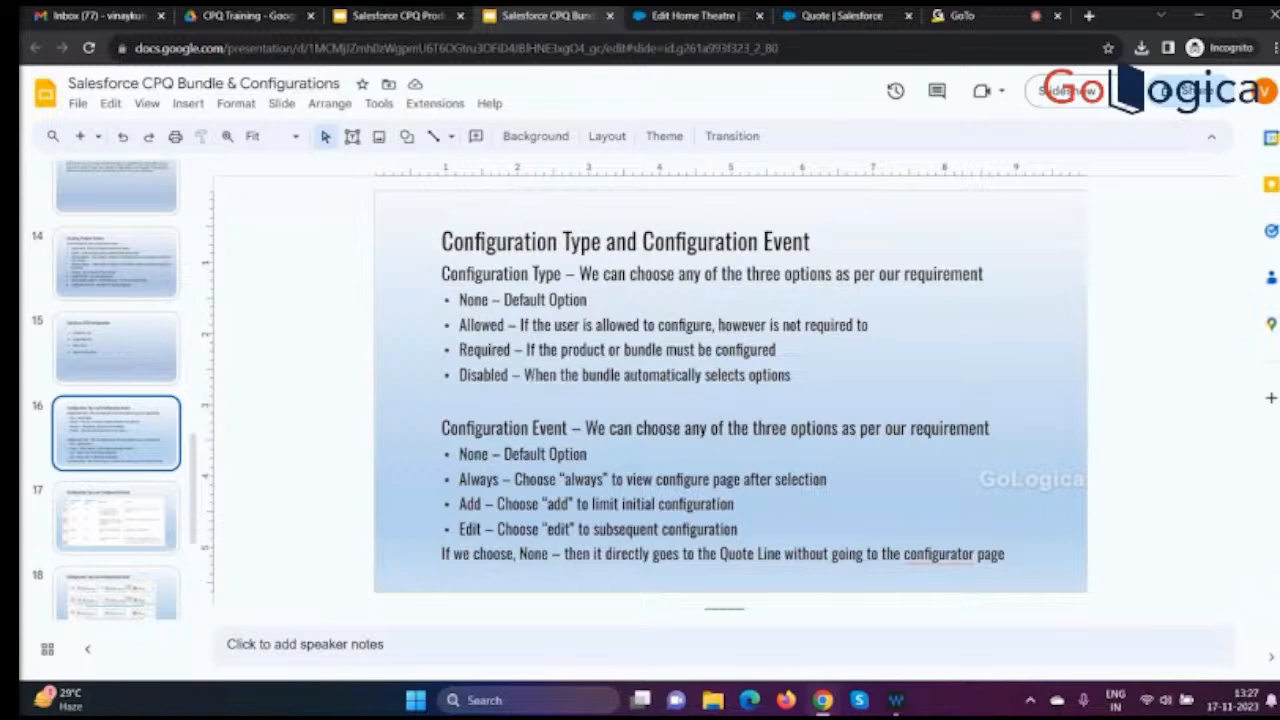
- Set Home Theatre's Configuration Type to Disabled, view the Configuration Event options, and return to the quote
left_click(700, 18)
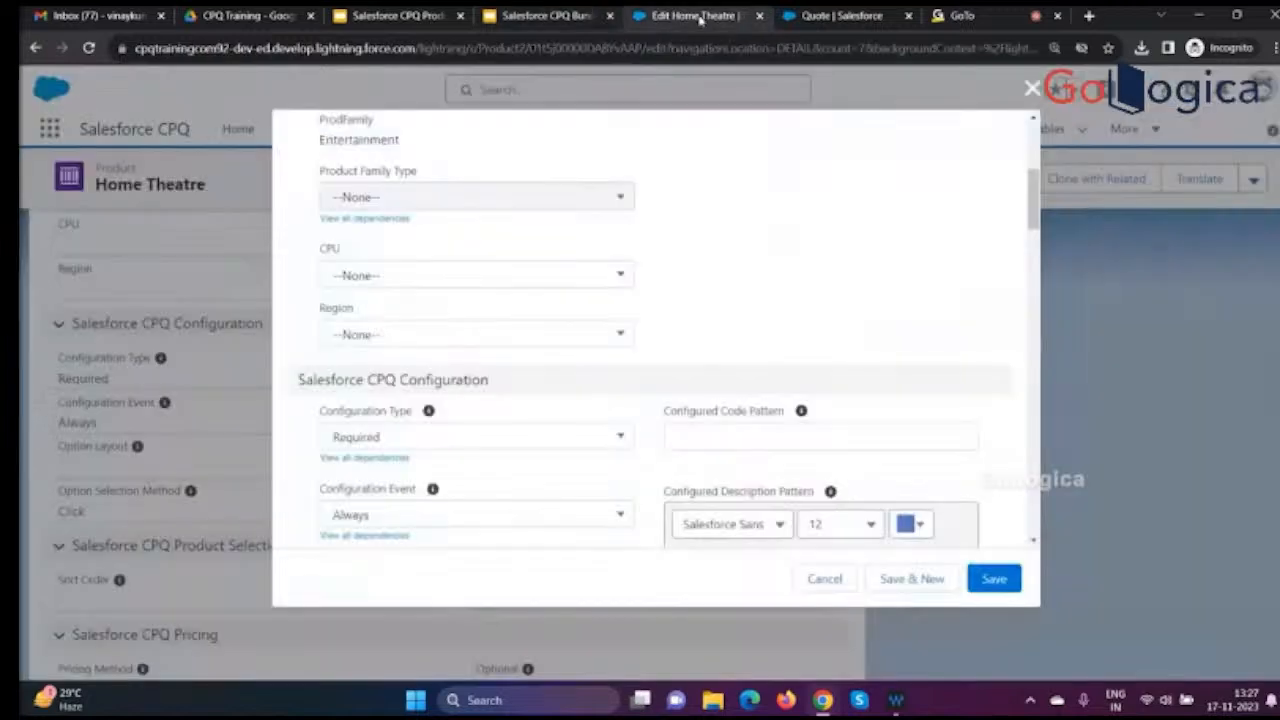
left_click(390, 437)
left_click(367, 522)
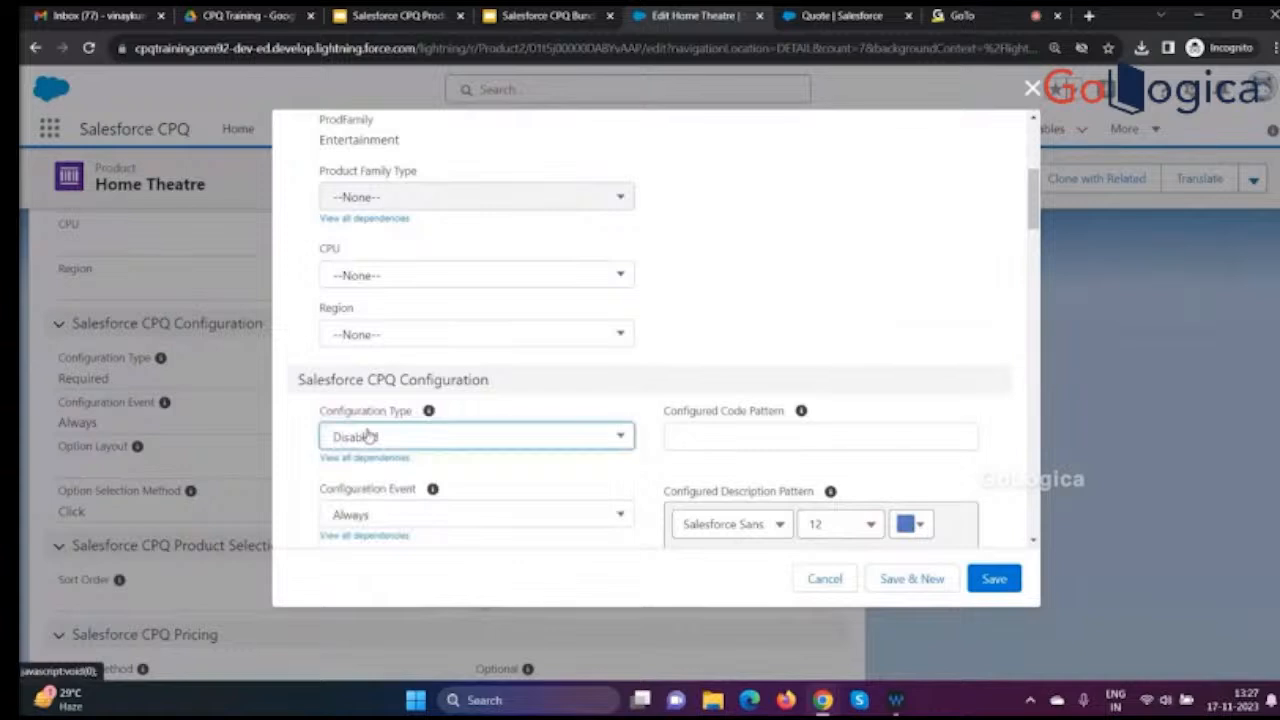
left_click(395, 520)
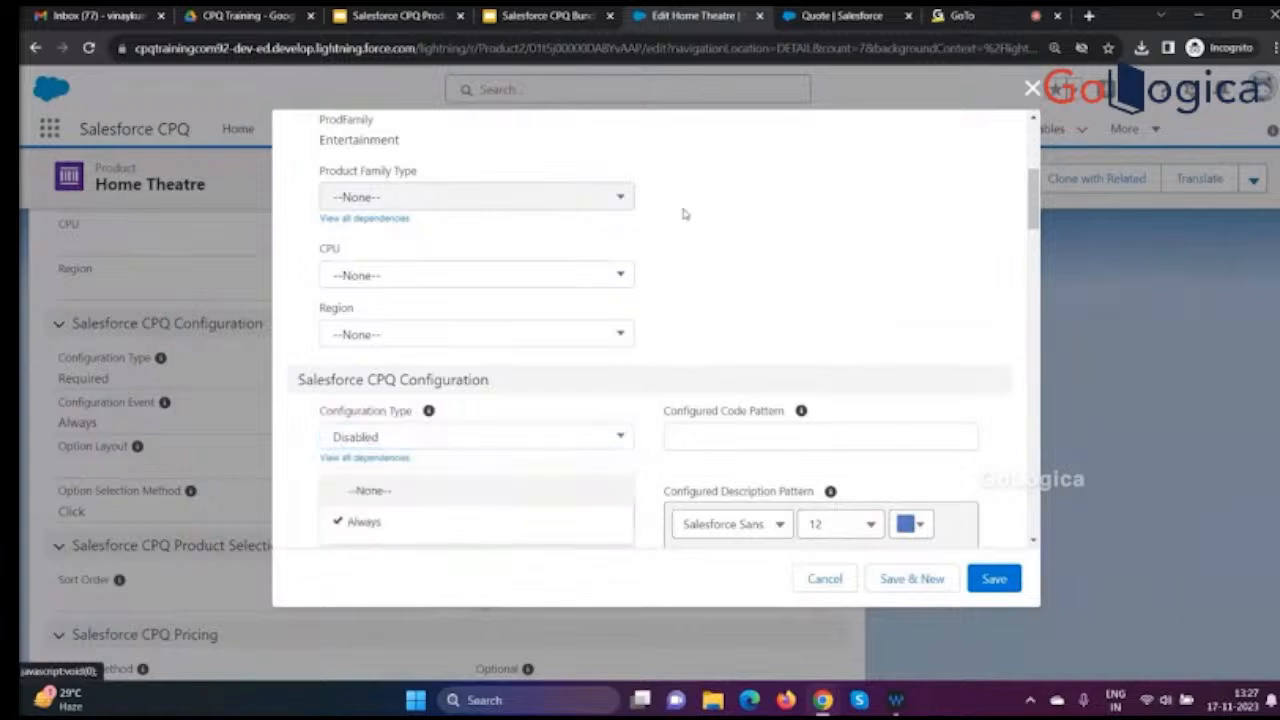
left_click(840, 16)
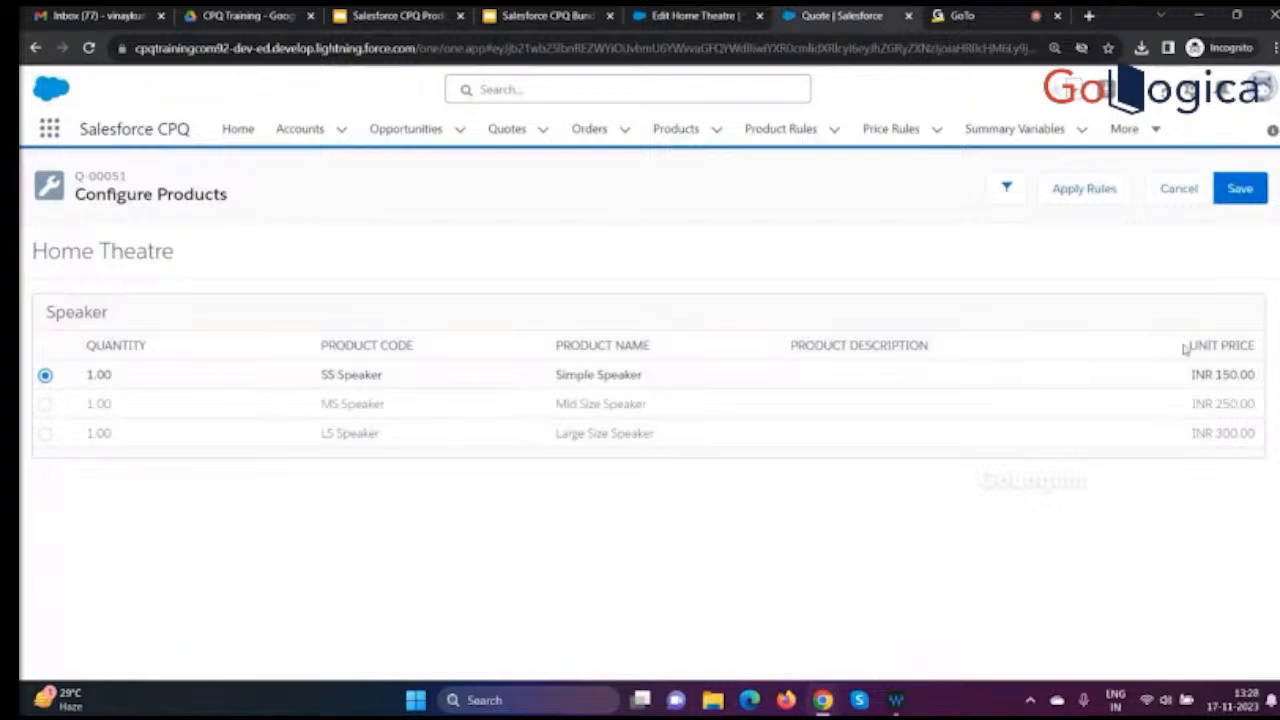
- Save the Home Theatre bundle with Simple Speaker (INR 1,000.00) and reconfigure its line
left_click(1240, 189)
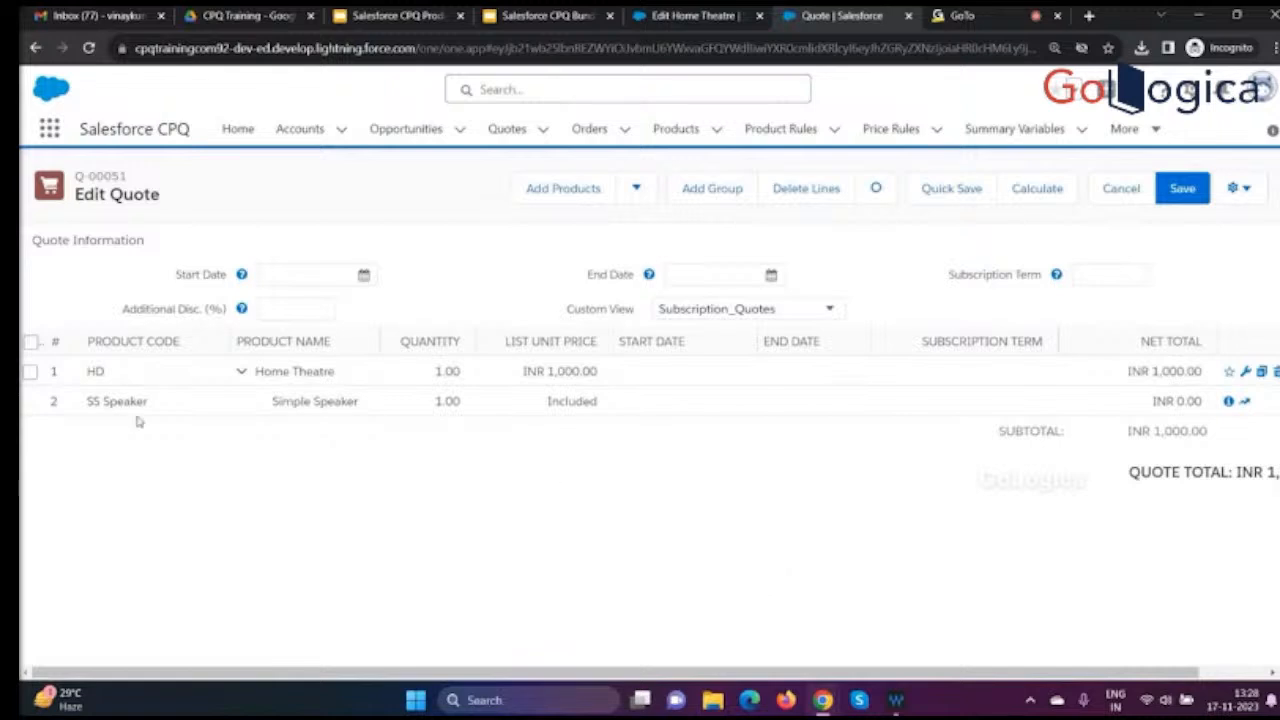
left_click(1205, 671)
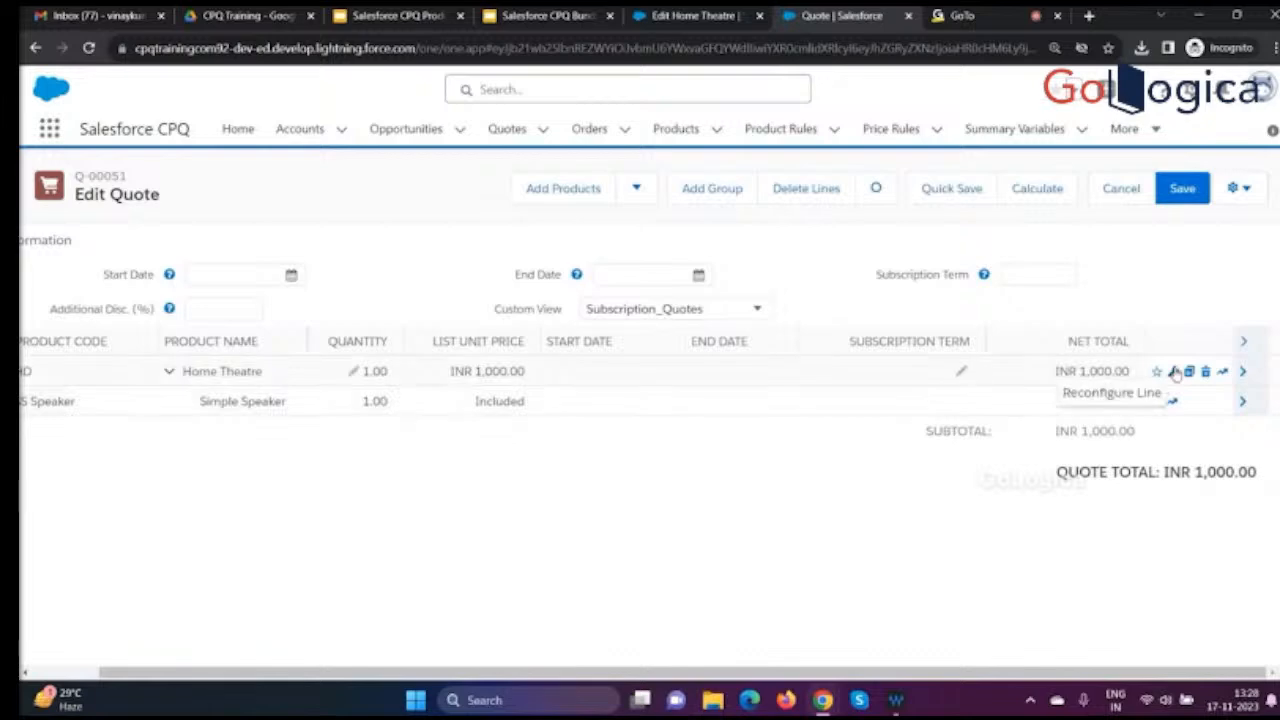
left_click(1174, 374)
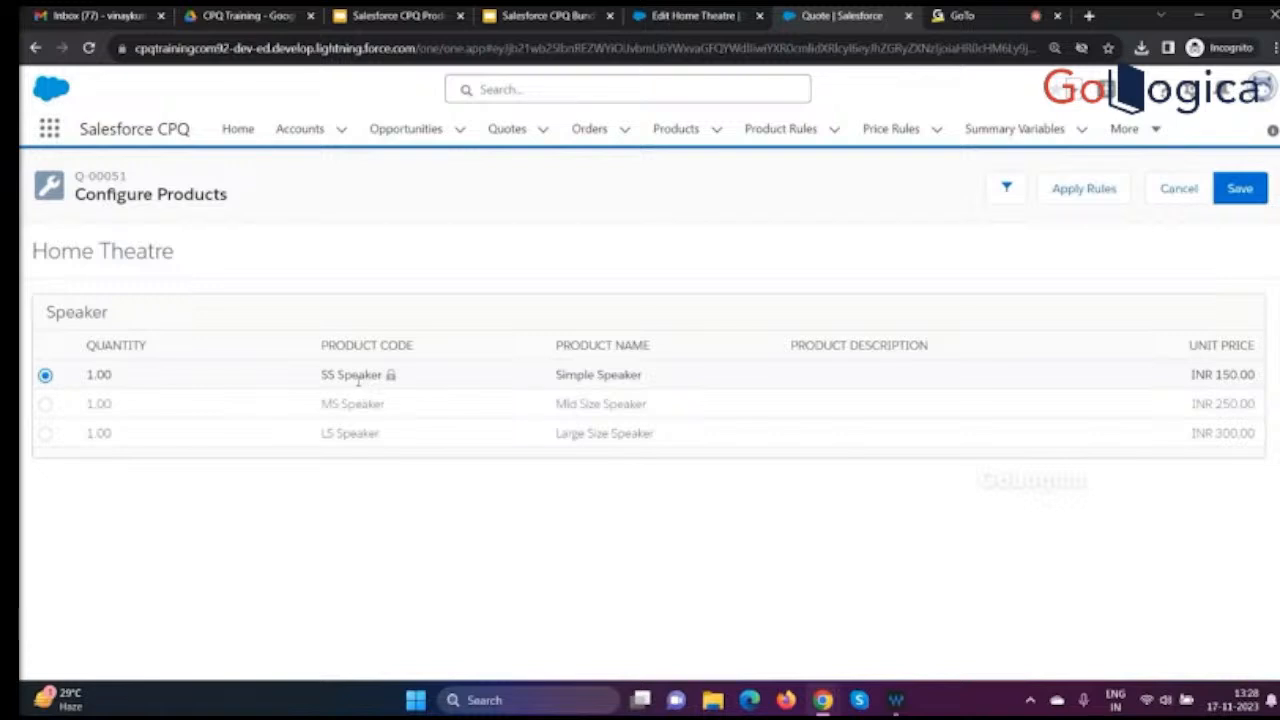
- Switch the Home Theatre speaker to Large Size Speaker (INR 300.00), save, and reconfigure again
left_click(45, 434)
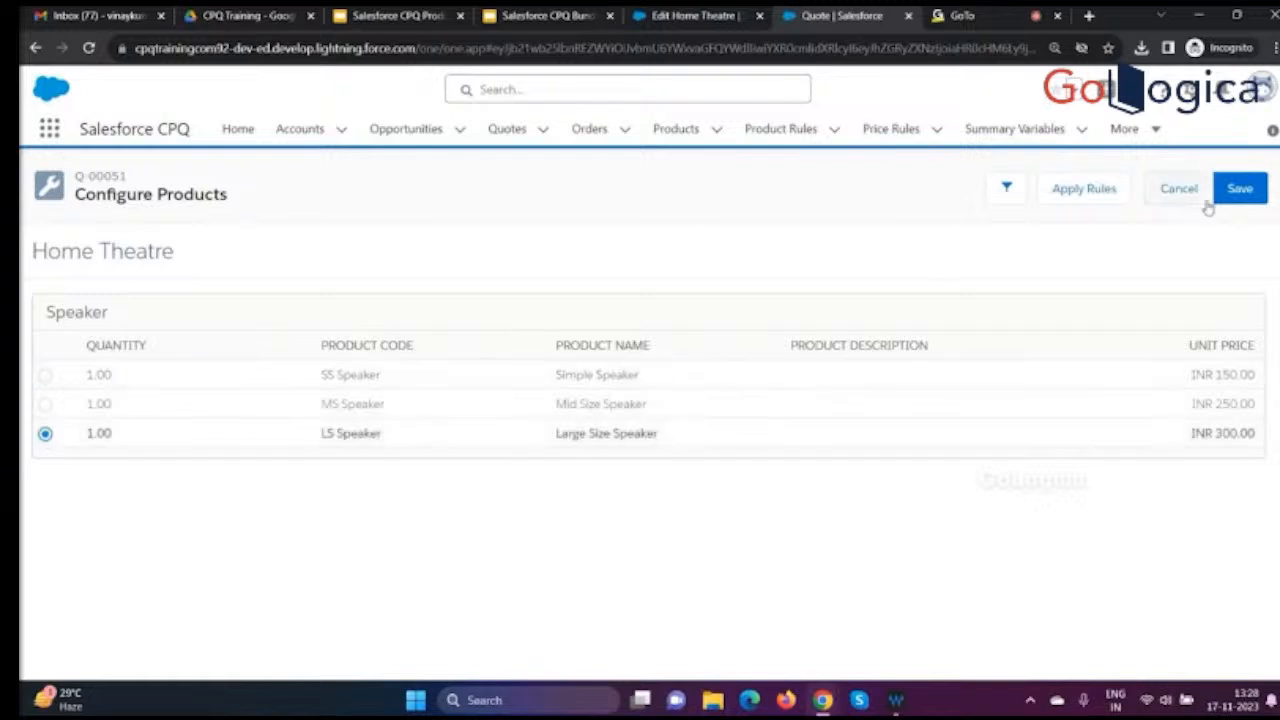
left_click(1236, 190)
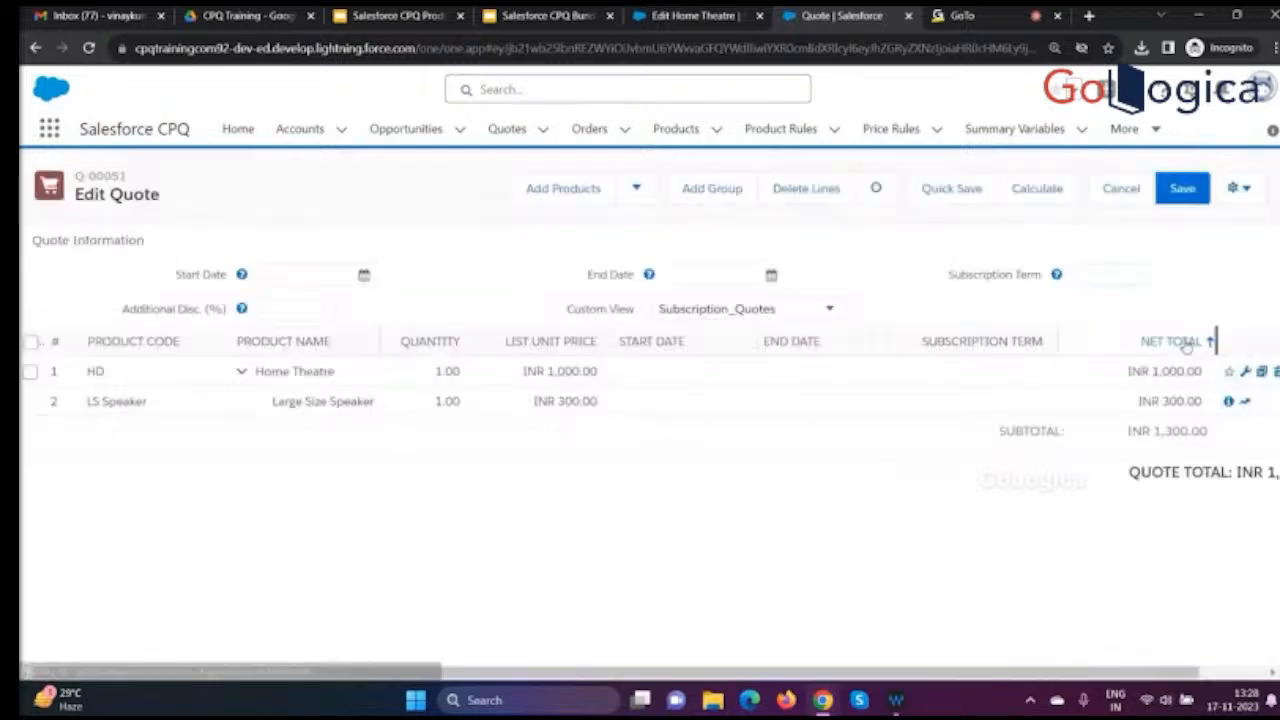
left_click(1246, 373)
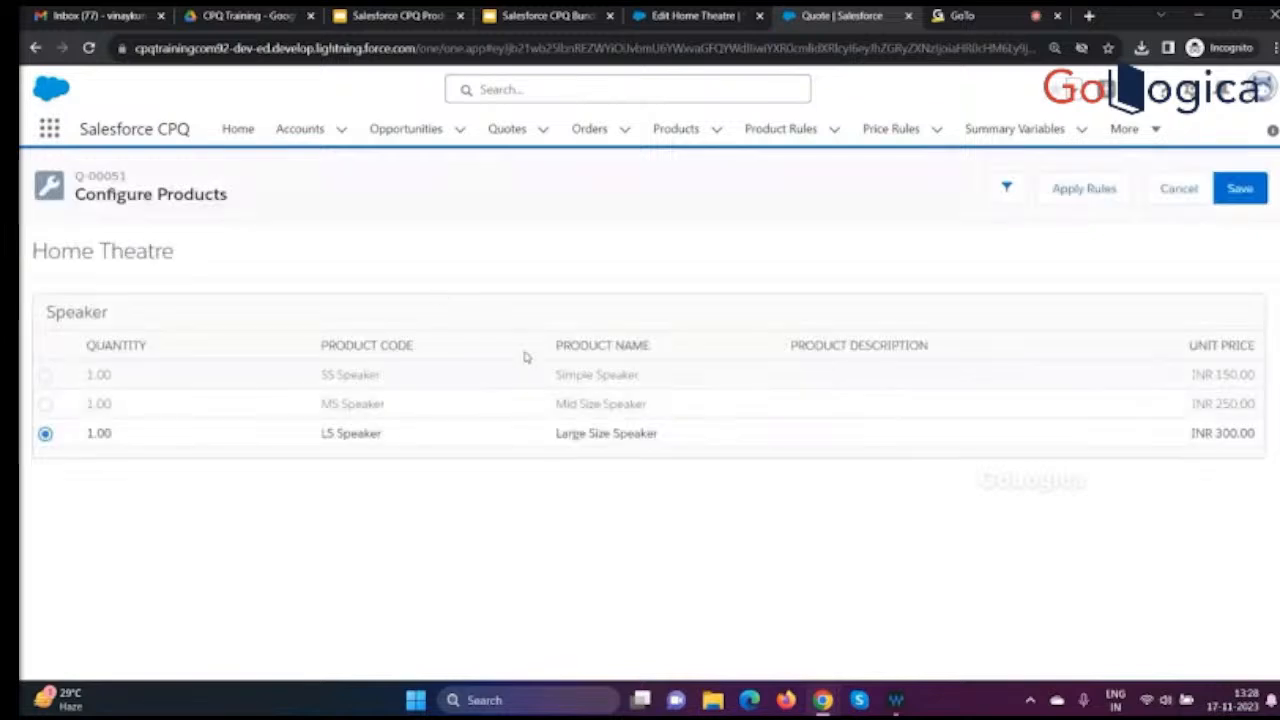
- Discard the pending Home Theatre product edits while consulting the Configuration Type slide
left_click(530, 16)
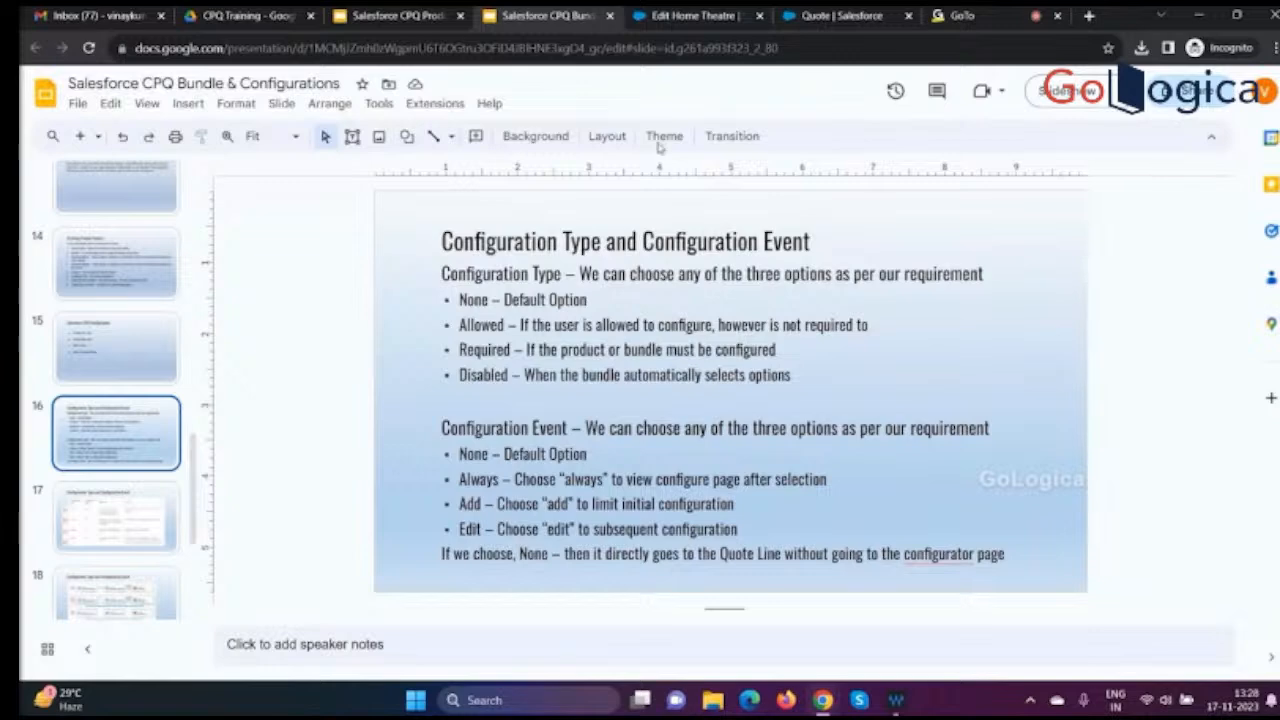
left_click(699, 16)
scroll(514, 457, "down", 2)
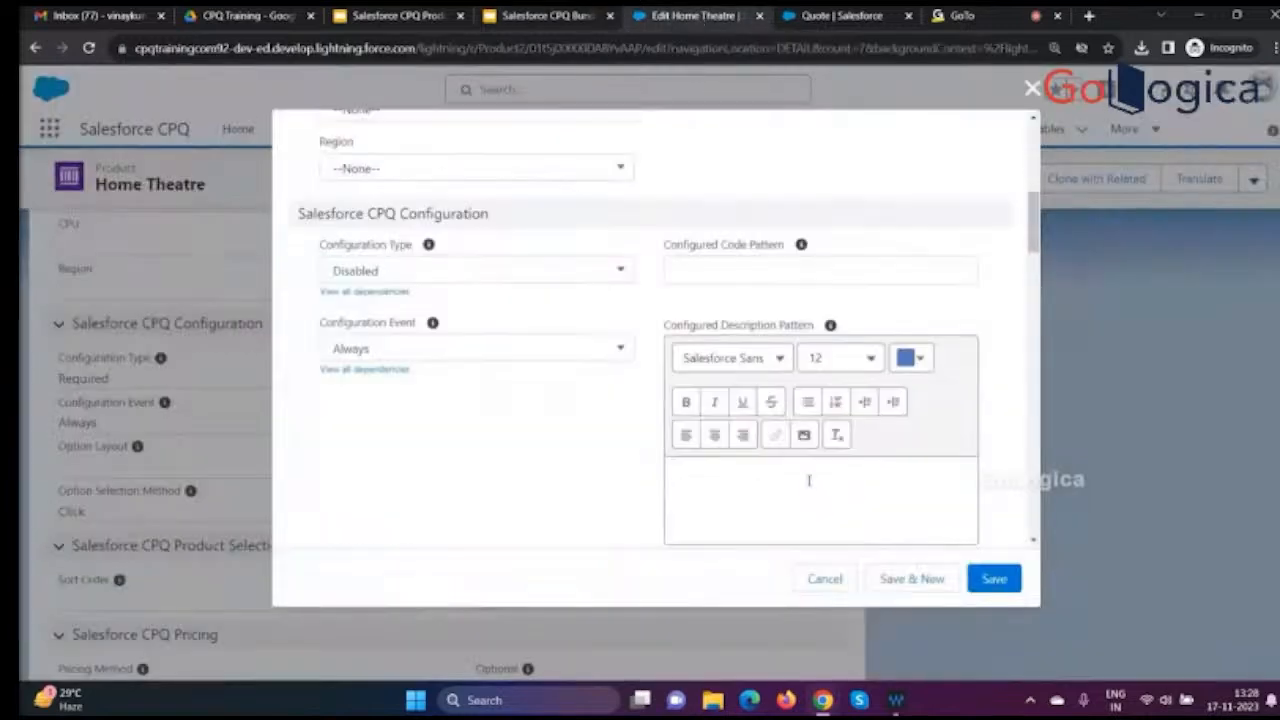
left_click(829, 585)
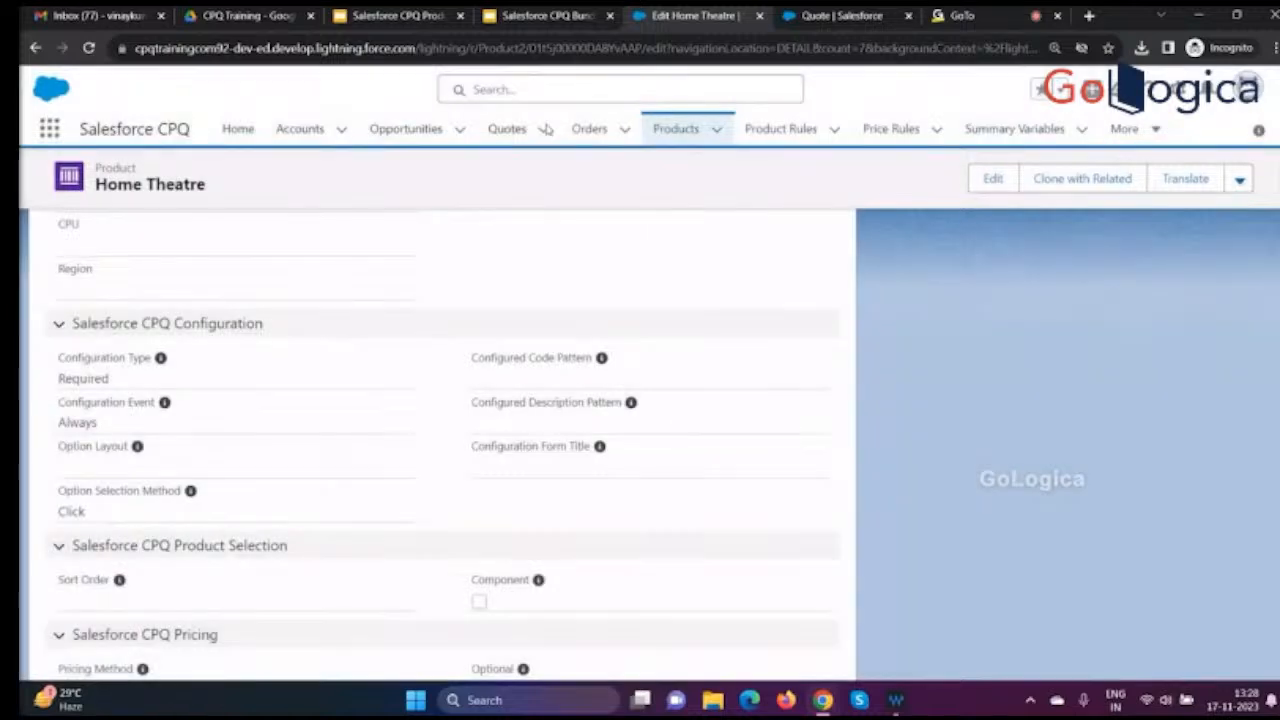
left_click(545, 16)
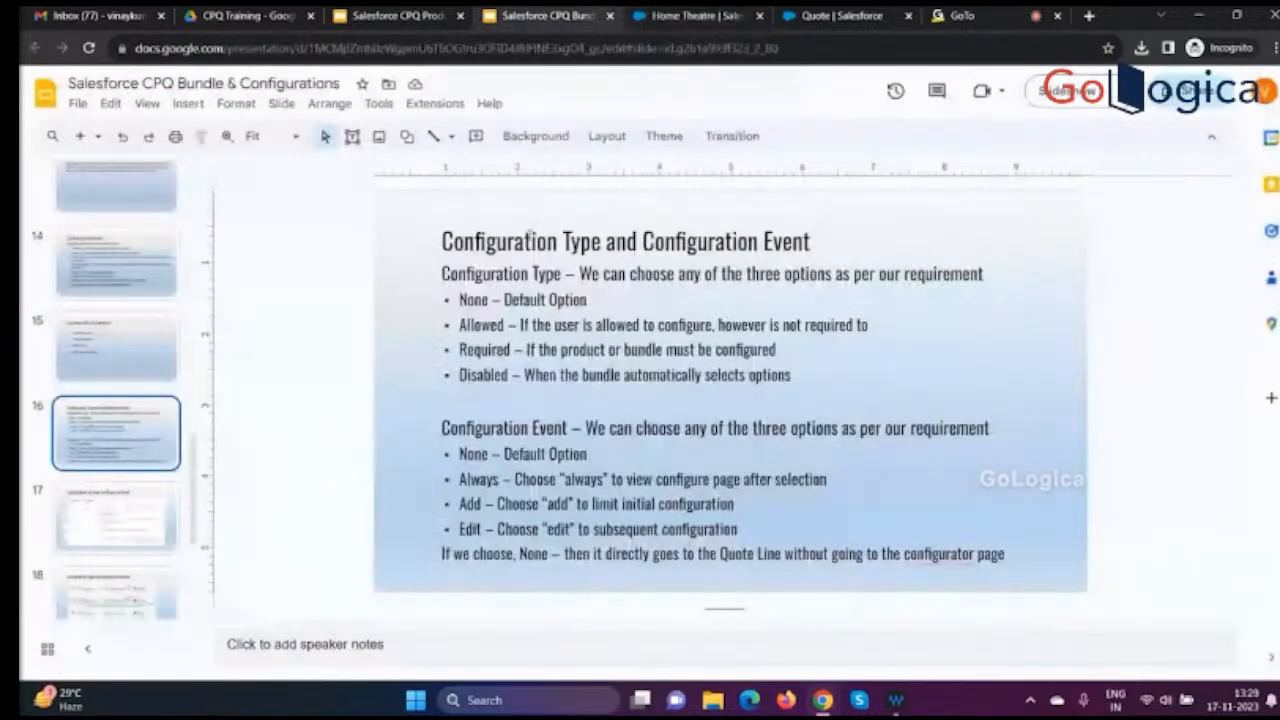
- Set Home Theatre's Configuration Type to --None--, save the product, and return to the quote
left_click(695, 16)
left_click(993, 178)
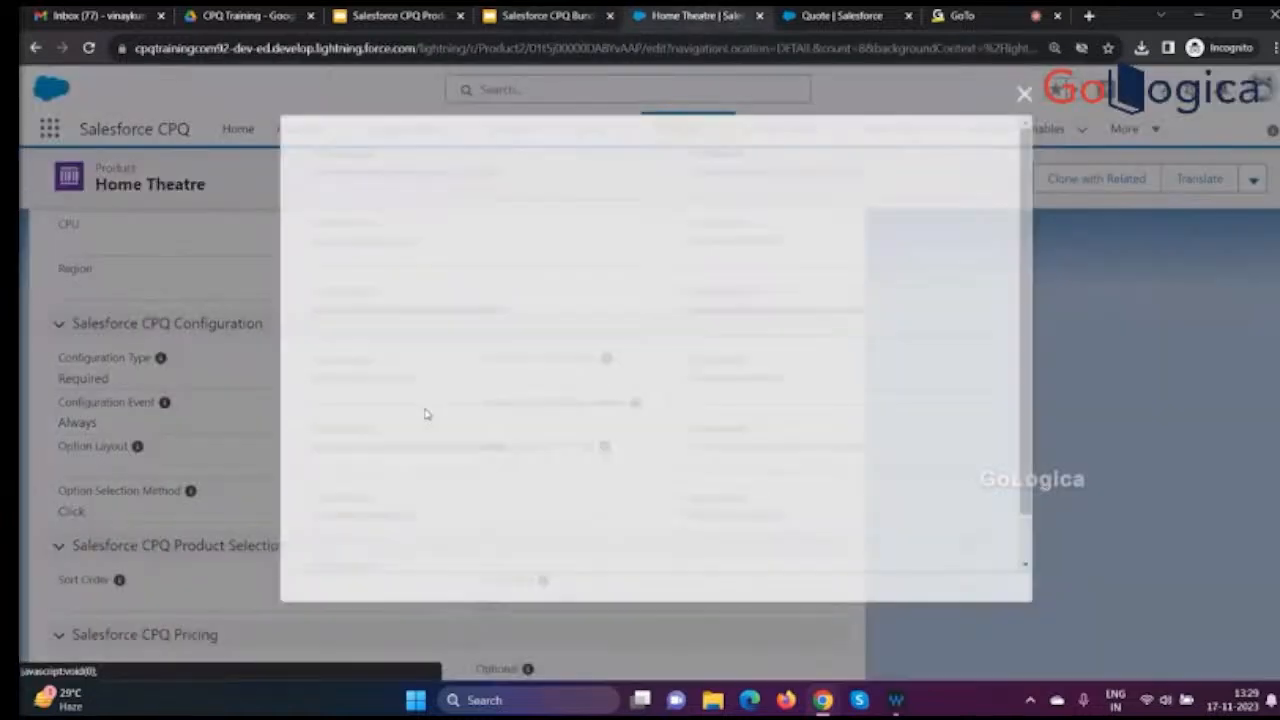
scroll(431, 449, "down", 5)
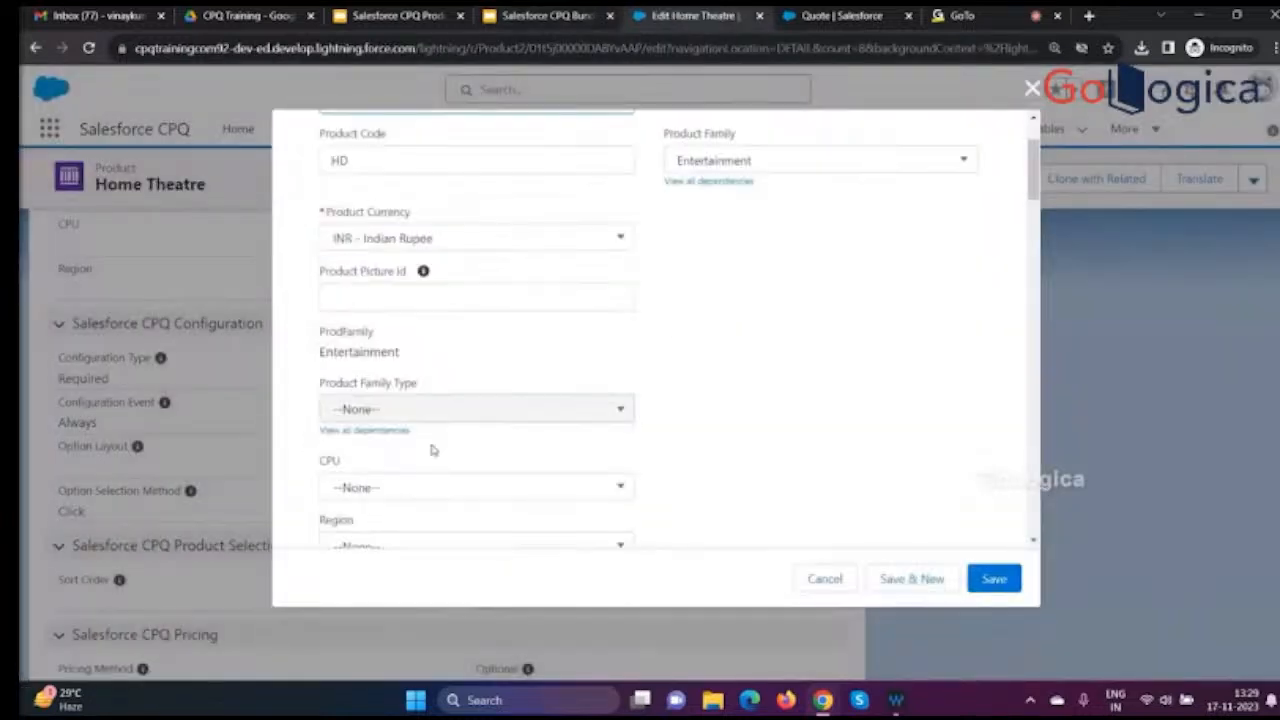
left_click(376, 466)
left_click(477, 444)
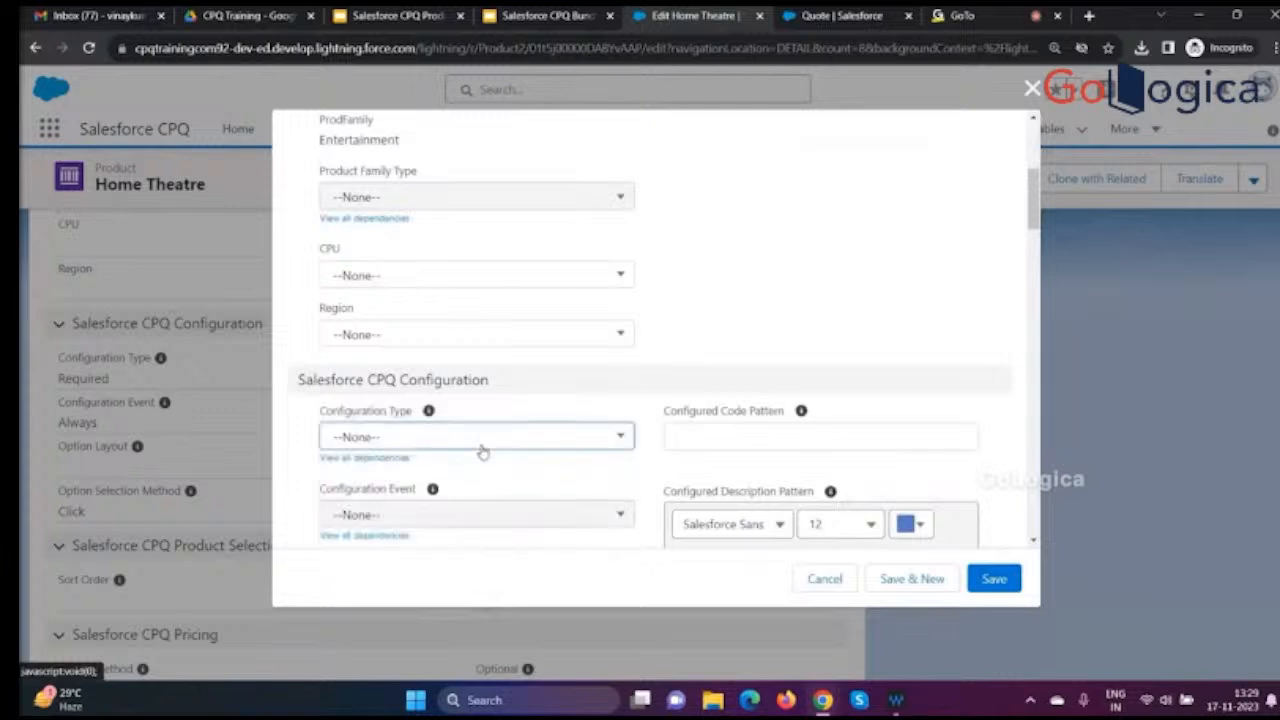
scroll(366, 394, "down", 2)
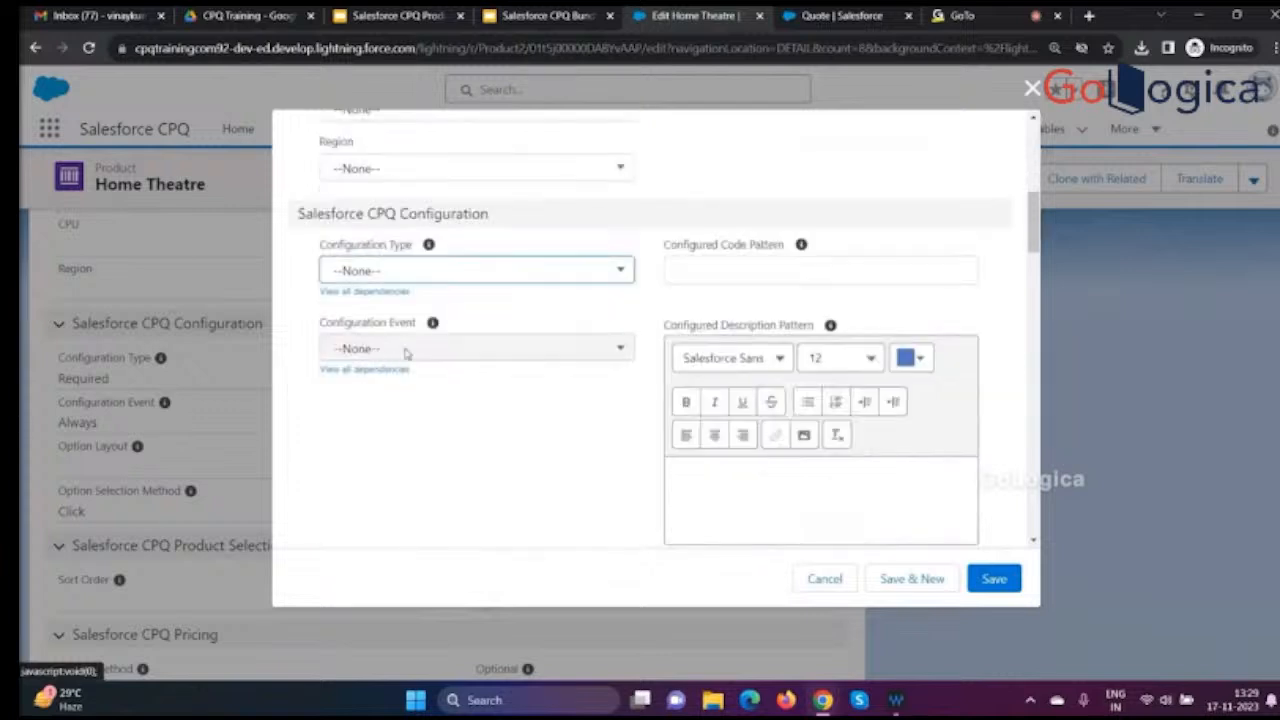
left_click(994, 580)
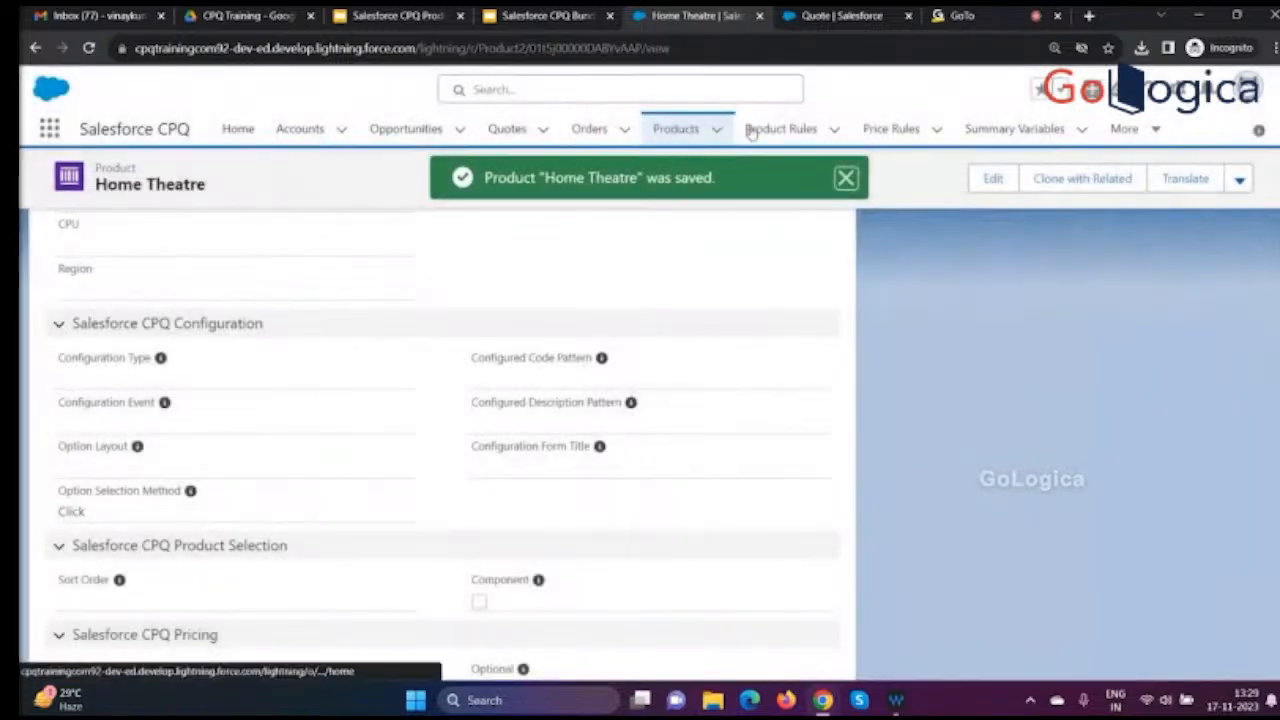
left_click(805, 18)
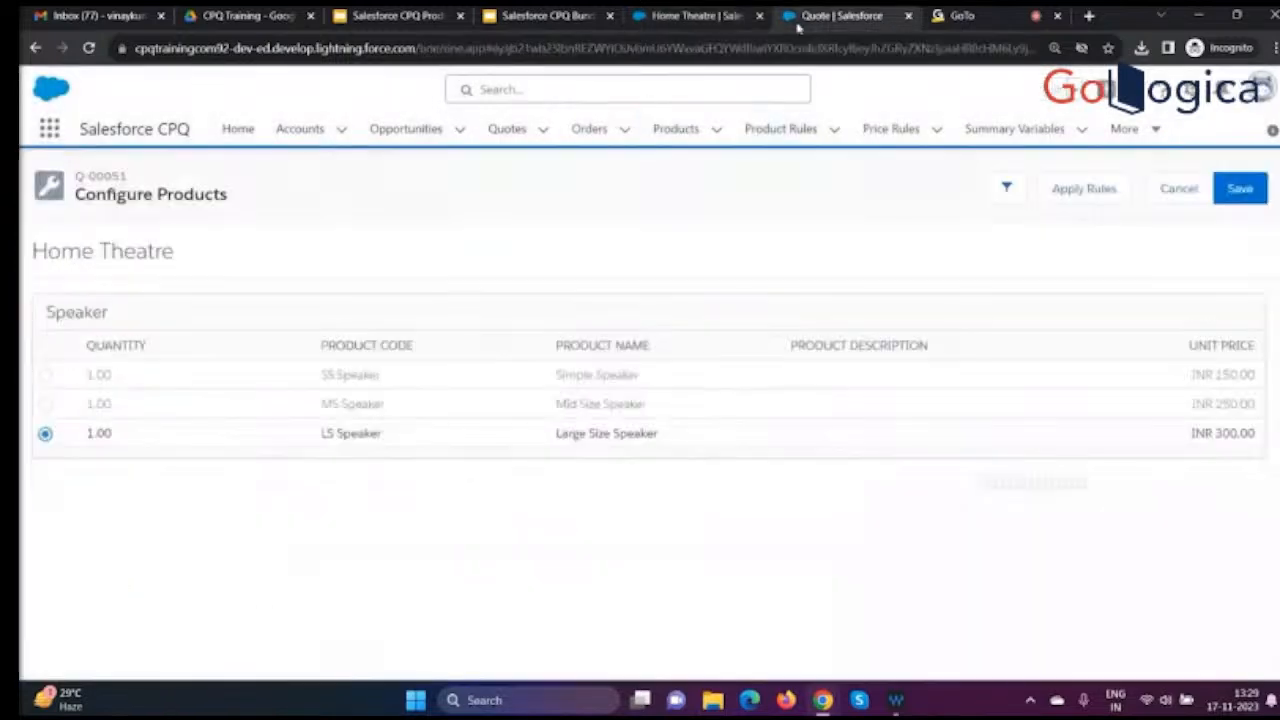
- Add a second Home Theatre bundle without configuring it, bringing the subtotal to INR 2,300.00
left_click(545, 188)
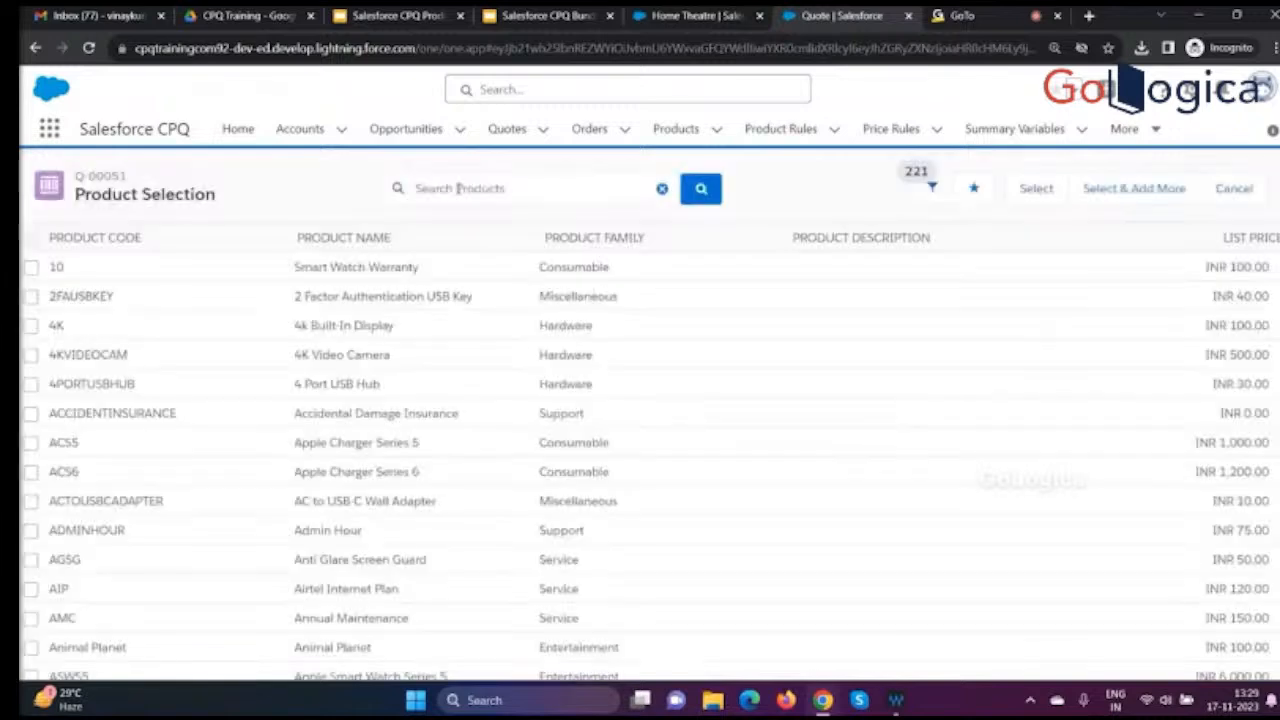
left_click(458, 188)
type("home")
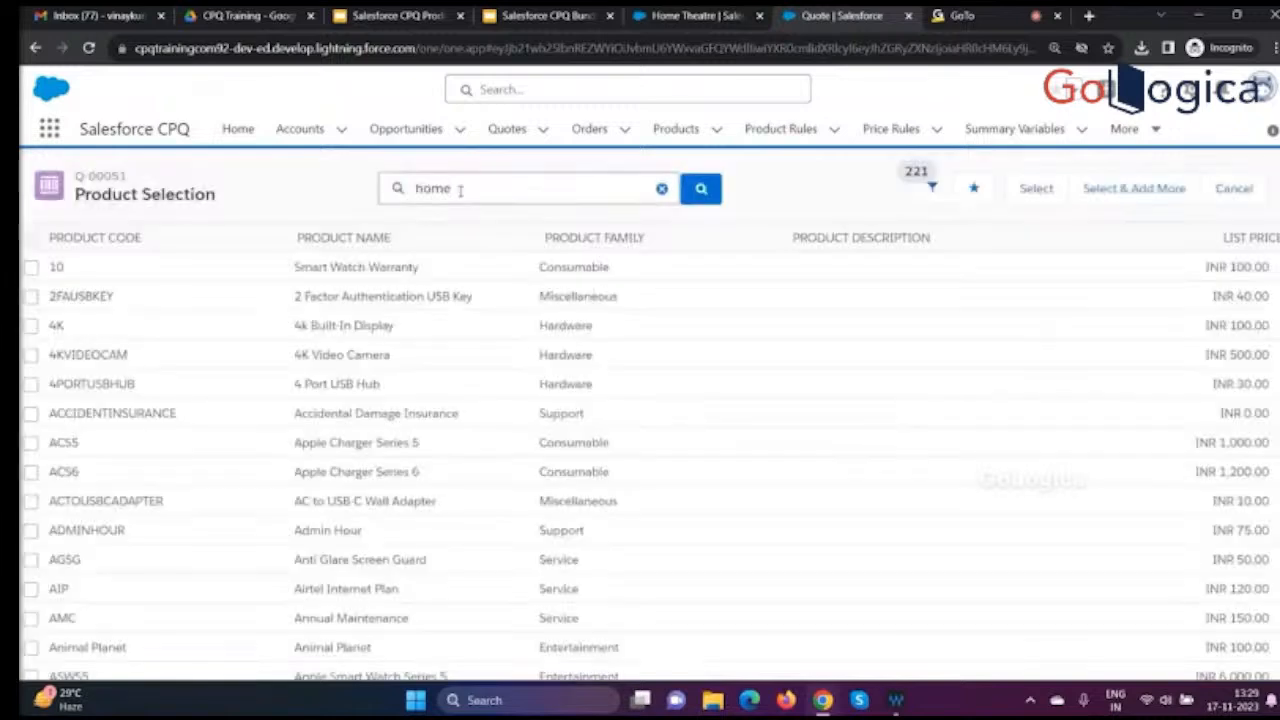
left_click(436, 228)
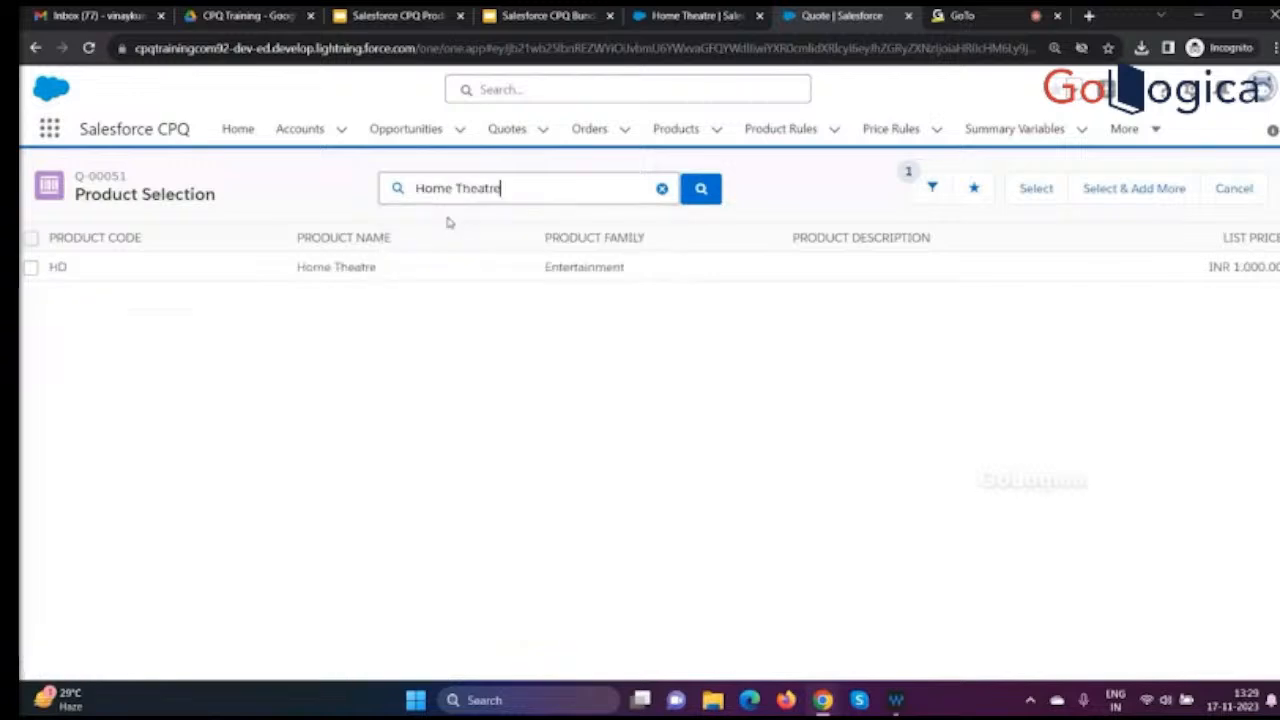
left_click(31, 267)
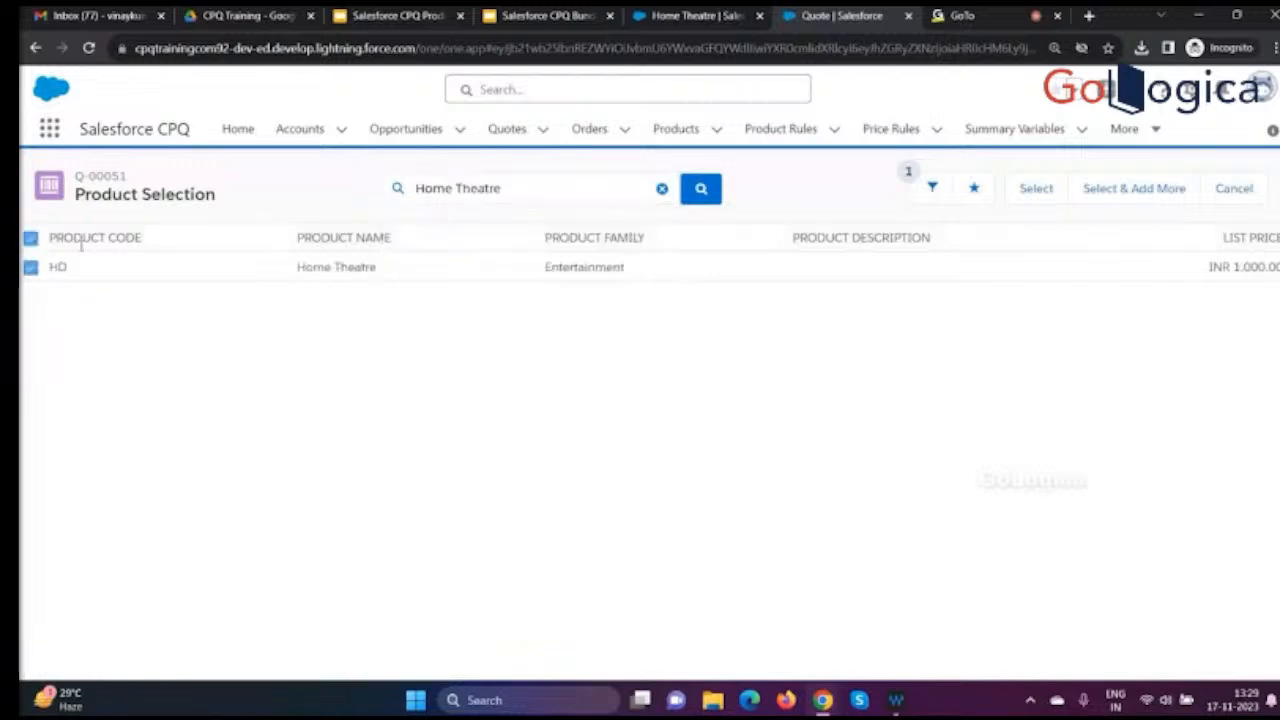
left_click(1036, 188)
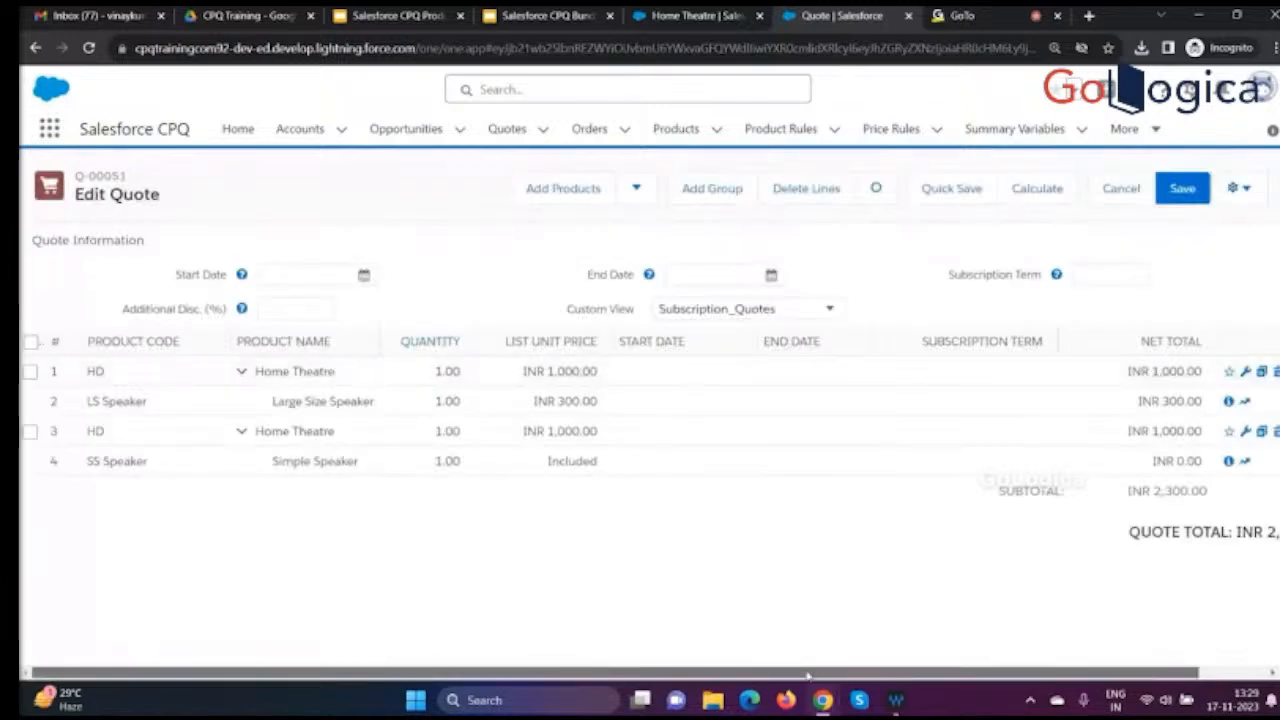
left_click_drag(808, 673, 880, 666)
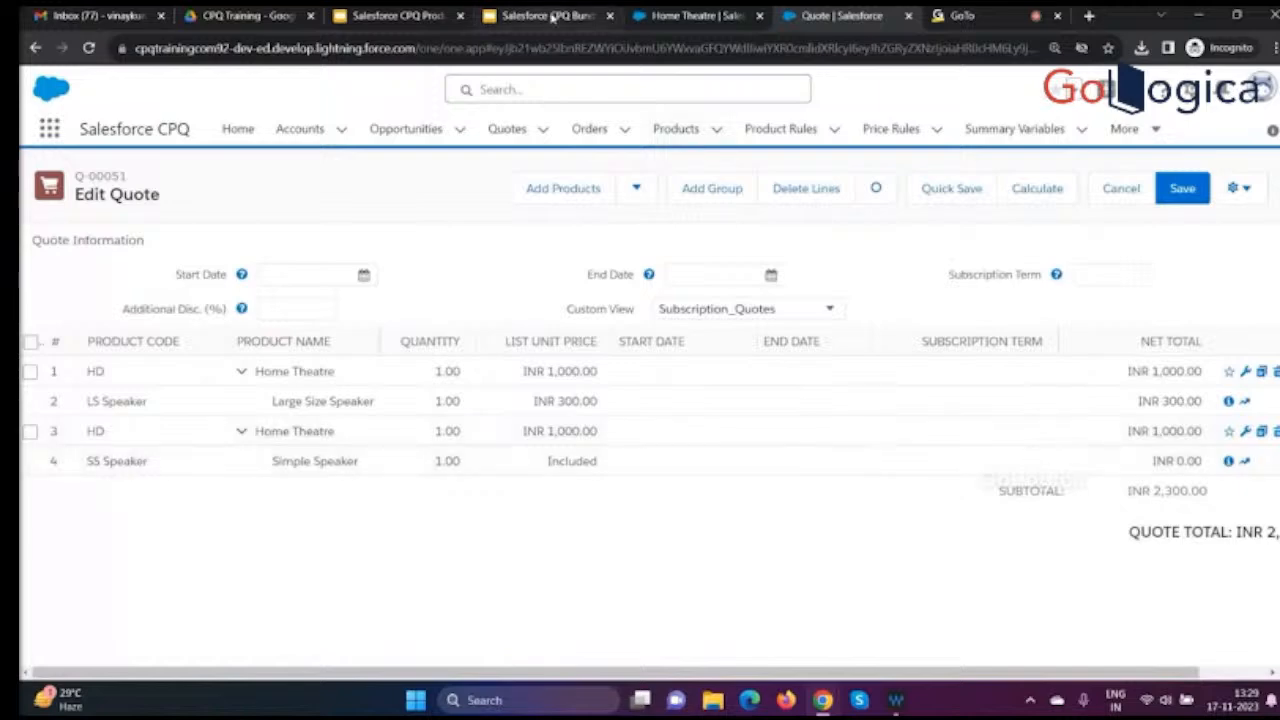
- Set Home Theatre's Configuration Type to Disabled on the product edit form
left_click(686, 24)
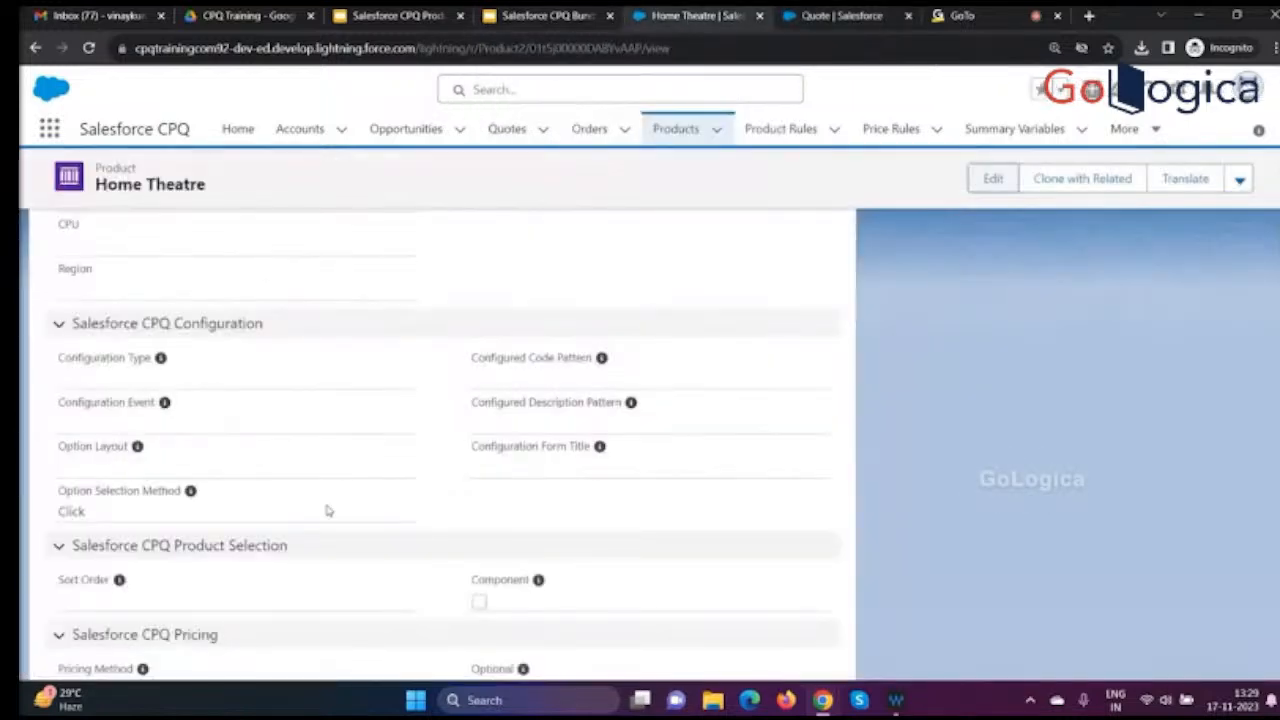
left_click(984, 179)
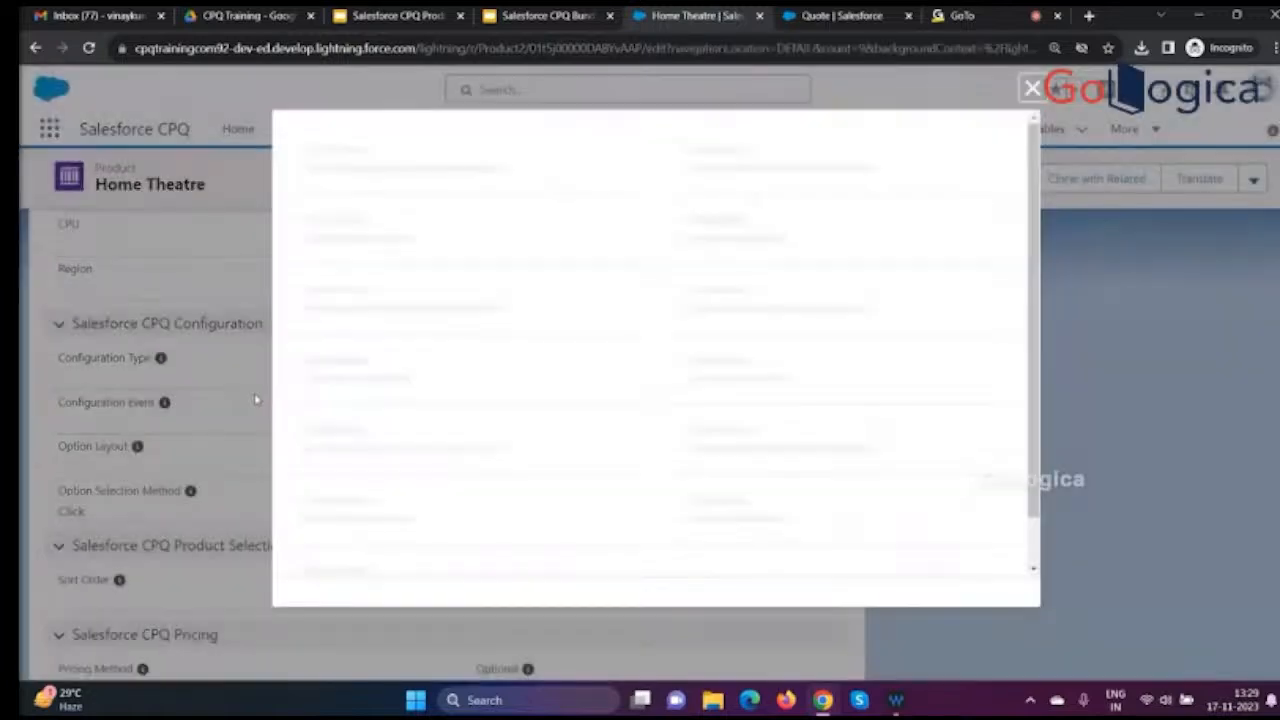
scroll(579, 422, "down", 3)
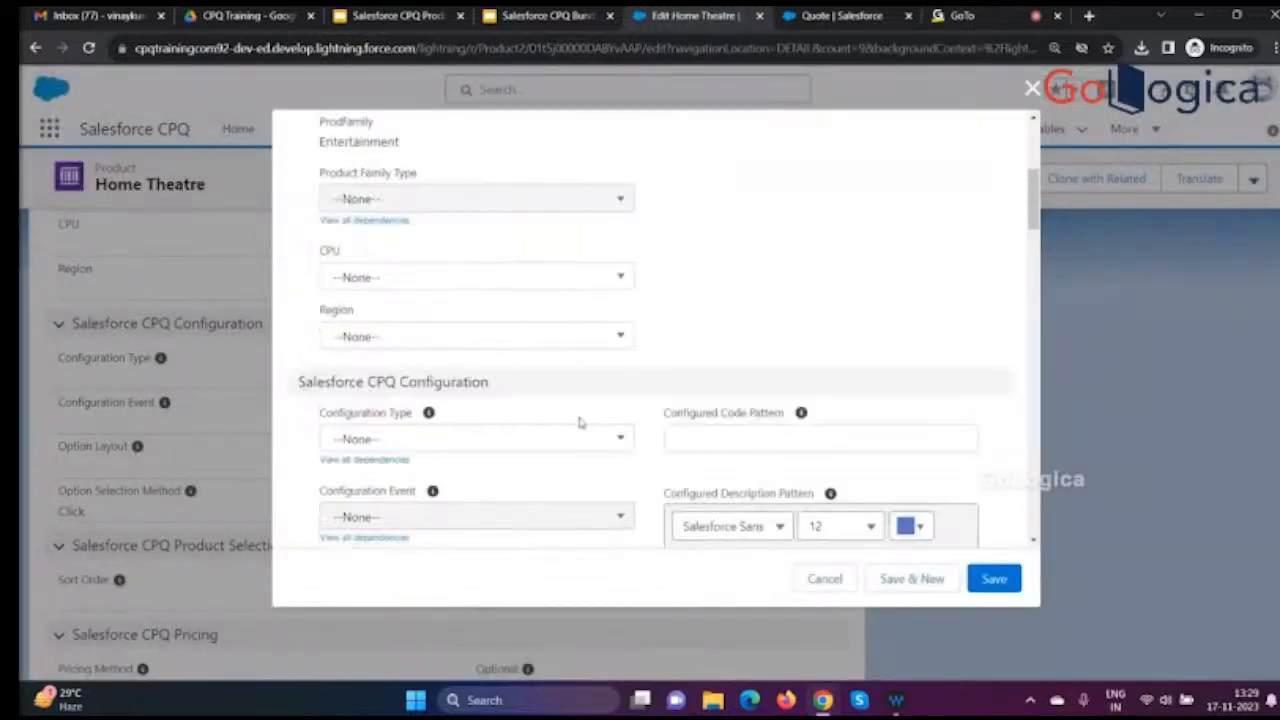
scroll(579, 422, "down", 2)
left_click(480, 271)
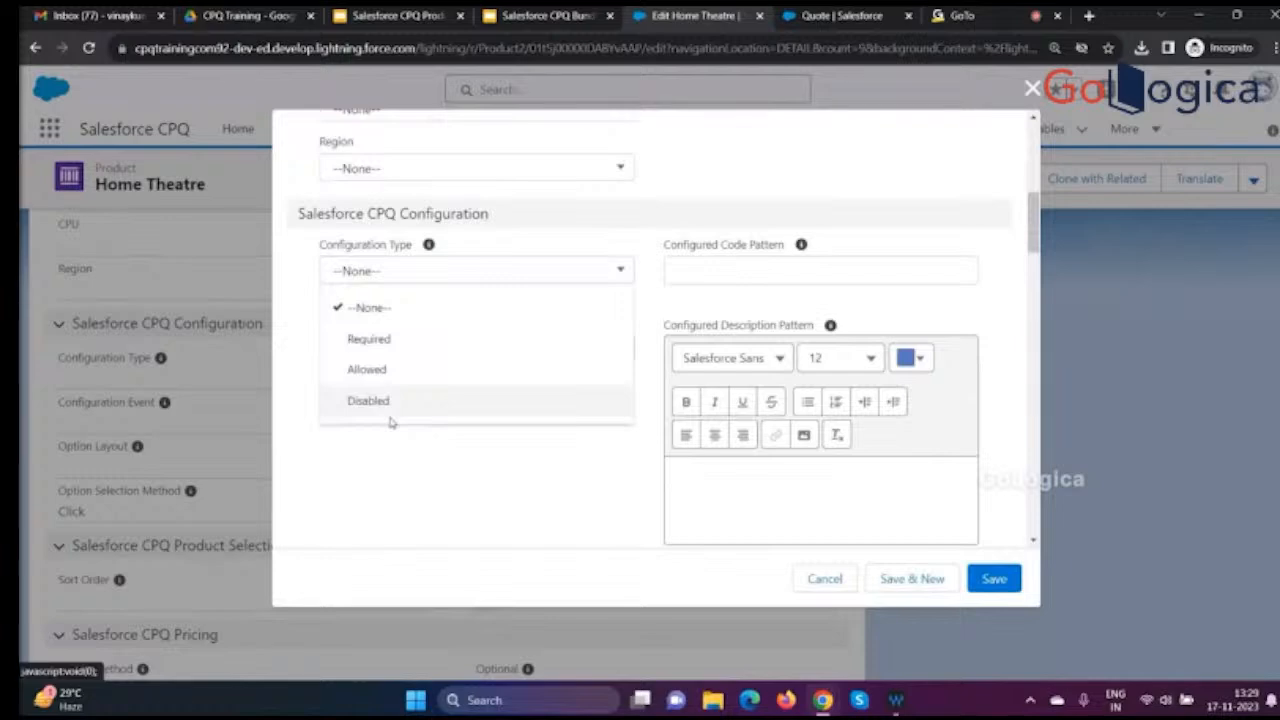
left_click(388, 405)
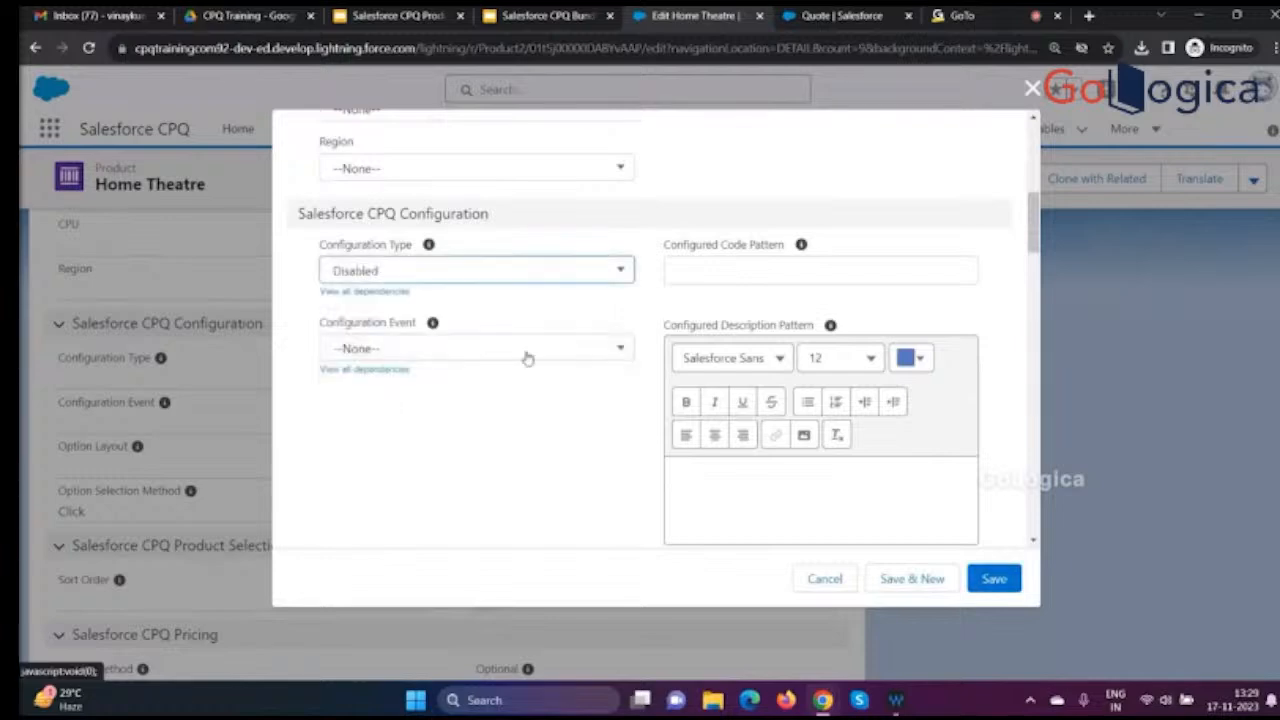
- Check the second Home Theatre line's reconfiguration, then save the product and return to the quote
left_click(841, 16)
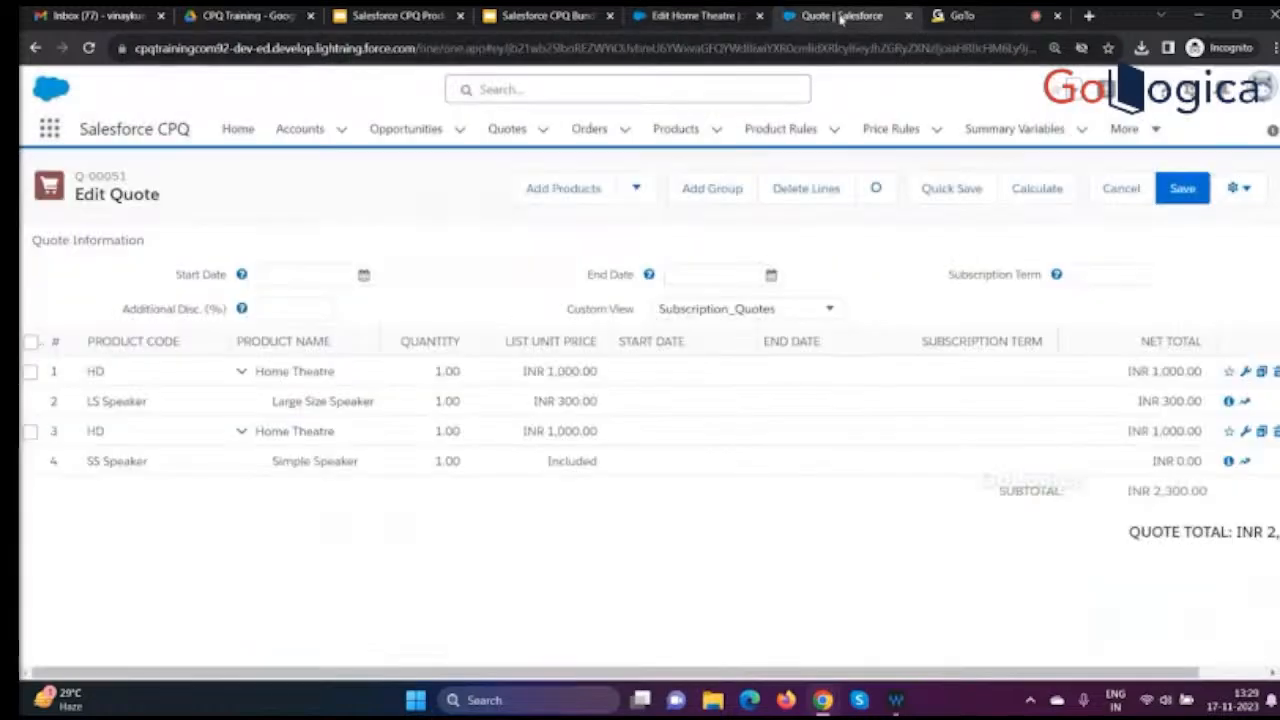
left_click(1222, 679)
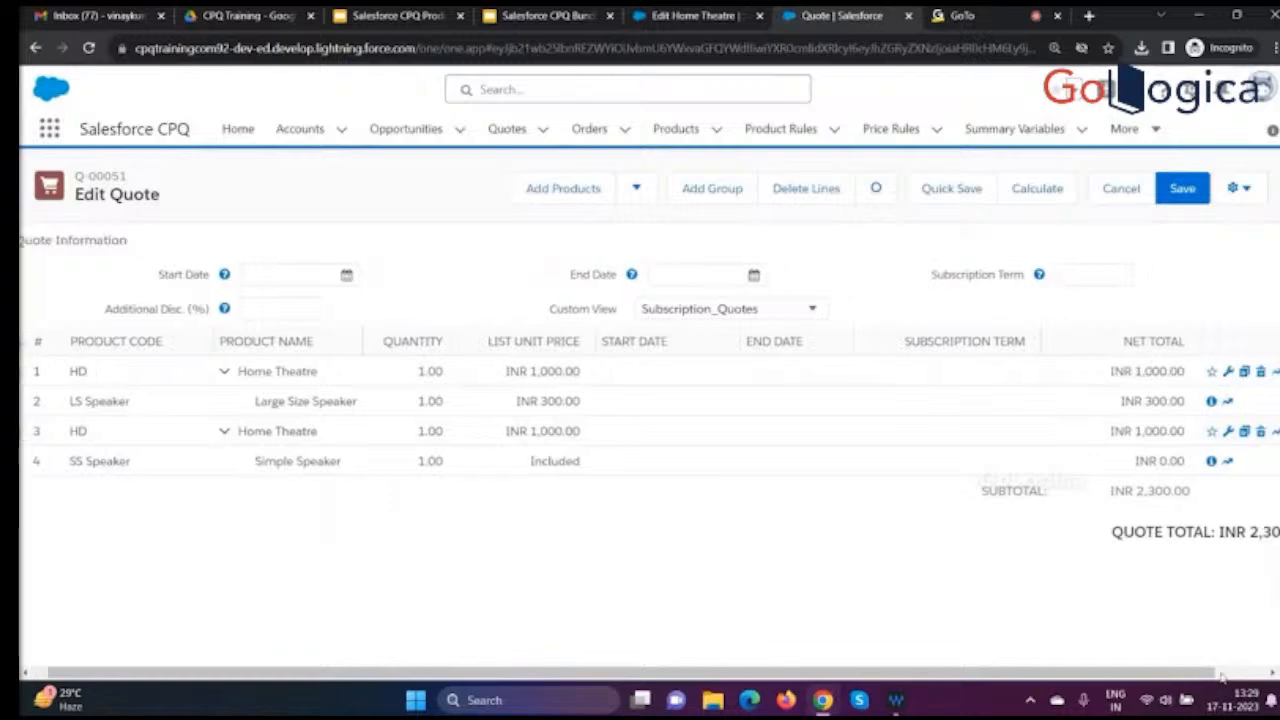
left_click(1171, 431)
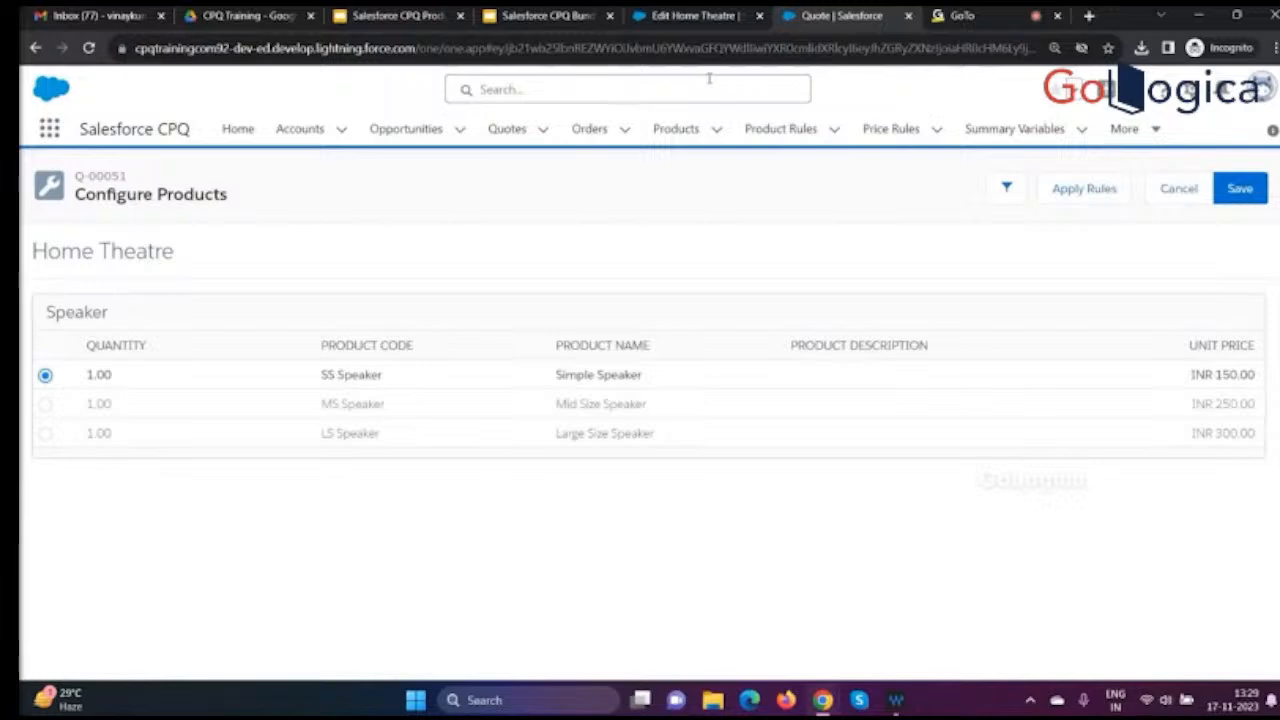
left_click(700, 16)
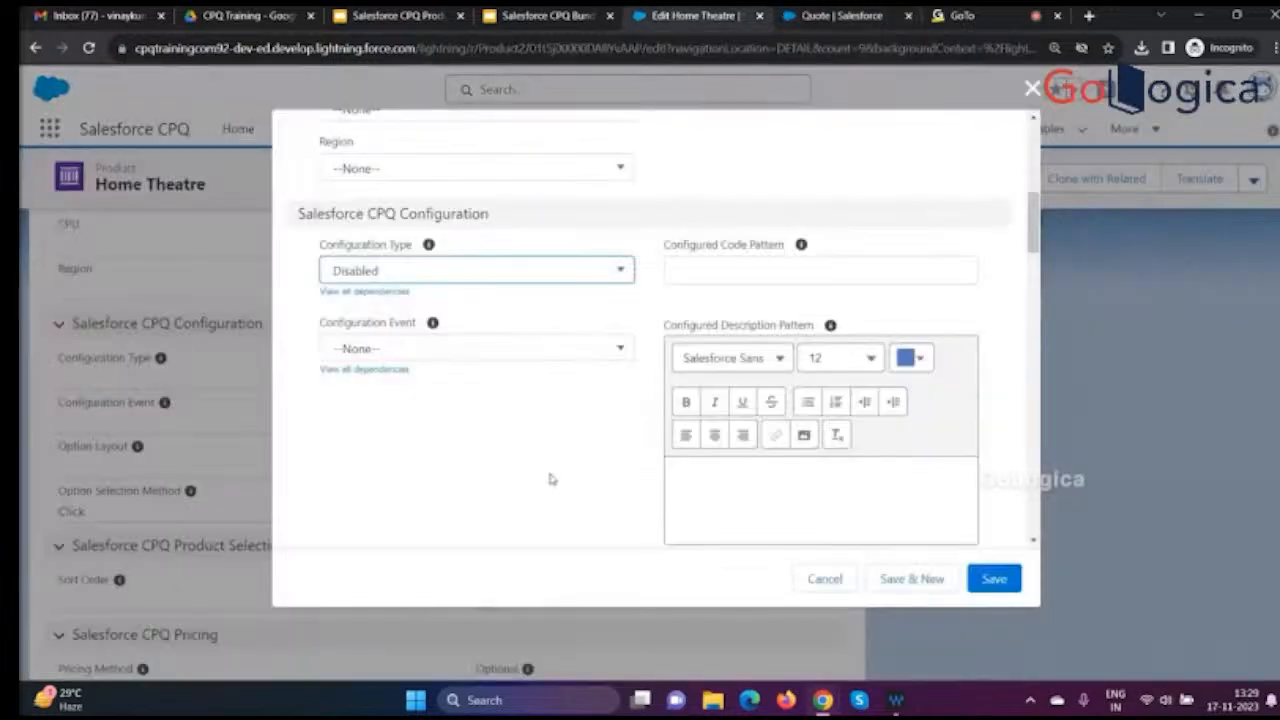
left_click(994, 580)
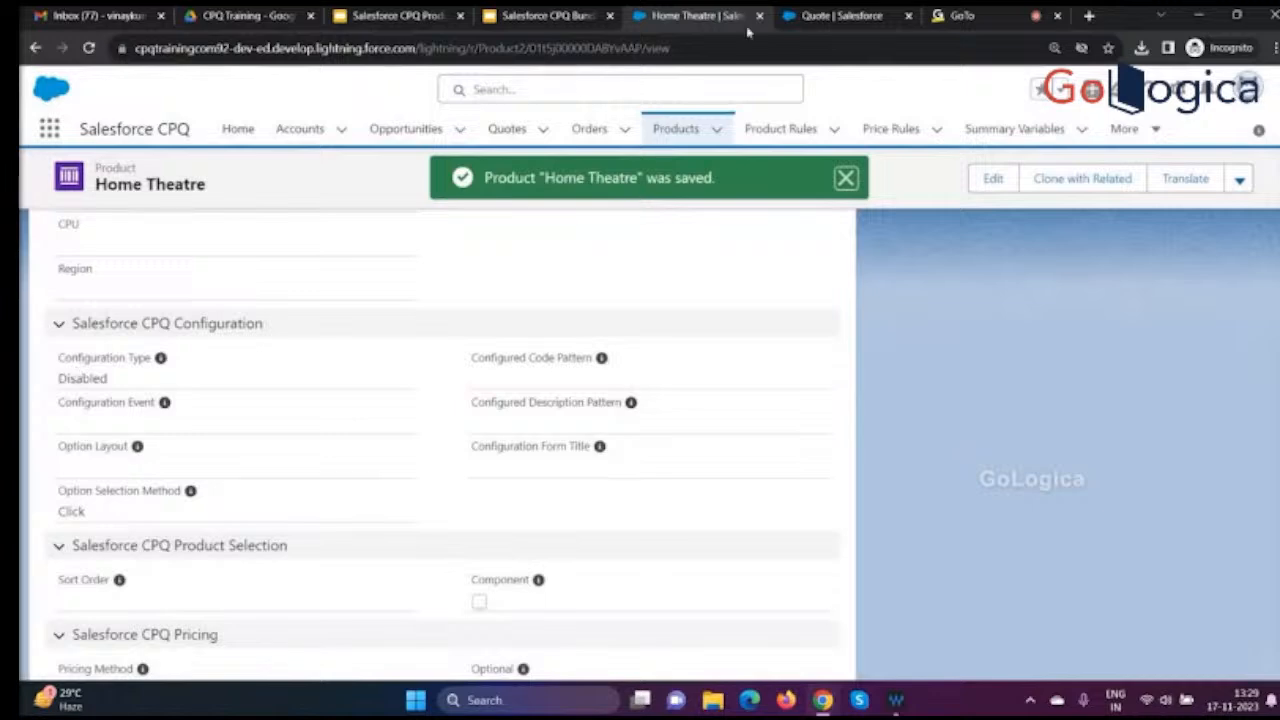
left_click(818, 18)
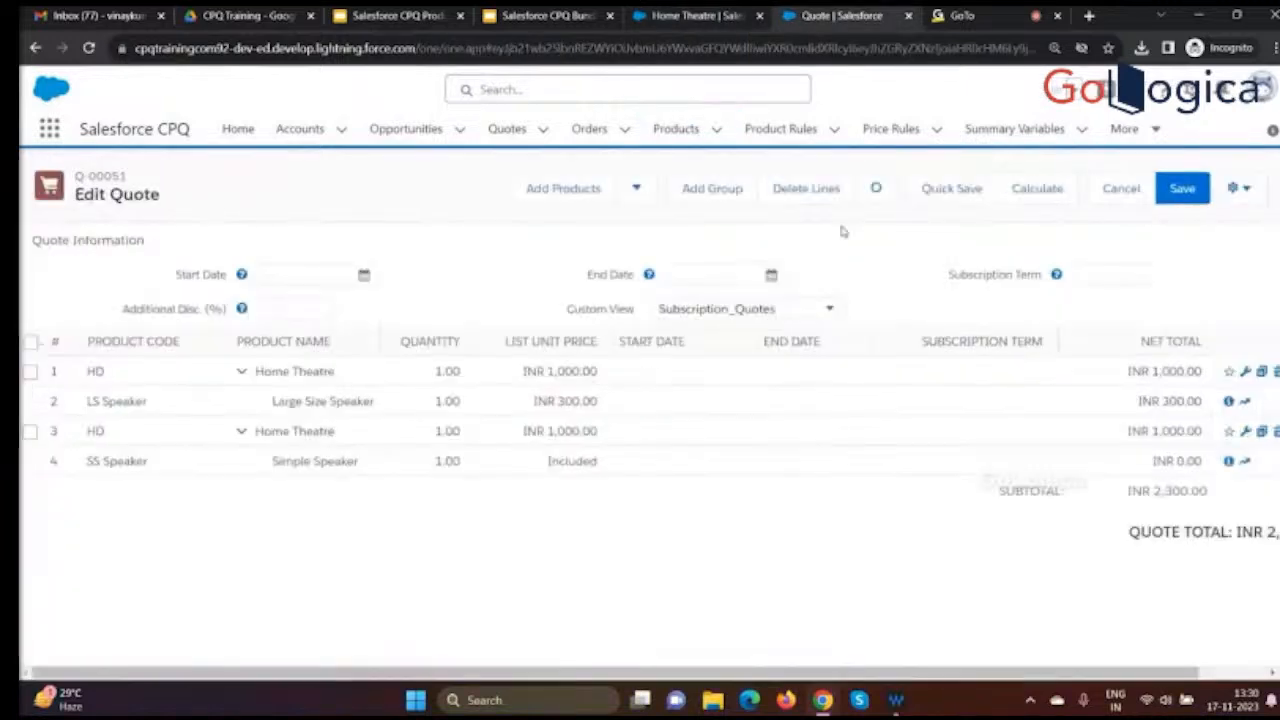
- Replace both Home Theatre lines on quote Q-00051 with a single new Home Theatre bundle
left_click(775, 189)
left_click(578, 190)
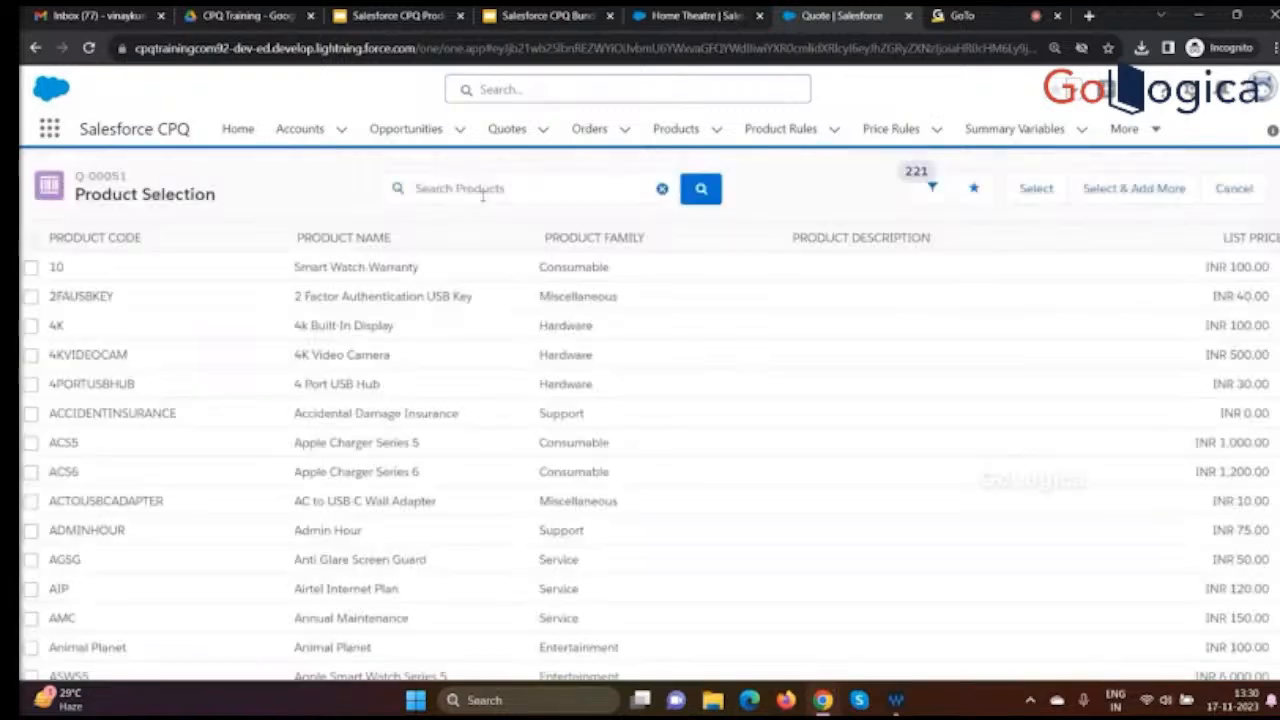
left_click(483, 192)
type("home")
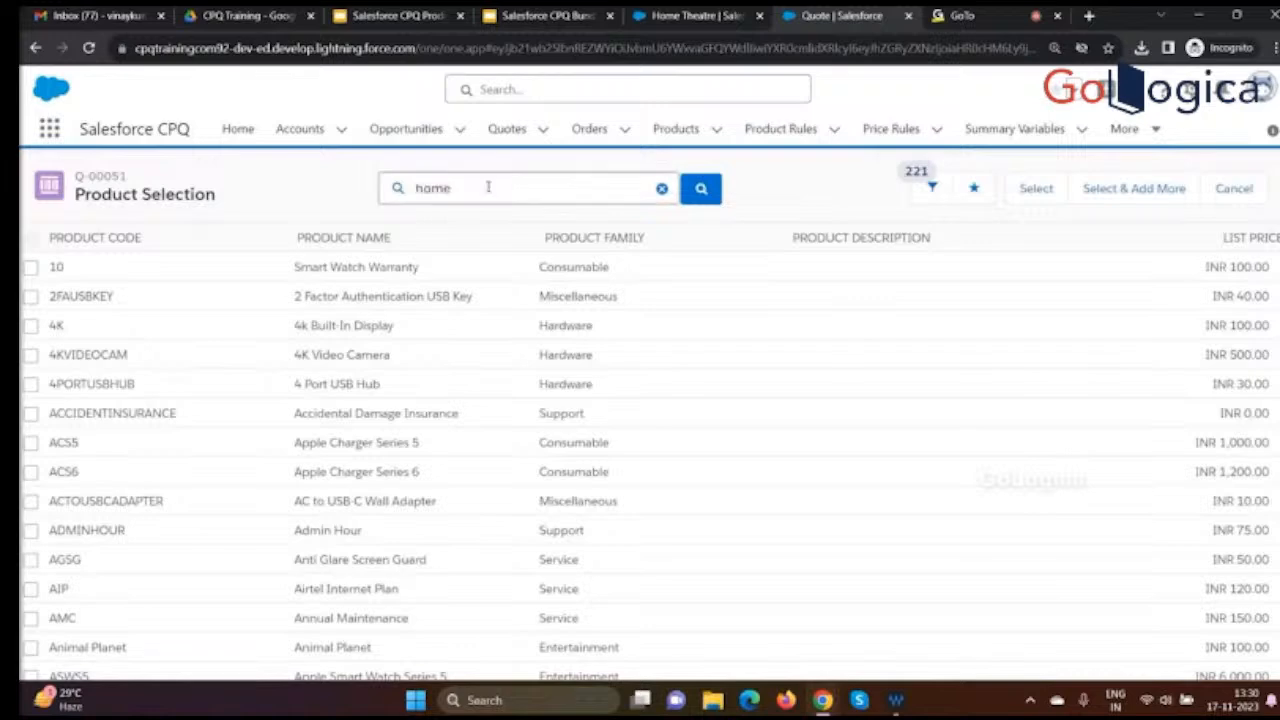
left_click(422, 237)
key("Return")
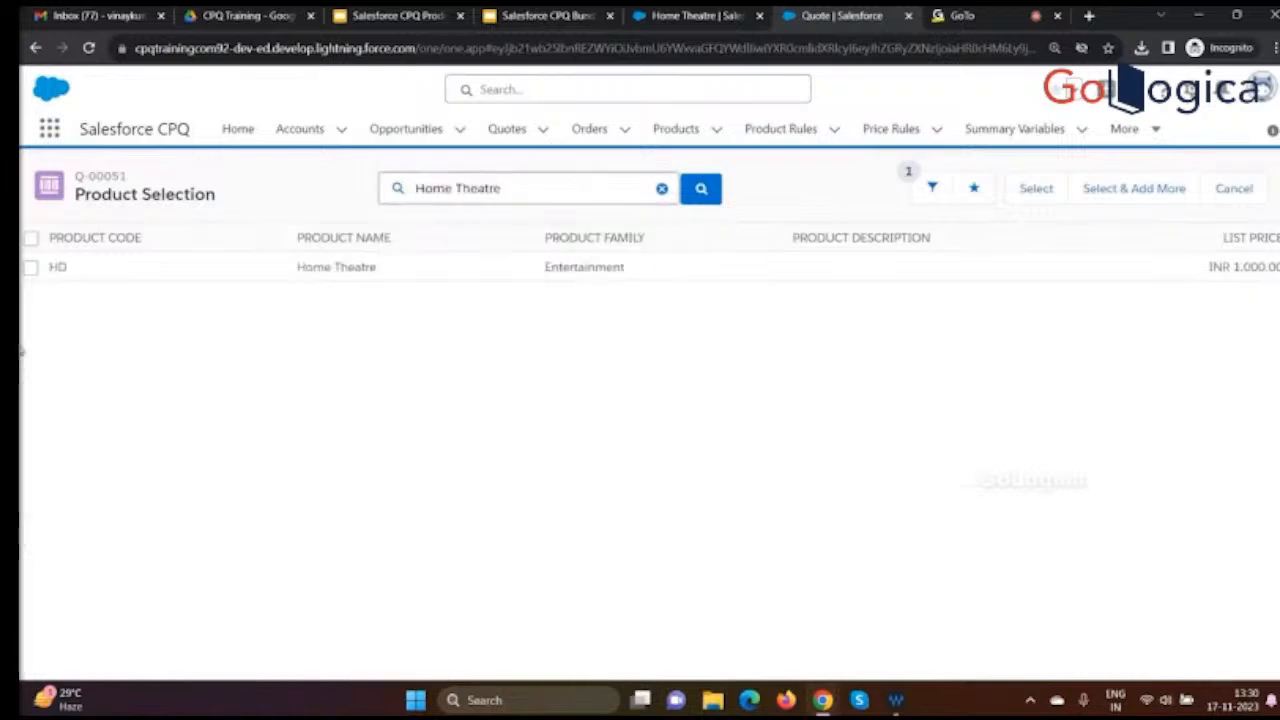
left_click(31, 239)
left_click(1046, 192)
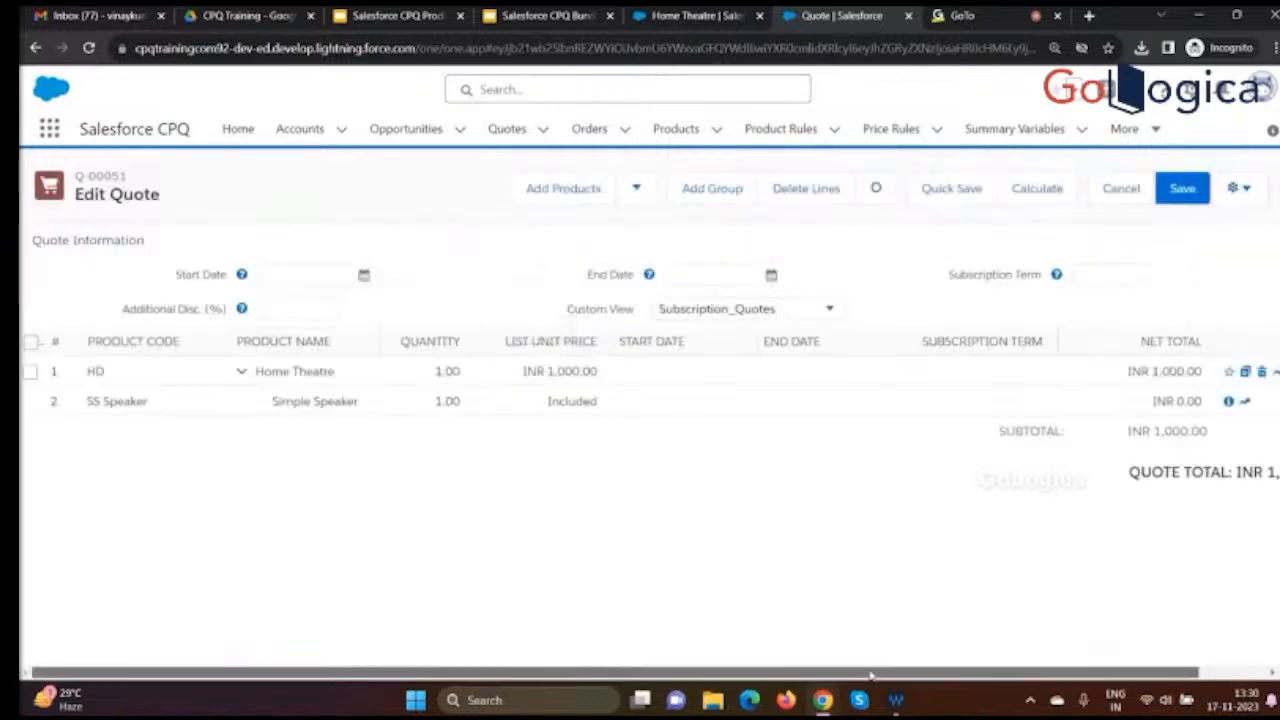
left_click_drag(873, 671, 1014, 666)
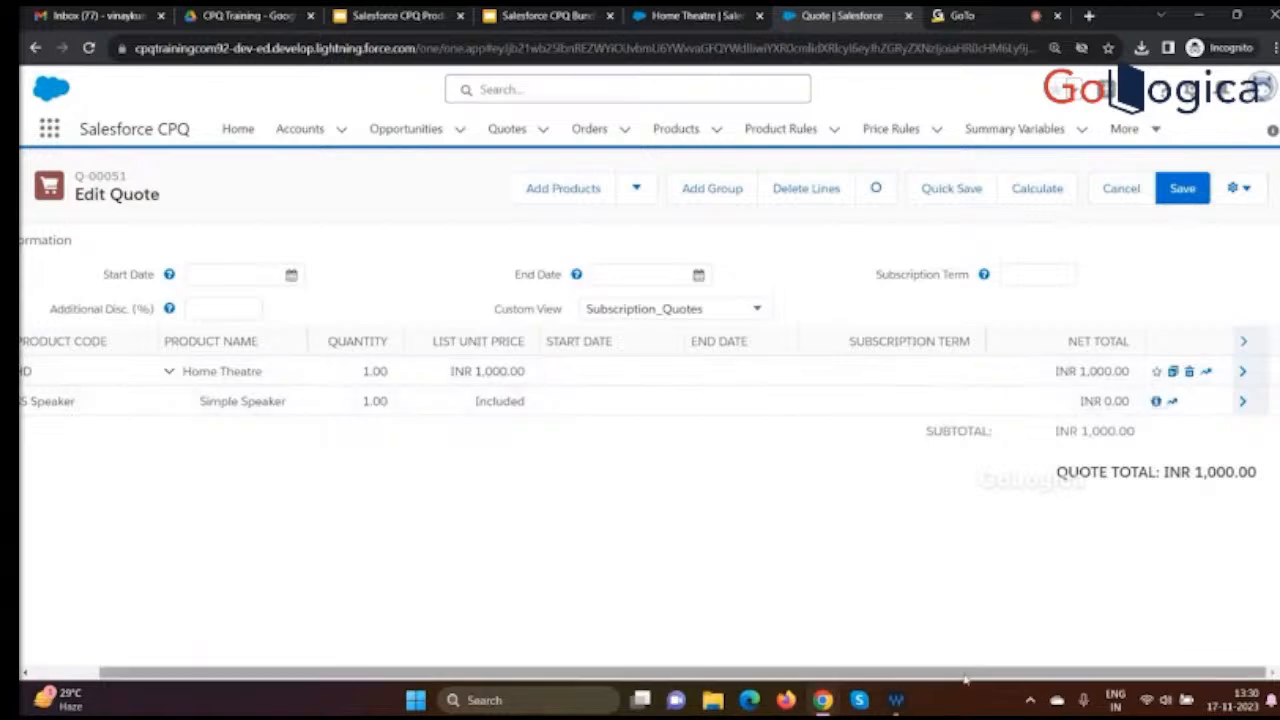
left_click_drag(835, 677, 765, 677)
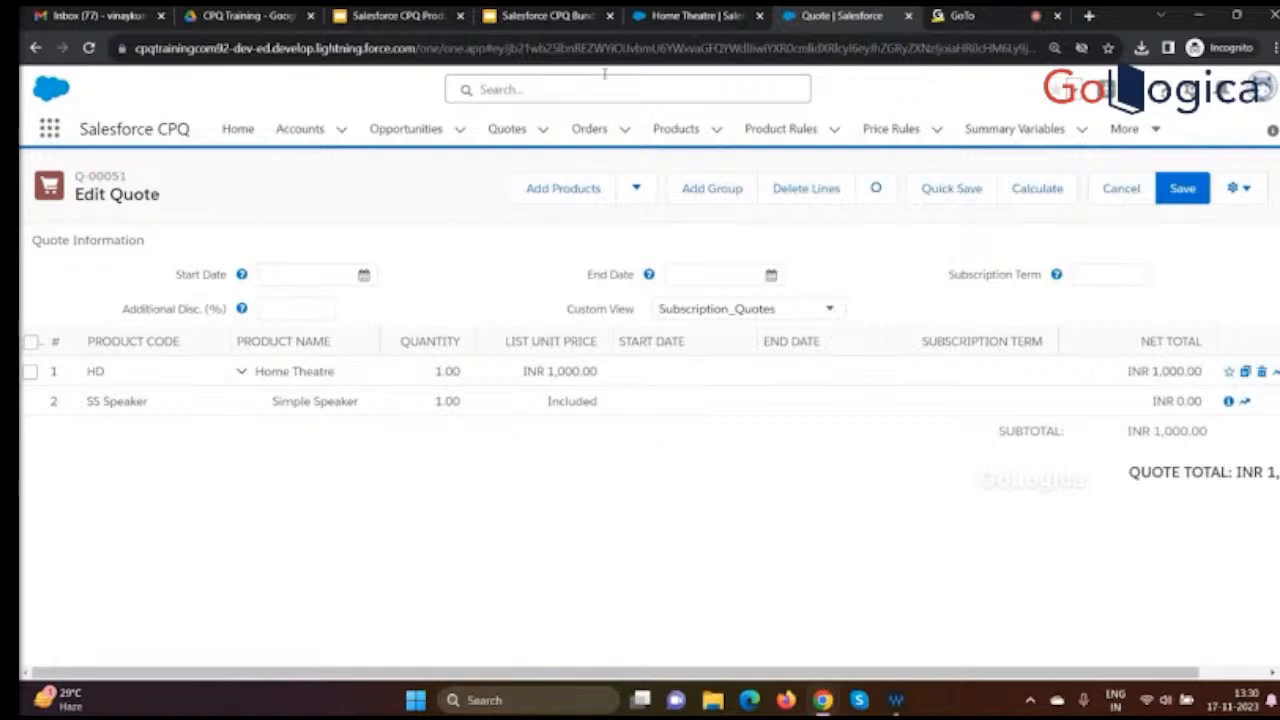
- Check the product's Disabled Configuration Type value, then return to slide 16
left_click(688, 20)
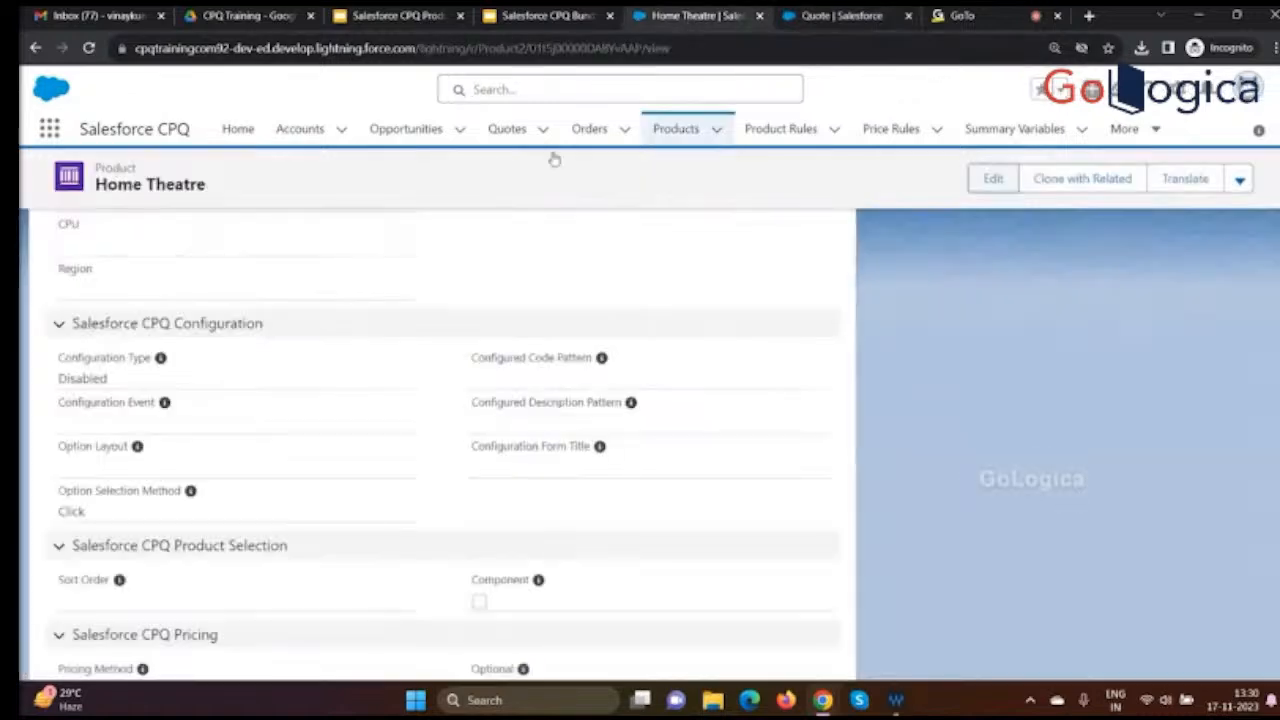
double_click(66, 378)
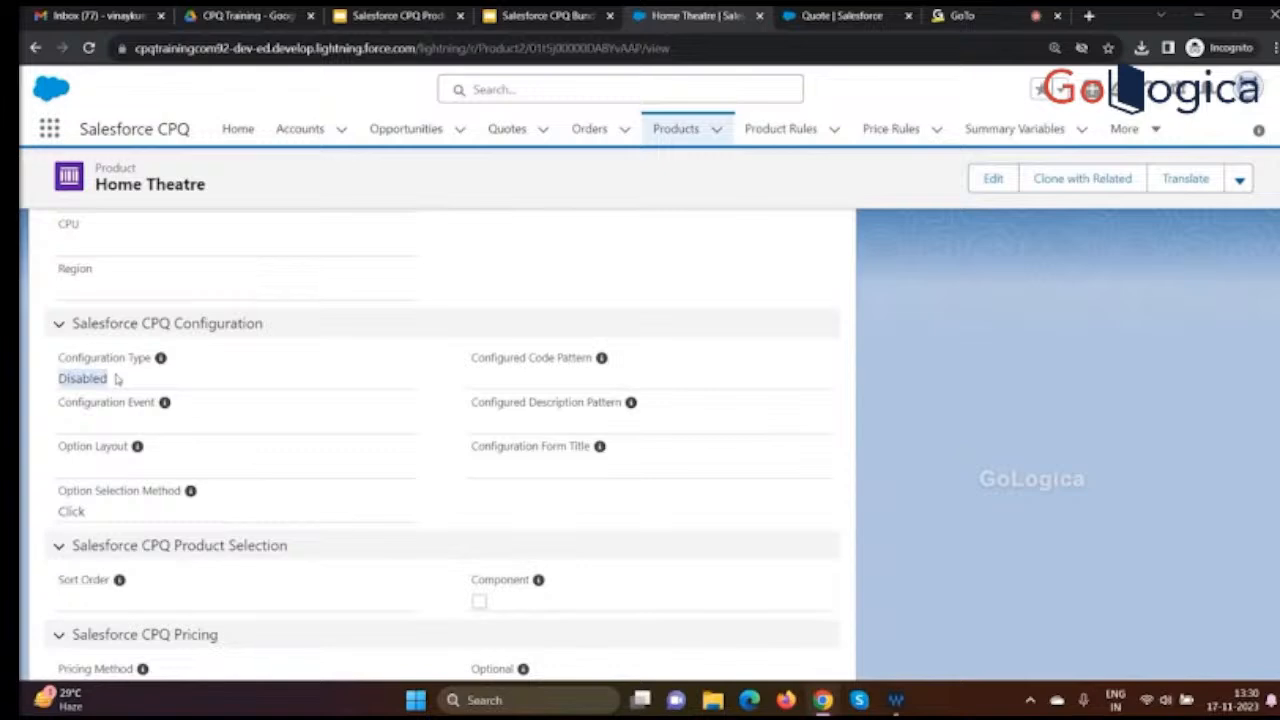
left_click(517, 18)
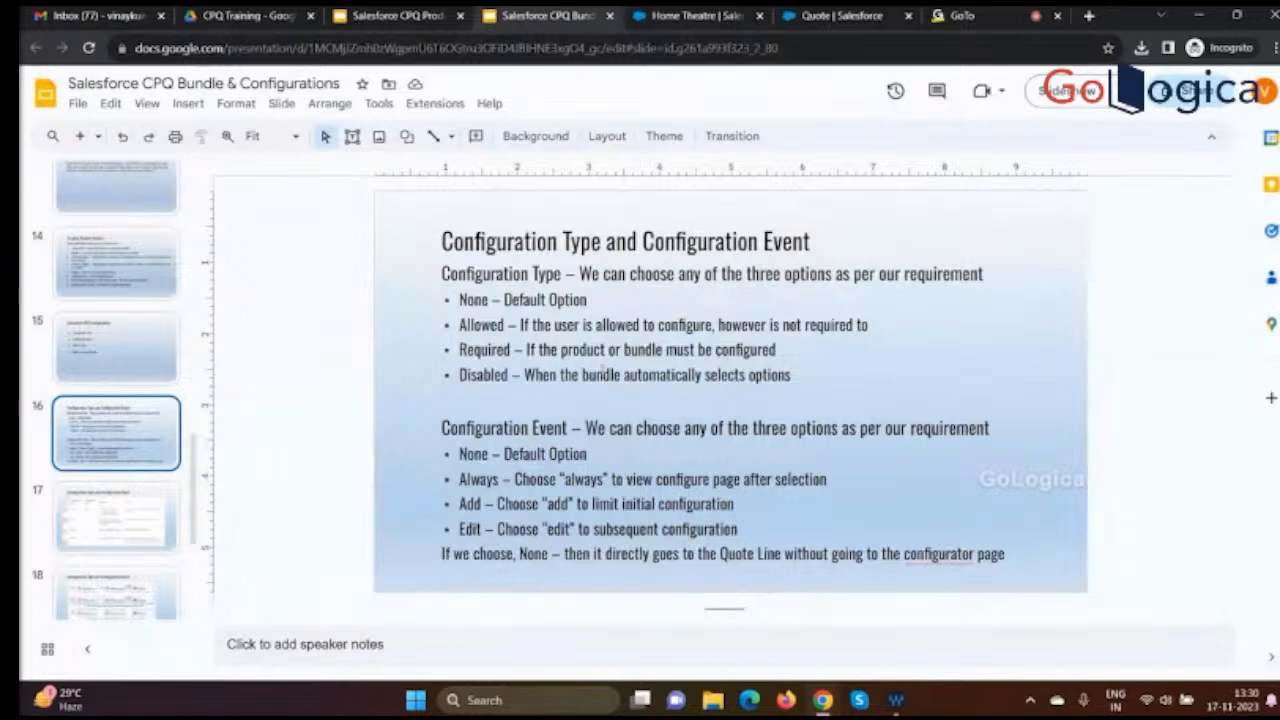
- Present slide 17's configuration comparison table and the flow diagram slide, then exit the slideshow
key("Down")
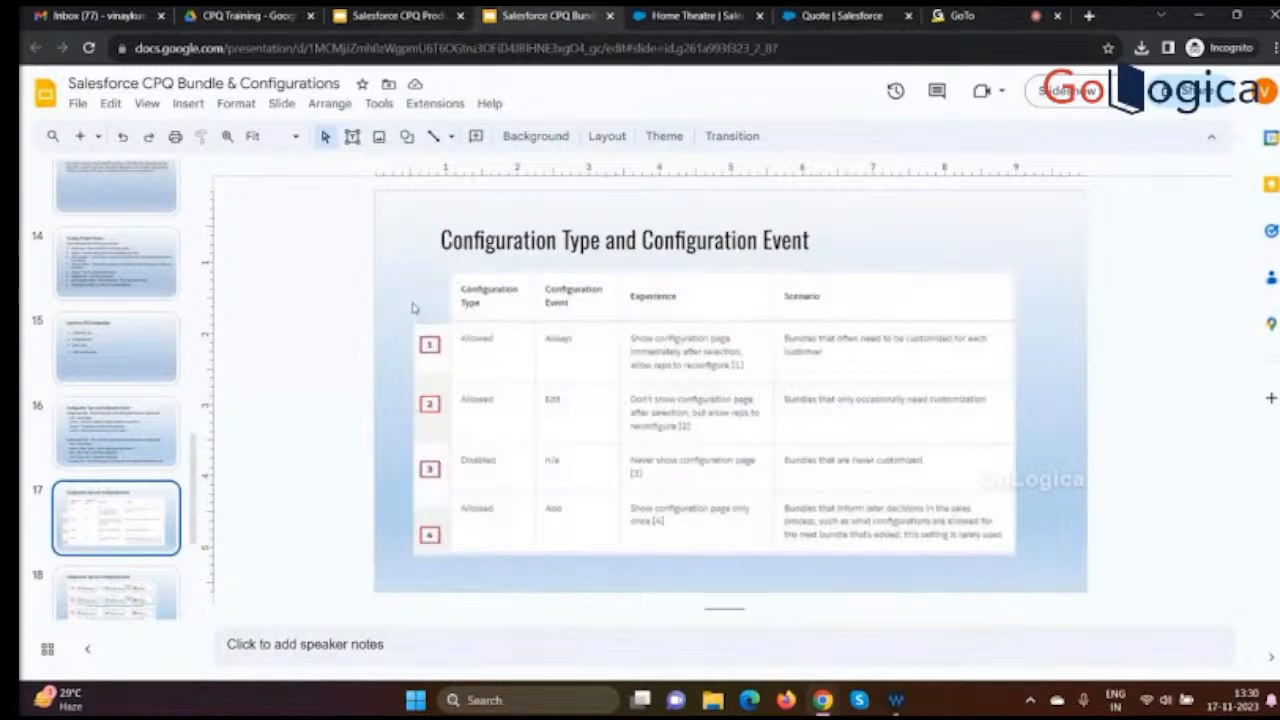
key("ctrl+F5")
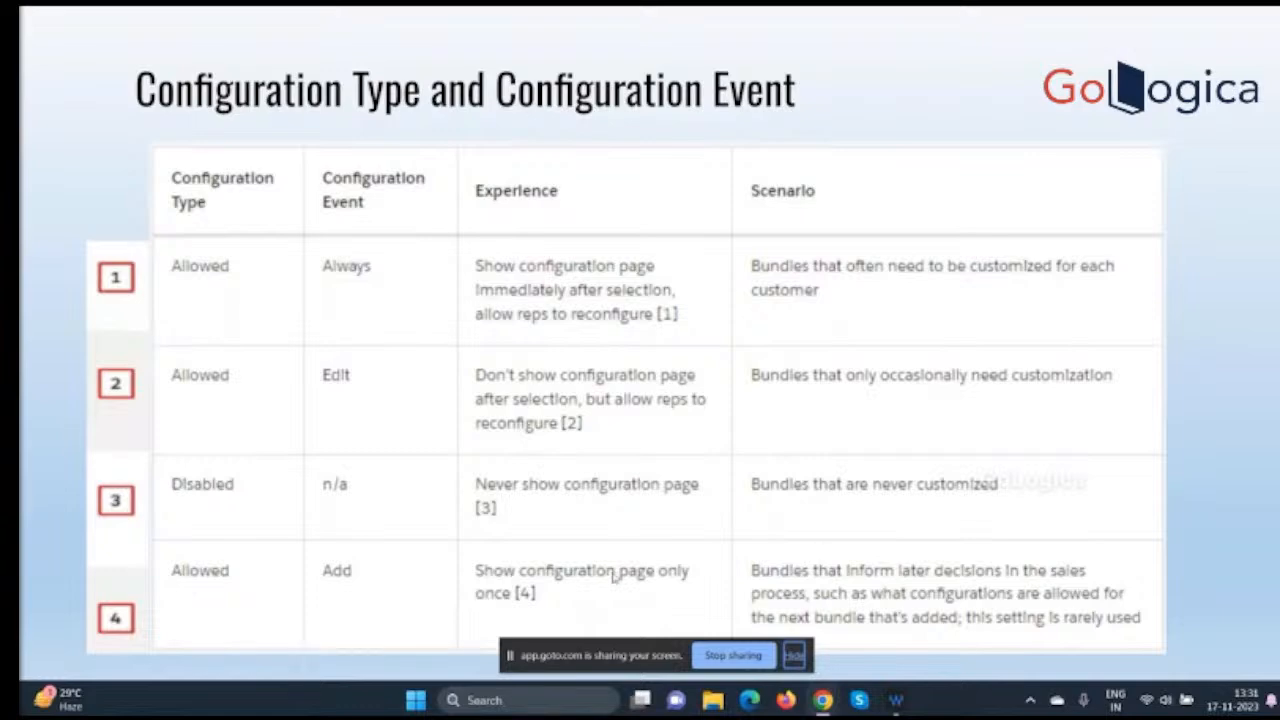
left_click(650, 394)
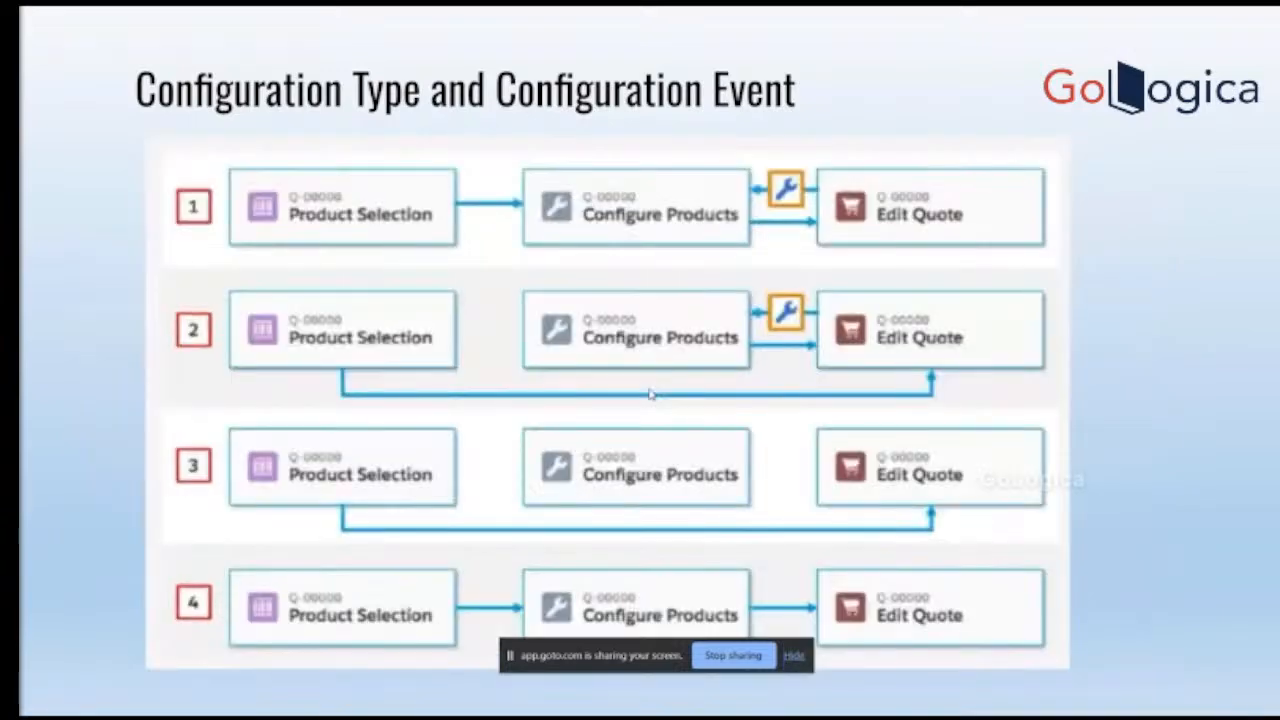
key("Escape")
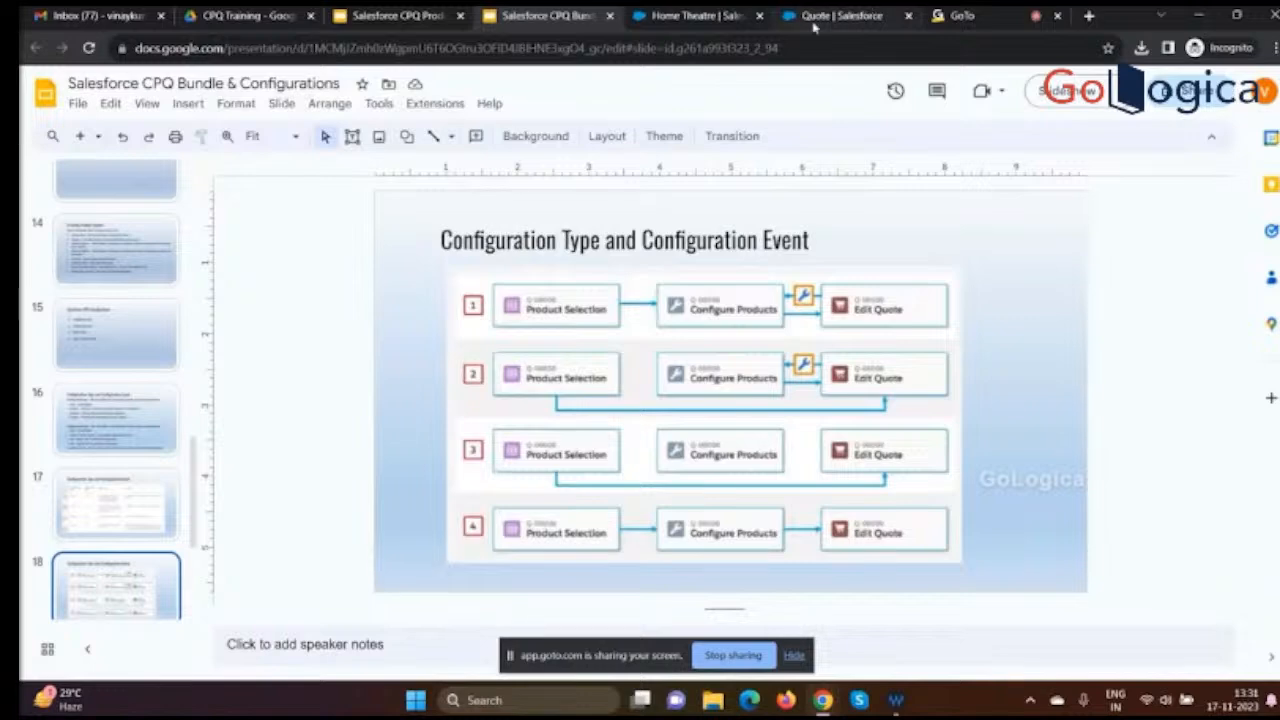
- Confirm quote Q-00051 holds one Home Theatre totalling INR 1,000.00, then go back to the slides
left_click(700, 15)
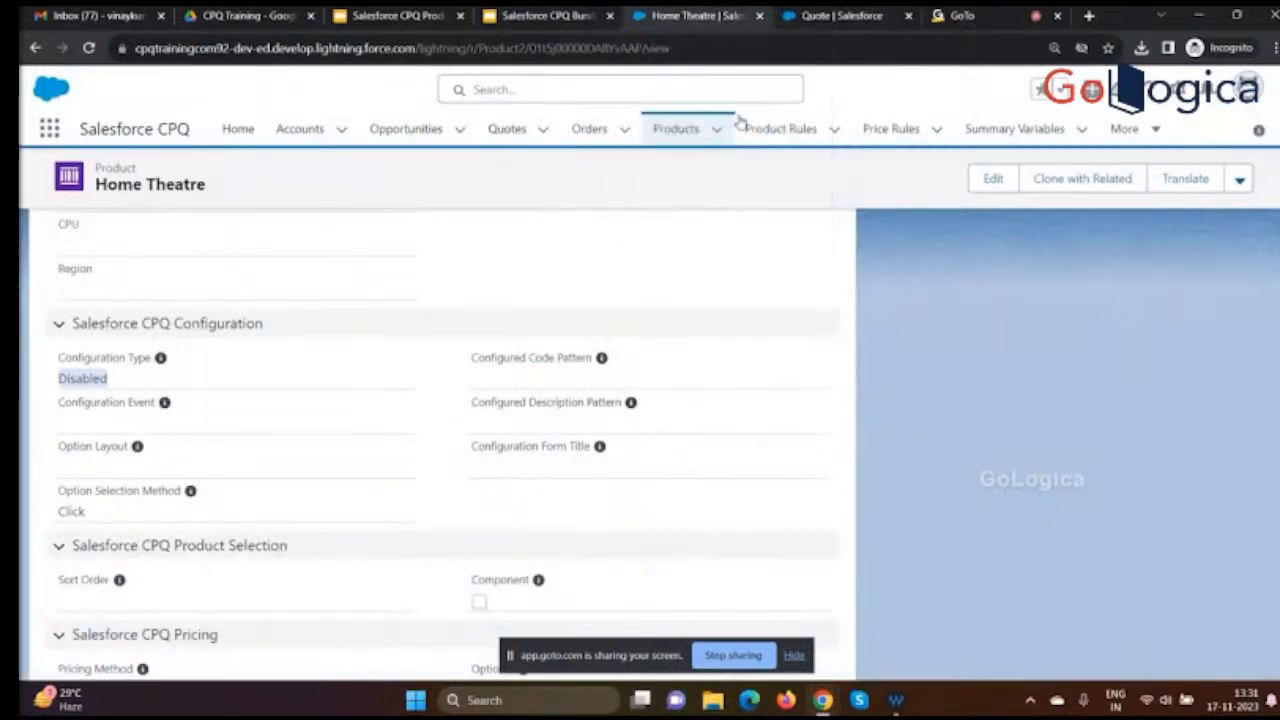
left_click(826, 14)
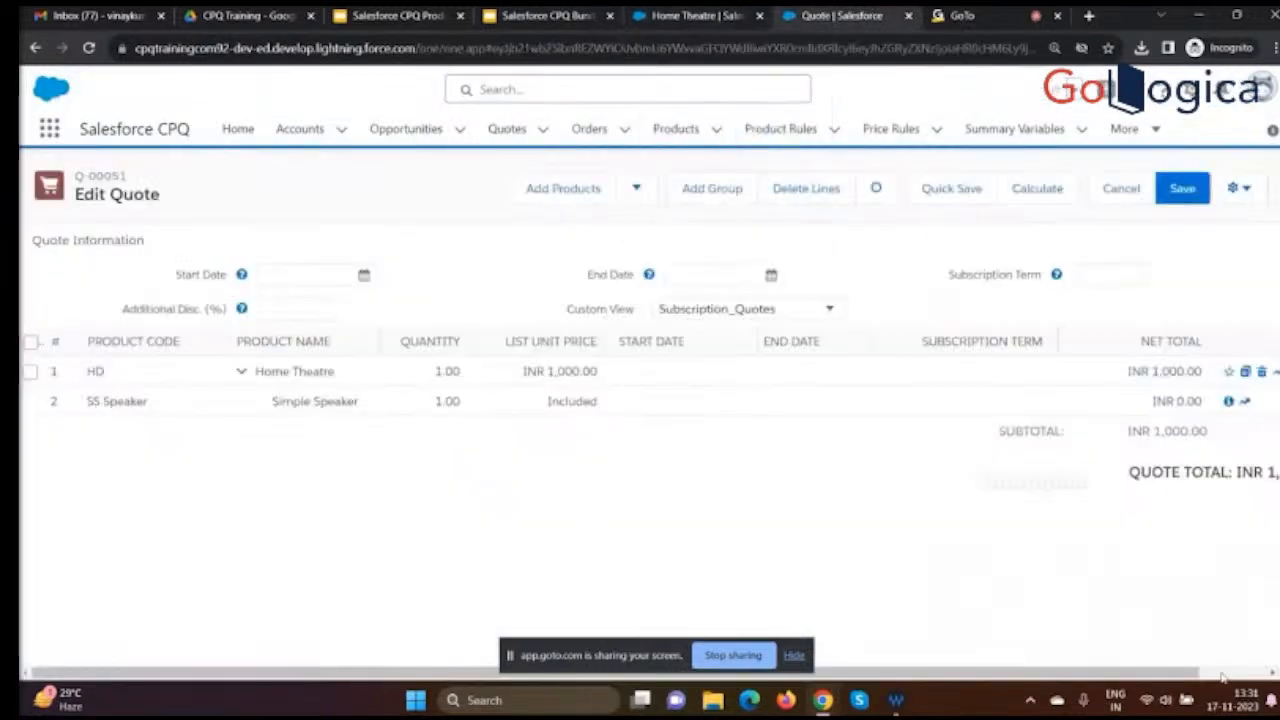
scroll(1237, 614, "right", 2)
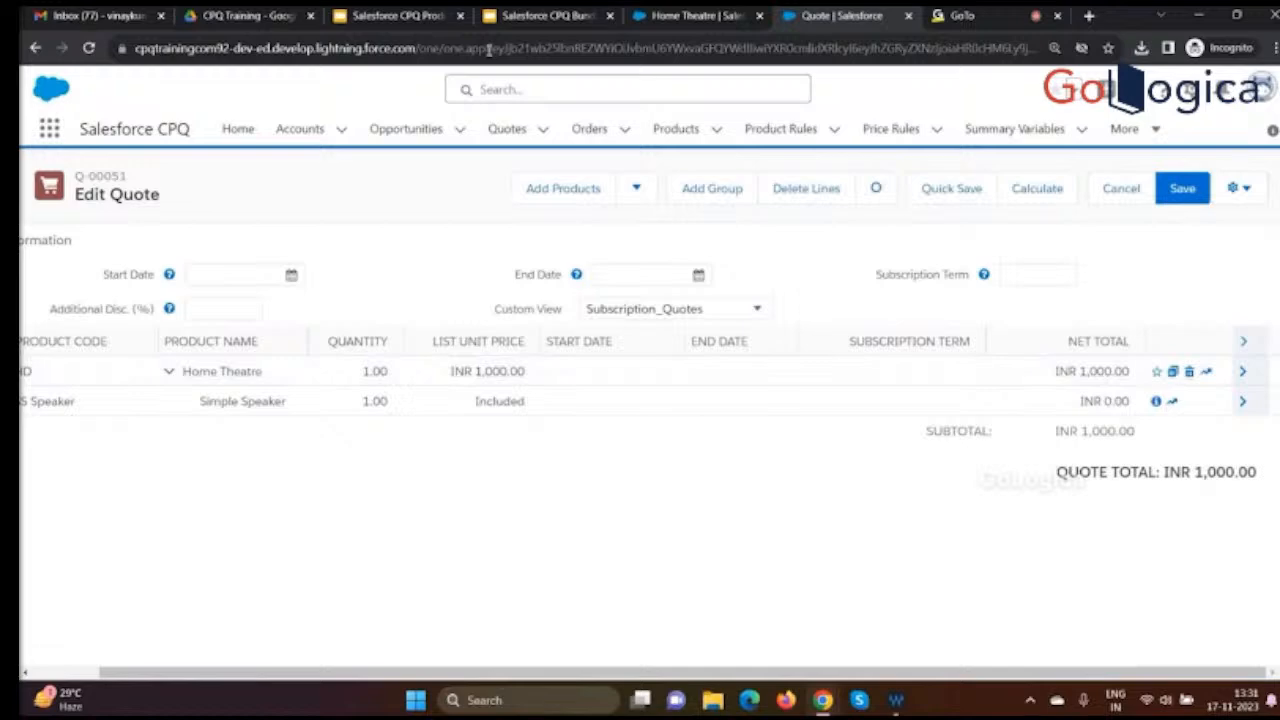
left_click(550, 15)
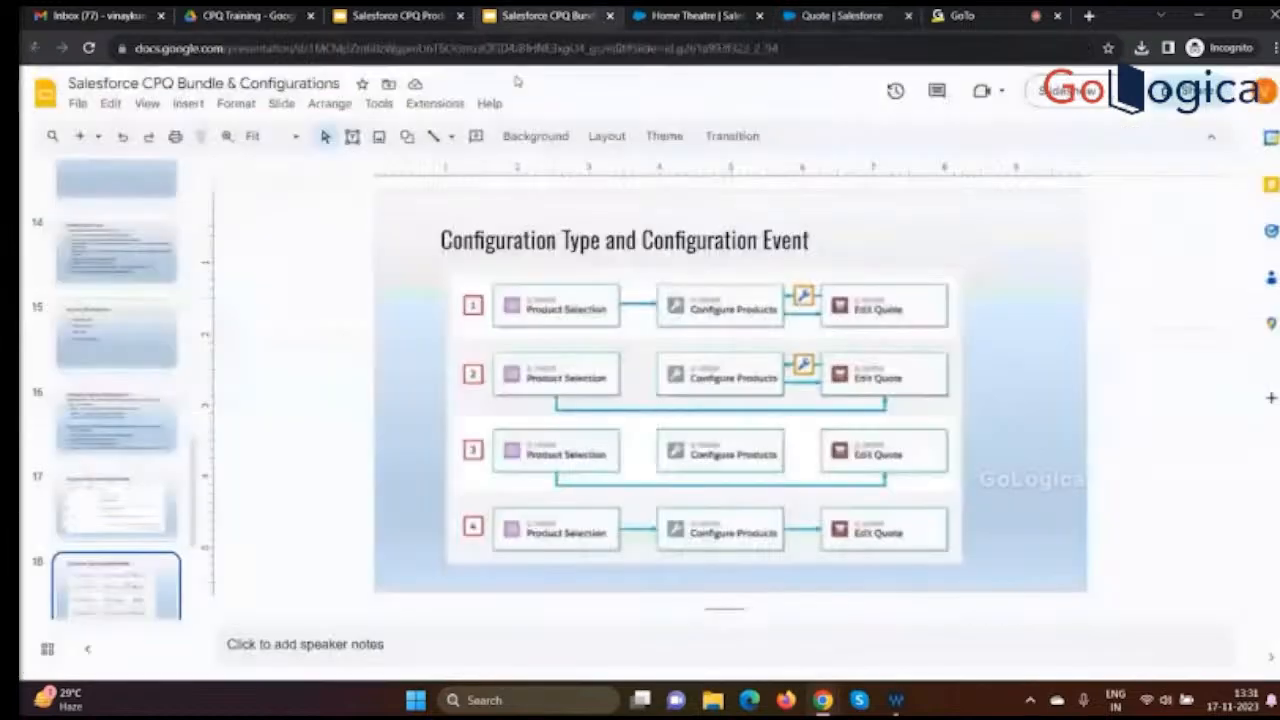
- Present slide 17's Configuration Type and Event table, then return to the Q-00051 Edit Quote page
left_click(107, 522)
left_click(1062, 91)
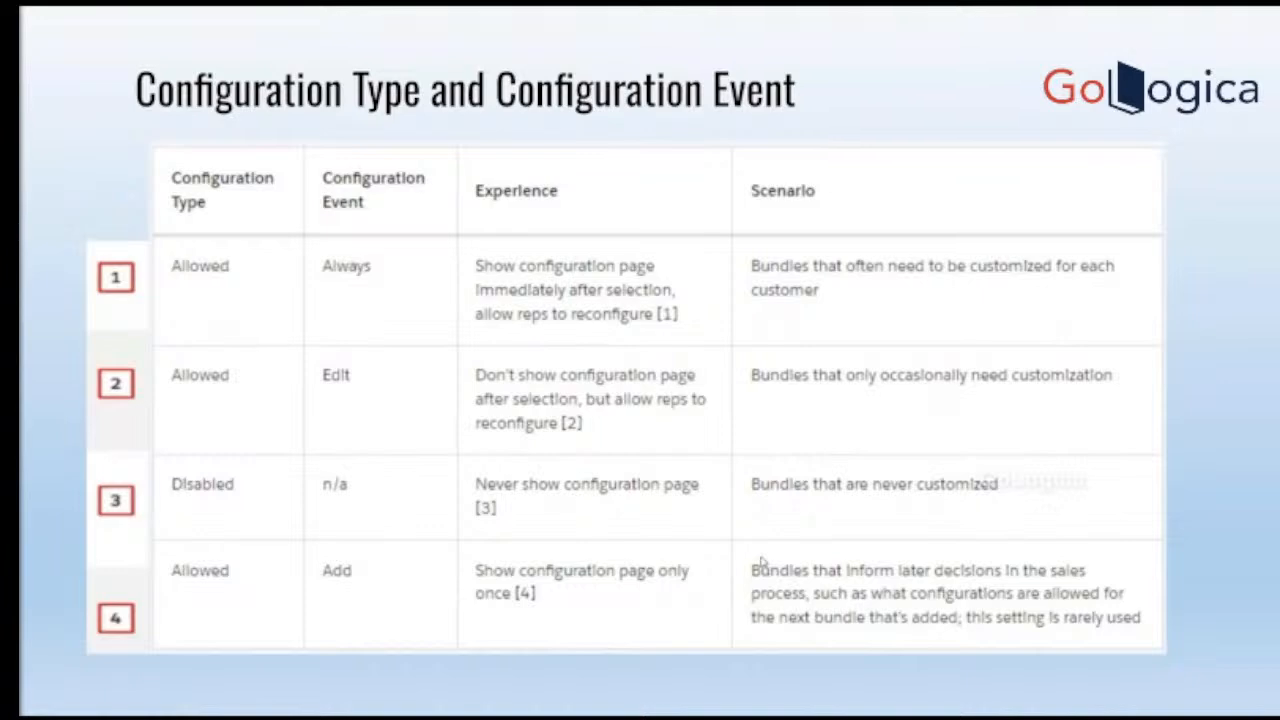
key("Escape")
left_click(826, 17)
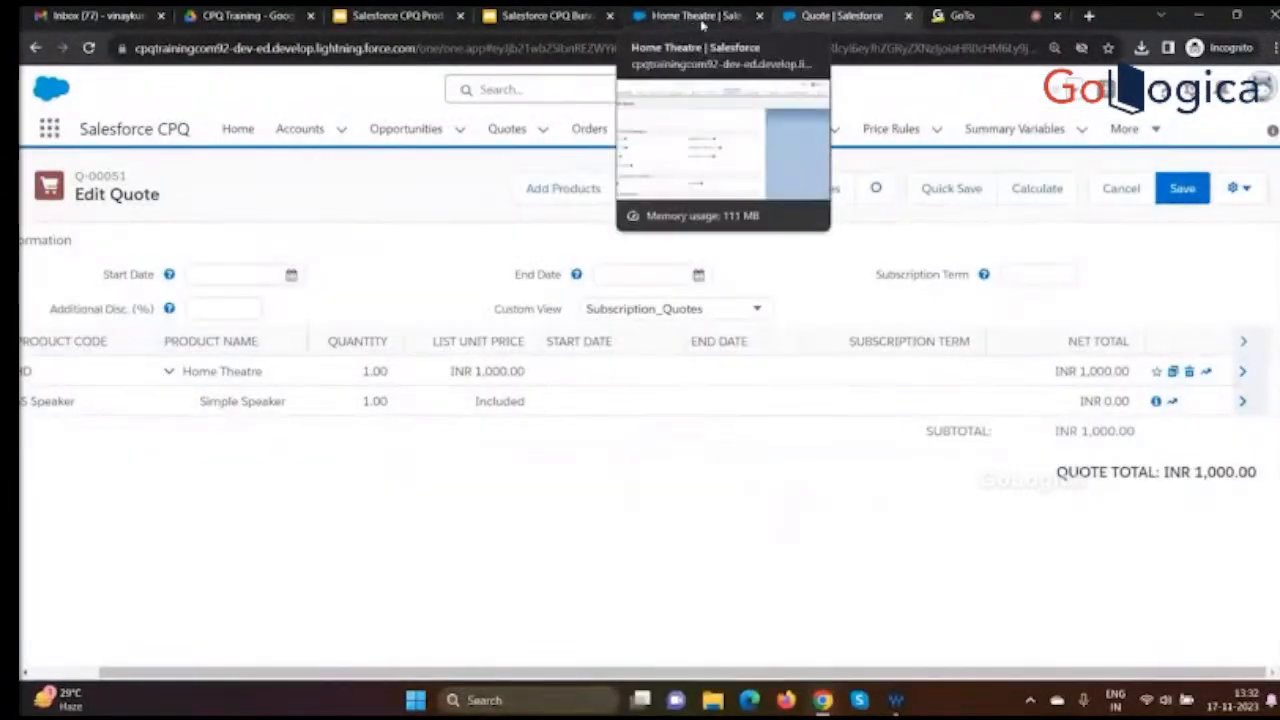
- Open Add Products for quote Q-00051 and duplicate the Home Theatre product tab
left_click(535, 192)
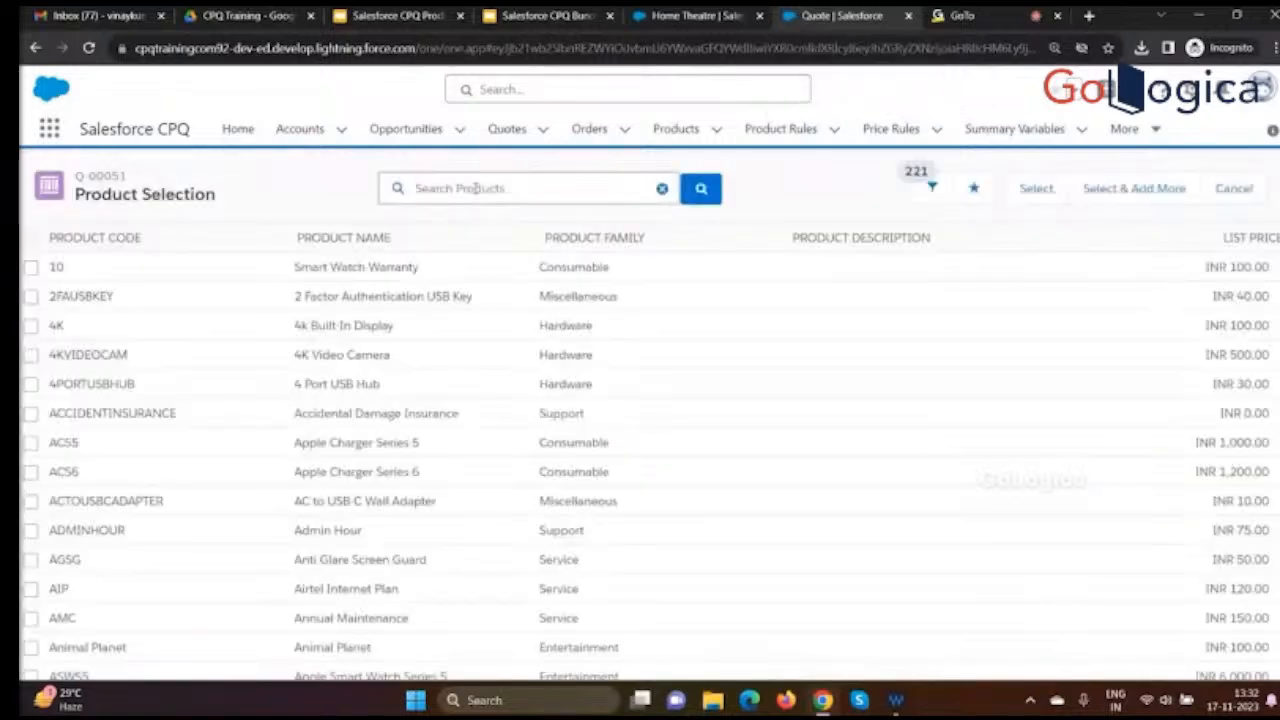
left_click(690, 15)
right_click(700, 16)
left_click(736, 138)
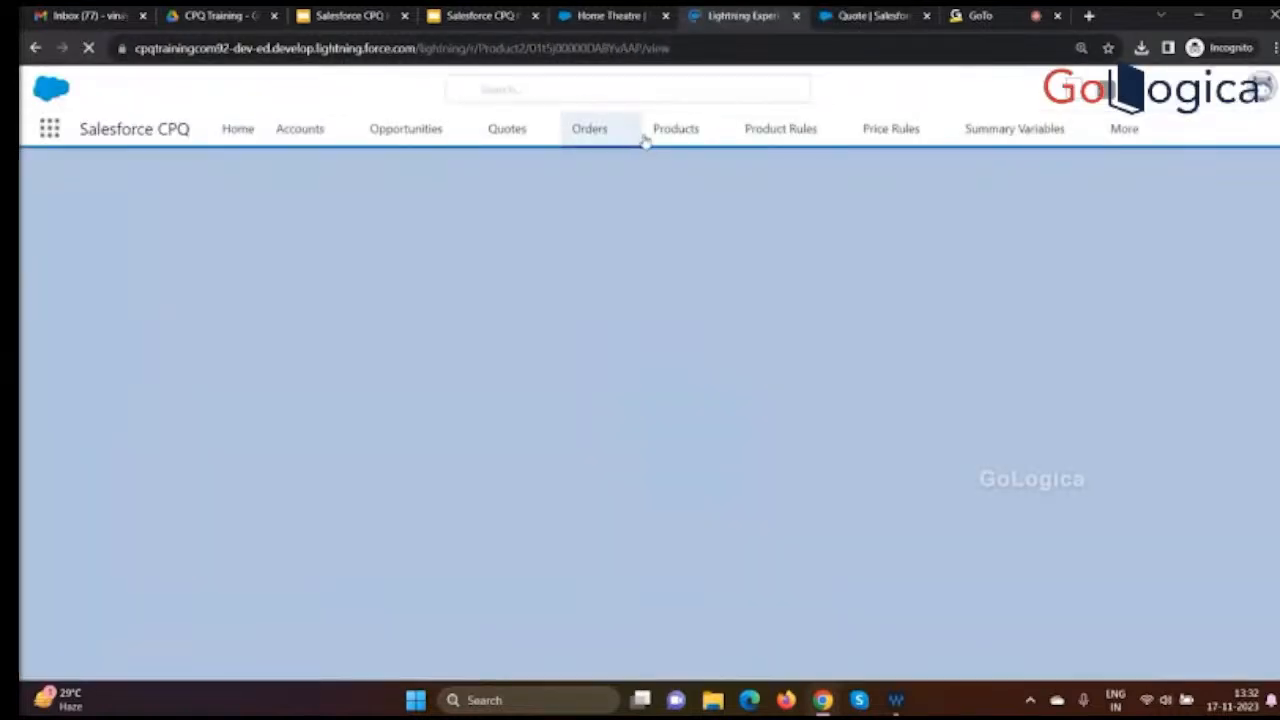
- Edit the Smart Watch product record so its Configuration Event is Add, and save
left_click(670, 129)
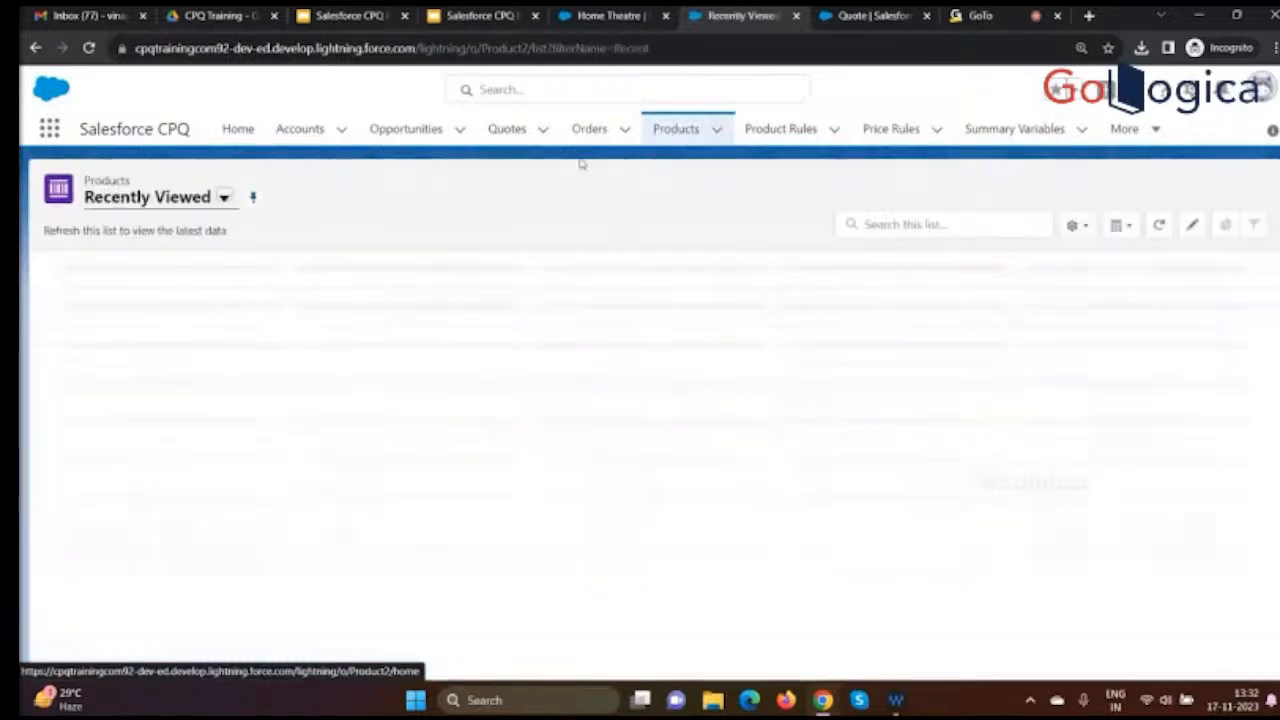
left_click(147, 407)
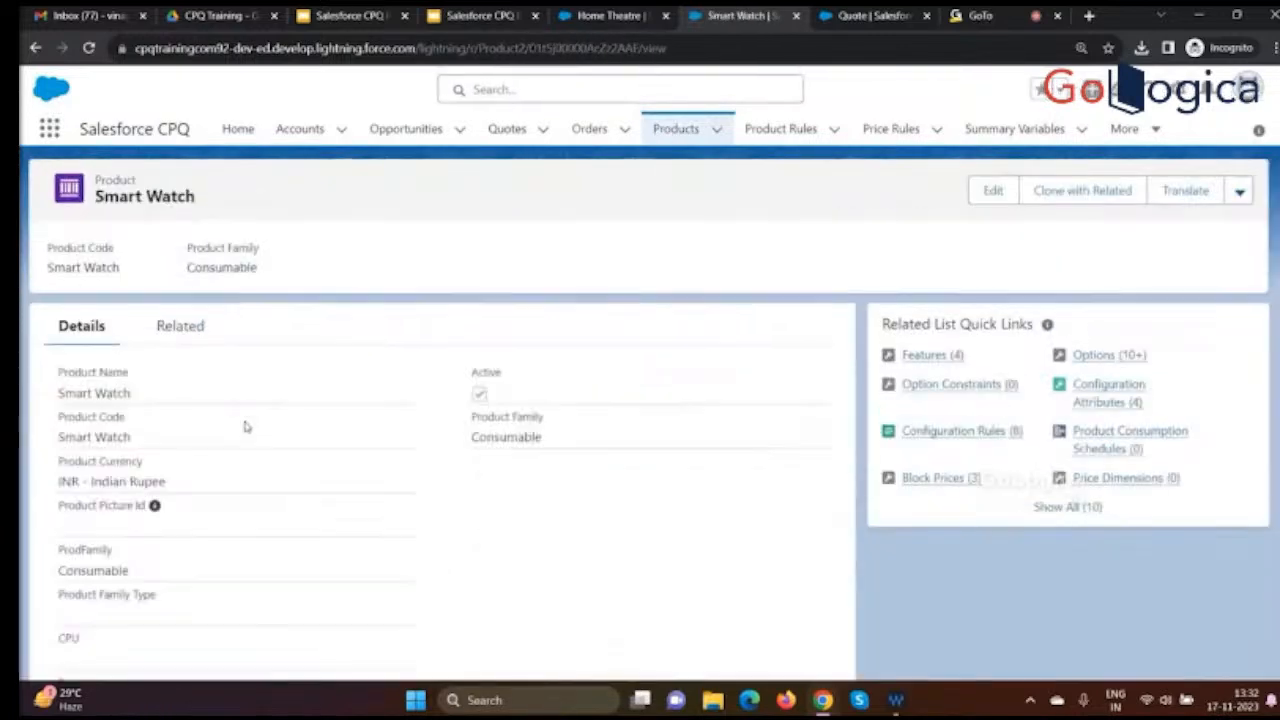
scroll(250, 430, "down", 5)
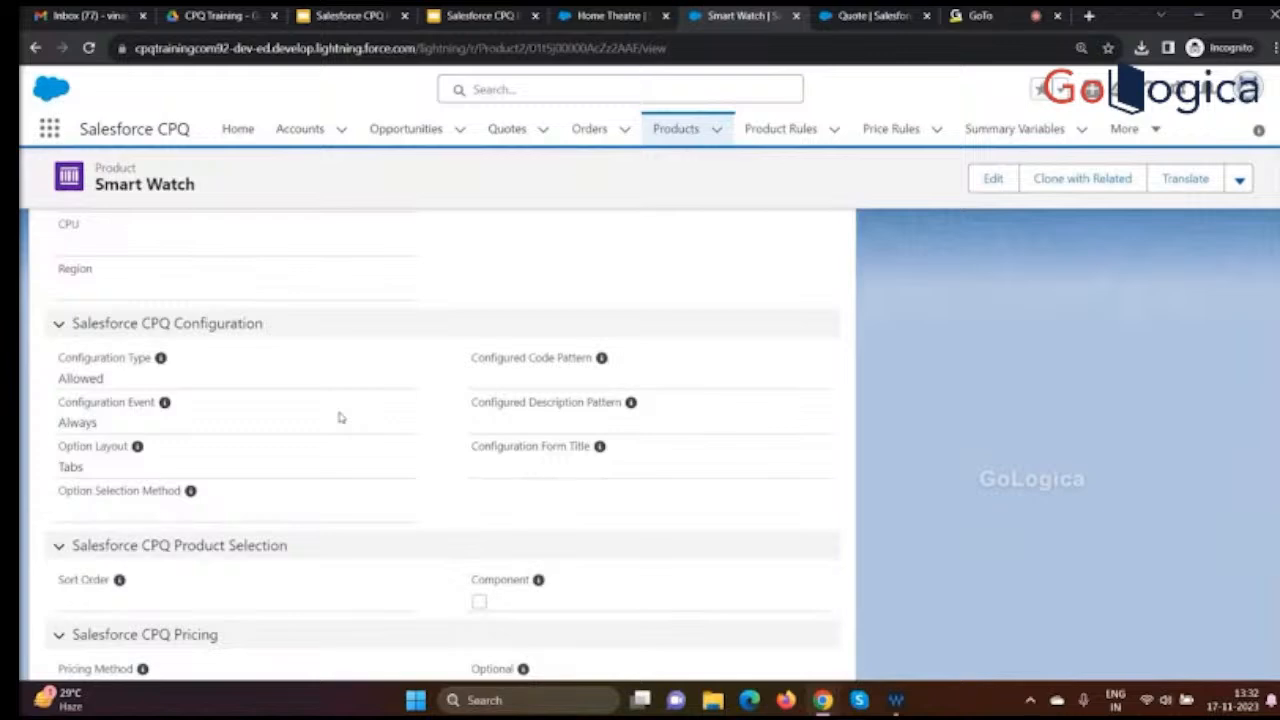
left_click(993, 178)
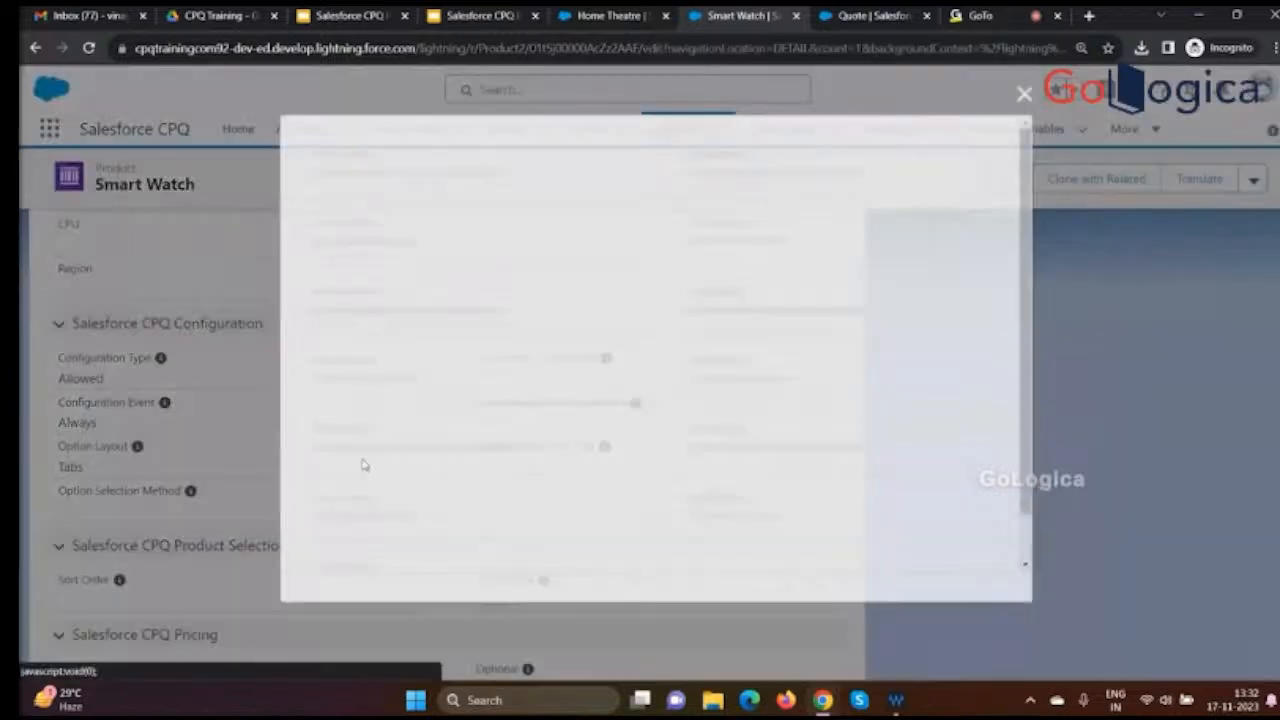
scroll(465, 444, "down", 7)
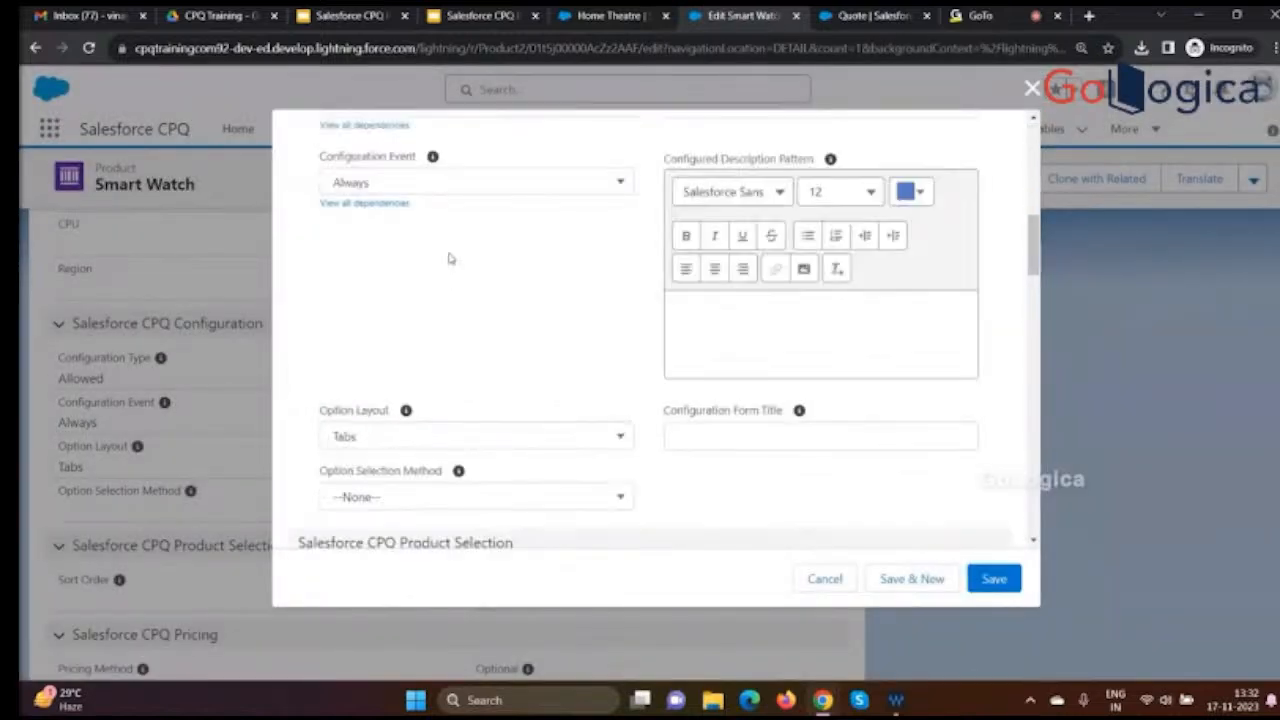
left_click(457, 183)
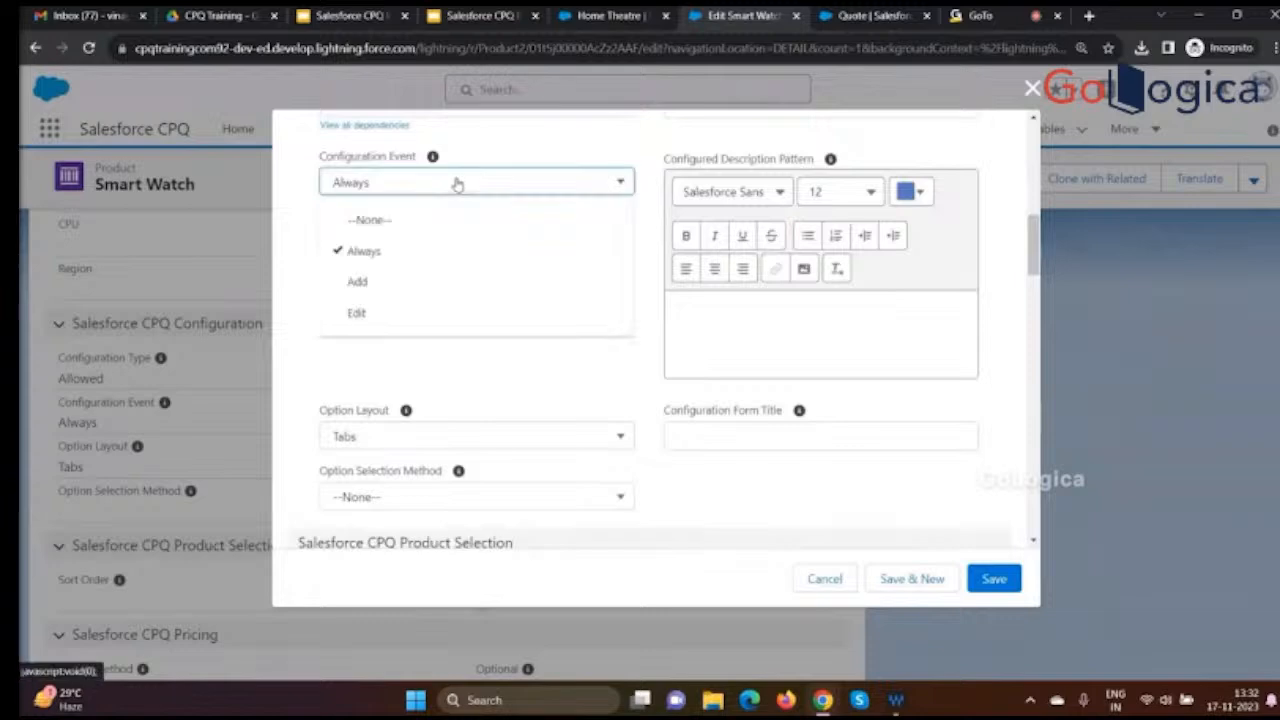
left_click(364, 285)
scroll(370, 380, "up", 3)
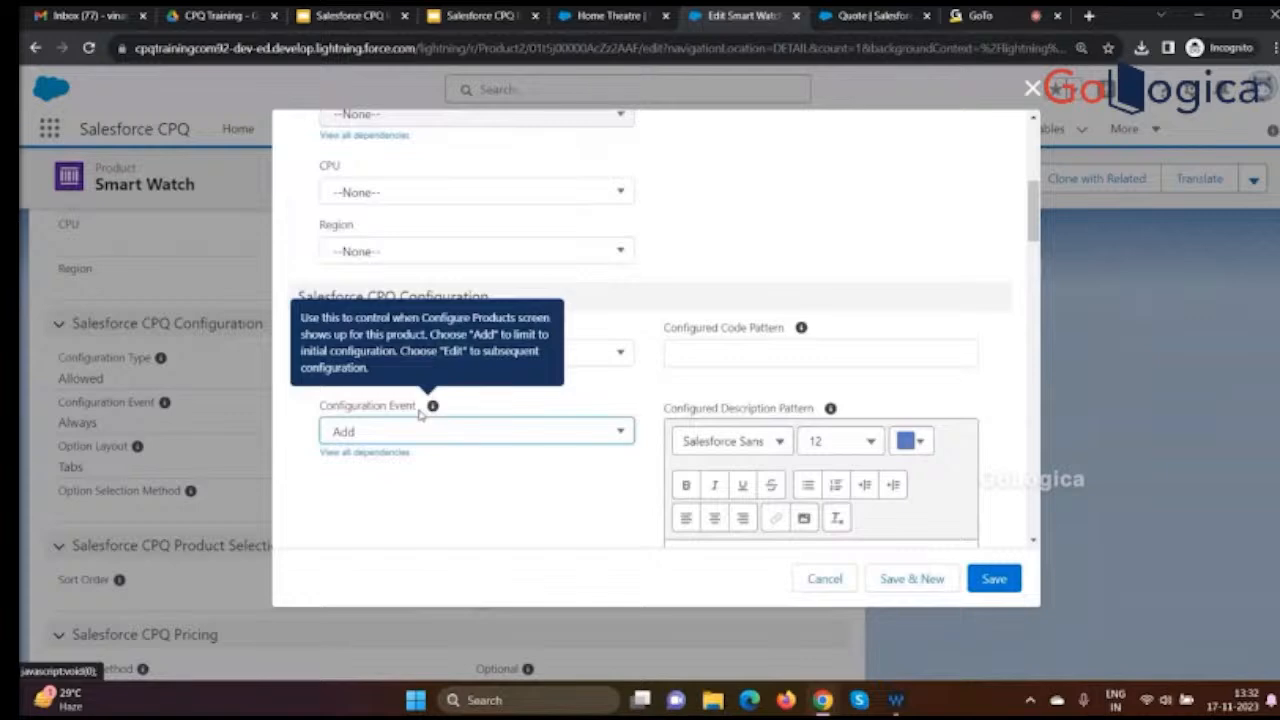
left_click(995, 582)
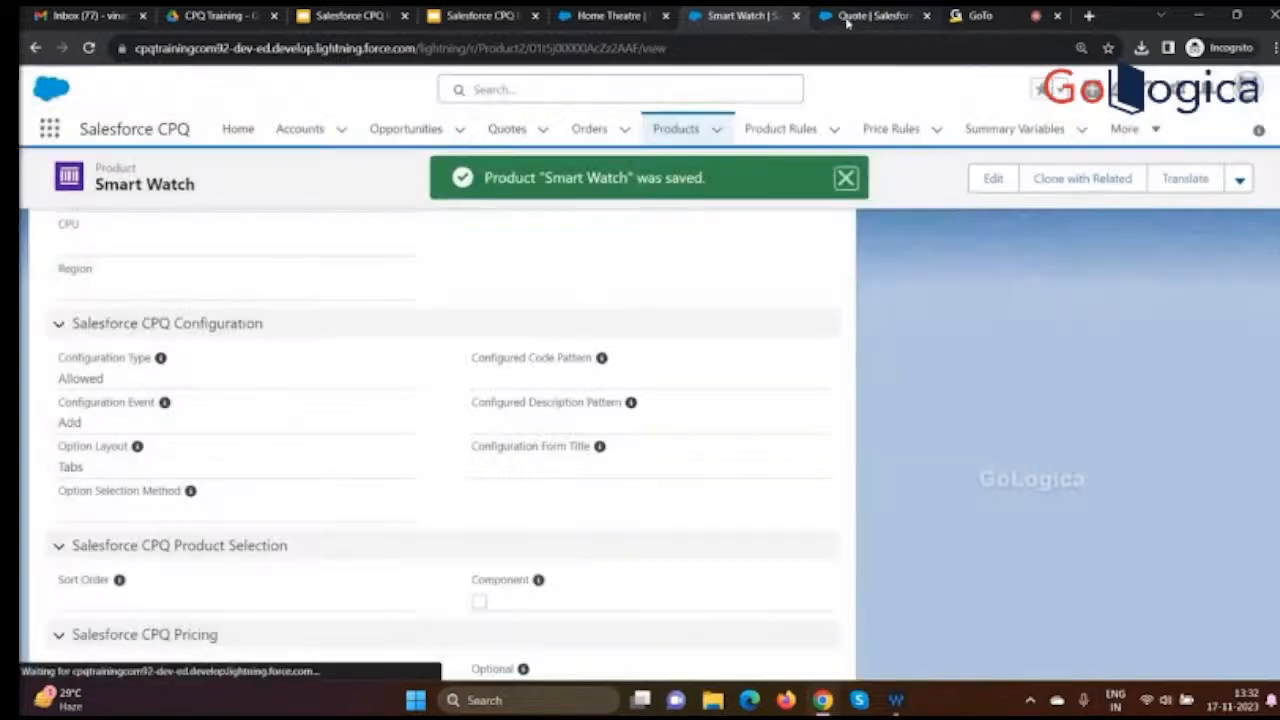
left_click(848, 22)
- Search for 'Smart', select the Smart Watch product and open its configuration
left_click(410, 189)
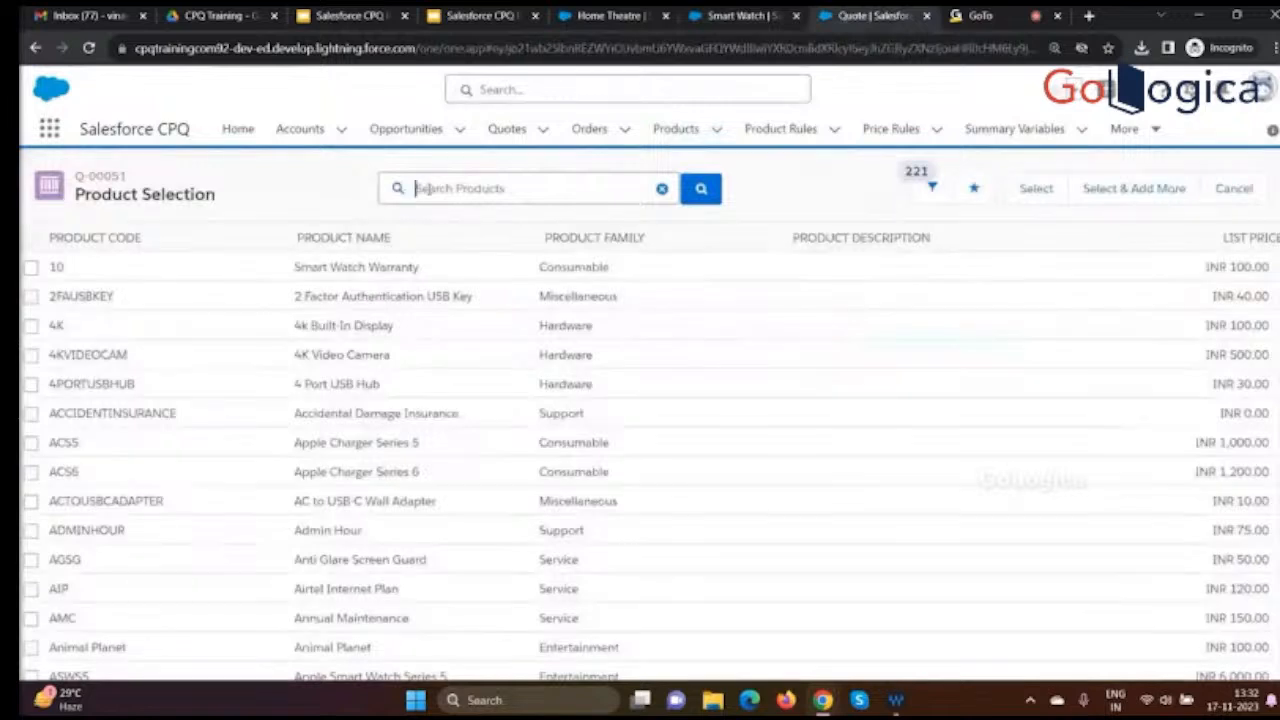
type("Smart")
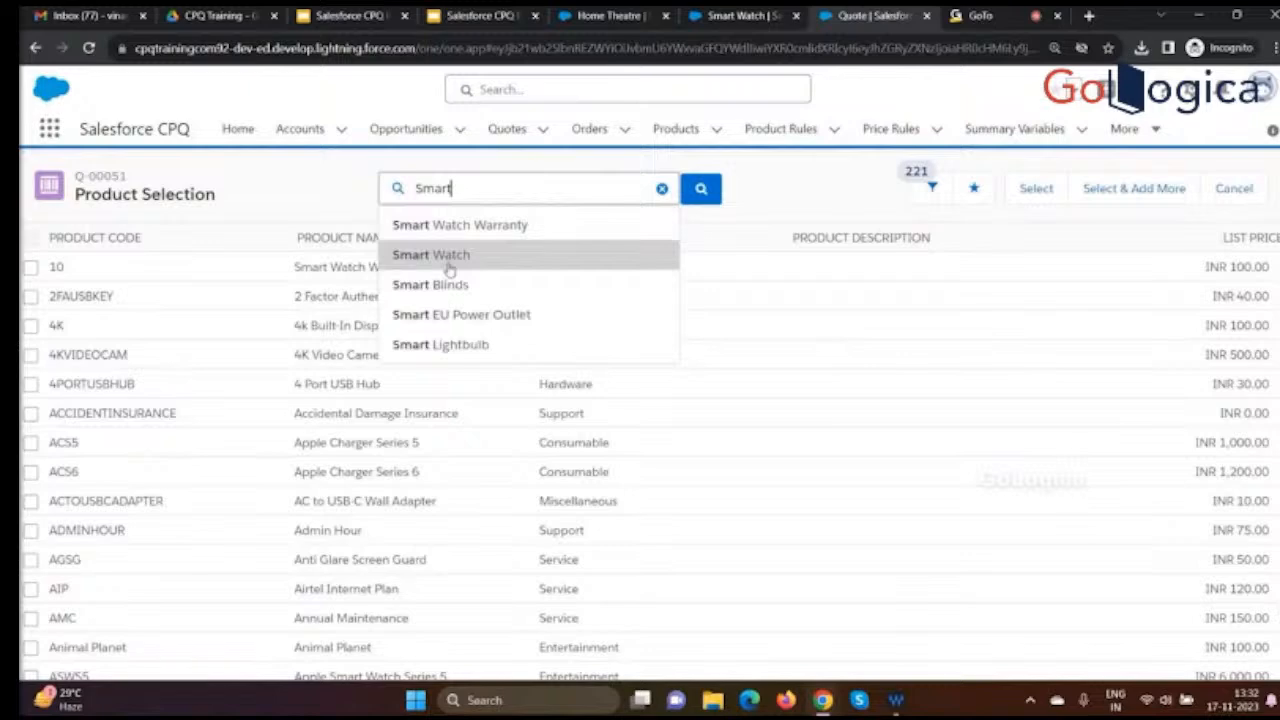
left_click(448, 258)
left_click(32, 270)
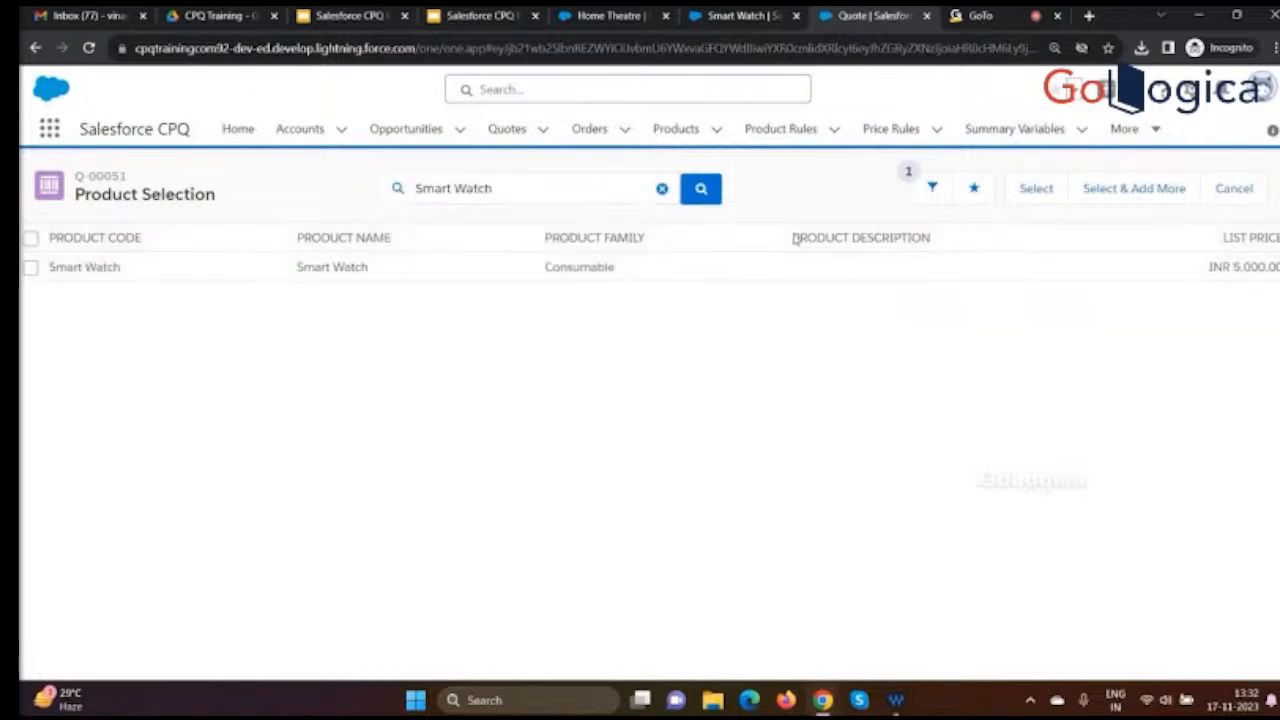
left_click(31, 267)
left_click(1036, 188)
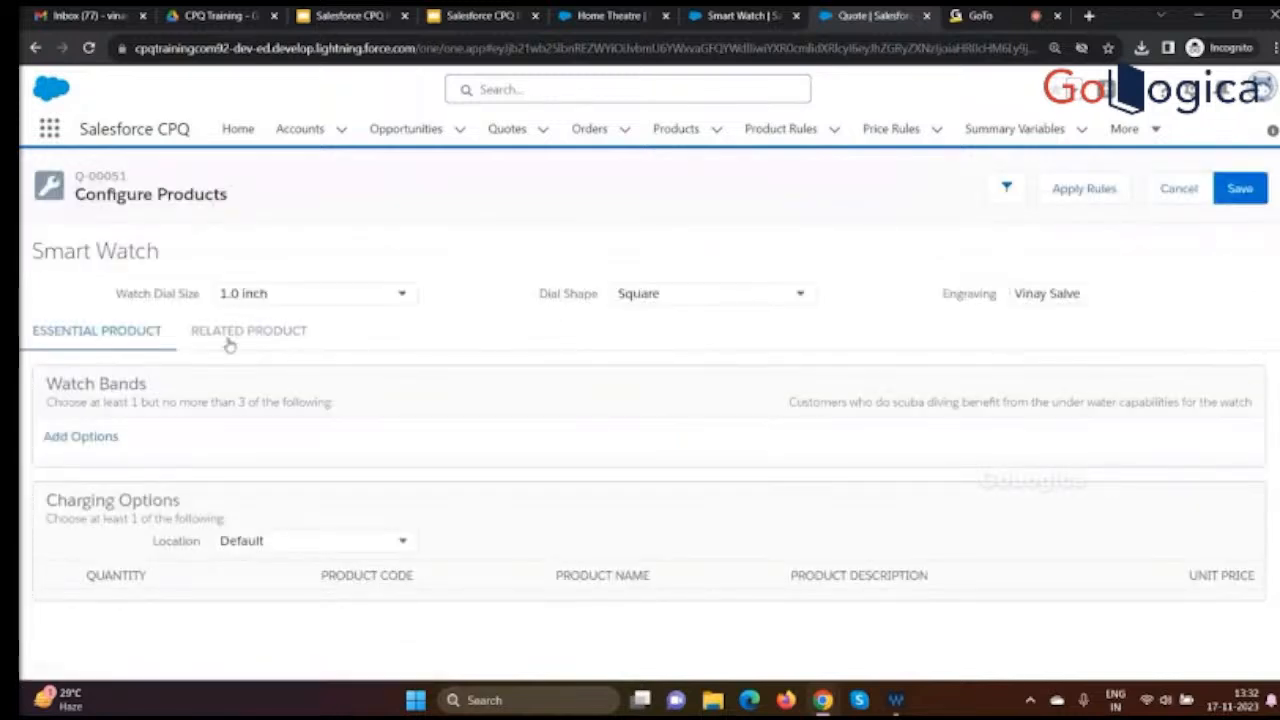
- Add Watch Straps to the bundle with Steel Watch Band and a Chrome strap
left_click(90, 437)
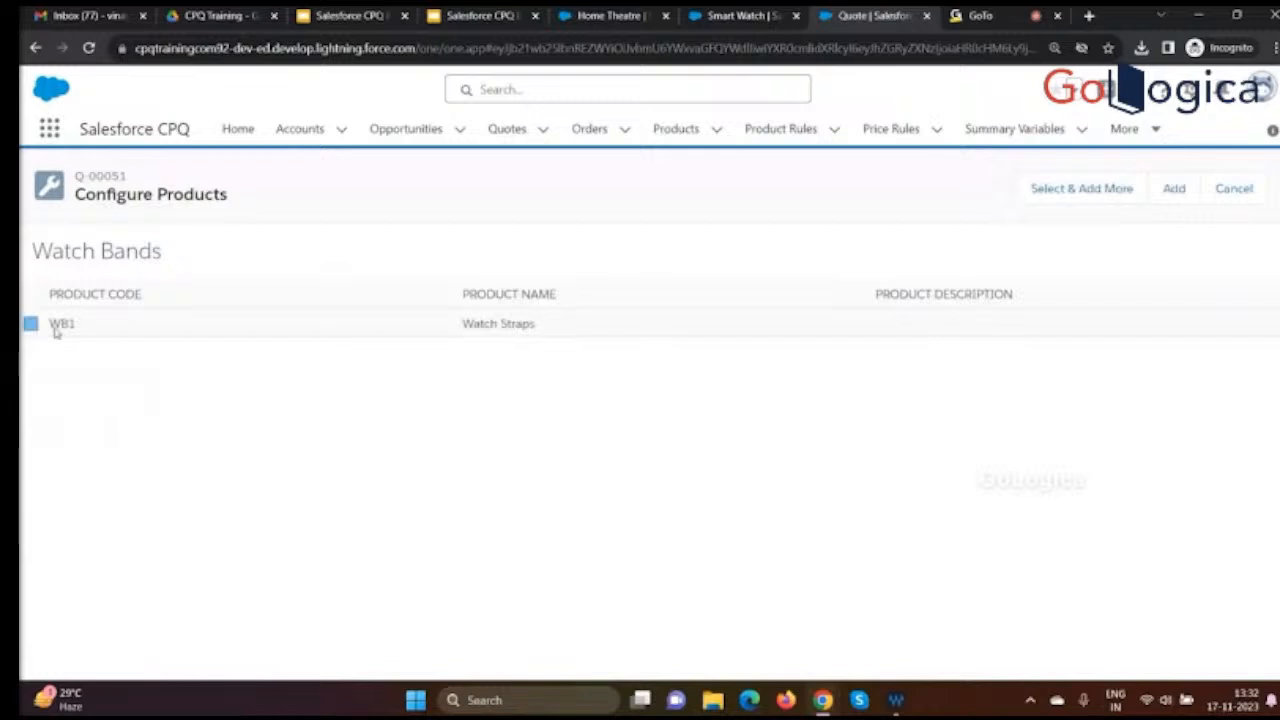
left_click(30, 323)
left_click(1172, 190)
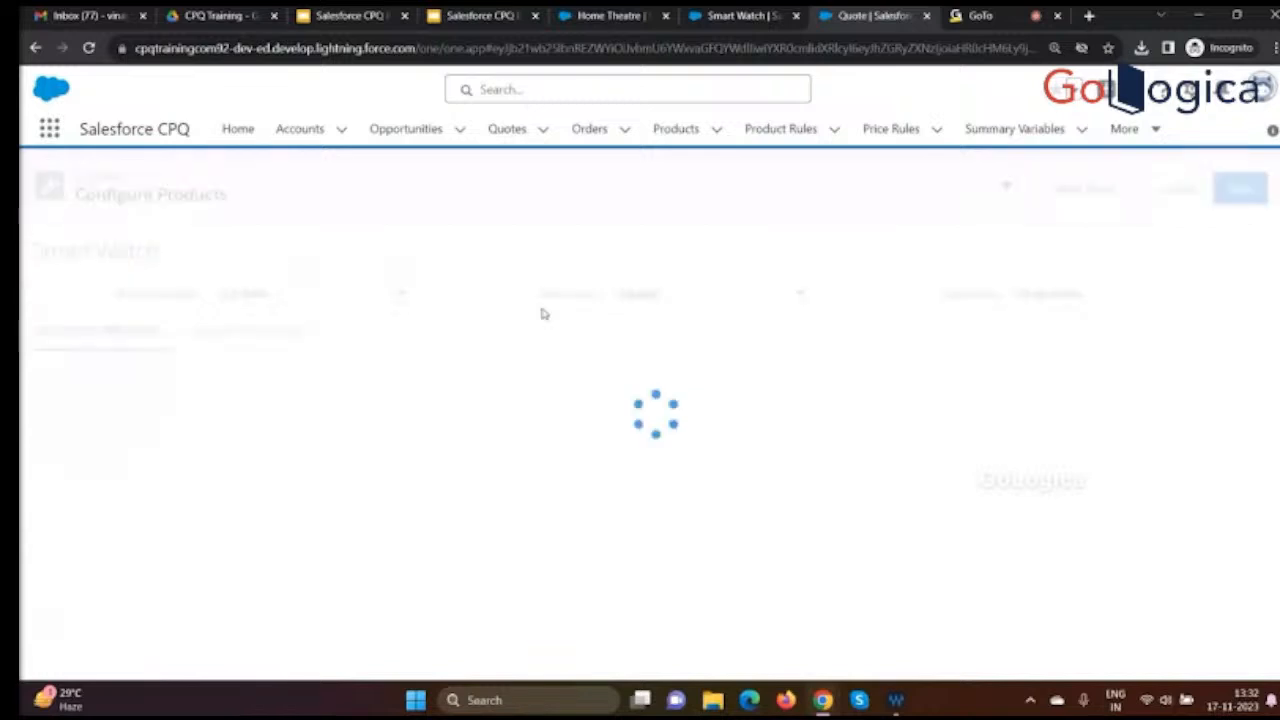
left_click(605, 469)
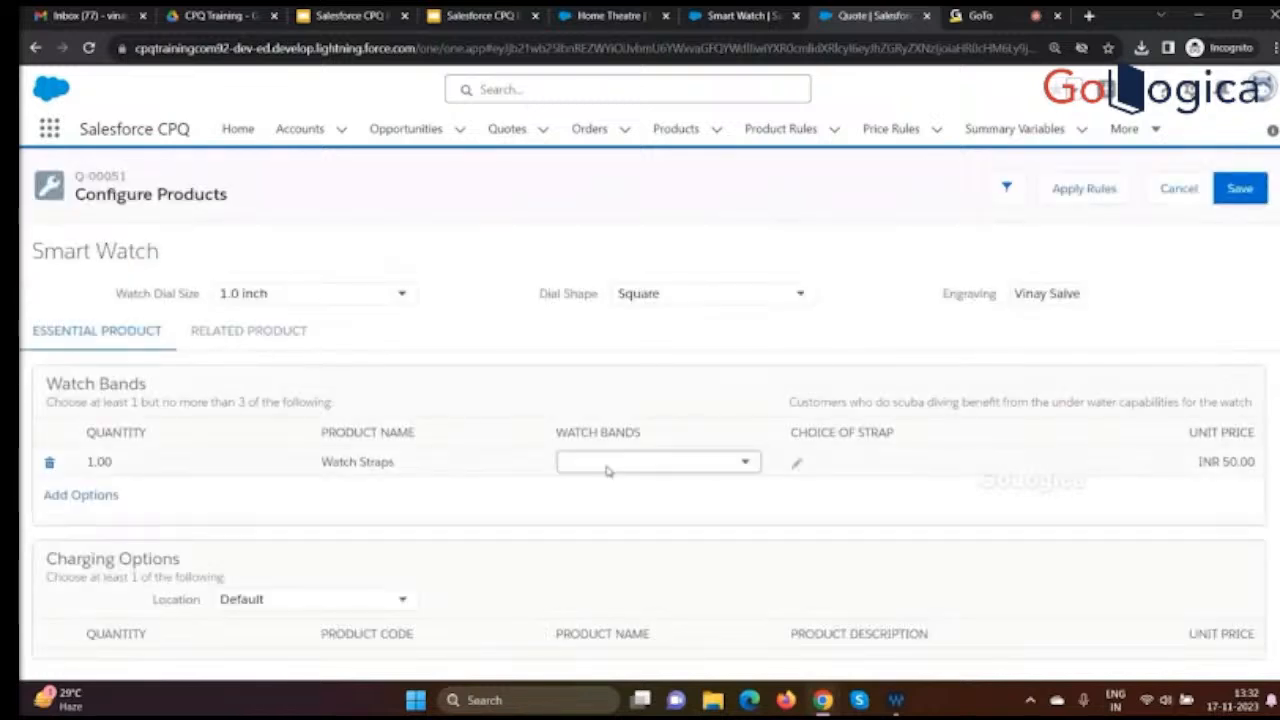
left_click(607, 465)
left_click(615, 494)
left_click(796, 463)
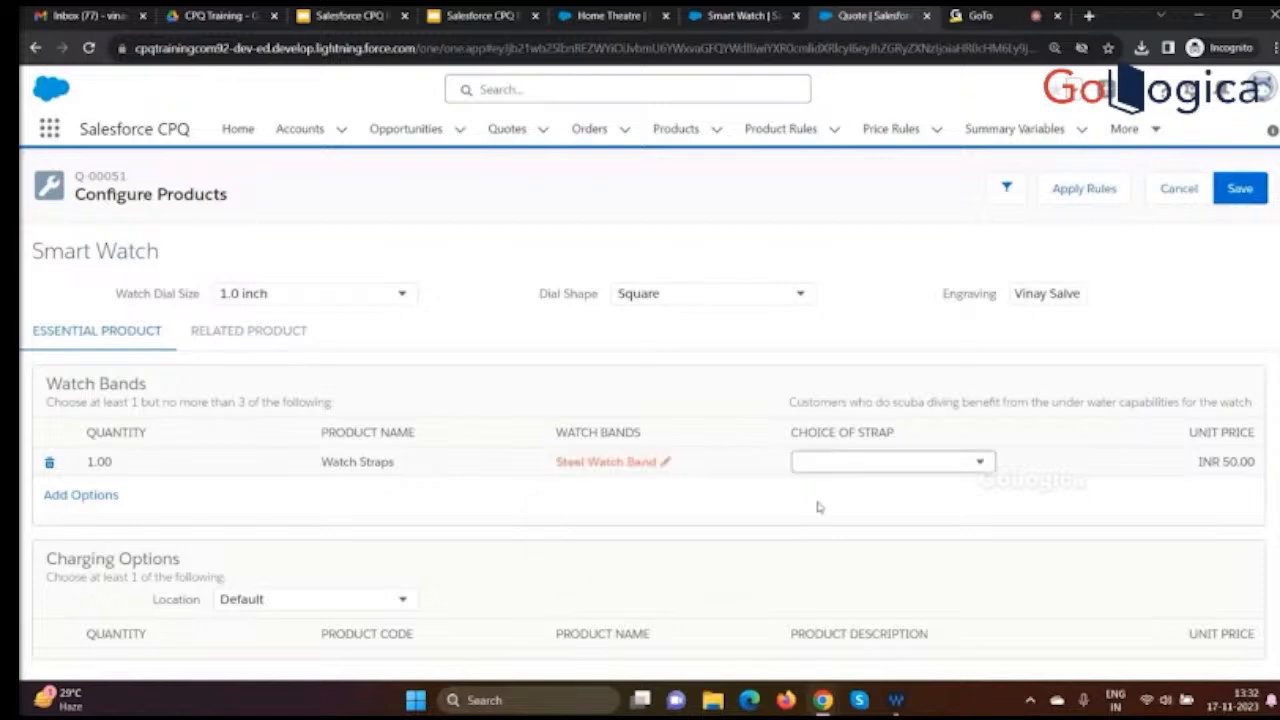
- Include the Anti Glare Screen Guard from the Smart Watch's related products
left_click(229, 331)
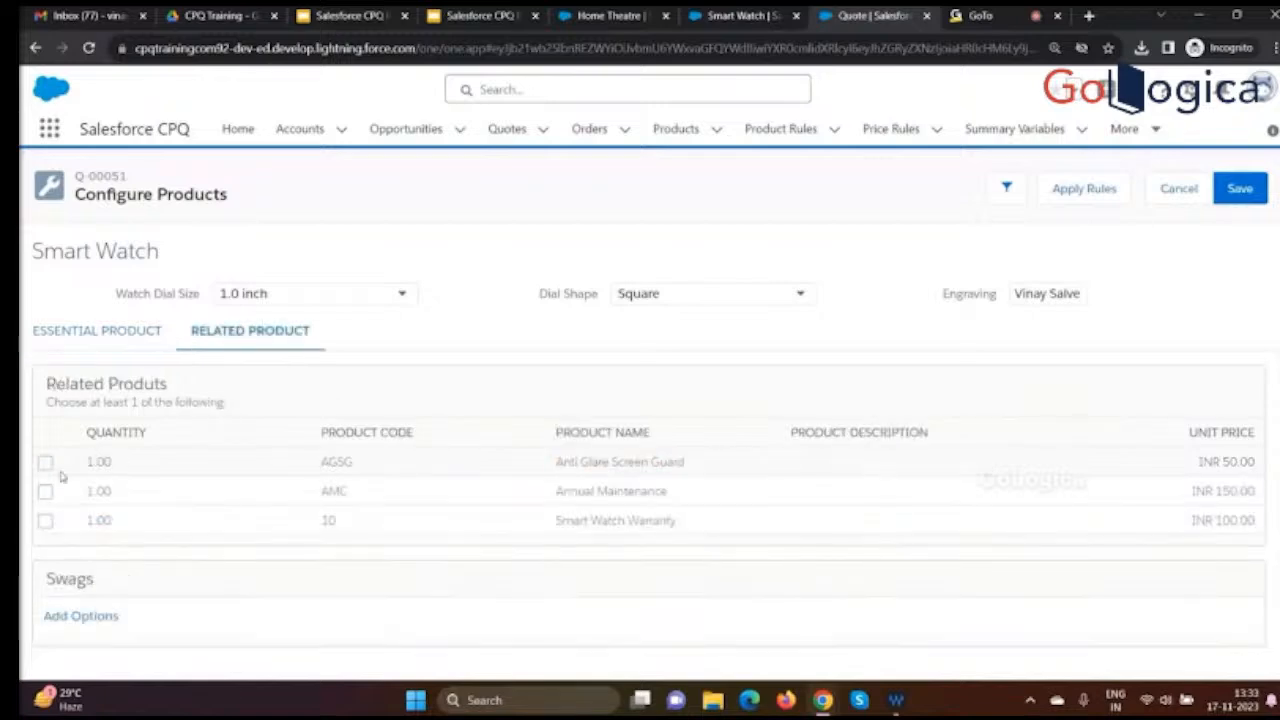
left_click_drag(55, 453, 71, 418)
left_click(48, 463)
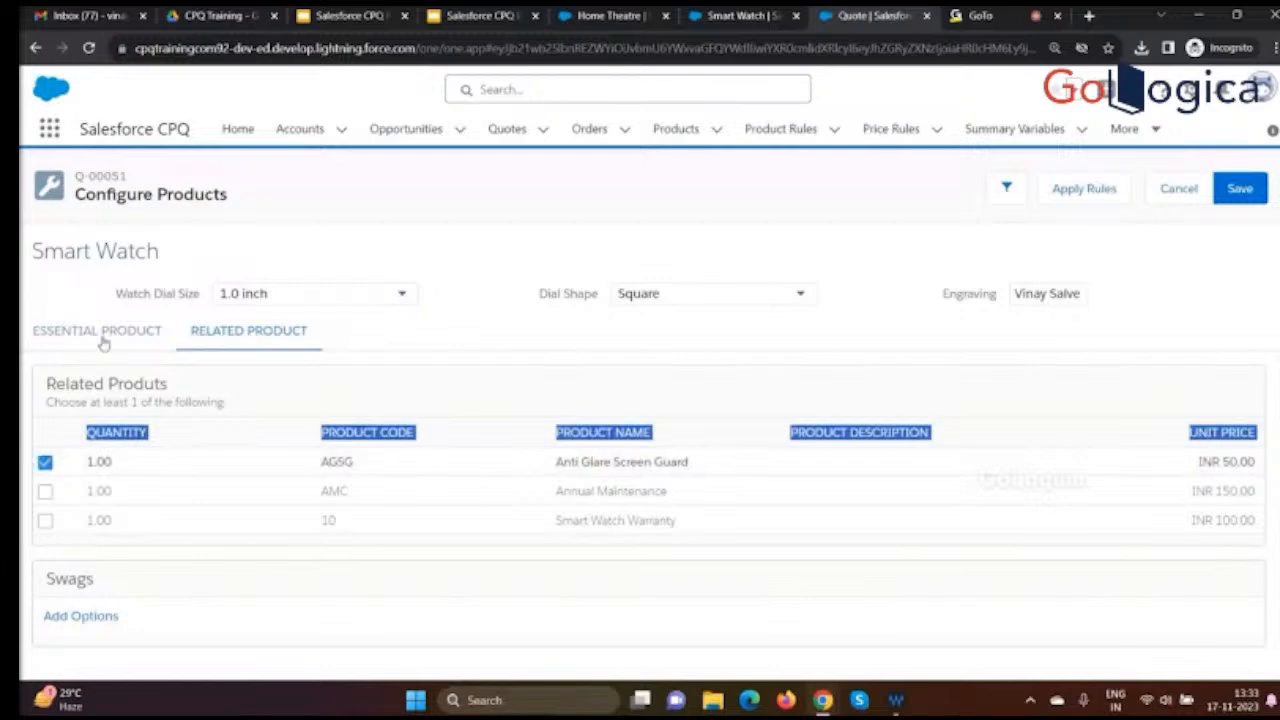
left_click(110, 331)
- Set the charger location to APAC, save the configuration and check the INR 6,350 total
left_click(250, 598)
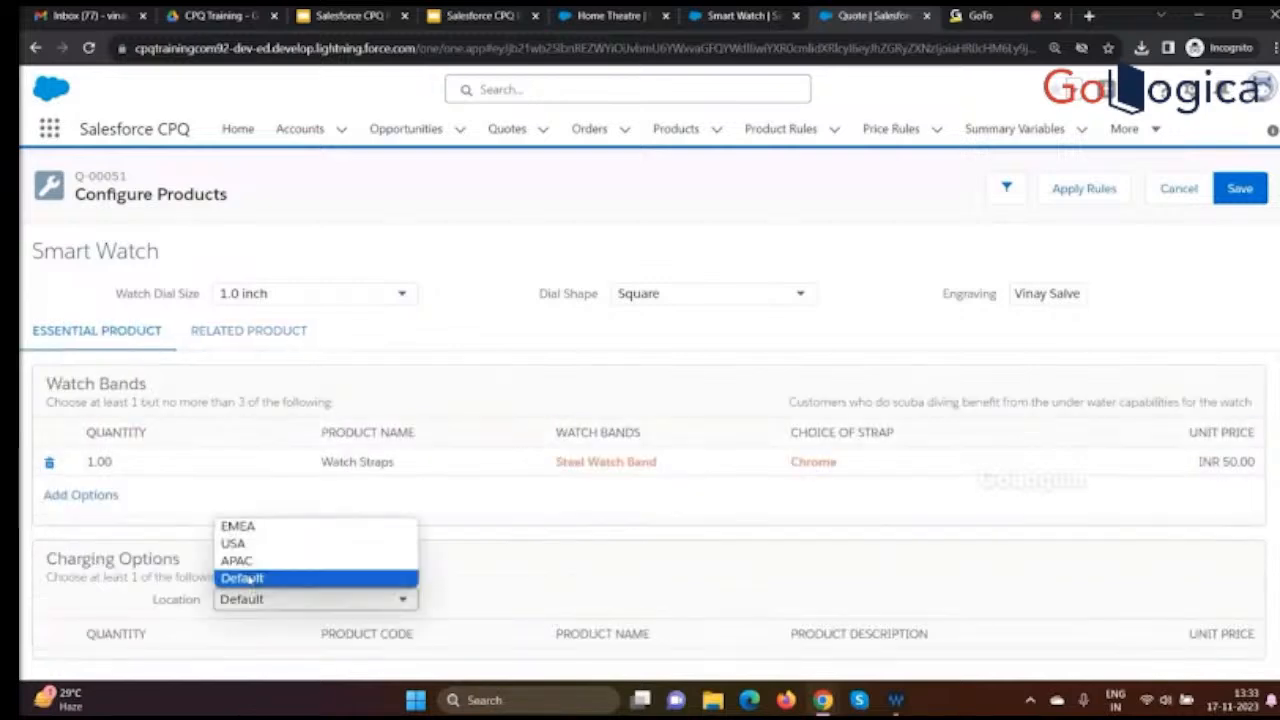
left_click(250, 567)
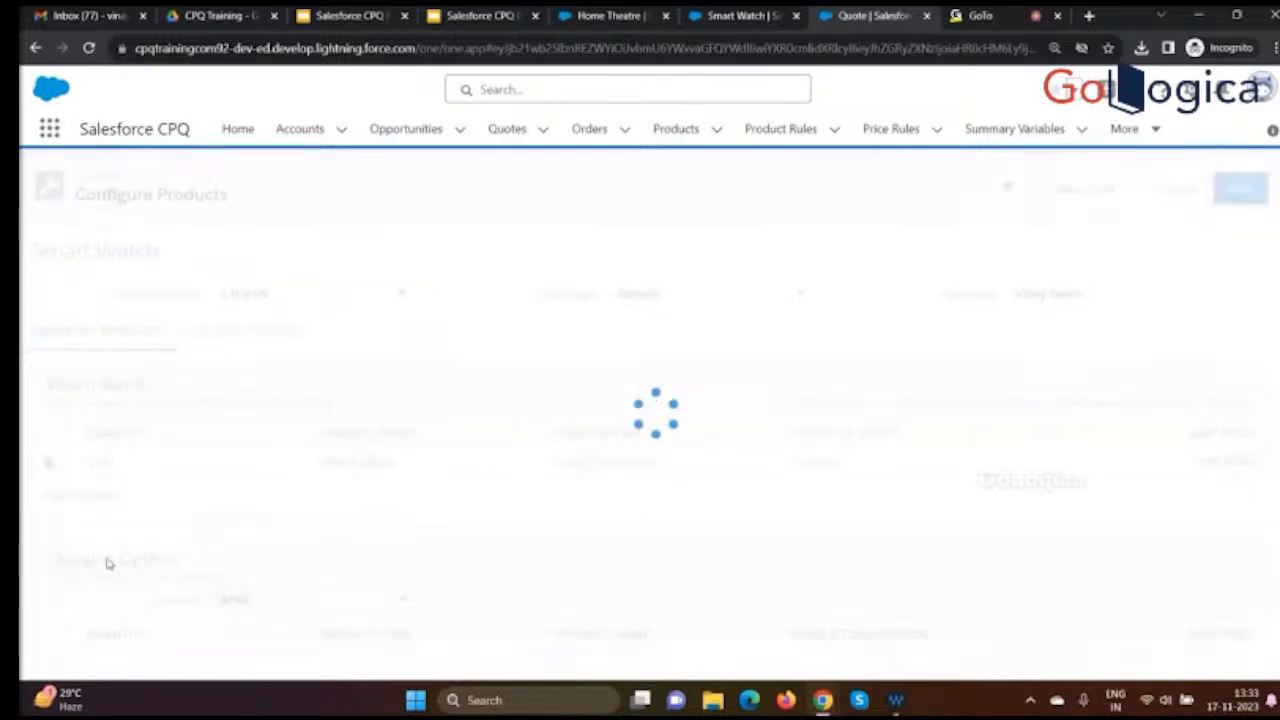
scroll(153, 625, "down", 1)
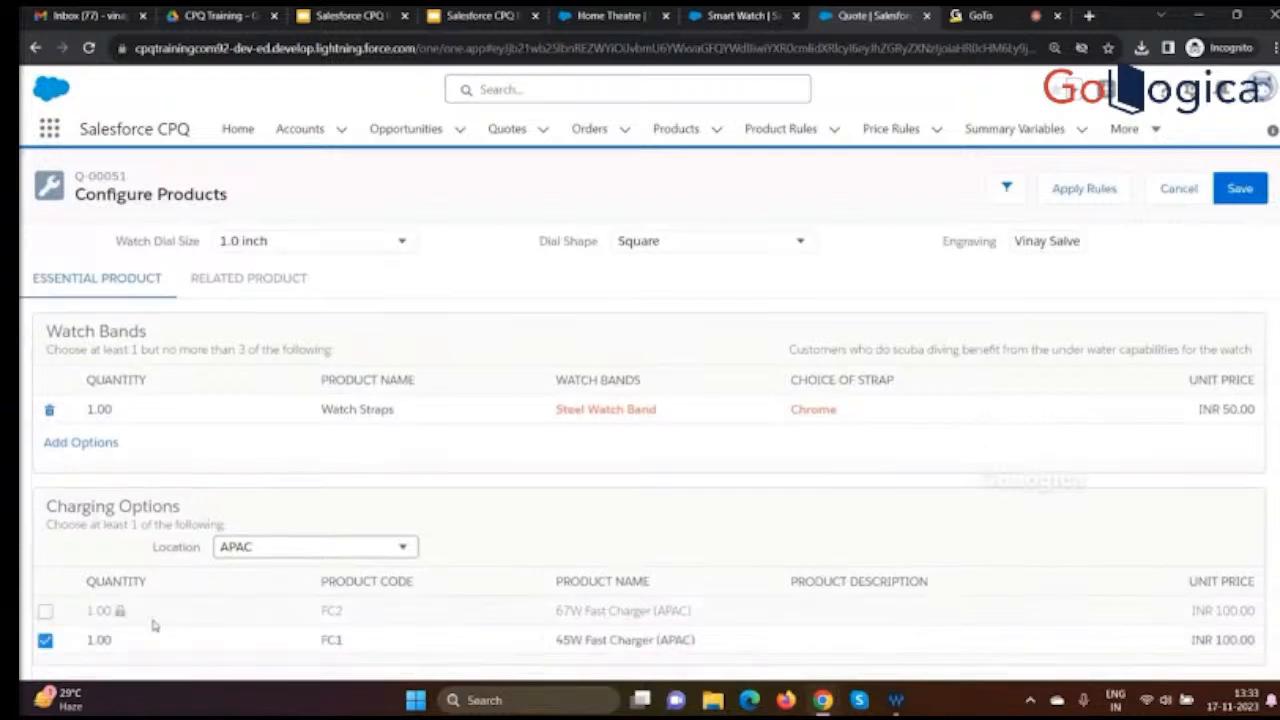
left_click(1219, 195)
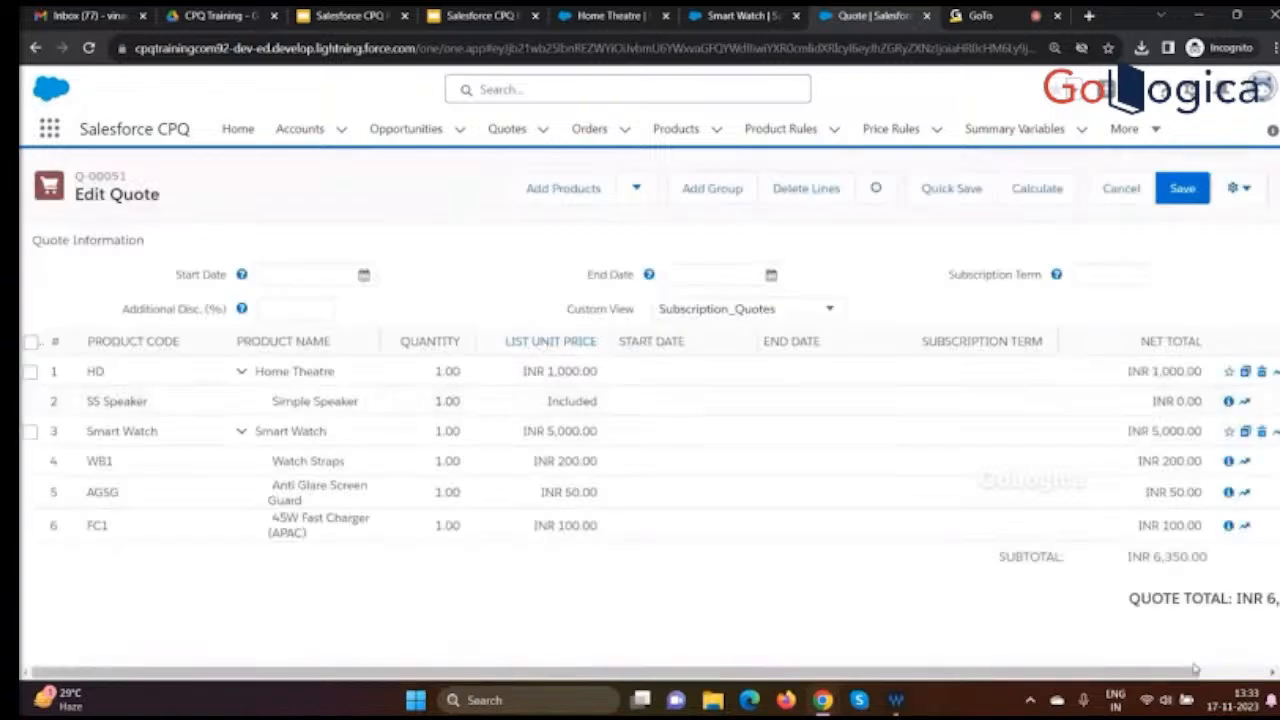
left_click(1220, 673)
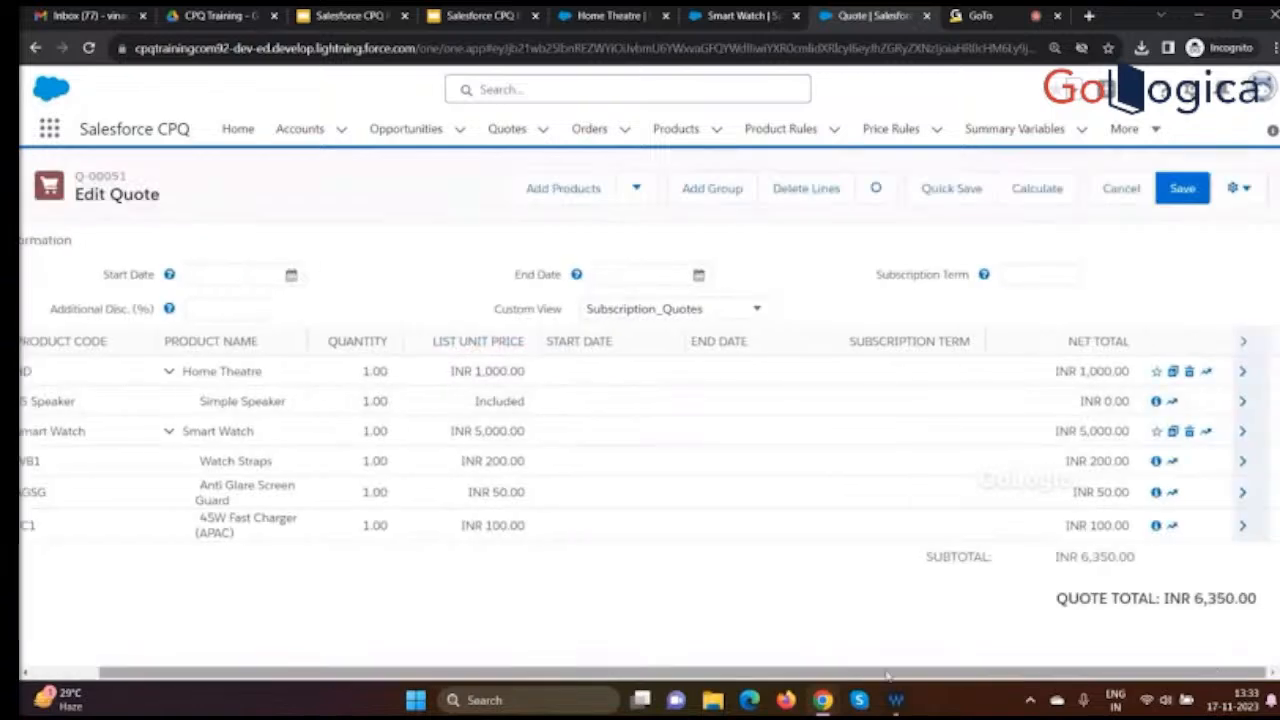
left_click_drag(887, 676, 852, 666)
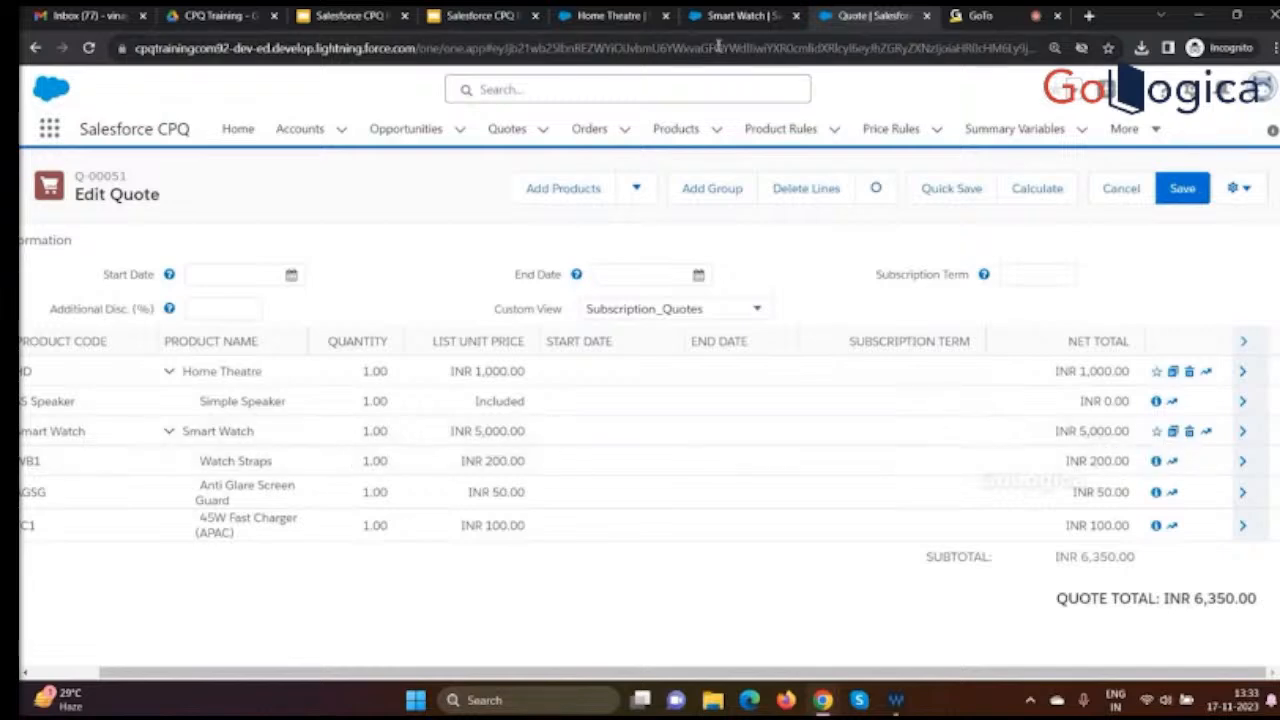
- Change Smart Watch's Configuration Event to Edit, save, and go back to the quote's Add Products
left_click(740, 15)
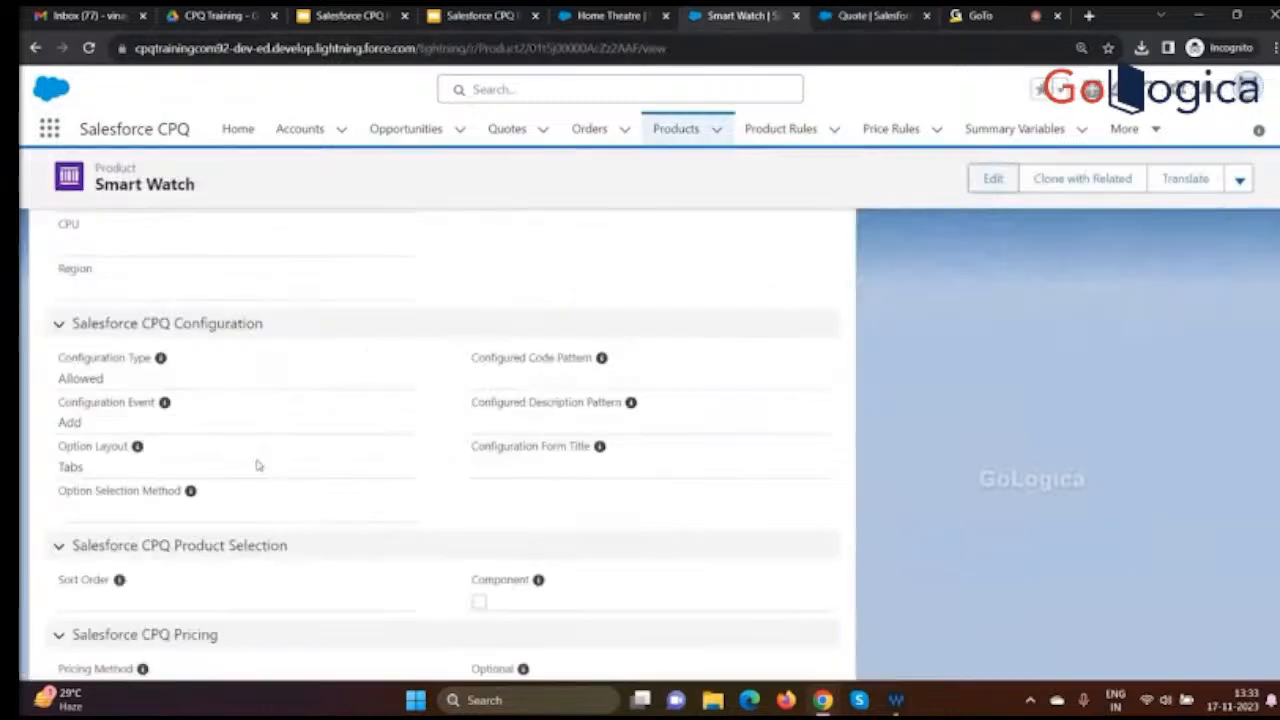
left_click(992, 178)
scroll(452, 384, "down", 5)
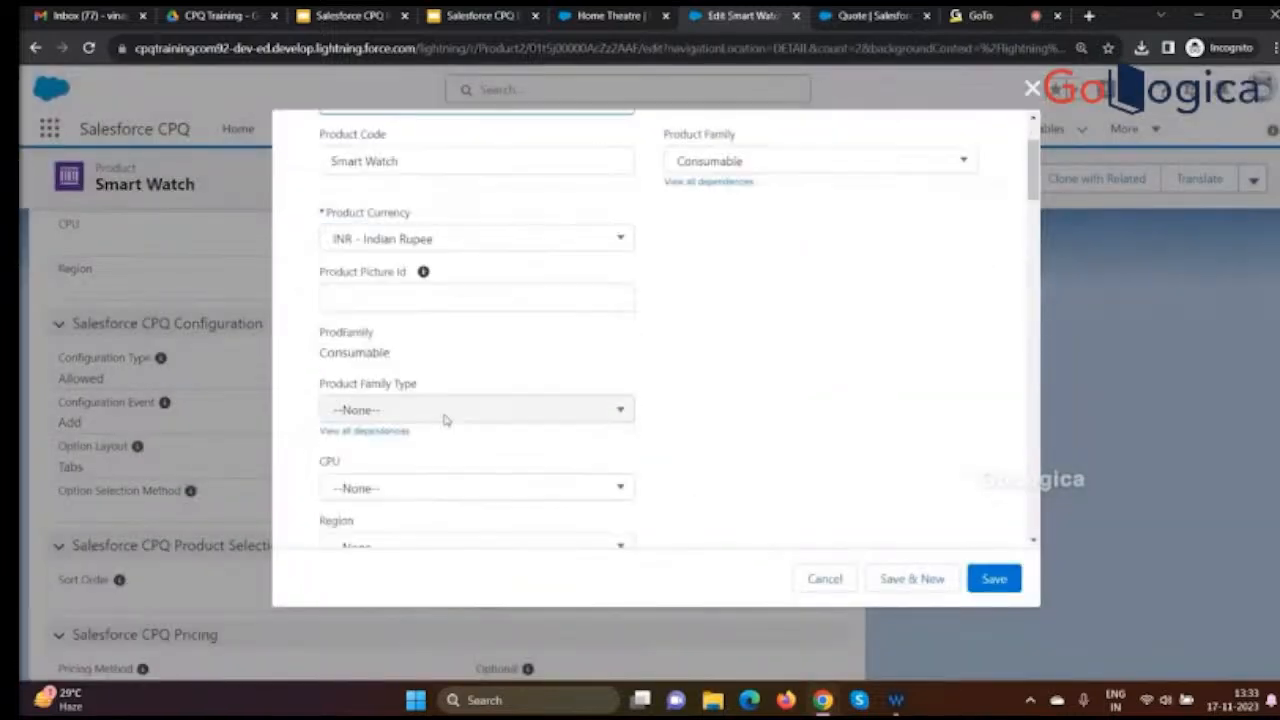
left_click(415, 350)
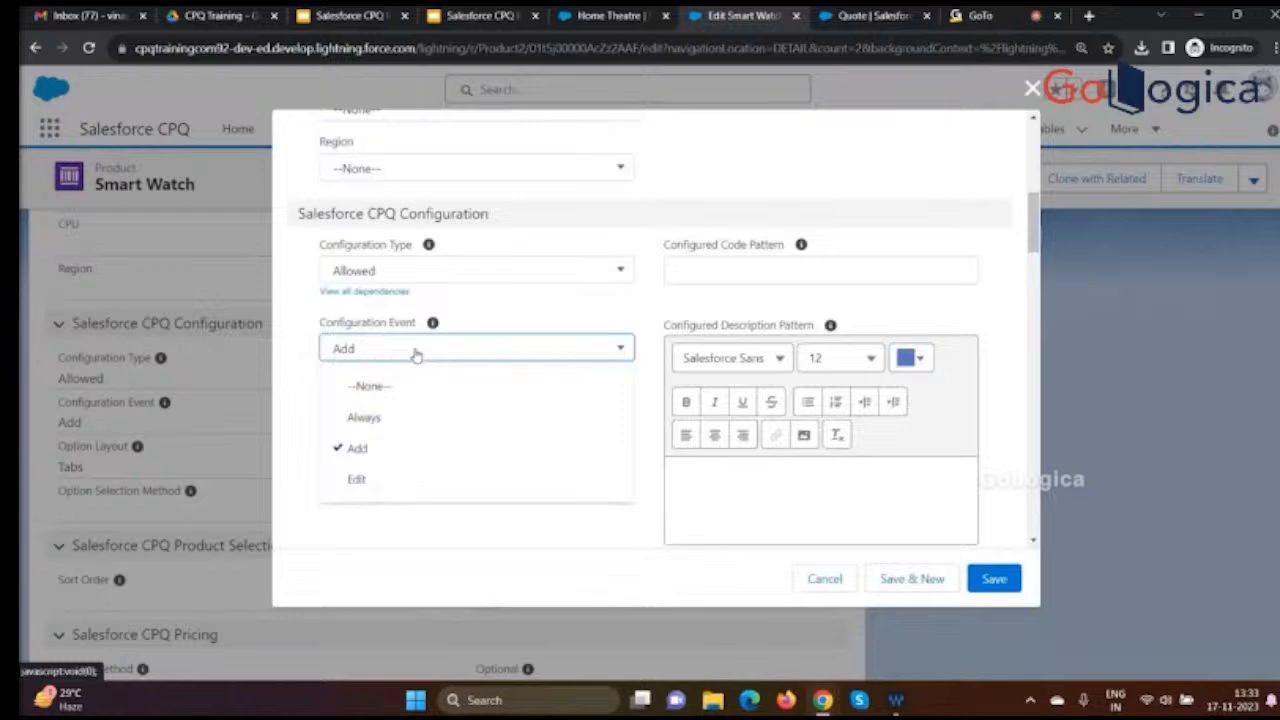
left_click(357, 479)
left_click(994, 578)
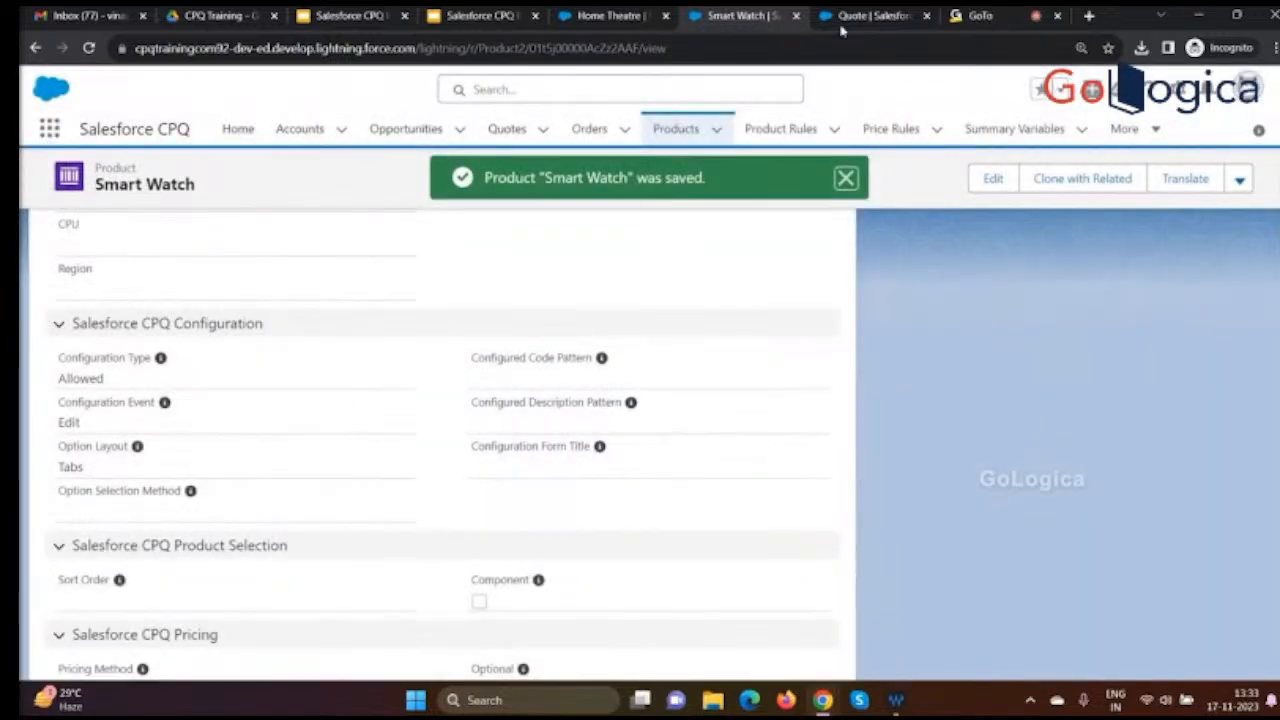
key("ctrl+Tab")
left_click(566, 189)
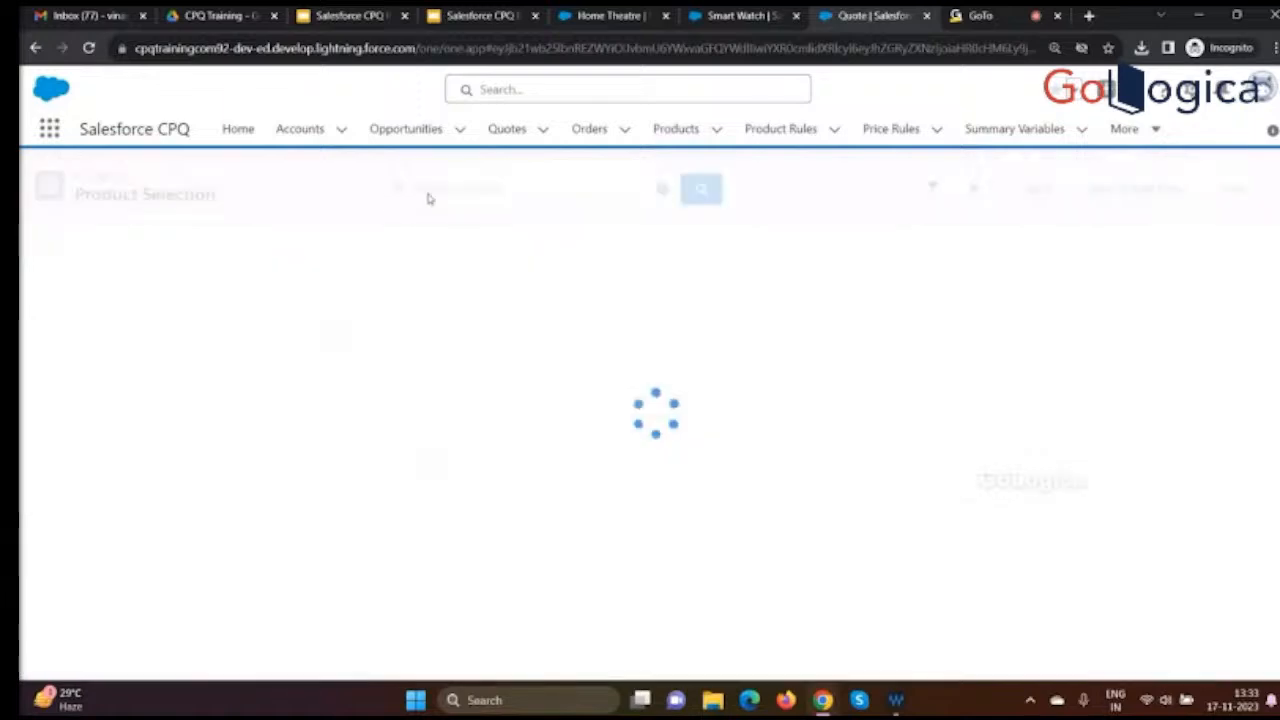
- Search 'Smart Watch' and add it to the quote as a second Smart Watch line
left_click(432, 189)
type("Sm")
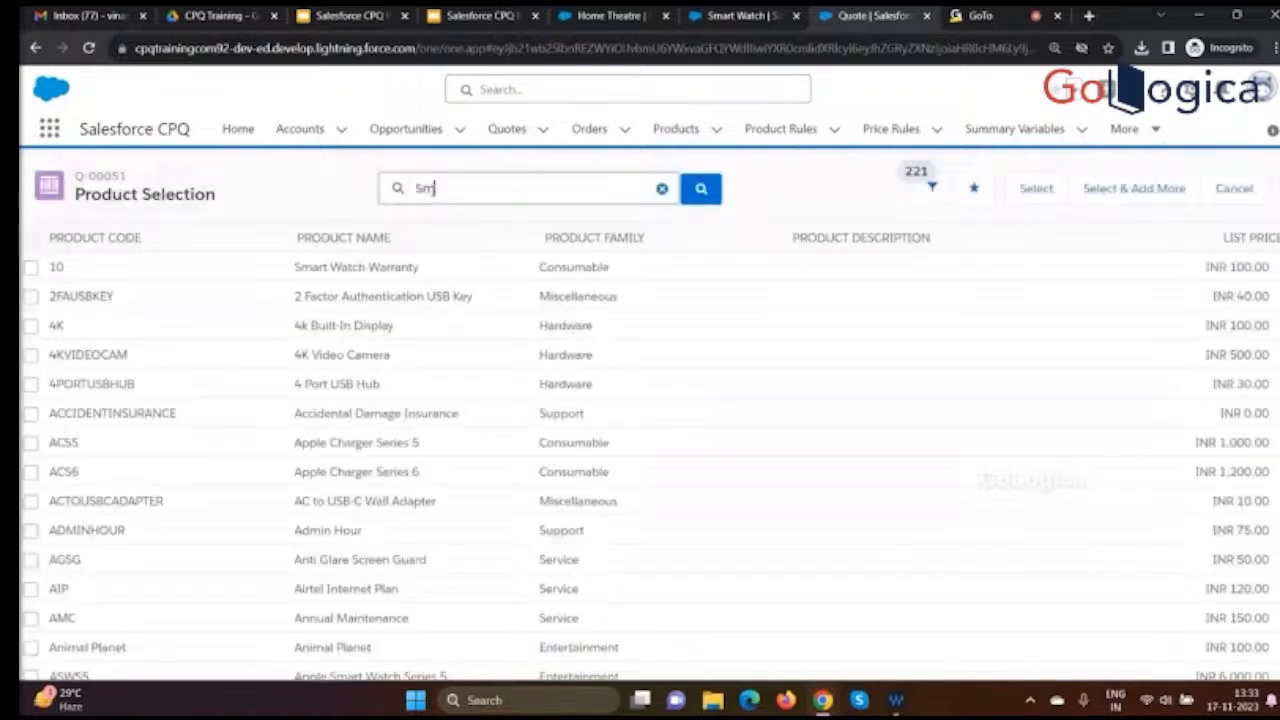
type("art")
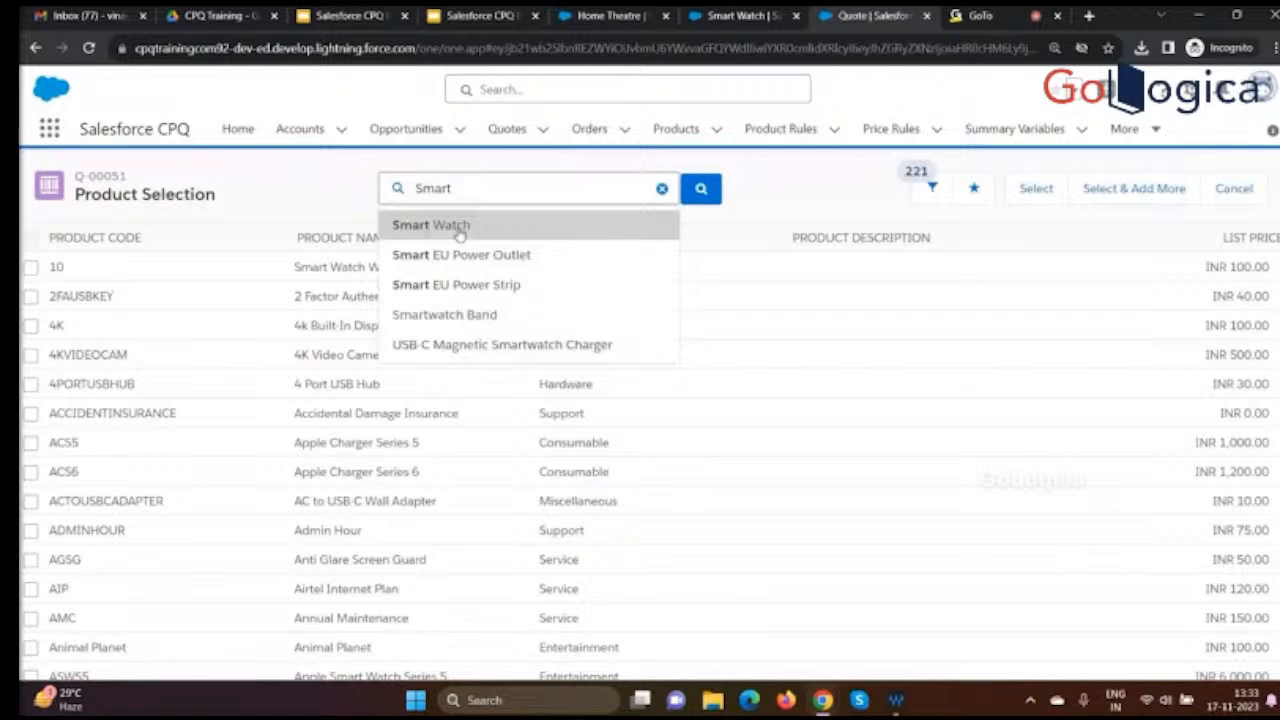
left_click(458, 230)
left_click(483, 190)
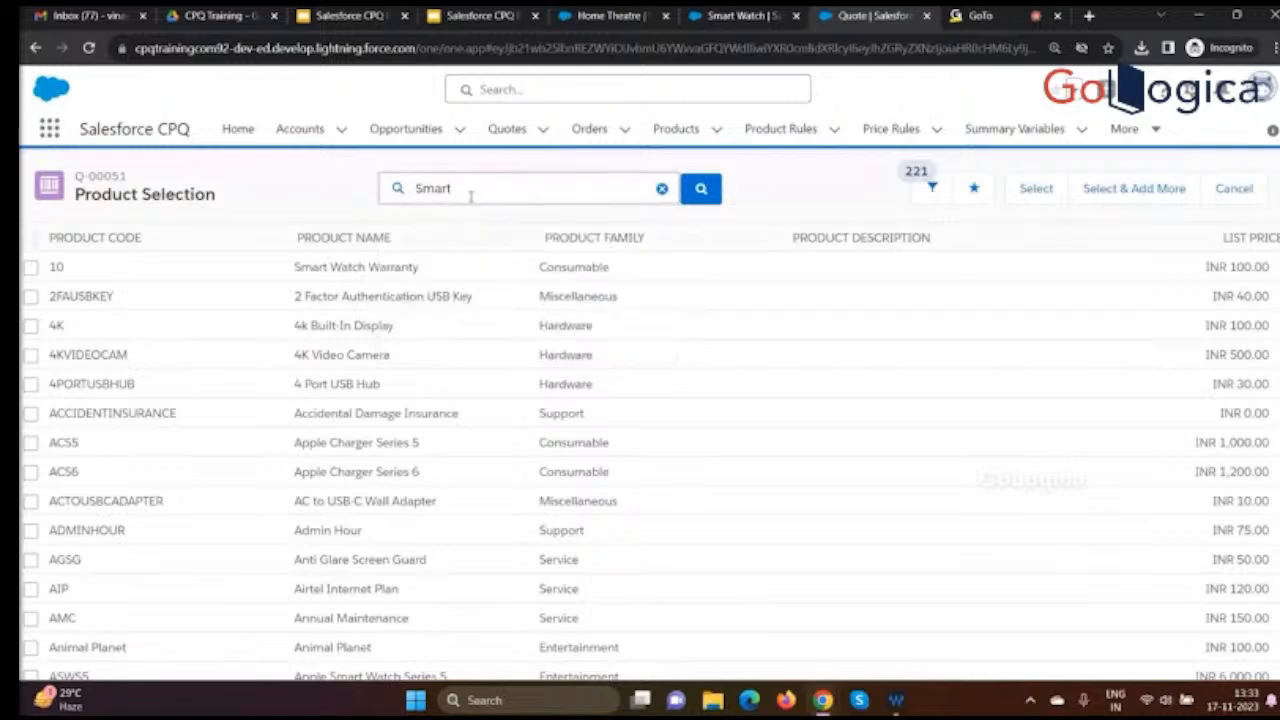
type("Watch")
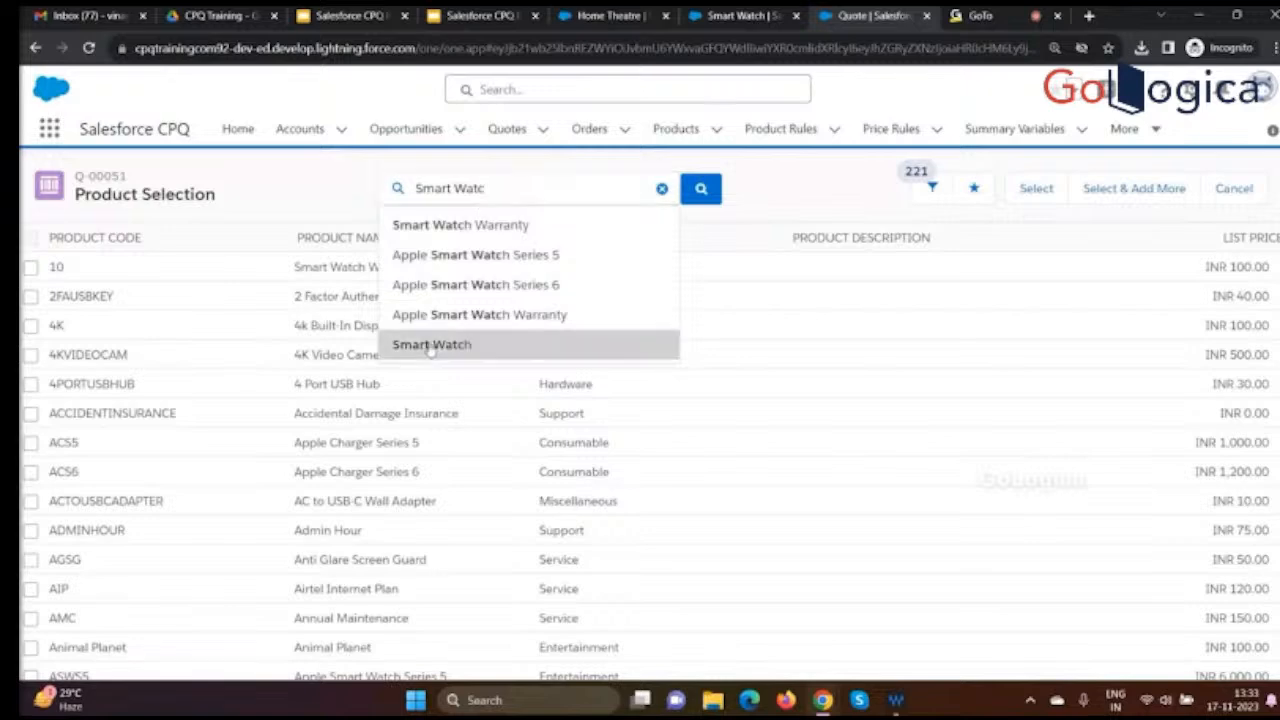
left_click(431, 344)
left_click(31, 269)
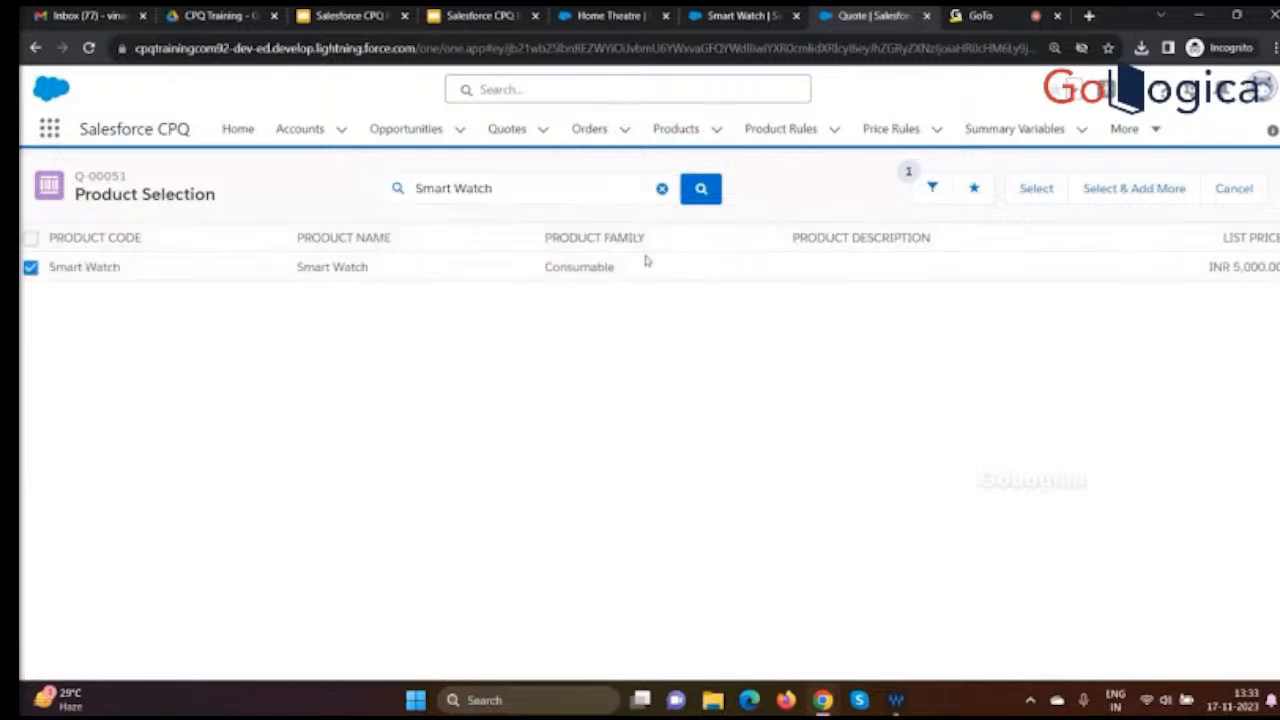
left_click(1030, 190)
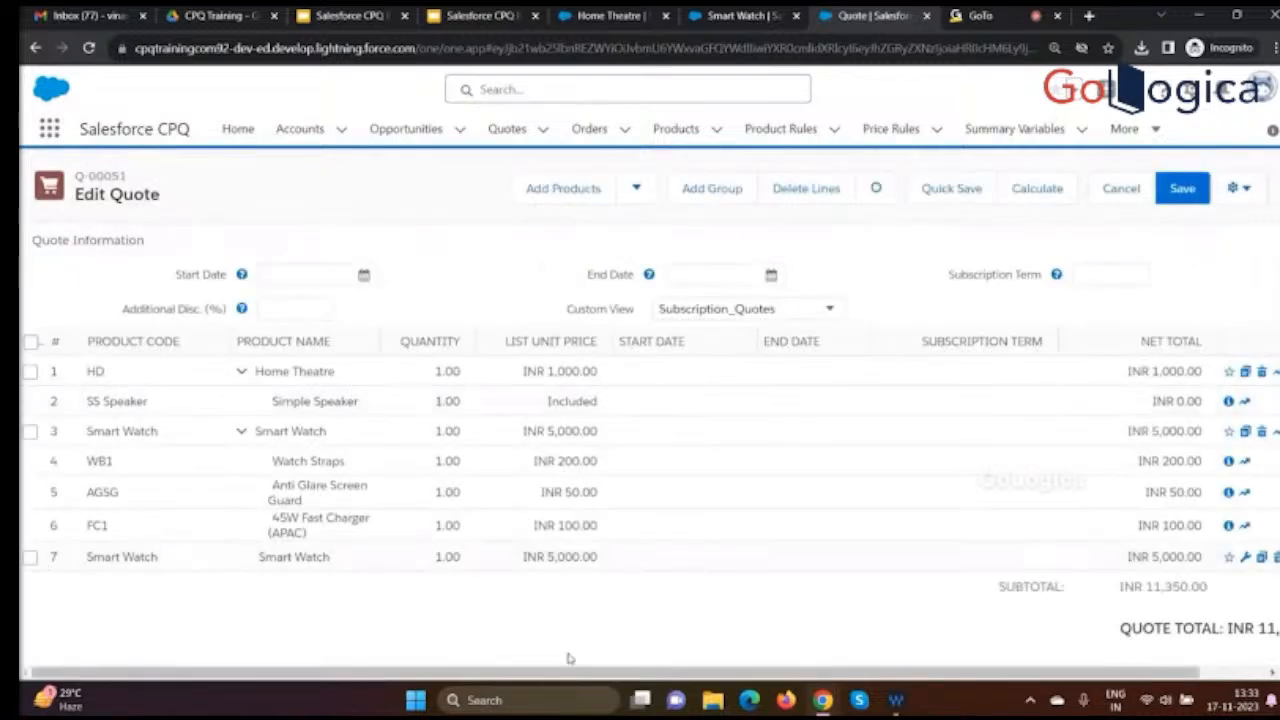
- Check the INR 11,350.00 subtotal, compare with the configuration event slides, and return to the quote
left_click_drag(575, 676, 989, 582)
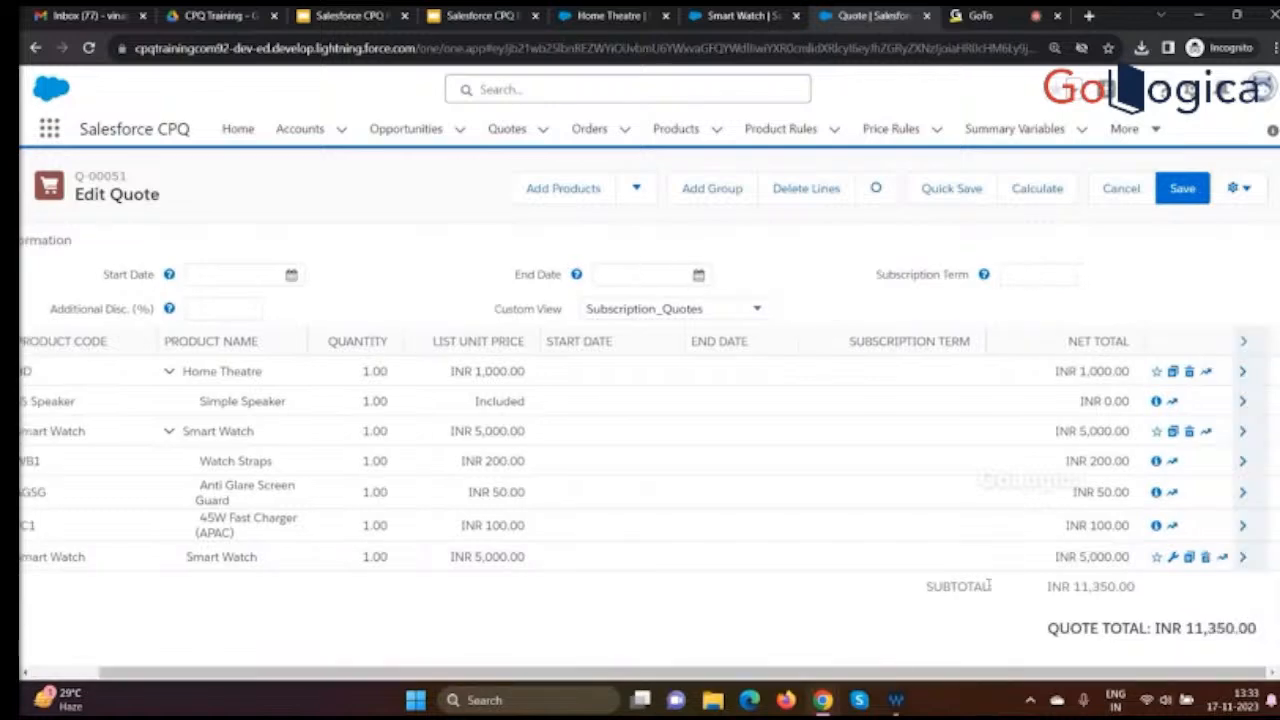
left_click_drag(785, 679, 577, 672)
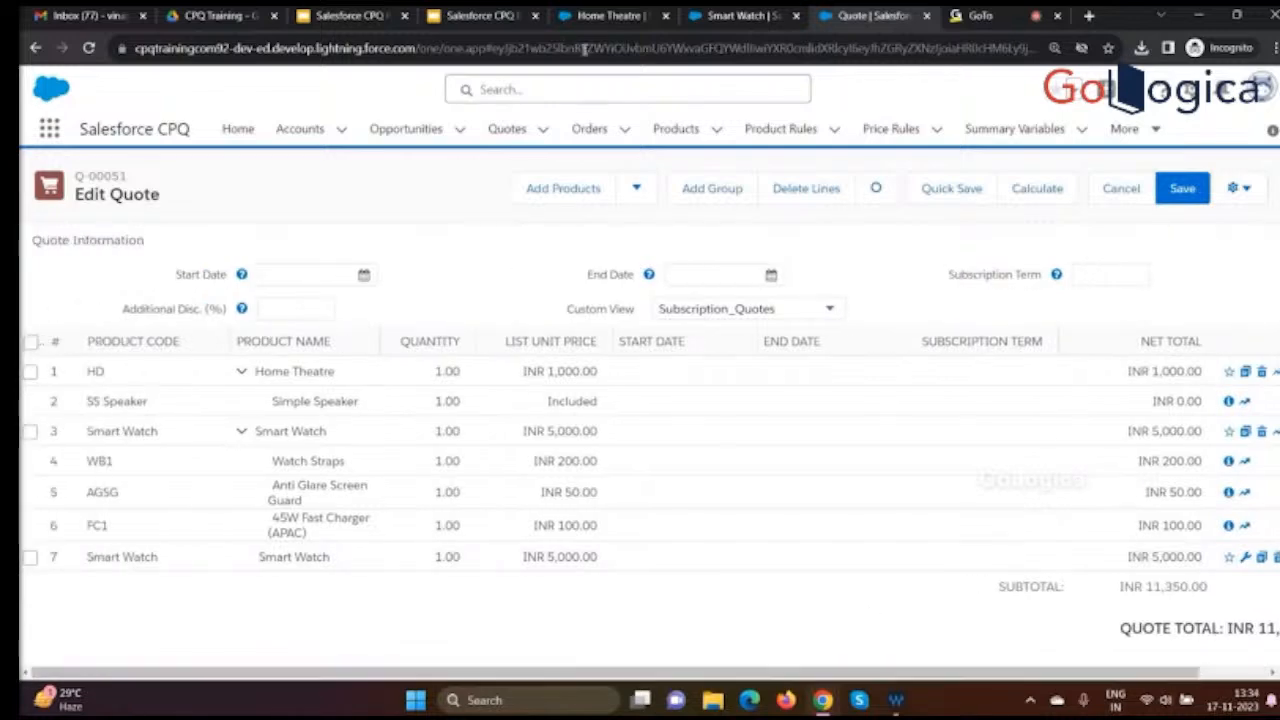
left_click(484, 16)
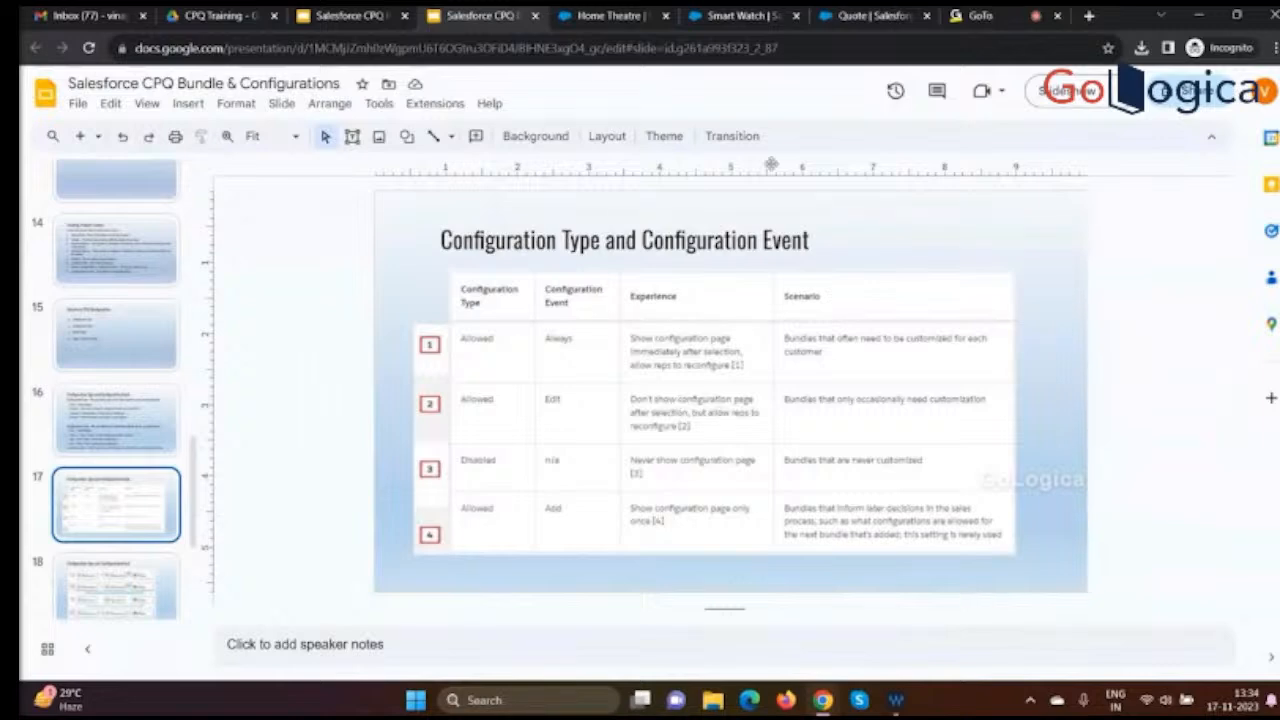
left_click(866, 15)
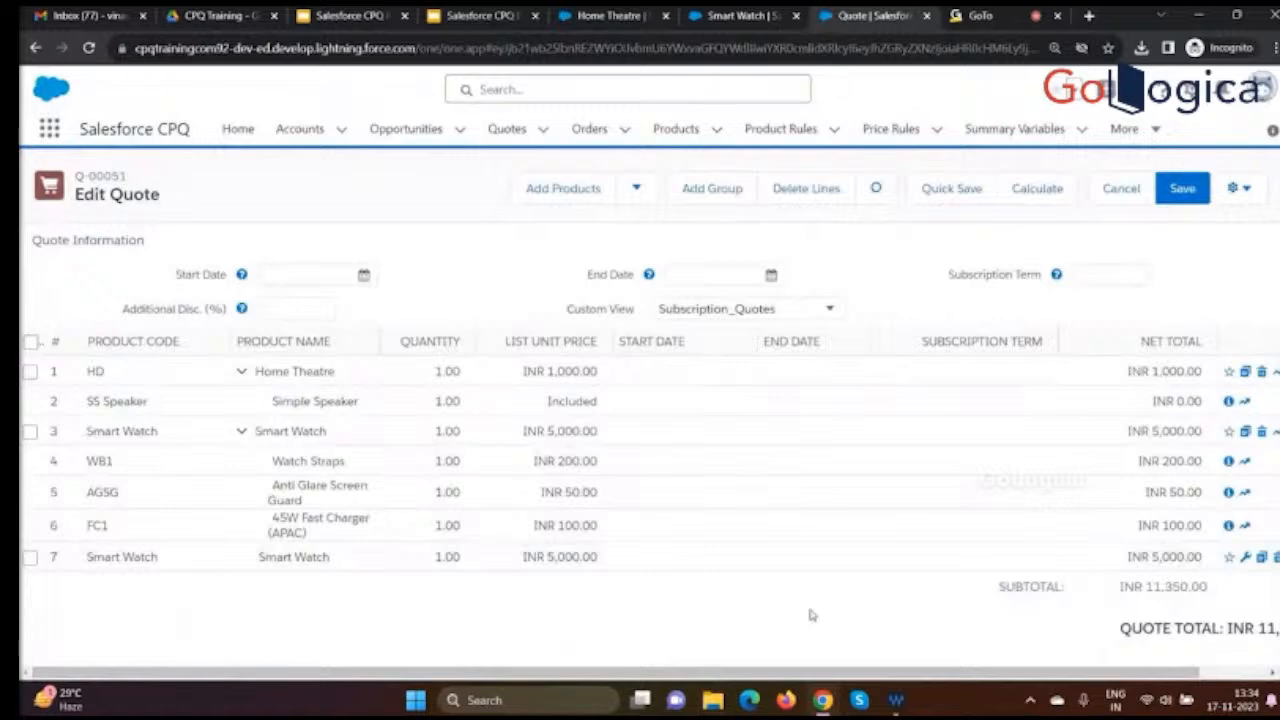
- Reconfigure the second Smart Watch on row 7, then show slide 18's configuration flow diagram
scroll(1174, 605, "right", 2)
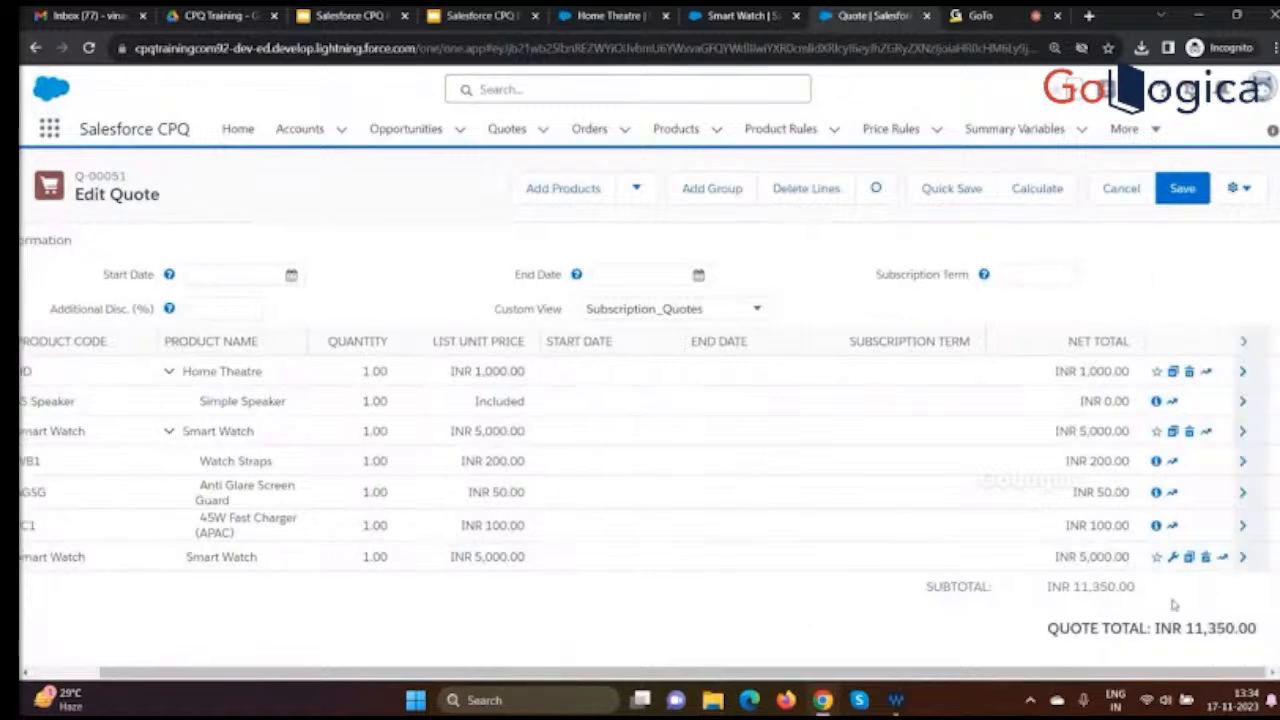
left_click(1173, 557)
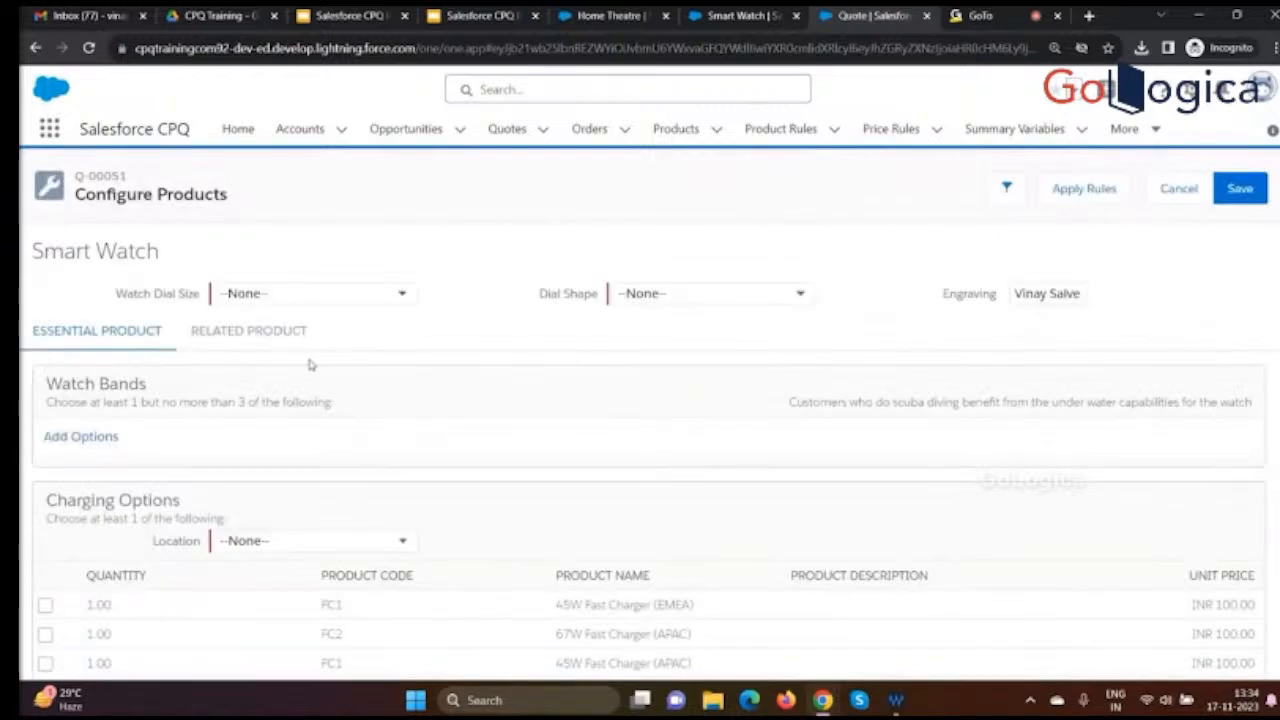
scroll(197, 457, "down", 2)
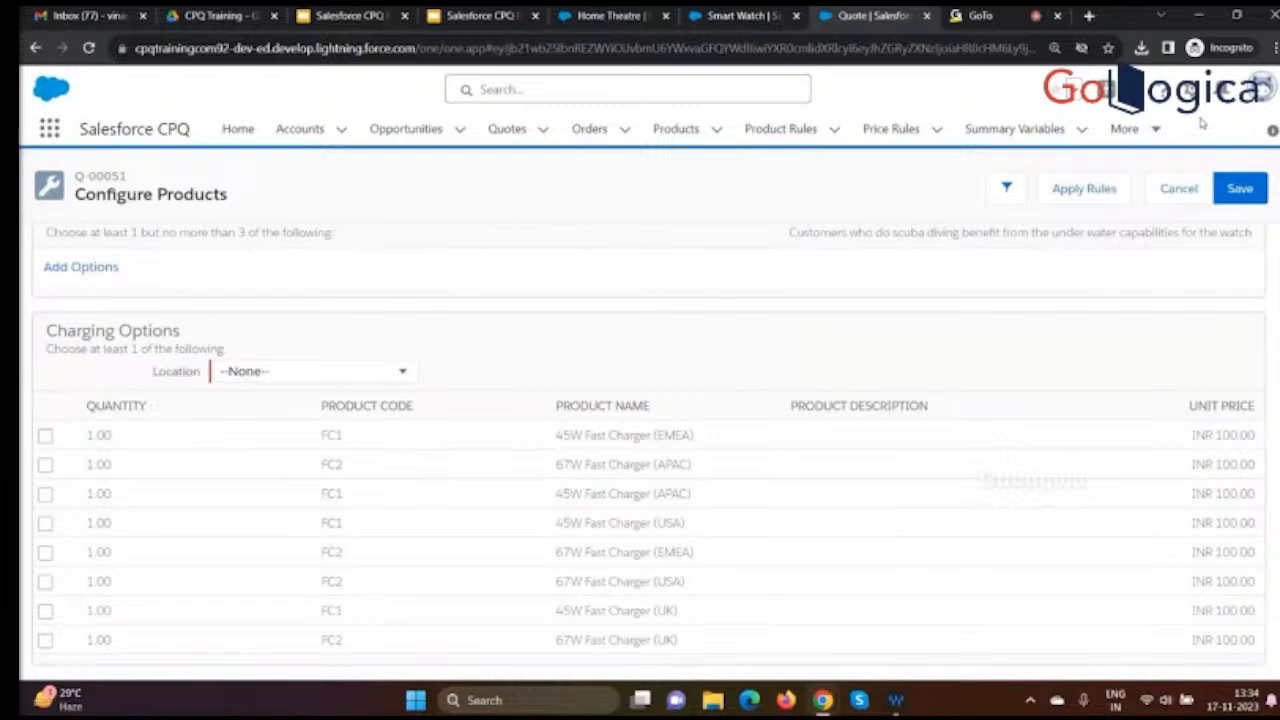
left_click(478, 15)
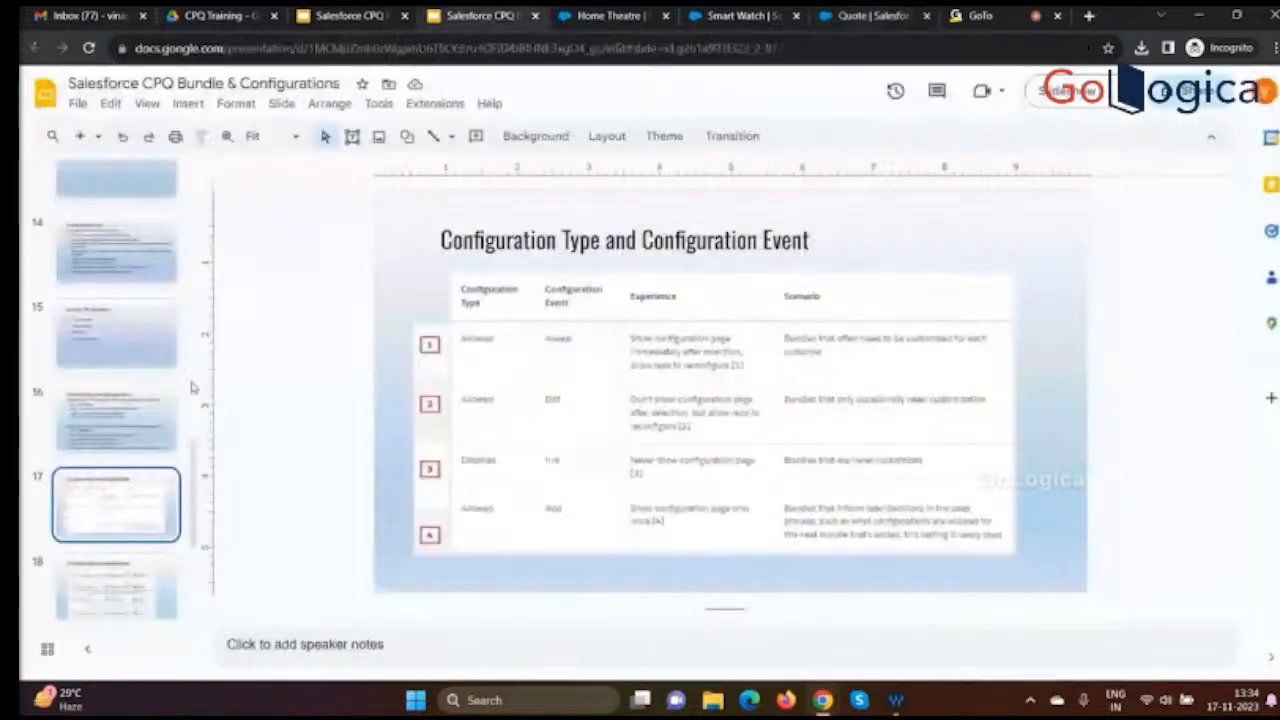
left_click(74, 600)
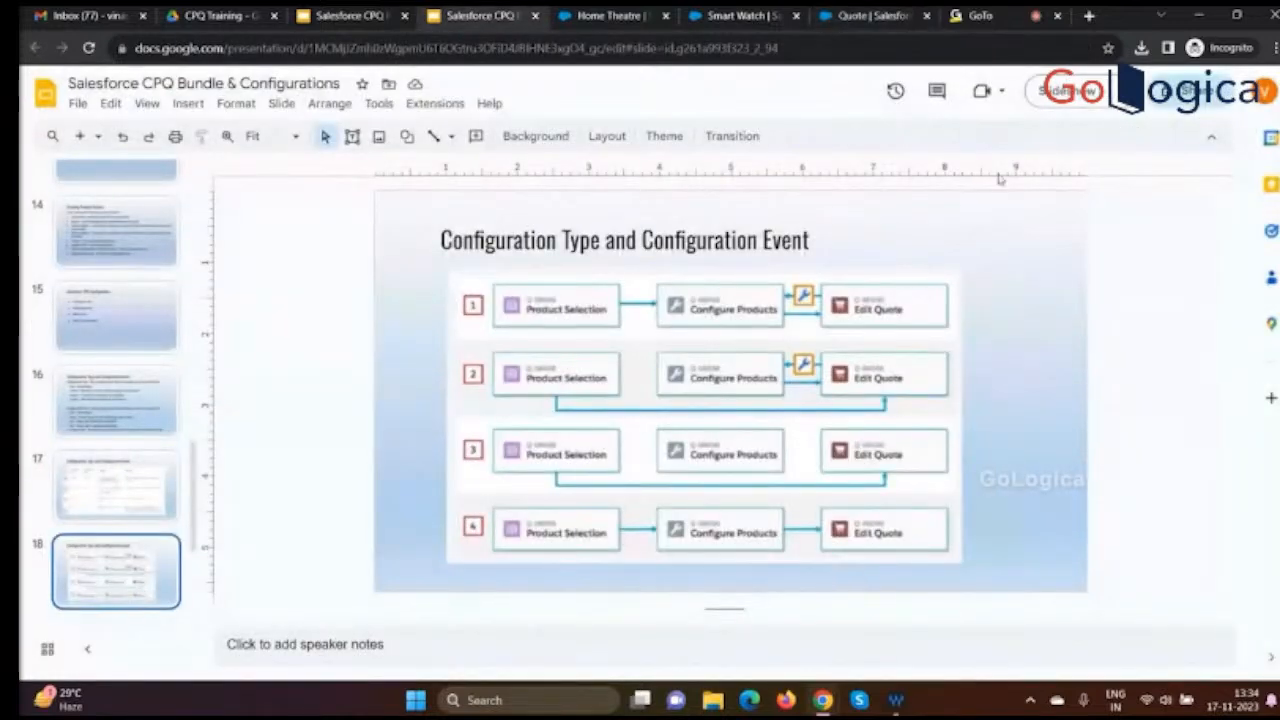
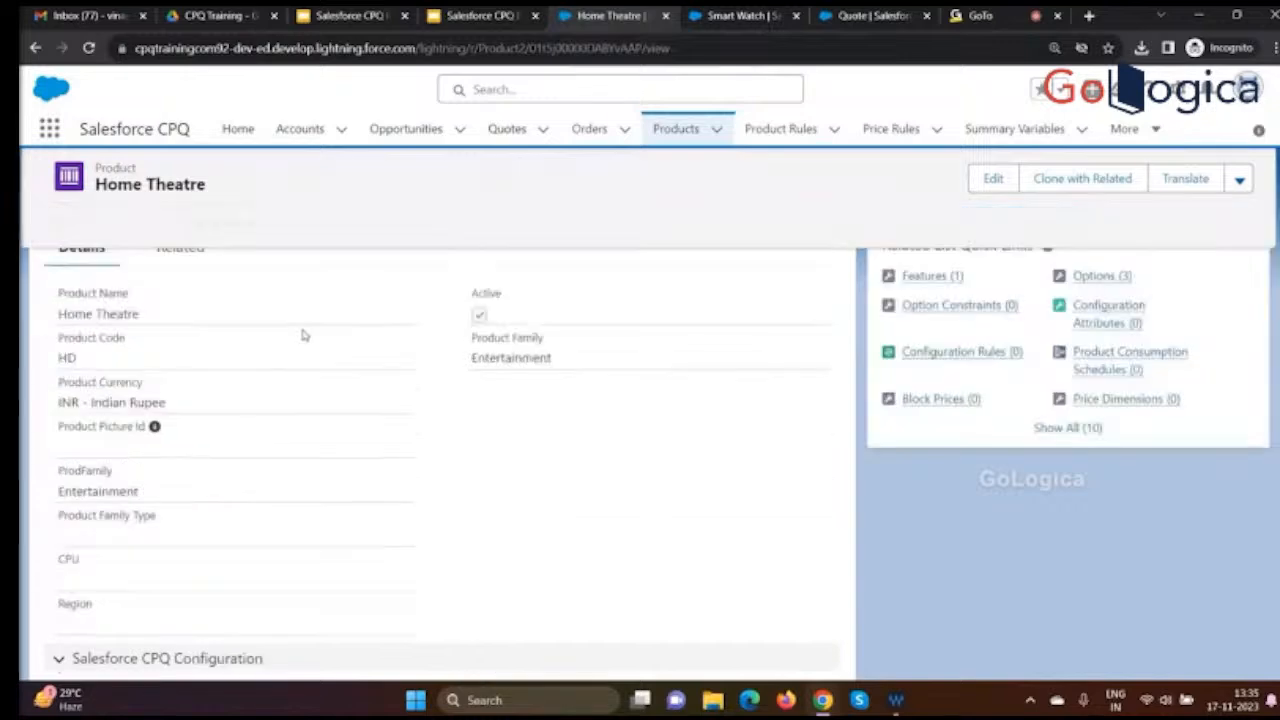
- Review the three speaker options in Home Theatre's related lists, then bring up the Smart Watch record
left_click(178, 328)
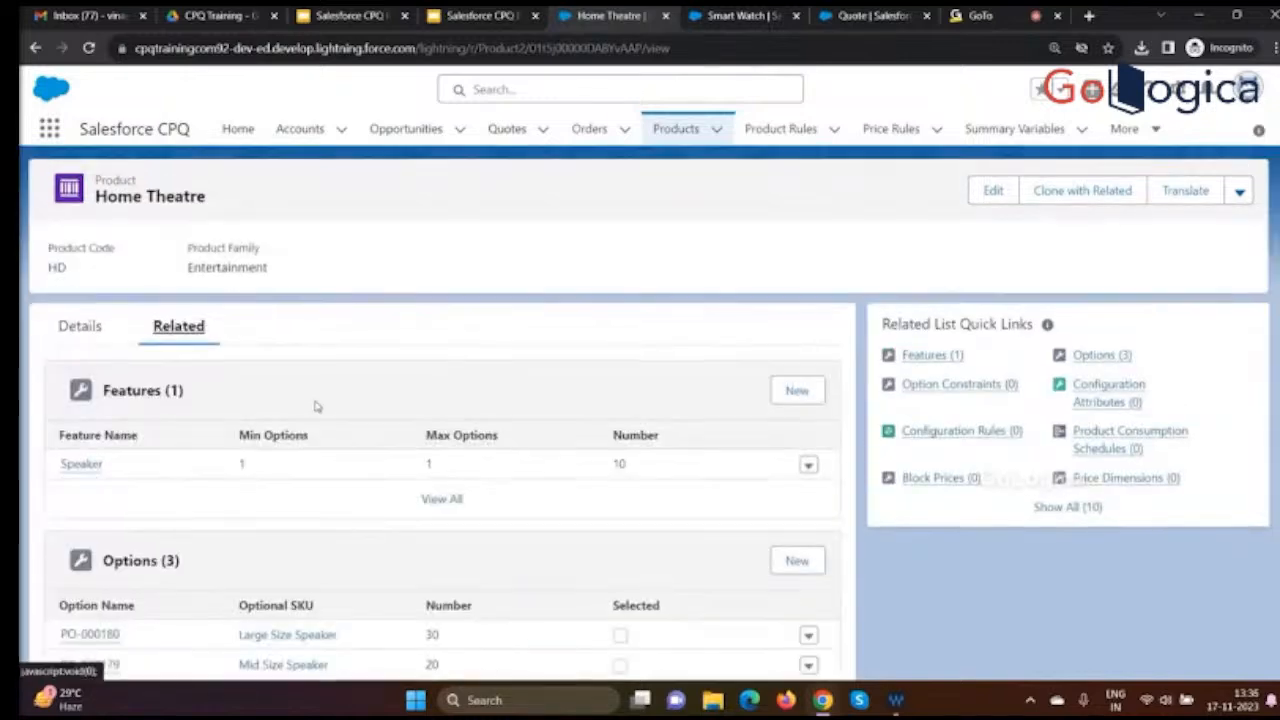
scroll(316, 406, "down", 3)
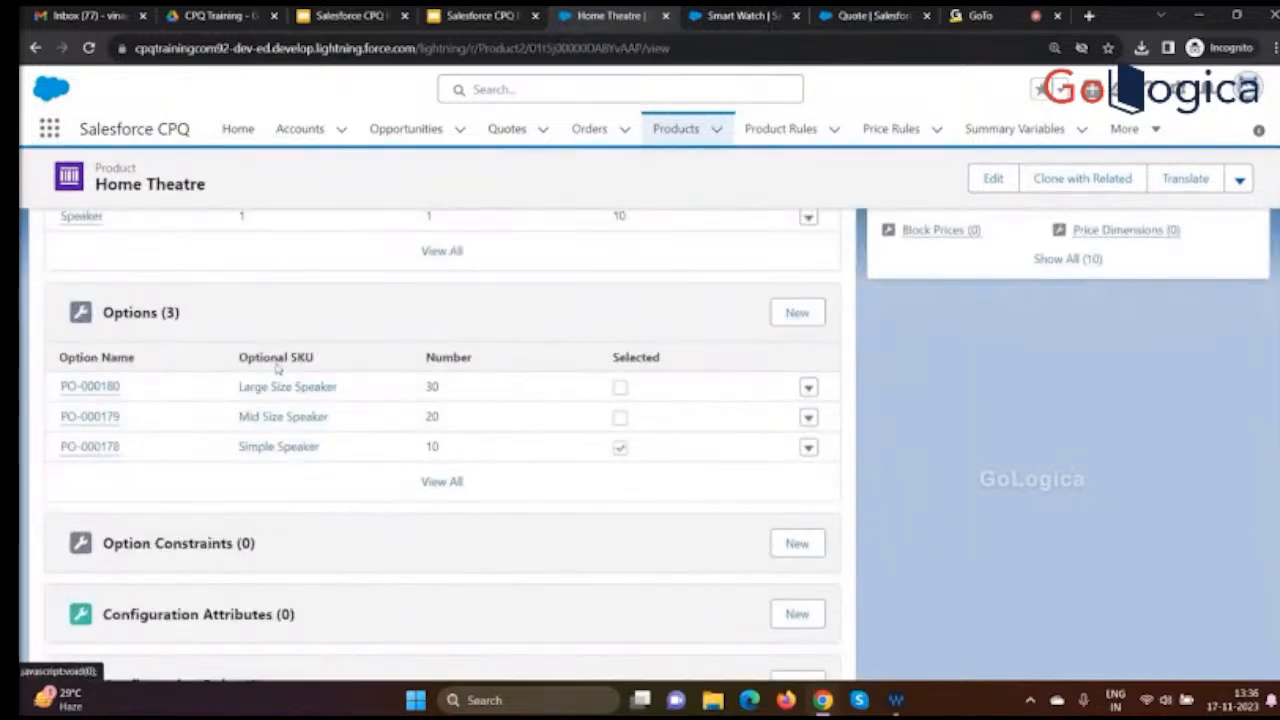
left_click(738, 15)
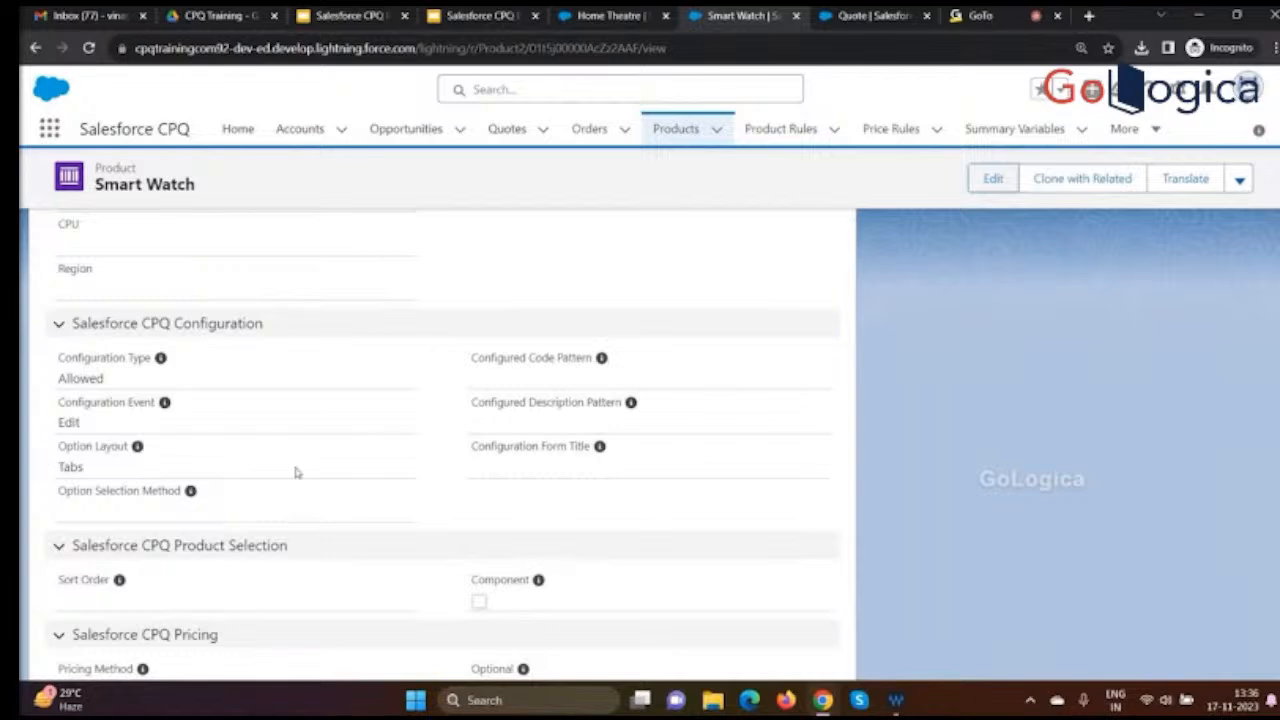
- Set Smart Watch's Configuration Event to Always and Option Layout to --None--, then save
left_click(994, 180)
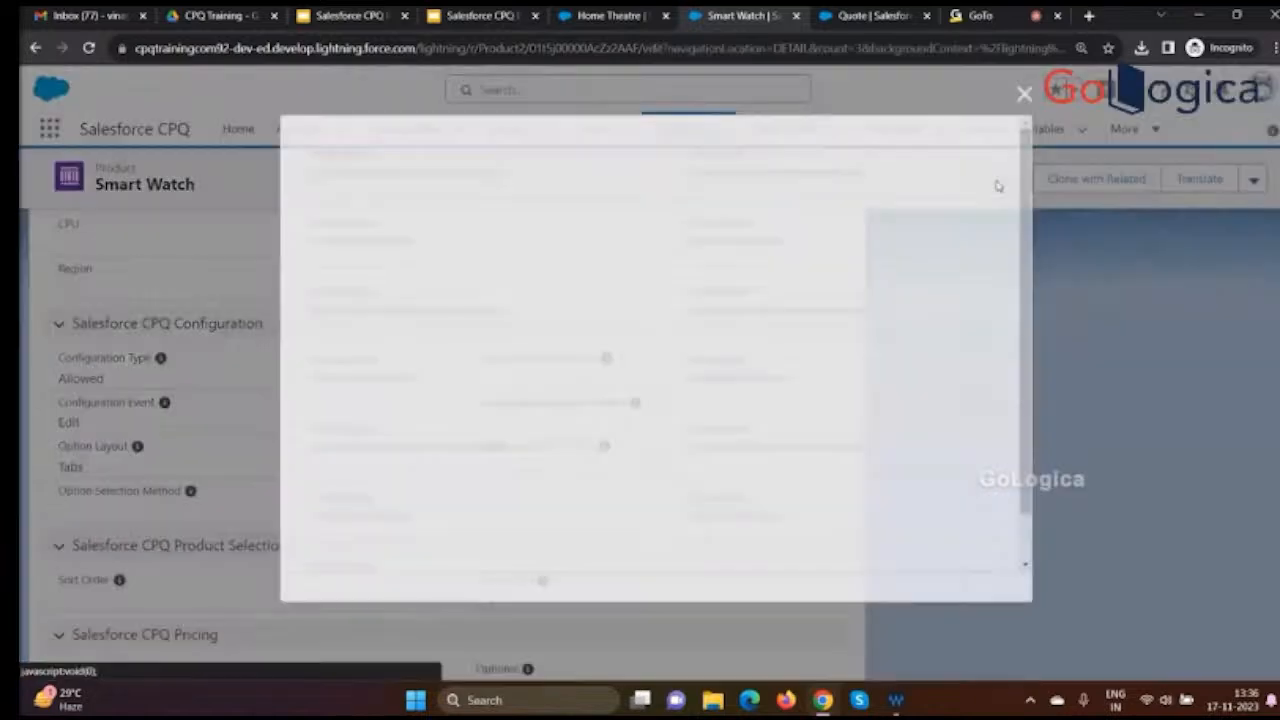
scroll(508, 370, "down", 3)
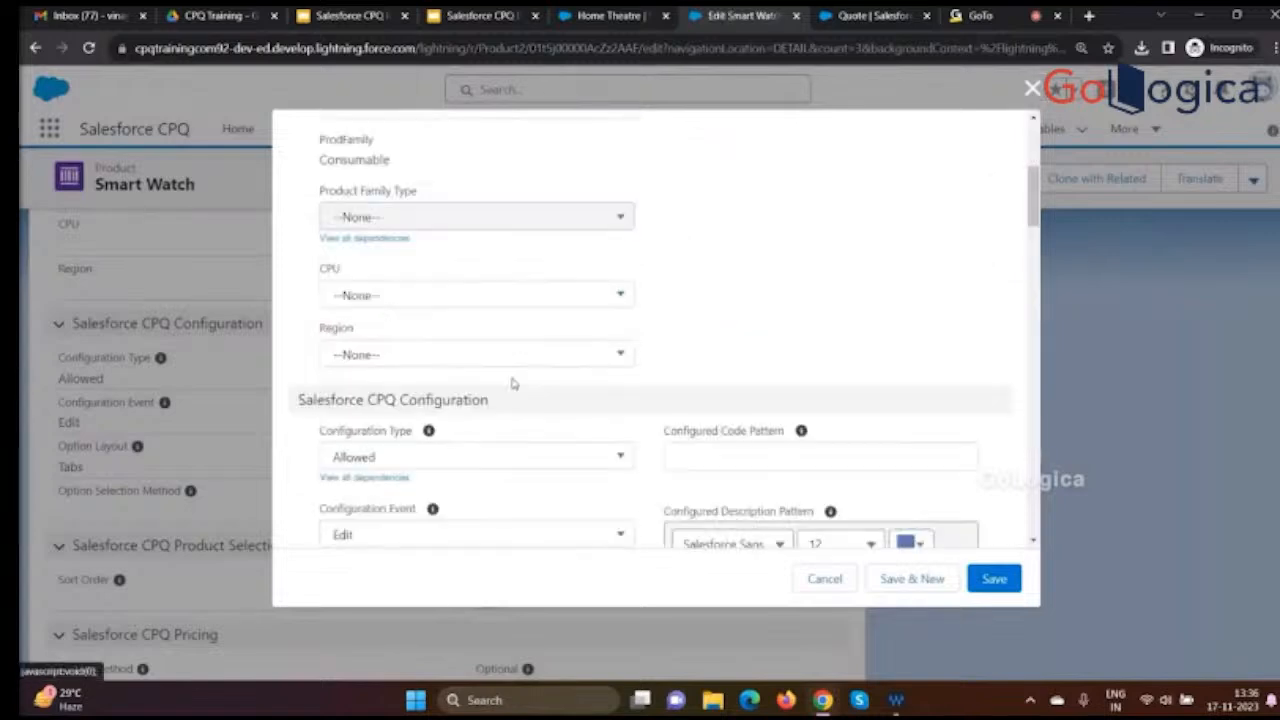
scroll(512, 383, "down", 1)
left_click(378, 432)
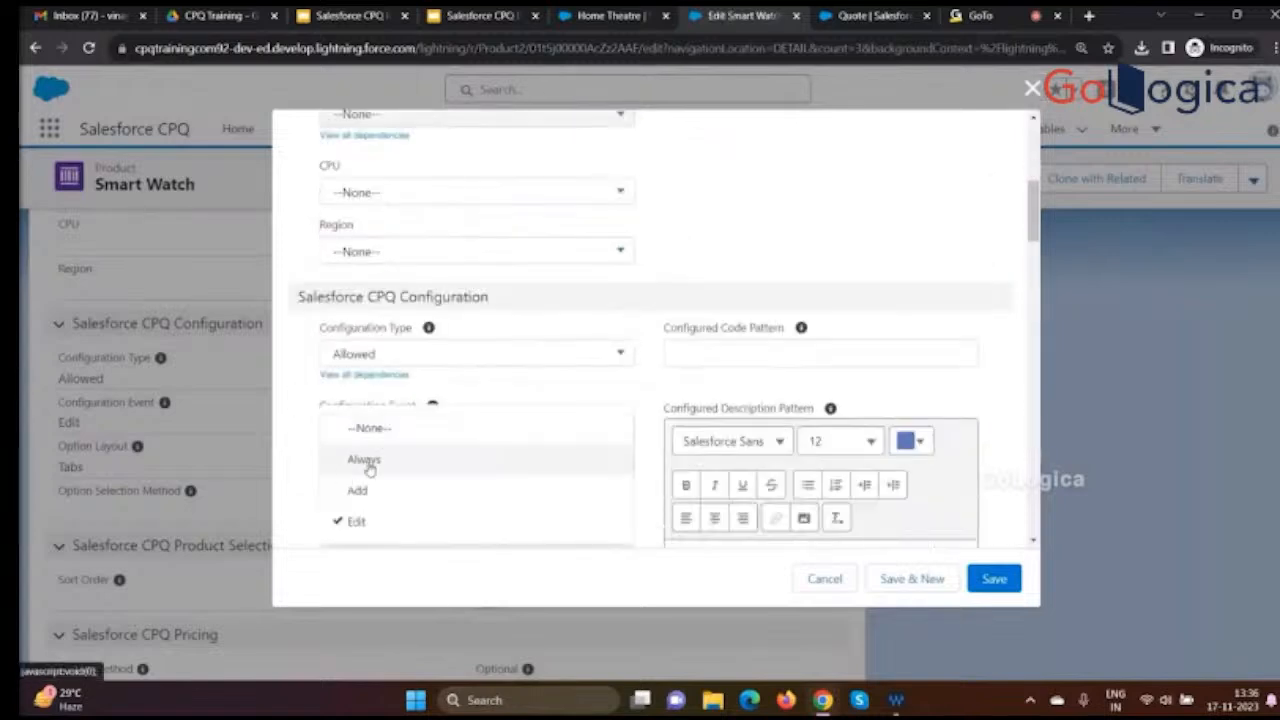
left_click(364, 460)
scroll(431, 434, "down", 4)
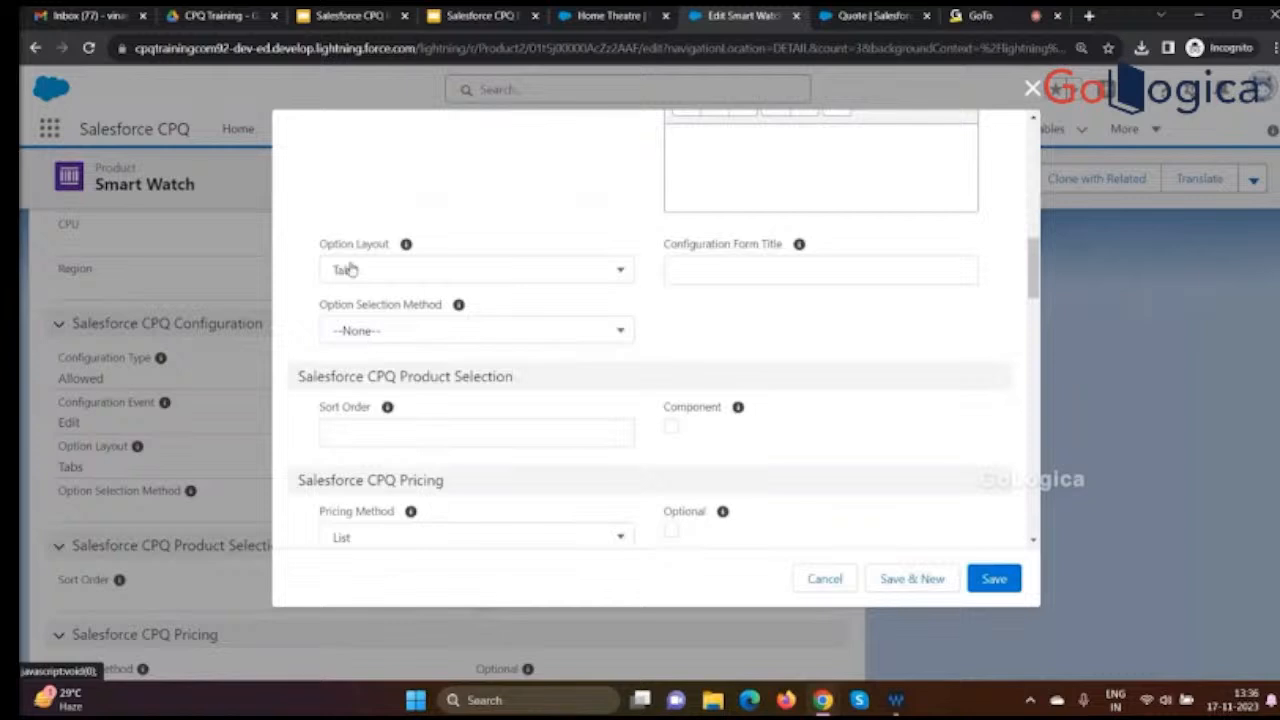
left_click(379, 271)
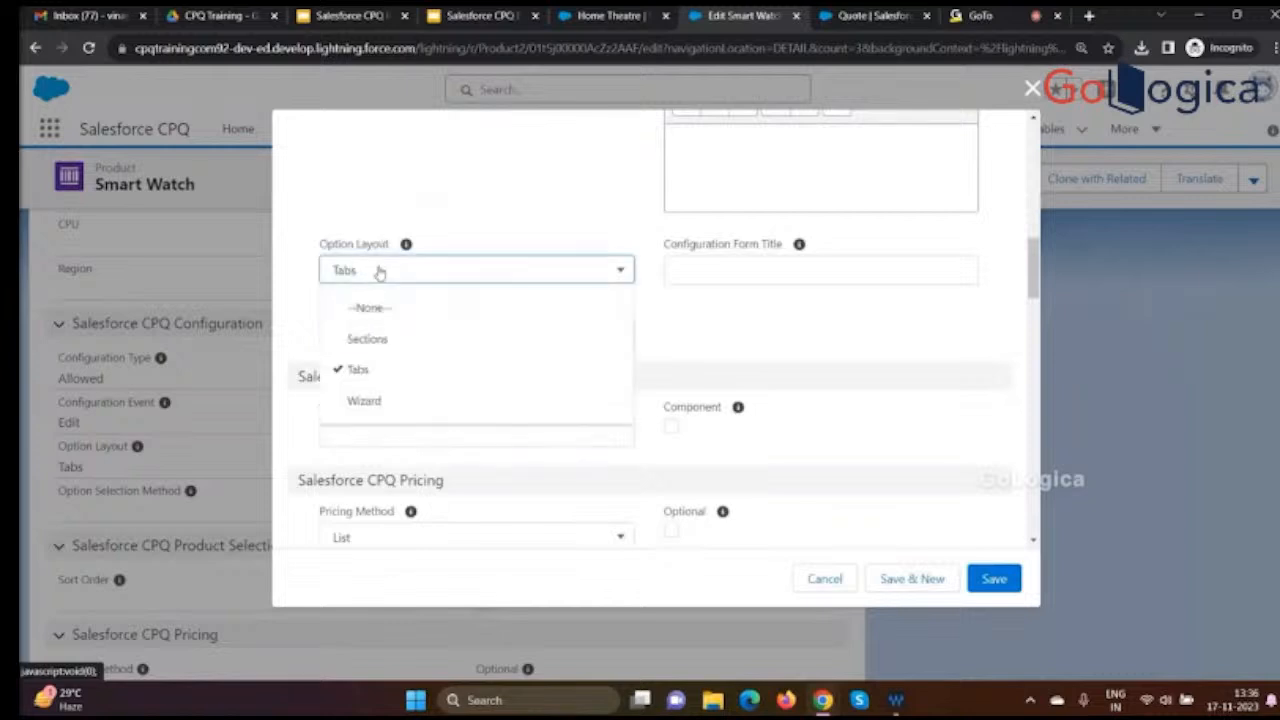
left_click(362, 307)
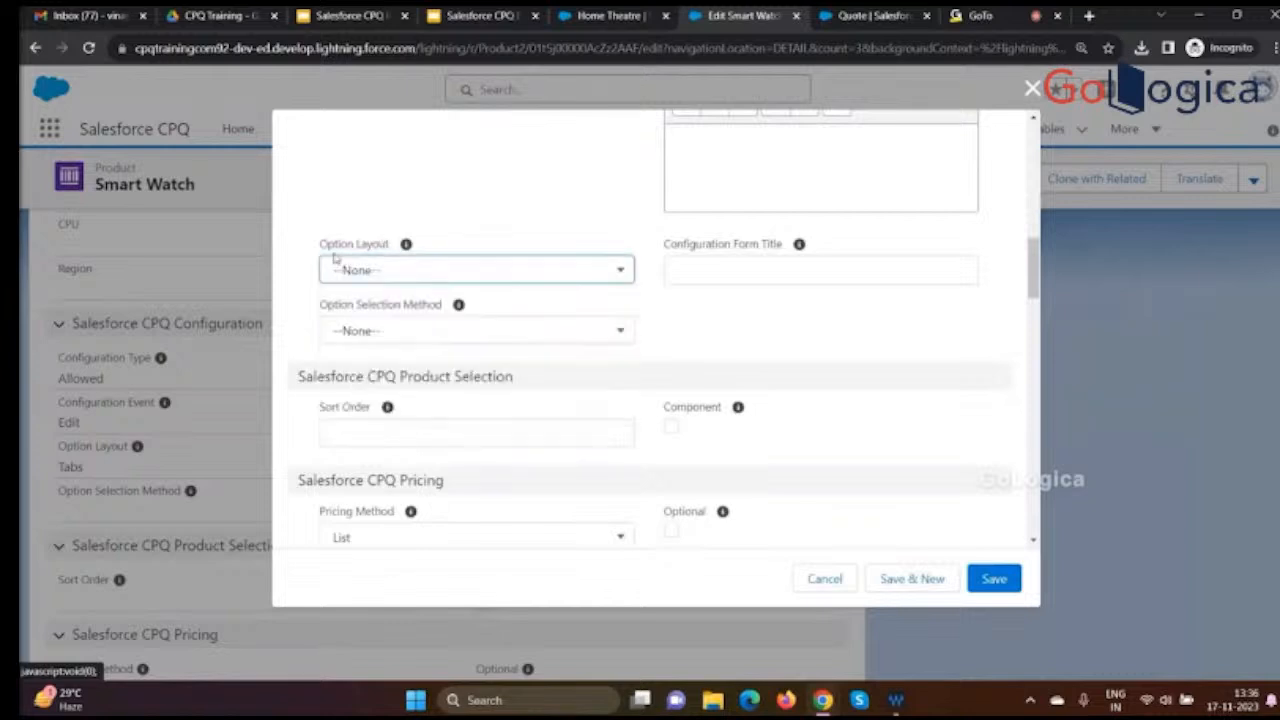
left_click(996, 584)
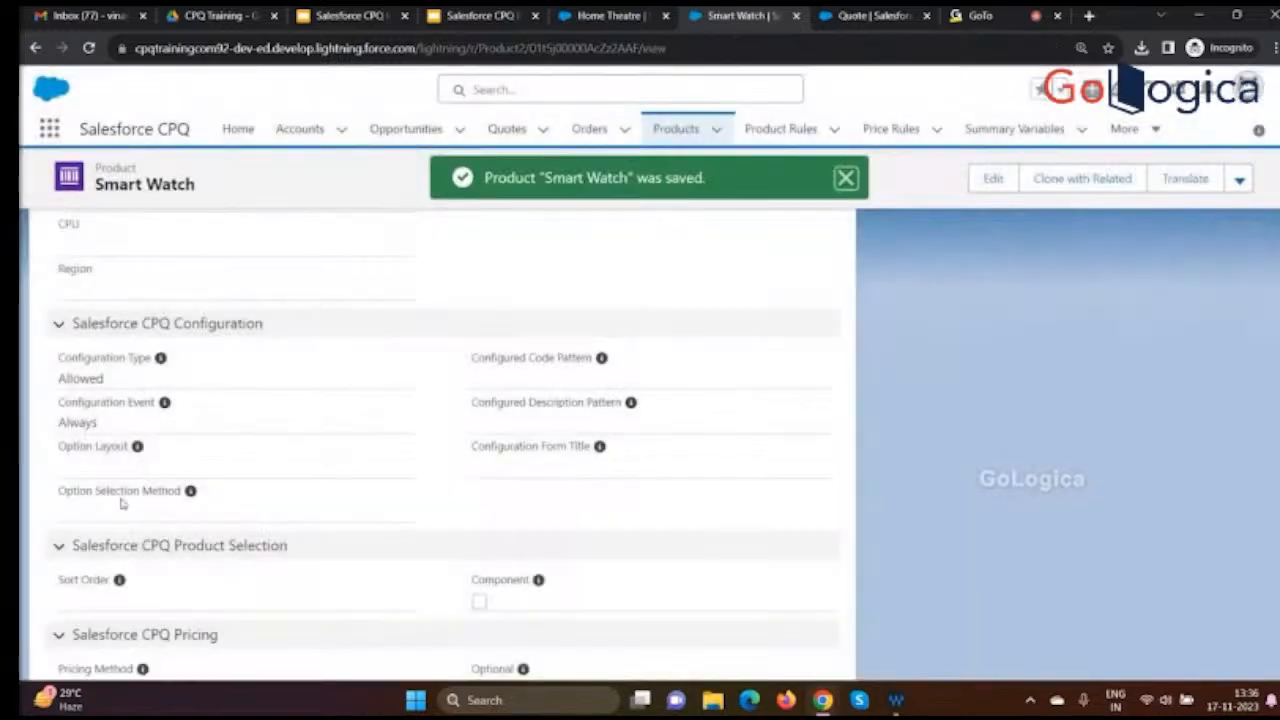
- Cancel the quote's configuration and delete every line on quote Q-00051
left_click(856, 18)
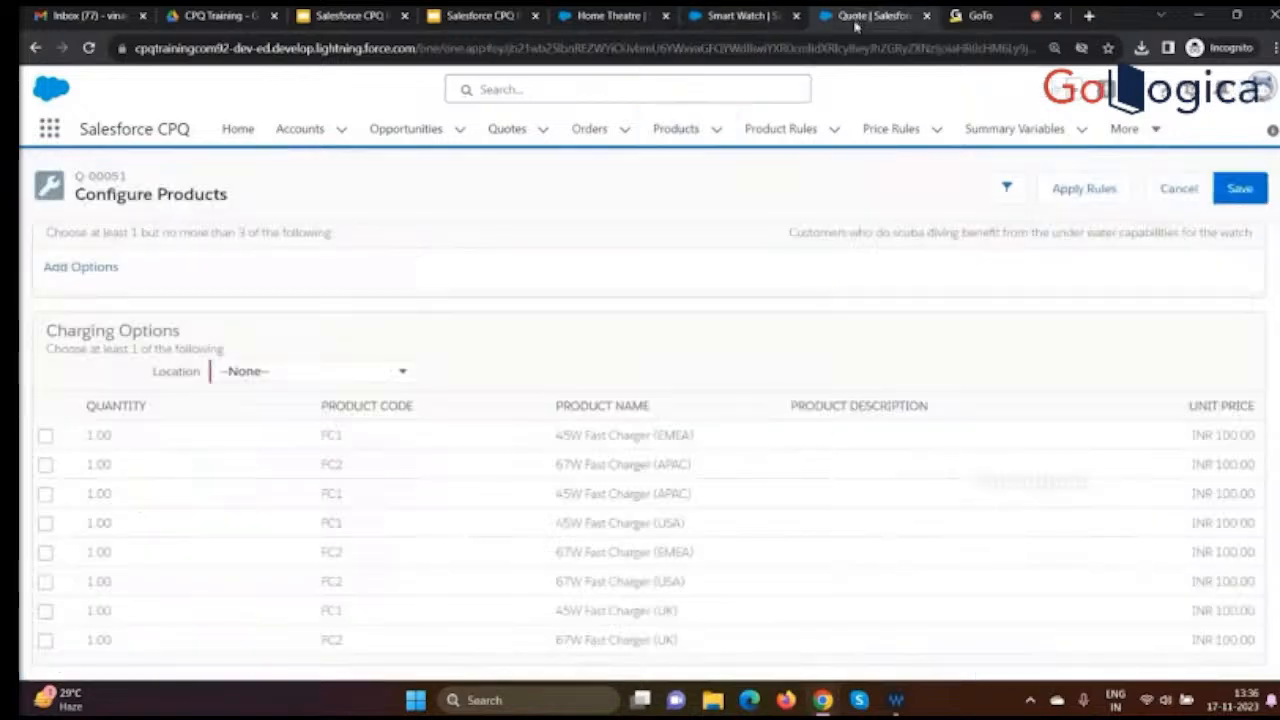
left_click(1174, 190)
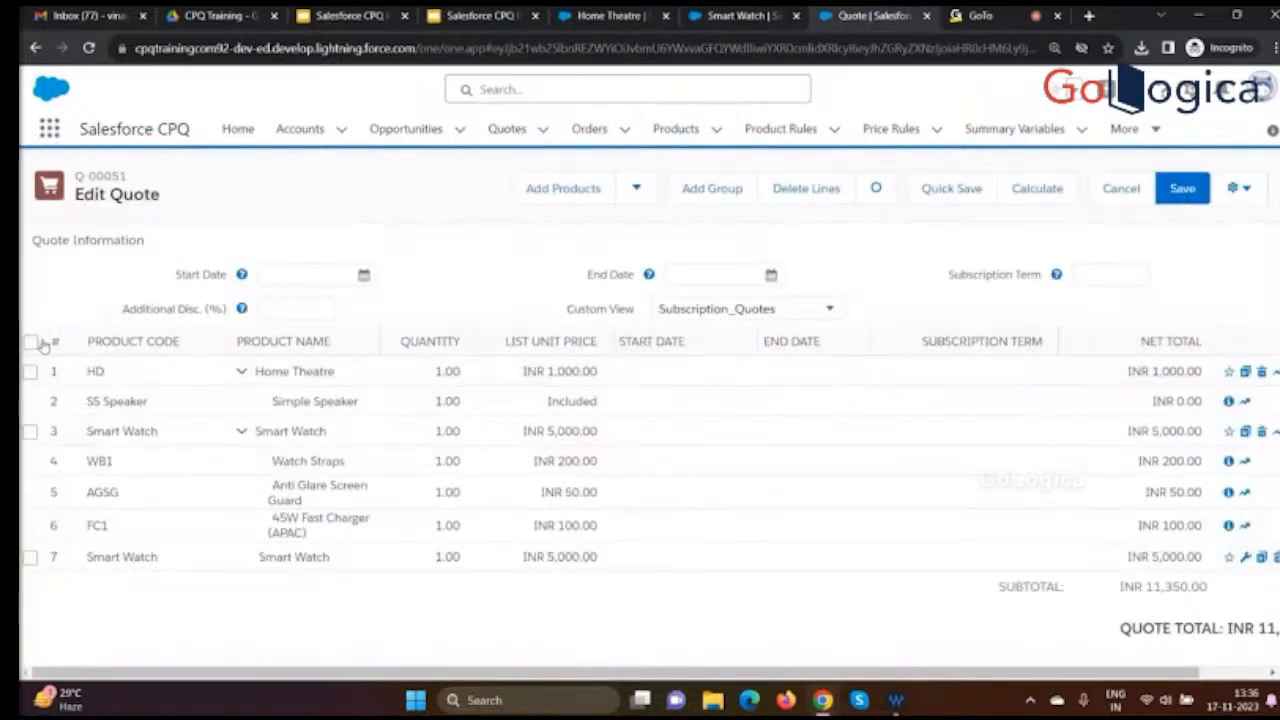
left_click(31, 342)
left_click(806, 188)
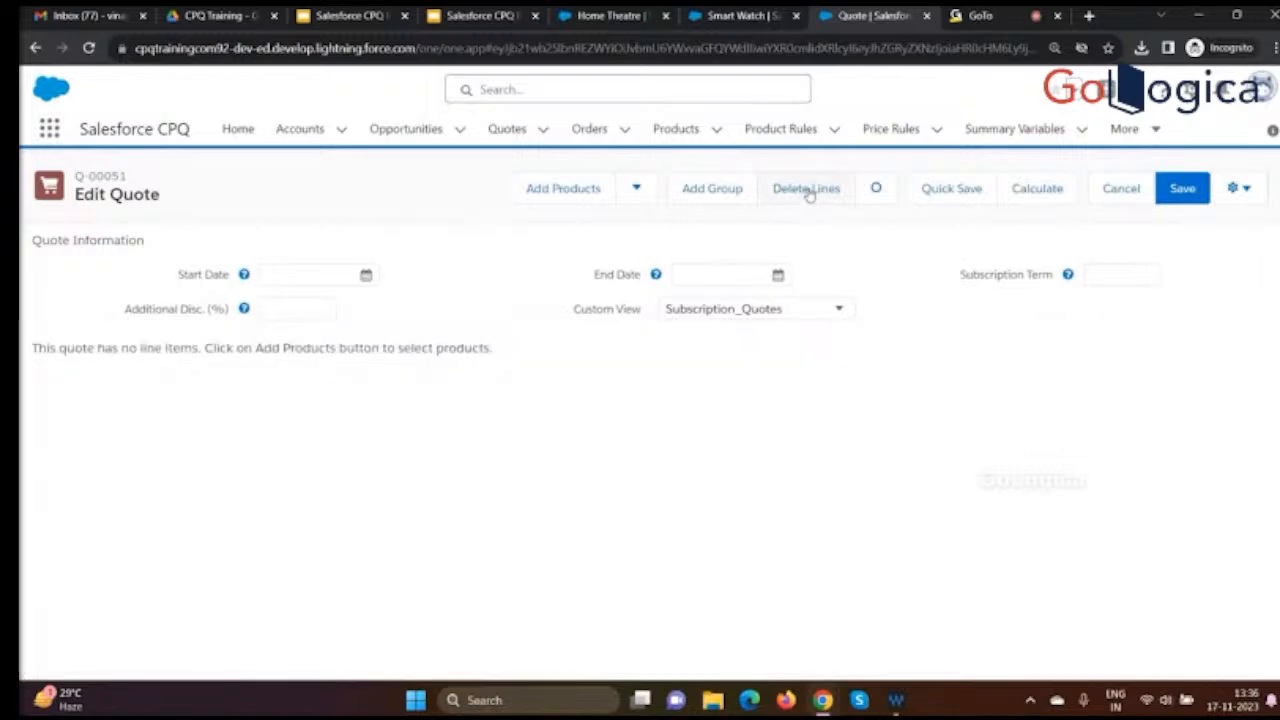
- Search 'smart' and add Smart Watch, which now opens straight into its configuration
left_click(569, 192)
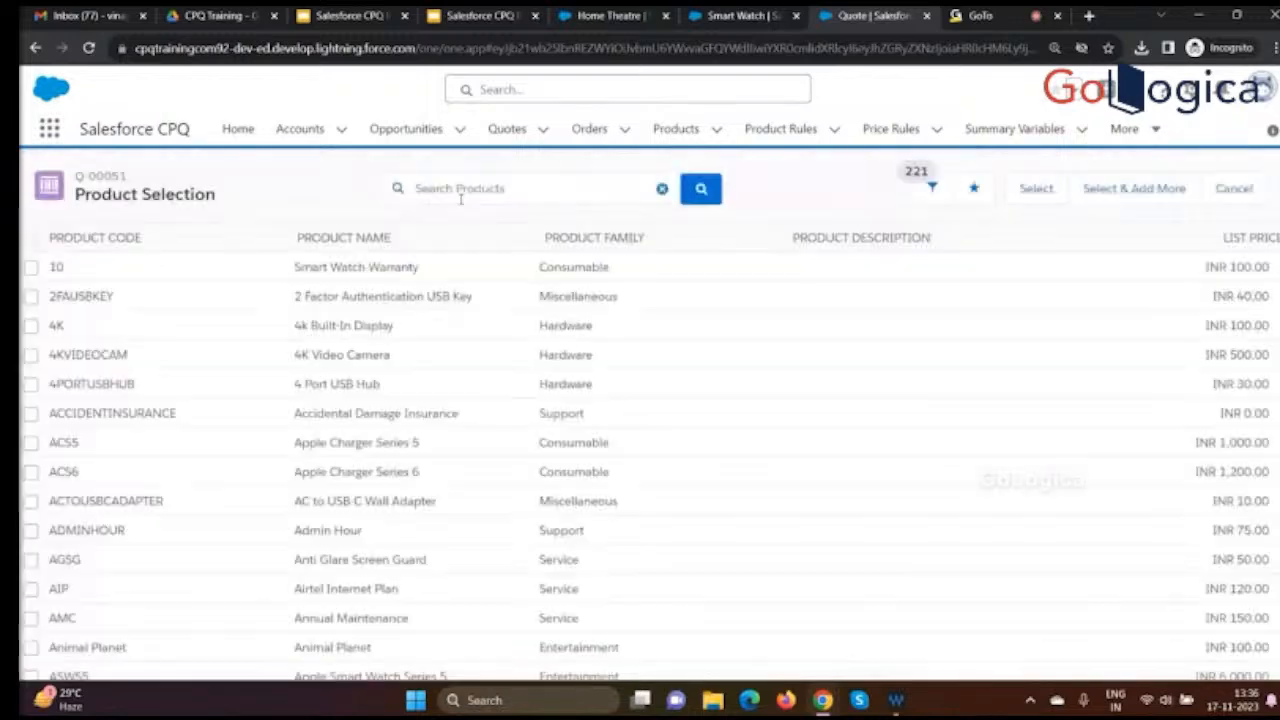
left_click(463, 195)
type("smart")
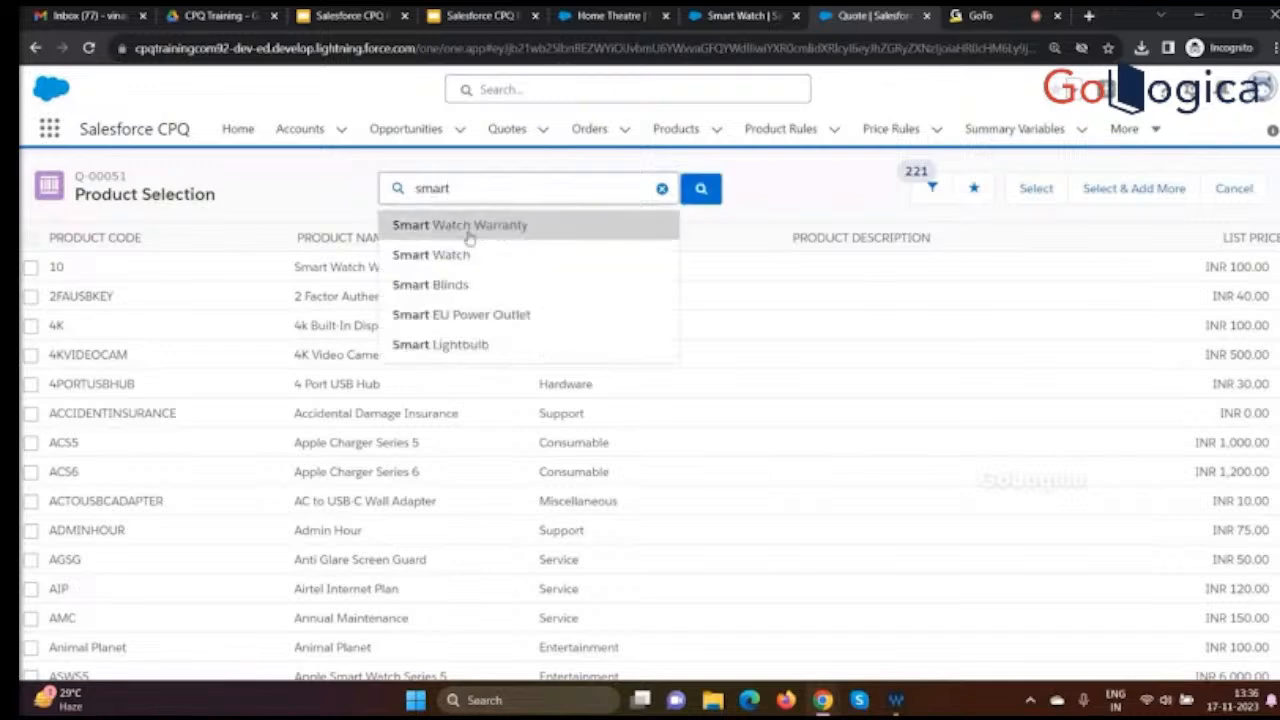
left_click(430, 255)
left_click(32, 268)
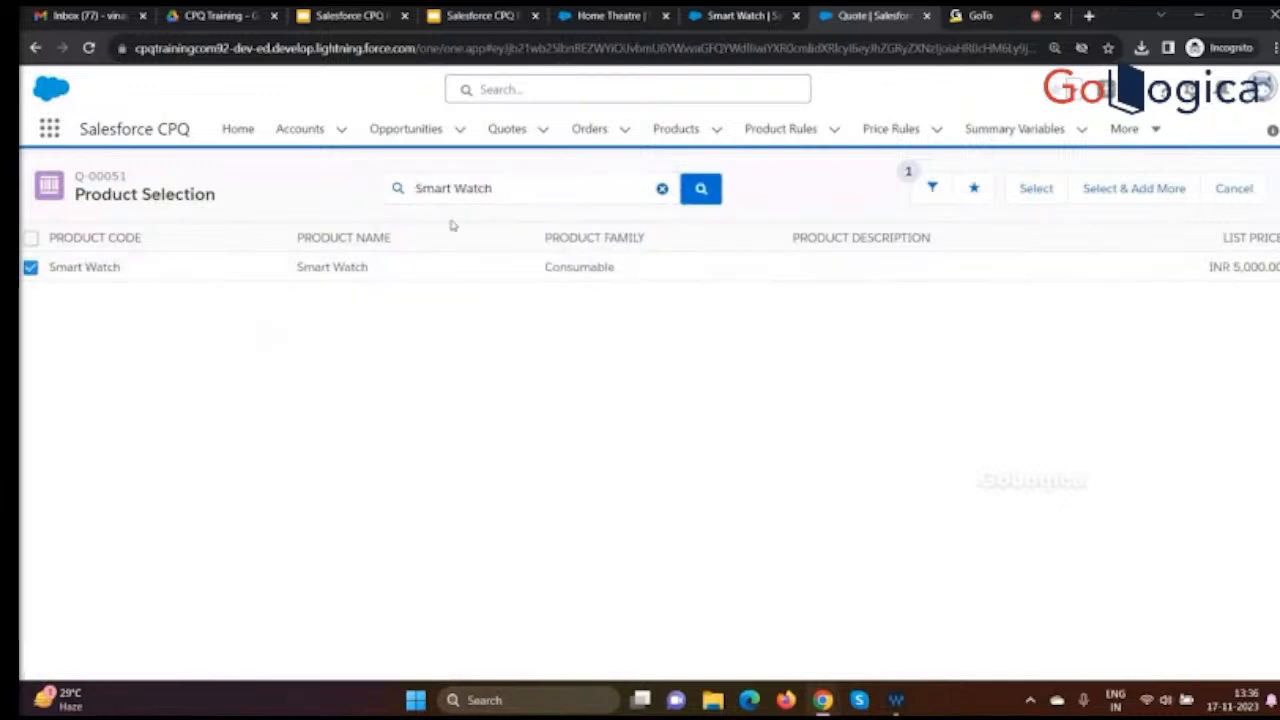
left_click(1038, 189)
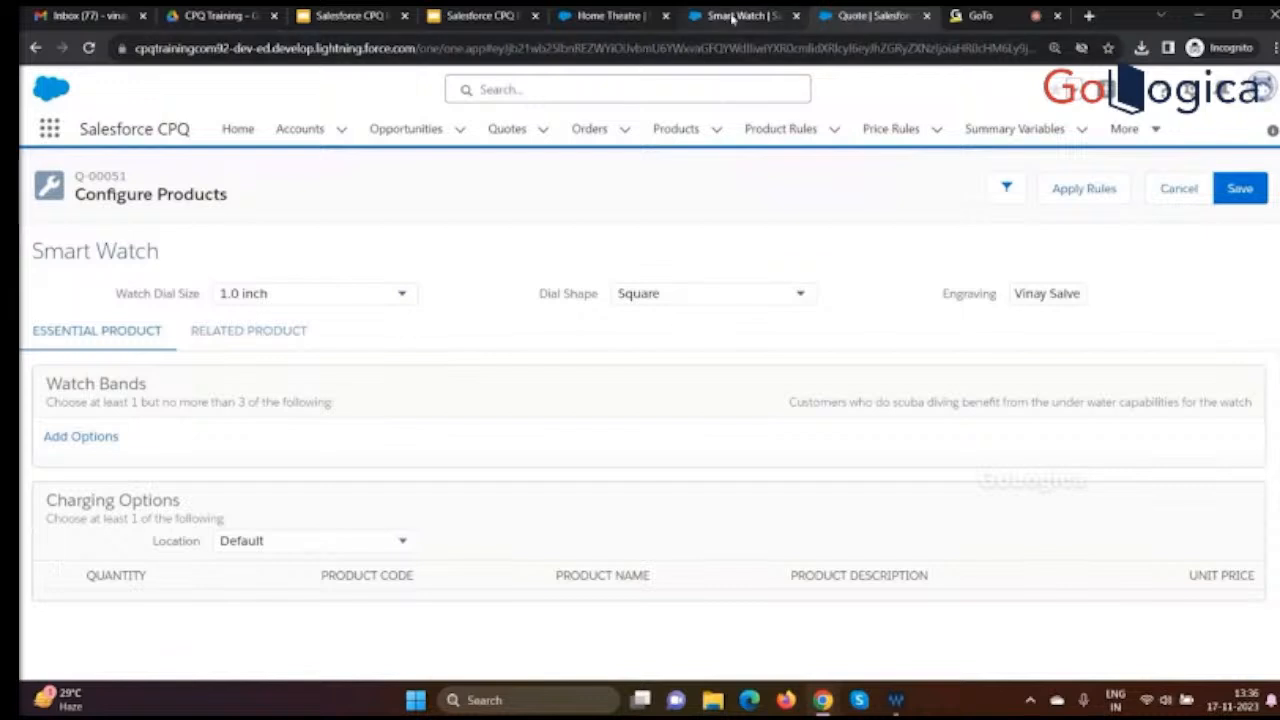
left_click(624, 20)
- Open the Home Theatre product record and its related Options list
scroll(470, 320, "up", 1)
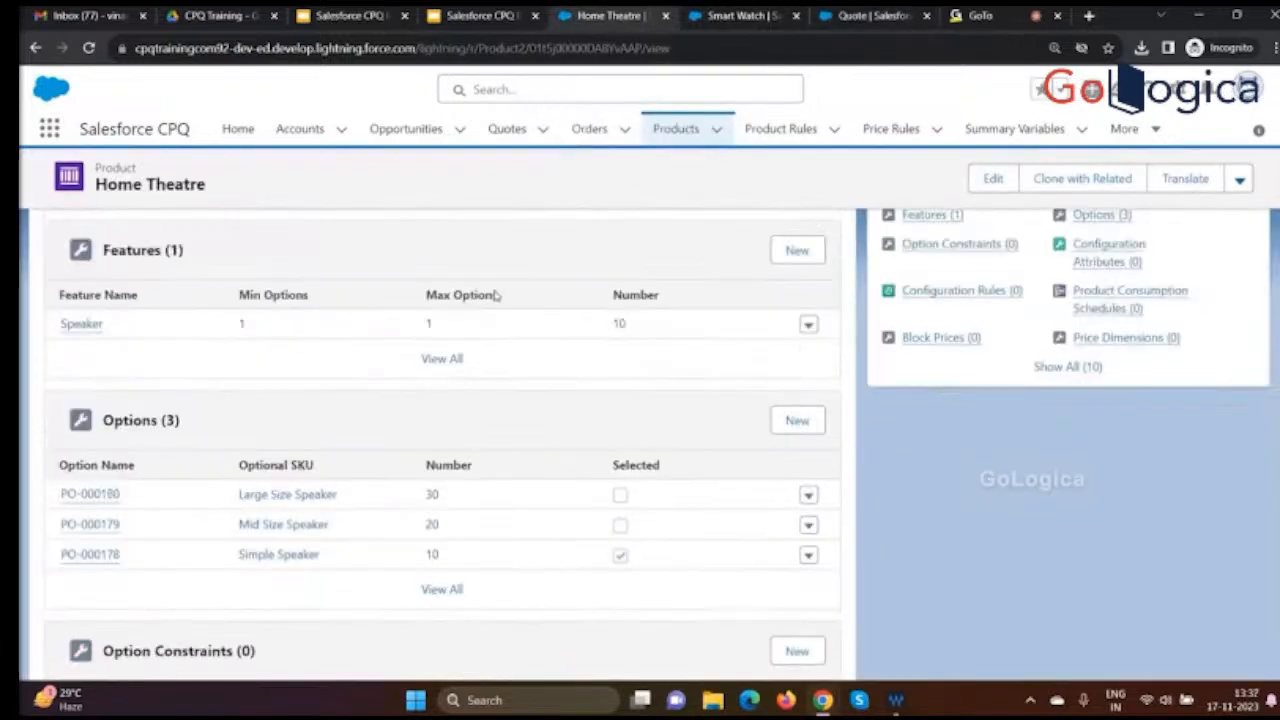
scroll(495, 295, "up", 3)
left_click(676, 131)
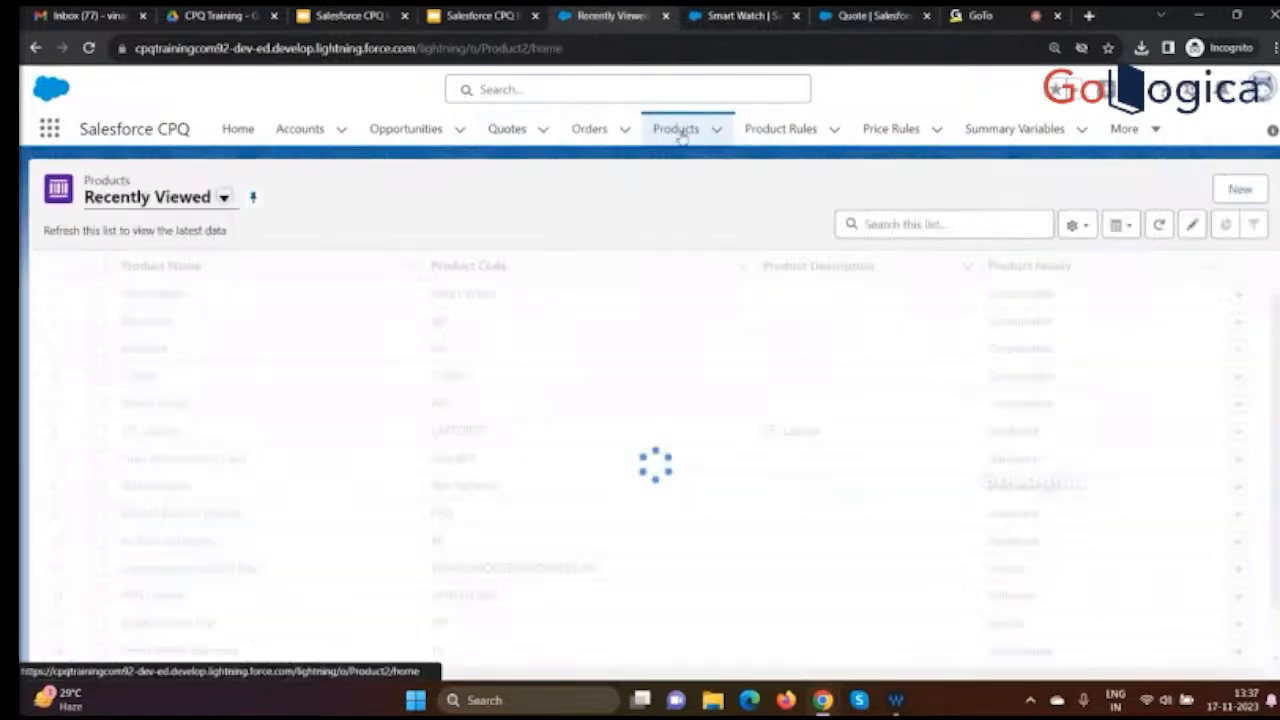
left_click(150, 322)
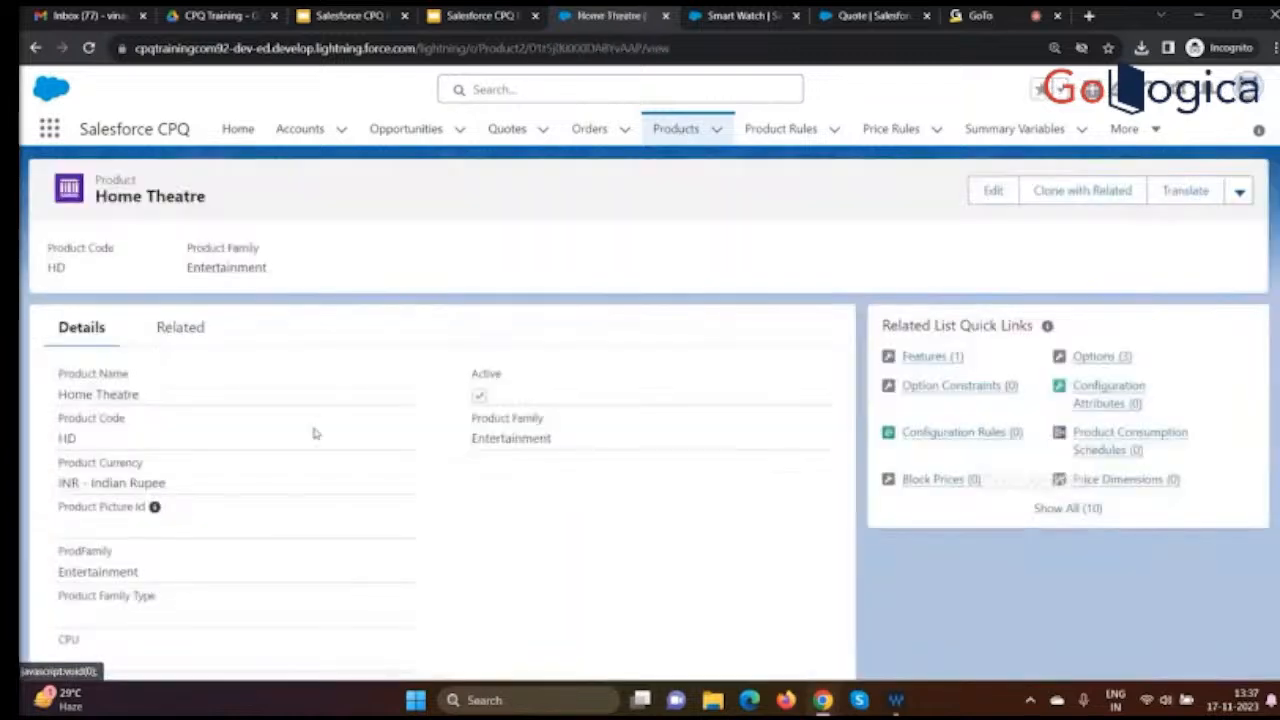
left_click(180, 327)
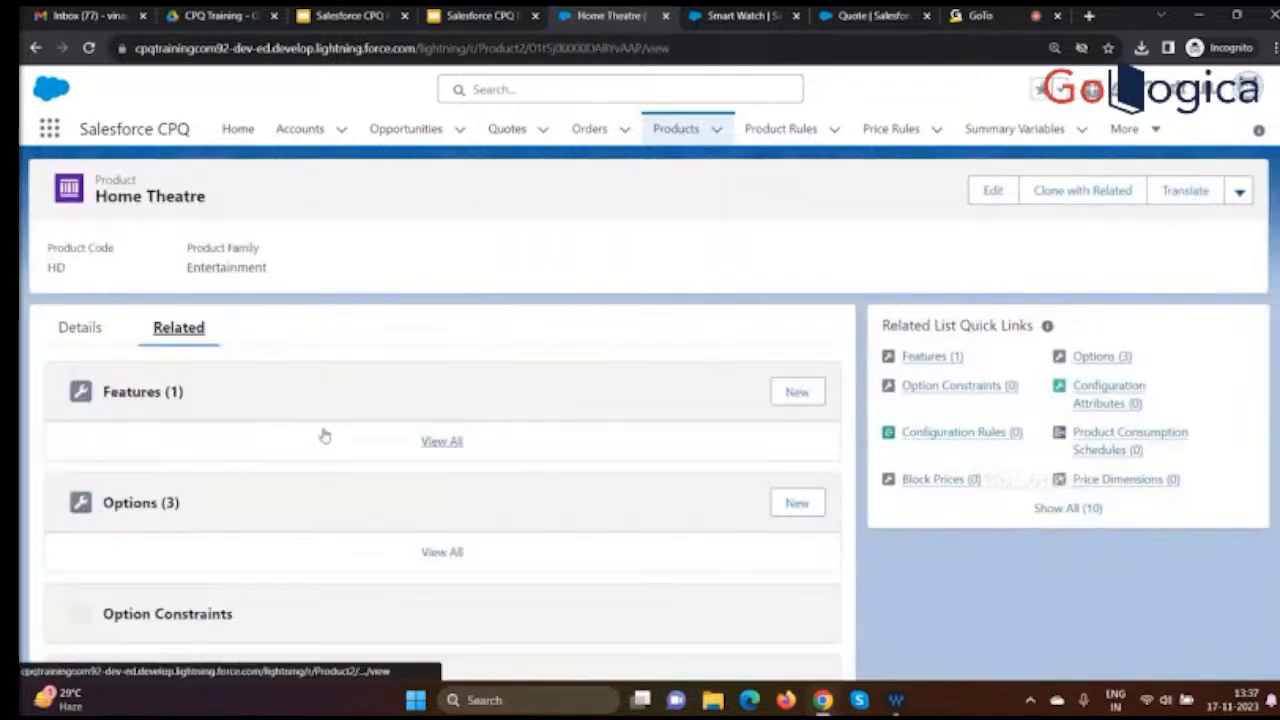
scroll(257, 526, "down", 3)
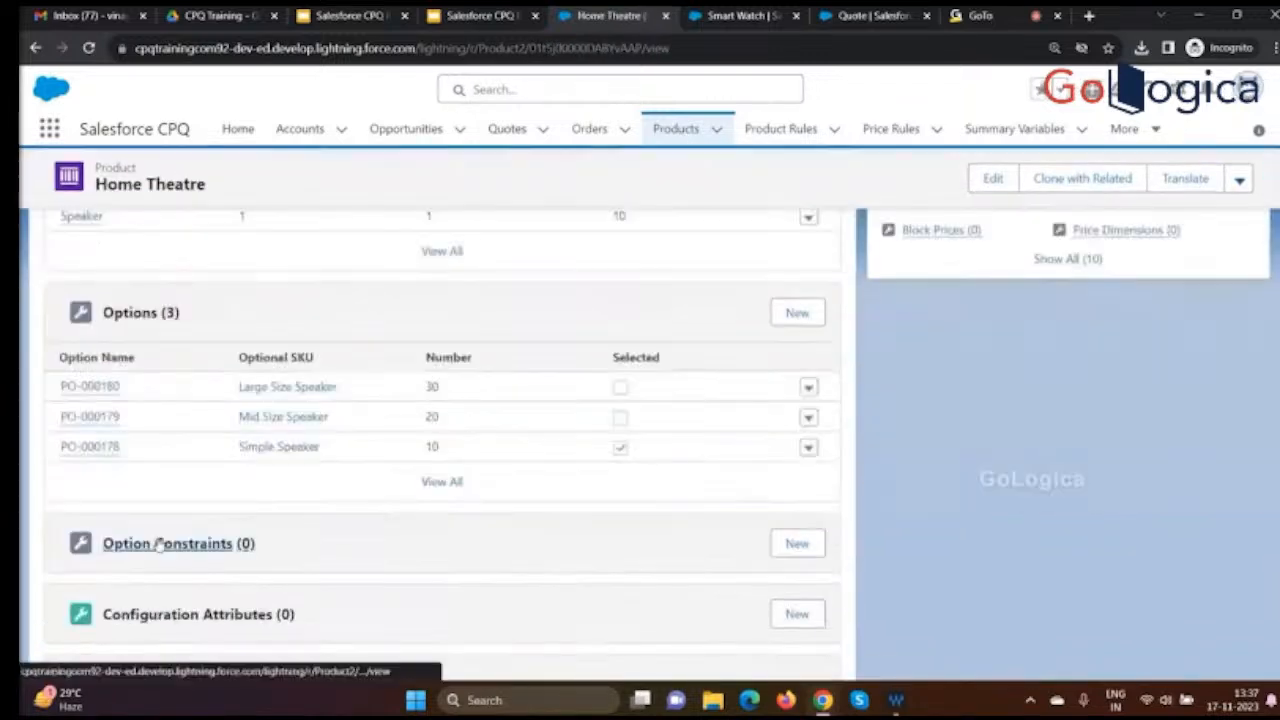
- Start a Subscription Product option numbered 40 and create a new product for its Optional SKU
left_click(797, 313)
left_click(549, 383)
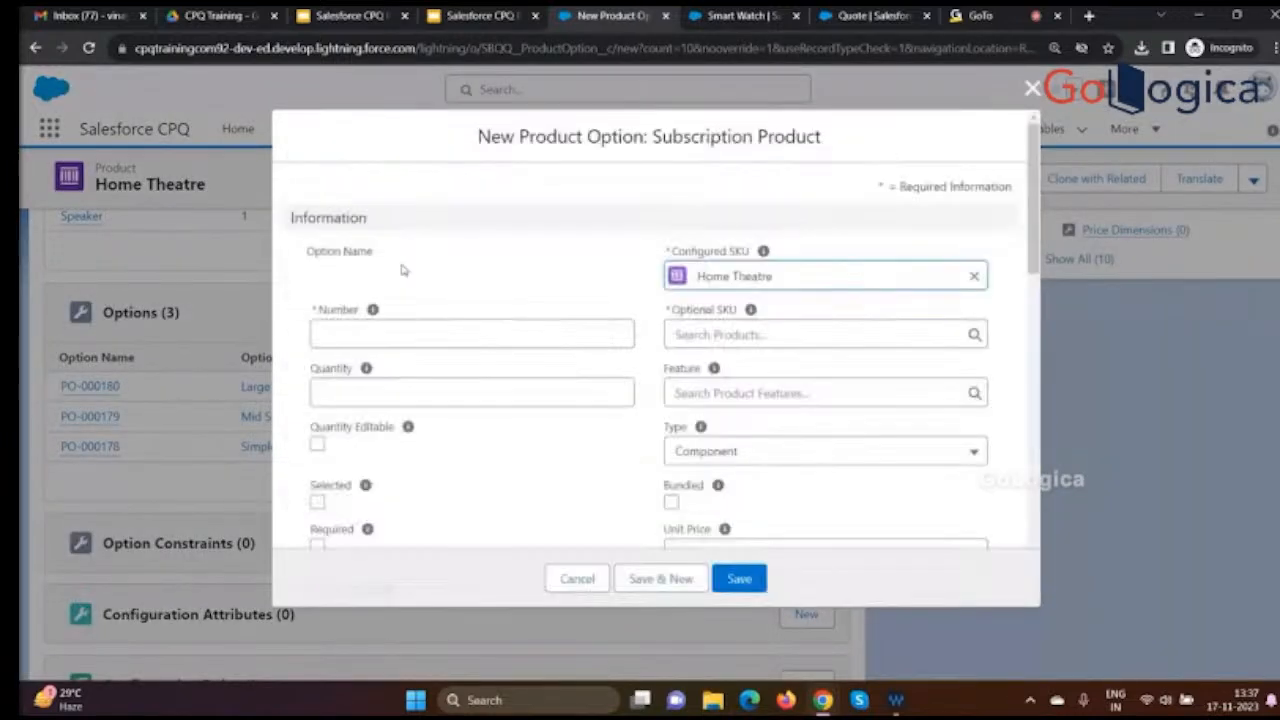
left_click(350, 335)
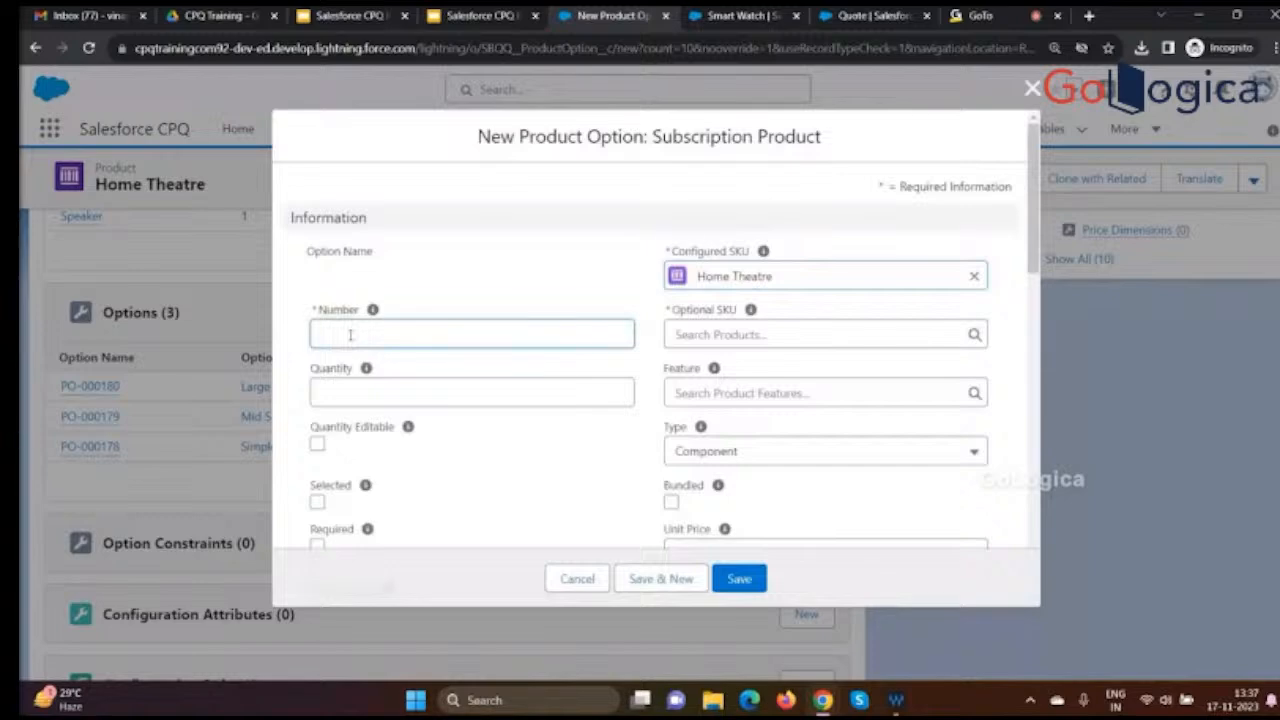
type("40")
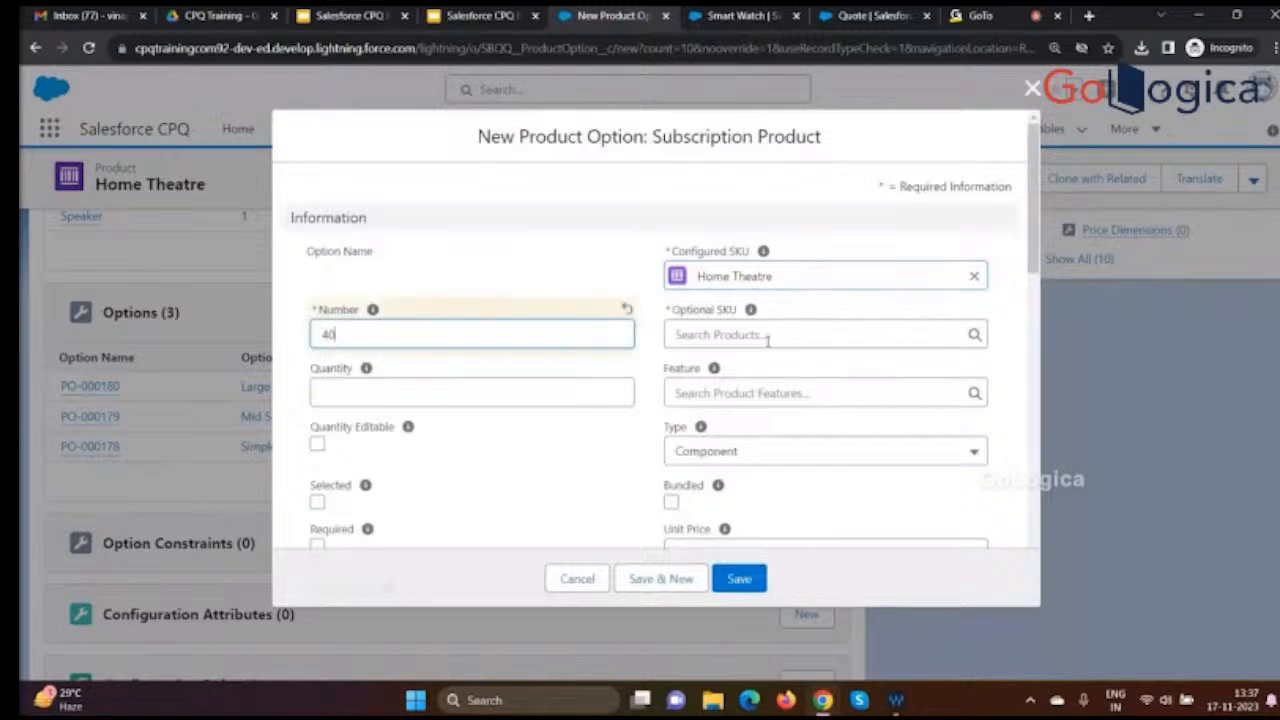
left_click(766, 336)
scroll(748, 484, "down", 2)
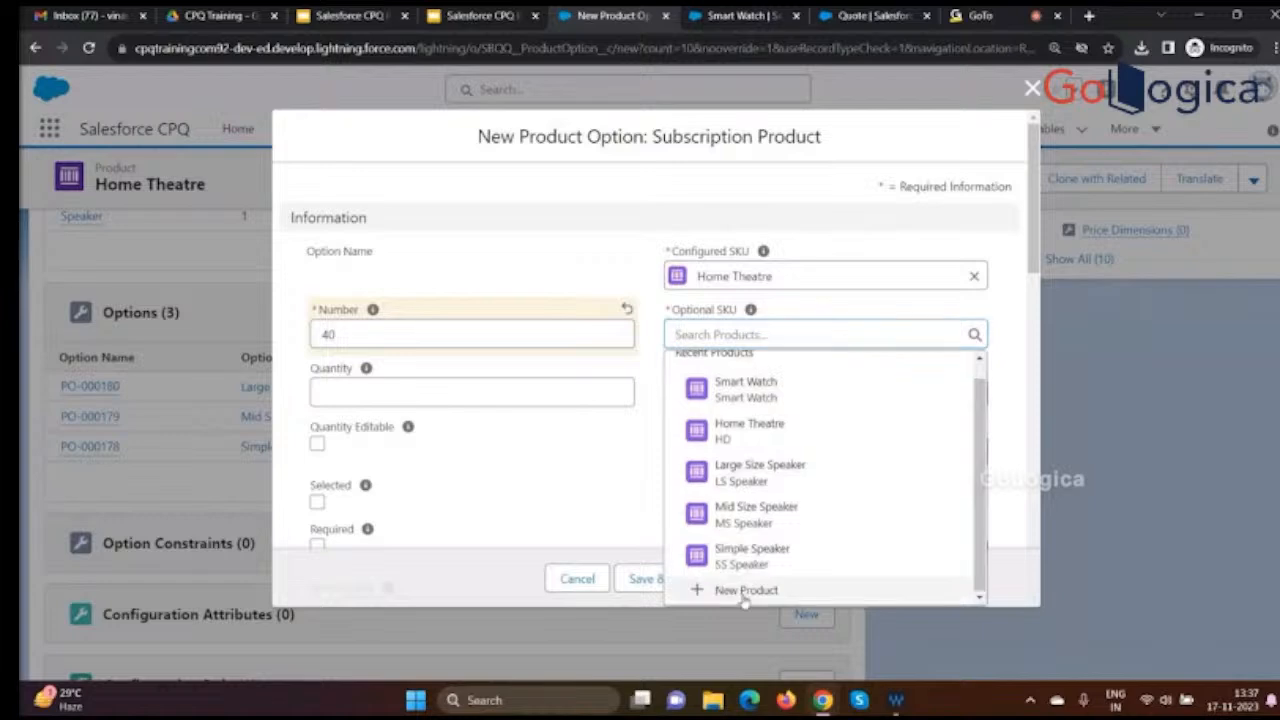
left_click(712, 589)
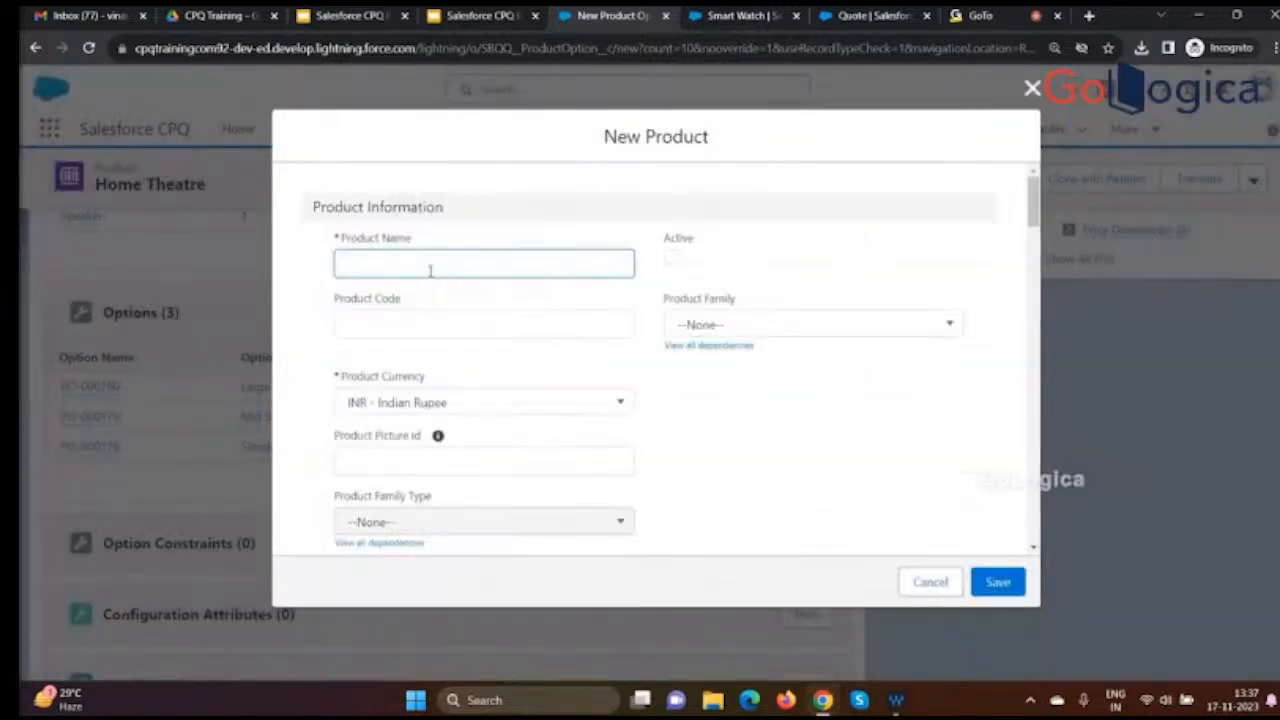
- Name the new product 'Ambient Lighting', mark it Active and give it Product Code AM
type("AMbient")
key("BackSpace")
key("BackSpace")
key("BackSpace")
key("BackSpace")
key("BackSpace")
key("BackSpace")
type("m")
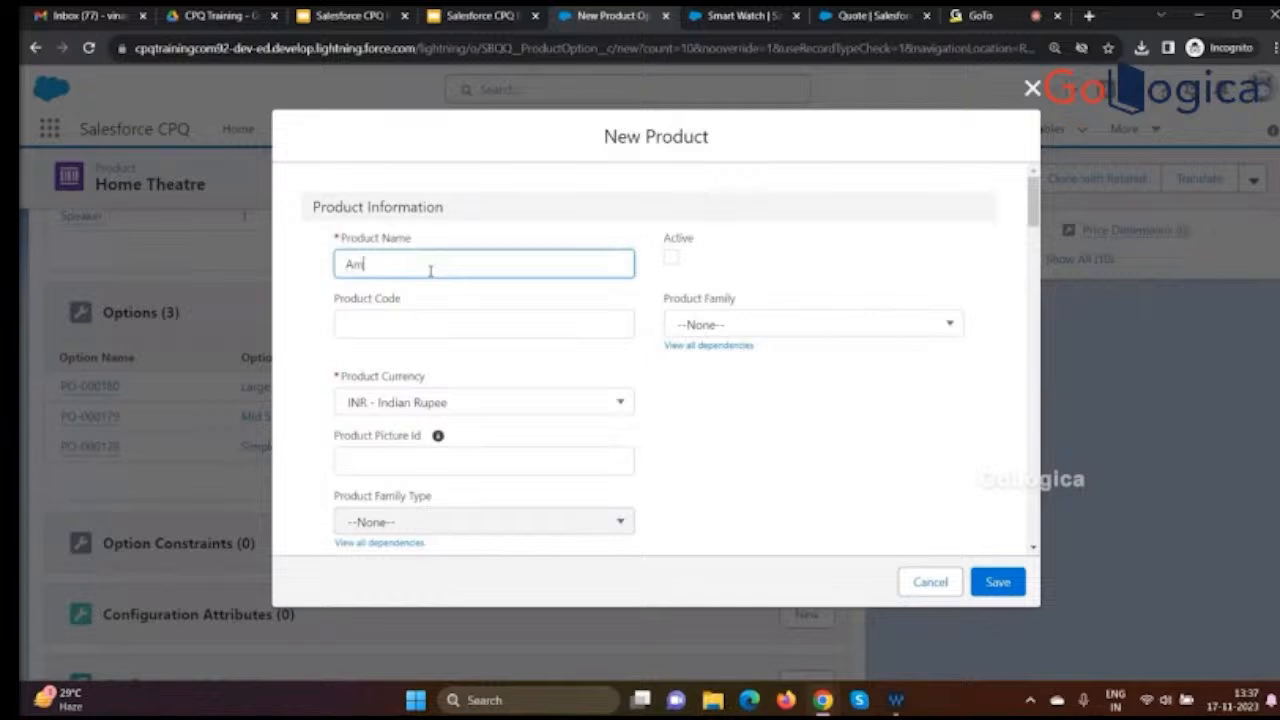
type("bient Lighting")
key("Tab")
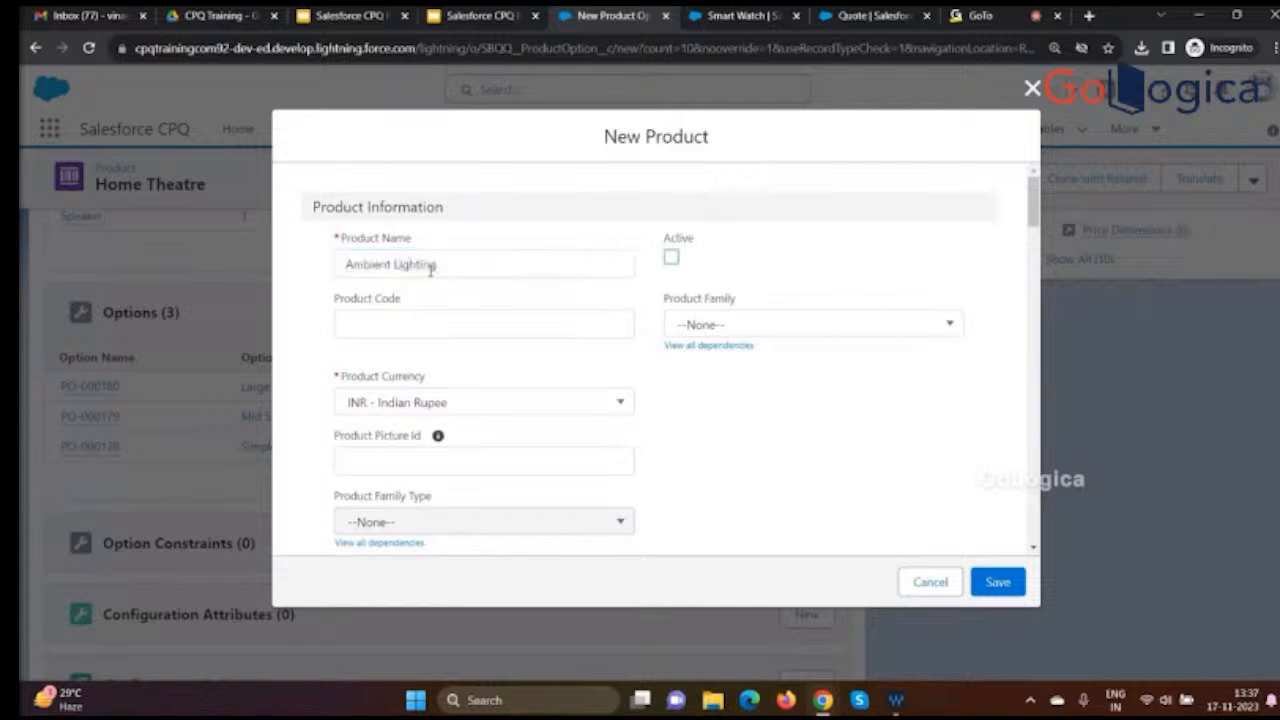
key("space")
key("Tab")
type("A")
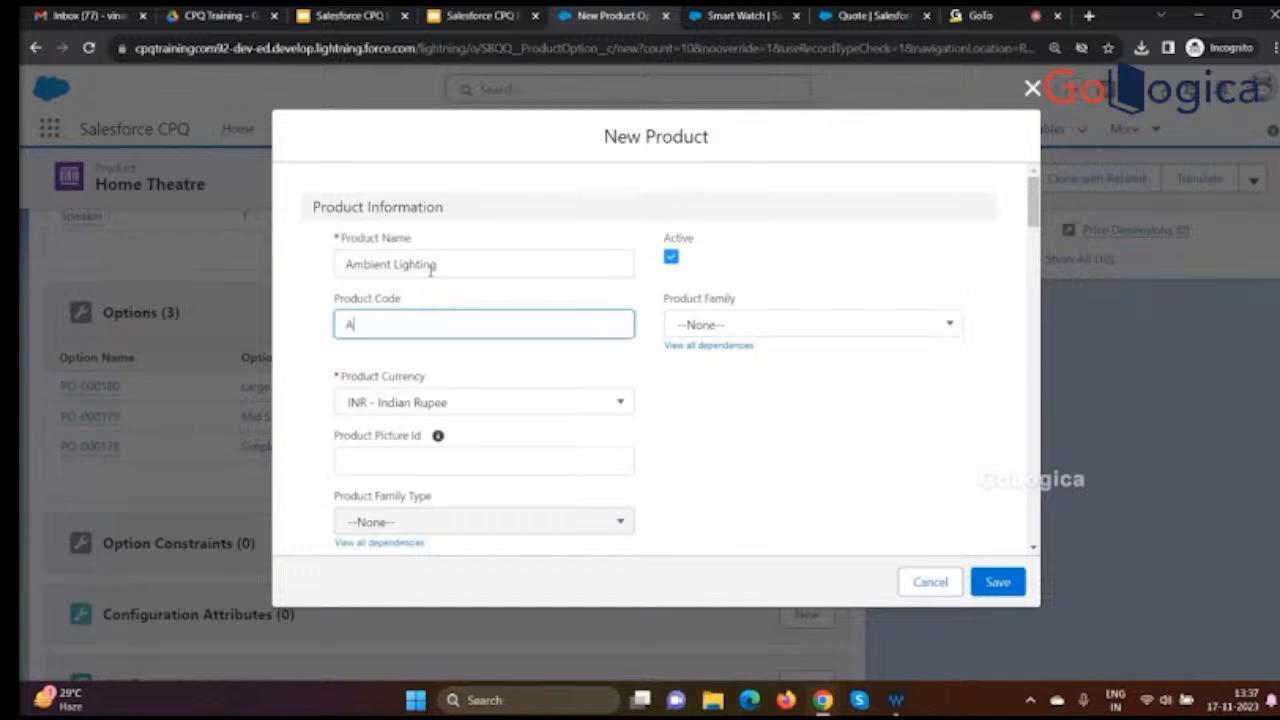
type("M")
key("Tab")
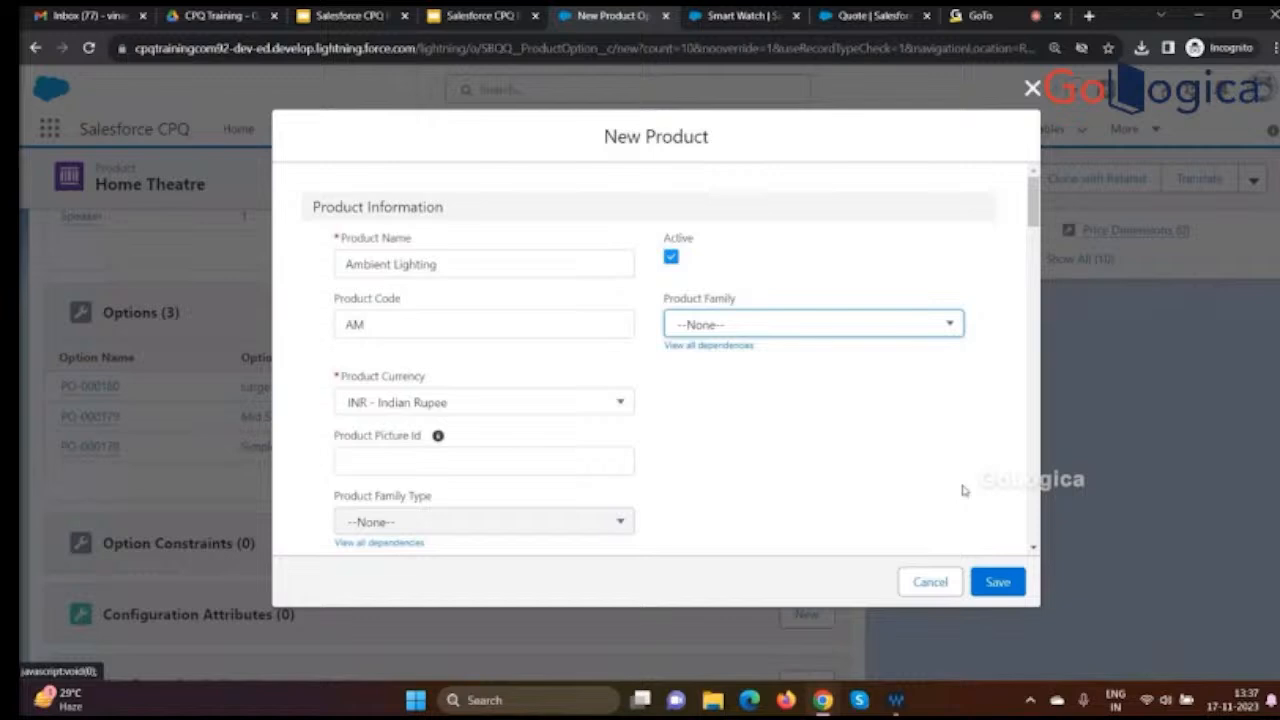
- Set the Product Family to Entertainment and save the Ambient Lighting product
left_click(734, 323)
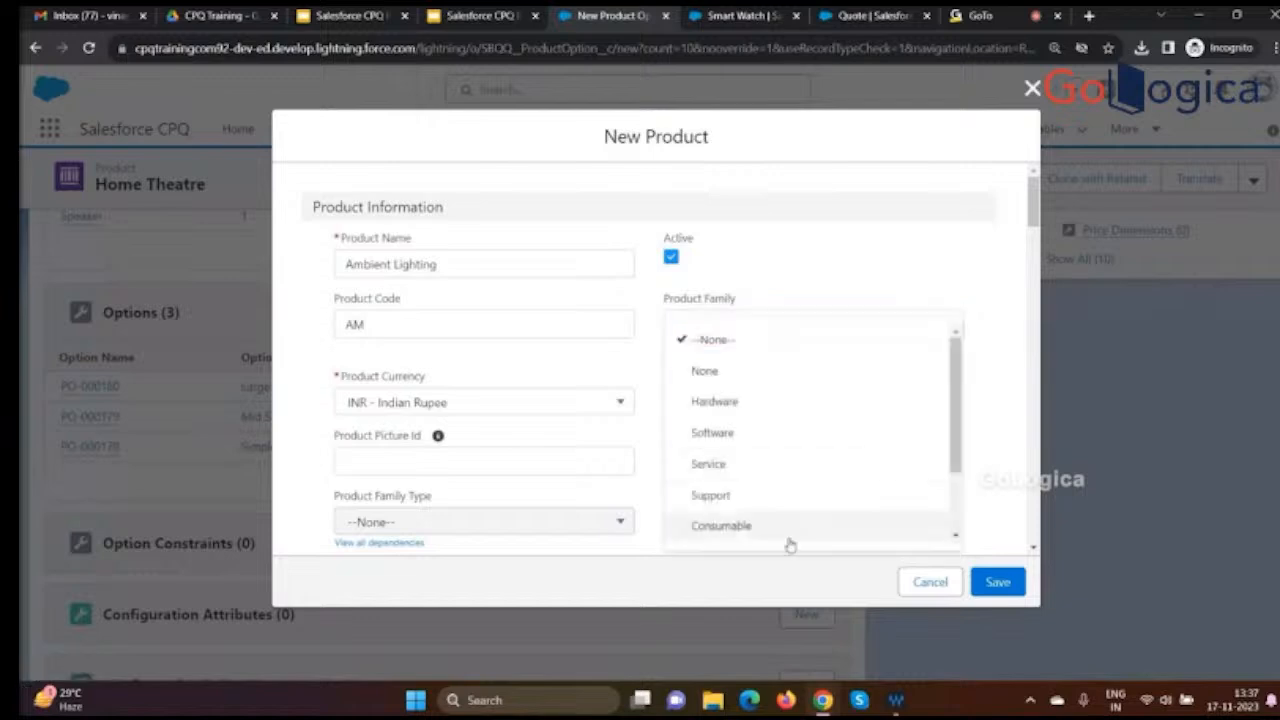
scroll(737, 500, "down", 3)
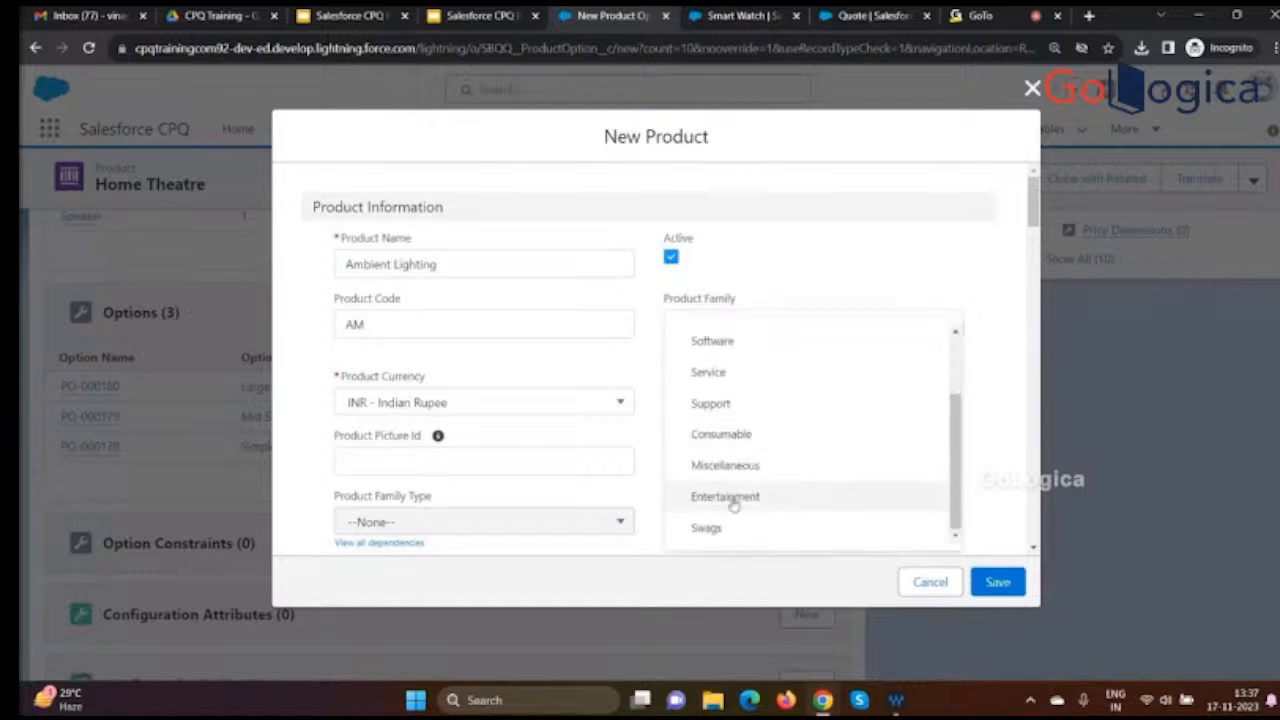
left_click(733, 504)
scroll(723, 466, "down", 3)
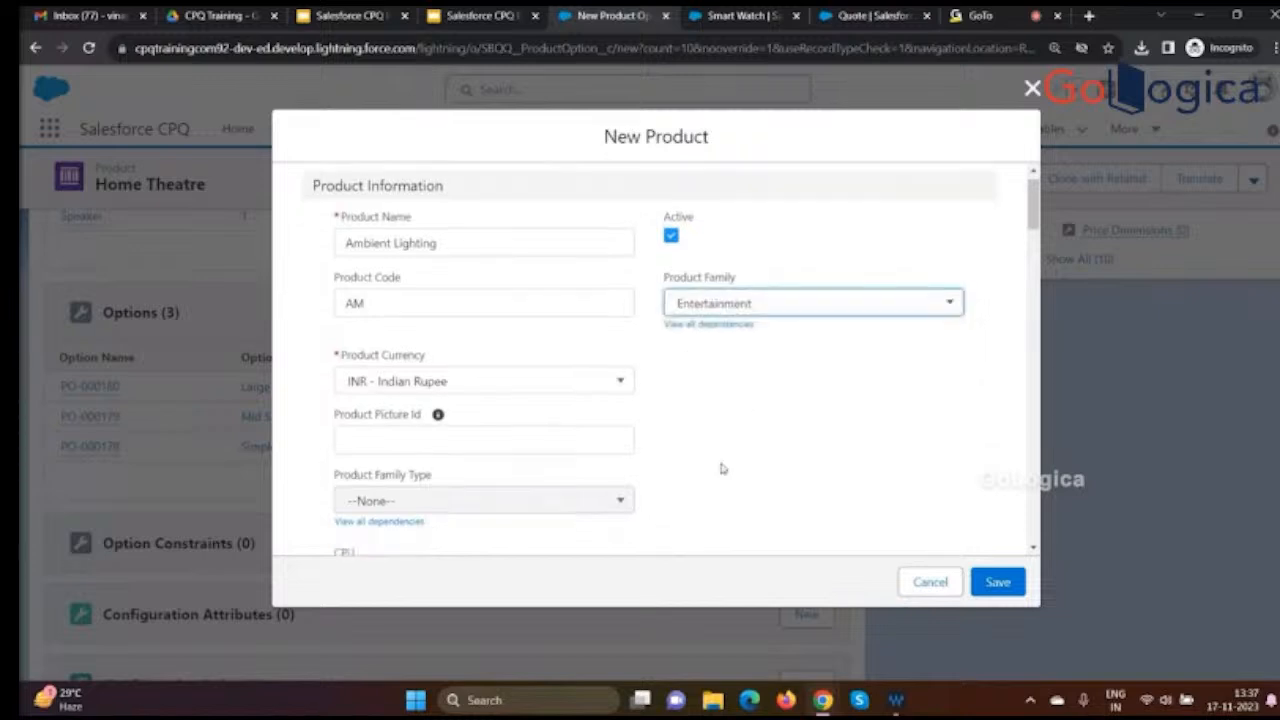
left_click(993, 586)
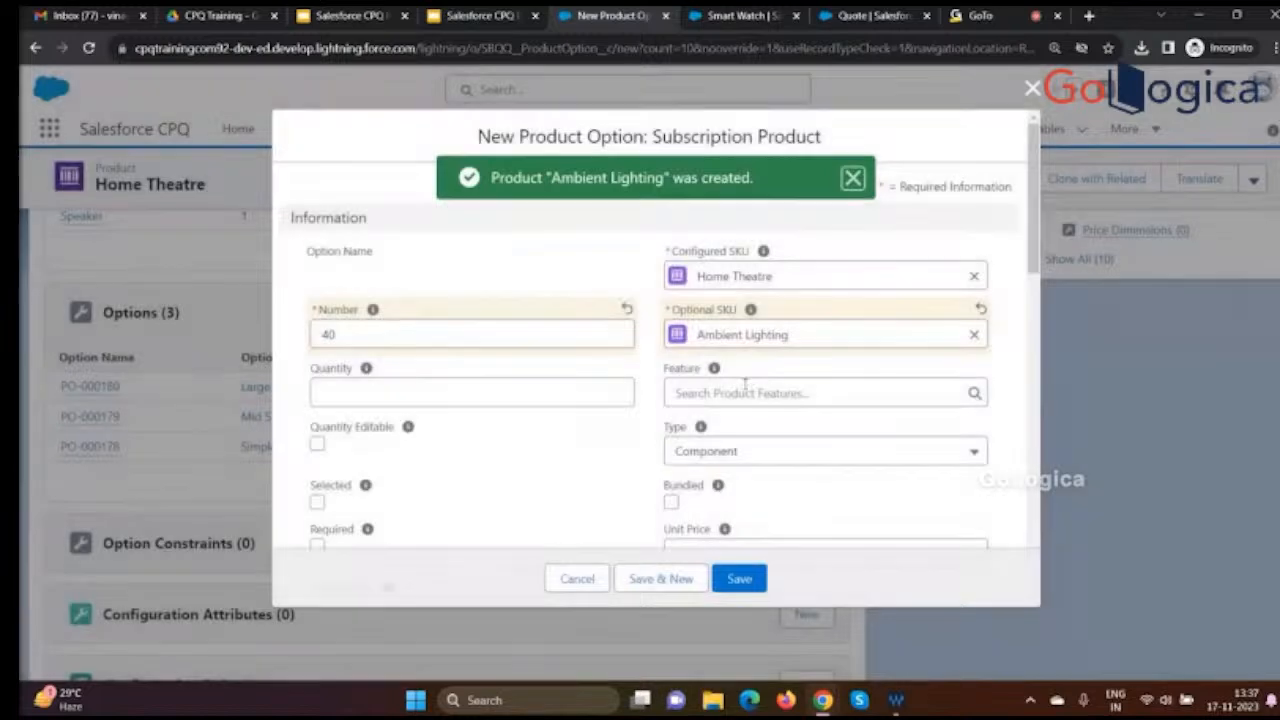
- Create a new Lighting feature numbered 20 with Home Theatre as its Configured SKU
left_click(726, 396)
left_click(730, 428)
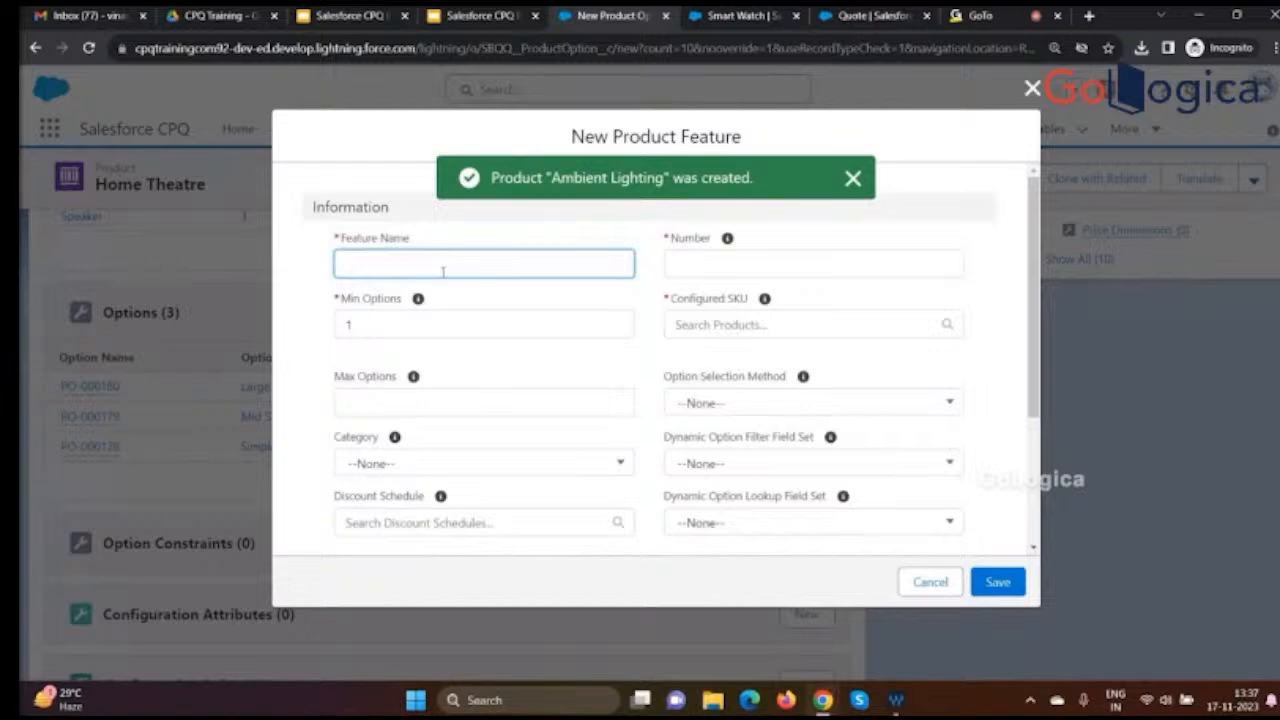
type("20")
key("BackSpace")
key("BackSpace")
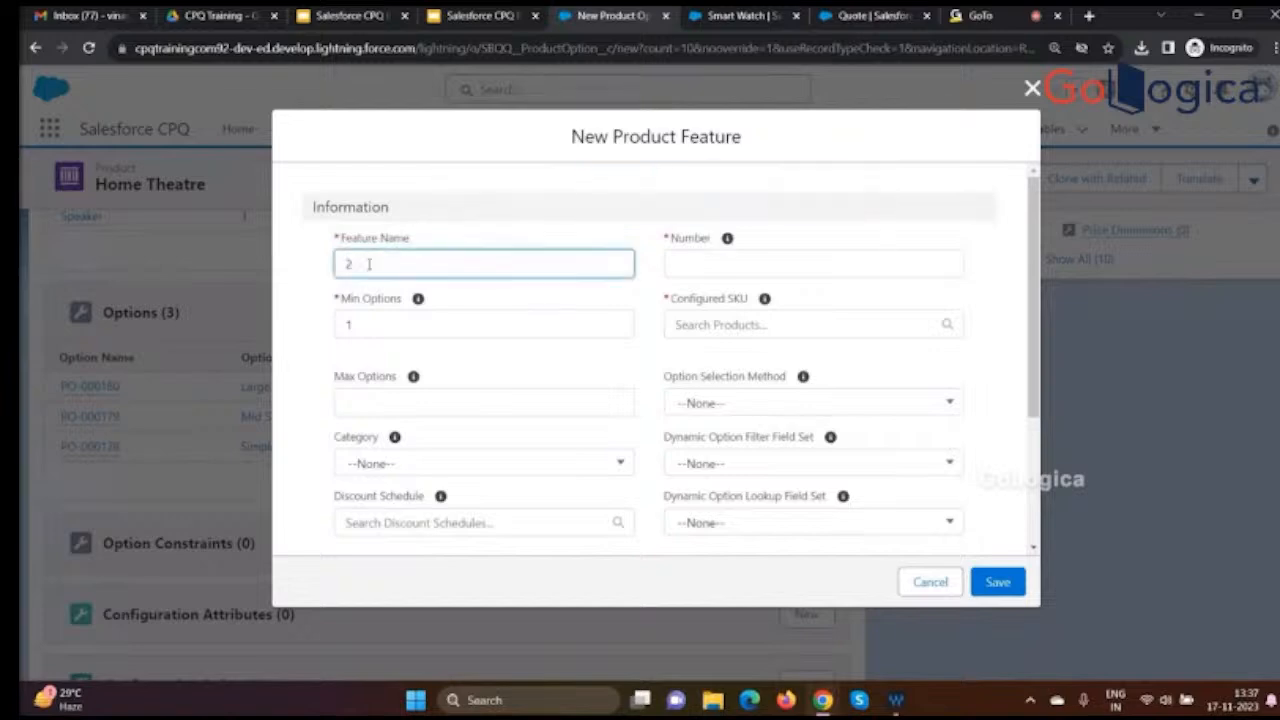
type("Logi")
key("BackSpace")
key("BackSpace")
key("BackSpace")
key("BackSpace")
type("ighting")
left_click(748, 262)
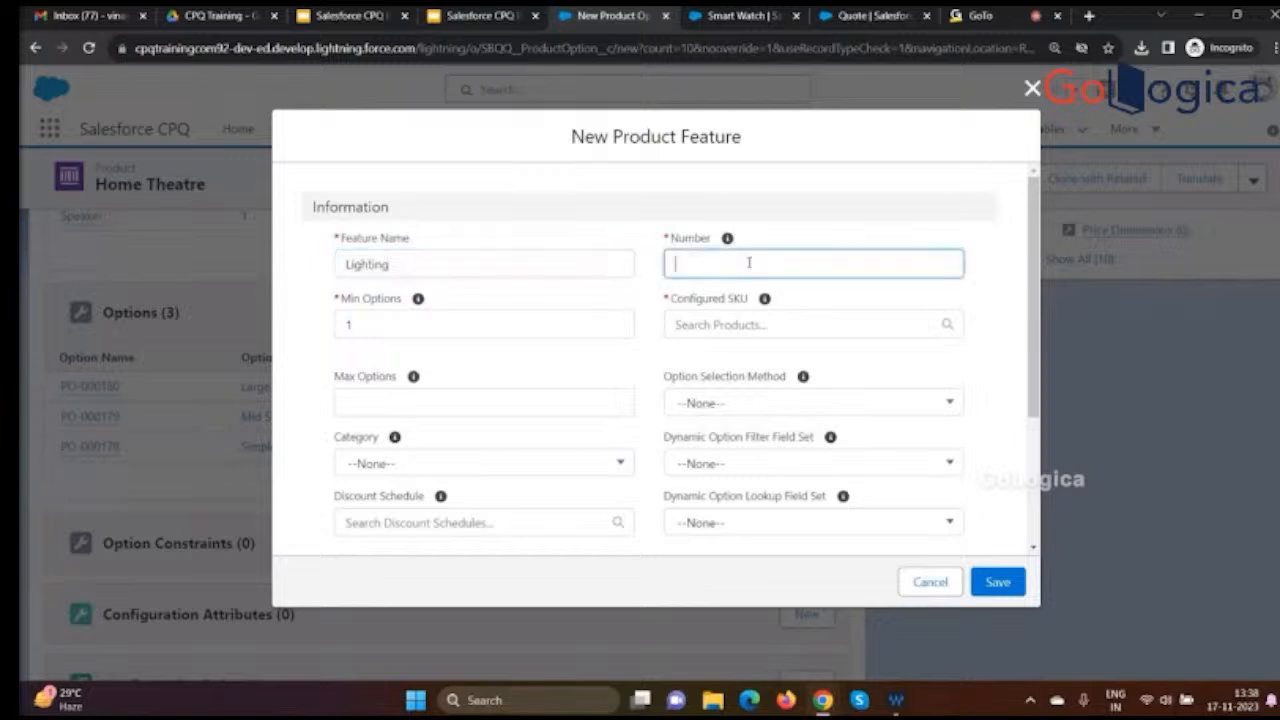
type("20")
left_click(738, 328)
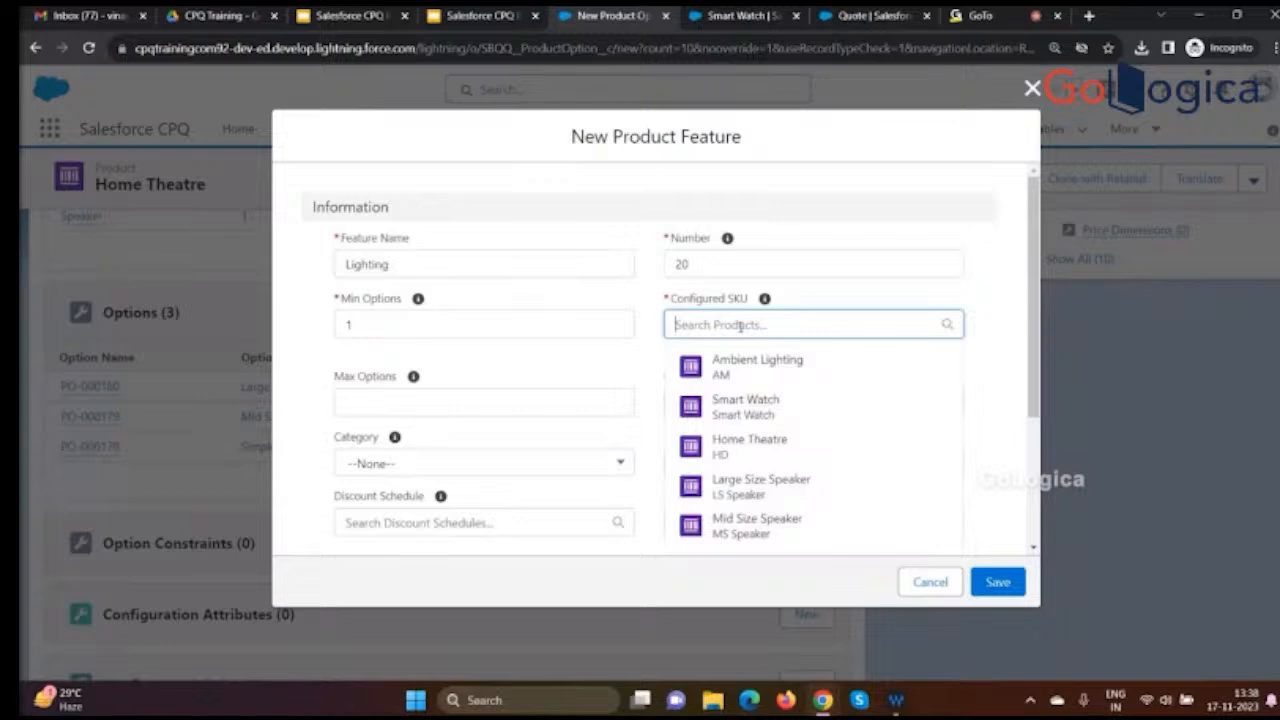
left_click(740, 447)
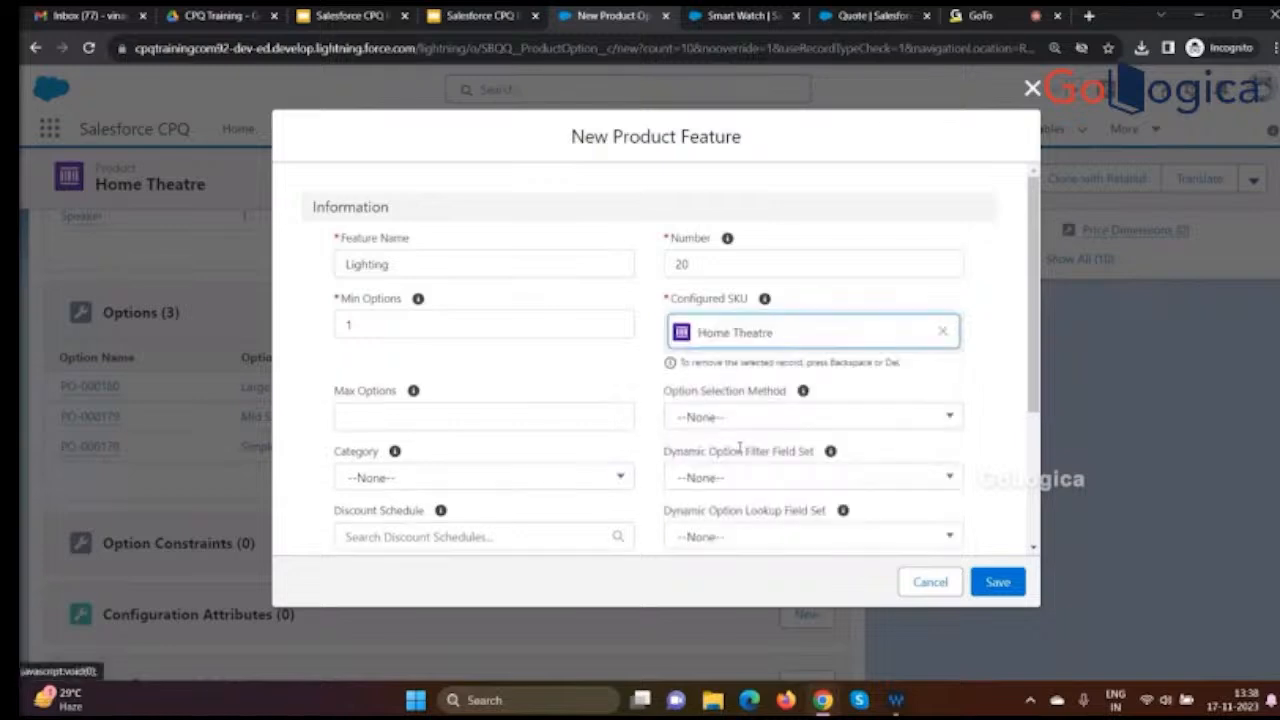
left_click(1004, 586)
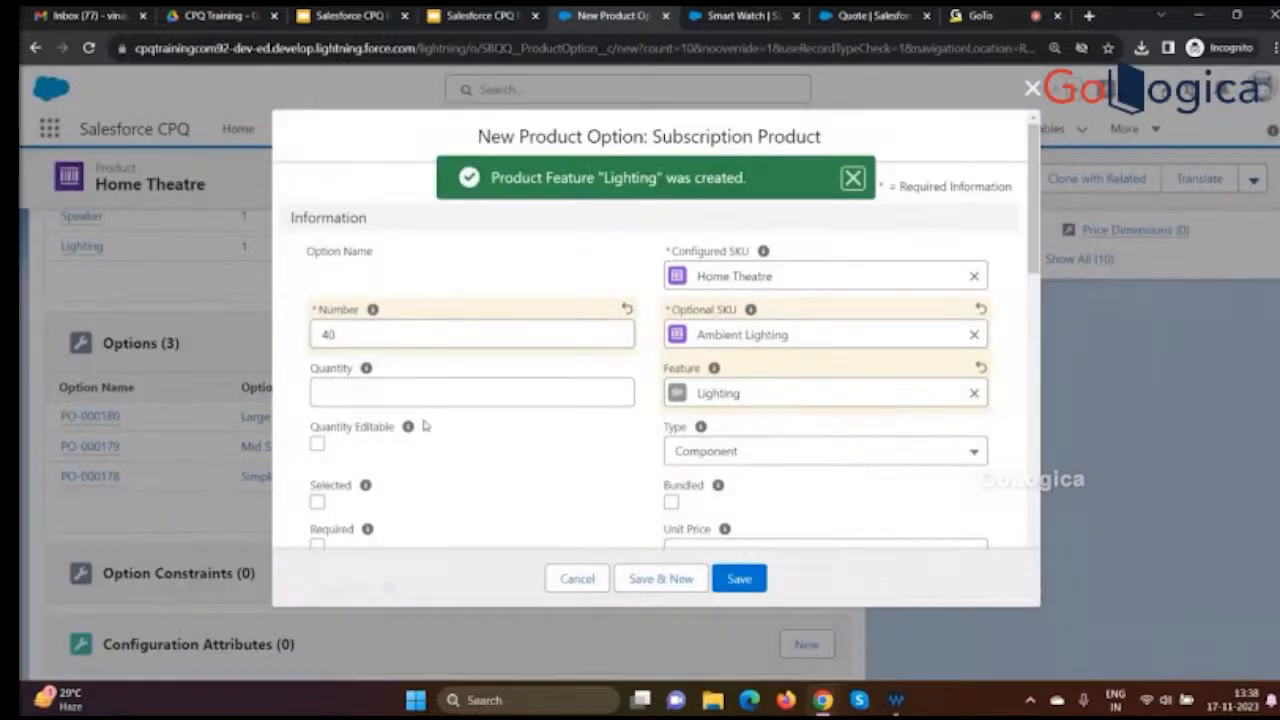
- Set the Ambient Lighting option's quantity to 1 and save it
left_click(399, 394)
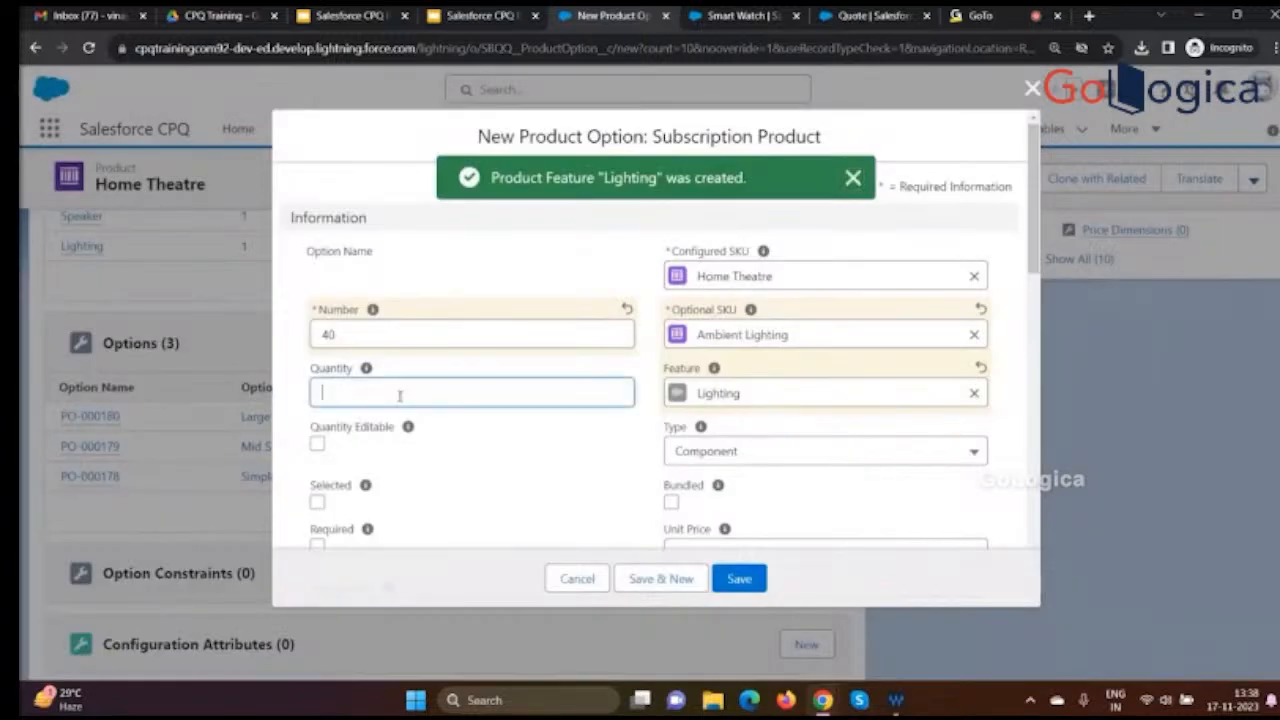
type("1")
left_click(740, 580)
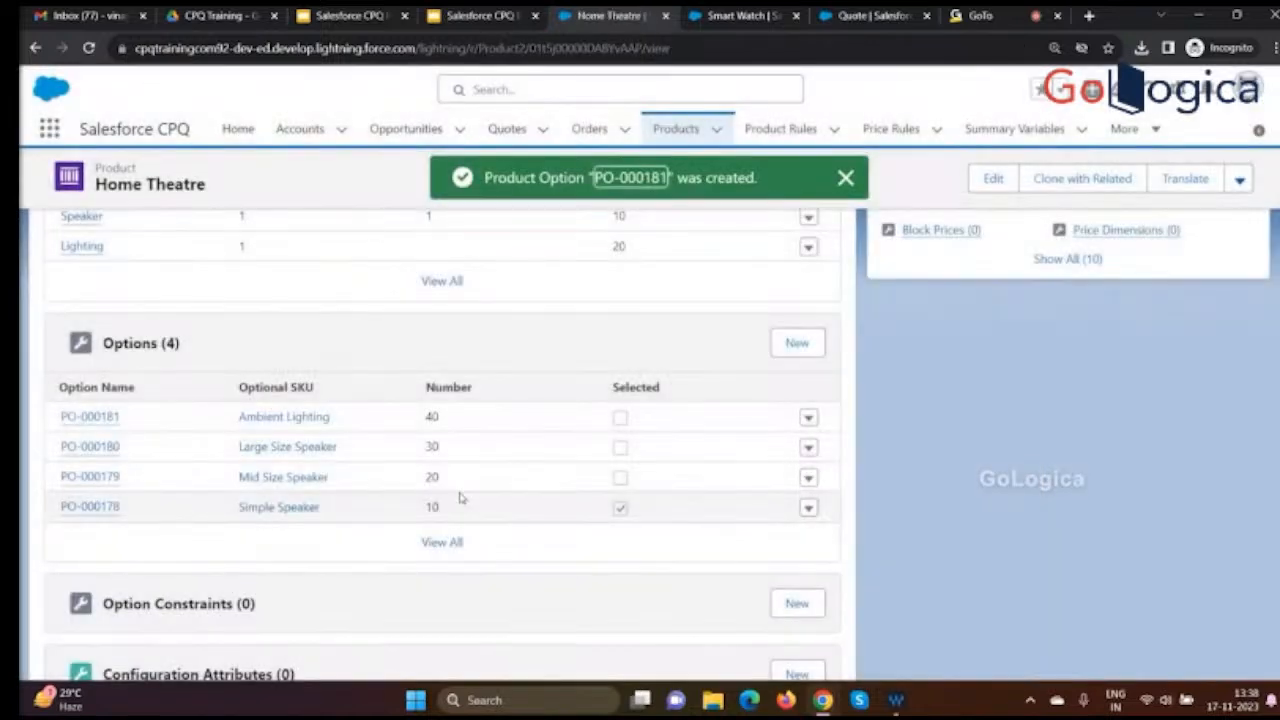
- Cancel the Smart Watch configuration and add the Home Theatre bundle to quote Q-00051
scroll(508, 463, "up", 3)
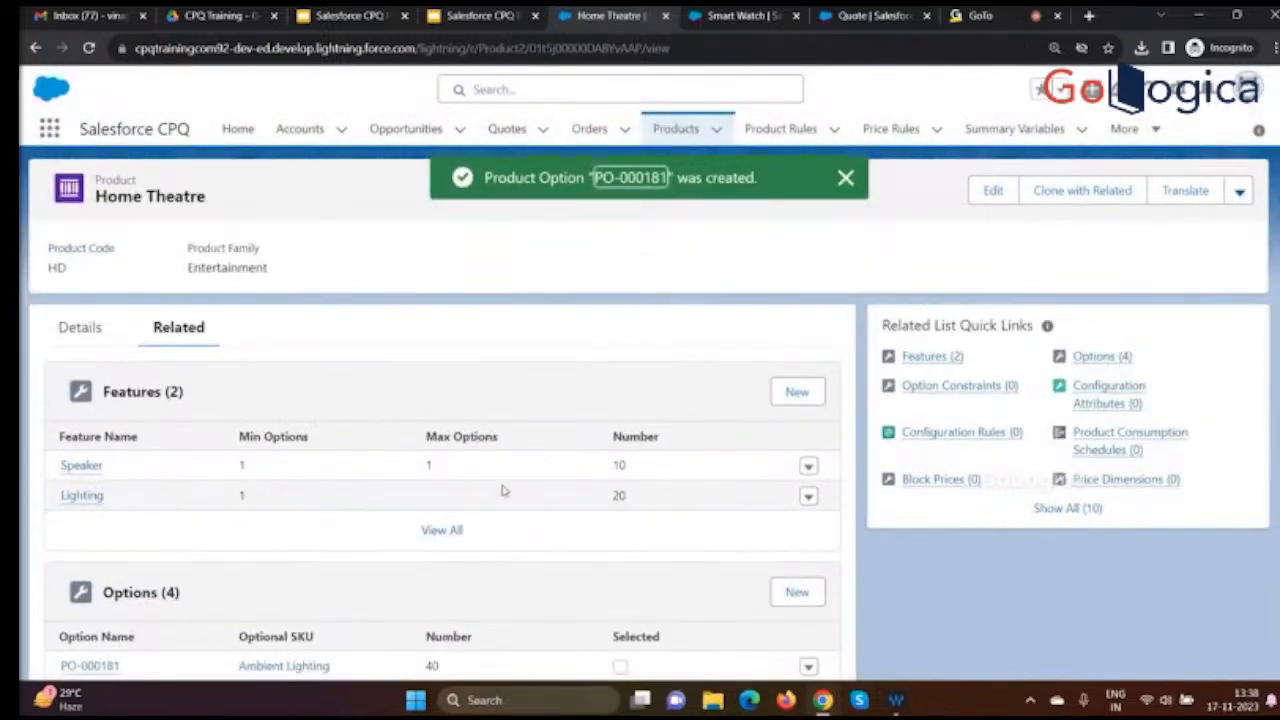
left_click(860, 16)
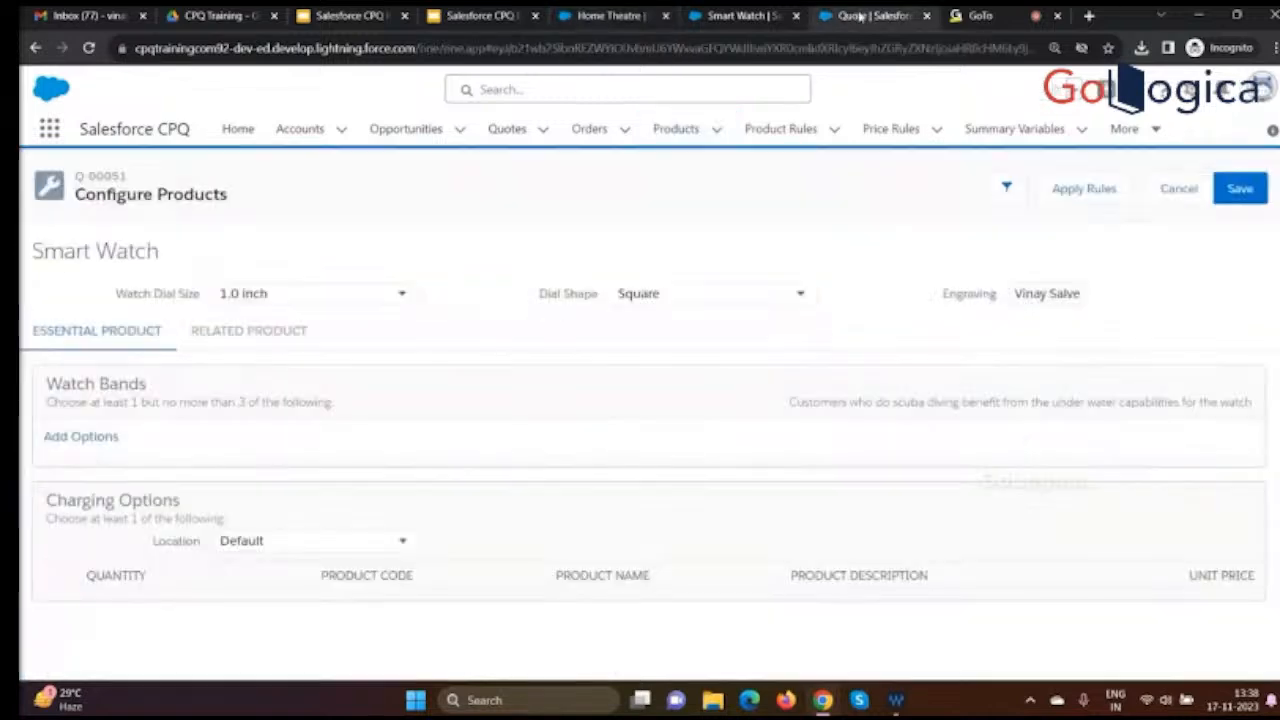
left_click(1179, 189)
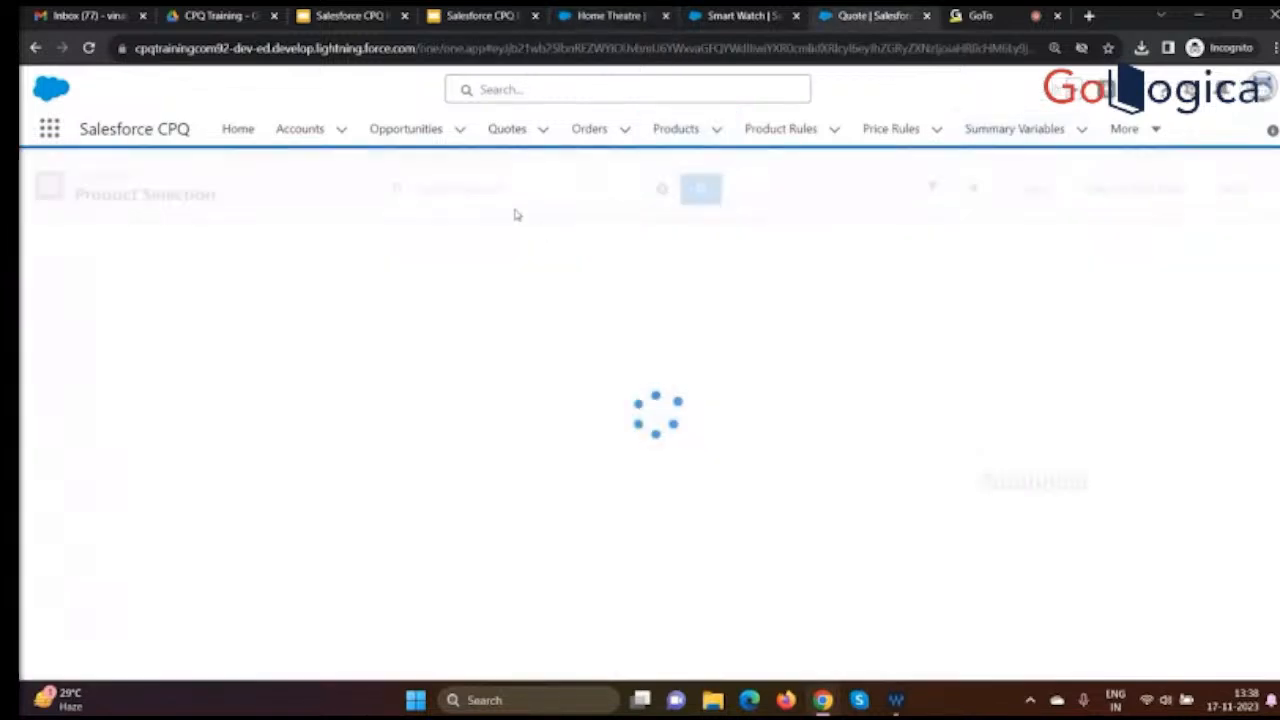
type("Ho")
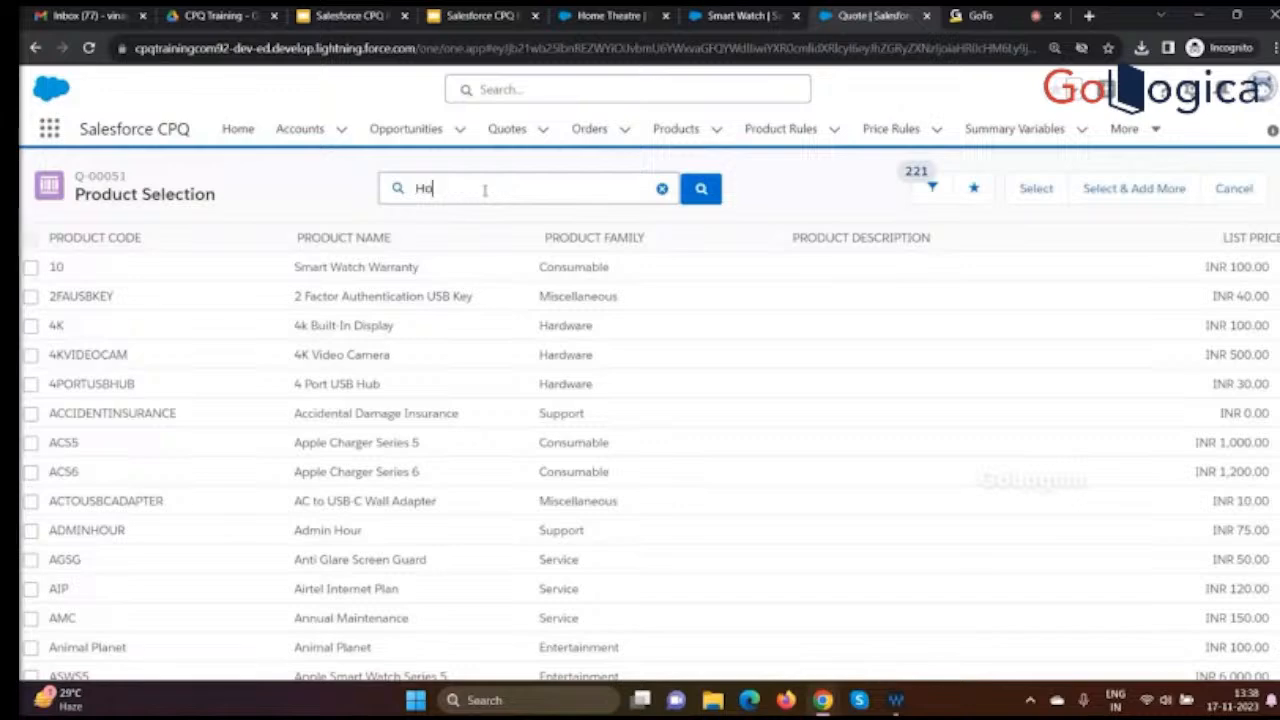
type("me")
left_click(432, 226)
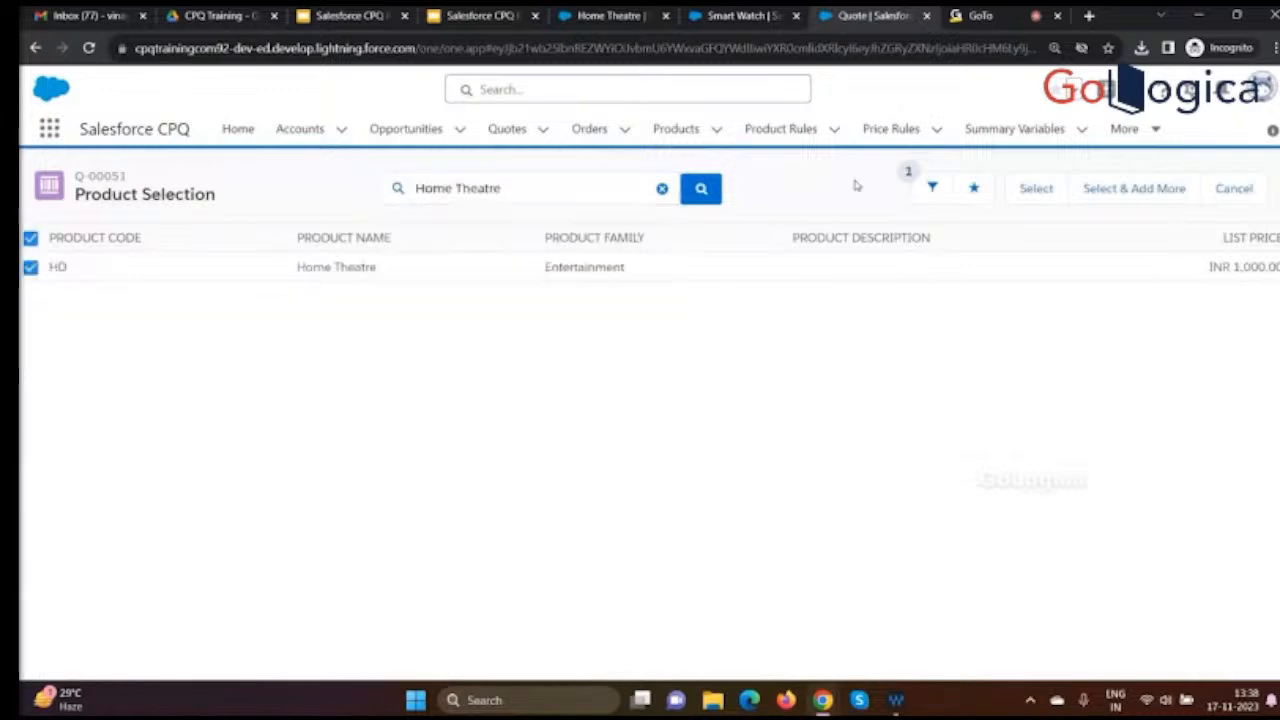
left_click(1036, 188)
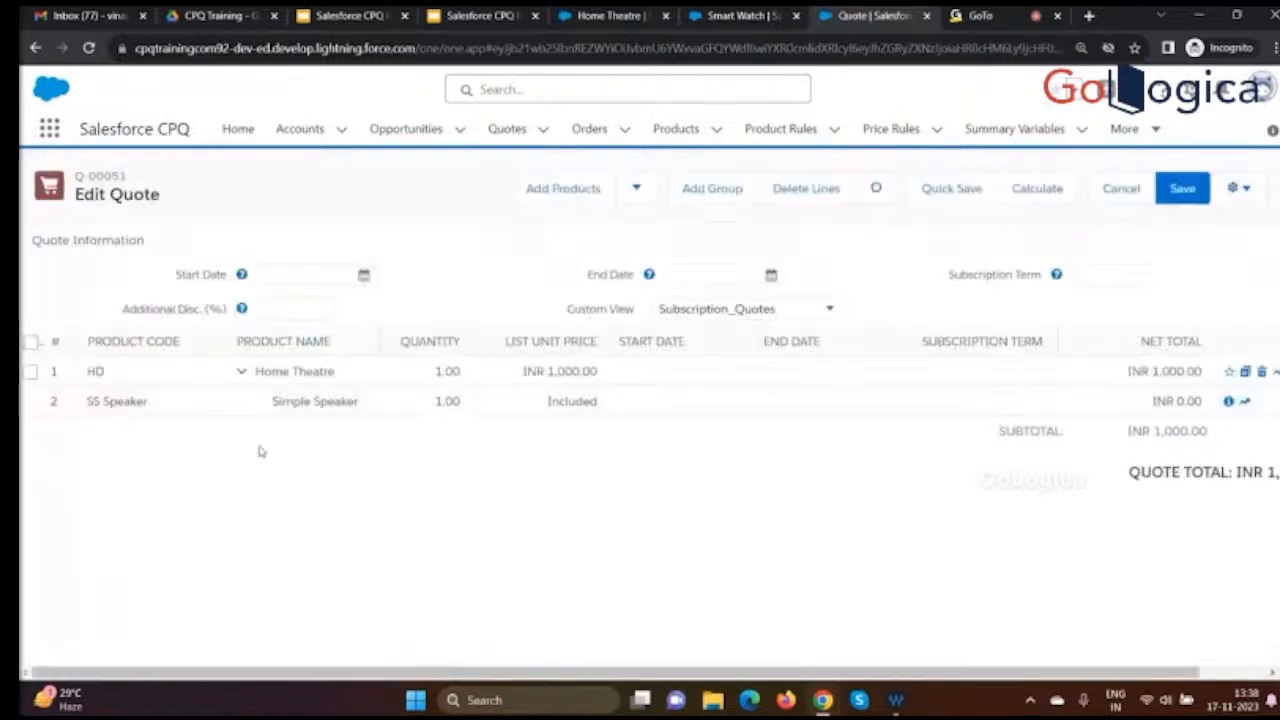
left_click(611, 16)
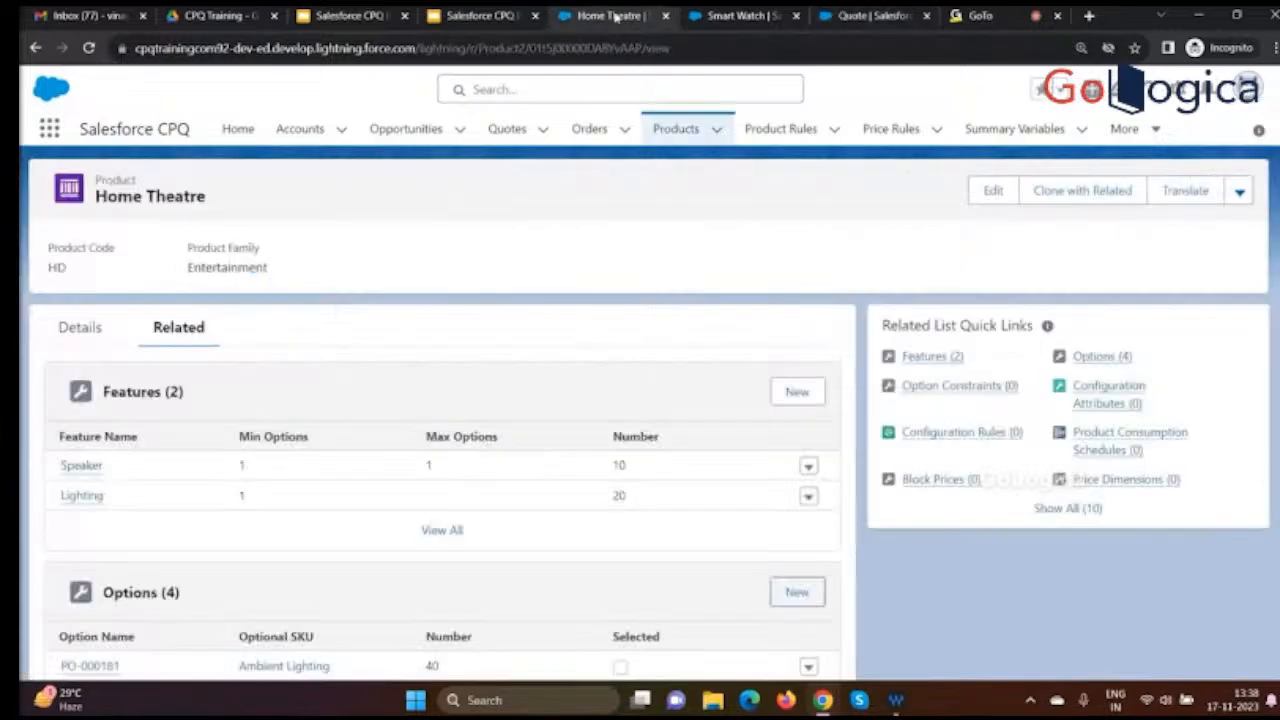
- Edit Home Theatre and set its Configuration Type to Required
left_click(80, 328)
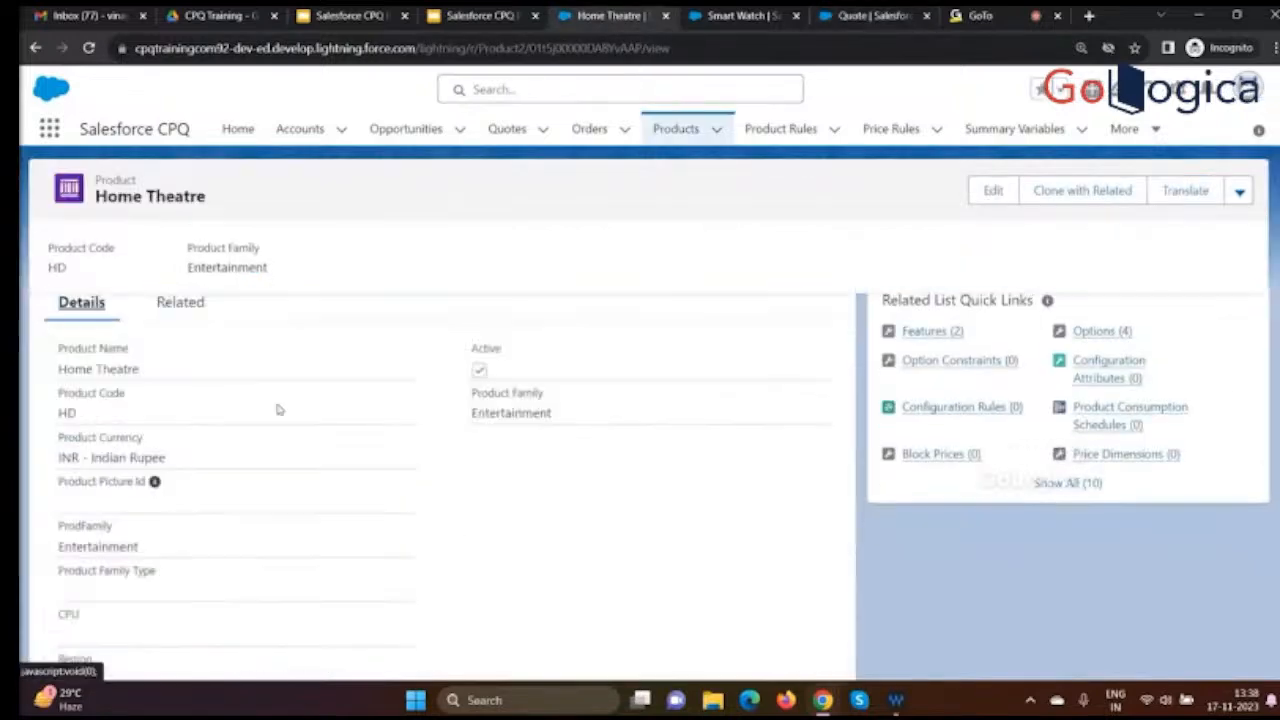
scroll(274, 396, "down", 5)
scroll(274, 451, "up", 3)
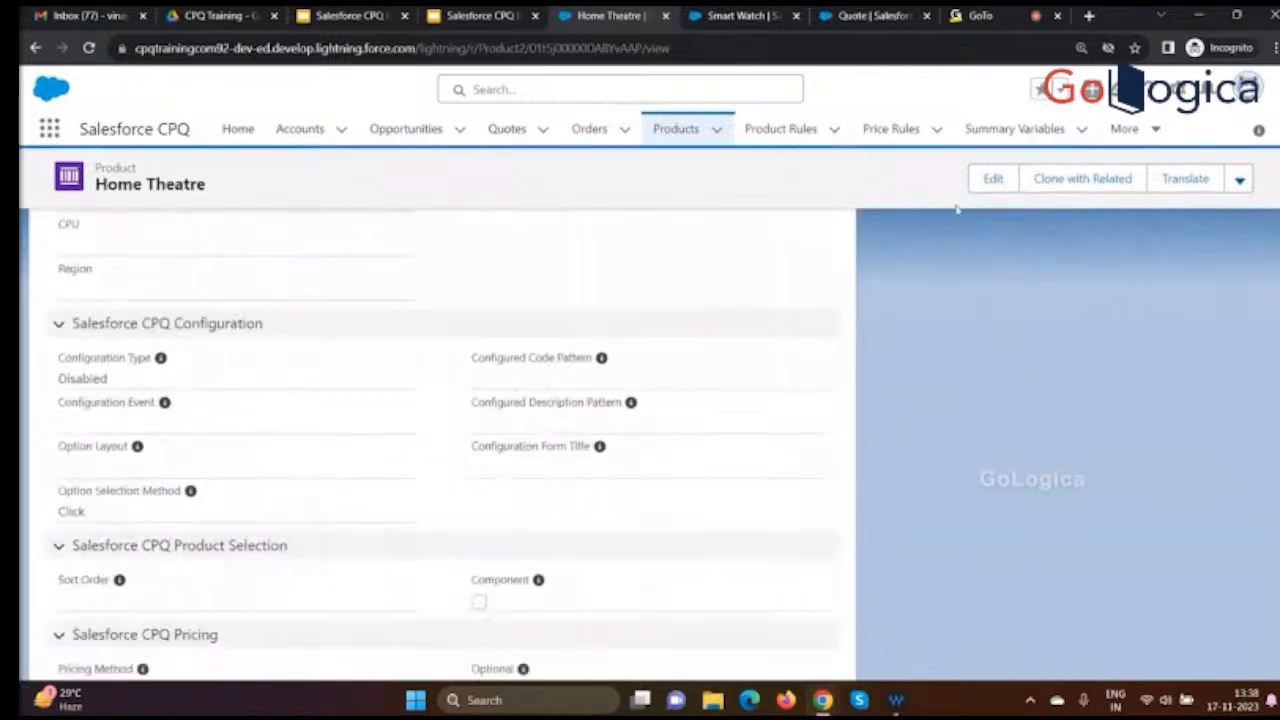
left_click(991, 178)
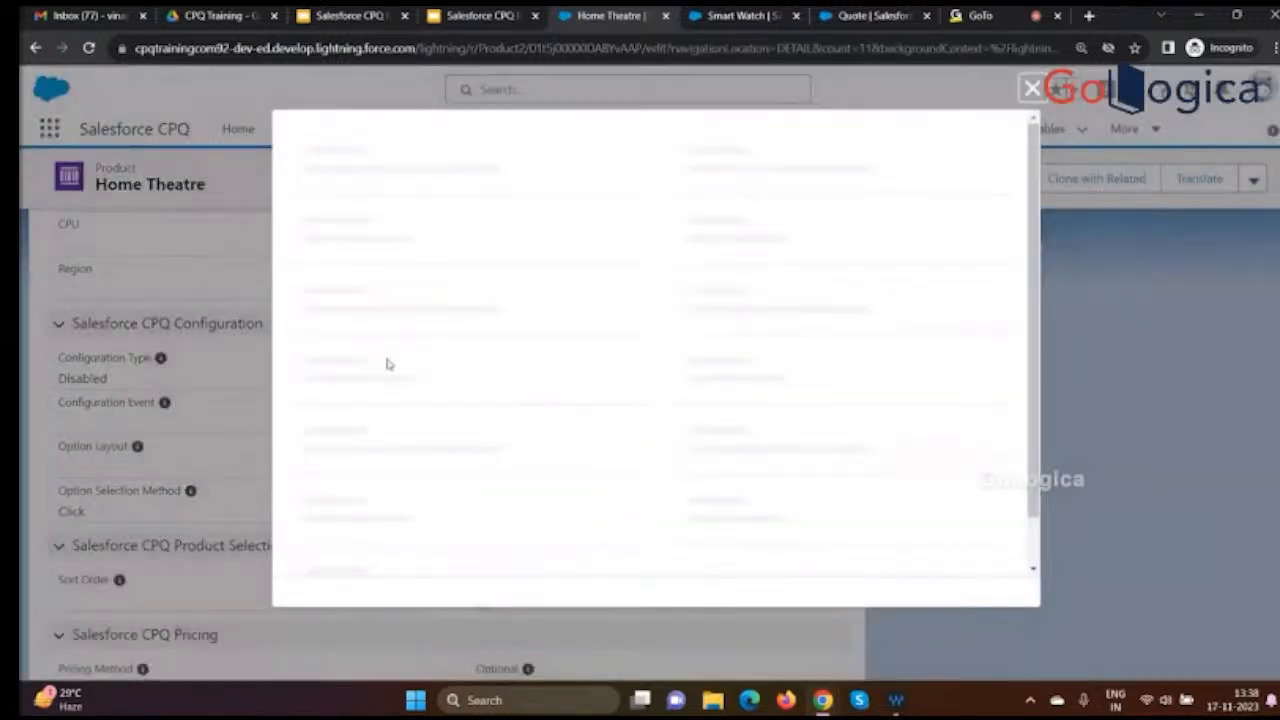
scroll(396, 405, "down", 4)
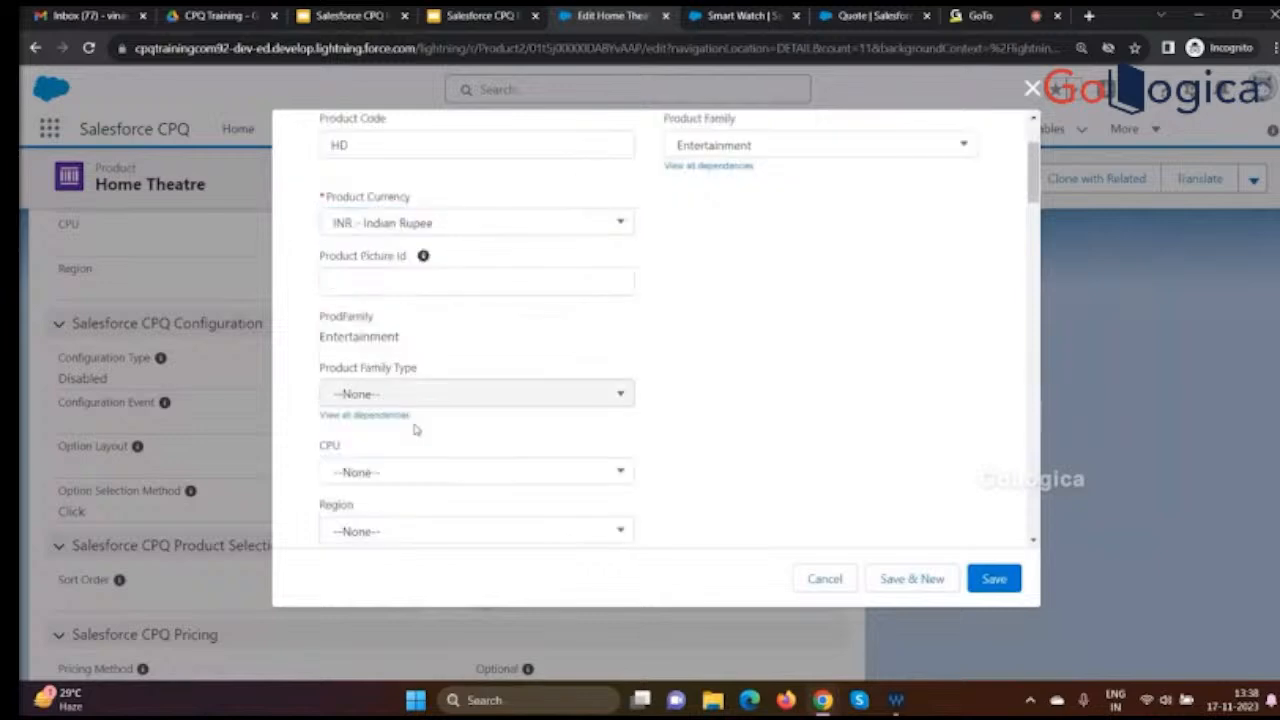
scroll(459, 398, "down", 2)
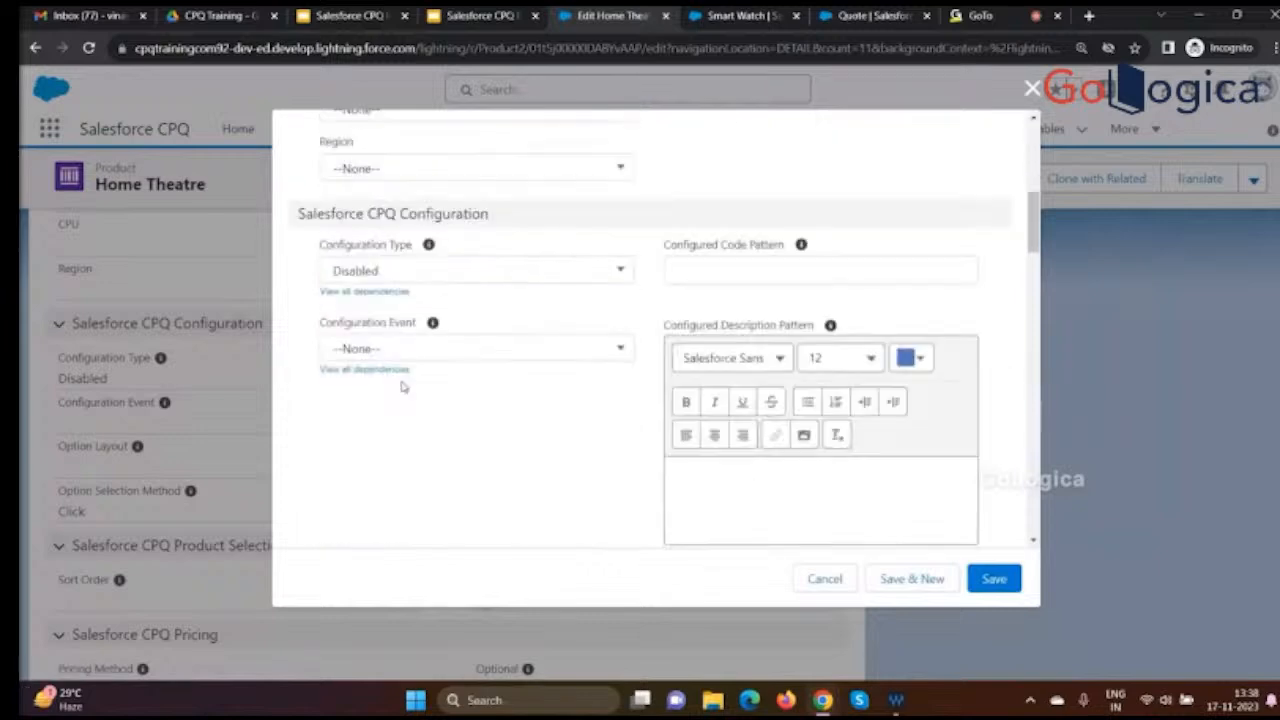
left_click(388, 297)
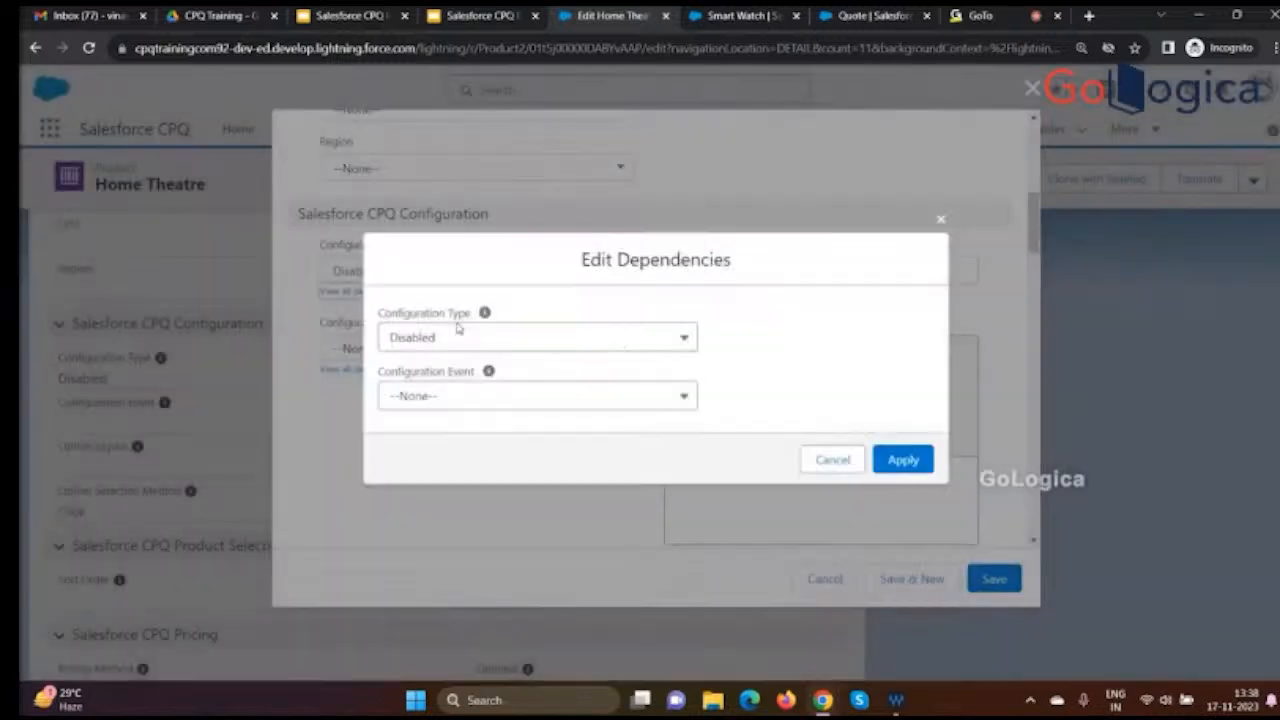
left_click(832, 460)
scroll(574, 320, "up", 1)
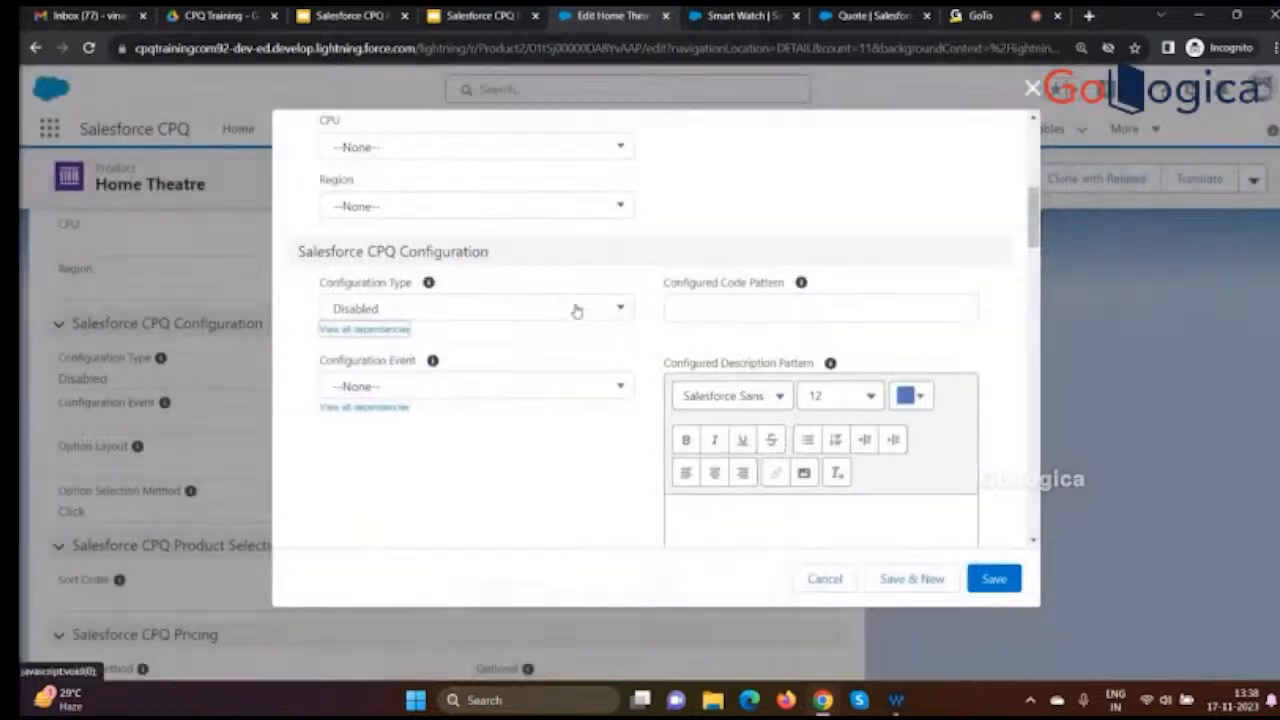
left_click(576, 311)
left_click(372, 375)
- Set Home Theatre's Configuration Event to Always, save it, and highlight the Option Layout field
left_click(358, 409)
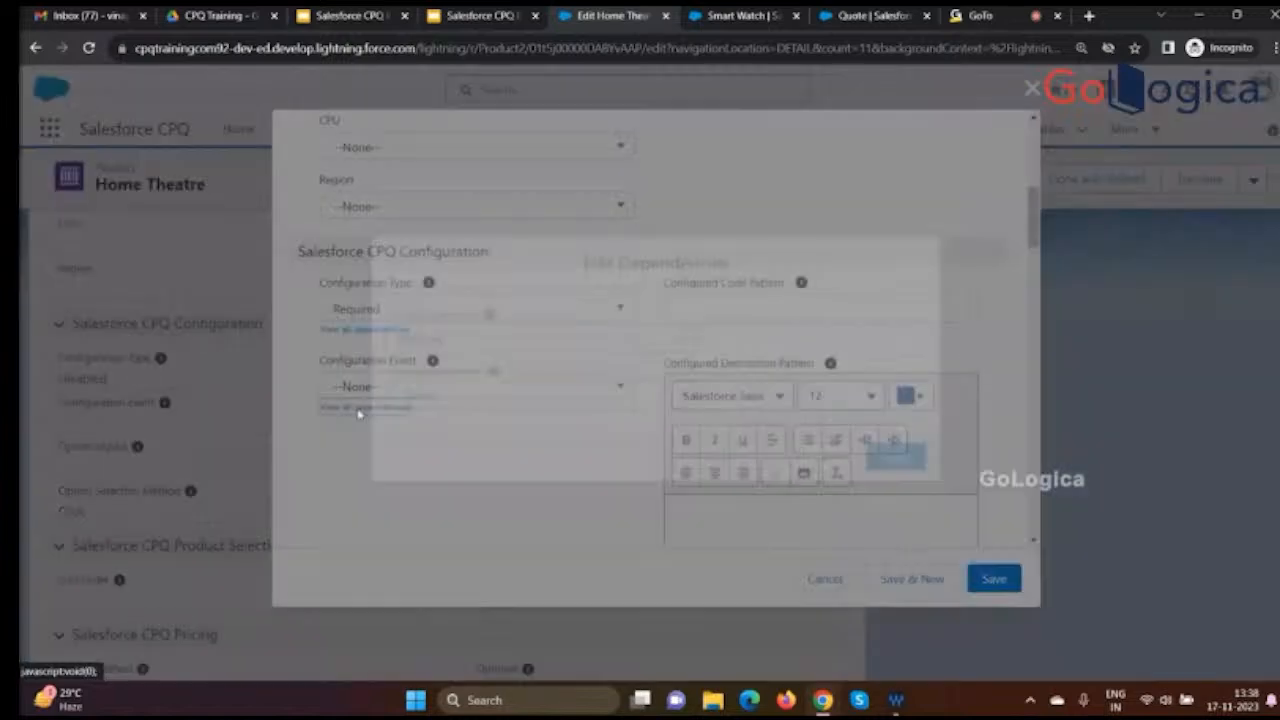
left_click(577, 398)
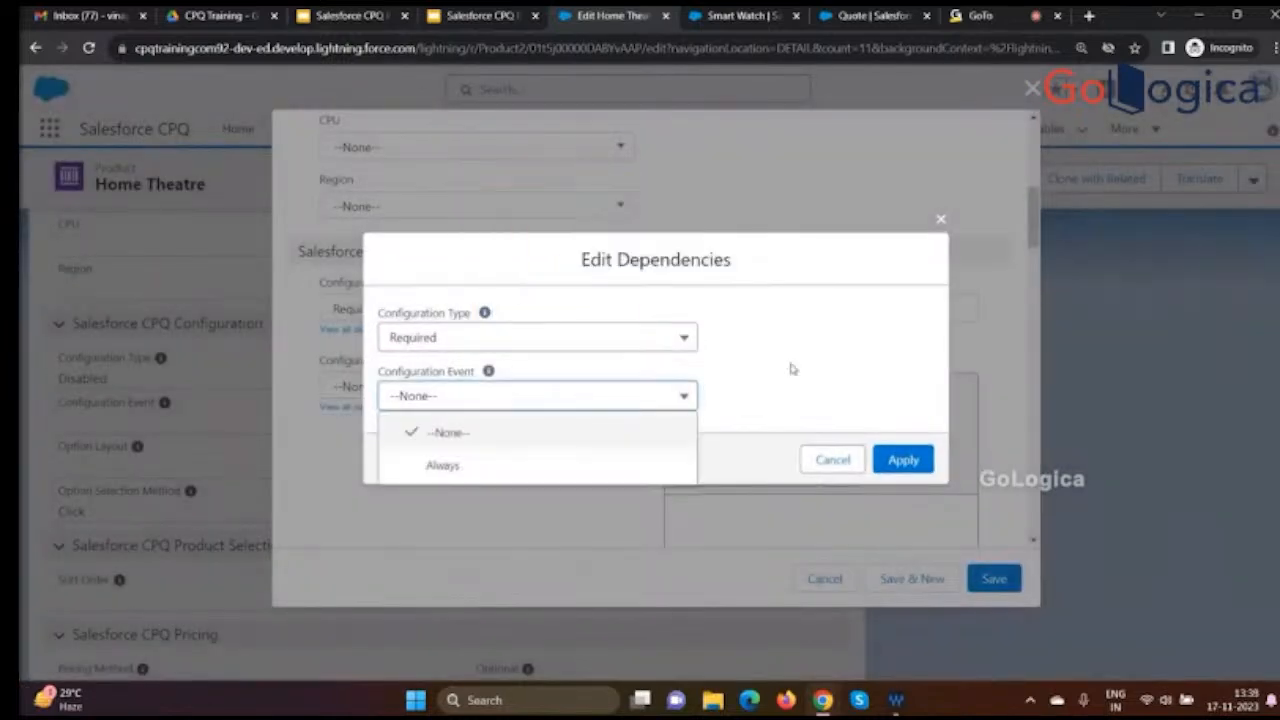
left_click(793, 369)
left_click(830, 460)
scroll(402, 432, "down", 1)
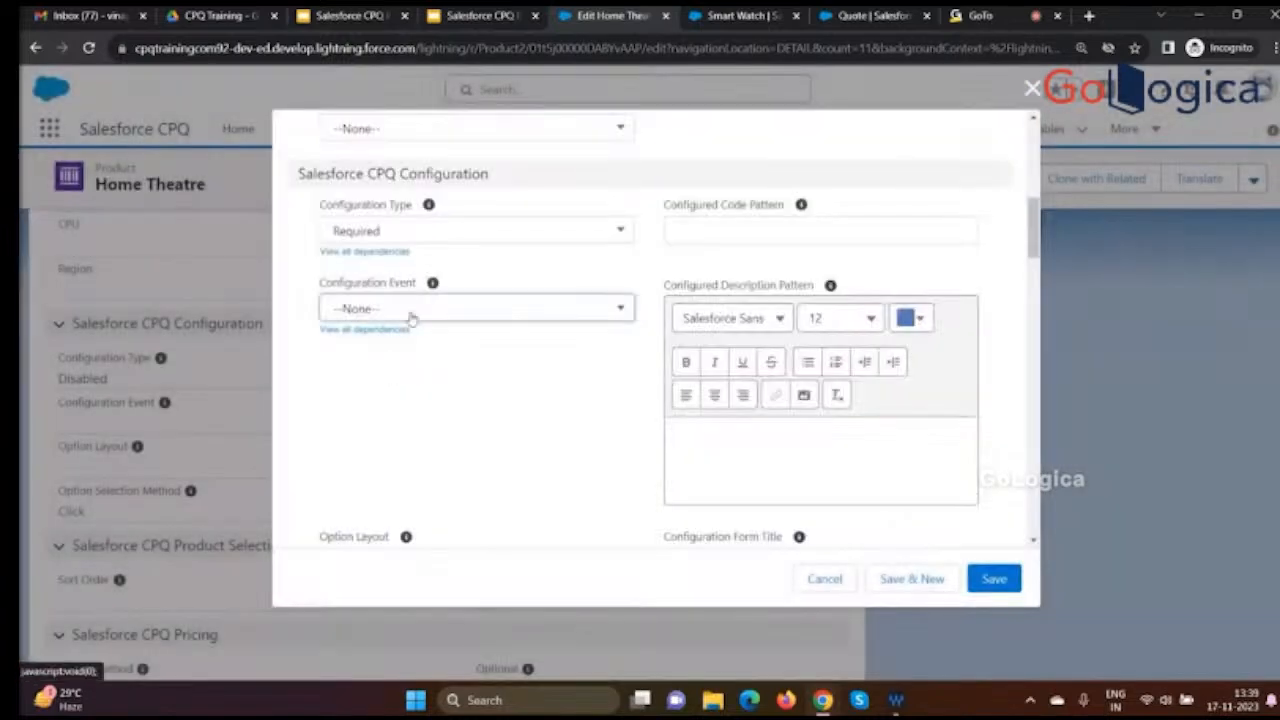
left_click(410, 310)
left_click(365, 374)
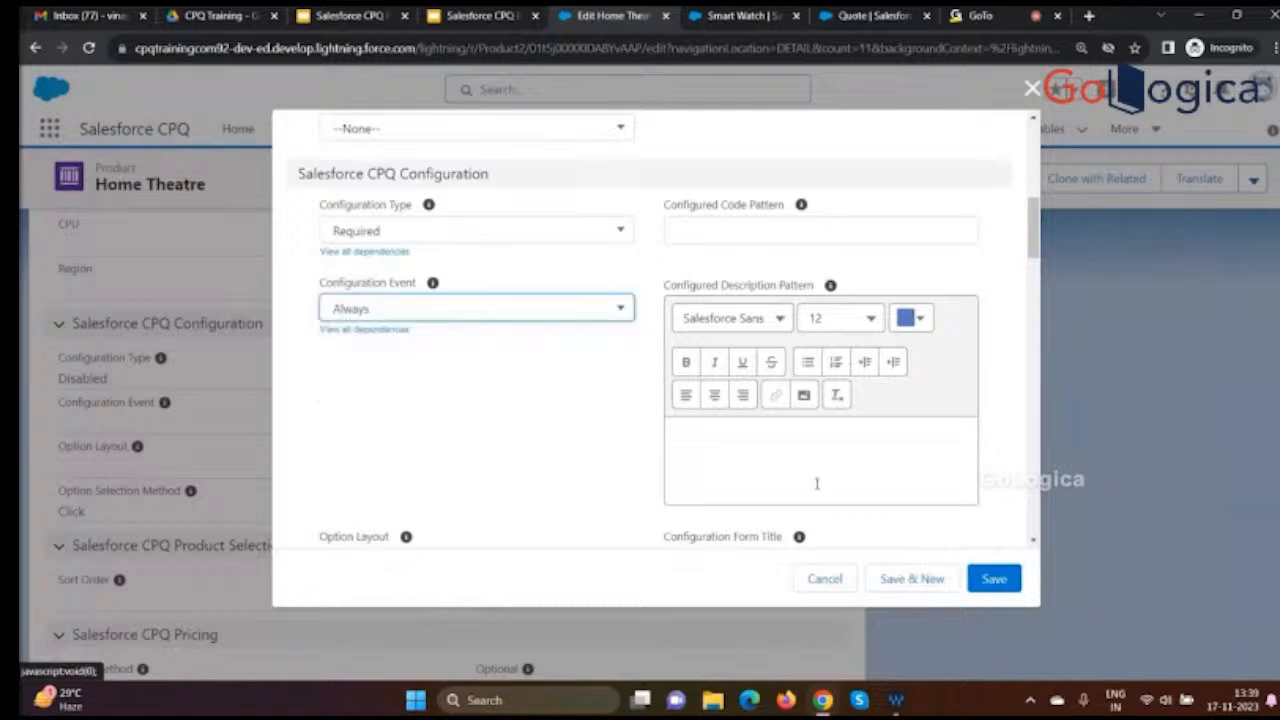
left_click(990, 578)
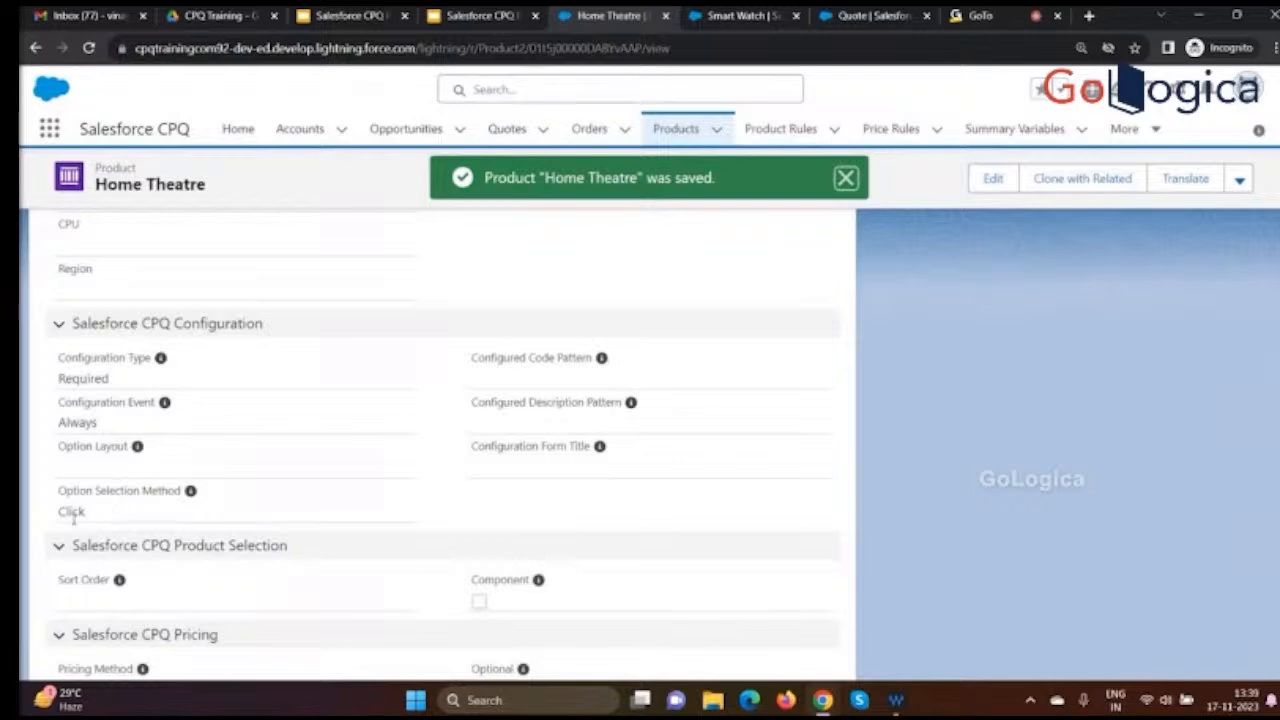
left_click_drag(66, 446, 95, 481)
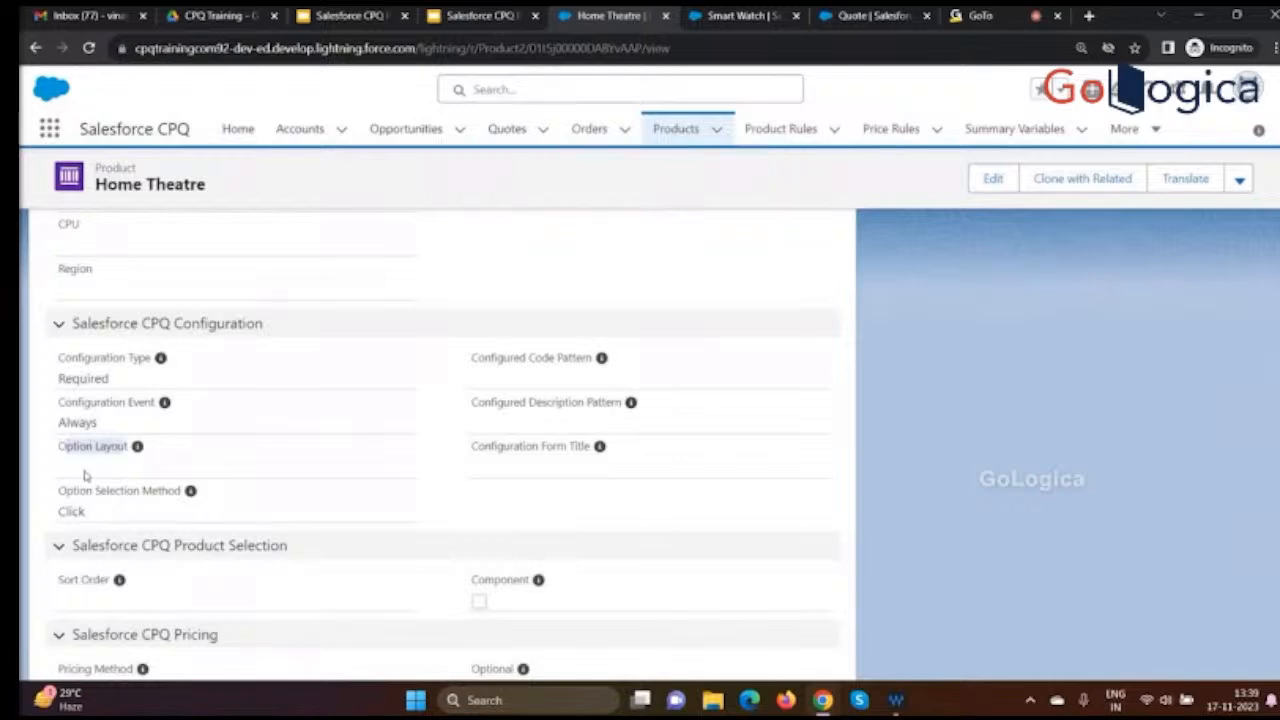
left_click(868, 15)
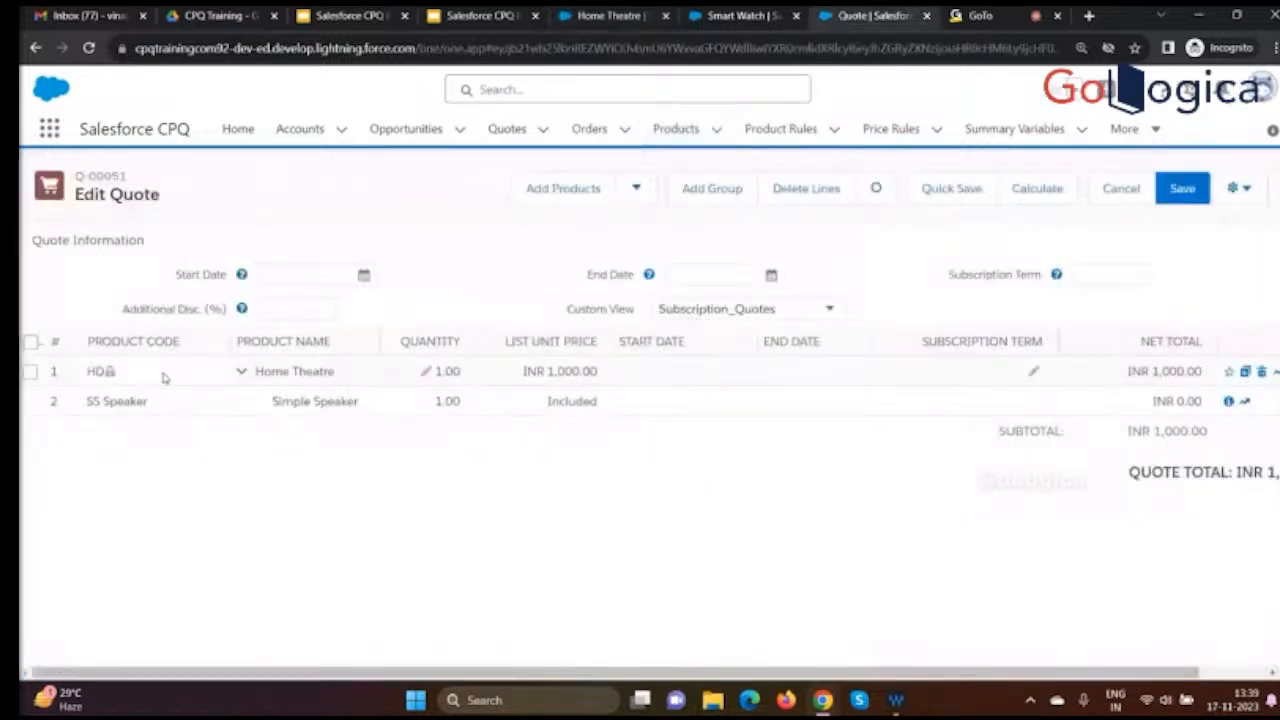
- Delete all quote lines and add Home Theatre again, opening its fresh configuration
left_click(31, 341)
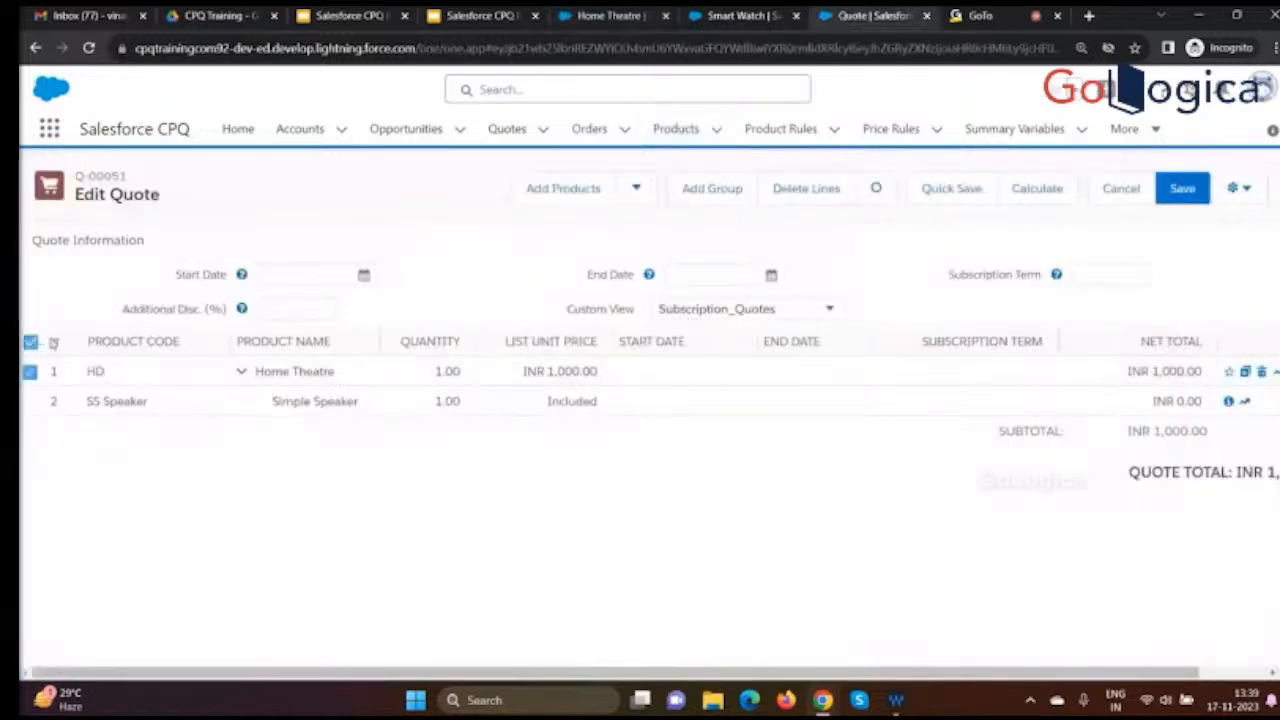
left_click(815, 194)
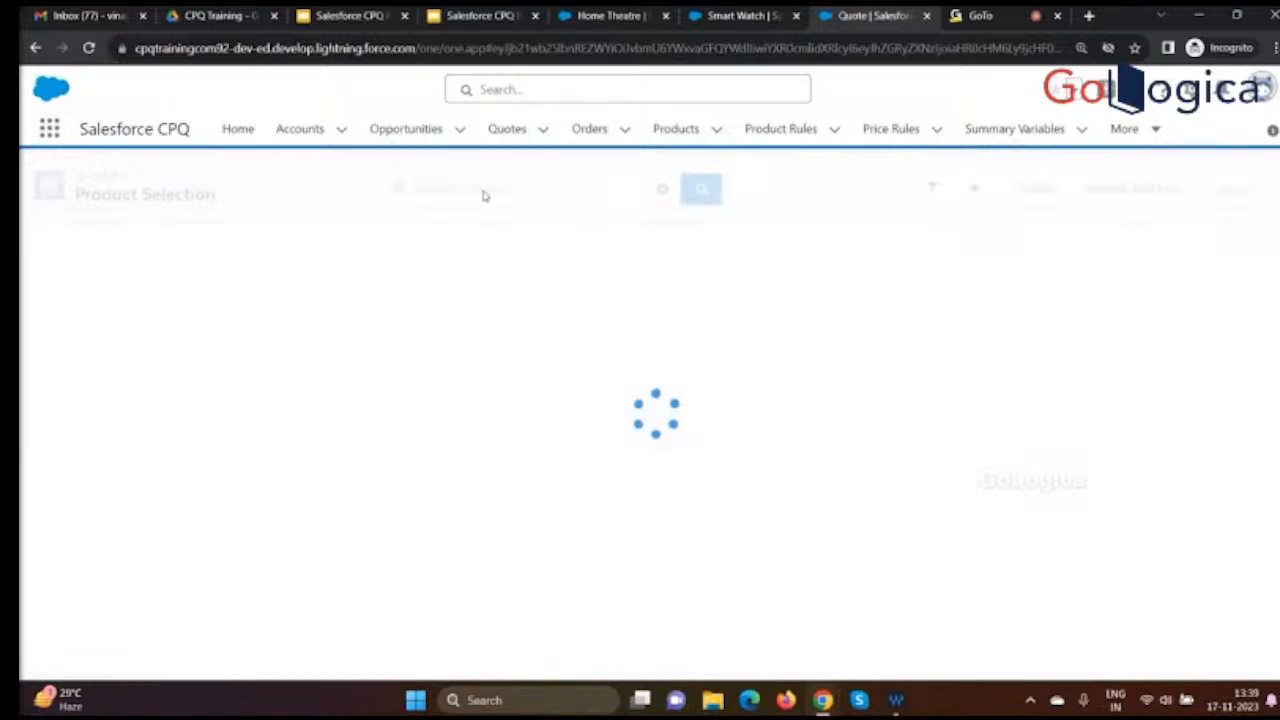
left_click(483, 190)
type("n")
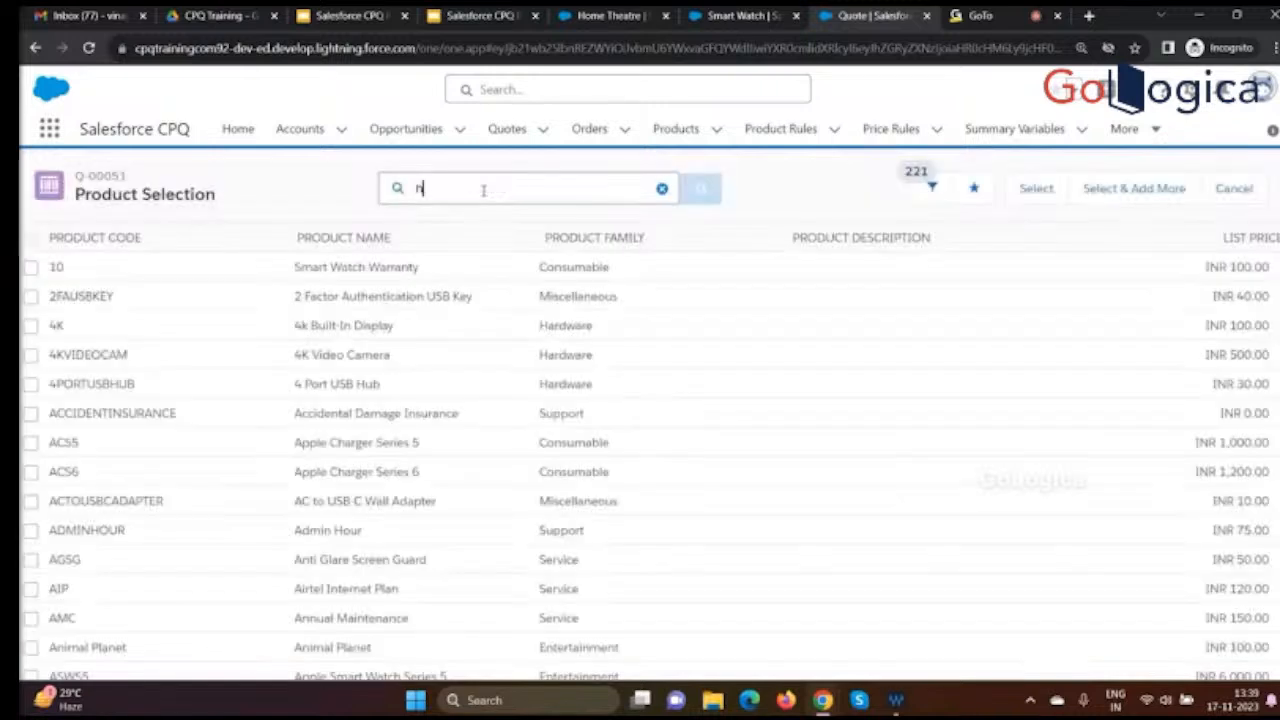
type("ome")
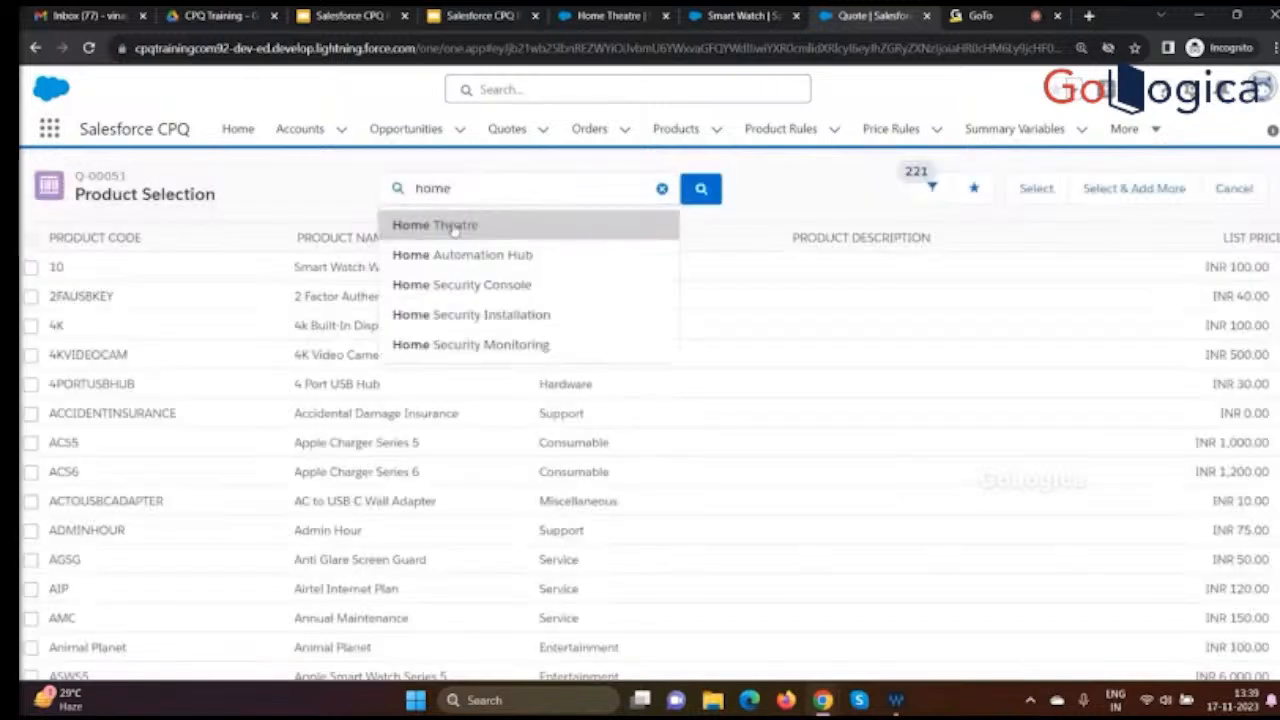
left_click(440, 300)
left_click(31, 238)
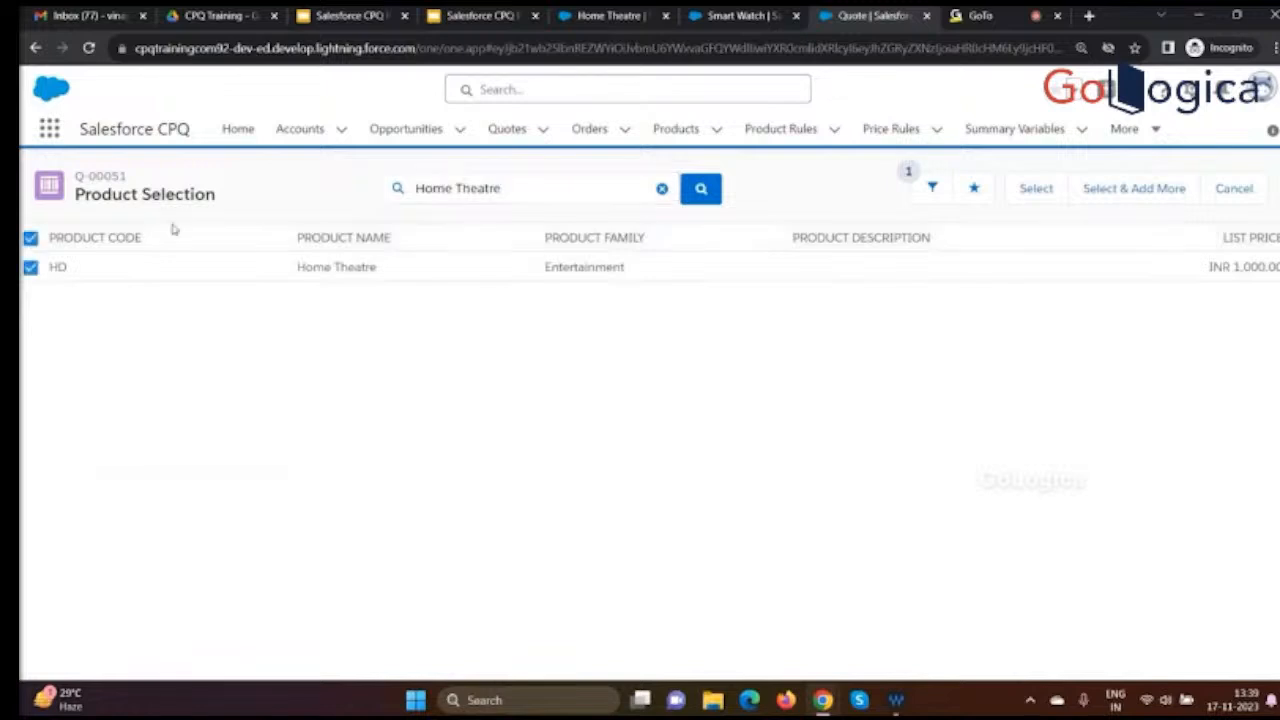
left_click(1033, 189)
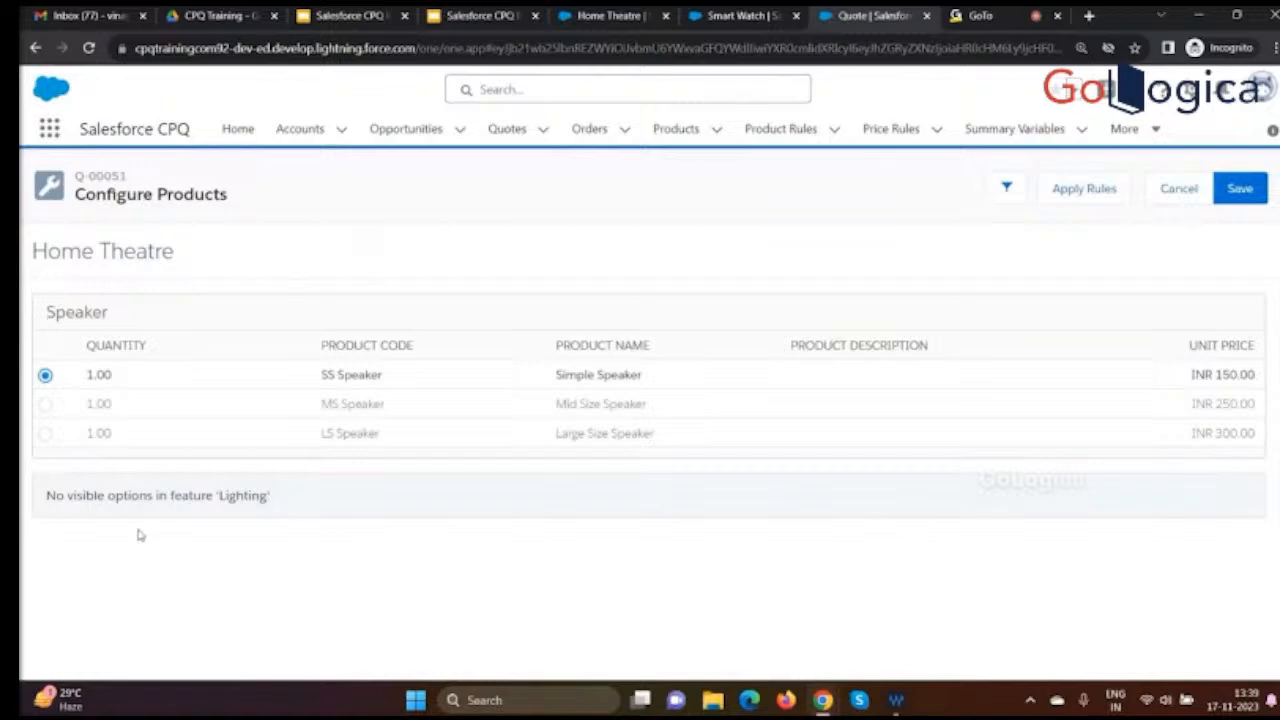
- Open the Ambient Lighting product's Price Books list, which shows no entries
left_click(630, 16)
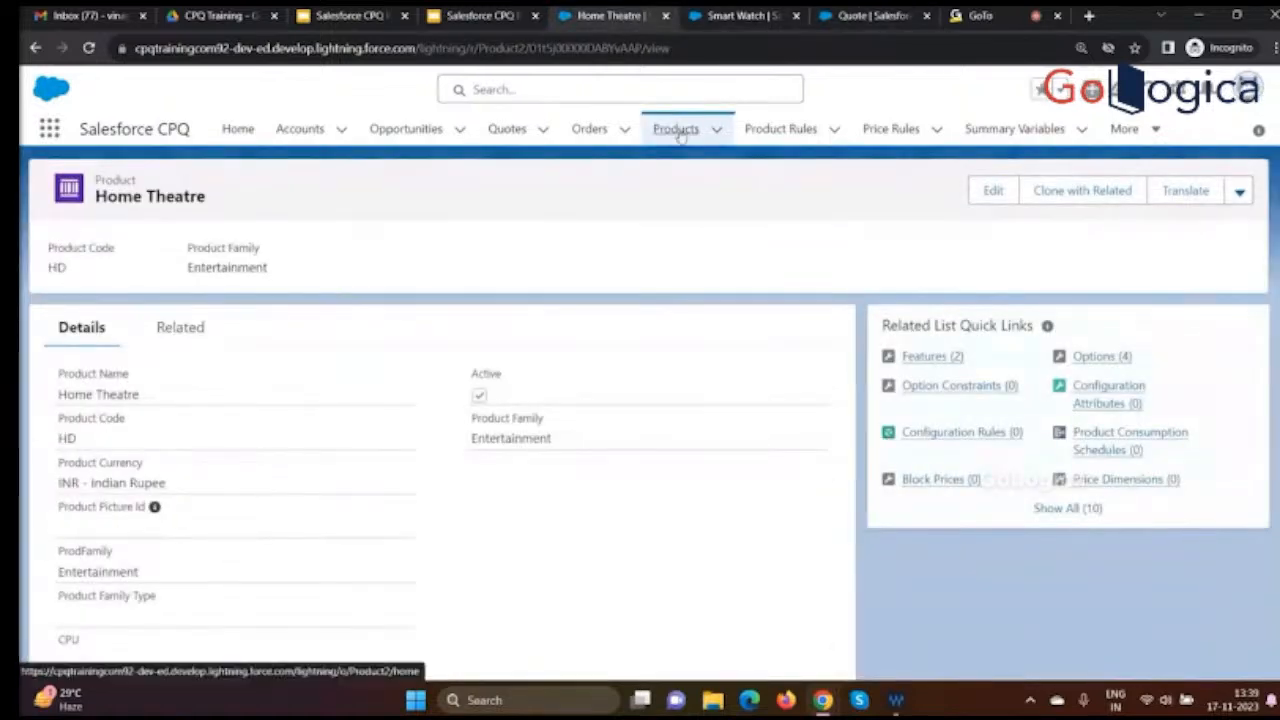
left_click(678, 131)
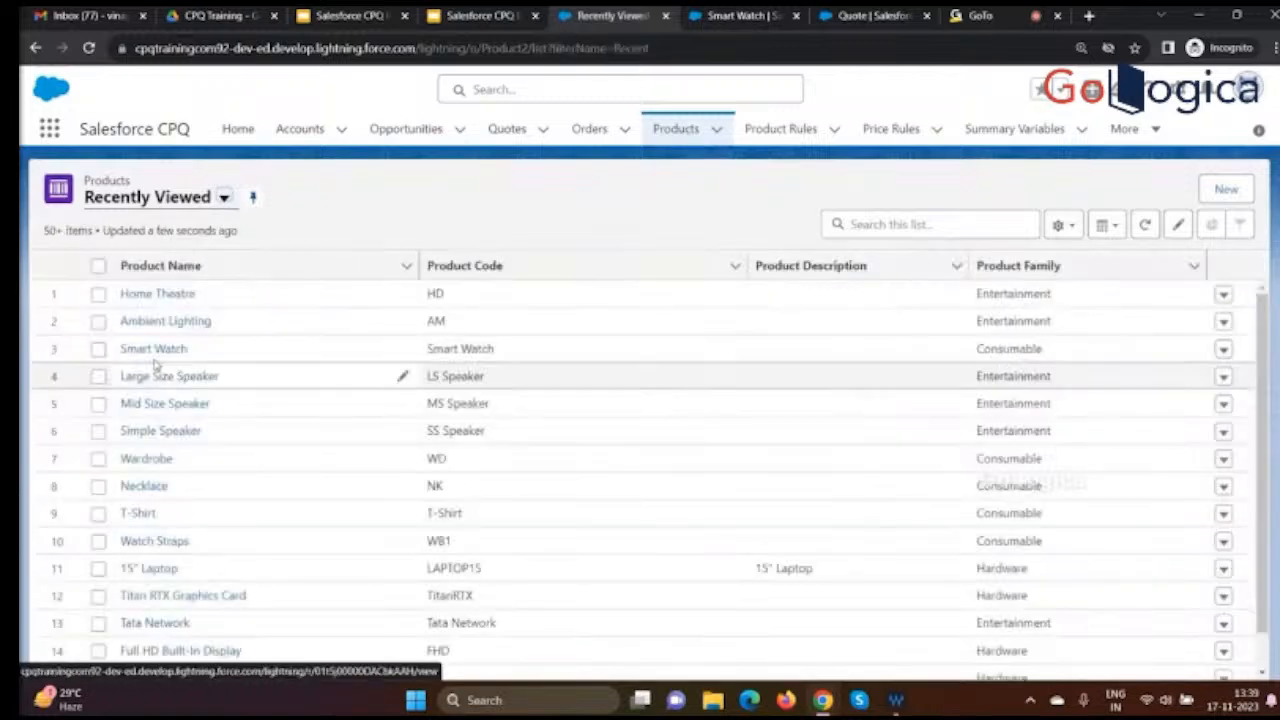
left_click(165, 321)
left_click(872, 16)
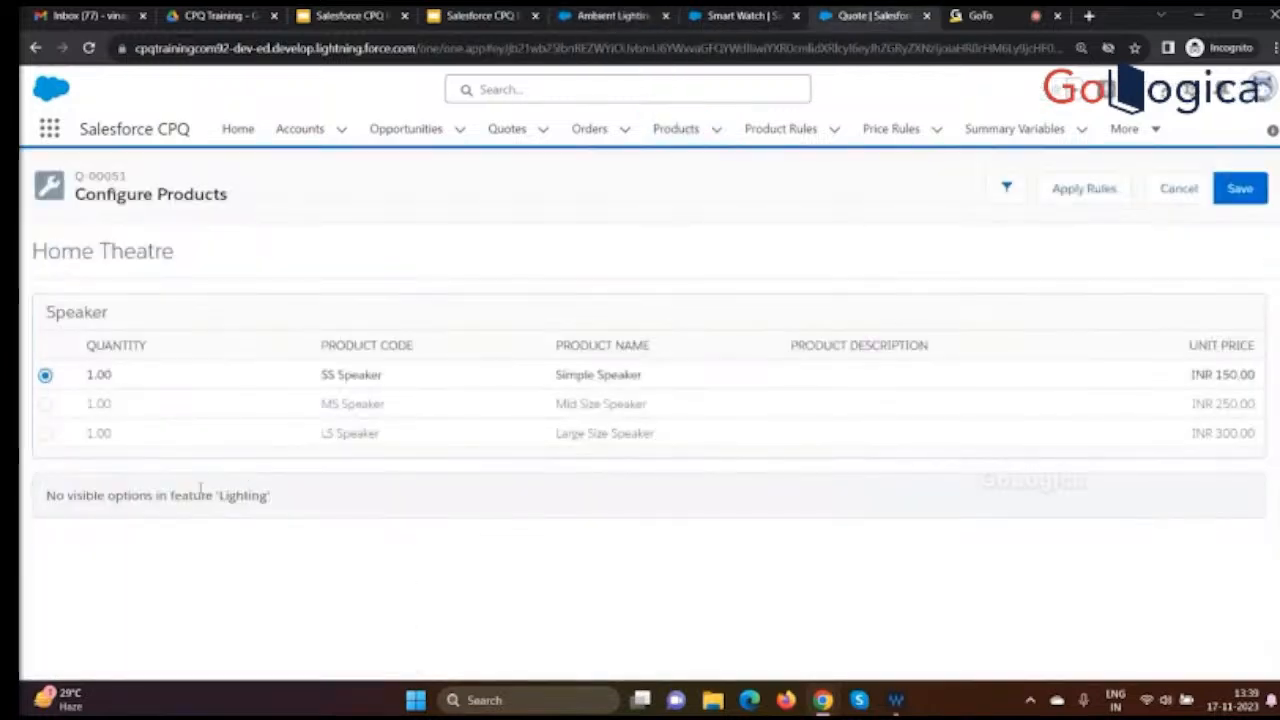
left_click(618, 12)
left_click(204, 328)
scroll(331, 563, "down", 6)
left_click(168, 565)
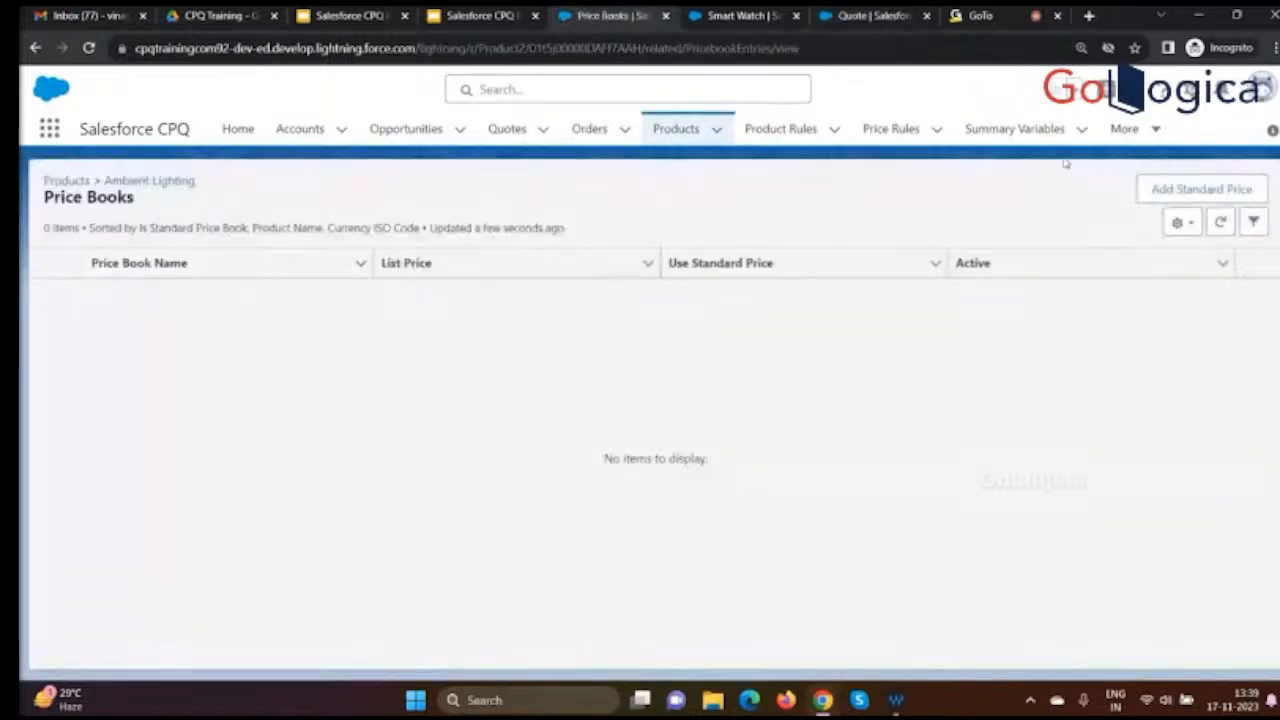
- Give Ambient Lighting a Standard Price Book list price of INR 200, then cancel the quote's configuration
left_click(1185, 189)
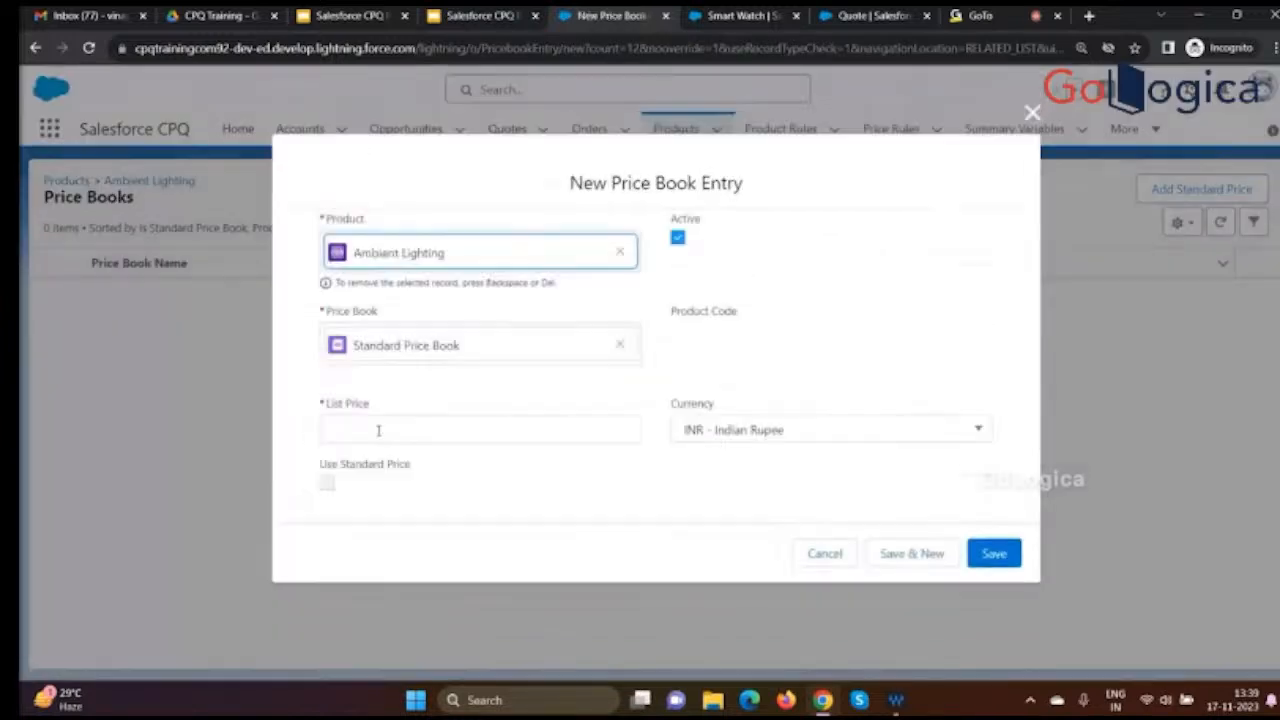
left_click(378, 430)
type("2")
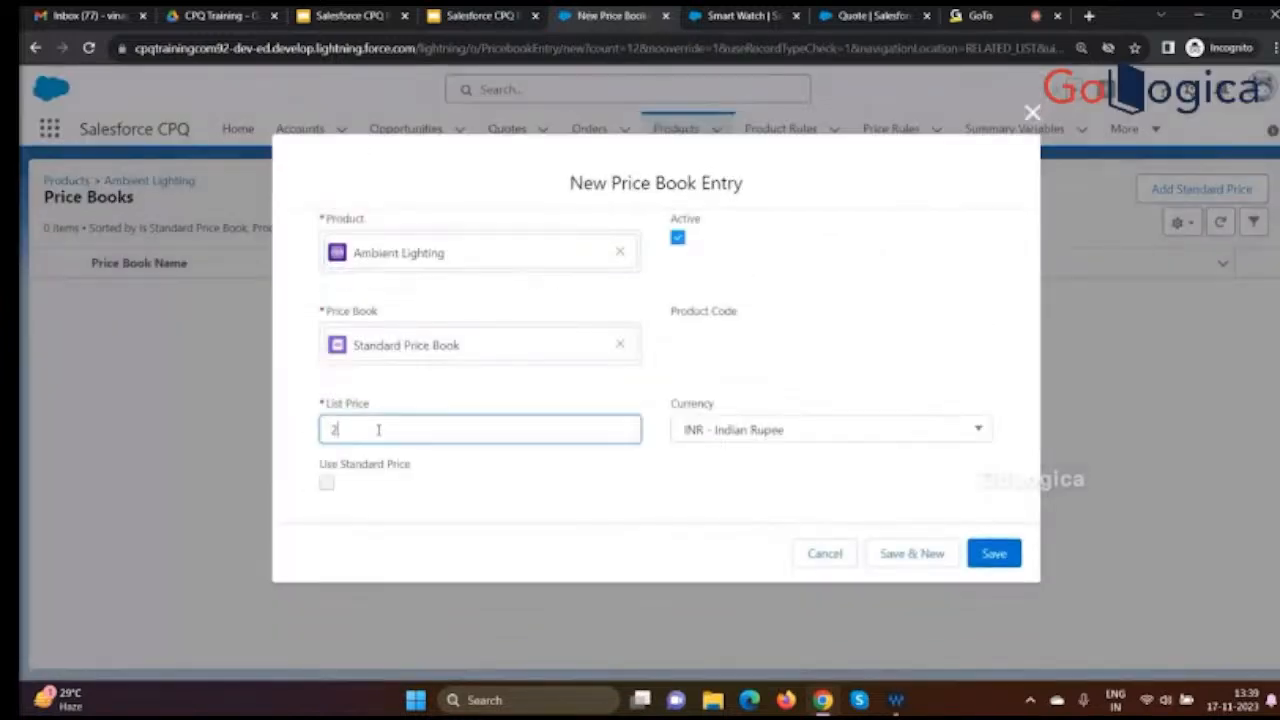
type("00")
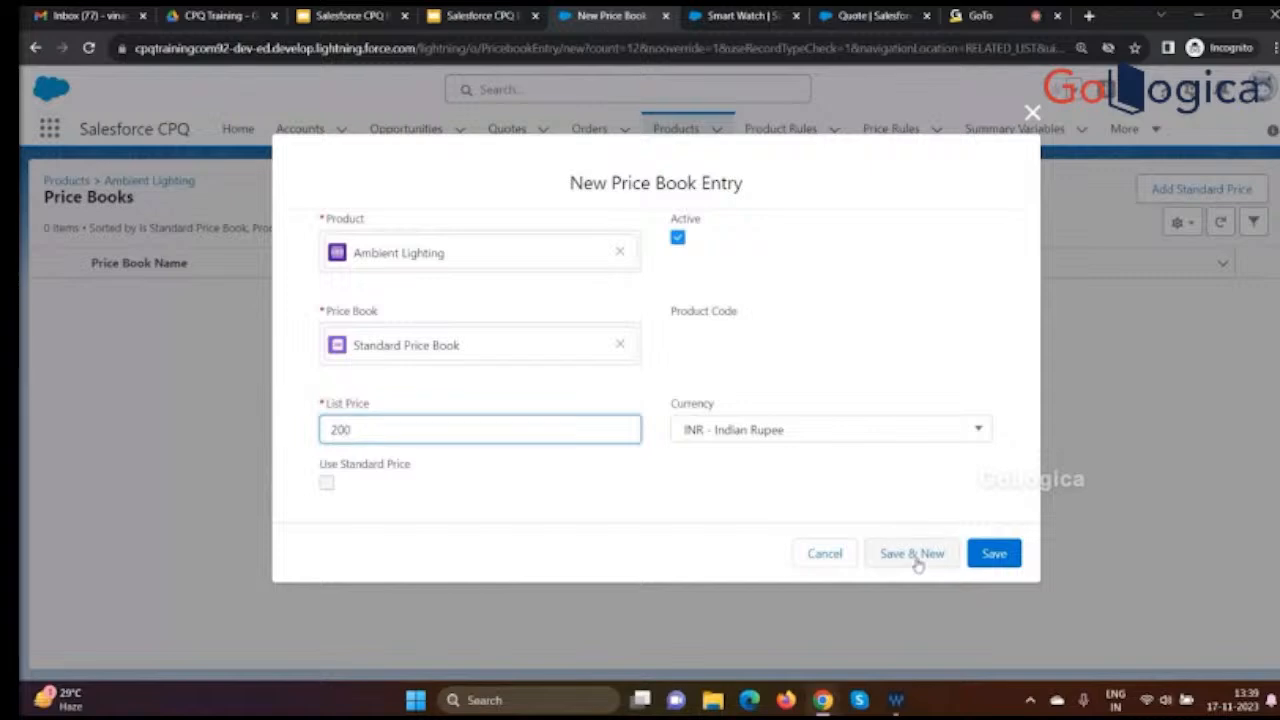
left_click(992, 553)
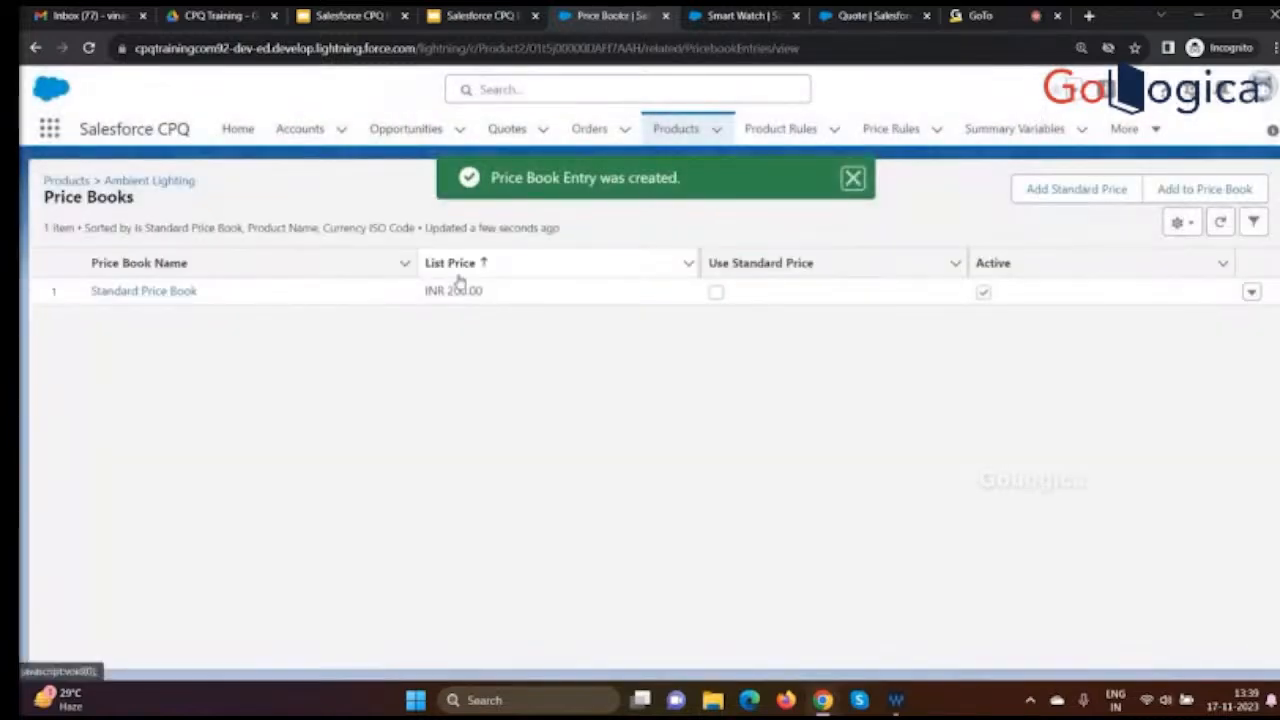
left_click(863, 16)
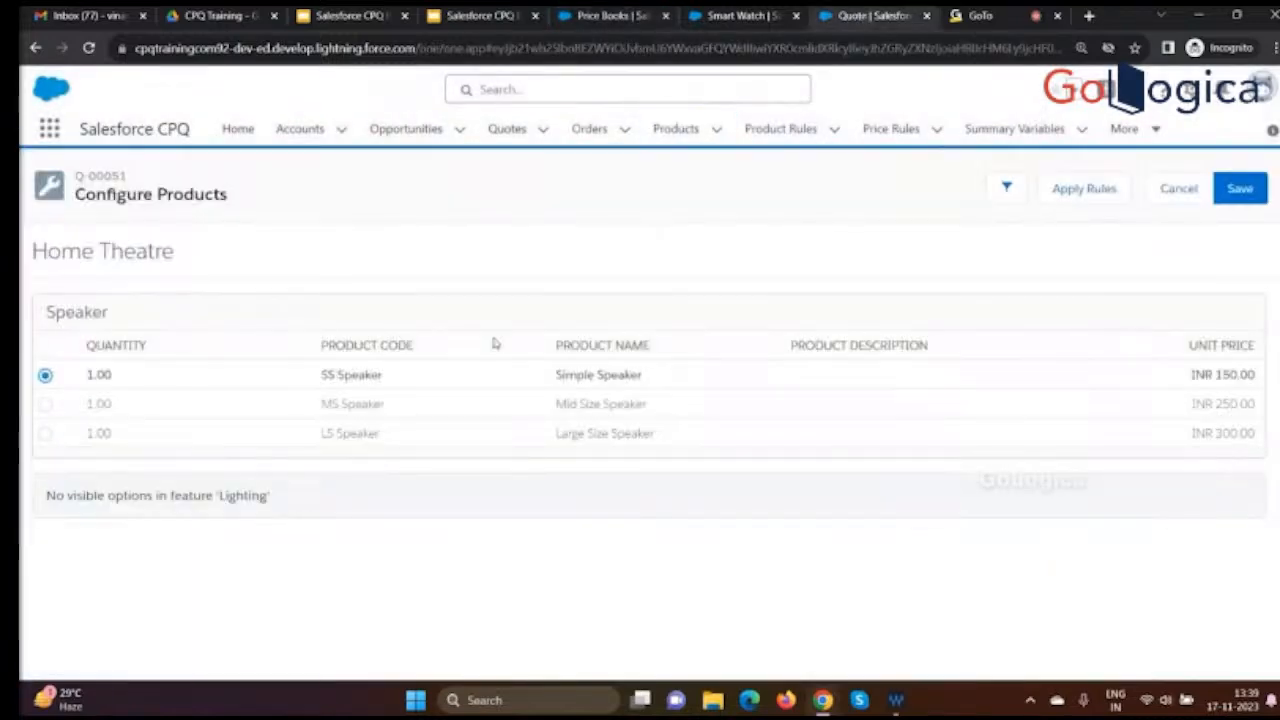
left_click(1179, 192)
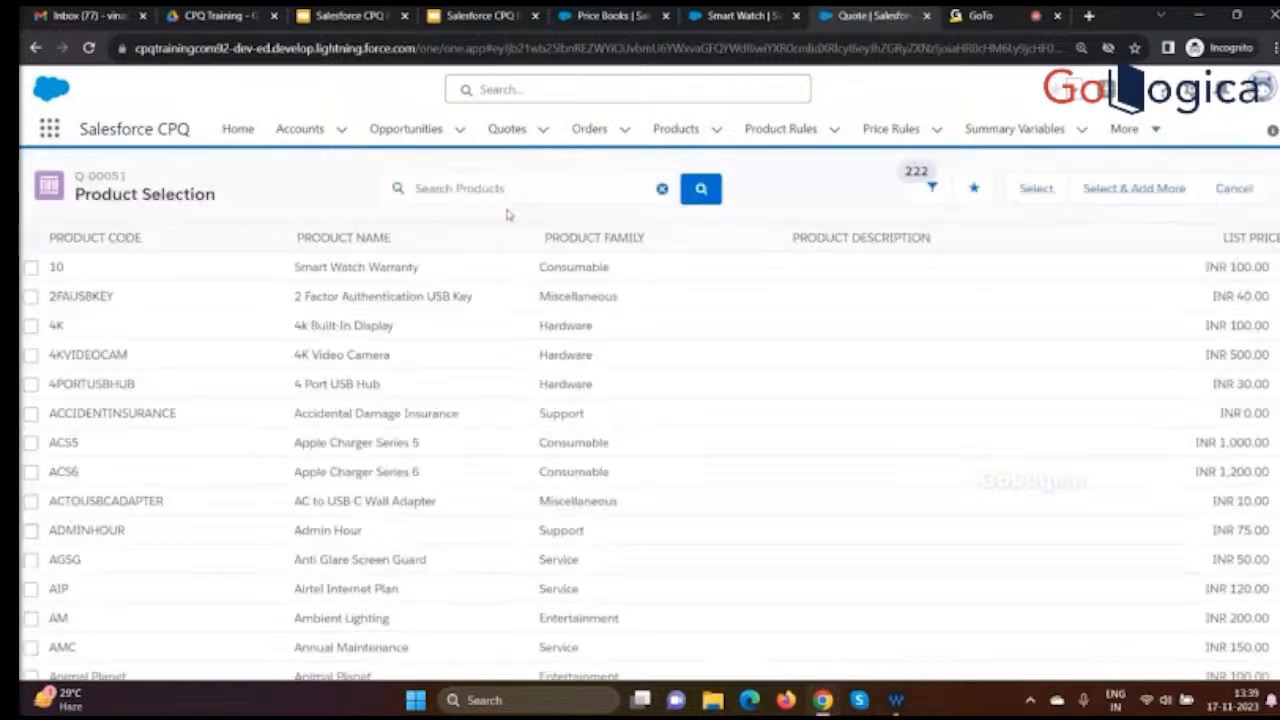
- Search for Home Theatre in Product Selection and open its bundle configurator
left_click(508, 192)
type("Home")
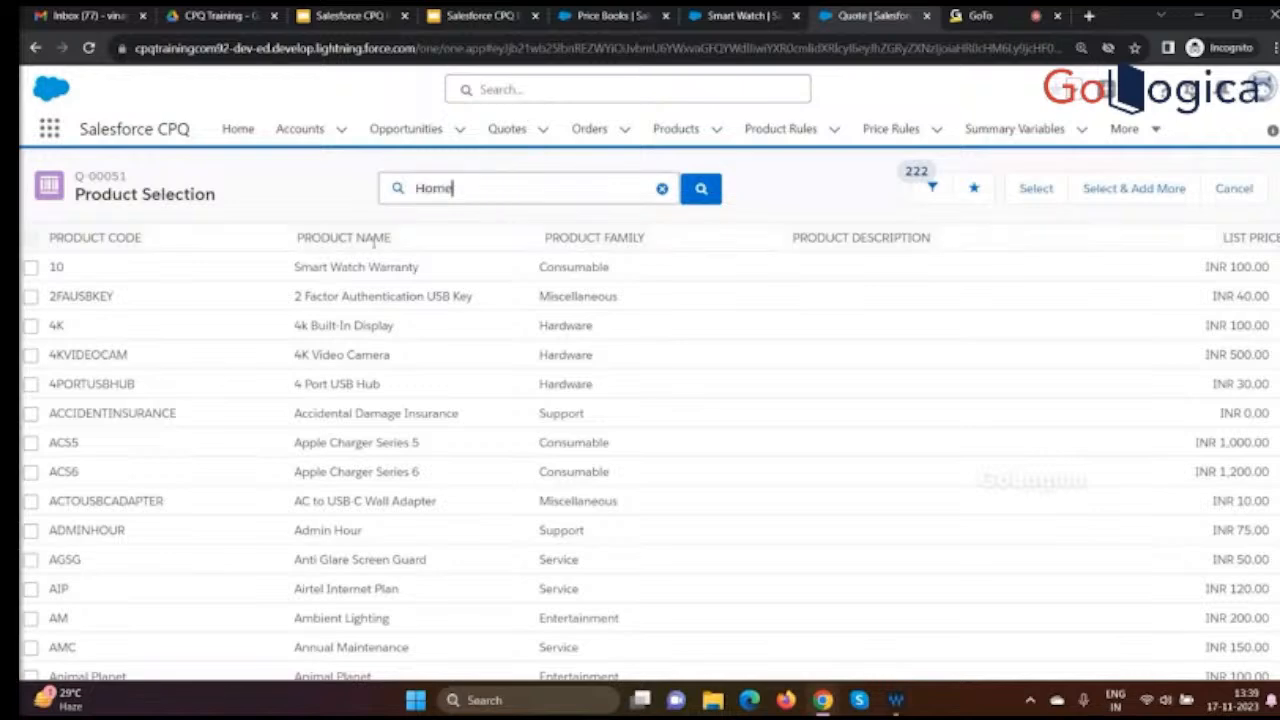
type(" Theatre")
key("Return")
left_click(31, 238)
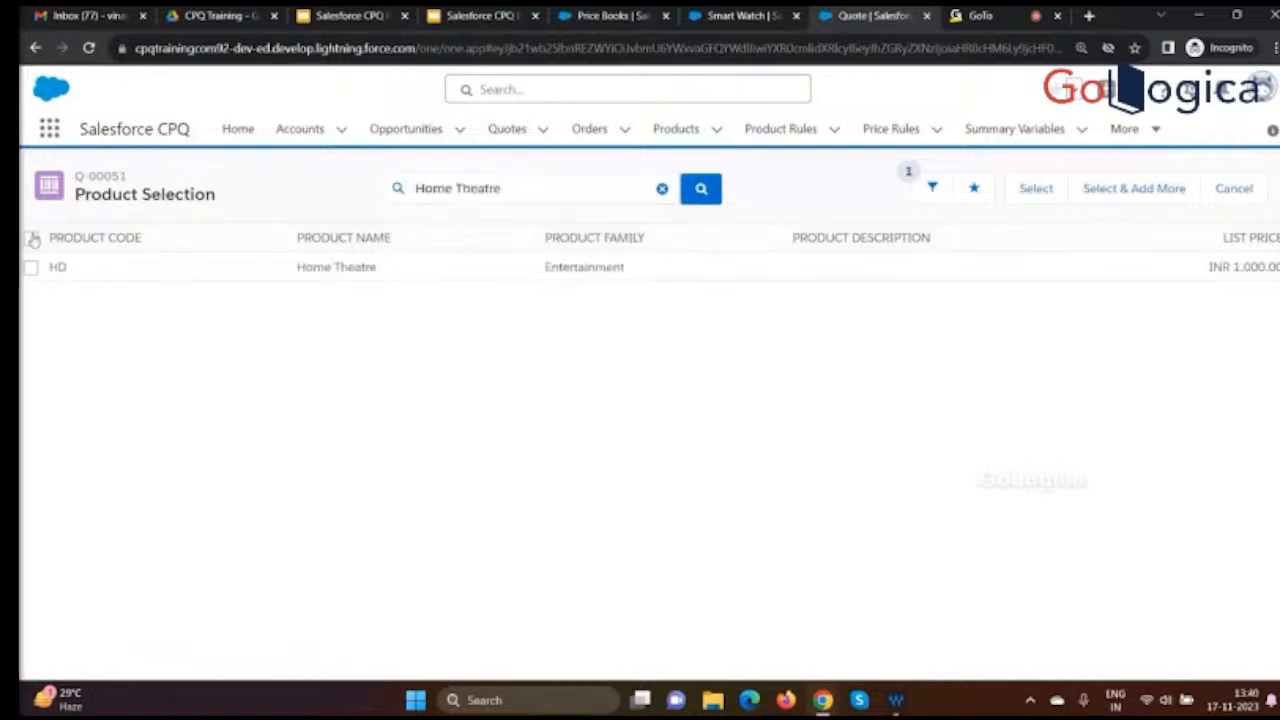
left_click(1006, 190)
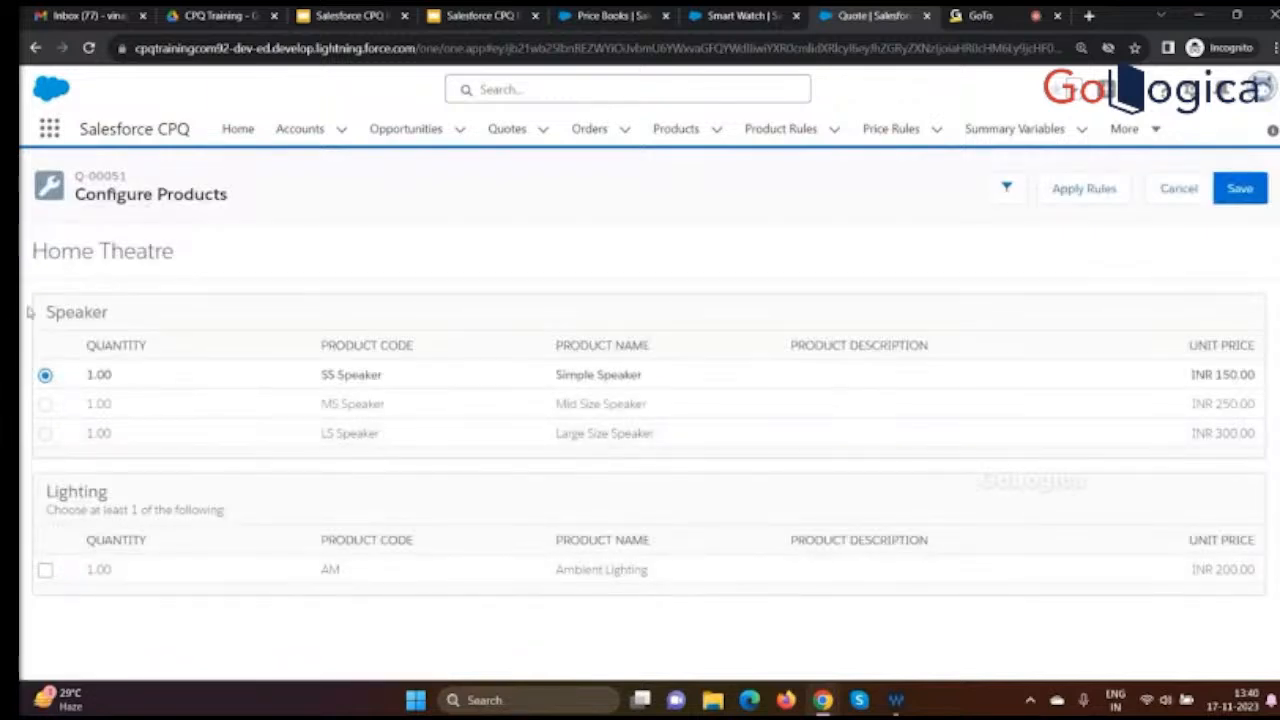
- Check that Lighting now lists Ambient Lighting at INR 200, then go to the Products list
left_click_drag(43, 318, 125, 320)
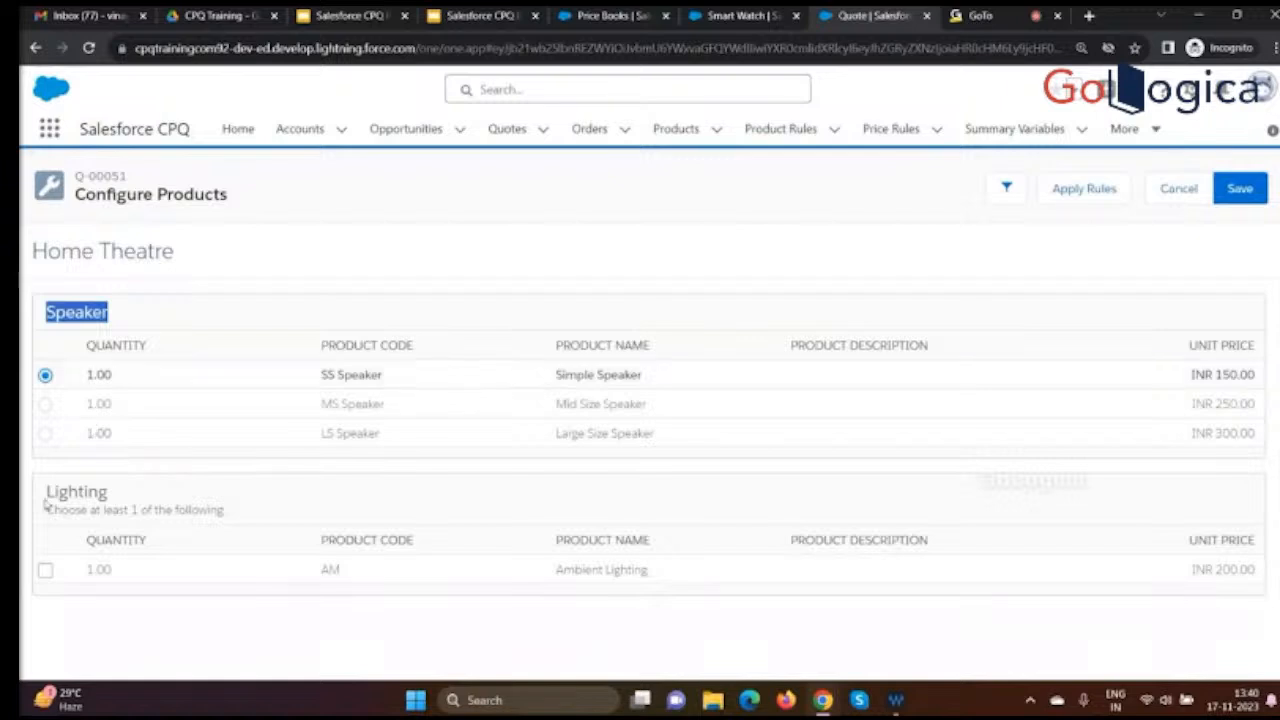
left_click_drag(44, 491, 113, 490)
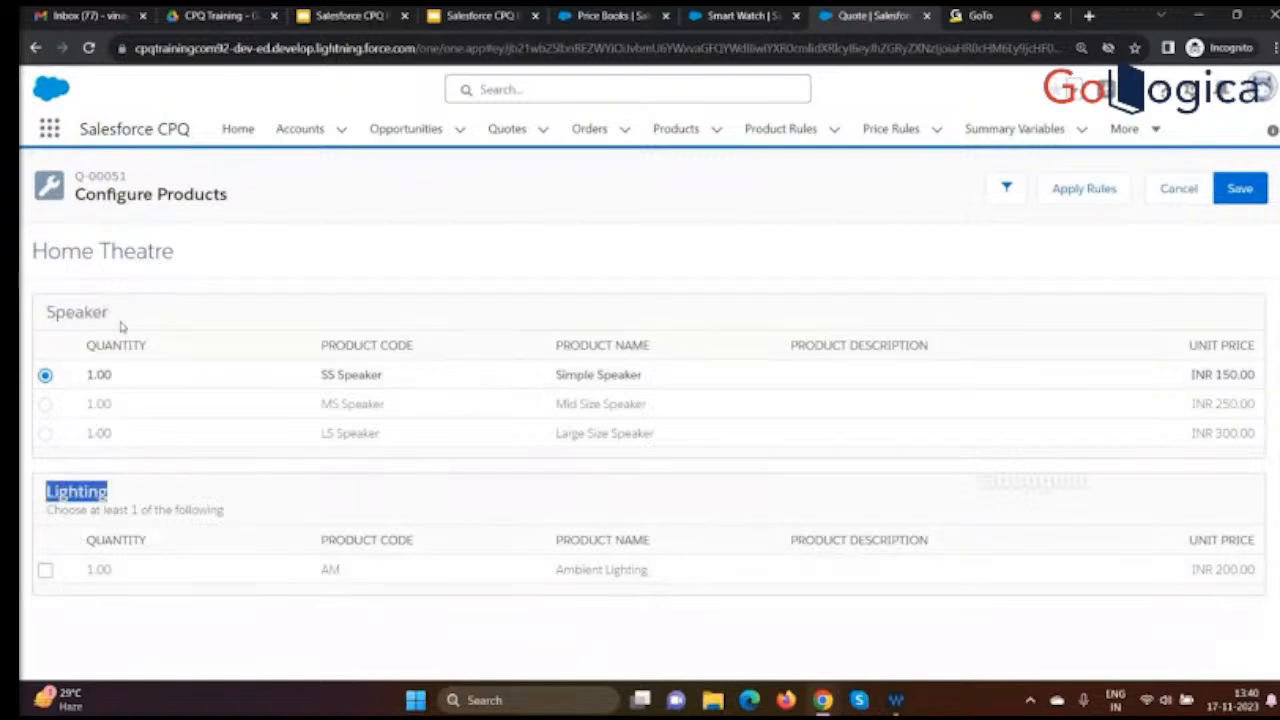
left_click(610, 16)
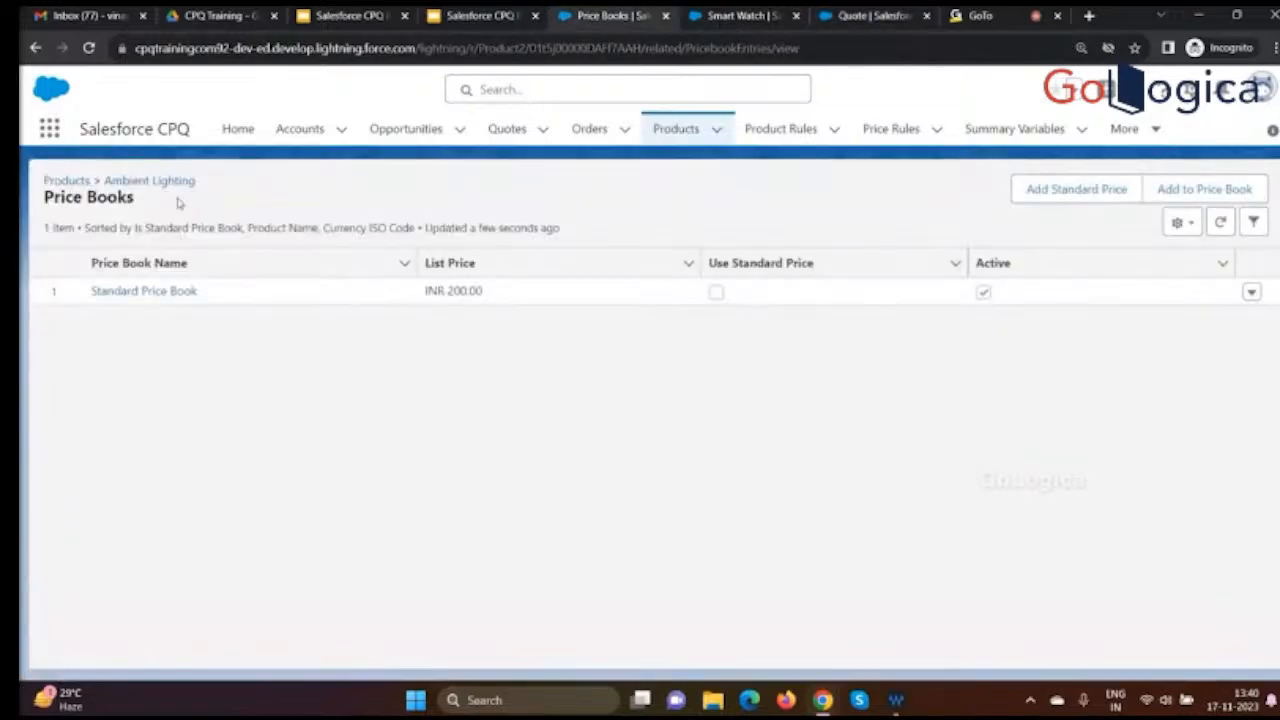
left_click(676, 129)
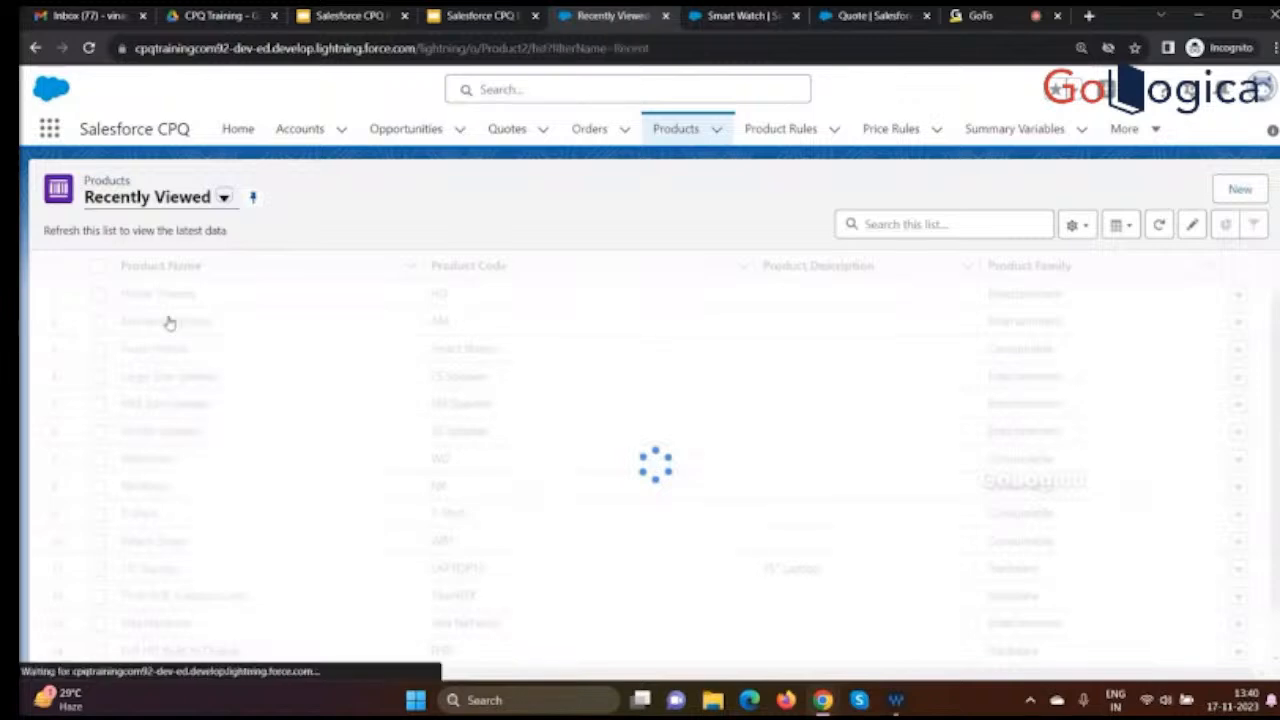
- Open the Home Theatre product record and set its Option Layout to Tabs
left_click(170, 321)
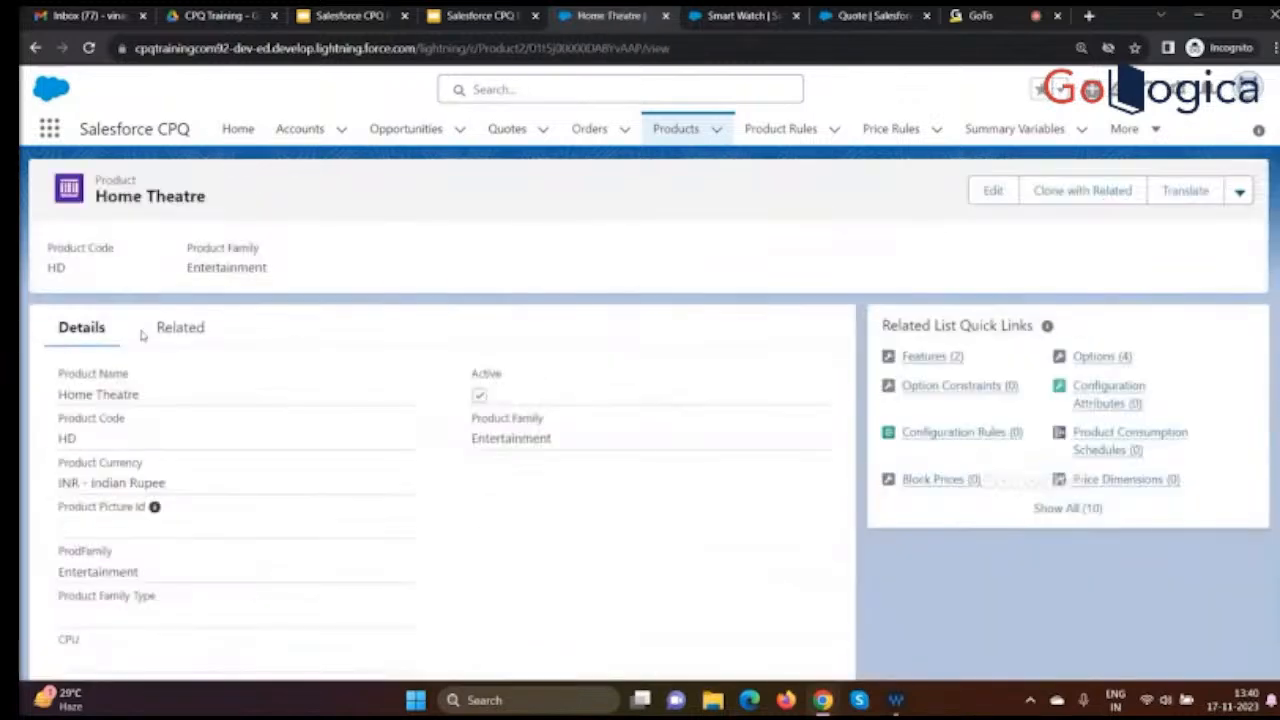
scroll(73, 307, "down", 10)
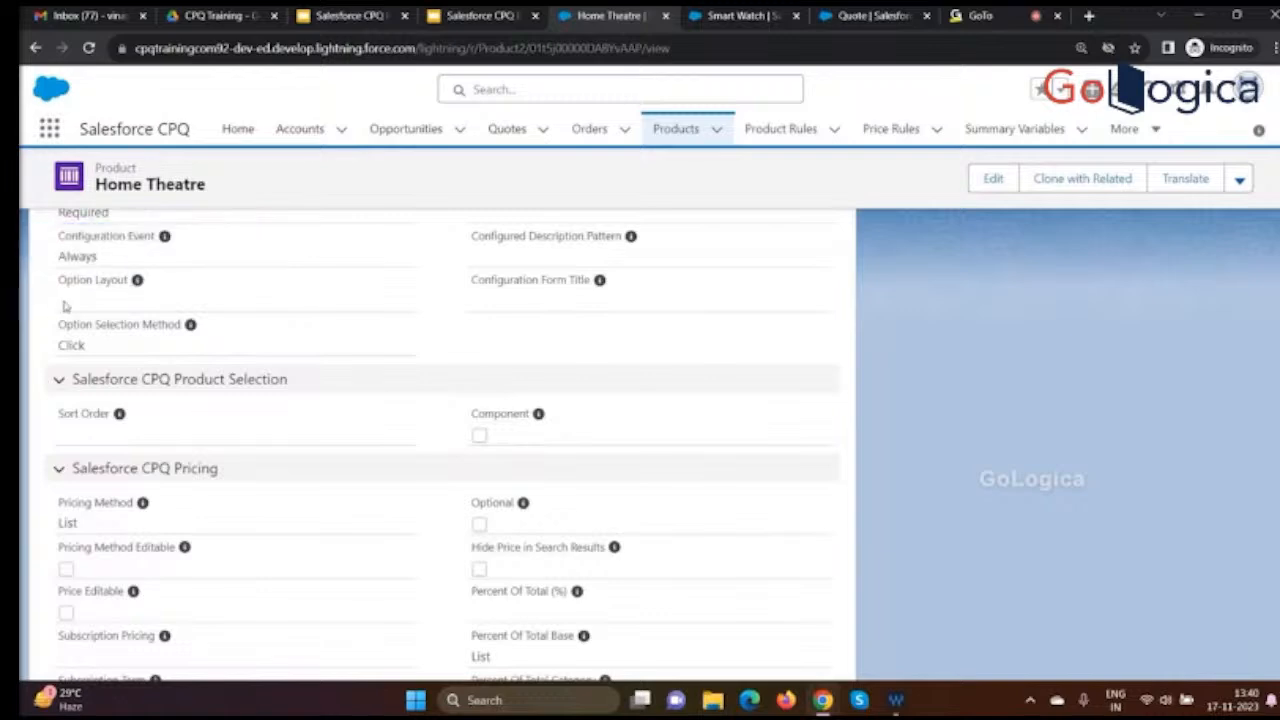
left_click(979, 181)
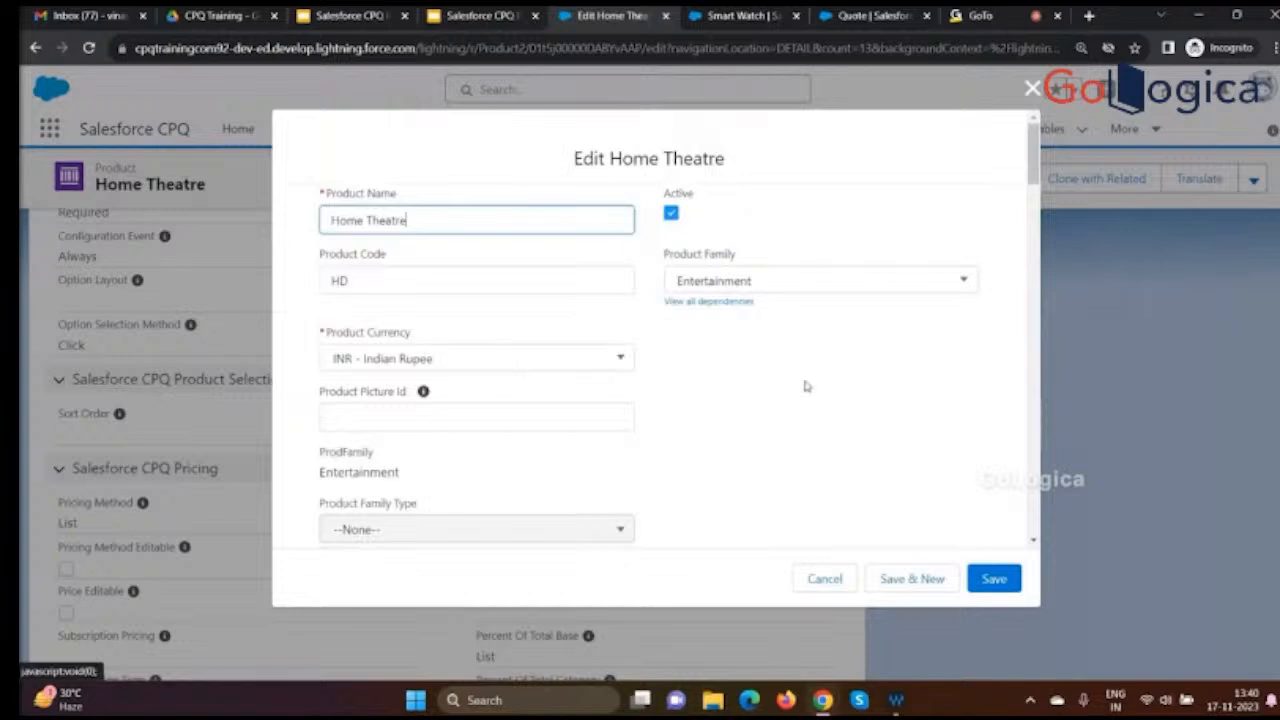
scroll(546, 397, "down", 15)
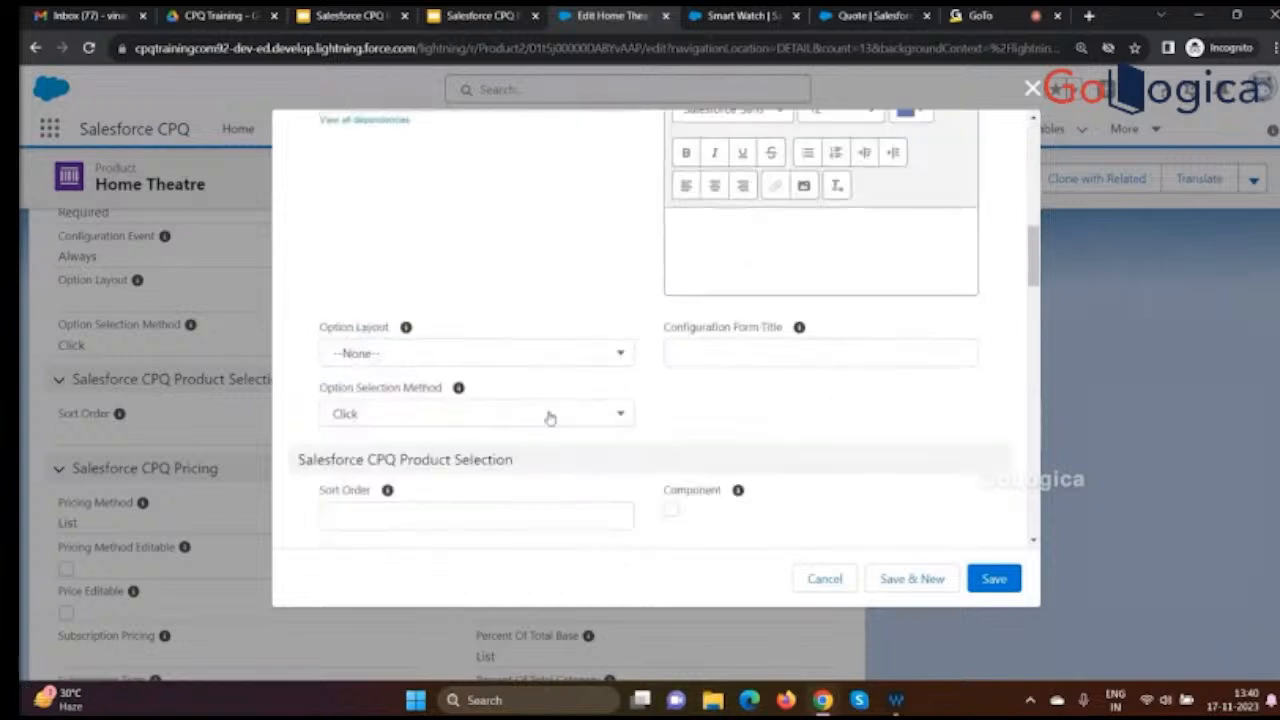
scroll(549, 418, "up", 2)
left_click(428, 270)
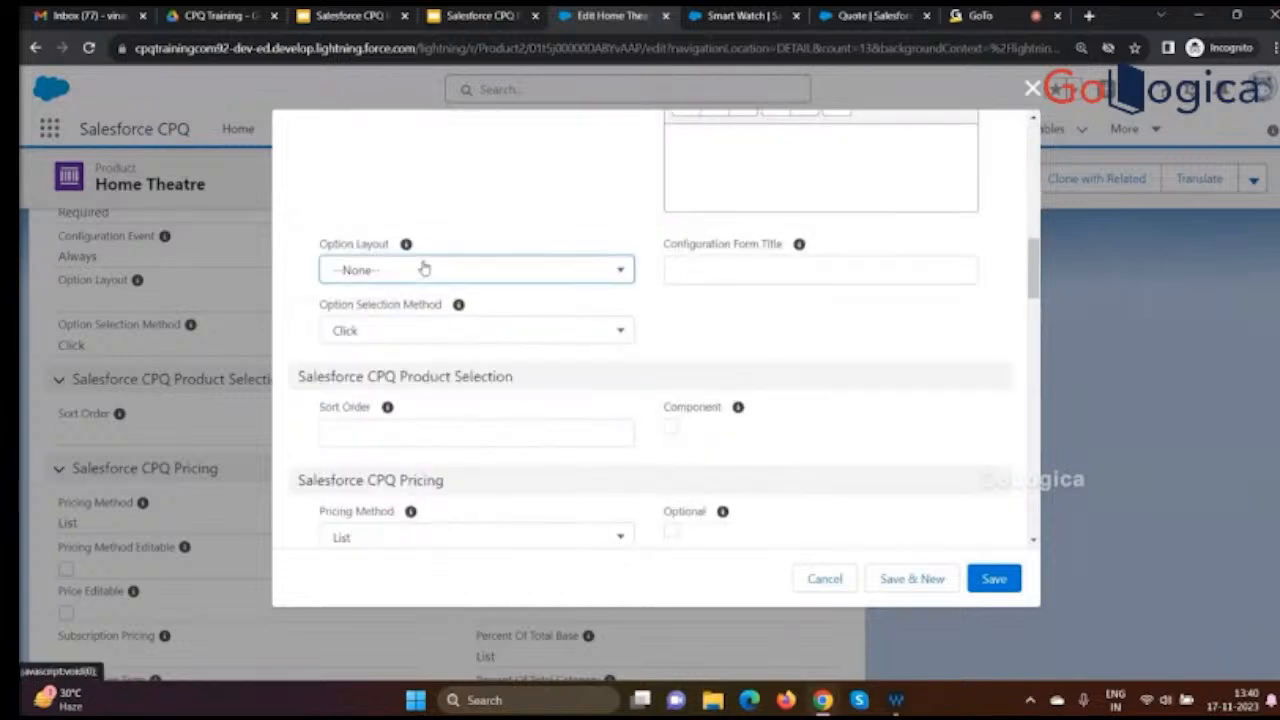
left_click(358, 370)
- Keep Click as the Option Selection Method, save, and return to quote Q-00051
left_click(425, 330)
left_click(742, 310)
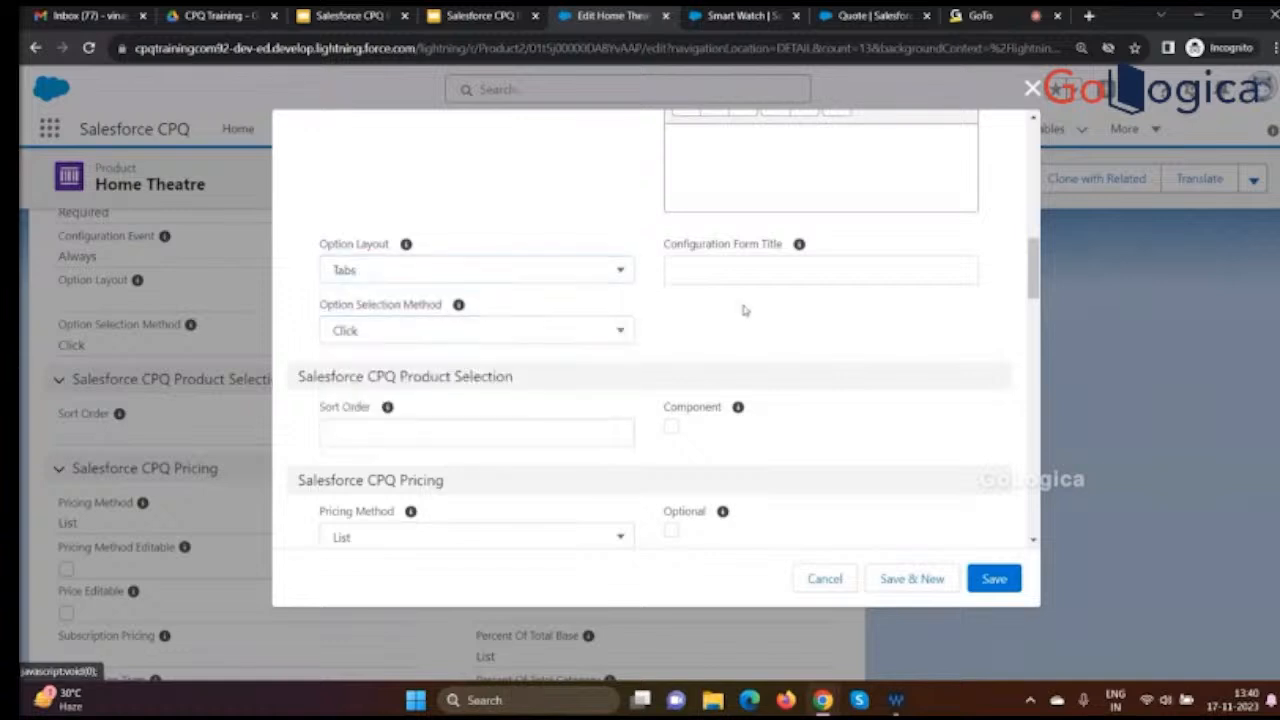
left_click(994, 579)
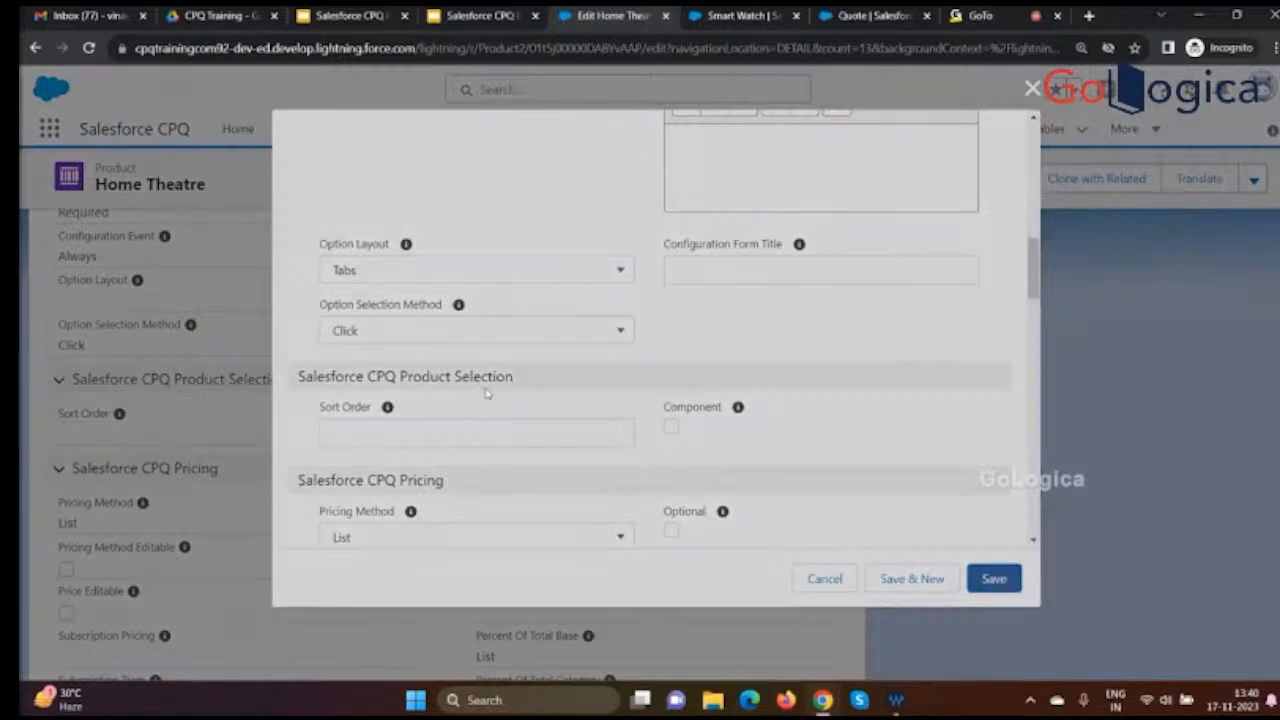
left_click(872, 16)
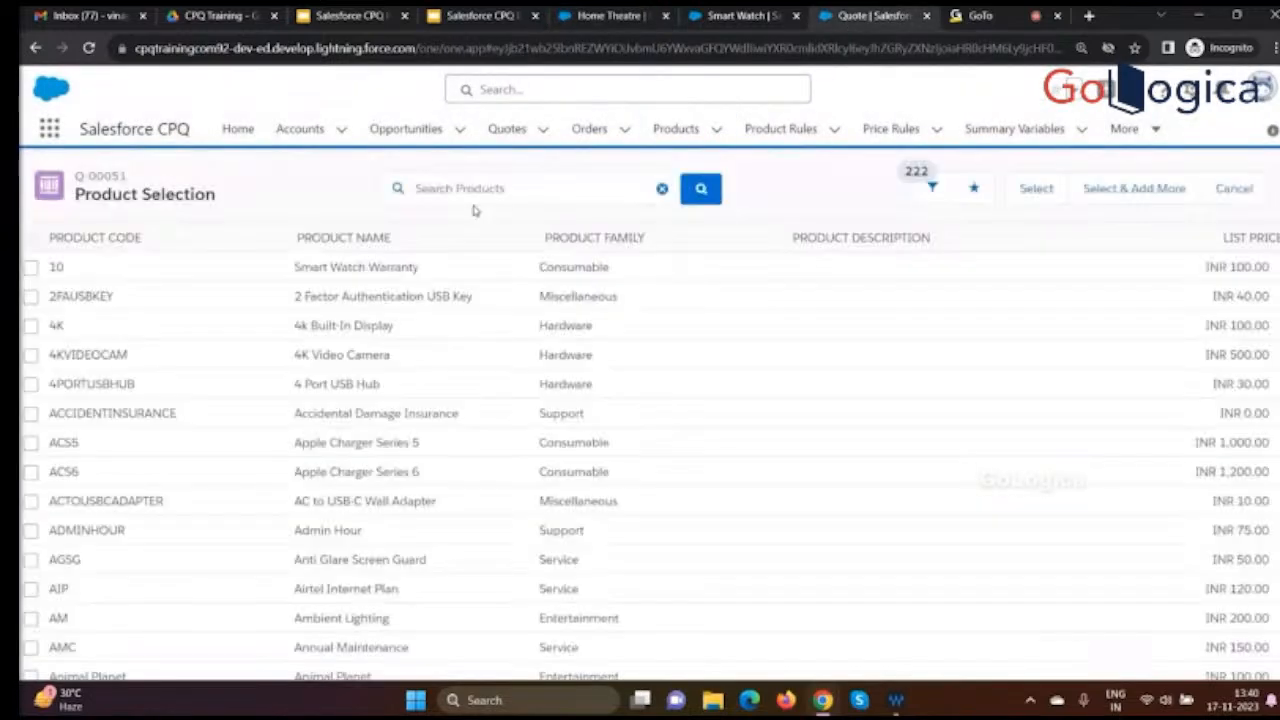
- Search 'home' and add Home Theatre to open its configurator
left_click(478, 190)
type("ho")
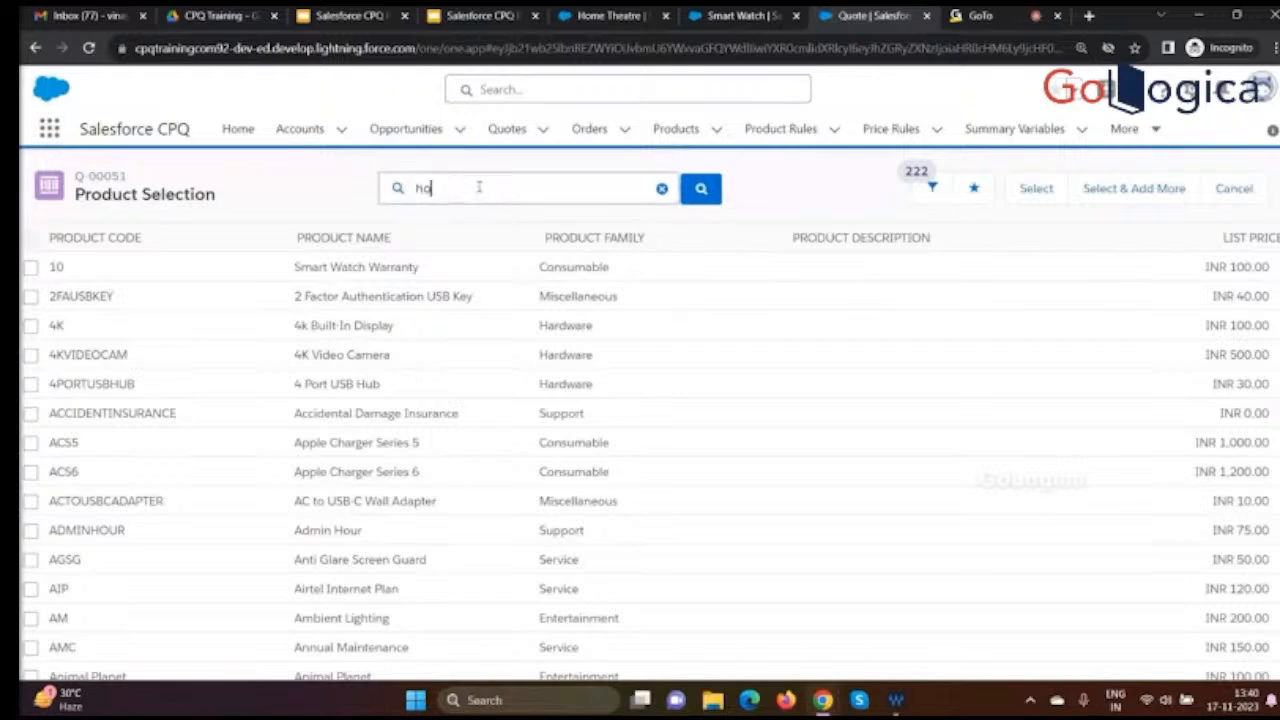
type("me")
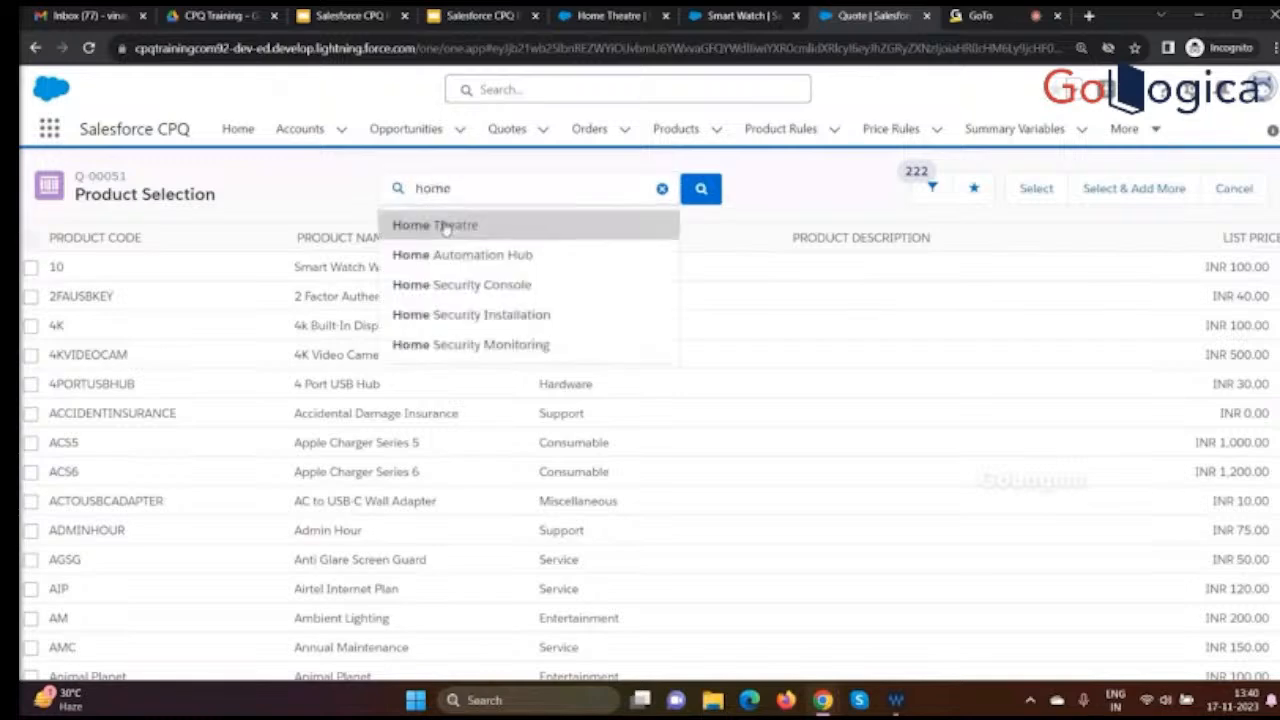
left_click(462, 222)
left_click(30, 240)
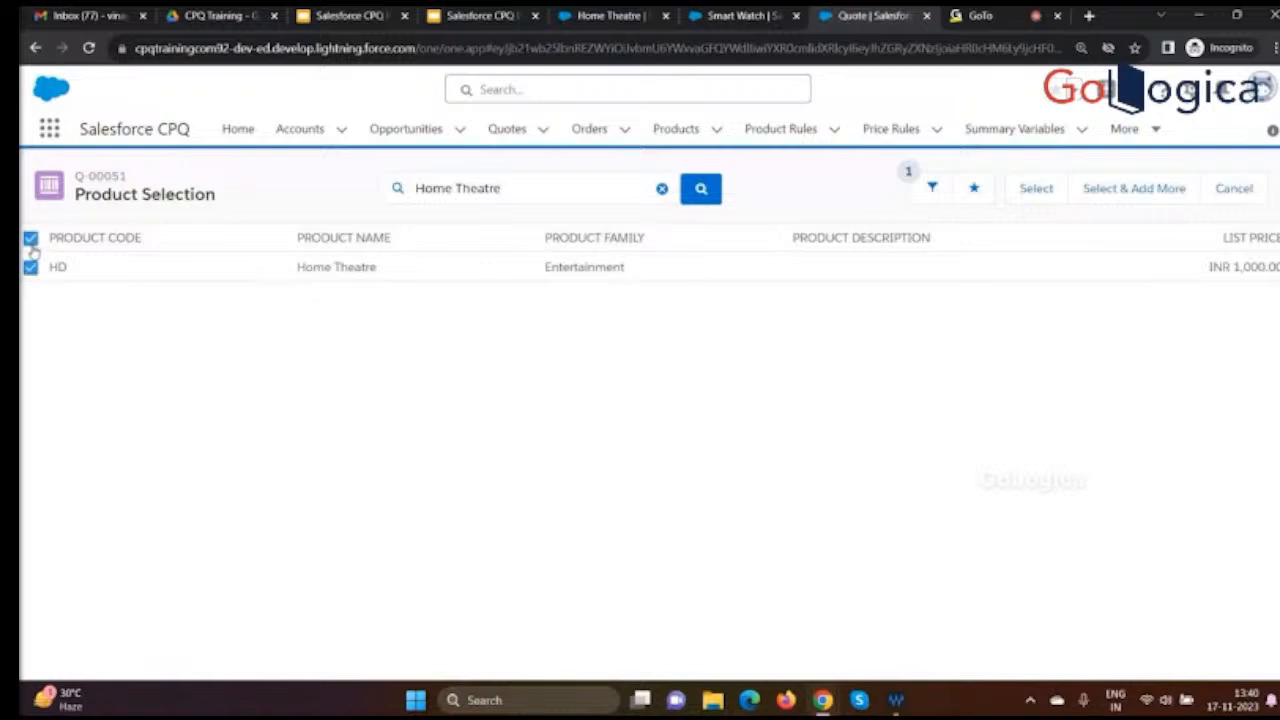
left_click(1036, 188)
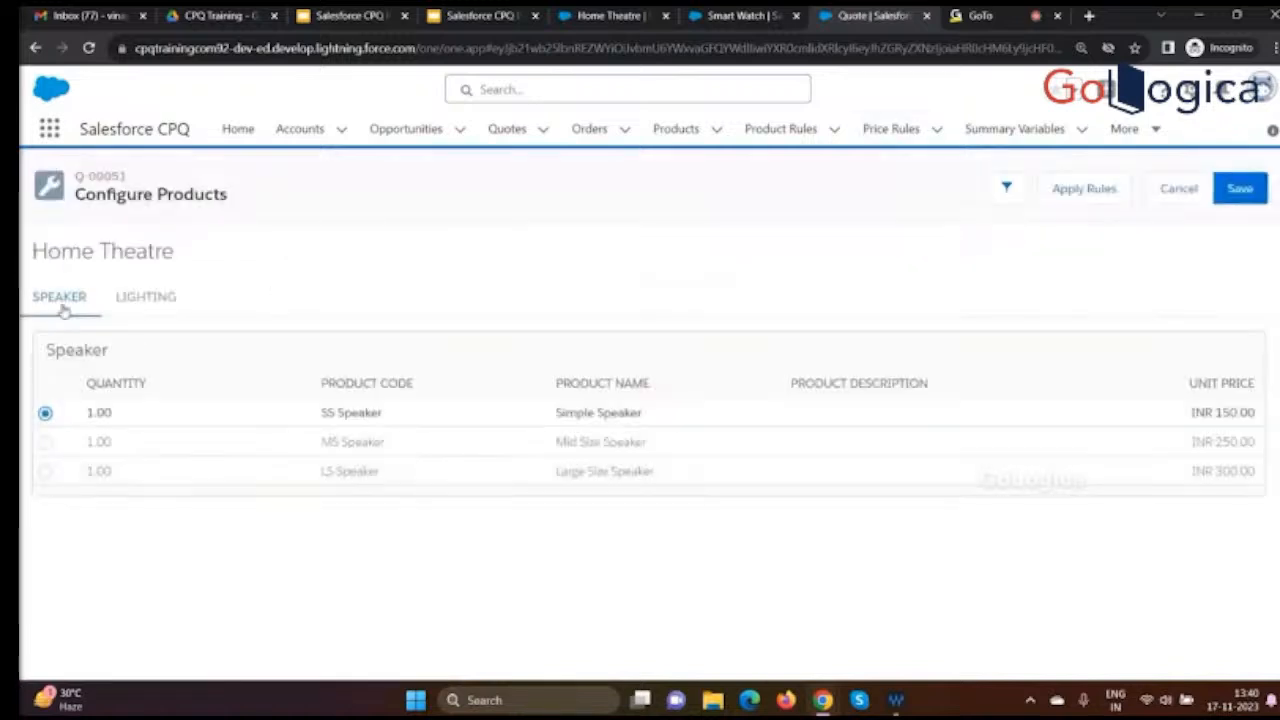
- Switch between the Speaker and Lighting tabs, ending on Speaker with Simple Speaker selected
left_click(146, 300)
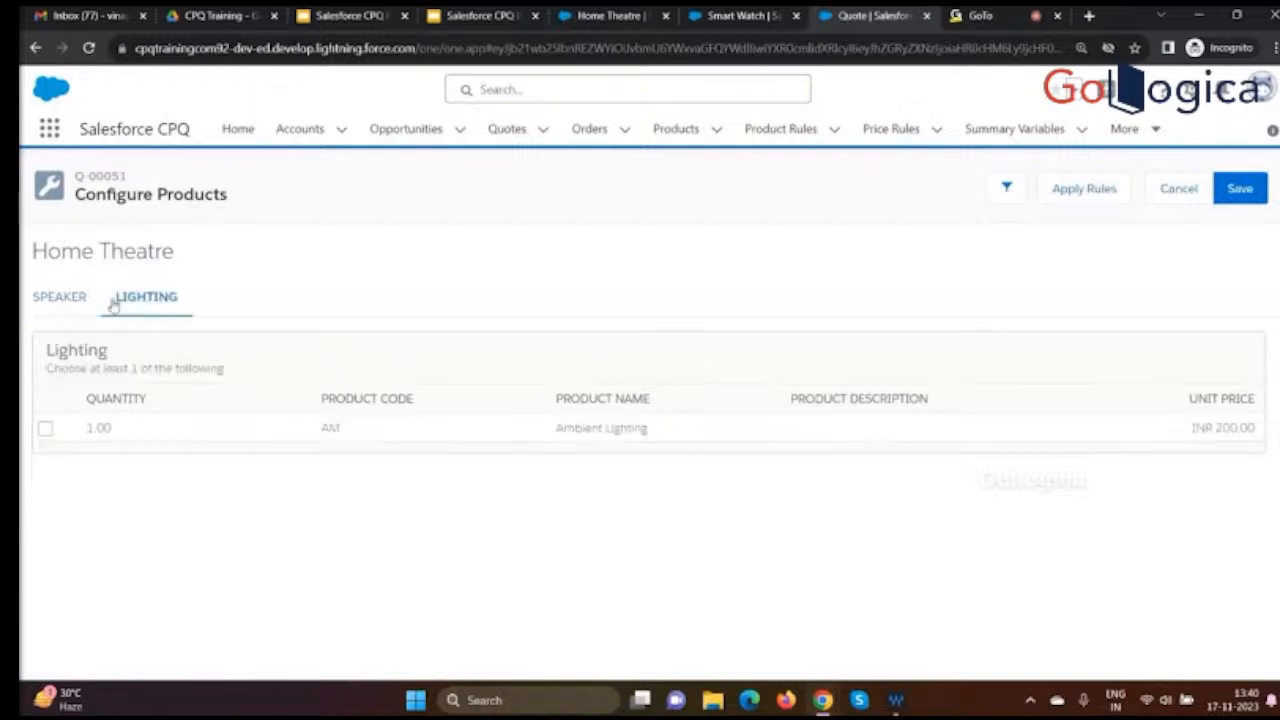
left_click(150, 296)
left_click(66, 298)
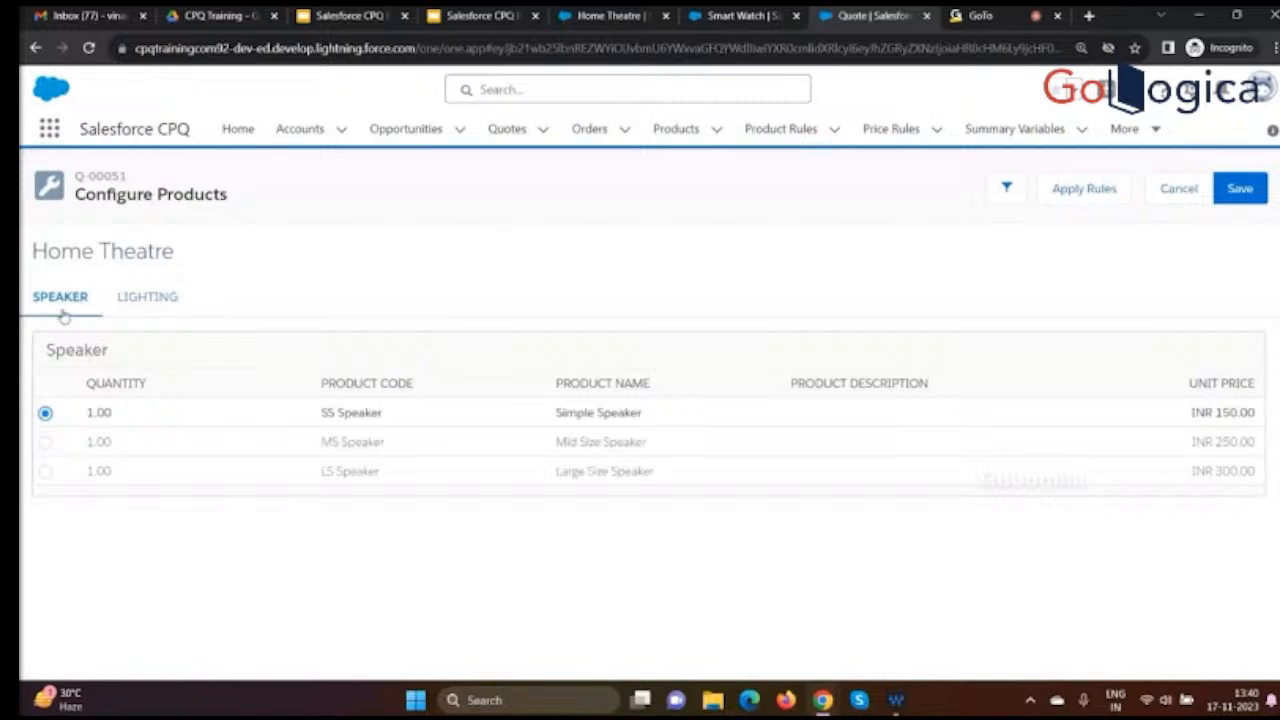
left_click(145, 298)
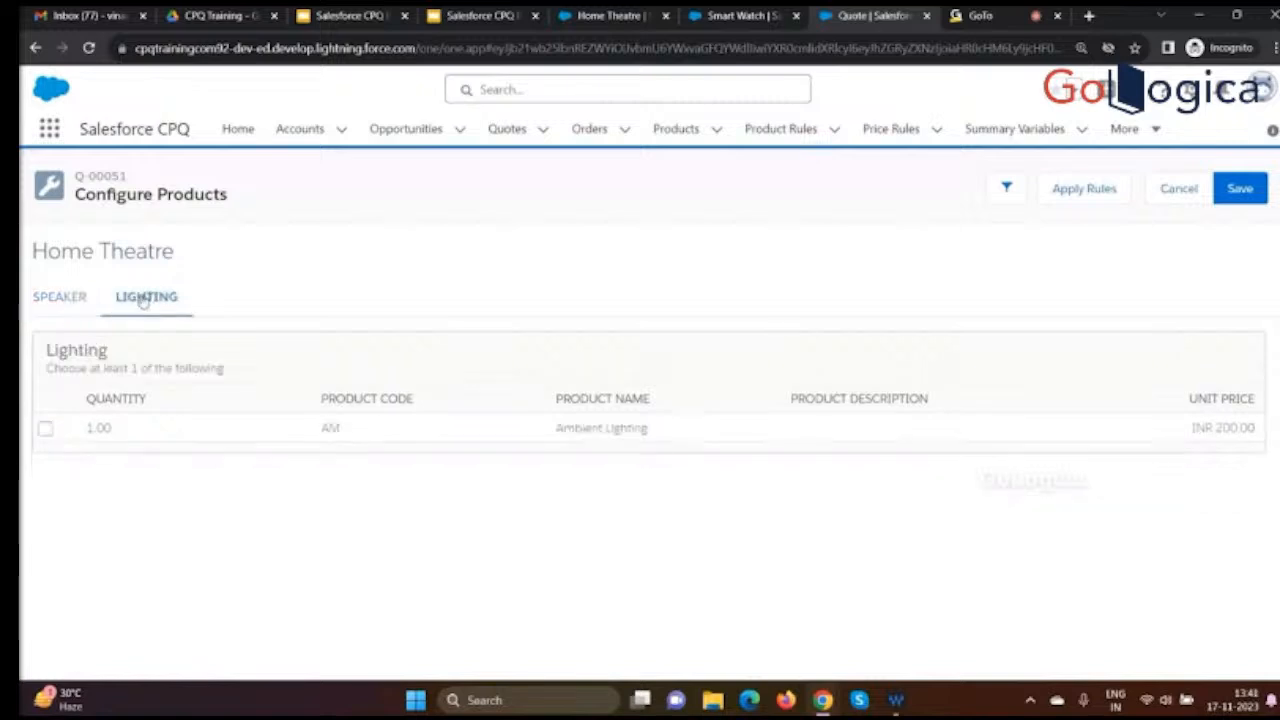
left_click(40, 299)
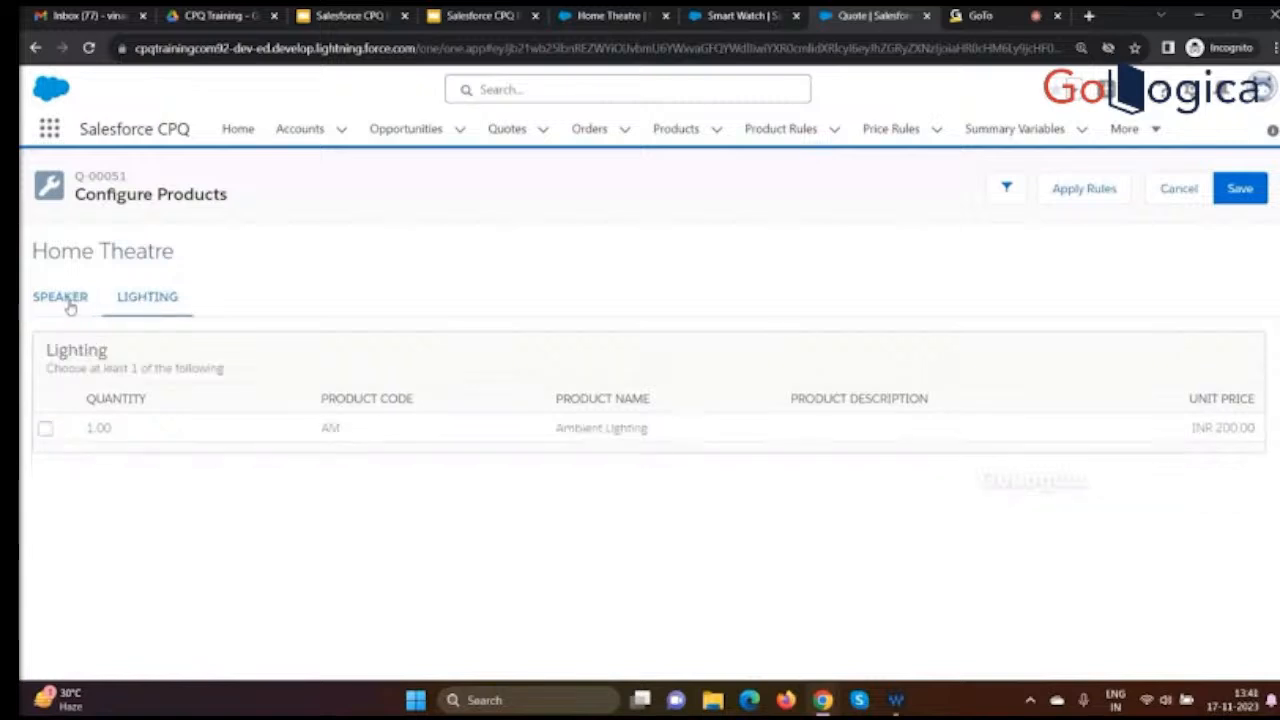
- Change Home Theatre's Option Layout from Tabs to Wizard, save, and cancel back to Q-00051's product selection
left_click(610, 15)
scroll(714, 637, "up", 2)
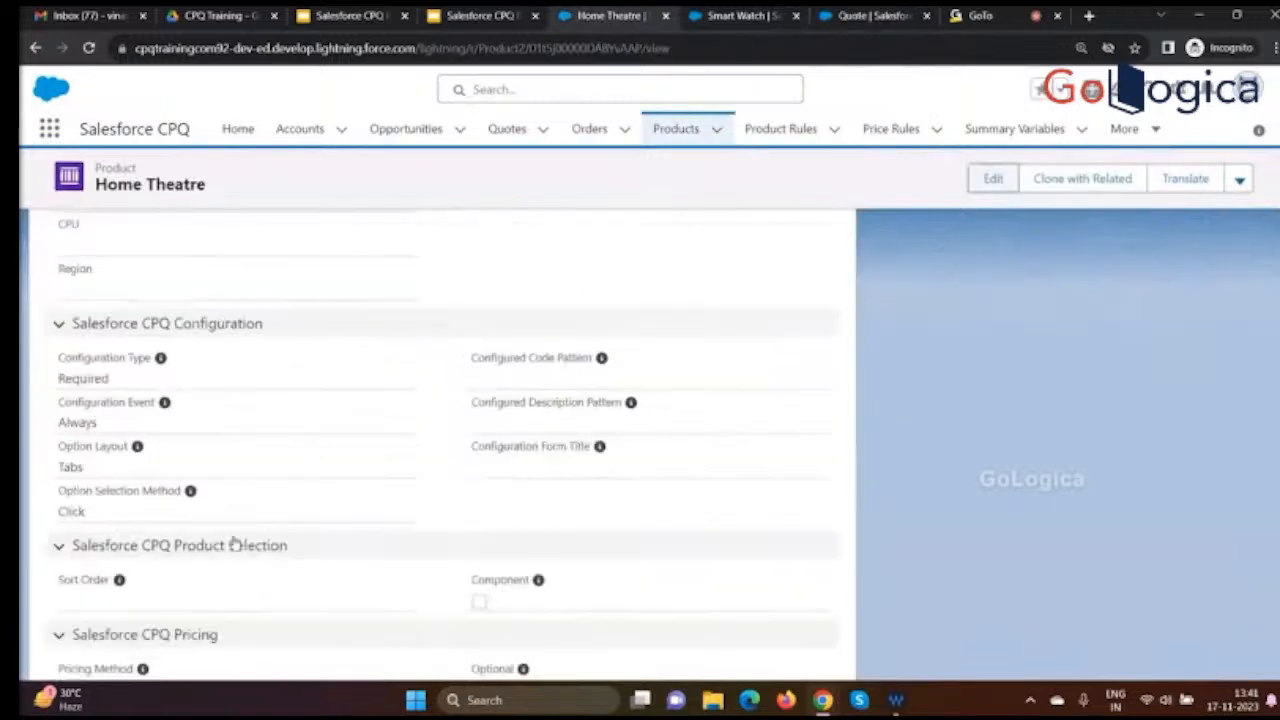
left_click(993, 178)
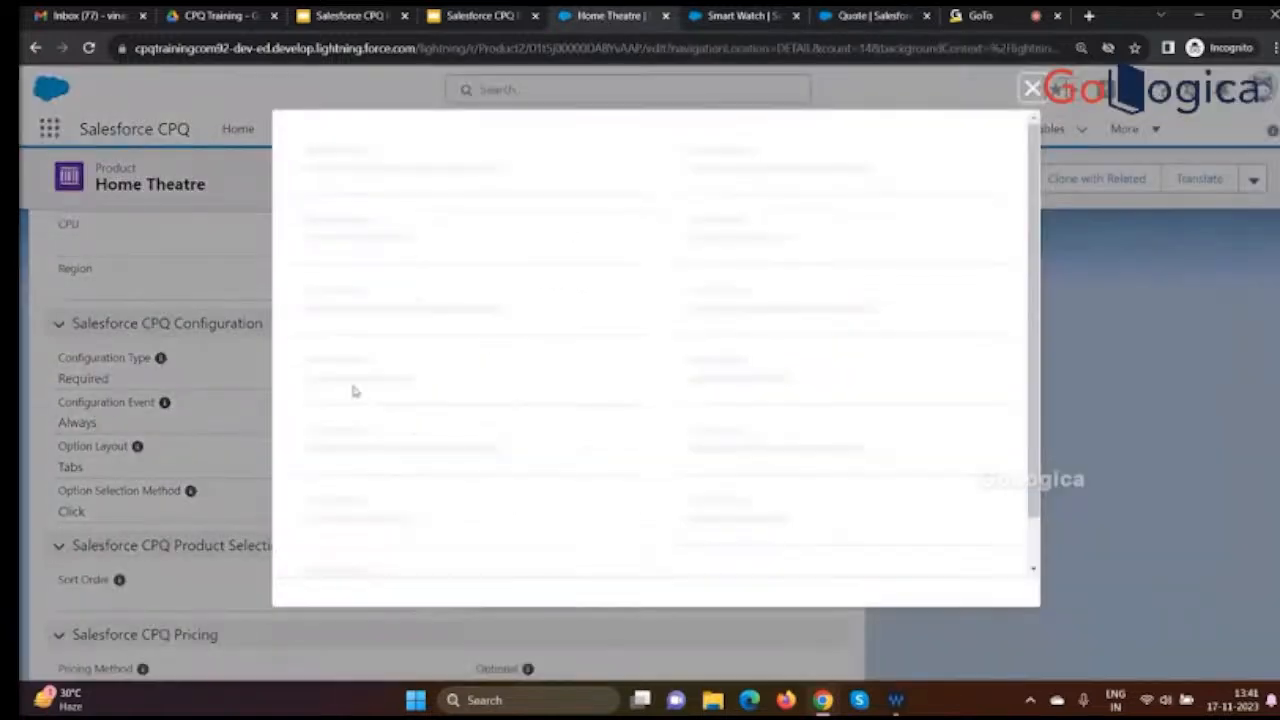
scroll(486, 381, "down", 5)
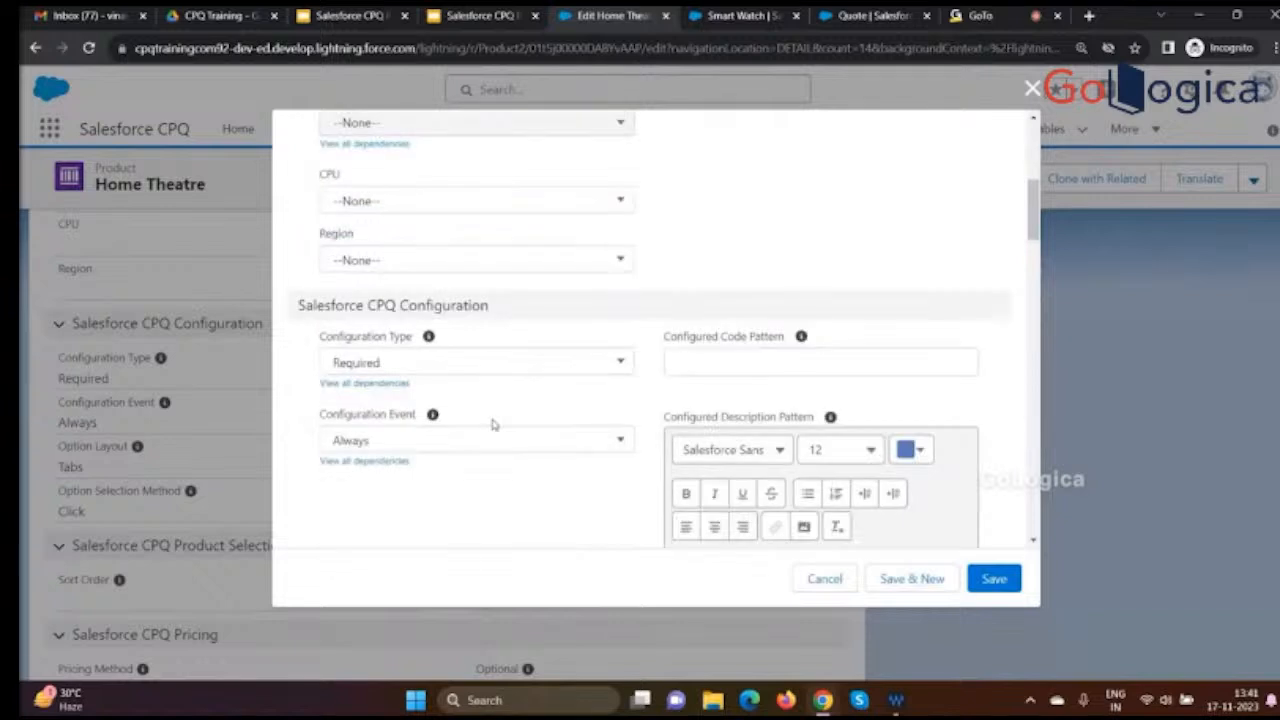
scroll(456, 429, "down", 2)
left_click(326, 555)
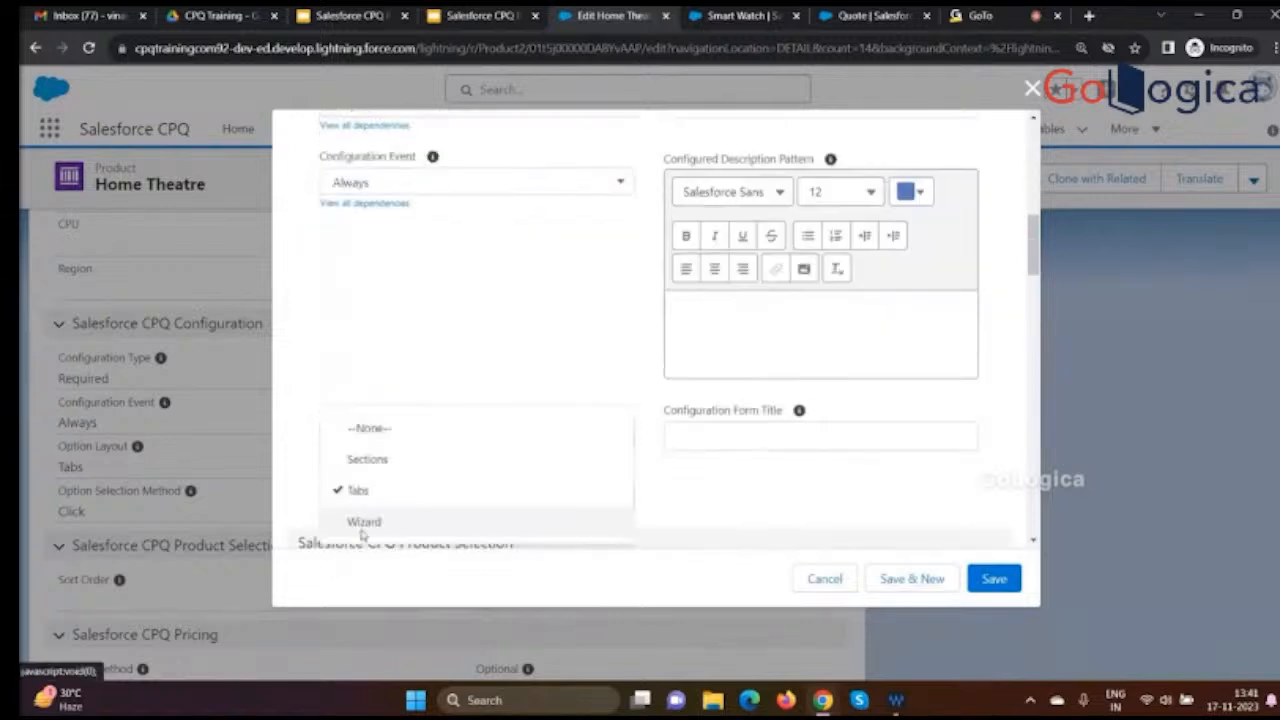
left_click(350, 521)
left_click(994, 578)
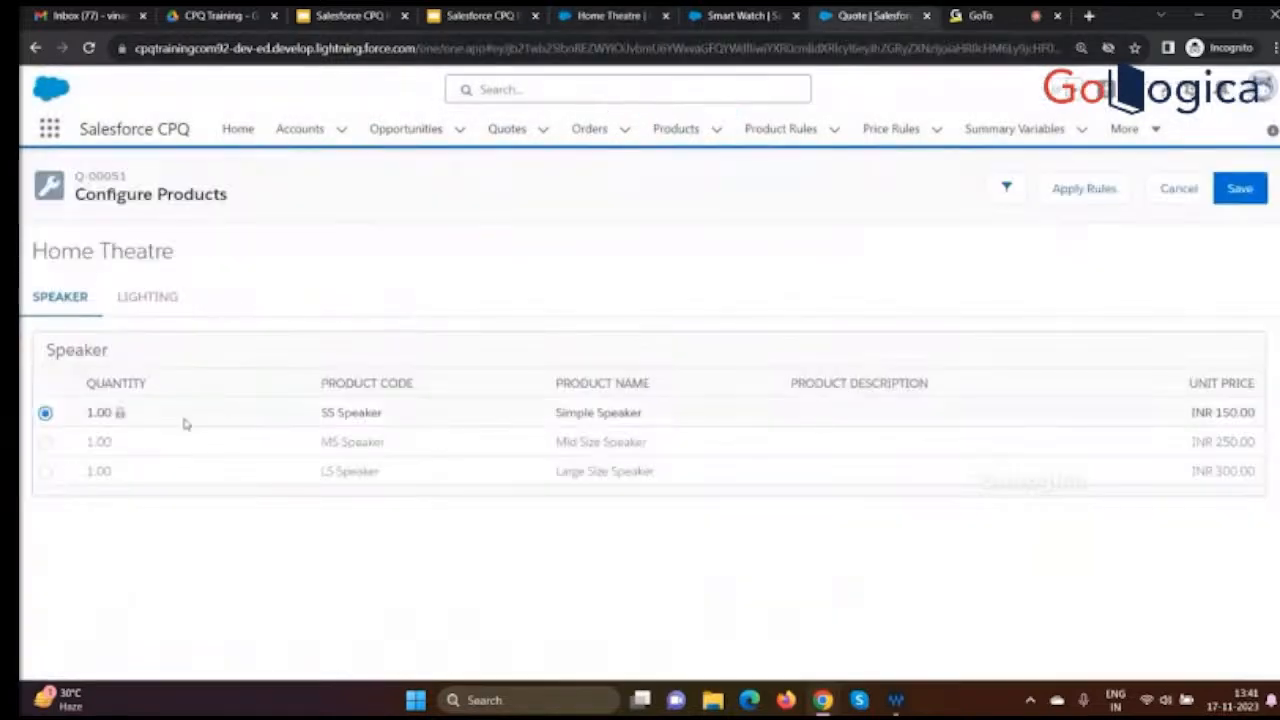
left_click(1172, 198)
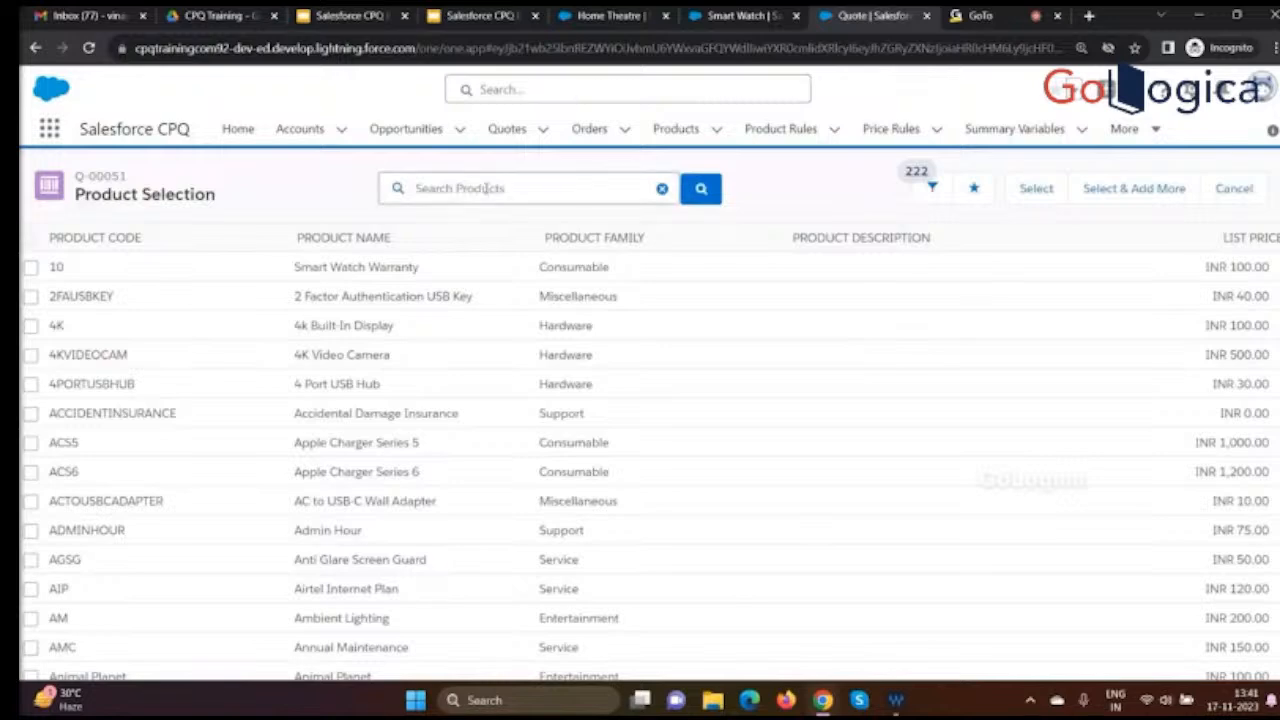
- Search 'Home' and open Home Theatre's configurator, now a 2-step wizard with Simple Speaker selected
type("Home")
left_click(430, 221)
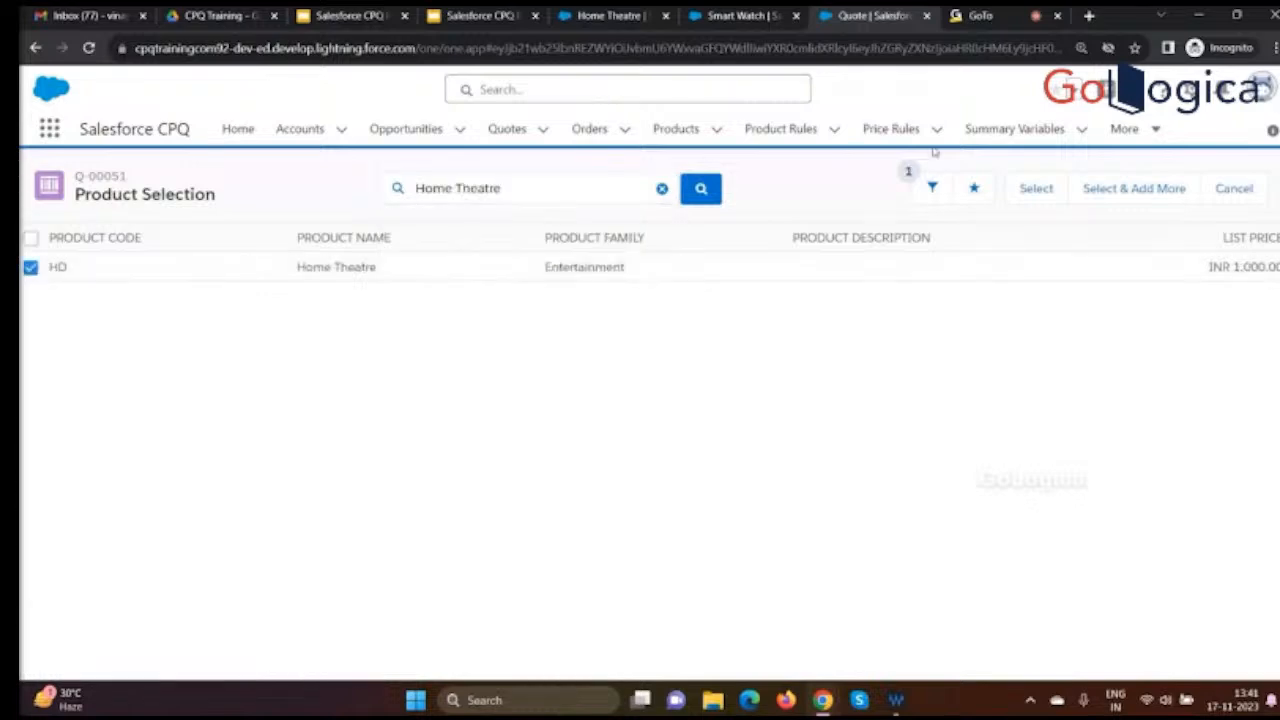
left_click(1030, 192)
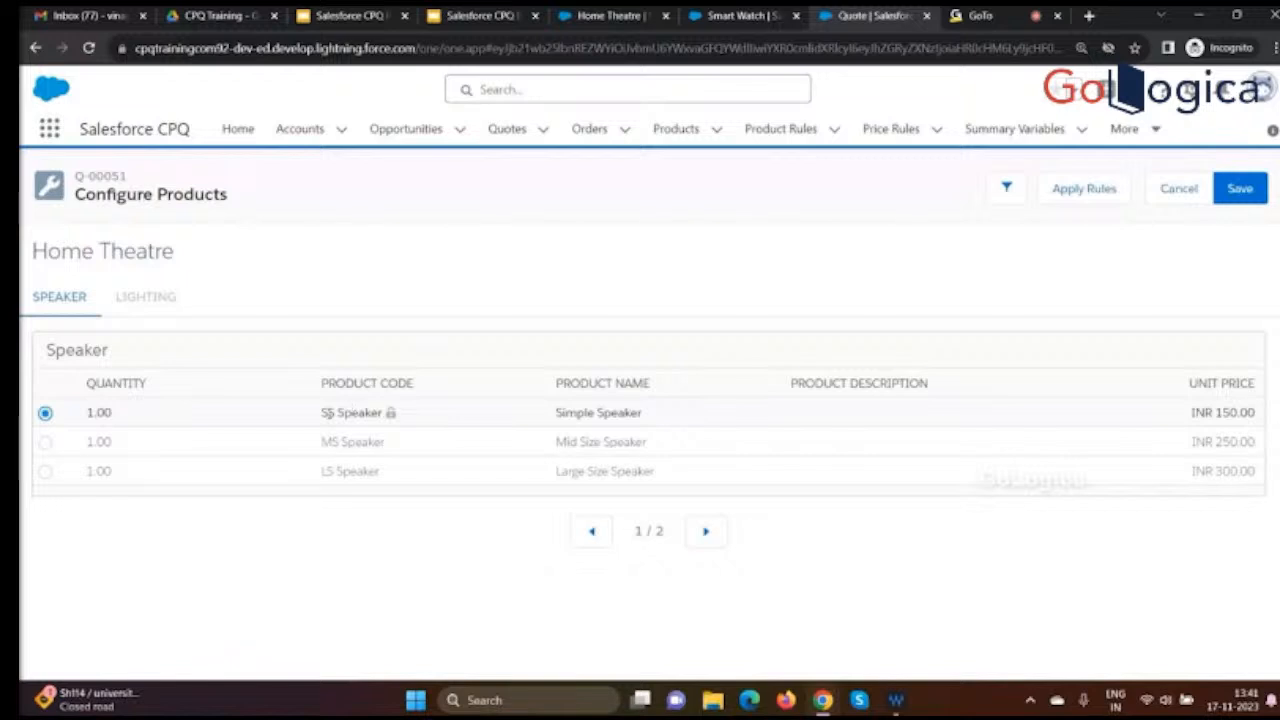
triple_click(562, 412)
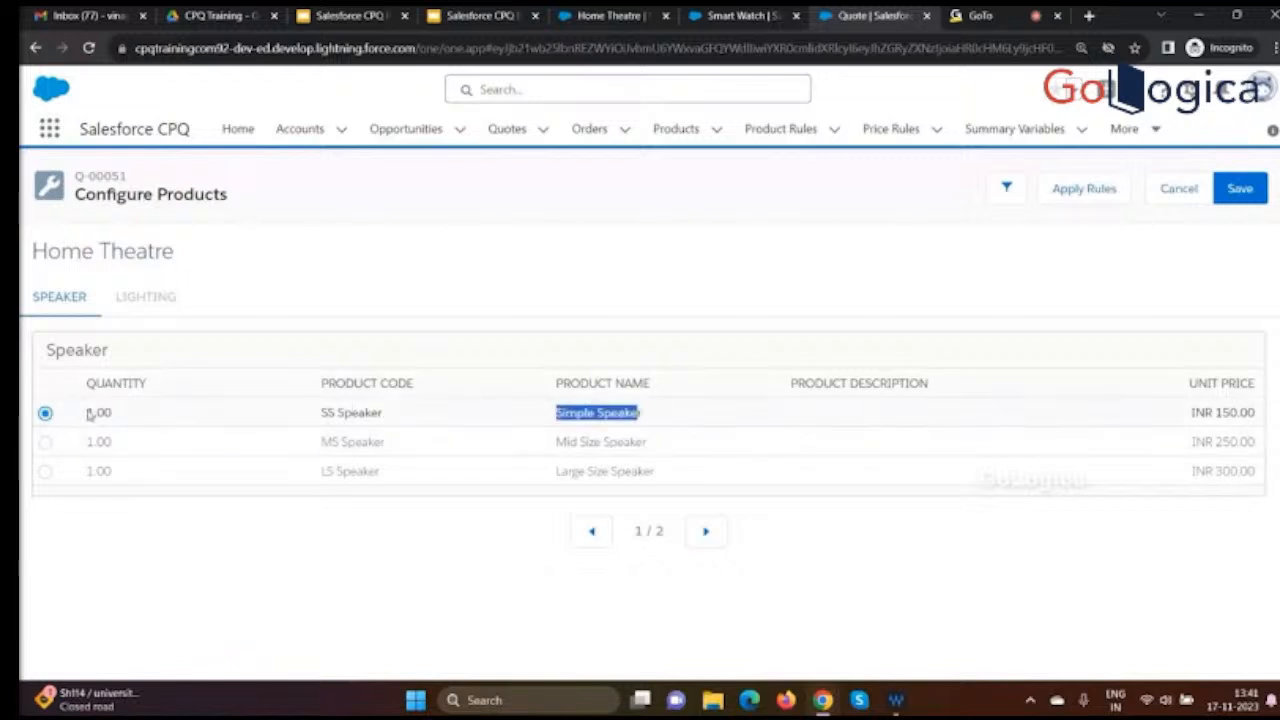
- Open Simple Speaker option PO-000178 from Home Theatre's Related options in a new tab
left_click(610, 15)
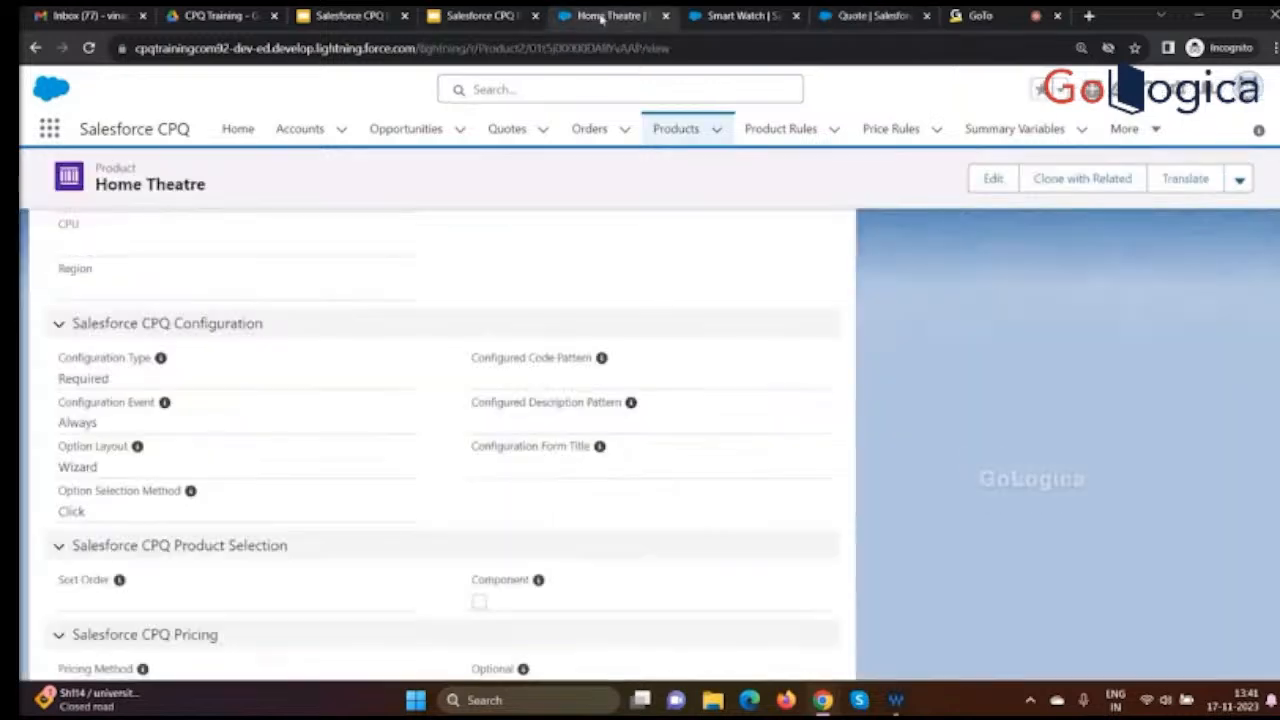
scroll(420, 365, "up", 10)
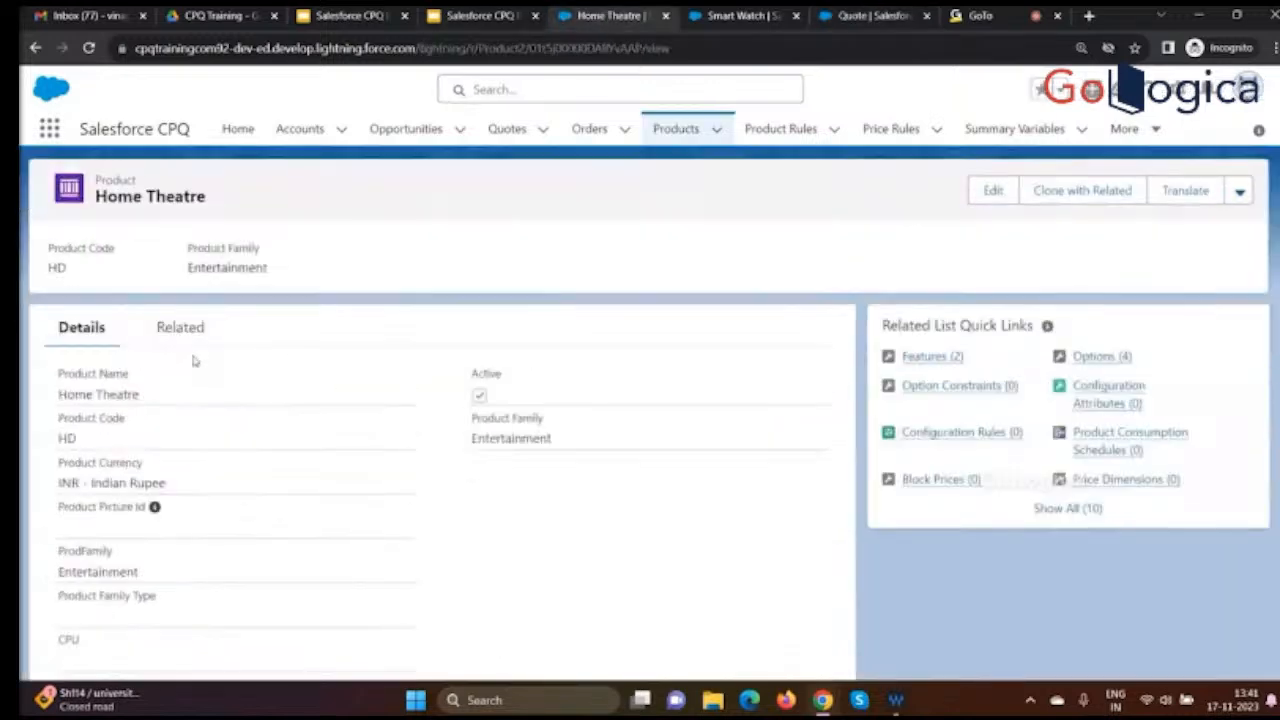
left_click(182, 330)
scroll(330, 364, "down", 3)
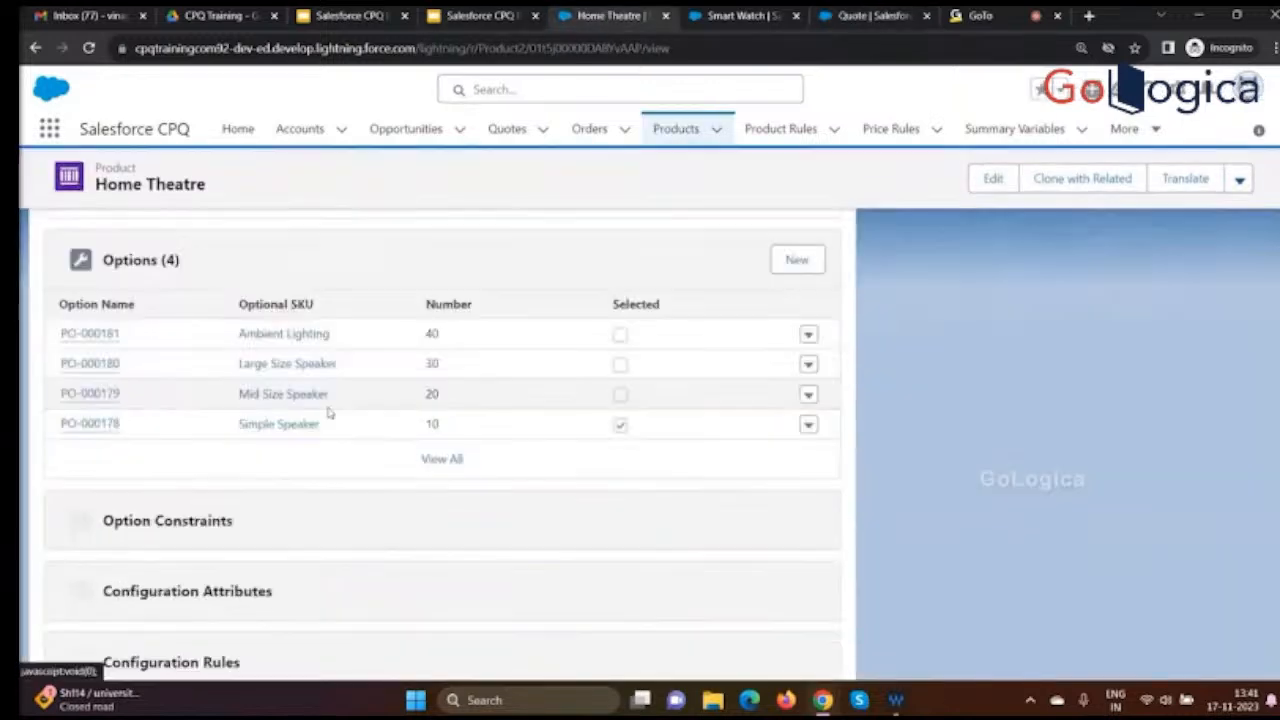
right_click(96, 424)
left_click(142, 440)
left_click(630, 16)
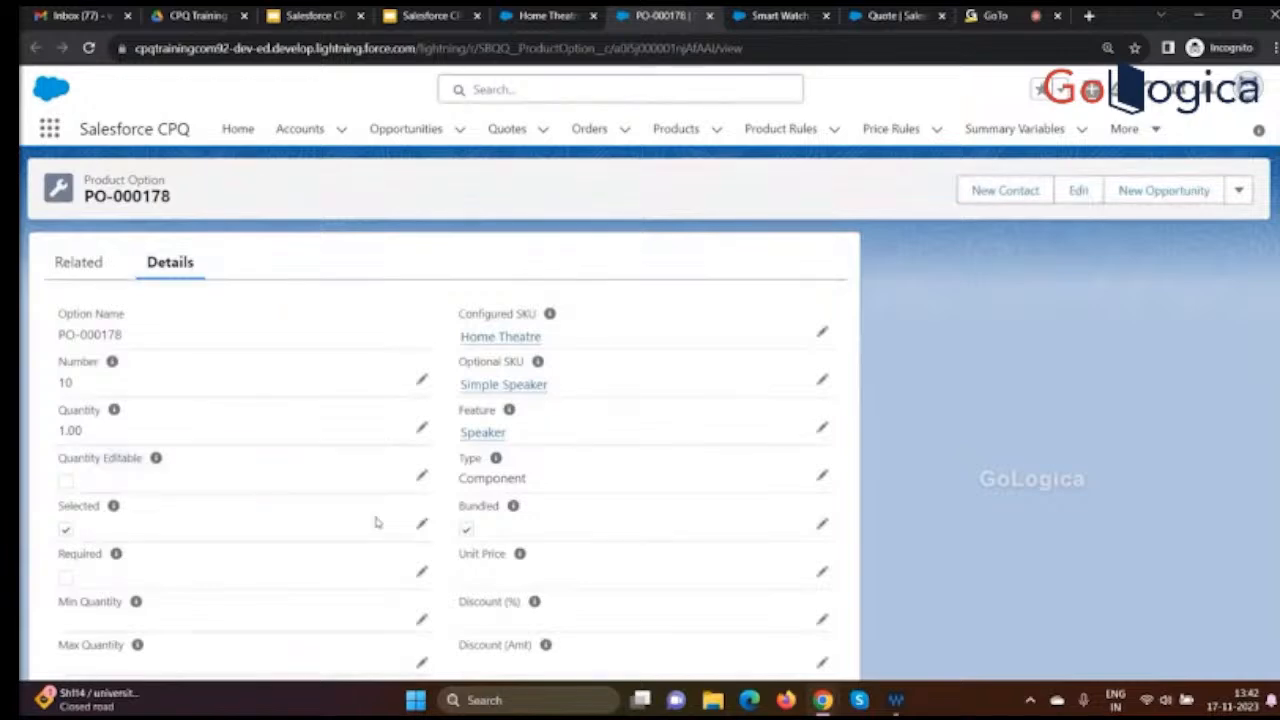
- Uncheck Selected on PO-000178, save, and return to the quote's Home Theatre configuration
double_click(85, 537)
left_click(73, 552)
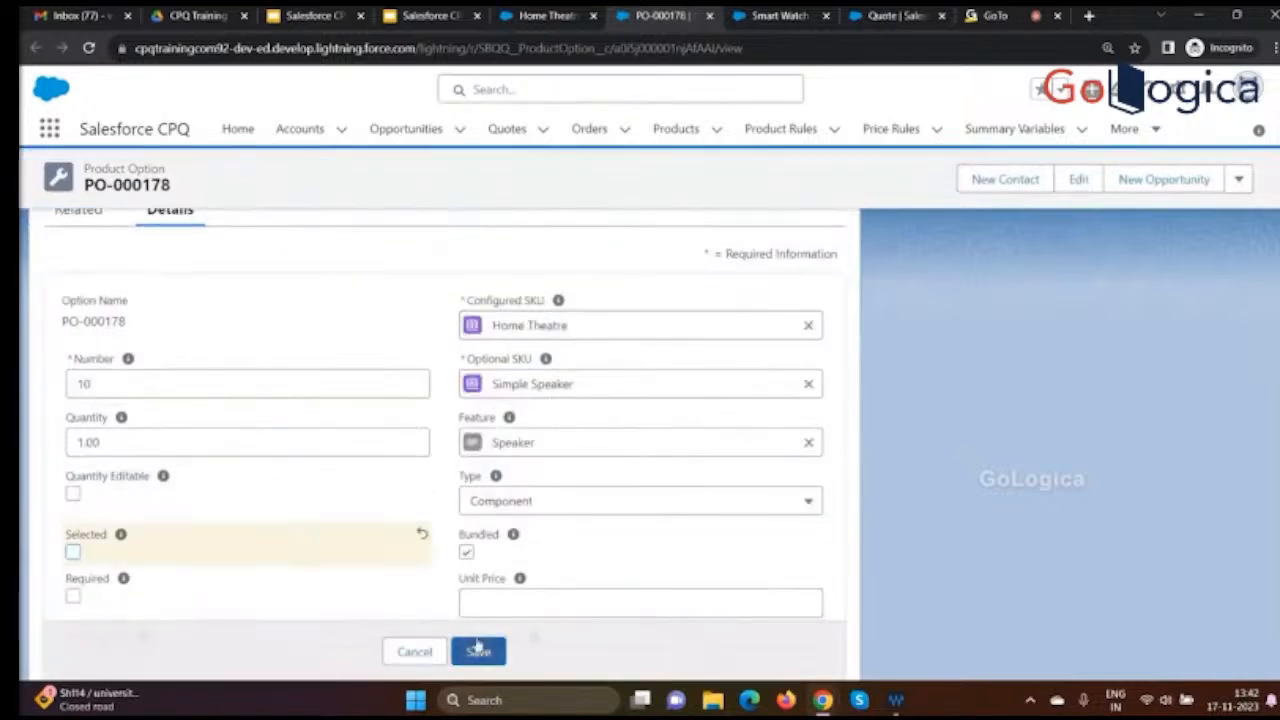
left_click(478, 650)
left_click(548, 16)
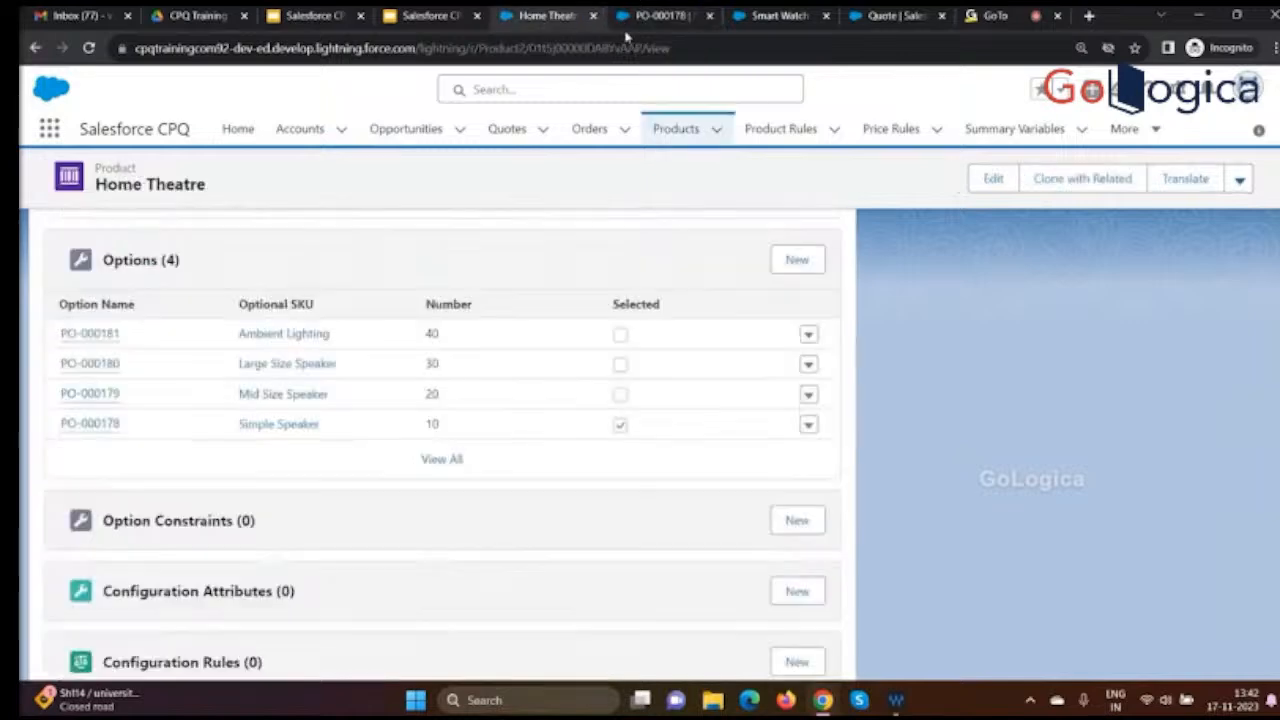
left_click(868, 18)
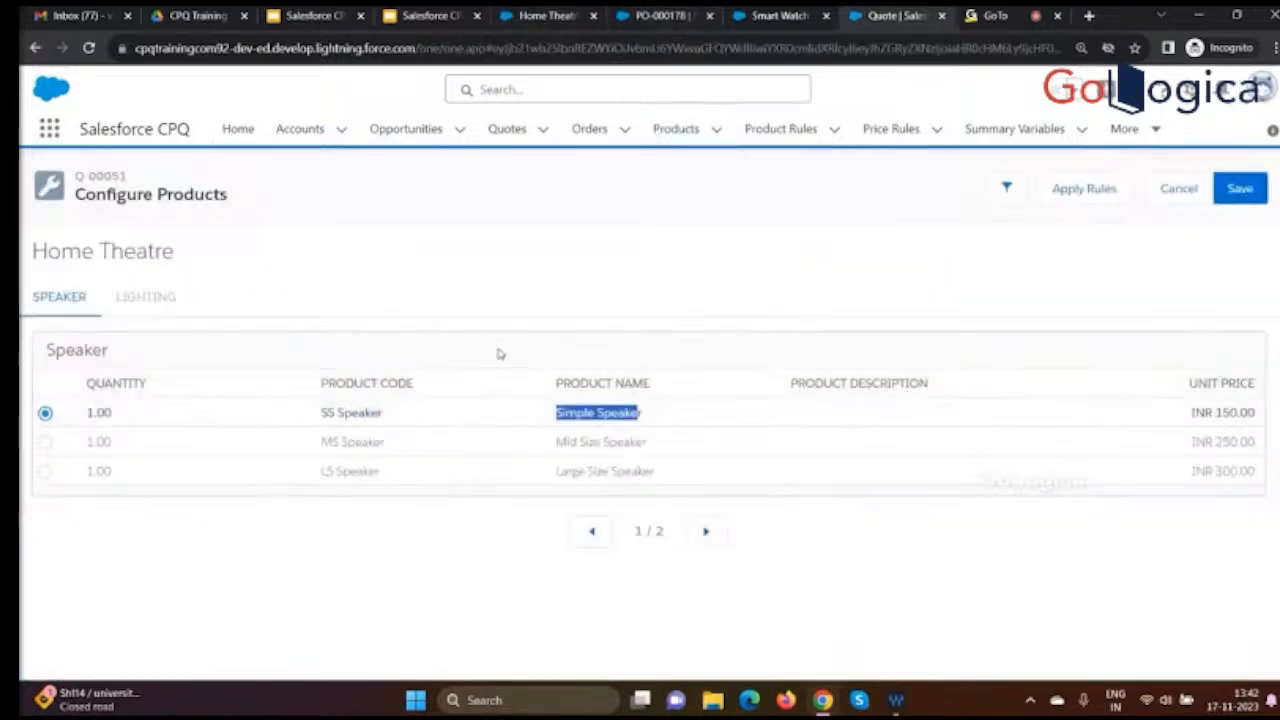
- Cancel the current configuration and reopen the Home Theatre configurator via a 'Home' search
left_click(1172, 189)
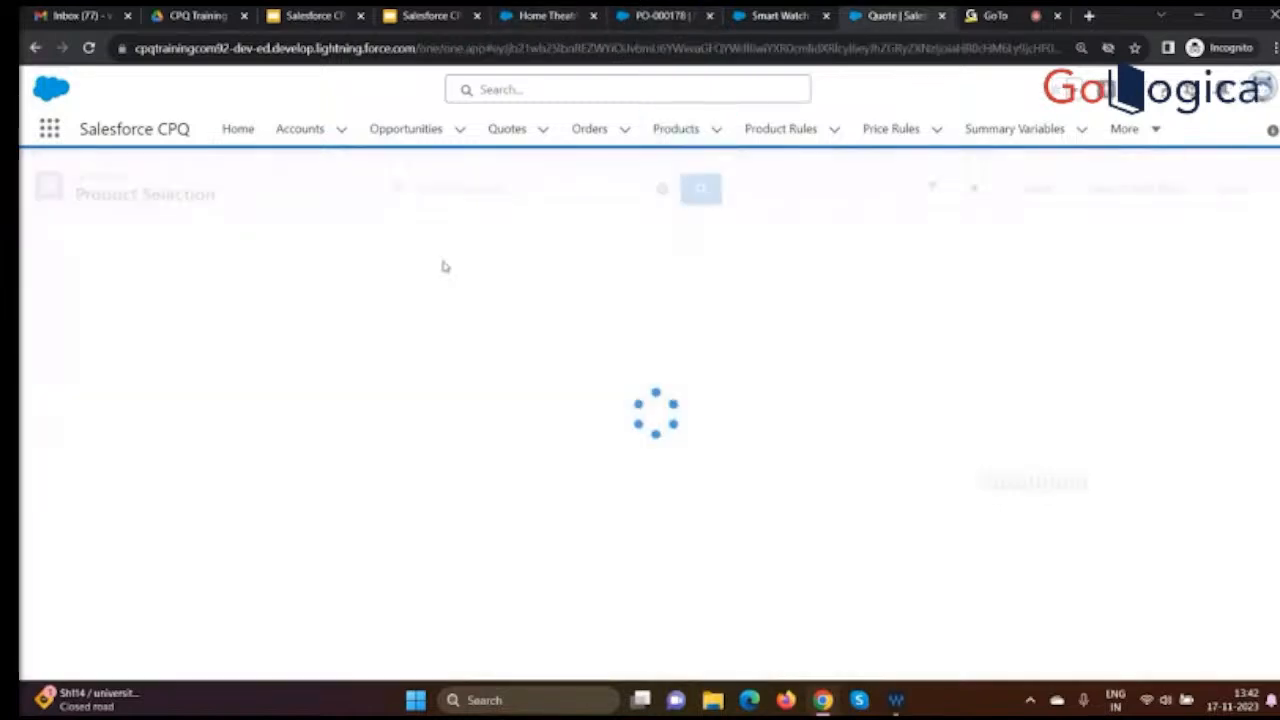
left_click(449, 188)
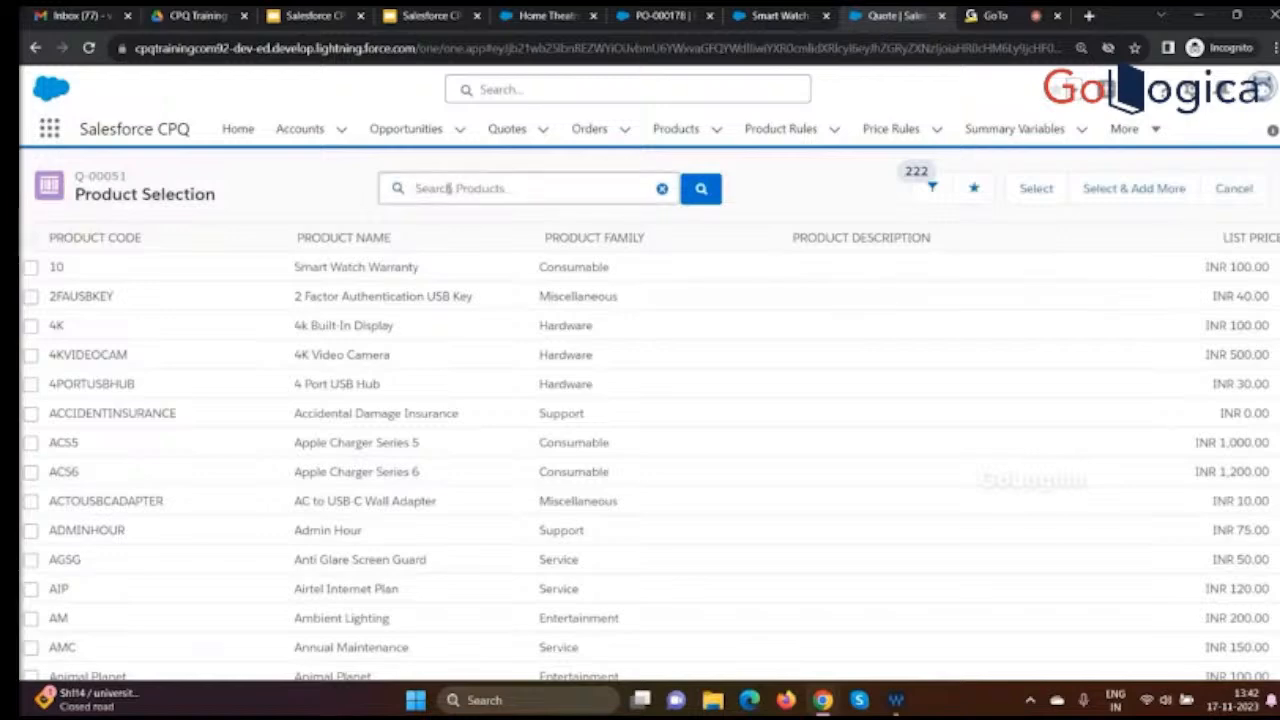
type("Home")
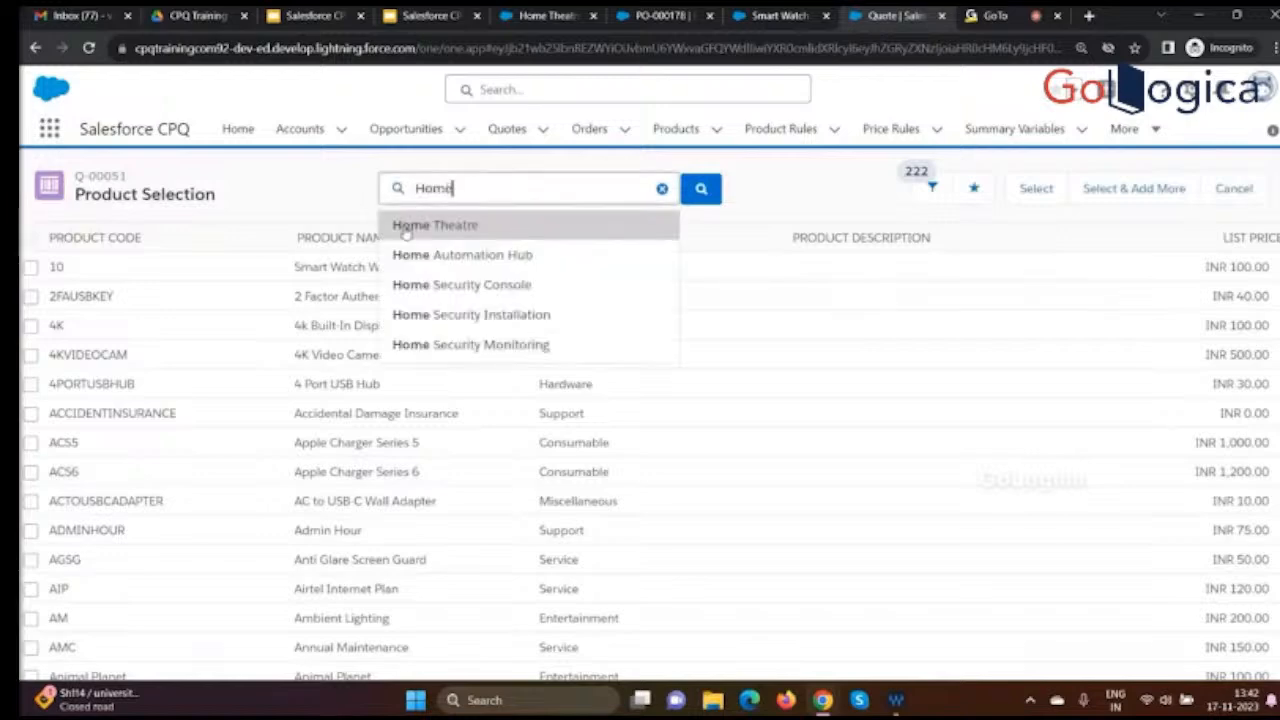
left_click(406, 226)
left_click(30, 240)
left_click(1036, 188)
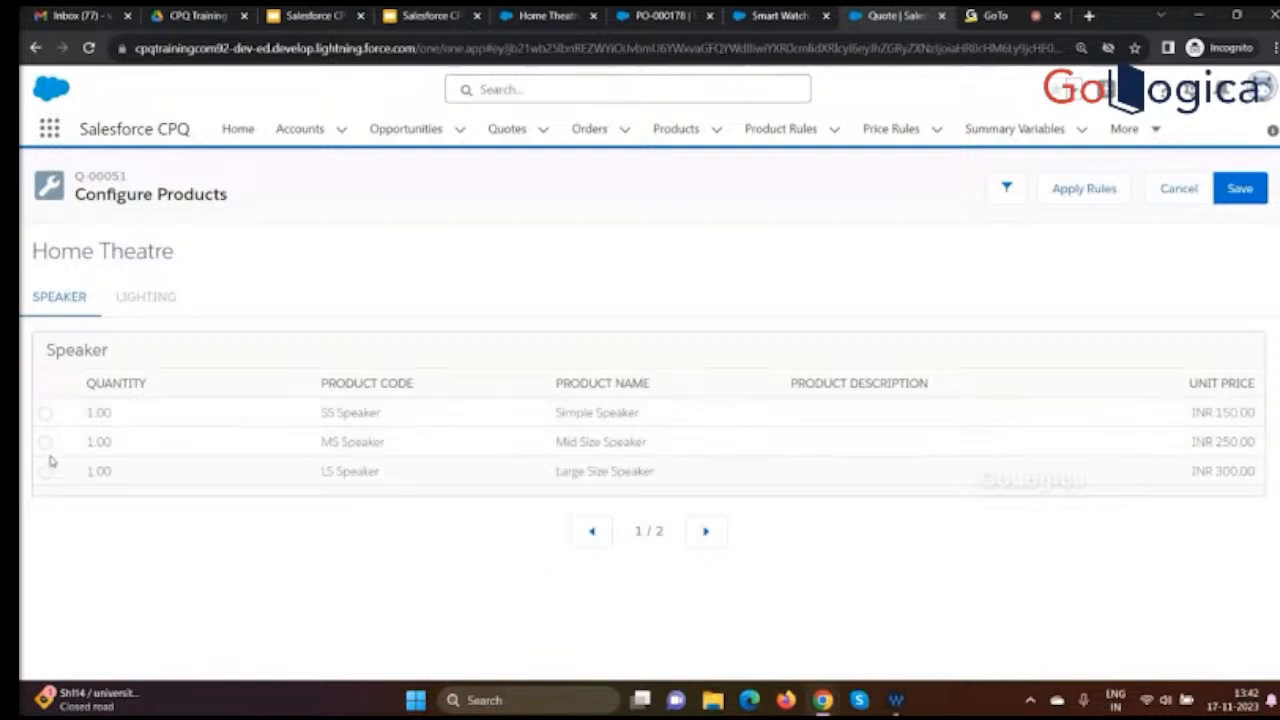
- Tick Ambient Lighting and choose Mid Size Speaker across the two wizard pages
left_click(706, 531)
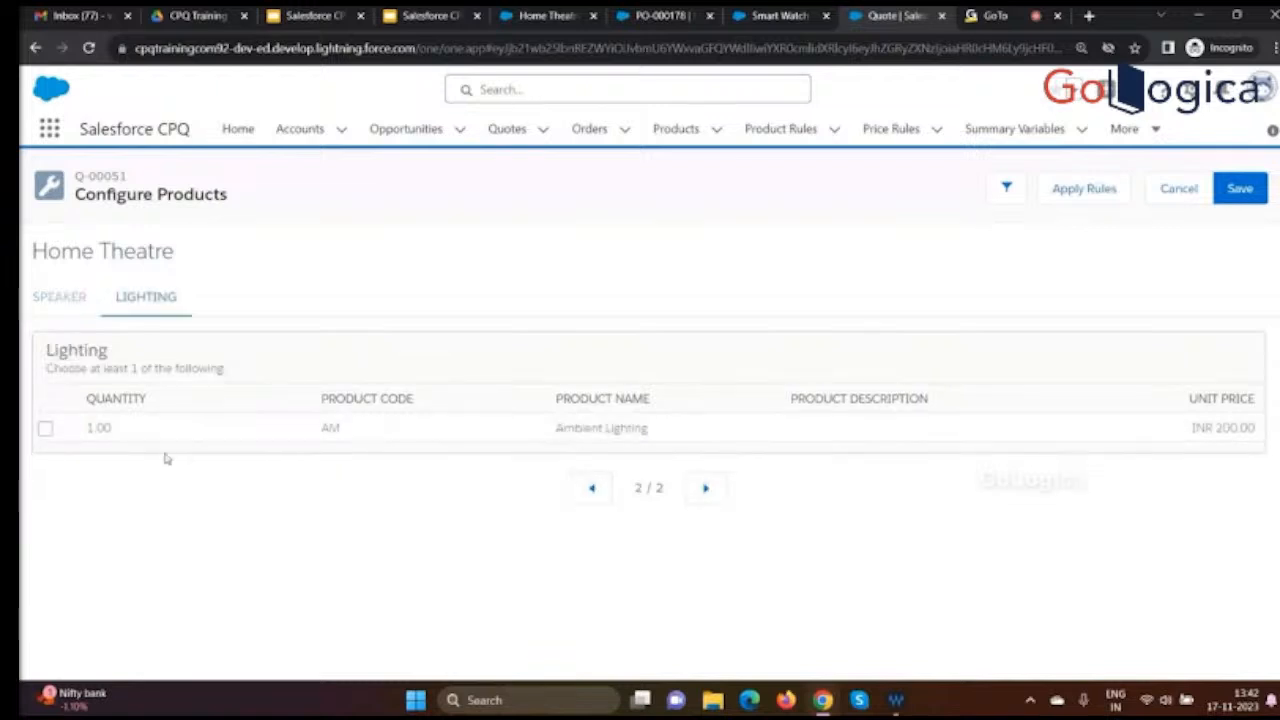
left_click(45, 428)
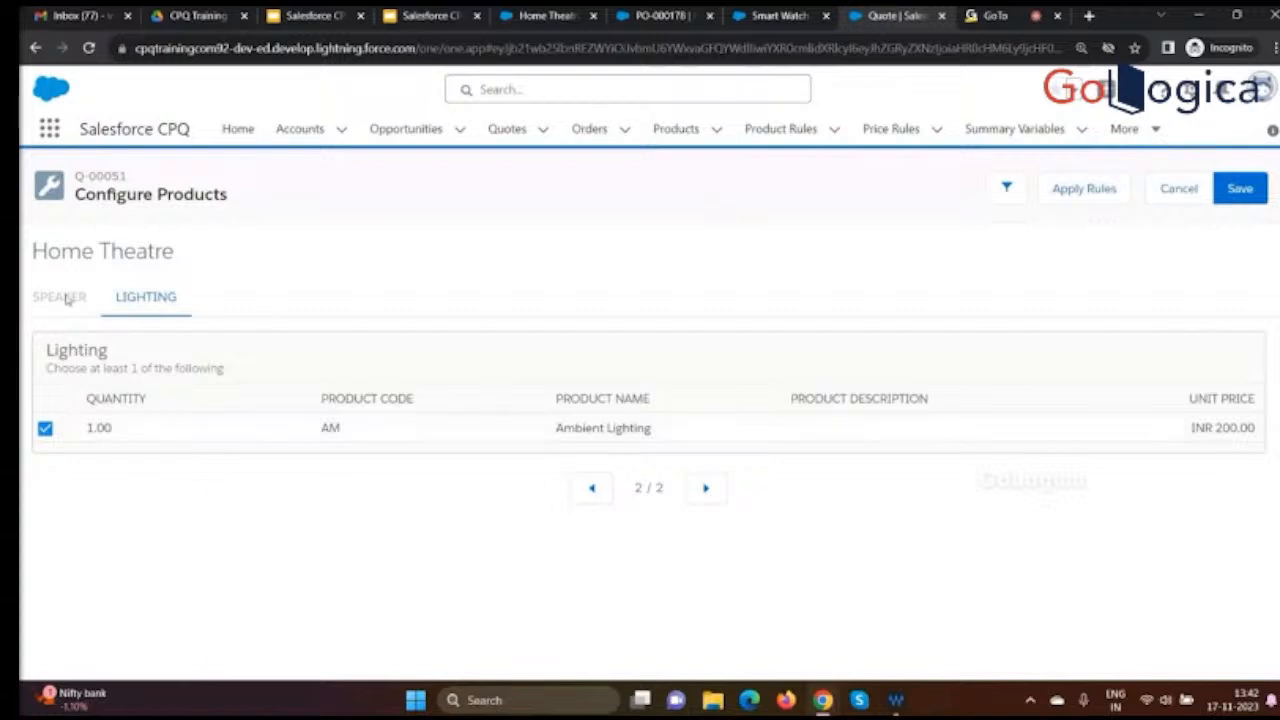
left_click(722, 499)
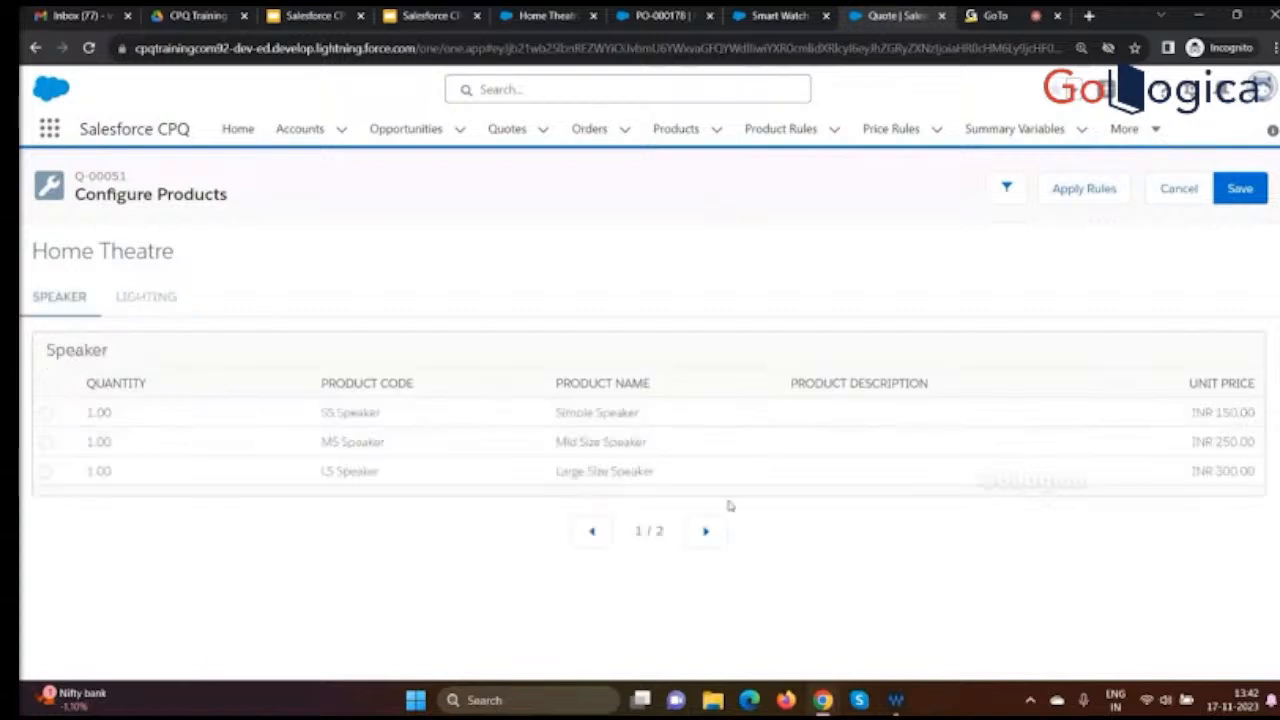
left_click(45, 414)
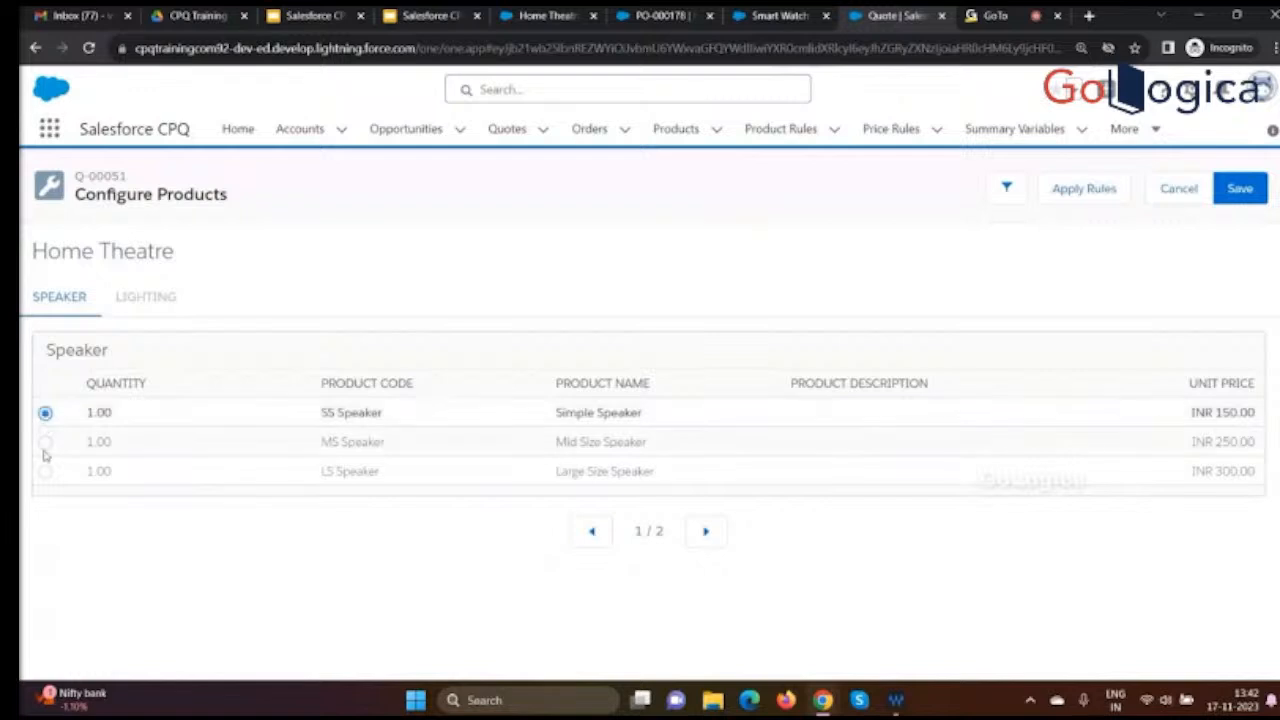
left_click(45, 471)
left_click(45, 442)
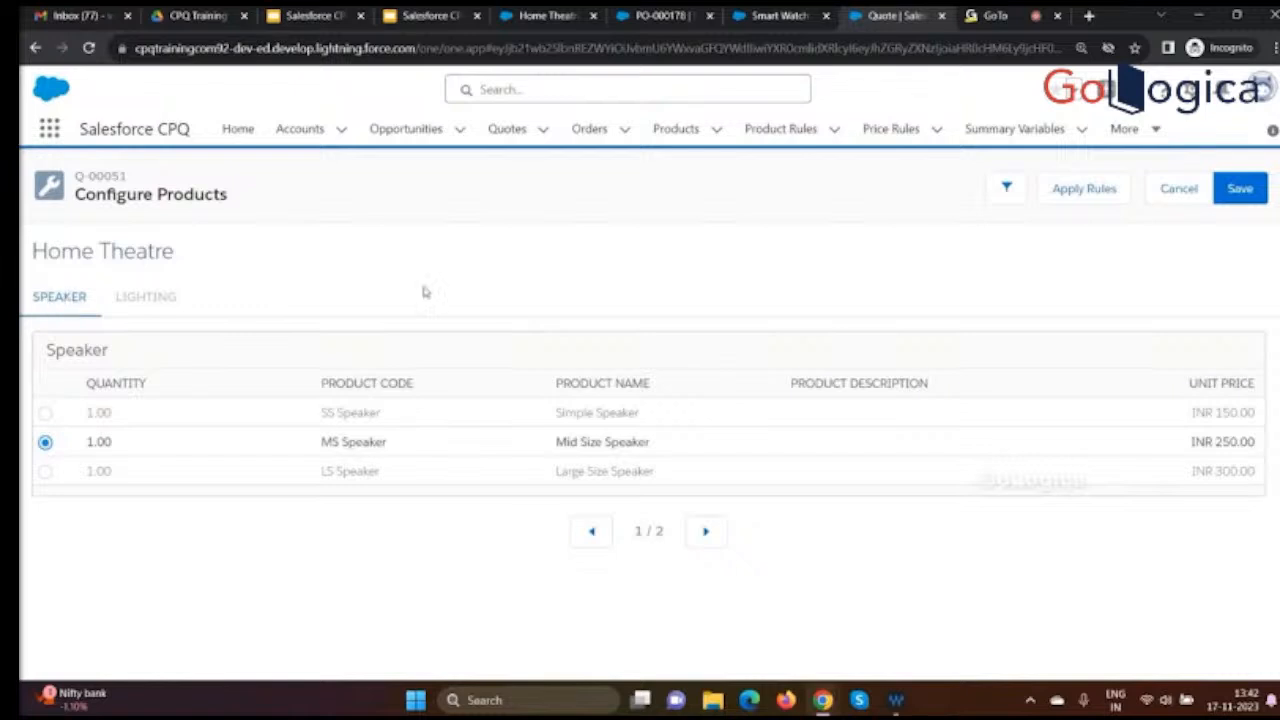
left_click(704, 532)
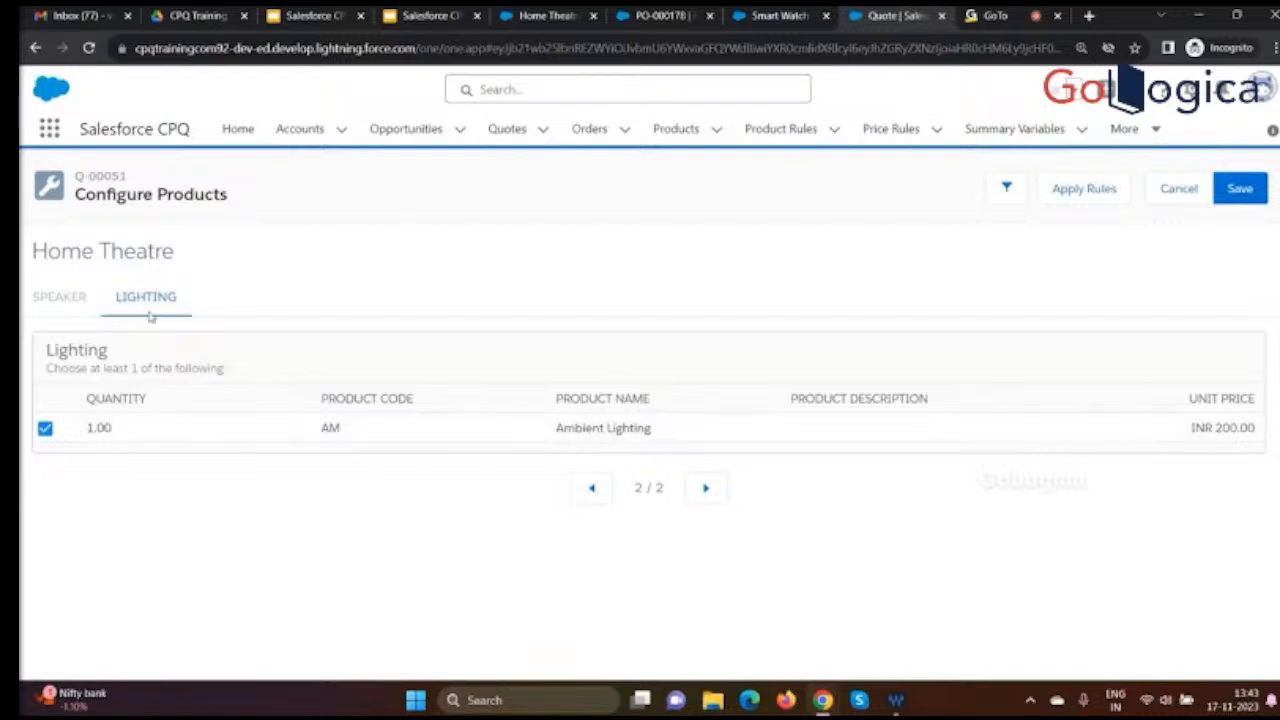
left_click(591, 487)
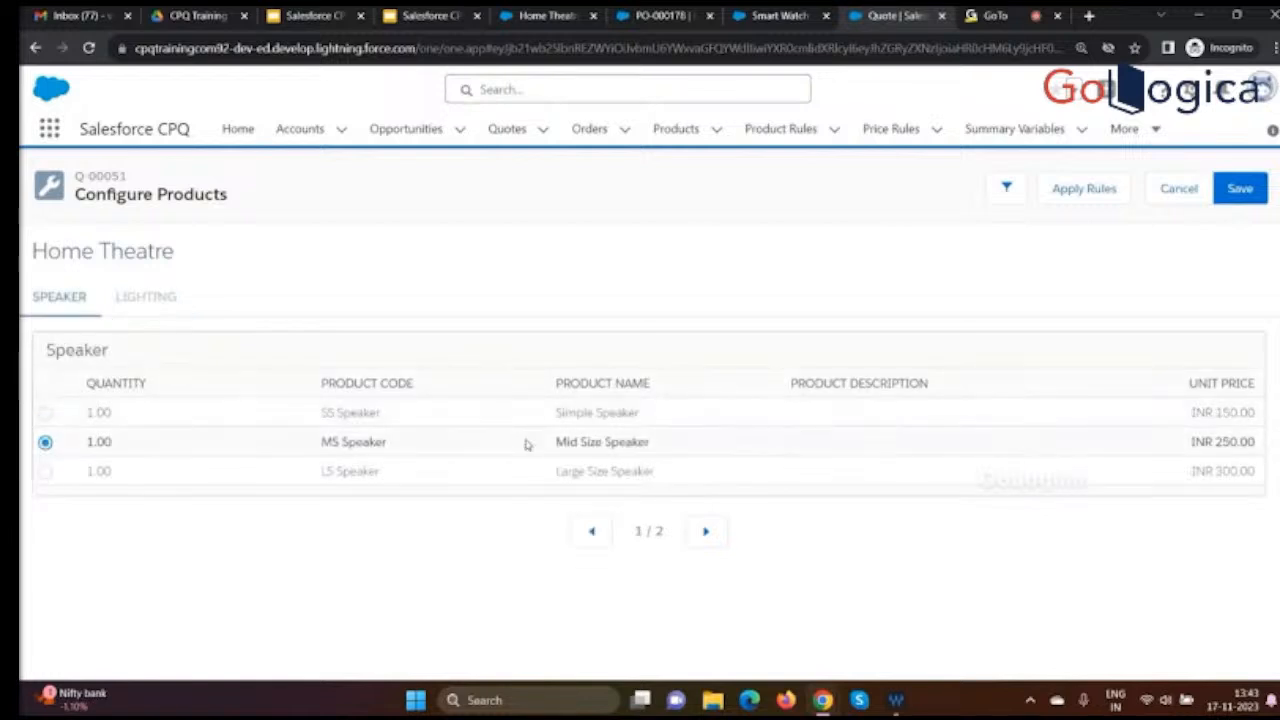
left_click(546, 24)
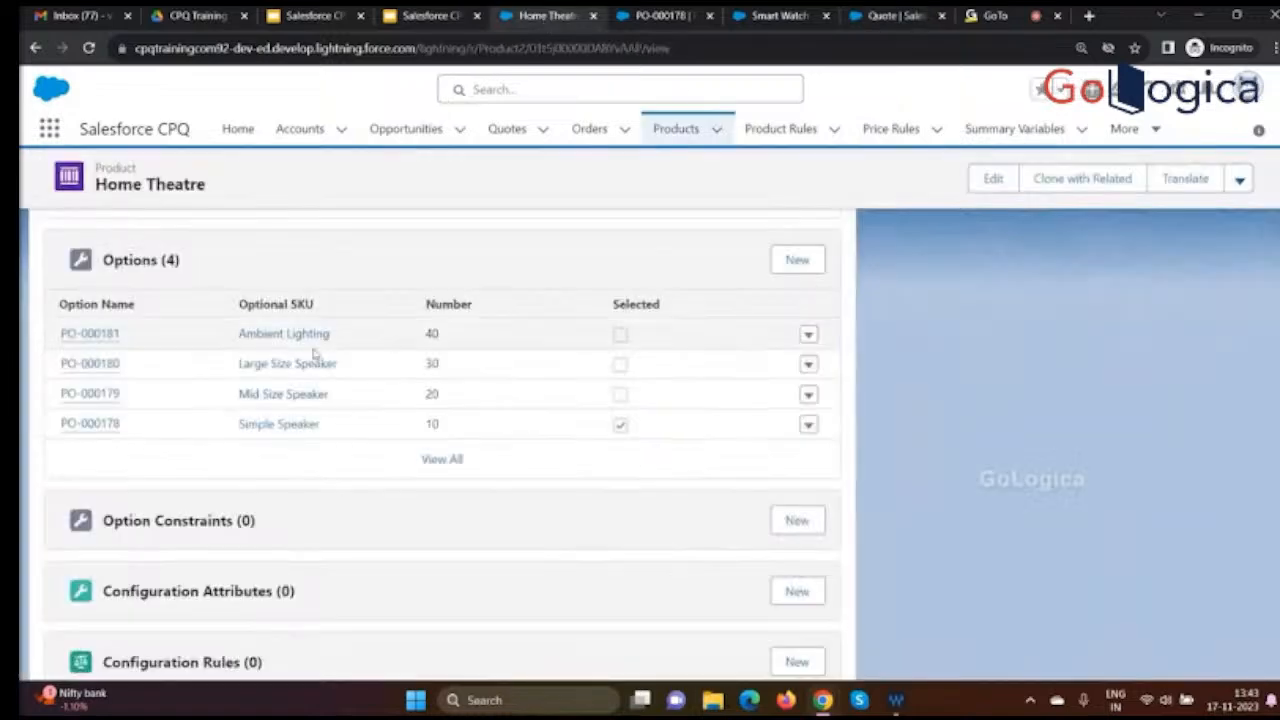
- Check Home Theatre's Option Selection Method on its Details tab, which shows Click
scroll(236, 364, "up", 2)
scroll(237, 364, "up", 2)
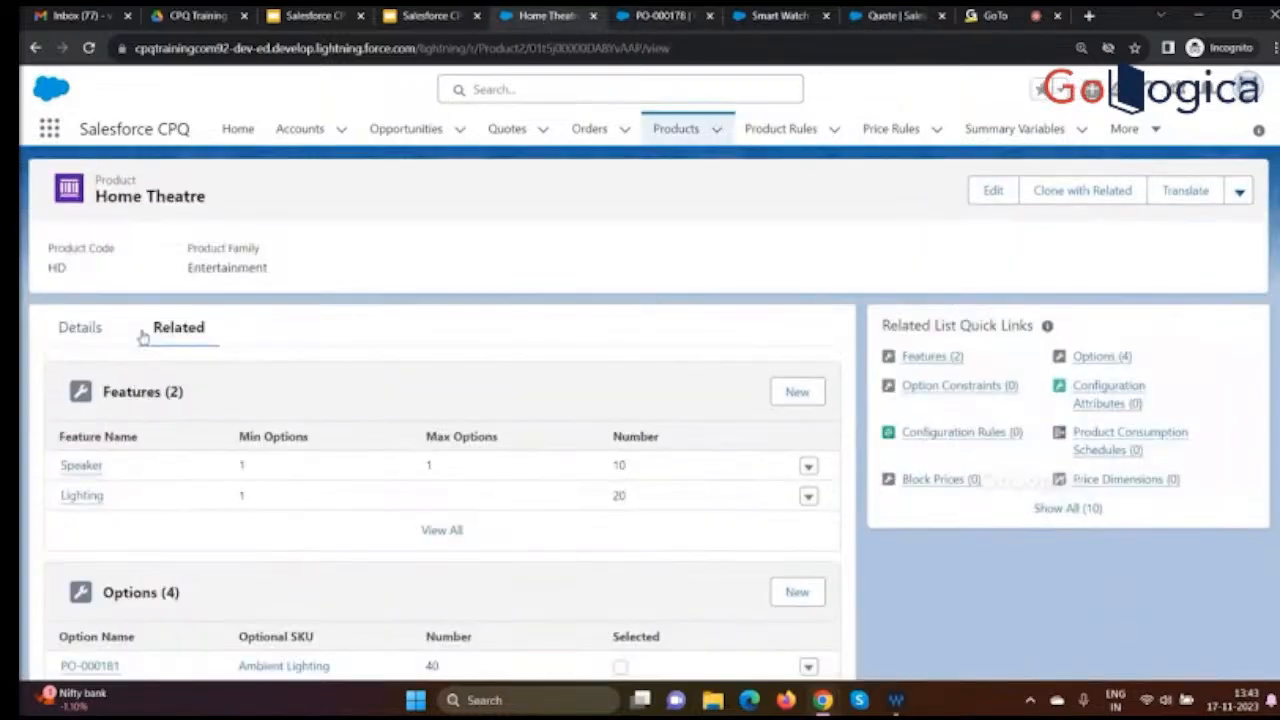
left_click(82, 330)
scroll(277, 434, "down", 5)
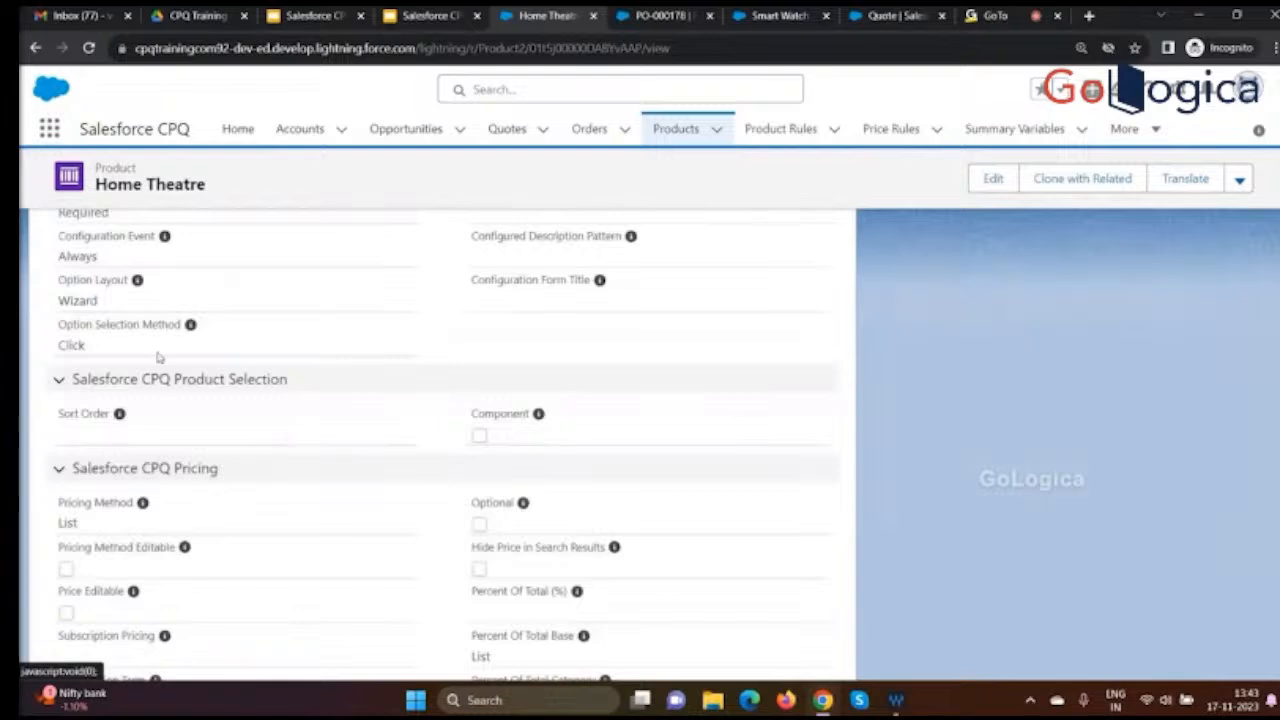
left_click_drag(57, 330, 88, 348)
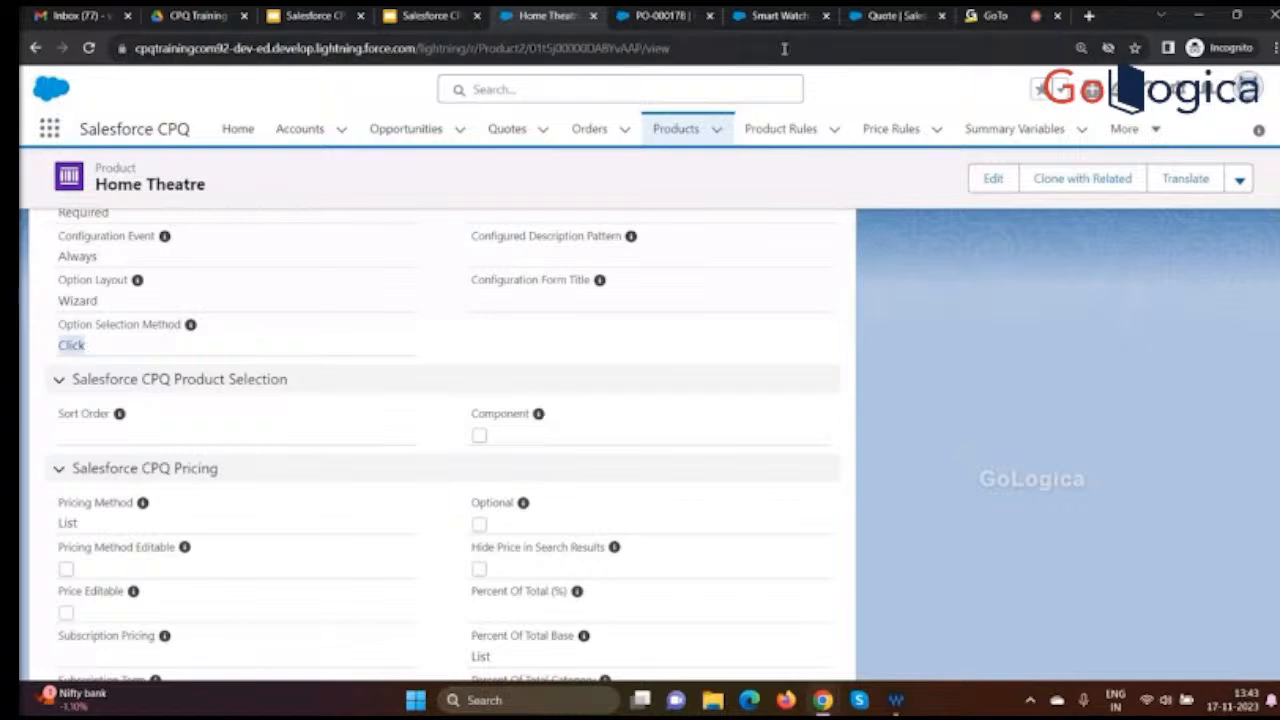
- Compare with Smart Watch's empty Option Selection Method and view its features and options
left_click(776, 15)
scroll(400, 400, "up", 5)
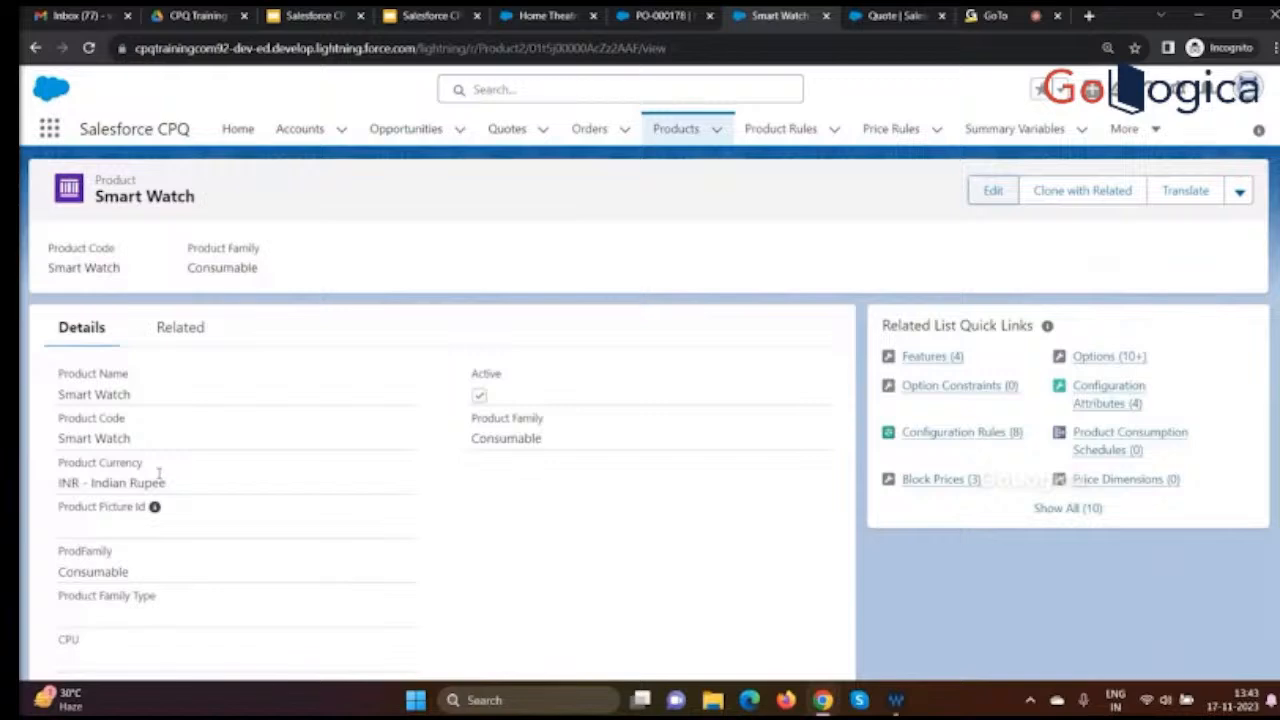
scroll(257, 458, "down", 3)
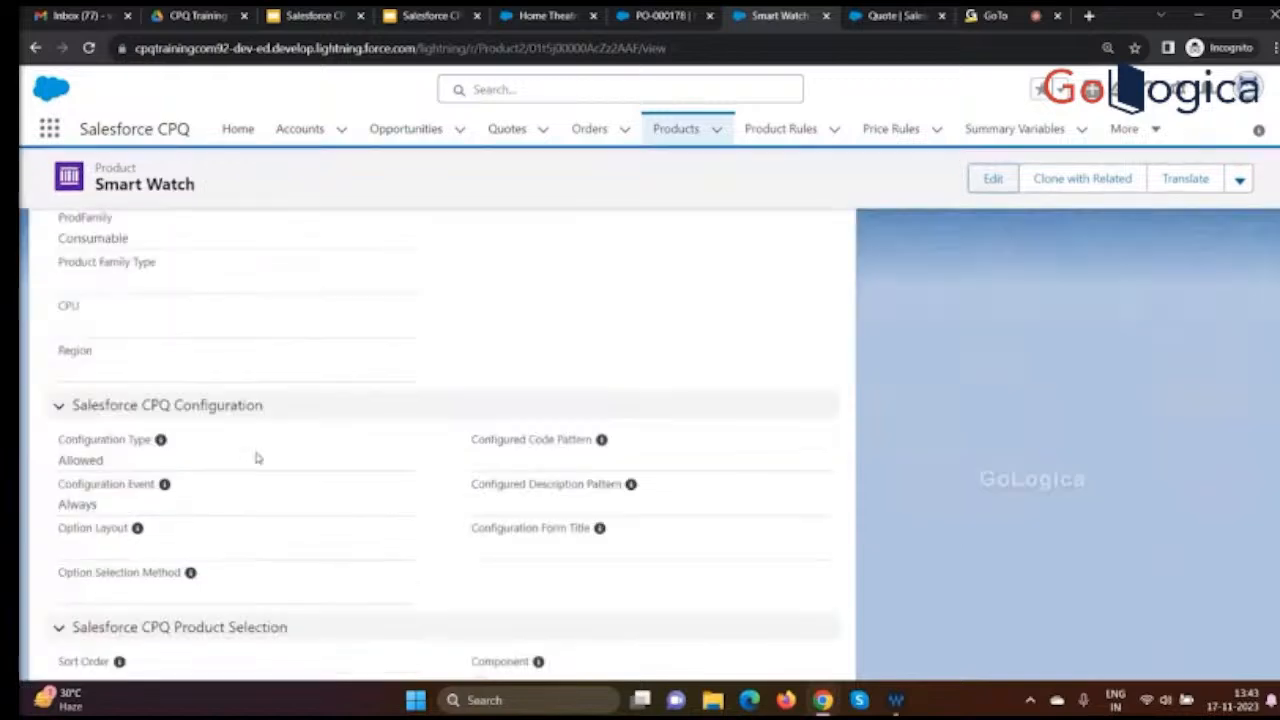
scroll(257, 458, "down", 2)
left_click_drag(59, 407, 171, 405)
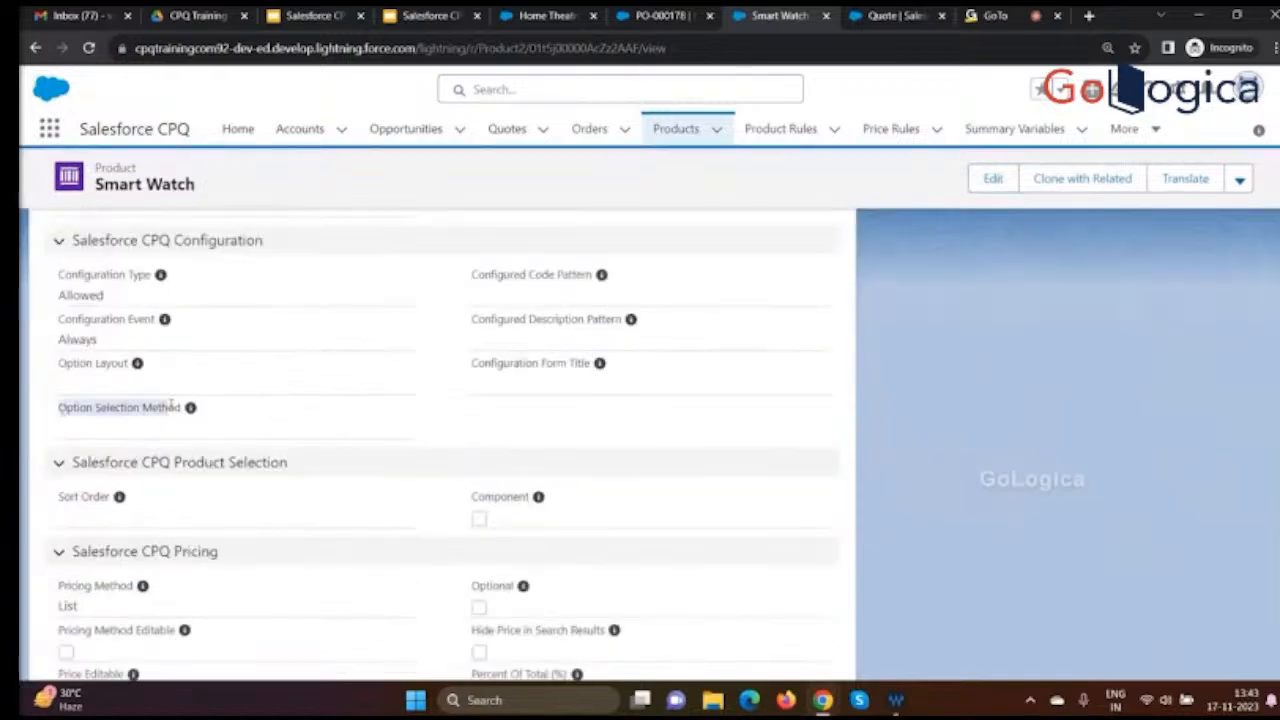
mouse_move(190, 409)
scroll(258, 505, "up", 2)
scroll(258, 505, "down", 2)
left_click(63, 438)
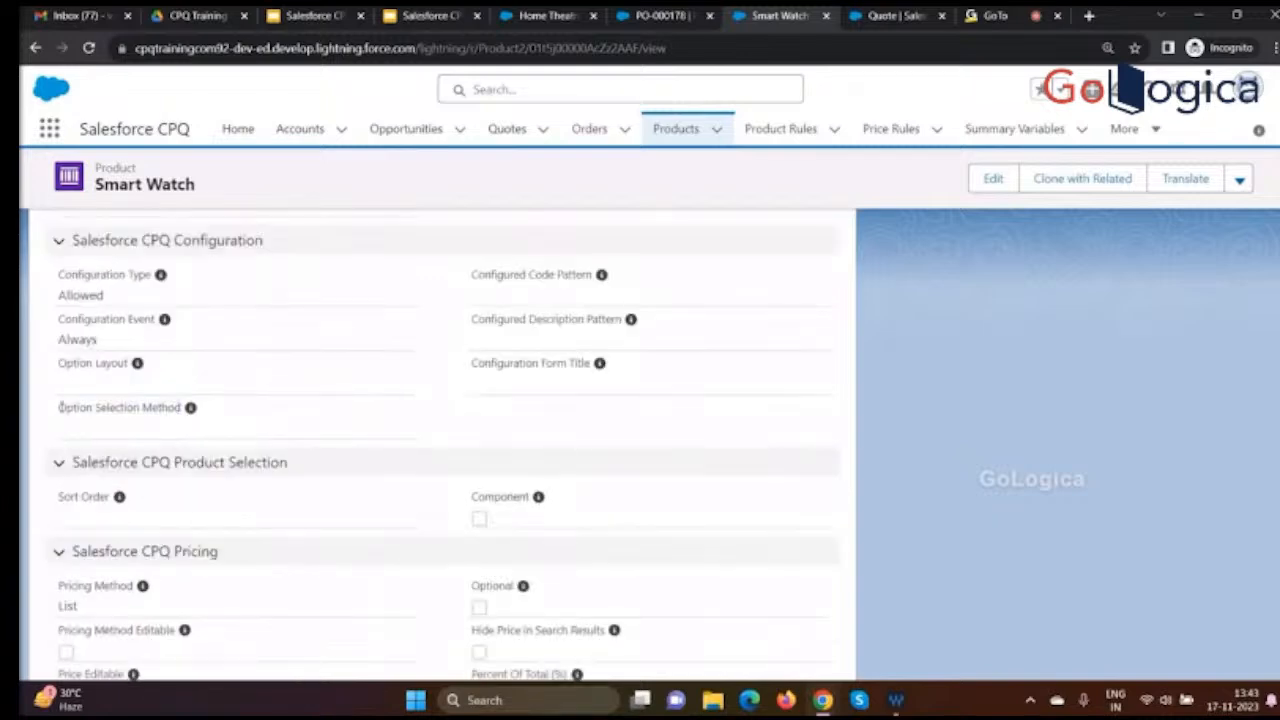
left_click_drag(60, 408, 190, 409)
scroll(155, 480, "up", 6)
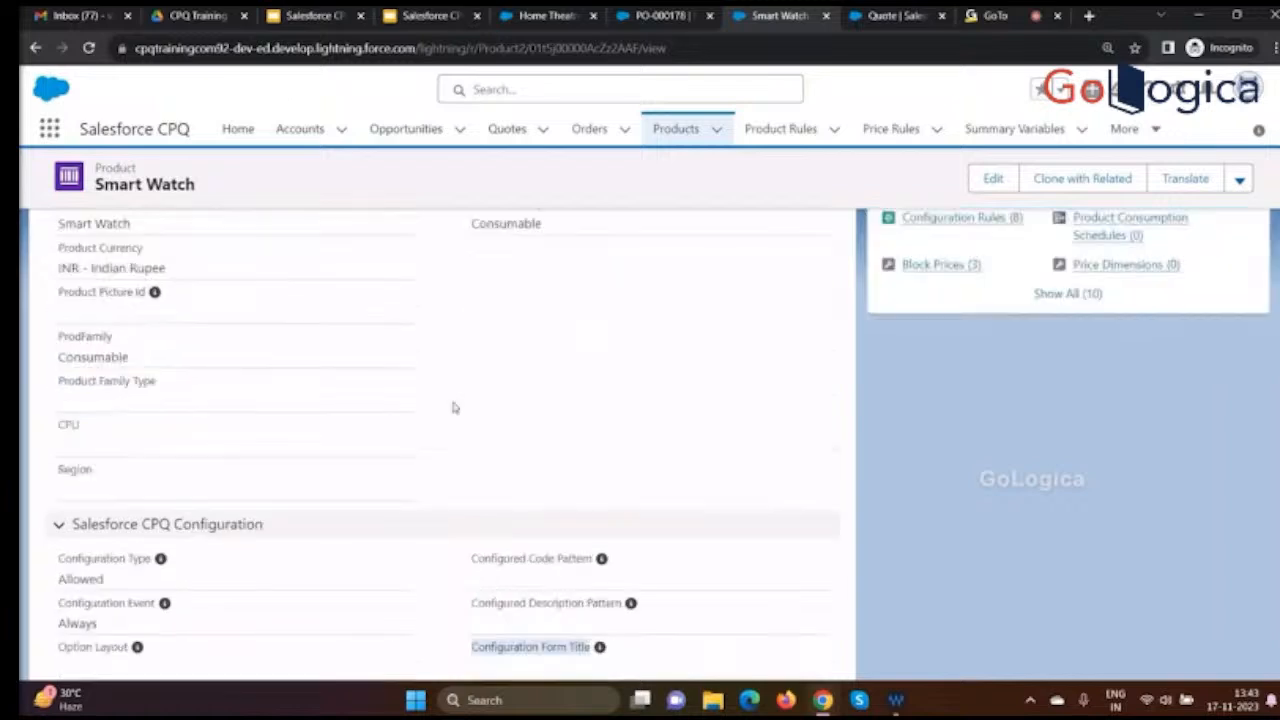
left_click(184, 335)
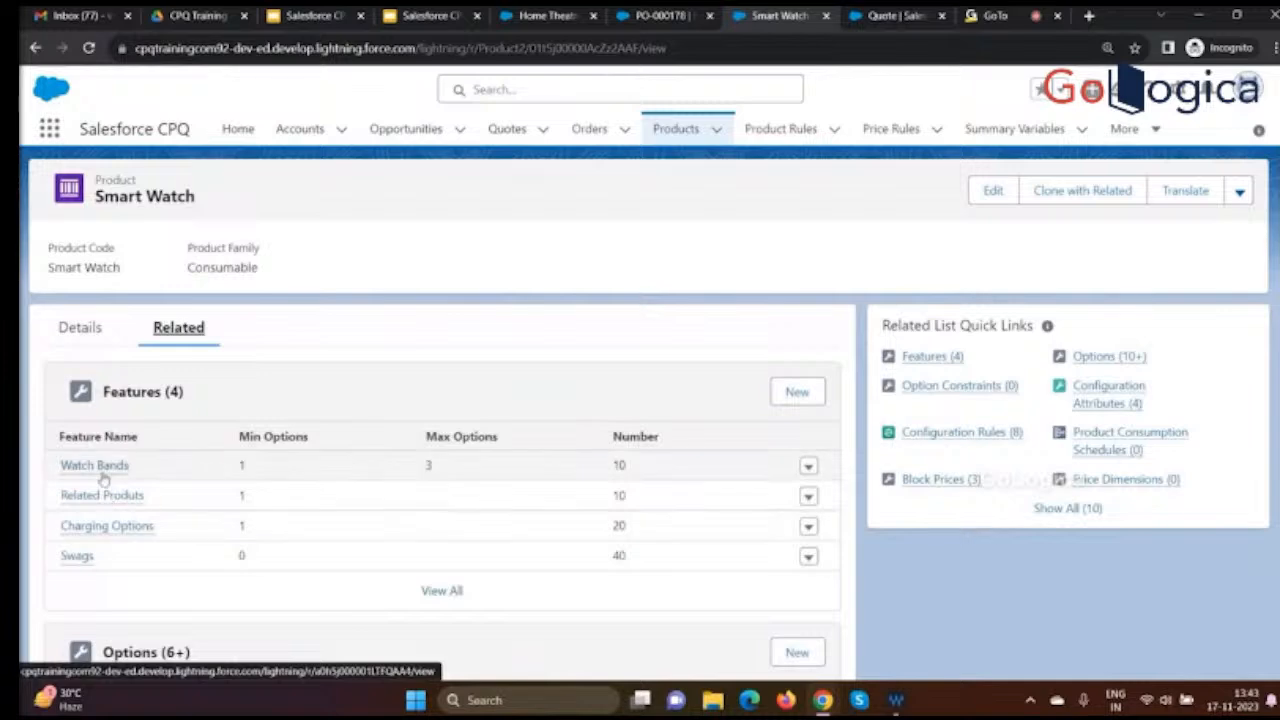
left_click(547, 15)
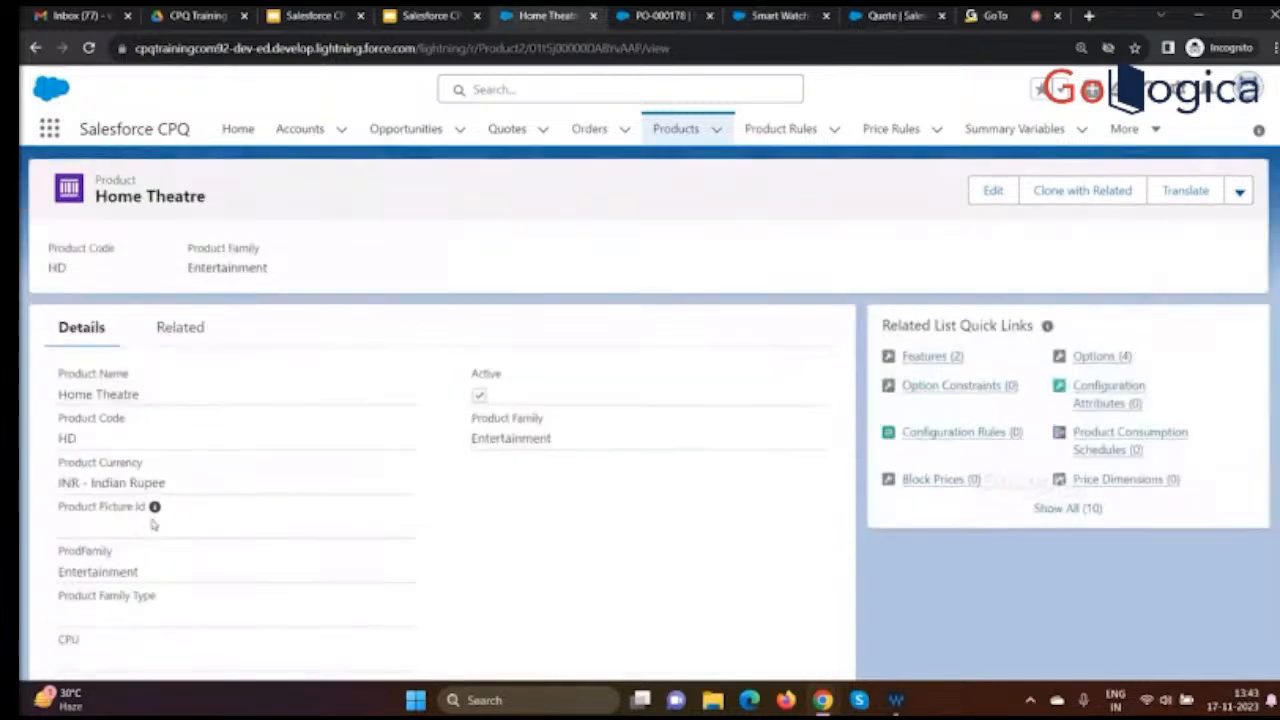
- Open Home Theatre's Speaker feature in a new tab to inspect its settings
left_click(660, 18)
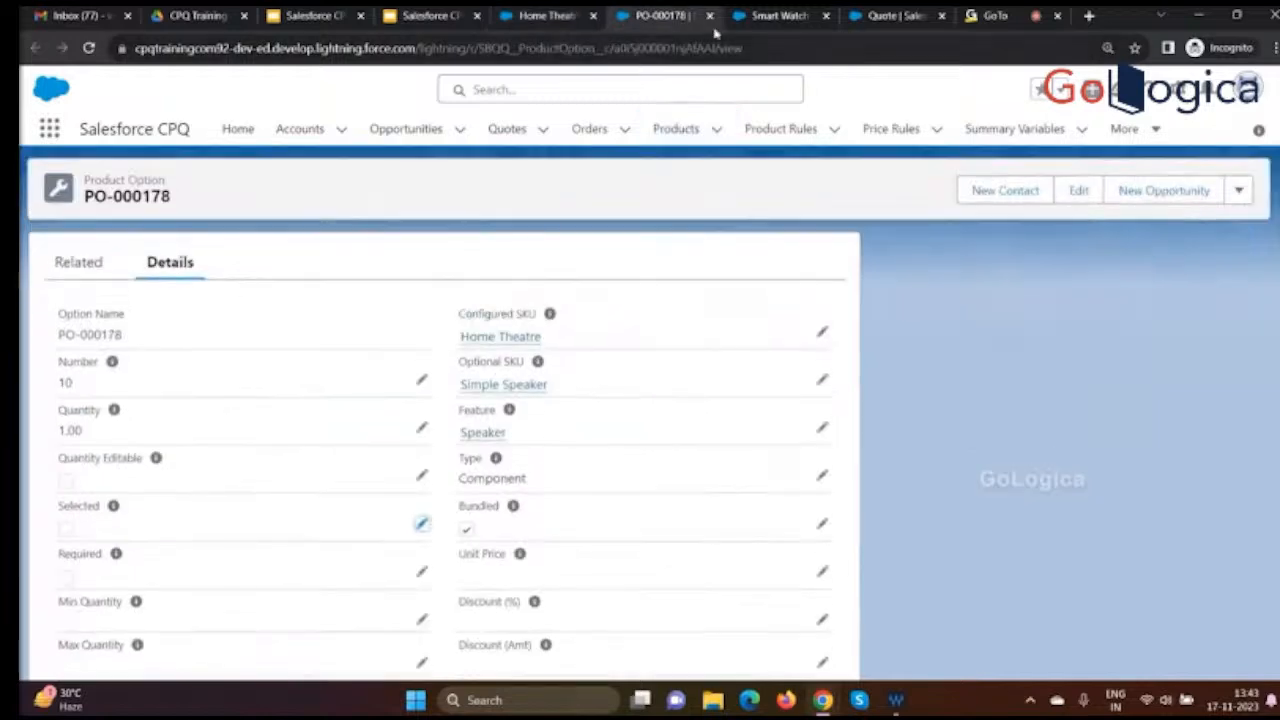
left_click(547, 15)
left_click(180, 327)
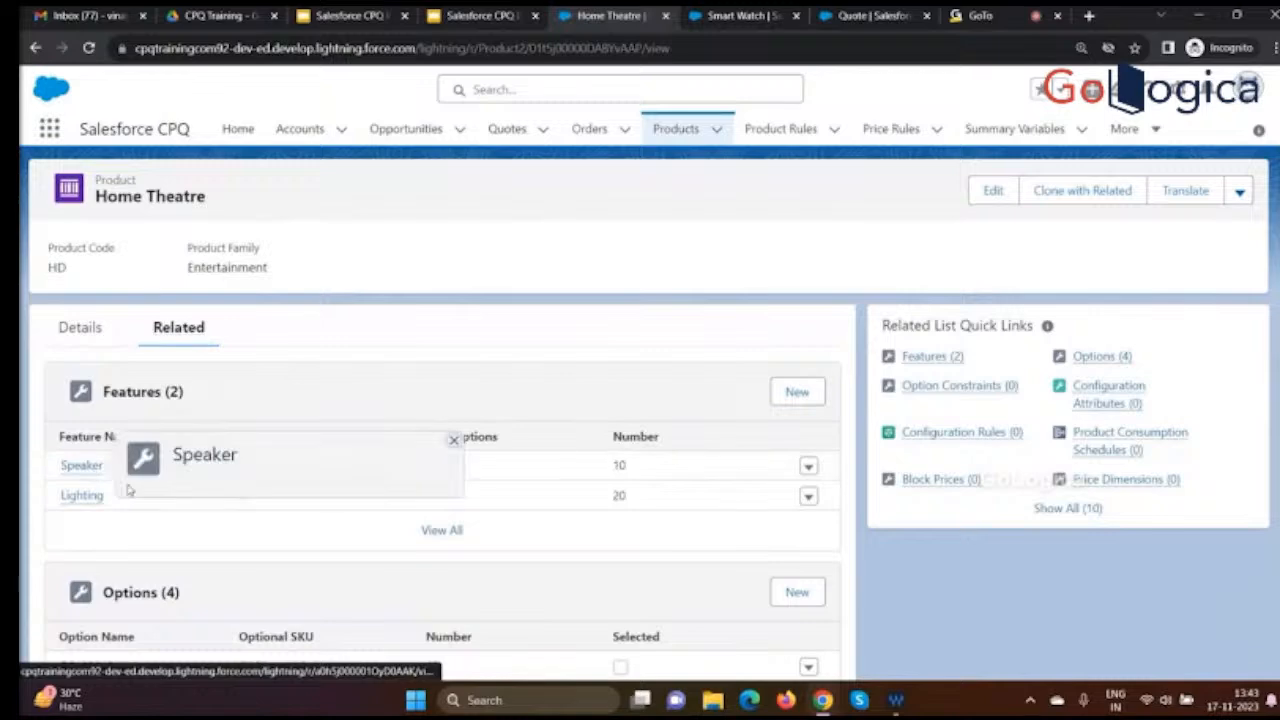
right_click(89, 471)
left_click(140, 484)
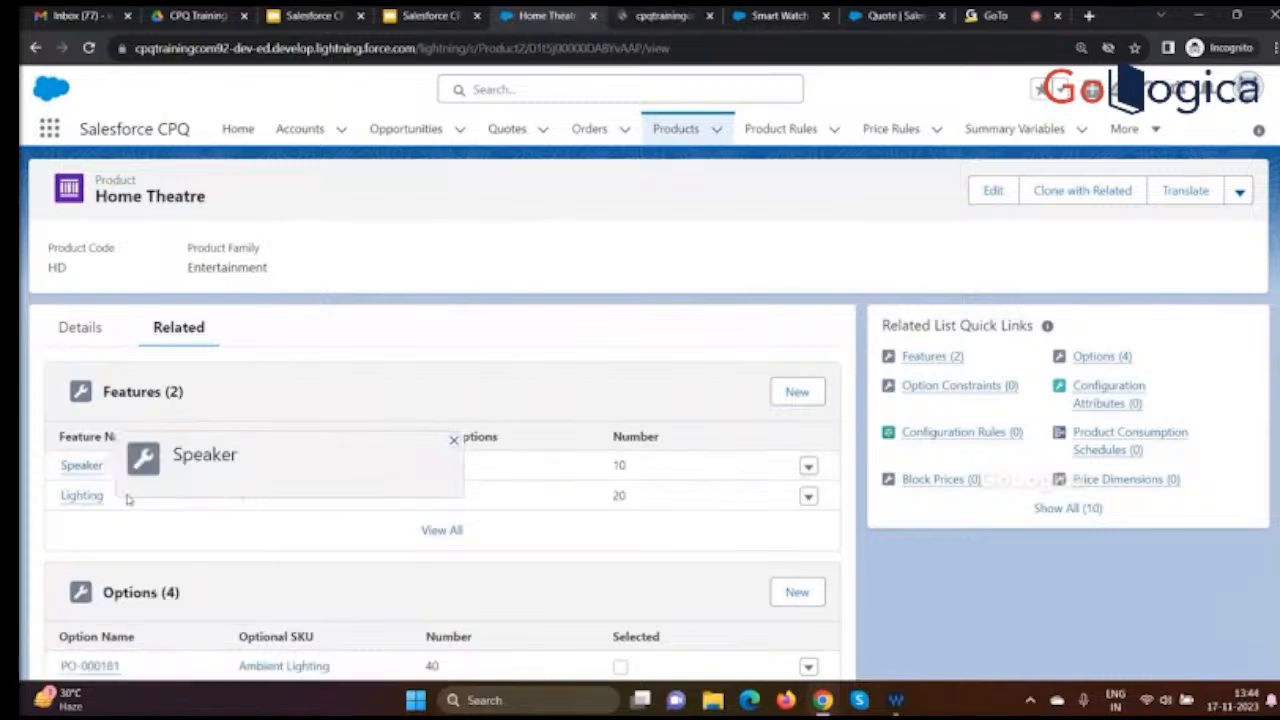
left_click(640, 16)
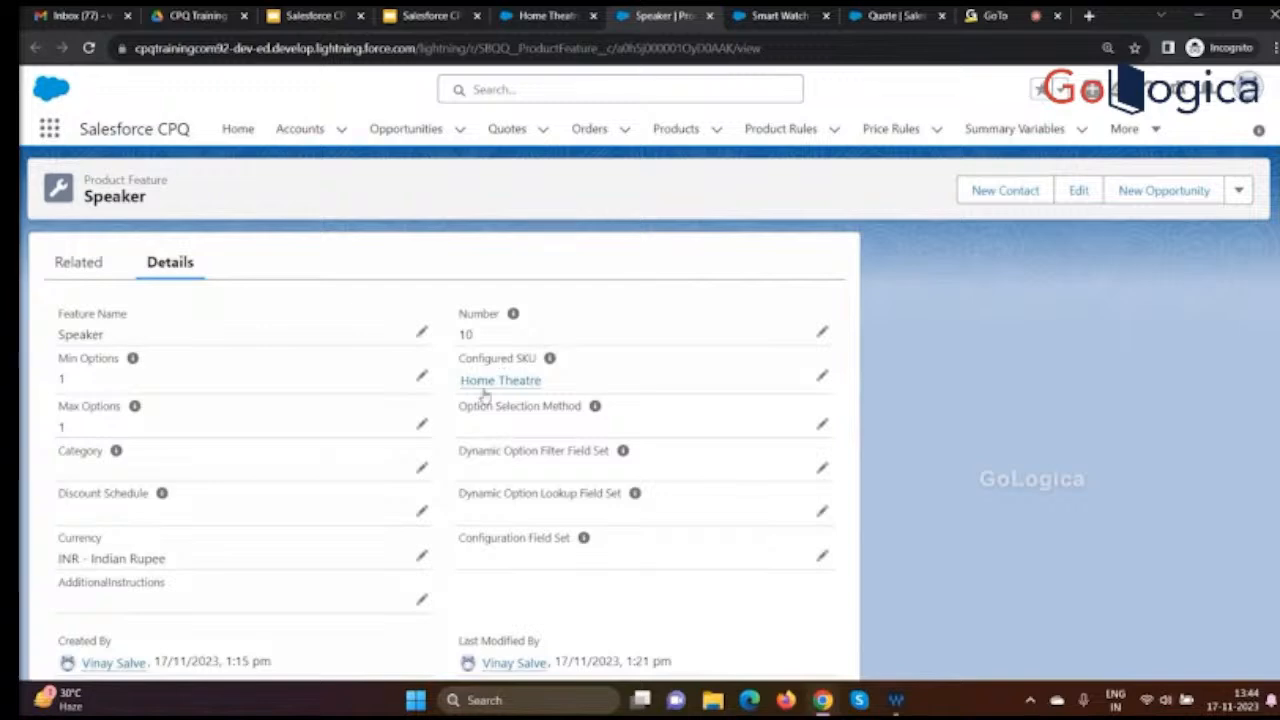
left_click(540, 15)
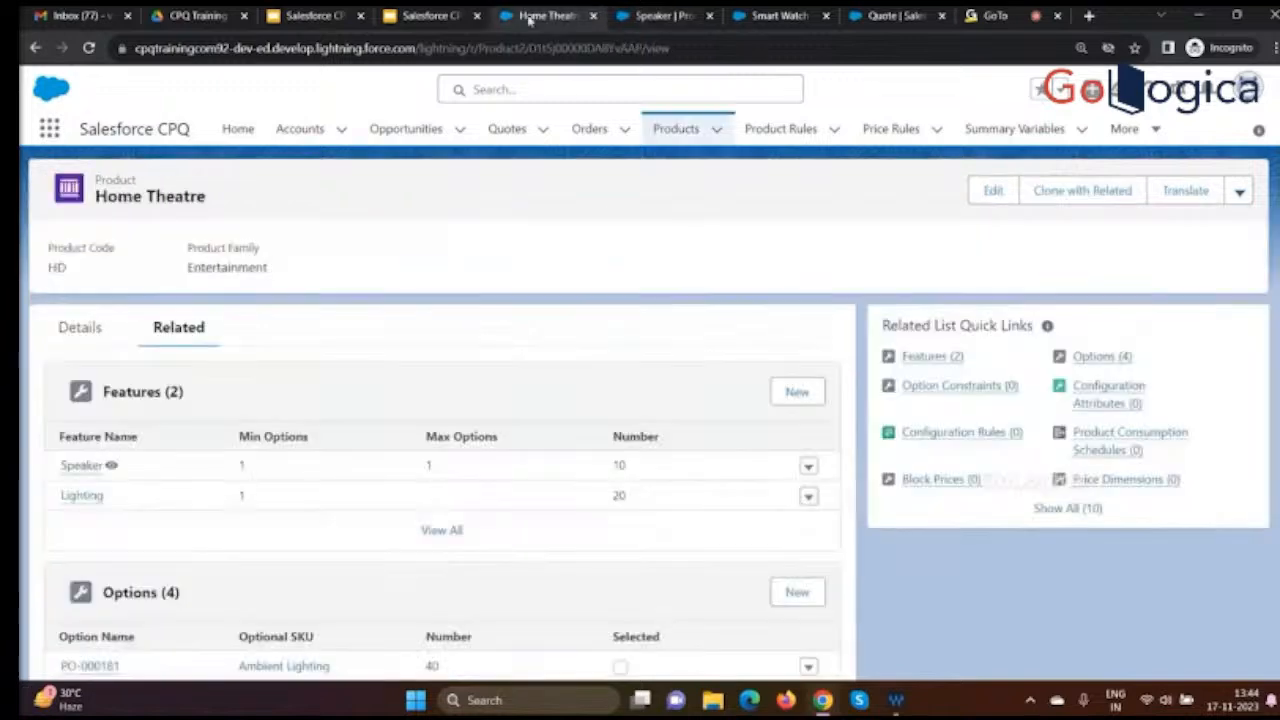
- Review Home Theatre's Details (Wizard layout, Click selection, List pricing) and start editing
left_click(97, 331)
scroll(330, 422, "down", 5)
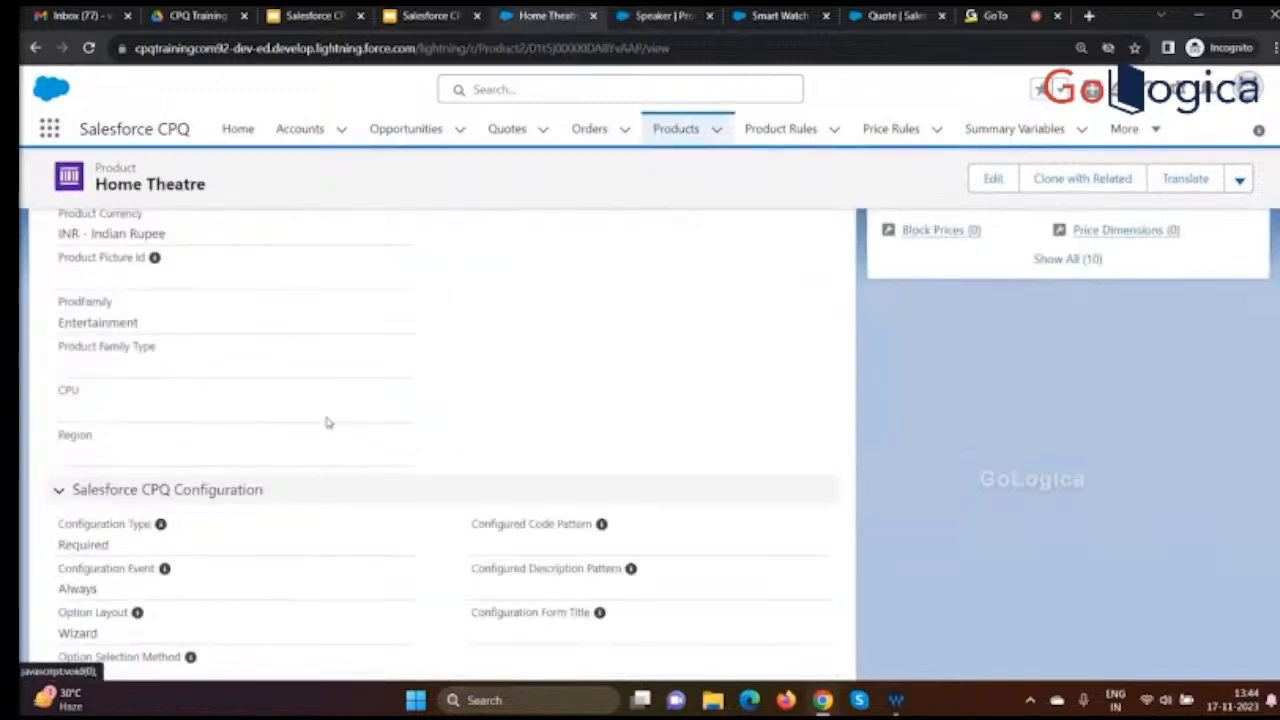
scroll(344, 417, "down", 2)
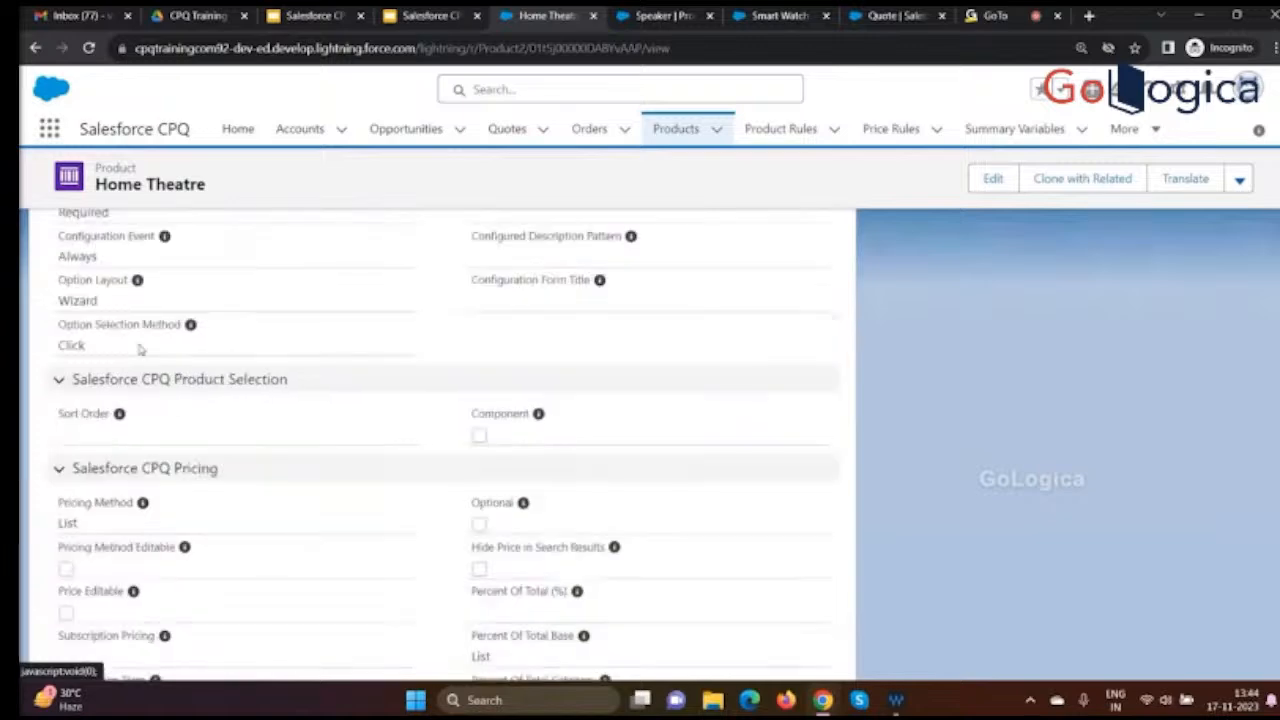
left_click(984, 191)
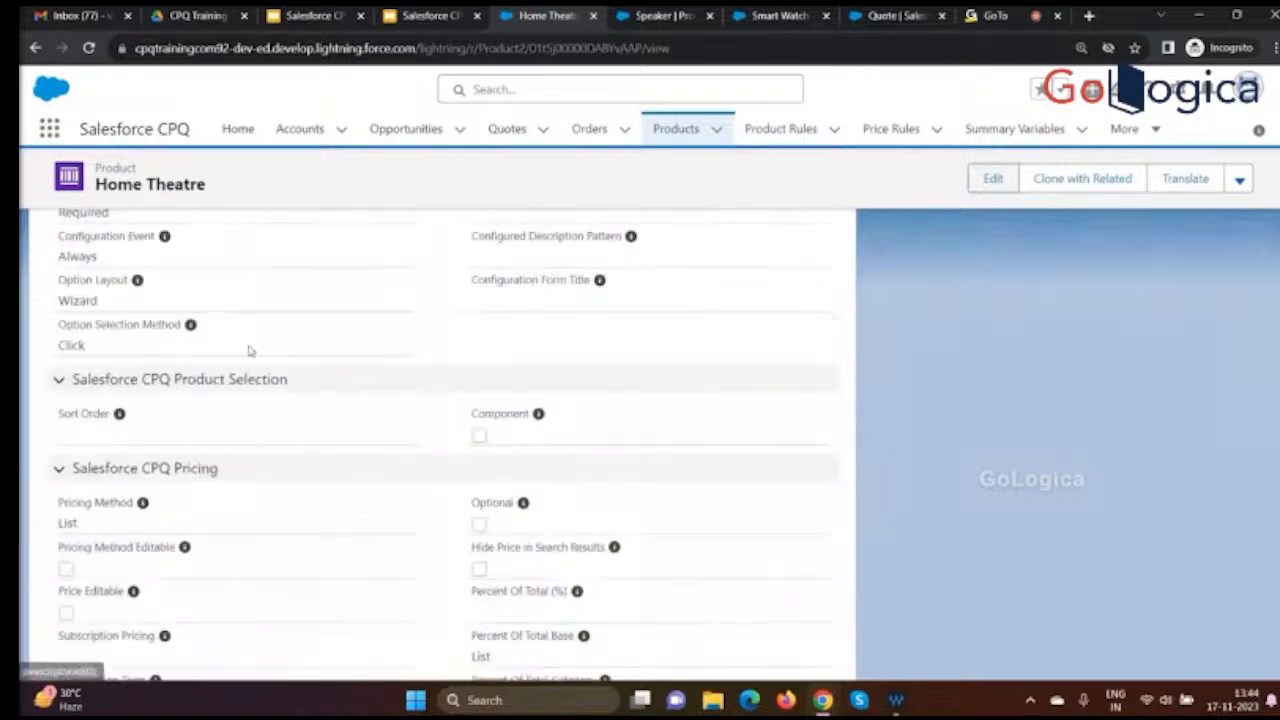
- Toggle between Simple, Mid Size and Large Size Speaker in the quote's configurator, ending on Simple
left_click(985, 179)
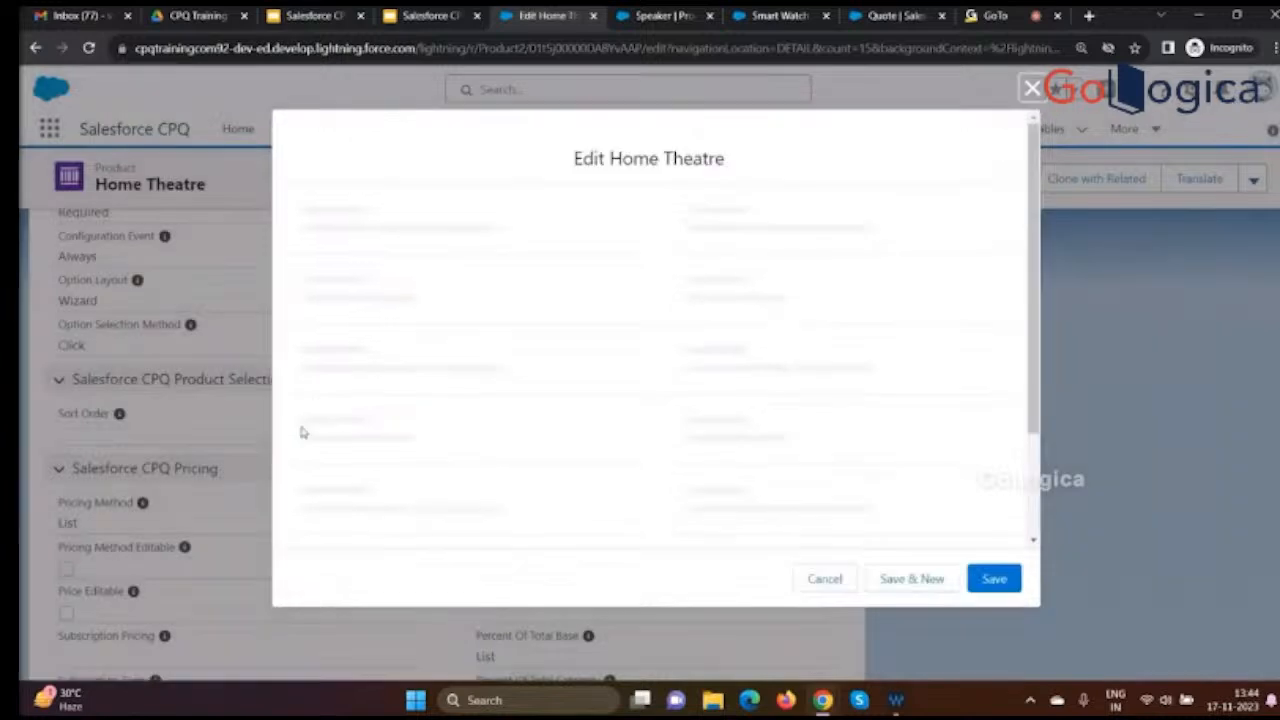
left_click(872, 26)
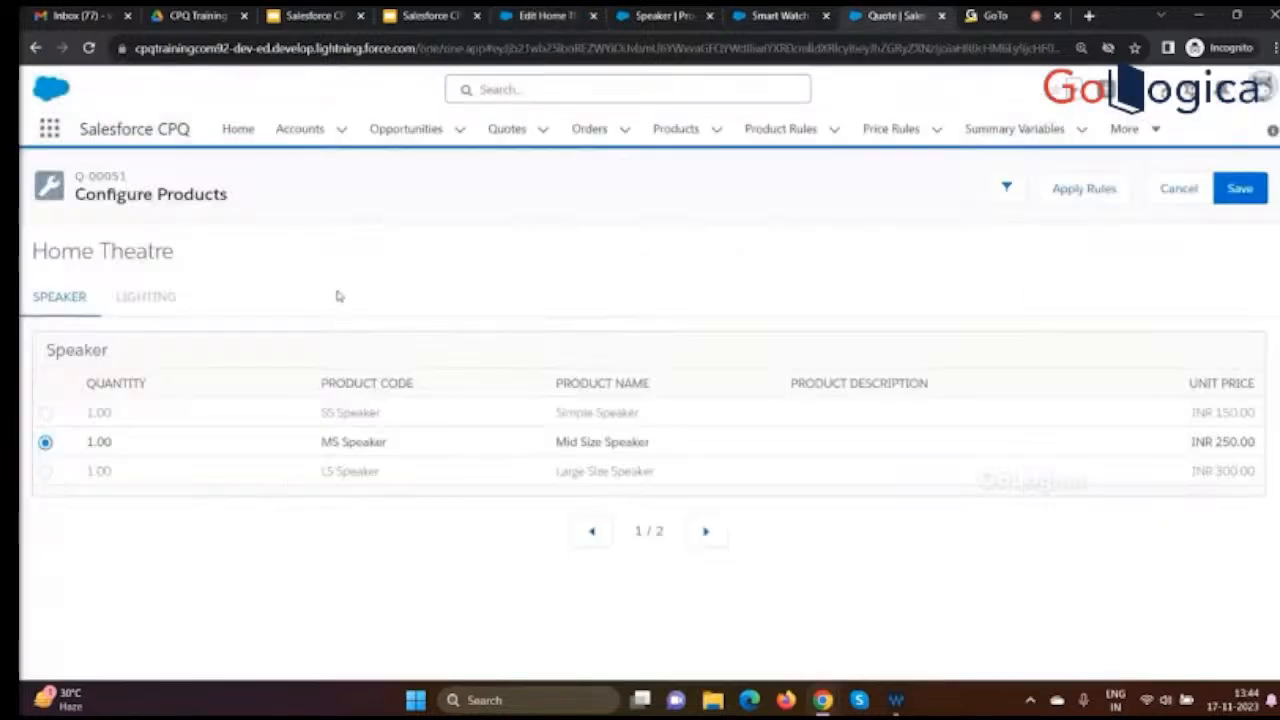
left_click(45, 412)
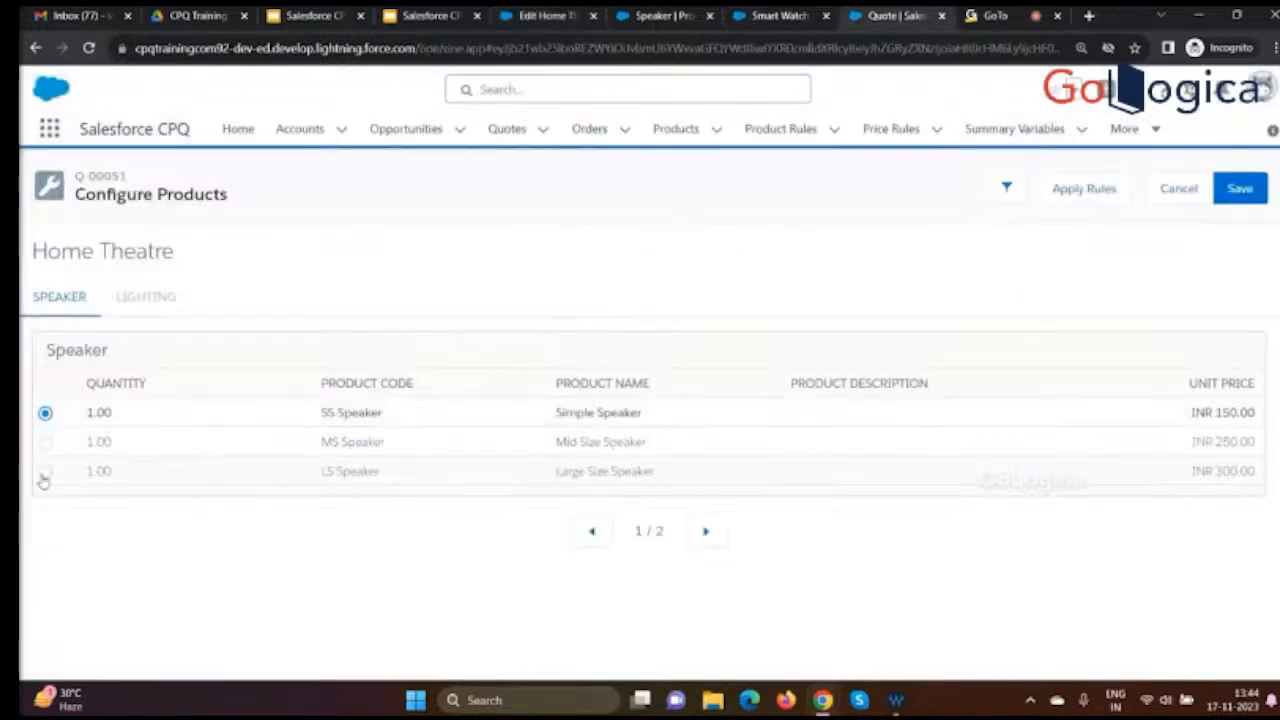
left_click(45, 471)
left_click(45, 441)
left_click(47, 415)
left_click(45, 441)
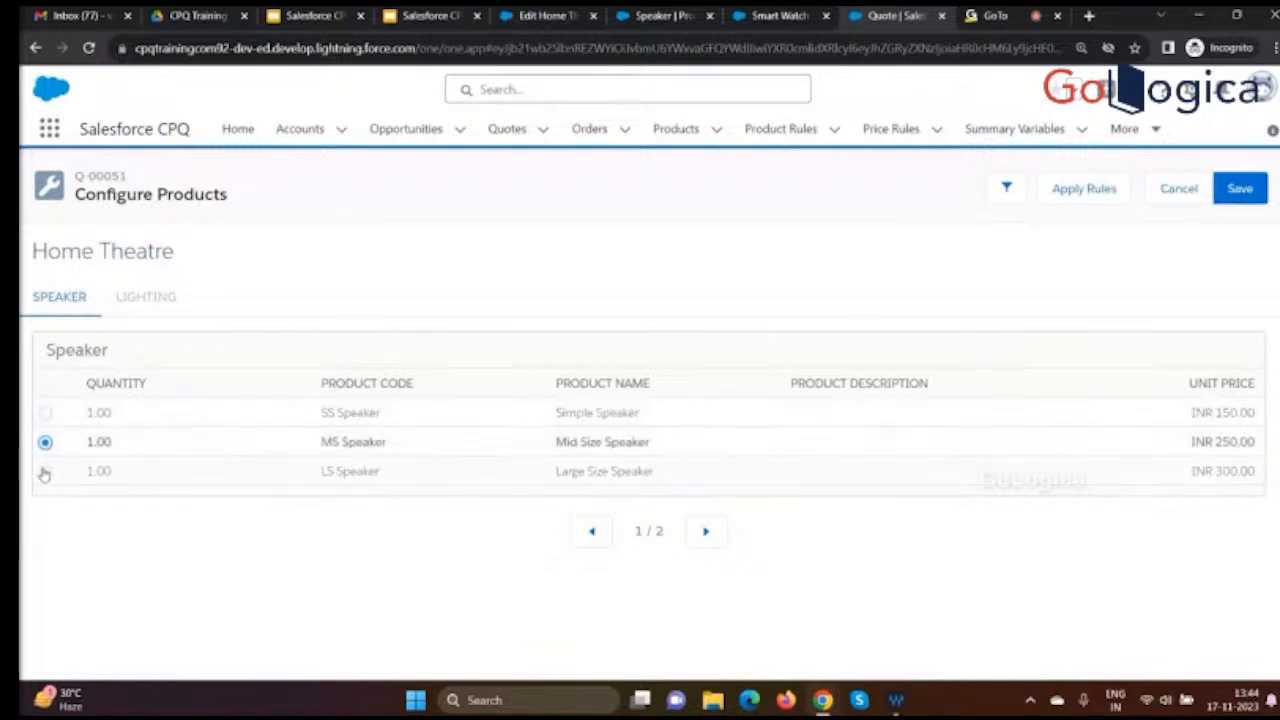
left_click(45, 471)
left_click(46, 413)
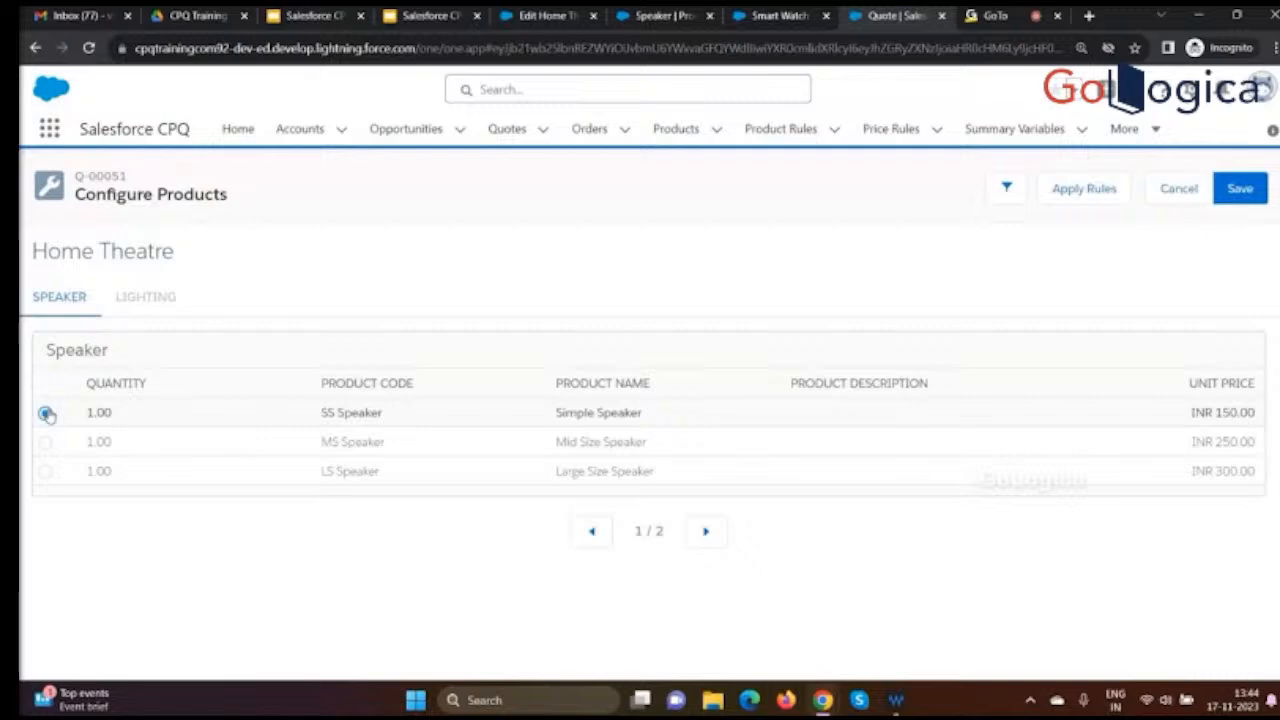
- Set Home Theatre's Option Selection Method to Add and Option Layout to Sections, and save
left_click(524, 22)
scroll(600, 405, "down", 3)
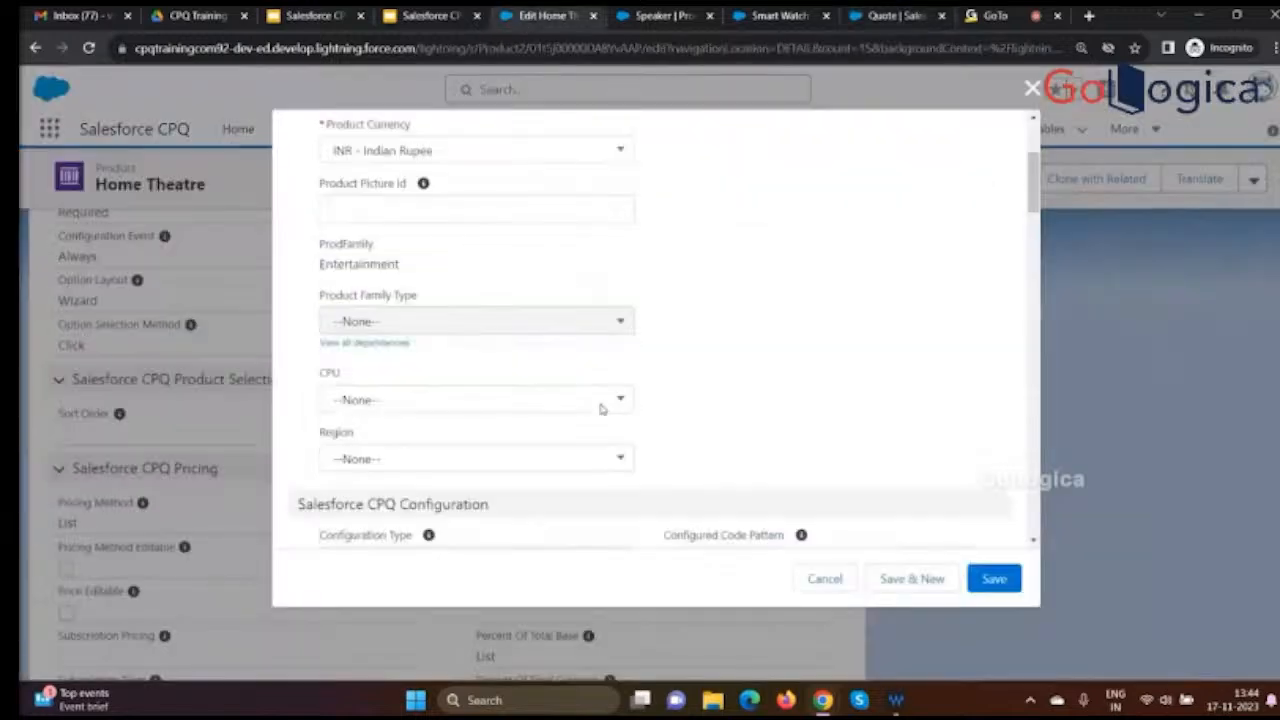
scroll(573, 384, "down", 6)
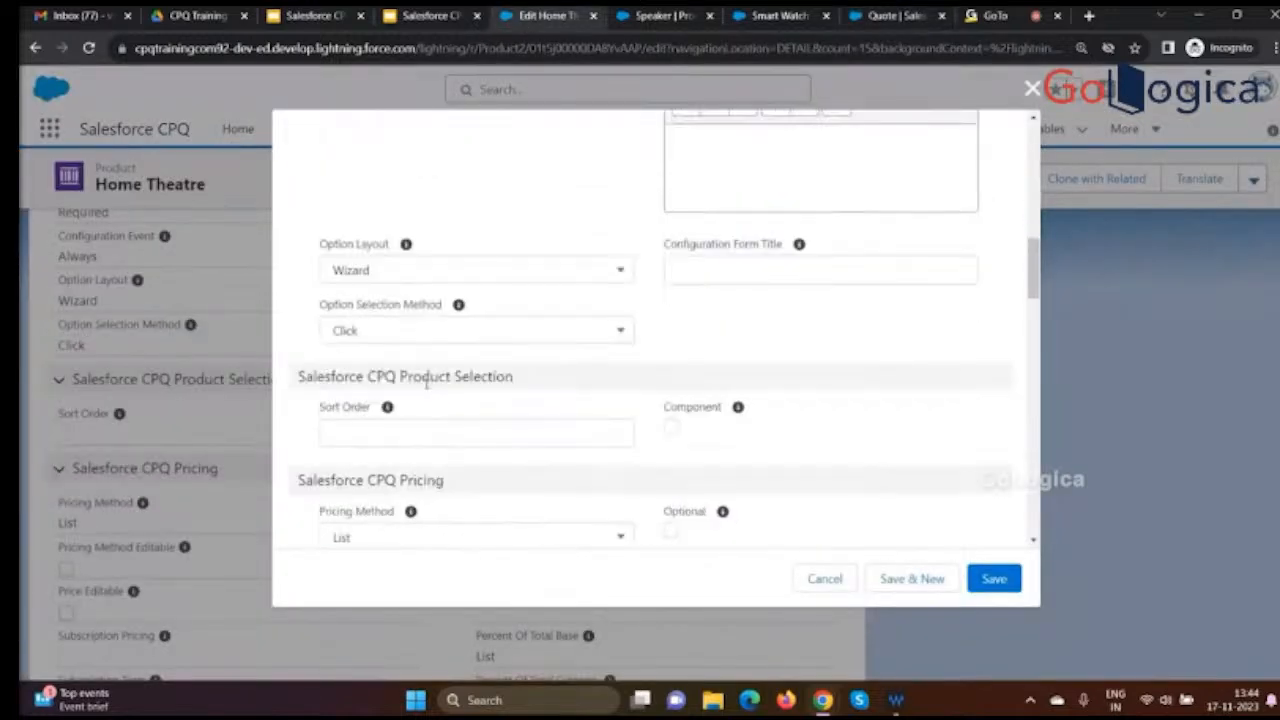
left_click(411, 340)
left_click(358, 430)
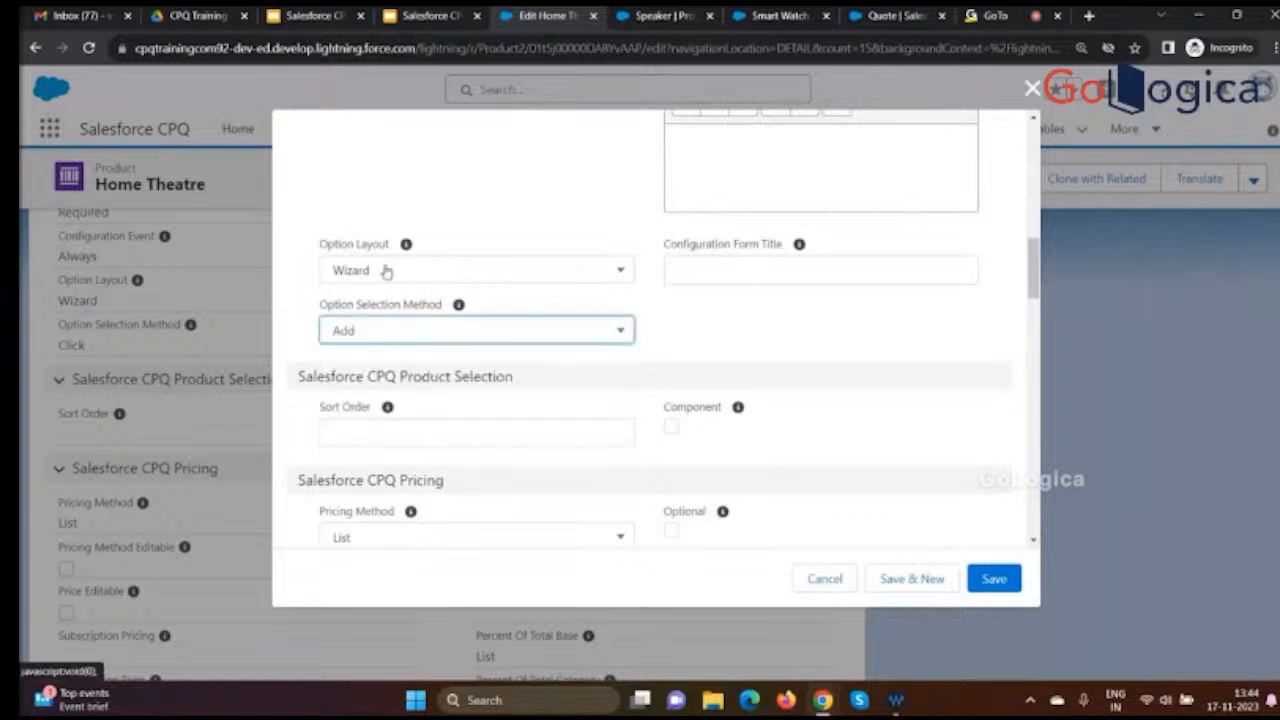
left_click(387, 270)
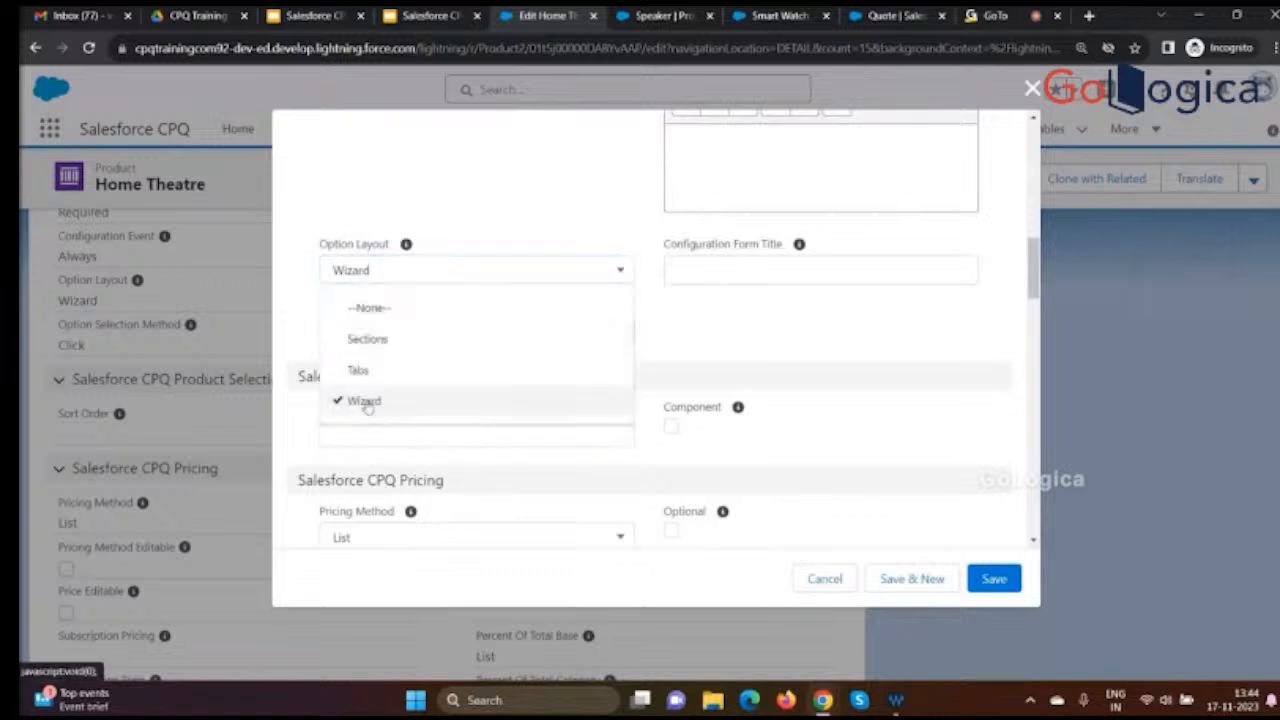
left_click(362, 341)
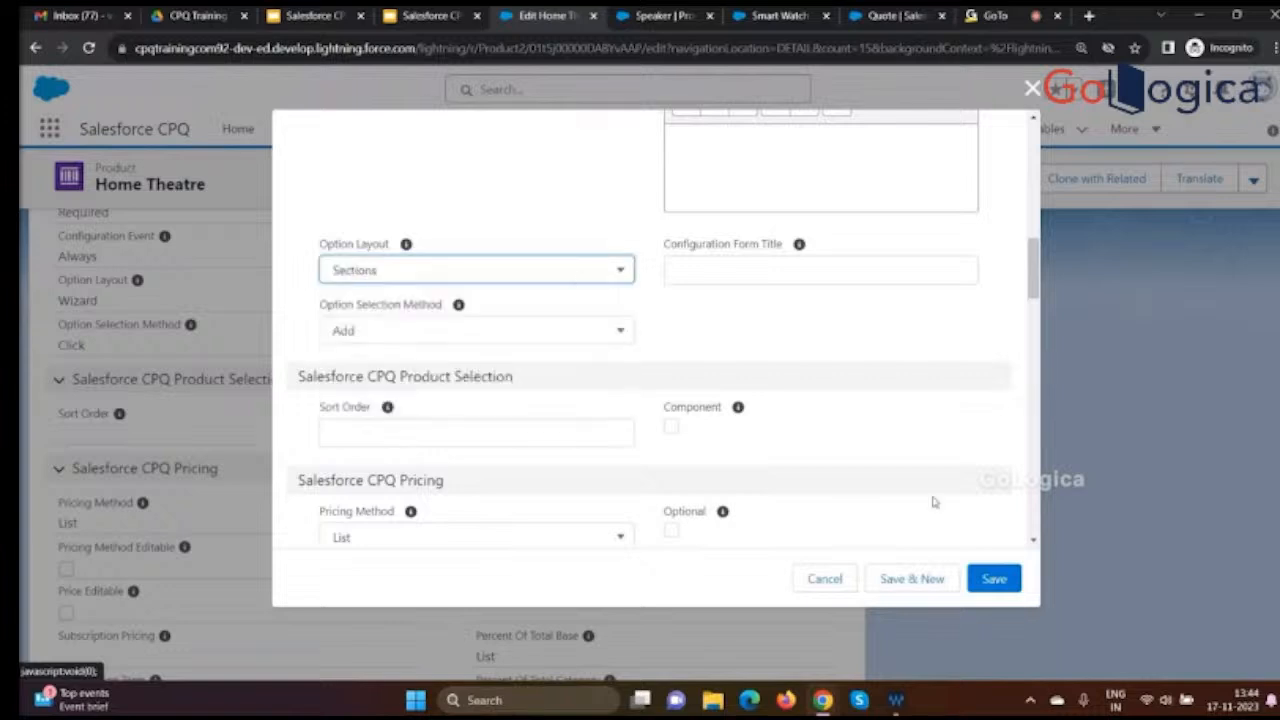
left_click(990, 579)
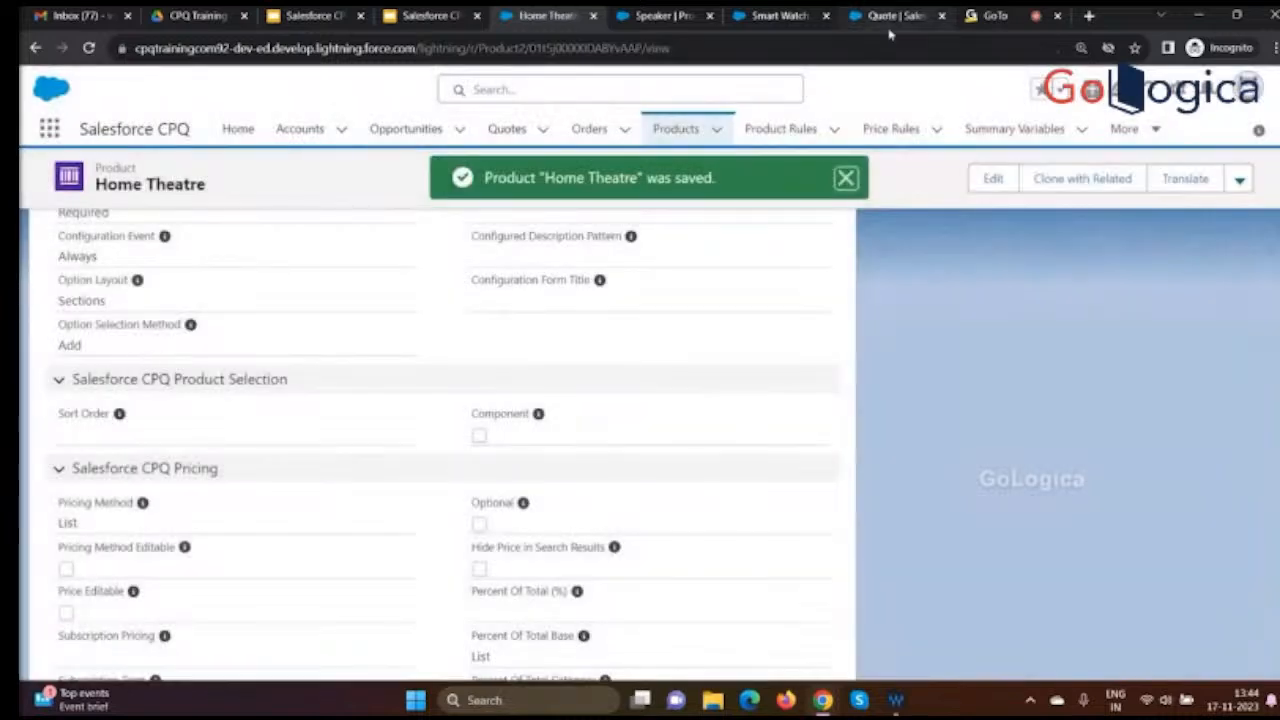
- Cancel the configuration, search 'Home' in Product Selection, and select the Home Theatre bundle again
left_click(890, 16)
left_click(1171, 190)
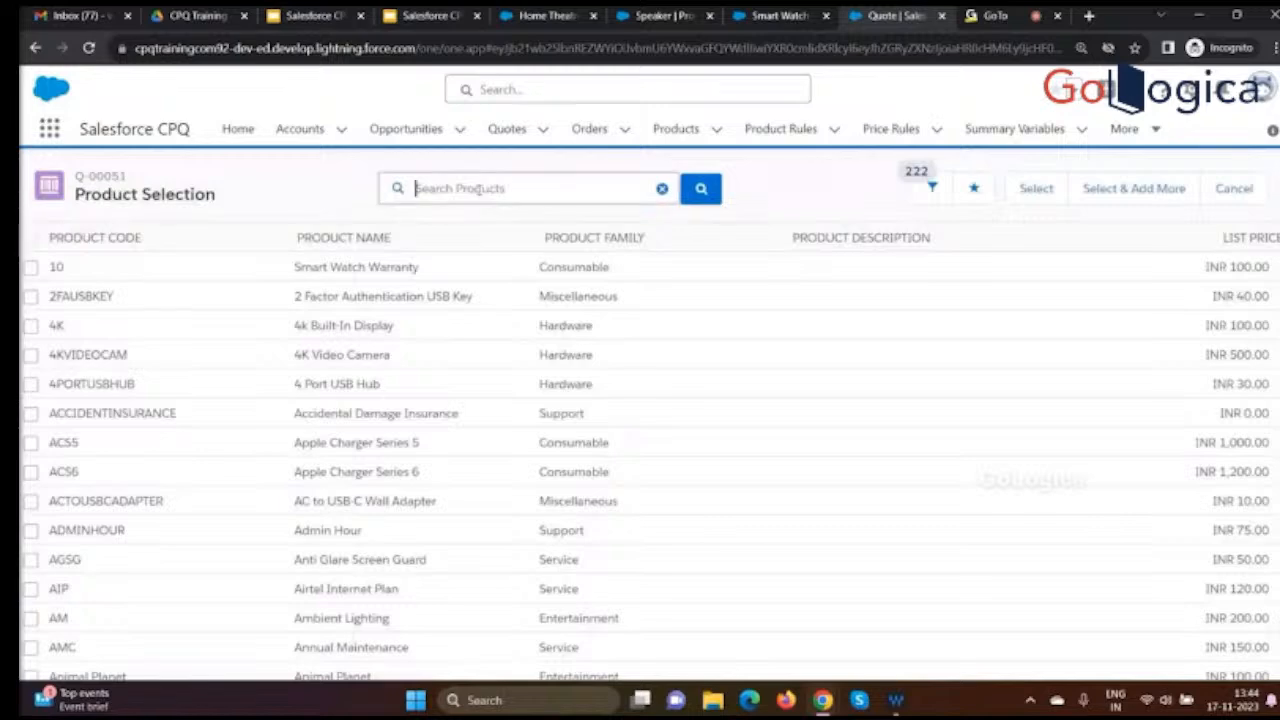
type("Home")
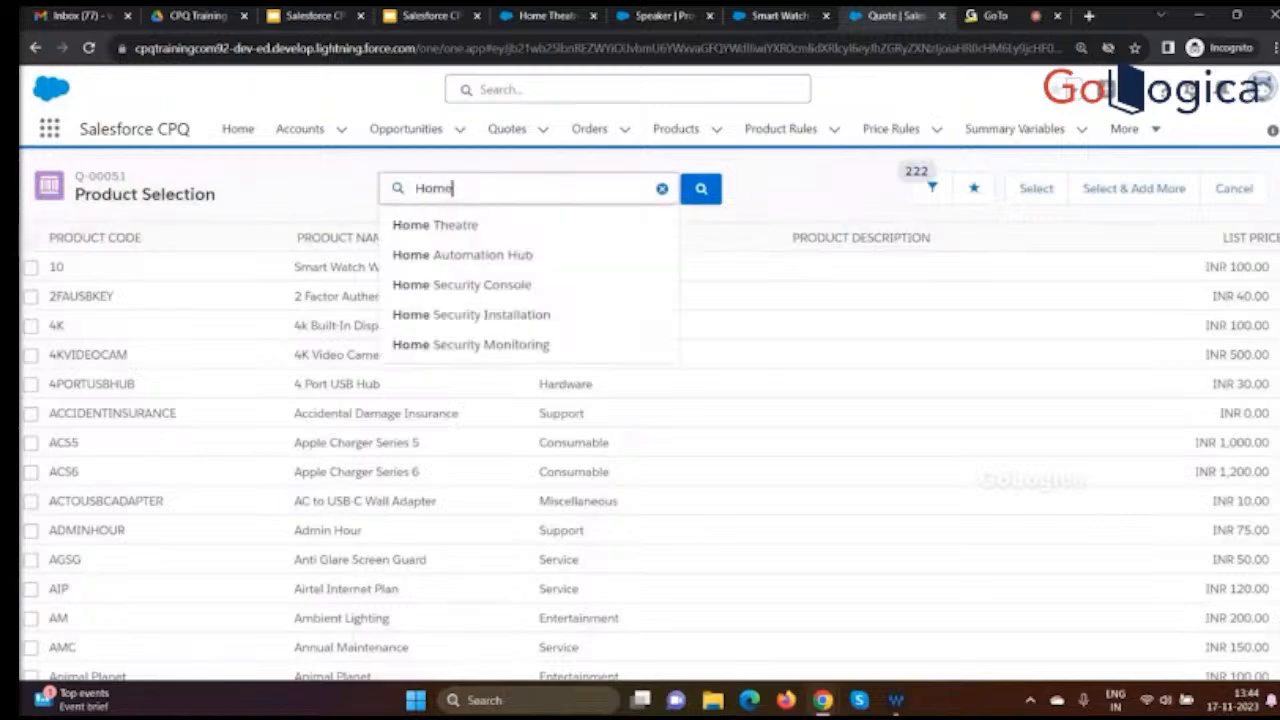
left_click(437, 224)
left_click(31, 267)
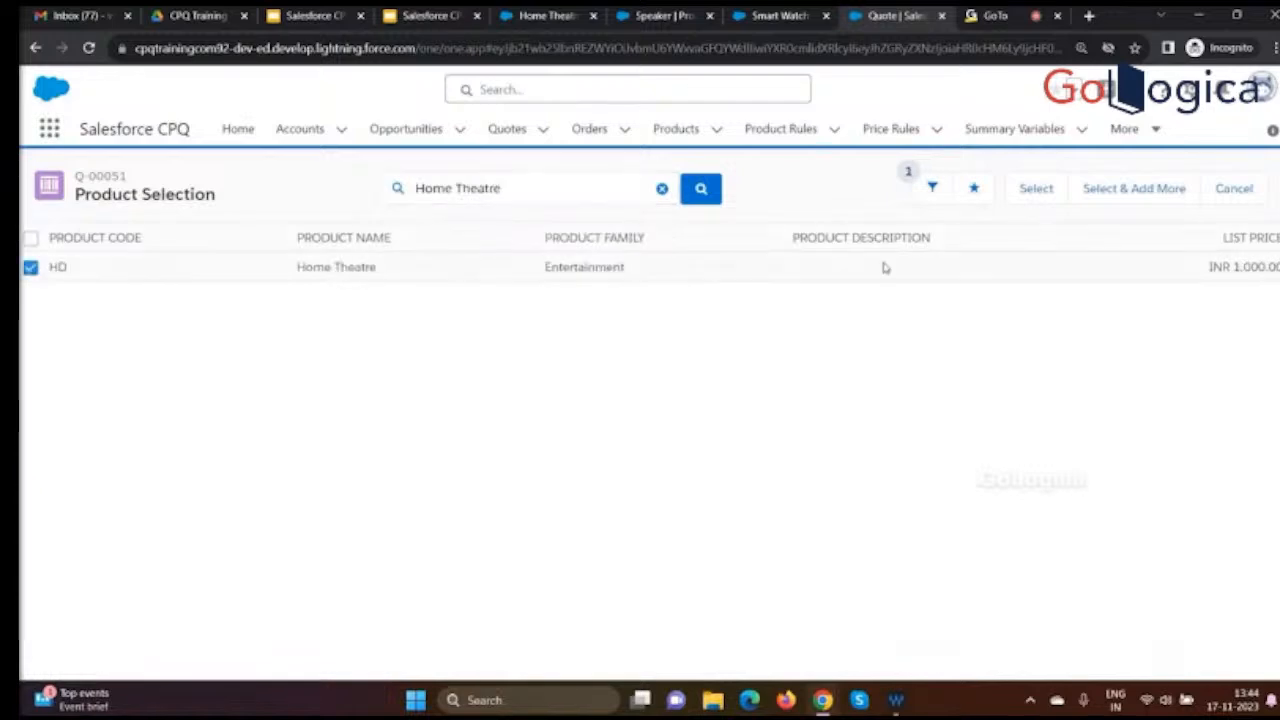
left_click(1015, 193)
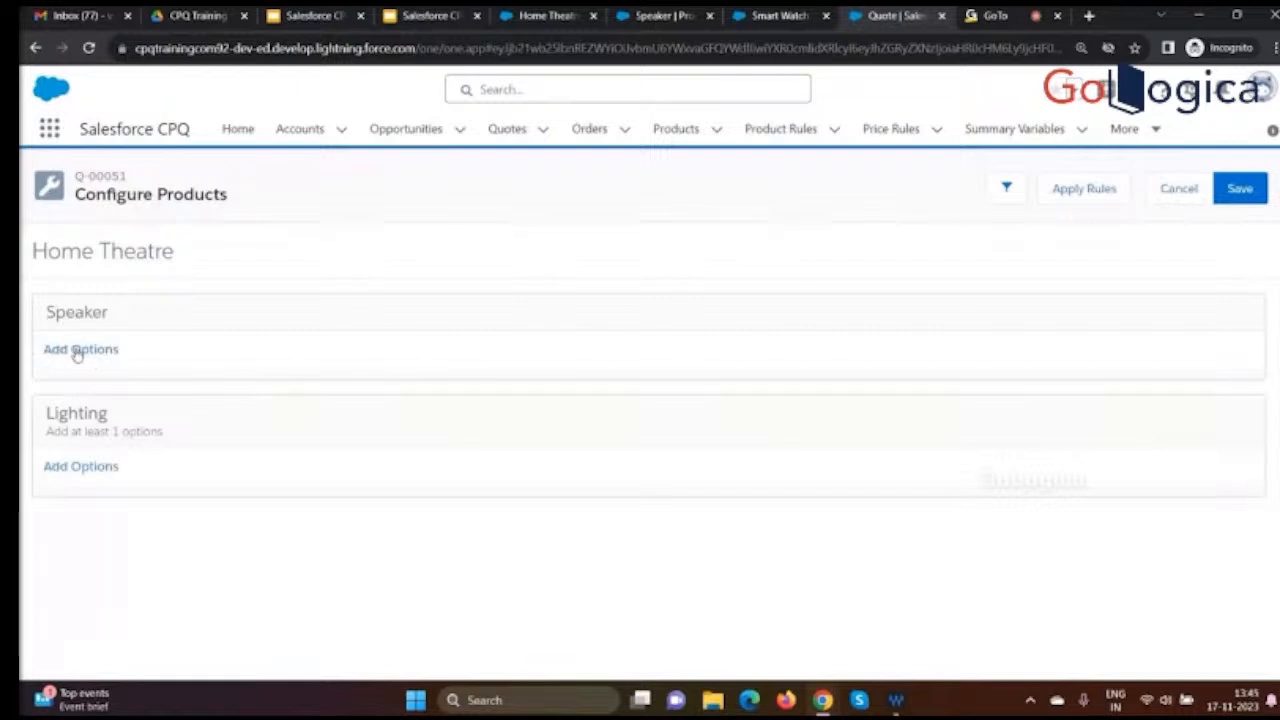
- Add Simple Speaker (INR 150.00) under Speaker, also choosing Mid Size Speaker via Select & Add More
left_click(78, 352)
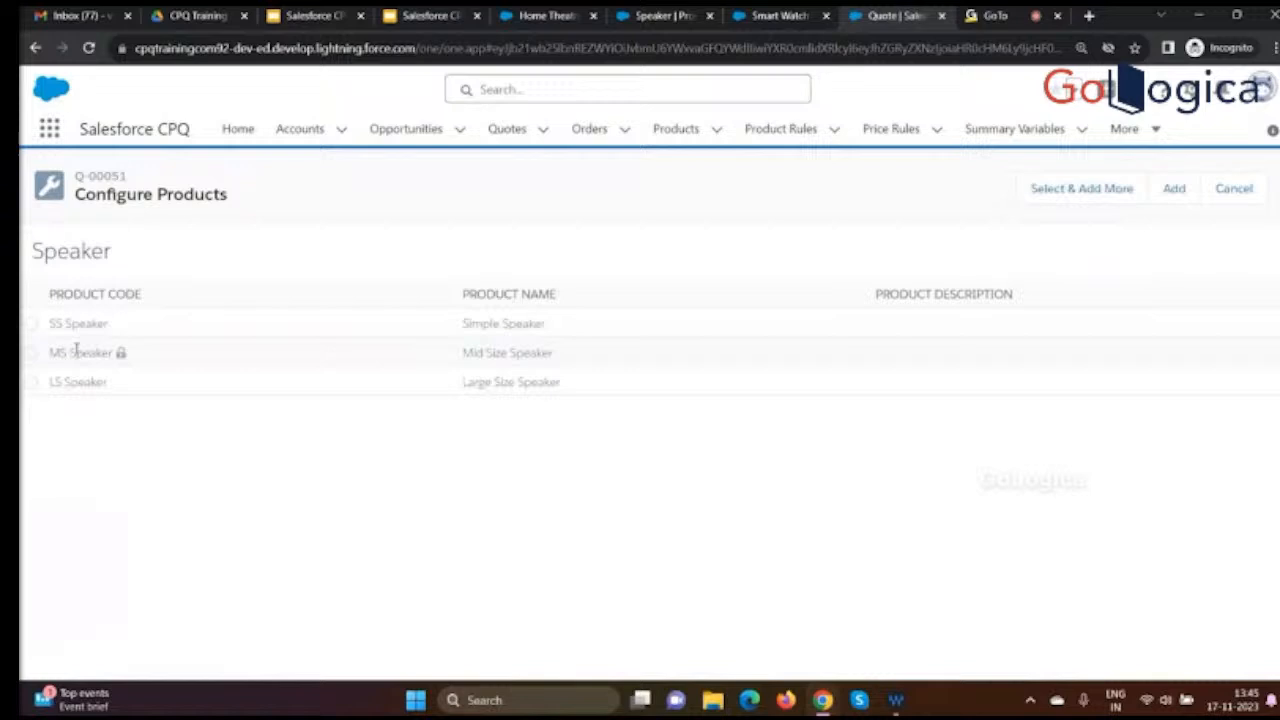
left_click(31, 324)
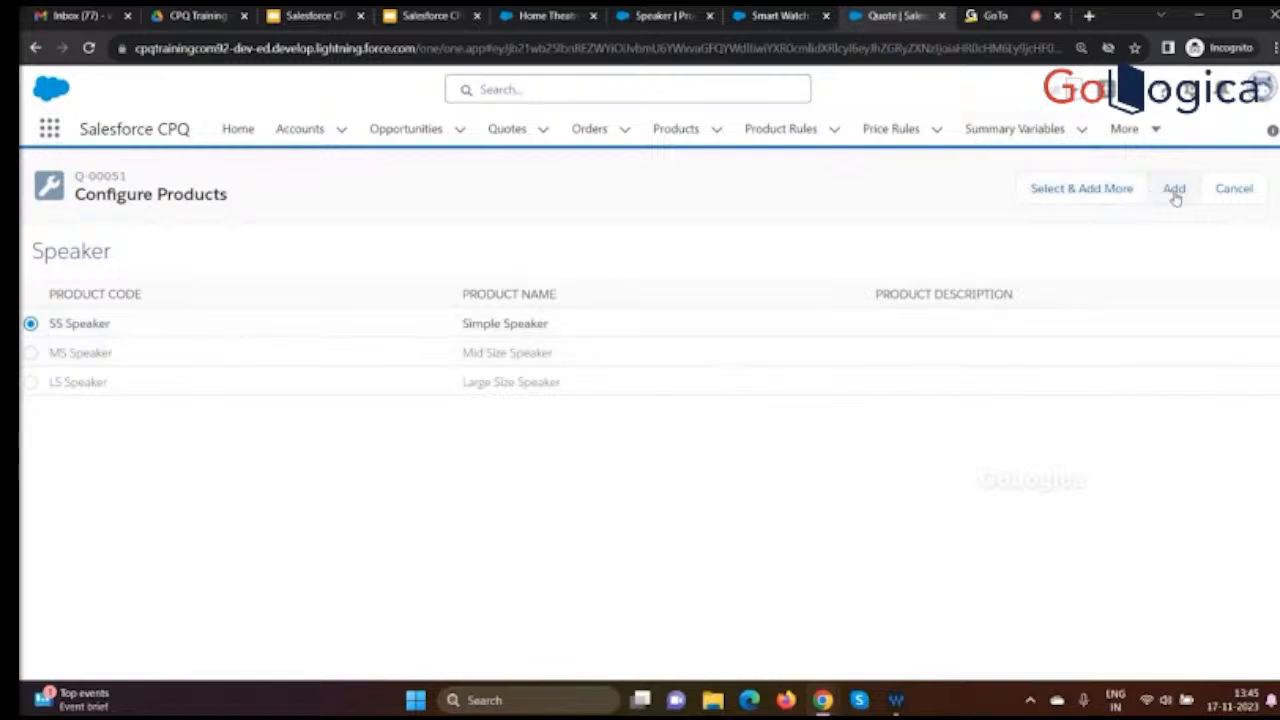
left_click(1074, 192)
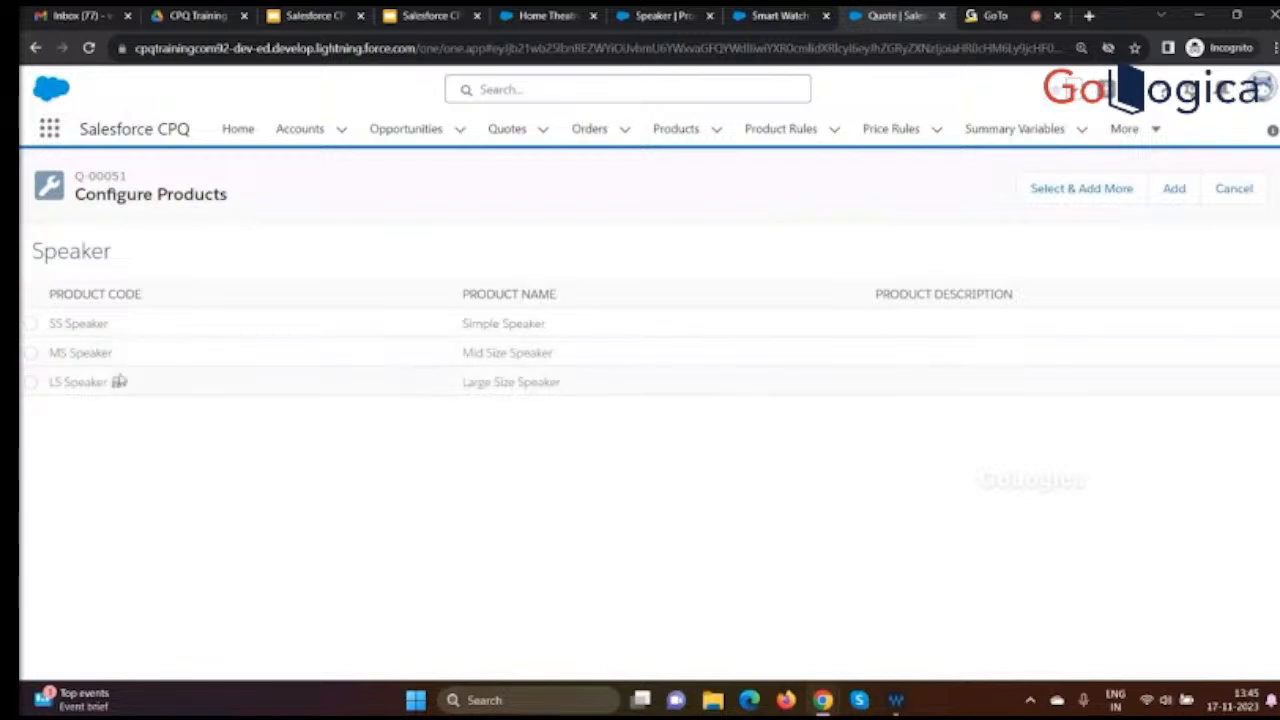
left_click(30, 353)
left_click(1168, 192)
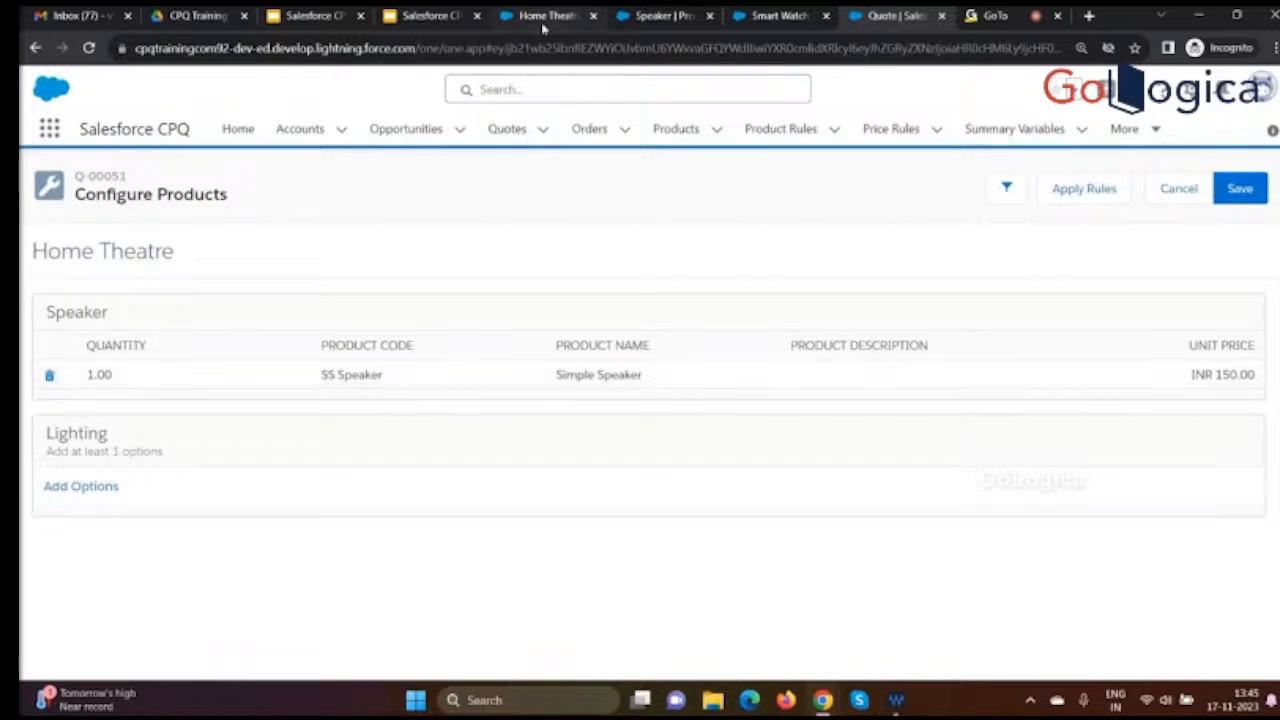
- Clear the Speaker feature's Max Options value of 1, save it, and go back to Product Selection
left_click(668, 18)
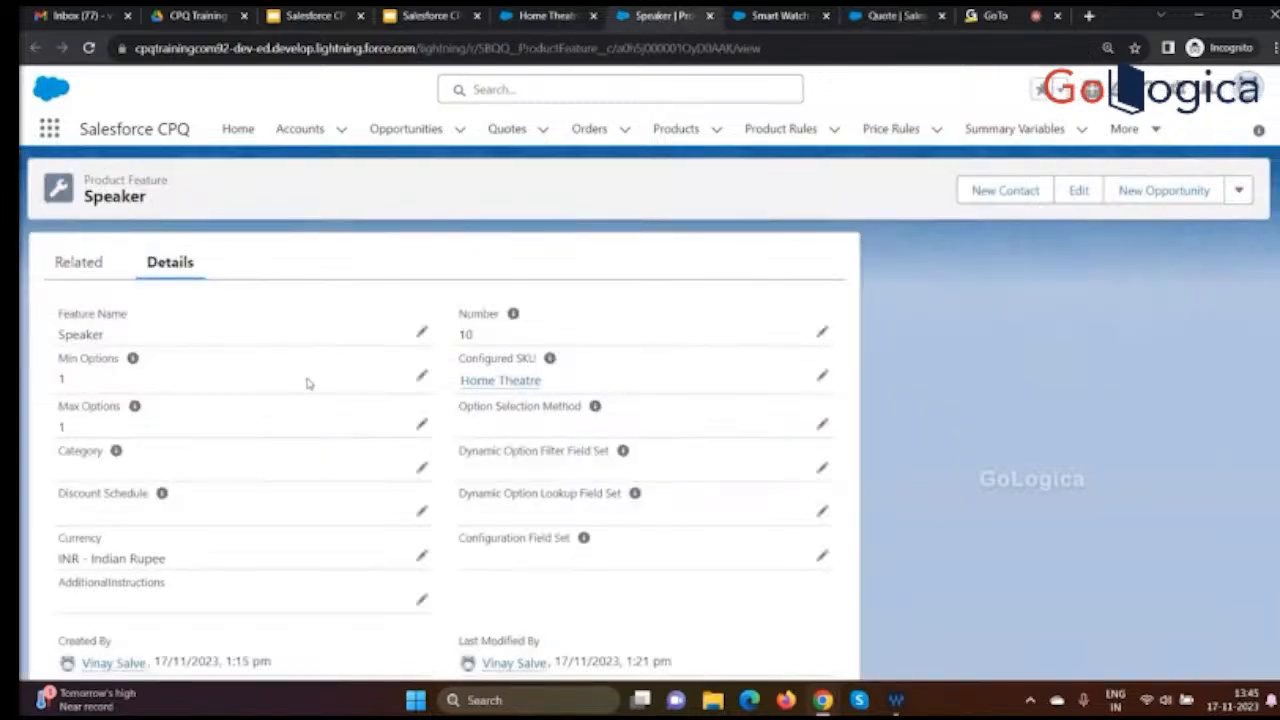
left_click(423, 427)
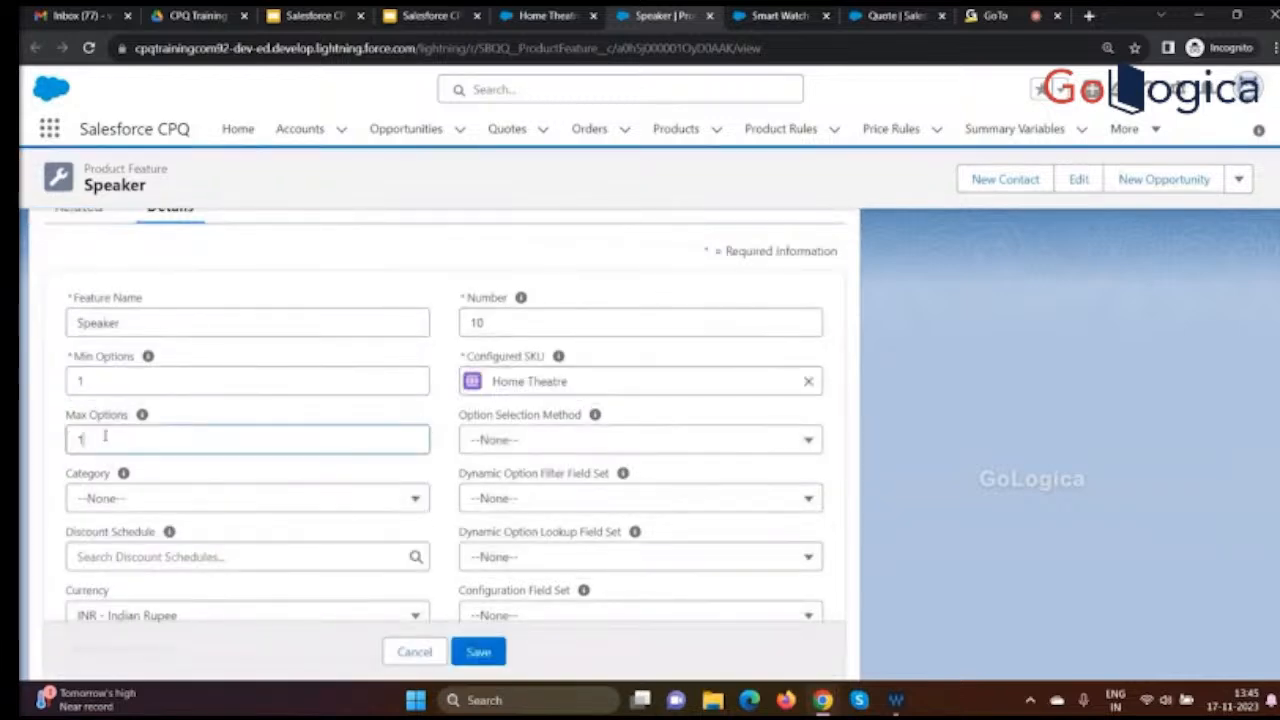
key("BackSpace")
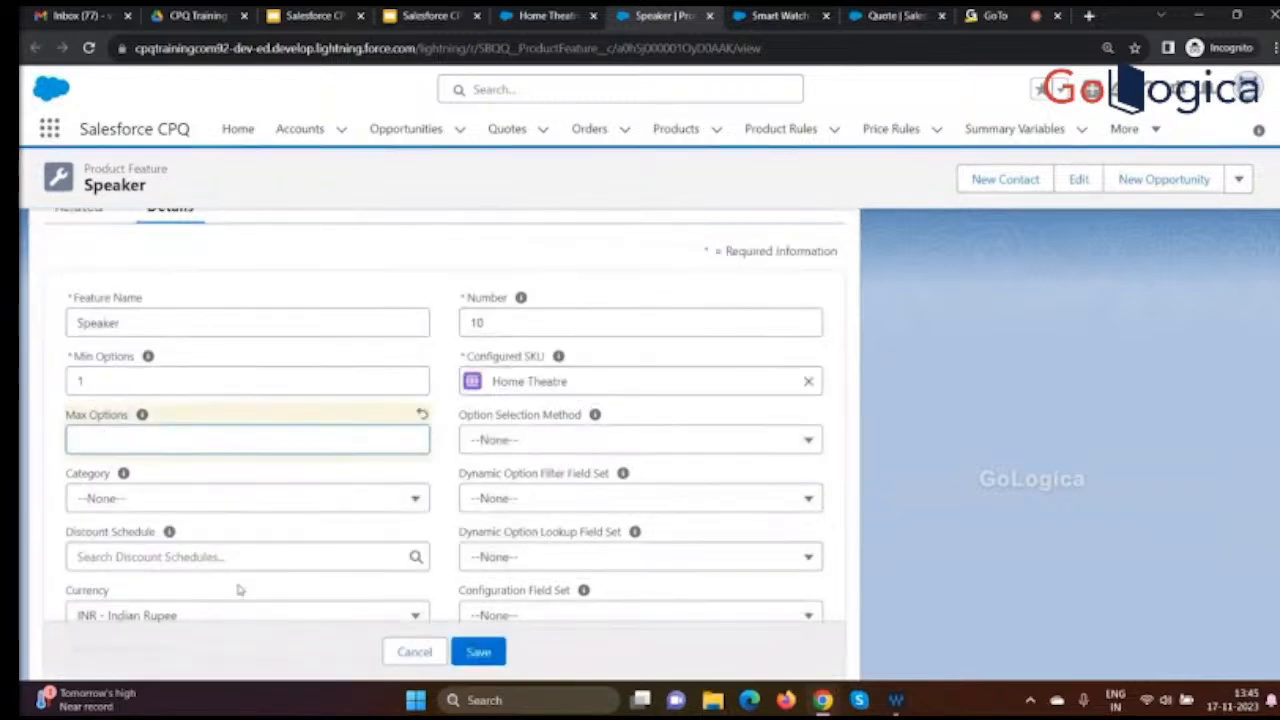
left_click(487, 656)
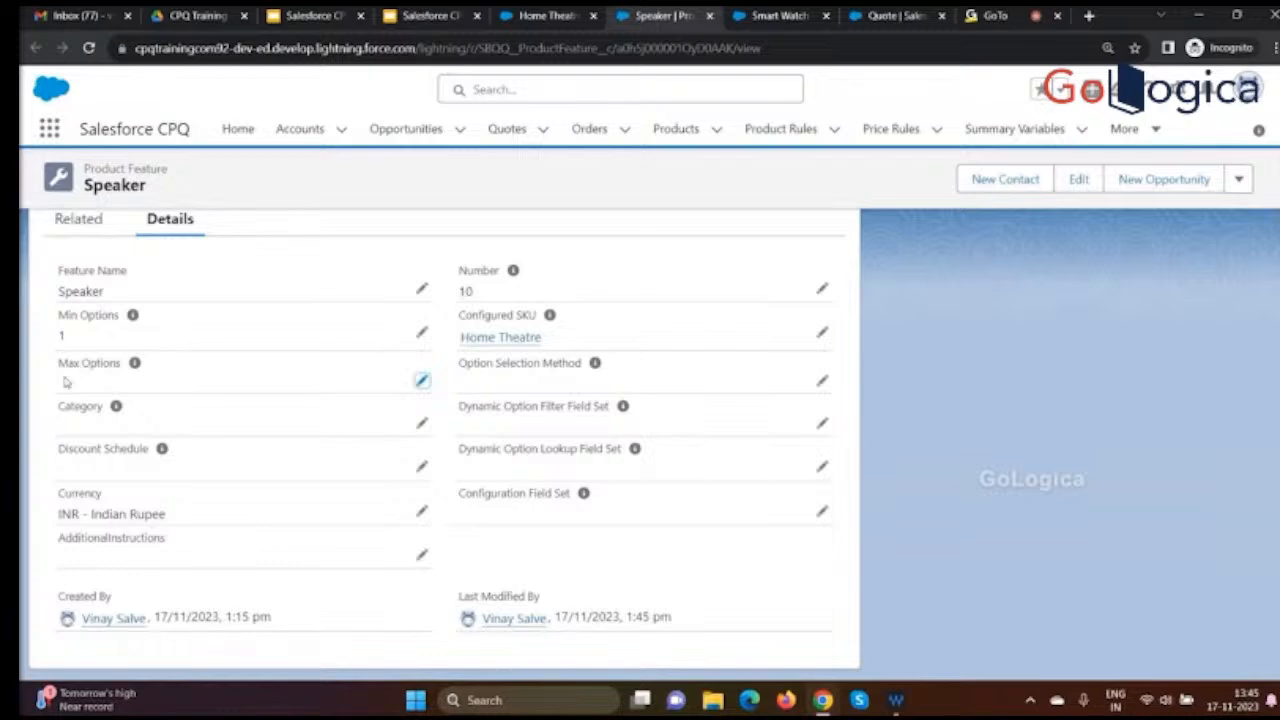
left_click(893, 15)
left_click(1180, 194)
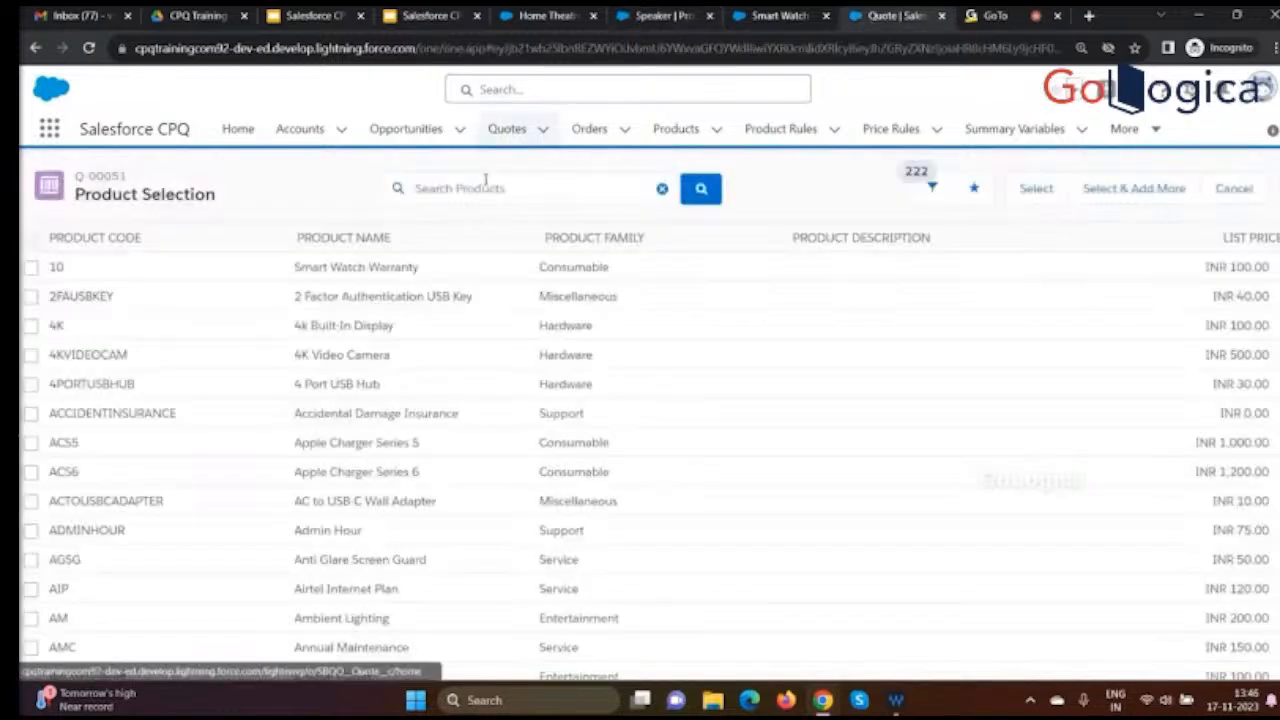
- Search 'Home' and select the Home Theatre bundle for quote Q-00051 again
left_click(487, 181)
type("Hom")
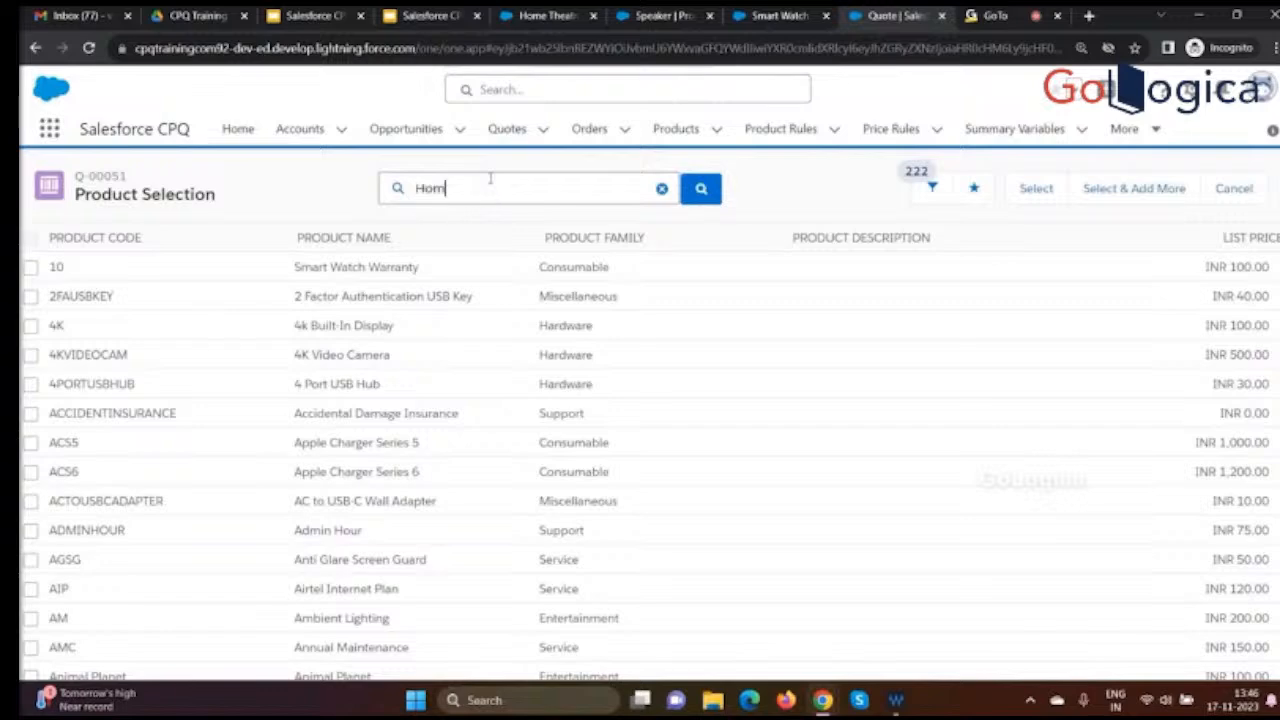
type("e")
left_click(430, 222)
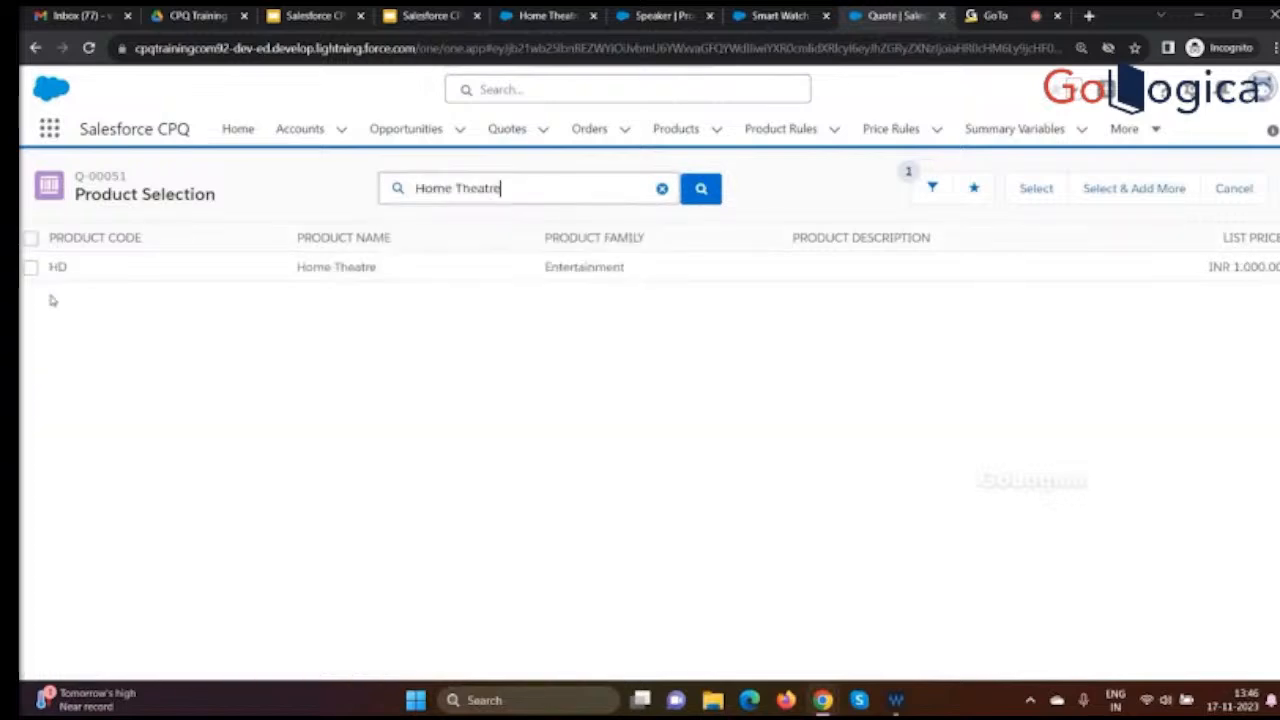
left_click(31, 267)
left_click(1036, 188)
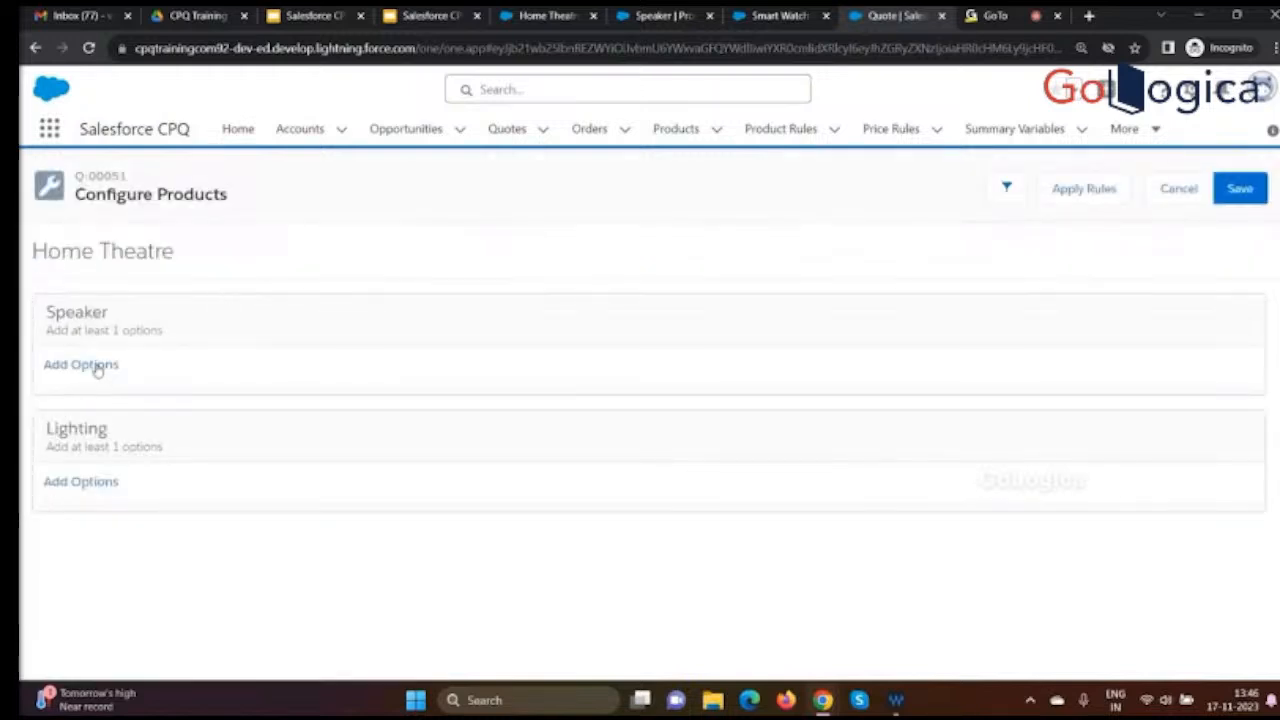
- Add Simple Speaker and Mid Size Speaker under Speaker, then remove Mid Size Speaker
left_click(95, 367)
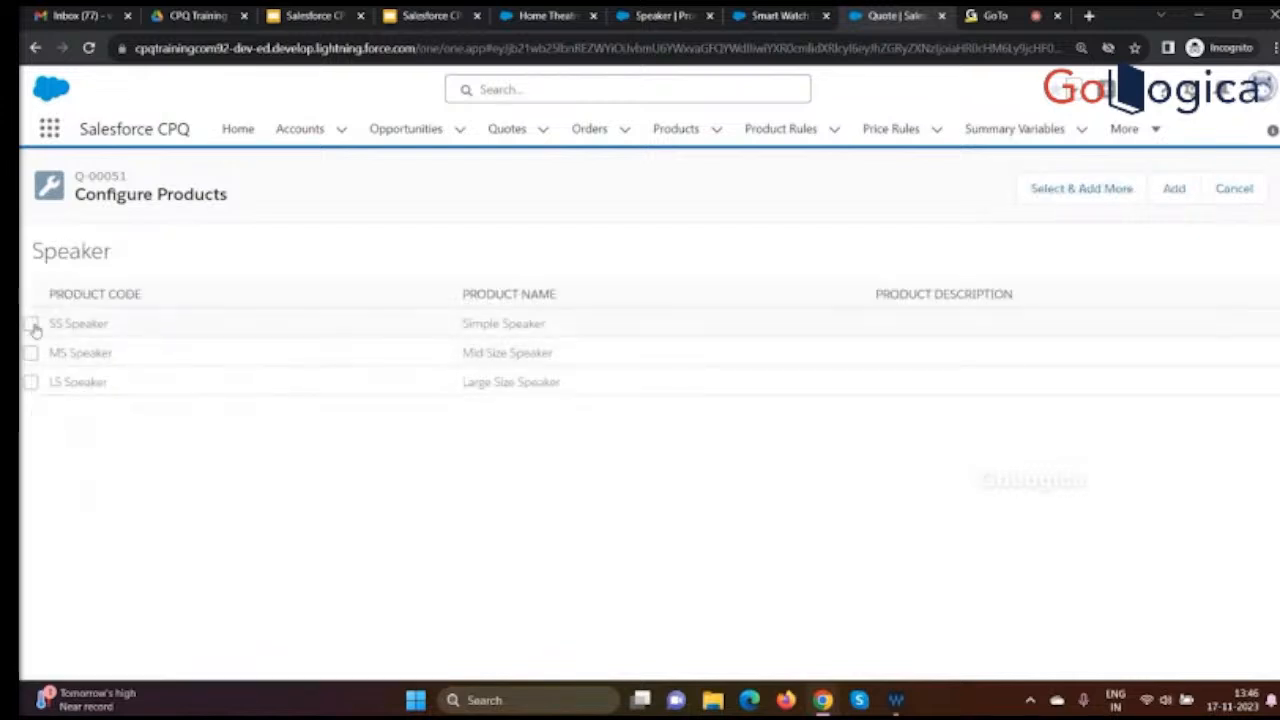
left_click(32, 325)
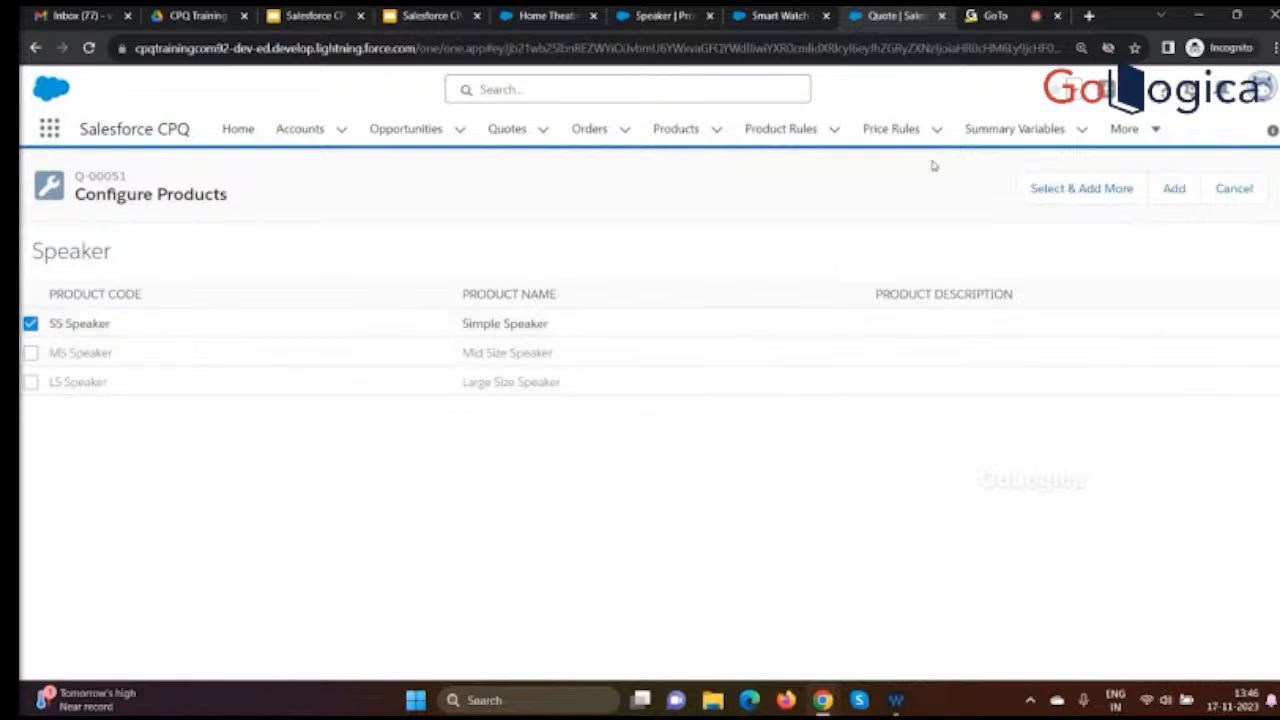
left_click(31, 353)
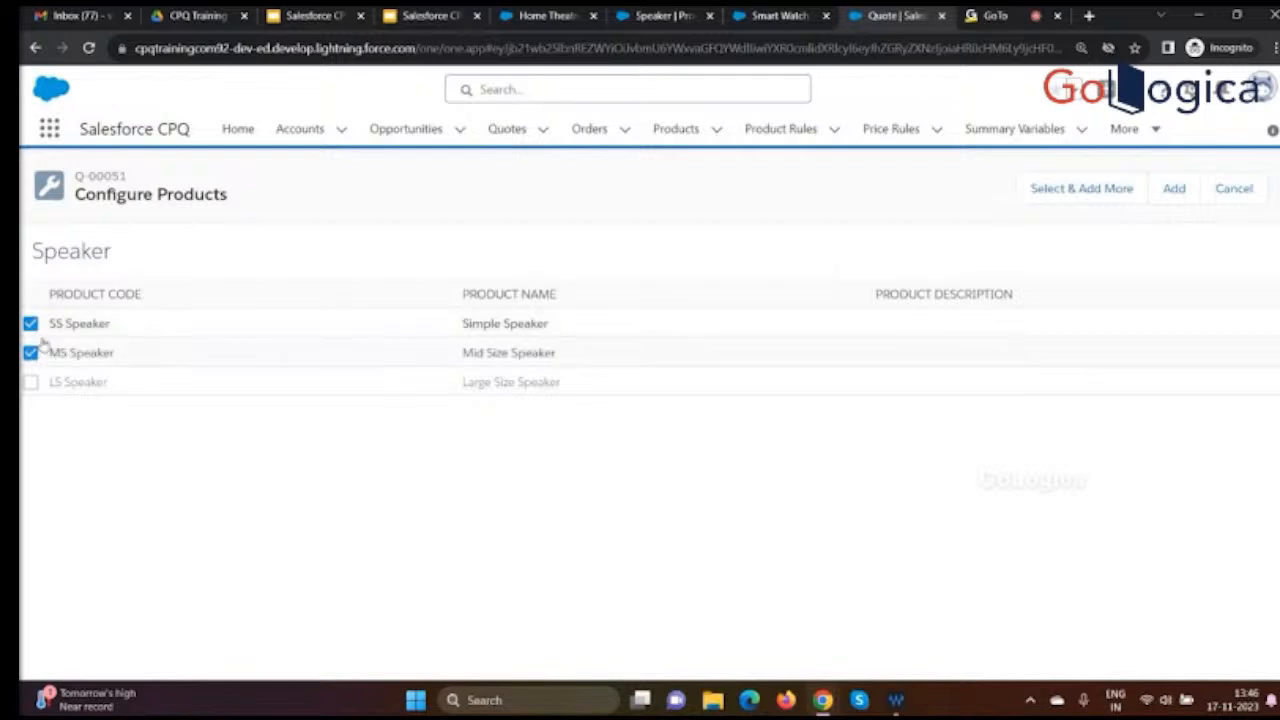
left_click(1173, 189)
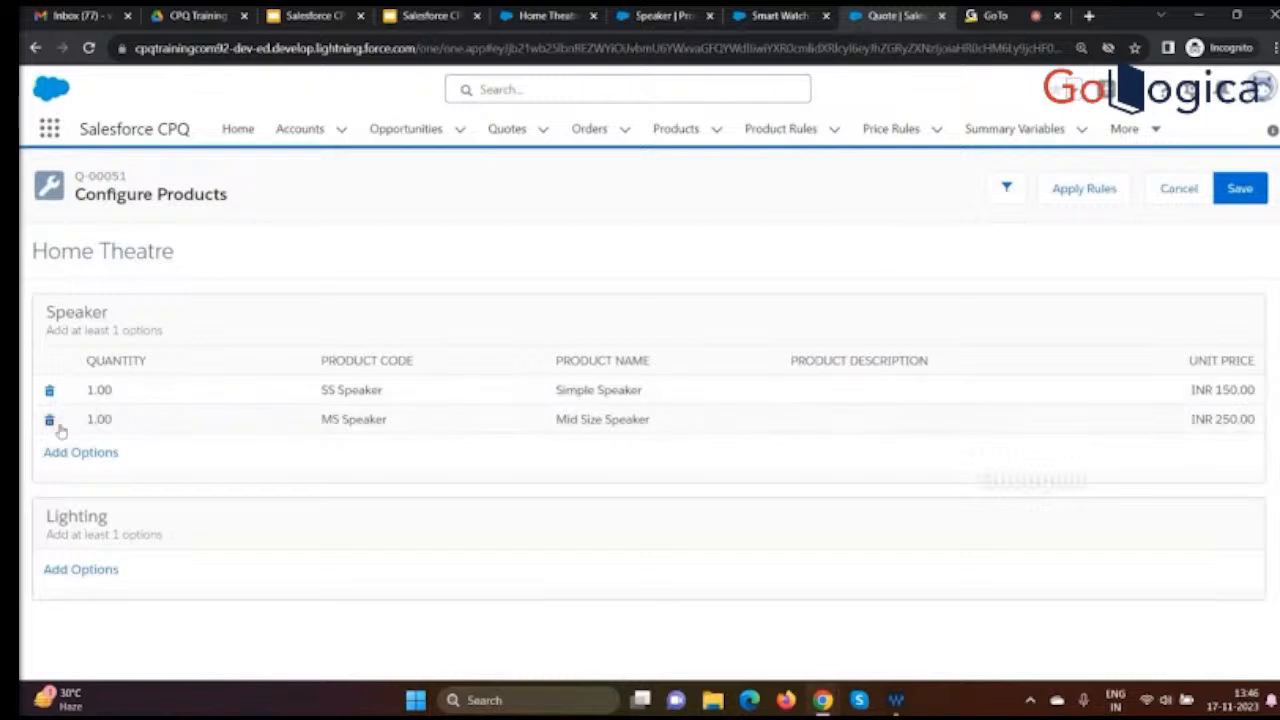
left_click(49, 420)
- Add a second Simple Speaker line and inspect both speakers' quantity values
left_click(92, 430)
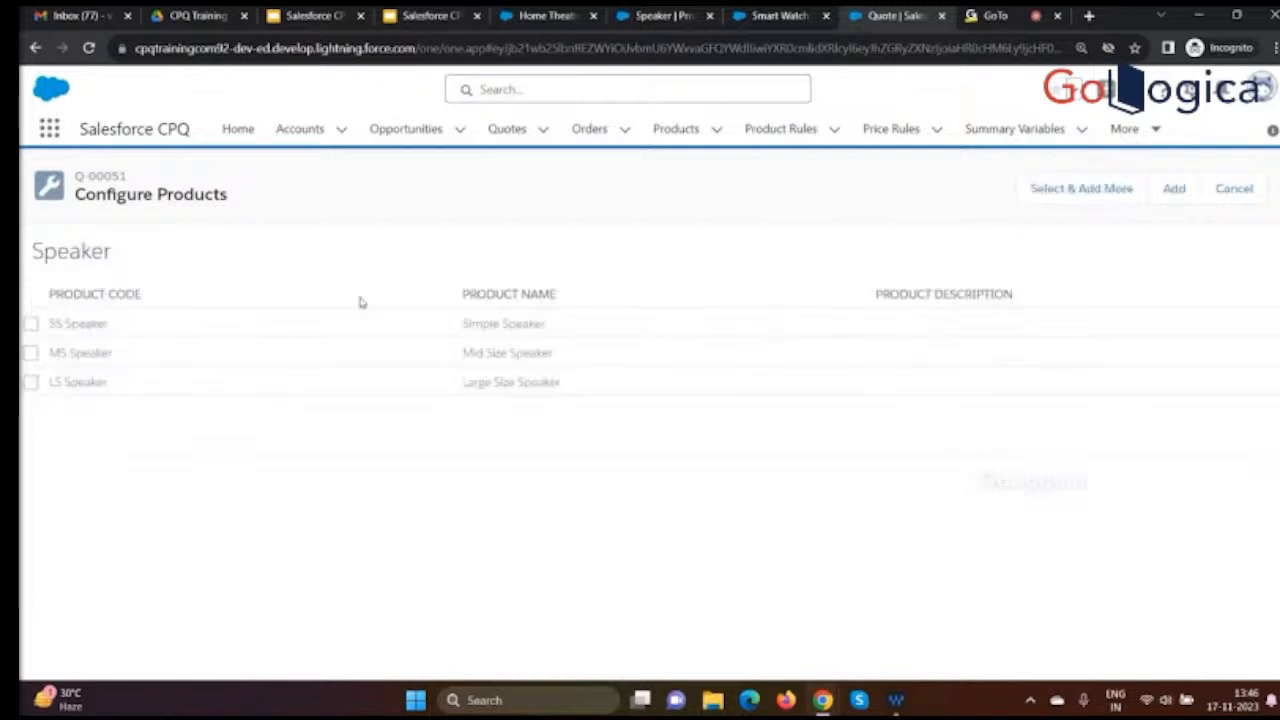
left_click(31, 325)
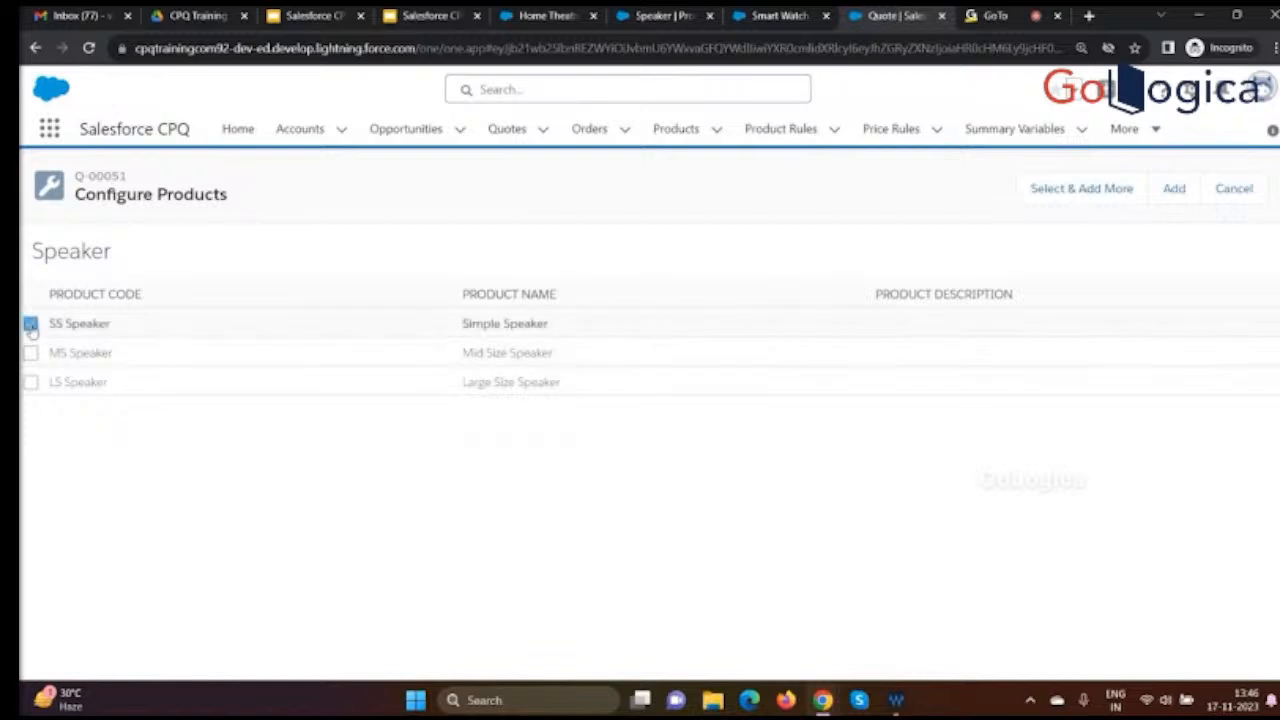
left_click(1172, 190)
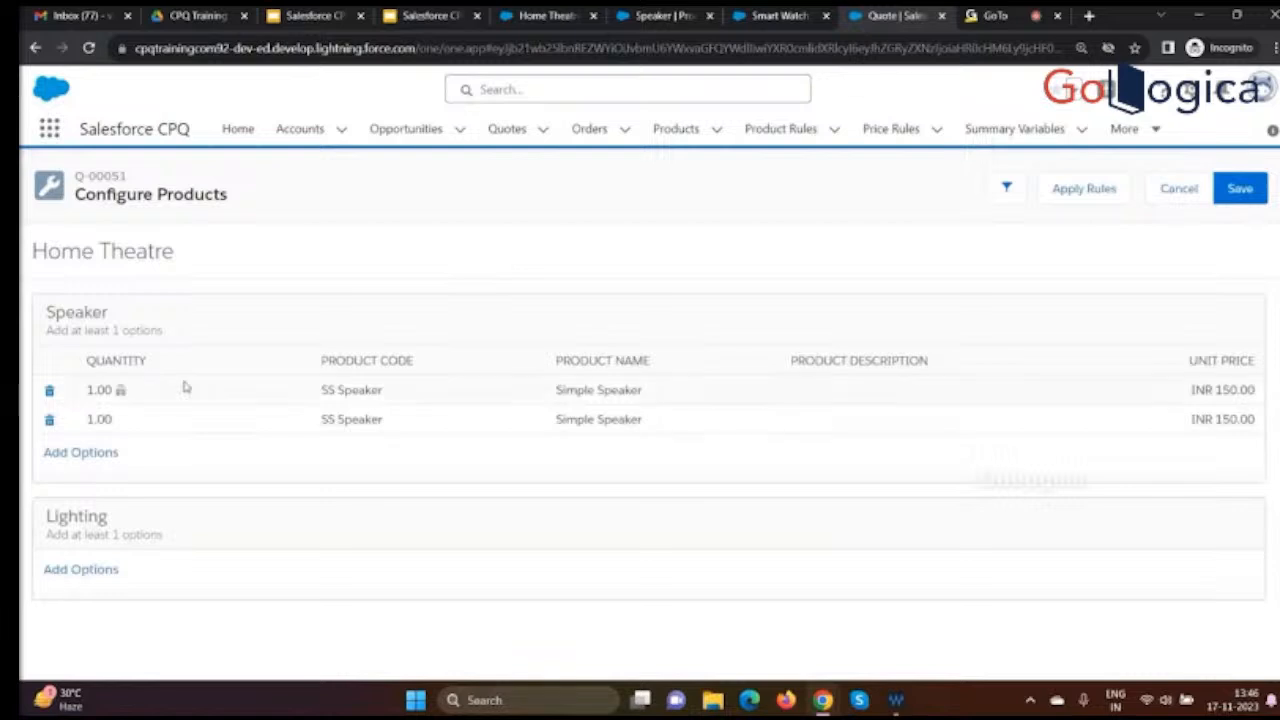
left_click(99, 390)
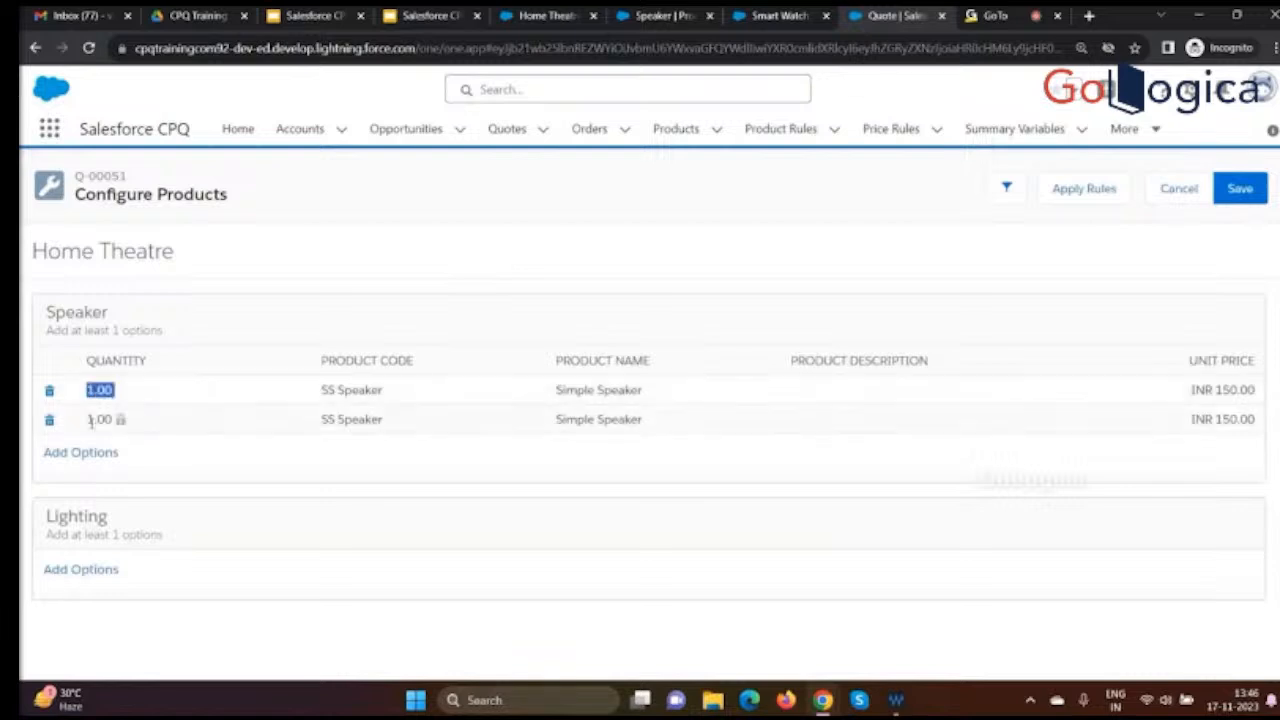
left_click(99, 419)
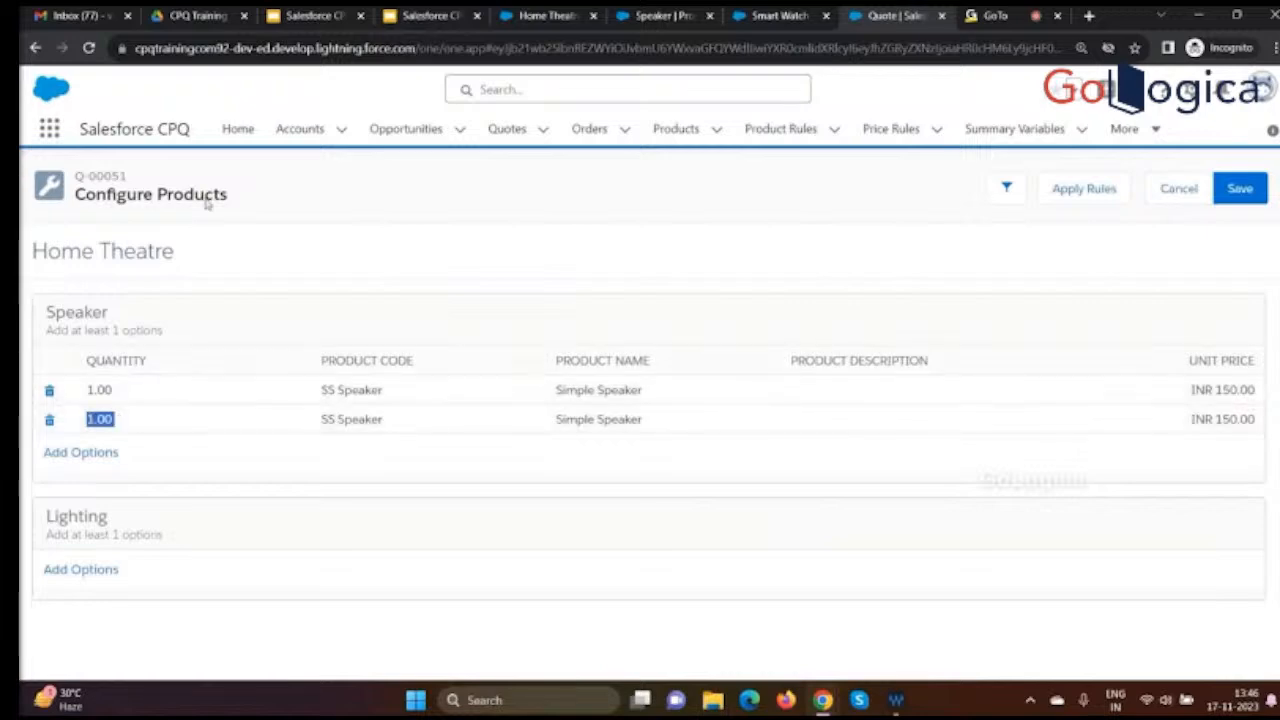
- Edit the Home Theatre product, change Option Selection Method from Add to Click, save, and return to the quote
left_click(548, 16)
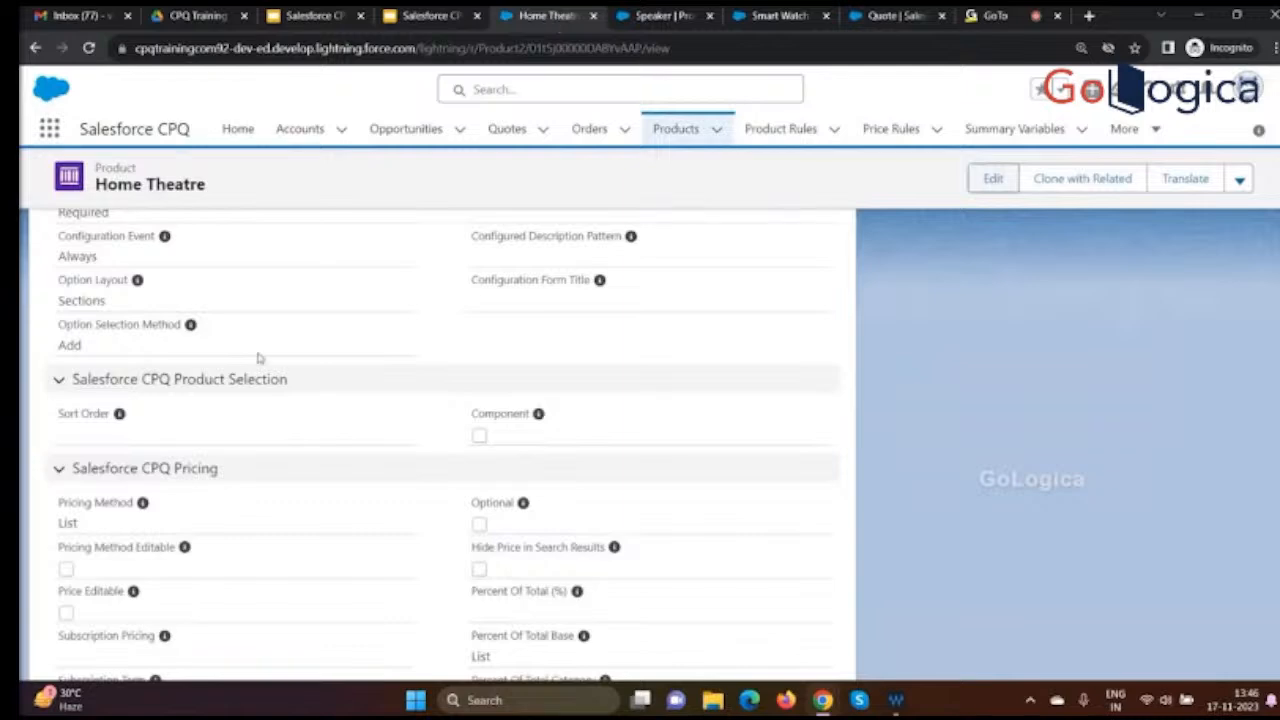
scroll(262, 354, "up", 2)
left_click(990, 179)
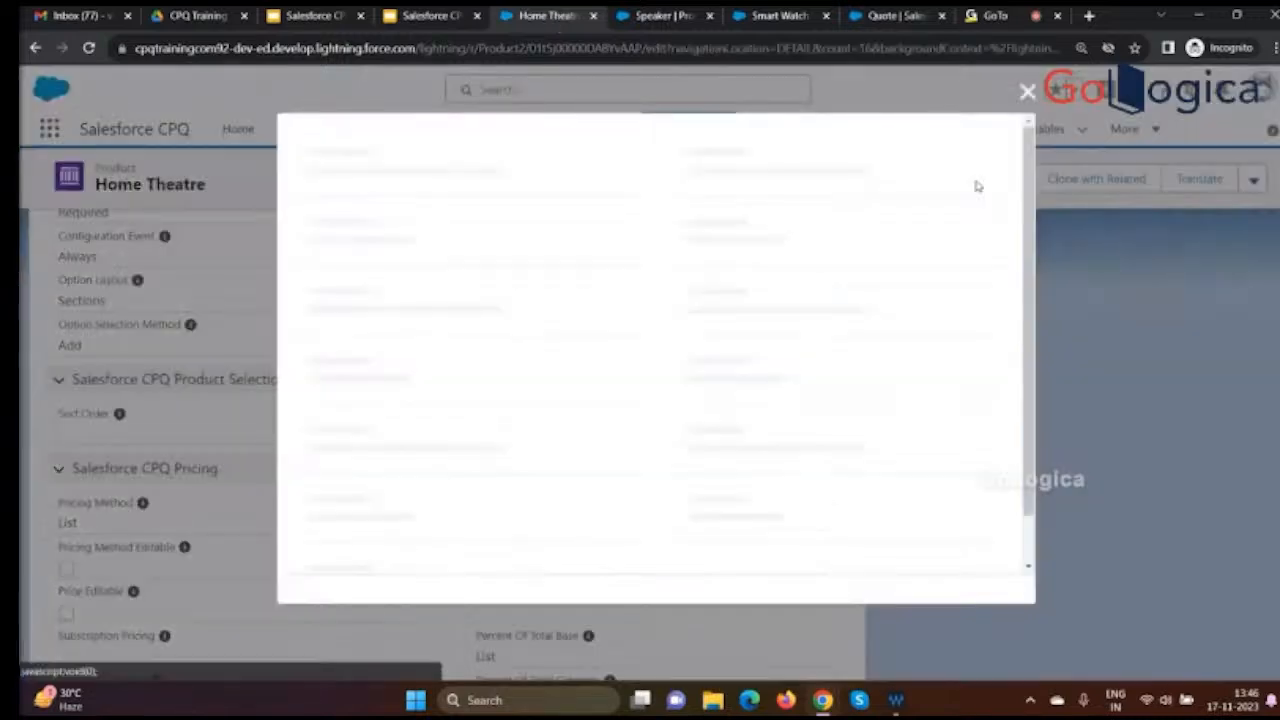
scroll(537, 354, "down", 5)
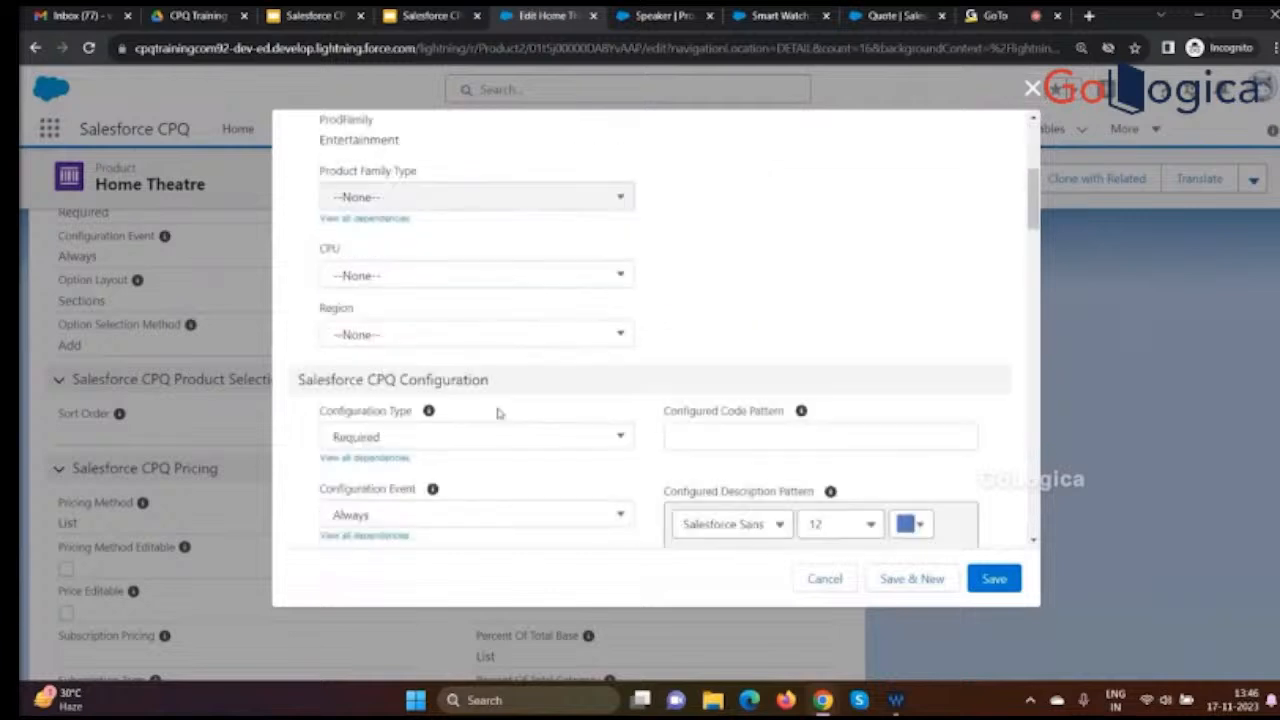
scroll(499, 405, "down", 4)
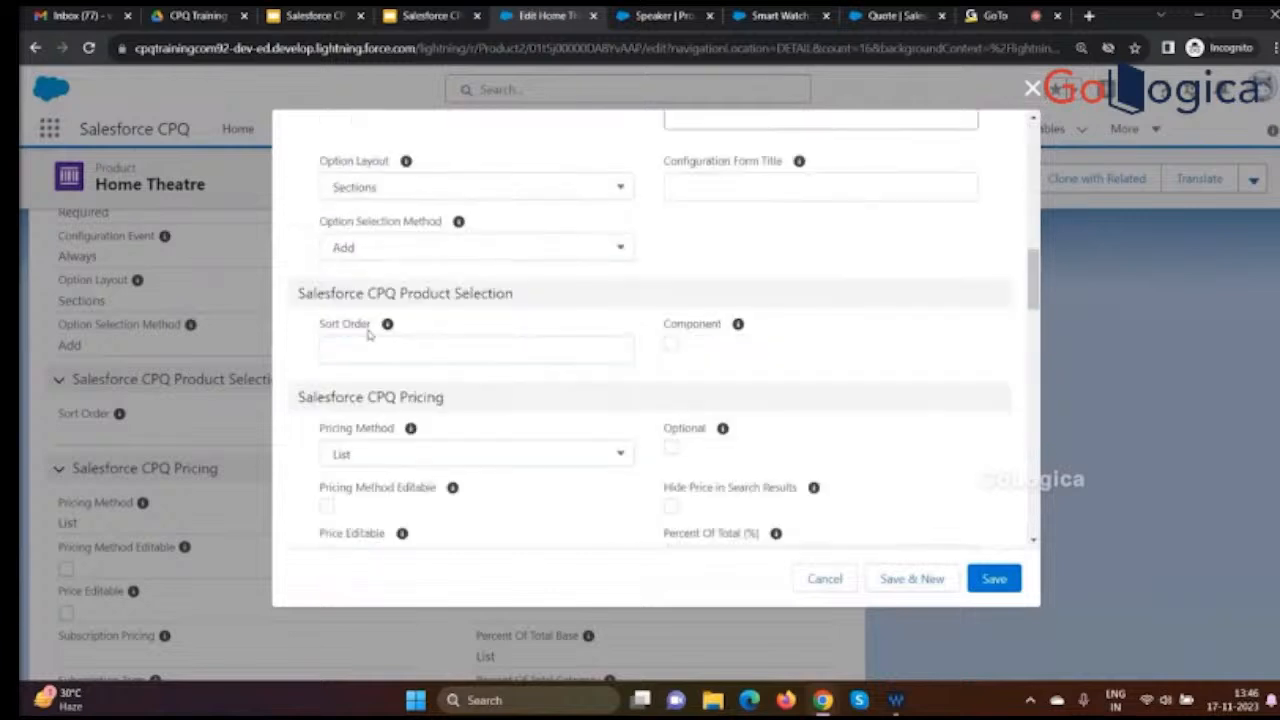
left_click(400, 250)
left_click(366, 316)
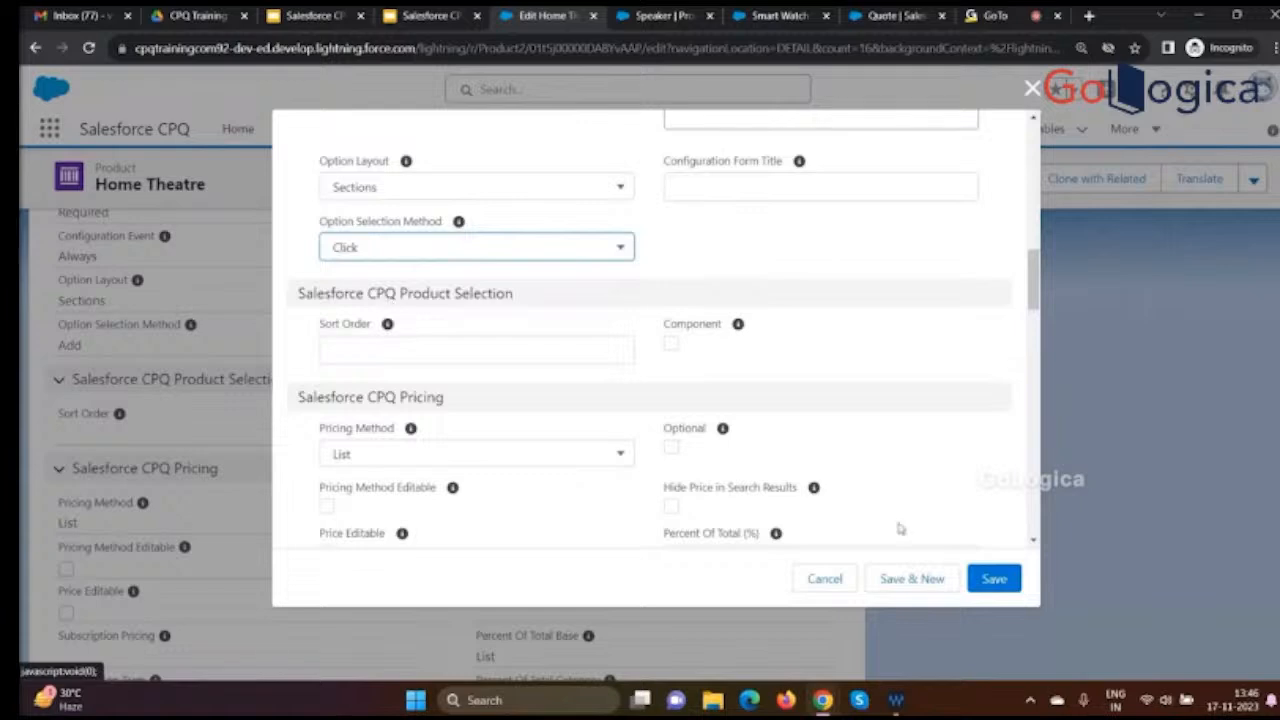
left_click(992, 578)
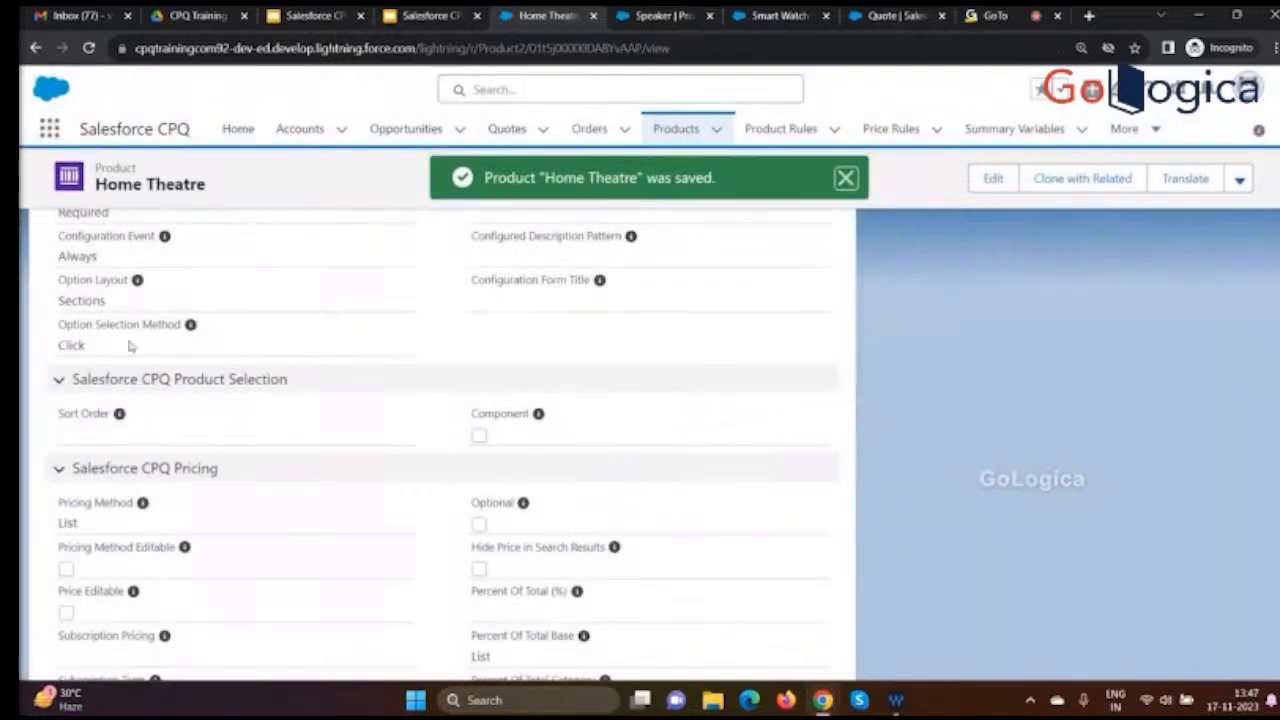
left_click(888, 18)
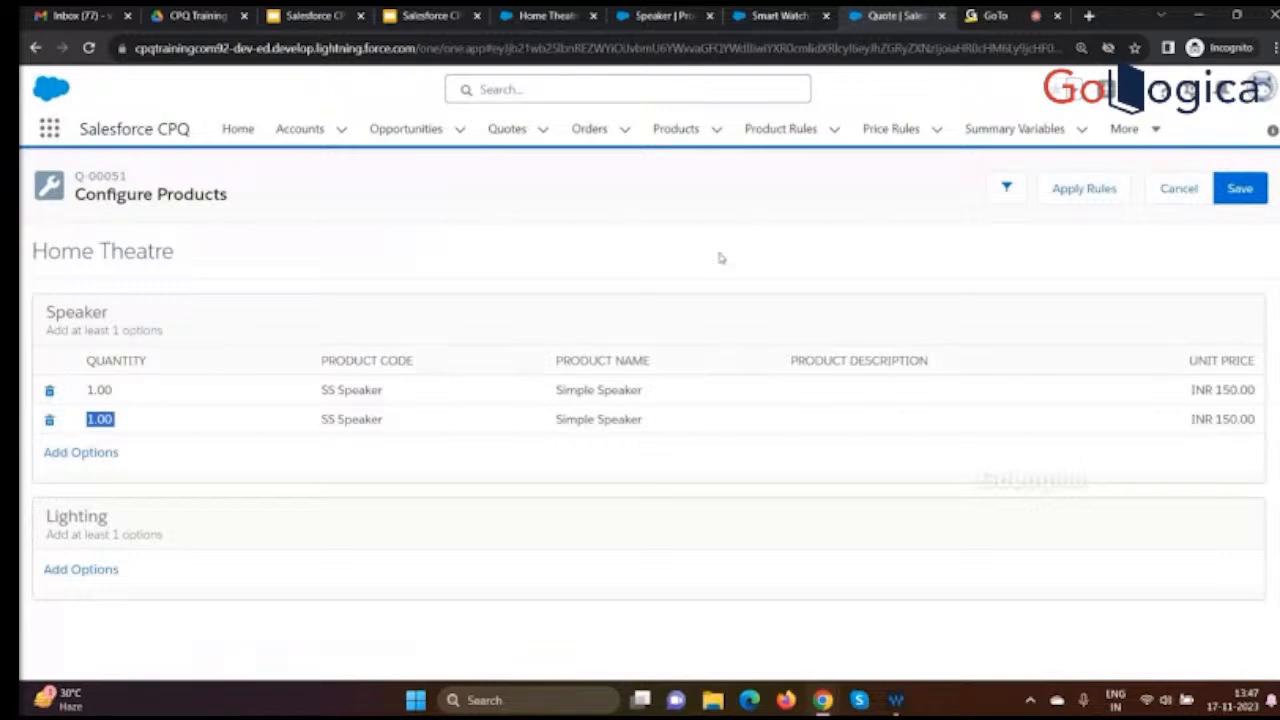
- Cancel Configure Products, search 'Home Theatre', and select it to open a new bundle configuration
left_click(1175, 189)
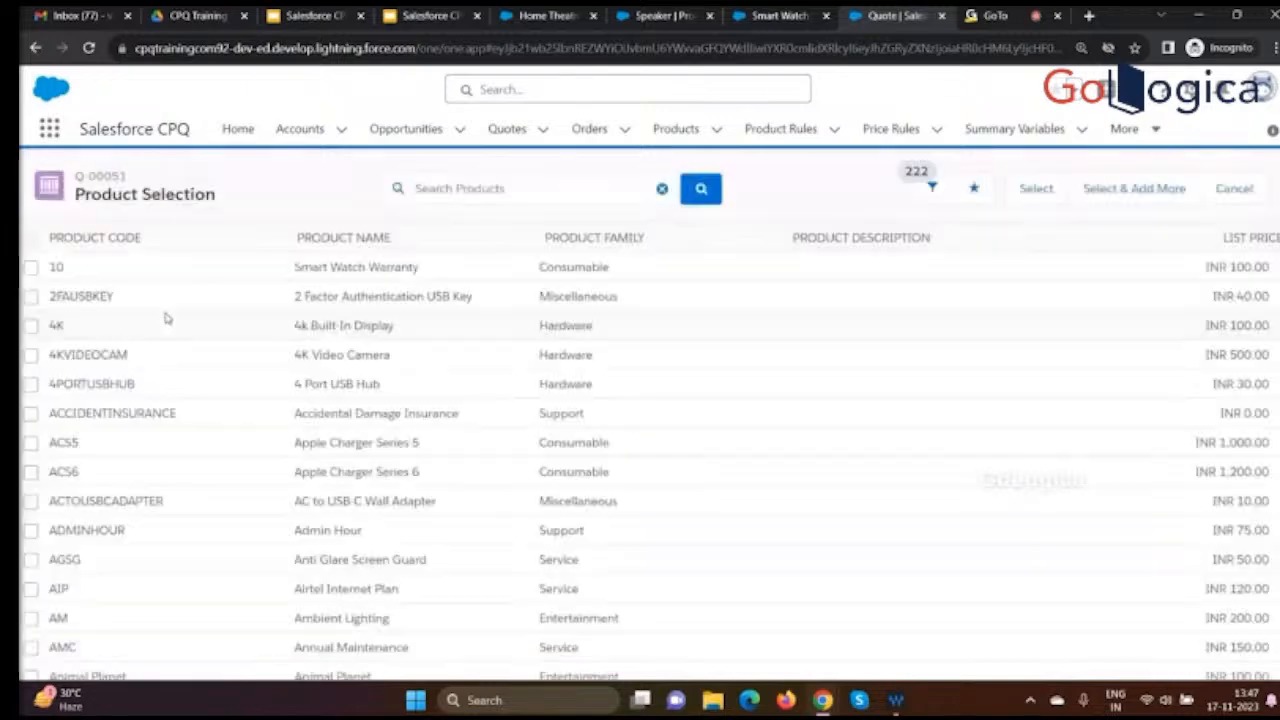
left_click(532, 190)
type("Ho")
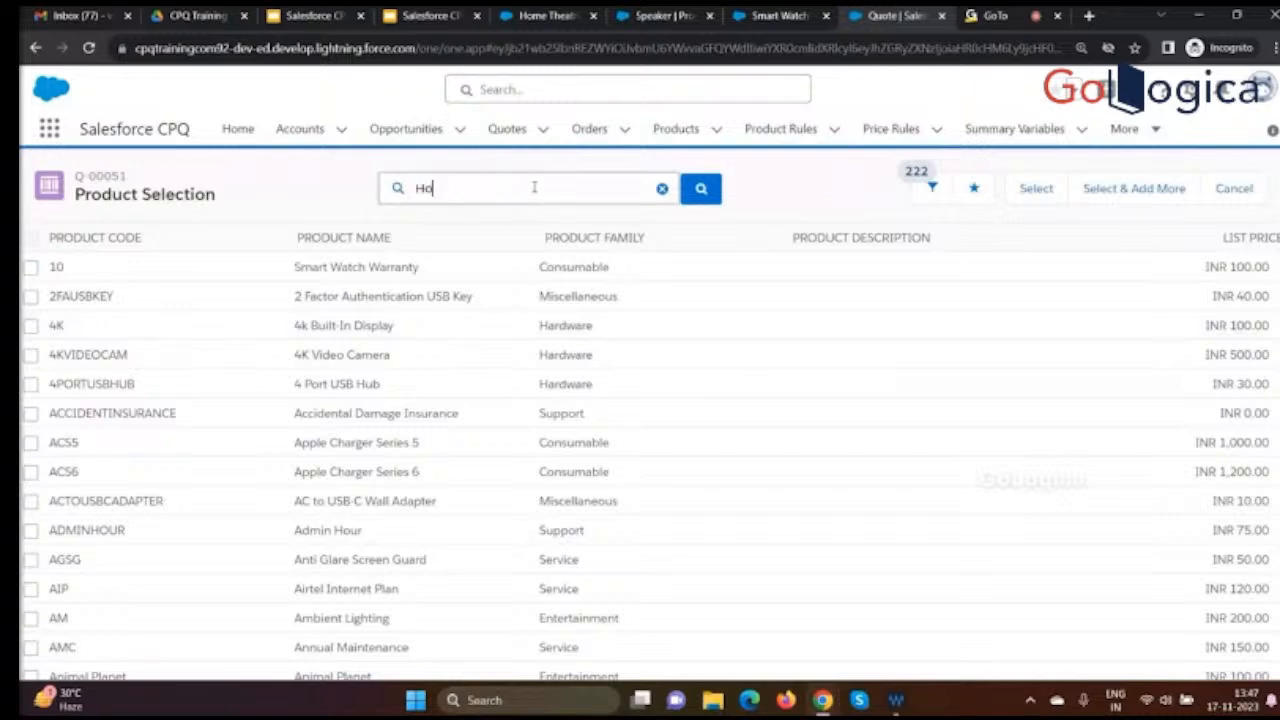
type("me Theatre")
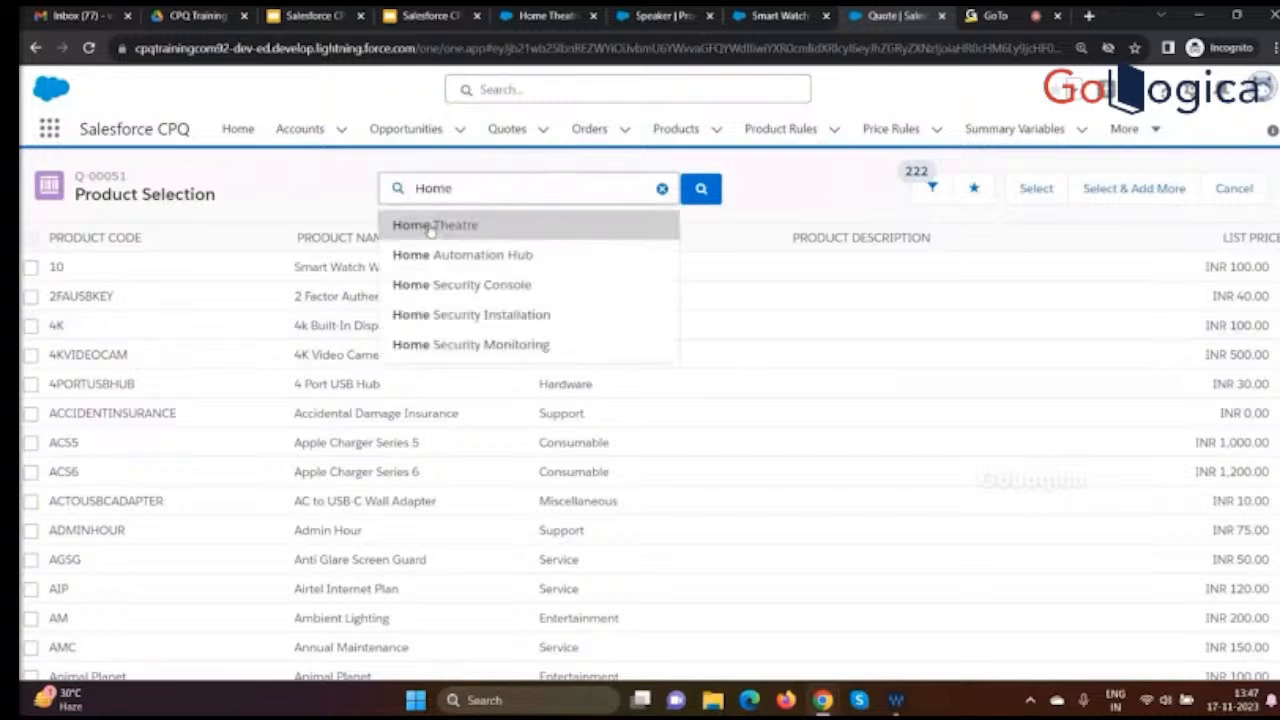
key("Return")
left_click(30, 266)
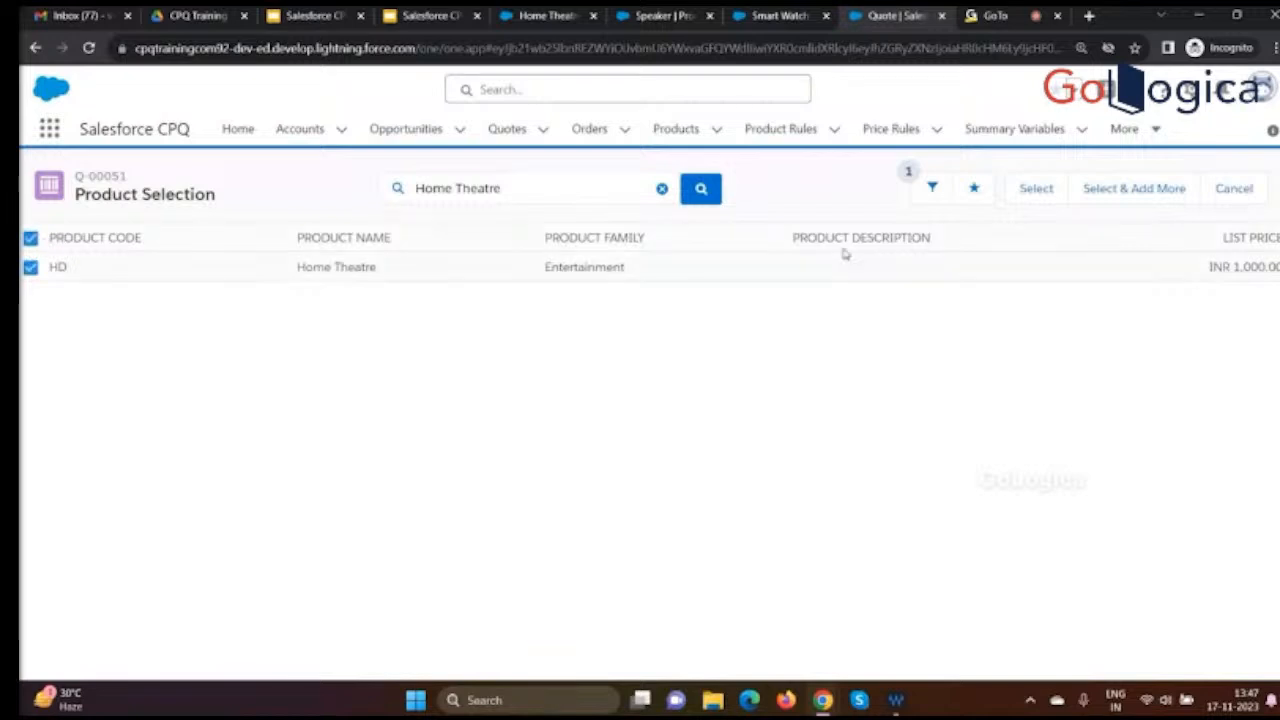
left_click(1035, 188)
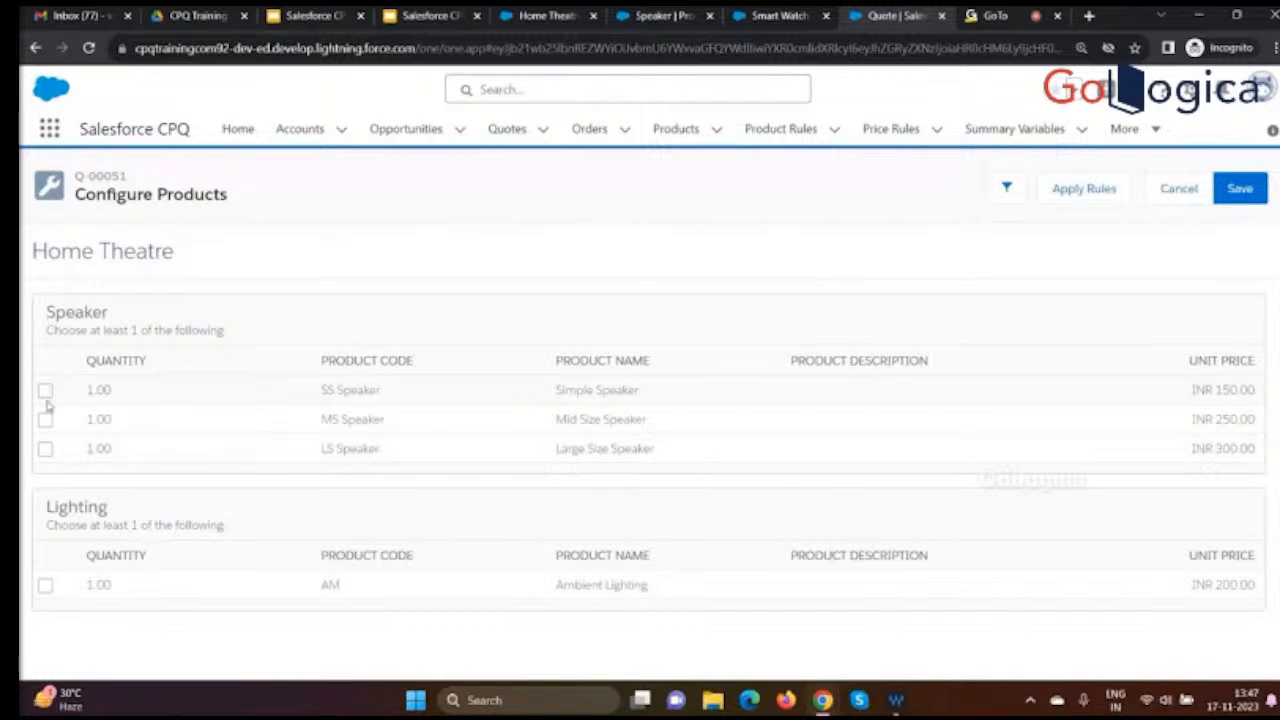
- Try ticking Simple, Mid Size and Large Size Speakers, leaving only Simple Speaker checked
left_click(45, 391)
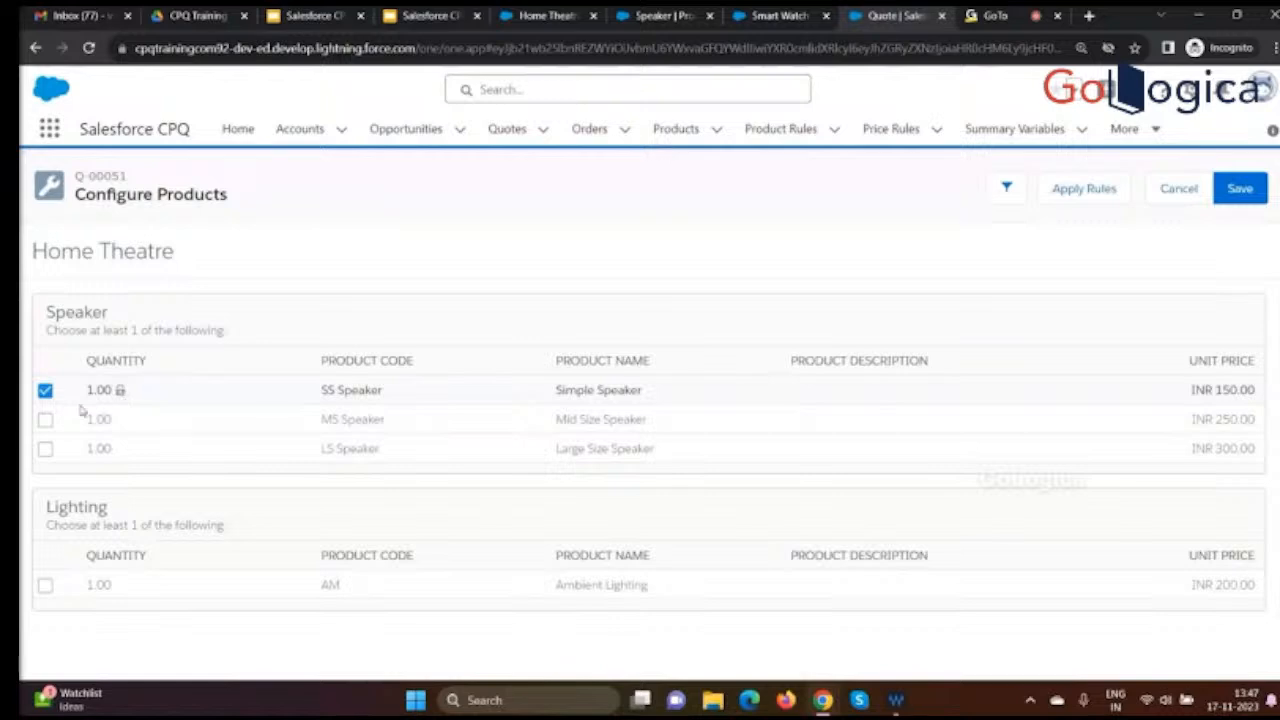
left_click(45, 421)
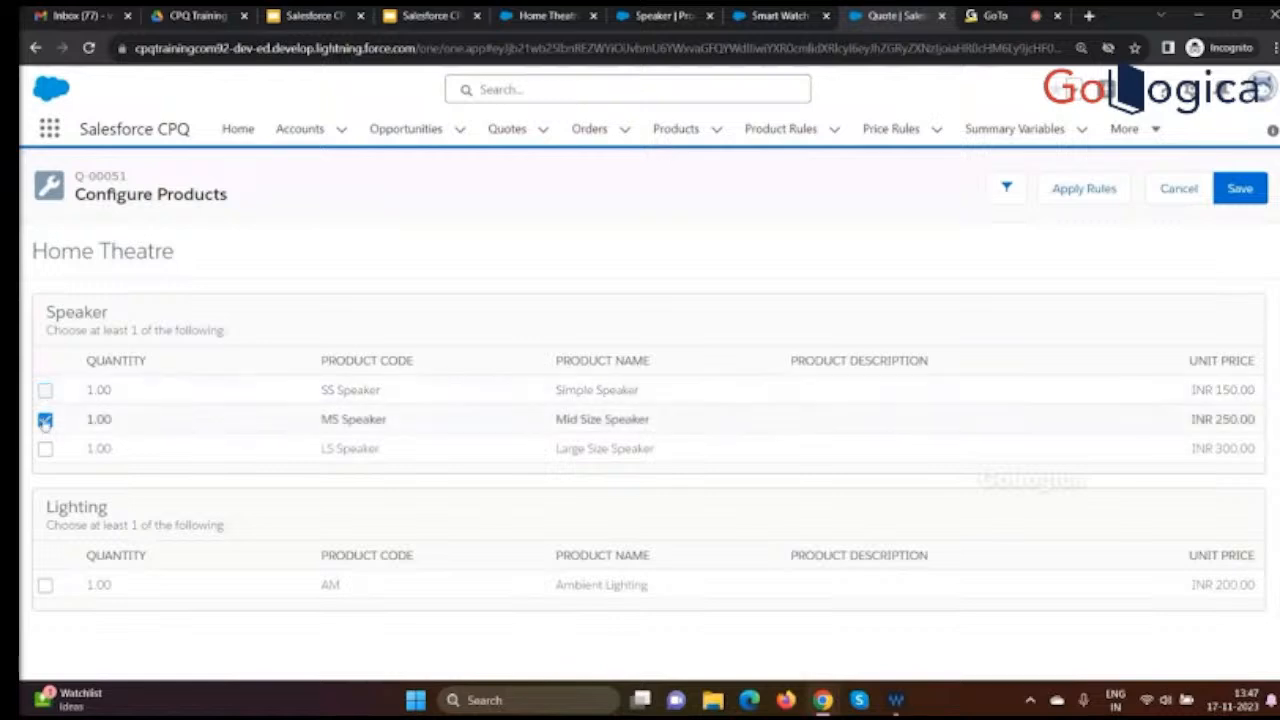
left_click(45, 390)
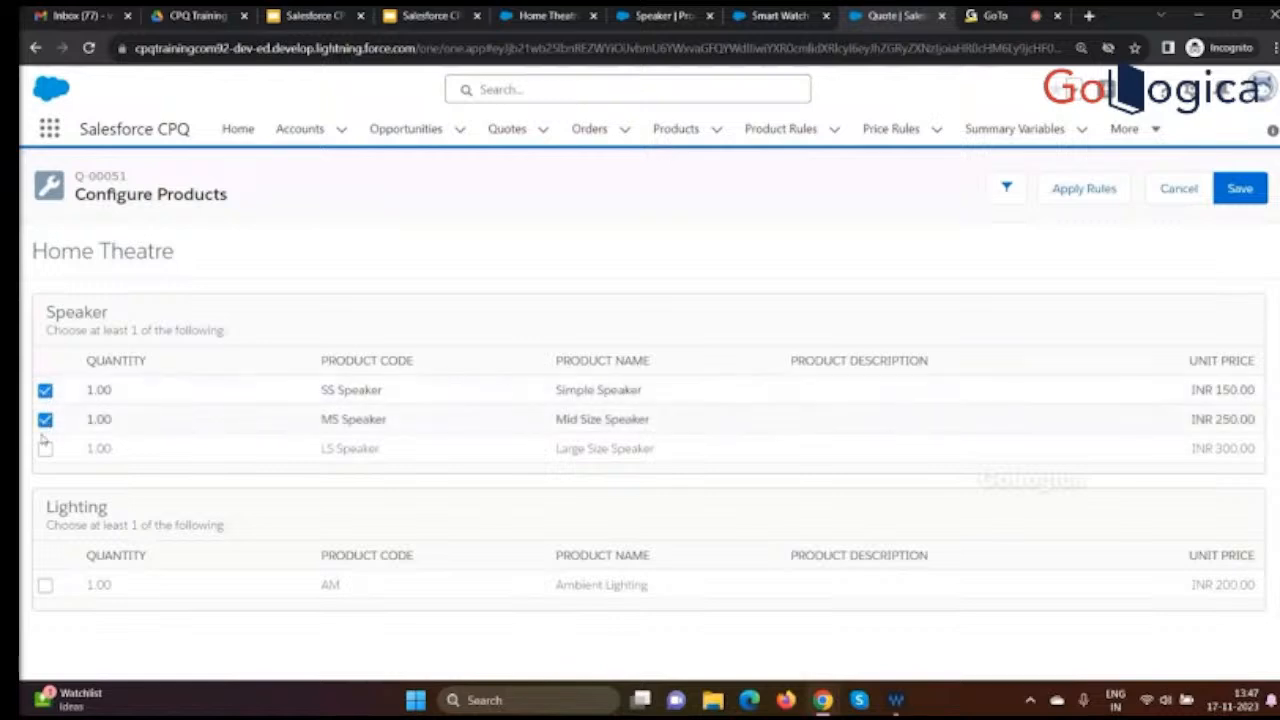
left_click(45, 449)
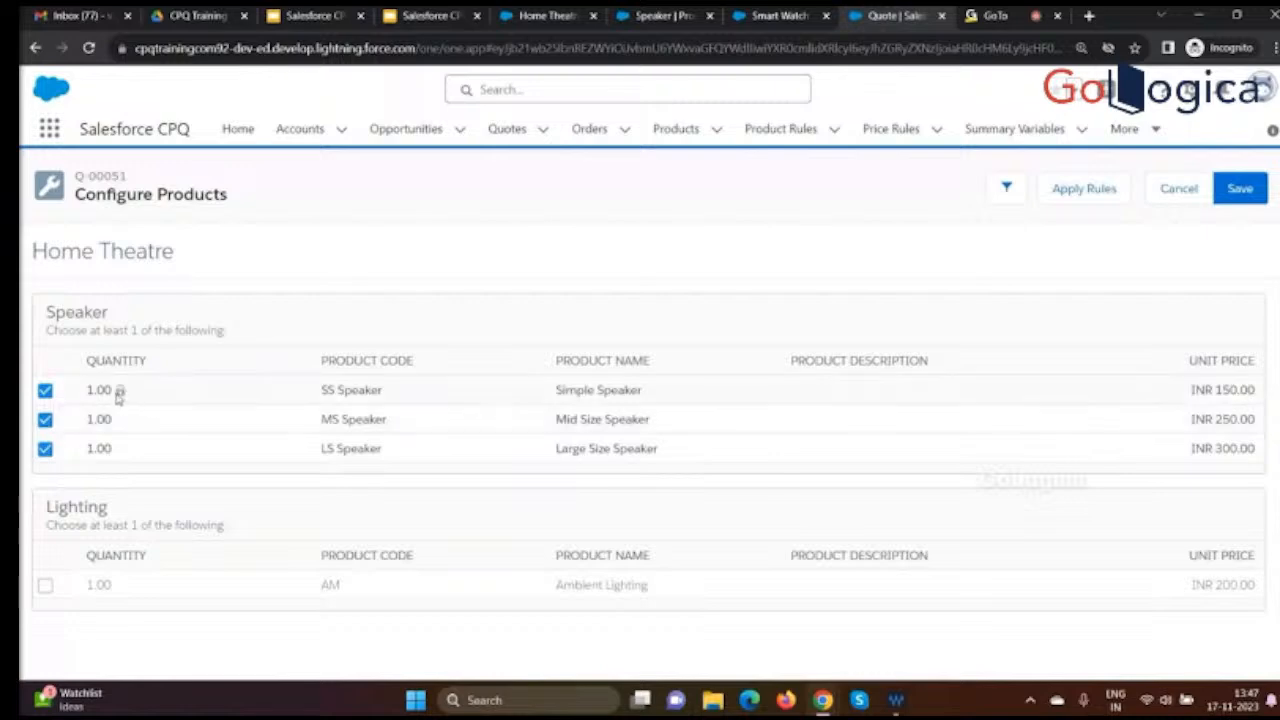
left_click(44, 421)
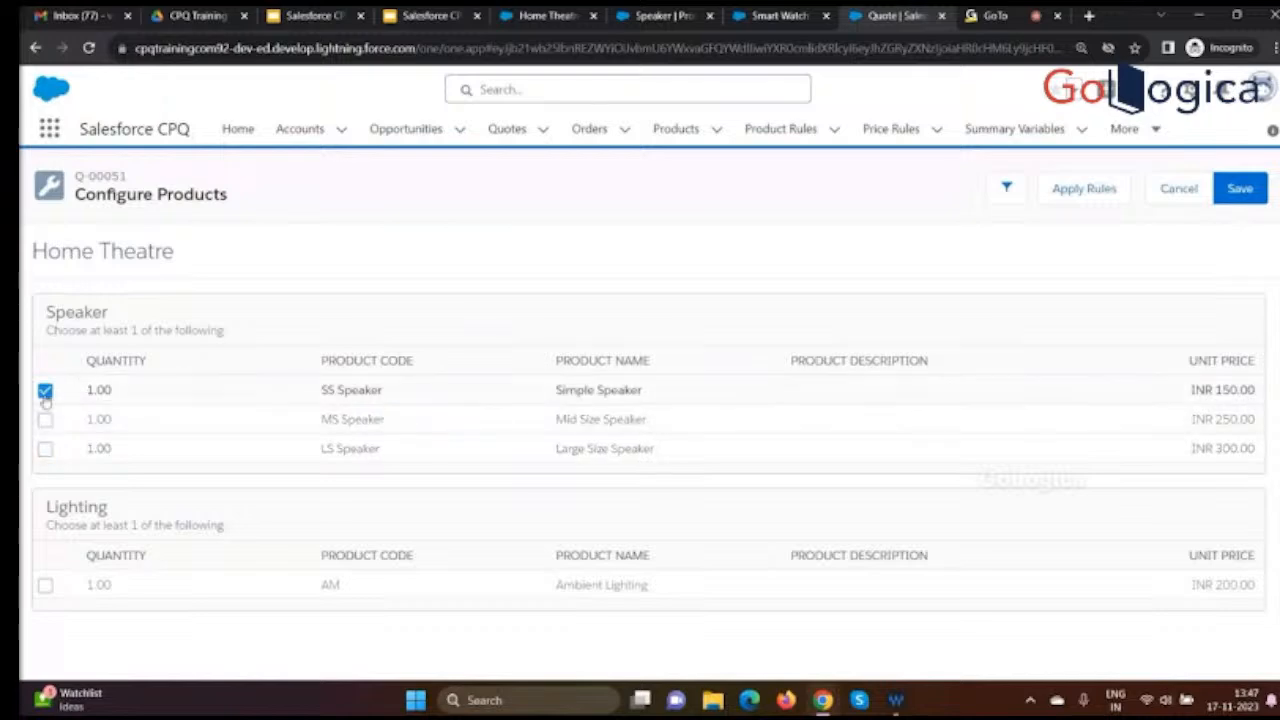
- Open Simple Speaker option PO-000178 in a new tab from Home Theatre's related options
left_click(638, 18)
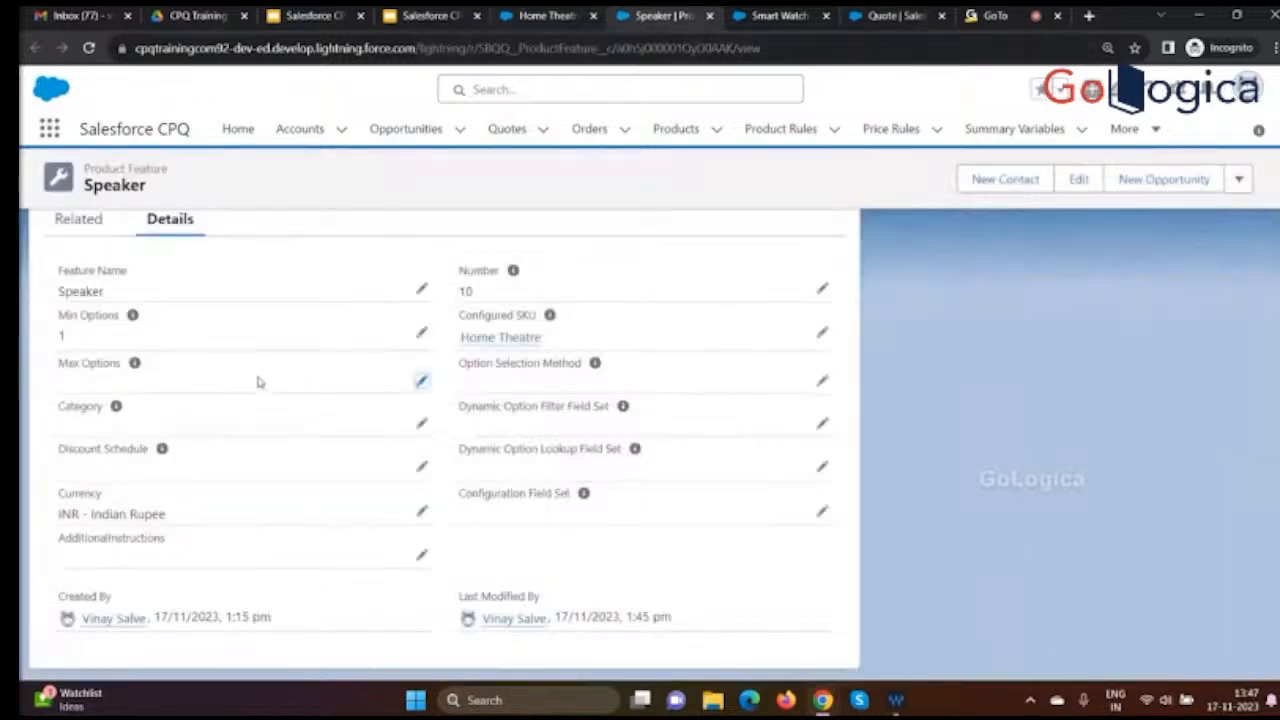
scroll(261, 381, "up", 1)
scroll(259, 381, "down", 1)
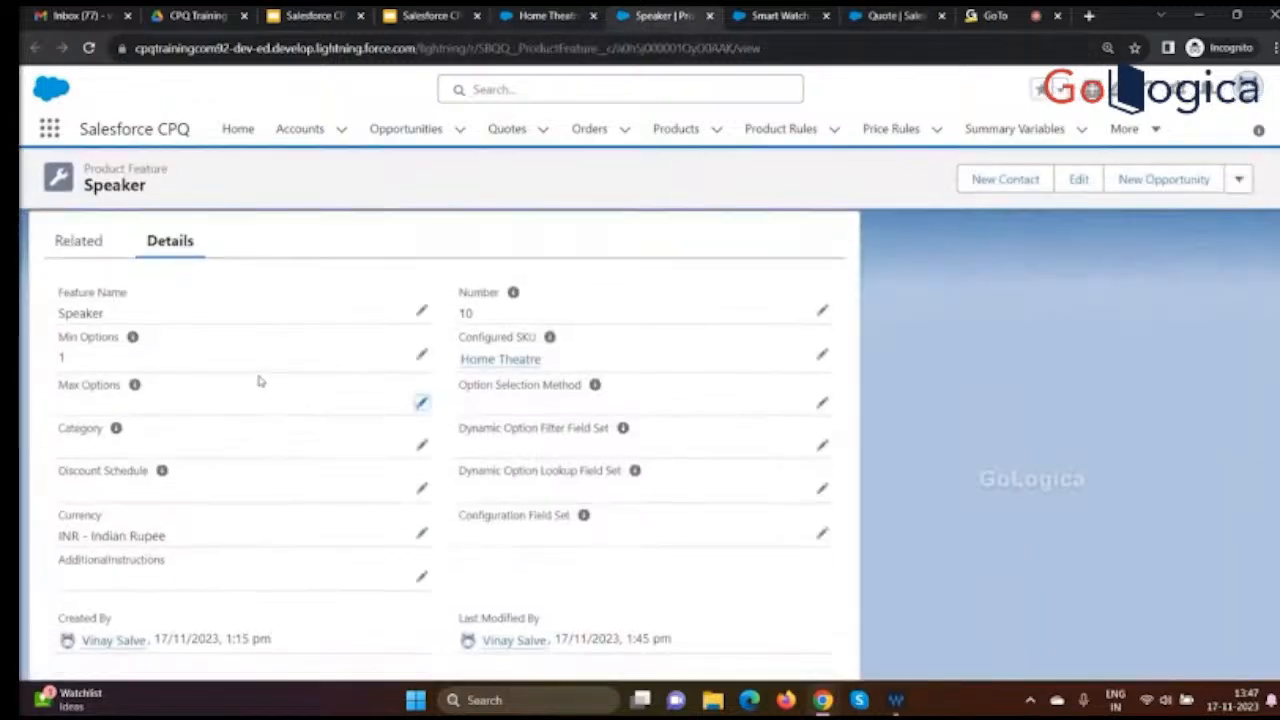
scroll(259, 381, "up", 1)
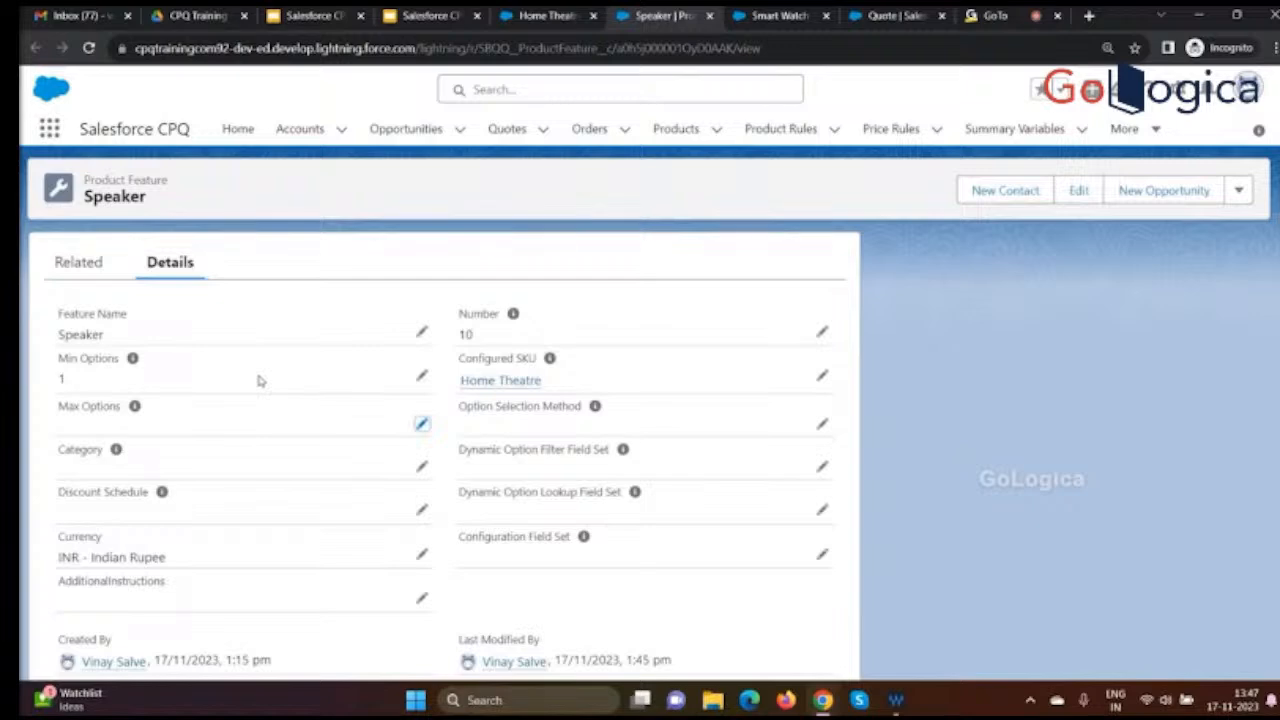
left_click(540, 15)
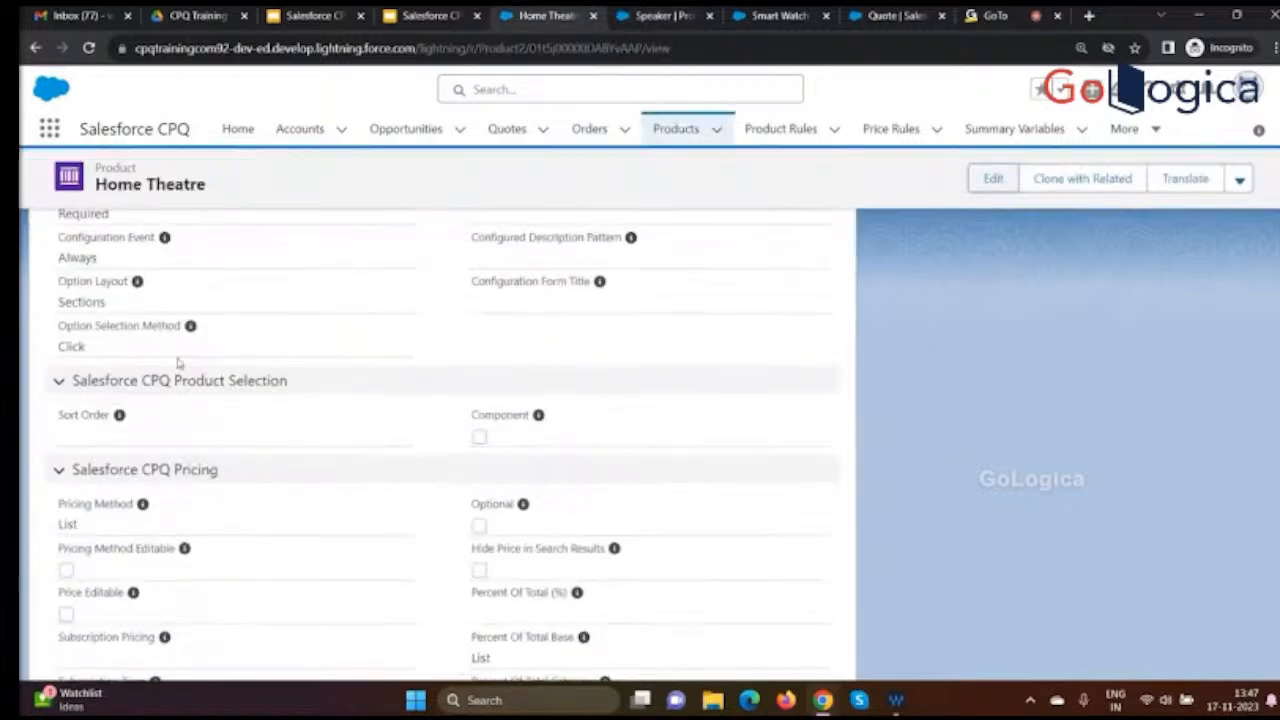
scroll(178, 362, "up", 10)
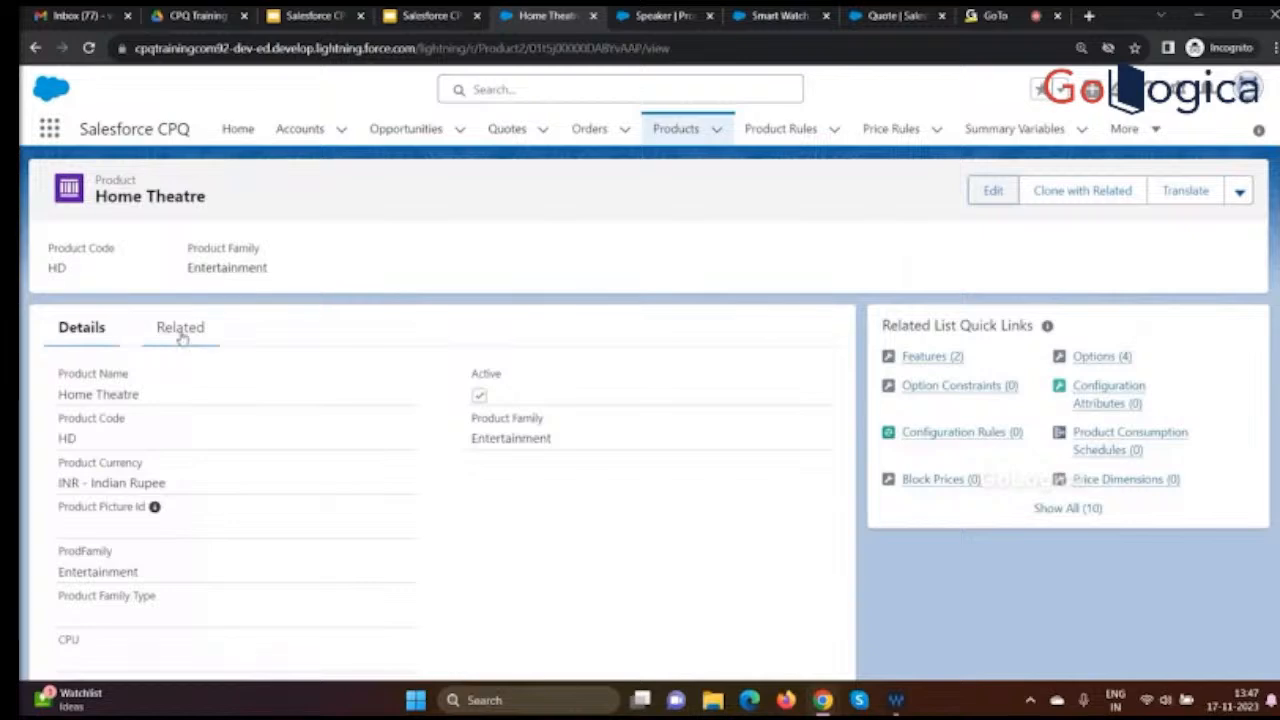
left_click(181, 330)
scroll(89, 430, "down", 4)
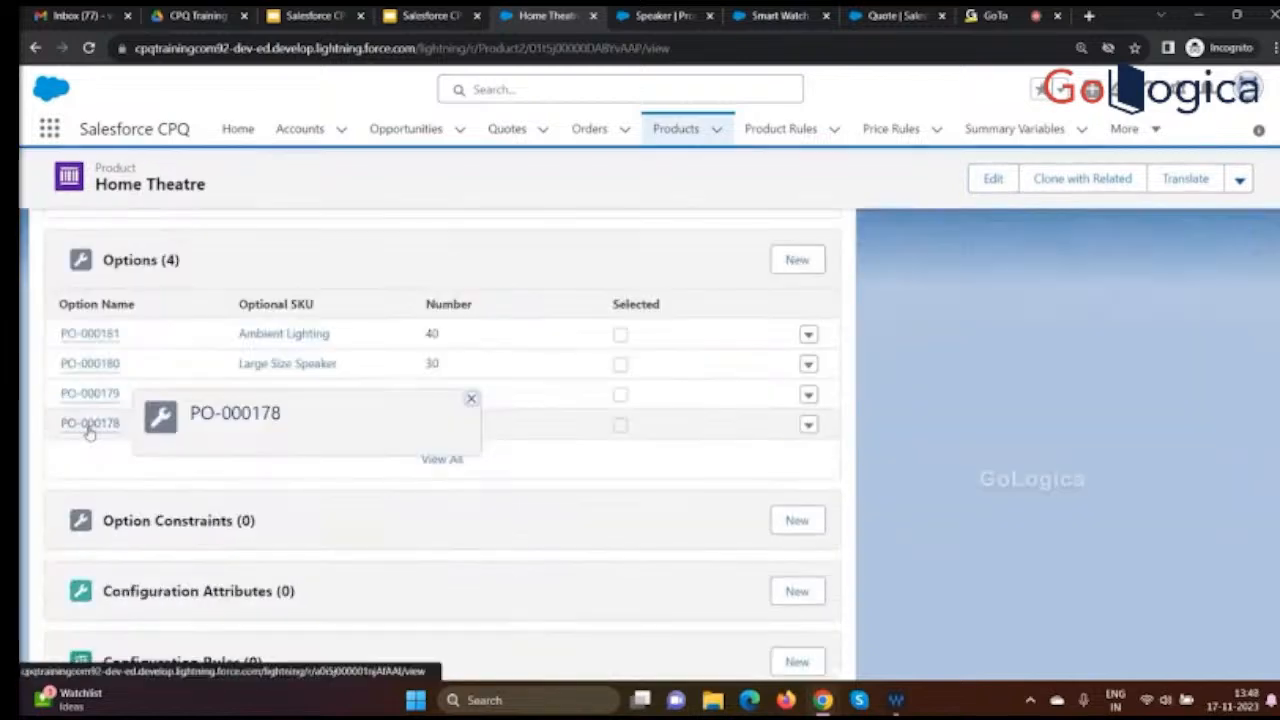
right_click(89, 425)
left_click(150, 440)
key("ctrl+Tab")
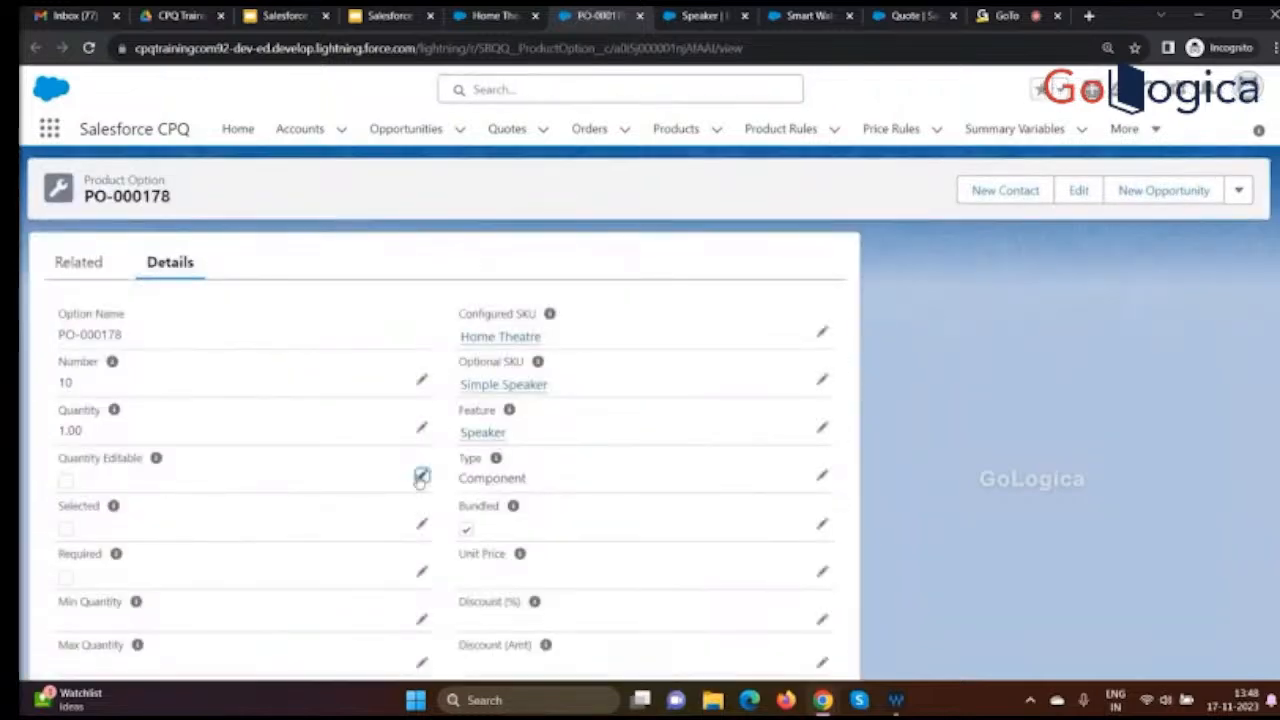
- Turn on Quantity Editable for PO-000178, save it, and return to the quote
left_click(421, 478)
left_click(73, 547)
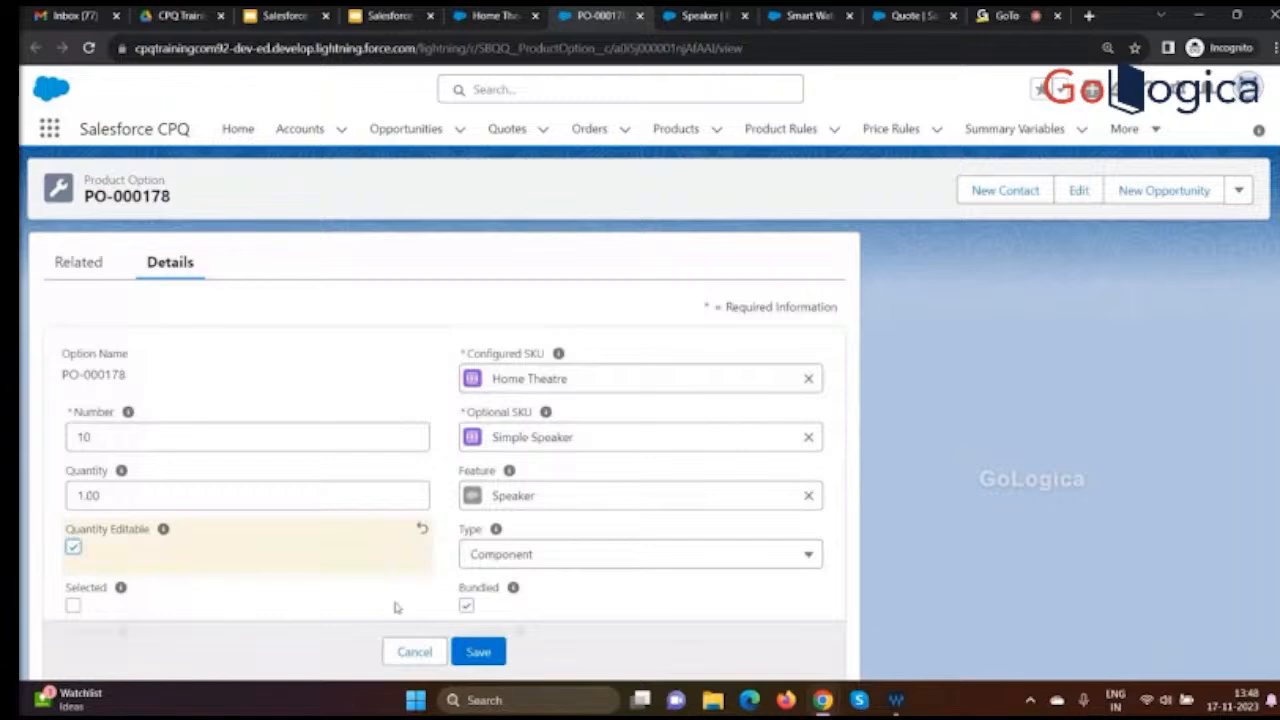
left_click(477, 652)
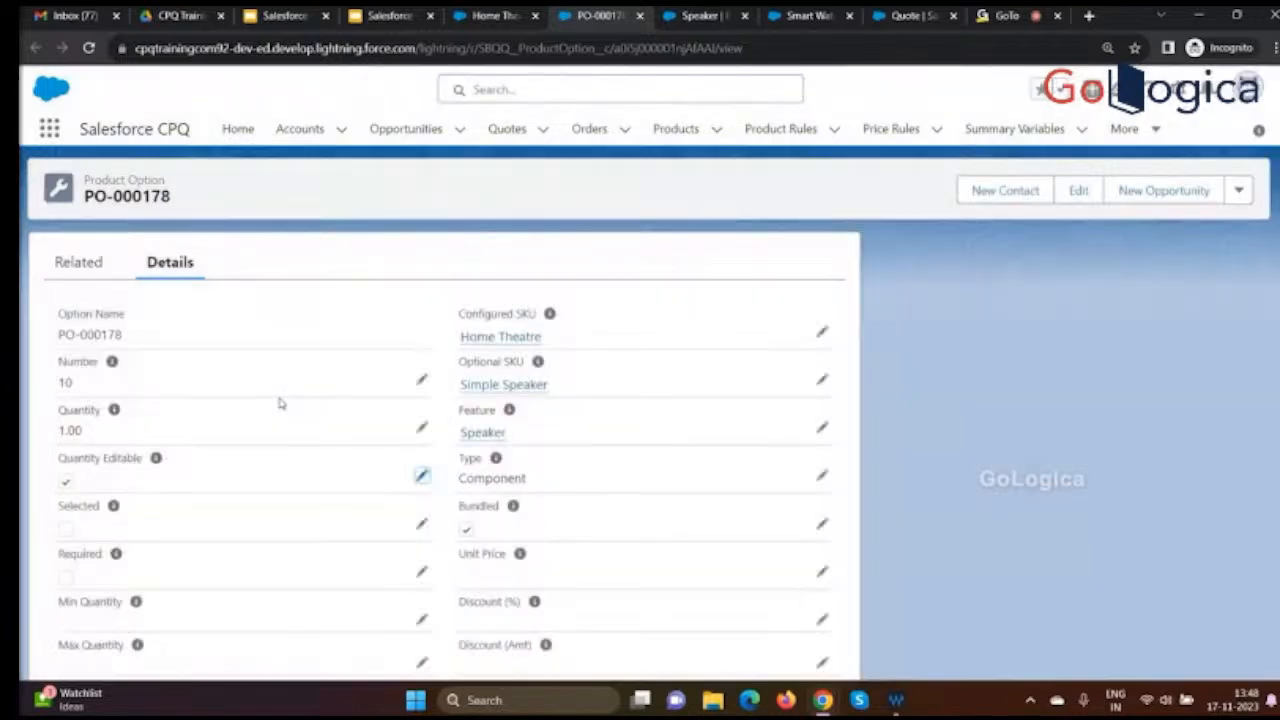
left_click(895, 16)
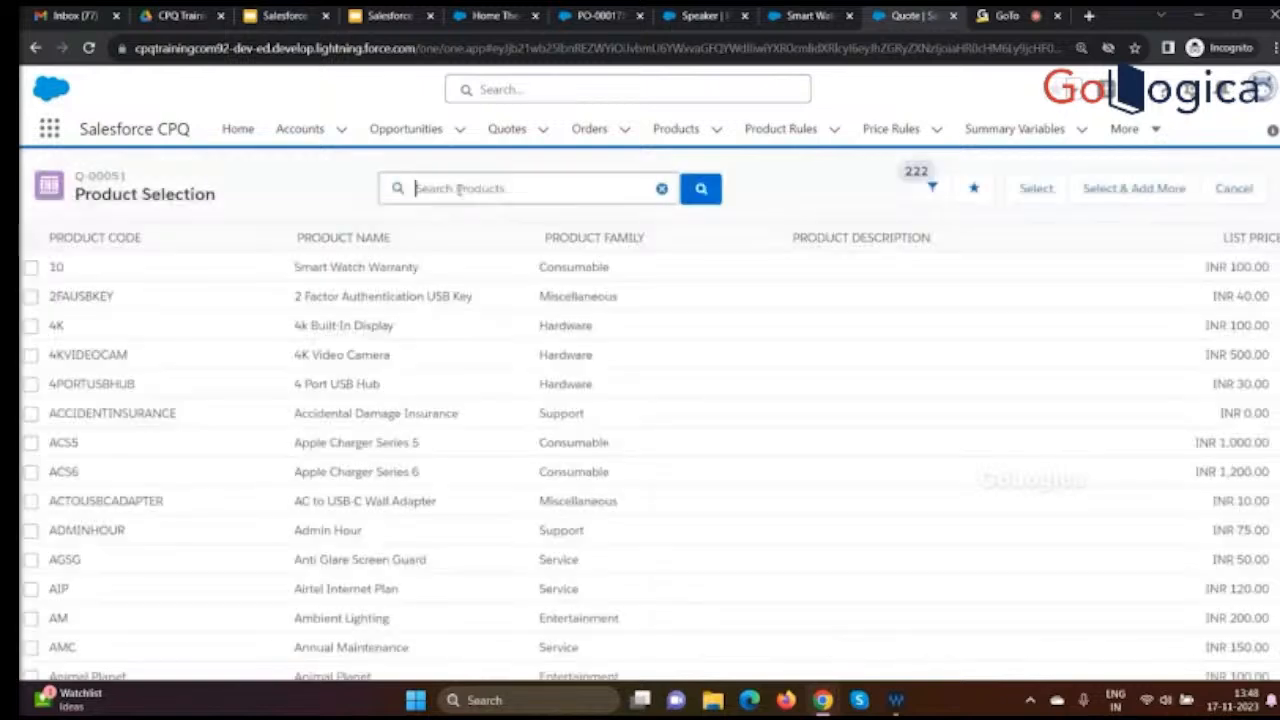
- Search 'Home' and select the Home Theatre bundle for configuration
type("Home")
left_click(430, 220)
left_click(30, 267)
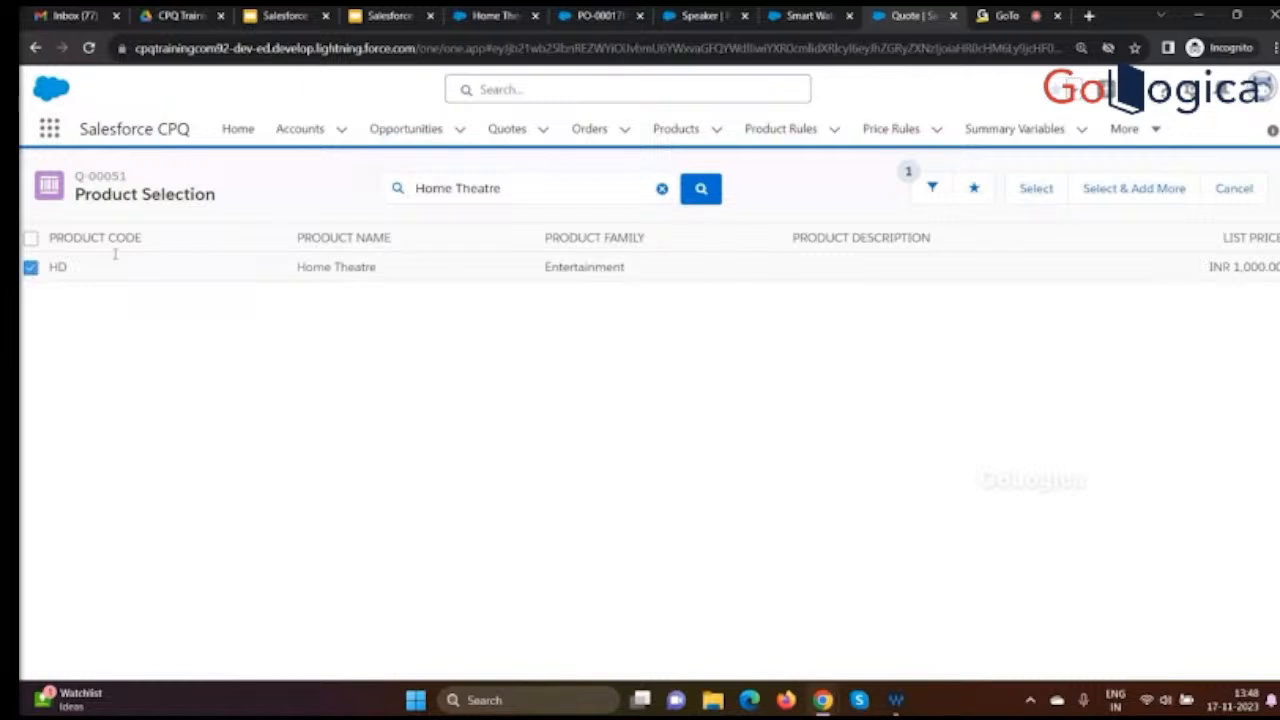
left_click(1034, 189)
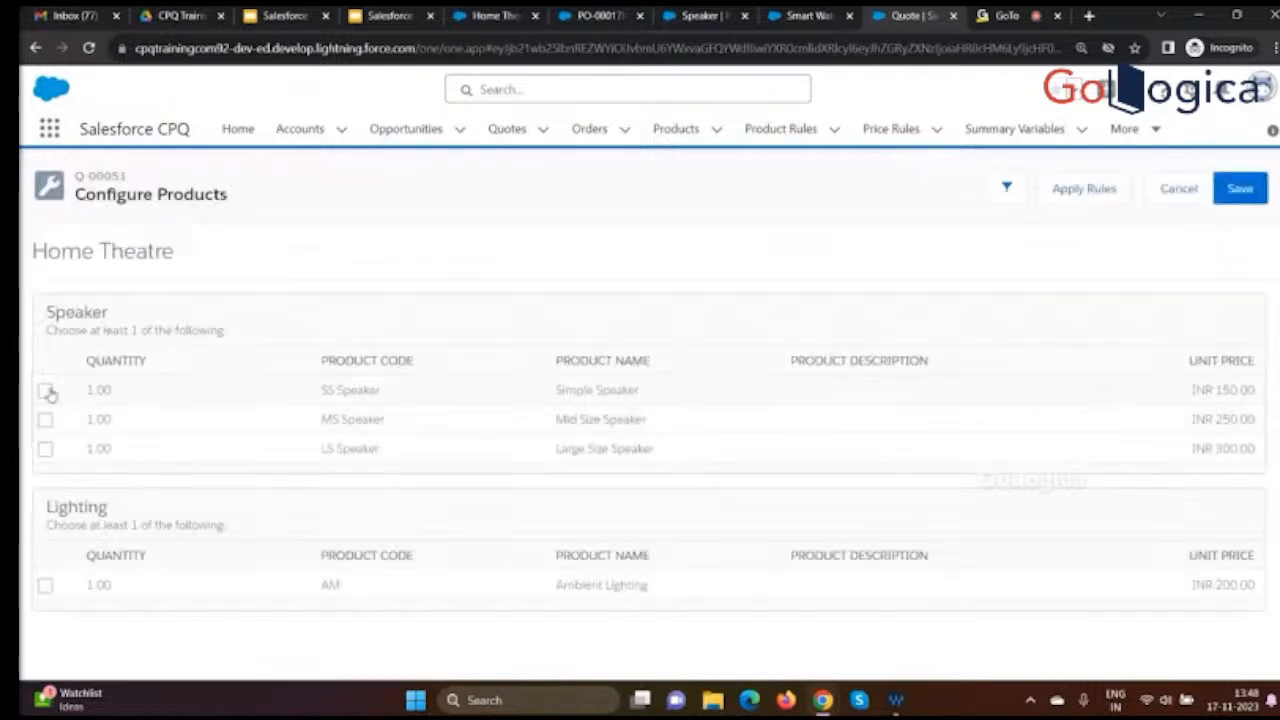
- Include Simple Speaker in the bundle with quantity 2
left_click(45, 391)
left_click(132, 389)
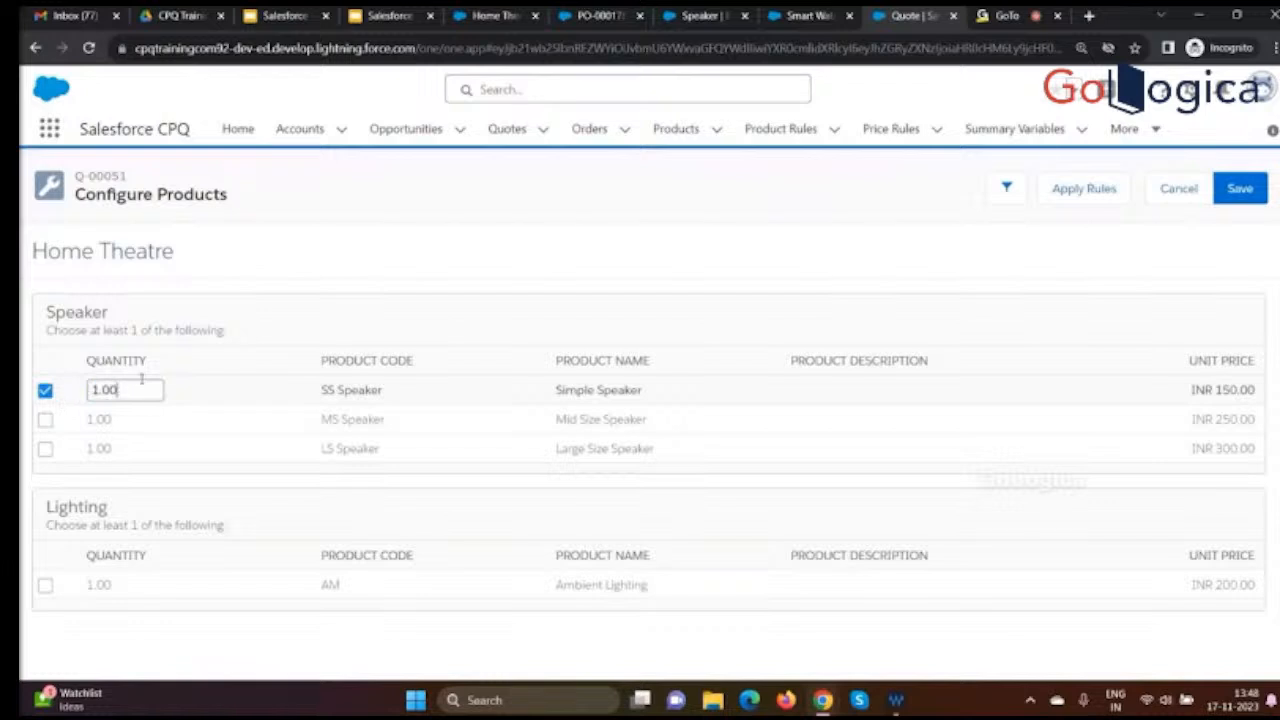
key("ctrl+a")
type("12")
key("BackSpace")
type("2")
left_click(304, 277)
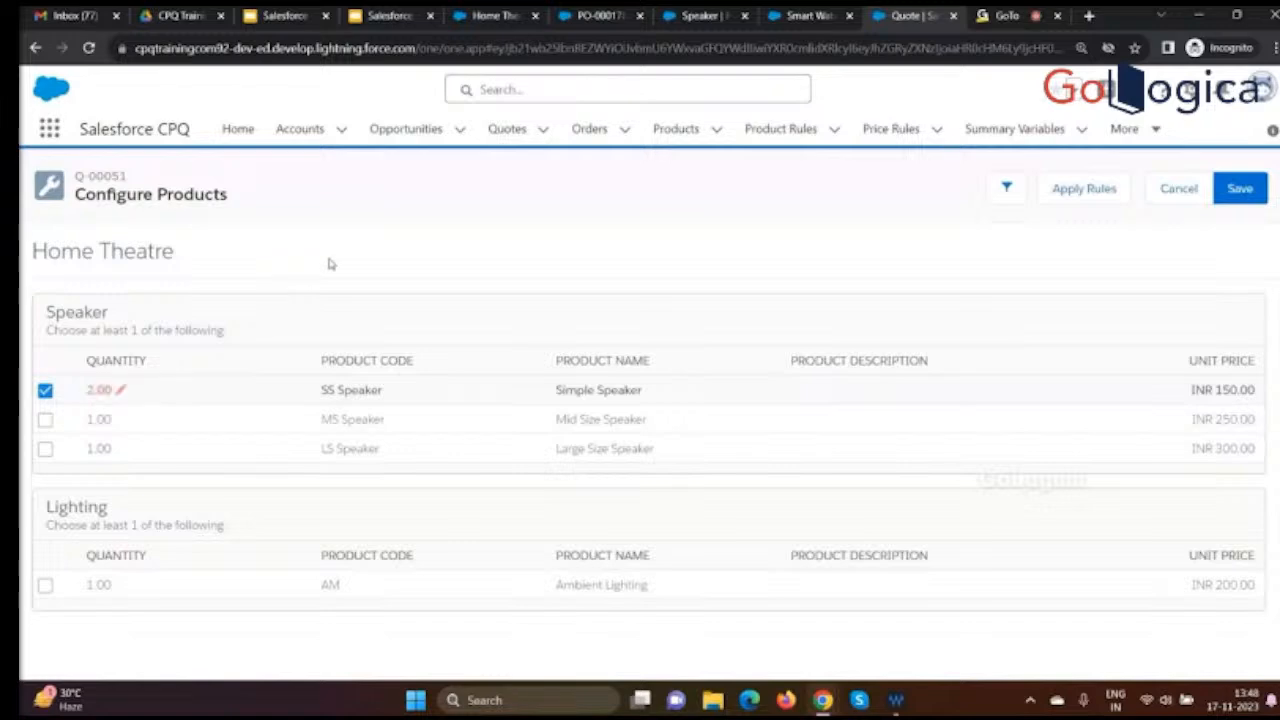
- Add Ambient Lighting and save the bundle to the quote, subtotal INR 1,200
left_click(45, 585)
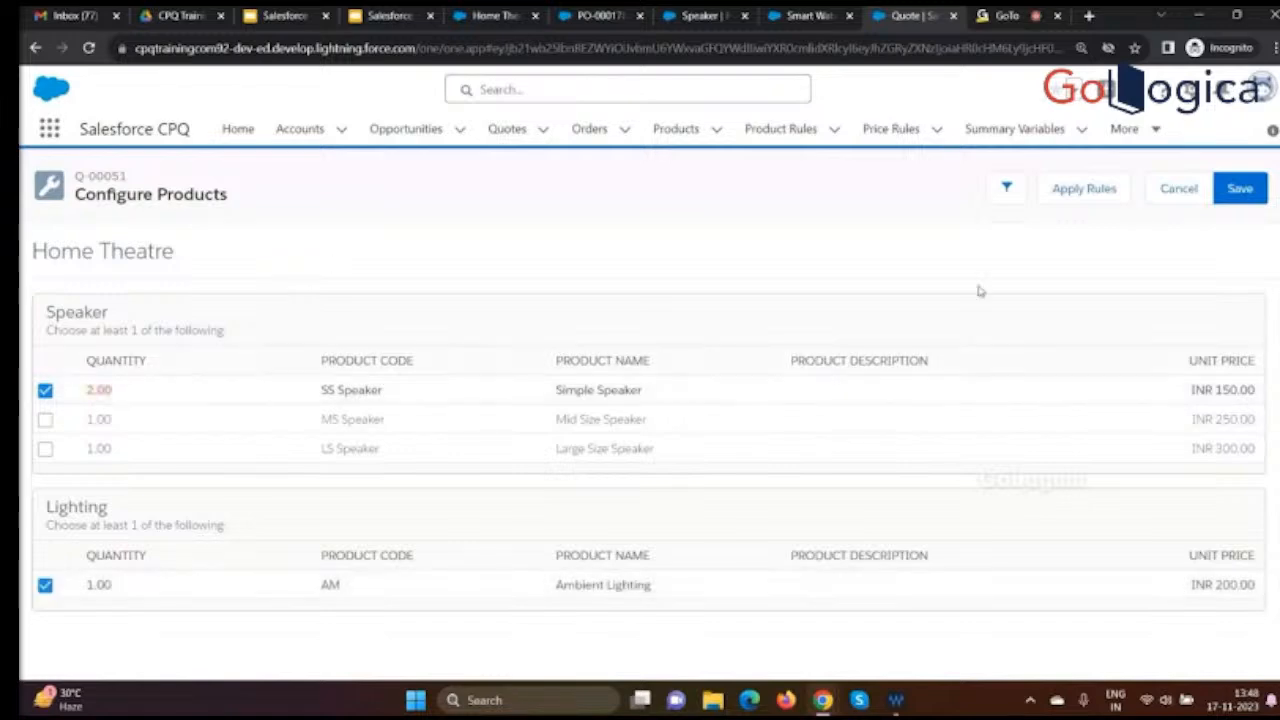
left_click(1228, 198)
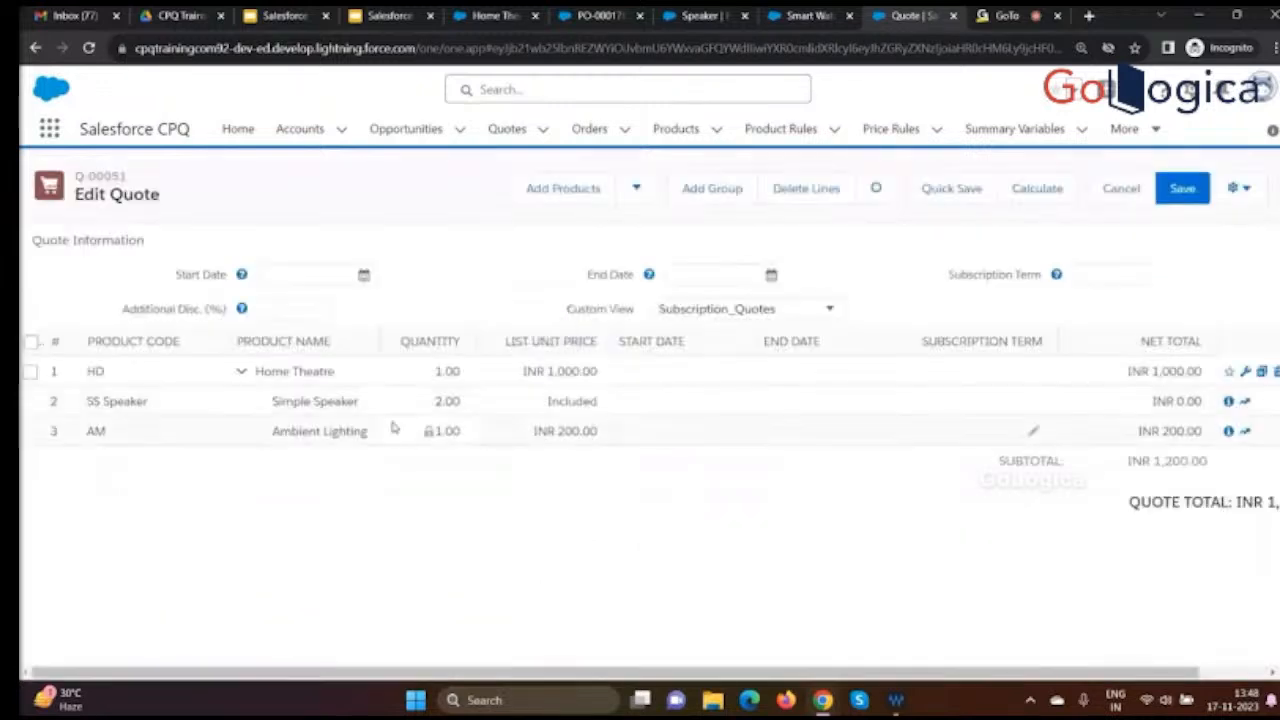
left_click(440, 401)
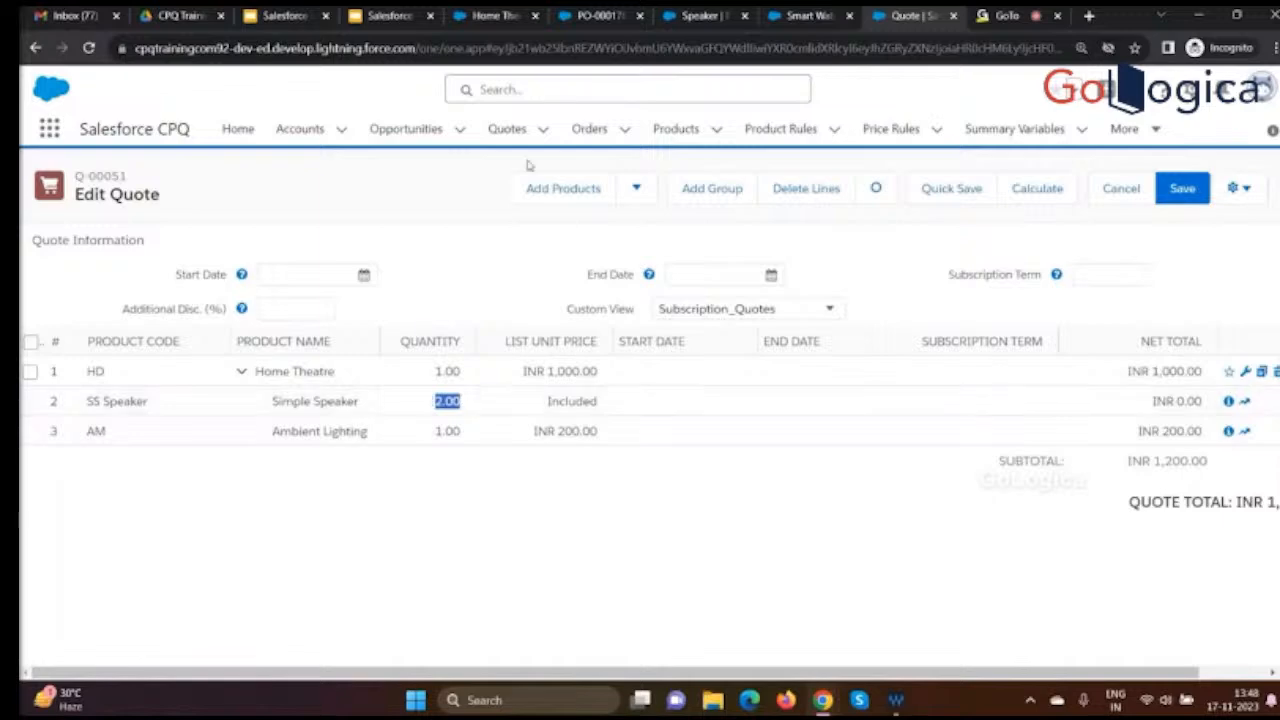
left_click(495, 16)
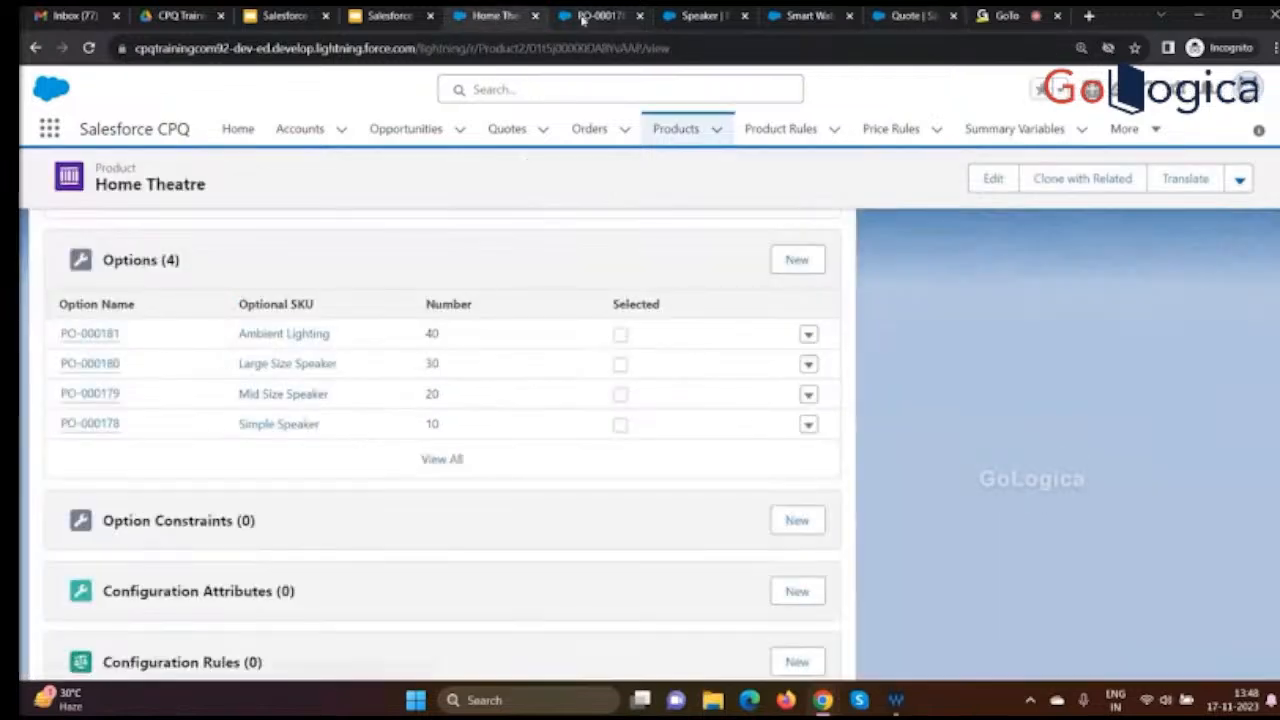
- Edit Home Theatre's details, set Option Selection Method back to Add, save, and return to the quote
scroll(152, 335, "up", 5)
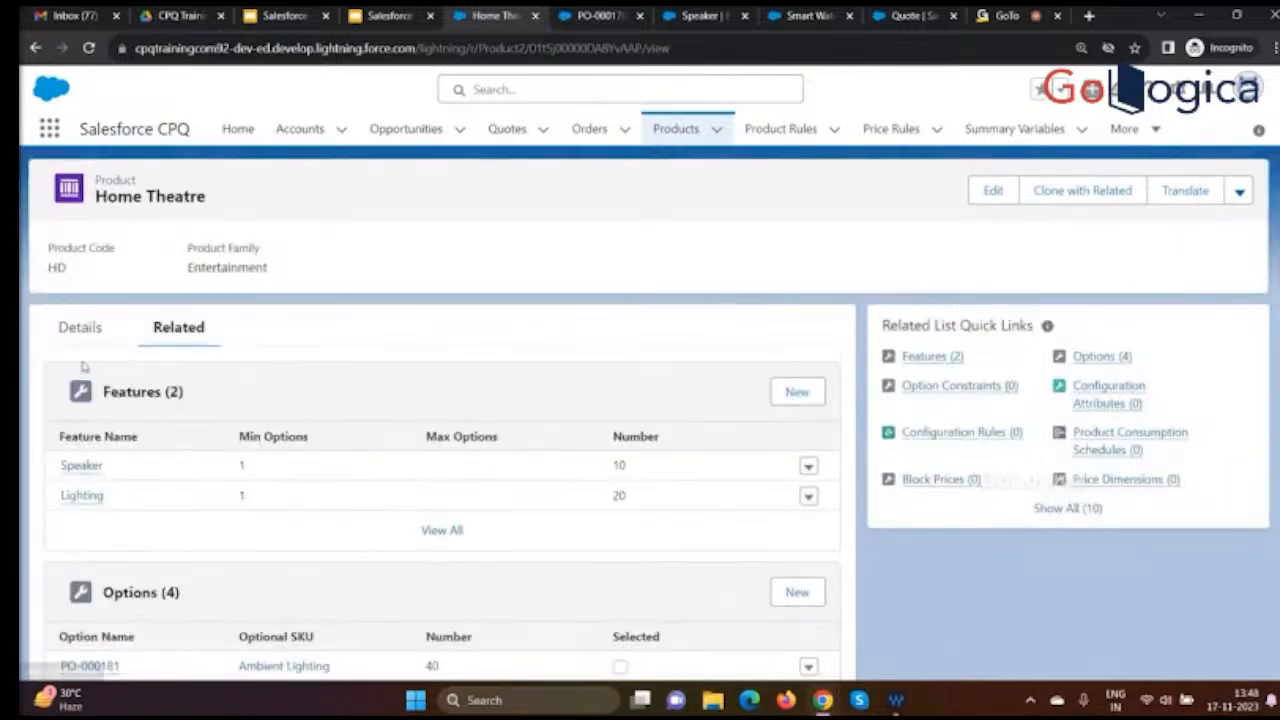
left_click(80, 327)
scroll(226, 421, "down", 5)
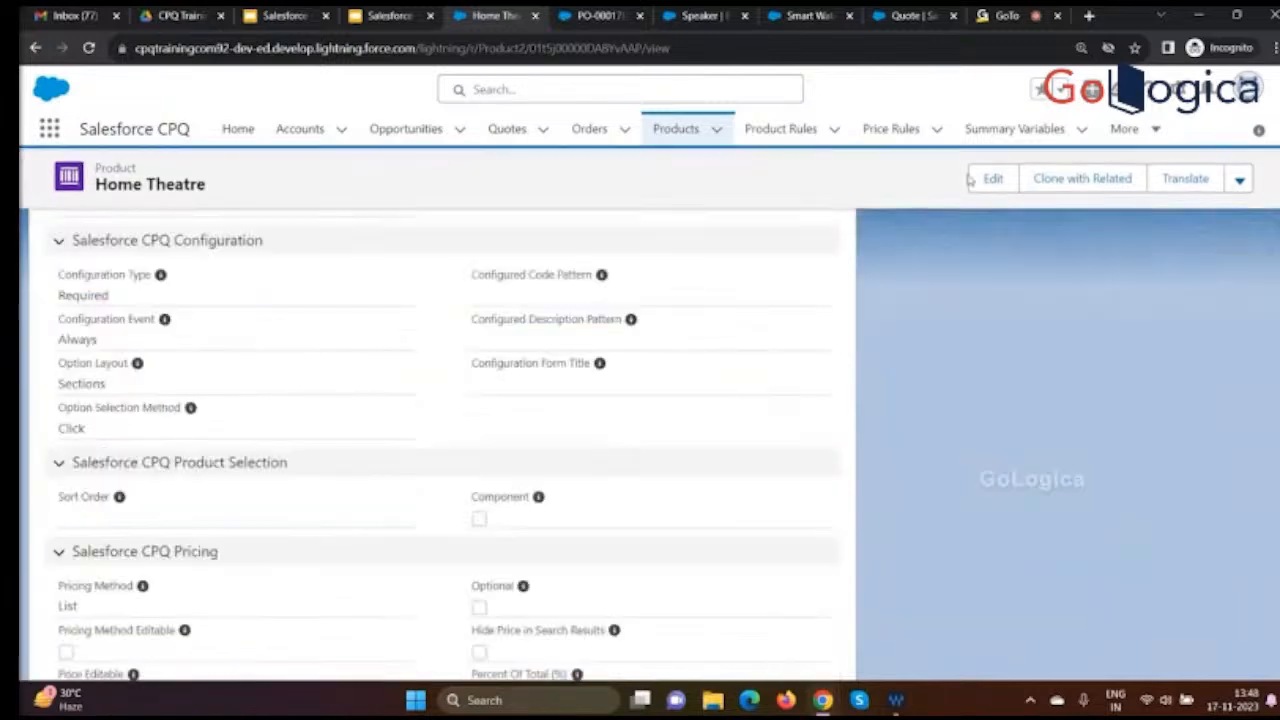
left_click(970, 179)
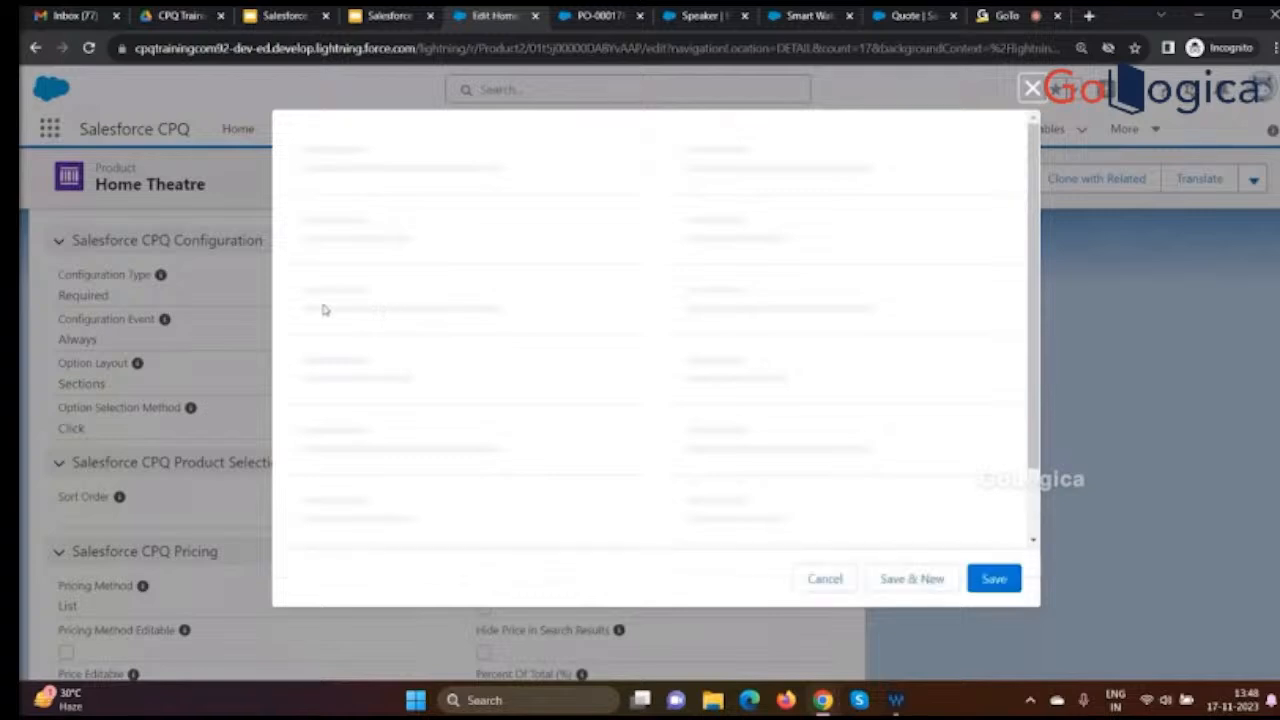
scroll(483, 376, "down", 10)
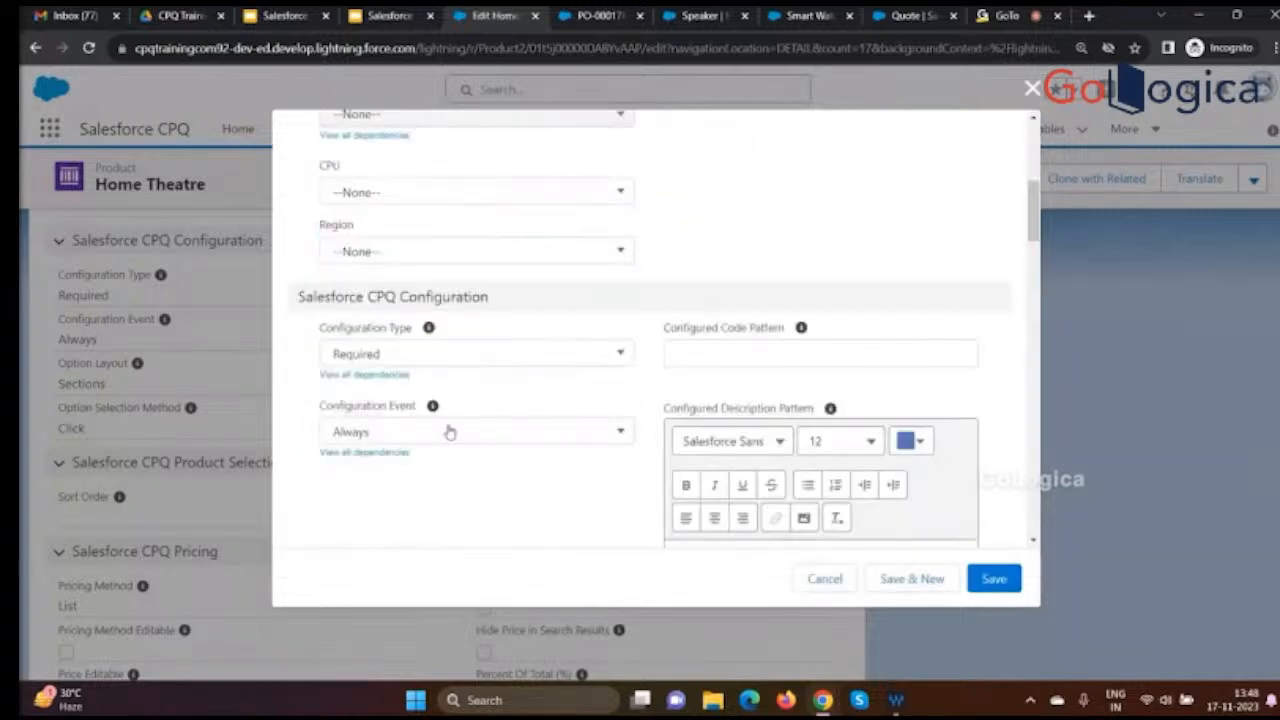
left_click(409, 422)
left_click(363, 506)
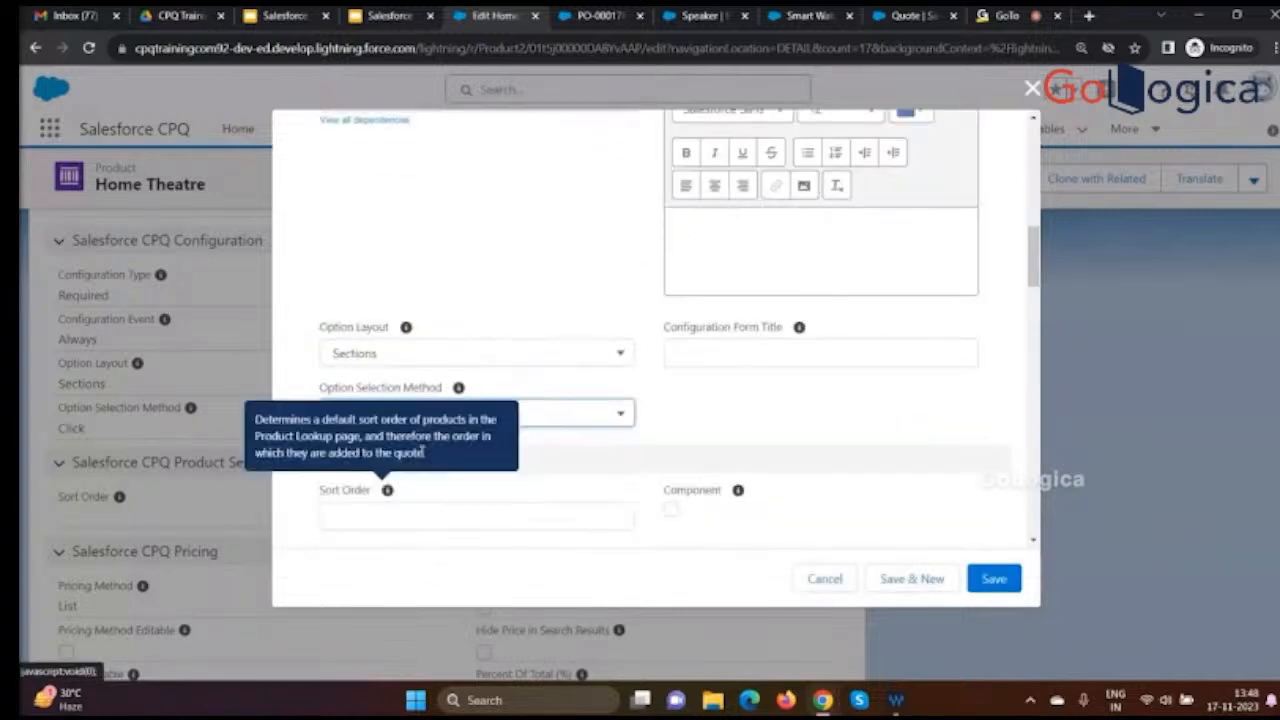
left_click(993, 578)
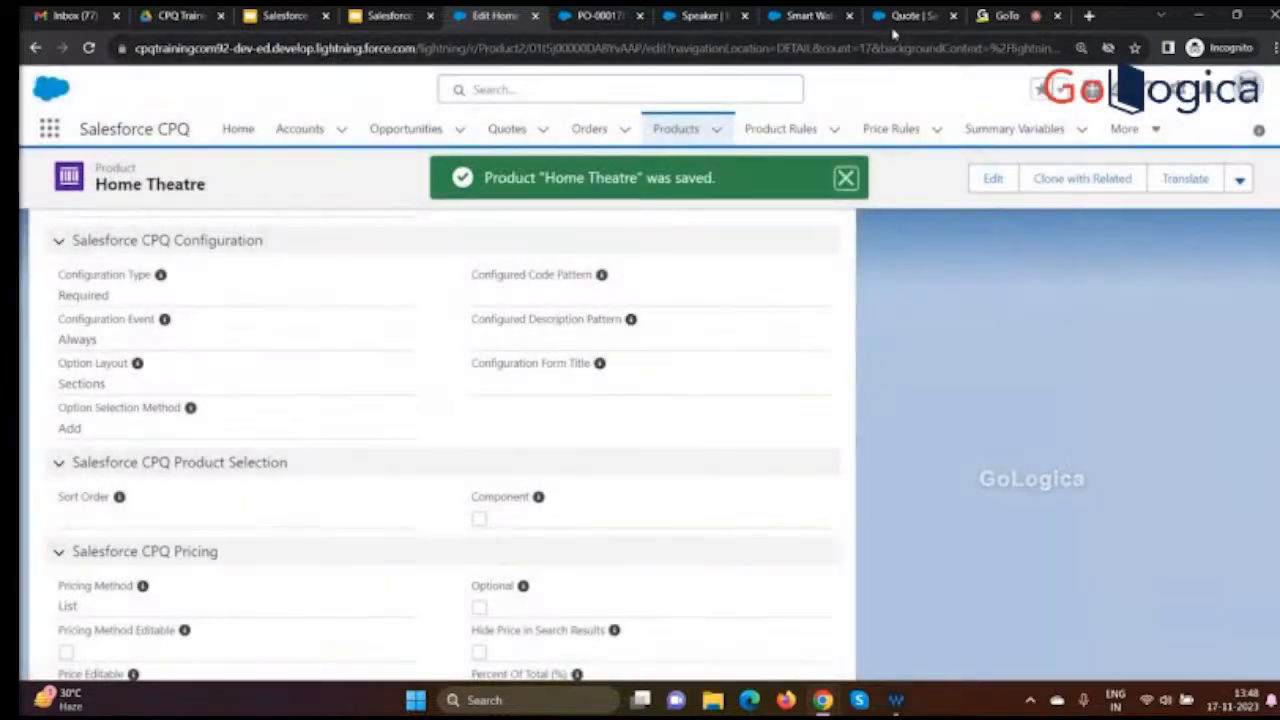
left_click(900, 16)
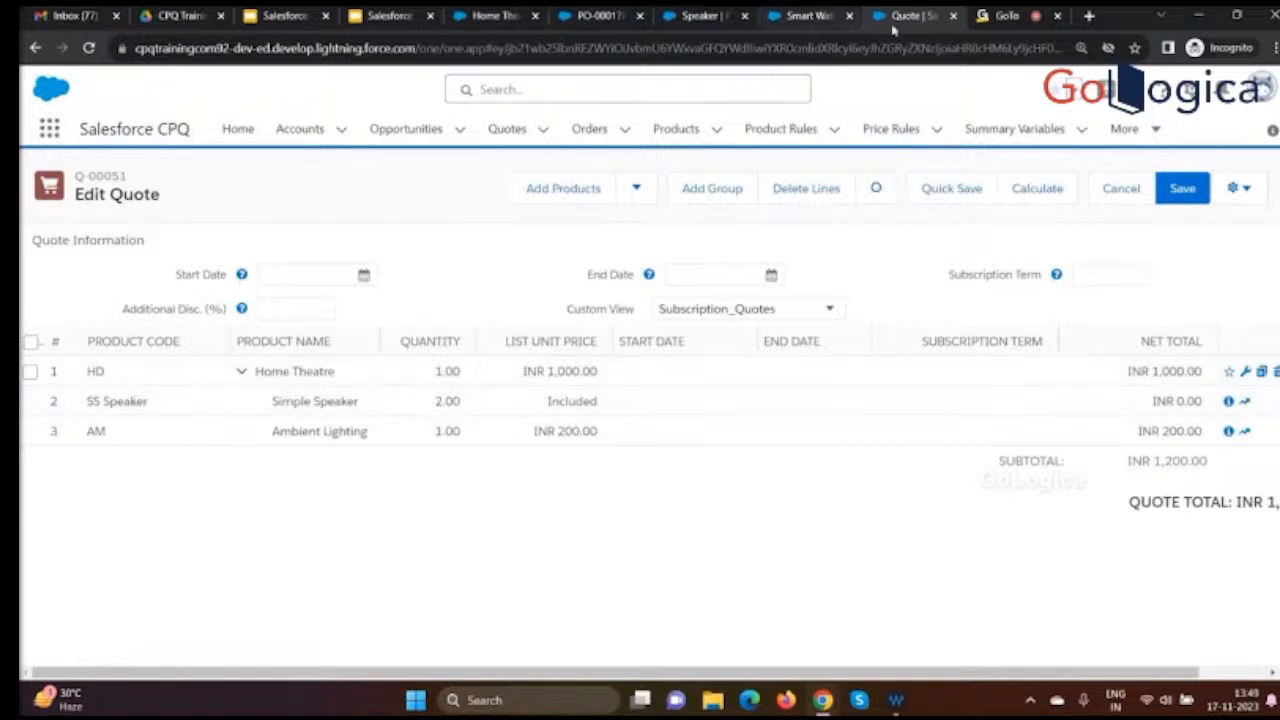
- Add Products, search 'Home Theatre', and select it to start a second bundle
left_click(550, 188)
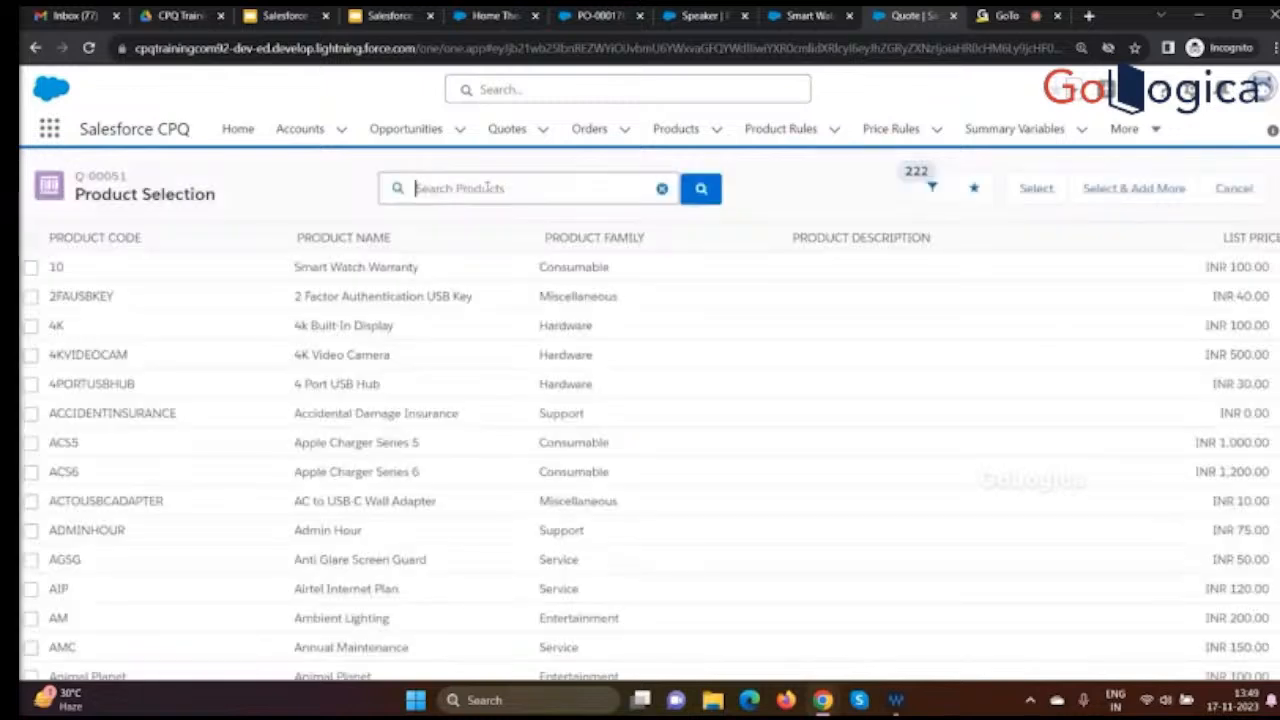
type("Home Theatre")
key("Return")
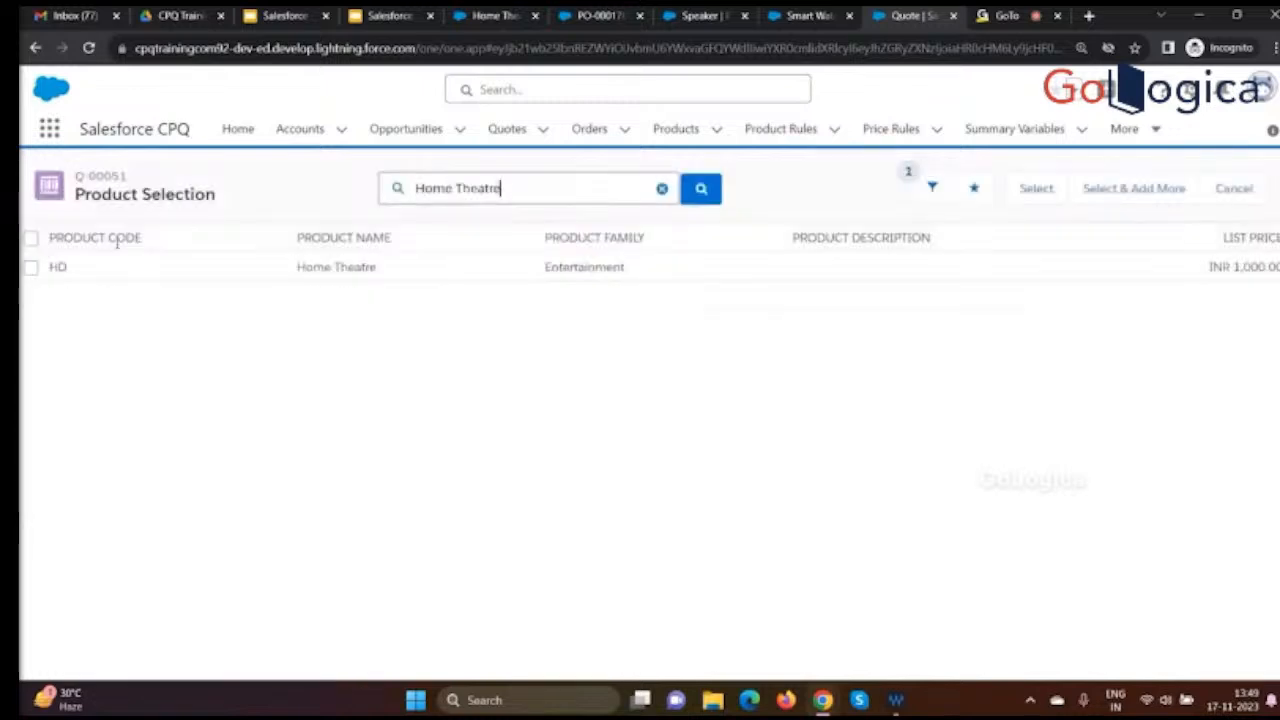
left_click(30, 238)
left_click(1038, 189)
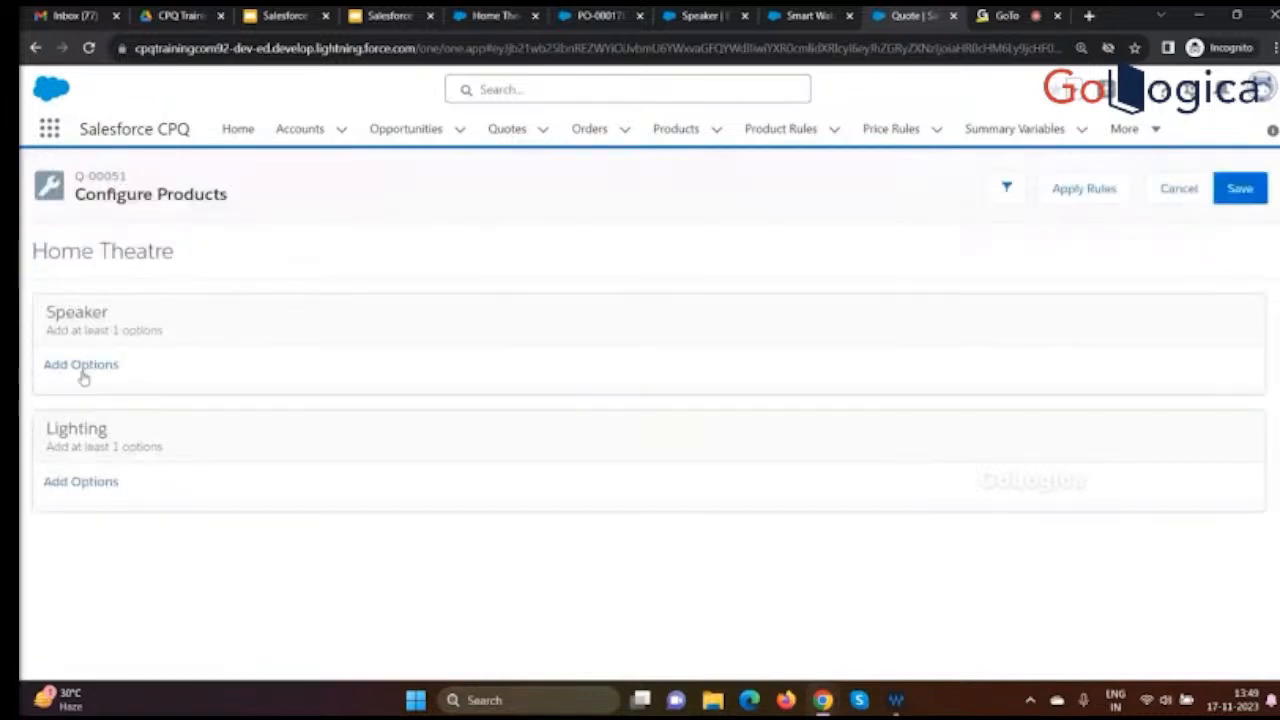
- Add Simple Speaker twice under Speaker as two separate lines
left_click(80, 367)
left_click(31, 325)
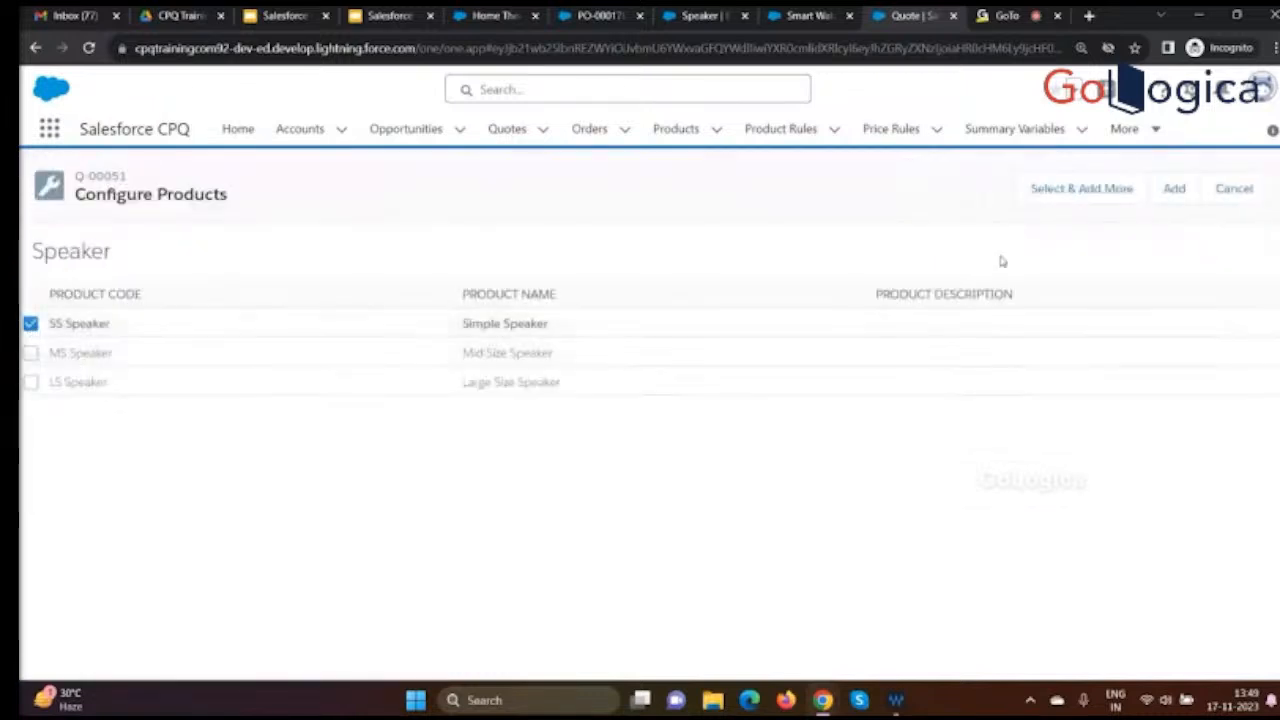
left_click(1084, 196)
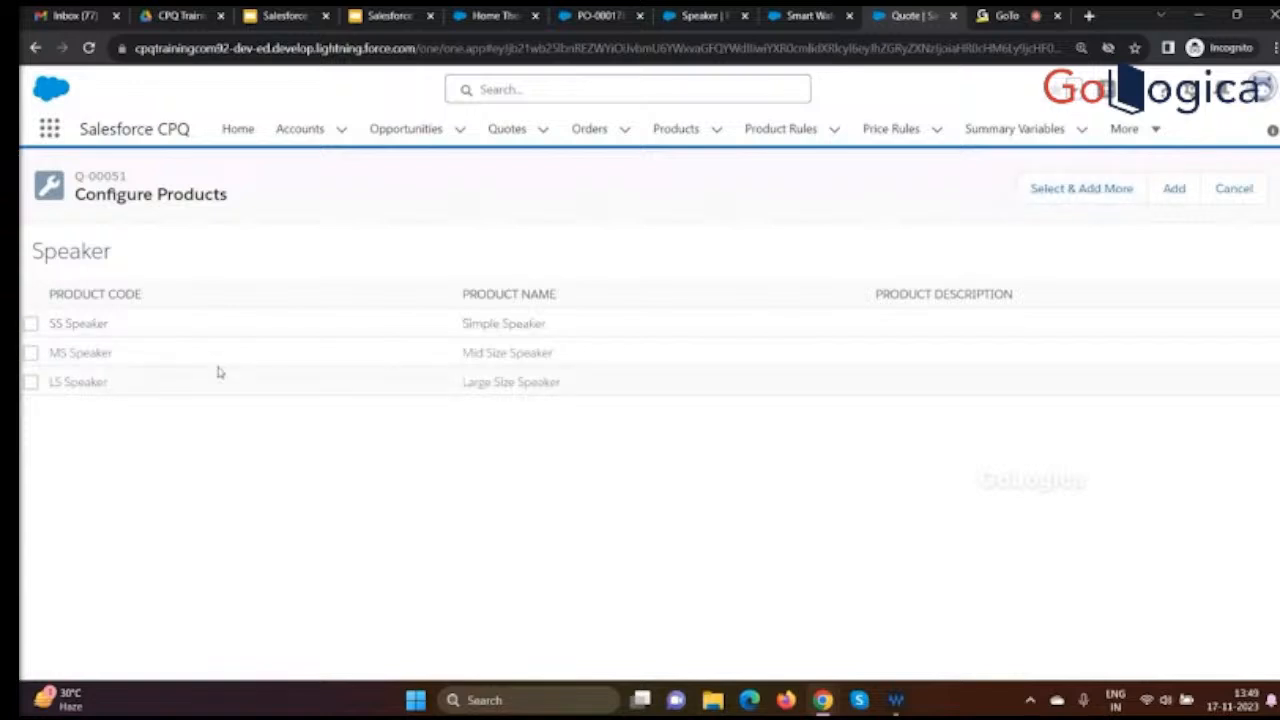
left_click(33, 325)
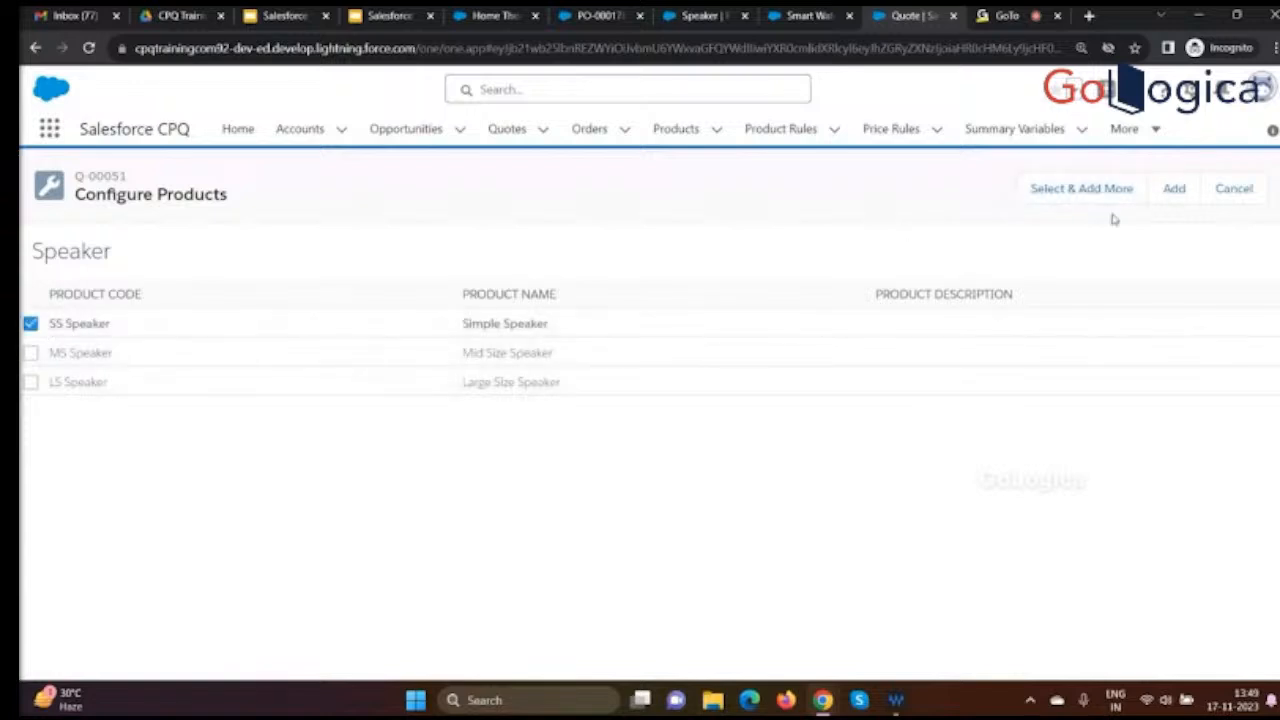
left_click(1058, 194)
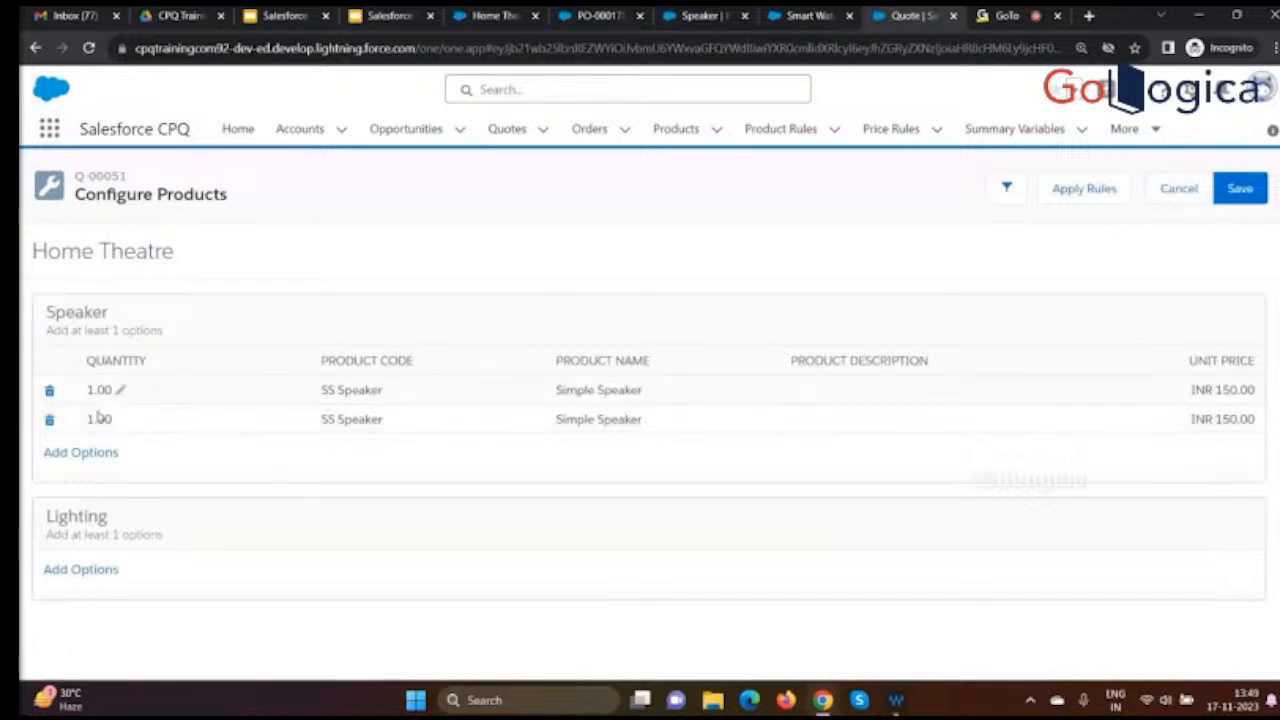
- Add Ambient Lighting under Lighting and save the bundle, giving subtotal INR 2,400
left_click(76, 569)
left_click(31, 324)
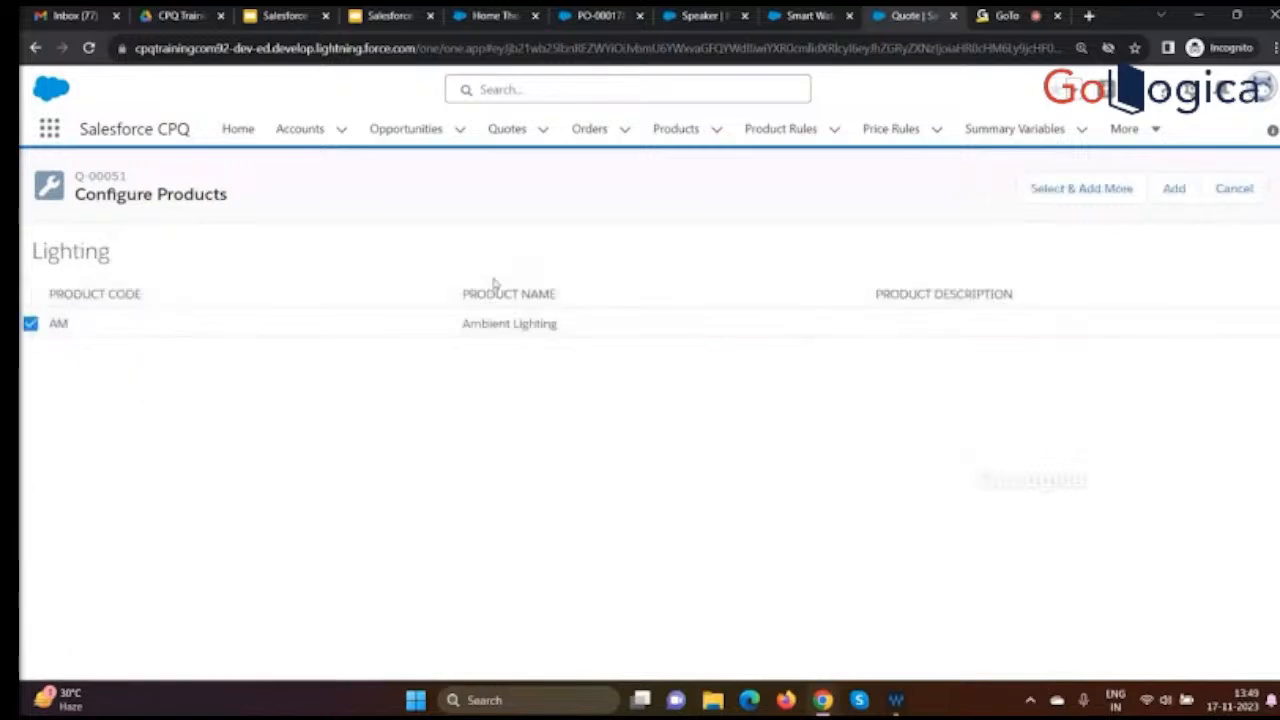
left_click(1172, 190)
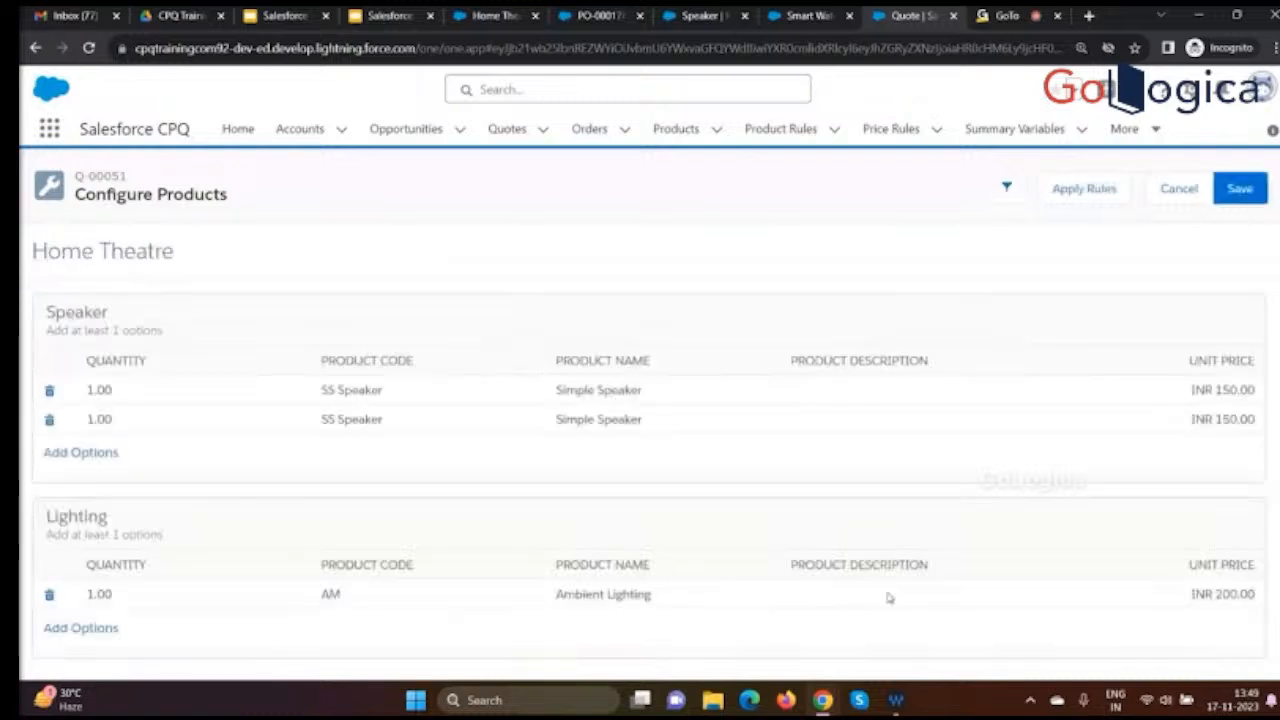
left_click(1240, 188)
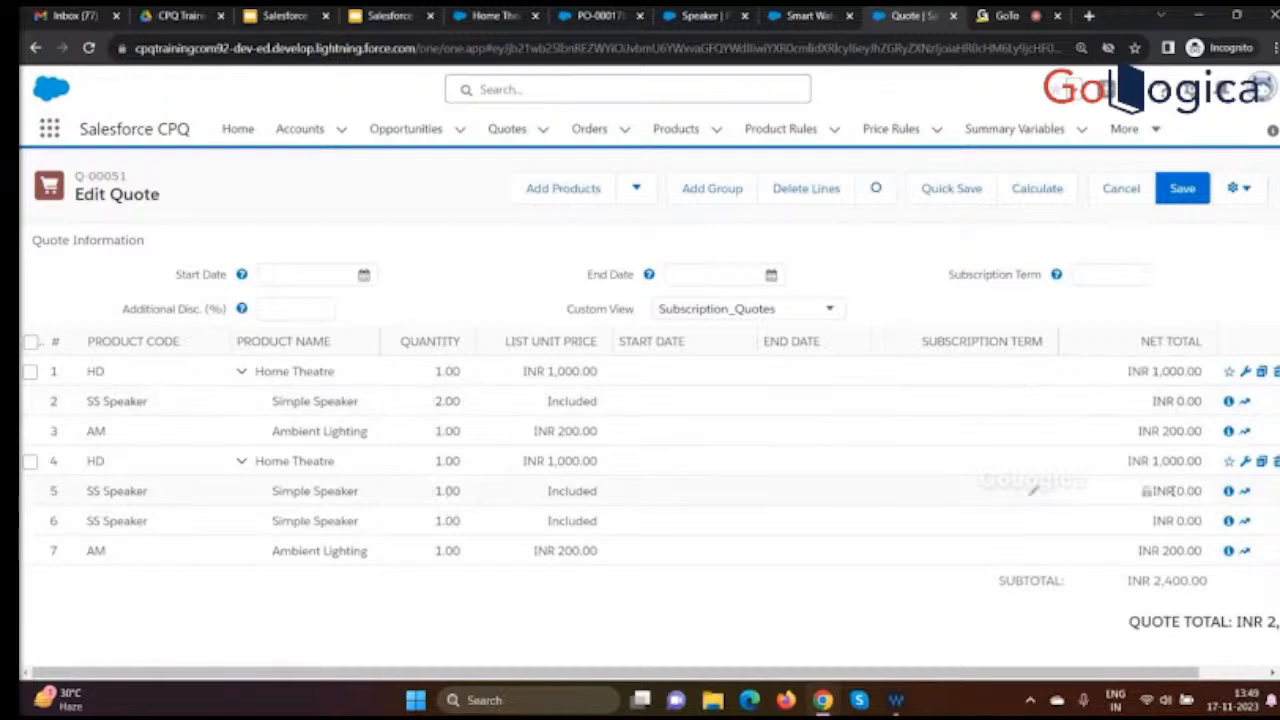
- Check the Home Theatre product's Option Selection Method and close the PO-000178 product option record
left_click_drag(150, 490, 94, 563)
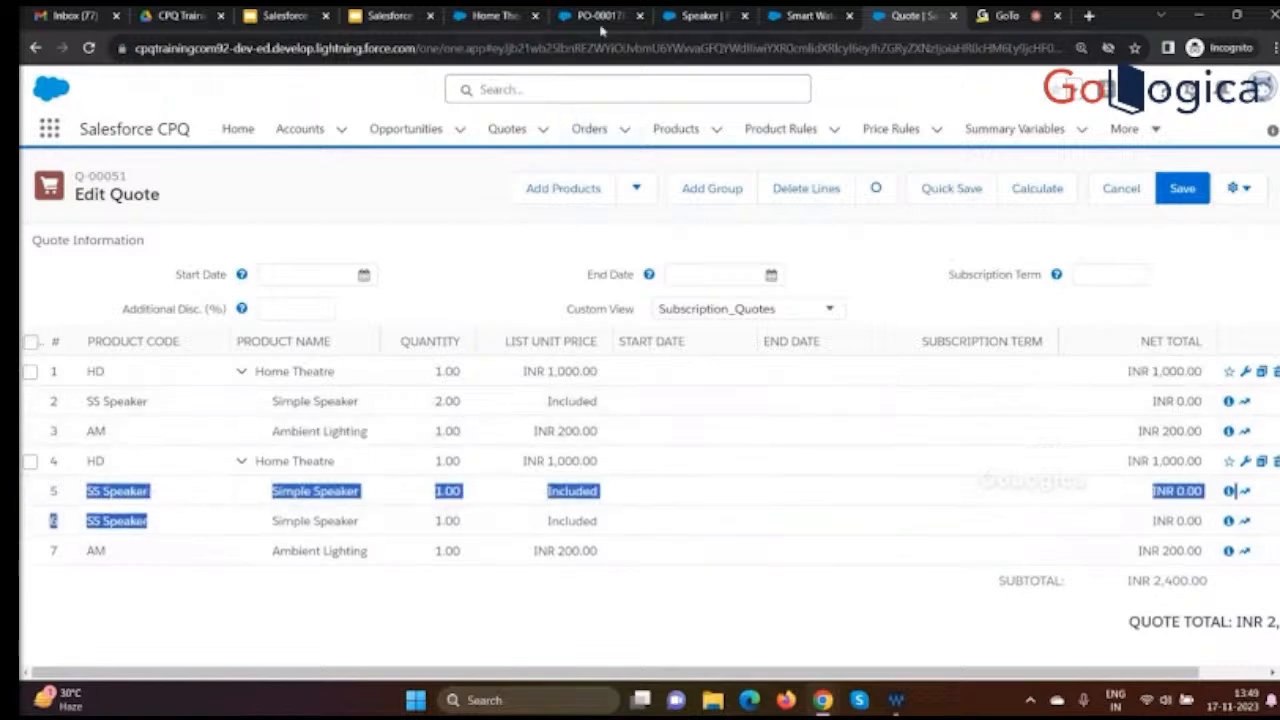
left_click(488, 16)
left_click_drag(58, 410, 178, 410)
scroll(114, 431, "up", 5)
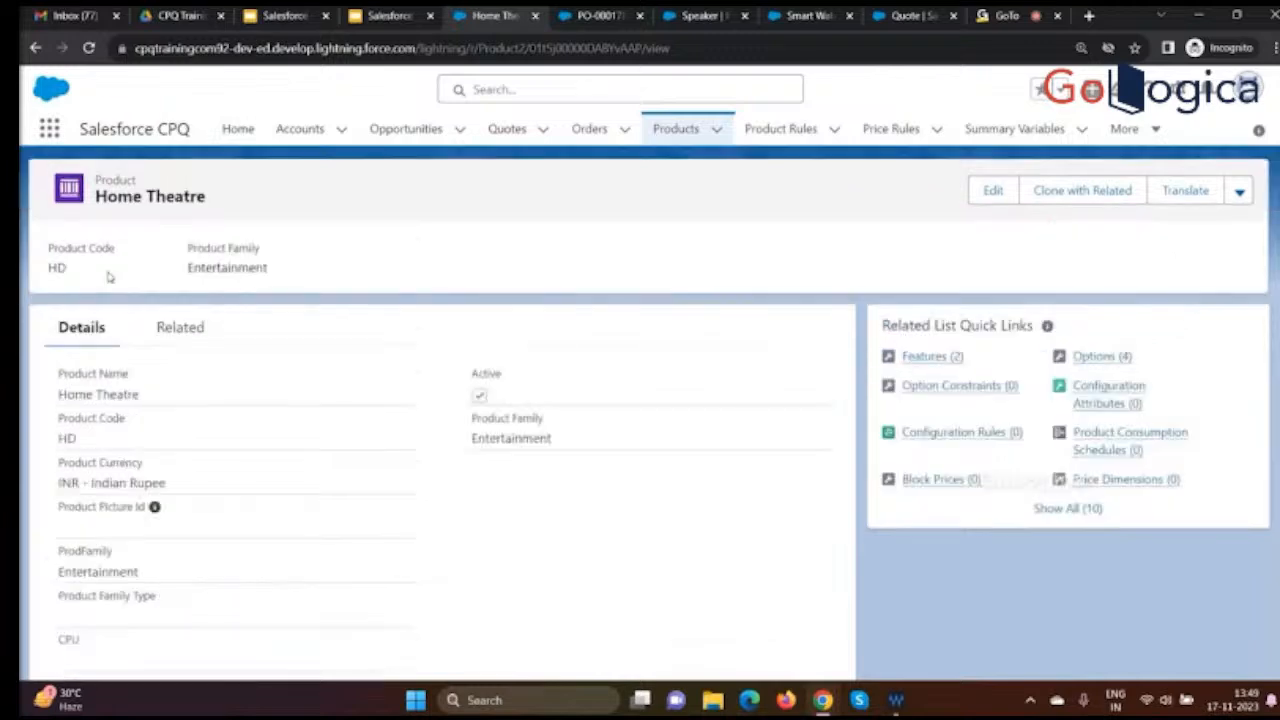
scroll(114, 231, "down", 8)
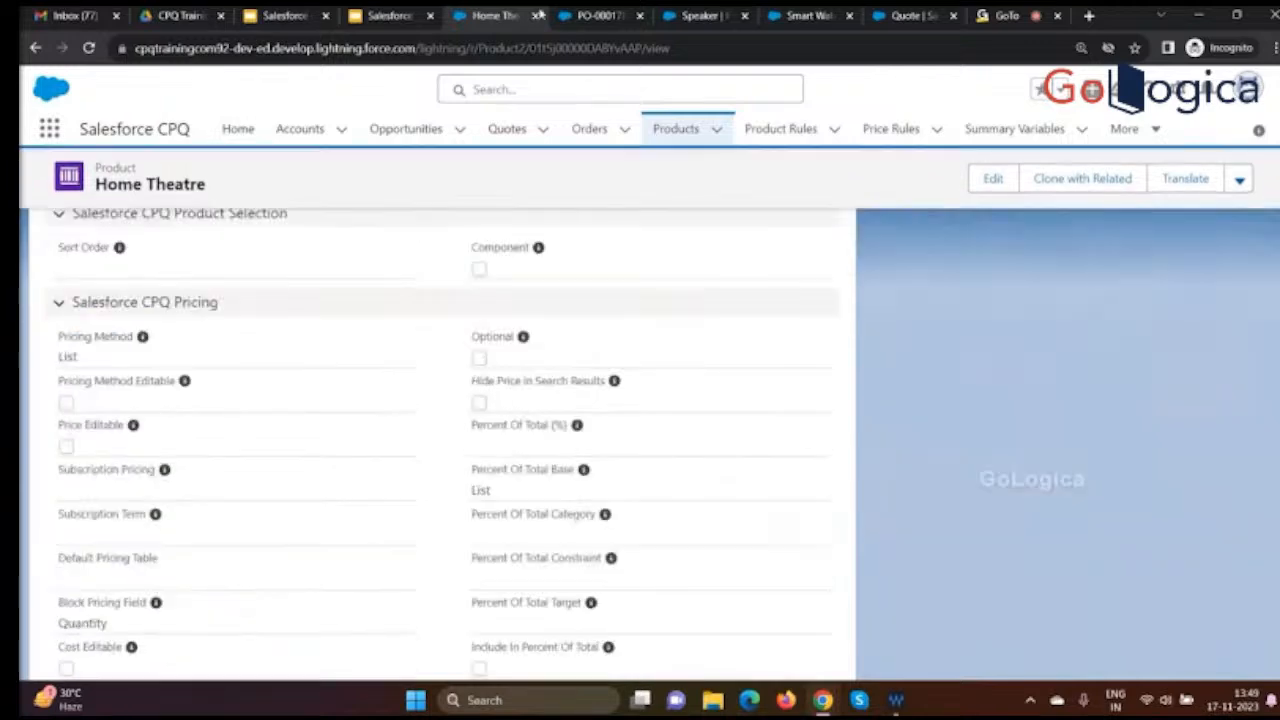
left_click(592, 16)
left_click(695, 16)
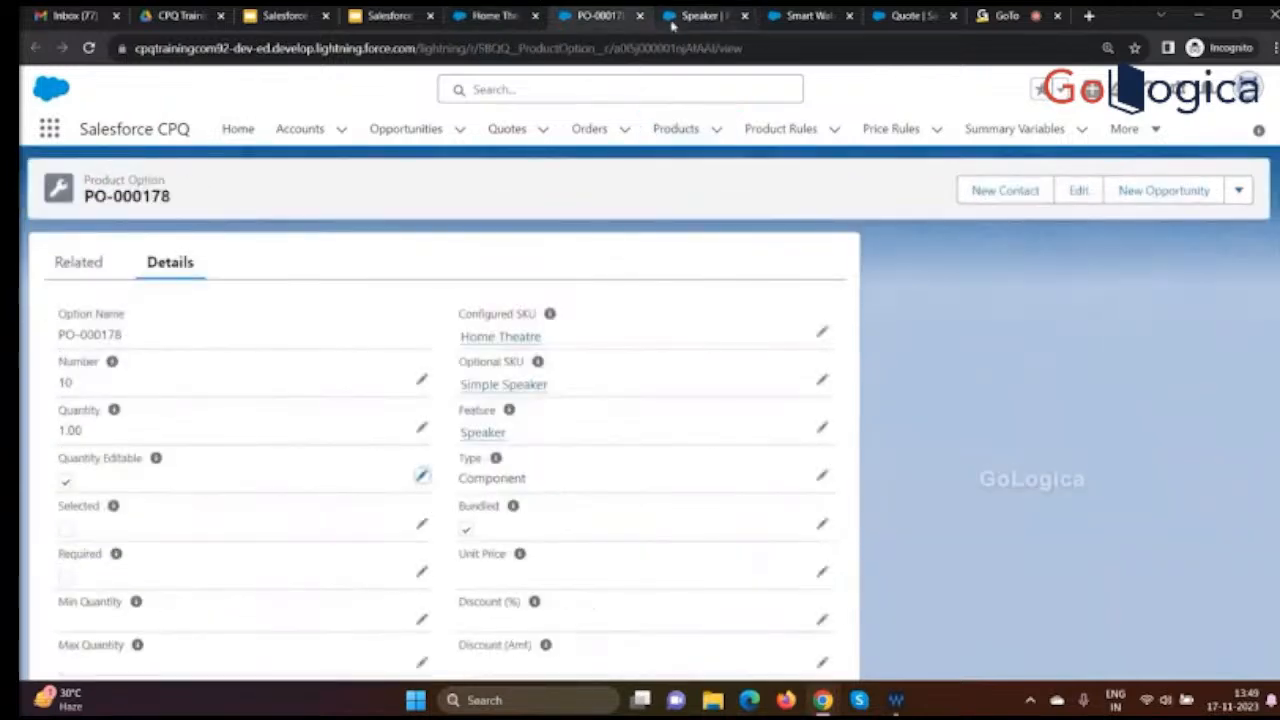
left_click(611, 16)
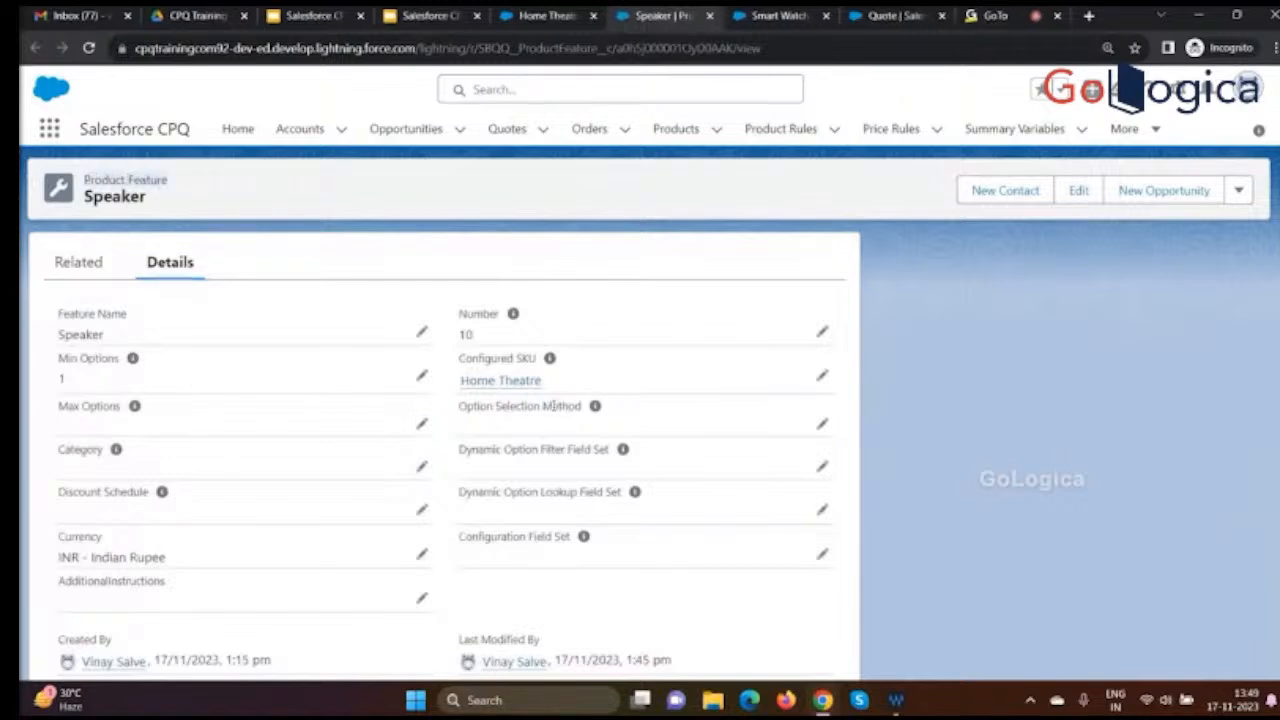
- Compare the Speaker feature's Option Selection Method with the Home Theatre product's Add value
left_click_drag(458, 406, 582, 406)
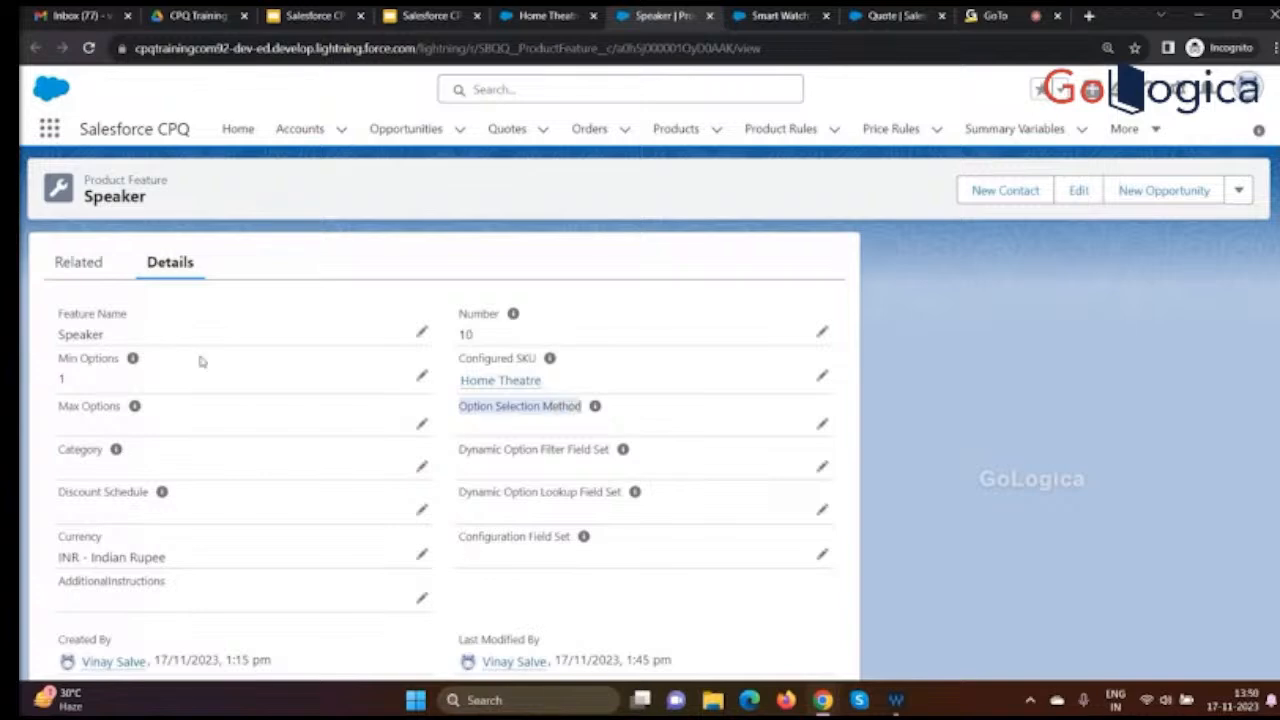
key("ctrl+shift+Tab")
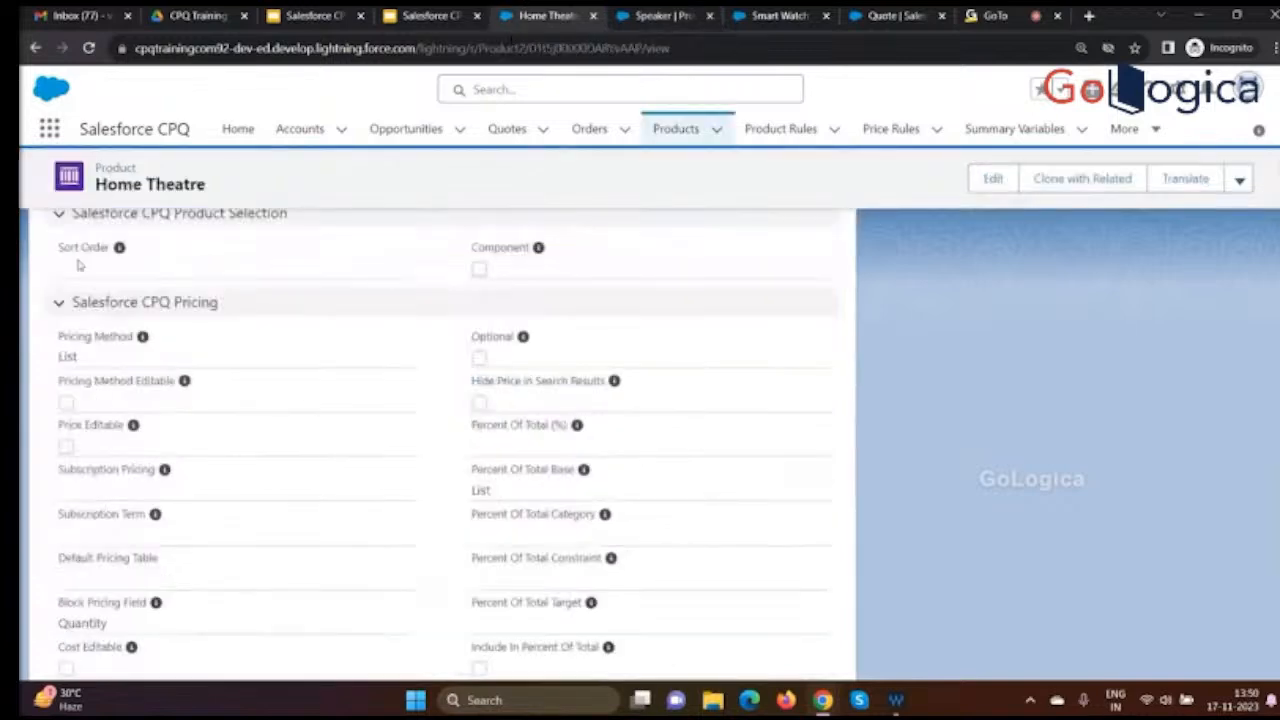
scroll(206, 429, "down", 7)
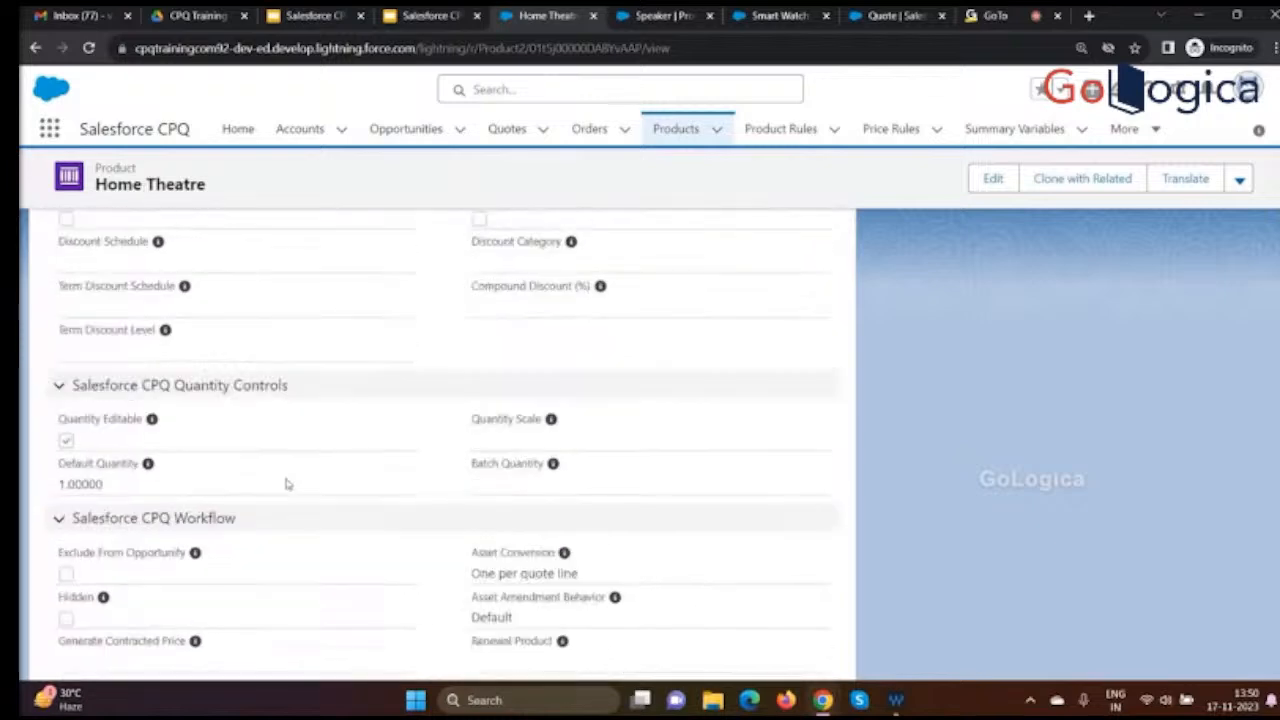
scroll(298, 475, "up", 4)
scroll(309, 467, "up", 8)
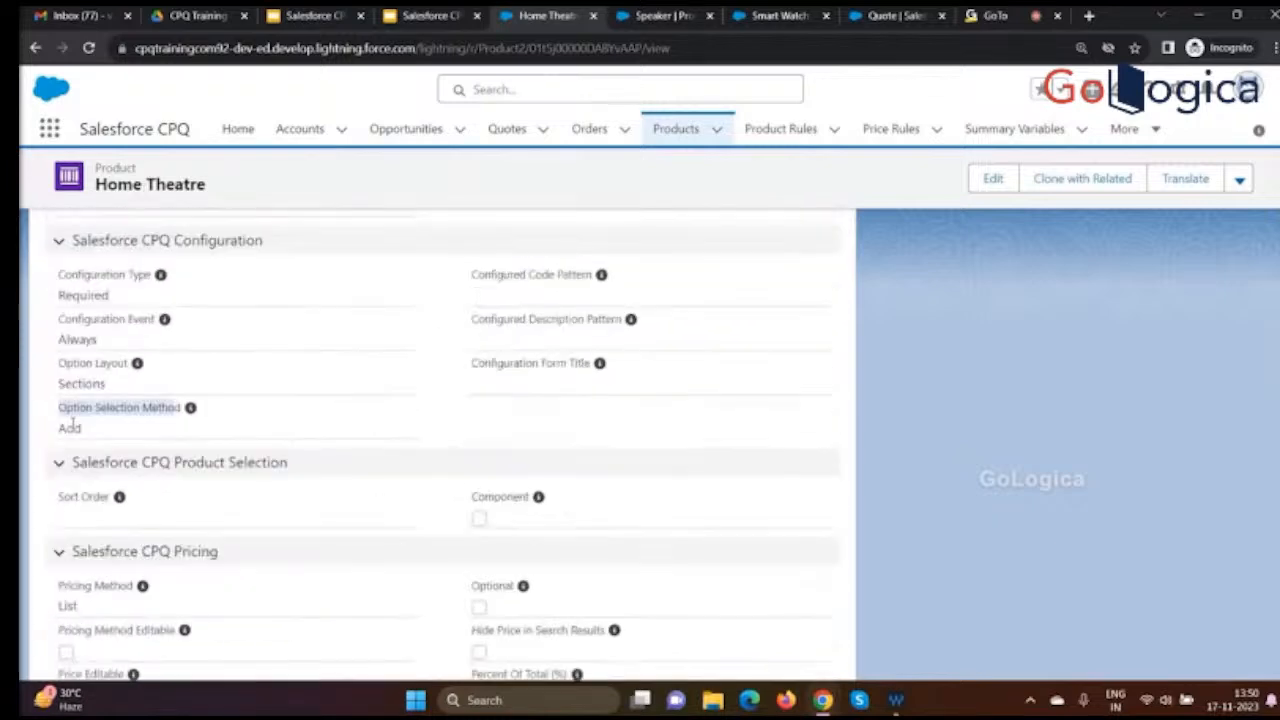
double_click(64, 428)
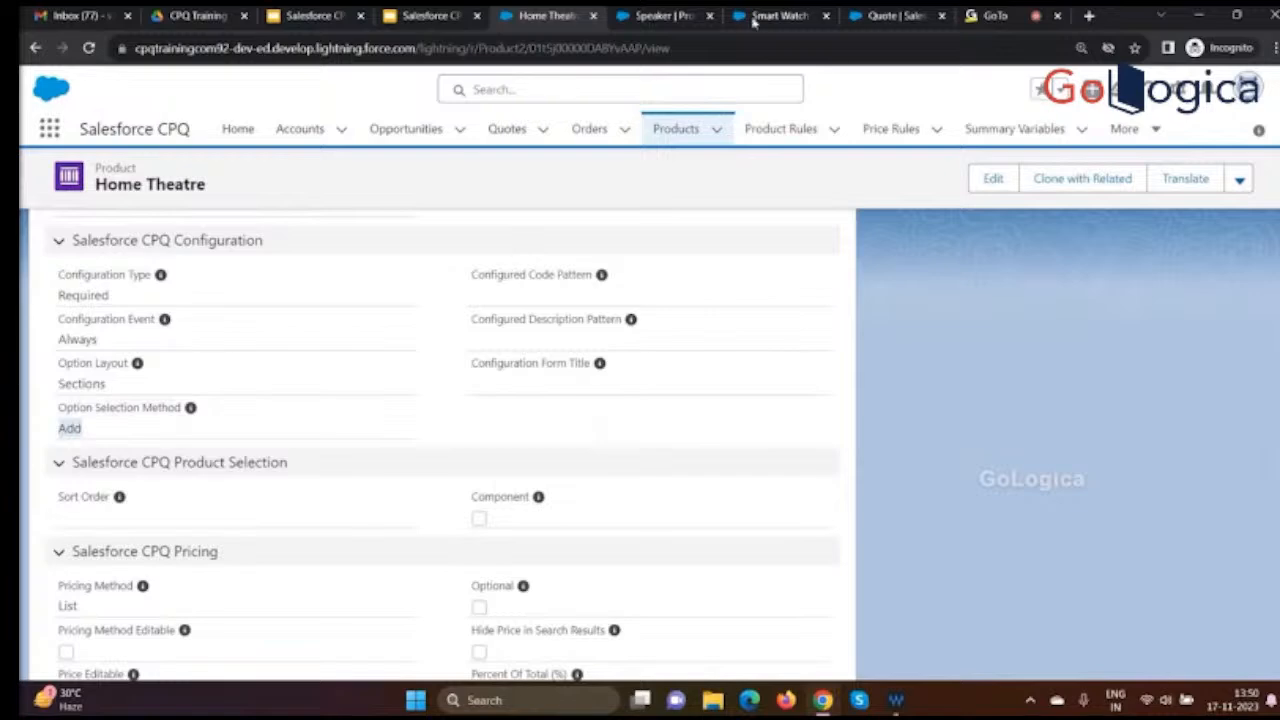
- Change the Speaker feature's Option Selection Method from the product default to Click and save
left_click(665, 15)
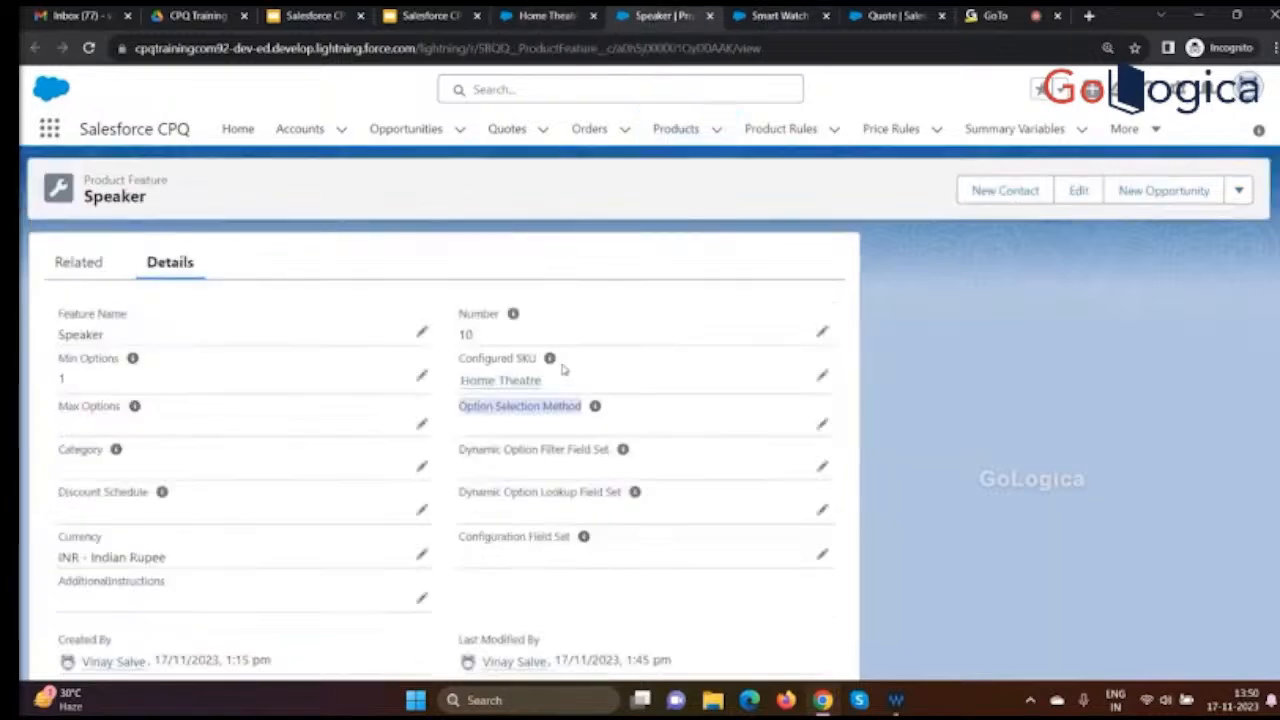
left_click(822, 425)
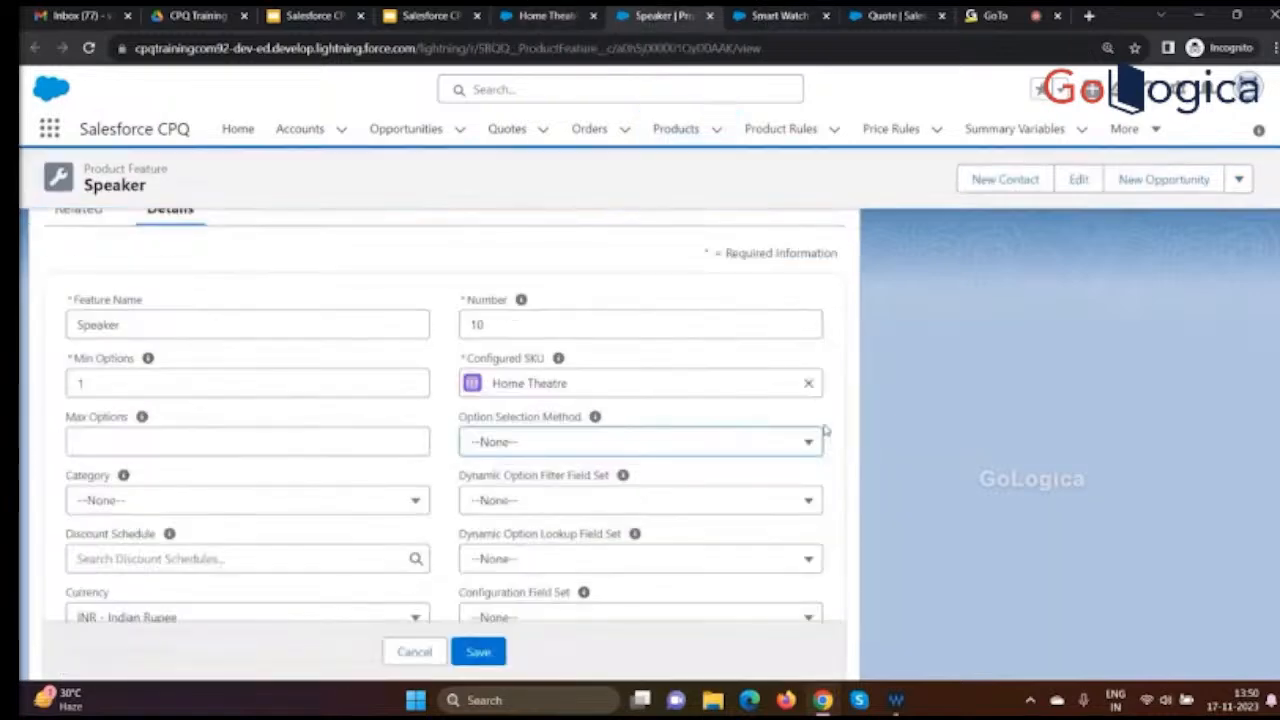
left_click(674, 447)
left_click(519, 511)
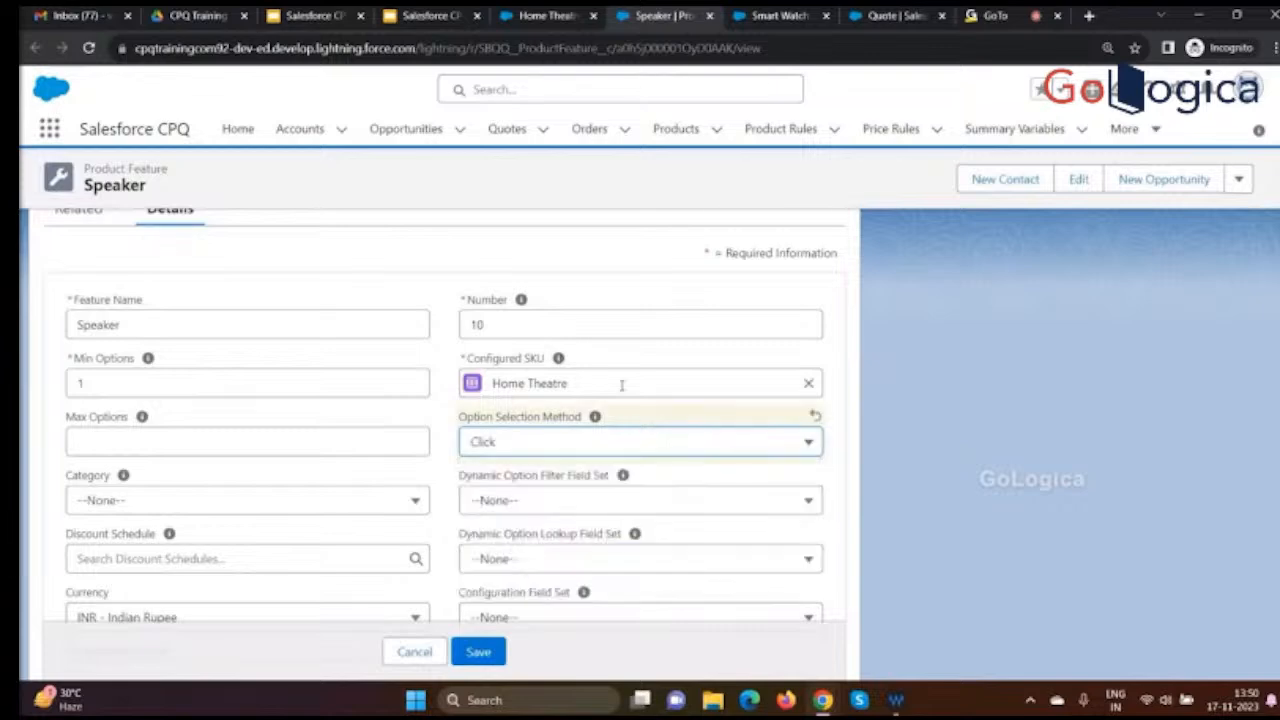
left_click(478, 651)
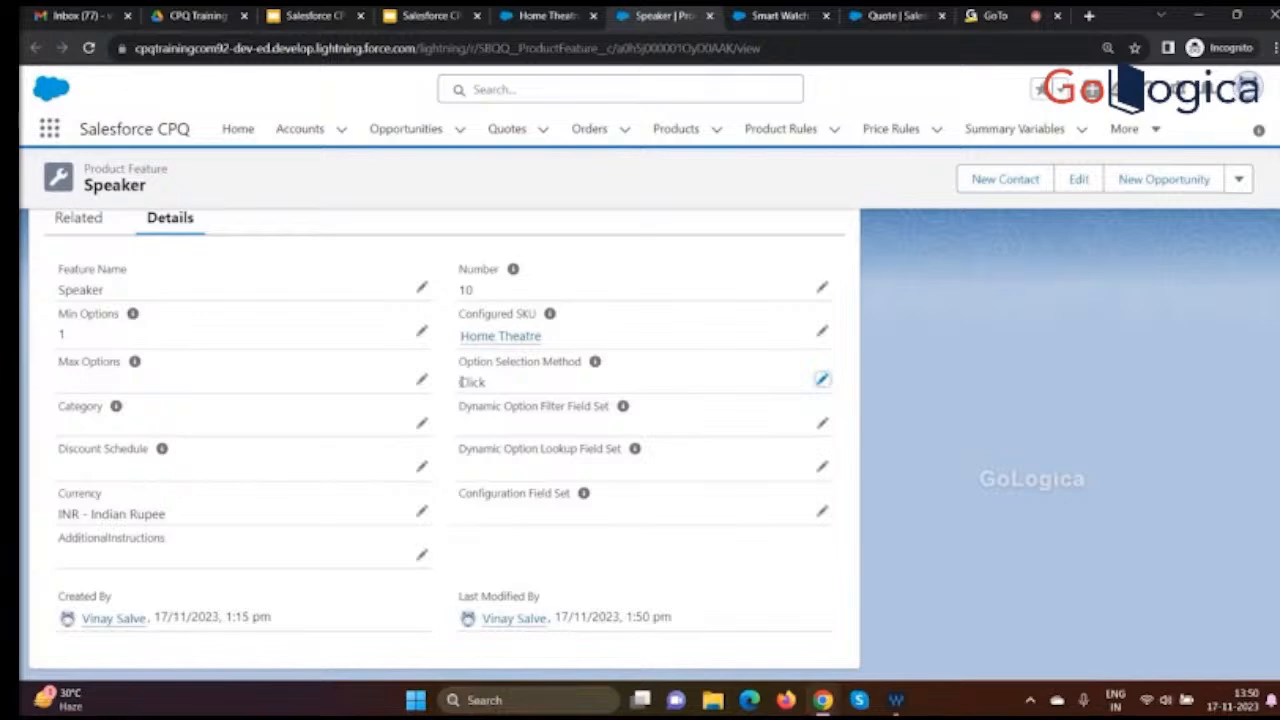
left_click(545, 15)
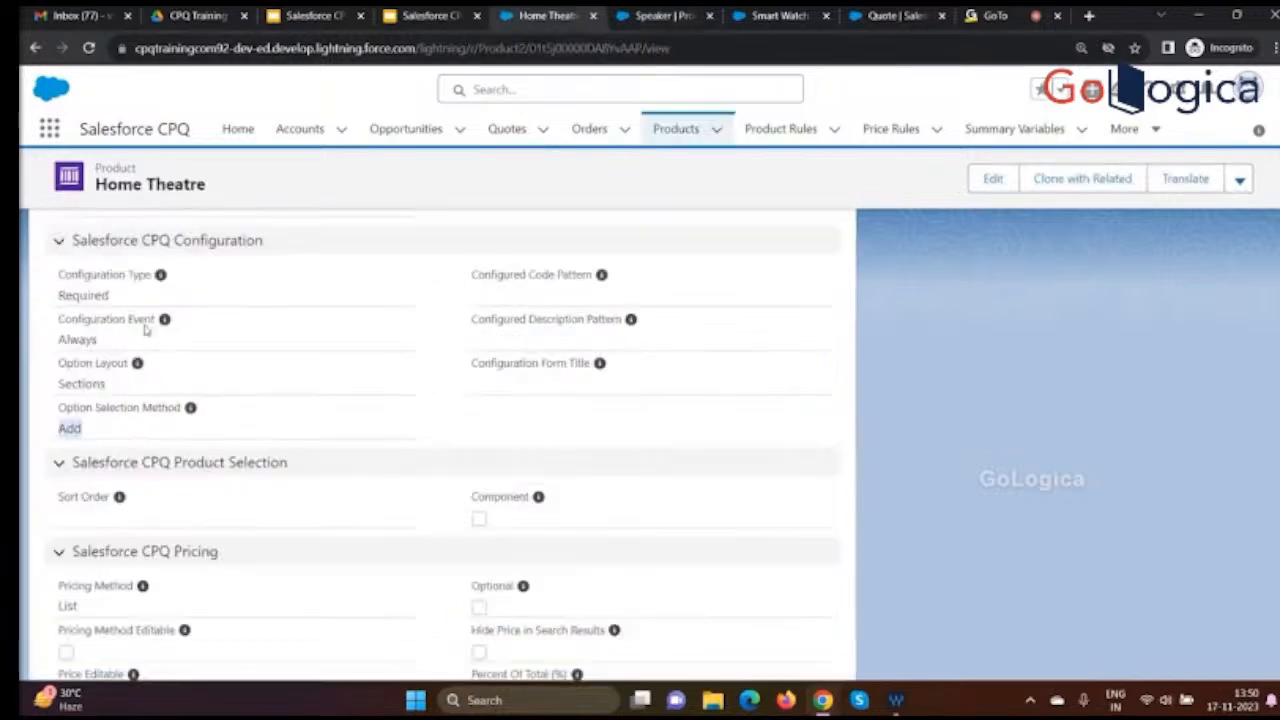
- Add another Home Theatre bundle to quote Q-00051 and open its configuration
left_click(870, 20)
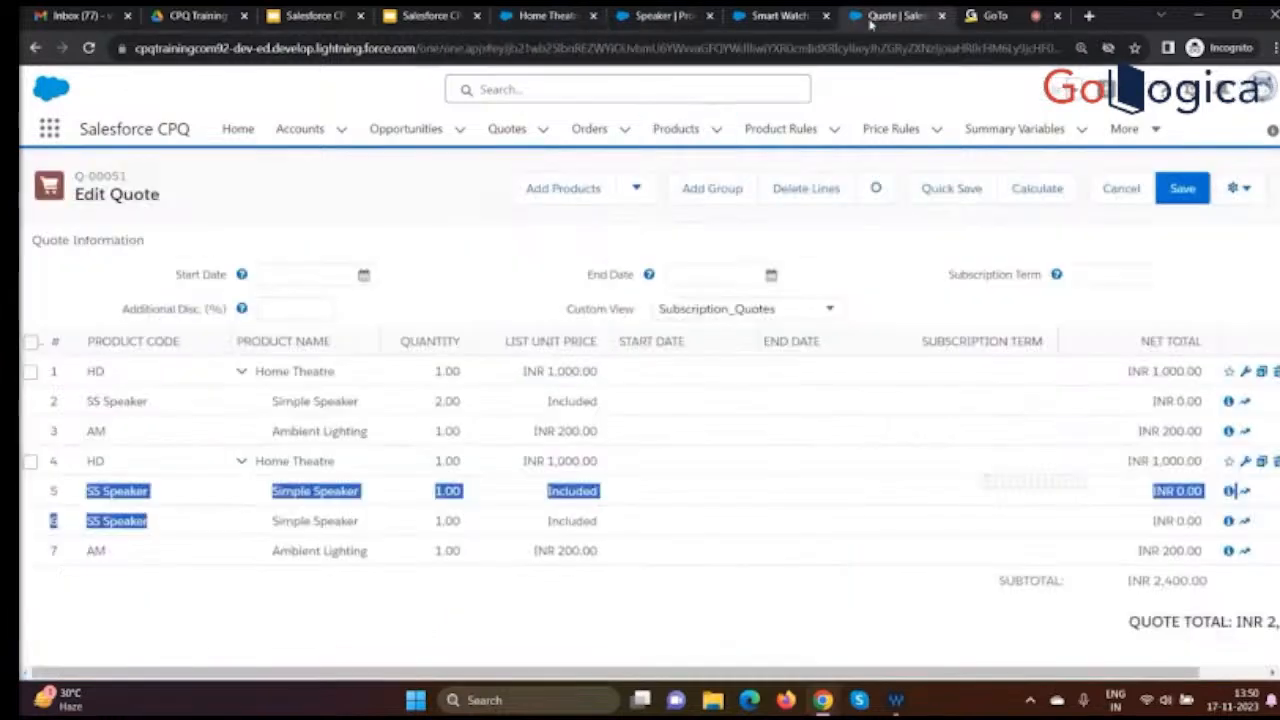
left_click(580, 190)
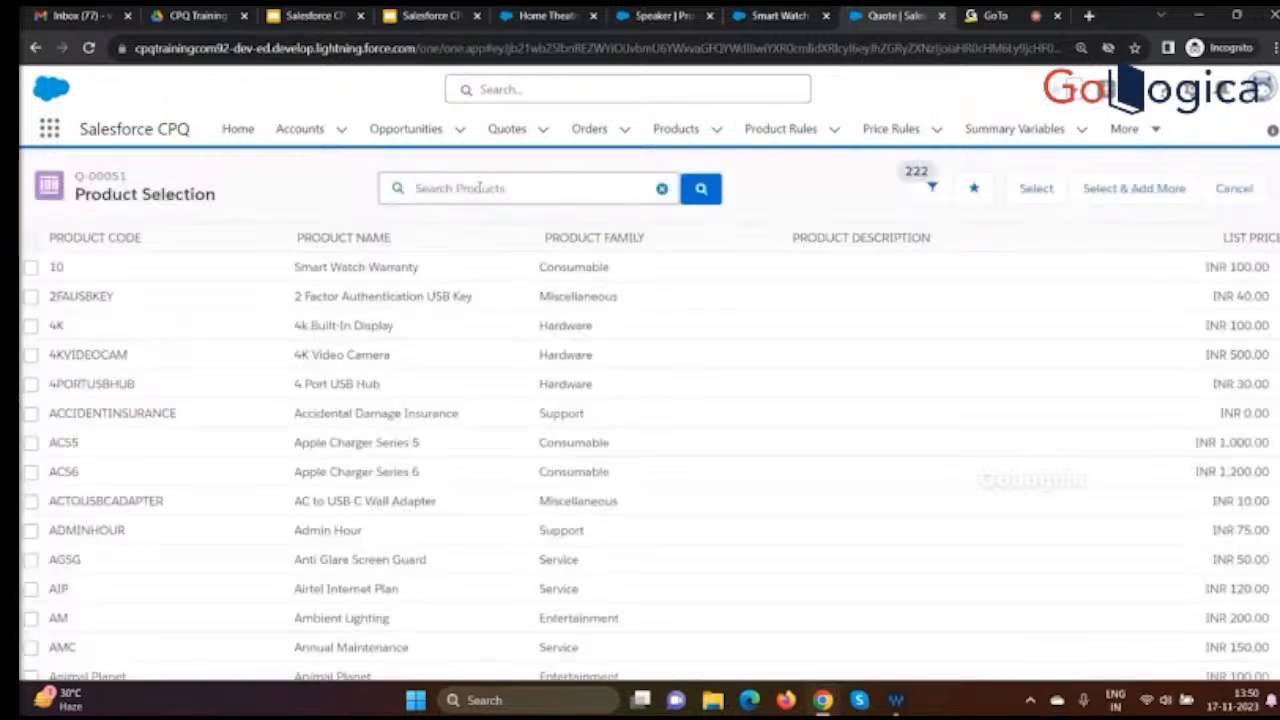
type("Home")
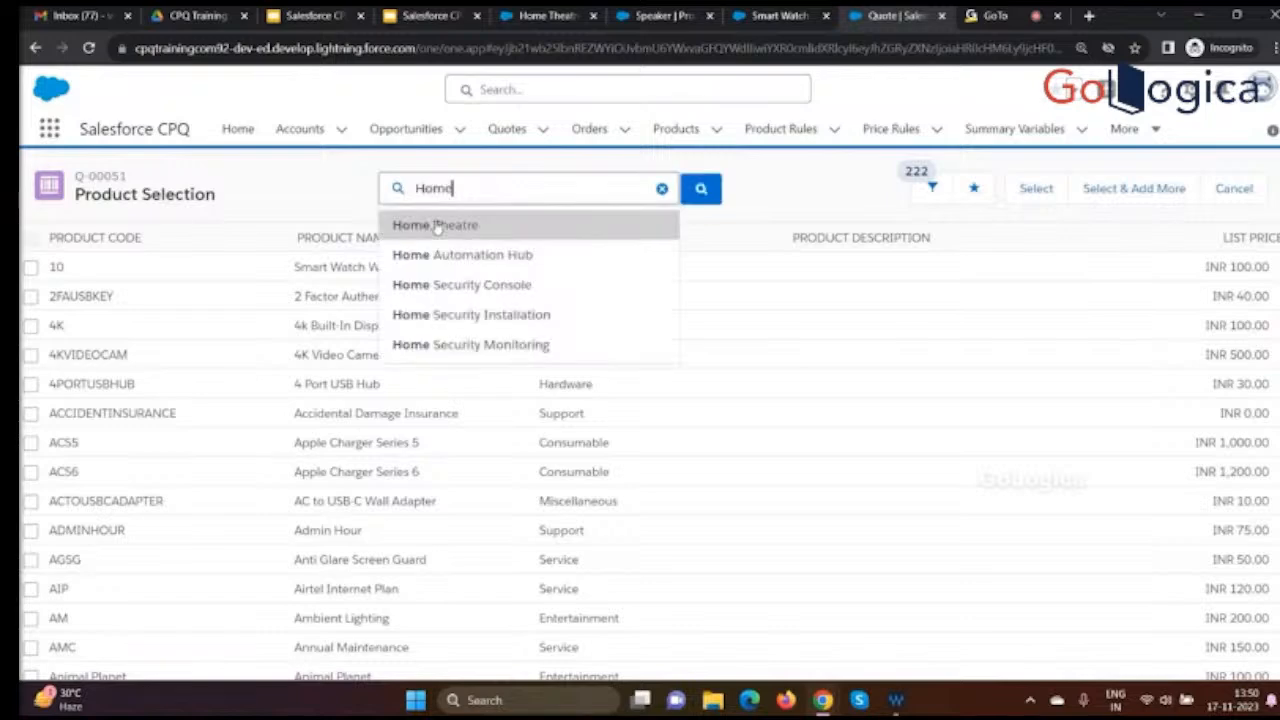
left_click(432, 226)
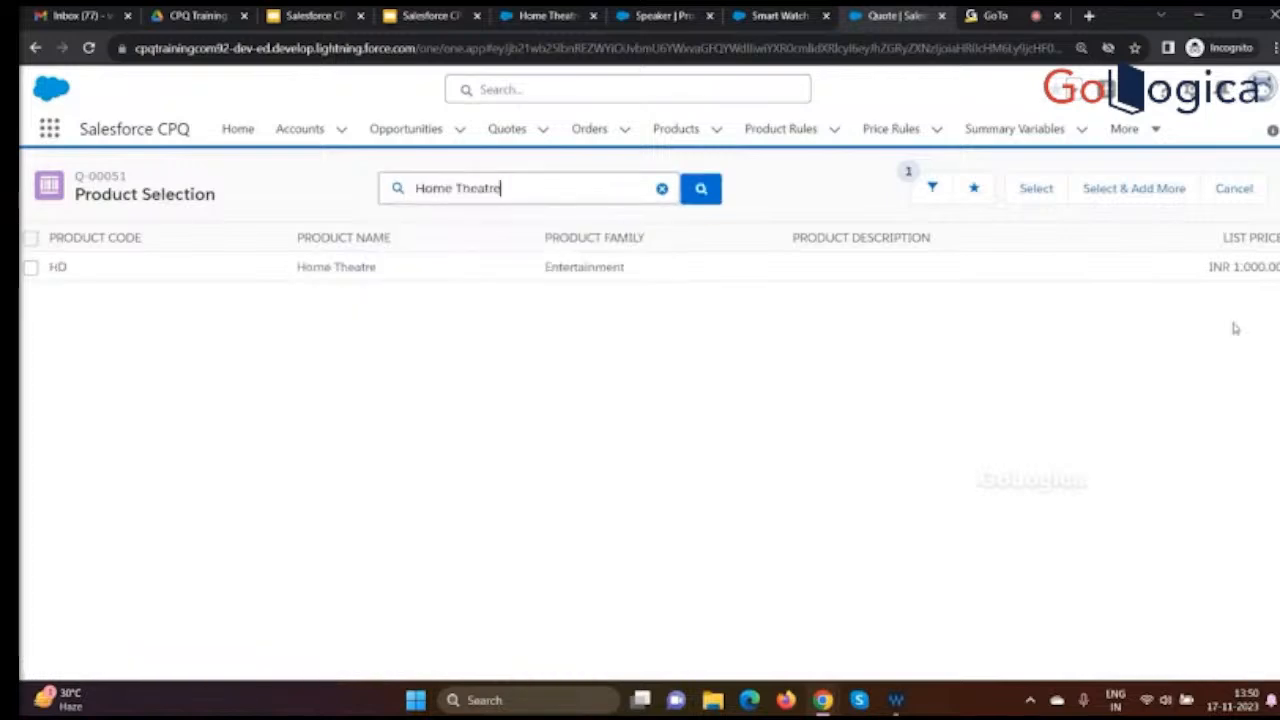
left_click(31, 238)
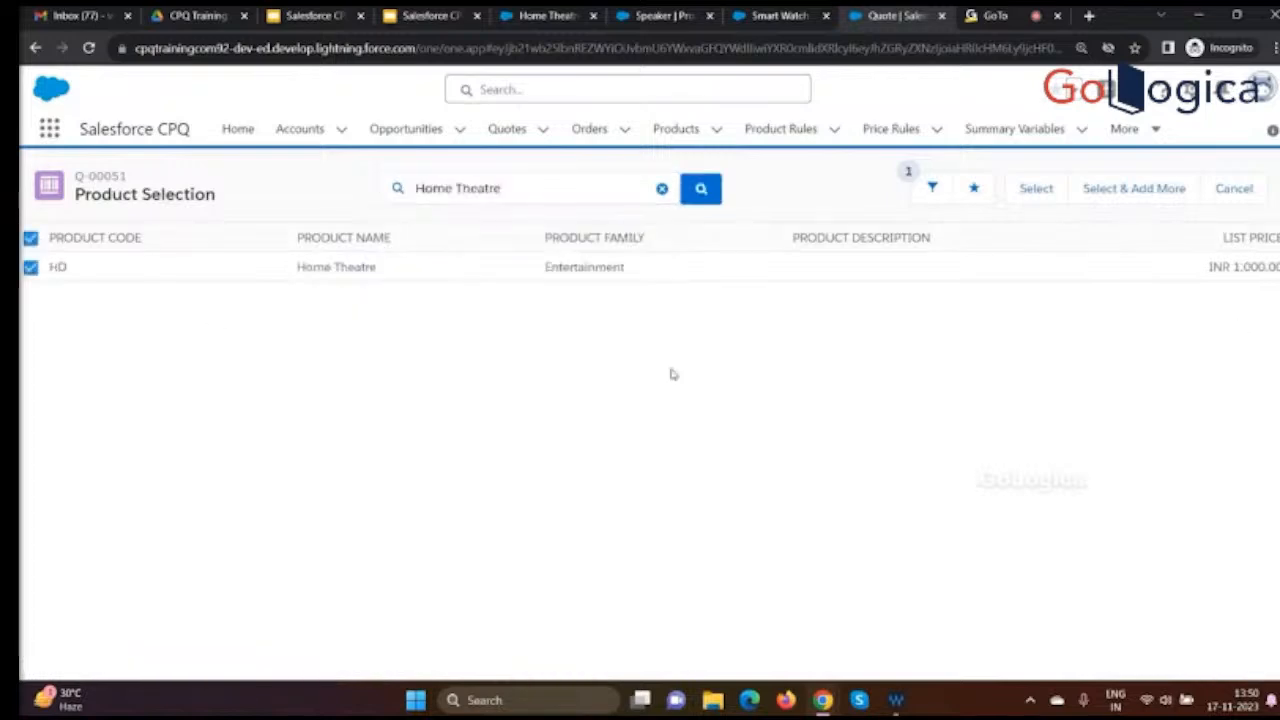
left_click(1030, 192)
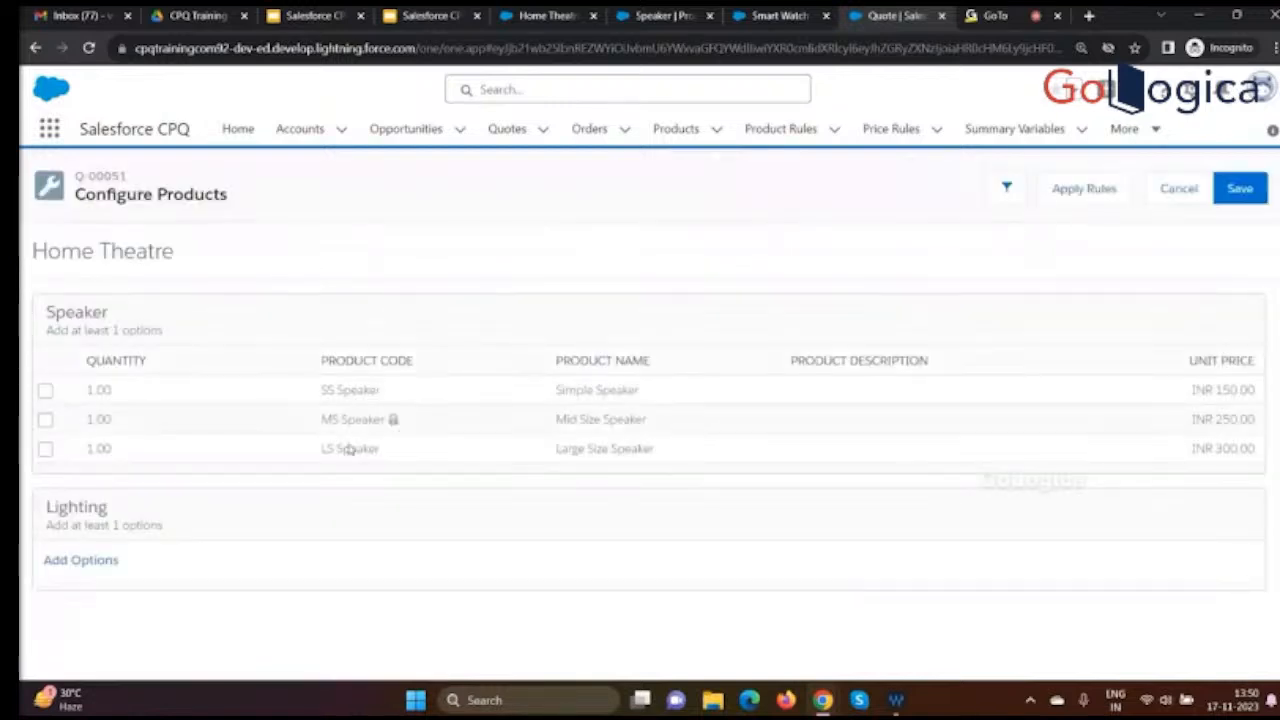
- Test the speaker checkboxes, leaving only the Large Size Speaker ticked
left_click(44, 393)
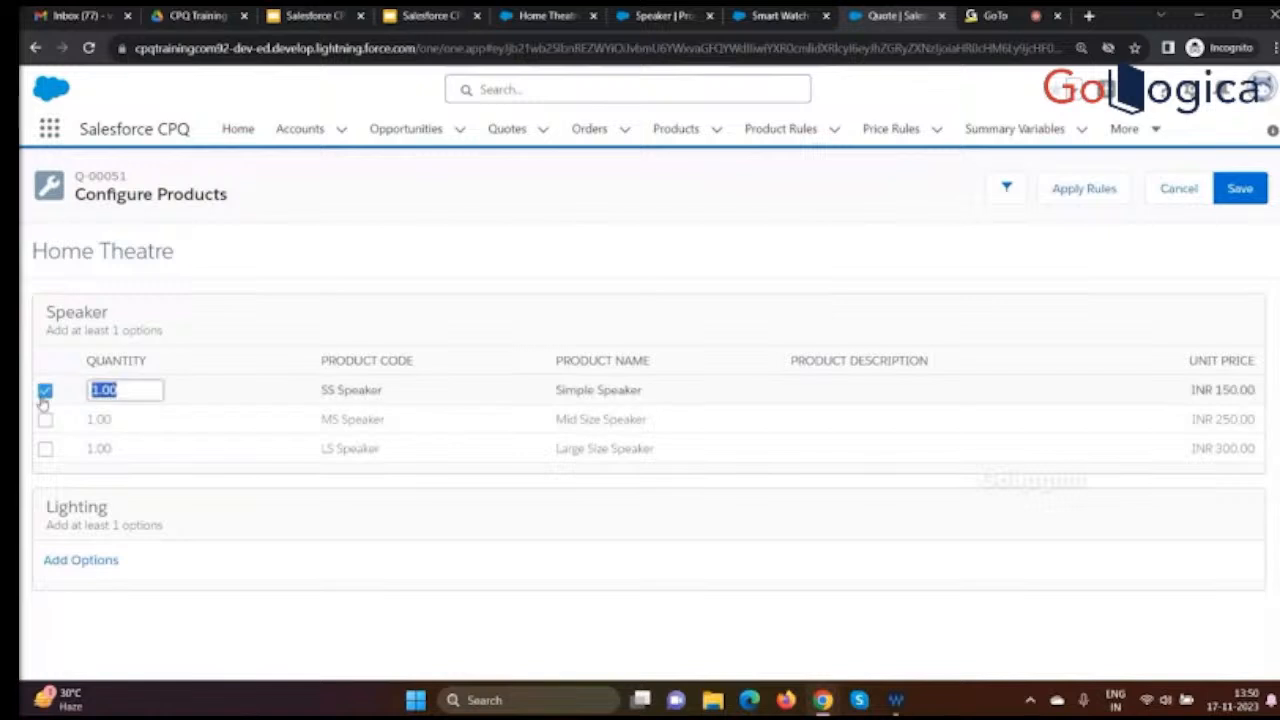
left_click(44, 421)
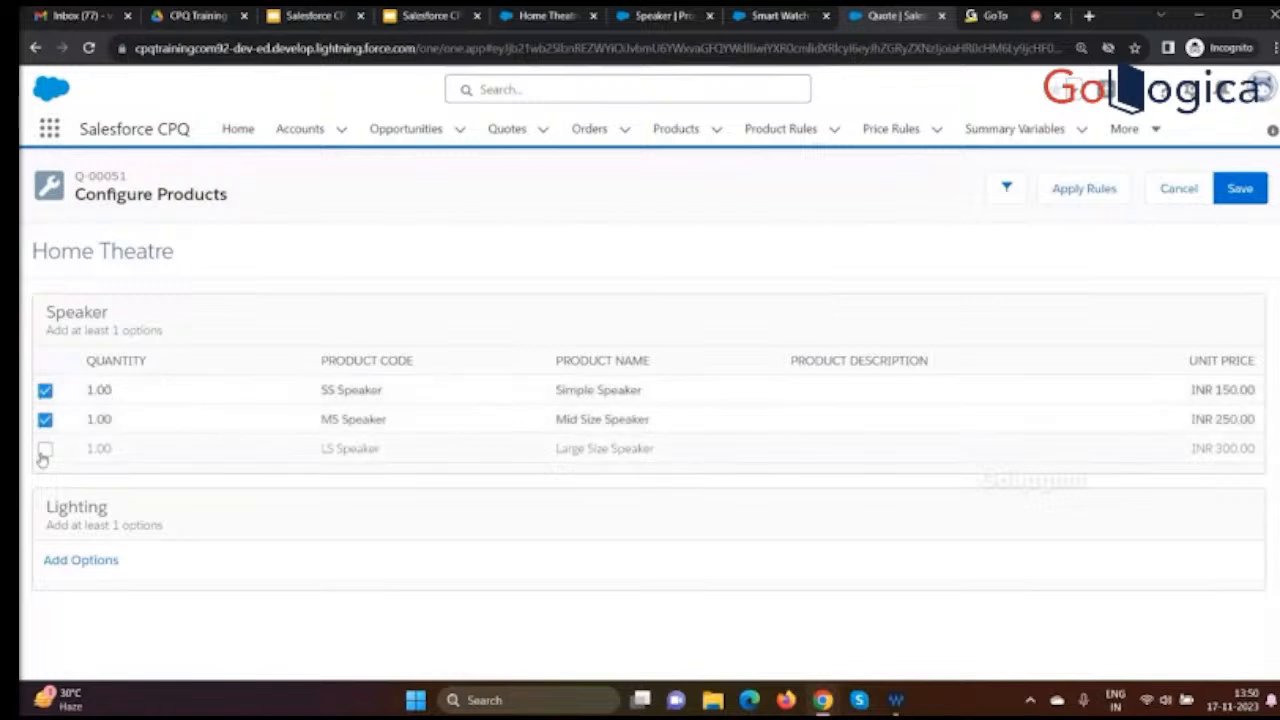
left_click(44, 450)
left_click(45, 391)
left_click(45, 420)
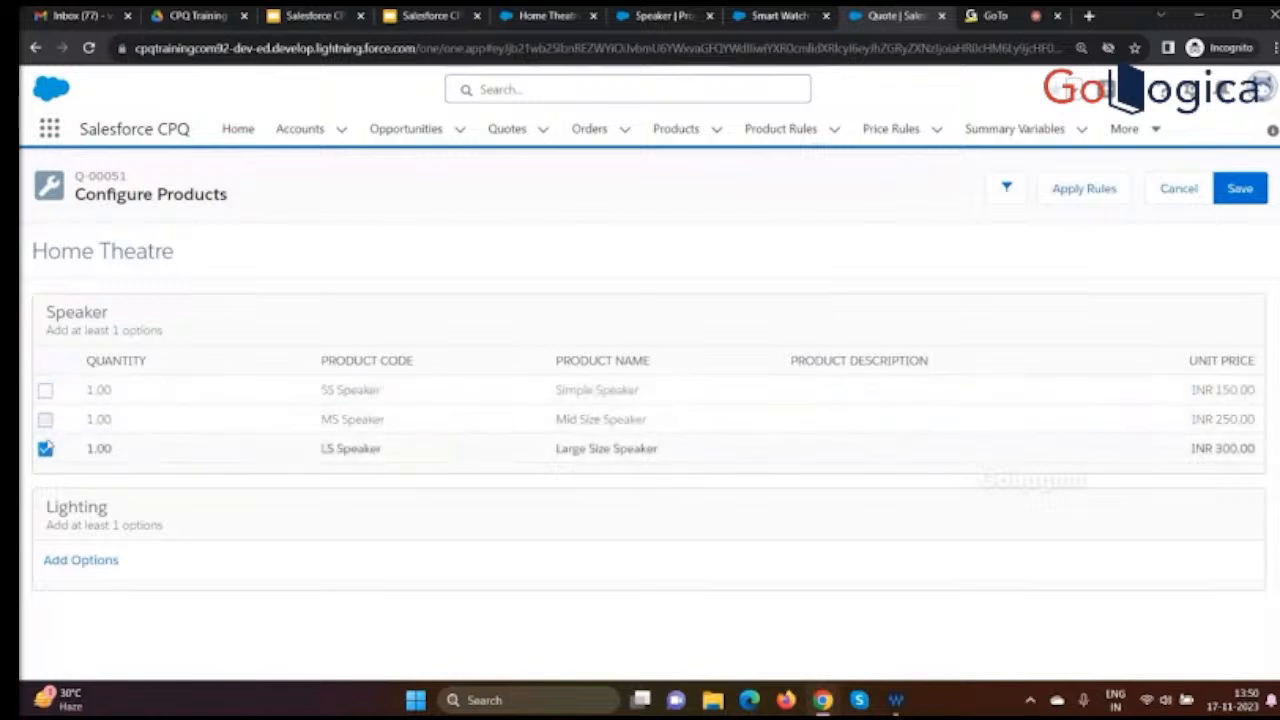
left_click(45, 449)
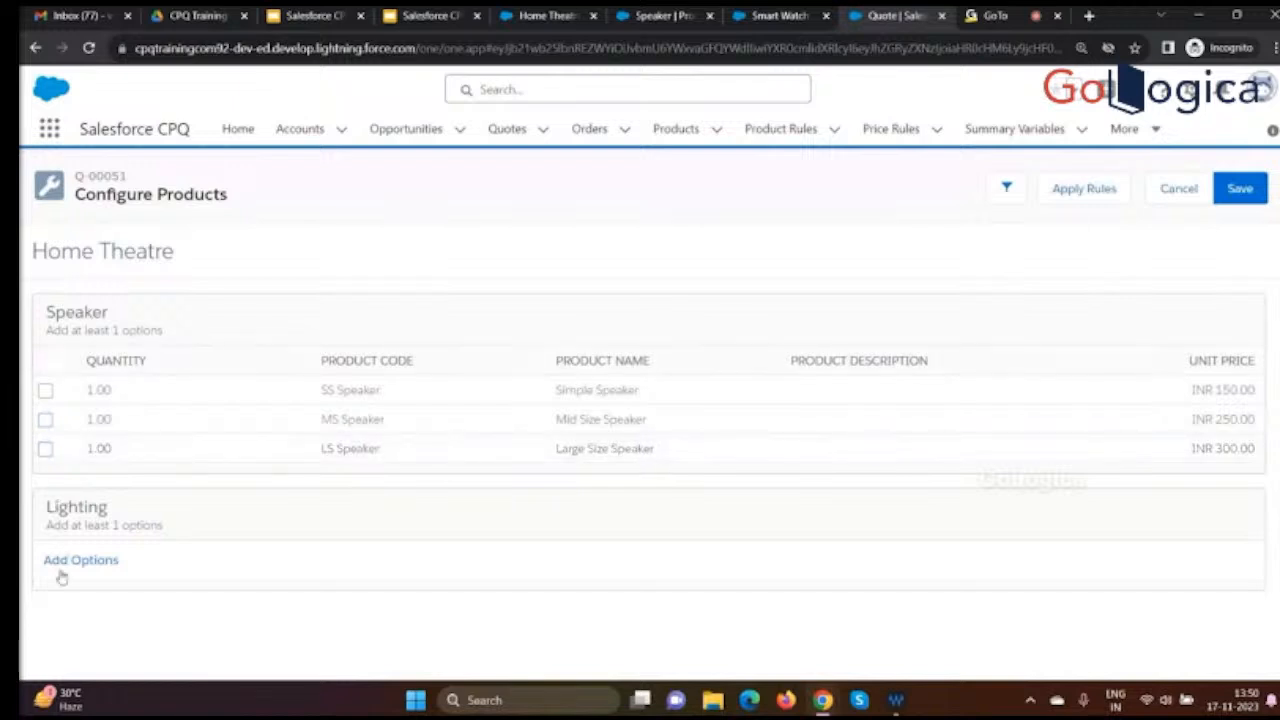
left_click(45, 390)
left_click(45, 419)
left_click(45, 449)
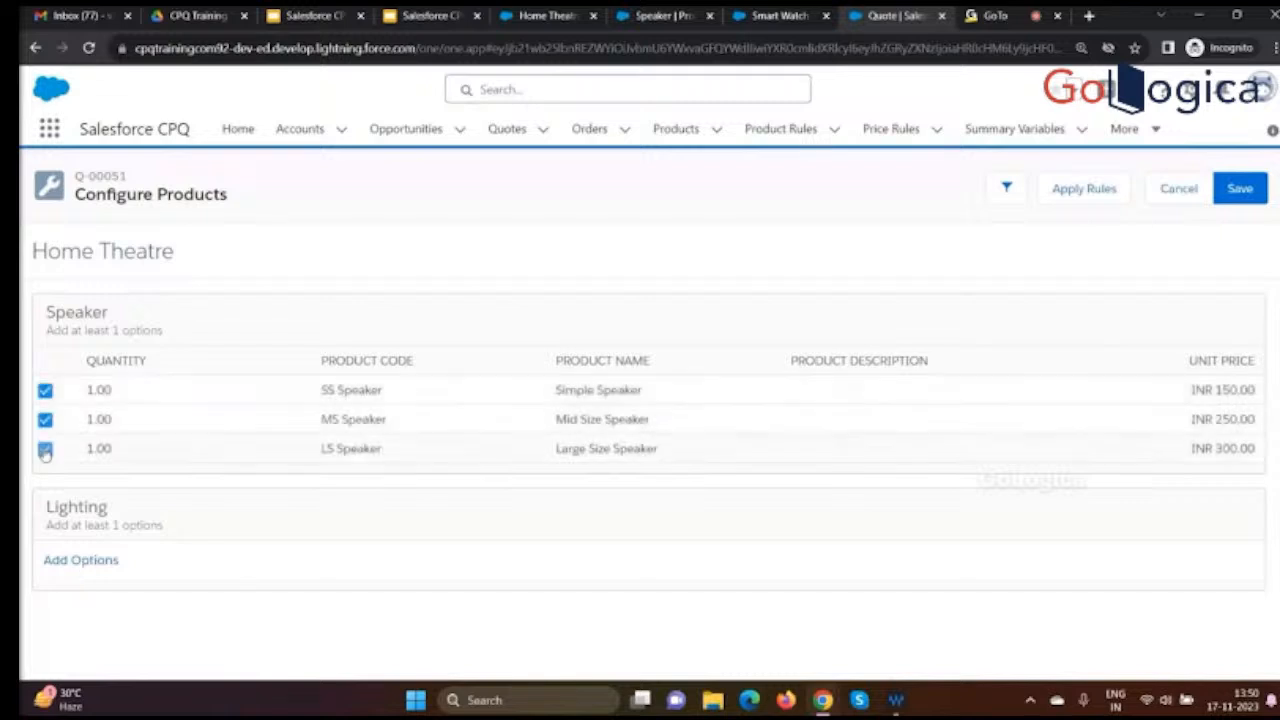
left_click(45, 390)
left_click(45, 419)
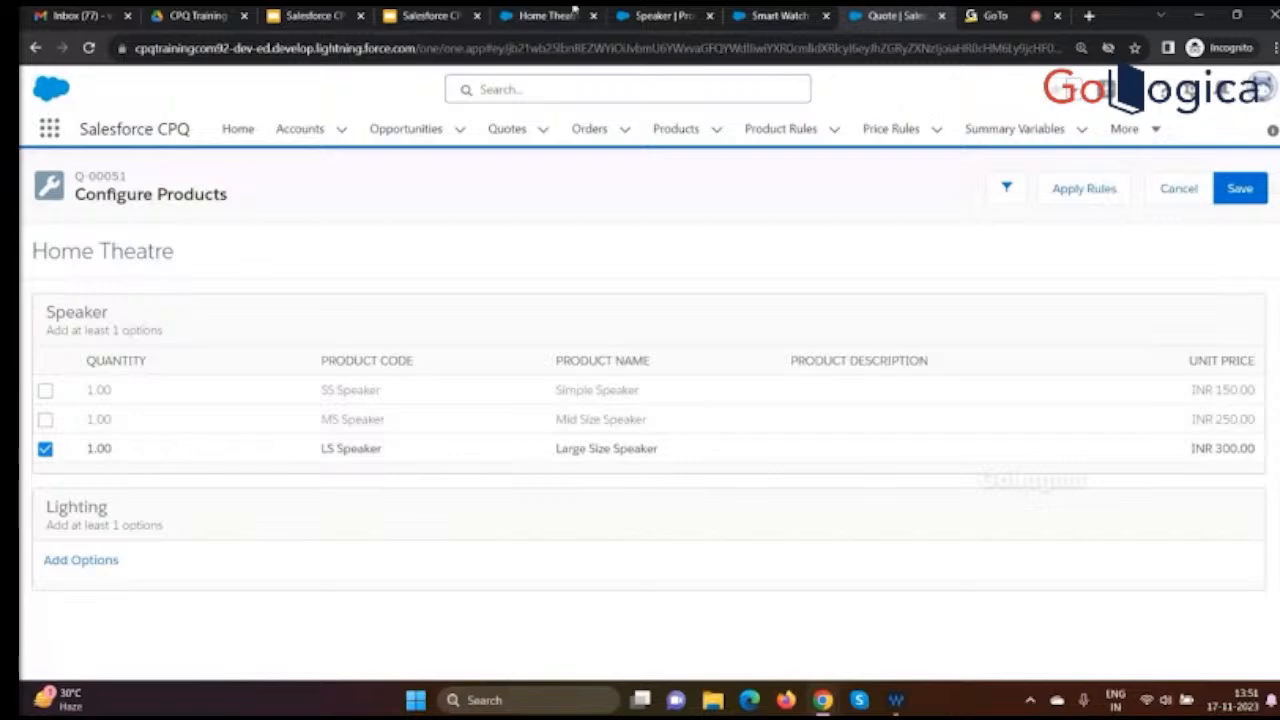
- Browse the Option Layout and Option Selection Method slides of the Bundle & Configurations deck
left_click(430, 15)
scroll(246, 459, "down", 1)
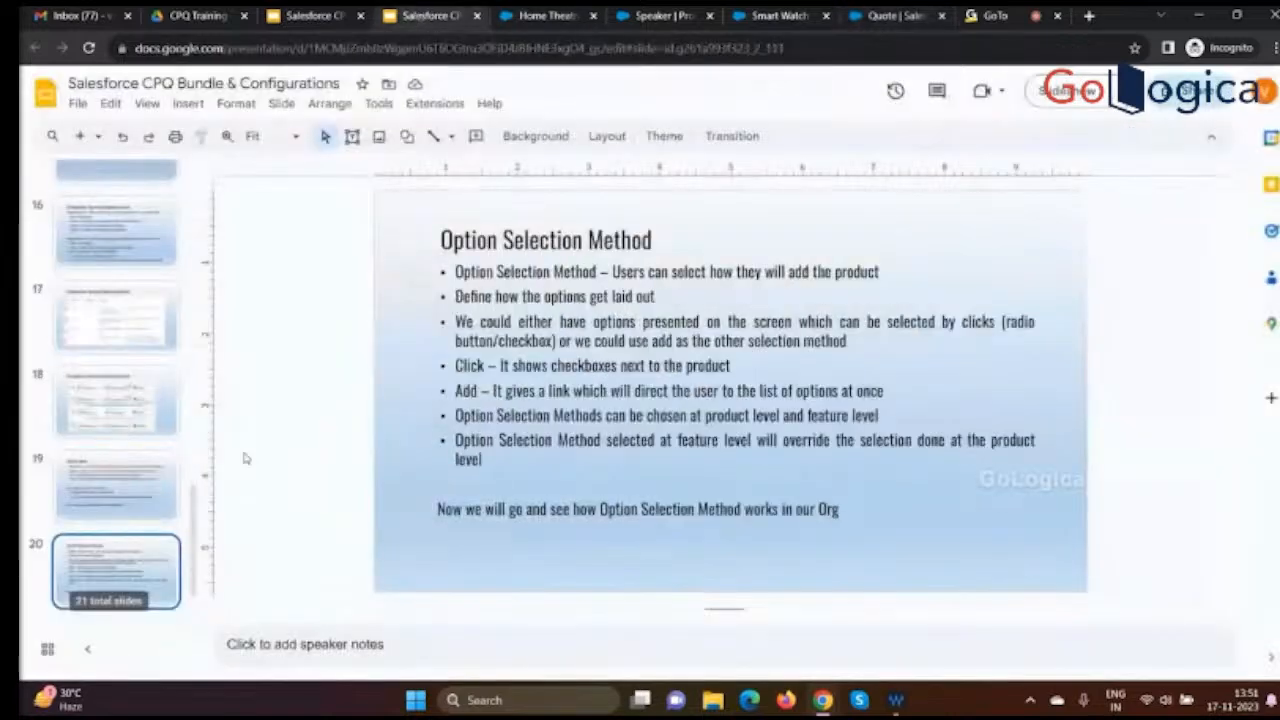
left_click(96, 508)
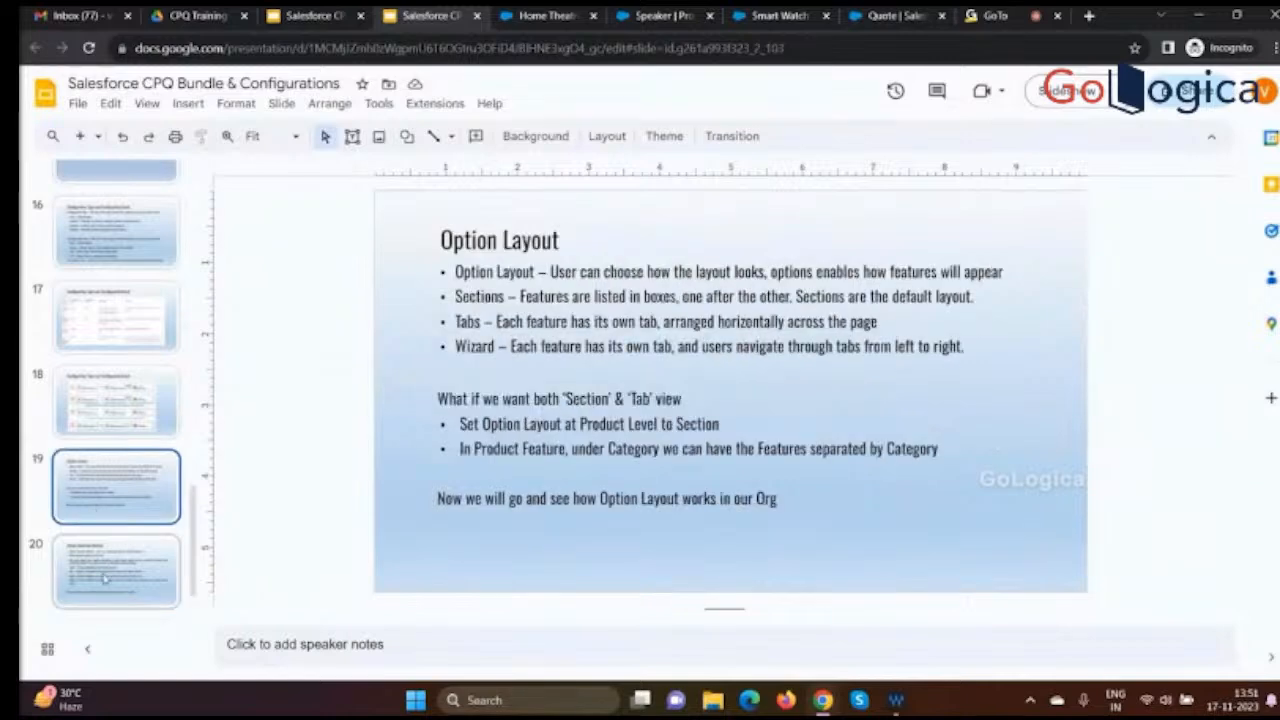
left_click(104, 579)
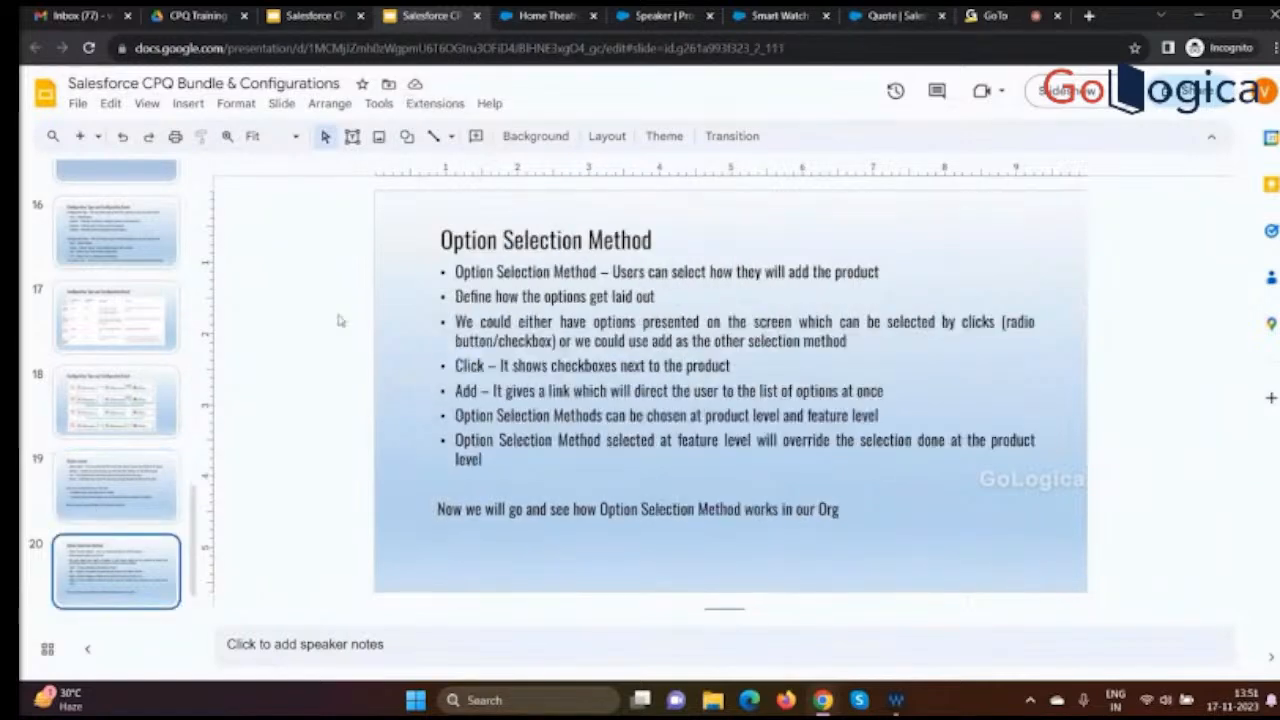
scroll(339, 320, "up", 4)
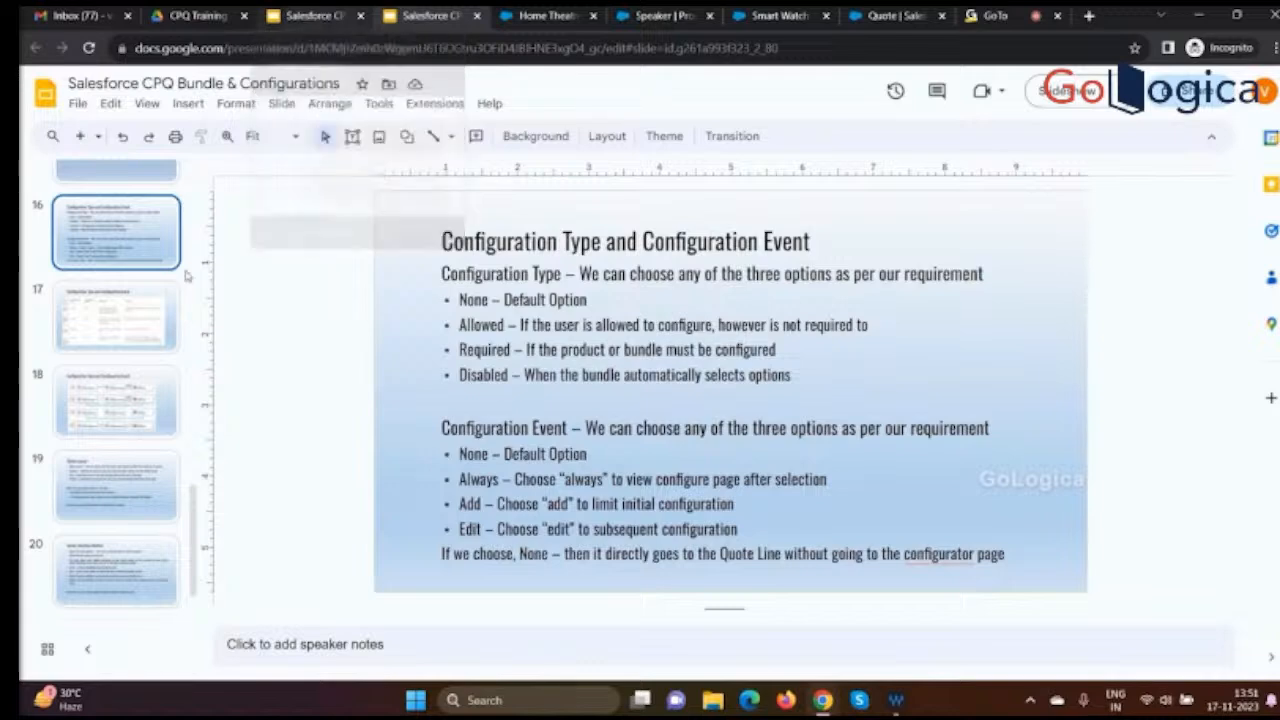
right_click(206, 195)
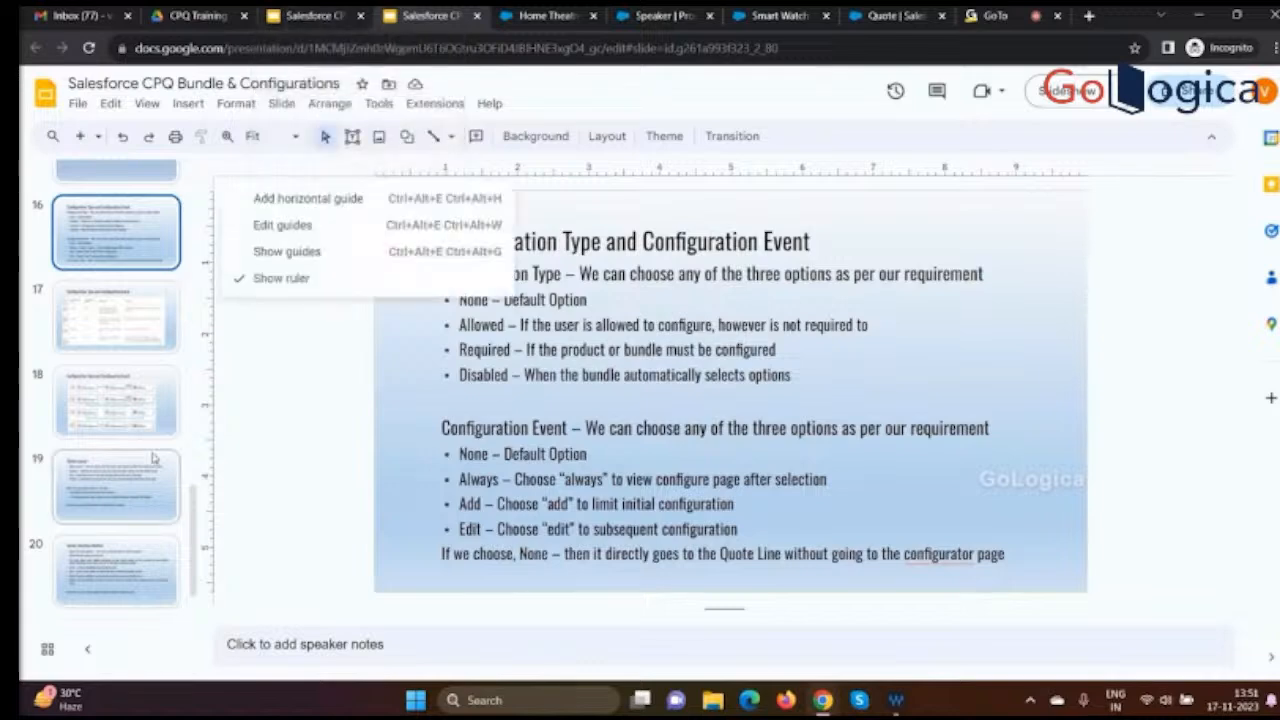
left_click_drag(193, 507, 220, 189)
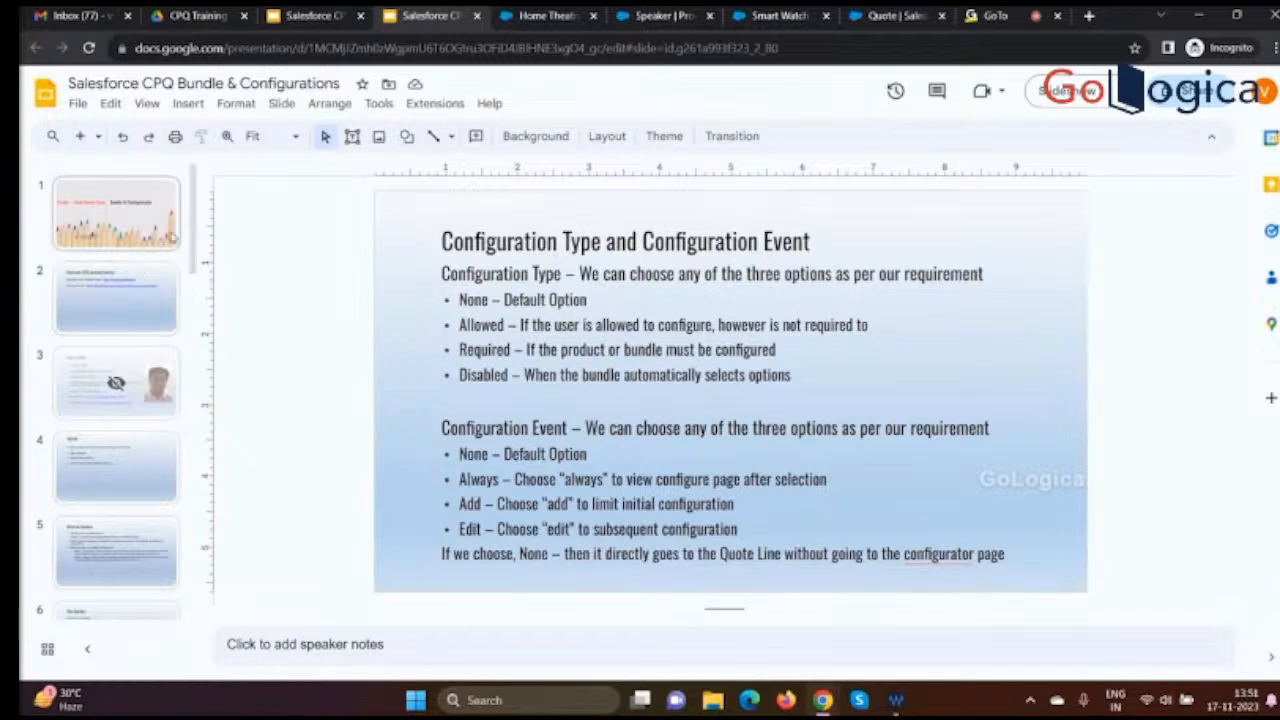
- Glance at the Product Attribute deck, then return to the Configuration Type and Event slide
left_click(309, 27)
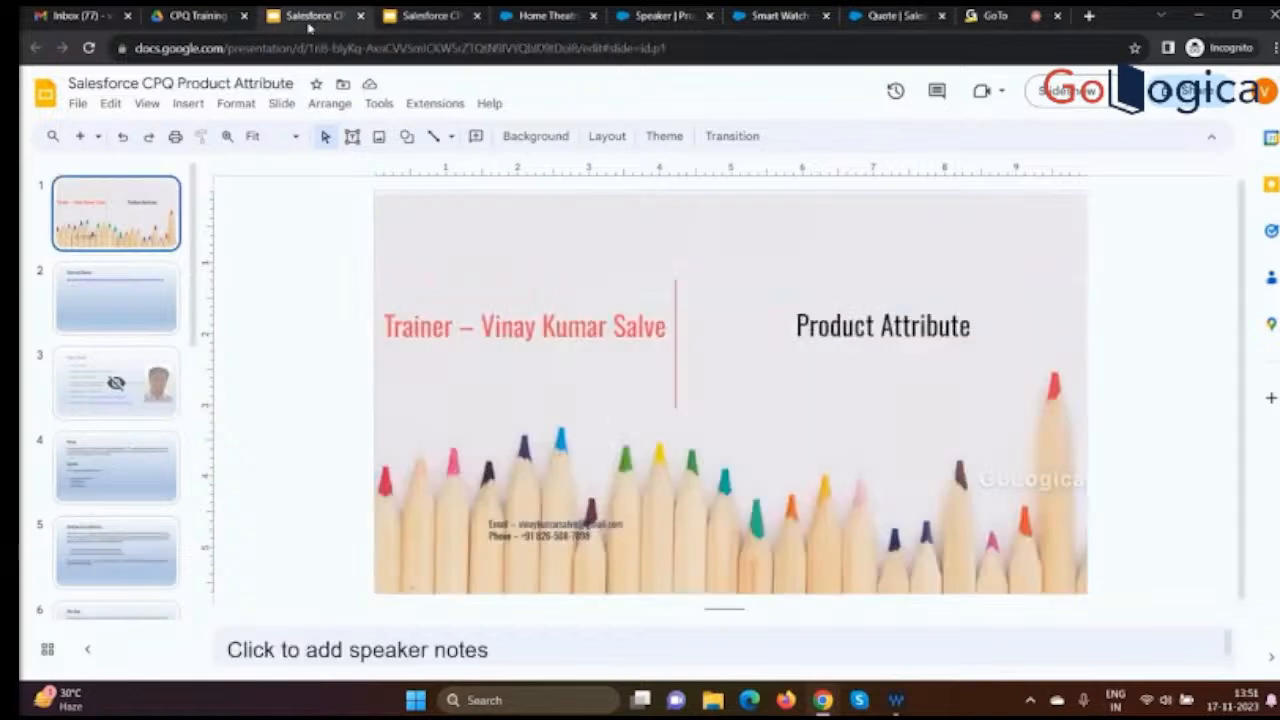
left_click(408, 22)
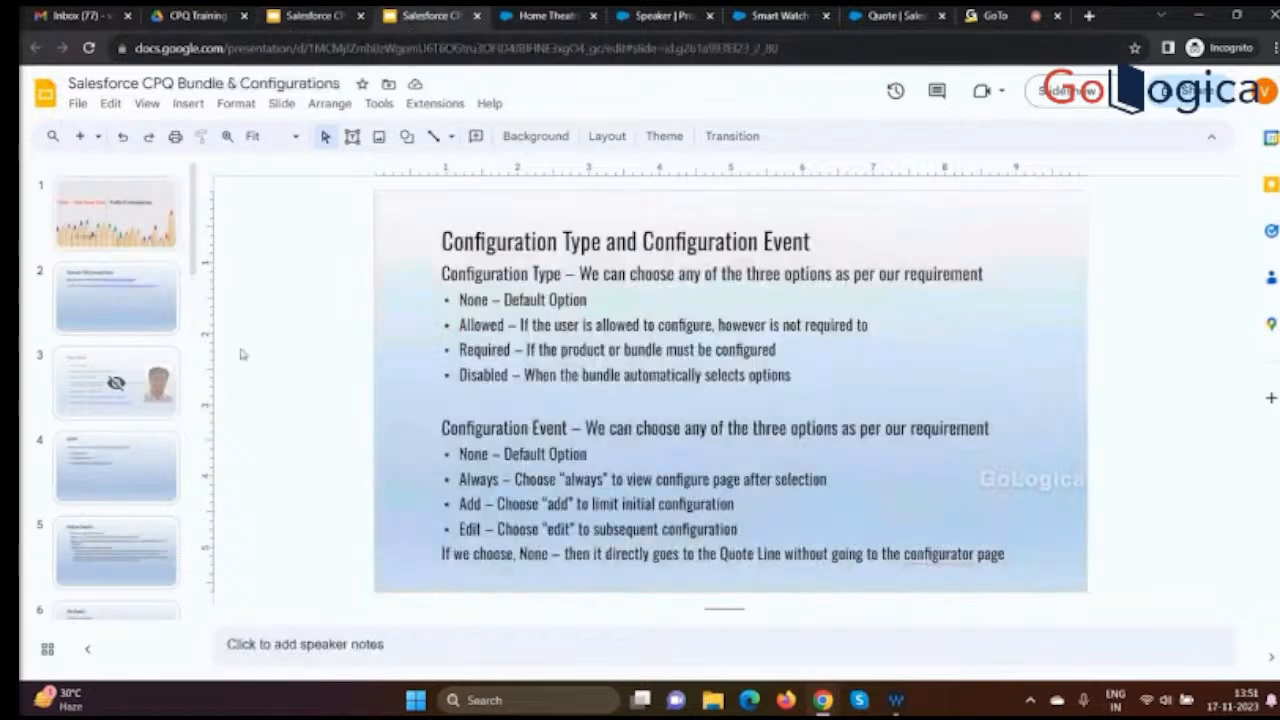
left_click_drag(193, 206, 225, 200)
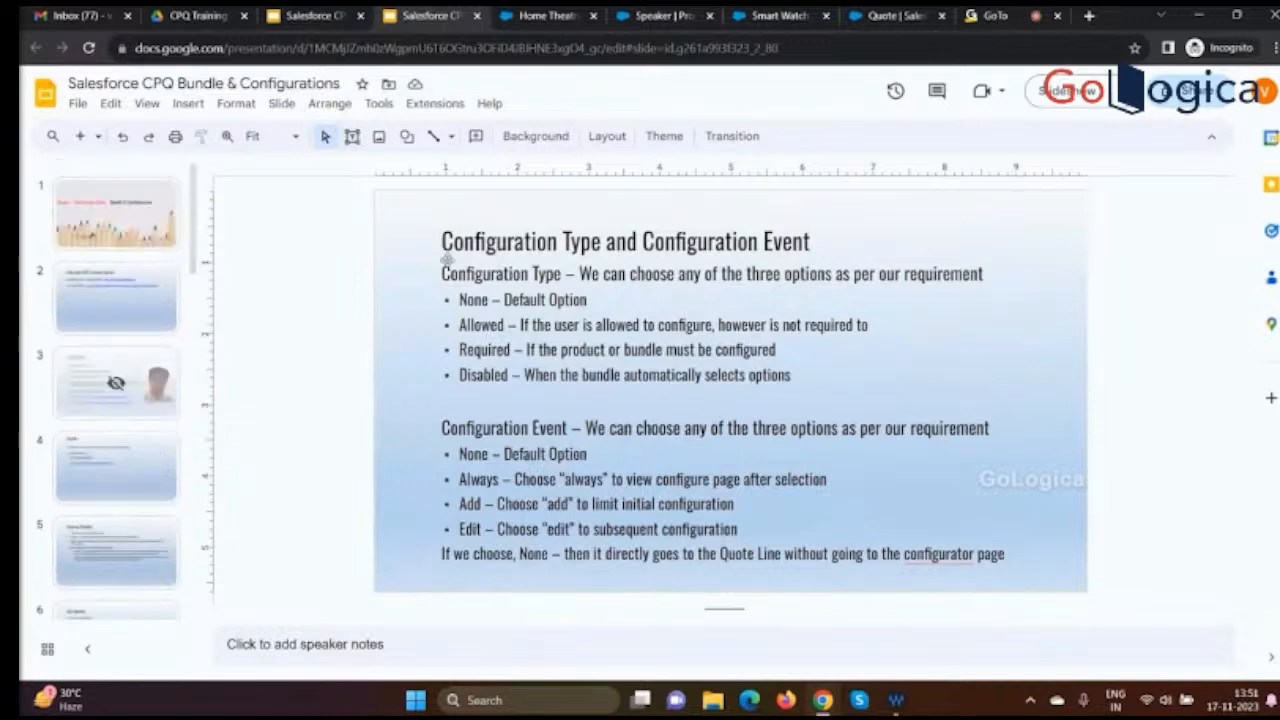
- On the Home Theatre record, highlight the Configuration Type, Configuration Event and Option Selection Method labels
key("ctrl+Tab")
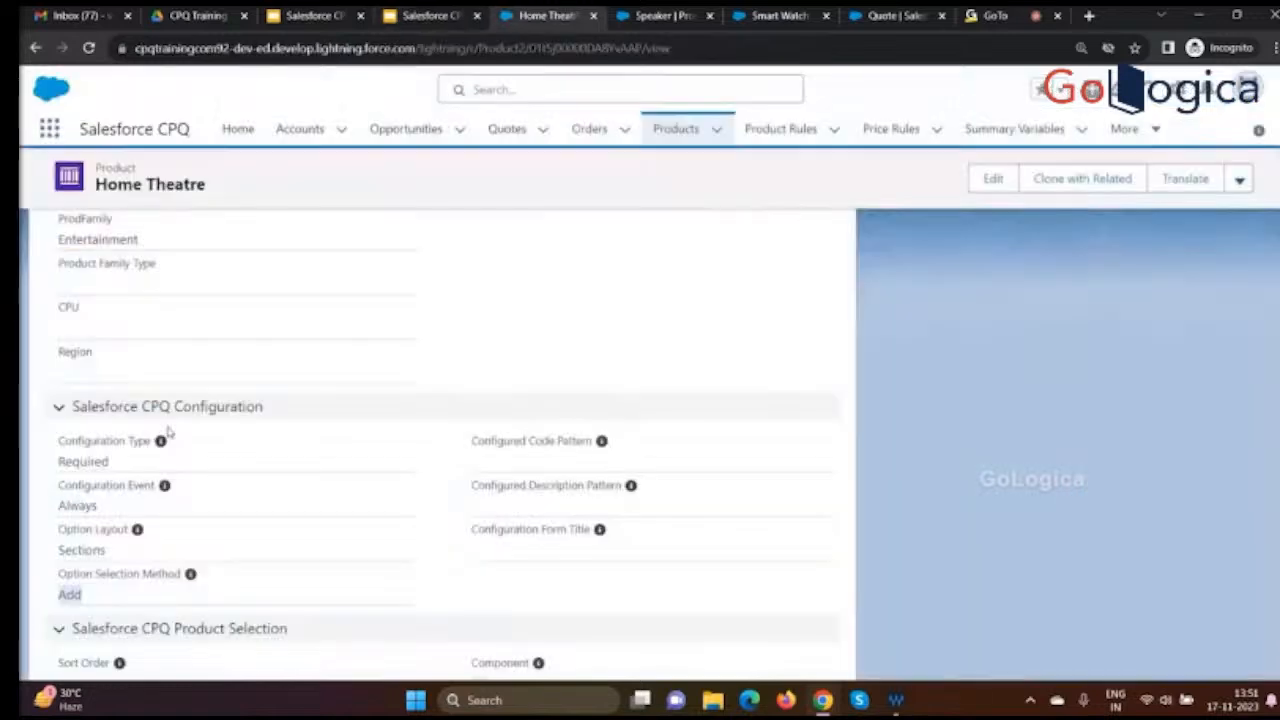
left_click_drag(52, 448, 113, 446)
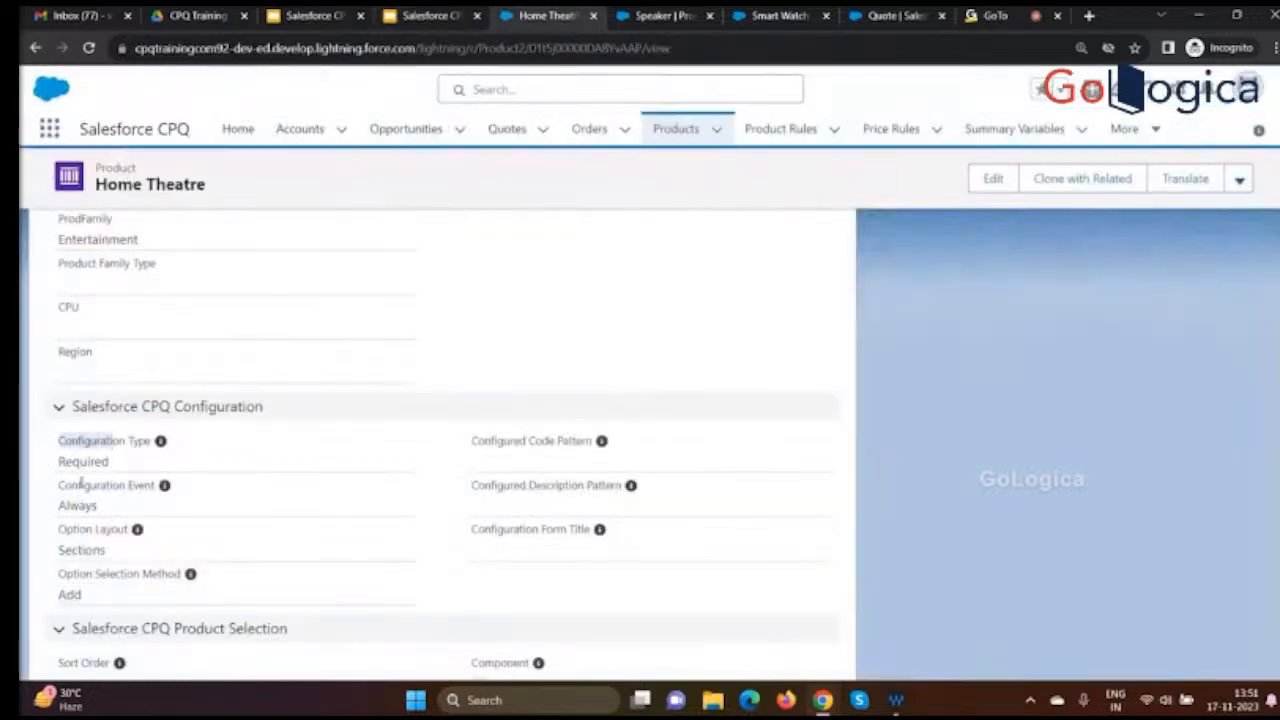
left_click(59, 462)
left_click_drag(57, 485, 155, 486)
scroll(124, 519, "down", 1)
left_click(97, 446)
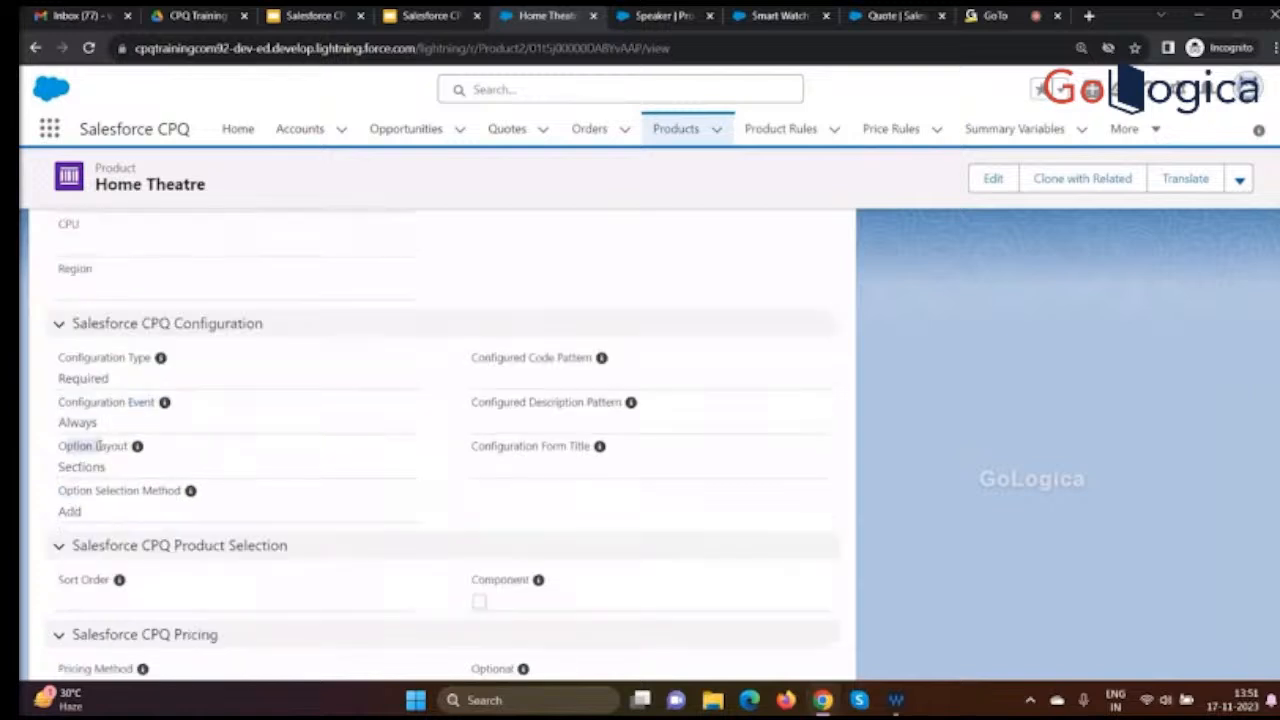
left_click_drag(60, 489, 162, 492)
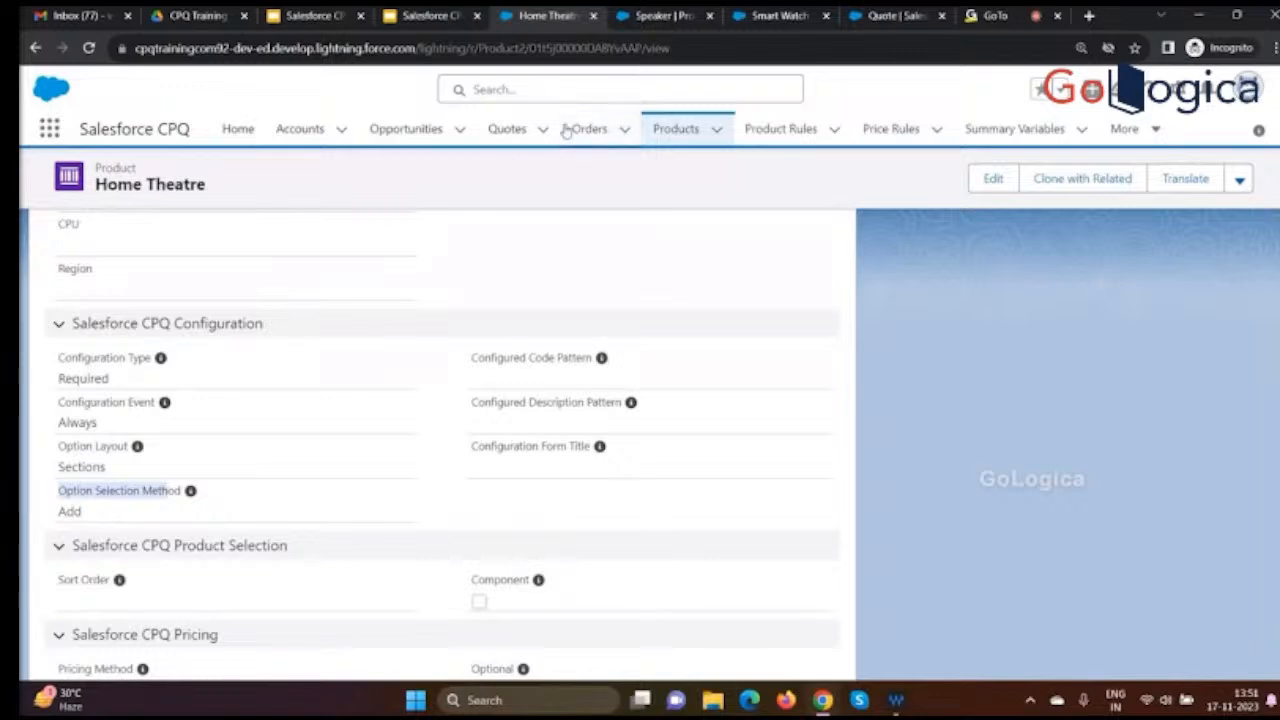
- Step back one slide in the Bundle & Configurations deck to the Configuration overview
left_click(432, 17)
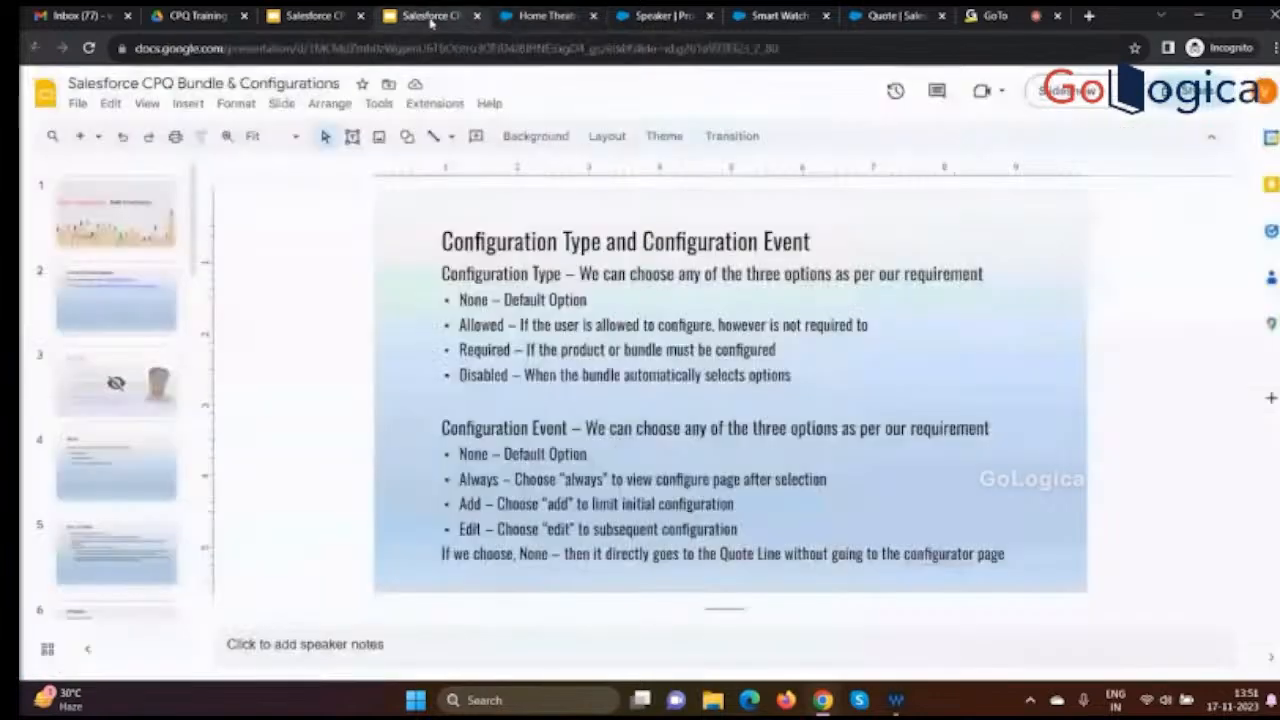
key("Up")
scroll(189, 210, "up", 10)
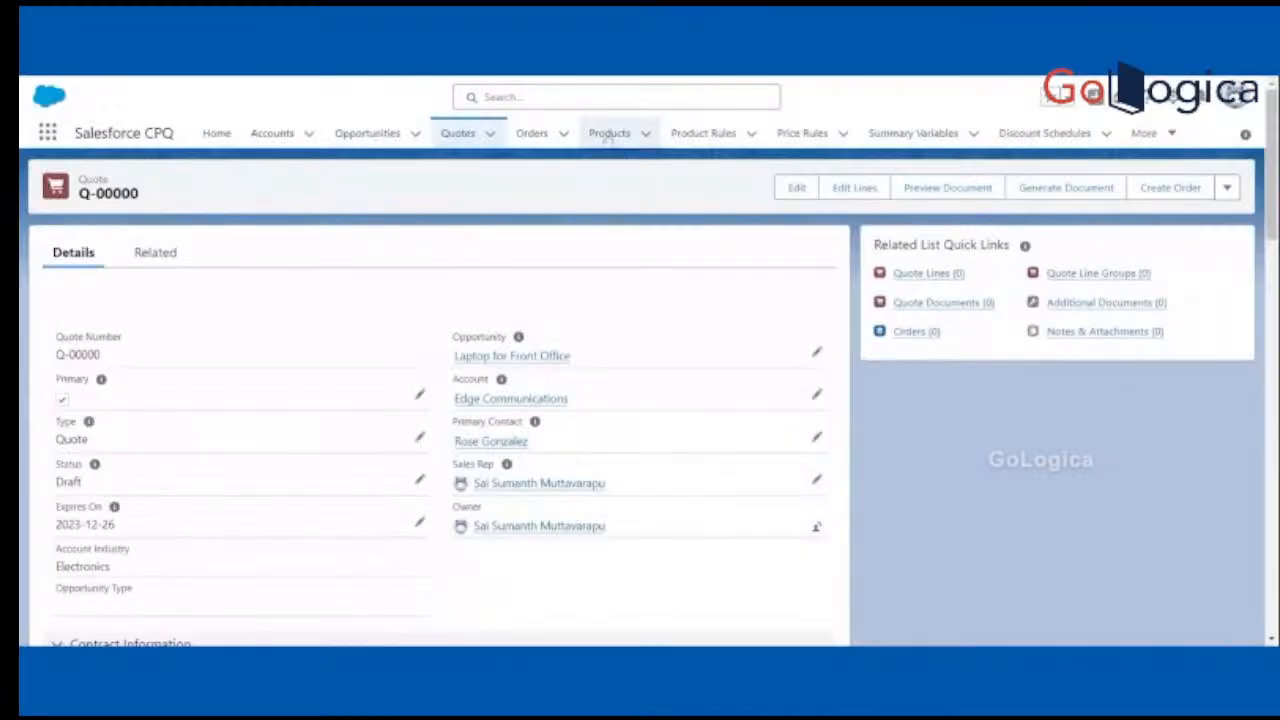
- Review Mobile Phone's related lists: two features and the Android 9, 10 and 11 options
left_click(607, 136)
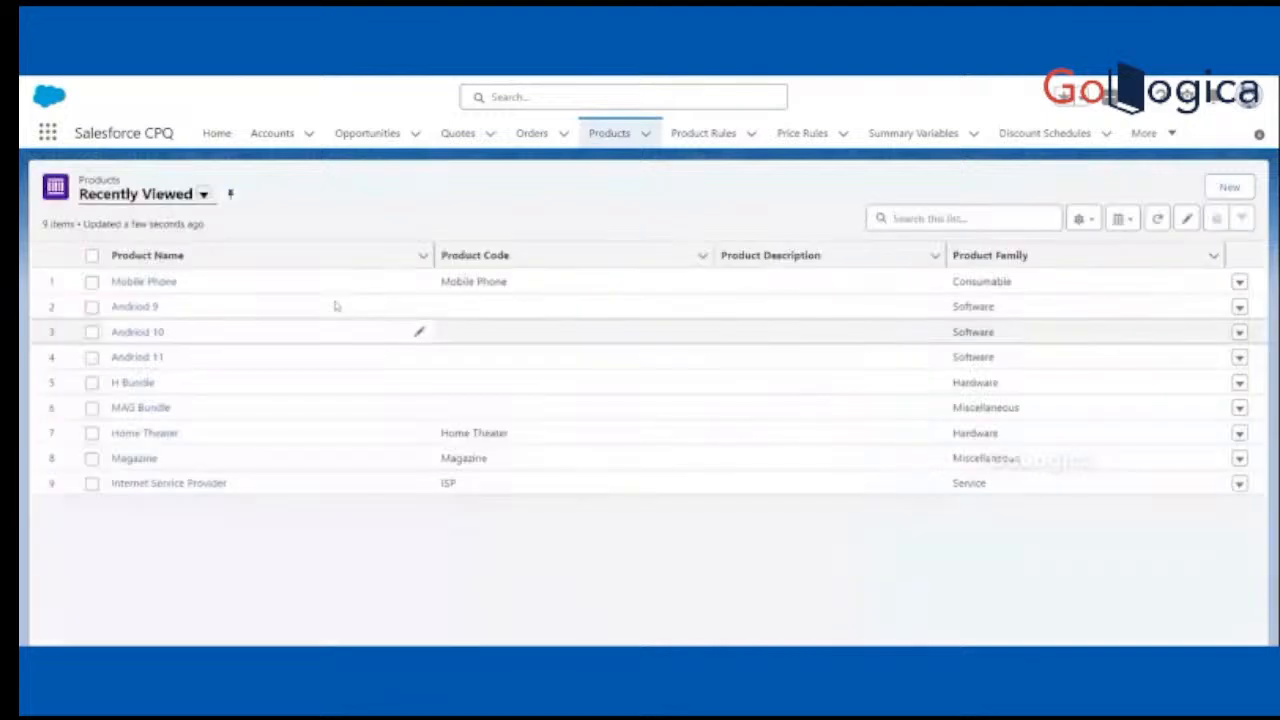
left_click(143, 281)
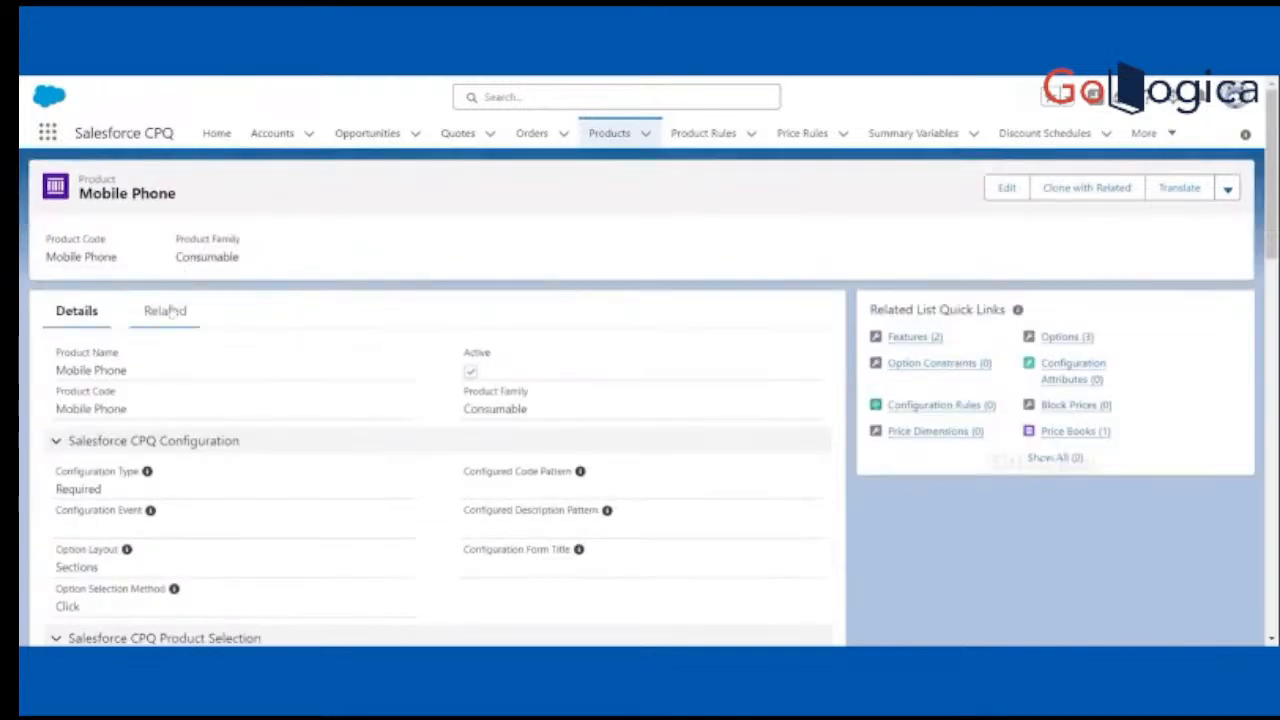
left_click(165, 311)
scroll(124, 373, "down", 3)
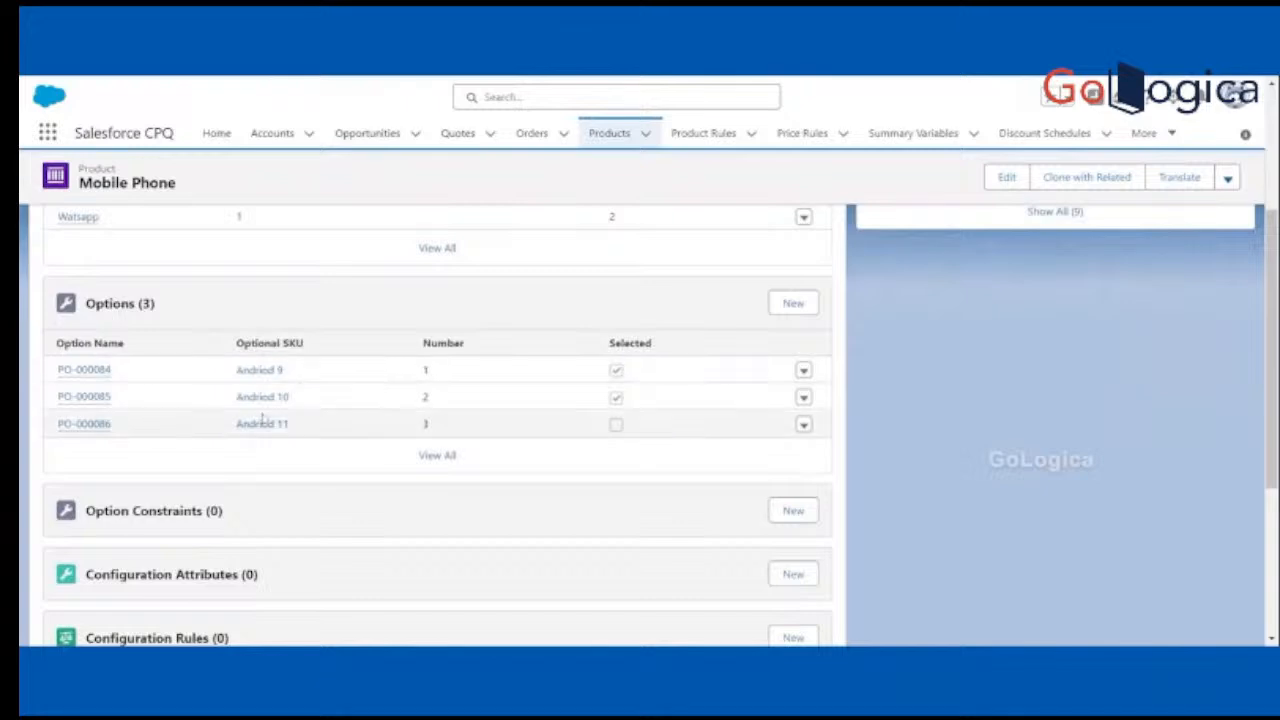
scroll(199, 352, "up", 1)
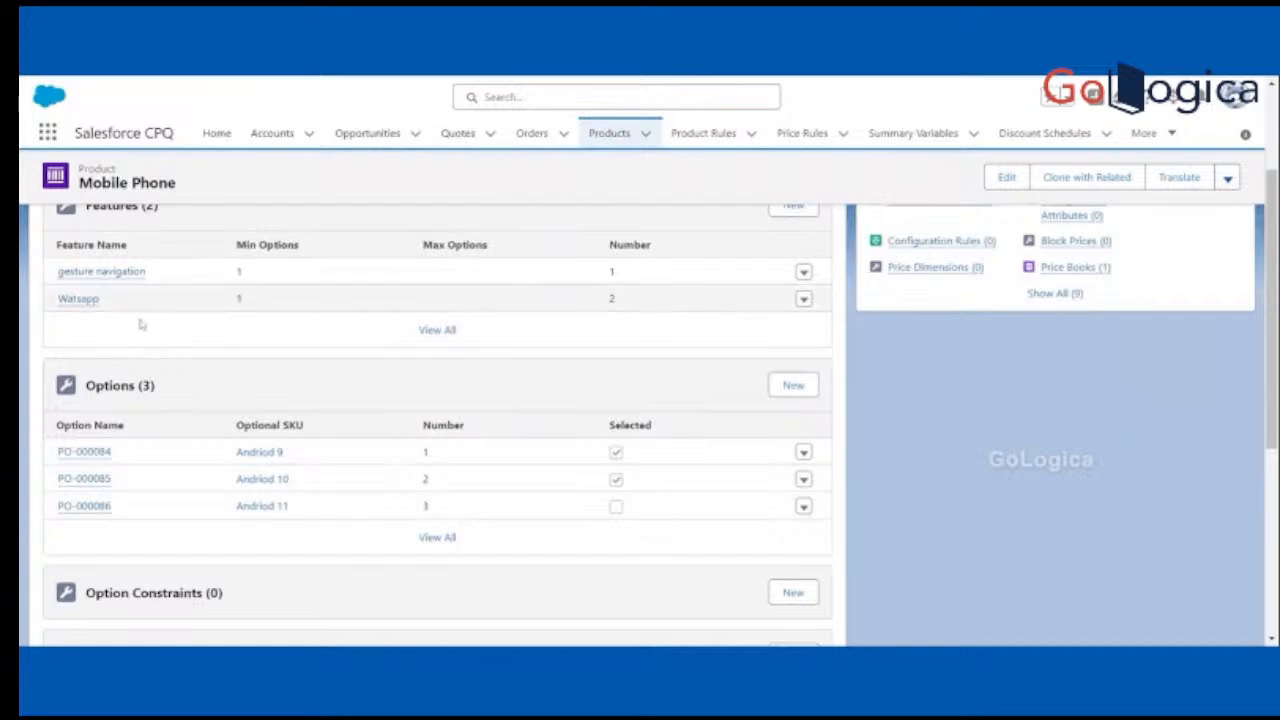
mouse_move(88, 305)
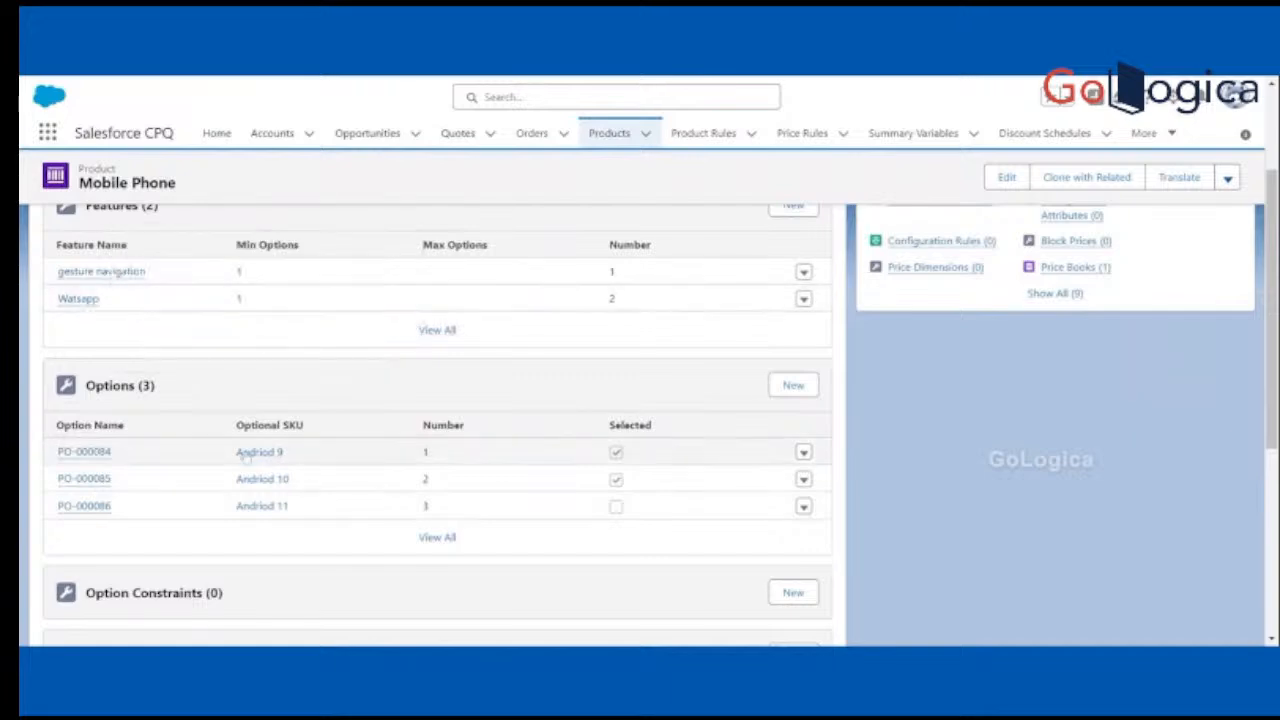
left_click(457, 133)
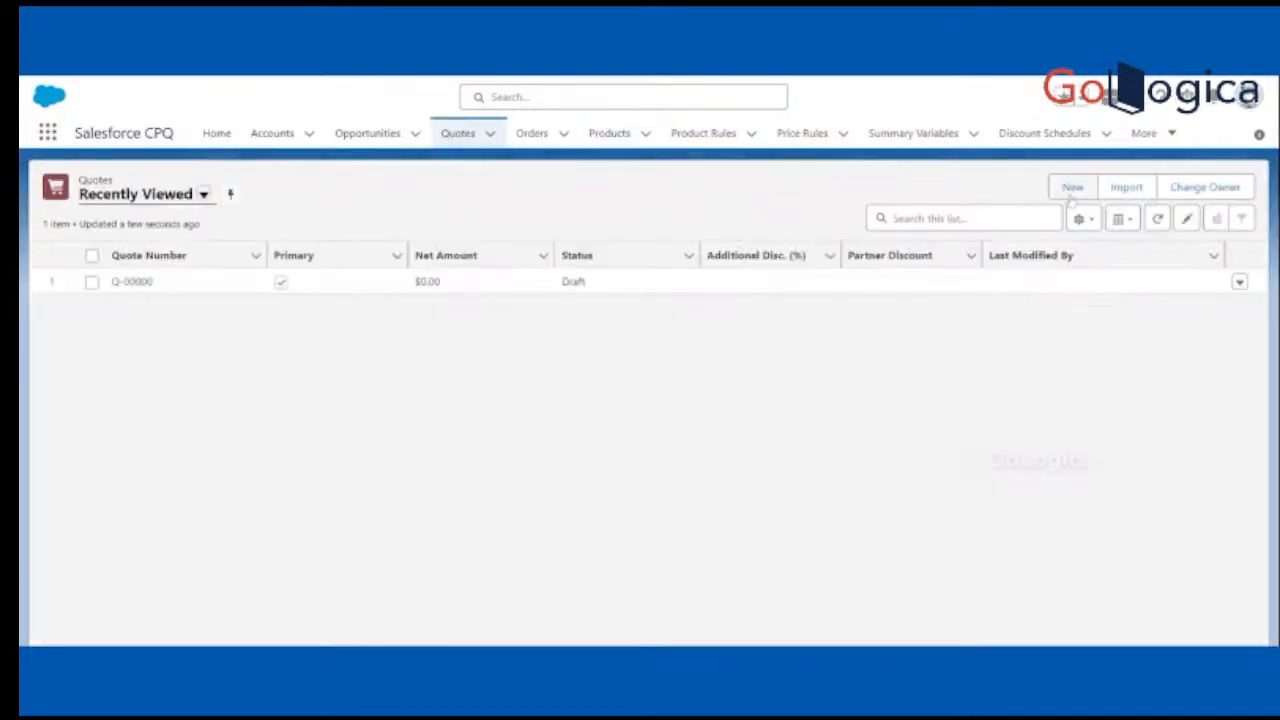
- Add the Mobile Phone bundle with Android 9 and 10 to Q-00000; saving fails on Watsapp
left_click(1071, 195)
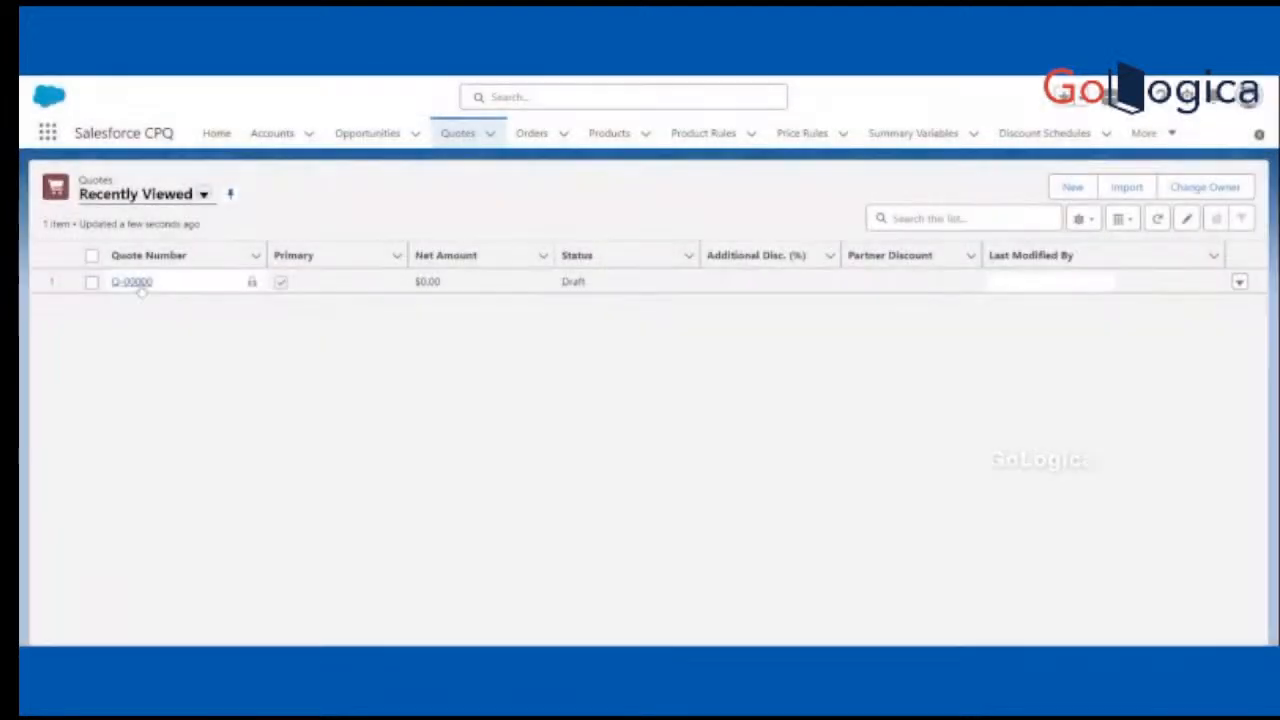
left_click(140, 284)
left_click(854, 187)
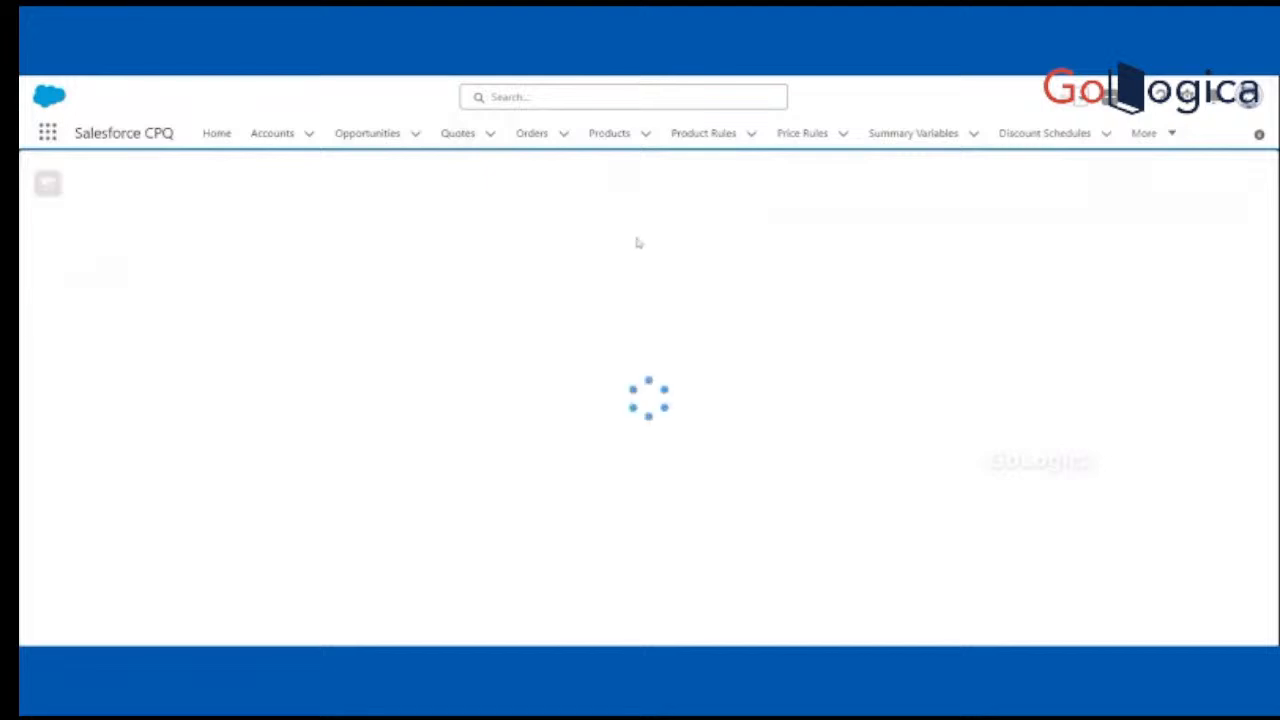
left_click(655, 192)
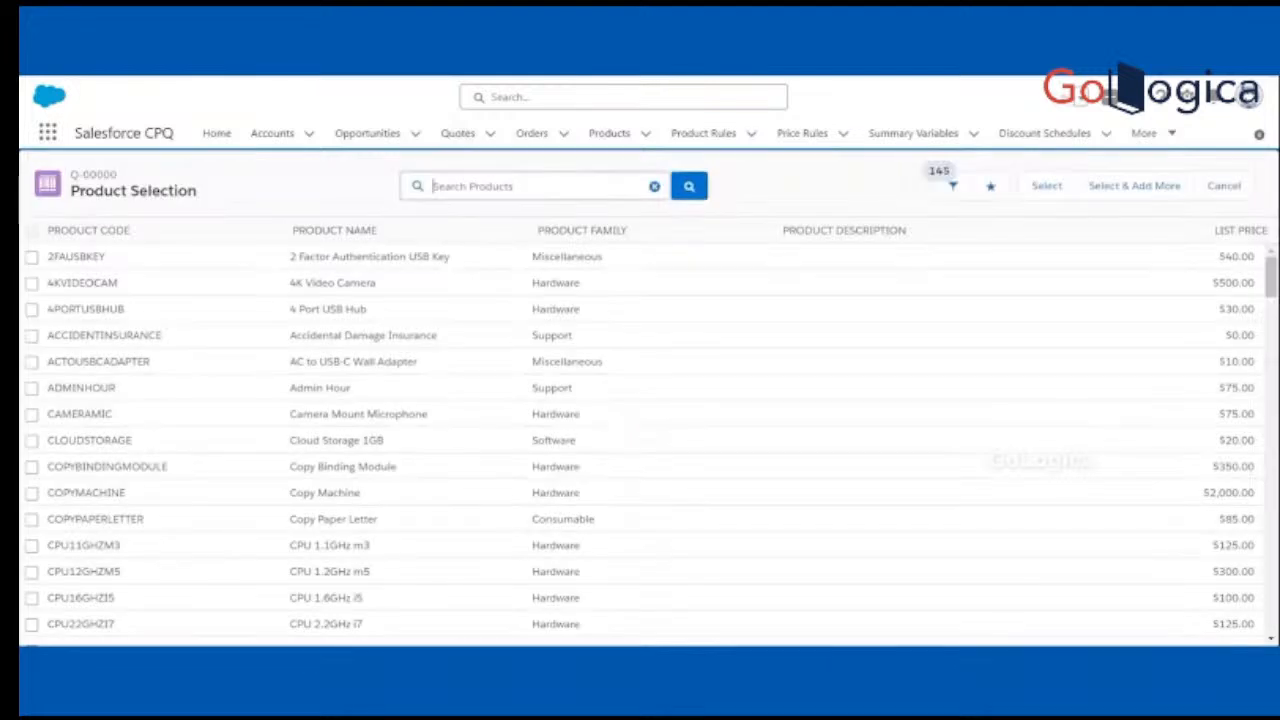
type("mobile phone")
key("Return")
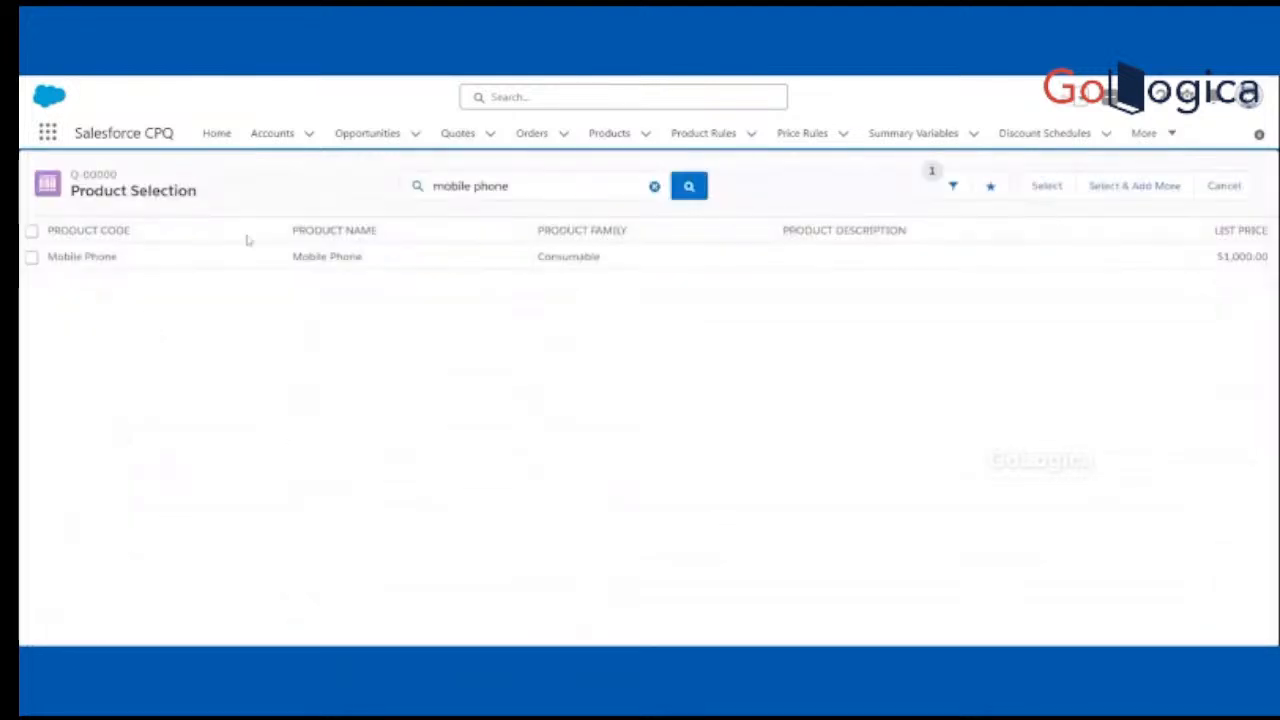
left_click(31, 257)
left_click(1044, 188)
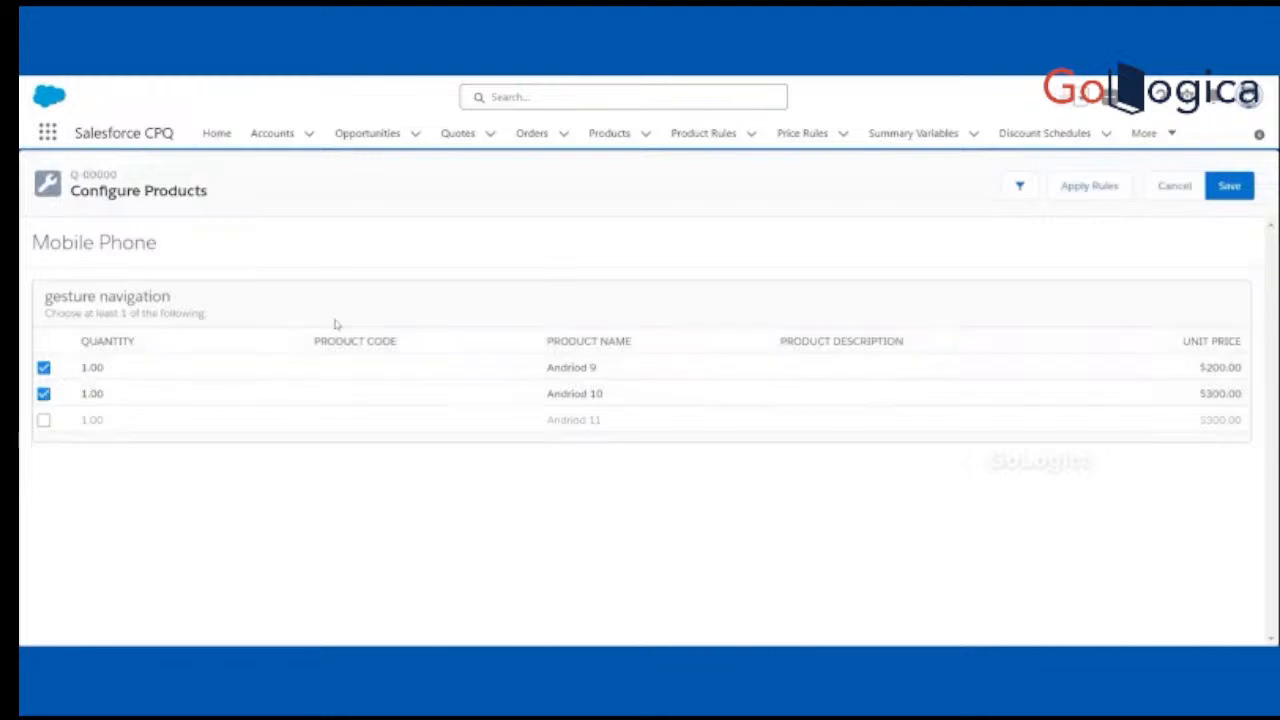
left_click(1225, 190)
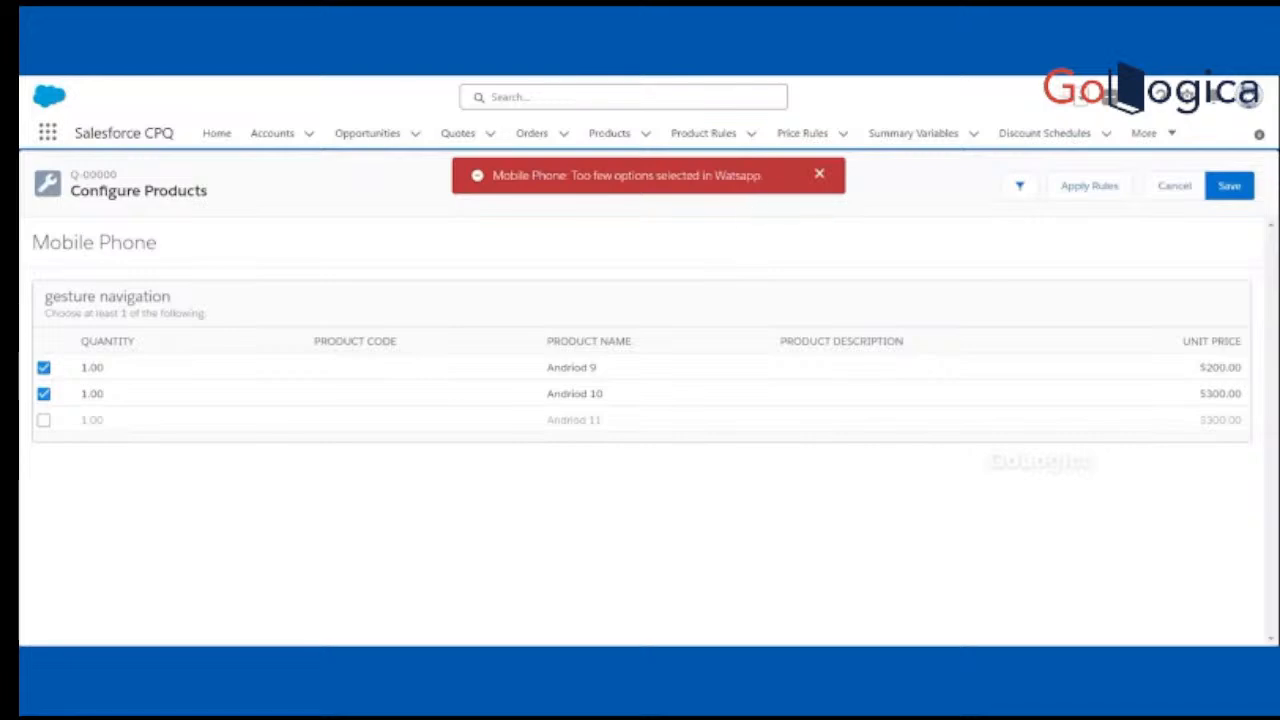
left_click(612, 134)
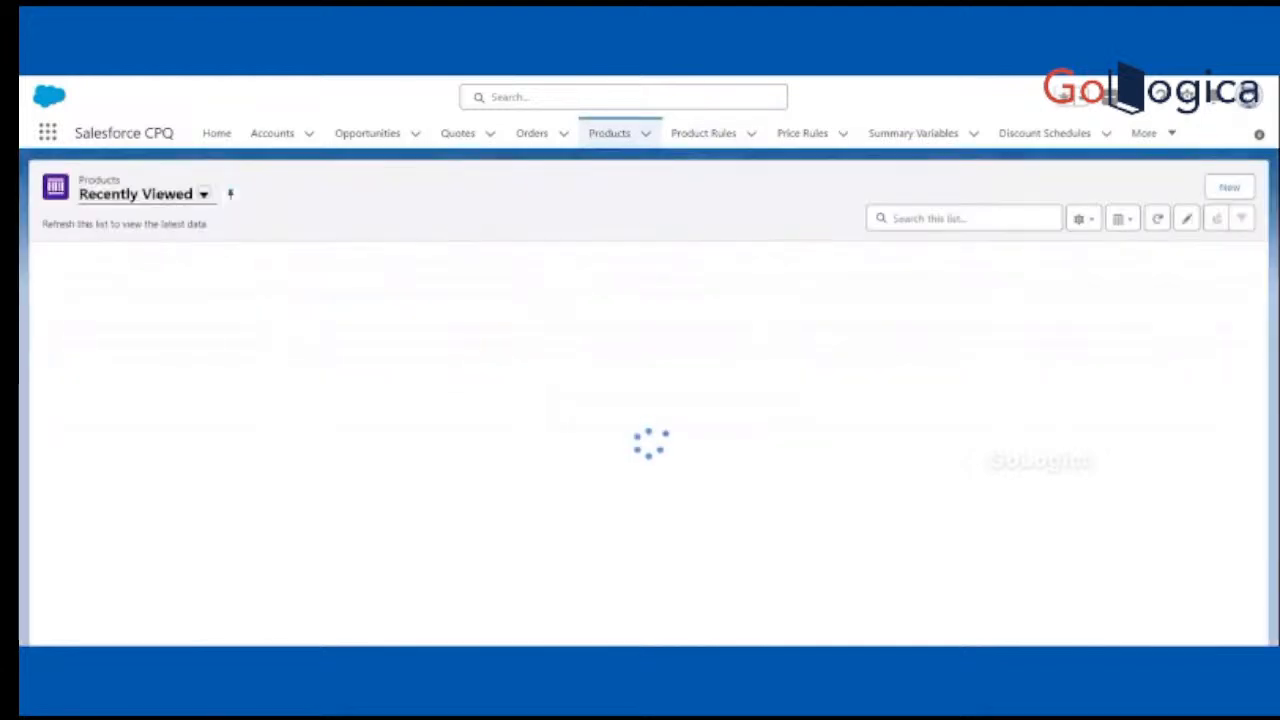
- Open Mobile Phone's gesture navigation feature from its Features list and review its details
left_click(147, 281)
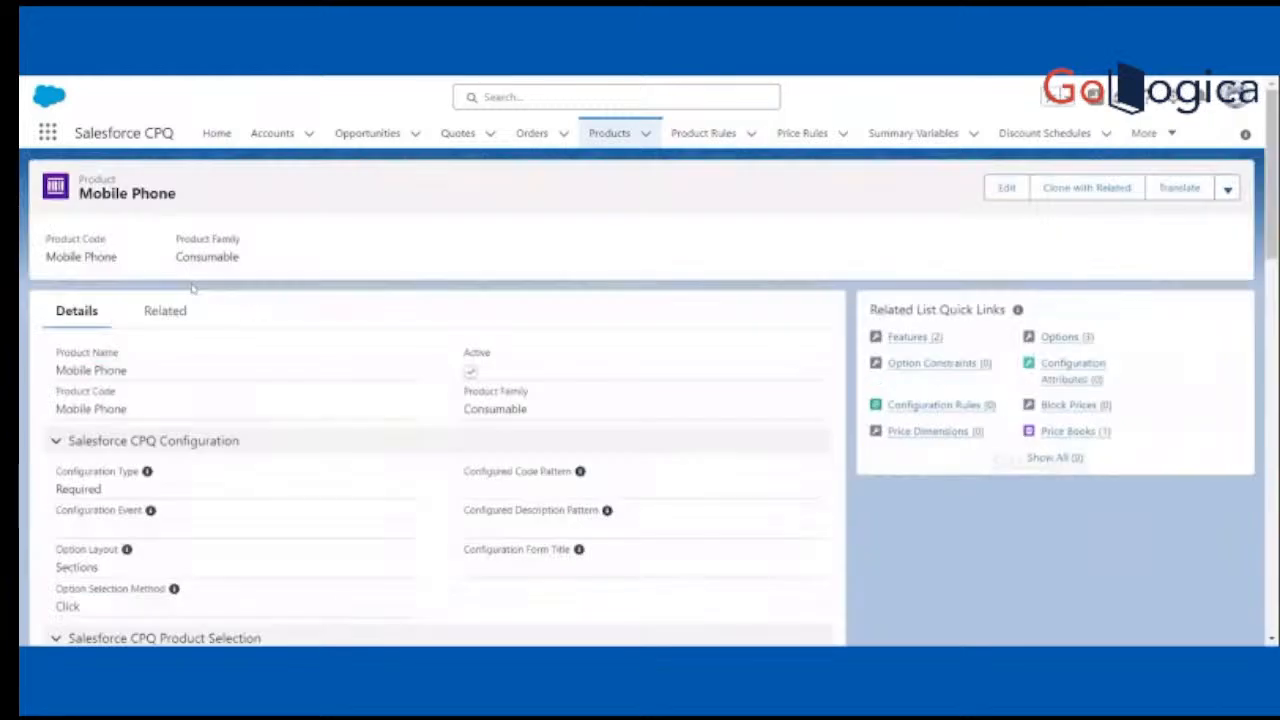
left_click(165, 311)
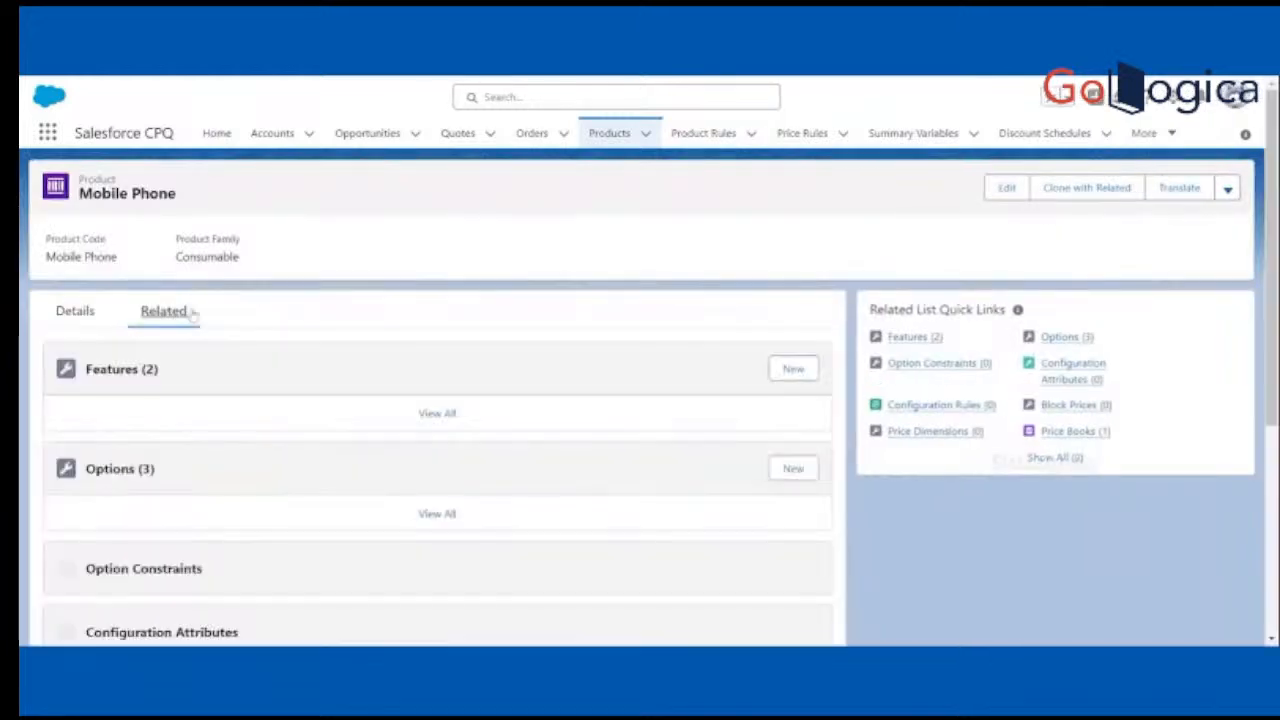
scroll(217, 307, "down", 1)
scroll(217, 307, "down", 1)
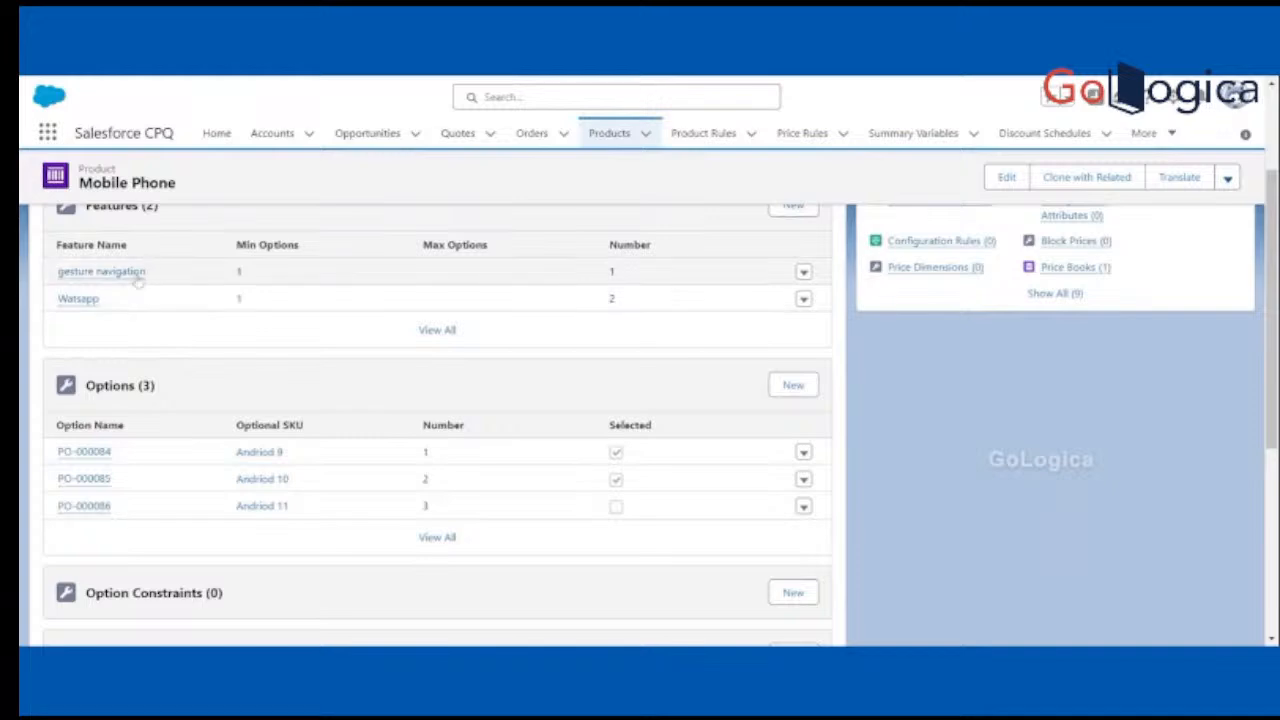
mouse_move(134, 276)
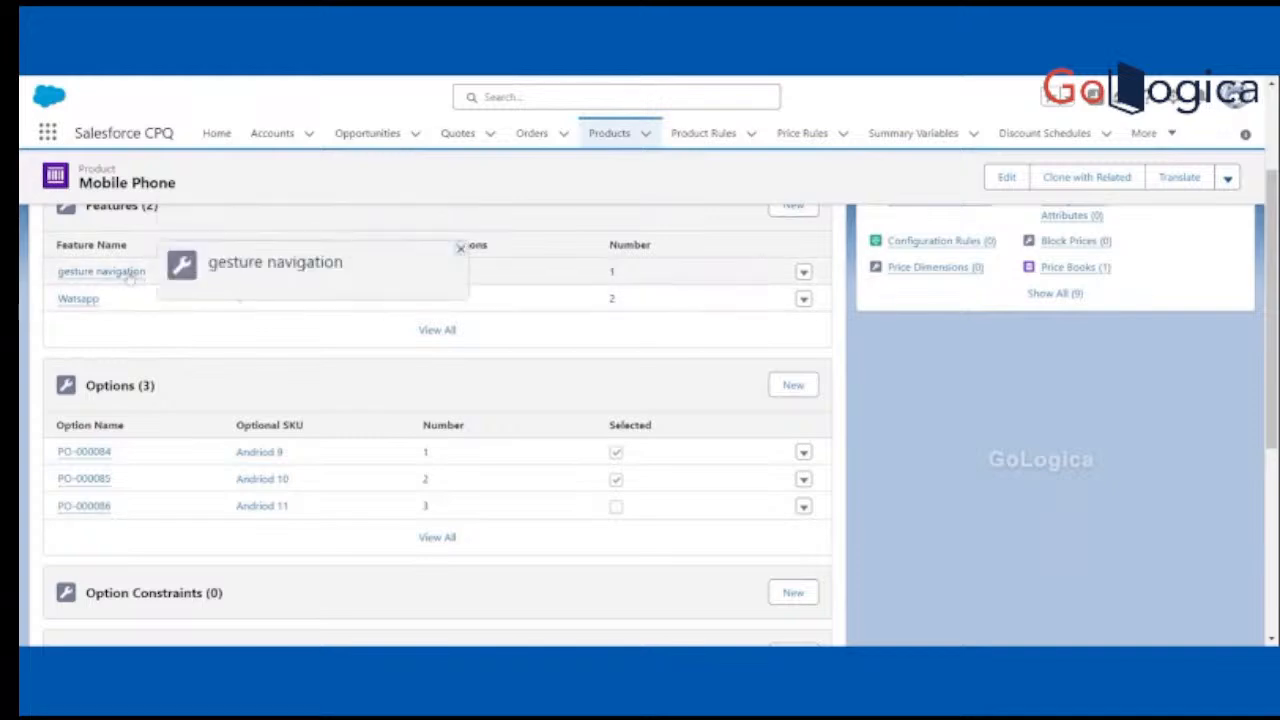
left_click(130, 278)
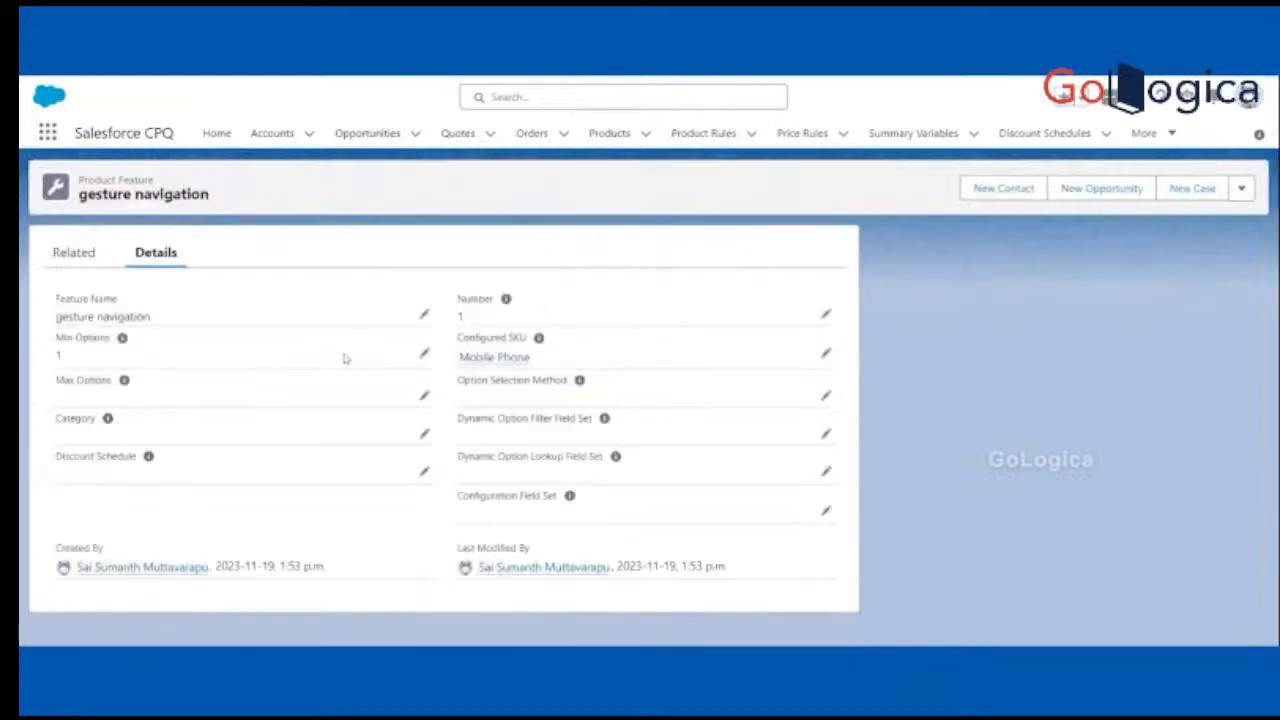
mouse_move(467, 364)
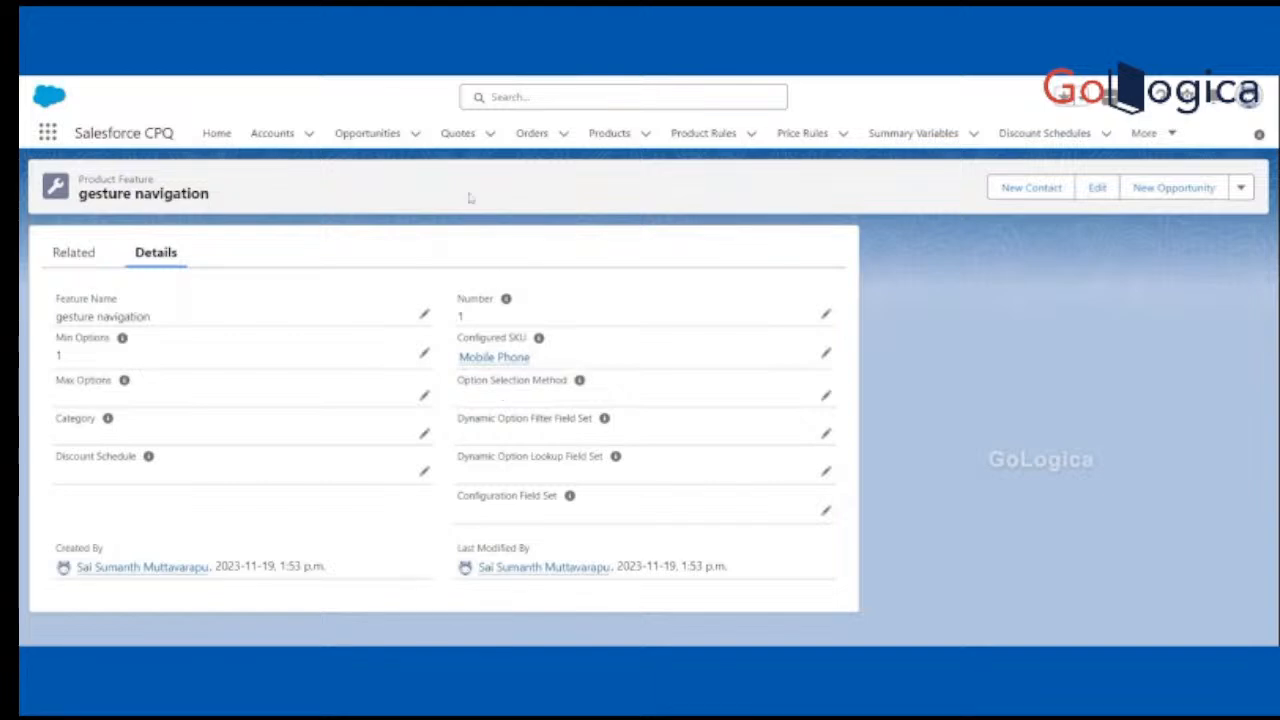
left_click(610, 140)
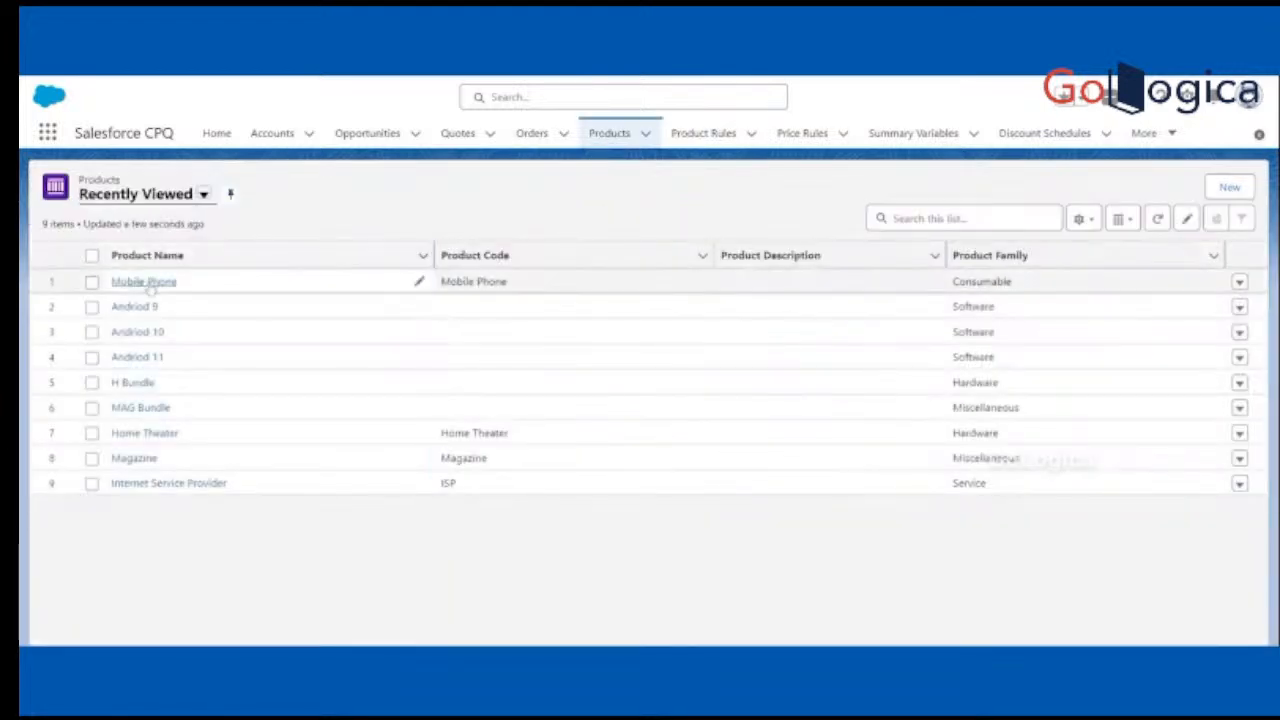
- Open the Andriod 9 option from Mobile Phone and review its three related features
left_click(148, 283)
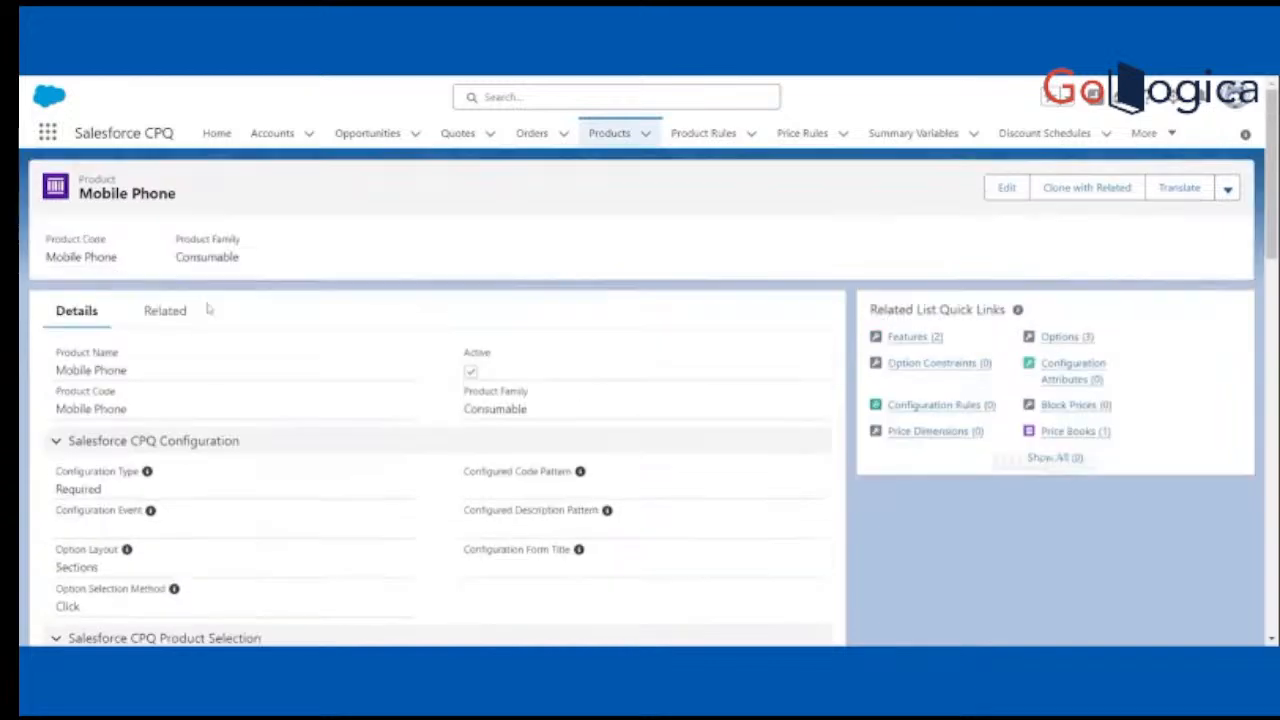
left_click(165, 312)
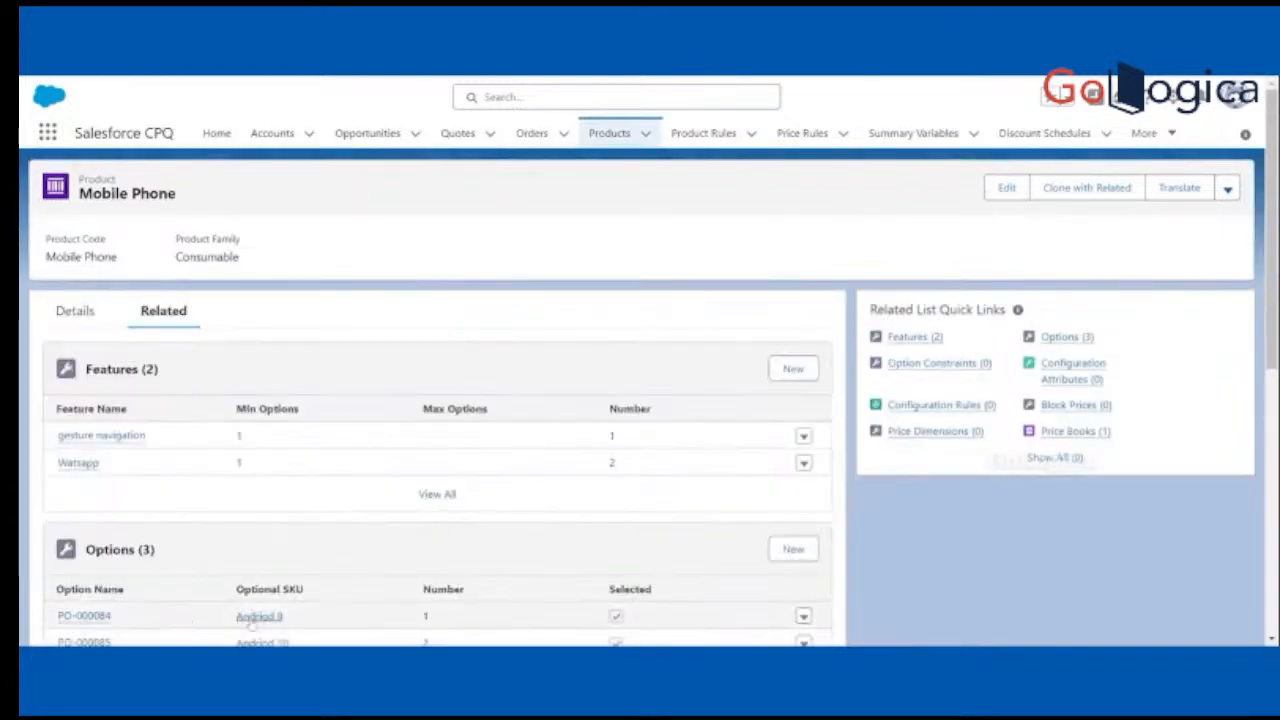
left_click(257, 617)
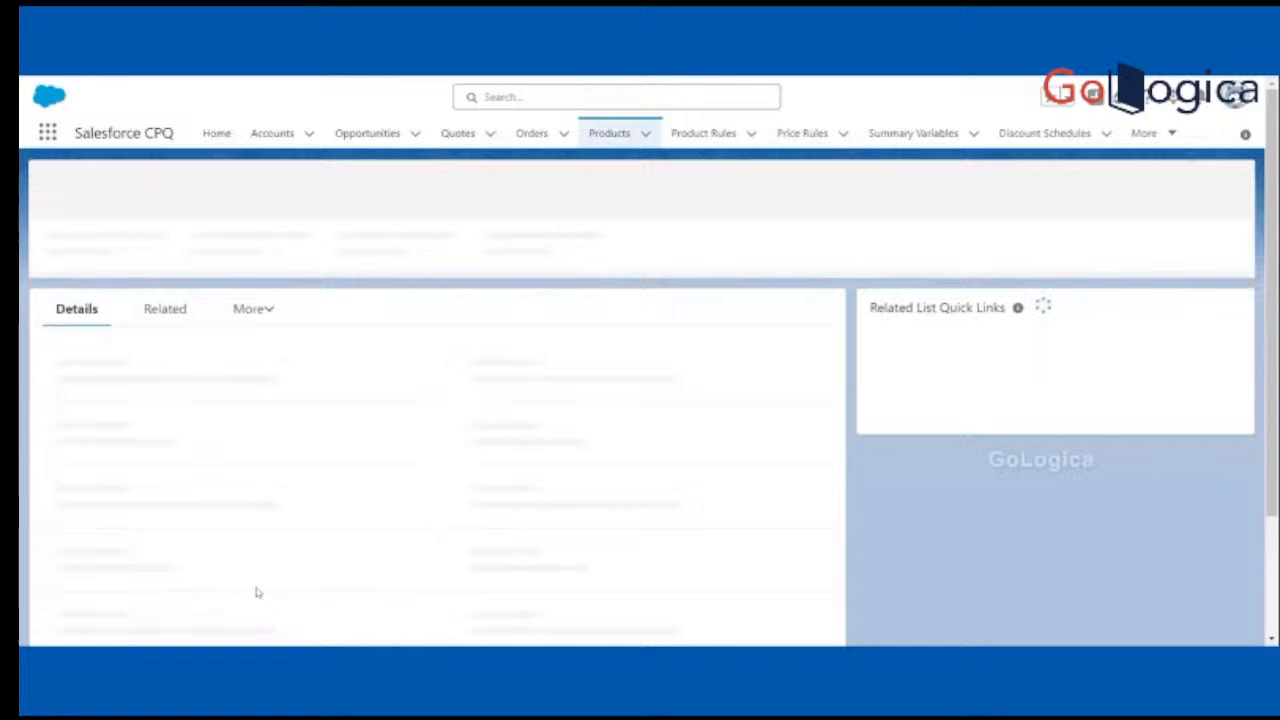
left_click(168, 314)
scroll(283, 407, "down", 2)
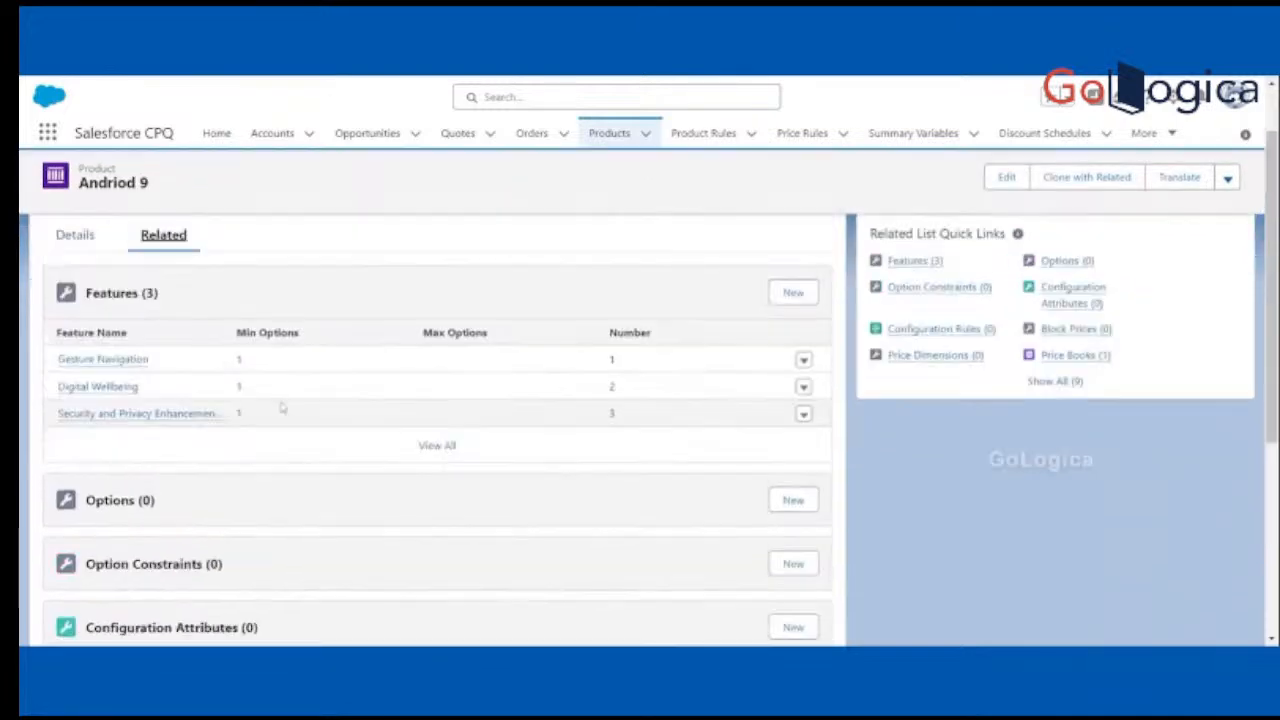
scroll(283, 407, "up", 2)
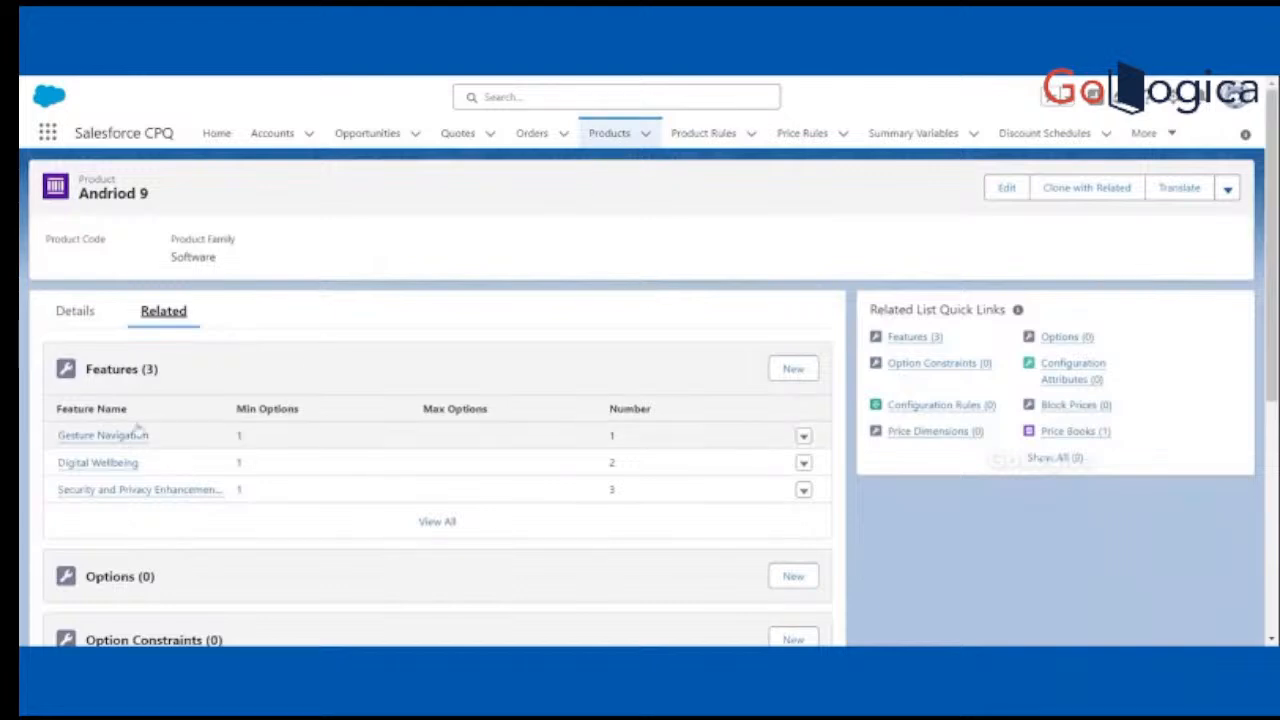
scroll(213, 423, "down", 1)
scroll(213, 423, "down", 1)
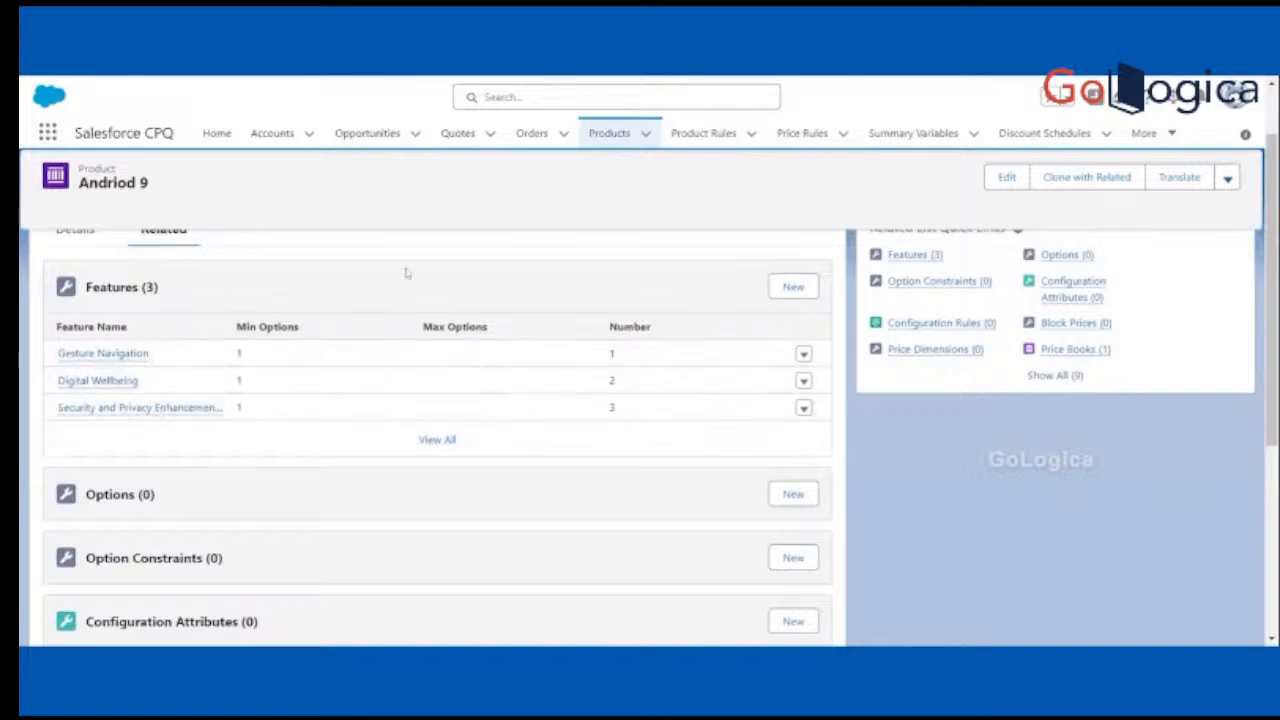
- Reopen Andriod 9 from the Products list to look at its related features again
left_click(459, 134)
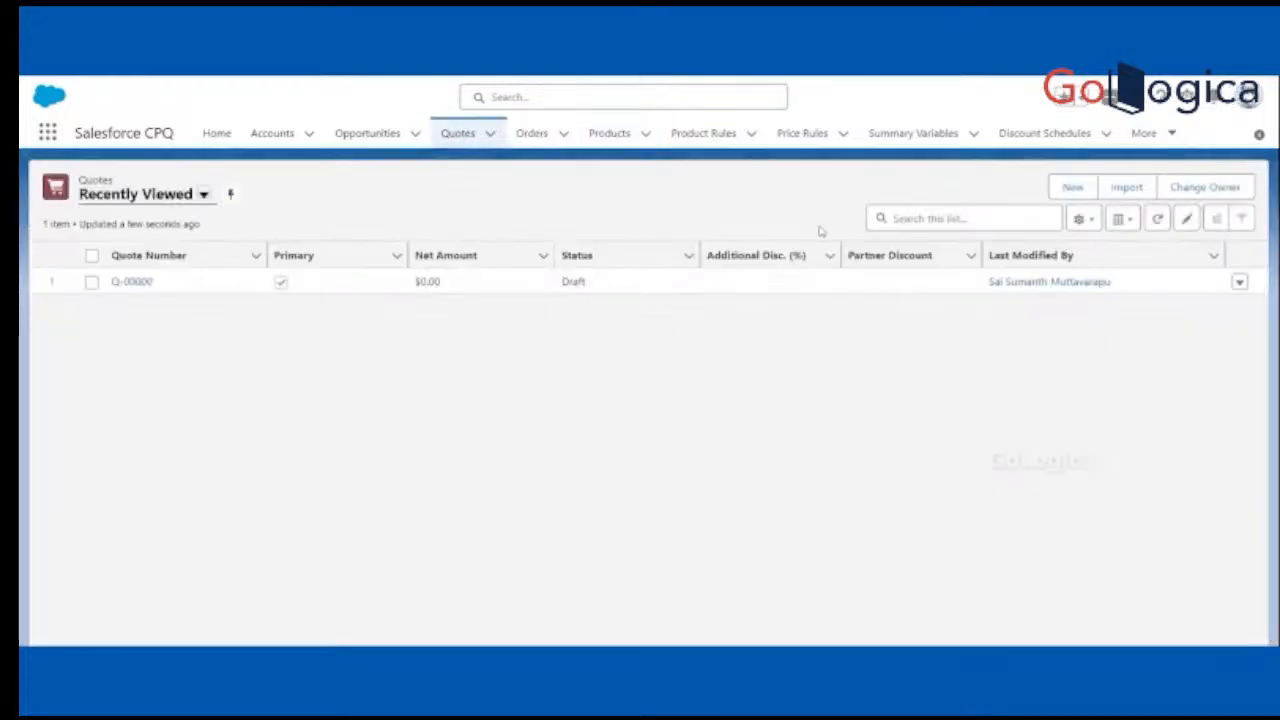
left_click(607, 136)
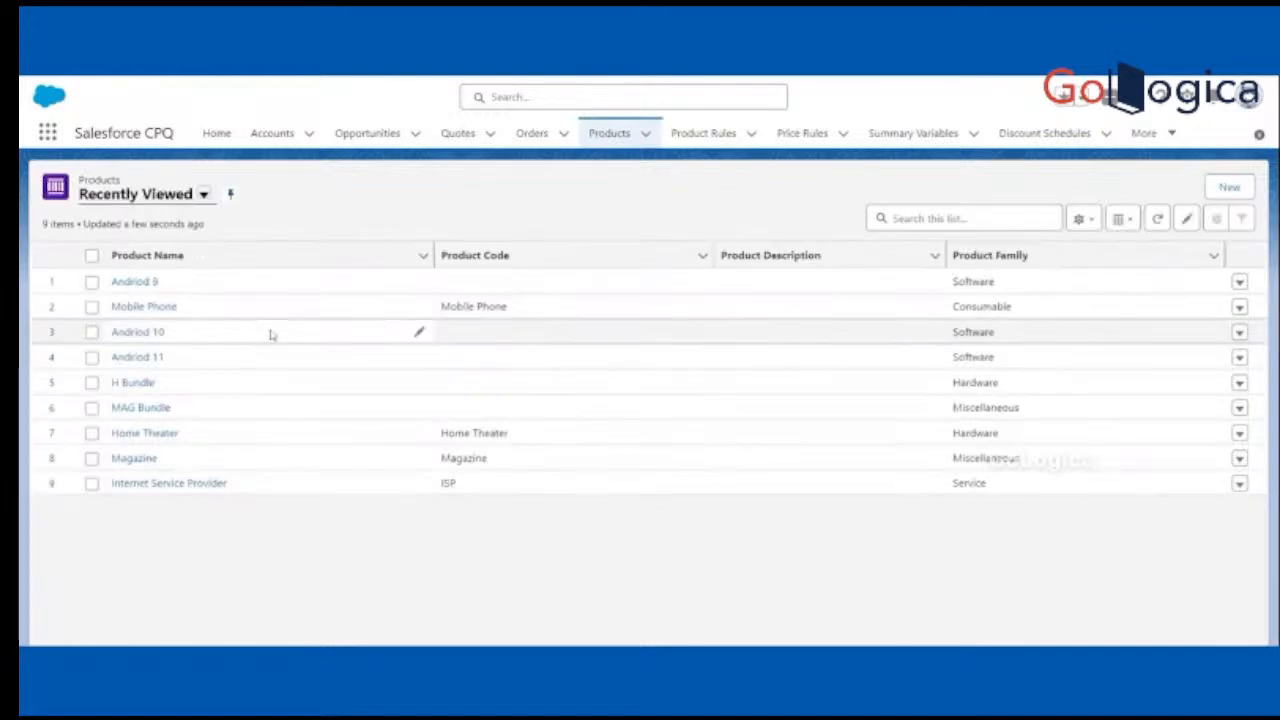
left_click(149, 284)
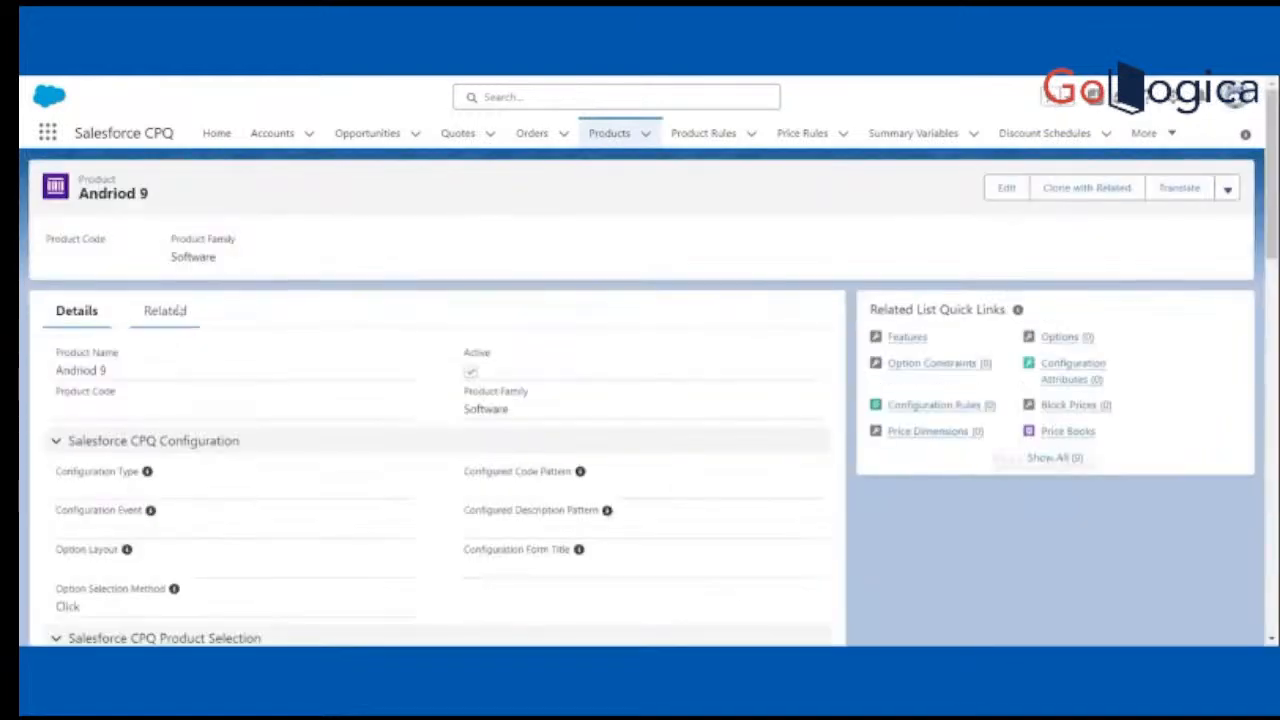
left_click(164, 312)
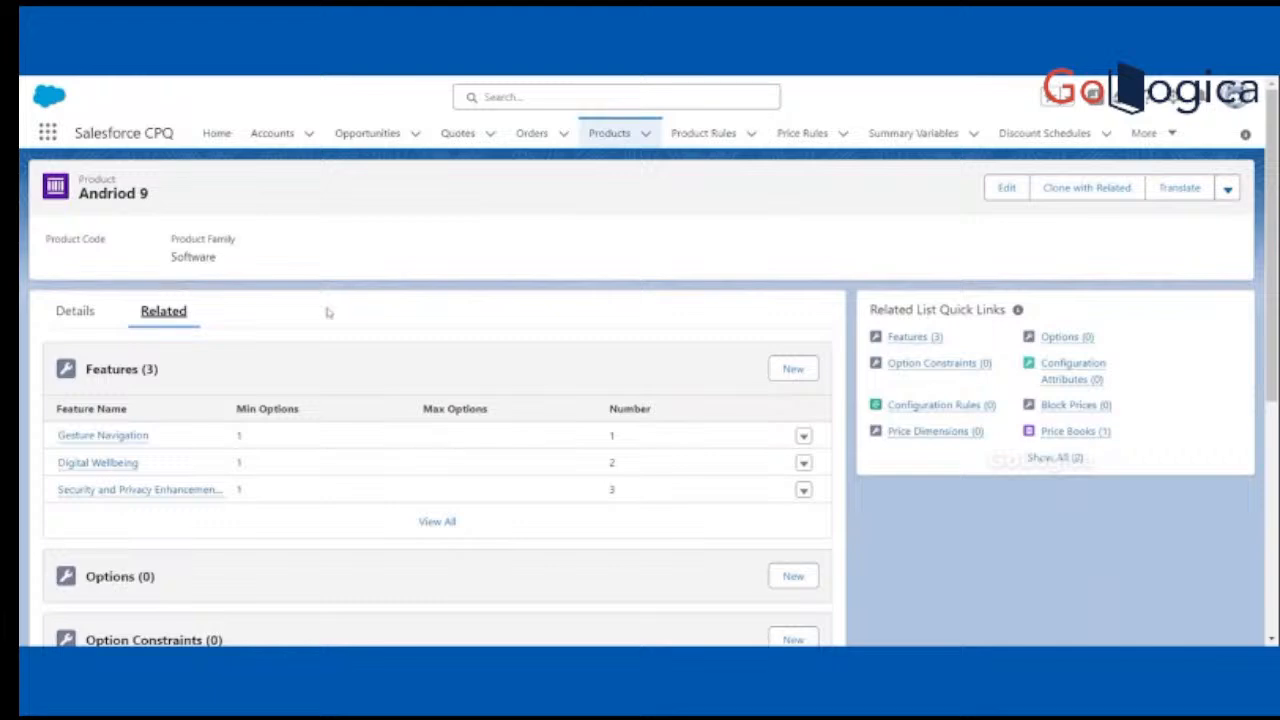
- Return to the Mobile Phone record's related features and options lists
left_click(457, 133)
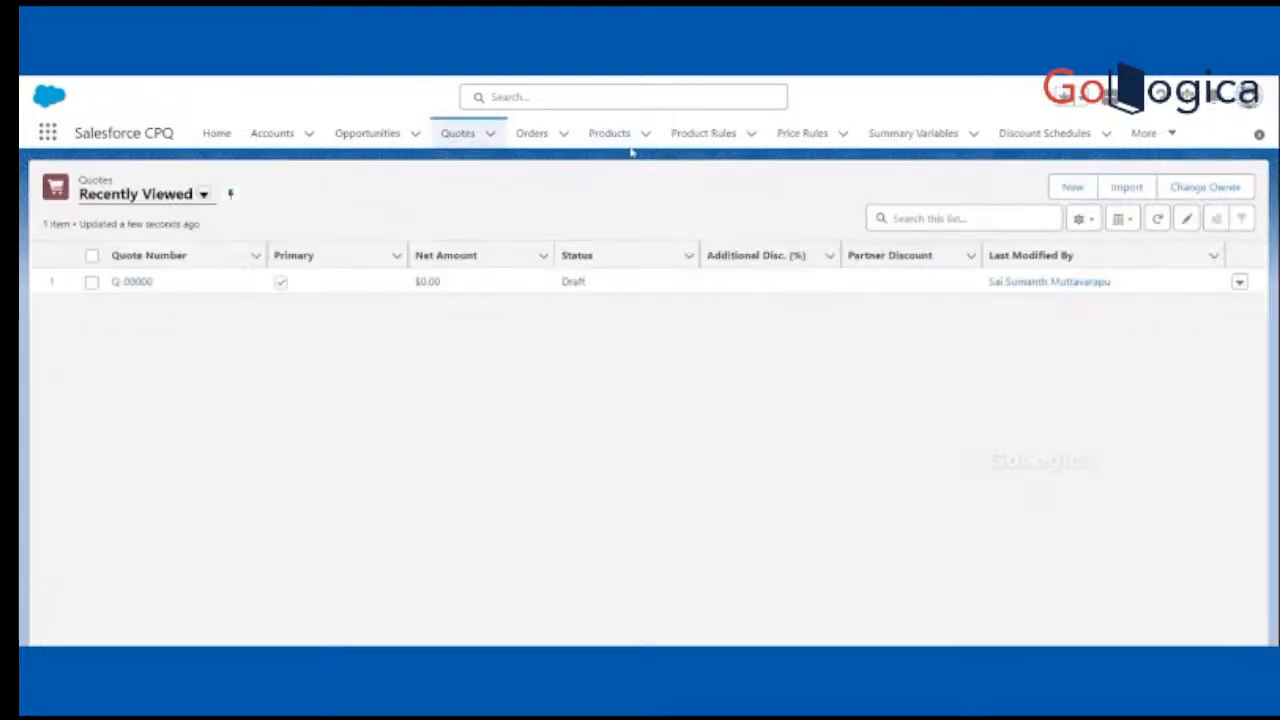
left_click(609, 133)
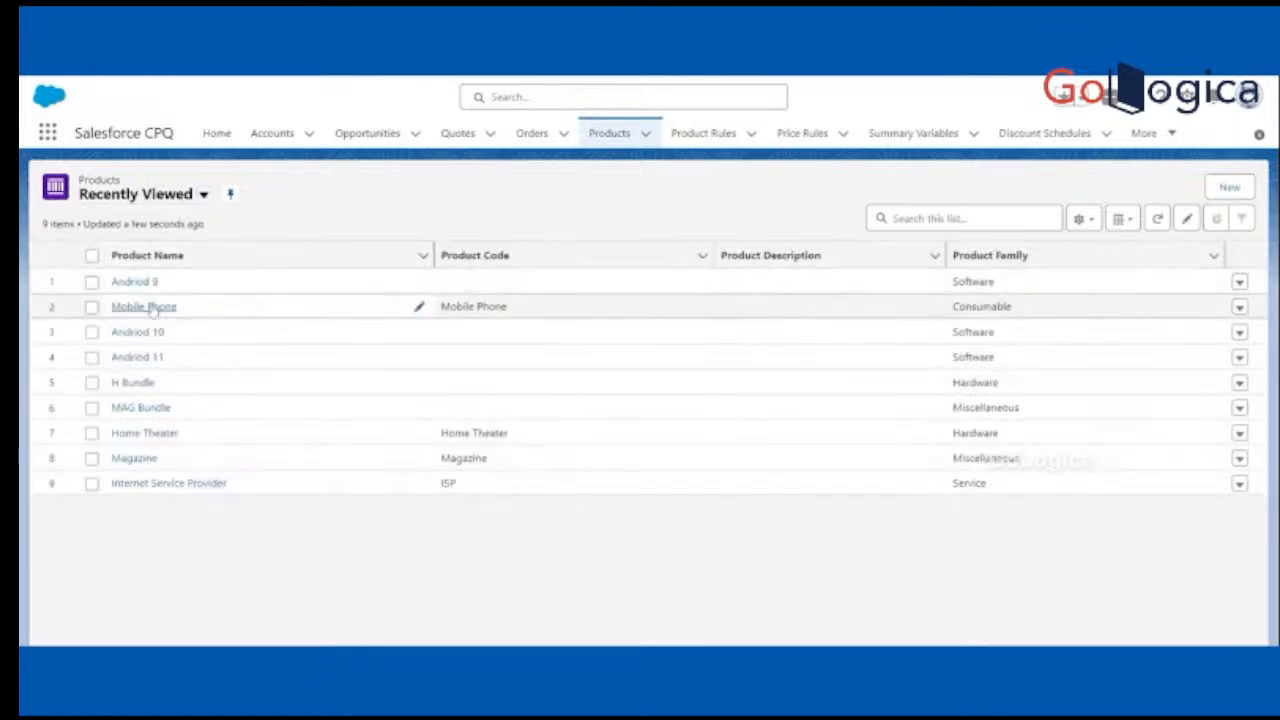
left_click(150, 307)
left_click(165, 310)
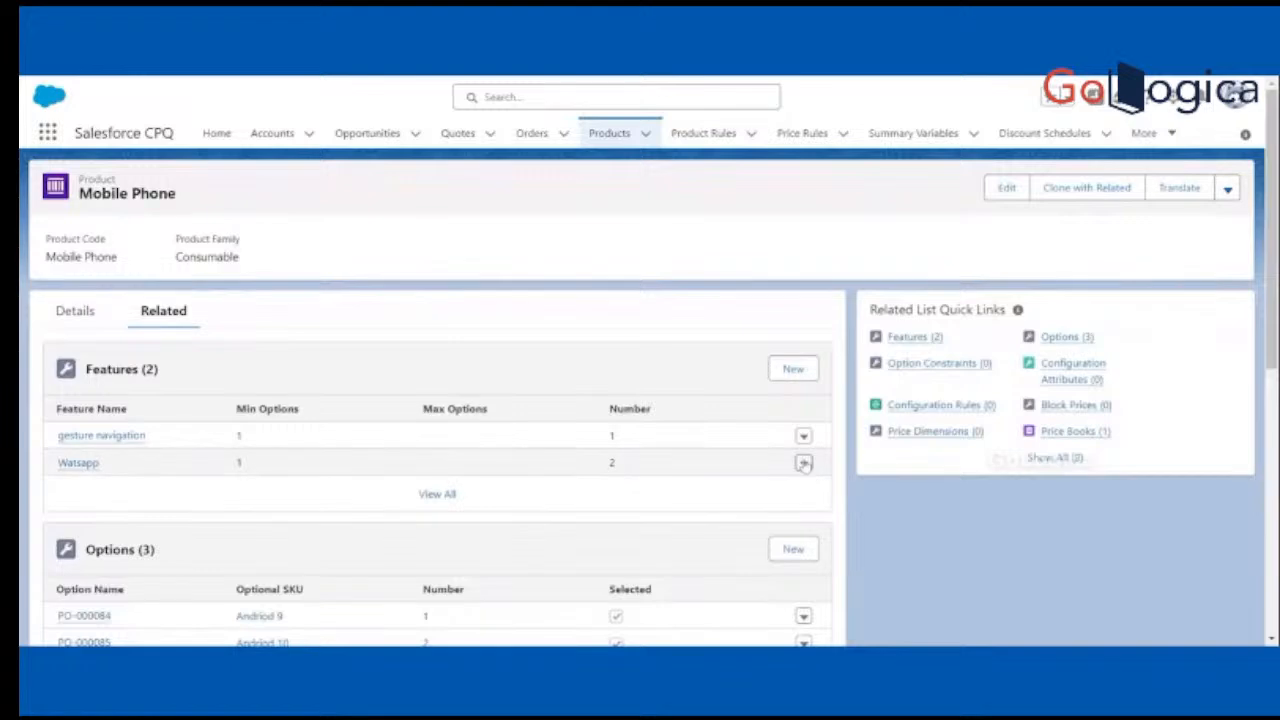
- Delete the Watsapp feature from the Mobile Phone product
left_click(805, 465)
left_click(775, 452)
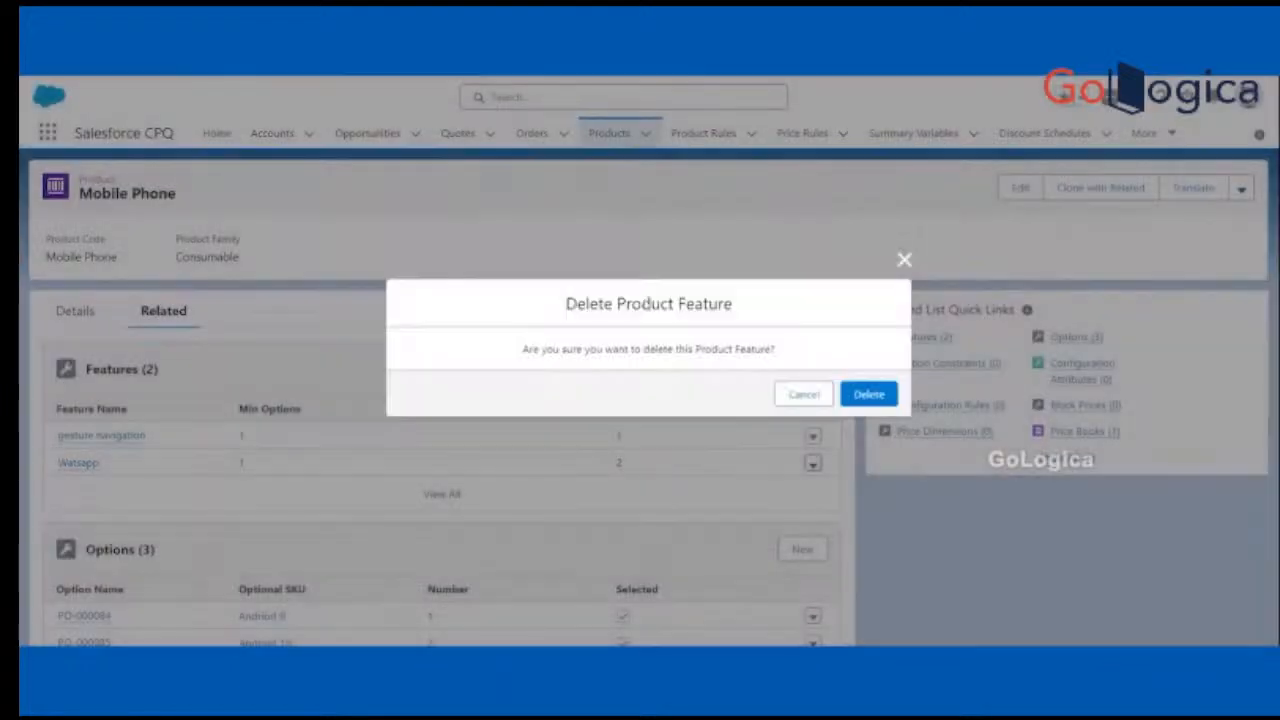
left_click(868, 396)
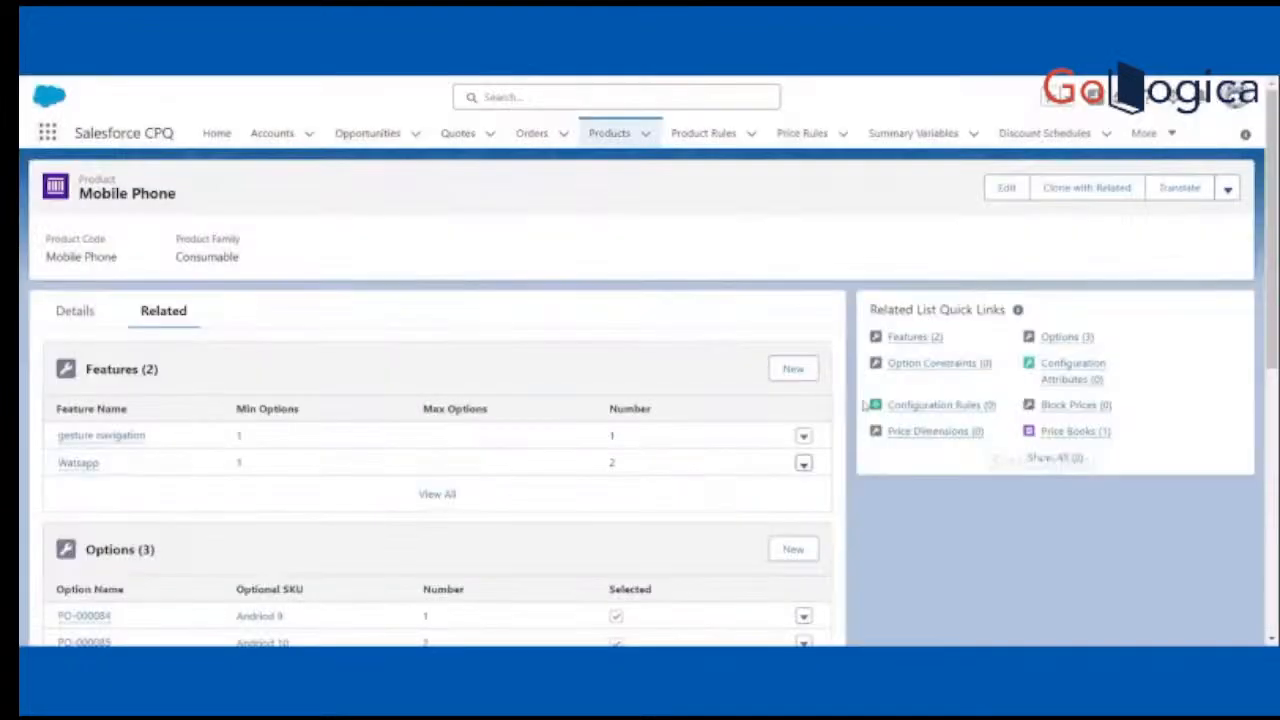
- In Quotes, open the New Quote form and close it without creating a quote
left_click(458, 133)
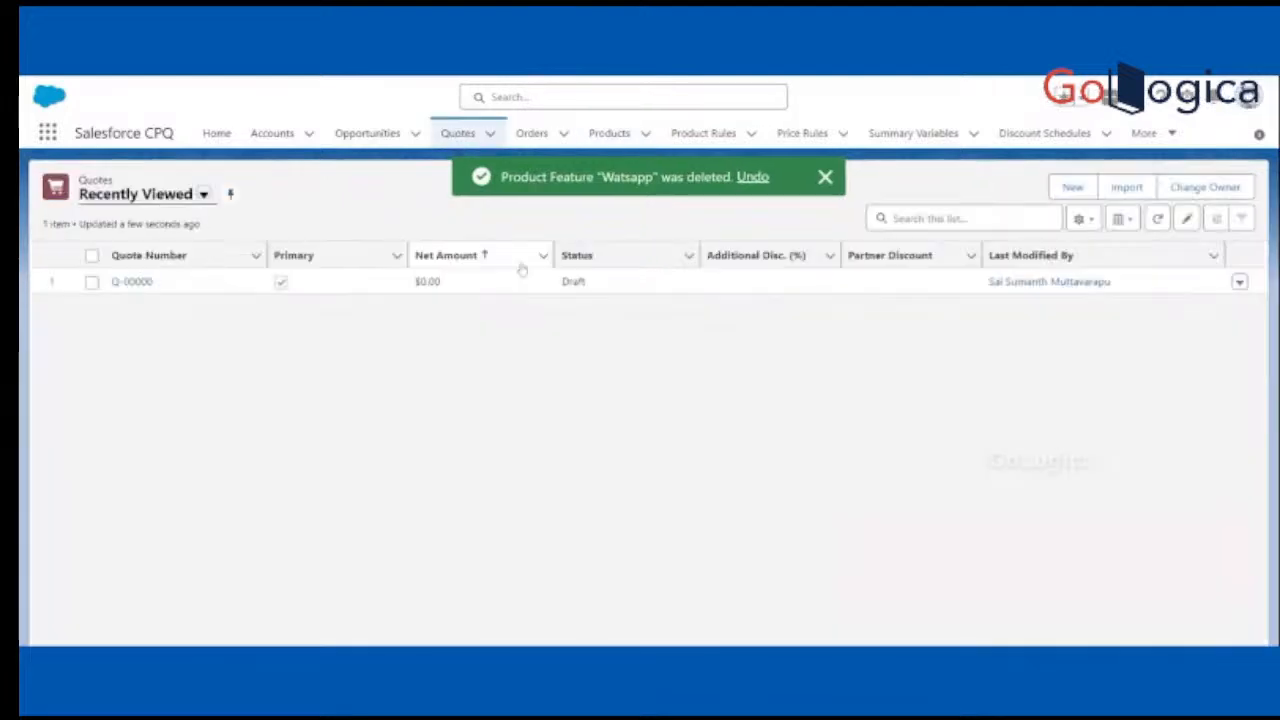
left_click(1062, 190)
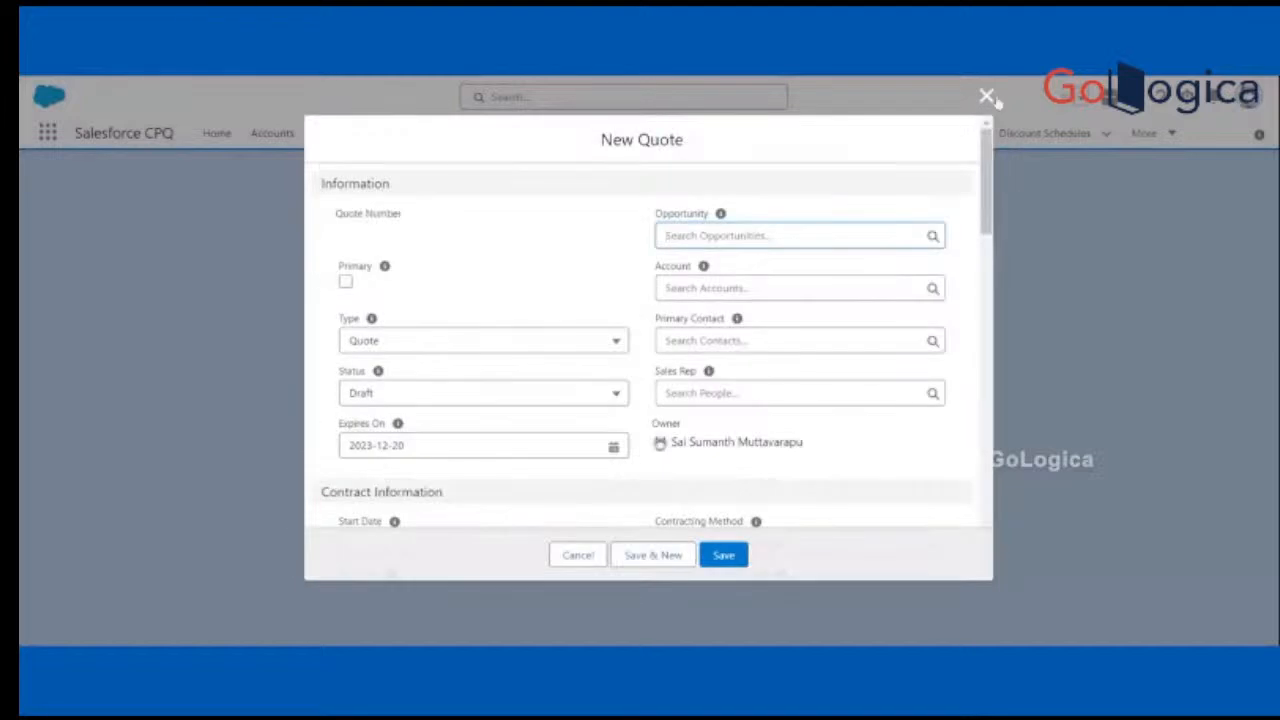
left_click(986, 107)
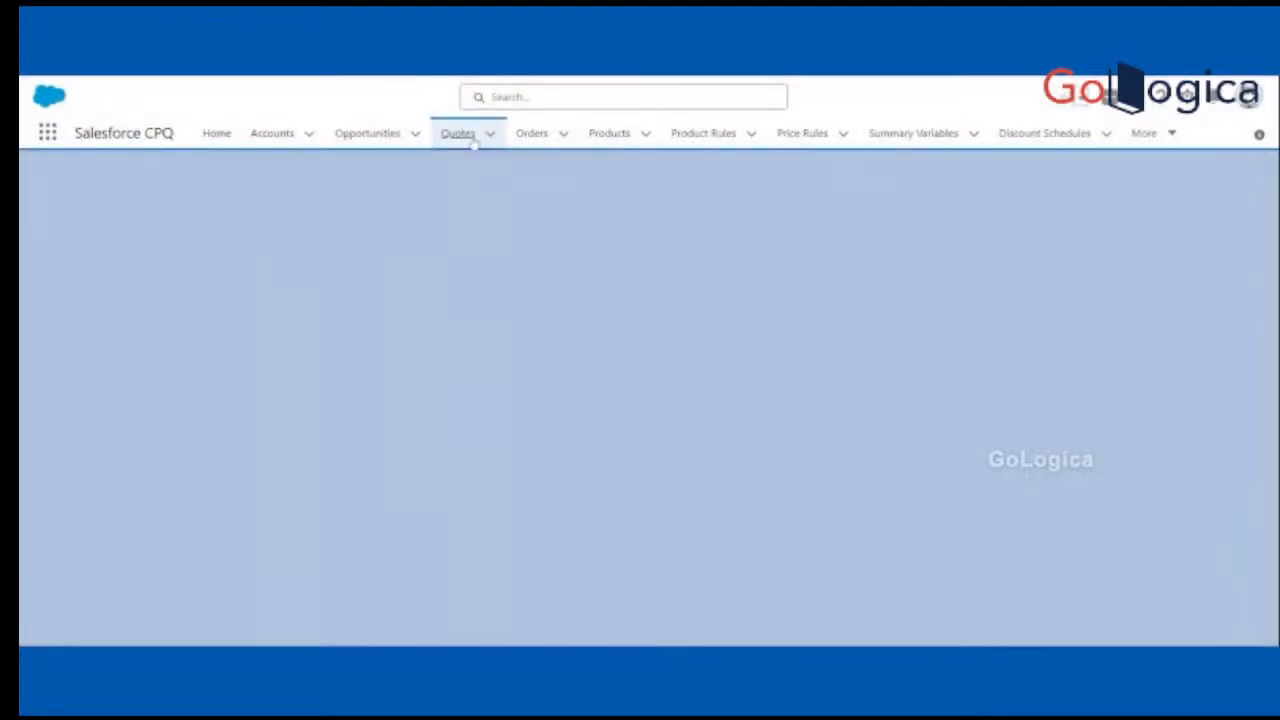
- Add Mobile Phone with Andriod 9 and Andriod 10 to quote Q-00000, saving a $1,300.00 bundle
left_click(462, 134)
left_click(134, 281)
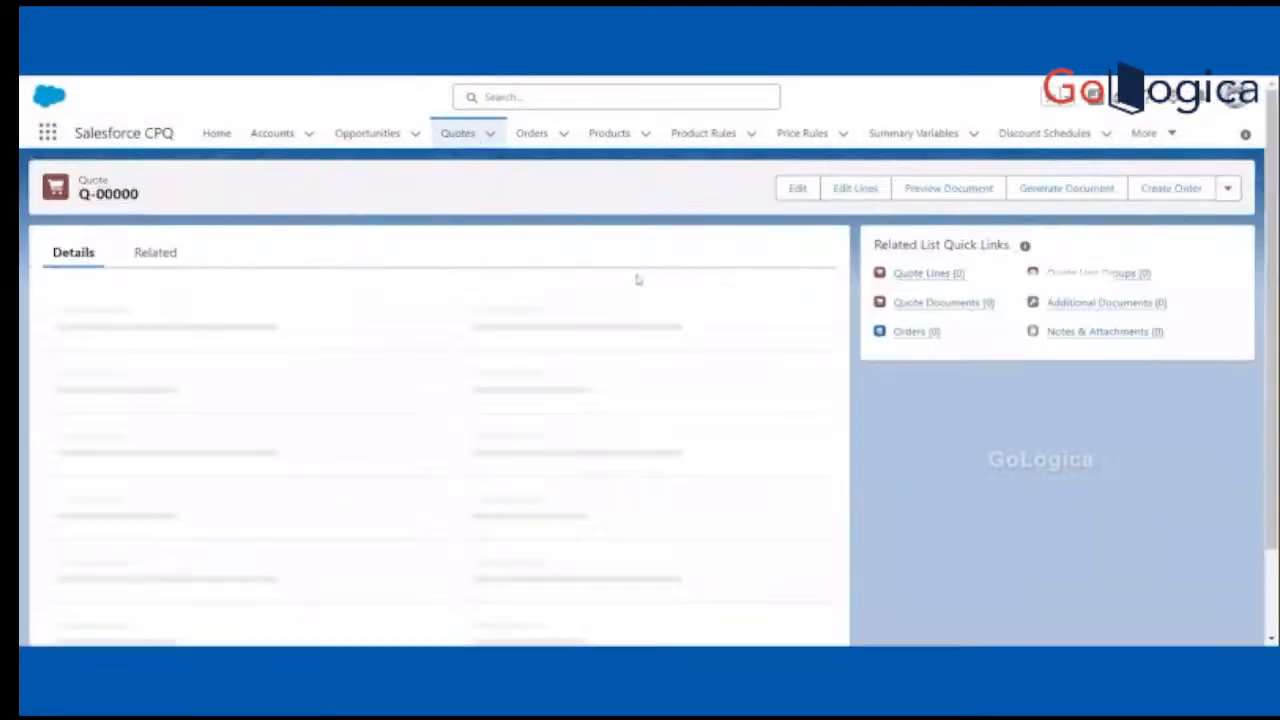
left_click(858, 195)
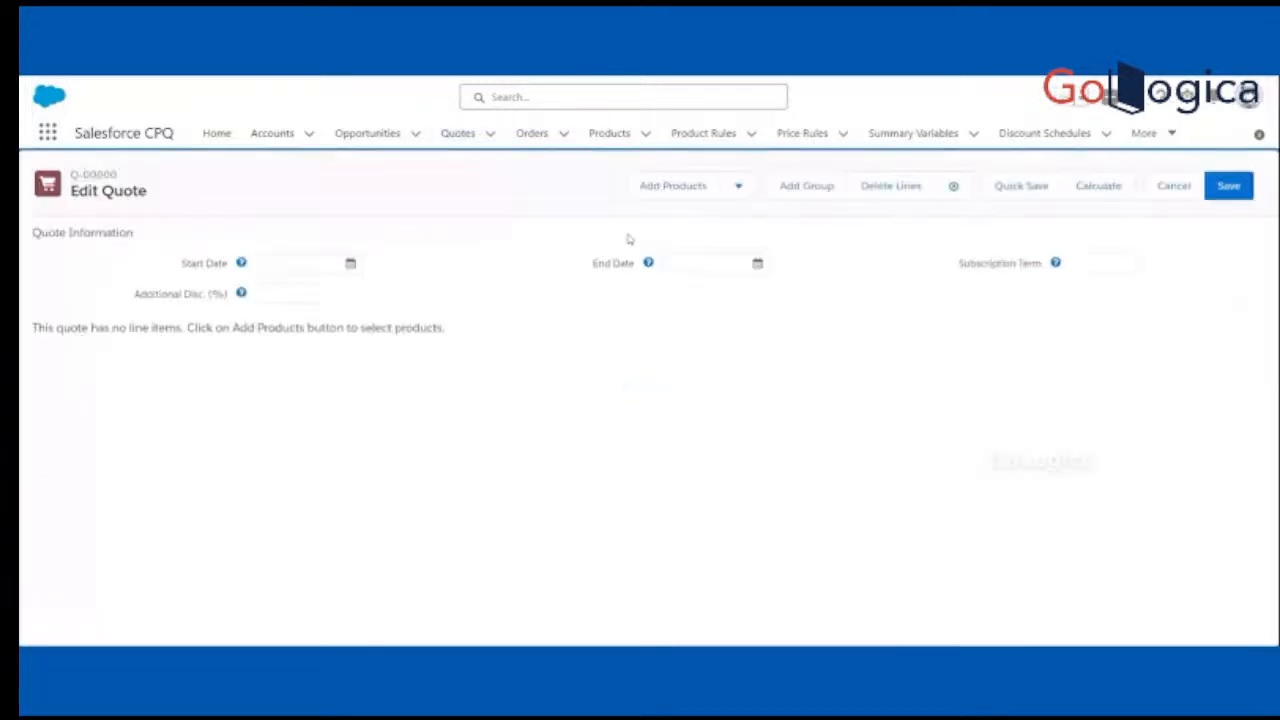
left_click(656, 190)
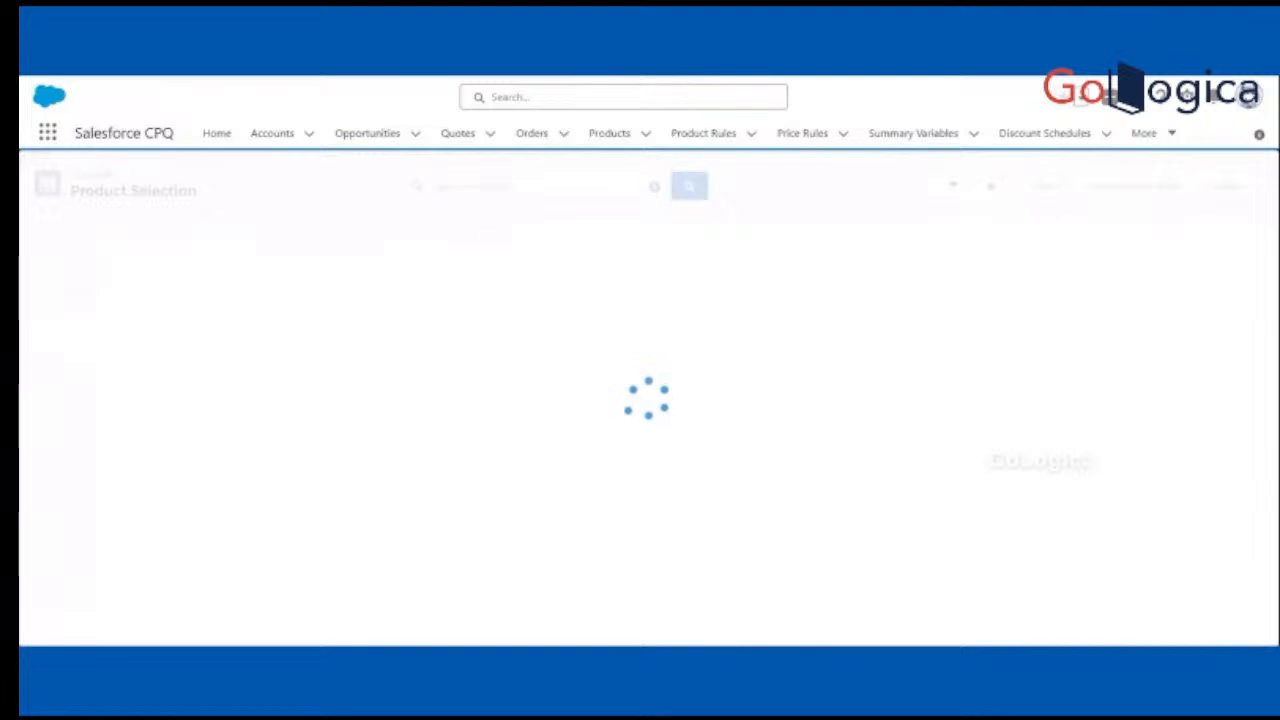
left_click(474, 186)
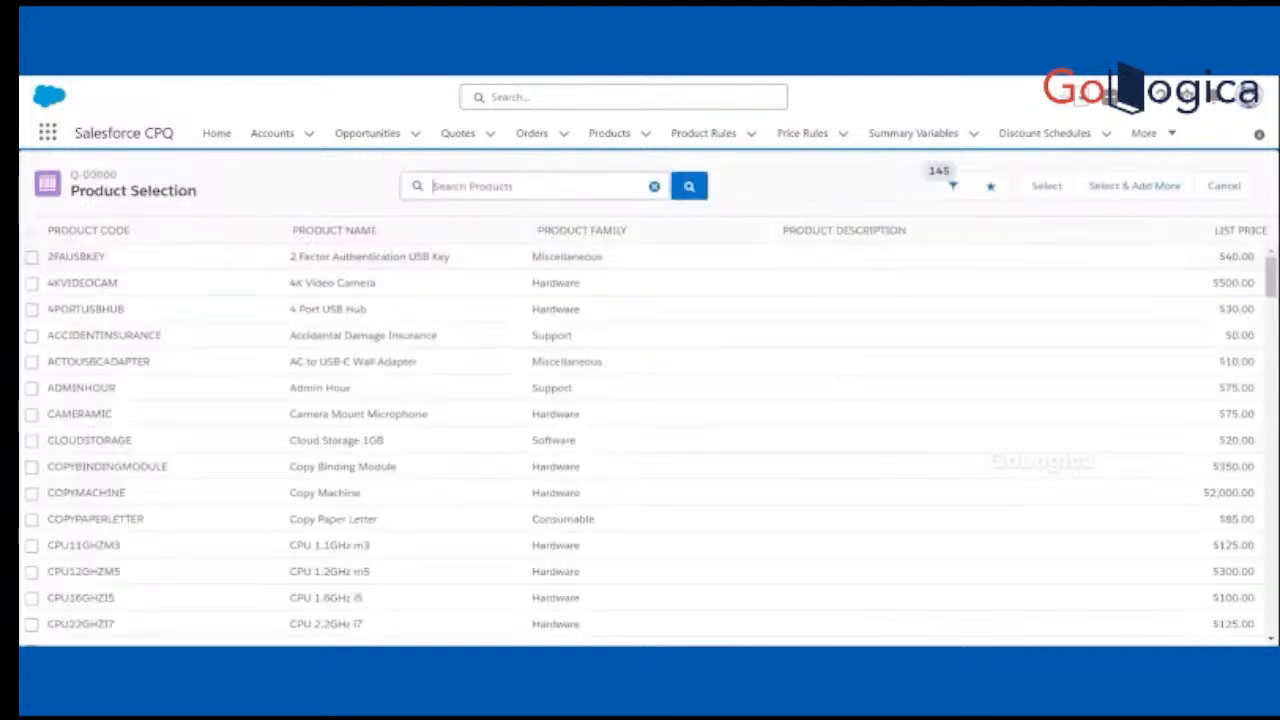
type("mobile")
key("Return")
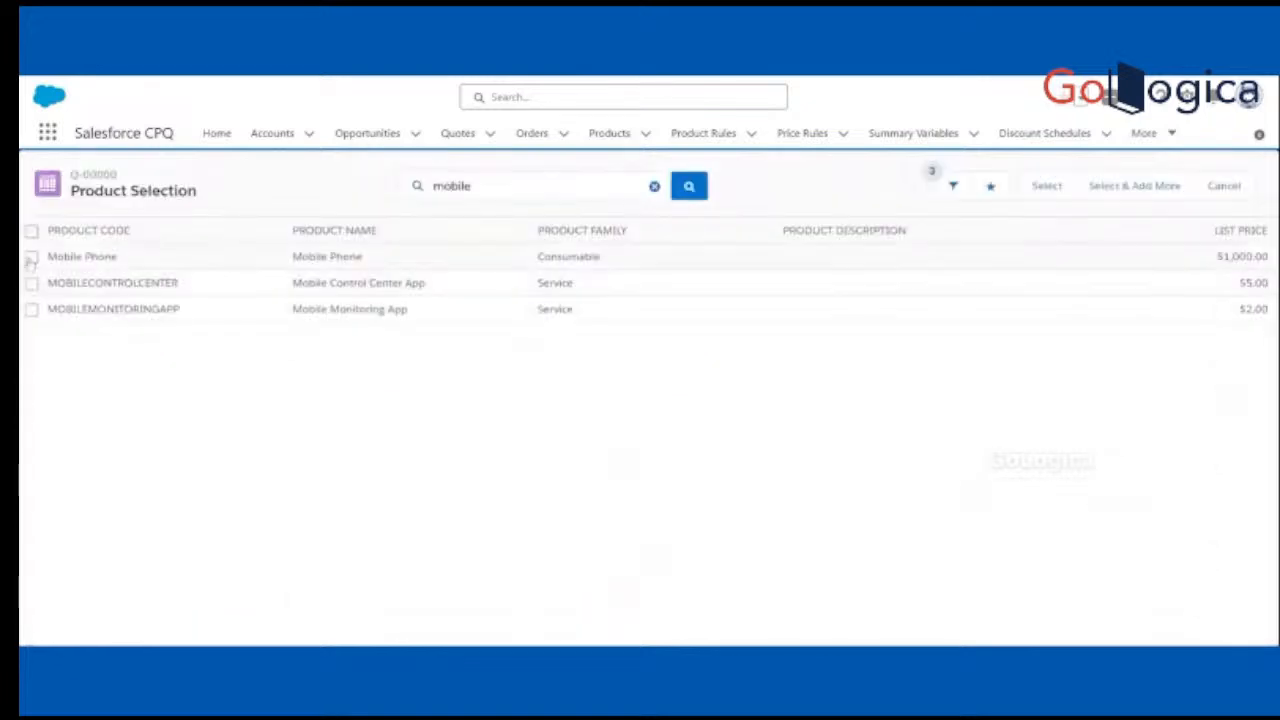
left_click(31, 257)
left_click(1046, 186)
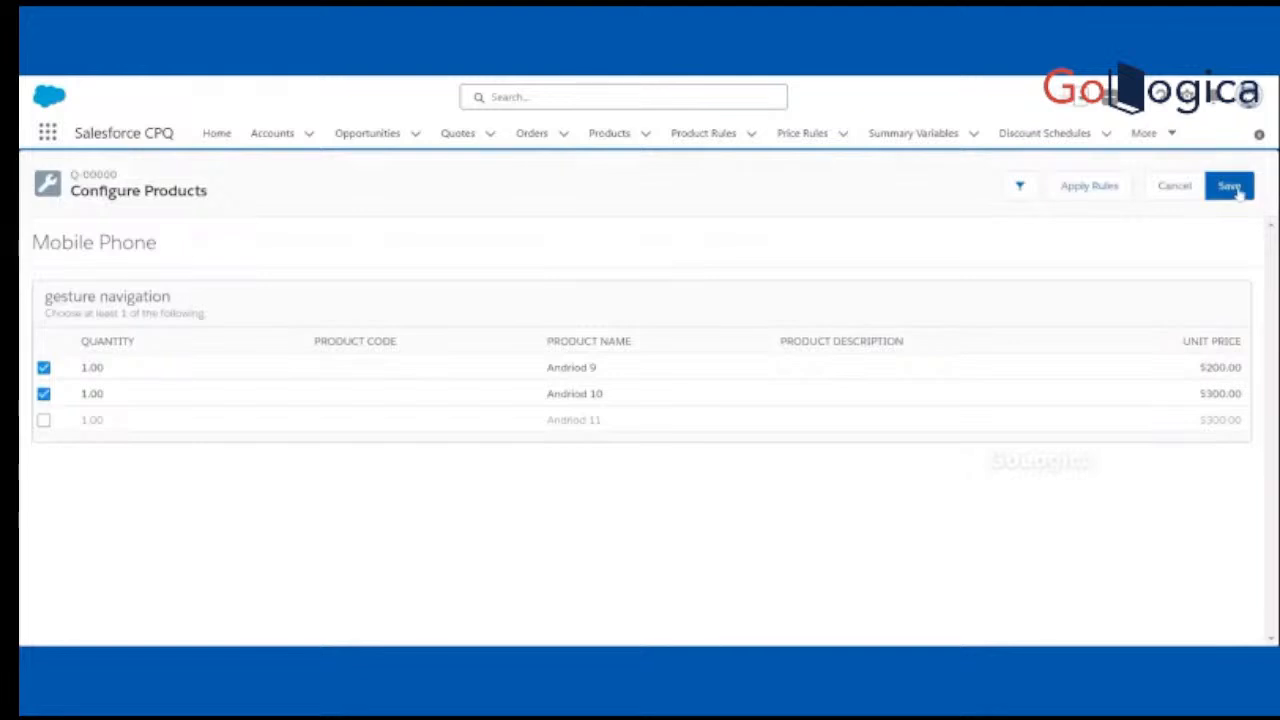
left_click(1237, 191)
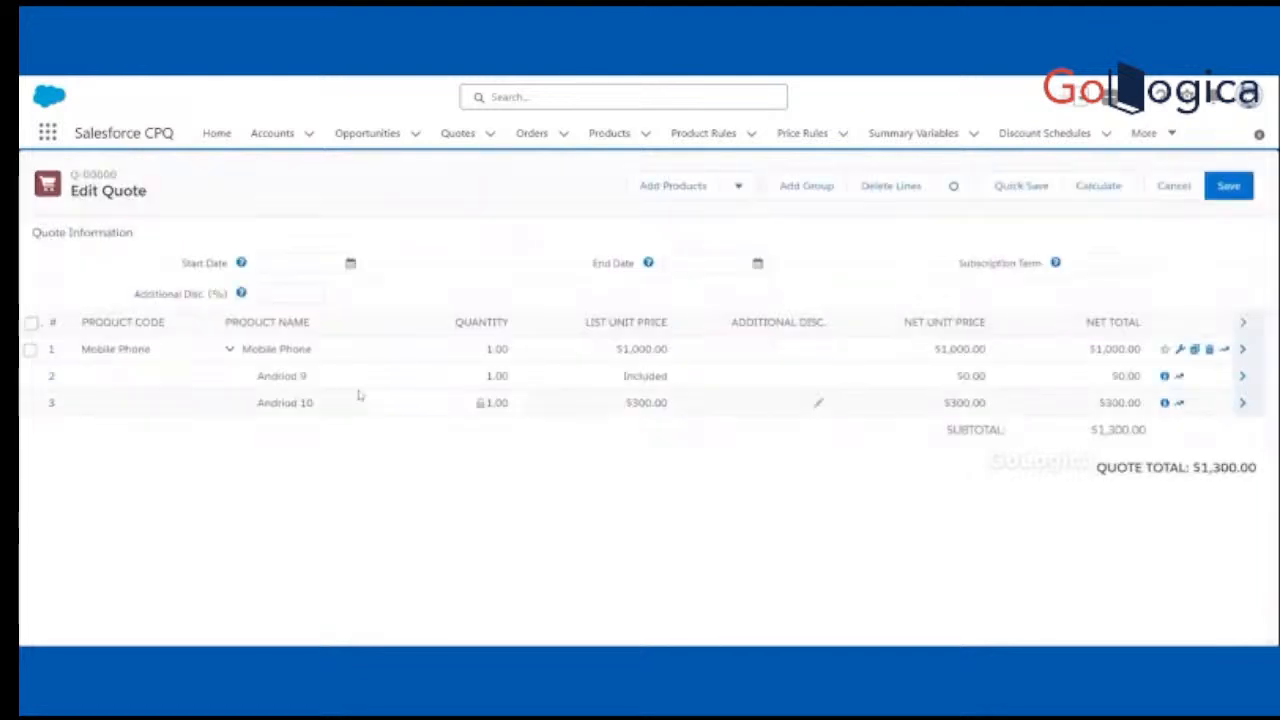
- Expand the Andriod 9 quote line to check its pricing details
left_click(1242, 377)
scroll(824, 434, "down", 1)
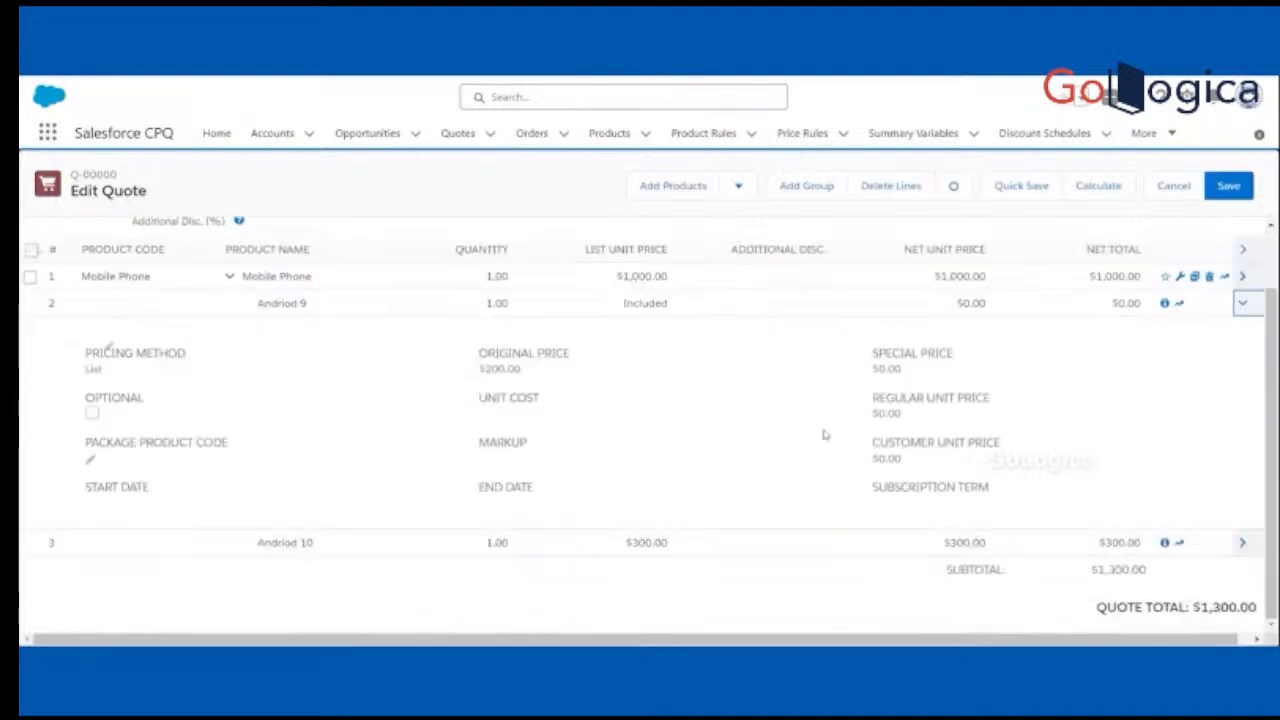
scroll(826, 434, "up", 1)
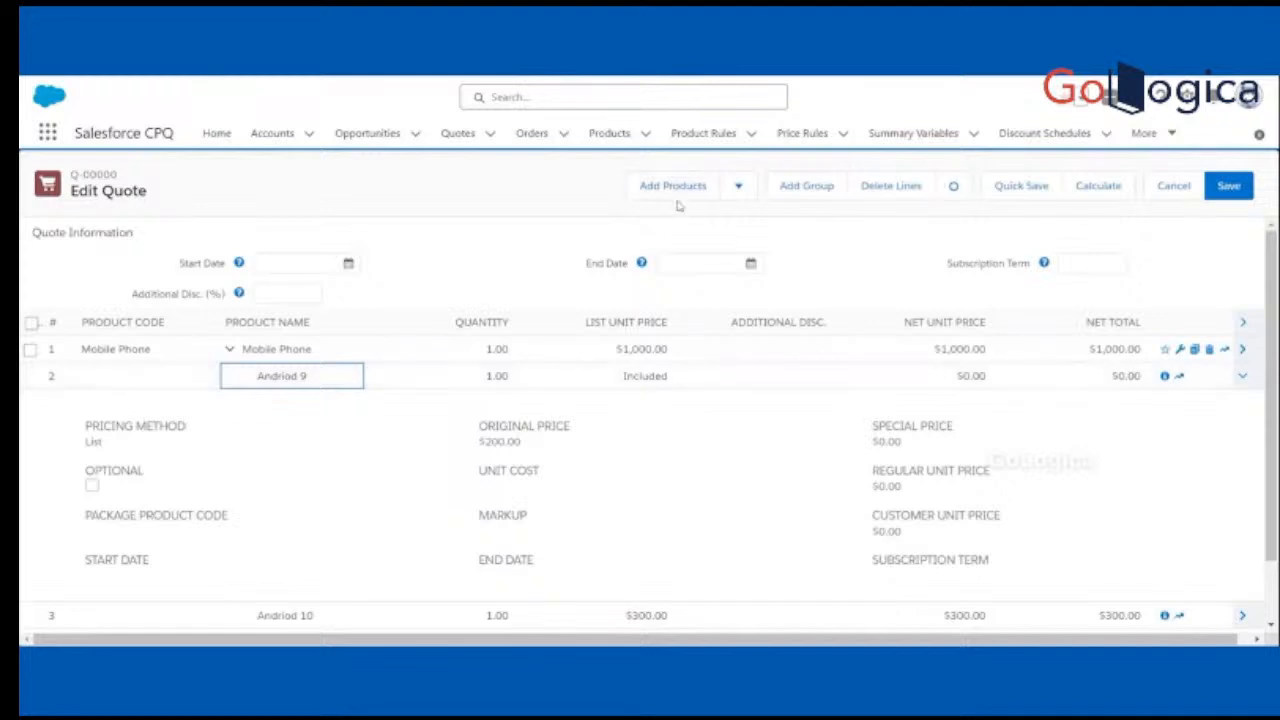
left_click(458, 133)
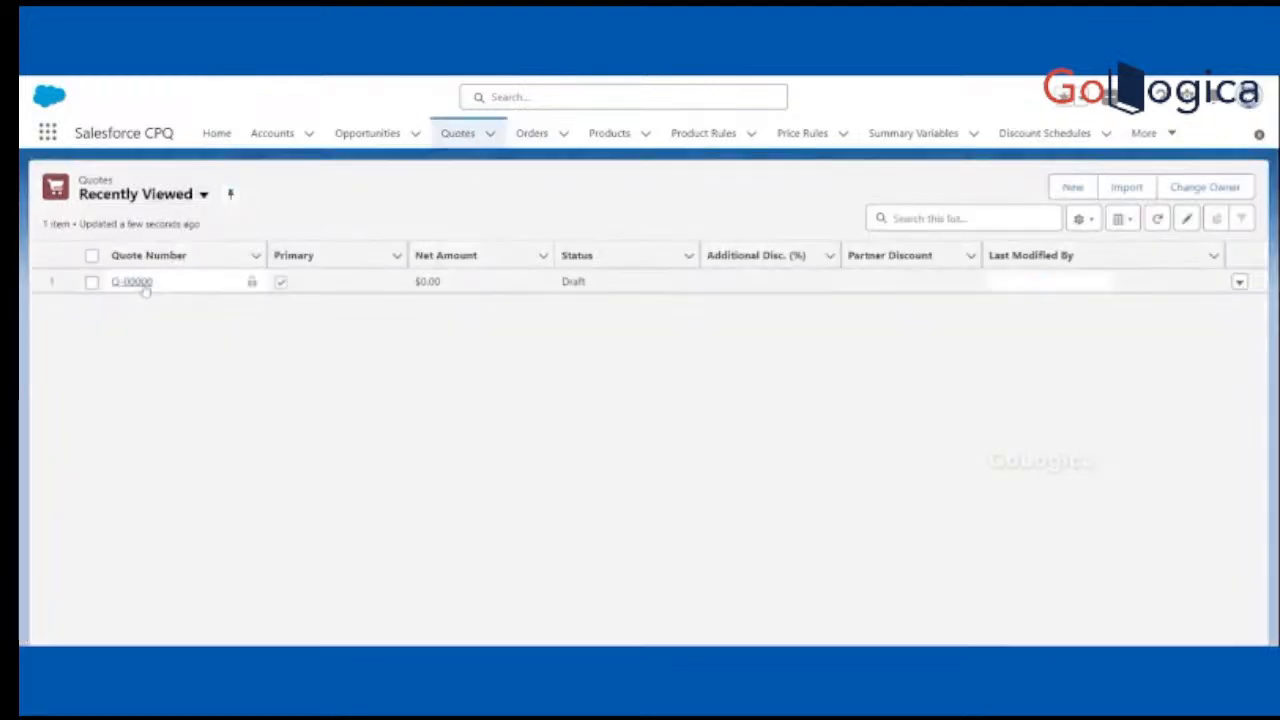
- Search Q-00000's addable products for 'mobil', then 'andriod 9', which returns no results
left_click(138, 282)
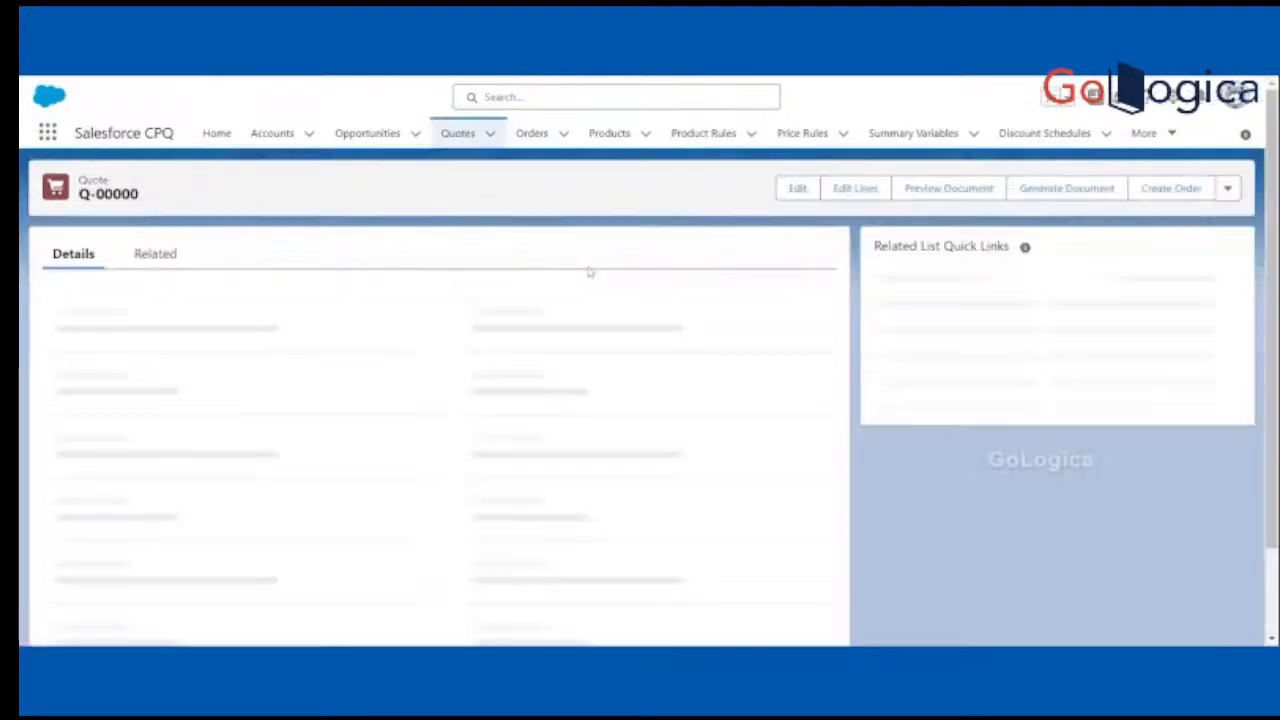
left_click(849, 188)
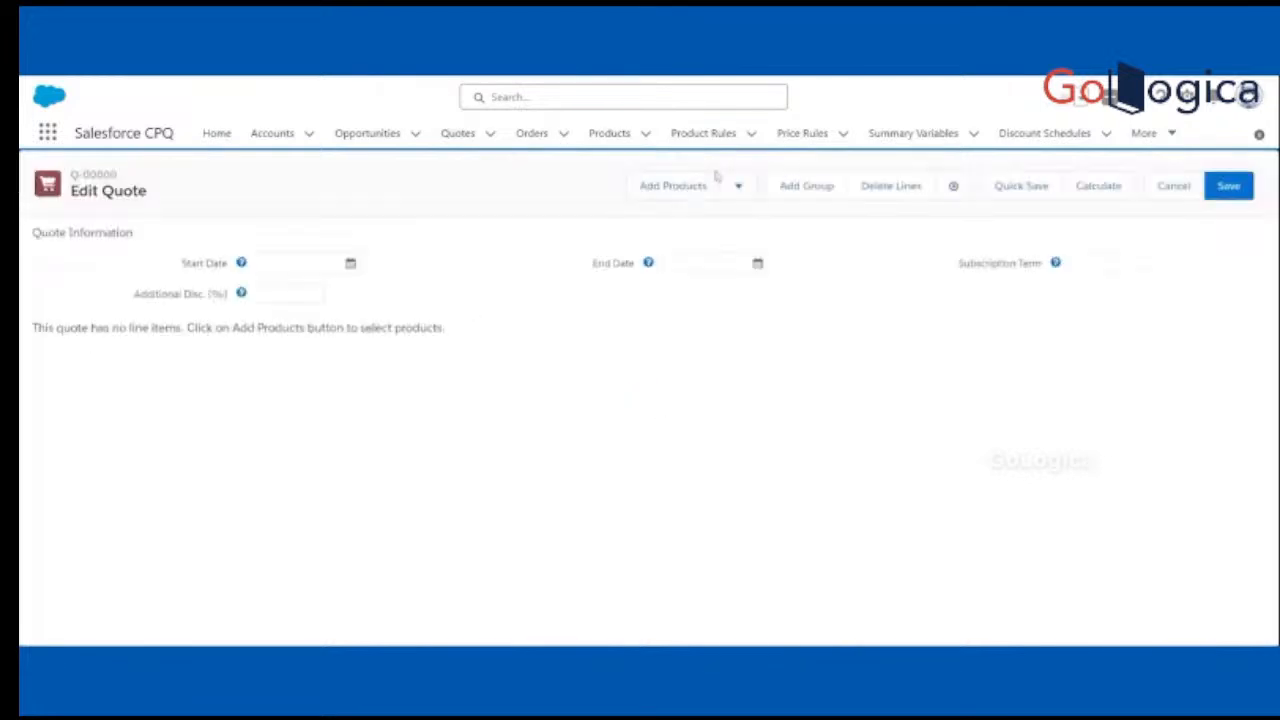
left_click(683, 190)
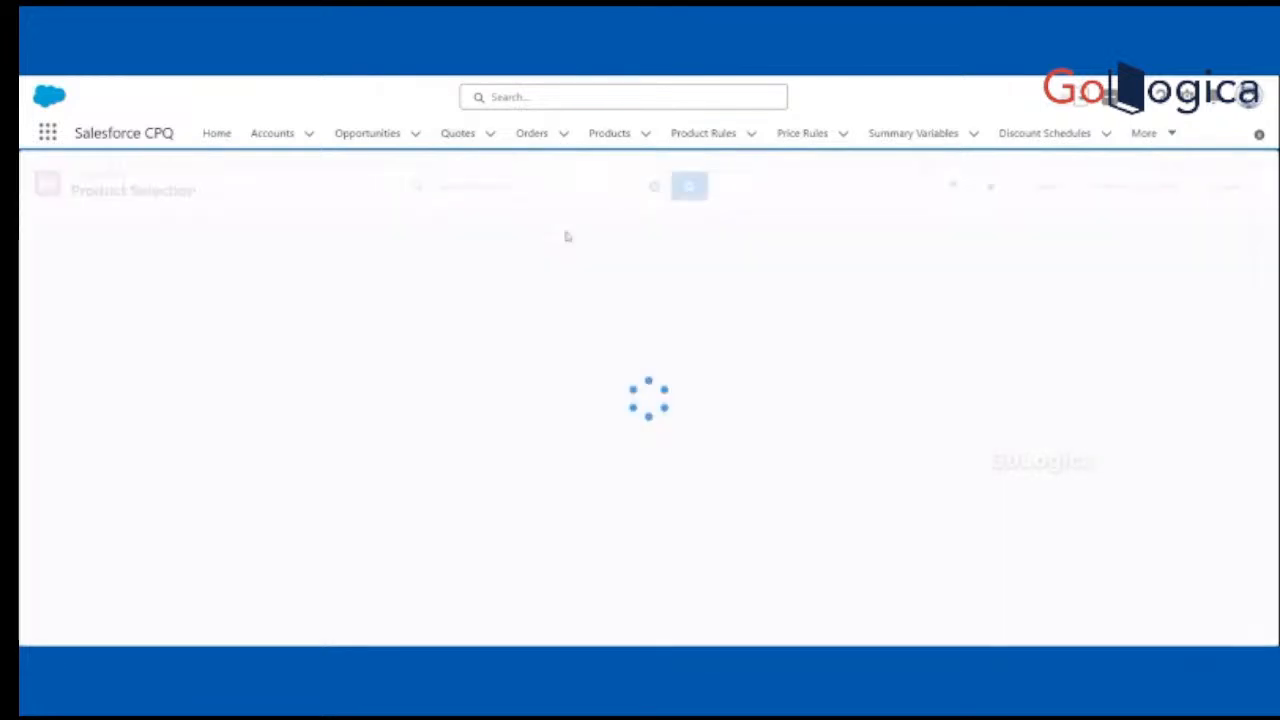
left_click(527, 186)
type("mobil")
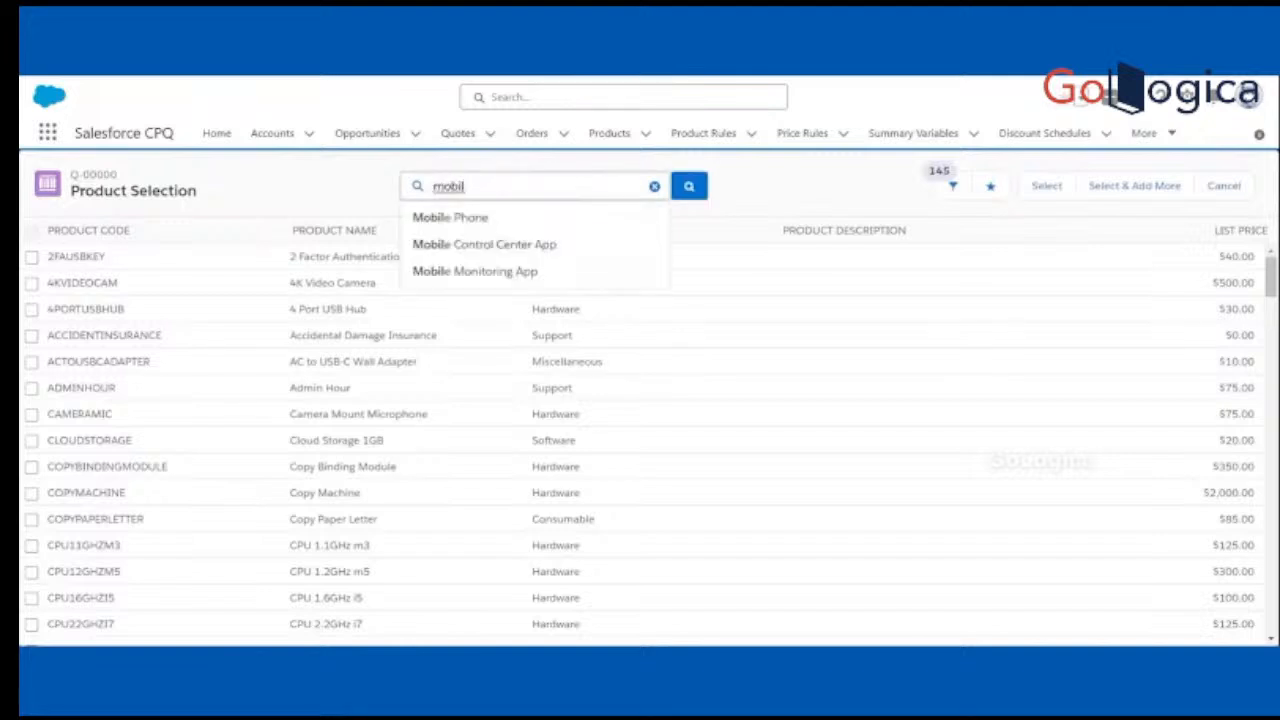
left_click(505, 217)
left_click_drag(509, 186, 396, 190)
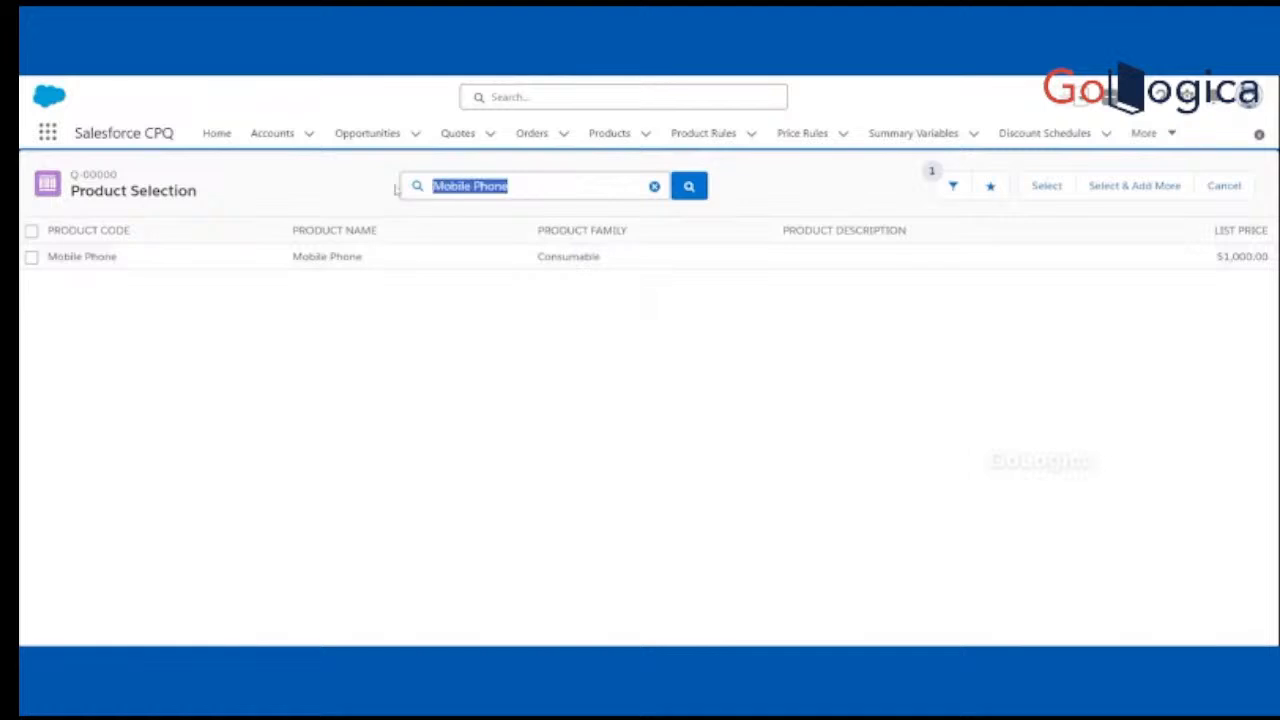
type("andr")
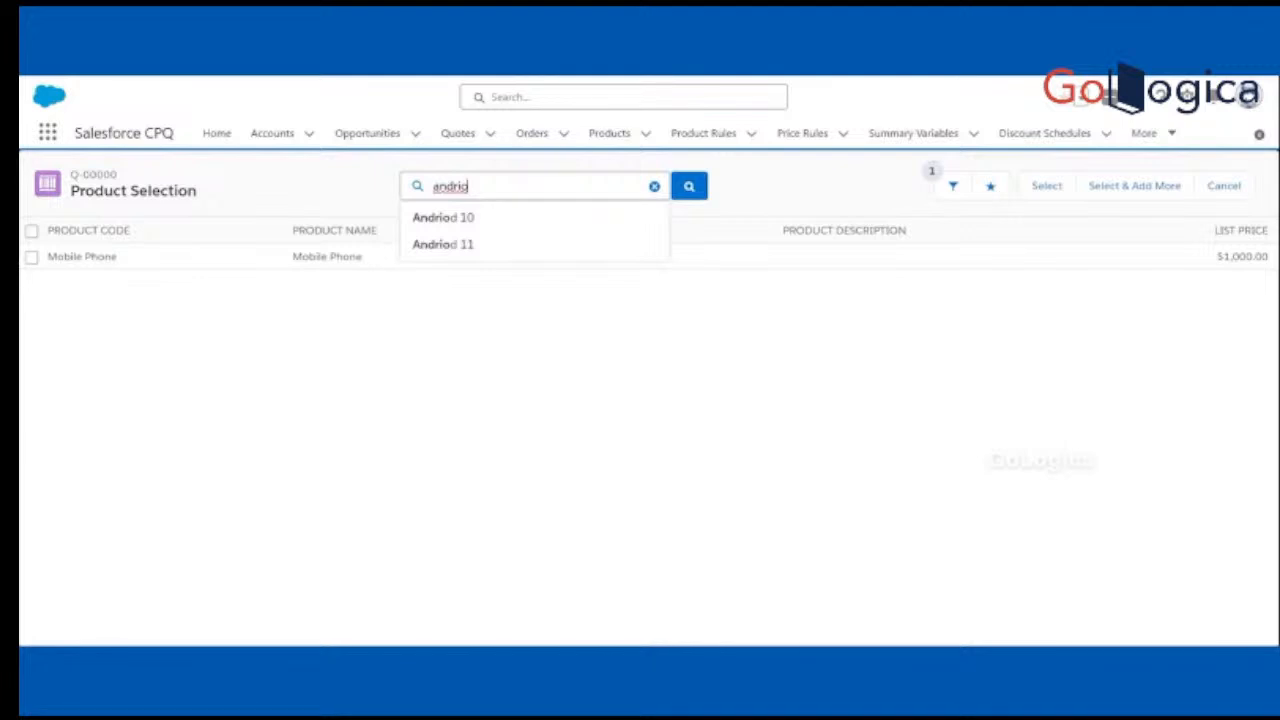
type("iod 9")
key("Return")
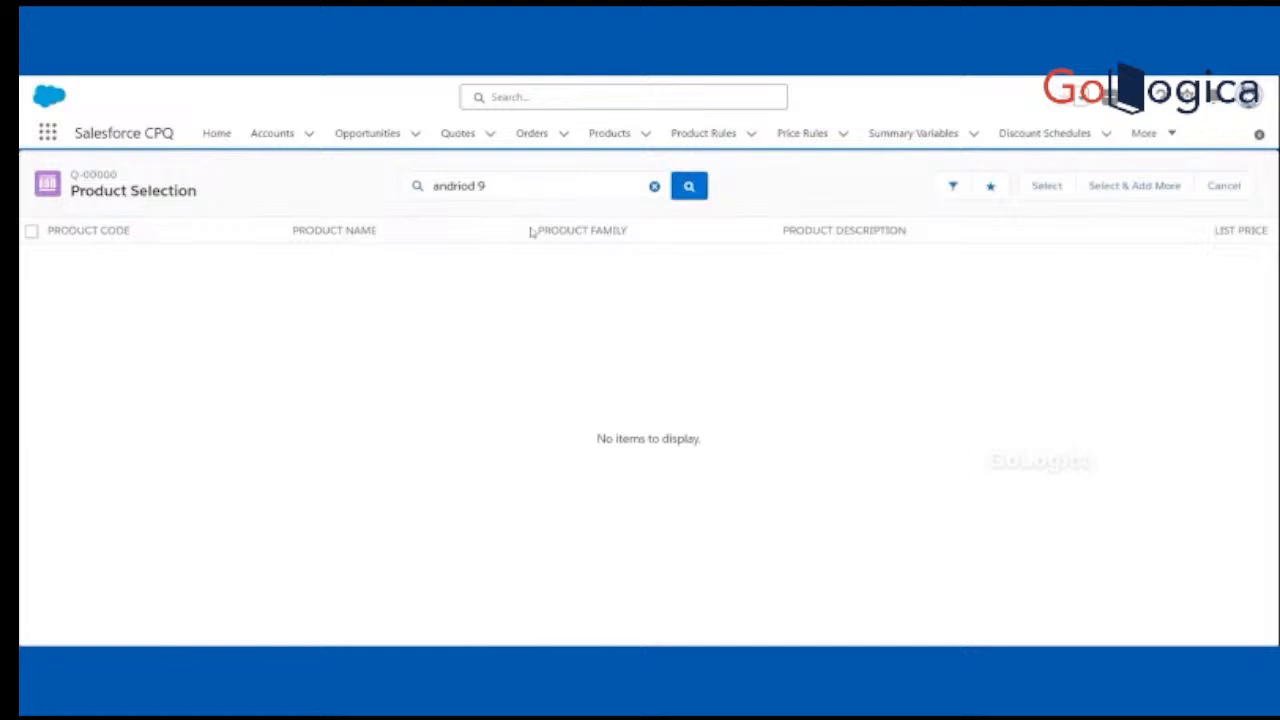
left_click(609, 133)
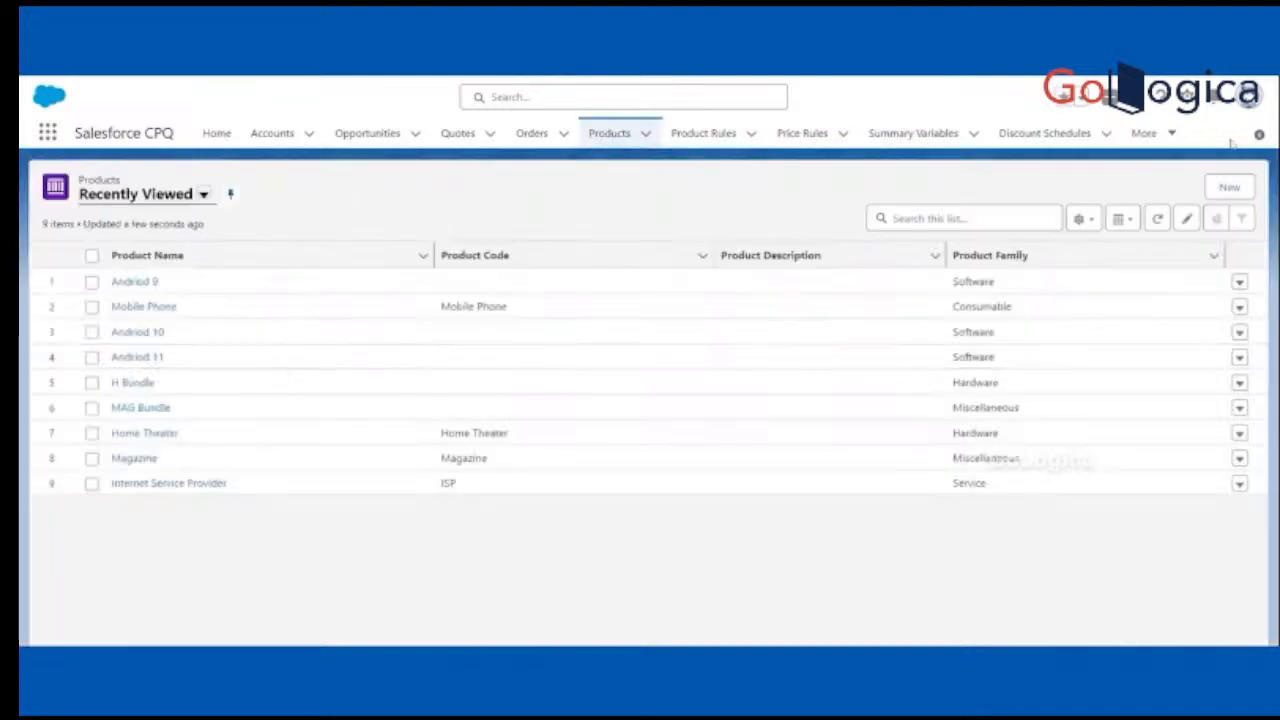
- Review Andriod 9's related lists, including its $200.00 Standard Price Book entry, then reload the Quotes list
left_click(135, 282)
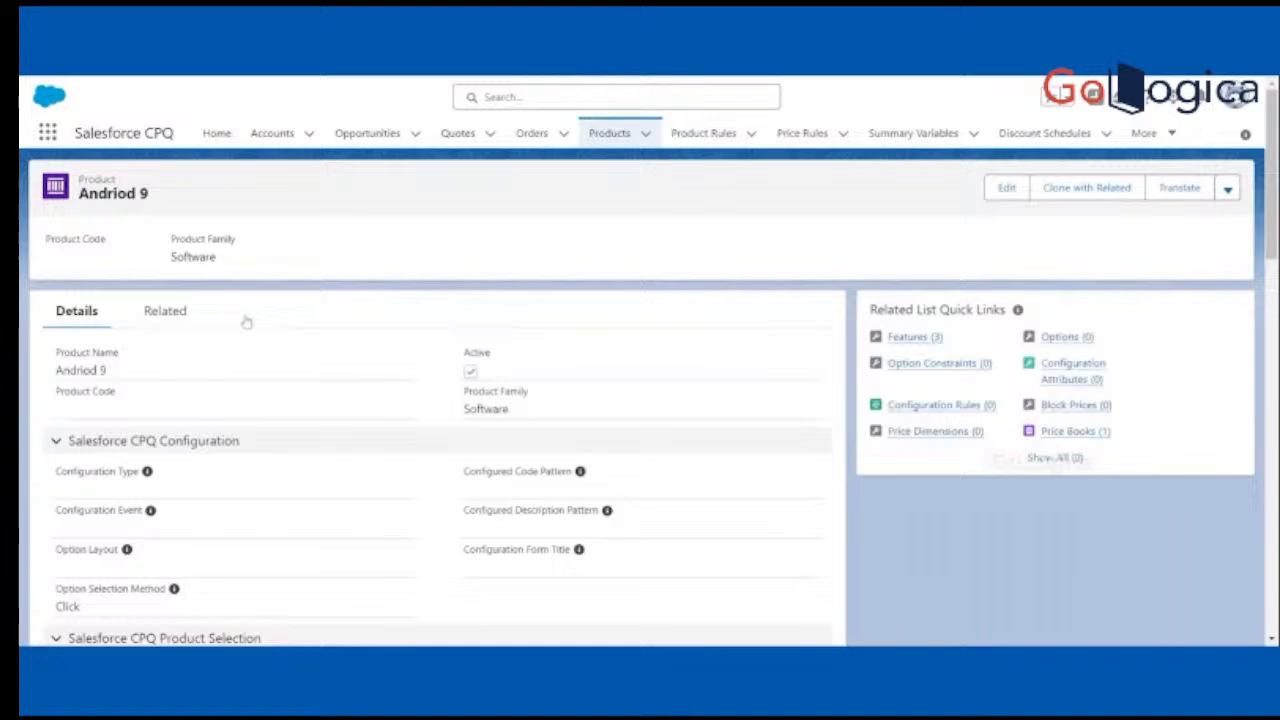
left_click(185, 314)
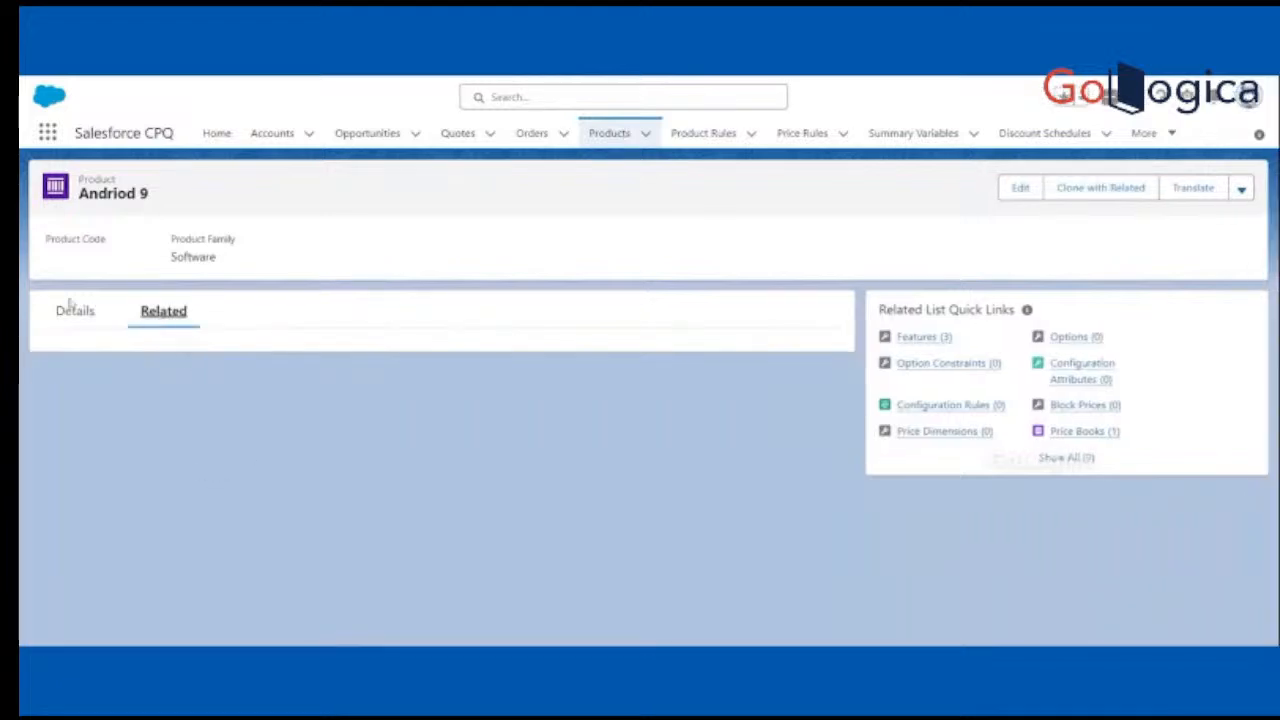
scroll(180, 420, "down", 5)
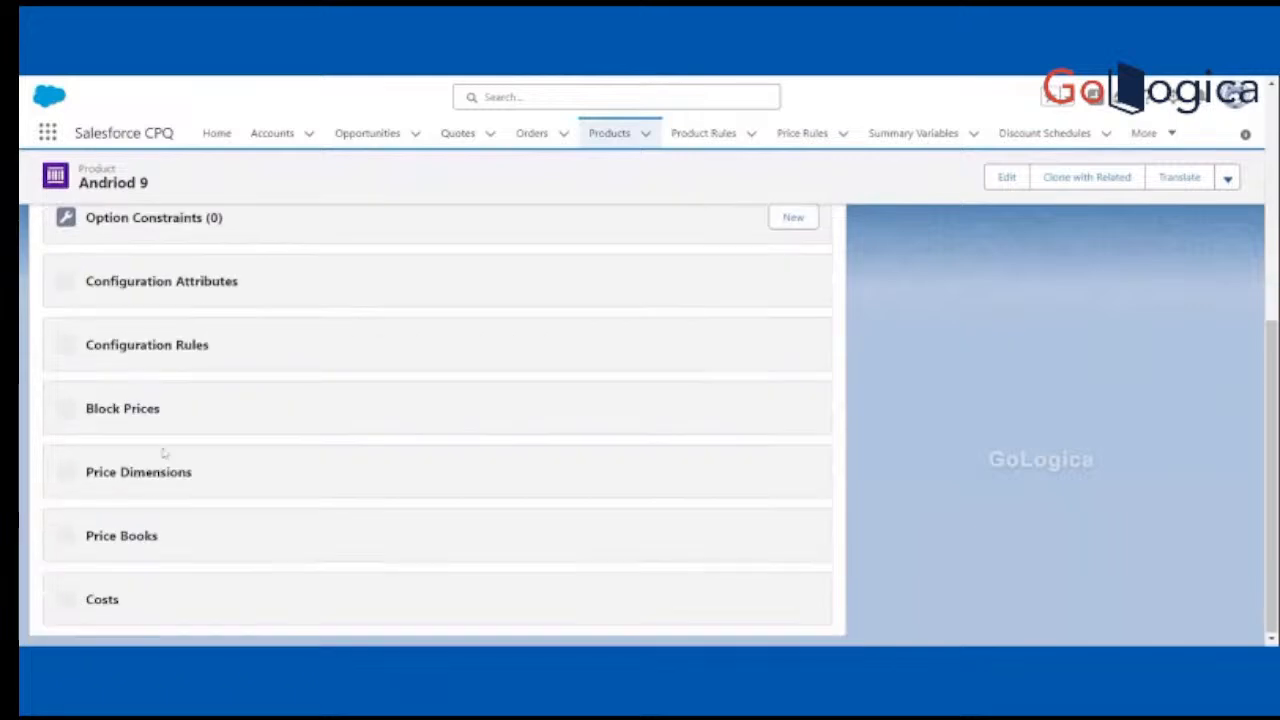
scroll(180, 440, "down", 1)
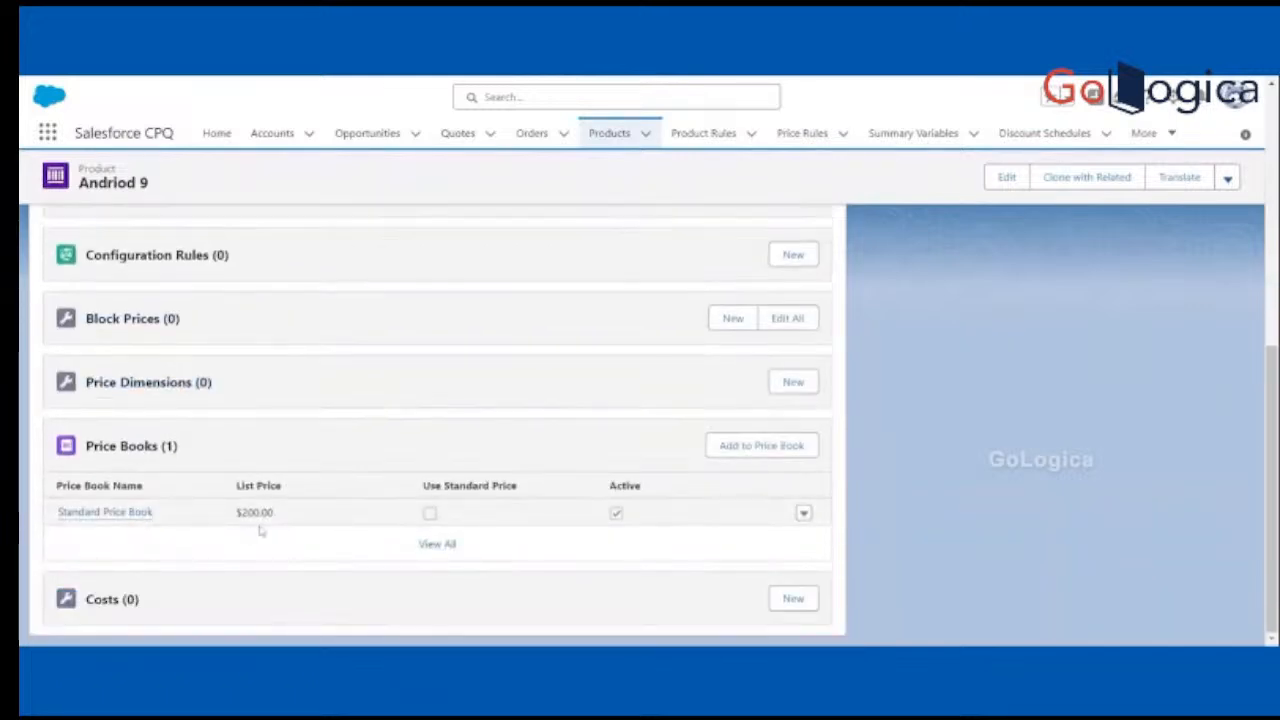
scroll(262, 505, "up", 4)
scroll(205, 415, "down", 3)
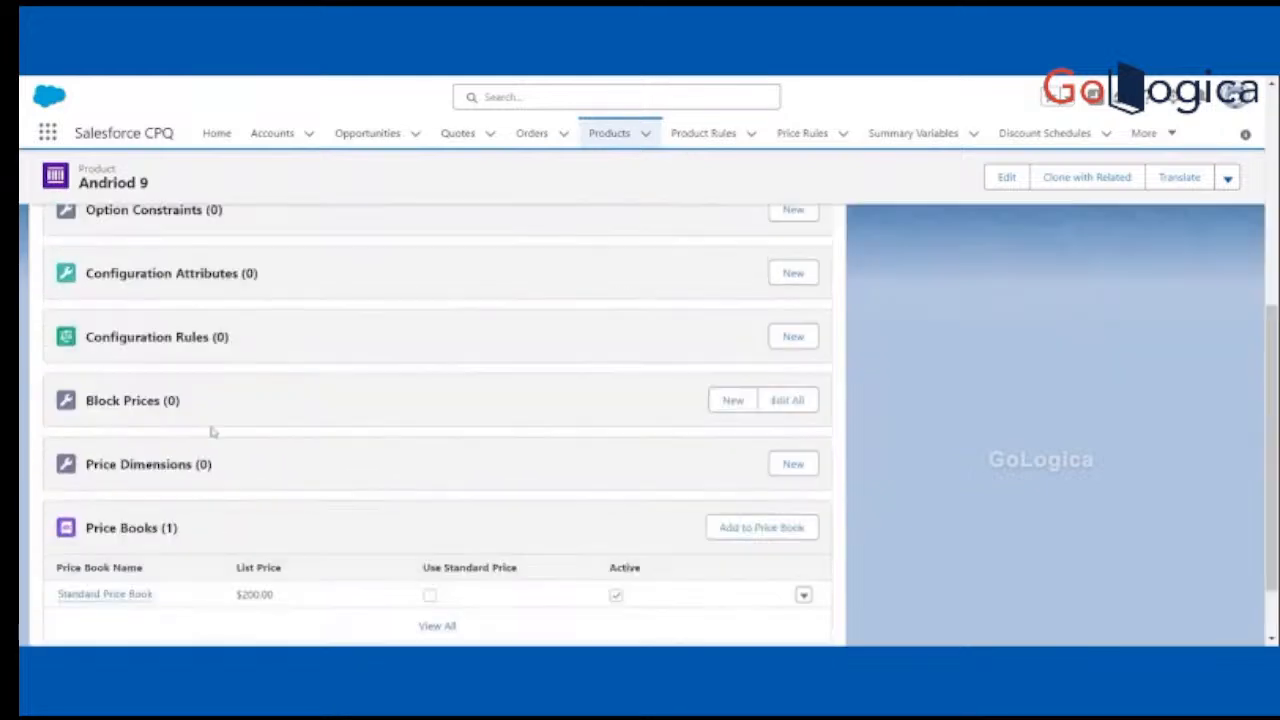
scroll(212, 432, "down", 2)
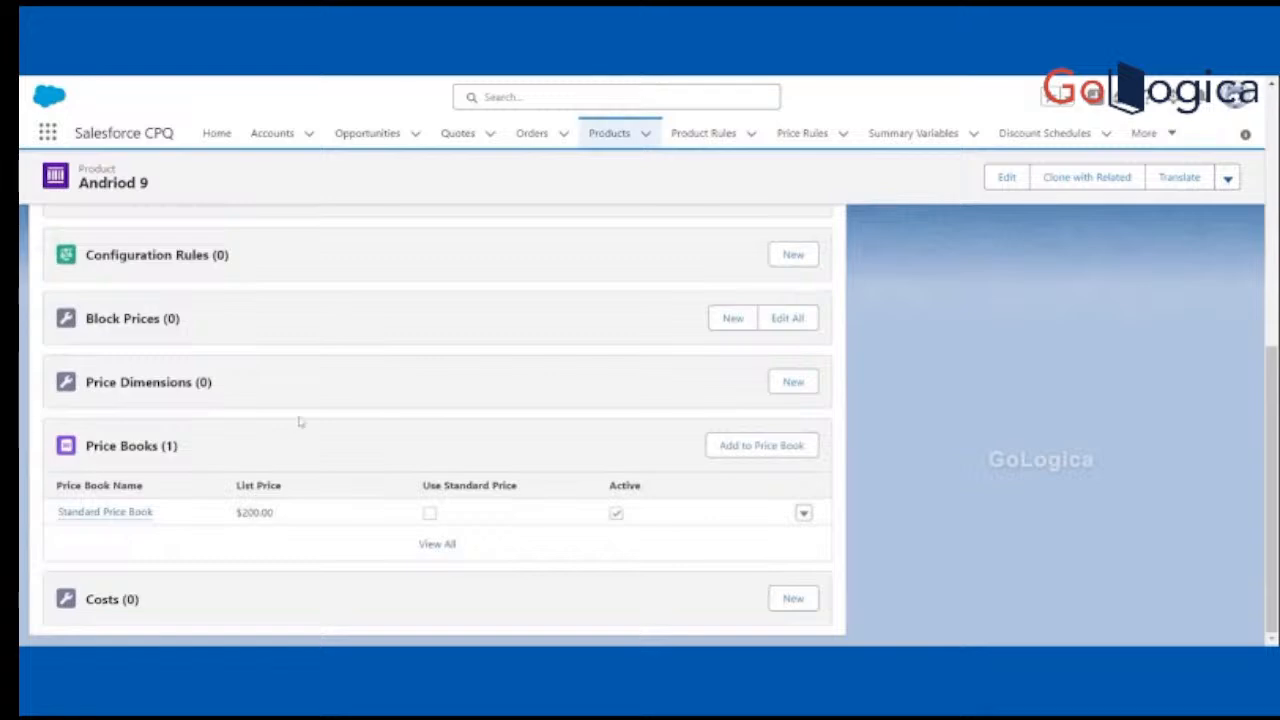
scroll(302, 418, "up", 3)
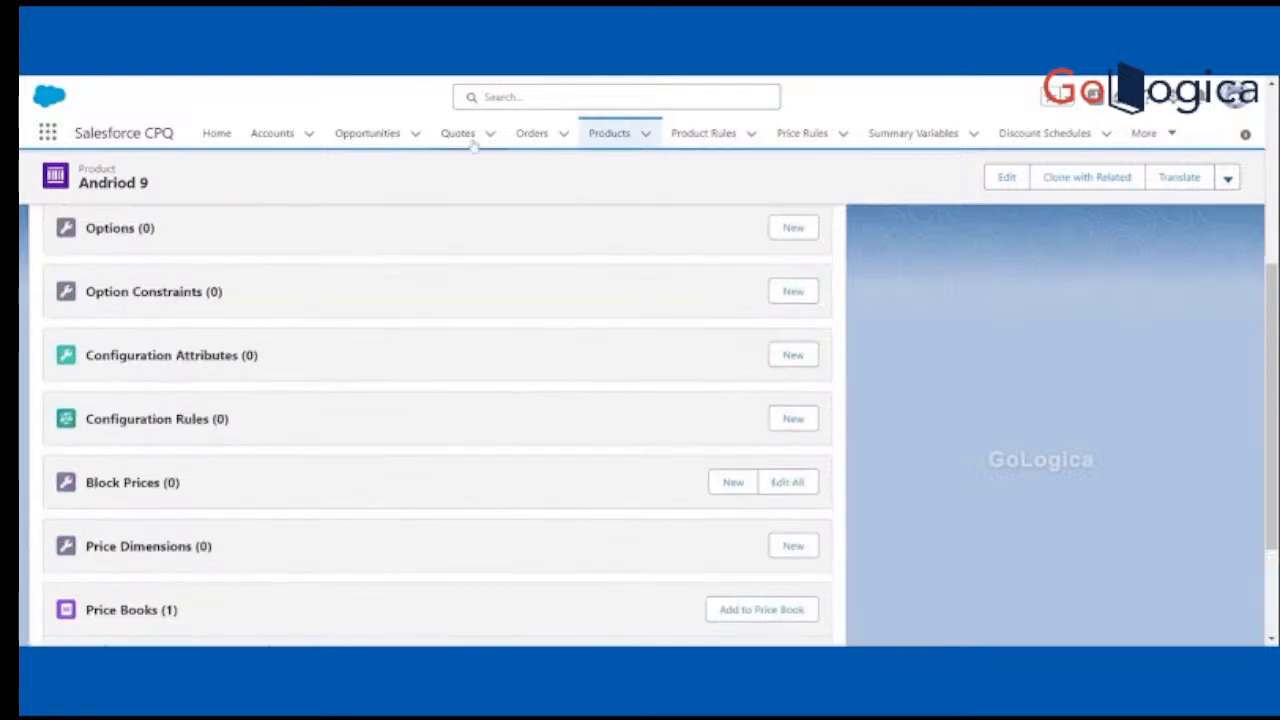
left_click(458, 133)
left_click(207, 22)
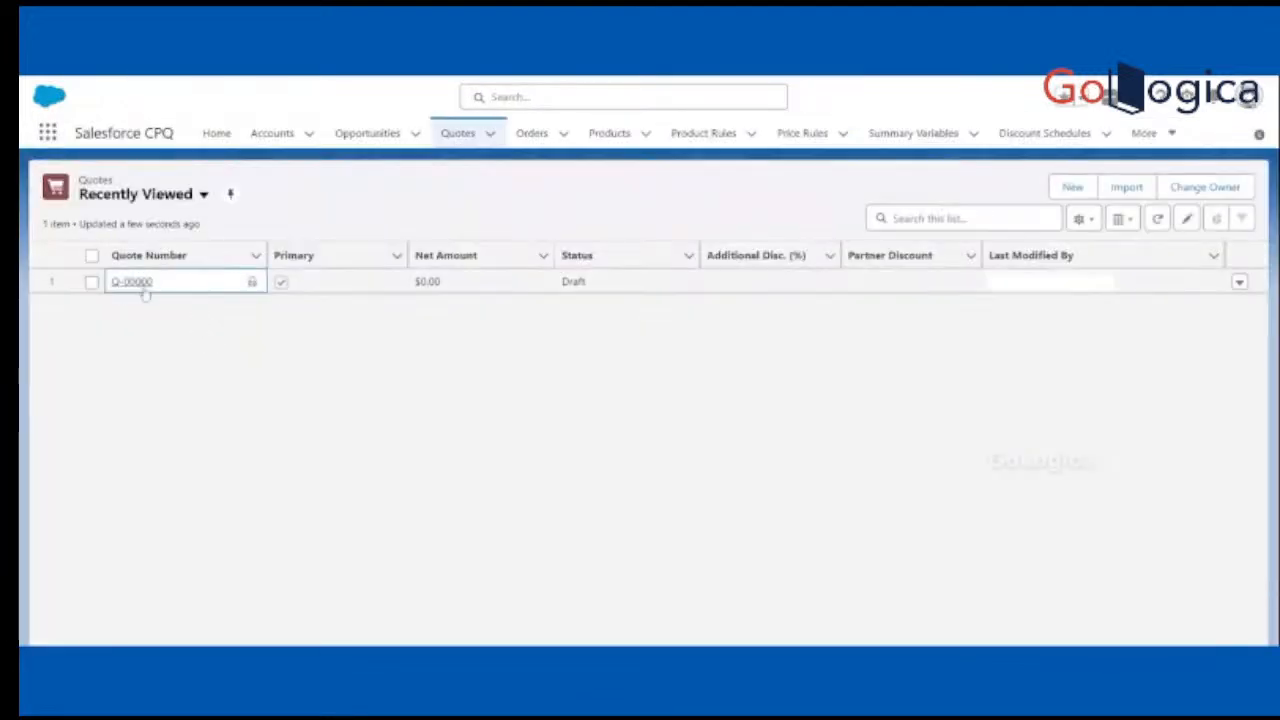
- Search products for 'andr' from Q-00000's line editor, confirming only Andriod 10 and 11 appear
left_click(133, 282)
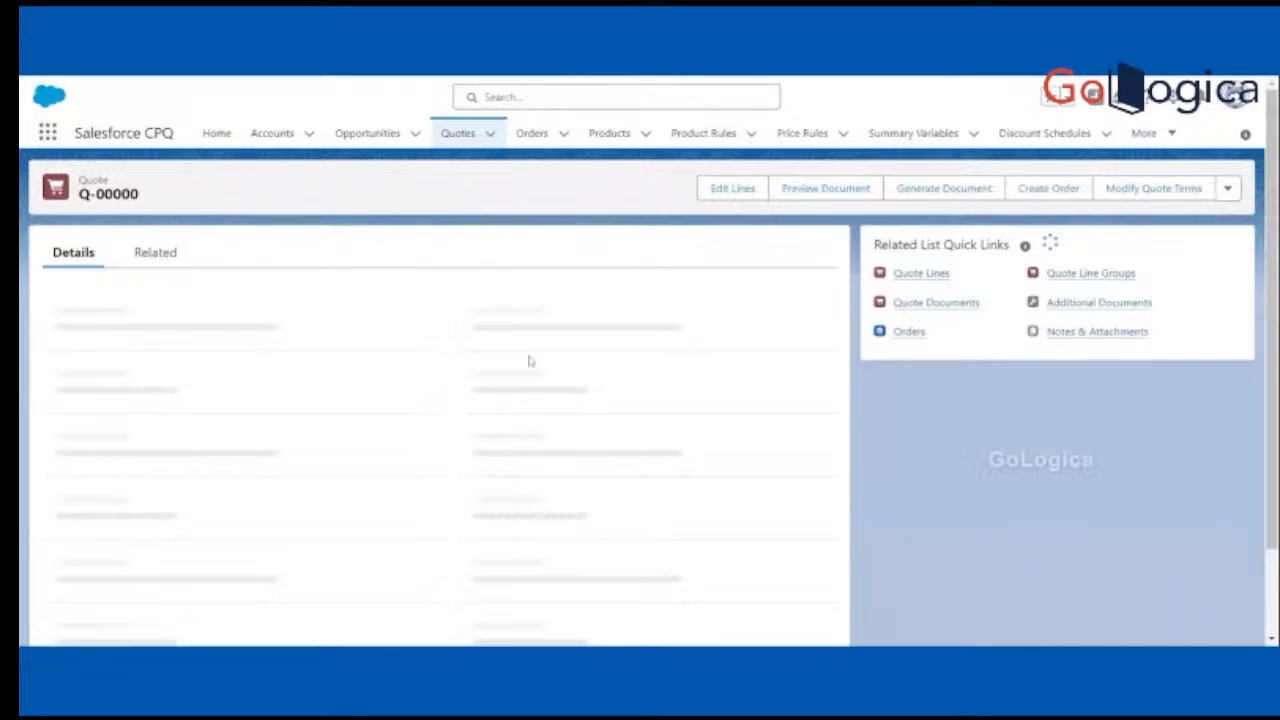
left_click(848, 192)
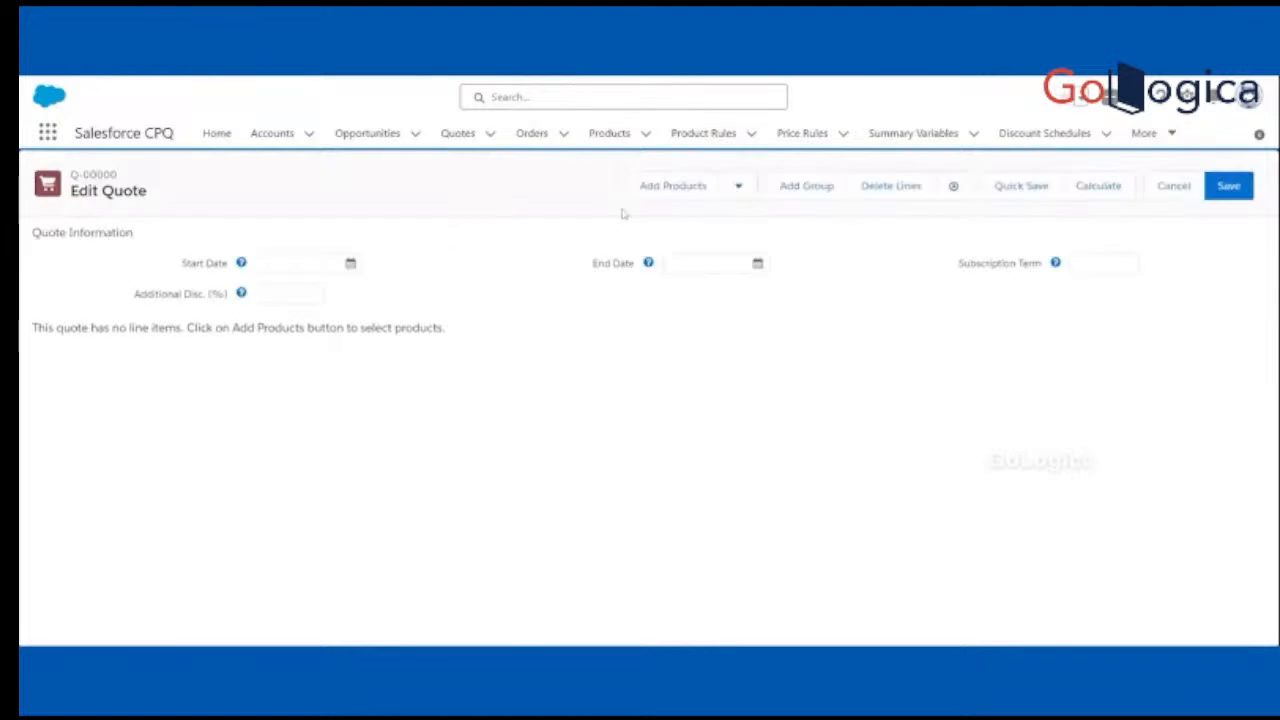
left_click(684, 192)
left_click(535, 187)
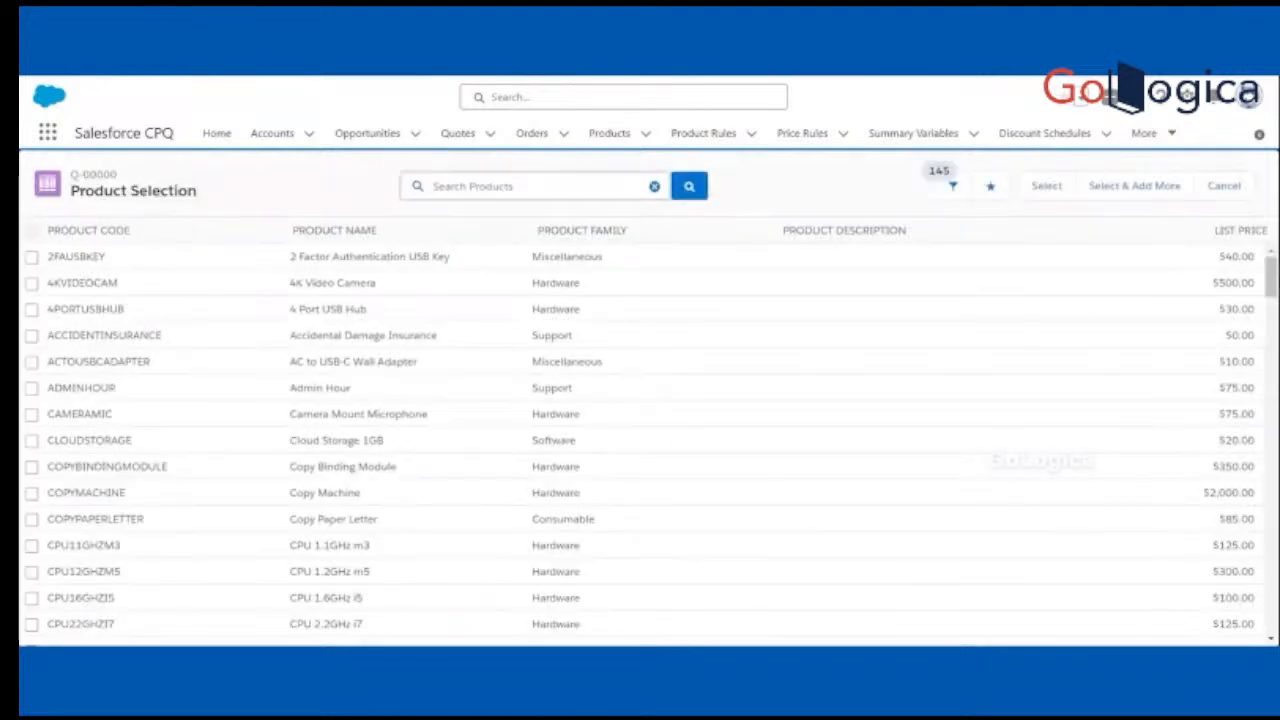
type("andr")
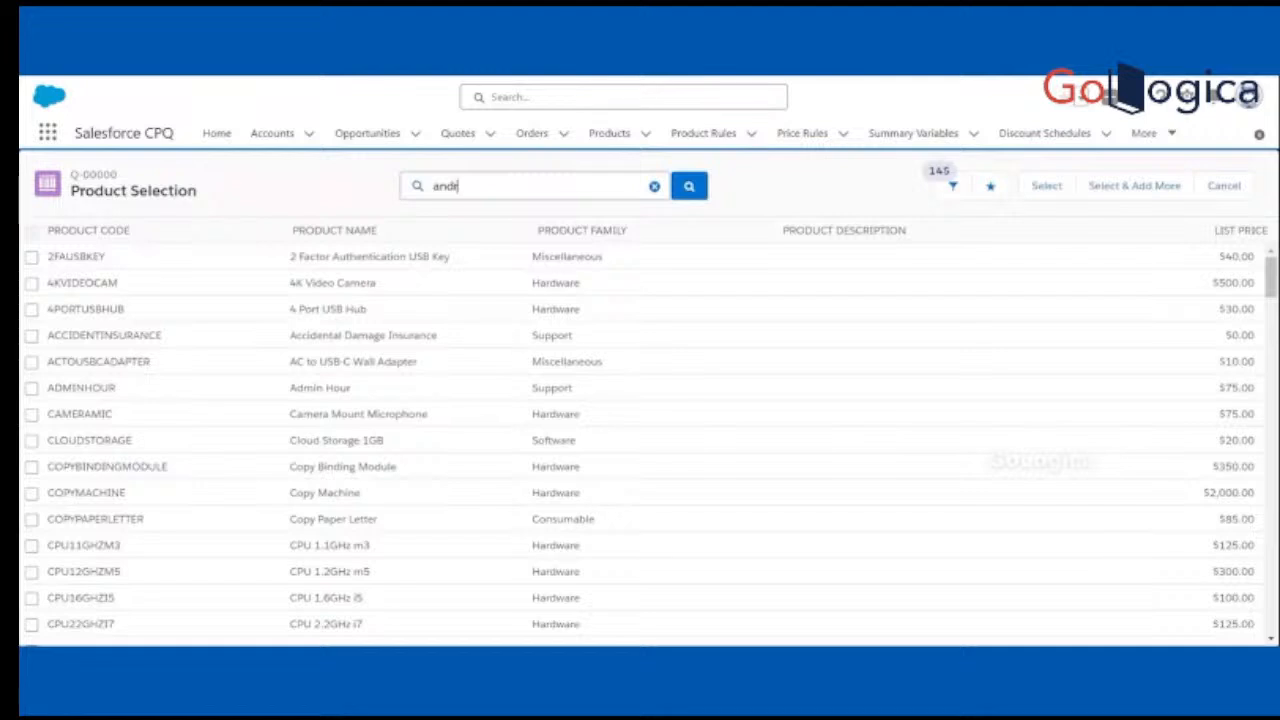
key("Return")
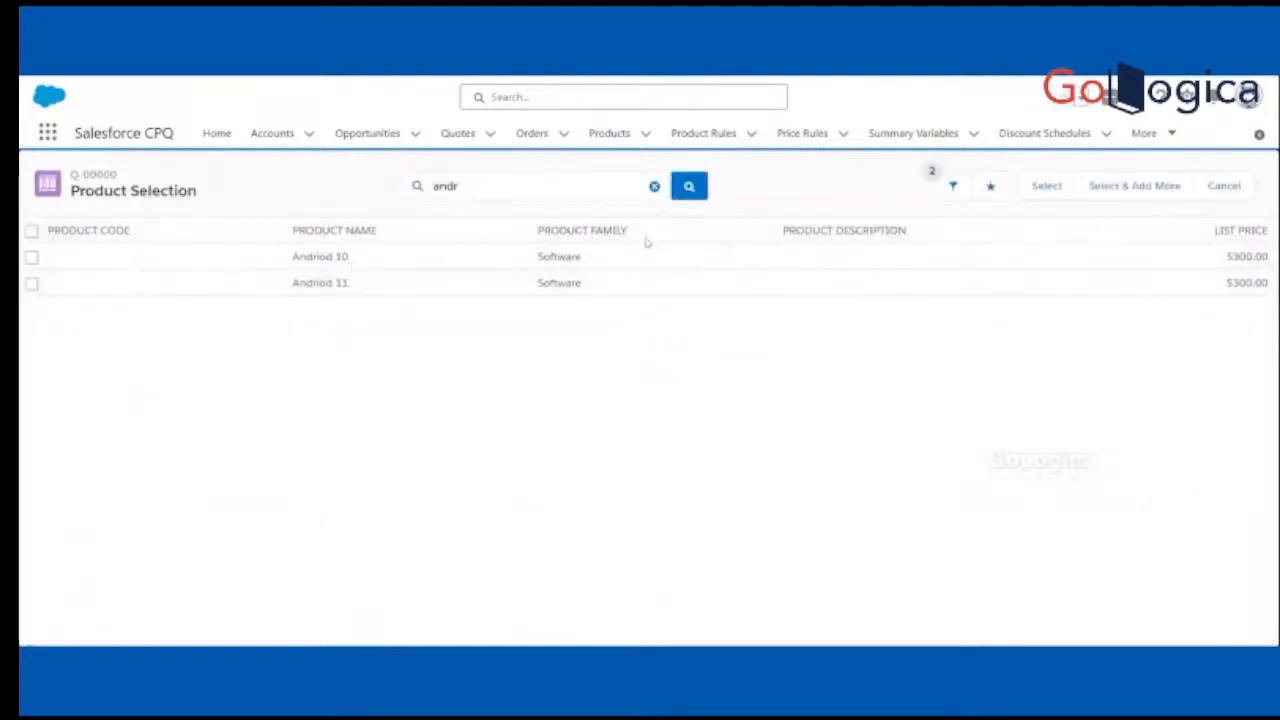
left_click(604, 134)
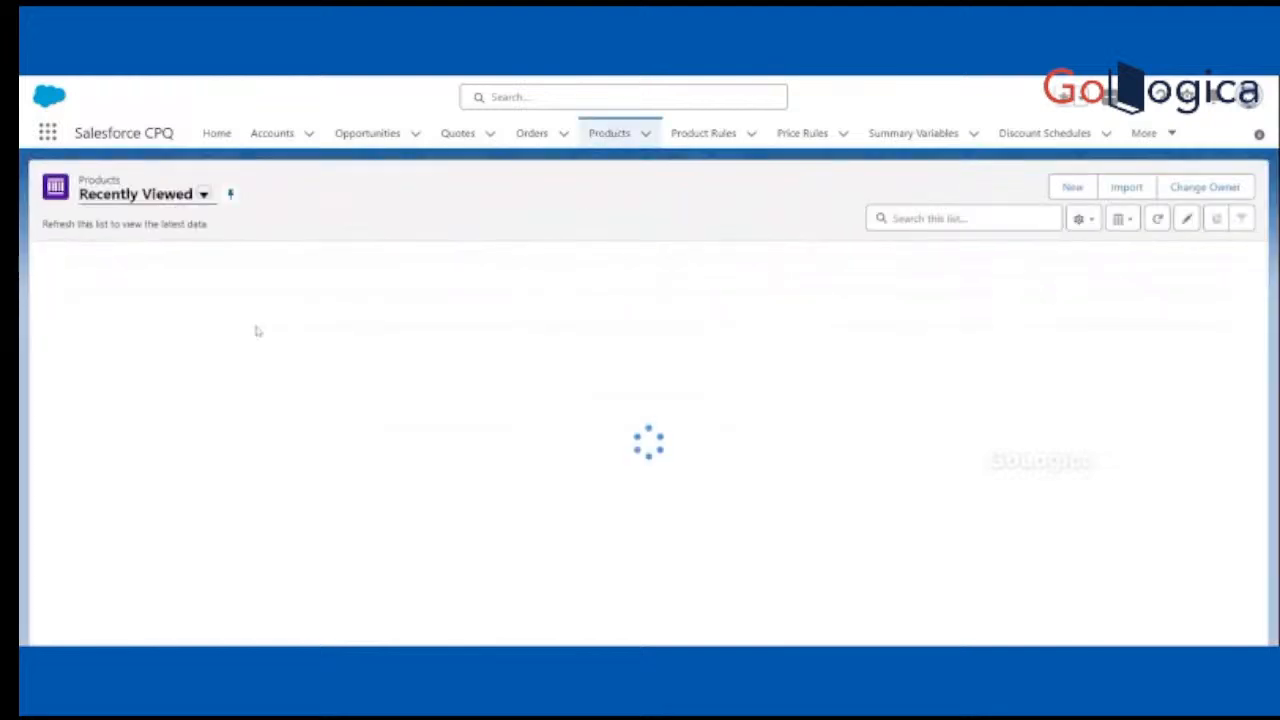
- Look through Andriod 9's edit form and cancel without saving changes
left_click(133, 282)
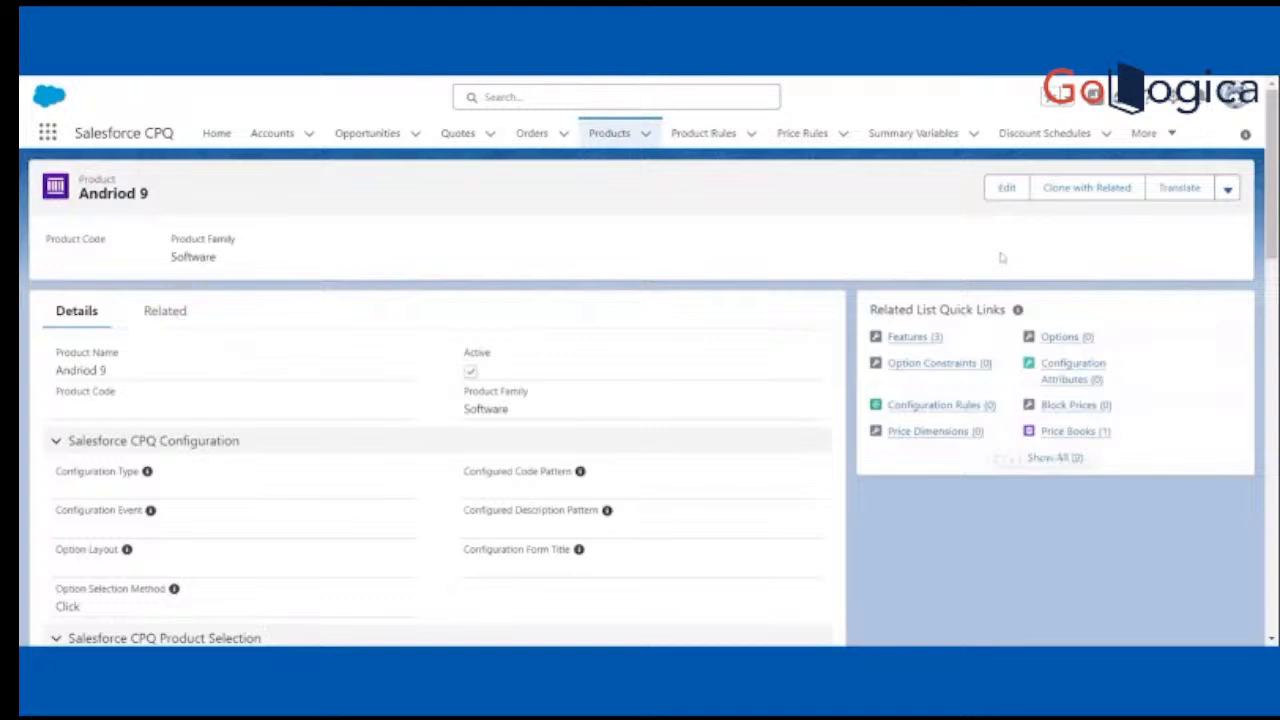
left_click(1002, 196)
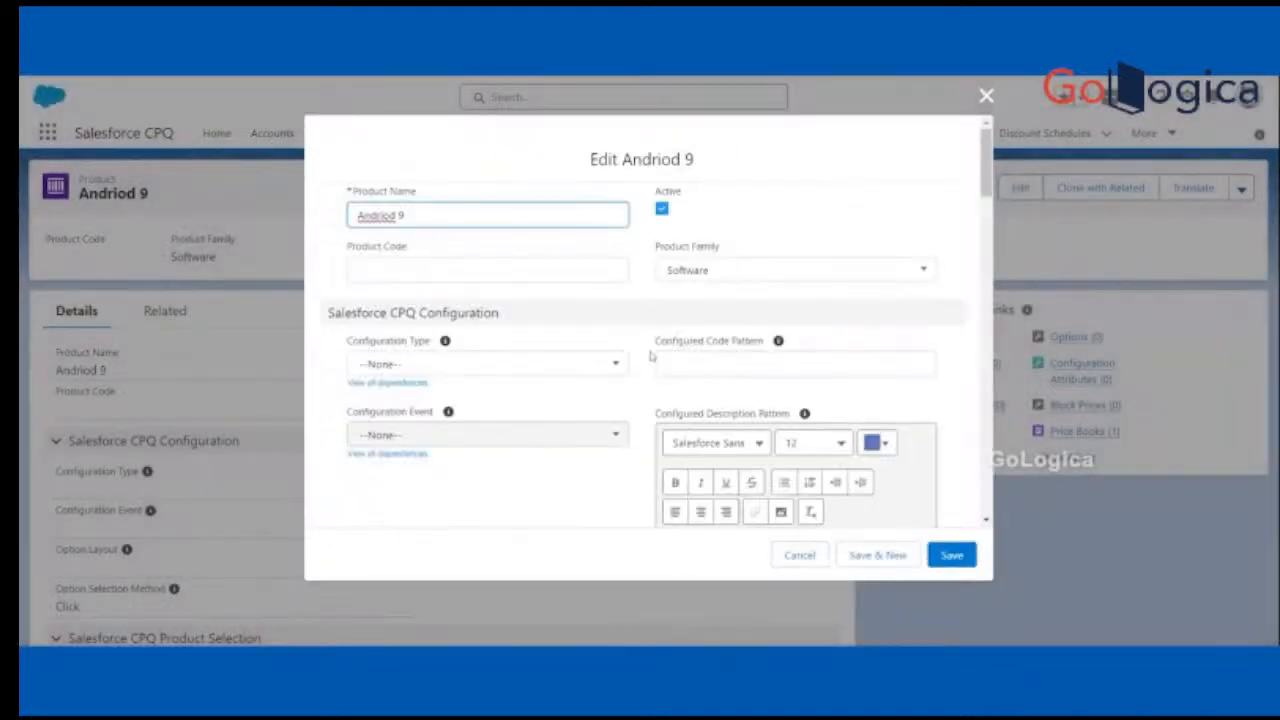
scroll(651, 357, "down", 1)
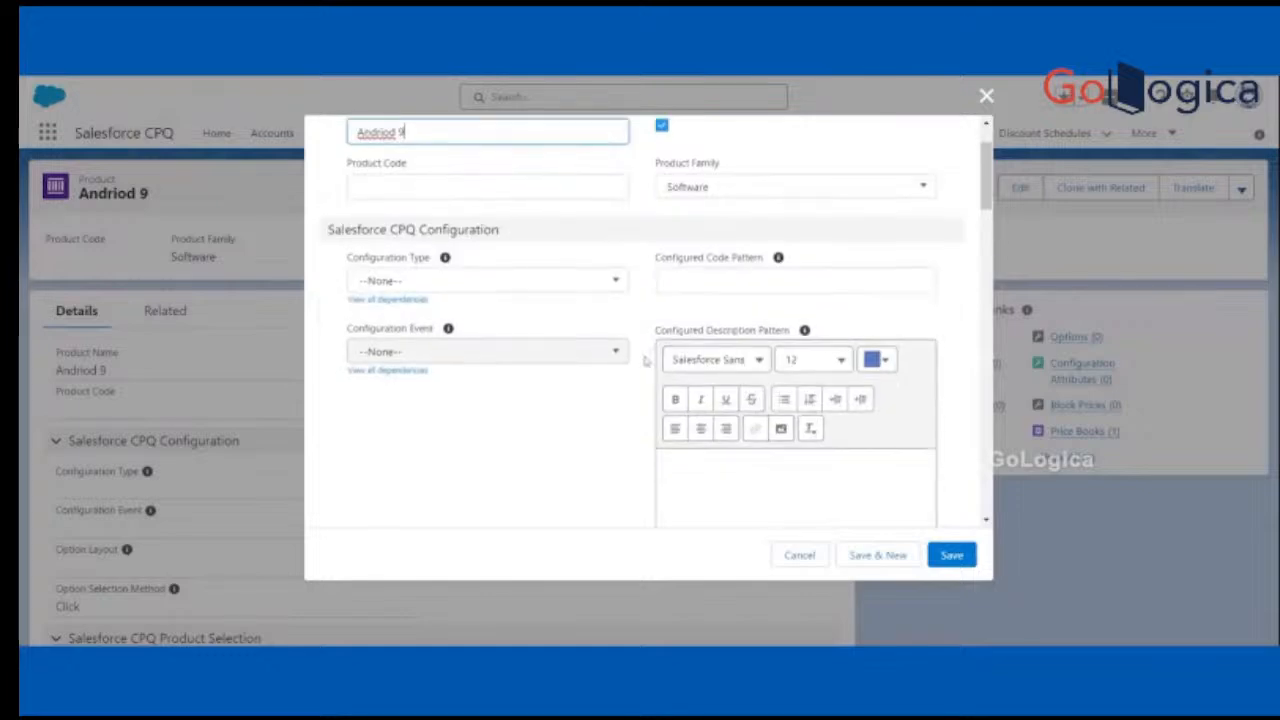
scroll(646, 362, "down", 3)
scroll(646, 362, "down", 2)
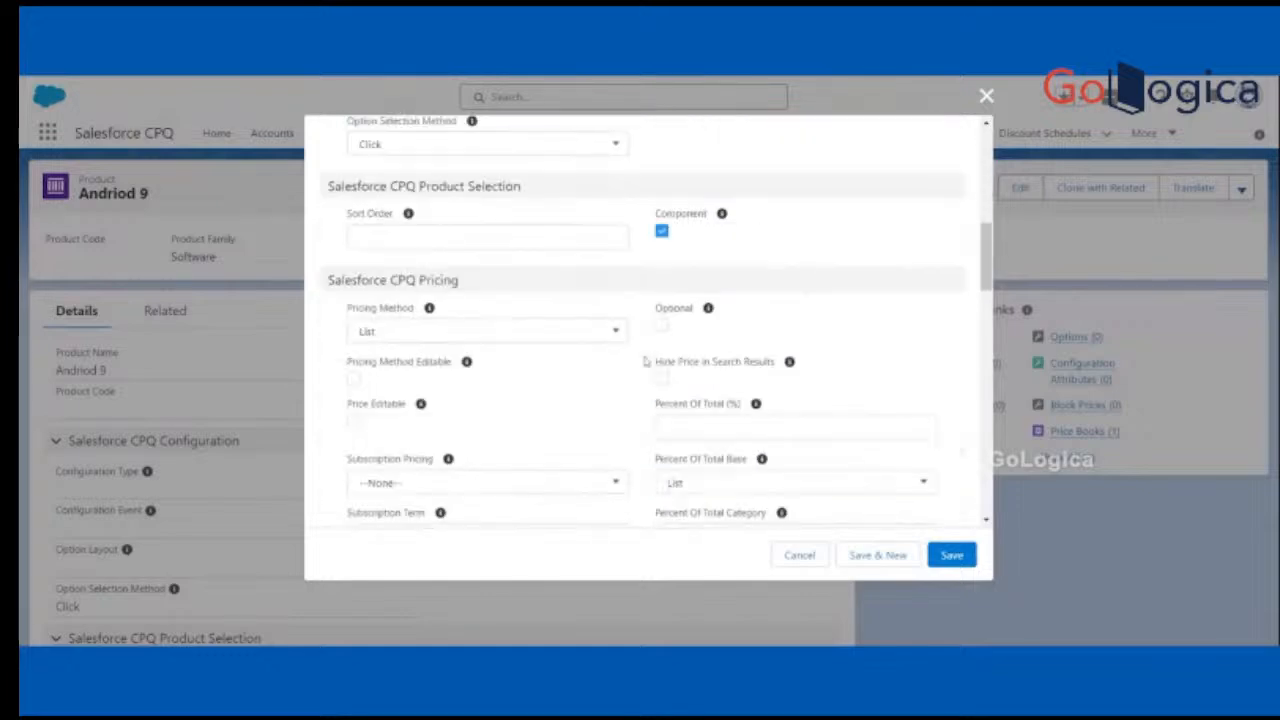
left_click(798, 555)
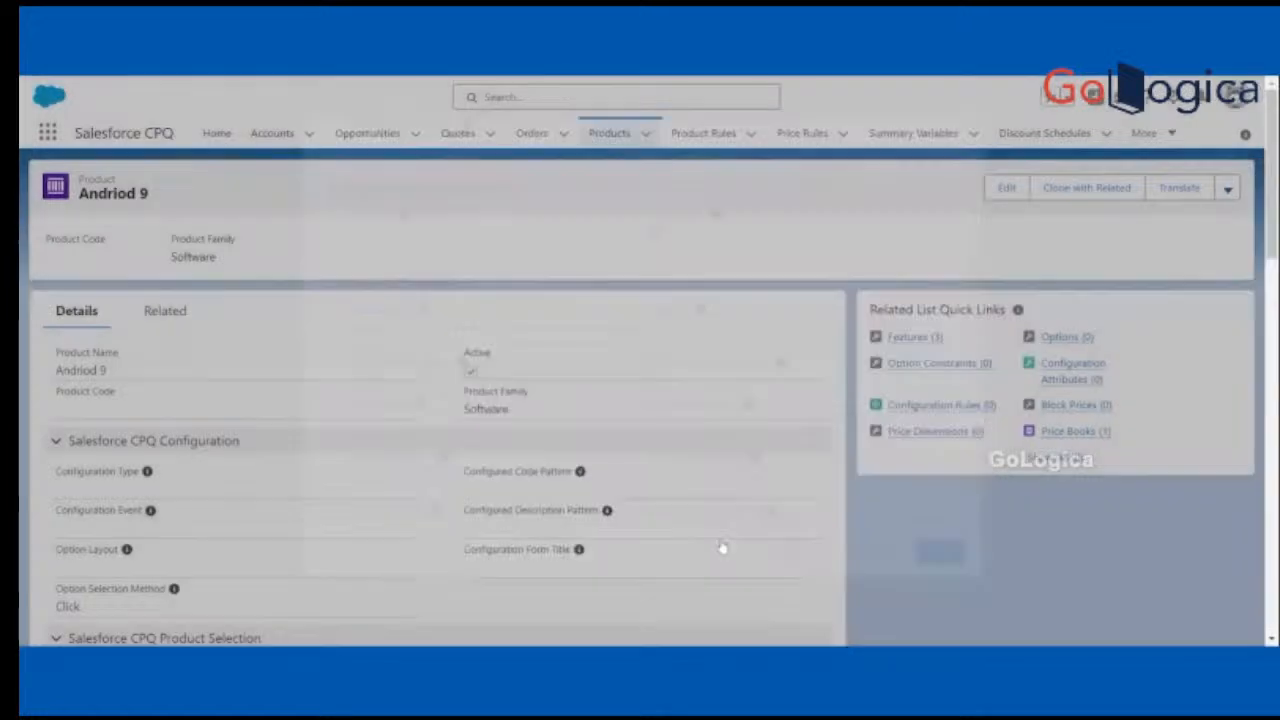
- Scroll Andriod 9's Details tab, then return to the Use Case slide of the Product Attribute deck
scroll(511, 451, "down", 5)
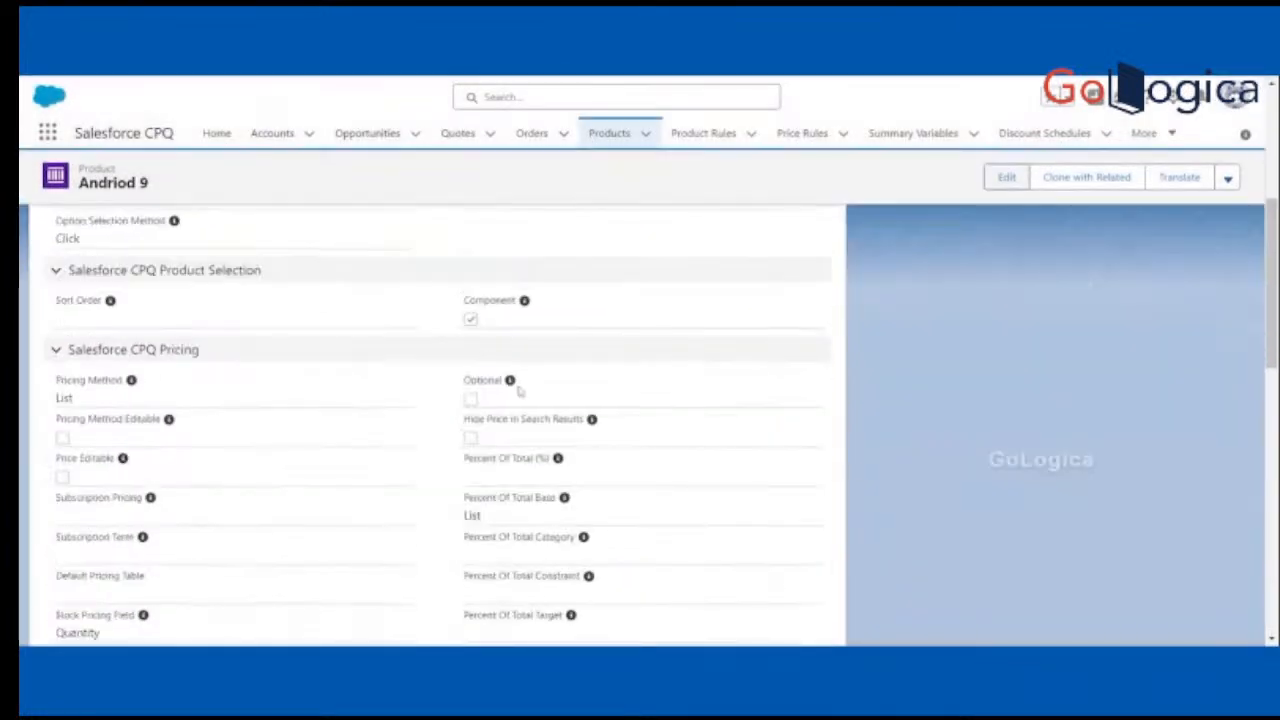
scroll(527, 381, "down", 3)
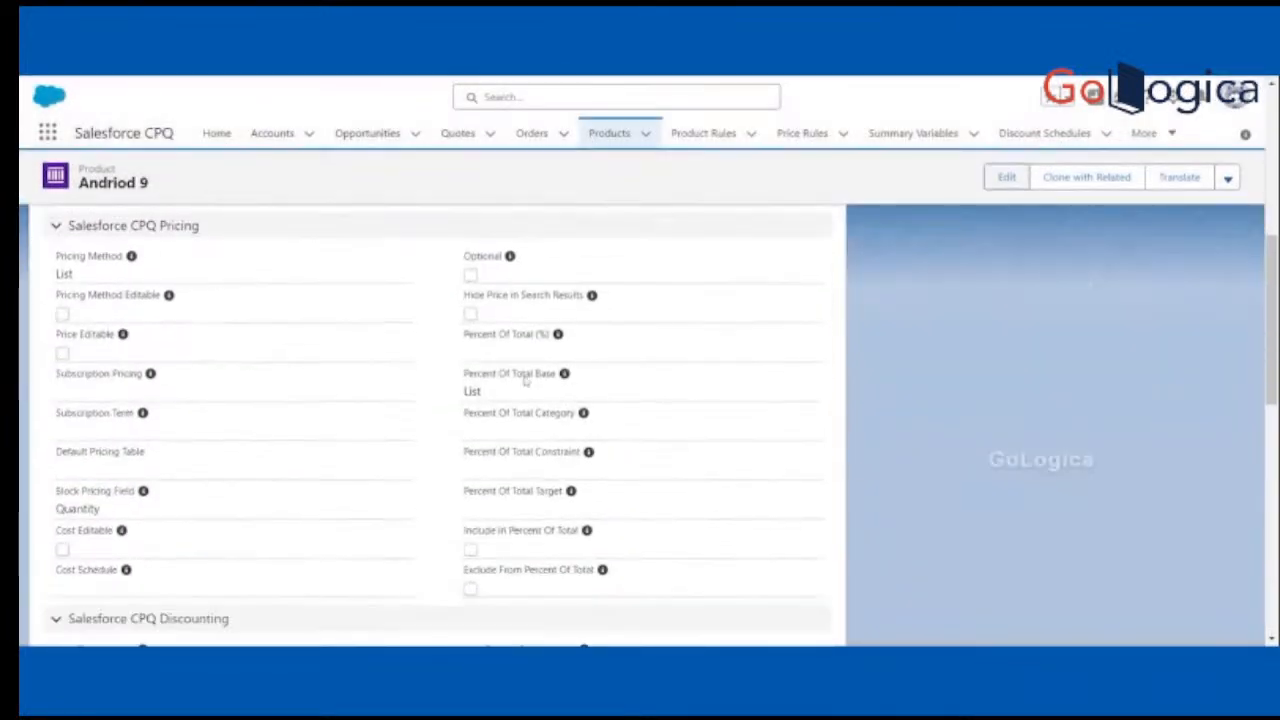
scroll(527, 381, "down", 4)
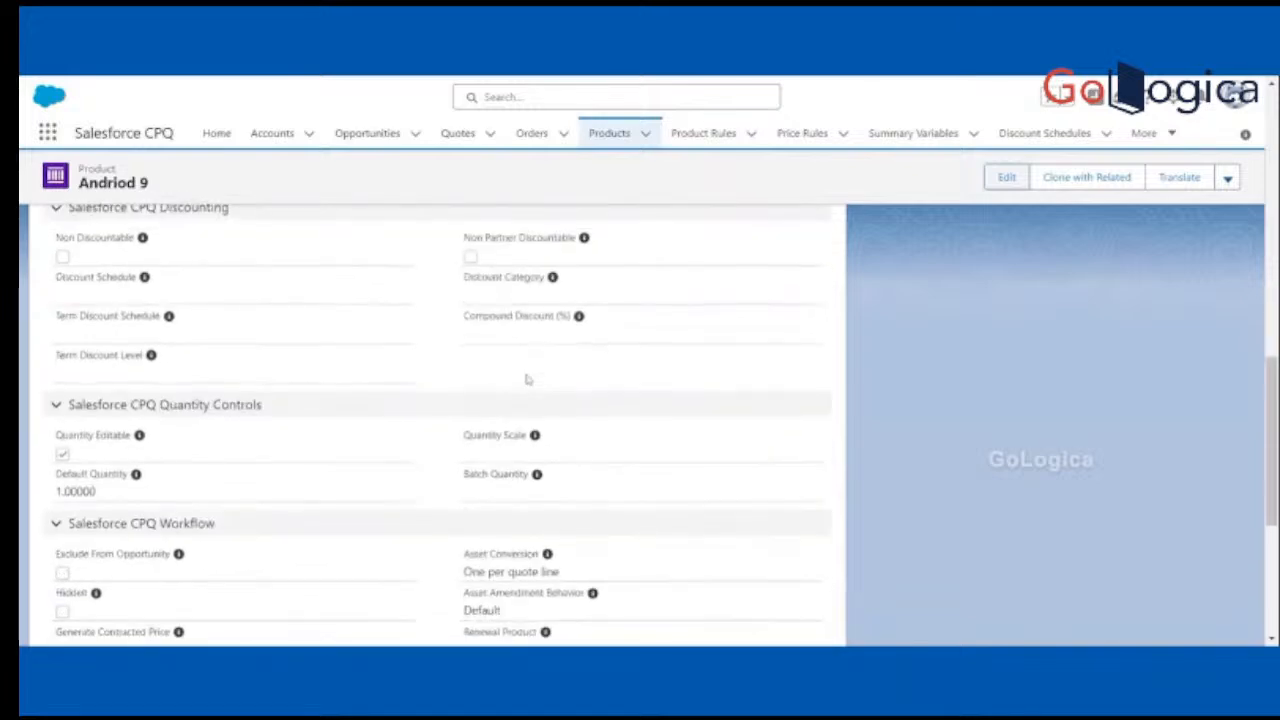
scroll(527, 381, "up", 10)
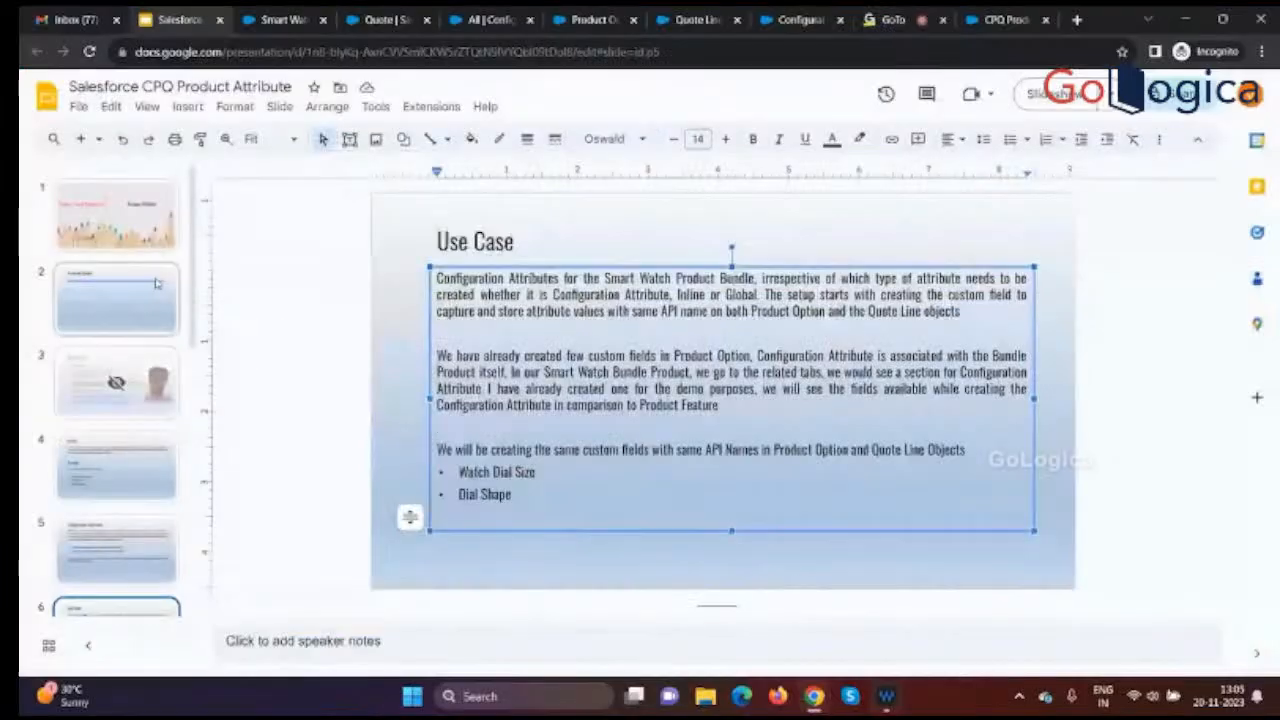
left_click(135, 237)
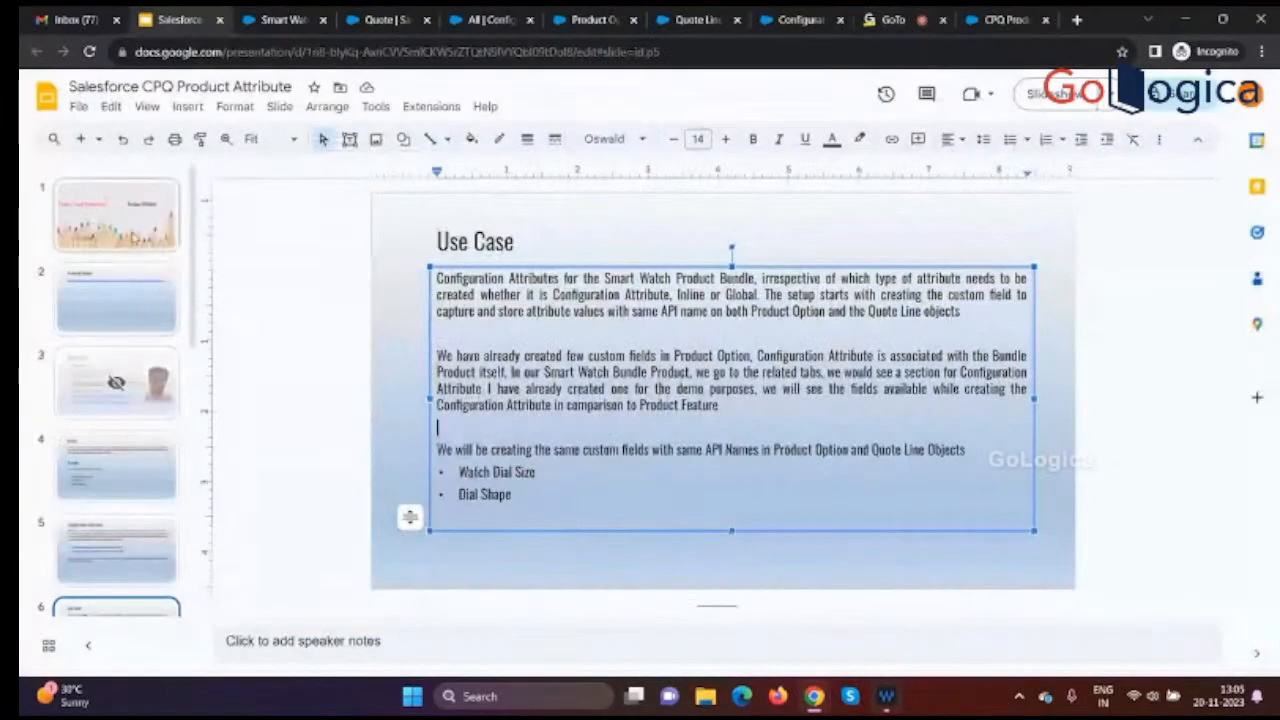
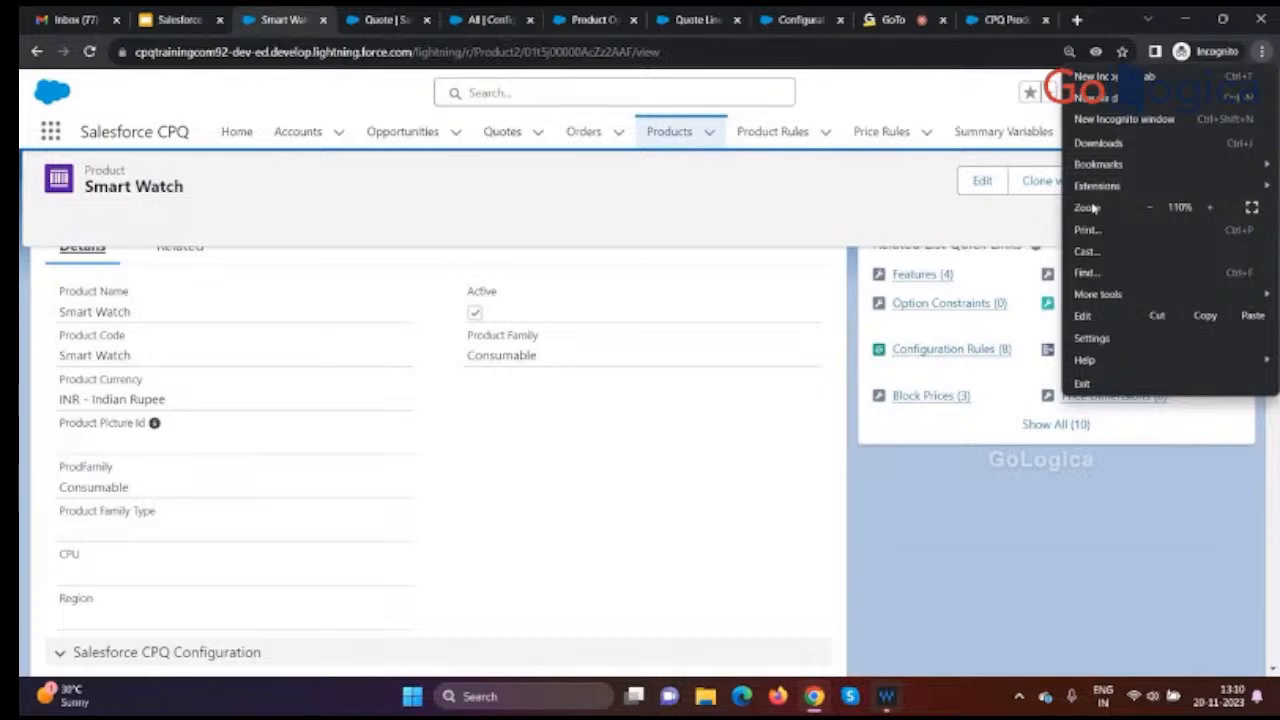
- Zoom the Smart Watch product page to 125% and scroll through its Details
left_click(1210, 207)
left_click(627, 292)
scroll(626, 285, "up", 2)
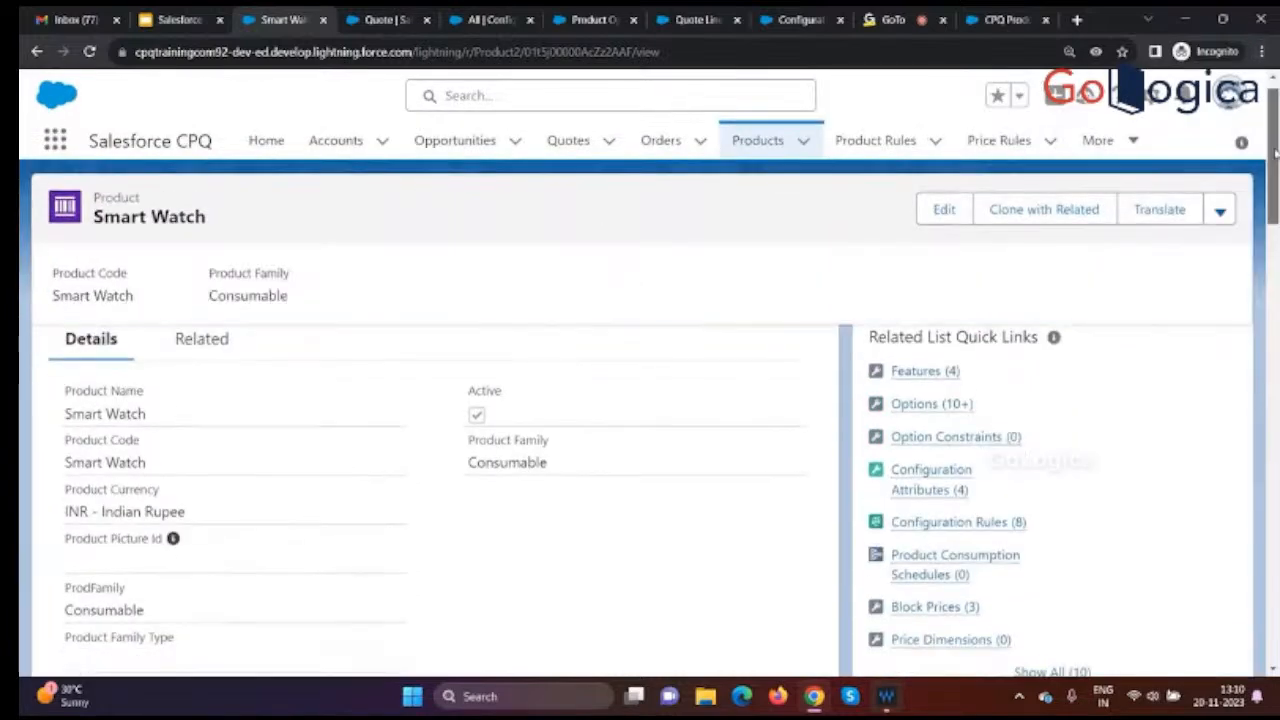
scroll(626, 400, "down", 2)
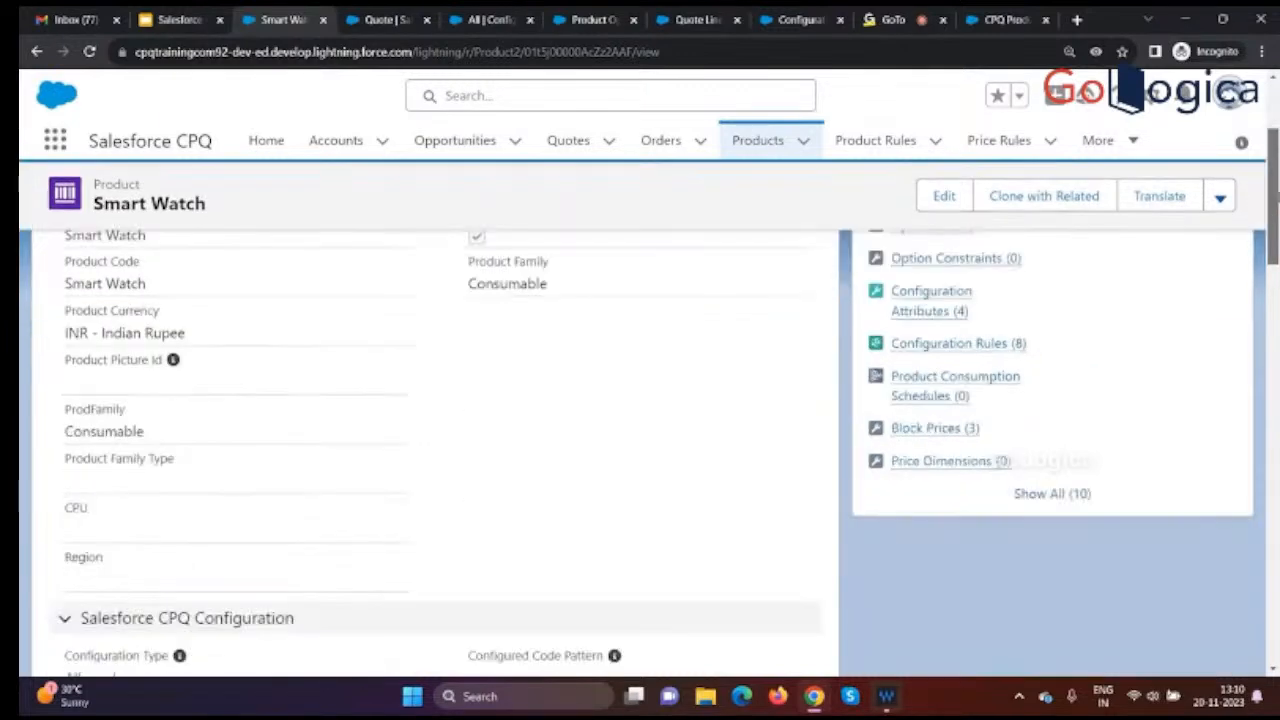
scroll(334, 336, "up", 2)
scroll(208, 545, "down", 3)
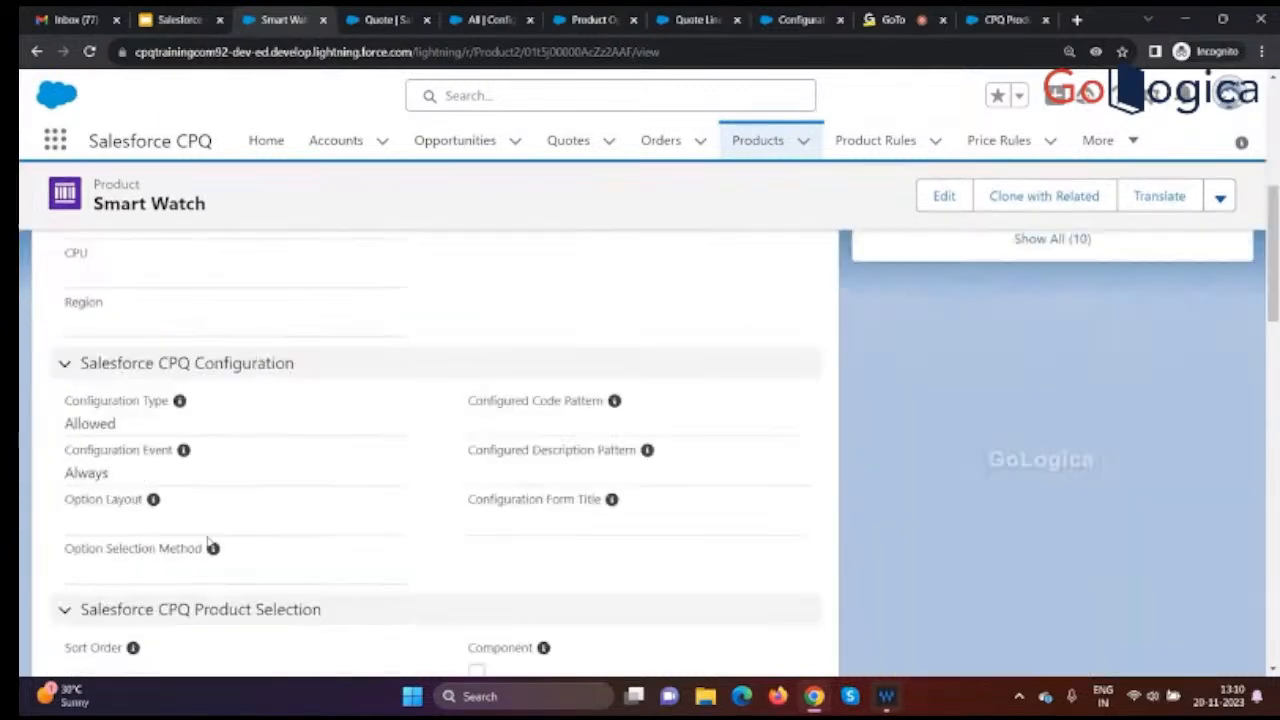
scroll(212, 540, "down", 5)
scroll(223, 520, "up", 5)
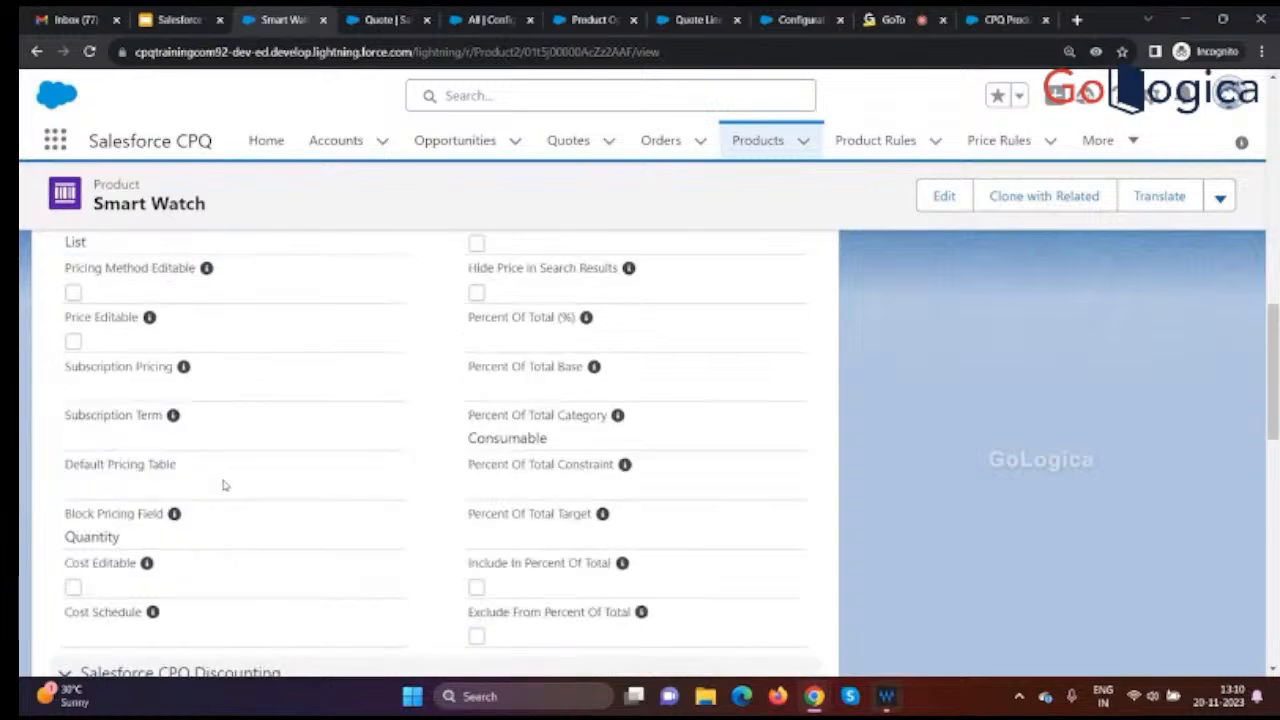
scroll(213, 475, "up", 3)
- Switch to the Related tab and scroll down to the four Configuration Attributes and their target fields
left_click(200, 363)
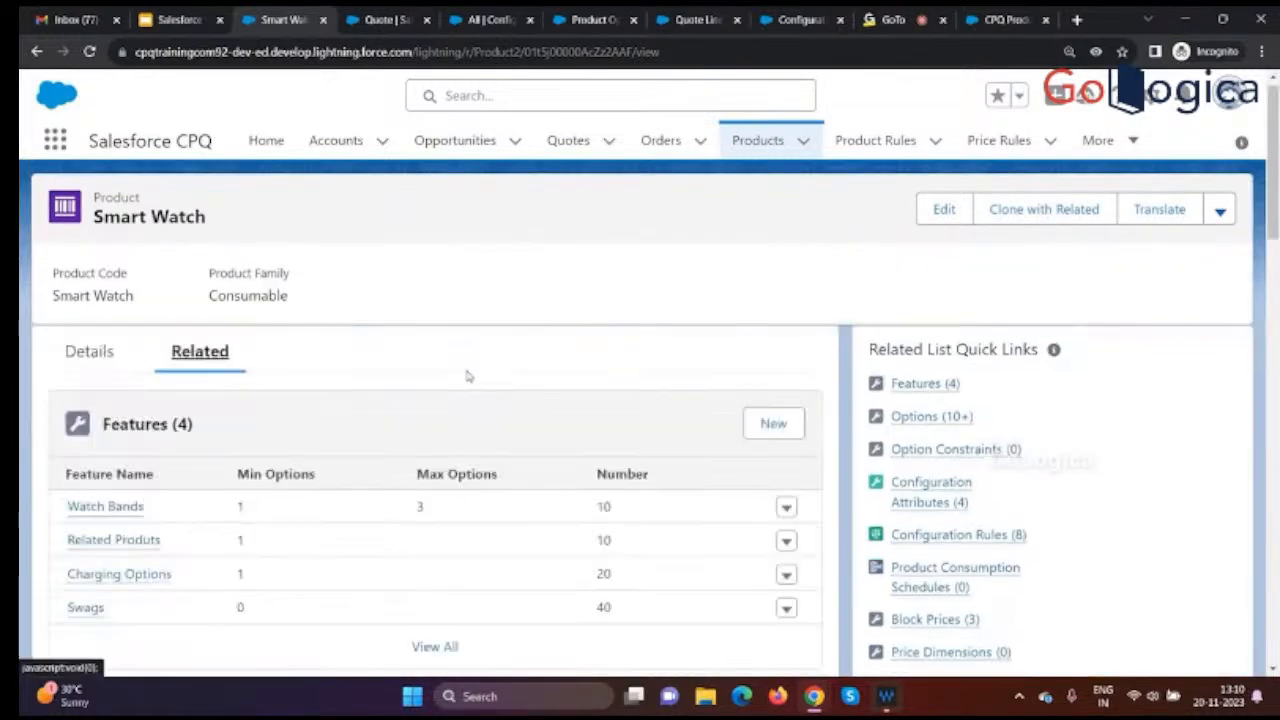
scroll(453, 440, "down", 4)
scroll(453, 440, "down", 10)
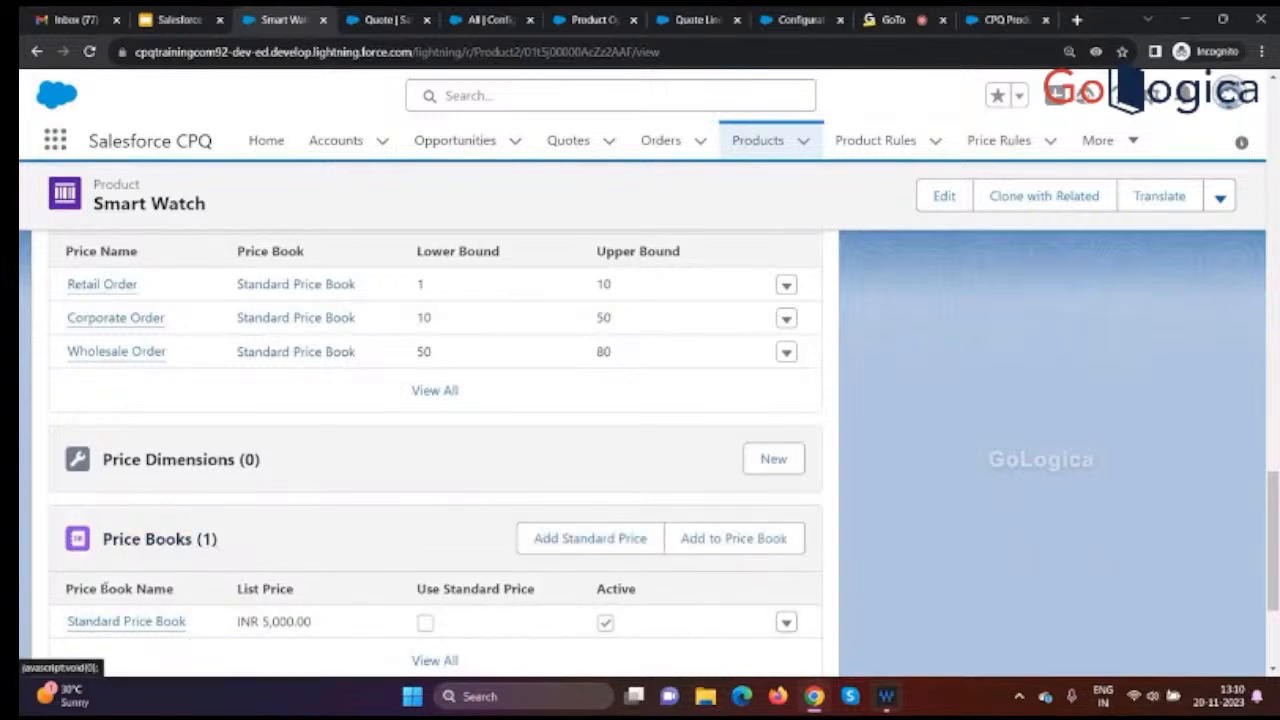
scroll(250, 495, "up", 1)
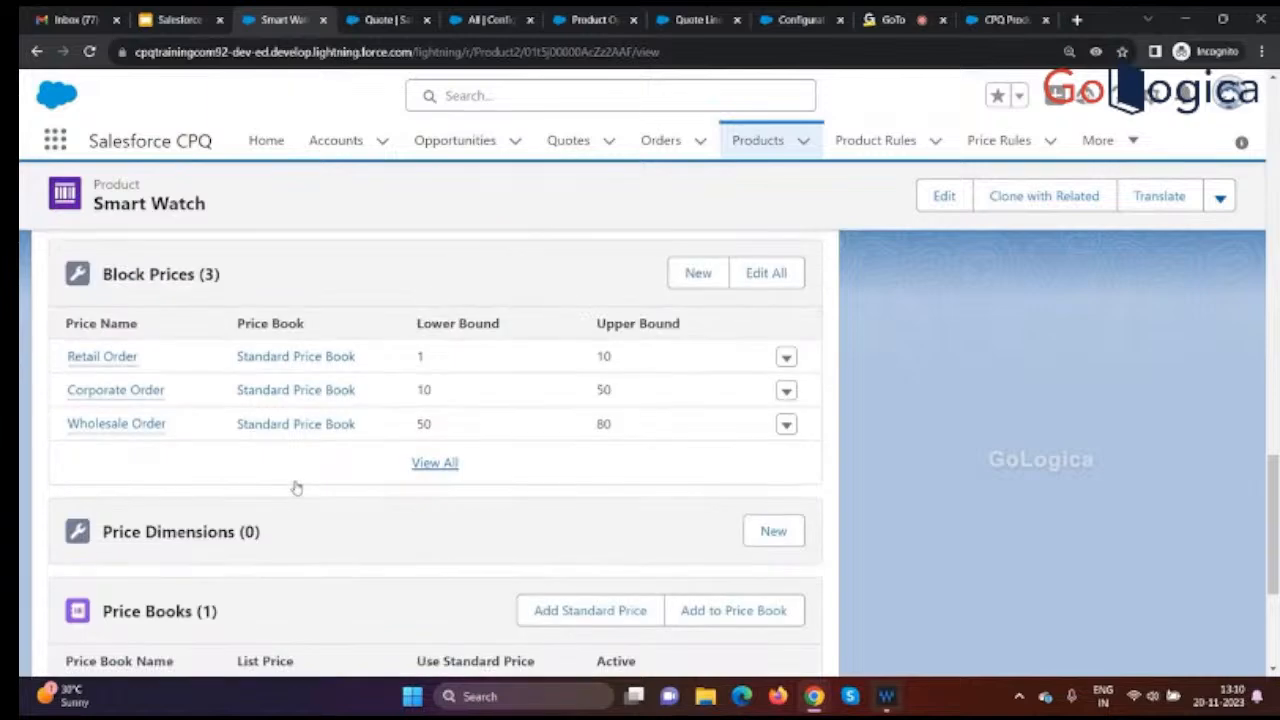
scroll(296, 488, "up", 20)
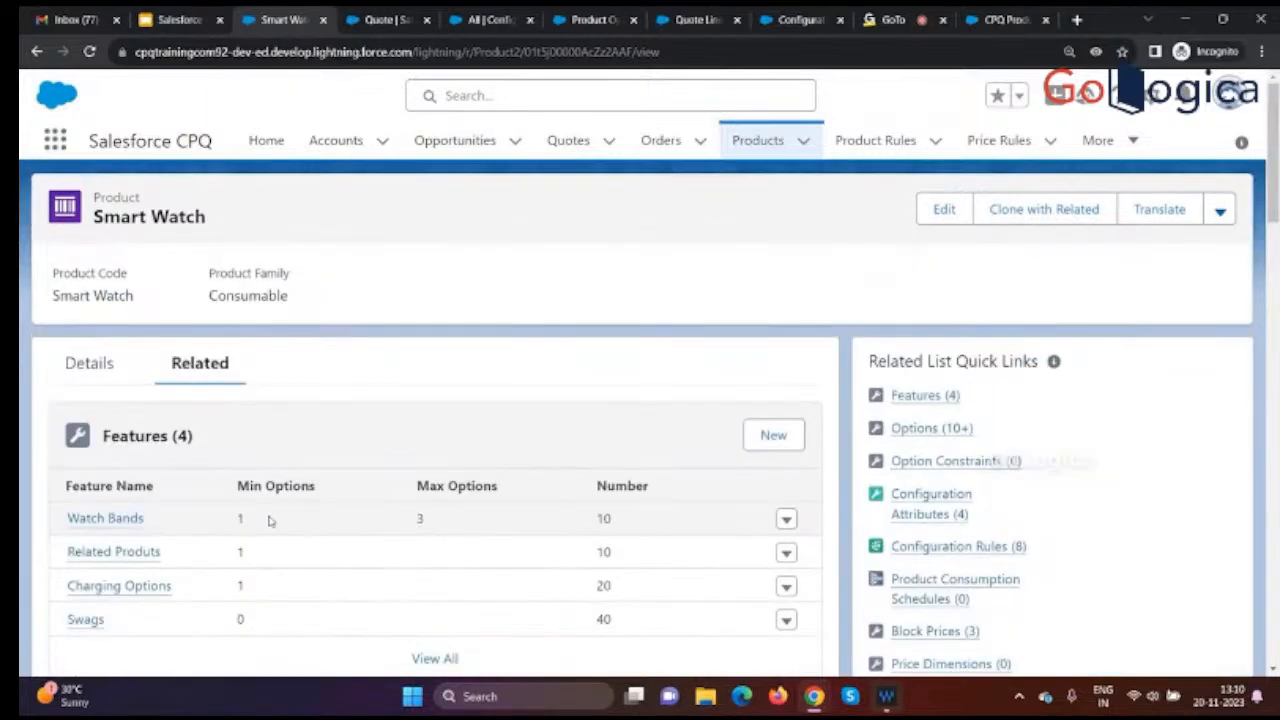
scroll(160, 460, "down", 2)
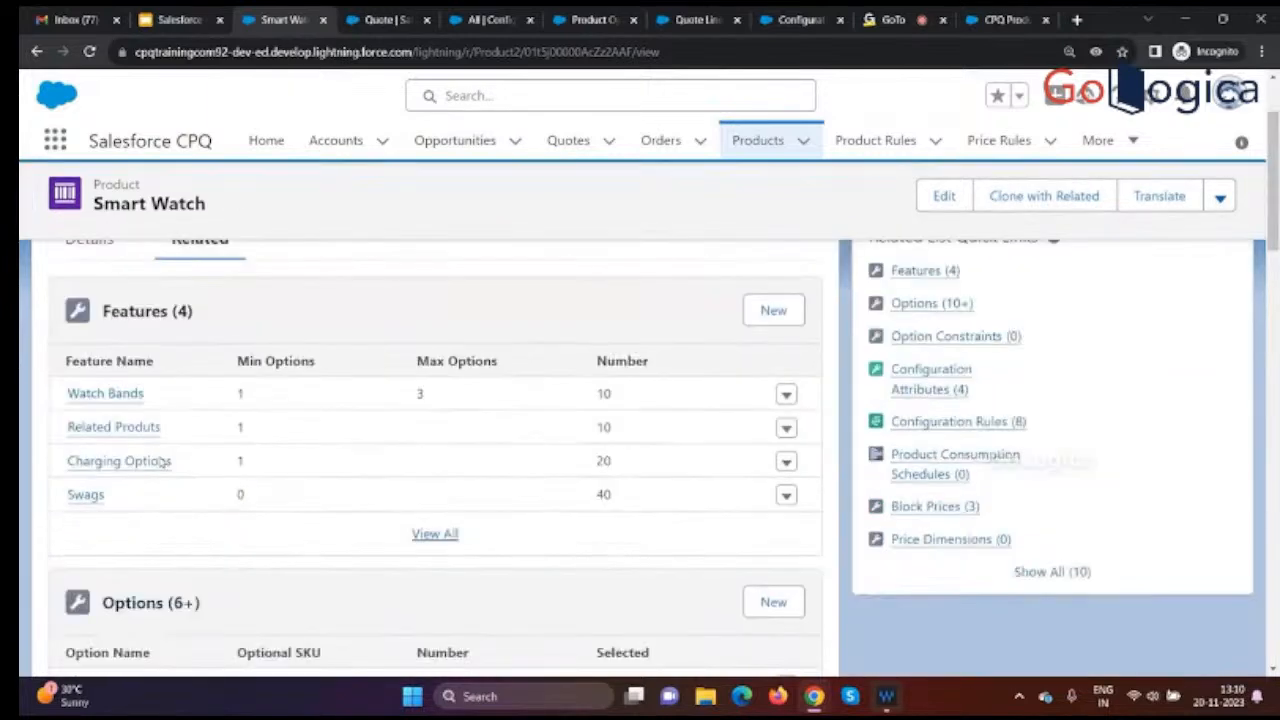
scroll(160, 460, "down", 3)
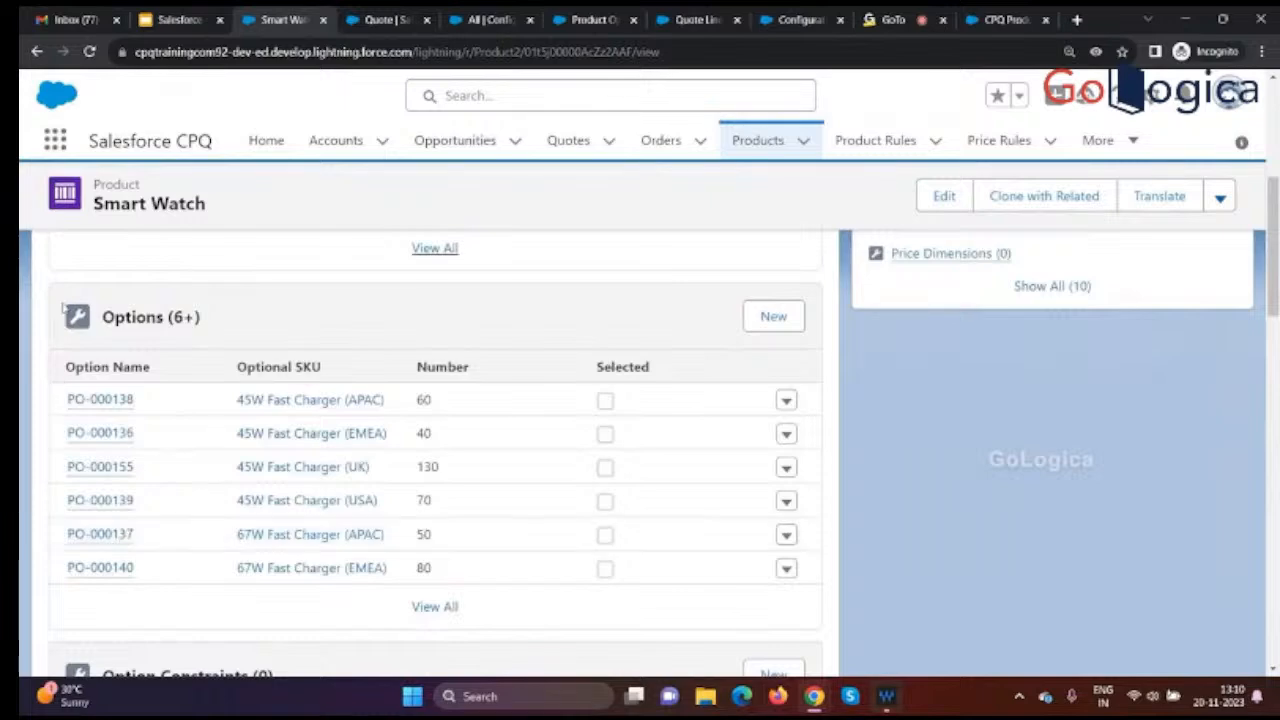
scroll(90, 330, "down", 5)
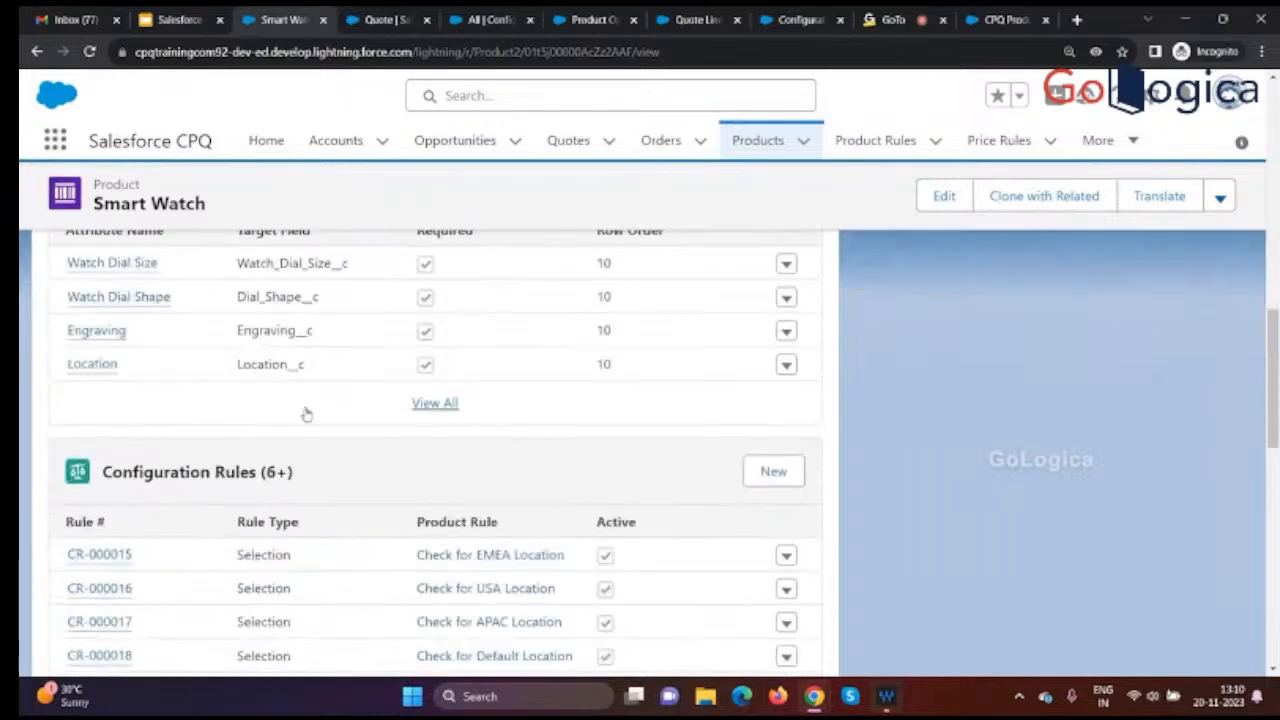
scroll(130, 348, "up", 2)
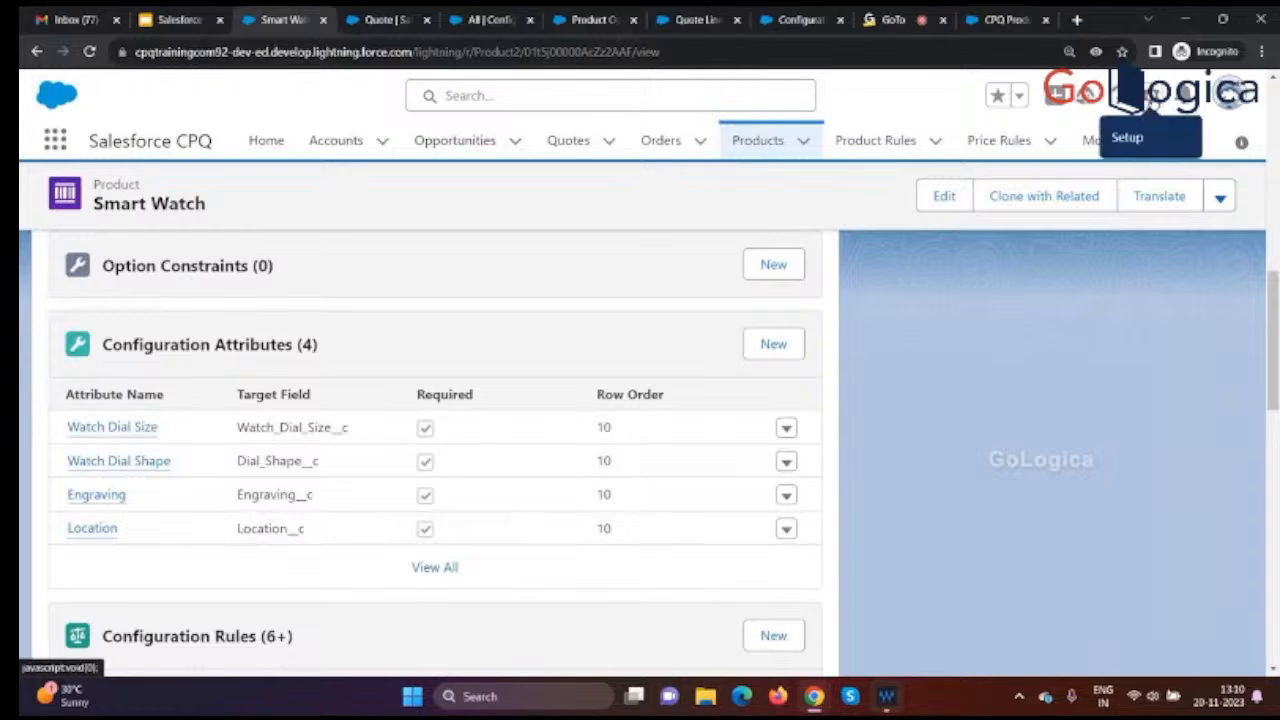
- Find 'product option' in Setup's Object Manager, open its definition, then go back to the slides
left_click(1150, 97)
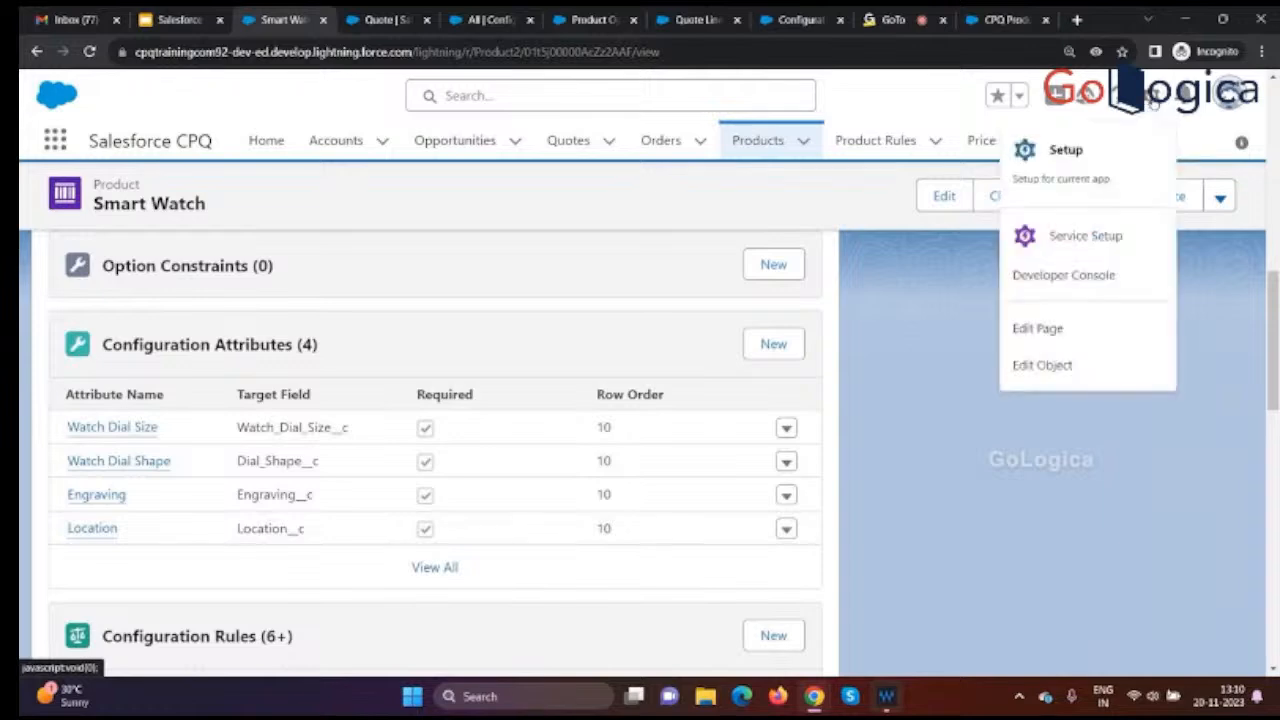
left_click(1065, 160)
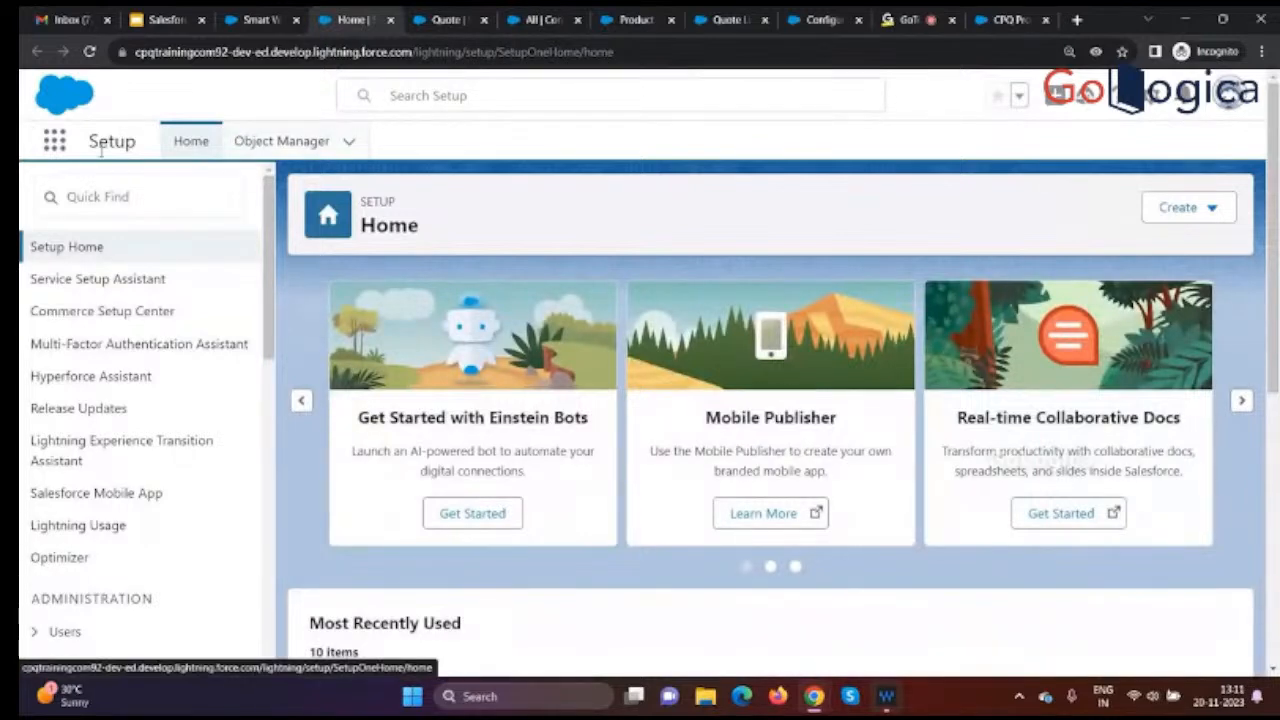
left_click(280, 146)
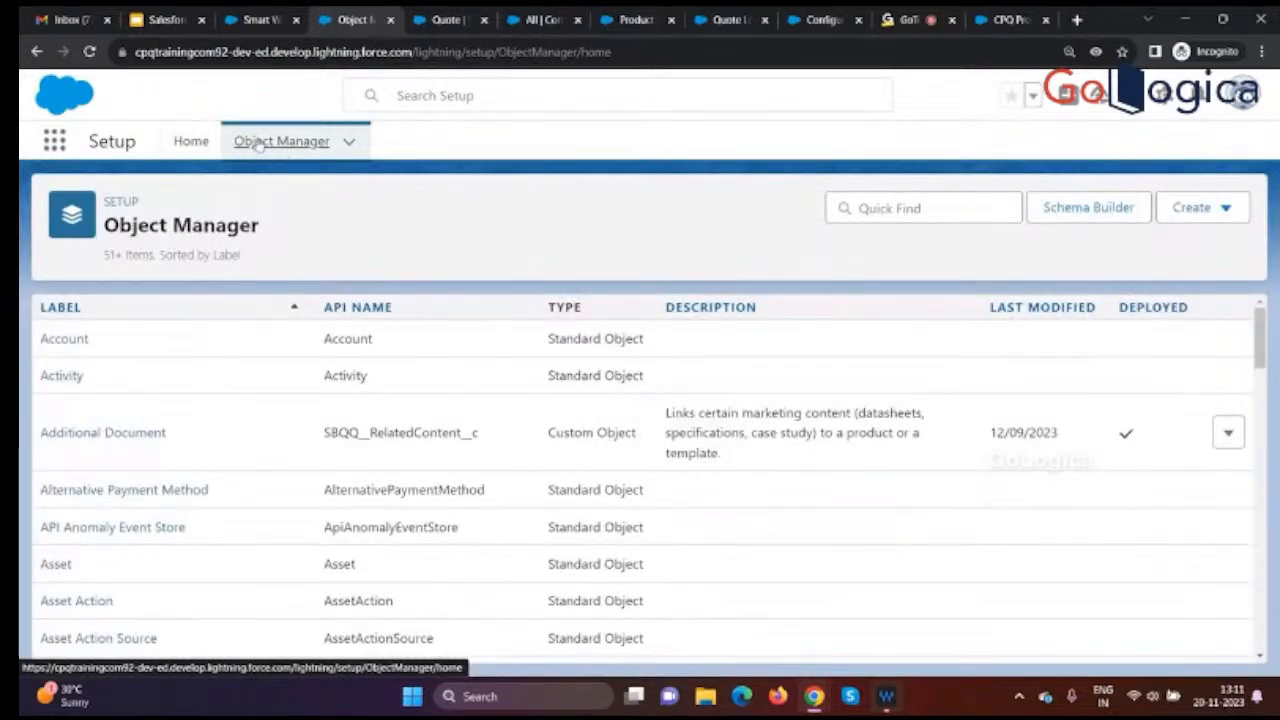
left_click(882, 212)
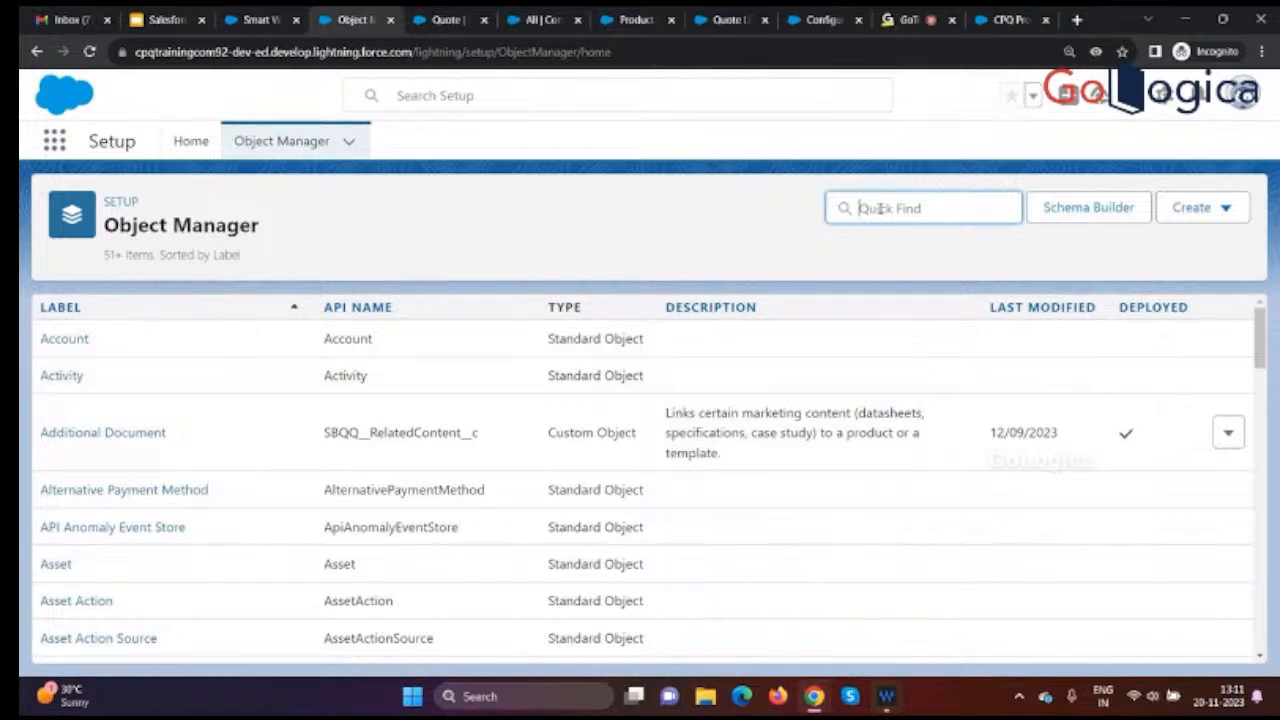
type("product option")
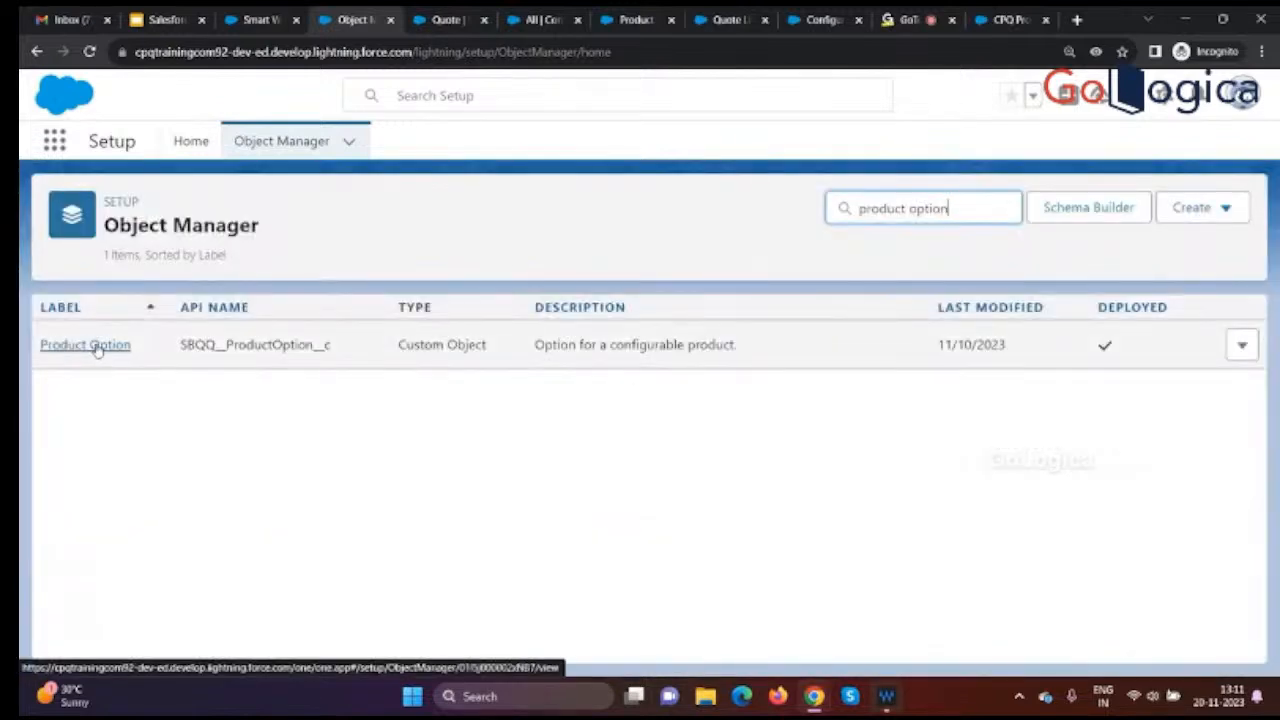
left_click(97, 346)
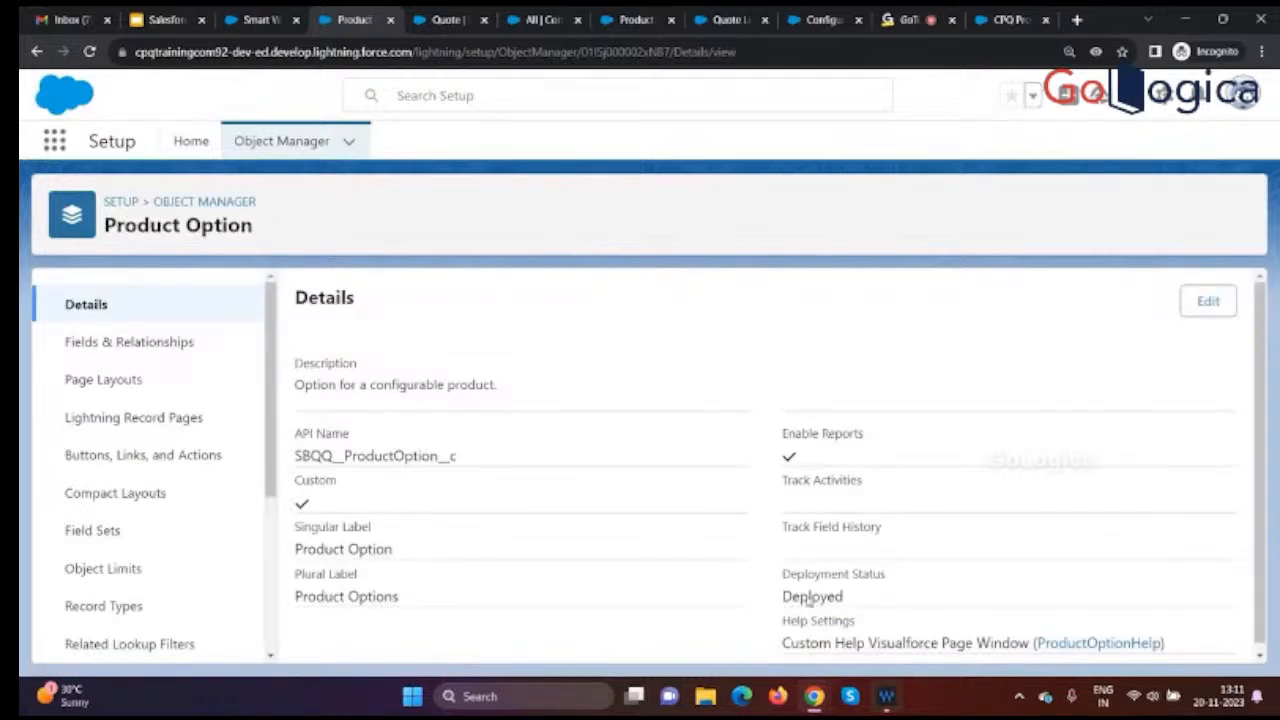
left_click(155, 22)
- On the Configuration Attributes slide, highlight the bullet about cascading values to Product Options
left_click(100, 490)
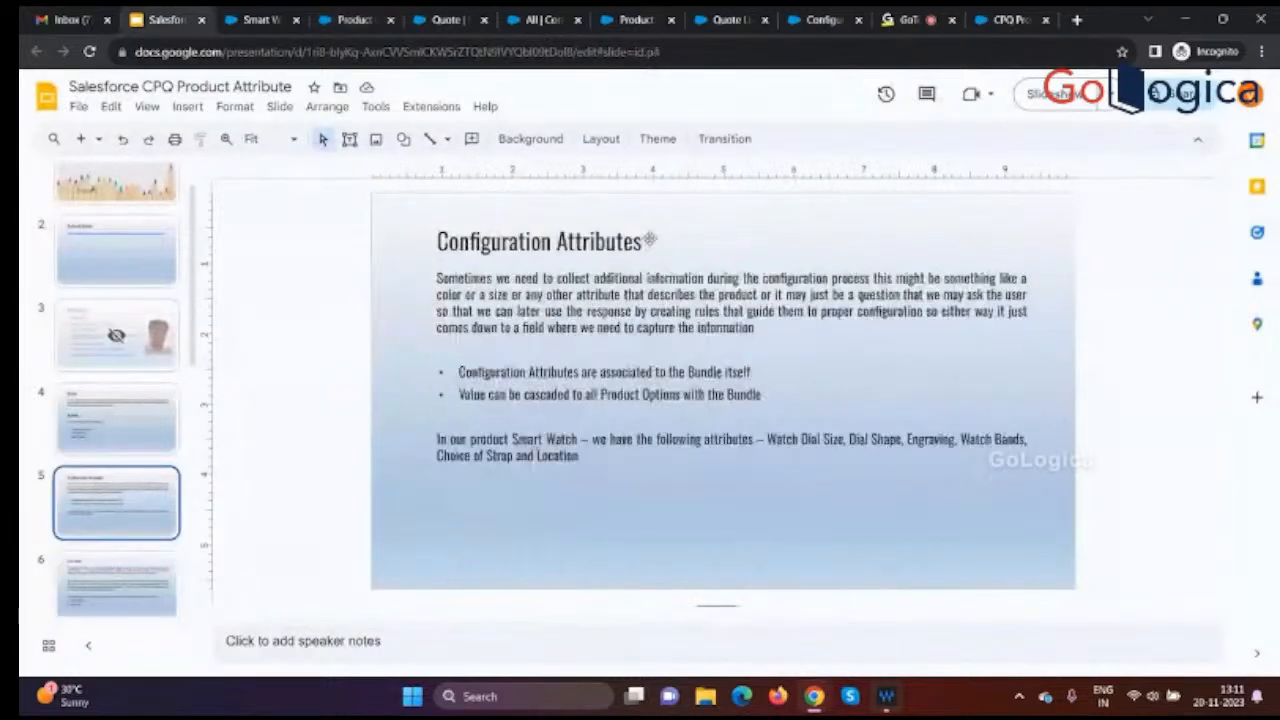
left_click_drag(457, 394, 793, 396)
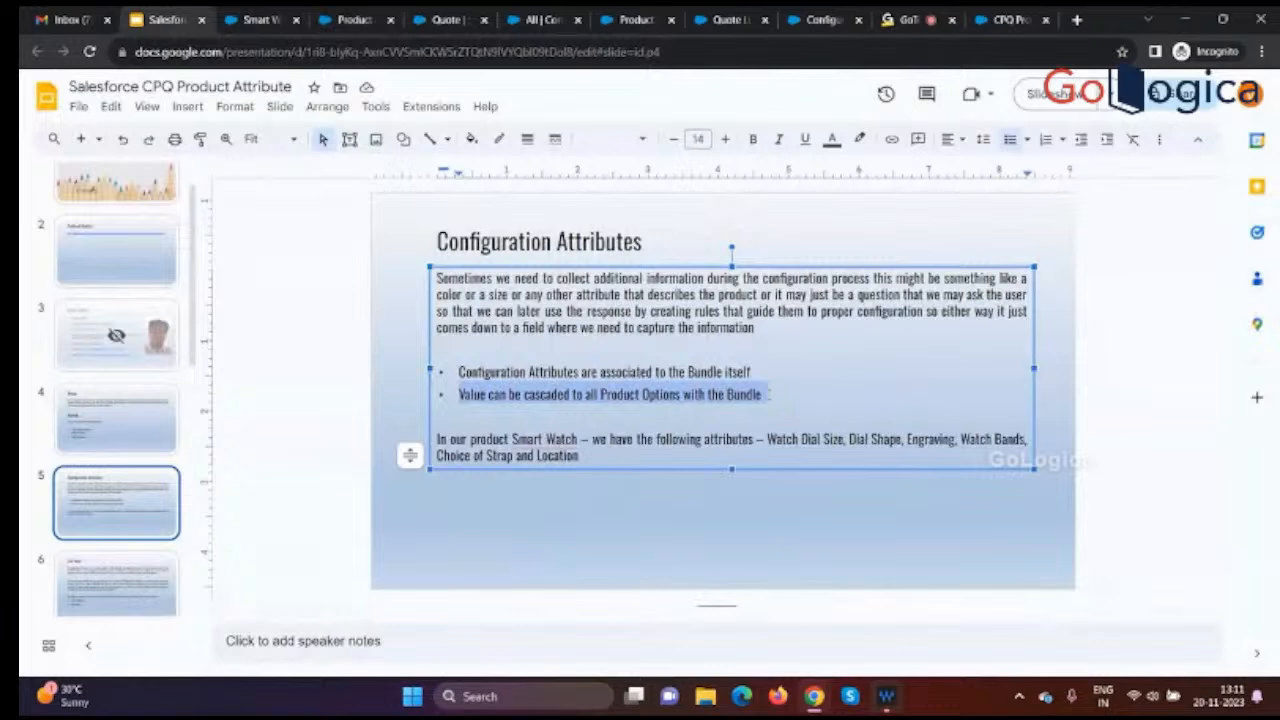
left_click(781, 394)
left_click(531, 28)
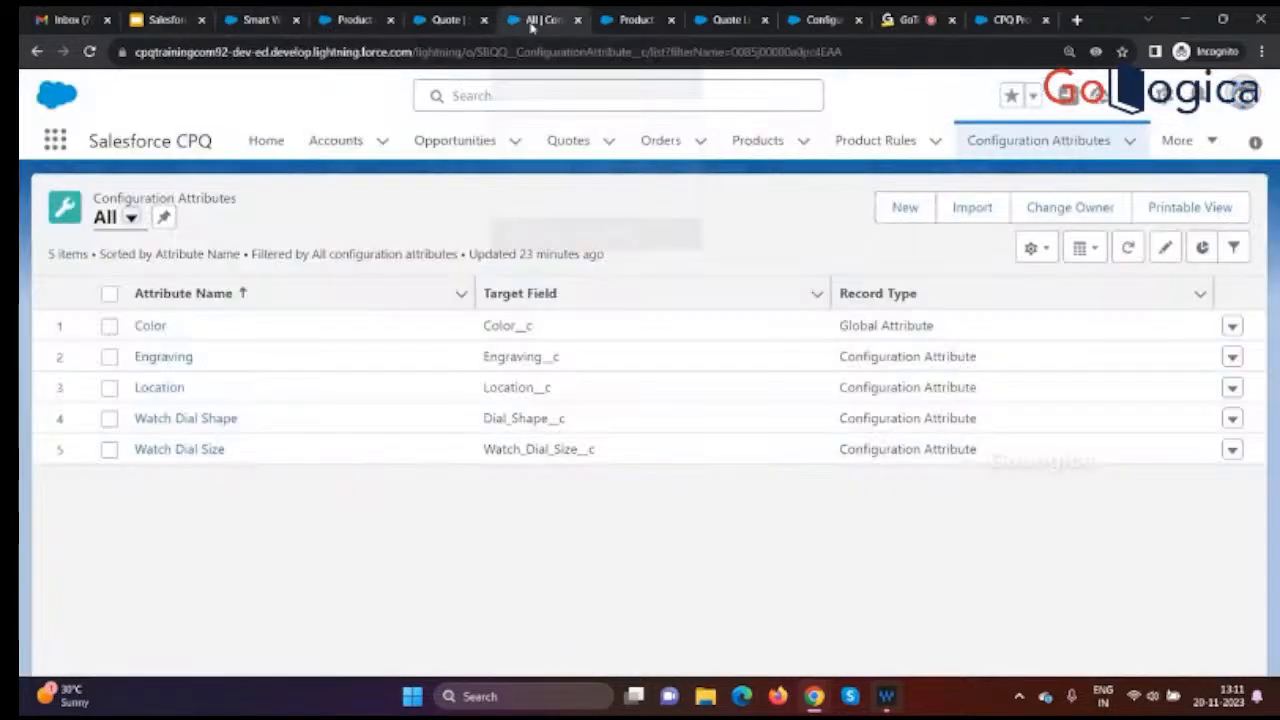
- Close the duplicate Product tab and open the Product Option Fields & Relationships list
left_click(610, 24)
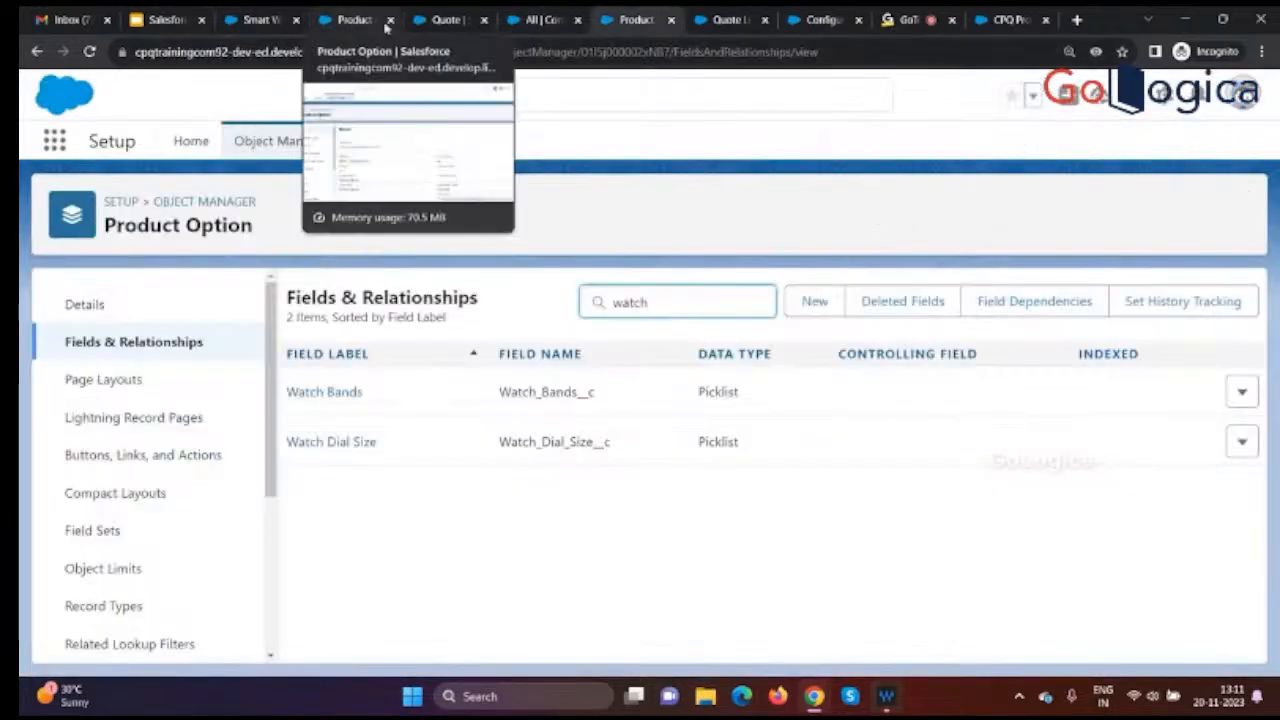
left_click(390, 20)
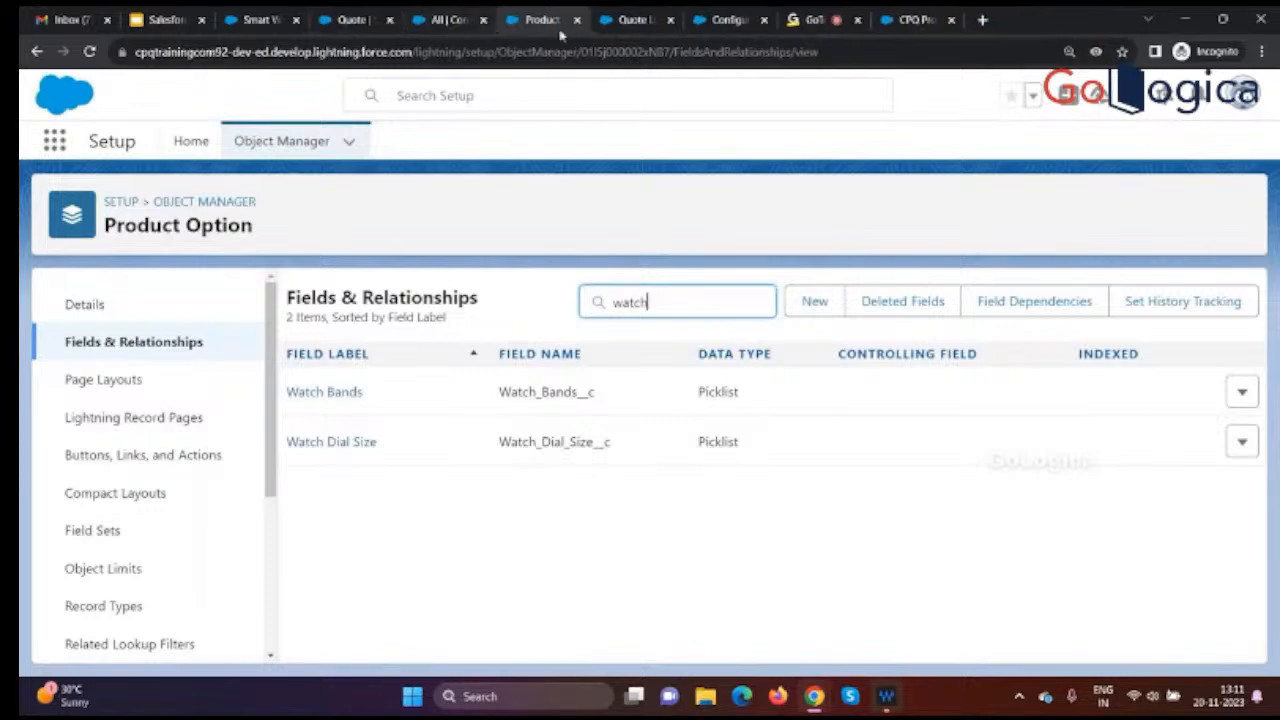
left_click(162, 341)
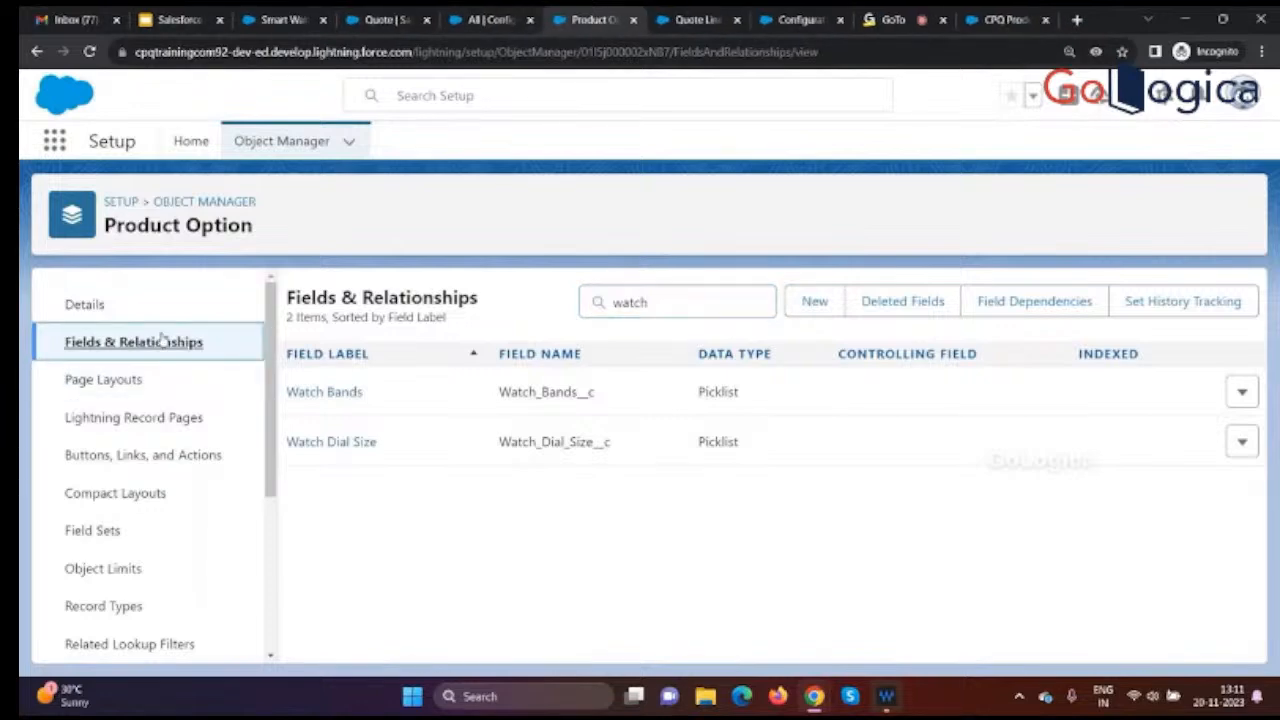
left_click(88, 304)
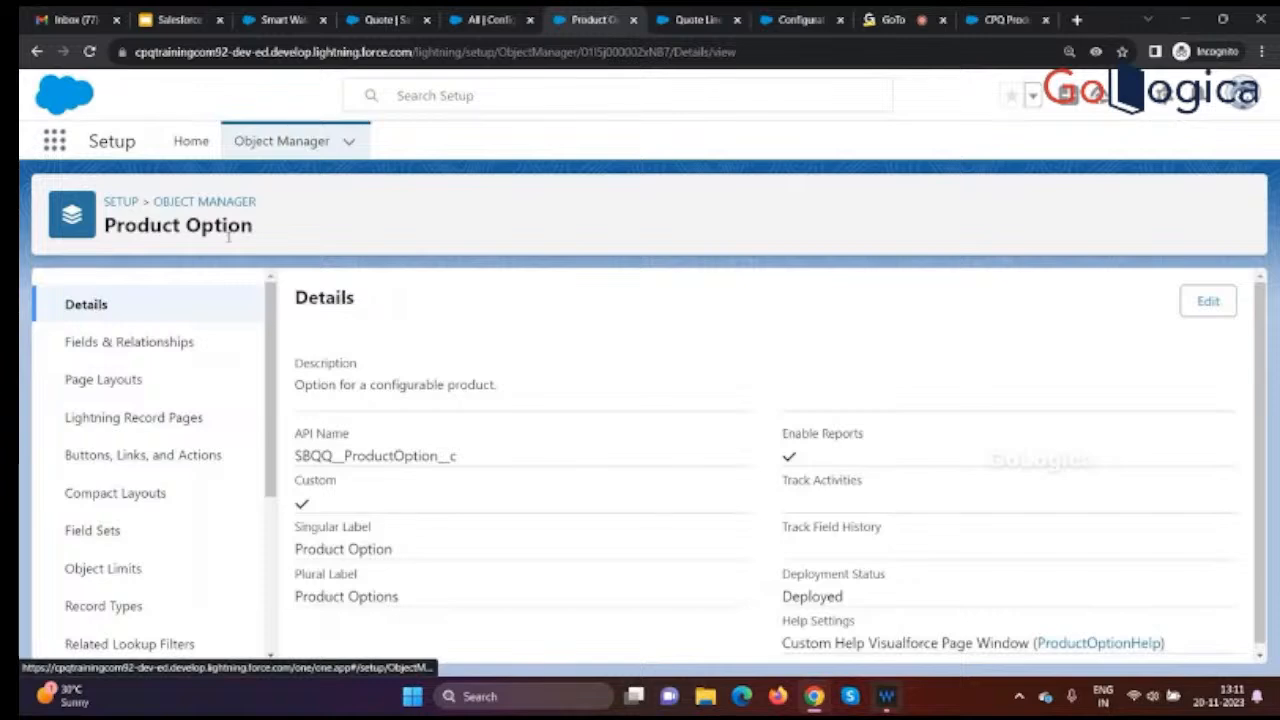
left_click(156, 346)
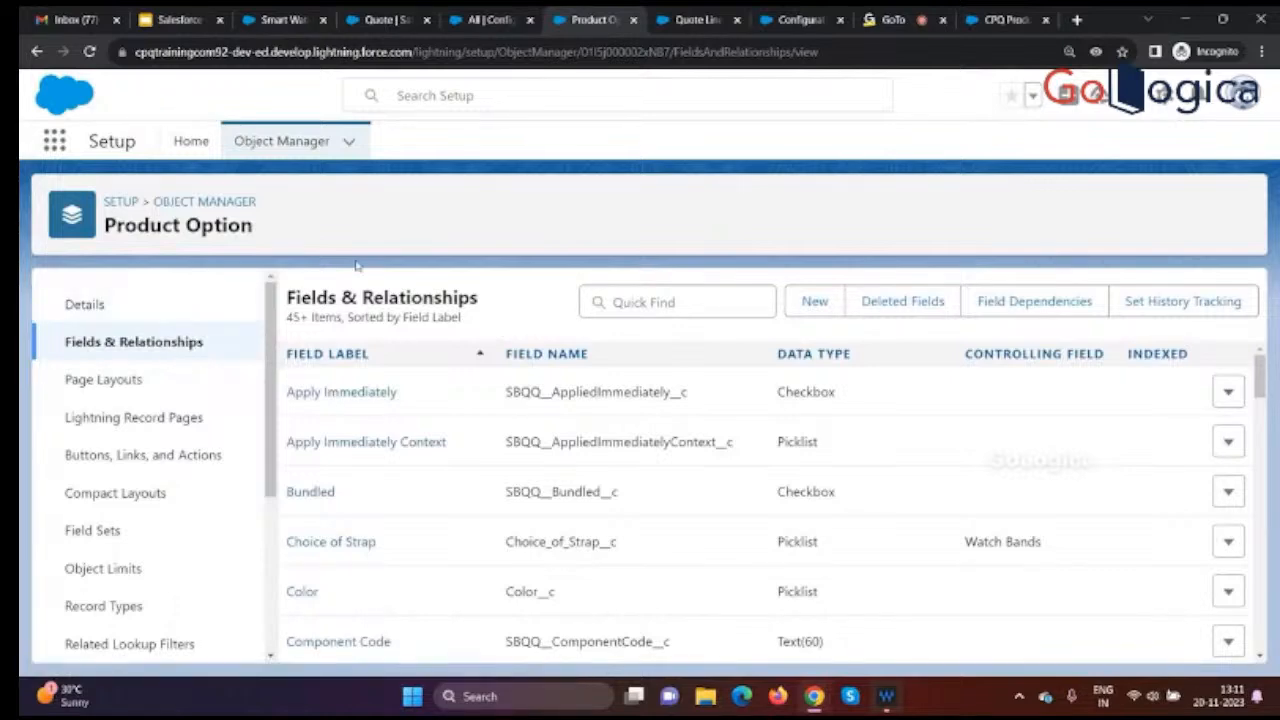
left_click(283, 19)
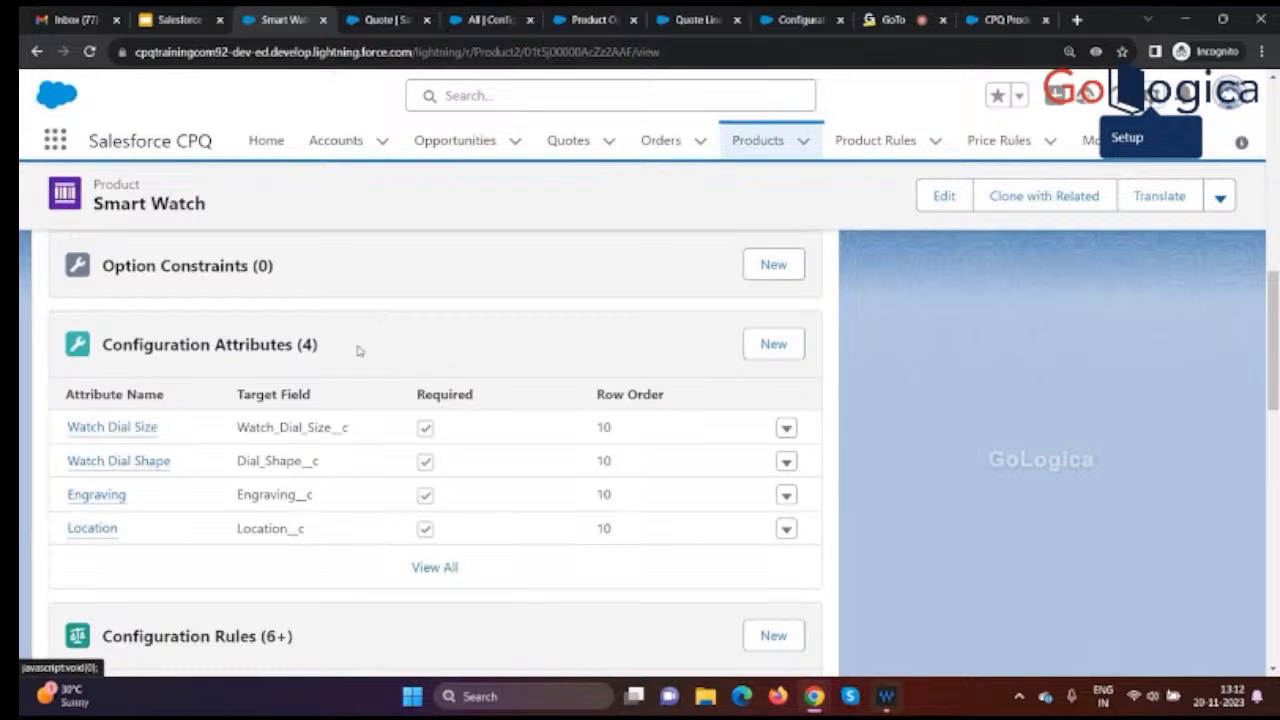
left_click(580, 20)
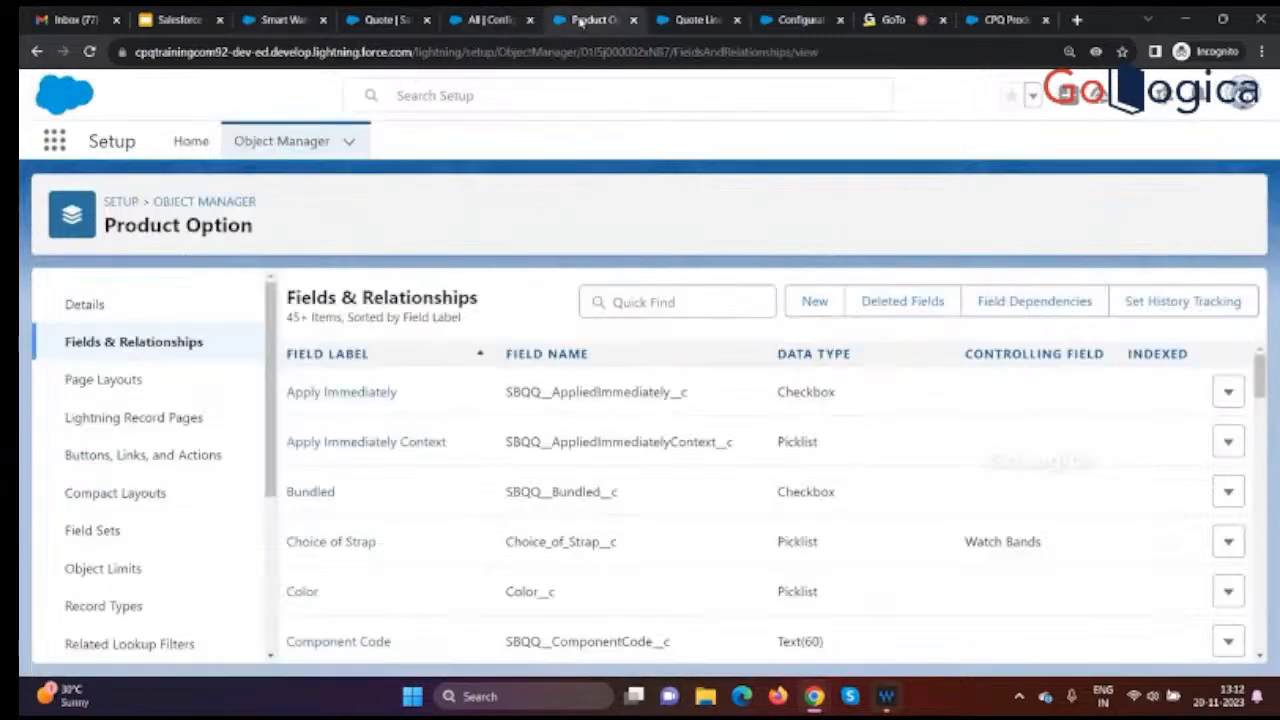
- Start a new Product Option picklist field labelled 'Watch Band'
left_click(815, 306)
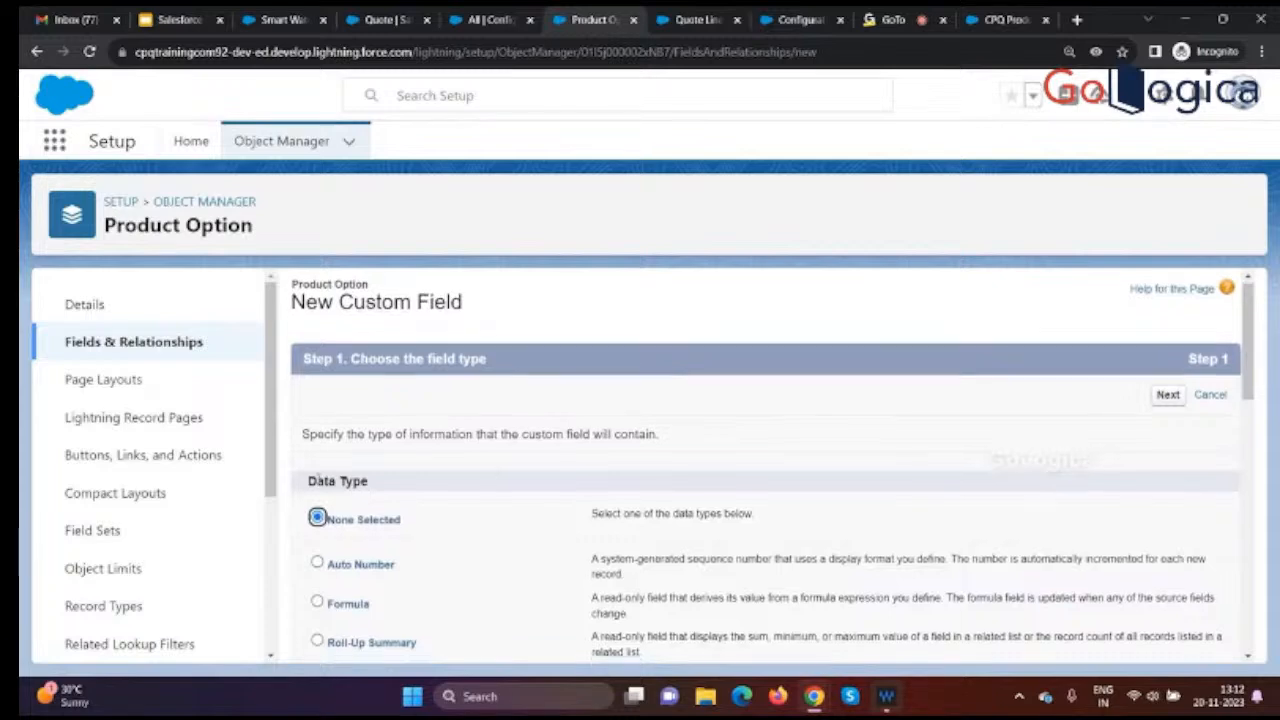
scroll(400, 430, "down", 2)
scroll(440, 398, "down", 6)
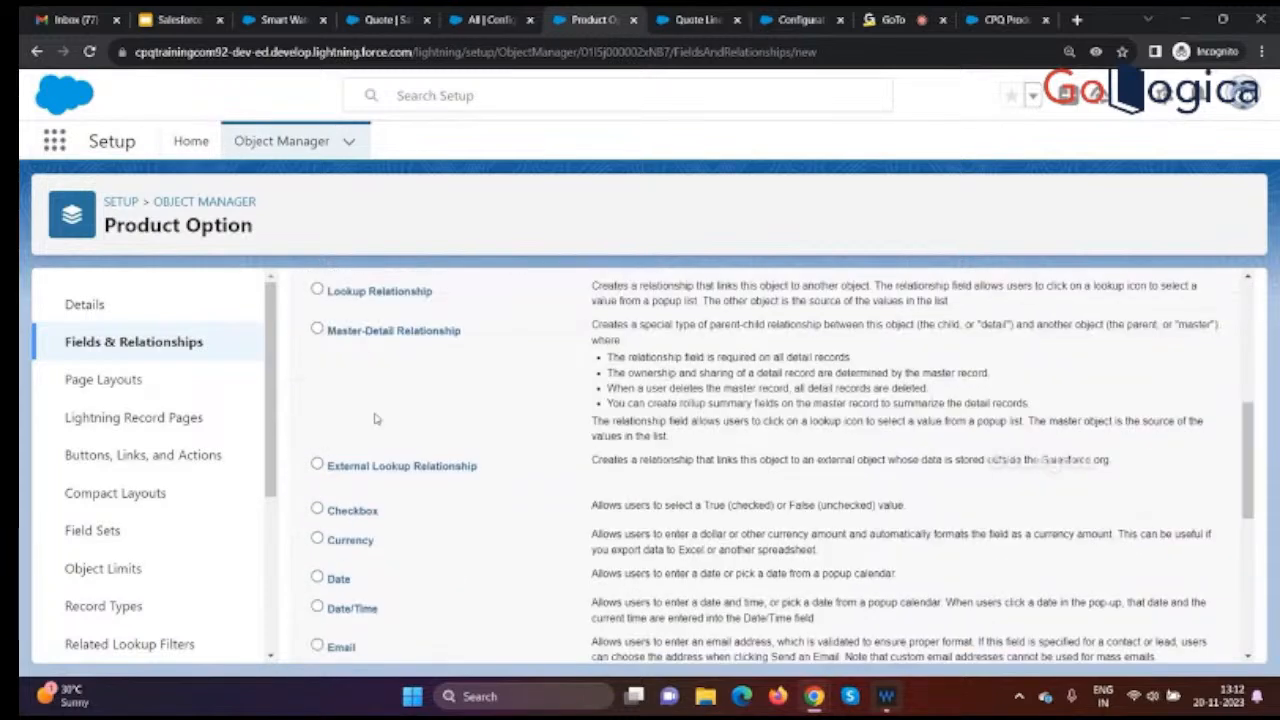
scroll(449, 400, "down", 1)
left_click(317, 392)
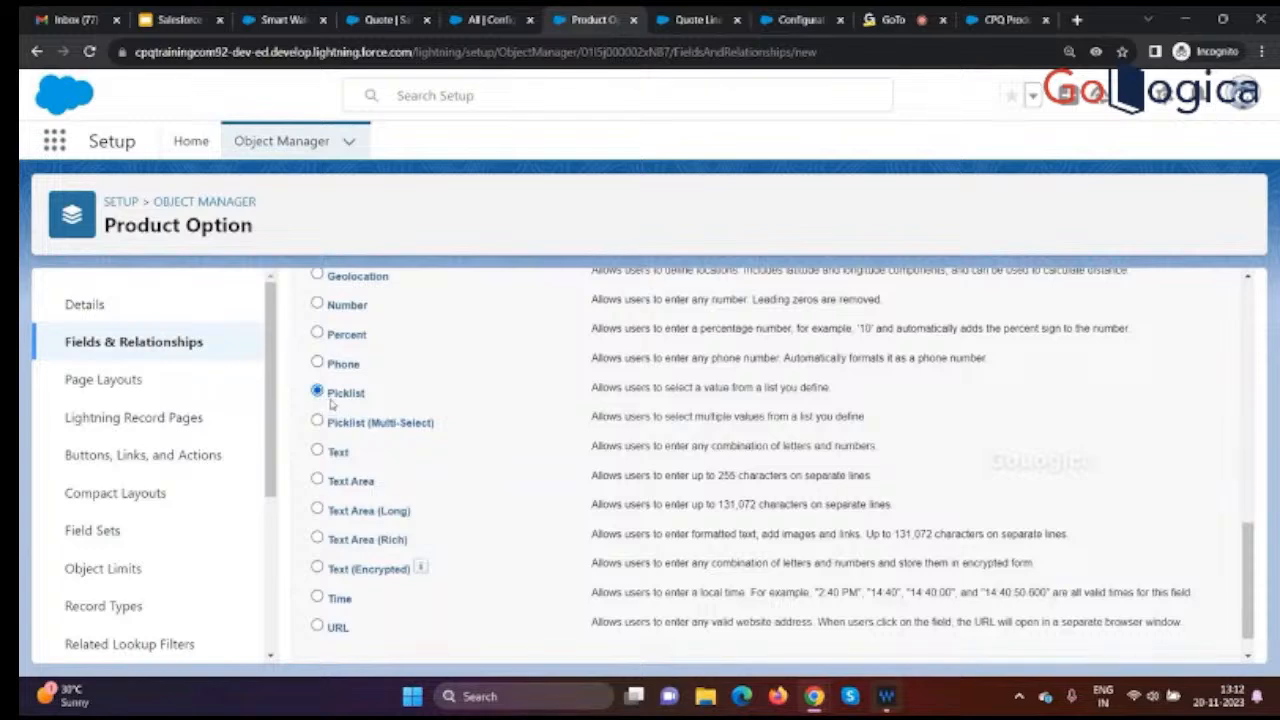
scroll(750, 443, "up", 10)
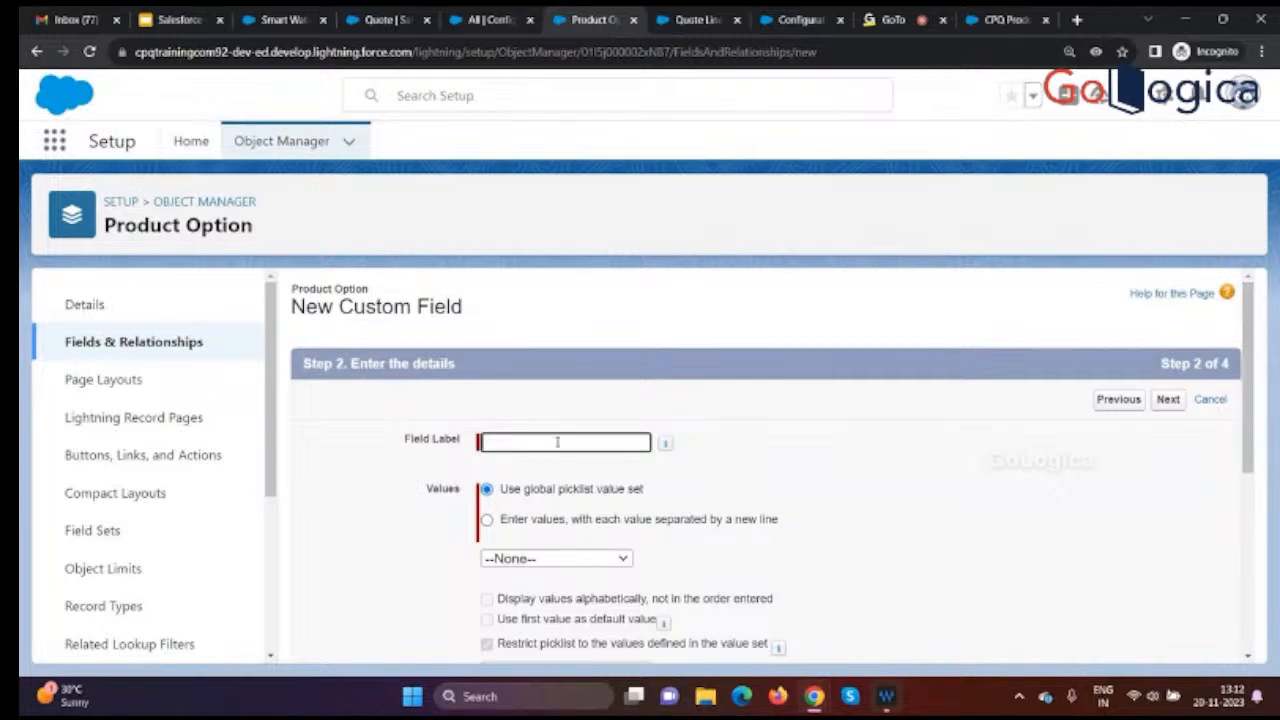
type("Watch Band")
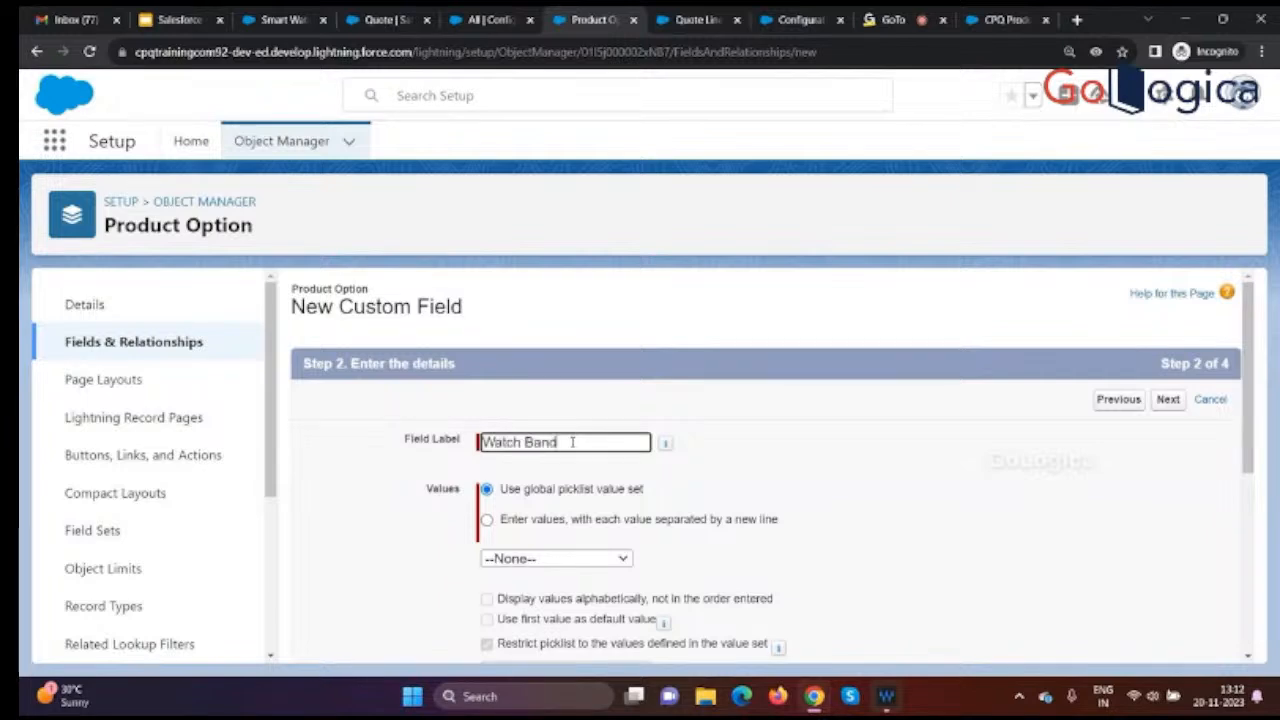
- Enter the picklist values Rubber Strap, Steel Strap, Silicon Strap and Leather Strap
scroll(680, 426, "down", 3)
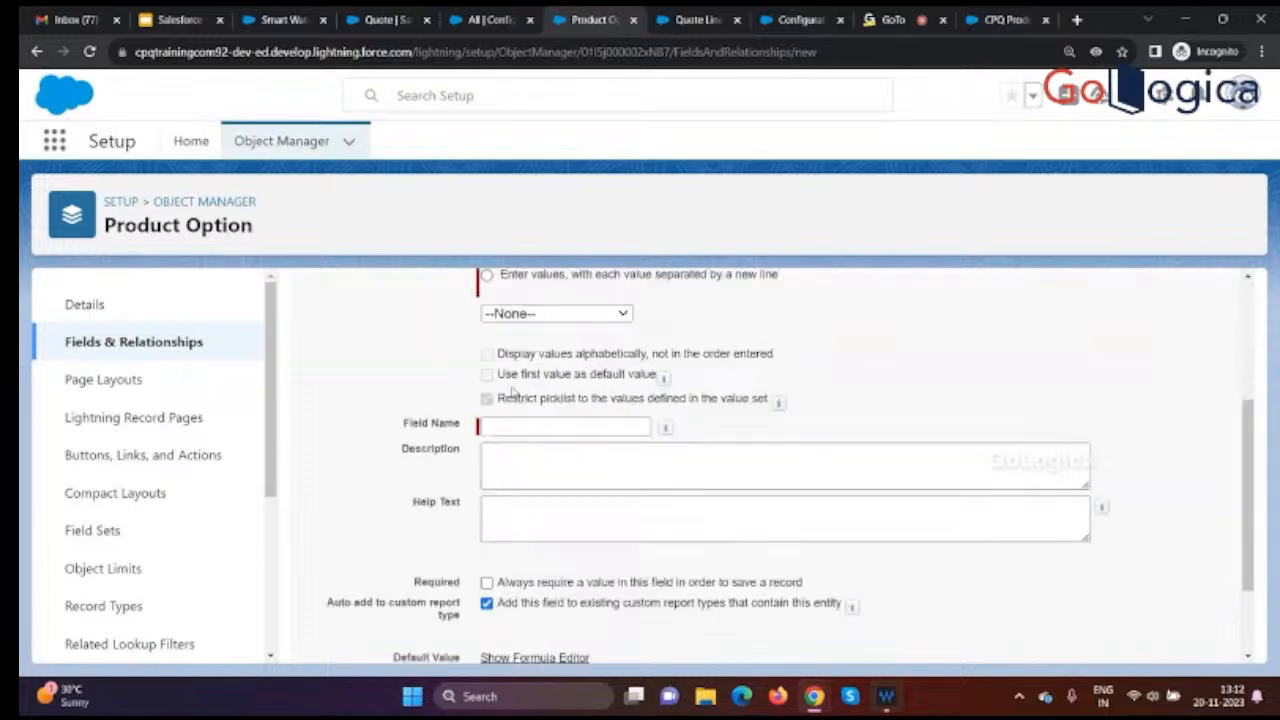
scroll(508, 325, "up", 3)
left_click(486, 520)
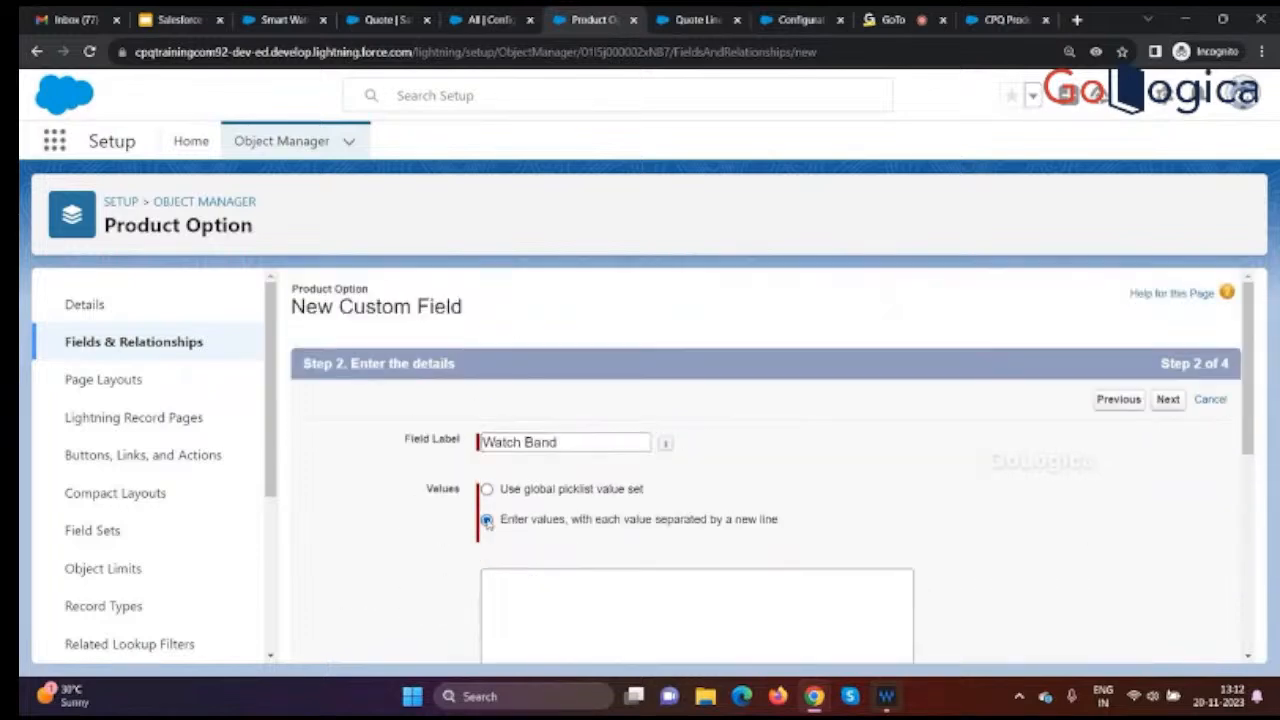
scroll(529, 554, "down", 1)
left_click(531, 510)
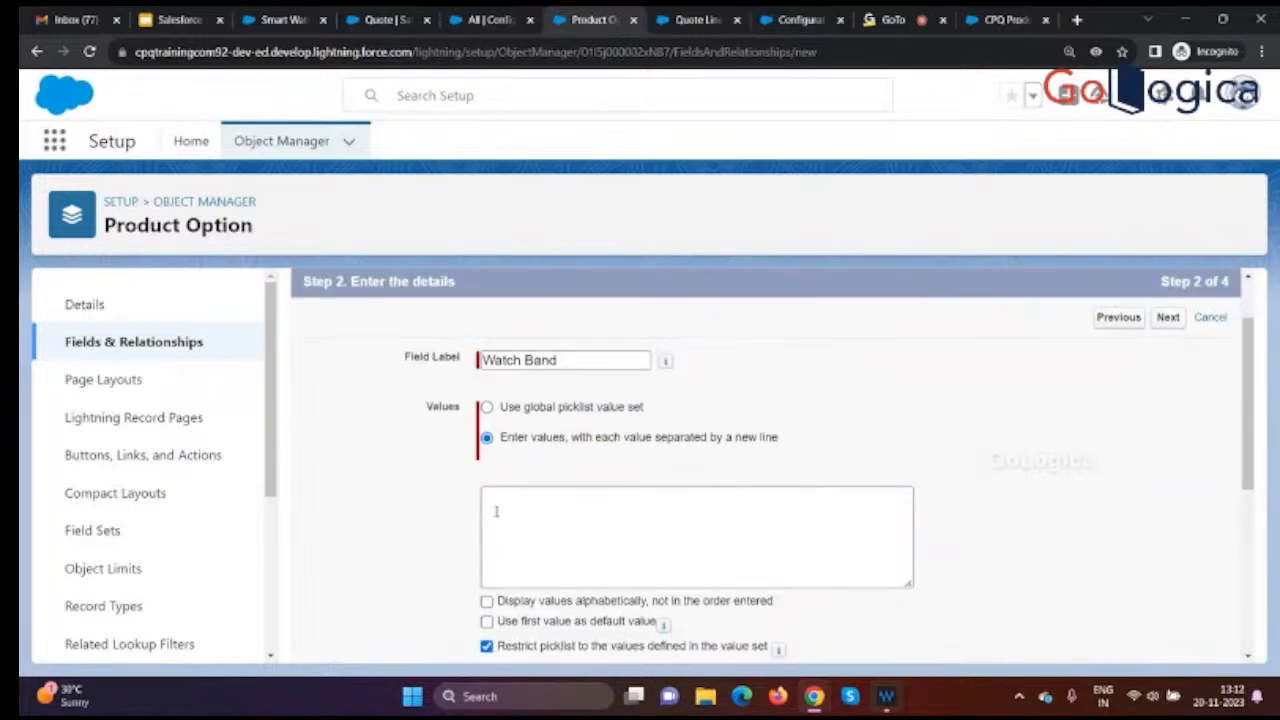
type("Rubb")
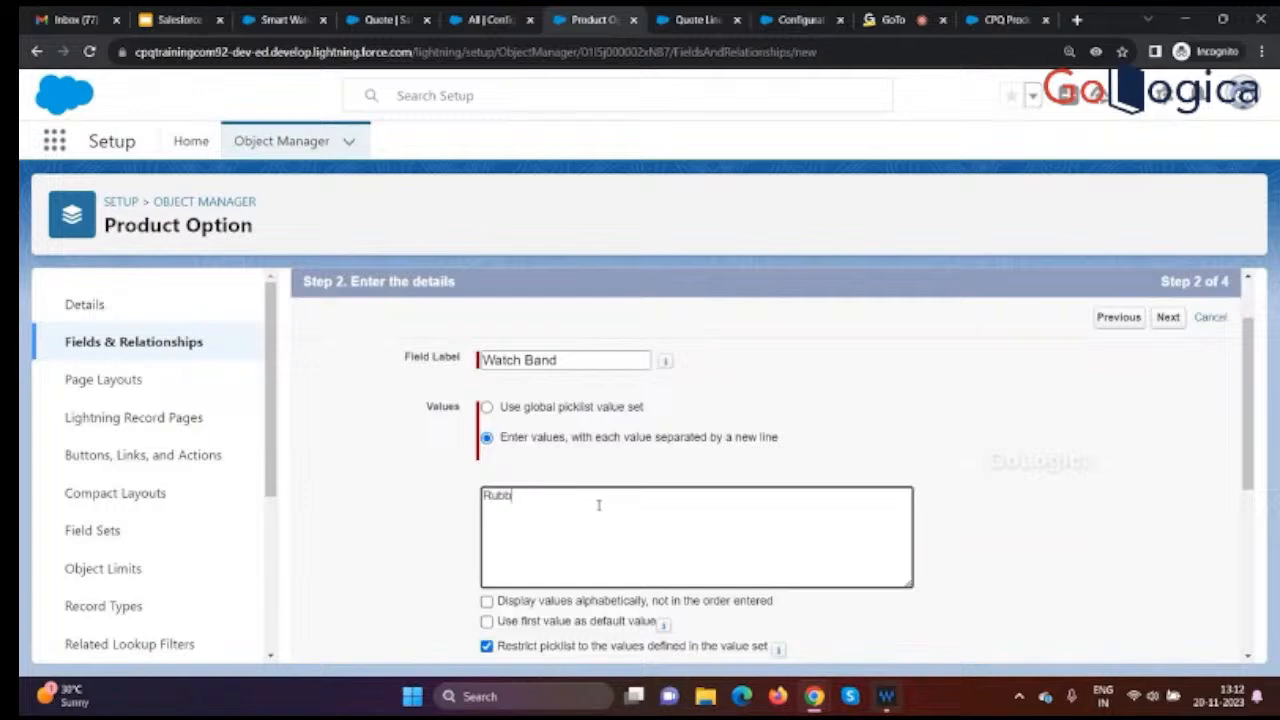
type("er Strap")
key("Return")
type("Steel")
key("Return")
type("Stap")
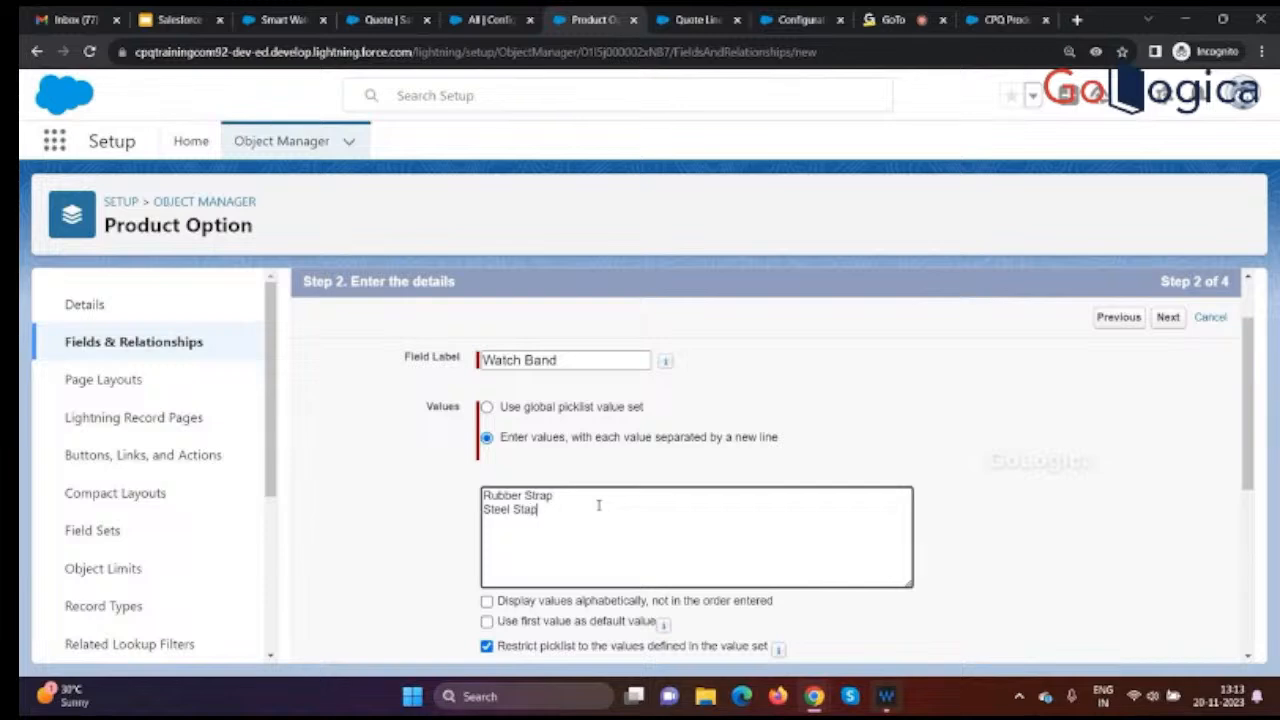
key("BackSpace")
key("BackSpace")
key("BackSpace")
type("trap ")
type("Sil")
type("icon S")
type("trap")
key("Return")
type("L")
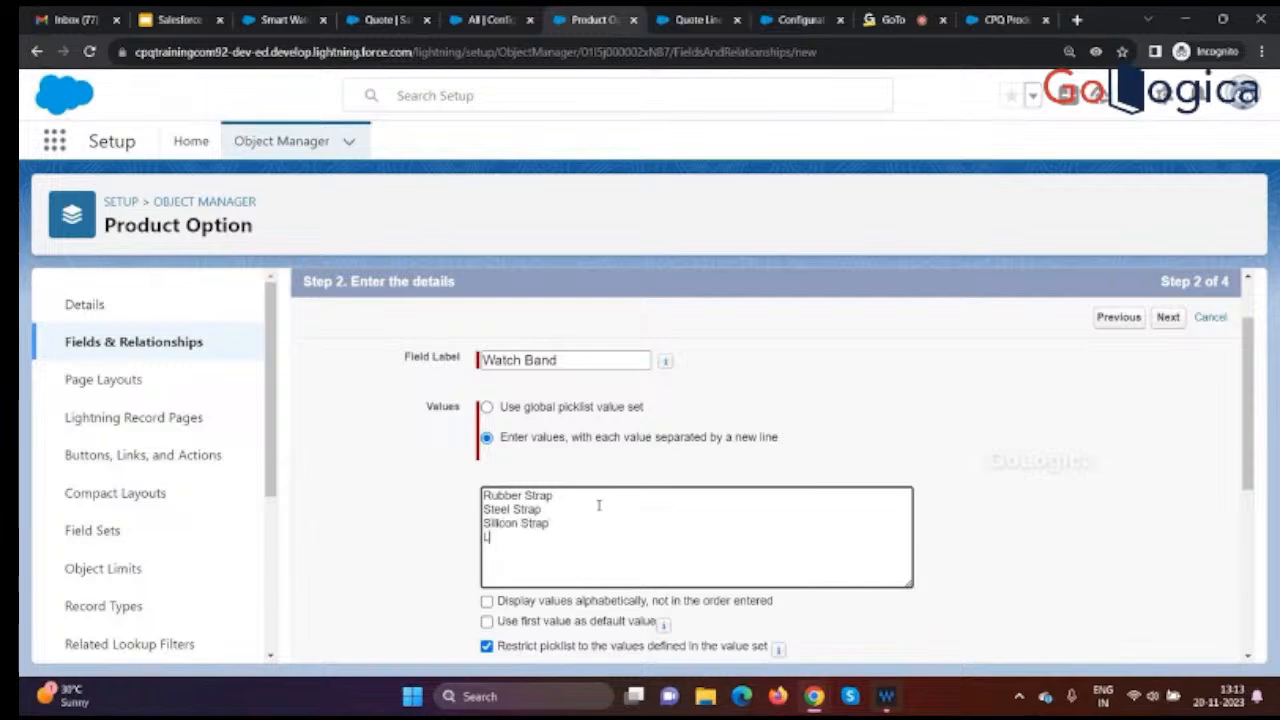
type("eather Strap")
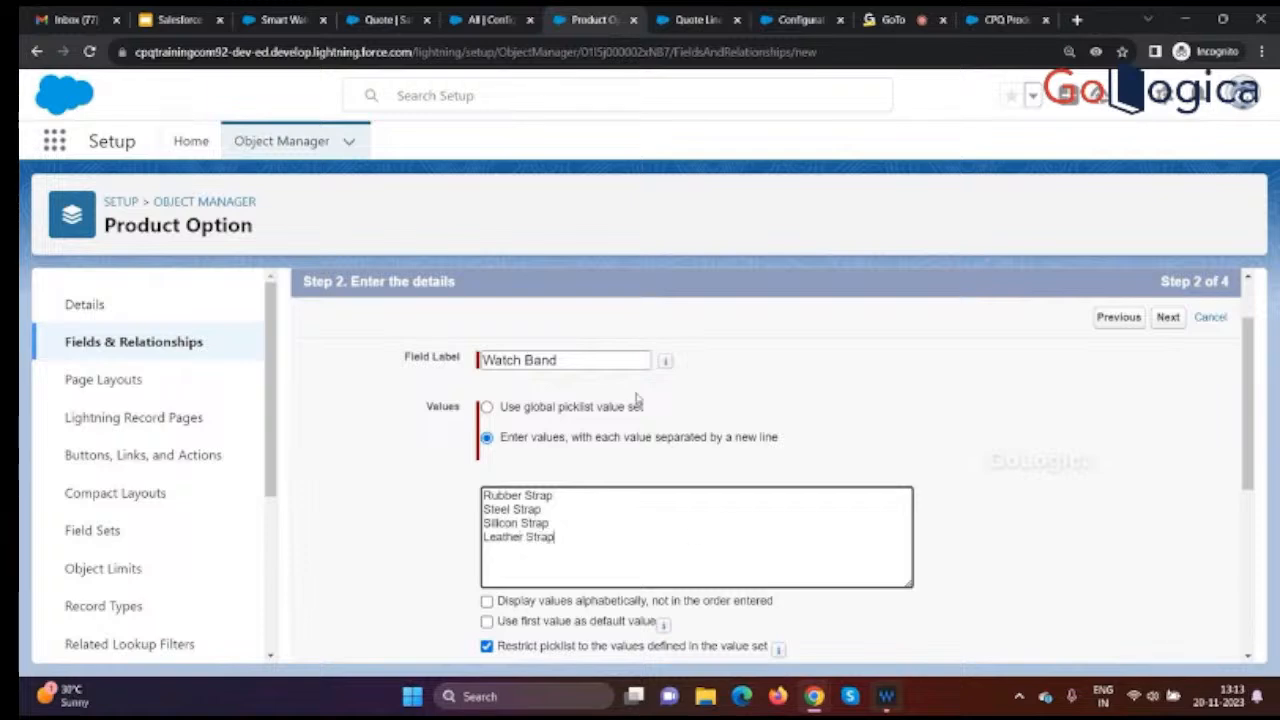
scroll(596, 400, "down", 2)
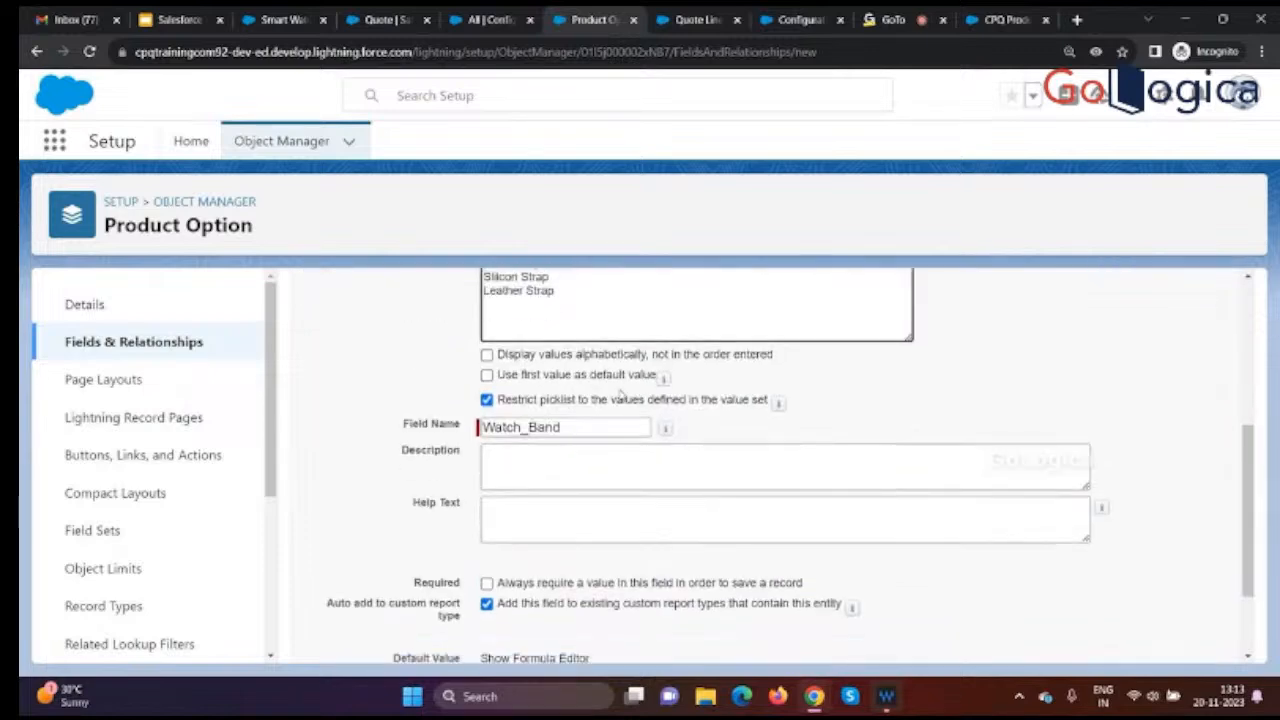
scroll(605, 392, "up", 3)
scroll(551, 437, "down", 1)
scroll(551, 437, "down", 2)
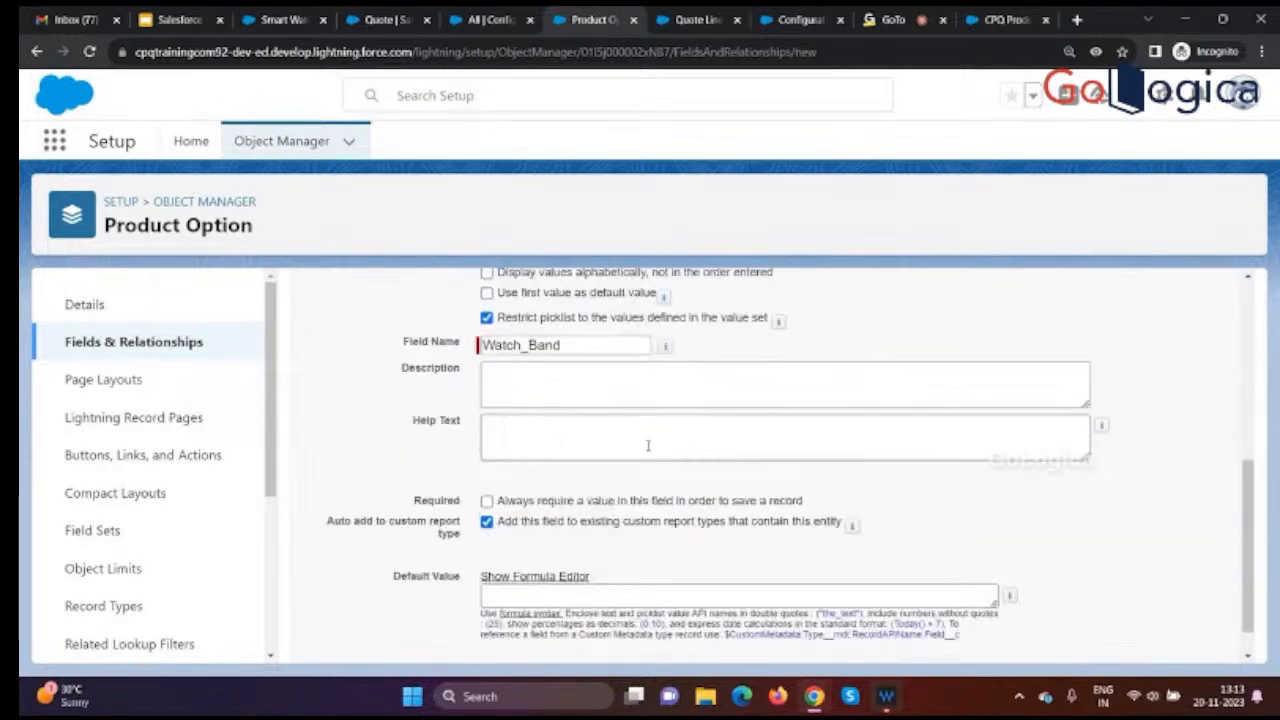
scroll(604, 437, "up", 2)
scroll(537, 395, "down", 5)
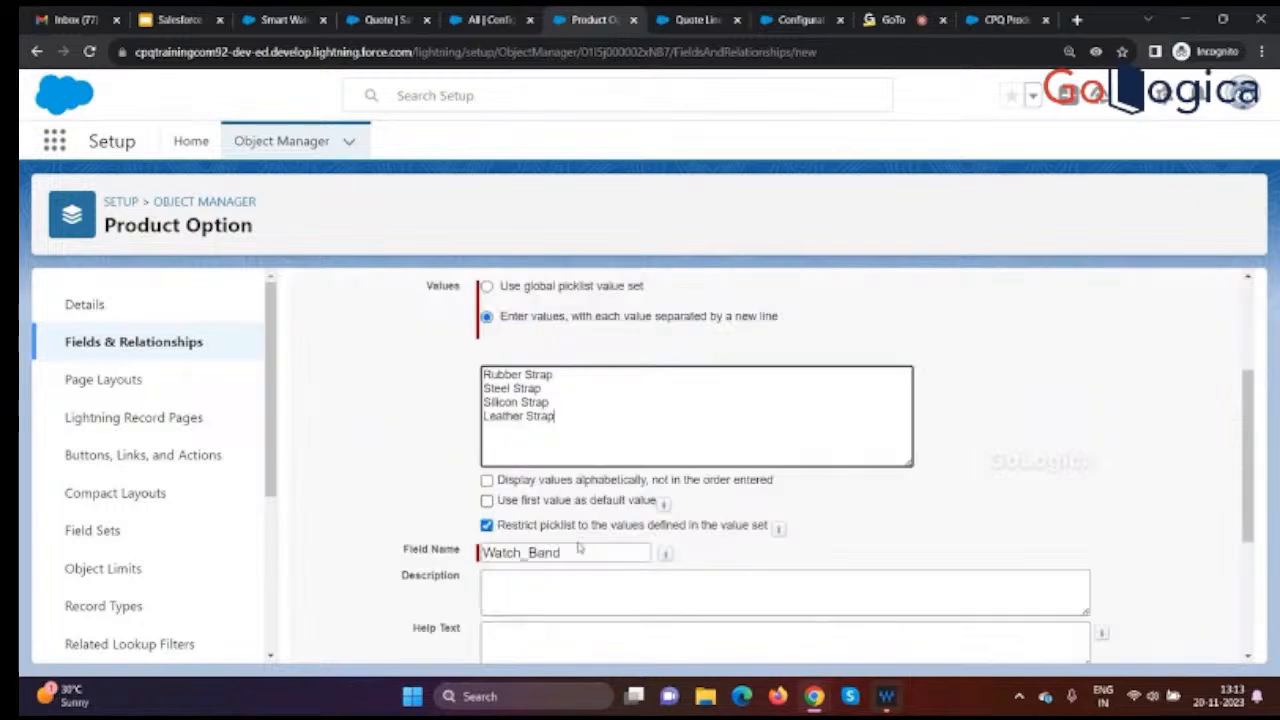
- Accept the default field-level security and all four page layouts to save the field
left_click(1168, 639)
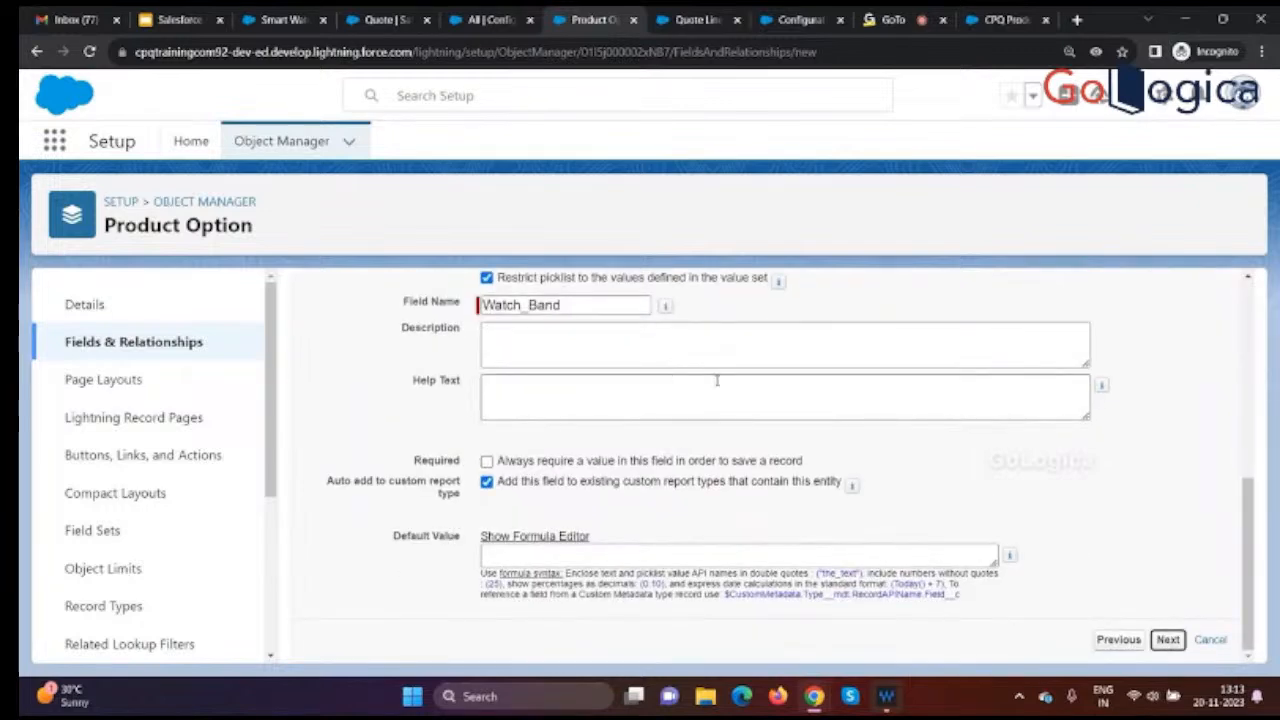
scroll(646, 437, "down", 1)
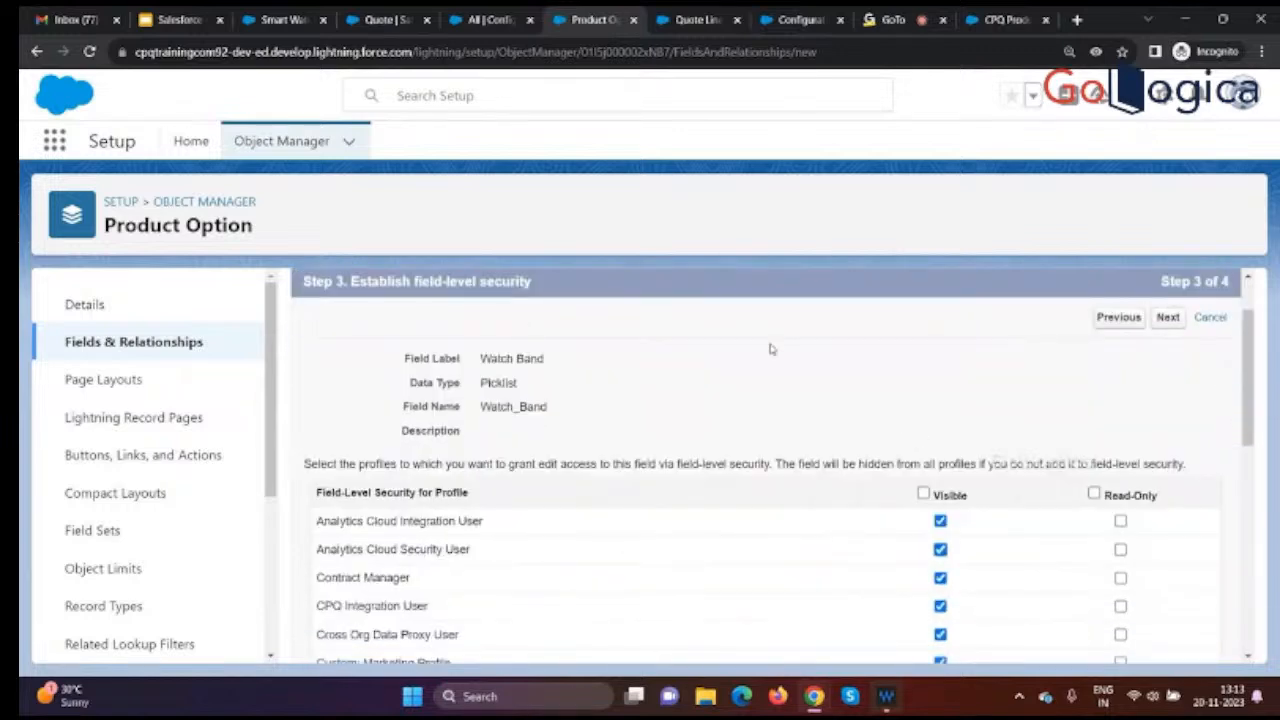
scroll(868, 400, "down", 6)
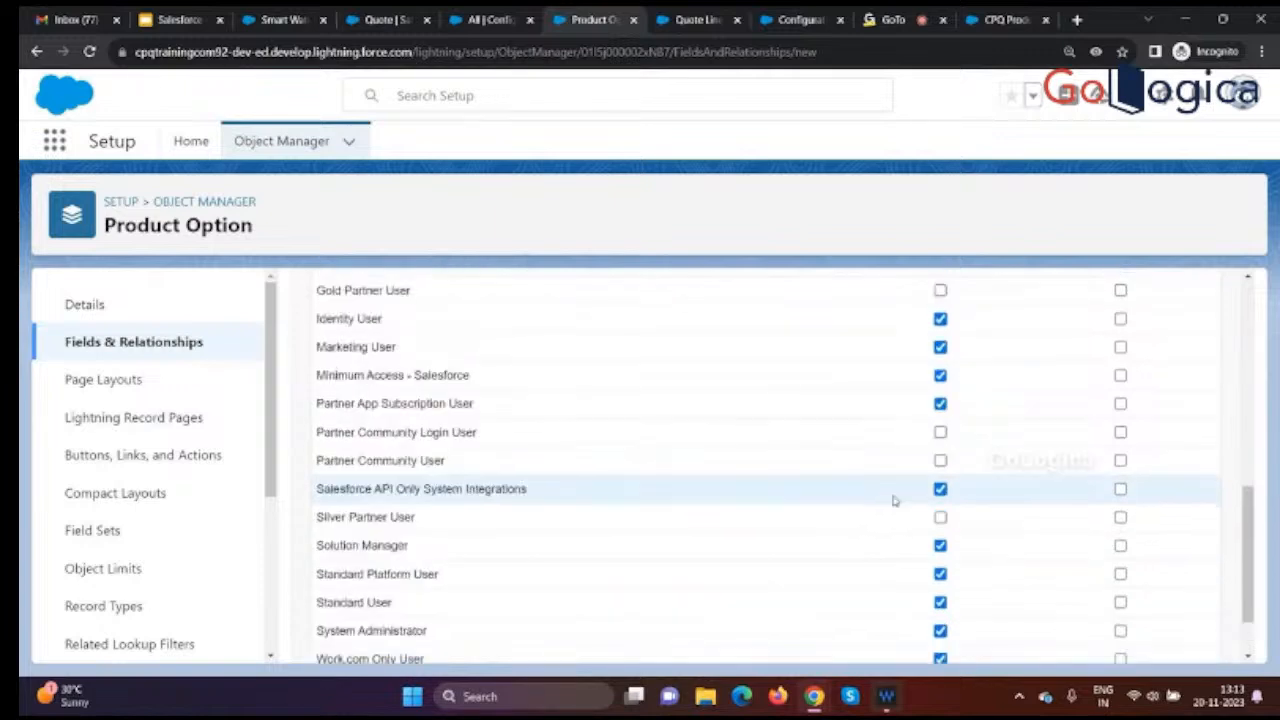
scroll(895, 500, "up", 7)
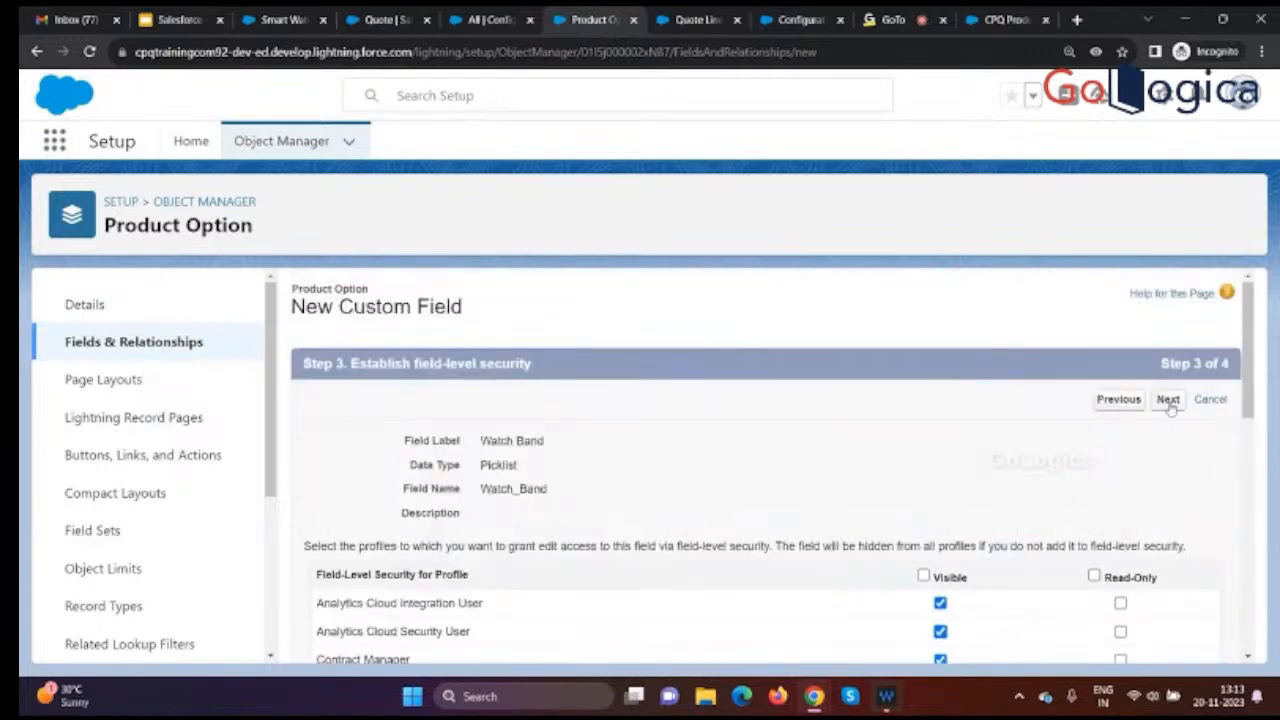
left_click(1168, 401)
scroll(751, 374, "down", 3)
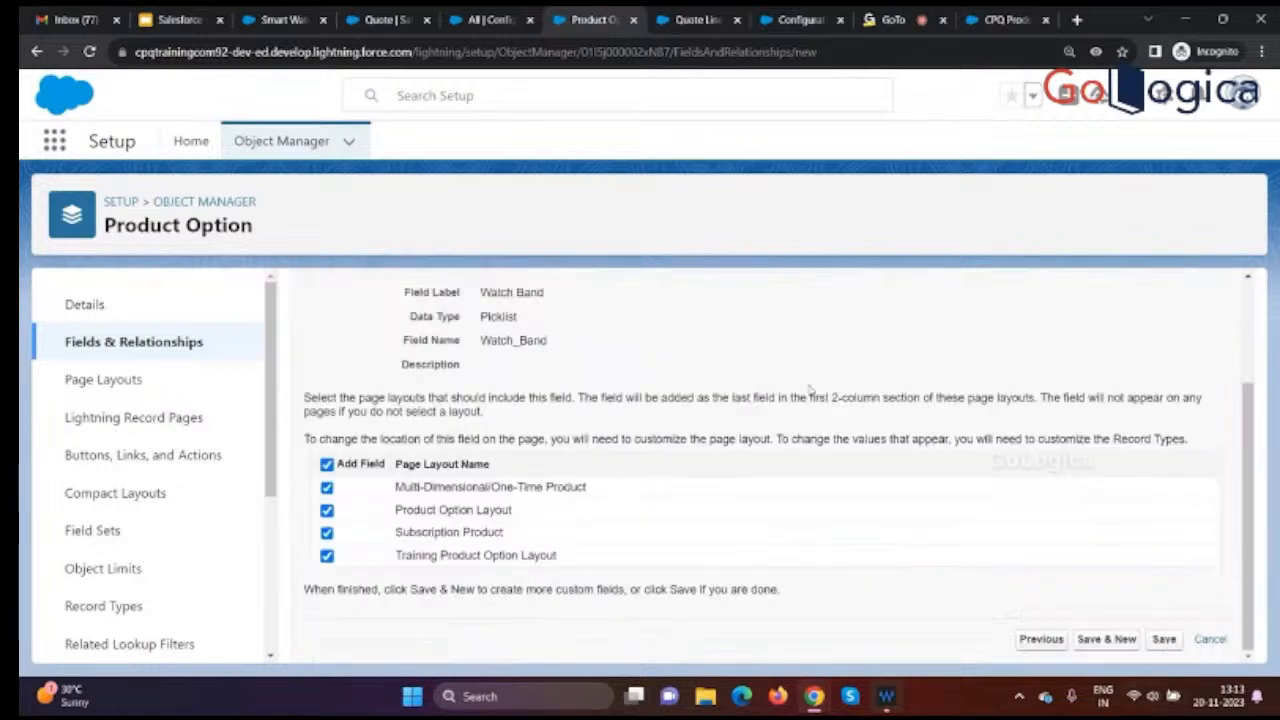
scroll(840, 424, "up", 2)
scroll(840, 424, "down", 2)
left_click(190, 346)
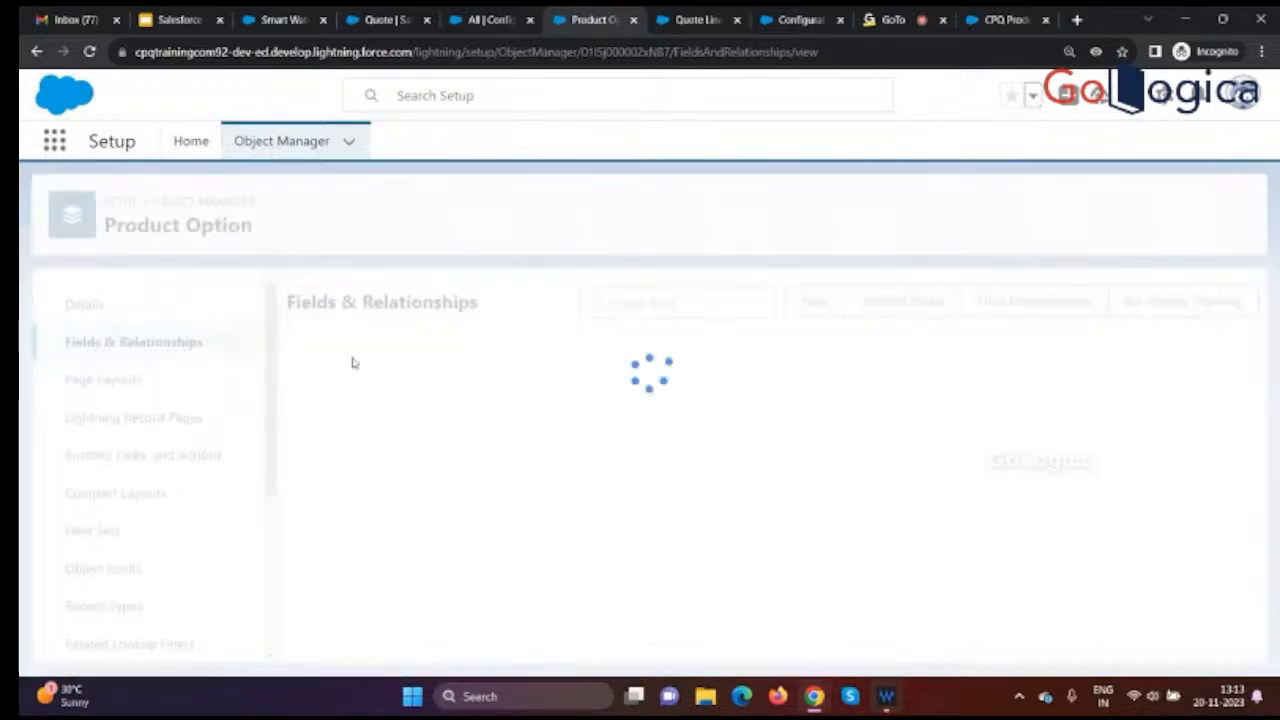
- Open the existing Watch Bands field and point out its Steel, Rubber and Leather values
left_click(613, 301)
type("wa")
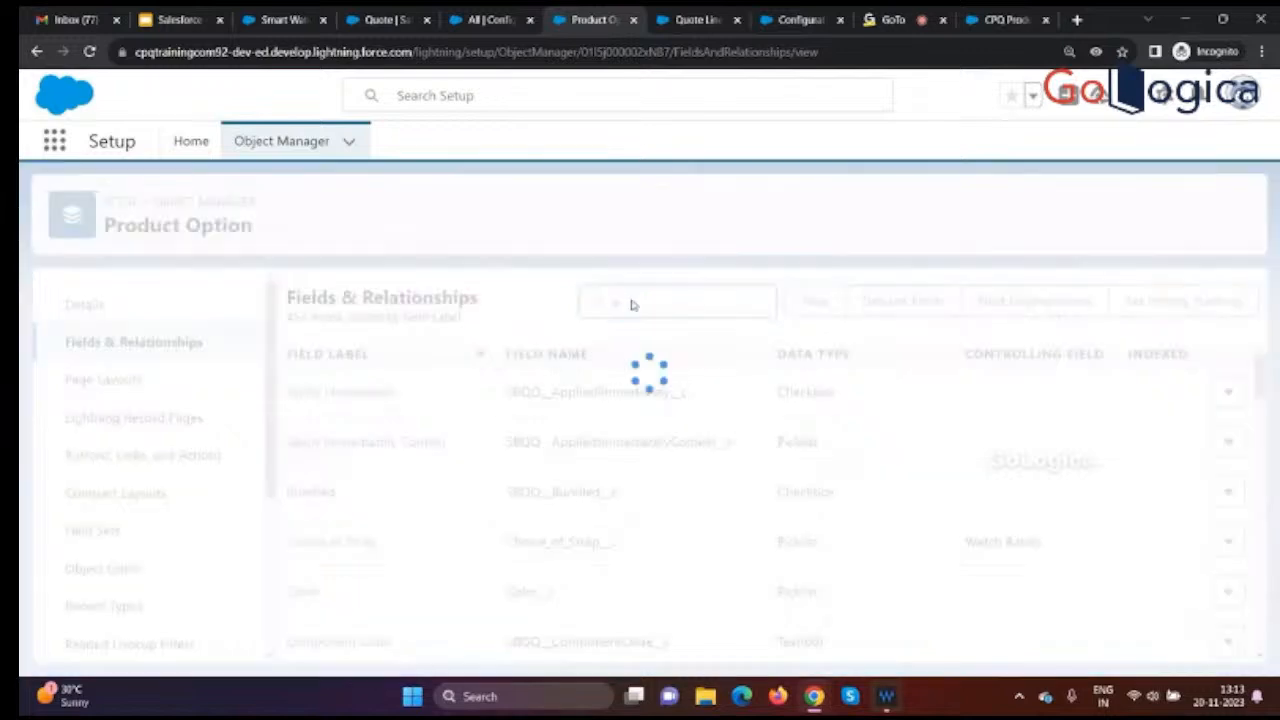
type("tch")
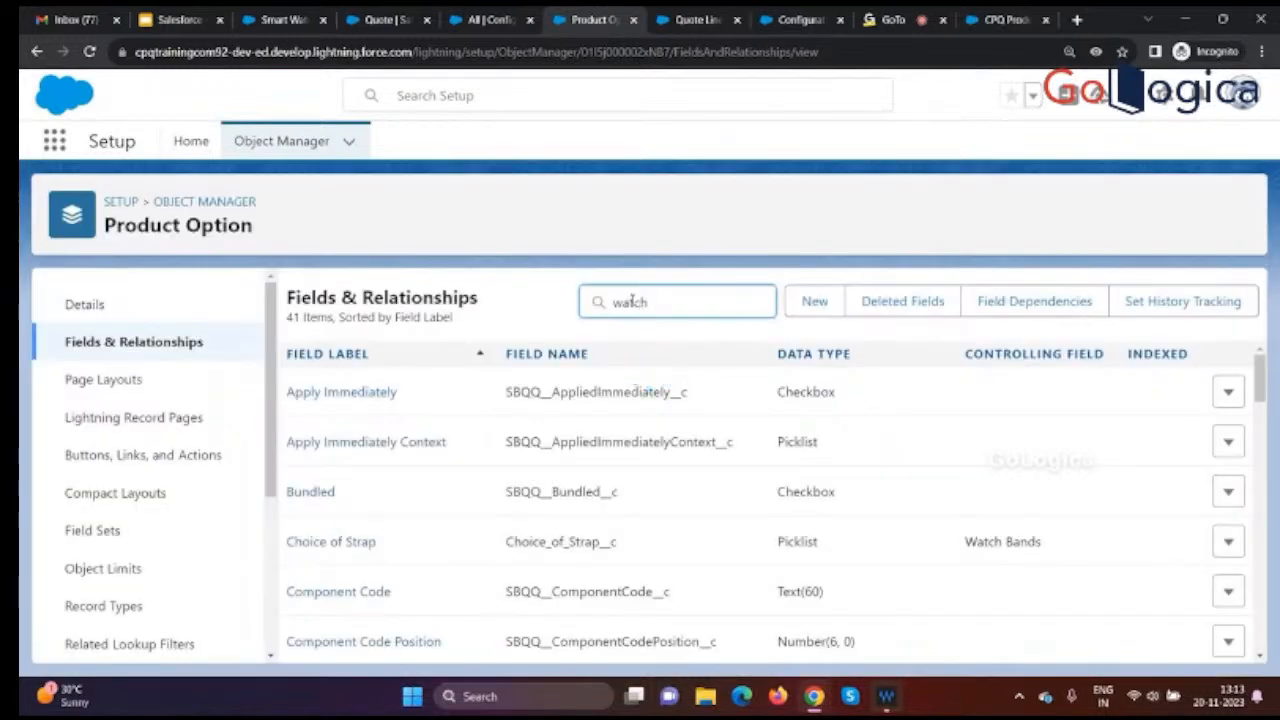
left_click(323, 396)
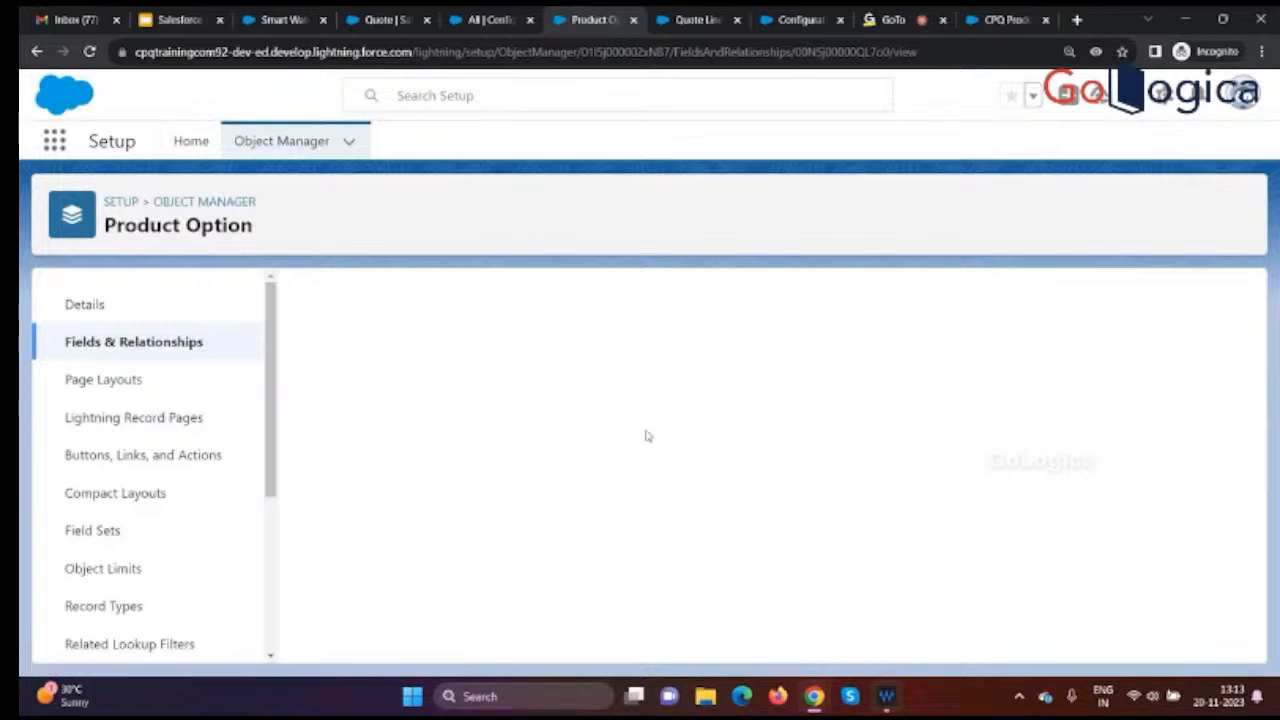
scroll(598, 430, "down", 2)
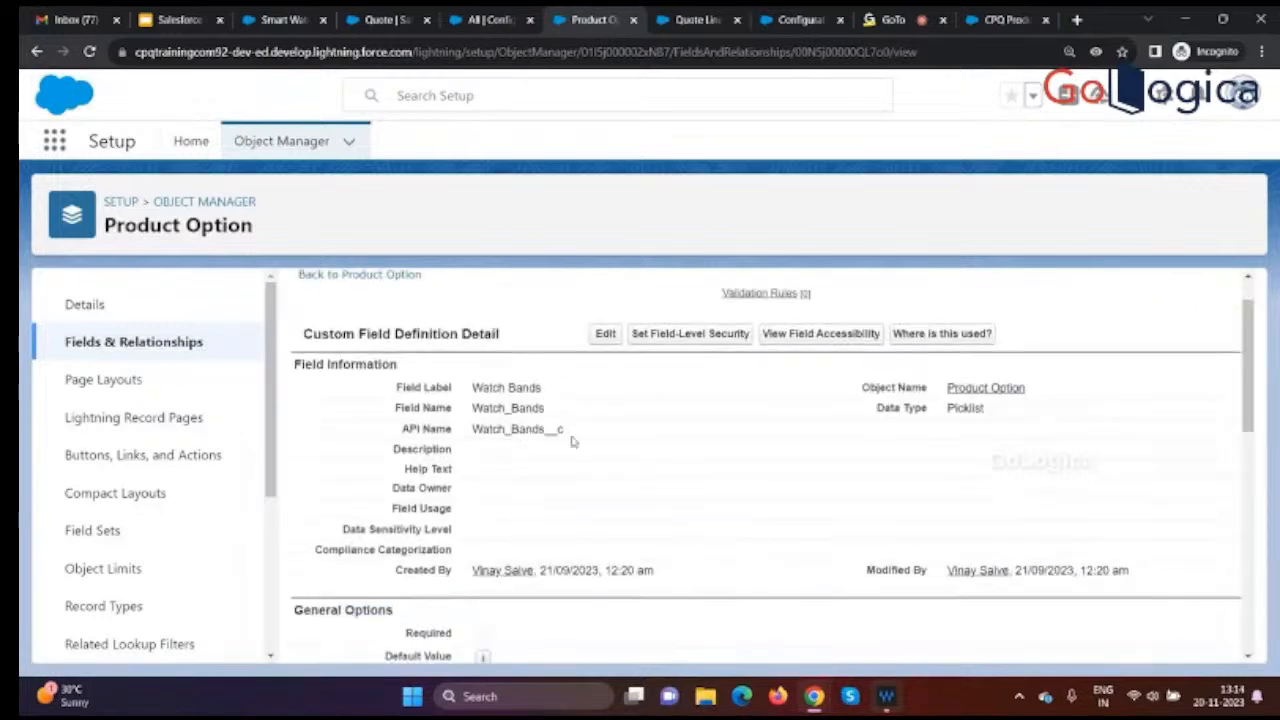
scroll(589, 385, "down", 5)
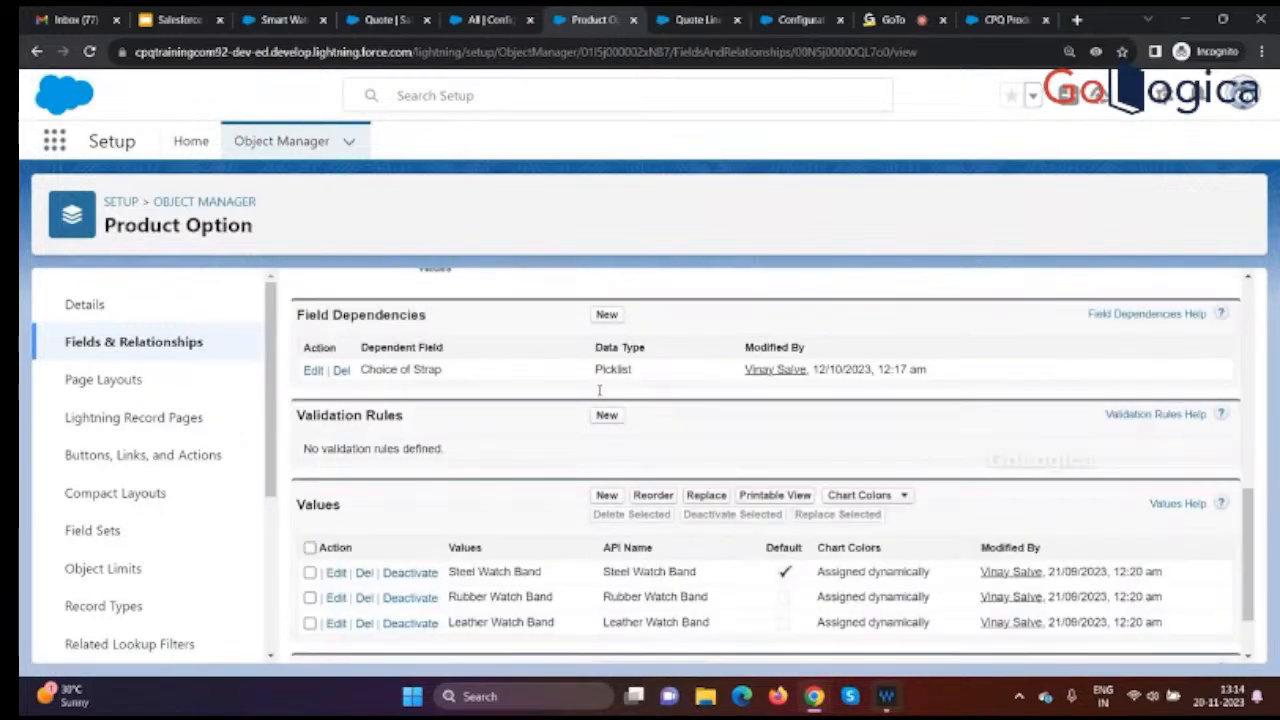
left_click_drag(448, 483, 541, 483)
left_click_drag(448, 508, 553, 508)
left_click_drag(448, 534, 566, 538)
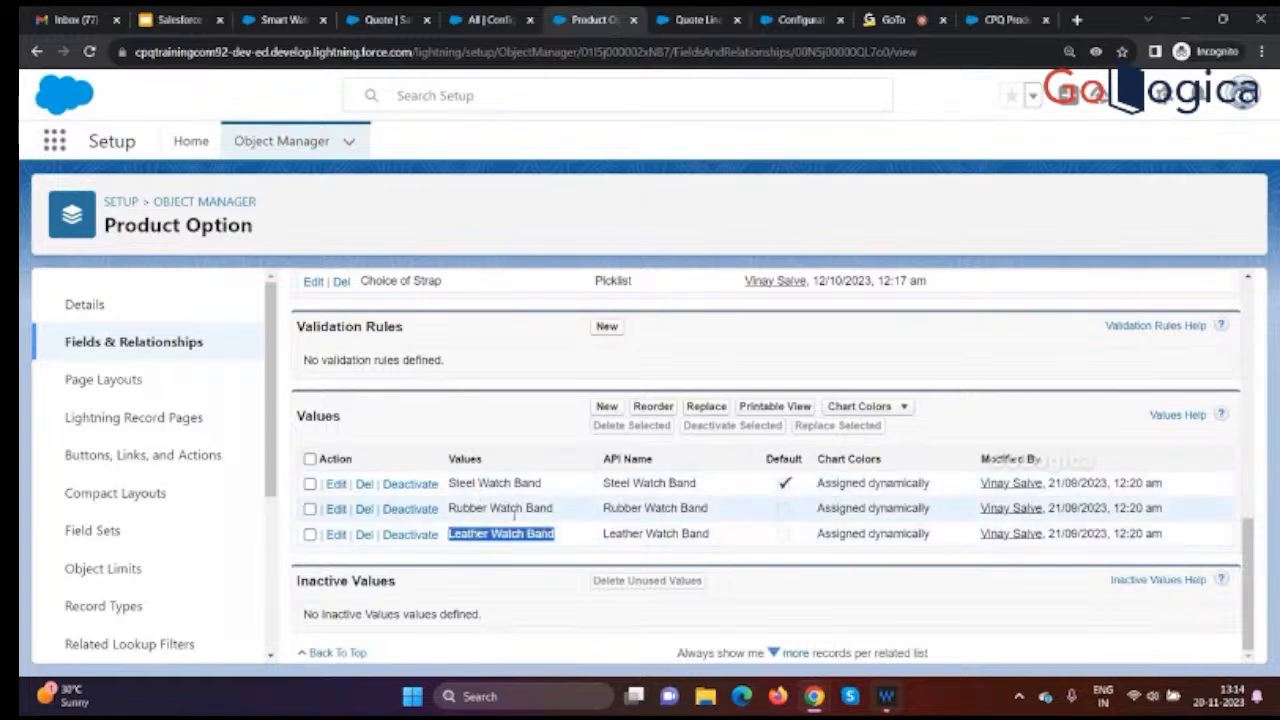
scroll(508, 510, "up", 10)
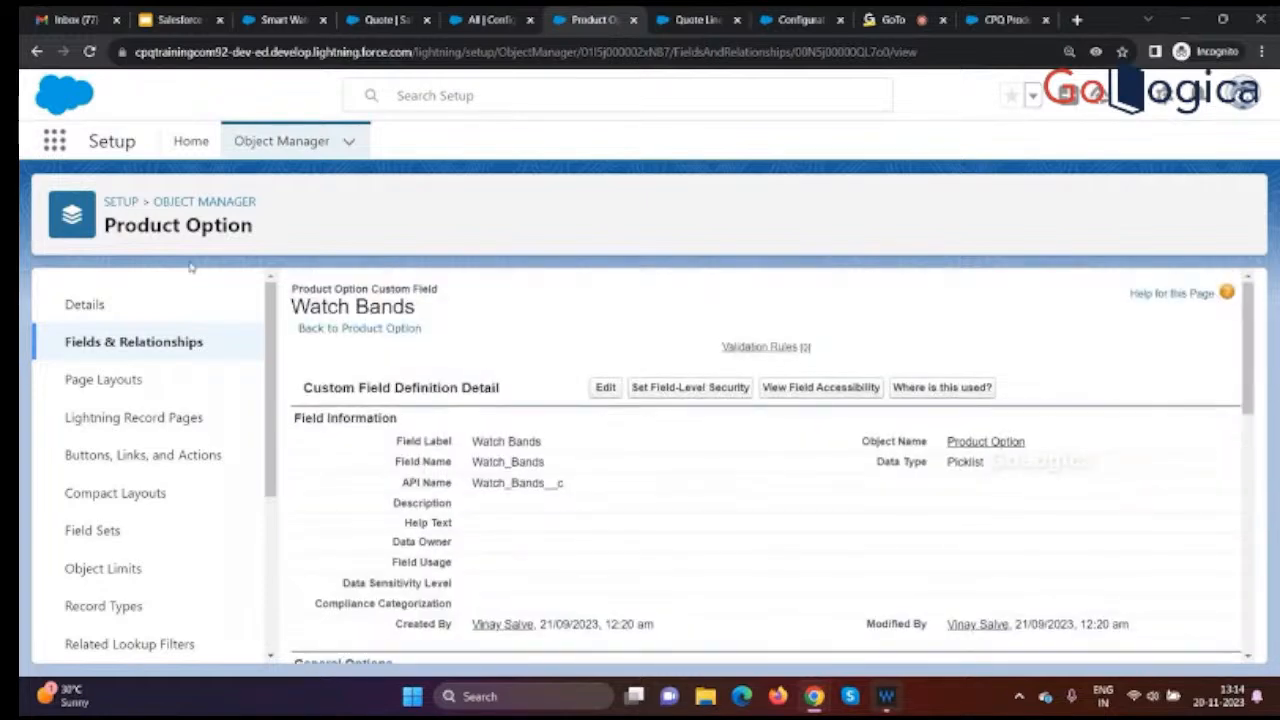
left_click(145, 341)
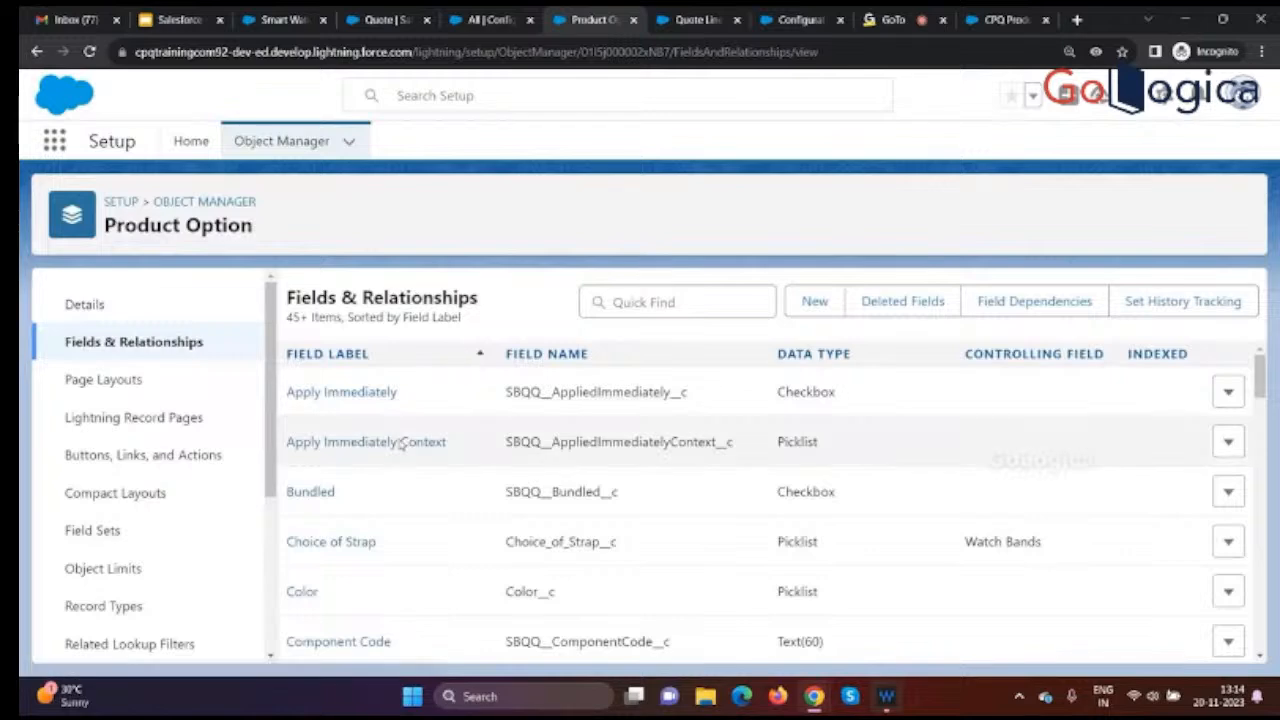
- Close the Quote Line and configuration browser tabs
double_click(197, 236)
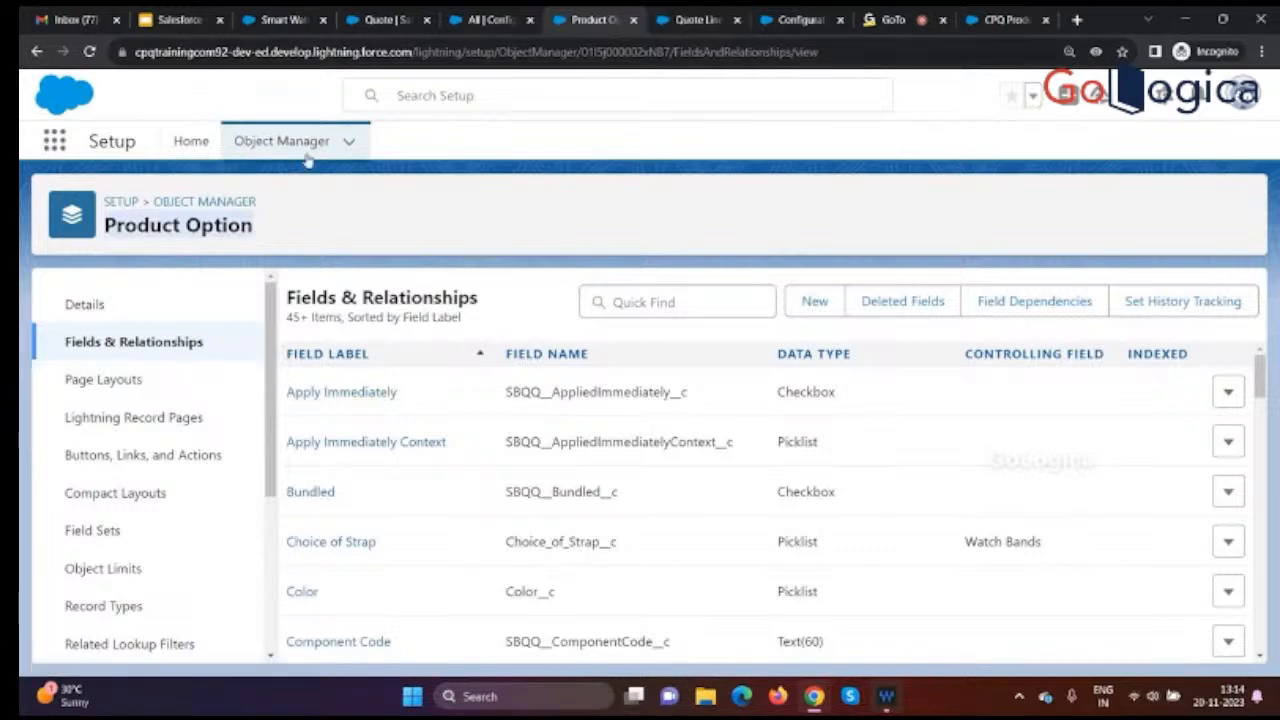
left_click(737, 20)
left_click(737, 20)
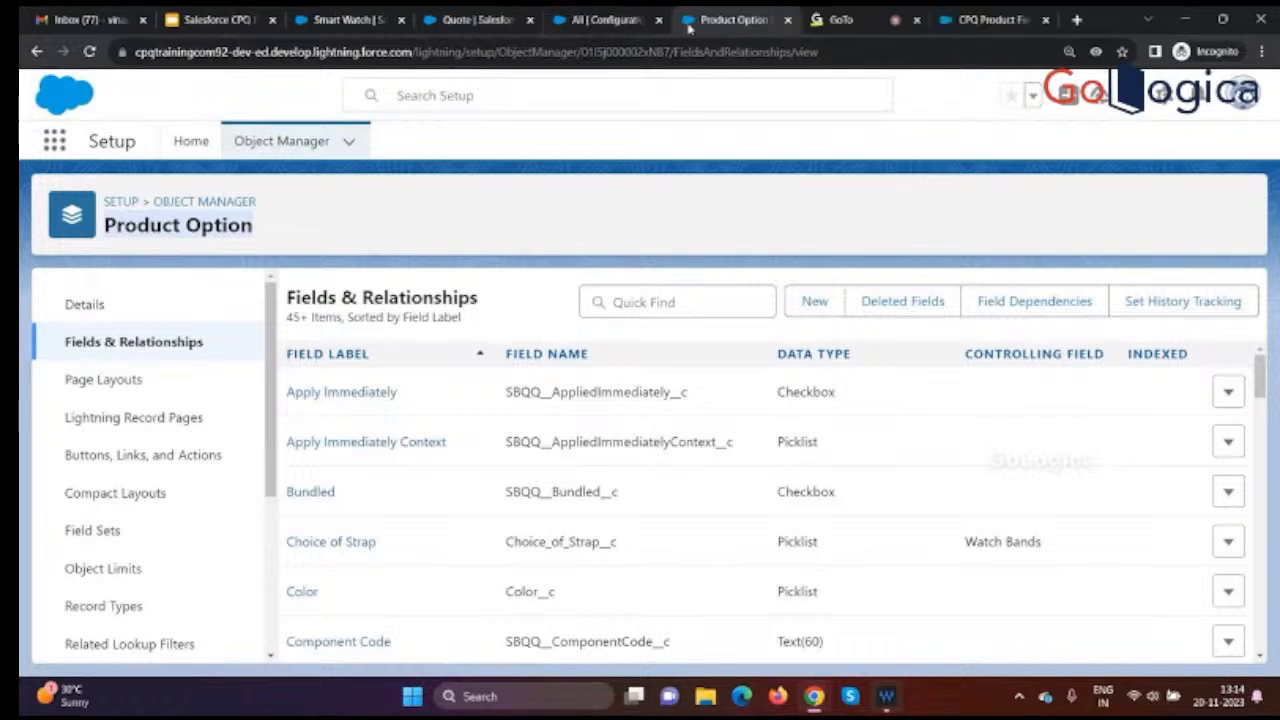
- Duplicate the Product Option tab and open the Quote Line object's Fields & Relationships there
right_click(699, 24)
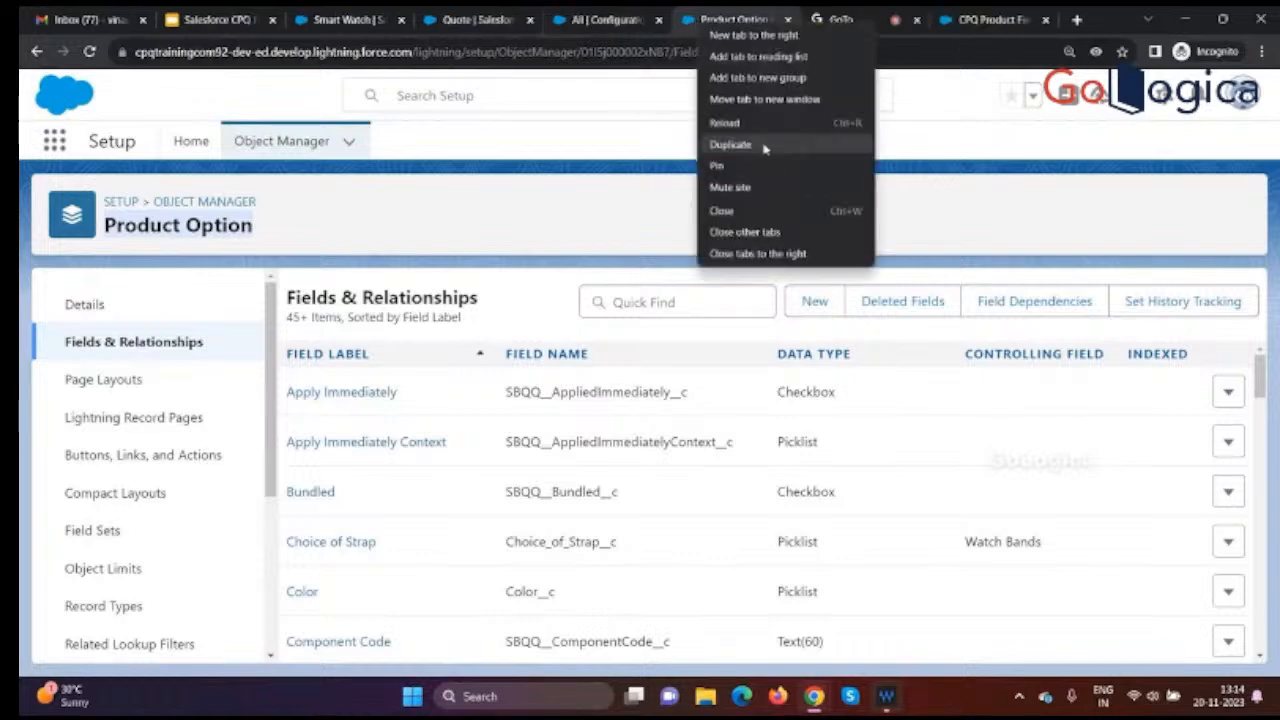
left_click(776, 150)
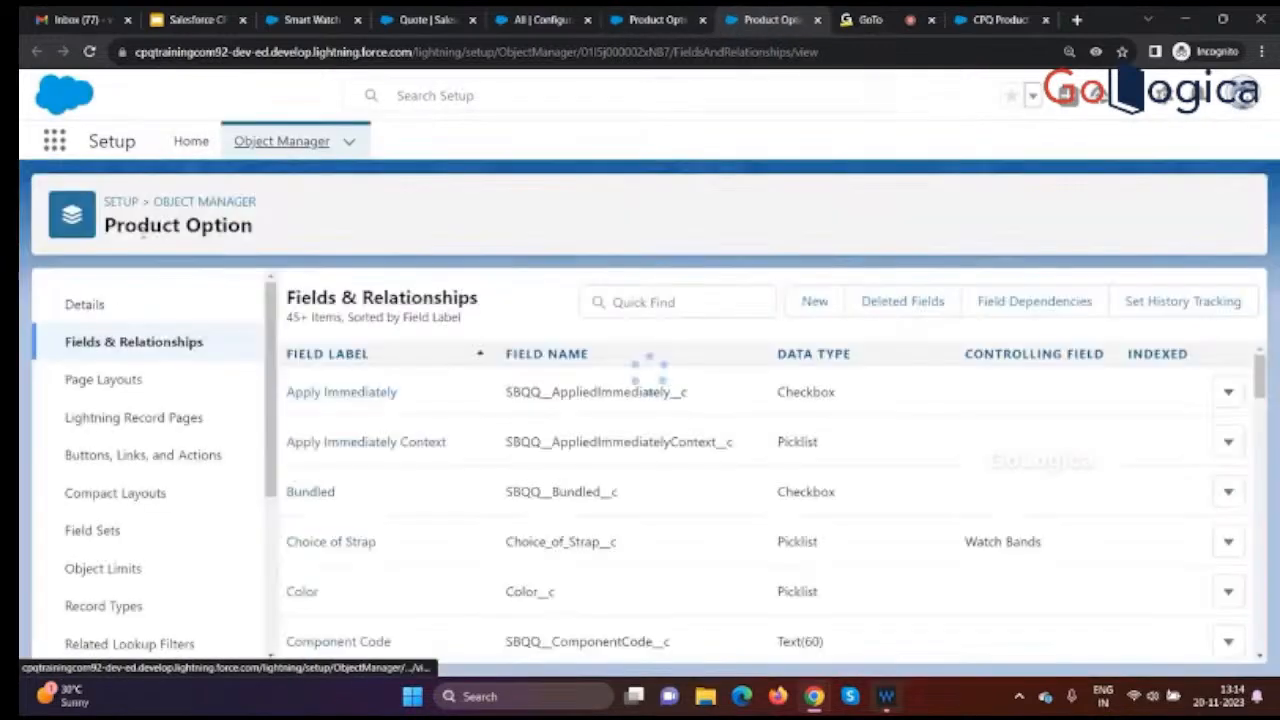
left_click(282, 142)
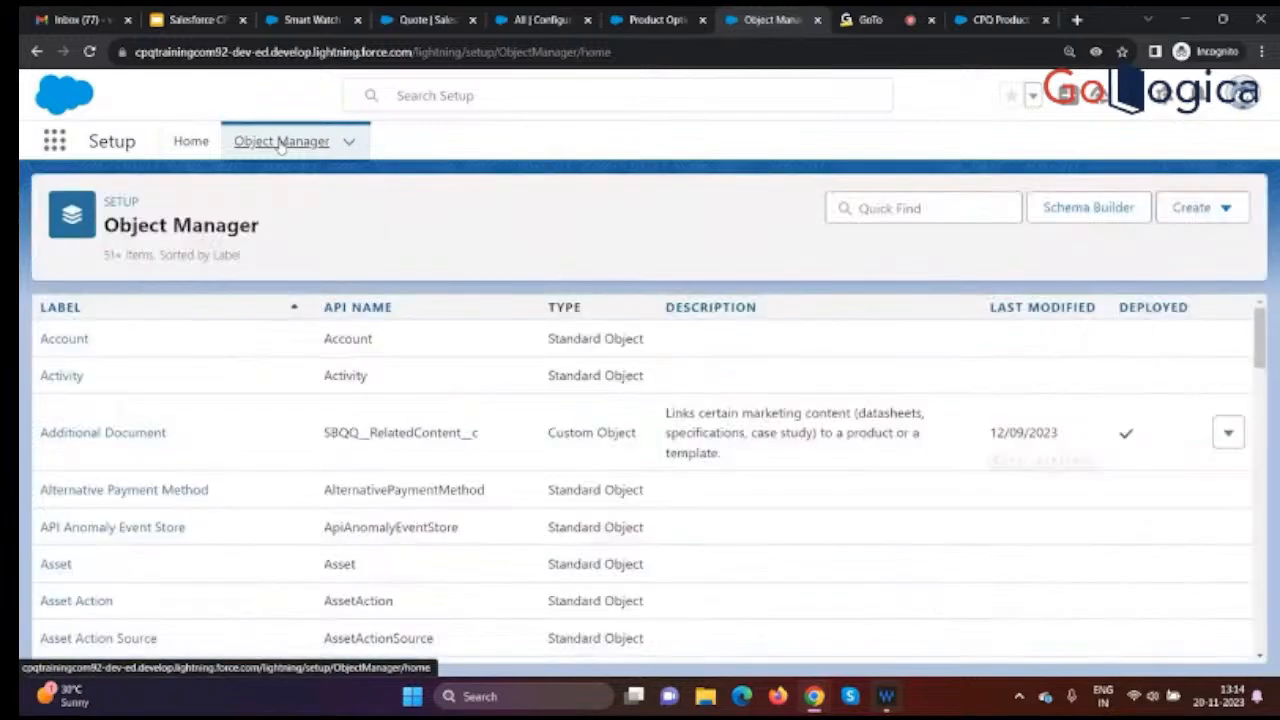
left_click(871, 207)
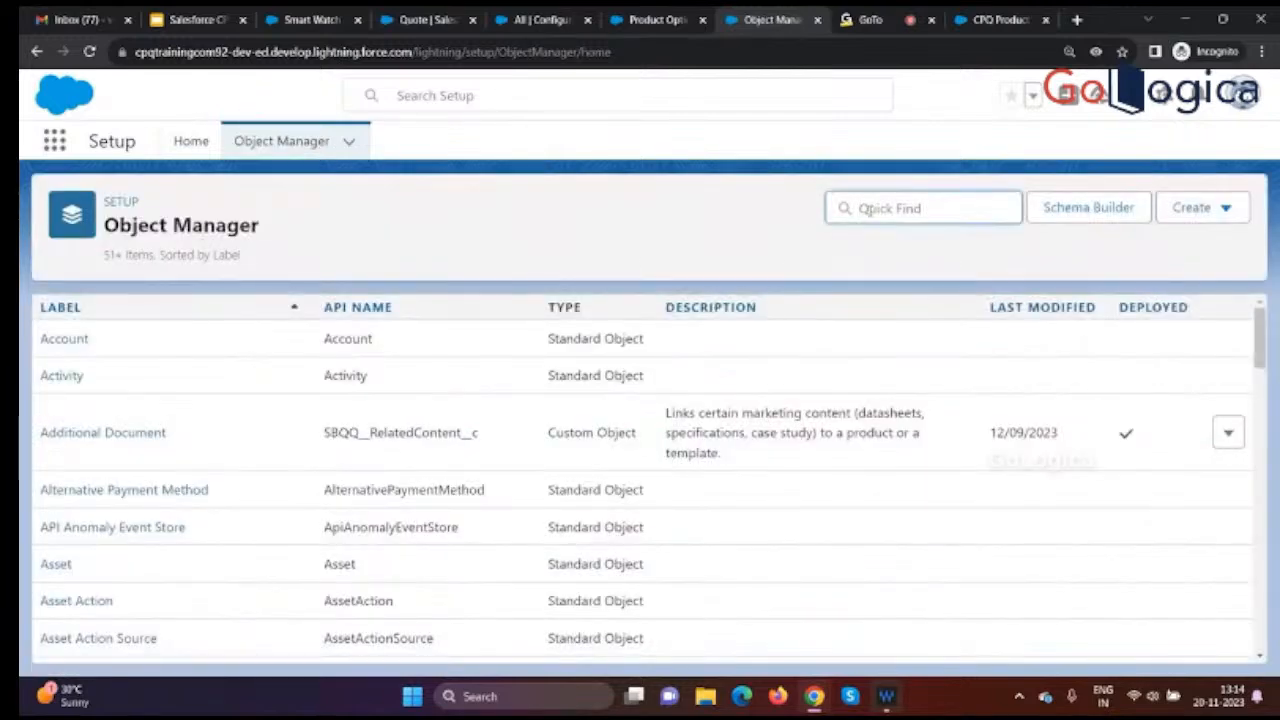
type("Quote Line")
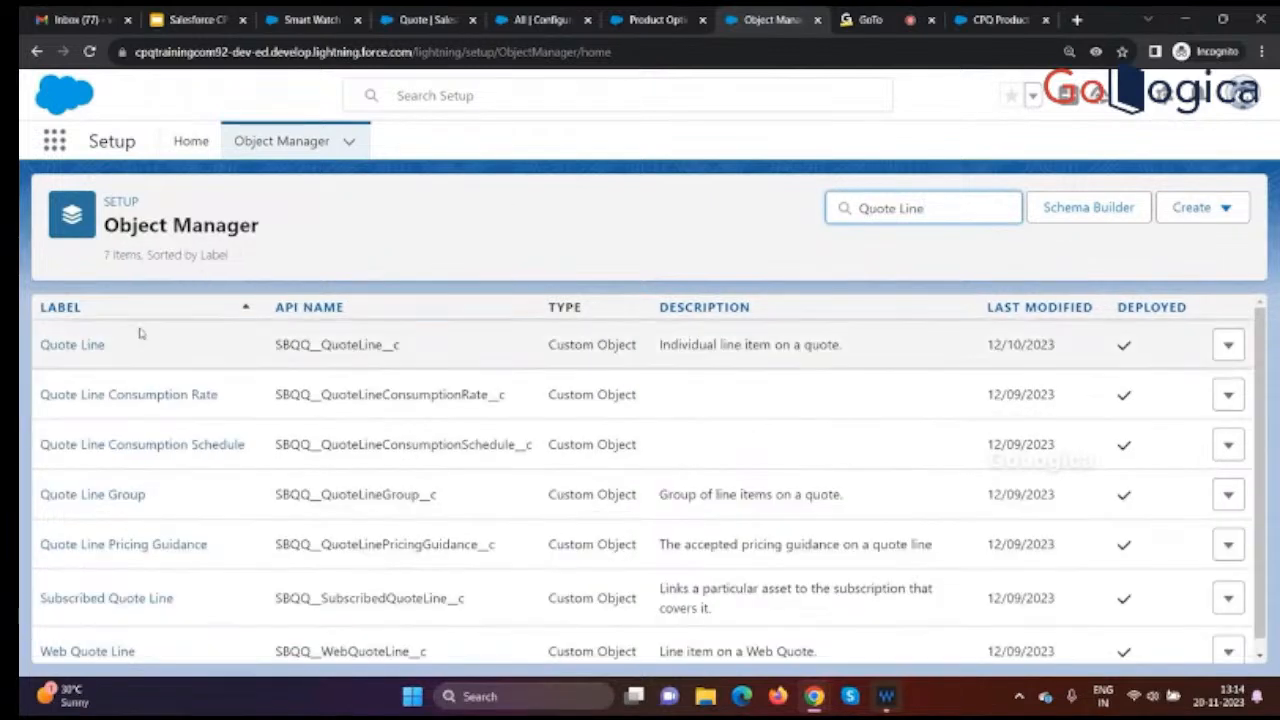
left_click(72, 345)
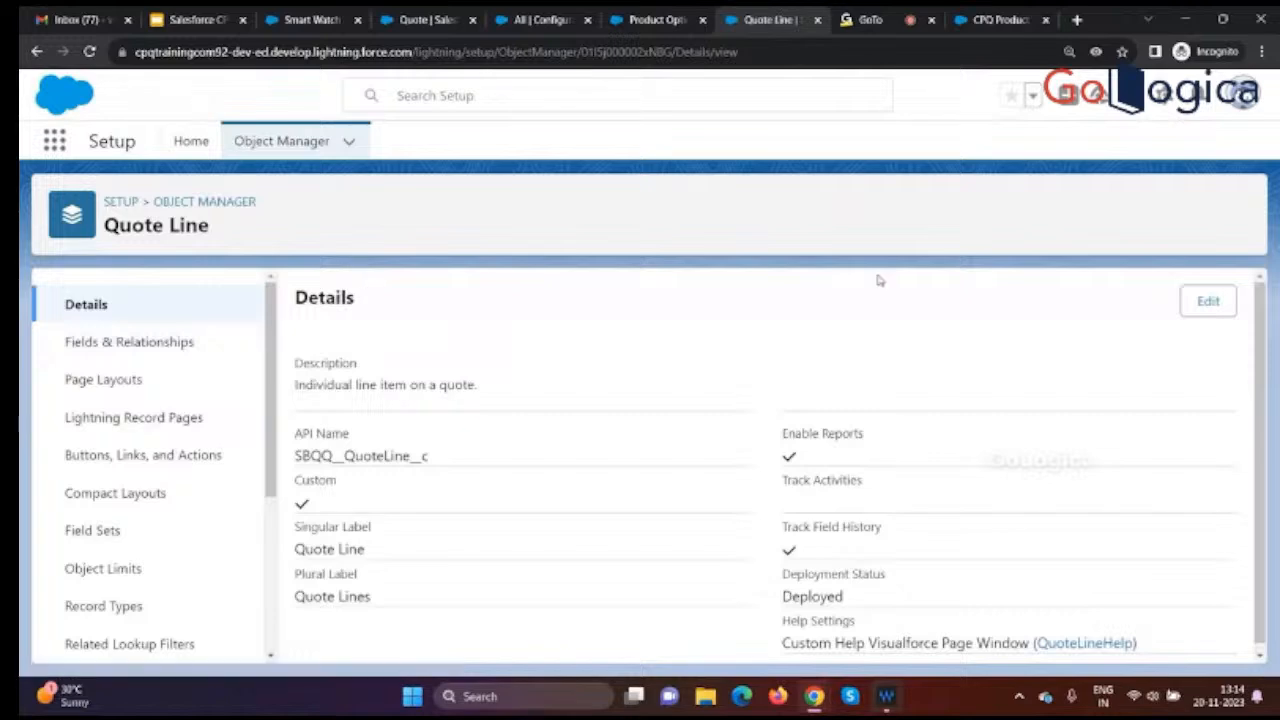
left_click(150, 344)
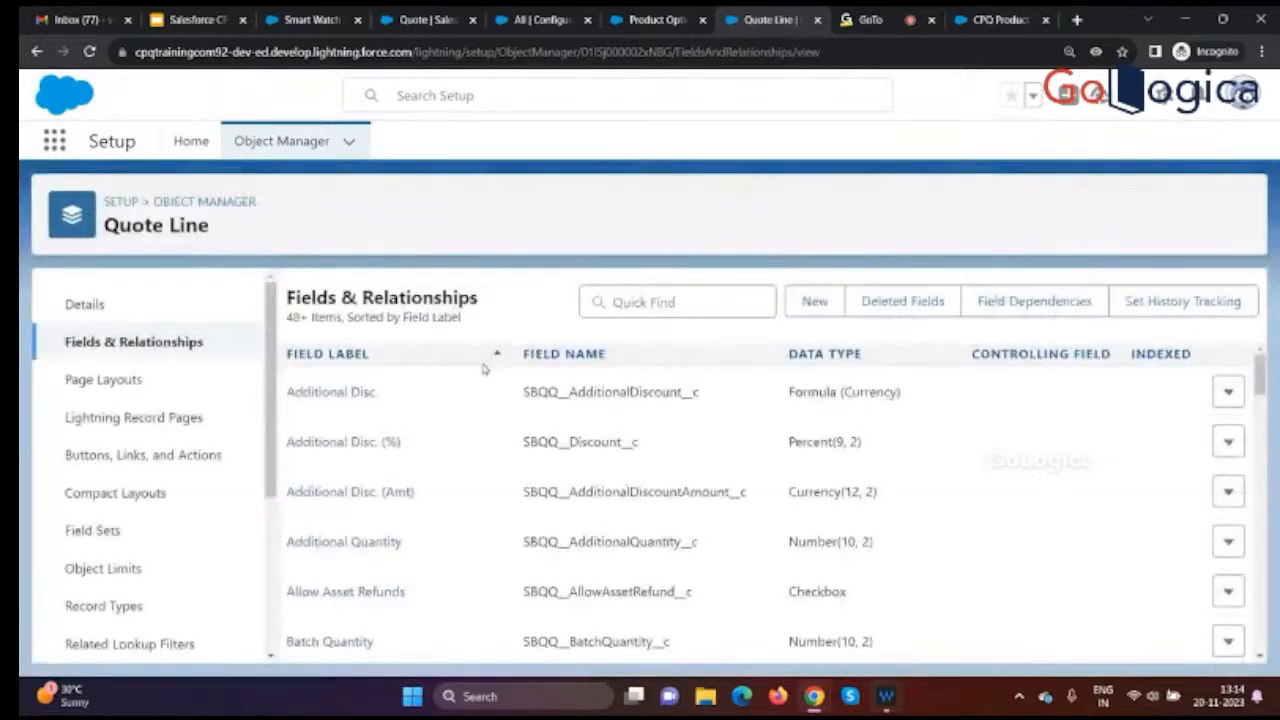
left_click(648, 18)
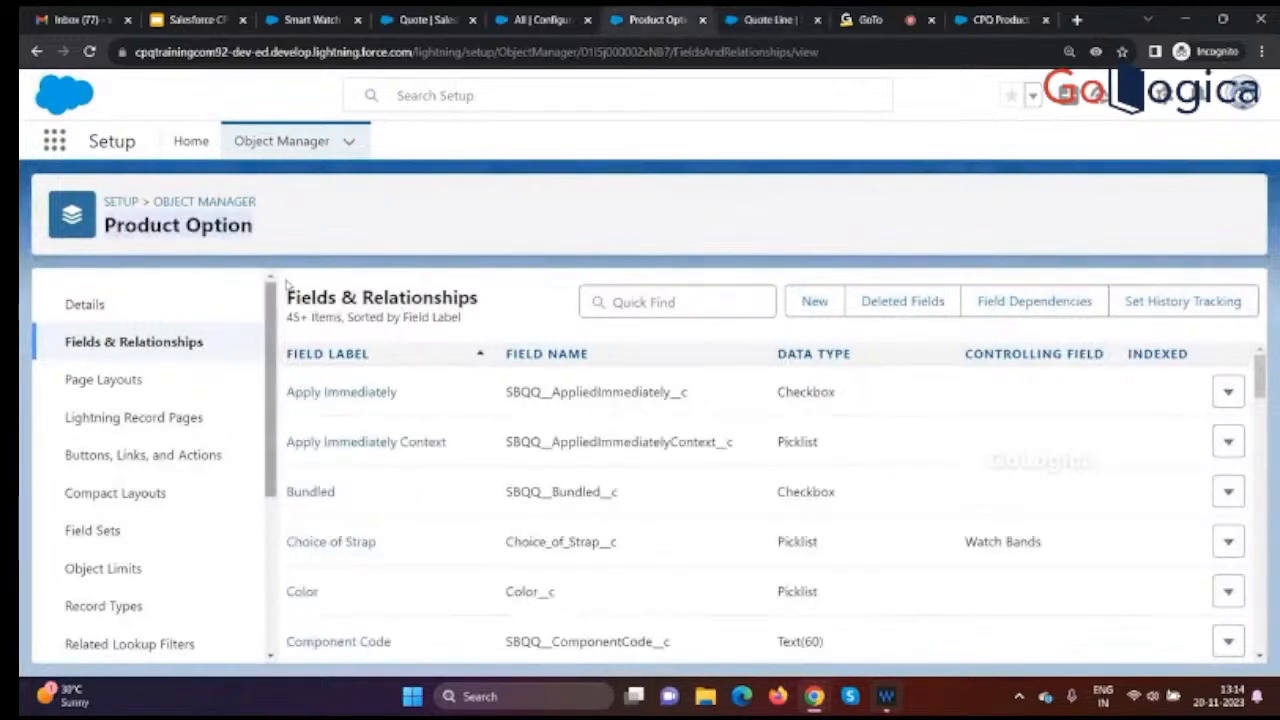
- Filter Product Option fields for 'watch', open Watch Bands and select its Watch_Bands__c API name
left_click(608, 301)
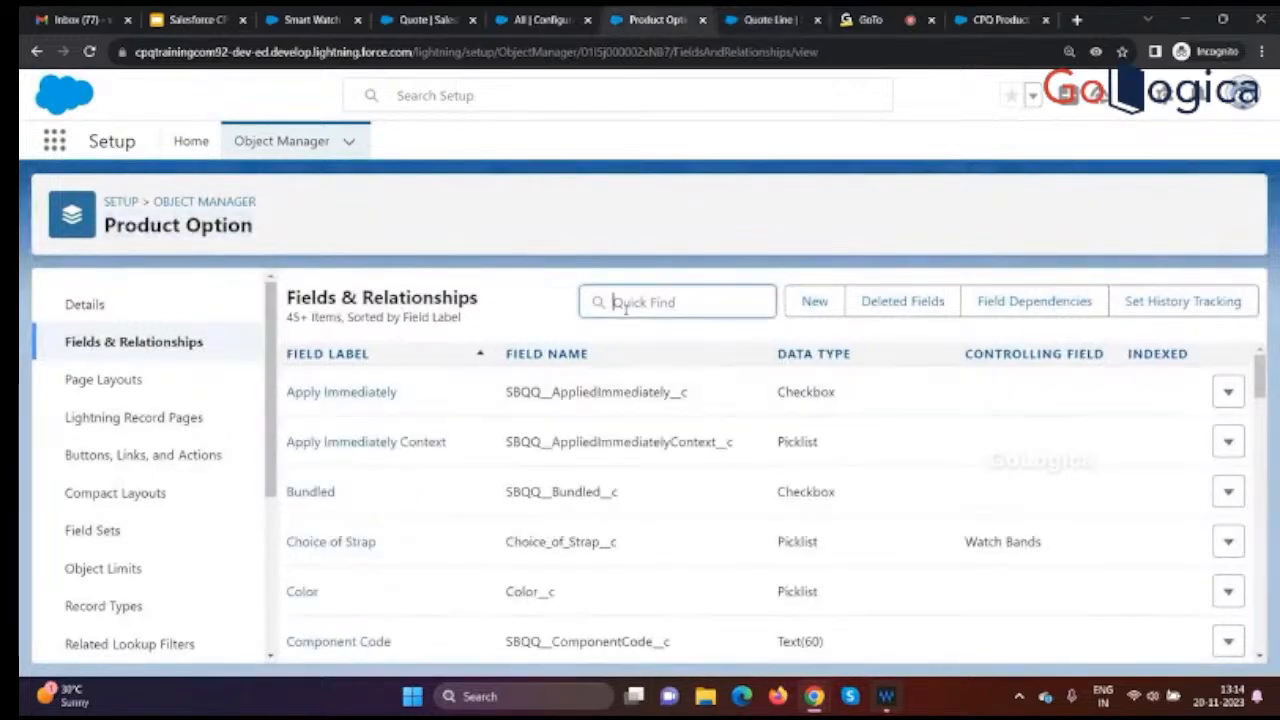
type("watch")
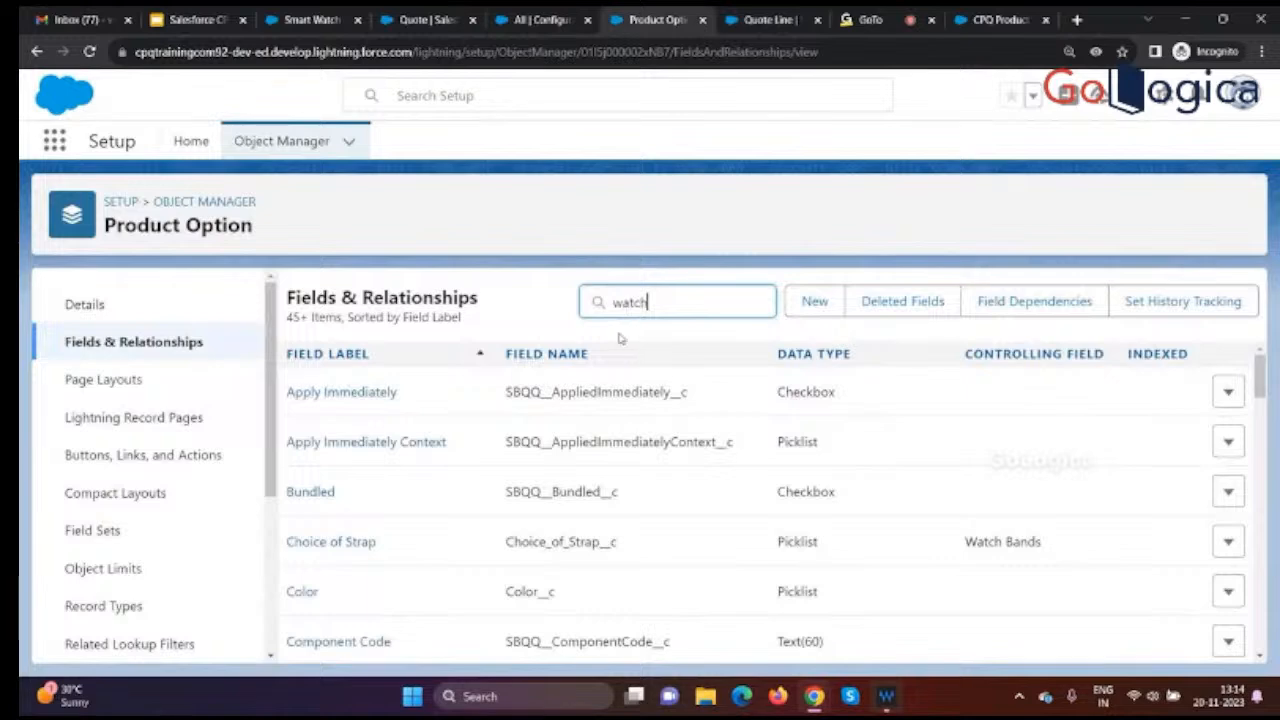
left_click(323, 393)
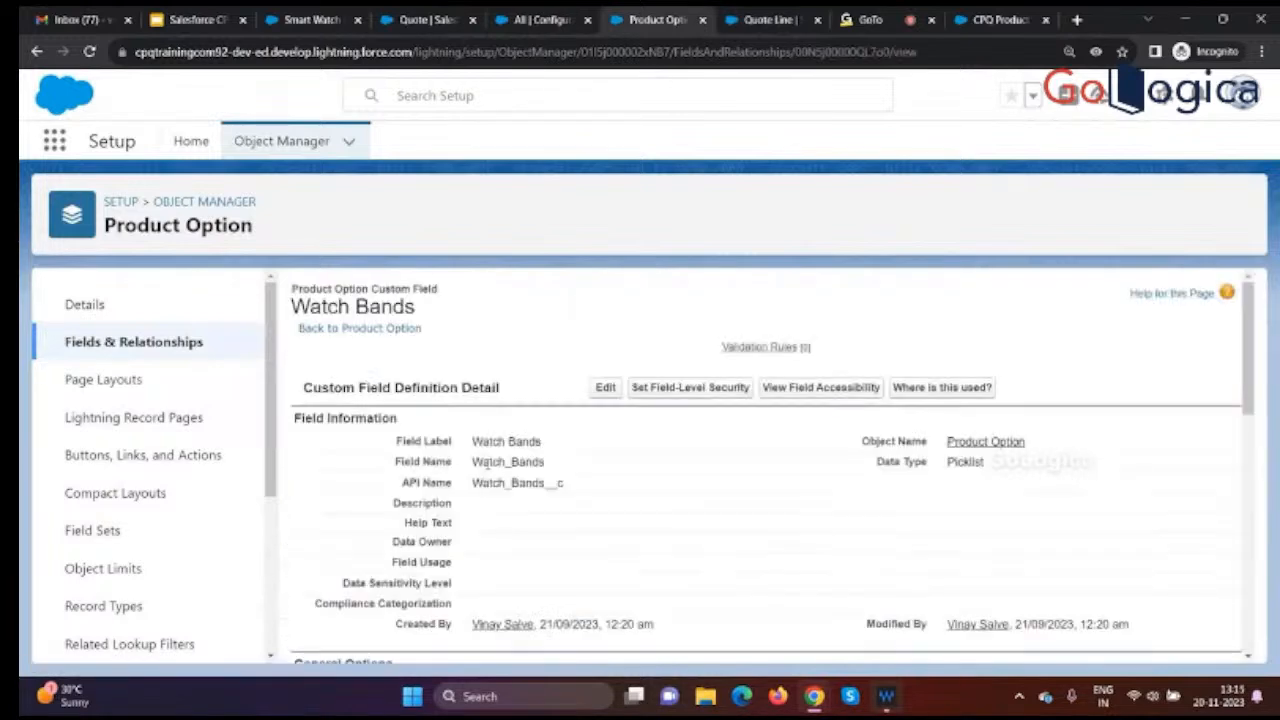
left_click(752, 30)
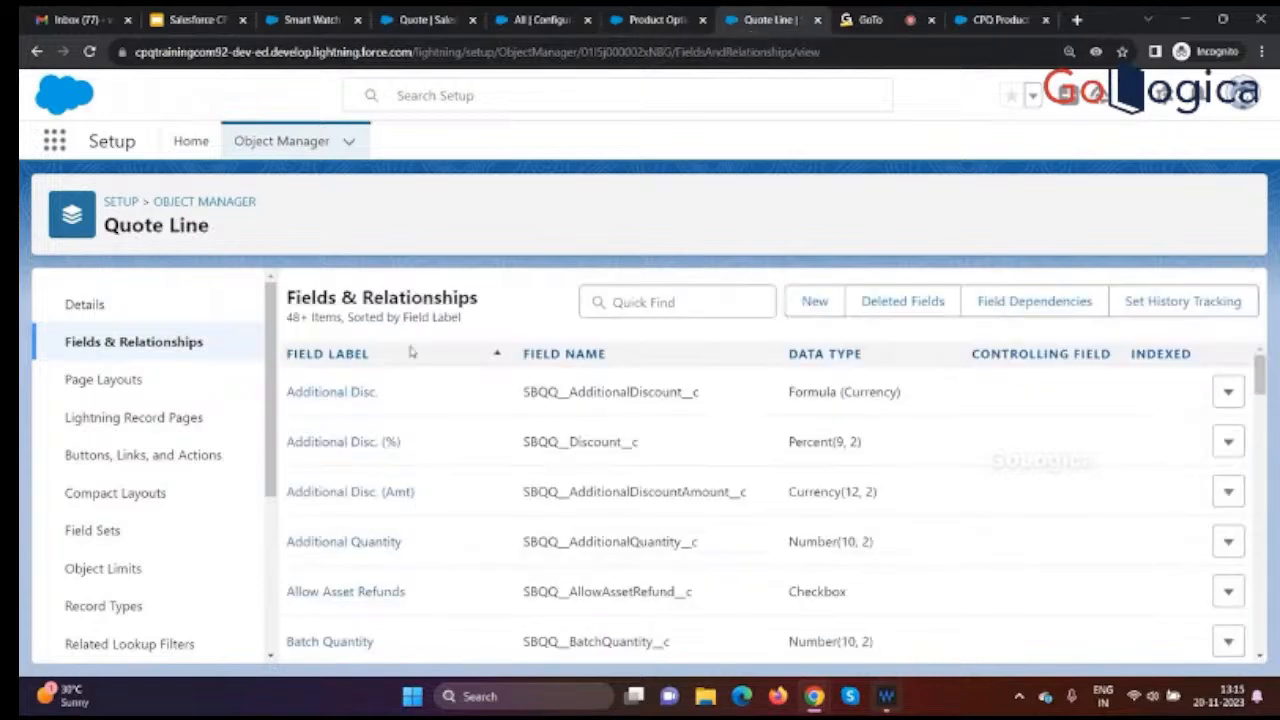
left_click(650, 19)
scroll(683, 413, "down", 2)
scroll(683, 413, "up", 2)
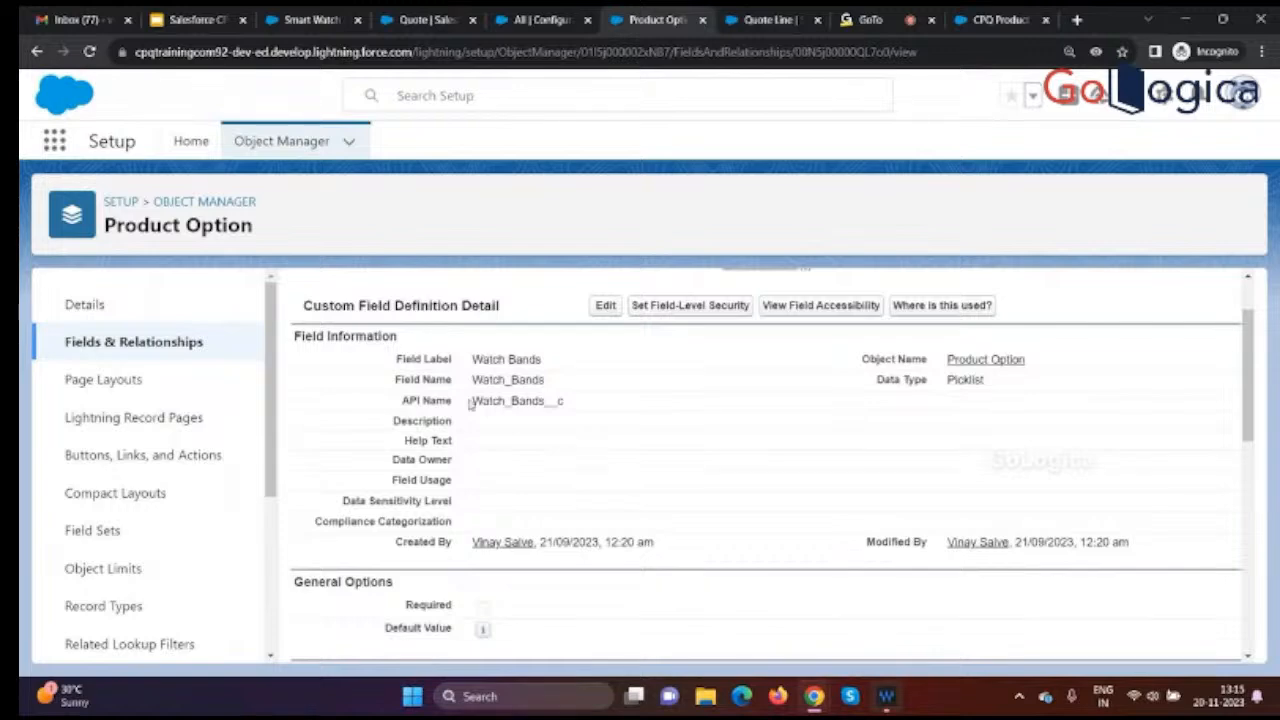
left_click_drag(474, 404, 572, 406)
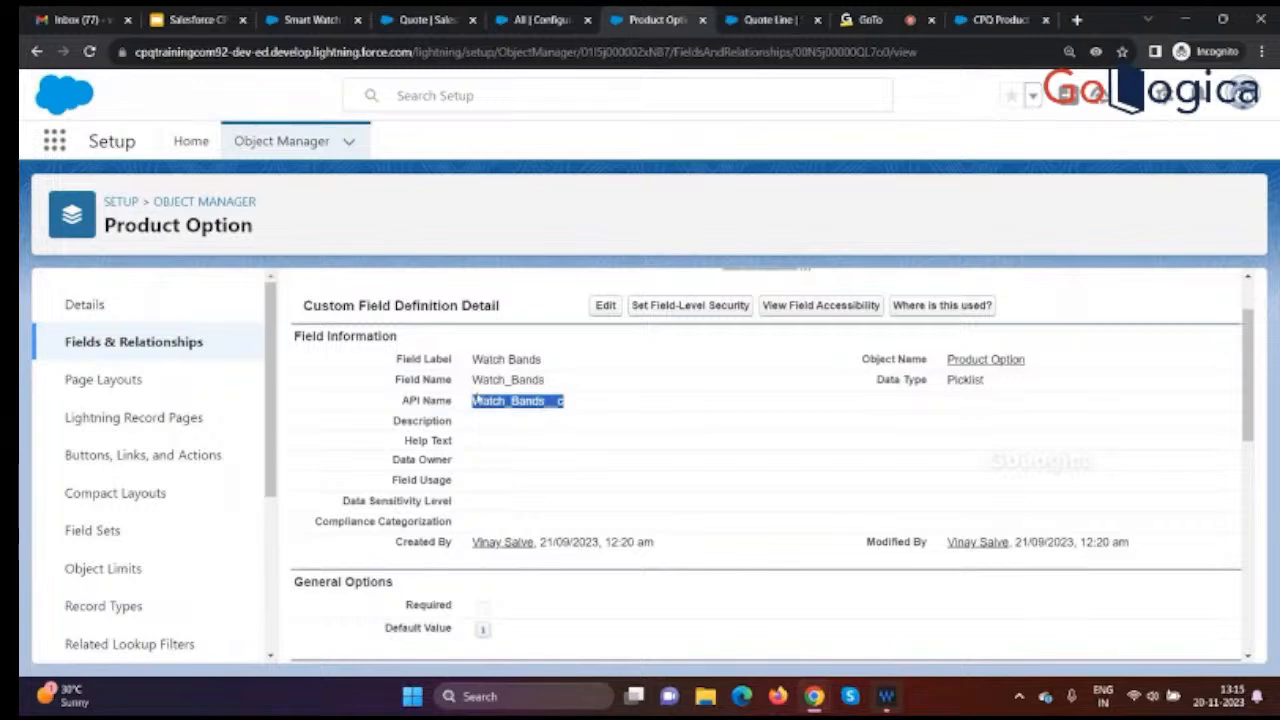
key("ctrl+Tab")
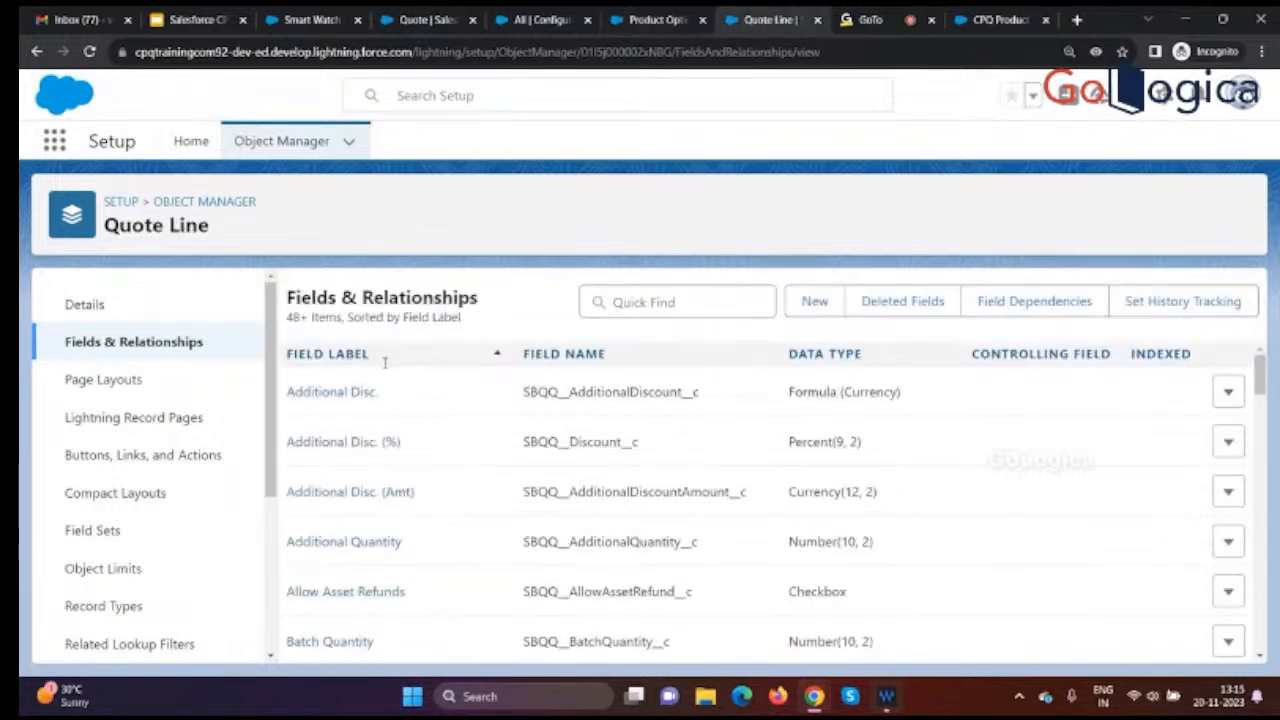
left_click(606, 301)
type("watch")
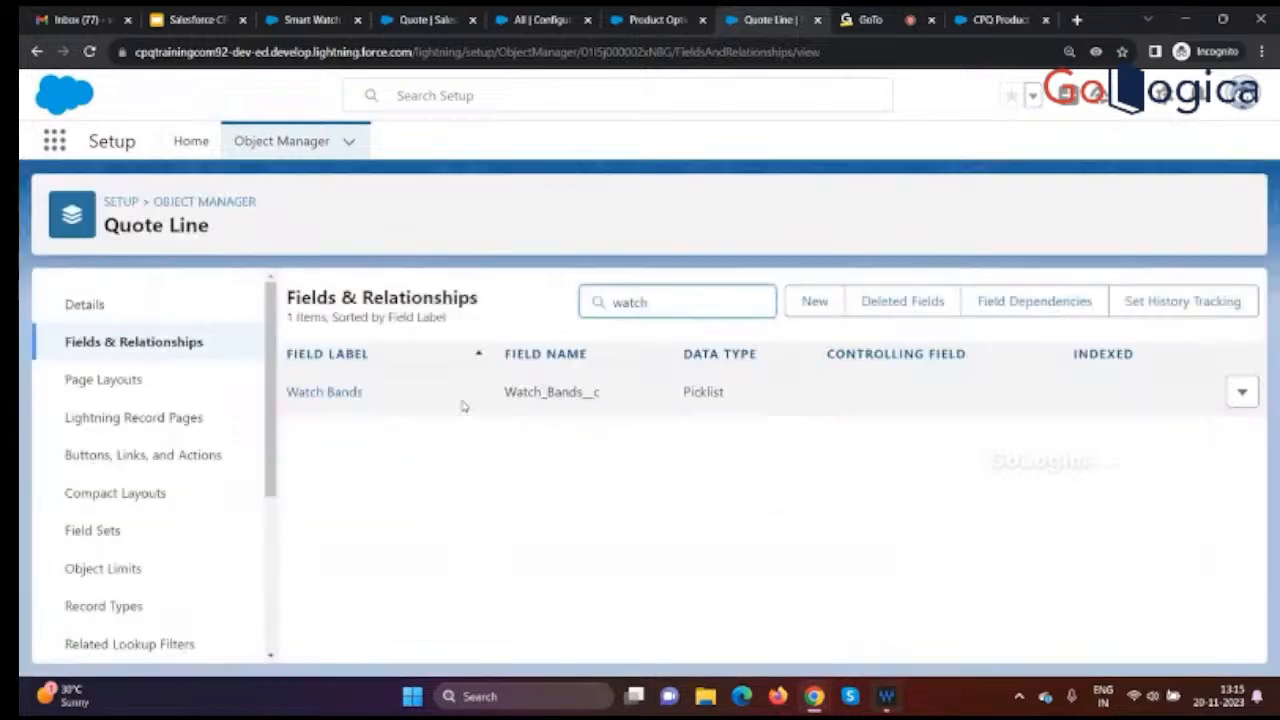
left_click(329, 394)
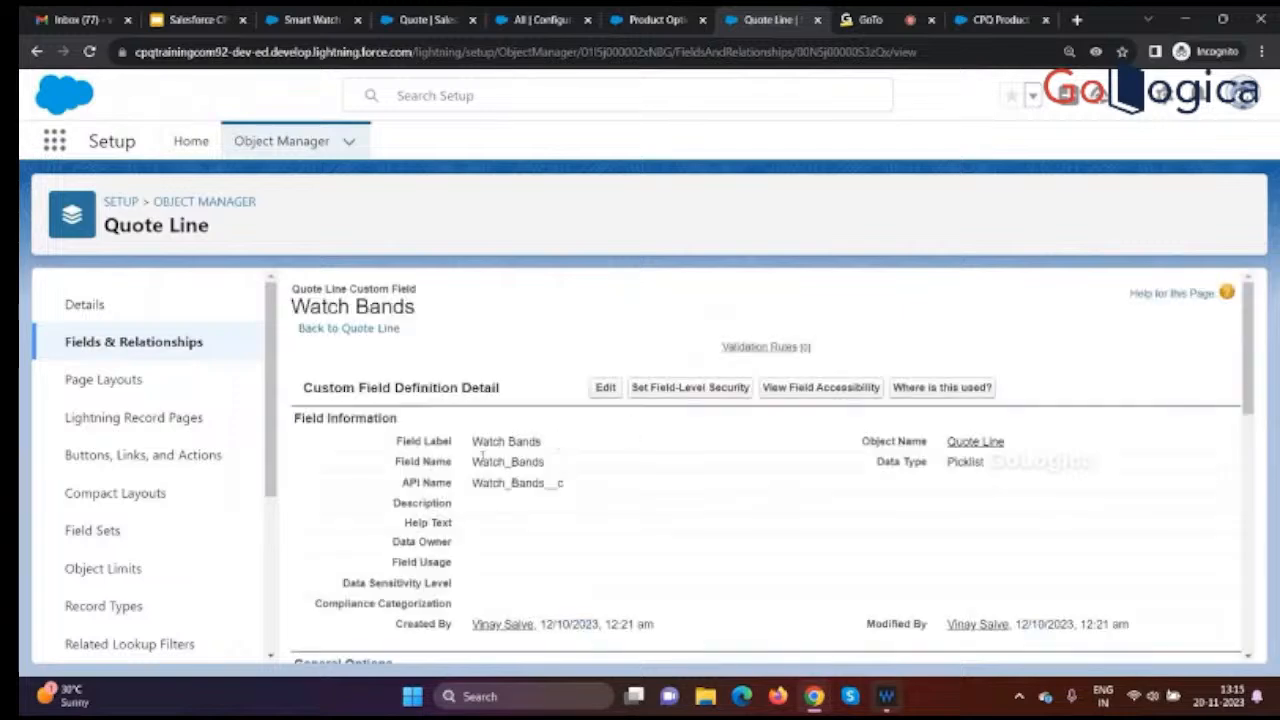
left_click_drag(474, 441, 556, 441)
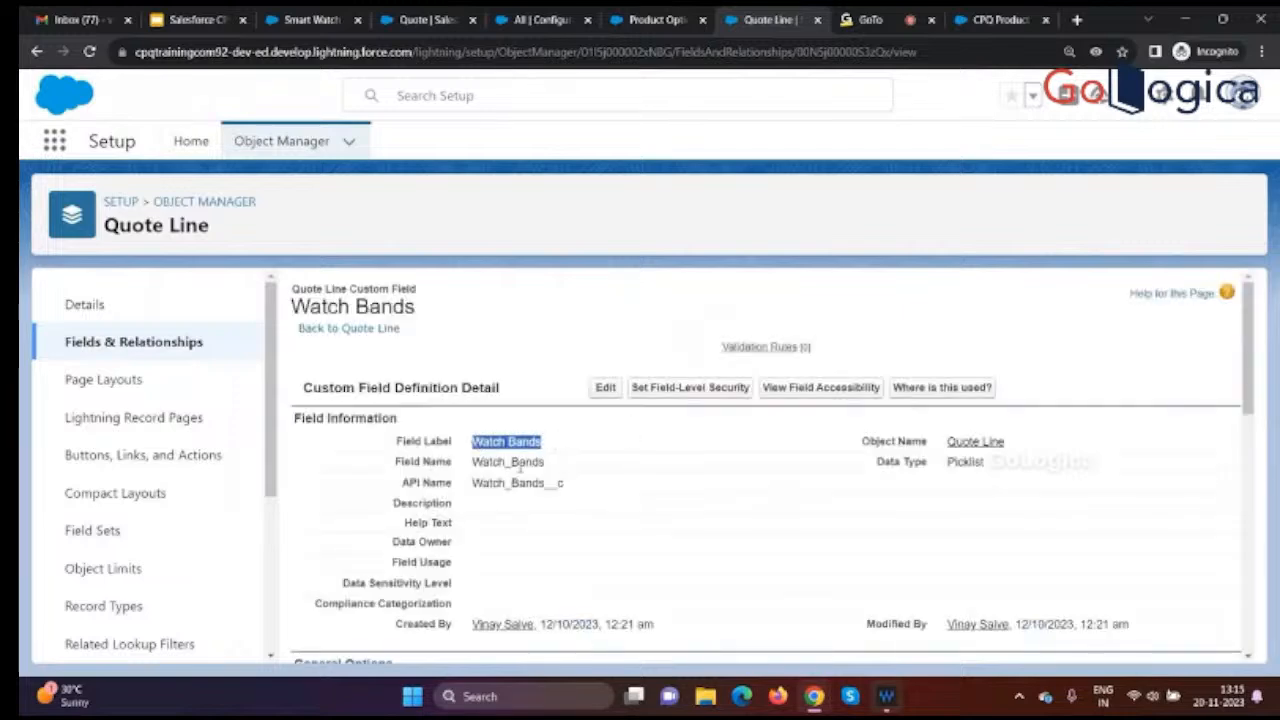
left_click(474, 461)
left_click_drag(474, 461, 566, 461)
left_click_drag(474, 483, 568, 483)
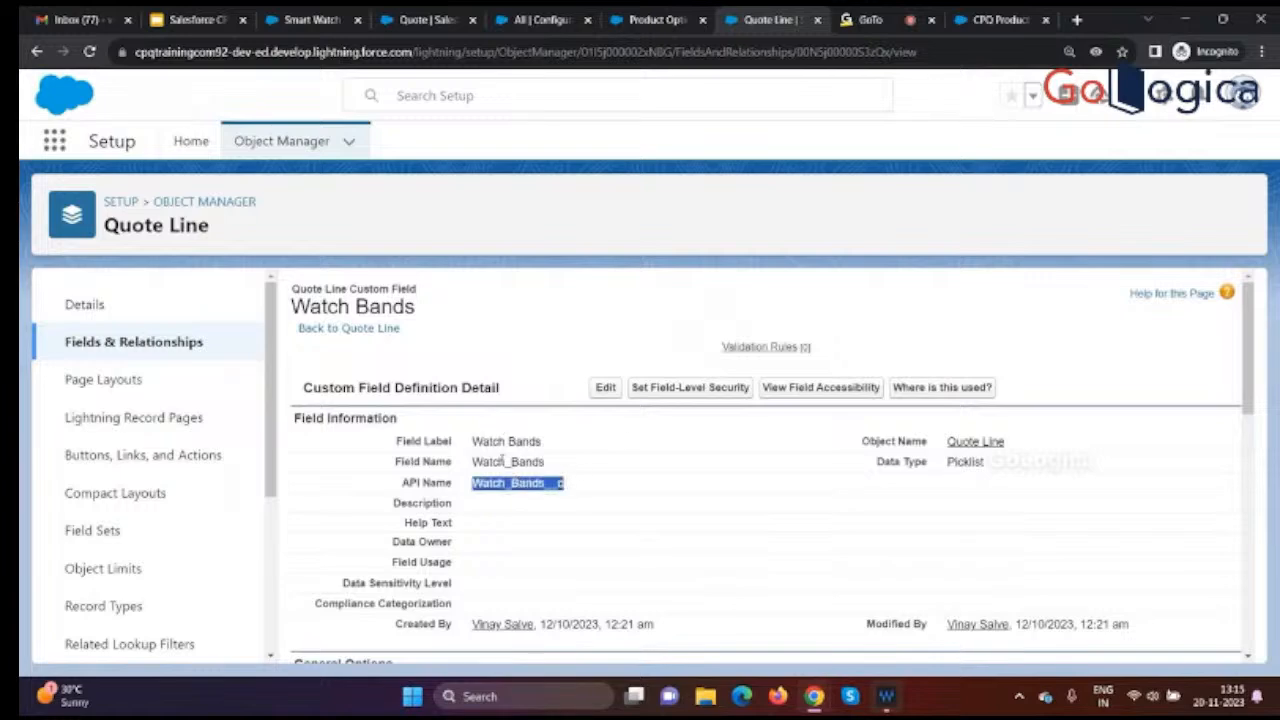
scroll(626, 441, "down", 10)
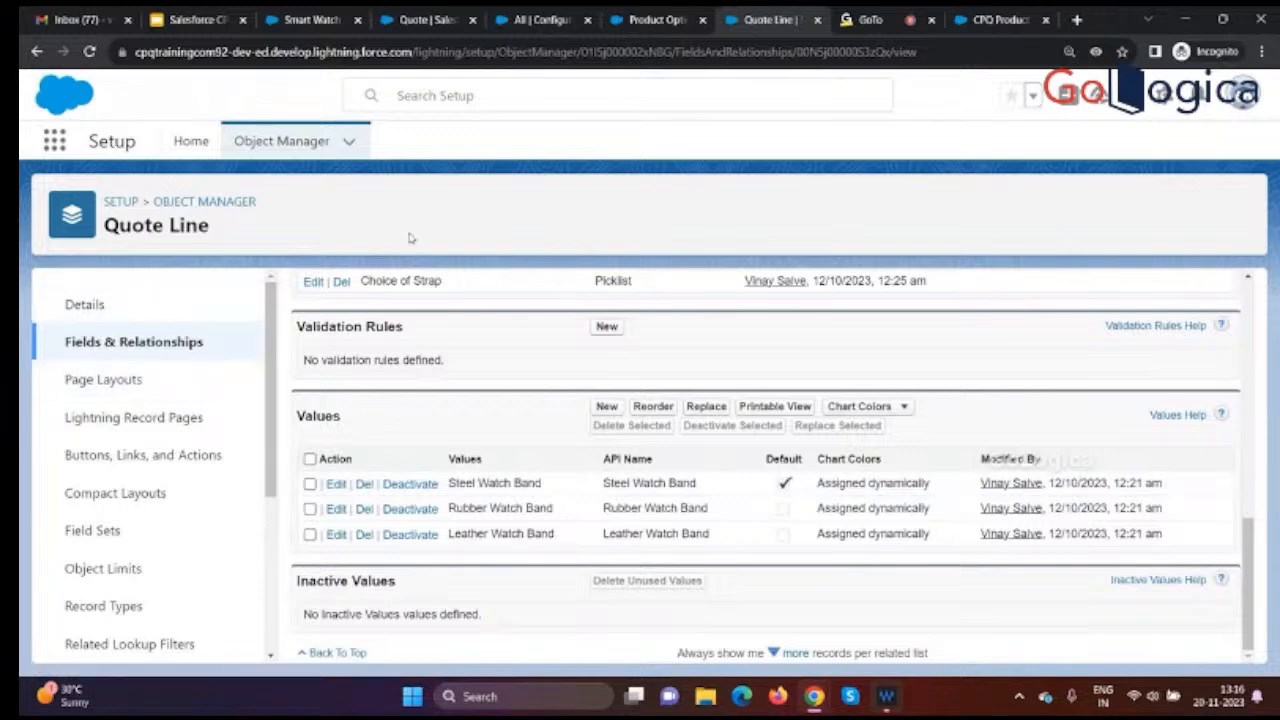
left_click(637, 31)
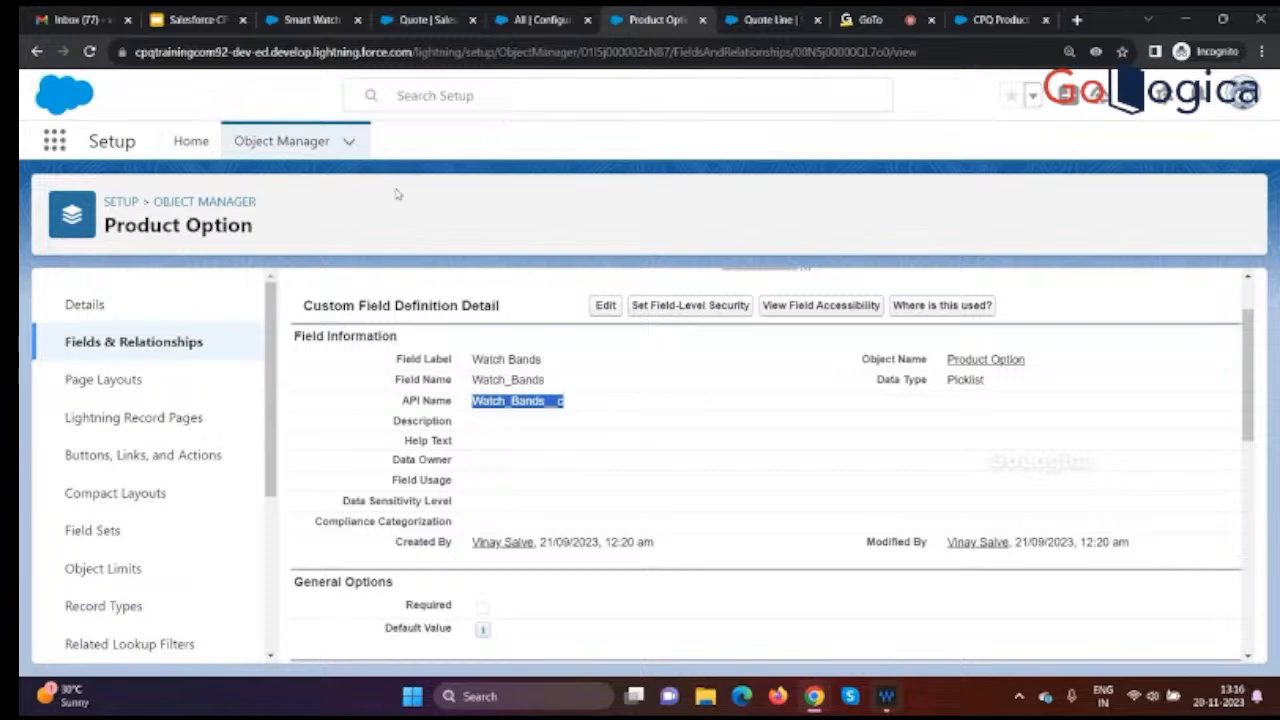
left_click(765, 20)
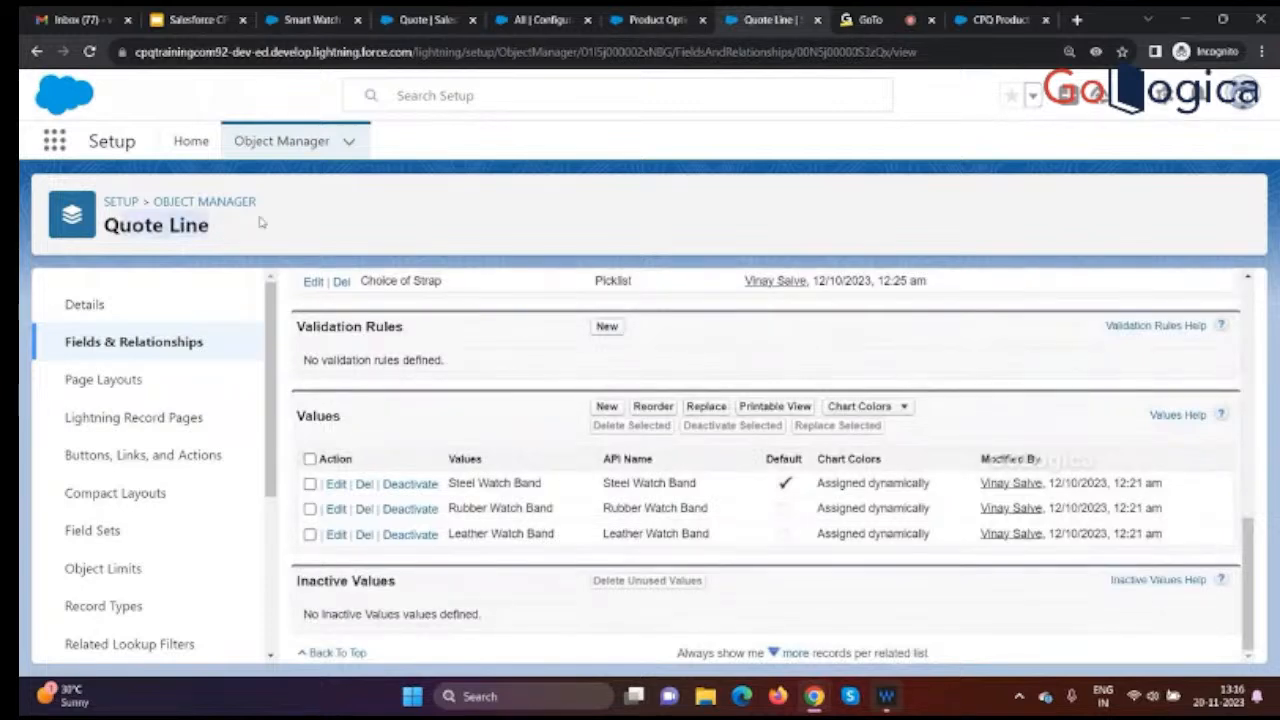
- Duplicate the Quote Line tab and go to Object Manager's object list
right_click(747, 28)
left_click(775, 123)
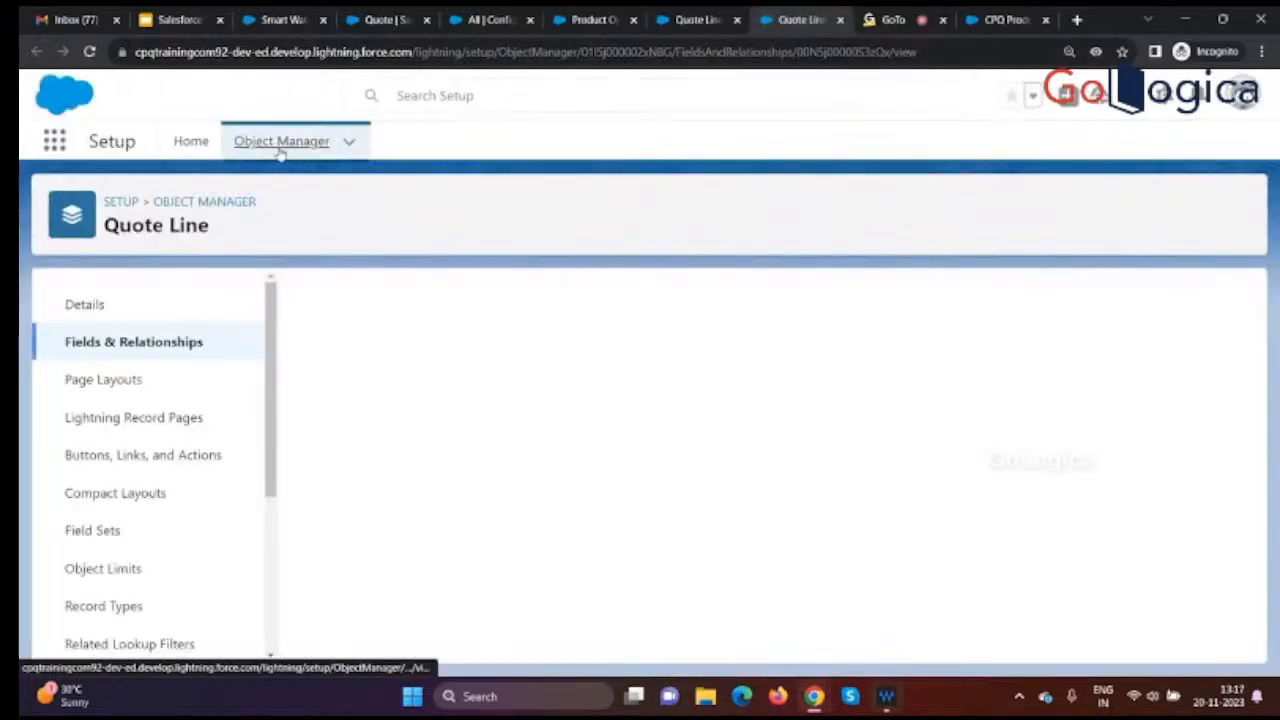
left_click(281, 145)
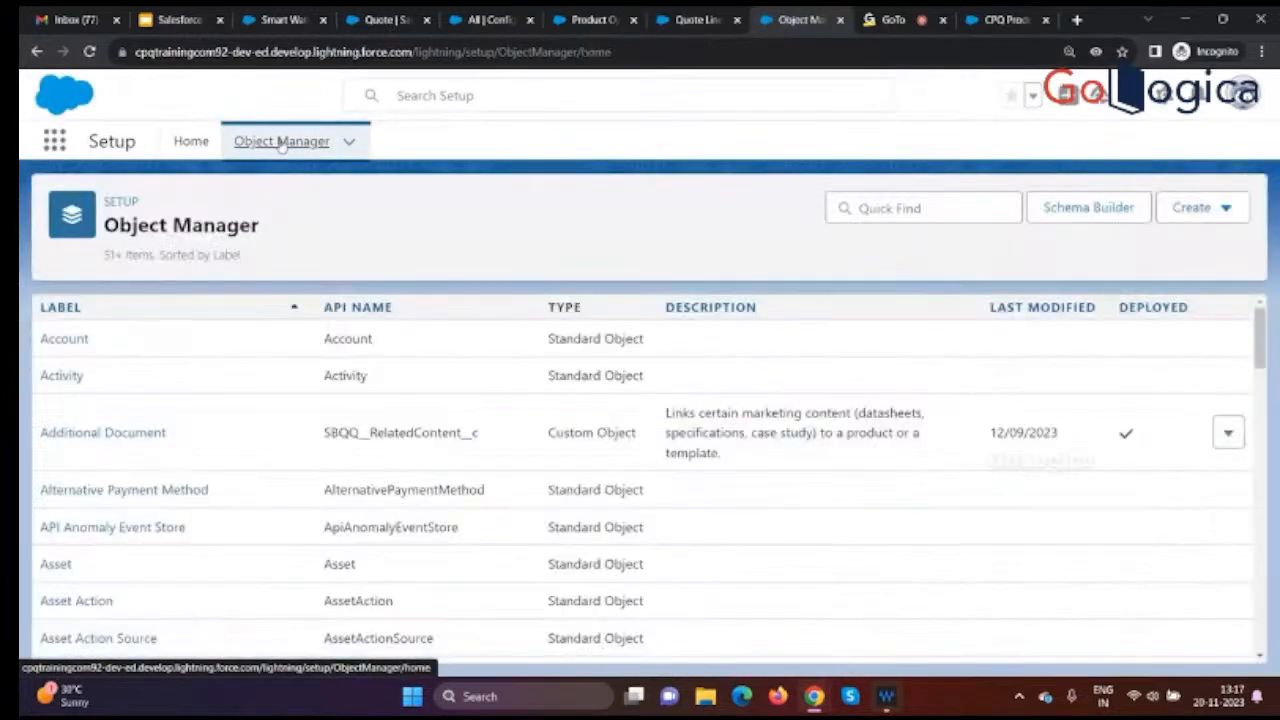
left_click(868, 207)
- Search the objects for Configuration Attribute, open its fields and then its Target Field
type("q")
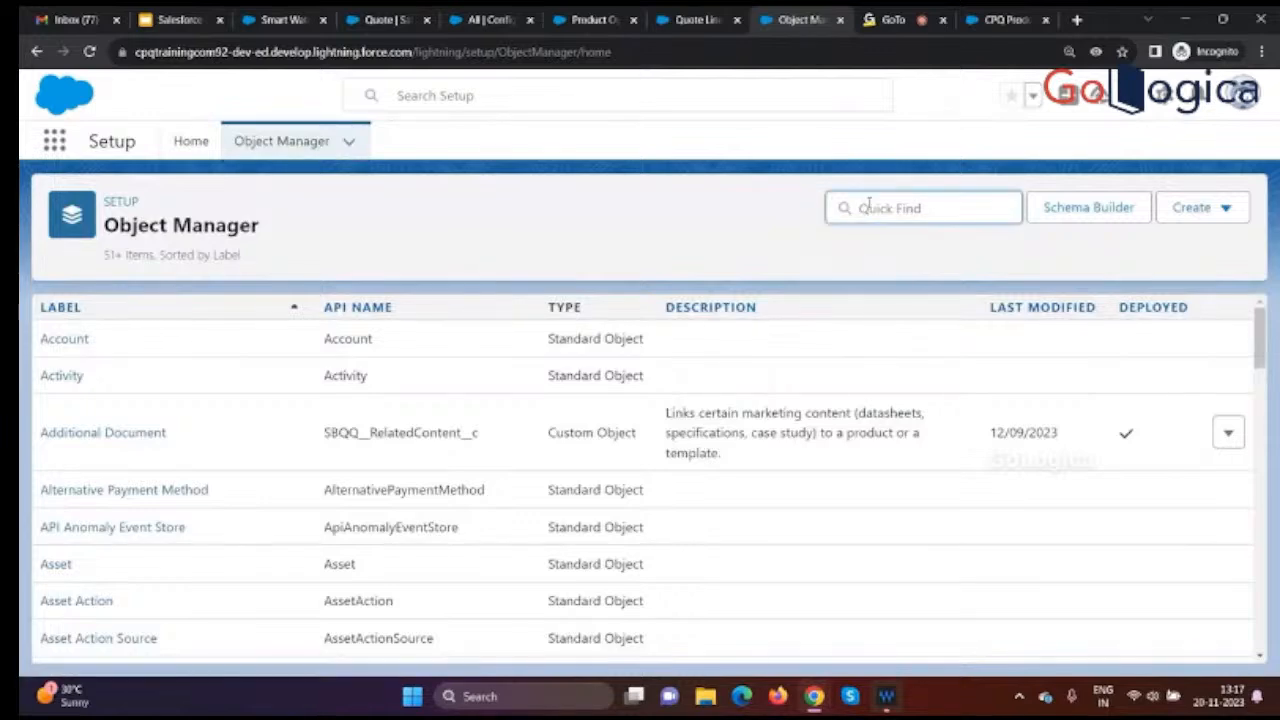
type("onfigura")
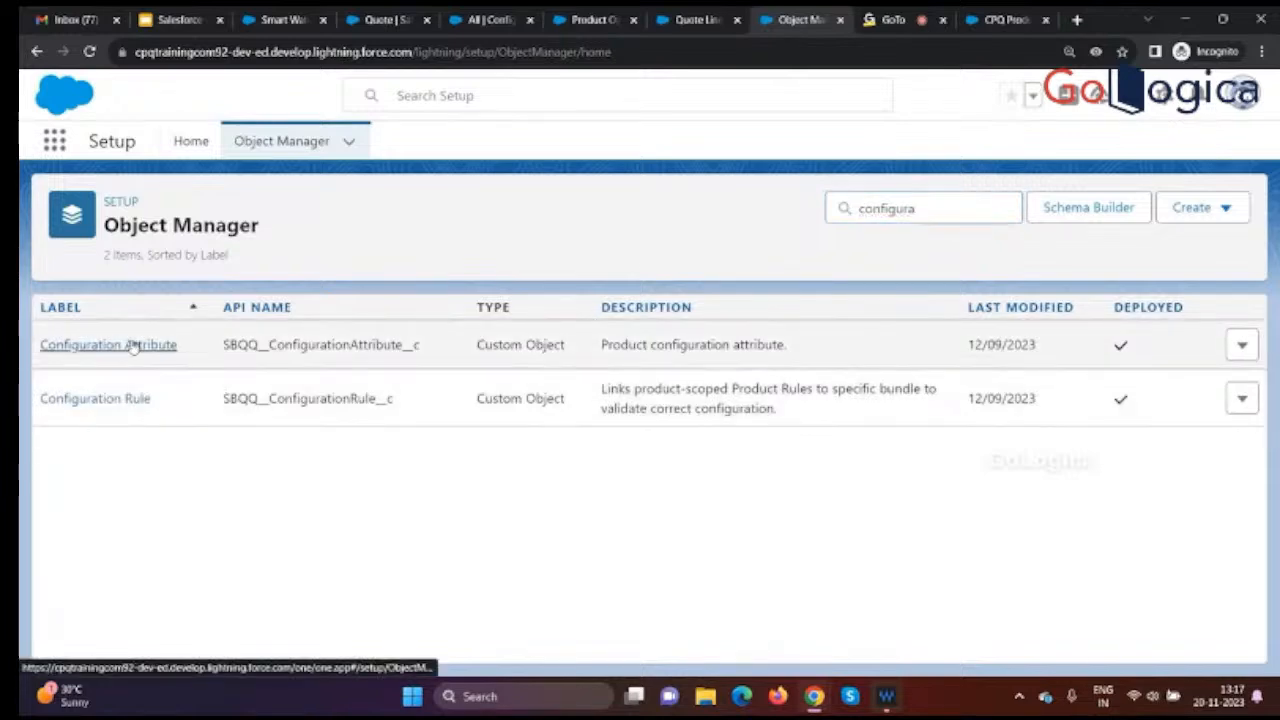
left_click(131, 345)
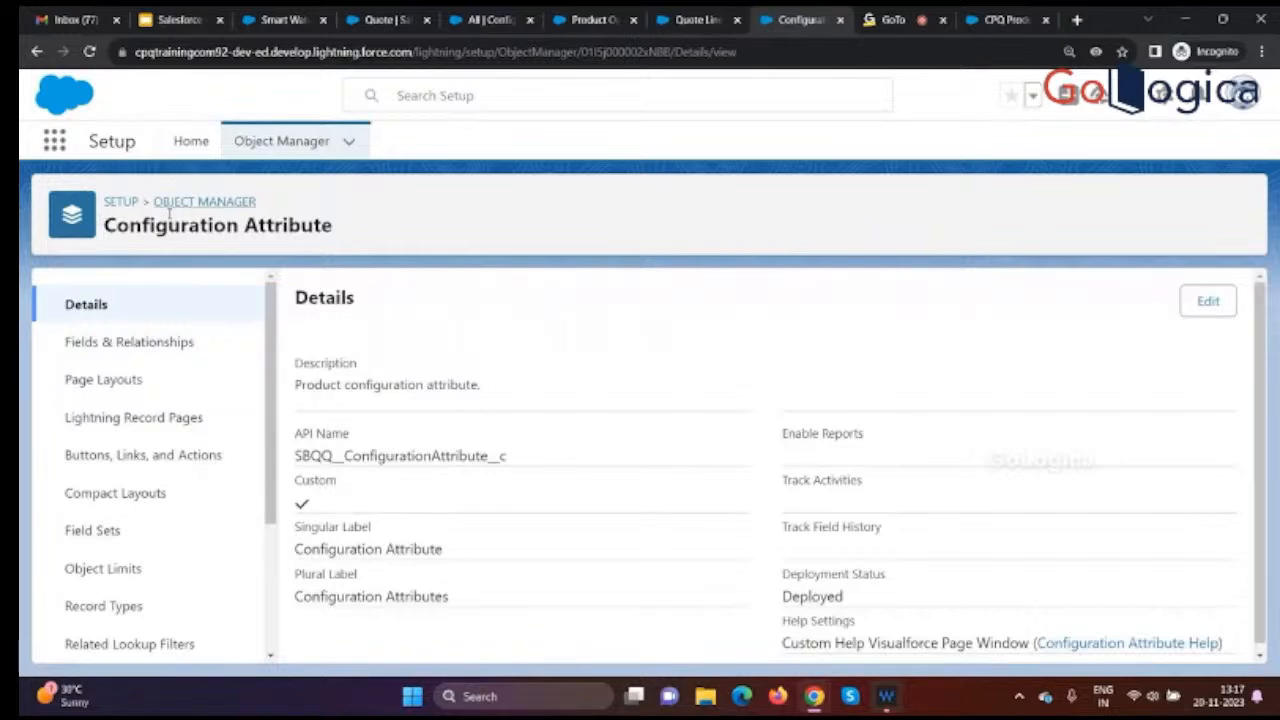
left_click(155, 345)
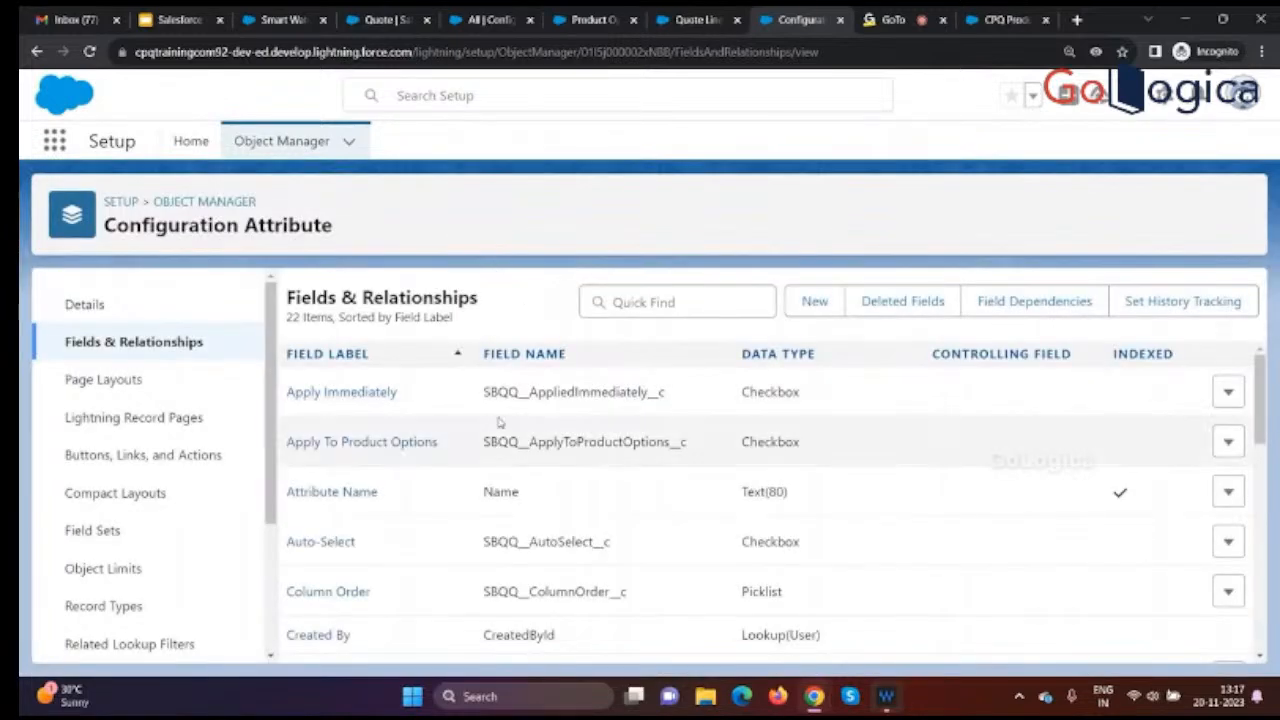
scroll(500, 422, "down", 7)
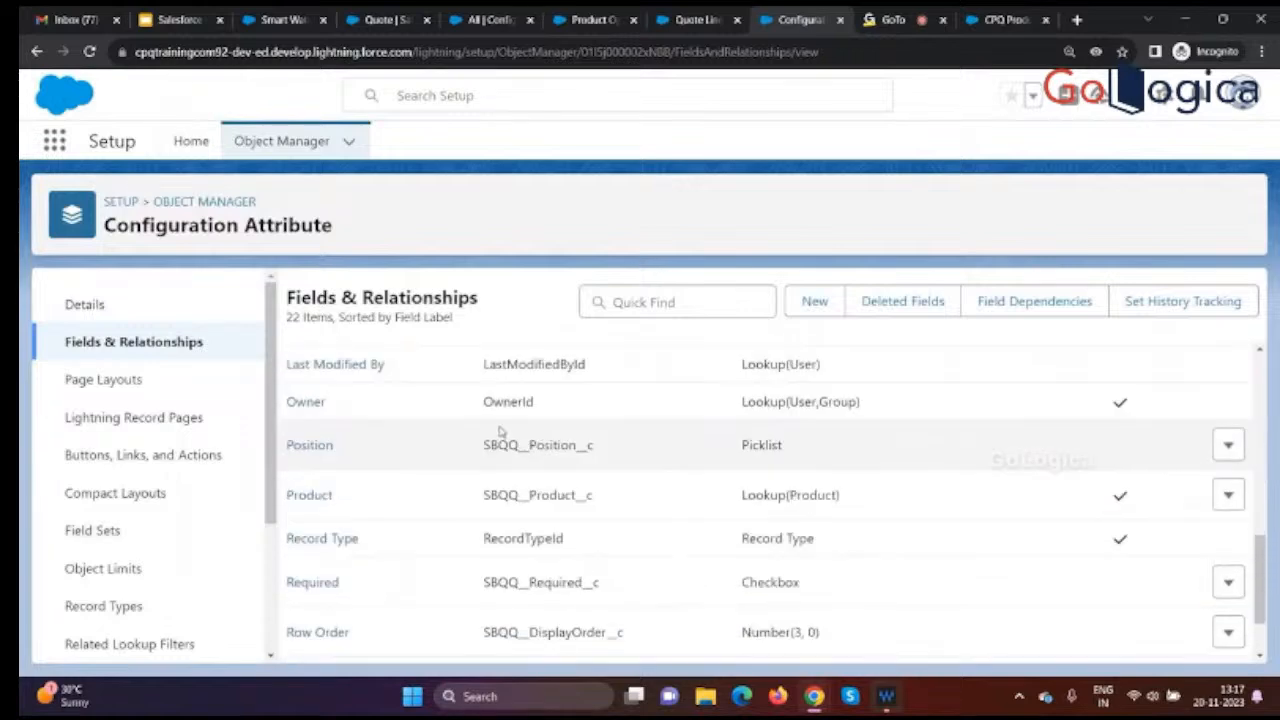
scroll(500, 430, "down", 2)
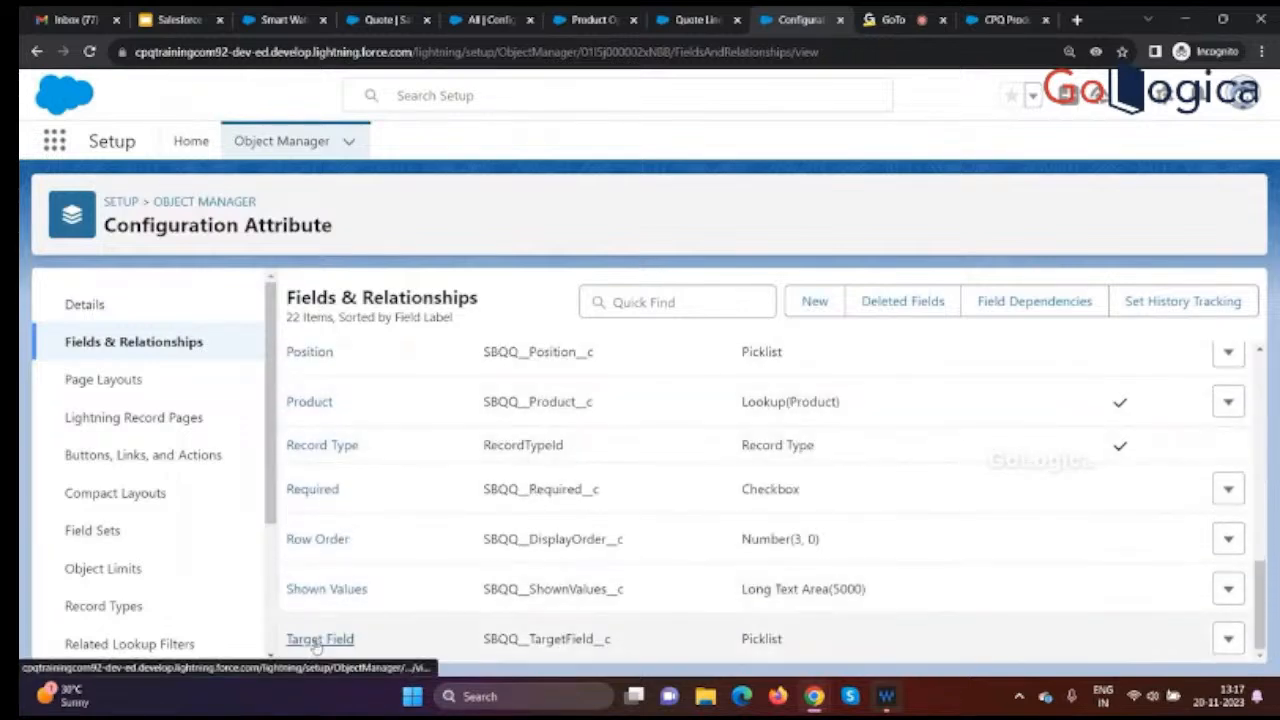
left_click(316, 641)
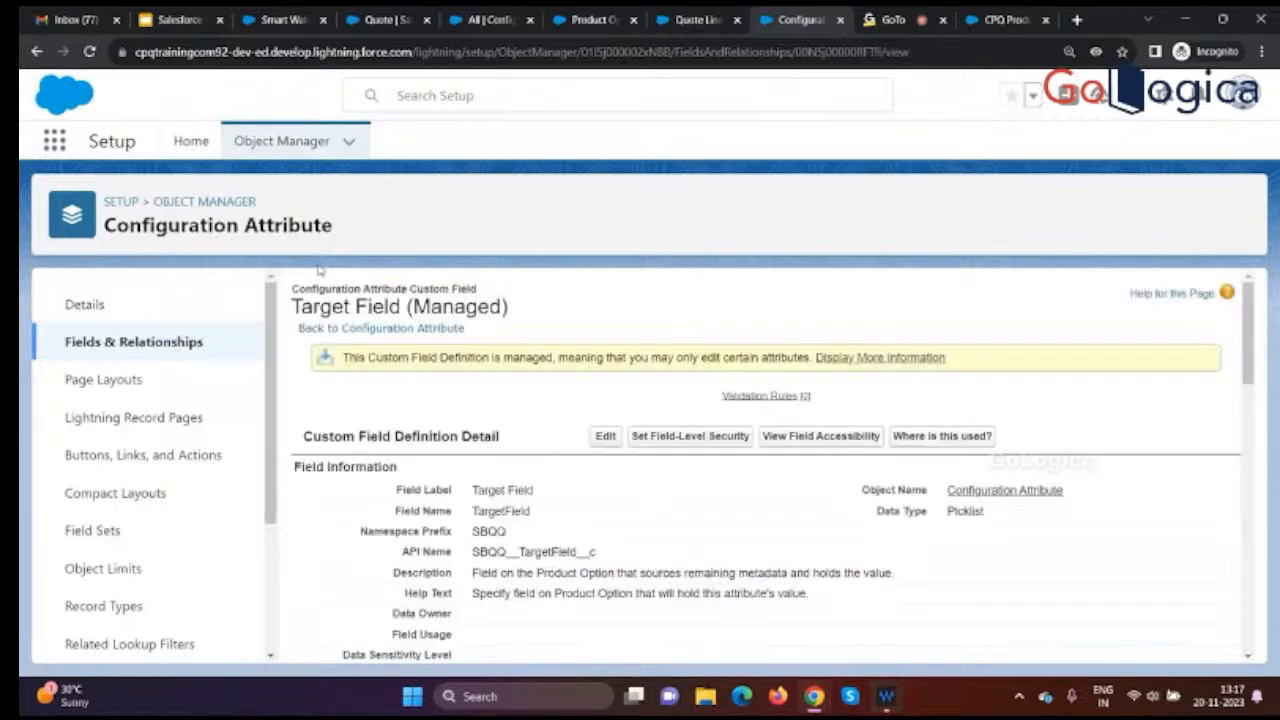
- Compare the Watch_Bands__c API names in the Quote Line and Product Option tabs
scroll(485, 425, "down", 8)
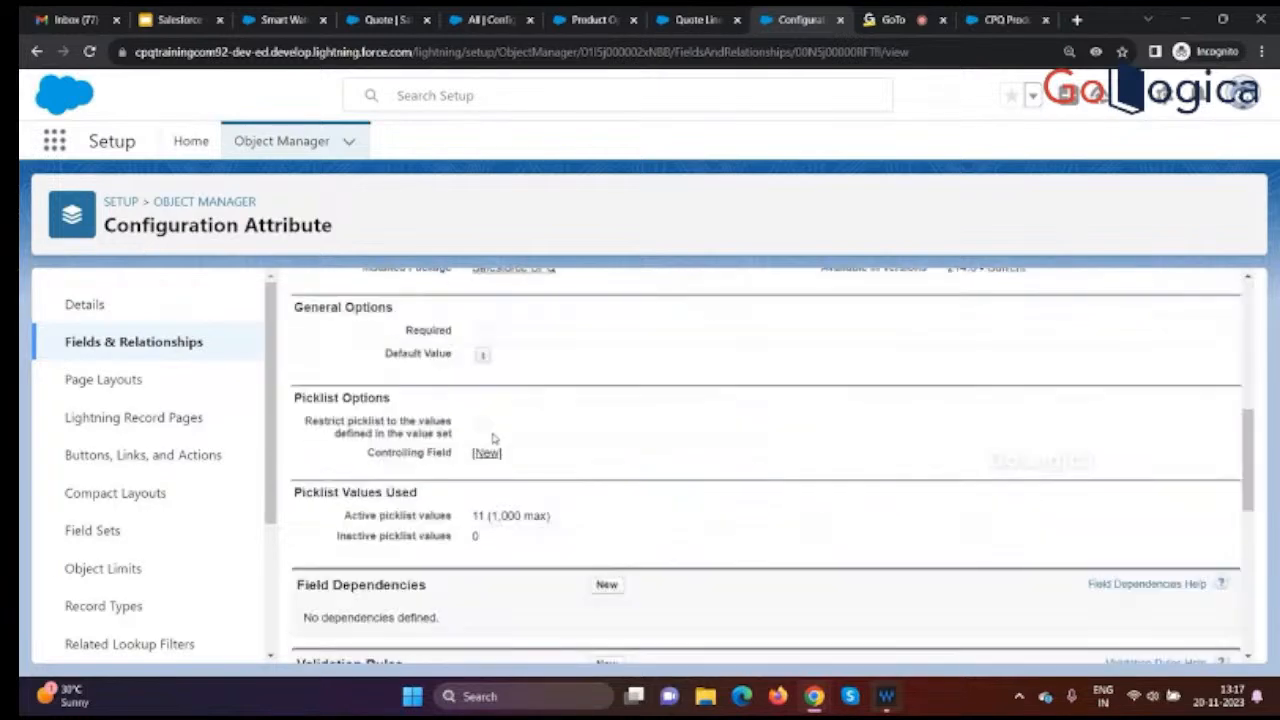
scroll(492, 440, "down", 2)
scroll(492, 440, "down", 4)
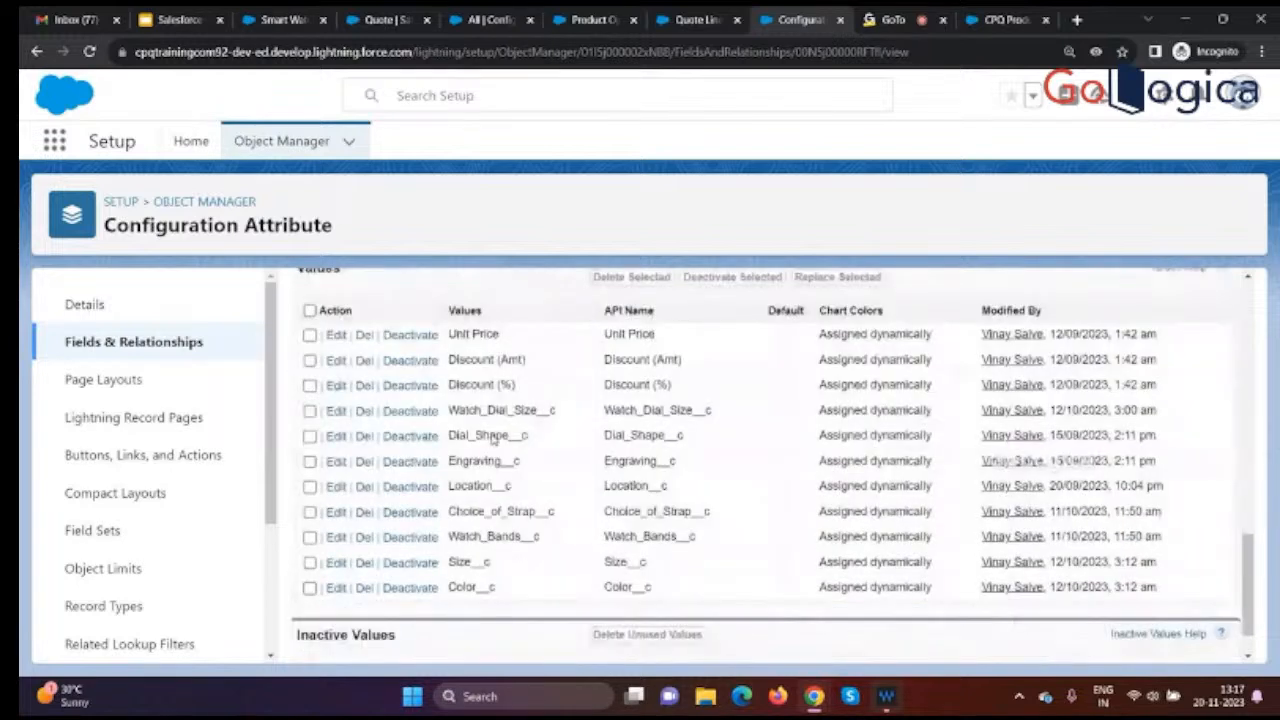
key("ctrl+shift+Tab")
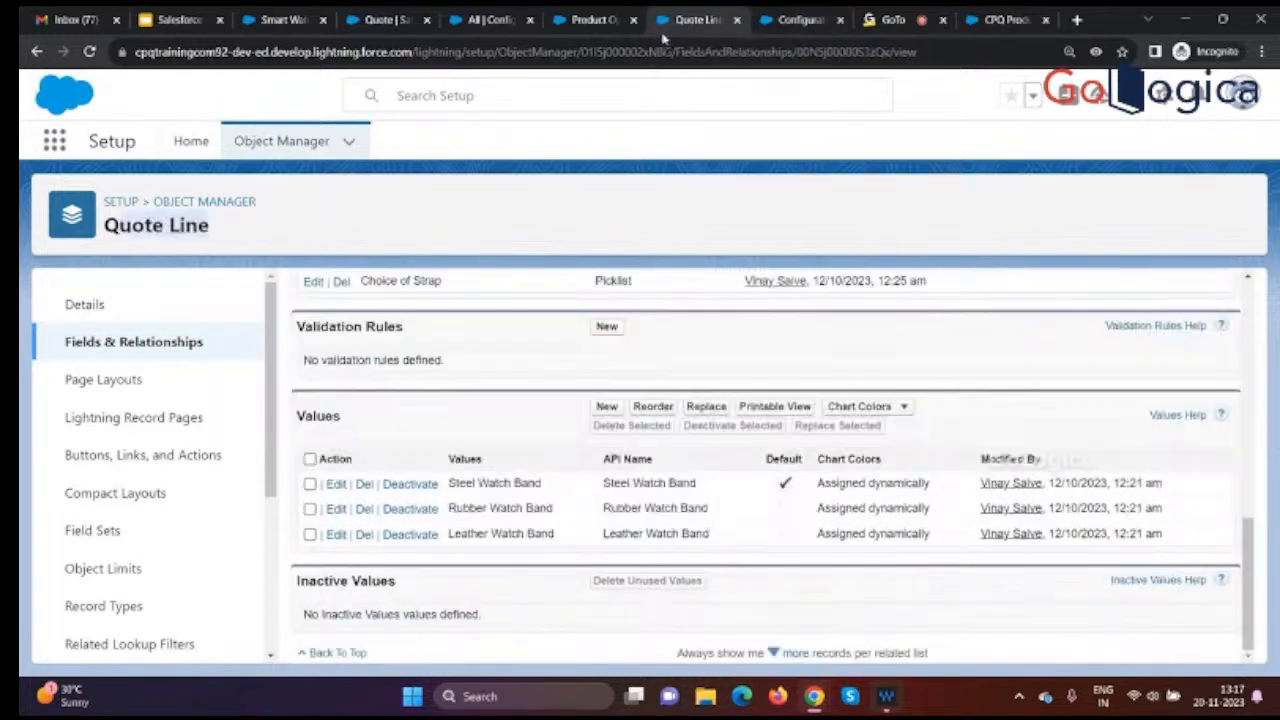
scroll(535, 330, "up", 10)
left_click(535, 512)
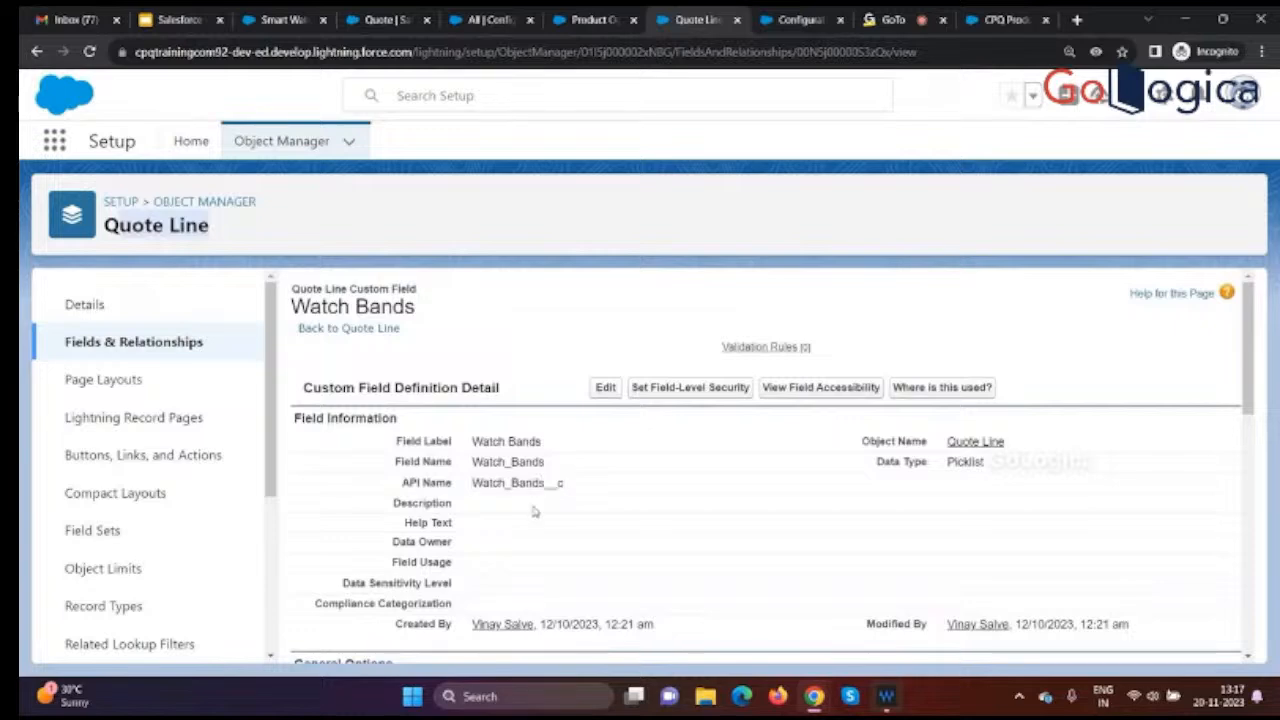
left_click(590, 19)
scroll(449, 312, "up", 2)
left_click(697, 19)
double_click(484, 483)
- Return to Target Field and start adding new values to its picklist
left_click(798, 19)
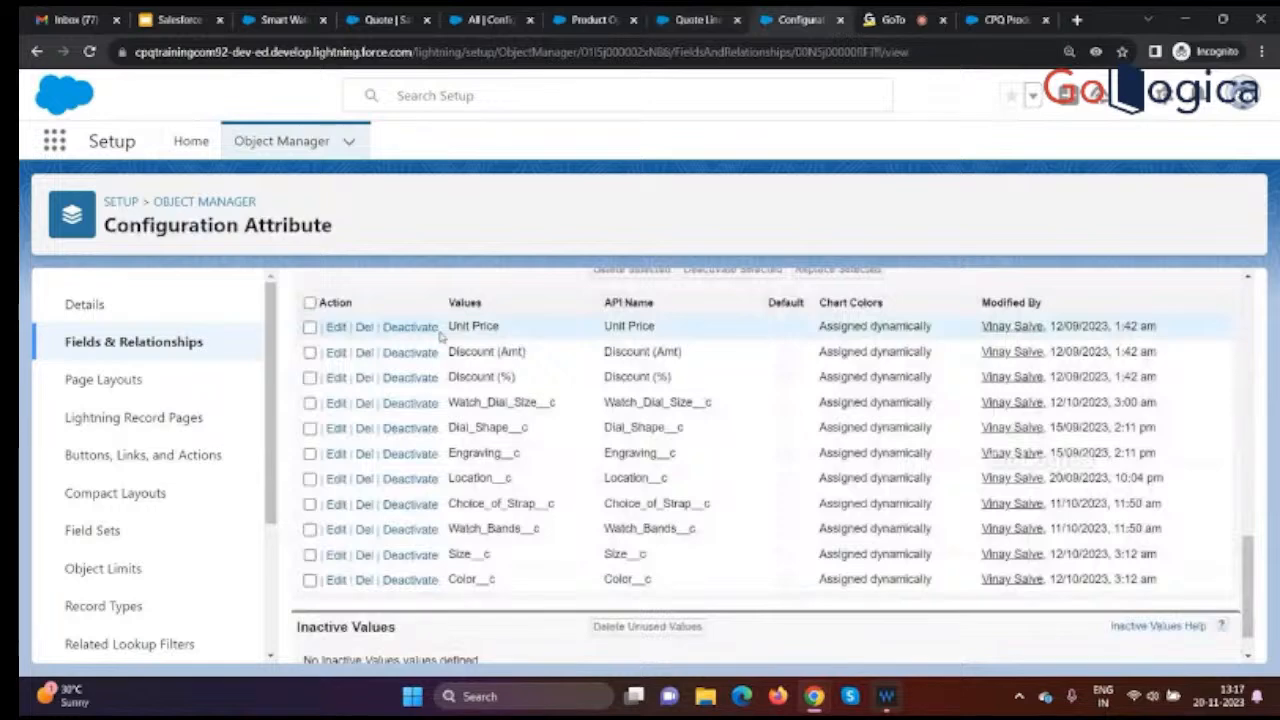
scroll(410, 340, "up", 5)
scroll(410, 340, "up", 3)
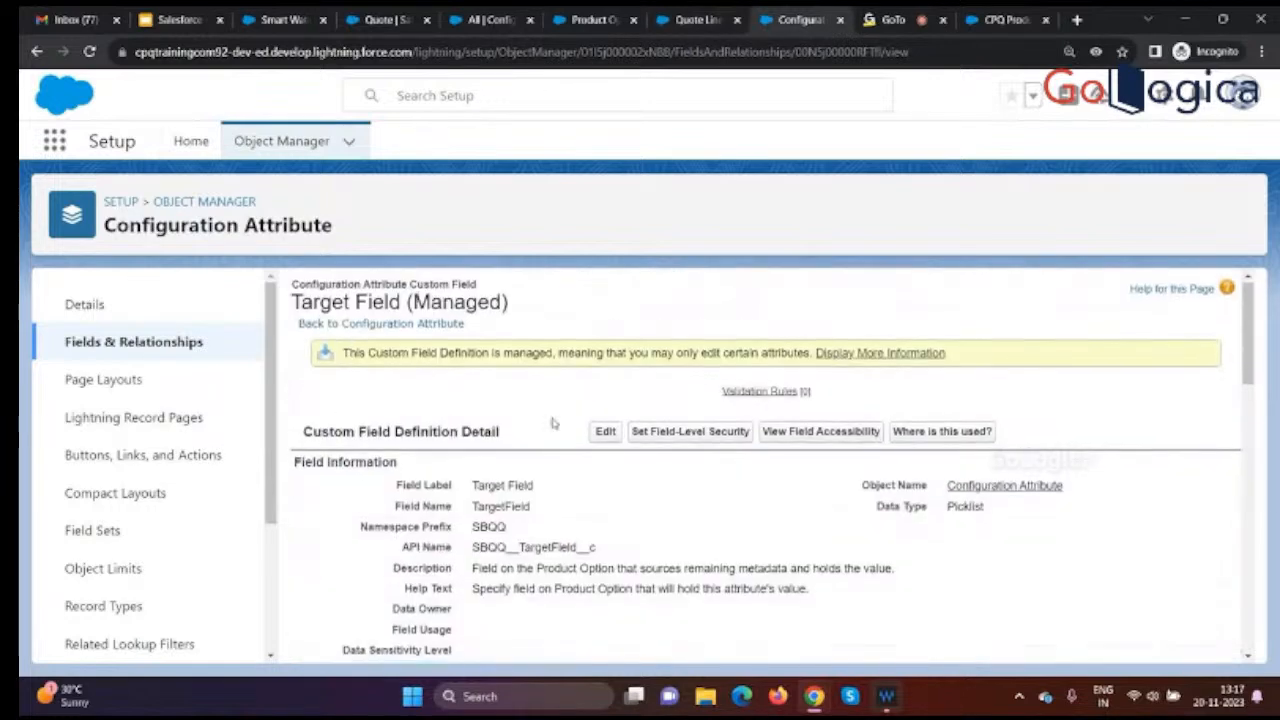
scroll(553, 424, "down", 10)
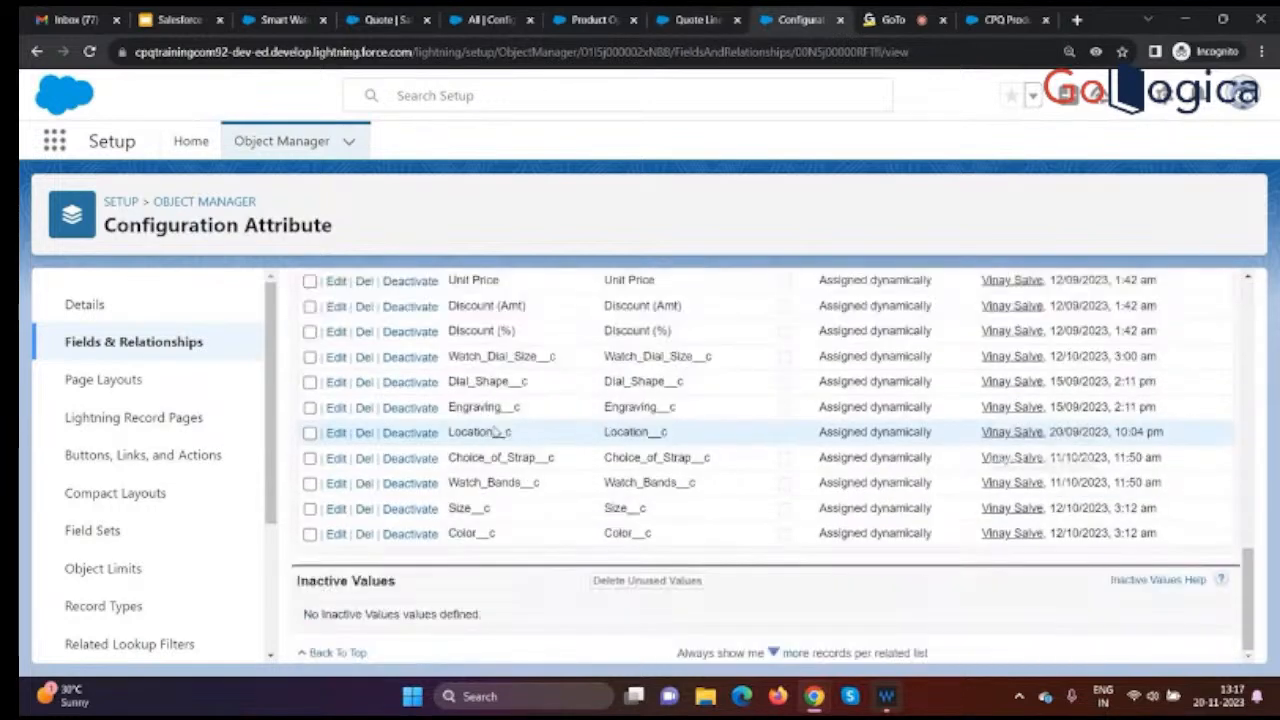
scroll(494, 431, "up", 2)
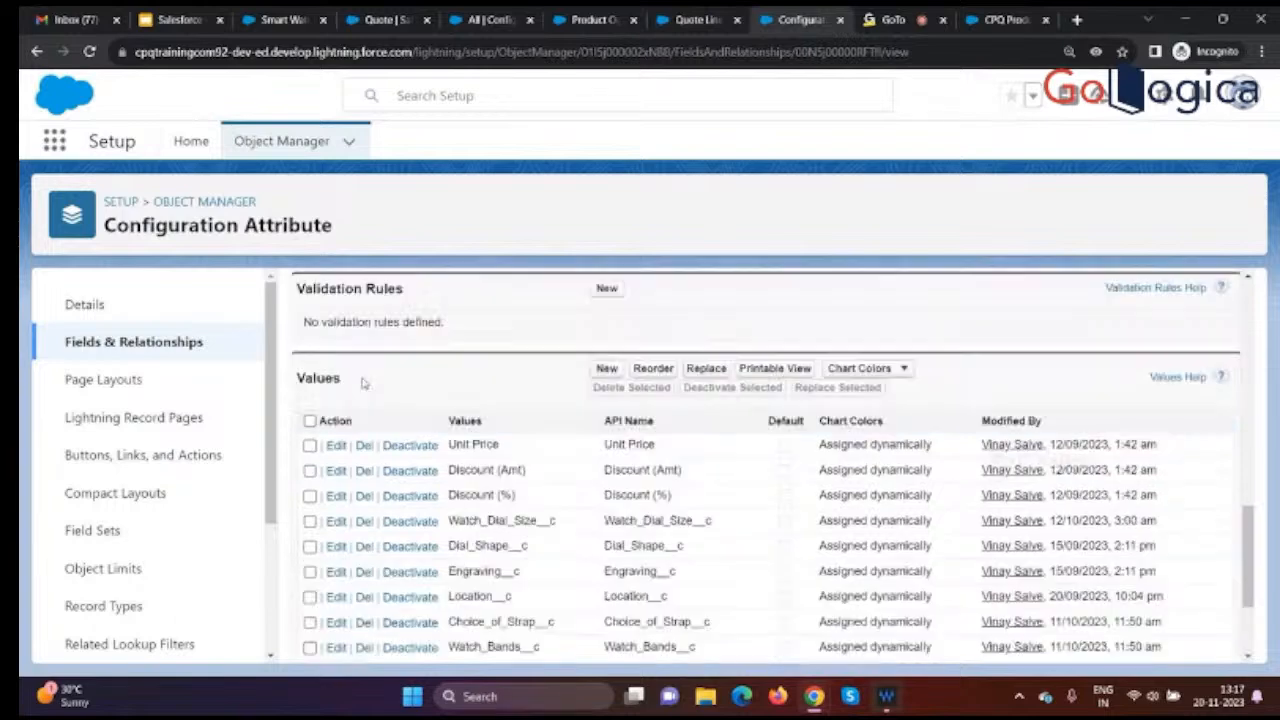
left_click(607, 369)
- Paste clipboard text into the new picklist values box, then delete the mistaken paste
scroll(580, 420, "down", 2)
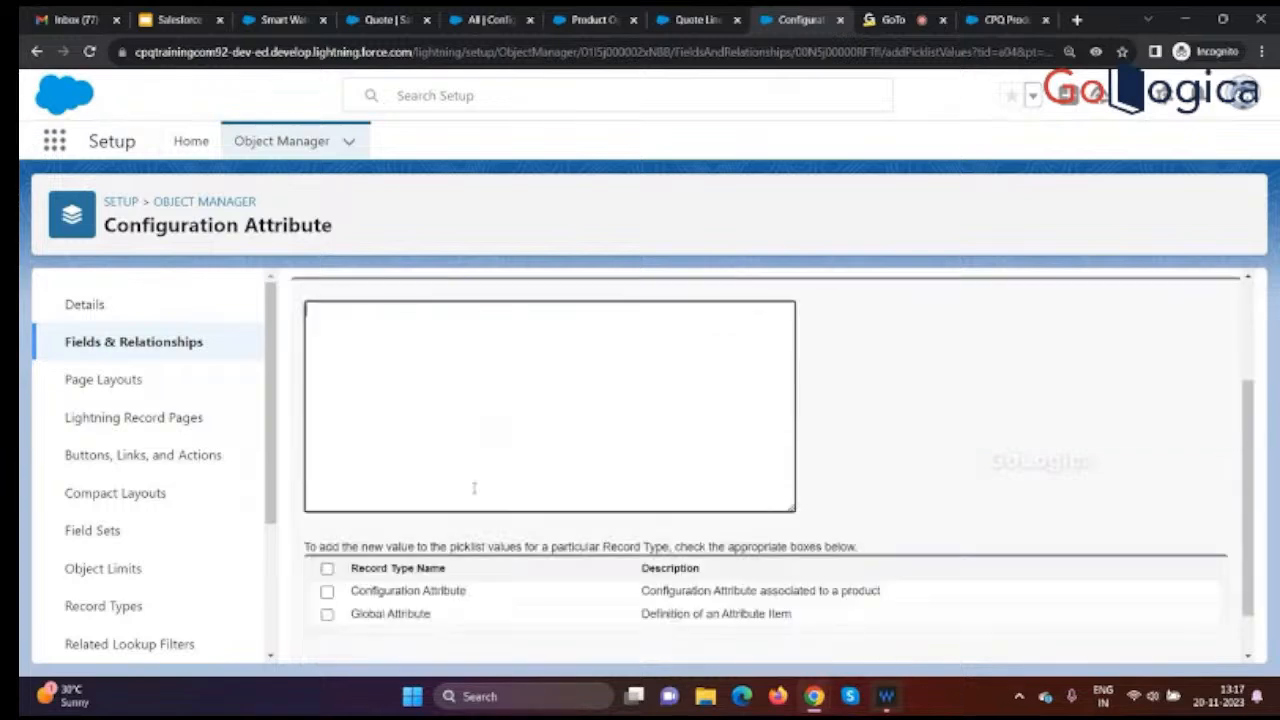
left_click(382, 358)
left_click_drag(416, 310, 245, 310)
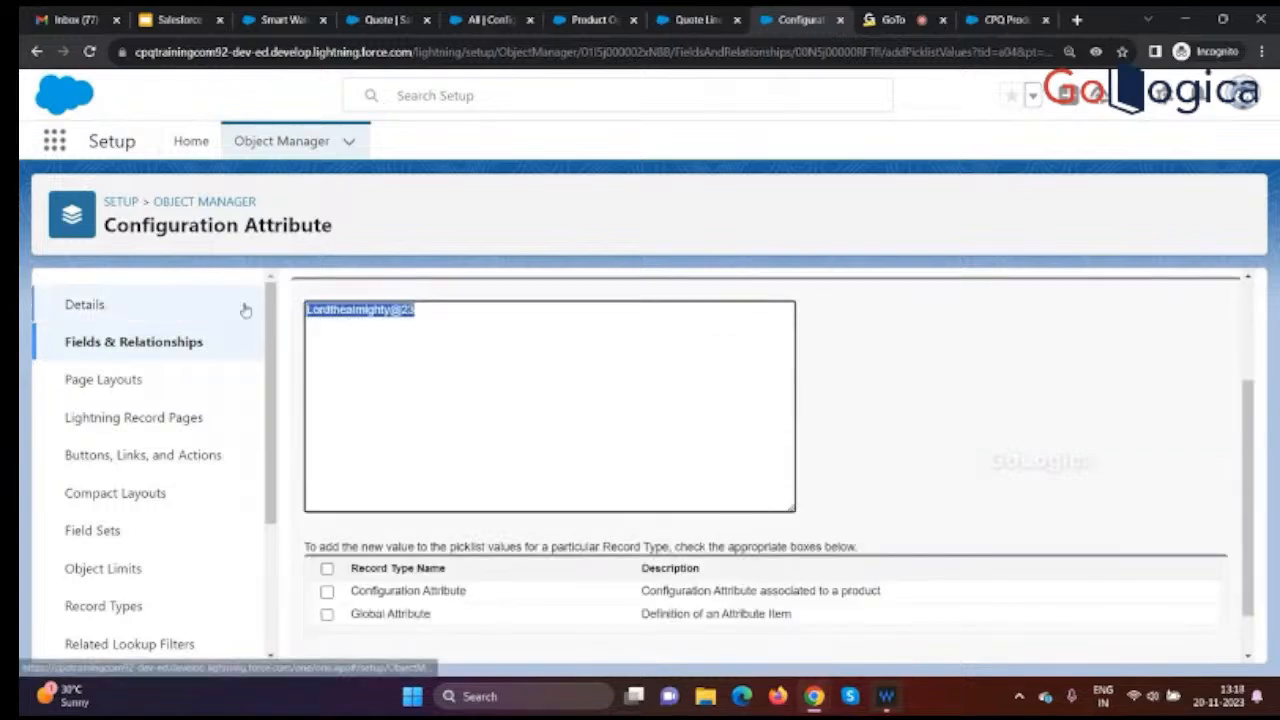
key("BackSpace")
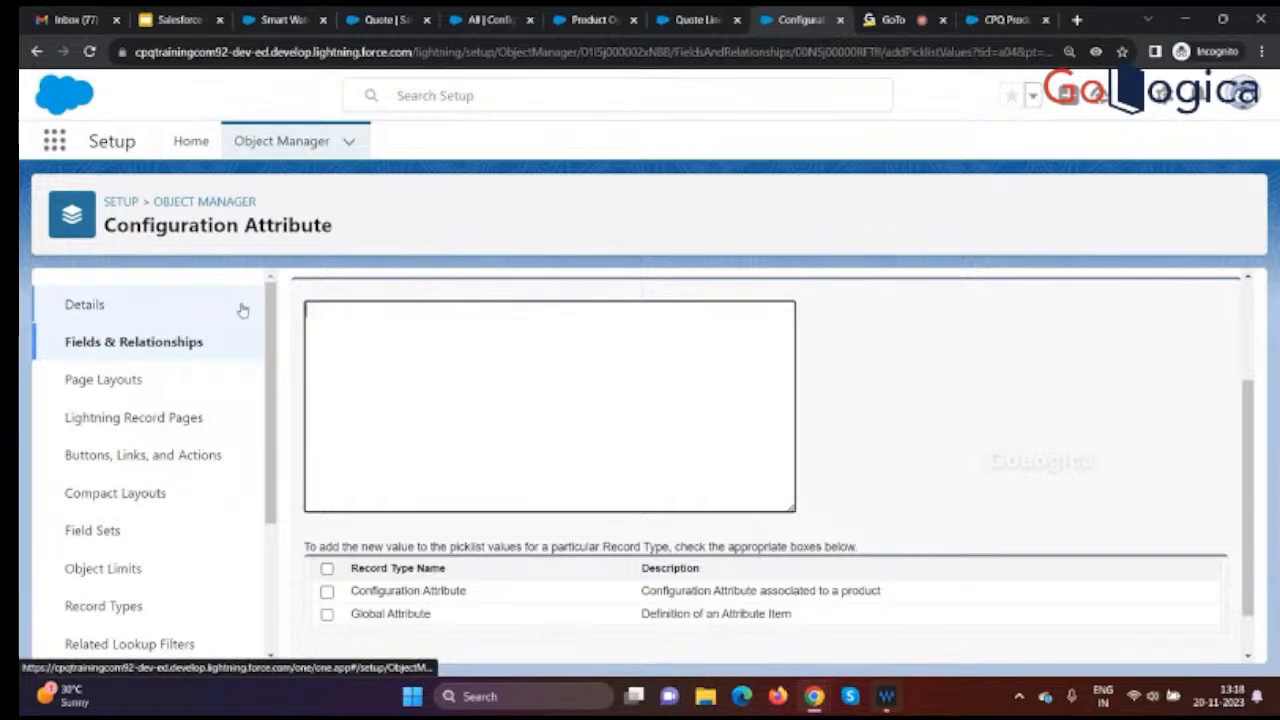
- Copy the Watch_Bands__c API name from the Quote Line field and paste it into the values box
left_click(693, 19)
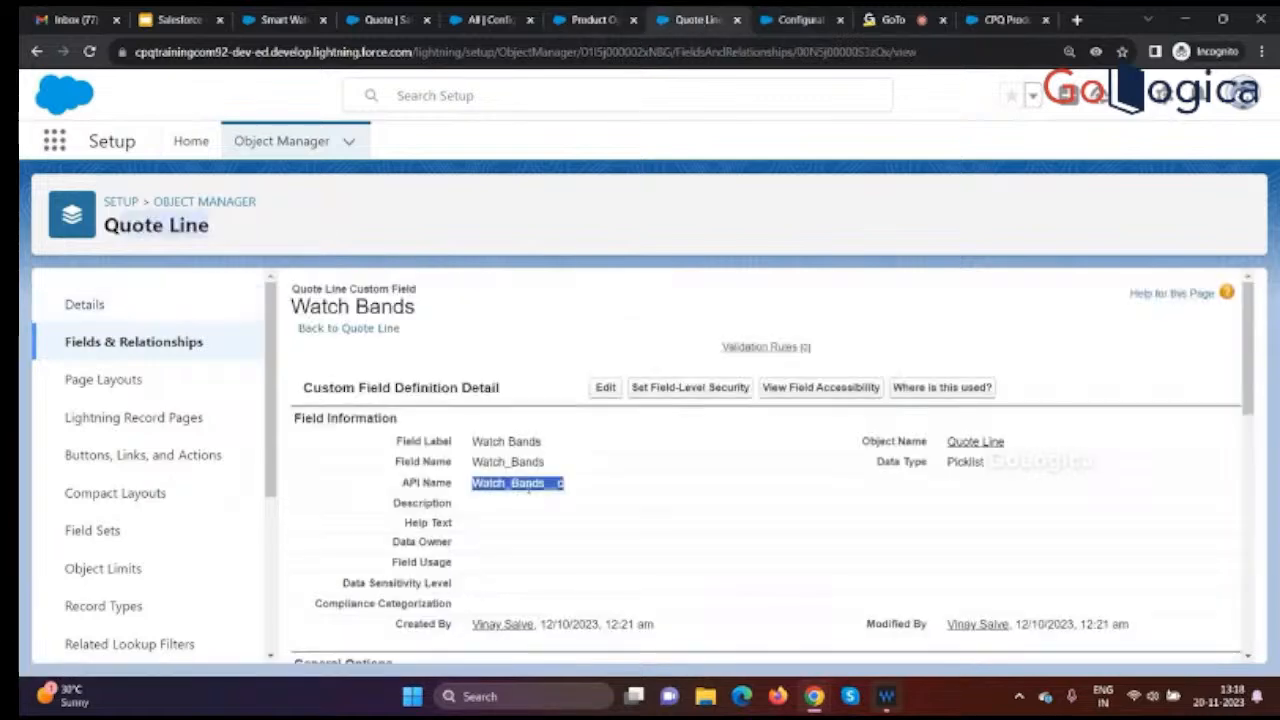
right_click(556, 490)
left_click(565, 503)
key("ctrl+Tab")
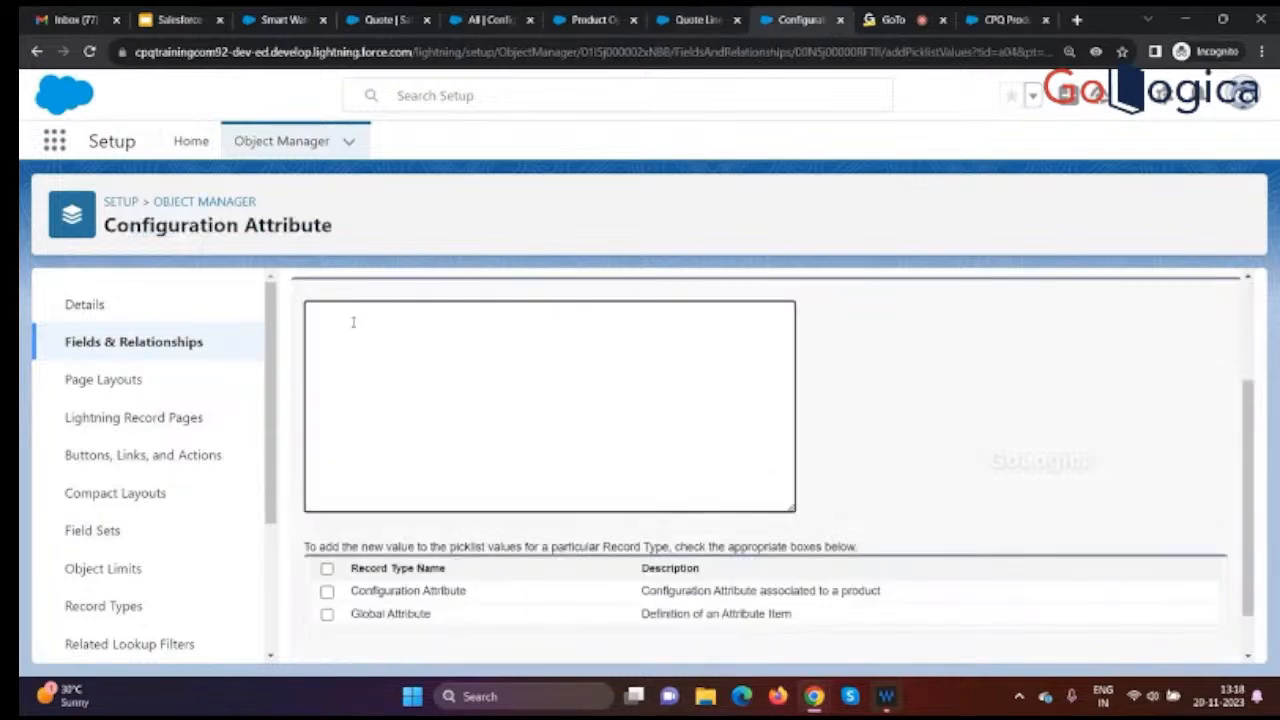
key("ctrl+v")
- Review the Configuration Attribute and Global Attribute record type options for the new value
scroll(503, 374, "down", 1)
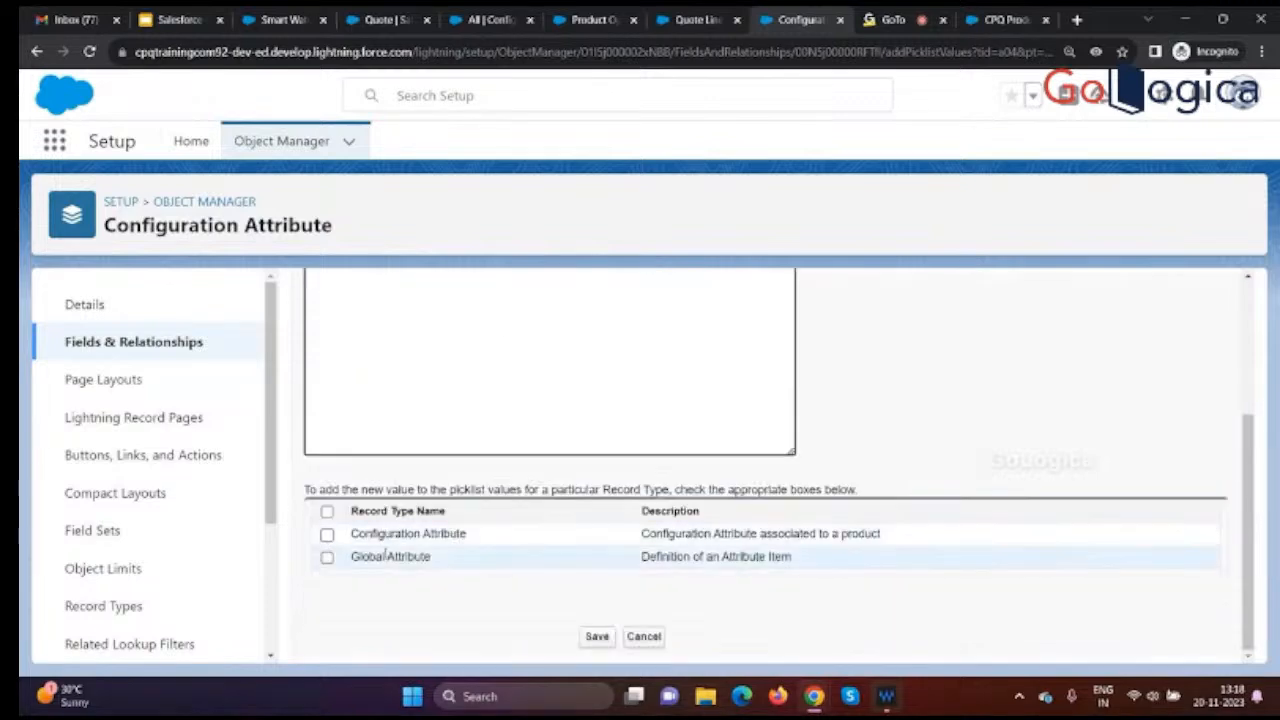
left_click_drag(352, 533, 474, 534)
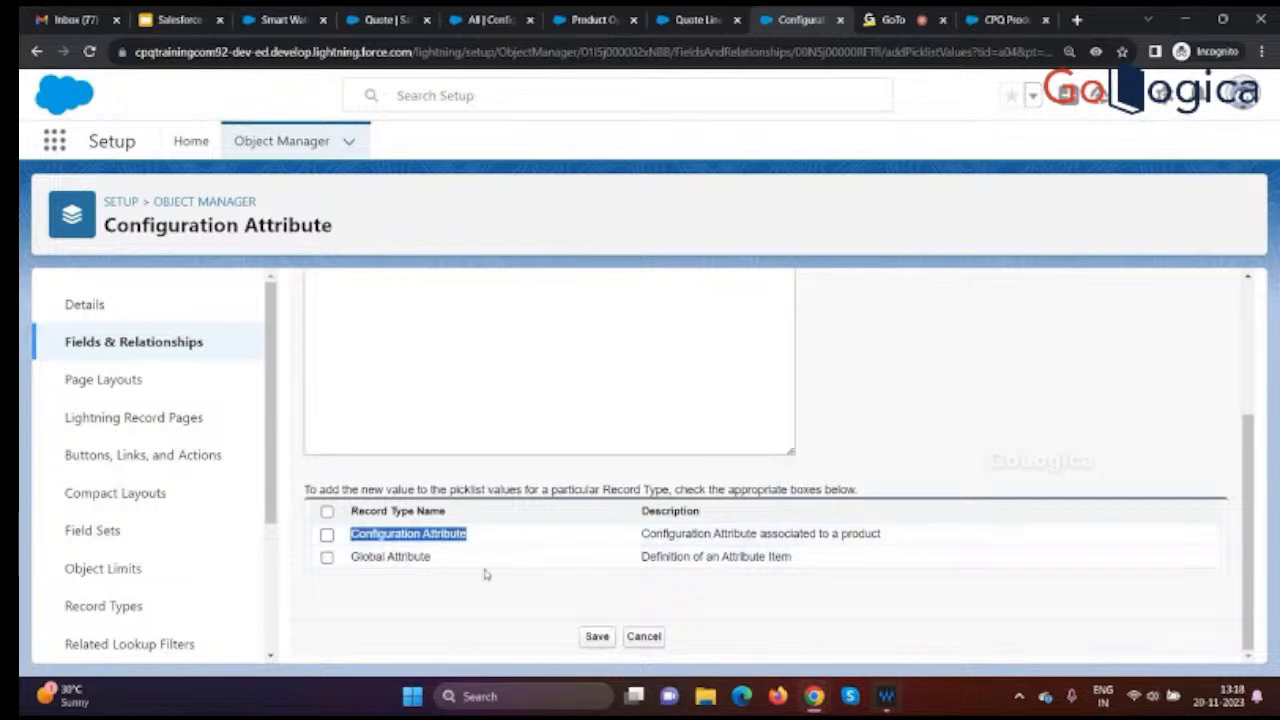
left_click_drag(351, 557, 431, 557)
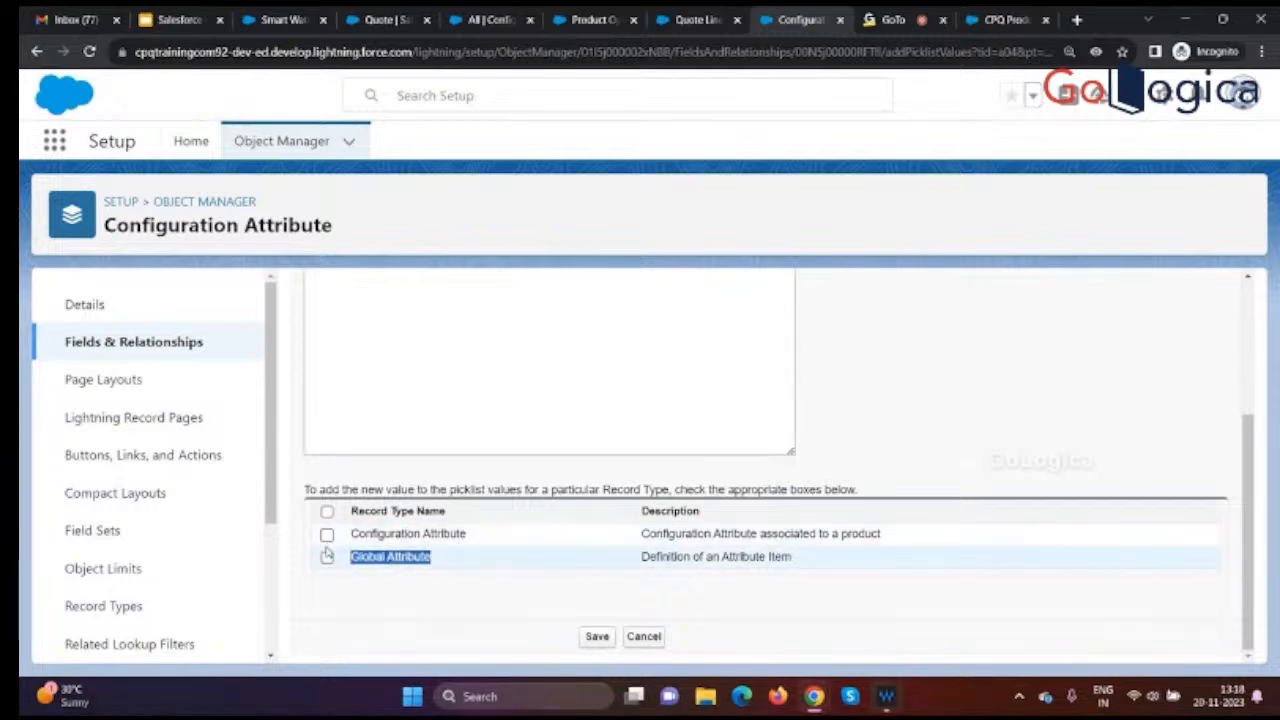
left_click(480, 400)
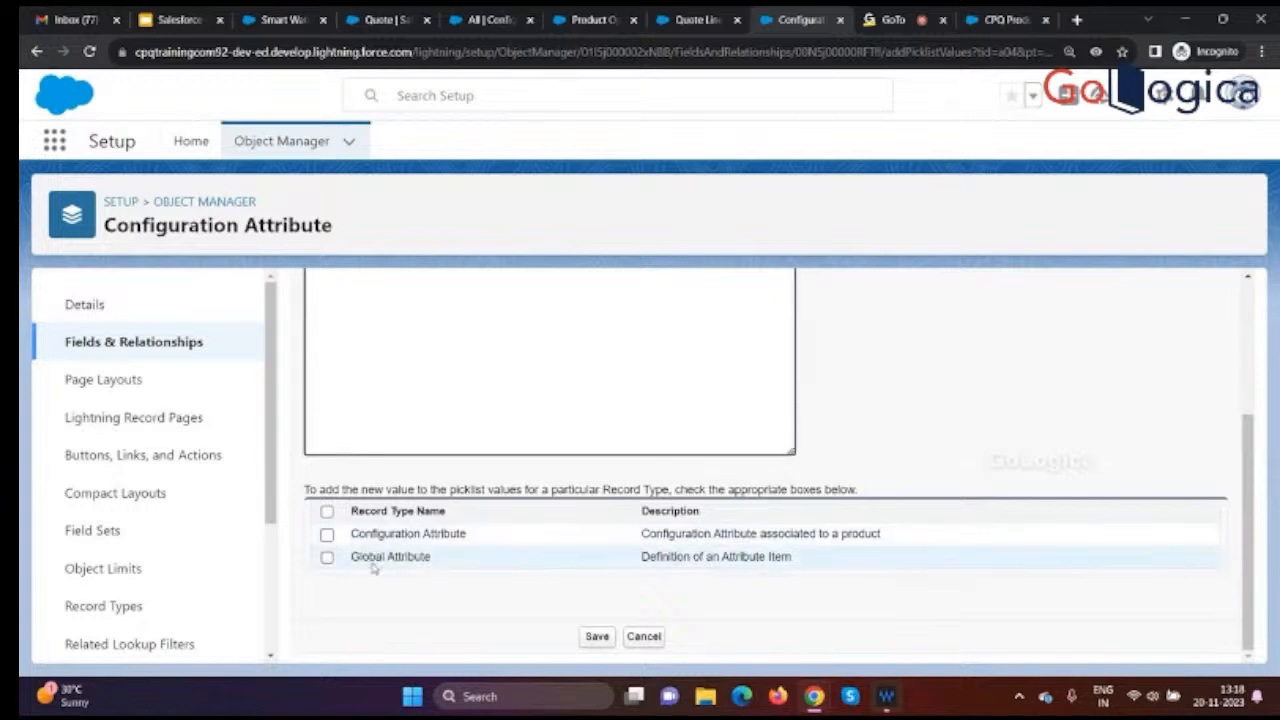
left_click_drag(352, 533, 474, 538)
left_click_drag(350, 557, 430, 559)
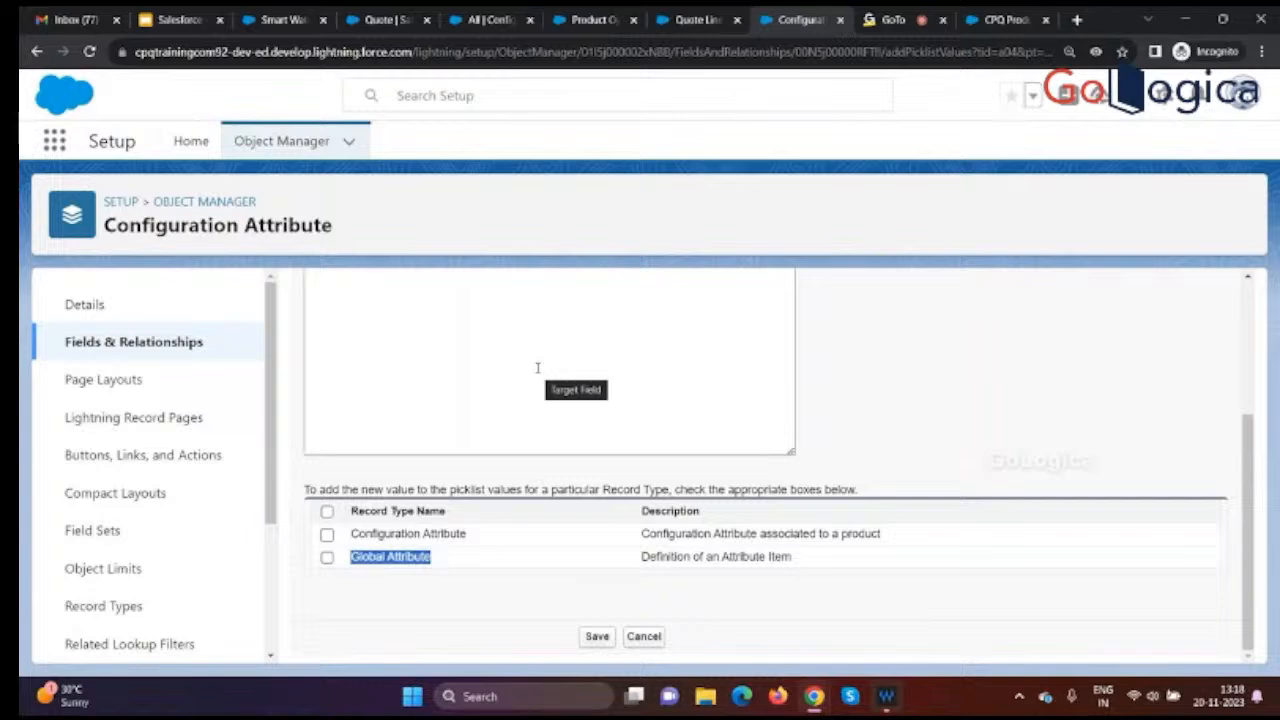
scroll(542, 365, "up", 1)
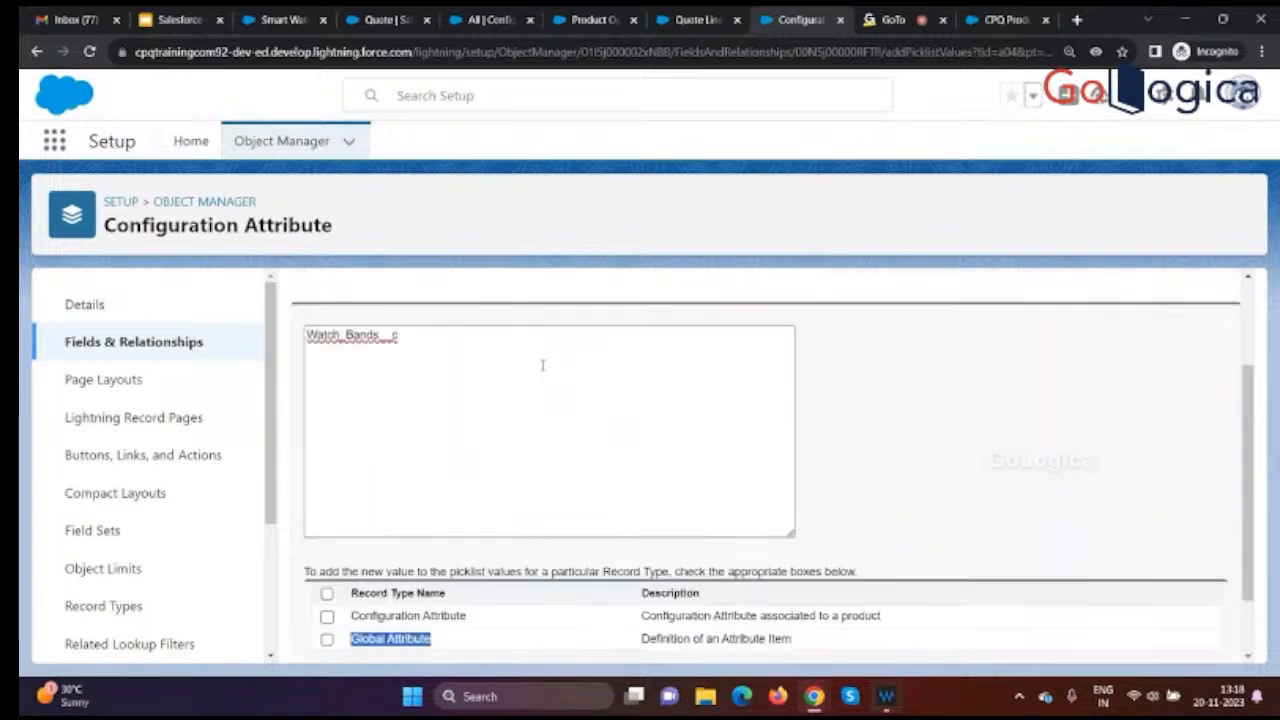
scroll(542, 366, "down", 1)
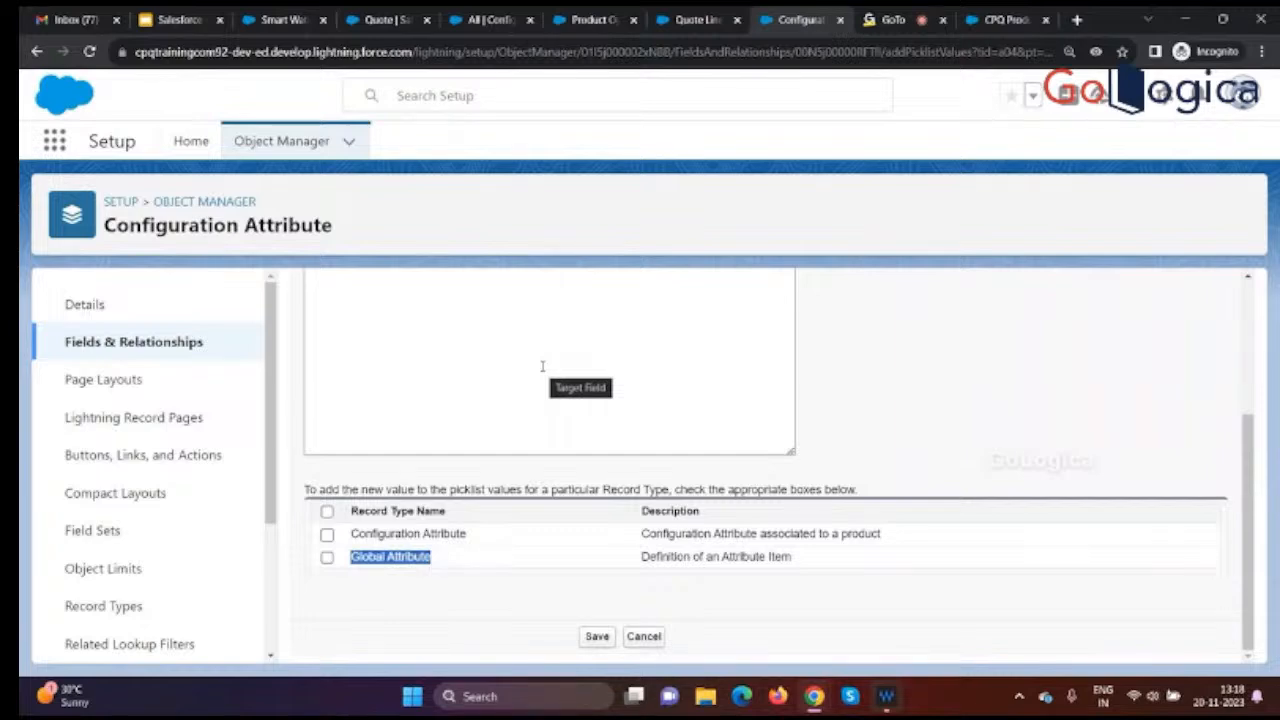
scroll(542, 366, "up", 1)
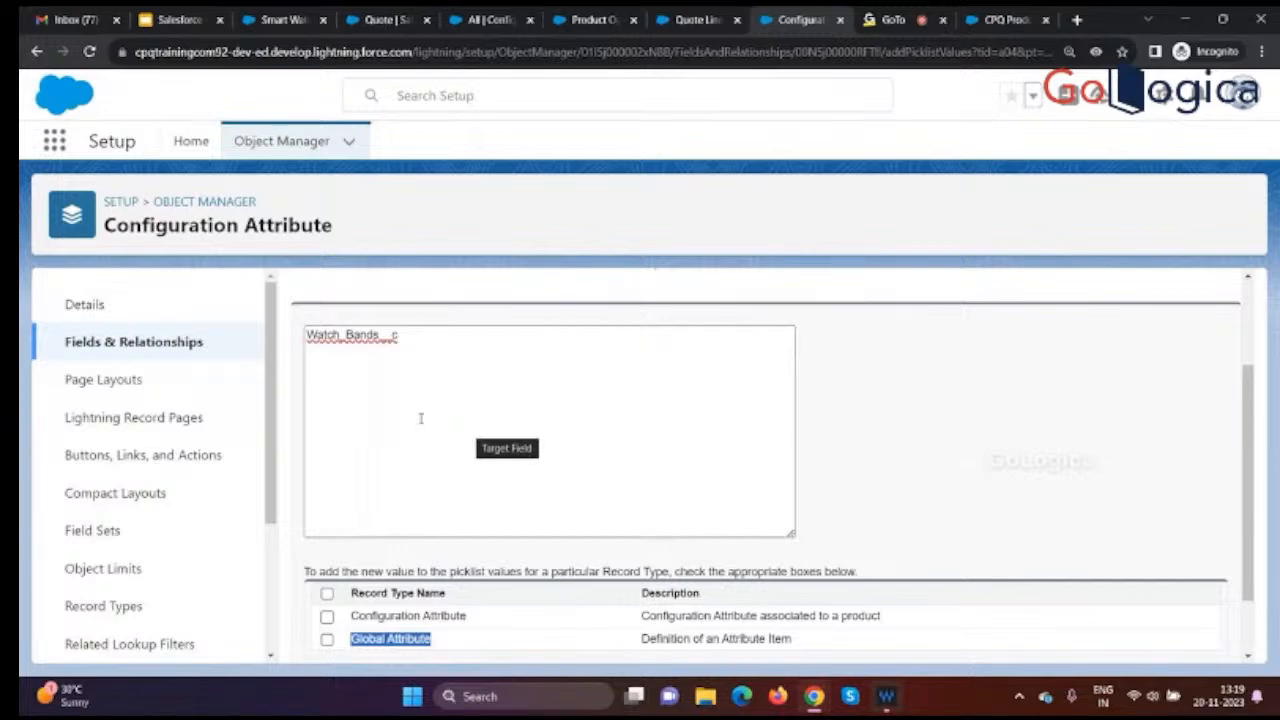
- Toggle the Configuration Attribute record type on and off, then cancel adding the value
left_click(327, 617)
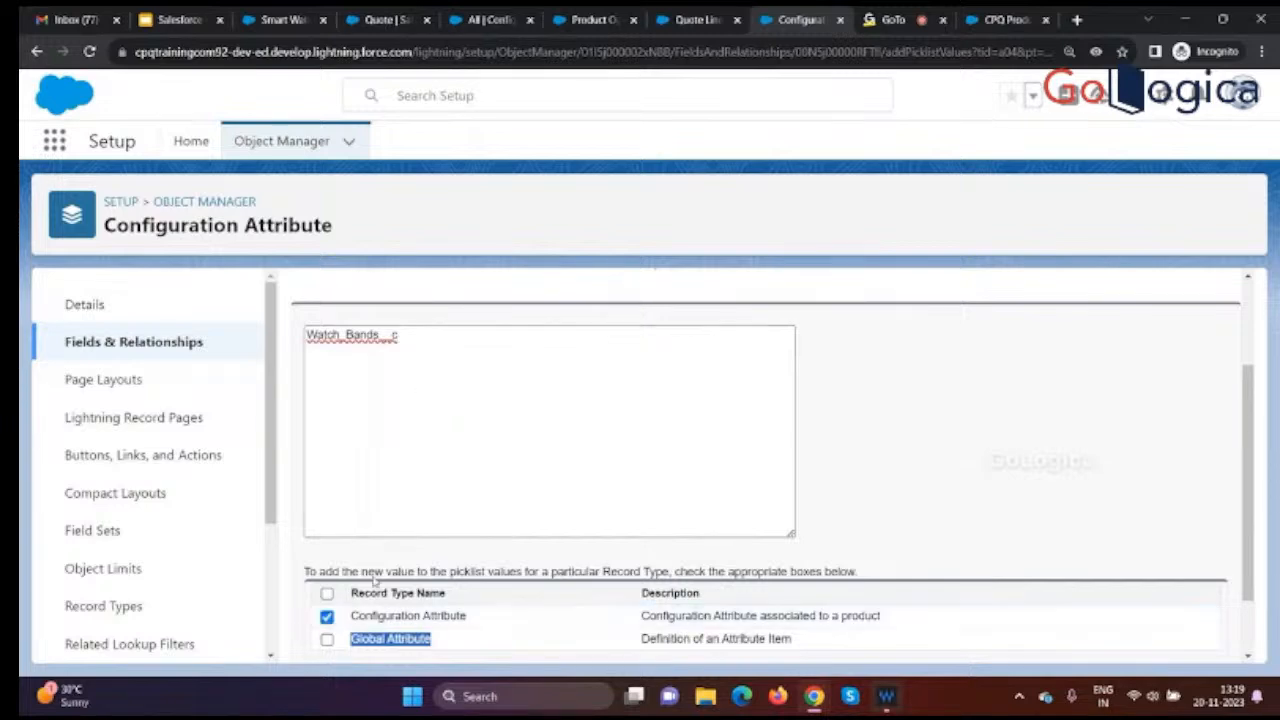
left_click(327, 617)
scroll(483, 454, "down", 1)
left_click(648, 638)
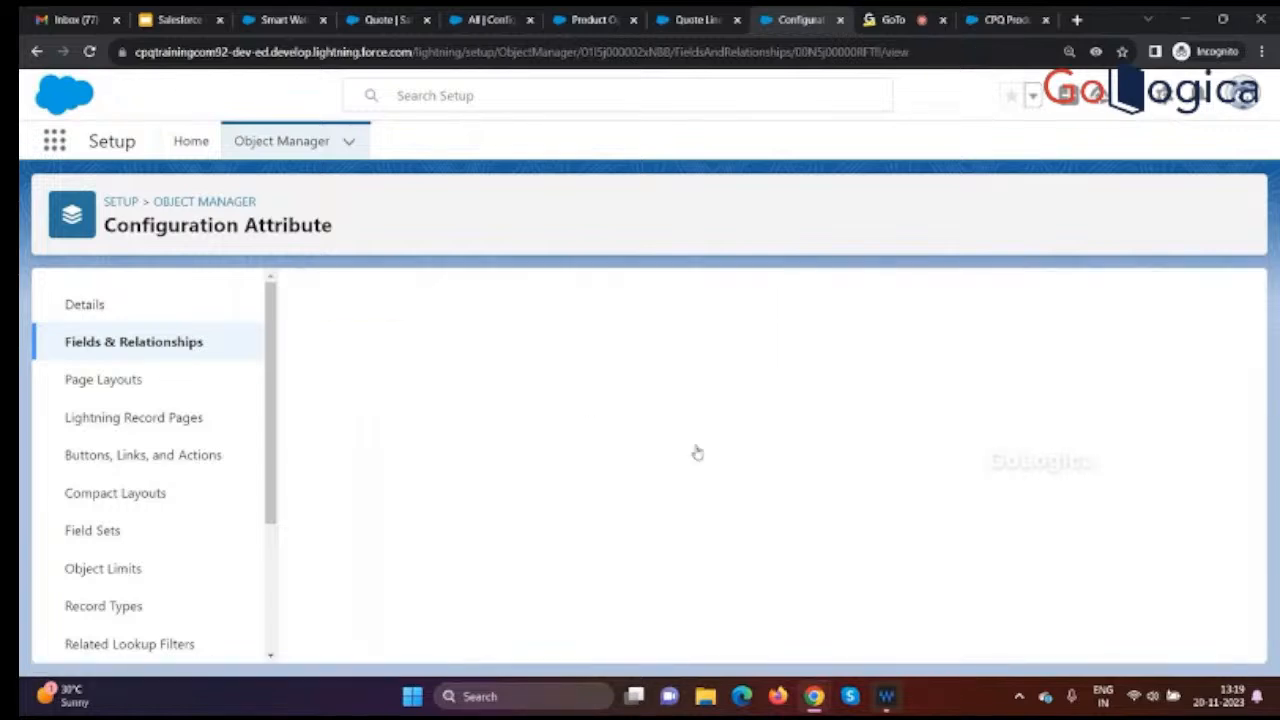
- Confirm Watch_Bands__c already exists among the Target Field picklist values
scroll(608, 500, "down", 5)
scroll(607, 513, "down", 10)
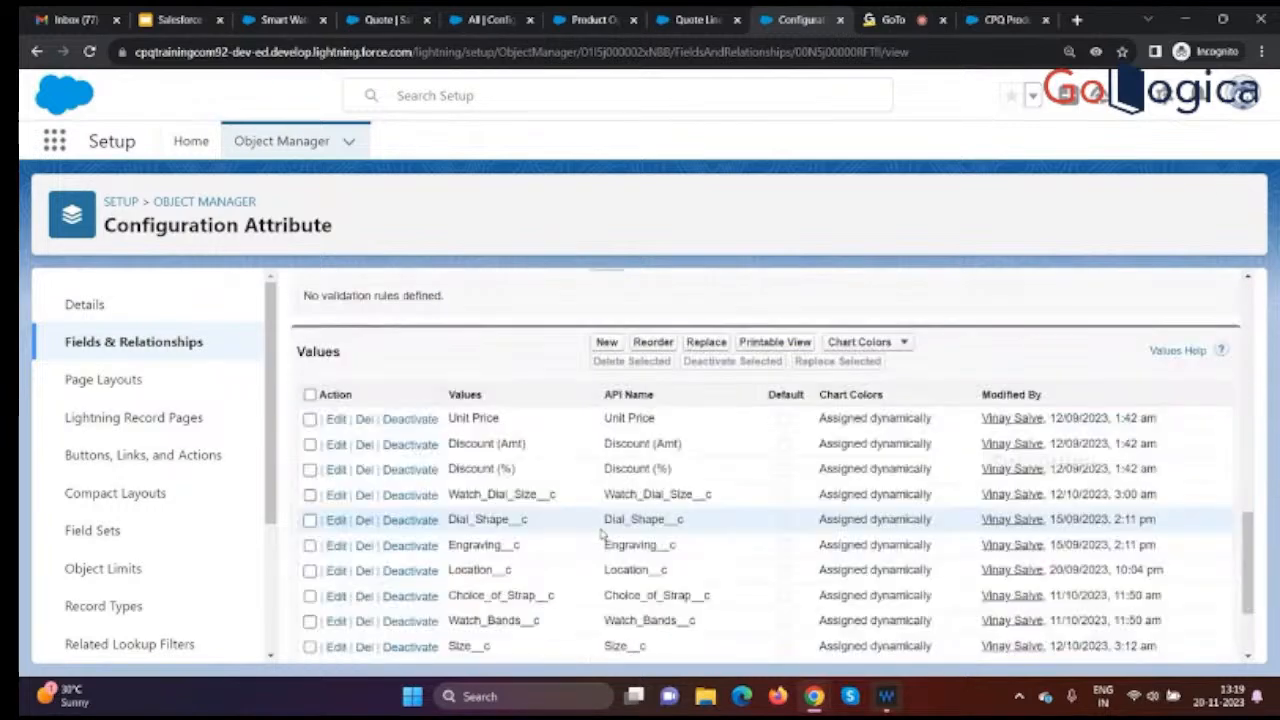
double_click(470, 482)
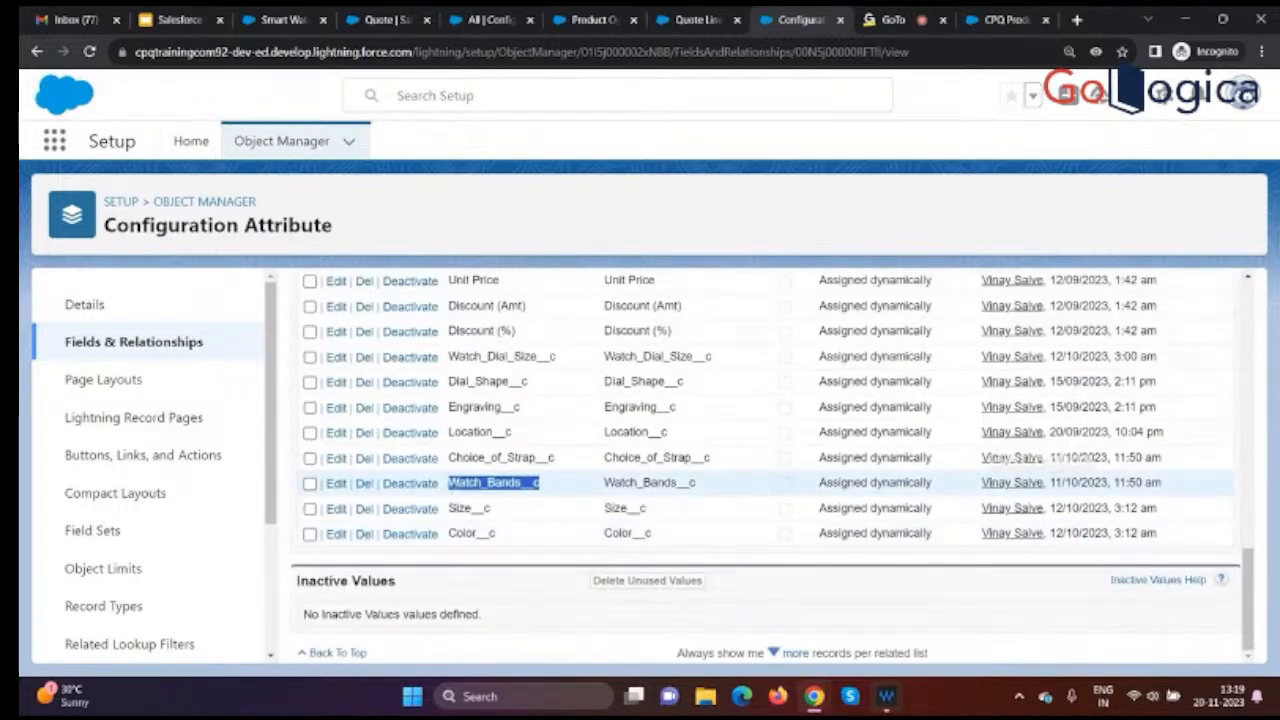
scroll(594, 327, "up", 15)
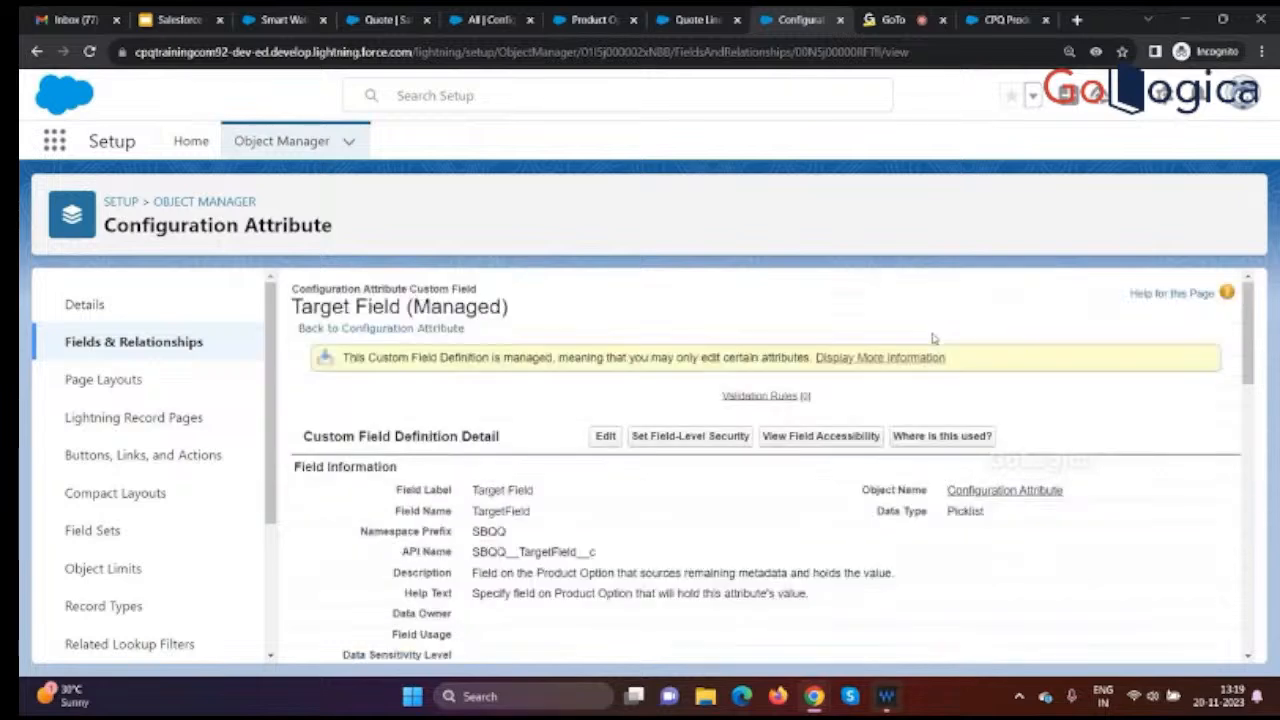
- Leave the configuration attributes list and return to the Smart Watch product record
left_click(500, 19)
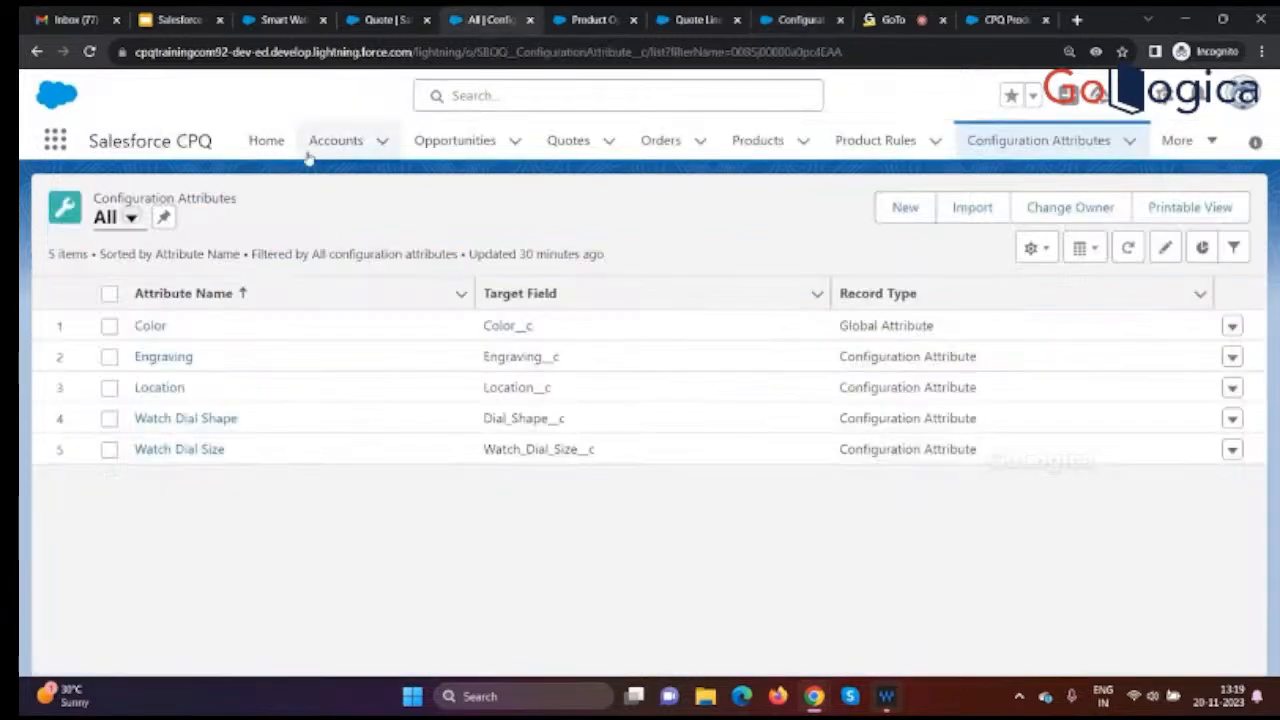
left_click(529, 19)
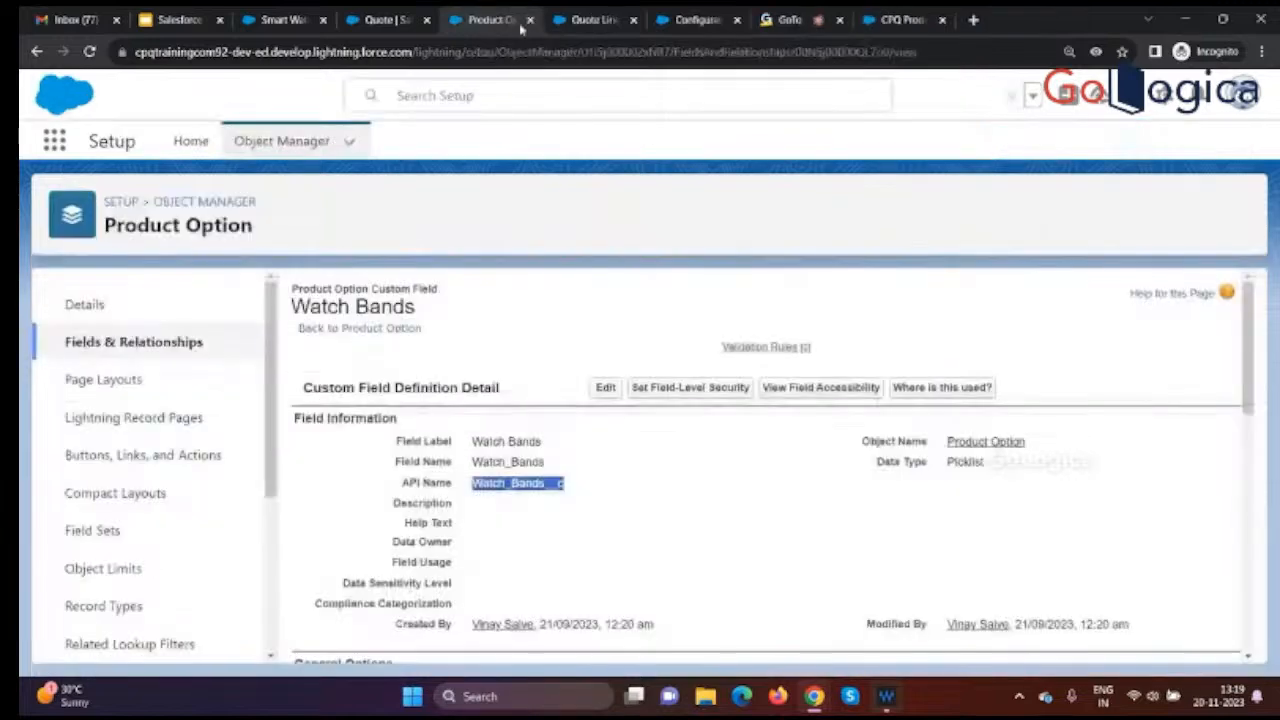
left_click(283, 19)
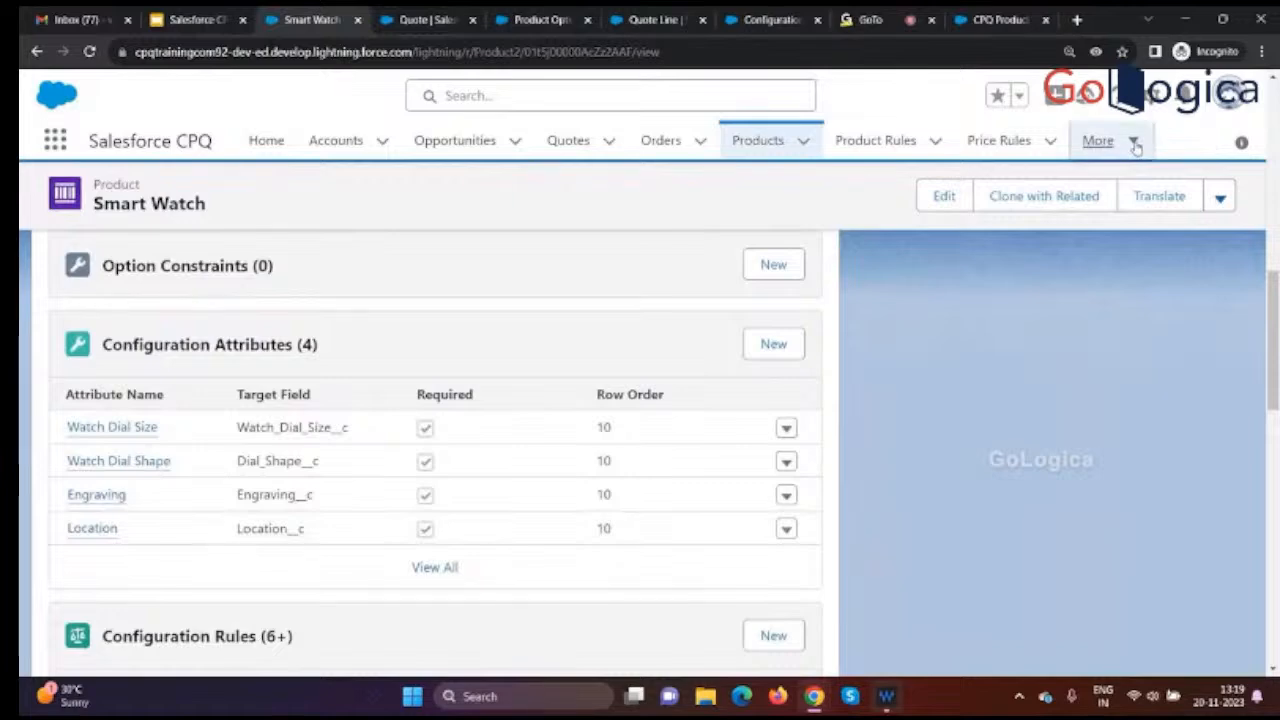
- List all five Configuration Attribute records via the All view, then begin a new attribute
left_click(1135, 143)
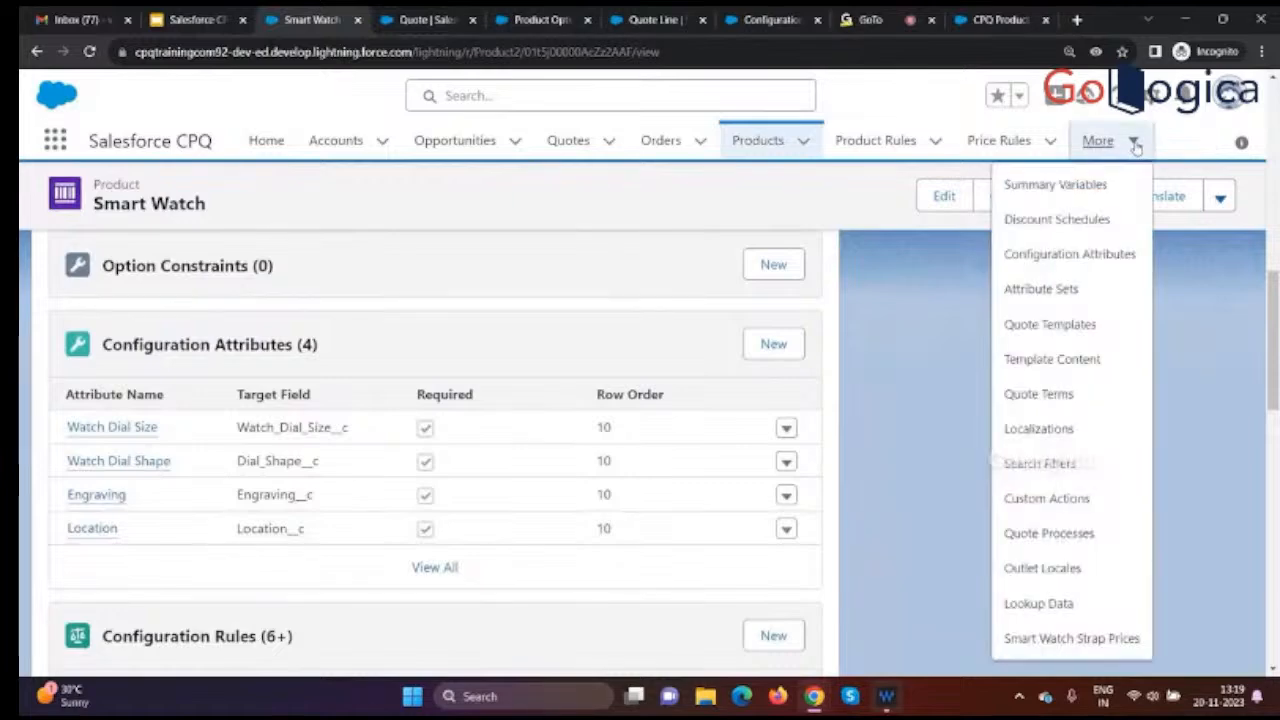
left_click(1062, 258)
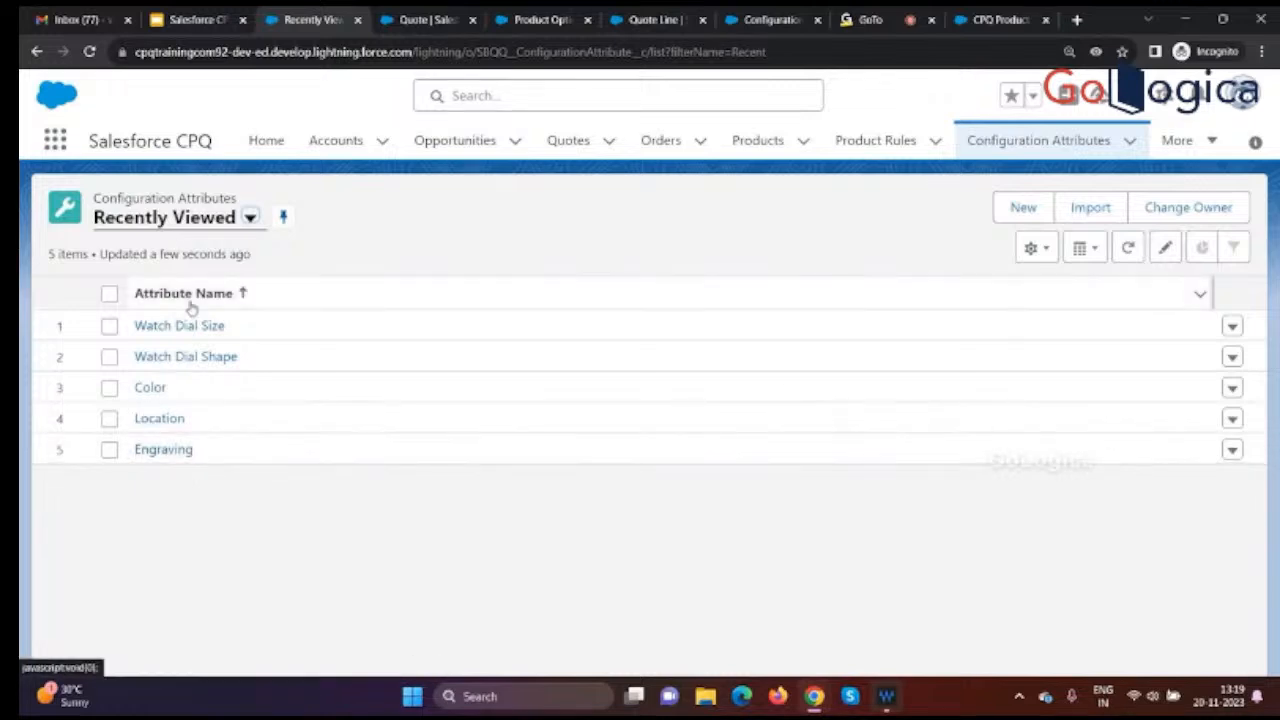
left_click(249, 218)
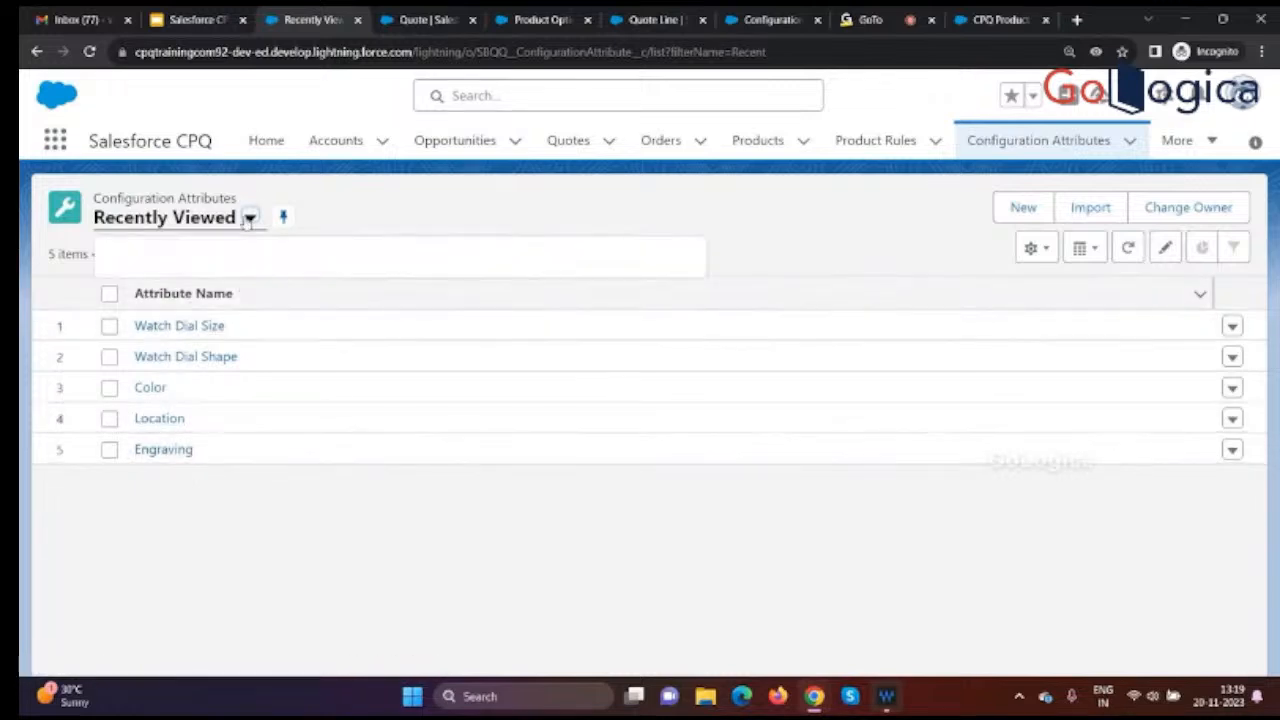
left_click(152, 290)
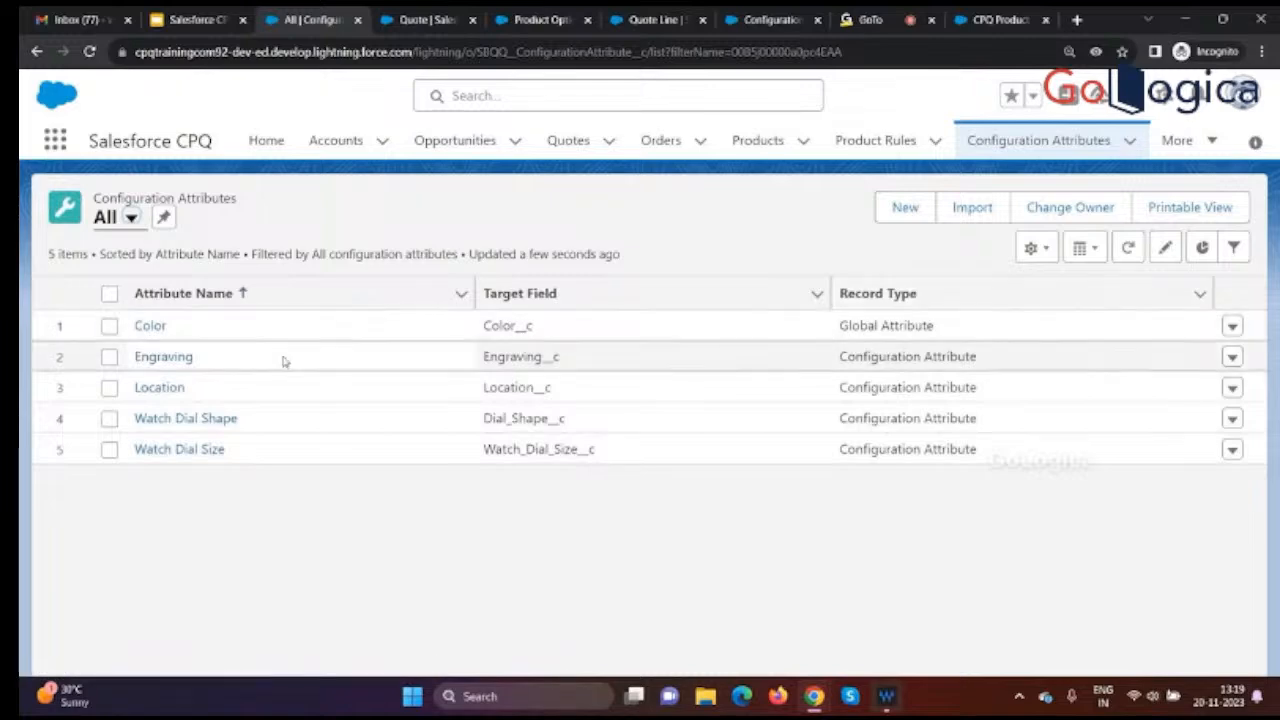
left_click(905, 210)
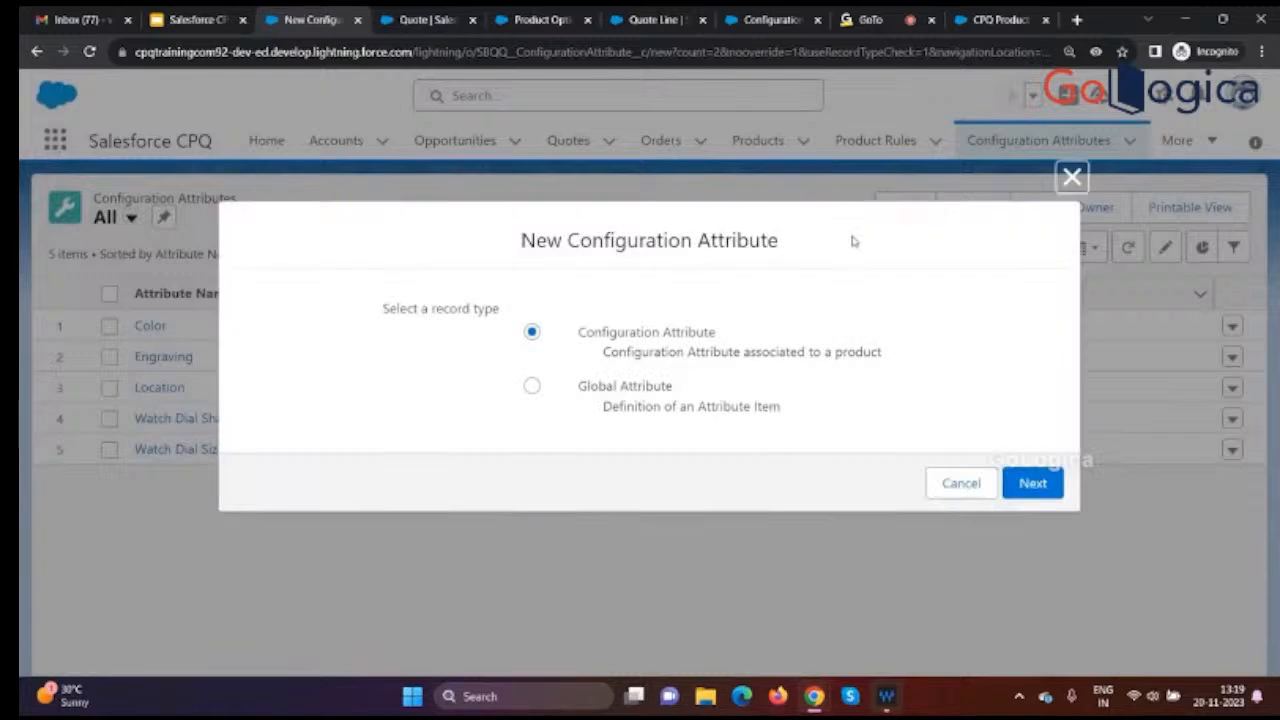
- Start a new configuration attribute with the Configuration Attribute record type
left_click_drag(581, 334, 711, 336)
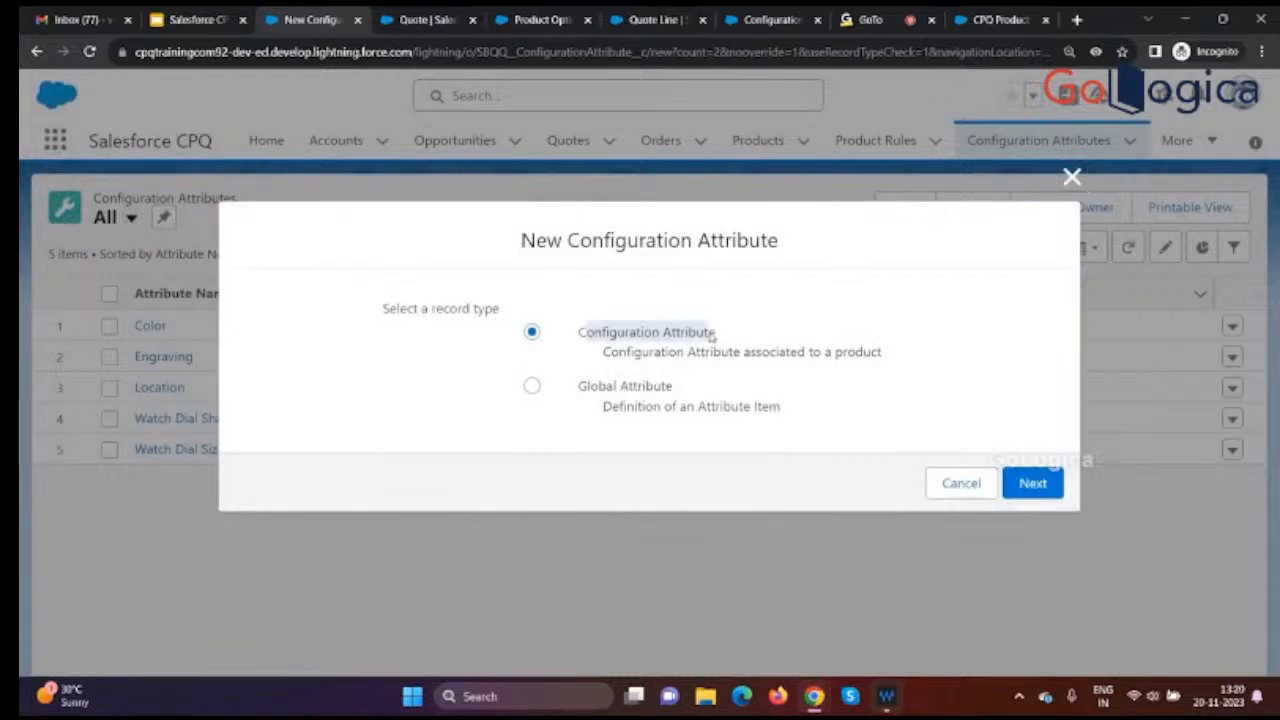
left_click_drag(581, 388, 692, 383)
left_click(745, 332)
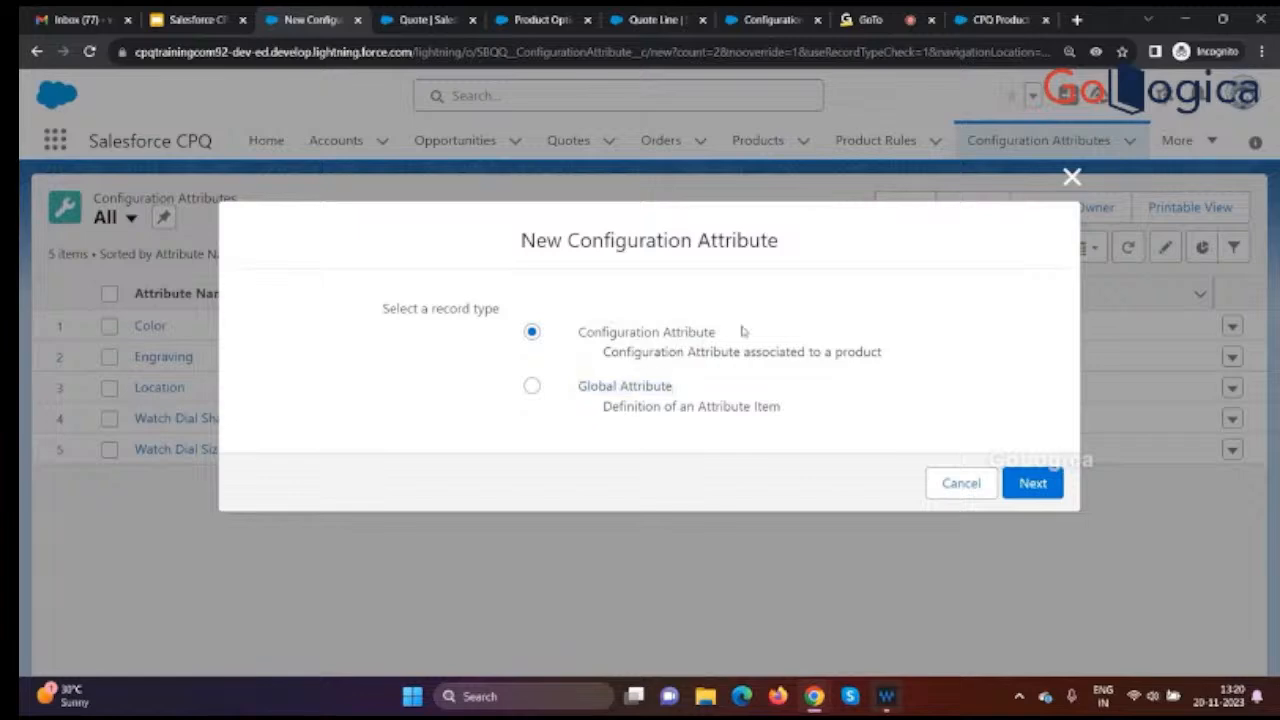
left_click(1033, 483)
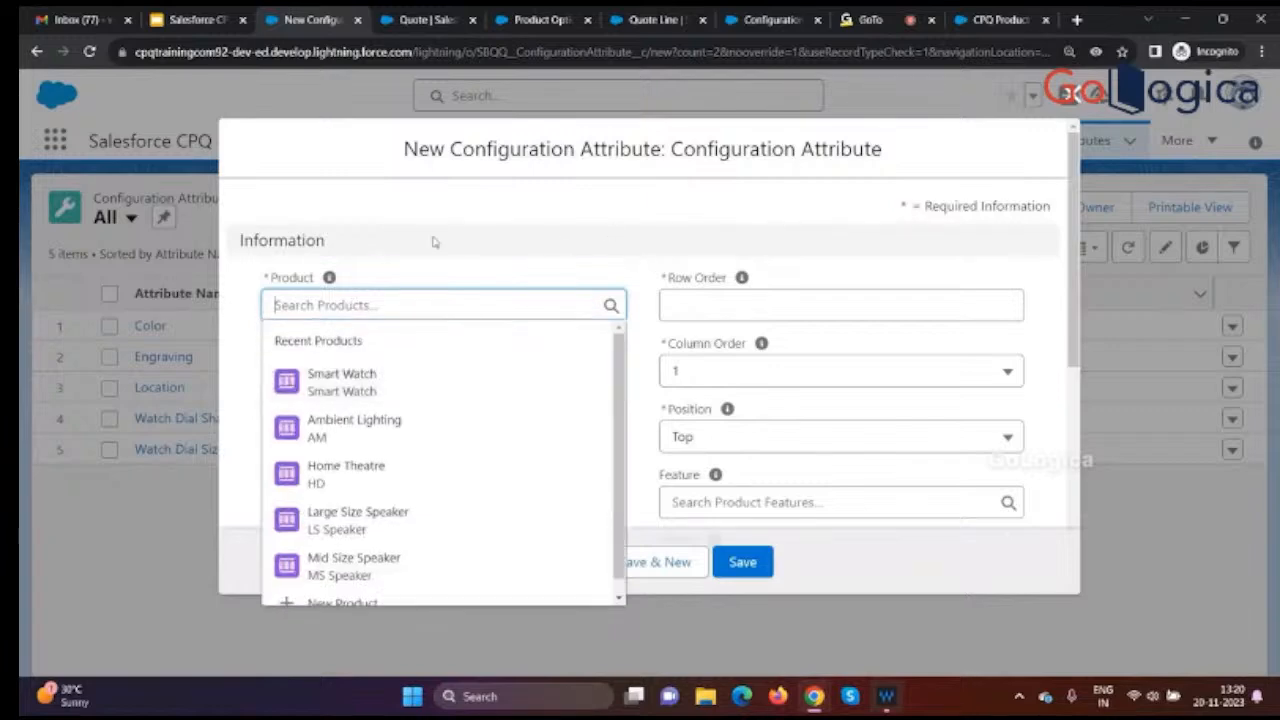
- Set Product to Smart Watch and Row Order to 20, and begin the name 'Watch Ban'
left_click(330, 386)
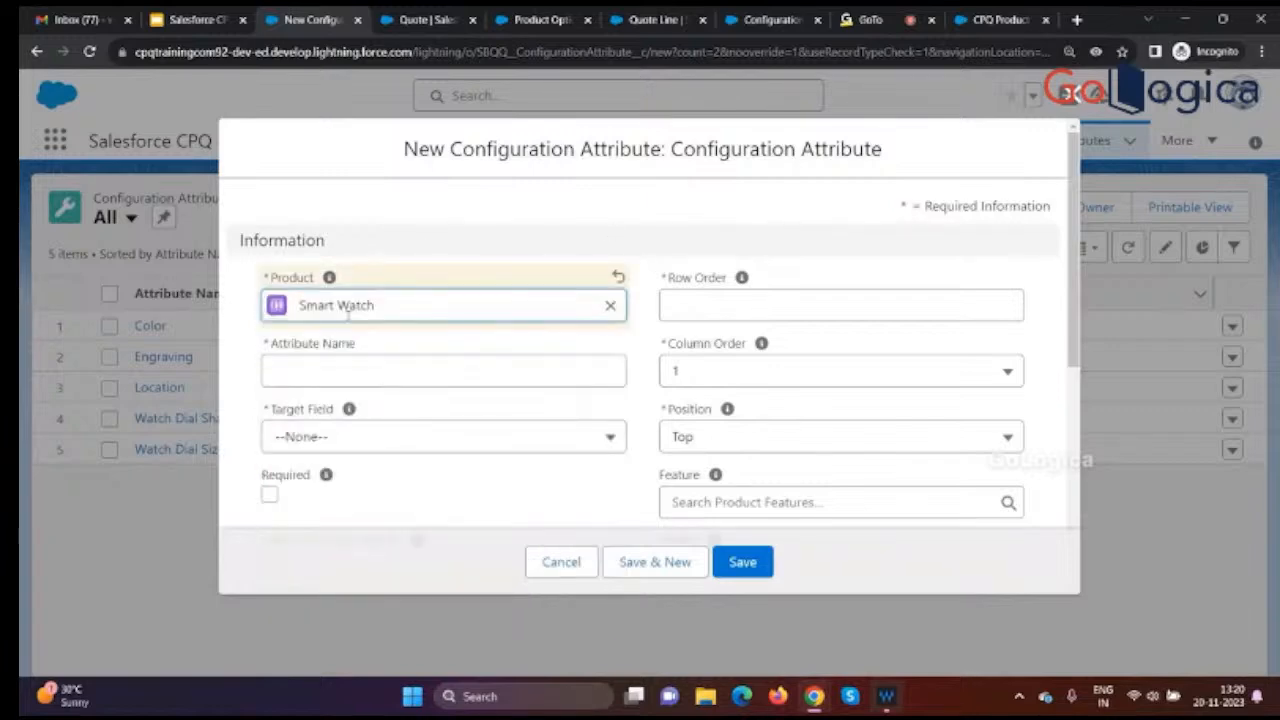
left_click(689, 302)
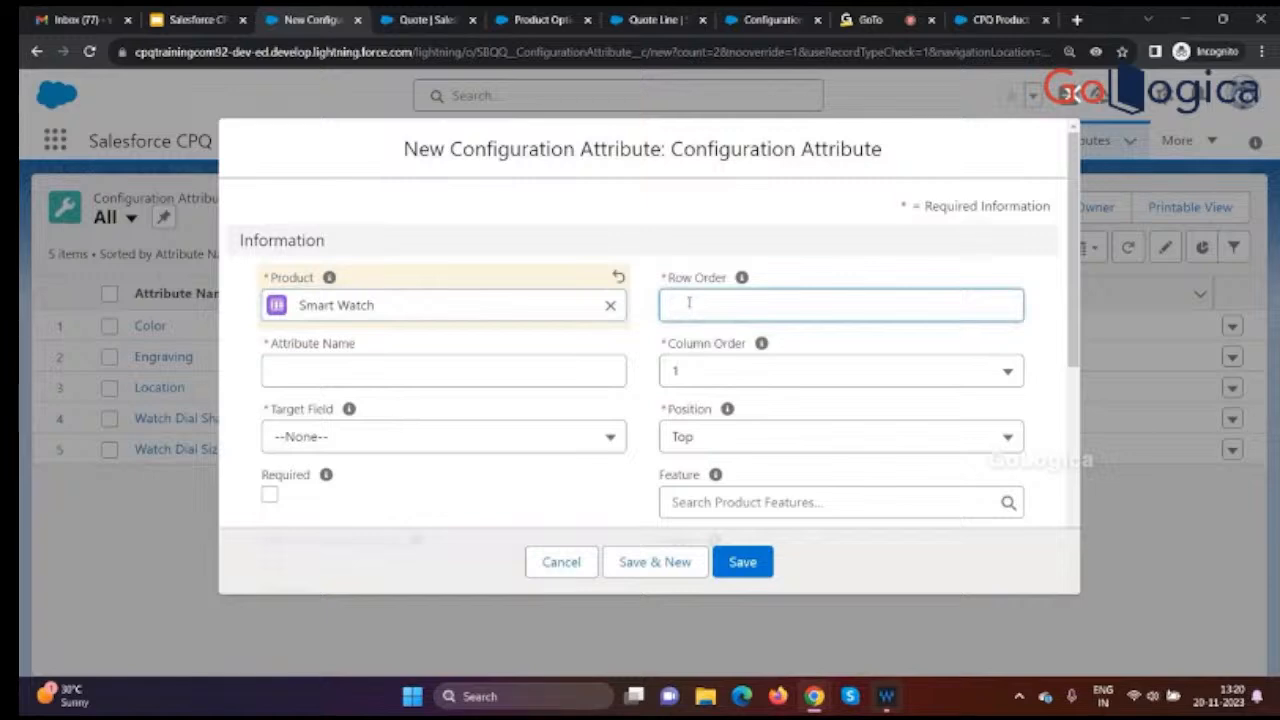
type("20")
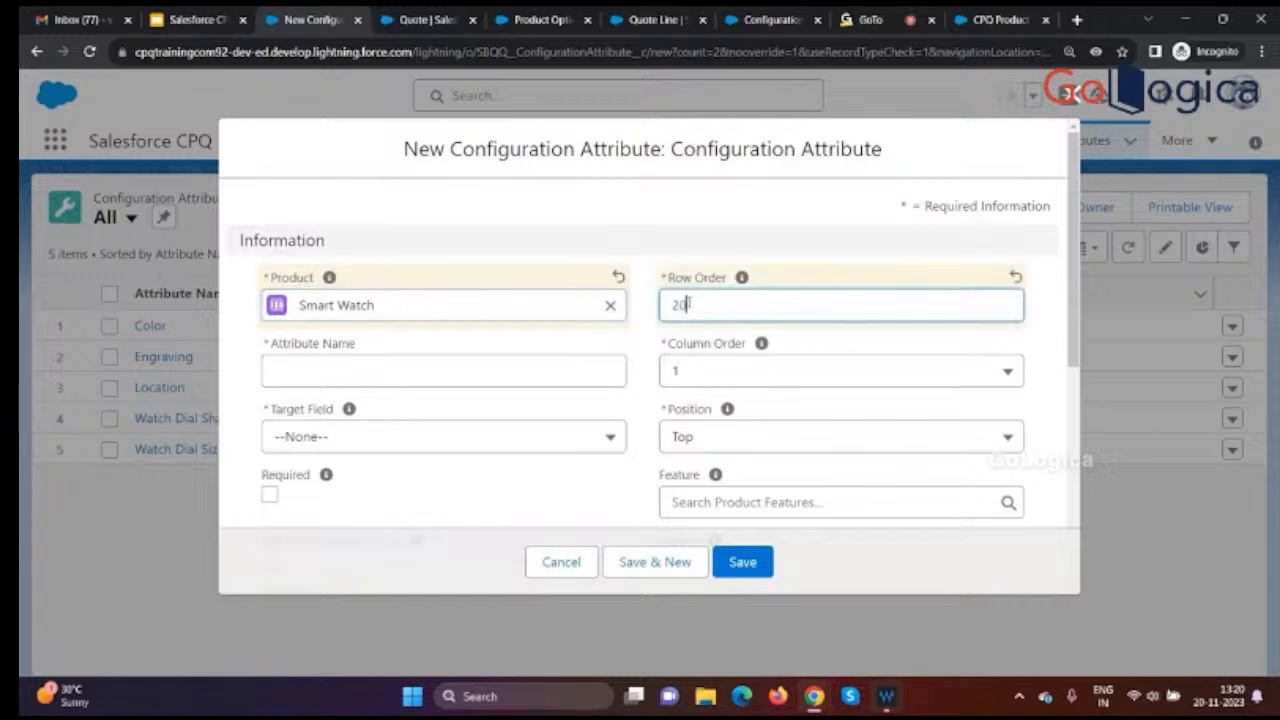
left_click(385, 372)
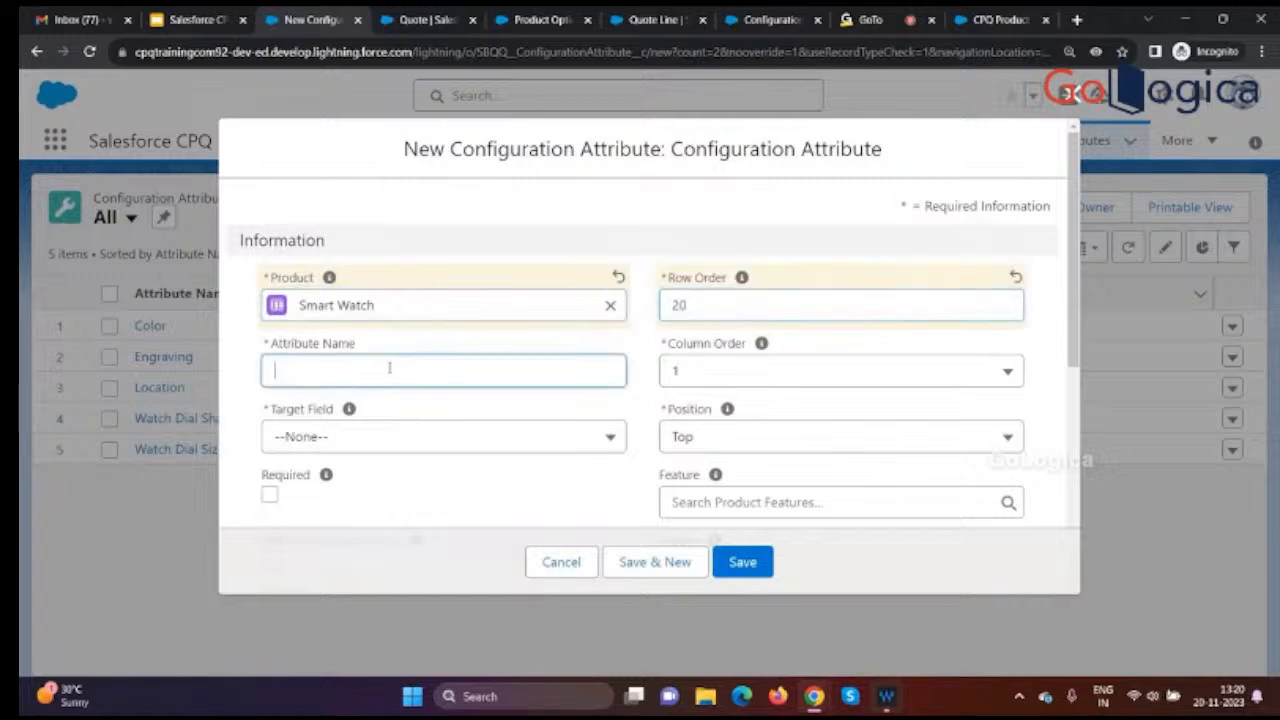
type("W")
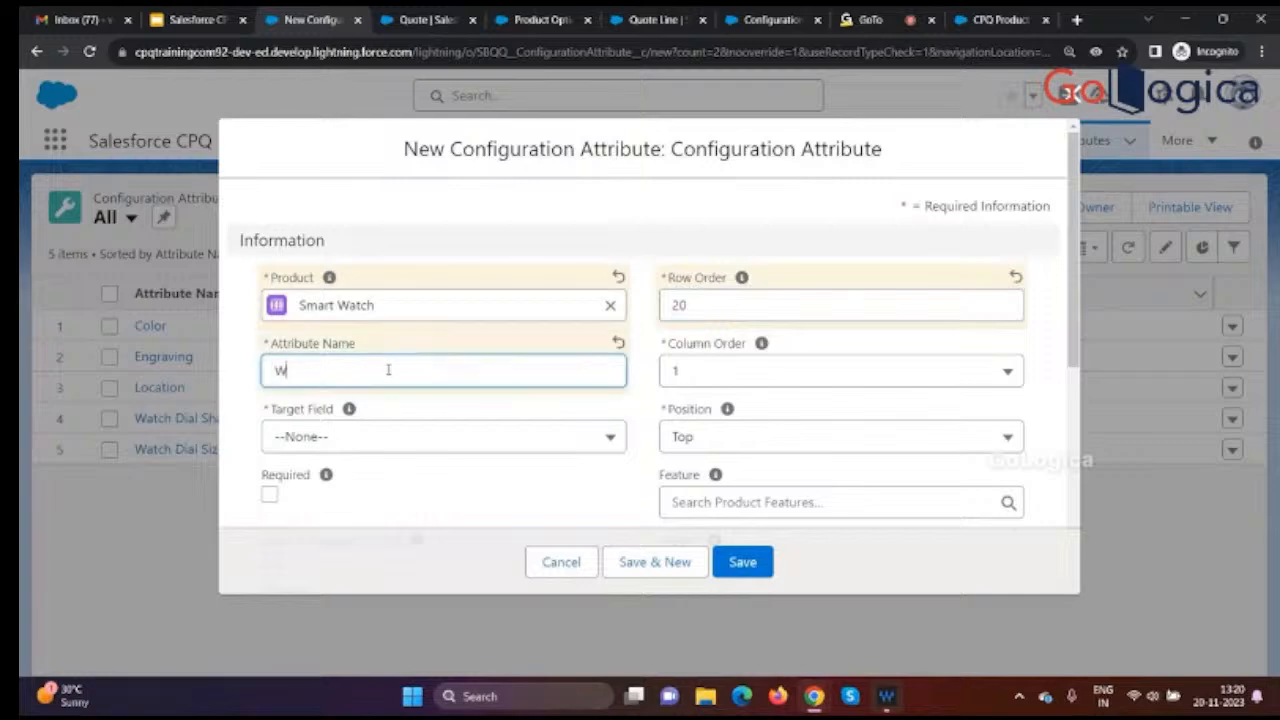
type("atch Ban")
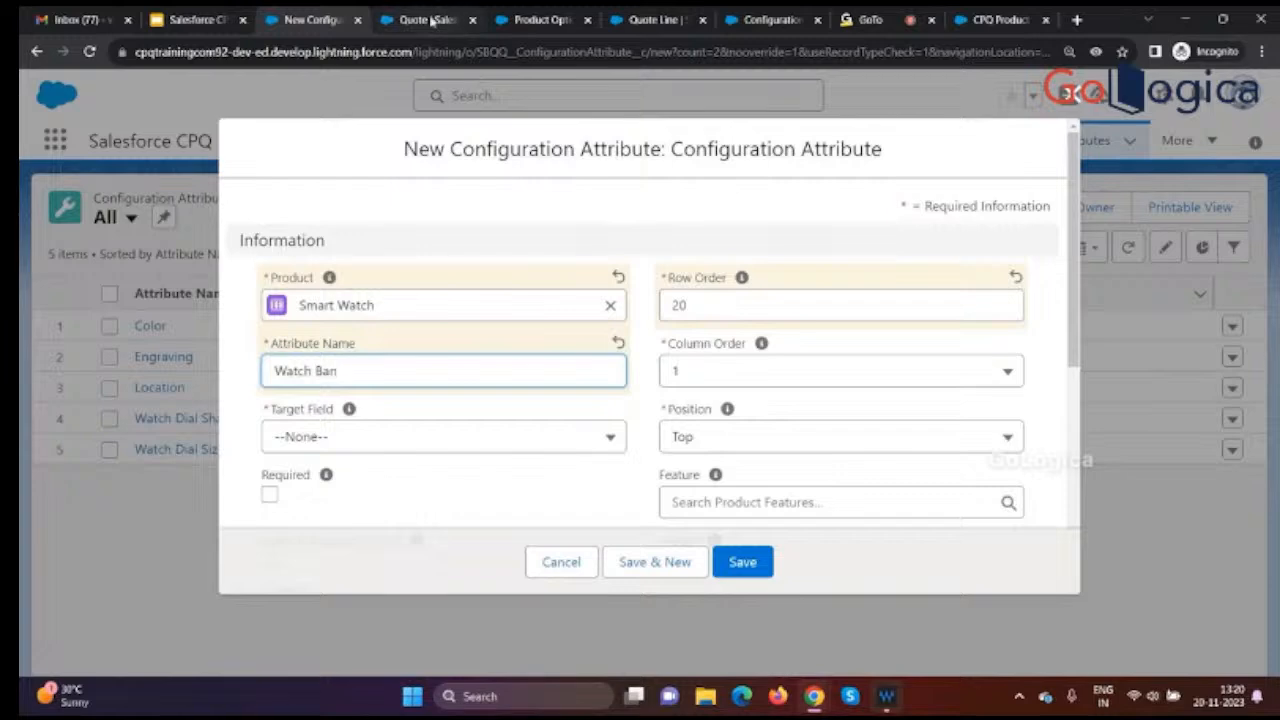
- Check the Watch Bands field and Target Field tabs, then finish the attribute name as 'Watch Bands'
left_click(527, 22)
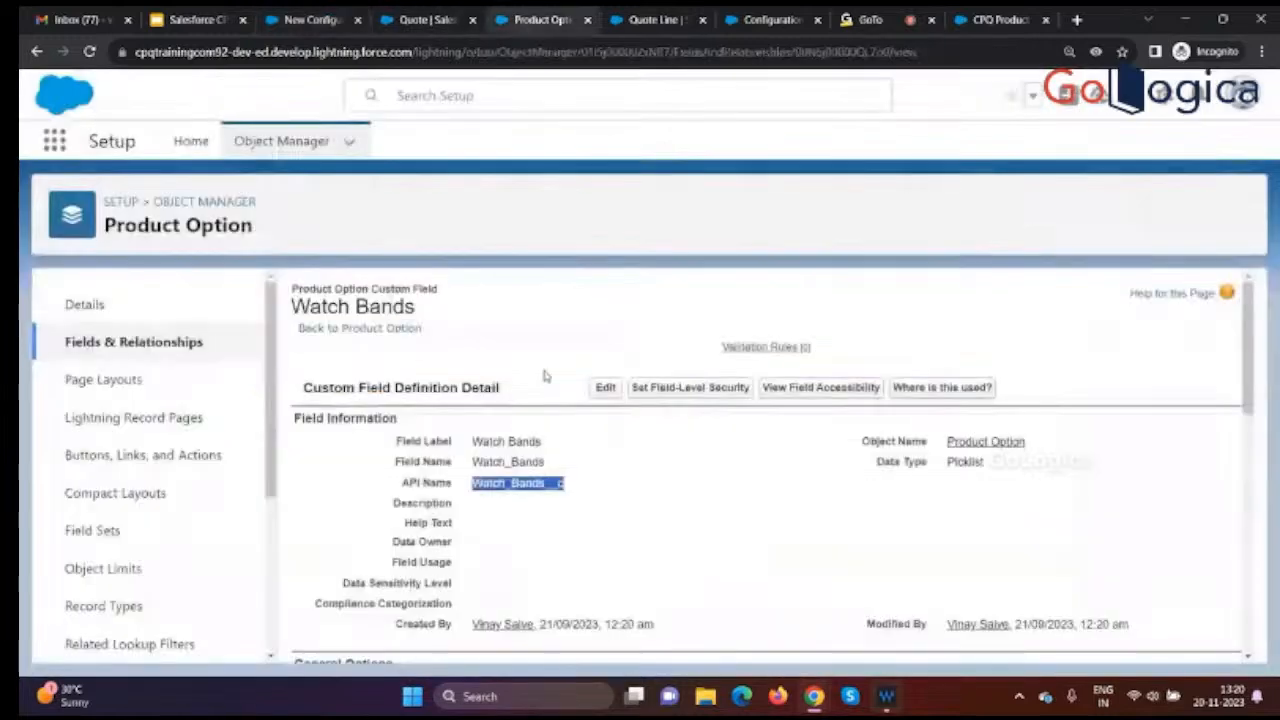
left_click(797, 24)
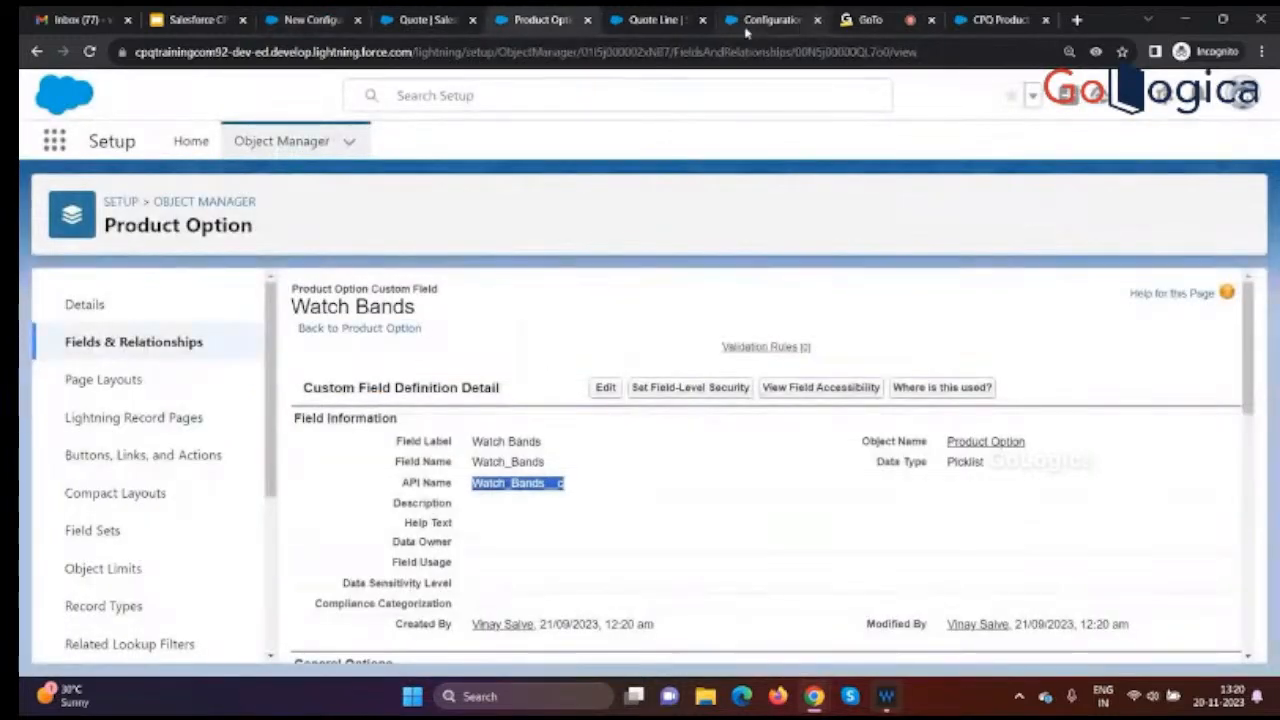
left_click(447, 24)
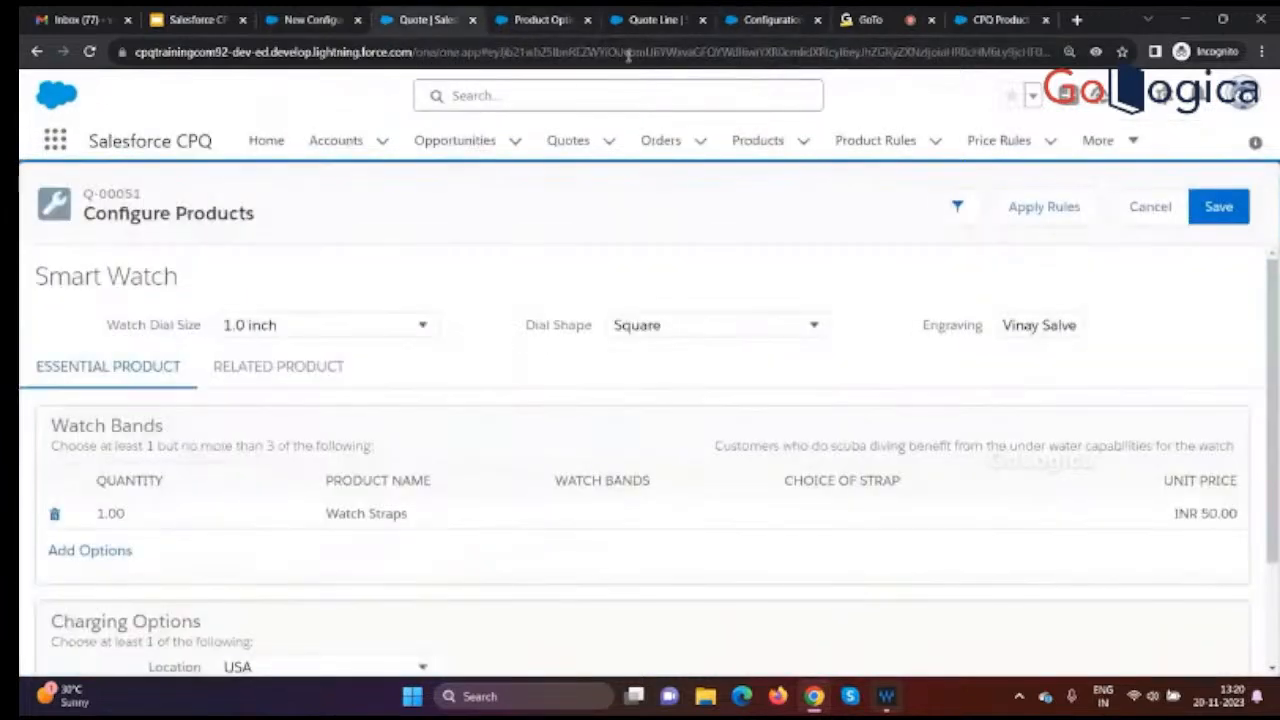
left_click(312, 22)
type("ds")
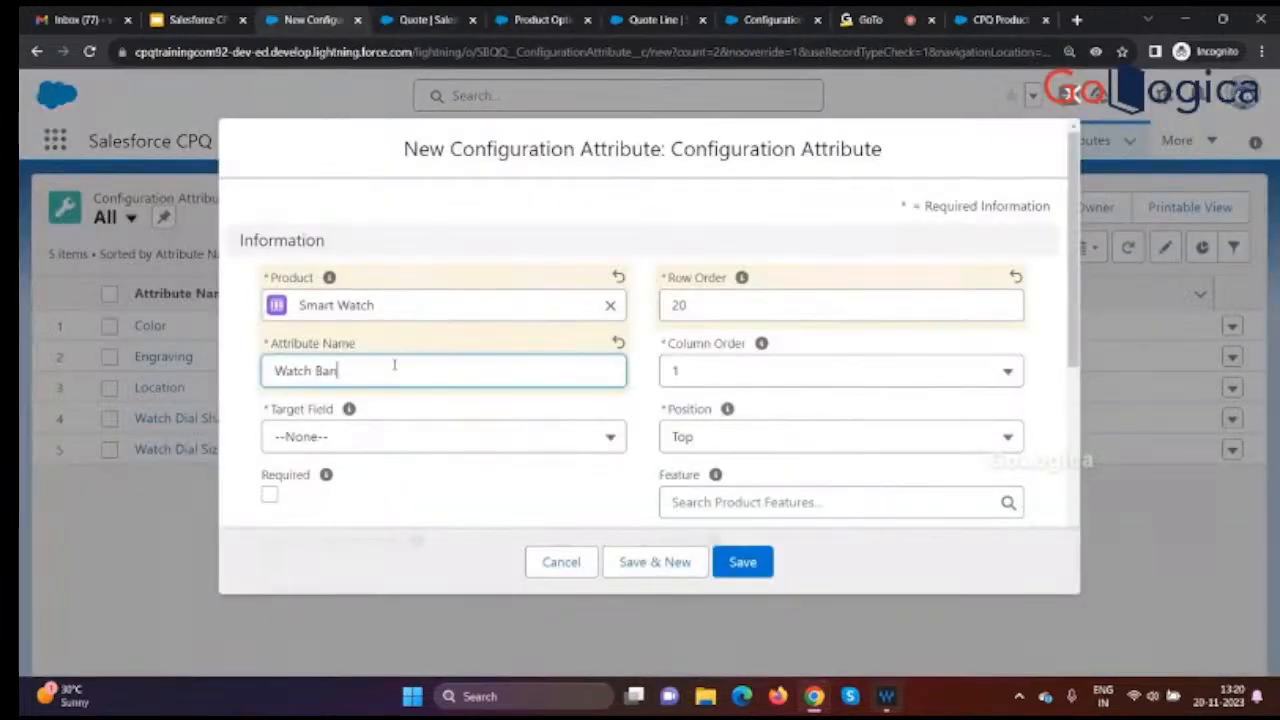
- Confirm Watch_Bands__c is in the Target Field picklist, then return to the form's Target Field choices
left_click(770, 19)
scroll(632, 367, "down", 10)
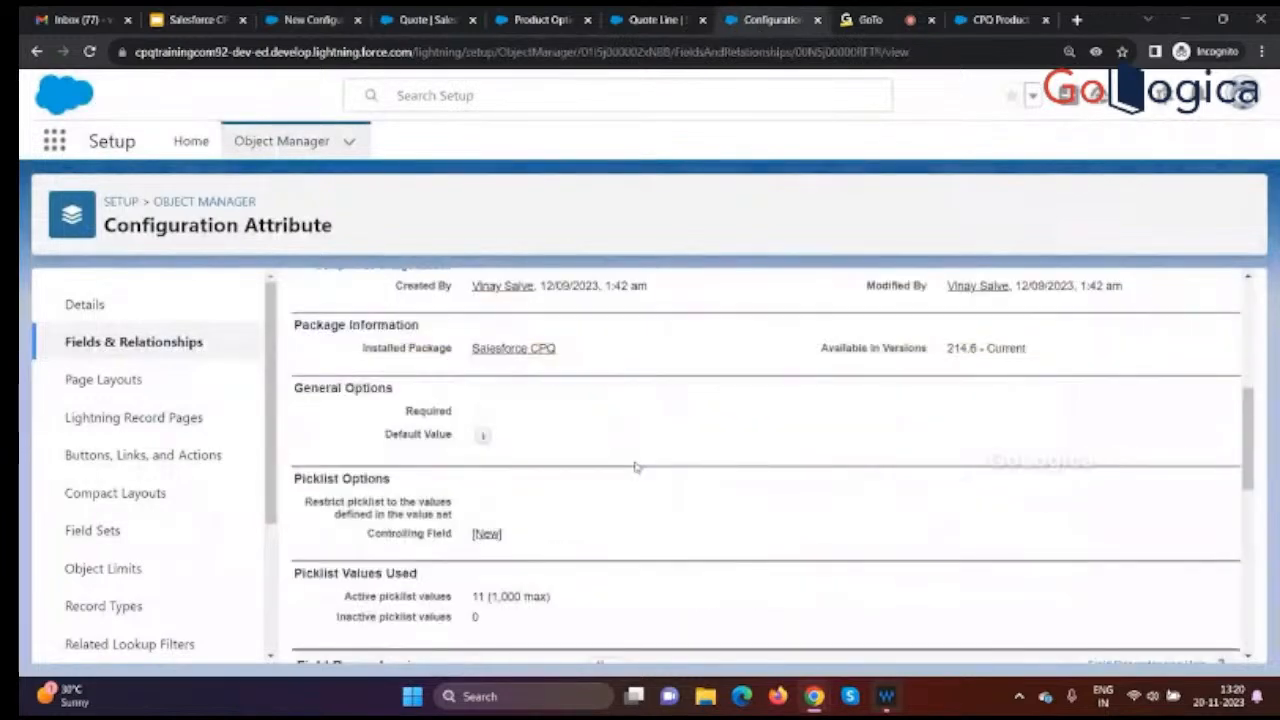
double_click(493, 538)
scroll(551, 511, "down", 1)
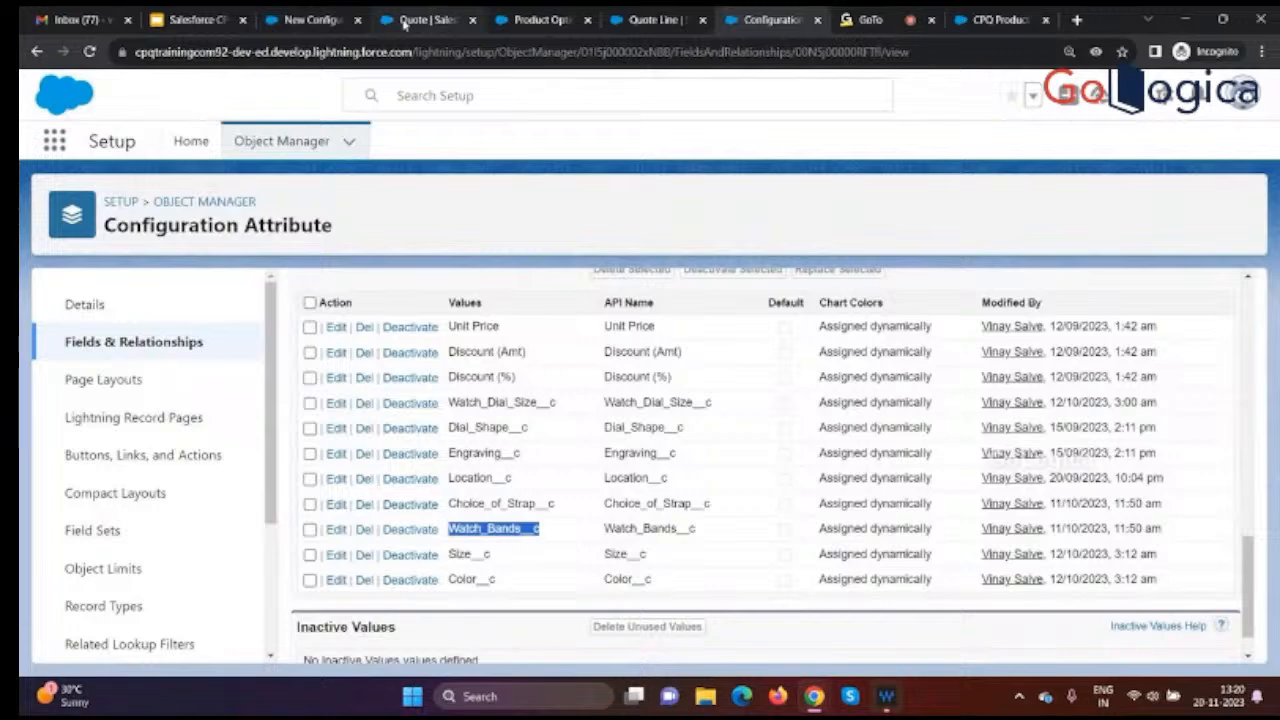
left_click(313, 19)
left_click(337, 444)
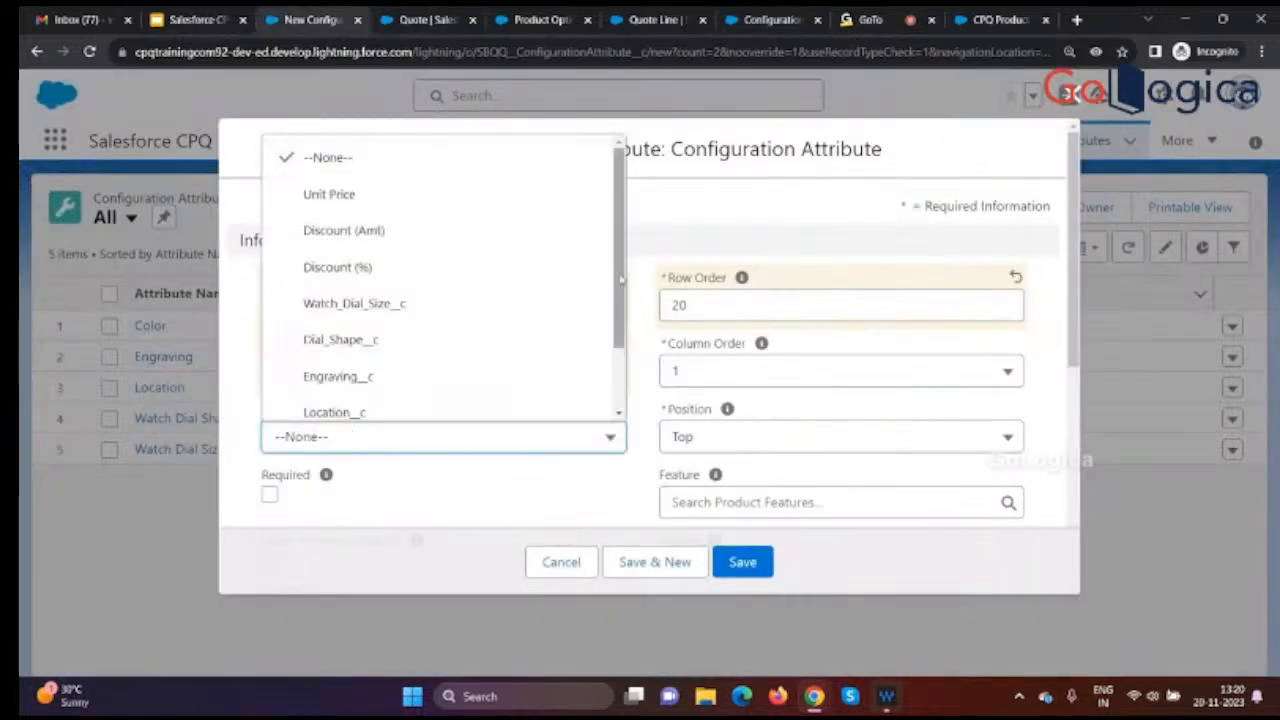
- Set the new attribute's Target Field to Watch_Bands__c
scroll(600, 380, "down", 3)
left_click(378, 404)
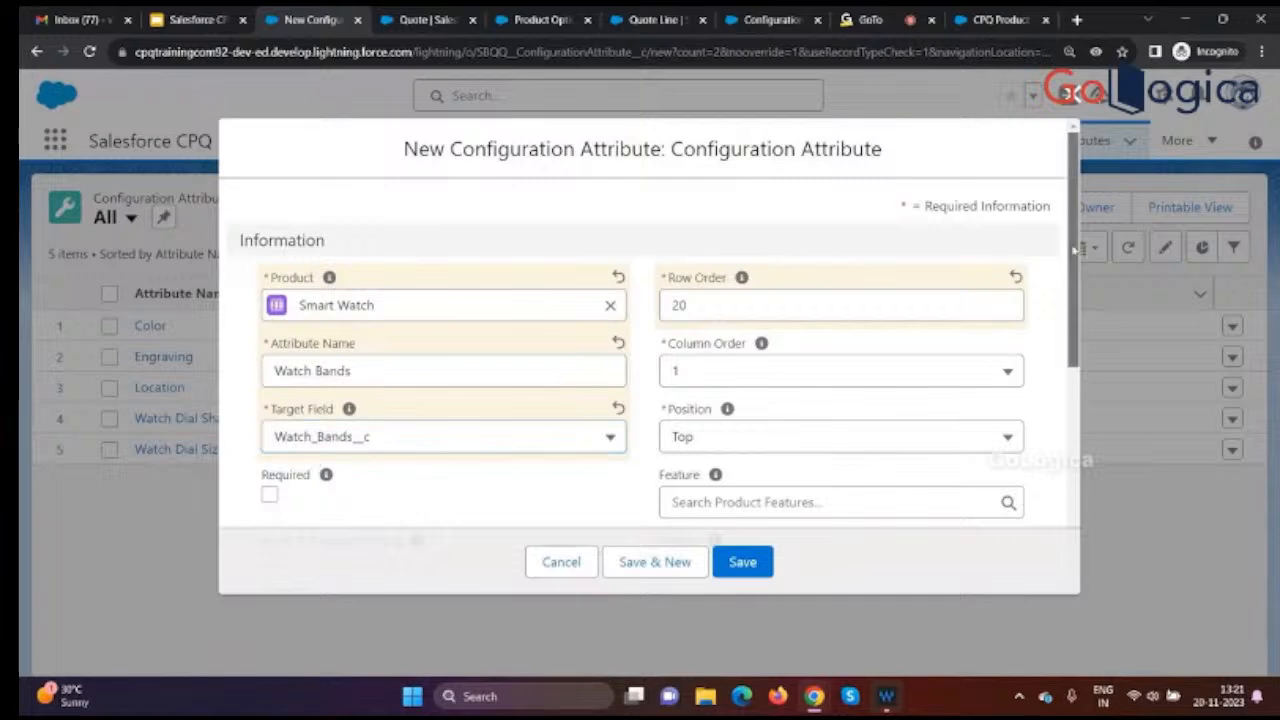
scroll(1057, 277, "down", 3)
scroll(1062, 322, "down", 5)
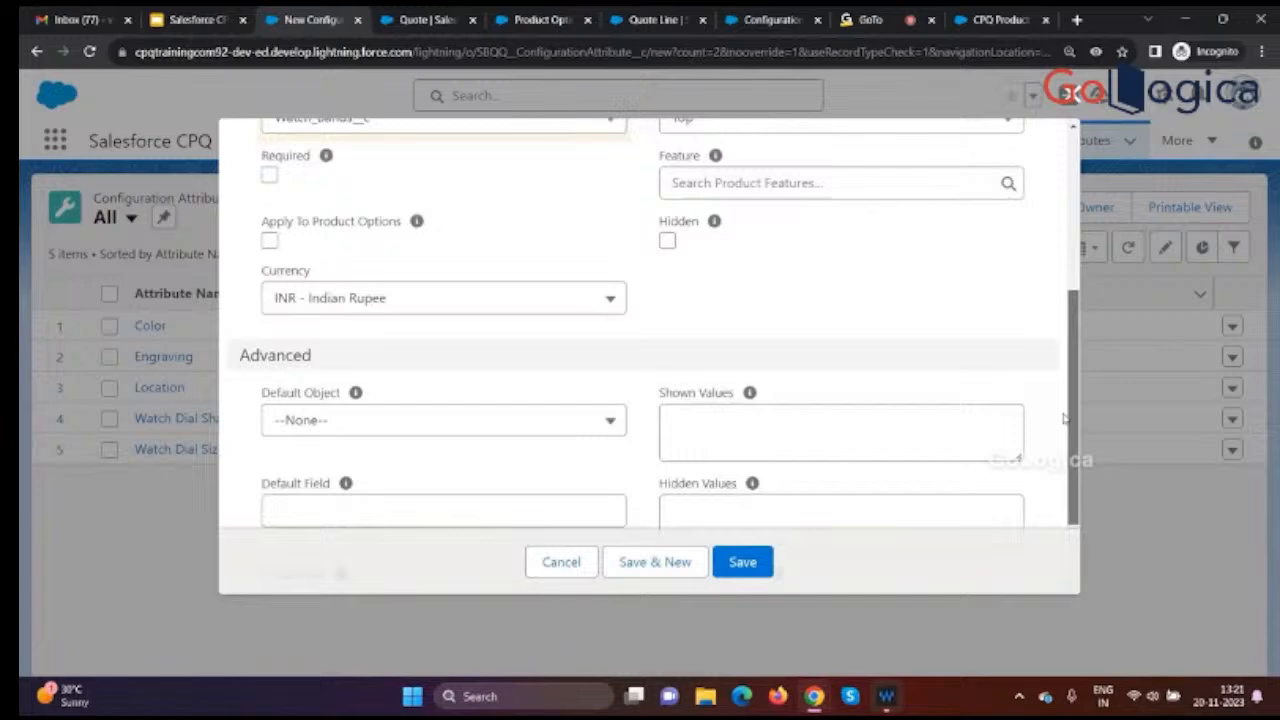
scroll(1070, 300, "up", 7)
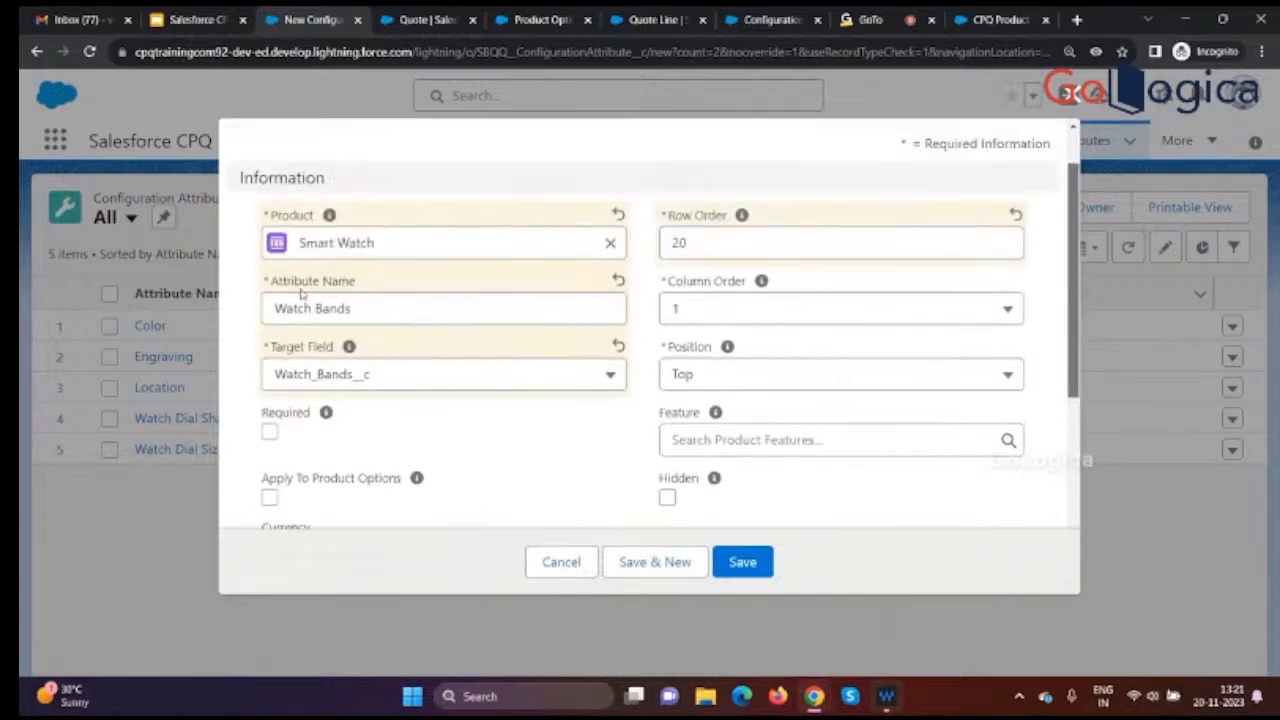
scroll(470, 307, "up", 1)
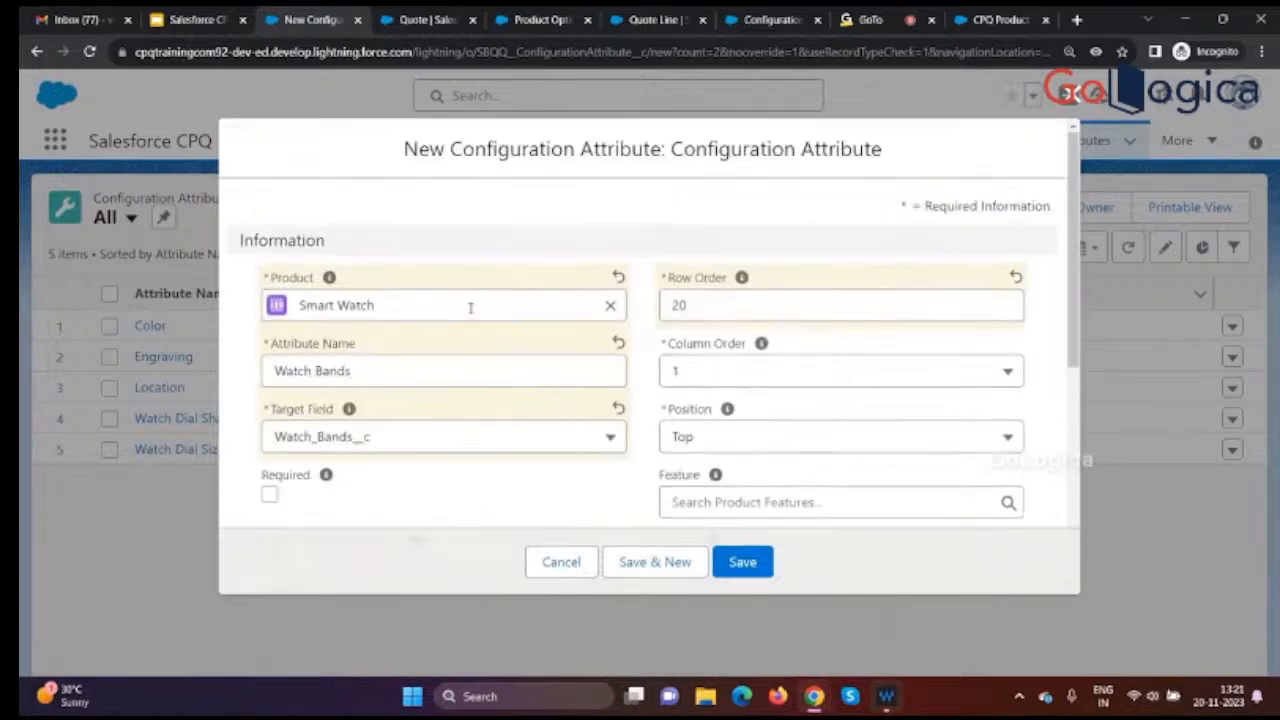
scroll(557, 417, "down", 1)
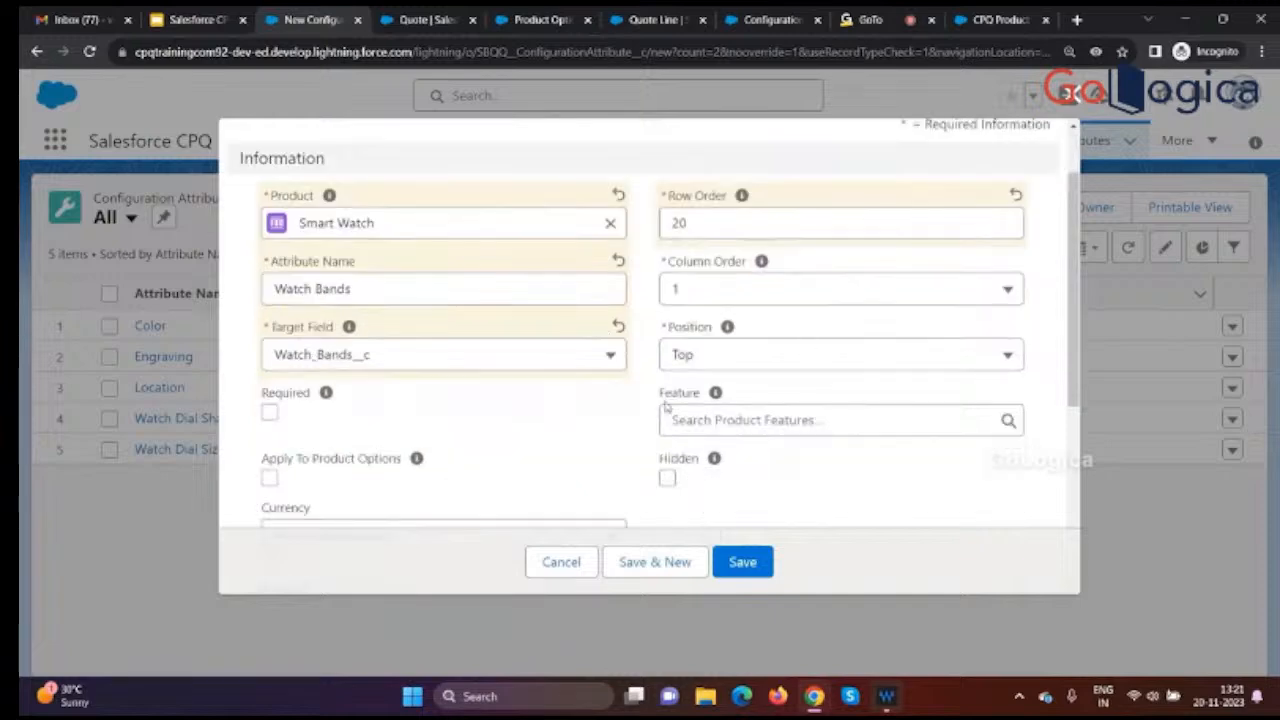
left_click_drag(660, 393, 702, 396)
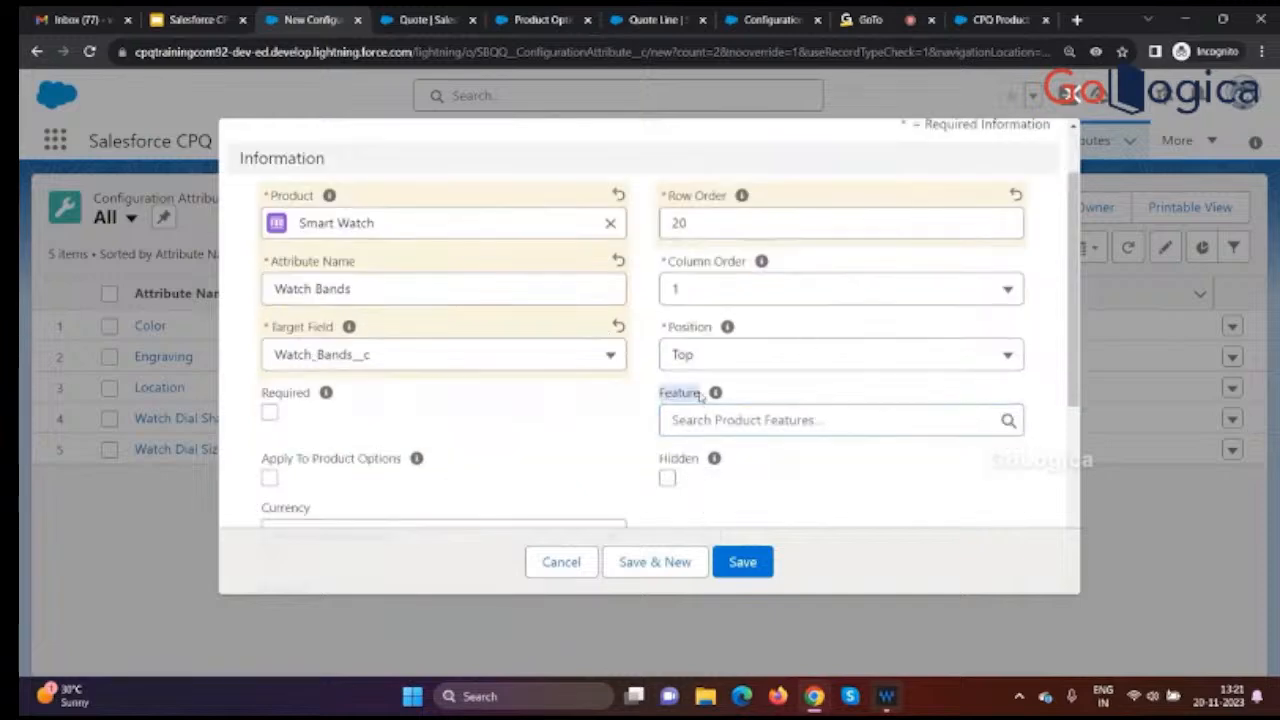
- Link the Watch Bands feature by searching 'Watch', and save the attribute
left_click(702, 420)
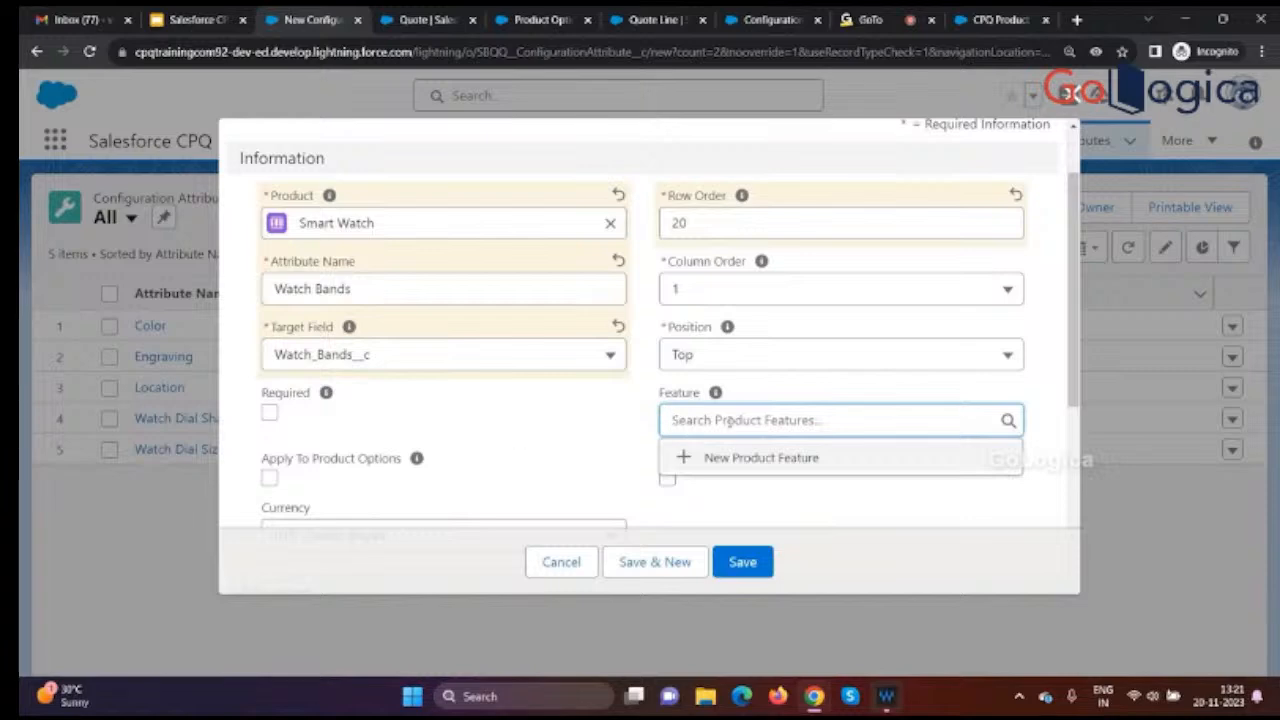
type("Watch")
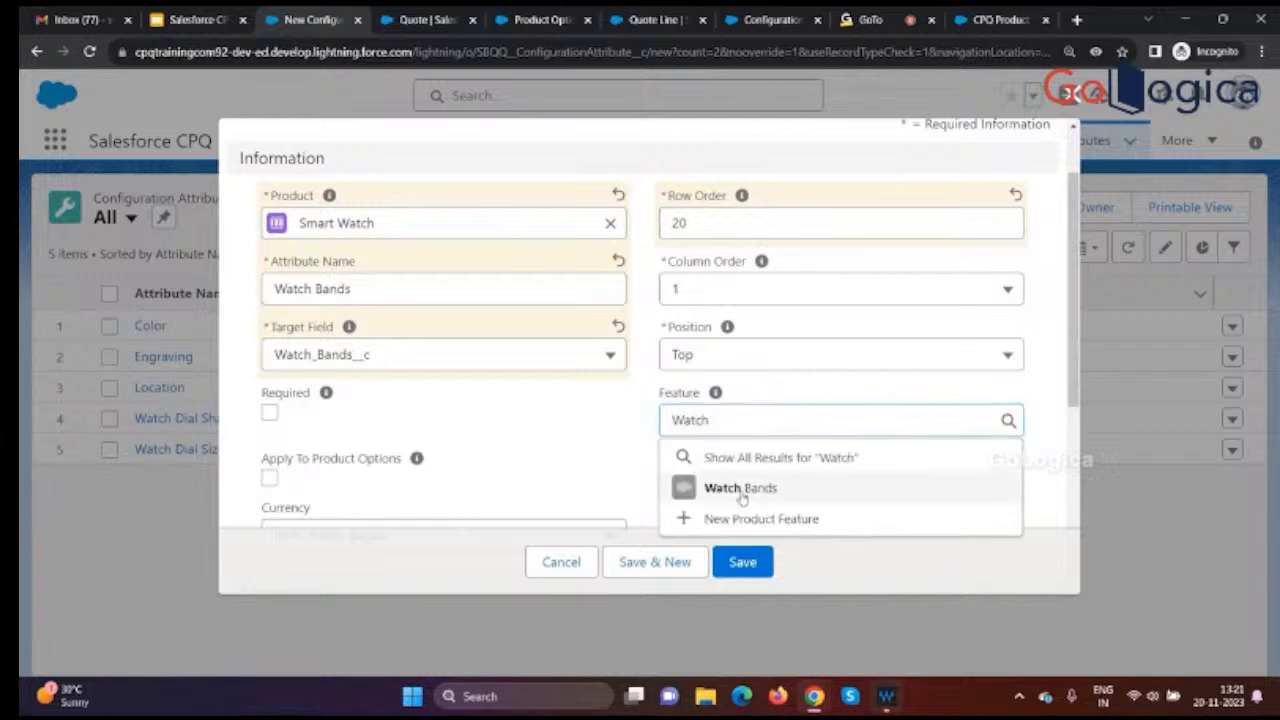
left_click(690, 485)
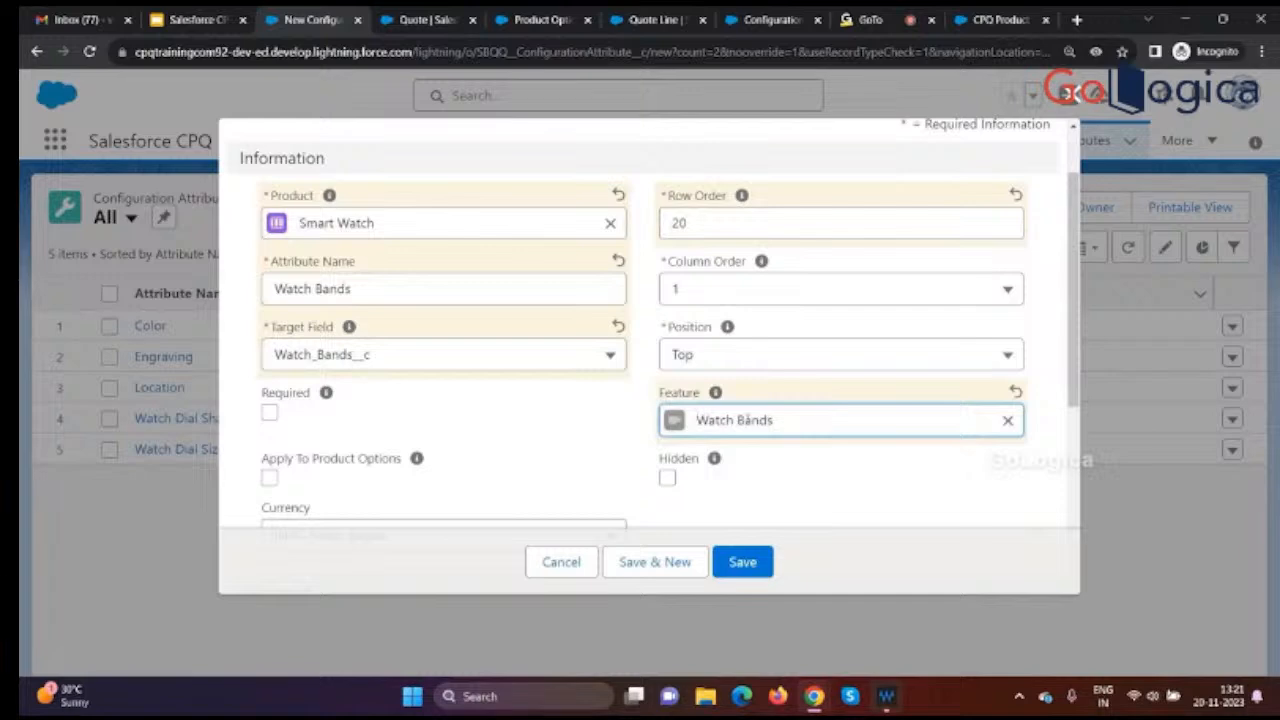
left_click(745, 563)
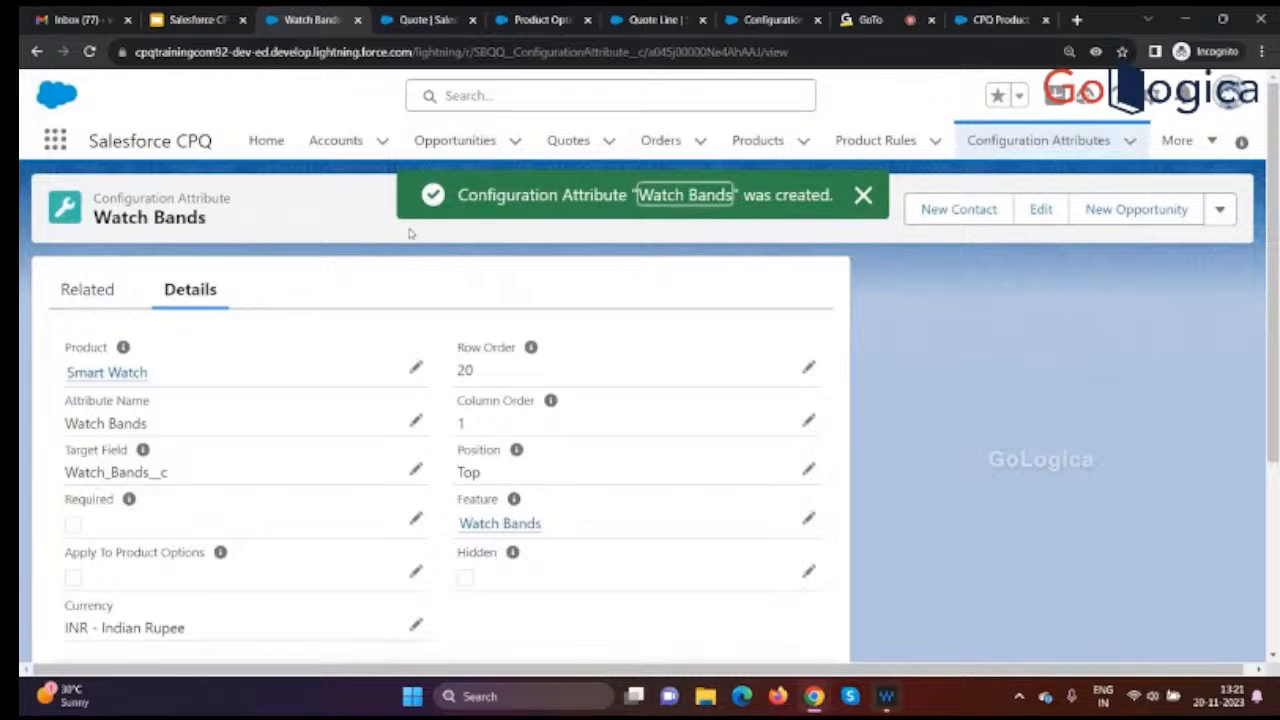
- Open the Products list in a new browser tab from the navigation bar and switch to it
left_click(1212, 141)
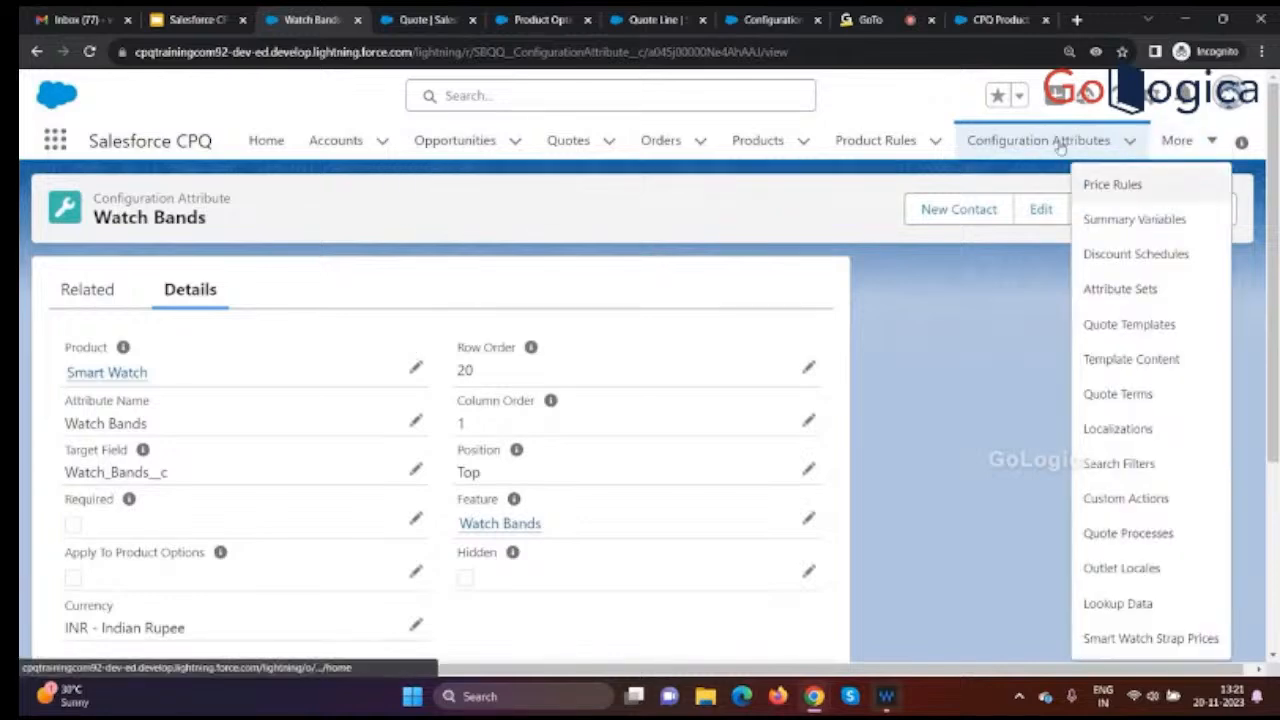
left_click(971, 448)
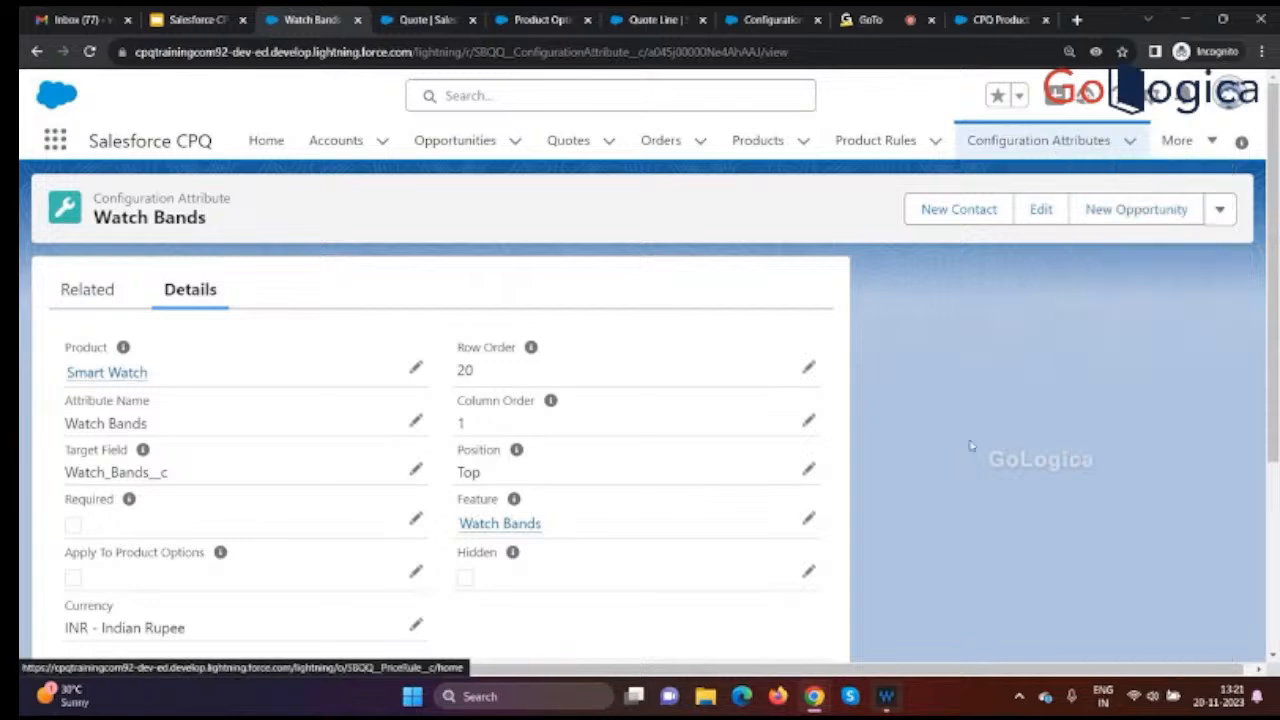
right_click(755, 144)
left_click(800, 157)
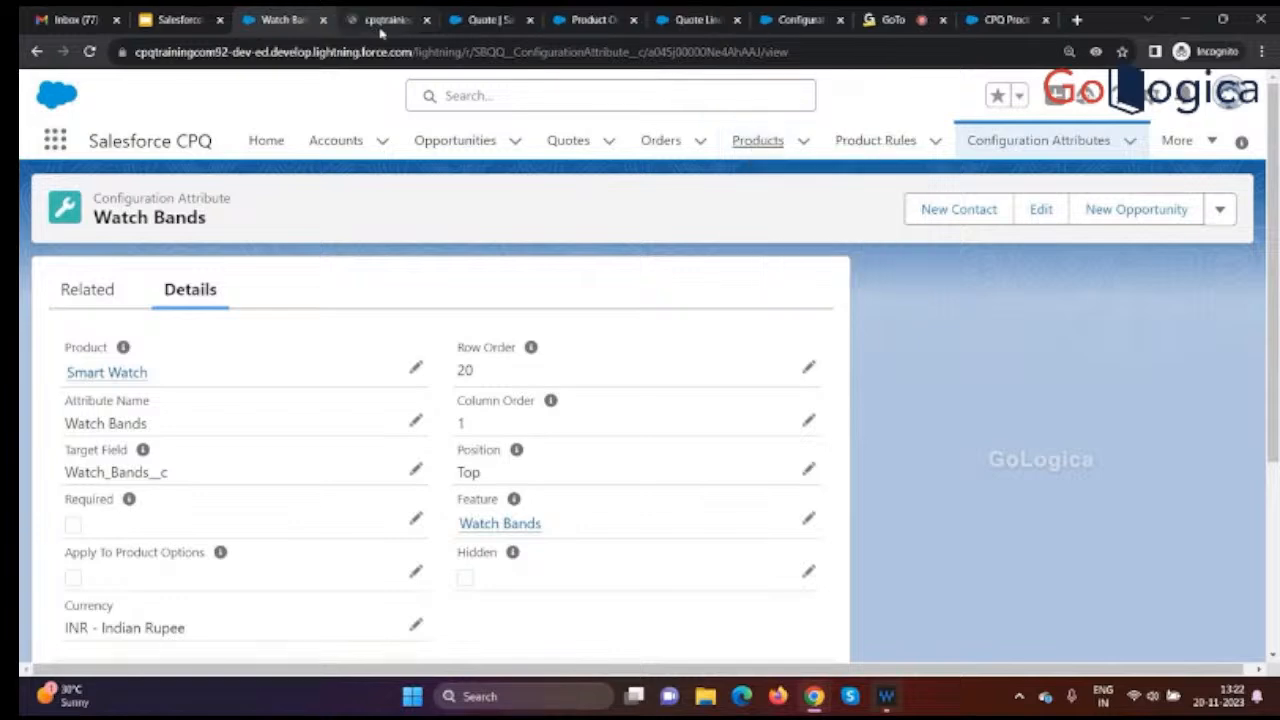
left_click(378, 22)
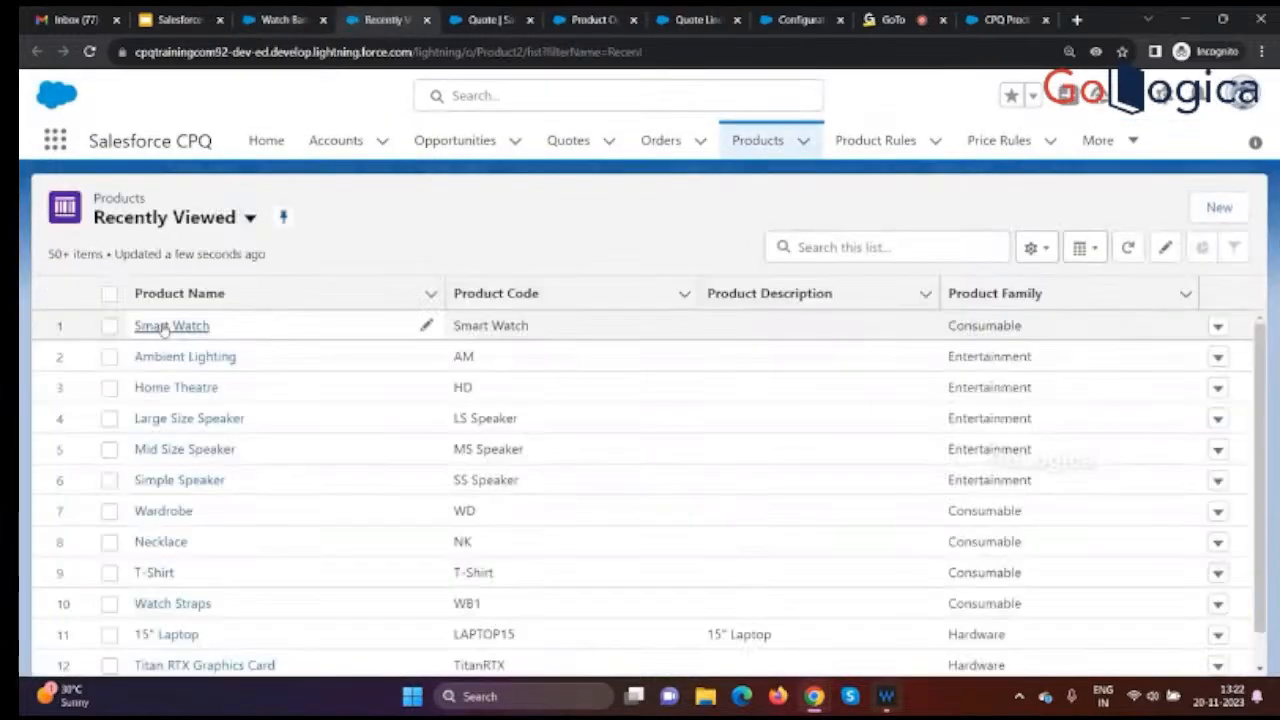
- Open Smart Watch's related records and find its Configuration Attributes, now including Watch Bands
left_click(165, 326)
left_click(202, 365)
scroll(321, 347, "down", 3)
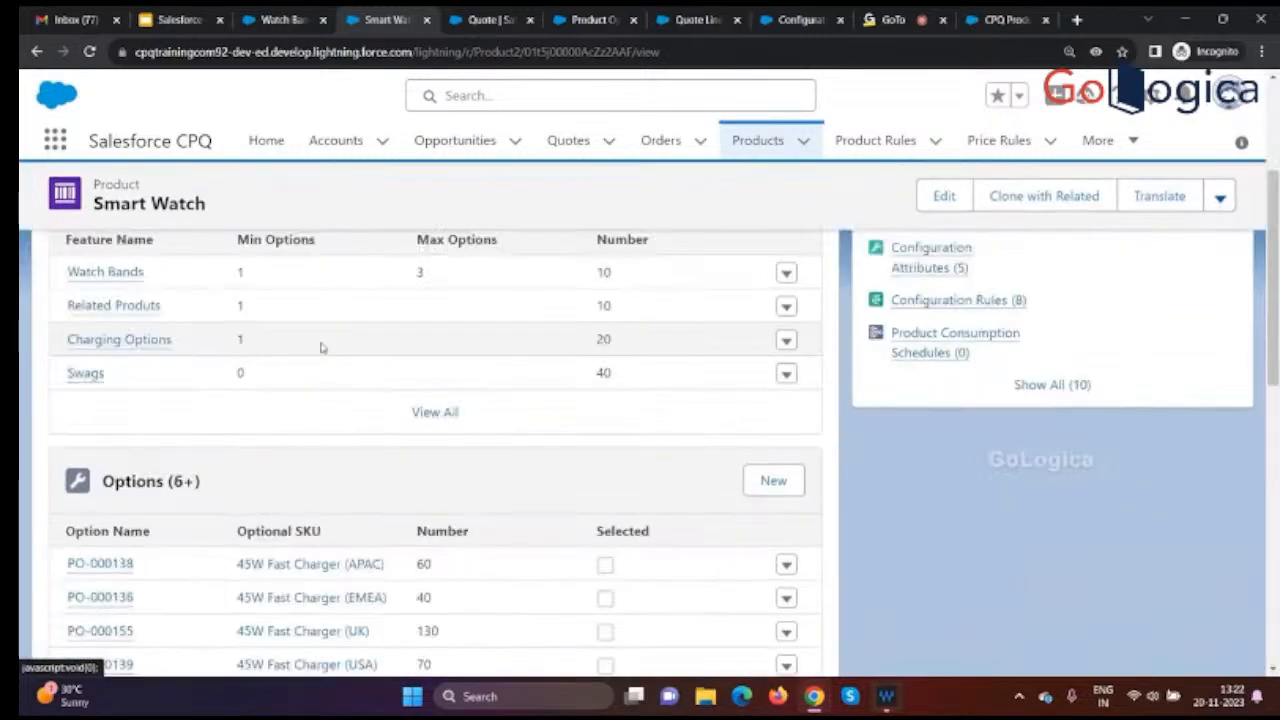
scroll(321, 347, "down", 10)
scroll(152, 388, "up", 2)
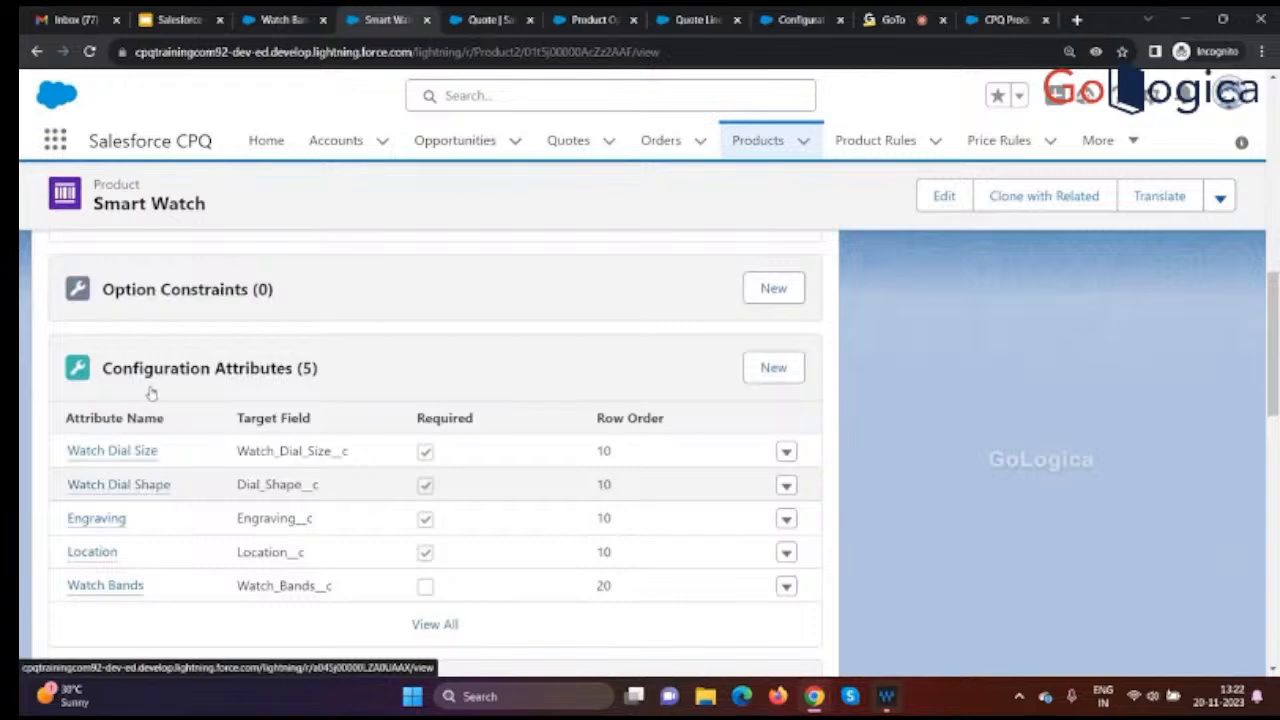
scroll(420, 434, "down", 1)
scroll(417, 432, "down", 1)
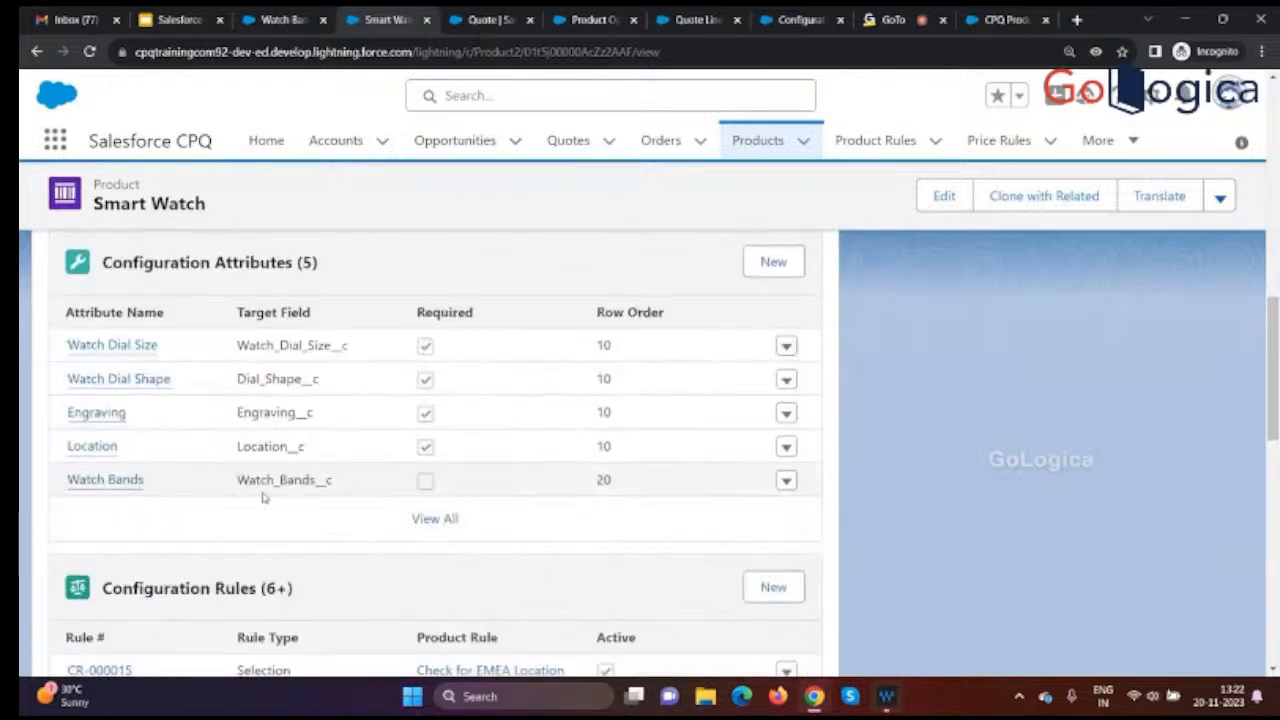
scroll(263, 491, "up", 1)
- Start and cancel another Smart Watch attribute, then check the Watch Bands record and the quote
left_click(775, 343)
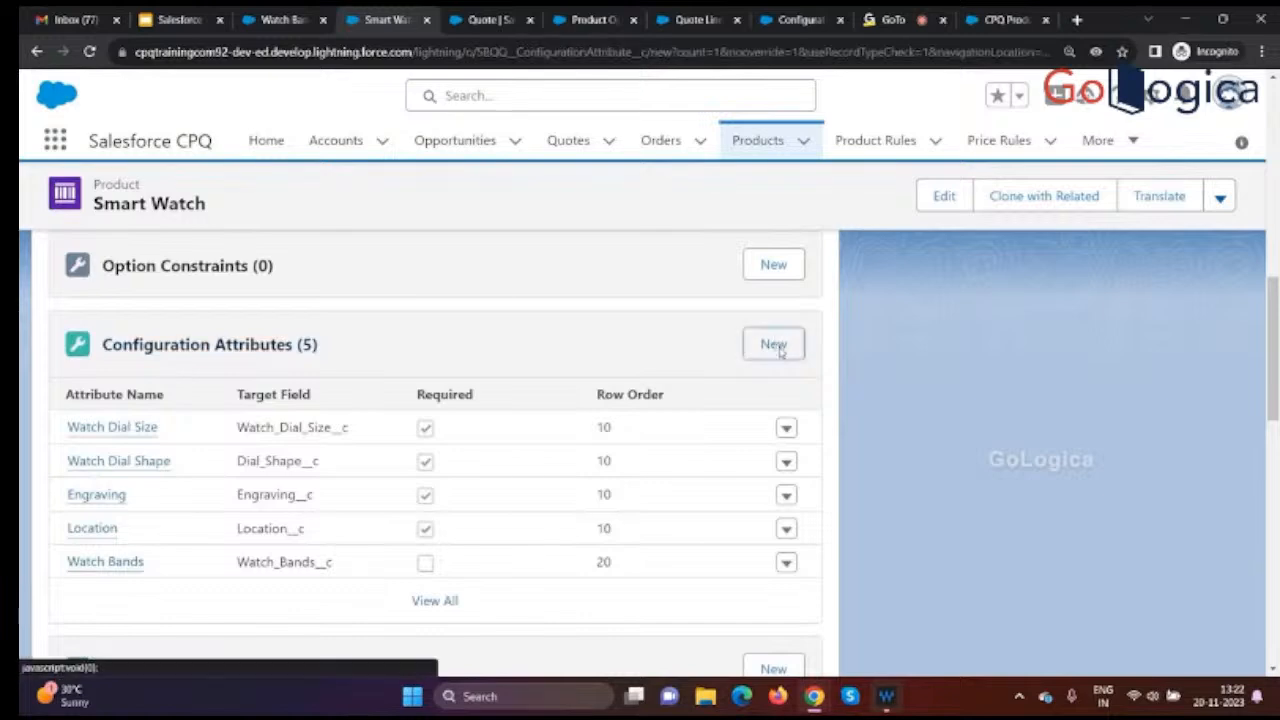
left_click(952, 483)
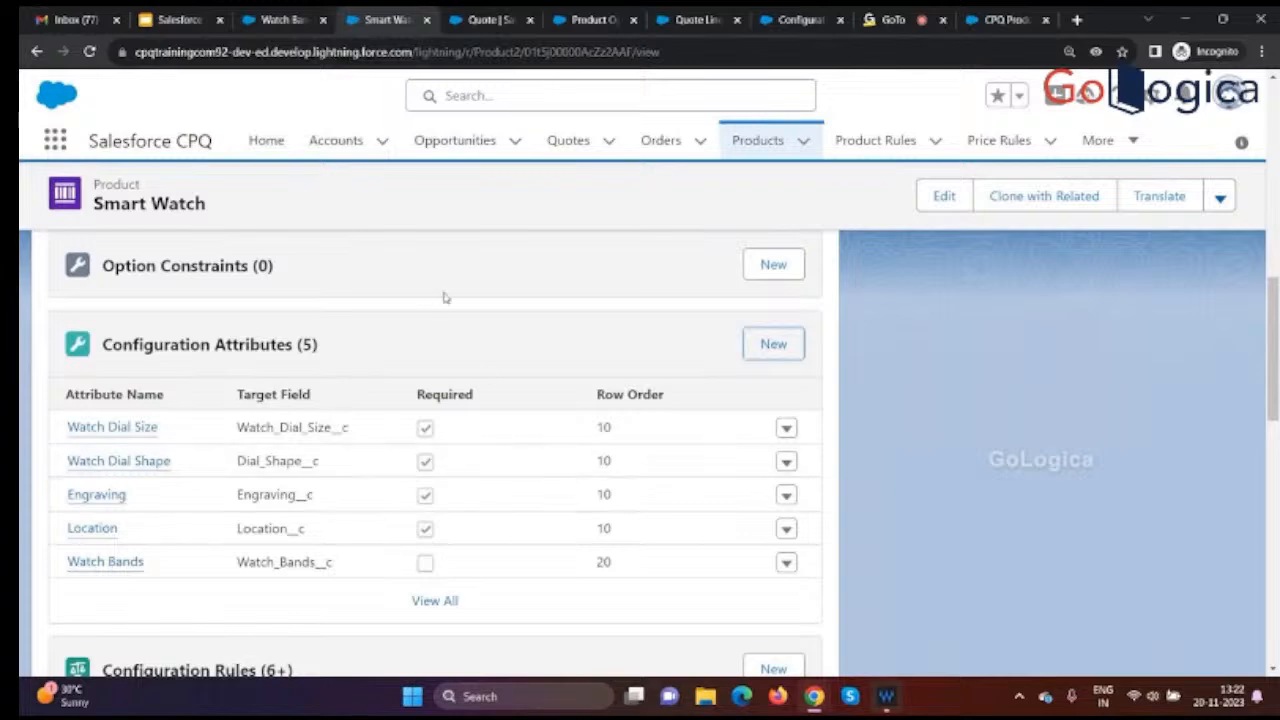
left_click(273, 22)
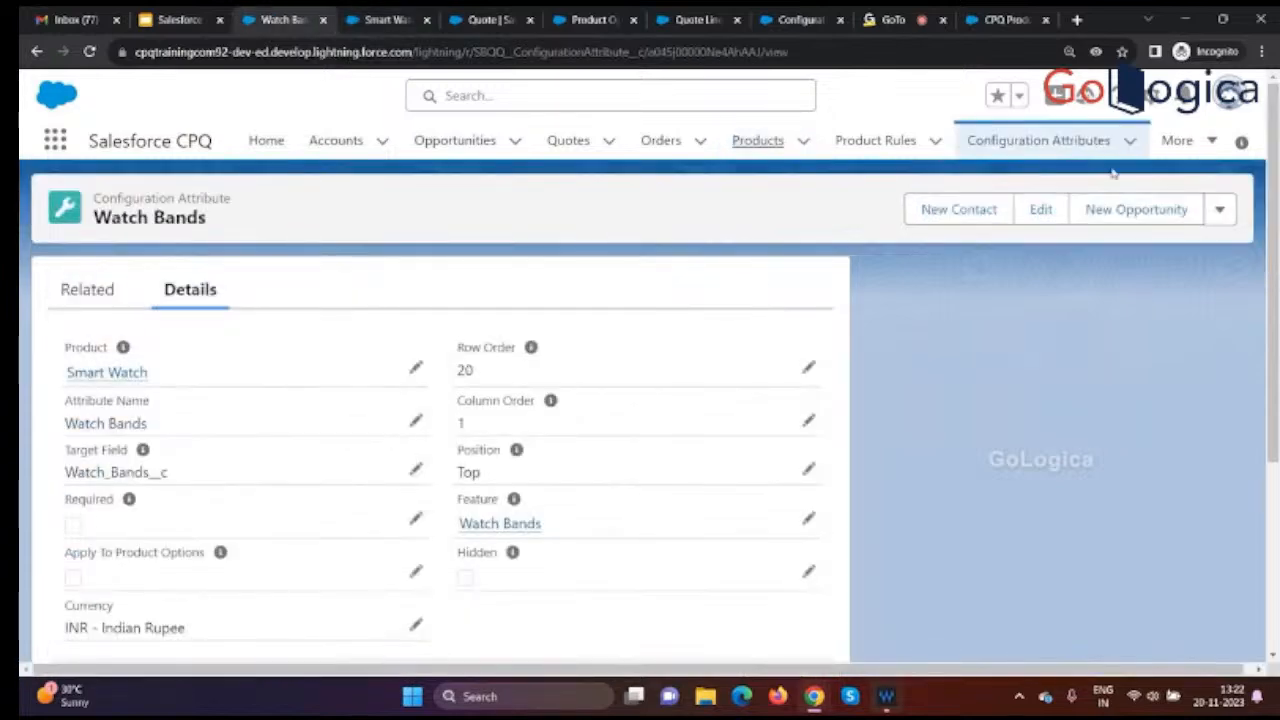
left_click(380, 20)
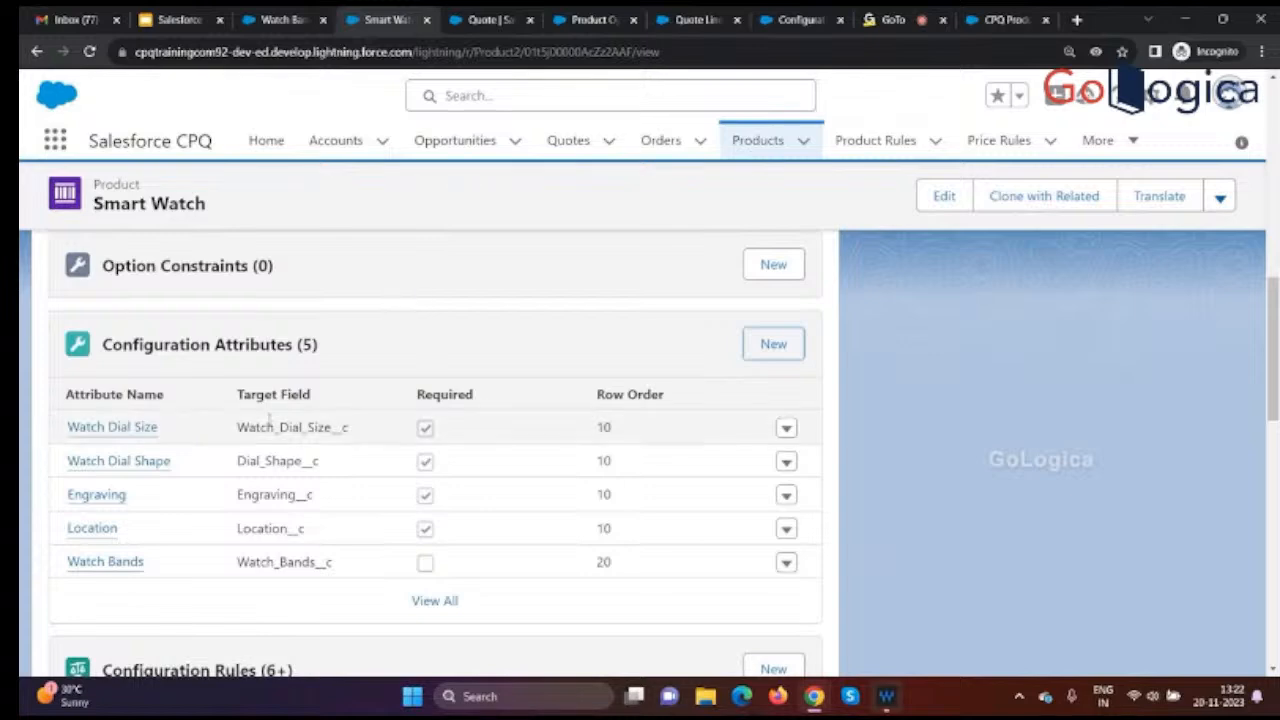
left_click(464, 24)
- Discard the current configuration and add Smart Watch to quote Q-00051 via a 'smart' search
left_click(1136, 207)
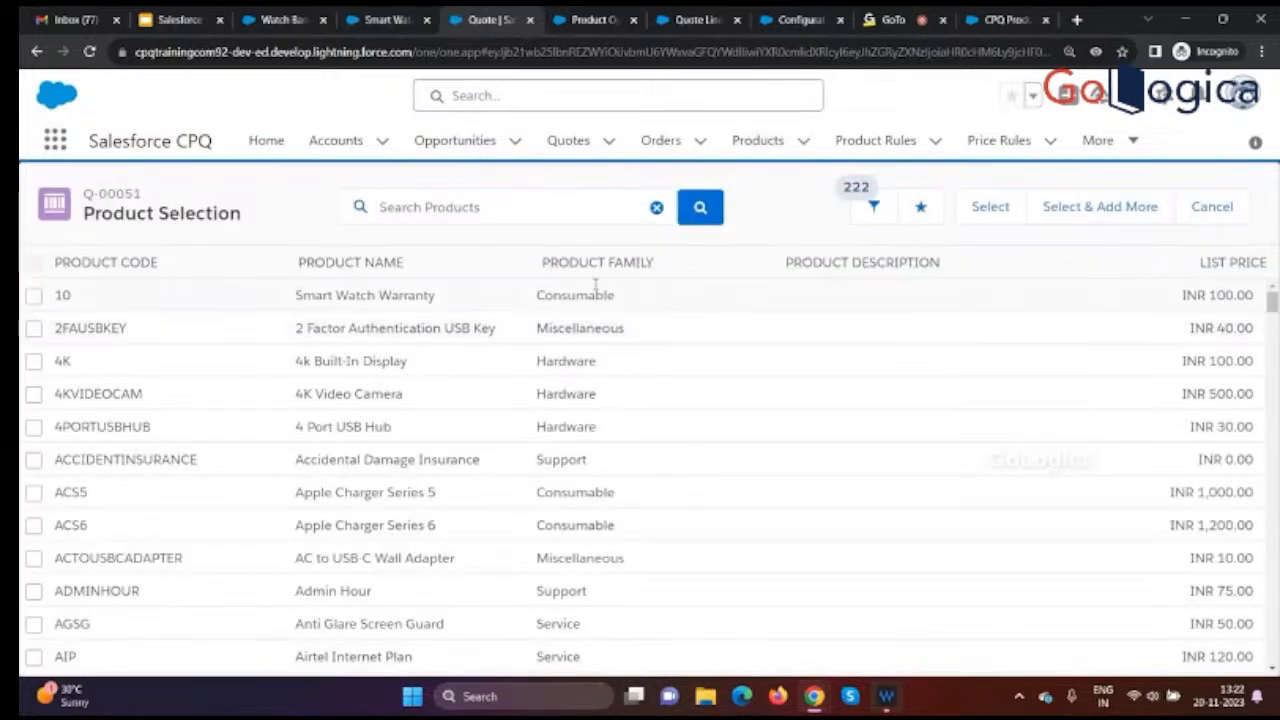
left_click(451, 206)
type("smart")
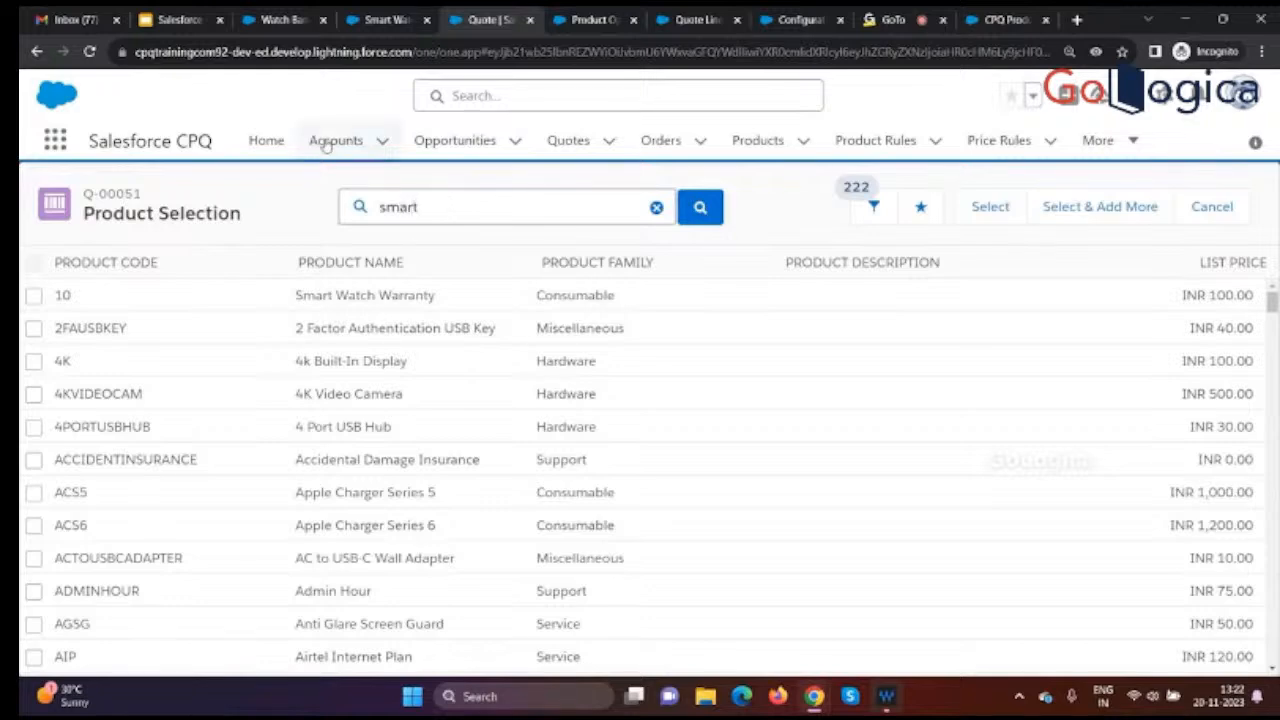
left_click(400, 277)
left_click(33, 295)
left_click(976, 215)
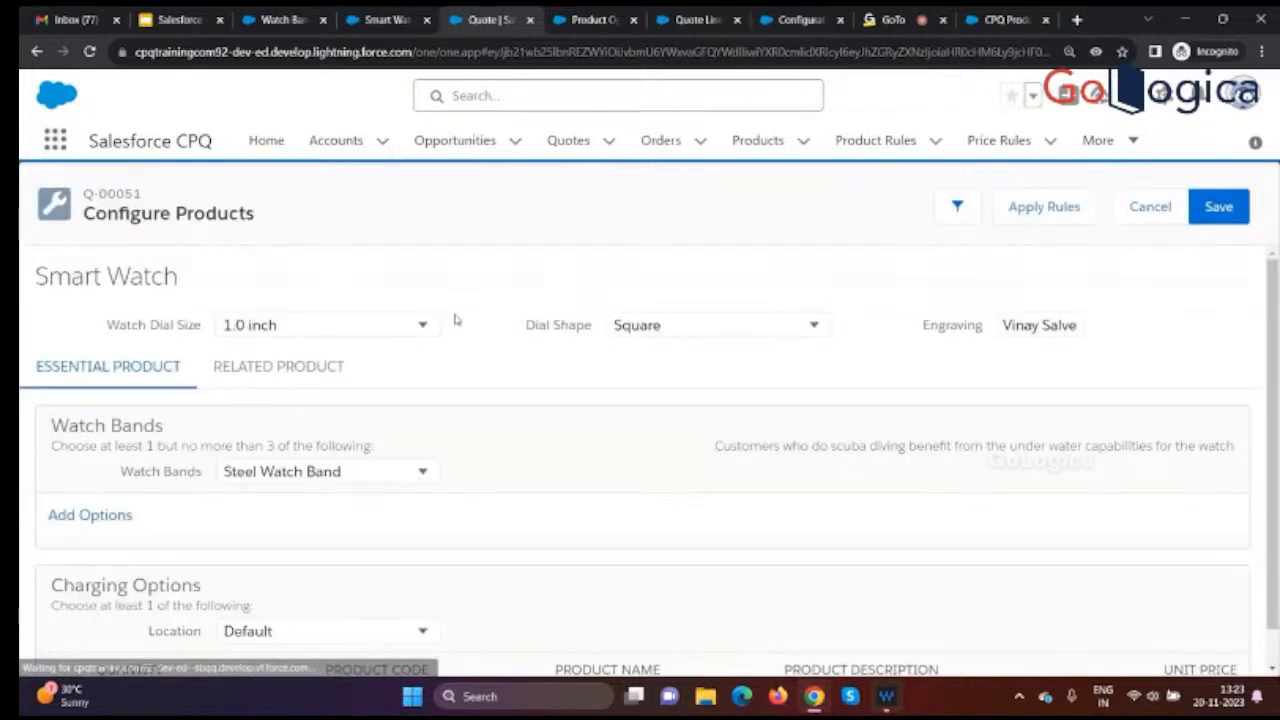
- Try Rubber and Steel values for the Watch Bands attribute, settling on Rubber Watch Band
scroll(437, 331, "down", 1)
scroll(437, 331, "up", 1)
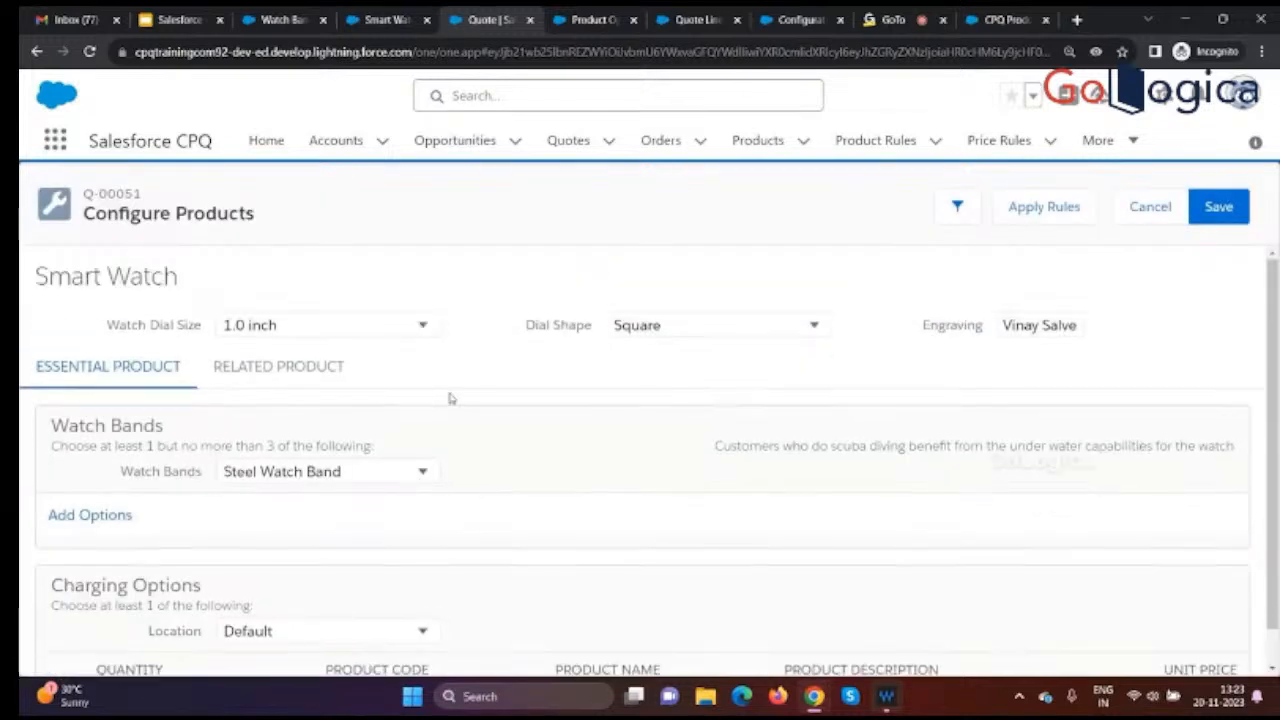
left_click_drag(120, 471, 201, 472)
left_click_drag(51, 425, 164, 428)
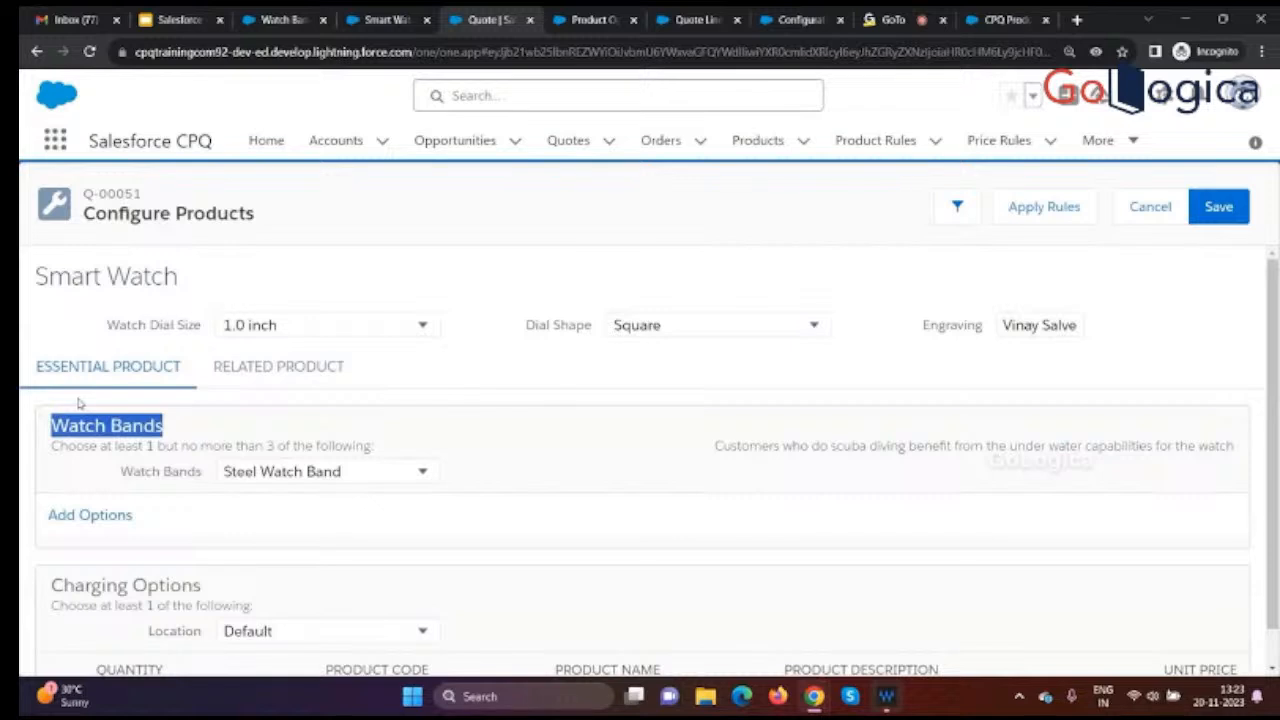
scroll(156, 410, "down", 1)
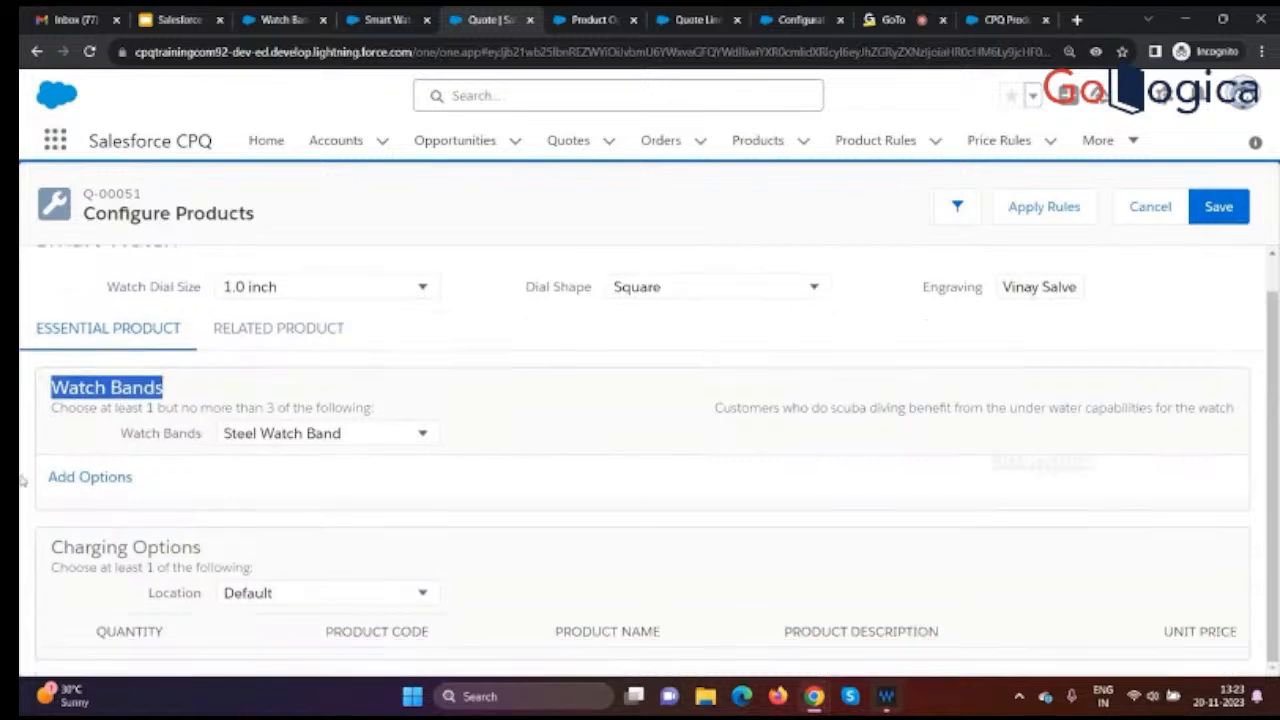
left_click(318, 436)
left_click(290, 495)
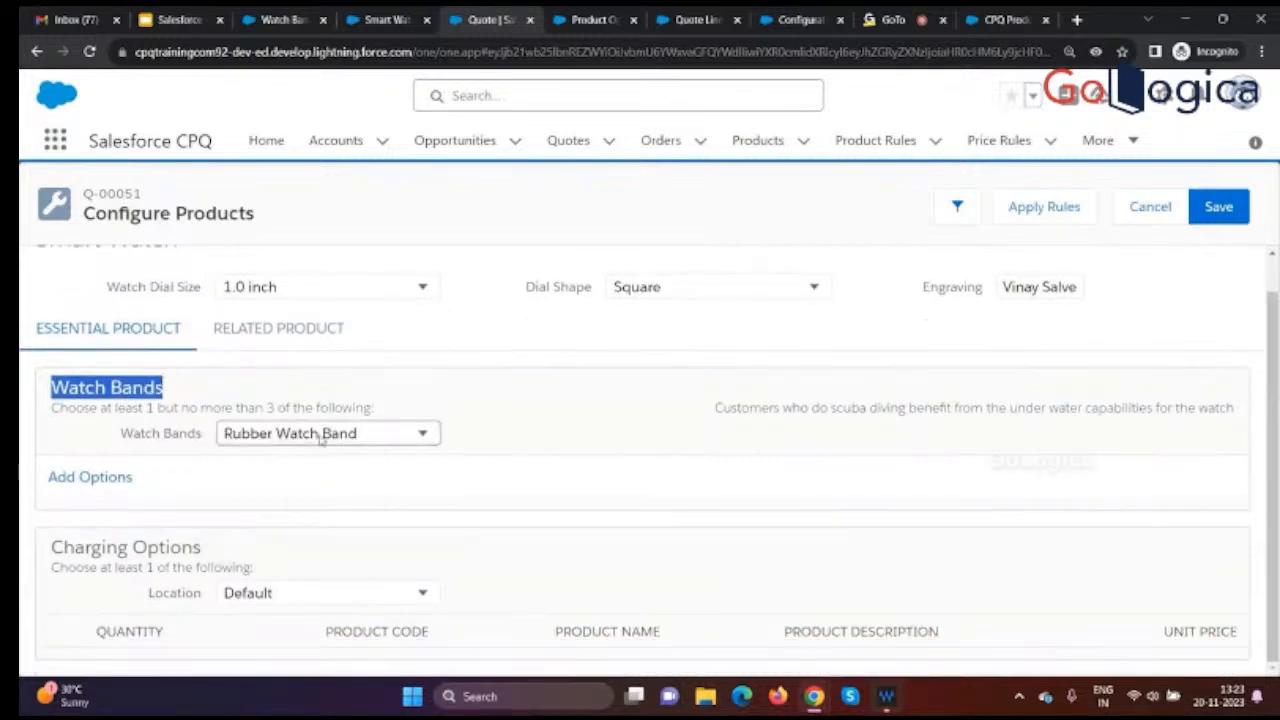
left_click(340, 438)
left_click(314, 475)
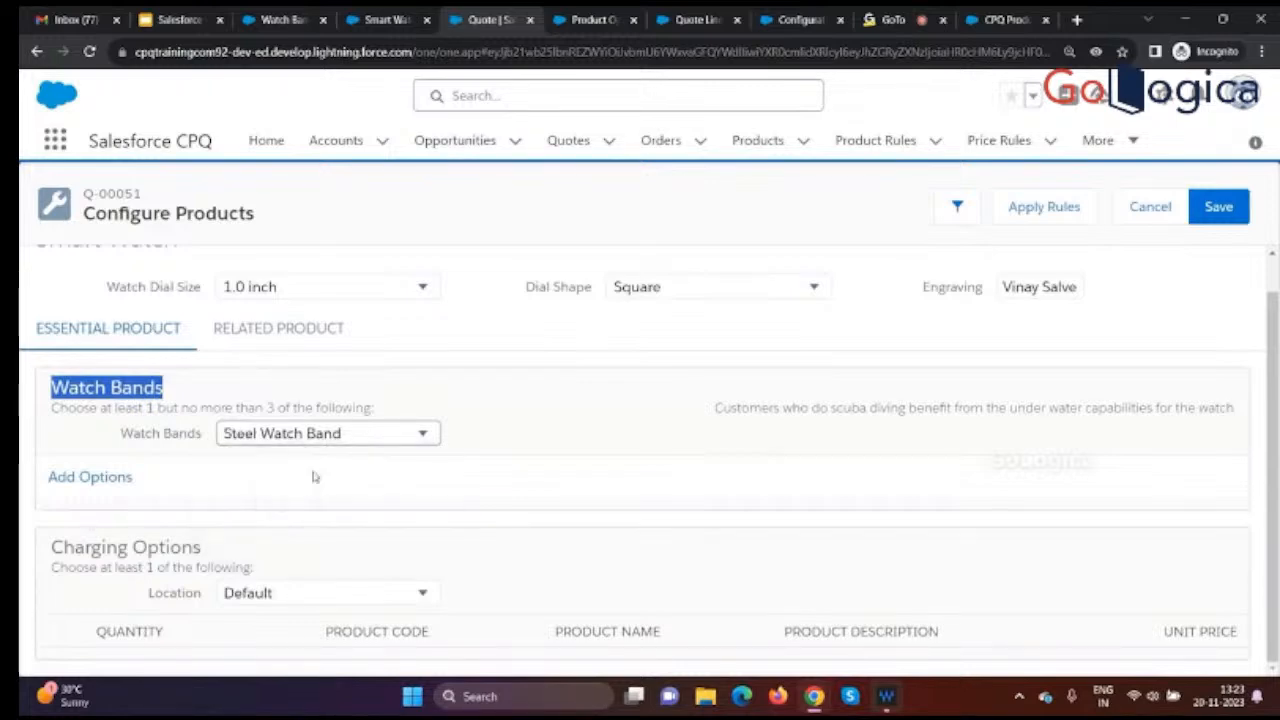
left_click(330, 434)
- Add the Watch Straps option (WB1) under Watch Bands, then point out the Charging Options section
left_click(34, 360)
left_click(1142, 208)
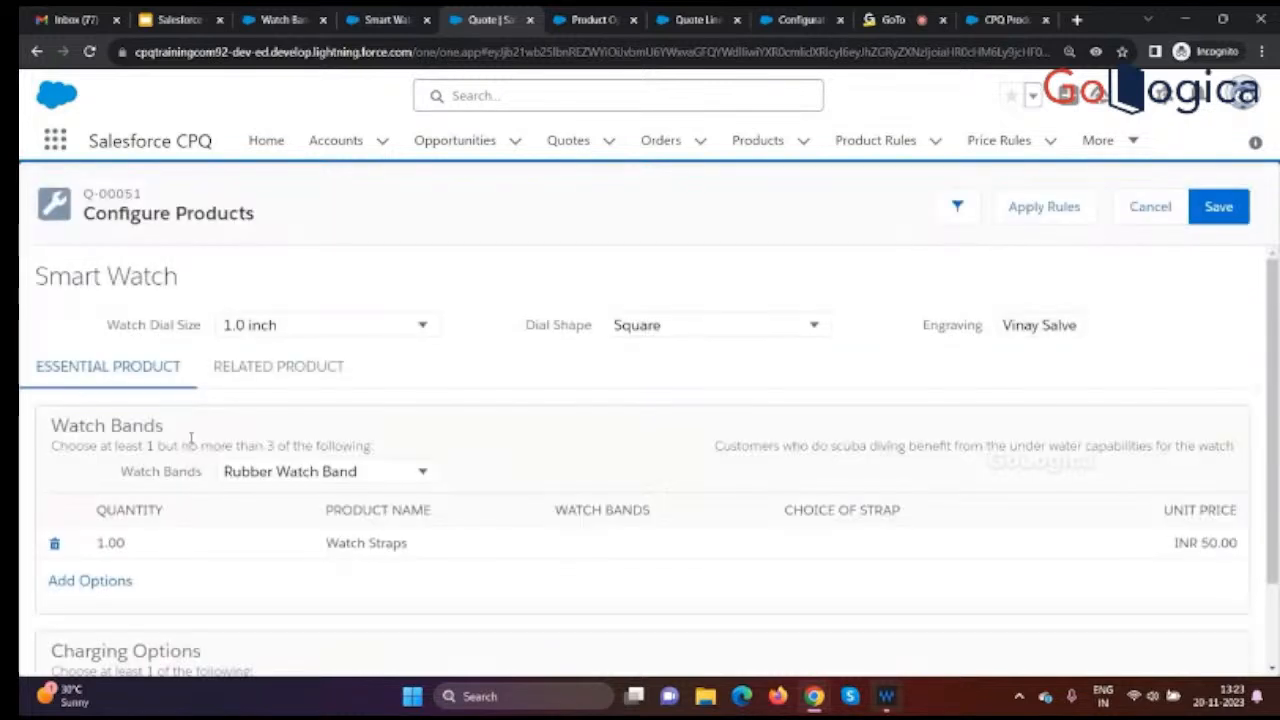
scroll(300, 500, "down", 1)
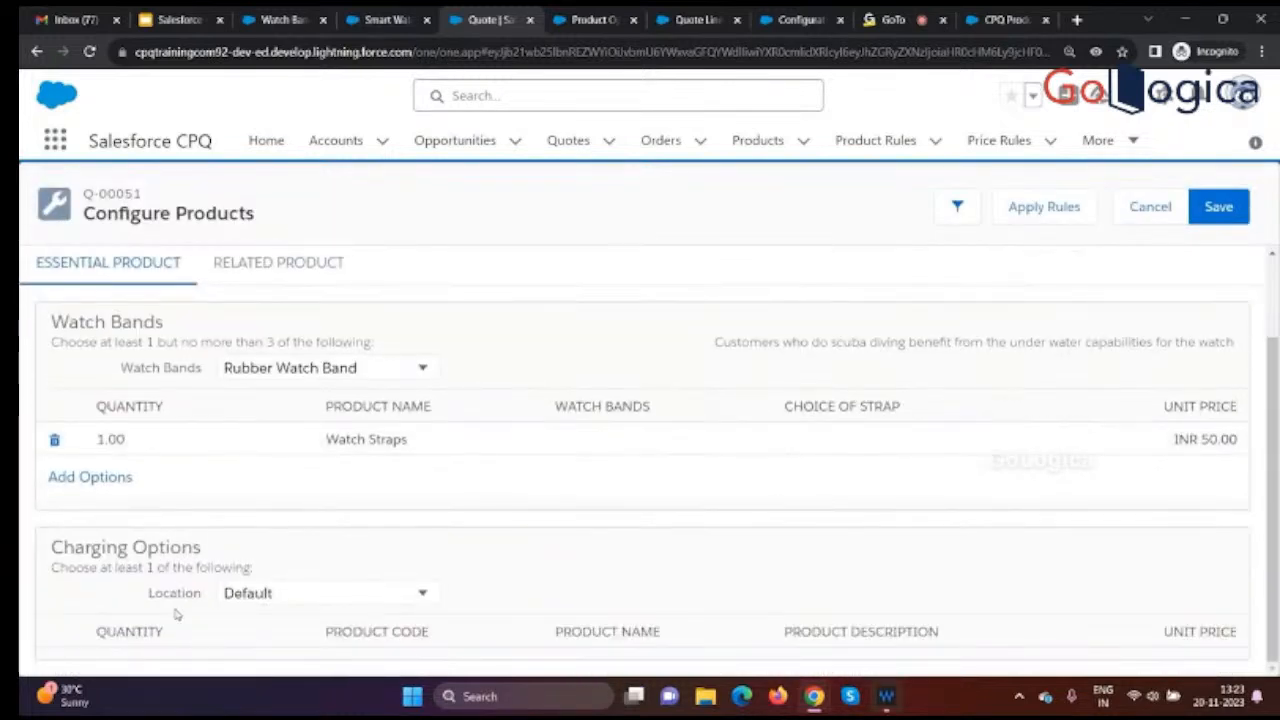
left_click_drag(145, 594, 217, 601)
left_click(139, 593)
left_click_drag(51, 547, 204, 549)
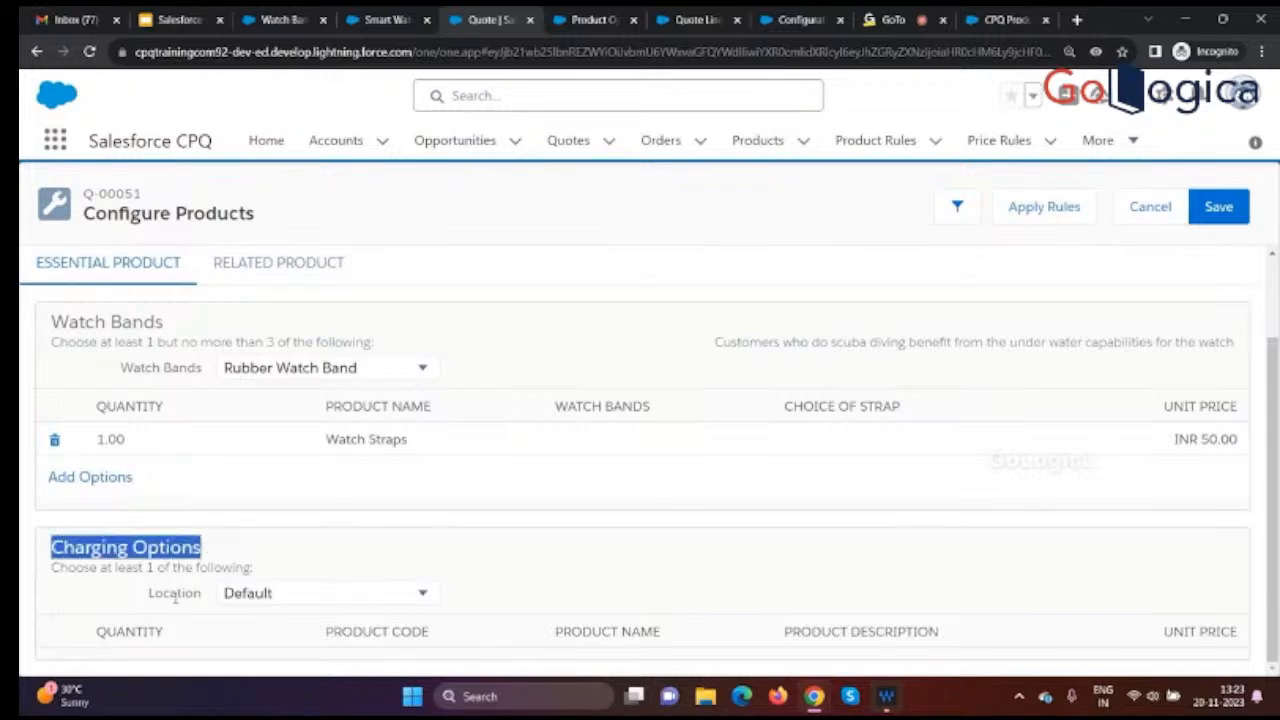
- Choose APAC as the charging Location, confirming the 45W Fast Charger (APAC) at INR 100.00
left_click(265, 593)
left_click(264, 550)
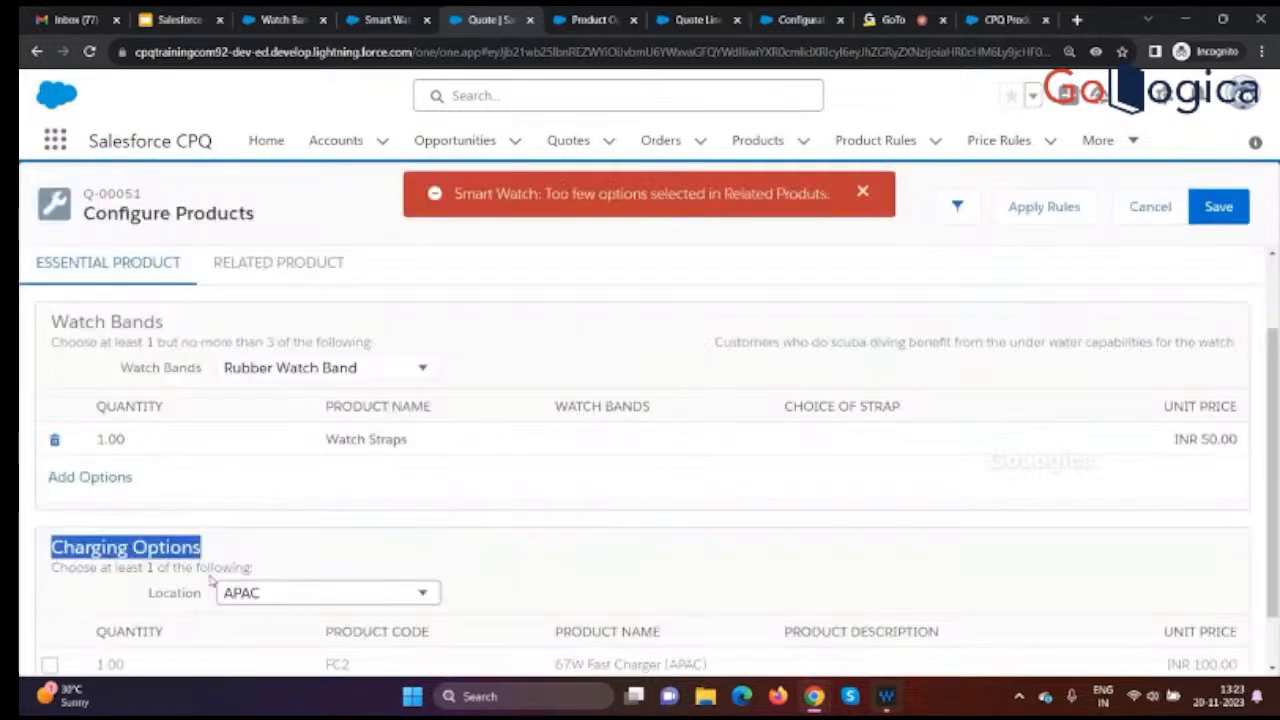
scroll(207, 575, "down", 1)
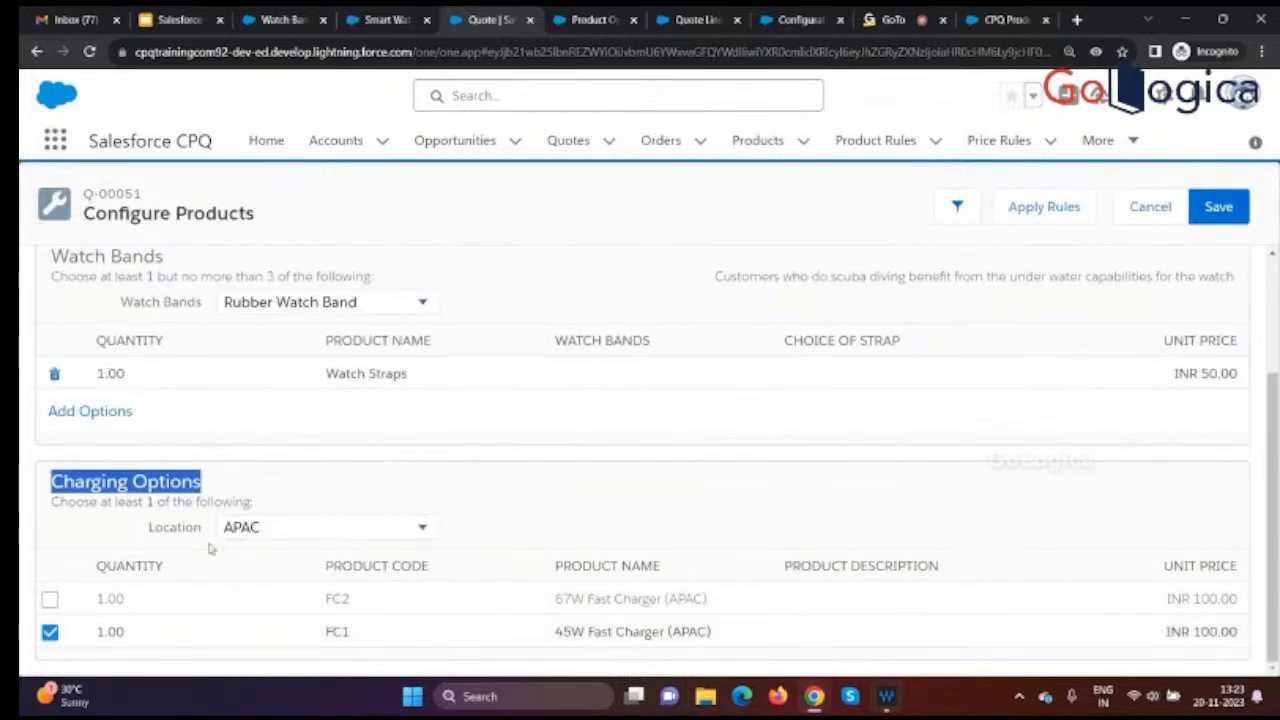
scroll(551, 565, "up", 2)
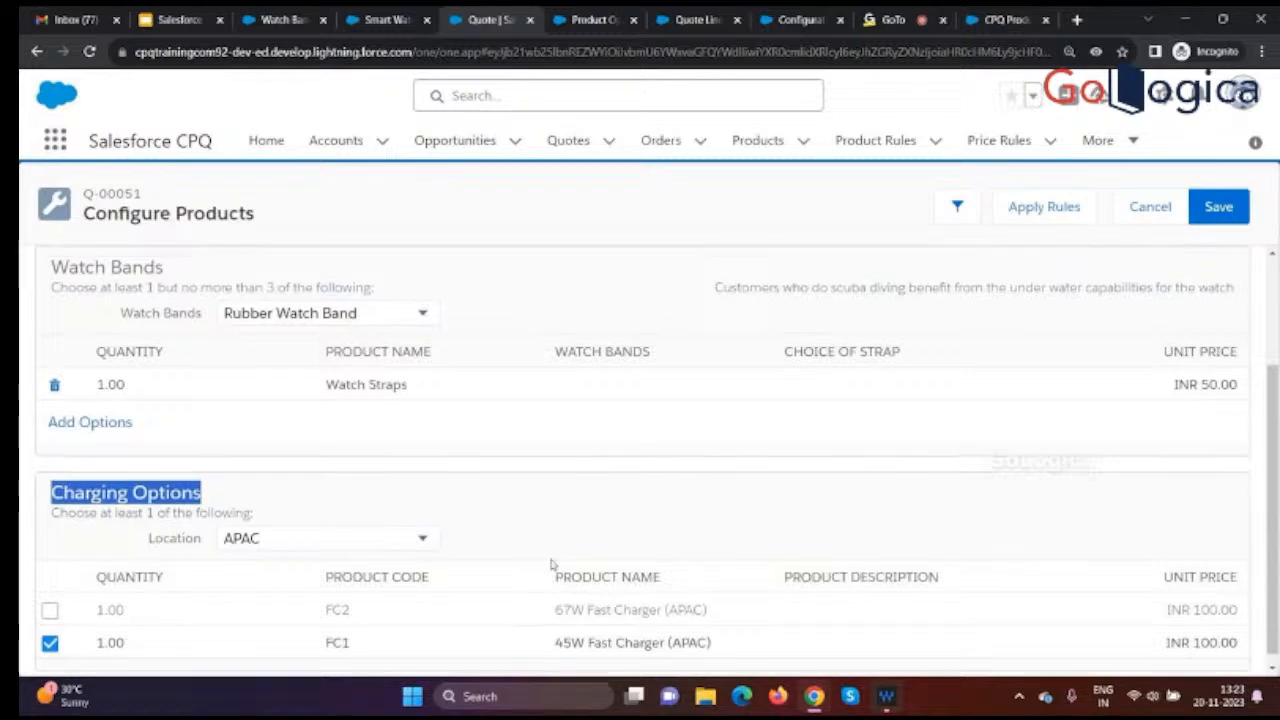
scroll(551, 565, "up", 1)
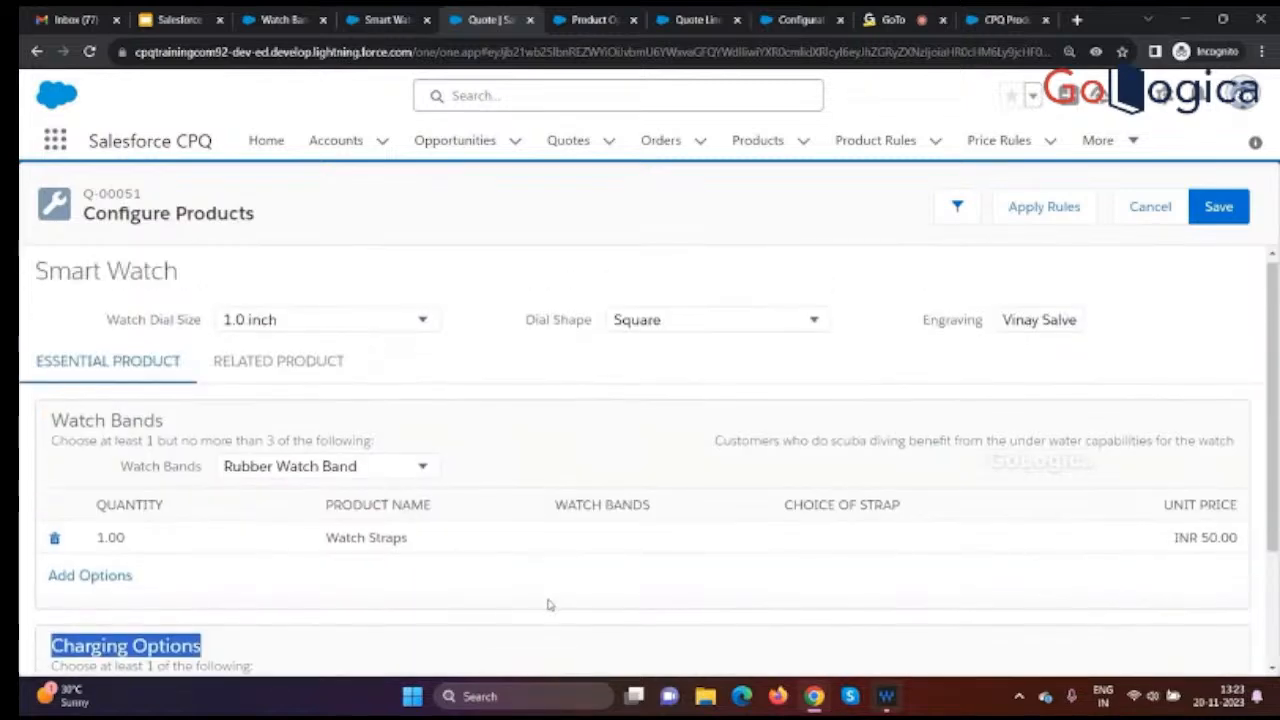
- On the Essential Product tab, try Leather Watch Band, then switch Watch Bands to Rubber Watch Band
left_click(278, 360)
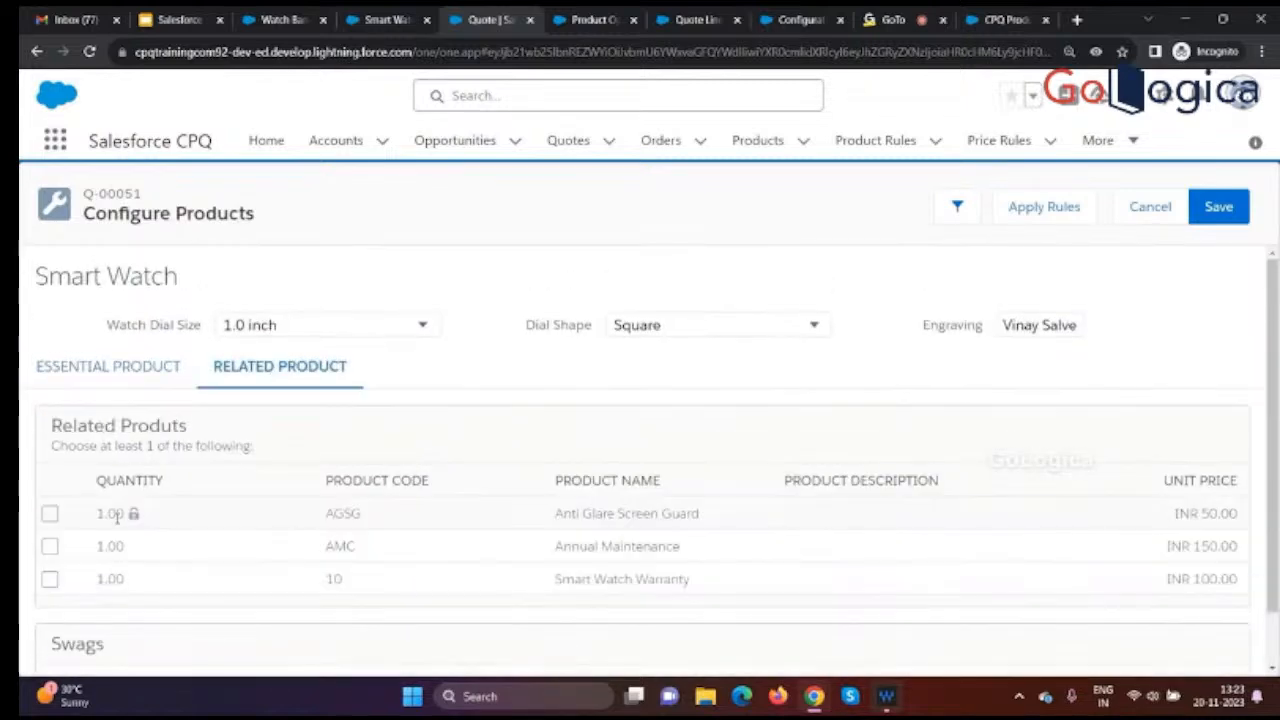
left_click(116, 370)
left_click(320, 474)
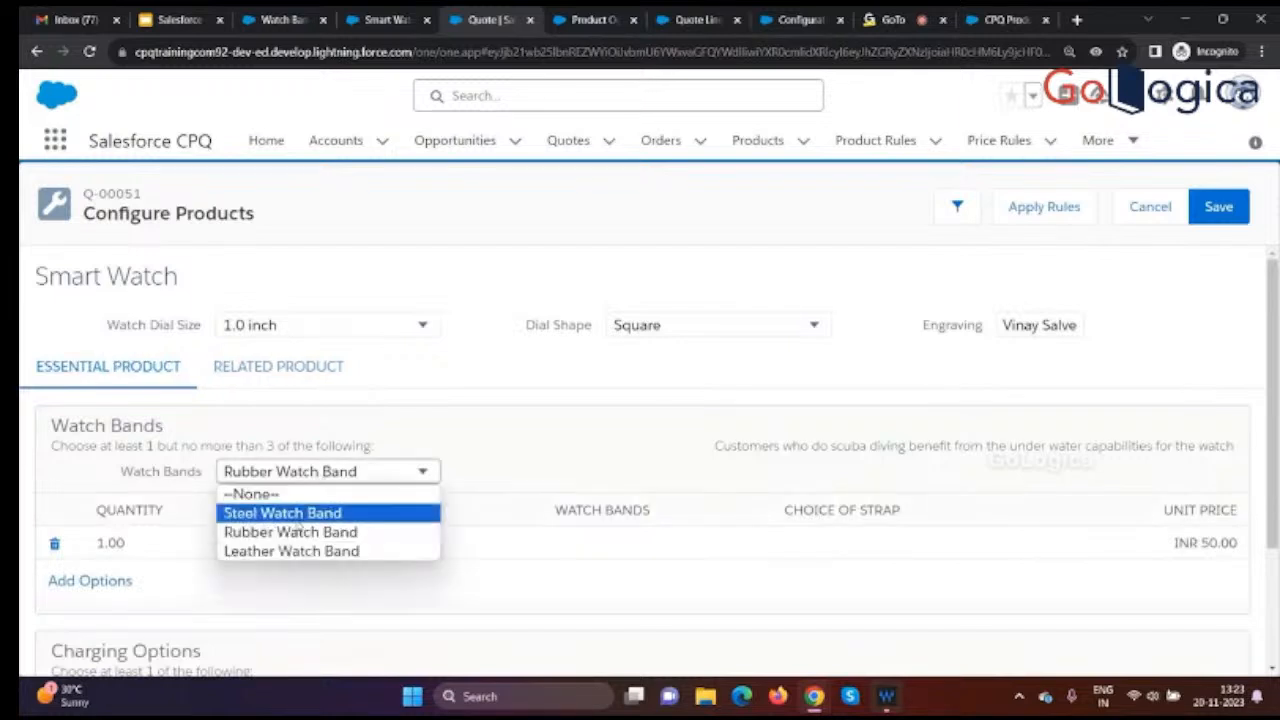
left_click(293, 551)
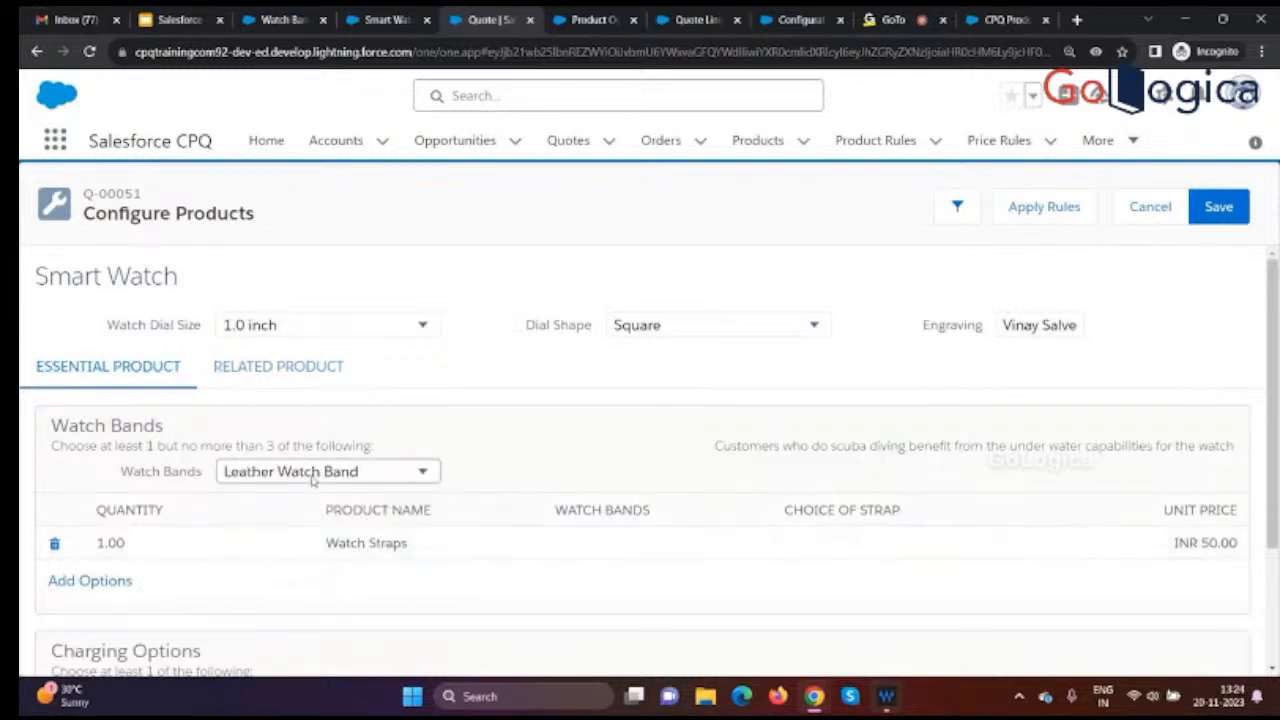
left_click(312, 478)
left_click(298, 530)
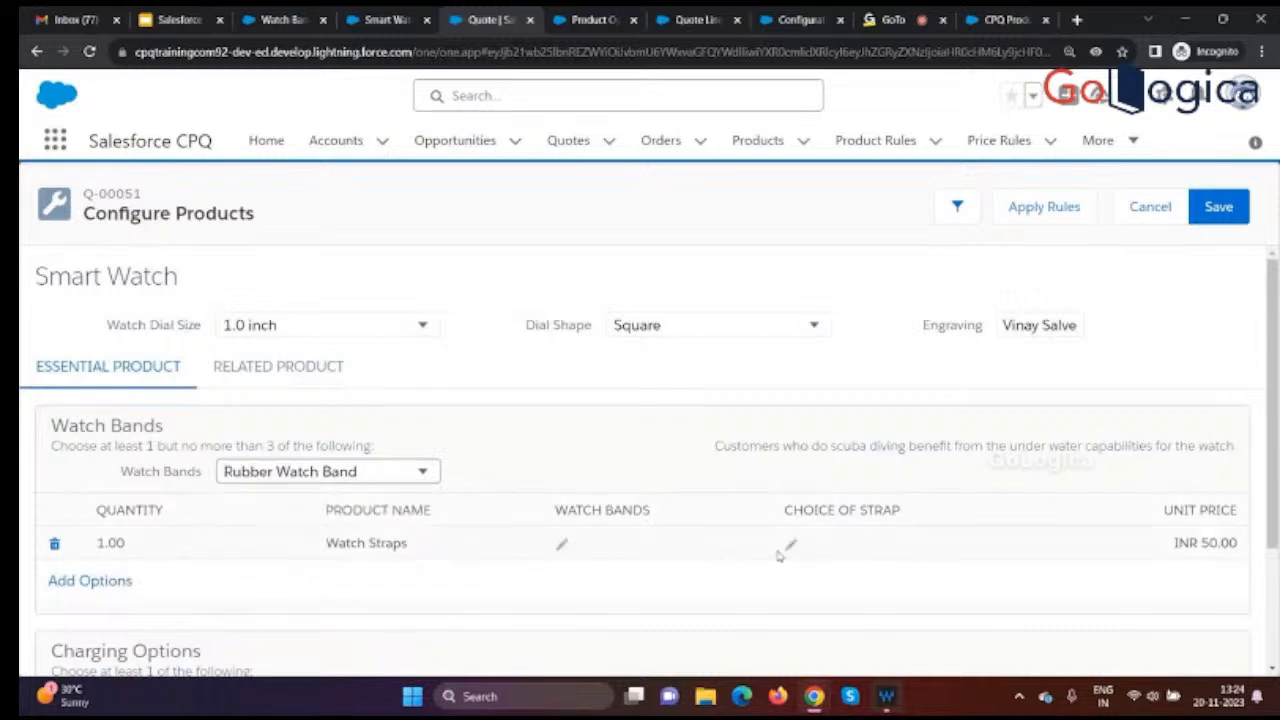
- Set the Watch Bands attribute back to Leather Watch Band
left_click_drag(112, 478, 188, 474)
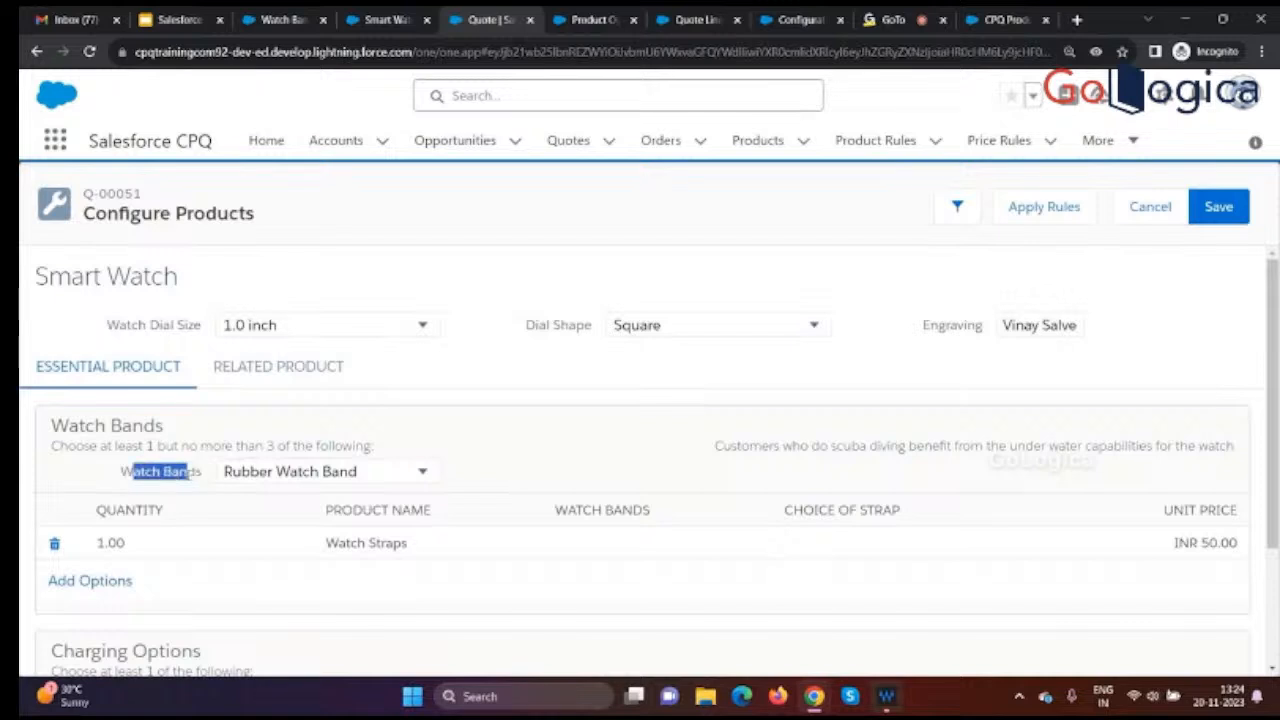
left_click(281, 473)
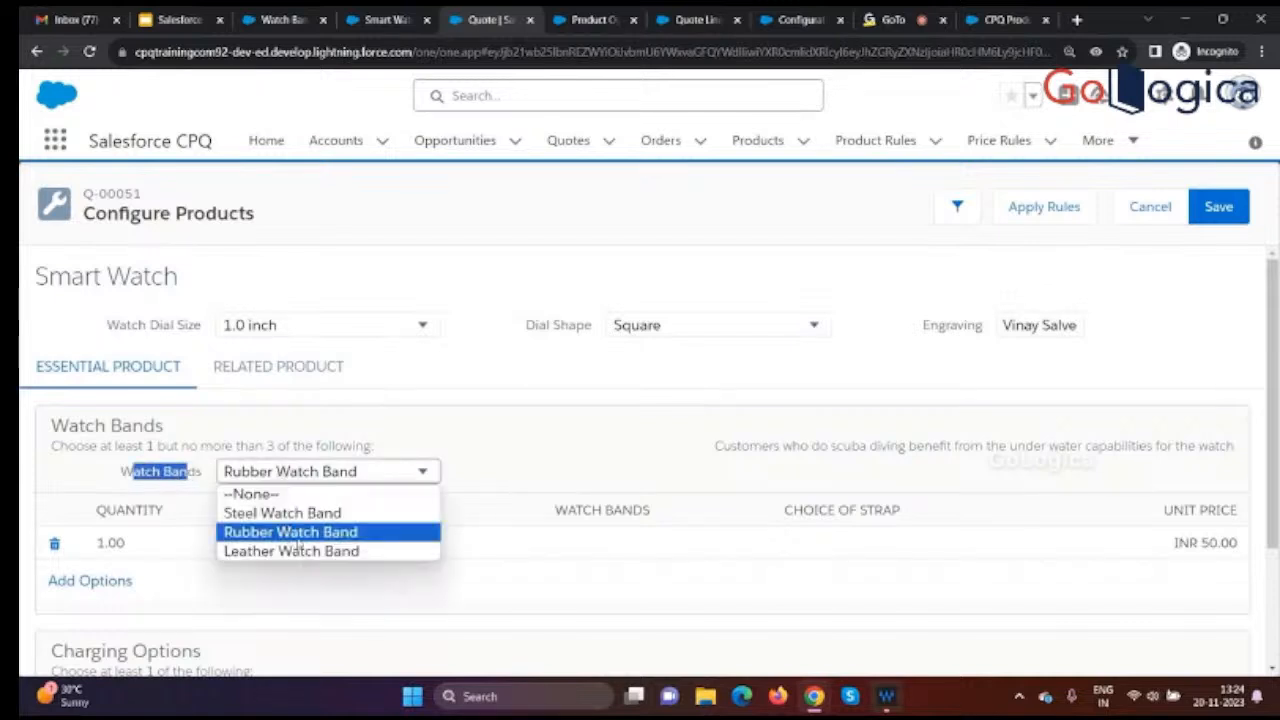
left_click(291, 551)
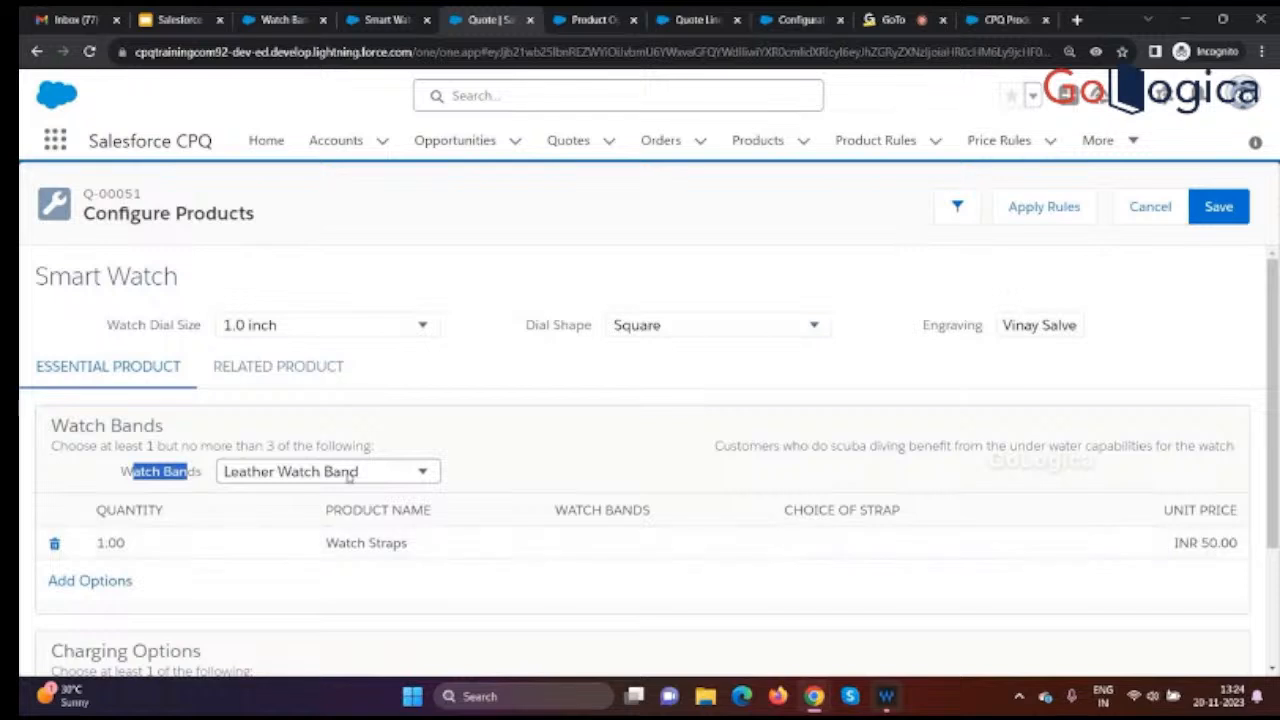
- Compare the Watch Bands choices with the WATCH BANDS and CHOICE OF STRAP columns, leaving Leather selected
left_click(272, 476)
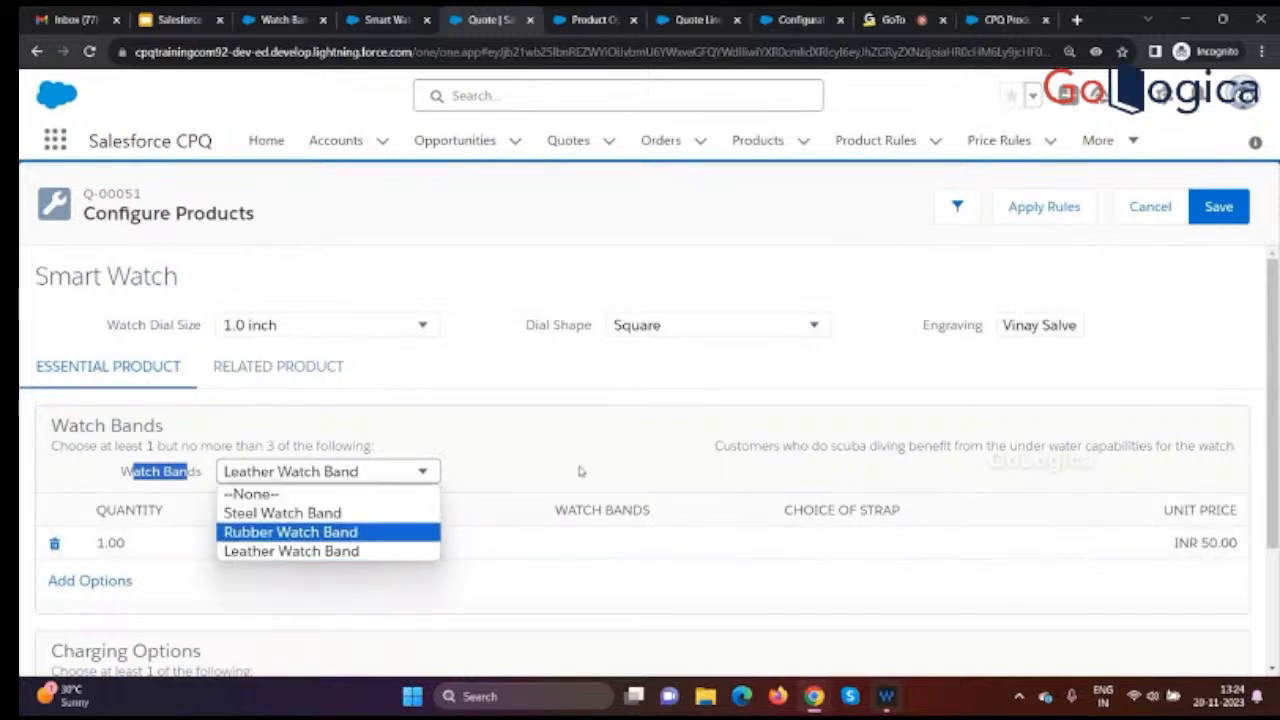
left_click_drag(562, 509, 652, 514)
left_click_drag(786, 508, 901, 517)
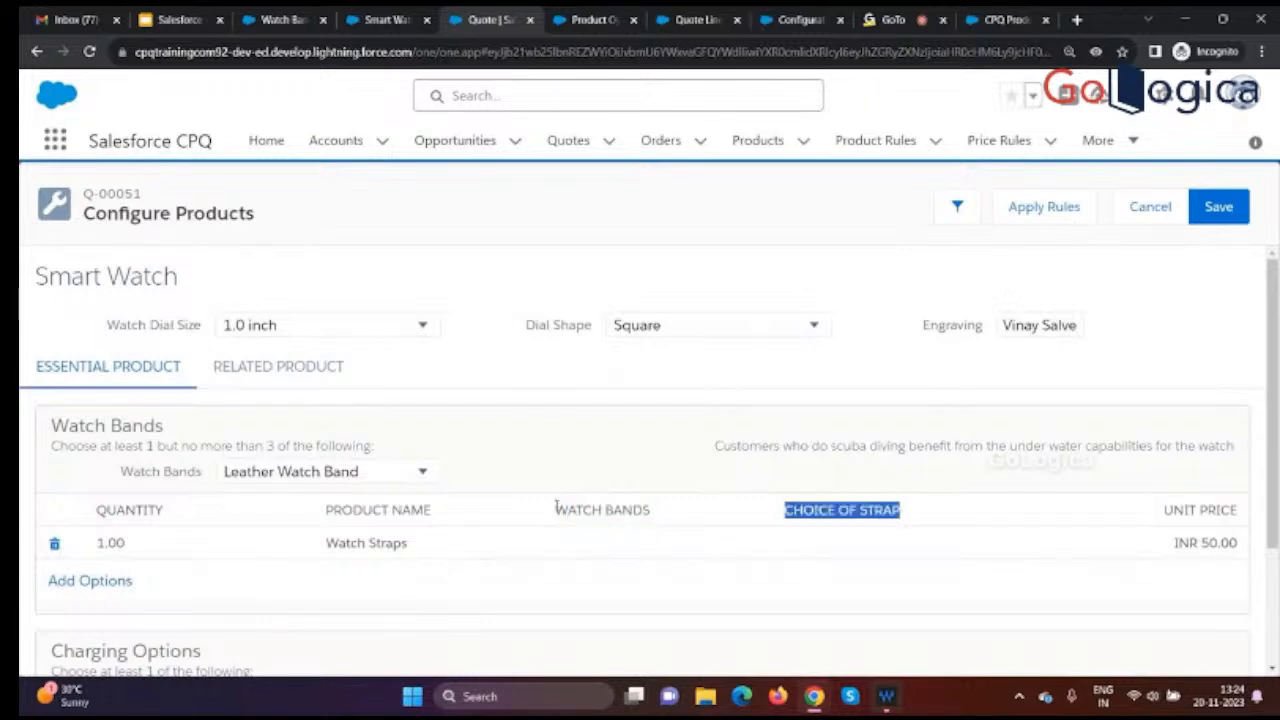
left_click(112, 482)
left_click_drag(112, 482, 480, 486)
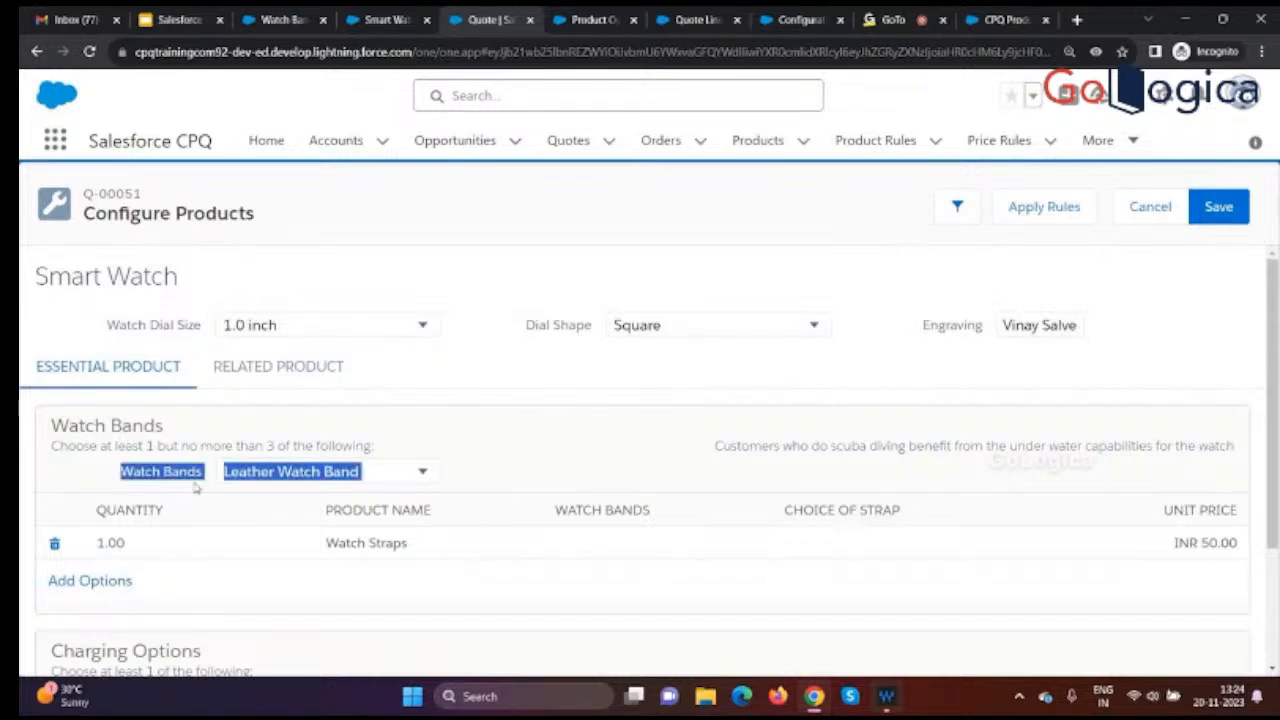
left_click_drag(566, 510, 786, 510)
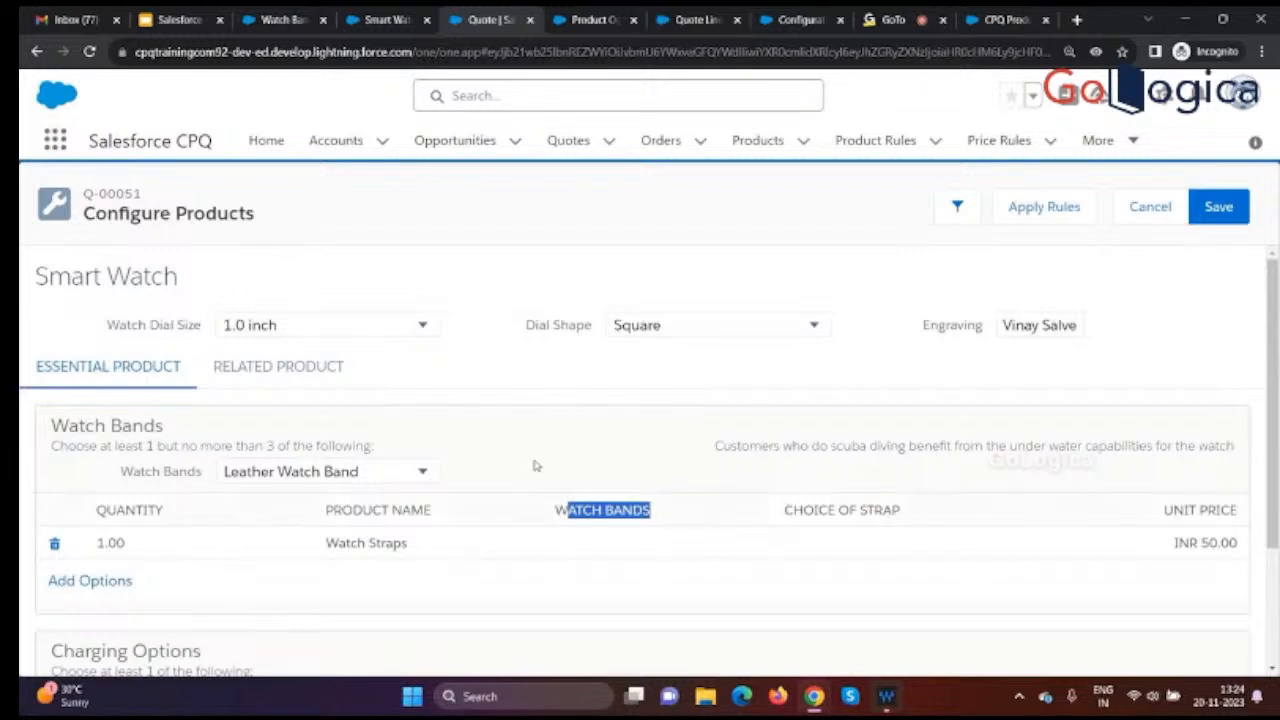
left_click(283, 470)
- Move through the open tabs to reach the Watch Bands configuration attribute record
left_click(564, 448)
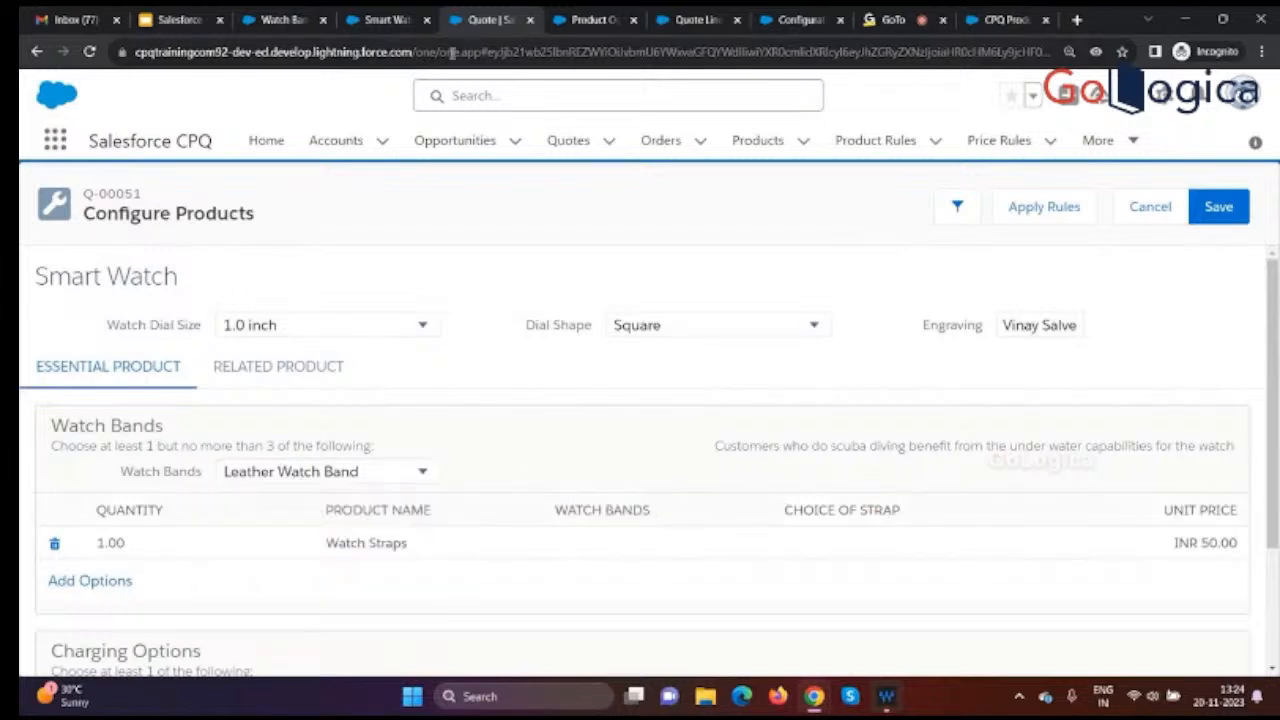
left_click(572, 27)
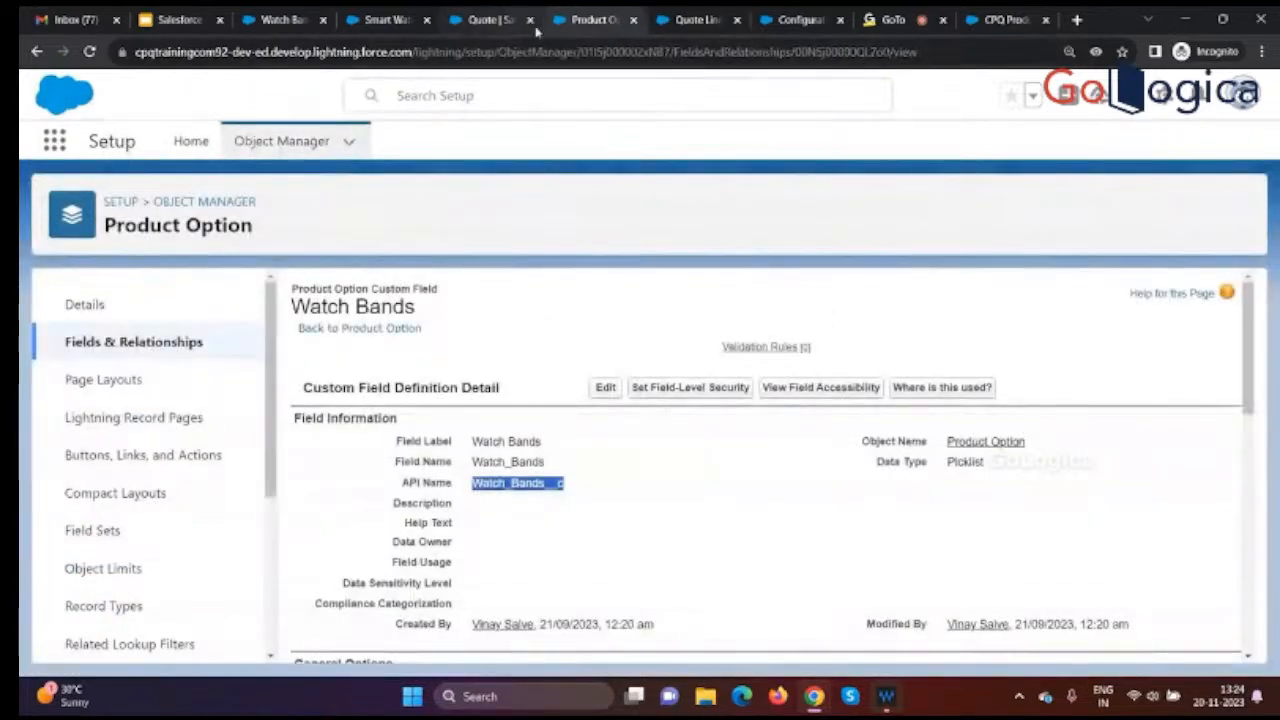
left_click(781, 30)
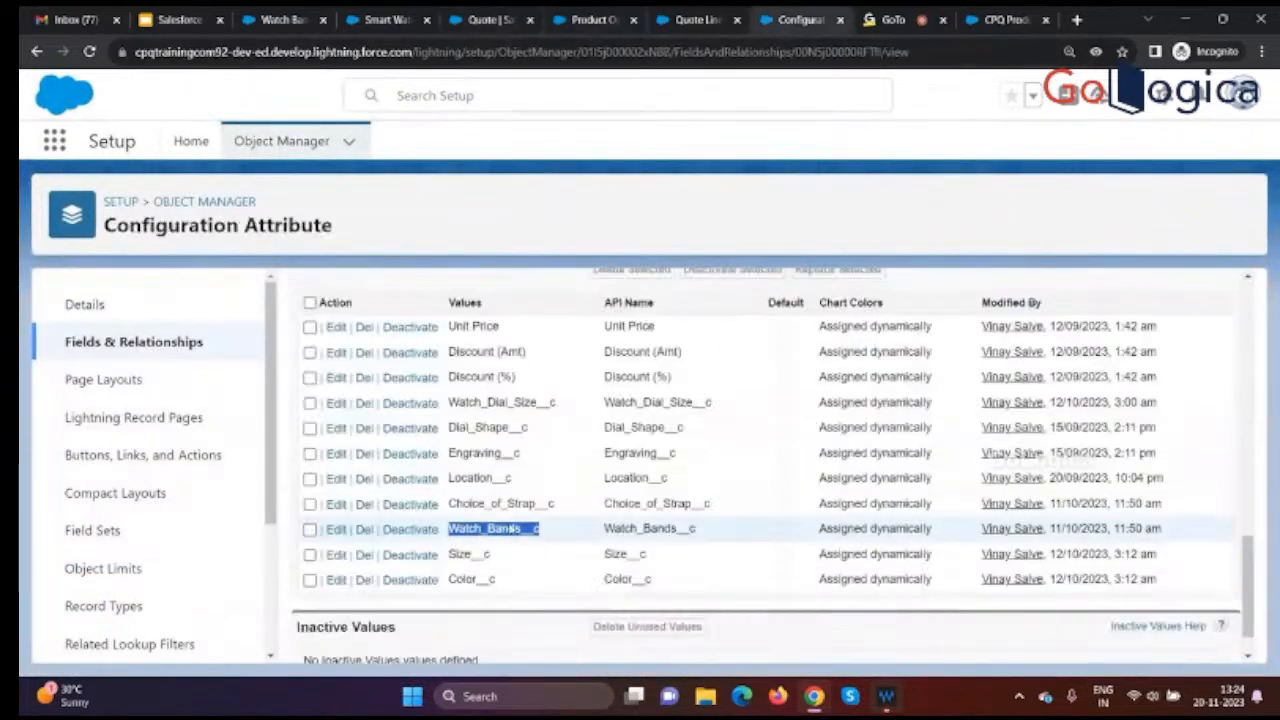
left_click(490, 20)
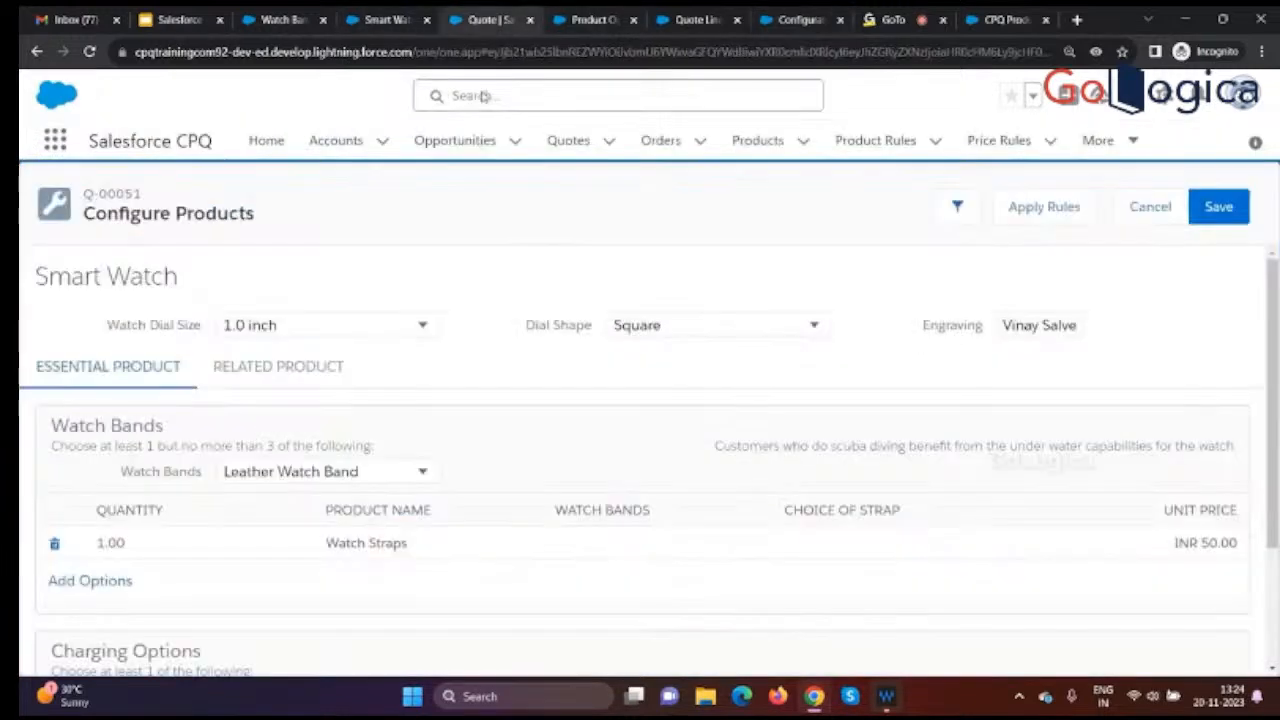
left_click(277, 22)
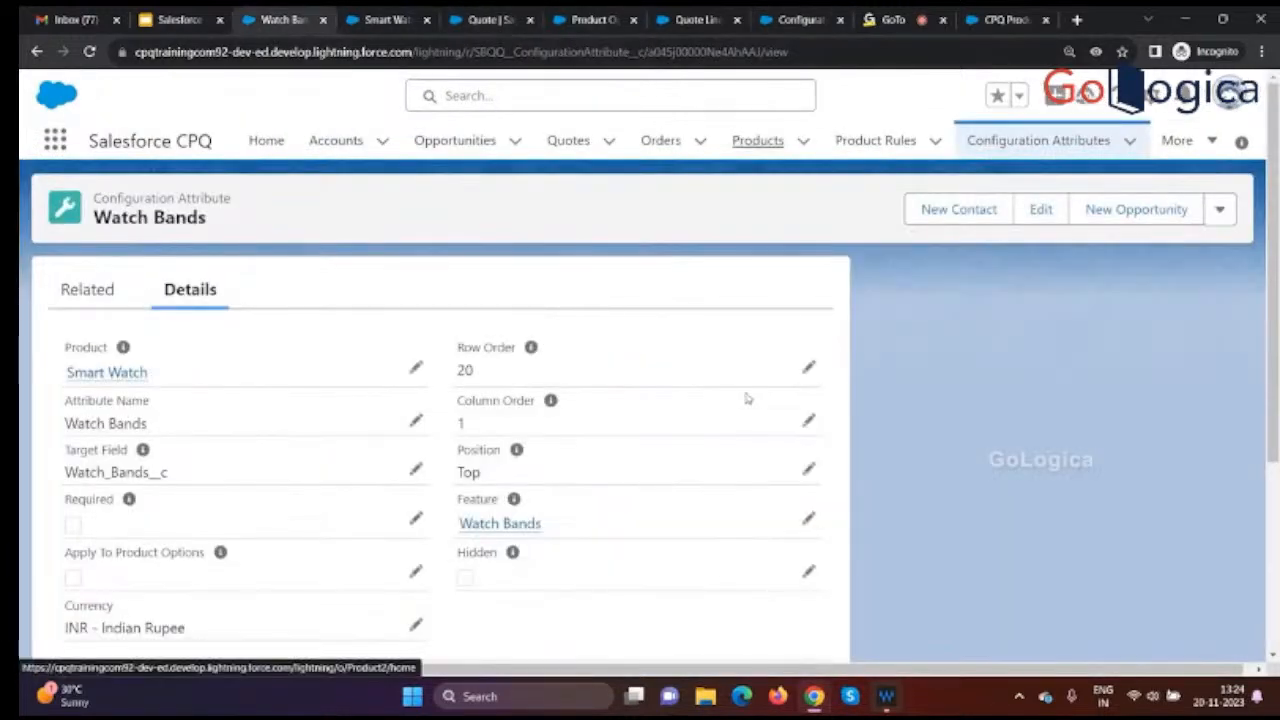
- Delete Watch Bands from the Configuration Attributes list, then return to quote Q-00051
left_click(1050, 140)
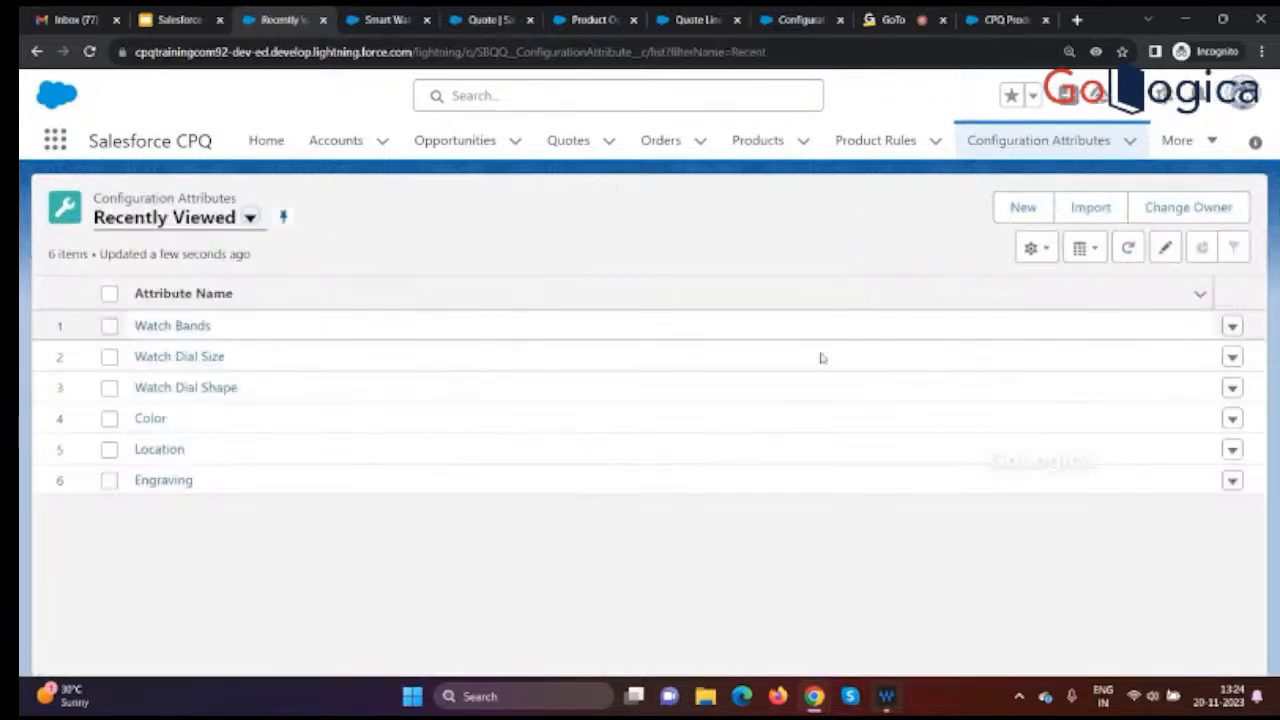
left_click(1232, 327)
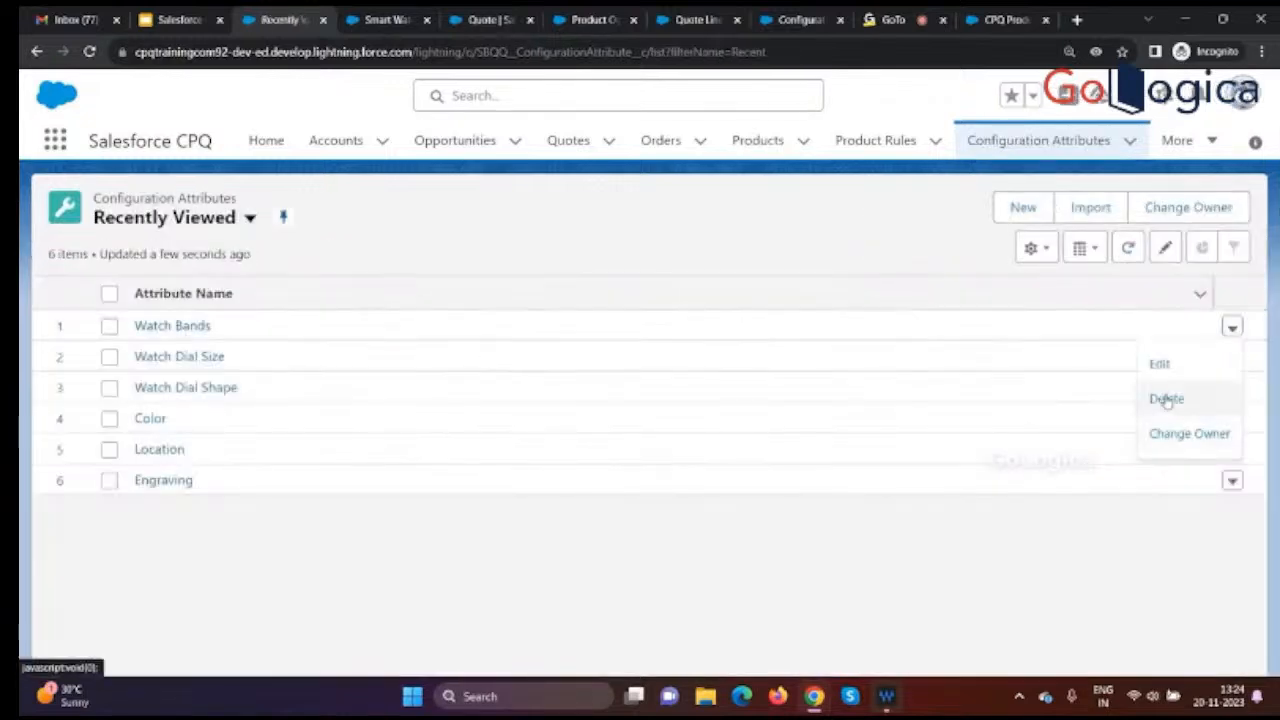
left_click(1166, 397)
left_click(906, 414)
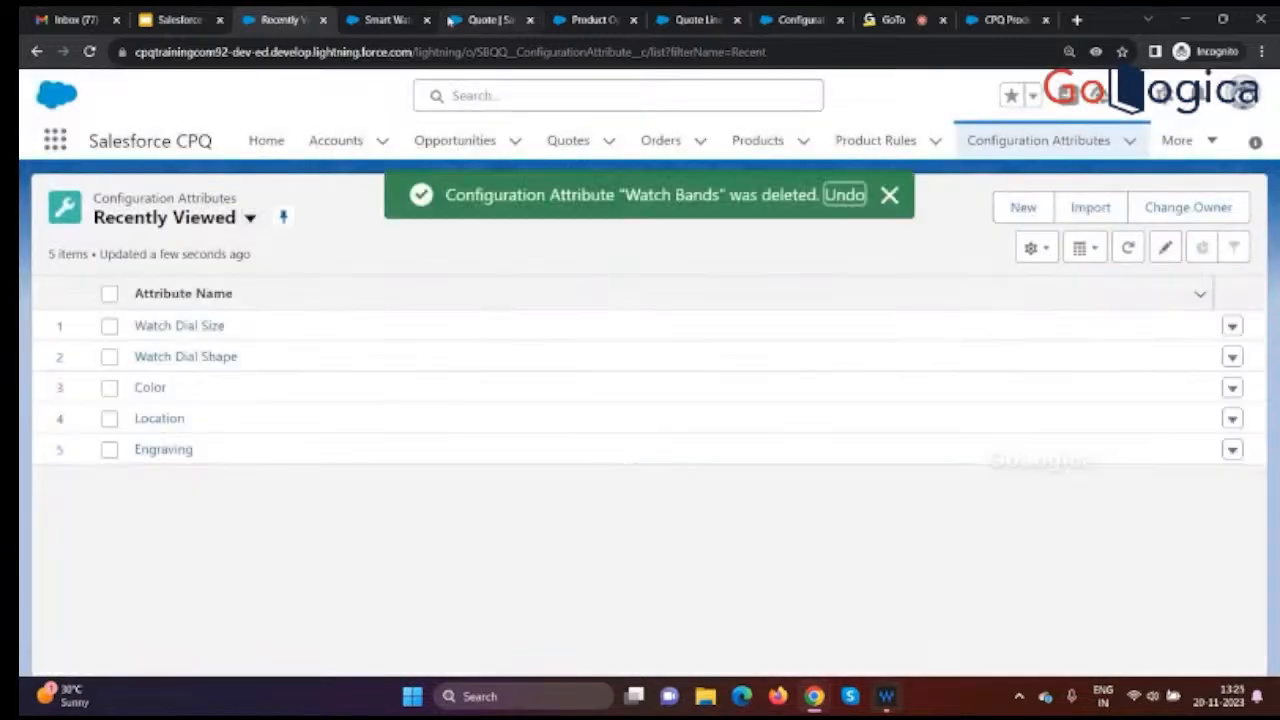
left_click(465, 19)
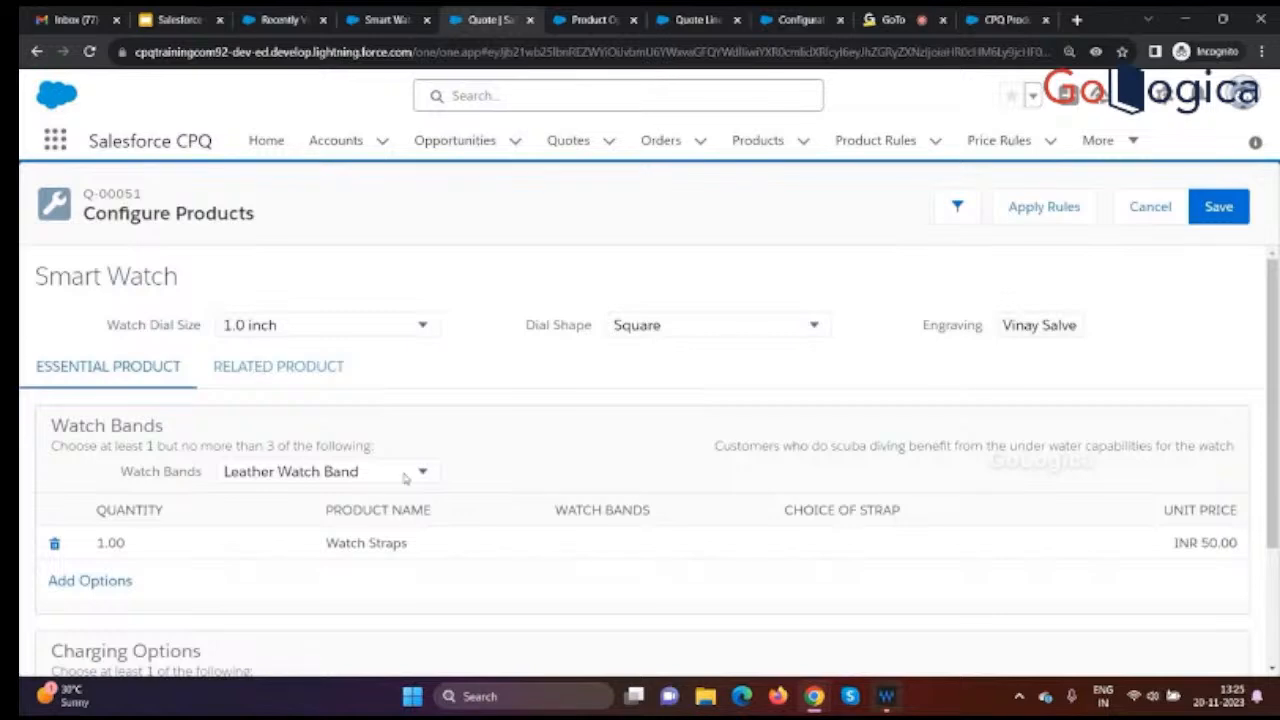
- Cancel the configuration, search 'smart', and re-add Smart Watch to quote Q-00051
left_click(1152, 208)
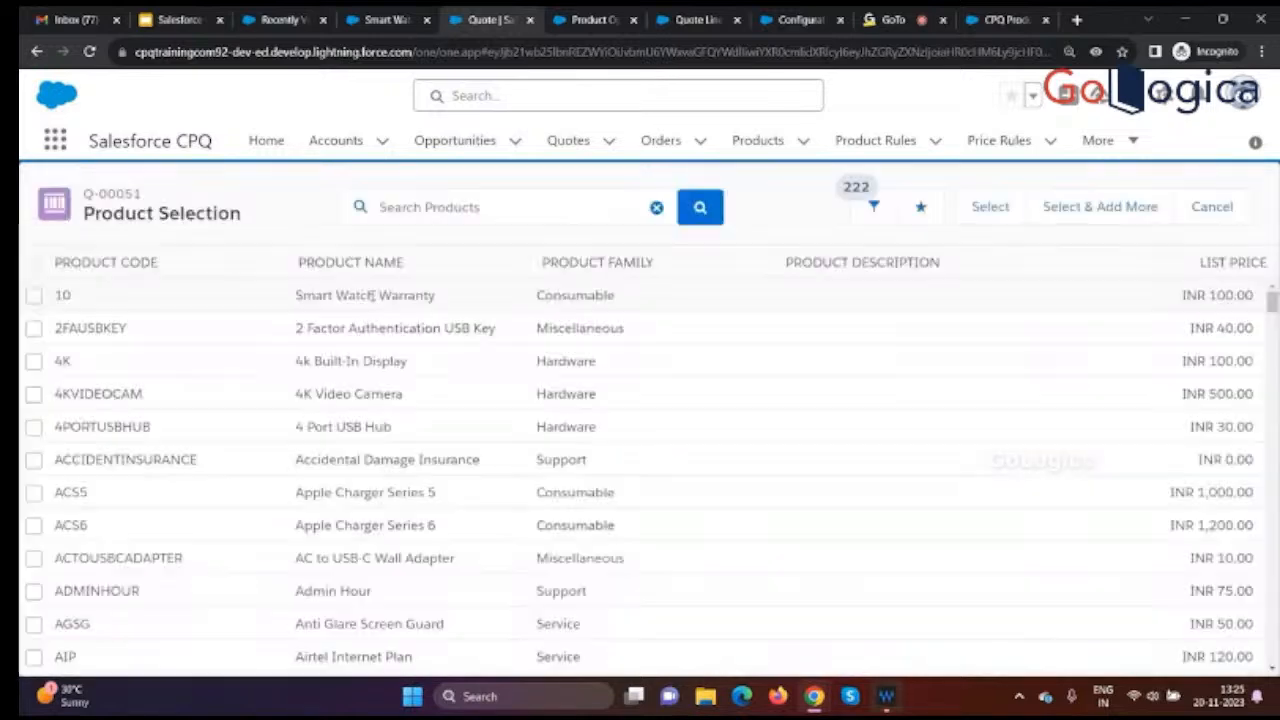
left_click(440, 206)
type("s")
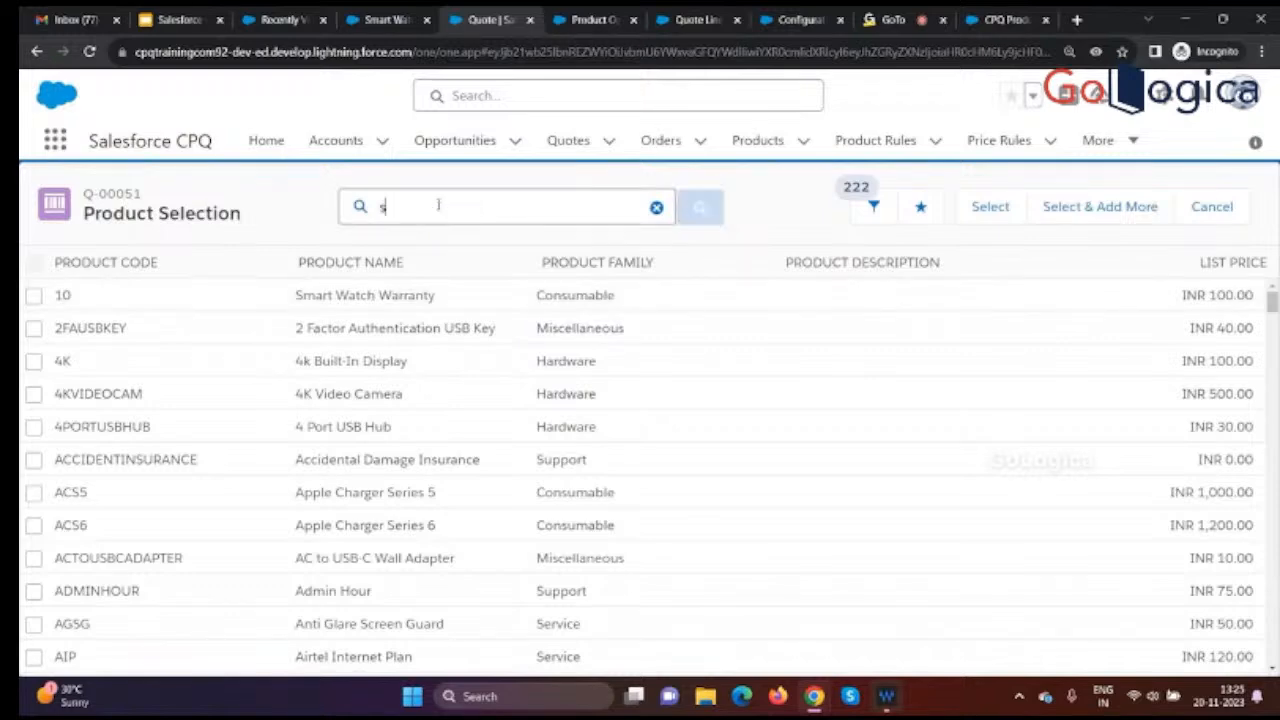
type("mart")
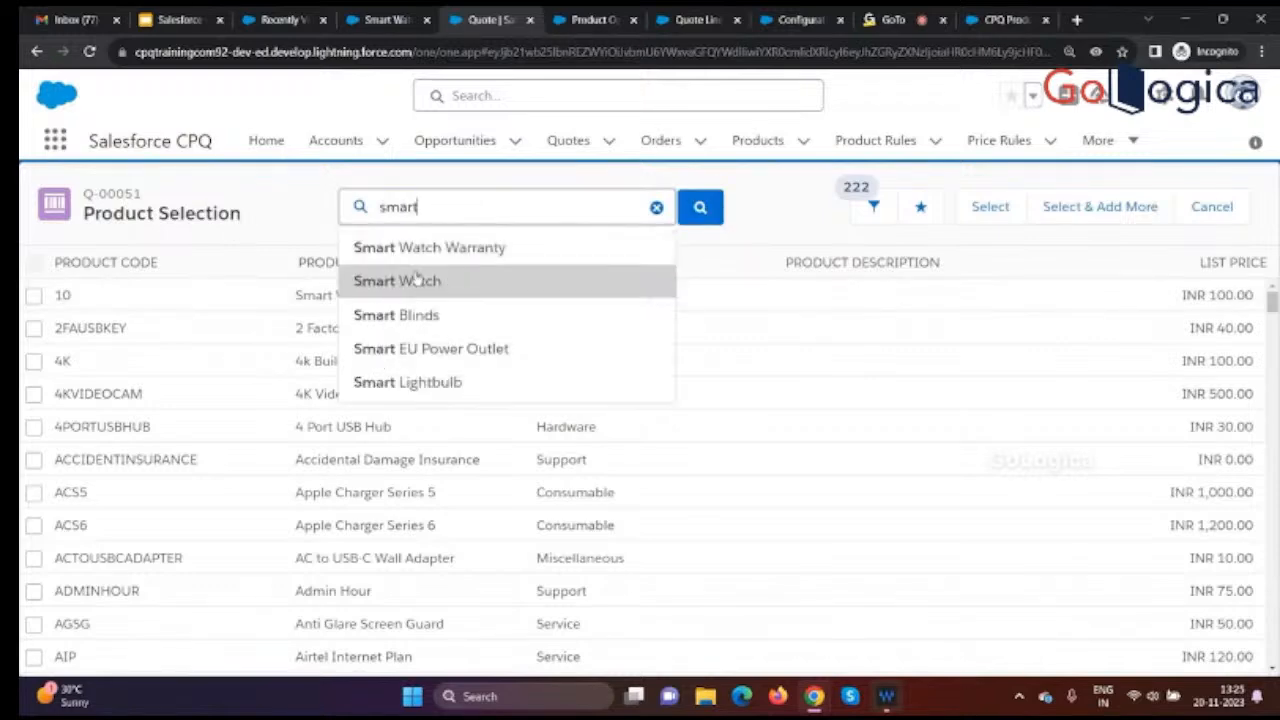
left_click(408, 284)
left_click(33, 295)
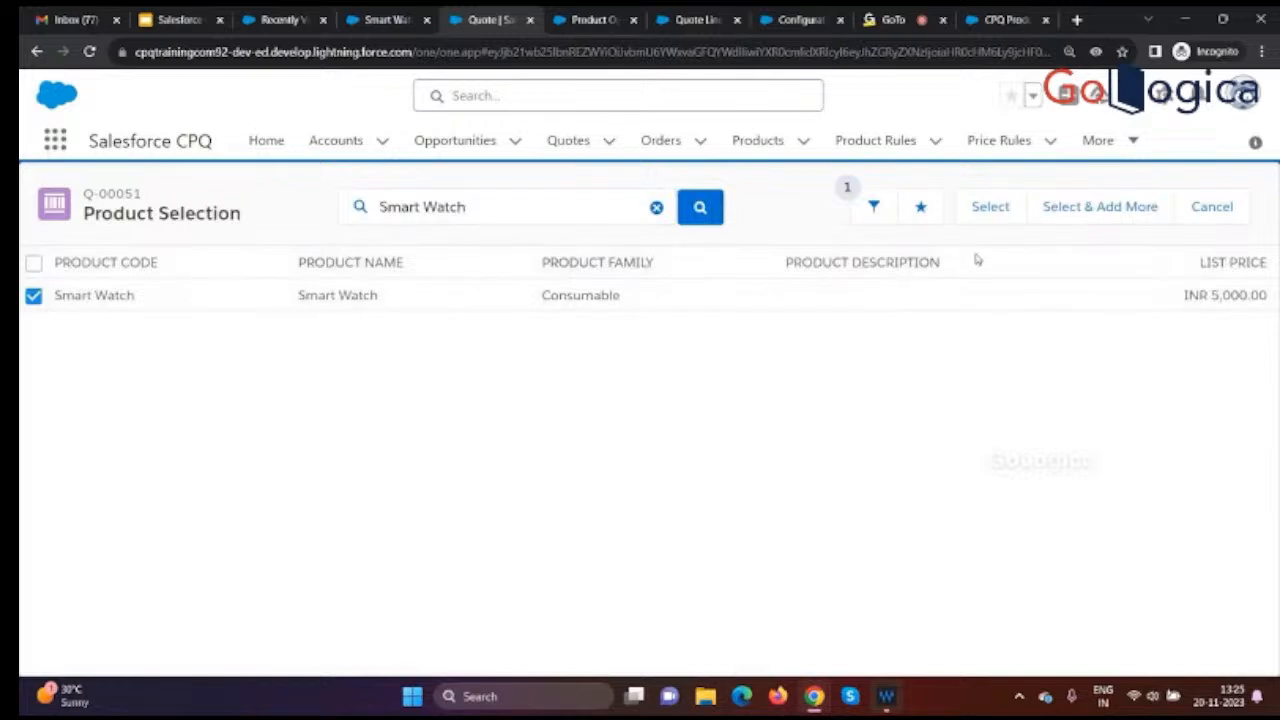
left_click(982, 214)
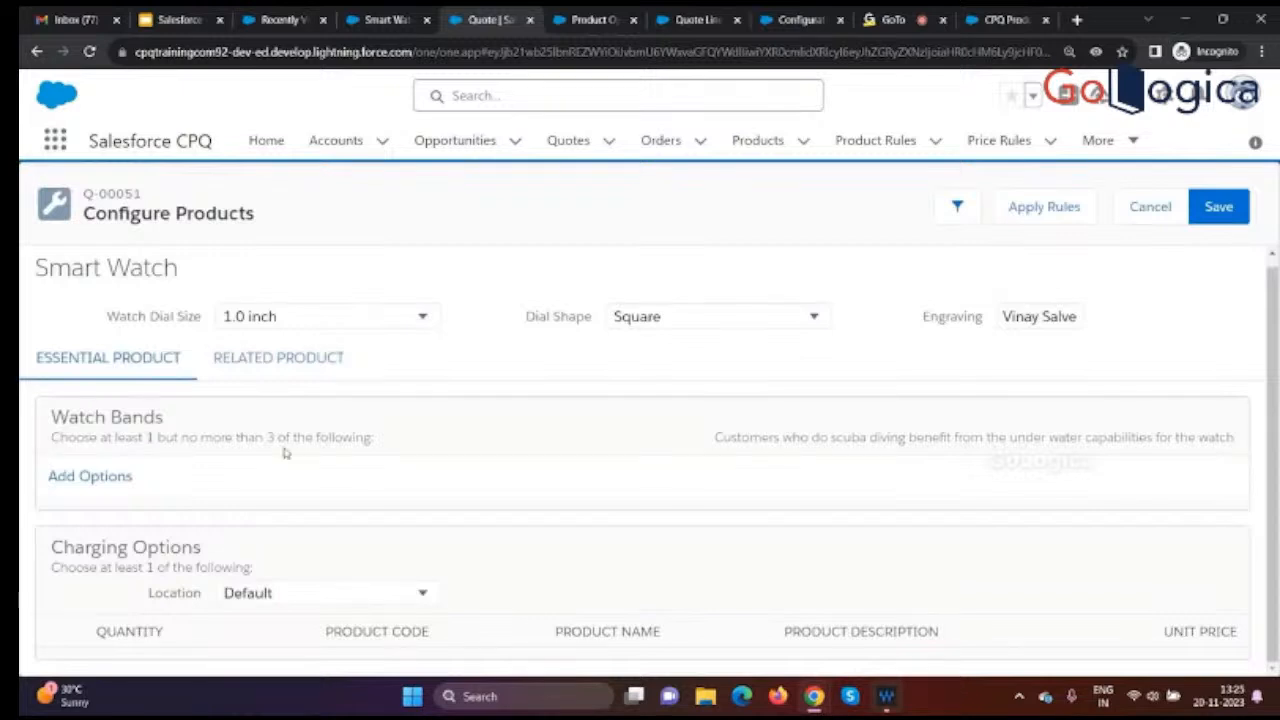
- Add WB1 Watch Straps under Watch Bands at quantity 1.00 and INR 50.00
left_click(115, 478)
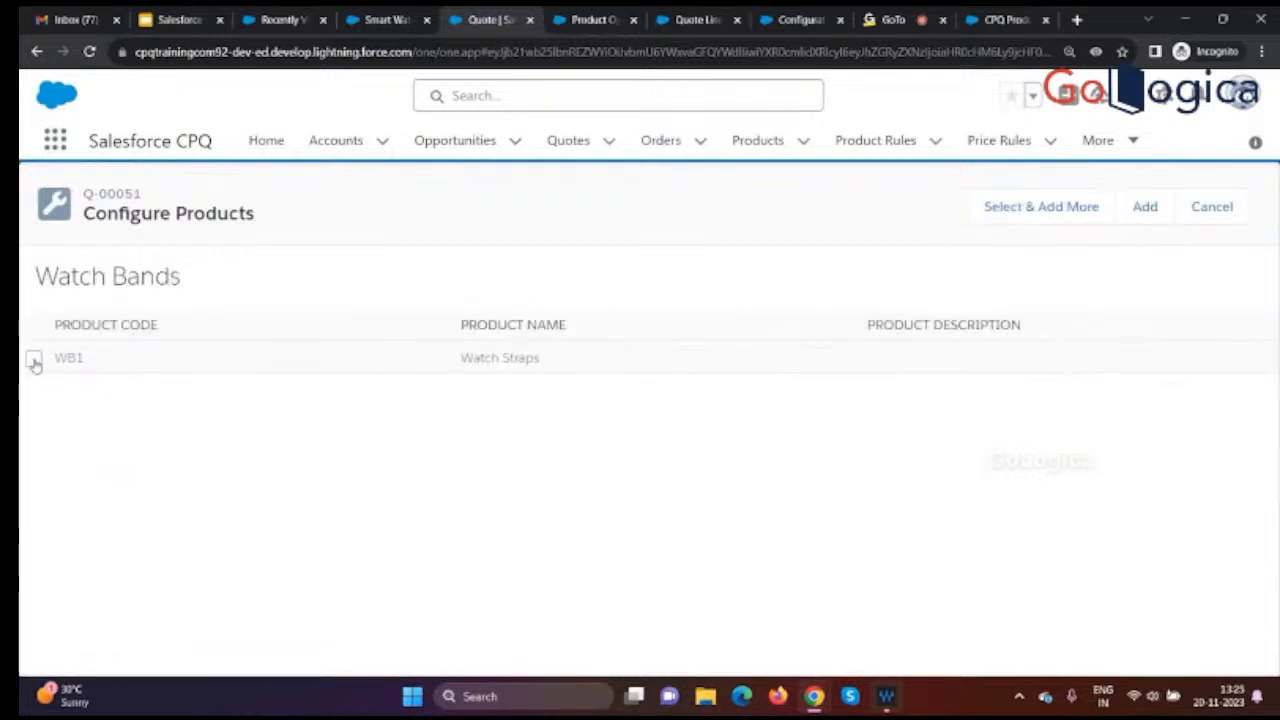
left_click(33, 358)
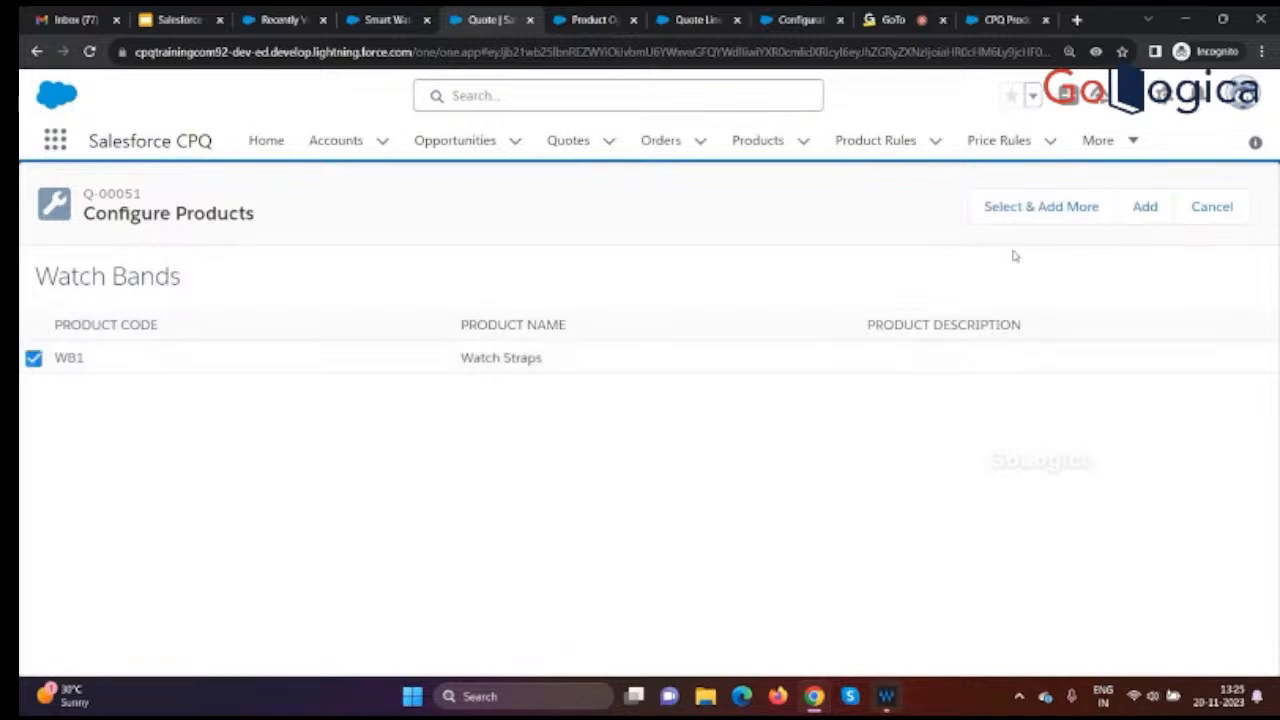
left_click(1145, 210)
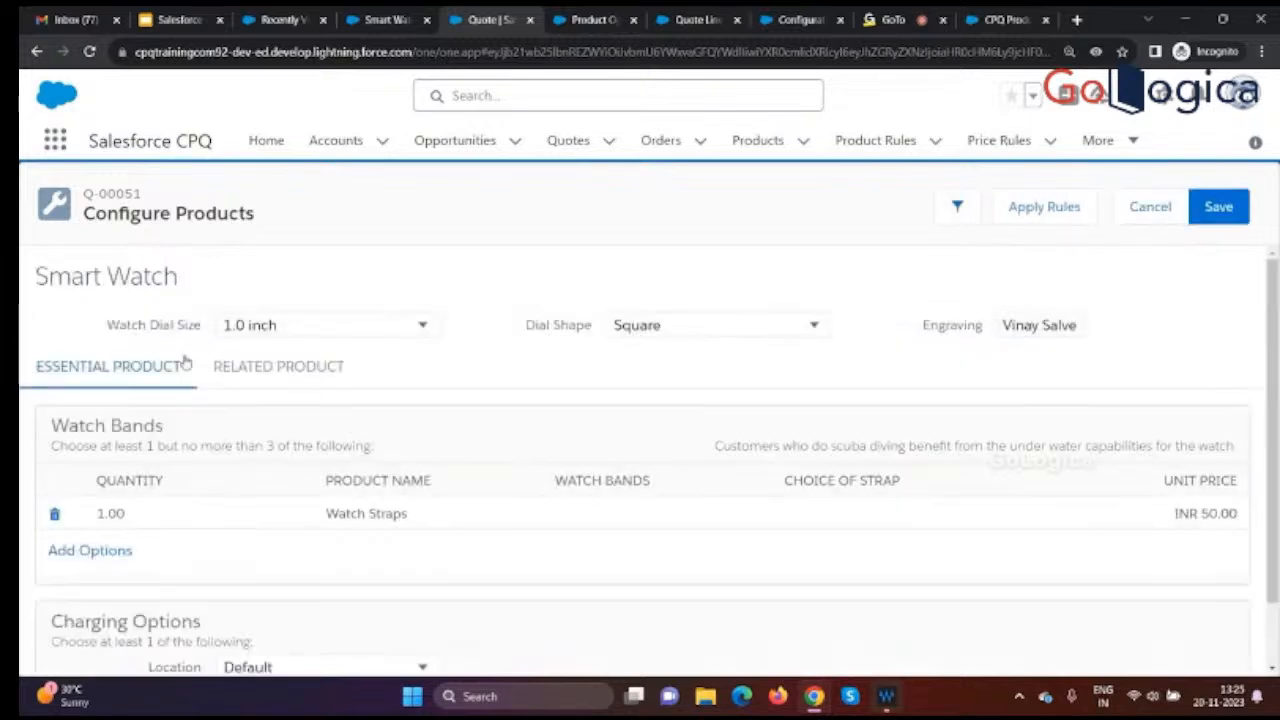
left_click_drag(54, 444, 540, 461)
scroll(538, 464, "down", 1)
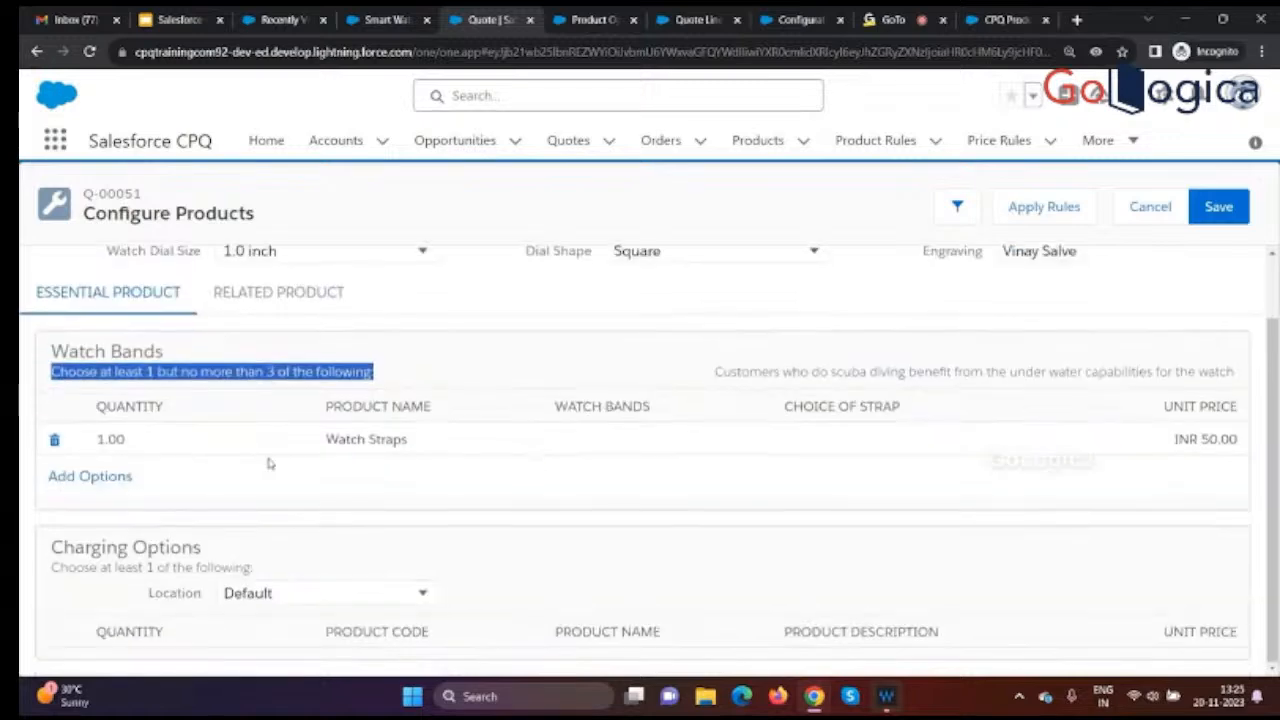
scroll(378, 385, "up", 1)
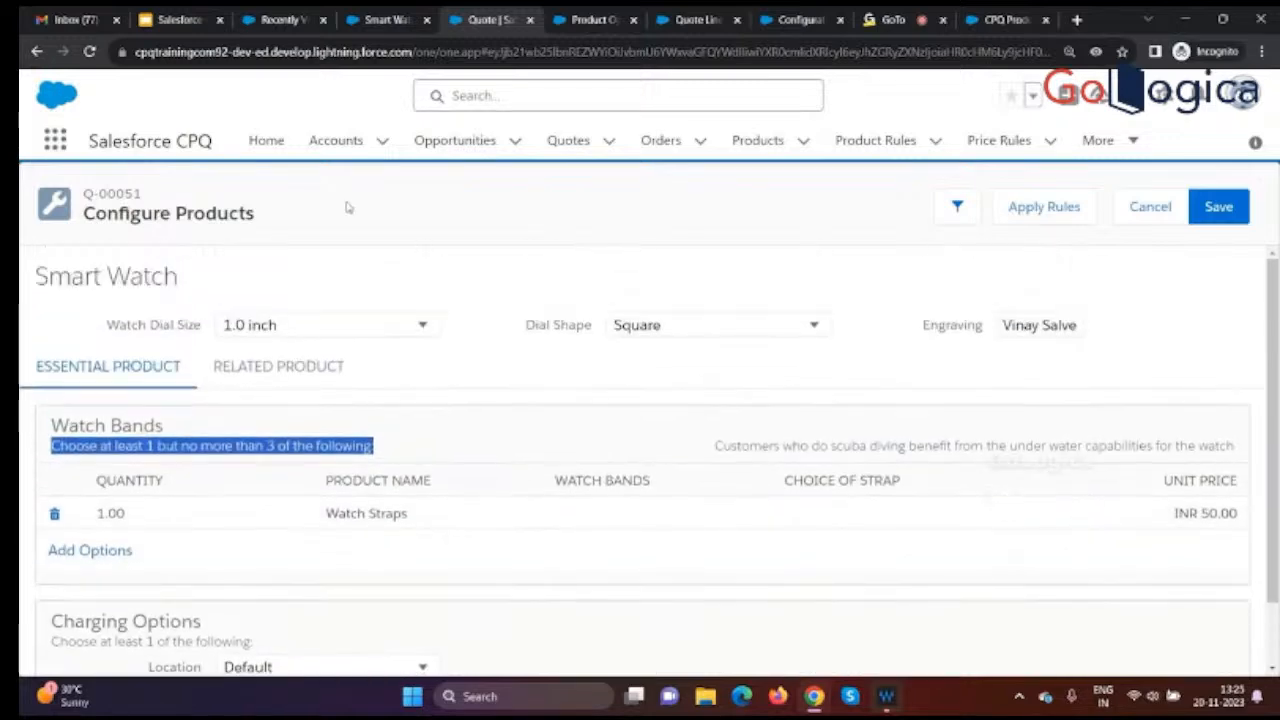
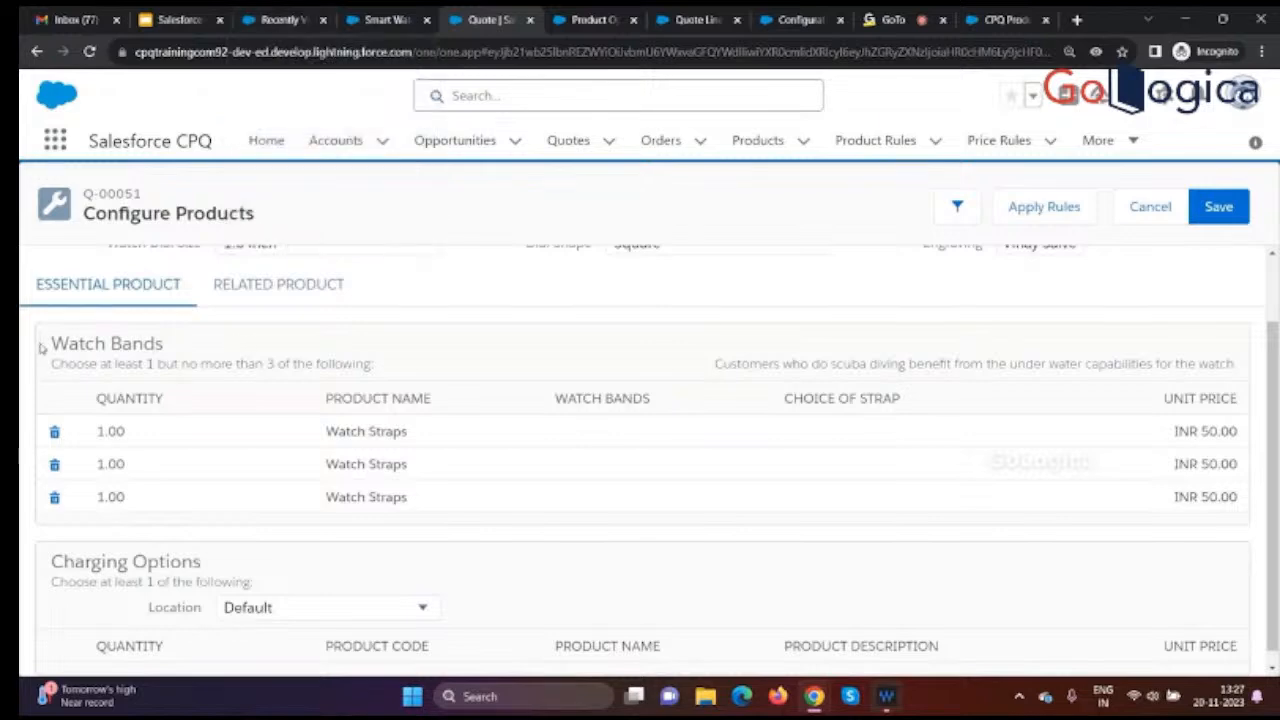
- Point out the Watch Bands feature, its three Watch Straps lines and the Watch Bands column
left_click_drag(53, 342, 179, 345)
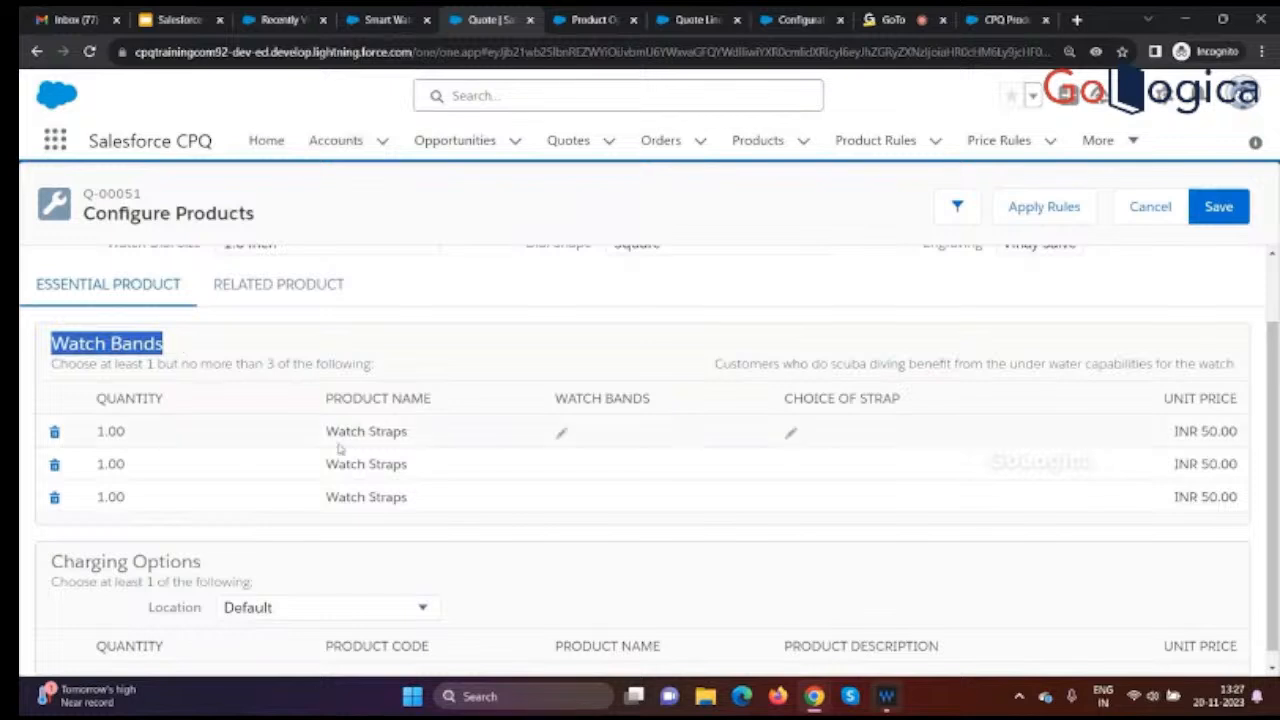
left_click_drag(327, 431, 402, 431)
left_click_drag(327, 464, 398, 497)
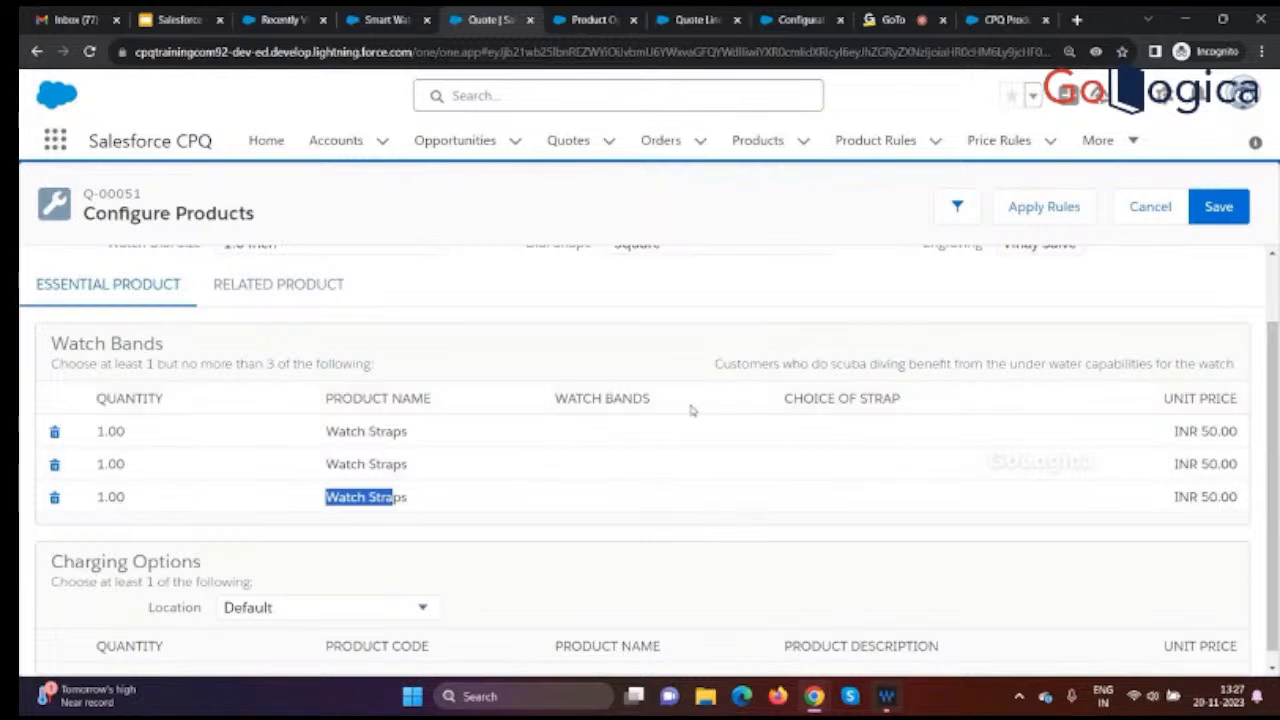
left_click_drag(552, 398, 650, 399)
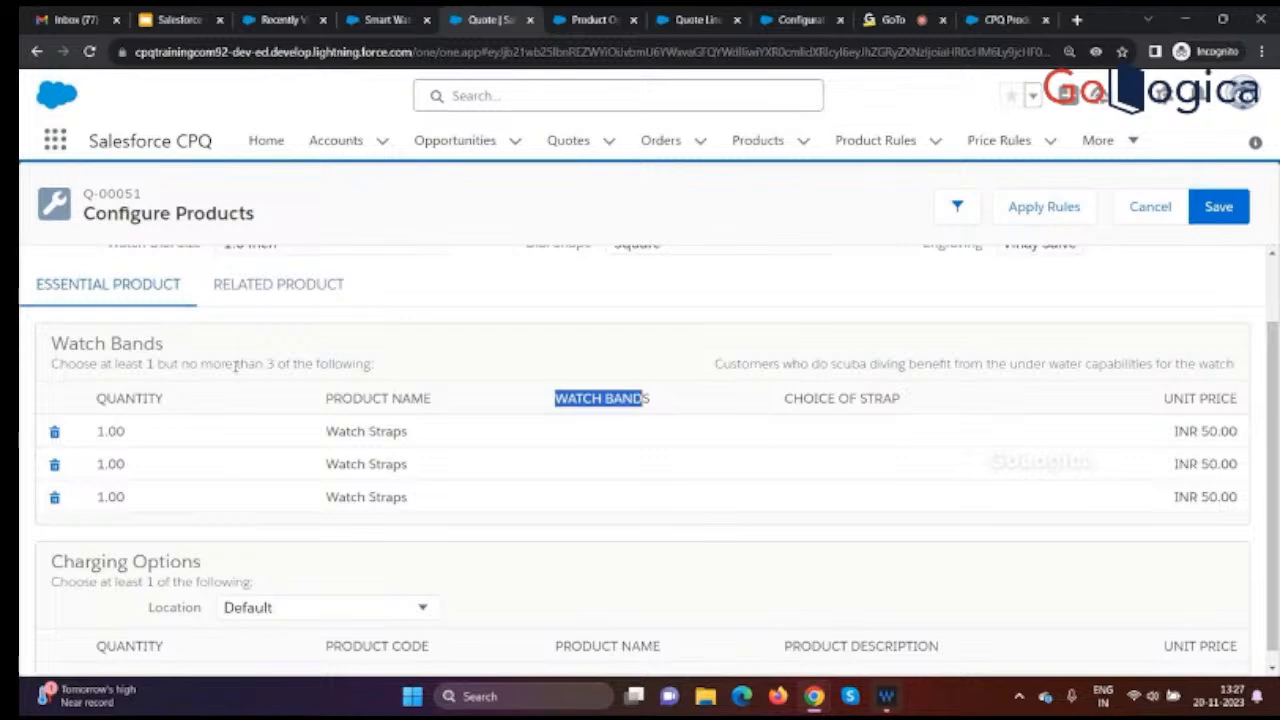
scroll(236, 366, "up", 1)
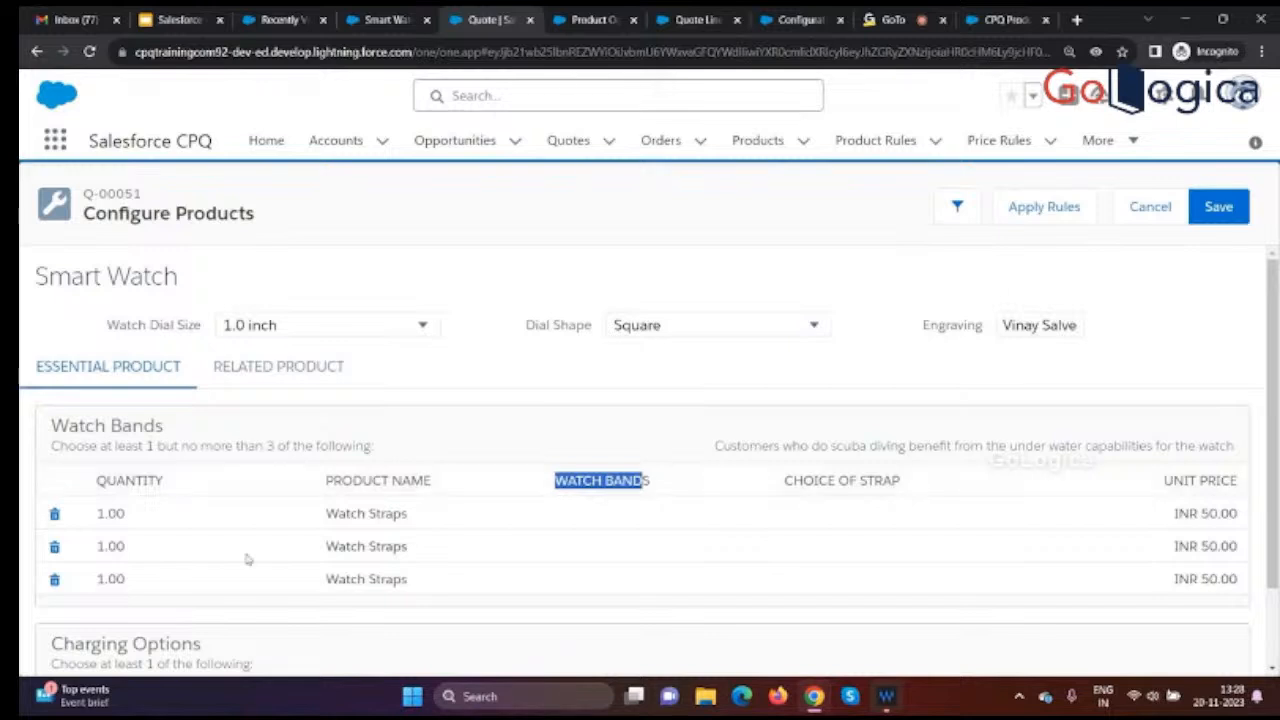
scroll(350, 430, "down", 1)
scroll(350, 430, "down", 1)
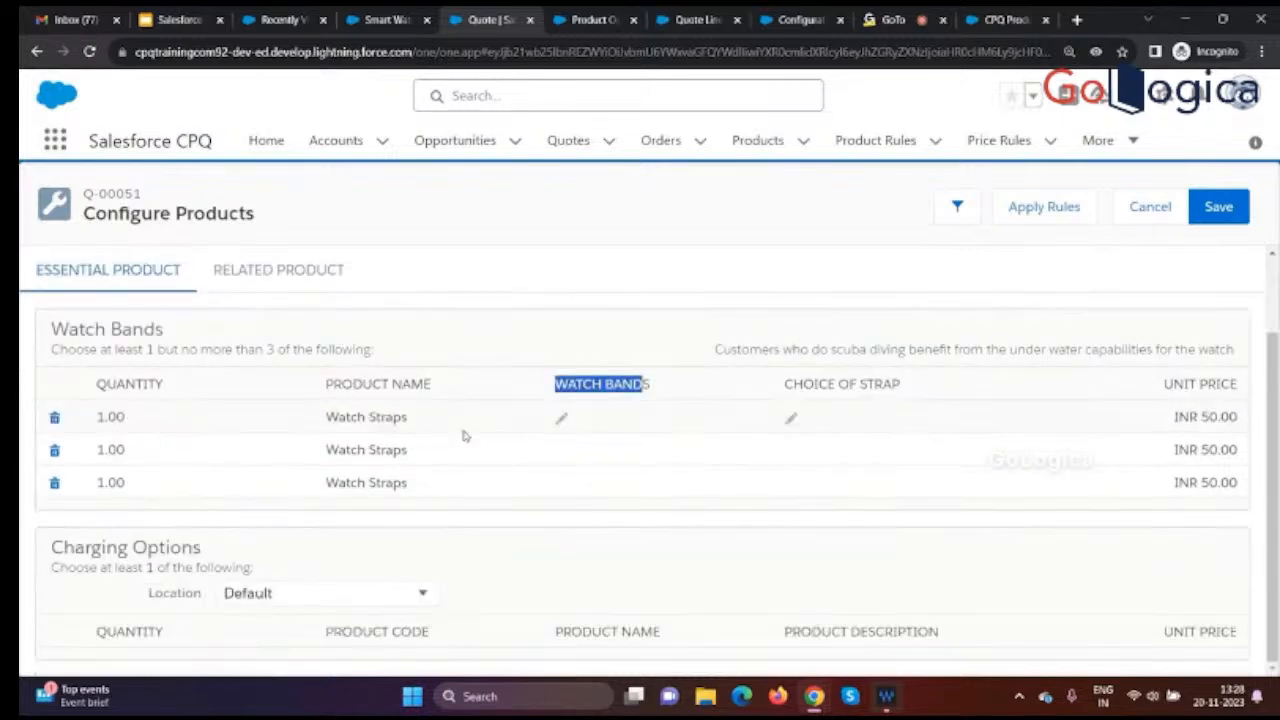
left_click(367, 332)
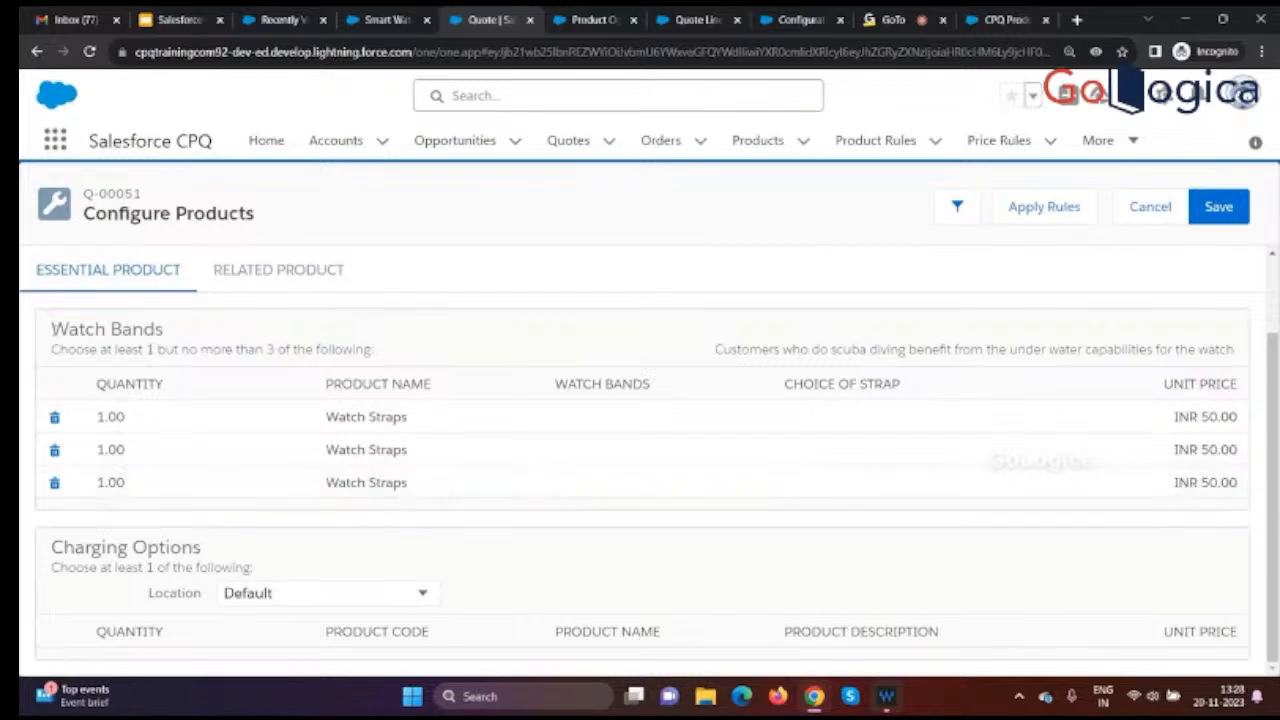
left_click_drag(53, 329, 164, 330)
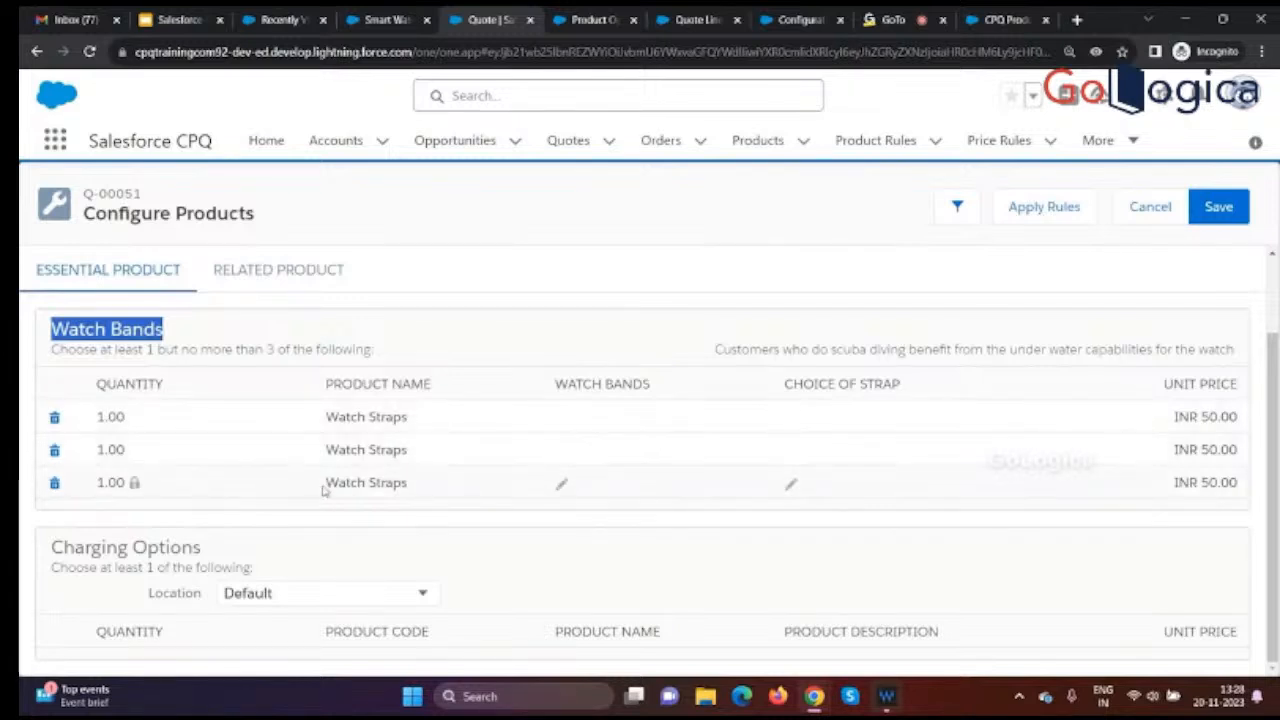
left_click_drag(328, 482, 413, 484)
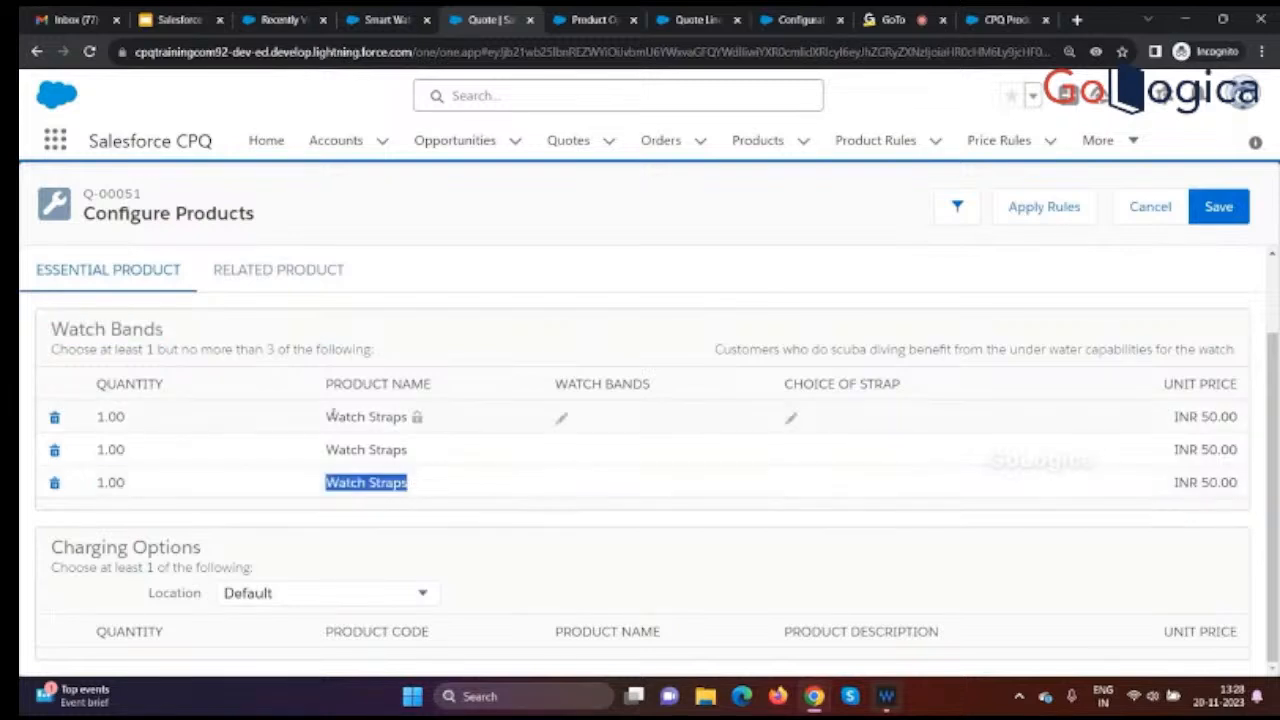
left_click_drag(329, 417, 411, 418)
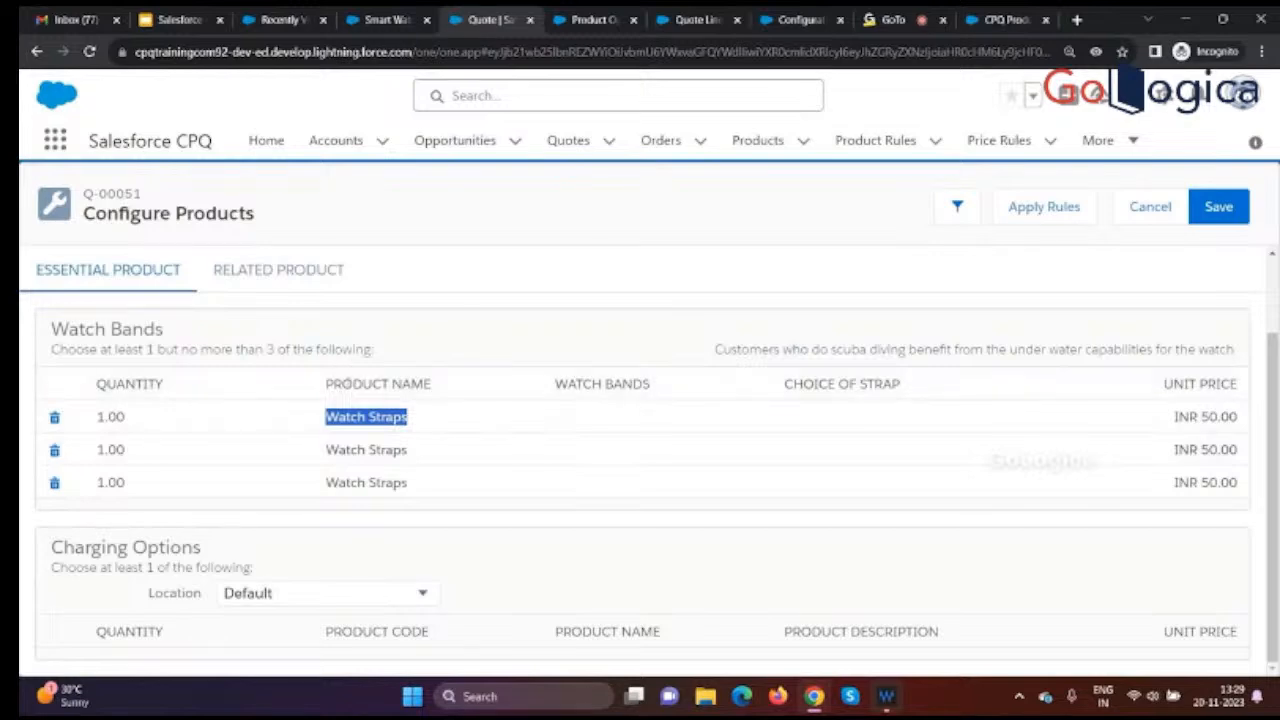
- Present the 'Salesforce CPQ Product Attribute' deck from slide 8, then exit full screen
left_click(193, 25)
key("ctrl+F5")
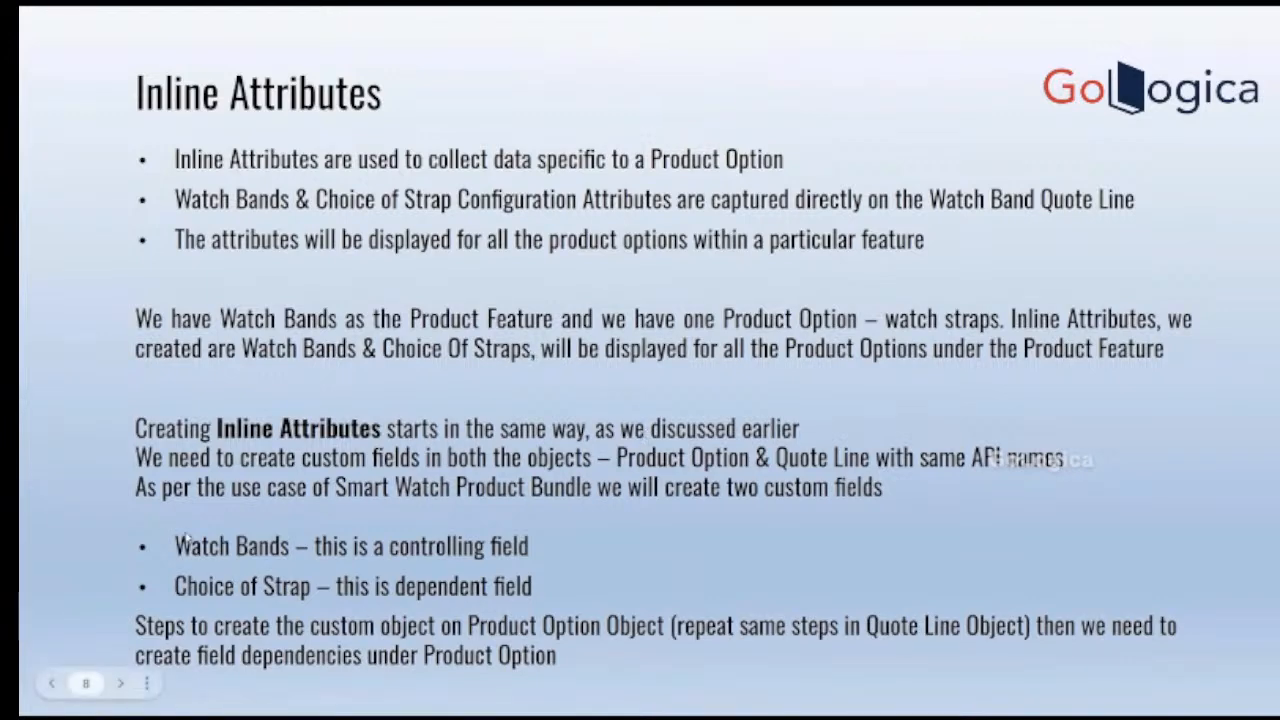
key("Escape")
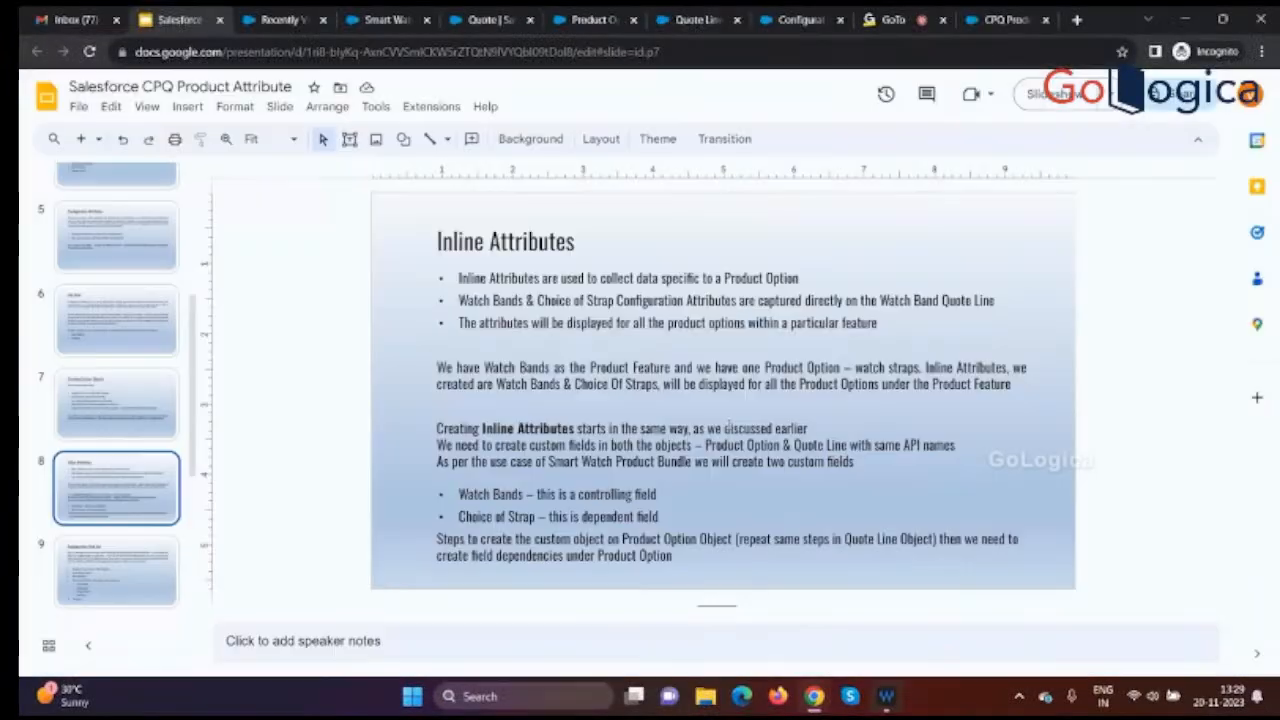
- Find the Quote Line object in Object Manager and open its Fields & Relationships
left_click(592, 19)
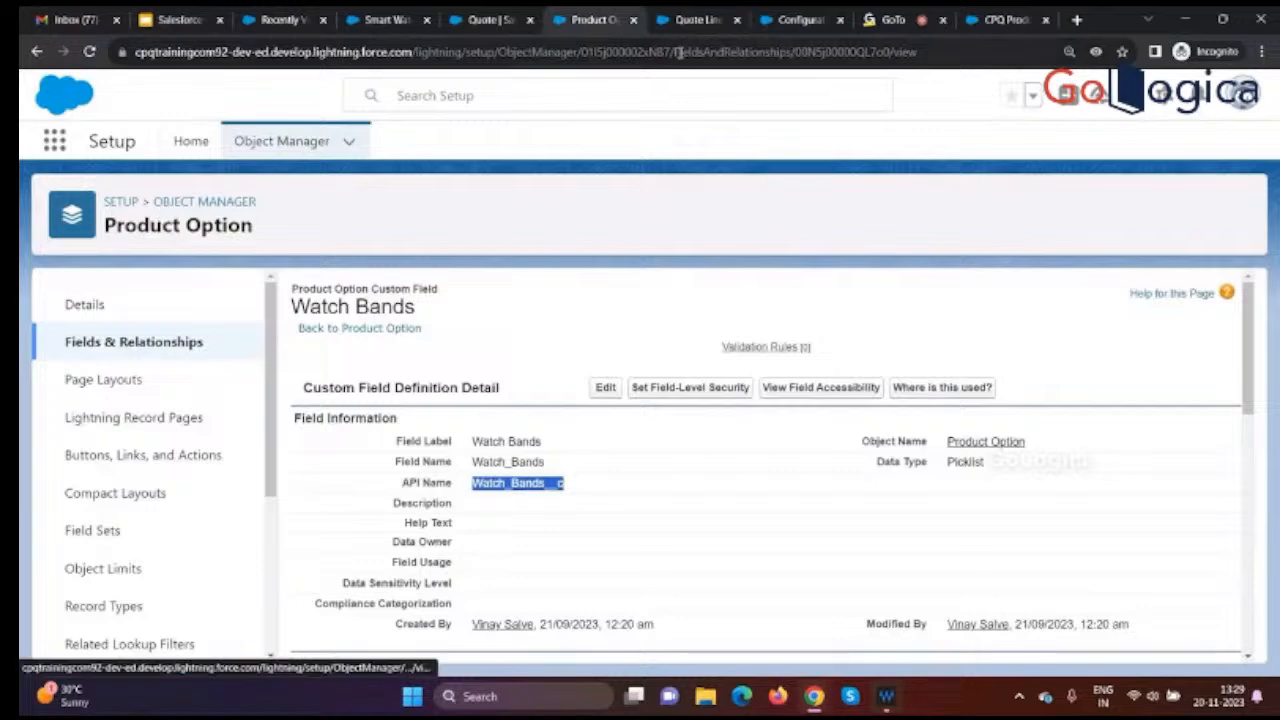
left_click(683, 20)
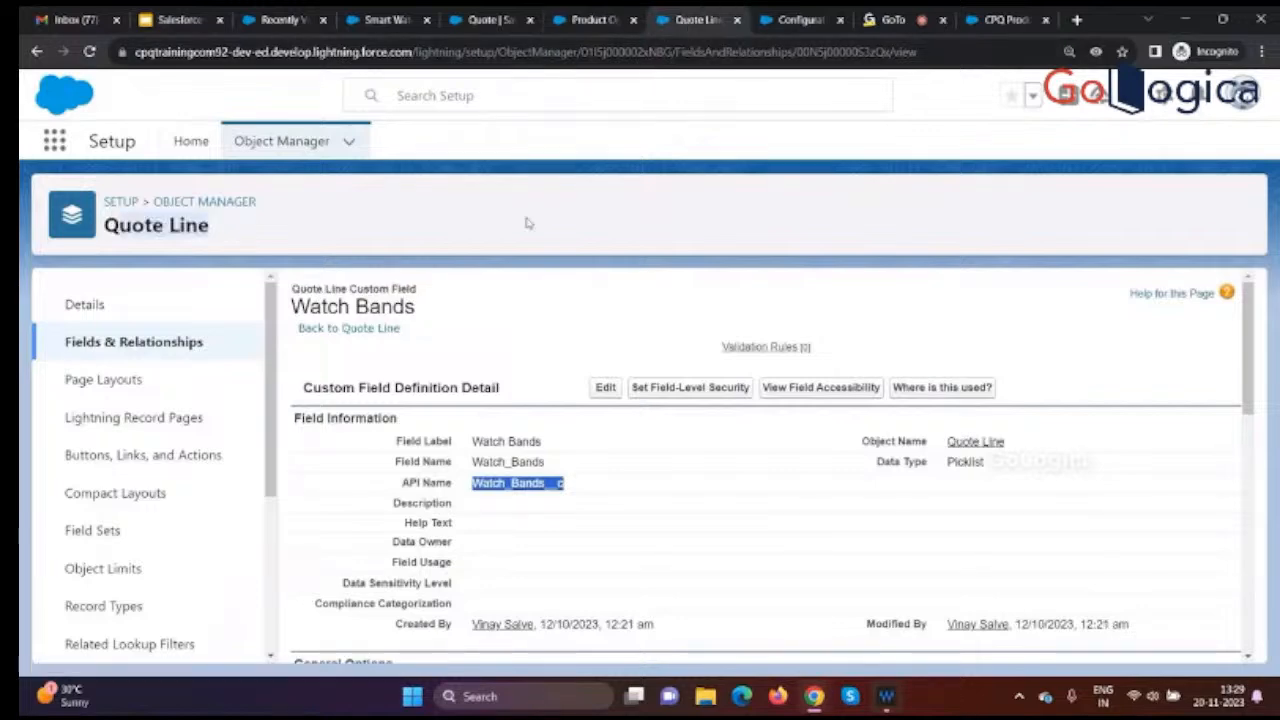
left_click(206, 206)
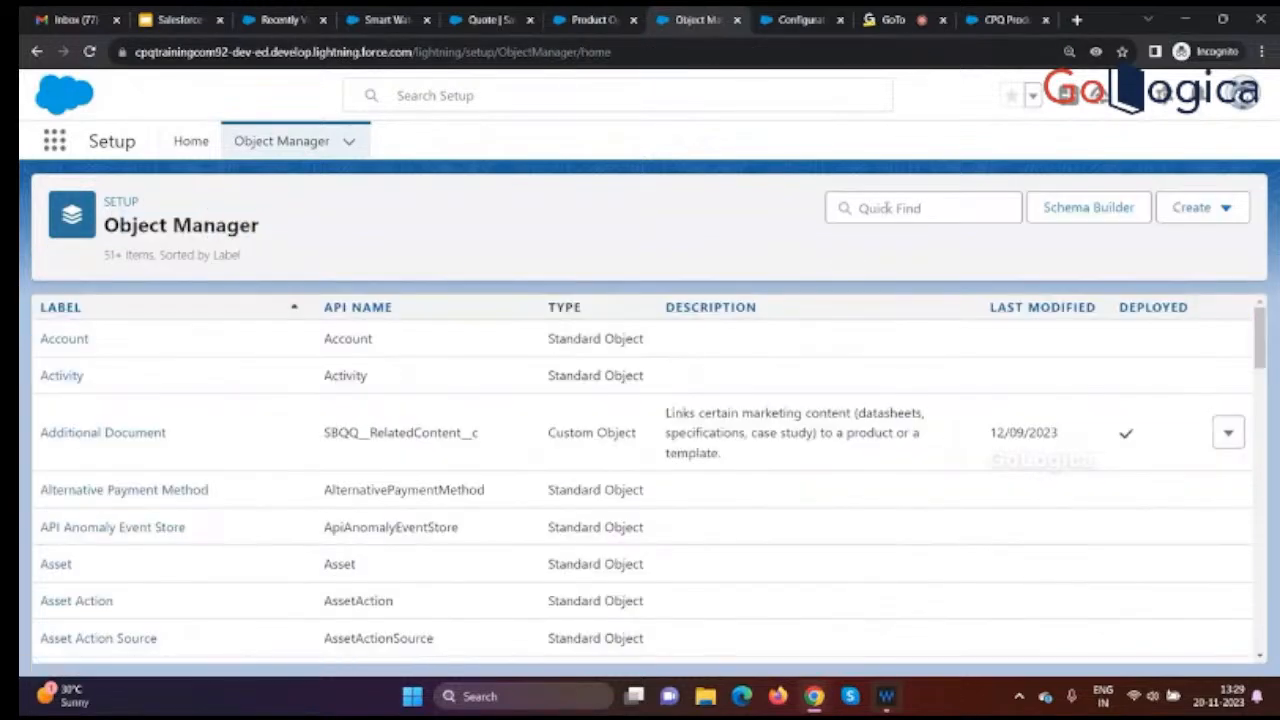
left_click(888, 208)
type("ch")
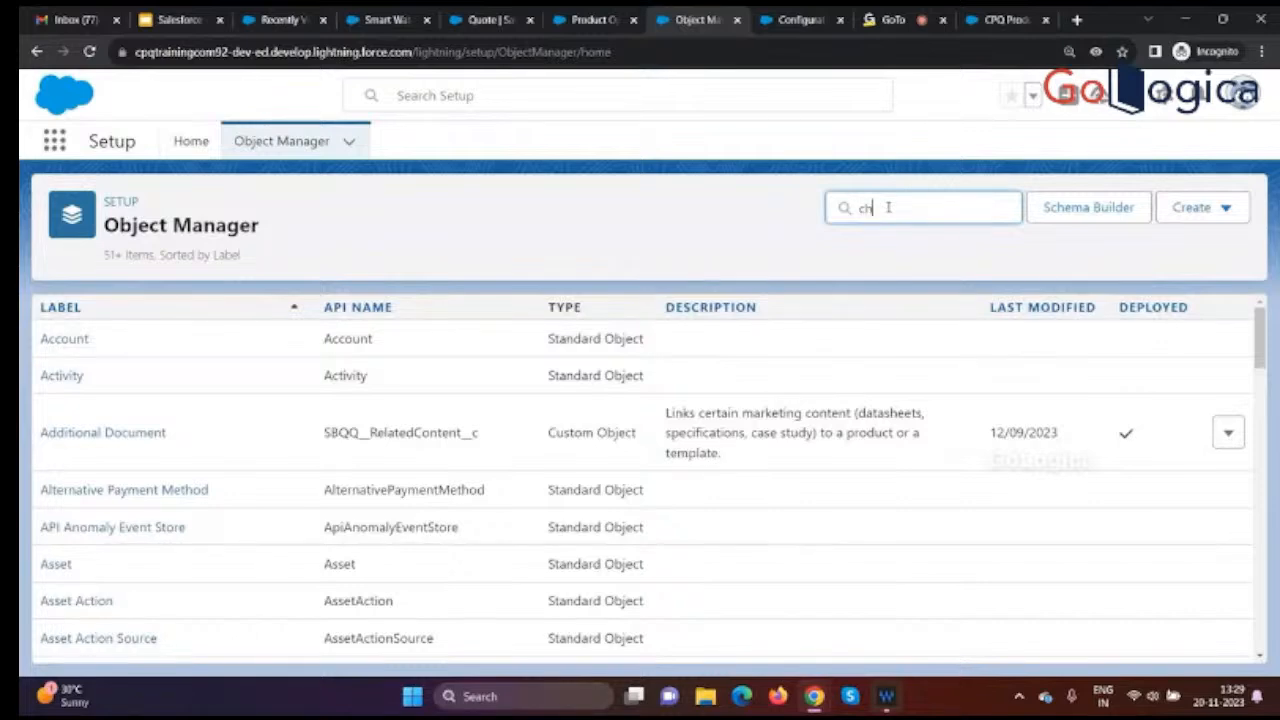
type("oice")
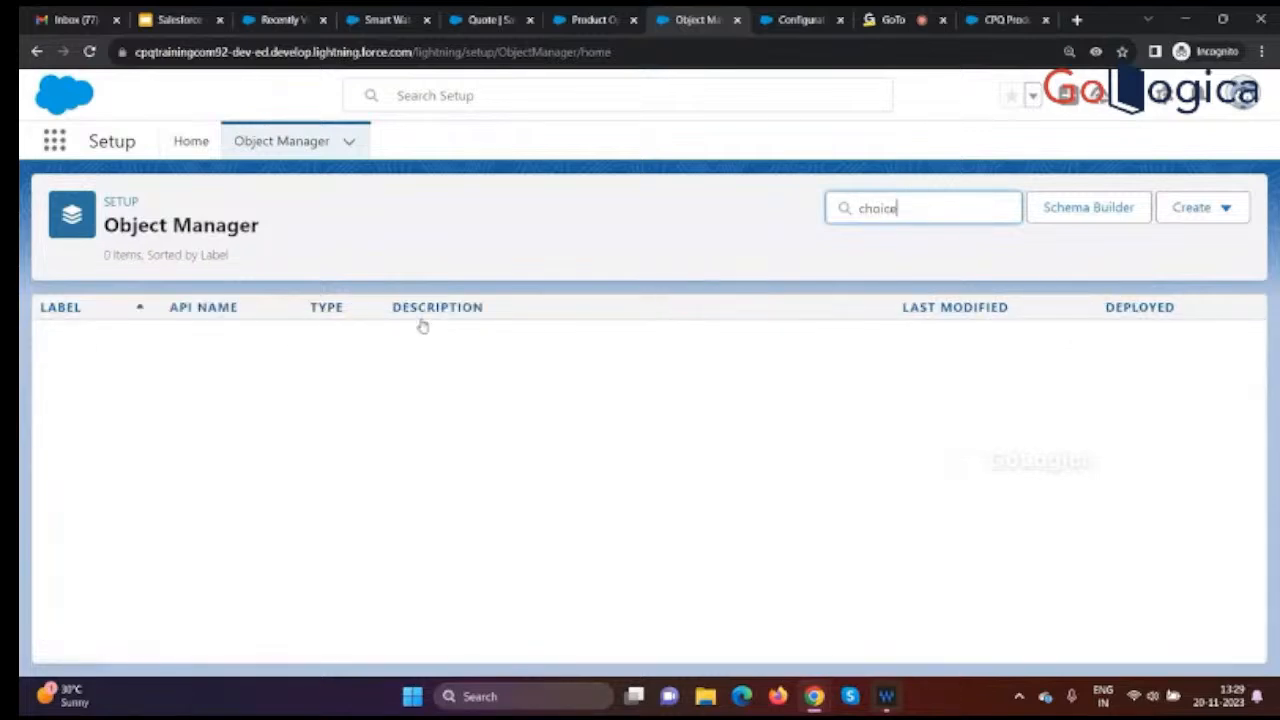
key("BackSpace")
key("BackSpace")
key("BackSpace")
key("BackSpace")
key("BackSpace")
key("BackSpace")
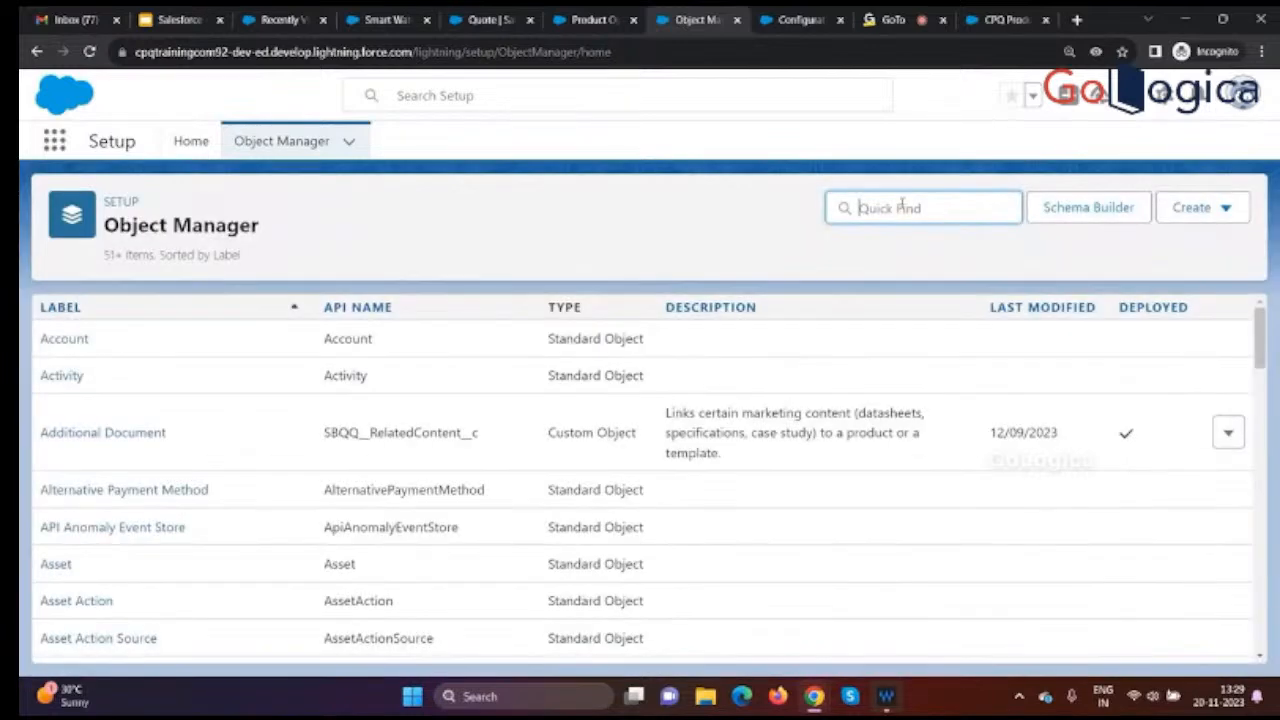
type("Quote Line")
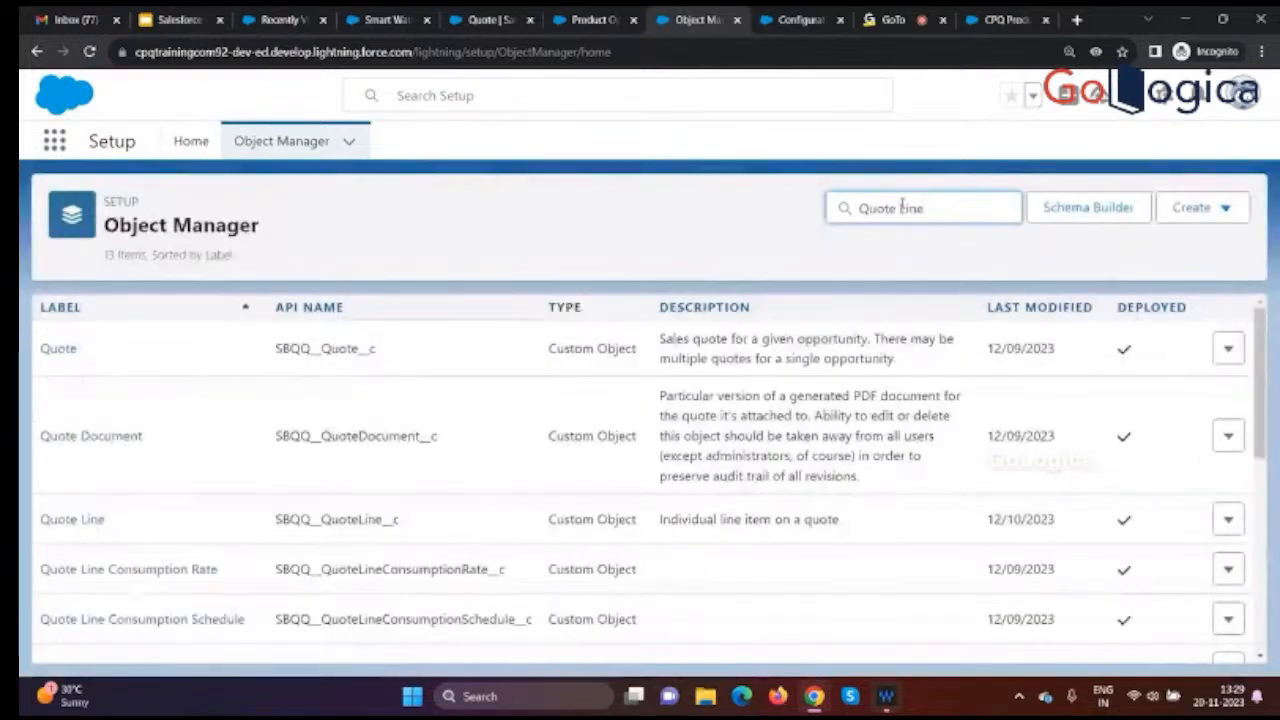
left_click(62, 343)
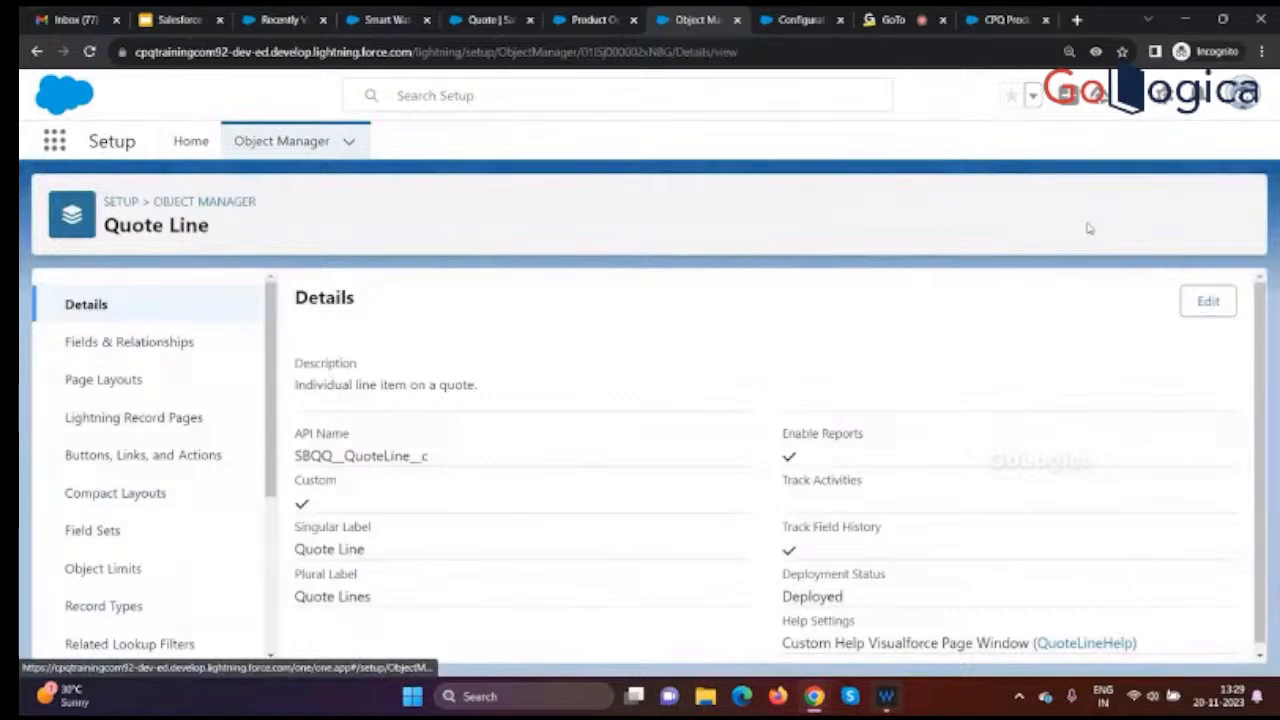
left_click(140, 342)
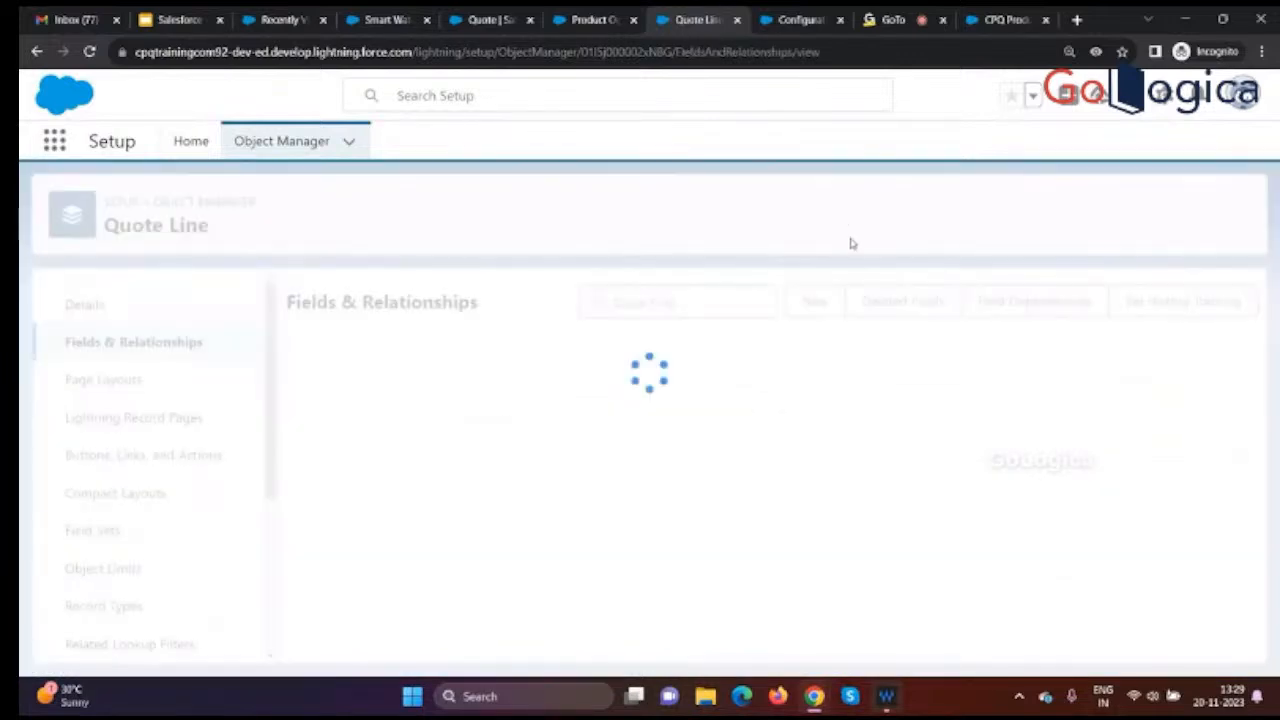
- Search Quote Line fields for 'choice of', open Choice of Strap, then return to the slides
left_click(664, 301)
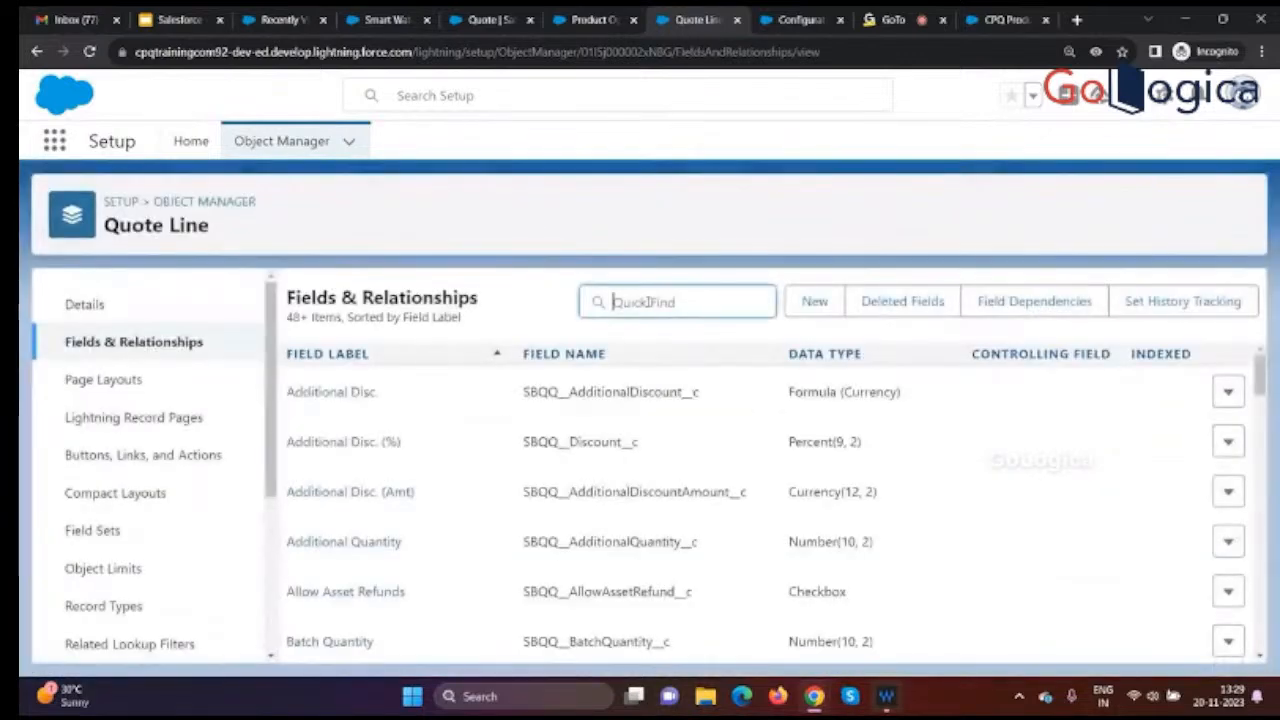
type("choice")
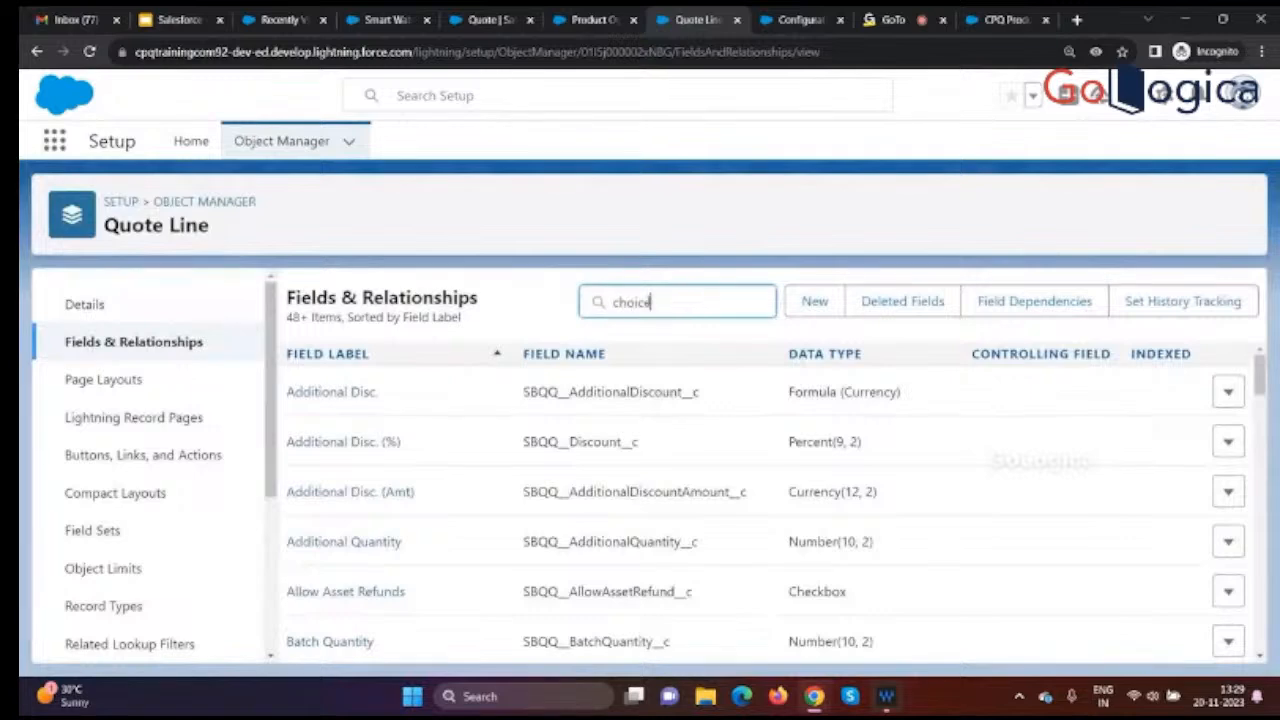
type(" of")
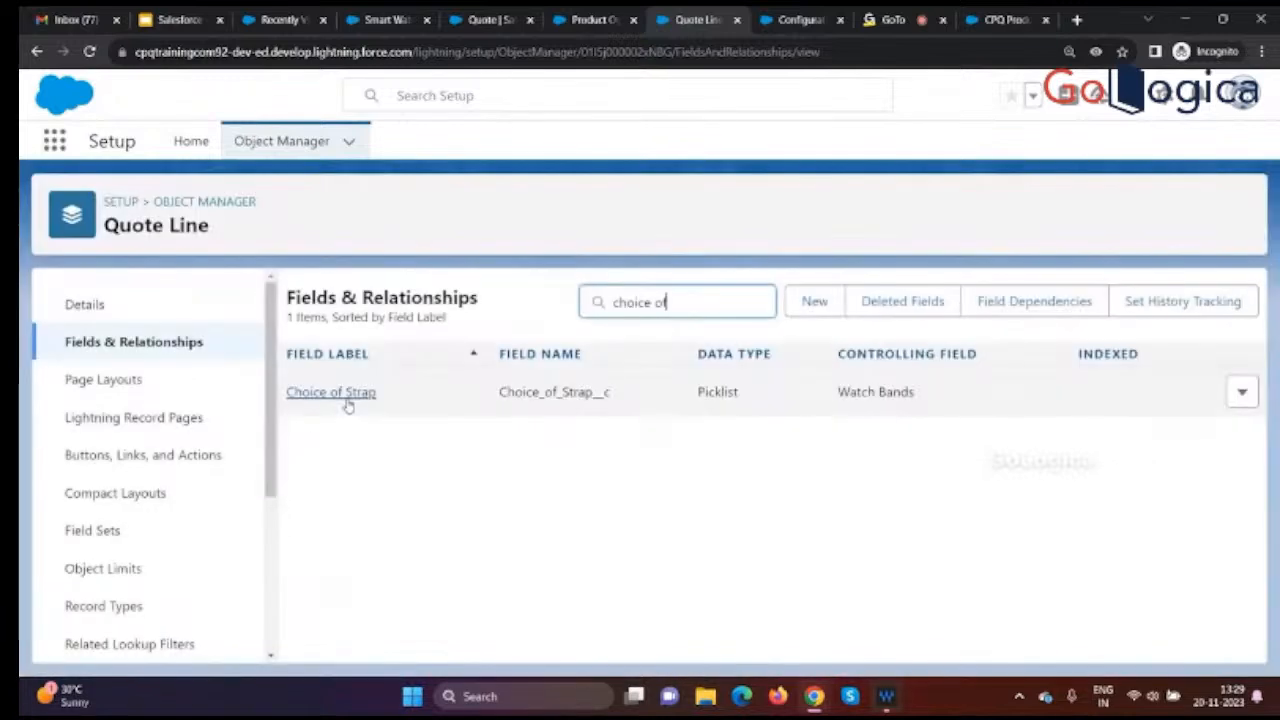
left_click(340, 393)
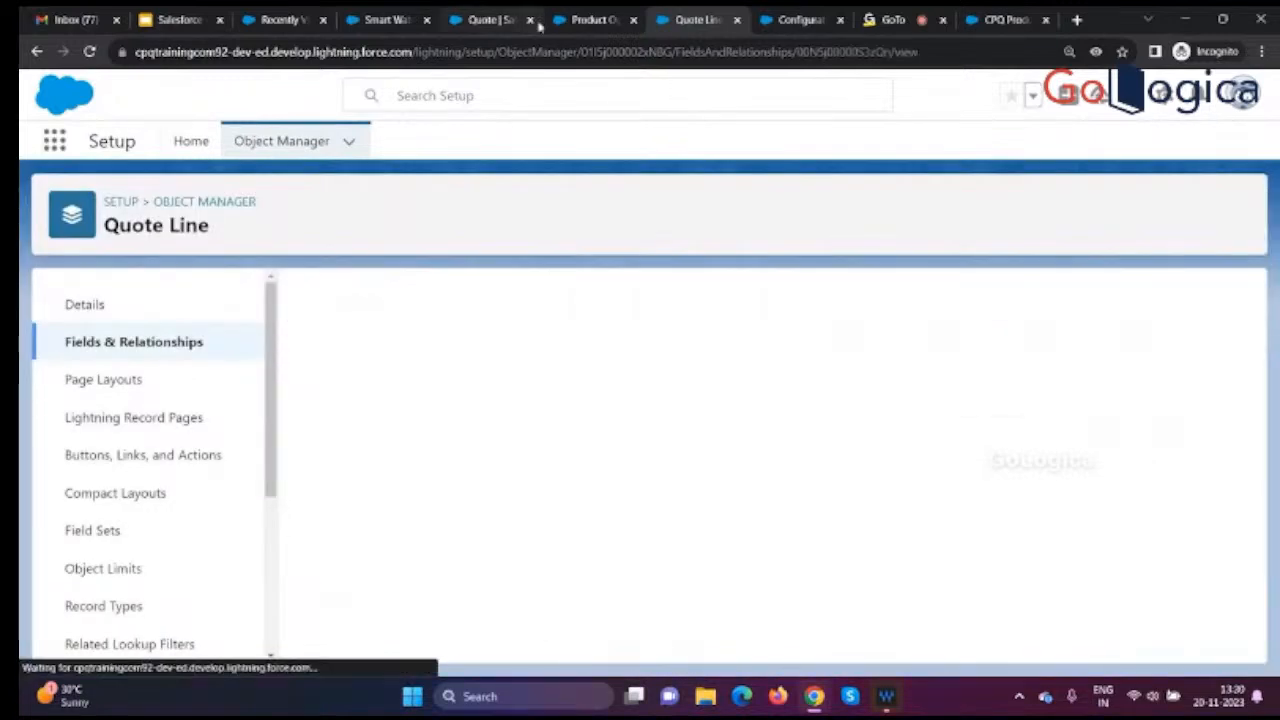
left_click(175, 22)
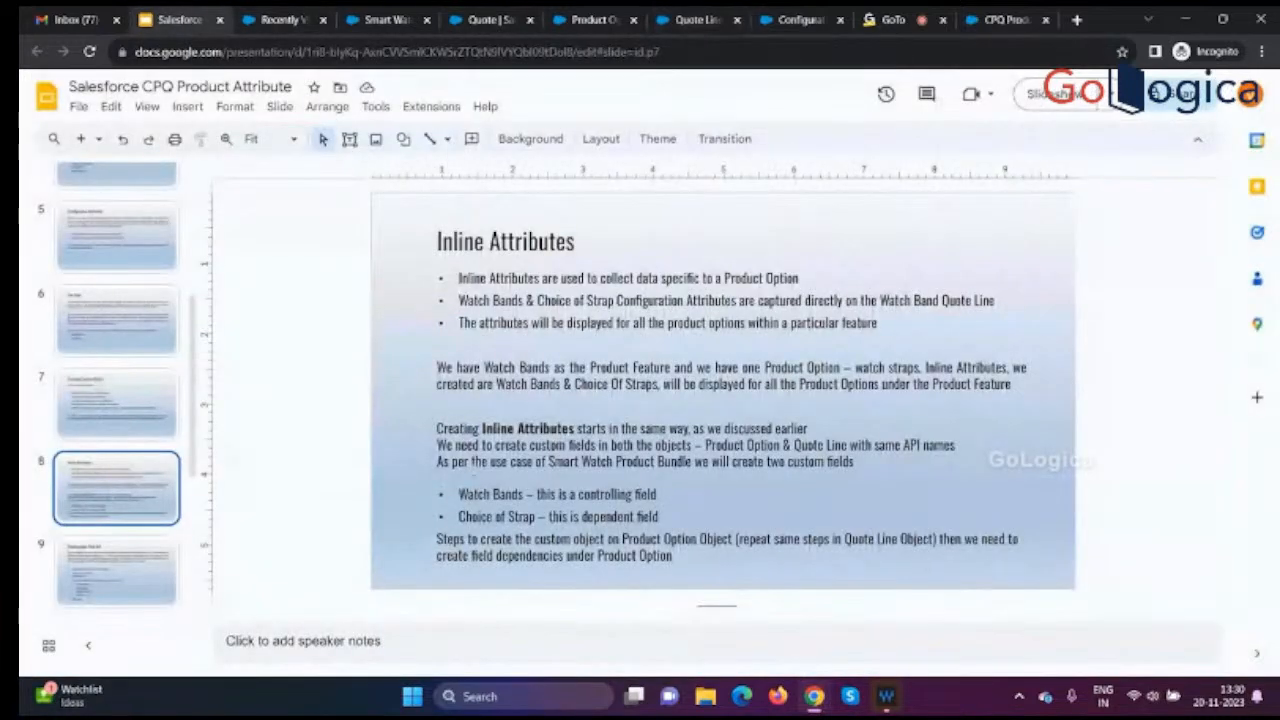
left_click_drag(459, 517, 537, 517)
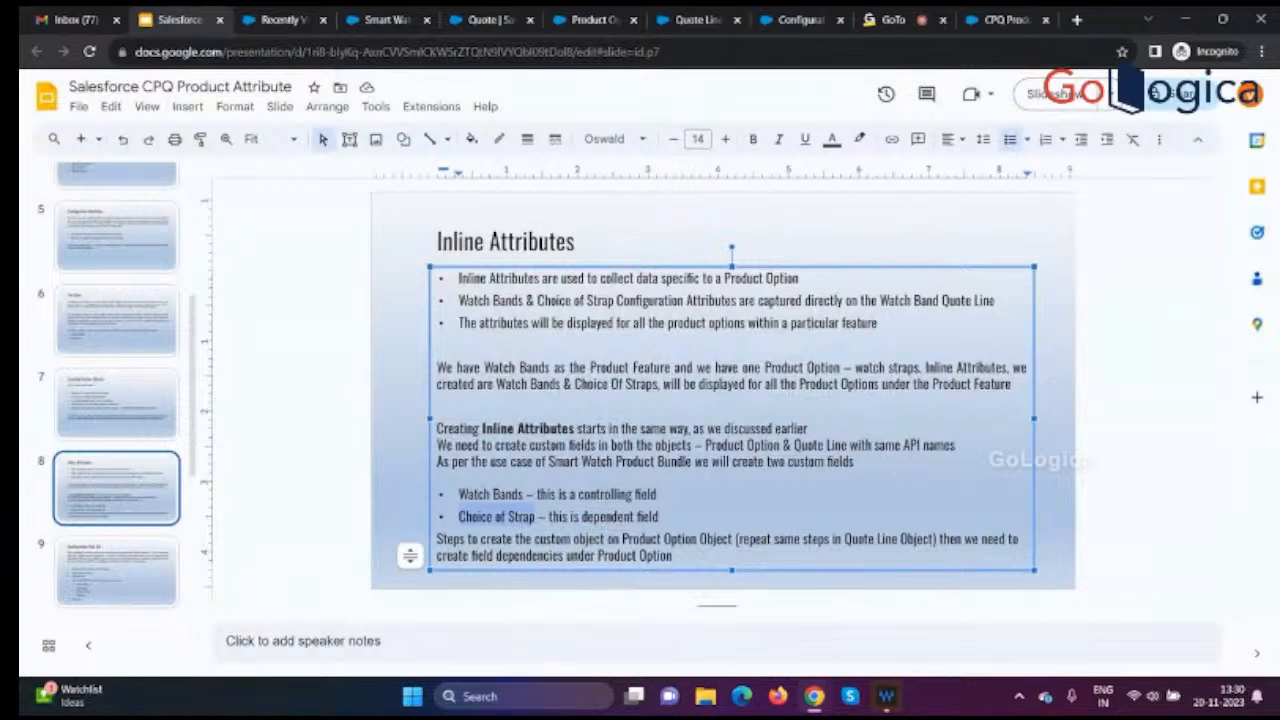
left_click(556, 20)
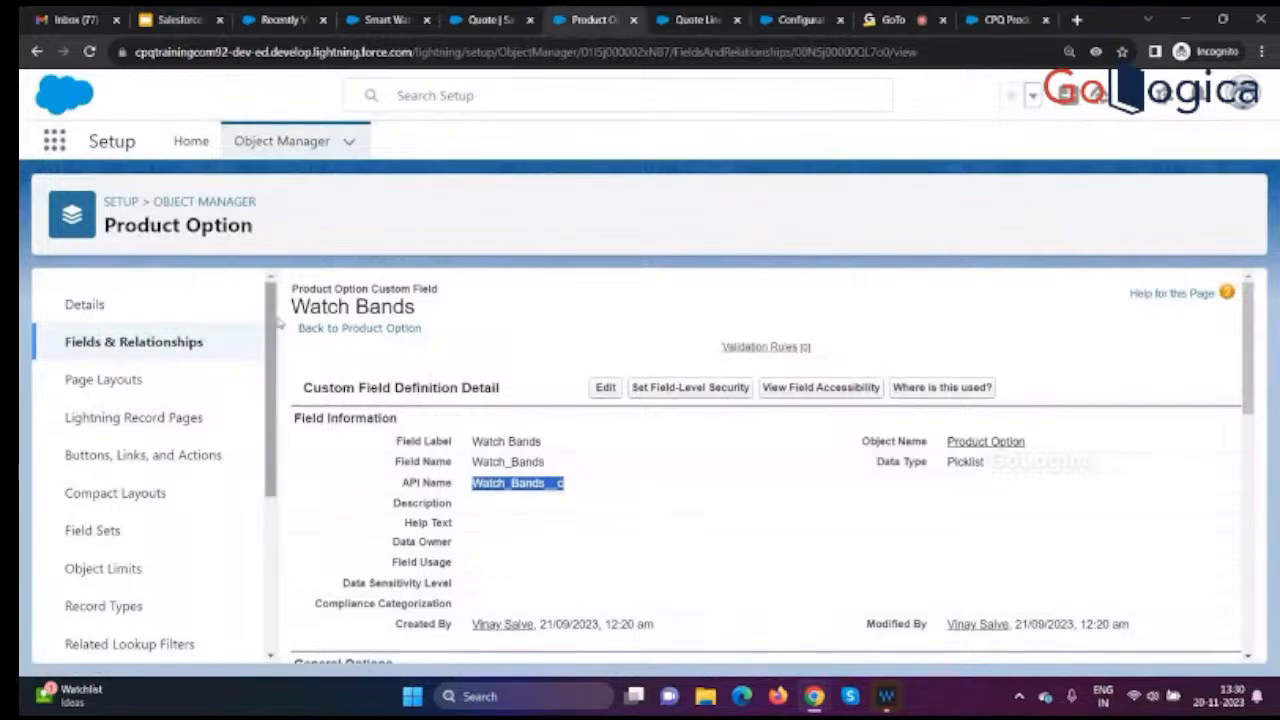
left_click_drag(292, 306, 418, 312)
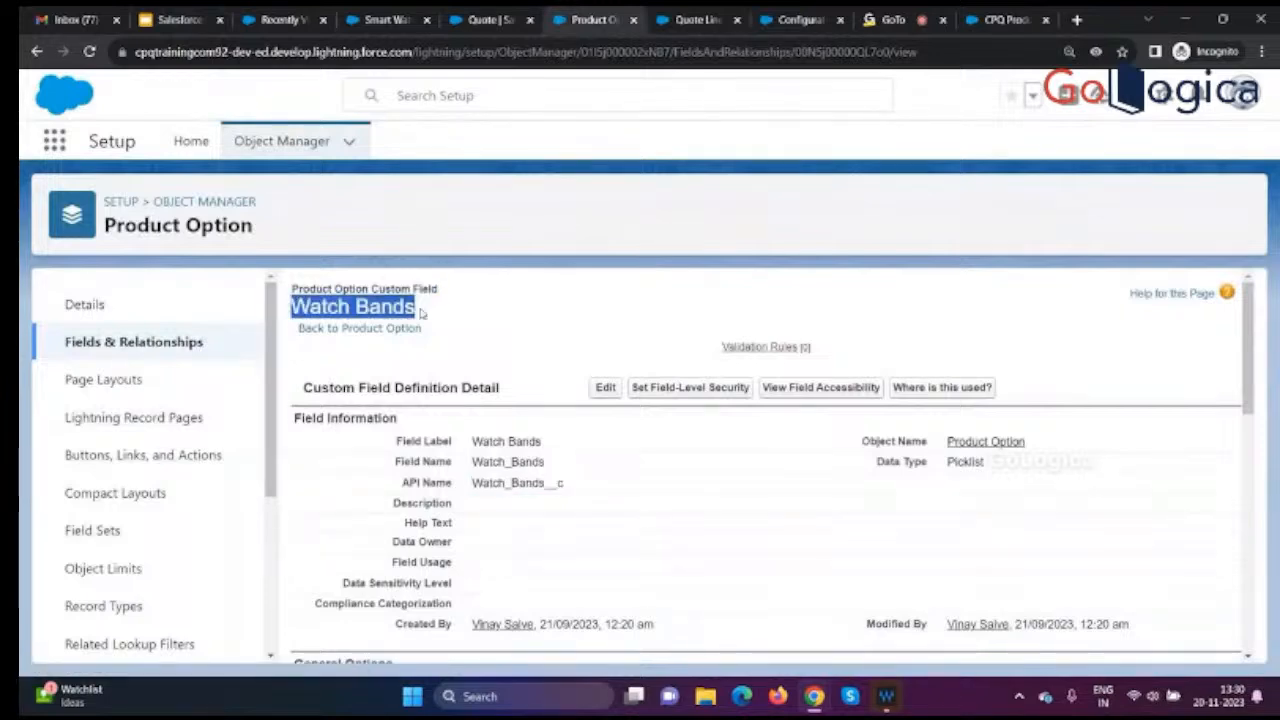
scroll(614, 449, "down", 5)
scroll(614, 449, "down", 3)
scroll(434, 549, "up", 1)
scroll(434, 549, "down", 1)
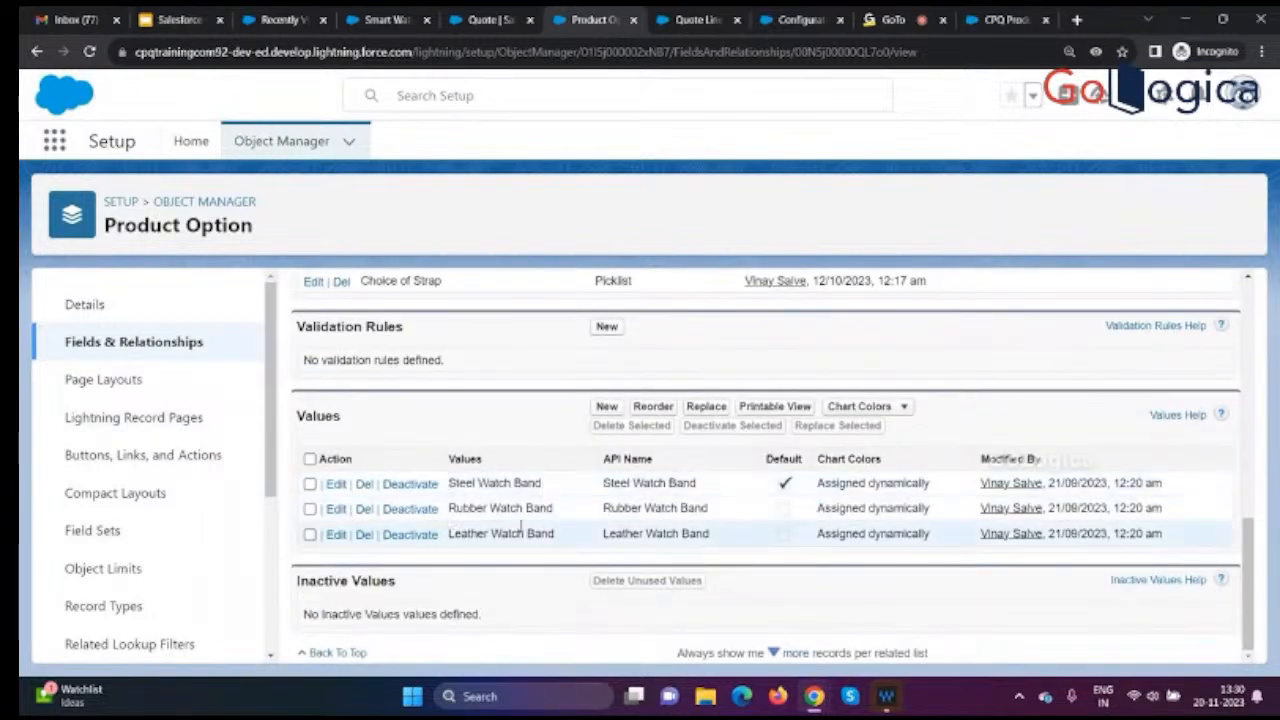
scroll(463, 555, "up", 10)
- Search Product Option fields for 'choice of strap' and open the Choice of Strap field
left_click(126, 352)
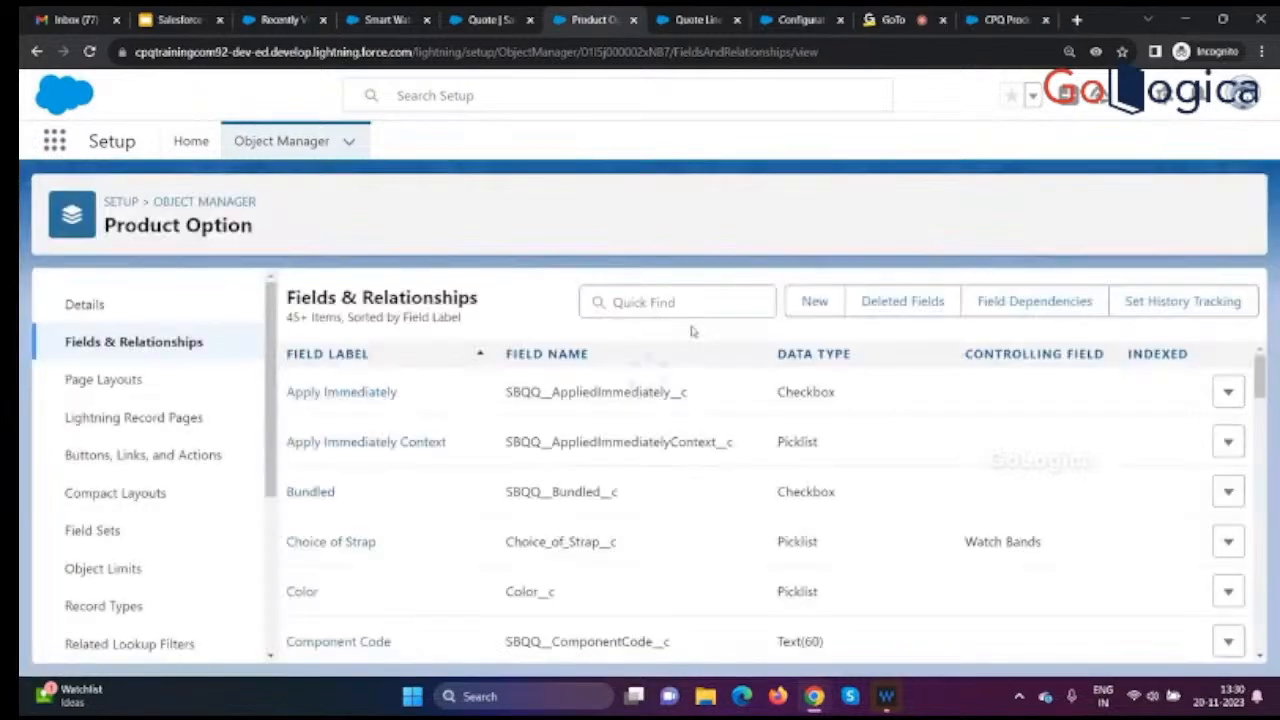
left_click(671, 302)
type("cho")
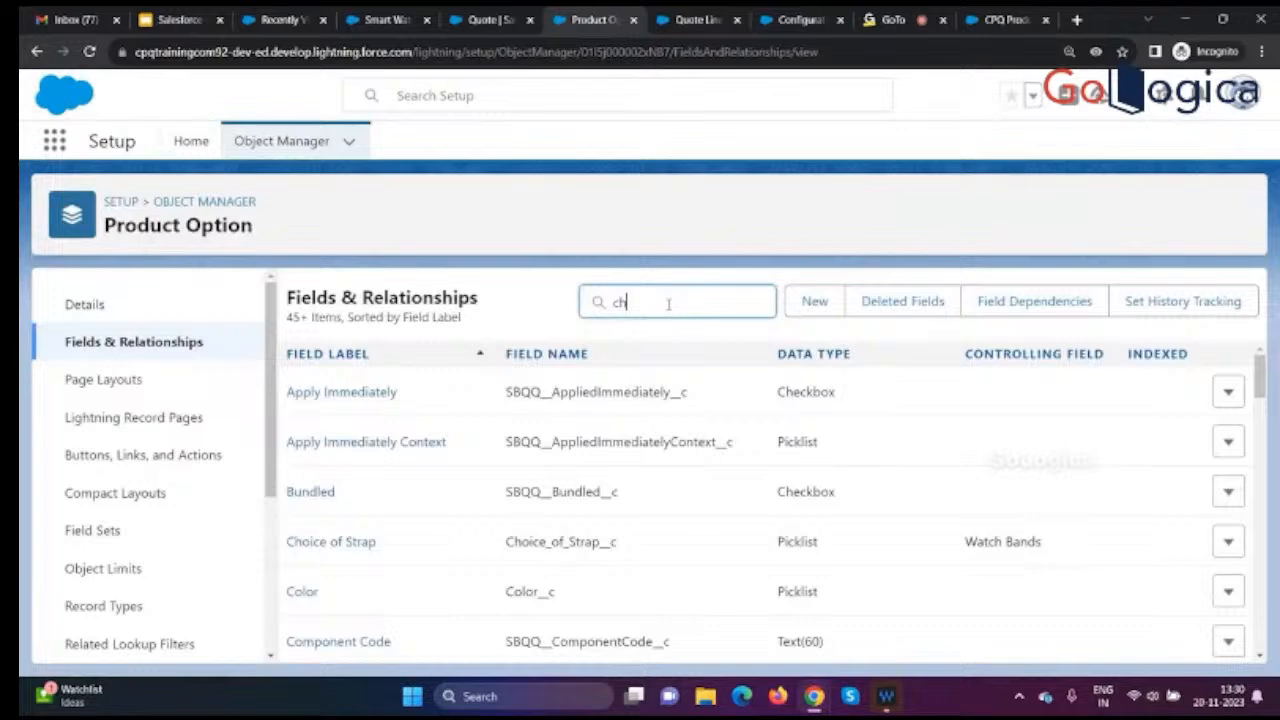
type("of strap")
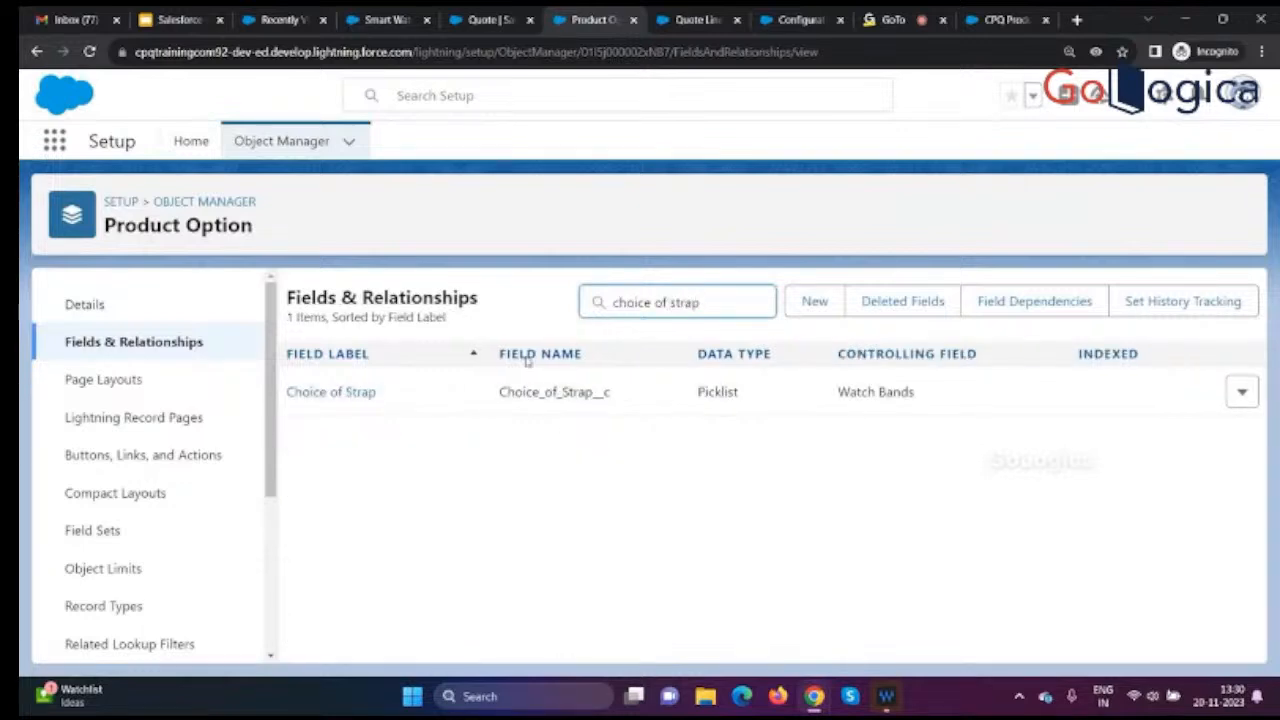
left_click(340, 392)
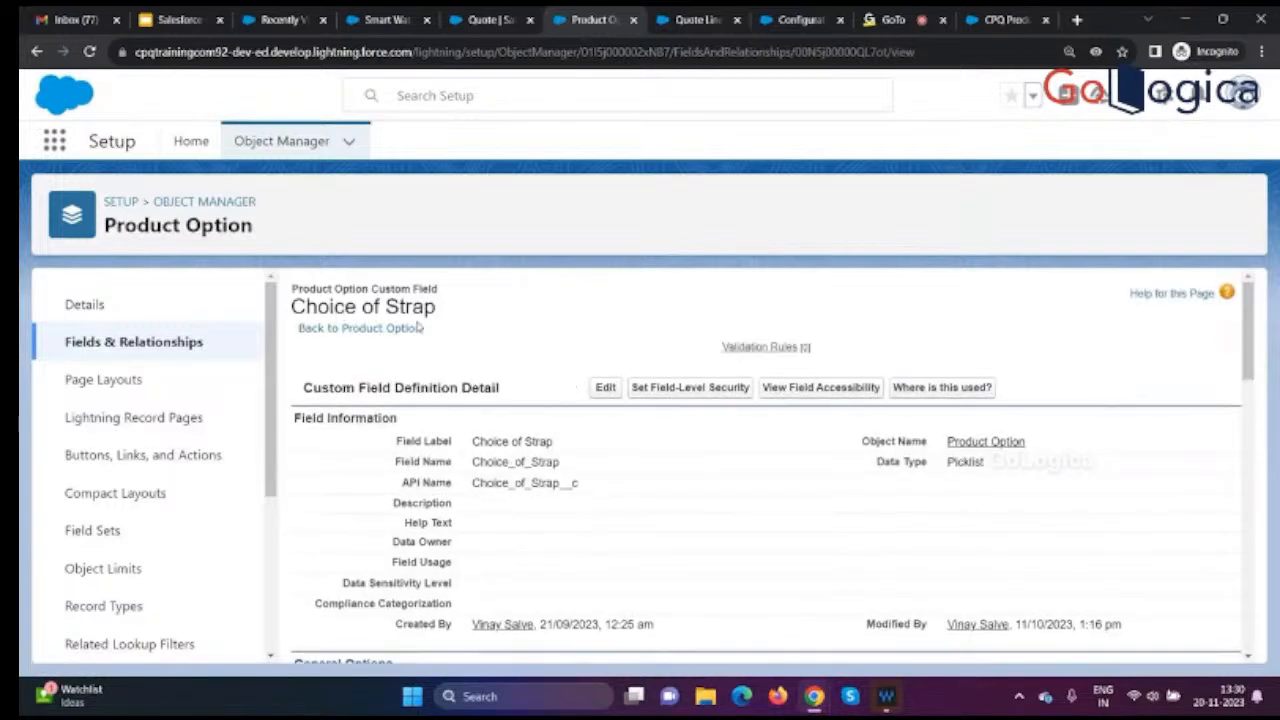
- Scroll to the Choice of Strap values and point out the default Titanium value
scroll(500, 360, "down", 1)
scroll(506, 378, "down", 6)
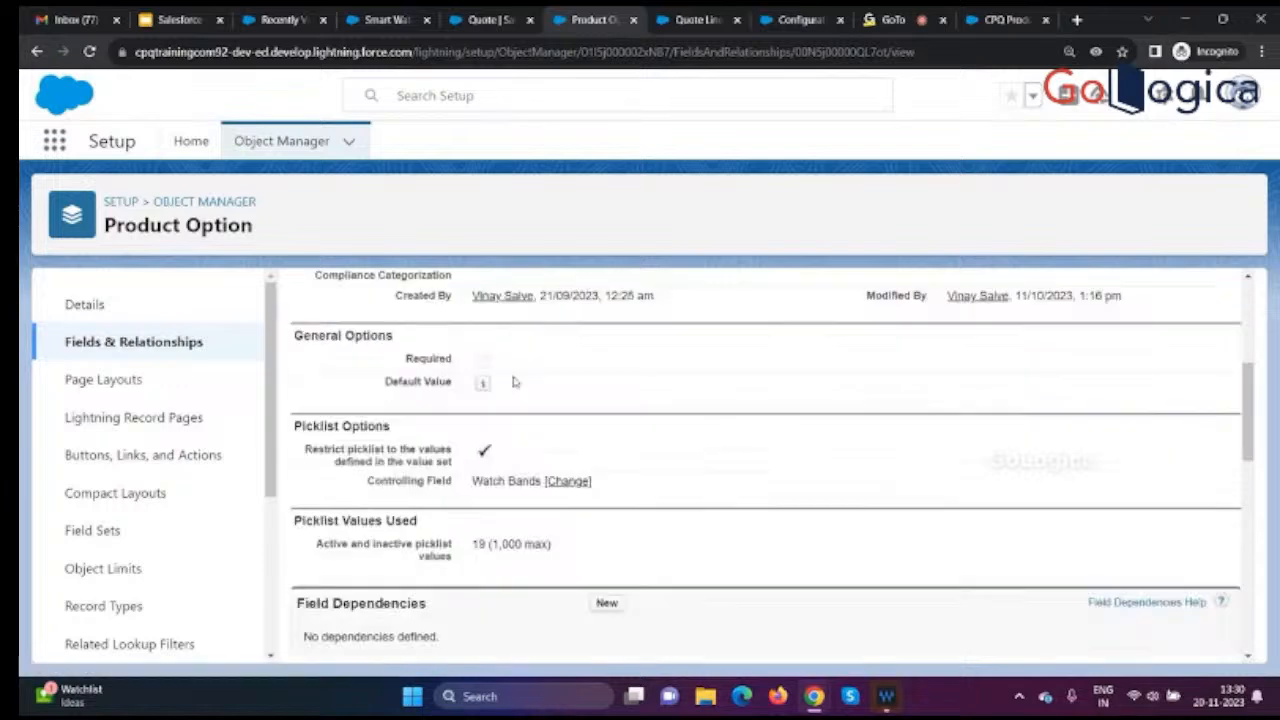
scroll(521, 390, "down", 3)
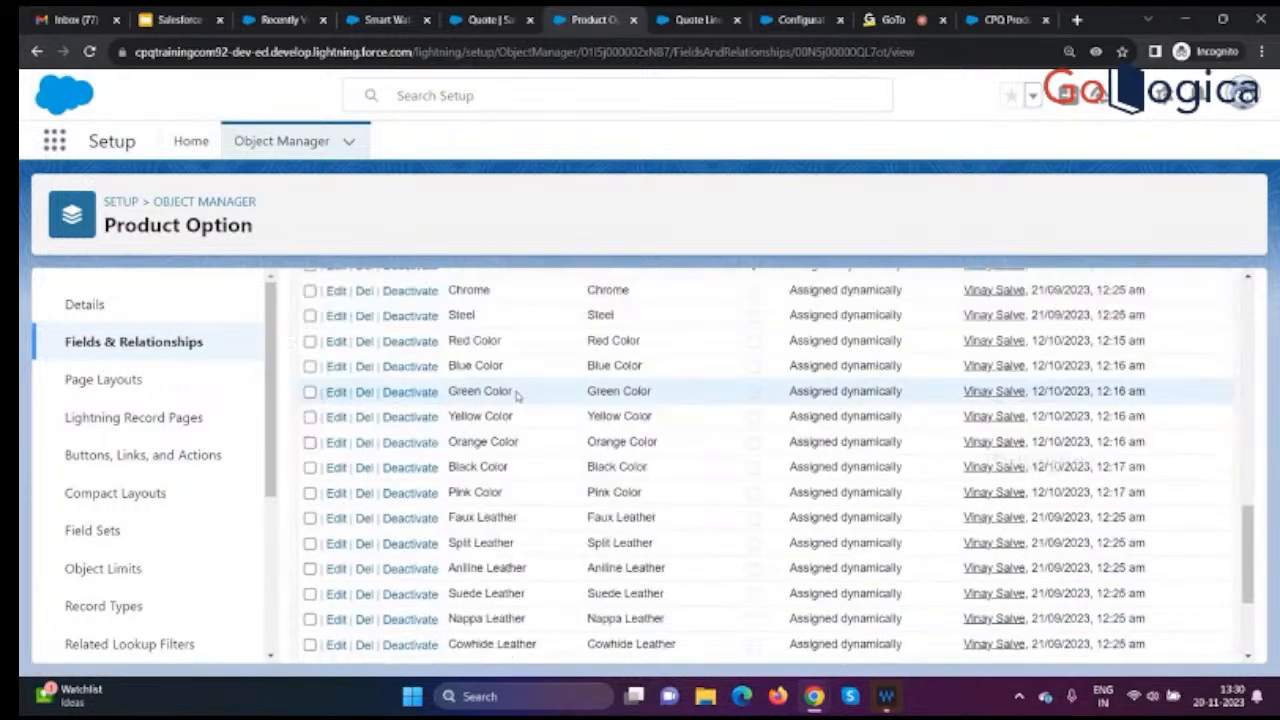
scroll(500, 410, "up", 2)
scroll(455, 430, "down", 1)
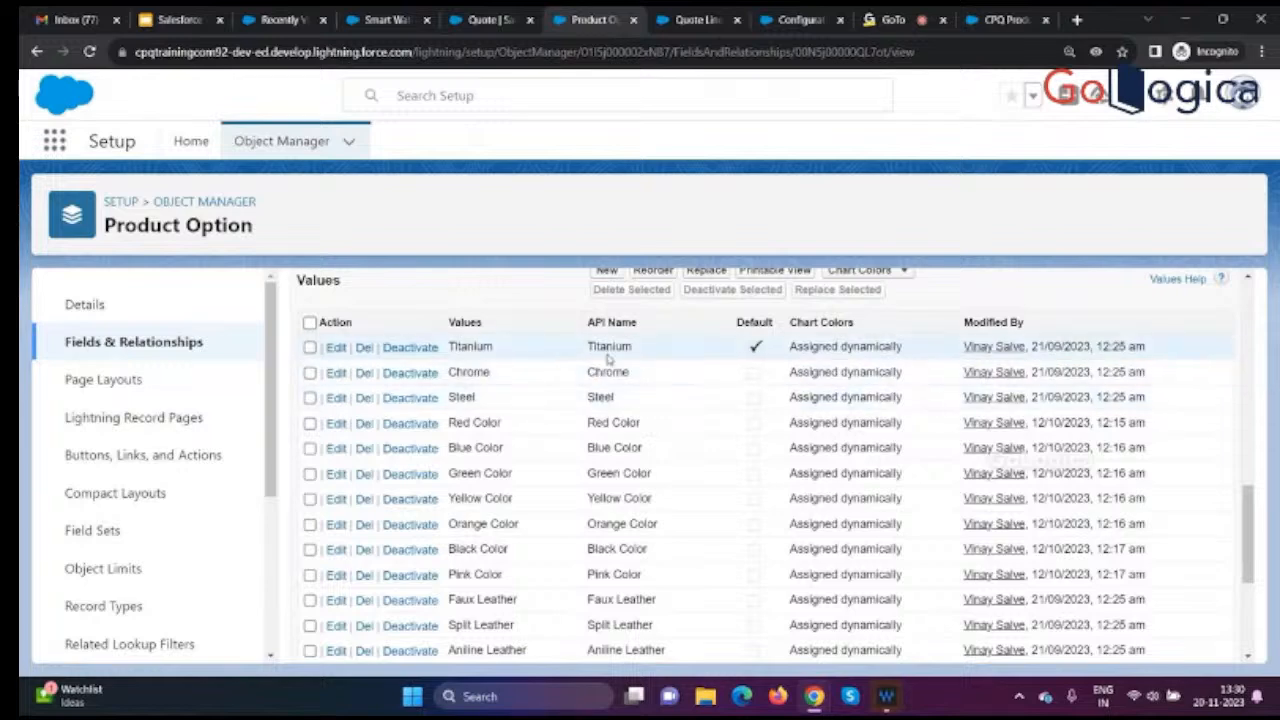
left_click_drag(589, 347, 633, 360)
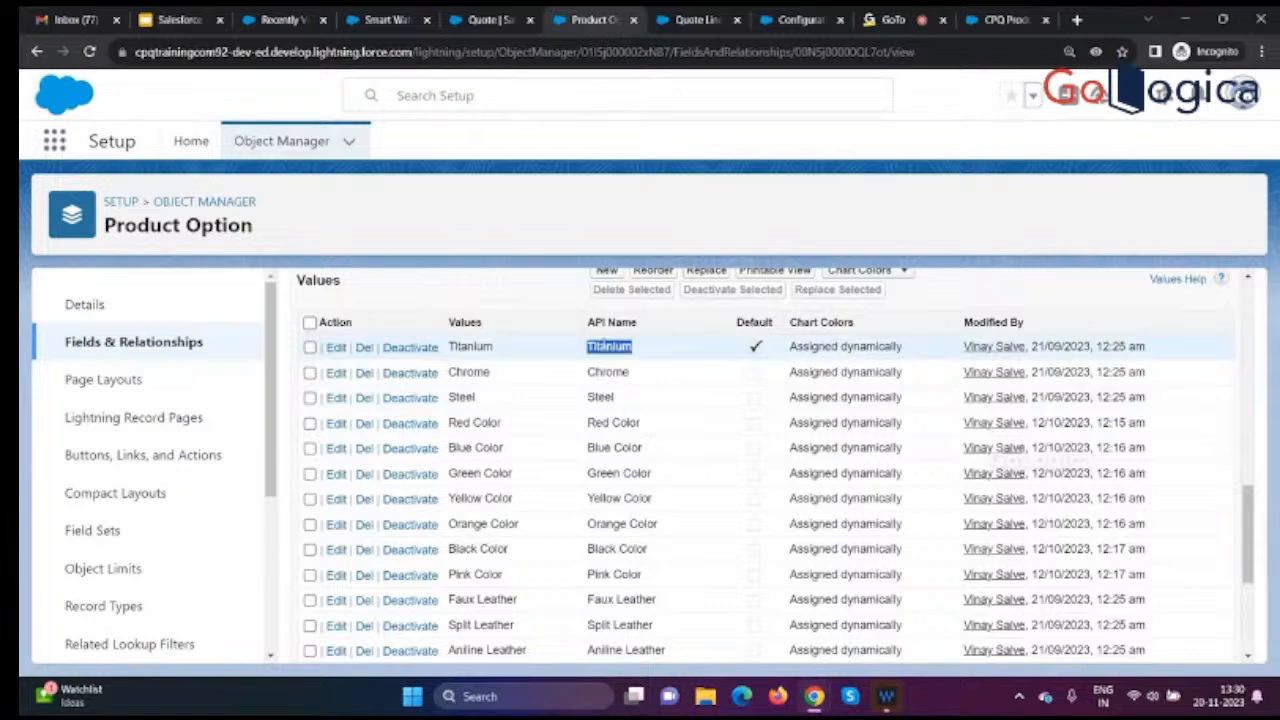
- Point out the Chrome, Red Color and Faux through Calfskin leather values
scroll(578, 447, "down", 1)
scroll(578, 447, "down", 1)
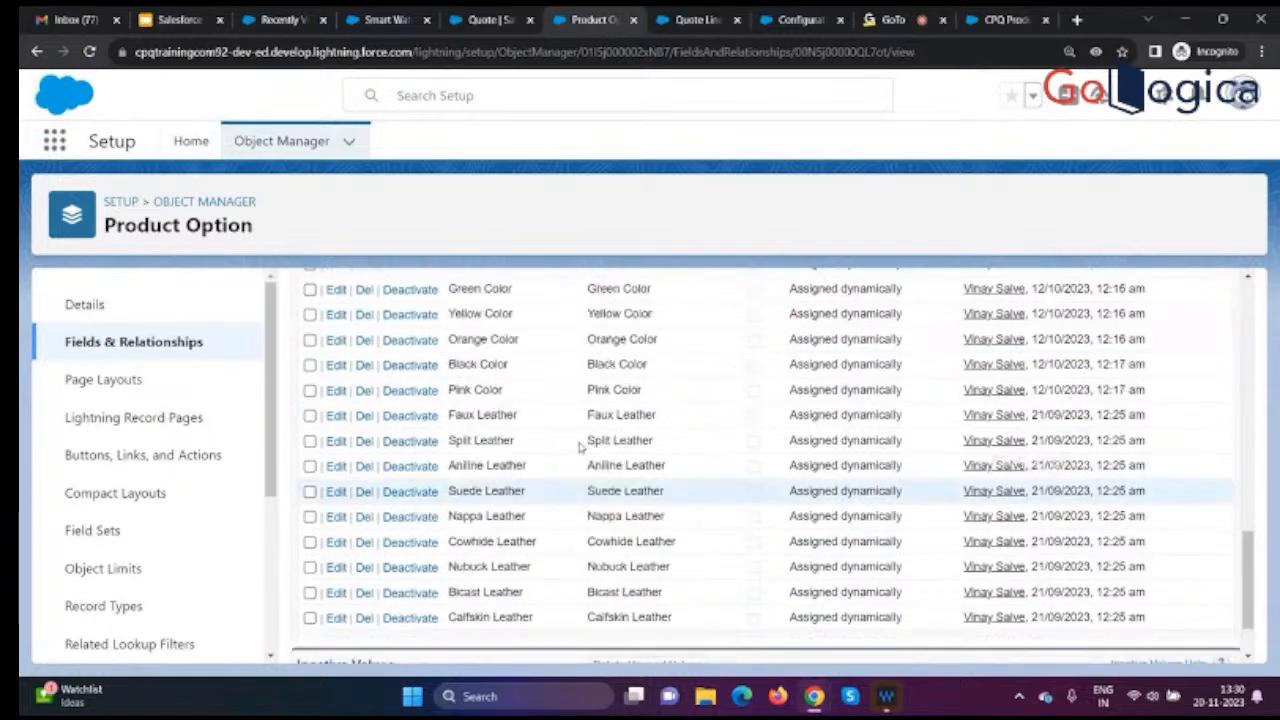
scroll(580, 447, "up", 3)
double_click(607, 372)
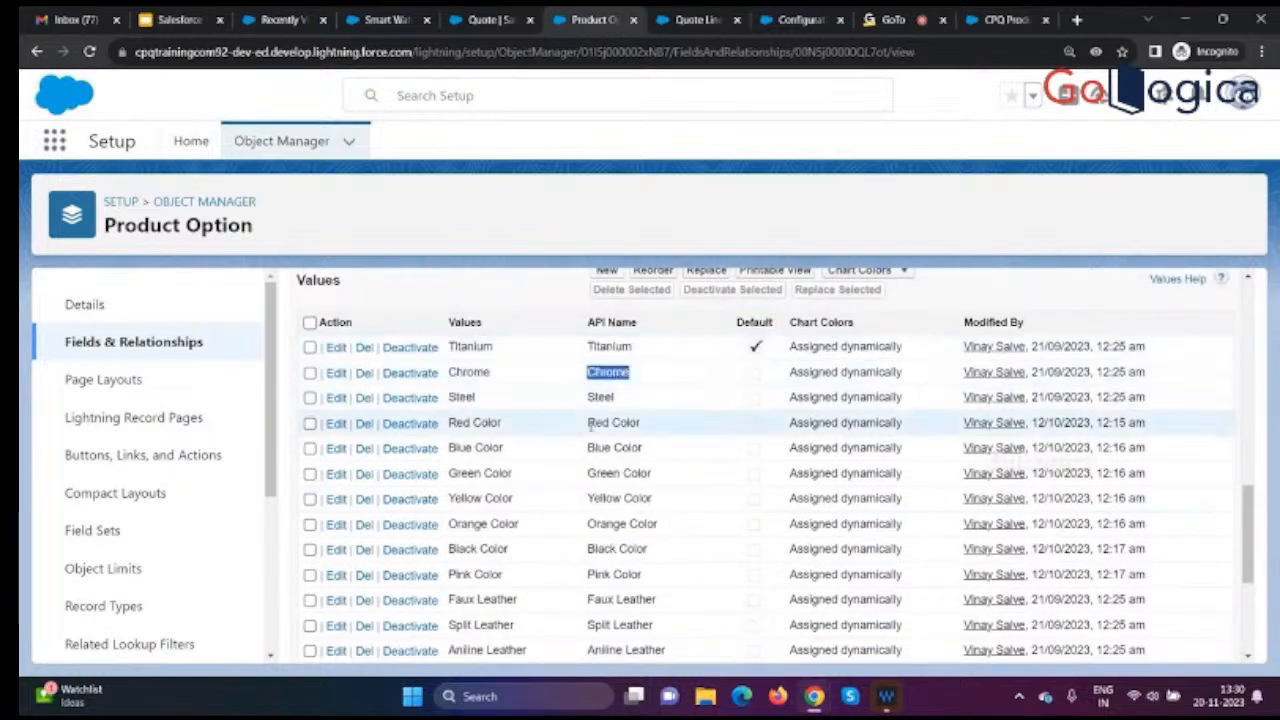
left_click_drag(587, 422, 626, 423)
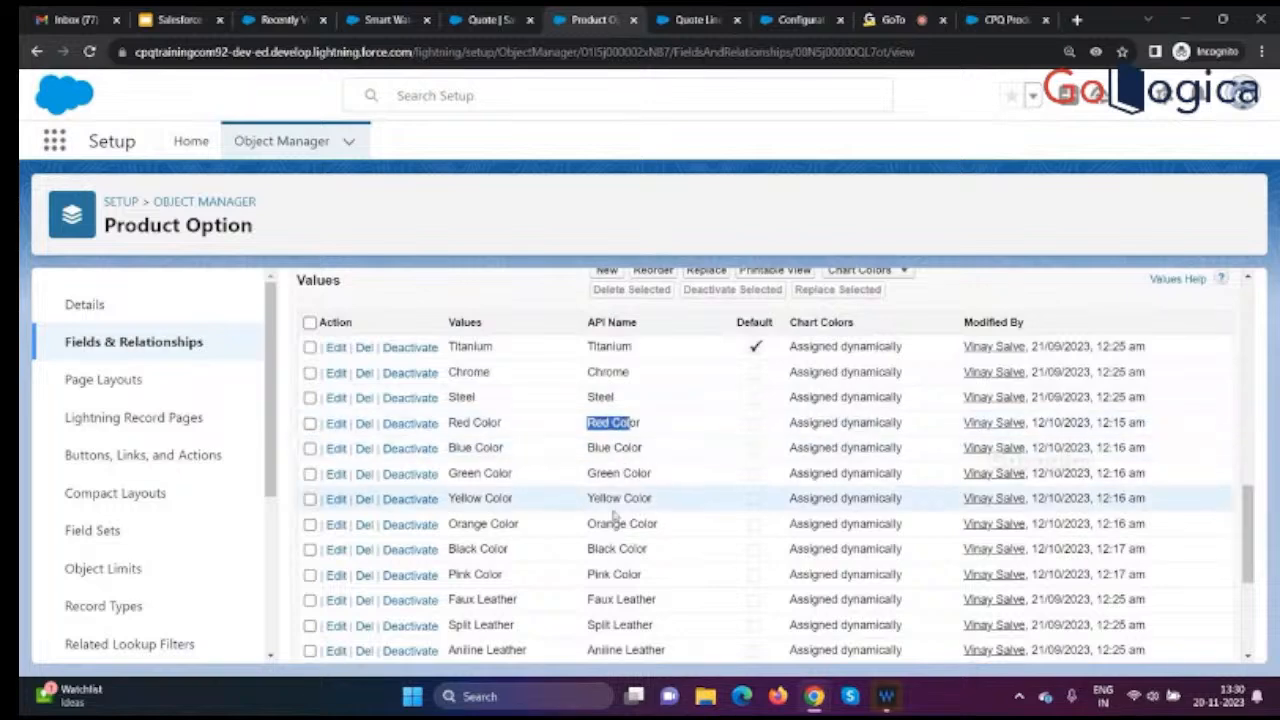
scroll(623, 553, "down", 2)
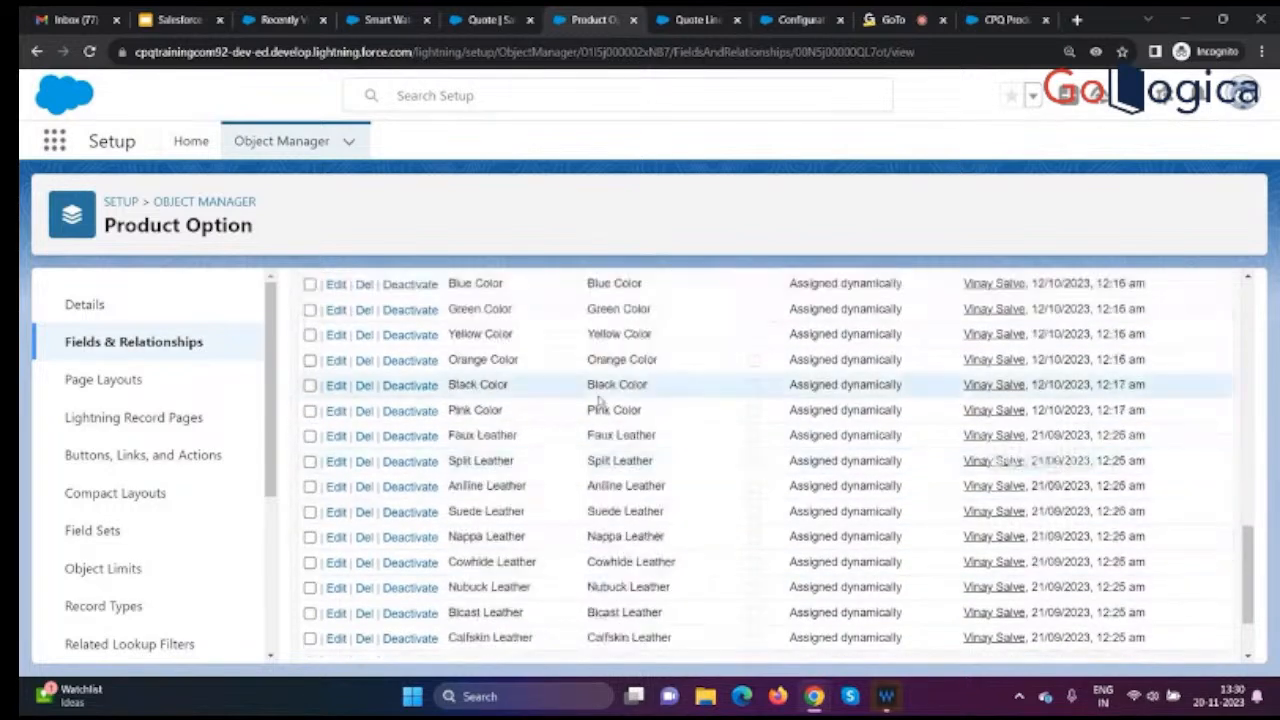
left_click_drag(594, 432, 623, 637)
scroll(494, 413, "up", 5)
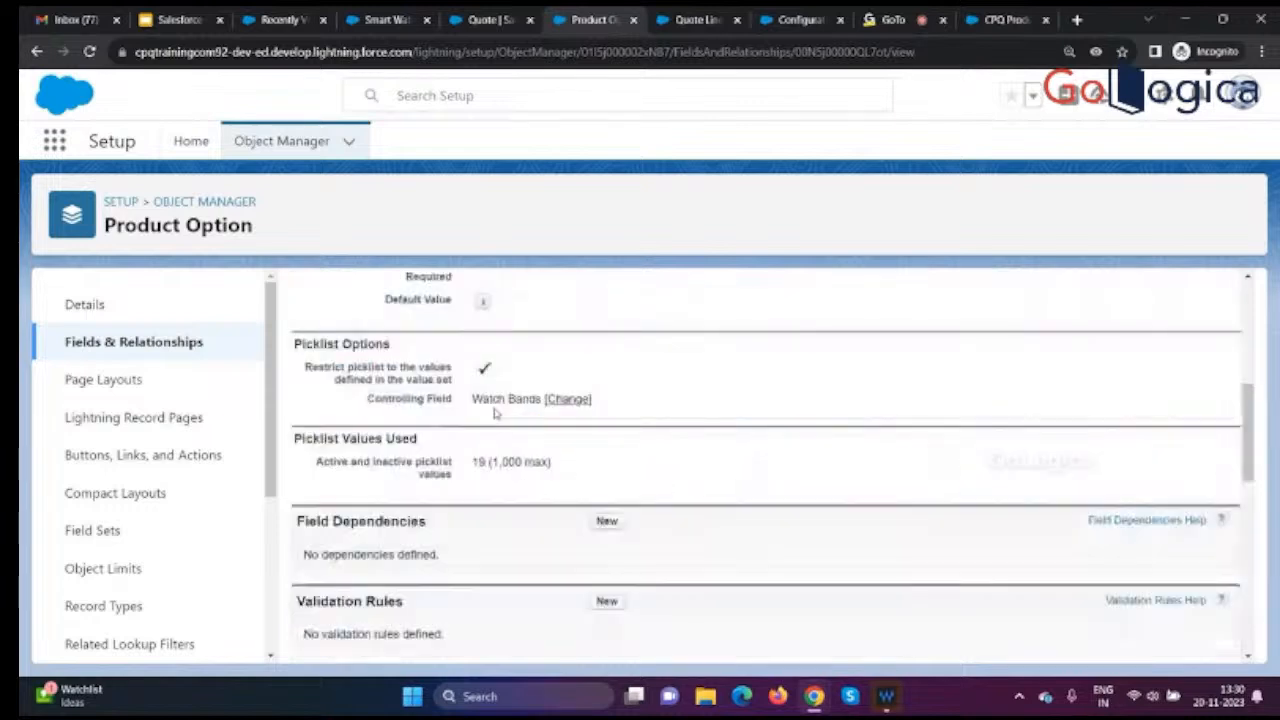
scroll(494, 413, "up", 5)
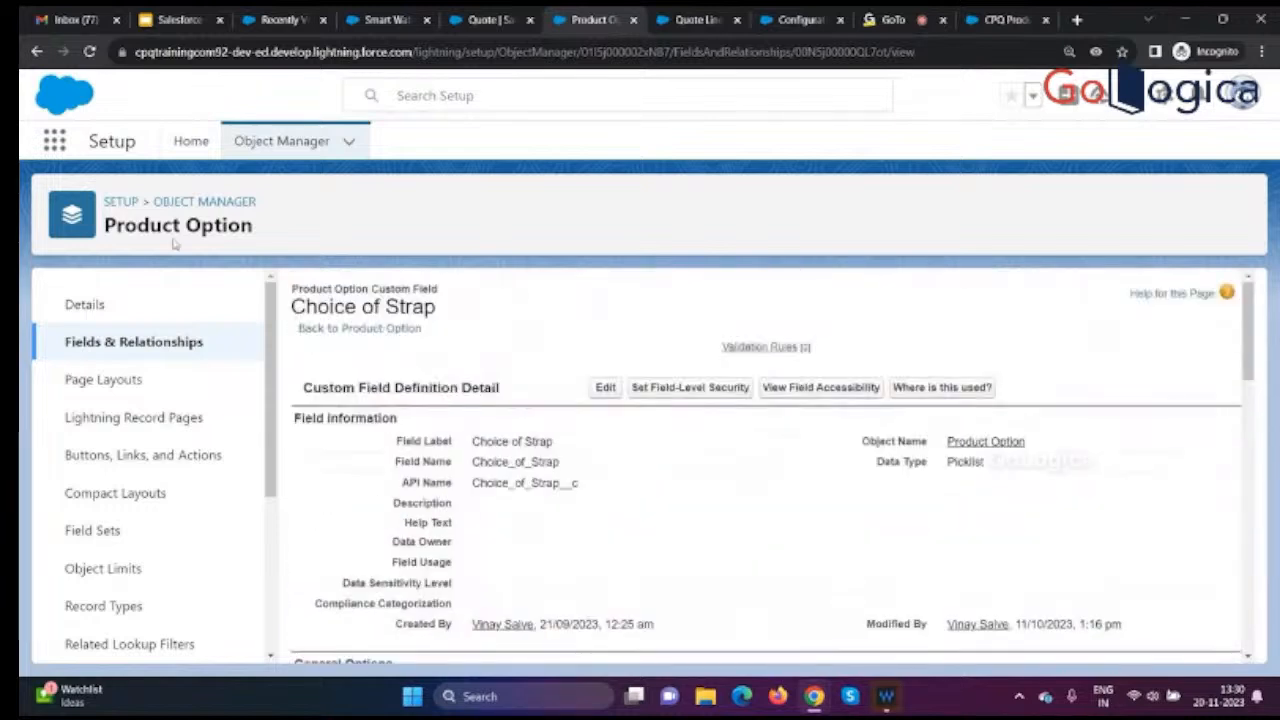
- Scroll through the Quote Line Choice of Strap field's picklist values
left_click(689, 20)
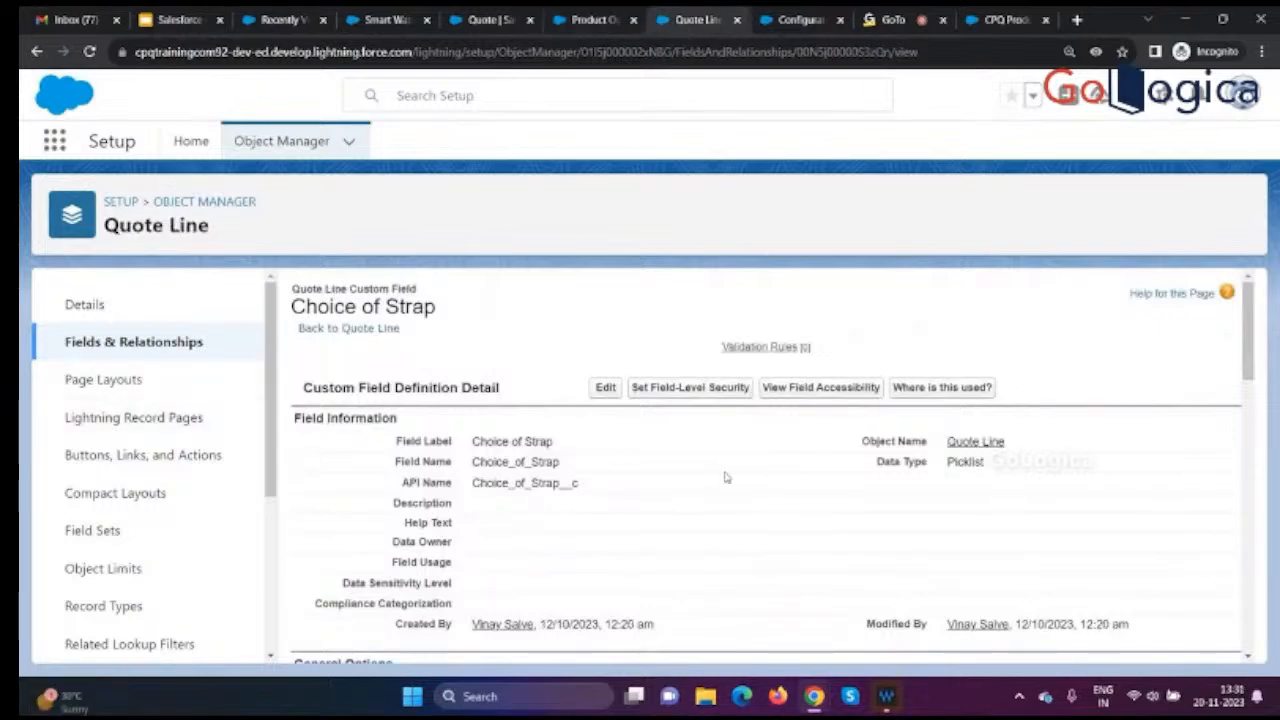
scroll(724, 485, "down", 4)
scroll(724, 485, "down", 5)
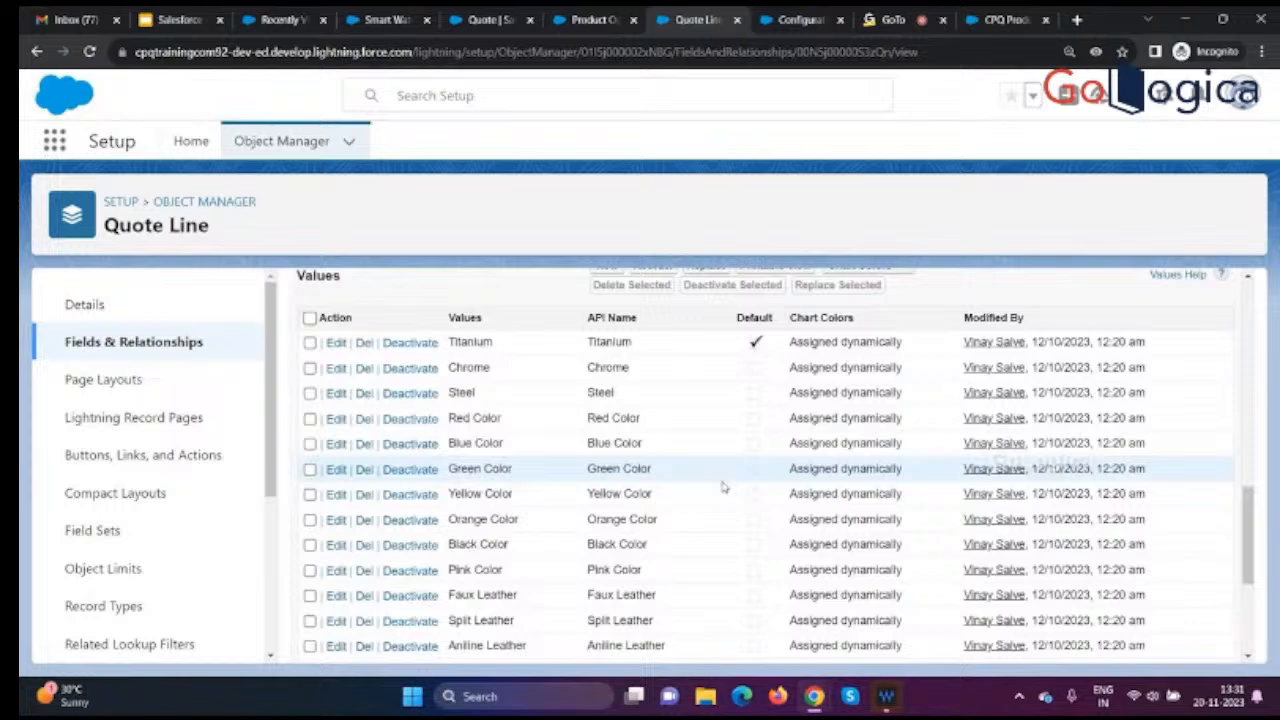
scroll(723, 486, "down", 3)
scroll(724, 485, "up", 10)
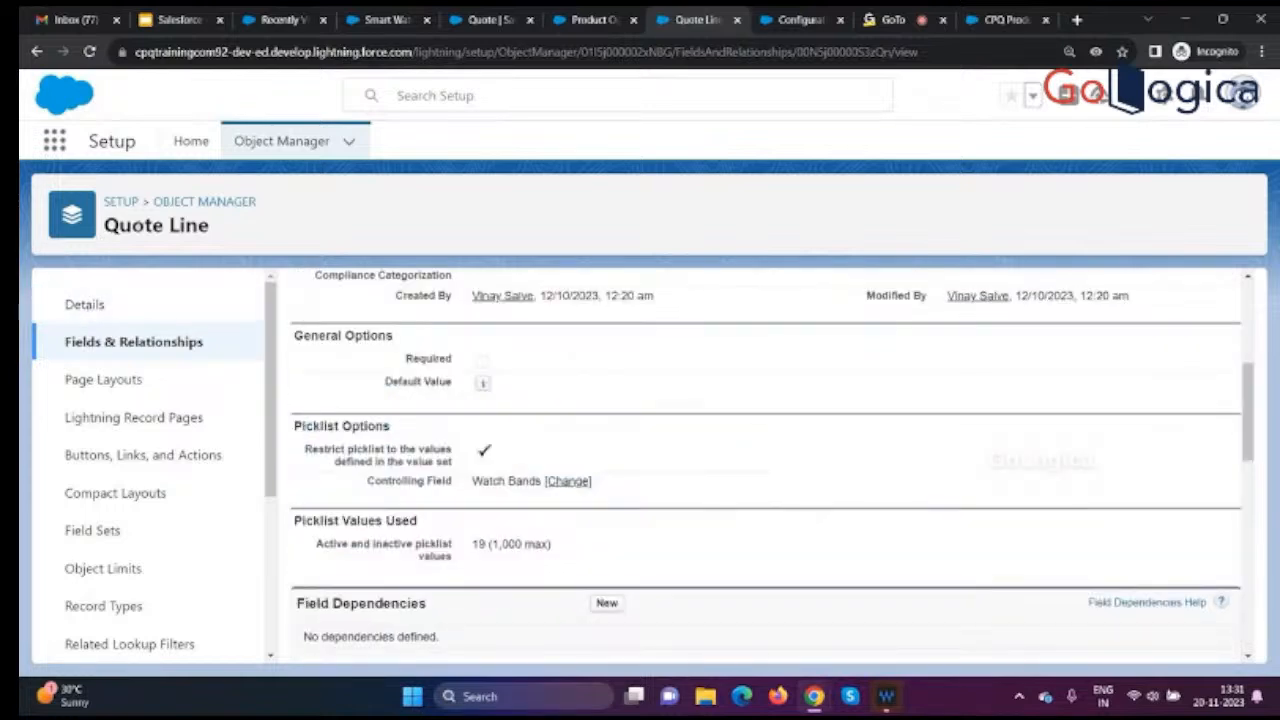
scroll(736, 529, "up", 3)
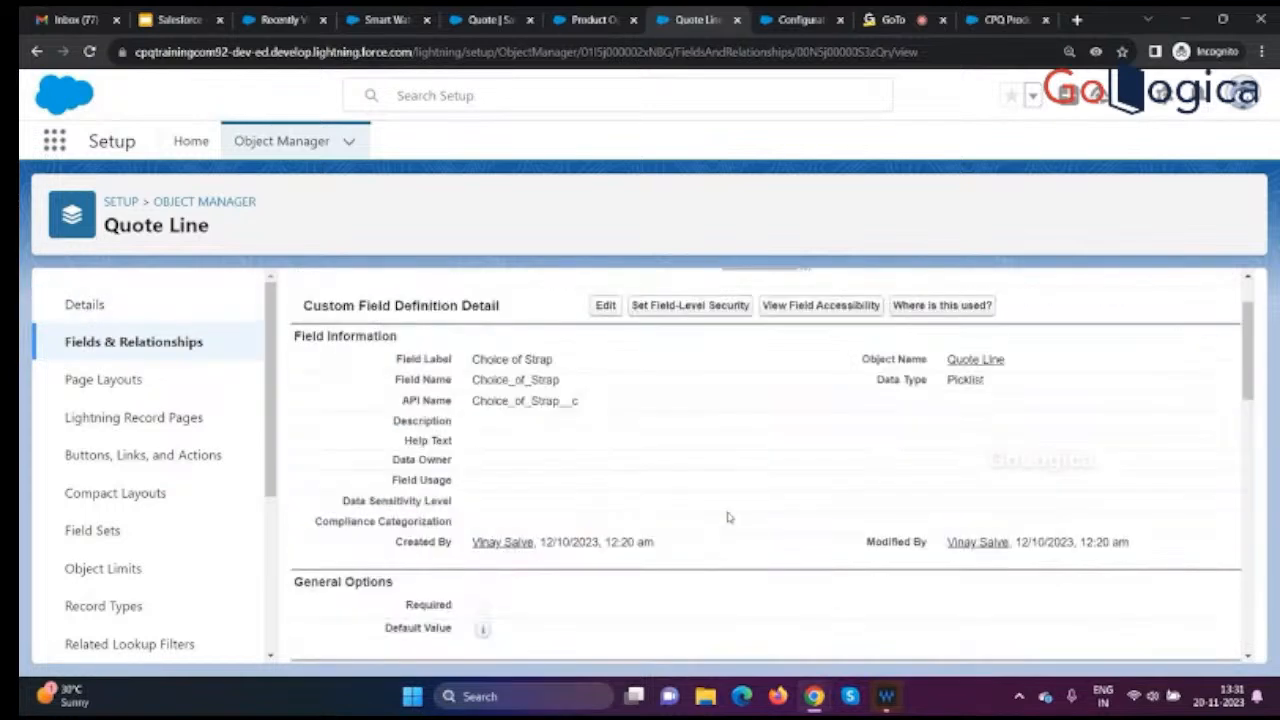
scroll(727, 518, "up", 1)
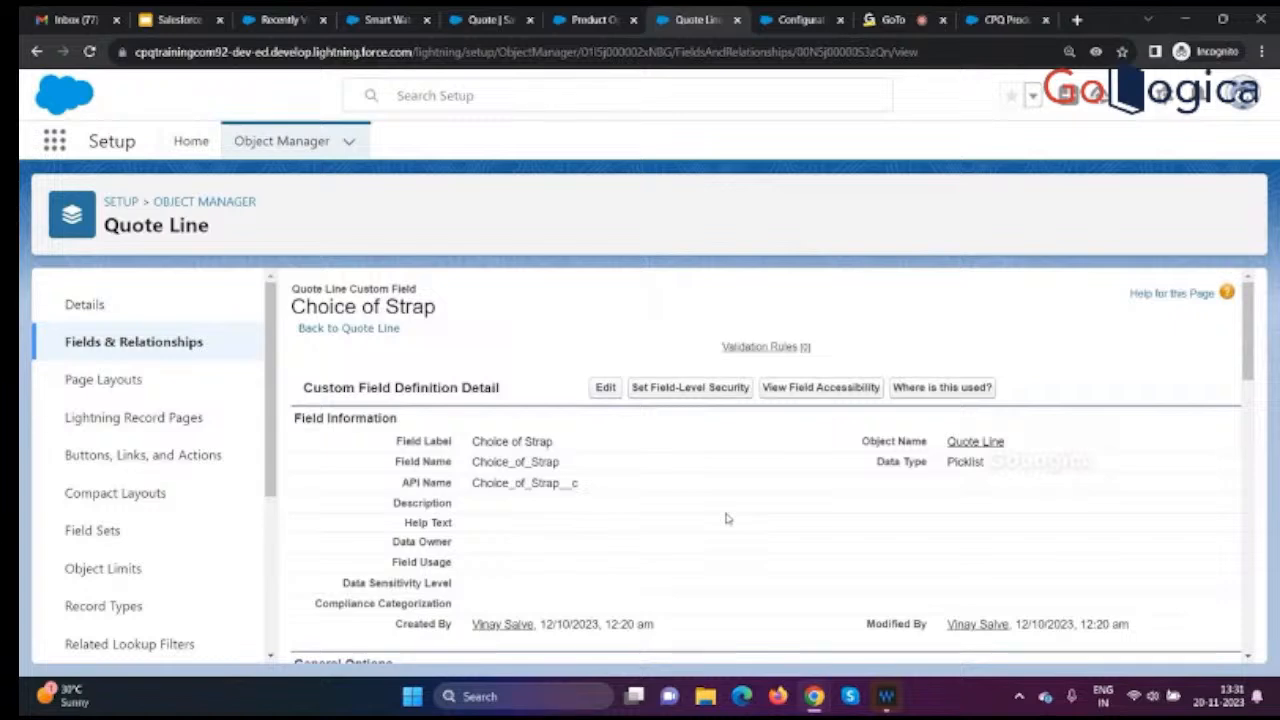
- Recheck Product Option's Choice of Strap values, then return to the Quote Line field
left_click(566, 22)
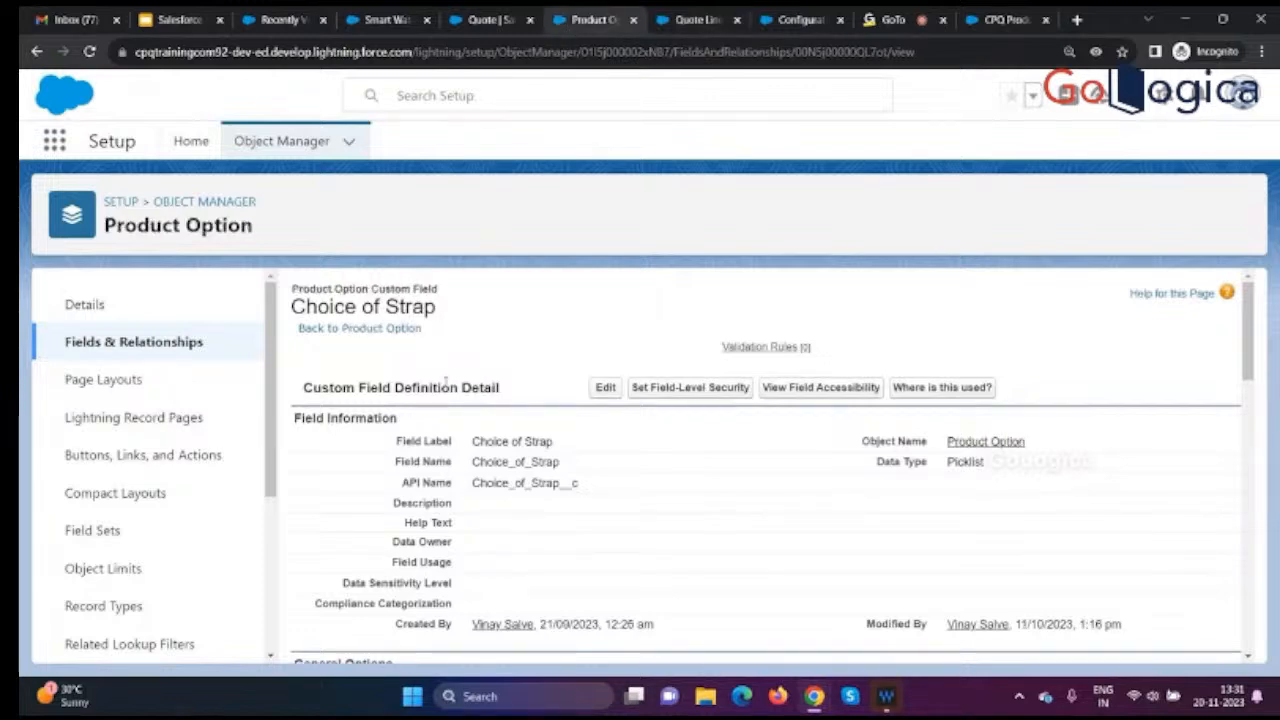
scroll(580, 478, "down", 1)
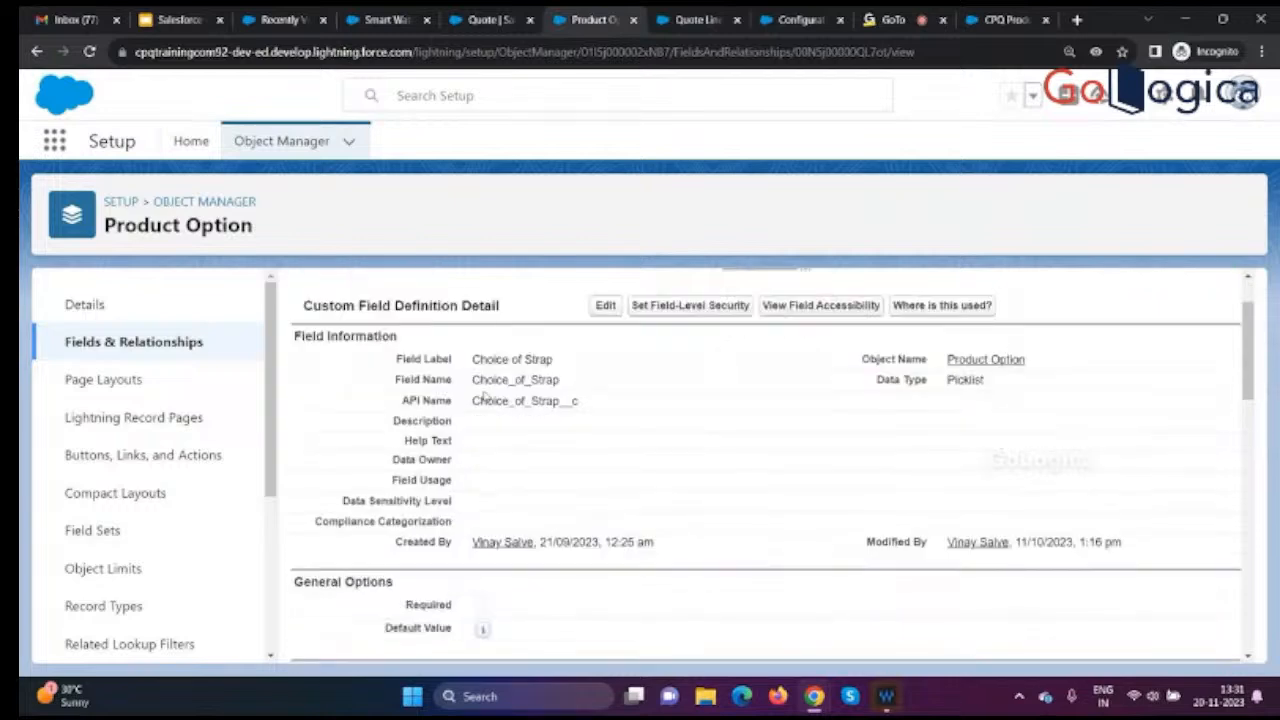
scroll(666, 491, "down", 8)
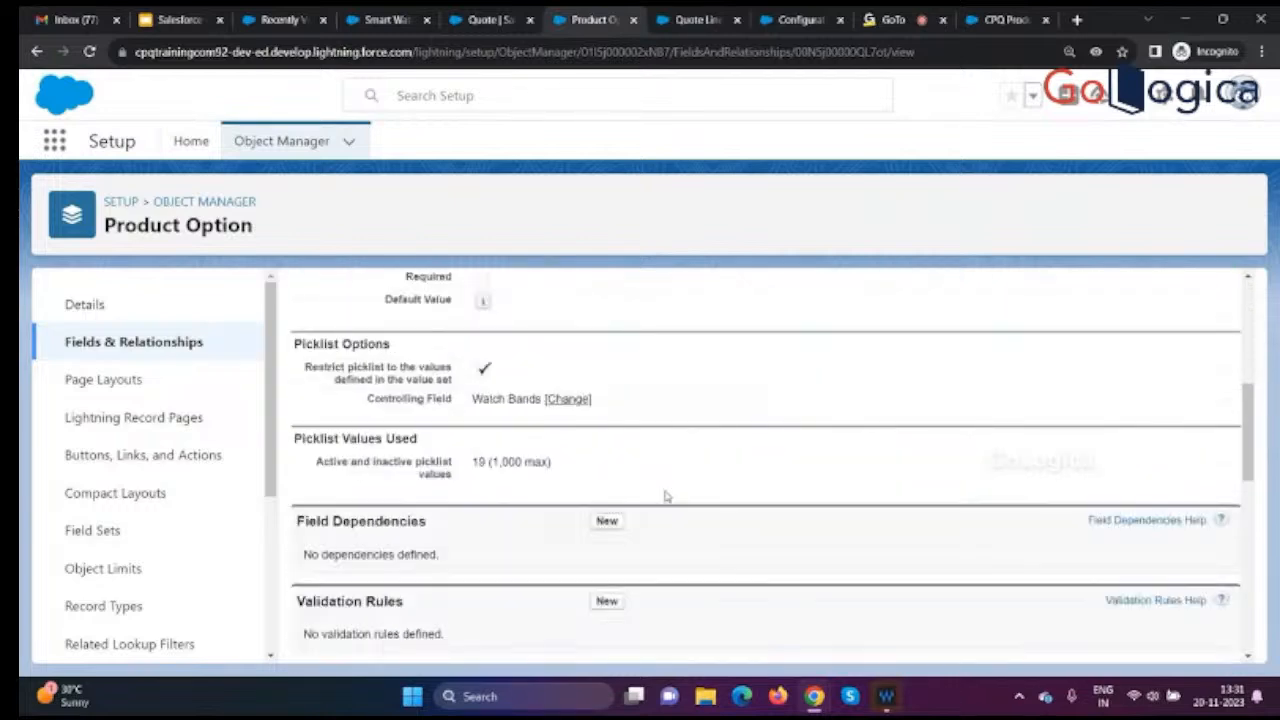
scroll(660, 509, "down", 4)
left_click_drag(595, 332, 622, 534)
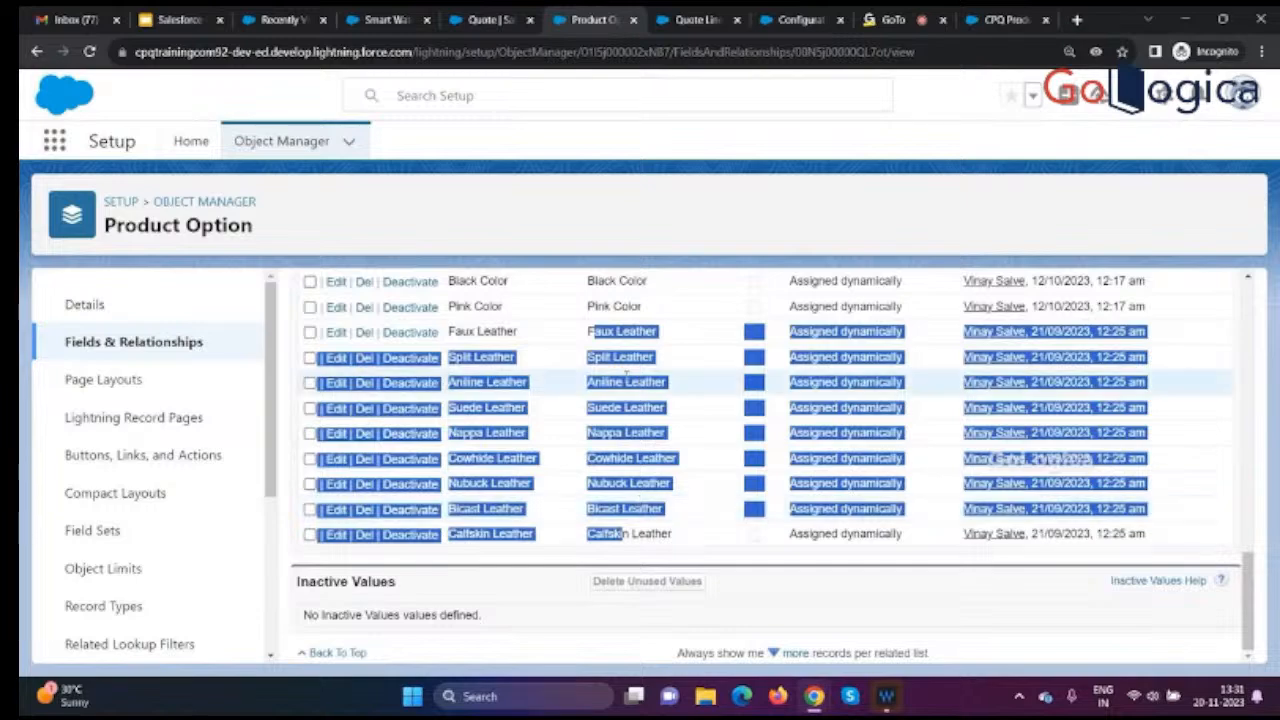
scroll(626, 373, "up", 10)
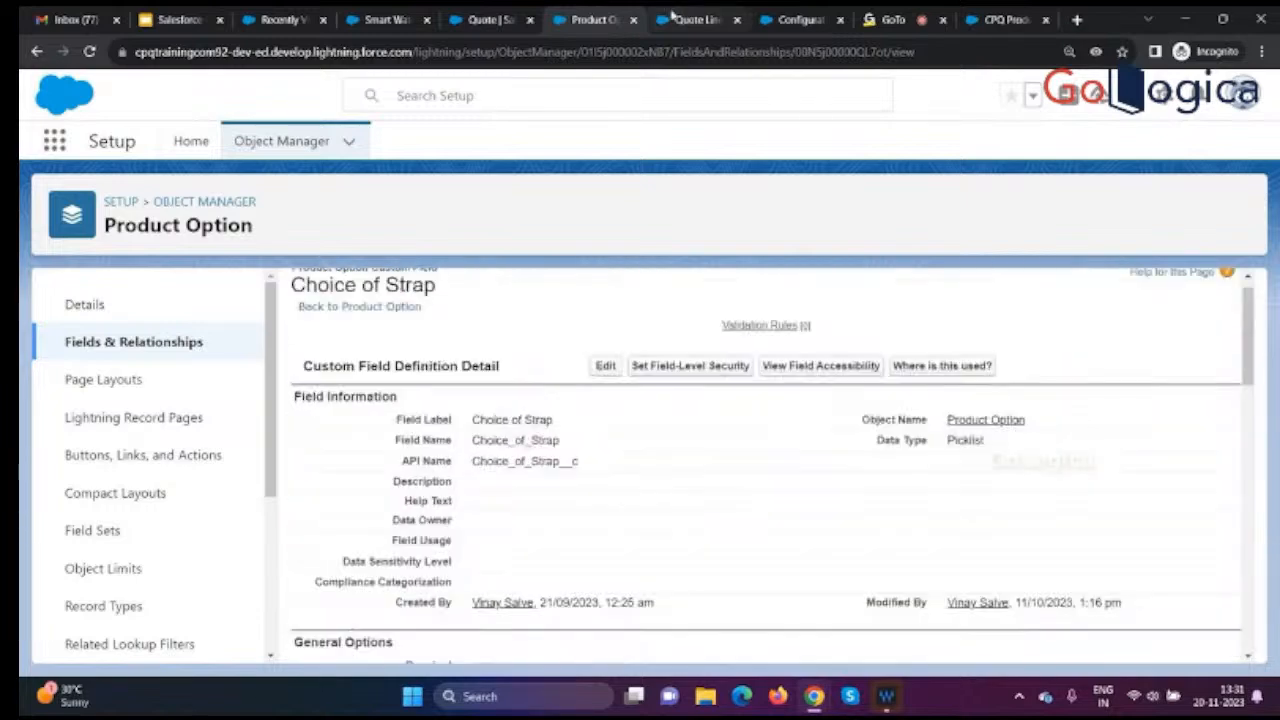
left_click(674, 18)
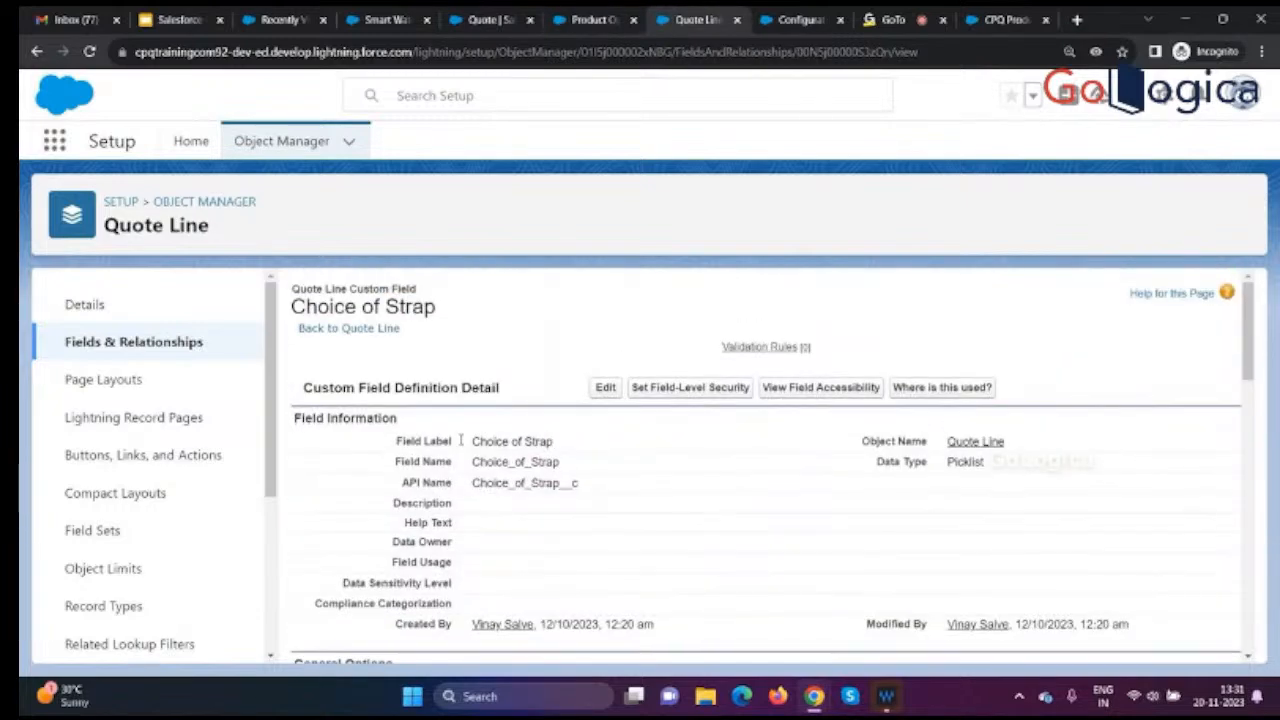
- Highlight Choice_of_Strap__c in the Configuration Attribute values, then return to Product Option's Choice of Strap
left_click(776, 22)
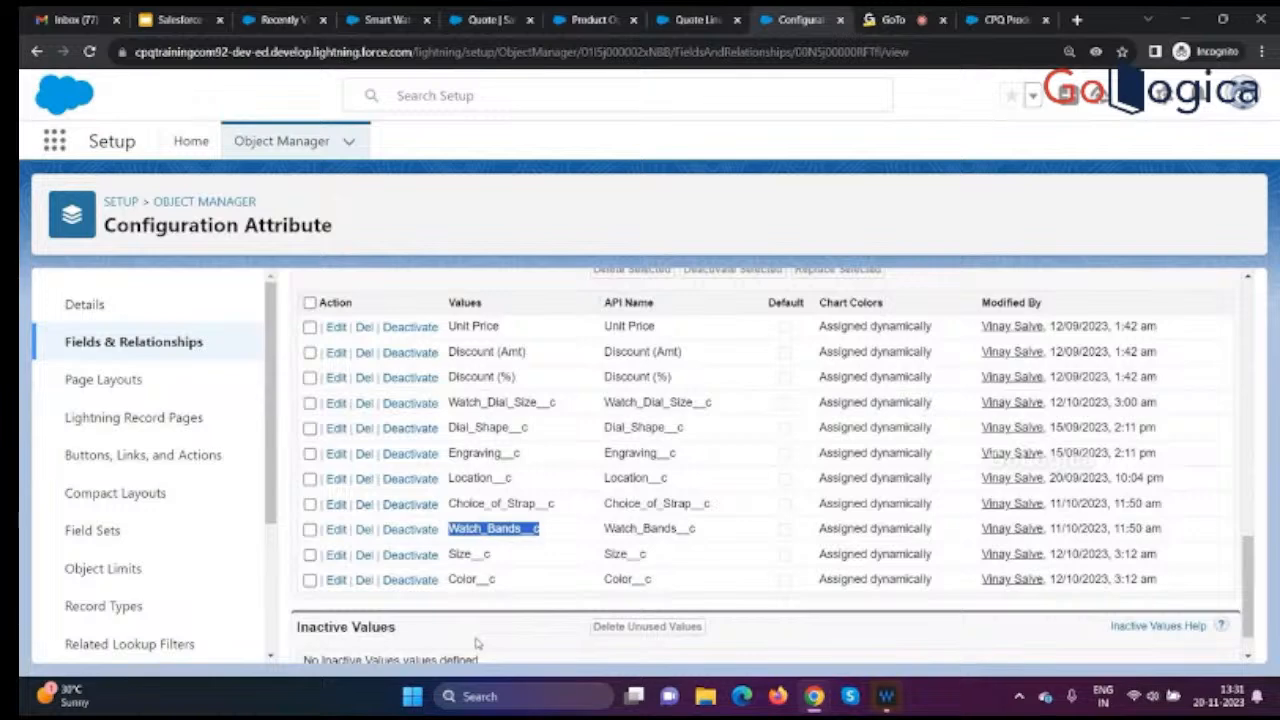
left_click_drag(449, 503, 554, 506)
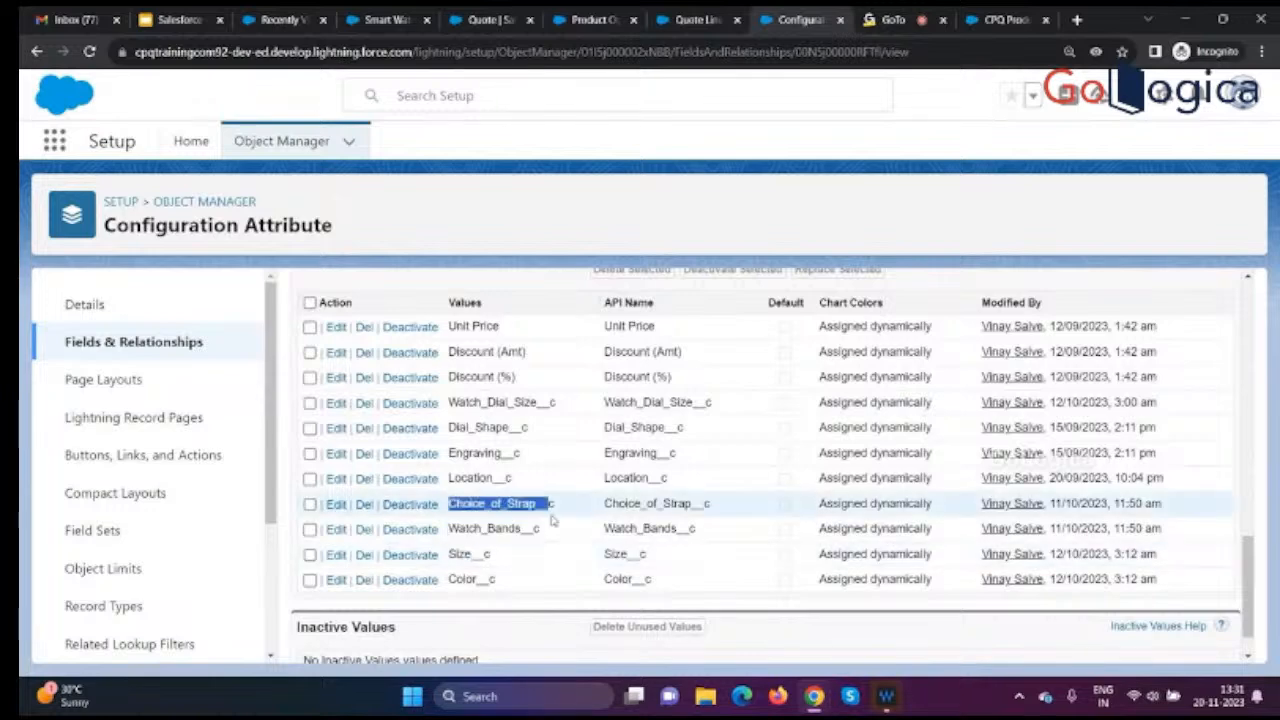
scroll(548, 521, "up", 2)
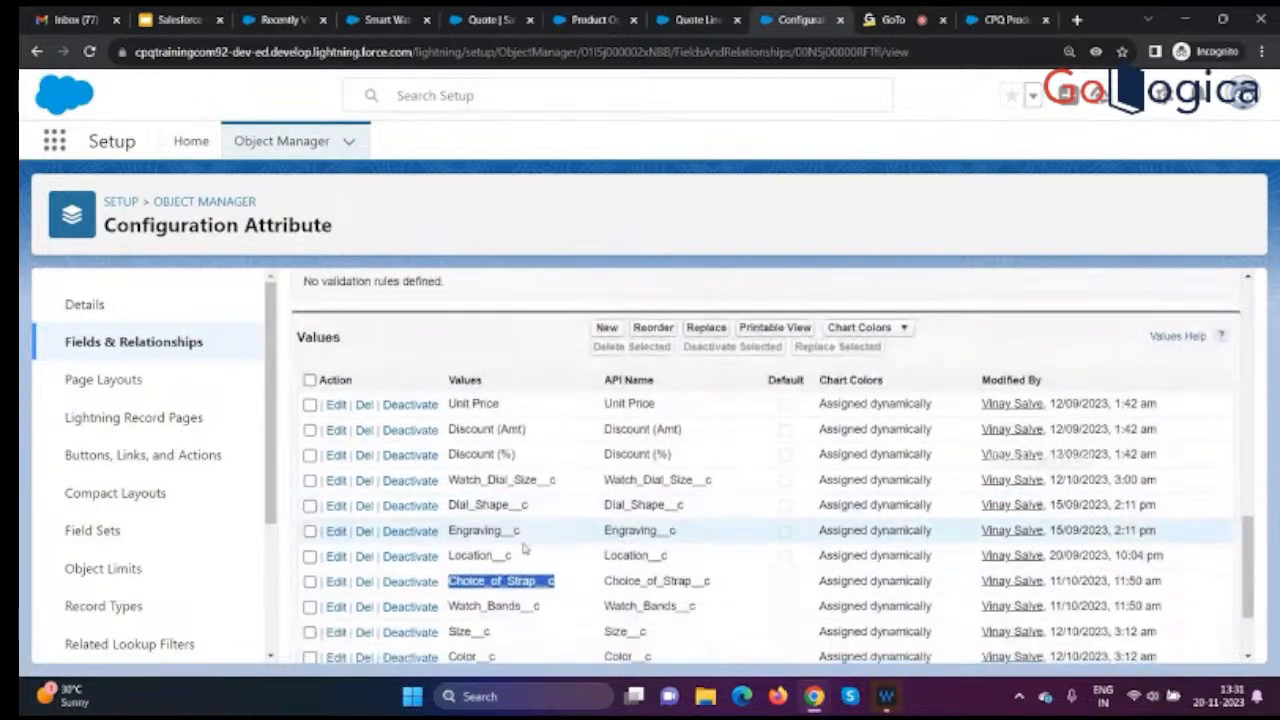
scroll(522, 548, "down", 2)
scroll(525, 540, "up", 4)
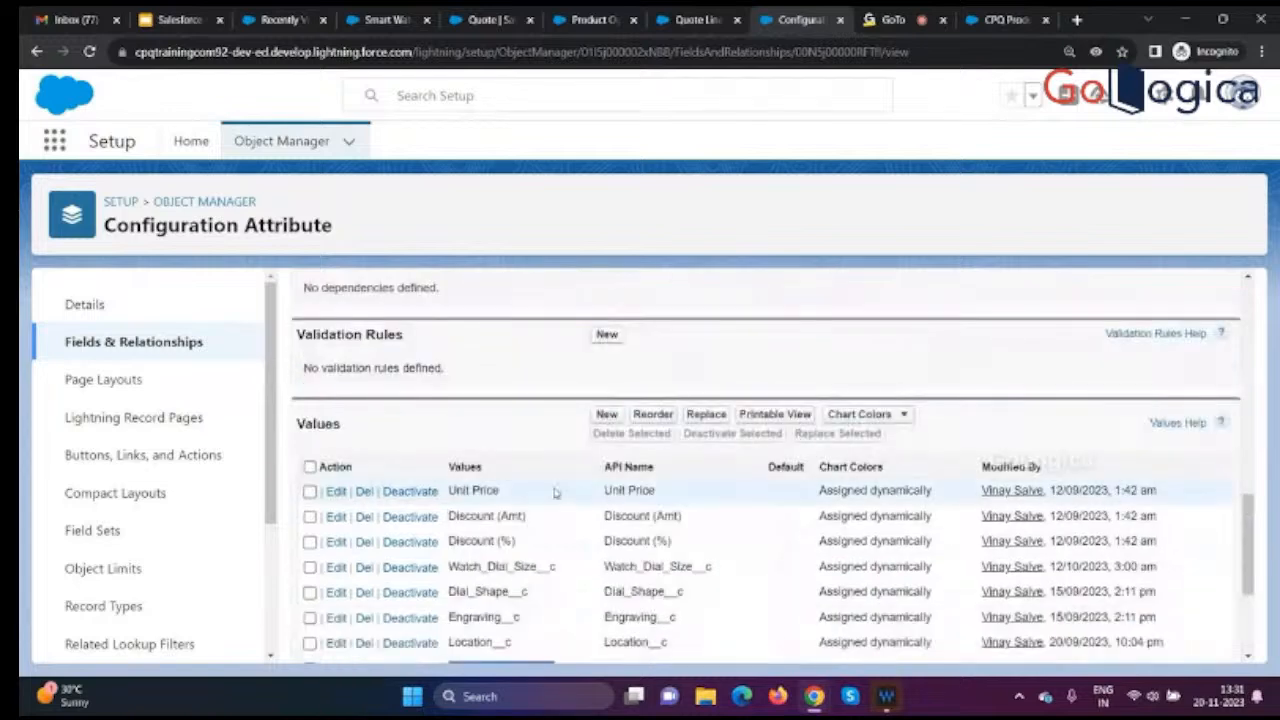
scroll(530, 528, "down", 4)
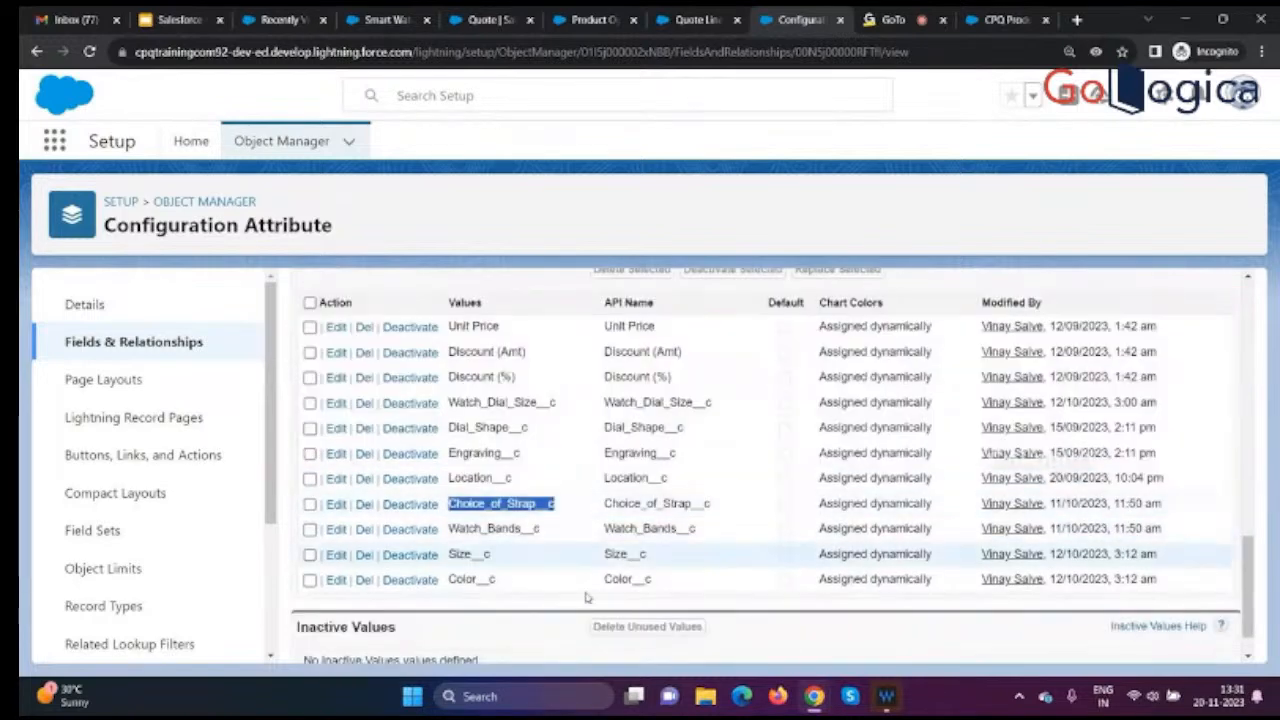
left_click(571, 25)
scroll(563, 506, "up", 4)
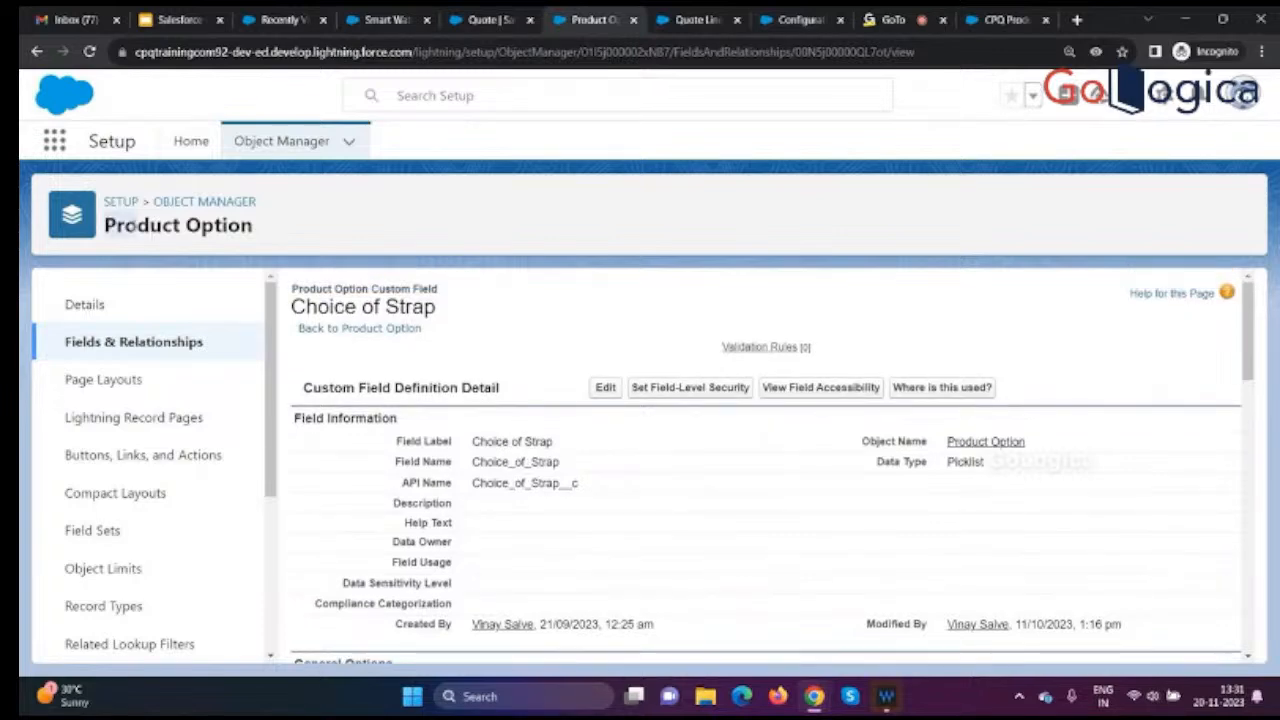
- Open Product Option's Field Dependencies and point out Watch Bands controlling Choice of Strap
left_click(153, 345)
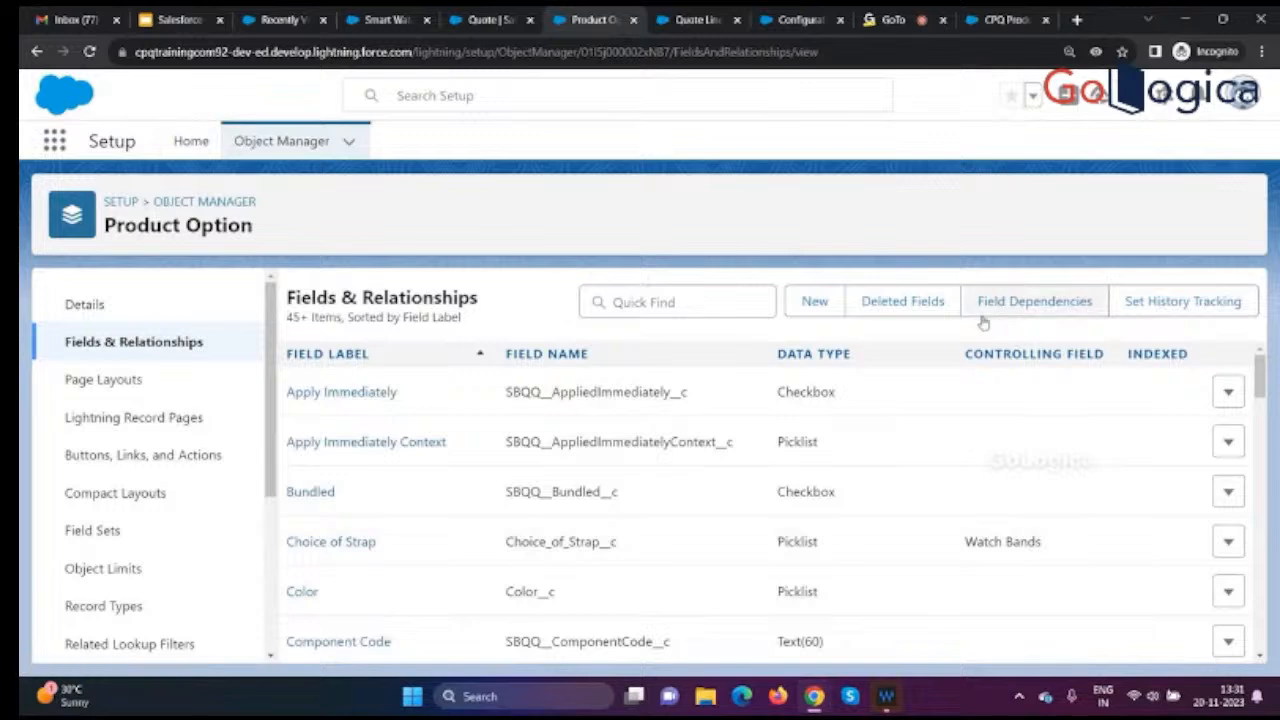
left_click(1033, 303)
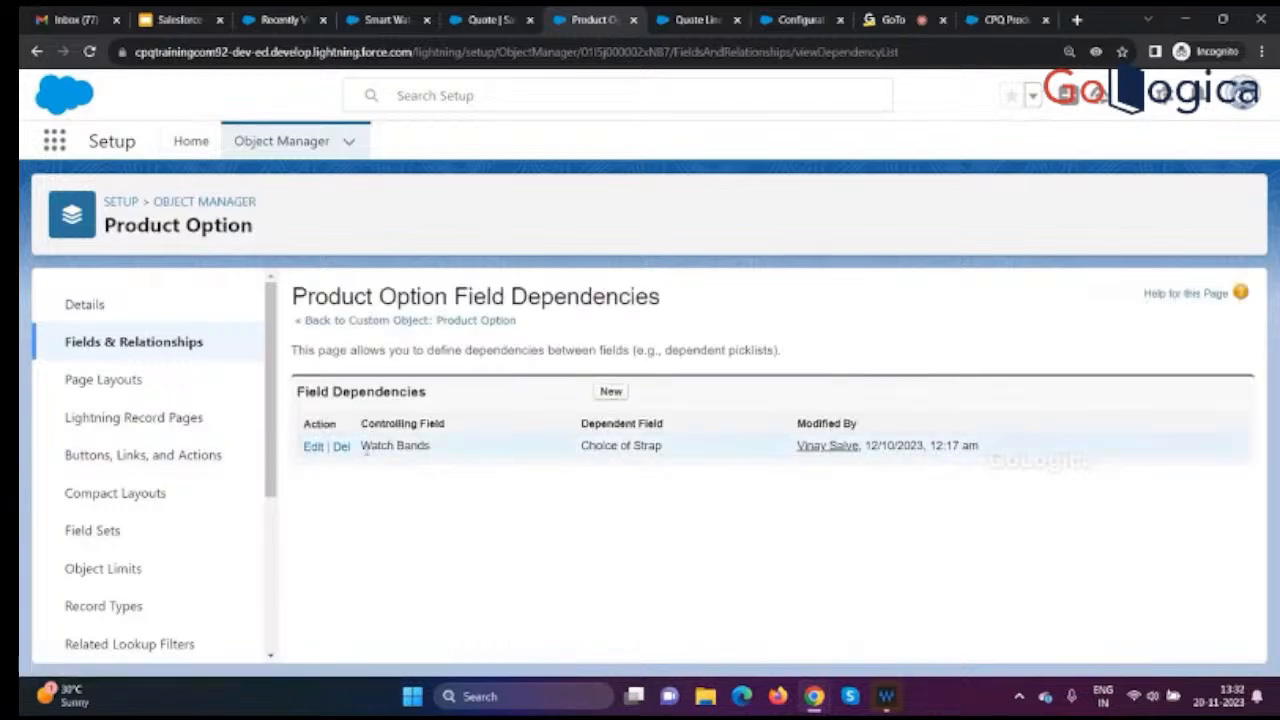
left_click_drag(366, 451, 437, 452)
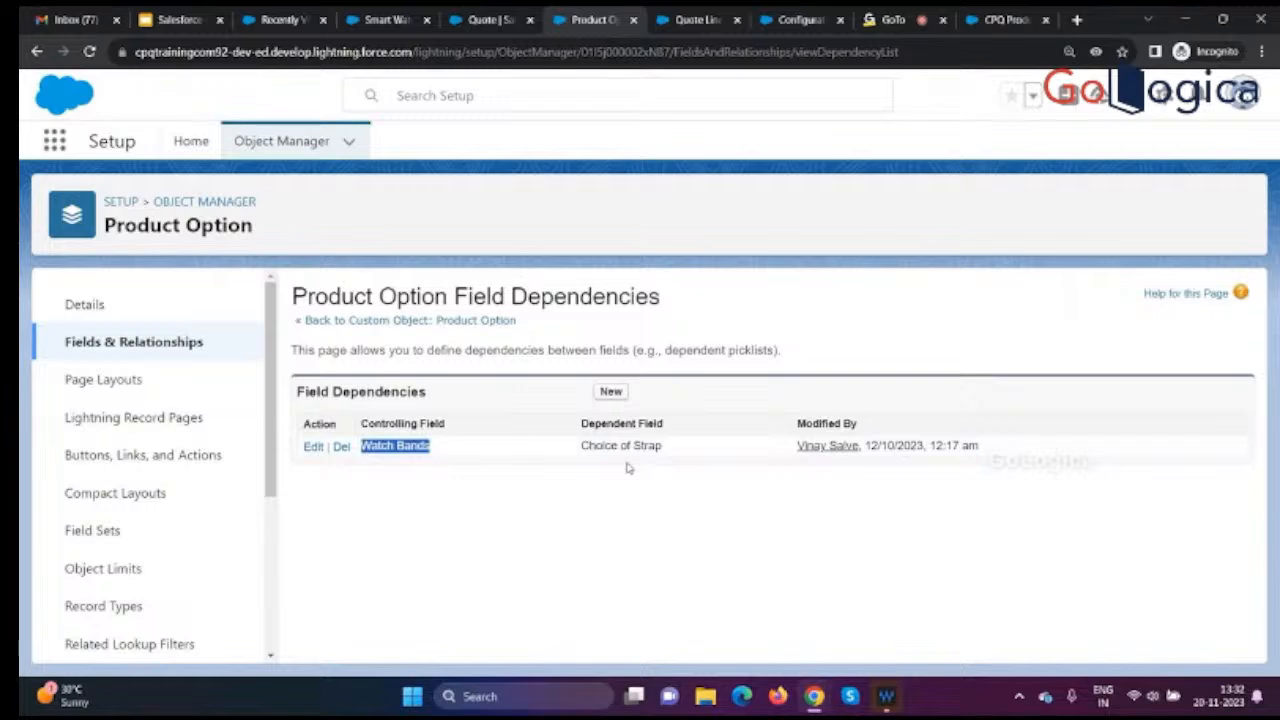
left_click_drag(580, 446, 665, 458)
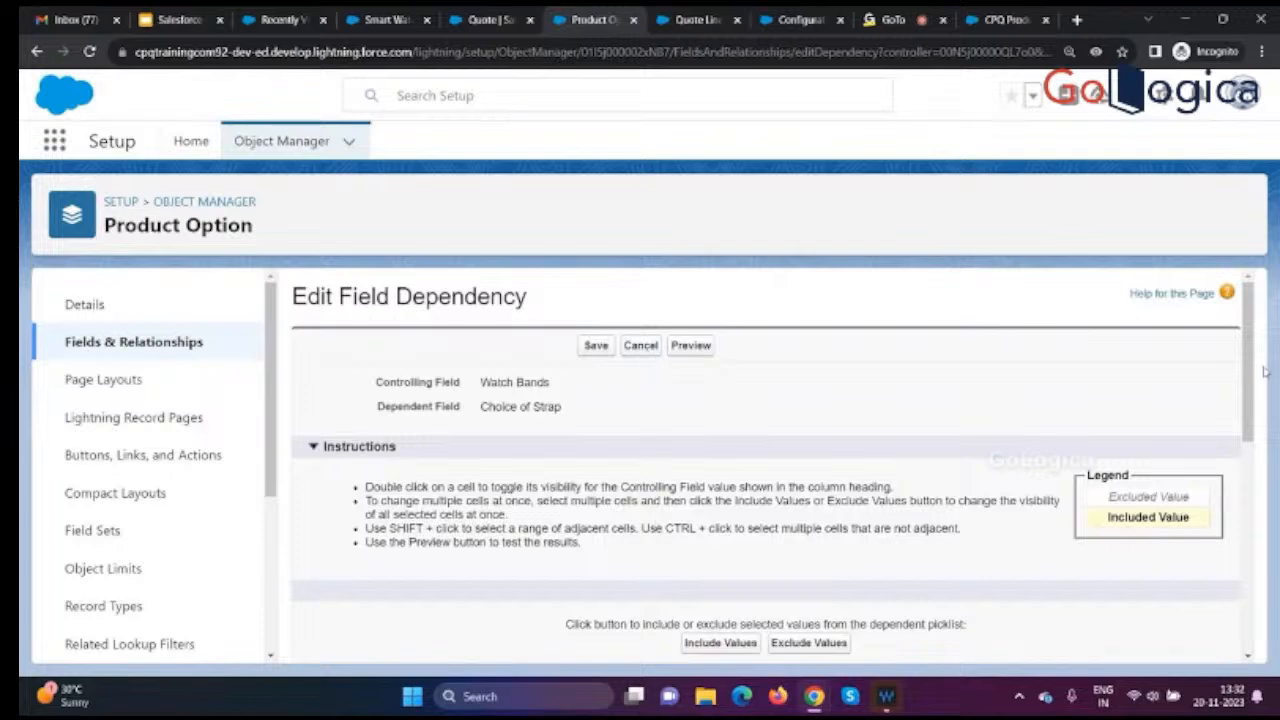
scroll(1252, 368, "down", 1)
scroll(1252, 368, "down", 3)
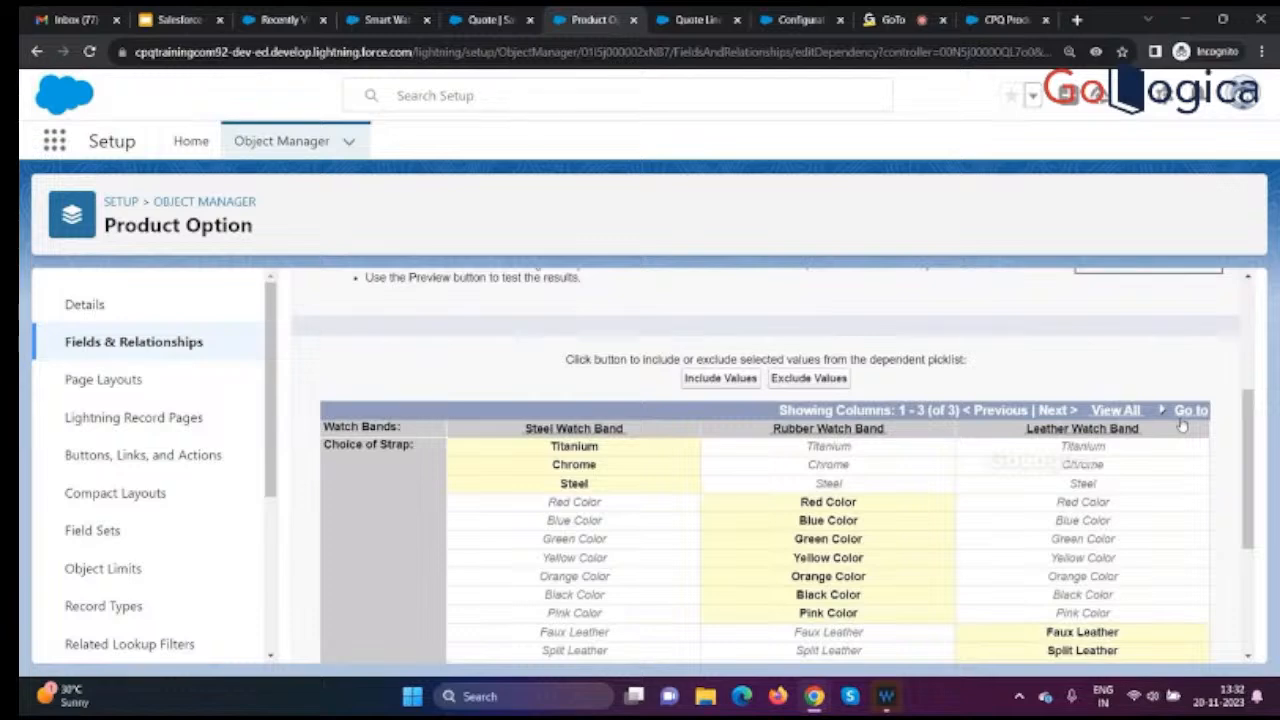
scroll(1182, 426, "up", 2)
scroll(1186, 434, "down", 3)
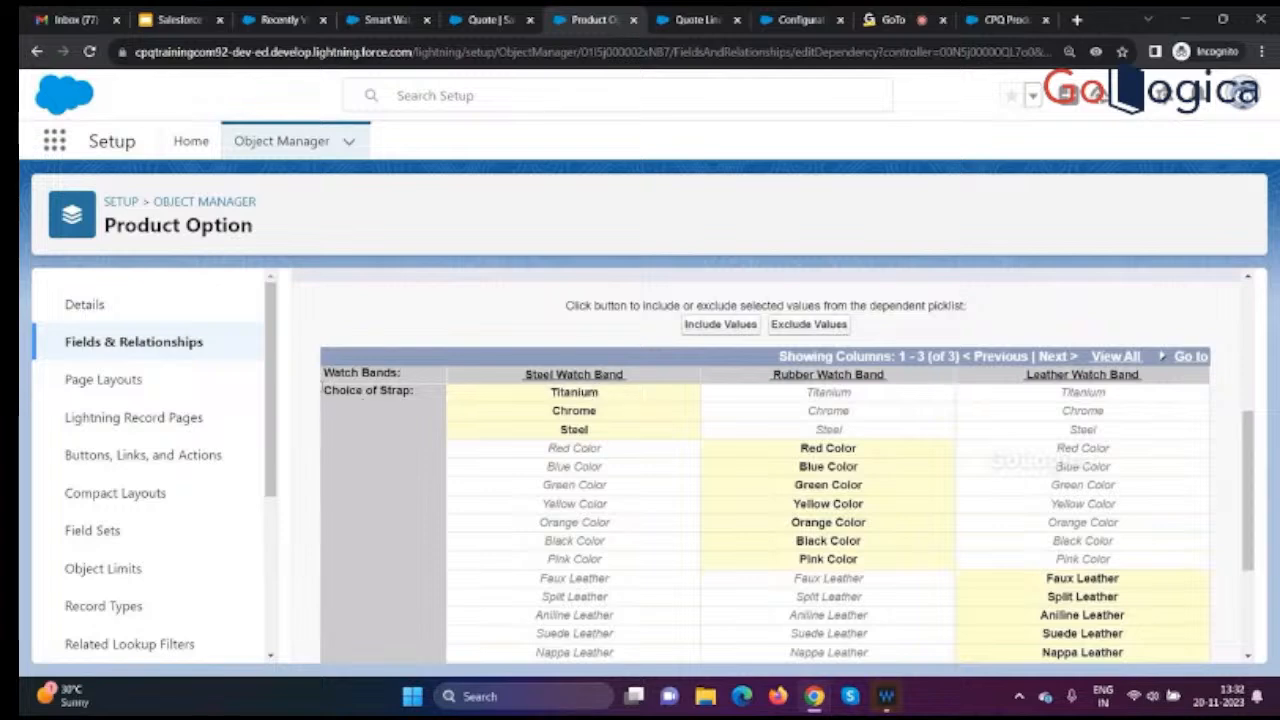
left_click_drag(333, 392, 425, 394)
left_click(427, 396)
scroll(948, 472, "down", 1)
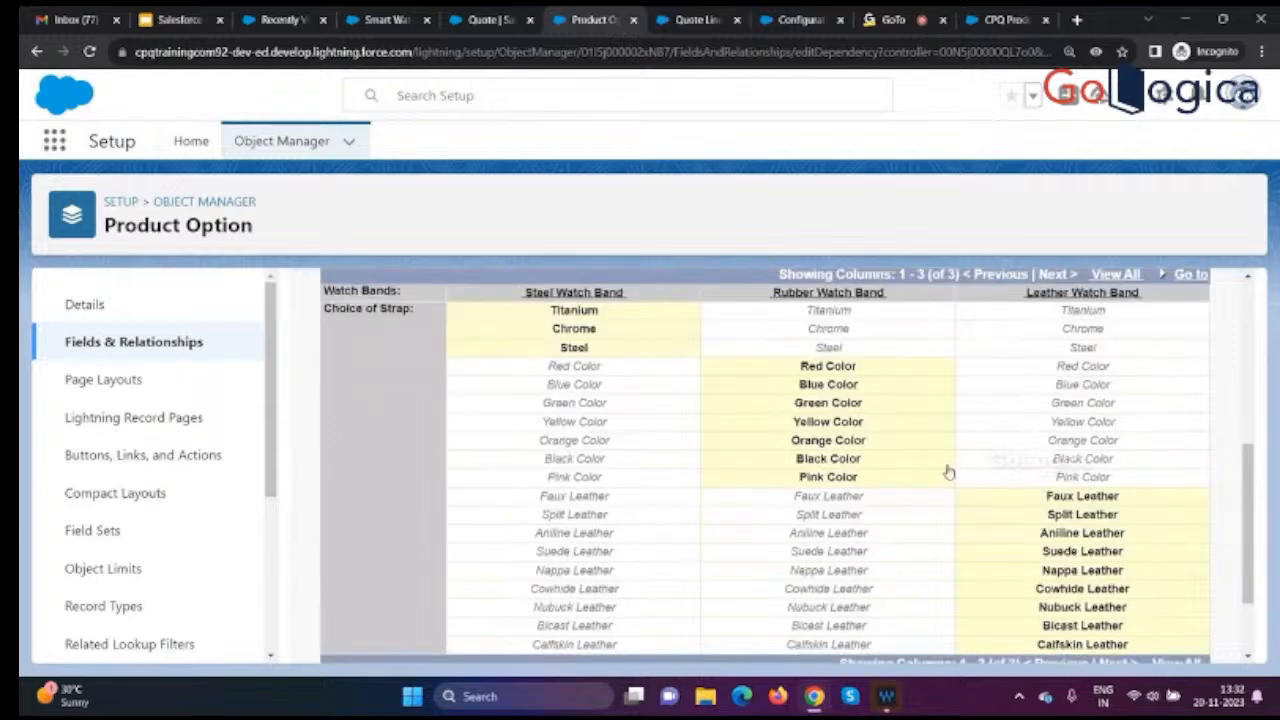
scroll(1085, 530, "down", 1)
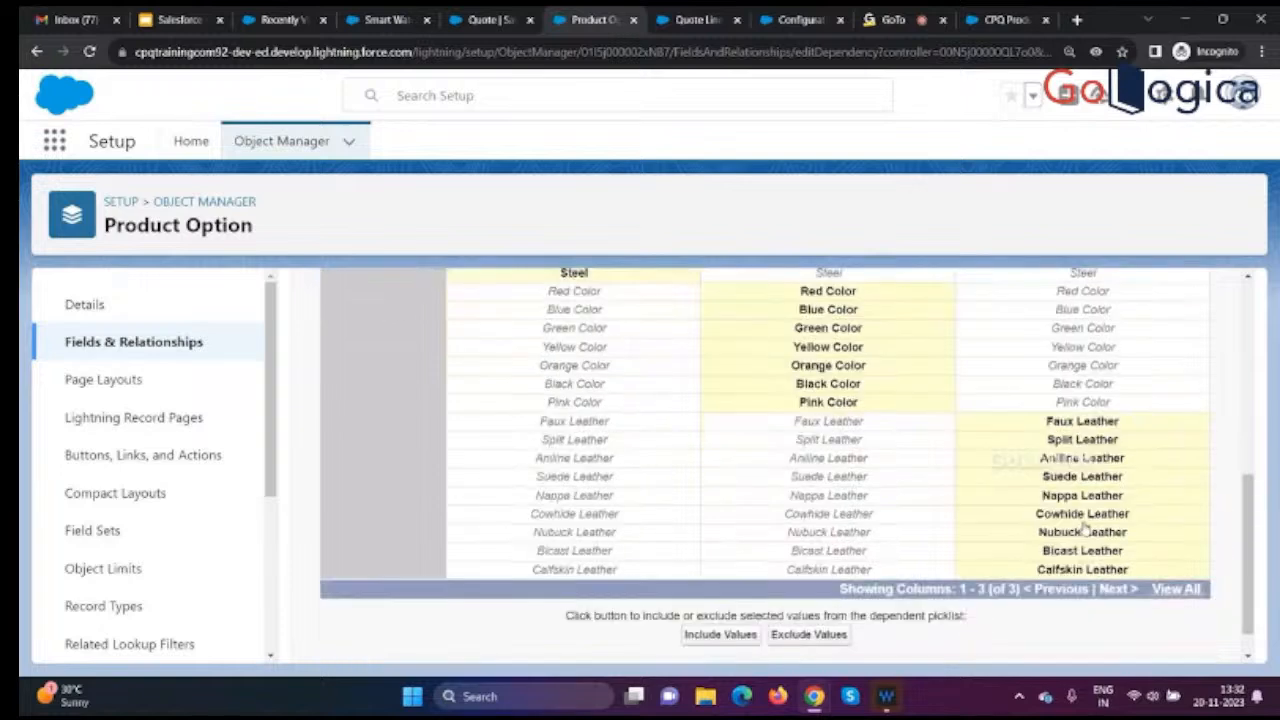
scroll(1085, 528, "down", 1)
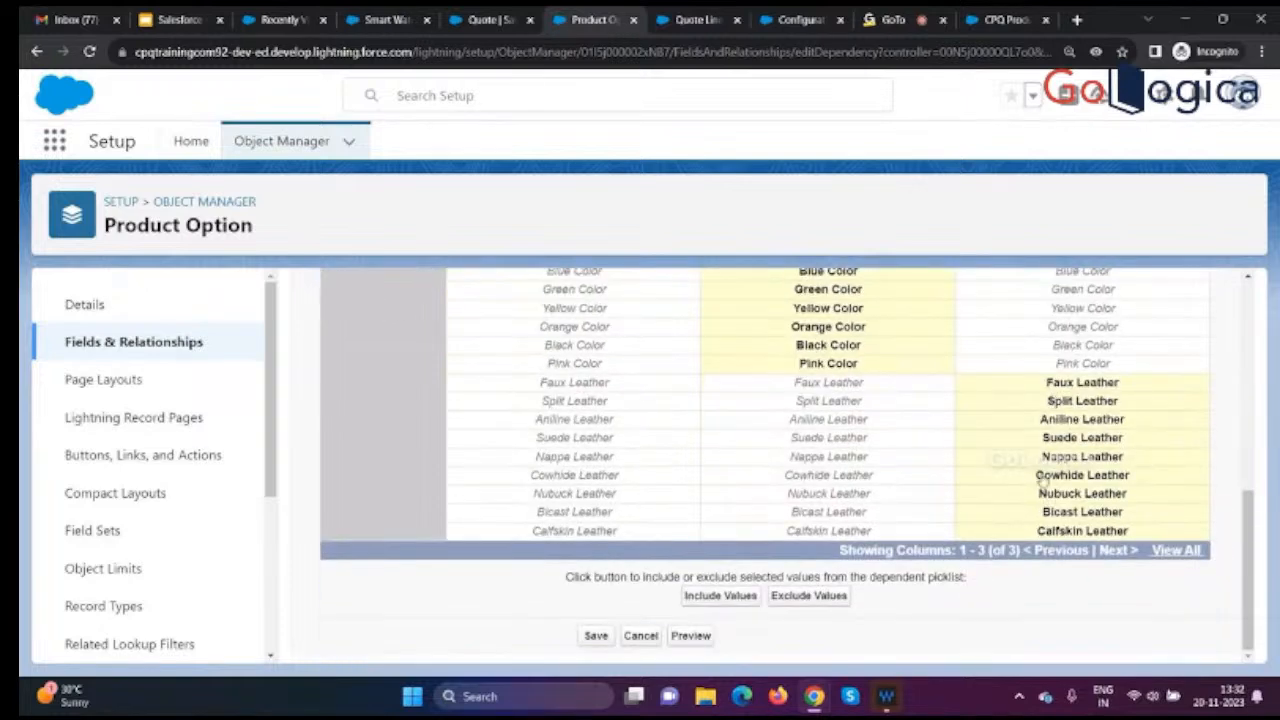
scroll(572, 520, "up", 4)
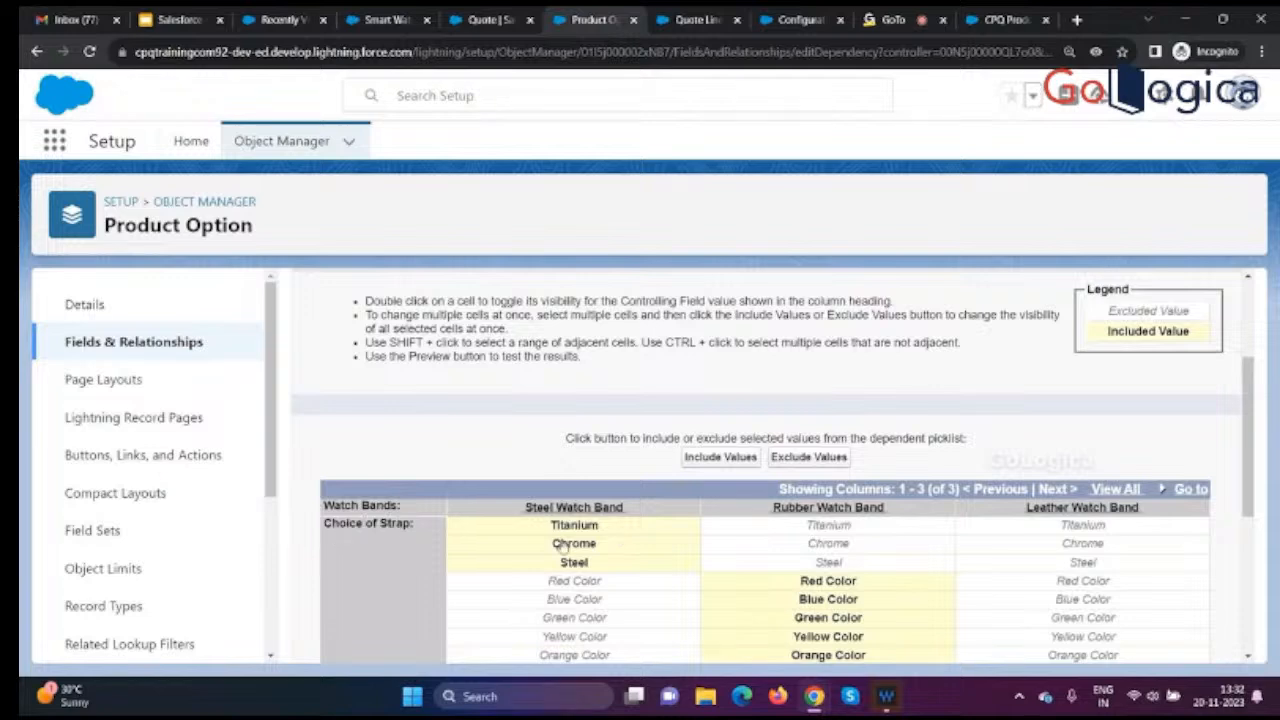
scroll(605, 560, "down", 5)
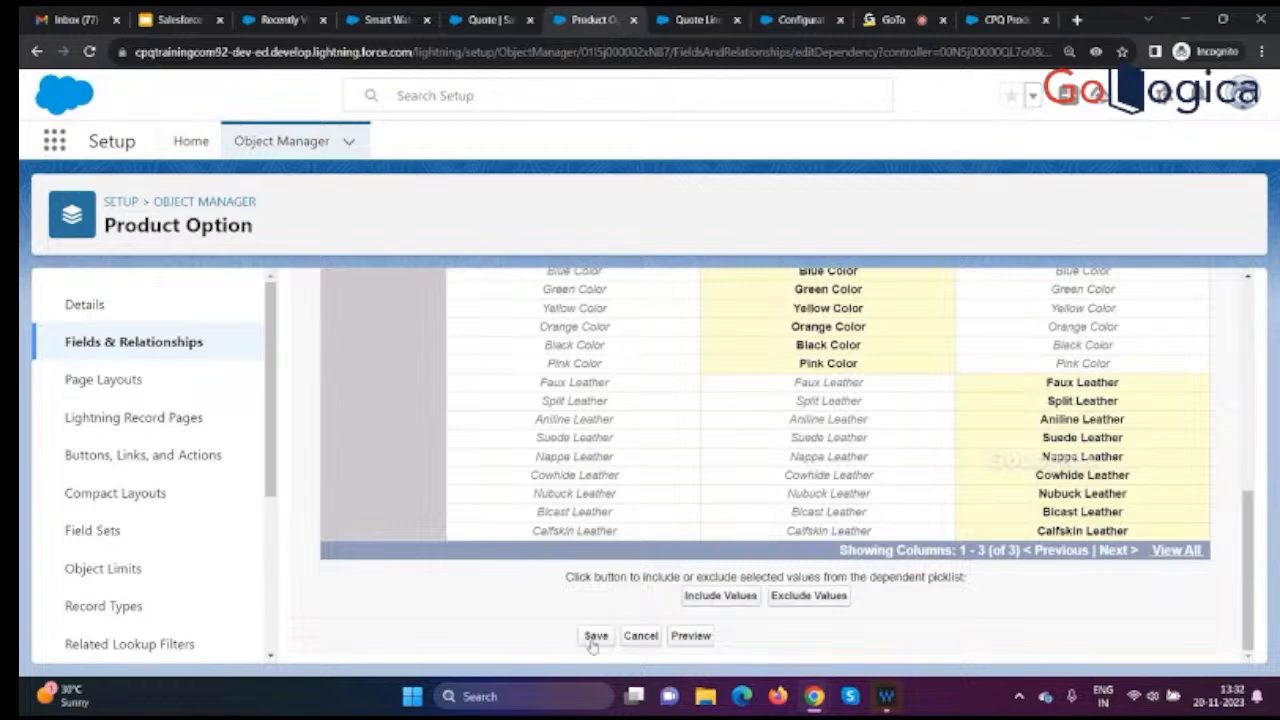
left_click(638, 638)
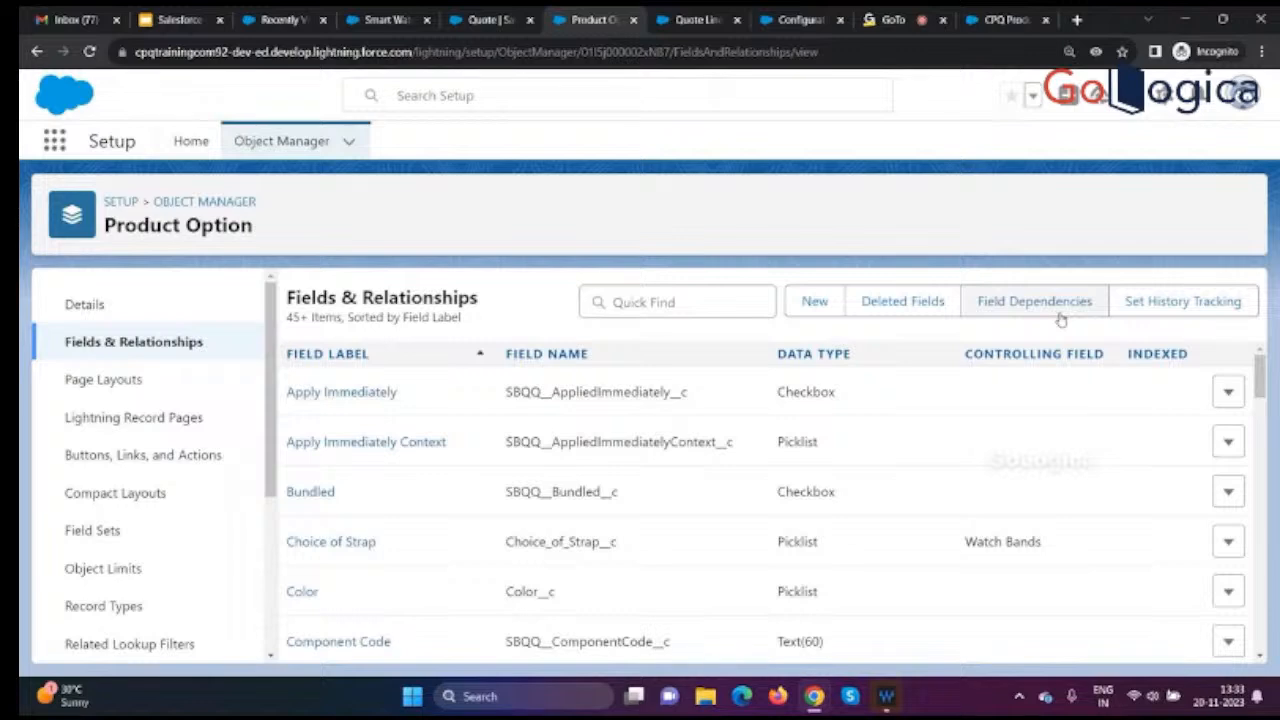
left_click(1014, 302)
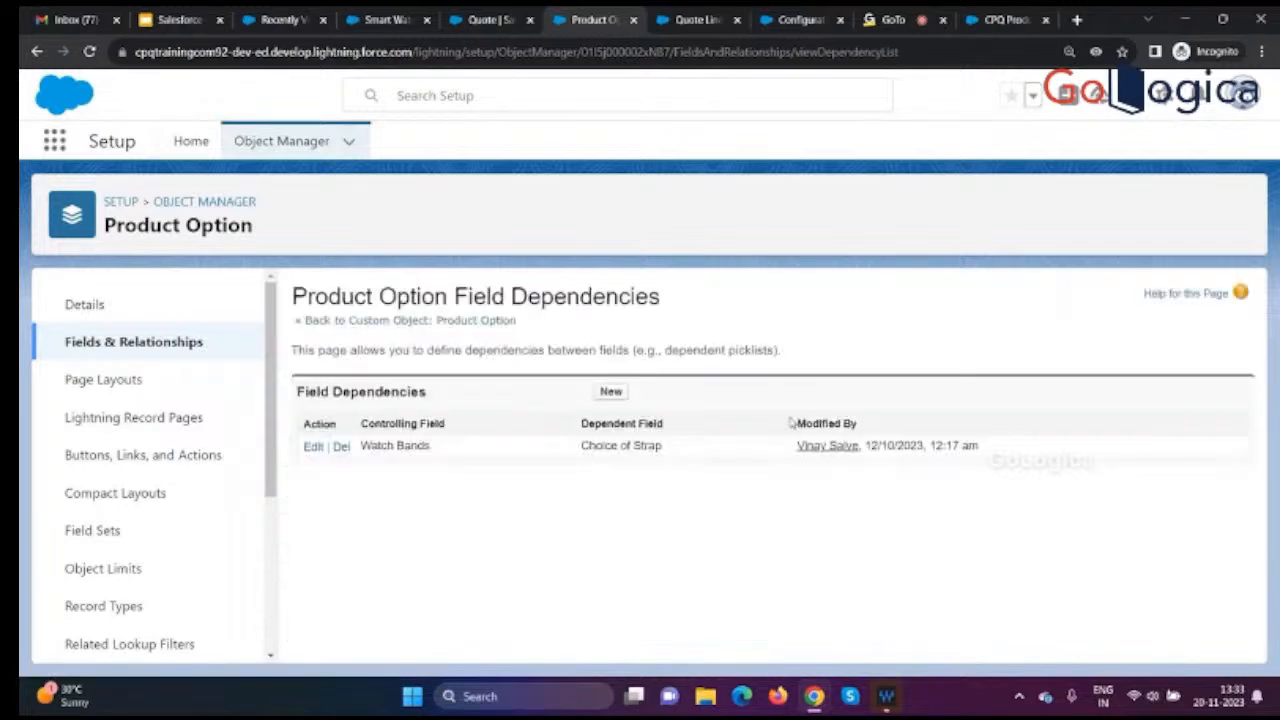
left_click(312, 447)
scroll(616, 437, "down", 4)
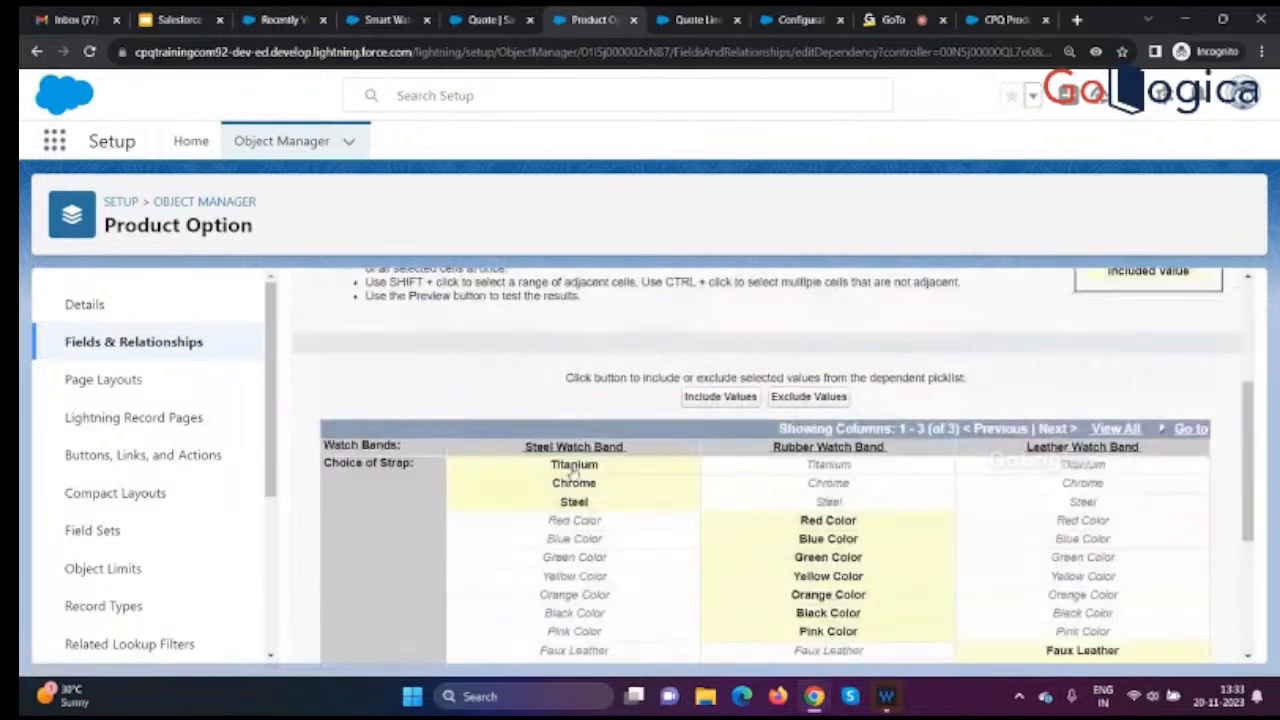
- Include Green Color for Steel Watch Band, then exclude it again
left_click(578, 556)
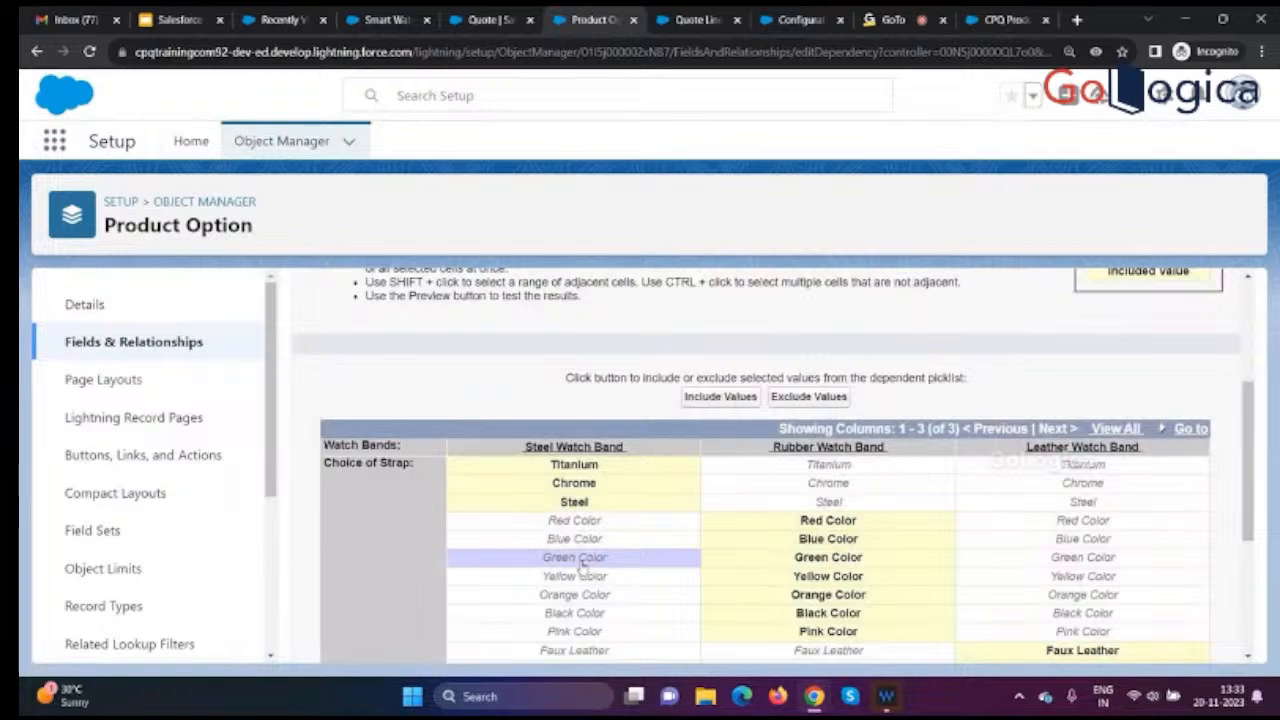
left_click(712, 398)
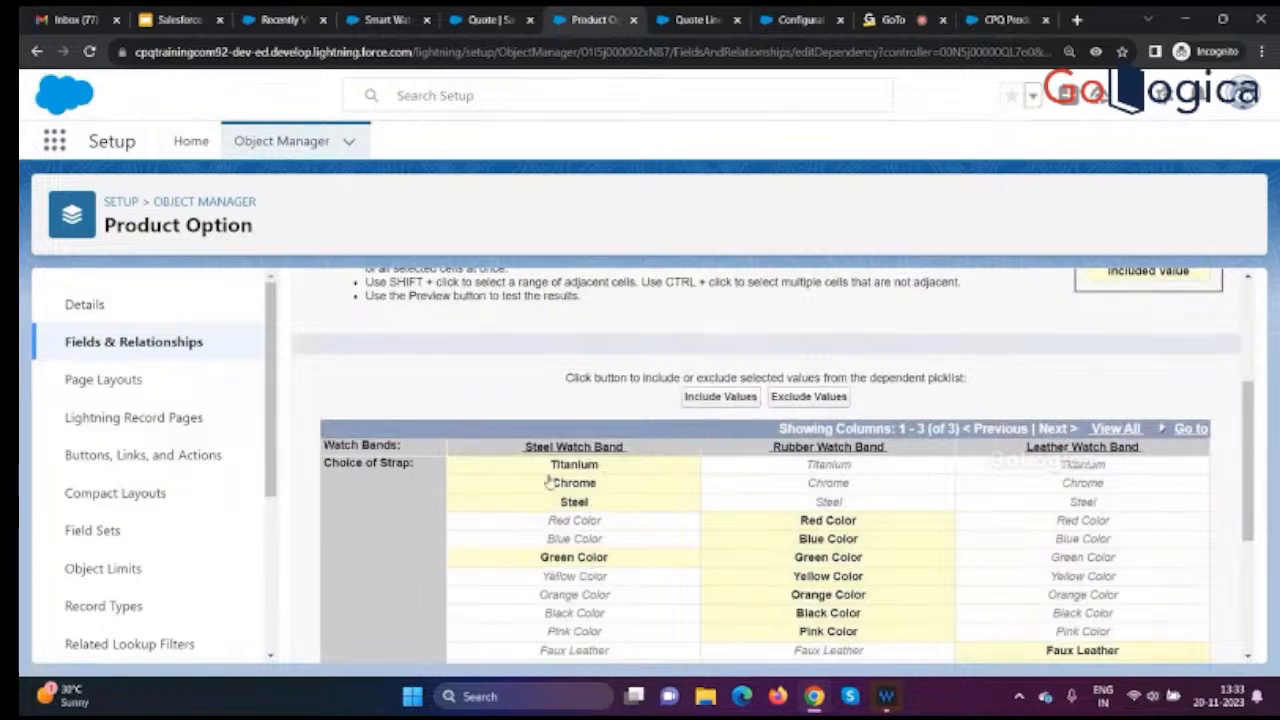
left_click(567, 563)
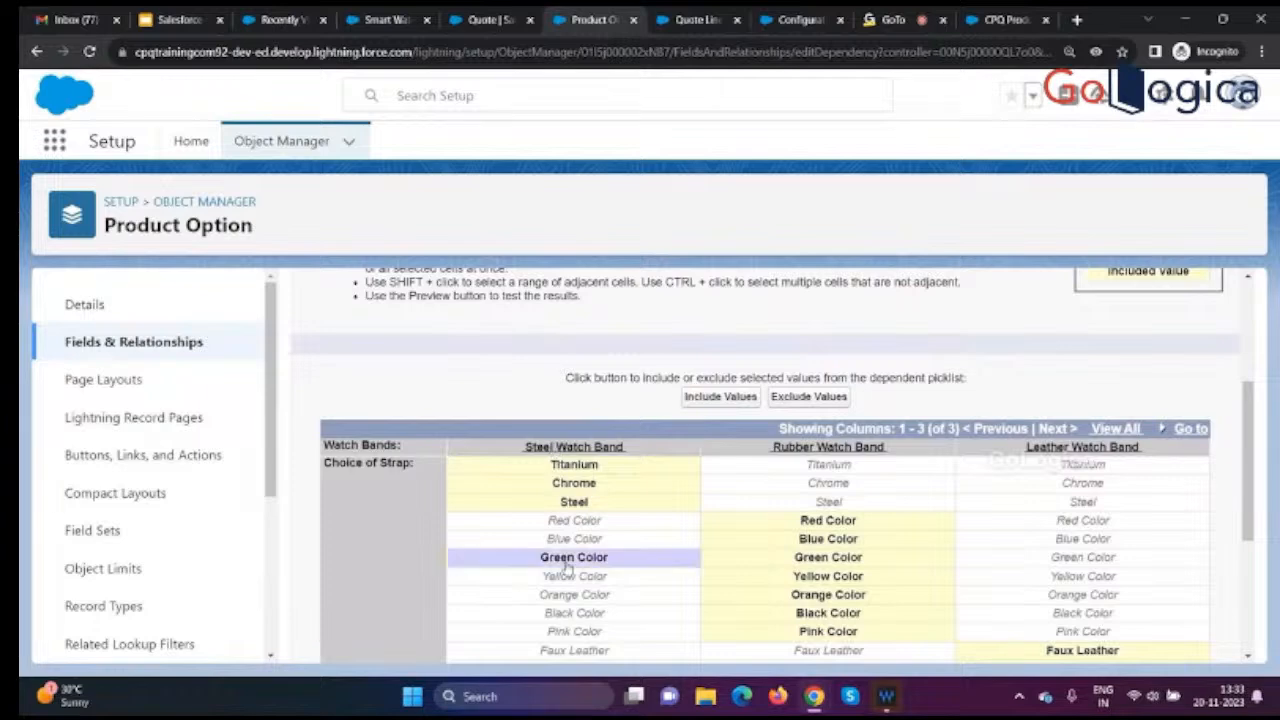
left_click(808, 396)
scroll(771, 306, "down", 3)
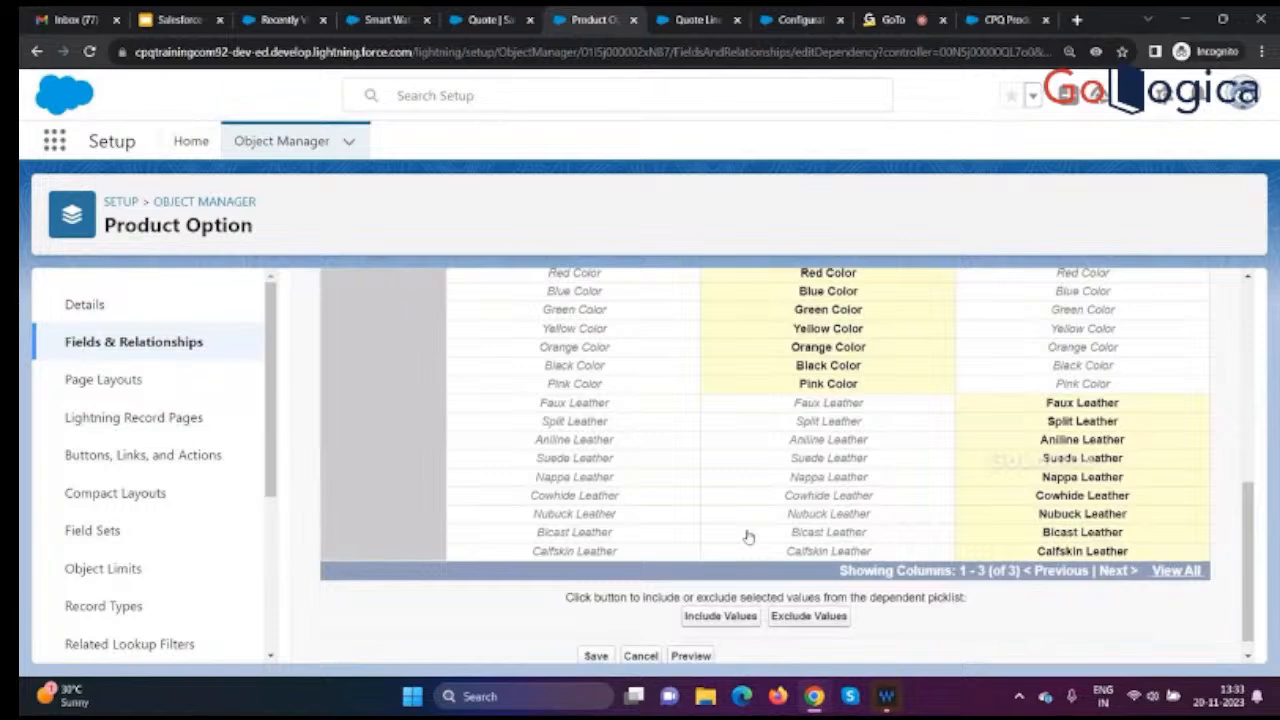
scroll(748, 537, "down", 1)
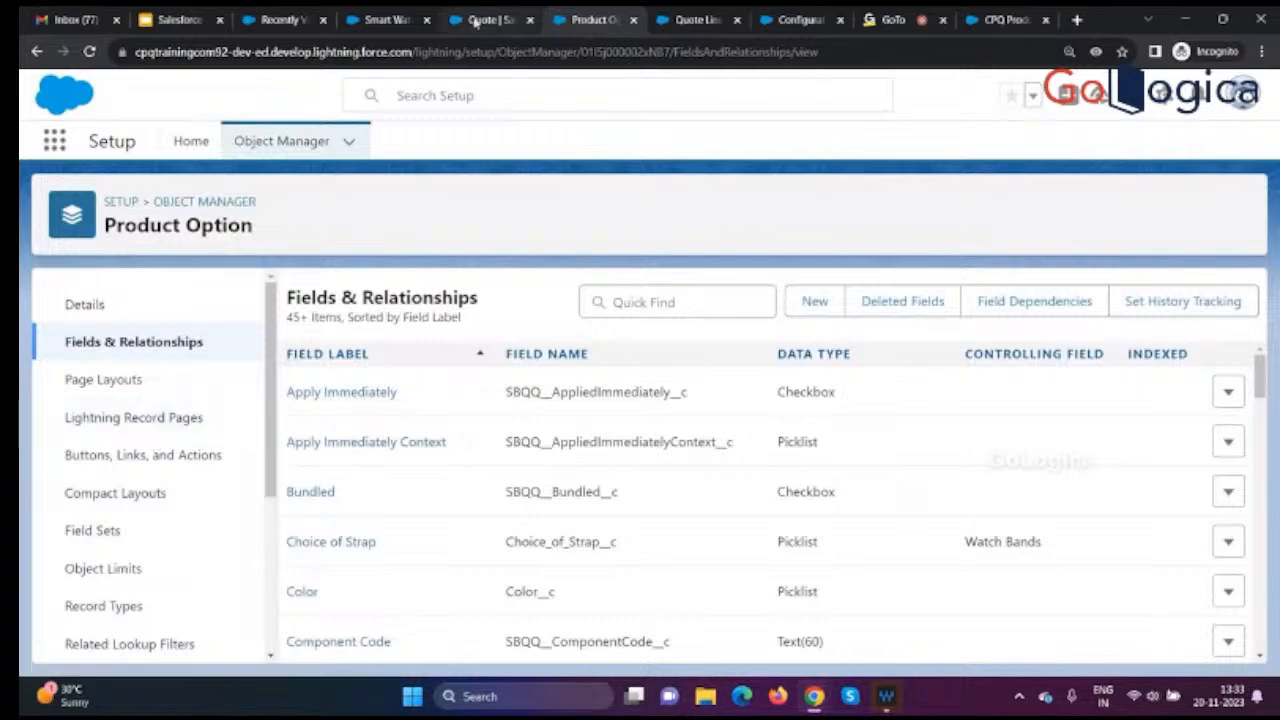
- Check the Configuration Attributes list and Smart Watch record, then return to Q-00051's Configure Products
left_click(283, 19)
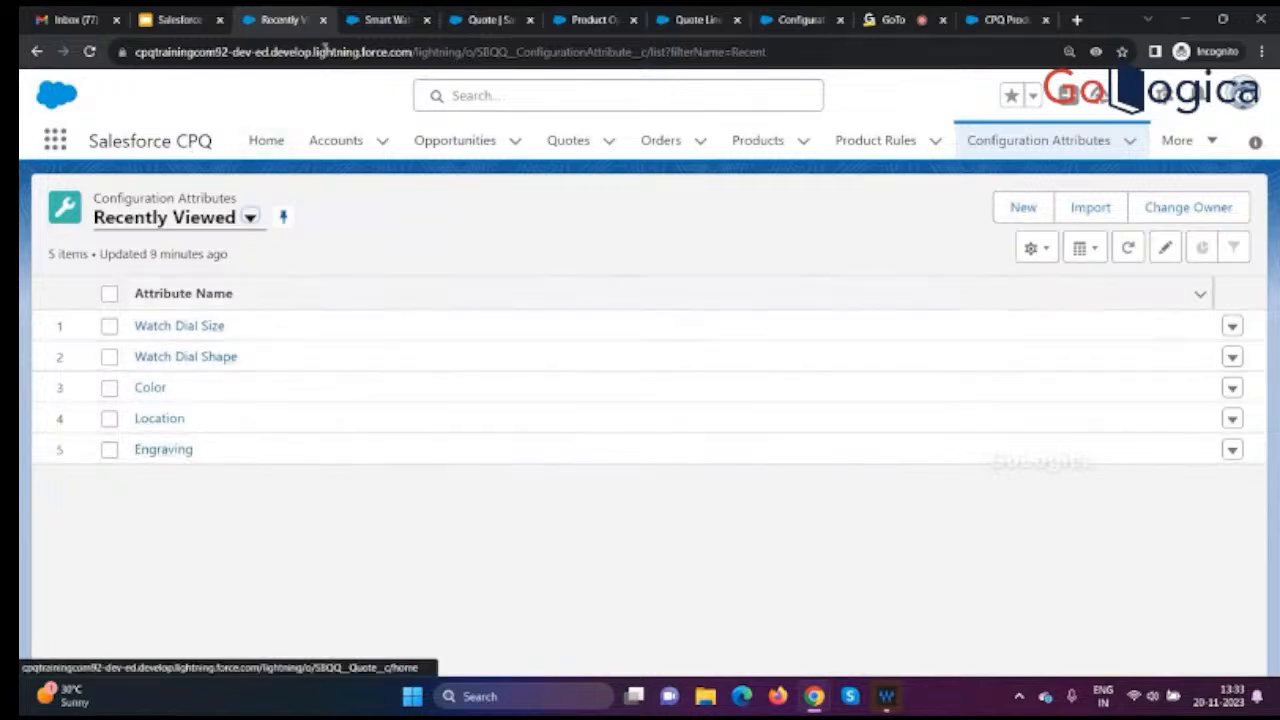
left_click(372, 20)
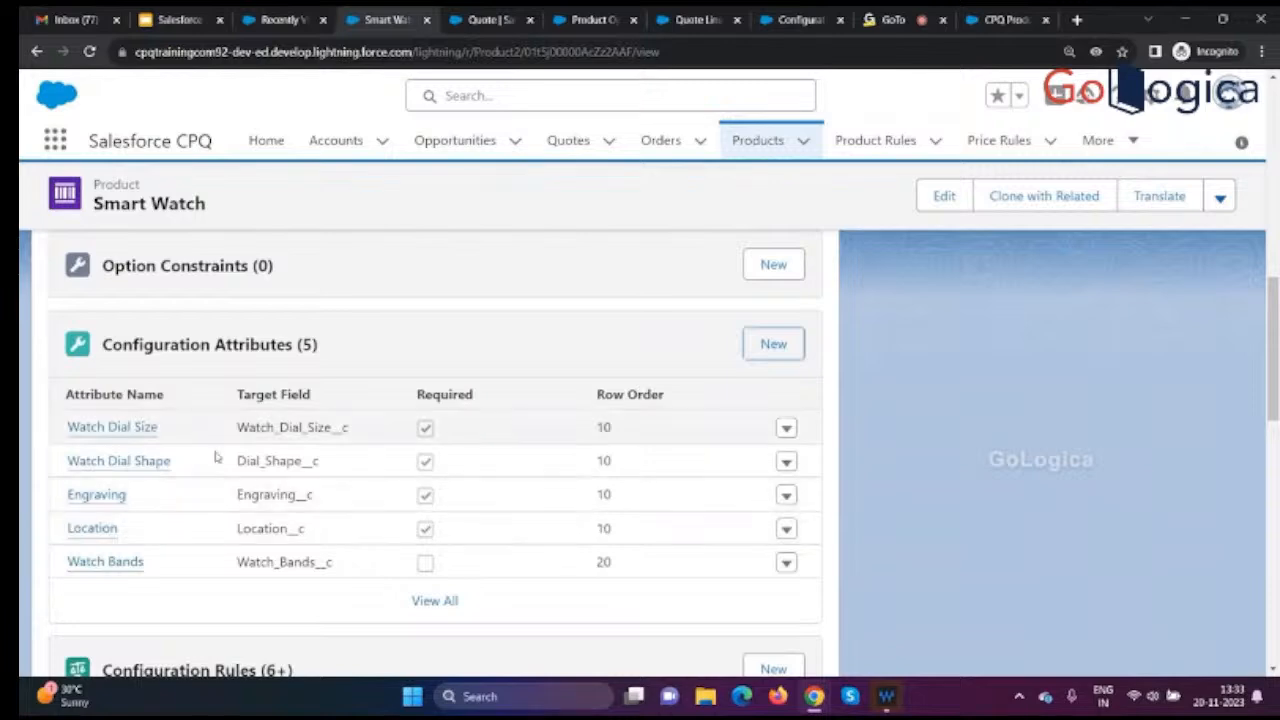
scroll(199, 548, "up", 1)
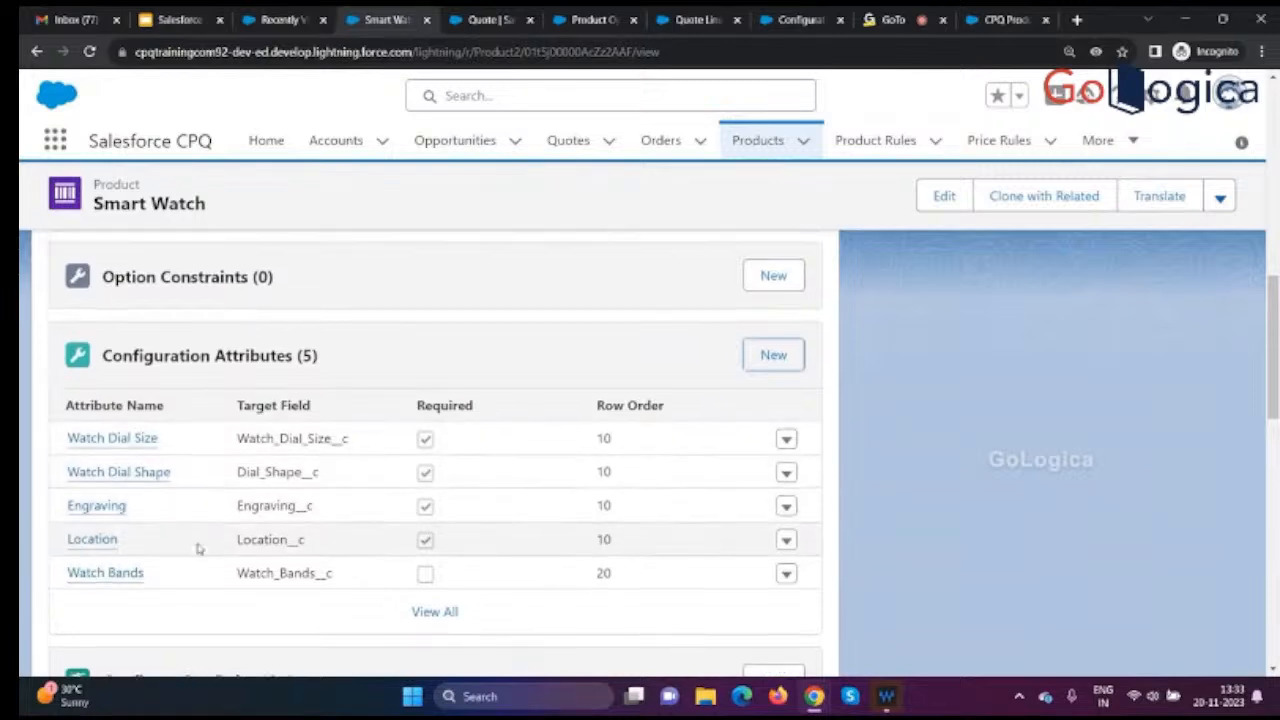
scroll(199, 548, "up", 2)
scroll(206, 543, "down", 2)
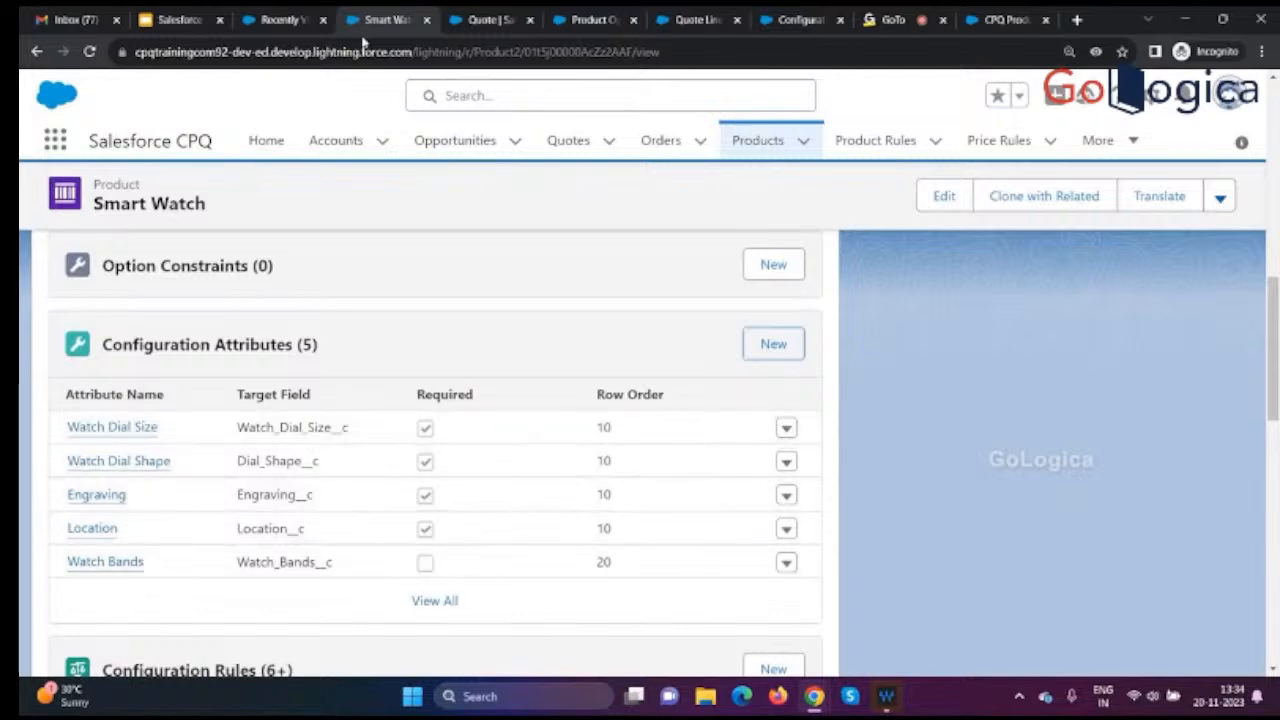
left_click(287, 20)
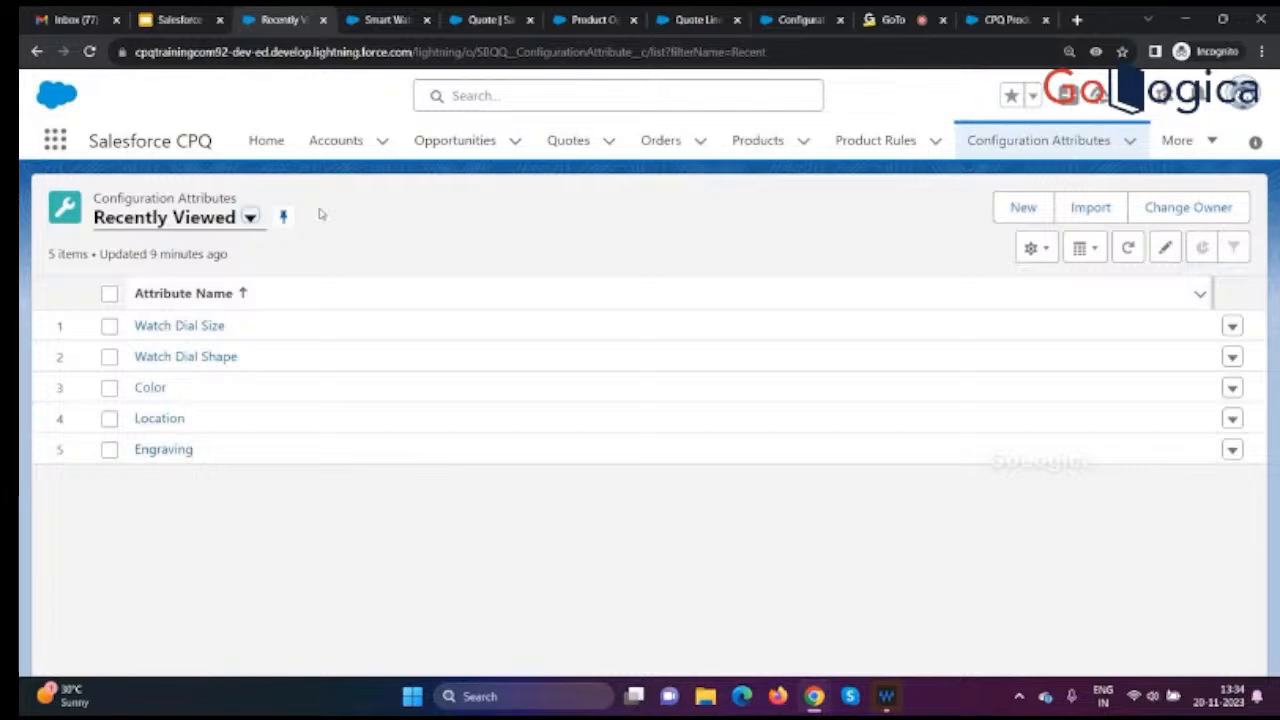
left_click(463, 20)
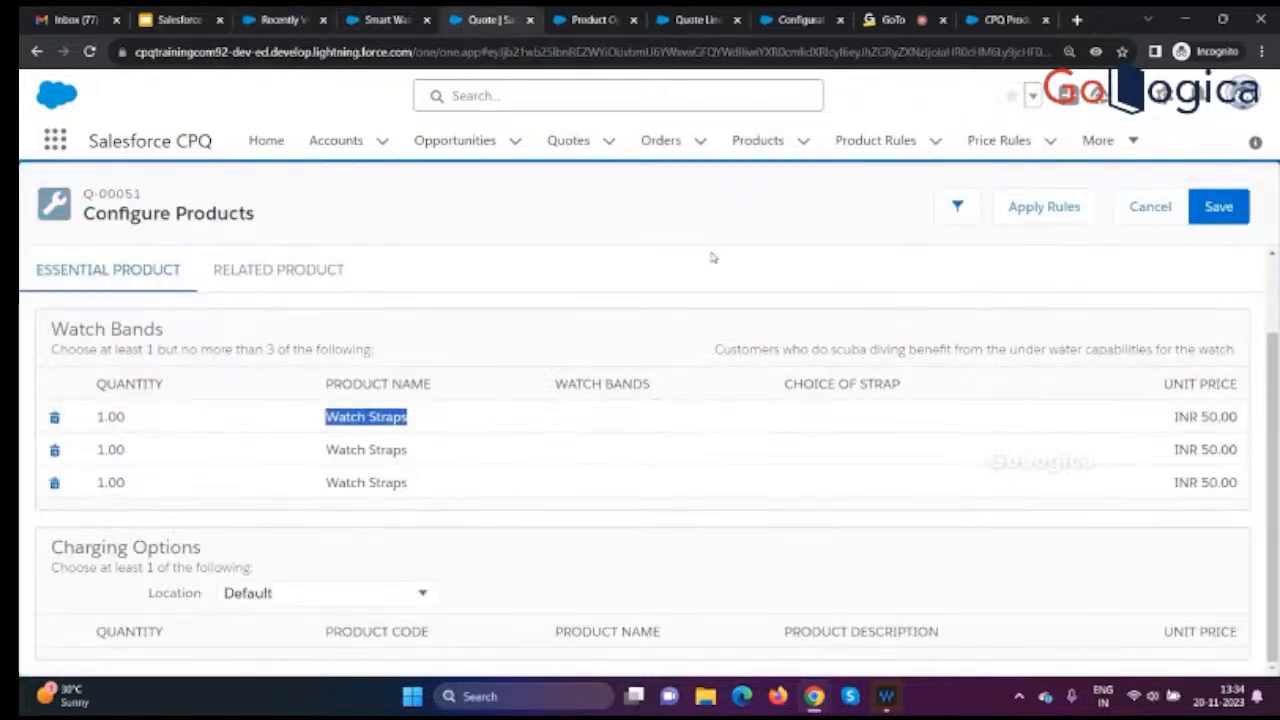
- Search for 'smart' and add the Smart Watch product to the quote
left_click(1149, 207)
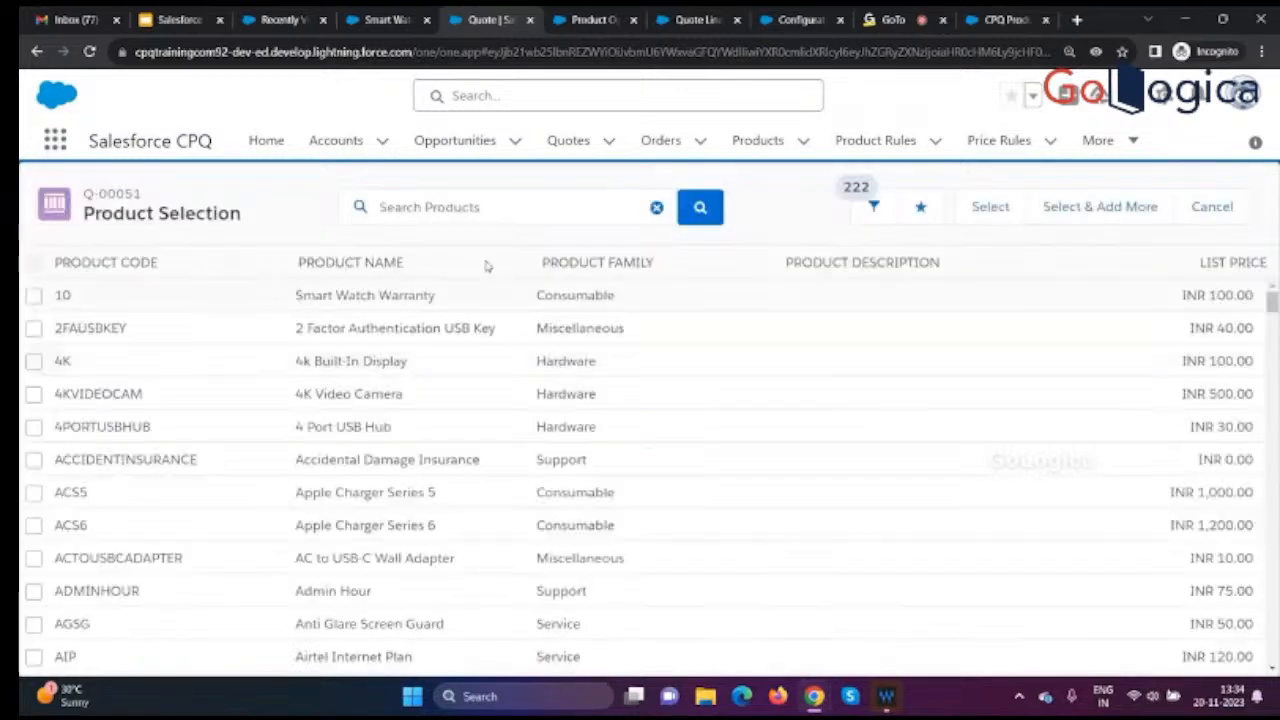
left_click(460, 204)
type("smart")
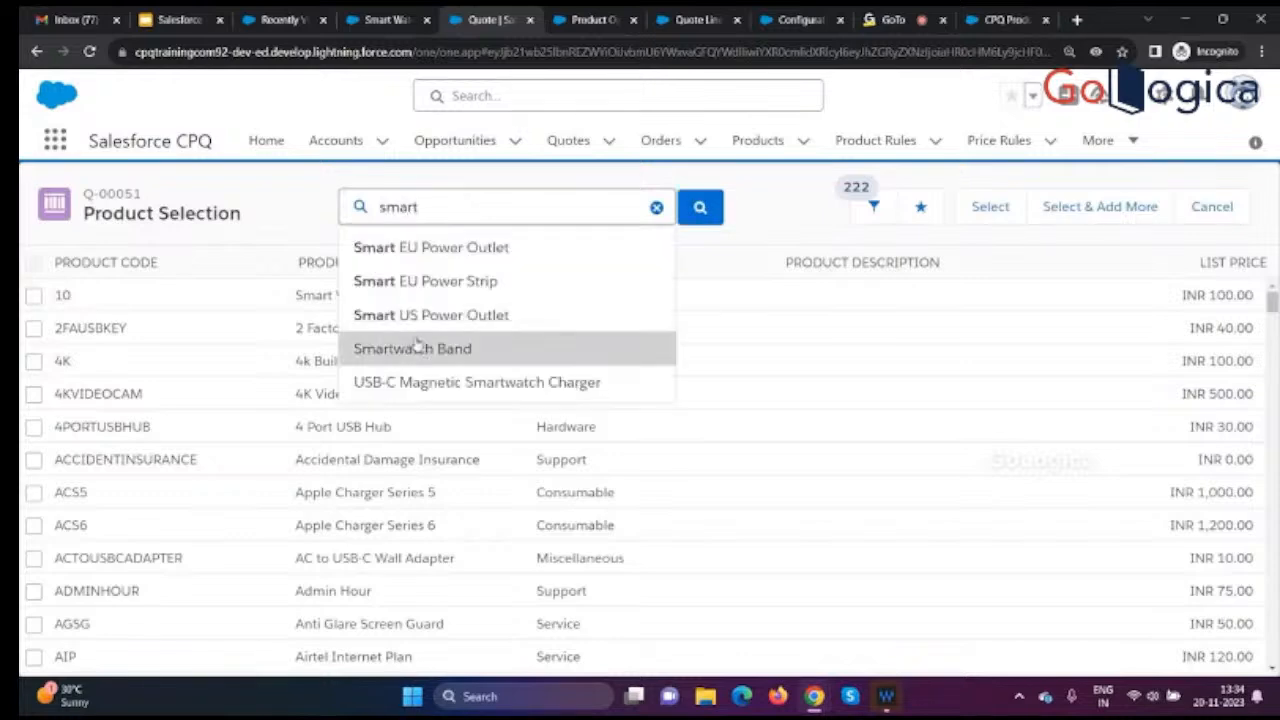
left_click(440, 280)
left_click(33, 295)
left_click(985, 207)
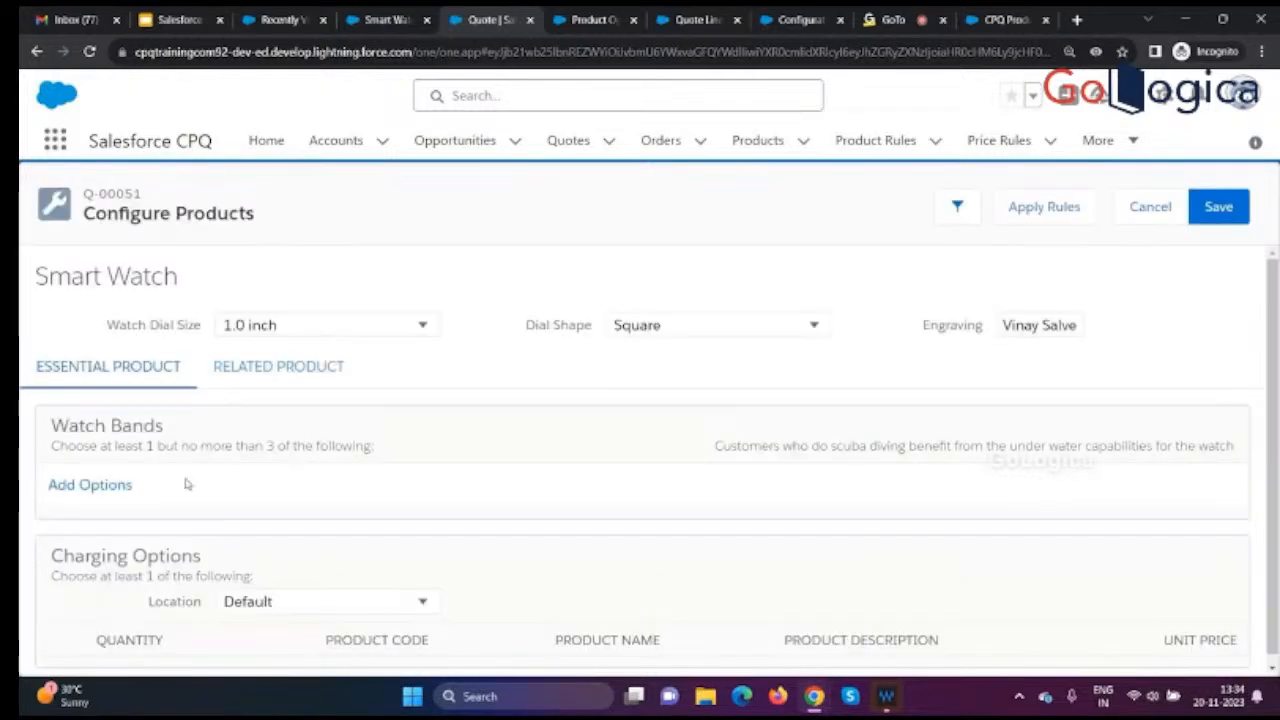
- Add WB1 Watch Straps to the Watch Bands group three times for three strap lines
left_click(100, 486)
left_click(33, 358)
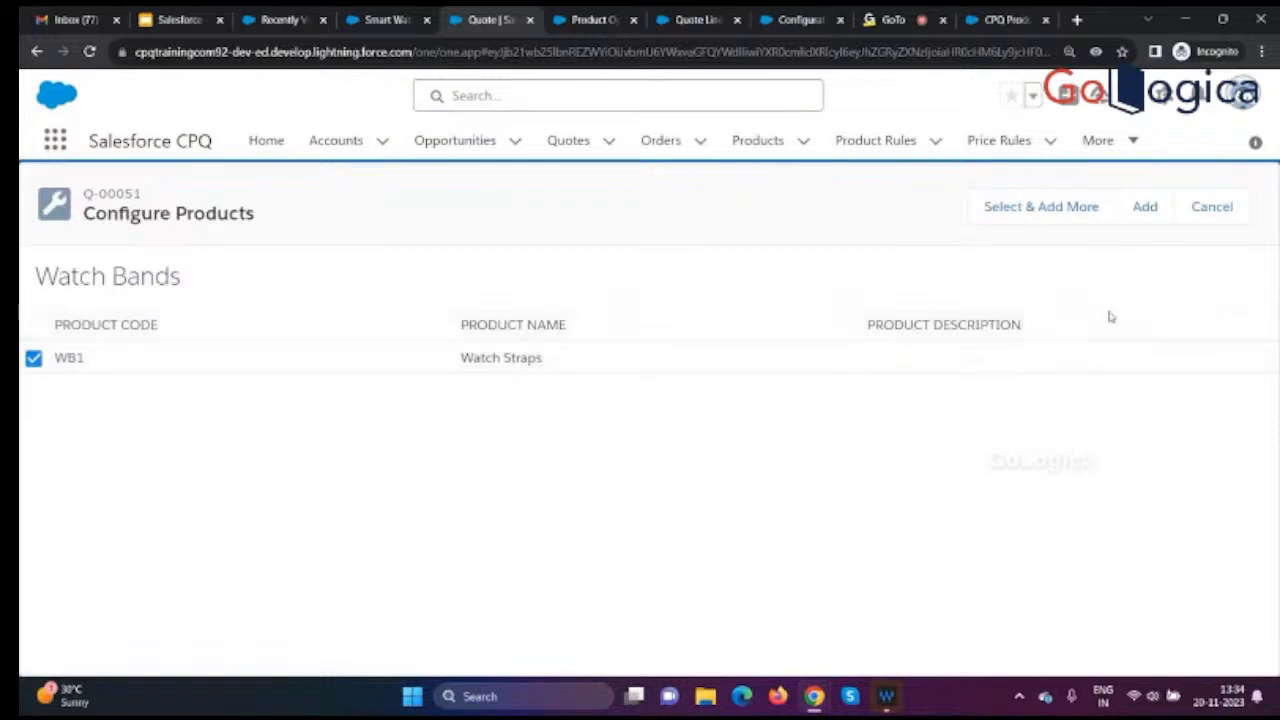
left_click(1063, 208)
left_click(33, 358)
left_click(1022, 207)
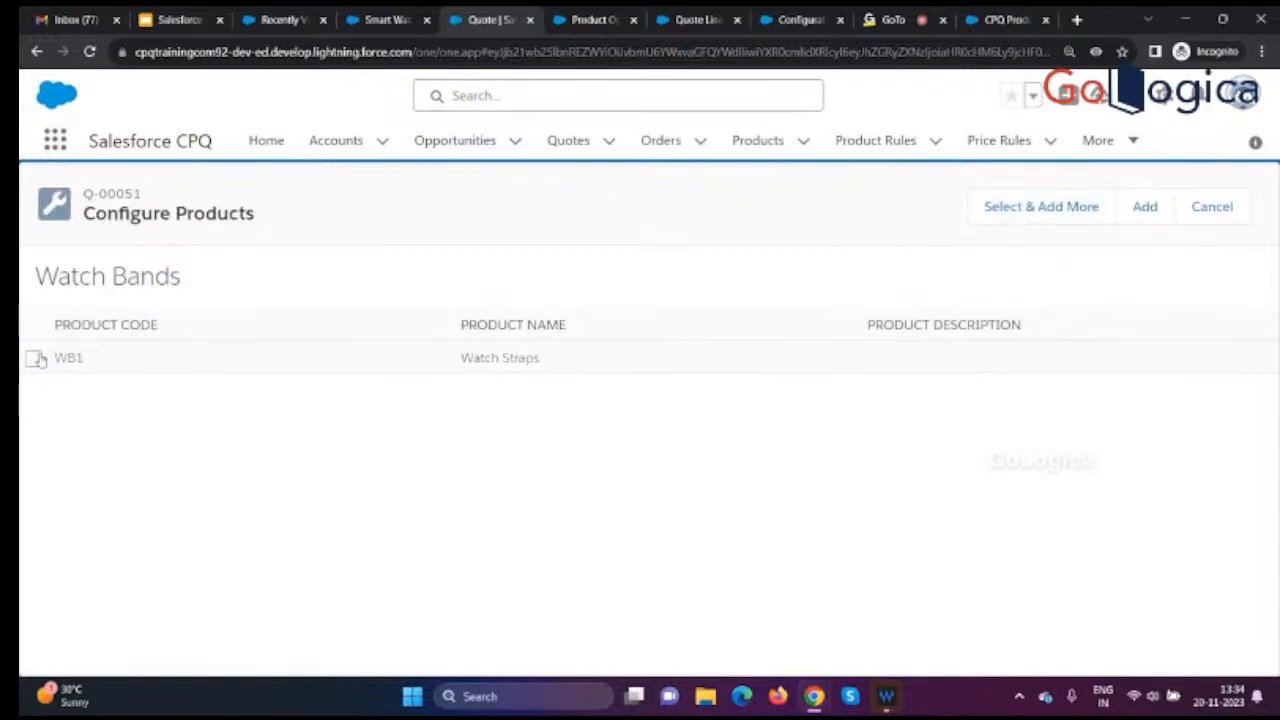
left_click(33, 358)
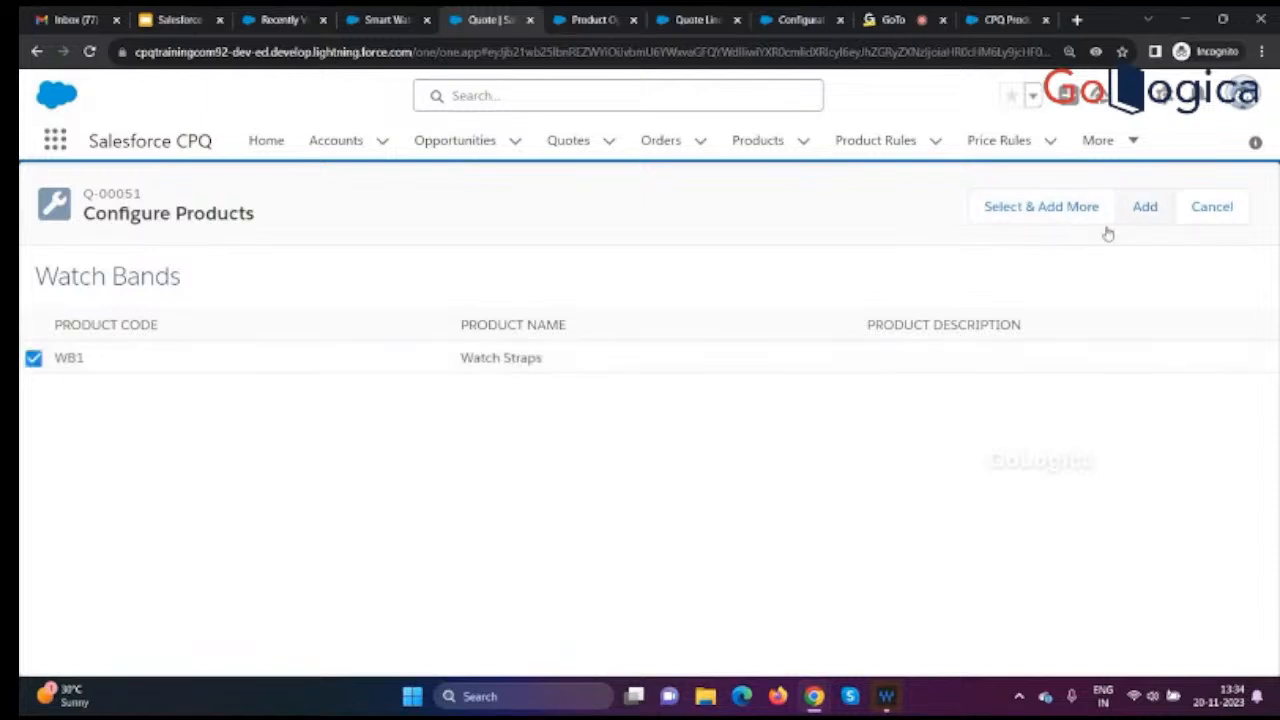
left_click(1145, 207)
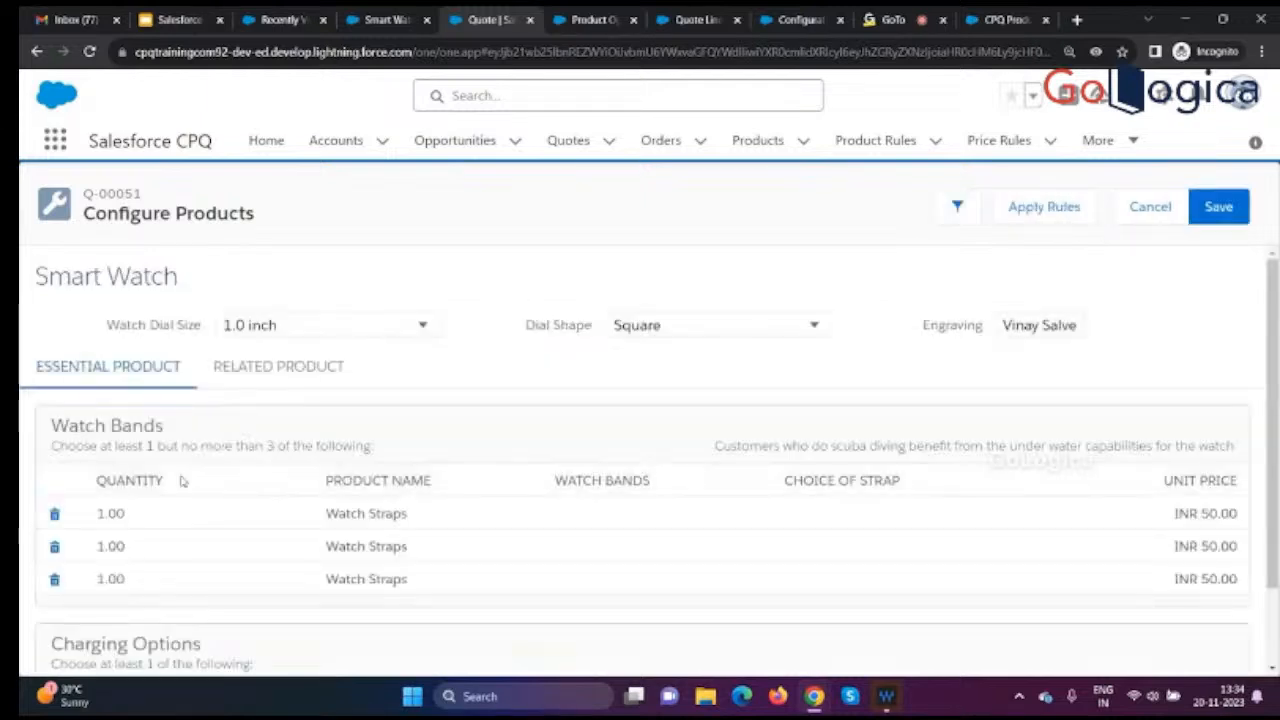
- Set the Charging Options location to APAC, listing the 67W and 45W APAC chargers
left_click(278, 367)
left_click(50, 514)
left_click(106, 370)
scroll(274, 592, "down", 2)
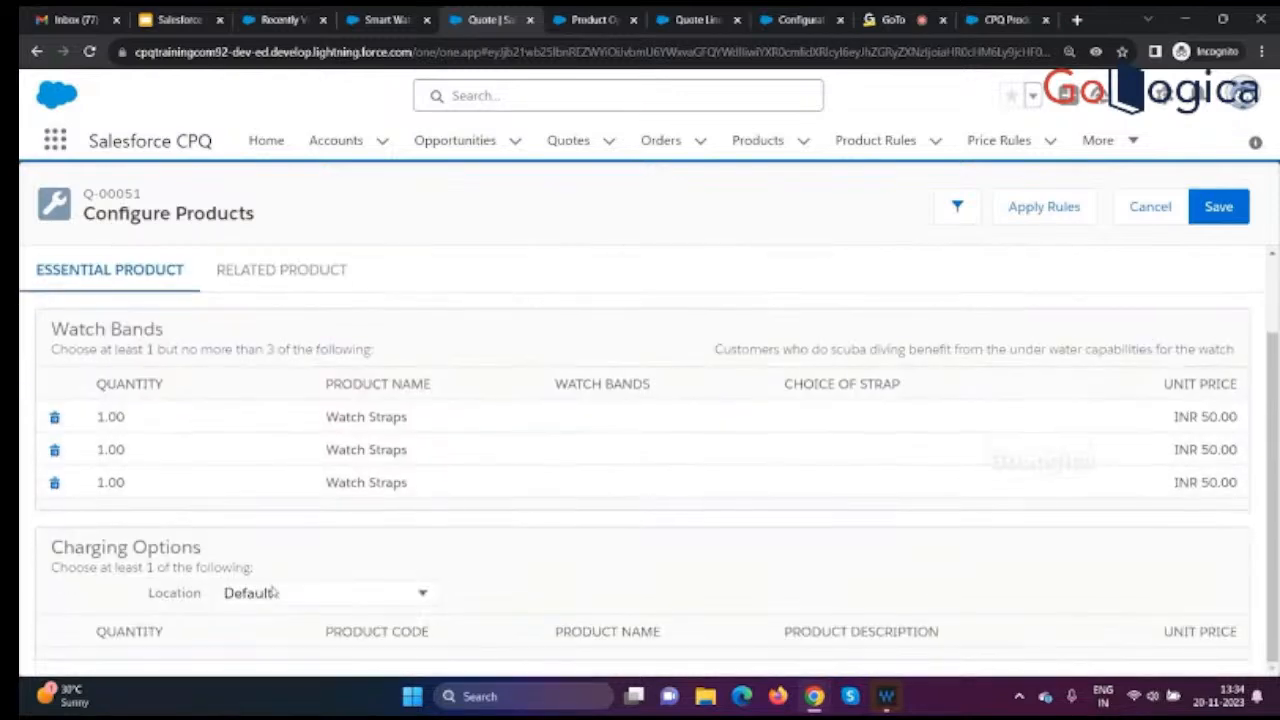
left_click(271, 596)
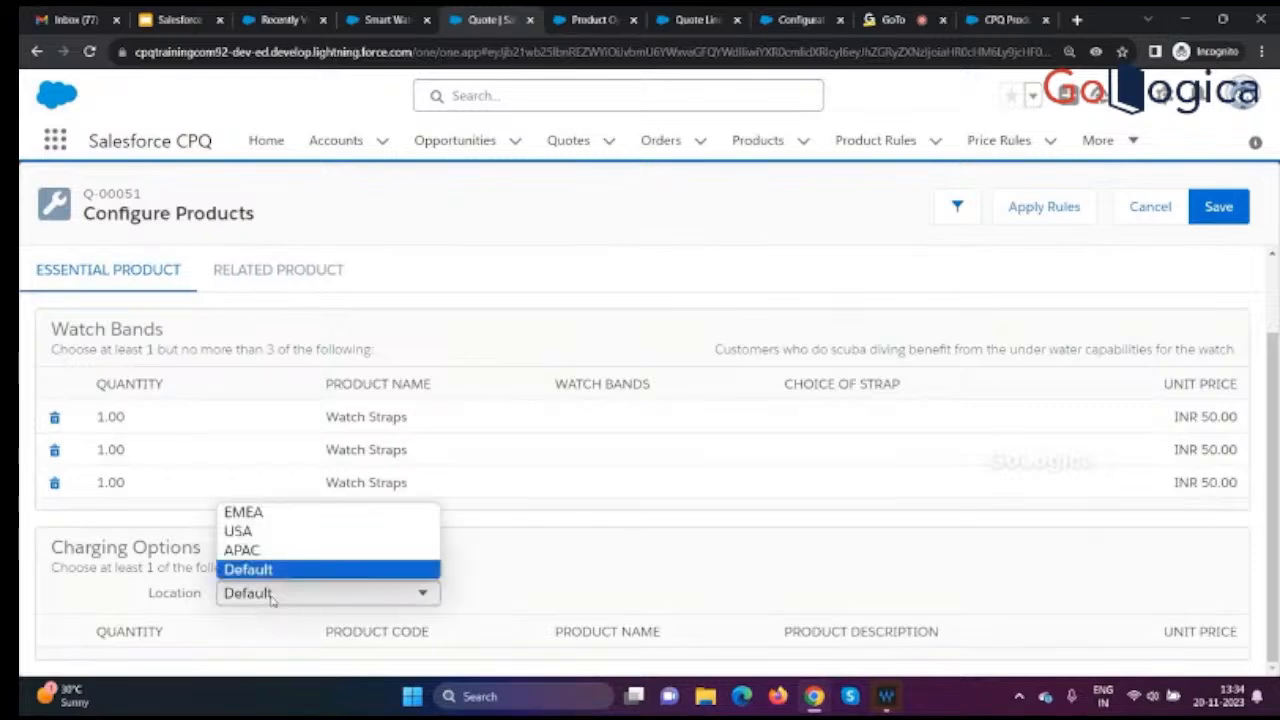
left_click(245, 550)
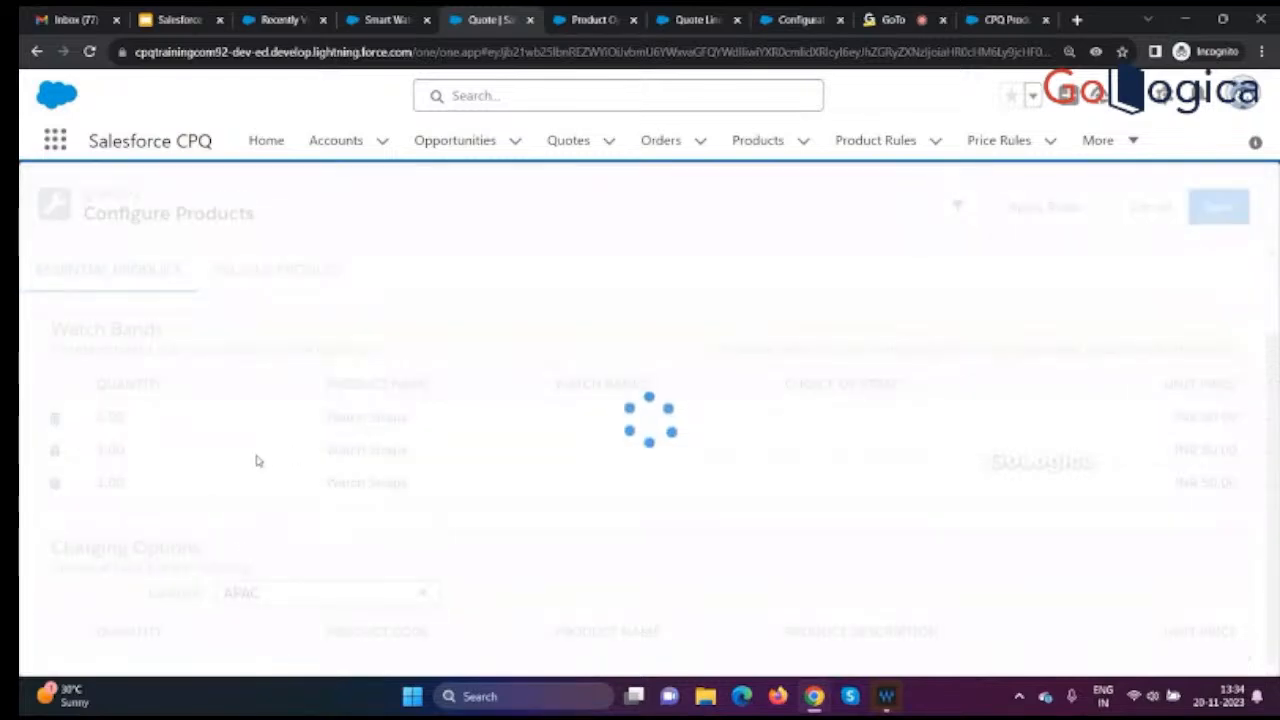
scroll(218, 495, "down", 1)
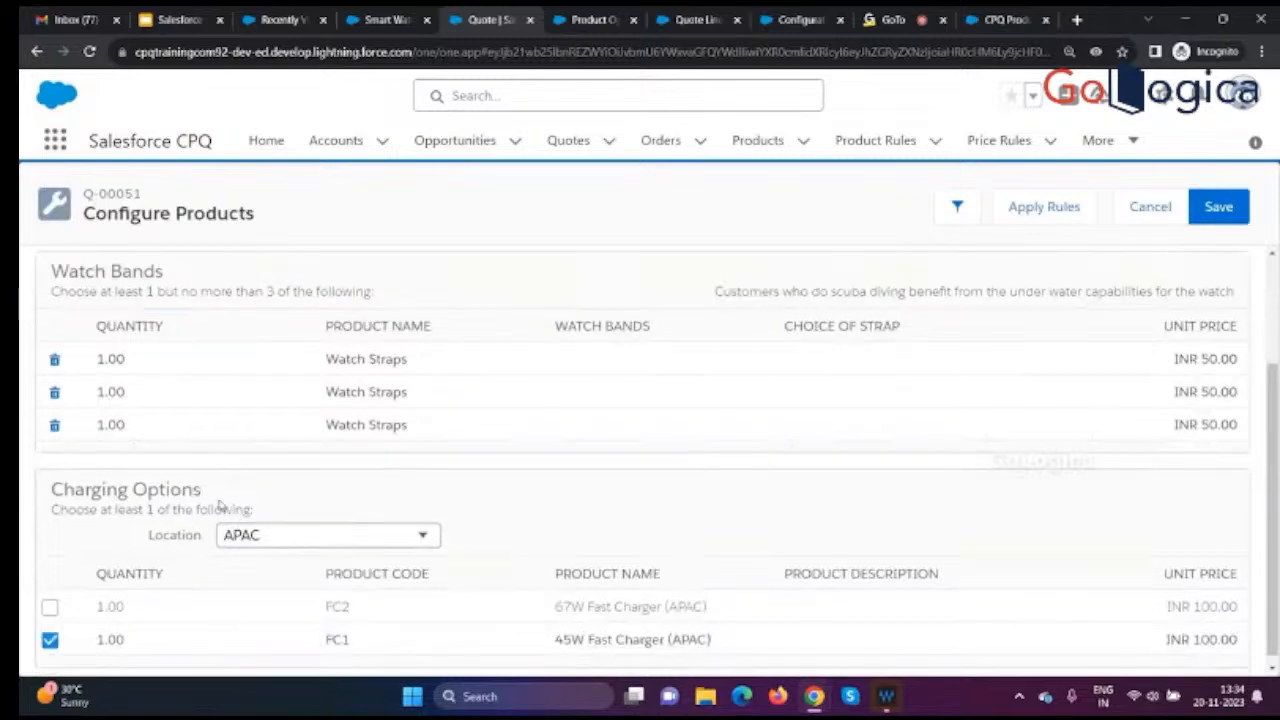
scroll(228, 457, "up", 3)
- Set the first Watch Straps line to Steel Watch Band with Chrome strap
left_click(563, 518)
left_click(608, 517)
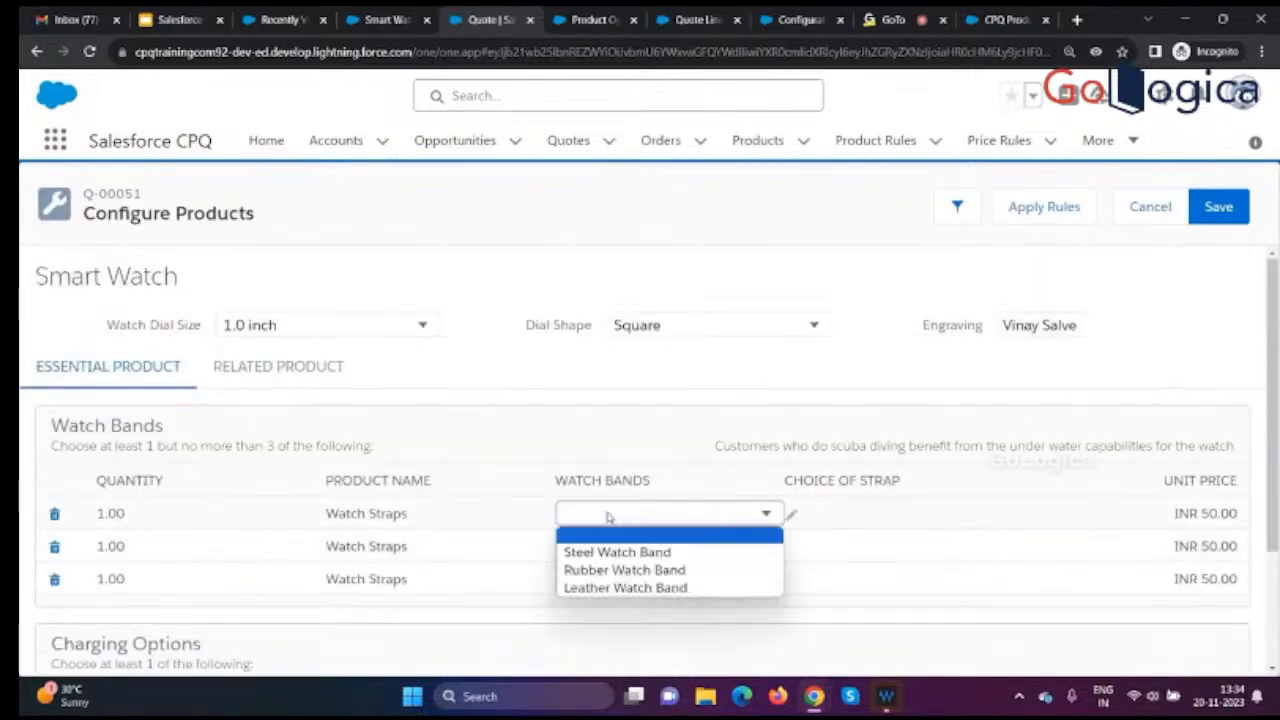
left_click(617, 552)
scroll(922, 360, "down", 2)
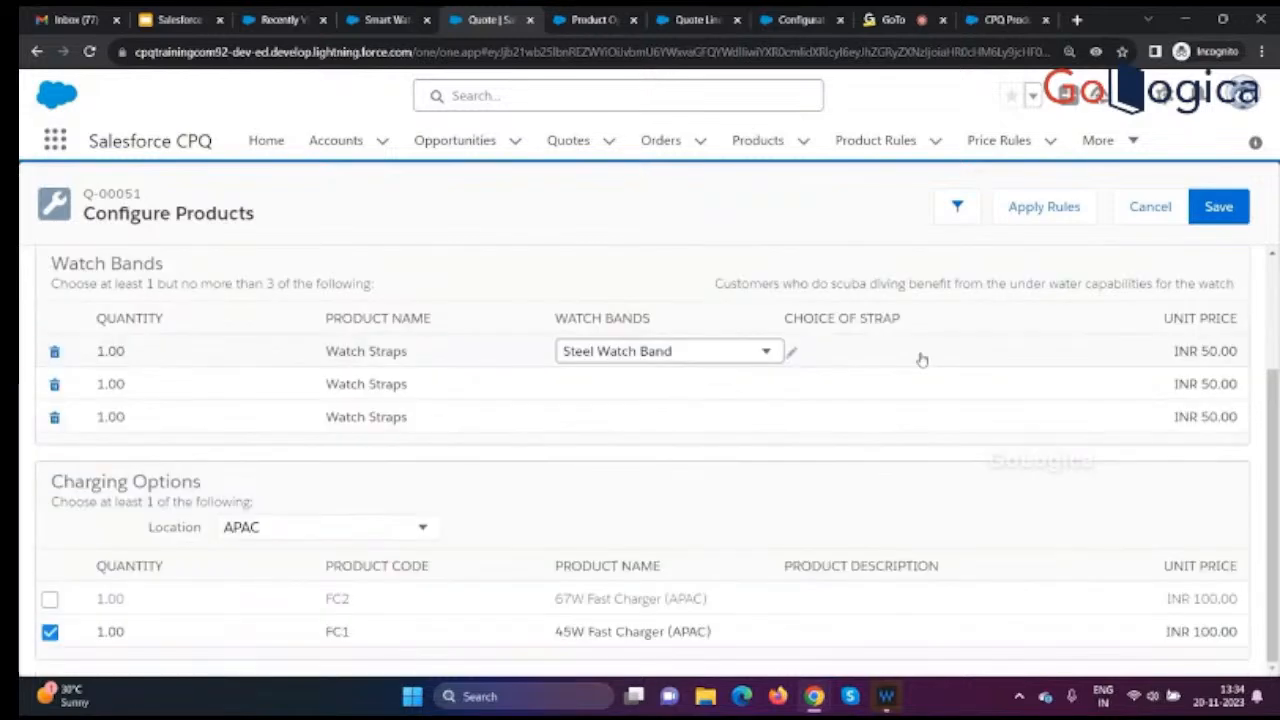
left_click(997, 351)
left_click(999, 352)
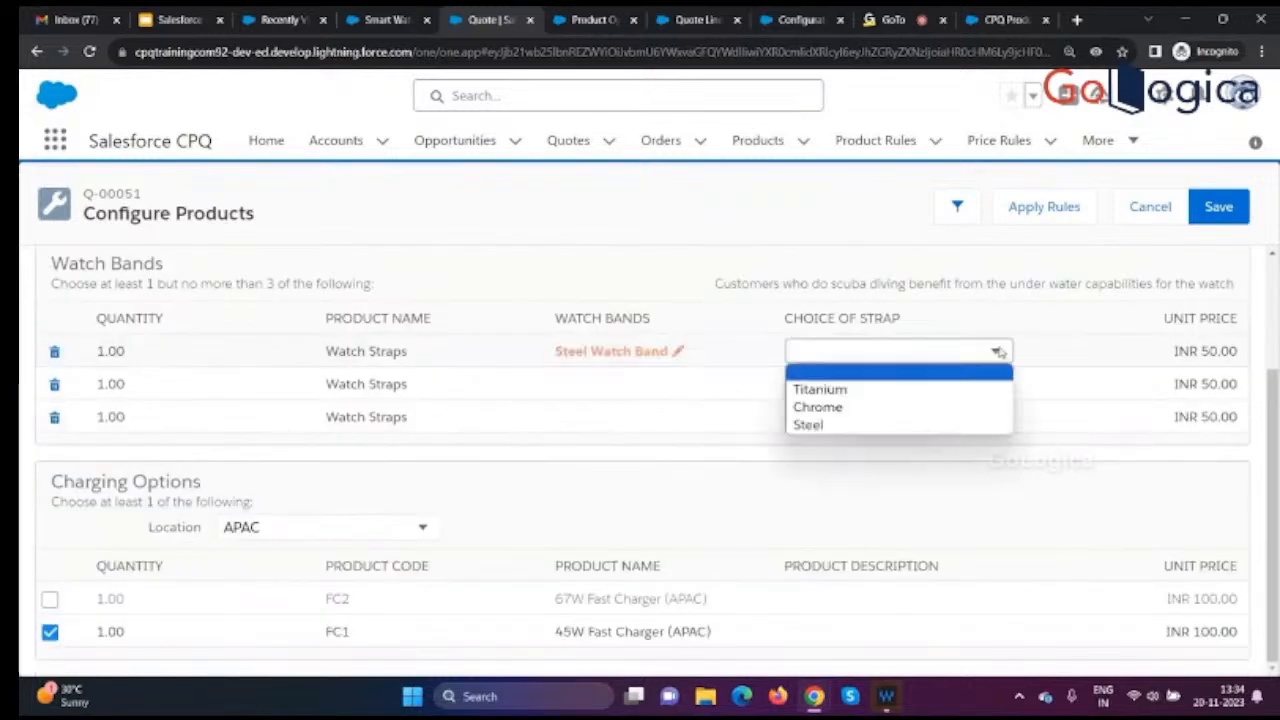
left_click(835, 406)
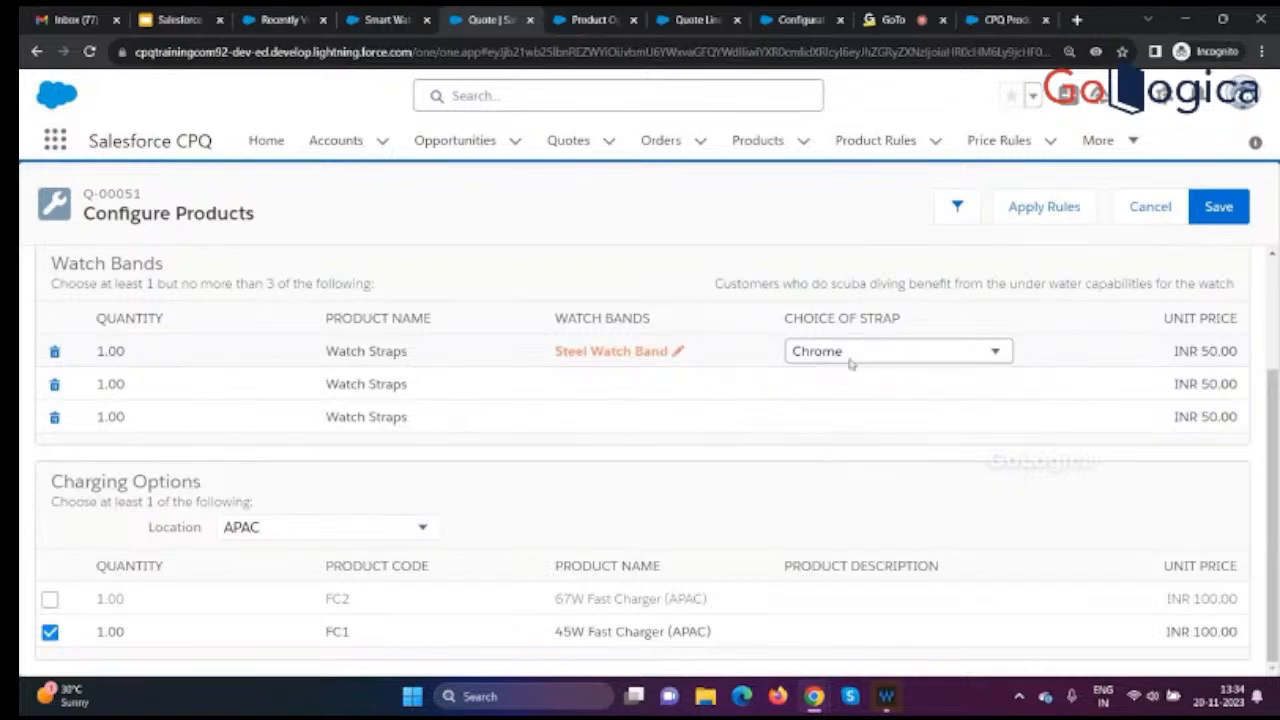
left_click(647, 393)
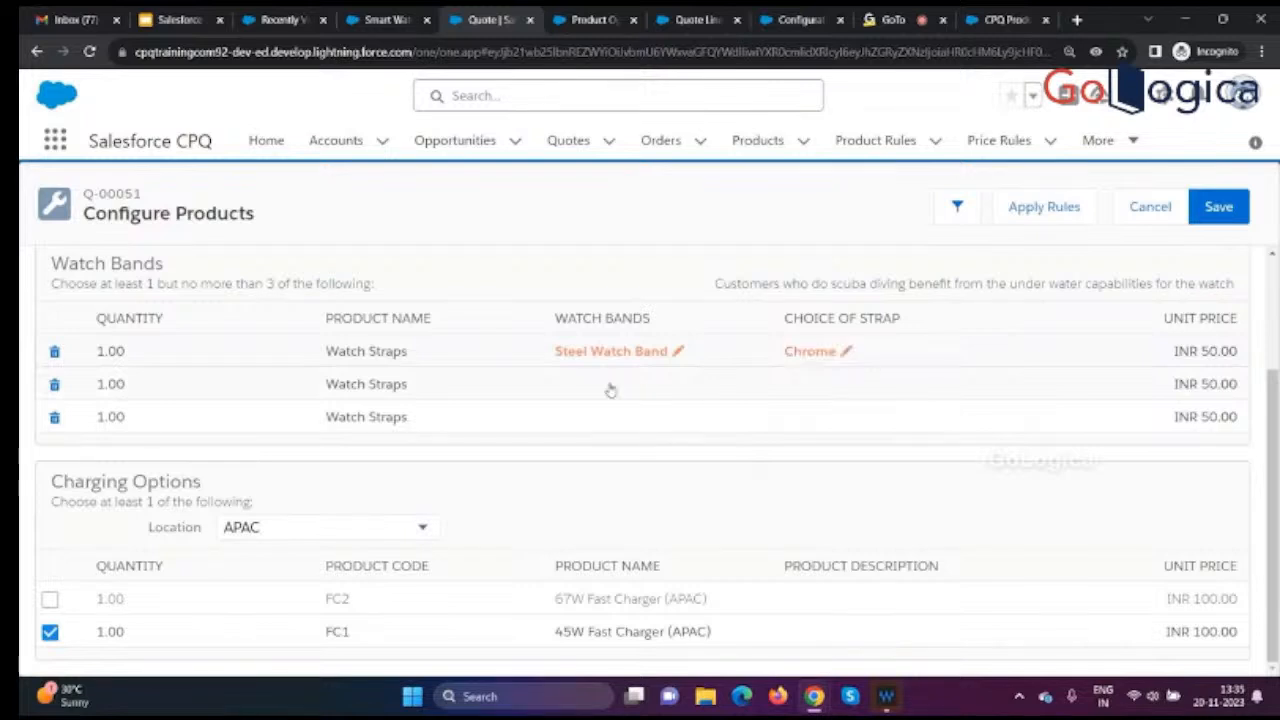
- Set the second line to Rubber Watch Band with Orange Color strap
left_click(610, 390)
left_click(650, 384)
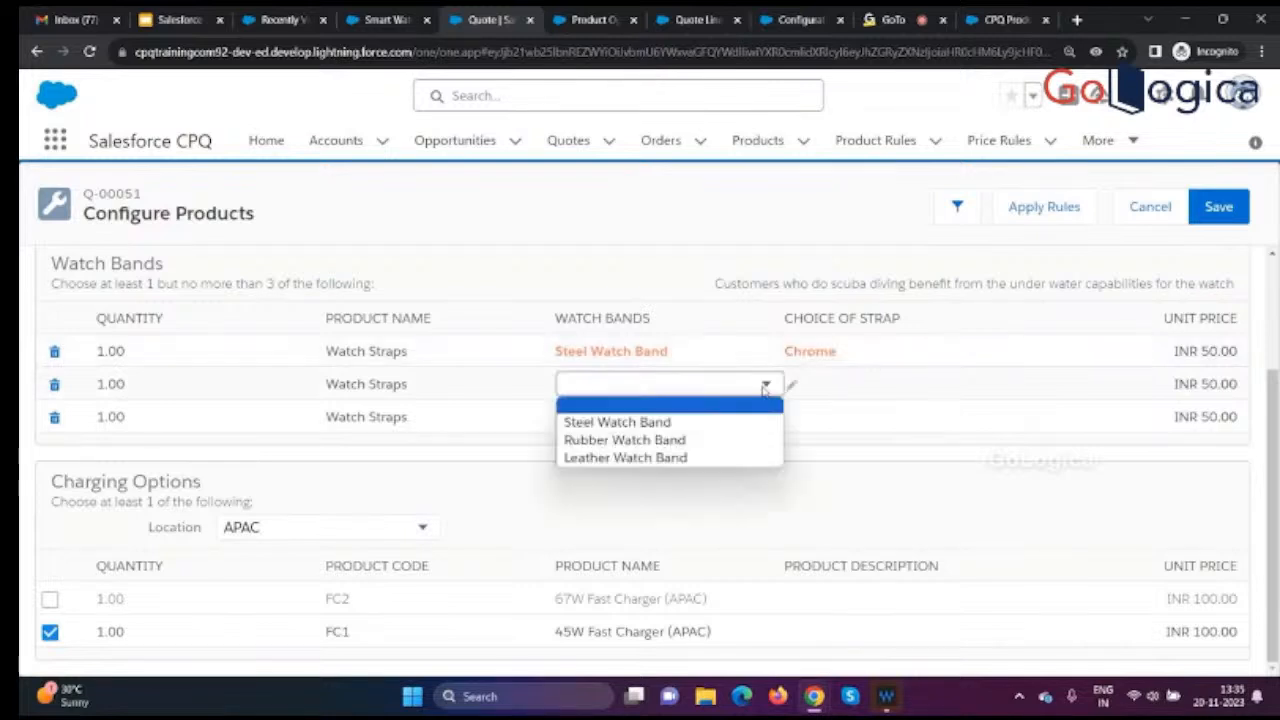
left_click(600, 437)
left_click(891, 400)
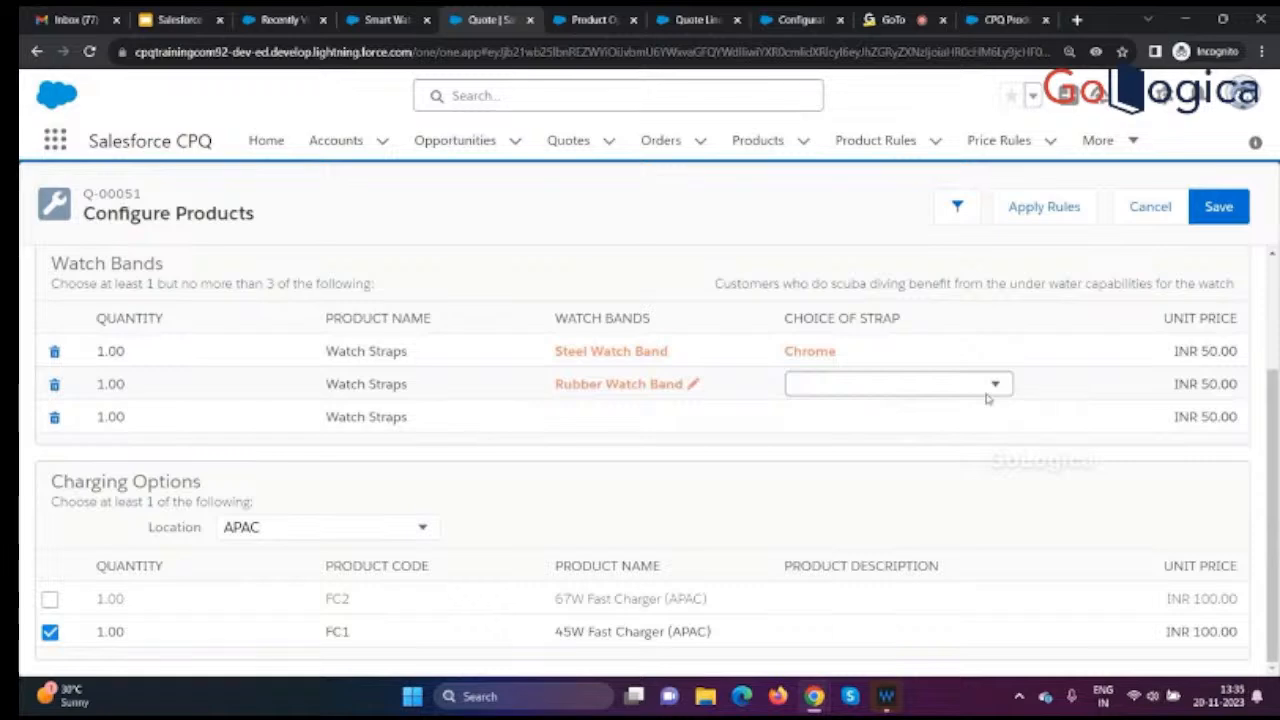
left_click(987, 392)
left_click(880, 491)
- Set the third line to Leather Watch Band with Nappa Leather strap
left_click(690, 425)
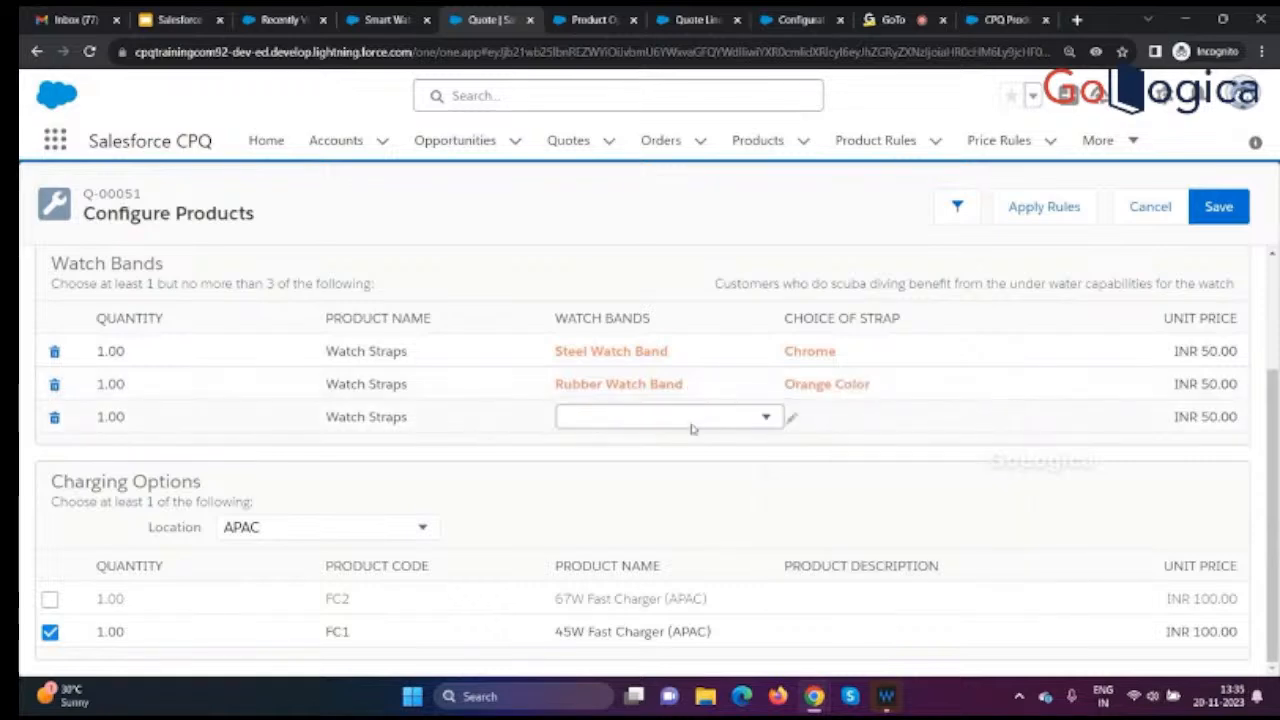
left_click(766, 418)
left_click(640, 490)
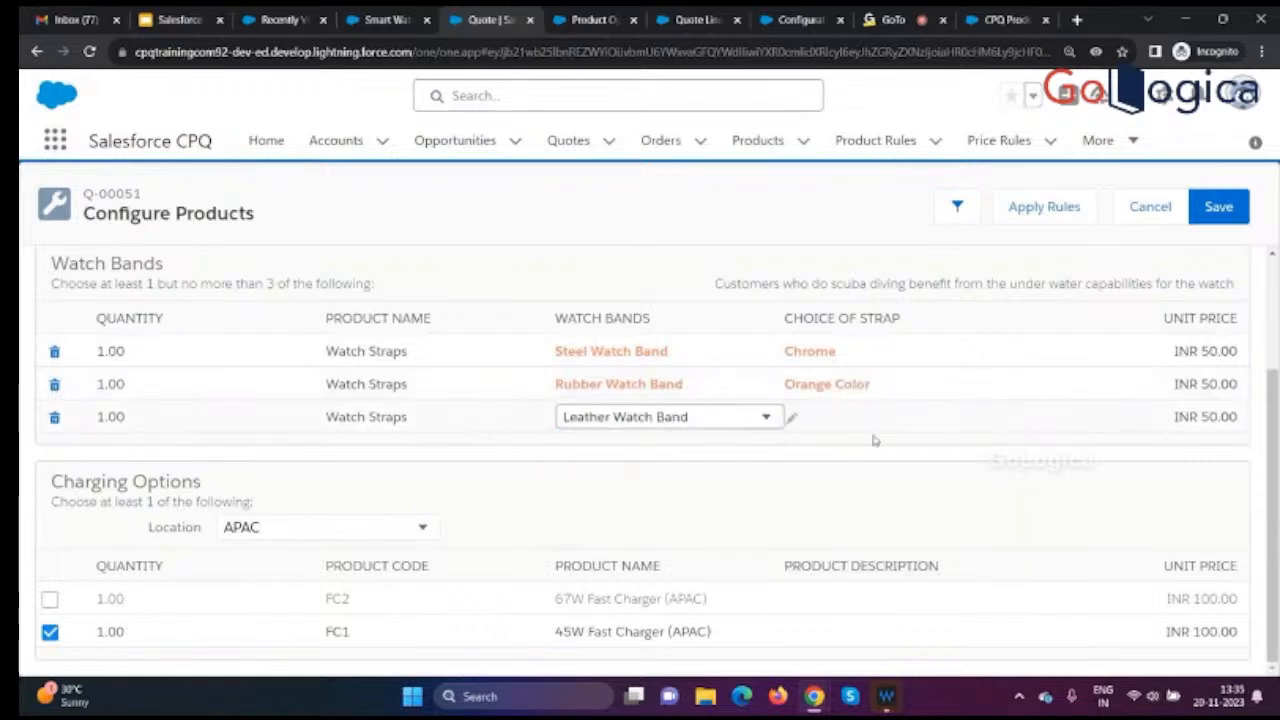
left_click(880, 425)
left_click(996, 417)
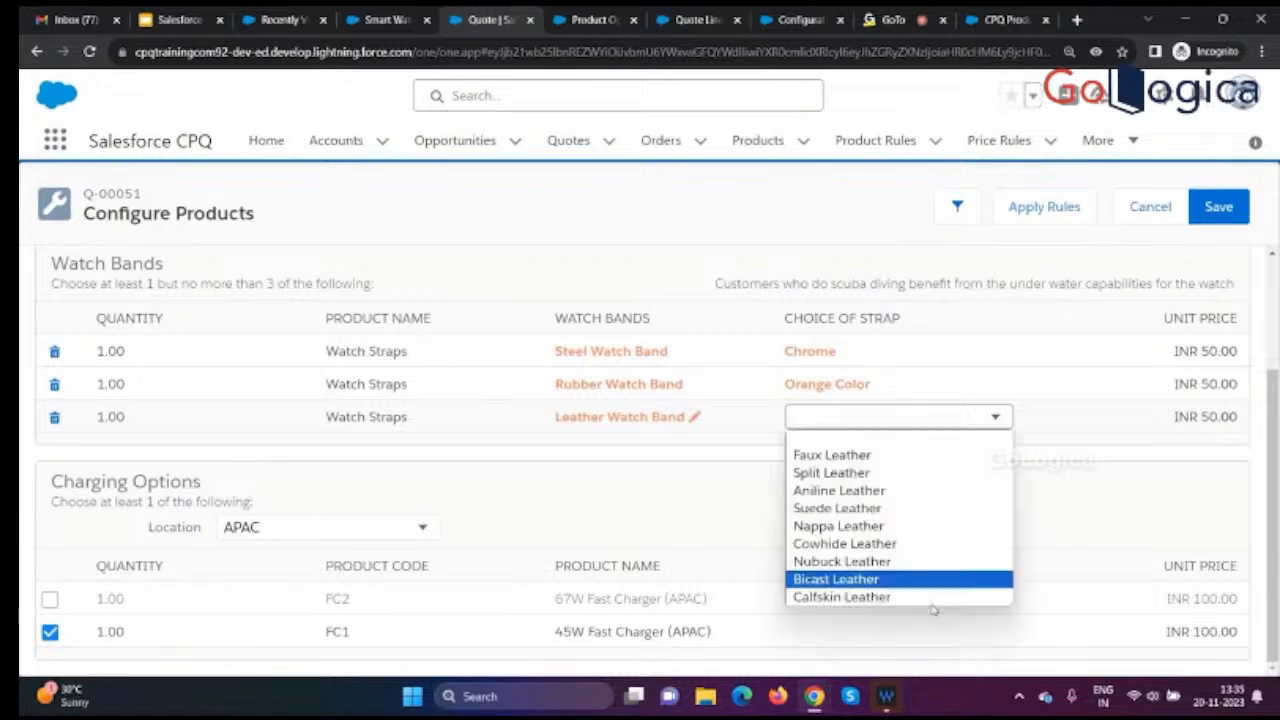
left_click(845, 527)
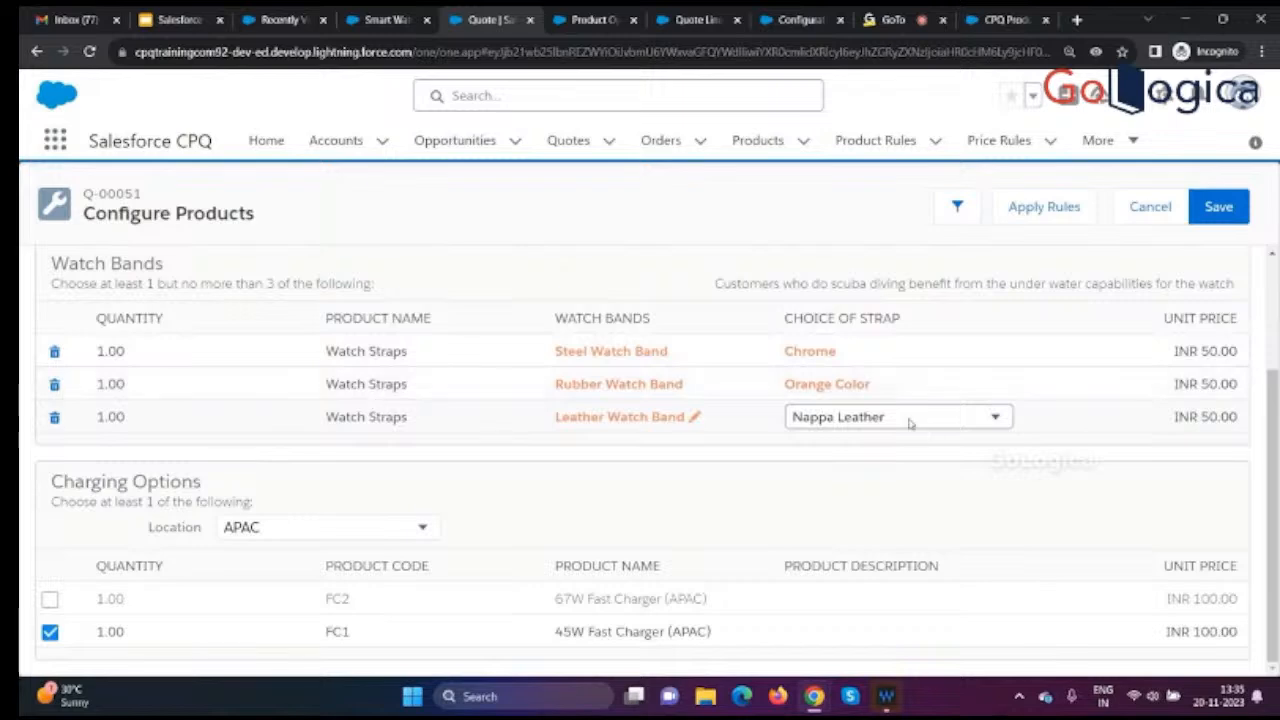
- Highlight the WATCH BANDS and CHOICE OF STRAP column headings
scroll(797, 405, "up", 1)
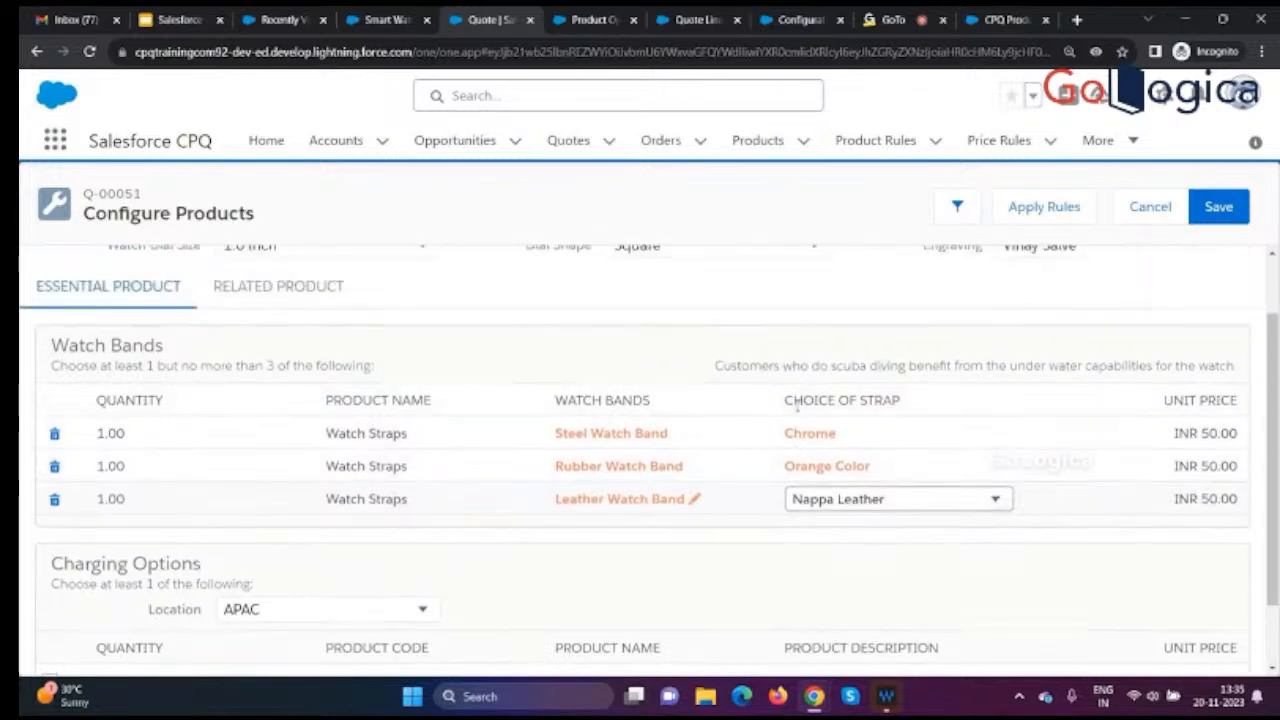
scroll(797, 405, "up", 1)
scroll(745, 475, "down", 1)
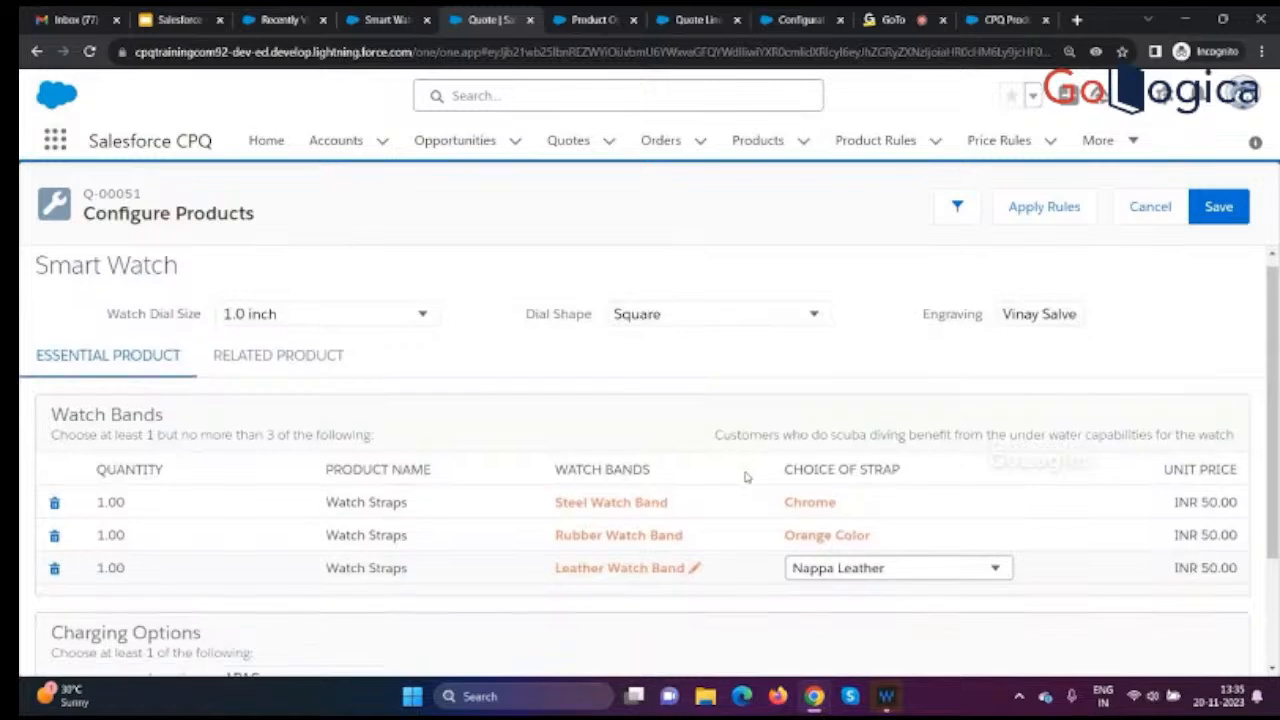
scroll(748, 480, "up", 1)
left_click_drag(555, 485, 877, 479)
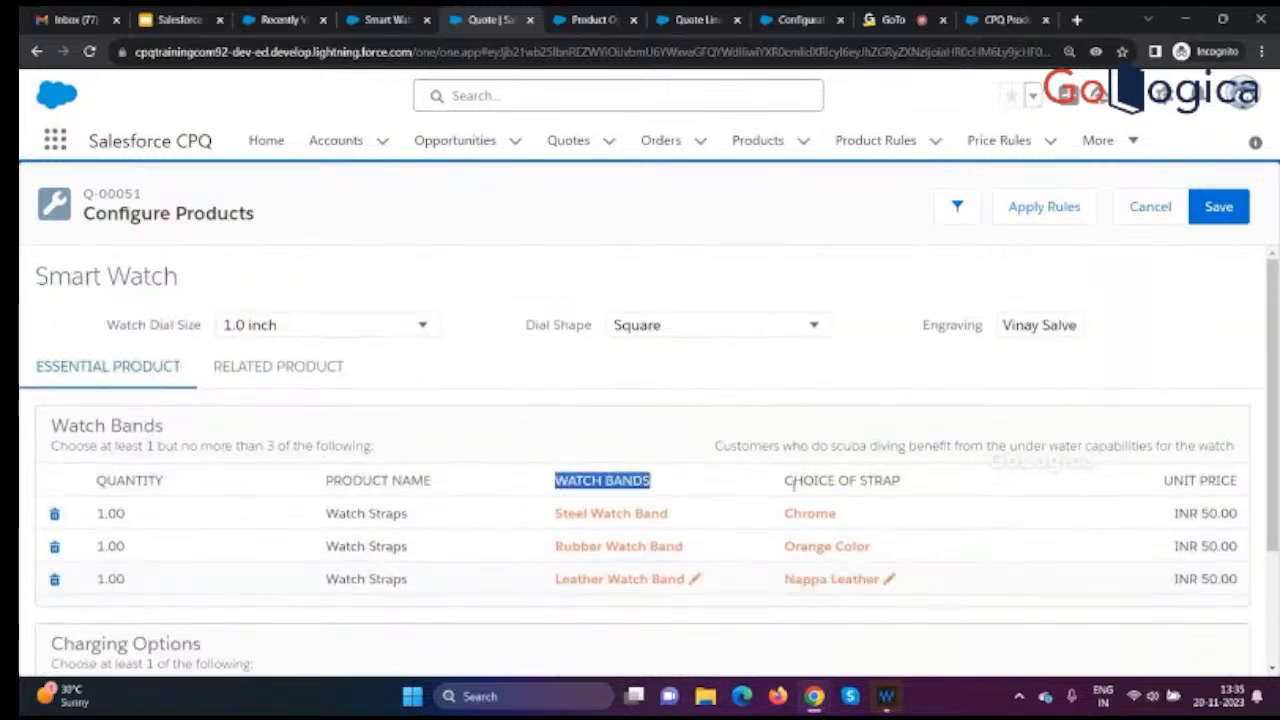
left_click_drag(784, 480, 900, 481)
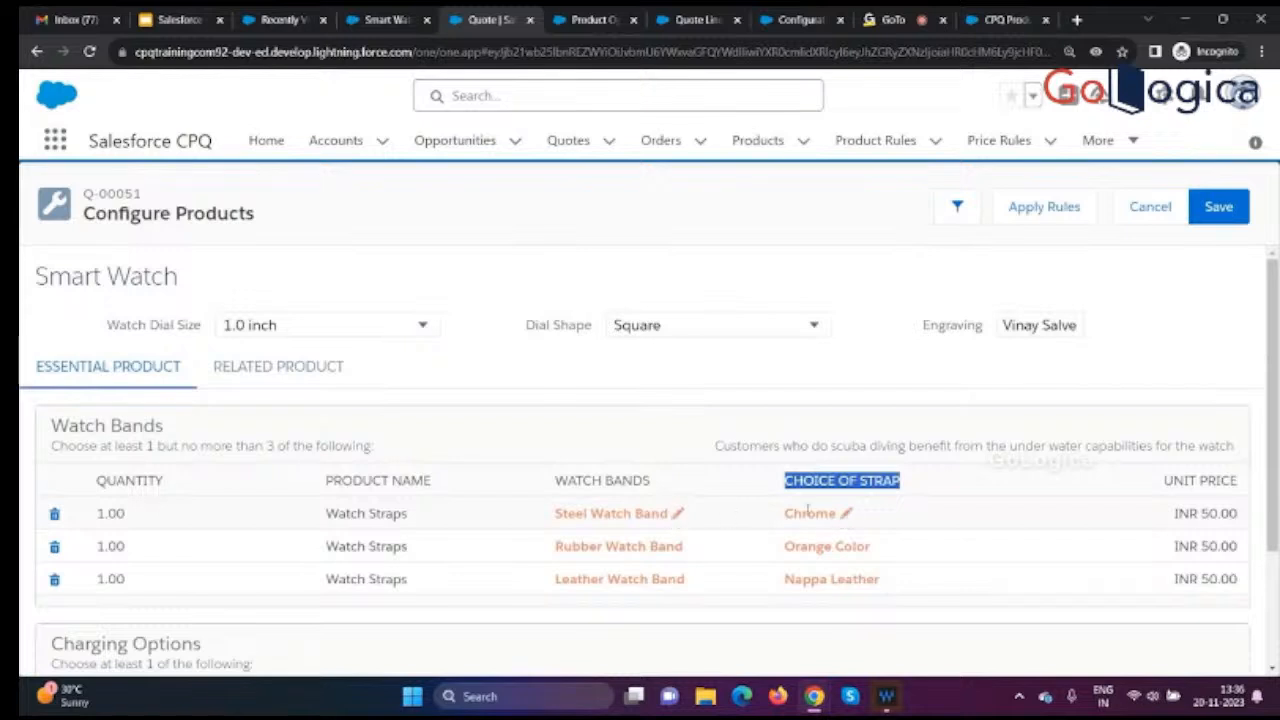
- Recheck the first two lines, keeping Steel Watch Band and Rubber Watch Band with Orange Color
left_click(677, 513)
left_click(609, 515)
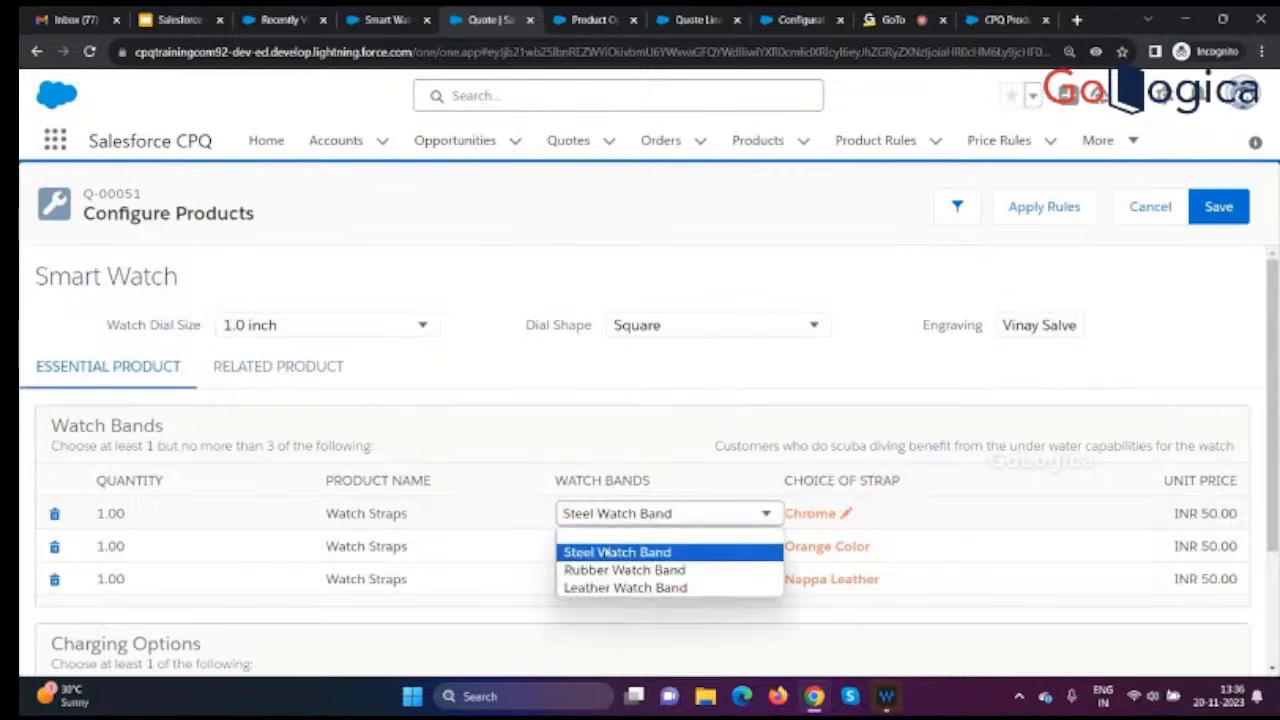
left_click(607, 552)
left_click(845, 513)
left_click(682, 556)
left_click(739, 549)
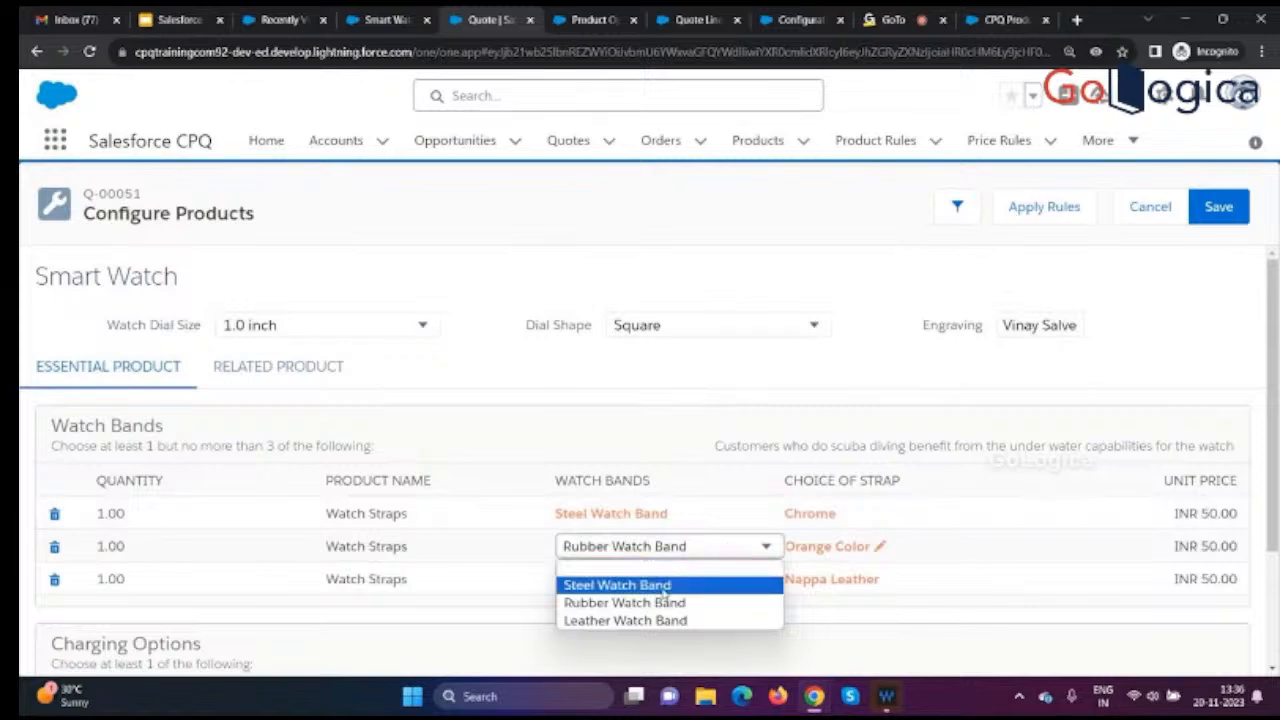
left_click(903, 553)
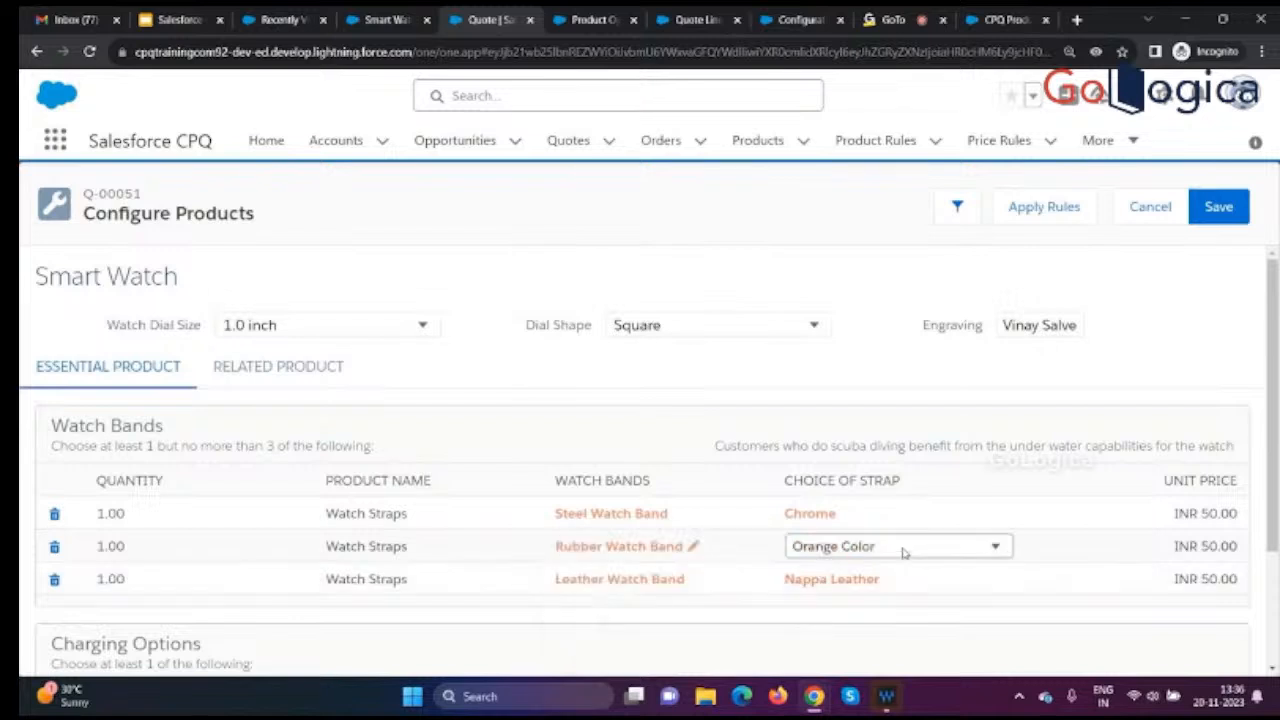
left_click(903, 552)
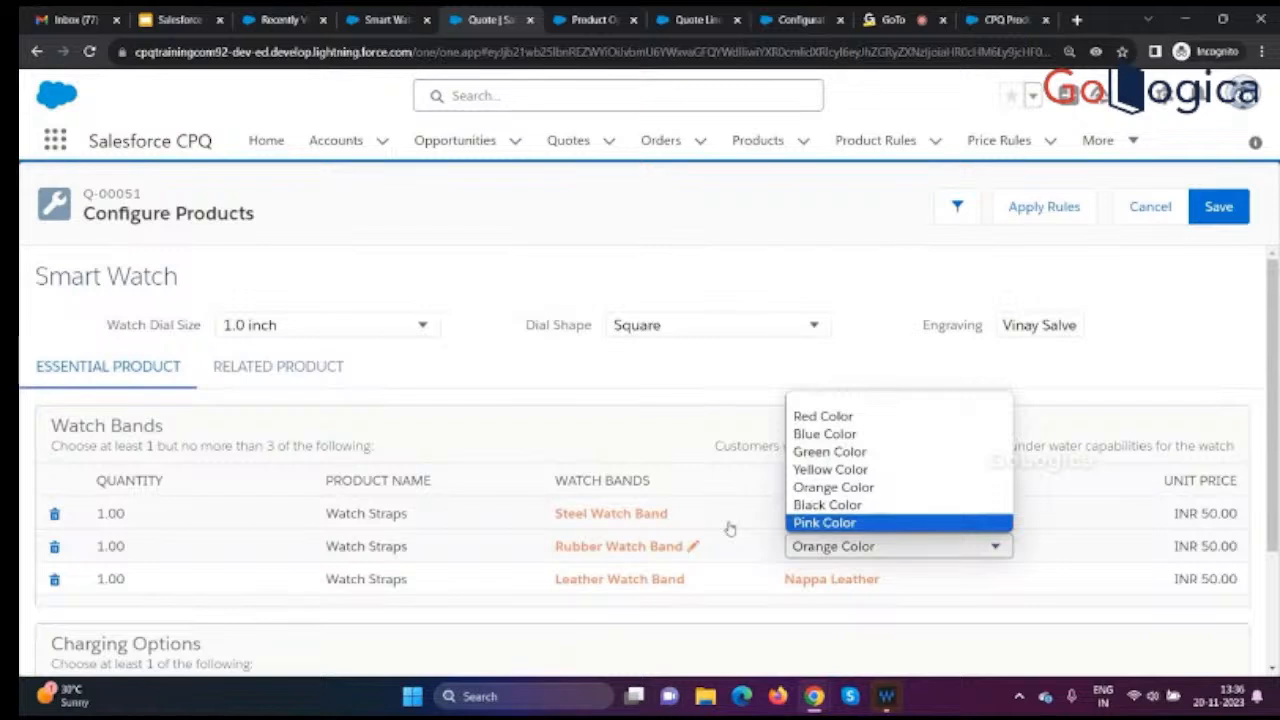
left_click(640, 436)
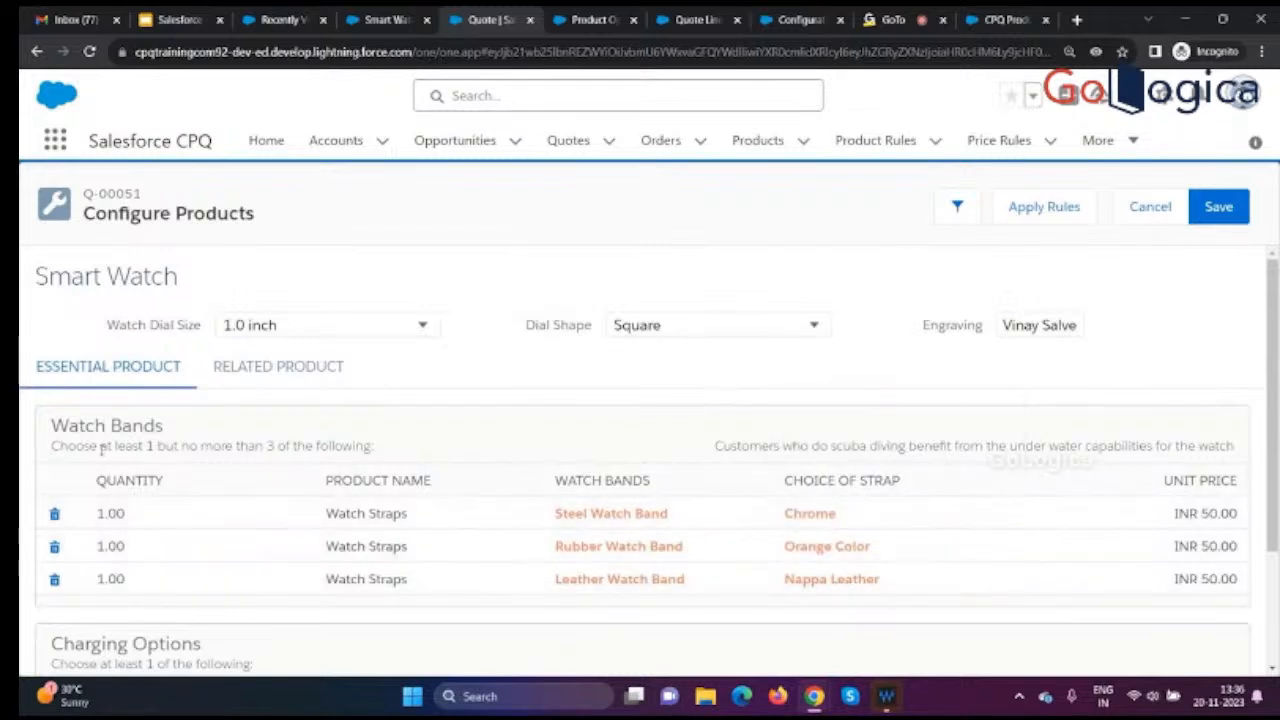
- Highlight the Watch Bands, Choice of Strap and Watch Dial Size labels, then view the Smart Watch product record
left_click_drag(556, 480, 654, 480)
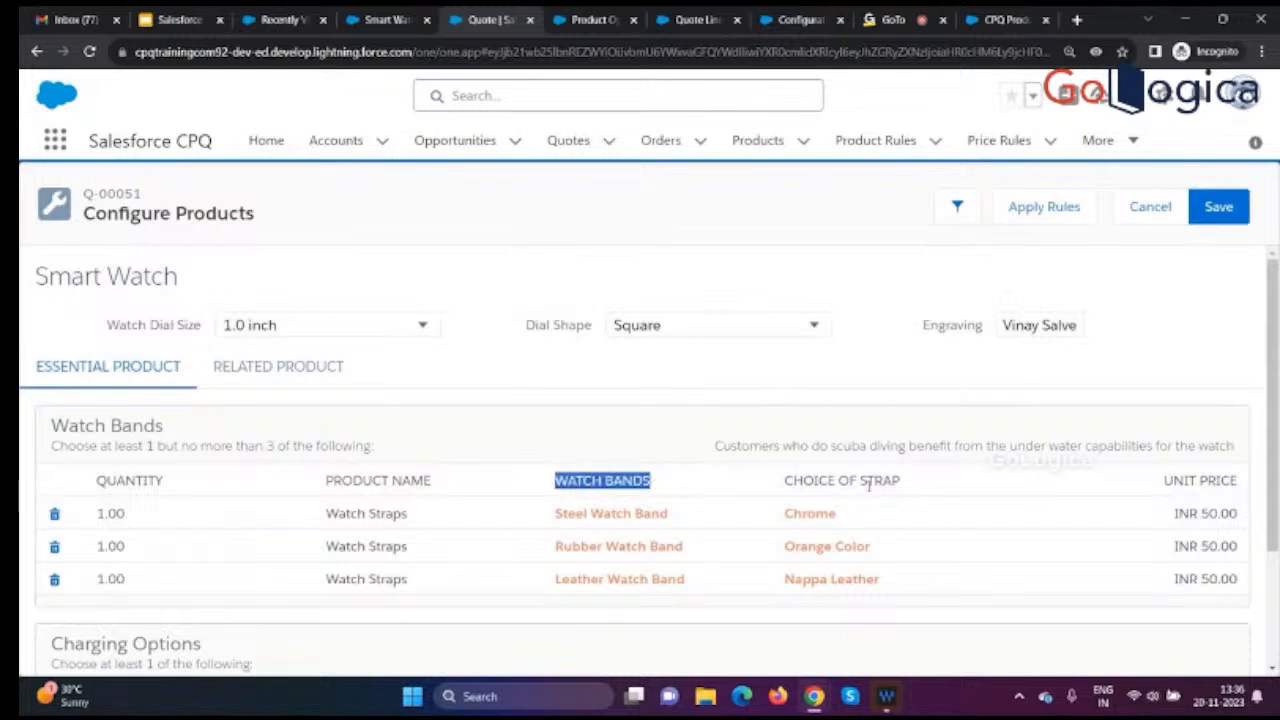
left_click_drag(782, 480, 905, 481)
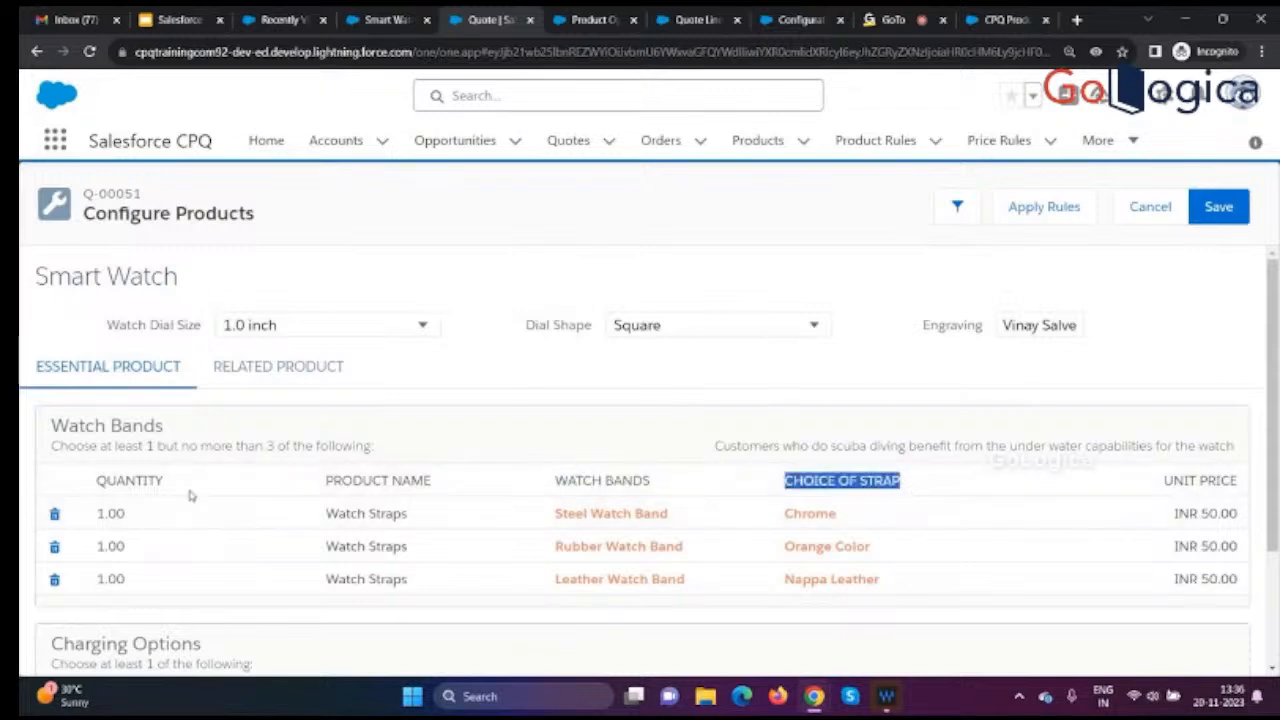
left_click_drag(50, 425, 180, 428)
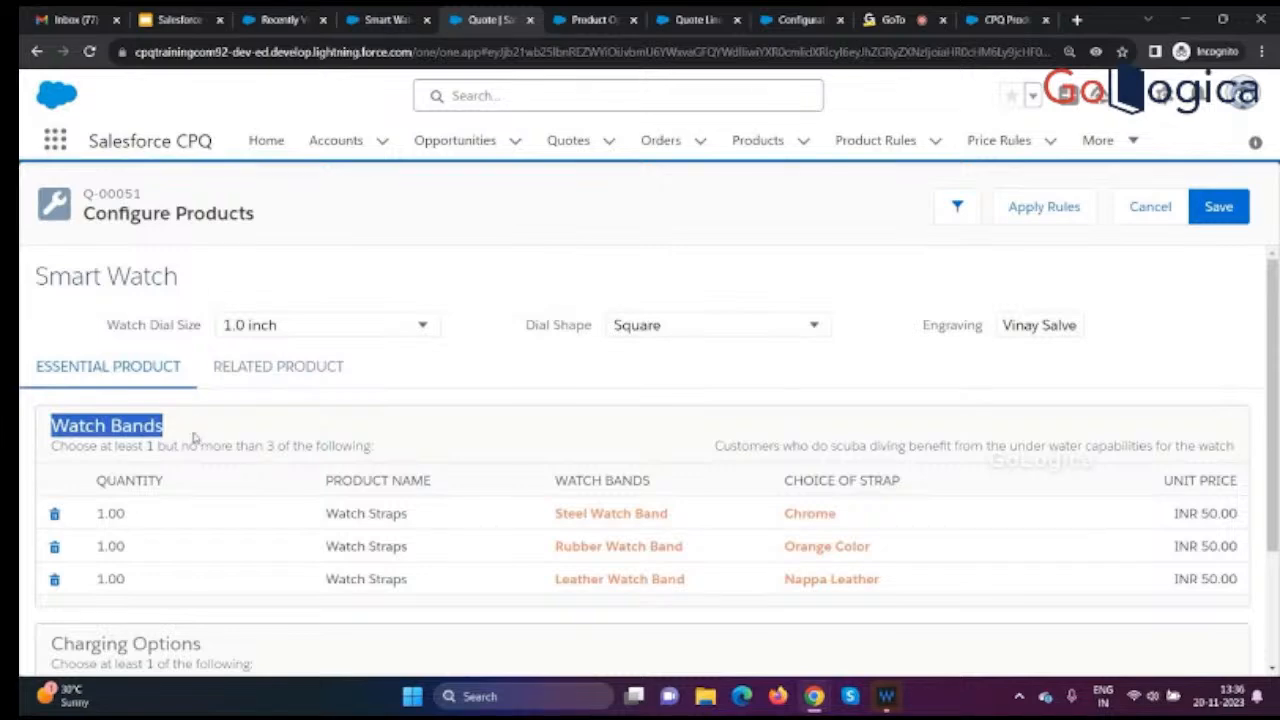
left_click(189, 437)
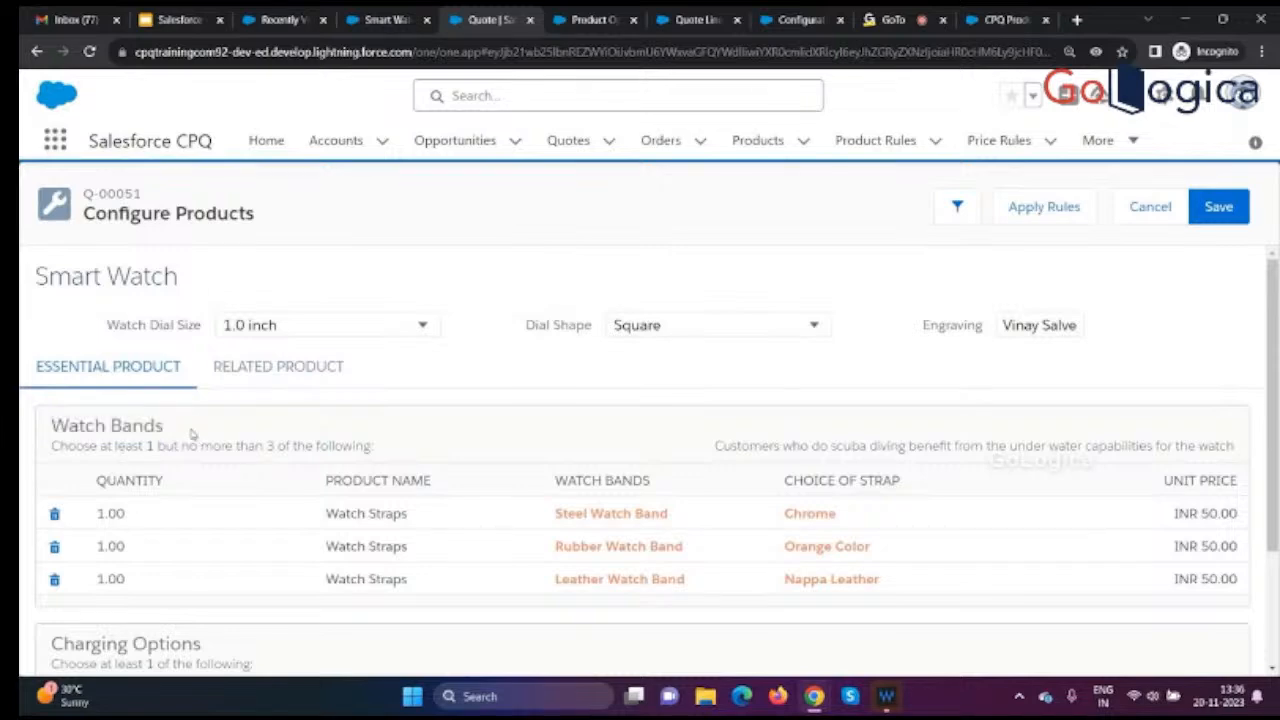
left_click_drag(50, 427, 157, 426)
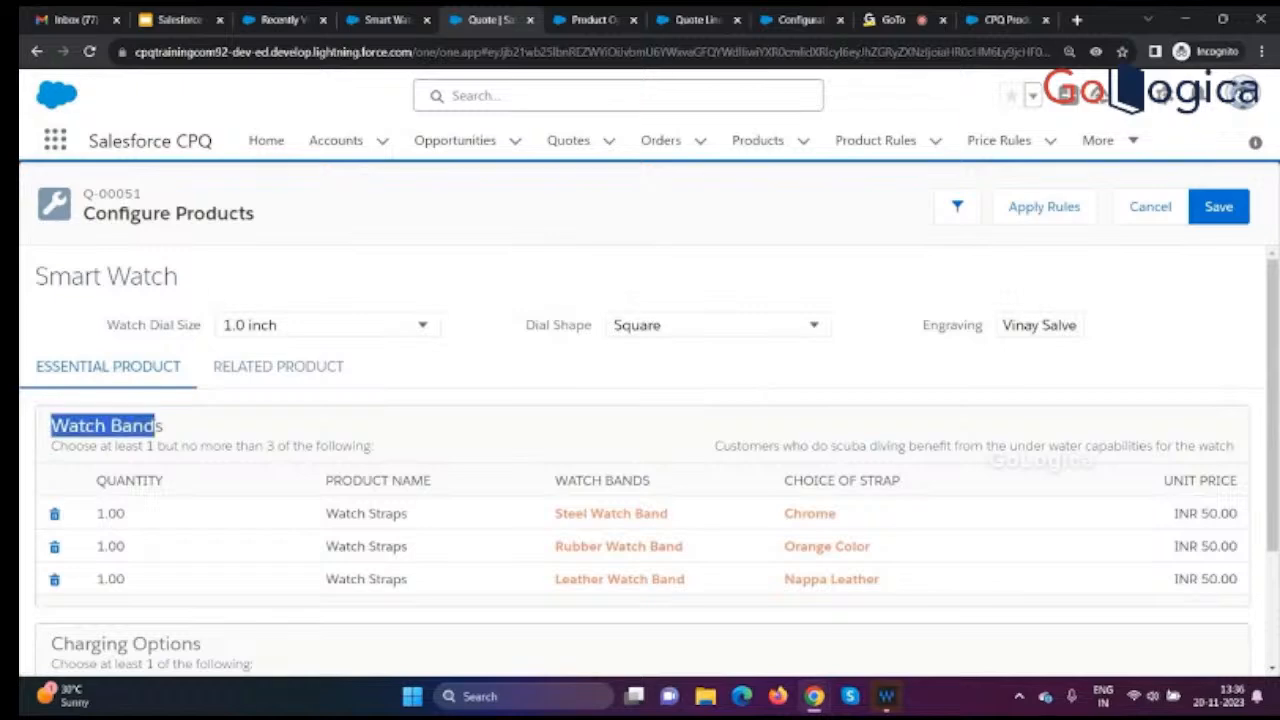
left_click(190, 429)
left_click_drag(107, 326, 201, 319)
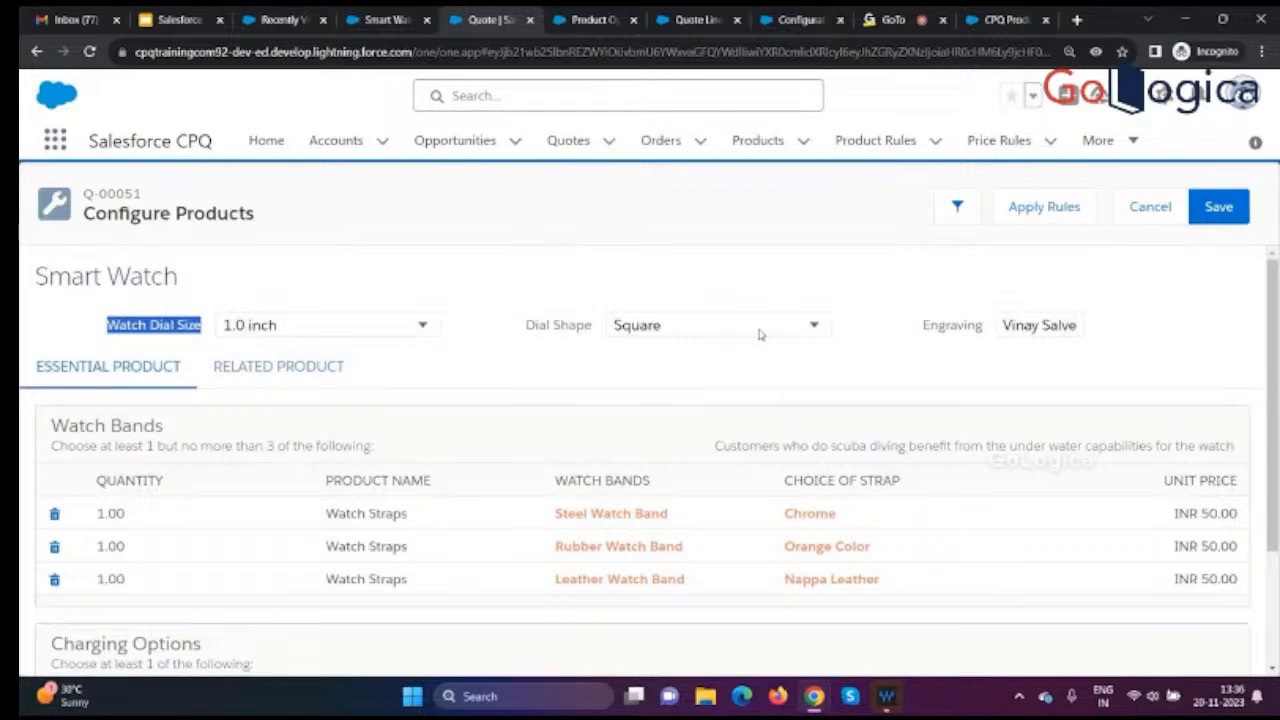
left_click(372, 24)
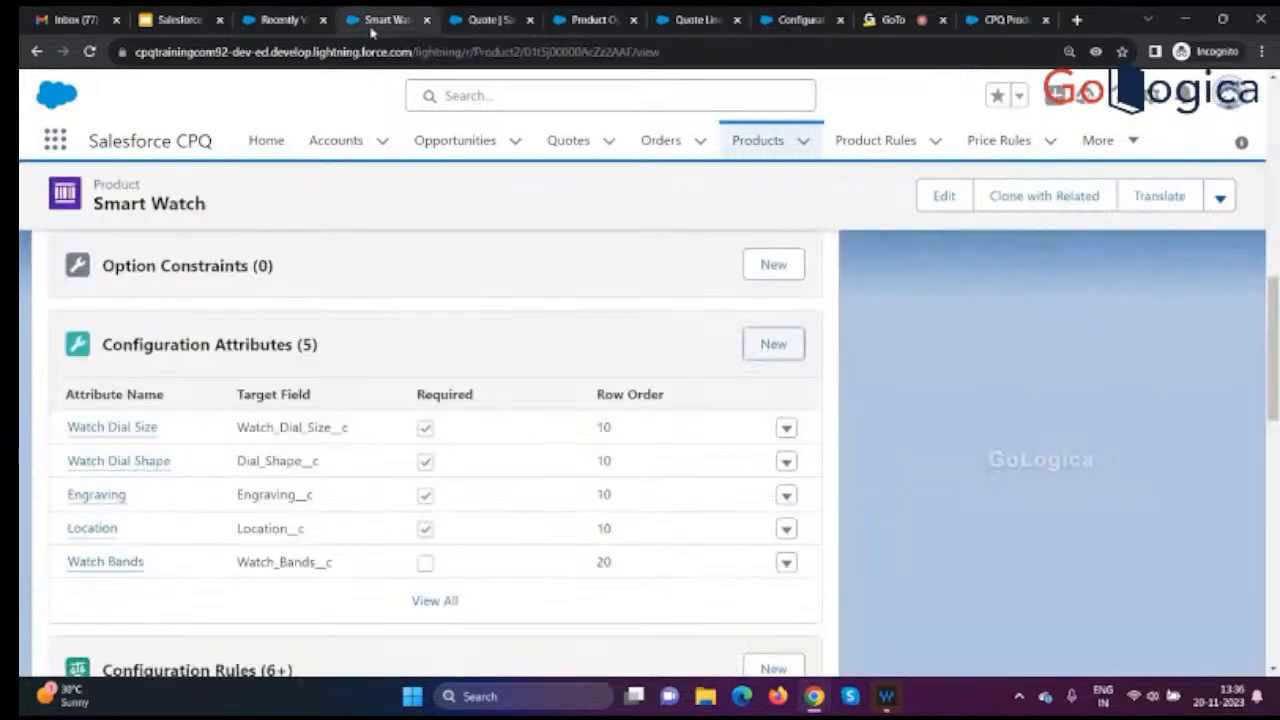
- Open the Watch Dial Size attribute record in a new tab and review its Feature field
left_click(492, 24)
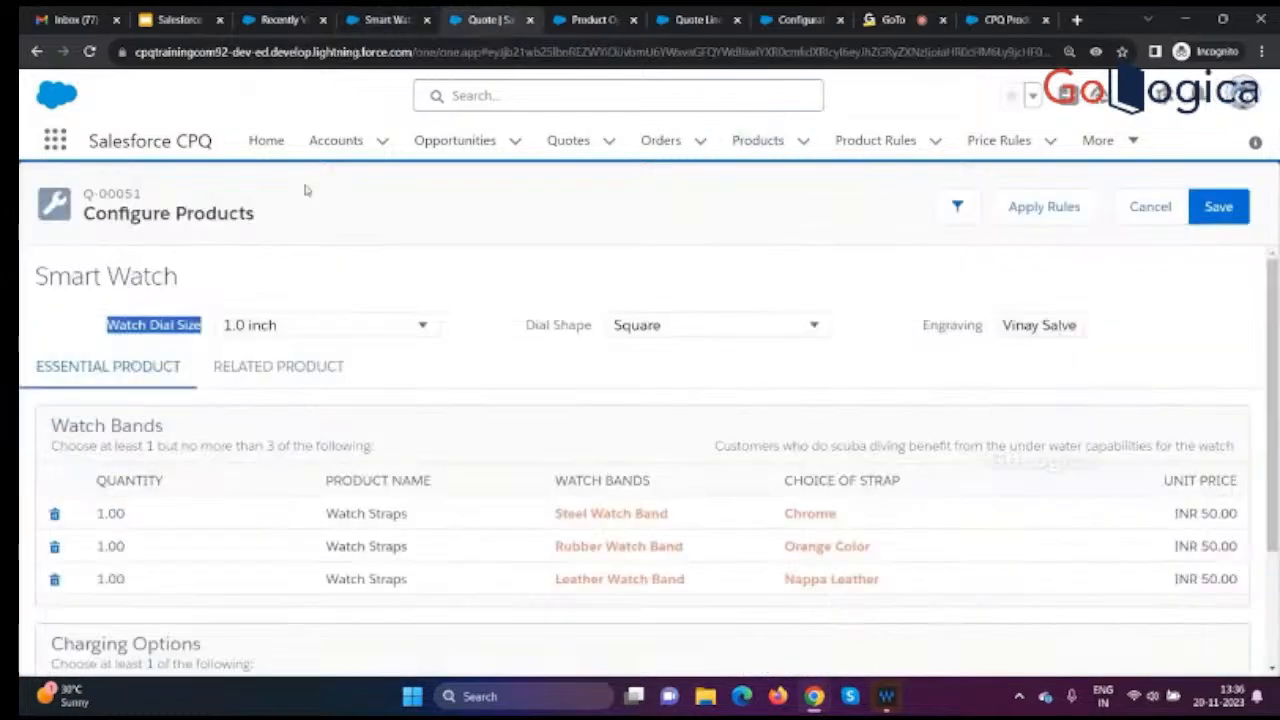
left_click(372, 19)
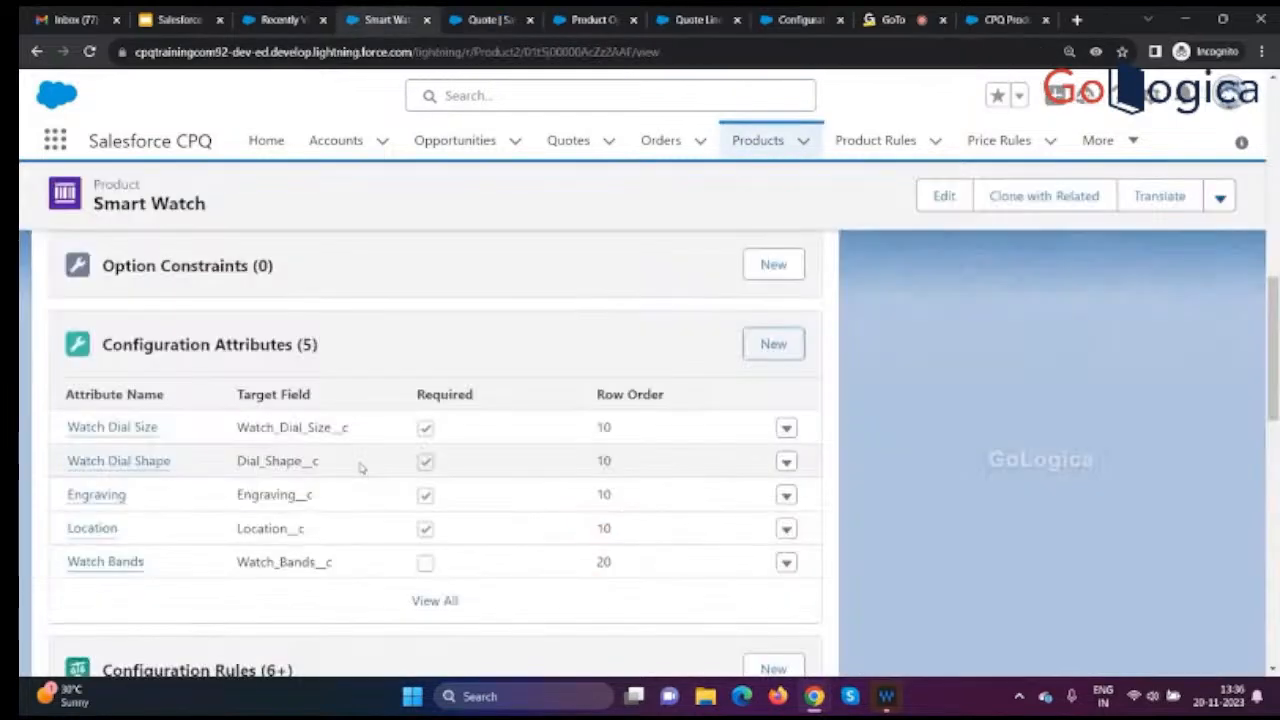
right_click(110, 436)
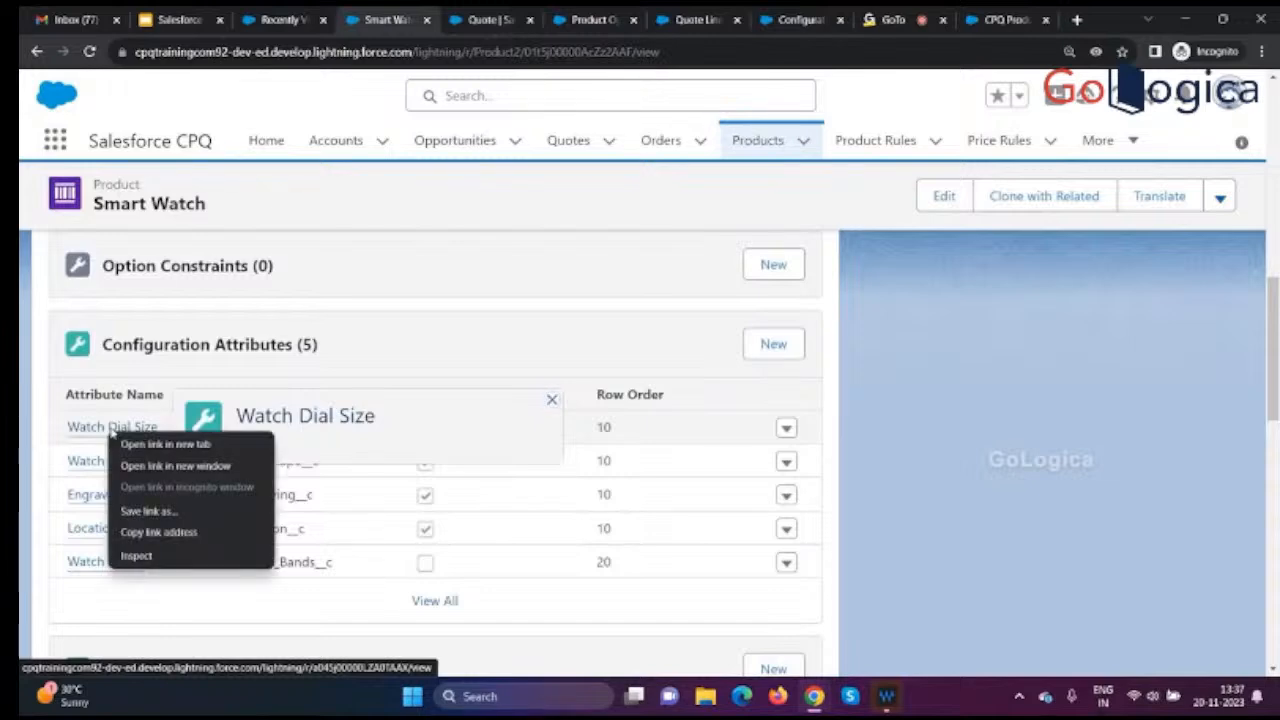
left_click(160, 446)
left_click(449, 19)
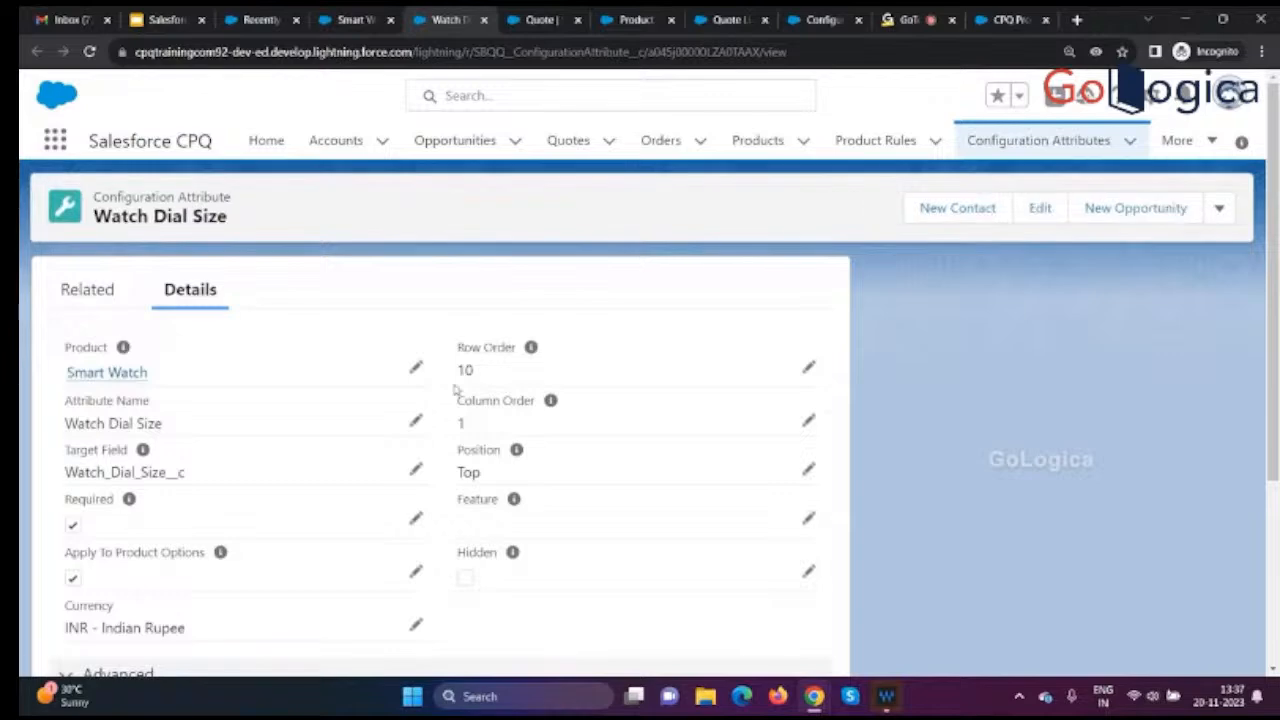
scroll(477, 437, "down", 1)
double_click(466, 417)
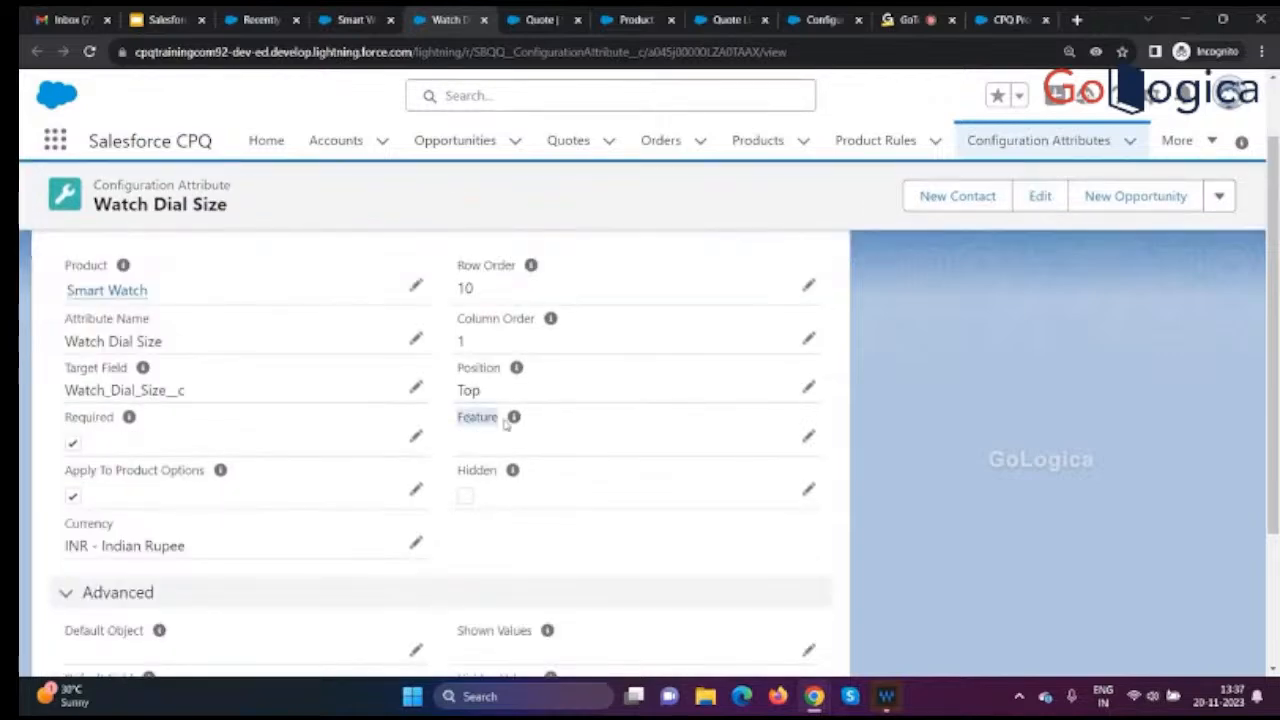
- Back on the quote, check Watch Dial Size stays 1.0 inch and note the Dial Shape
left_click(527, 22)
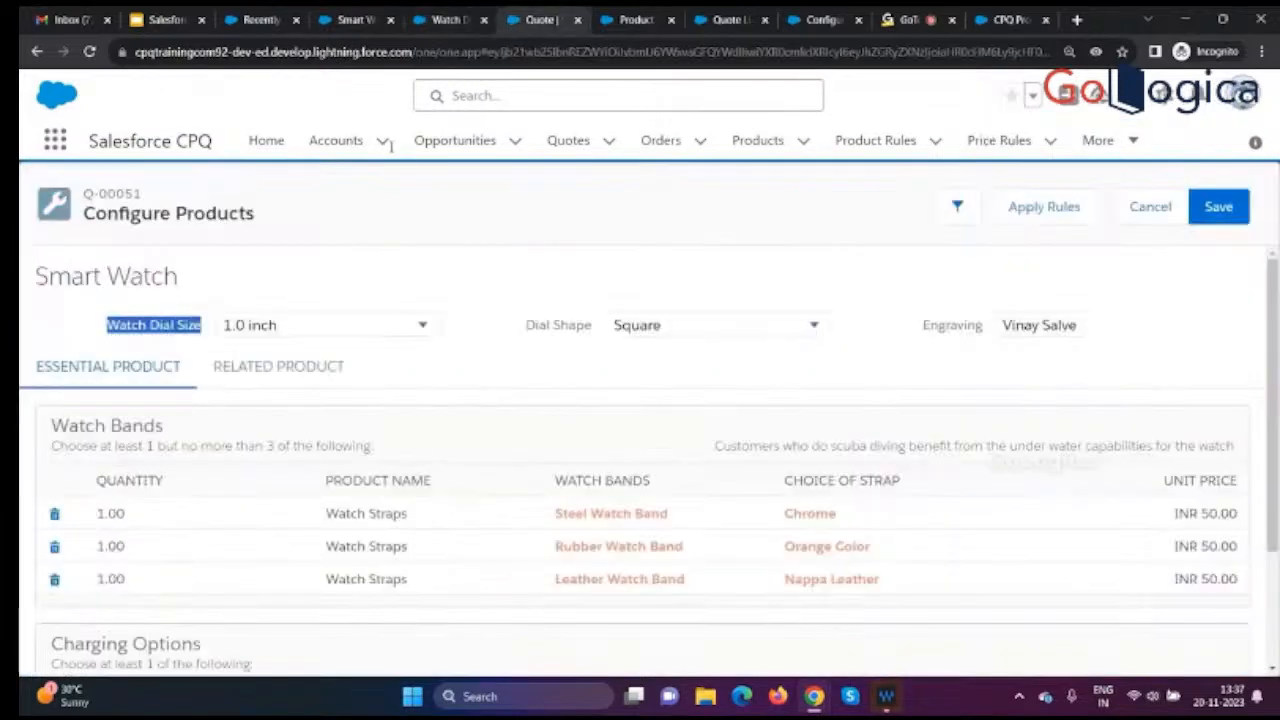
left_click(272, 328)
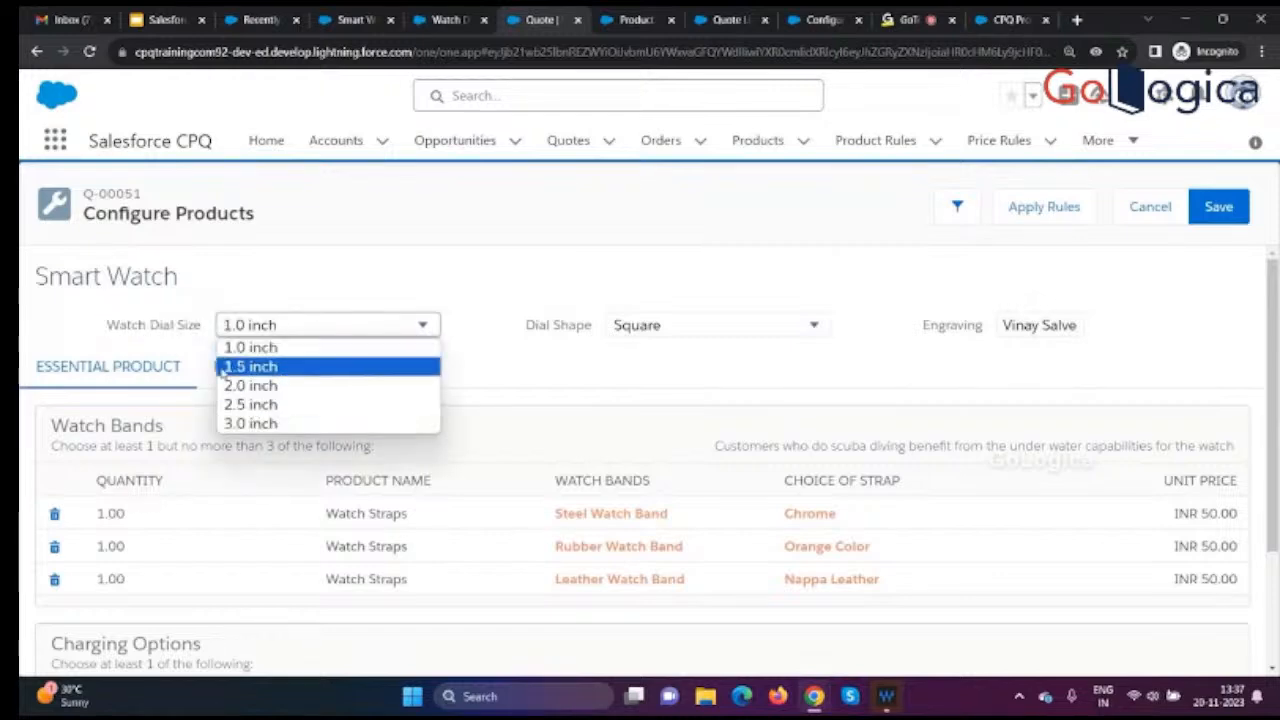
left_click(224, 315)
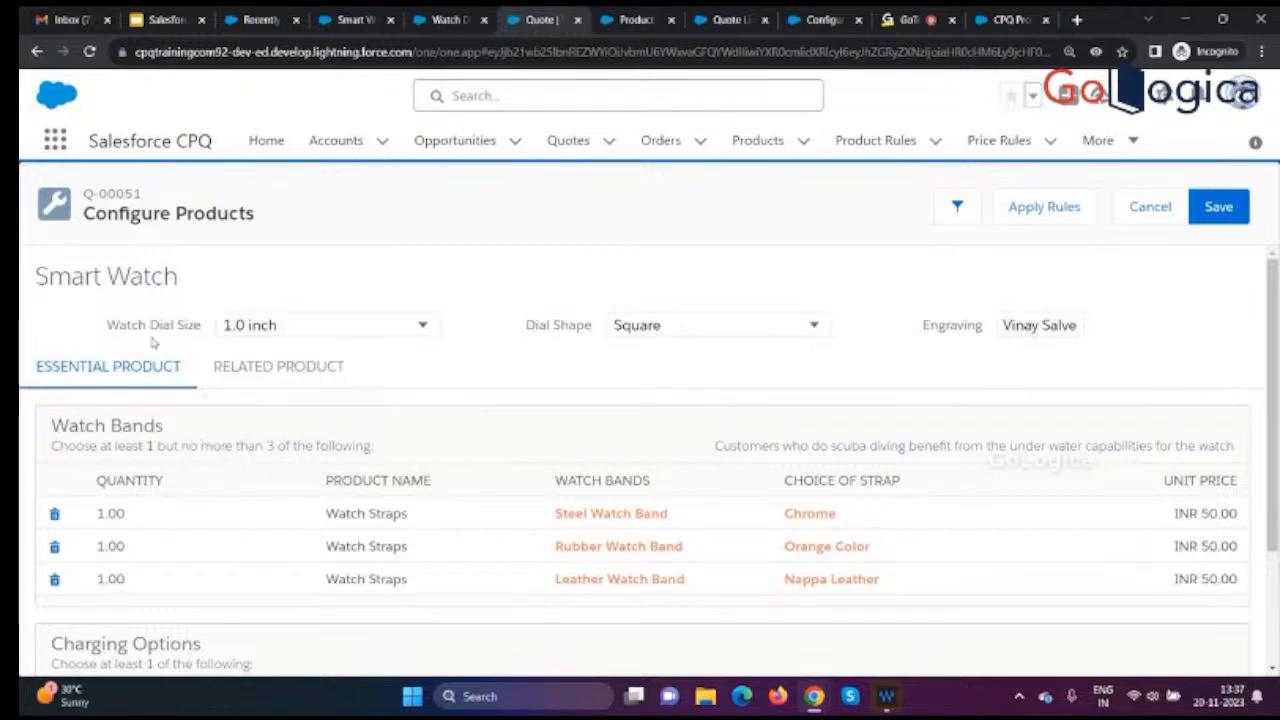
left_click_drag(107, 325, 205, 330)
key("ctrl+shift+Tab")
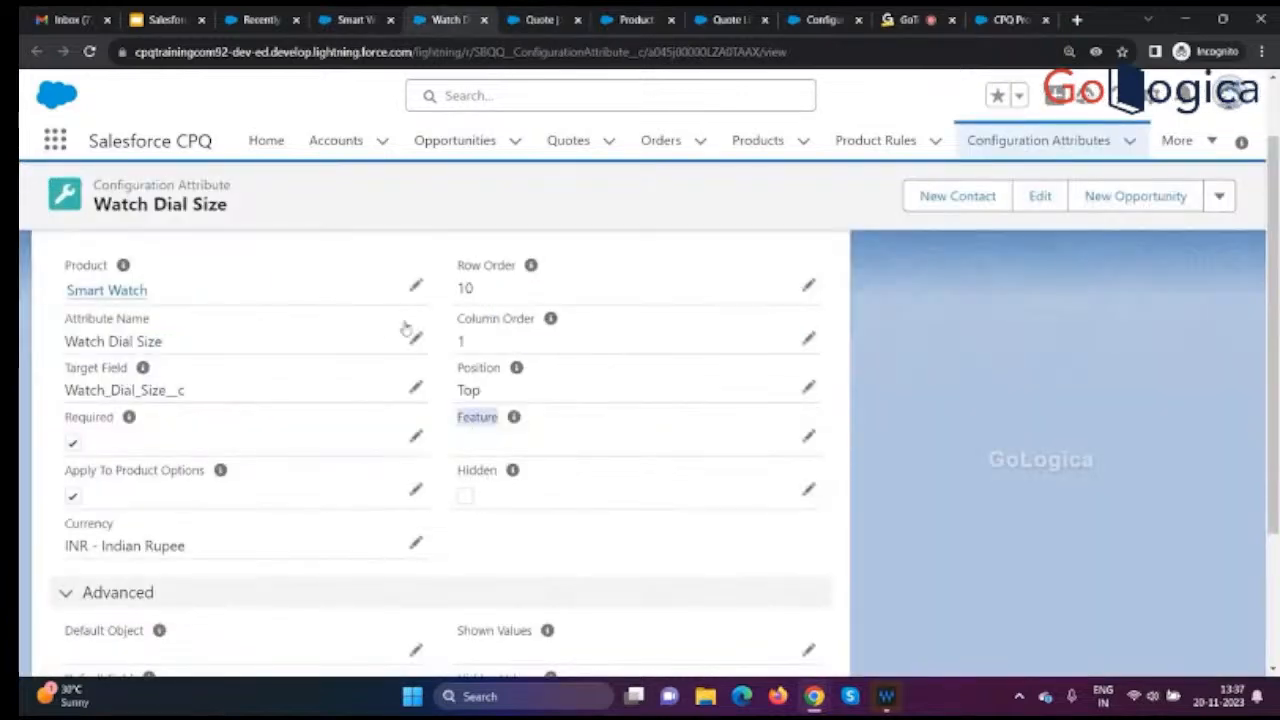
key("ctrl+Tab")
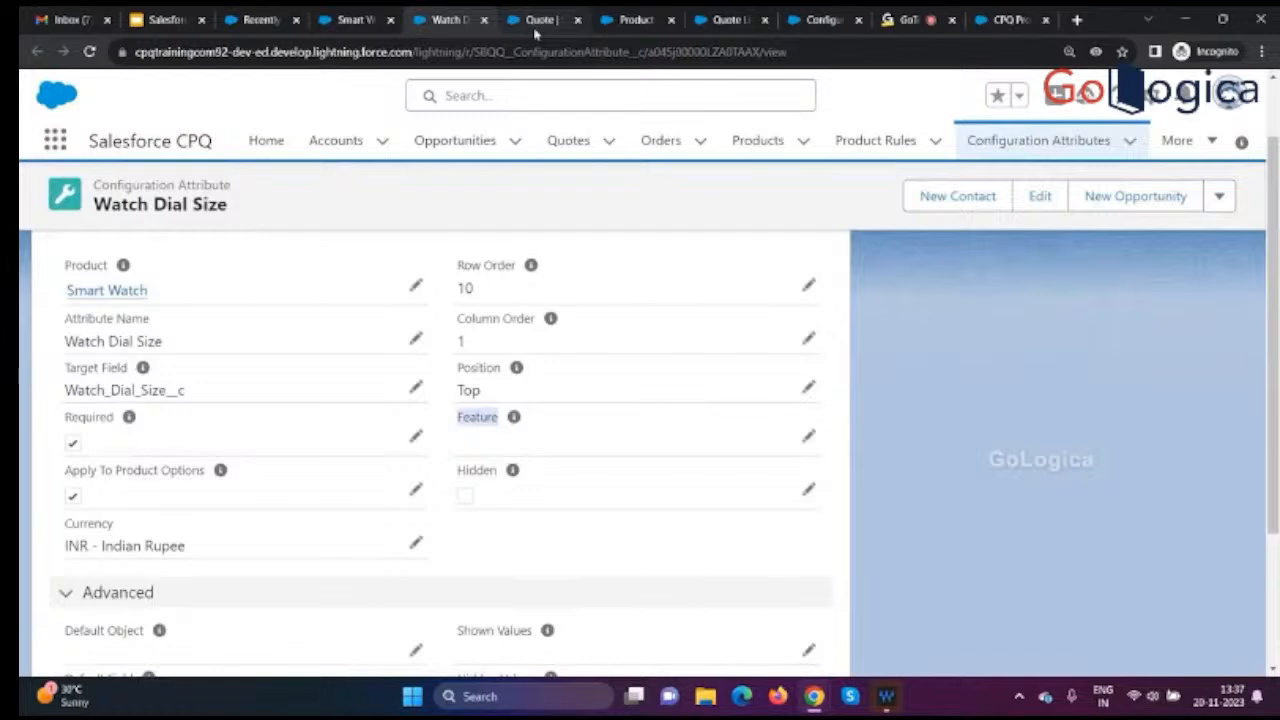
left_click_drag(526, 325, 615, 327)
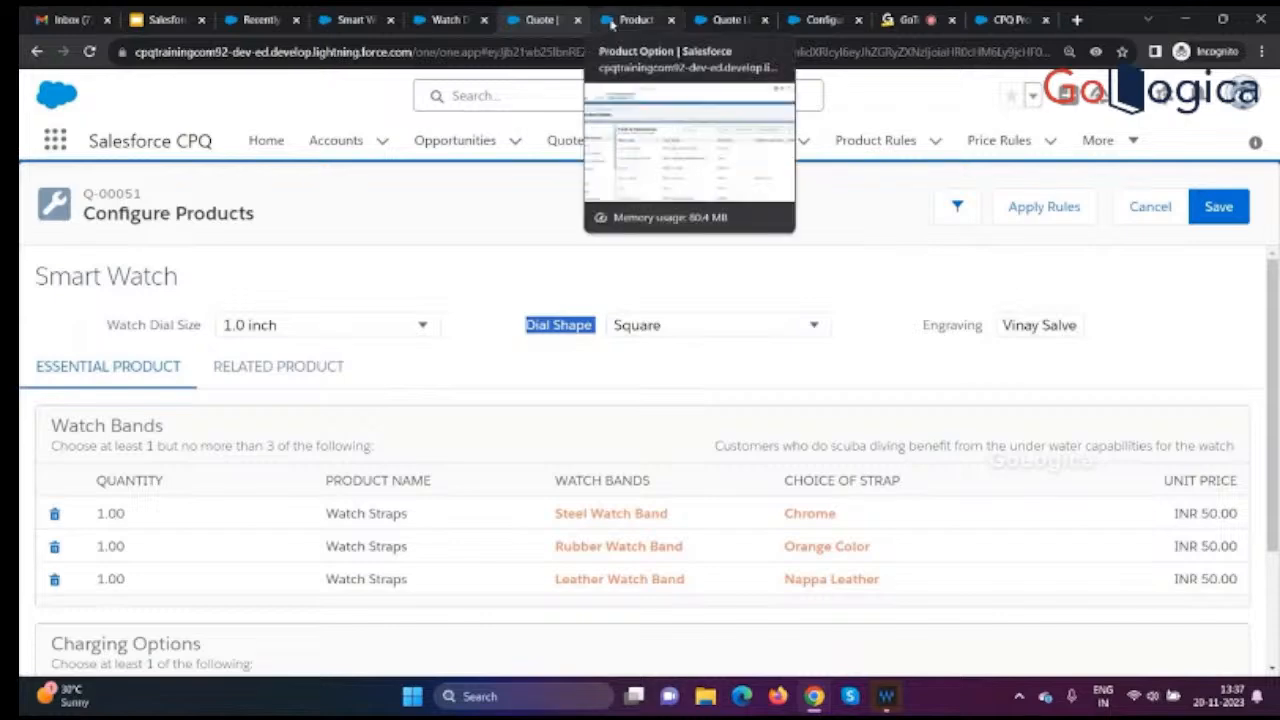
- Review the Configuration Attribute, Product Option and Quote Line Choice of Strap setup pages, then return to the slides
left_click(815, 19)
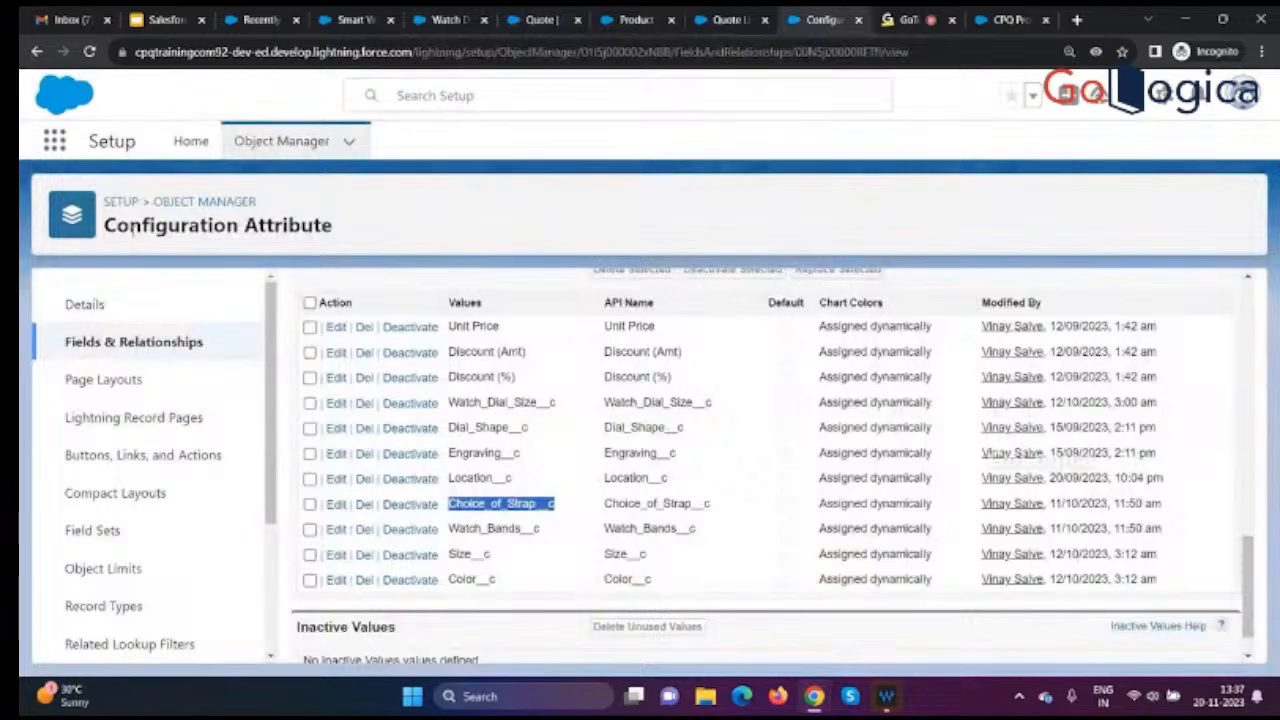
scroll(340, 358, "up", 2)
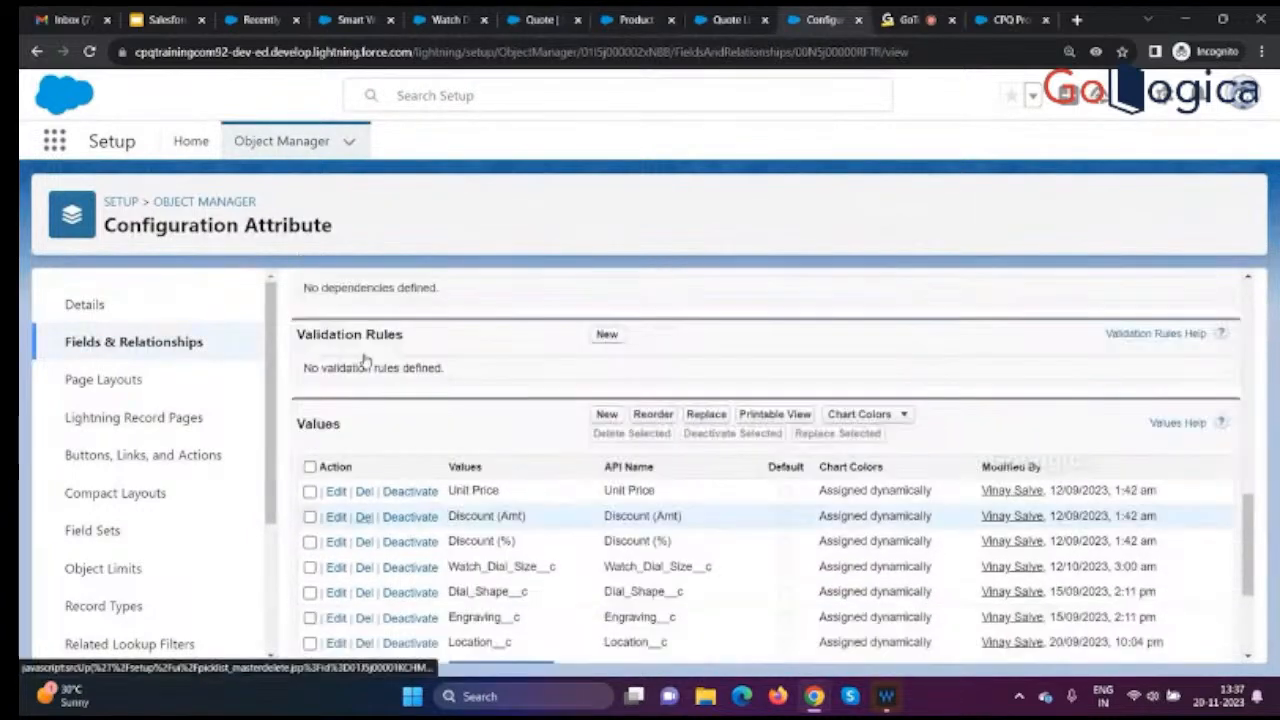
scroll(396, 511, "down", 3)
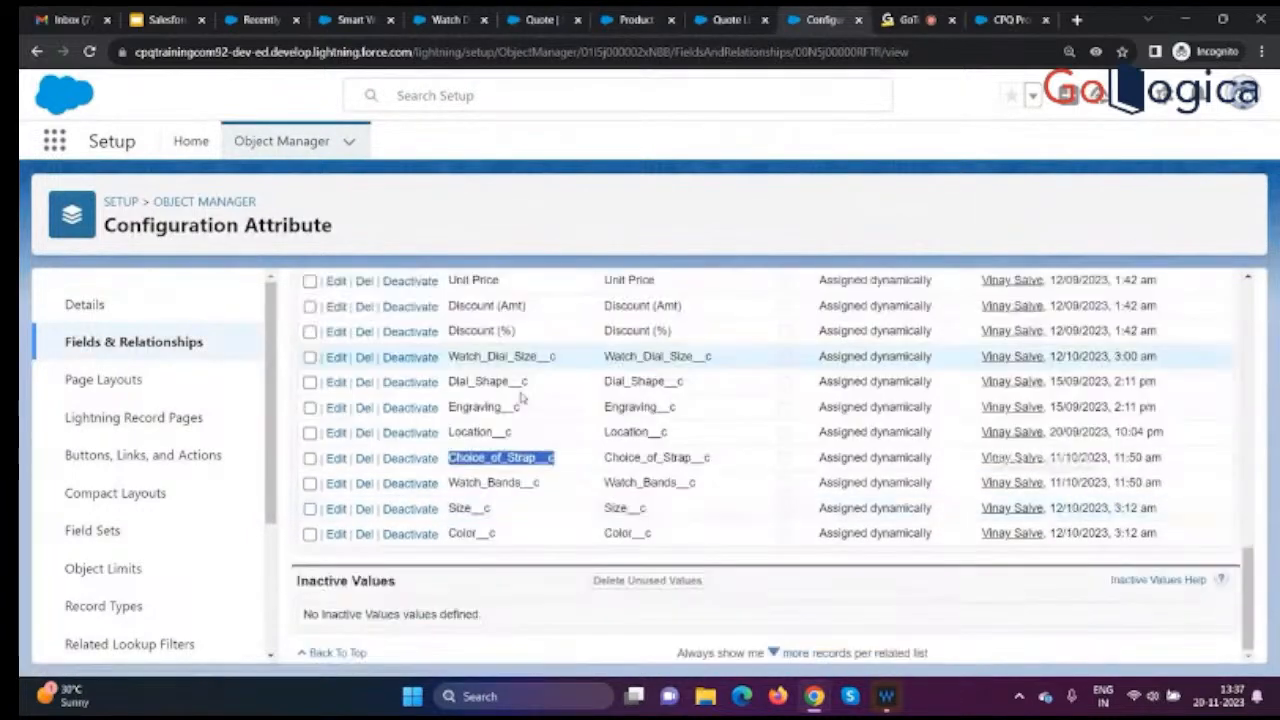
left_click(630, 17)
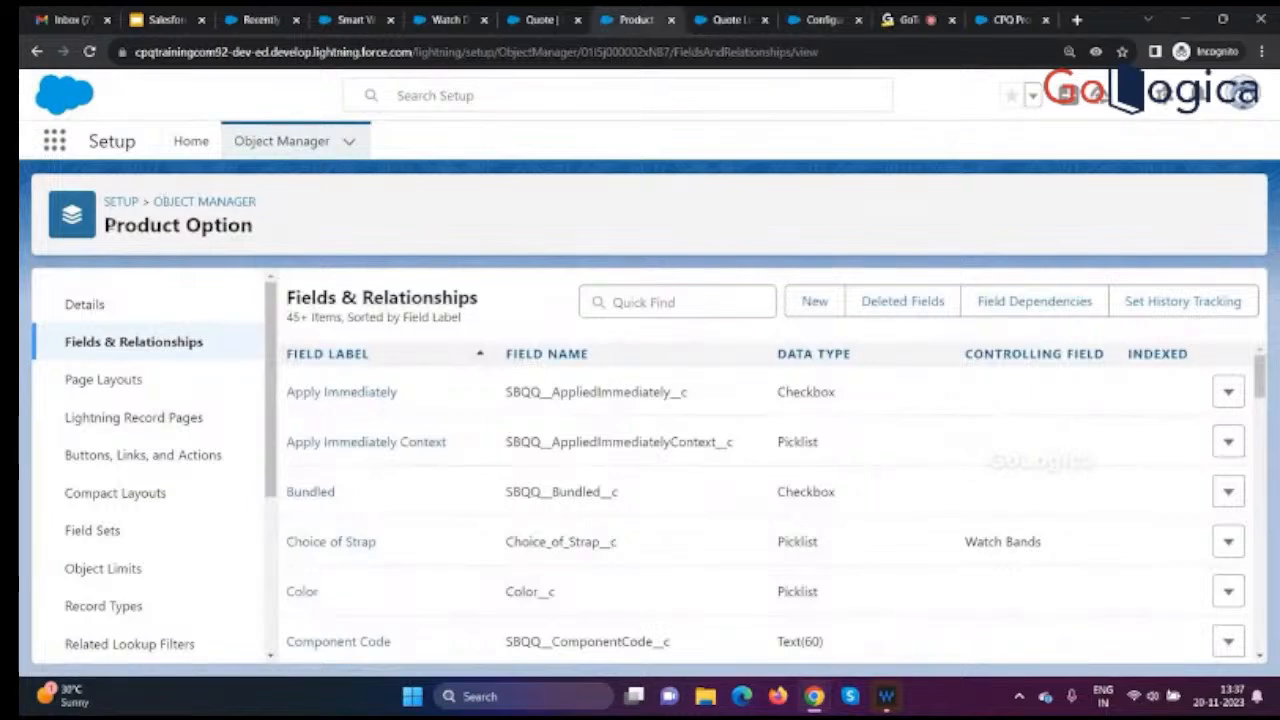
key("ctrl+Tab")
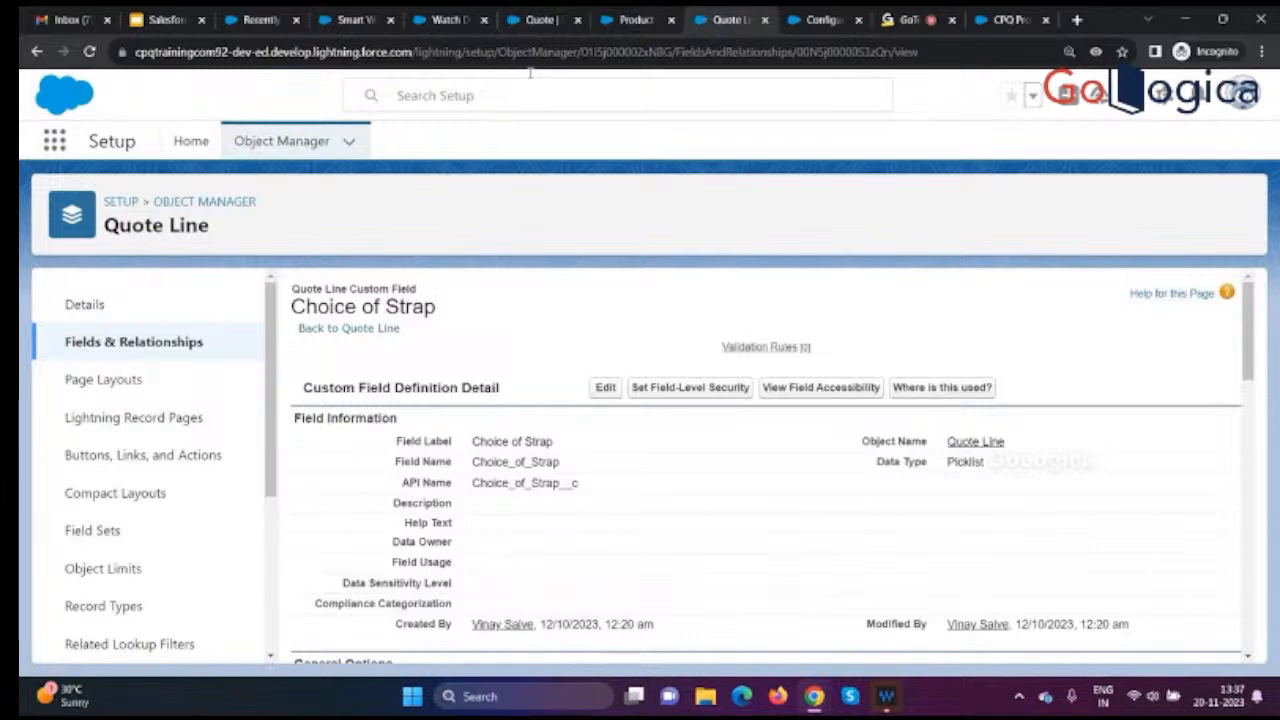
left_click(527, 22)
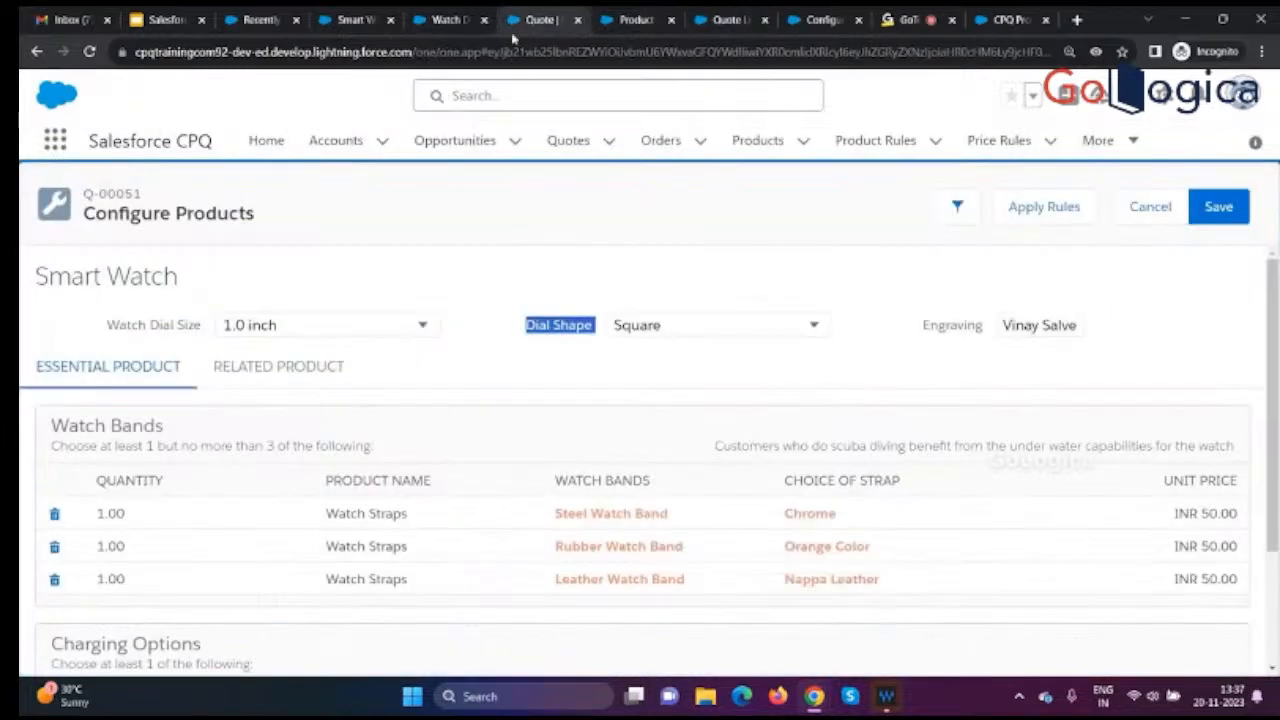
left_click(263, 20)
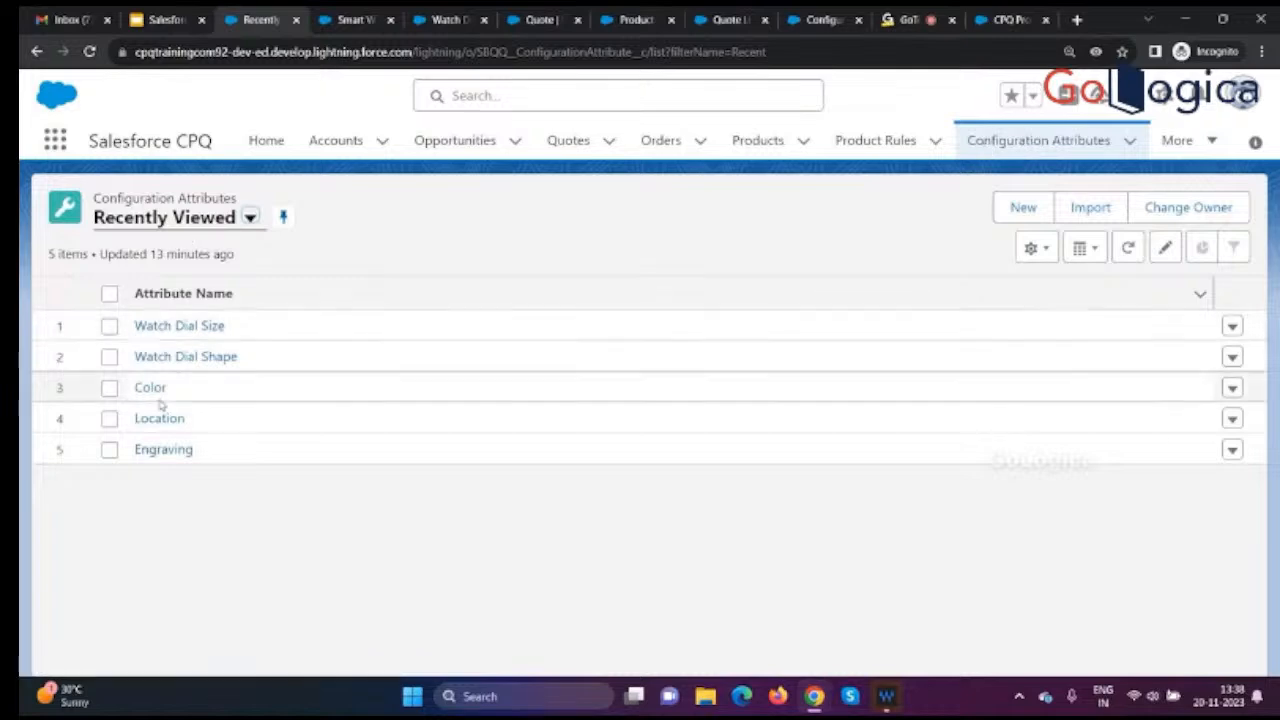
left_click(346, 28)
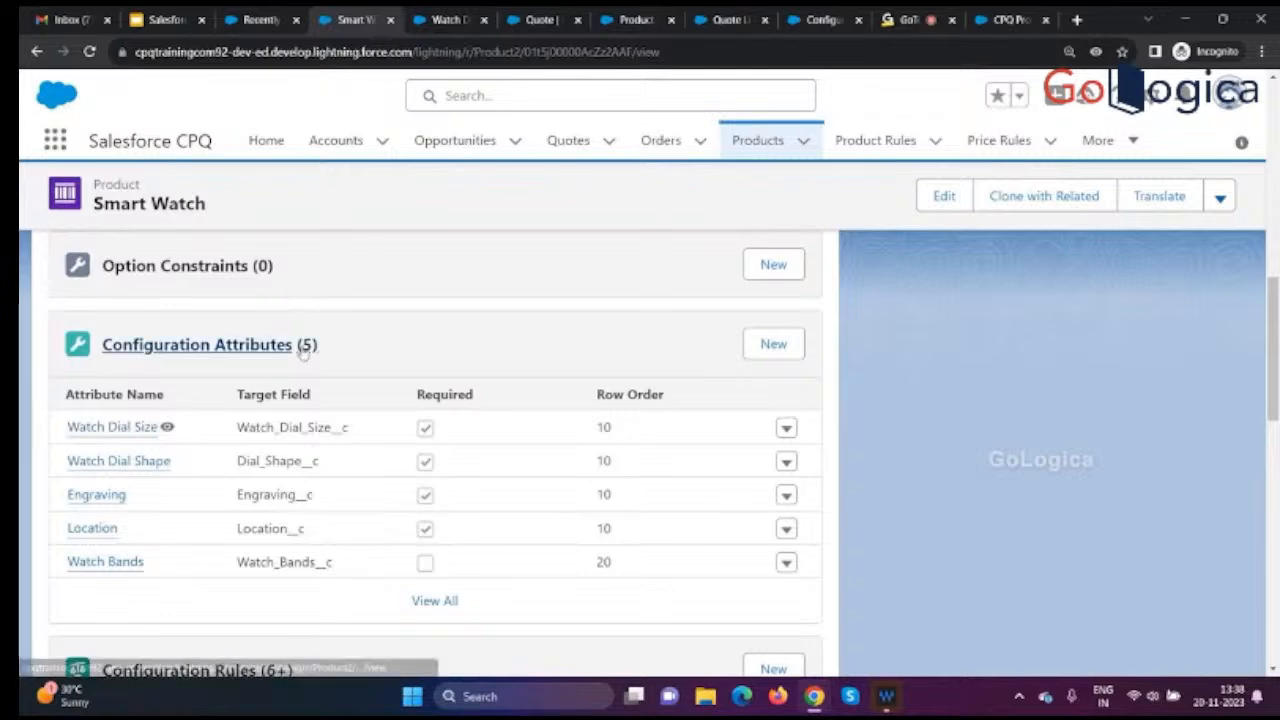
left_click(167, 20)
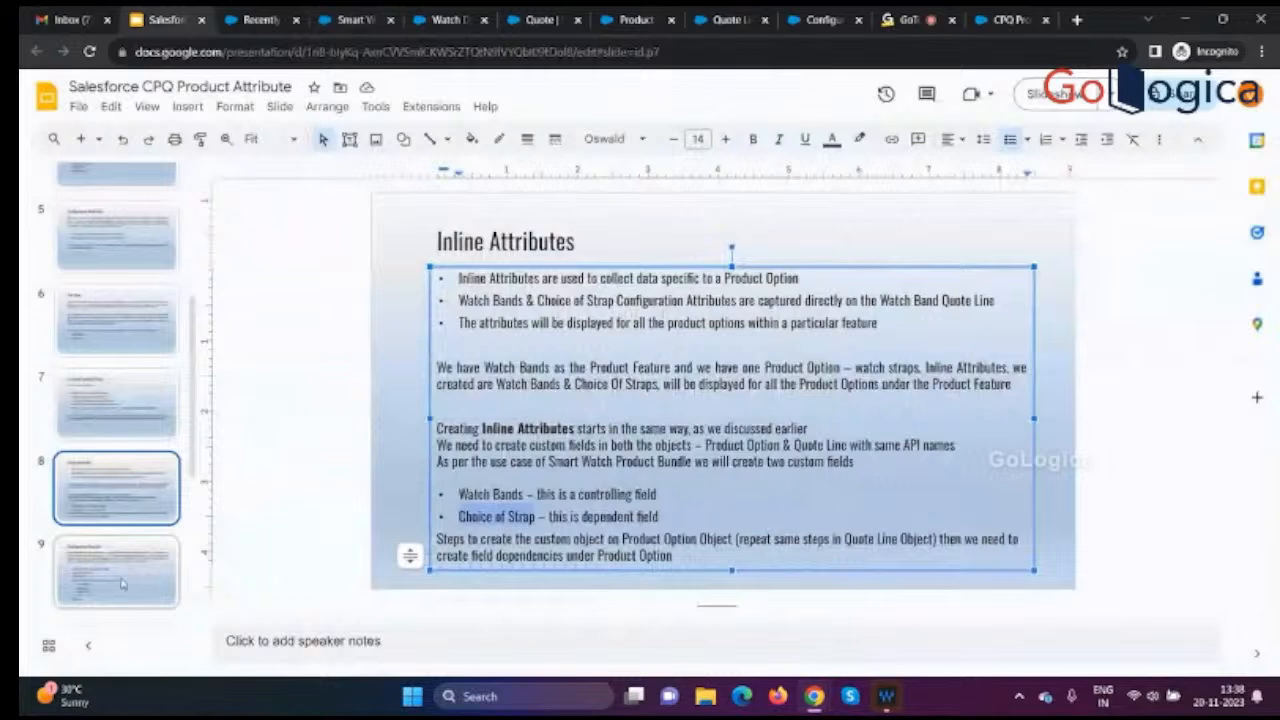
- Advance to slide 11, 'Global Attributes', and start the full-screen slideshow
key("Down")
key("Down")
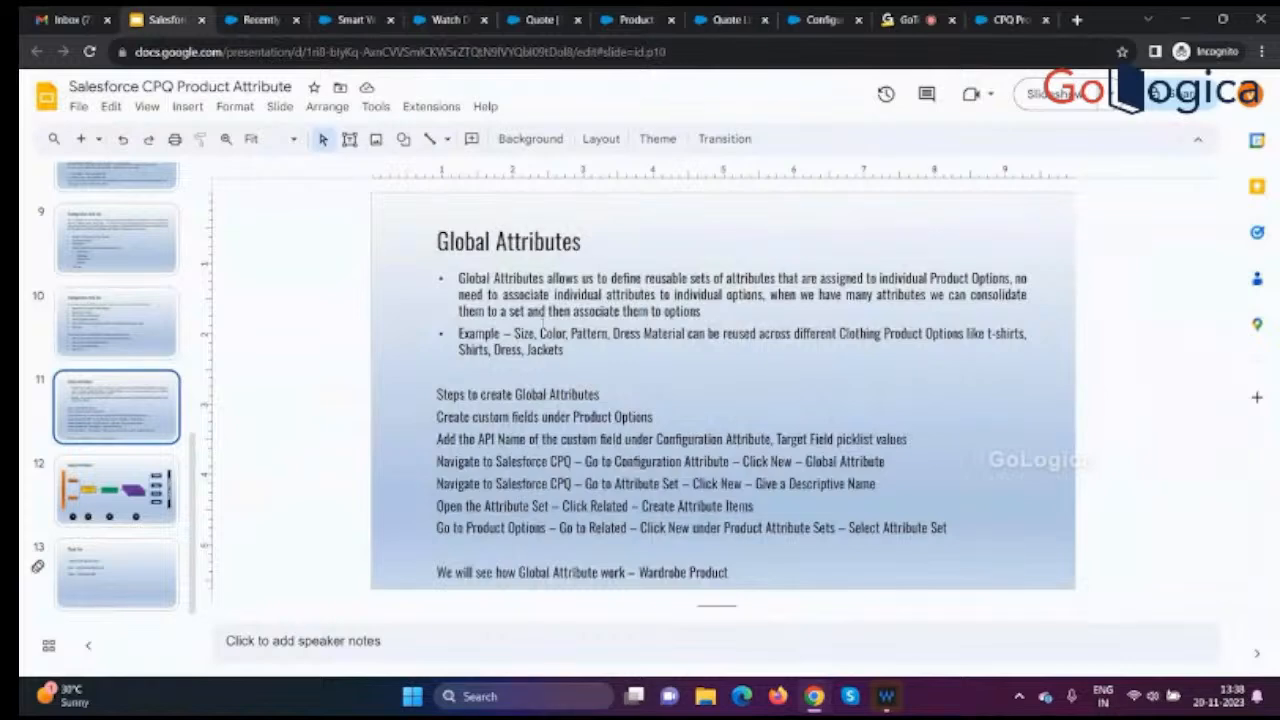
left_click(1058, 93)
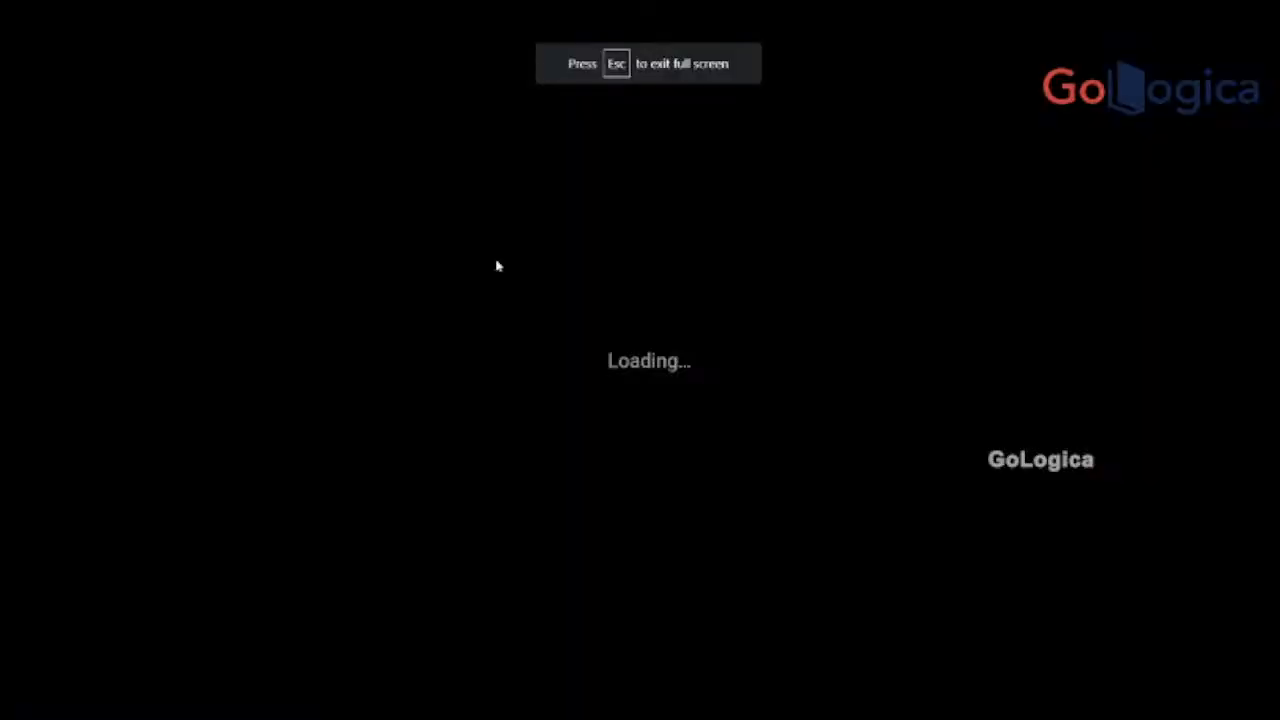
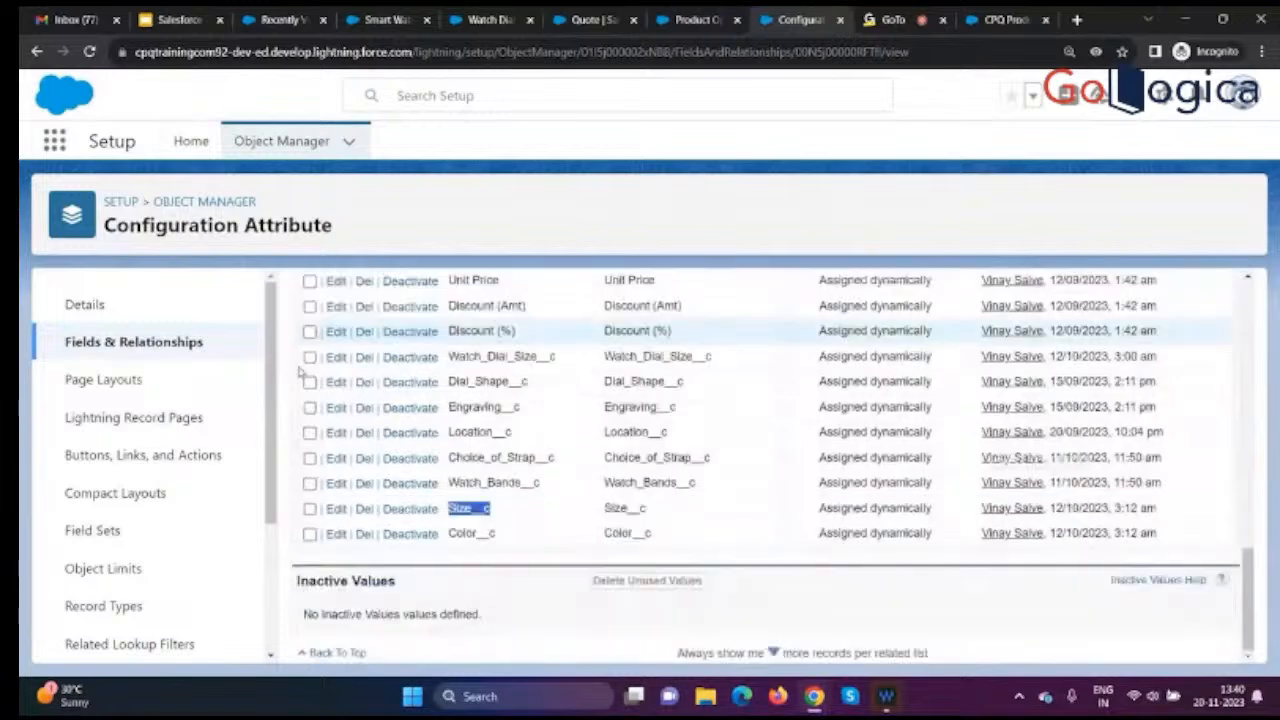
- Scroll the Target Field picklist values to confirm Size__c and Color__c are listed
scroll(450, 350, "up", 3)
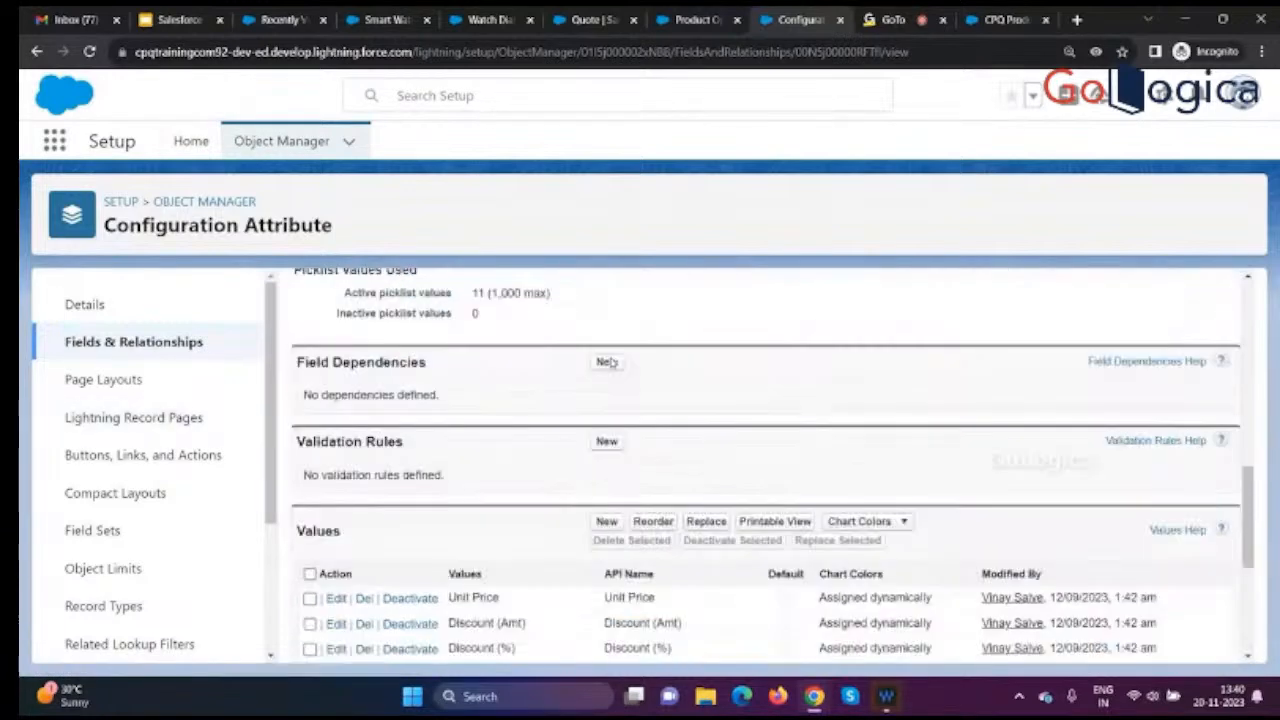
scroll(608, 362, "down", 1)
- Present slide 11, 'Global Attributes', full screen, then exit back to the editor
left_click(180, 19)
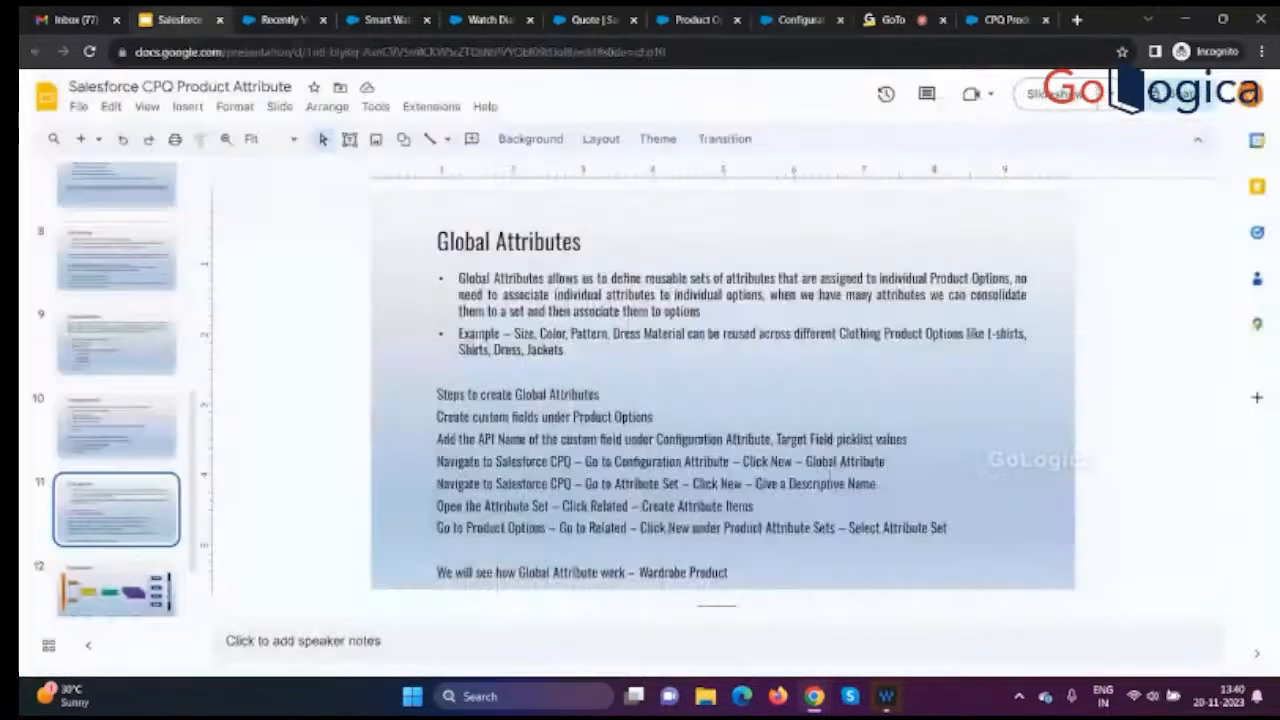
left_click(1050, 93)
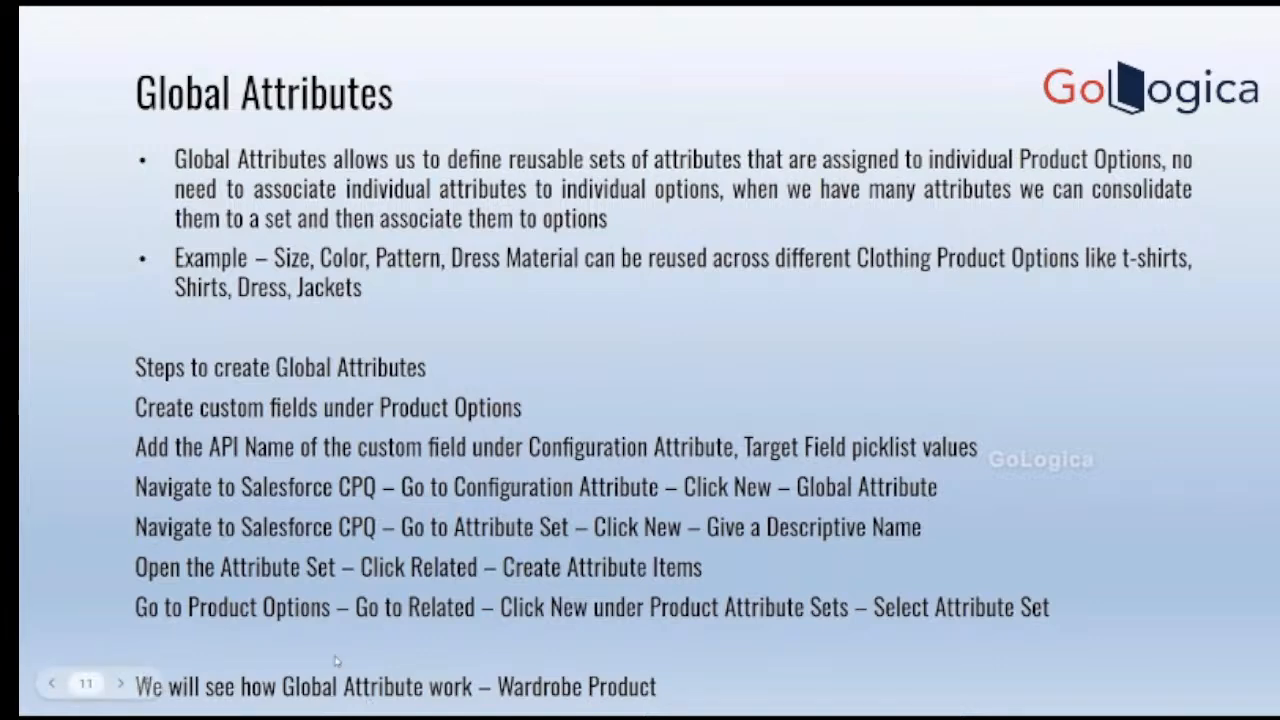
key("Escape")
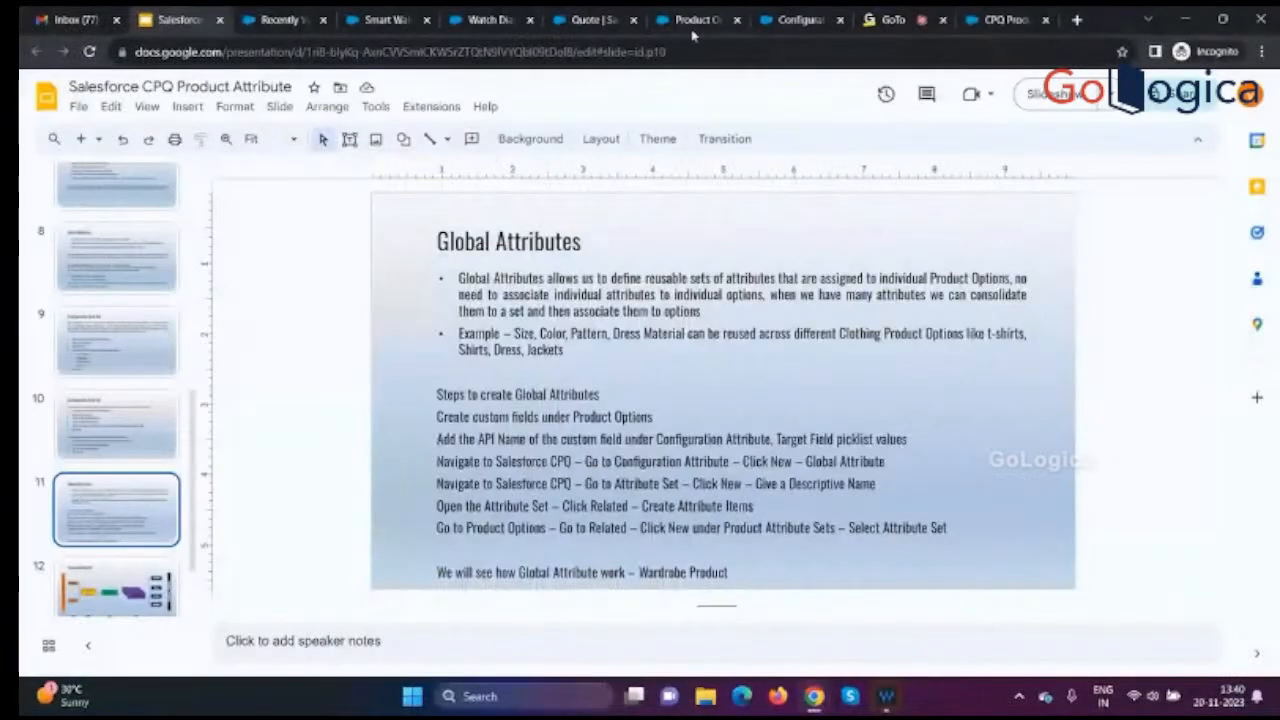
- Check the Size__c target field value, then show the Recently Viewed Configuration Attributes list
left_click(695, 19)
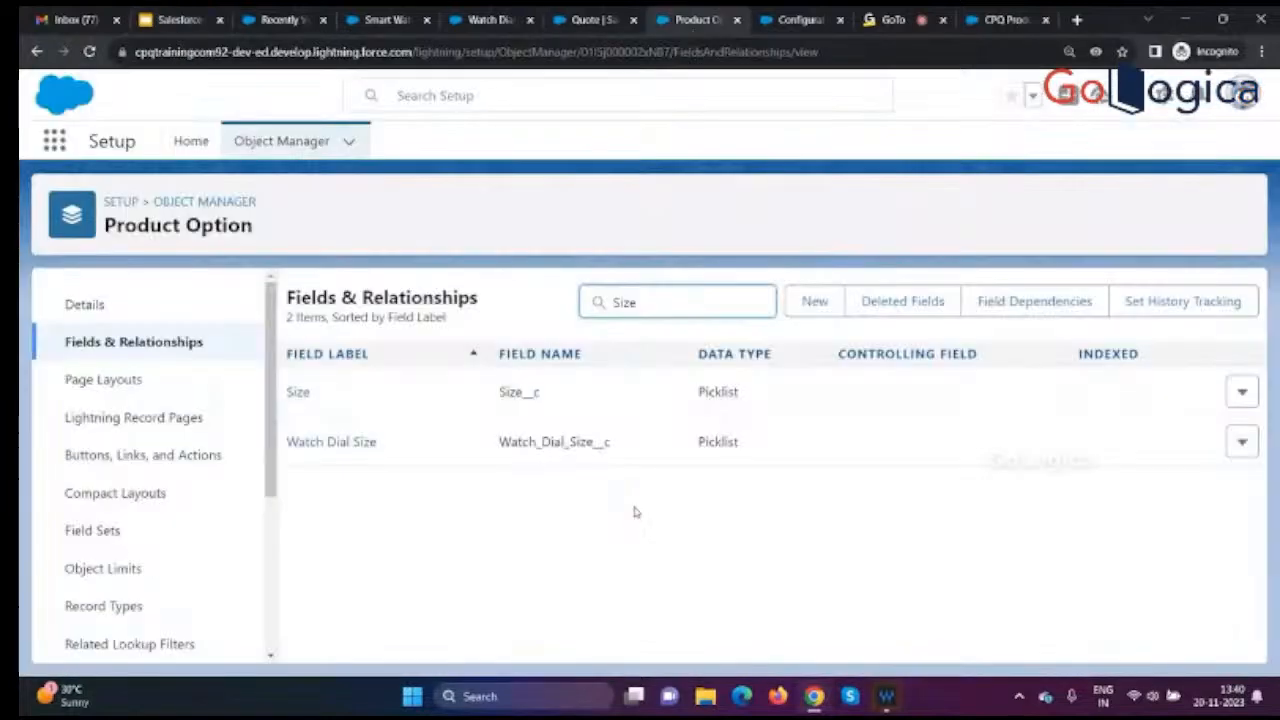
left_click(766, 22)
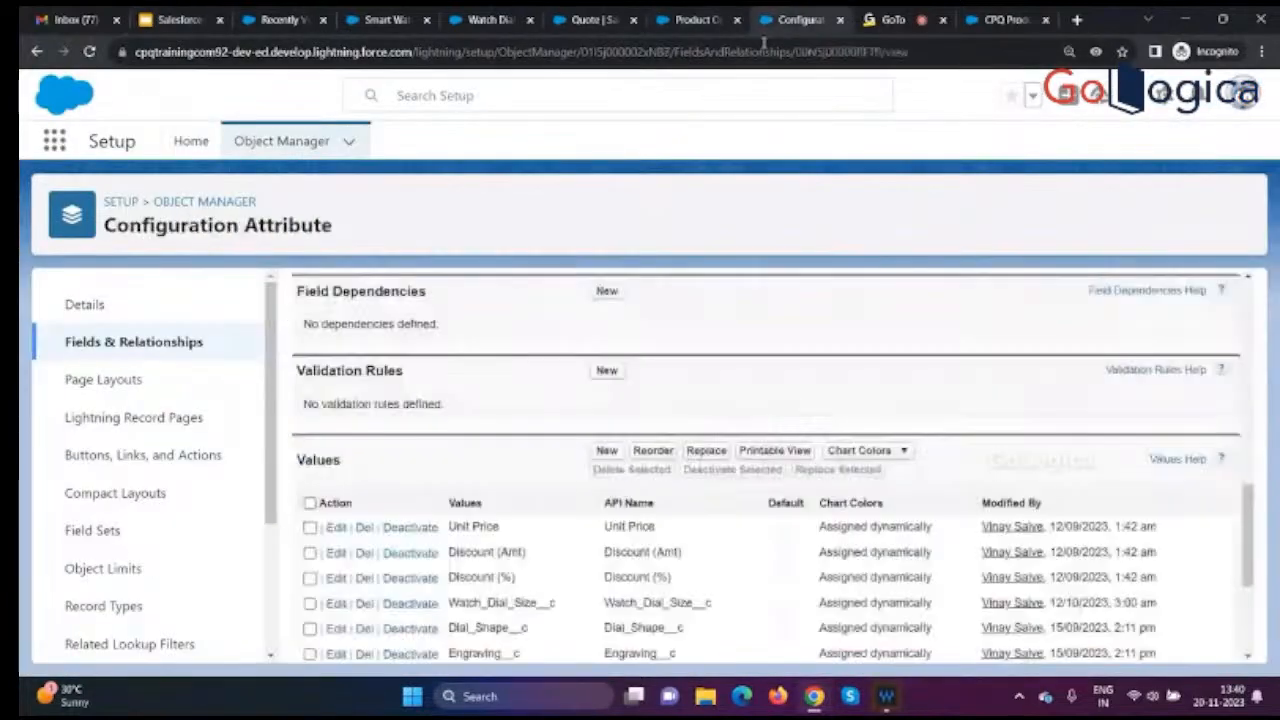
scroll(477, 446, "down", 2)
double_click(463, 590)
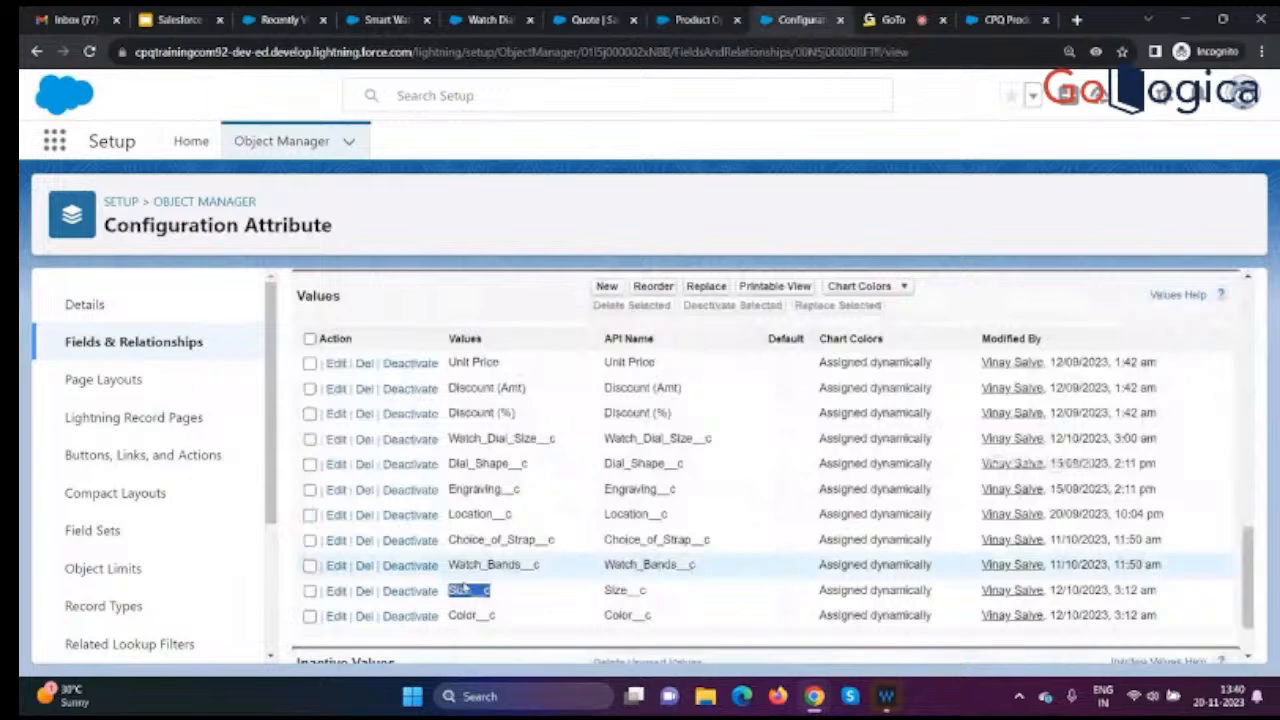
scroll(423, 470, "up", 5)
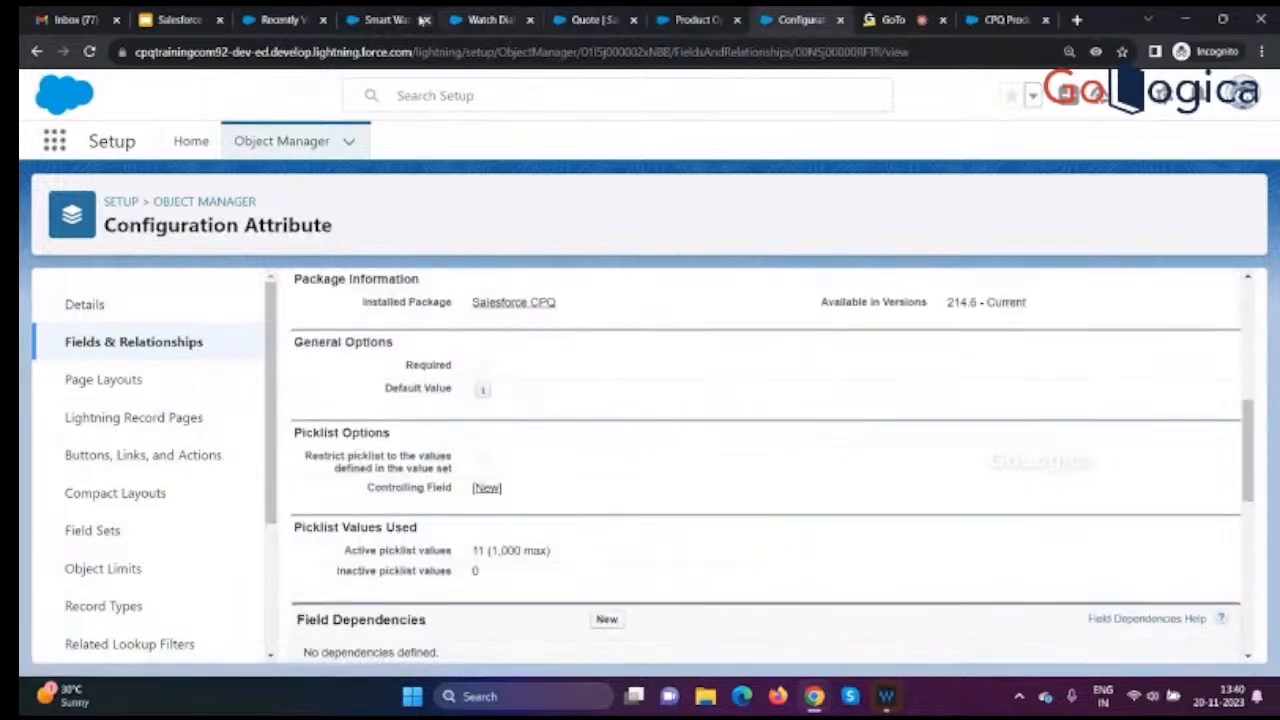
left_click(296, 21)
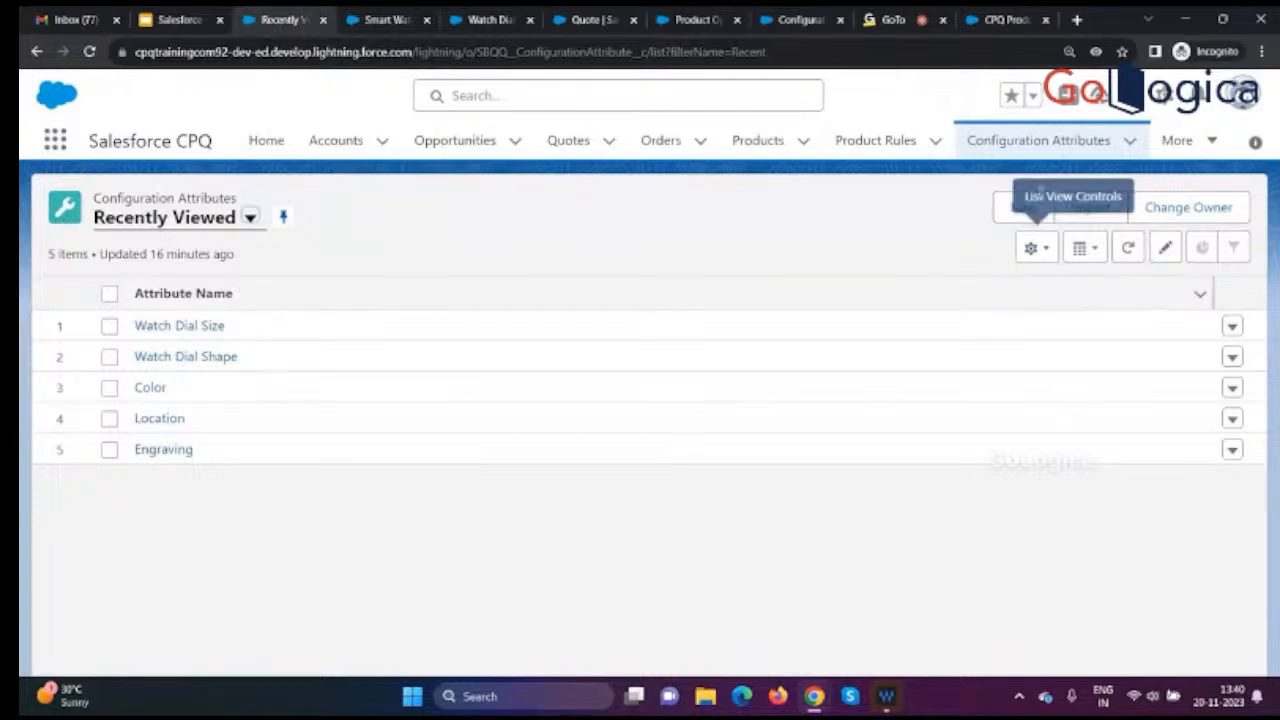
- Show all configuration attributes and delete the Color attribute
left_click(1038, 140)
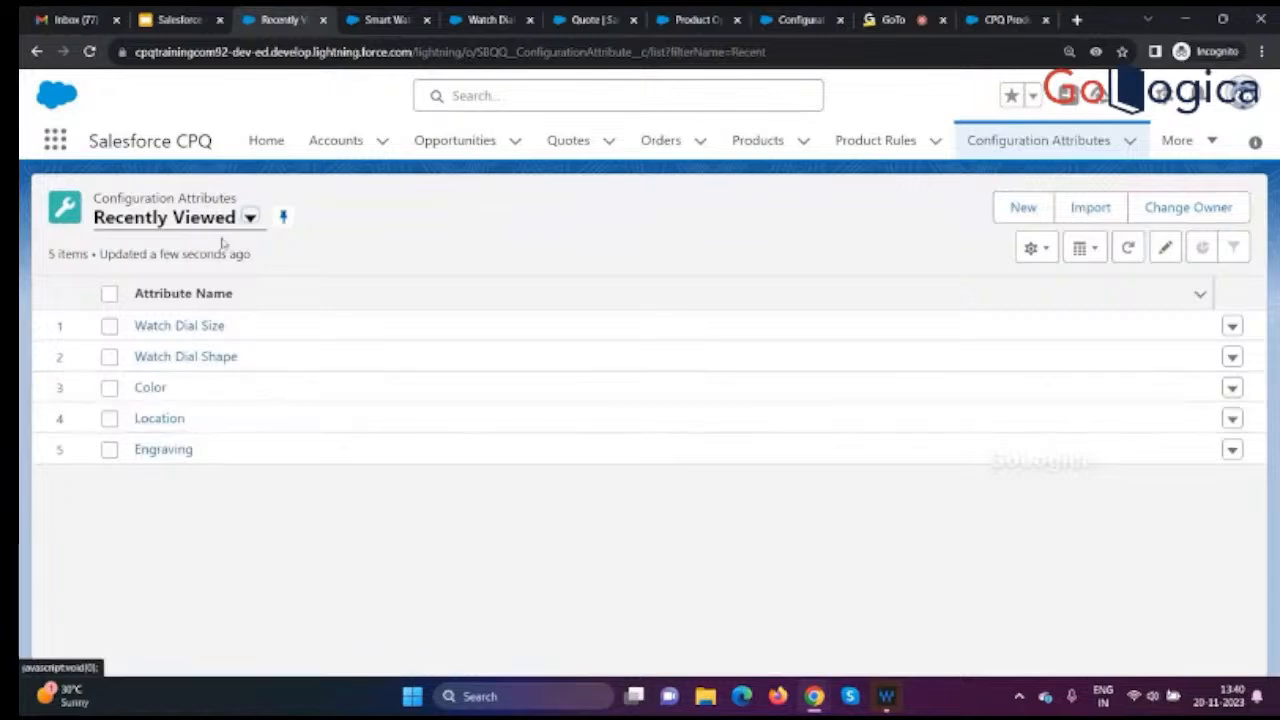
left_click(222, 228)
left_click(198, 289)
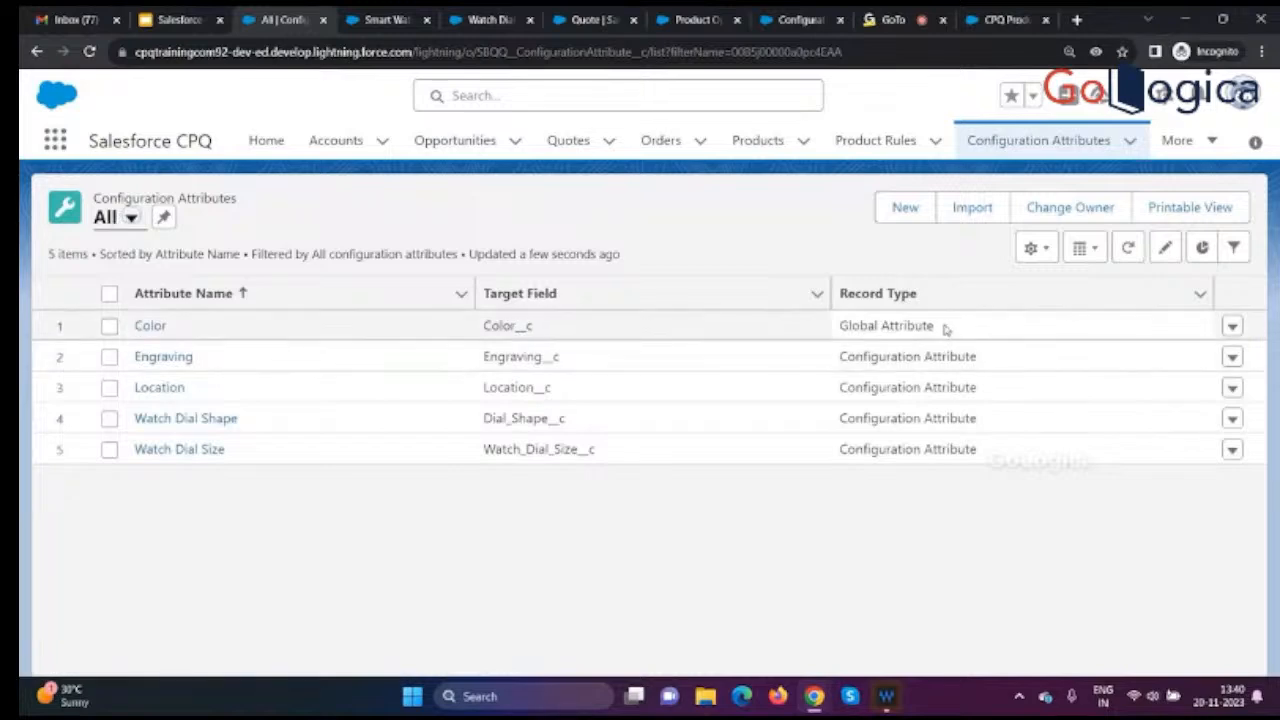
left_click_drag(945, 330, 838, 327)
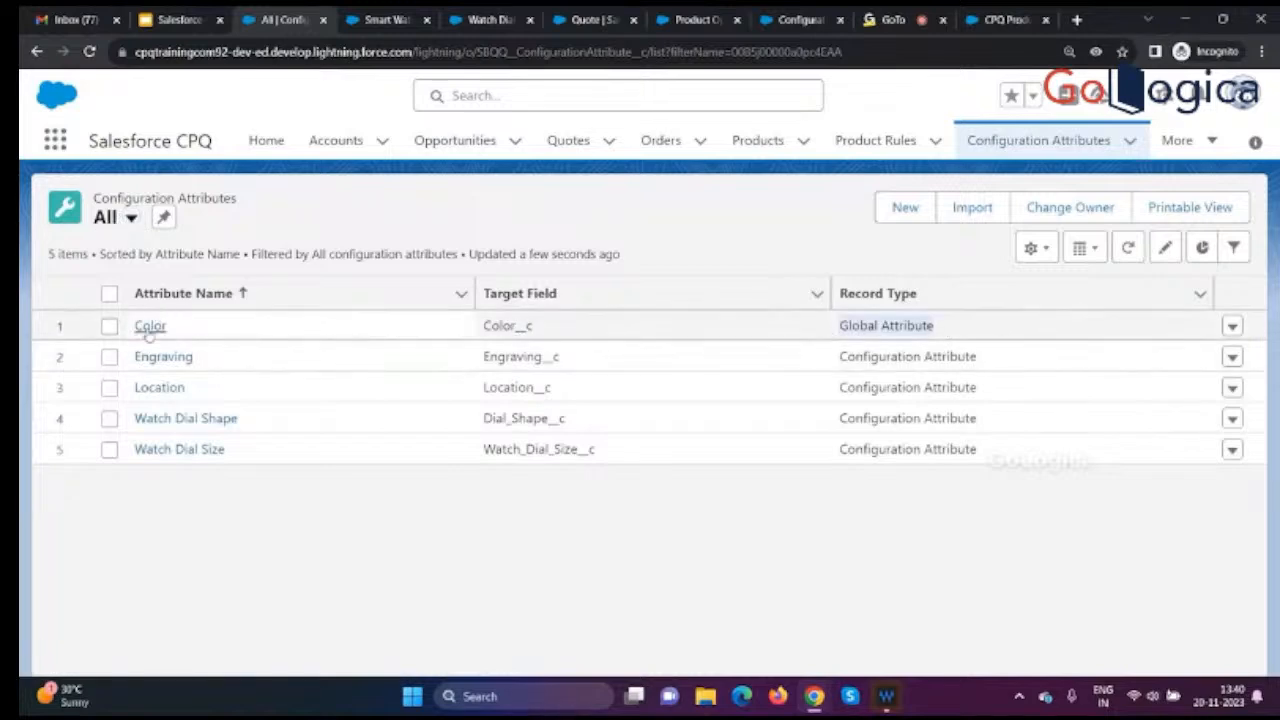
left_click(1232, 327)
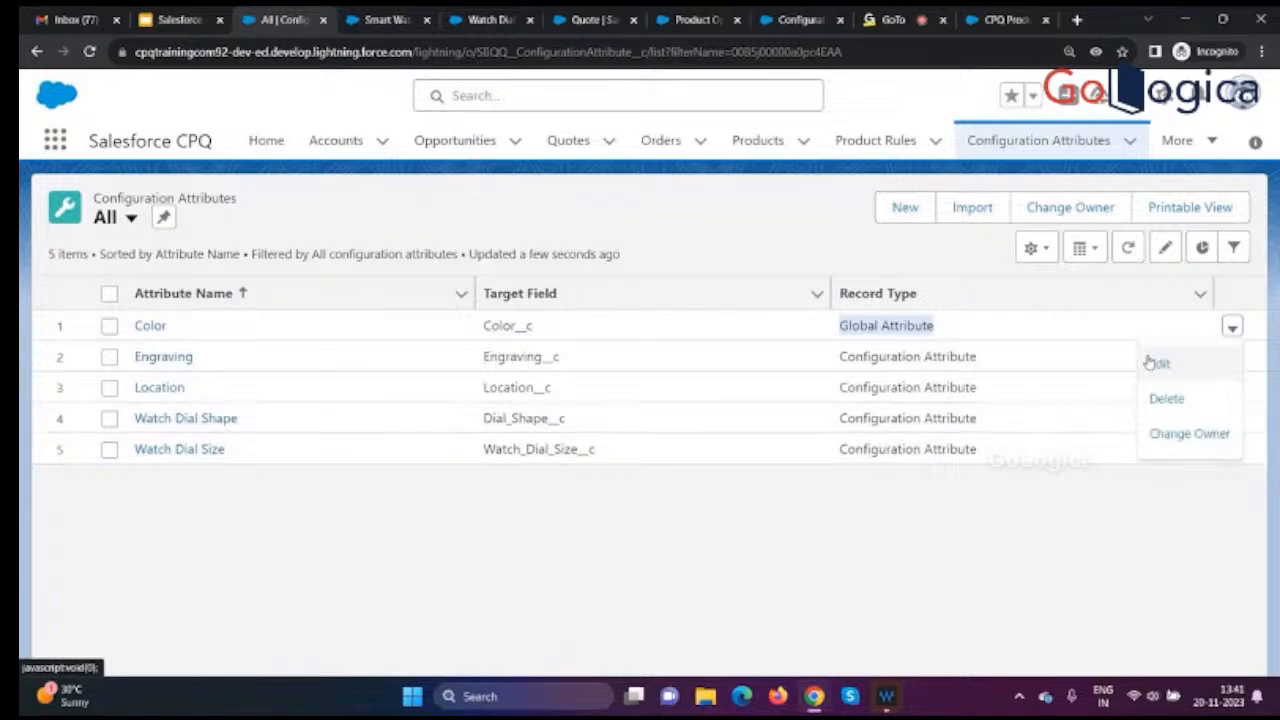
left_click(1163, 400)
left_click(910, 414)
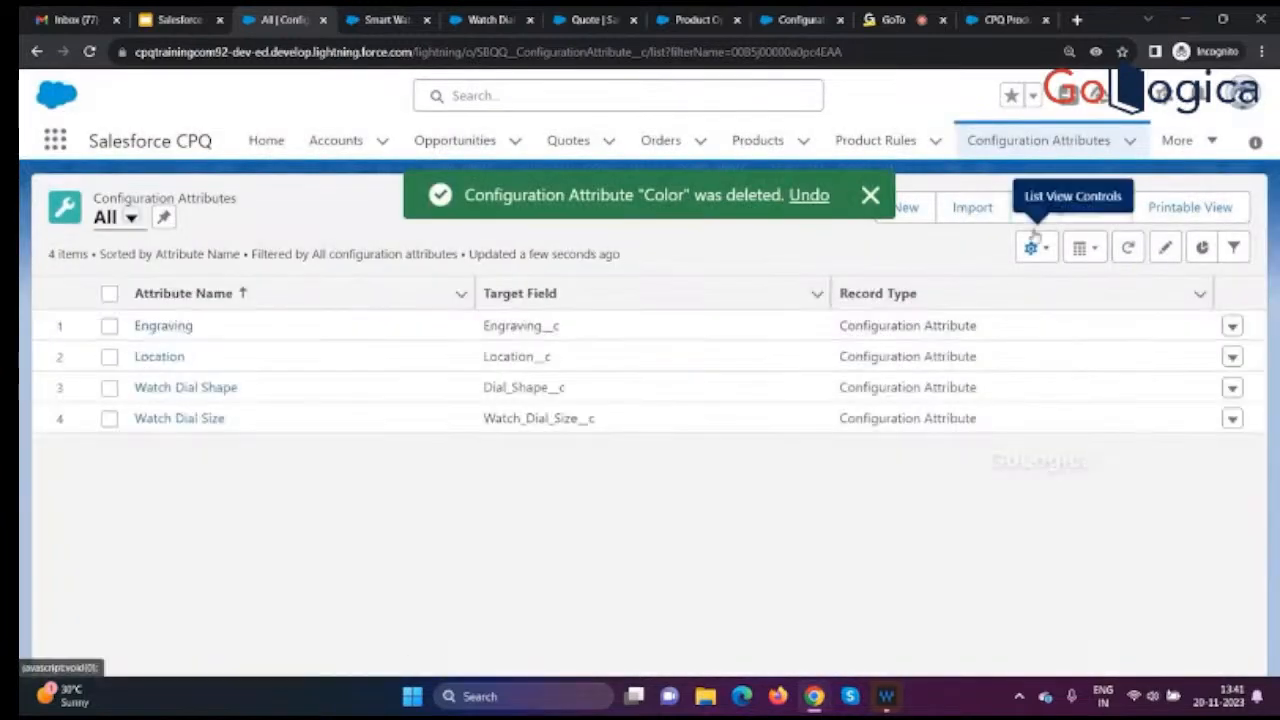
- Start a new configuration attribute of the Global Attribute record type
left_click(906, 207)
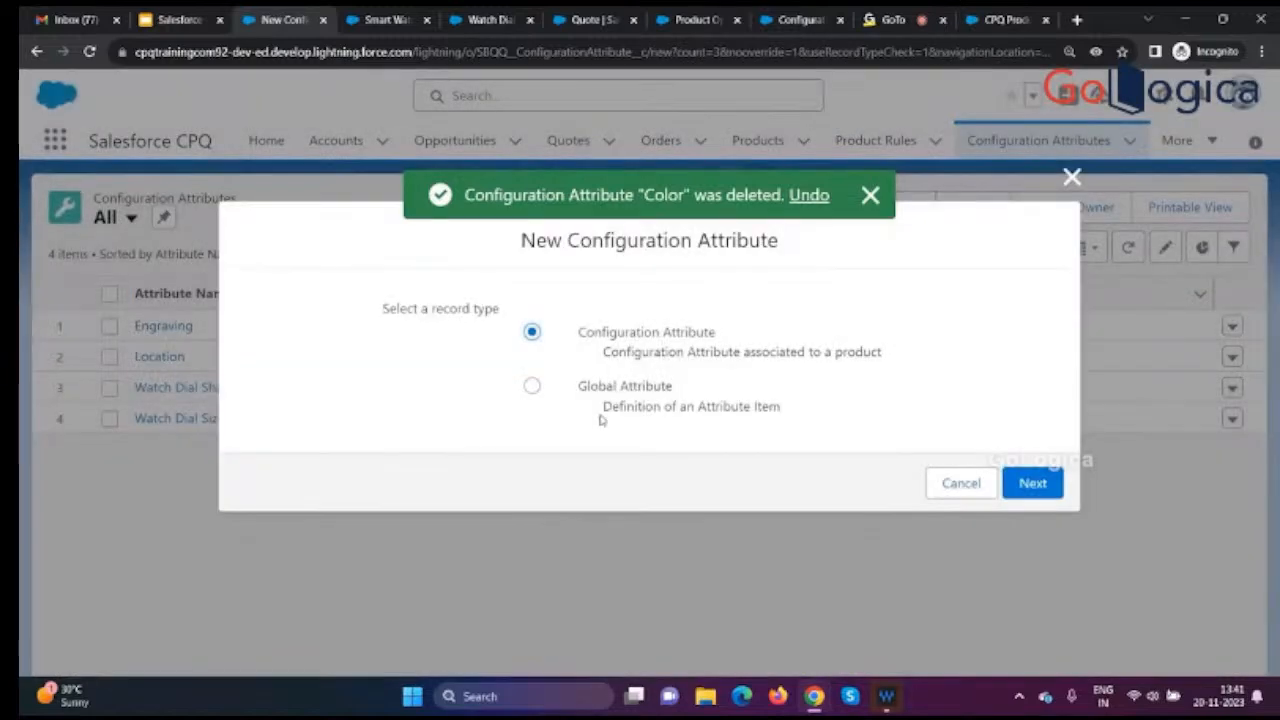
left_click(531, 386)
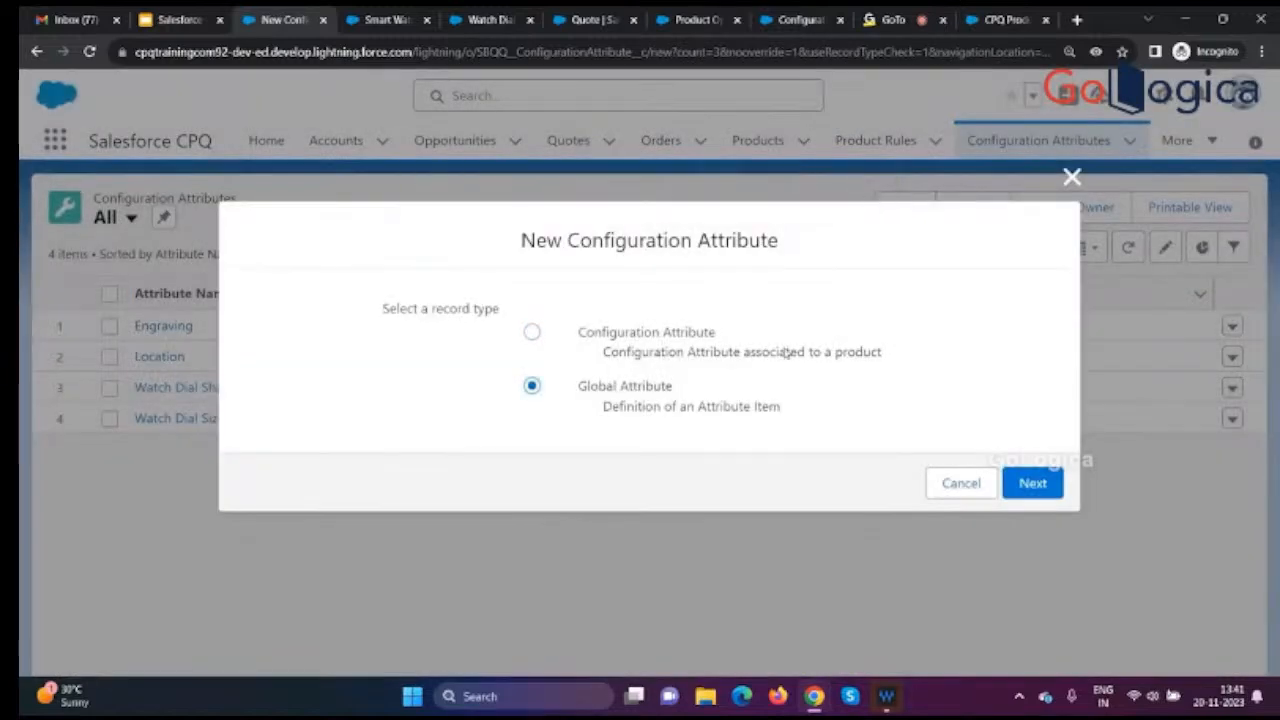
left_click(1035, 483)
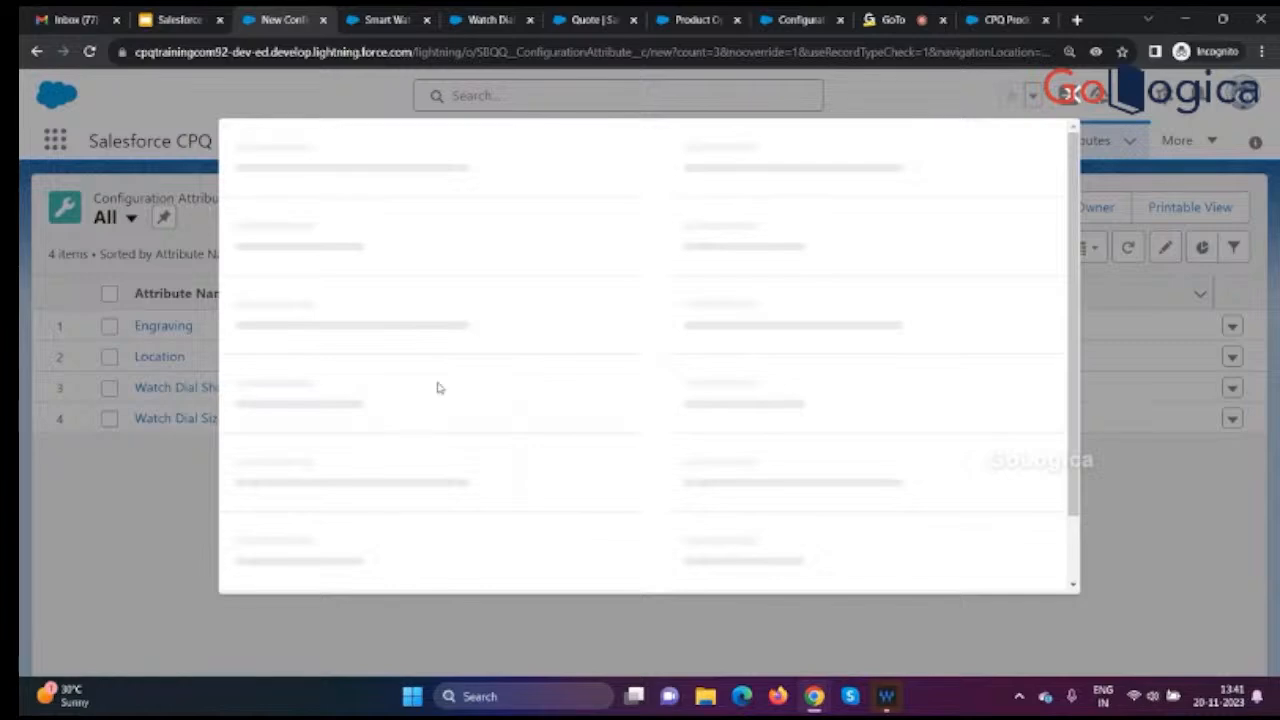
- Name the global attribute 'Color', set its target field to Color__c, and save
type("Color")
left_click(683, 20)
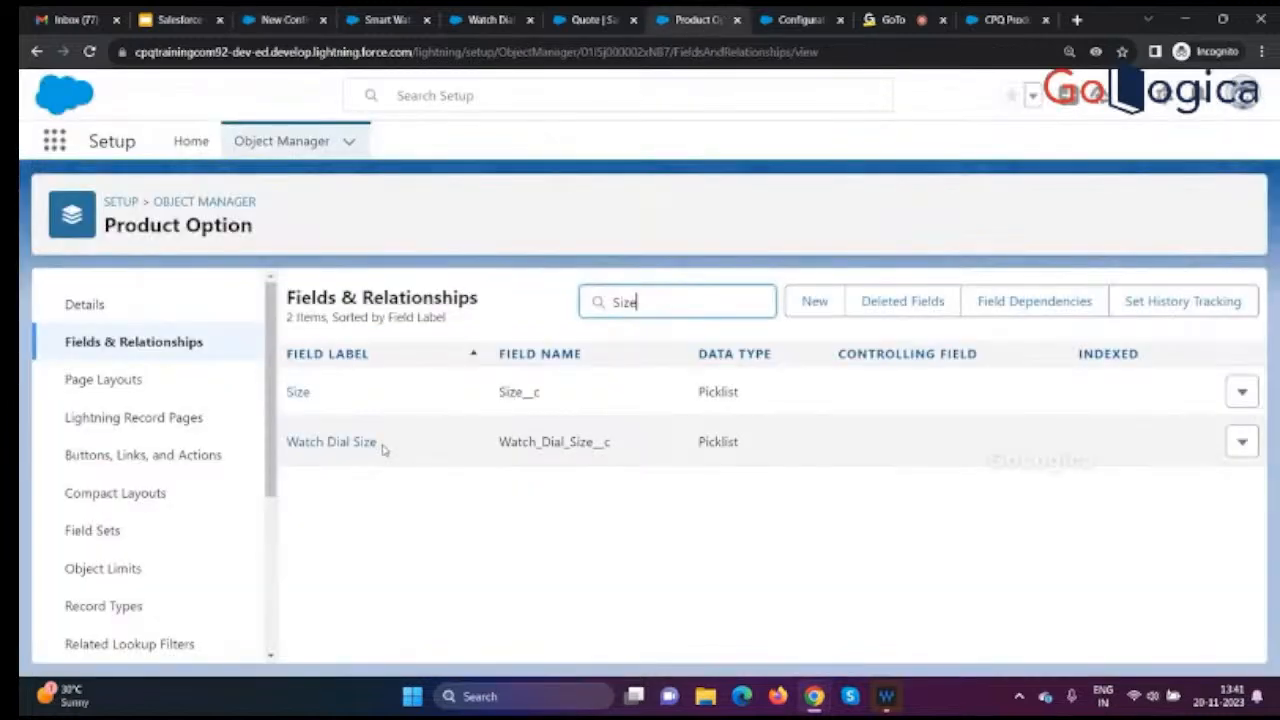
key("BackSpace")
key("BackSpace")
key("BackSpace")
key("BackSpace")
type("Color")
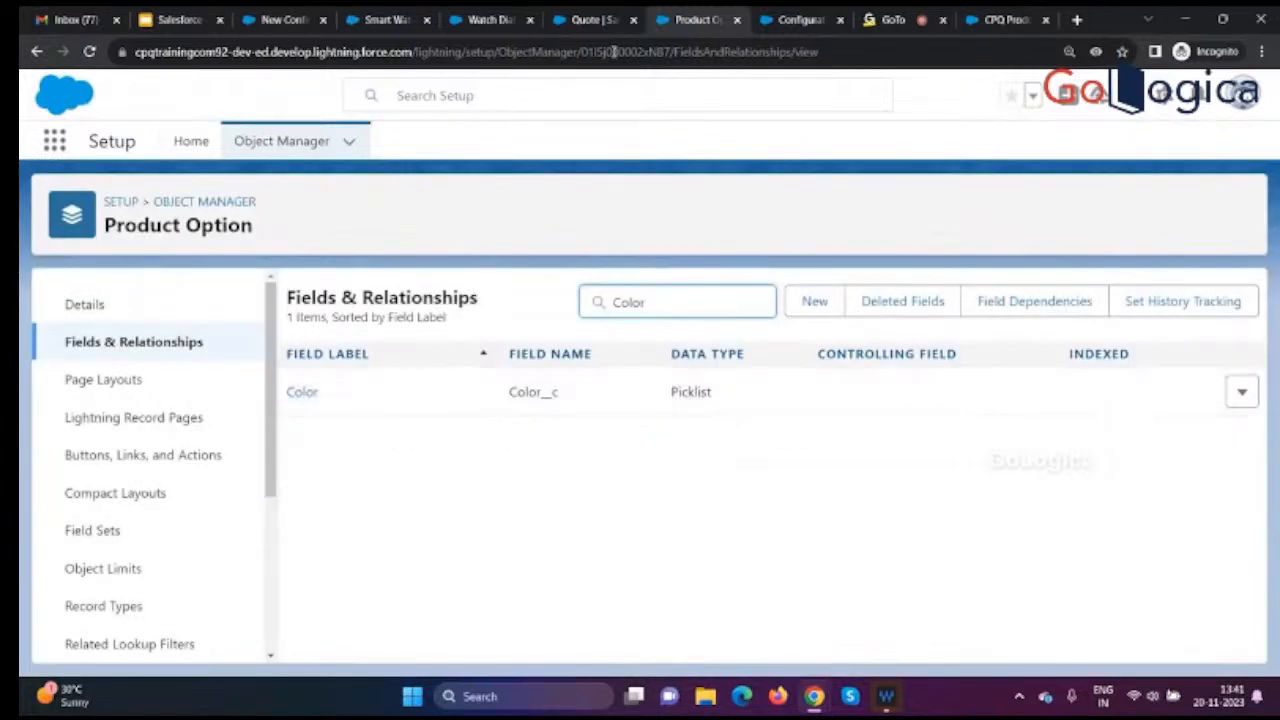
left_click(281, 19)
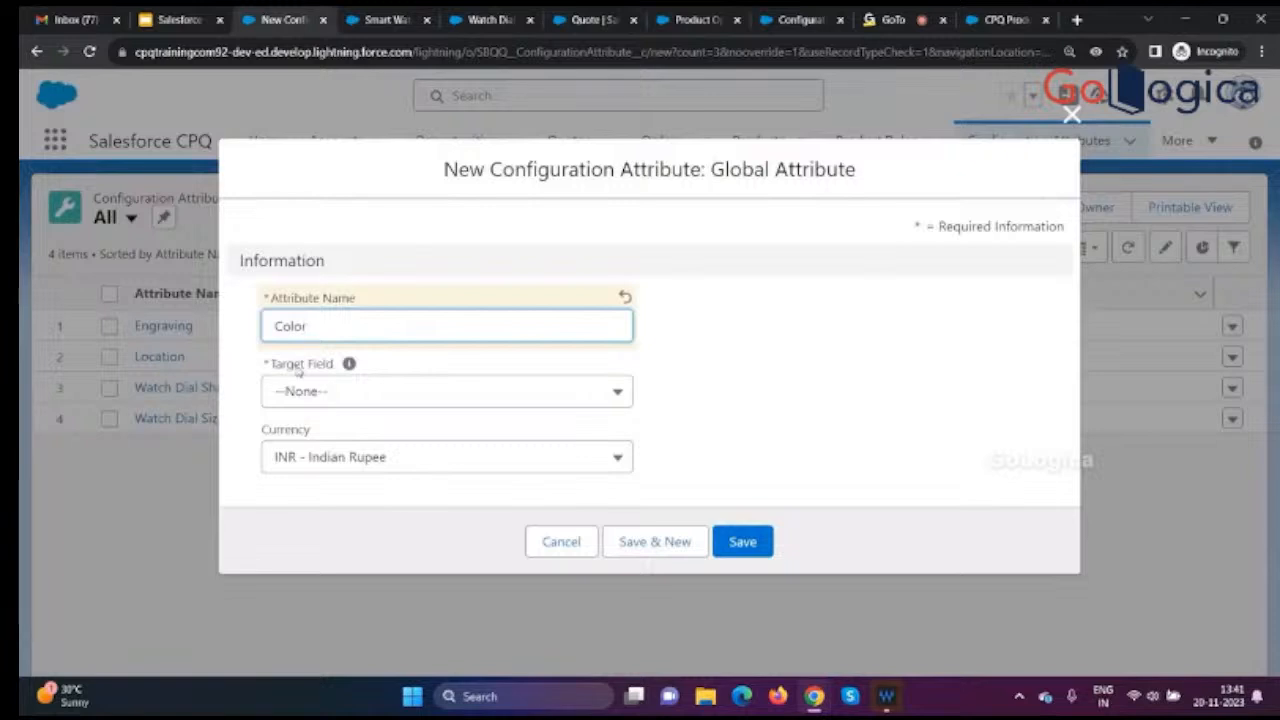
left_click(349, 394)
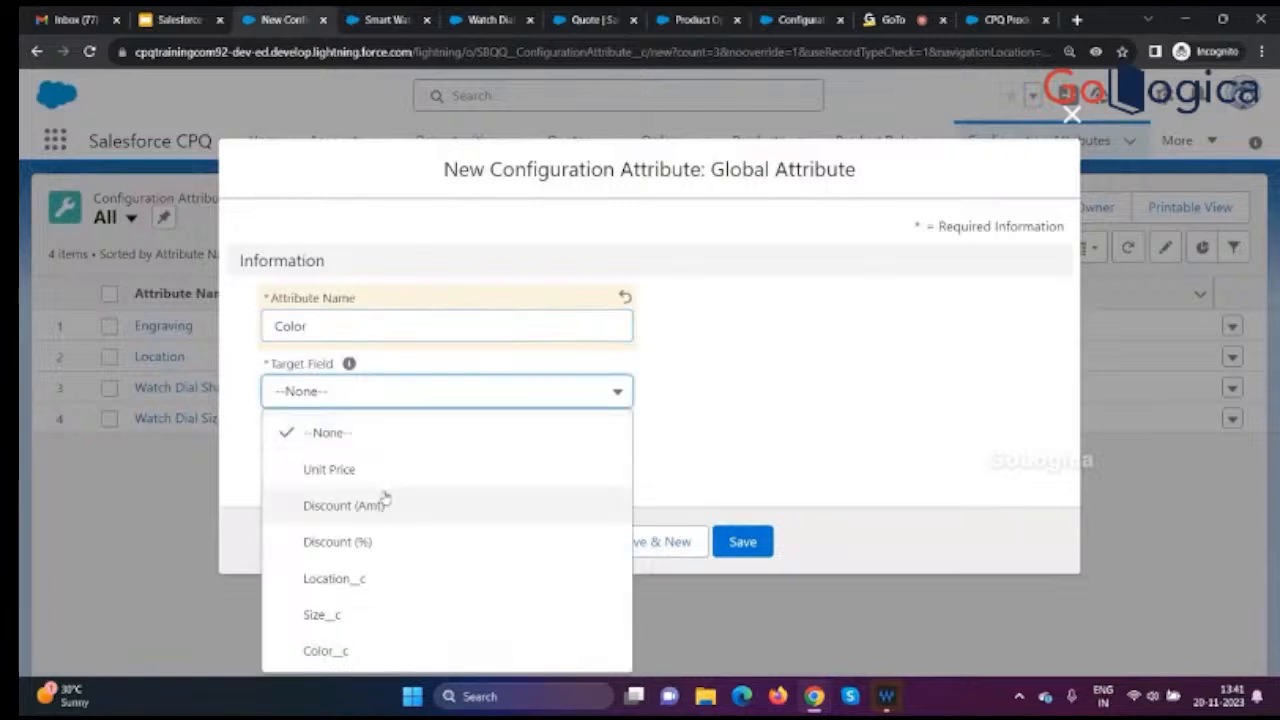
left_click(325, 651)
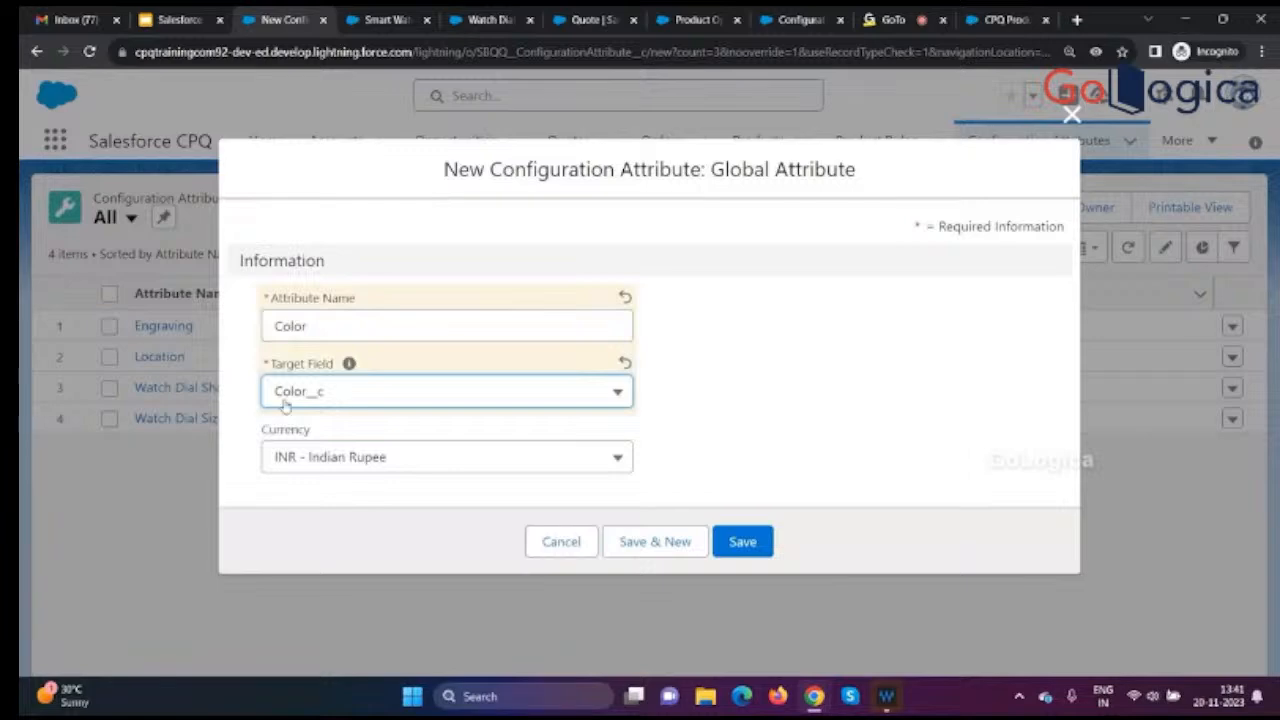
left_click(742, 541)
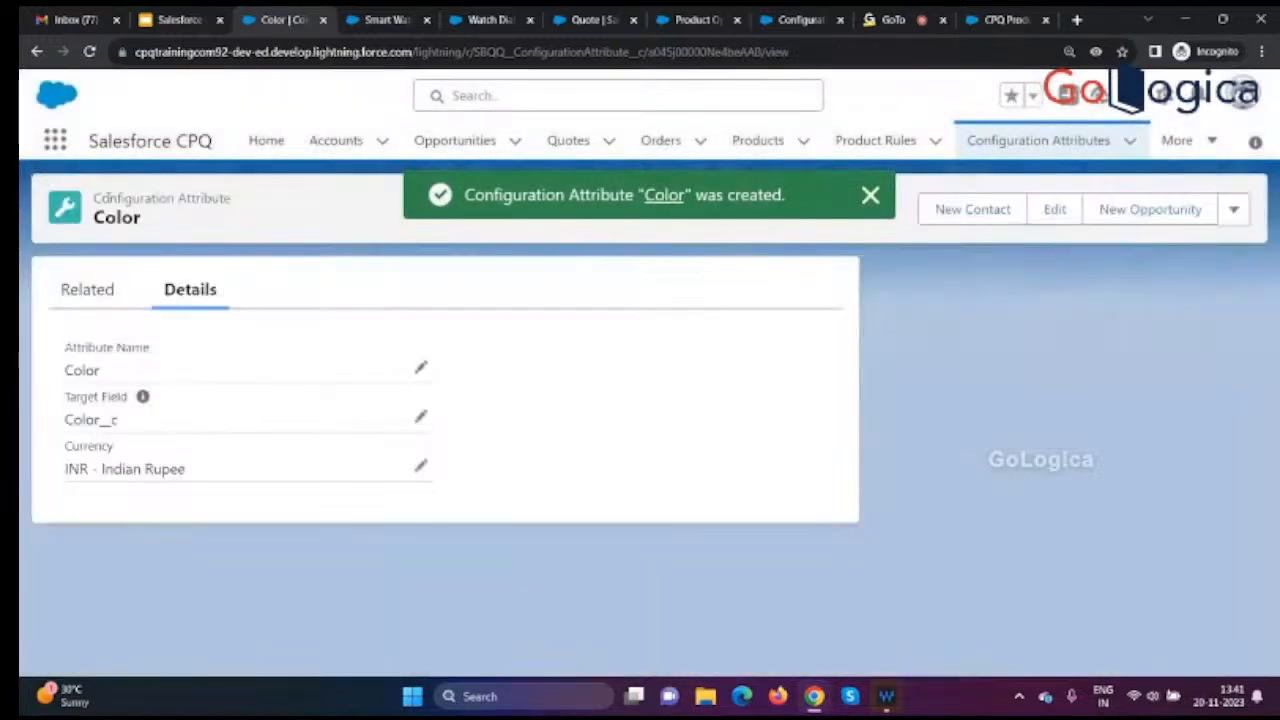
left_click_drag(104, 198, 257, 206)
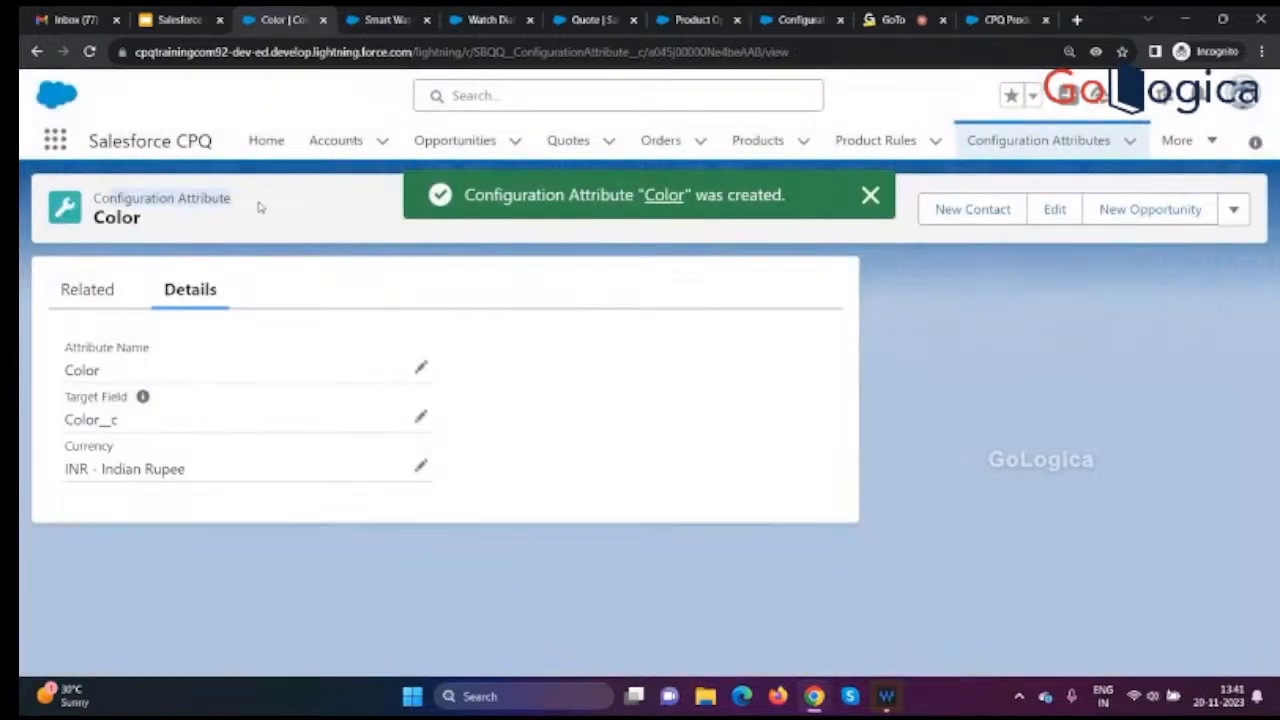
left_click(313, 210)
left_click(89, 292)
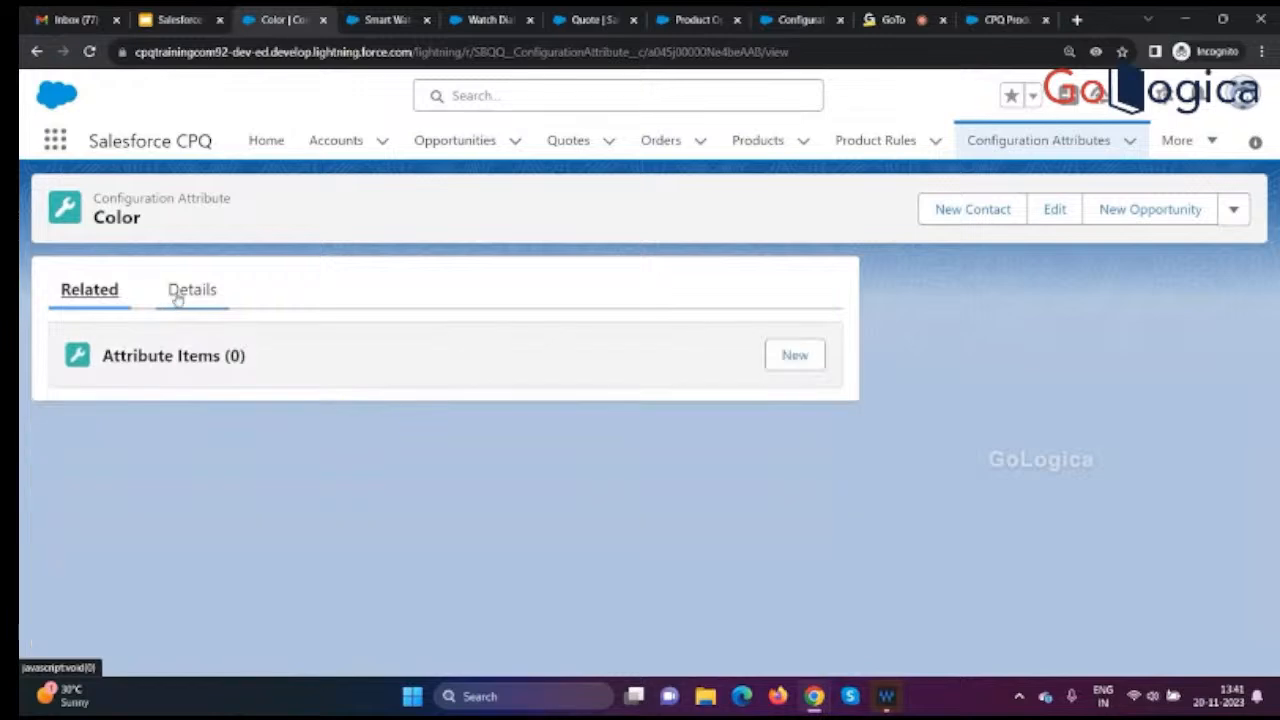
left_click(200, 286)
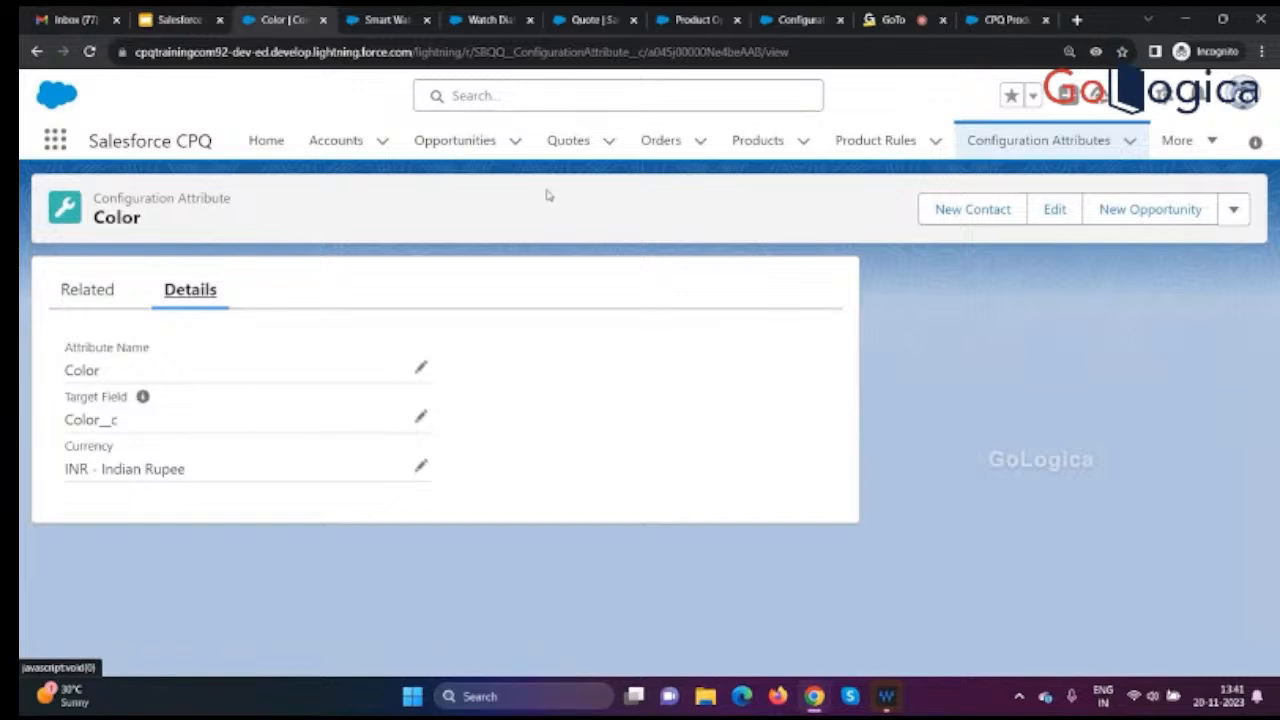
left_click(796, 28)
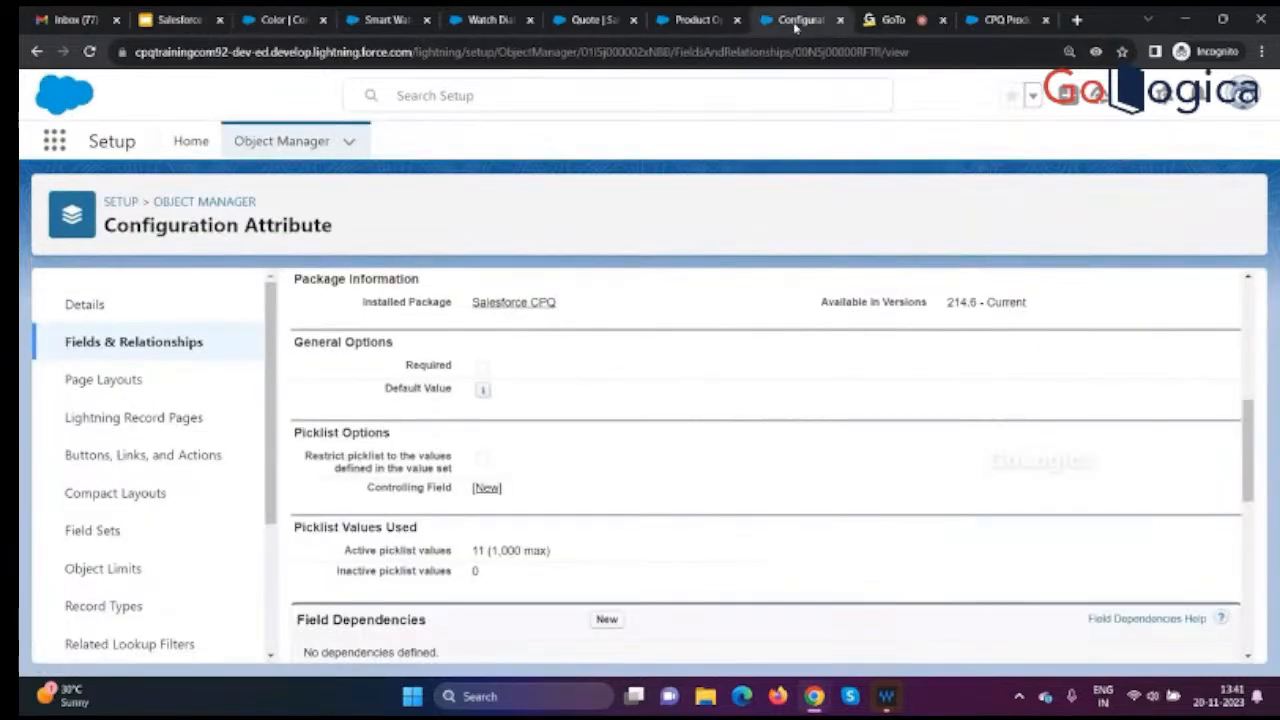
scroll(548, 424, "down", 1)
scroll(548, 424, "down", 4)
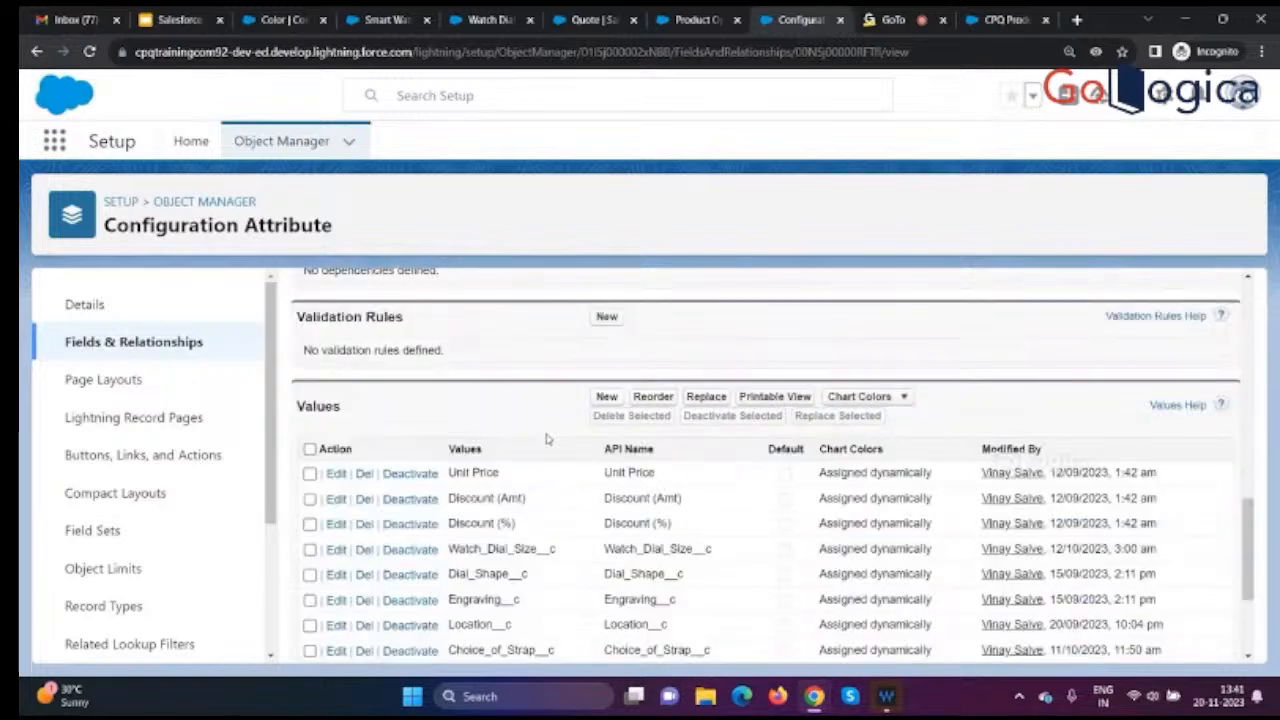
scroll(538, 458, "down", 2)
left_click_drag(449, 533, 500, 536)
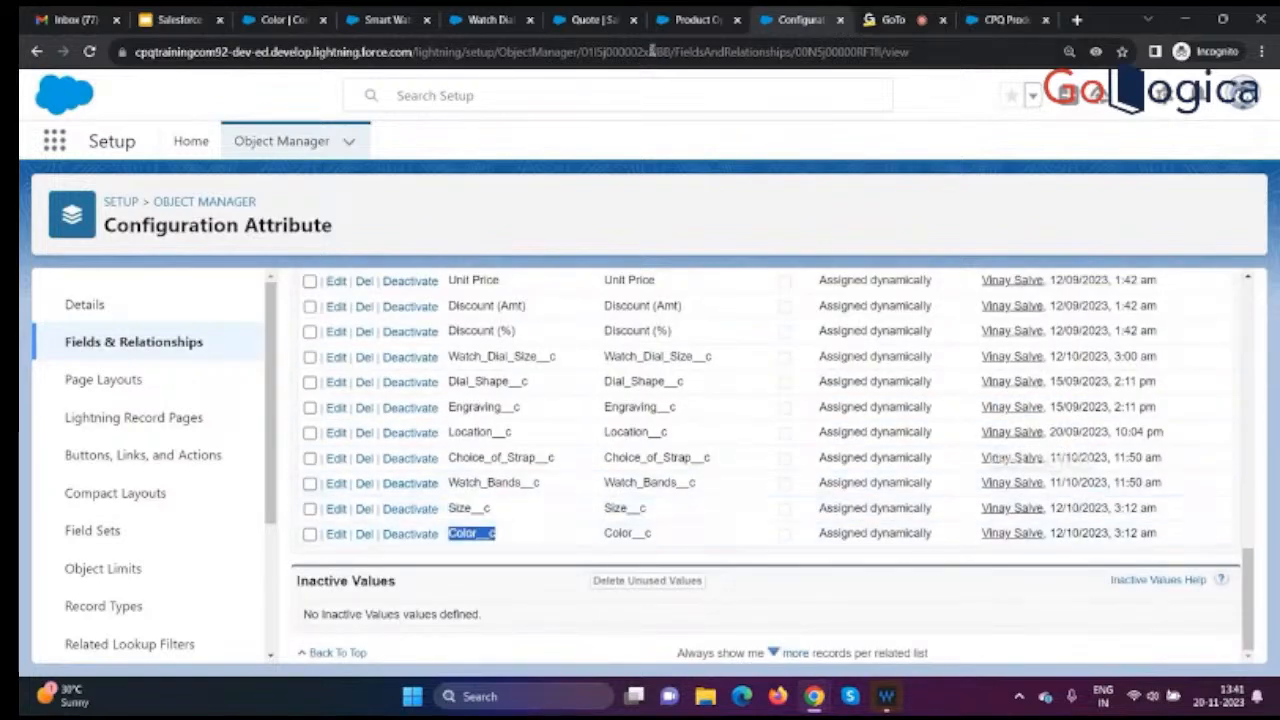
left_click(284, 19)
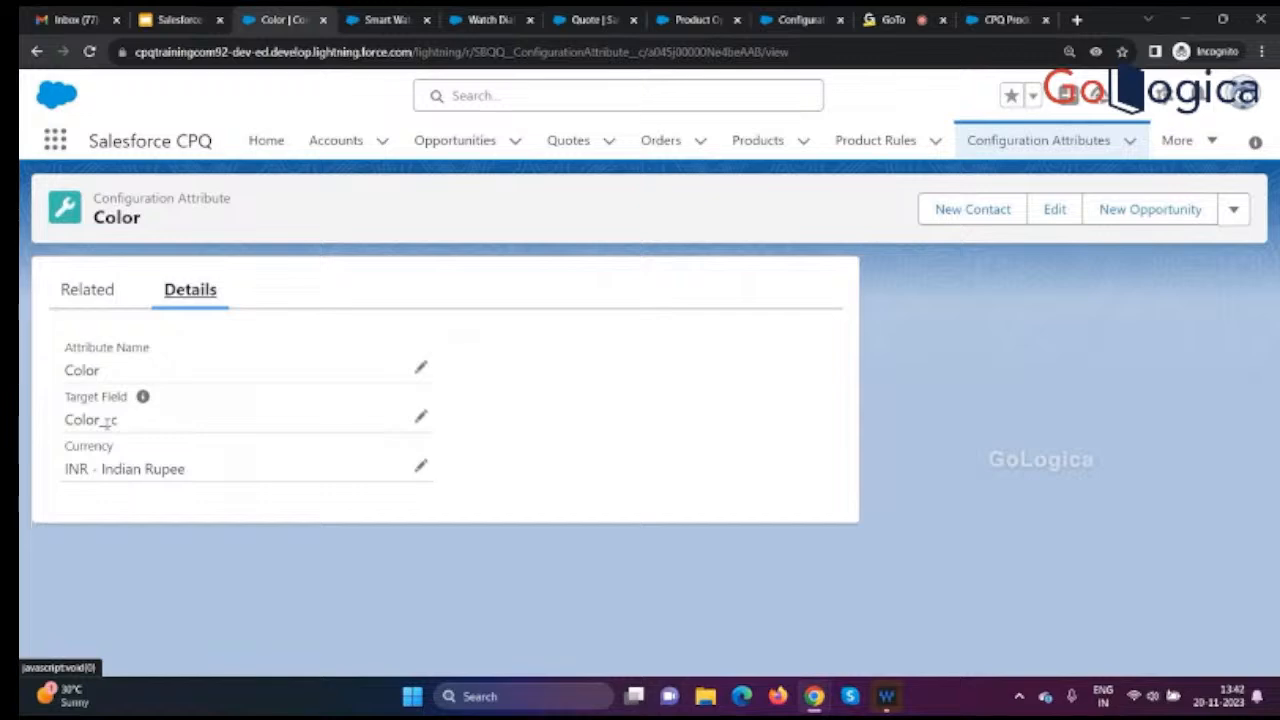
left_click_drag(124, 424, 60, 425)
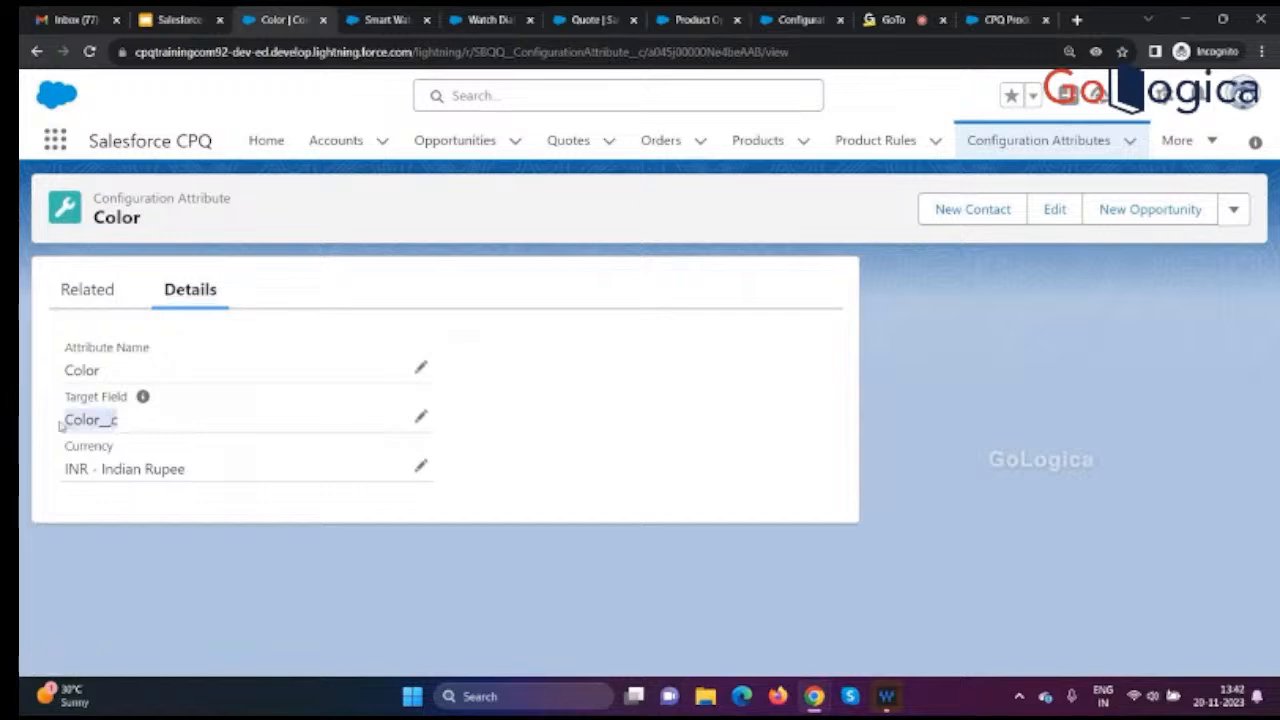
left_click(62, 425)
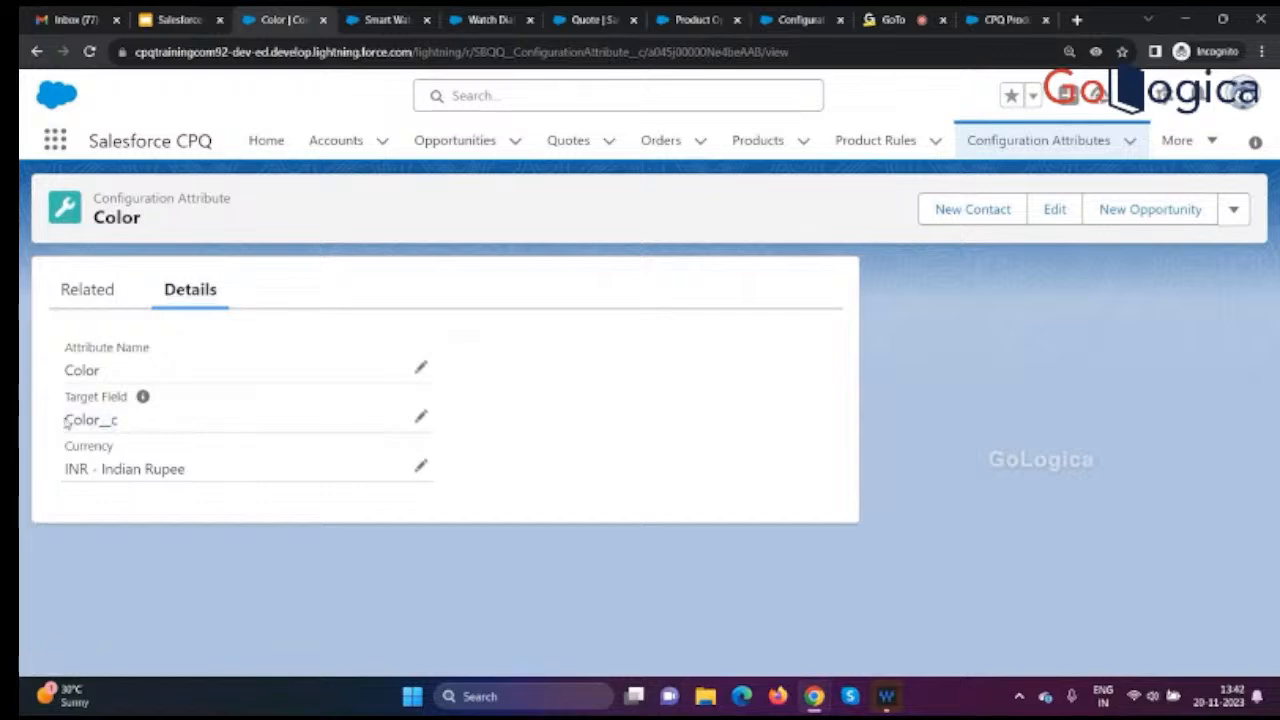
left_click_drag(66, 424, 123, 428)
left_click(127, 426)
- Go to Attribute Sets and switch the list view to All
left_click(1212, 142)
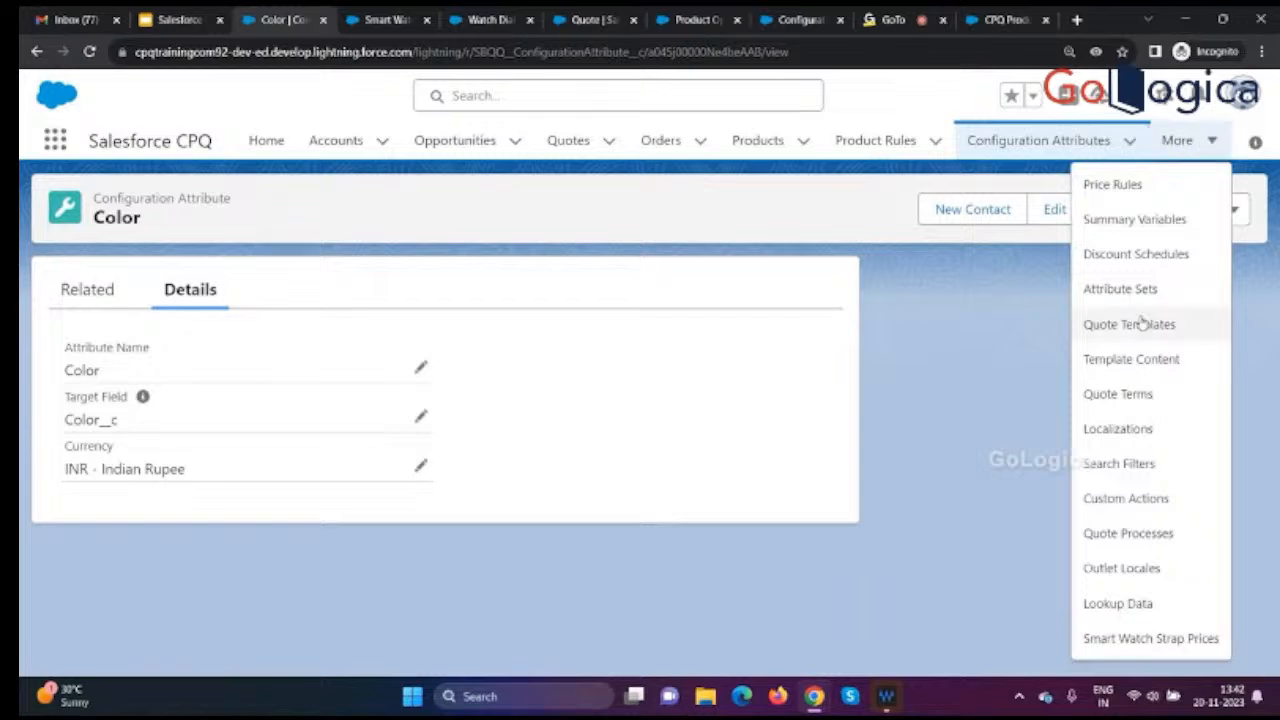
left_click(1115, 290)
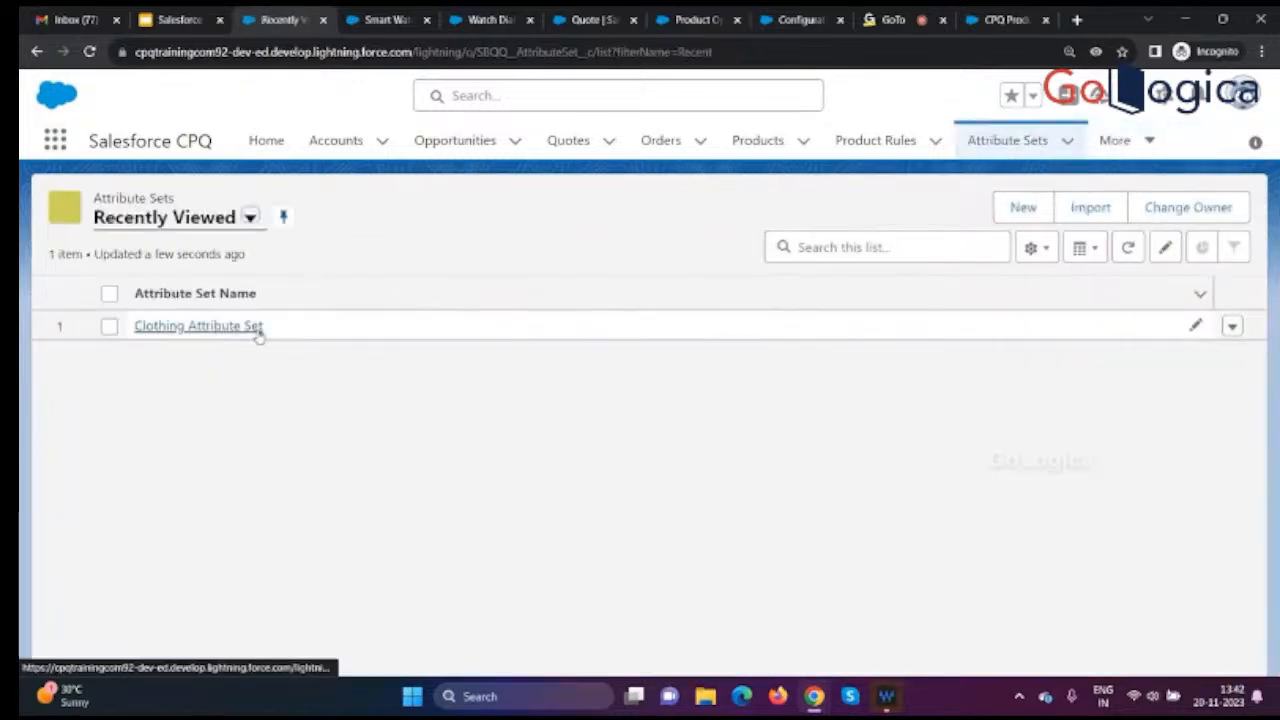
left_click(249, 217)
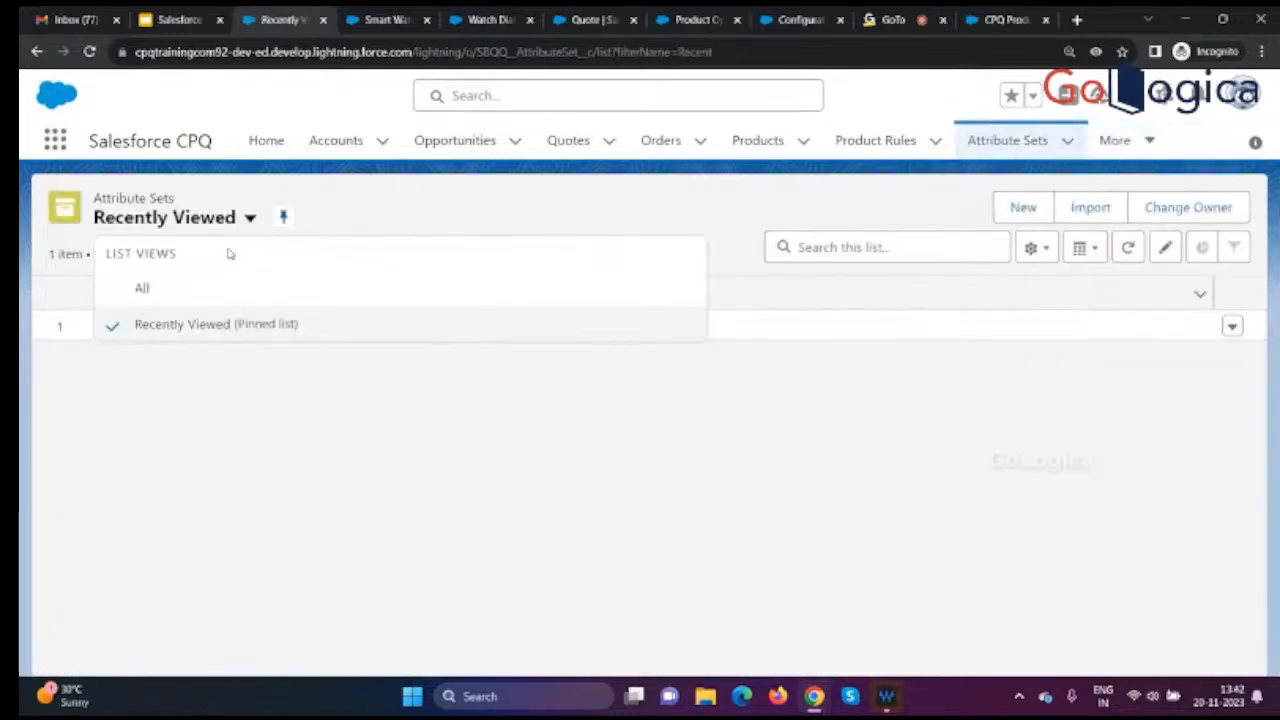
left_click(140, 288)
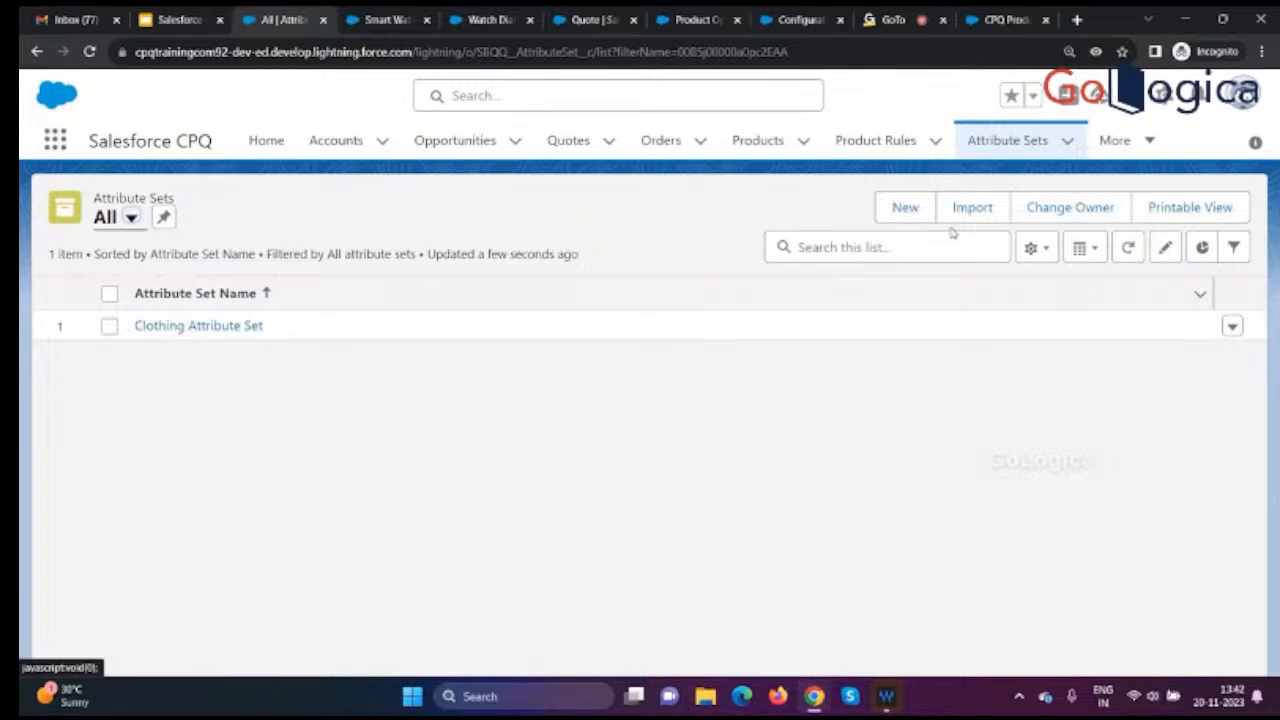
- Start a new attribute set, cancel it, and open Clothing Attribute Set instead
left_click(906, 208)
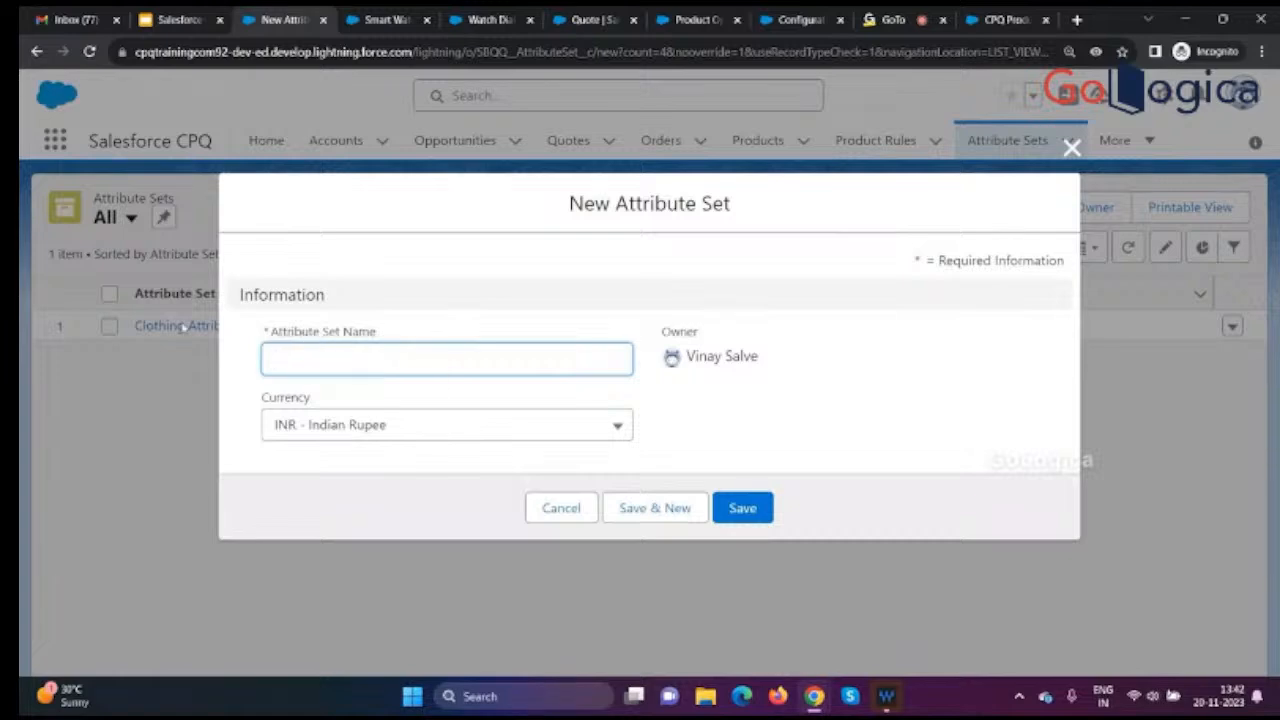
left_click(561, 508)
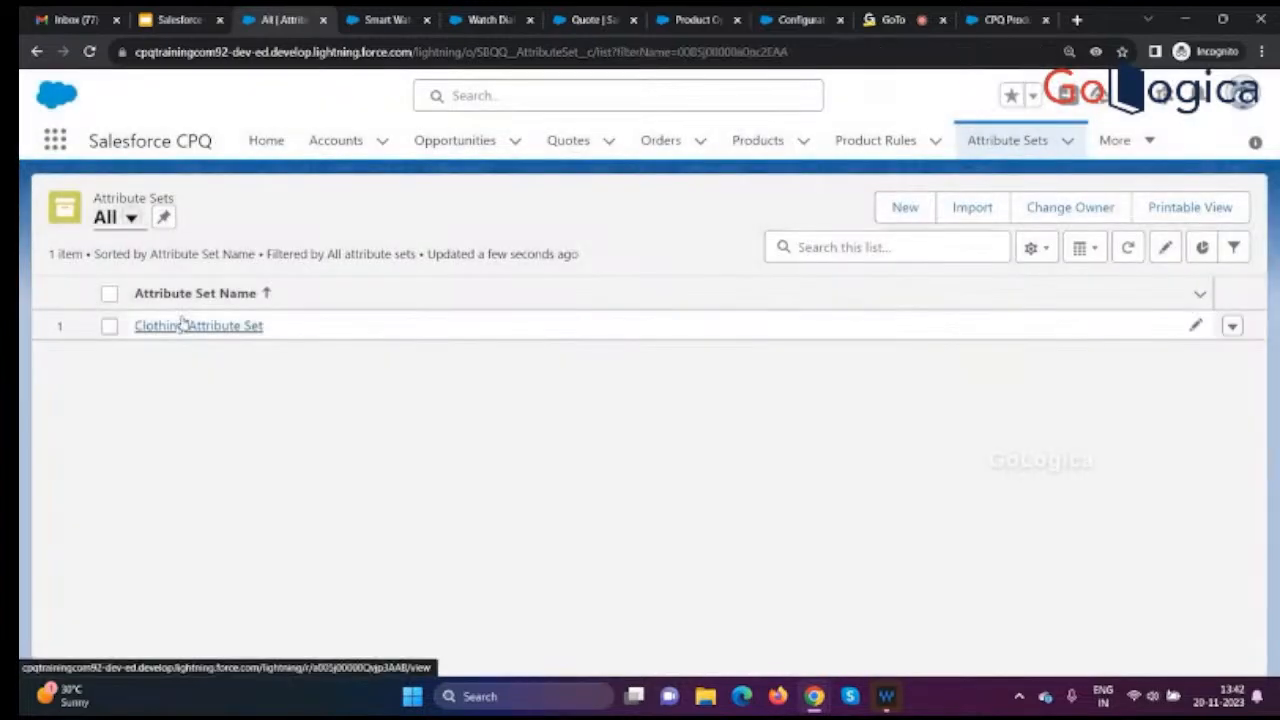
left_click(205, 333)
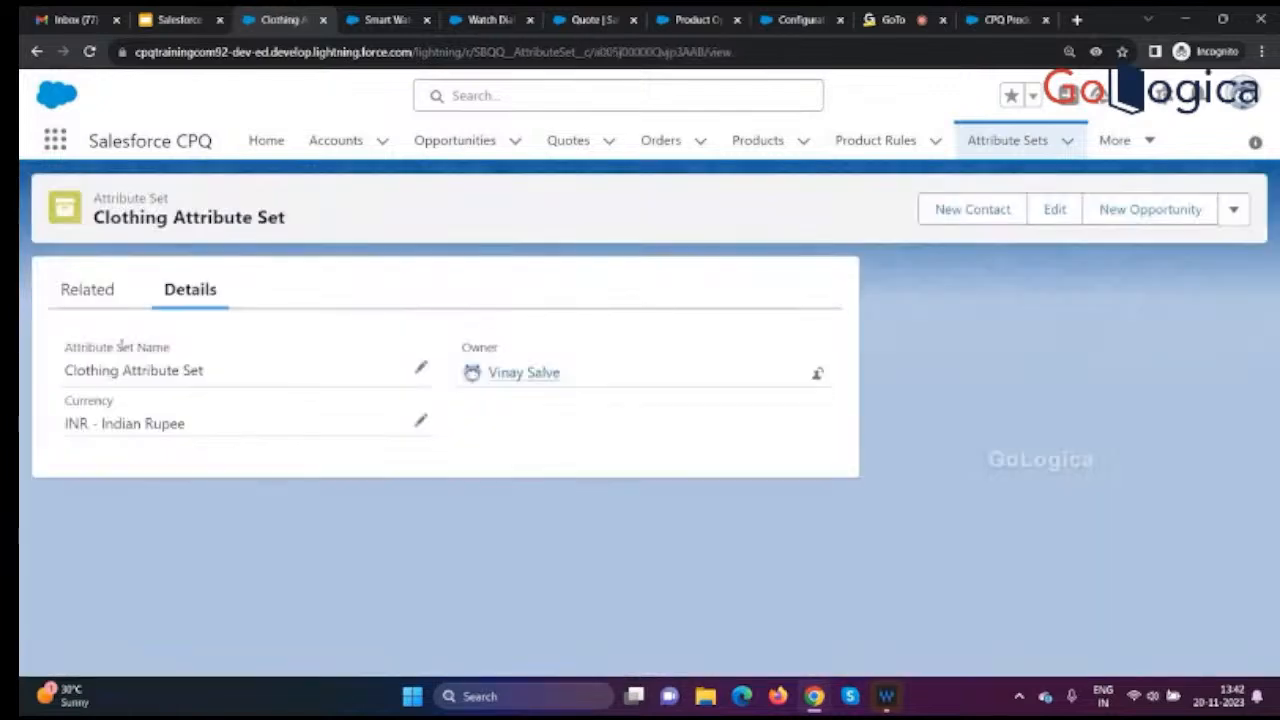
- Show Clothing Attribute Set's related lists and compare them with the setup slides
left_click_drag(61, 368, 212, 372)
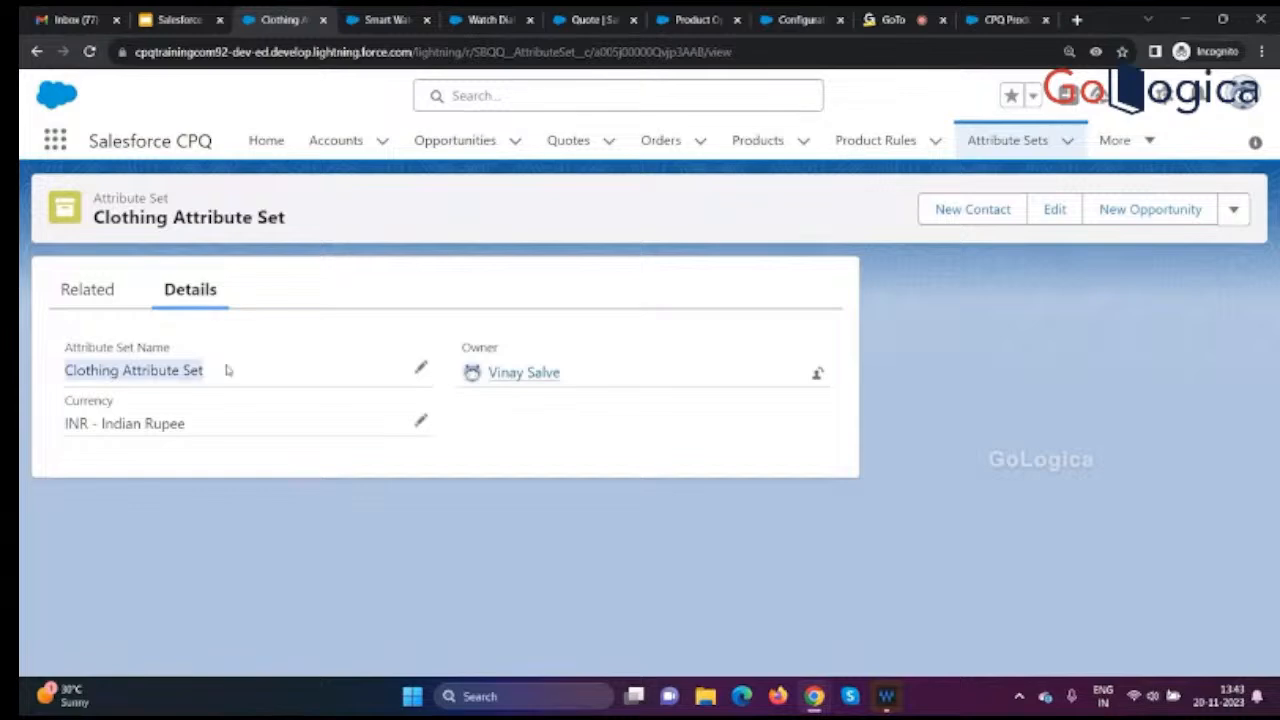
left_click(88, 298)
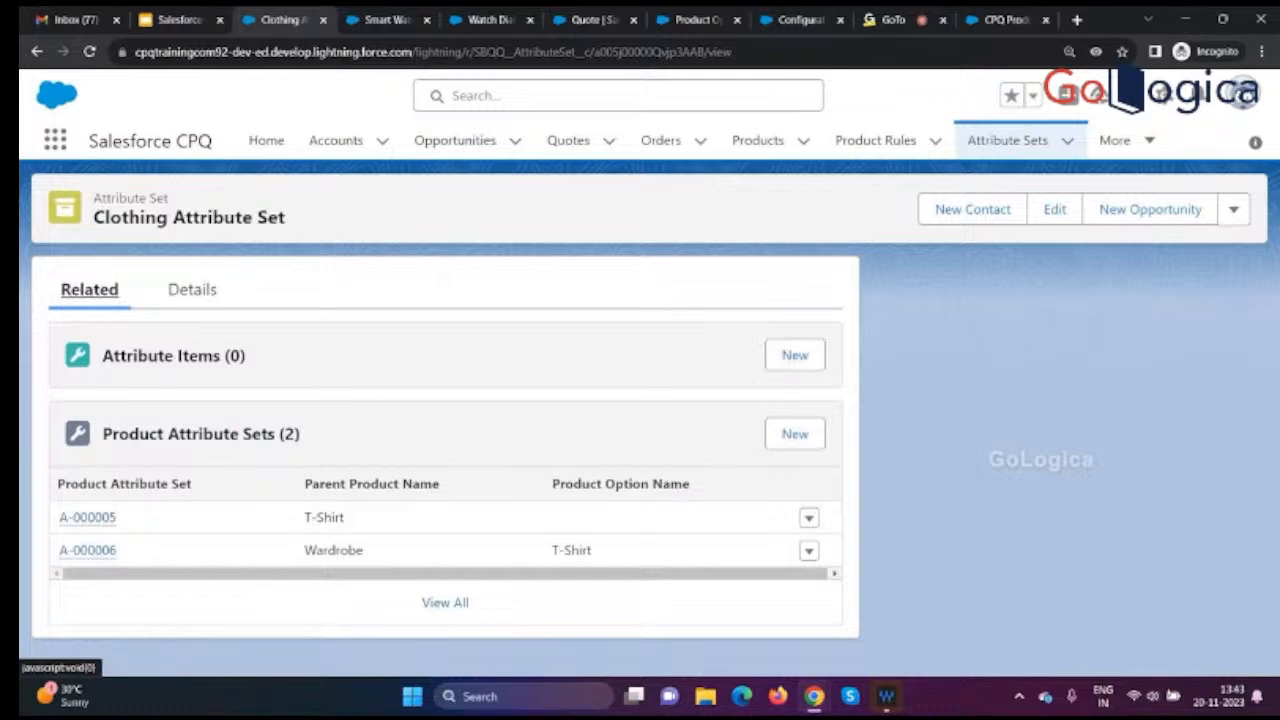
left_click(180, 19)
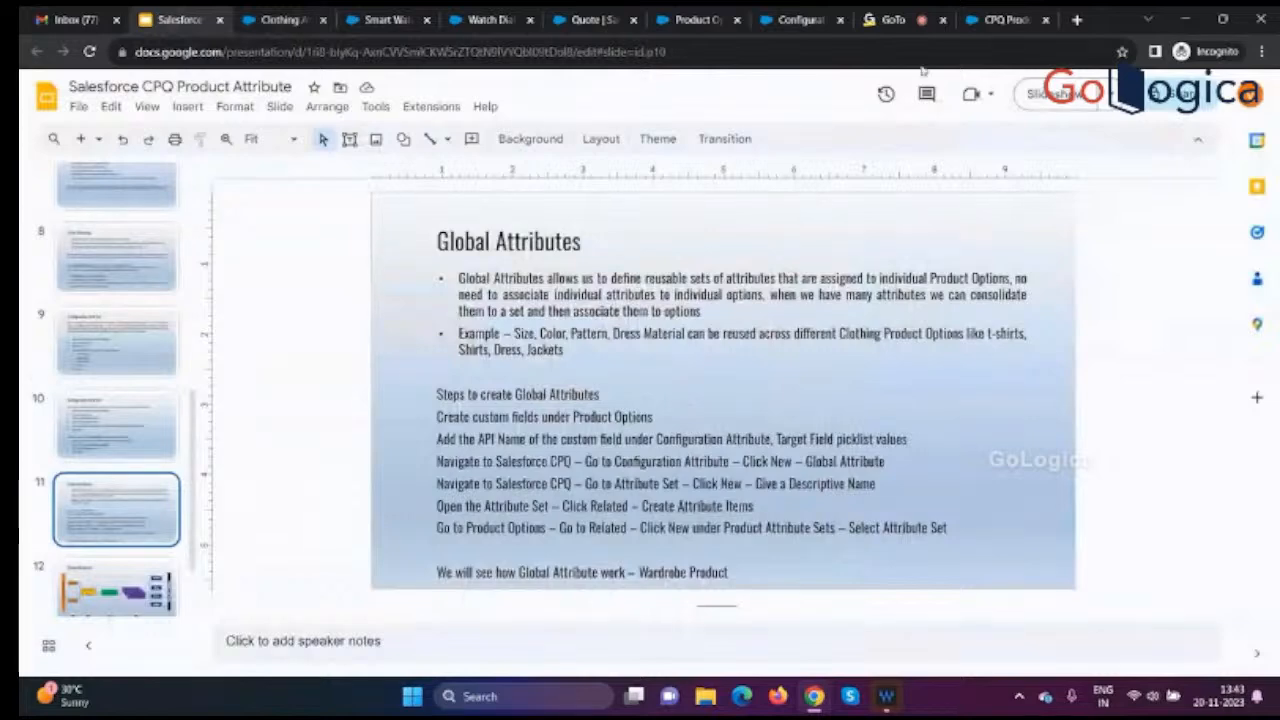
left_click(285, 19)
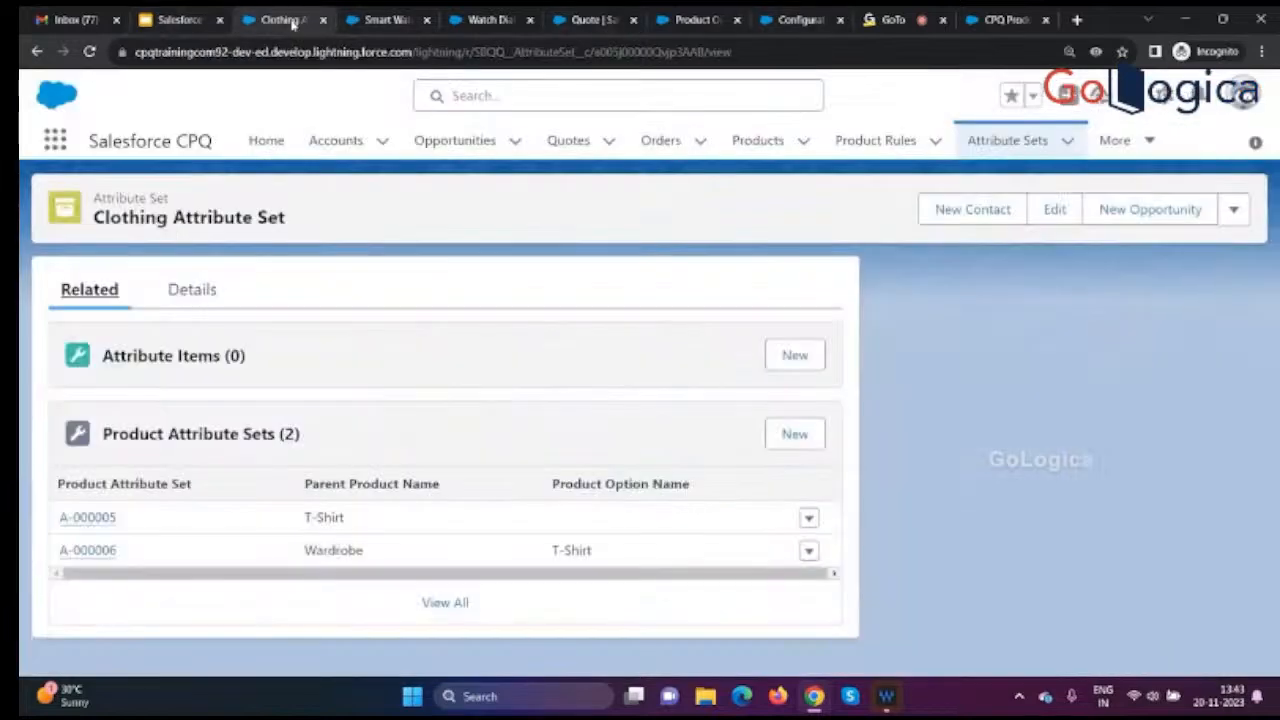
- Create an attribute item with configuration attribute Color and sequence 10
left_click(795, 356)
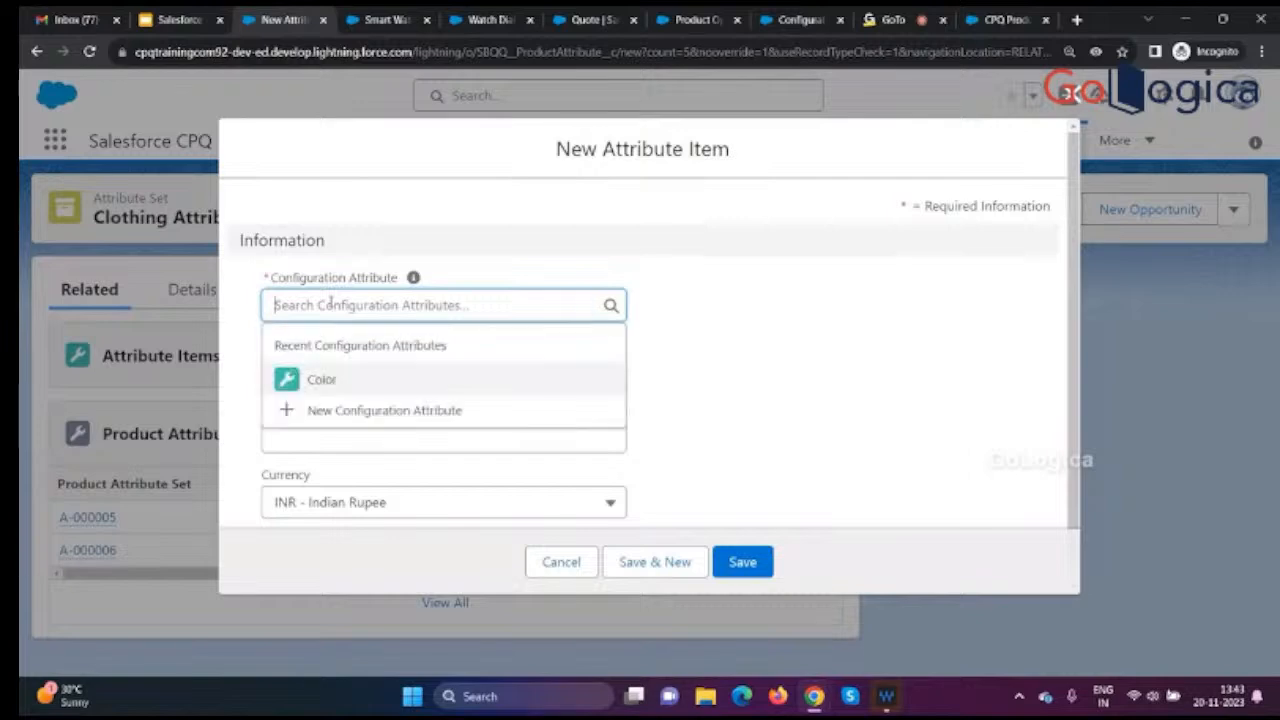
left_click(316, 381)
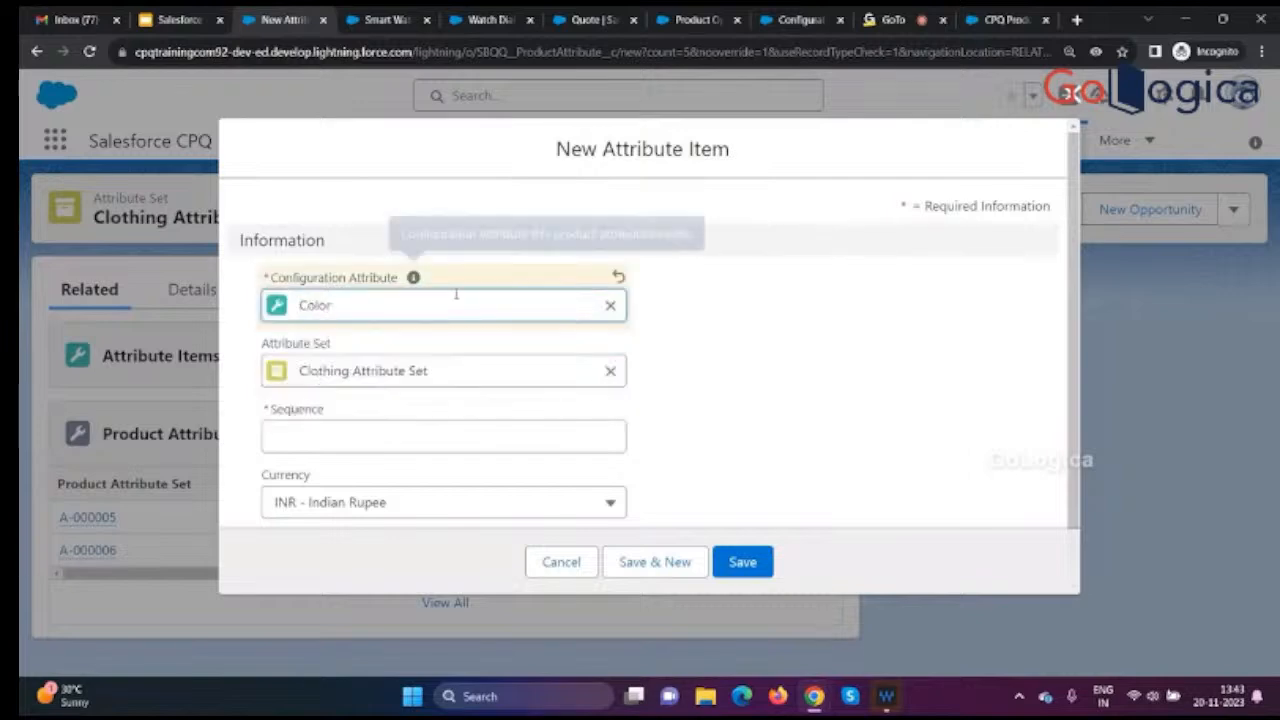
left_click(338, 441)
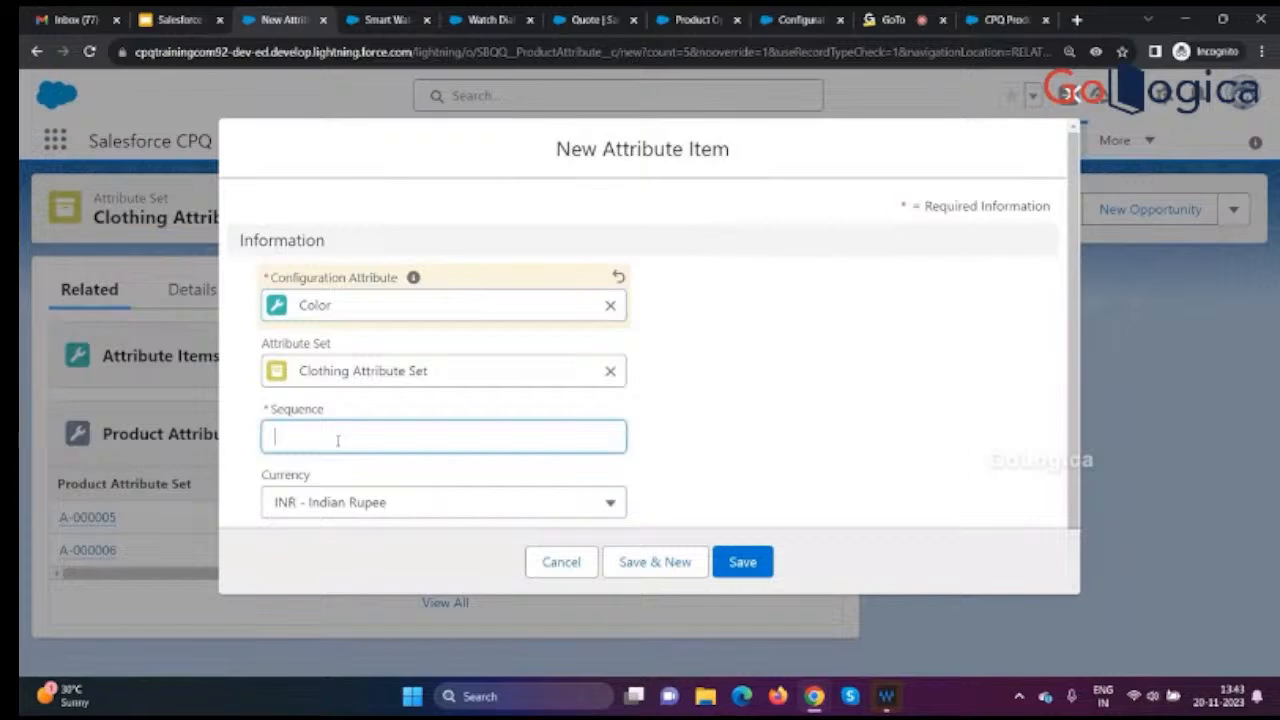
type("10")
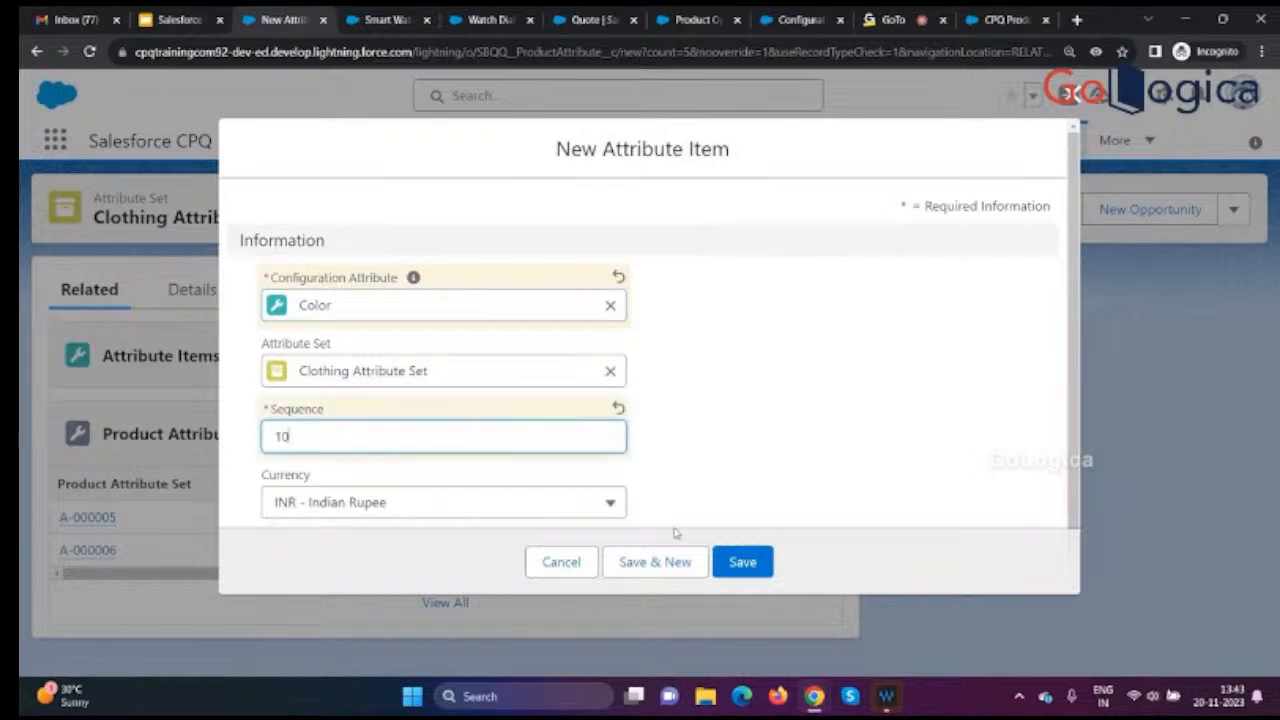
left_click(740, 561)
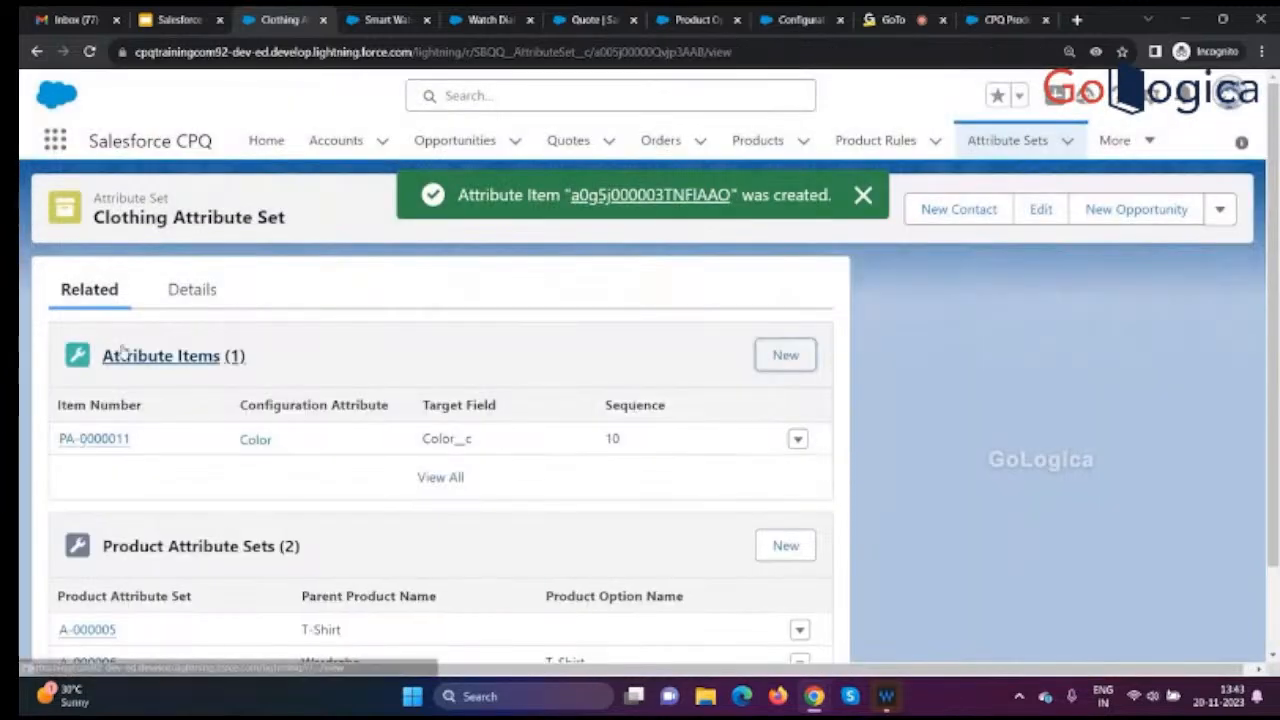
scroll(334, 410, "down", 1)
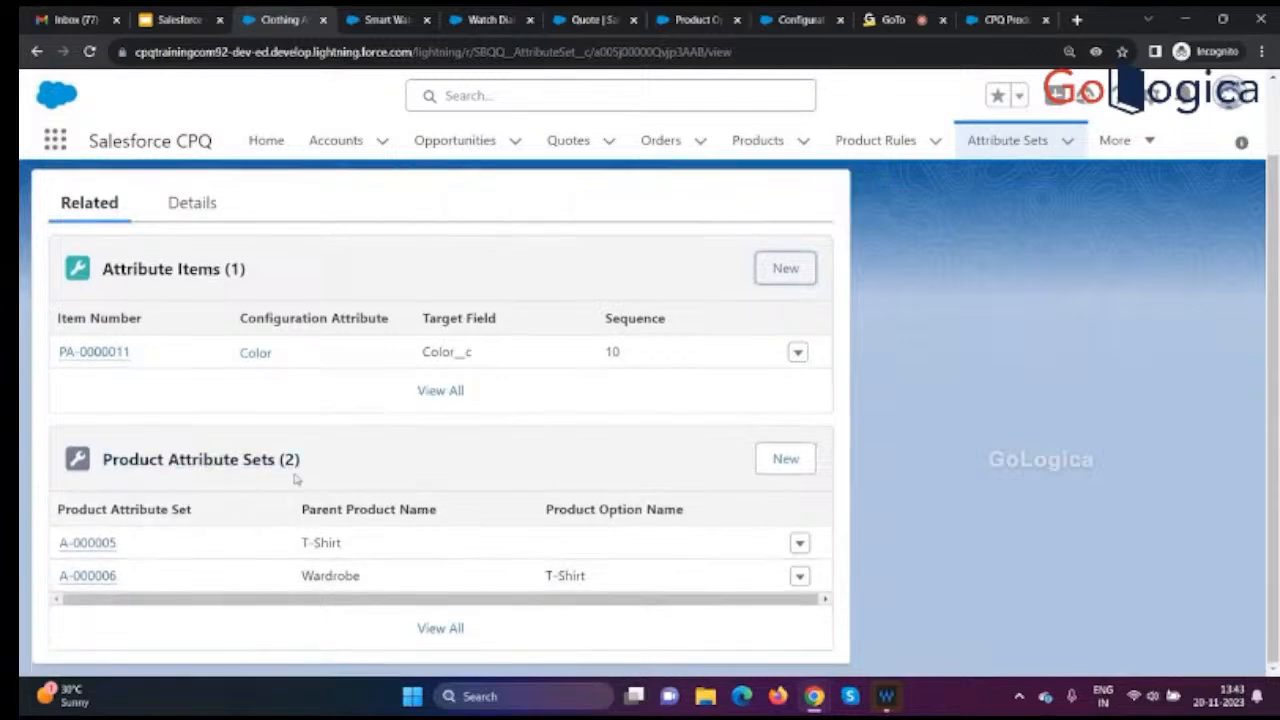
scroll(311, 474, "up", 1)
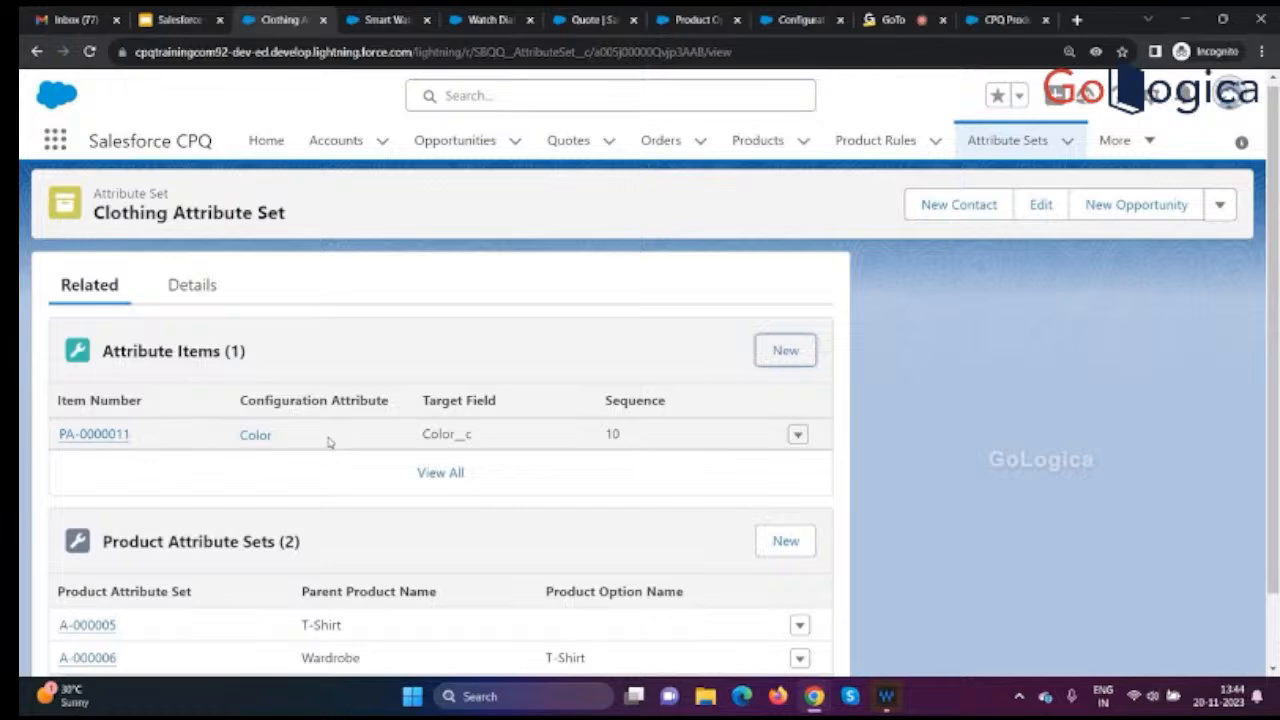
scroll(330, 440, "down", 1)
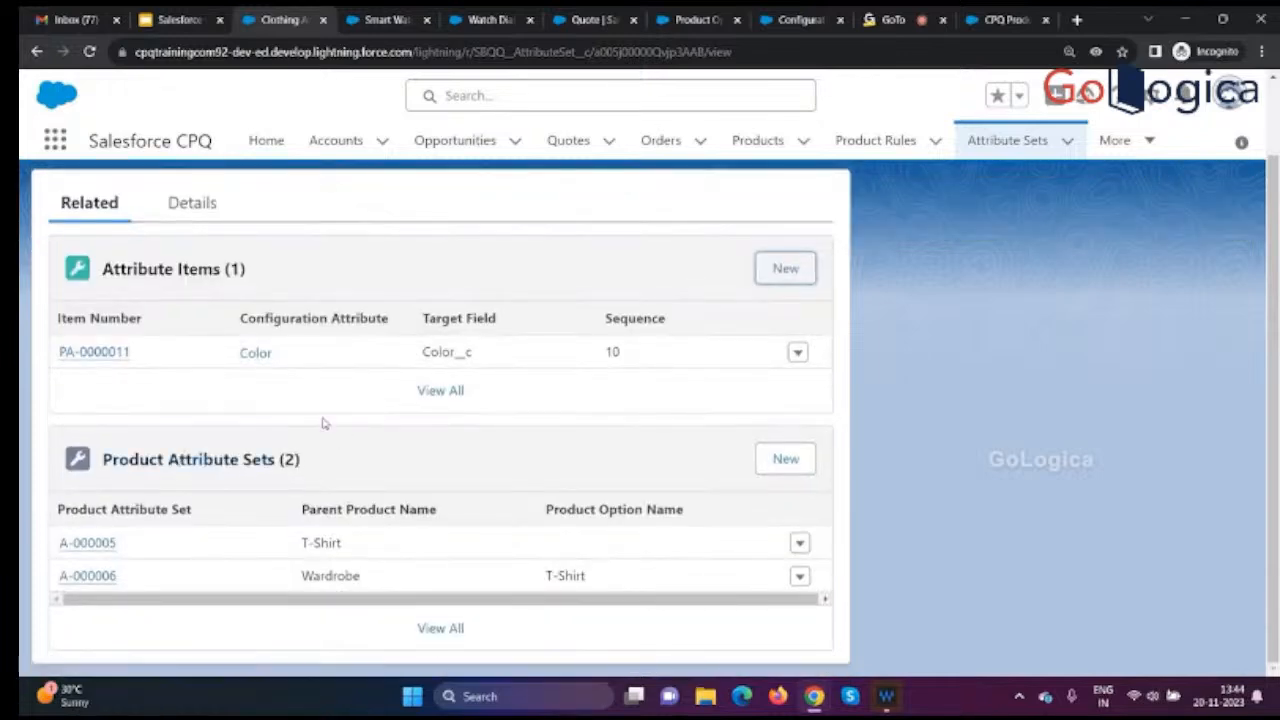
scroll(323, 423, "up", 1)
scroll(440, 505, "down", 1)
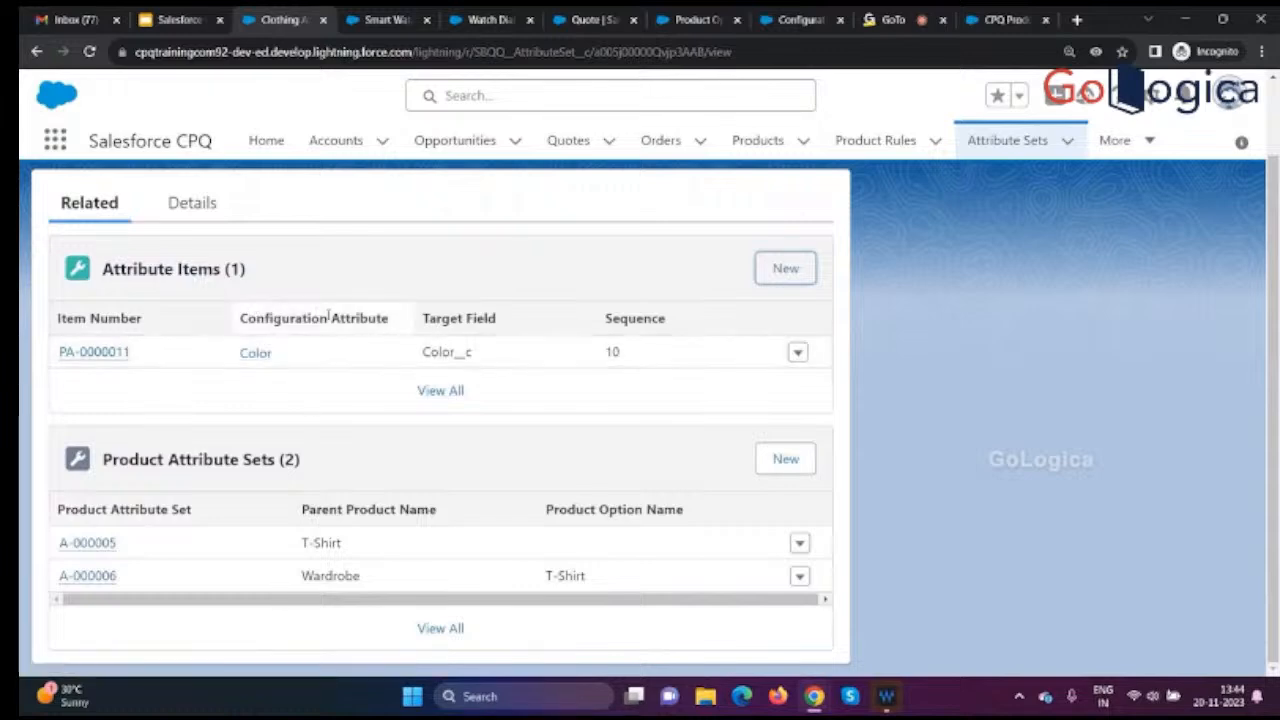
- In a new product attribute set, search options for T-Shirt and Ward, then choose New Product Option
left_click(785, 460)
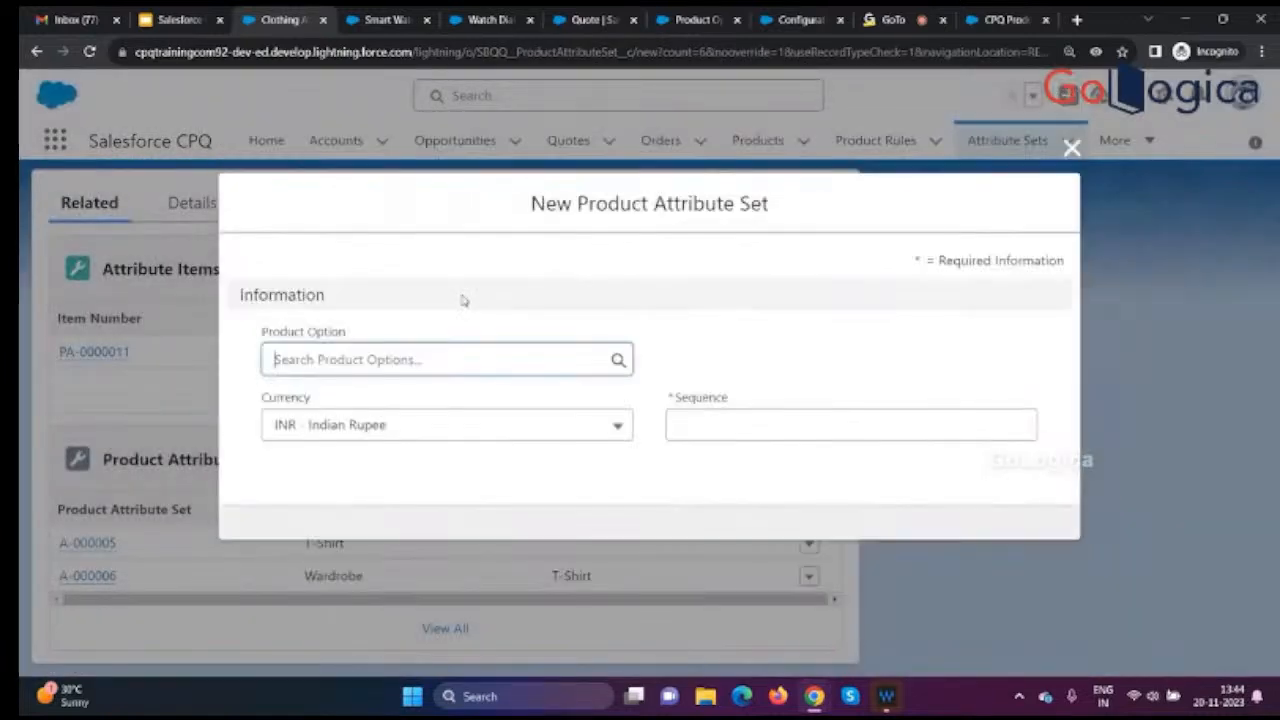
left_click(364, 359)
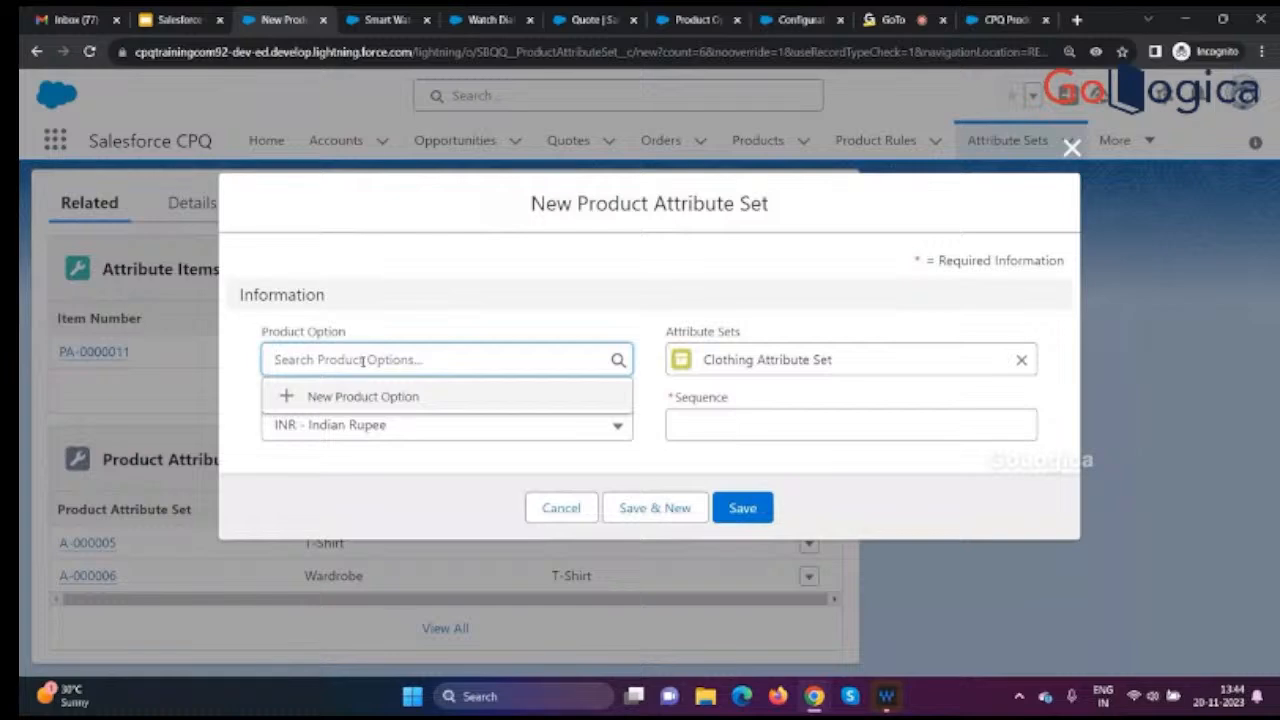
type("Ts")
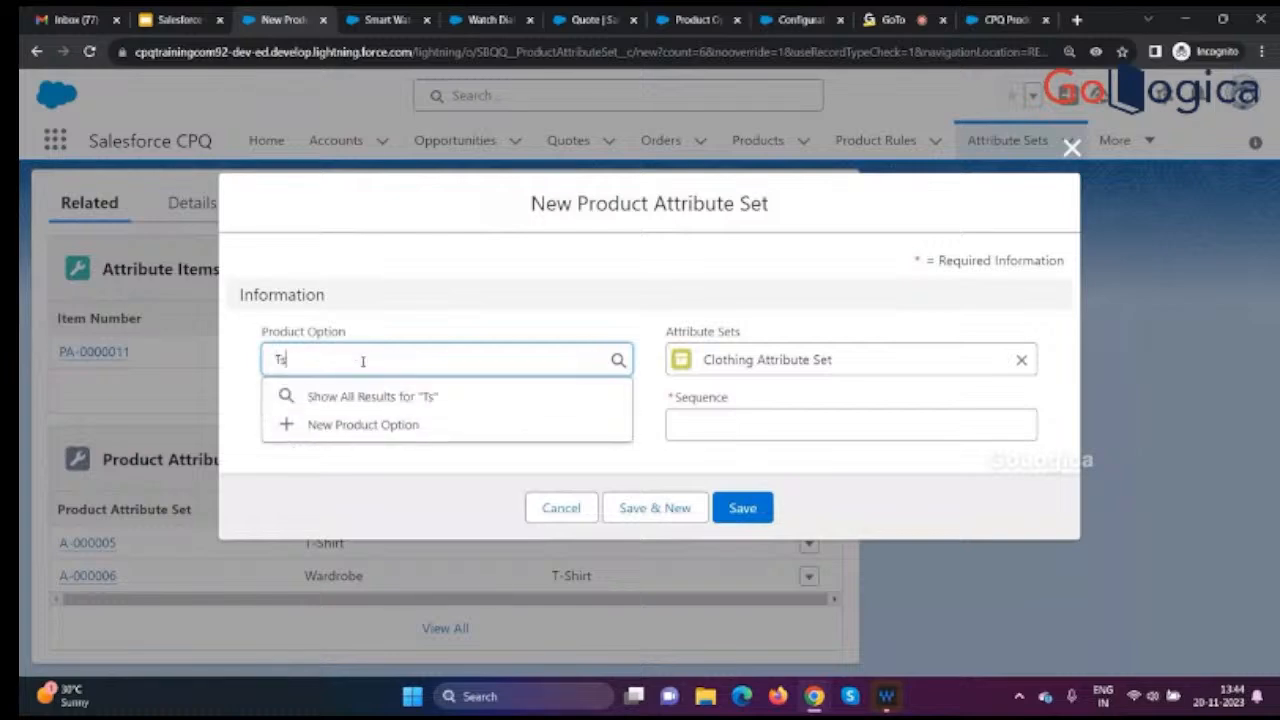
key("BackSpace")
type("Shi")
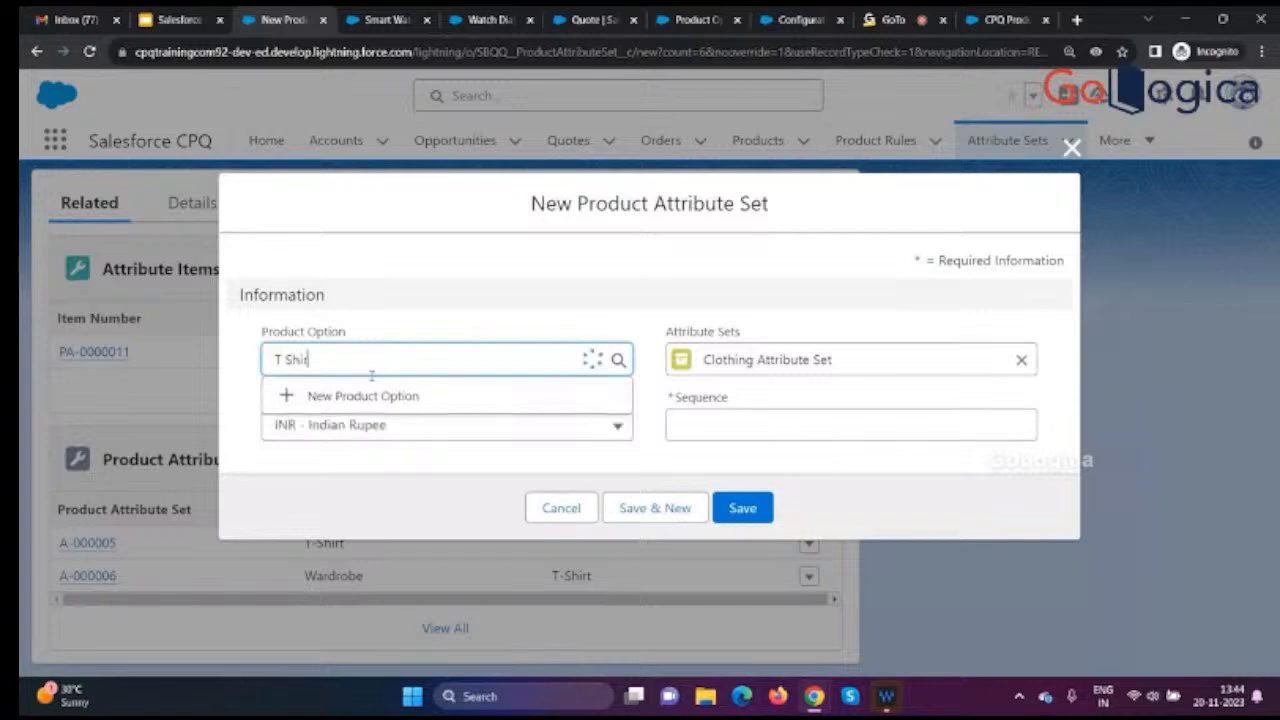
type("rt")
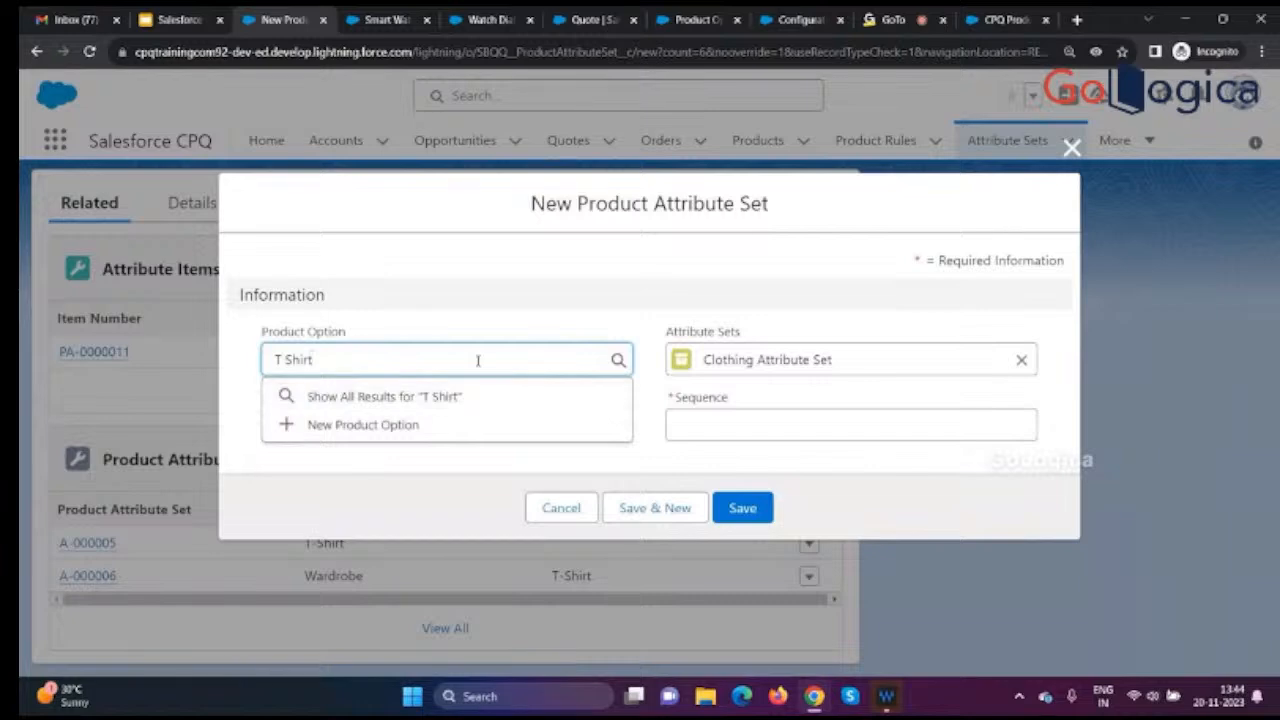
key("BackSpace")
key("BackSpace")
key("BackSpace")
key("BackSpace")
key("BackSpace")
key("BackSpace")
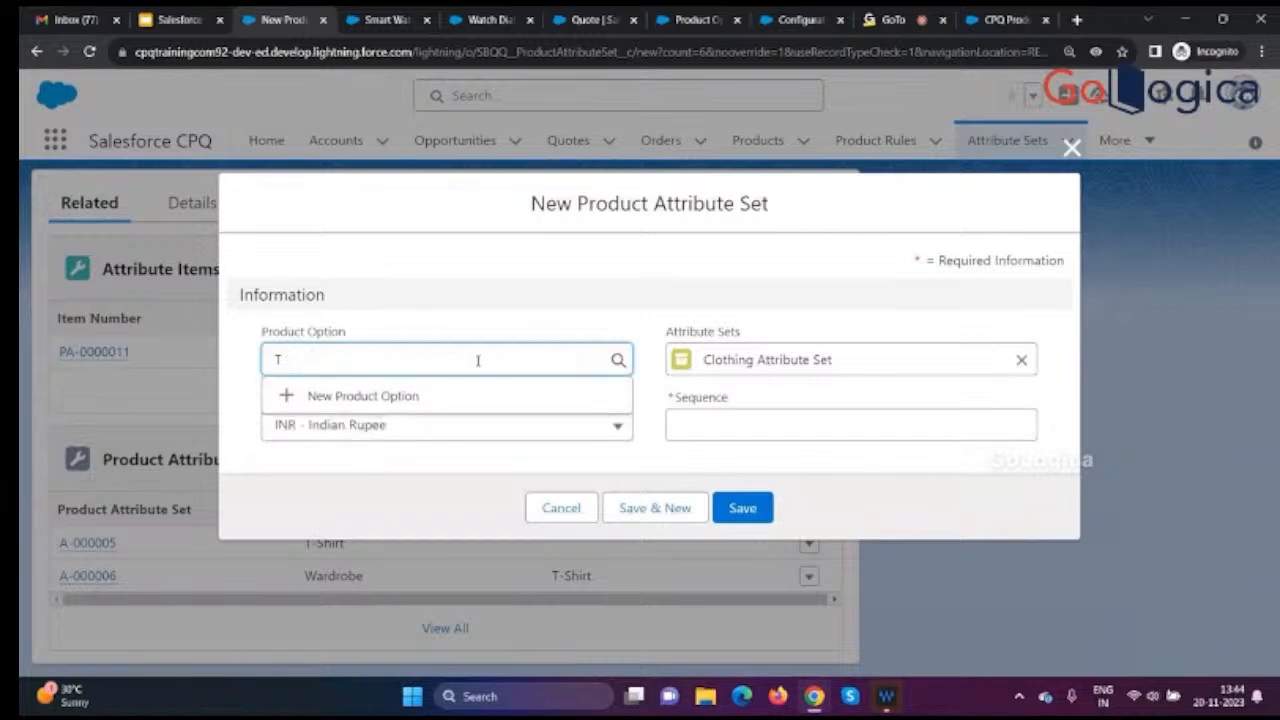
type("-Shirt")
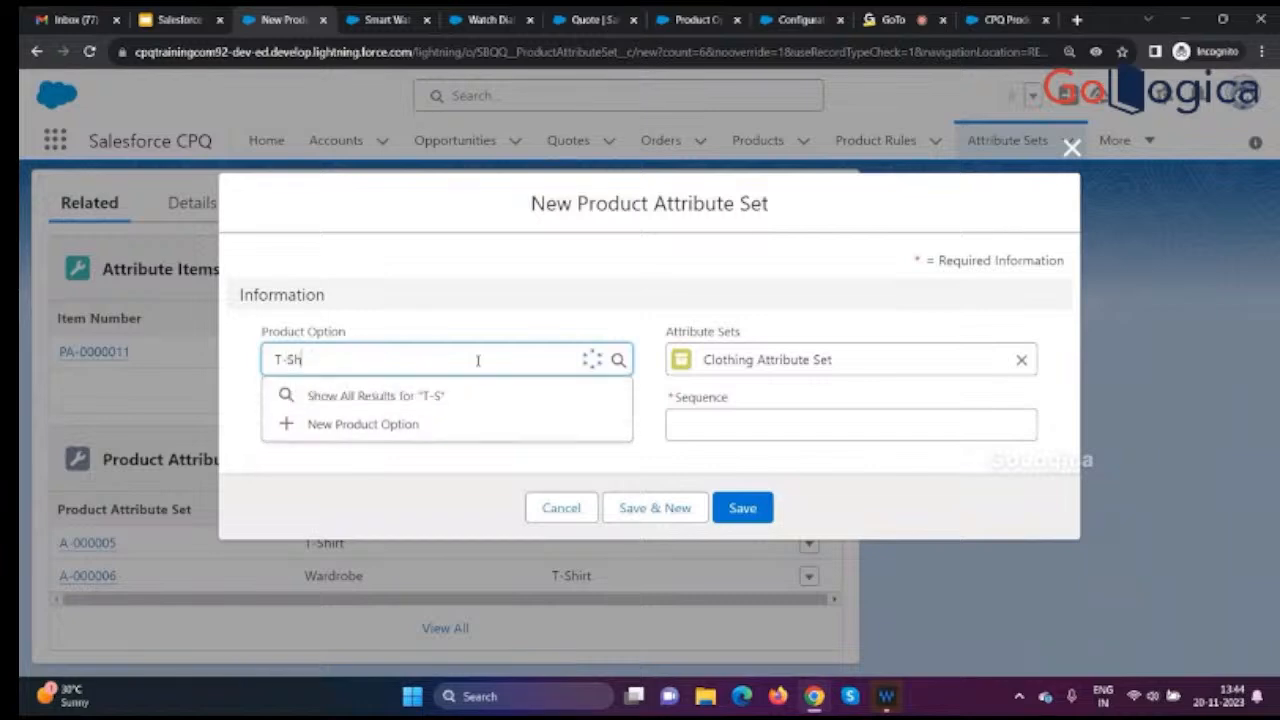
key("BackSpace")
key("BackSpace")
key("BackSpace")
key("BackSpace")
key("BackSpace")
key("BackSpace")
key("BackSpace")
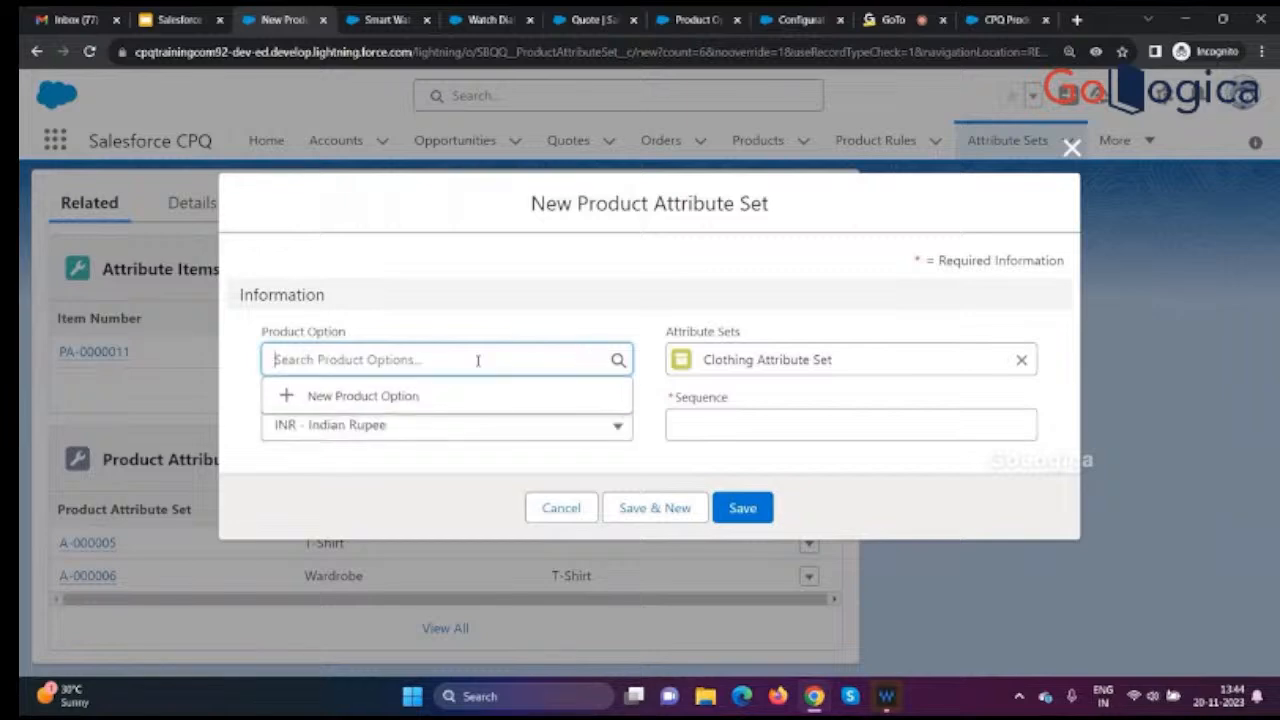
type("Wa")
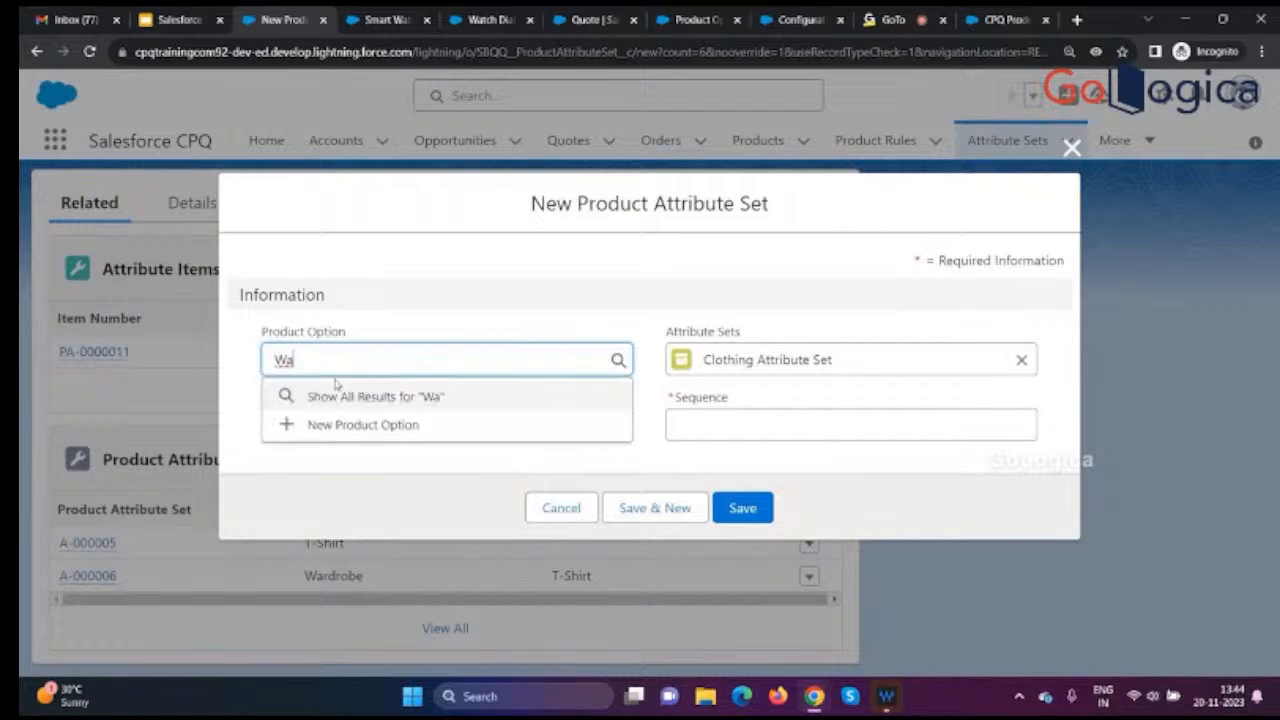
type("rd")
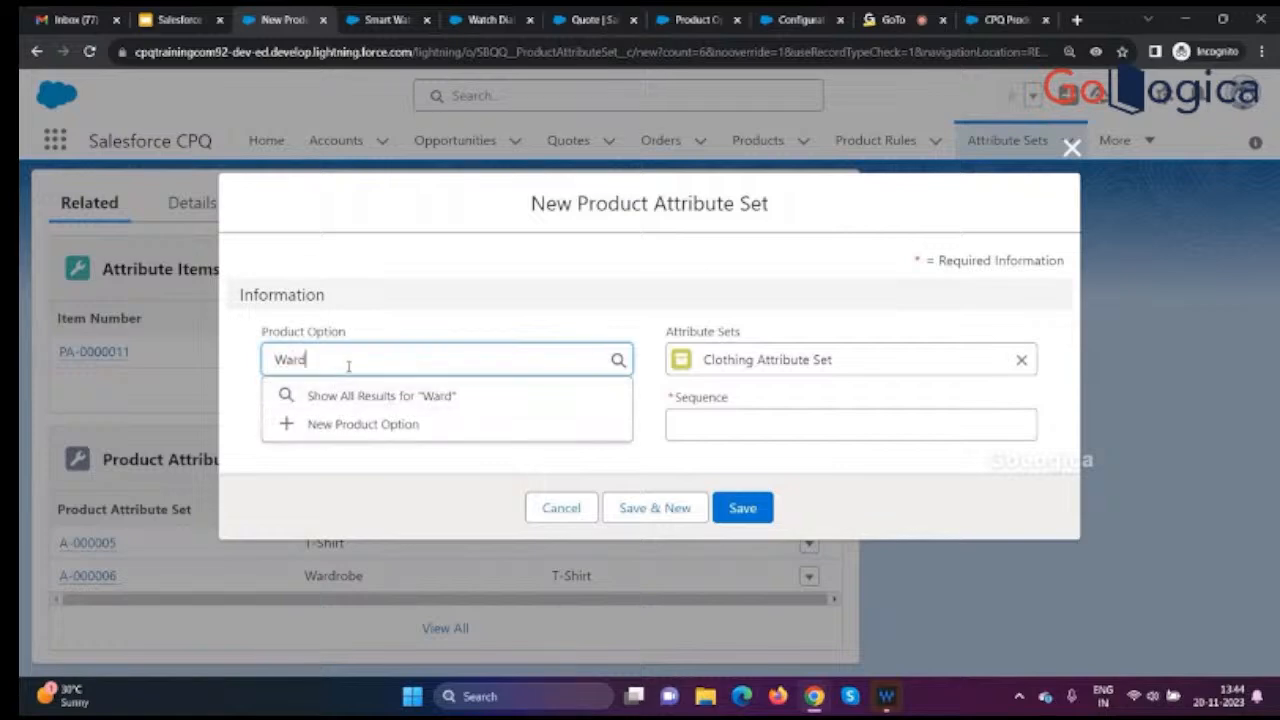
key("BackSpace")
key("BackSpace")
key("BackSpace")
key("BackSpace")
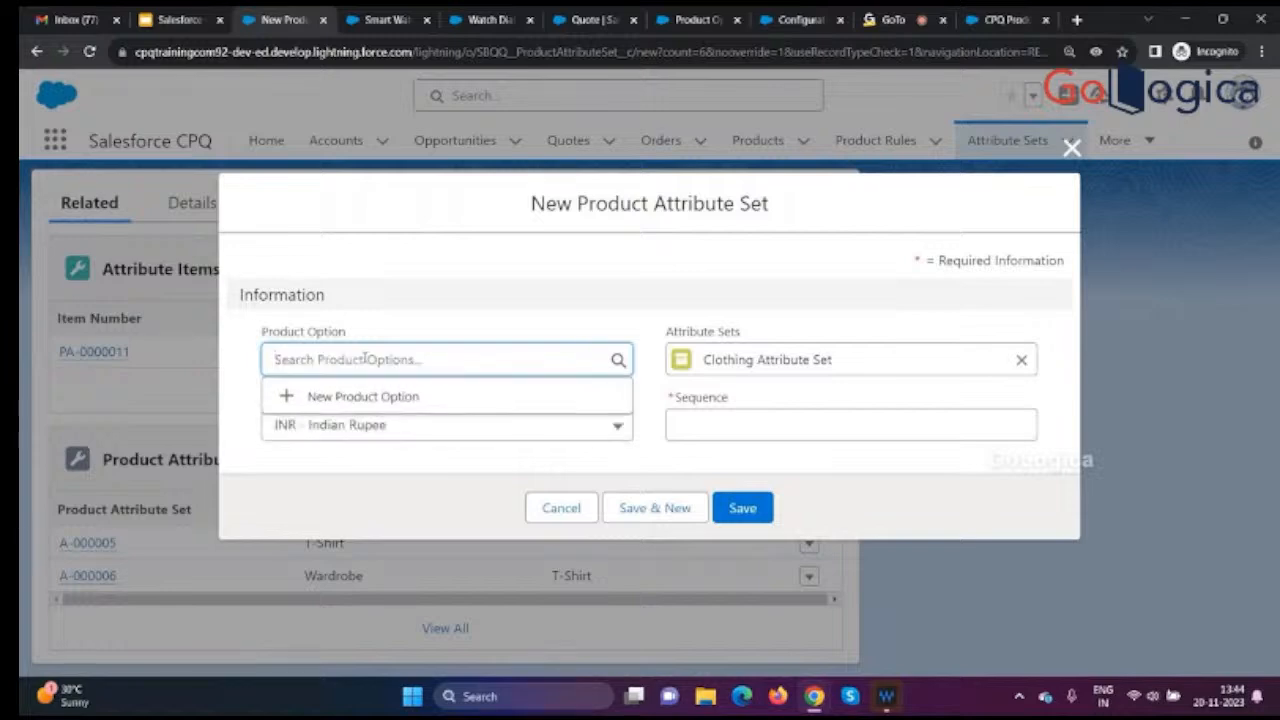
left_click(333, 399)
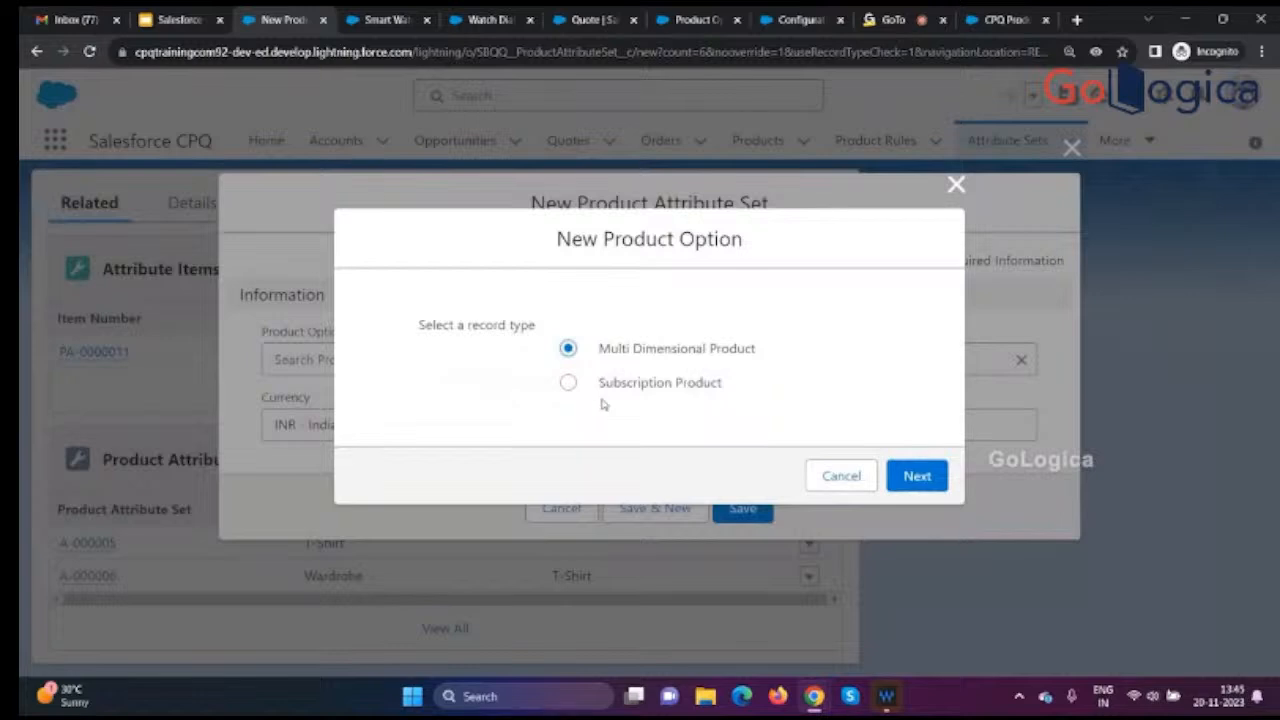
- Create a Subscription Product option numbered 30 with Wardrobe as Configured SKU
left_click(567, 383)
left_click(912, 475)
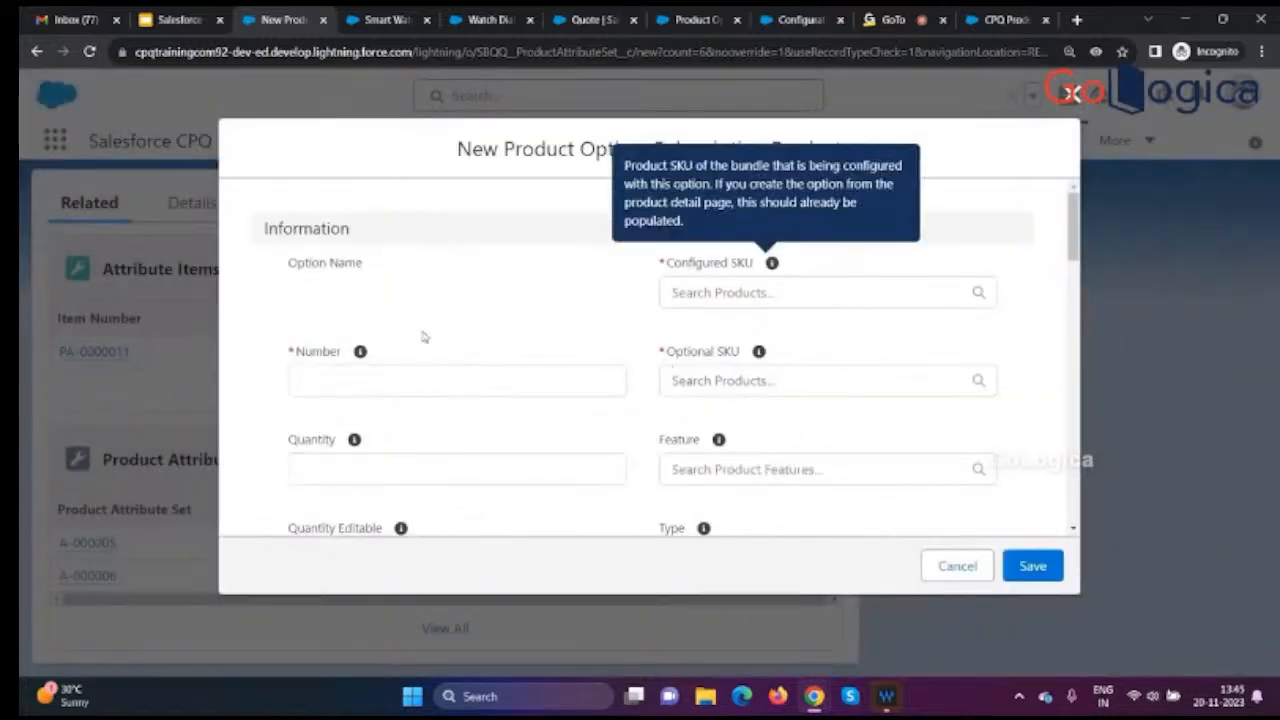
left_click(672, 292)
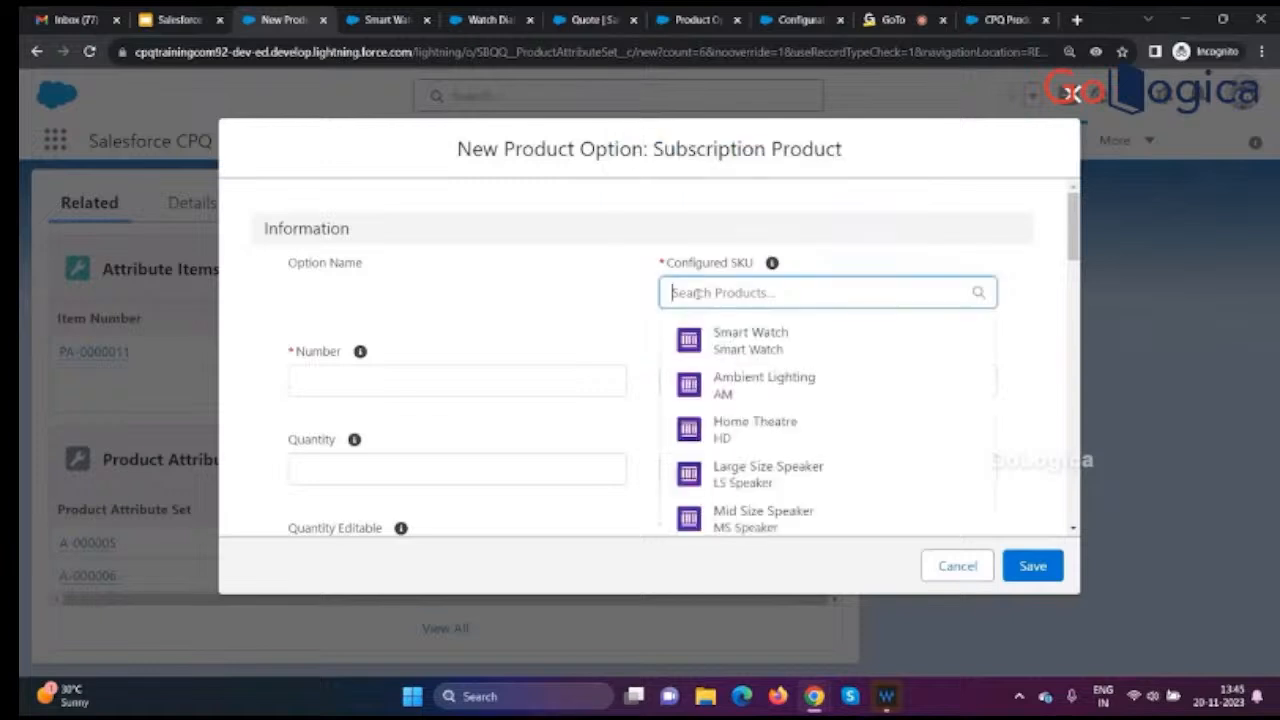
left_click(358, 377)
type("30")
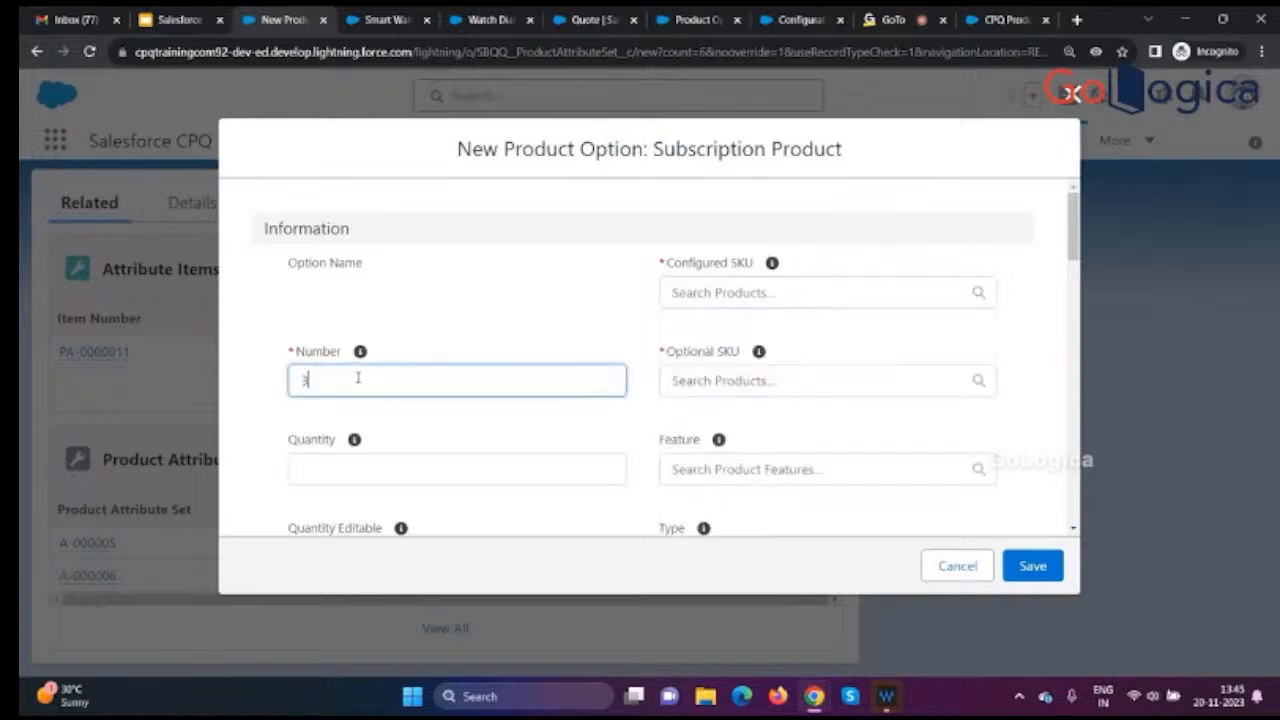
left_click(933, 288)
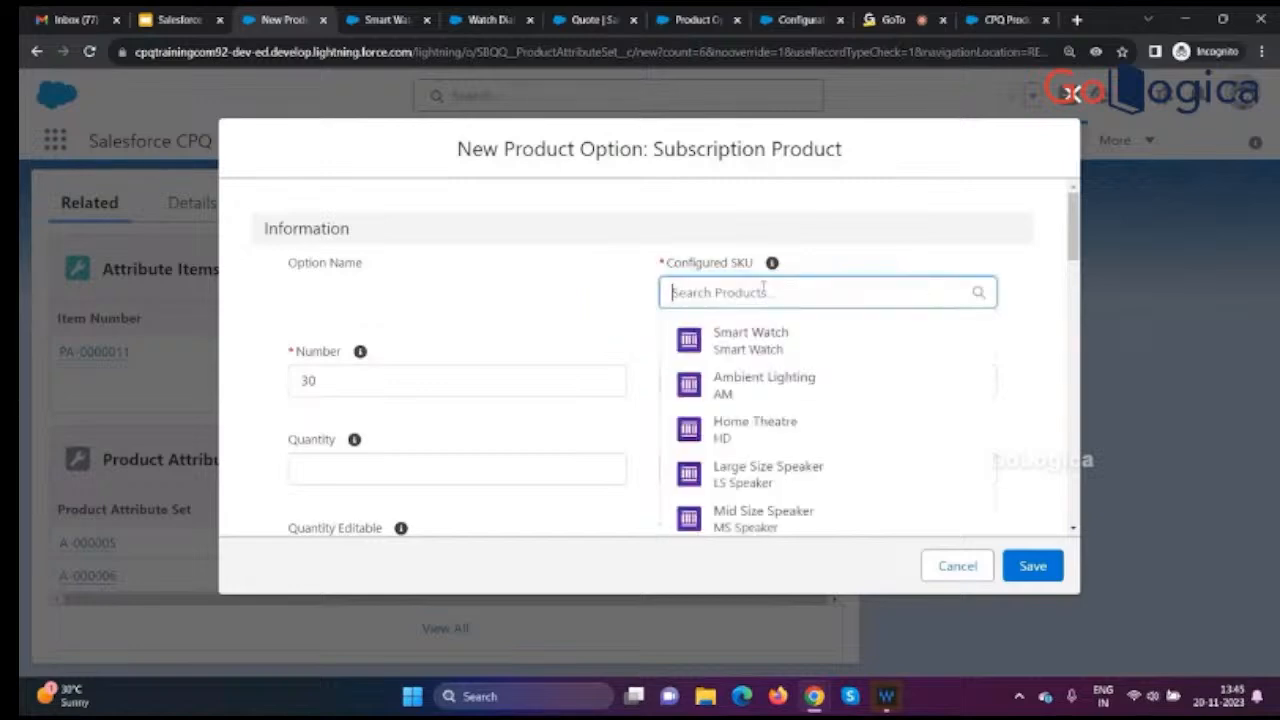
type("Ward")
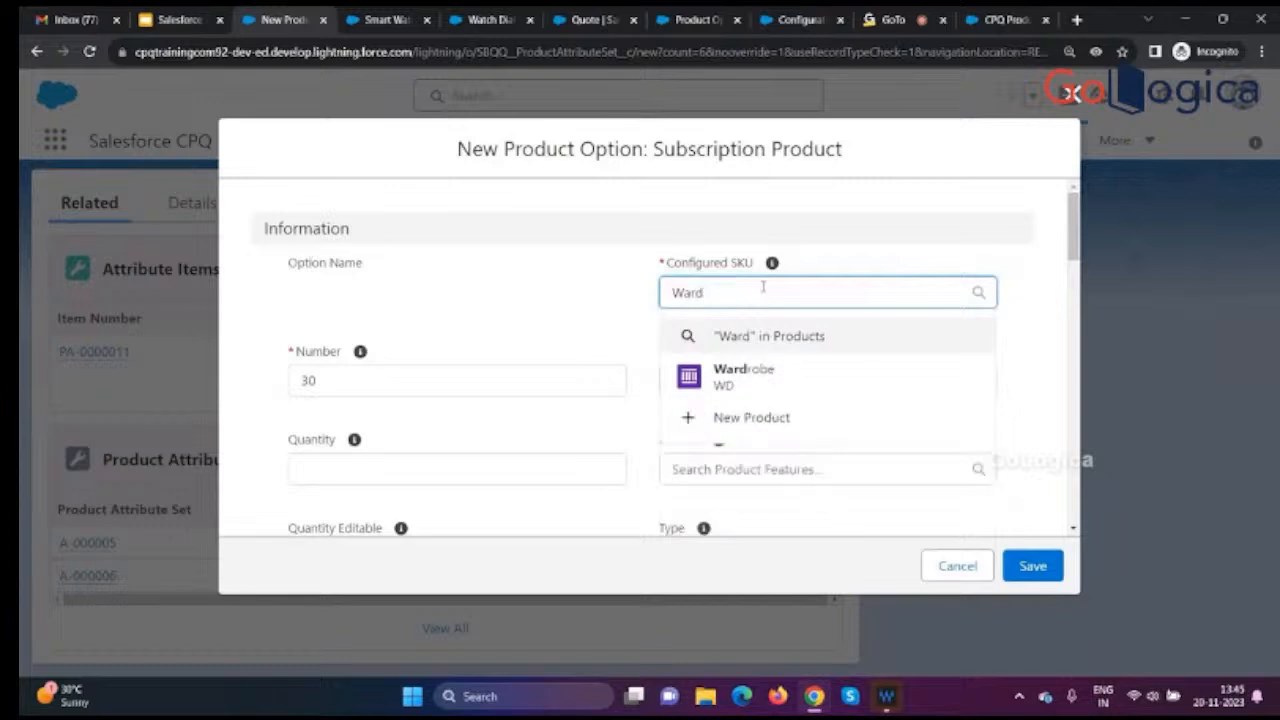
left_click(740, 376)
- Start a brand-new product from the Optional SKU lookup
left_click(720, 396)
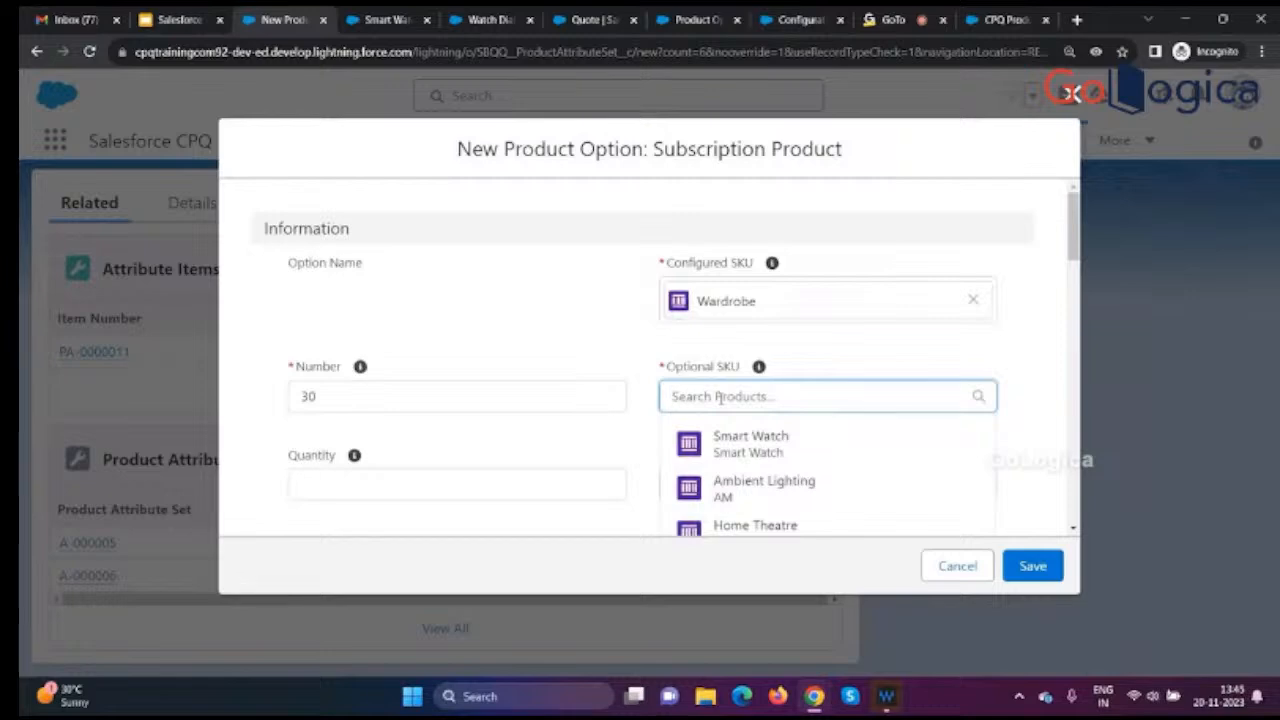
scroll(720, 398, "down", 5)
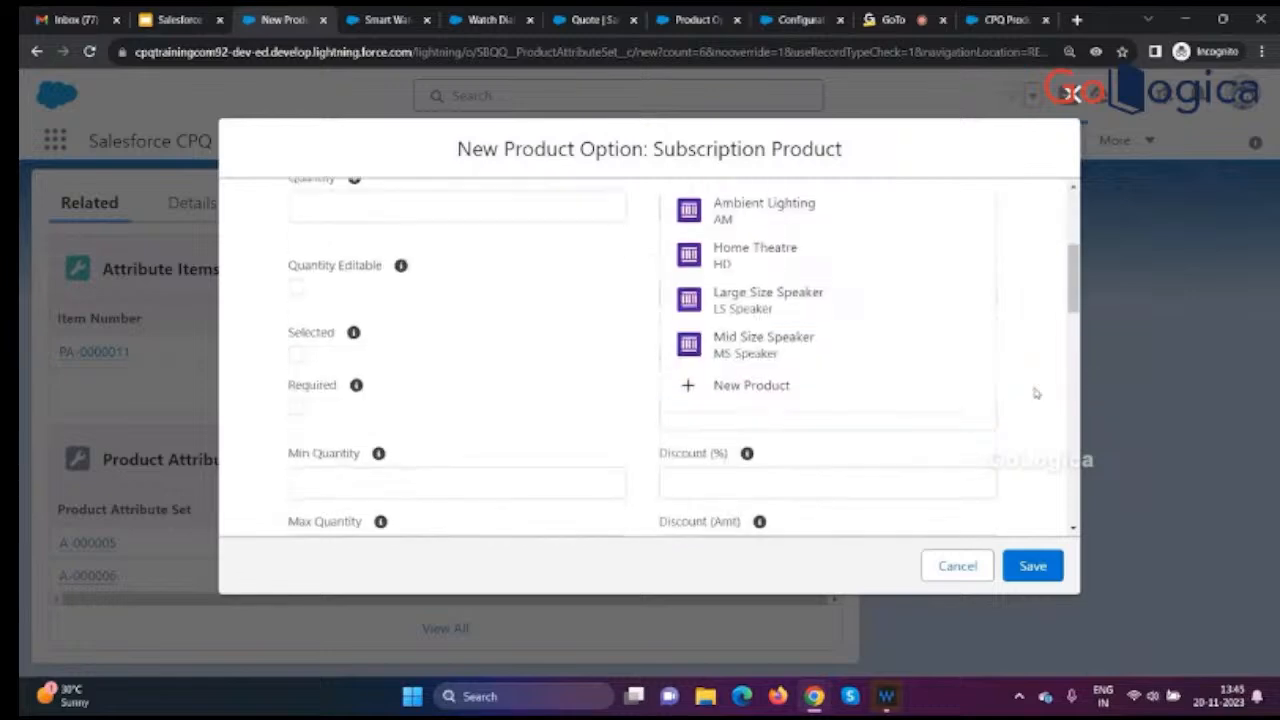
left_click(735, 266)
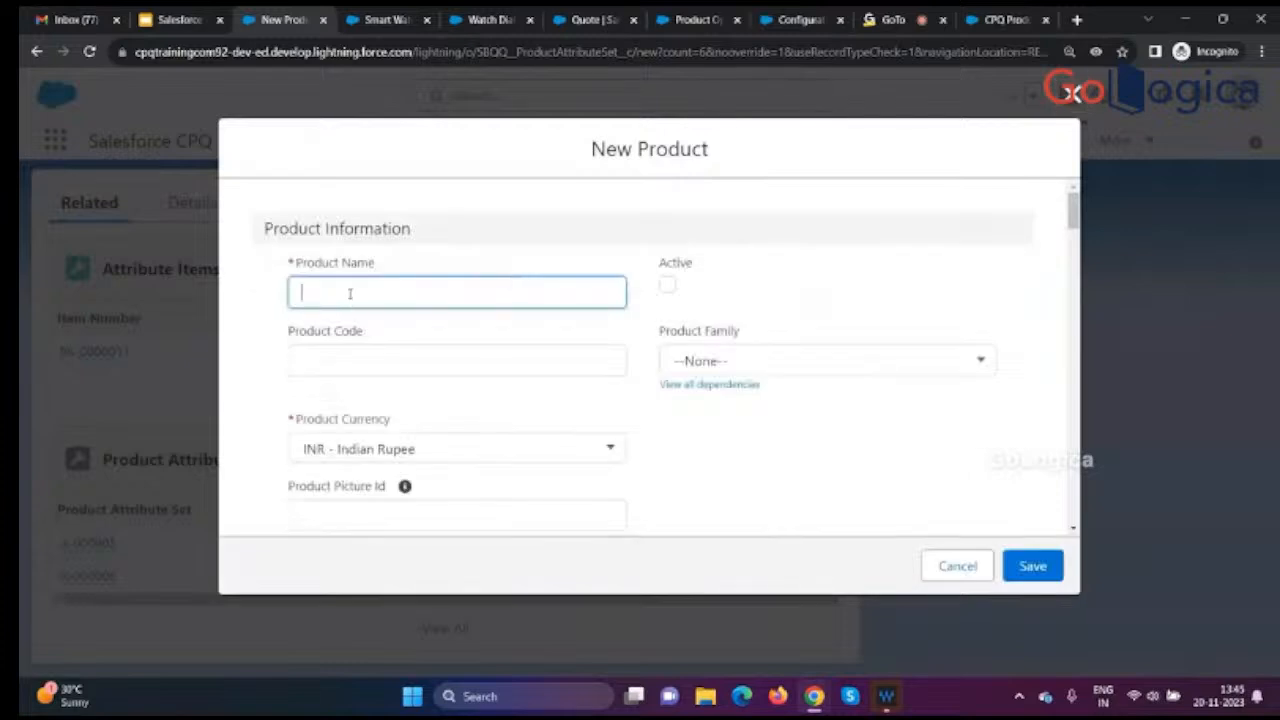
- Create the active Bags product with code BG in the Consumable family
type("Bags")
left_click(351, 364)
type("BG")
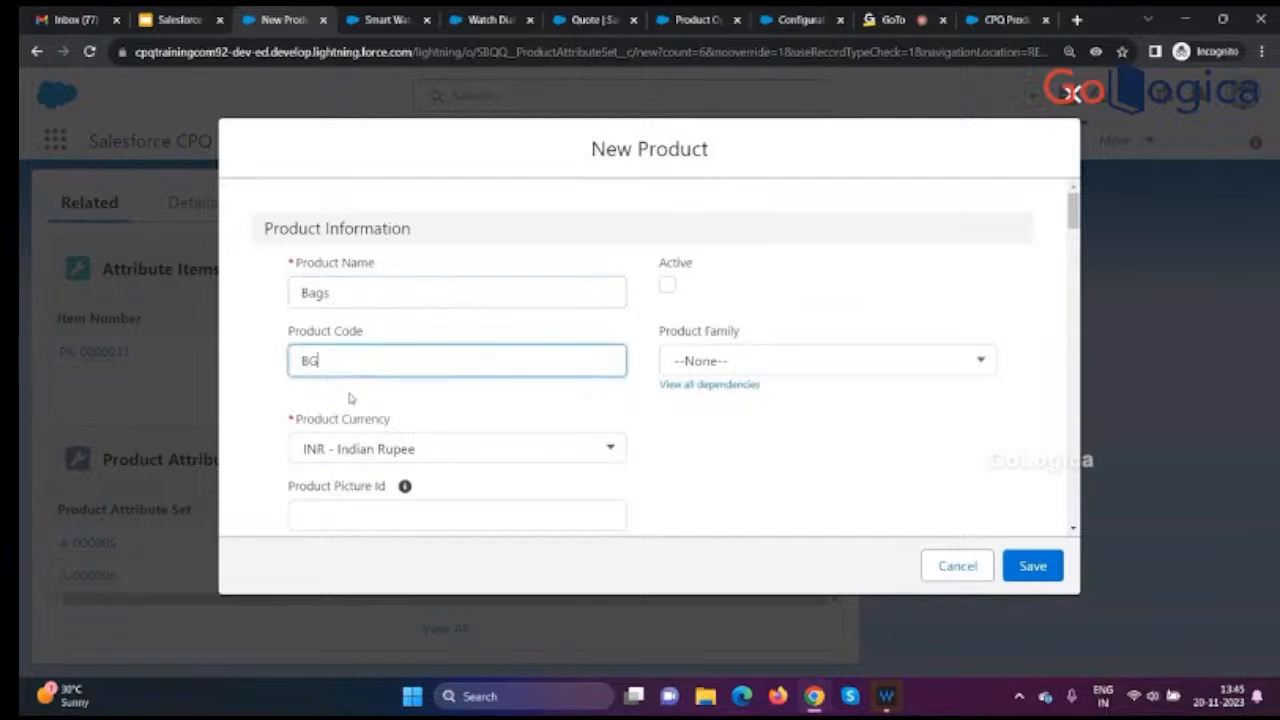
left_click(667, 285)
left_click(686, 362)
scroll(740, 460, "down", 1)
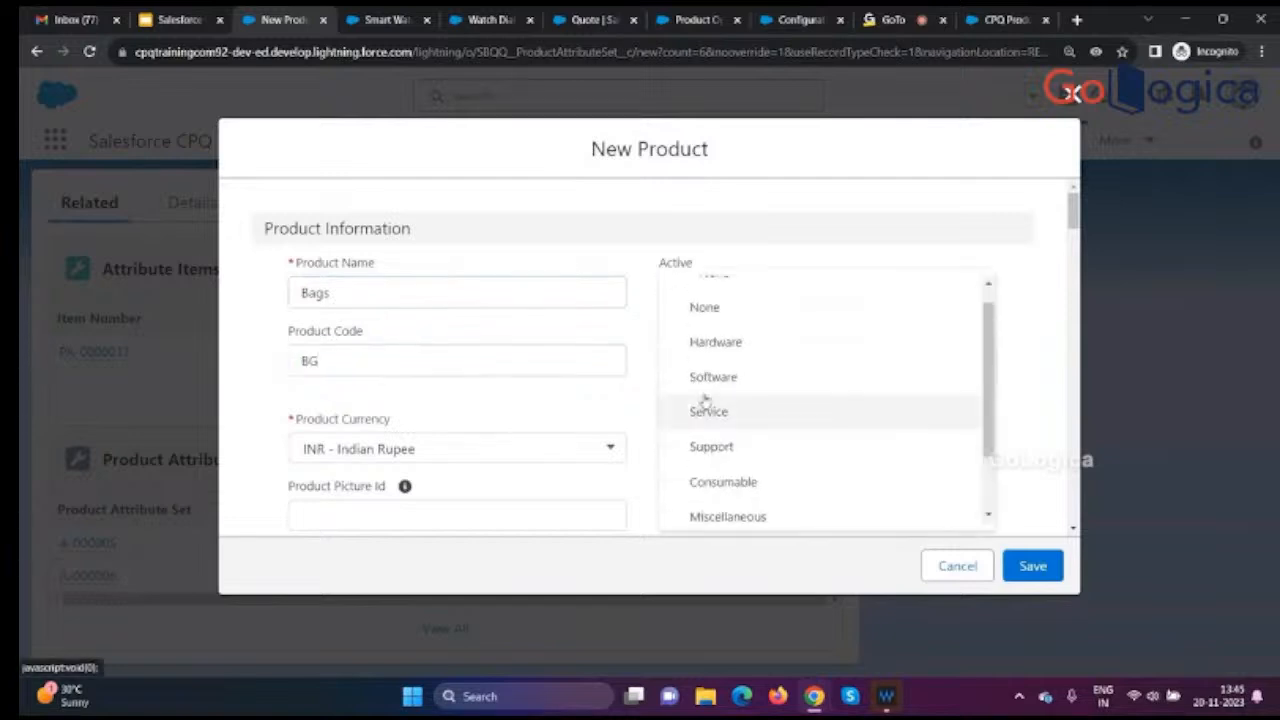
left_click(721, 484)
scroll(763, 417, "down", 6)
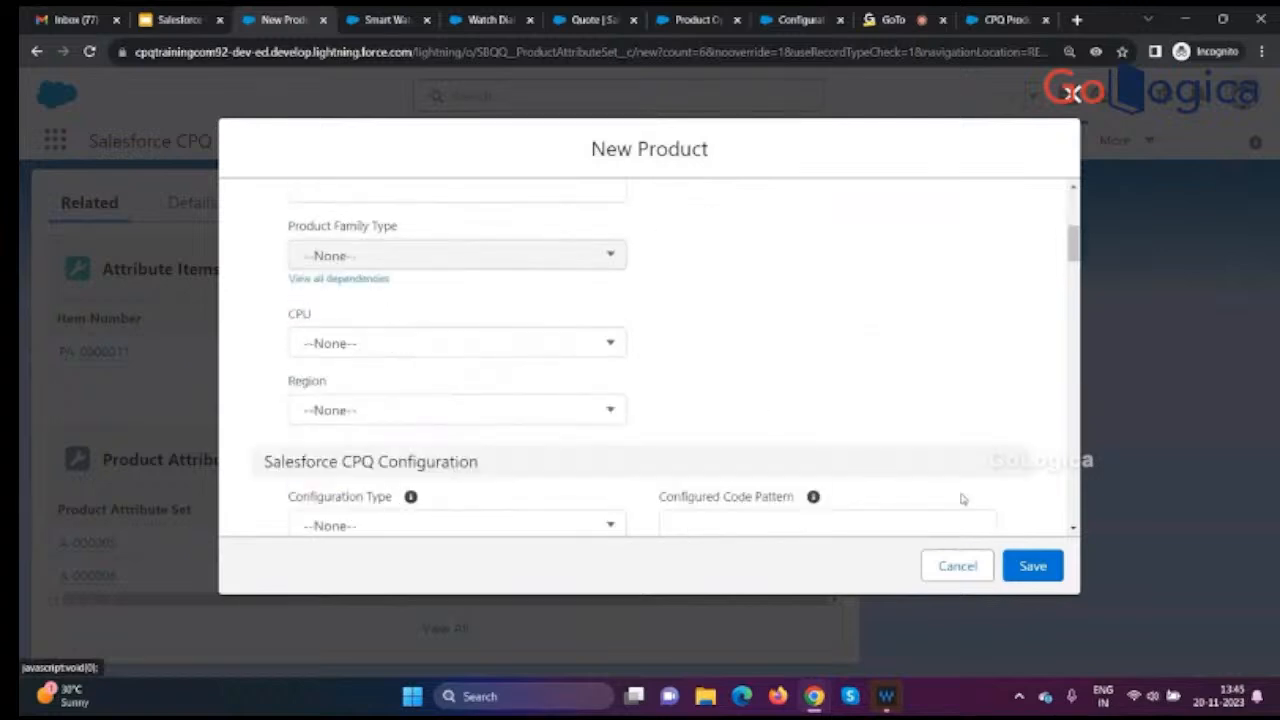
left_click(1033, 566)
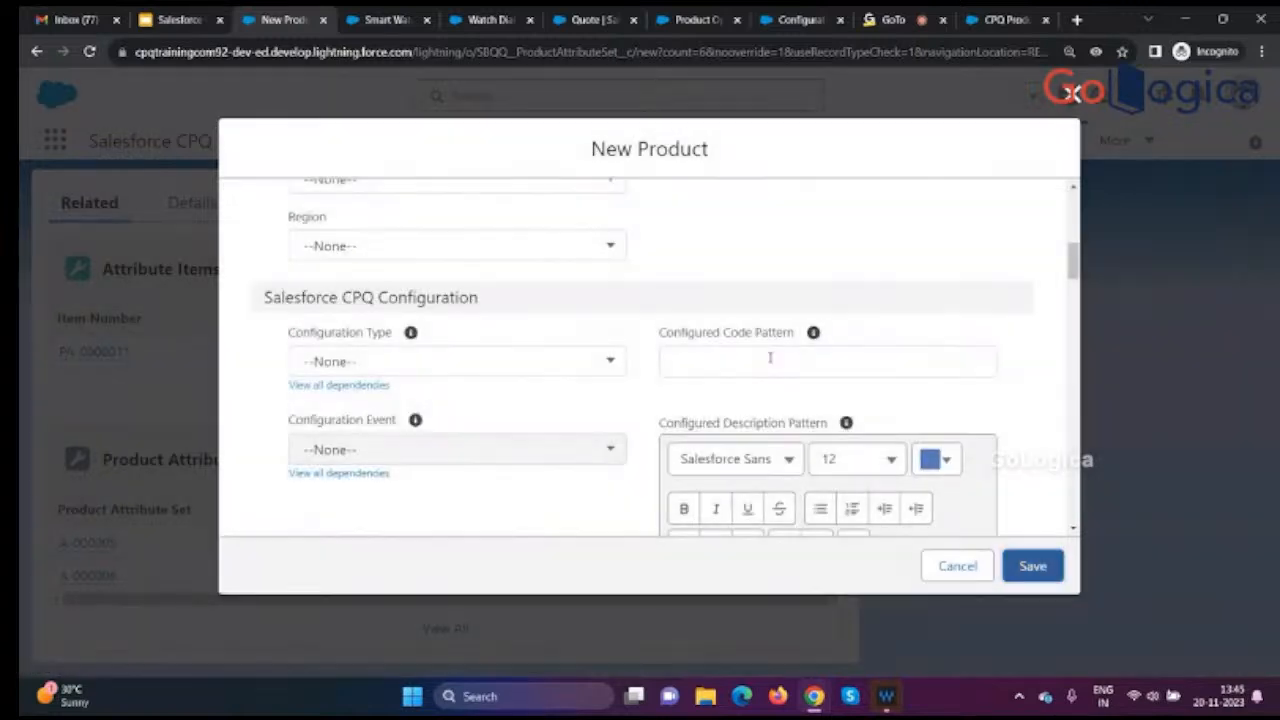
- Give the Bags product option quantity 1 and save it
scroll(536, 390, "down", 2)
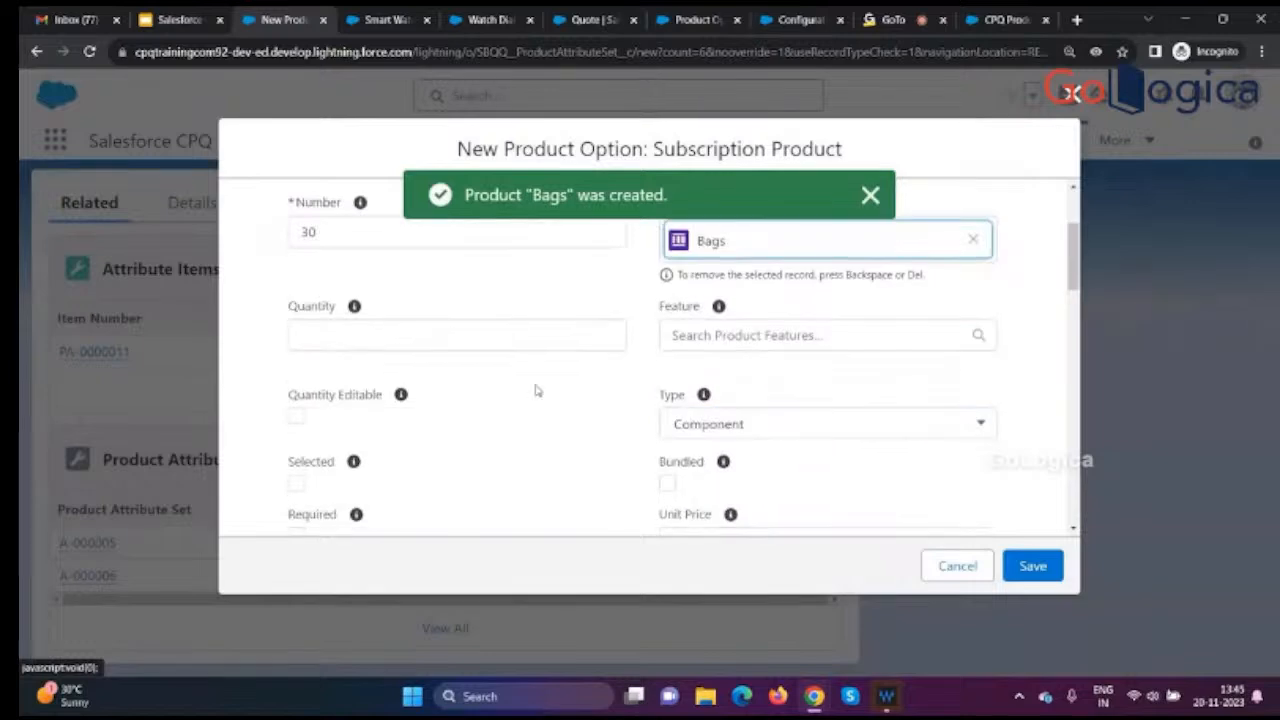
left_click(331, 341)
type("1")
left_click(1033, 566)
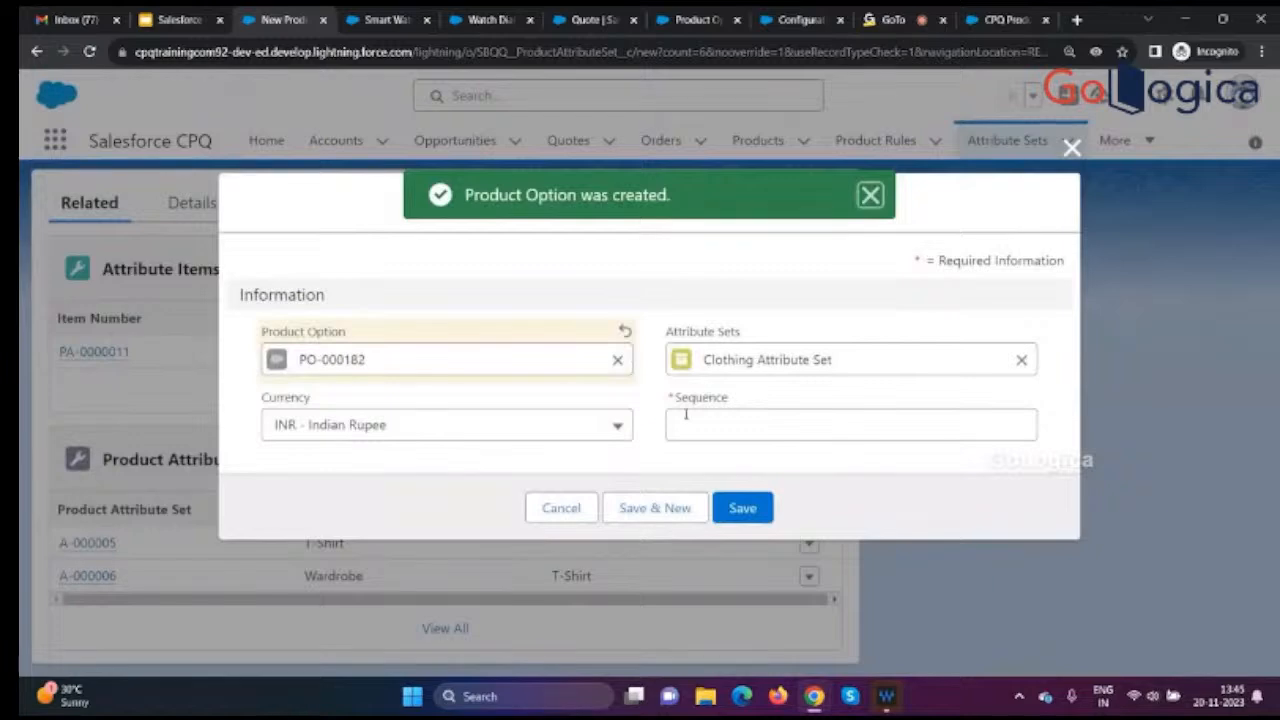
- Save the Clothing Attribute Set's link to option PO-000182 with sequence 30
left_click(715, 424)
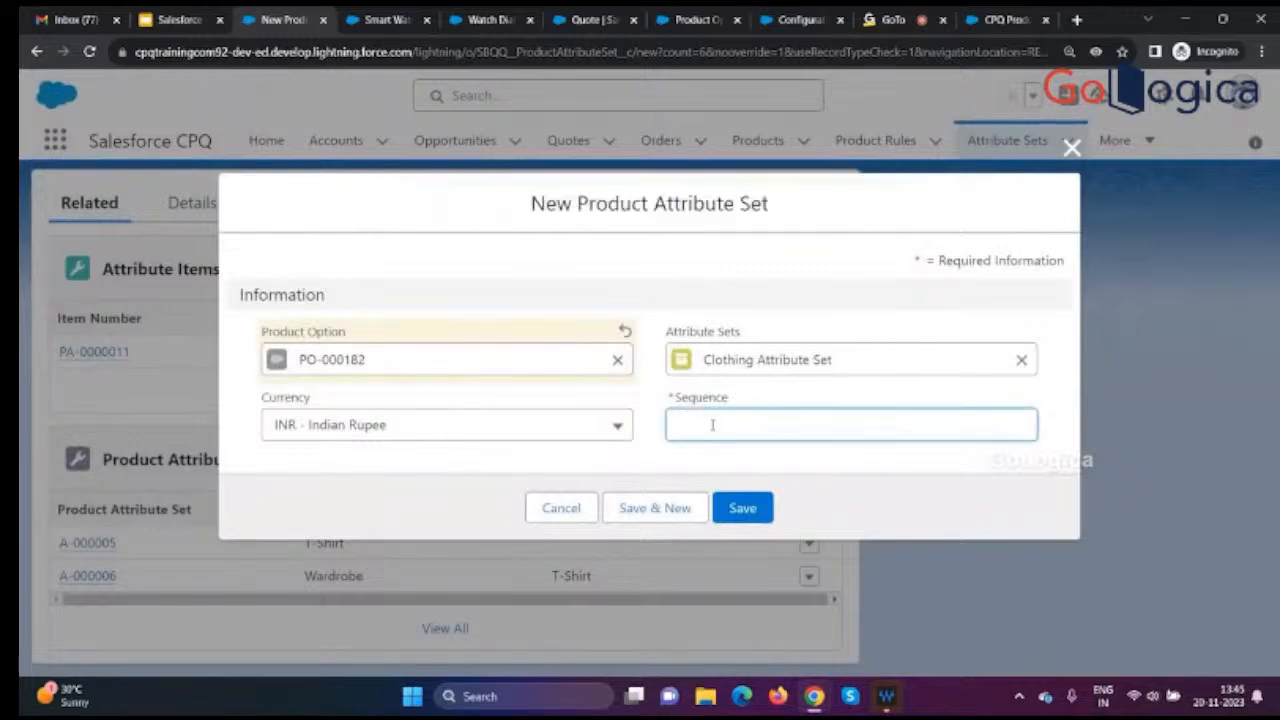
type("30")
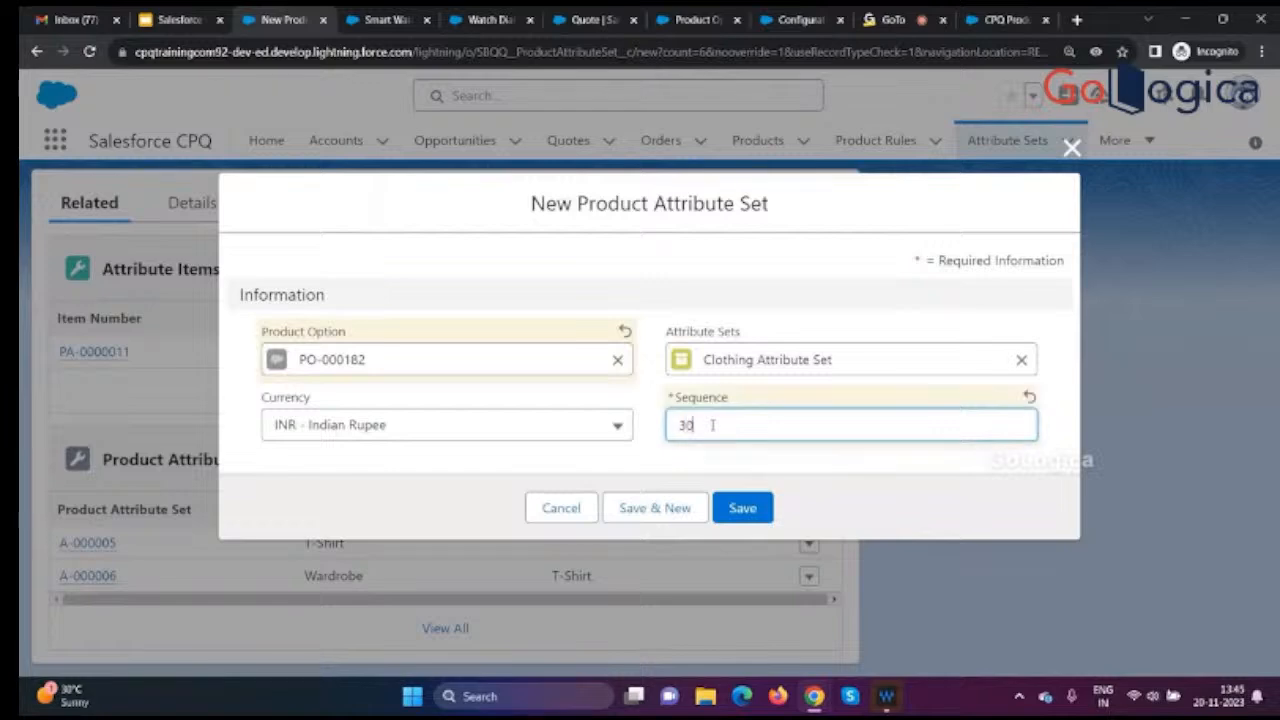
left_click(748, 509)
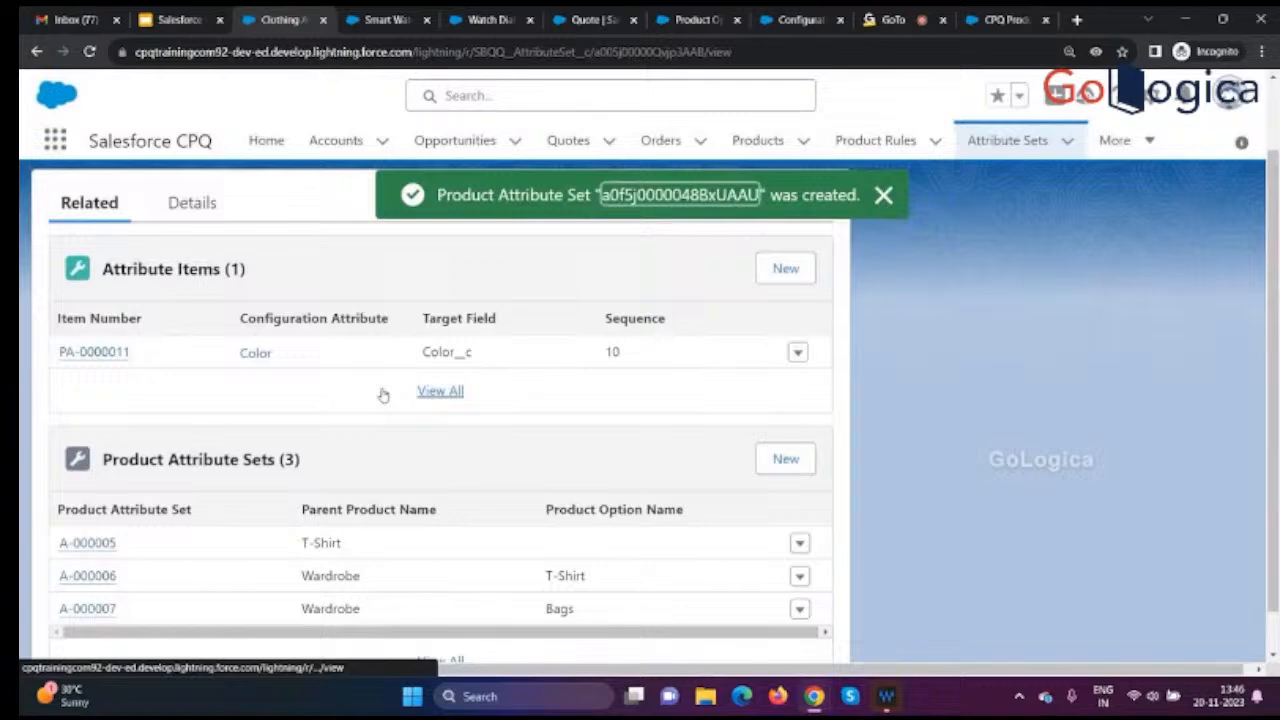
- Start another product attribute set, browse the Product Option lookup, then cancel it
scroll(920, 438, "down", 1)
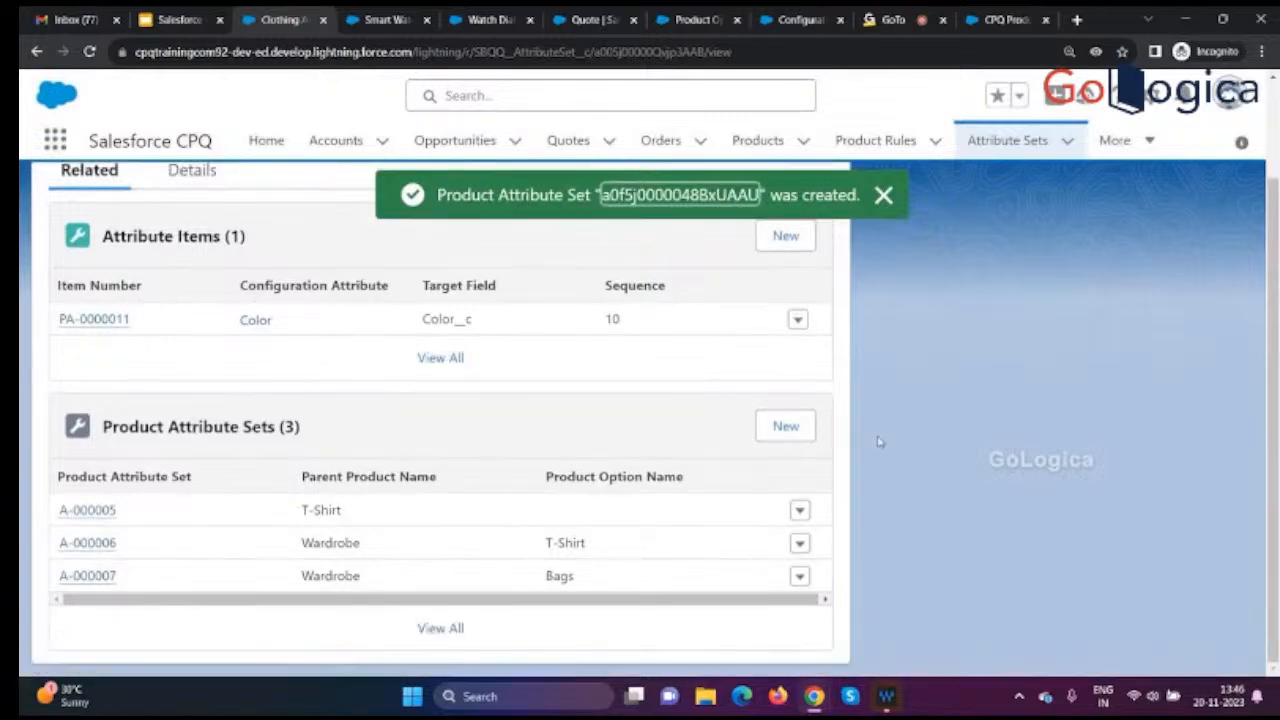
scroll(879, 441, "up", 3)
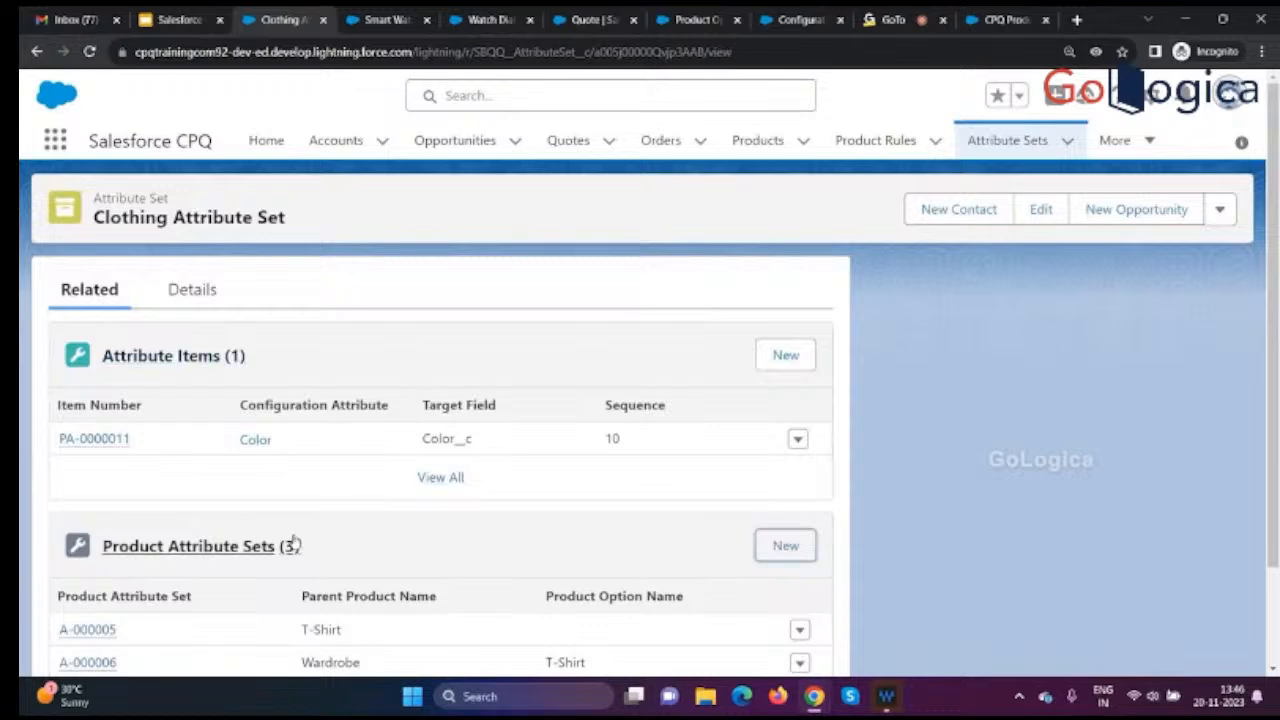
scroll(286, 546, "down", 2)
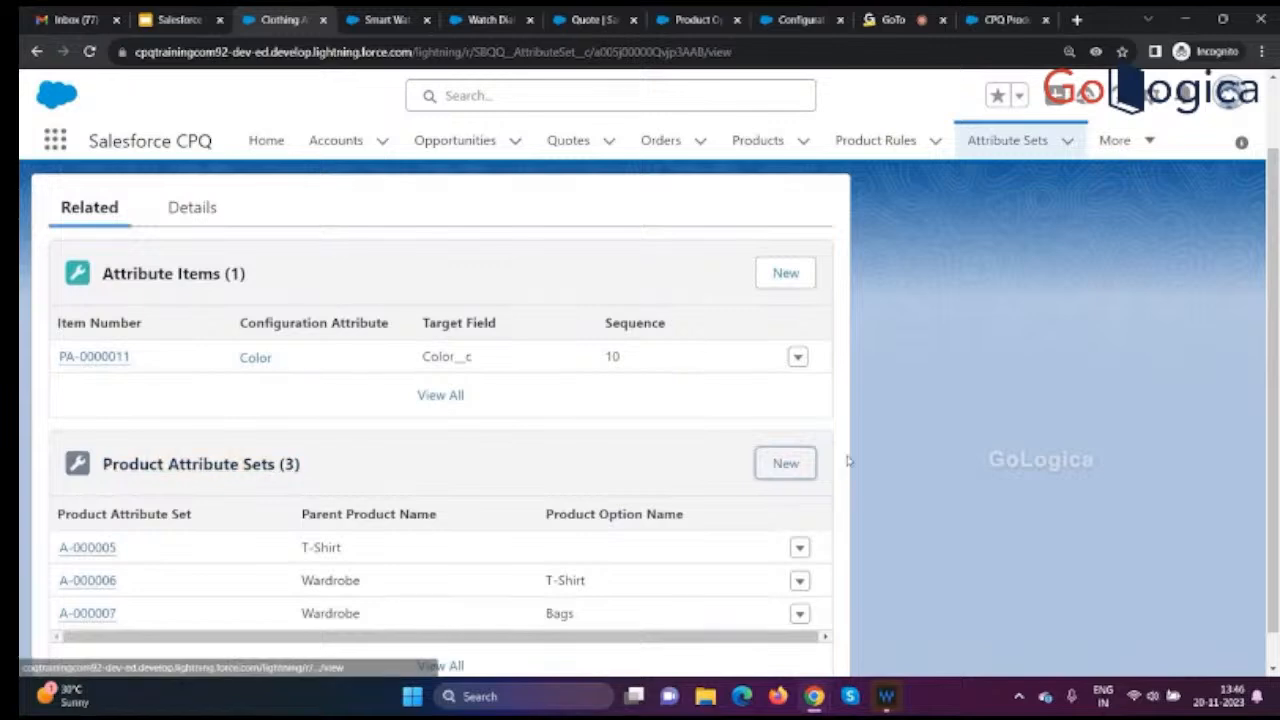
left_click(784, 464)
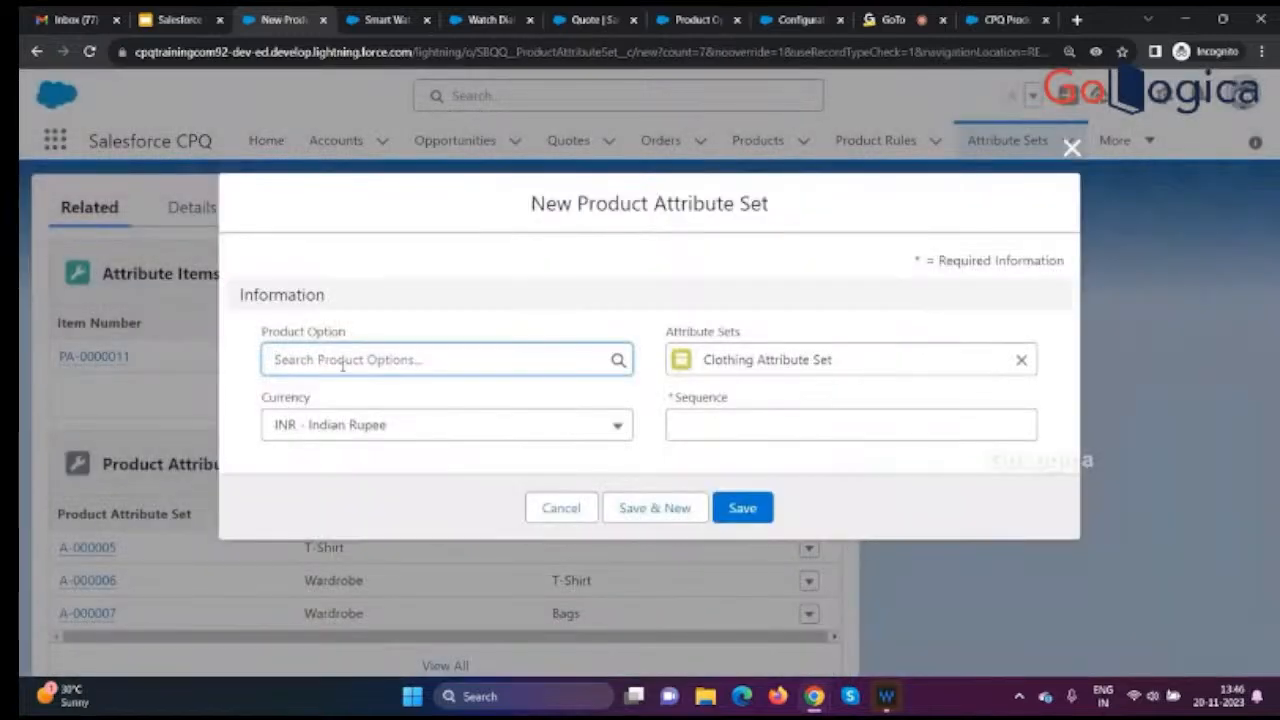
left_click(295, 360)
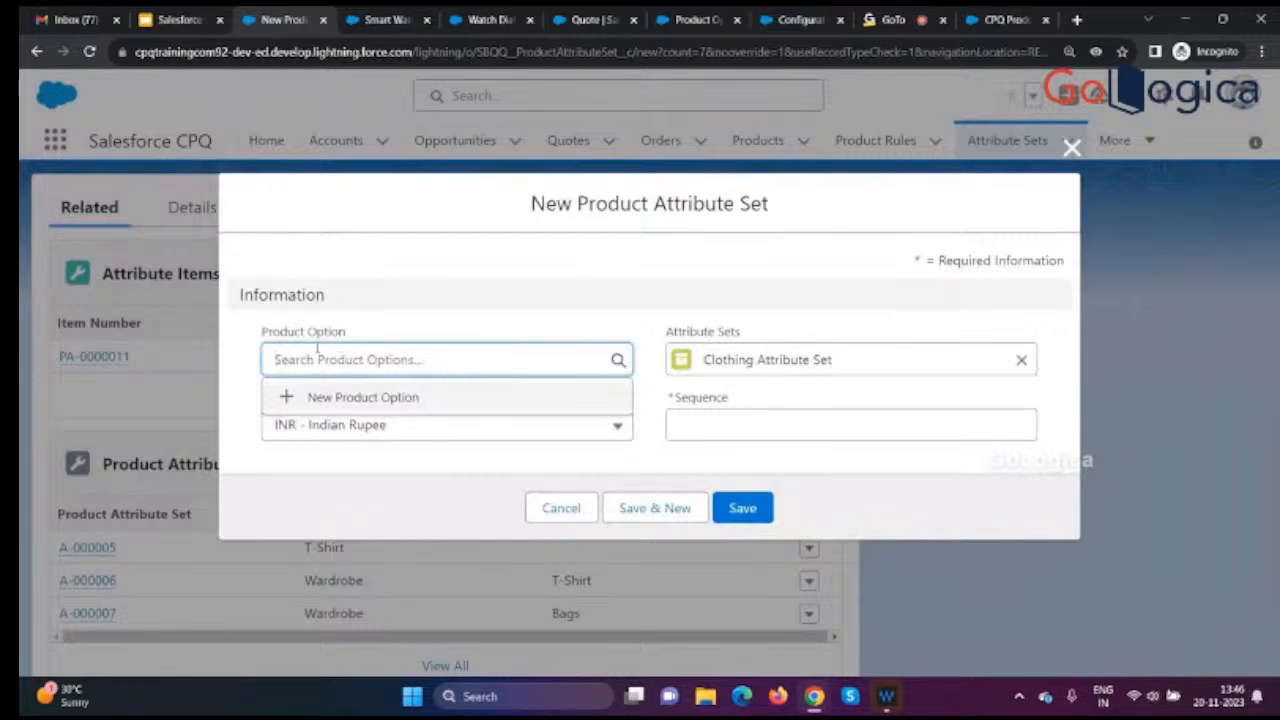
left_click(565, 509)
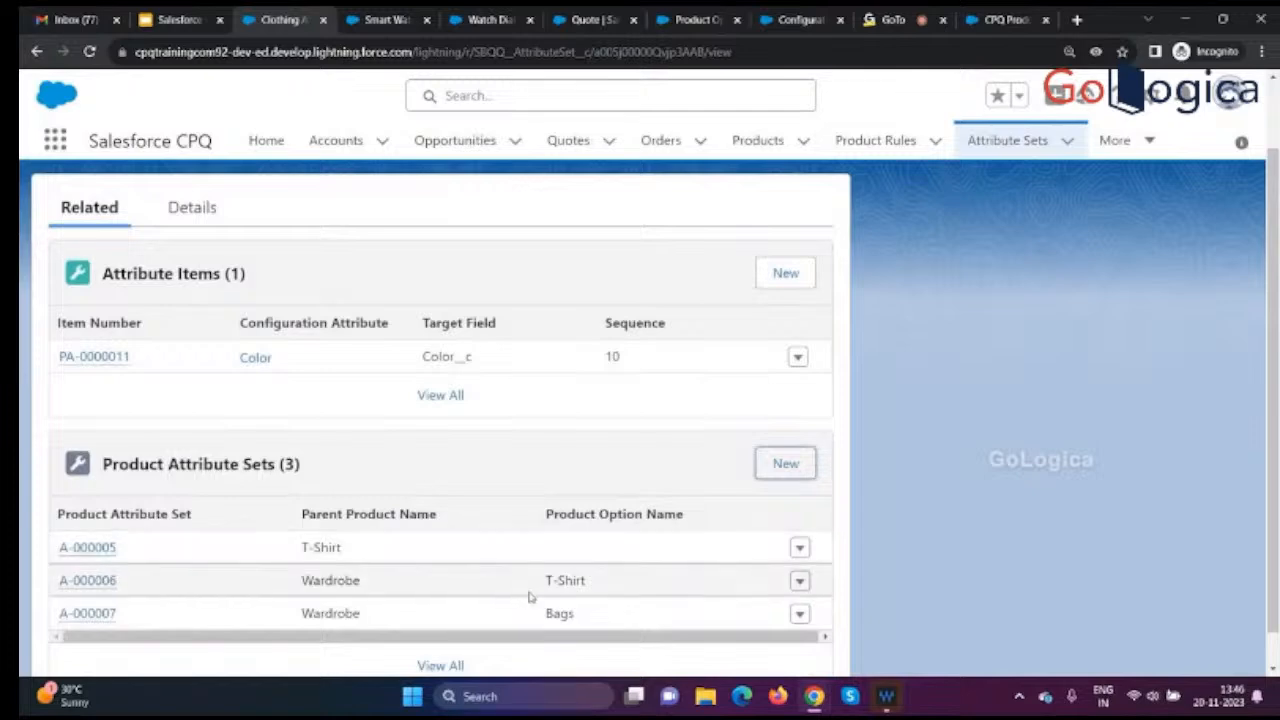
- Switch to the Smart Watch product record and scroll through its details
left_click(362, 22)
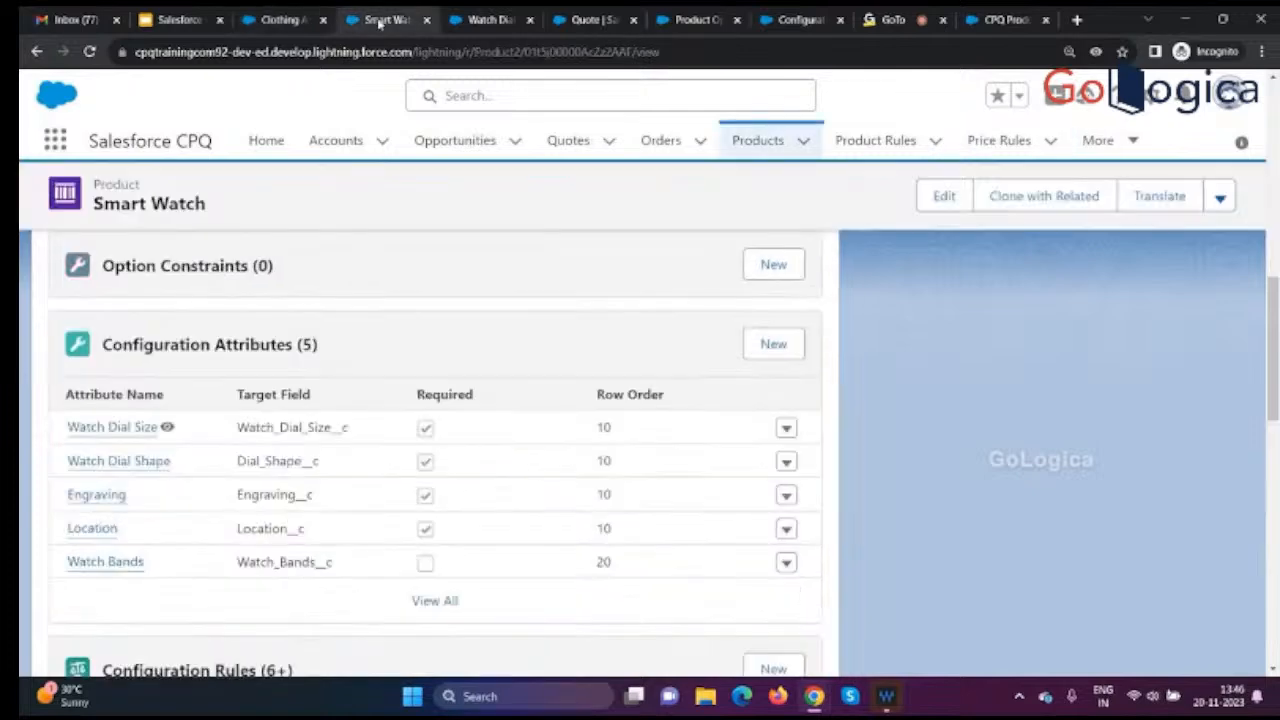
scroll(403, 343, "up", 5)
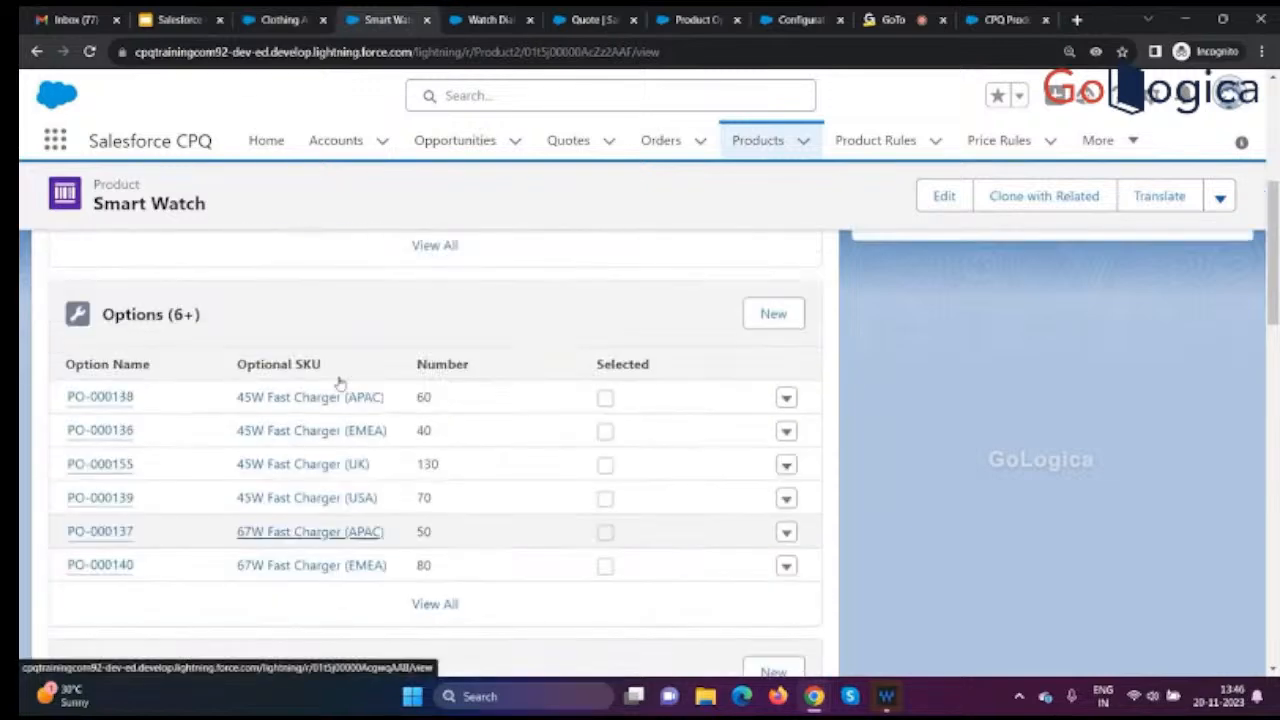
scroll(340, 384, "down", 8)
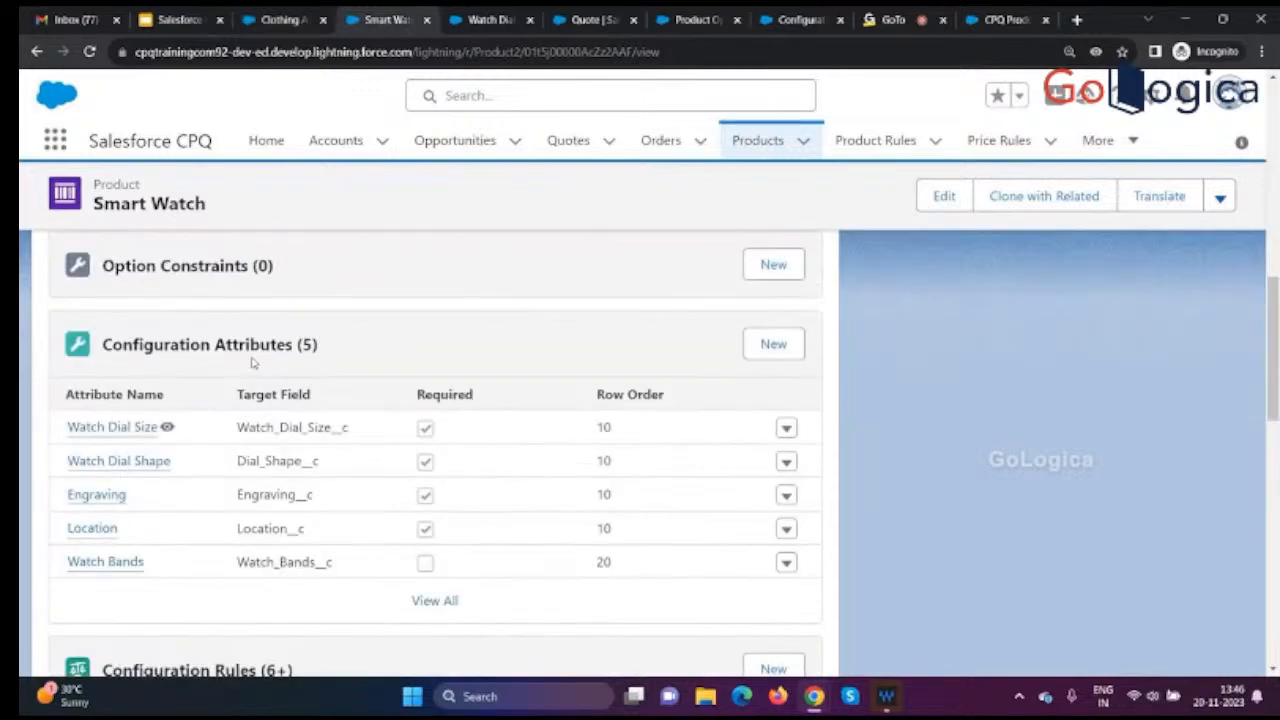
scroll(314, 346, "down", 2)
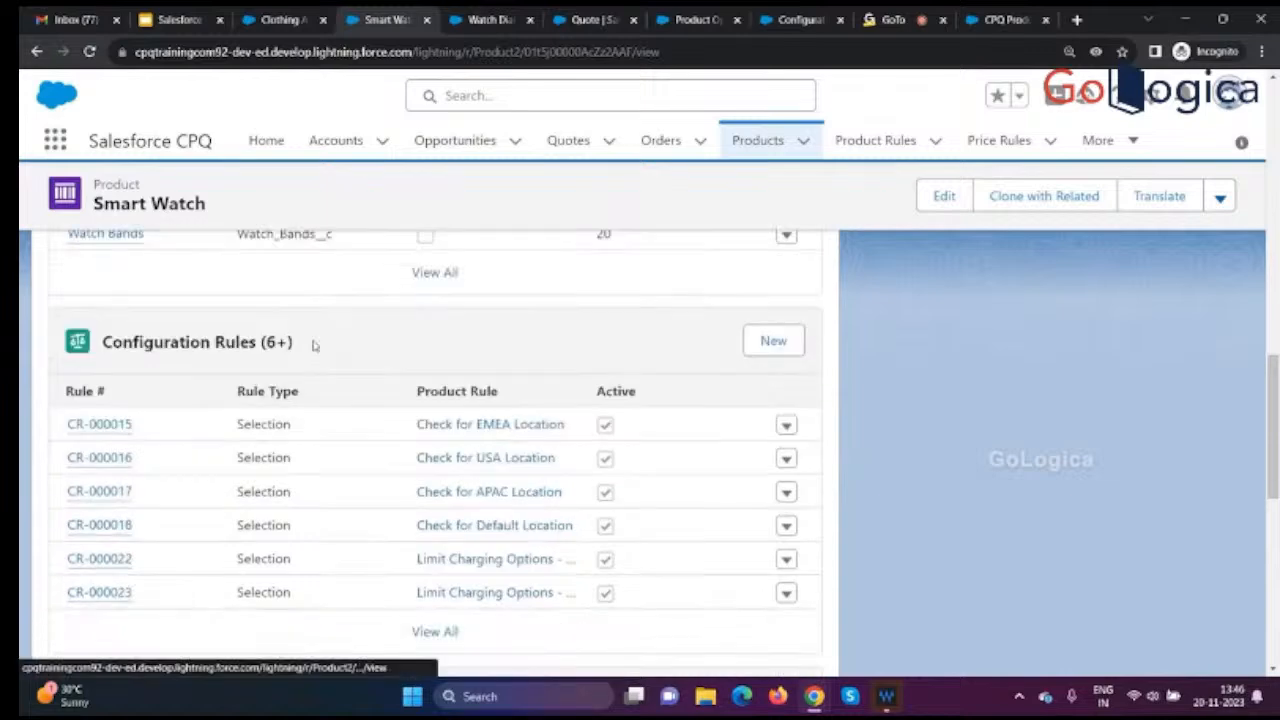
scroll(314, 343, "up", 4)
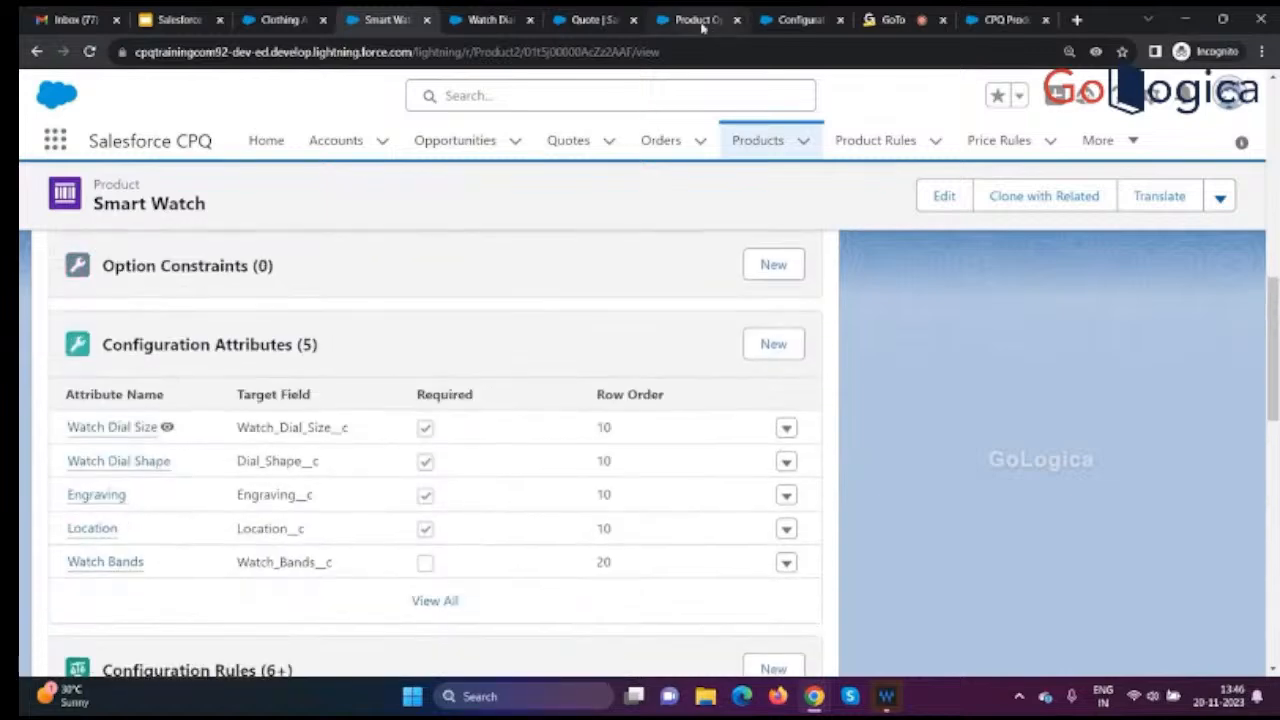
- Cycle through the Configuration Attribute and Clothing Attribute Set pages, then review Smart Watch's related lists
left_click(779, 22)
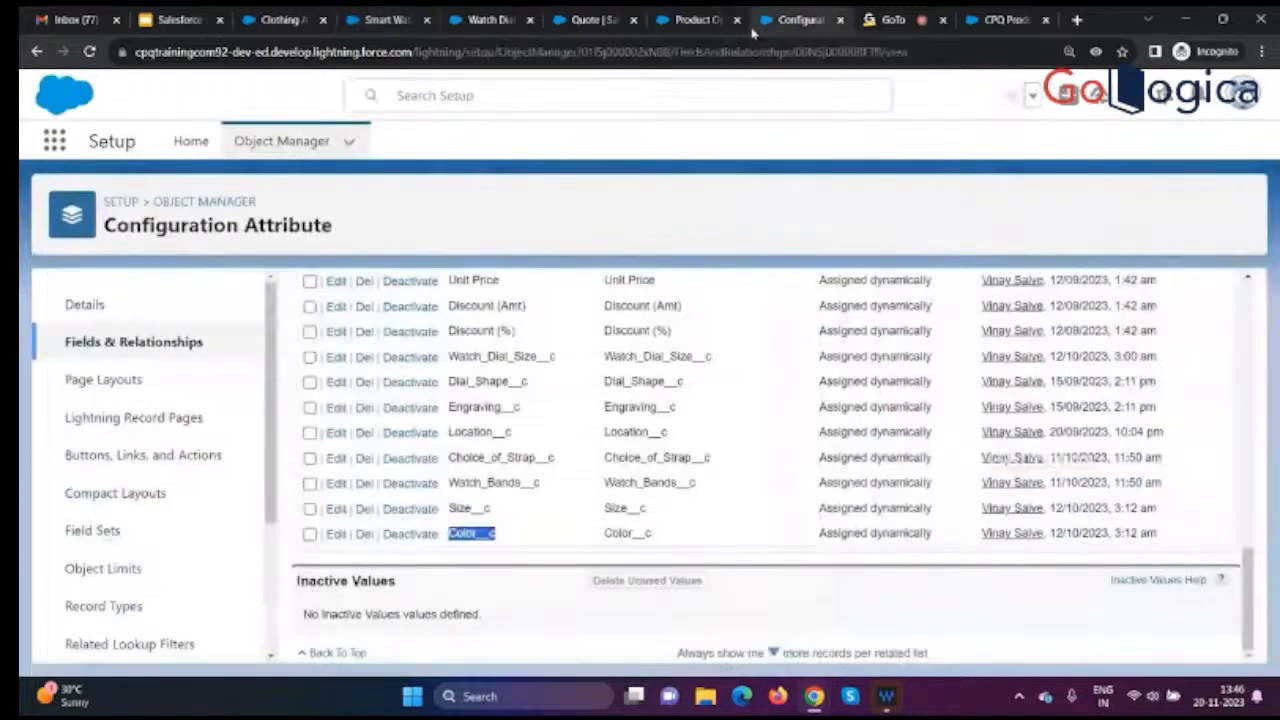
left_click(280, 19)
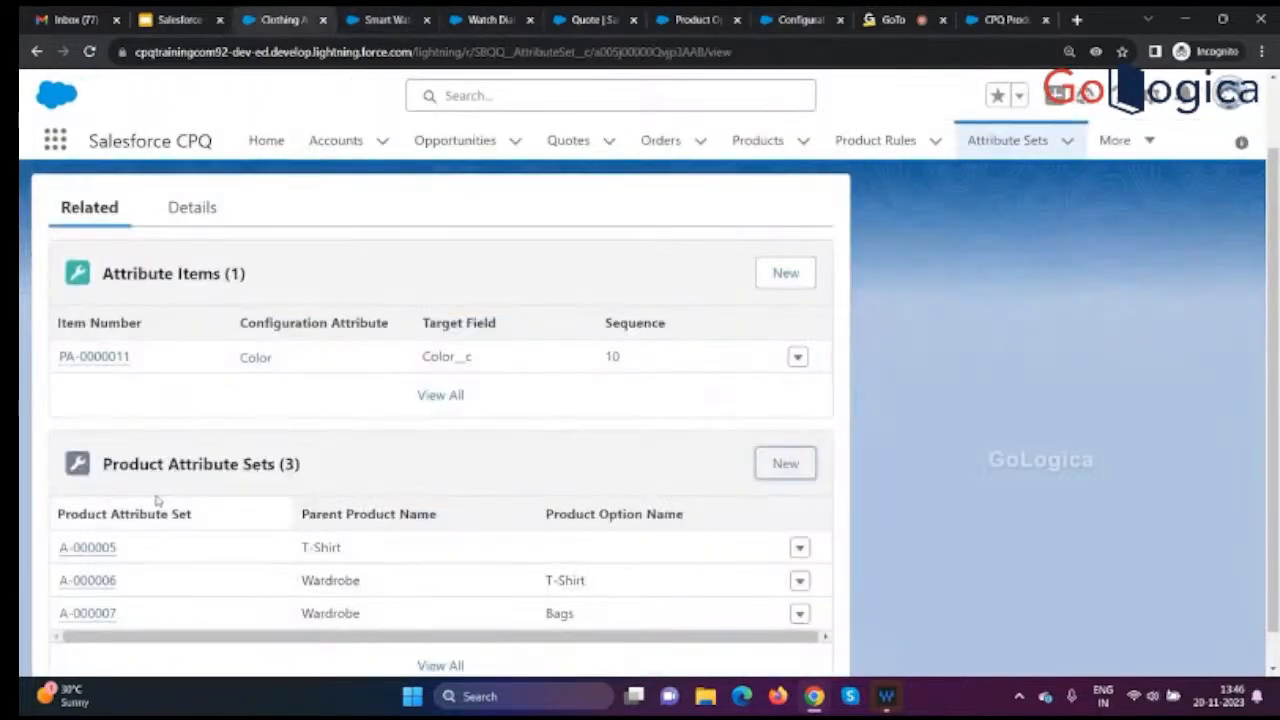
key("ctrl+Tab")
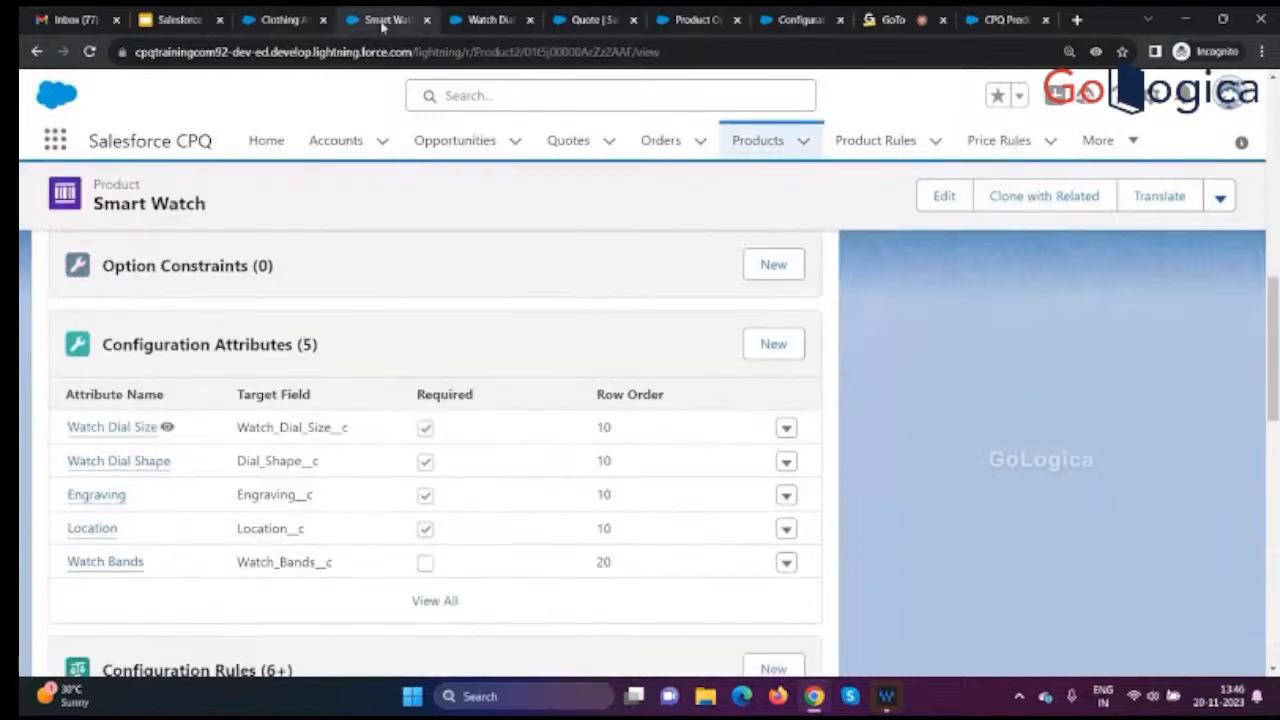
scroll(375, 440, "up", 5)
scroll(410, 432, "up", 2)
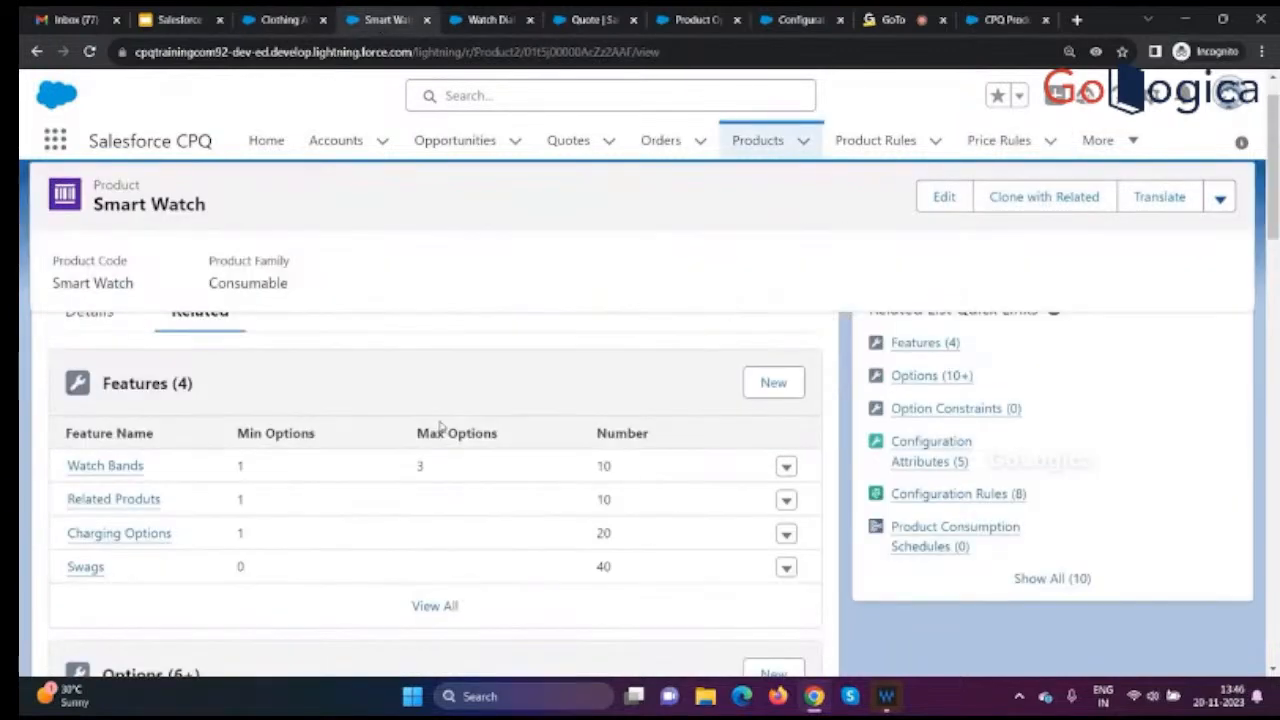
scroll(440, 430, "down", 5)
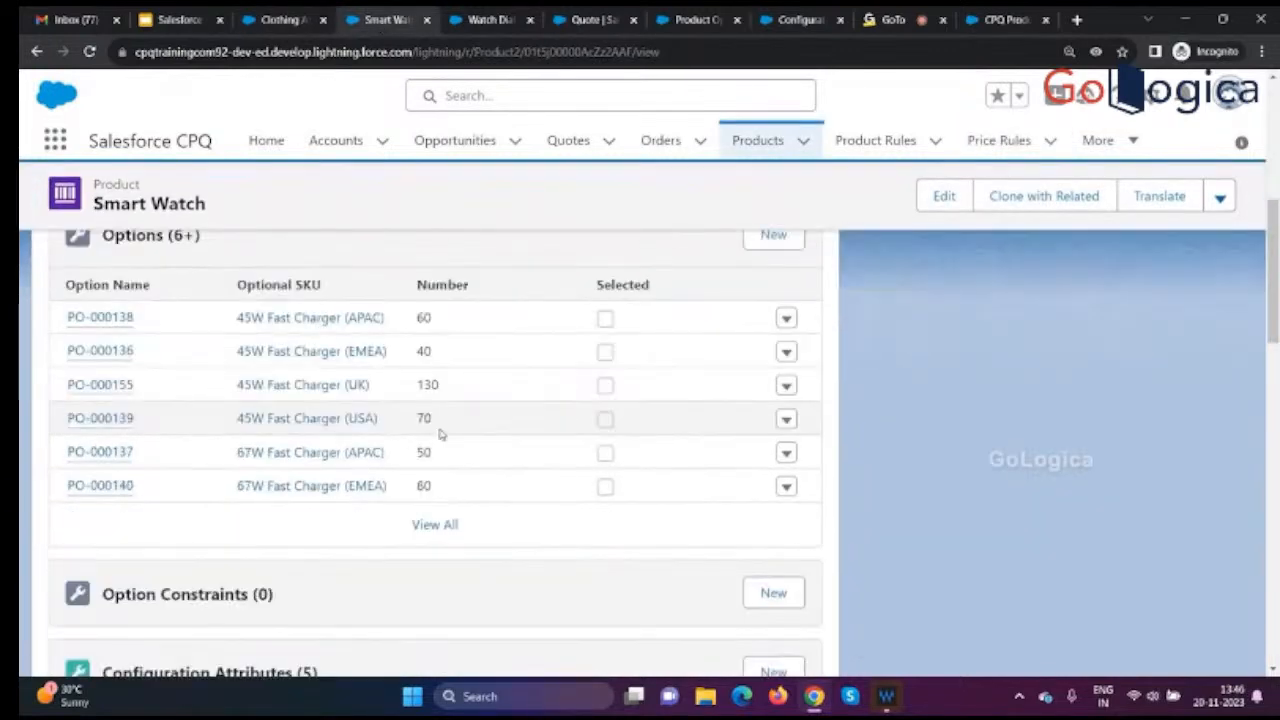
scroll(440, 432, "down", 5)
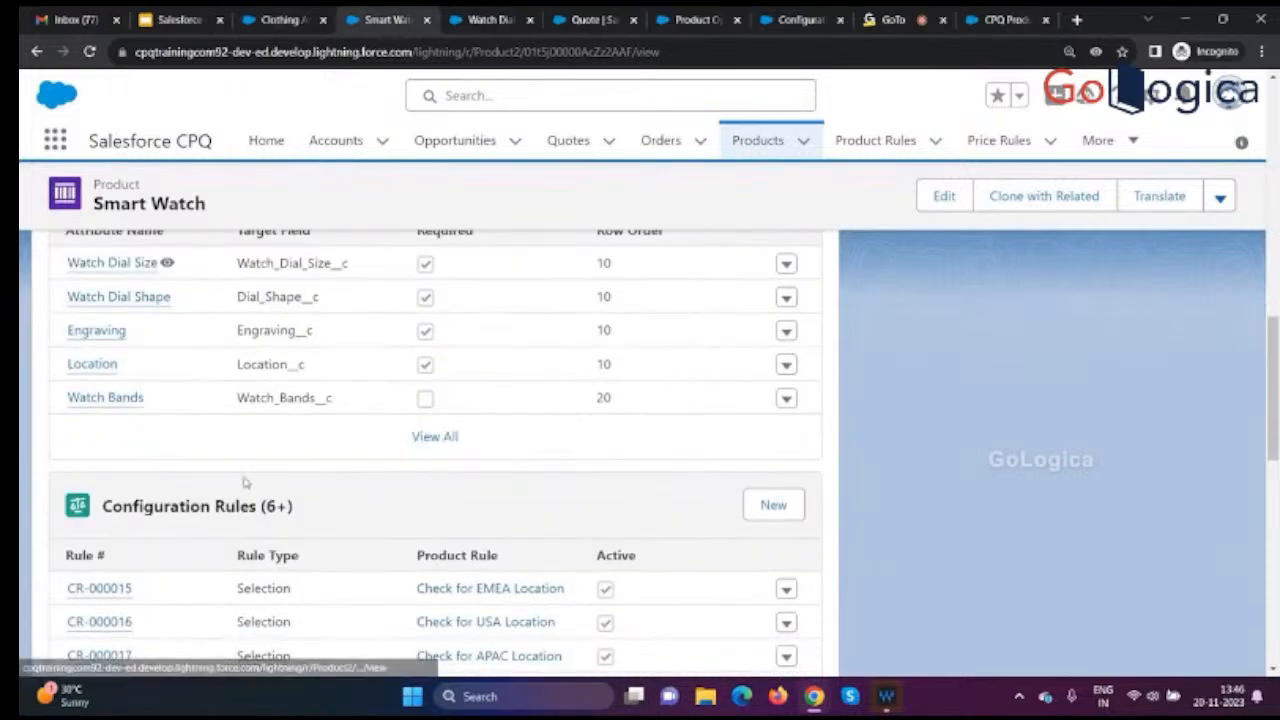
scroll(343, 363, "up", 10)
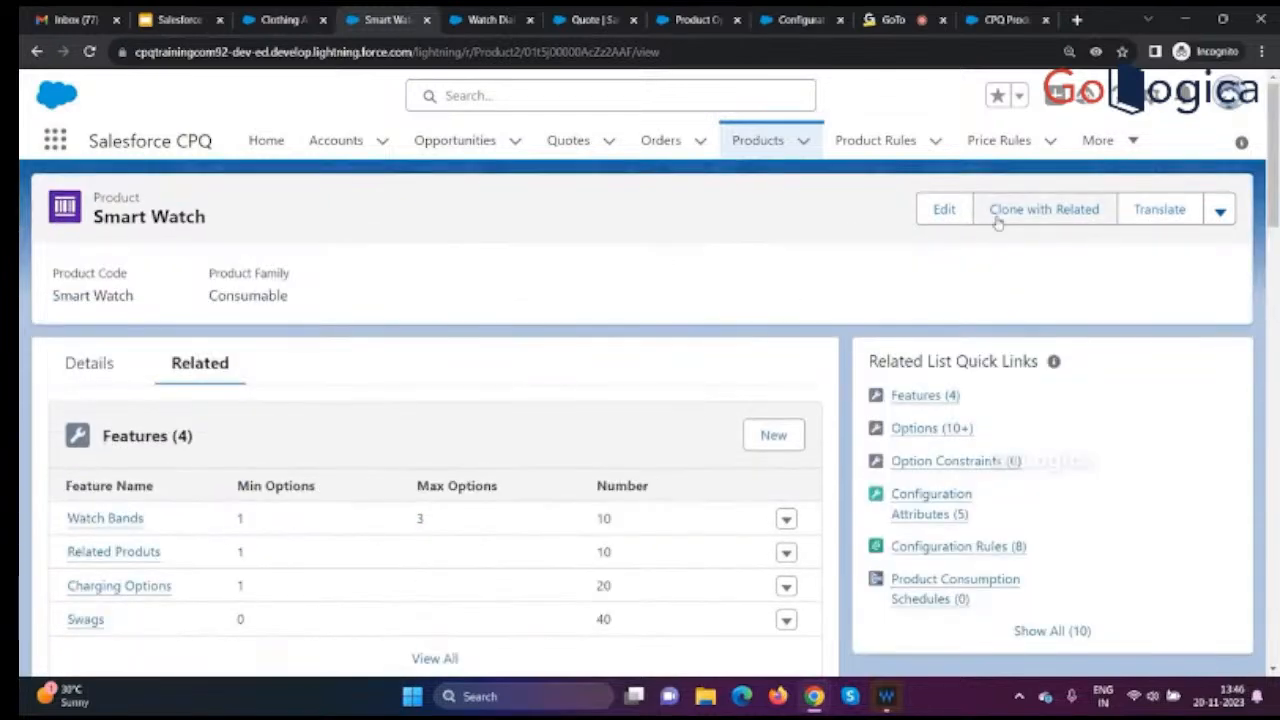
- Reload the Smart Watch record and show its Related lists
left_click(89, 52)
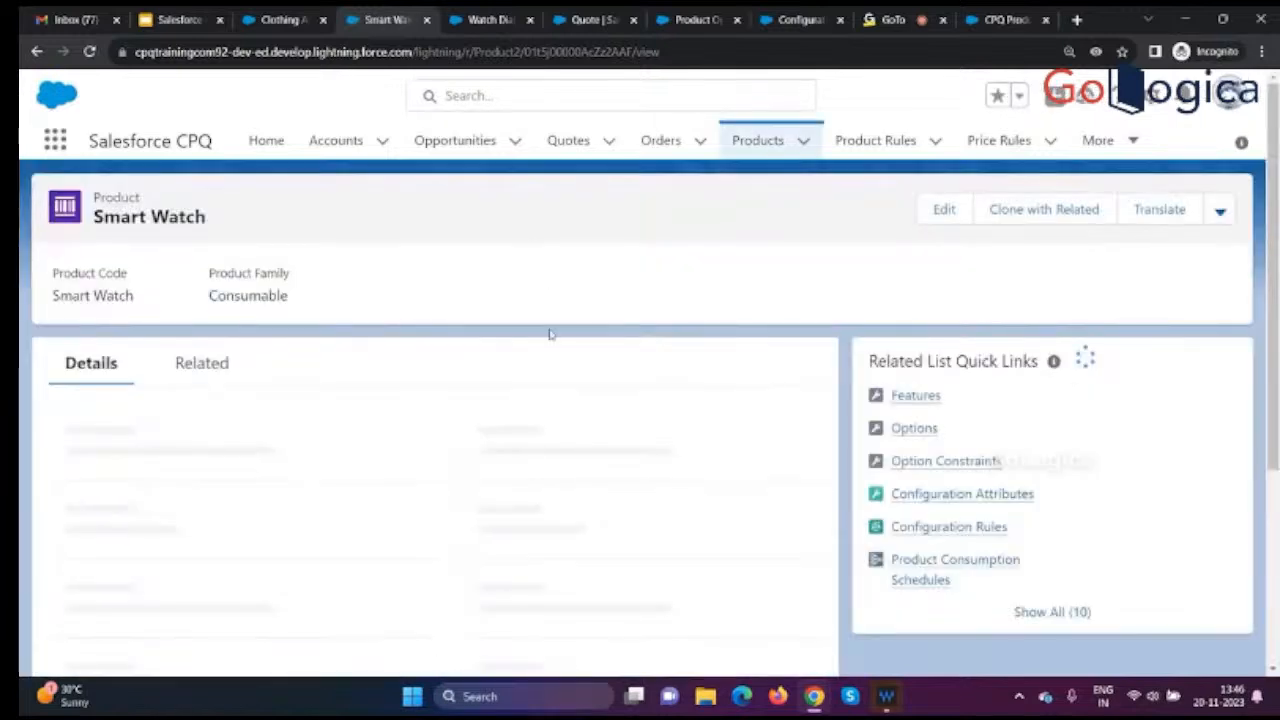
scroll(549, 335, "down", 3)
scroll(316, 386, "up", 3)
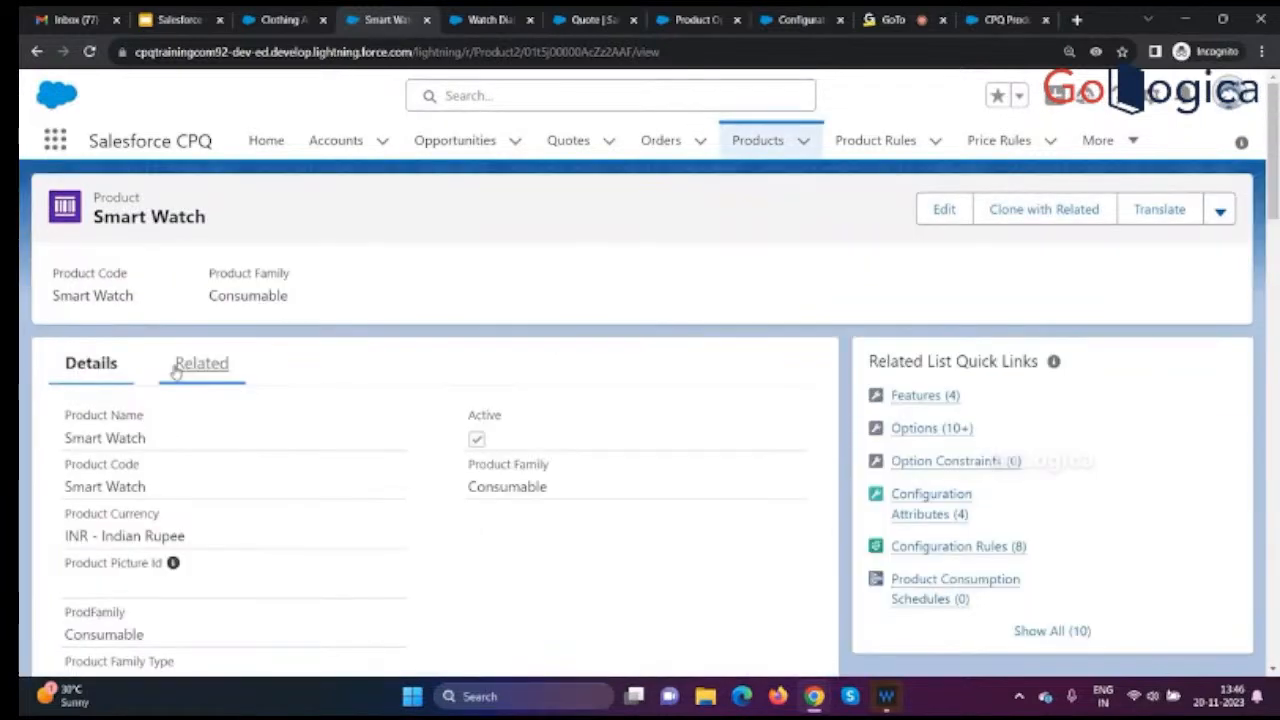
left_click(200, 366)
- Review Options, the four Configuration Attributes, Rules, Block Prices and Price Books
scroll(529, 419, "down", 2)
scroll(529, 419, "down", 4)
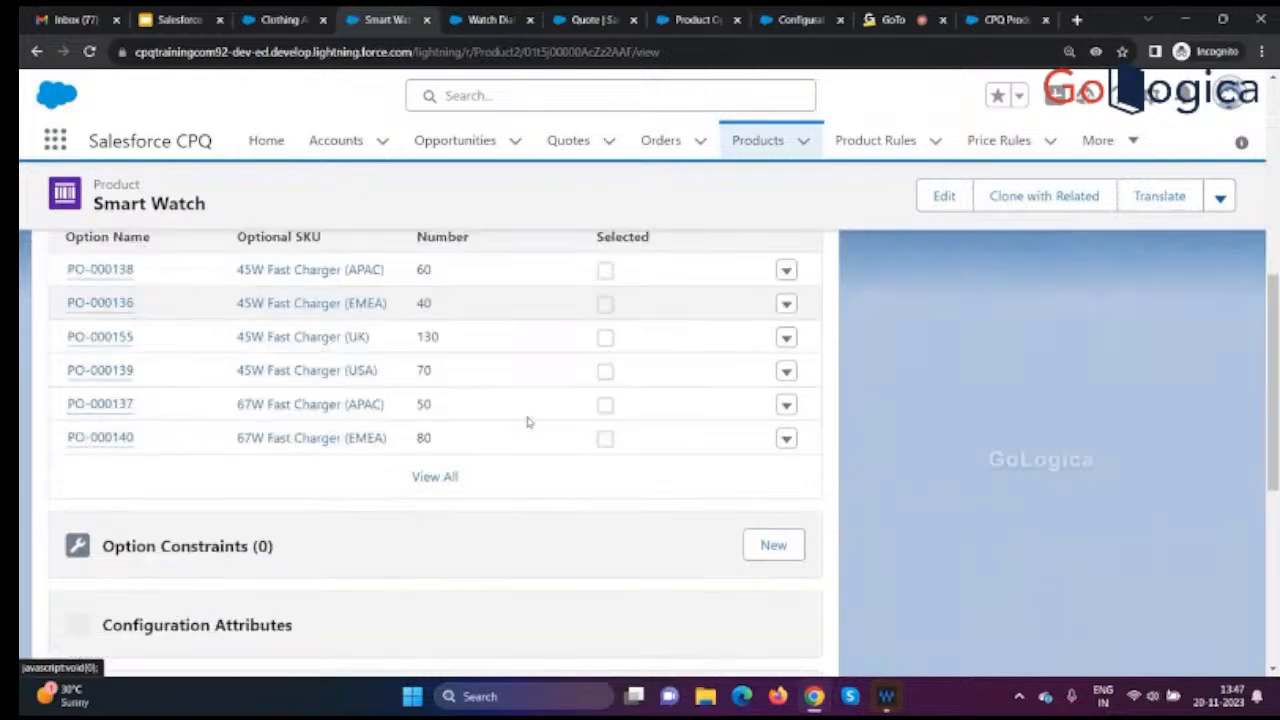
scroll(508, 420, "down", 3)
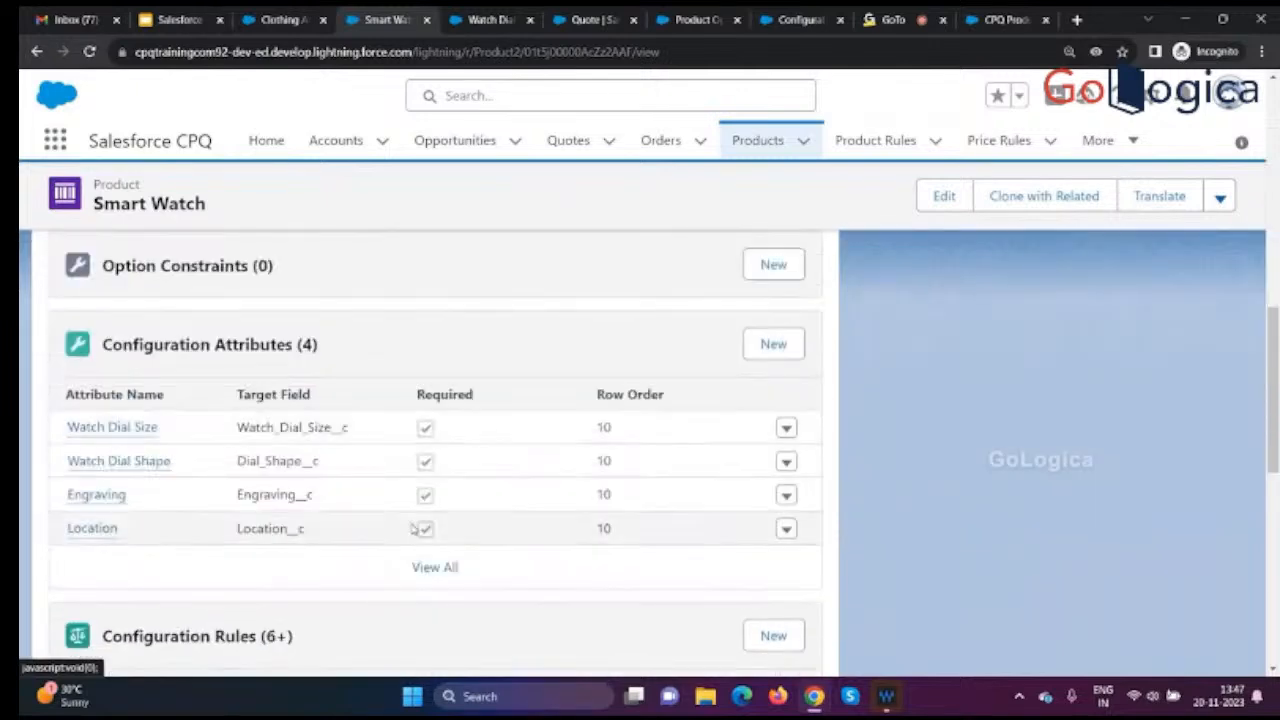
scroll(527, 507, "down", 6)
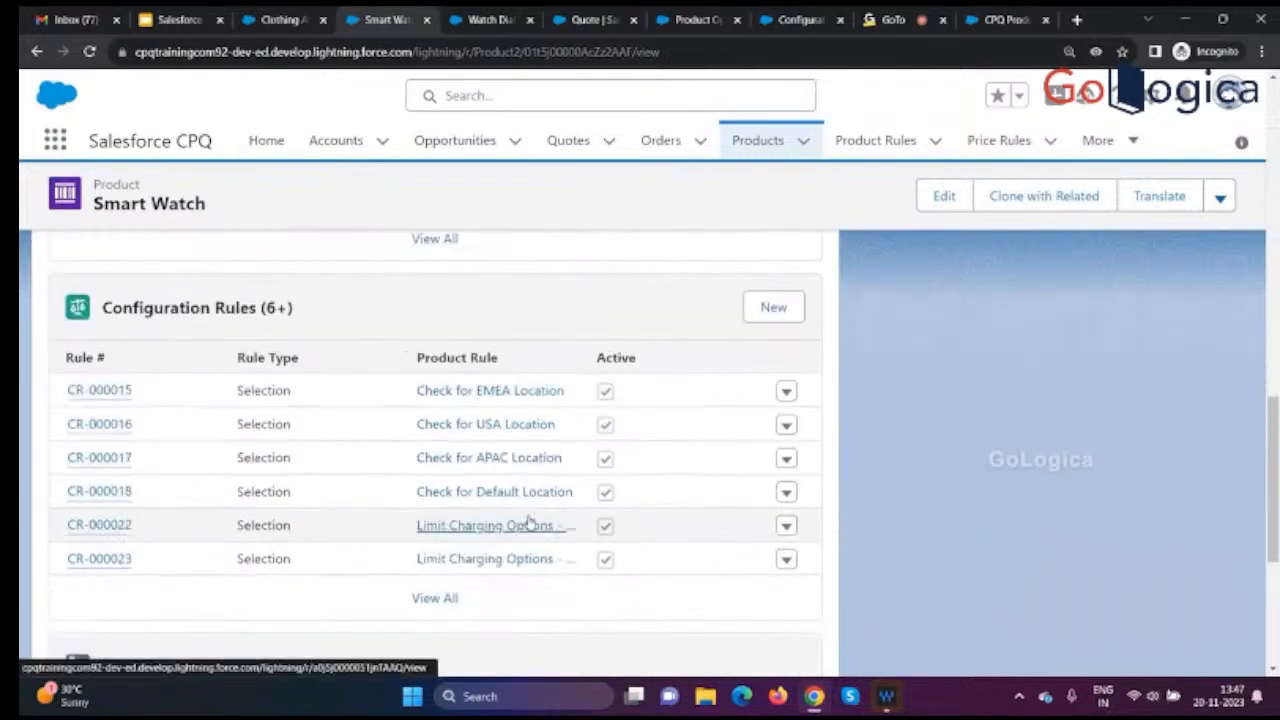
scroll(527, 508, "down", 2)
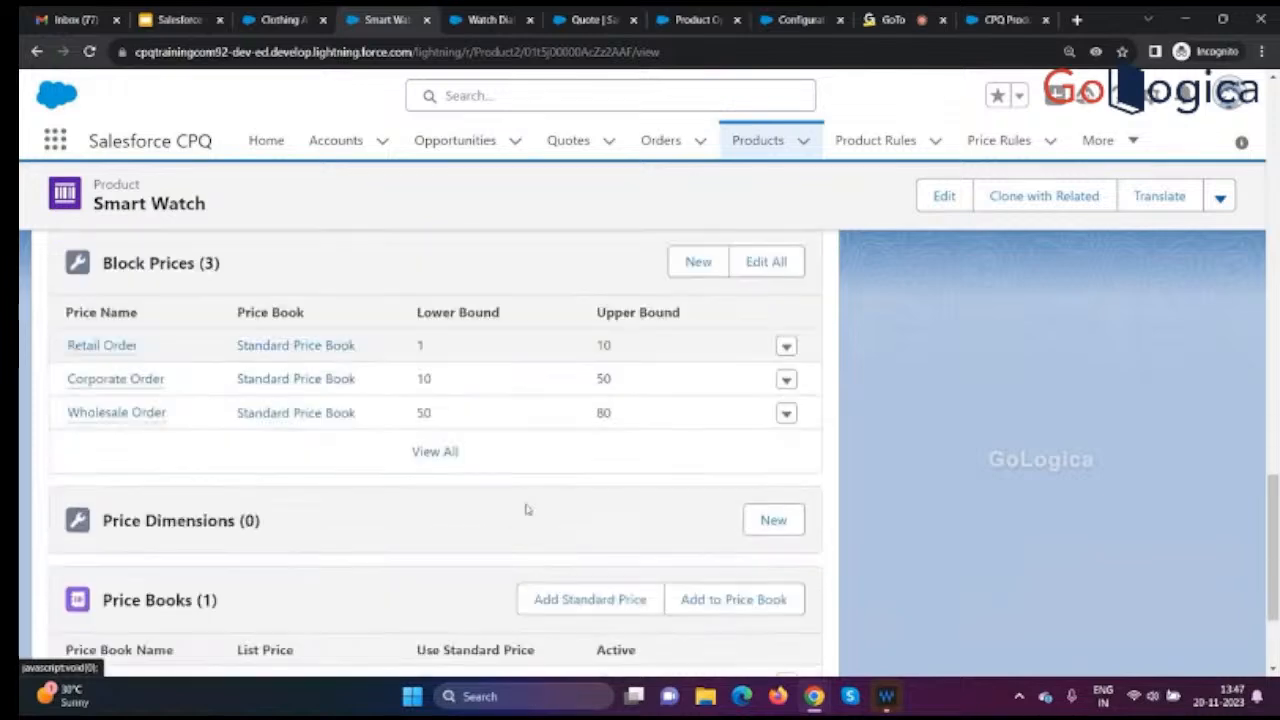
scroll(527, 509, "up", 3)
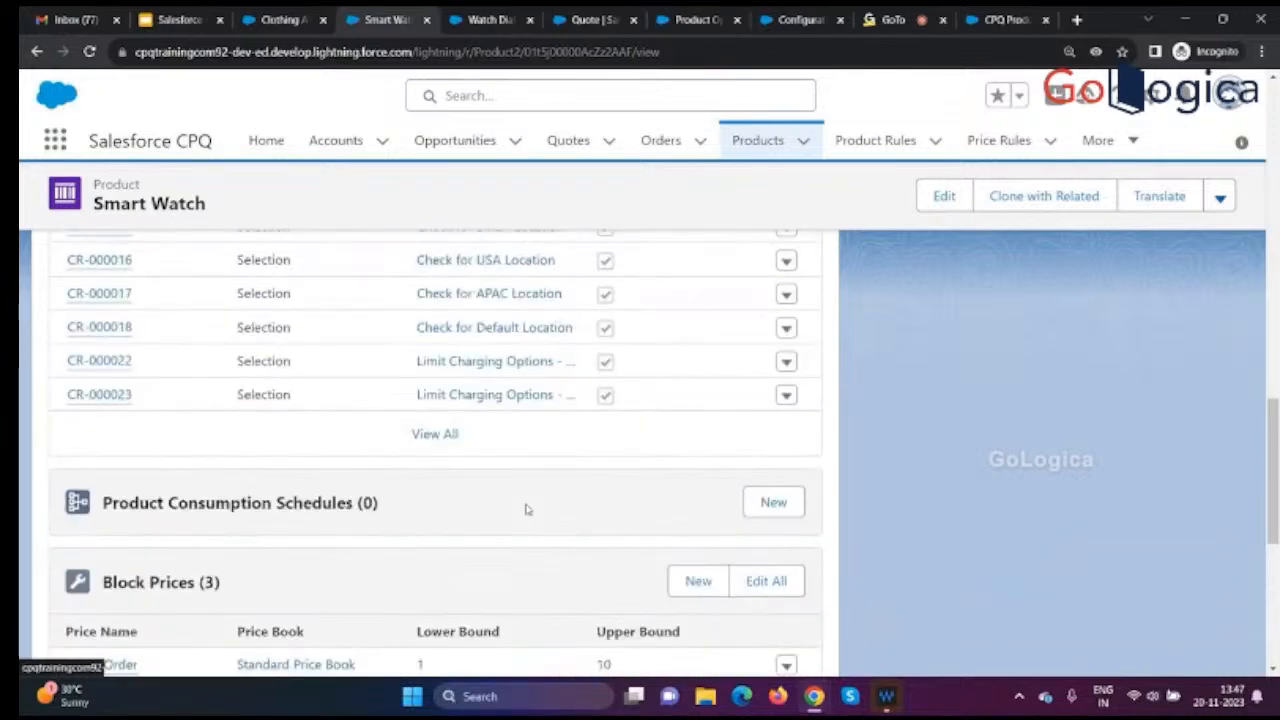
scroll(527, 509, "down", 6)
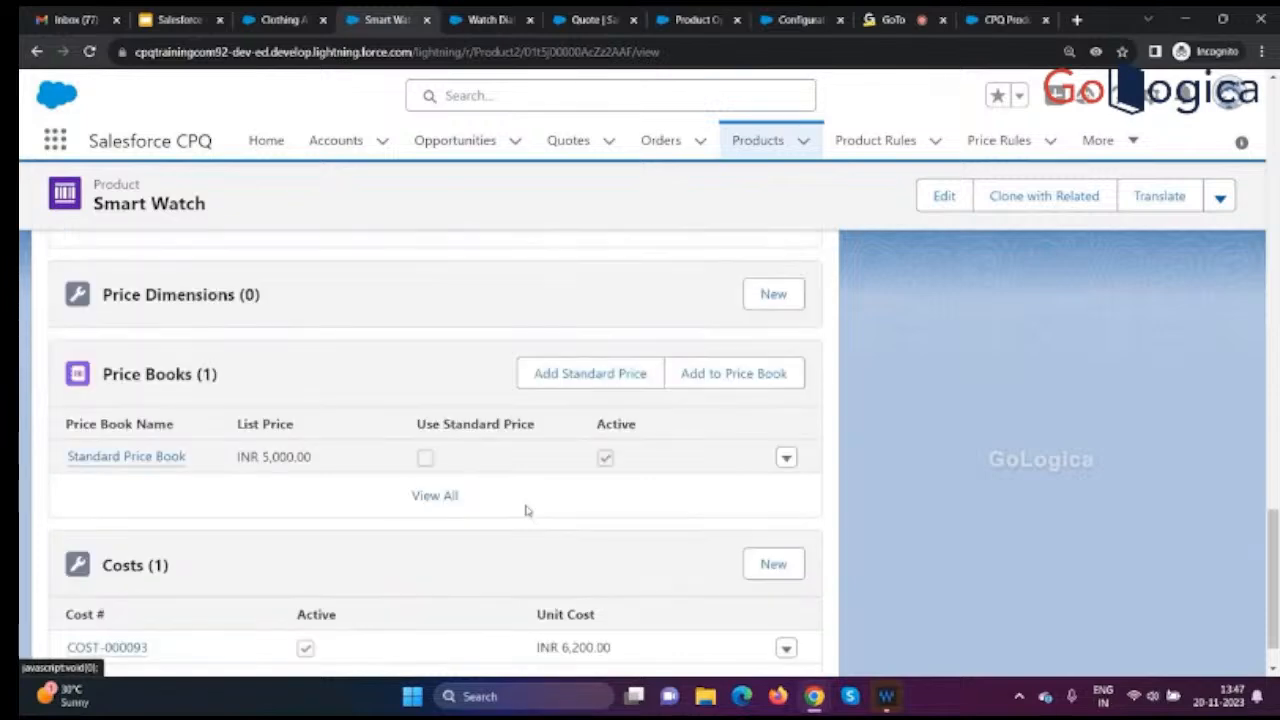
scroll(527, 510, "up", 4)
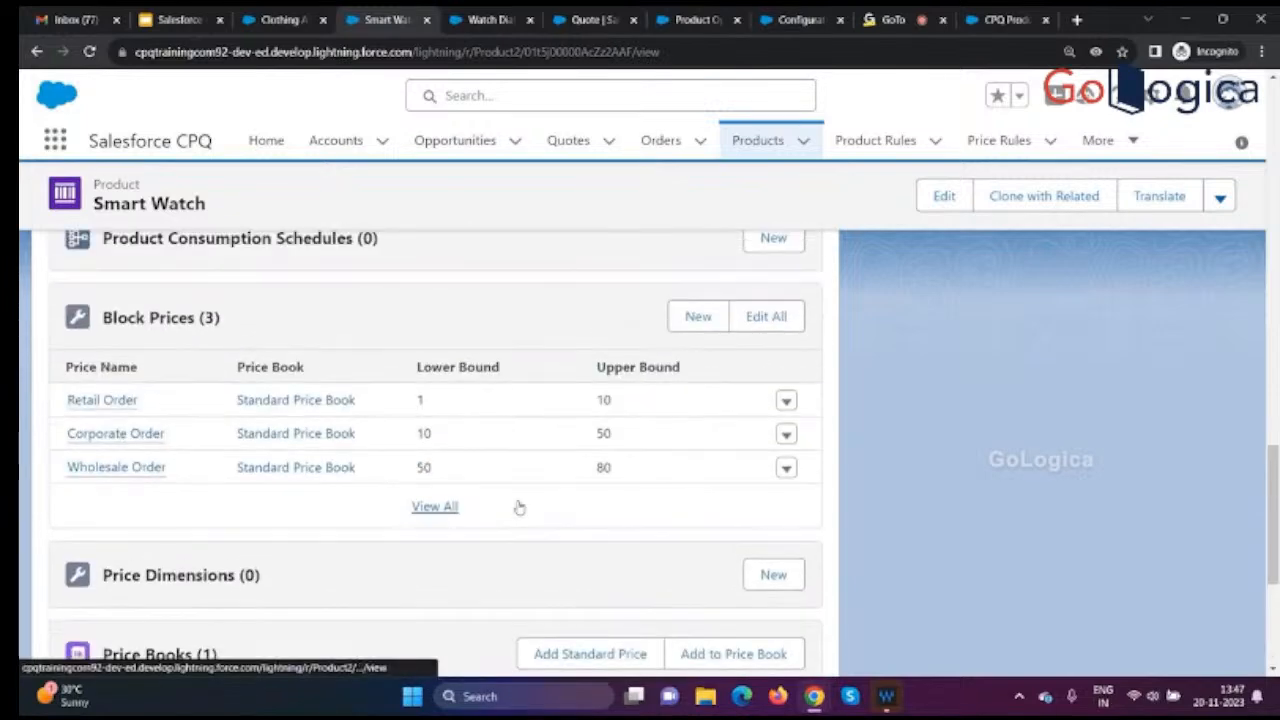
scroll(519, 508, "up", 3)
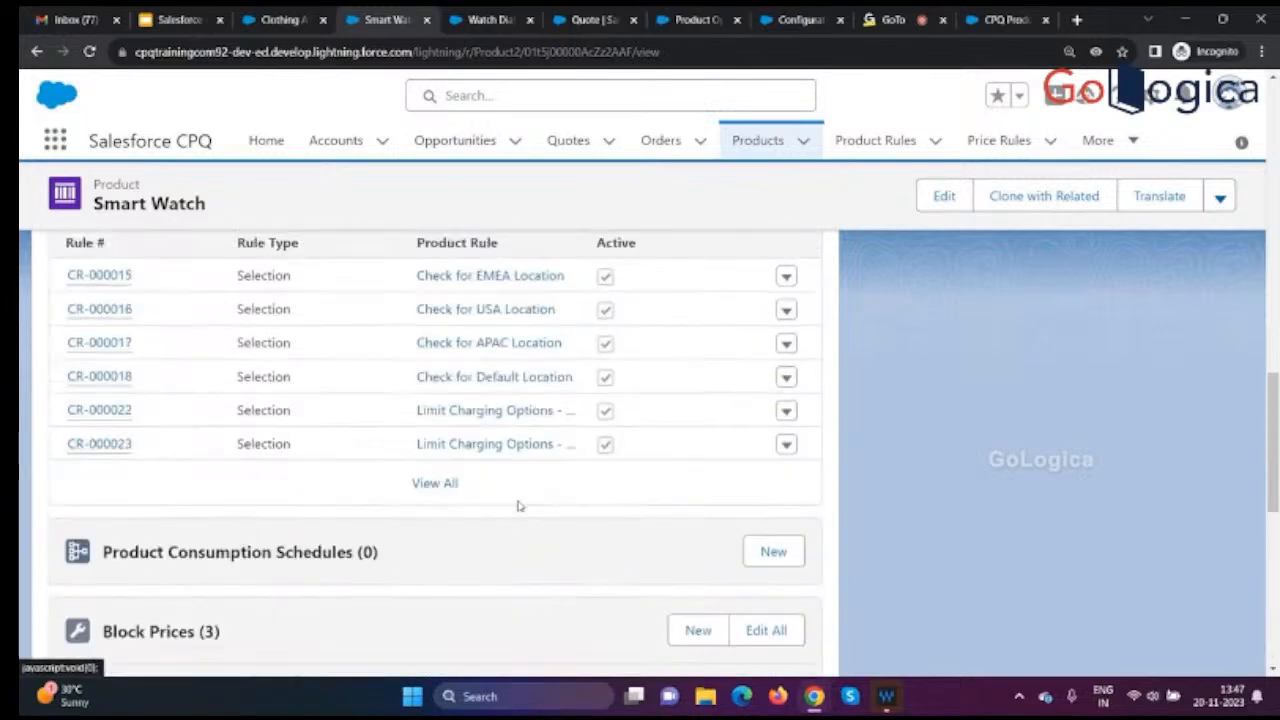
scroll(519, 508, "up", 4)
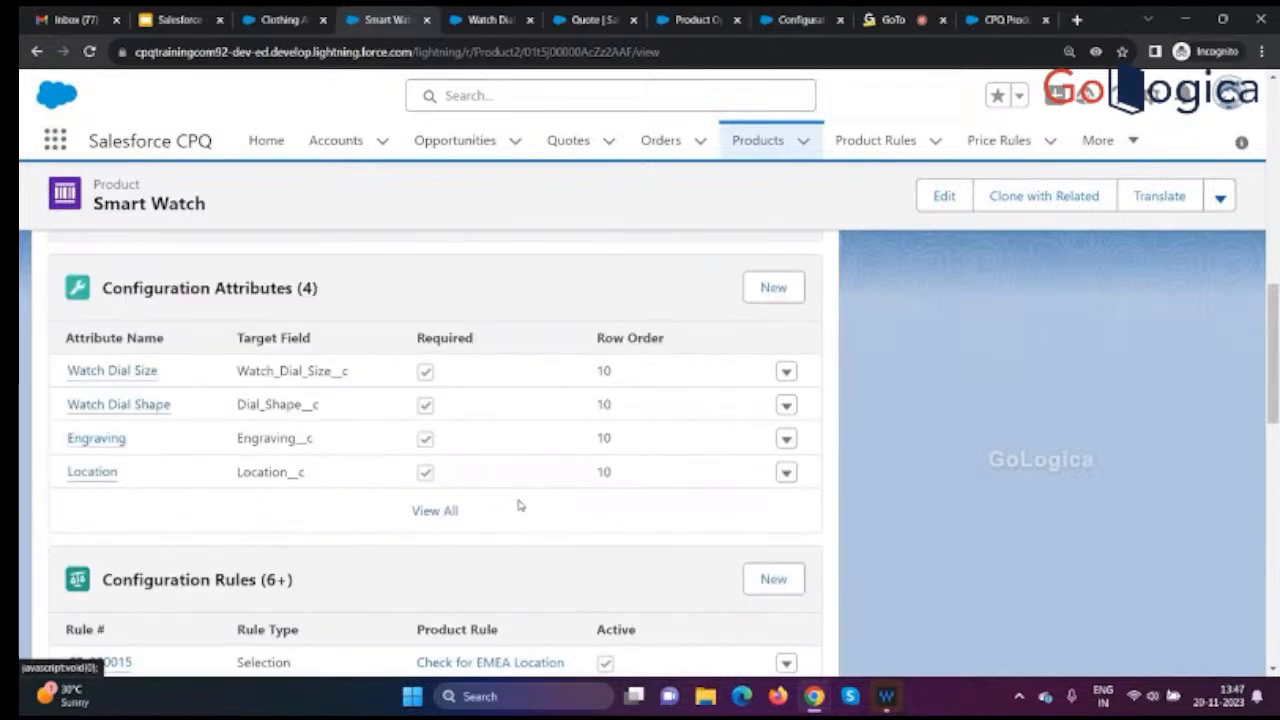
scroll(519, 505, "up", 1)
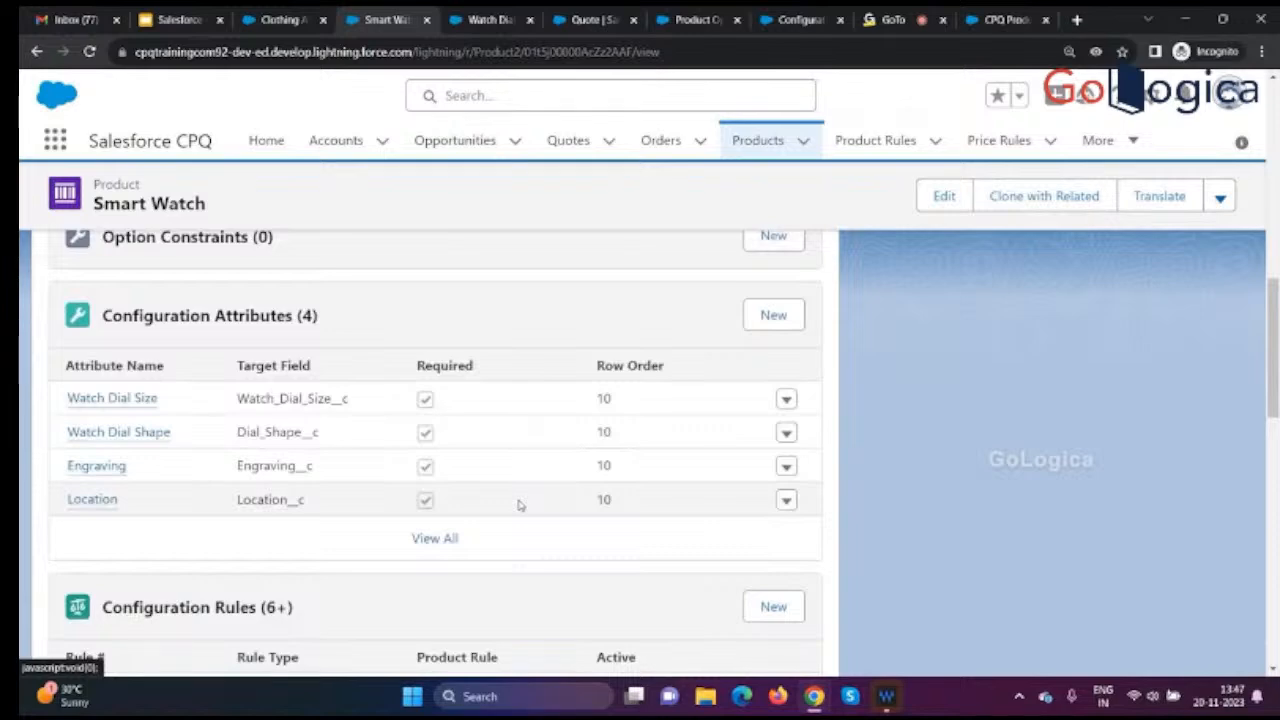
scroll(519, 505, "up", 3)
scroll(519, 505, "up", 2)
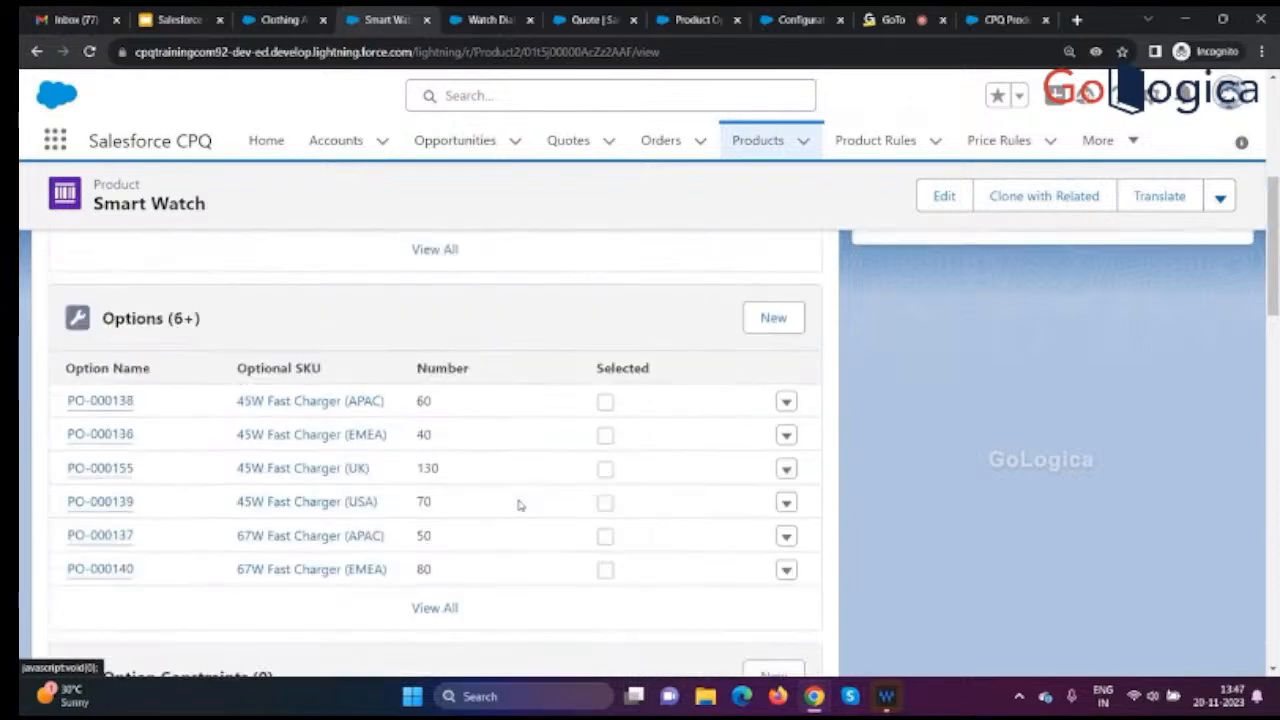
scroll(517, 506, "down", 2)
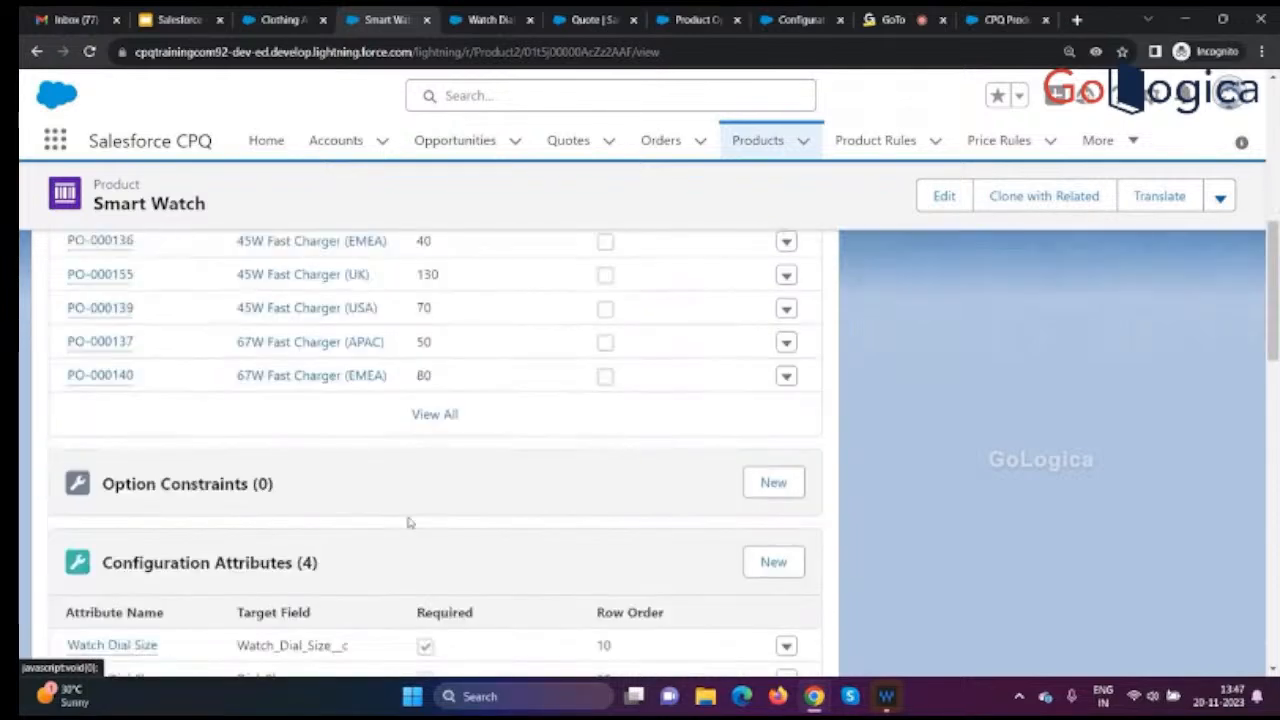
- View Smart Watch's full list of 12 options in a new tab, then close it
right_click(437, 420)
left_click(470, 426)
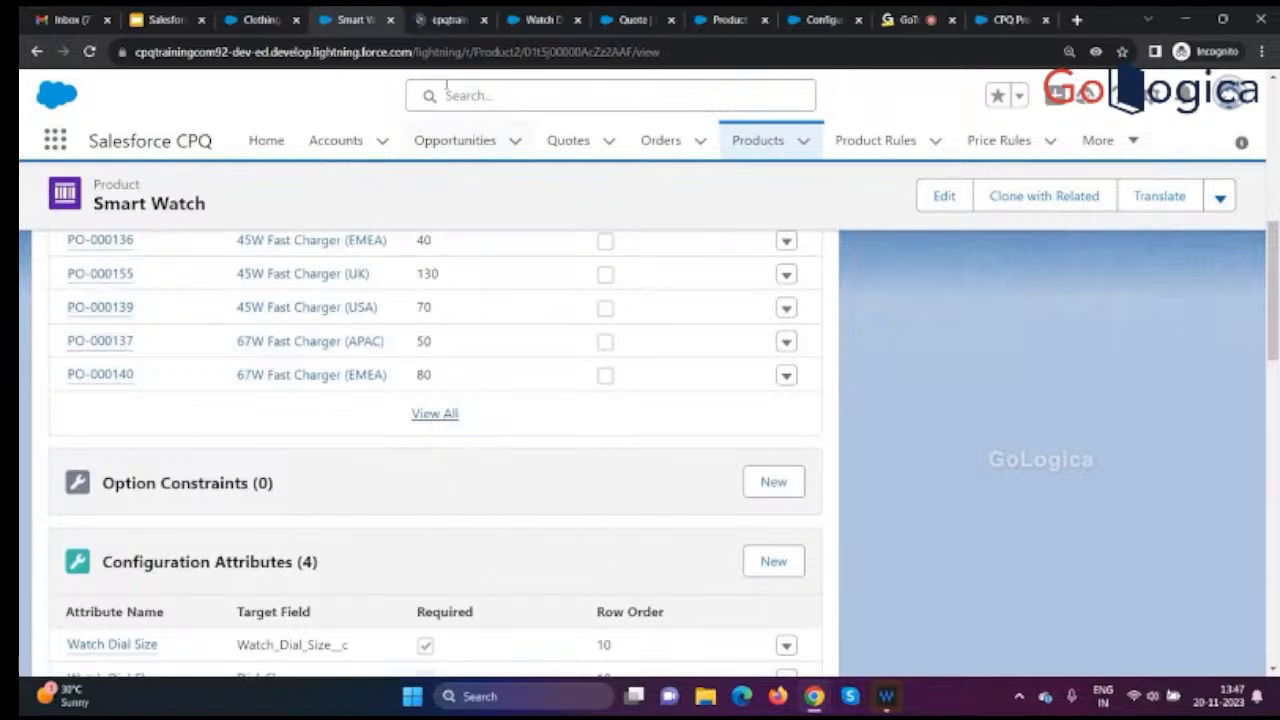
left_click(437, 24)
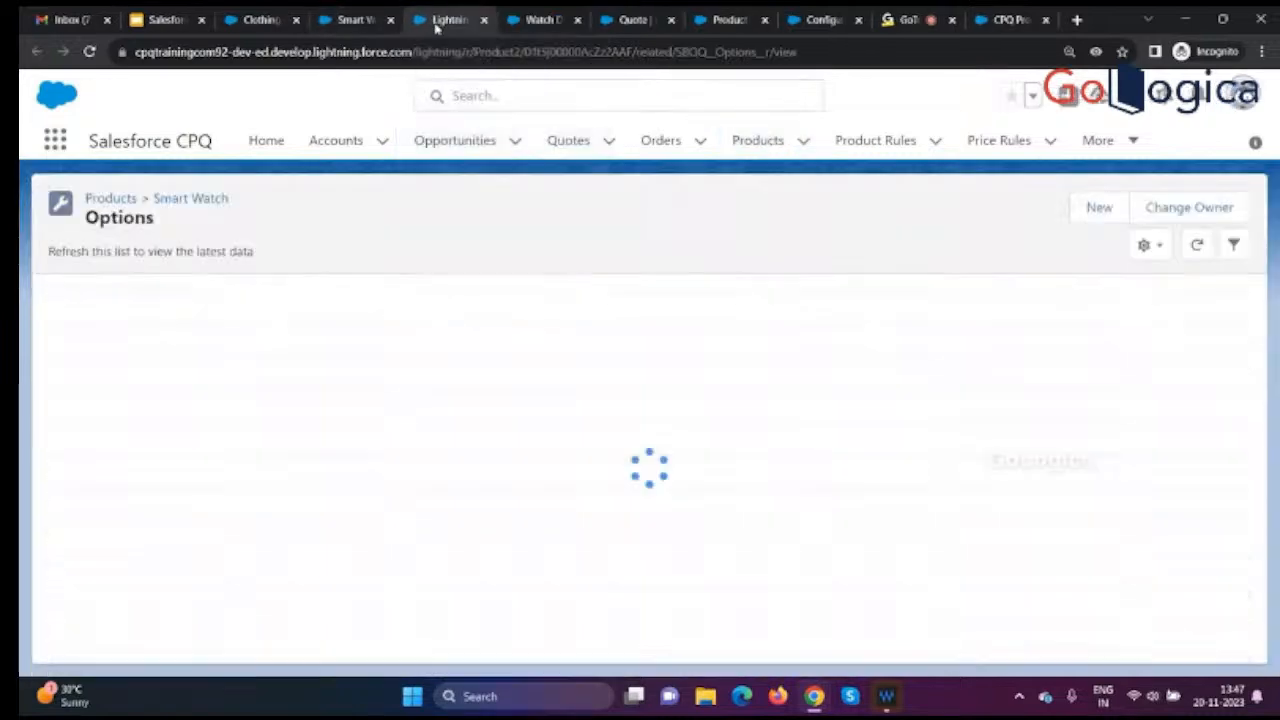
scroll(441, 585, "down", 2)
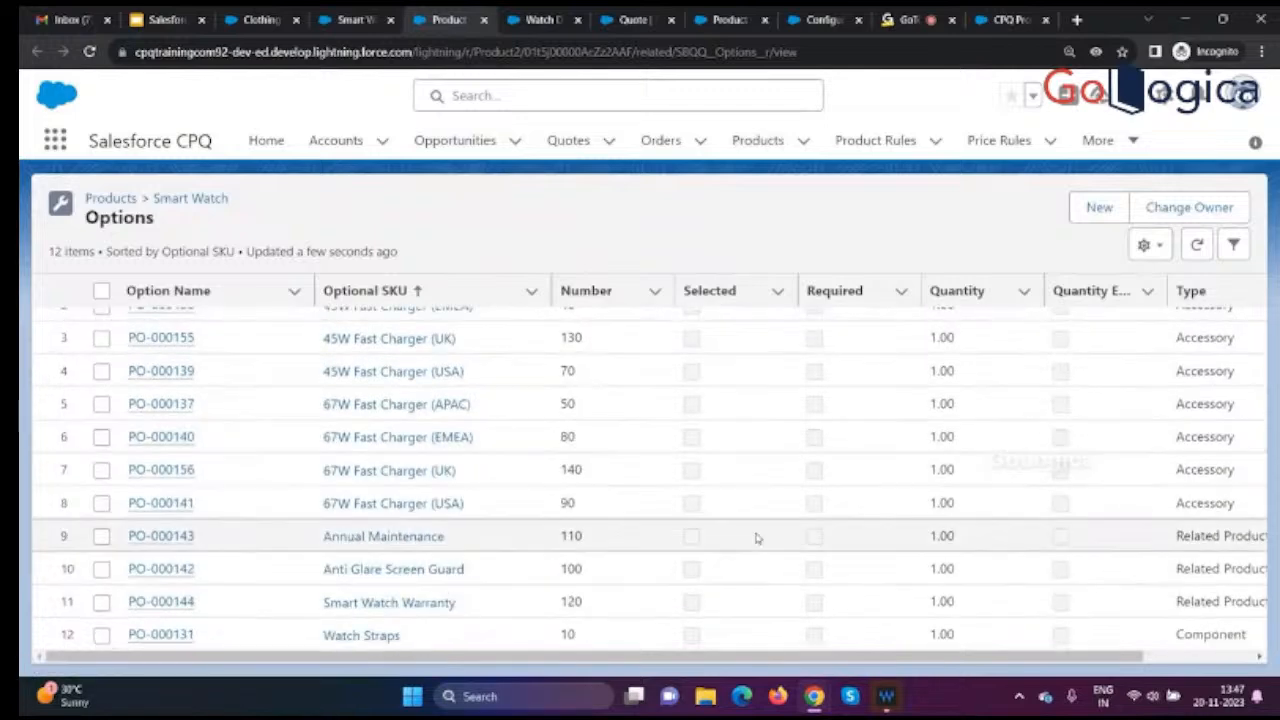
scroll(520, 400, "up", 2)
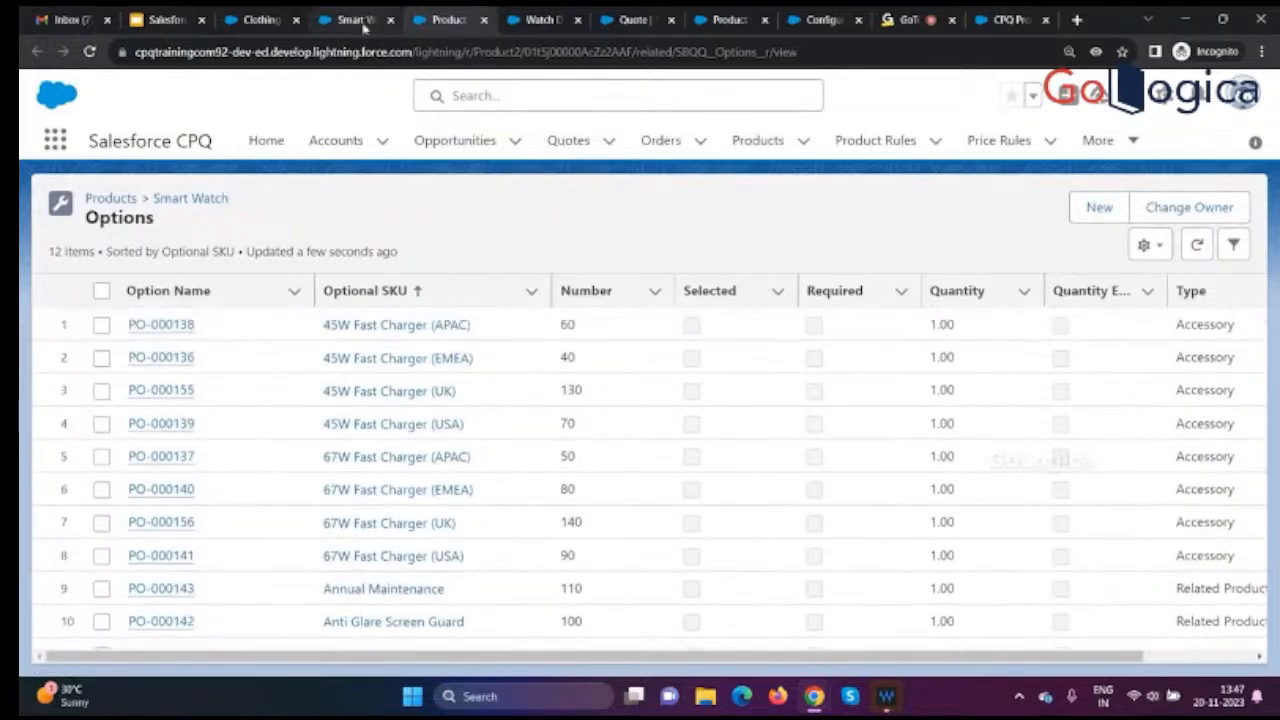
left_click(484, 20)
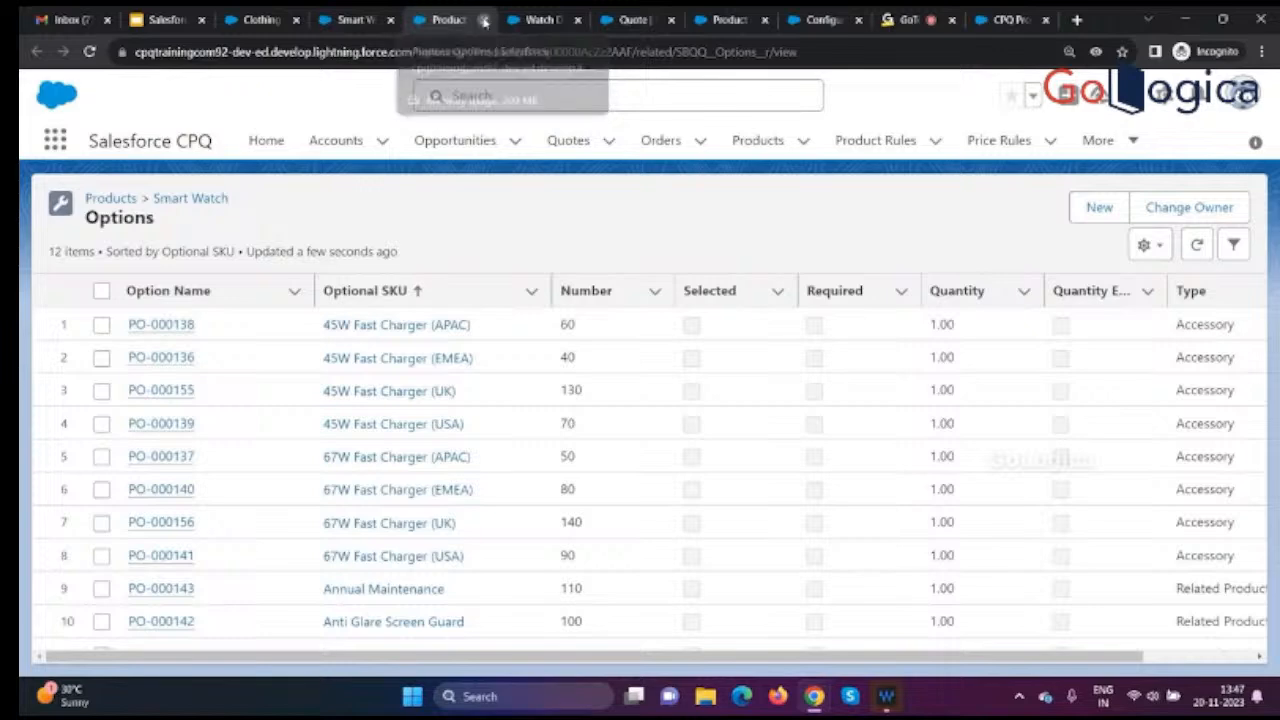
- Reload the Smart Watch page and go to the Recently Viewed Products list
right_click(352, 22)
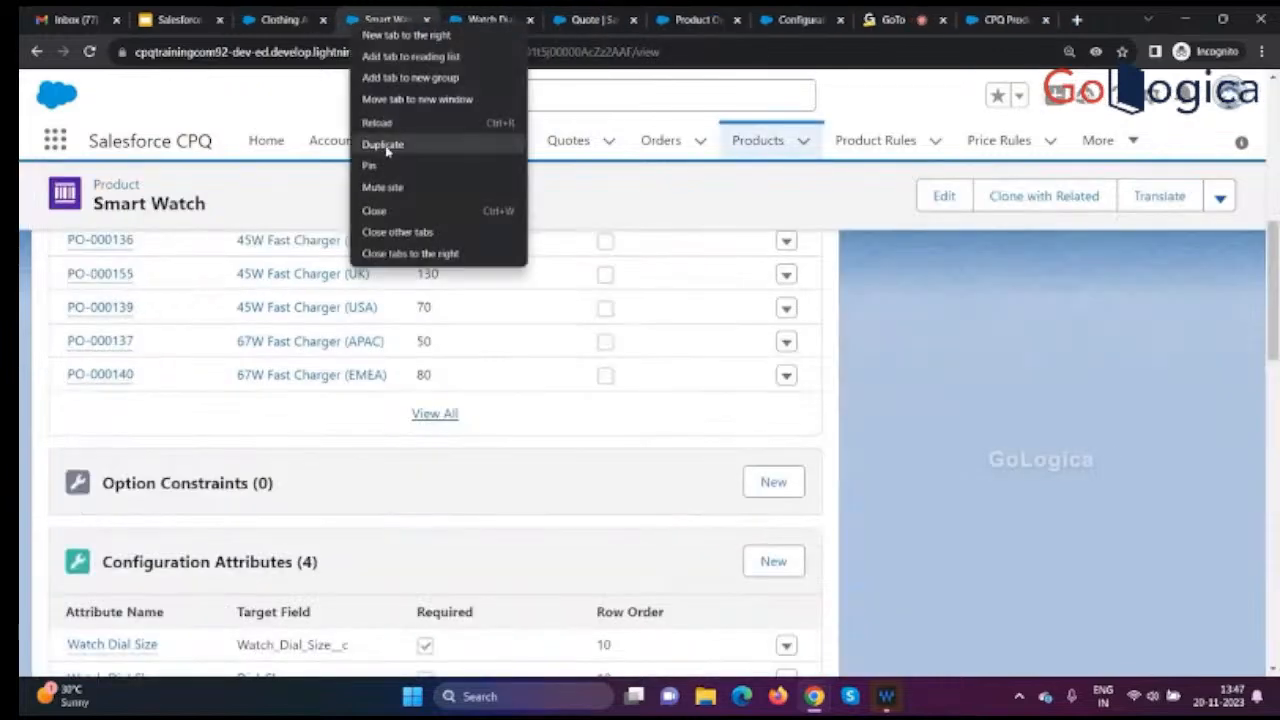
left_click(377, 122)
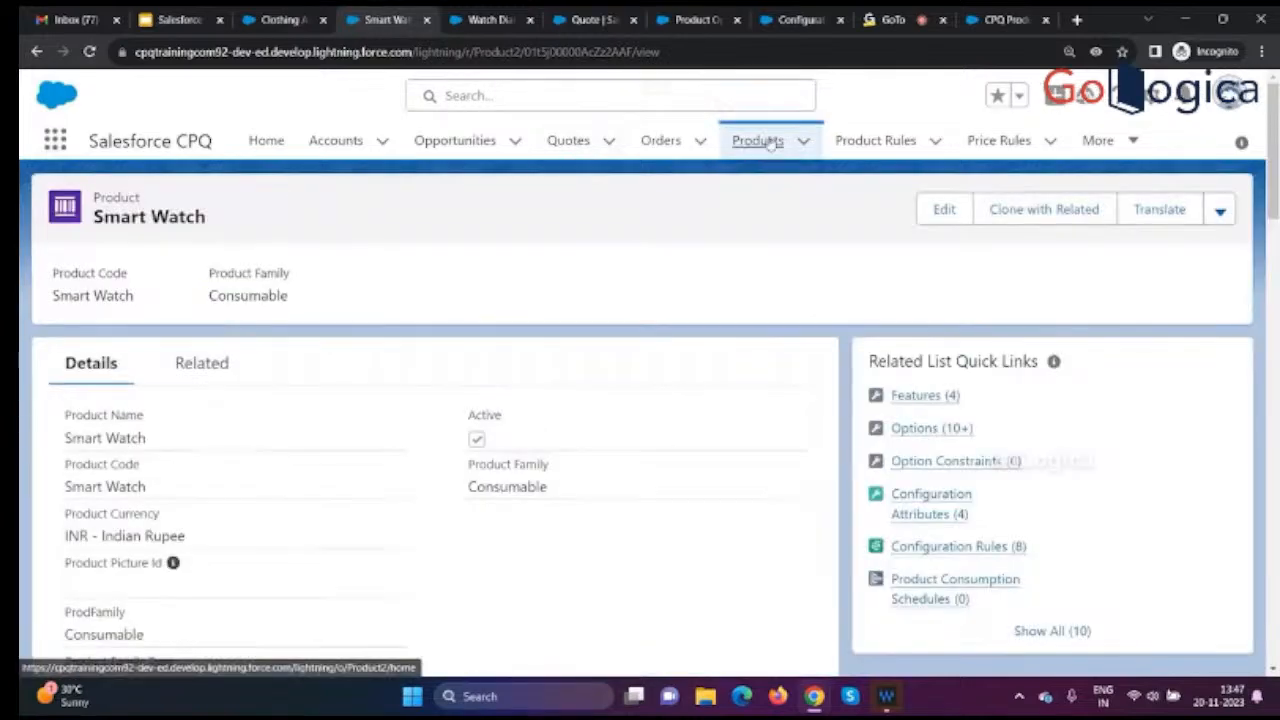
left_click(757, 140)
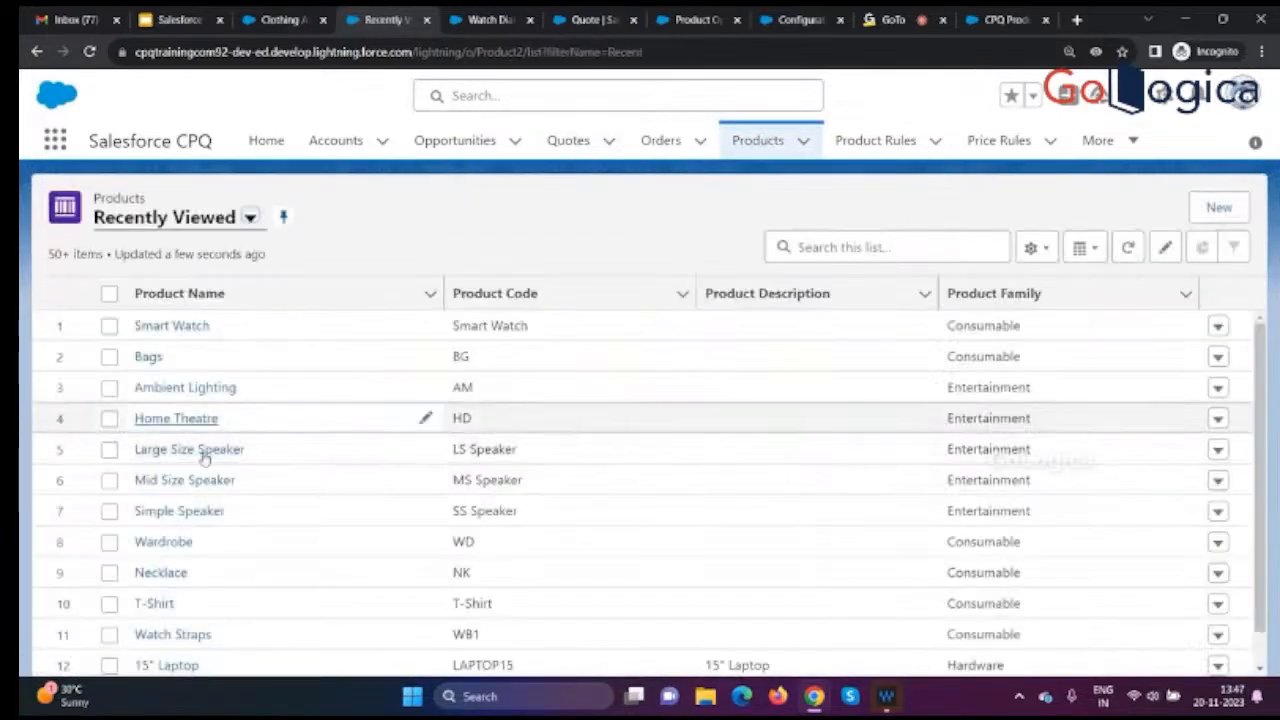
left_click(163, 541)
left_click(209, 376)
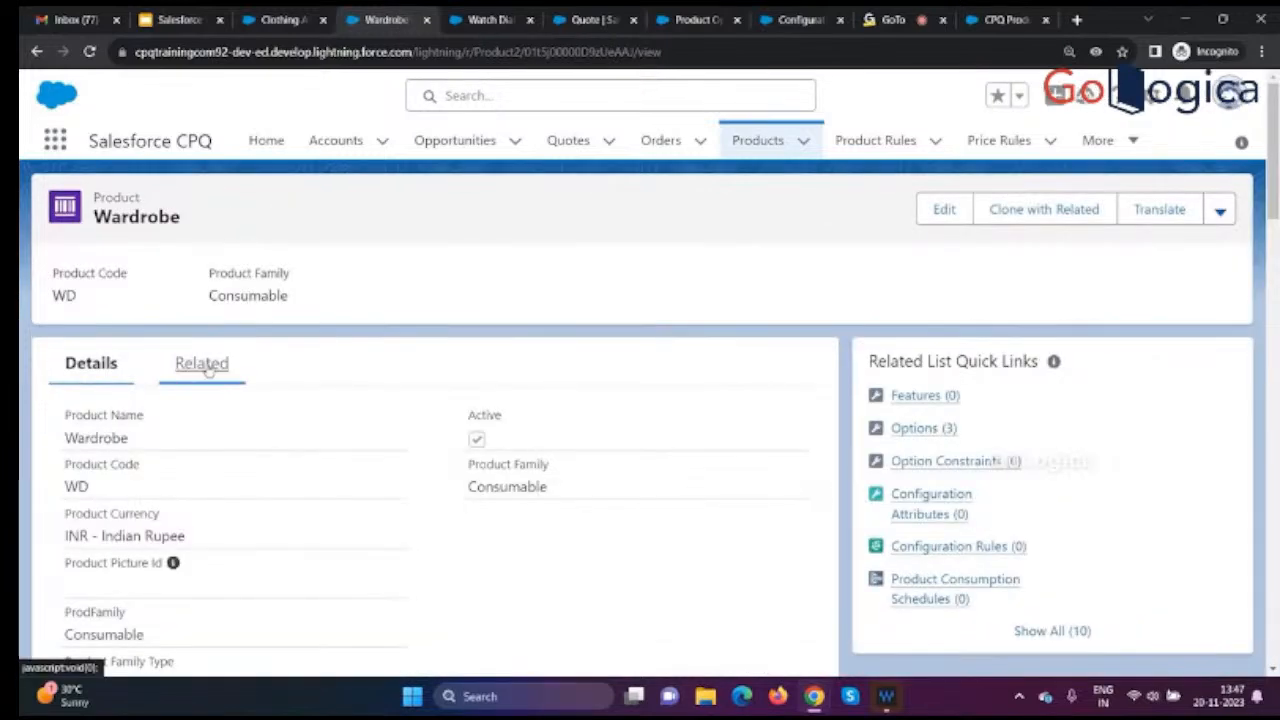
scroll(477, 423, "down", 5)
scroll(432, 455, "down", 1)
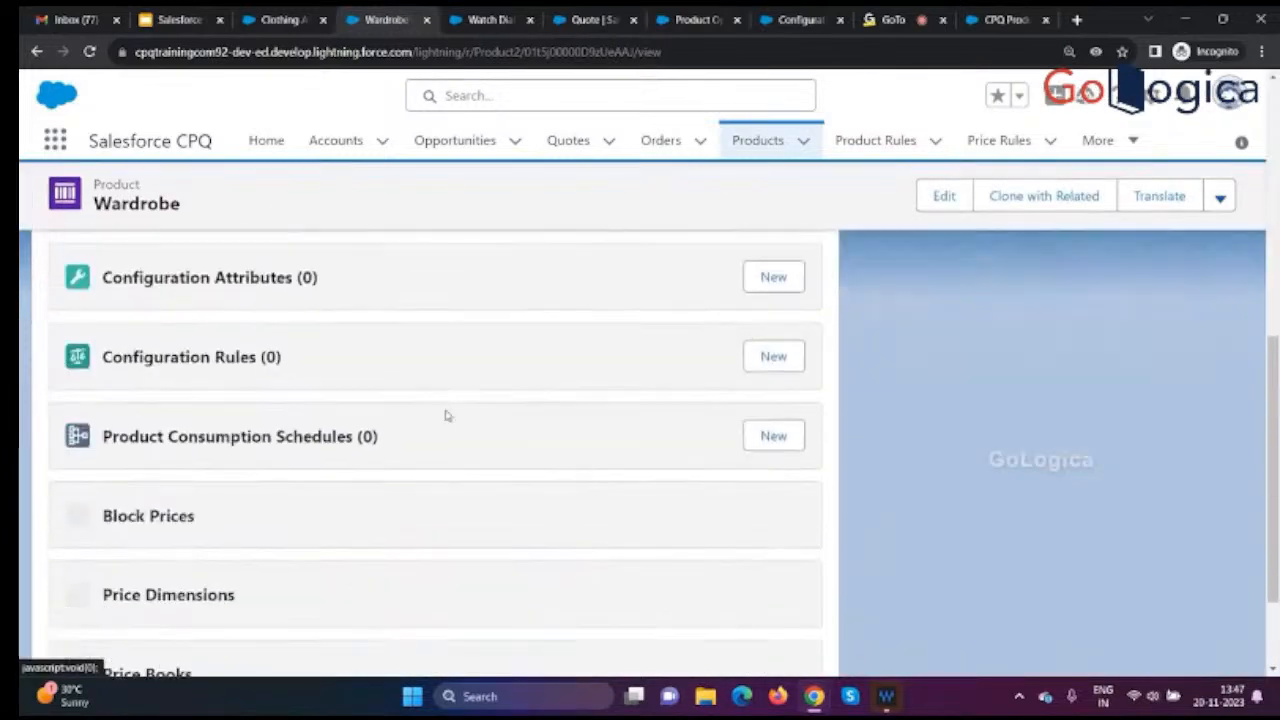
scroll(443, 411, "up", 2)
scroll(445, 398, "up", 3)
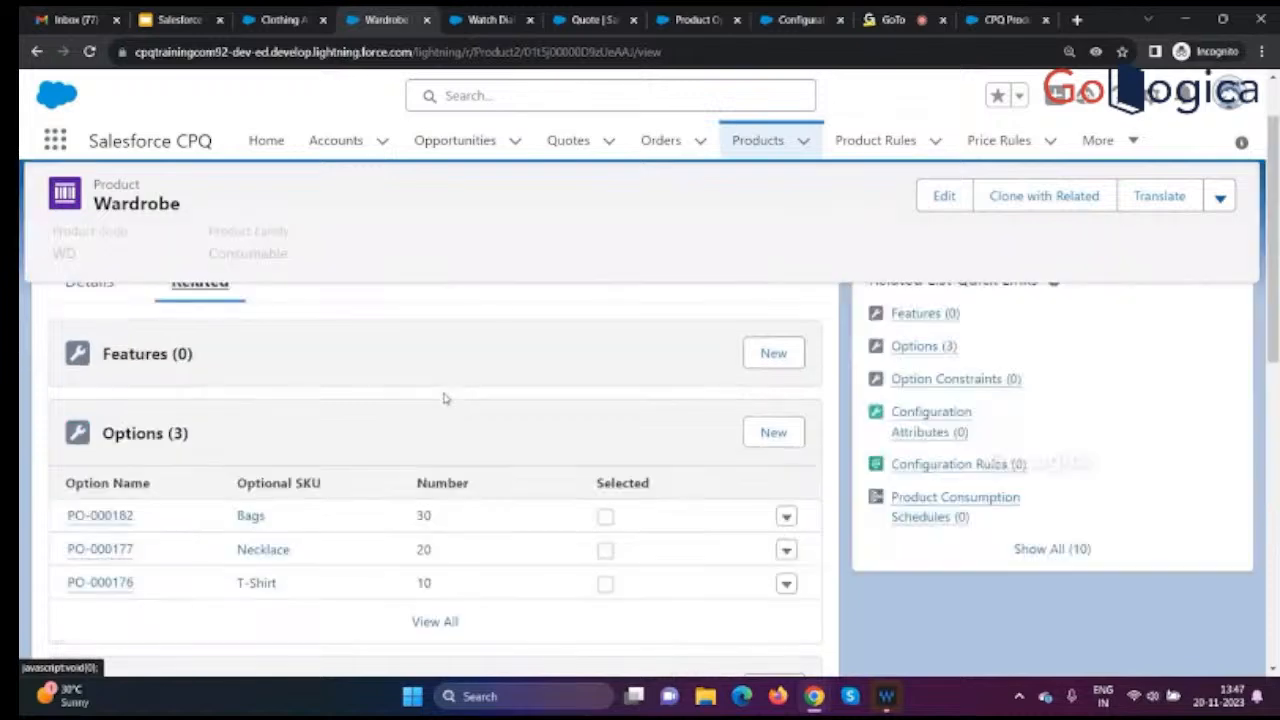
scroll(437, 409, "down", 2)
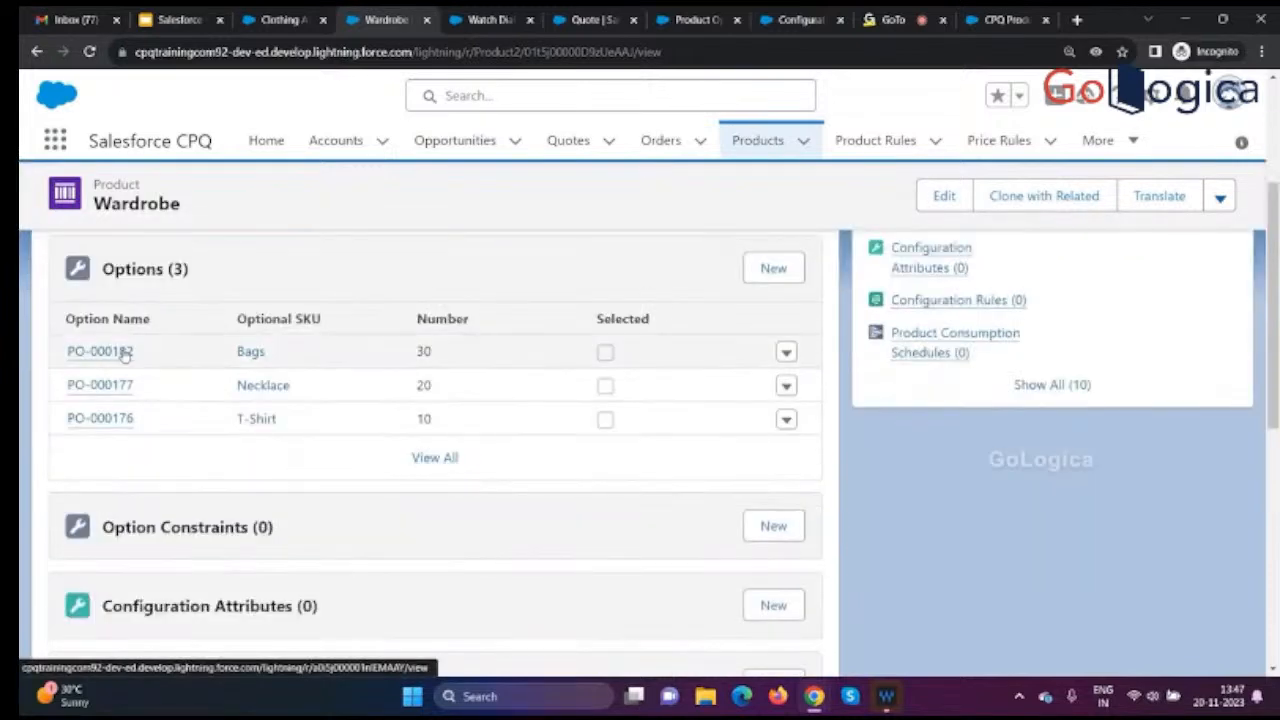
scroll(151, 300, "up", 2)
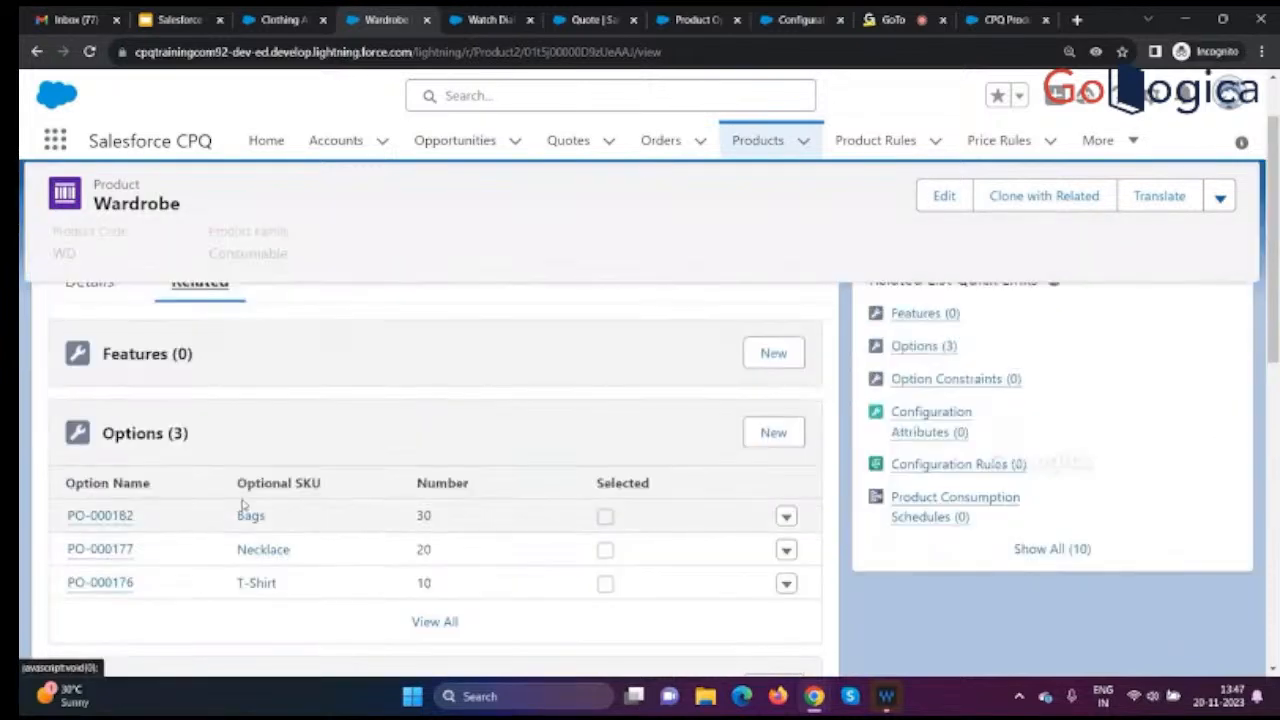
scroll(443, 509, "down", 1)
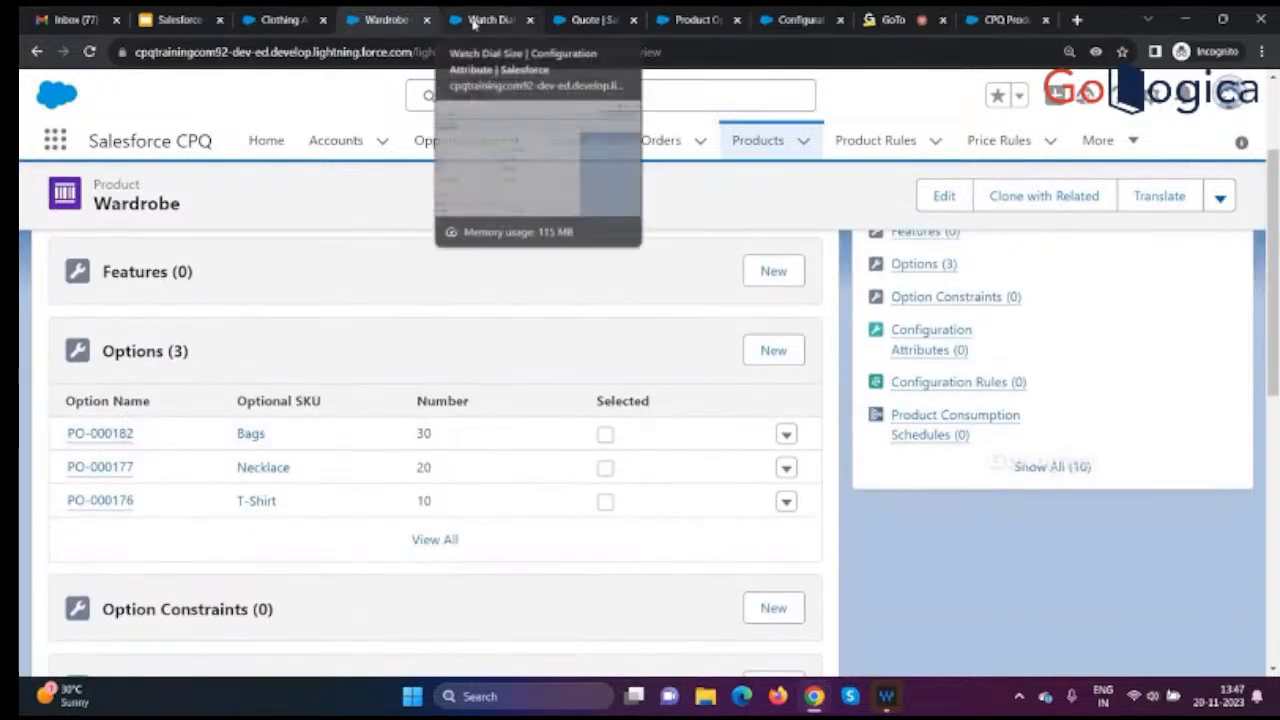
left_click(277, 22)
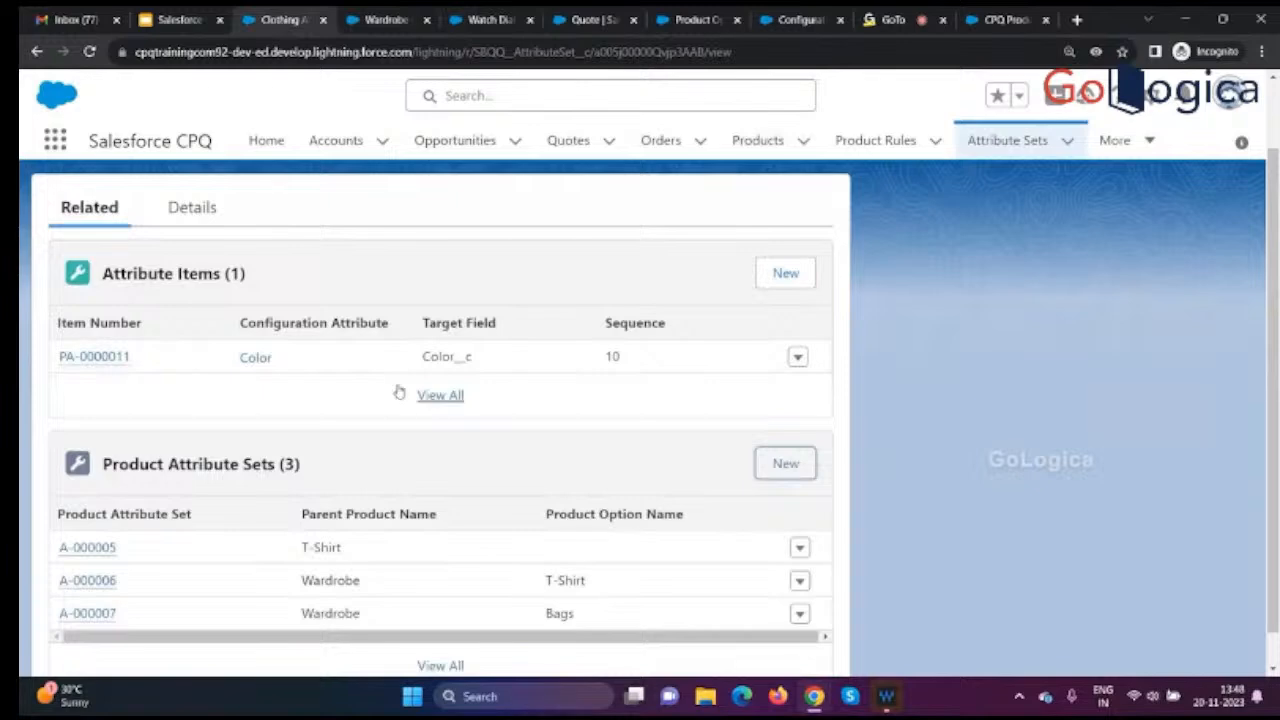
scroll(389, 446, "down", 1)
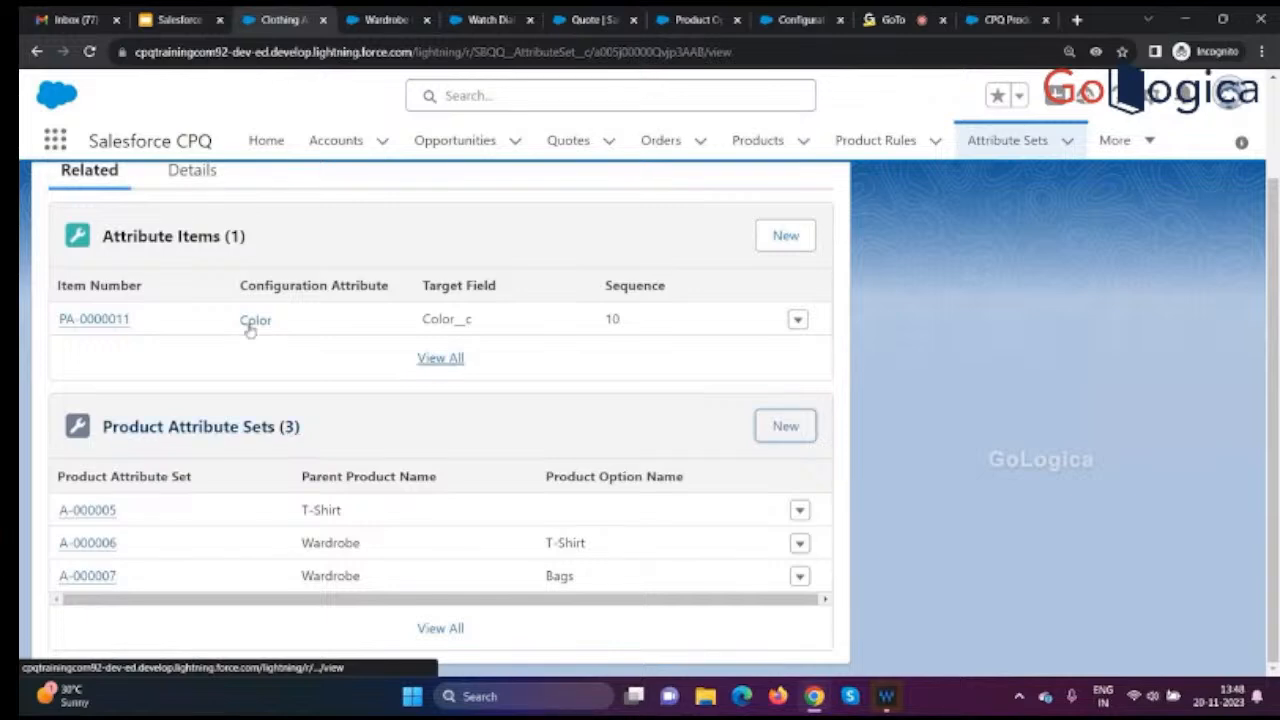
scroll(249, 323, "up", 1)
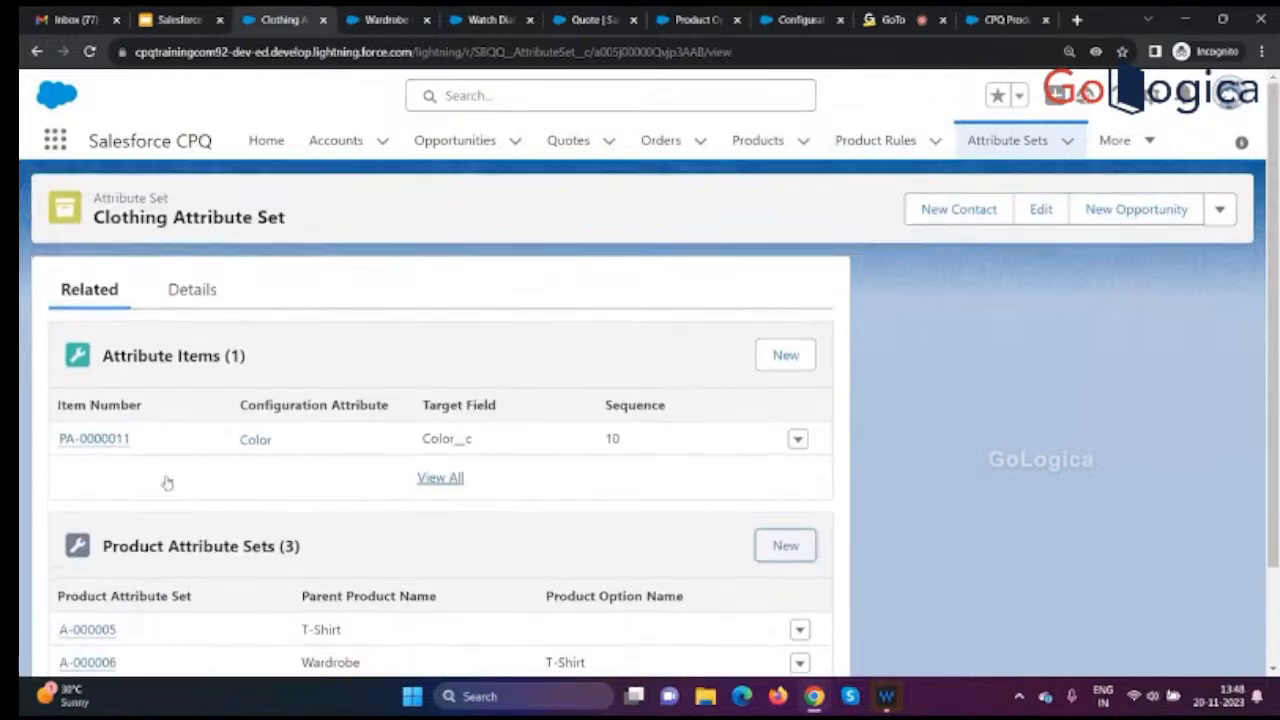
left_click(376, 22)
scroll(438, 256, "down", 1)
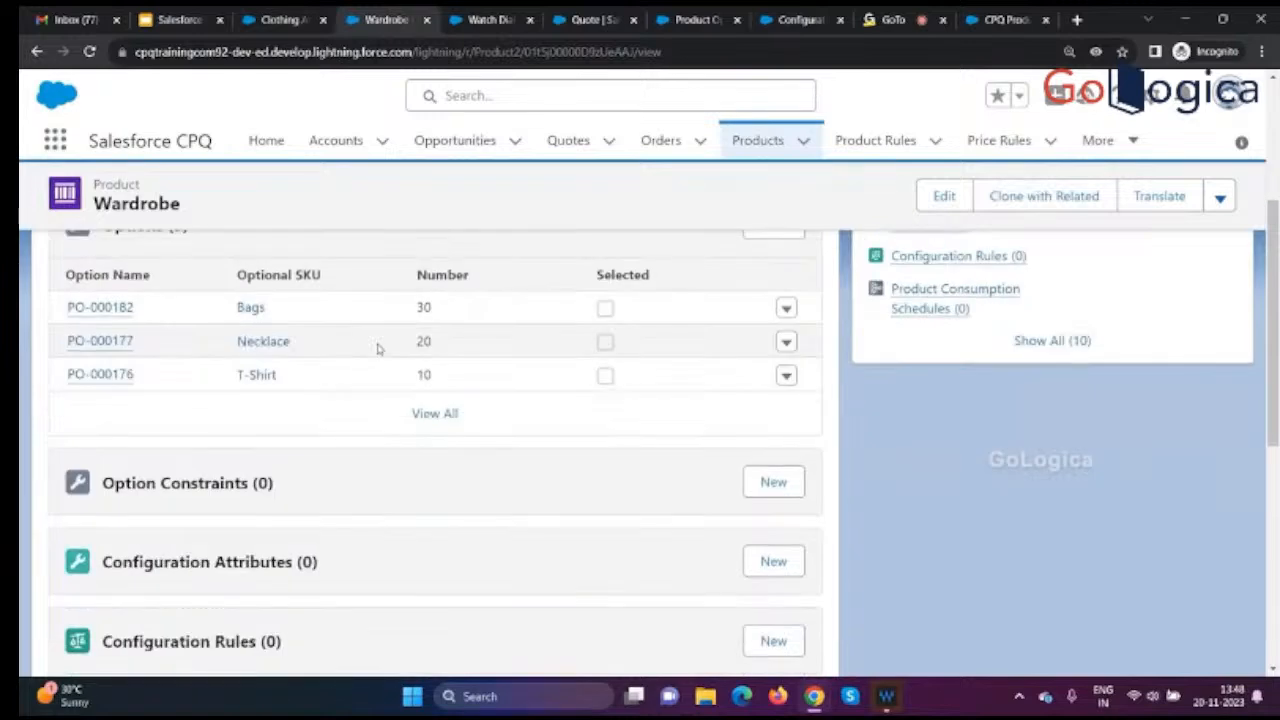
scroll(134, 471, "up", 2)
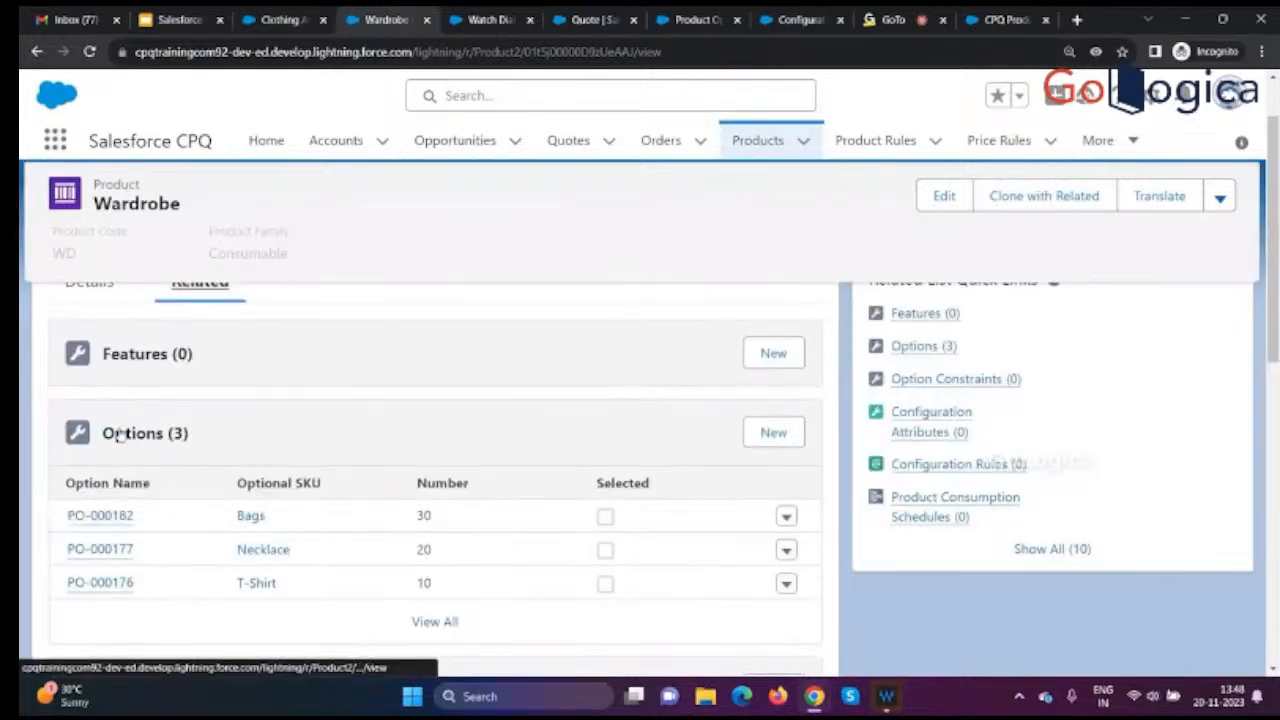
- Open Necklace option PO-000177 in a new tab and show its related Product Attribute Sets
right_click(112, 551)
left_click(190, 426)
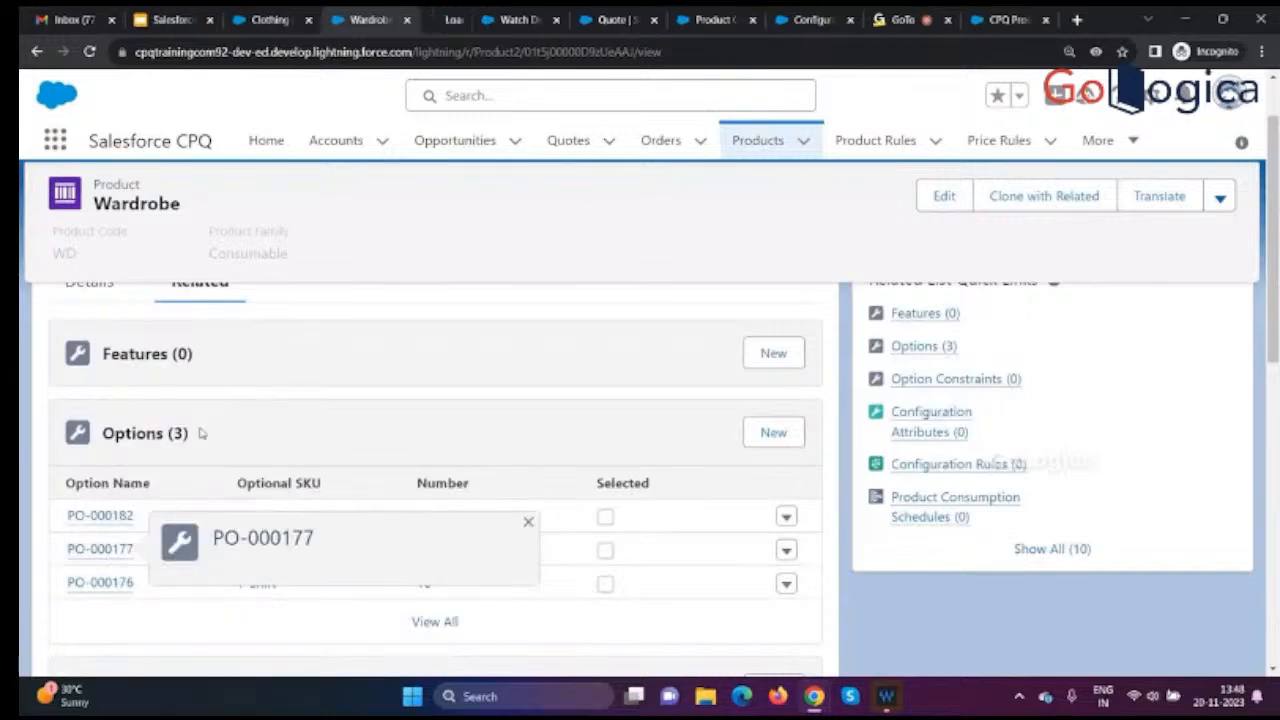
left_click(448, 19)
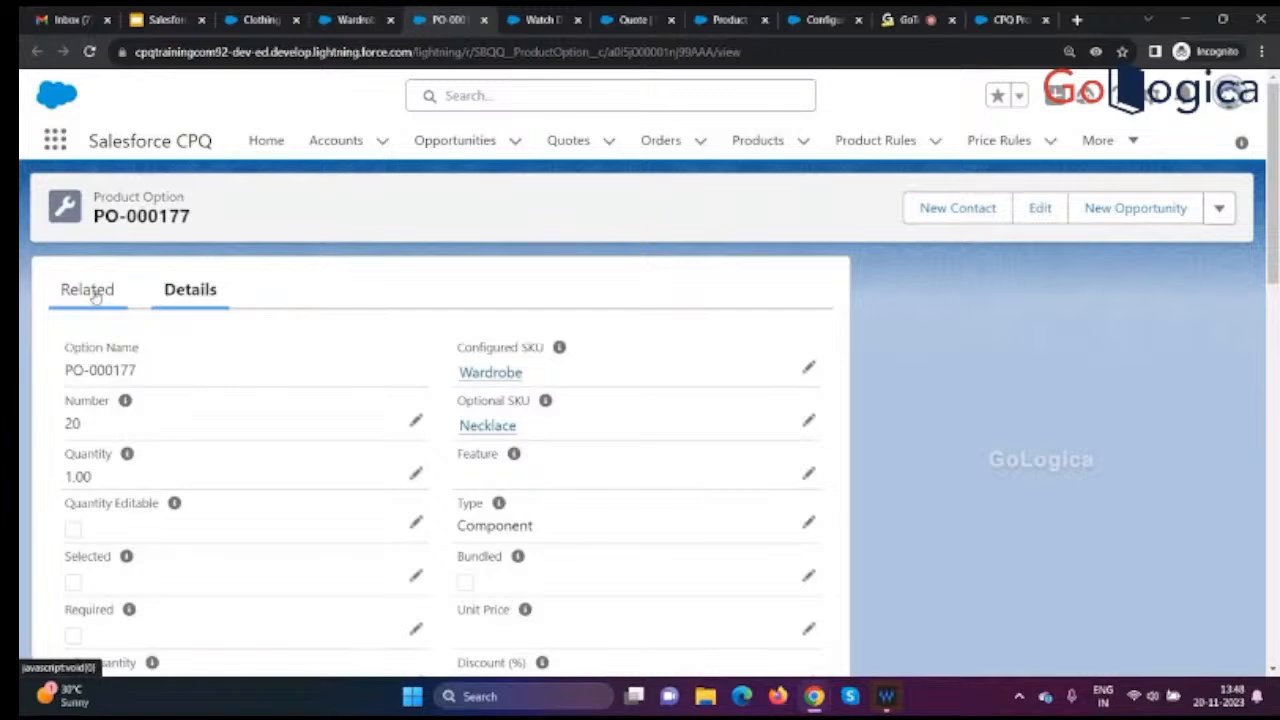
left_click(97, 294)
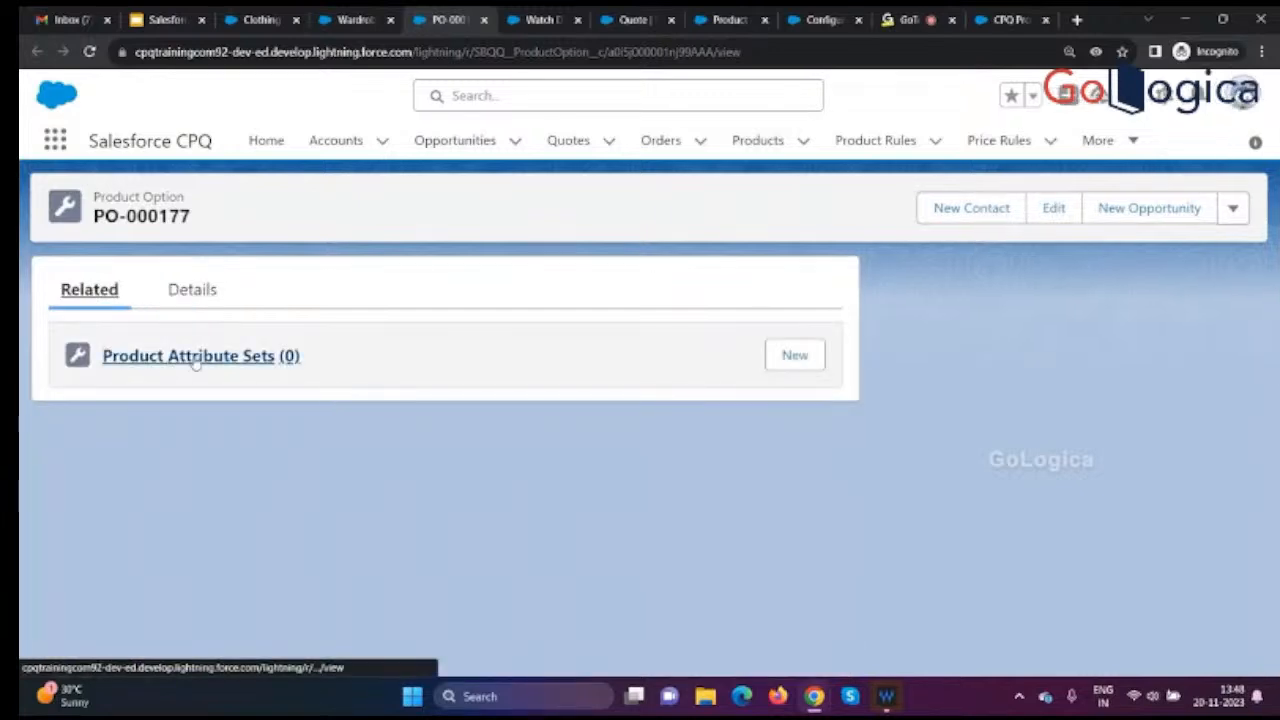
- Add a product attribute set linking Clothing Attribute Set with sequence 20
left_click(796, 356)
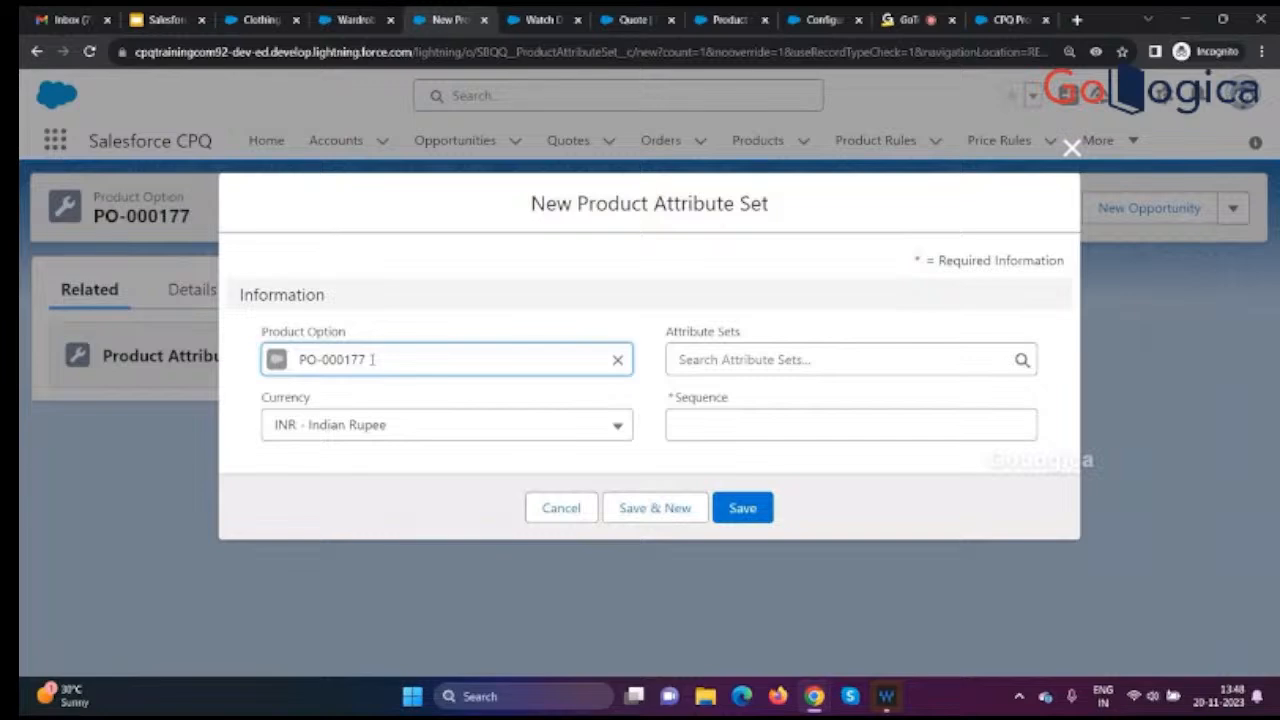
left_click(749, 361)
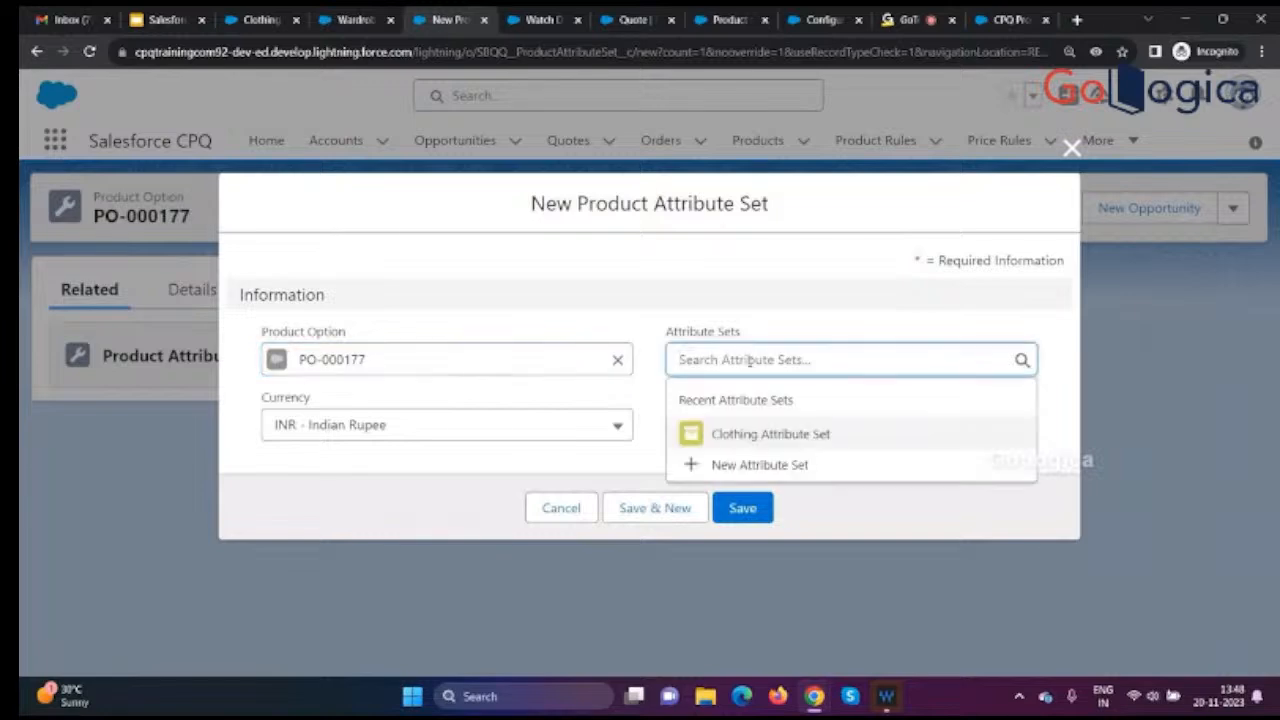
left_click(754, 436)
type("20")
left_click(738, 500)
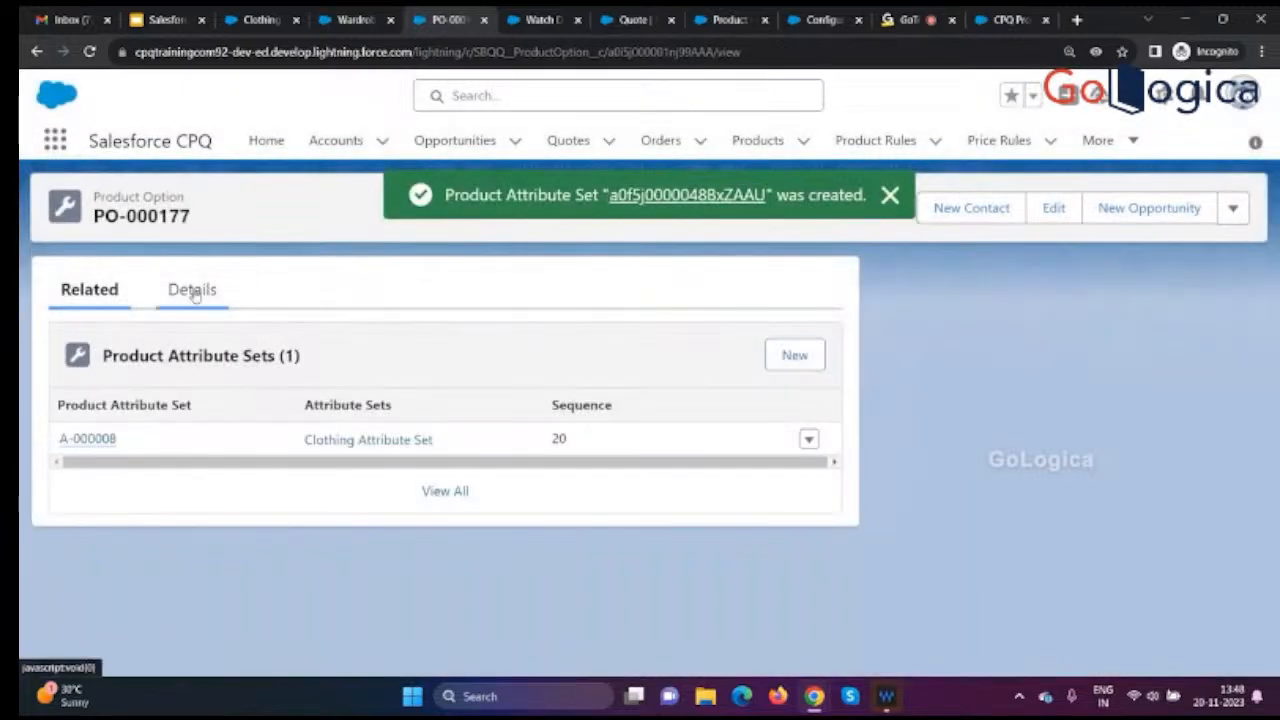
- Check PO-000177's details and related lists, then return to the Wardrobe product
left_click(194, 292)
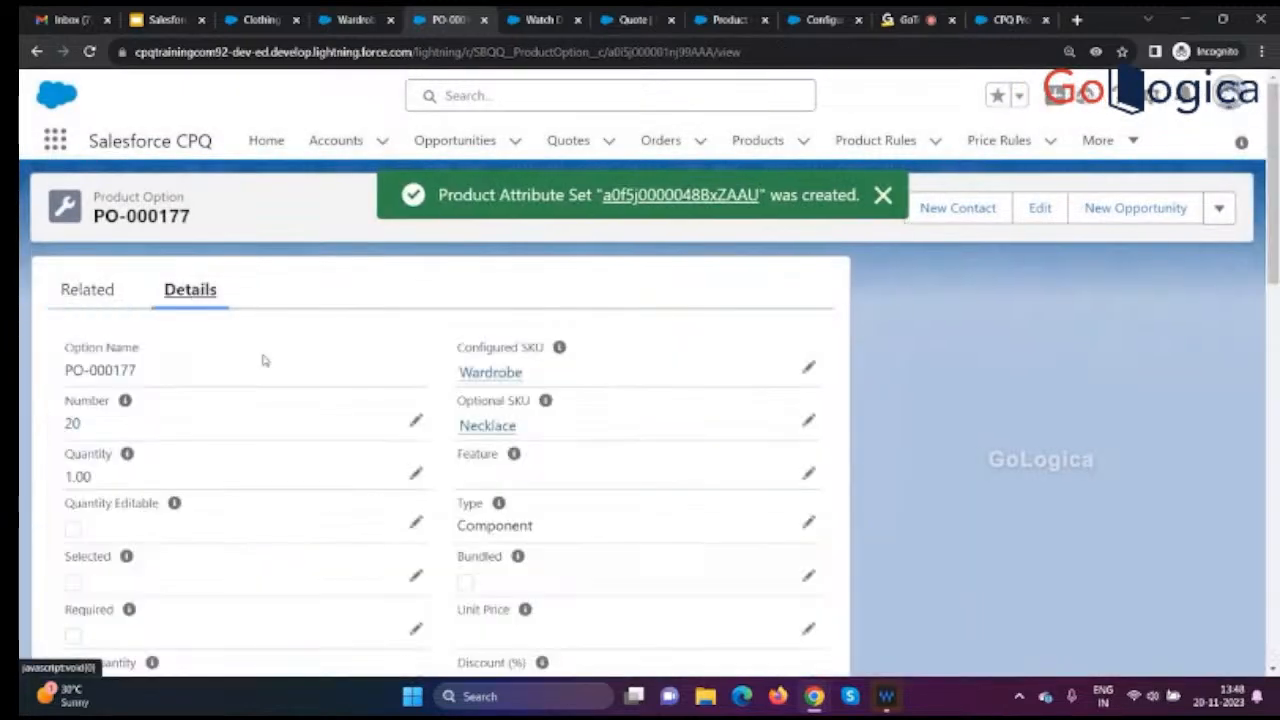
left_click(92, 303)
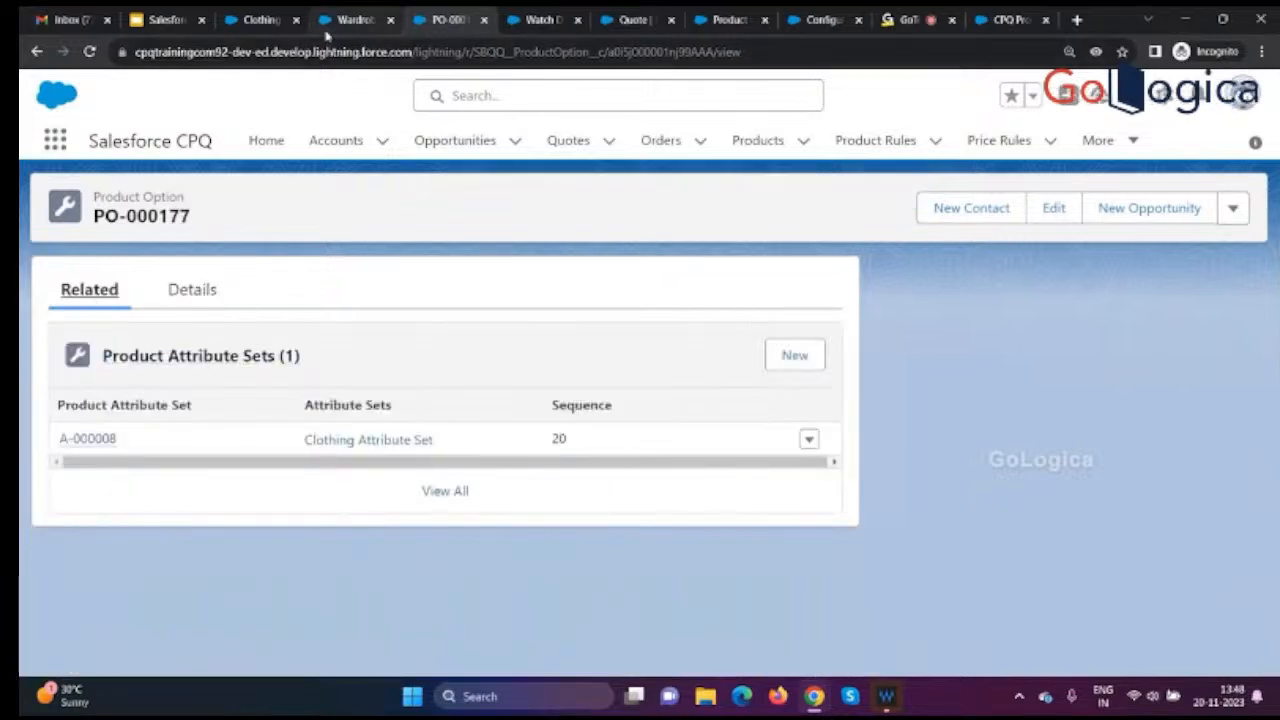
left_click(343, 22)
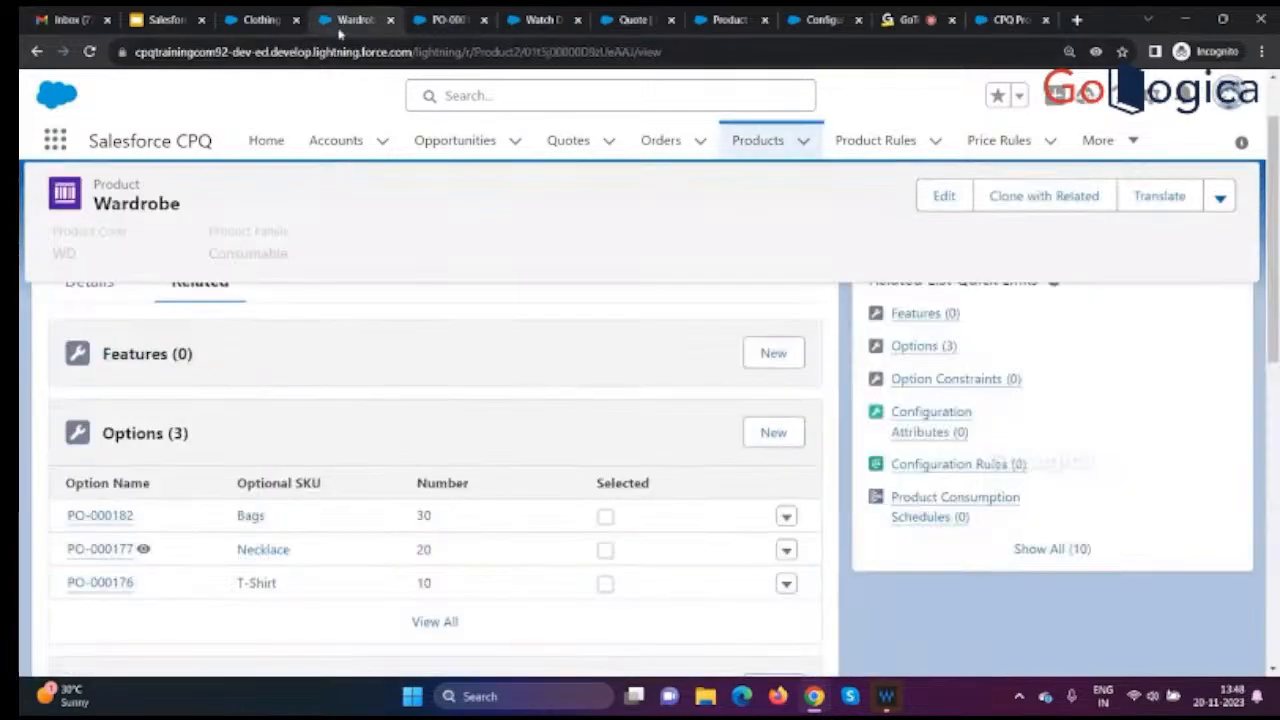
- Close PO-000177 and confirm Bags option PO-000182 is linked to Clothing Attribute Set
right_click(118, 518)
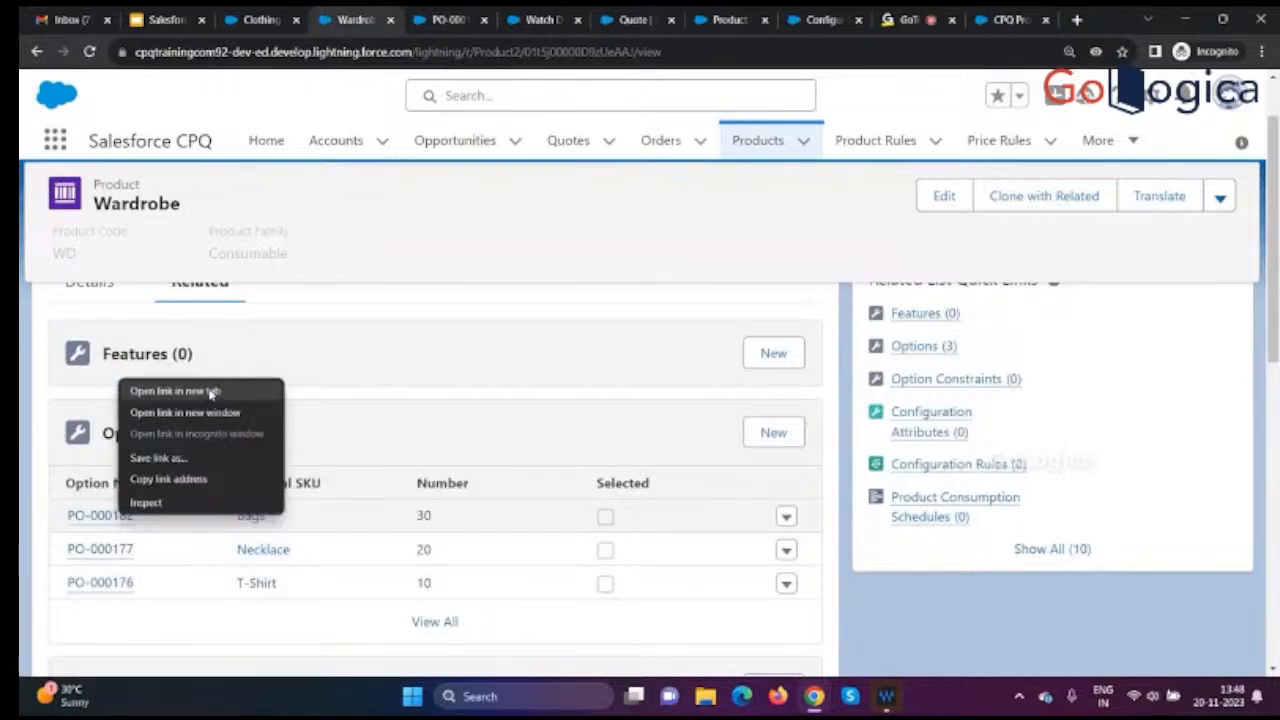
left_click(211, 395)
left_click(394, 30)
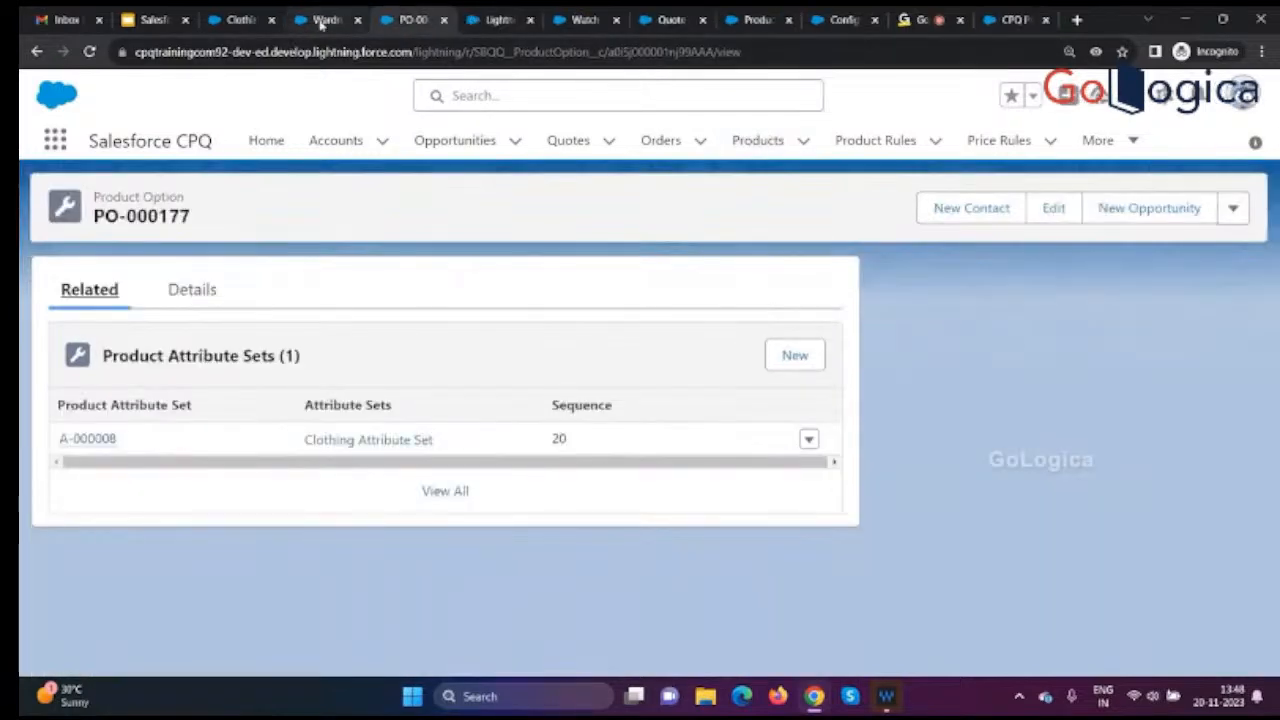
left_click(325, 20)
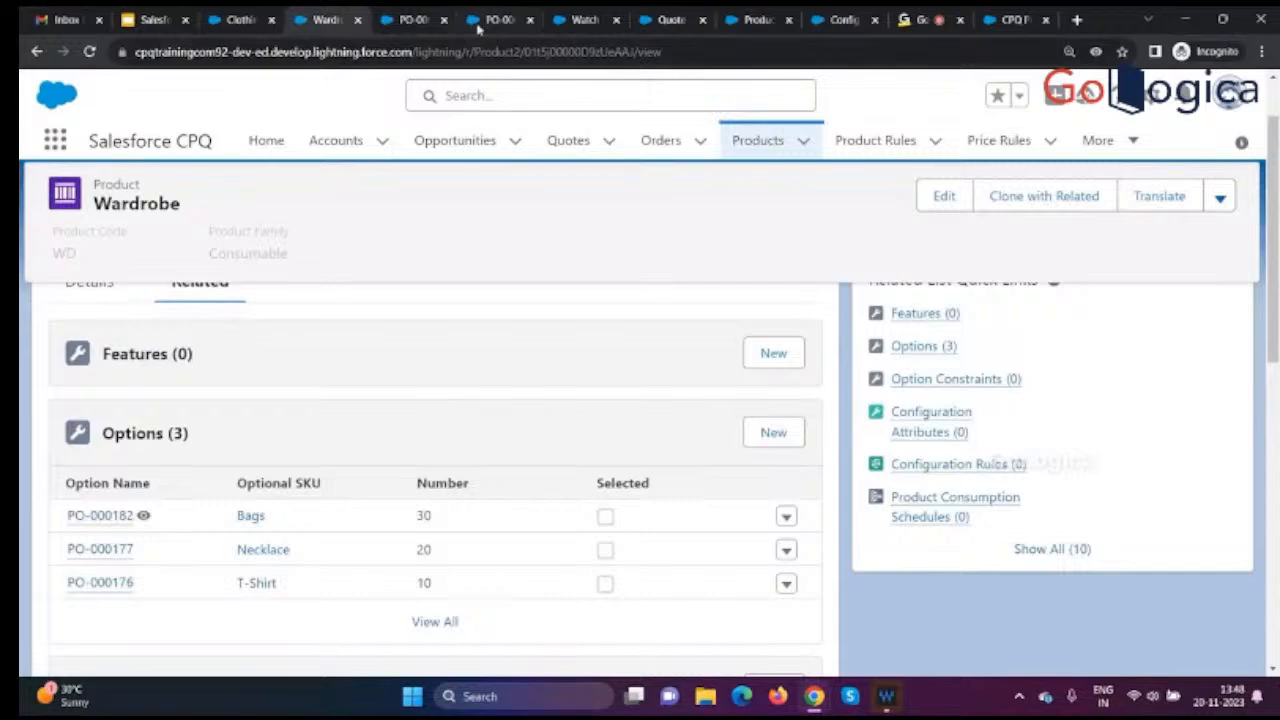
left_click(412, 20)
left_click(444, 20)
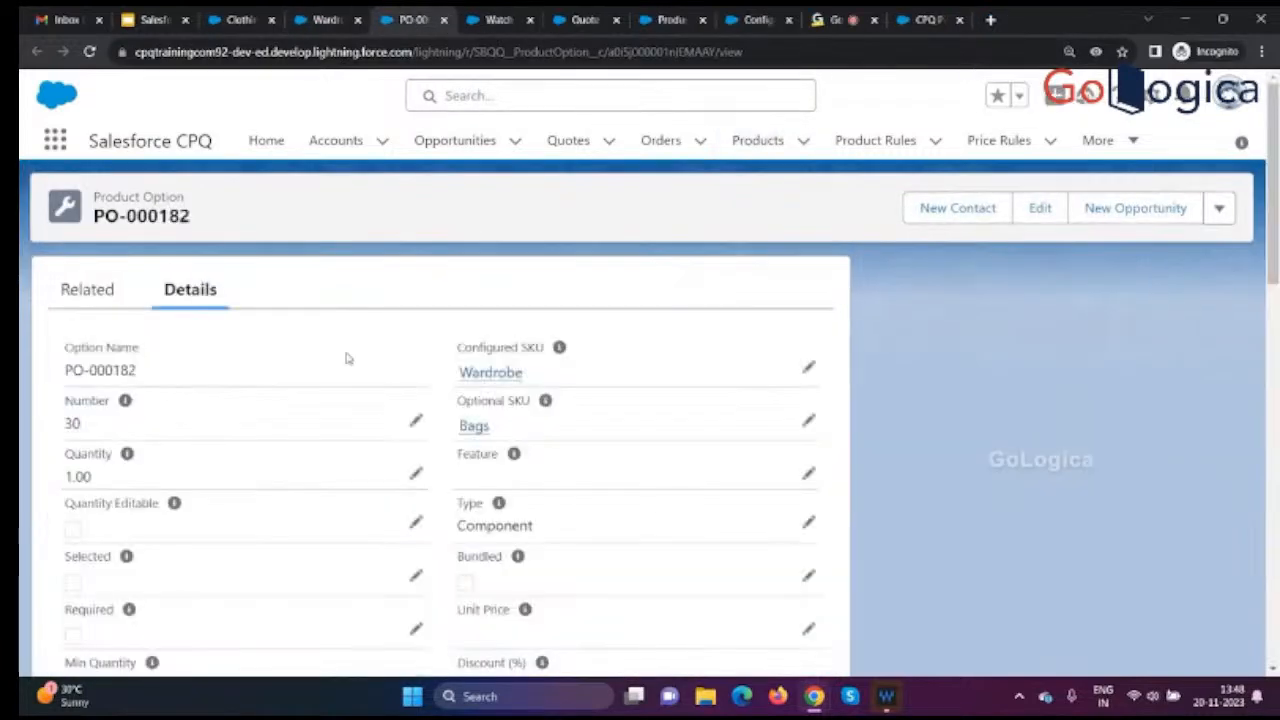
left_click(88, 289)
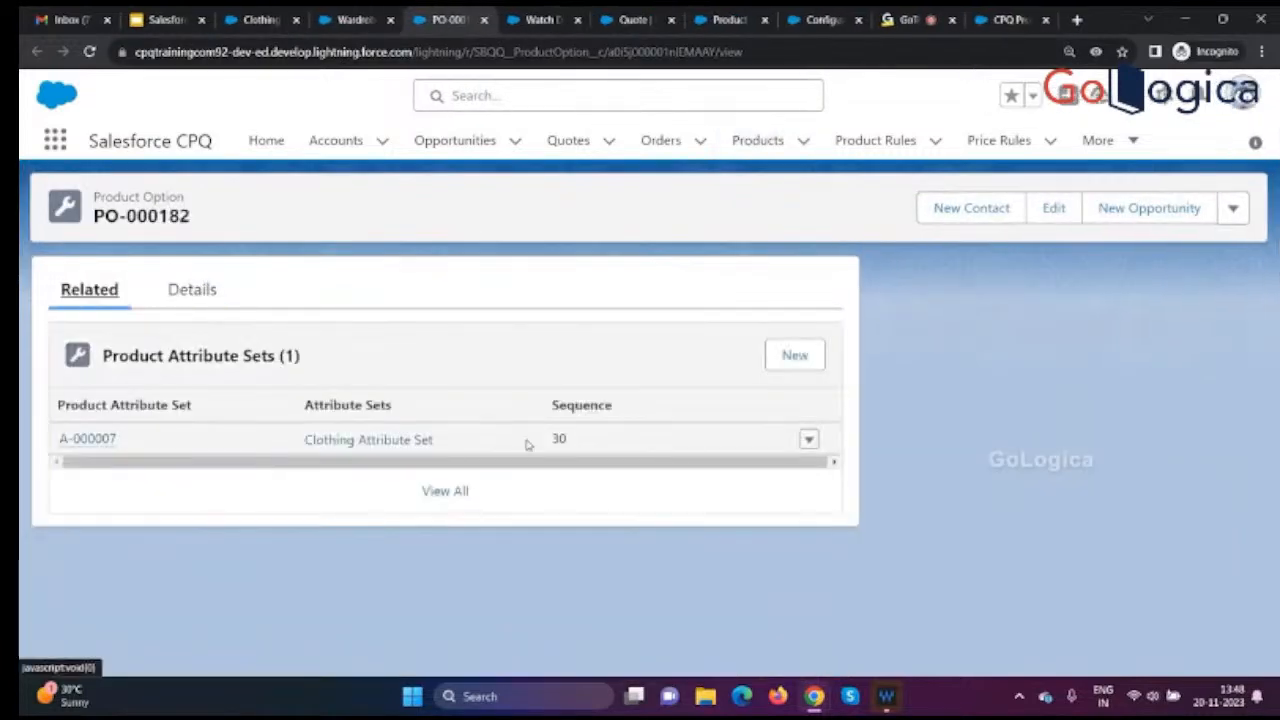
left_click(191, 289)
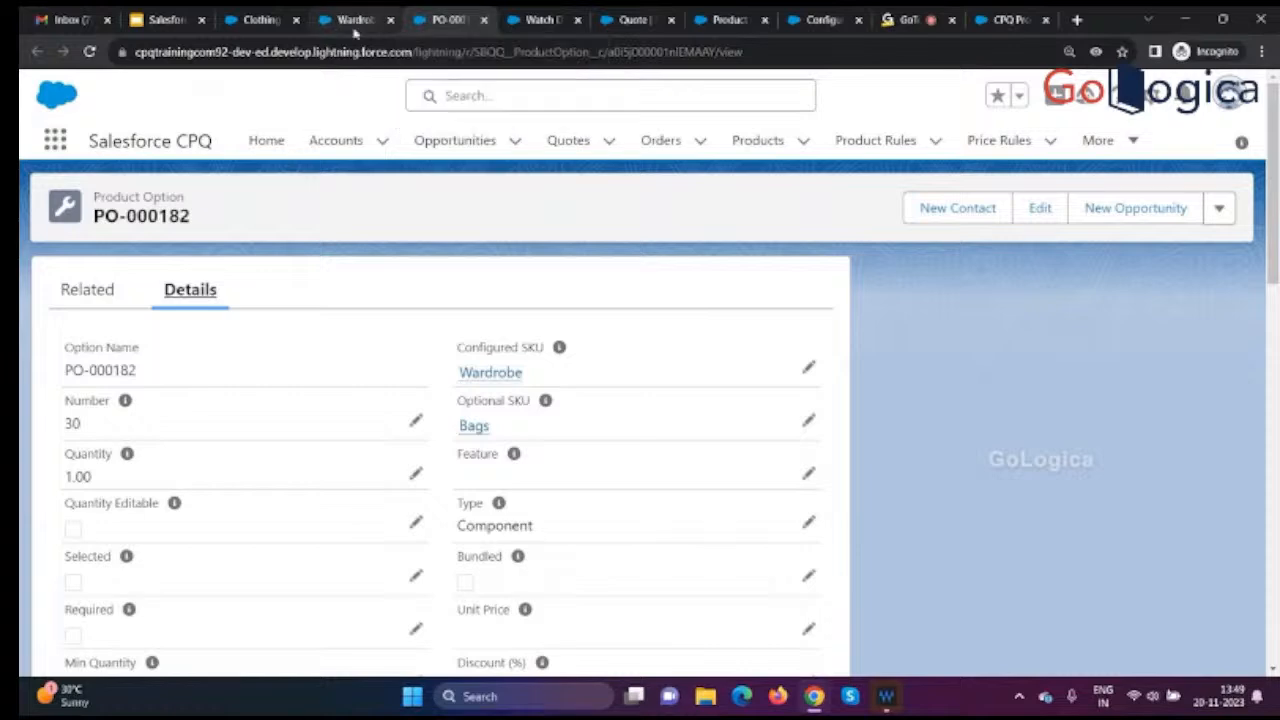
left_click(485, 20)
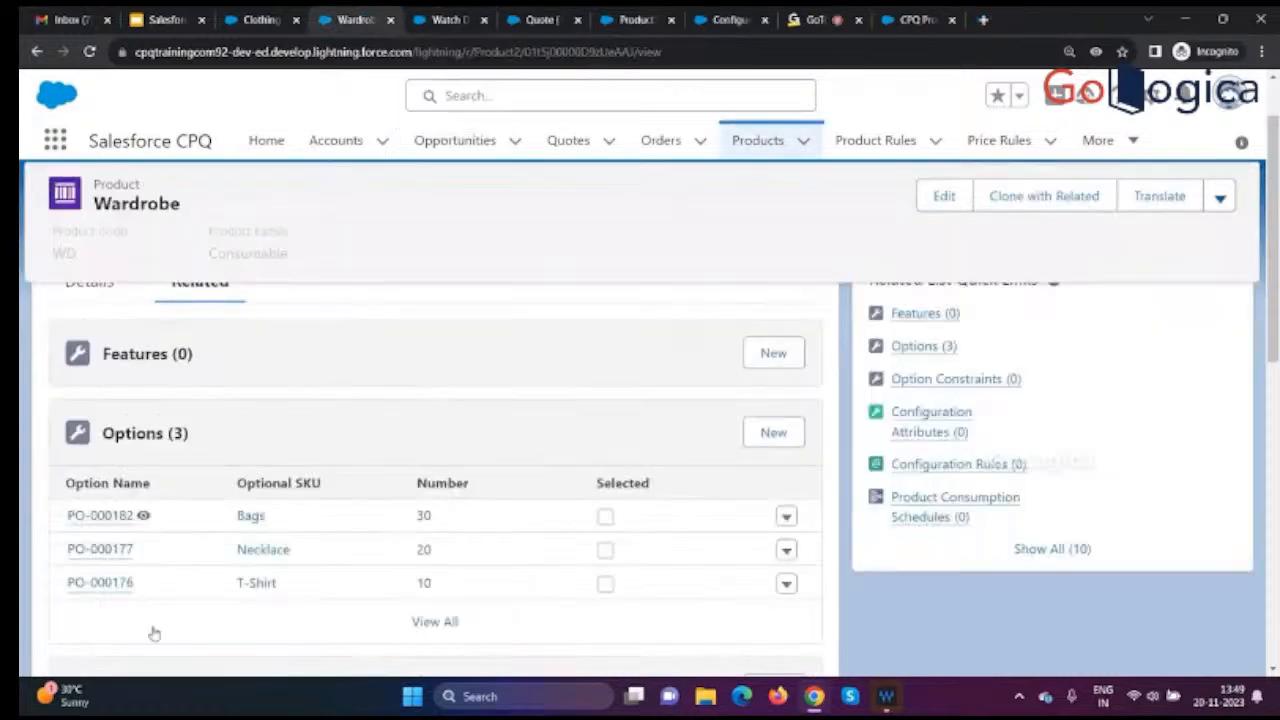
- Confirm T-Shirt option PO-000176 uses Clothing Attribute Set, then present the Product Attribute slides full screen
right_click(131, 583)
left_click(185, 452)
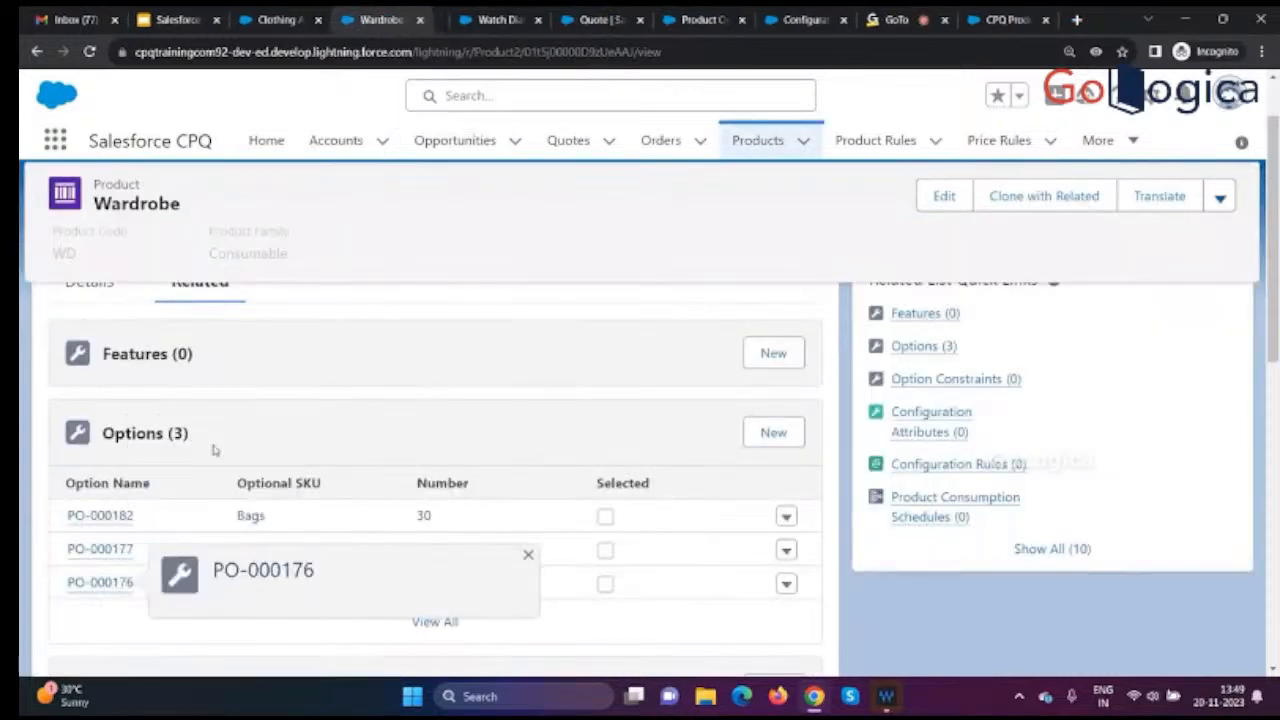
left_click(440, 20)
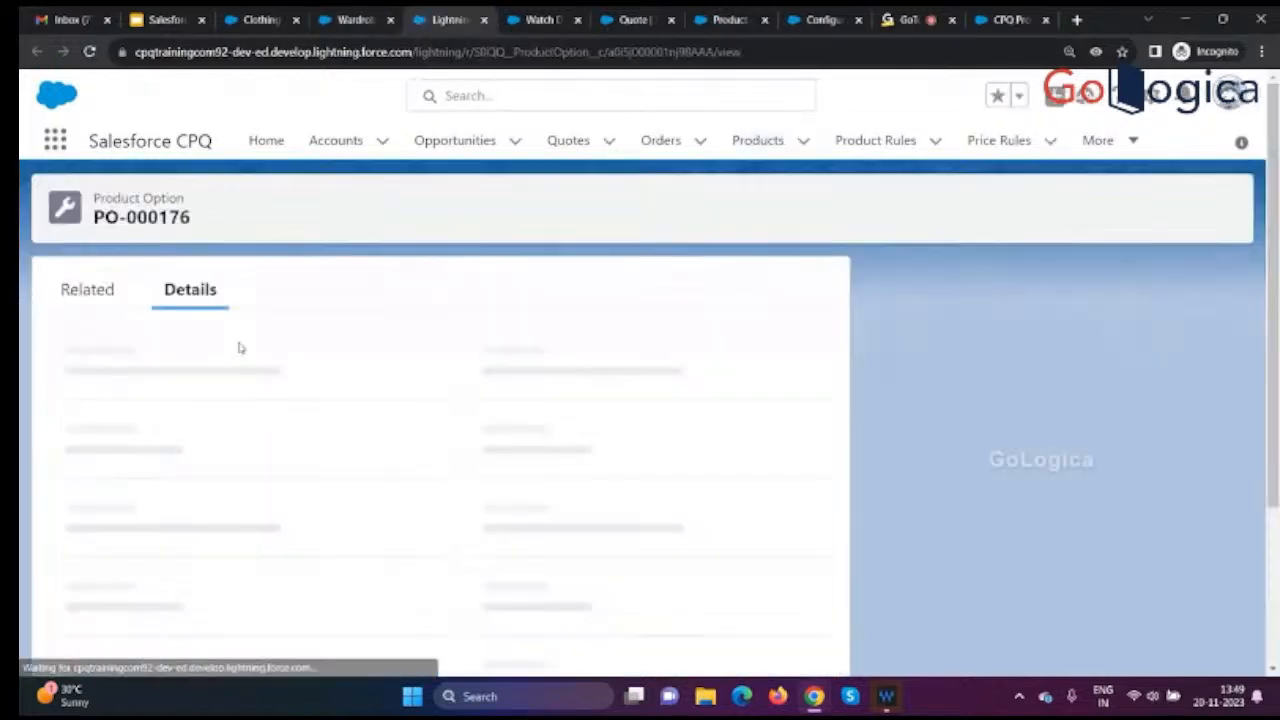
left_click(90, 292)
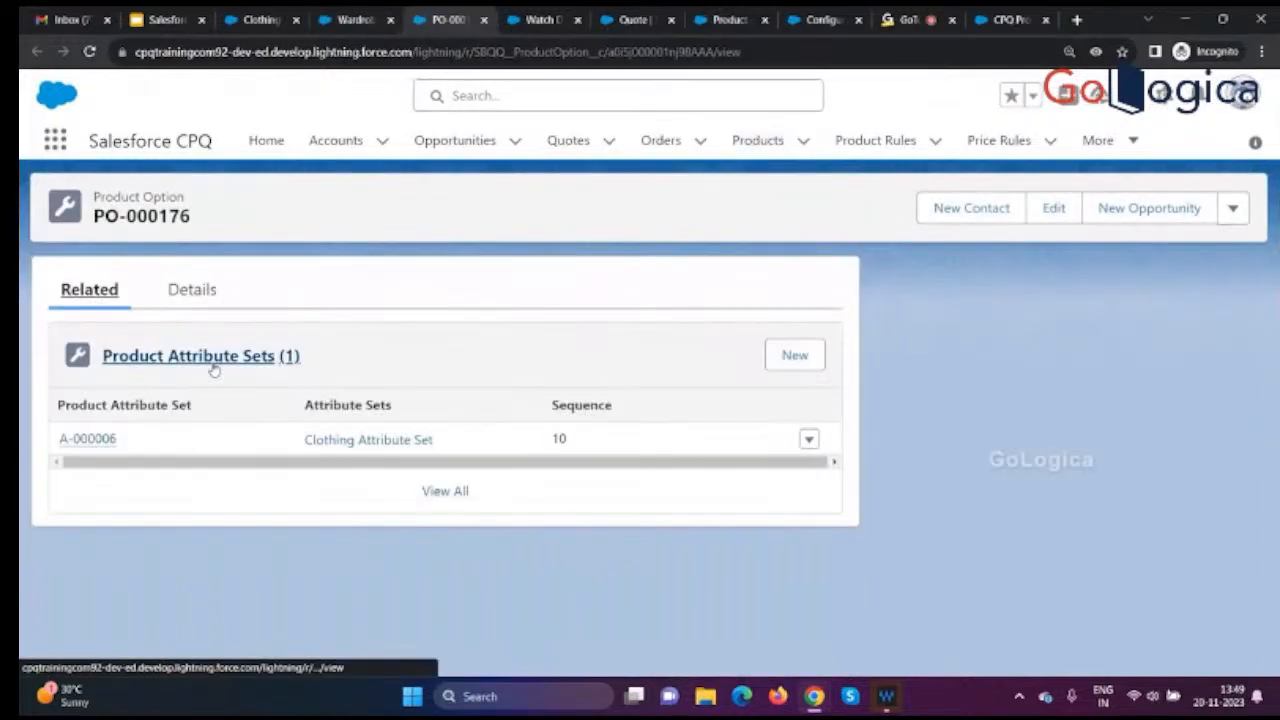
left_click(484, 19)
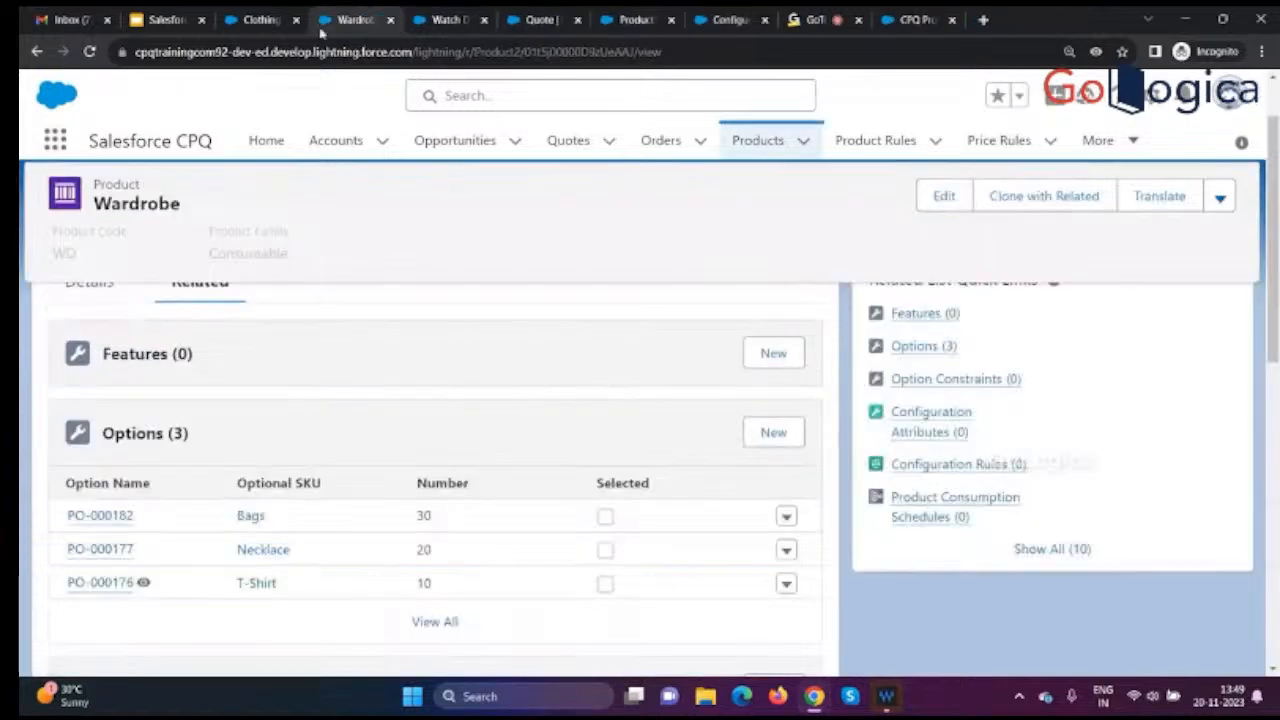
left_click(165, 22)
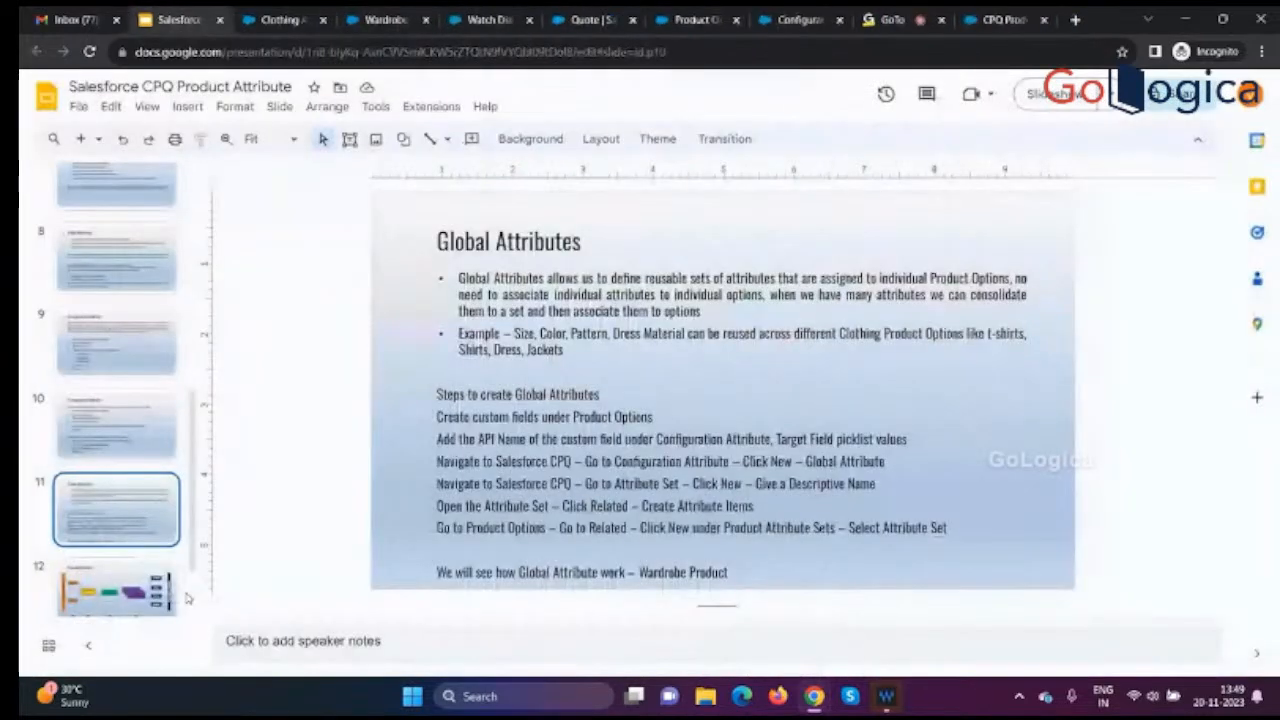
left_click(1057, 94)
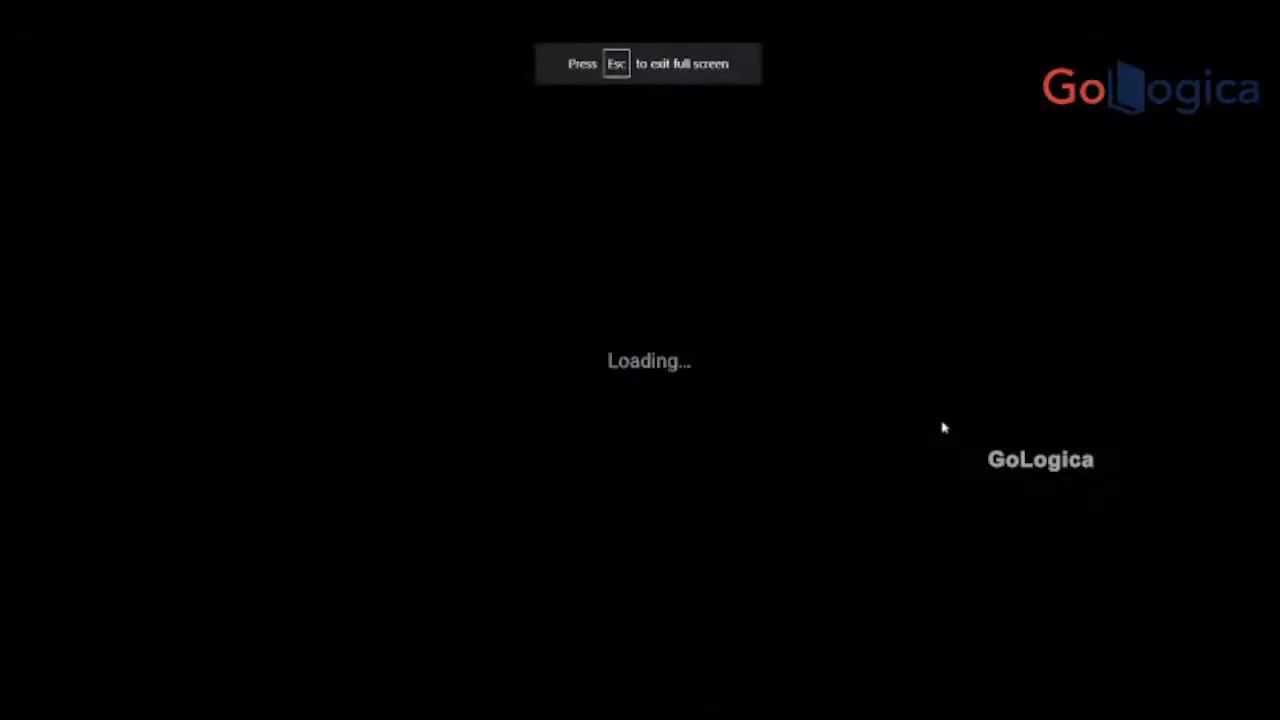
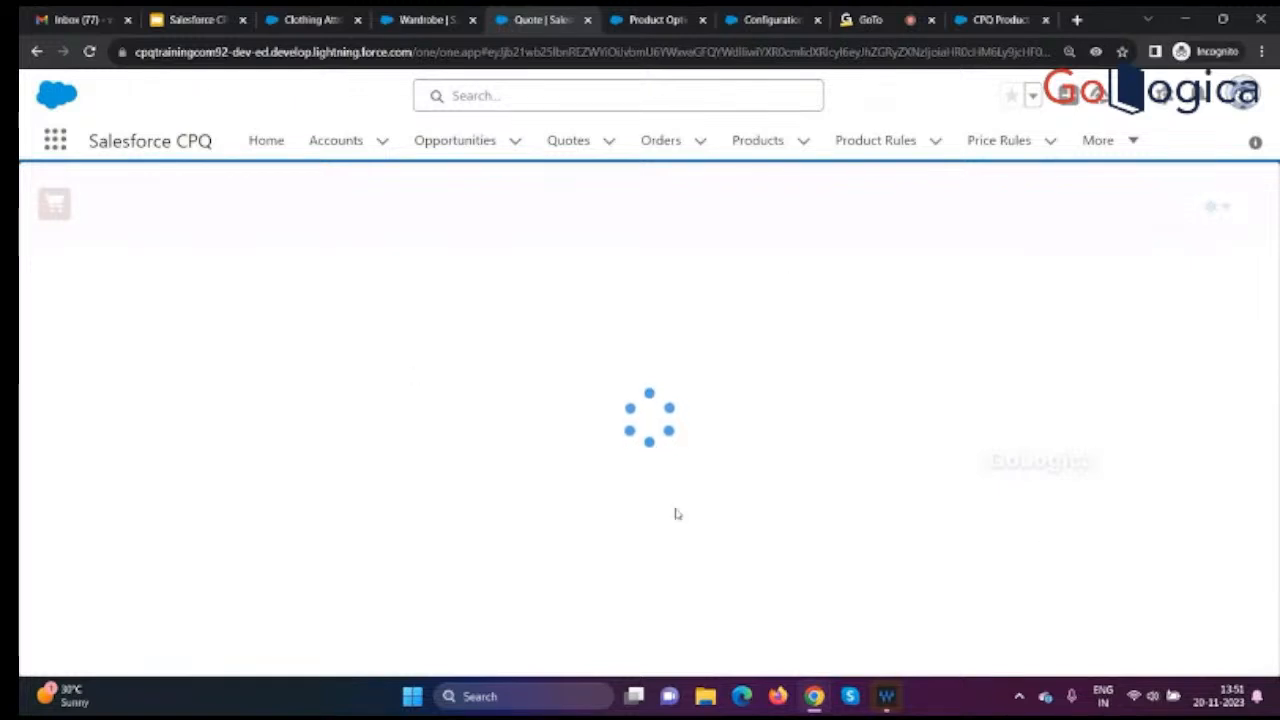
- Search the catalogue for 'ward' and select the Wardrobe bundle for quote Q-00051
left_click(458, 209)
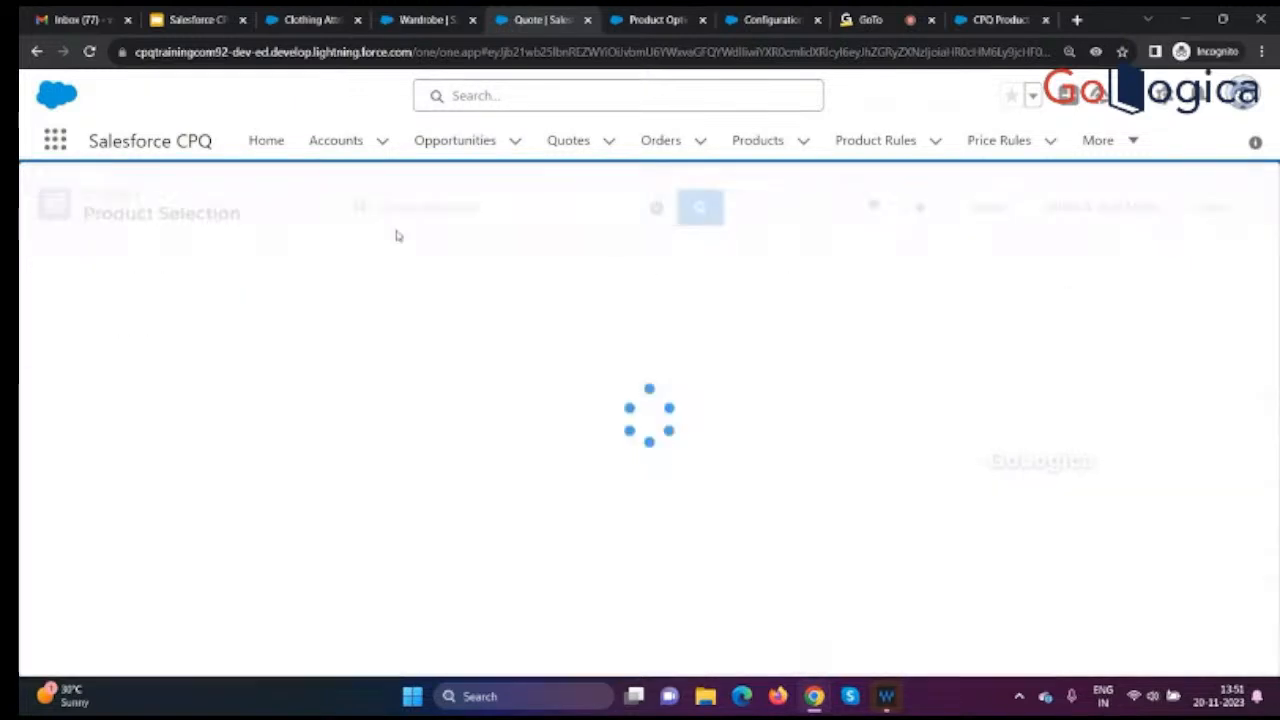
left_click(416, 206)
type("war")
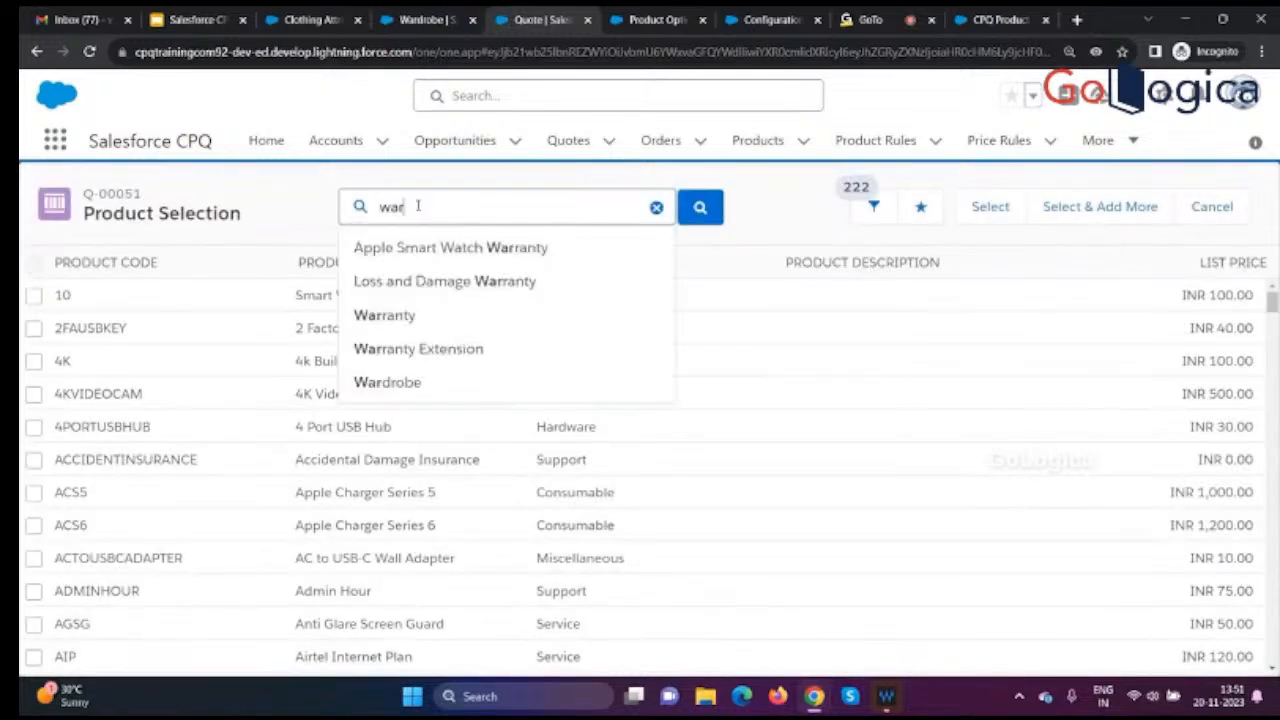
type("d")
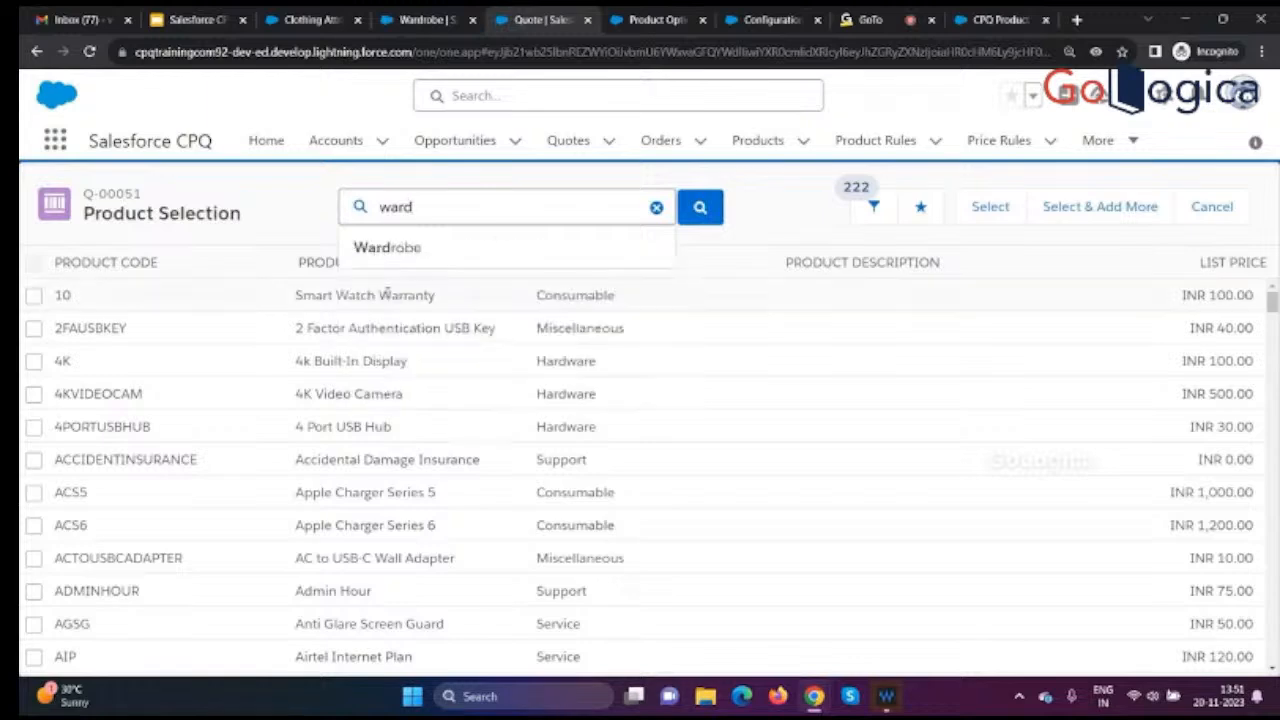
left_click(393, 257)
left_click(33, 295)
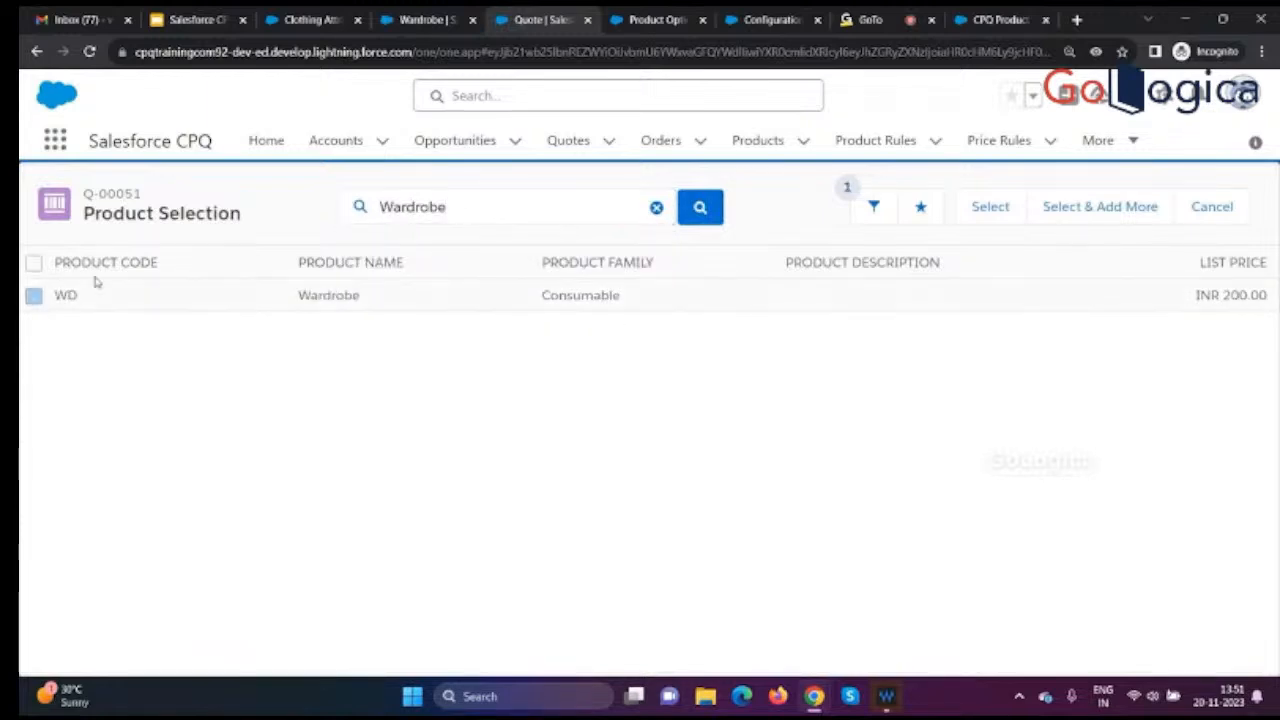
left_click(988, 210)
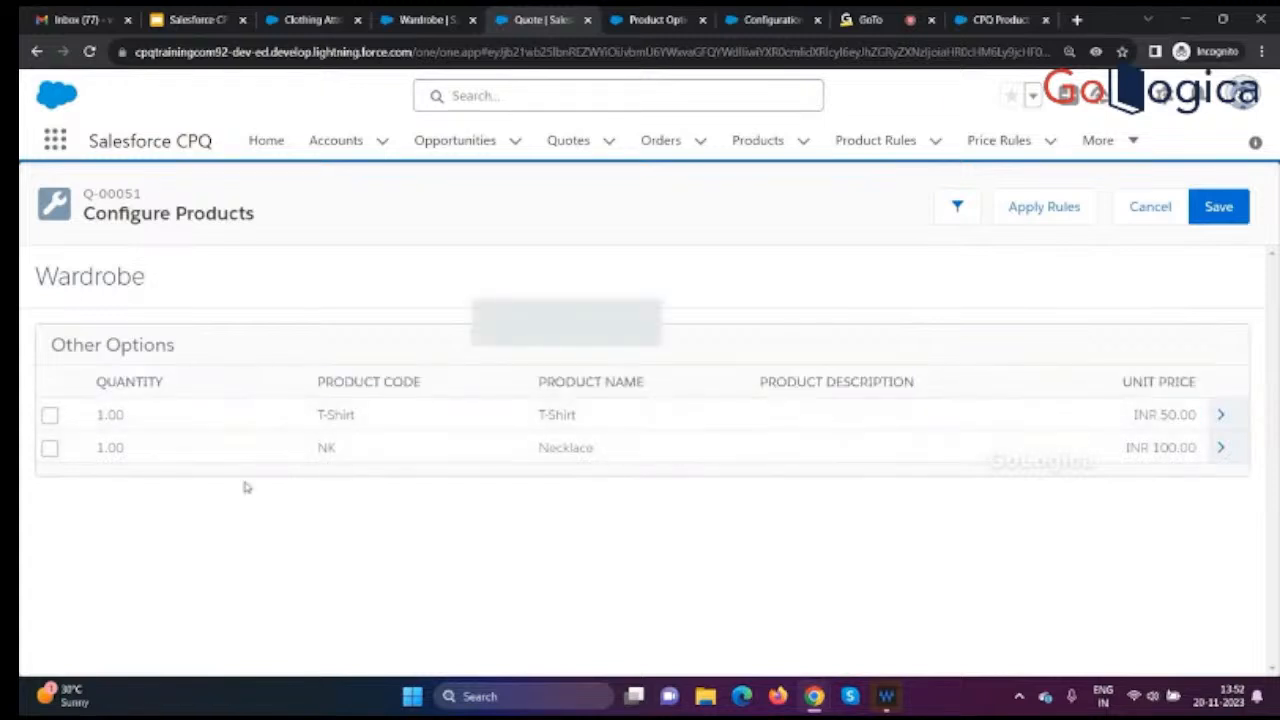
- Open the Bags option's product record in a new tab and view its related lists
left_click(378, 22)
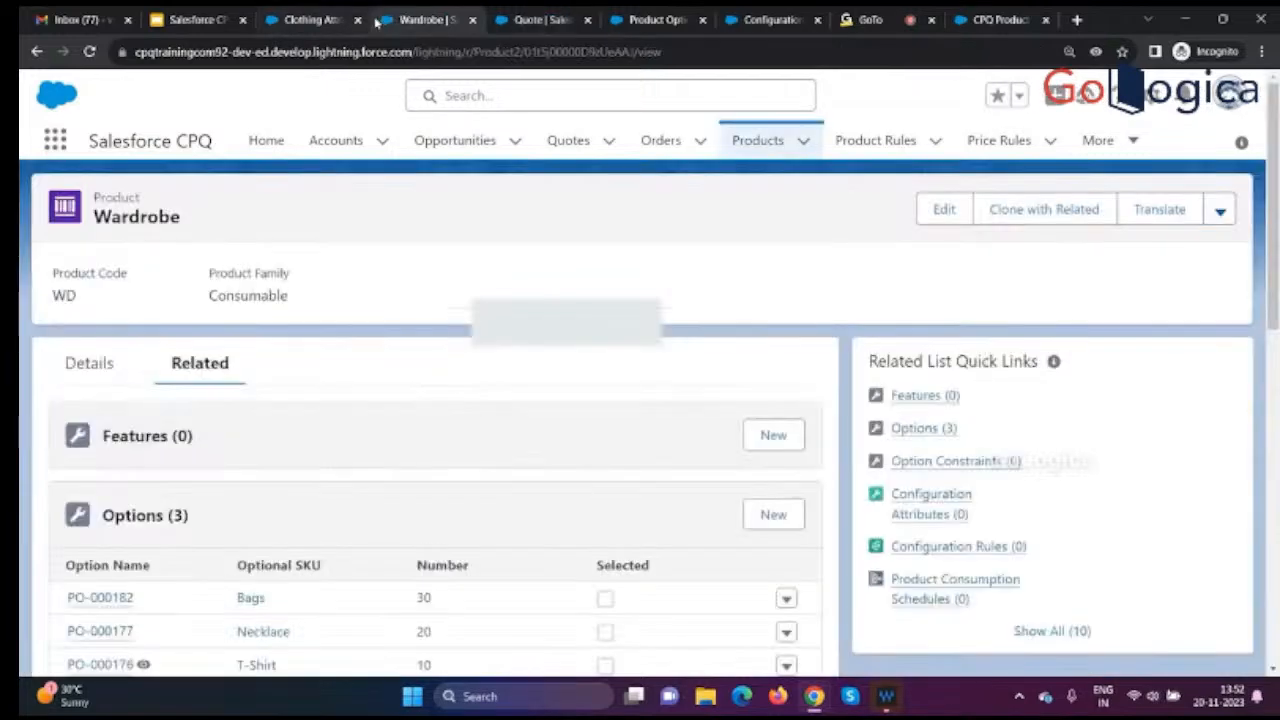
right_click(250, 598)
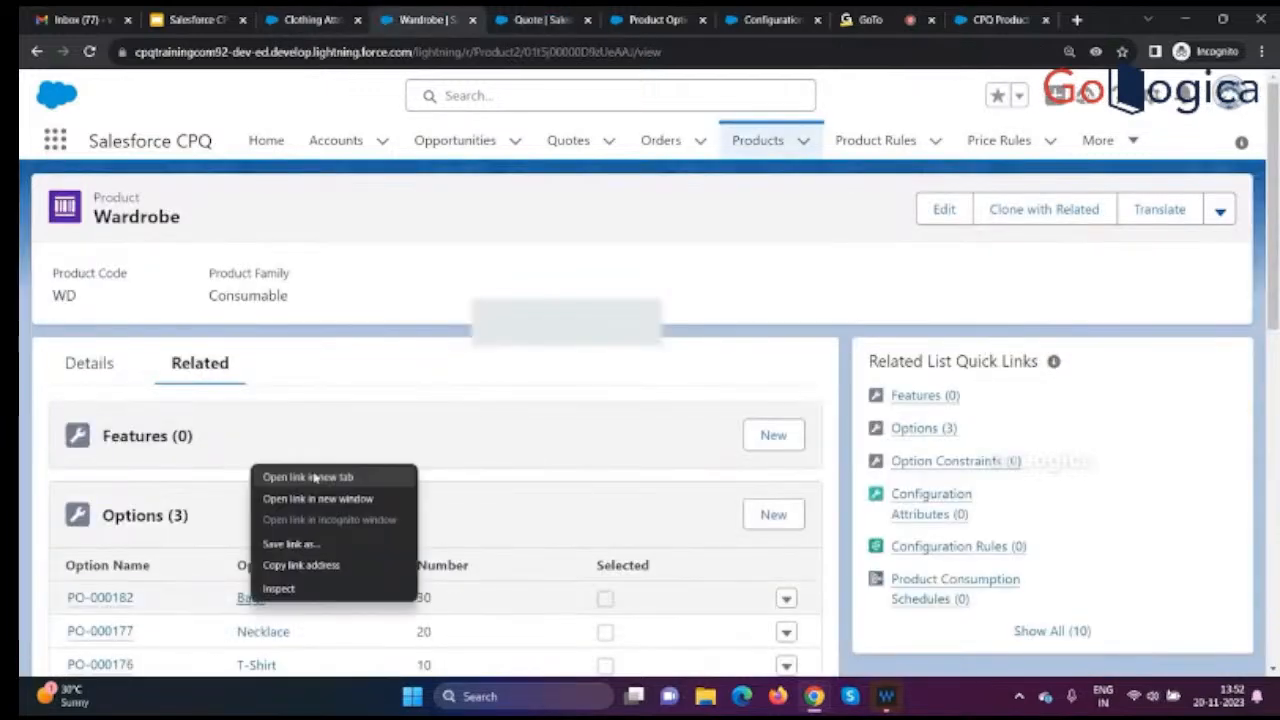
left_click(320, 477)
left_click(459, 28)
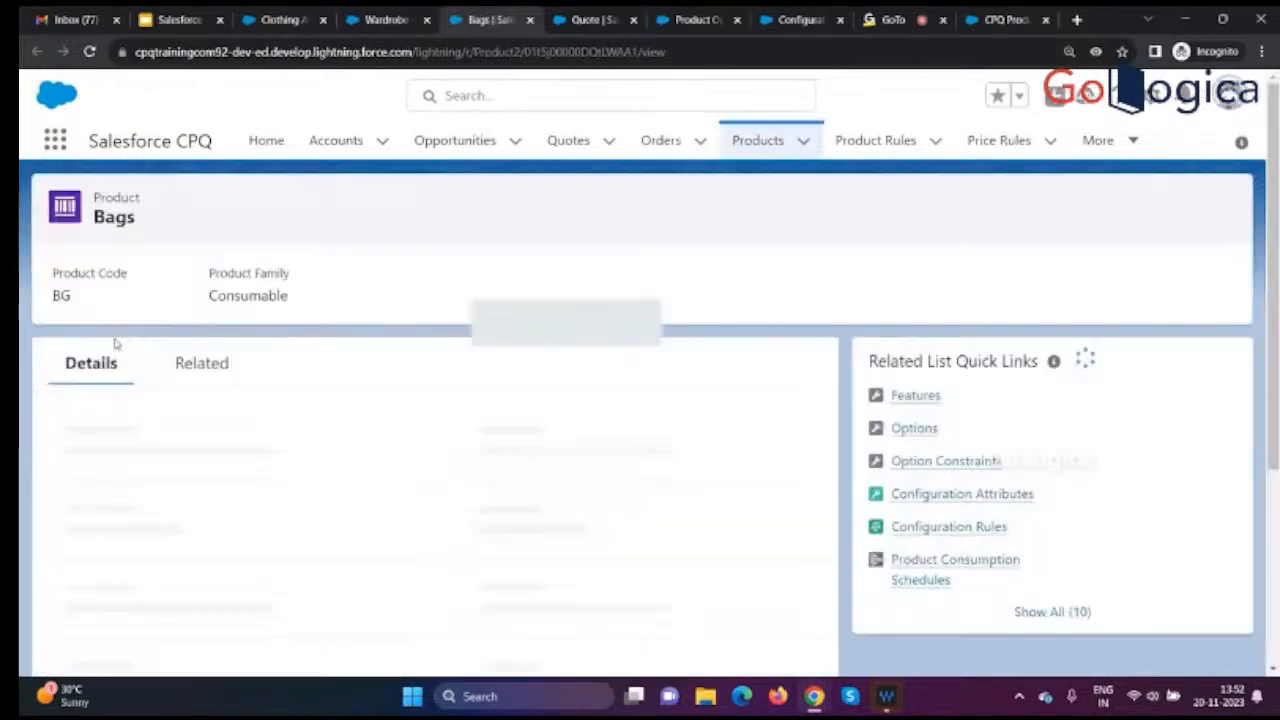
left_click(206, 366)
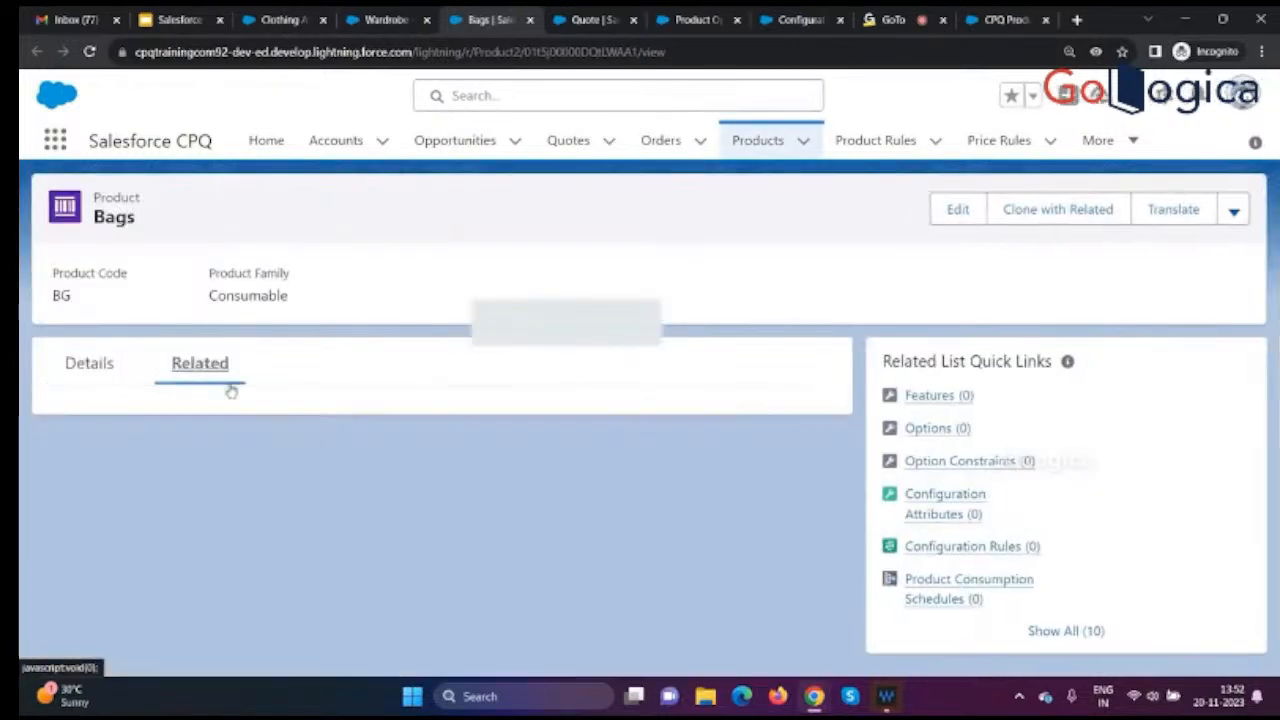
scroll(309, 500, "down", 5)
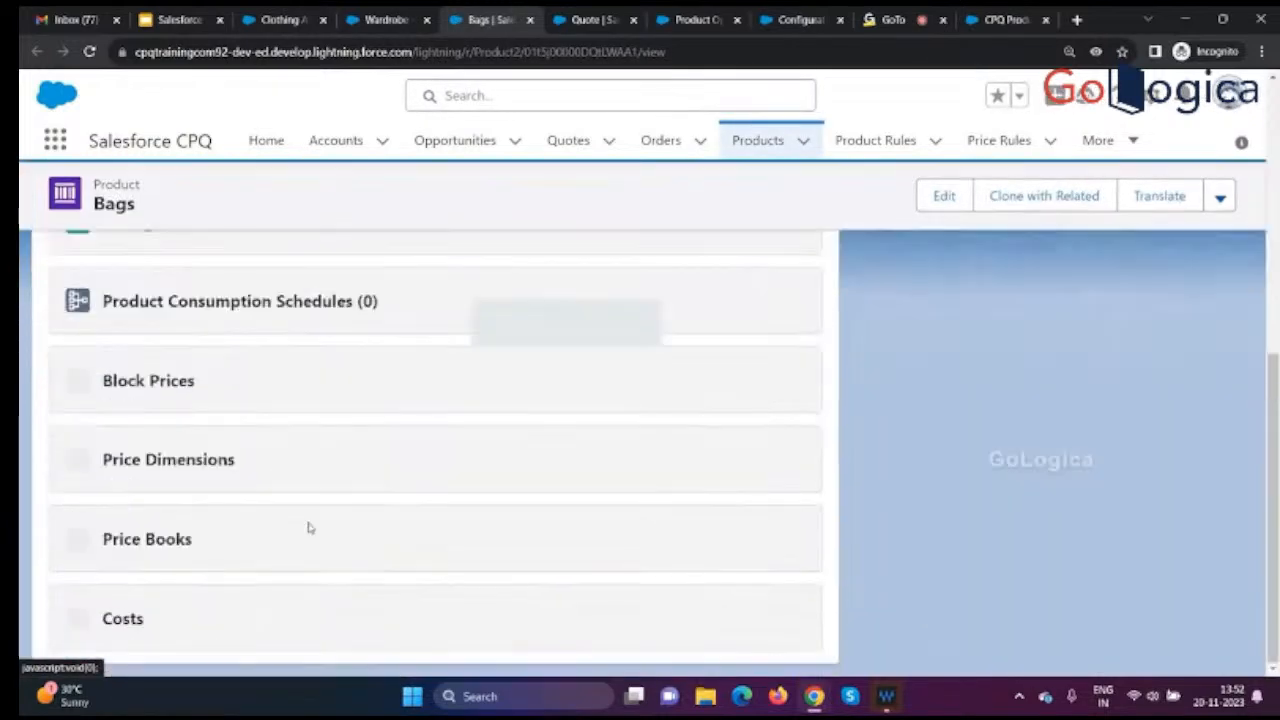
- Add a Standard Price Book entry of INR 100.00 for Bags and return to the quote
left_click(757, 542)
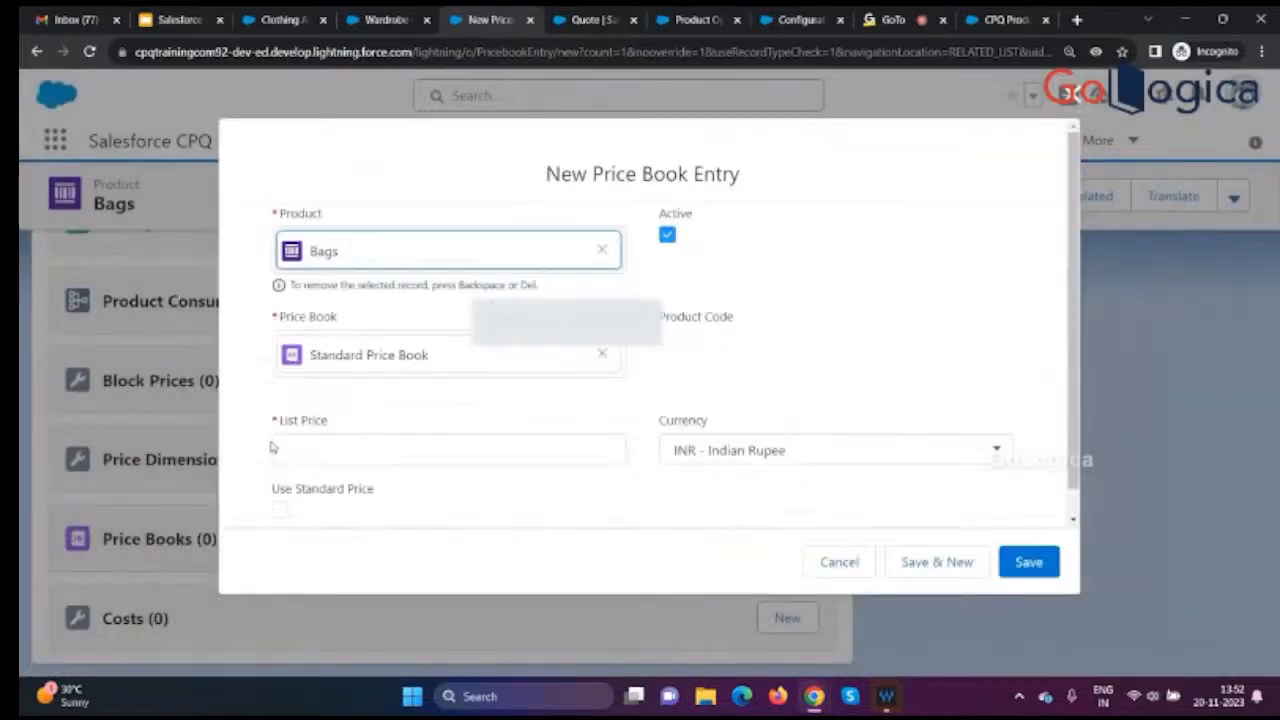
left_click(297, 449)
type("100")
left_click(1048, 570)
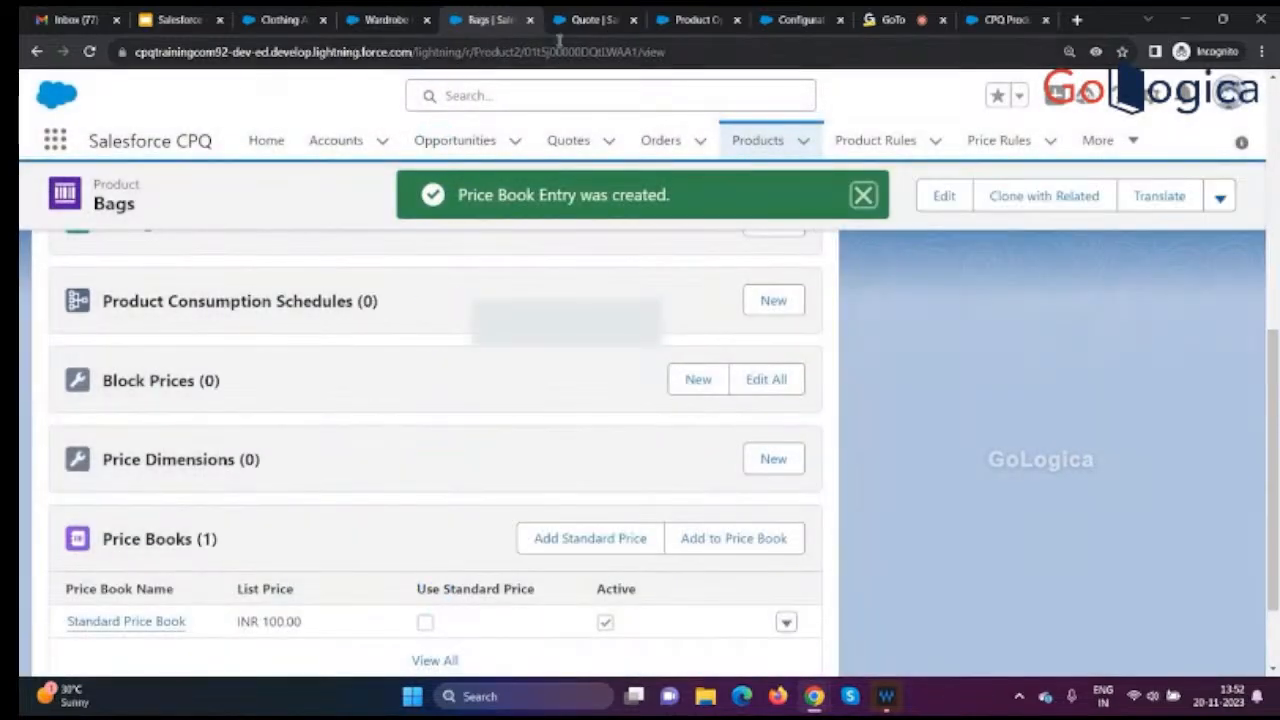
left_click(585, 20)
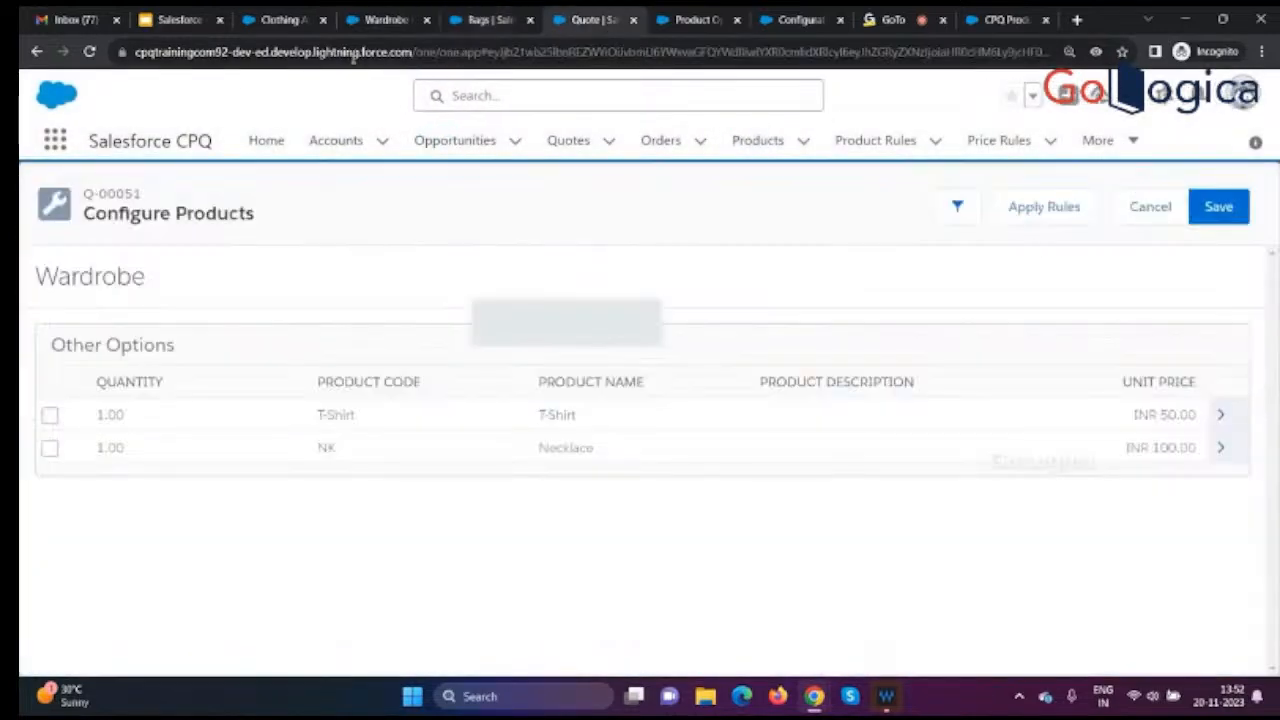
- Reload the quote, delete all existing Home Theatre and speaker lines, and quick save
left_click(90, 51)
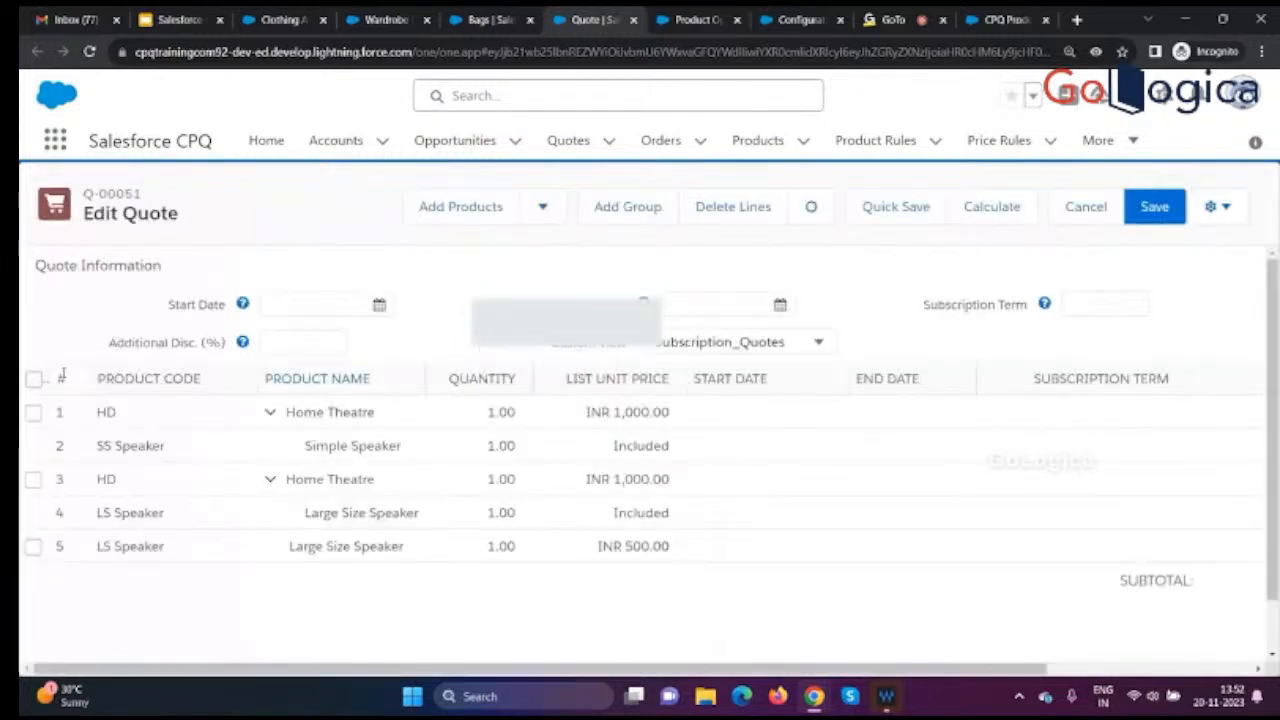
left_click(34, 381)
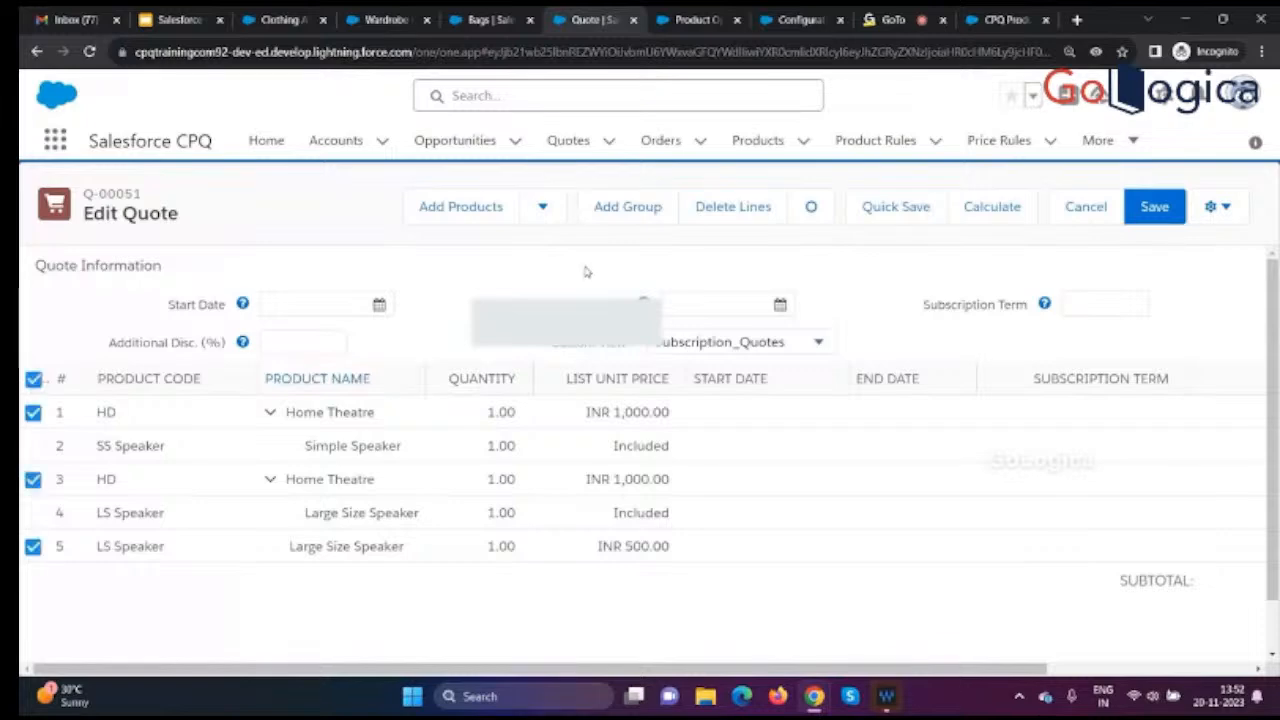
left_click(735, 213)
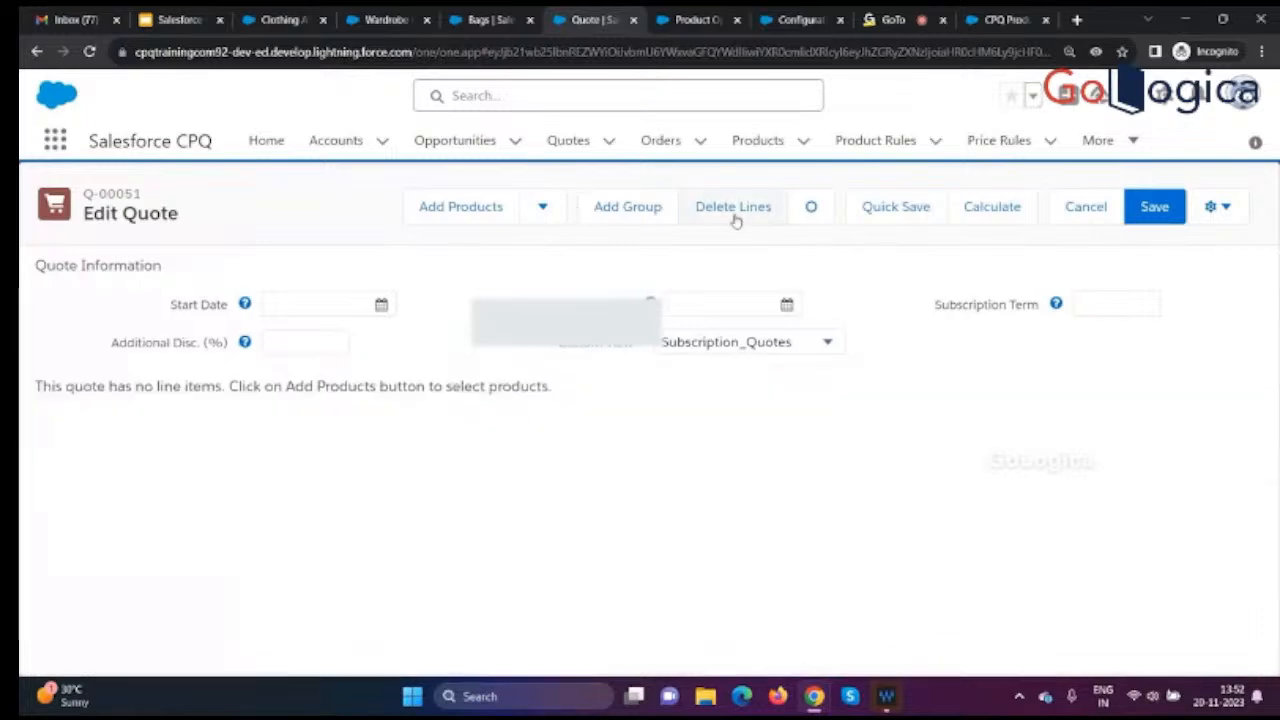
left_click(888, 210)
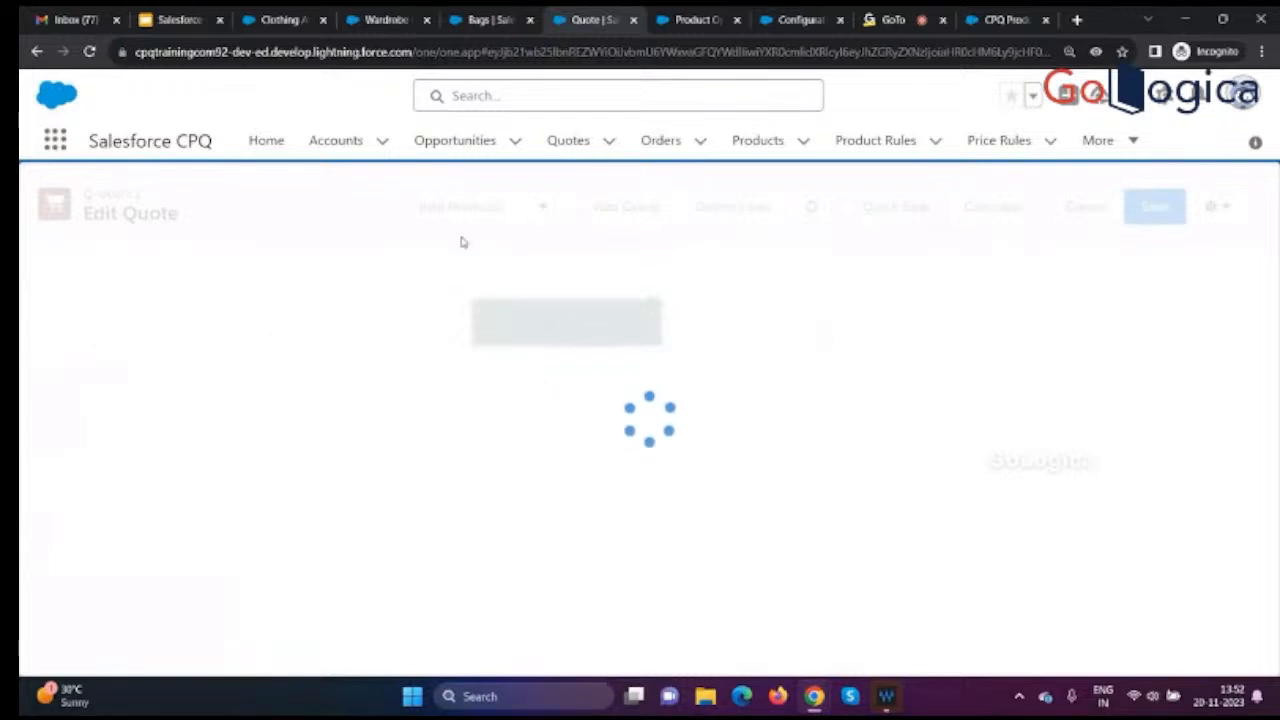
- Search for 'Ward' and add the Wardrobe bundle to the quote again
left_click(459, 209)
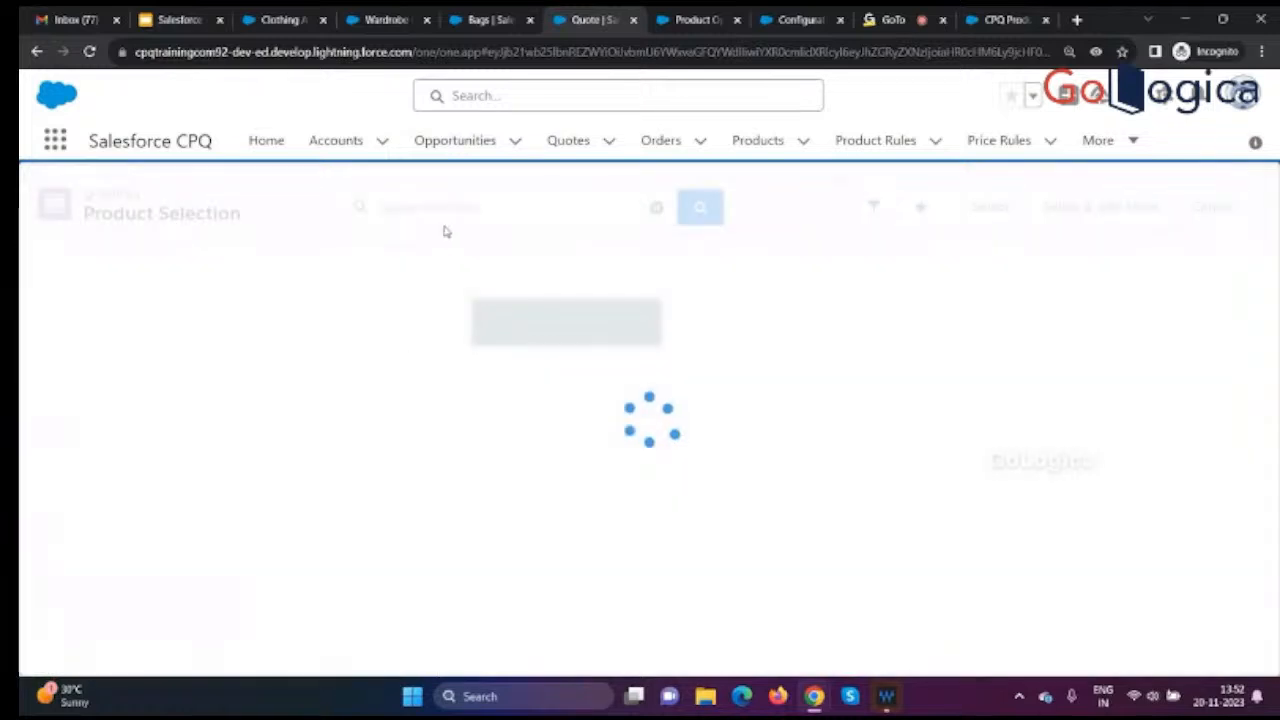
left_click(441, 211)
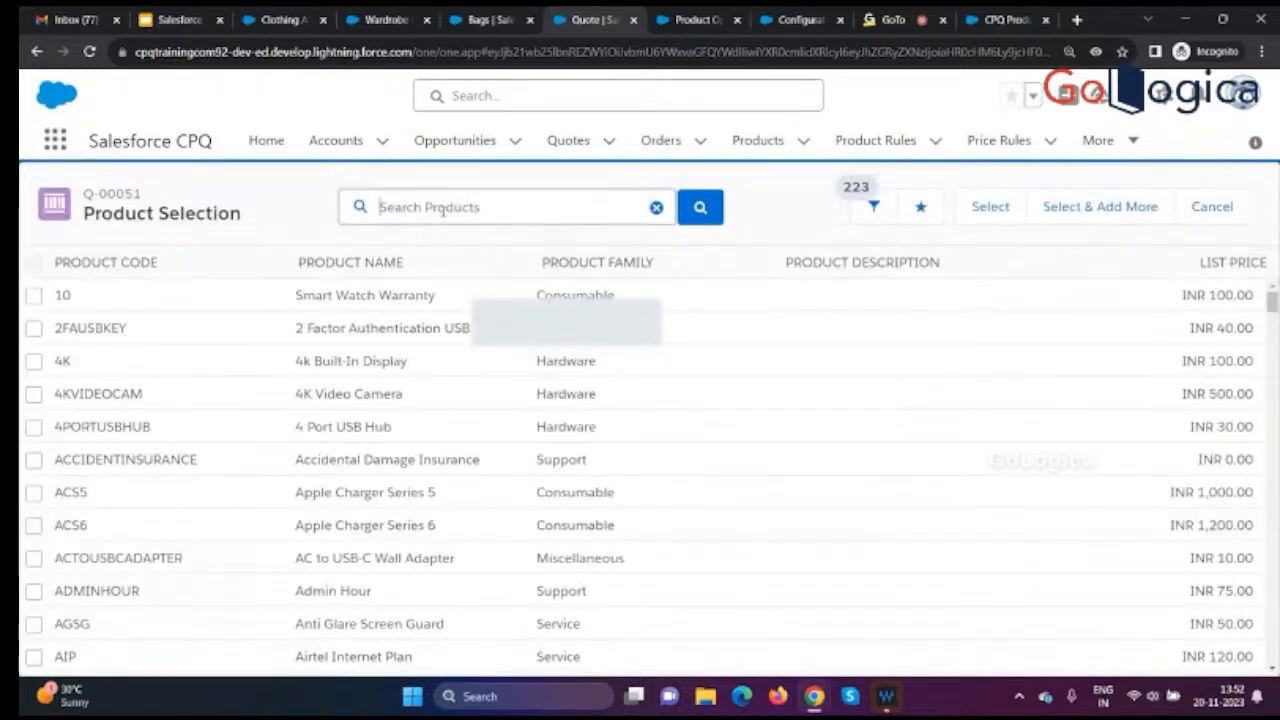
type("ewar")
key("BackSpace")
key("BackSpace")
key("BackSpace")
key("BackSpace")
key("BackSpace")
type("Ward")
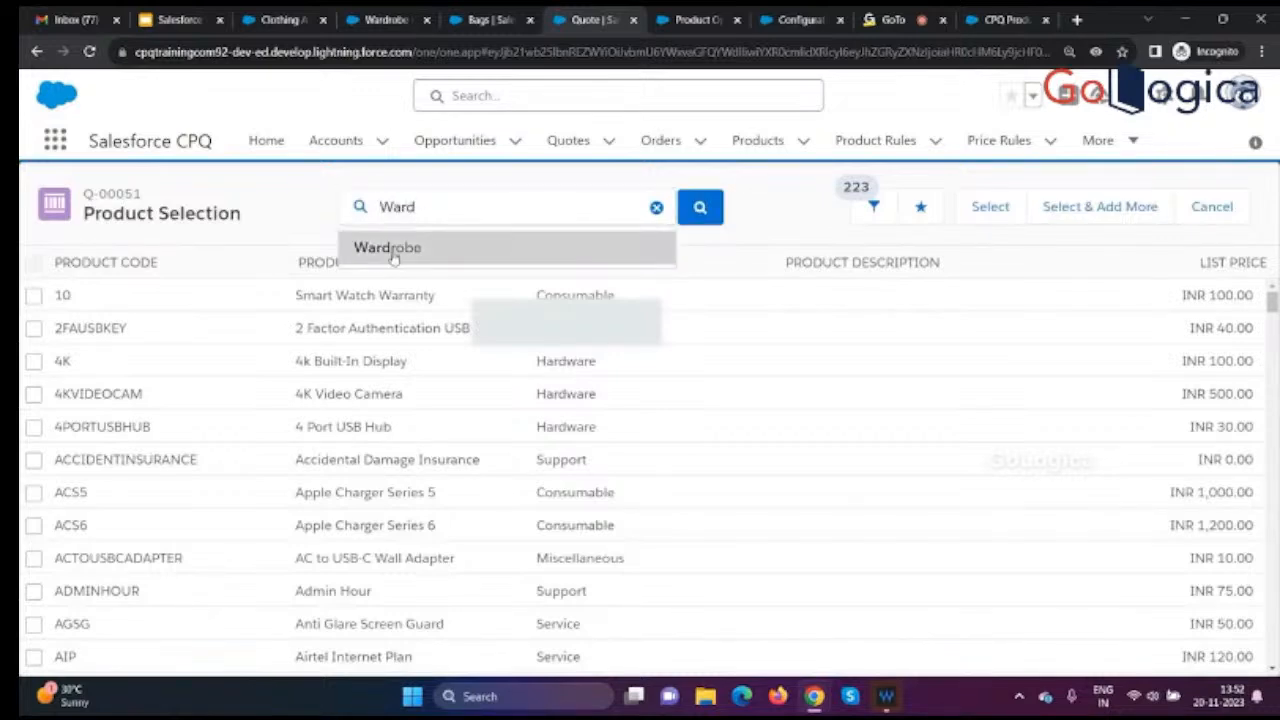
left_click(391, 249)
left_click(33, 265)
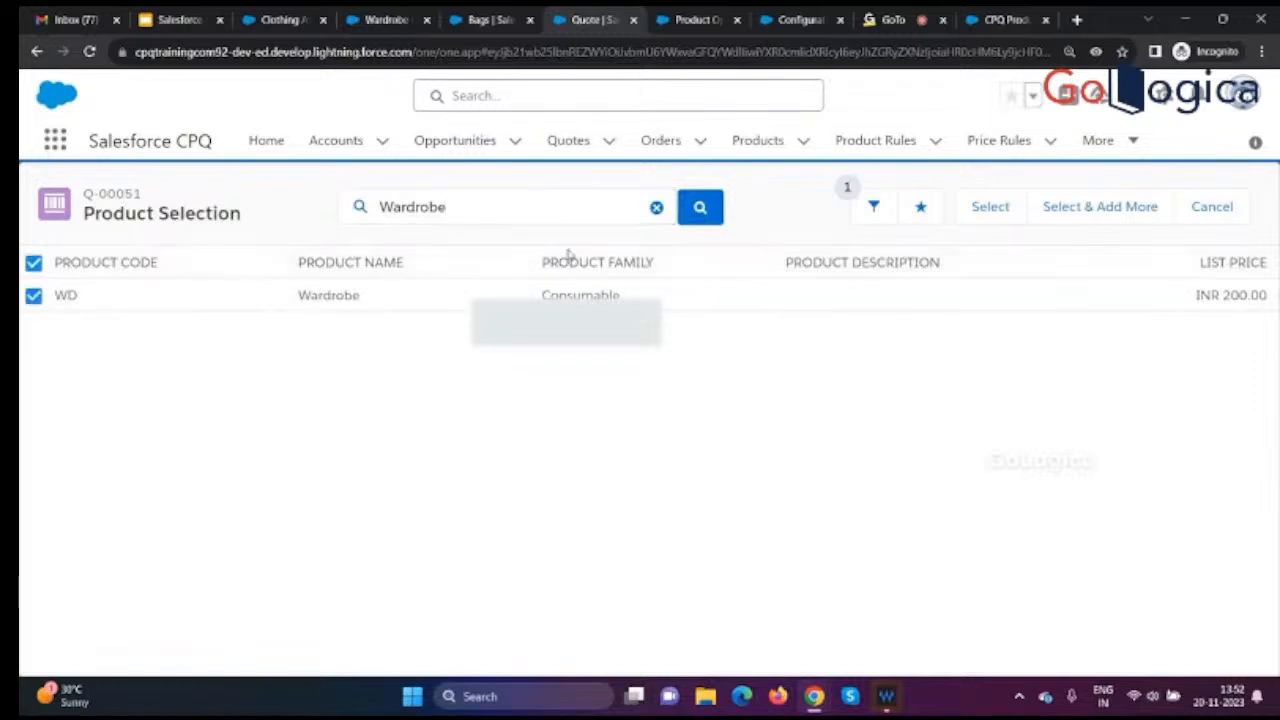
left_click(978, 209)
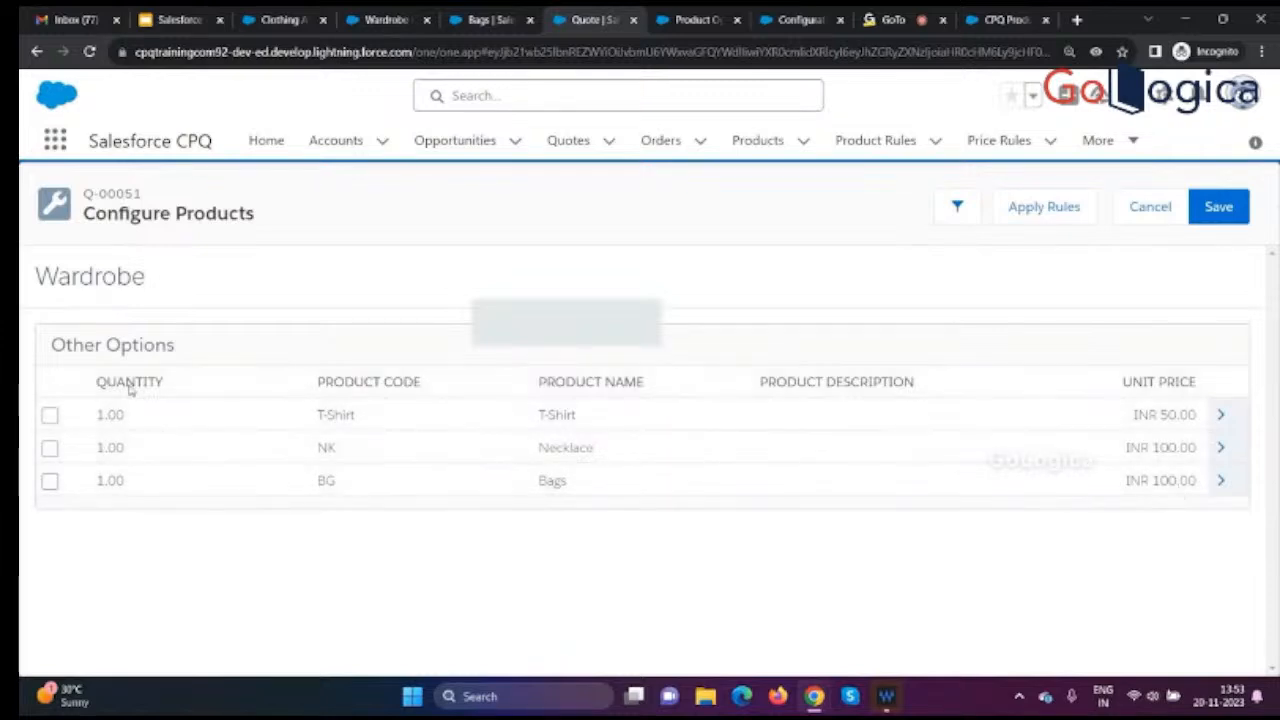
- Include the T-Shirt option and set its Color to White
left_click(50, 415)
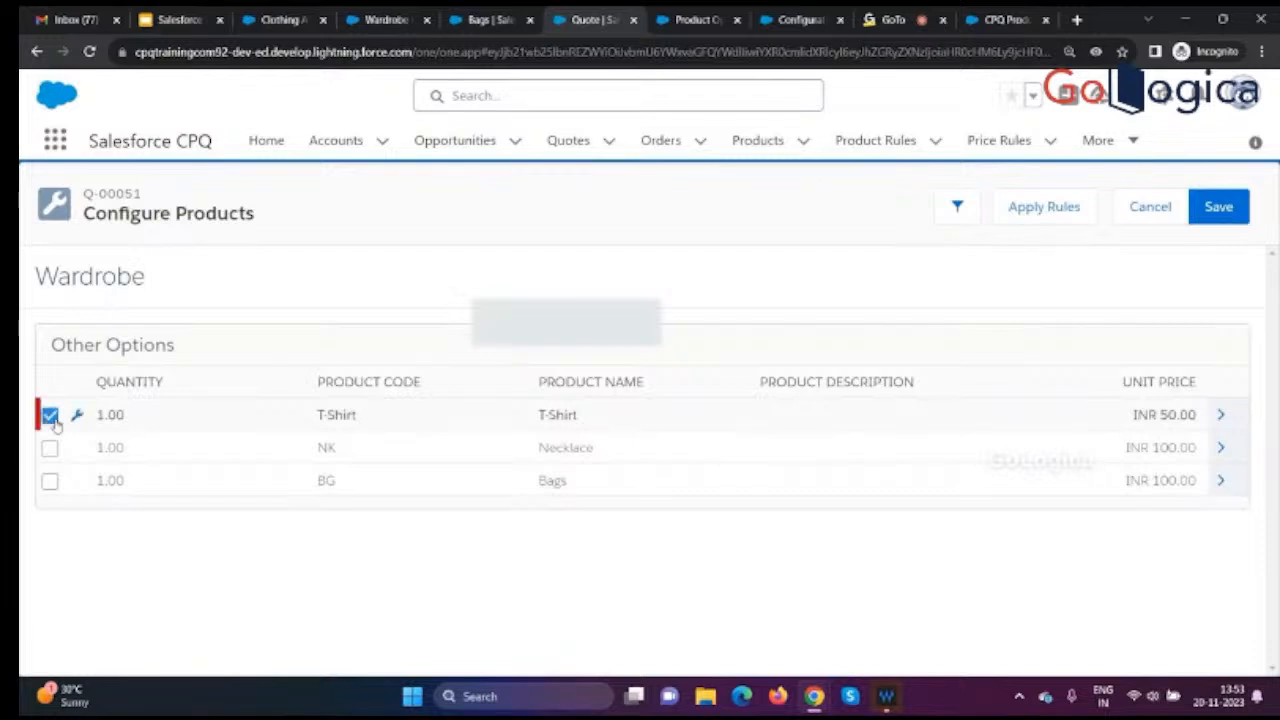
left_click(77, 415)
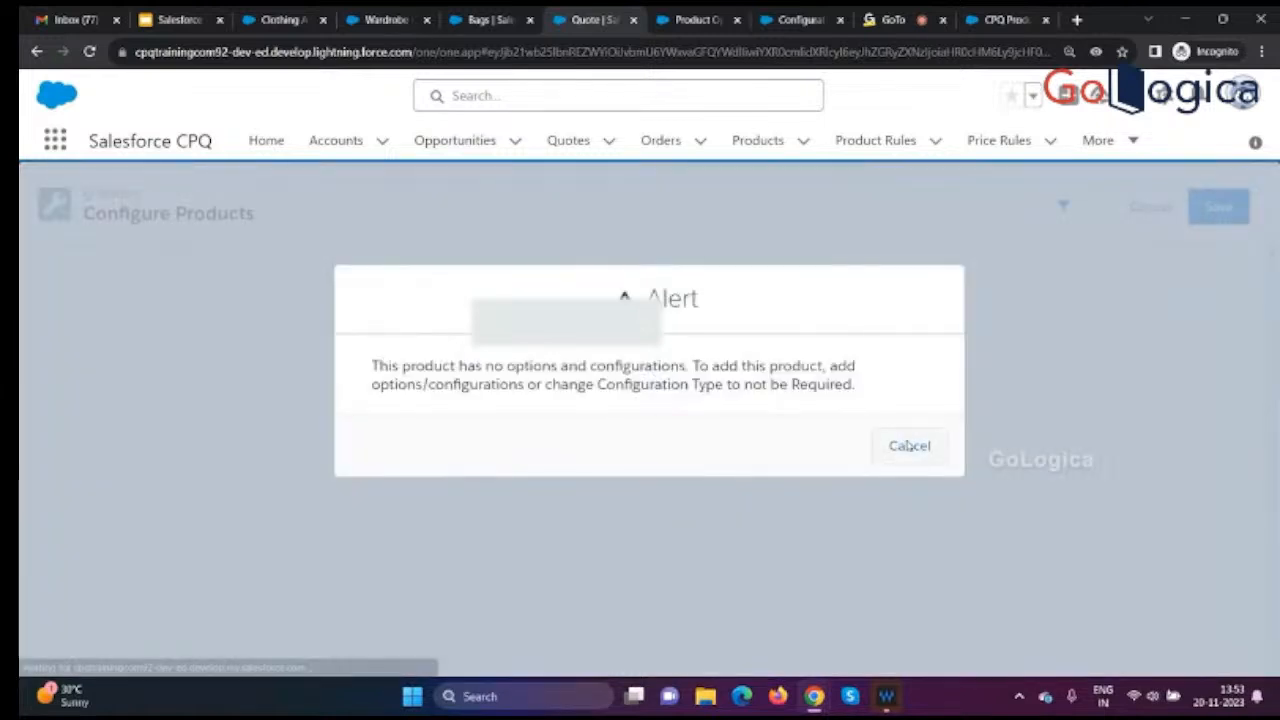
left_click(910, 448)
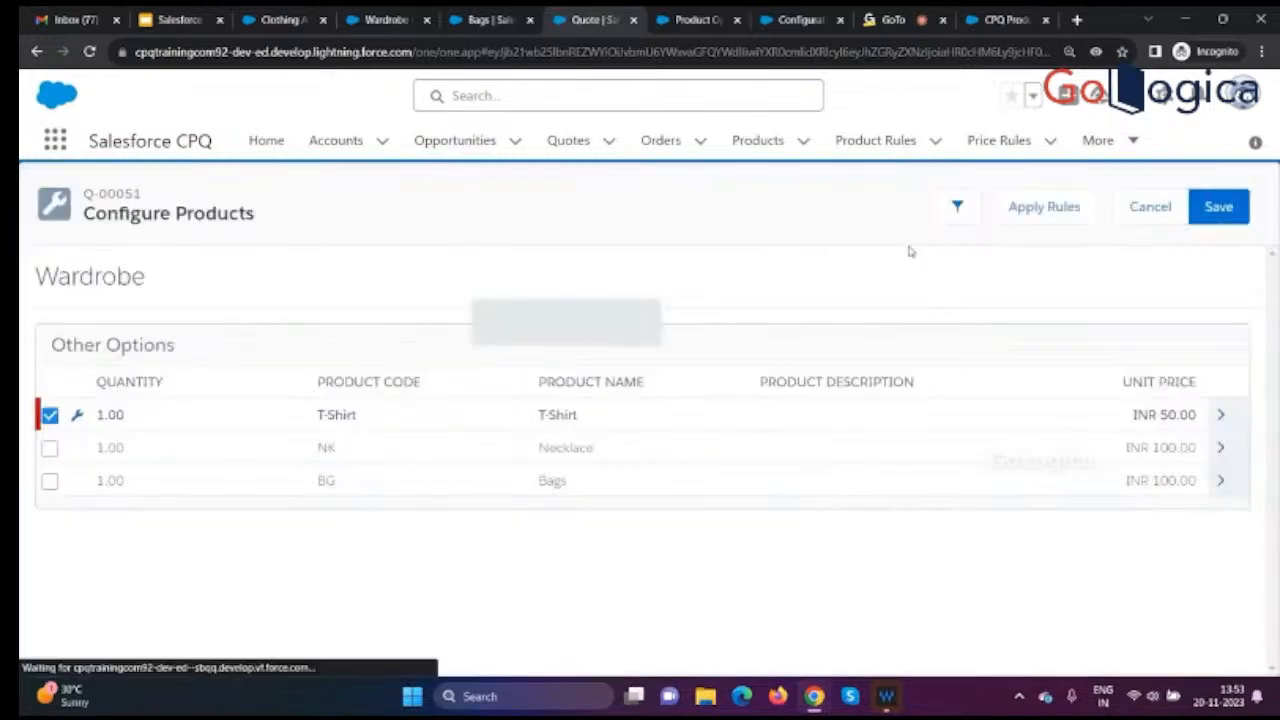
left_click(1221, 414)
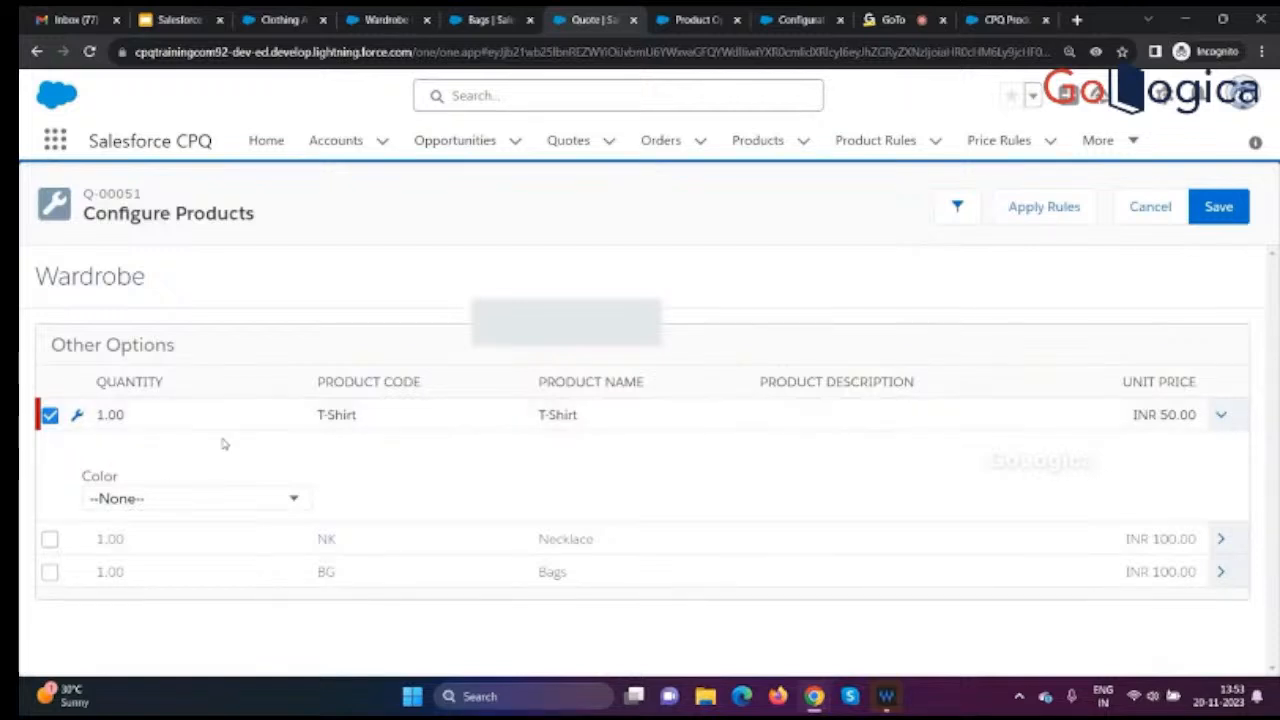
left_click(189, 498)
left_click(130, 440)
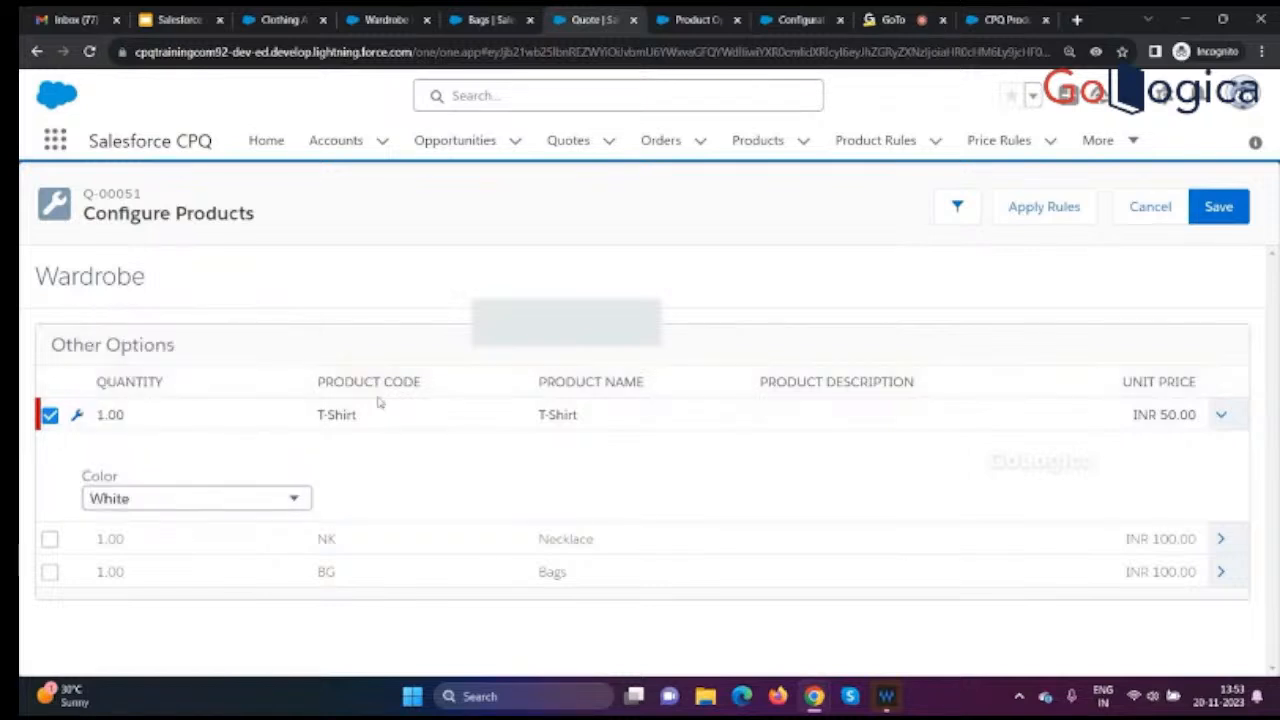
- Include Necklace and set its Color to Black, then change it to White
left_click(49, 539)
left_click(1220, 539)
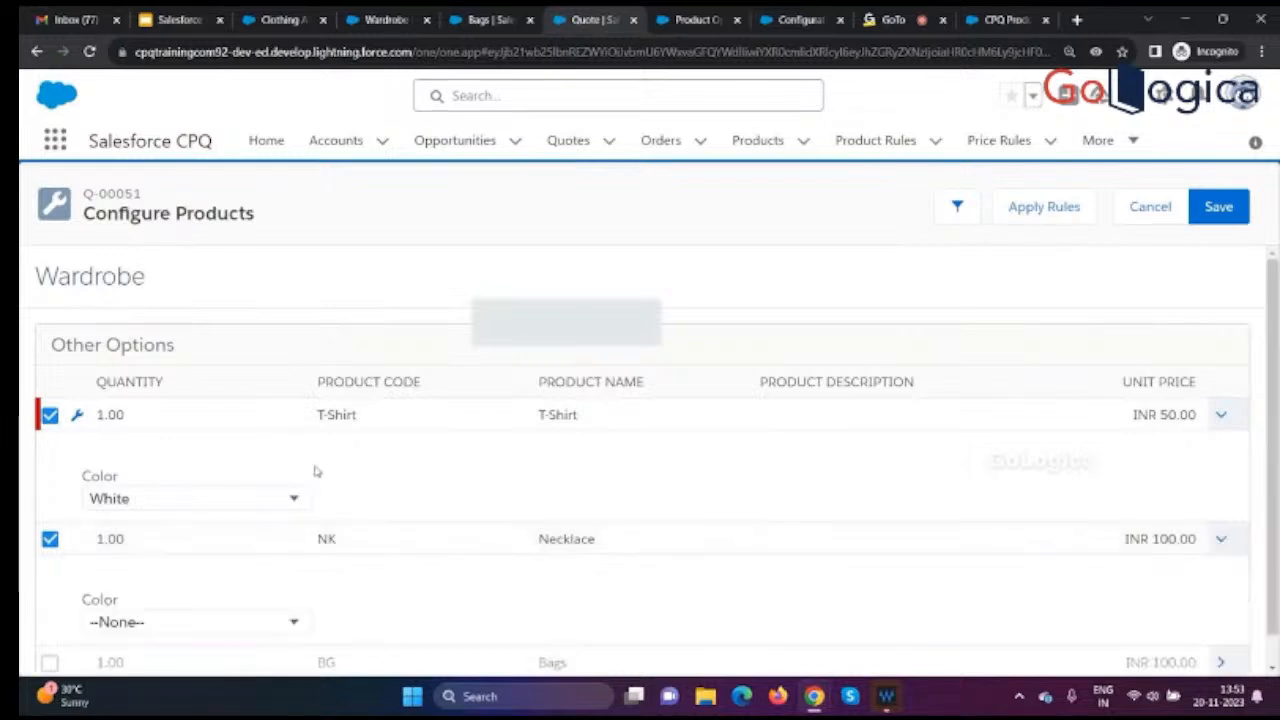
left_click(188, 591)
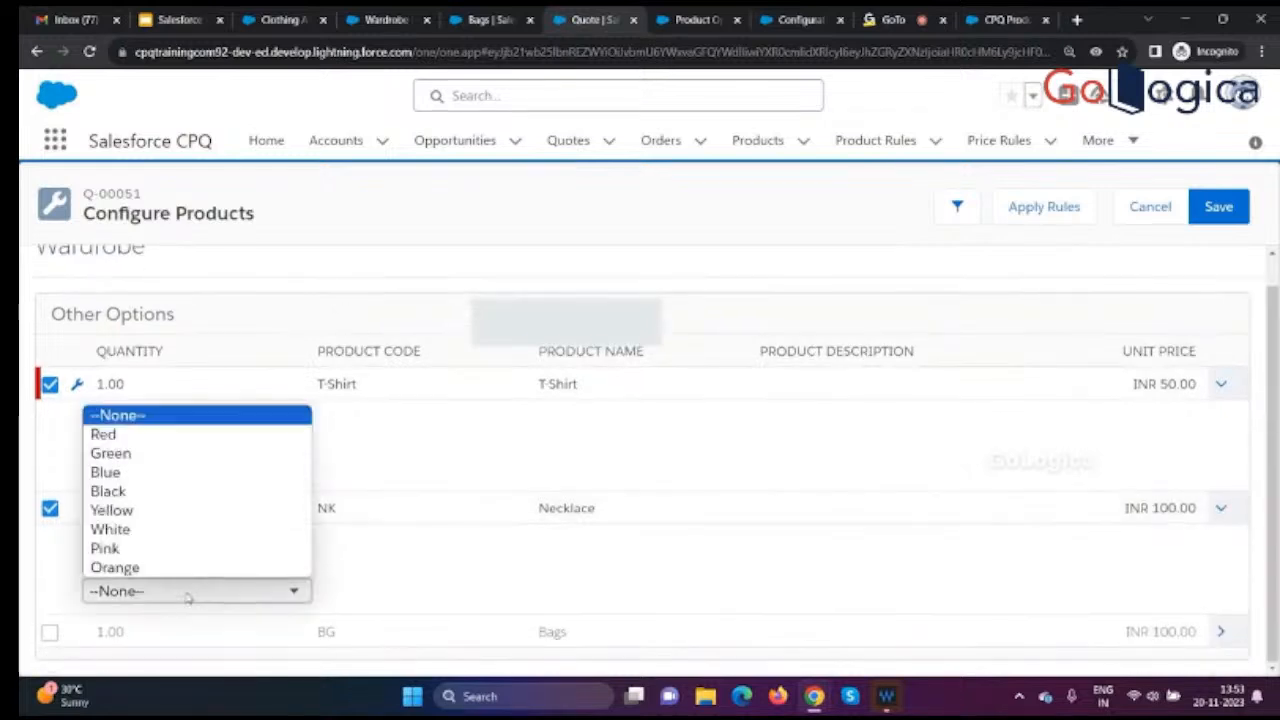
left_click(131, 491)
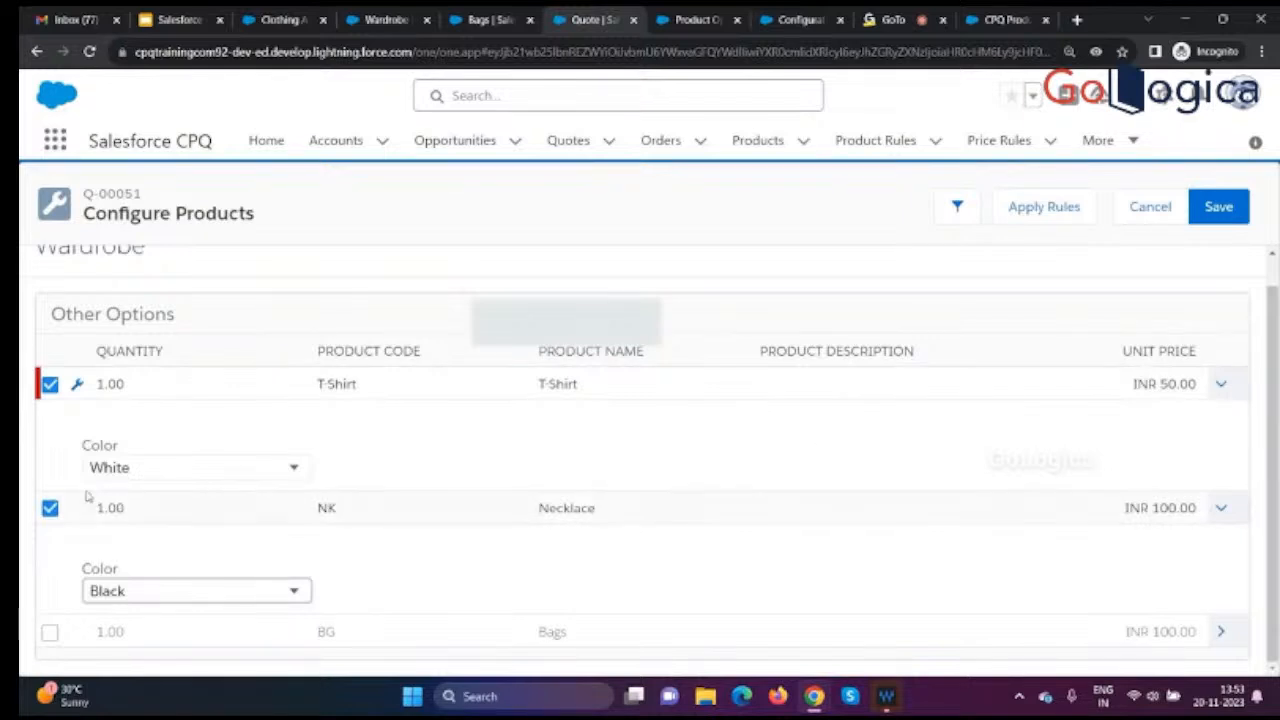
left_click_drag(46, 326, 204, 328)
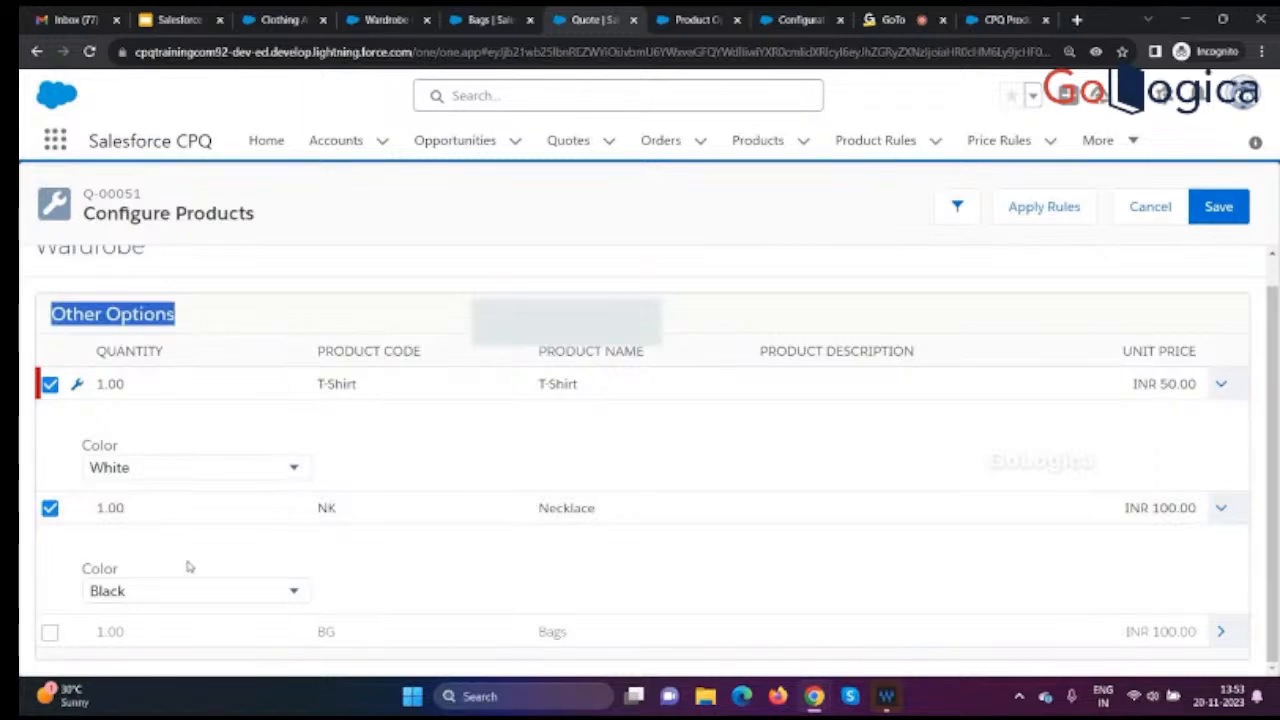
left_click(176, 593)
left_click(150, 529)
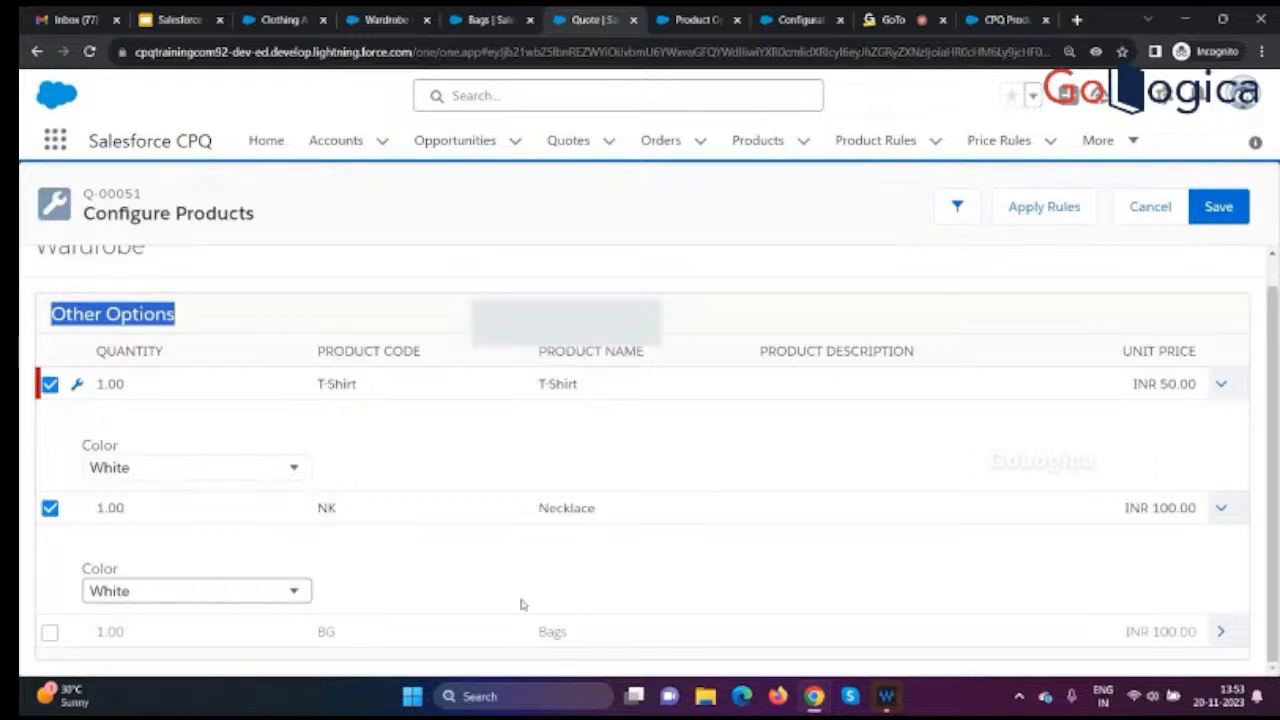
- Highlight the Necklace row's quantity, code and name, keep White, then deselect Necklace
left_click_drag(89, 514, 614, 517)
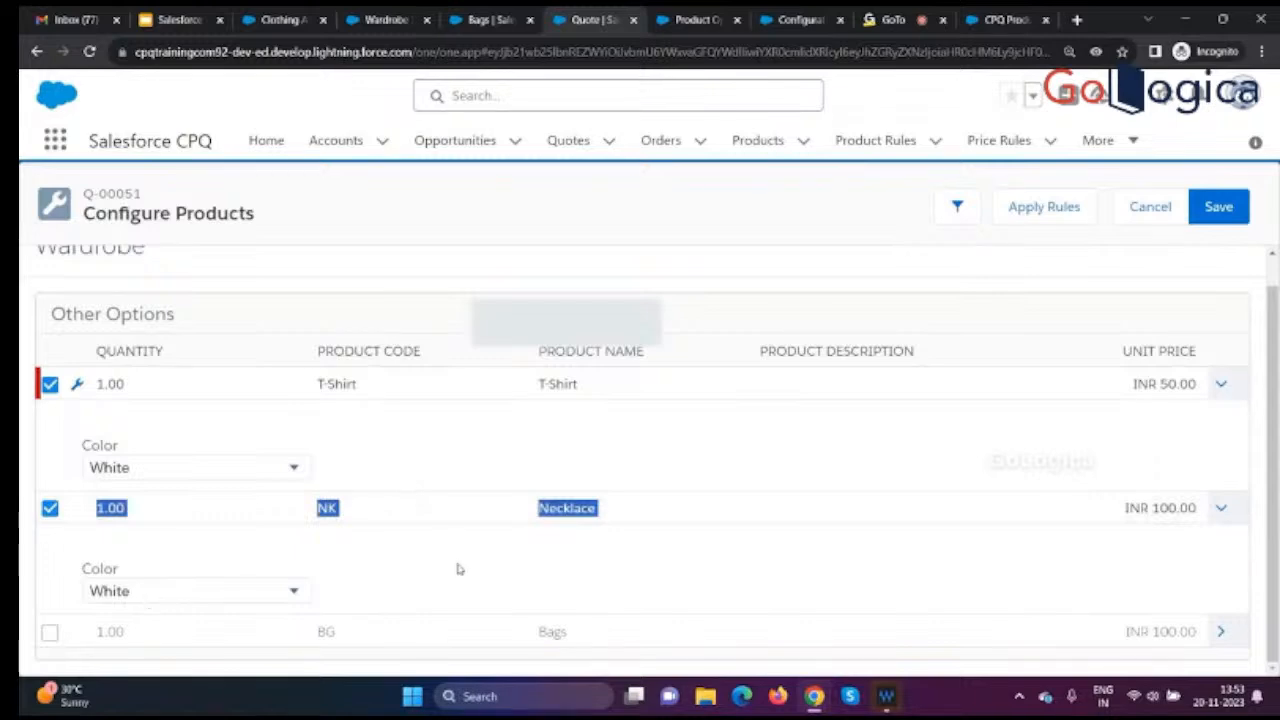
left_click(502, 553)
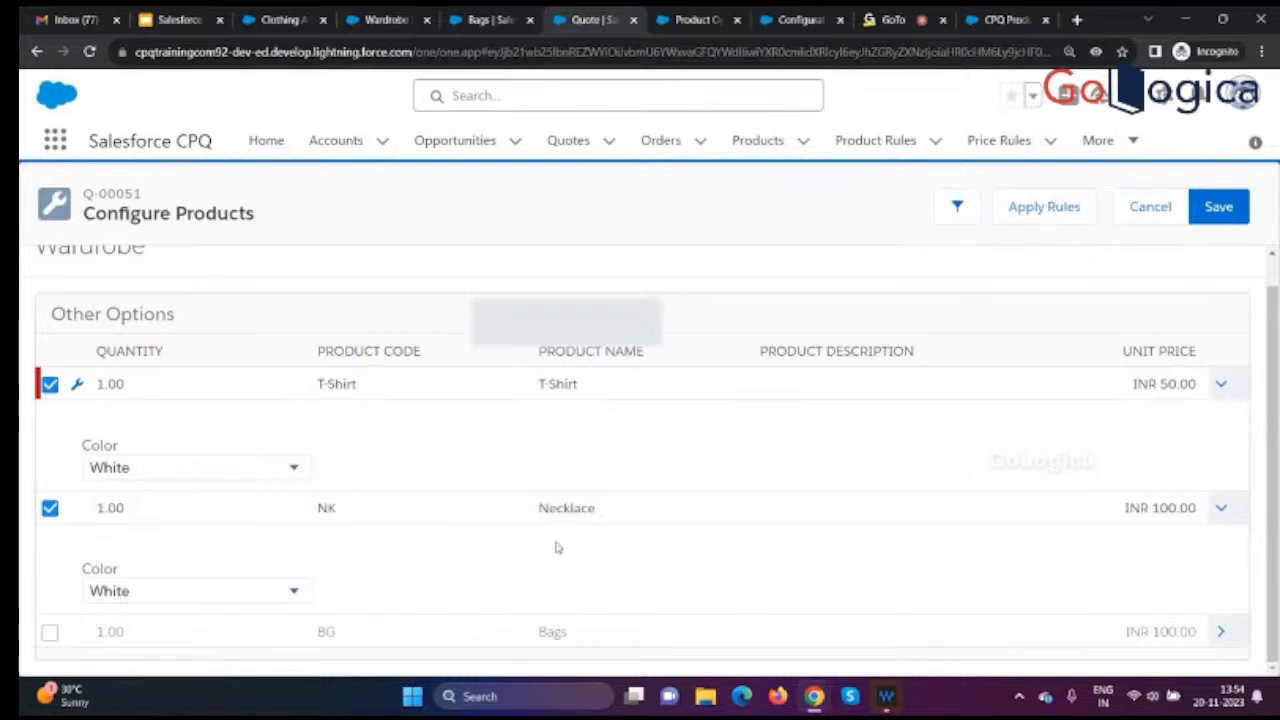
left_click_drag(540, 508, 600, 508)
left_click_drag(91, 511, 346, 508)
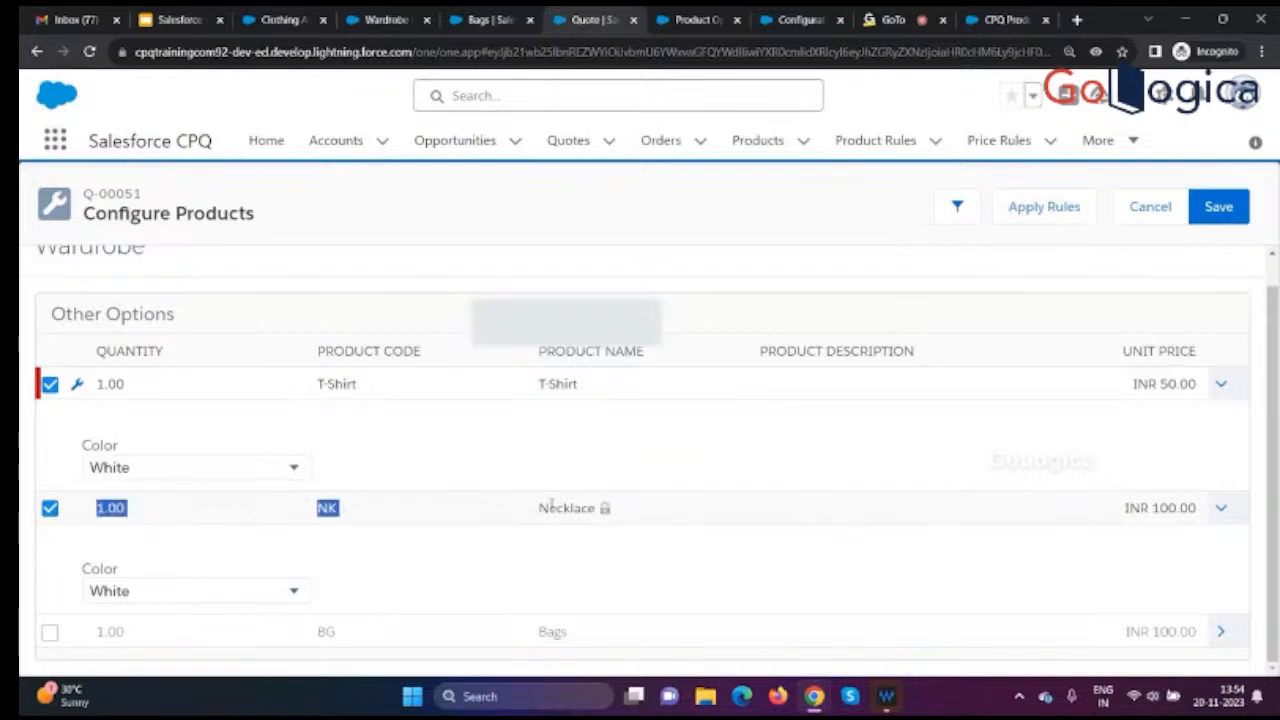
left_click(179, 591)
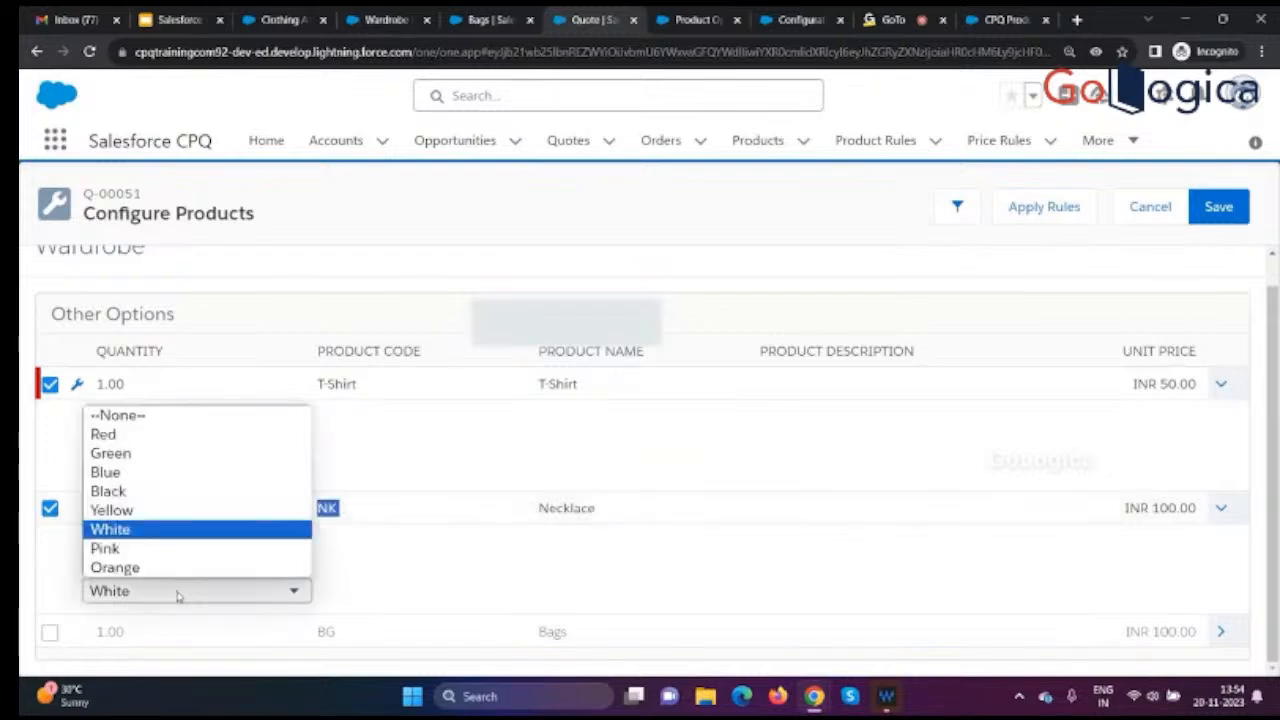
left_click(49, 512)
left_click(49, 509)
- Include the Bags option and set its Color to White
left_click(49, 634)
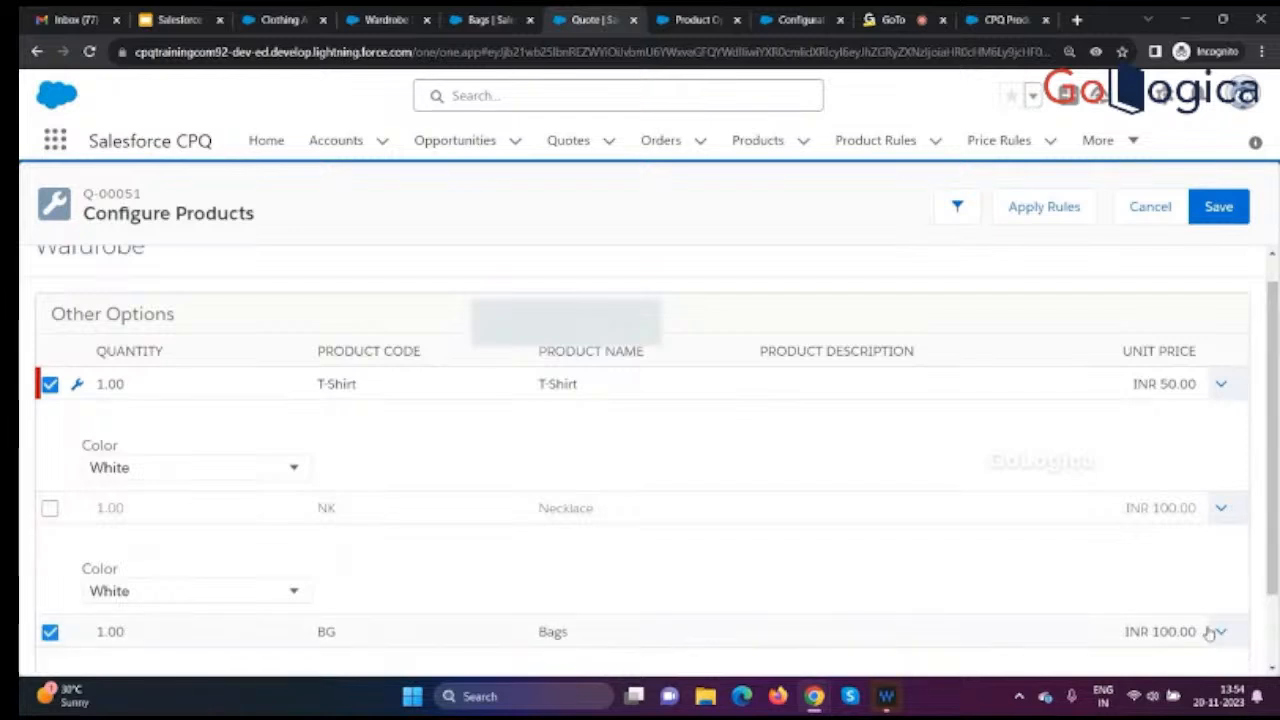
scroll(680, 471, "down", 1)
left_click(160, 624)
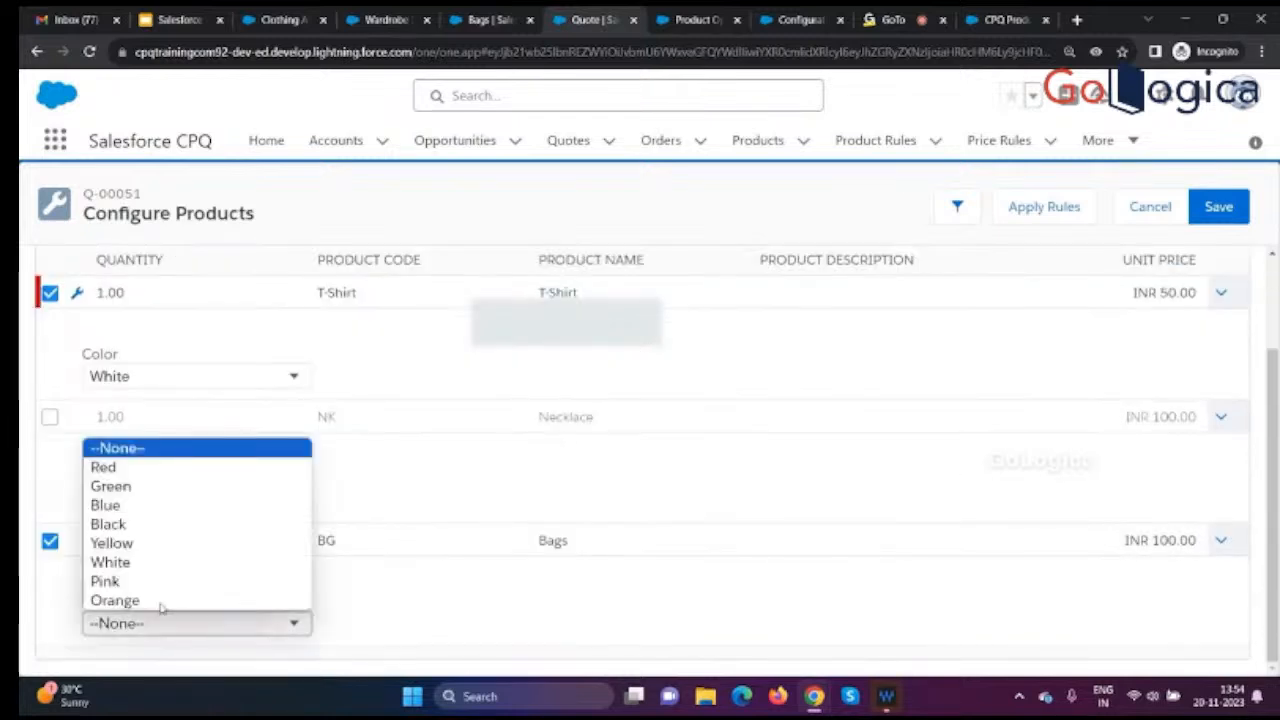
left_click(177, 563)
scroll(690, 510, "up", 2)
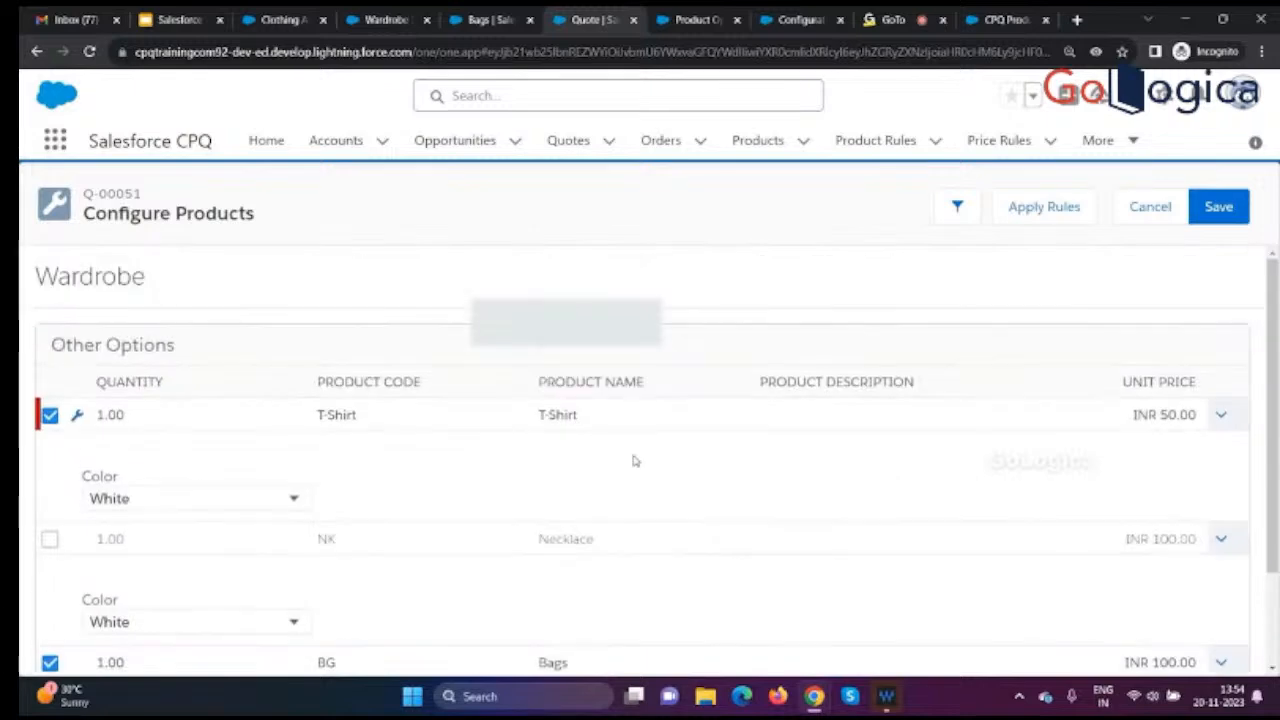
- Attempt to save, dismiss the further-configuration error, and reselect Necklace
left_click(1155, 210)
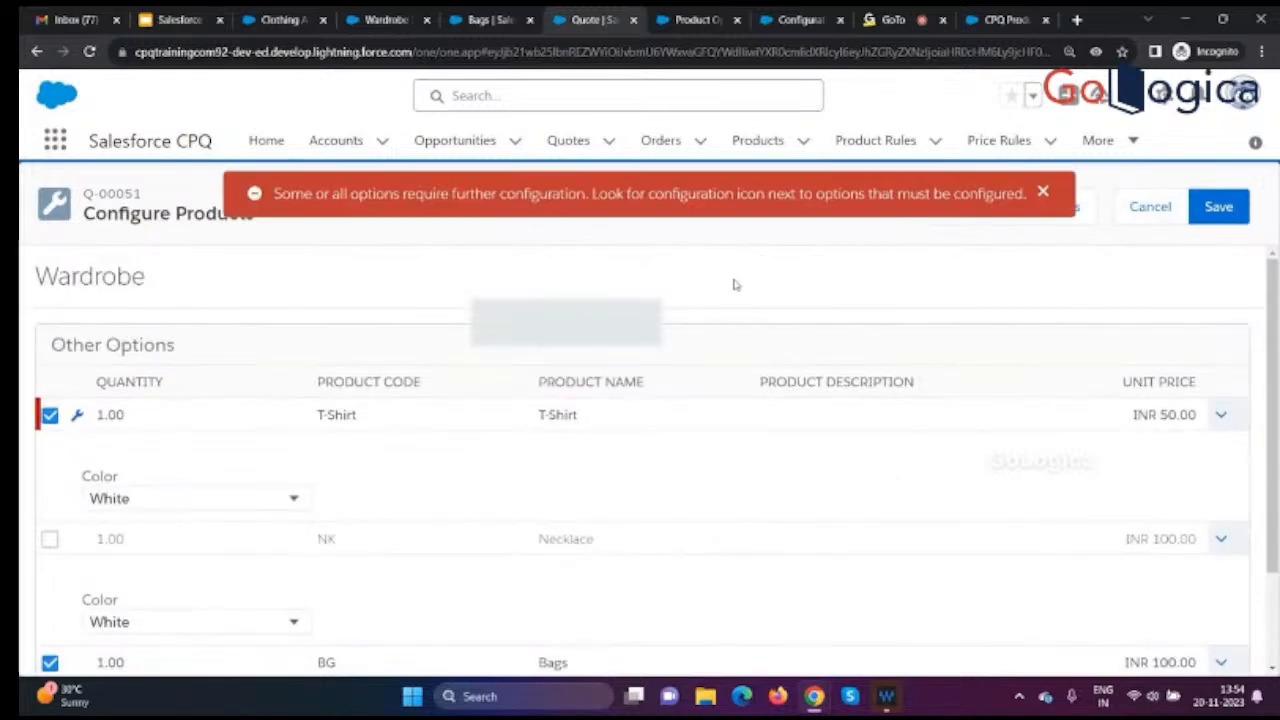
left_click(1042, 194)
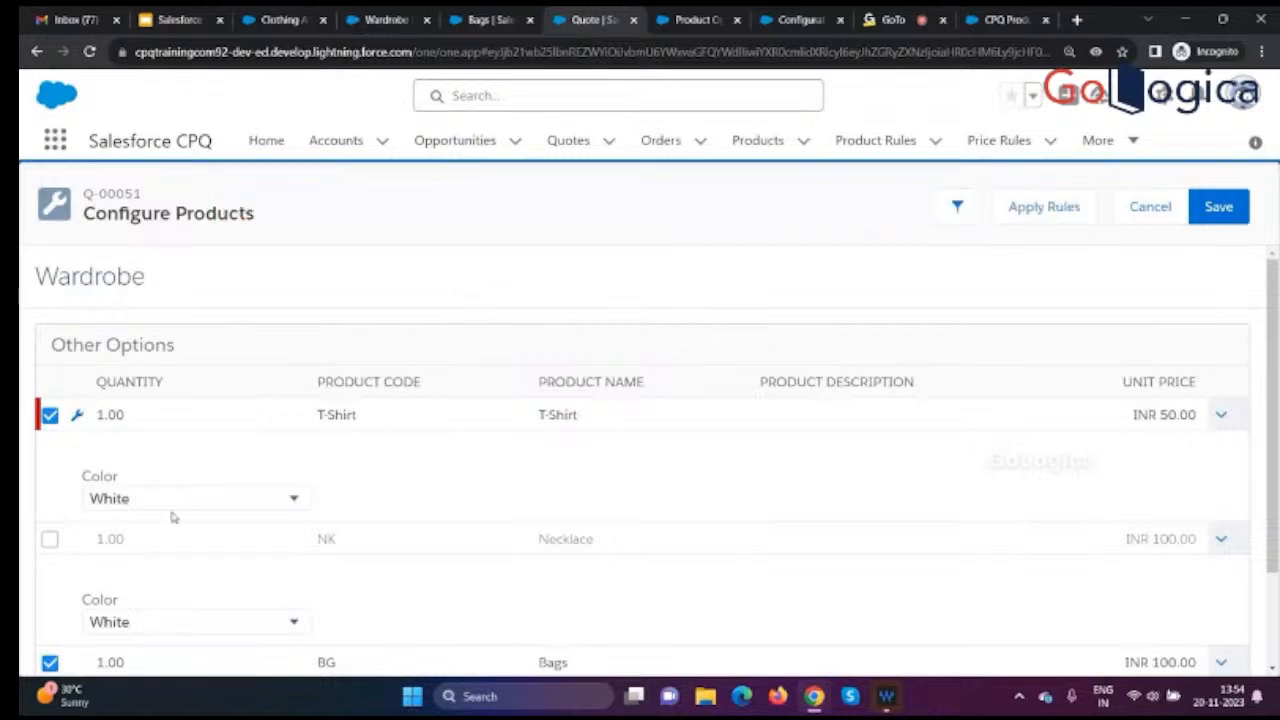
left_click(49, 540)
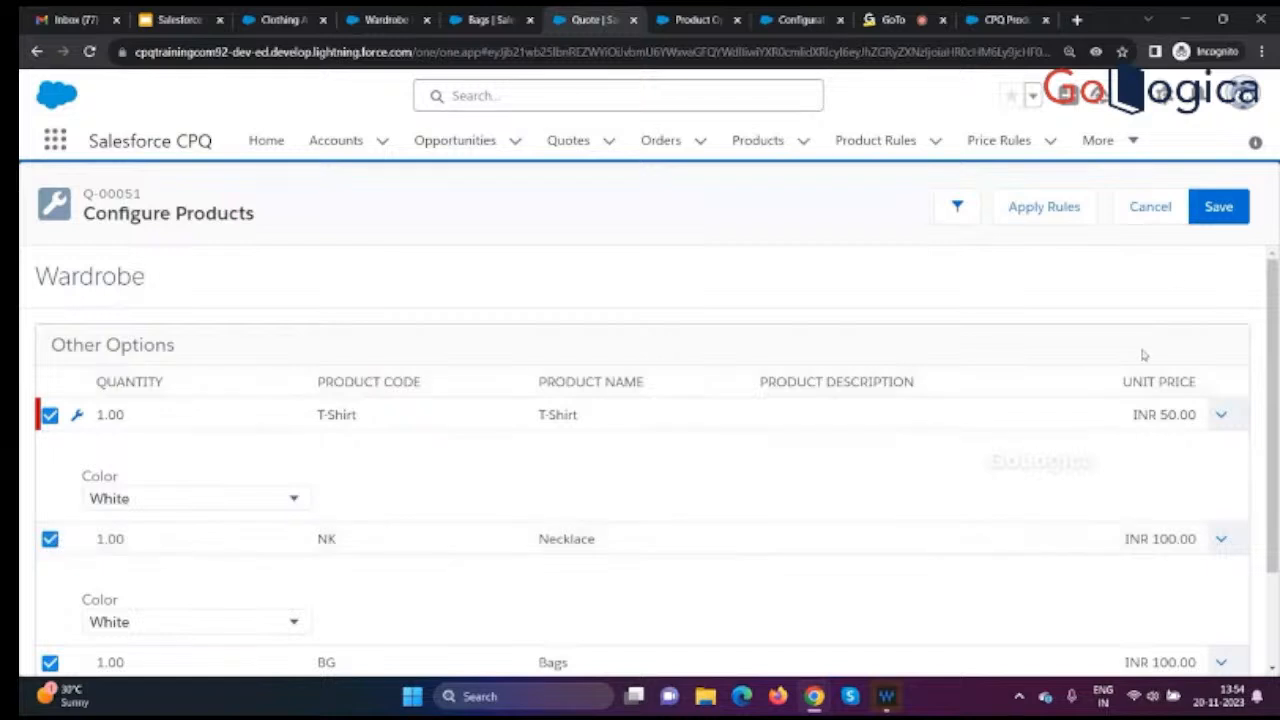
- Retry saving, dismiss the error, and toggle the T-Shirt option off and on
left_click(1217, 212)
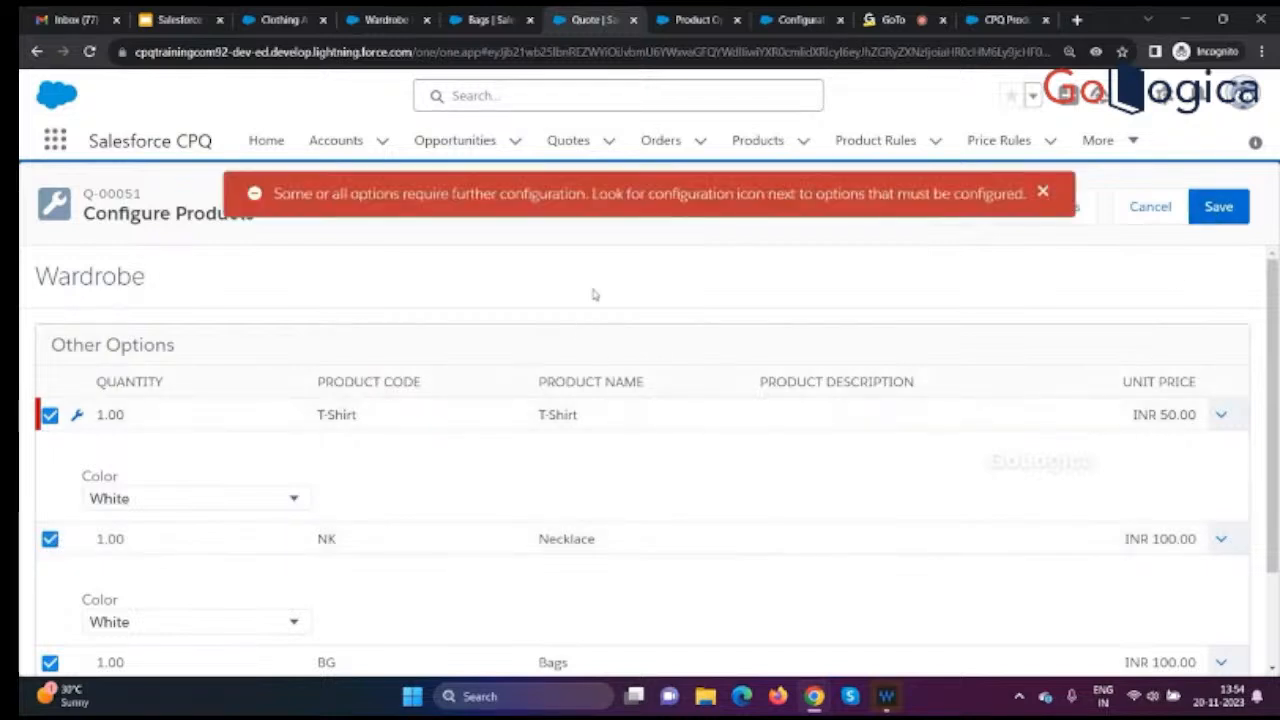
left_click(1043, 194)
left_click(50, 415)
left_click(50, 415)
scroll(322, 600, "down", 1)
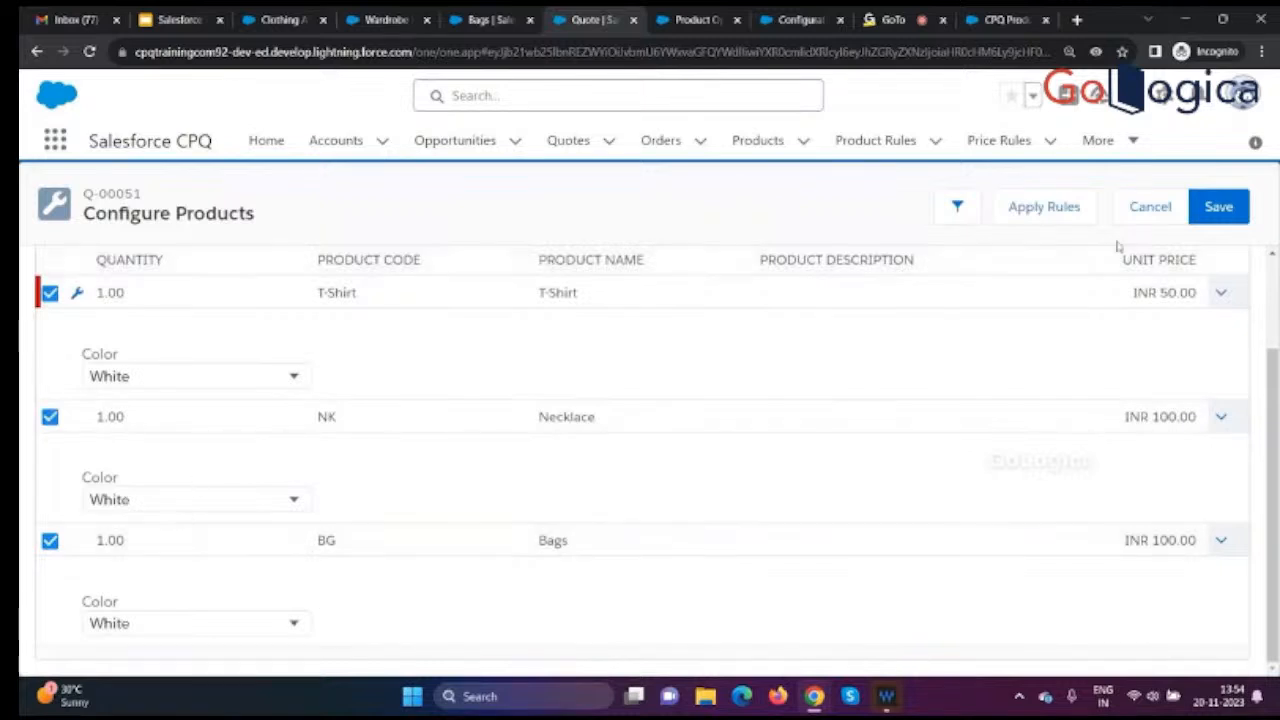
left_click(1210, 208)
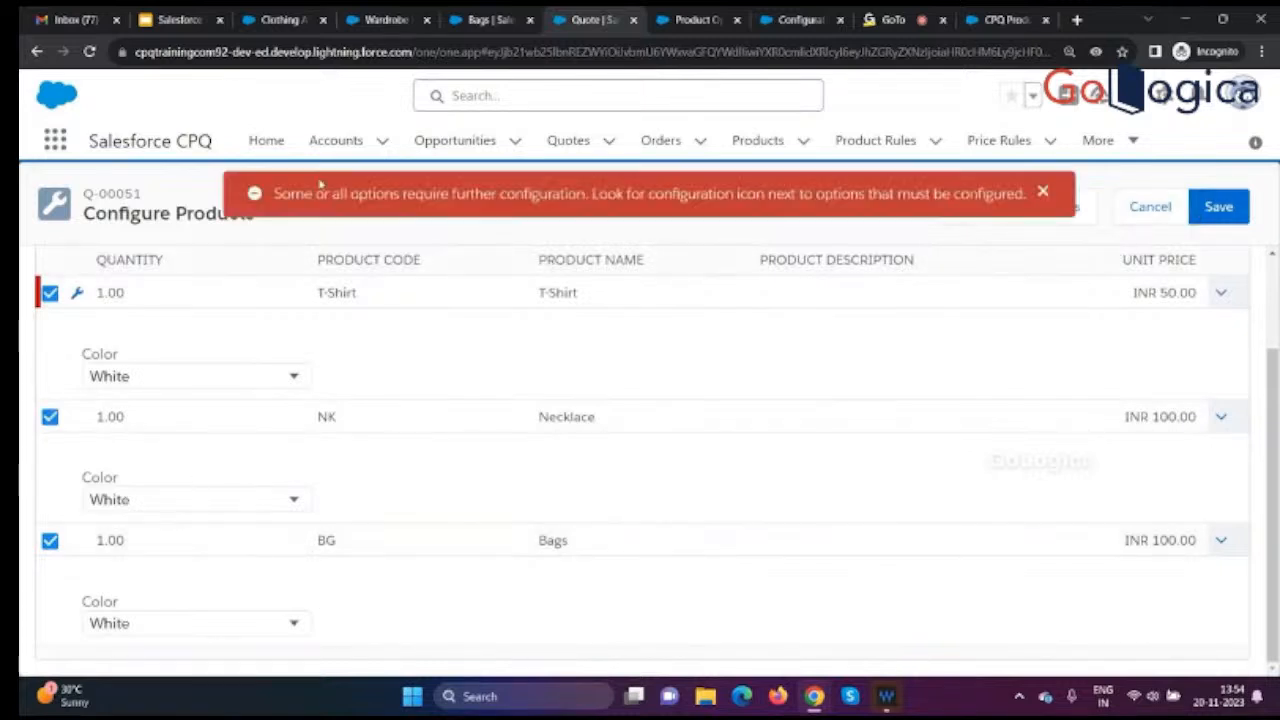
- Review the error text, try reconfiguring T-Shirt, then switch to the Wardrobe product record
left_click_drag(453, 194, 612, 195)
left_click_drag(709, 198, 777, 204)
scroll(837, 341, "up", 1)
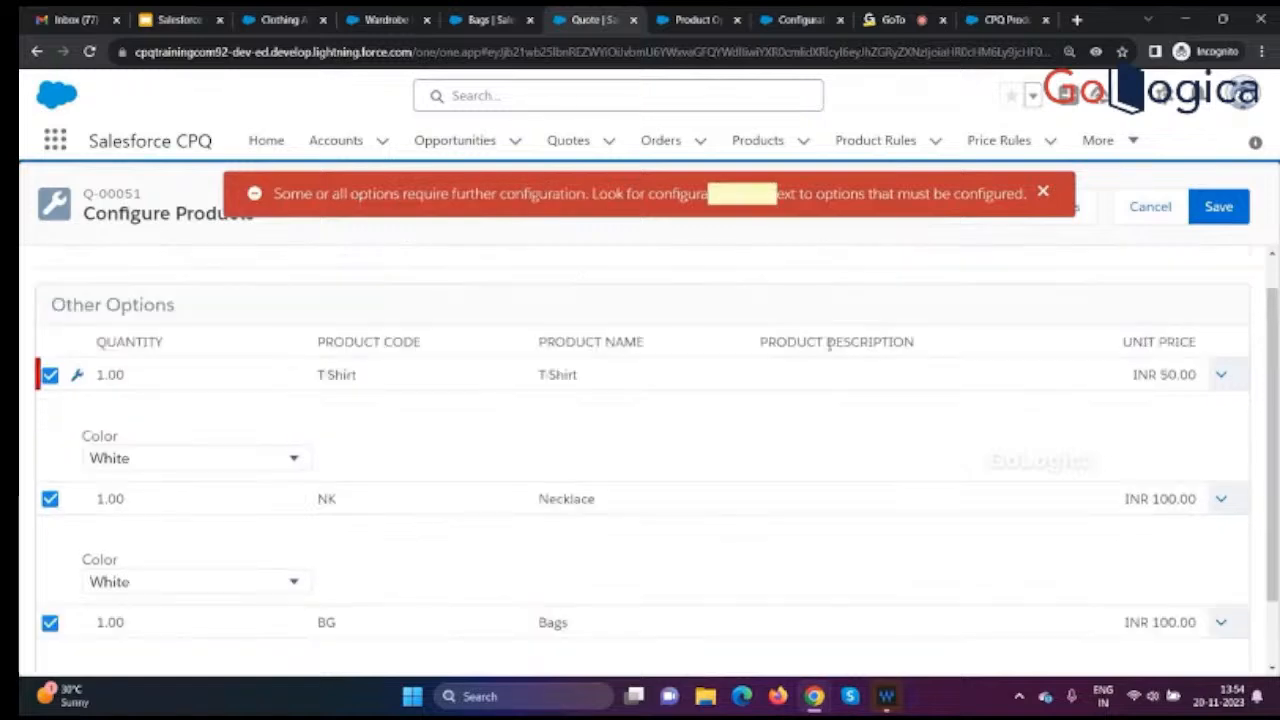
left_click(69, 507)
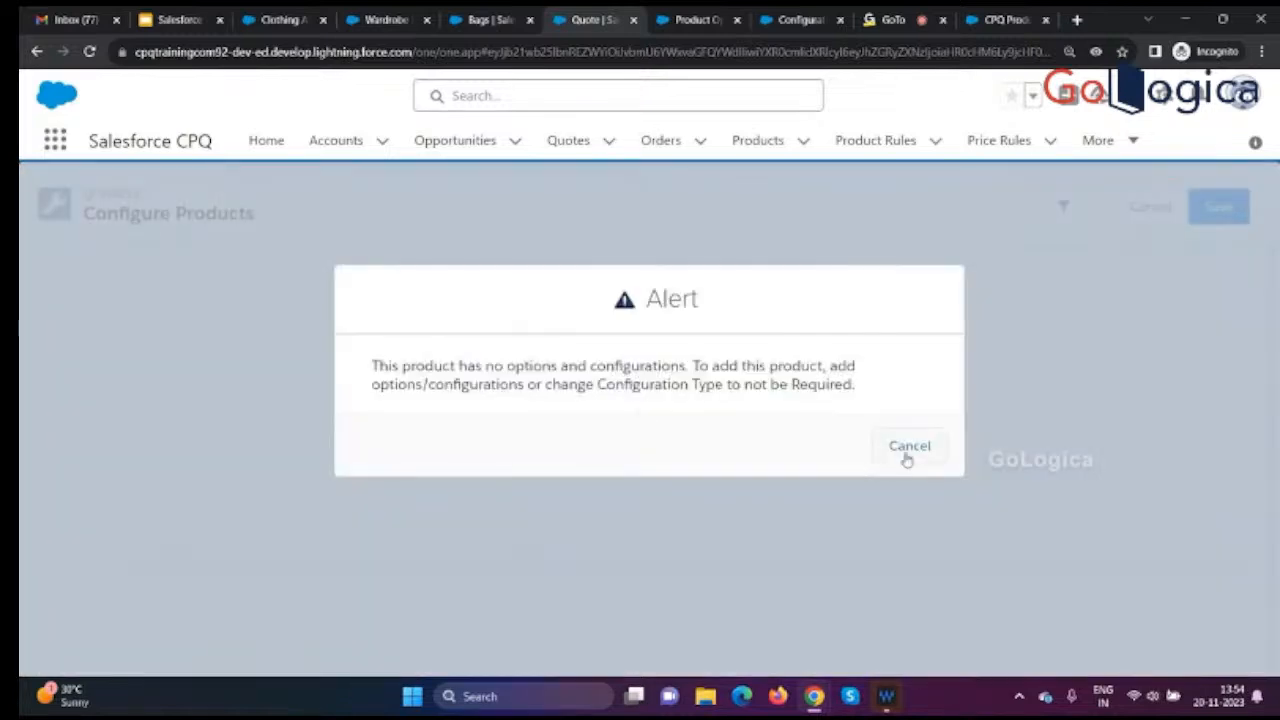
left_click(908, 446)
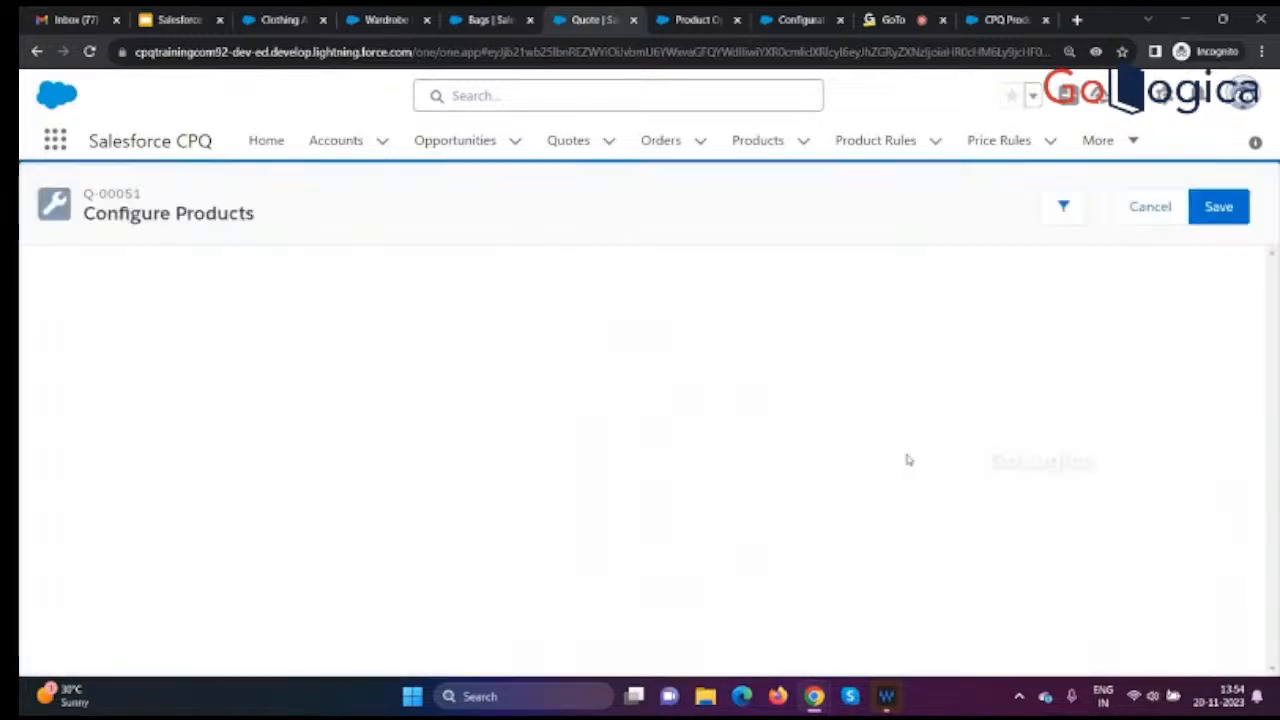
left_click(80, 416)
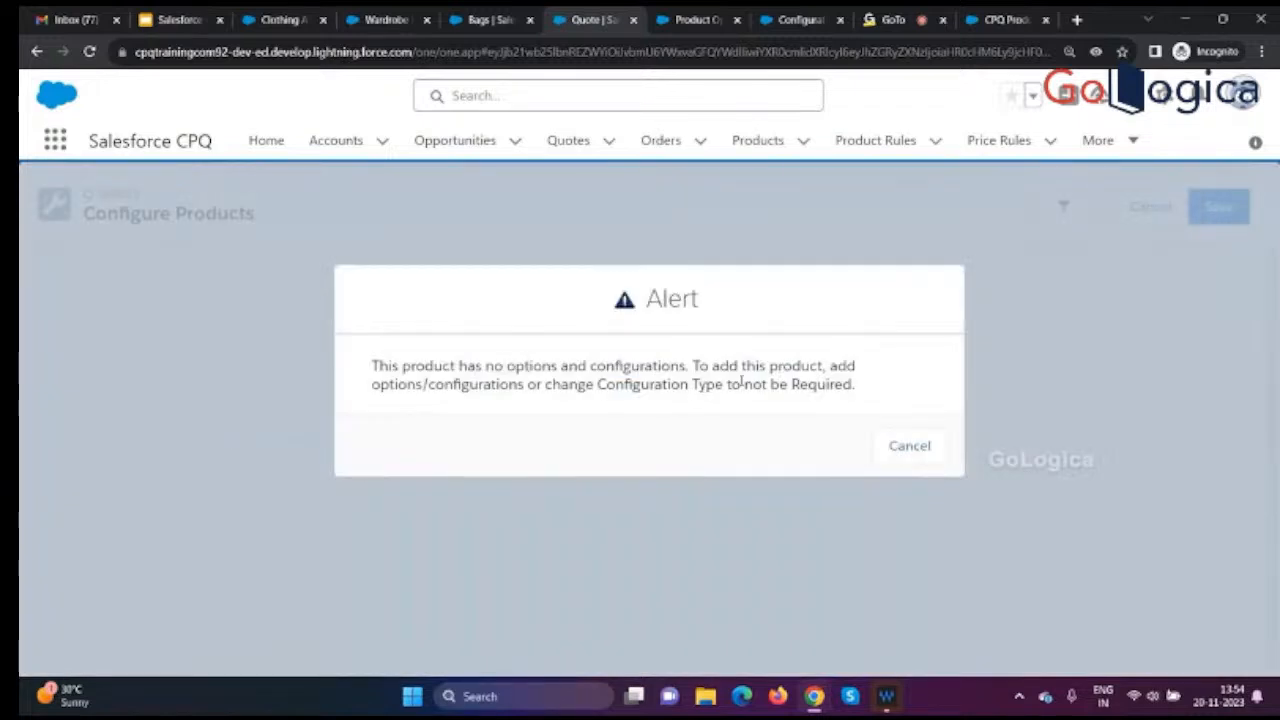
left_click(910, 447)
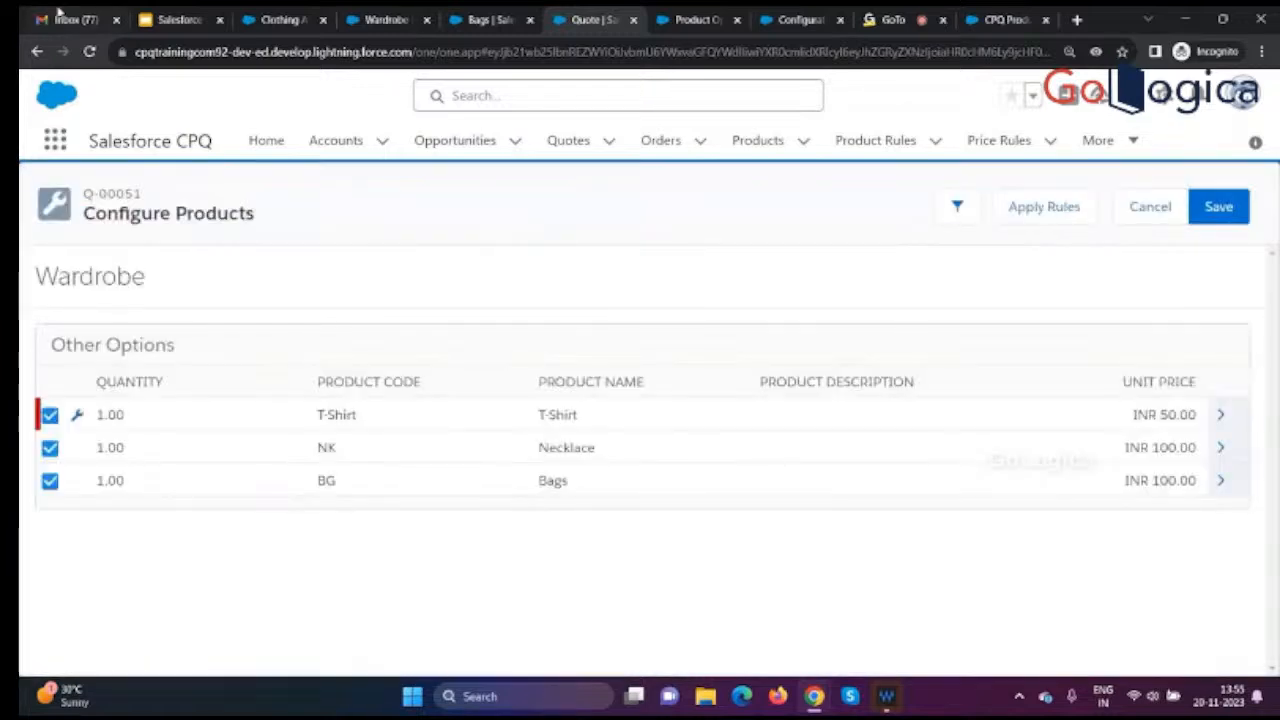
left_click(375, 27)
- Open T-Shirt option PO-000176 in a new tab to review it, then revisit the Bags and Wardrobe records
scroll(300, 417, "down", 3)
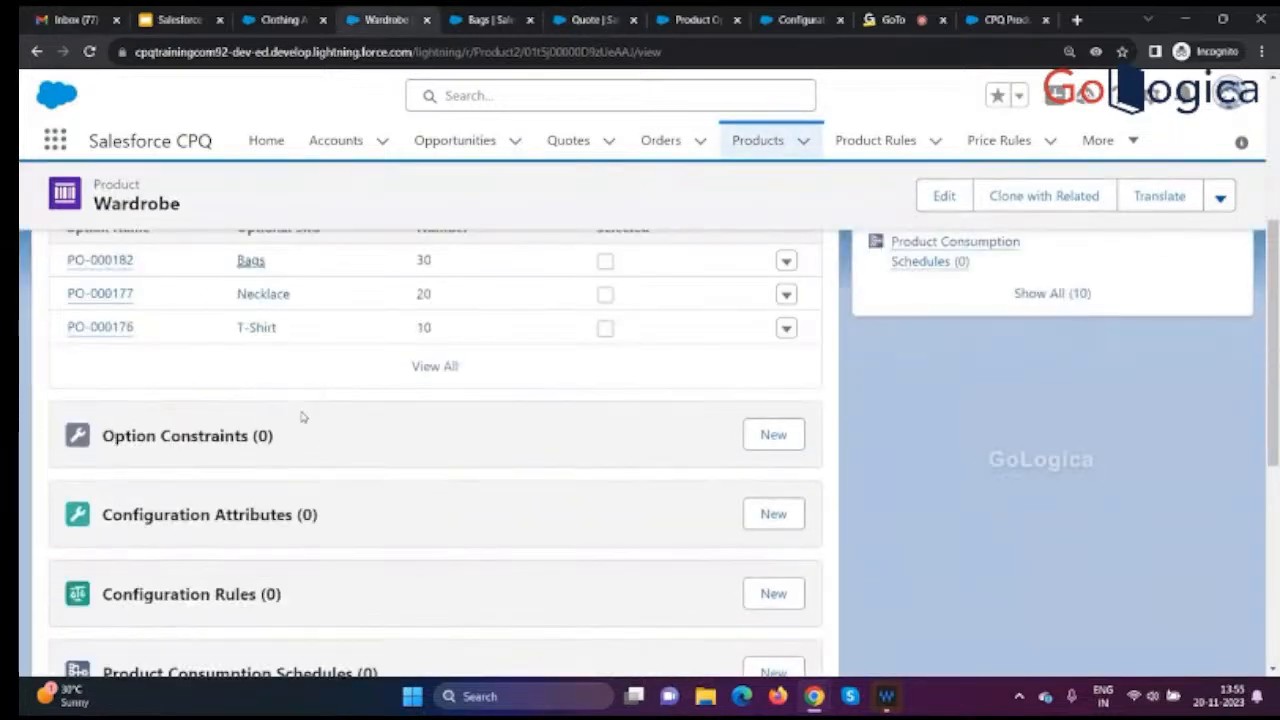
scroll(171, 437, "up", 1)
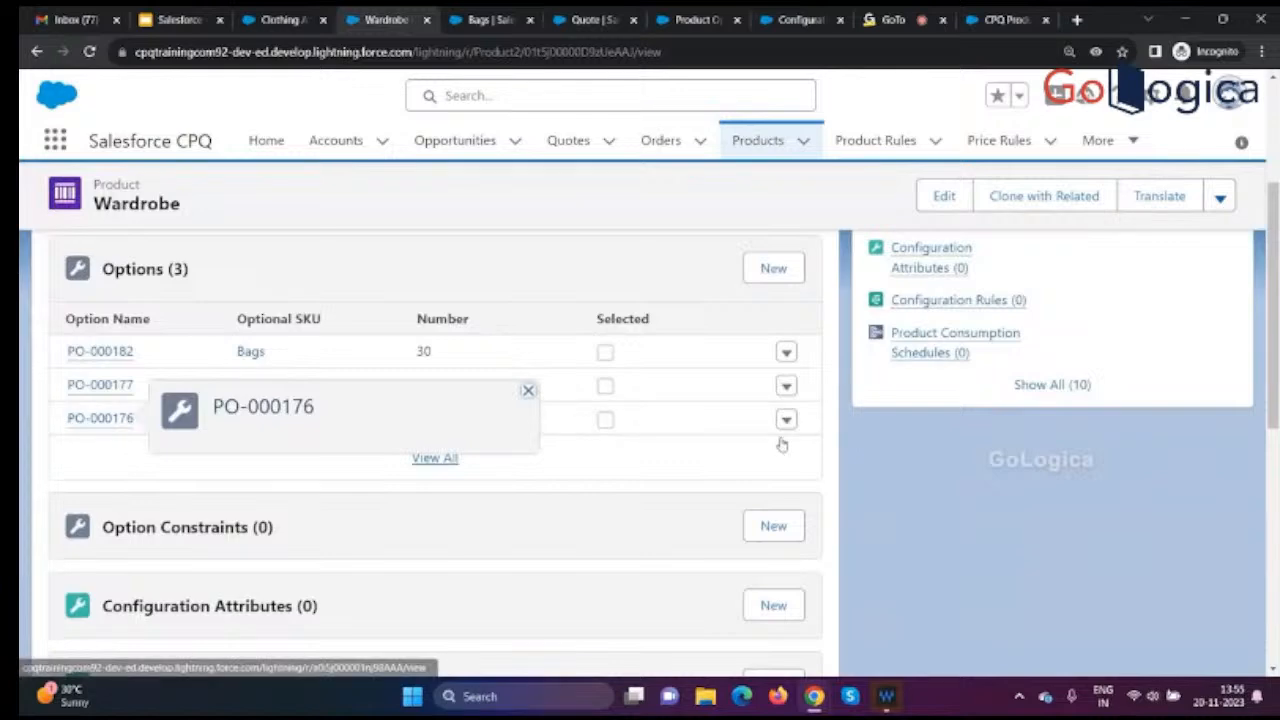
right_click(108, 418)
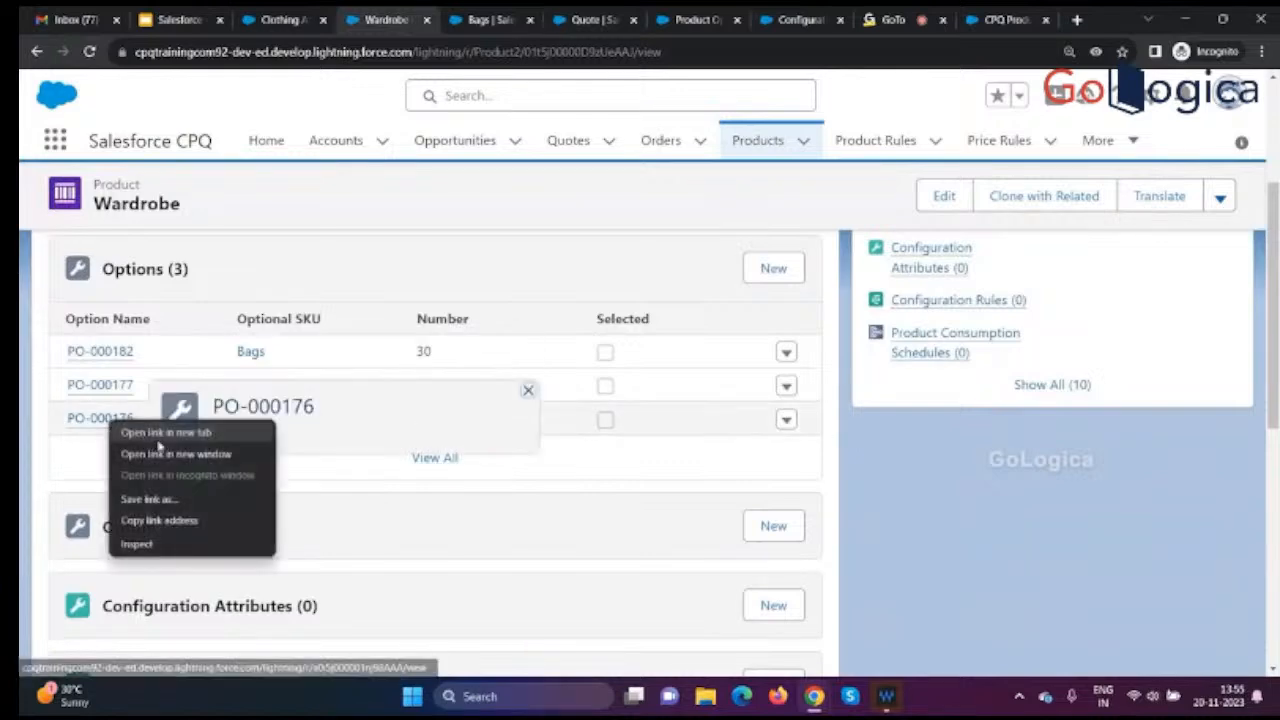
left_click(163, 432)
left_click(454, 26)
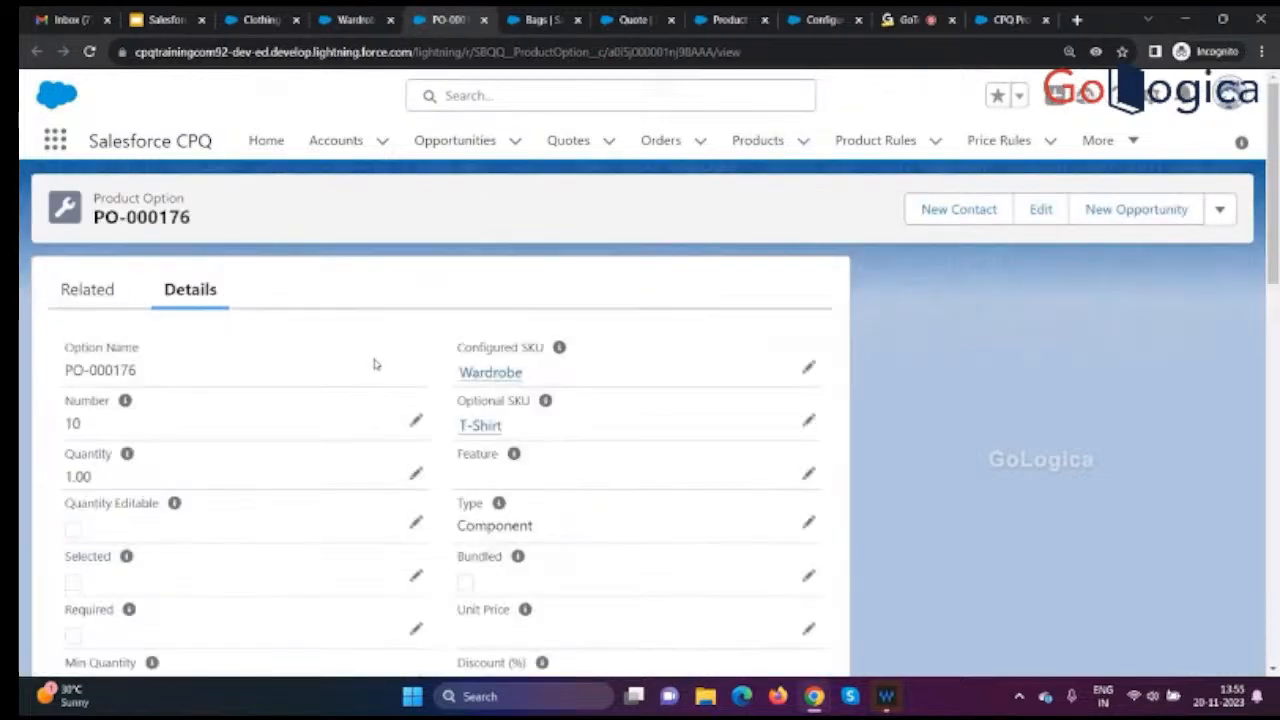
scroll(371, 363, "down", 2)
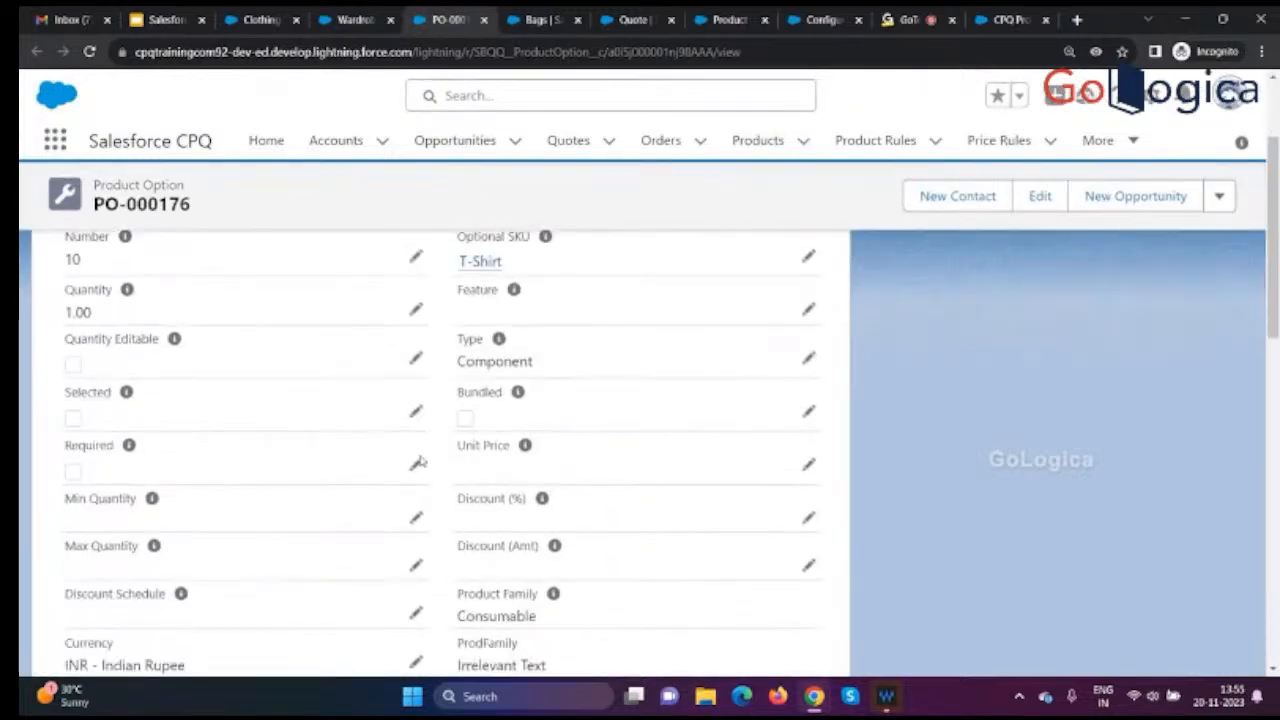
scroll(260, 413, "up", 1)
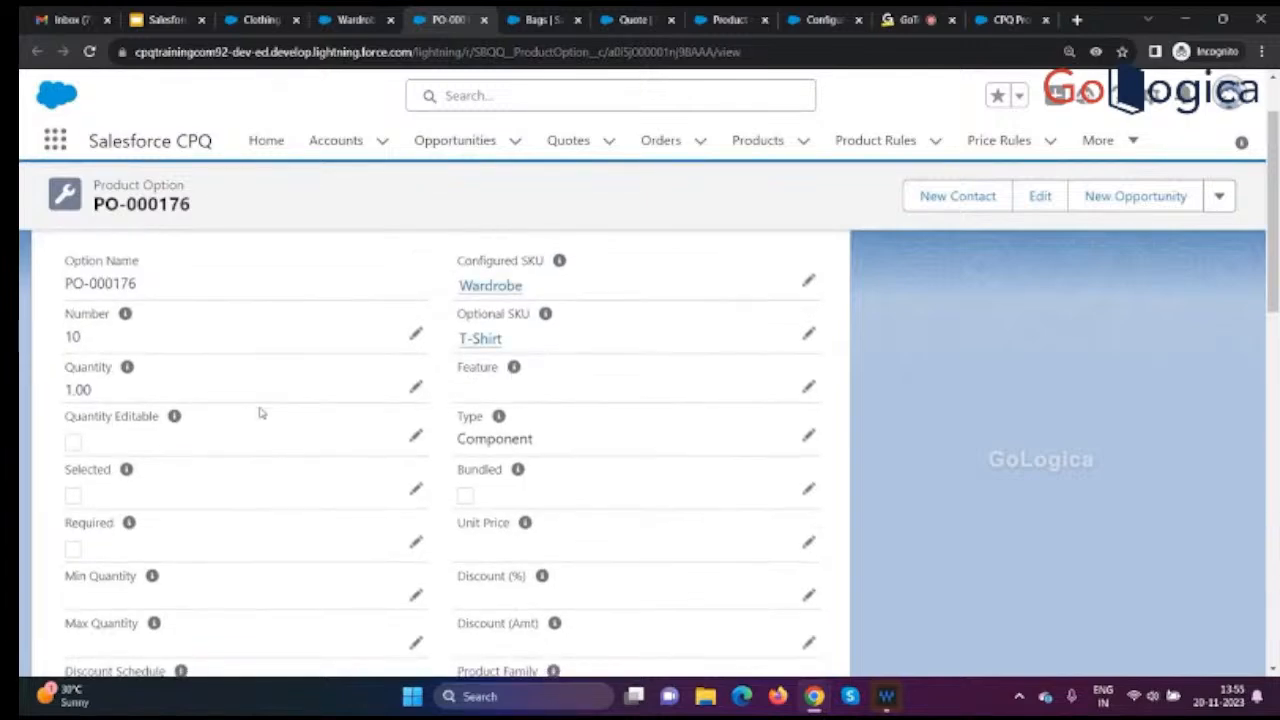
scroll(260, 413, "down", 5)
scroll(257, 423, "up", 5)
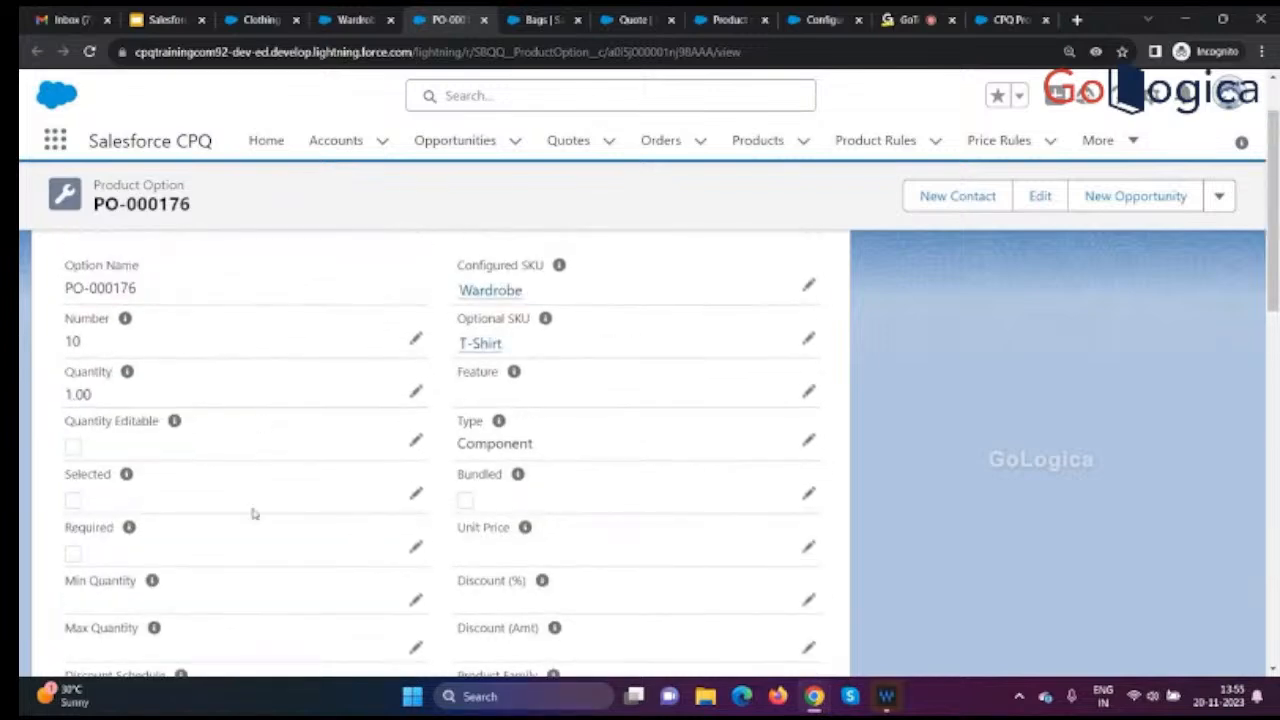
left_click(519, 24)
left_click(352, 20)
- Remove T-Shirt from the Wardrobe bundle and save it to the quote
left_click(662, 24)
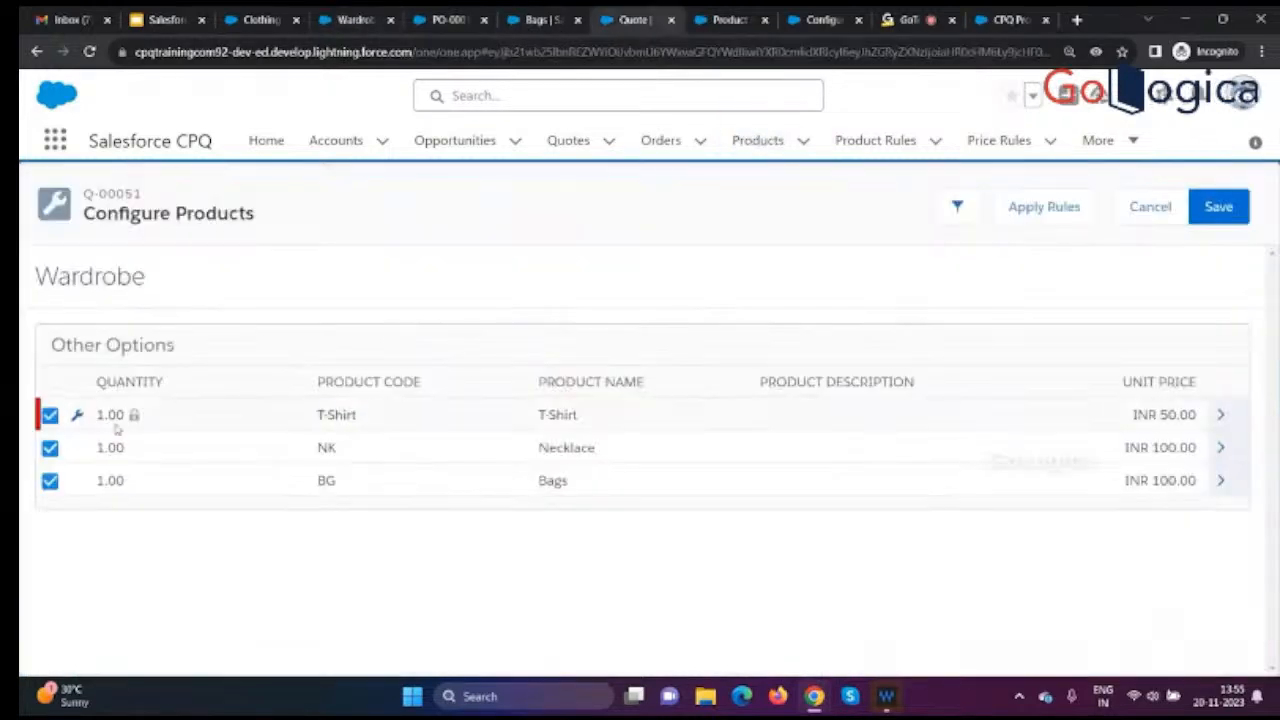
left_click(50, 414)
left_click(1218, 206)
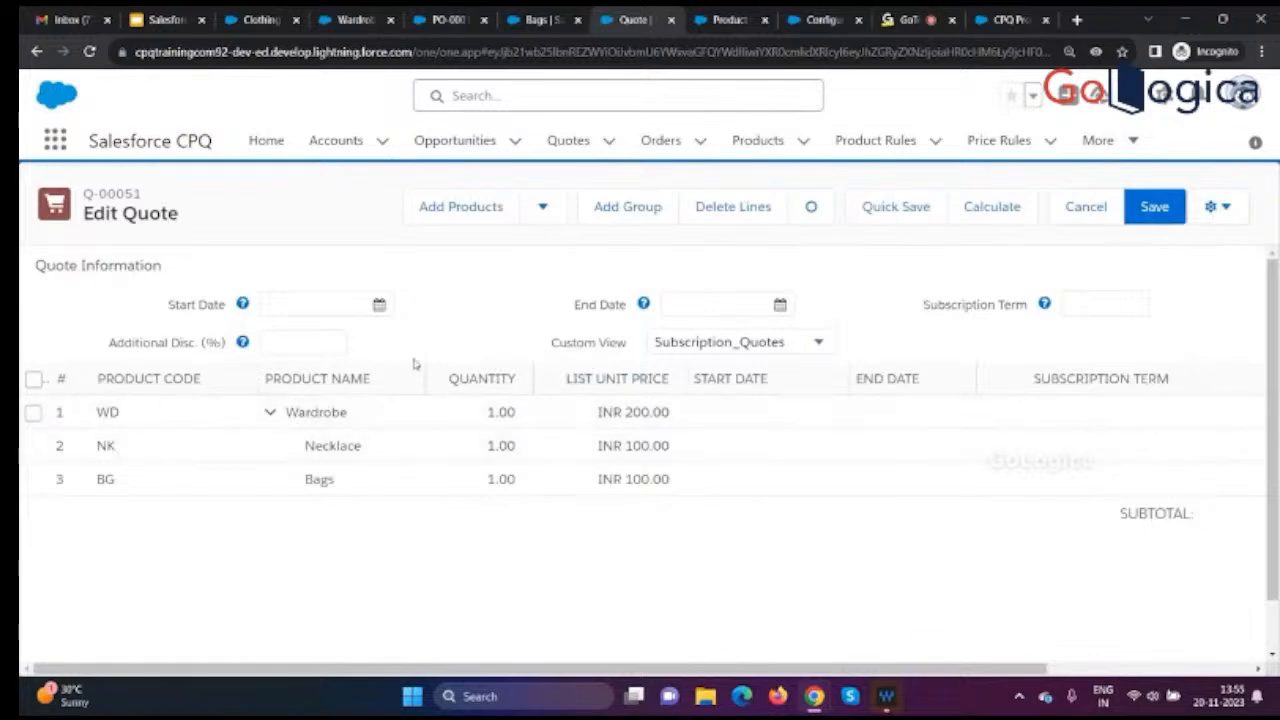
- Search for 'smart' and add the Smart Watch bundle to the quote
left_click(481, 206)
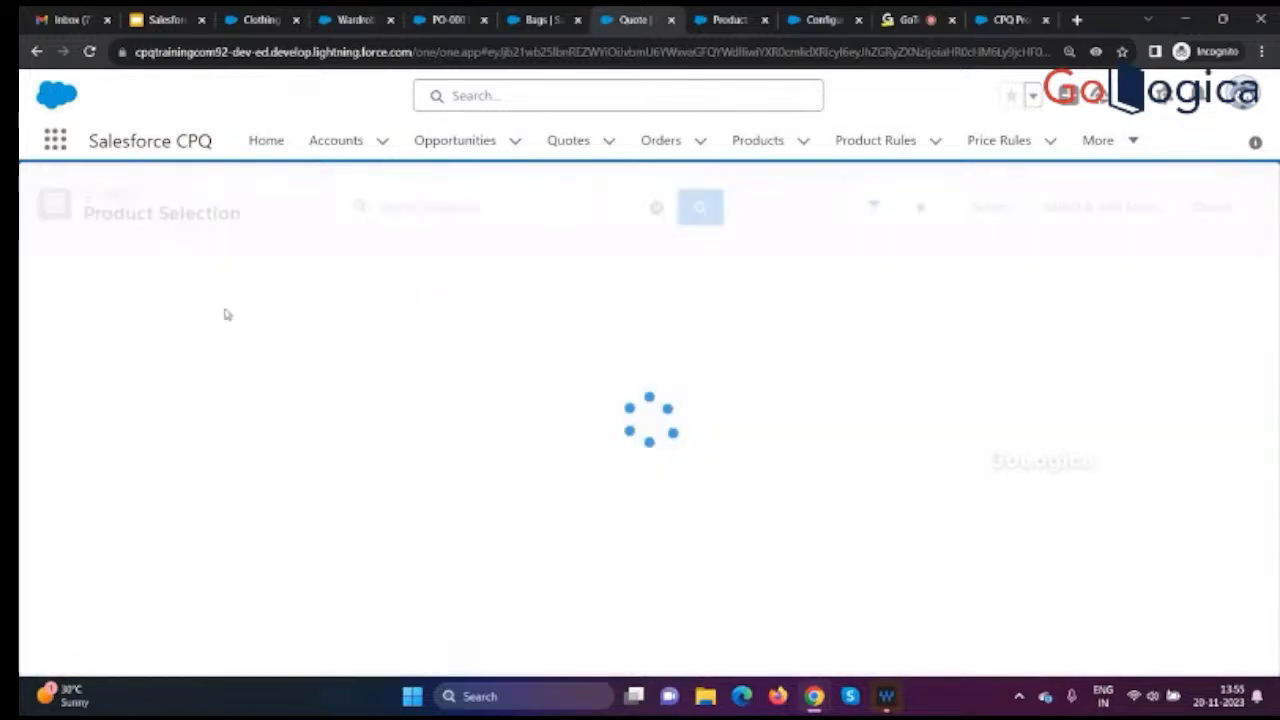
left_click(411, 203)
type("smart")
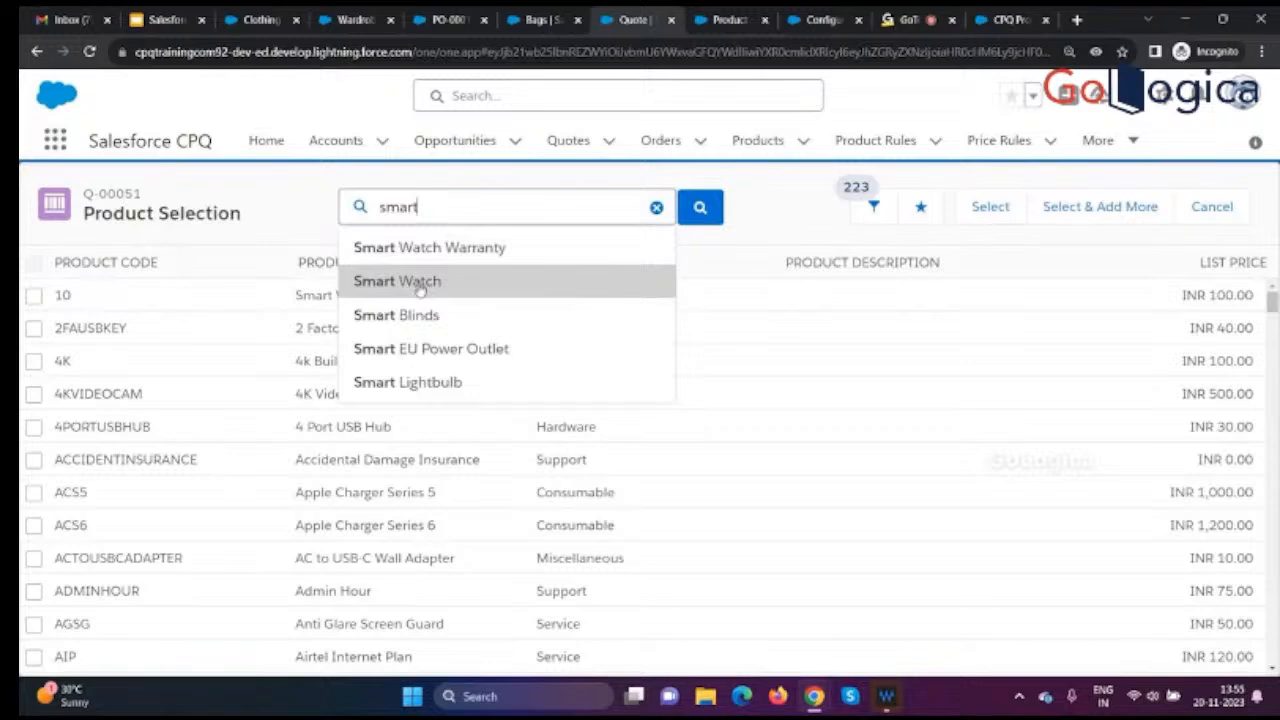
left_click(420, 282)
left_click(33, 295)
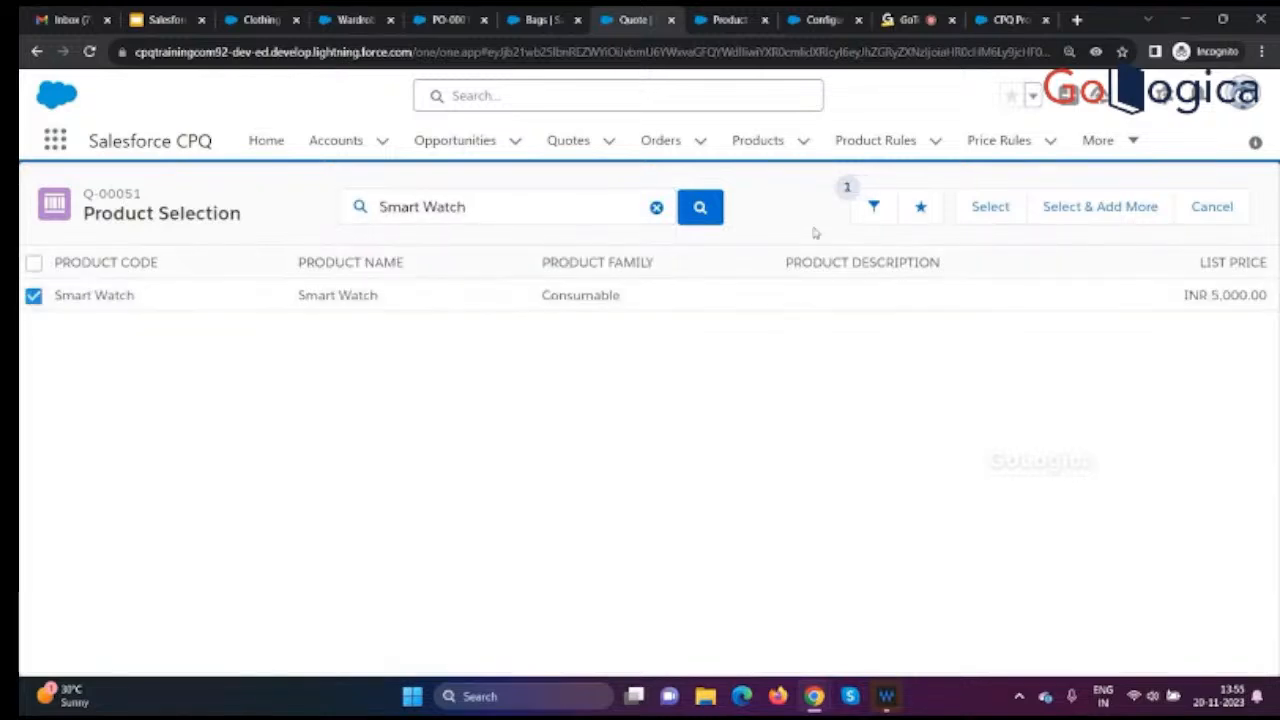
left_click(990, 206)
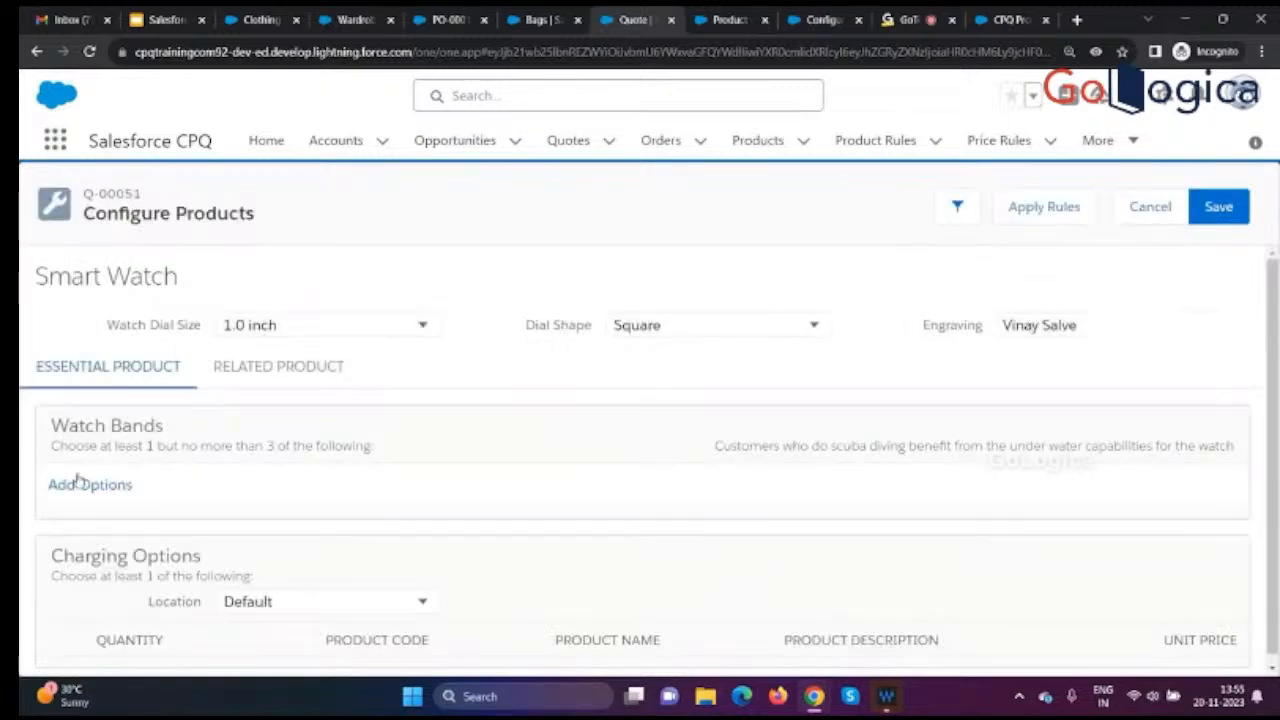
- Include the first related product and add Watch Straps to the Watch Bands group
left_click(263, 366)
left_click(50, 513)
left_click(110, 366)
left_click(105, 485)
left_click(33, 358)
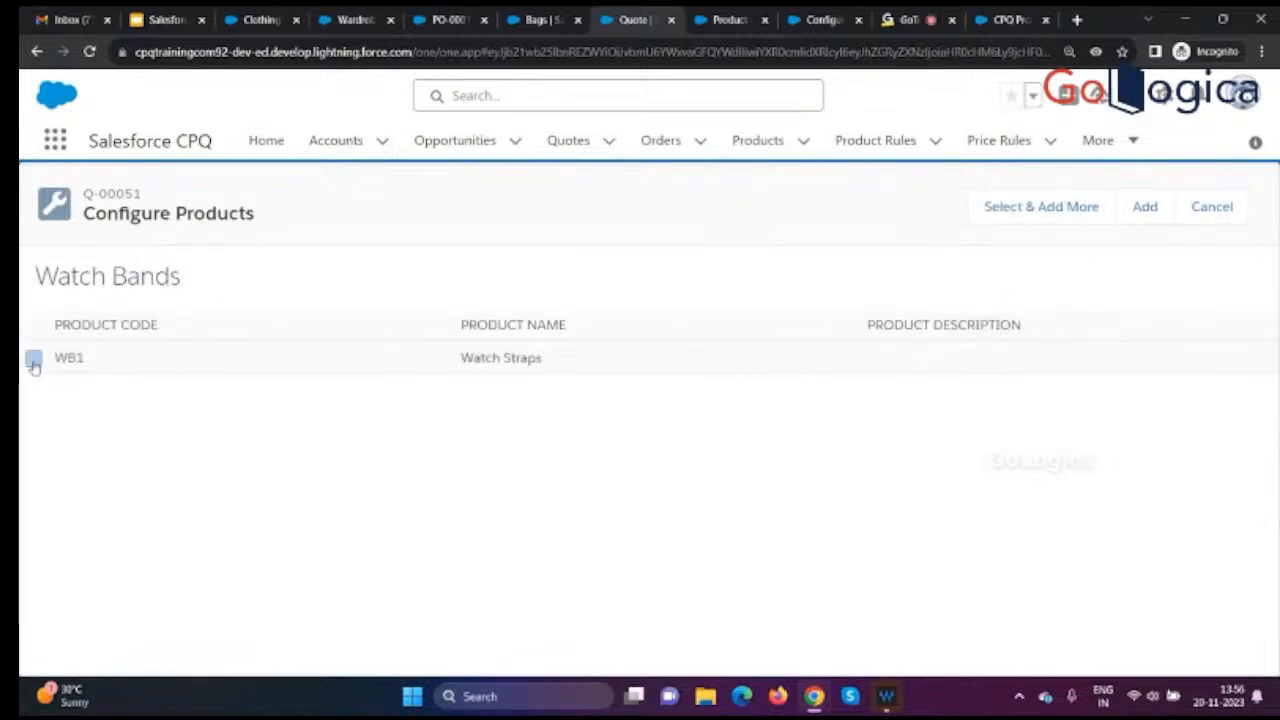
left_click(1145, 208)
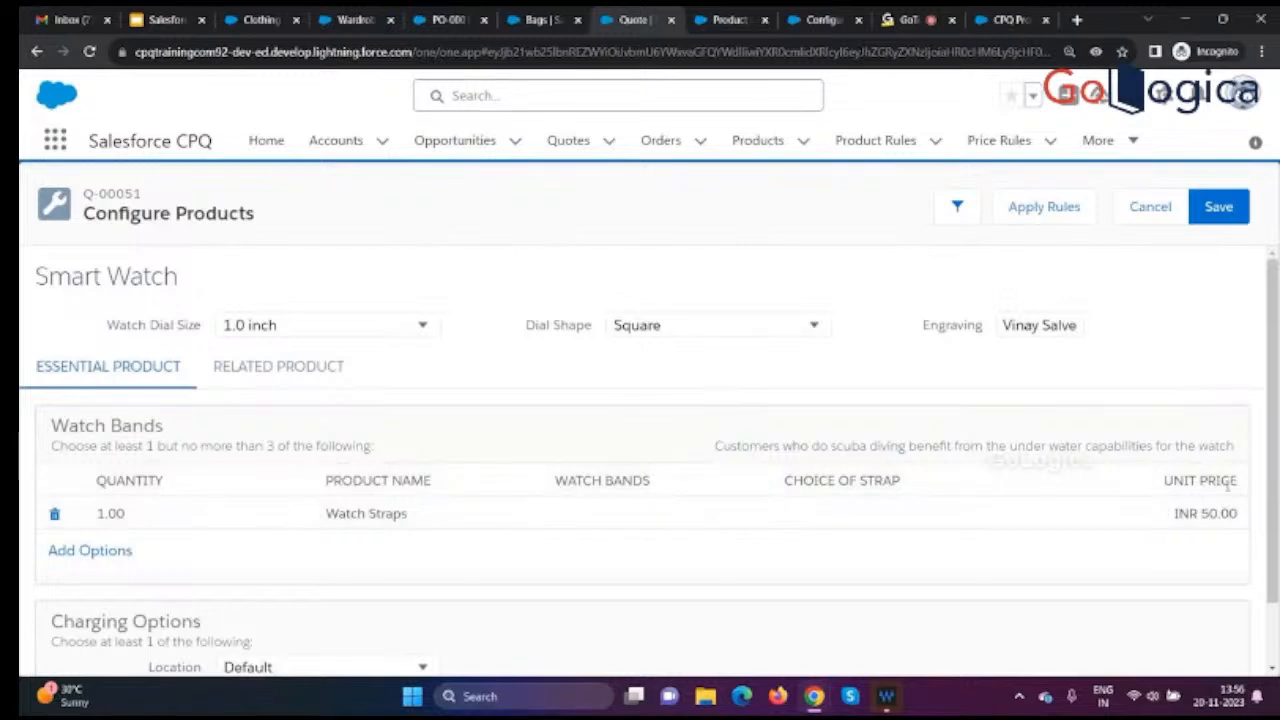
- Set the Watch Straps band to Rubber Watch Band, after highlighting the Watch Bands and dial settings
left_click(563, 518)
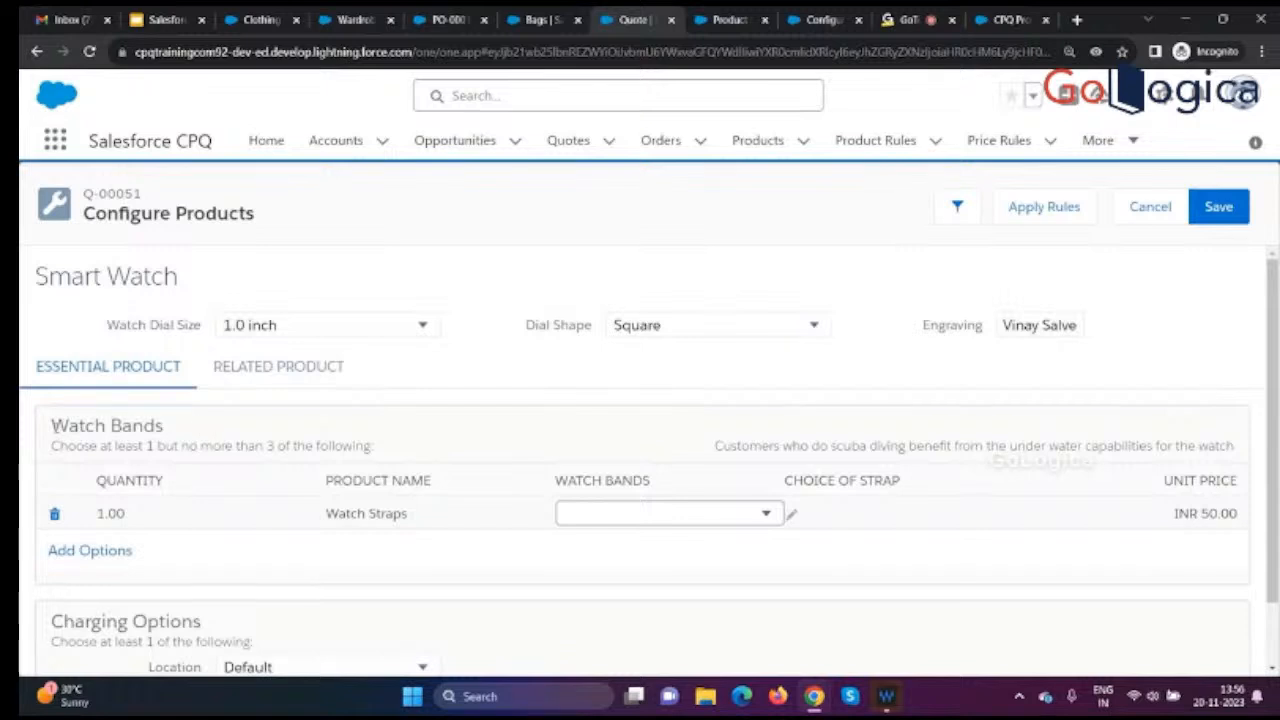
left_click_drag(52, 427, 165, 428)
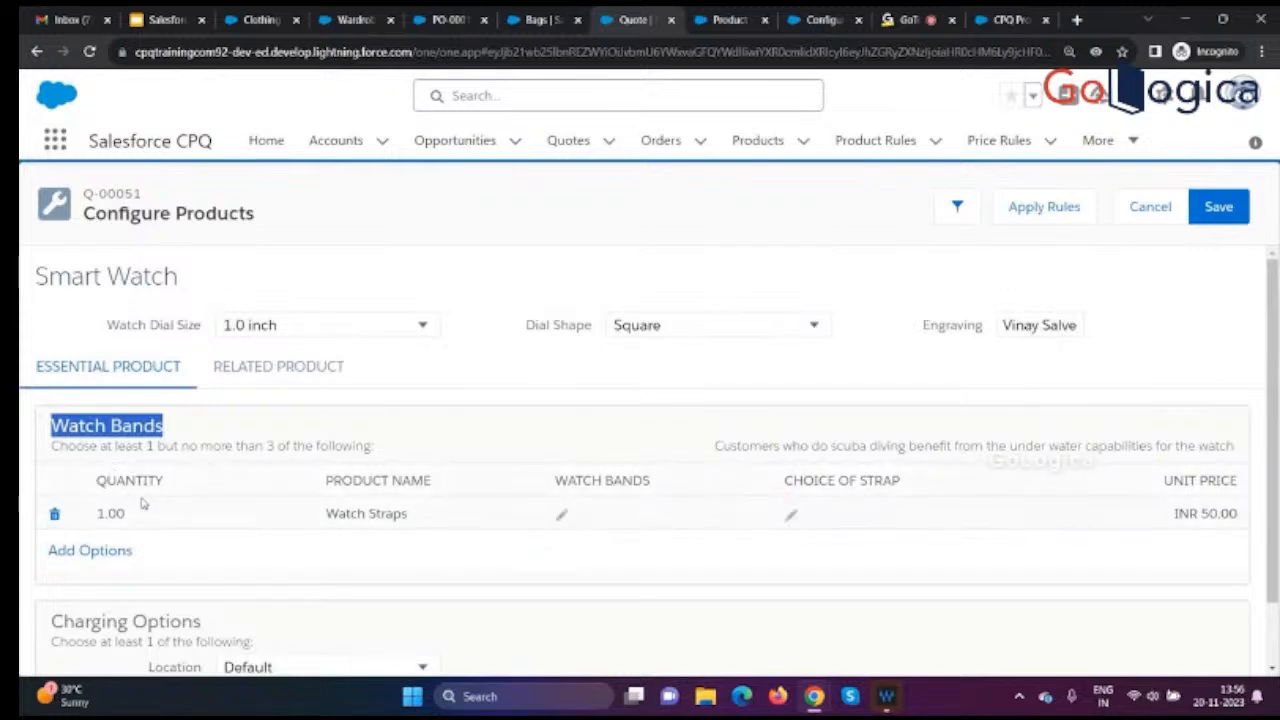
left_click(200, 440)
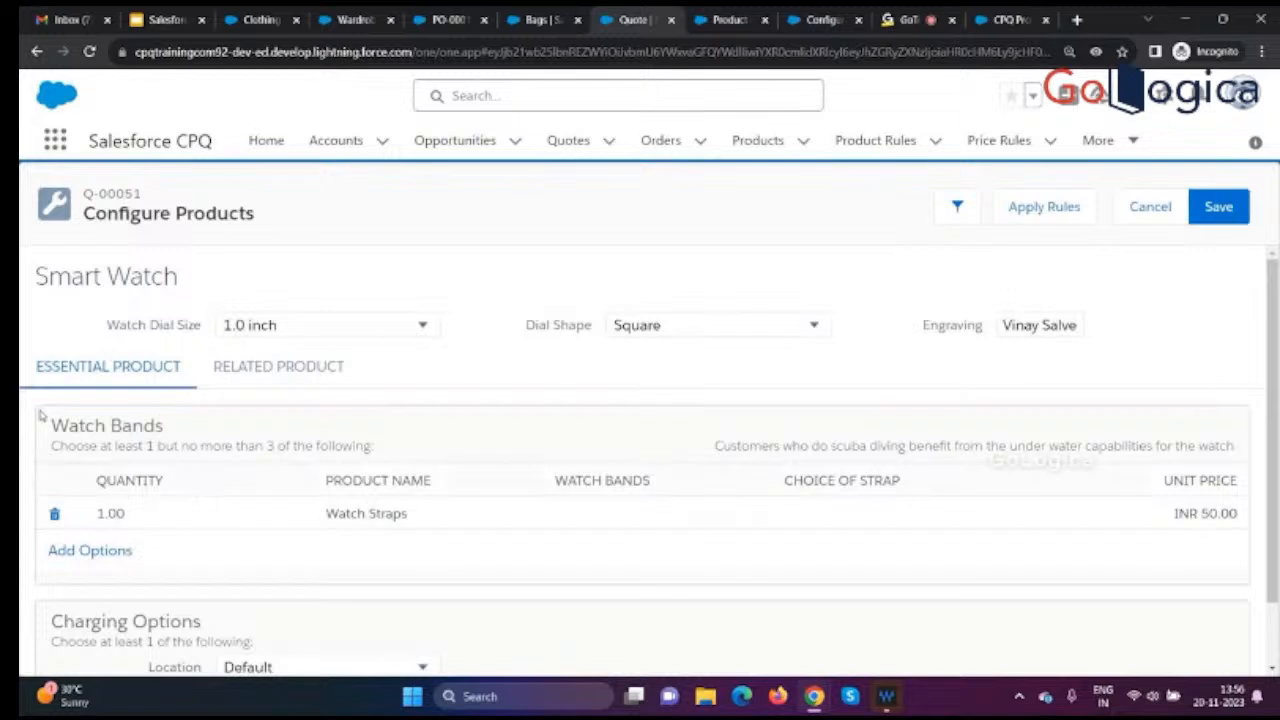
left_click_drag(104, 327, 447, 327)
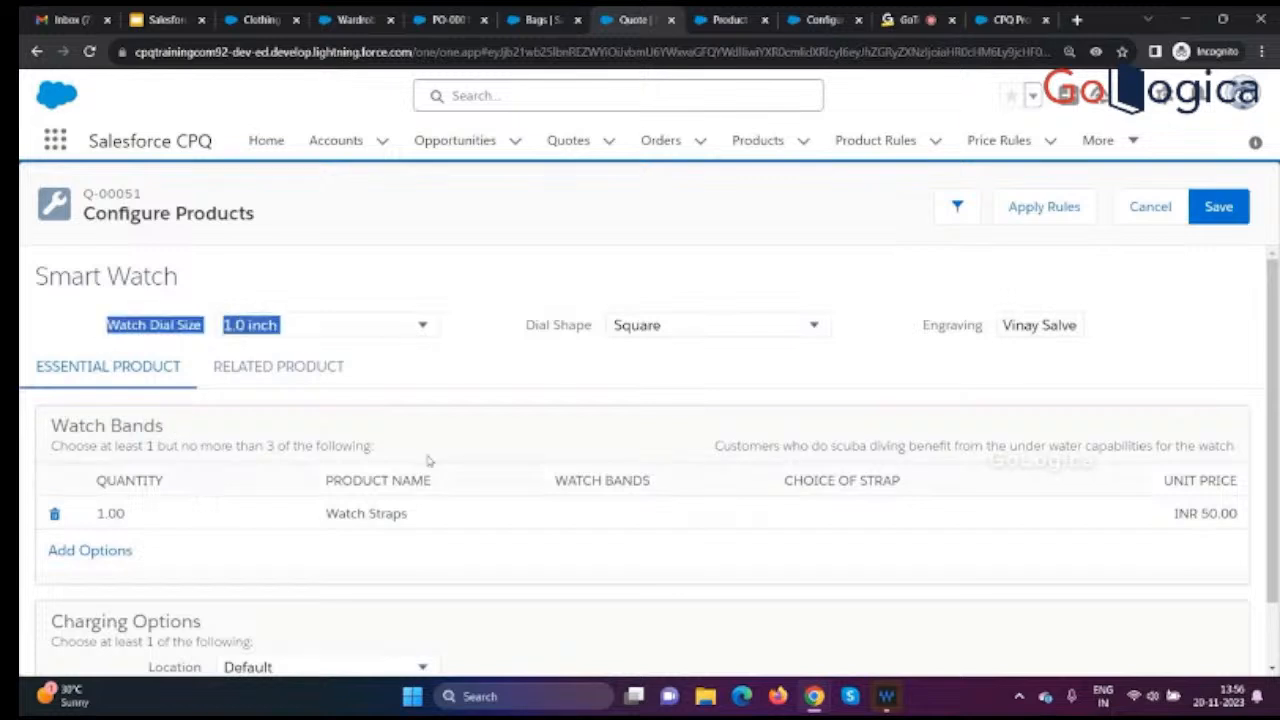
left_click(563, 517)
left_click(563, 517)
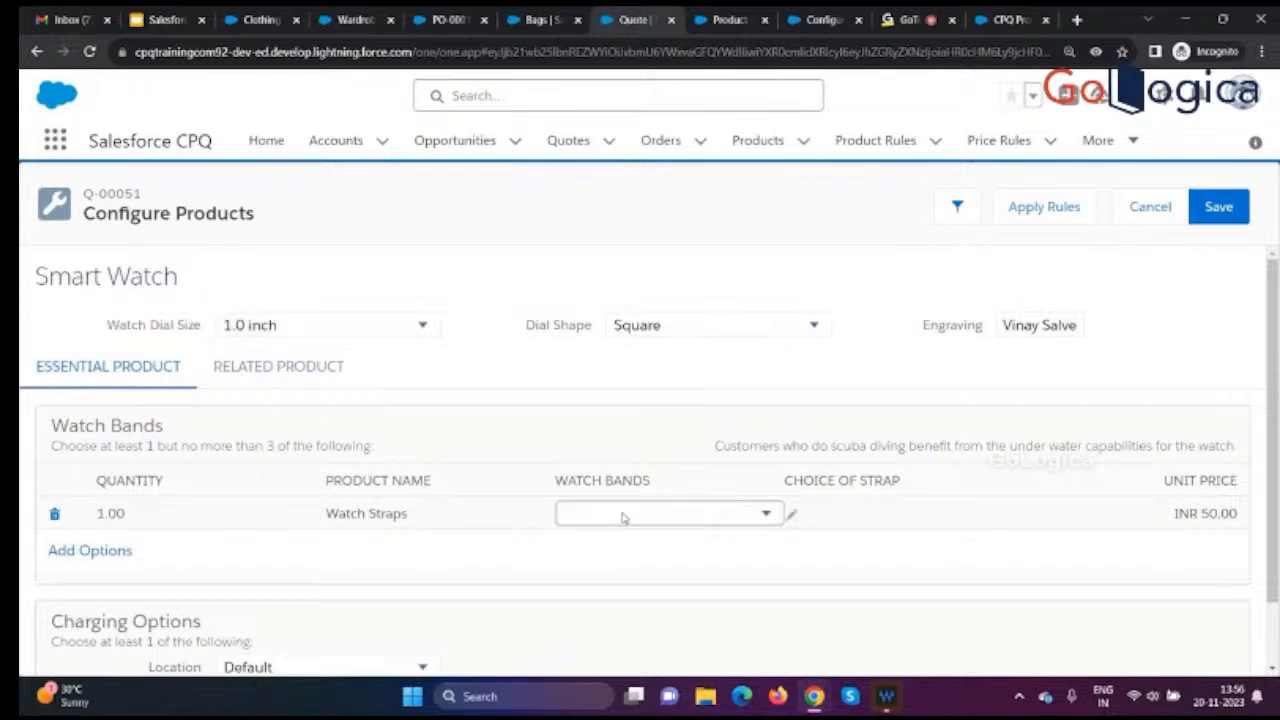
left_click(622, 513)
left_click(628, 569)
- Choose Yellow Color for the strap and USA as the charger location
left_click(790, 513)
left_click(955, 515)
left_click(886, 606)
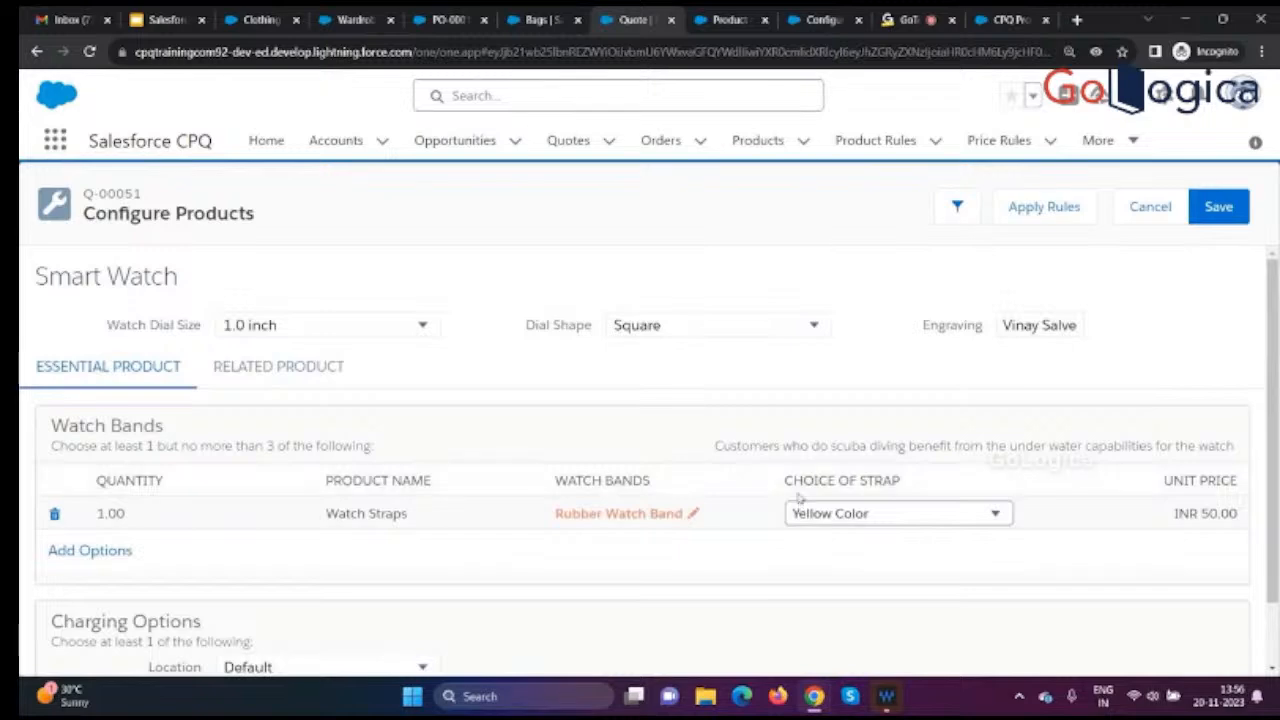
scroll(500, 560, "down", 1)
left_click(308, 595)
left_click(238, 530)
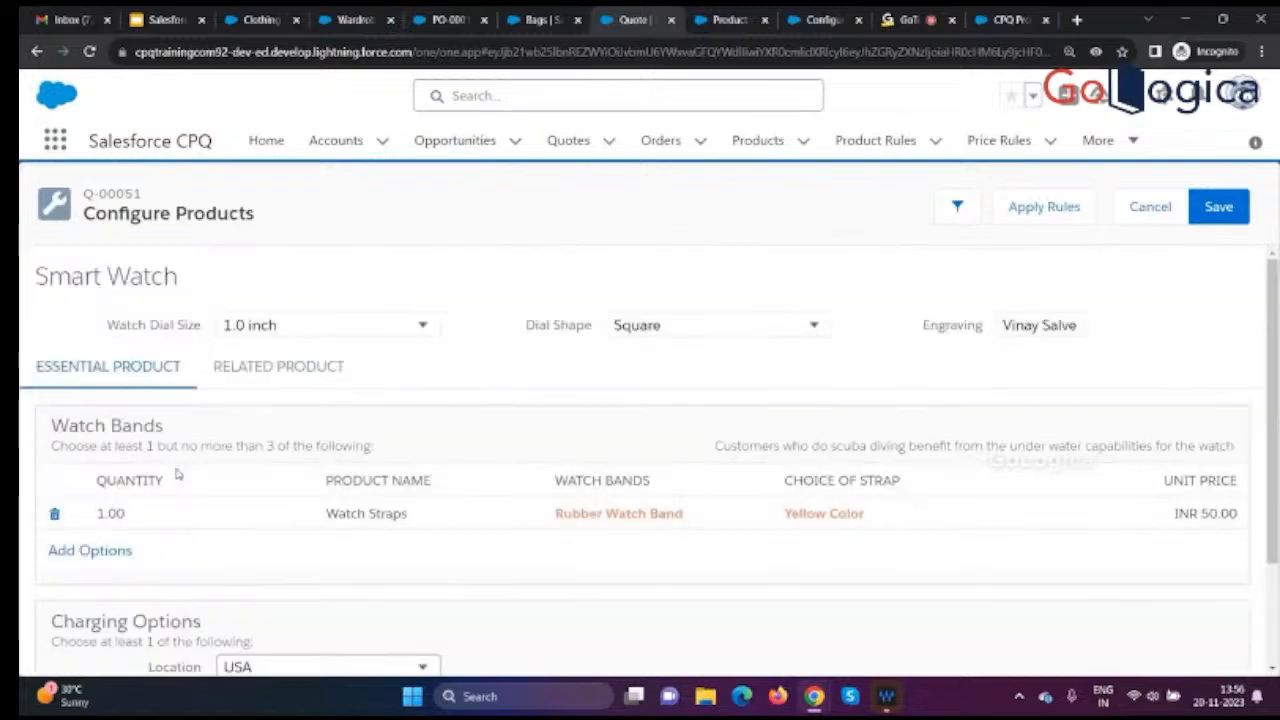
- Review the related products and essential options, then save the Smart Watch configuration
left_click(282, 370)
left_click(113, 368)
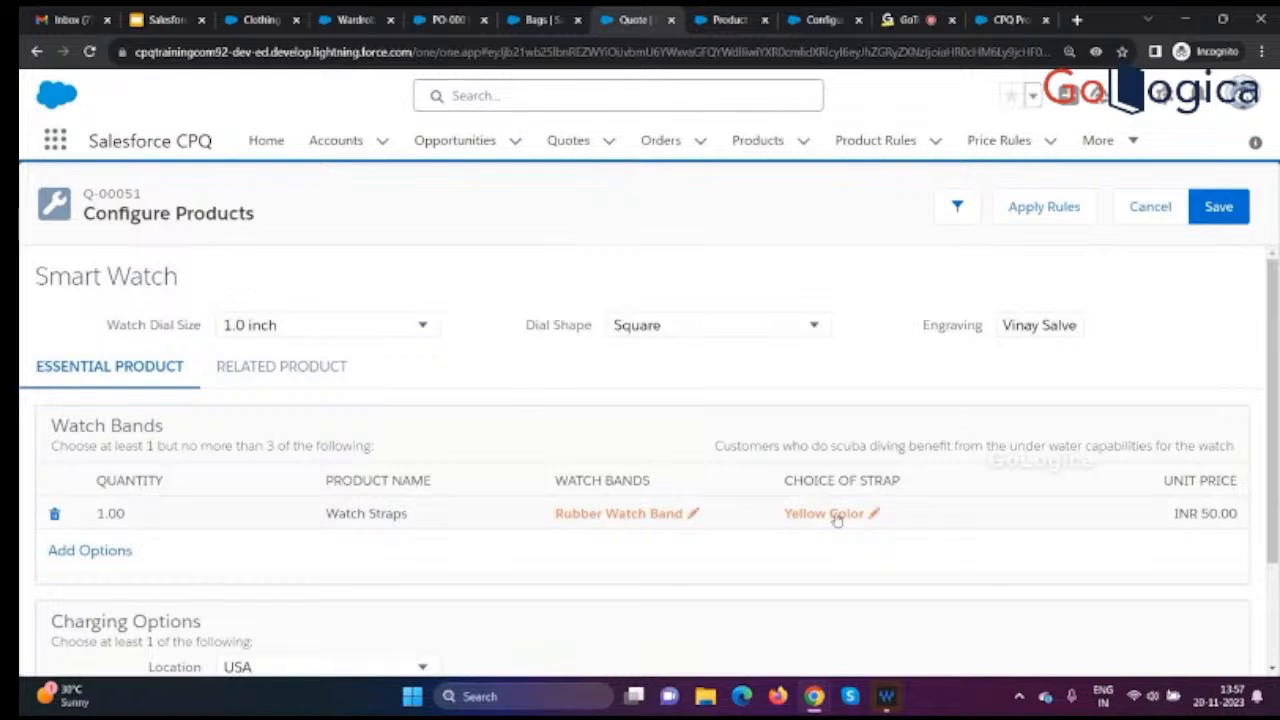
scroll(115, 562, "down", 2)
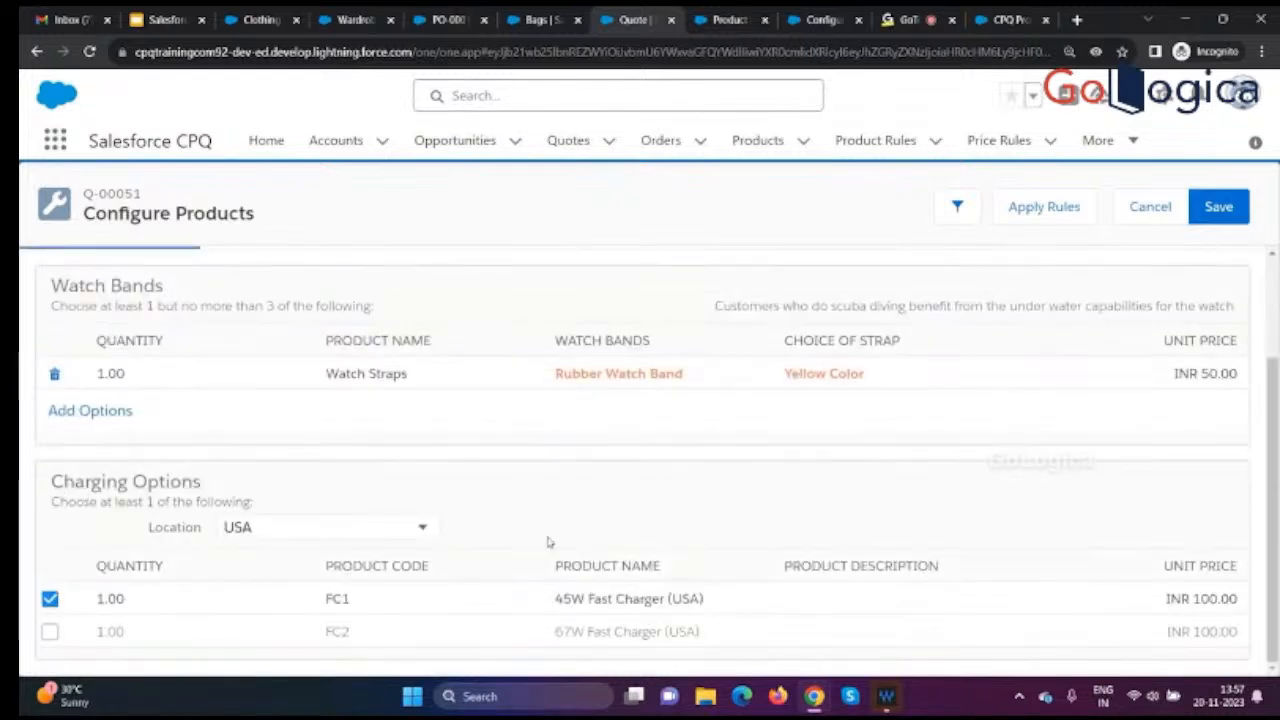
scroll(431, 606, "up", 2)
scroll(431, 606, "up", 1)
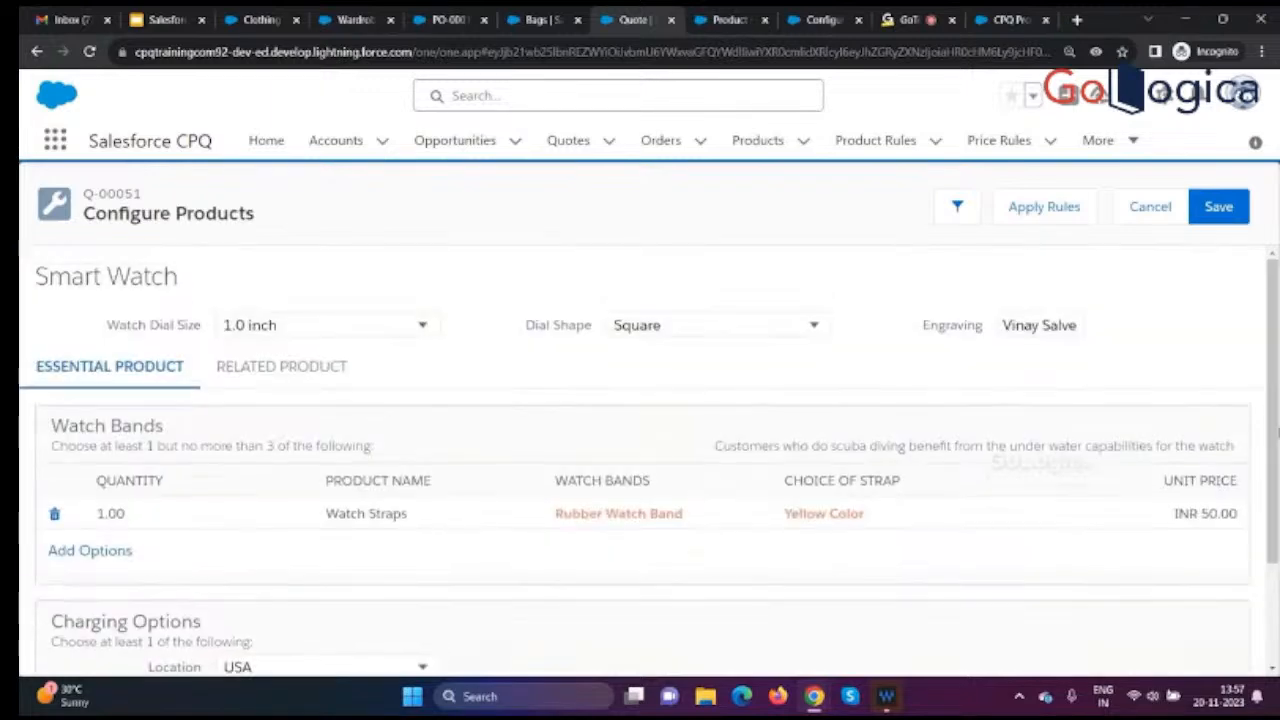
left_click(1218, 206)
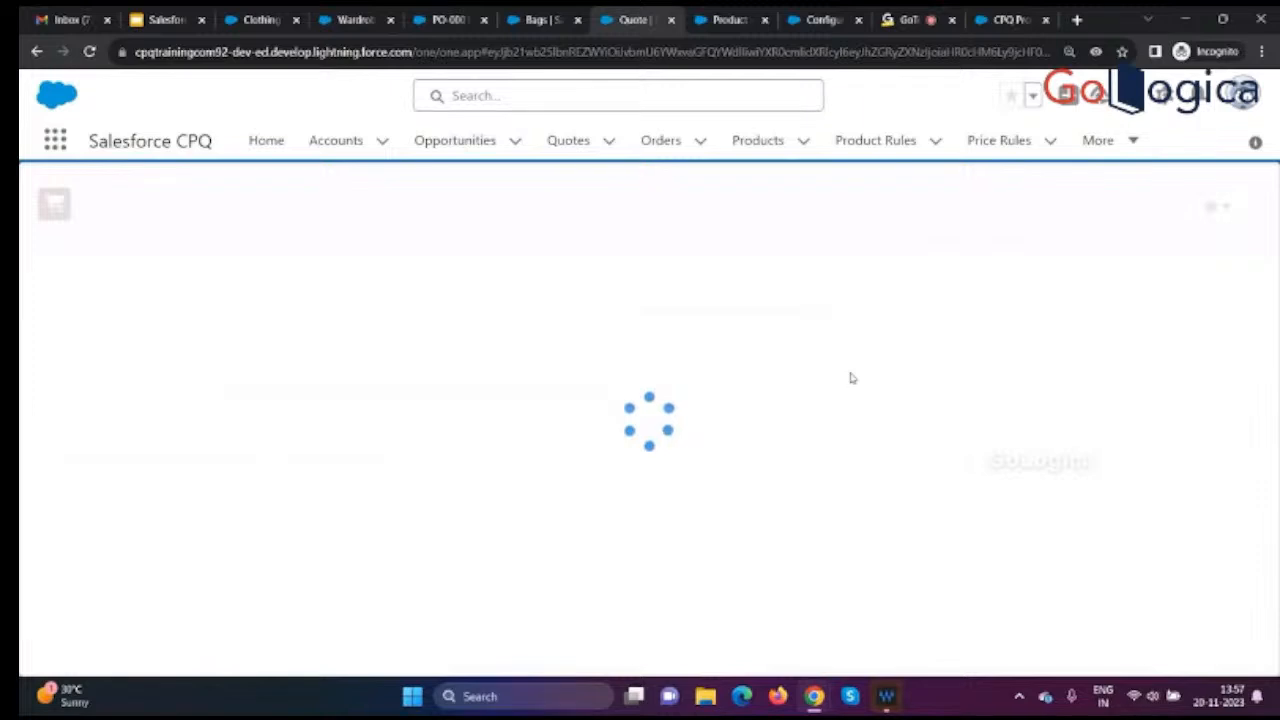
- Set the quote line view to --None--, quick save, and check the INR 5,725.00 subtotal
scroll(823, 420, "down", 1)
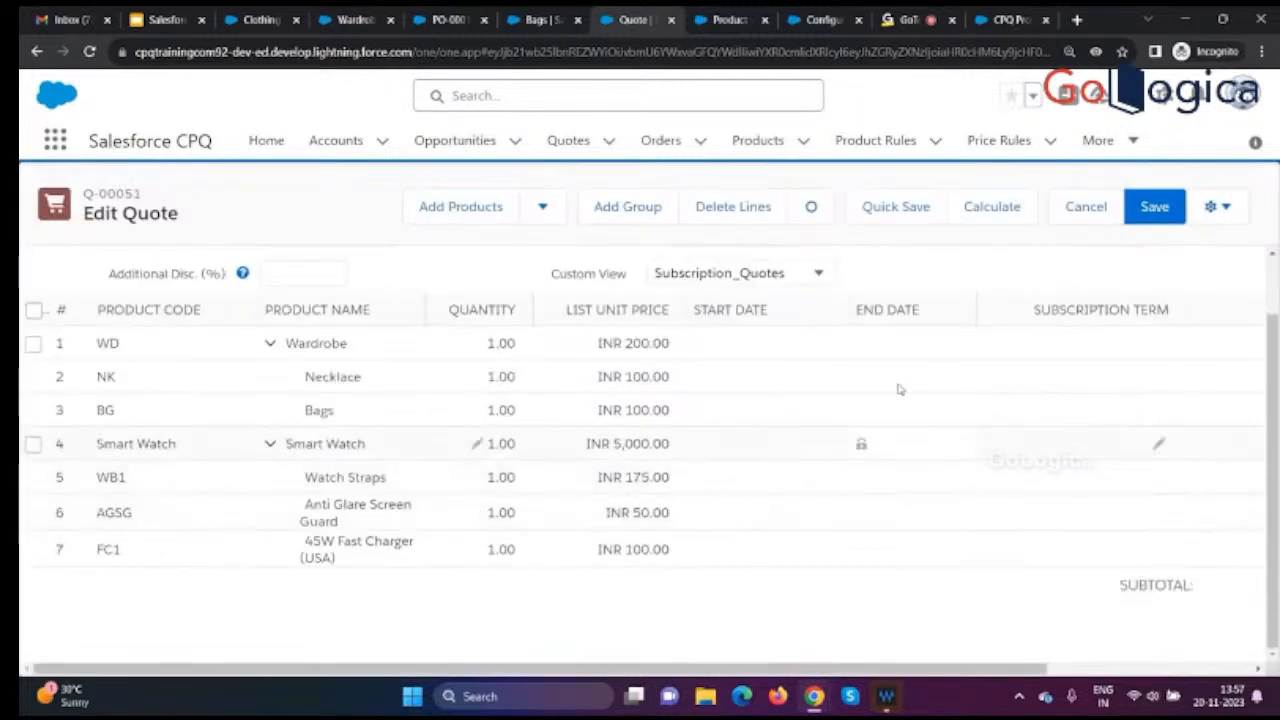
left_click(771, 278)
left_click(712, 297)
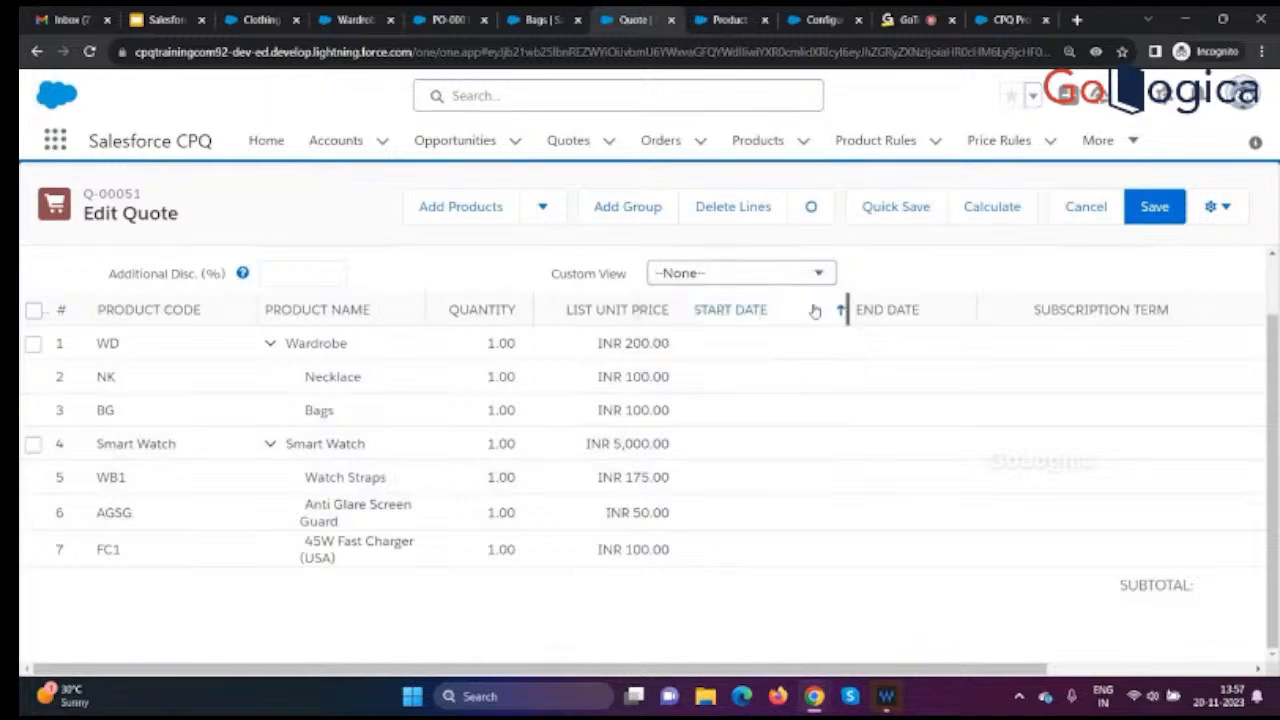
left_click(906, 207)
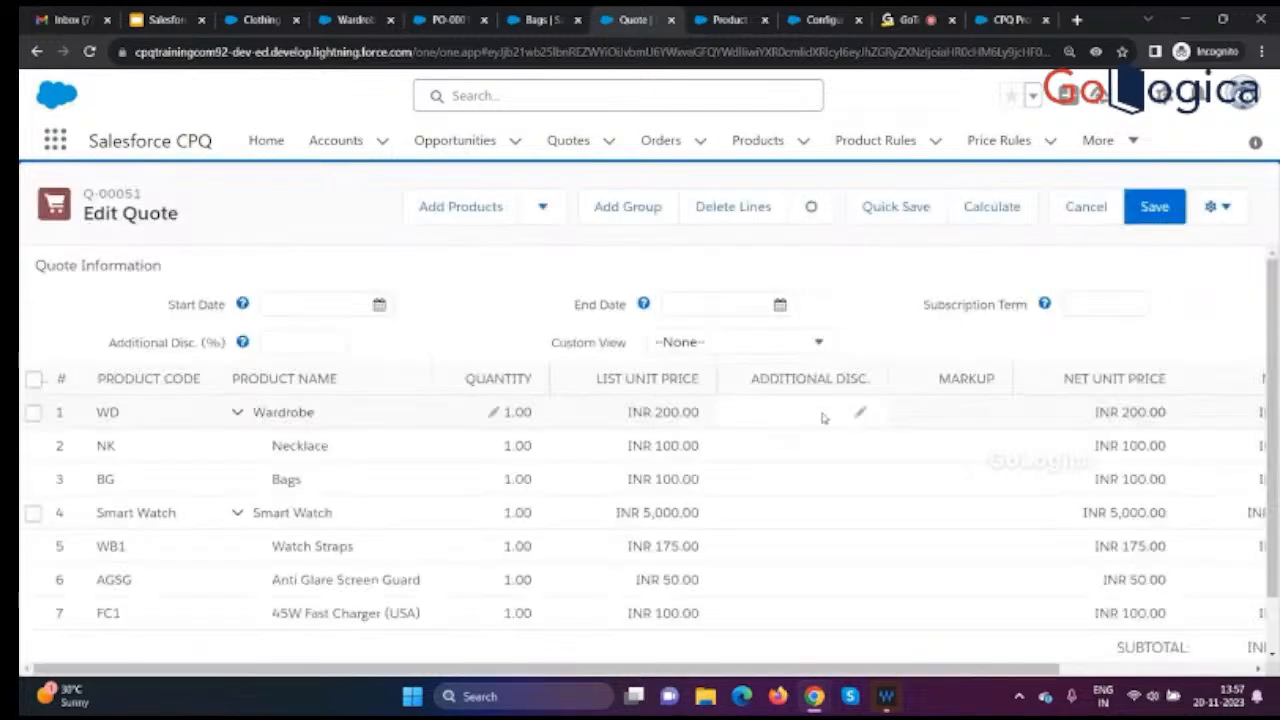
left_click(1086, 672)
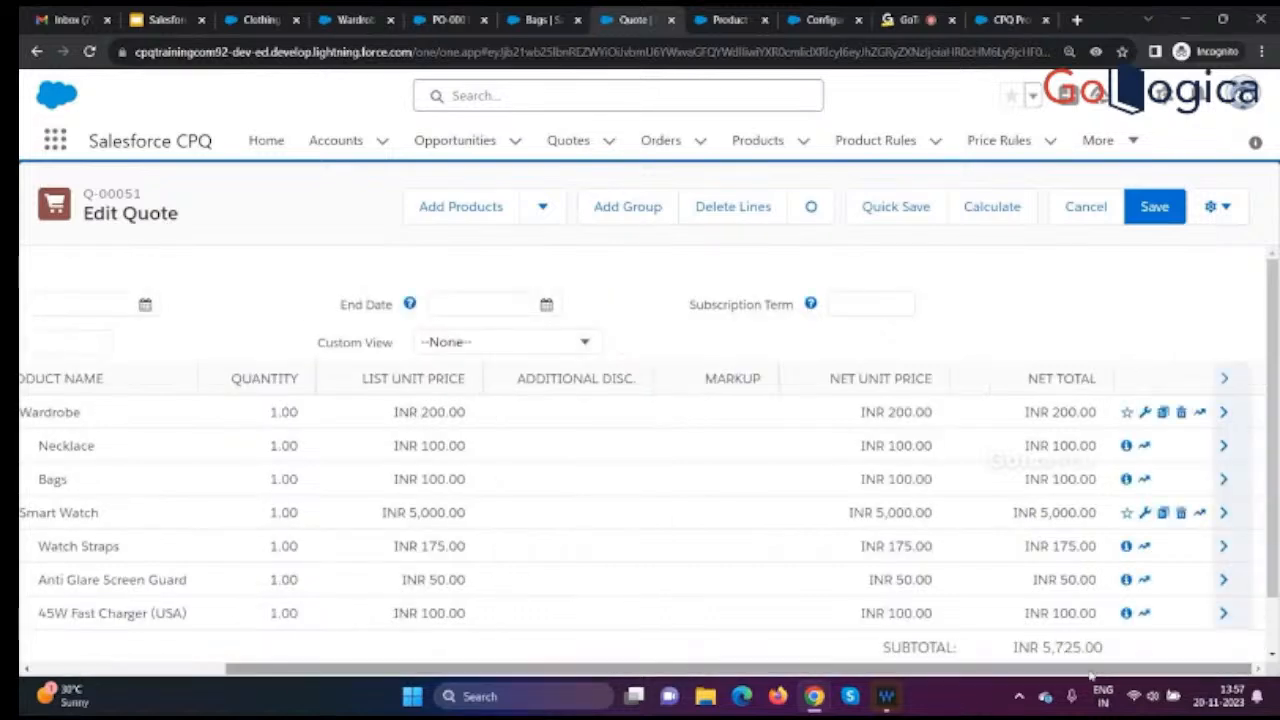
left_click_drag(1086, 672, 441, 678)
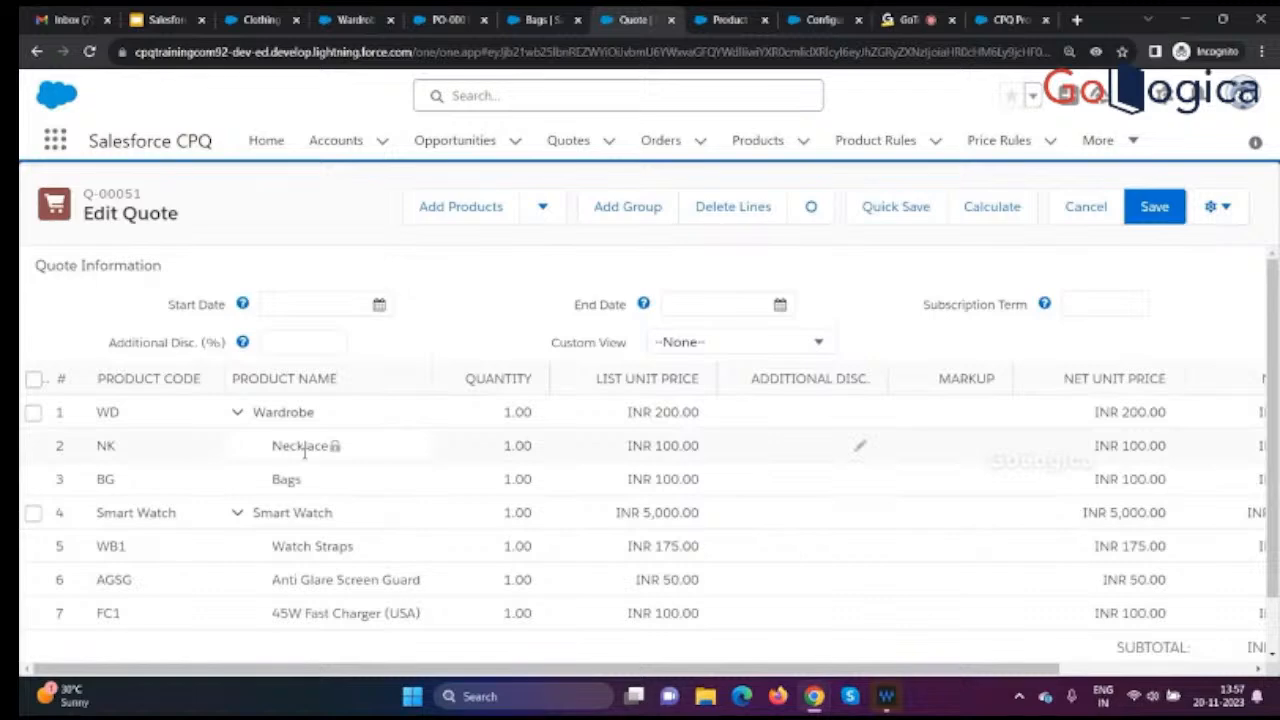
- Switch to the training presentation's Global Attributes slide
left_click(160, 19)
key("Up")
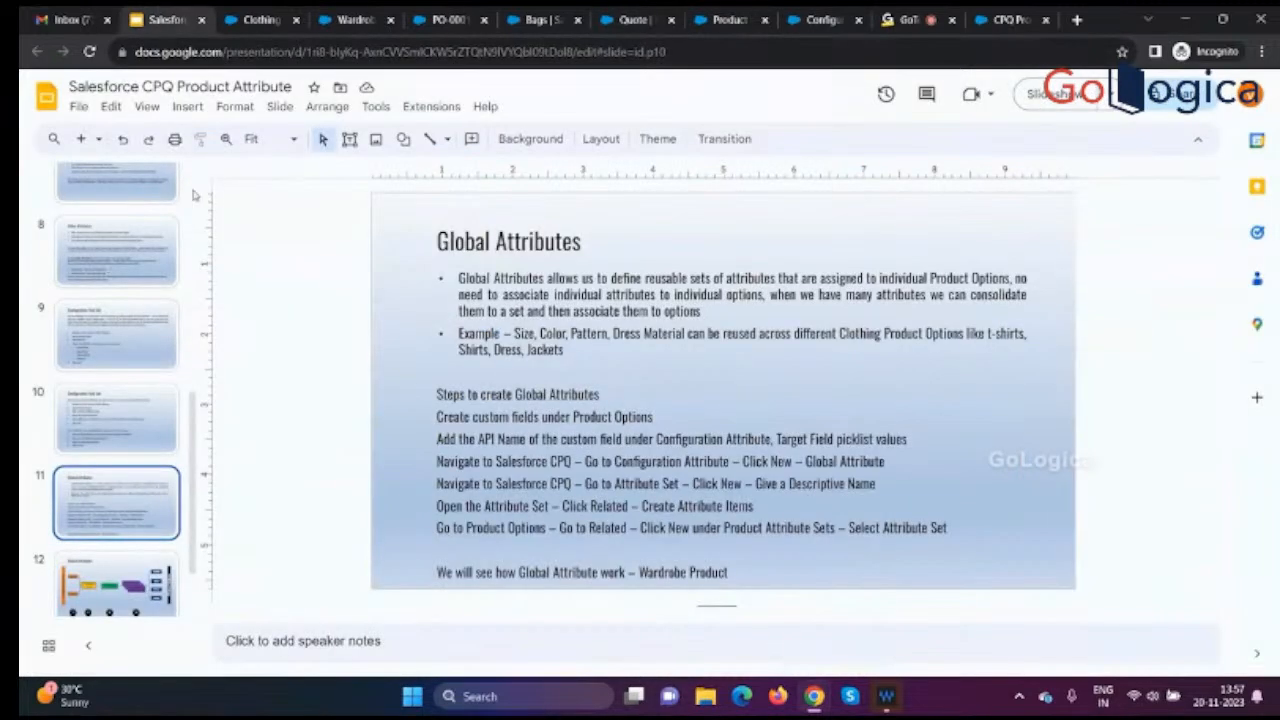
scroll(194, 185, "up", 6)
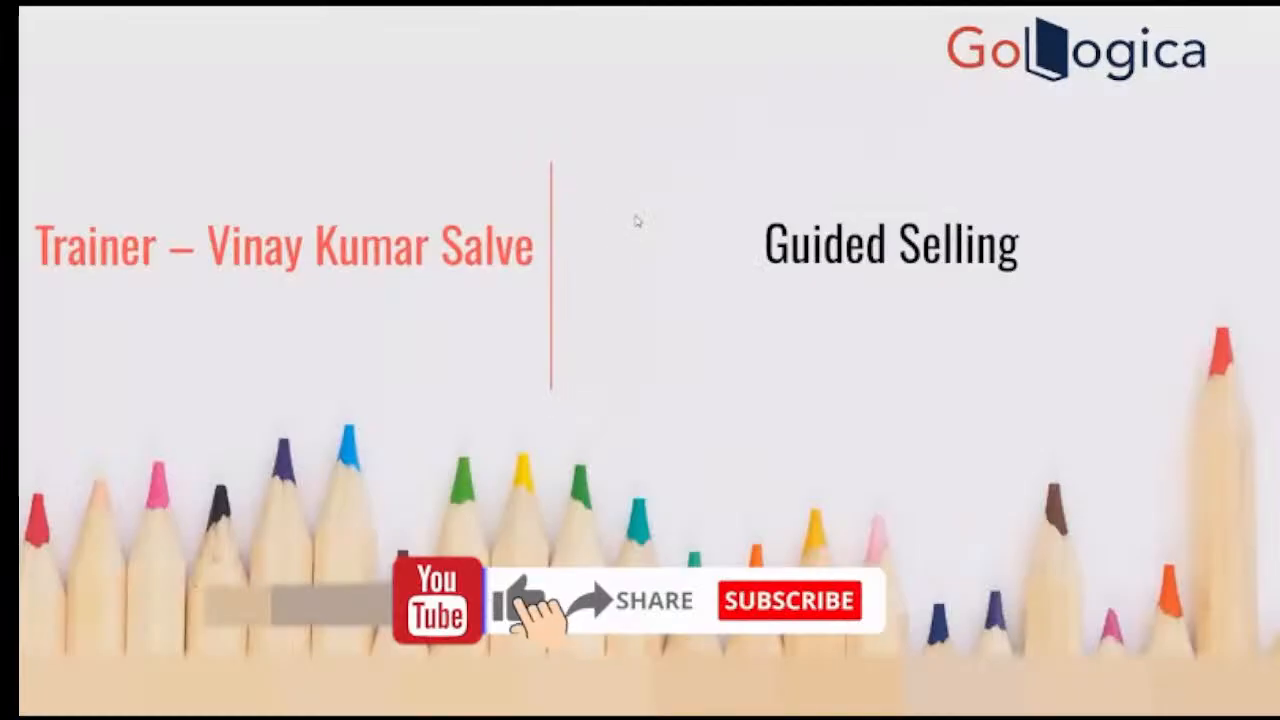
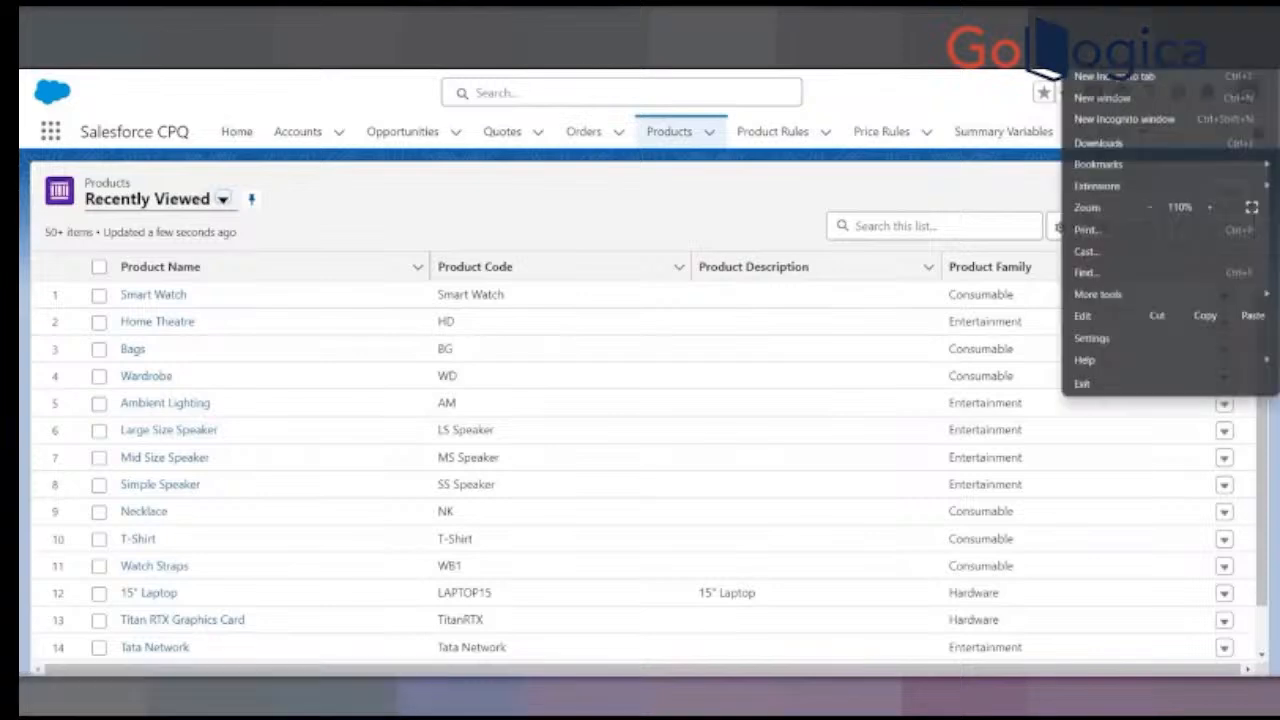
- Switch the Products list from Recently Viewed to the All Products view, sorted by Product Name
left_click(733, 230)
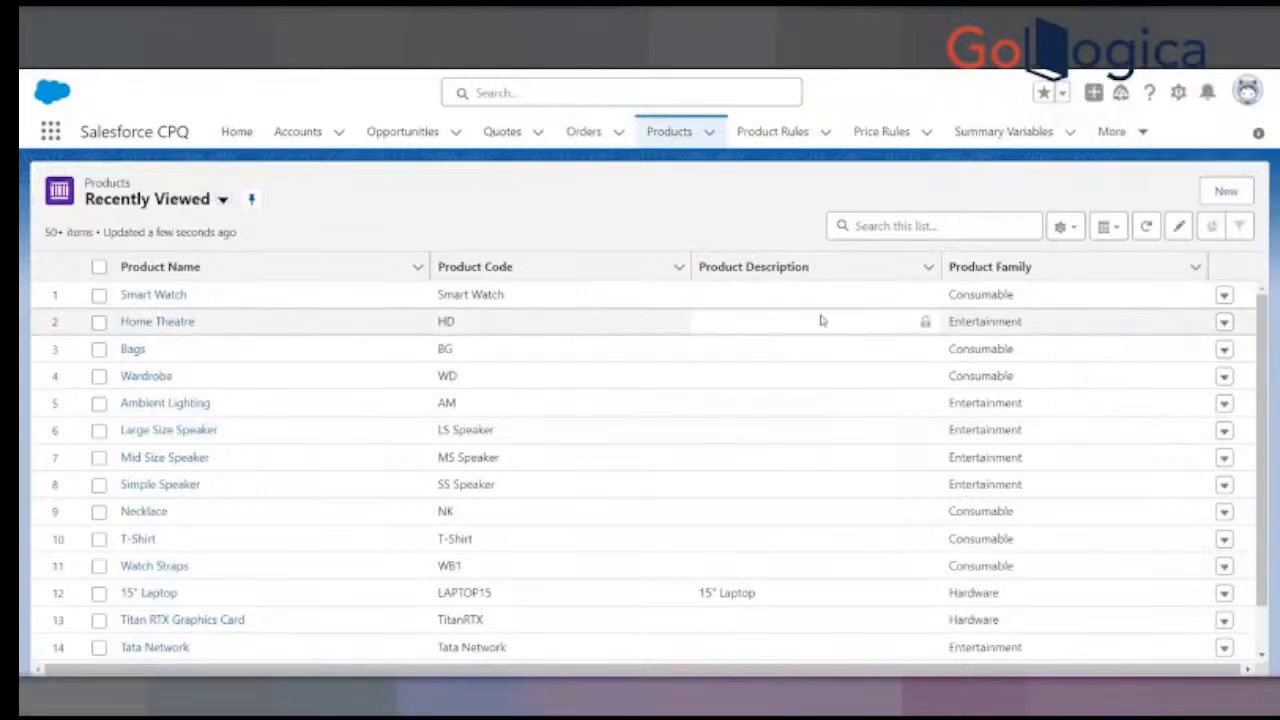
scroll(820, 320, "down", 1)
scroll(820, 383, "up", 1)
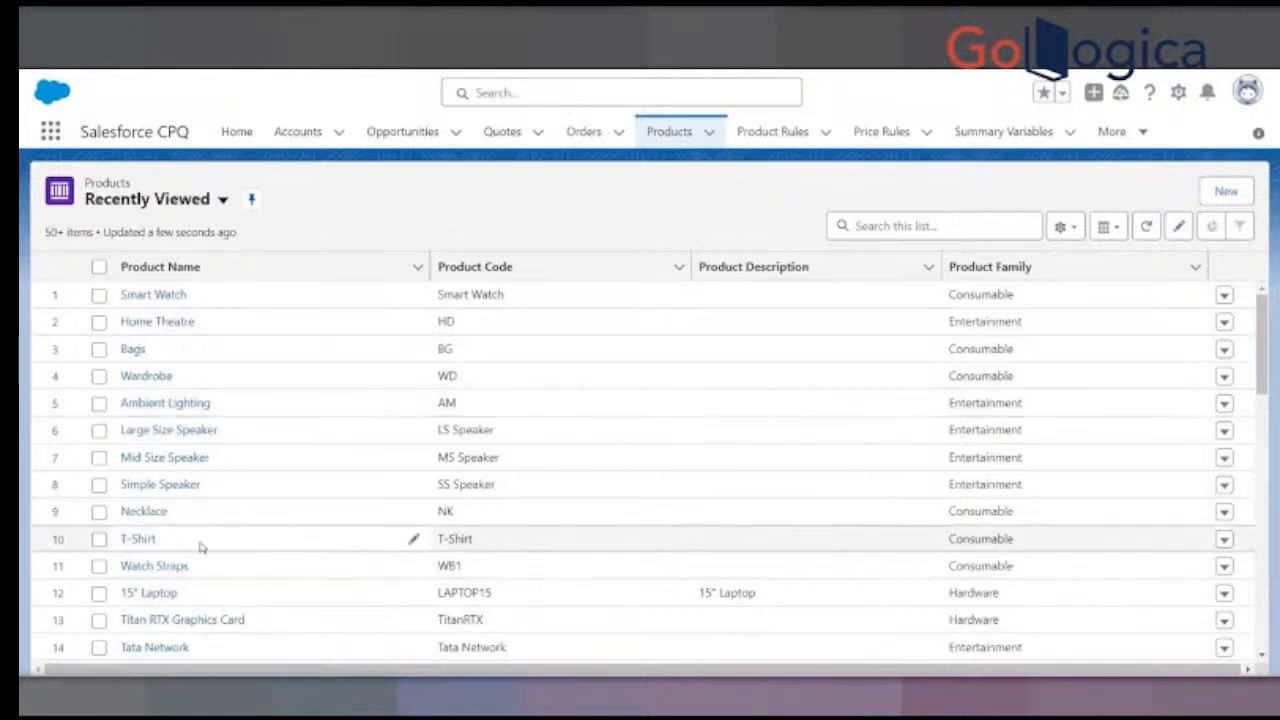
scroll(500, 523, "down", 3)
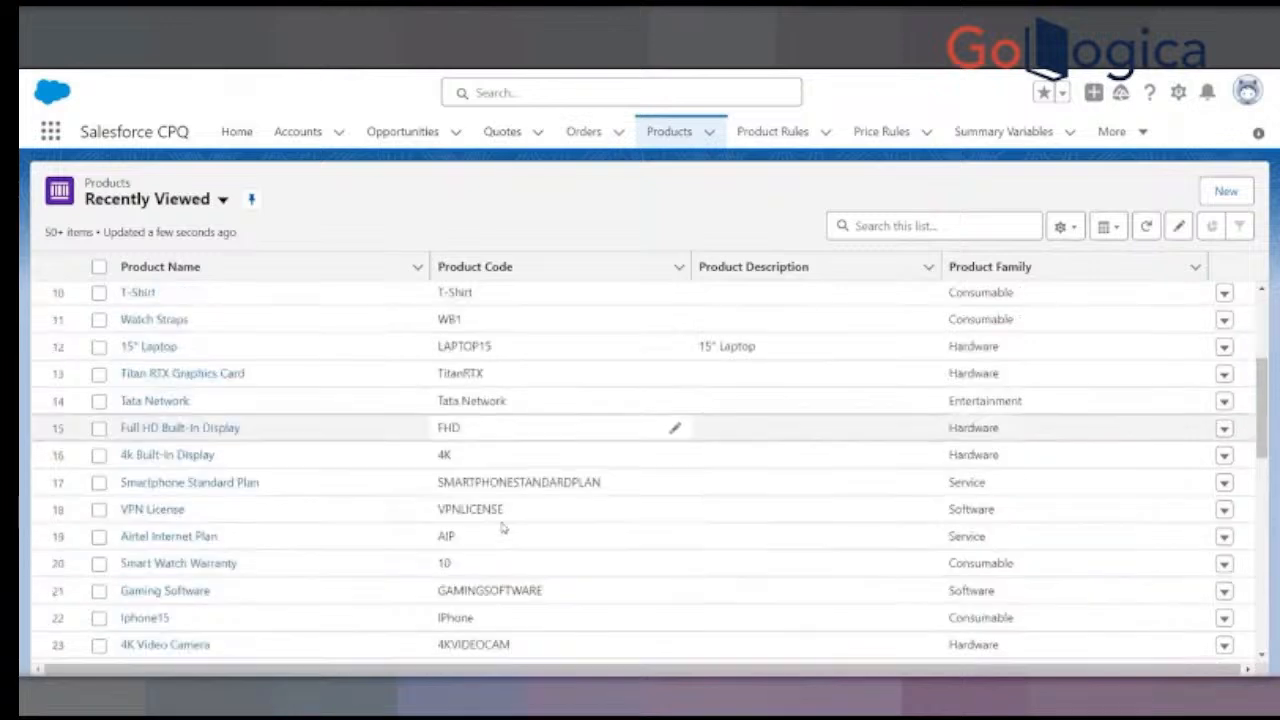
scroll(503, 527, "down", 4)
scroll(498, 527, "down", 9)
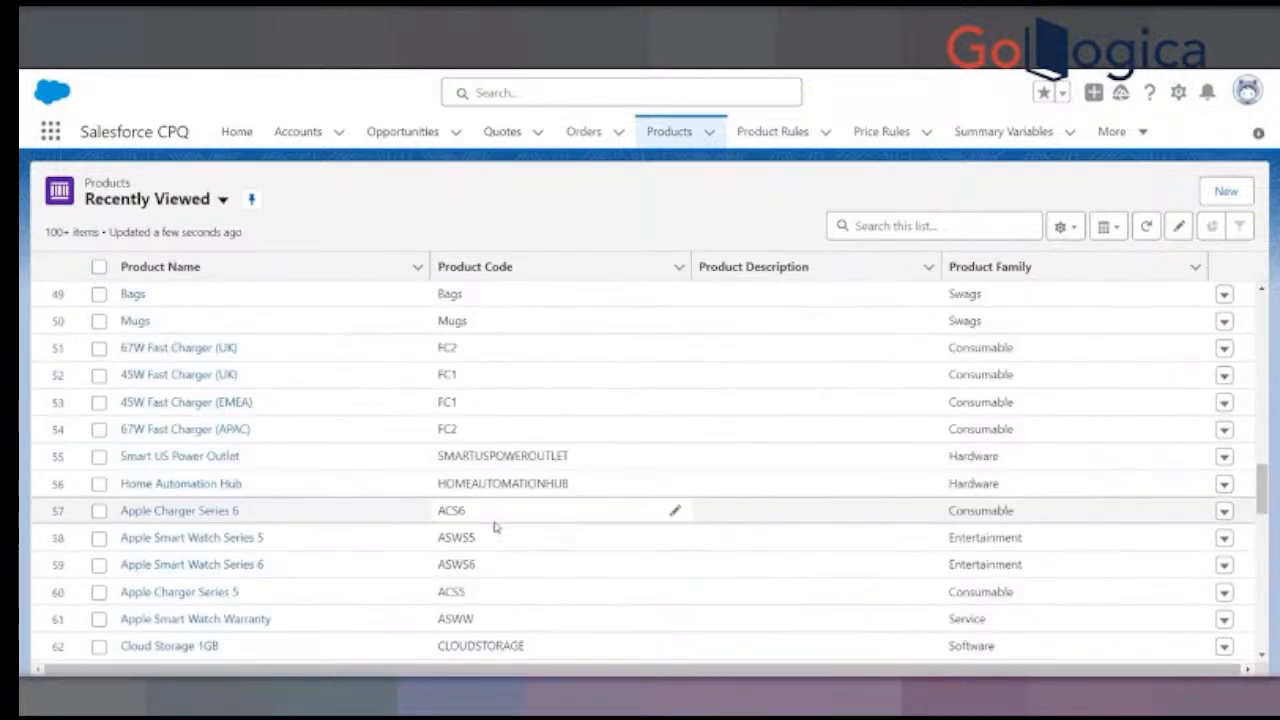
scroll(494, 527, "down", 4)
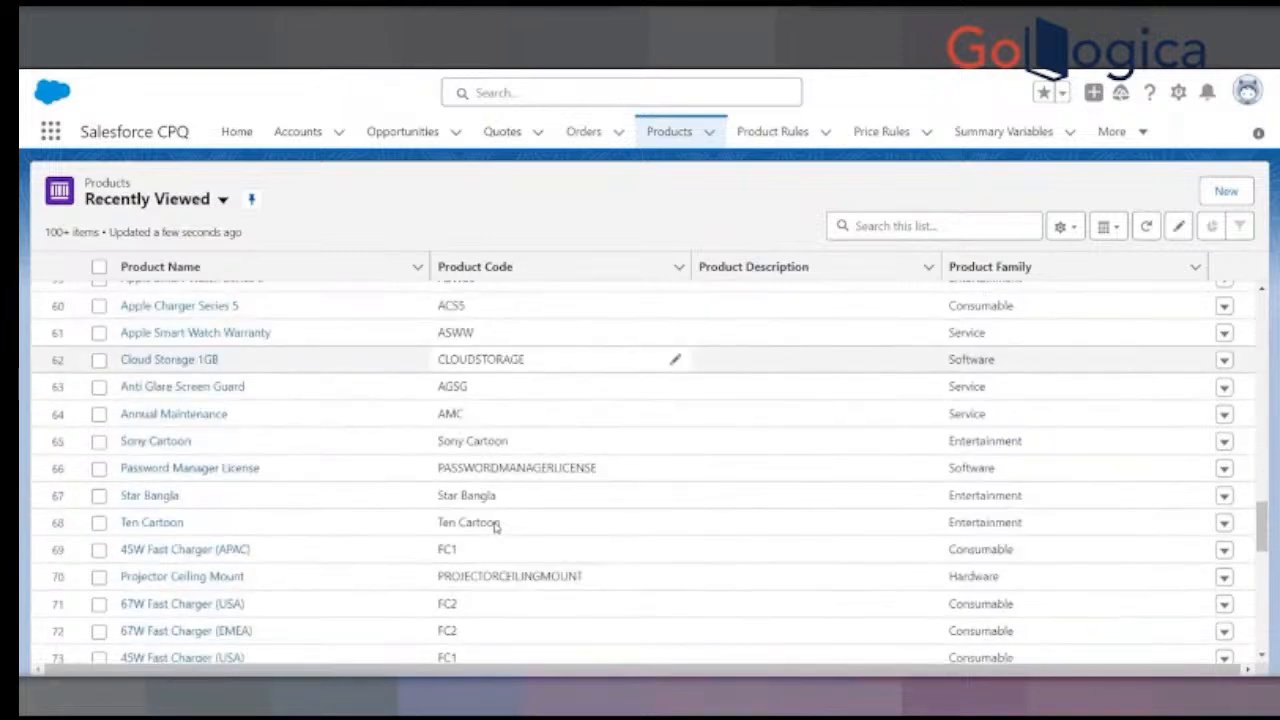
scroll(494, 527, "down", 14)
scroll(494, 527, "up", 6)
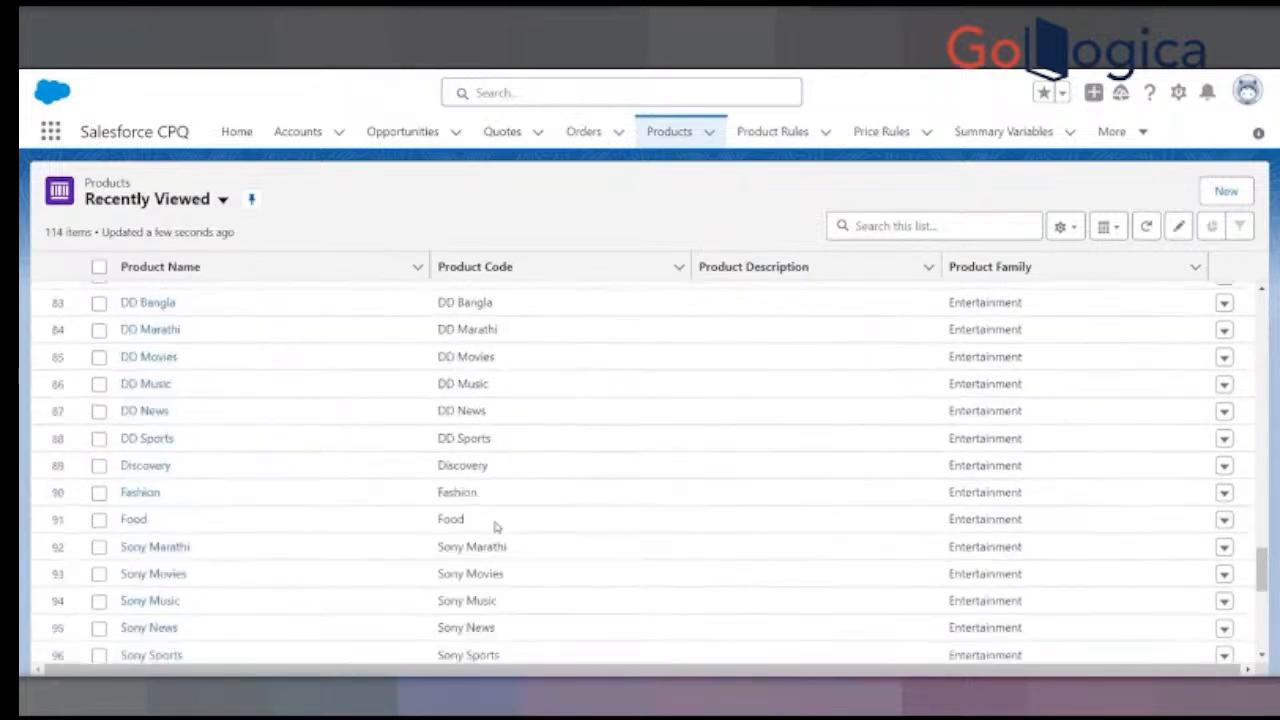
scroll(494, 527, "up", 20)
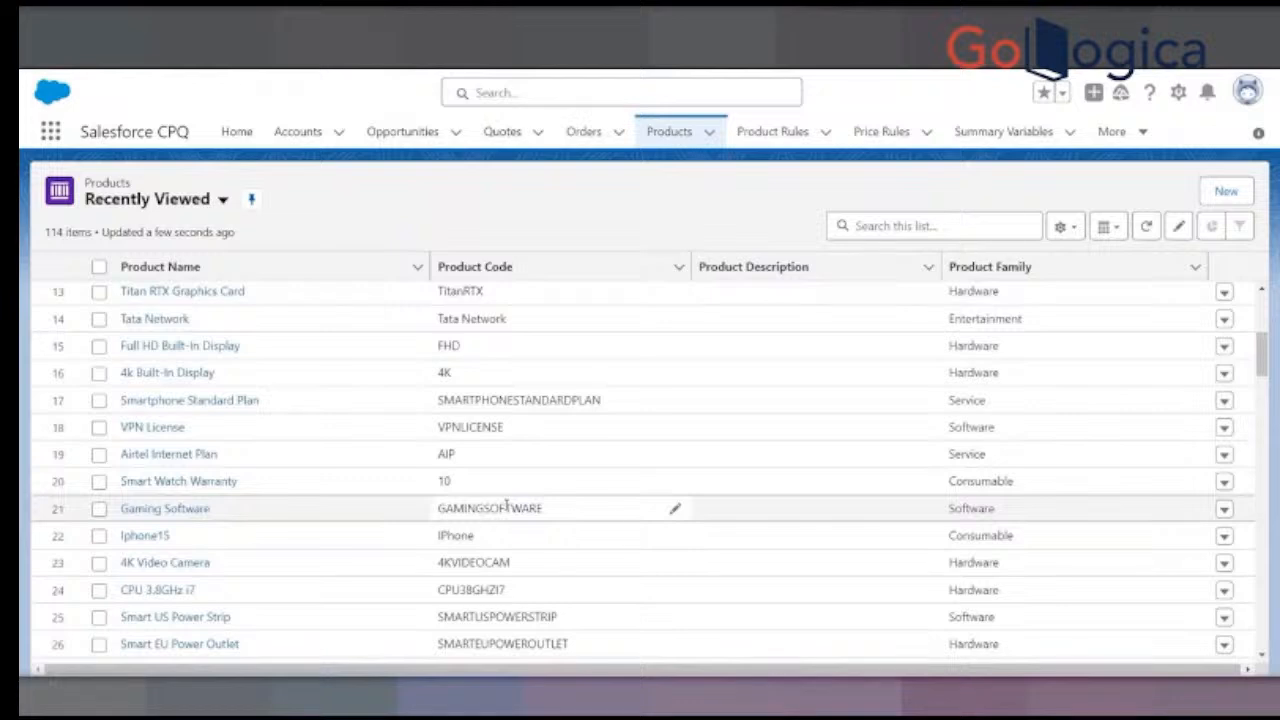
scroll(507, 506, "up", 4)
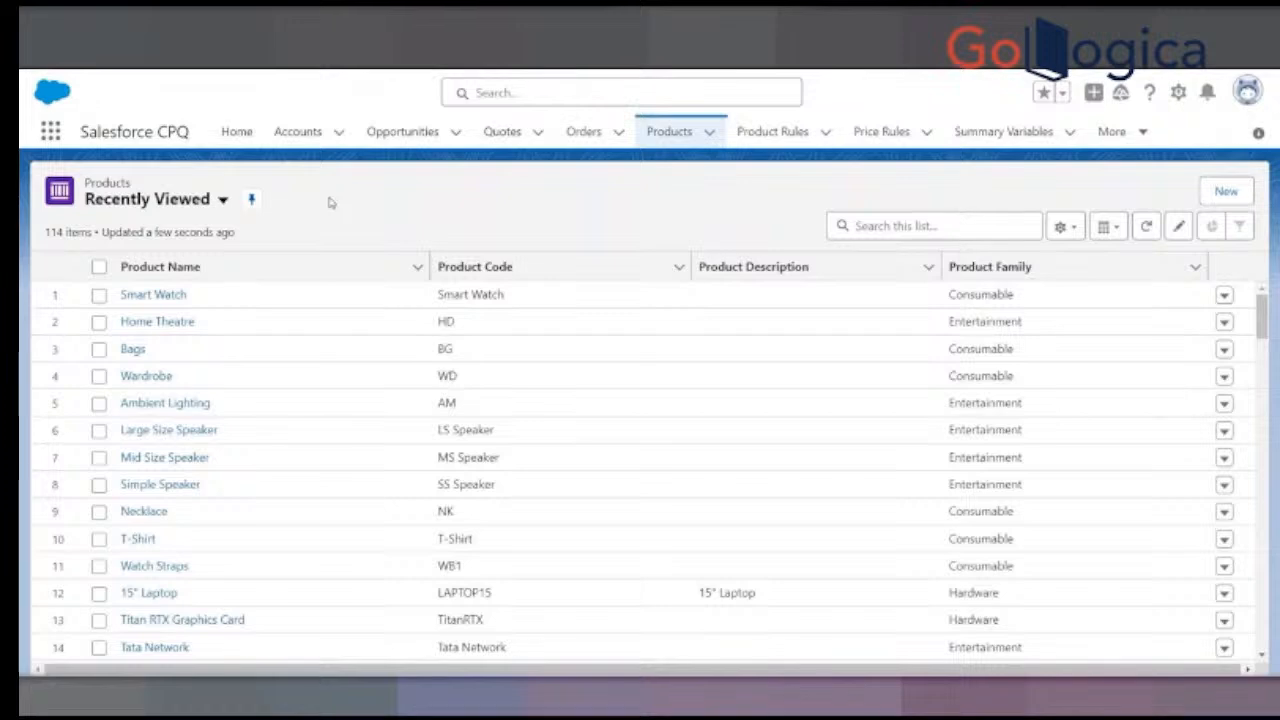
left_click(223, 200)
left_click(150, 264)
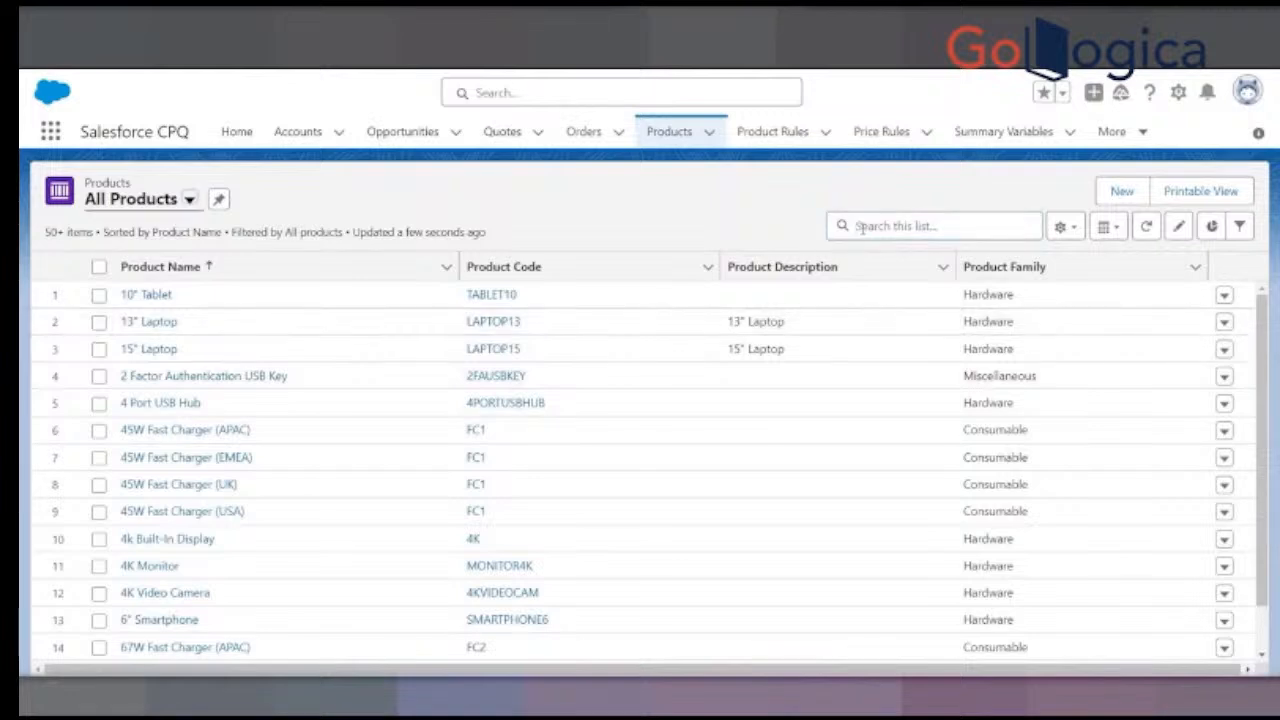
left_click(862, 227)
type("Bom")
type("e the")
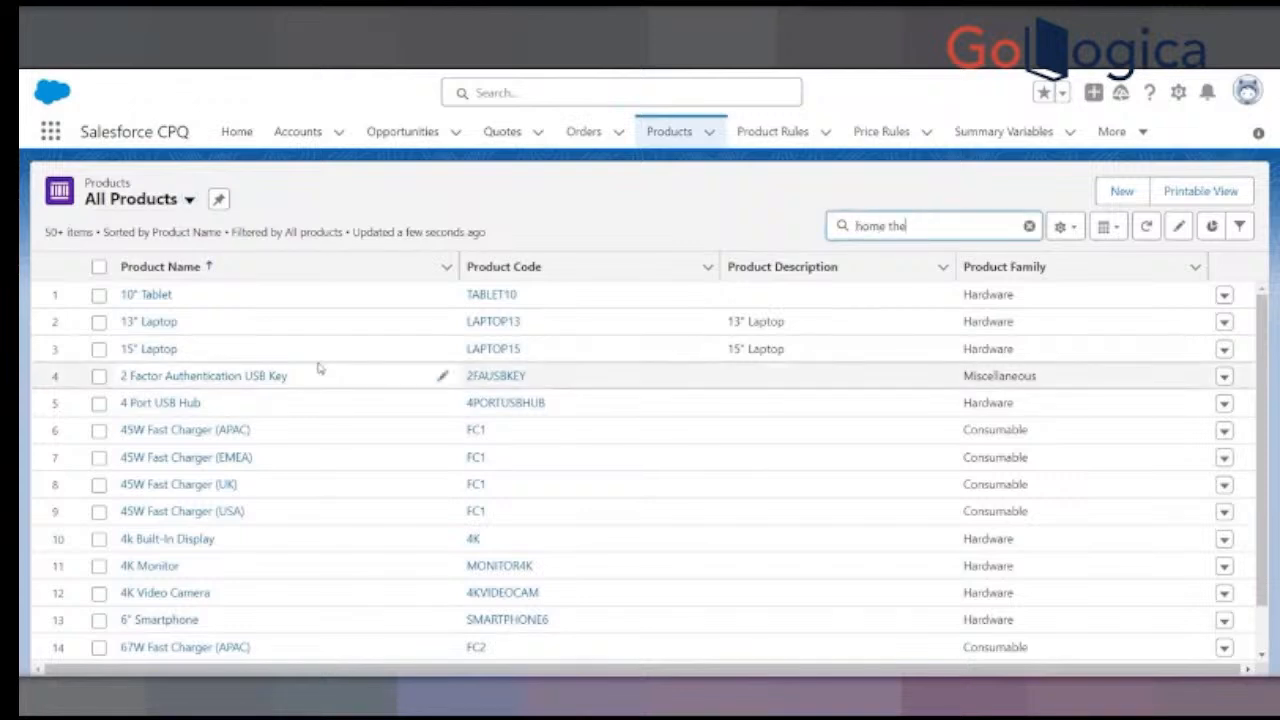
type("ater")
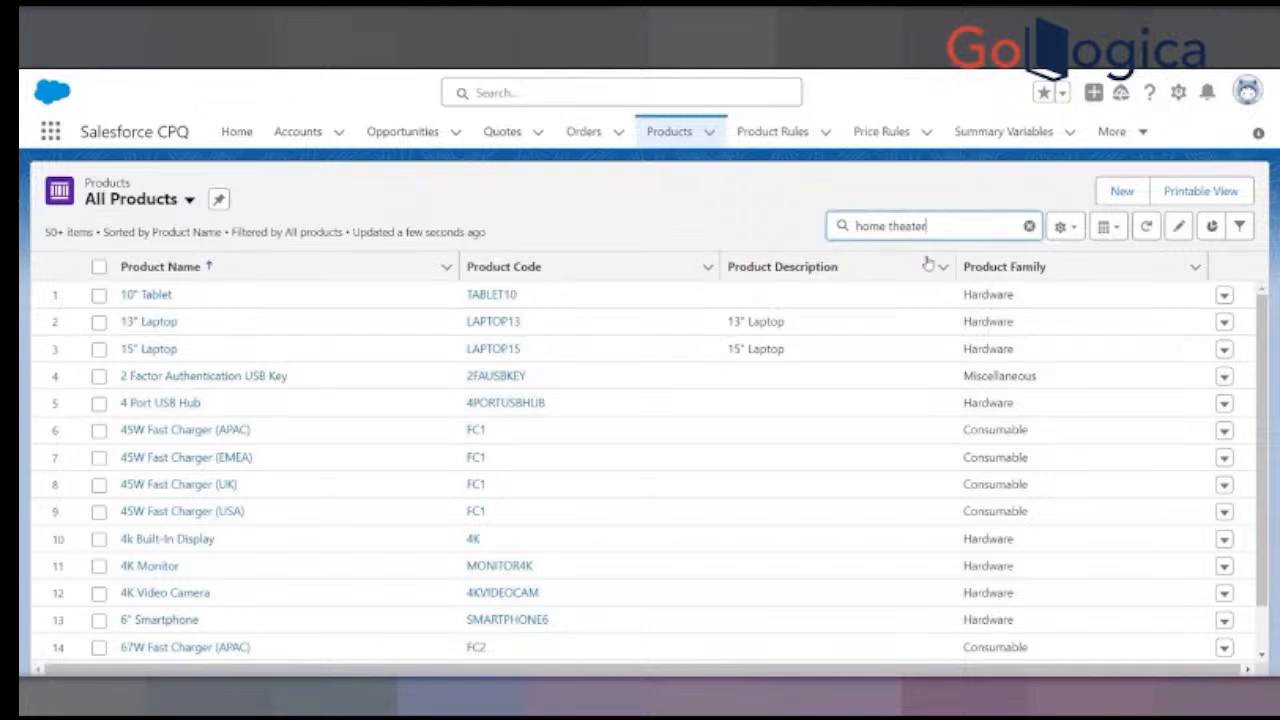
key("Return")
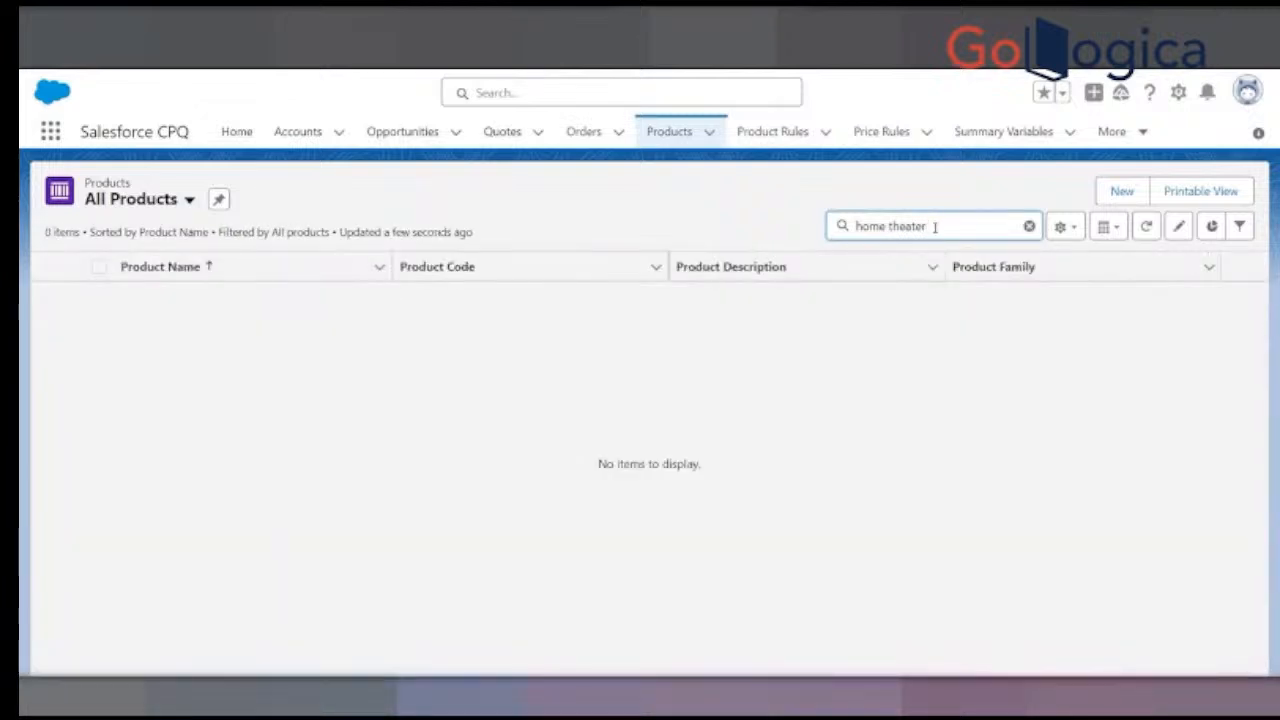
key("BackSpace")
key("BackSpace")
key("BackSpace")
key("BackSpace")
key("BackSpace")
key("BackSpace")
key("BackSpace")
key("Return")
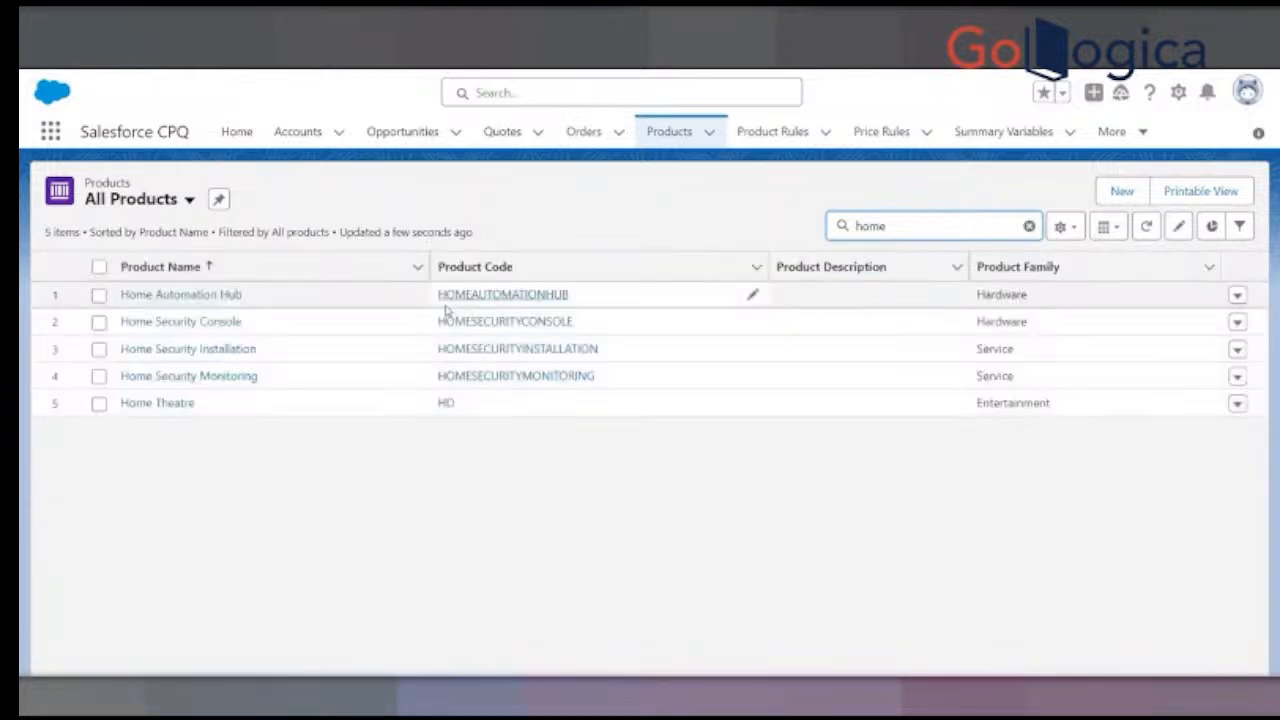
right_click(163, 404)
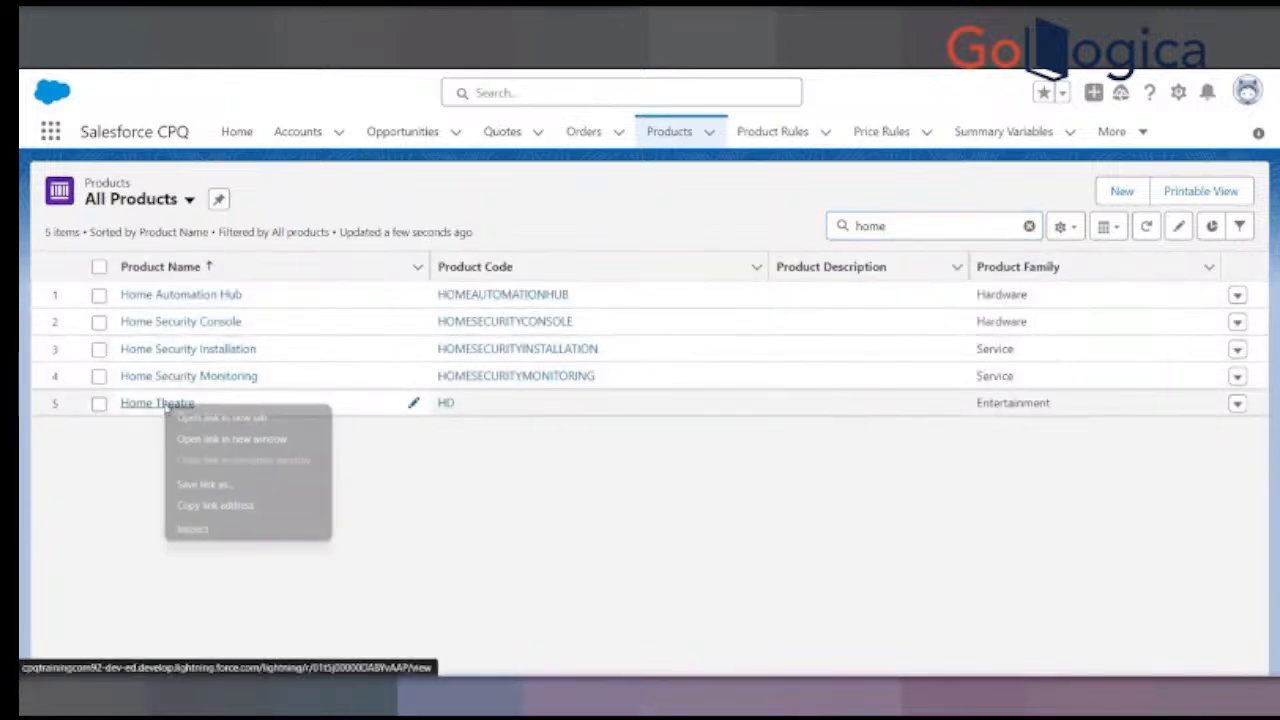
left_click(197, 420)
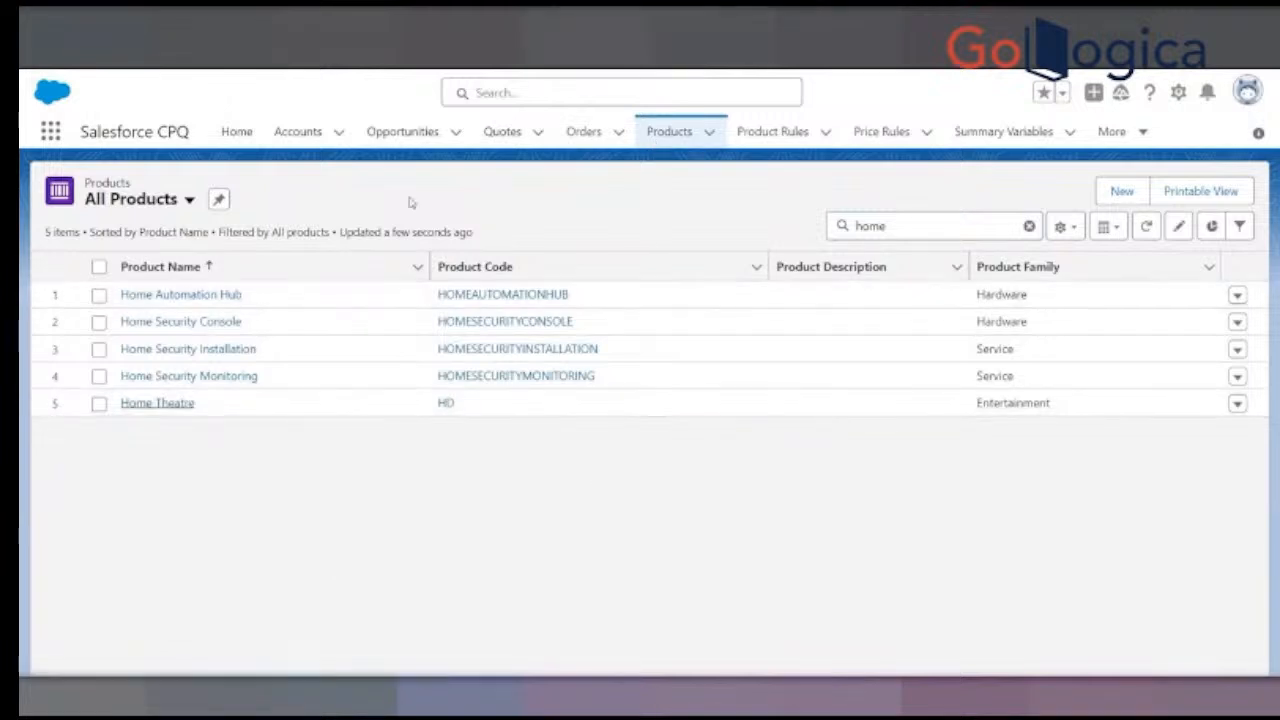
left_click(190, 203)
left_click(150, 262)
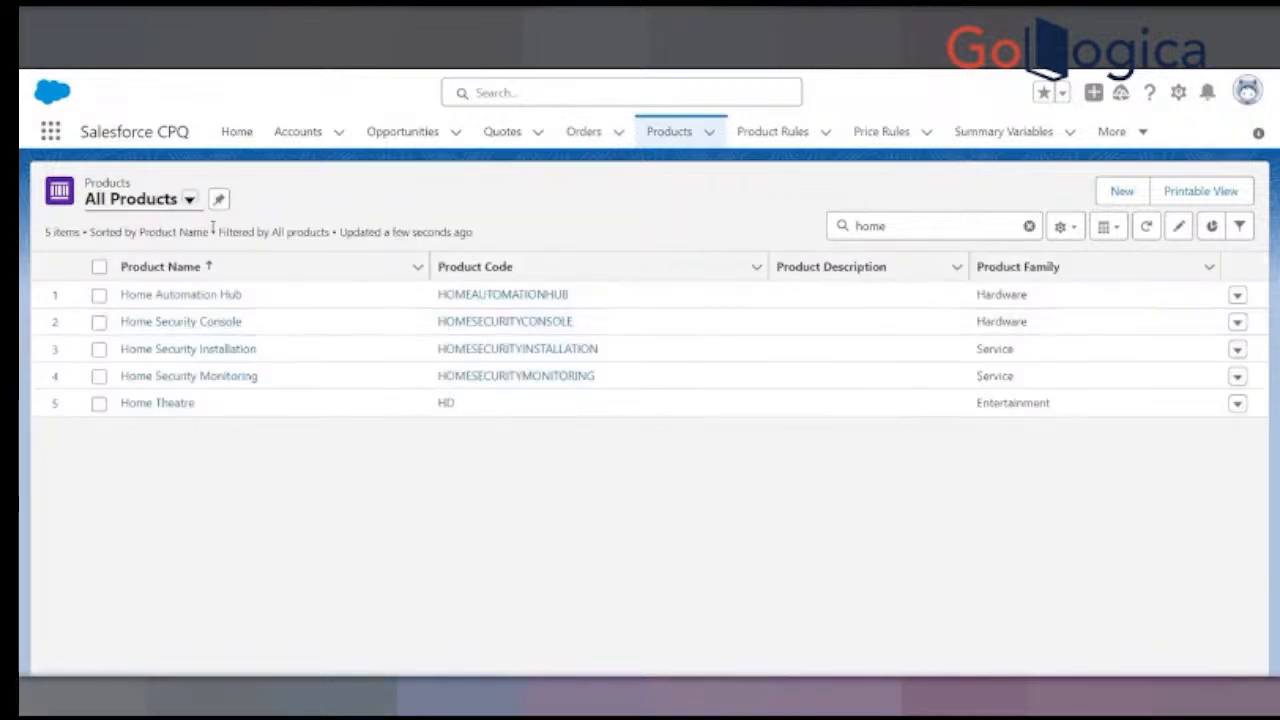
left_click(917, 229)
left_click(917, 228)
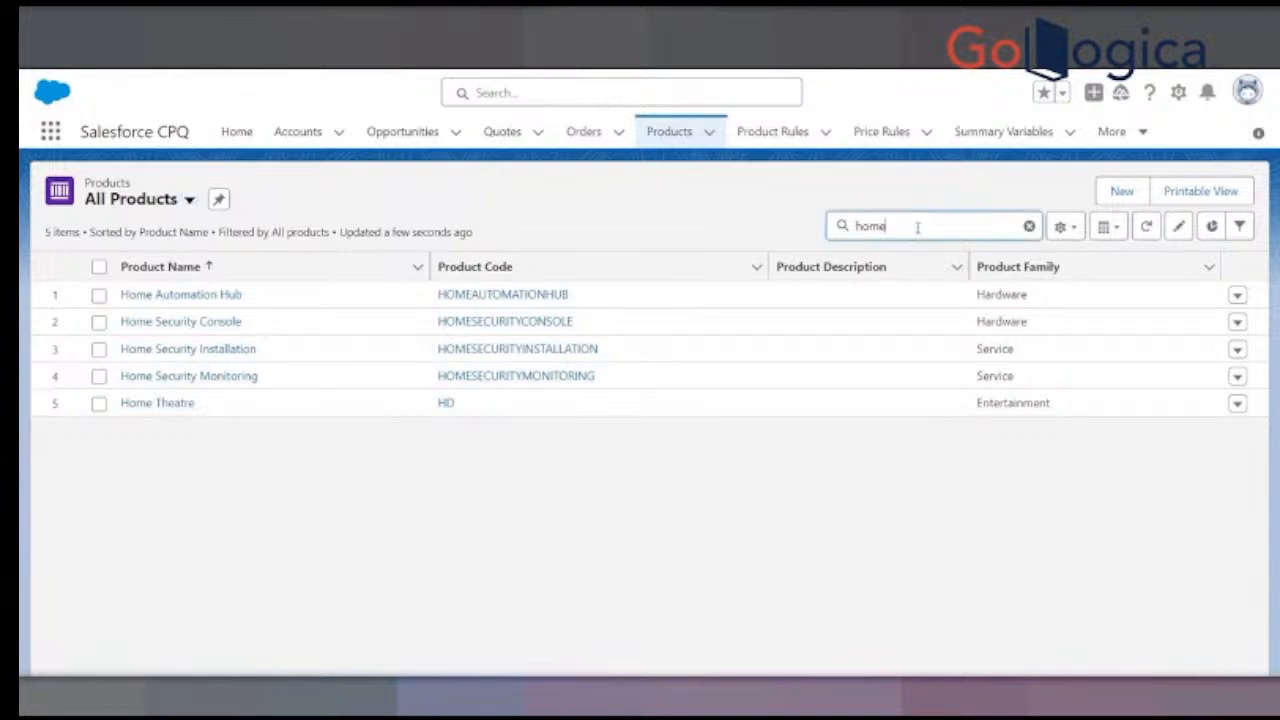
key("BackSpace")
key("BackSpace")
key("BackSpace")
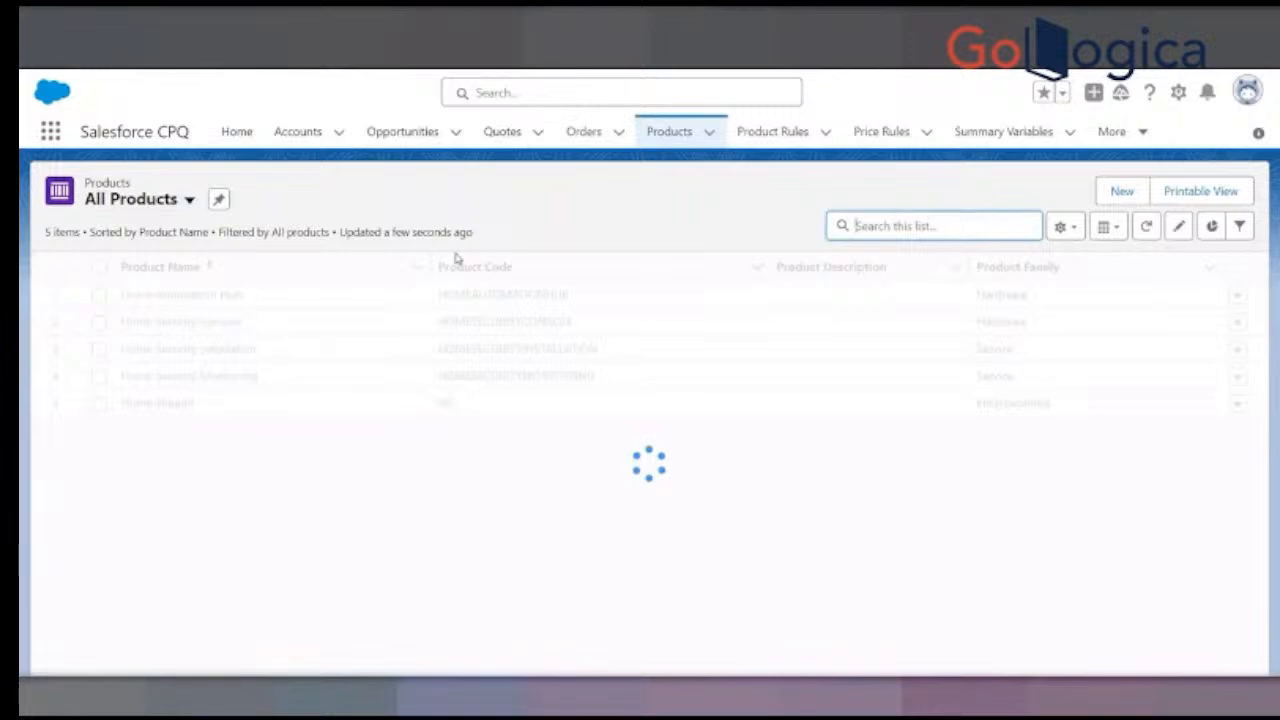
type("Tabl")
type("rt")
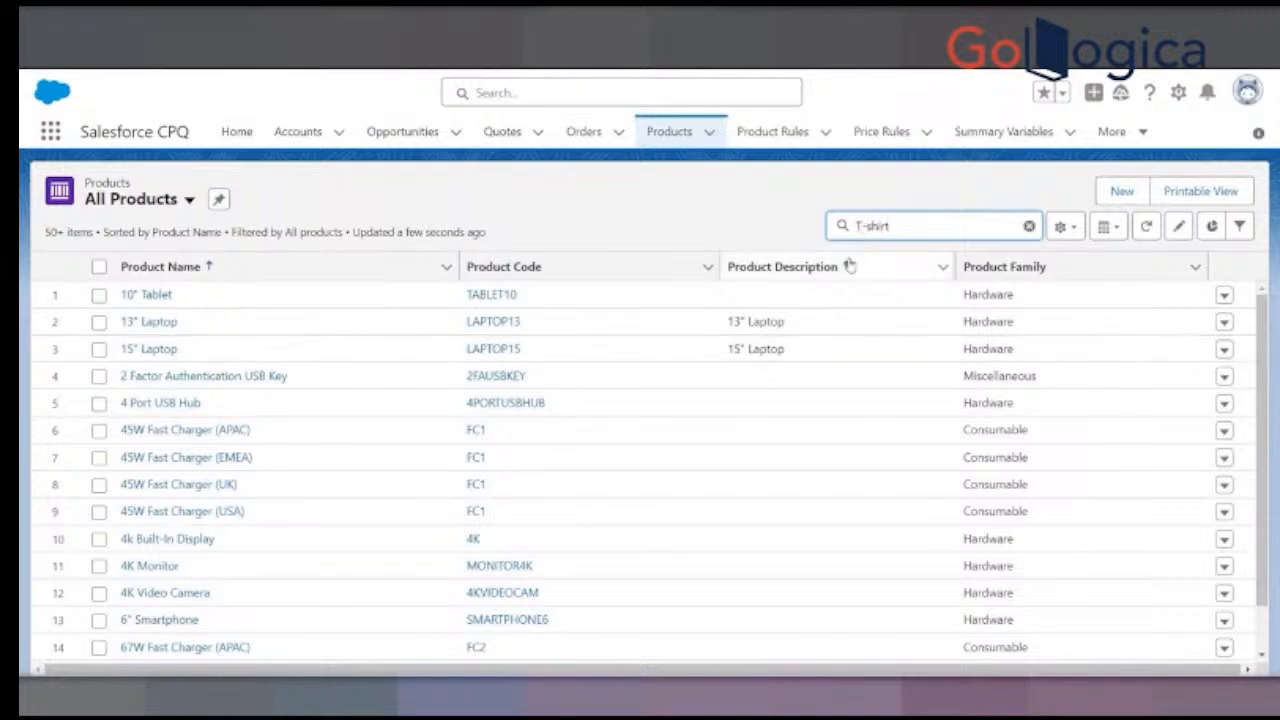
key("Return")
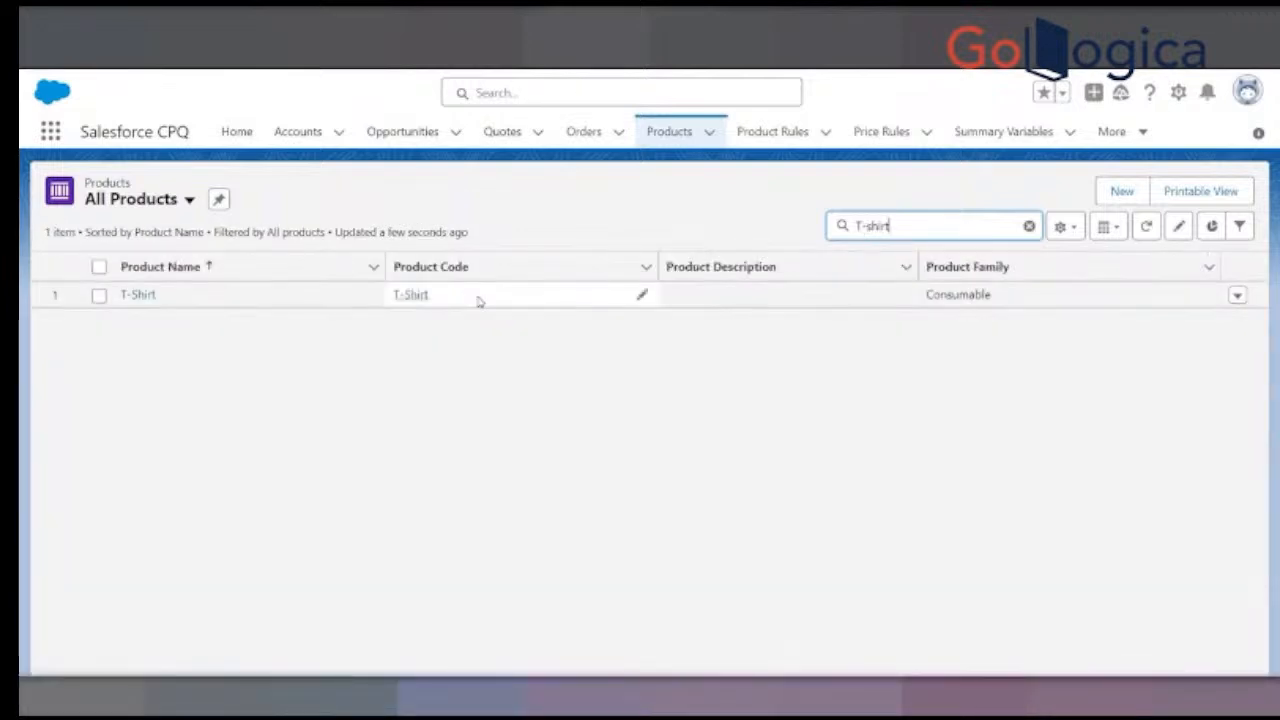
left_click(153, 299)
right_click(153, 297)
key("Escape")
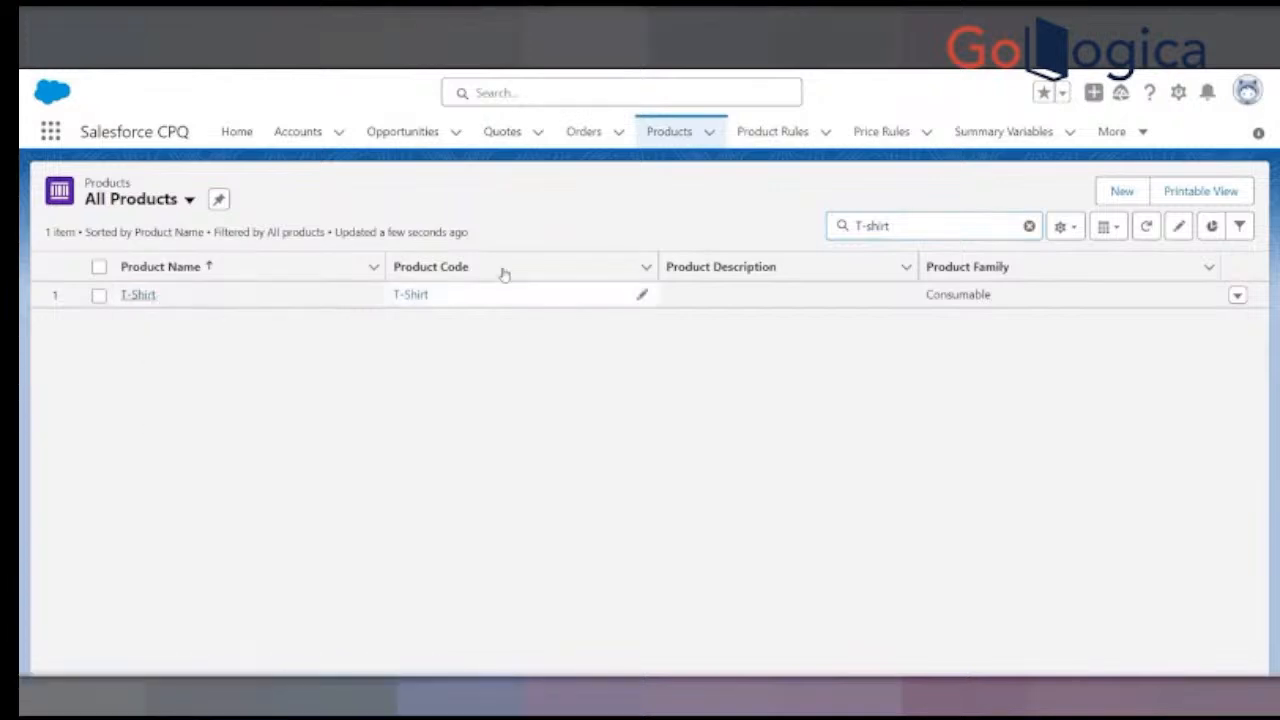
left_click(903, 224)
key("BackSpace")
key("BackSpace")
key("BackSpace")
key("BackSpace")
key("BackSpace")
key("BackSpace")
key("BackSpace")
type("Shirt")
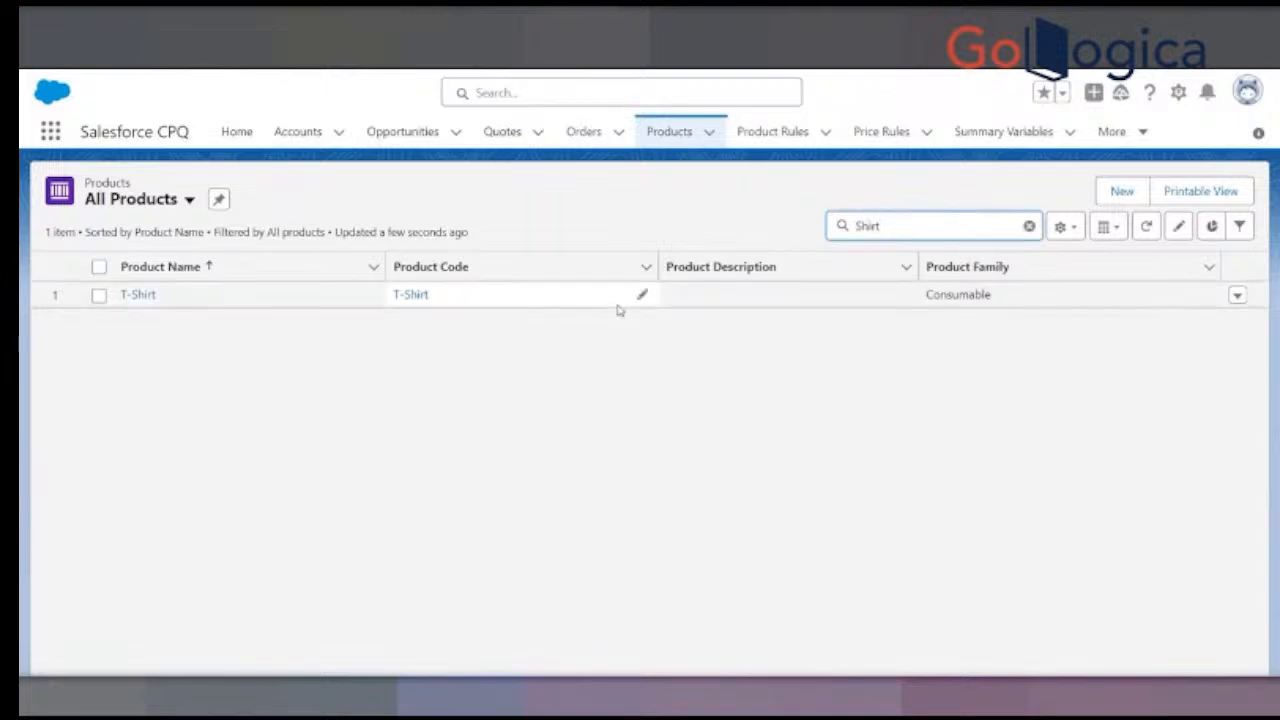
key("Return")
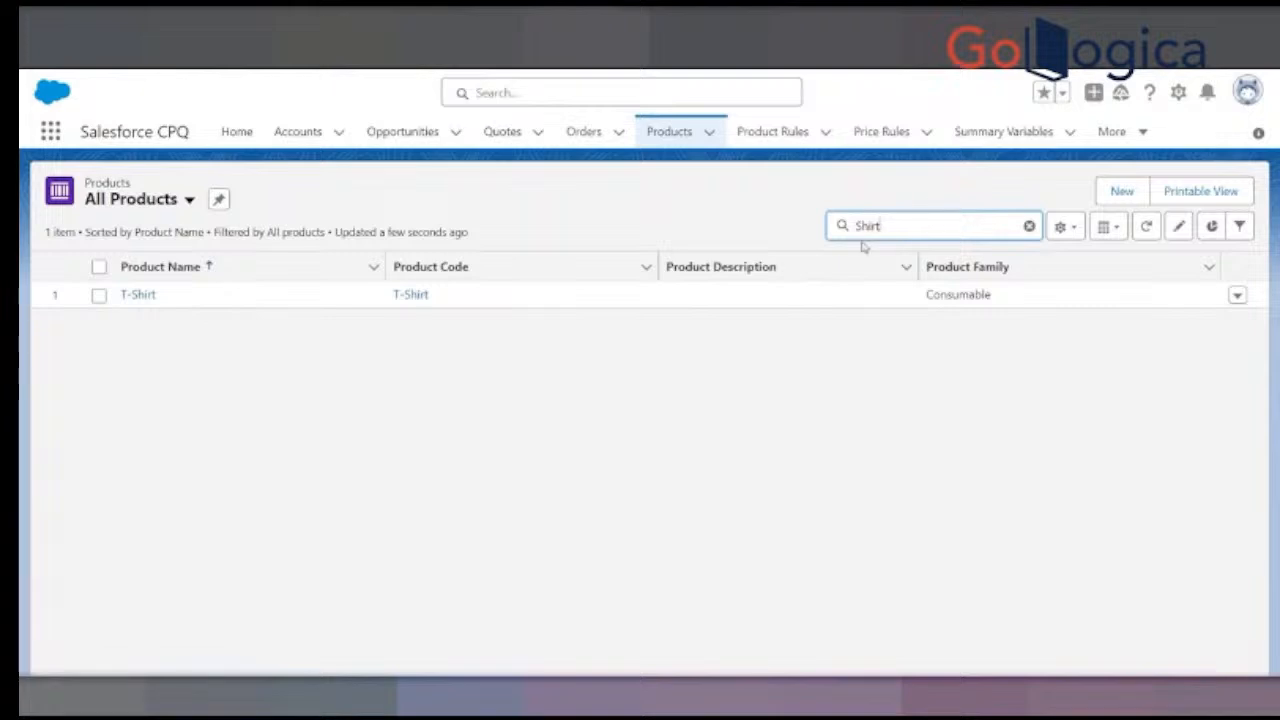
key("BackSpace")
key("BackSpace")
key("BackSpace")
key("BackSpace")
key("BackSpace")
type("Trousers")
key("Return")
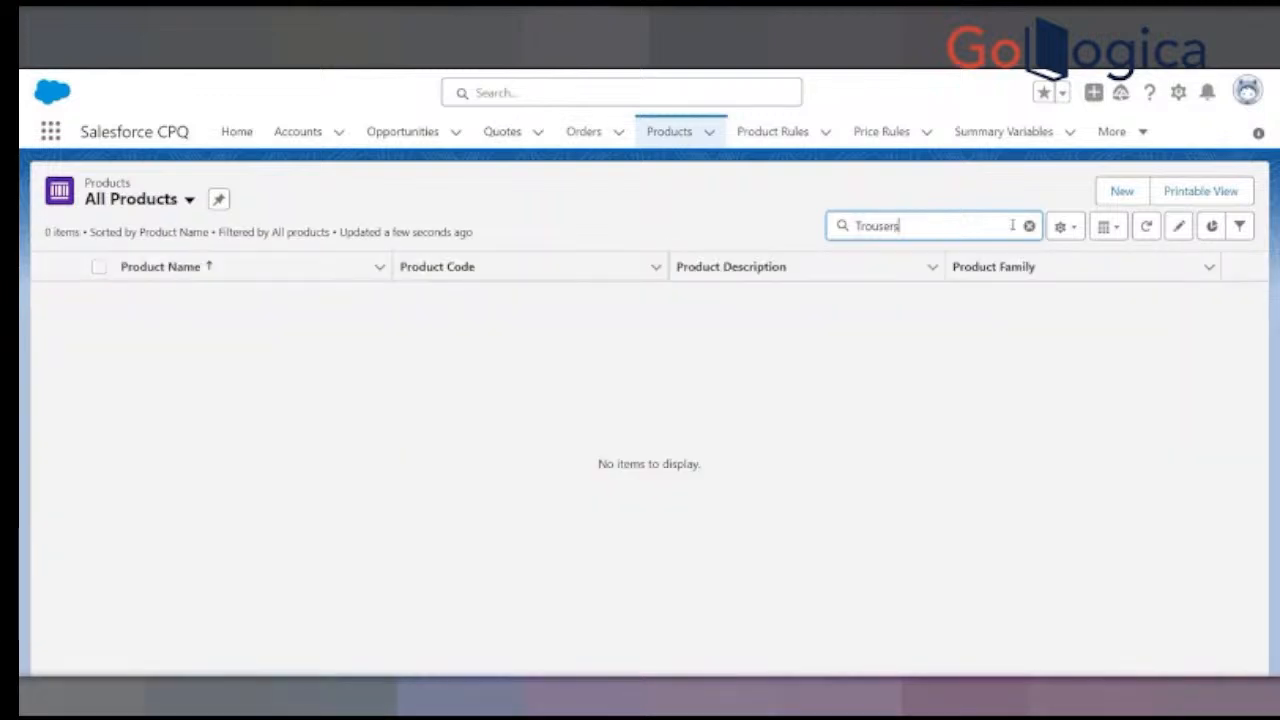
left_click(1029, 226)
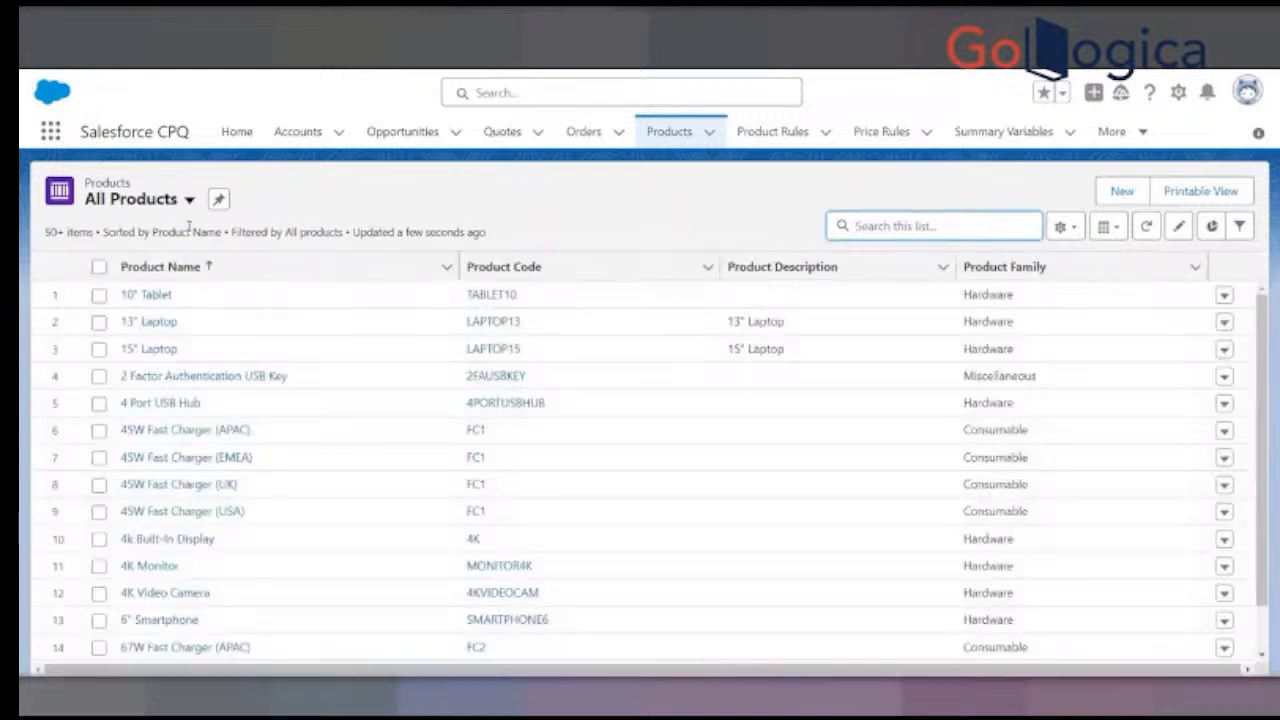
left_click(1121, 191)
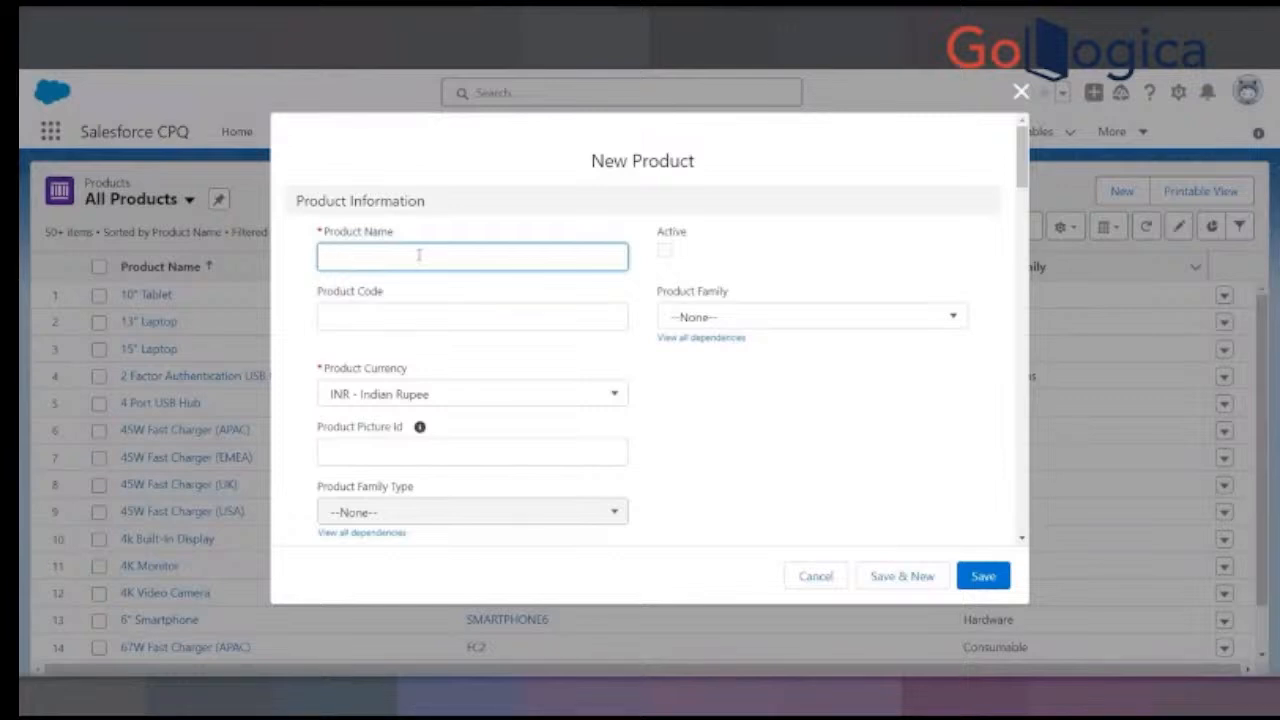
- Fill in an active product named Shirts with code S and product family Consumable
type("Shirts")
key("Tab")
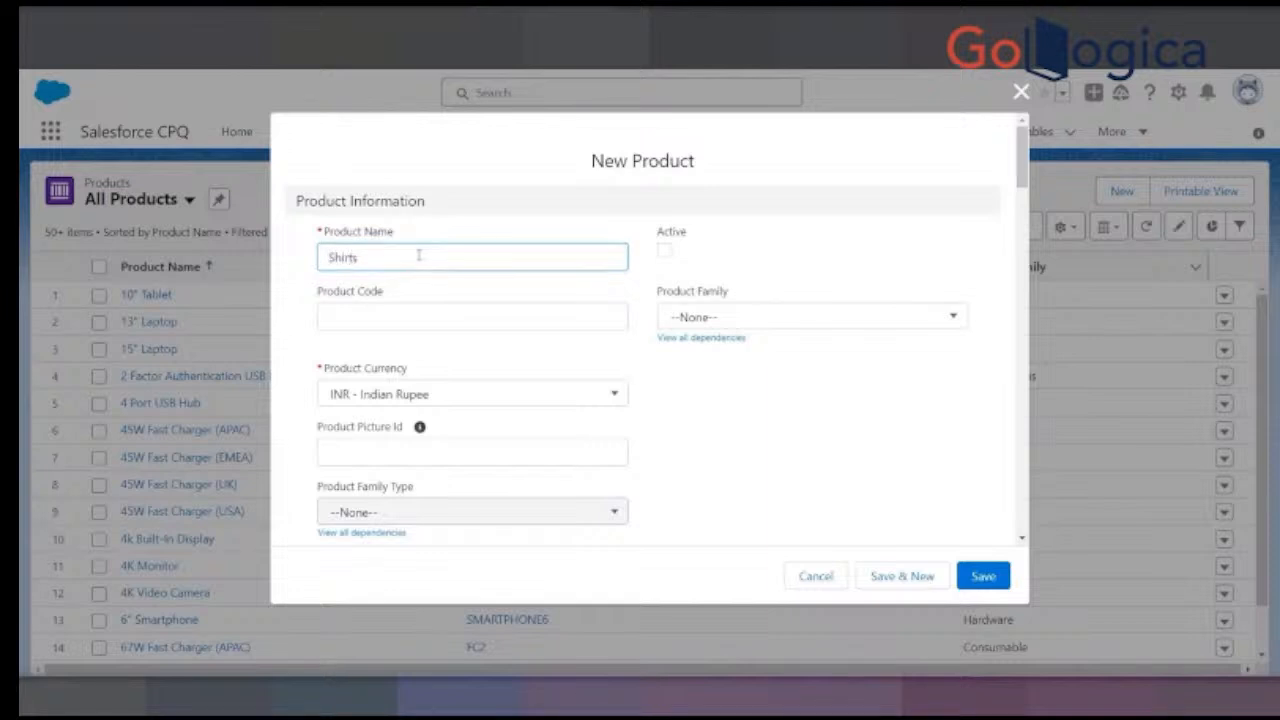
key("space")
key("Tab")
type("S")
key("Tab")
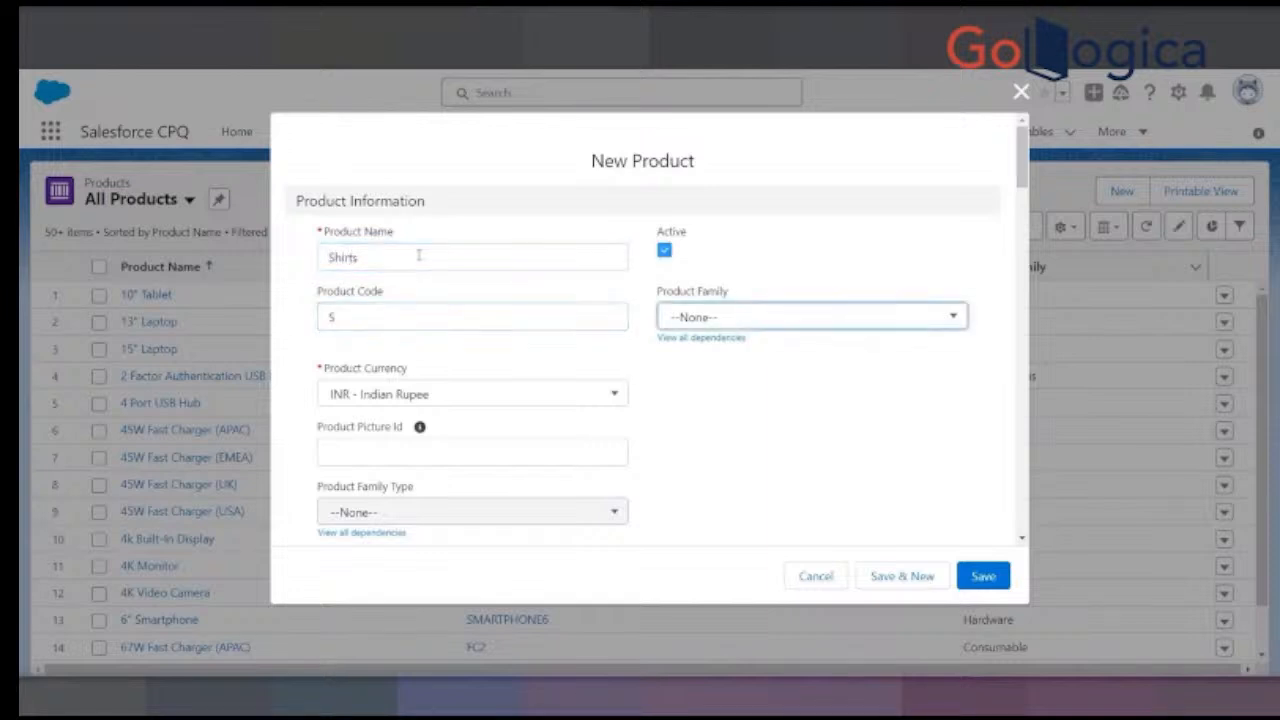
key("space")
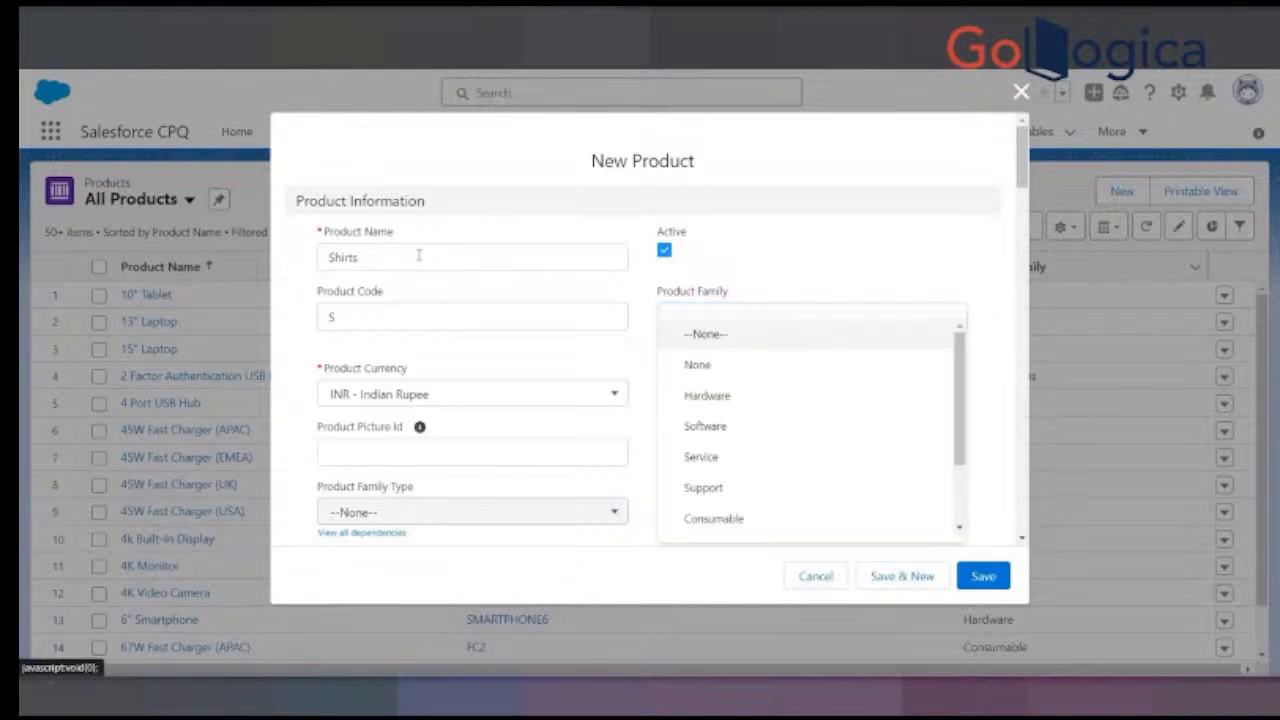
scroll(743, 520, "down", 2)
left_click(713, 428)
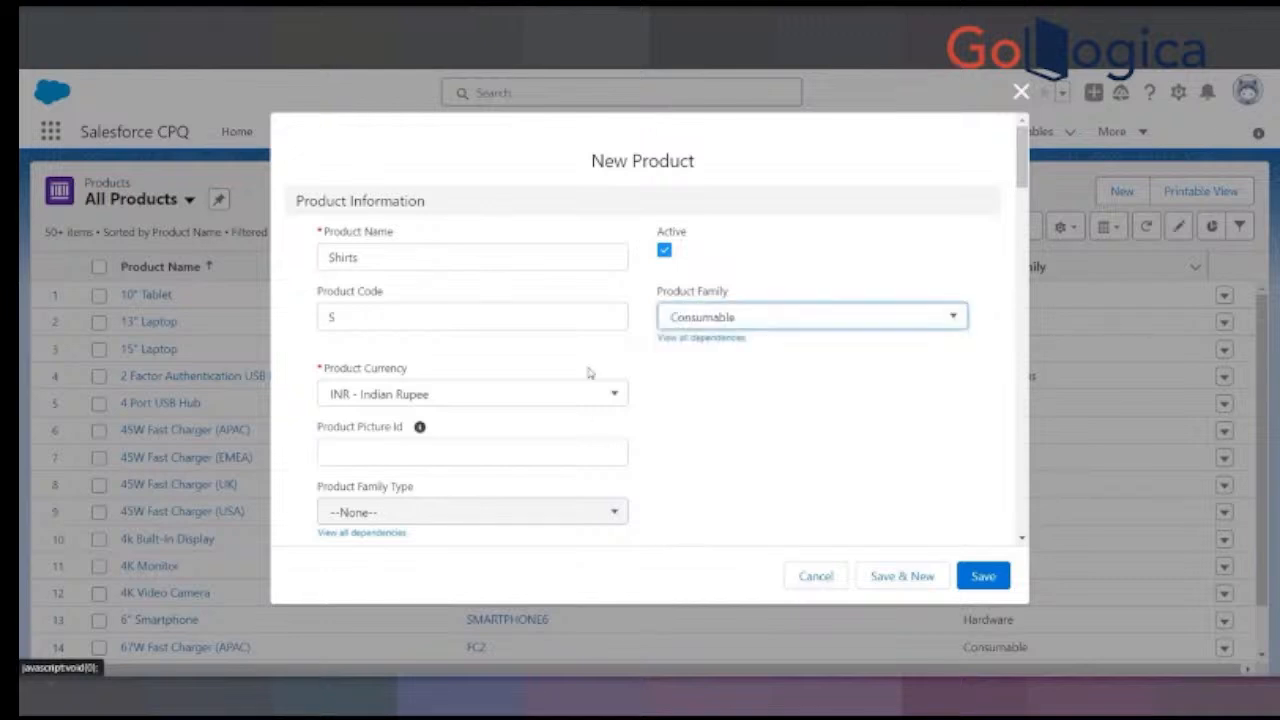
- Review the Shirts form and cancel it without saving
scroll(709, 391, "down", 1)
scroll(709, 391, "down", 5)
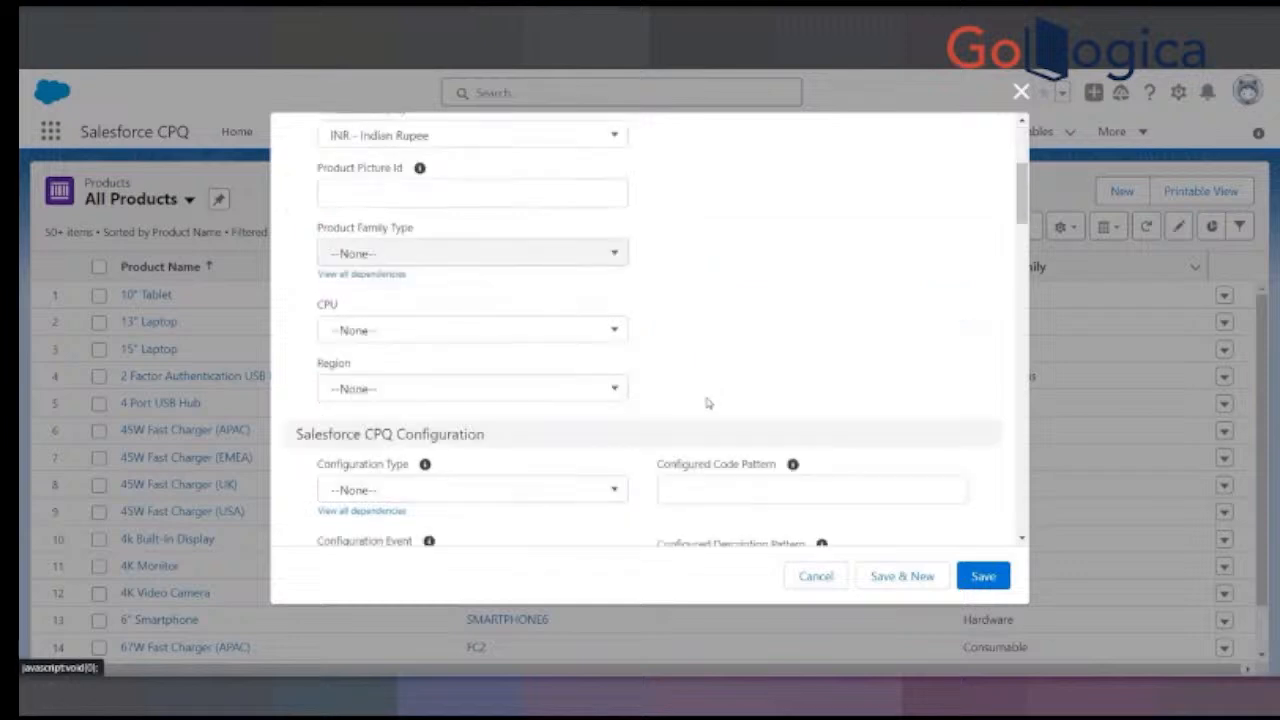
scroll(703, 386, "up", 5)
scroll(817, 449, "down", 3)
scroll(814, 451, "up", 2)
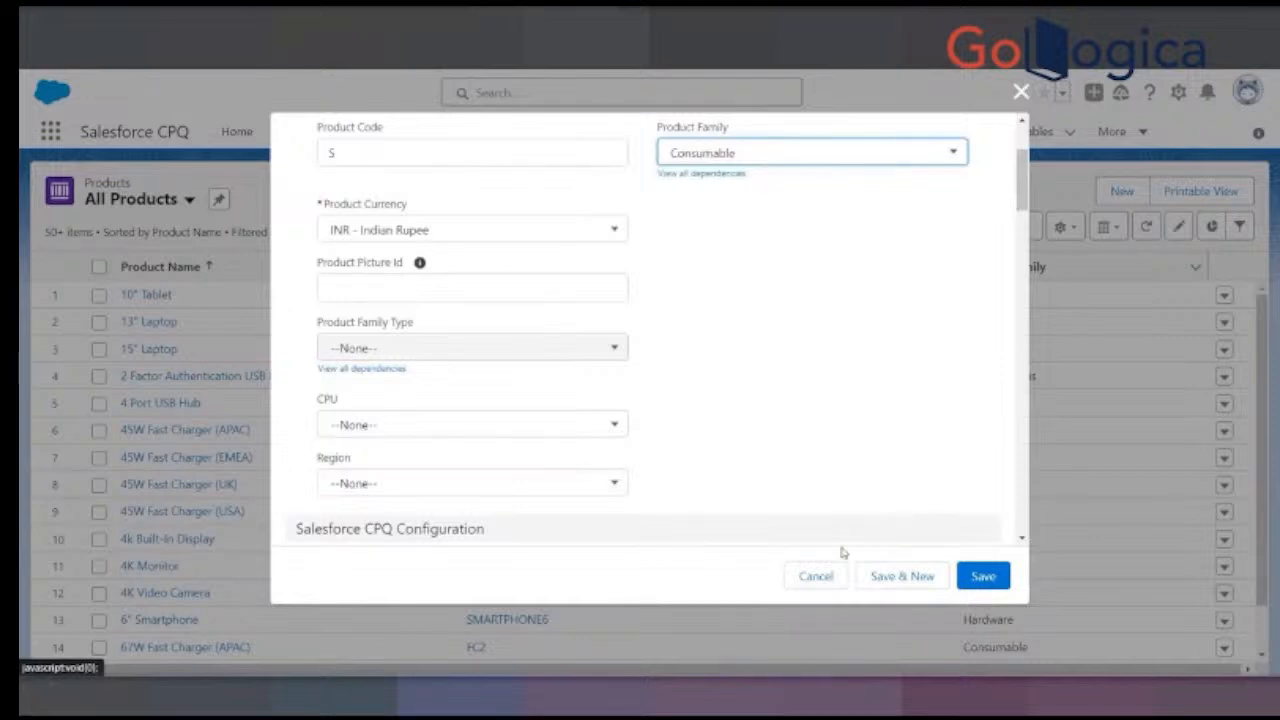
left_click(816, 578)
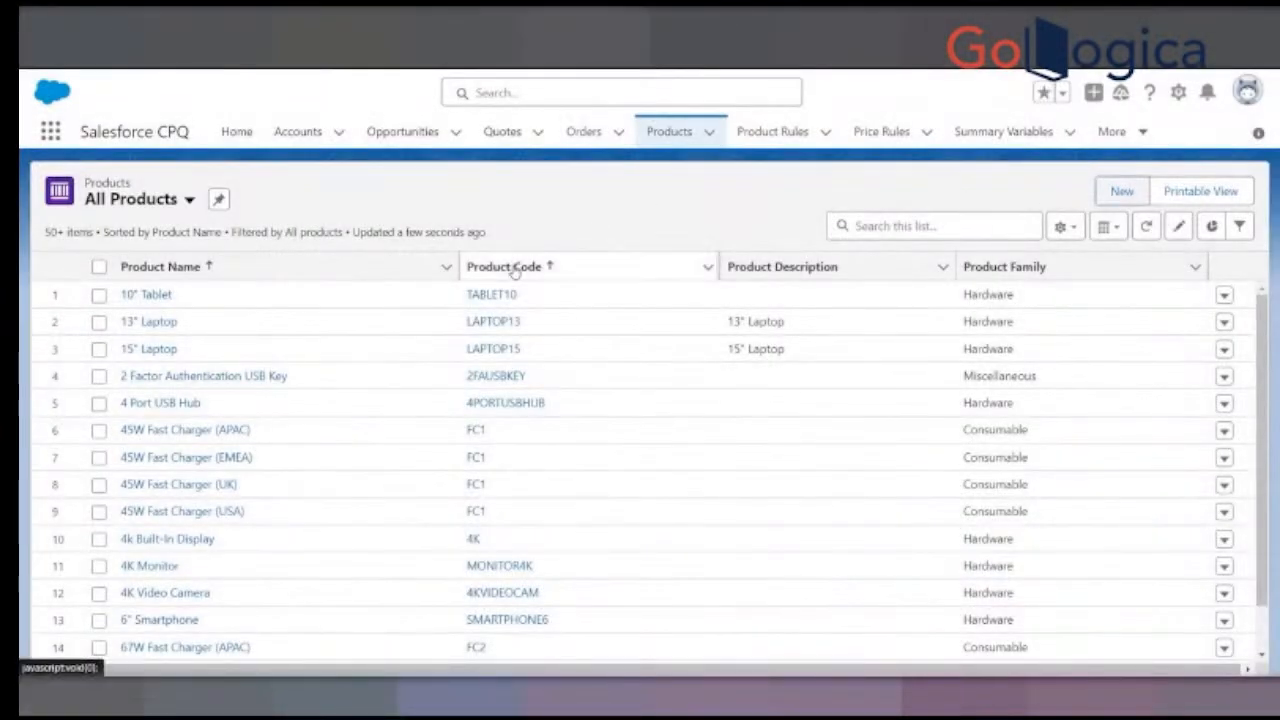
- Save a new active Shirt product (entered as 'Shinet'), code S, family Consumable, via Save & New
left_click(1121, 191)
type("Sh")
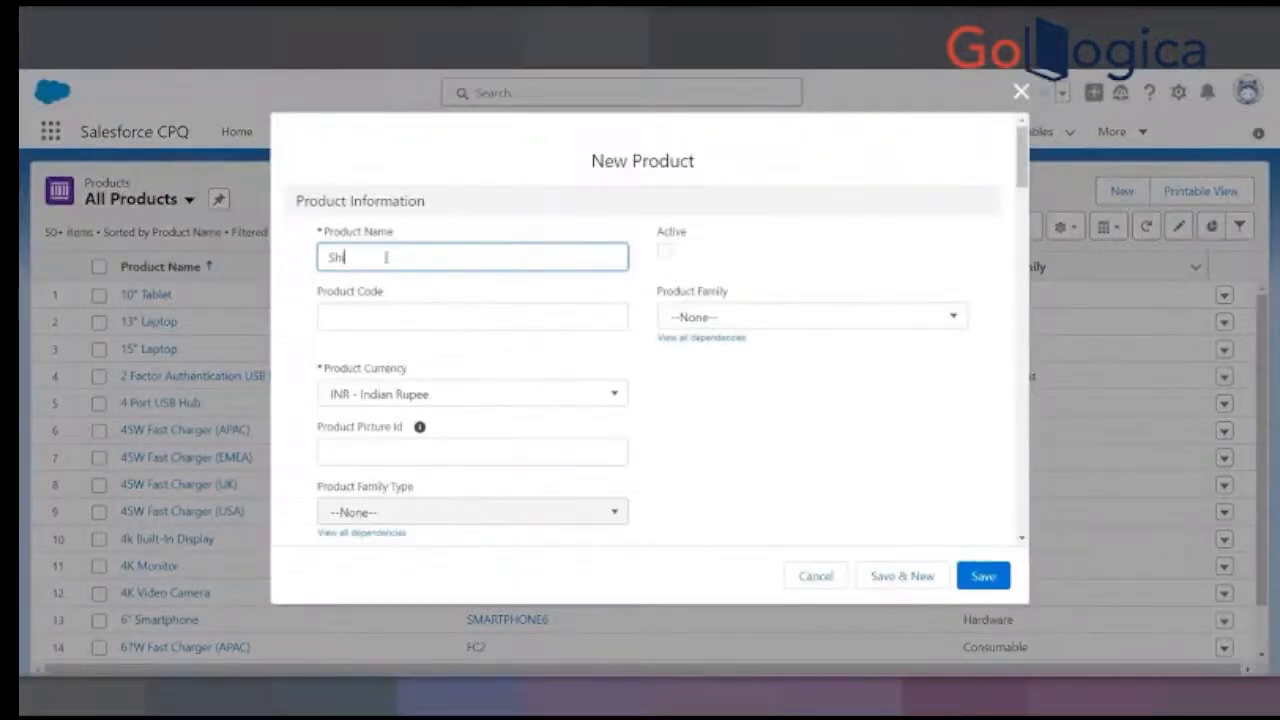
type("inet")
key("Tab")
key("space")
key("Tab")
type("S")
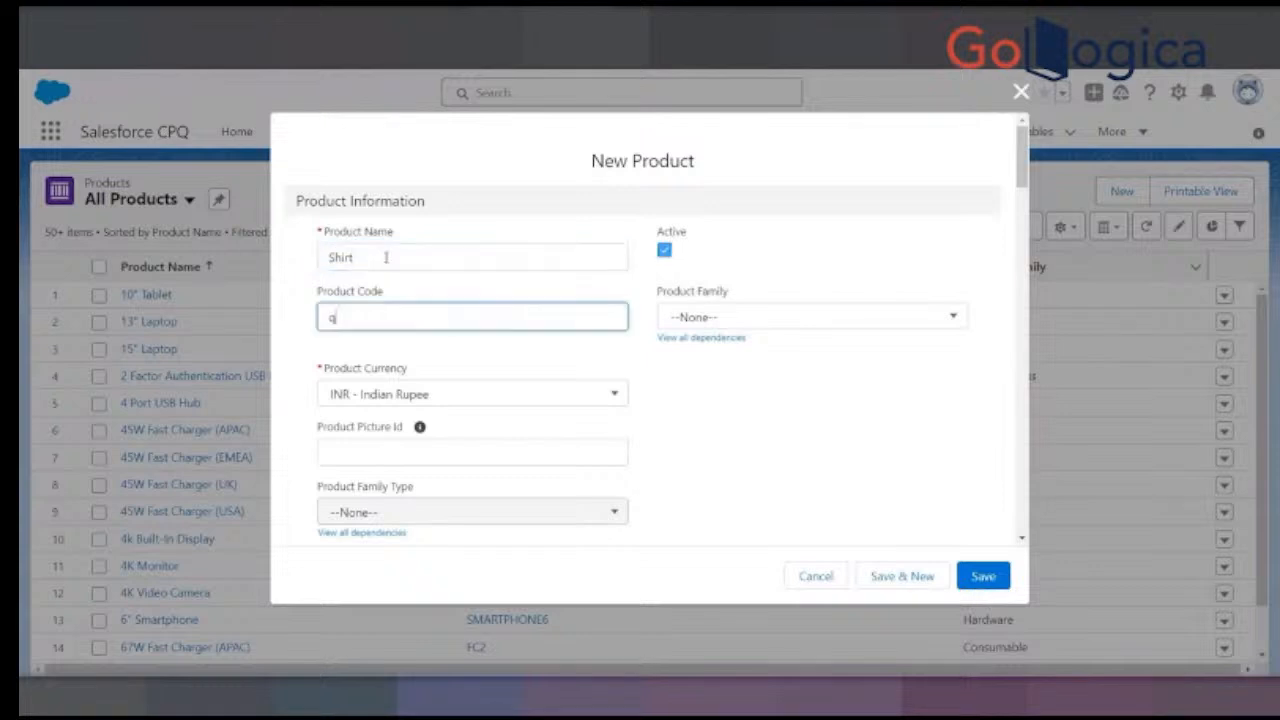
key("Tab")
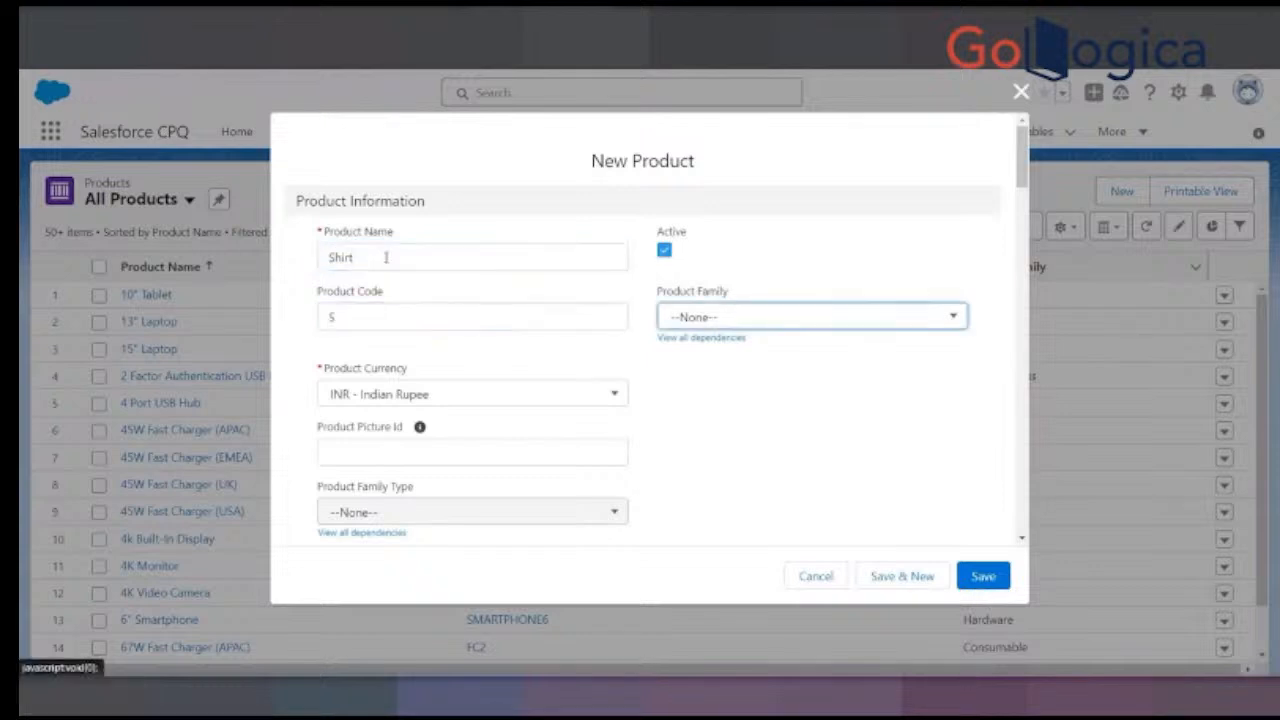
left_click(810, 316)
left_click(737, 517)
left_click(960, 586)
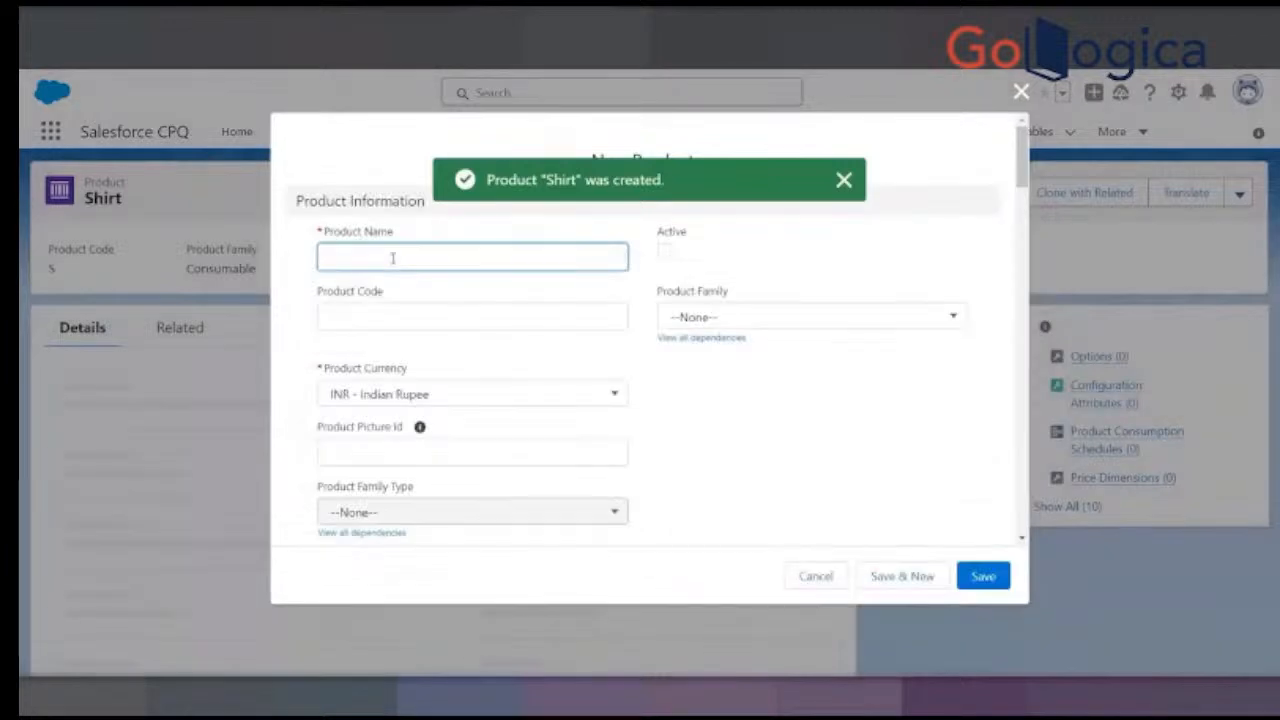
- Save the active product Jeans with code J and family Consumable, starting another
type("Jeans")
key("Tab")
key("space")
key("Tab")
type("J")
key("Tab")
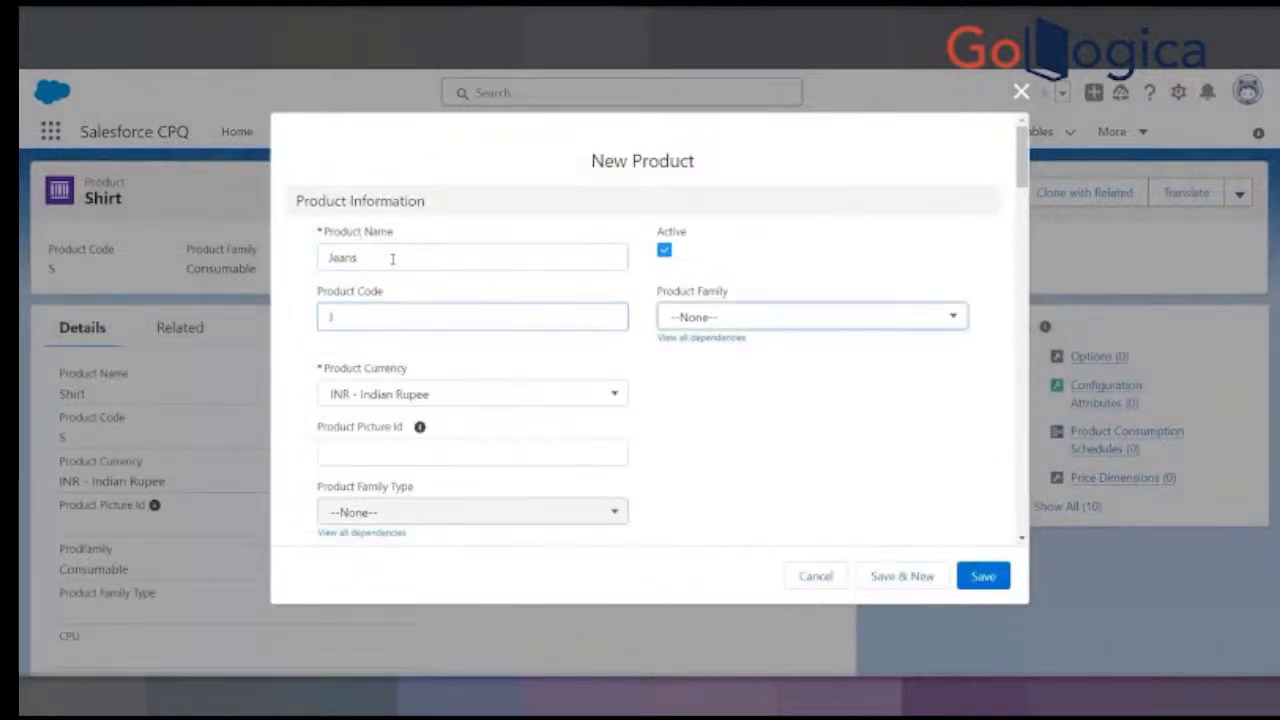
left_click(726, 321)
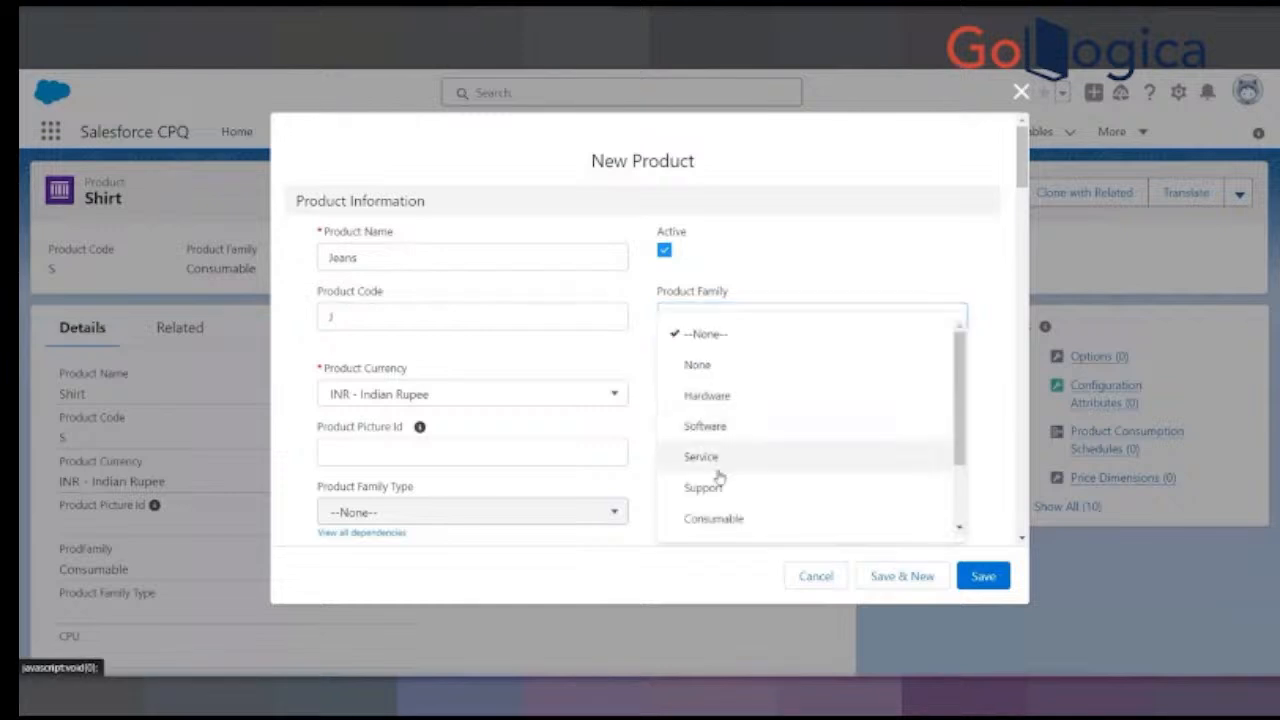
left_click(712, 521)
left_click(906, 572)
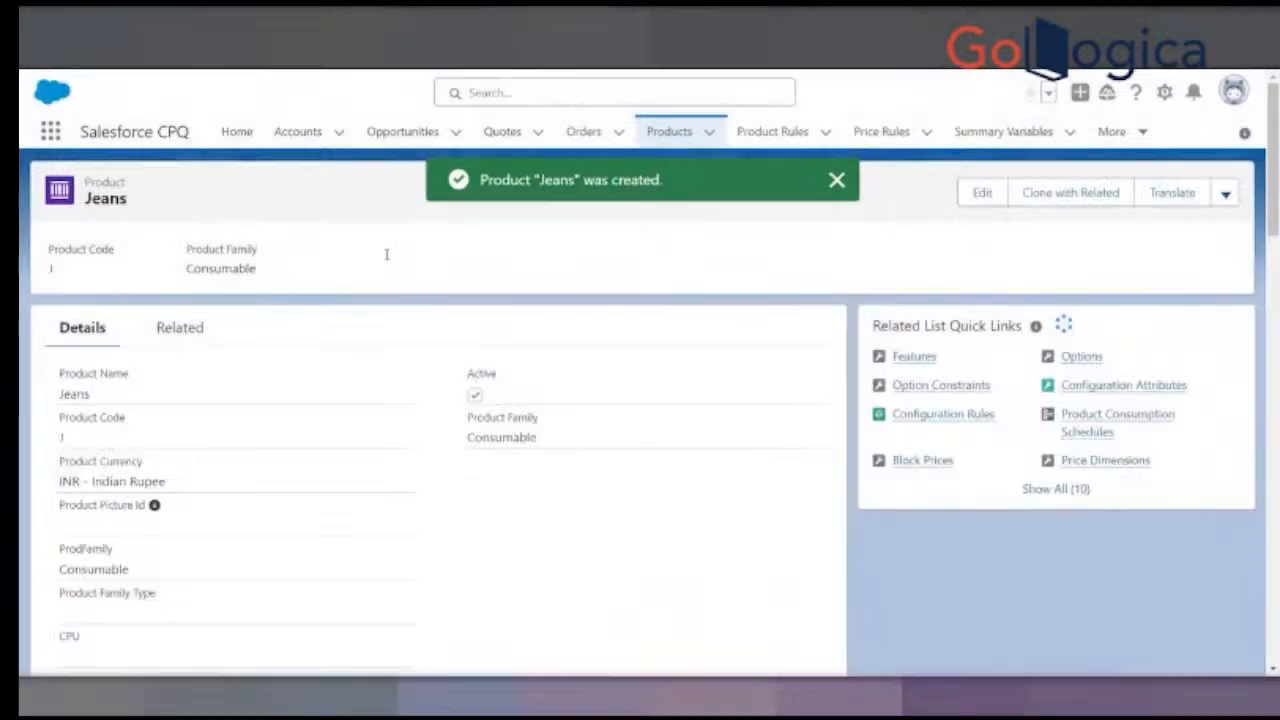
- Save the active product Trousers with code T and family Consumable, starting another
type("Trousers")
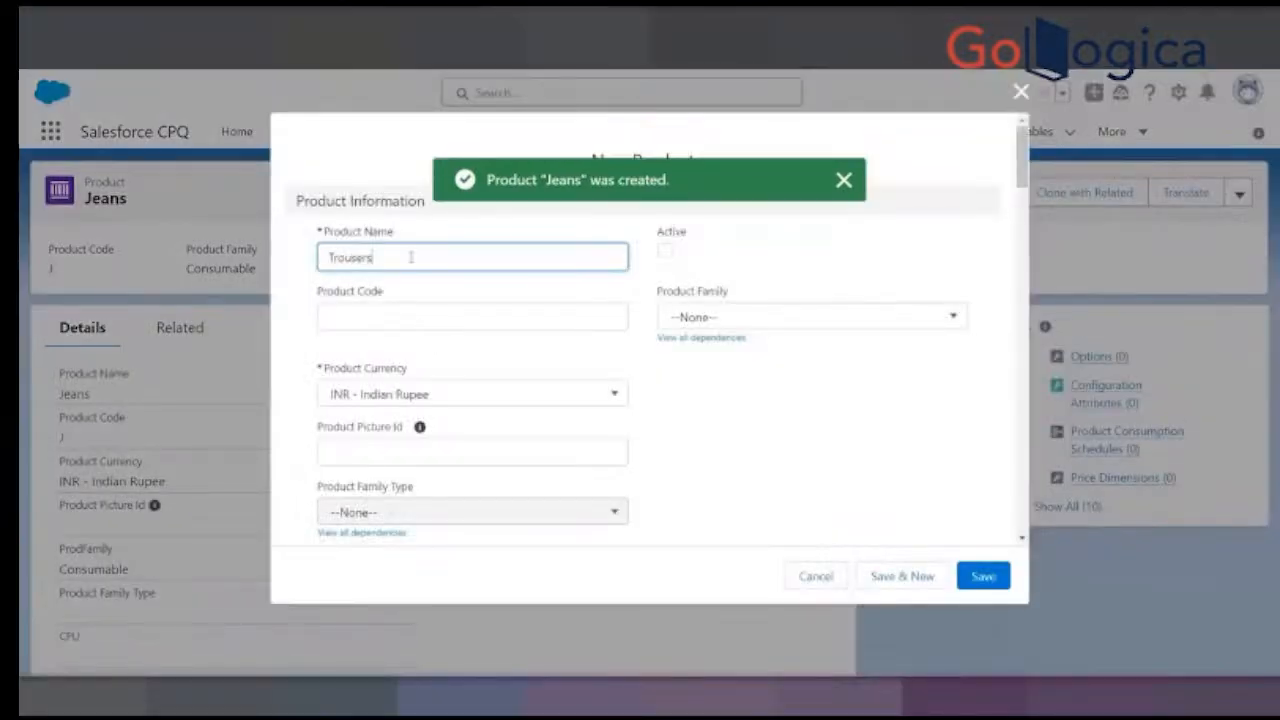
key("Tab")
key("space")
key("Tab")
type("T")
key("Tab")
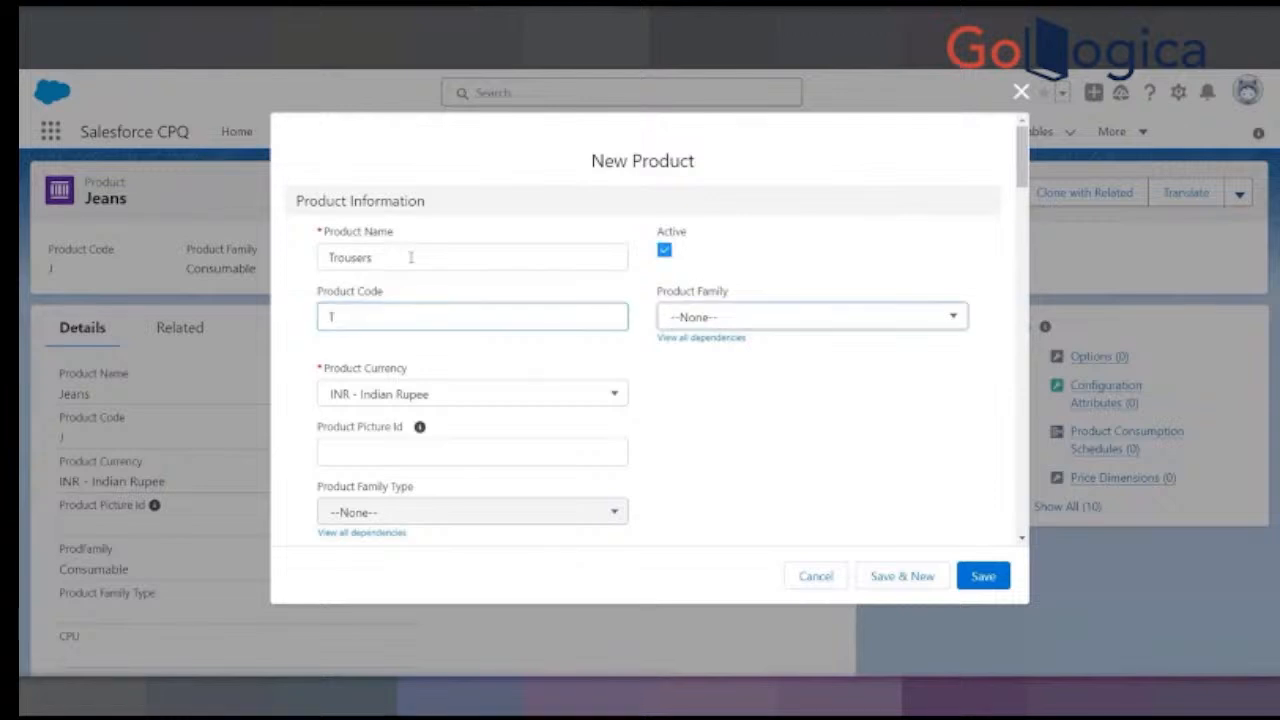
key("Tab")
key("space")
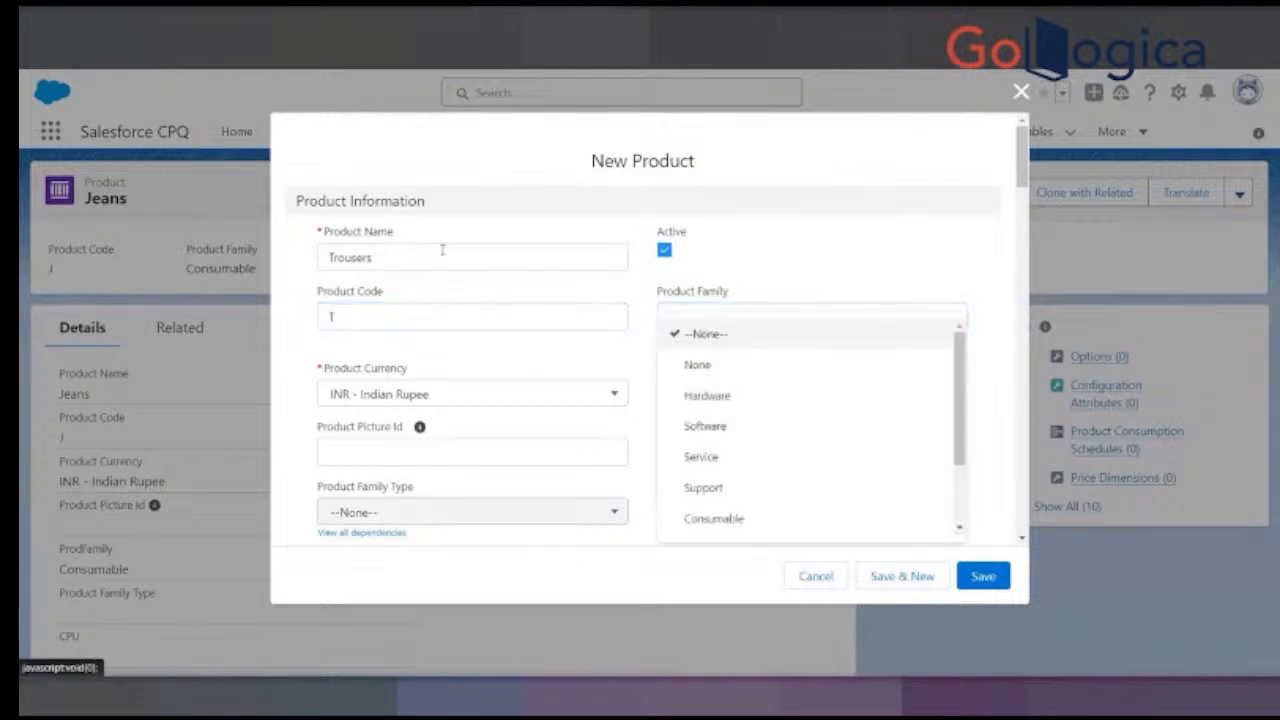
left_click(742, 519)
left_click(920, 583)
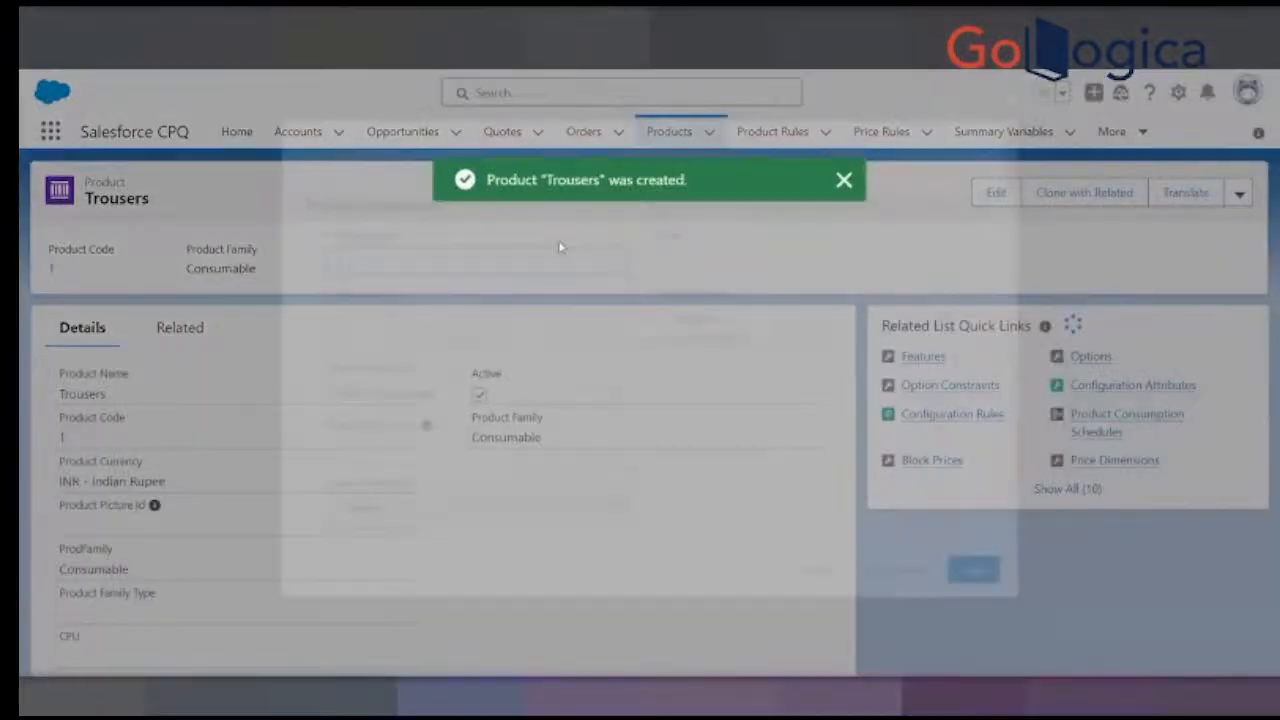
- Save the active Blazers product (typed 'Balzers') with code B and family Consumable
type("Bal")
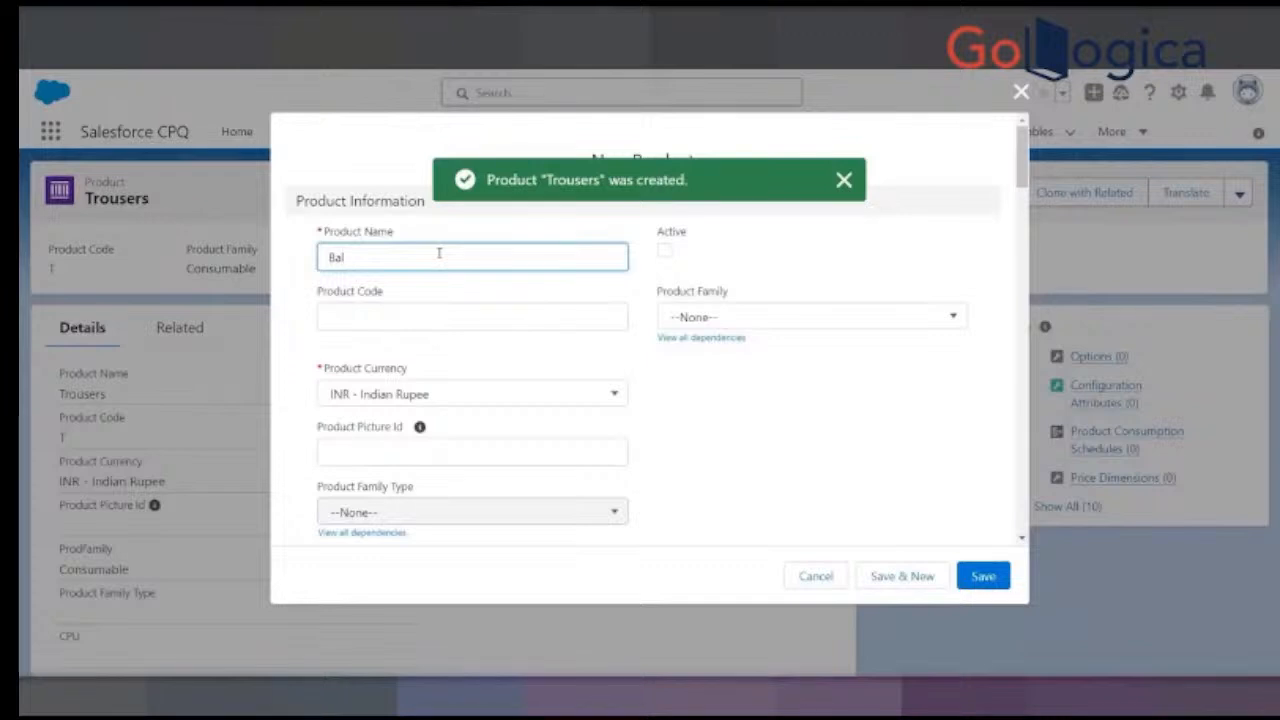
type("zers")
key("Tab")
key("space")
left_click(432, 321)
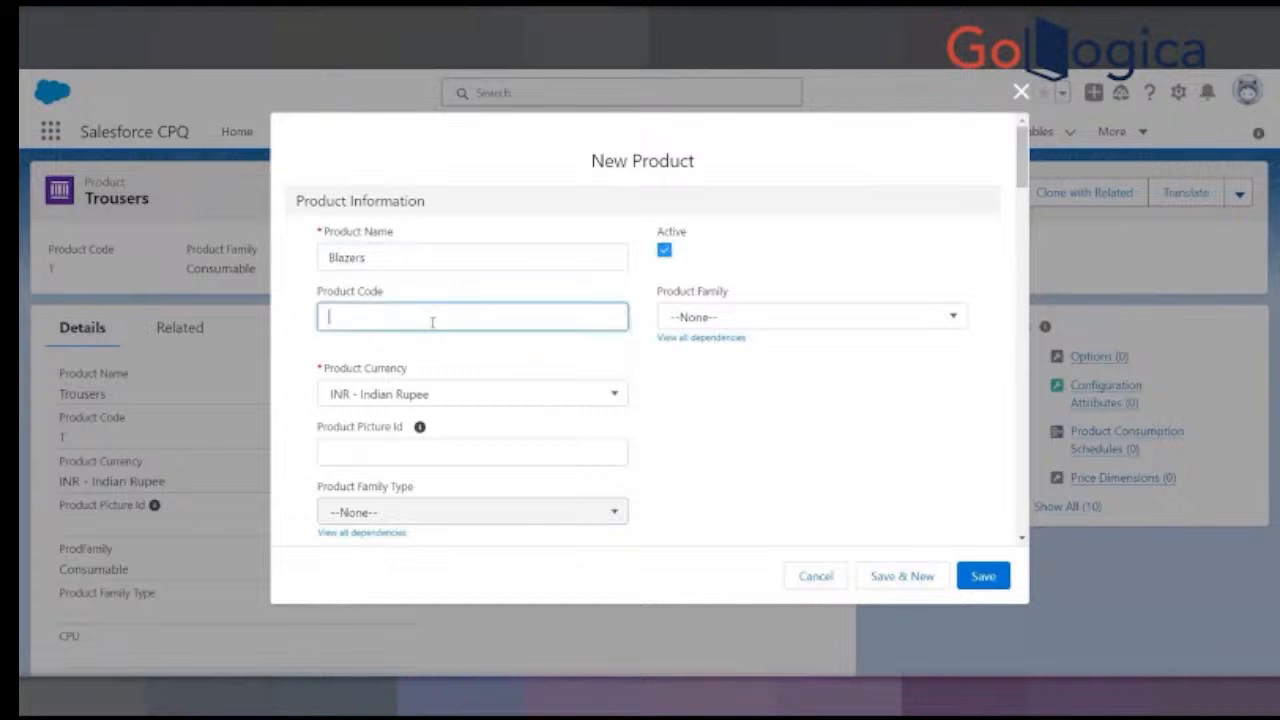
type("B")
left_click(692, 328)
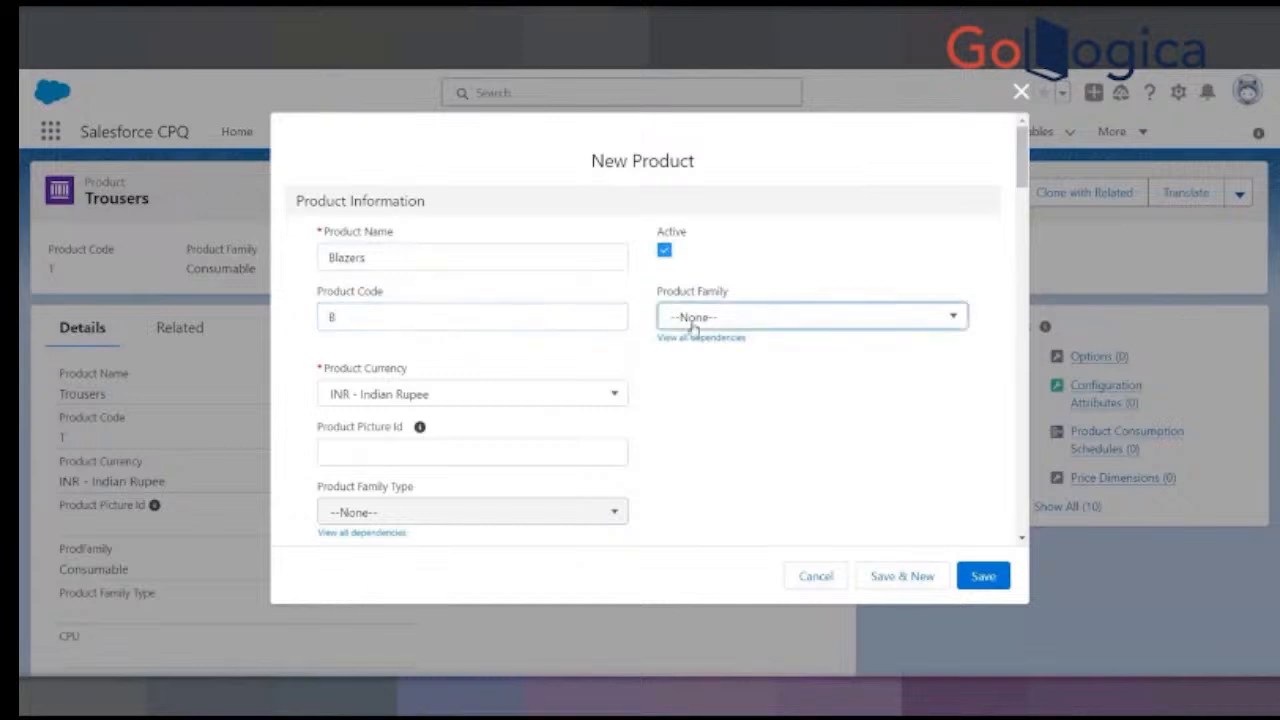
left_click(692, 320)
left_click(714, 522)
left_click(884, 575)
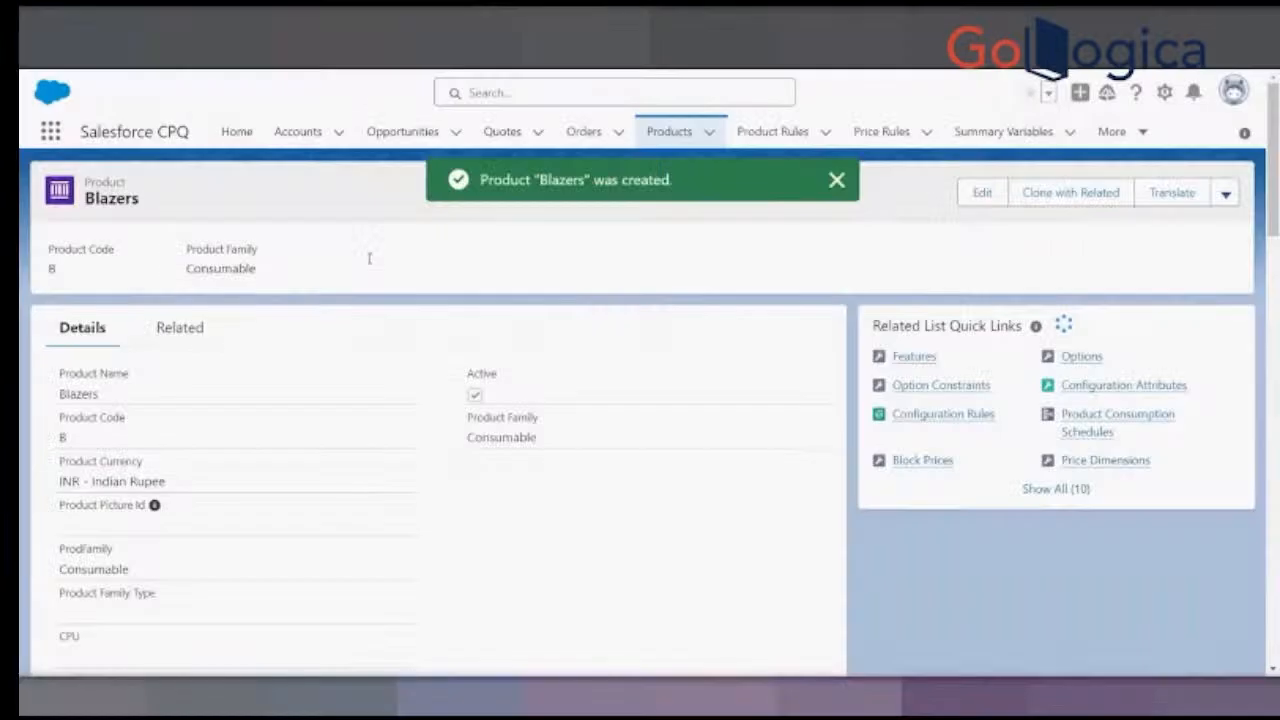
- Save the active product Jackets with code J and family Consumable, starting another
type("J")
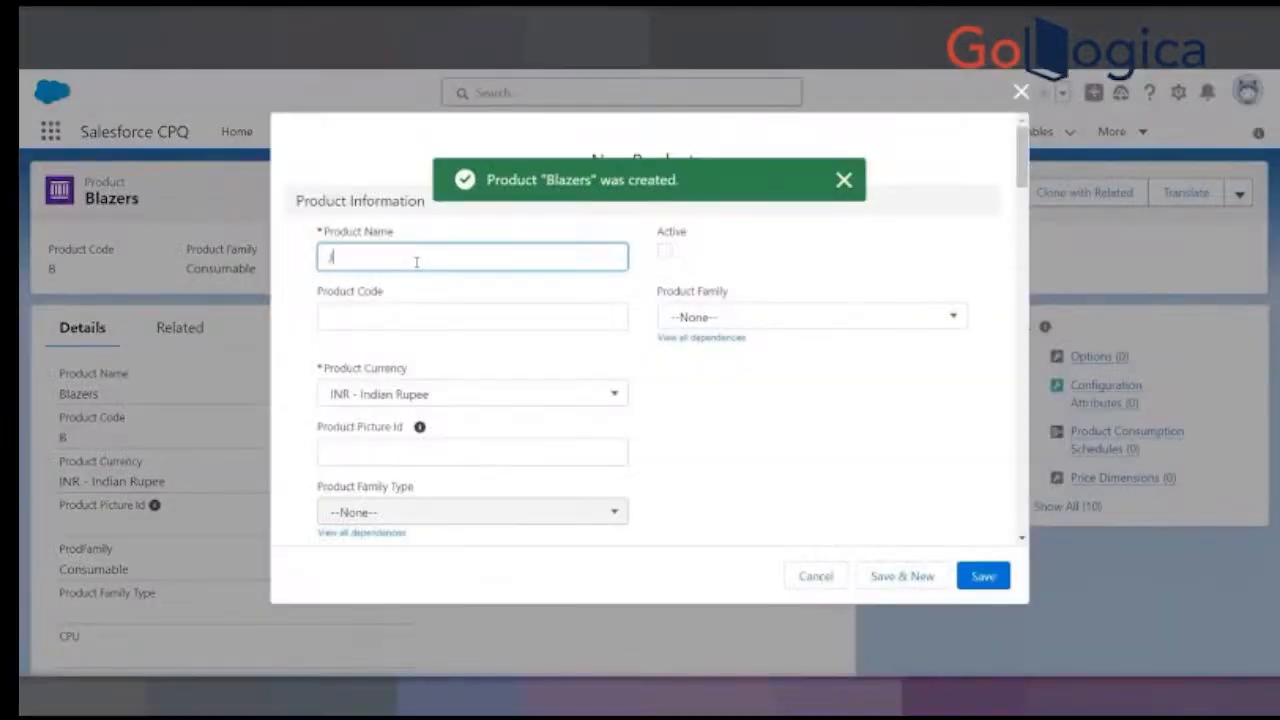
type("ackets")
key("Tab")
key("space")
key("Tab")
type("J")
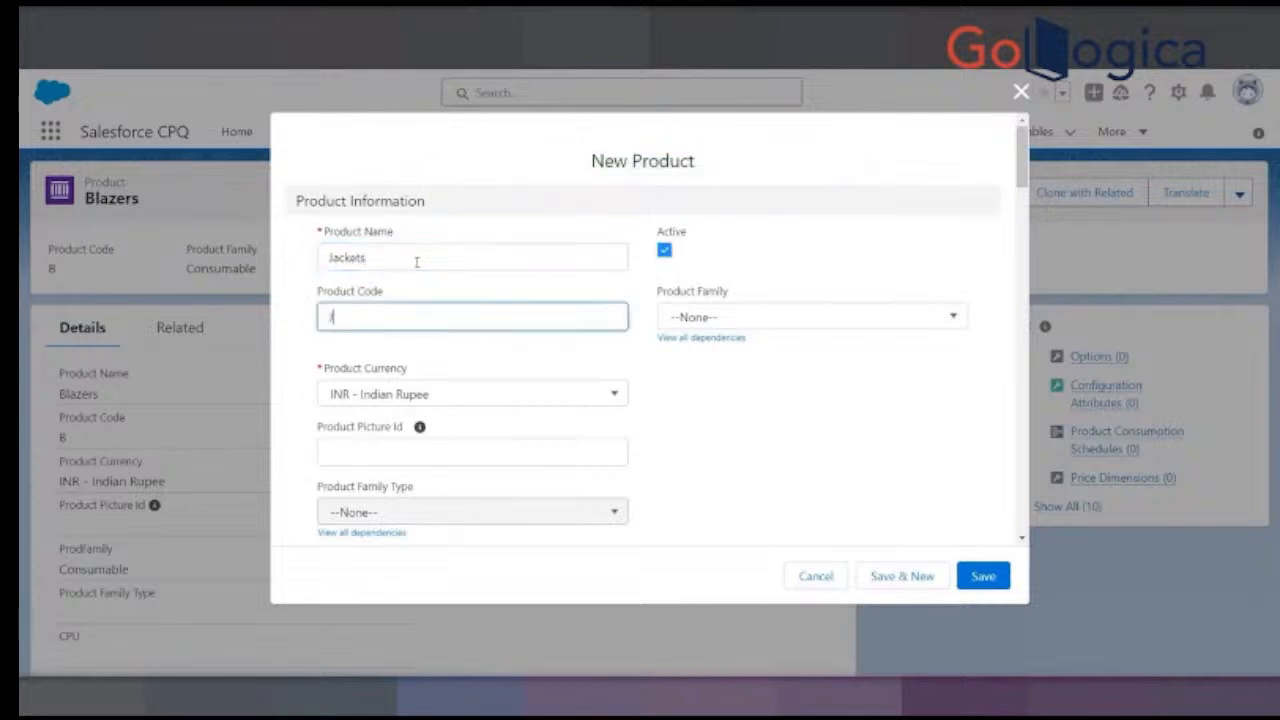
key("Tab")
key("space")
key("Down")
key("Down")
key("Down")
key("Down")
key("Down")
key("Down")
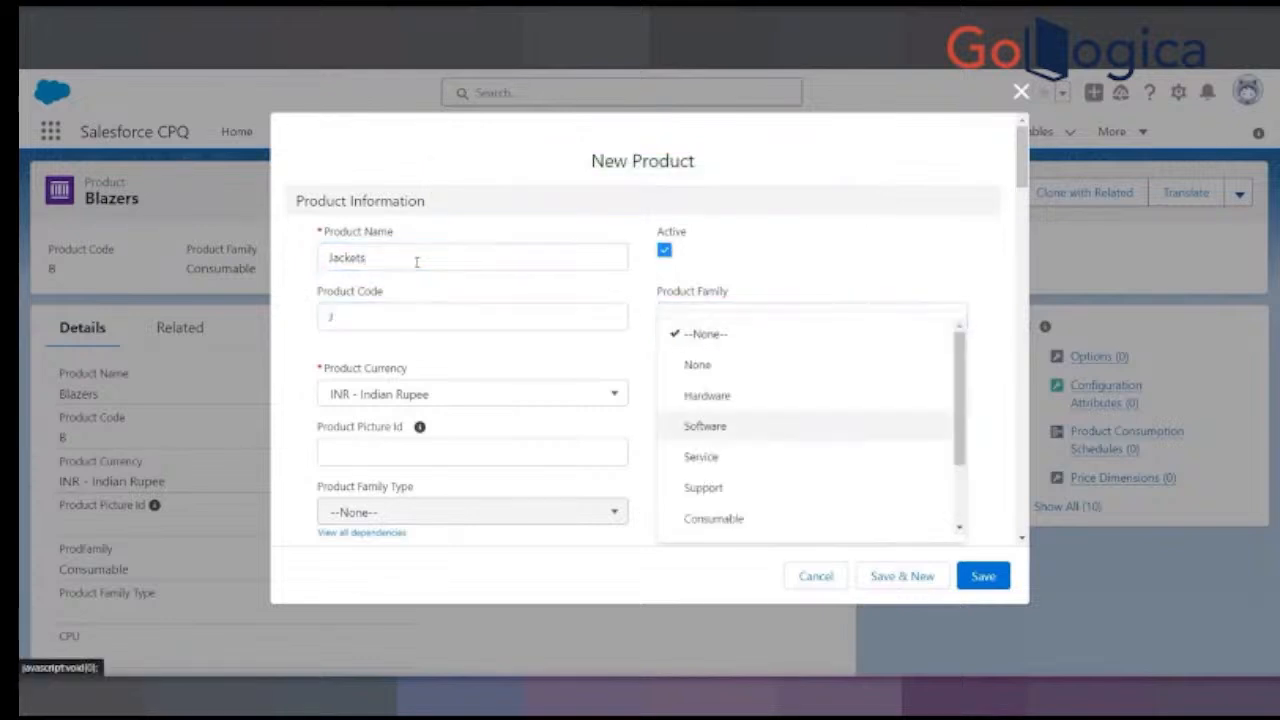
key("Return")
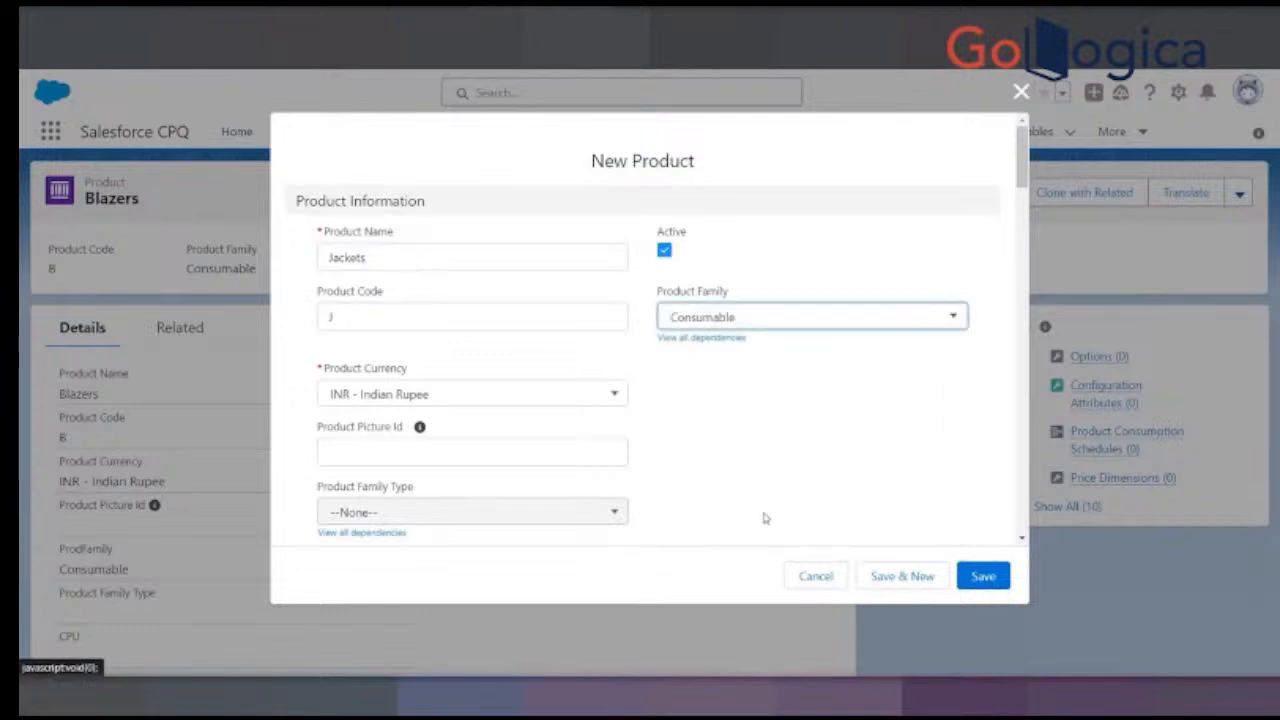
left_click(906, 576)
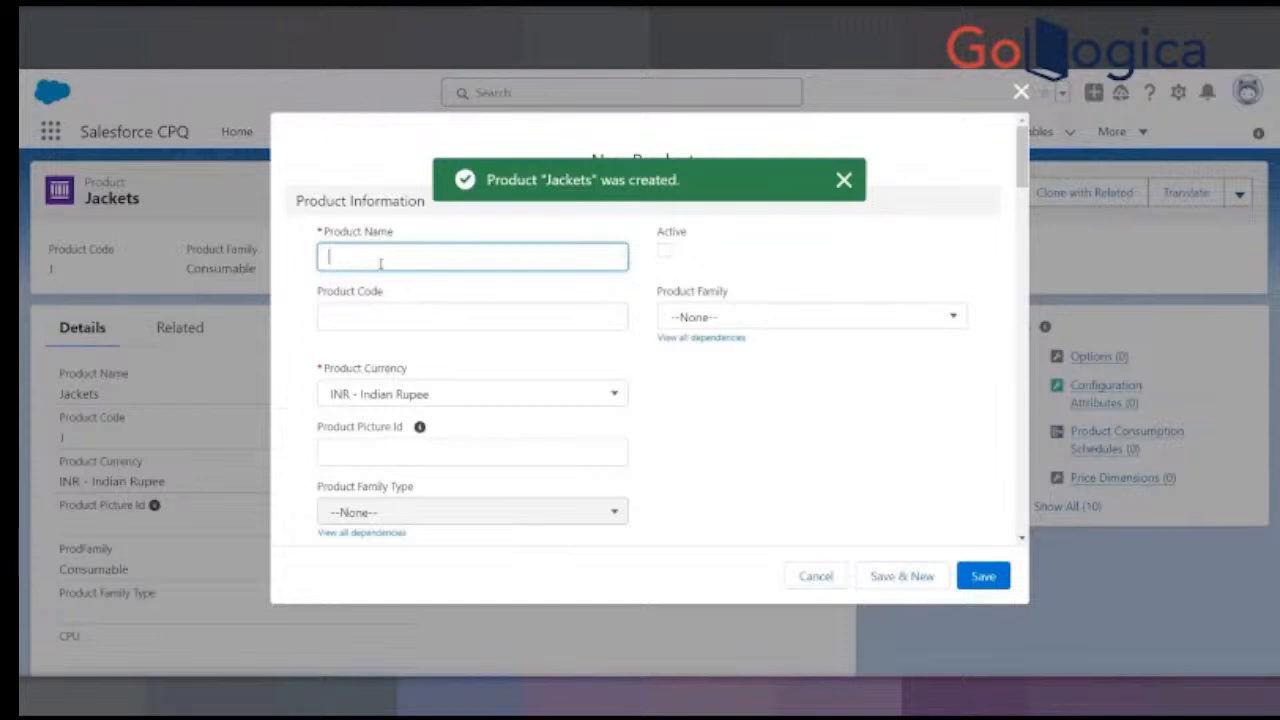
- Save the active product Tops with code TS and family Consumable, starting another
type("Tops")
key("Tab")
key("space")
key("Tab")
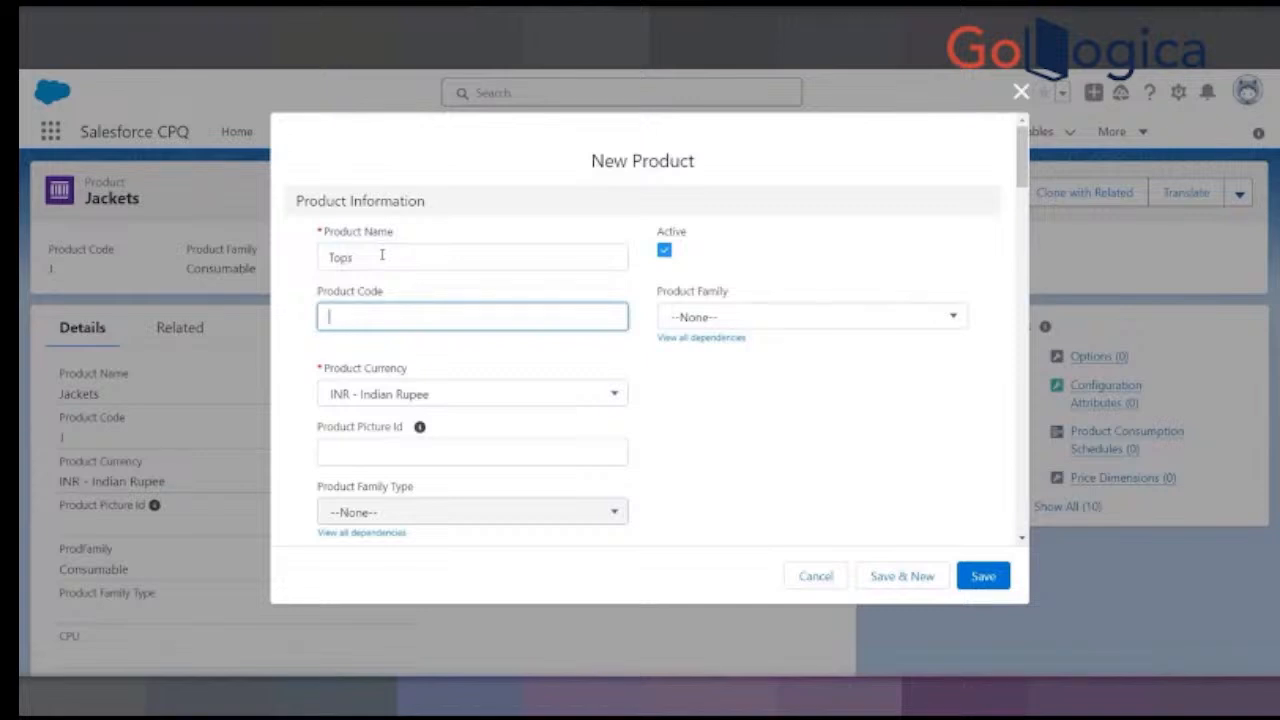
type("TS")
key("Tab")
key("Return")
key("Down")
key("Down")
key("Down")
key("Down")
key("Down")
key("Down")
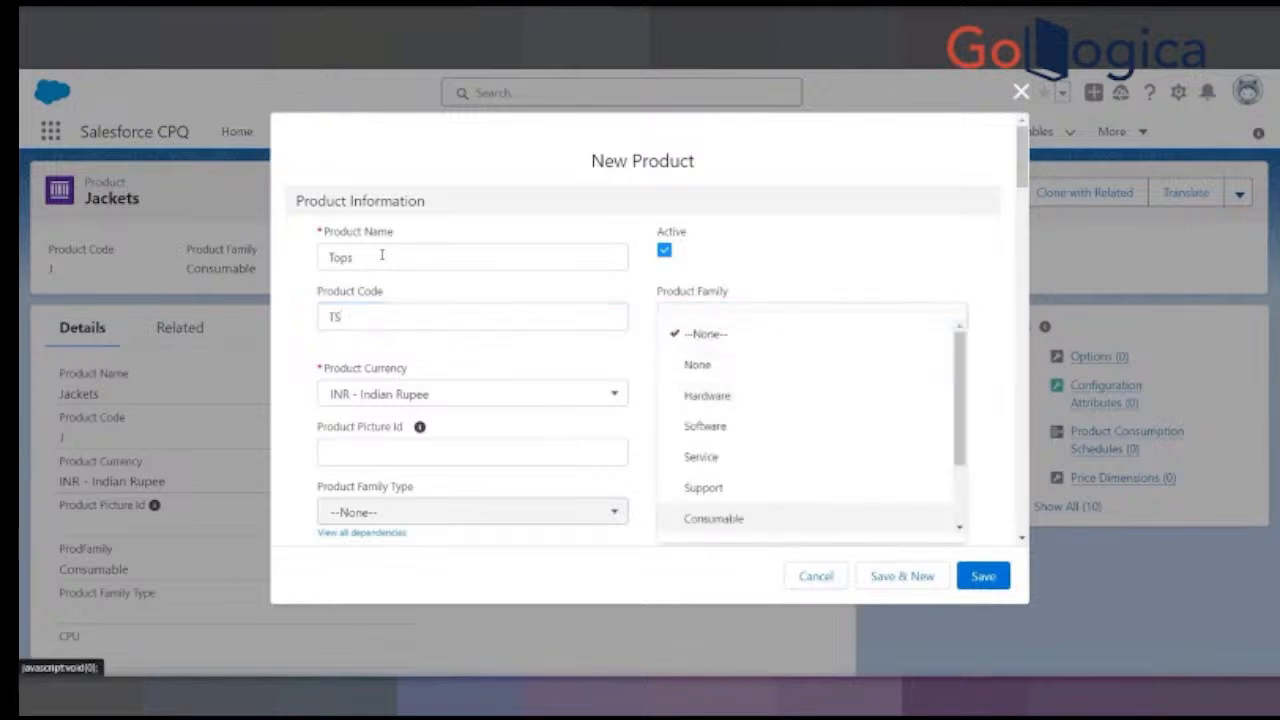
key("Return")
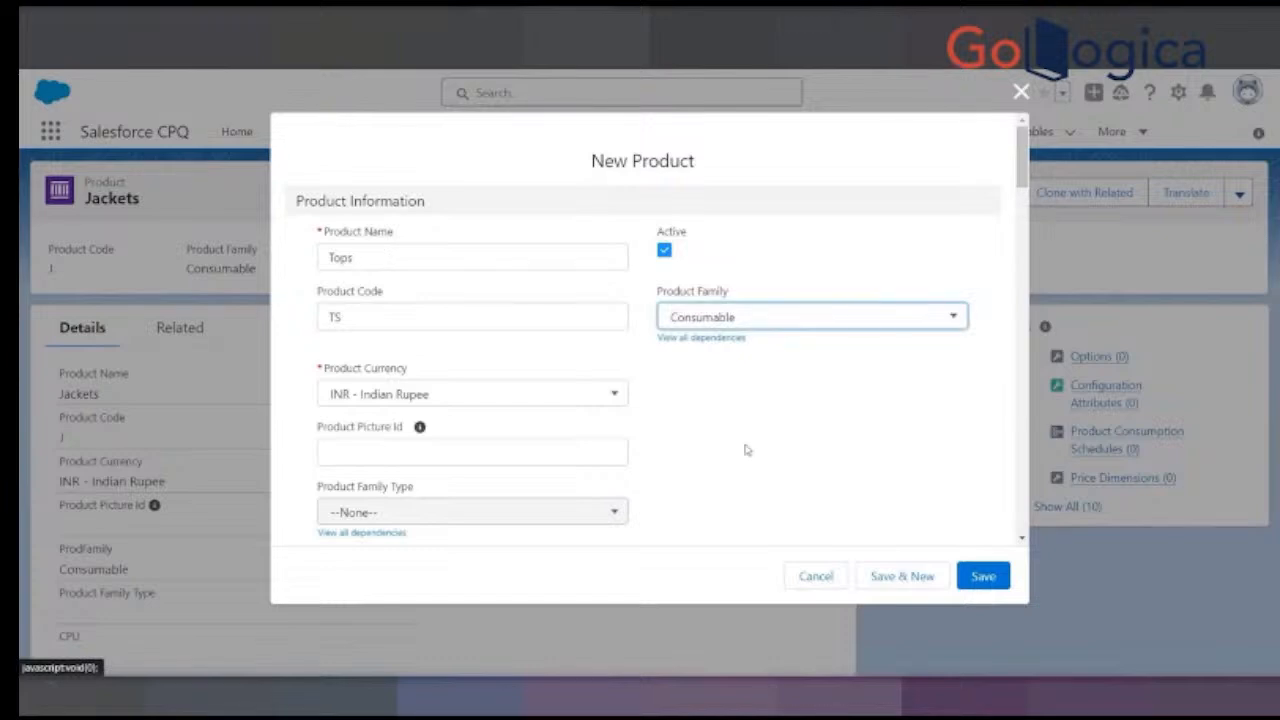
left_click(886, 577)
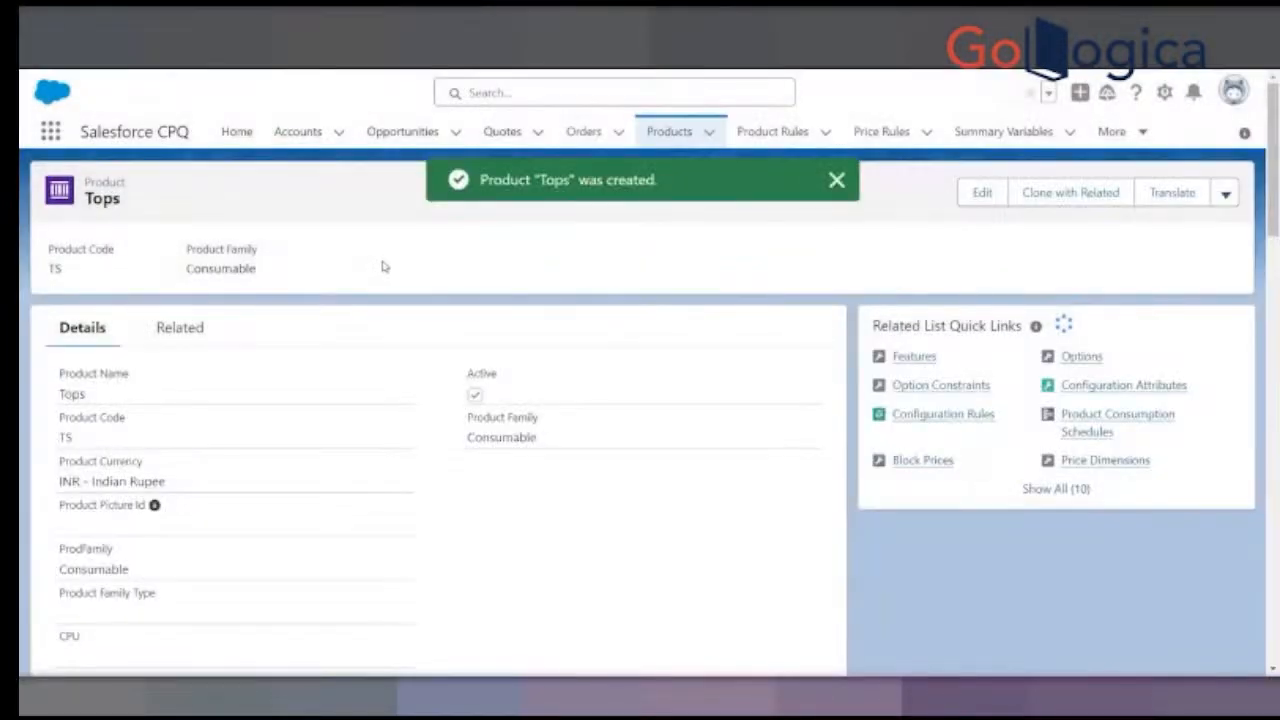
- Save the active product Shoes with code S and family Consumable, starting another
type("Shoes")
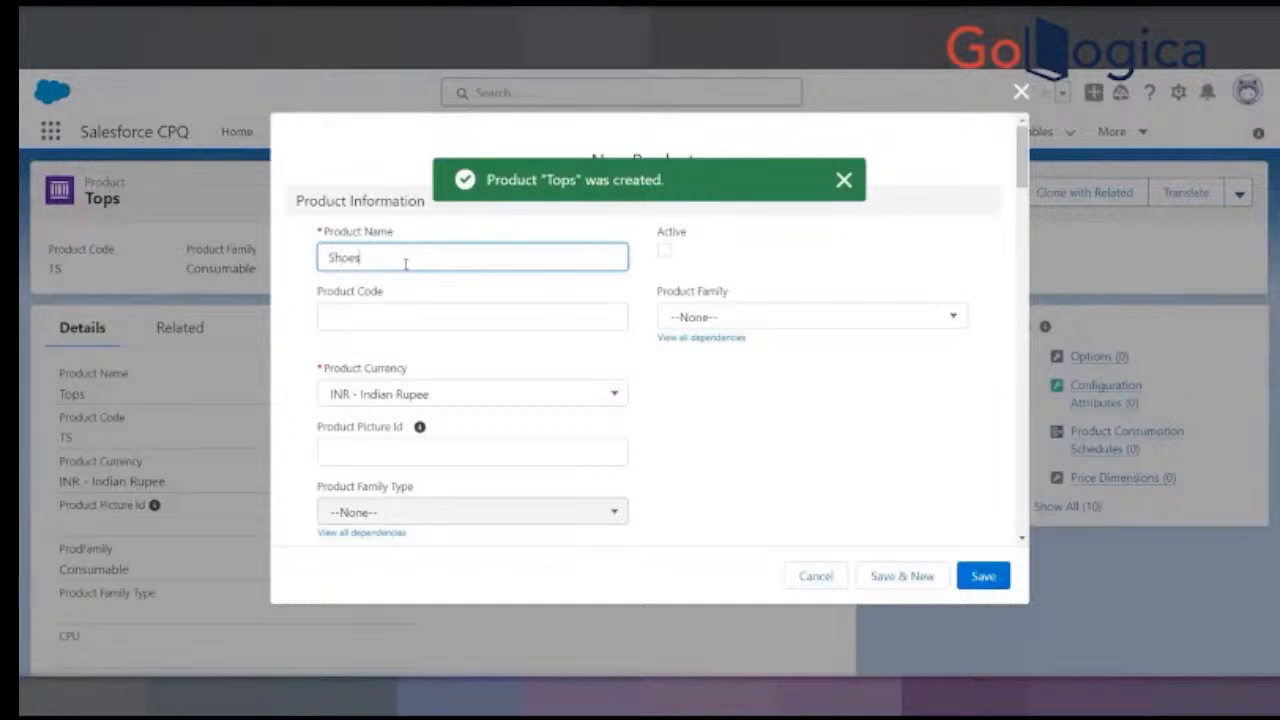
key("Tab")
key("space")
key("Tab")
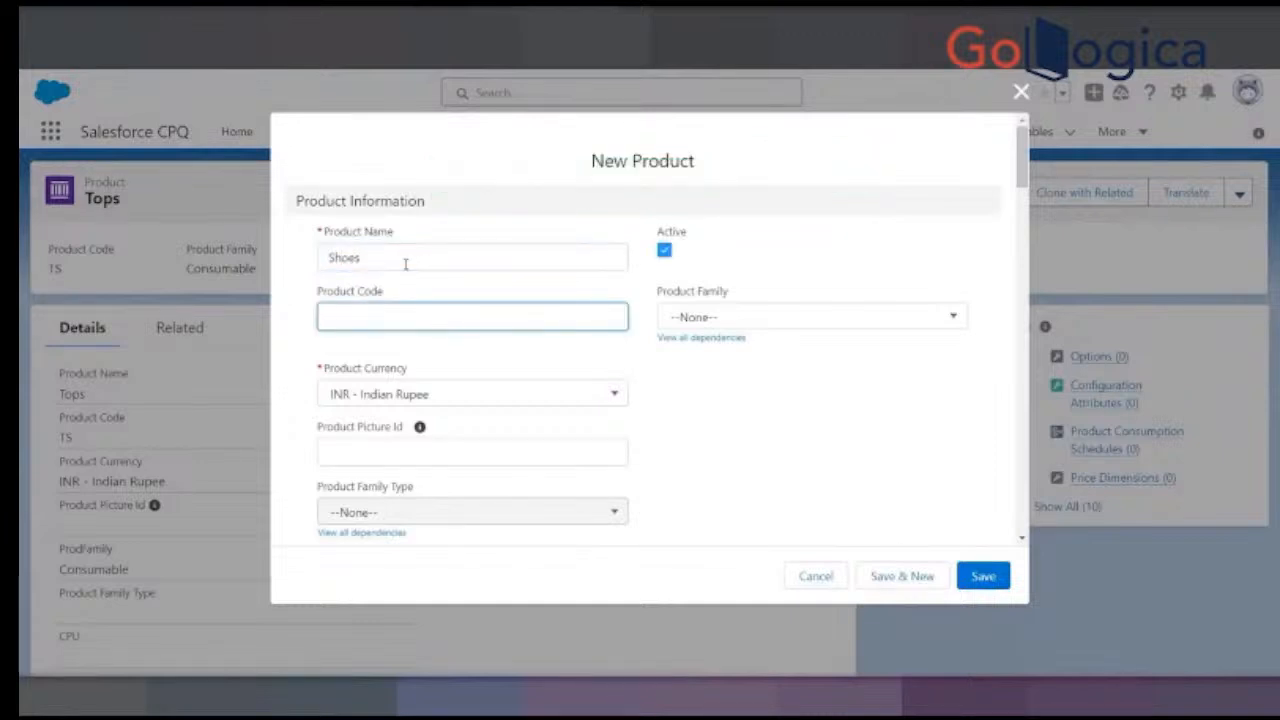
type("S")
key("Tab")
key("space")
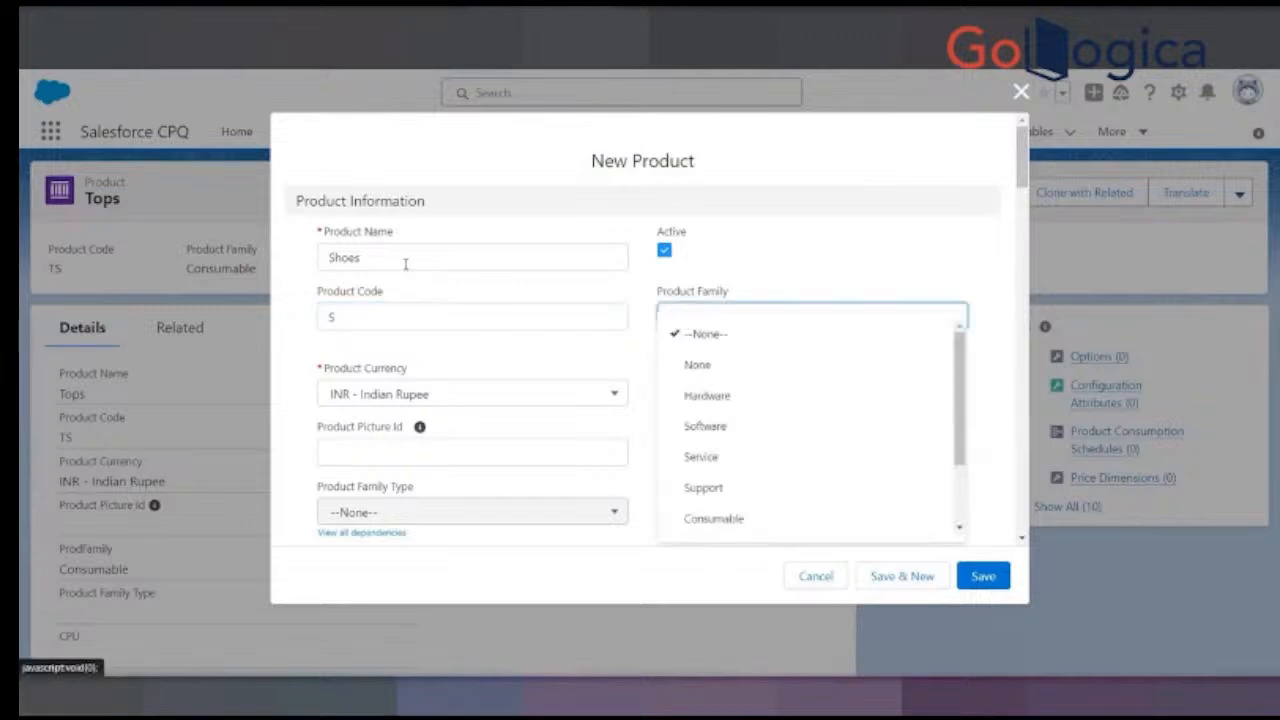
key("Down")
key("Down")
key("Down")
key("Down")
key("Down")
key("Down")
key("Return")
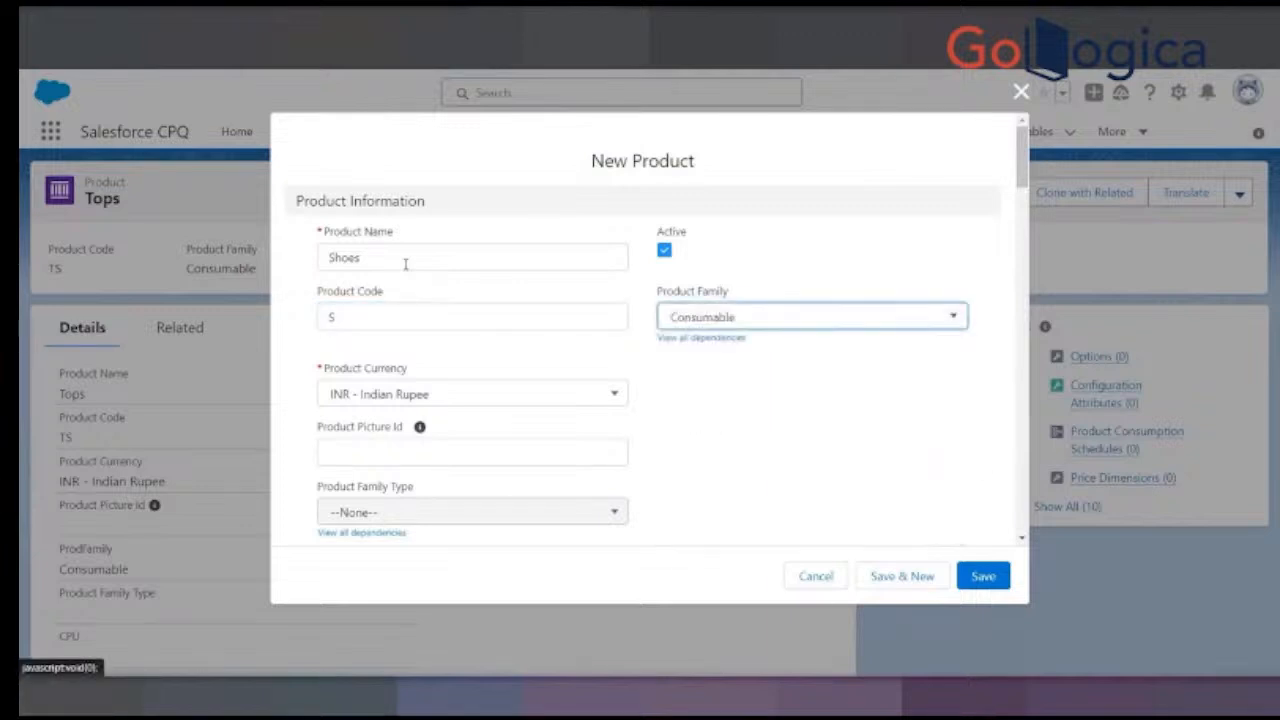
left_click(890, 580)
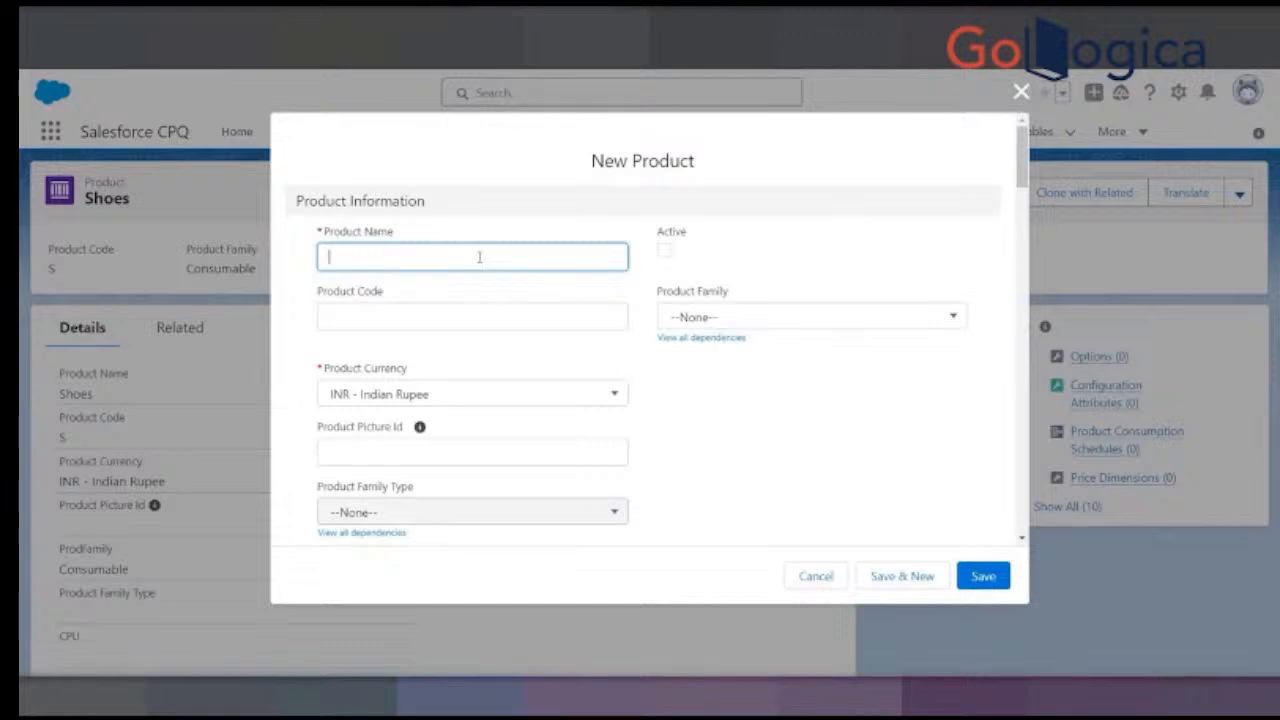
- Save the active product Bags with code B and family Consumable, starting another
type("Bags")
key("Tab")
key("space")
key("Tab")
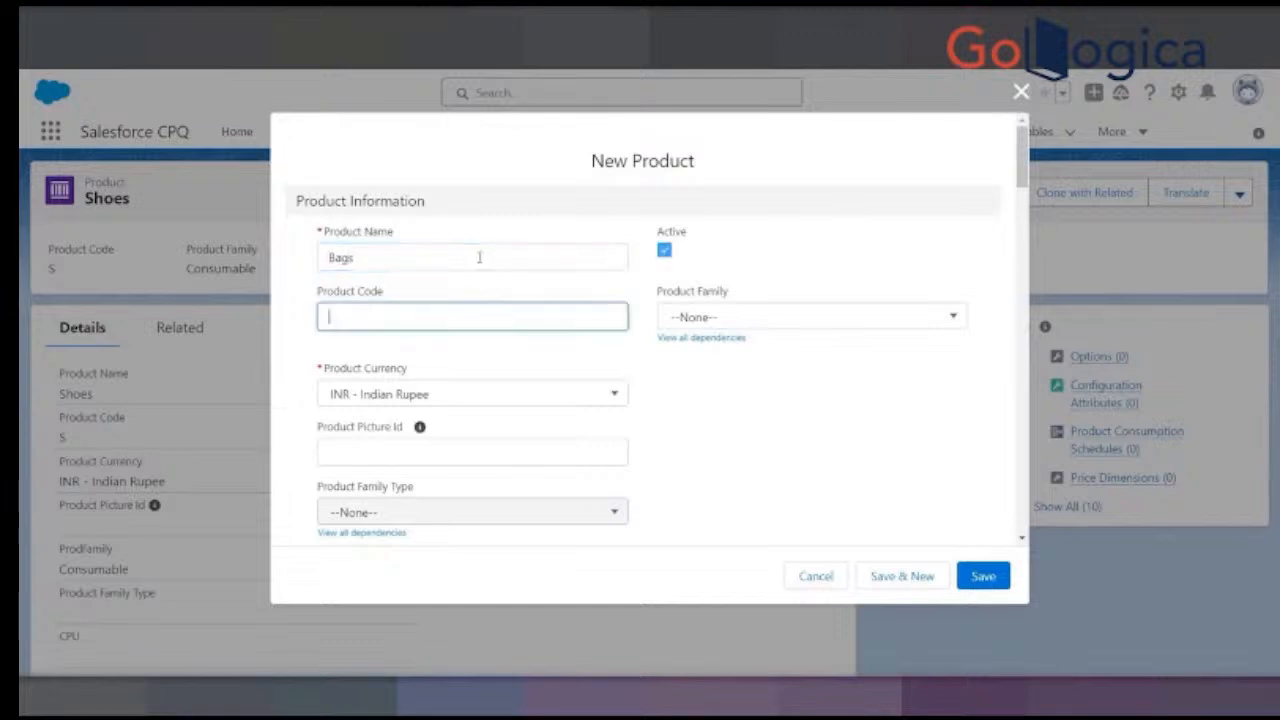
type("B")
key("Tab")
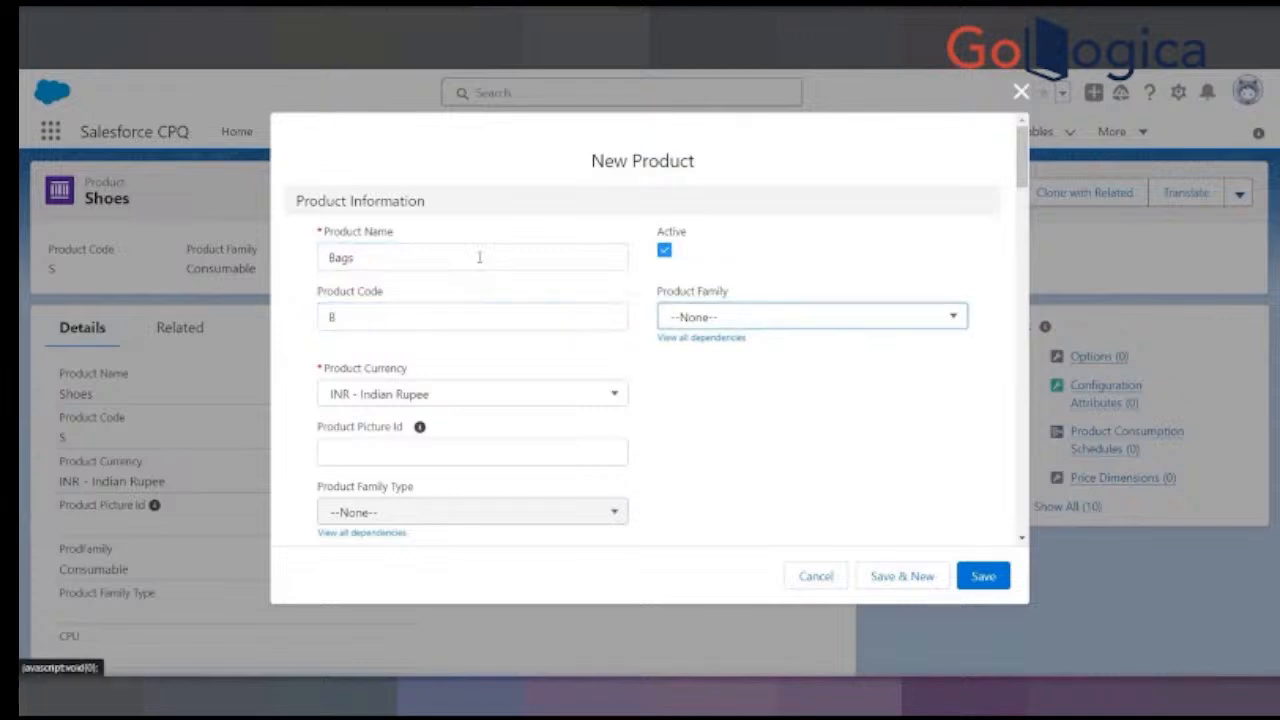
key("Down")
key("Down")
key("Down")
key("Down")
key("Down")
key("Down")
key("Down")
key("Down")
key("Up")
key("Return")
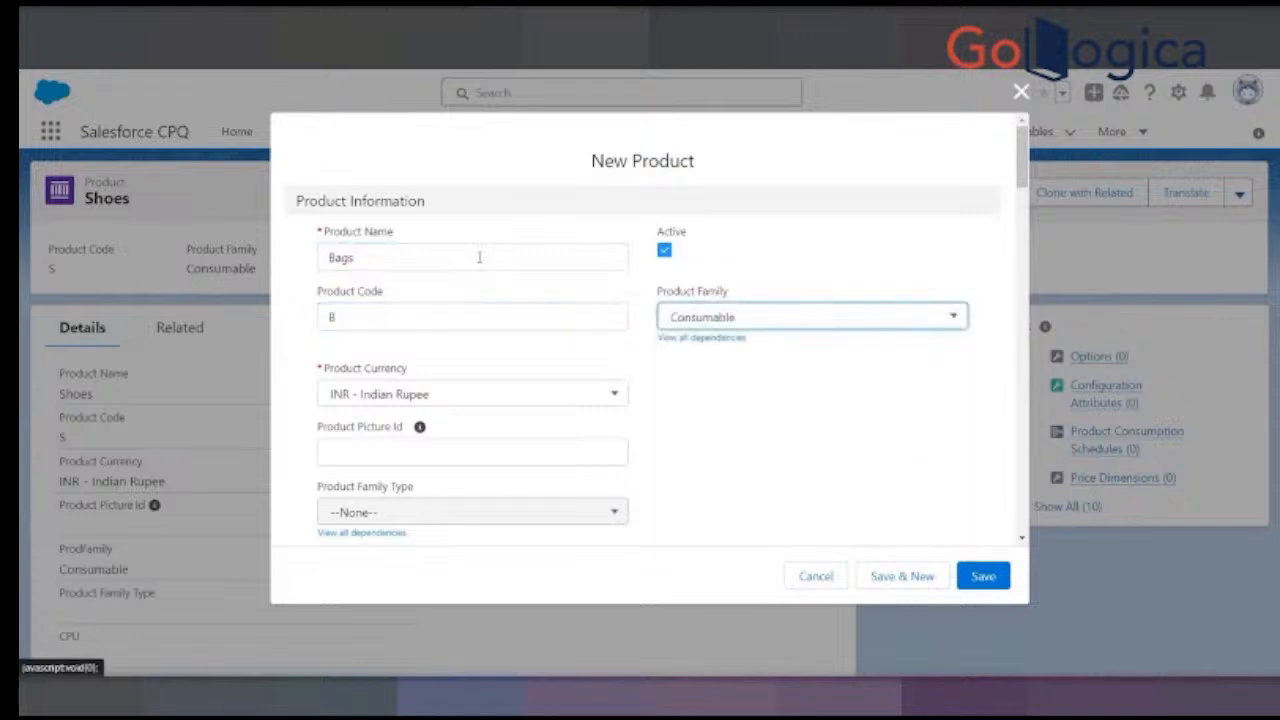
left_click(884, 576)
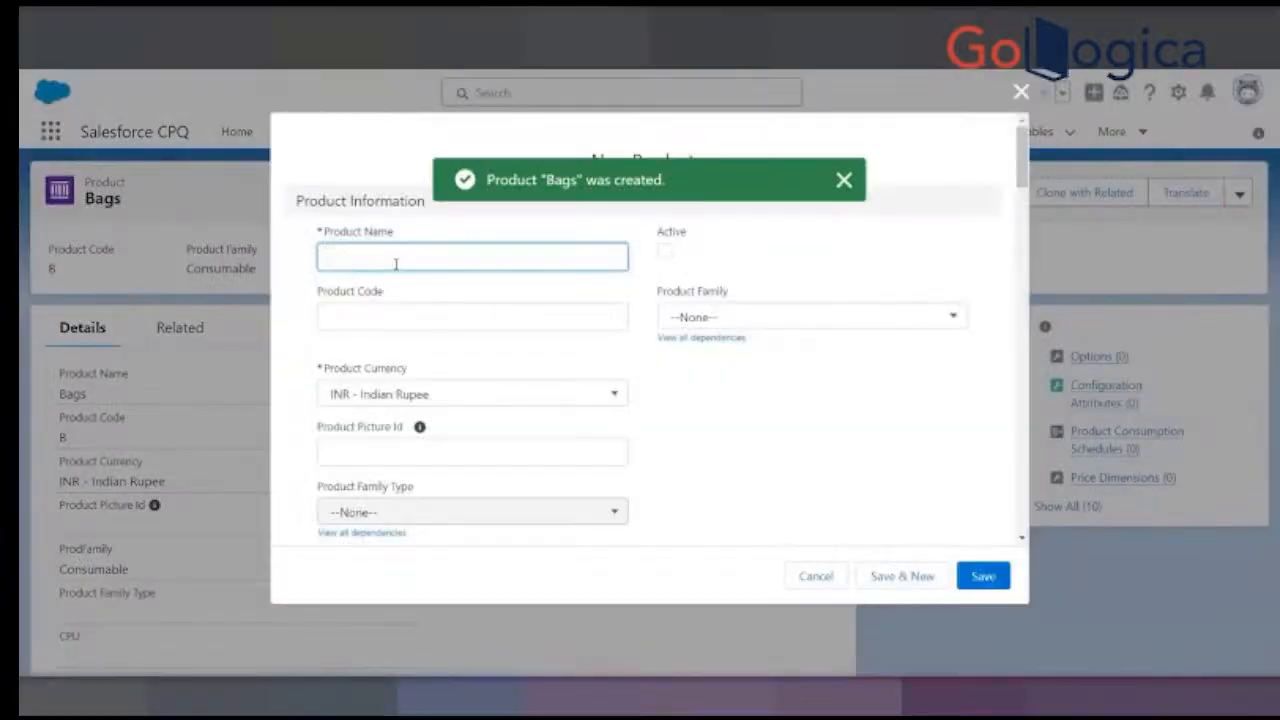
- Save the active product Wallets with code W and family Consumable, starting another
type("Wallets")
key("Tab")
key("space")
key("Tab")
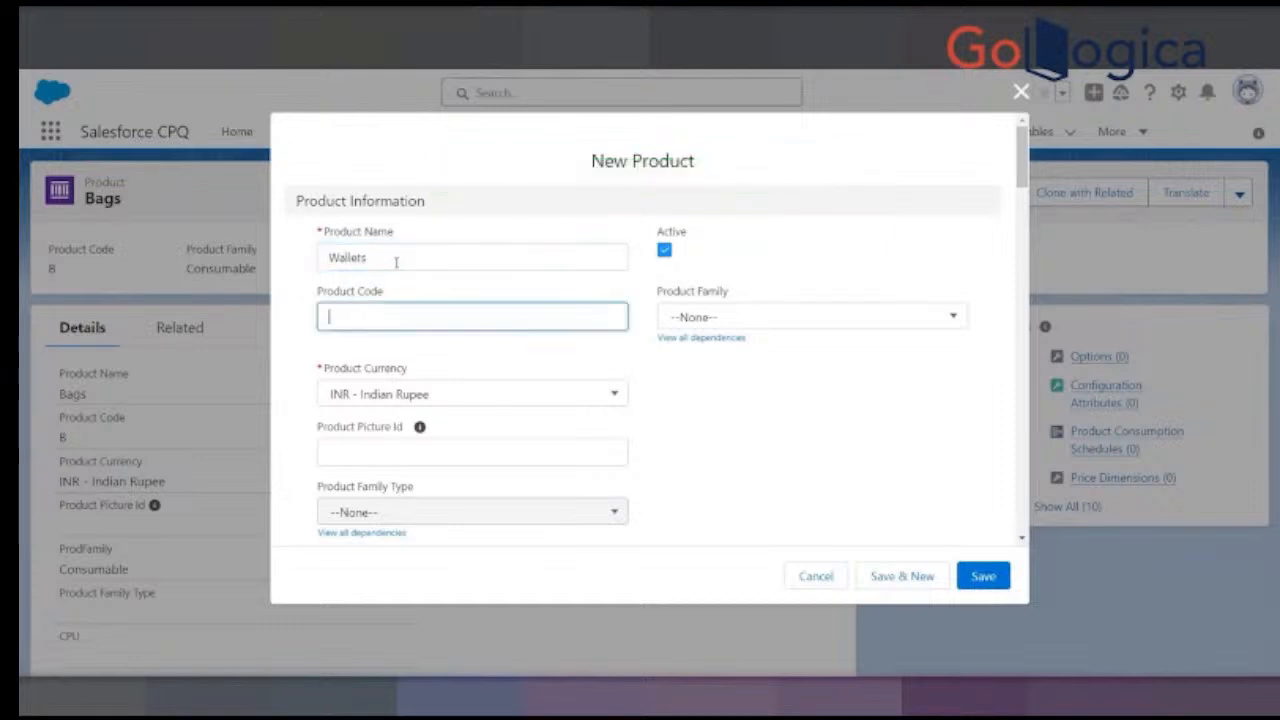
type("W")
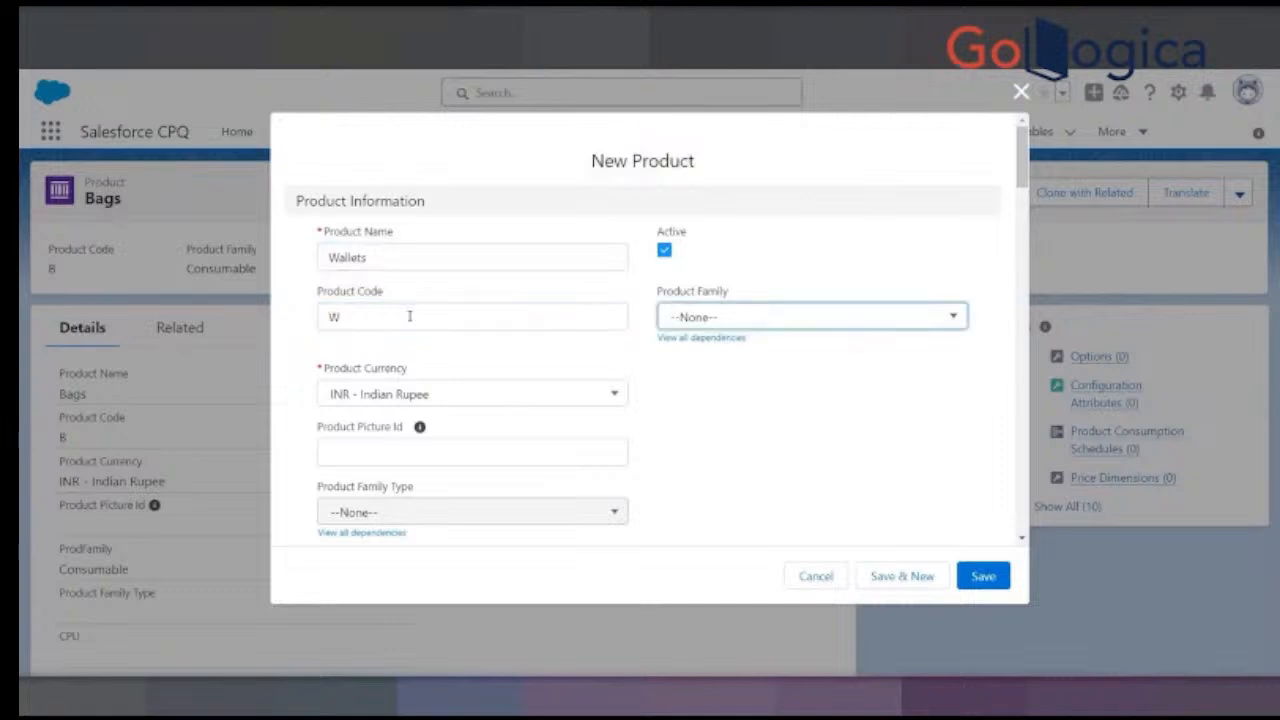
key("Tab")
left_click(712, 318)
left_click(760, 518)
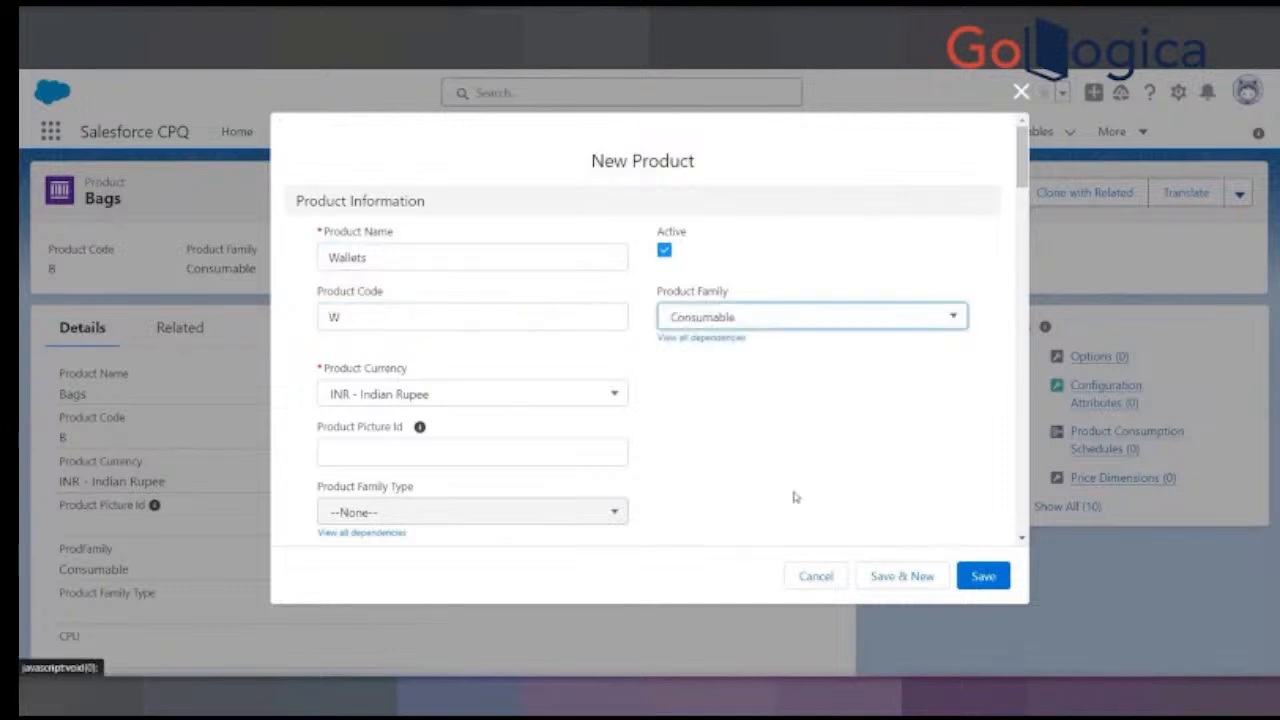
left_click(902, 577)
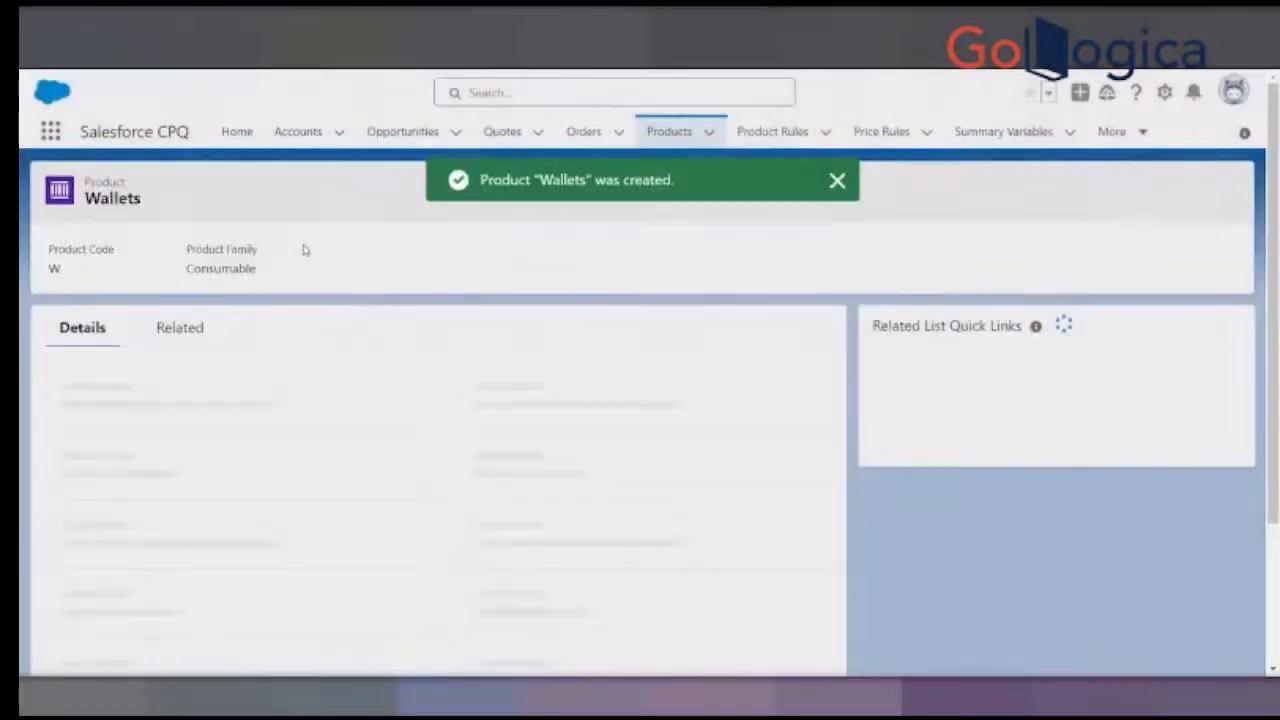
- Save the active Consumable product Socks, then cancel the empty form and return to Products
type("S")
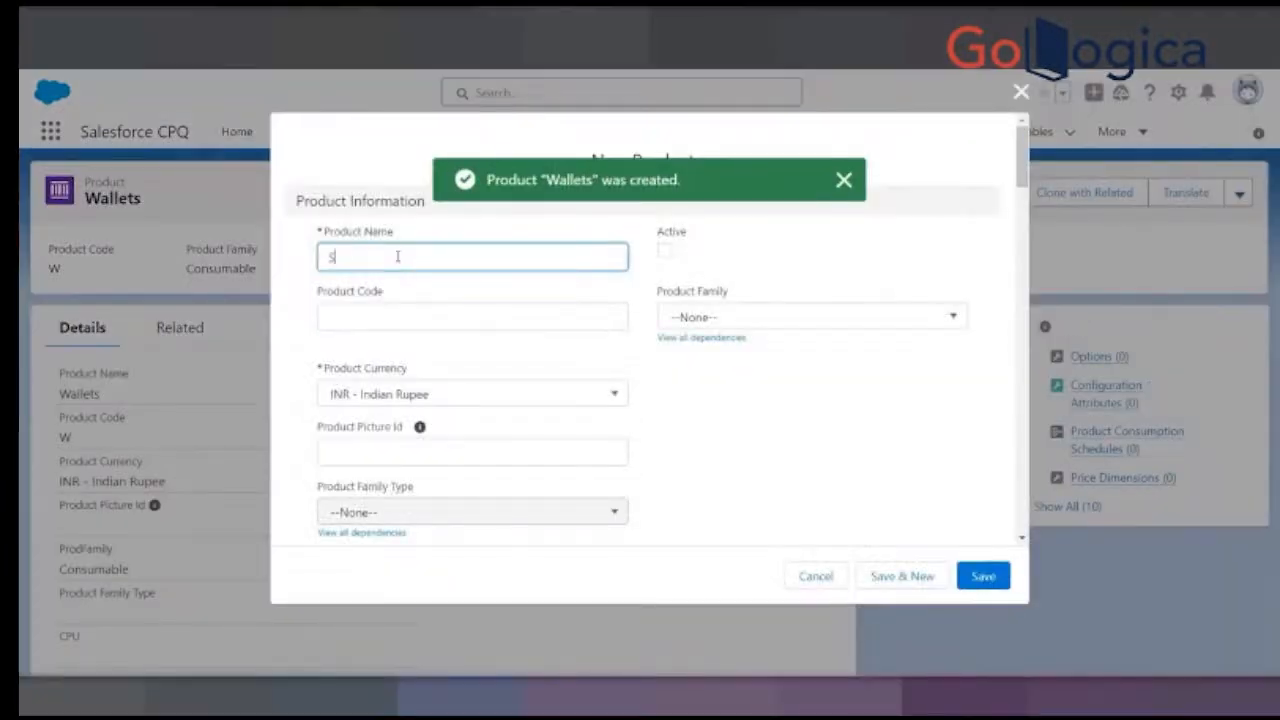
type("ocks")
key("Tab")
key("space")
key("Tab")
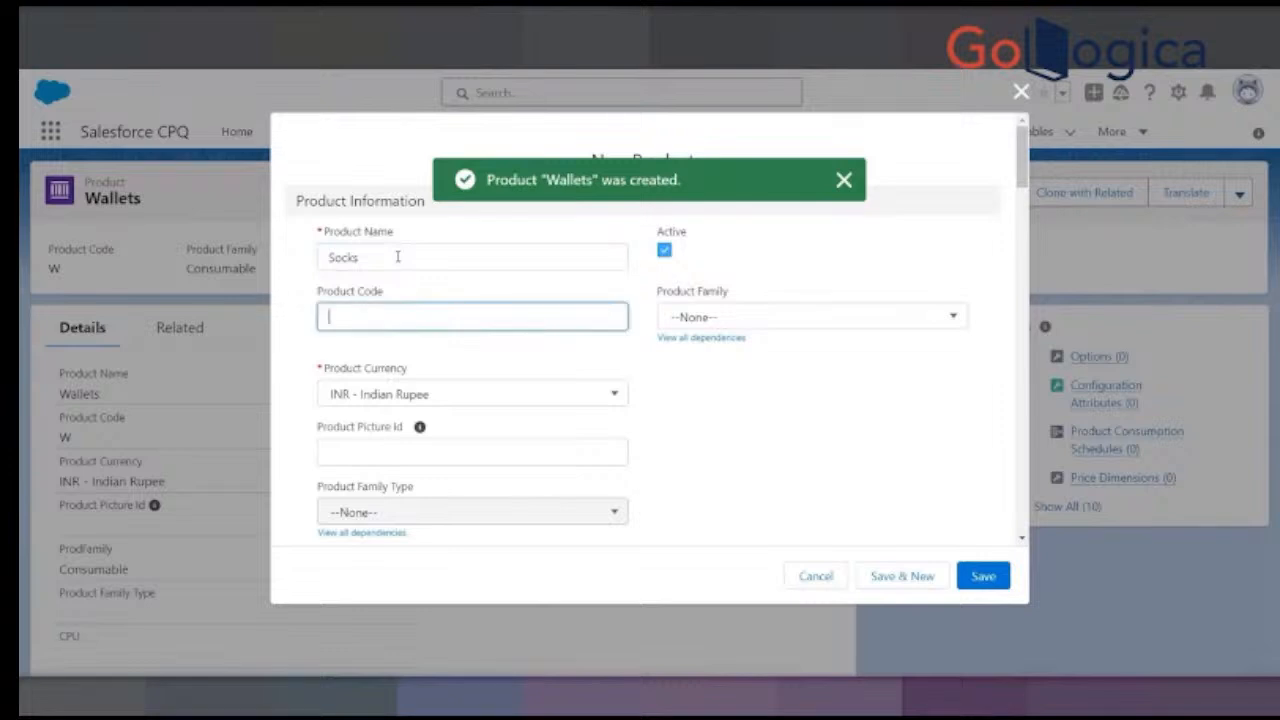
type("SS")
key("Tab")
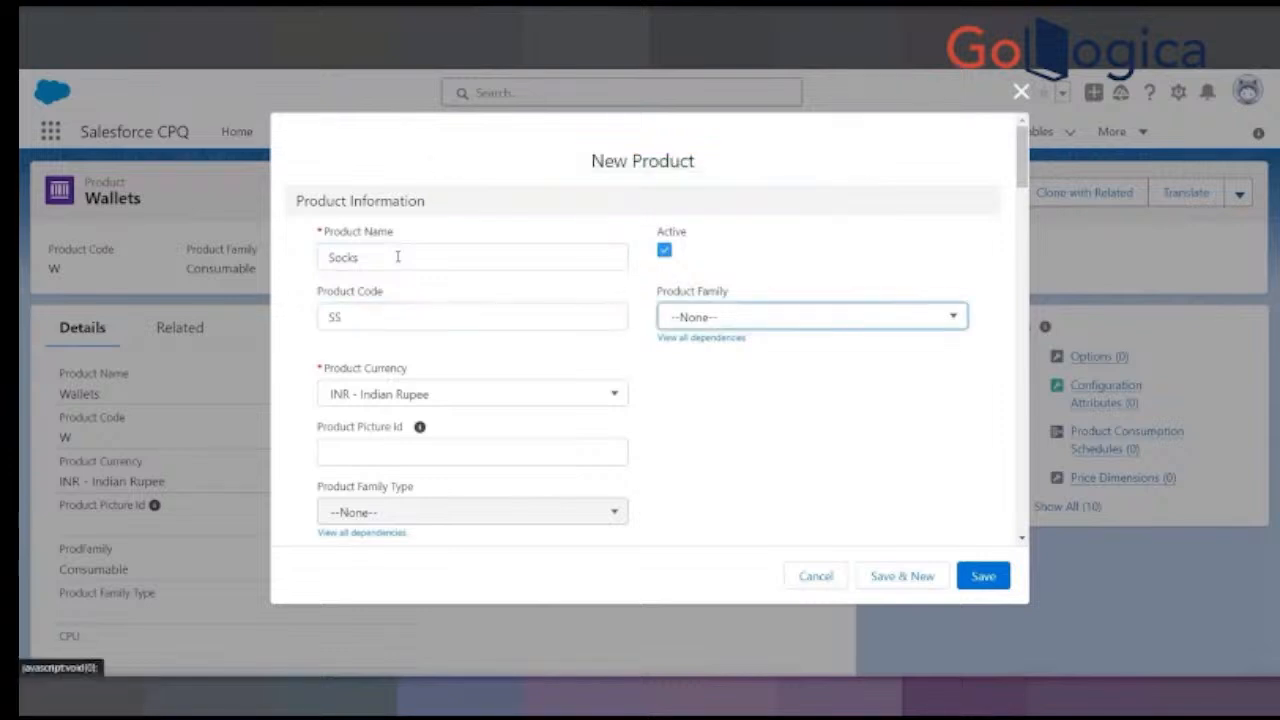
left_click(731, 320)
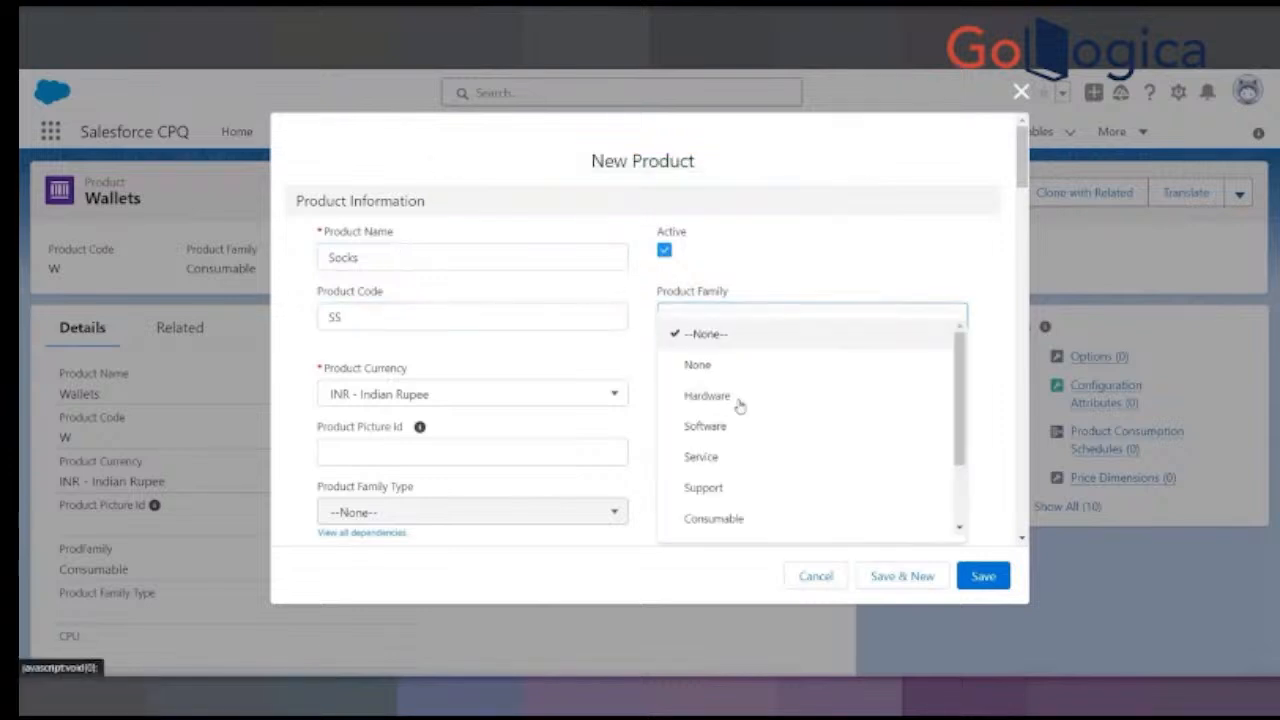
left_click(732, 519)
left_click(904, 580)
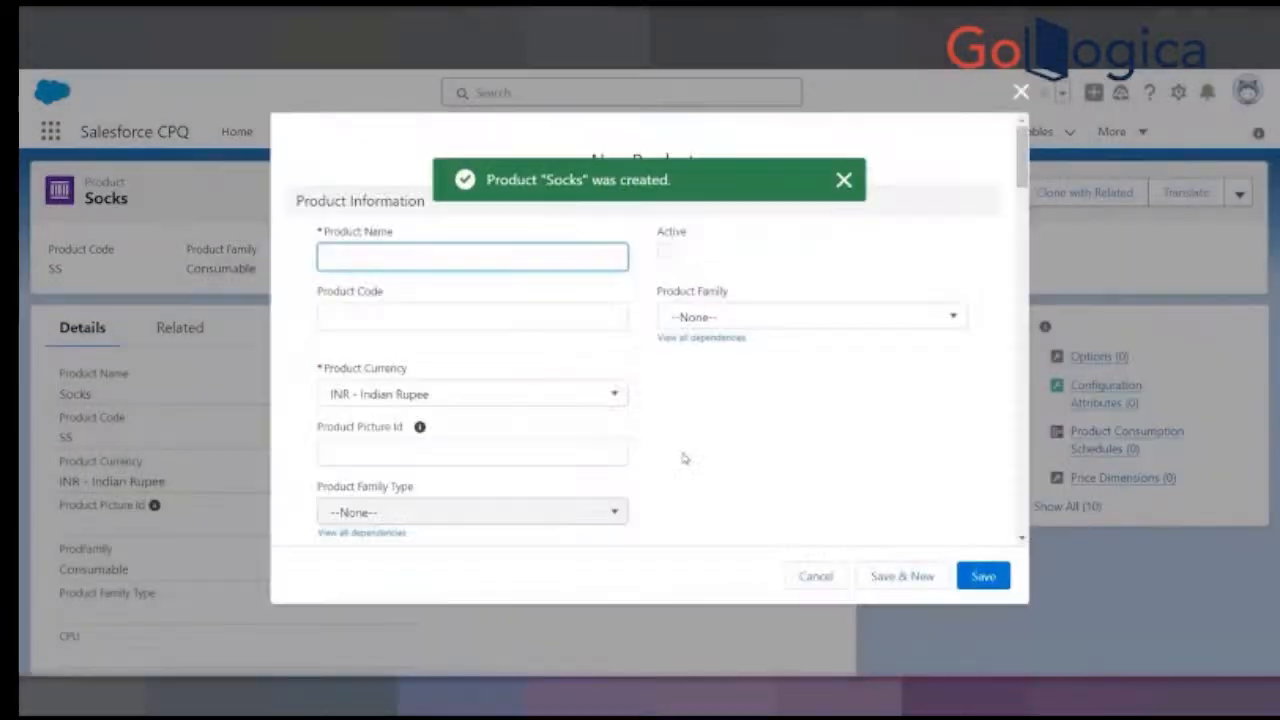
left_click(826, 575)
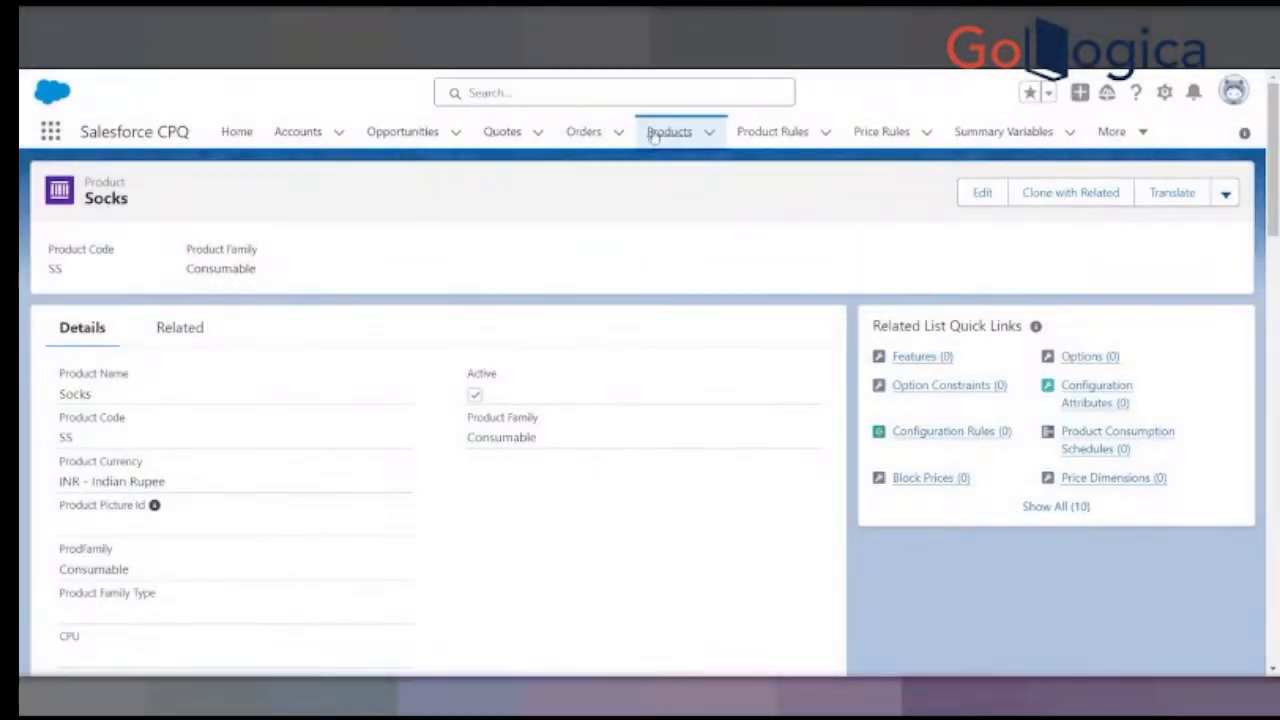
left_click(668, 131)
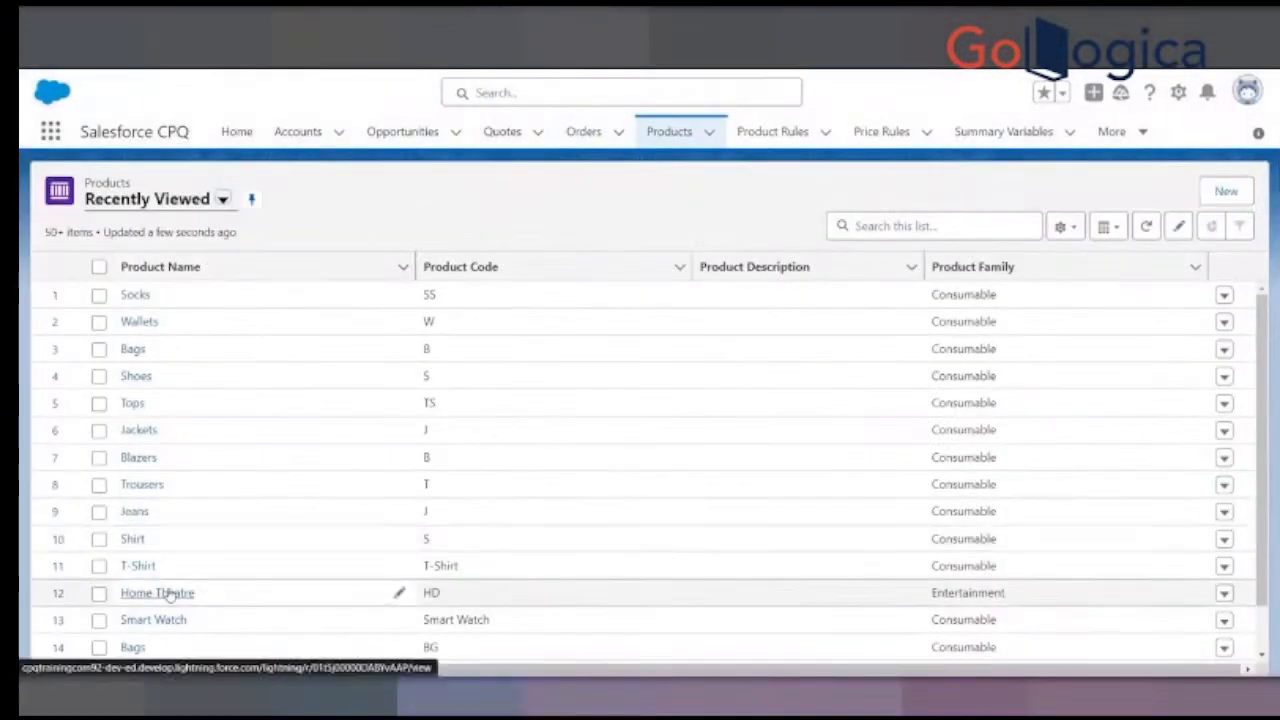
- Add a Standard Price Book entry with list price 10.00 to the Socks product
right_click(146, 305)
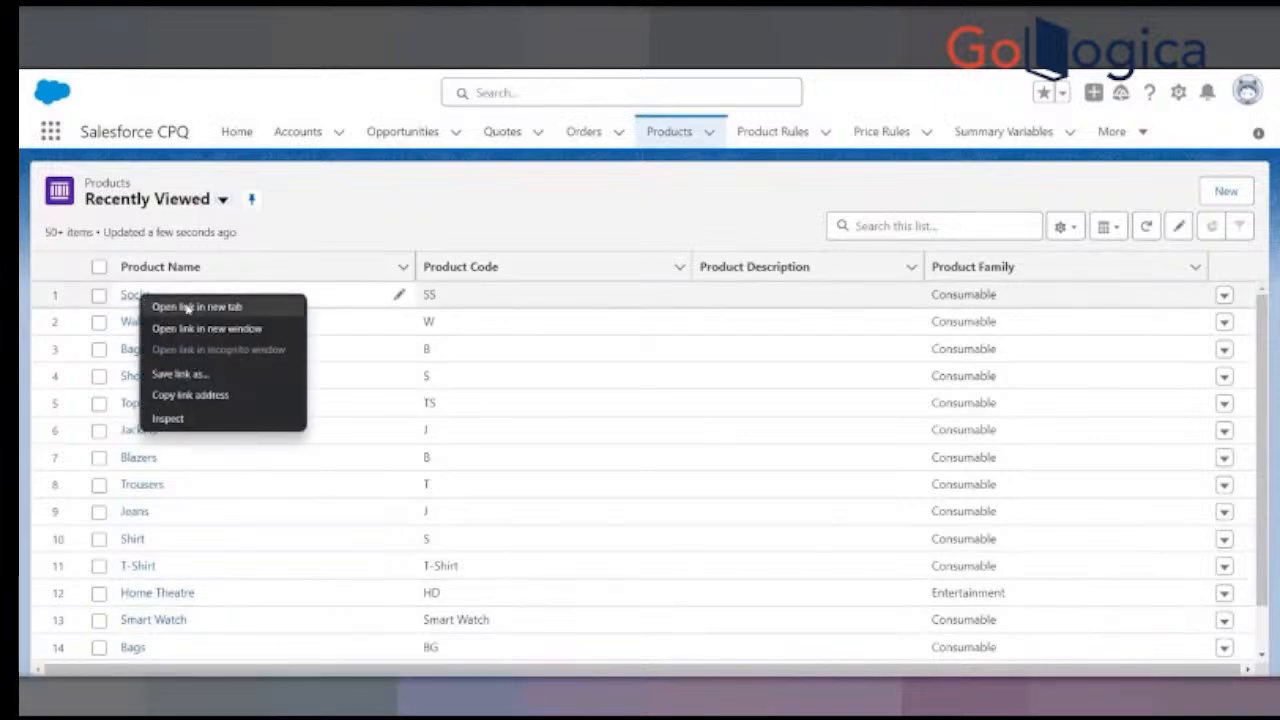
left_click(178, 305)
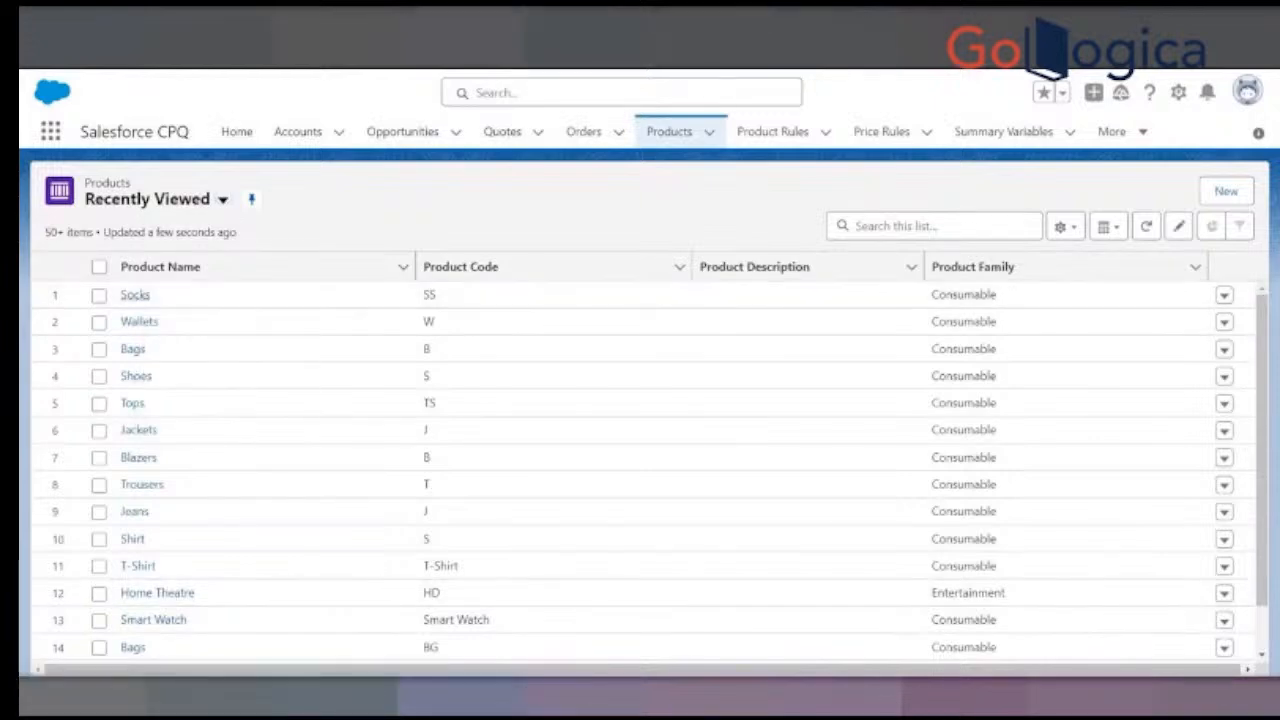
left_click(178, 313)
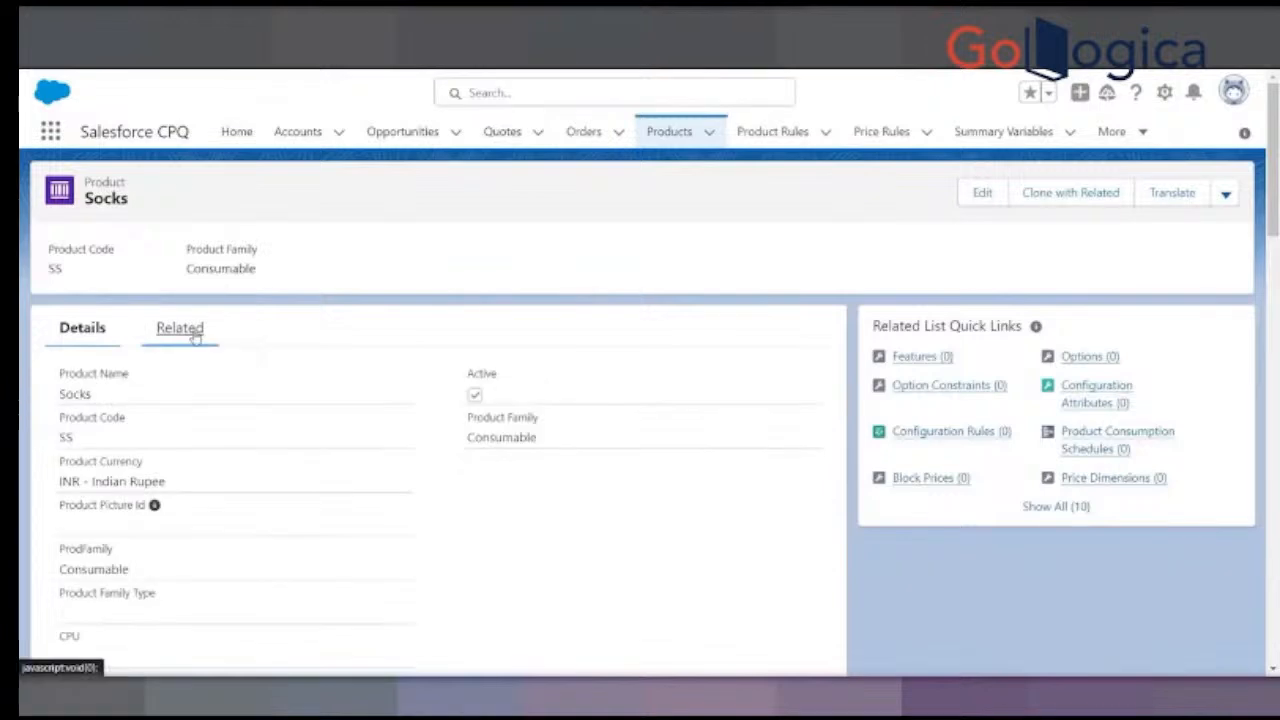
scroll(260, 460, "down", 4)
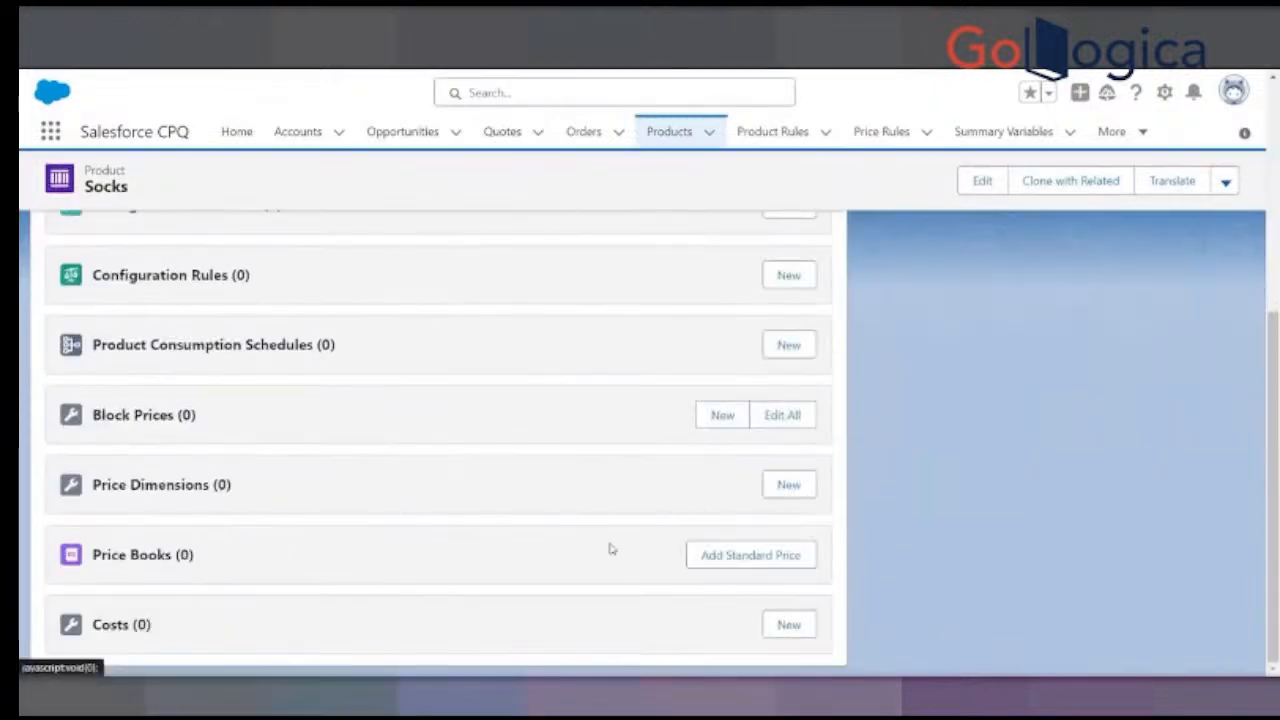
left_click(740, 557)
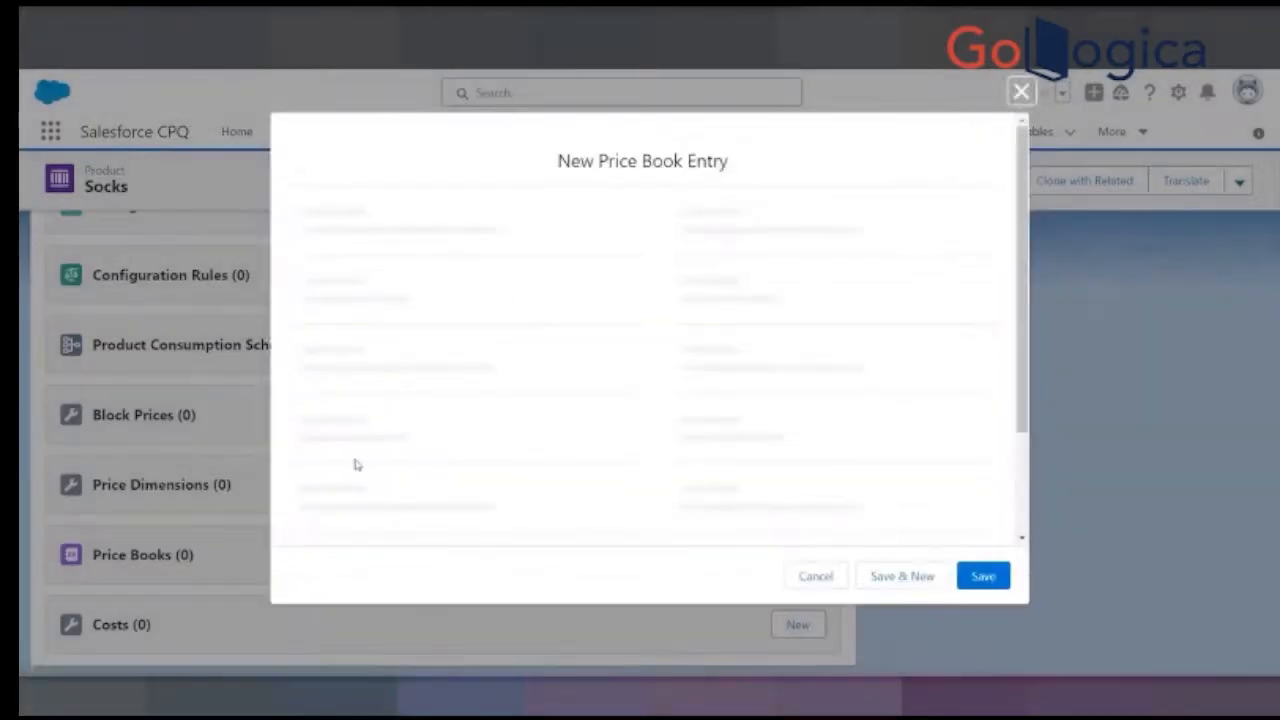
left_click(360, 428)
type("10")
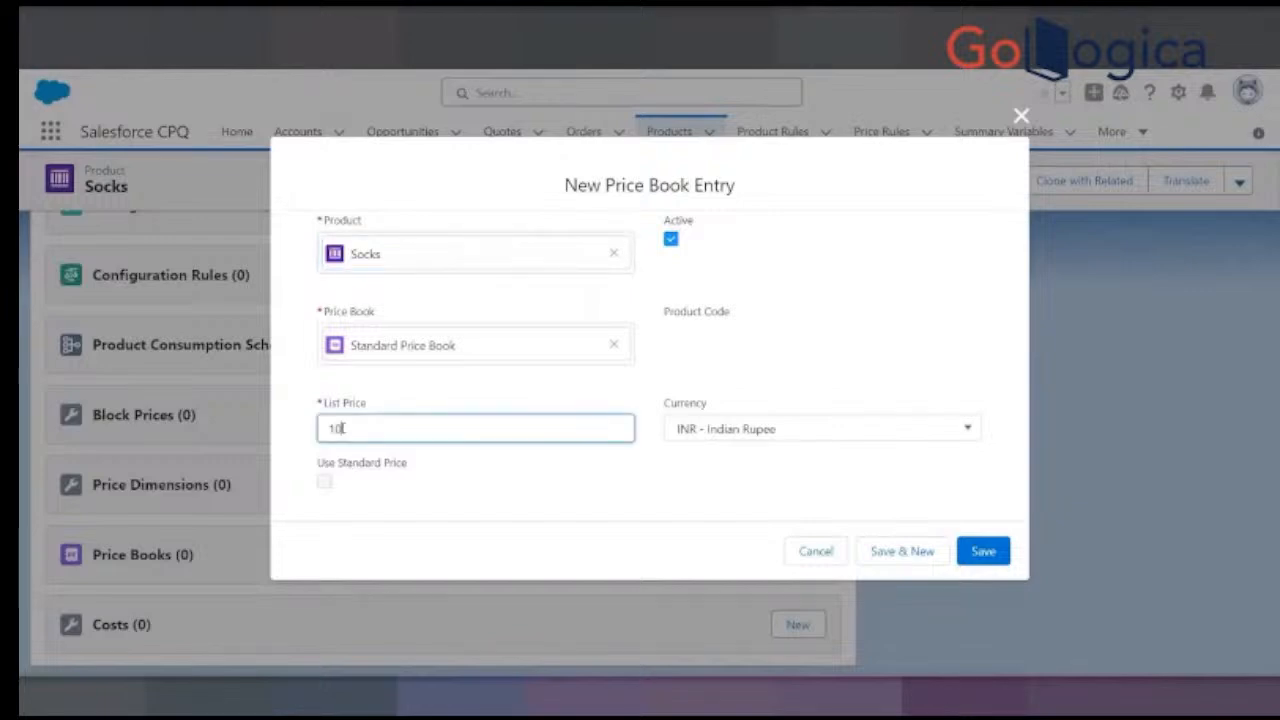
left_click(980, 551)
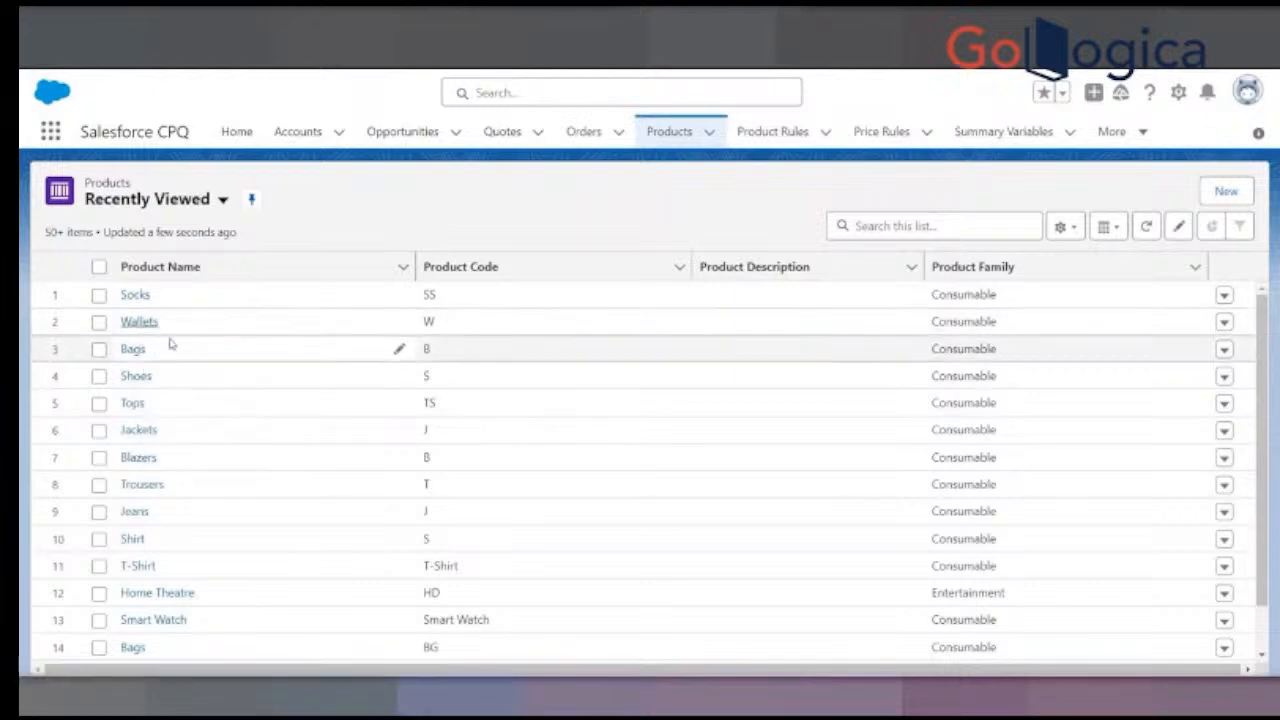
right_click(140, 353)
- Open Wallets in a new tab and give it a Standard Price Book list price of INR 10.00
left_click(164, 366)
left_click(630, 22)
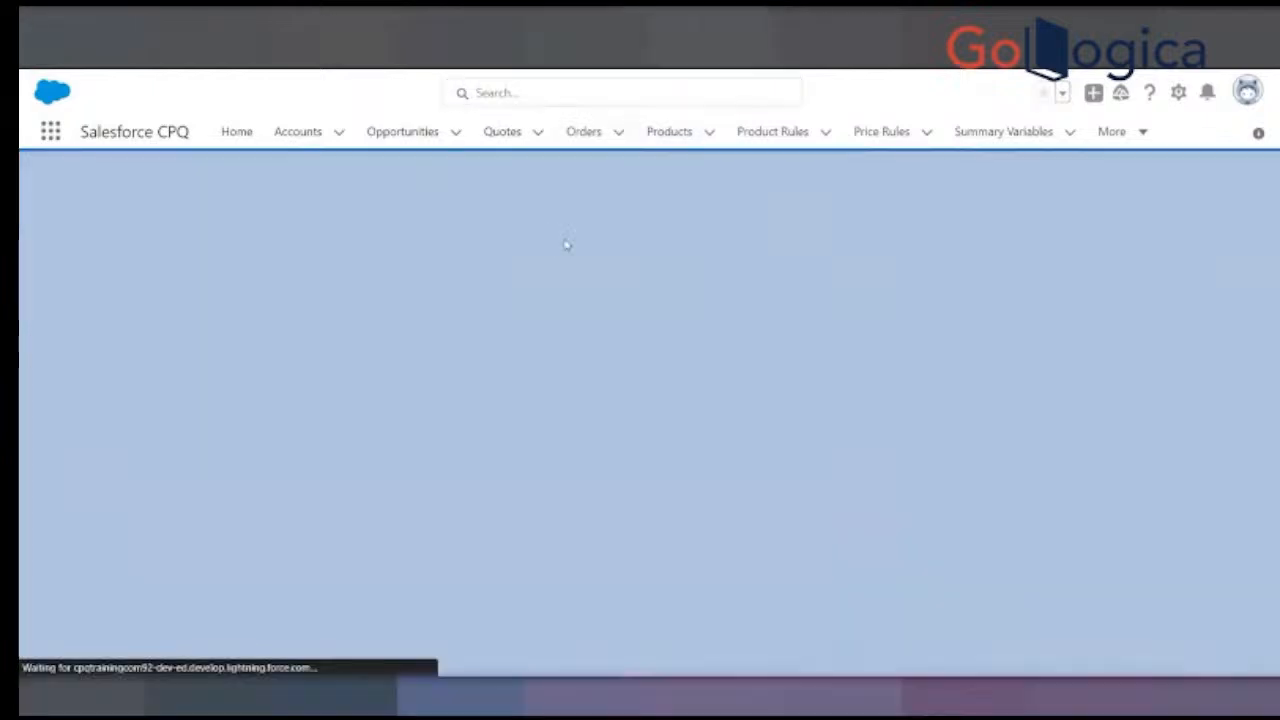
left_click(195, 330)
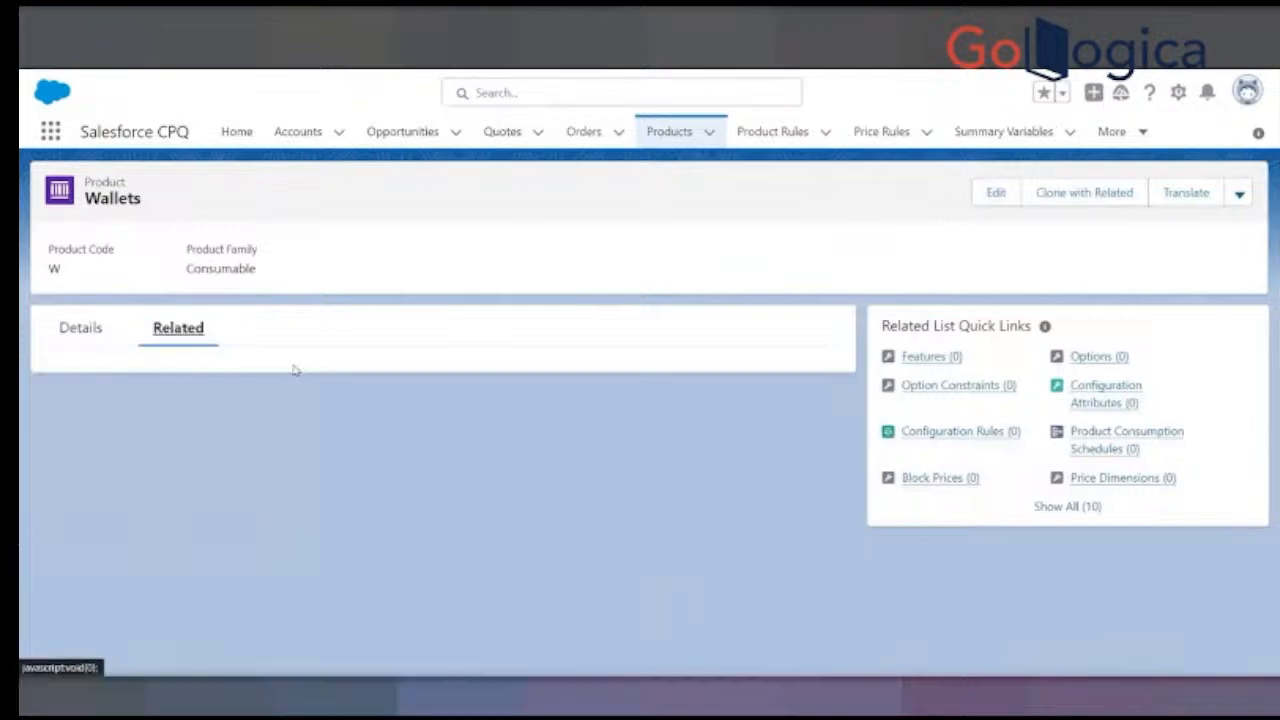
scroll(306, 414, "down", 5)
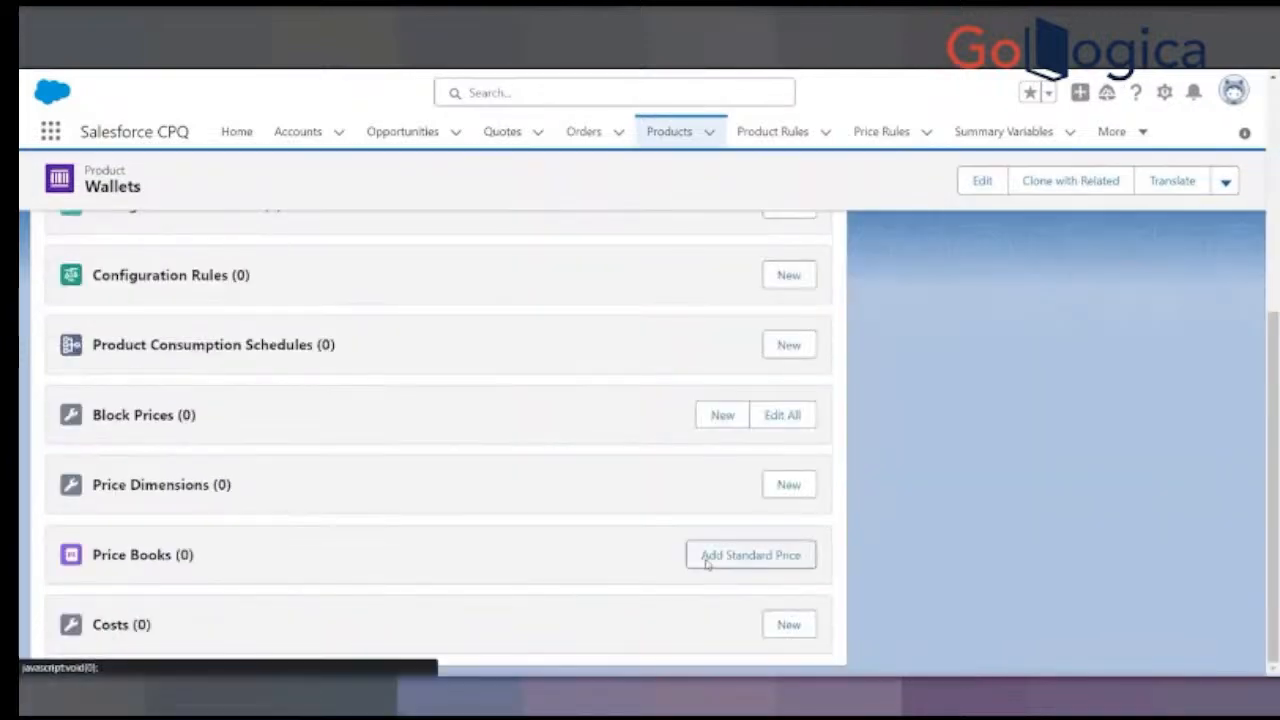
left_click(708, 558)
left_click(357, 430)
type("10")
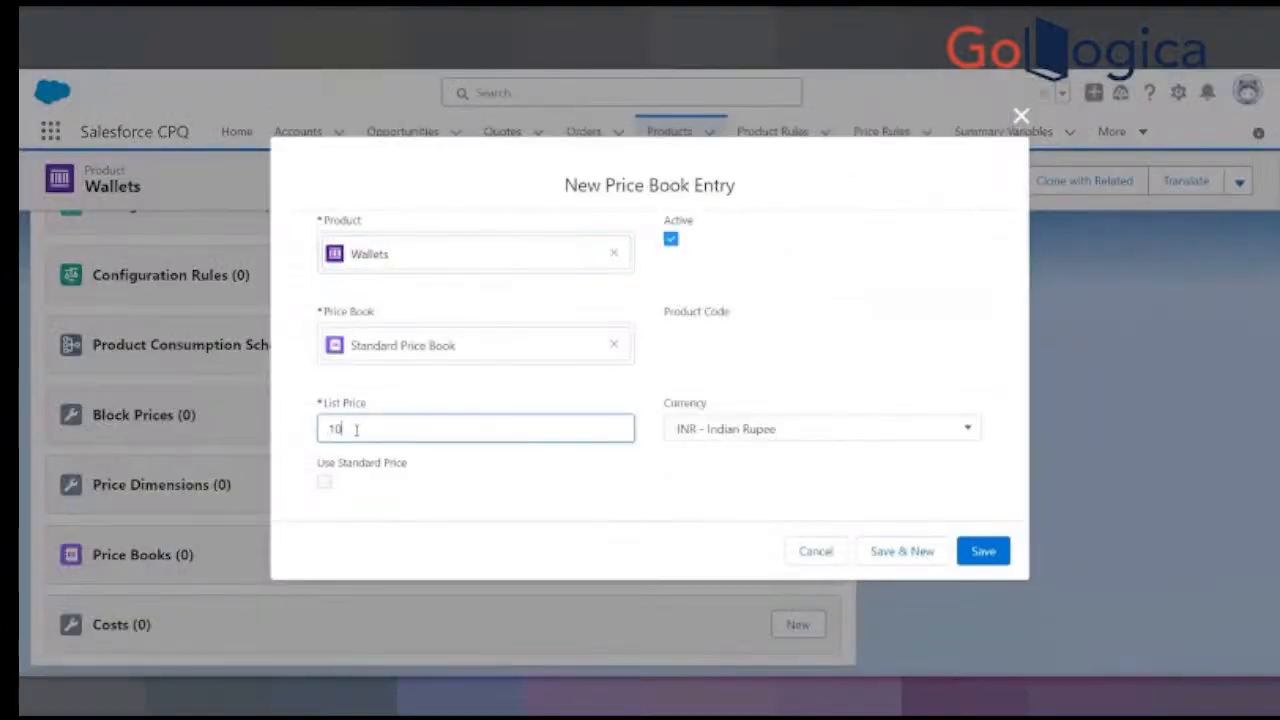
left_click(984, 558)
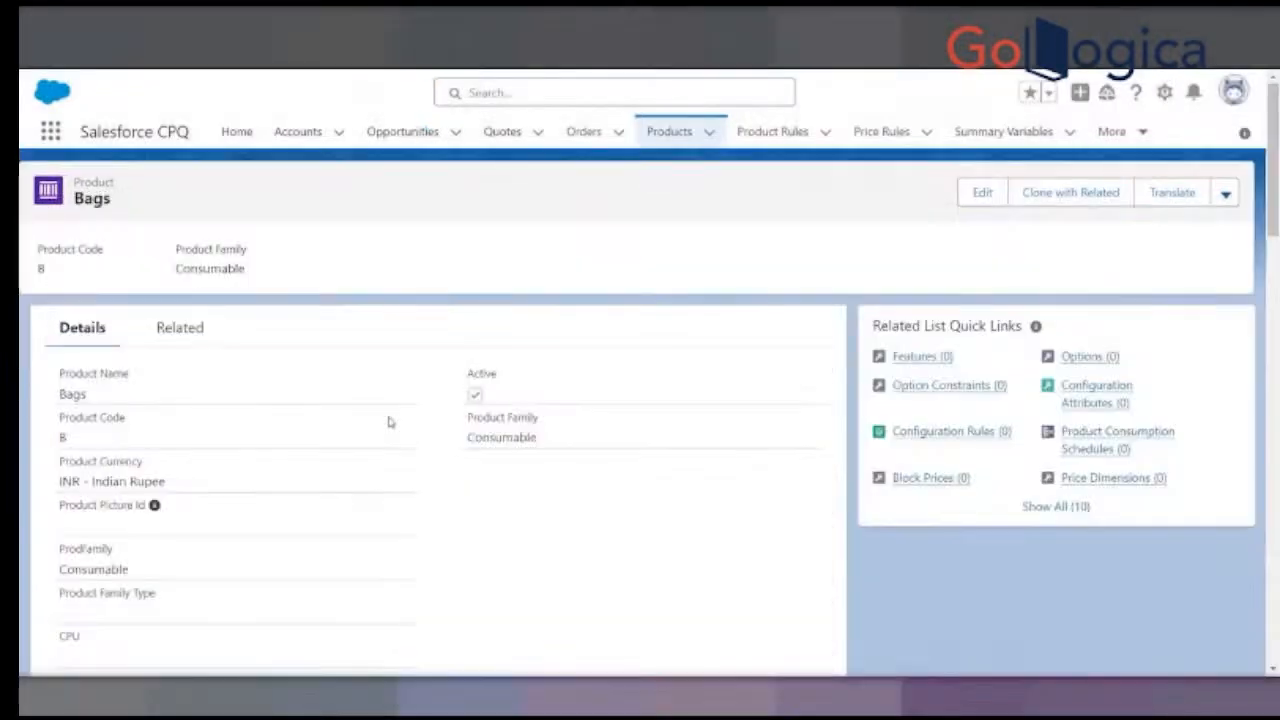
- Give Bags a Standard Price Book list price of INR 10.00
left_click(200, 332)
scroll(320, 440, "down", 4)
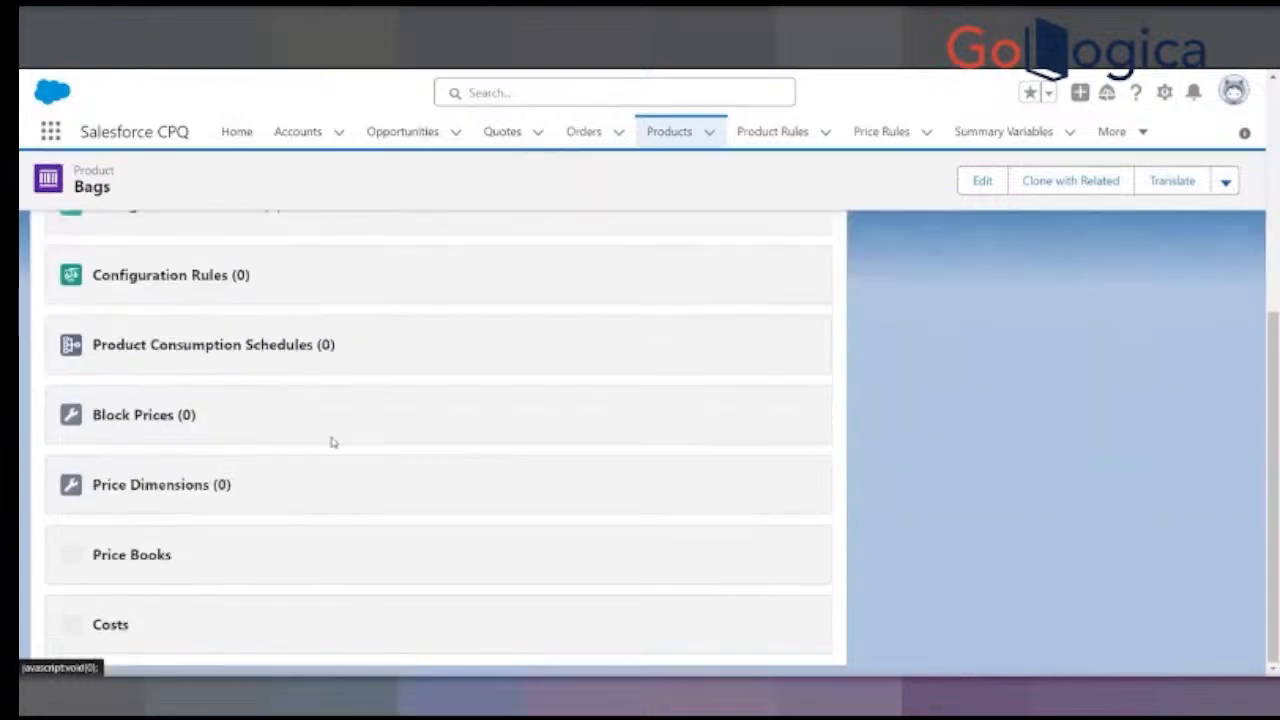
left_click(708, 553)
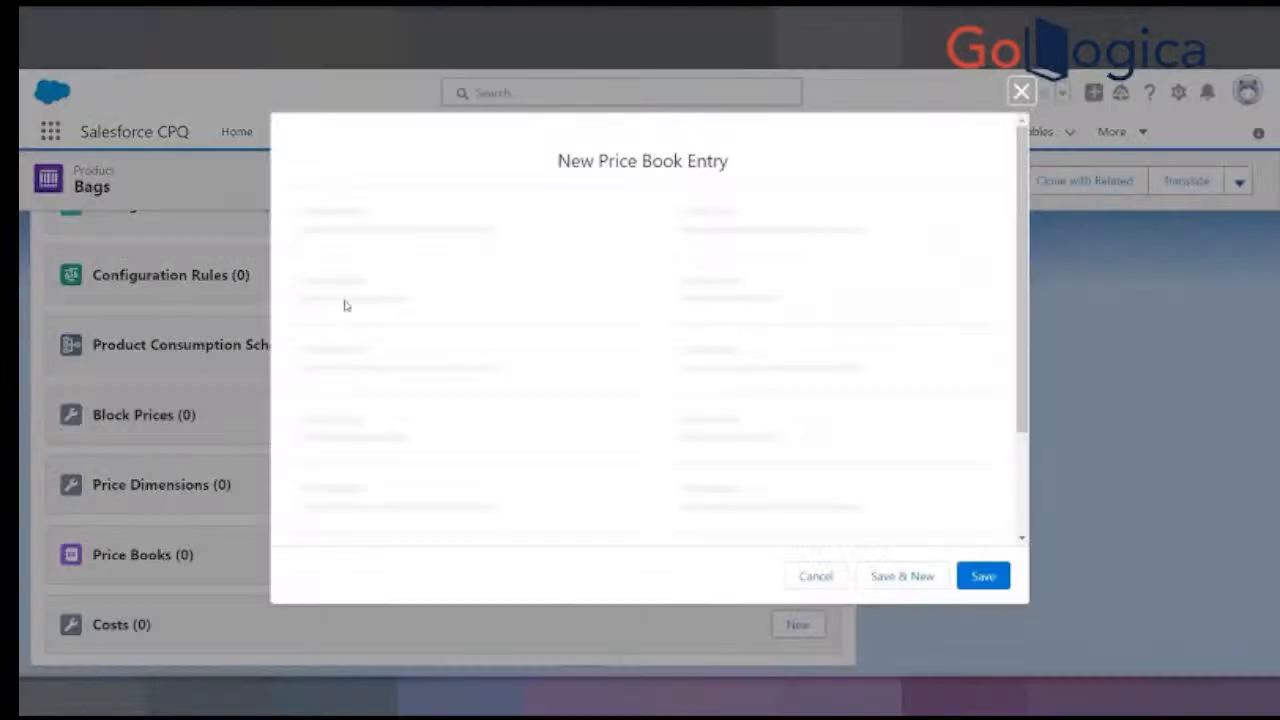
left_click(368, 428)
type("10")
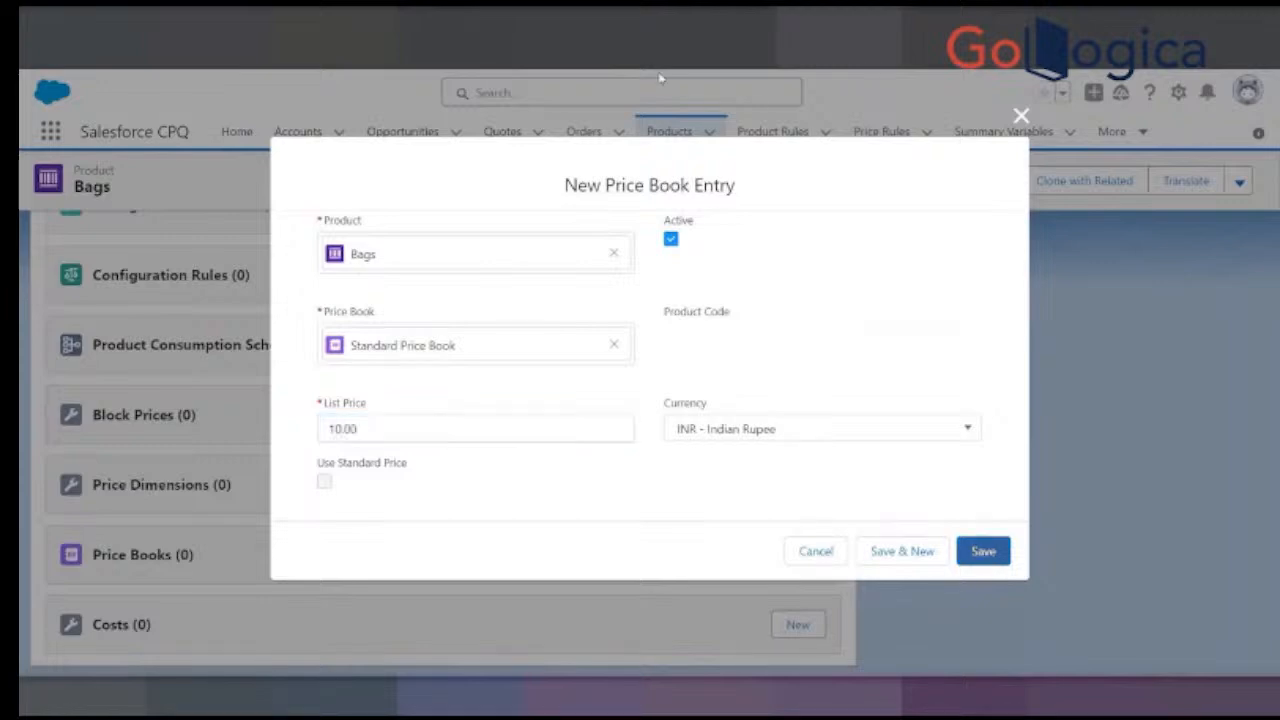
left_click(984, 553)
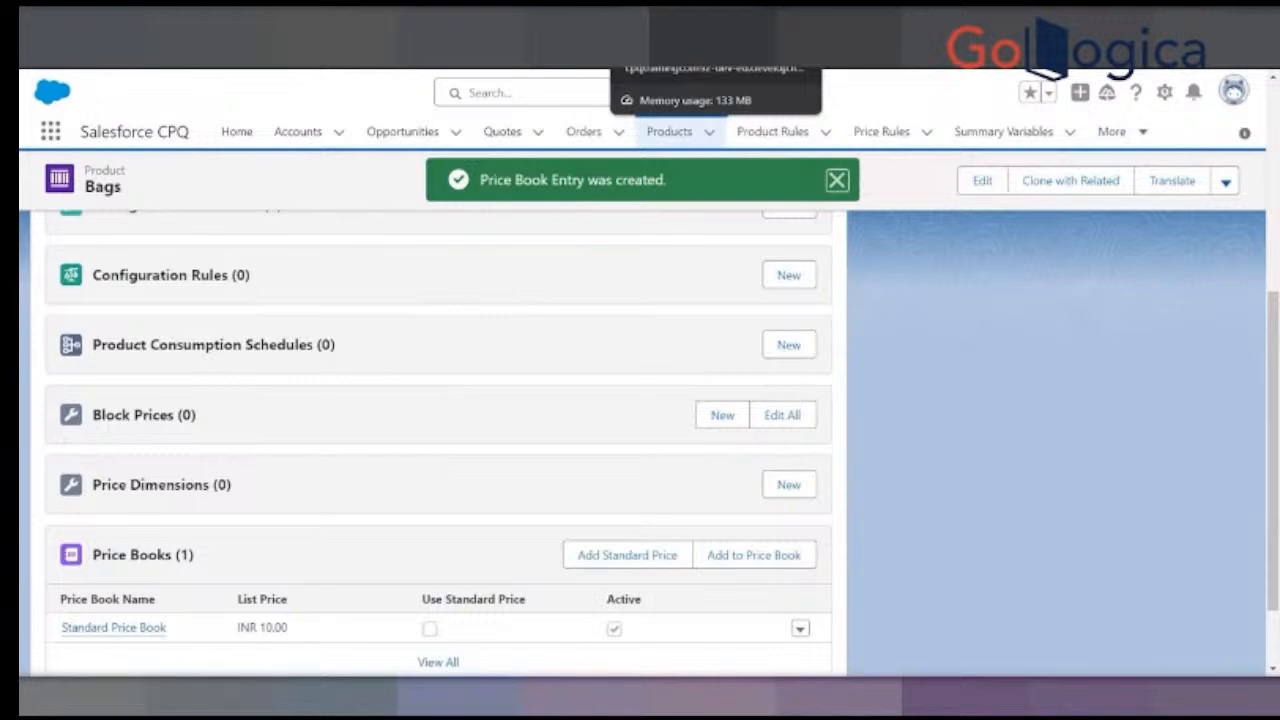
- Open Shoes from Recently Viewed, add a standard price of INR 10.00, and return to the list
left_click(672, 24)
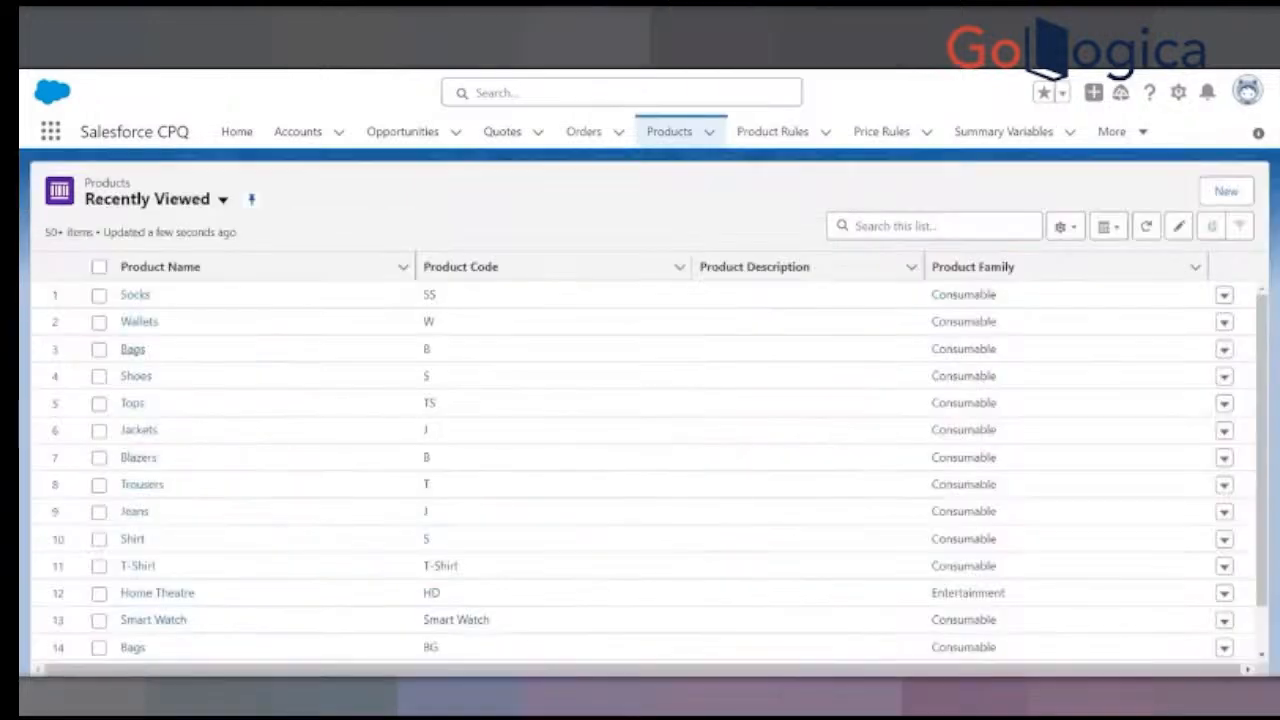
left_click(136, 376)
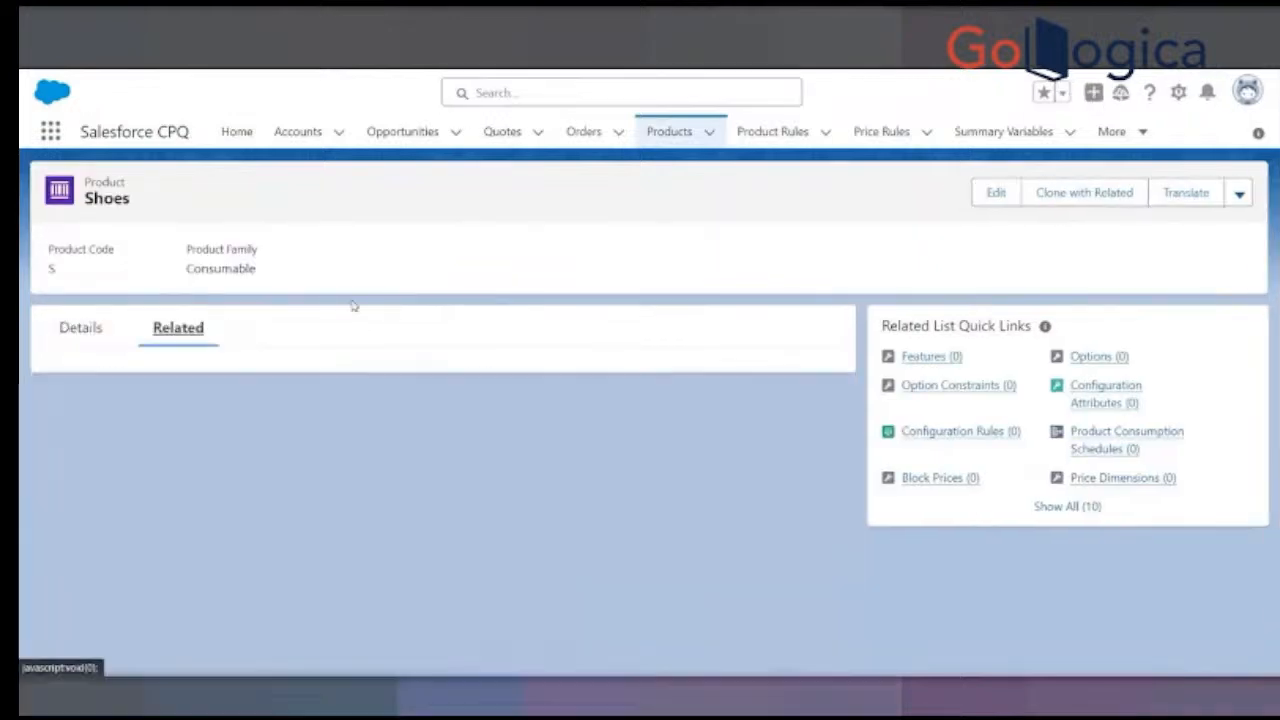
scroll(354, 363, "down", 5)
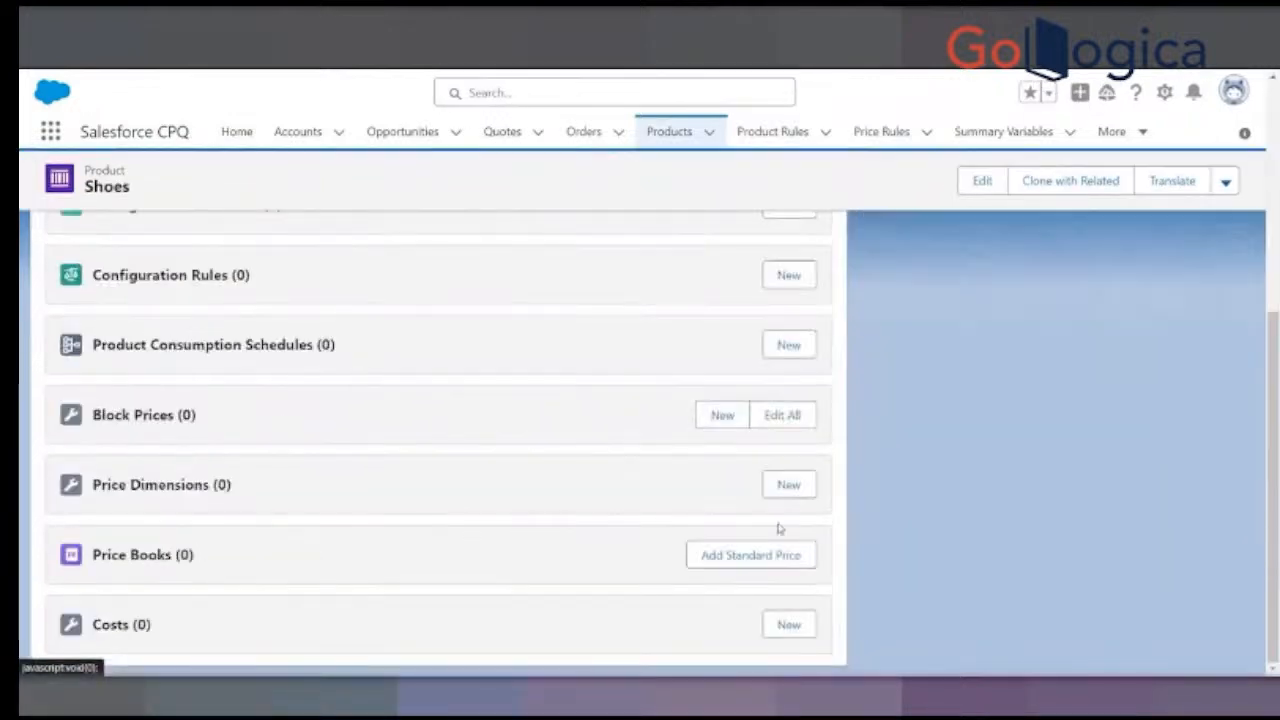
left_click(763, 557)
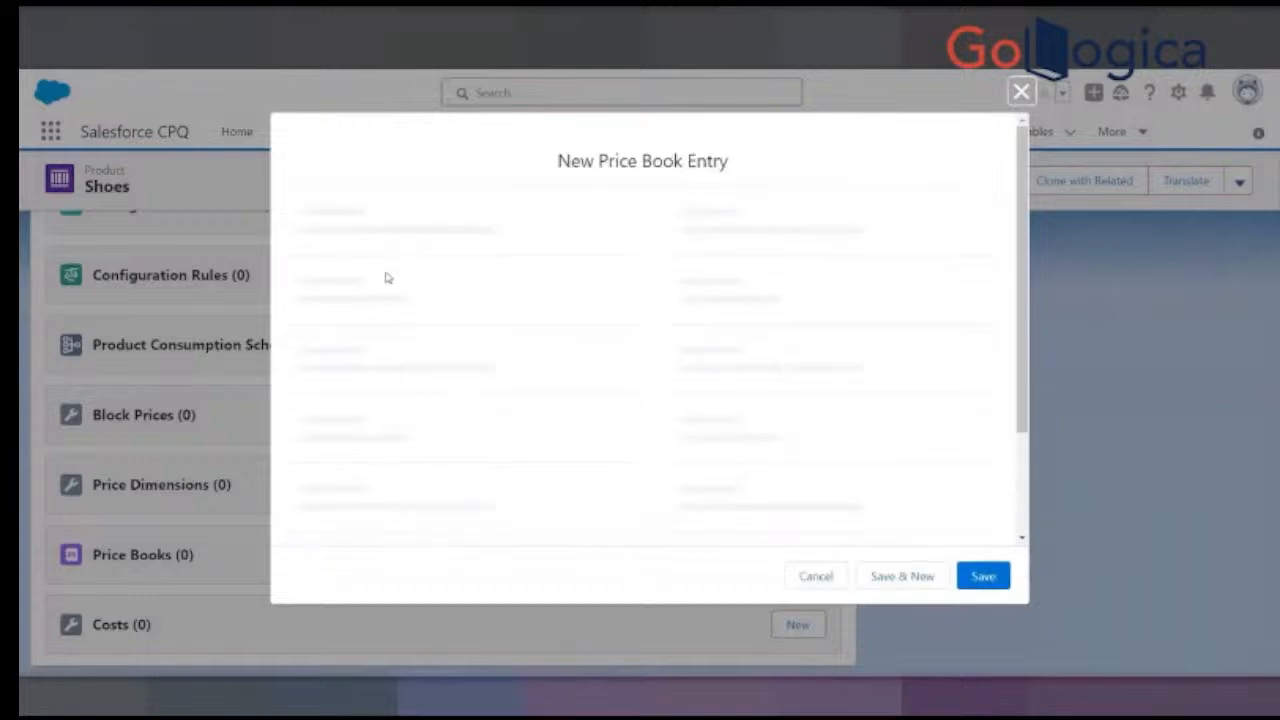
left_click(384, 425)
type("10")
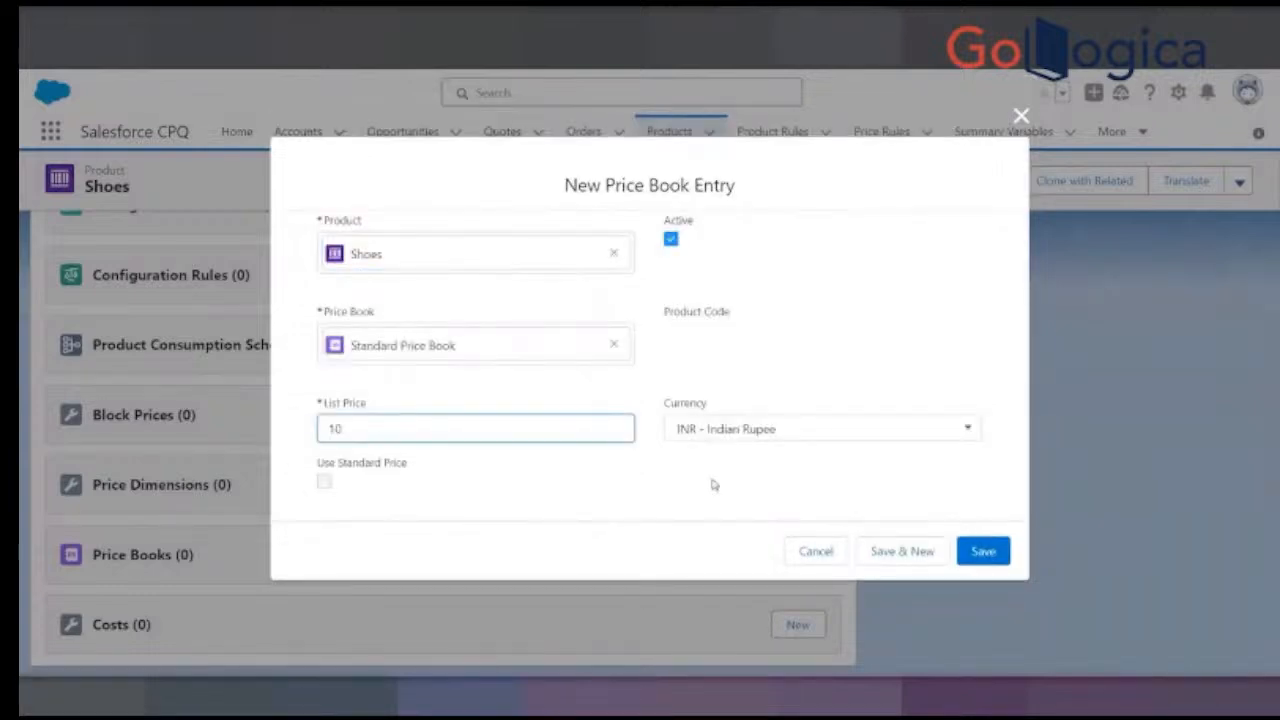
left_click(981, 553)
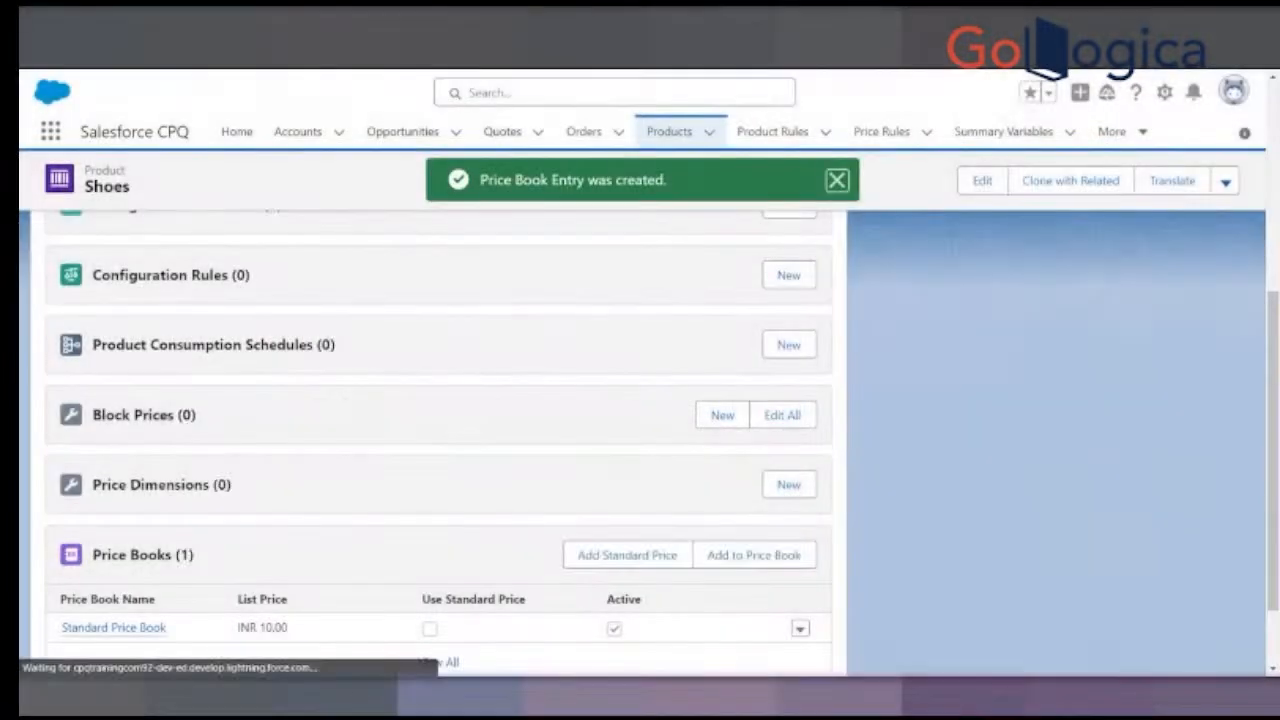
left_click(669, 132)
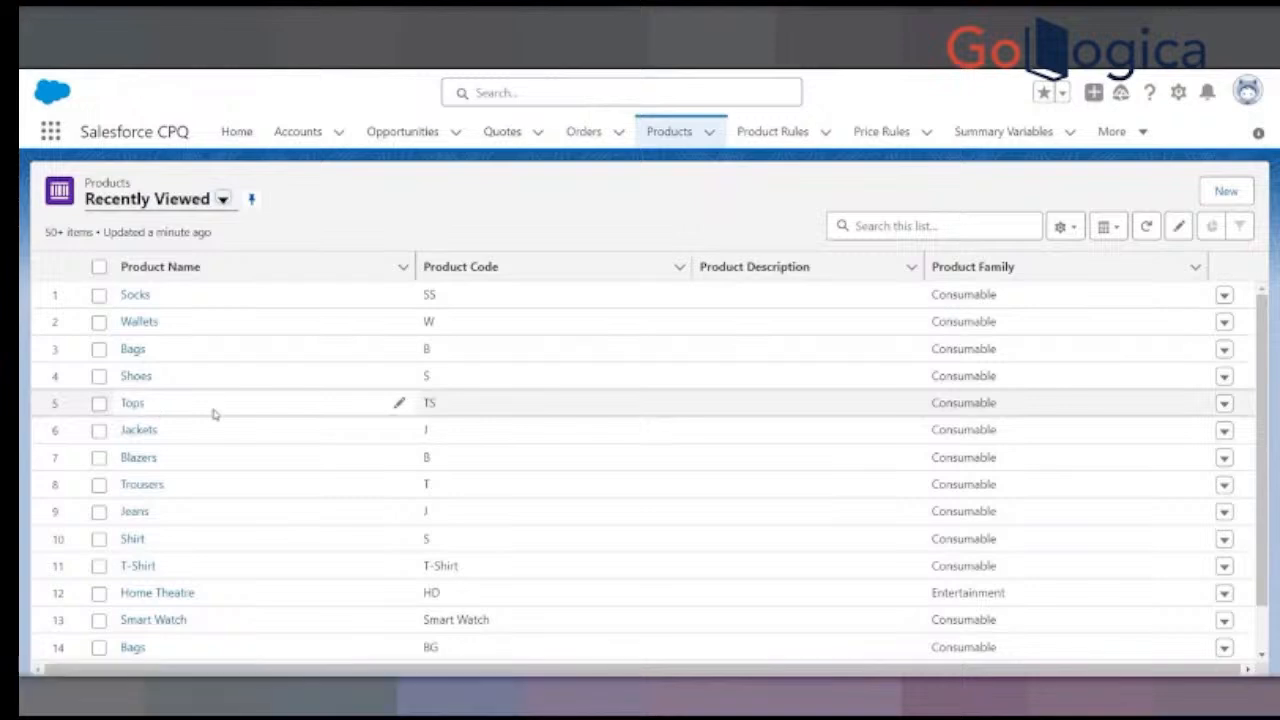
- Open the Tops, Jackets and Blazers products in new browser tabs
right_click(131, 406)
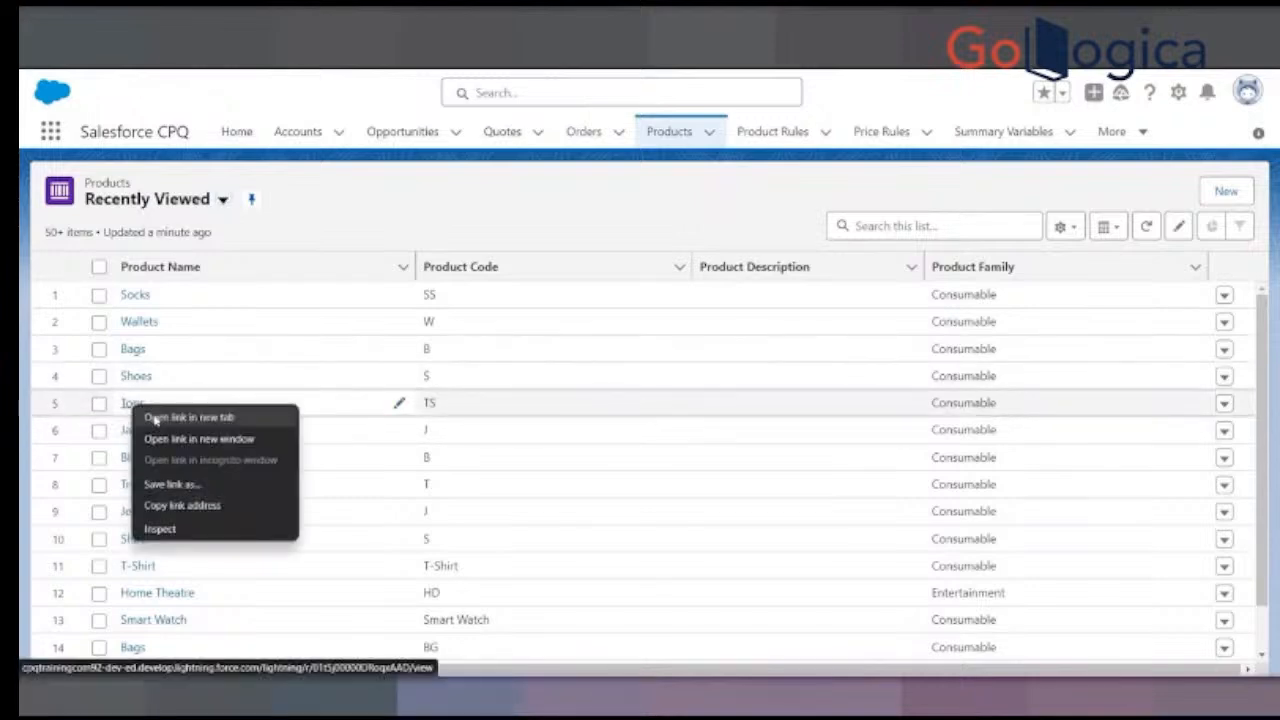
left_click(155, 419)
right_click(137, 435)
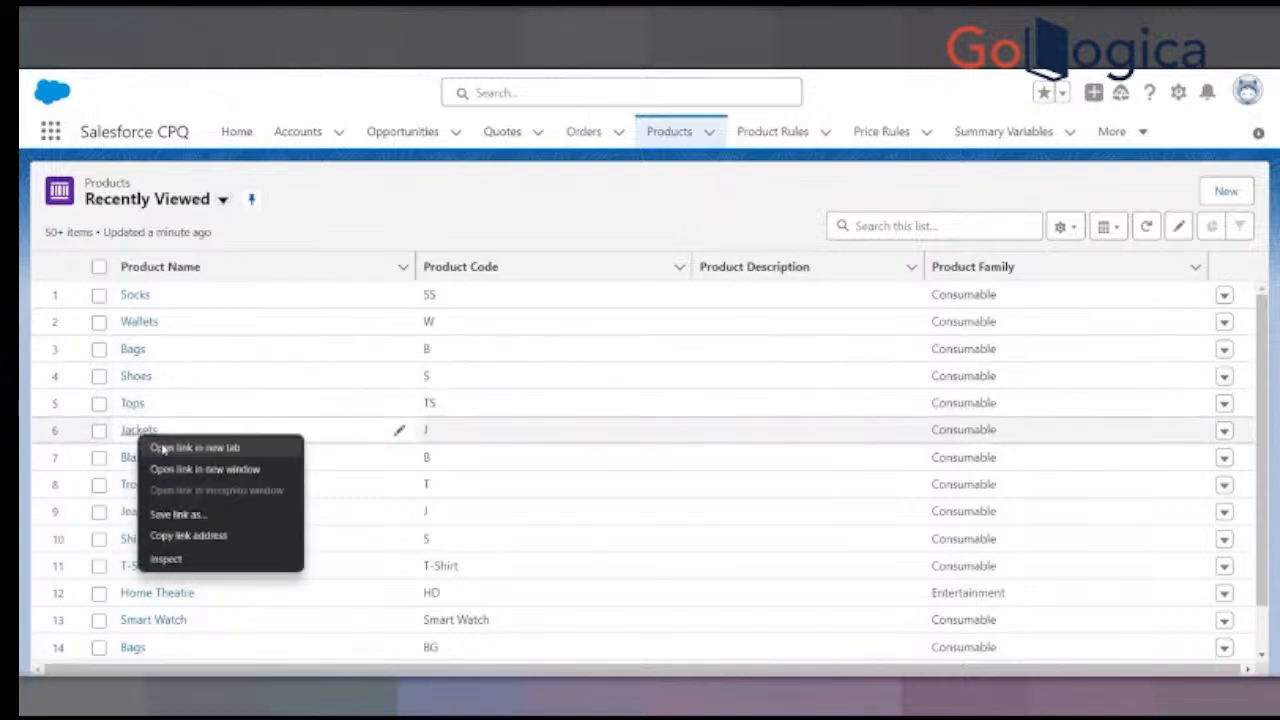
left_click(156, 448)
right_click(149, 460)
left_click(175, 475)
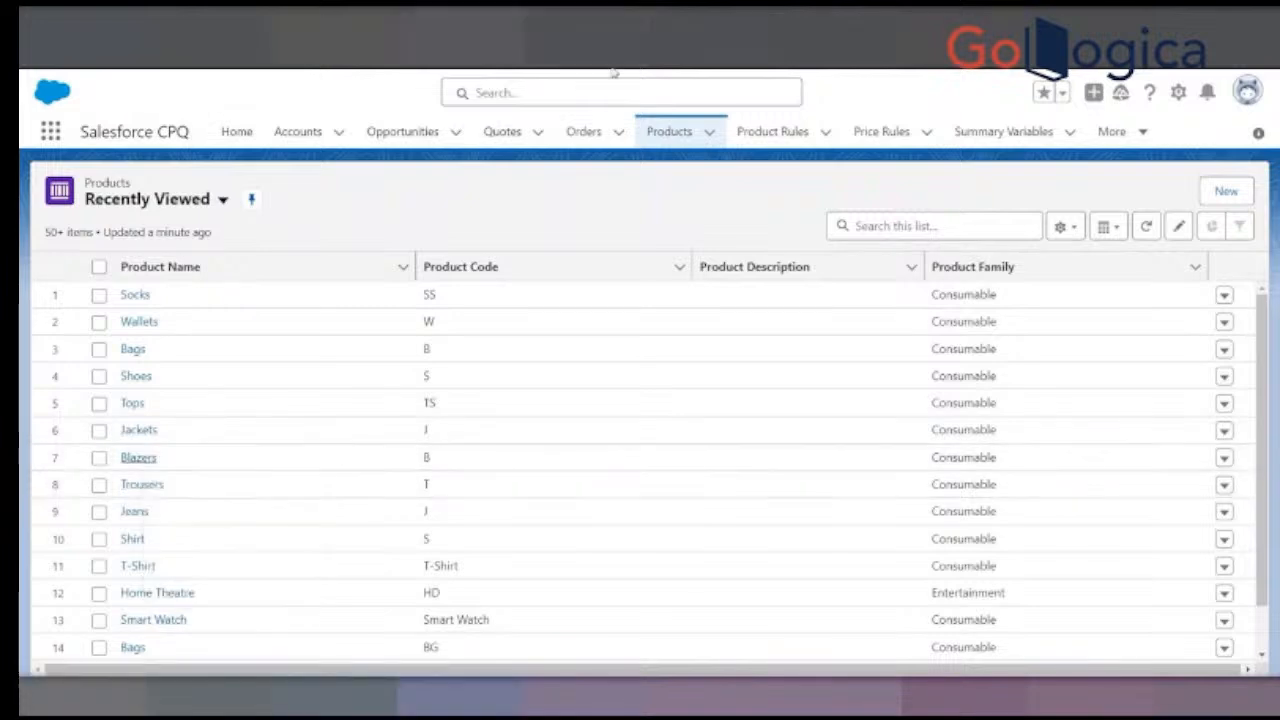
- Give Tops a Standard Price Book list price of 10
key("ctrl+Tab")
left_click(178, 328)
scroll(480, 397, "down", 5)
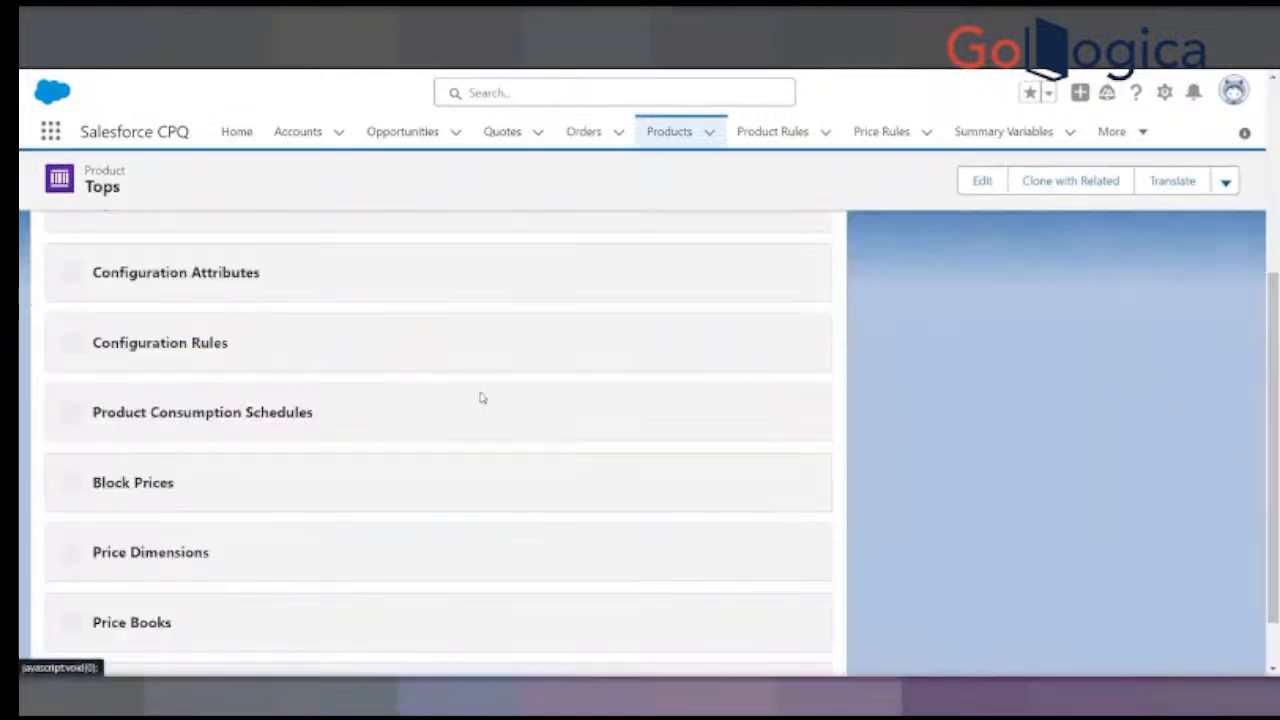
left_click(775, 556)
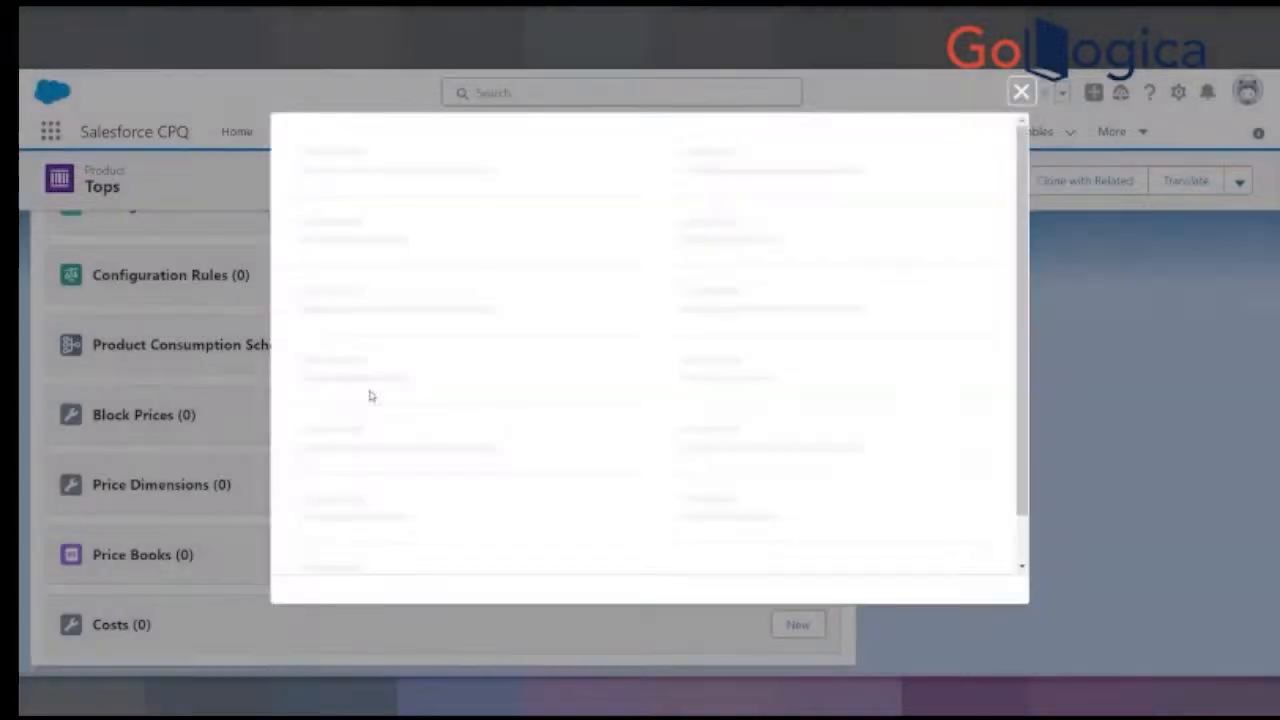
left_click(340, 427)
type("10")
left_click(980, 550)
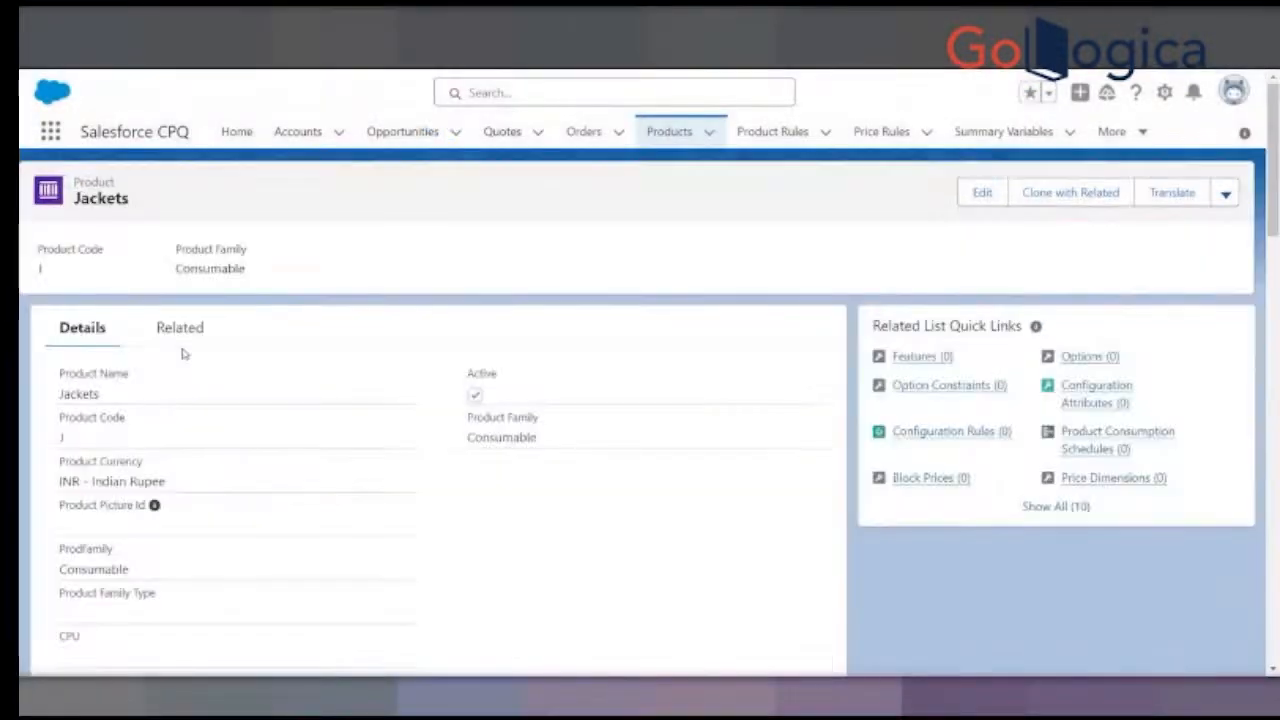
- Add a standard price entry for Jackets with list price 1000
left_click(177, 326)
scroll(301, 478, "down", 5)
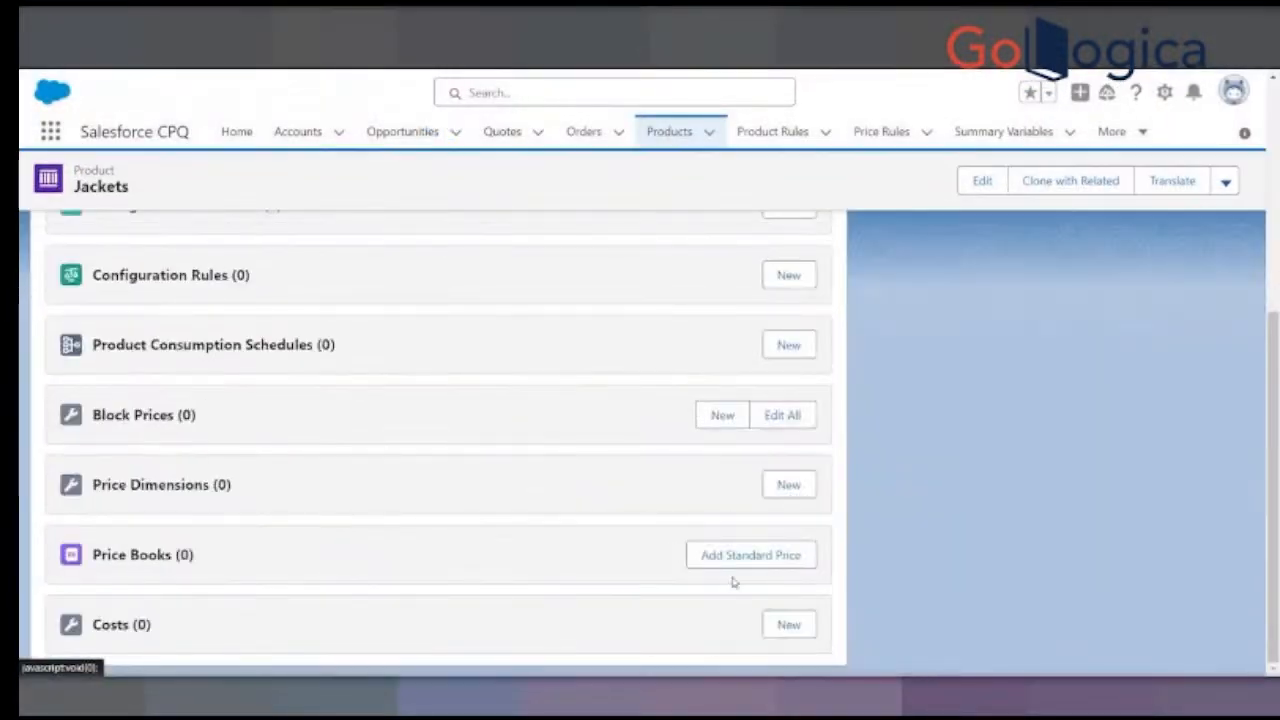
left_click(737, 558)
left_click(356, 430)
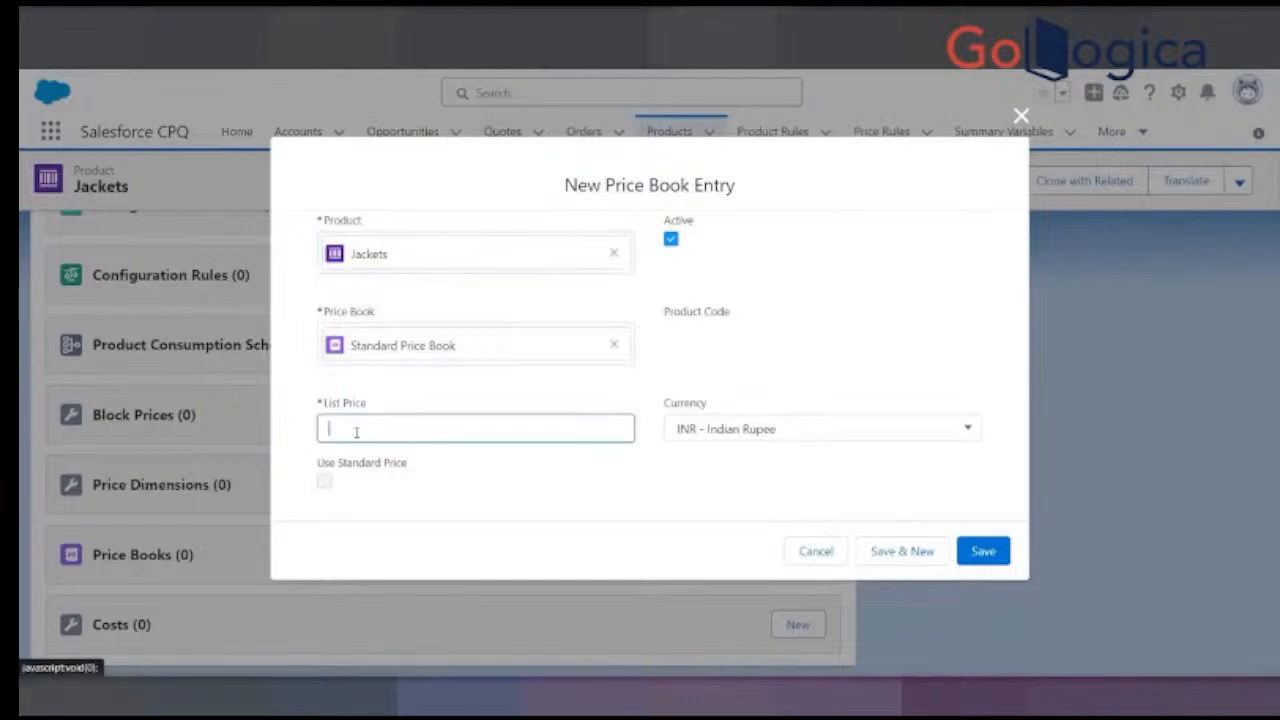
type("10")
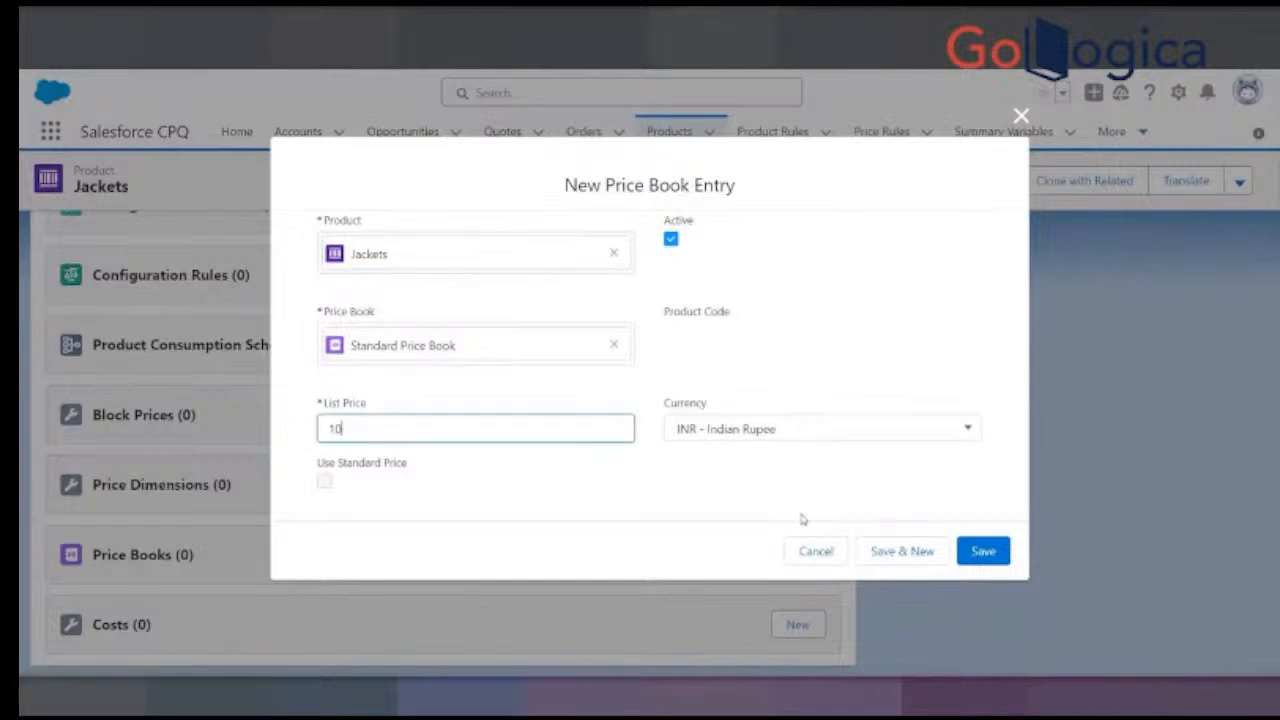
type("00")
left_click(983, 553)
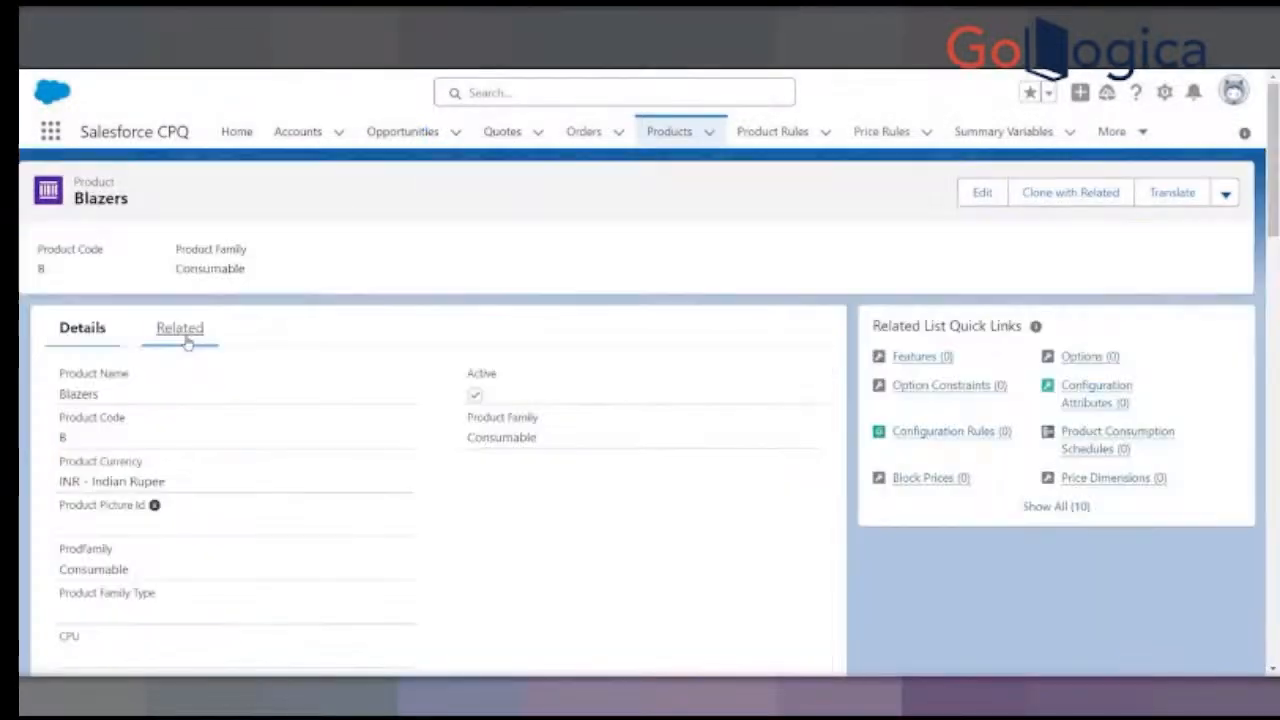
- Give Blazers a Standard Price Book list price of 10
left_click(180, 330)
scroll(294, 420, "down", 5)
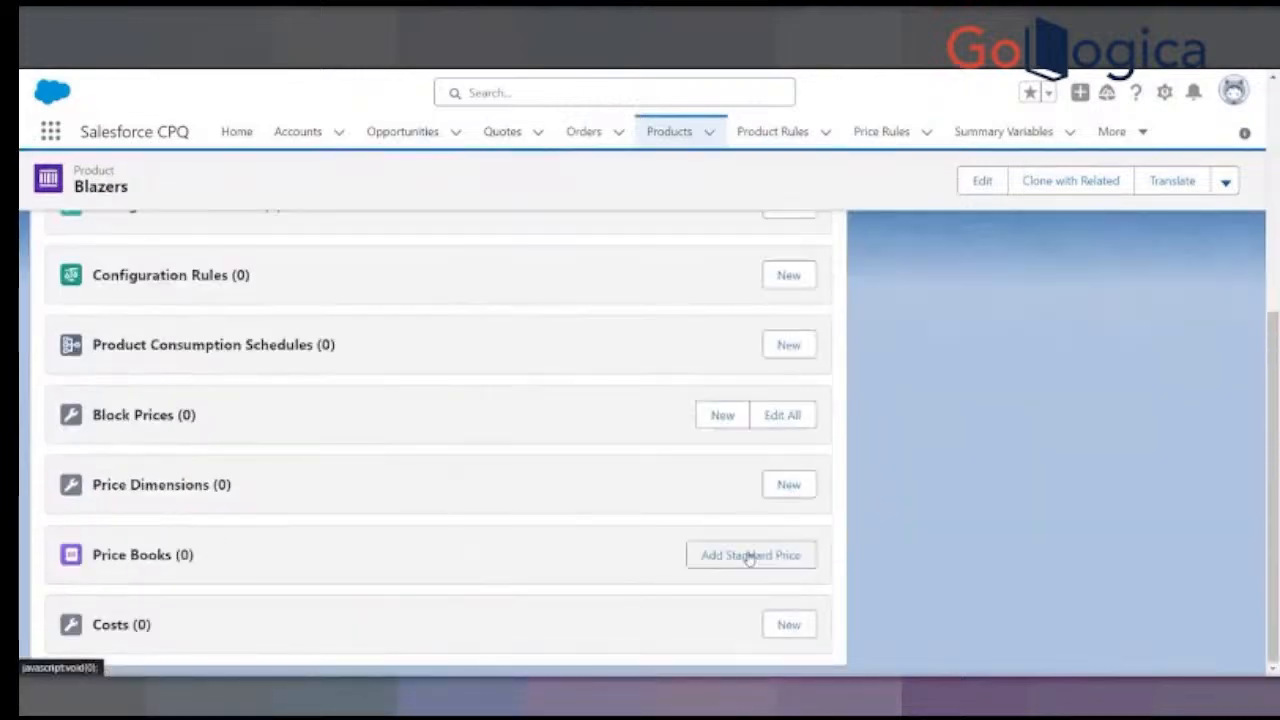
left_click(743, 556)
left_click(372, 432)
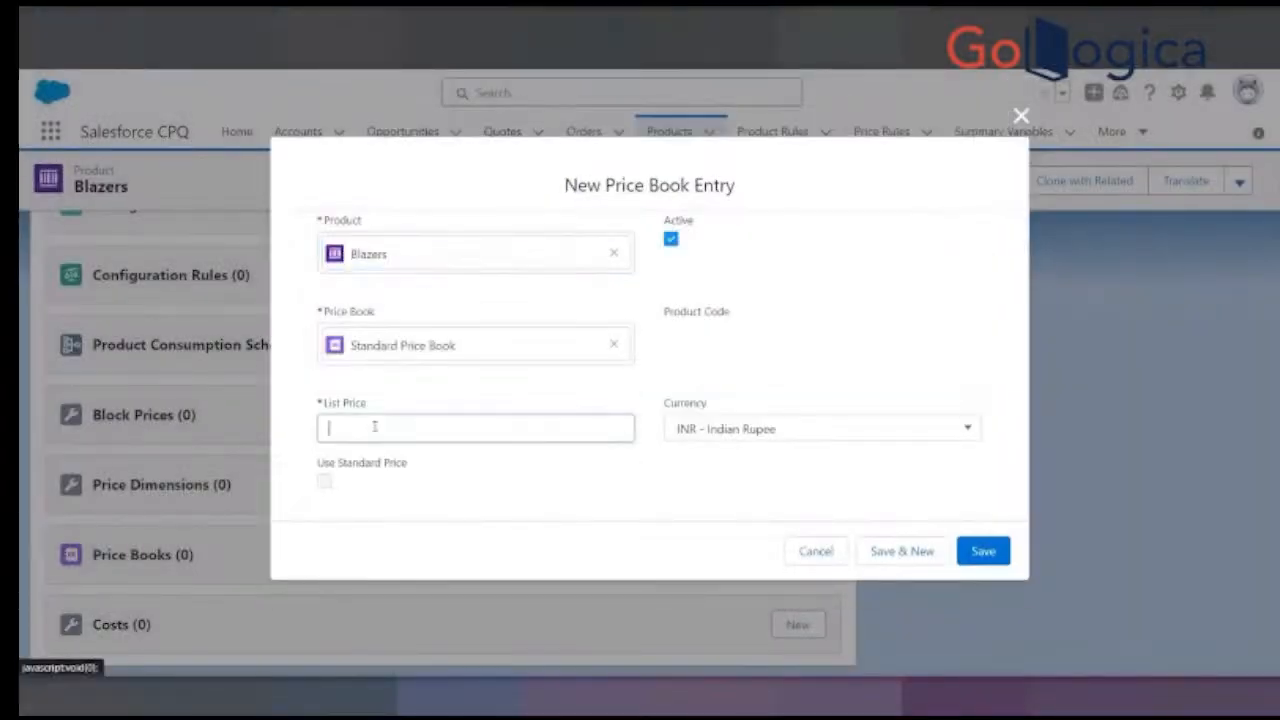
type("10")
left_click(984, 556)
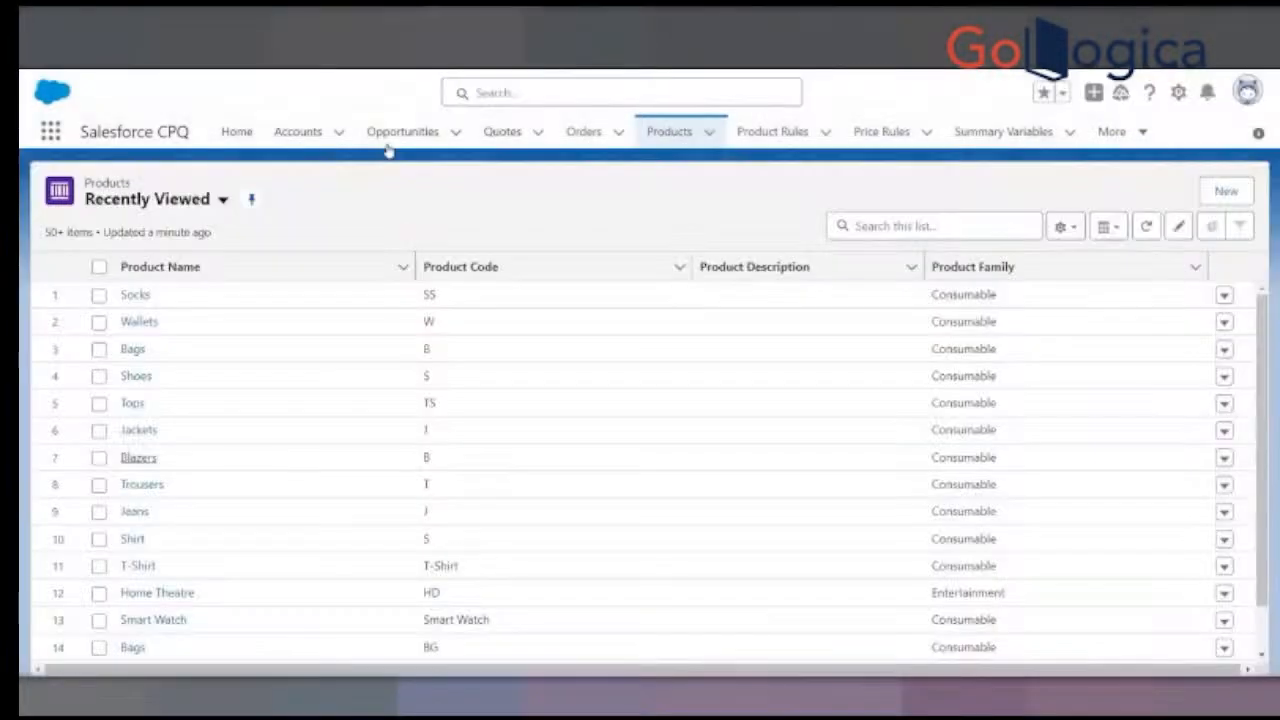
- Open Trousers and Jeans in new tabs and bring up the link options for Shirt
right_click(150, 486)
left_click(185, 501)
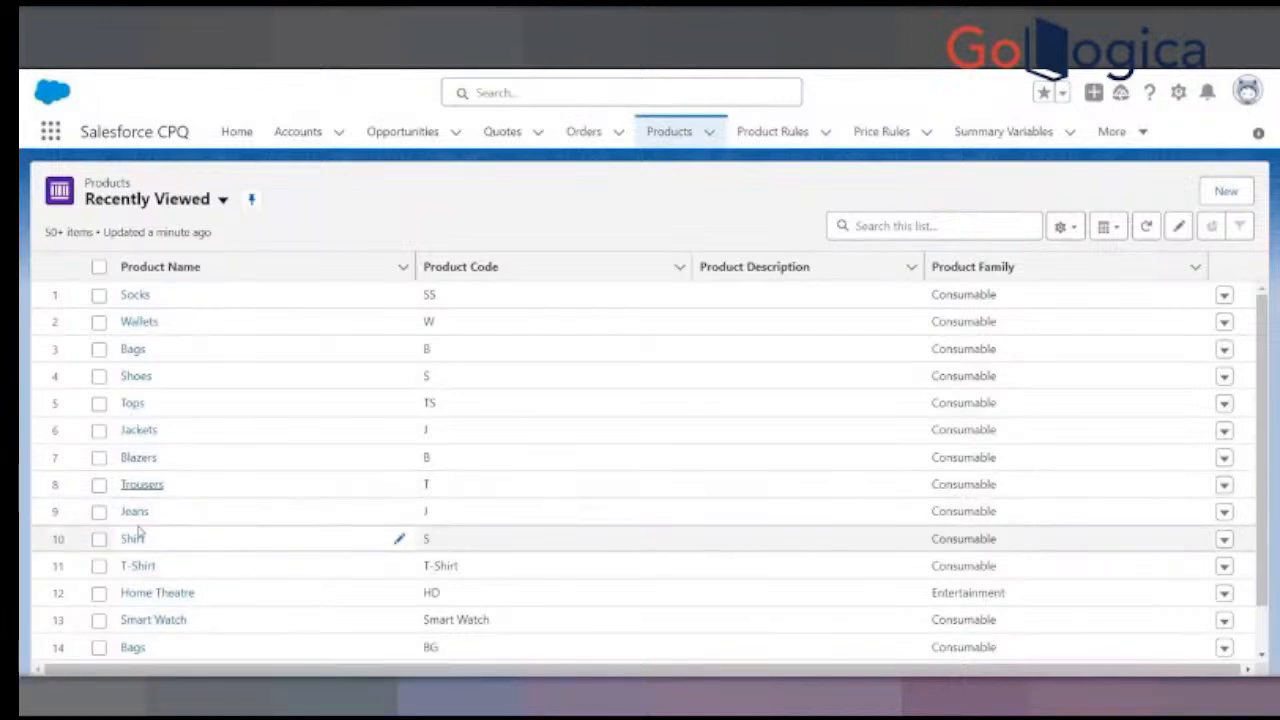
right_click(134, 511)
left_click(217, 391)
right_click(132, 541)
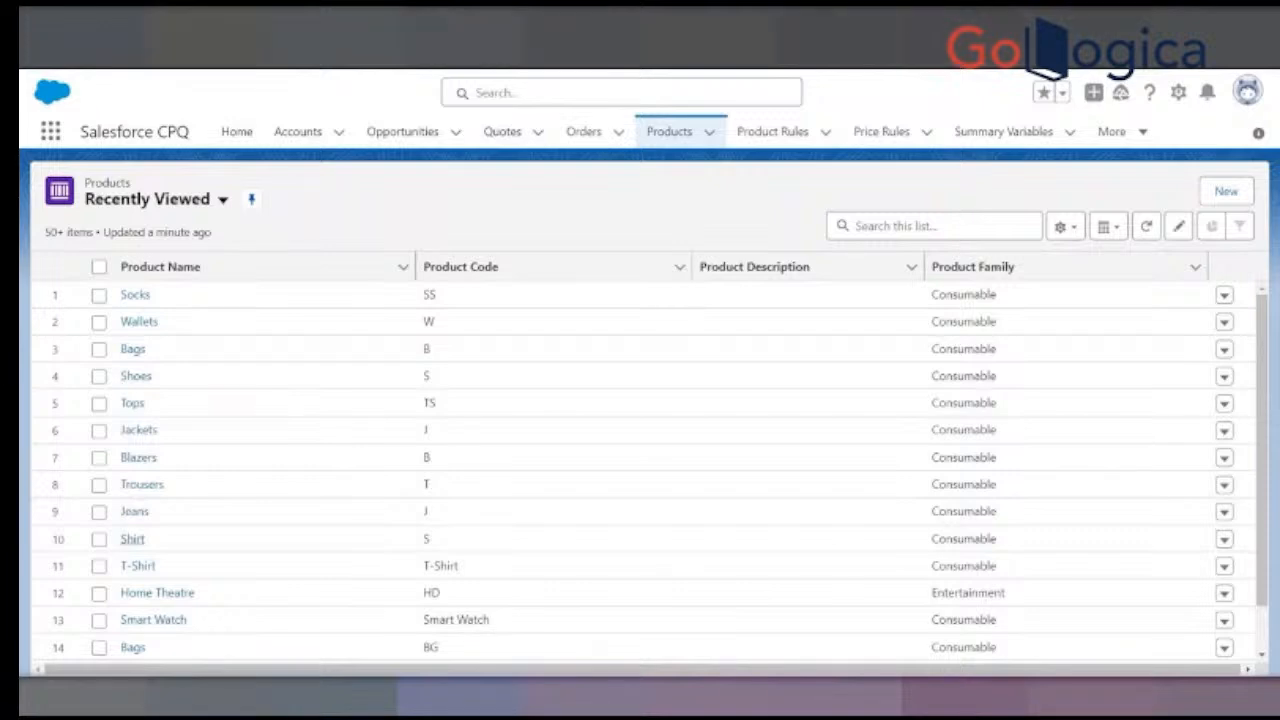
- Open Shirt in a new tab and give Trousers a standard list price of INR 10.00
left_click(576, 16)
left_click(206, 332)
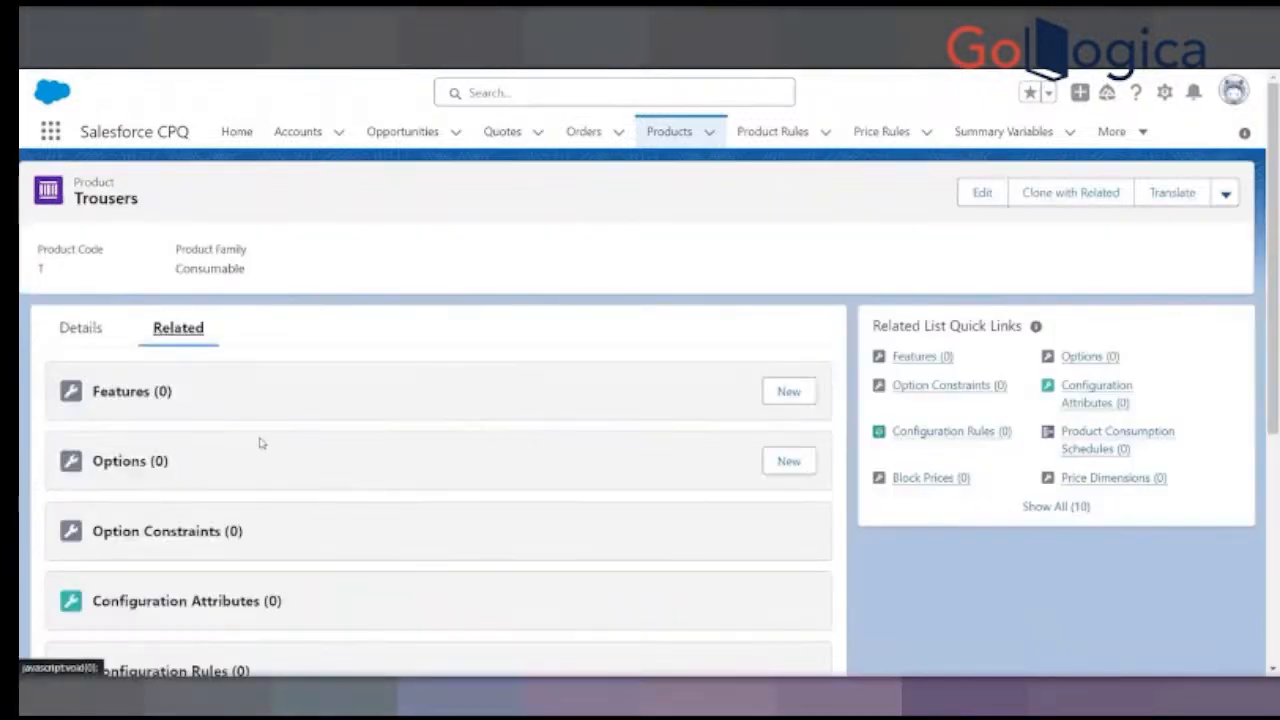
scroll(259, 443, "down", 4)
left_click(714, 557)
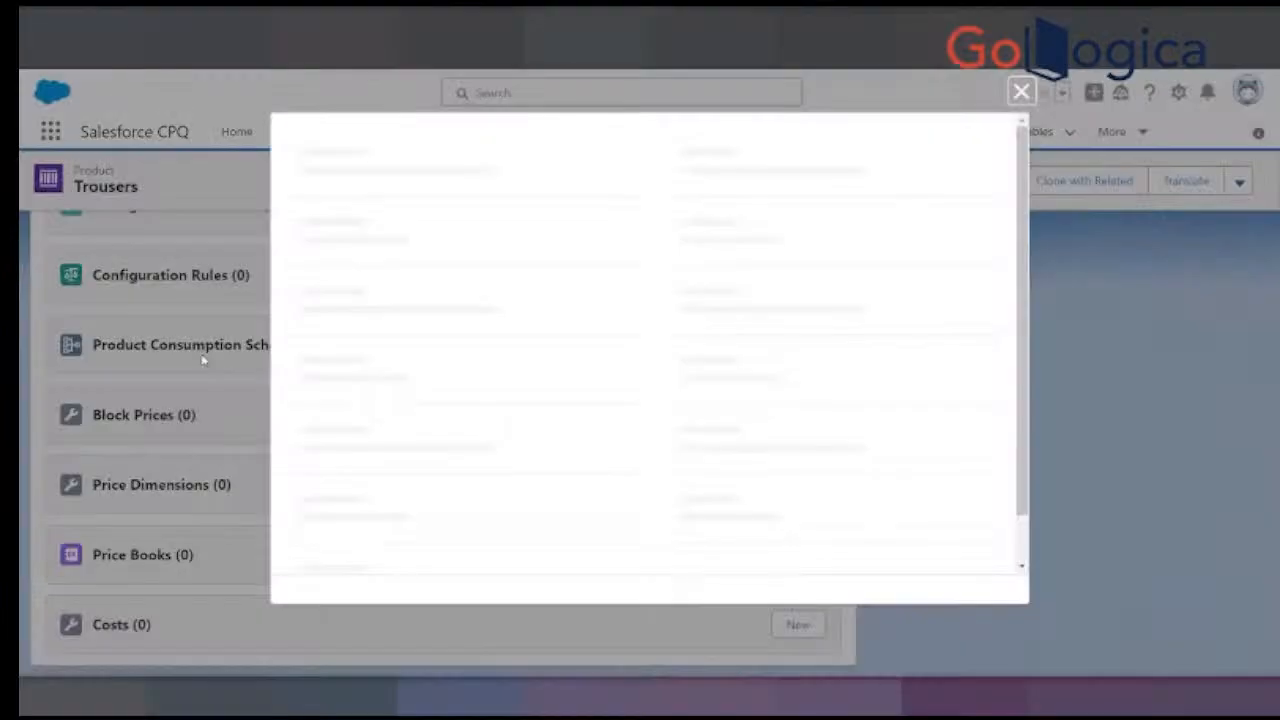
left_click(357, 430)
type("10")
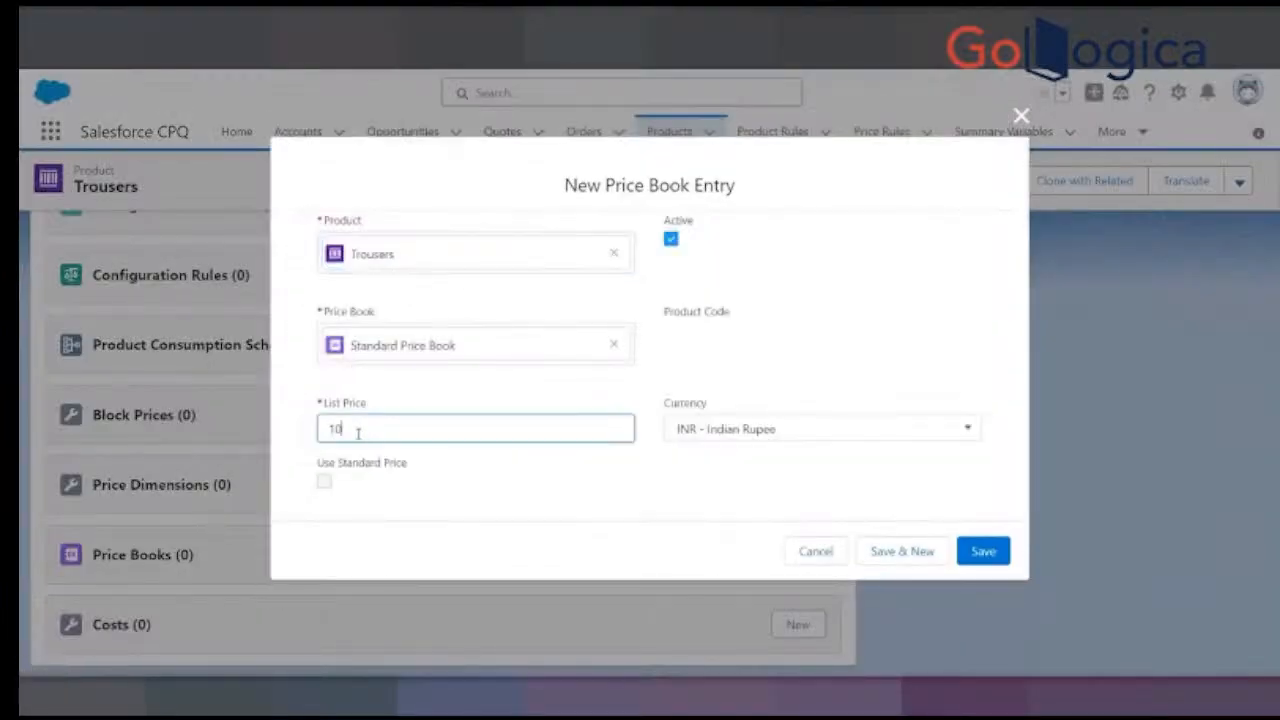
left_click(970, 552)
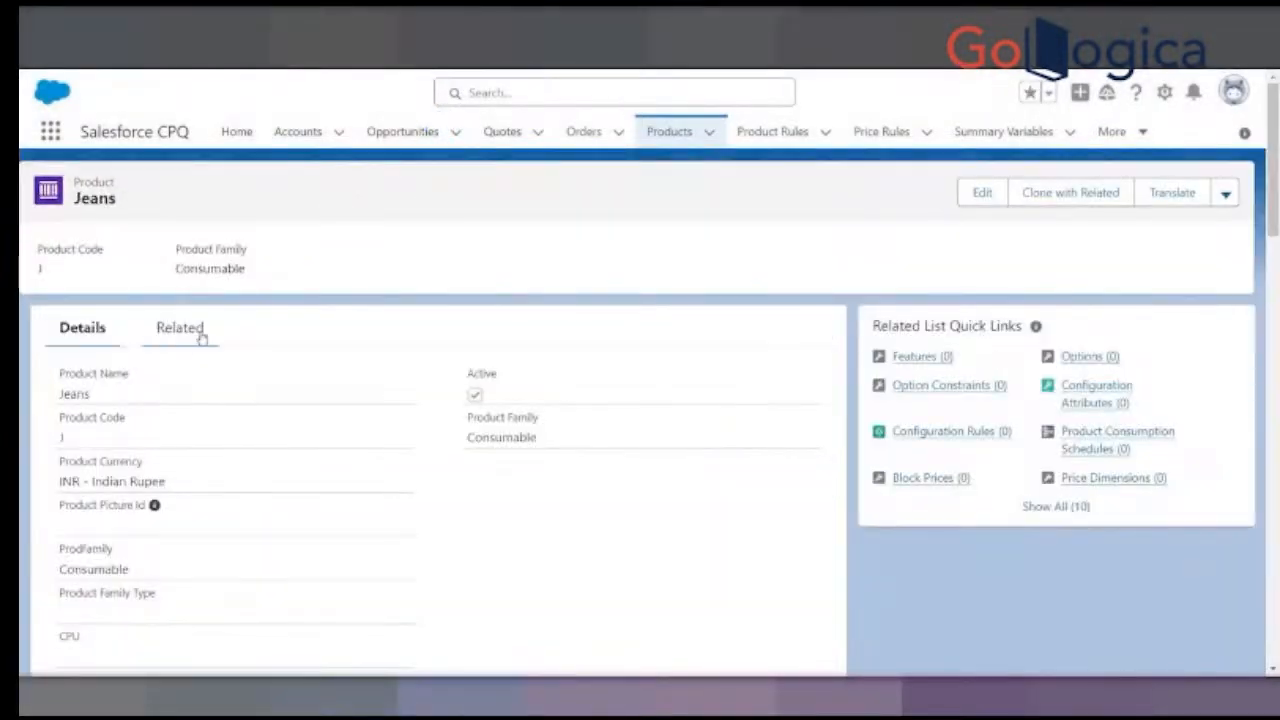
- Give Jeans a Standard Price Book list price of INR 10.00
left_click(180, 328)
scroll(251, 460, "down", 3)
scroll(787, 576, "down", 1)
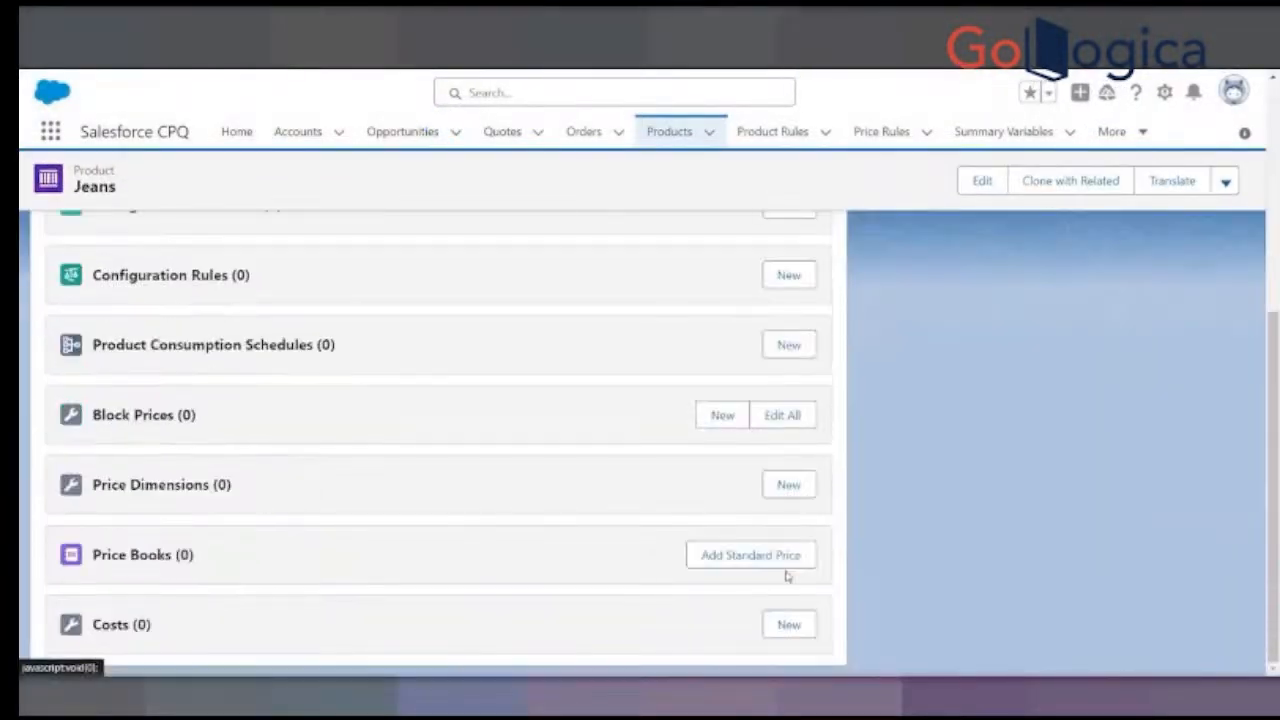
left_click(785, 562)
left_click(375, 430)
type("10")
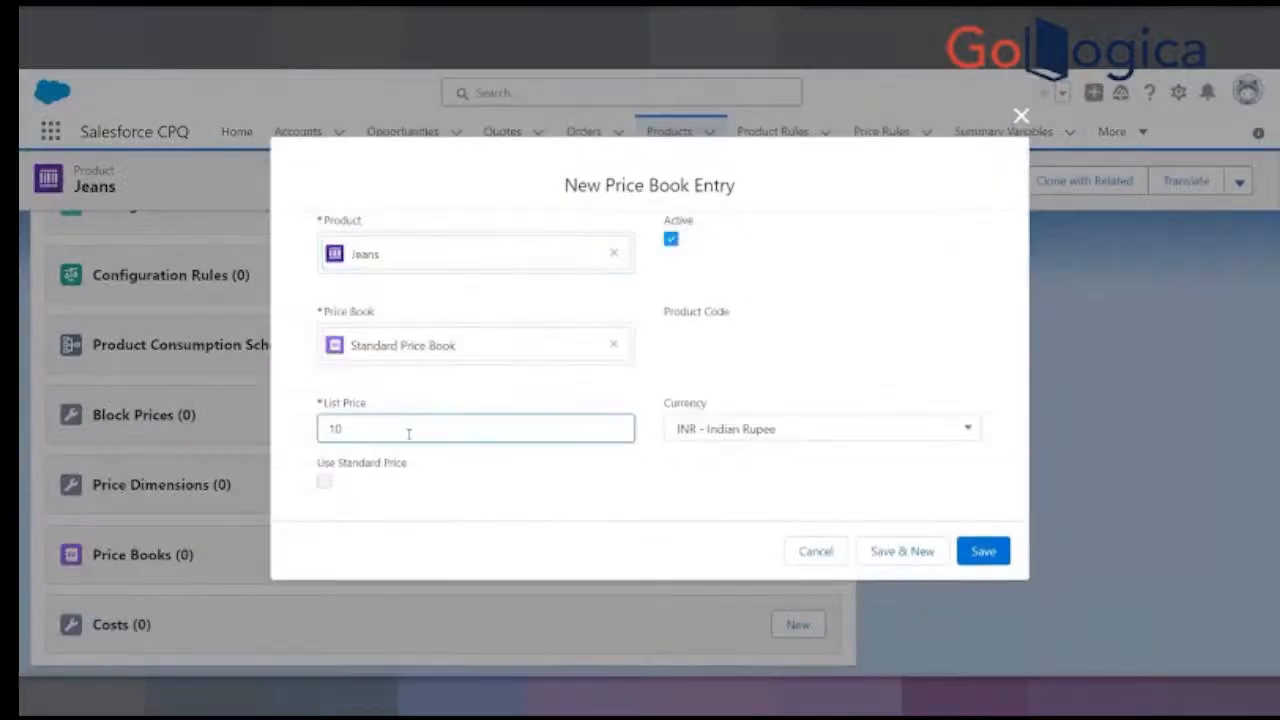
left_click(983, 552)
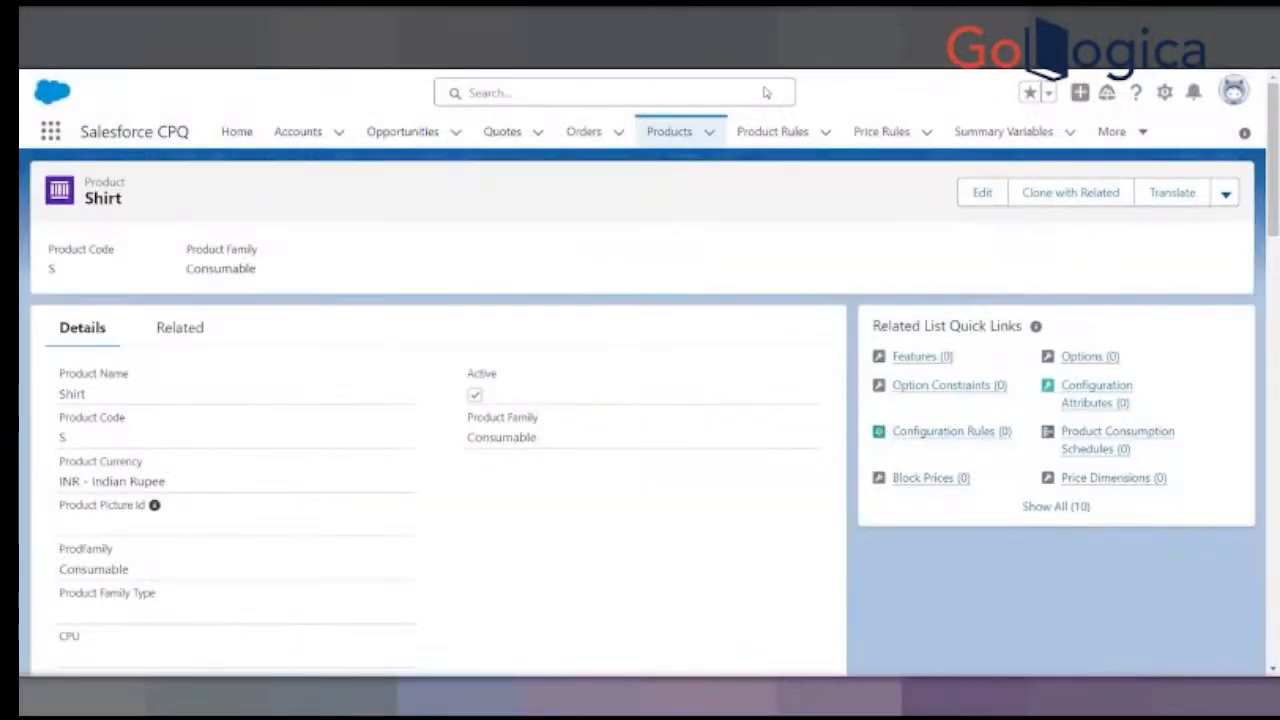
- Give Shirt a list price of INR 10.00 and return to the recently viewed products list
left_click(180, 327)
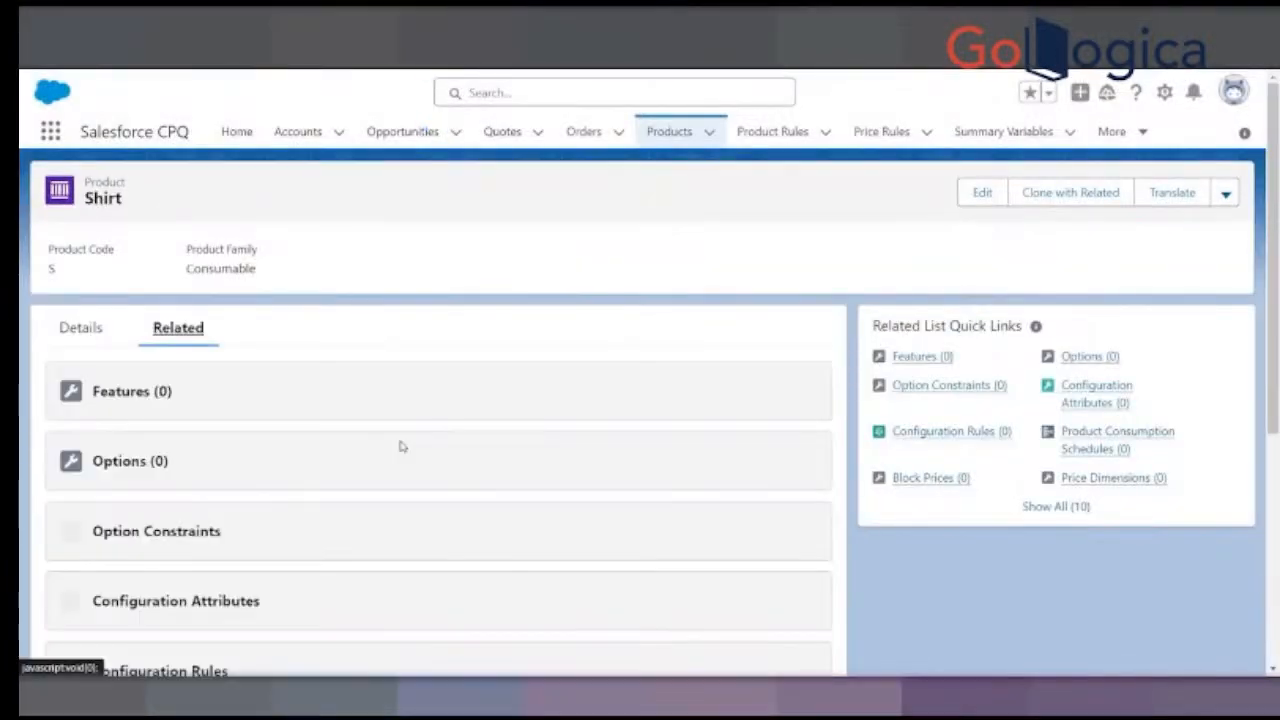
scroll(300, 500, "down", 5)
left_click(748, 556)
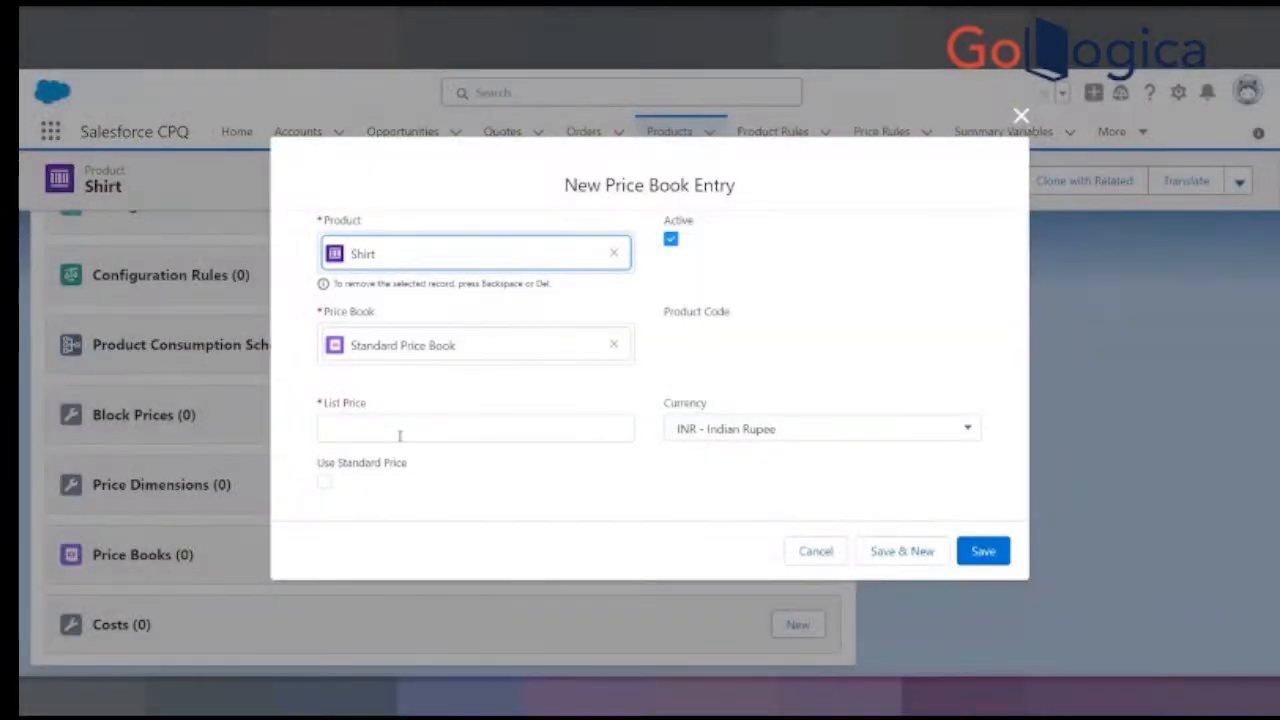
left_click(393, 430)
type("10")
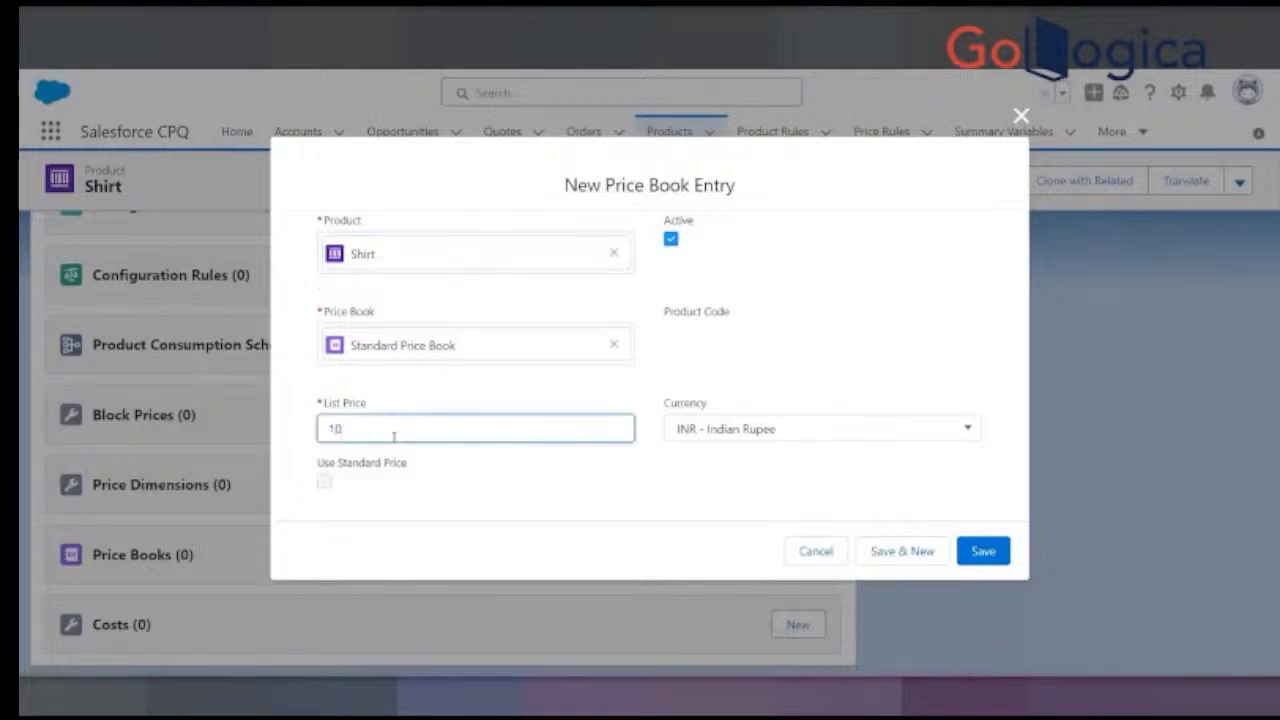
left_click(966, 556)
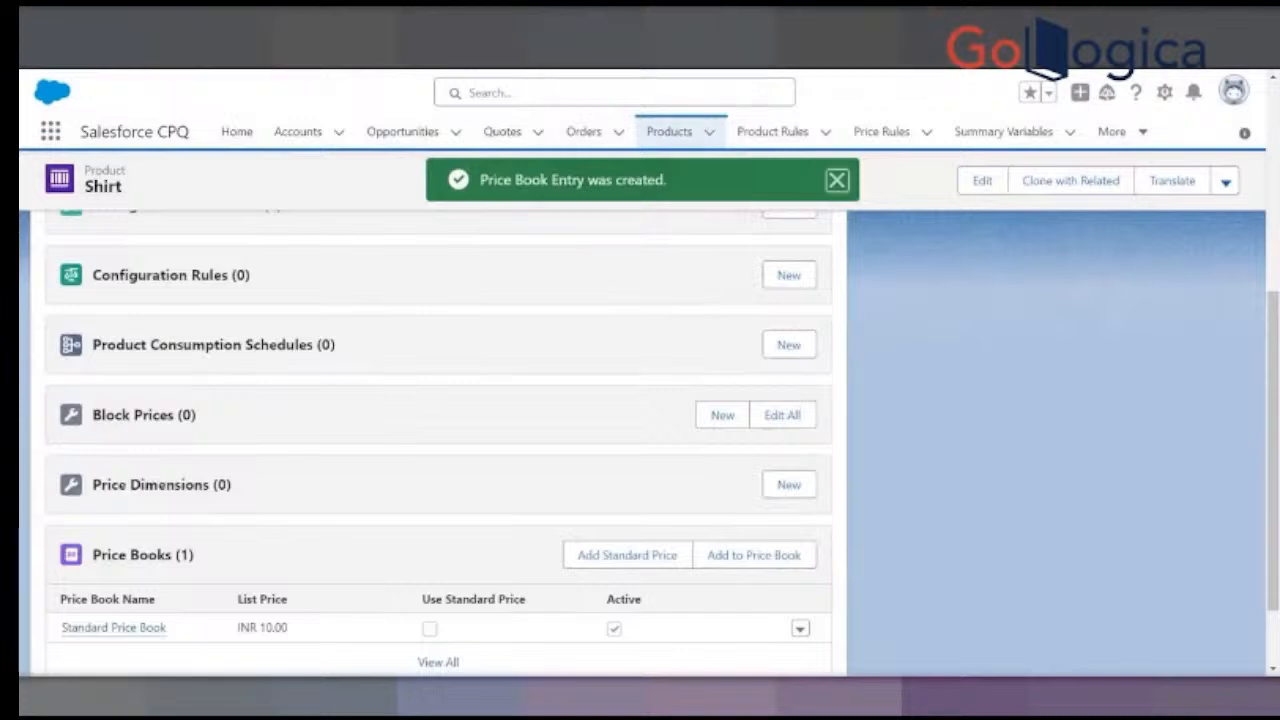
left_click(669, 132)
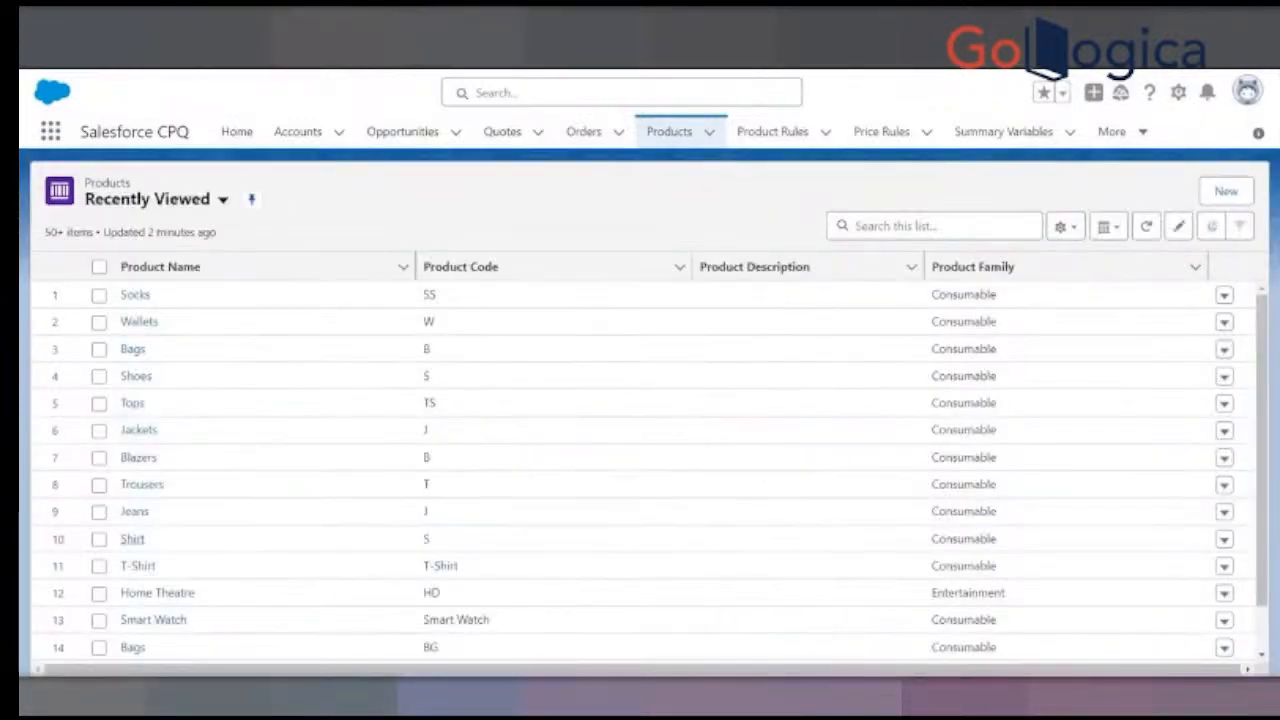
left_click(478, 20)
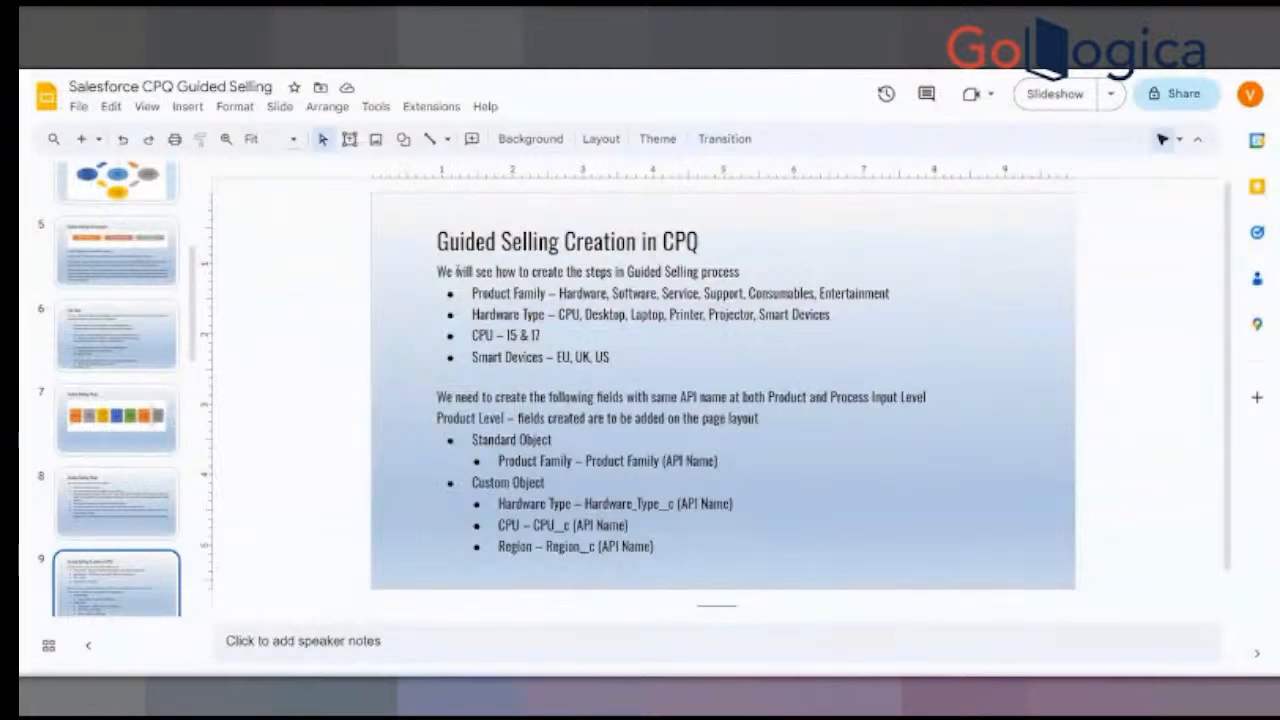
- Highlight the introductory sentence and the Product Family line on the Guided Selling Creation in CPQ slide
left_click_drag(475, 271, 600, 294)
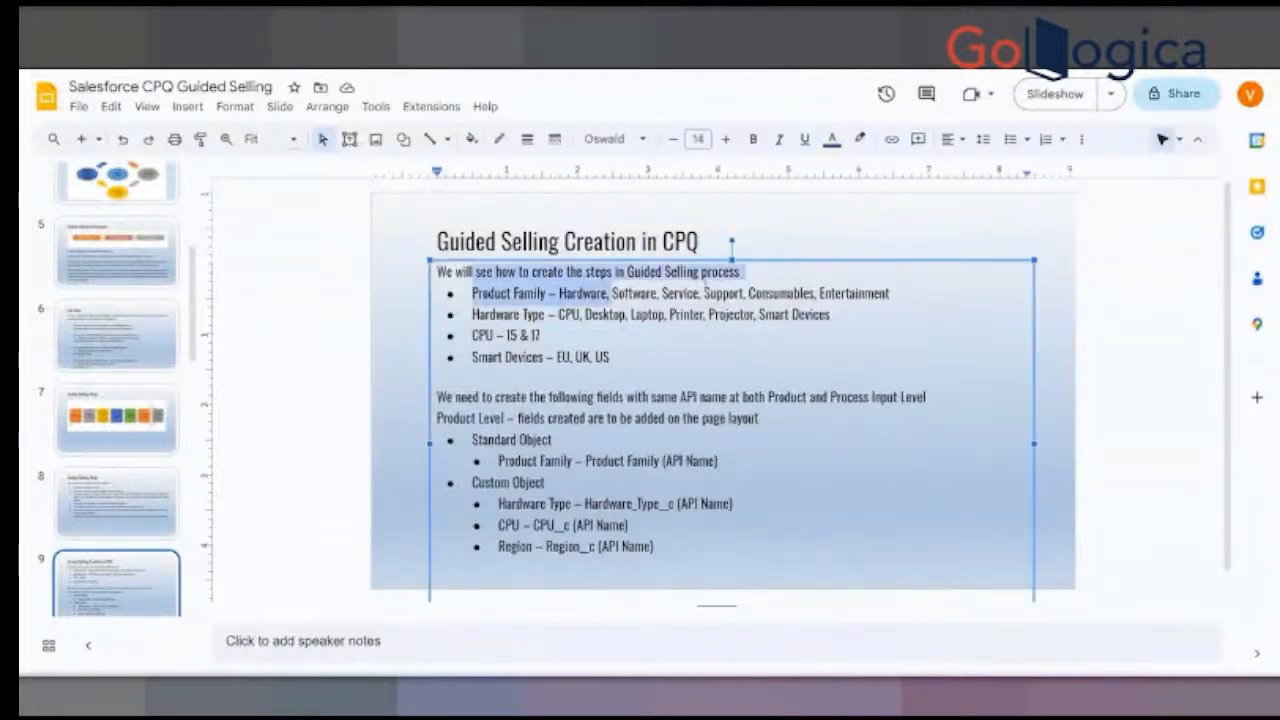
left_click(672, 314)
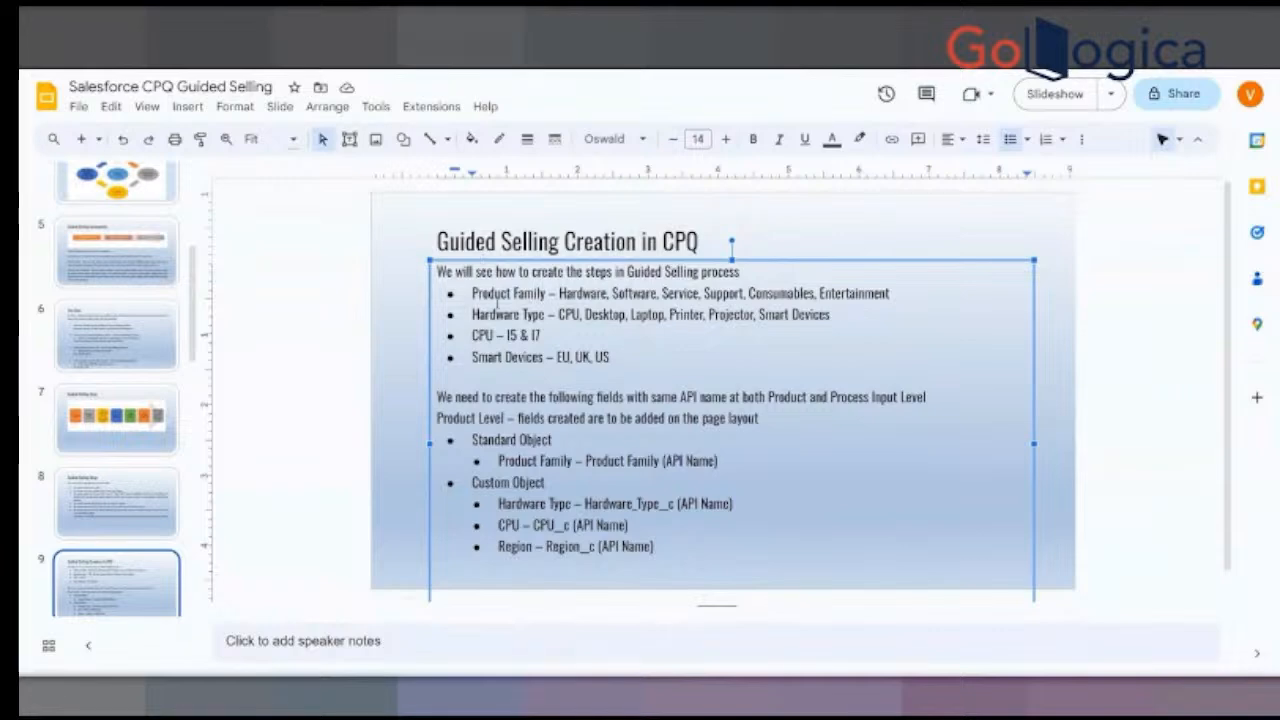
left_click_drag(472, 293, 520, 293)
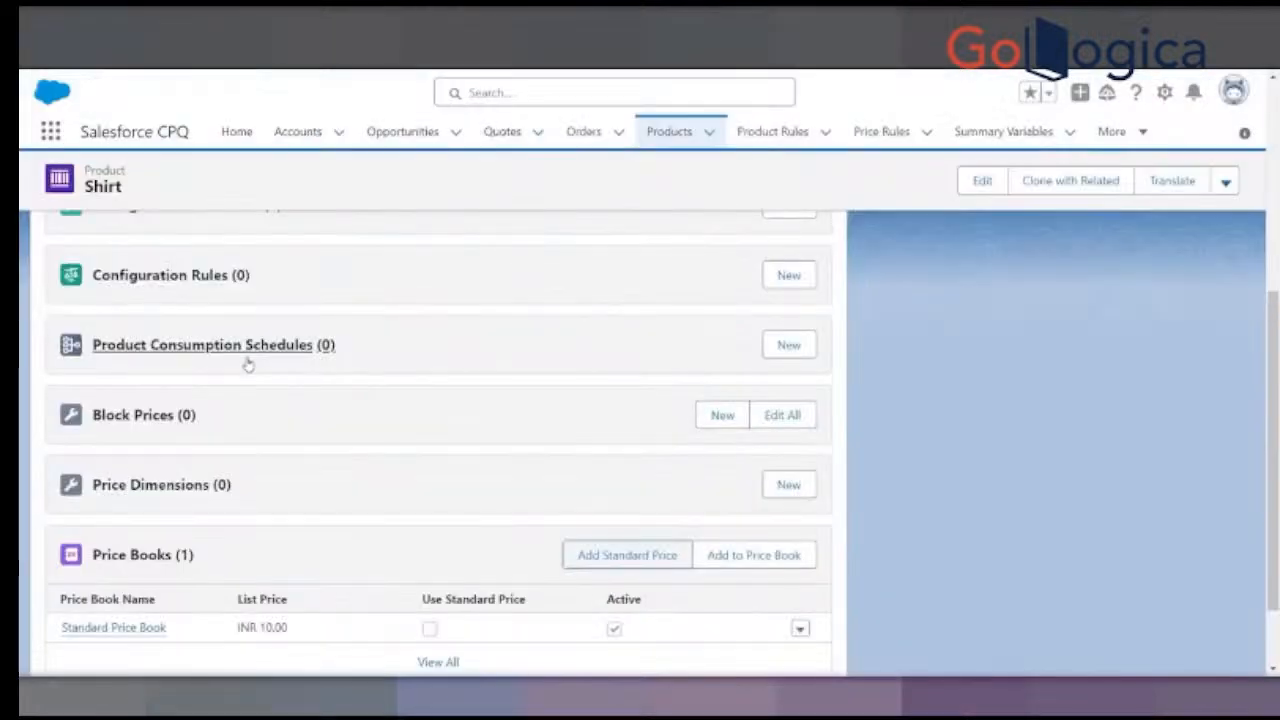
scroll(297, 311, "up", 10)
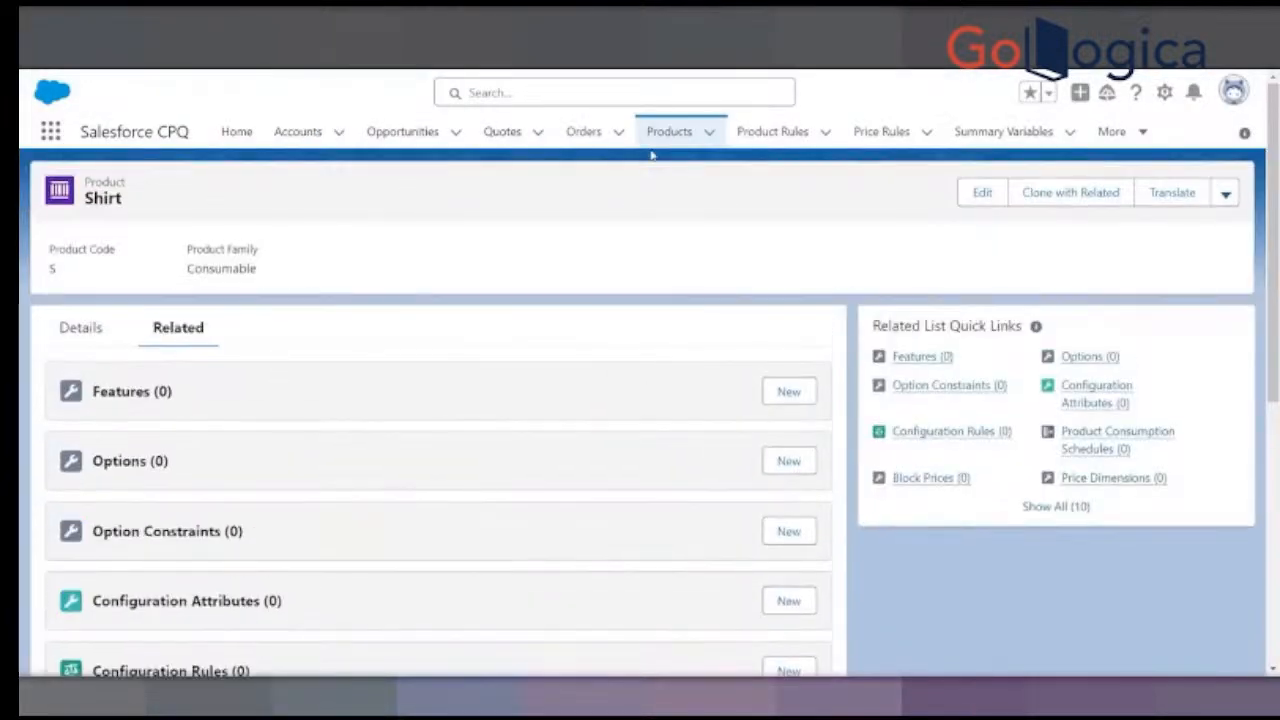
- Open the Smart Watch product in a new tab from the recently viewed products list
left_click(662, 135)
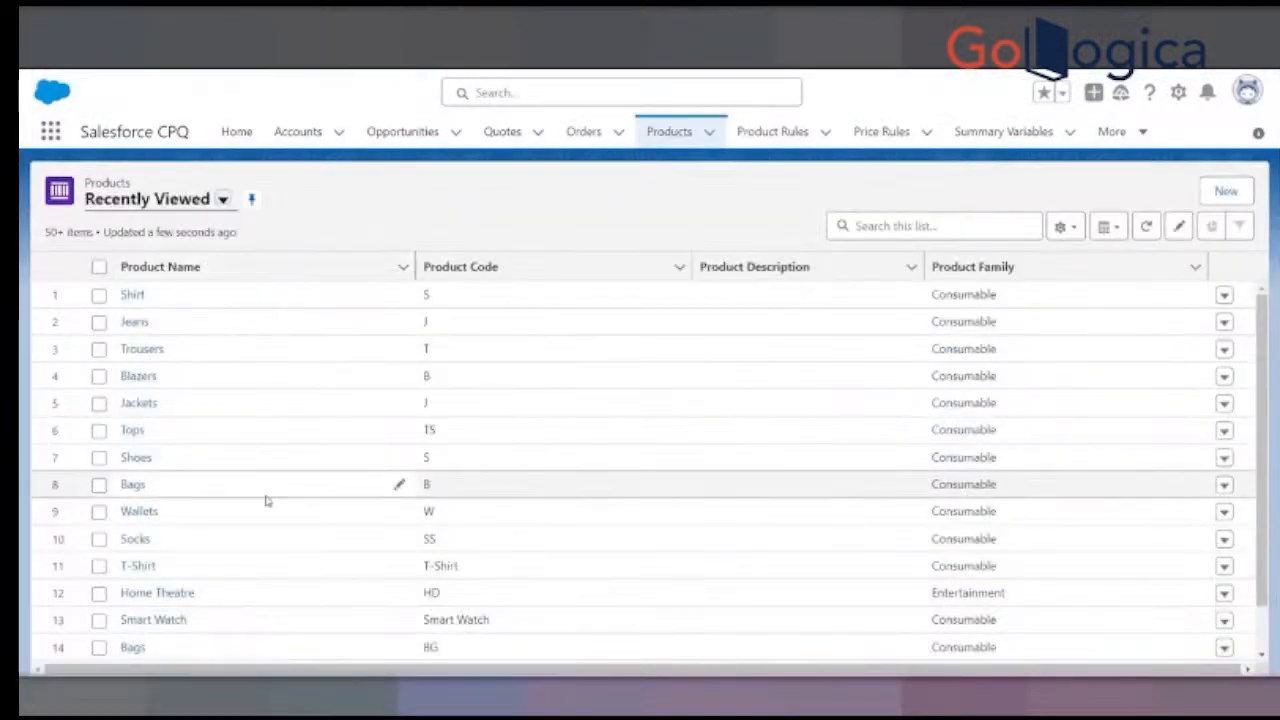
scroll(266, 486, "down", 1)
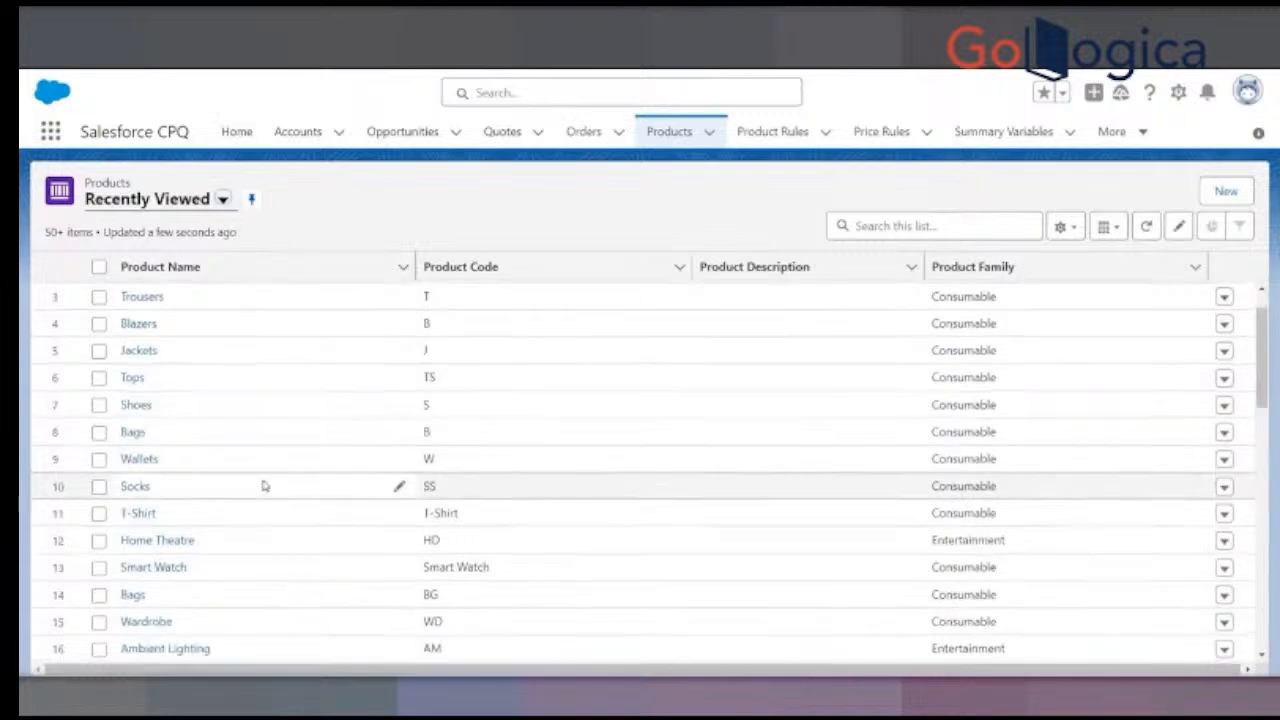
right_click(150, 568)
left_click(215, 440)
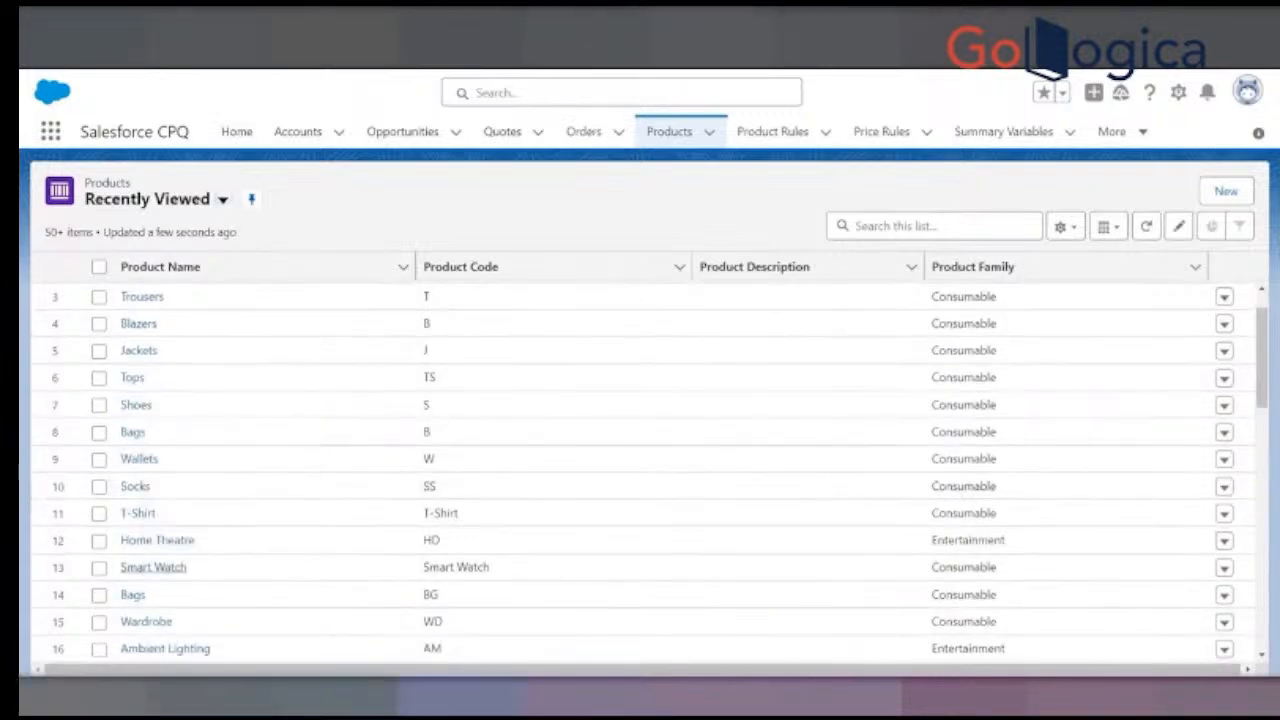
left_click(800, 20)
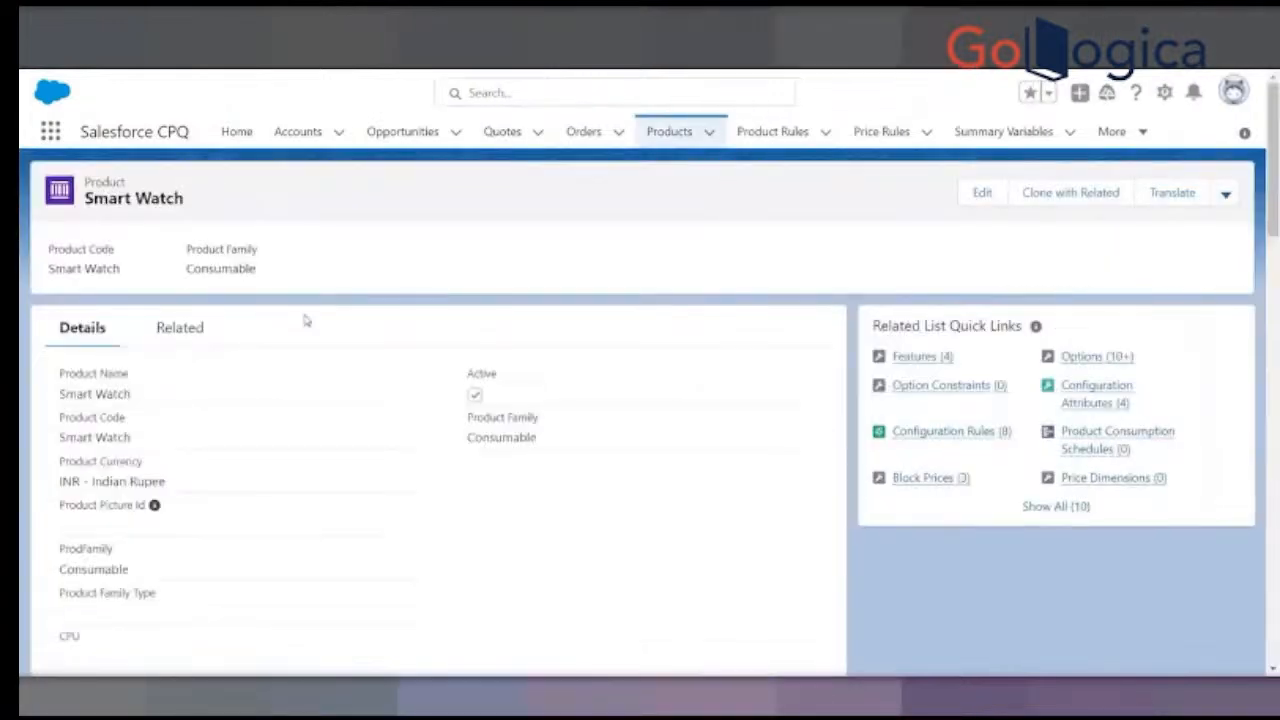
- Review Smart Watch's details, highlighting the Product Family, ProdFamily, Product Family Type, CPU and Region labels
scroll(386, 323, "down", 2)
scroll(374, 331, "up", 1)
scroll(374, 325, "down", 1)
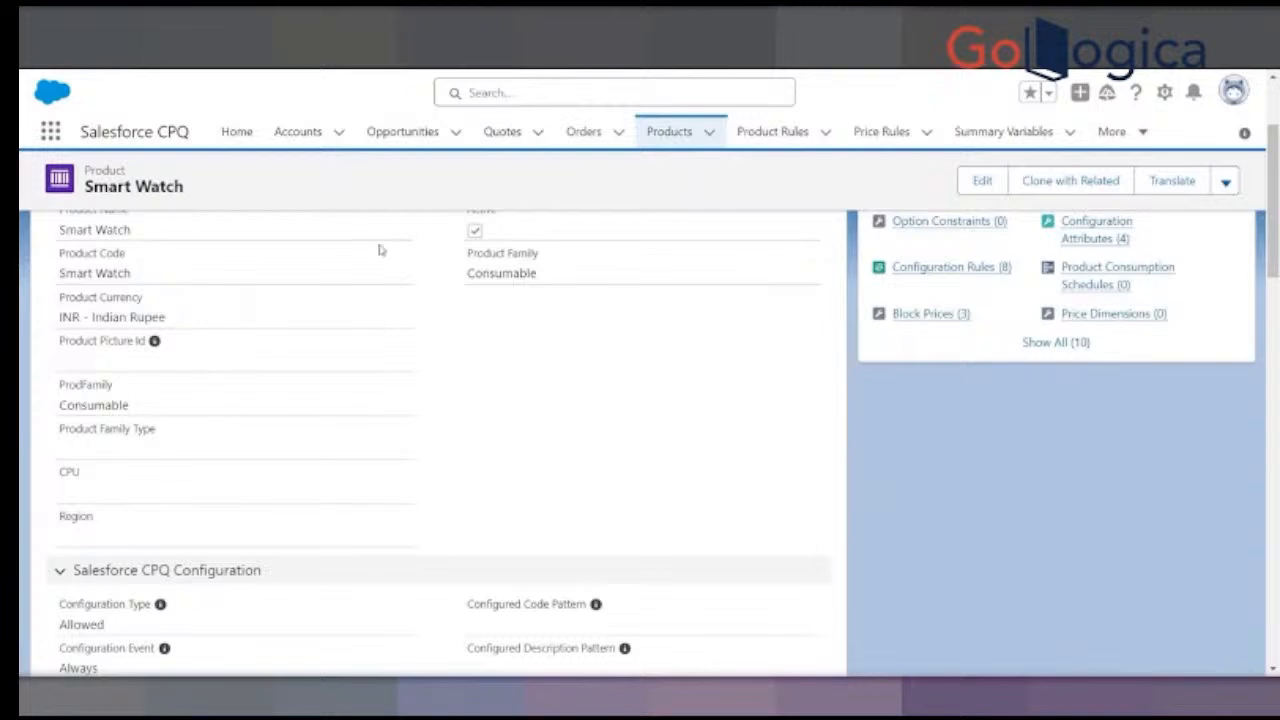
scroll(380, 250, "up", 2)
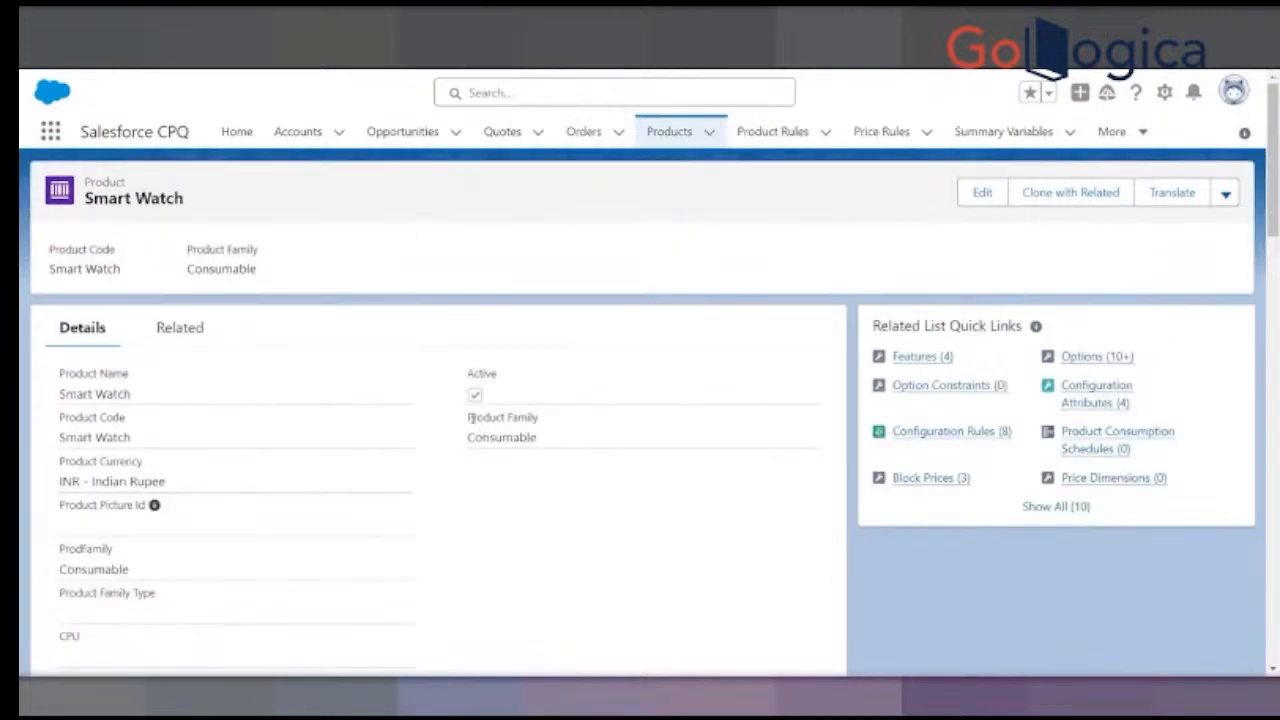
left_click_drag(468, 417, 540, 421)
scroll(540, 421, "down", 2)
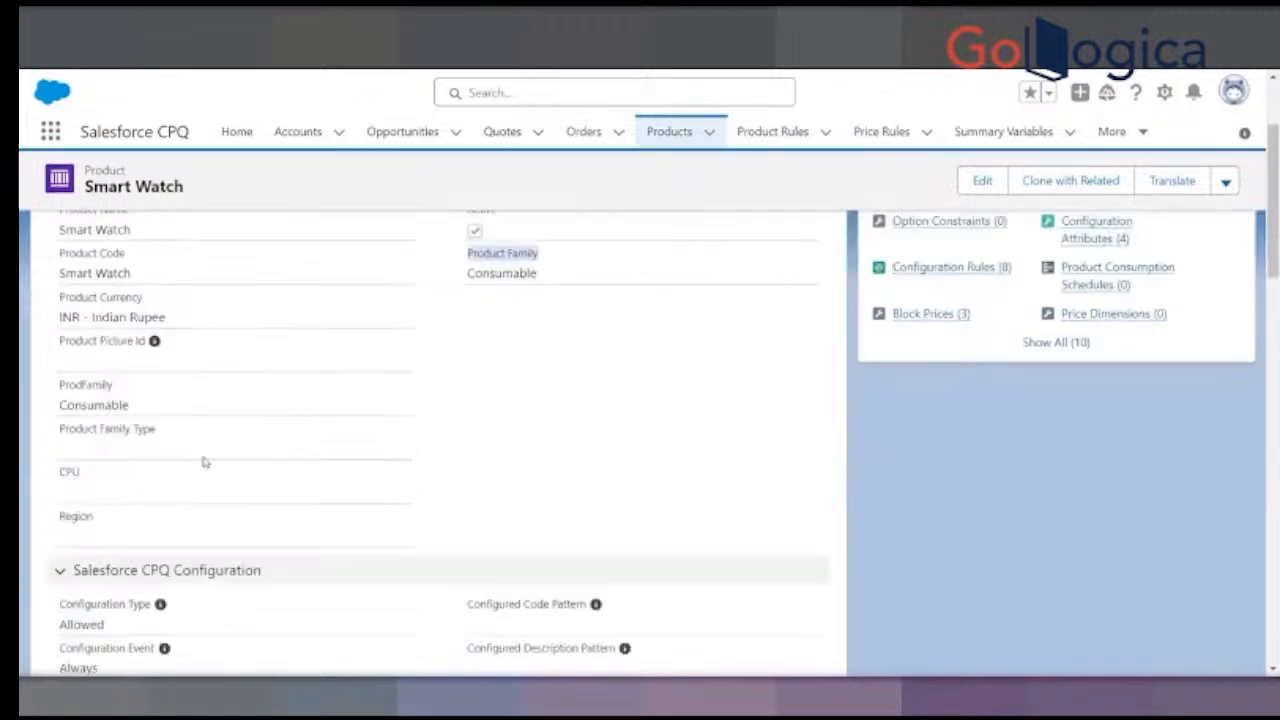
left_click_drag(60, 386, 112, 386)
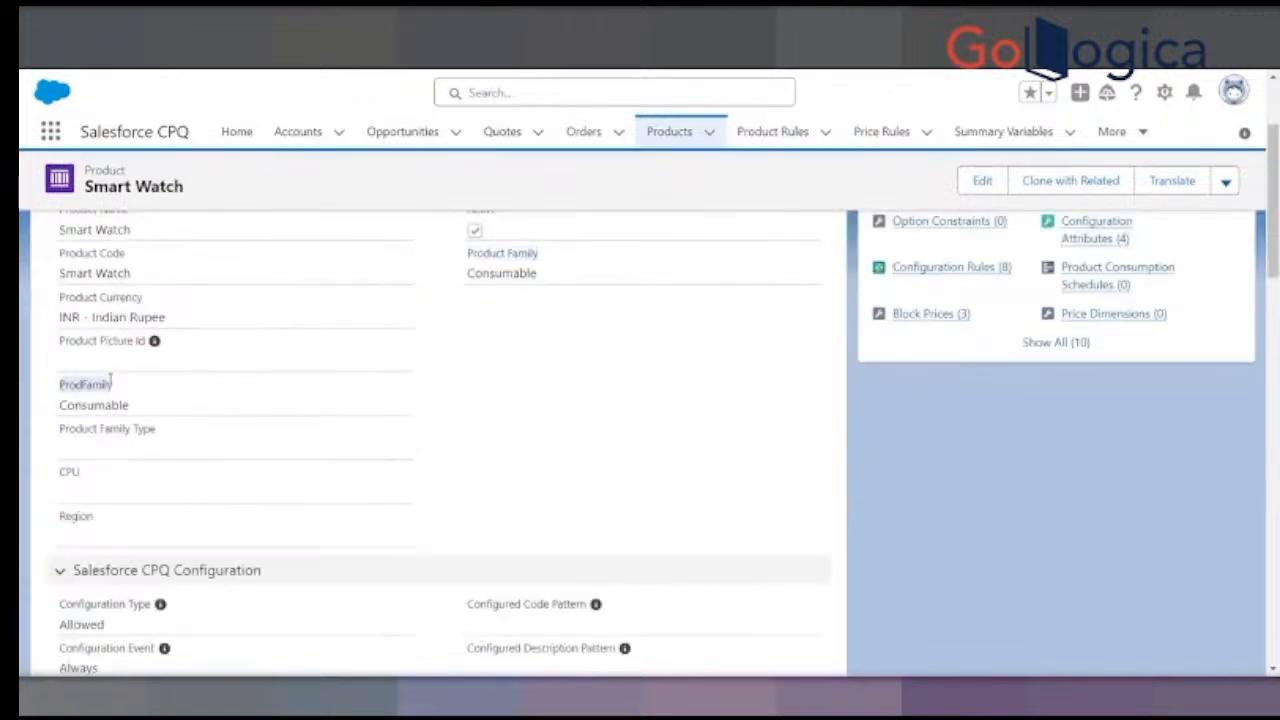
left_click_drag(60, 428, 137, 431)
left_click_drag(60, 471, 80, 472)
left_click_drag(60, 516, 90, 517)
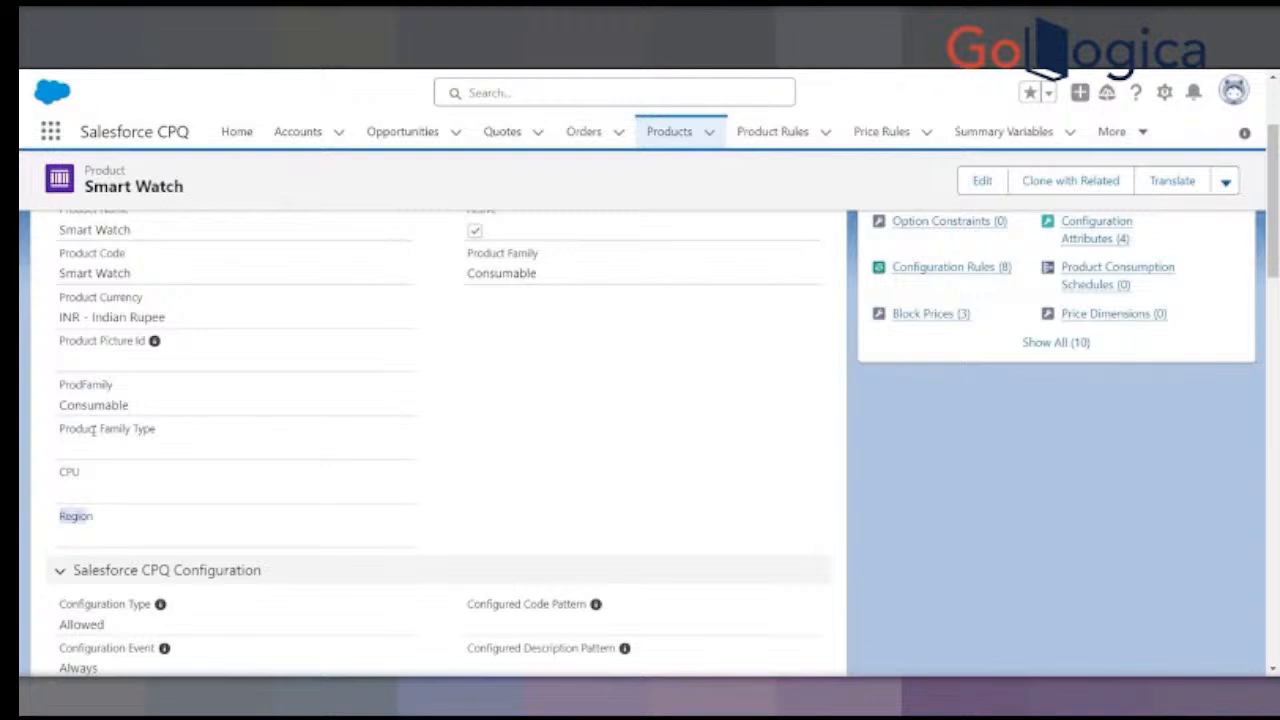
- Go back to the products list and open Salesforce Setup from the gear menu
key("alt+Left")
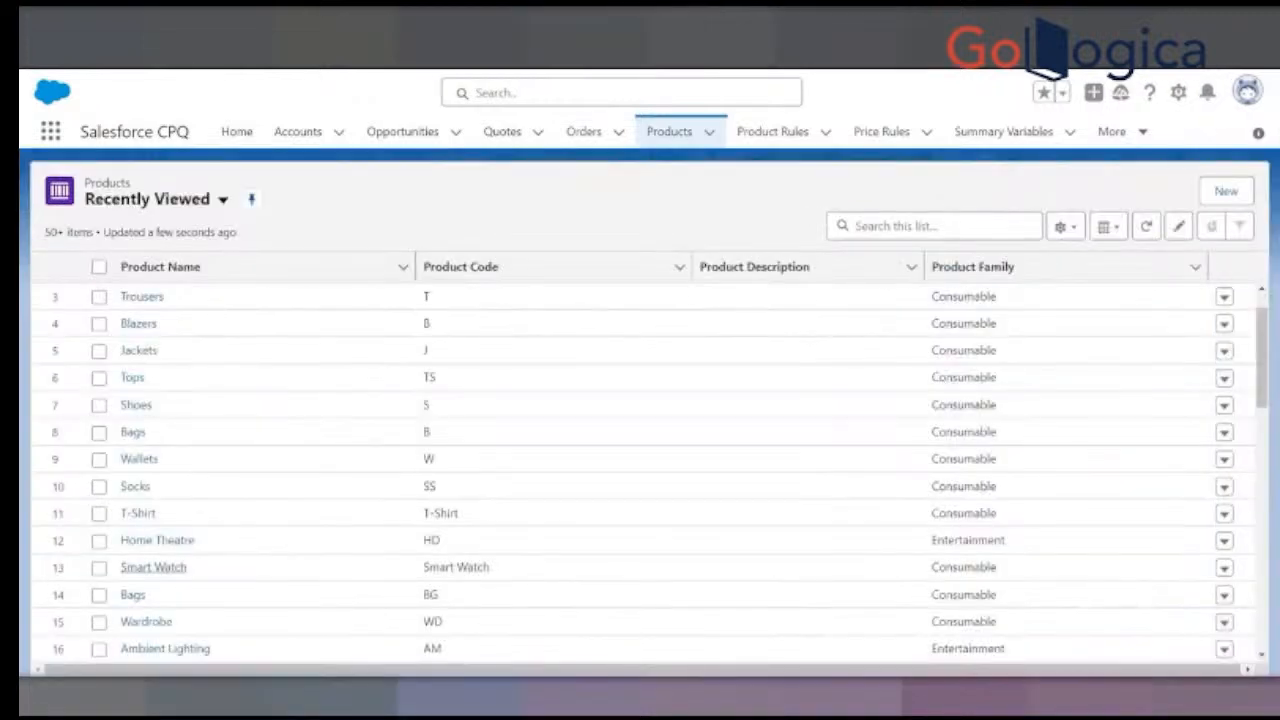
scroll(194, 409, "up", 2)
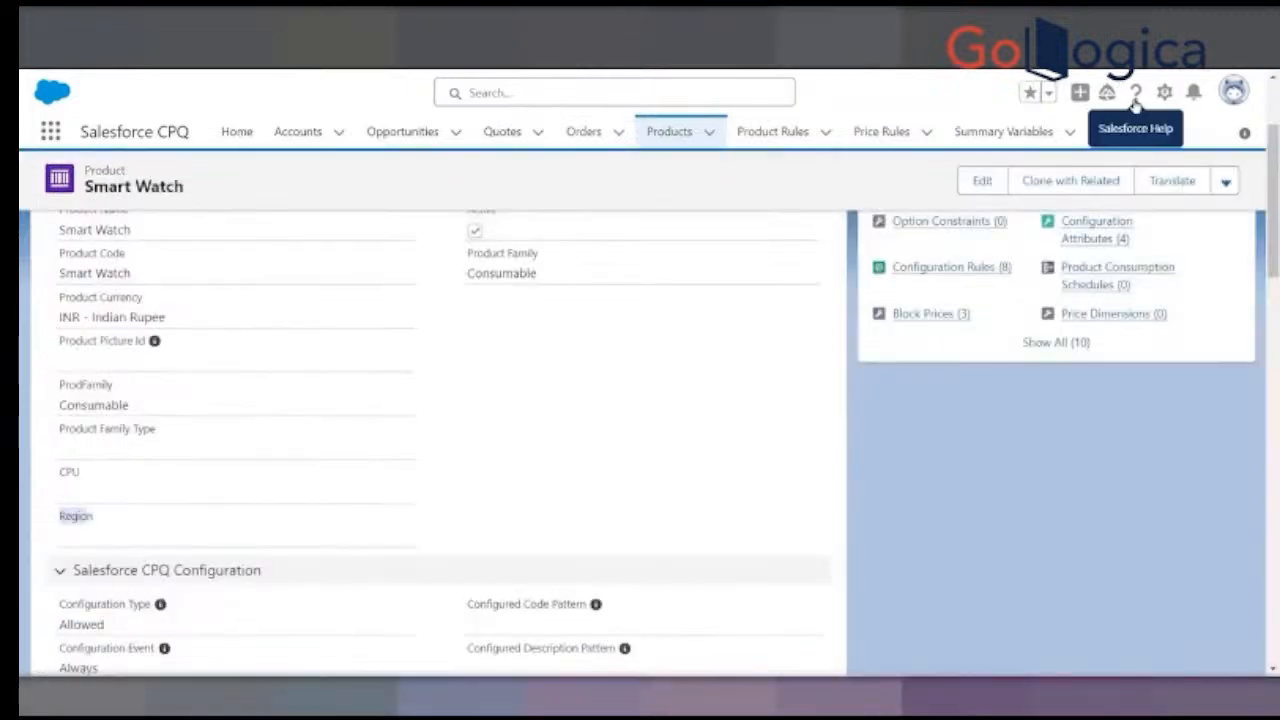
left_click(1164, 92)
left_click(1090, 141)
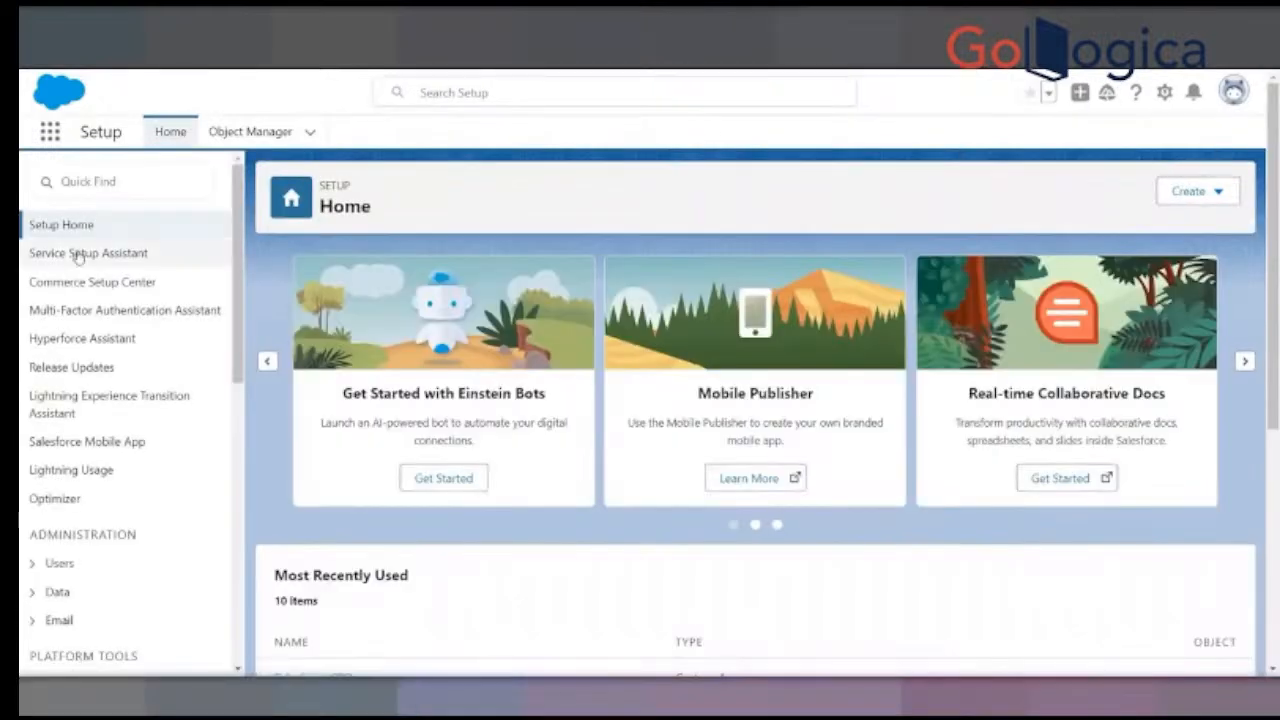
- In Object Manager, search 'product', open the Product object and view its Fields & Relationships
left_click(249, 133)
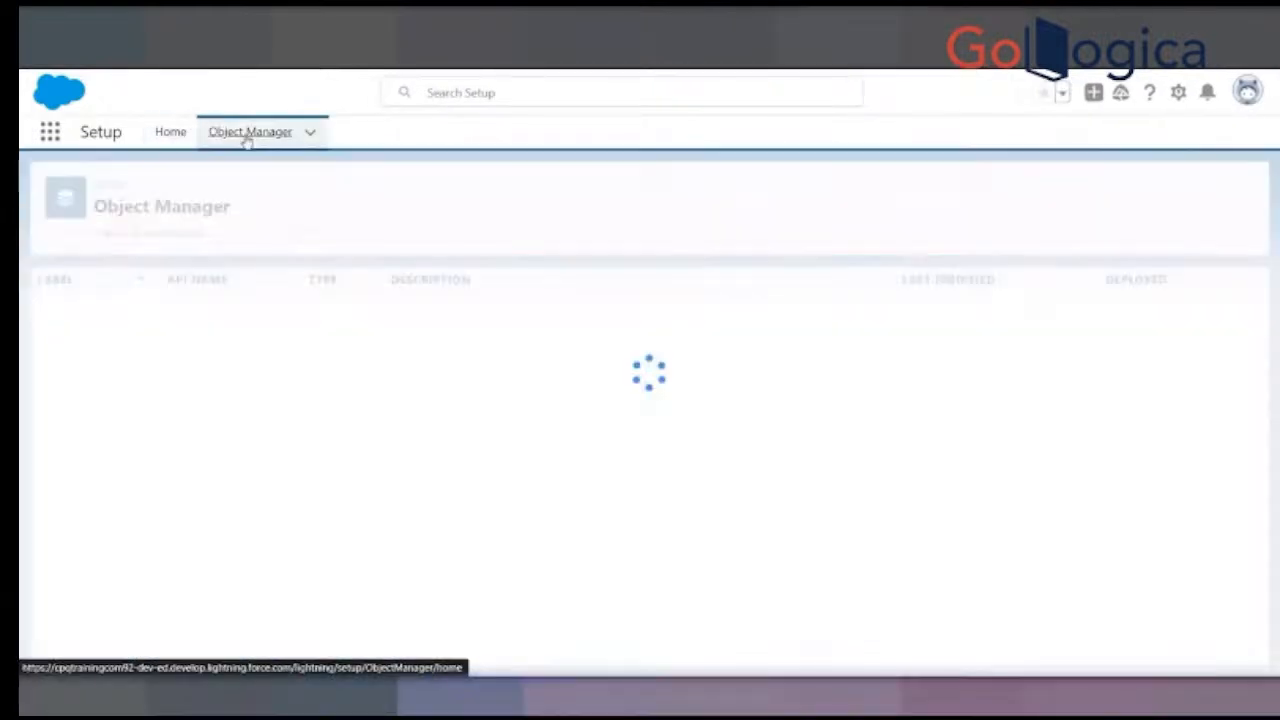
left_click(910, 191)
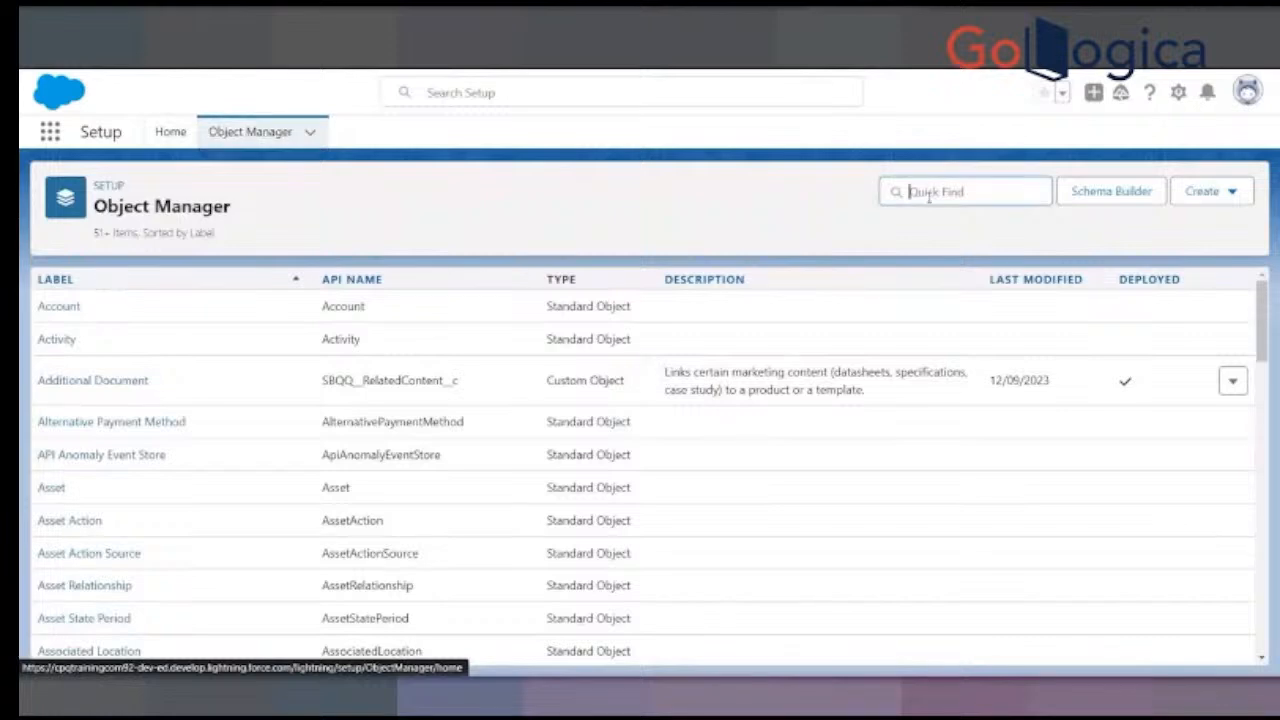
type("product")
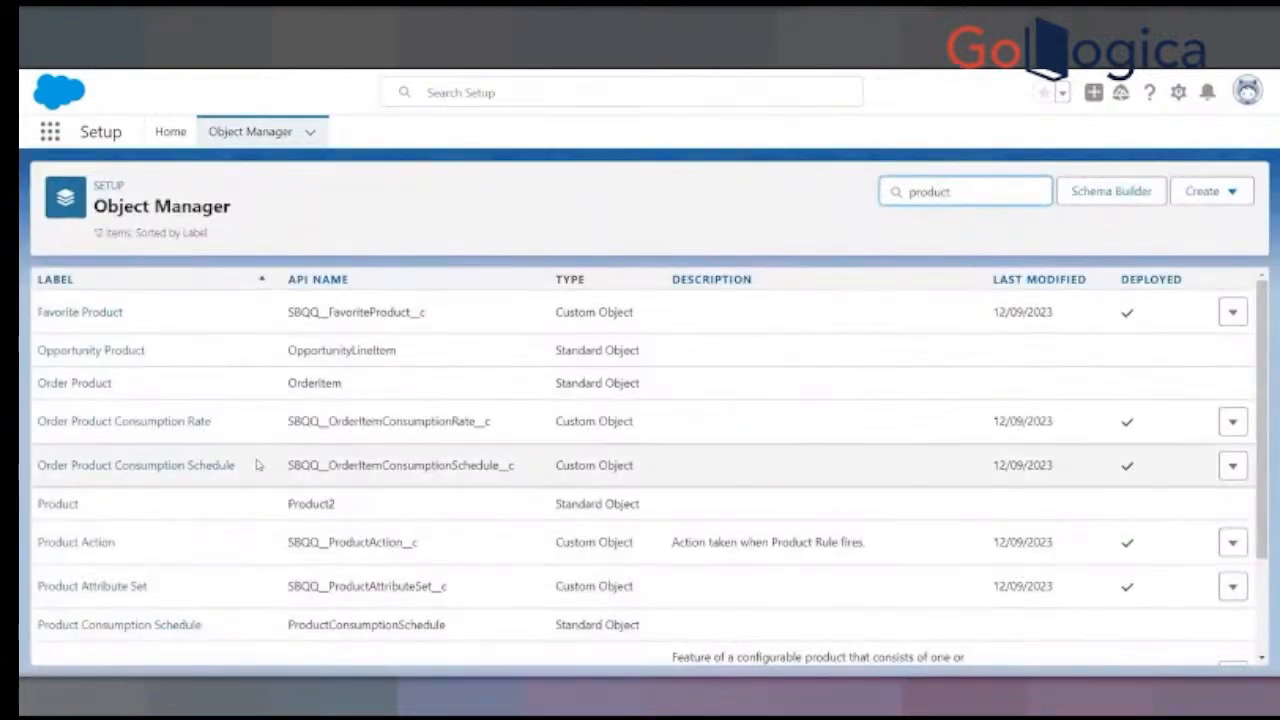
left_click(60, 505)
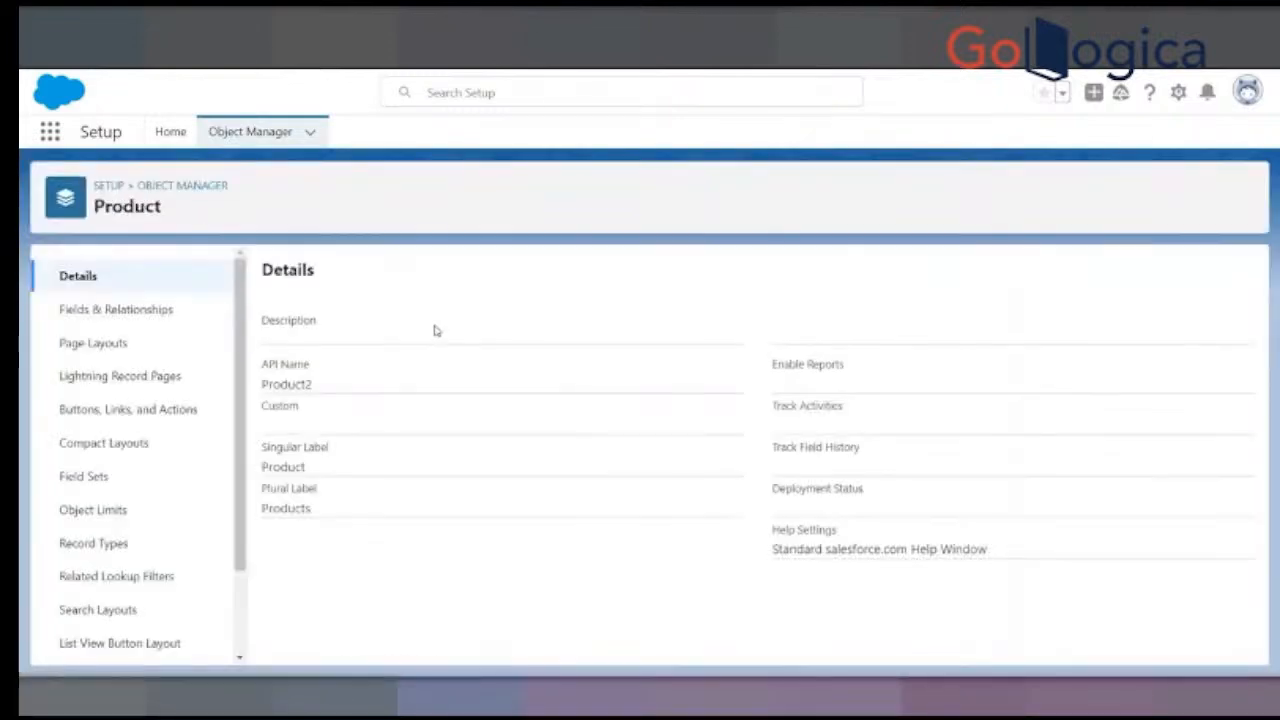
left_click(131, 309)
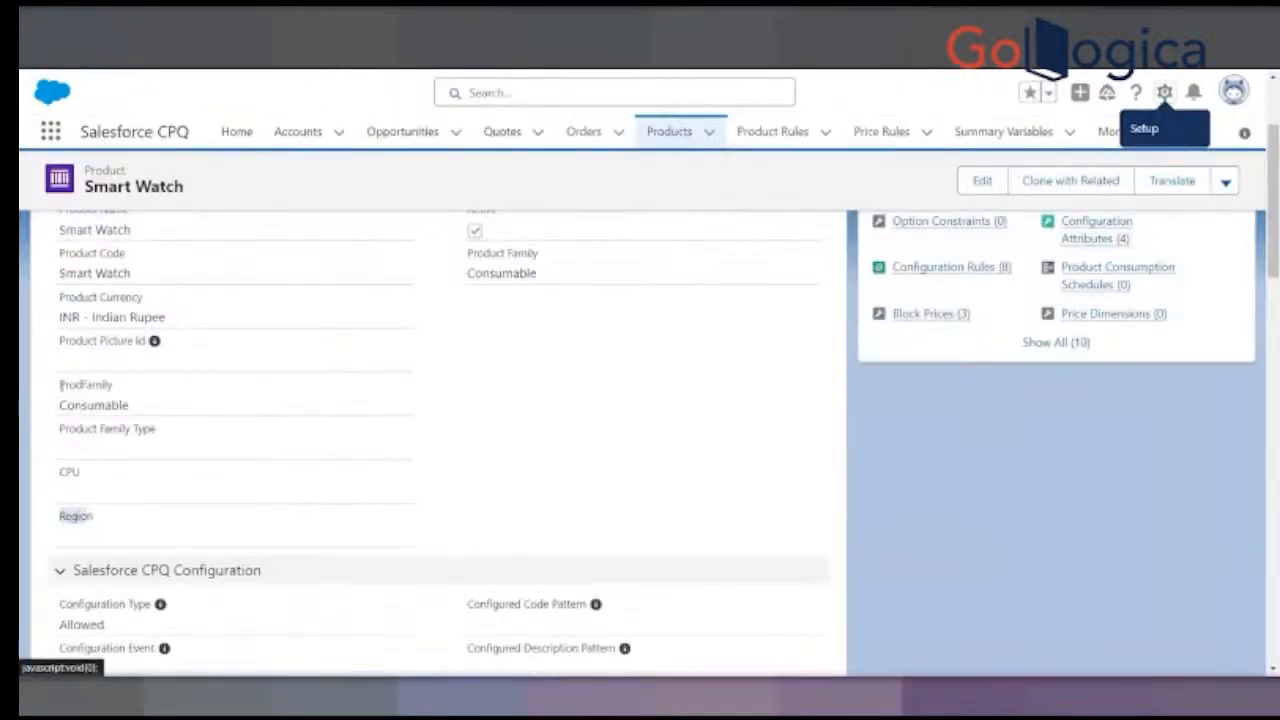
- Filter the Product fields list by pasting ProdFamily, then Product Family Type, into Quick Find
left_click_drag(60, 386, 111, 385)
key("ctrl+c")
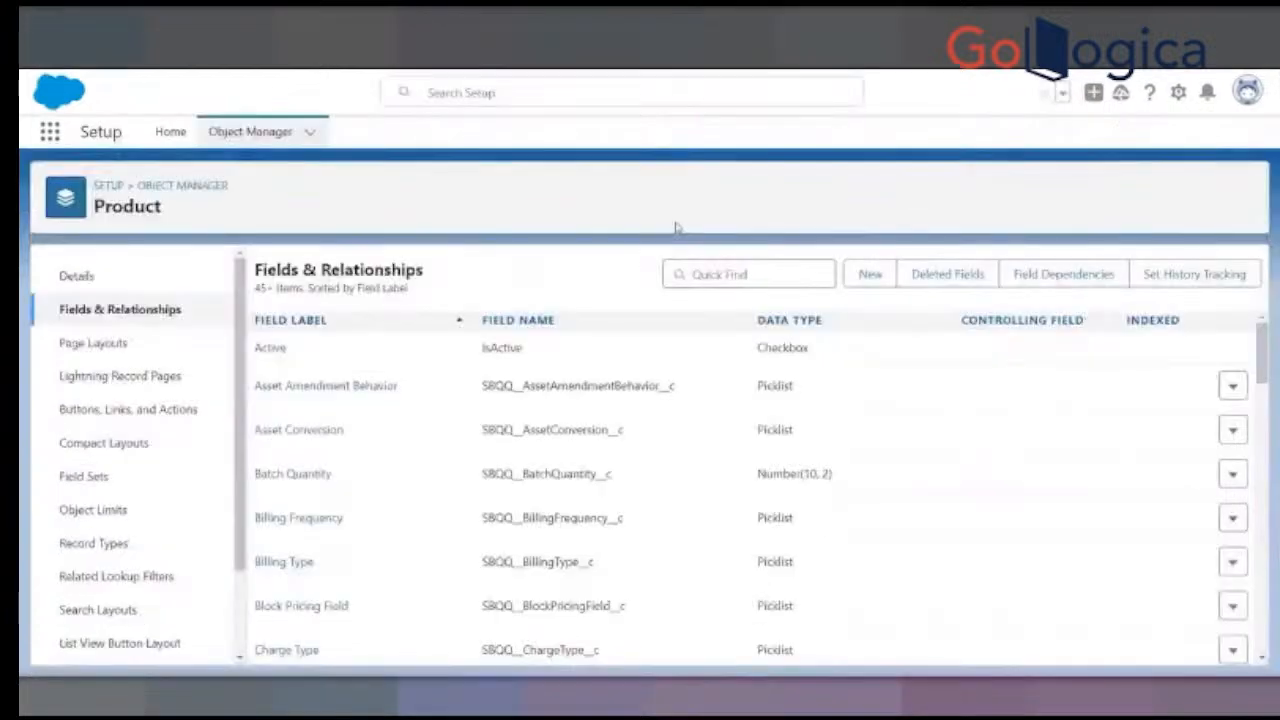
left_click(749, 280)
key("ctrl+v")
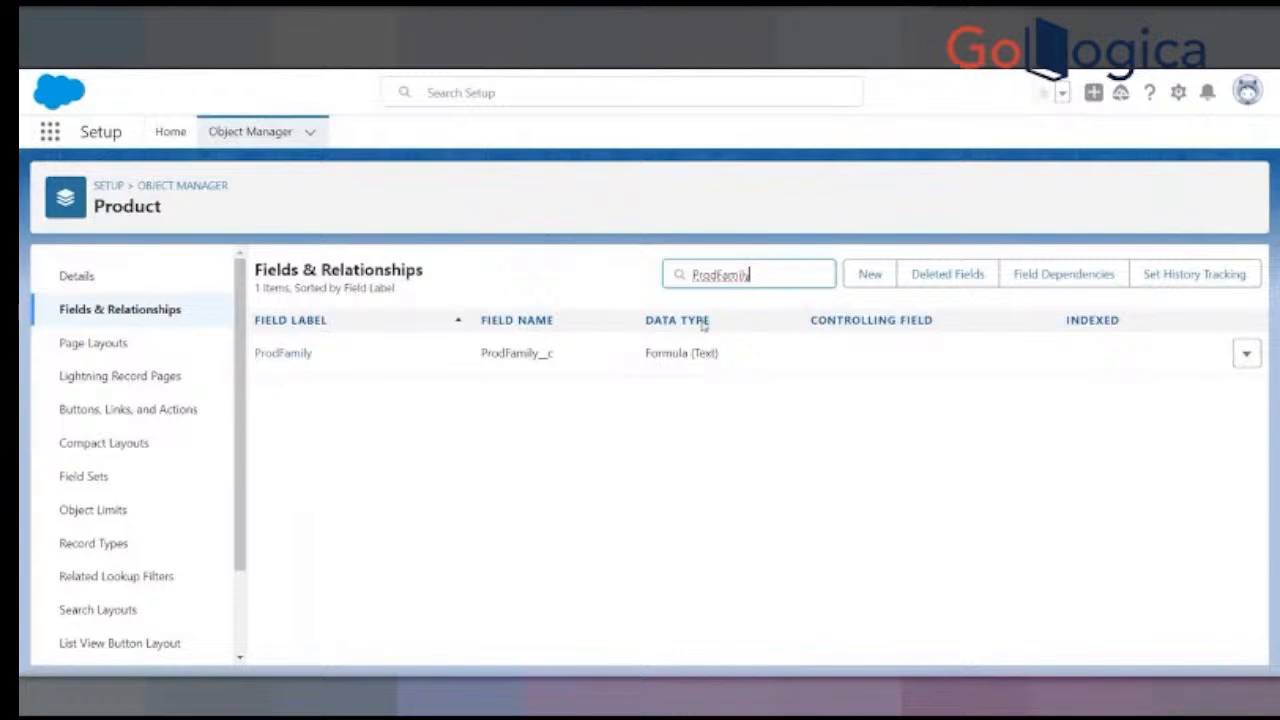
key("BackSpace")
key("BackSpace")
key("BackSpace")
key("BackSpace")
key("BackSpace")
key("BackSpace")
key("BackSpace")
key("BackSpace")
key("BackSpace")
key("BackSpace")
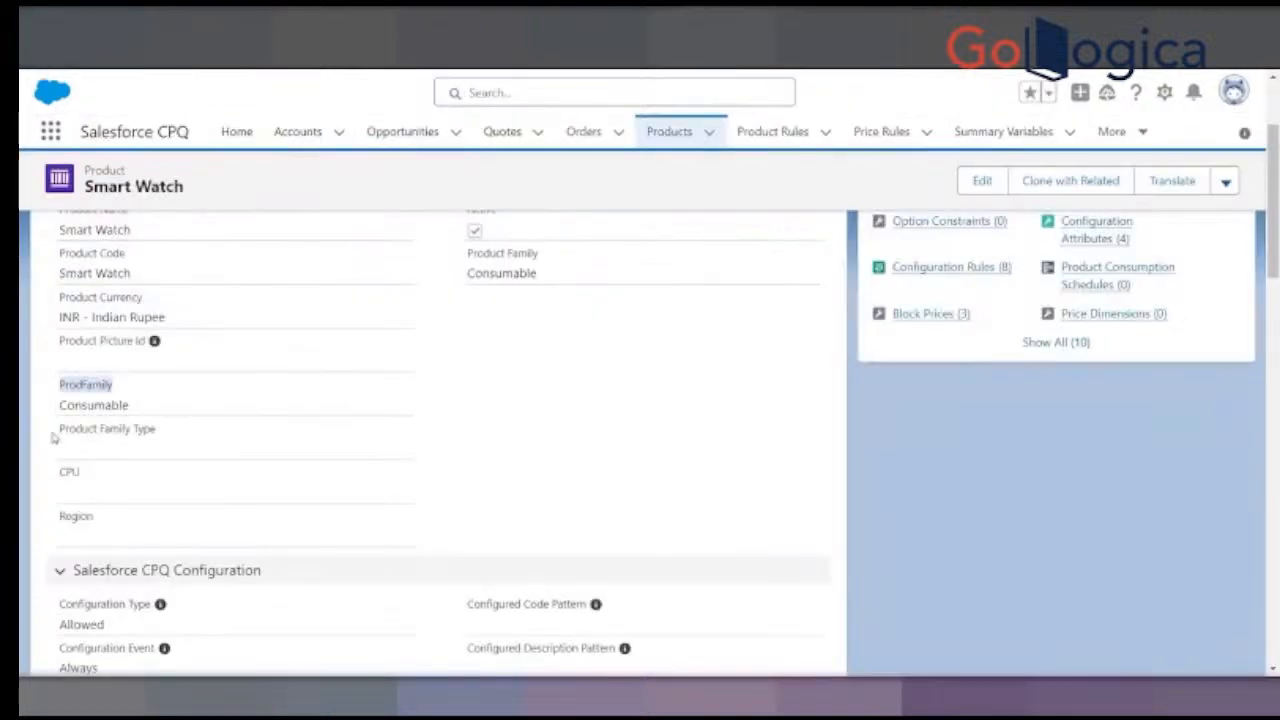
left_click_drag(54, 437, 165, 430)
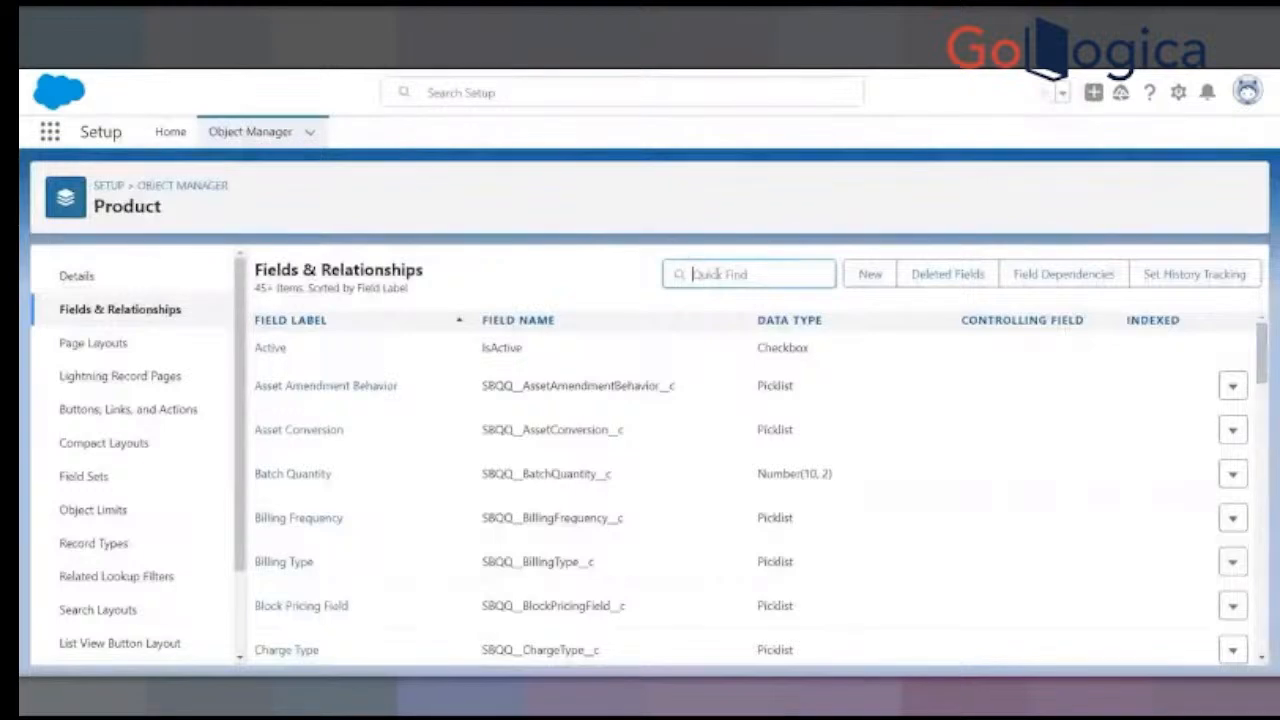
type("Product Family Type")
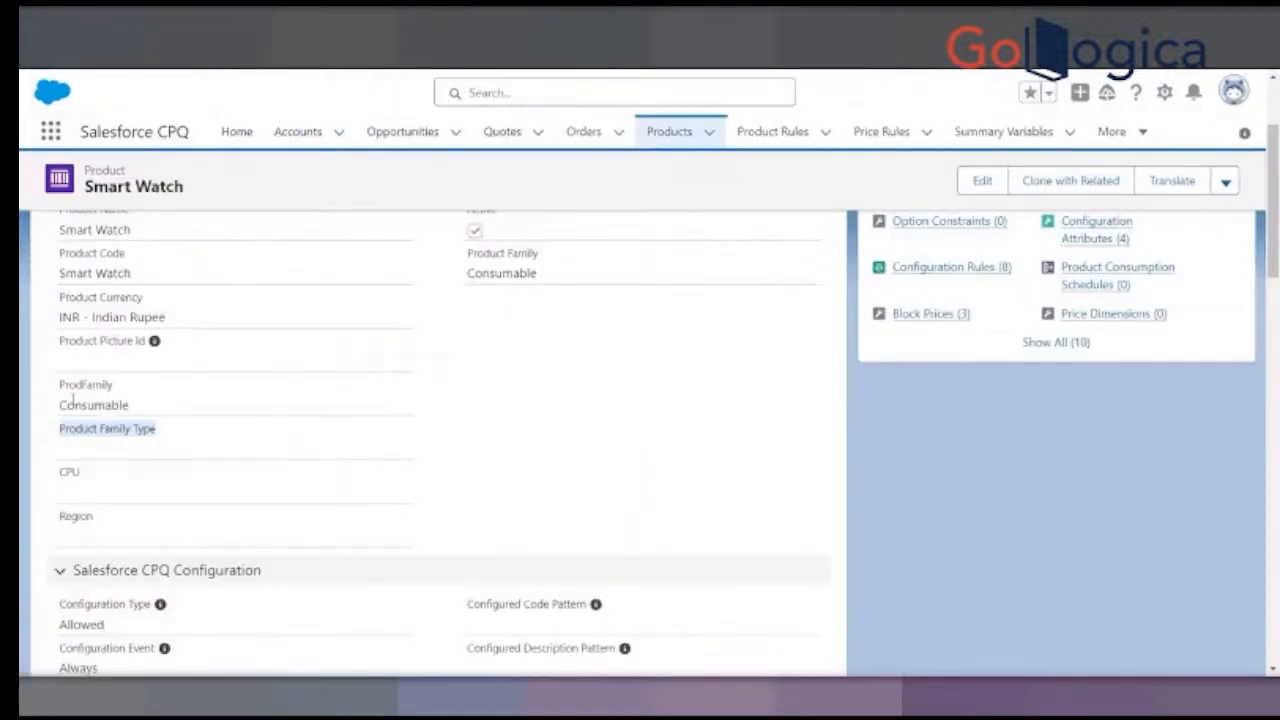
- Highlight the ProdFamily, Product Family Type, CPU and Region labels on the Smart Watch record
left_click_drag(58, 384, 114, 385)
left_click_drag(60, 431, 156, 430)
left_click(63, 472)
left_click_drag(63, 472, 80, 472)
left_click_drag(60, 516, 94, 516)
scroll(115, 273, "up", 3)
scroll(90, 400, "down", 5)
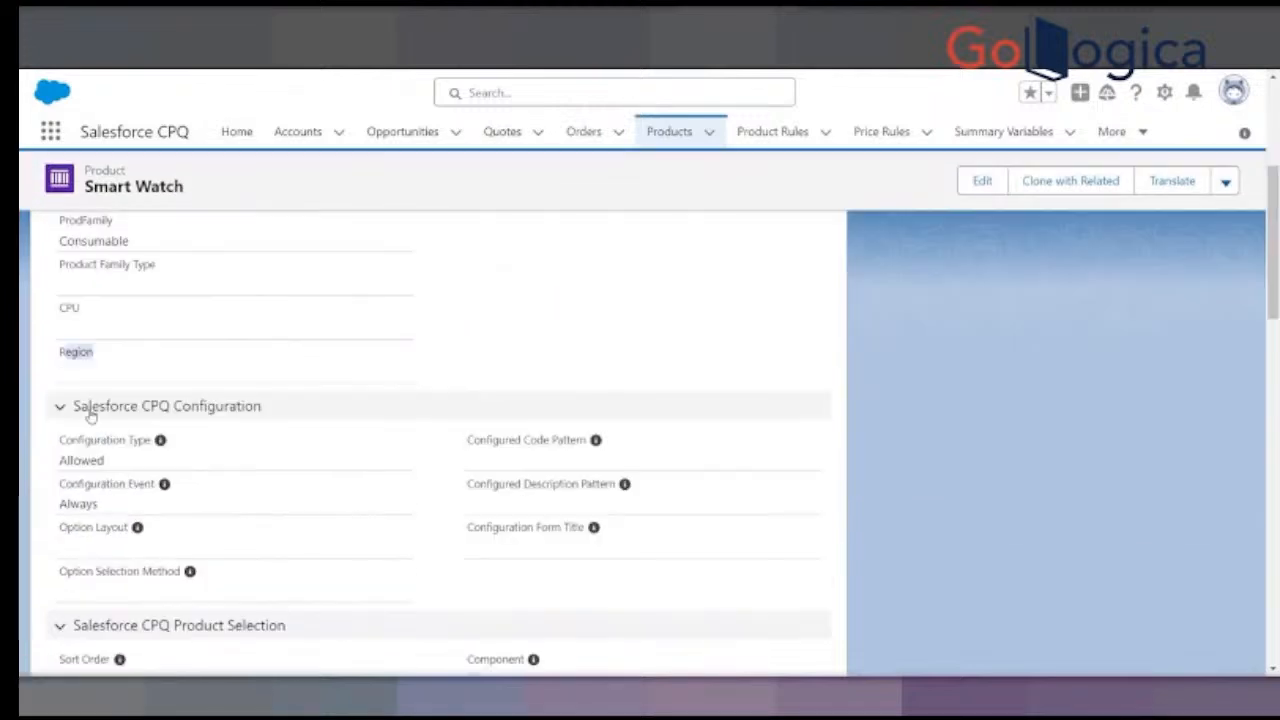
scroll(105, 365, "up", 2)
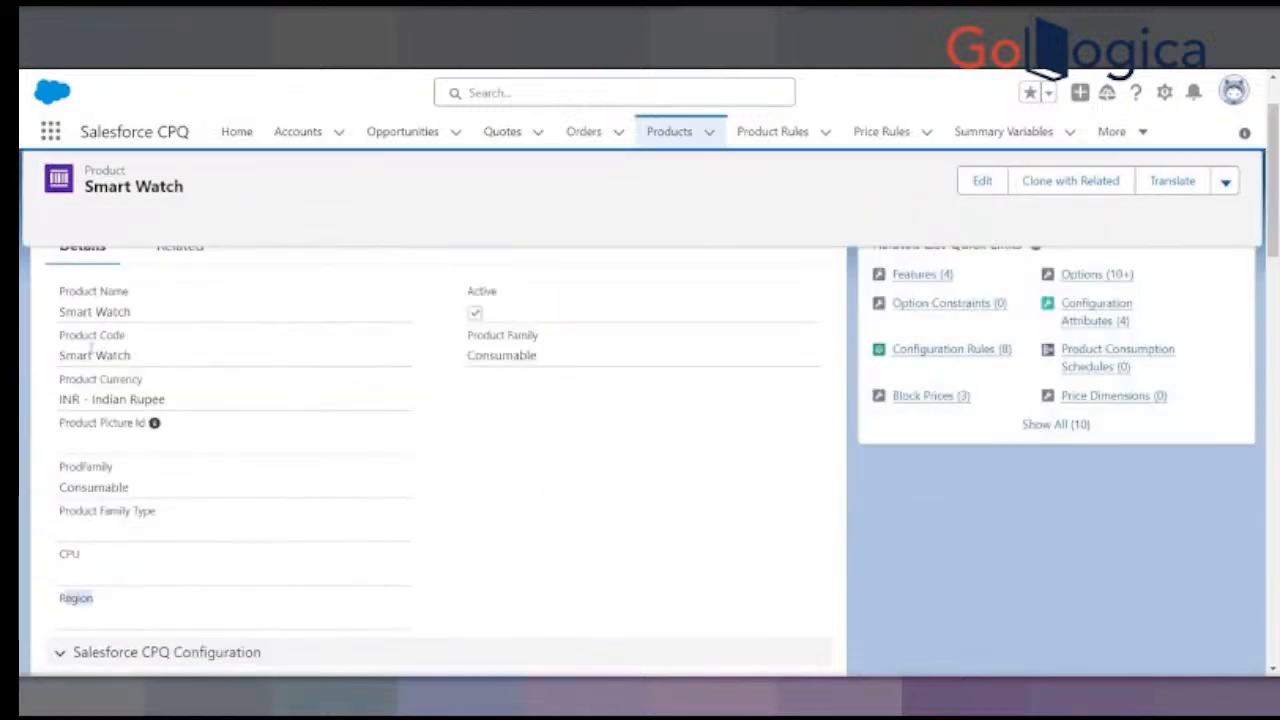
scroll(92, 349, "down", 1)
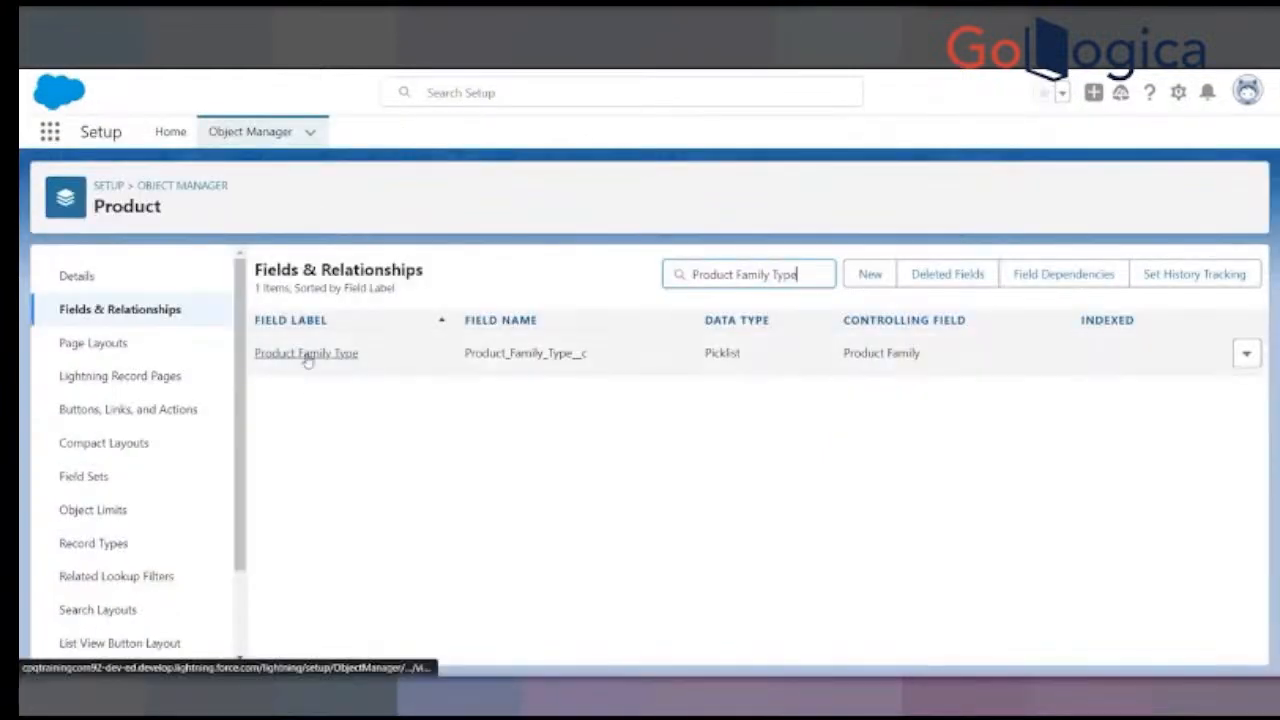
- Clear the Quick Find search, start a new Product field, and allow the site's third-party cookies
left_click(170, 312)
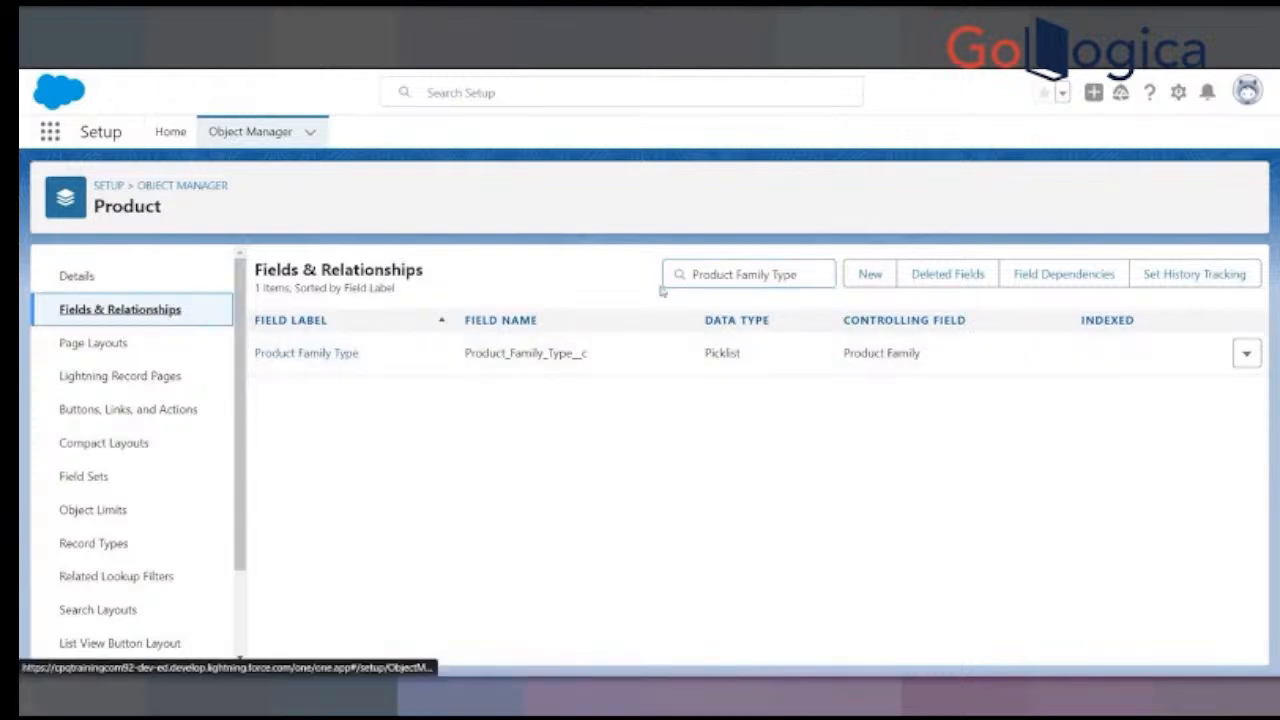
left_click_drag(790, 274, 631, 273)
key("BackSpace")
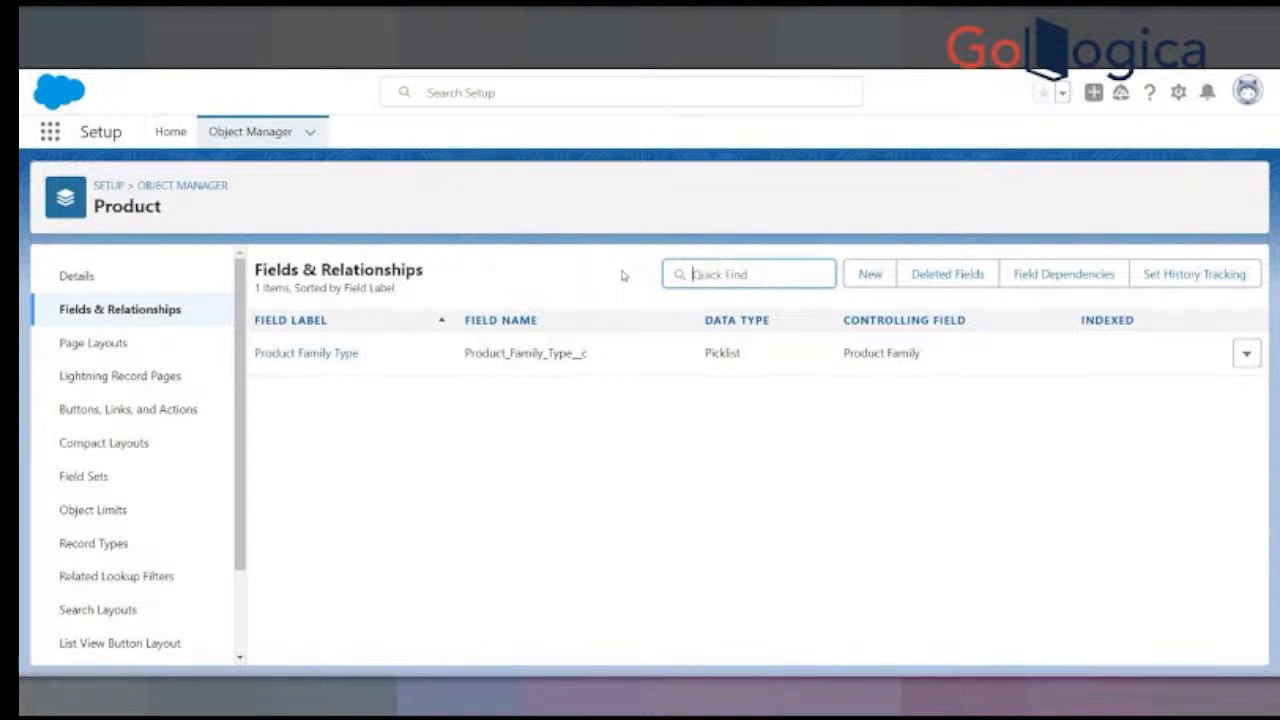
left_click(867, 277)
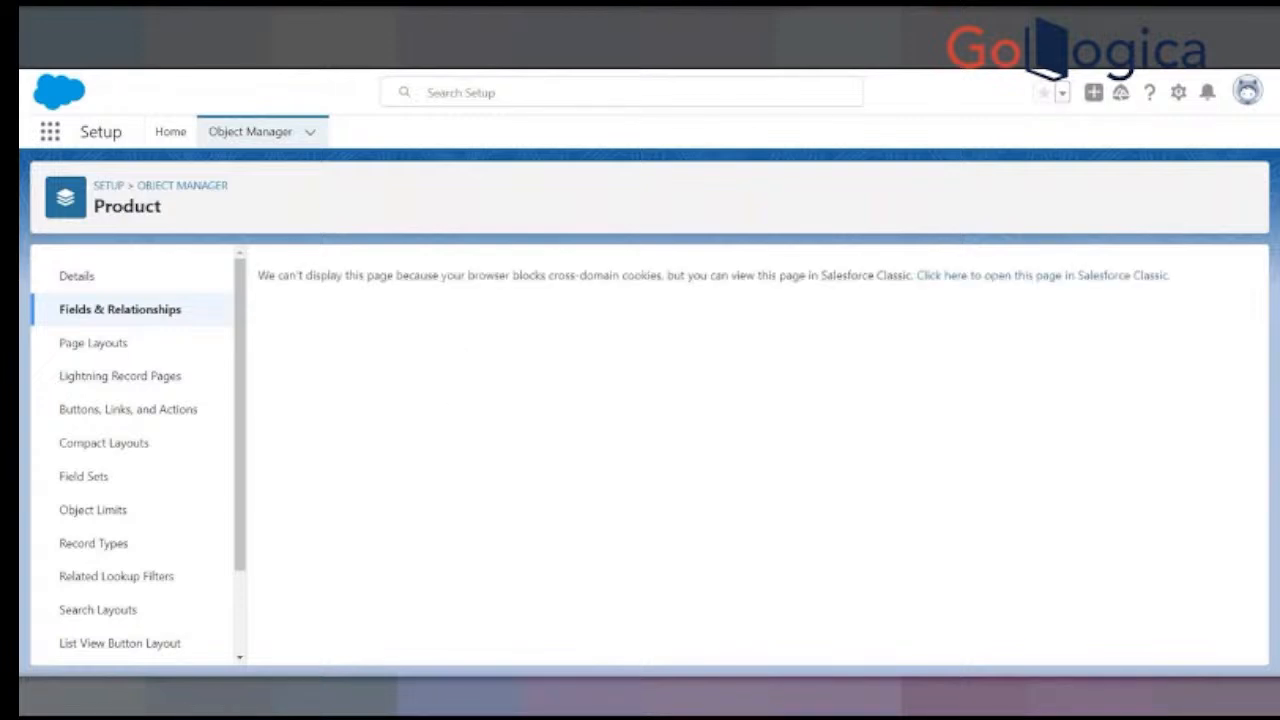
left_click(1120, 54)
left_click(1108, 242)
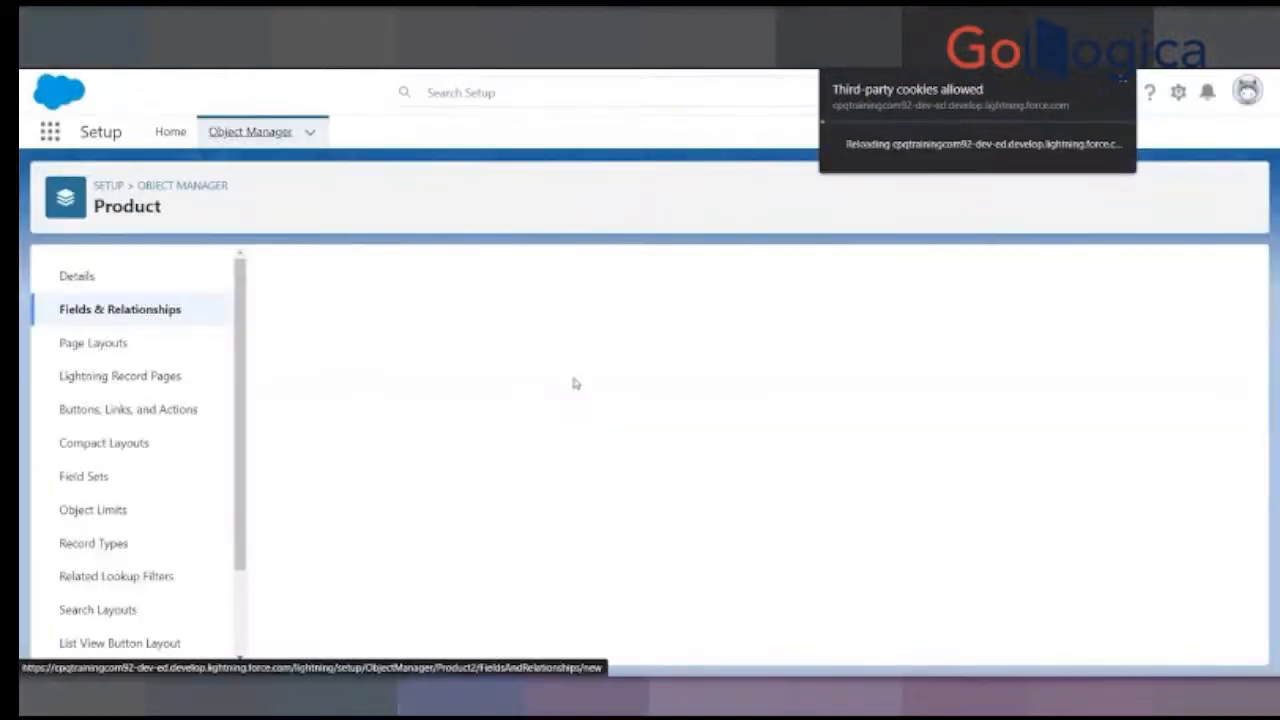
- Choose Picklist as the new field type and set it to take manually entered values
scroll(443, 420, "down", 5)
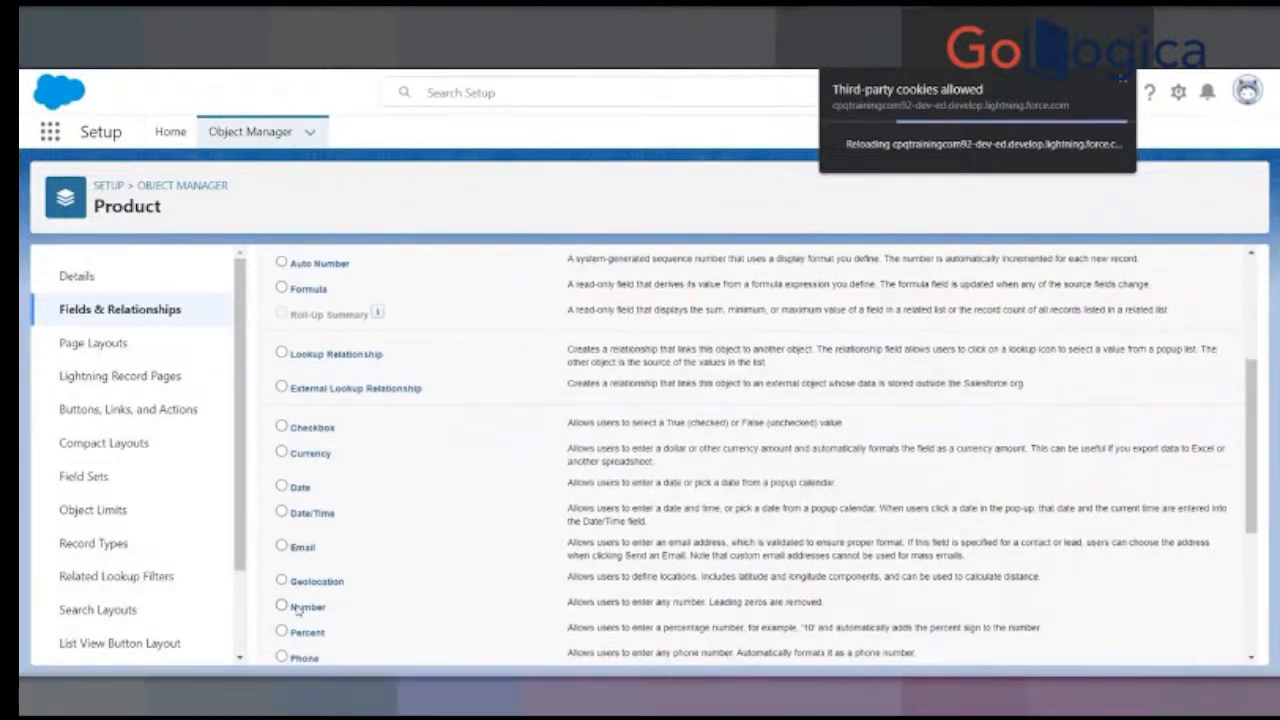
scroll(295, 610, "down", 2)
left_click(281, 517)
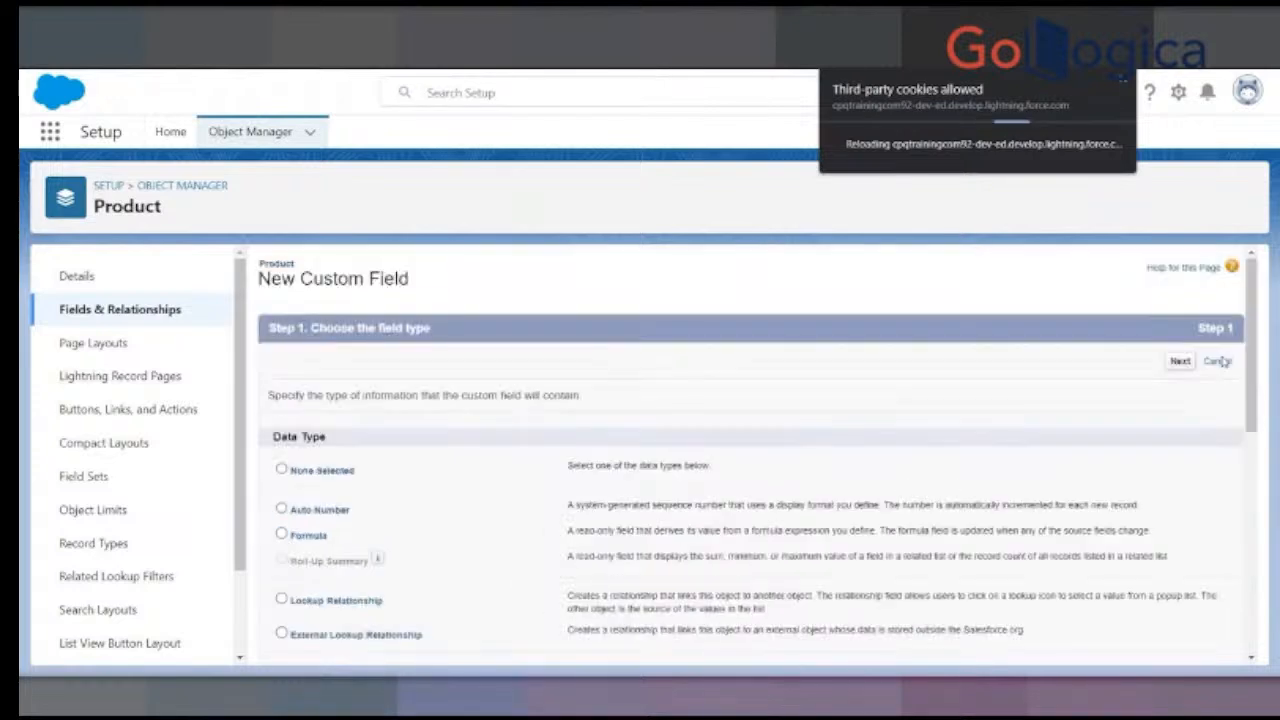
left_click(1180, 361)
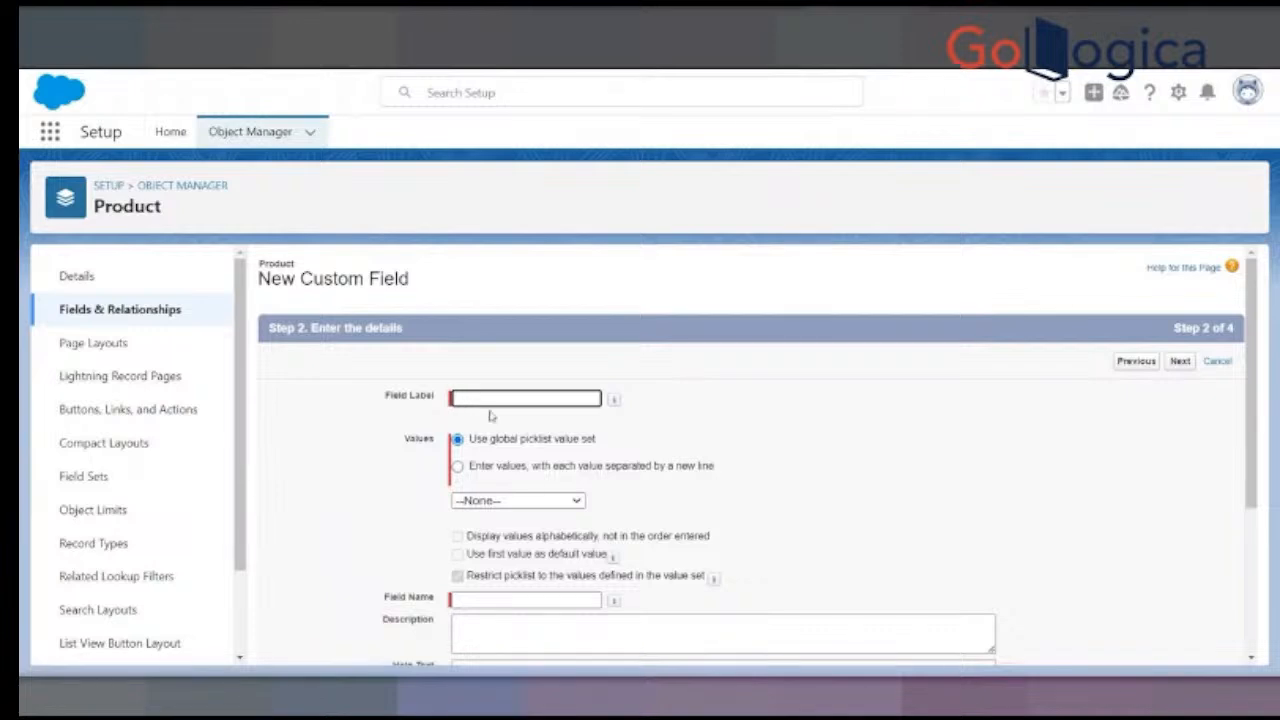
left_click(458, 467)
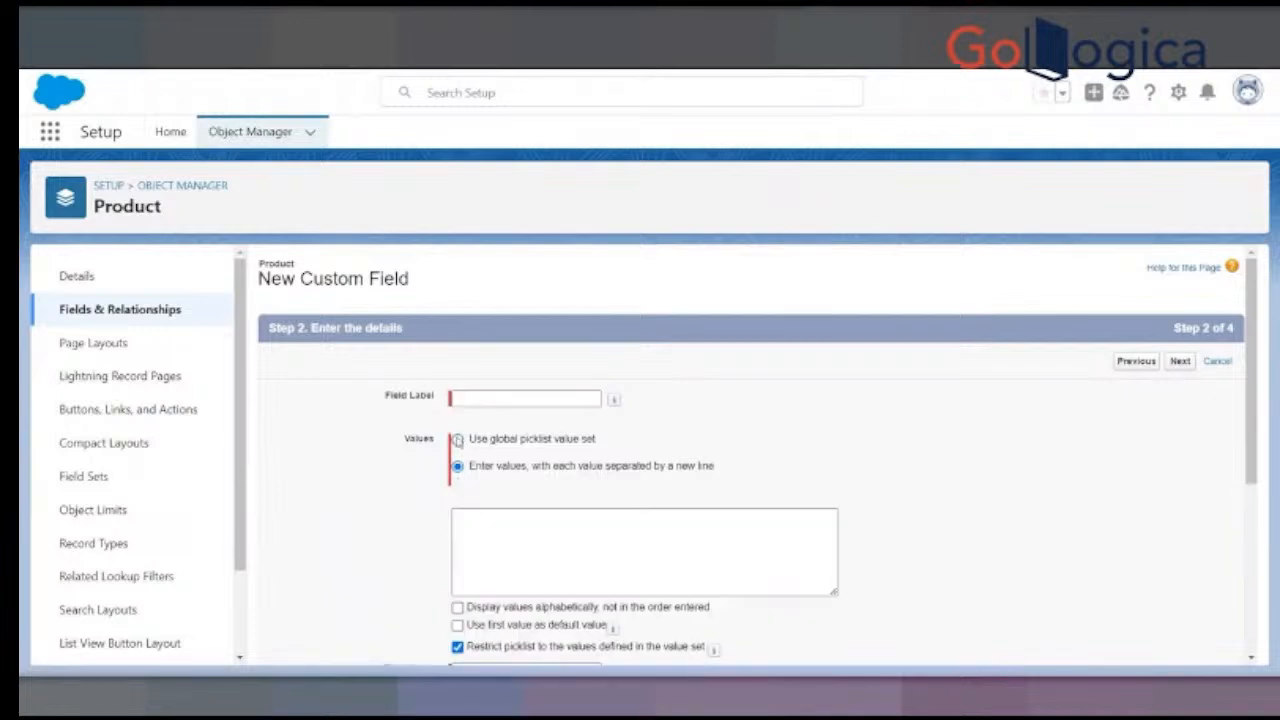
left_click(471, 517)
- Abandon the unfinished picklist field and return to the full Product Fields & Relationships list
scroll(493, 402, "down", 3)
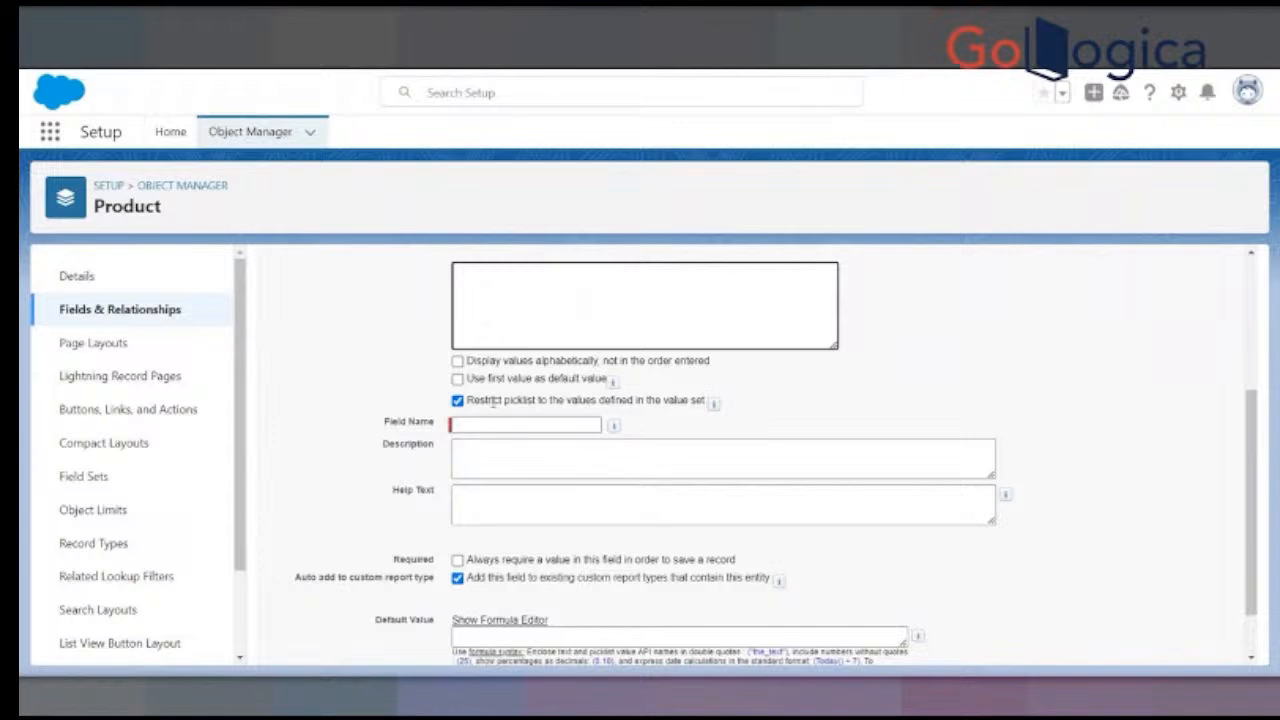
scroll(477, 306, "down", 1)
left_click(471, 357)
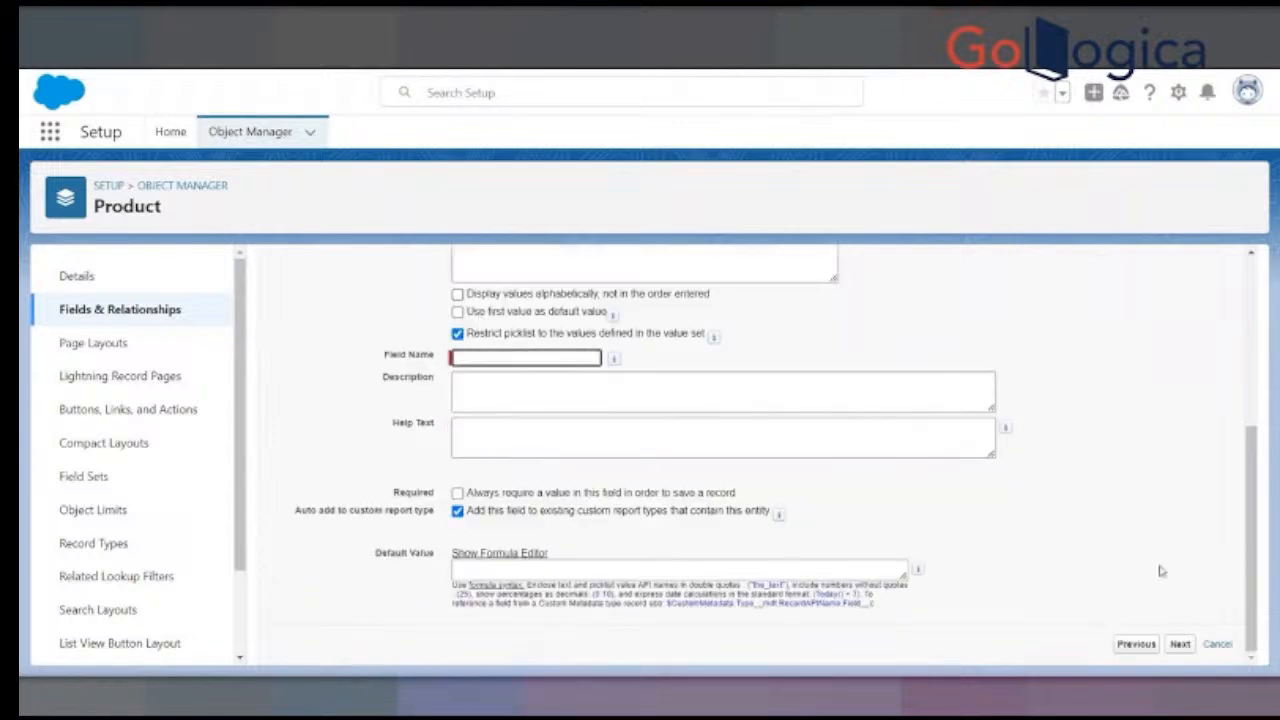
left_click(1181, 643)
left_click(165, 310)
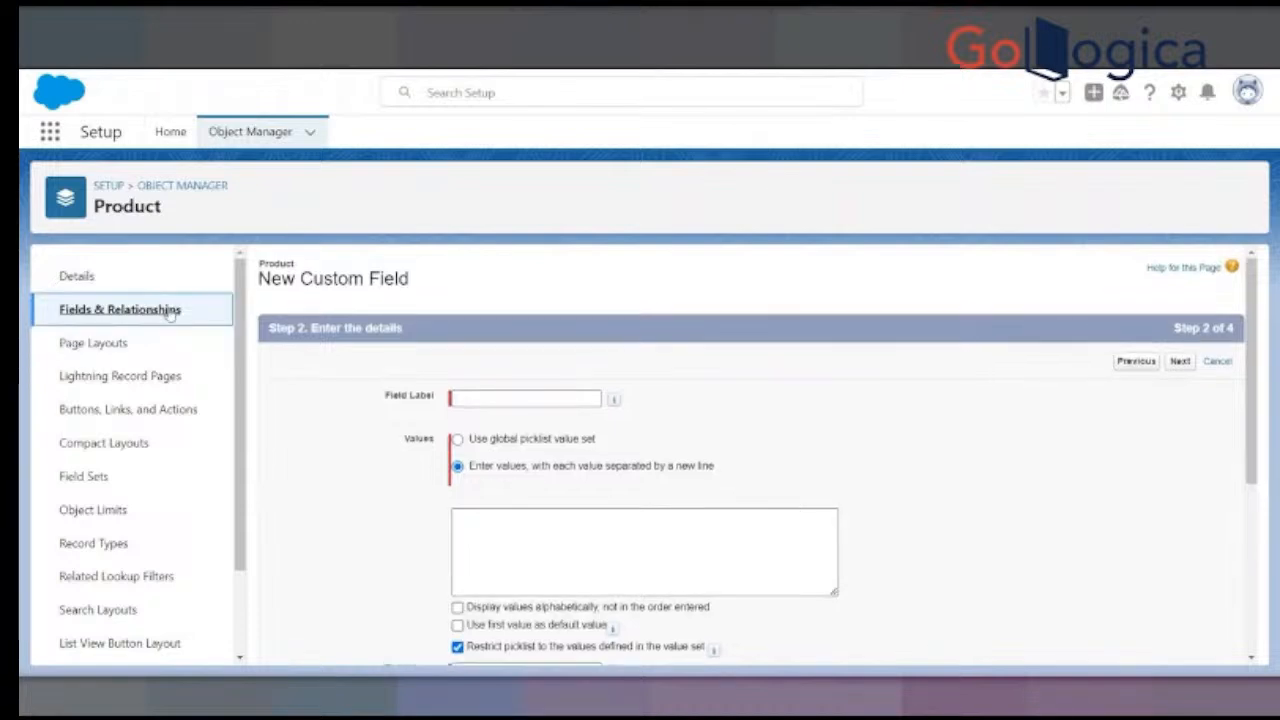
- Find the Product Family Type field in Quick Find and review its values, CPU and Desktop through Insurance
left_click(721, 274)
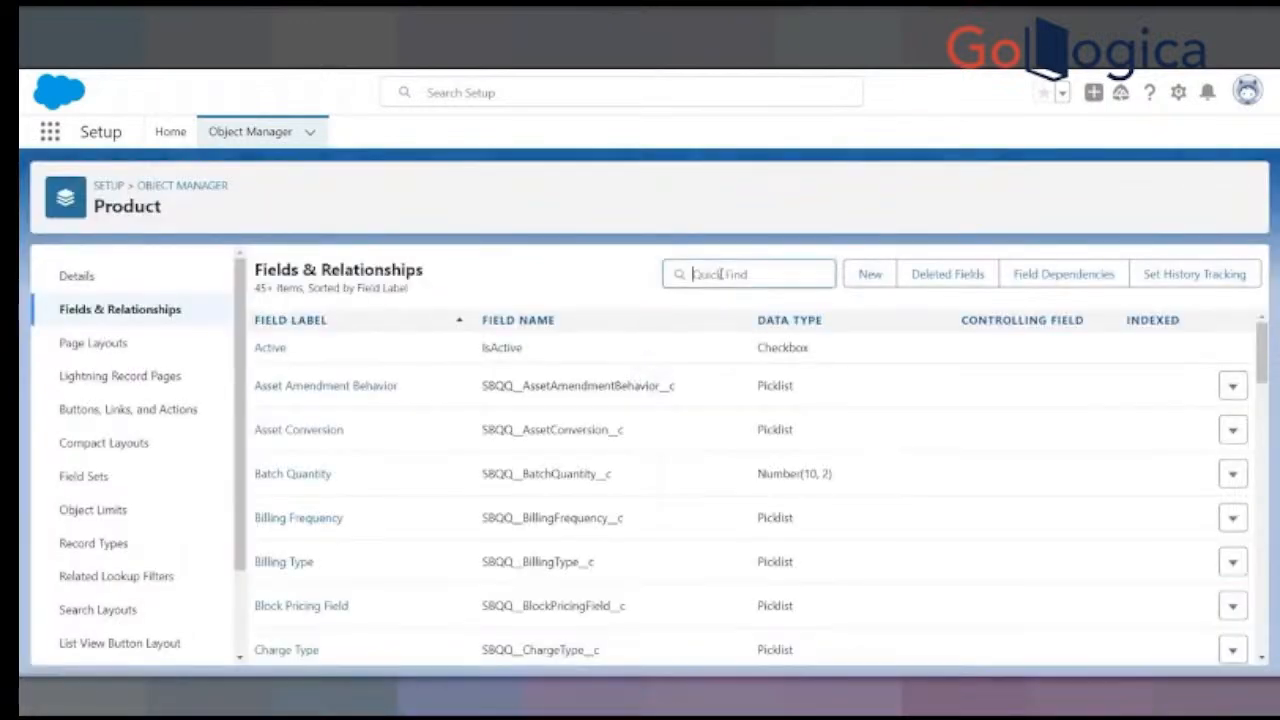
type("pr")
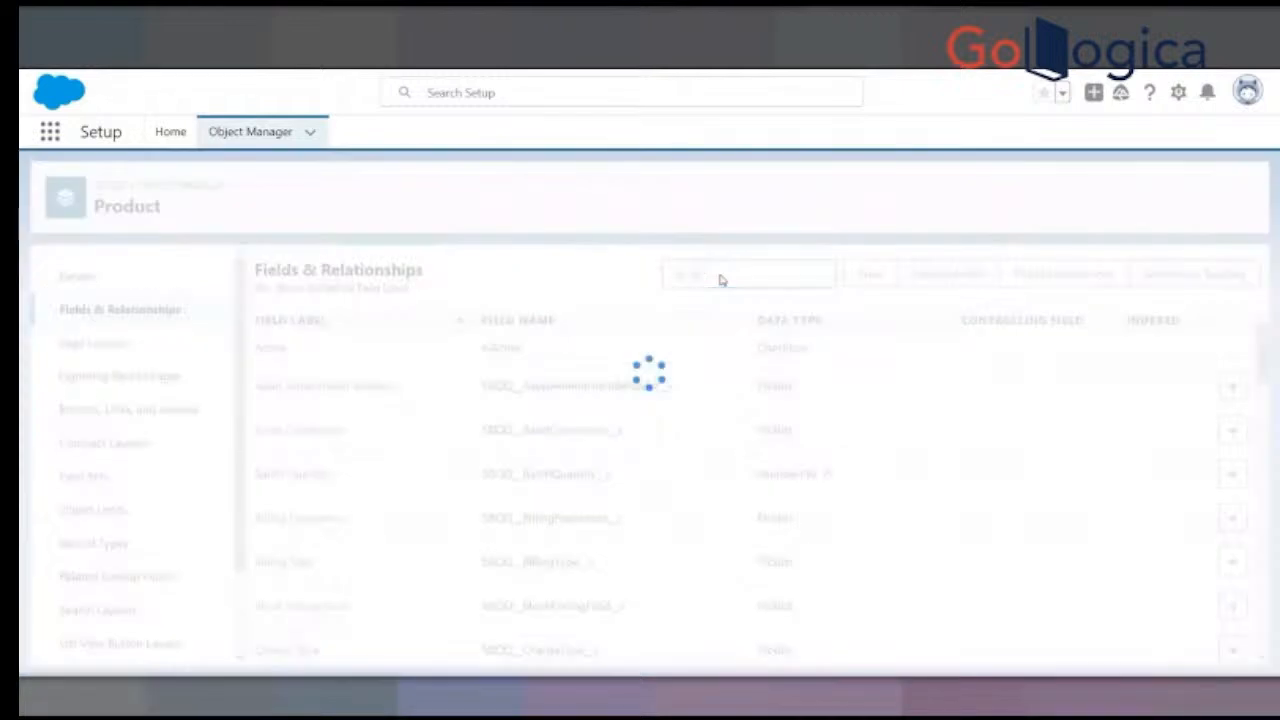
type("oduct")
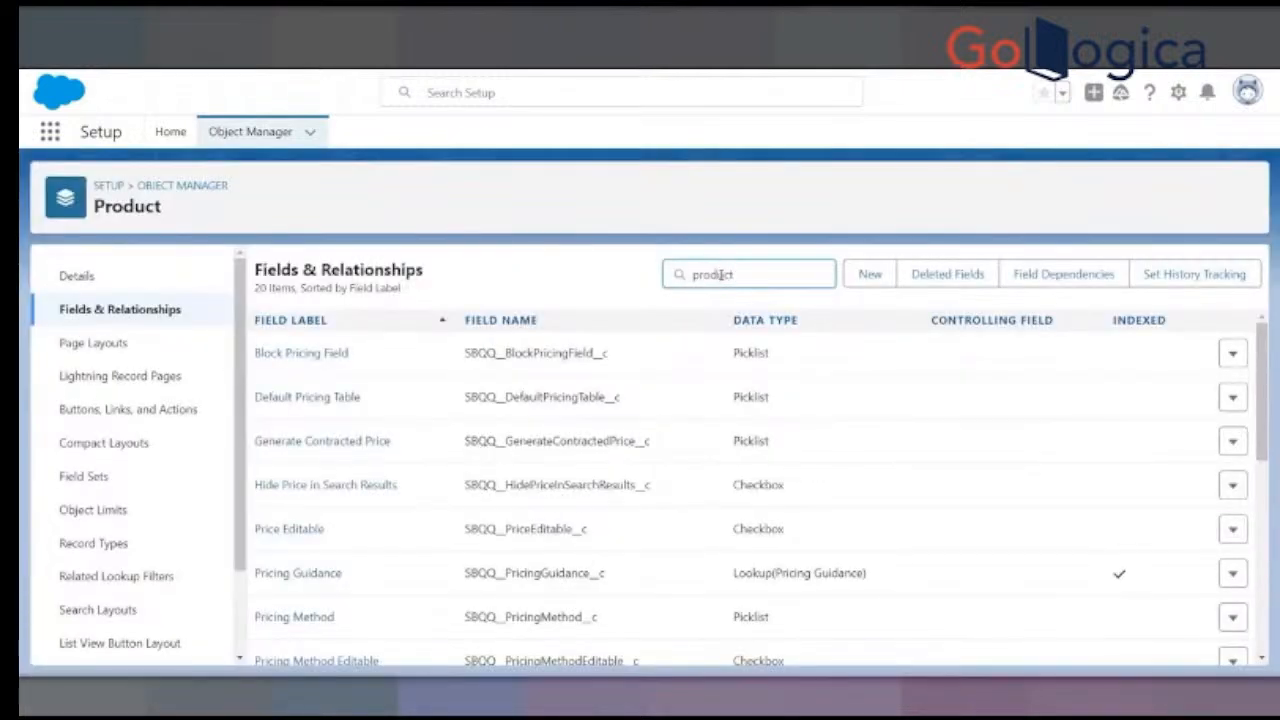
type(" family ty")
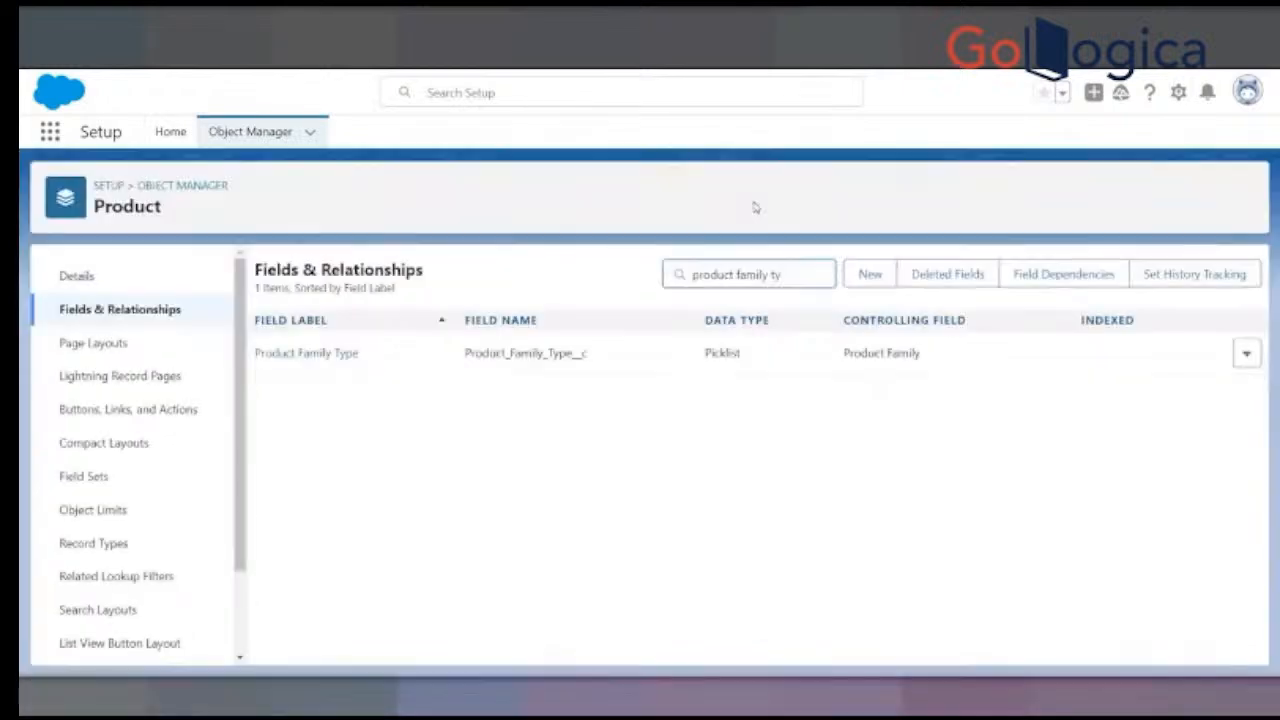
left_click(294, 354)
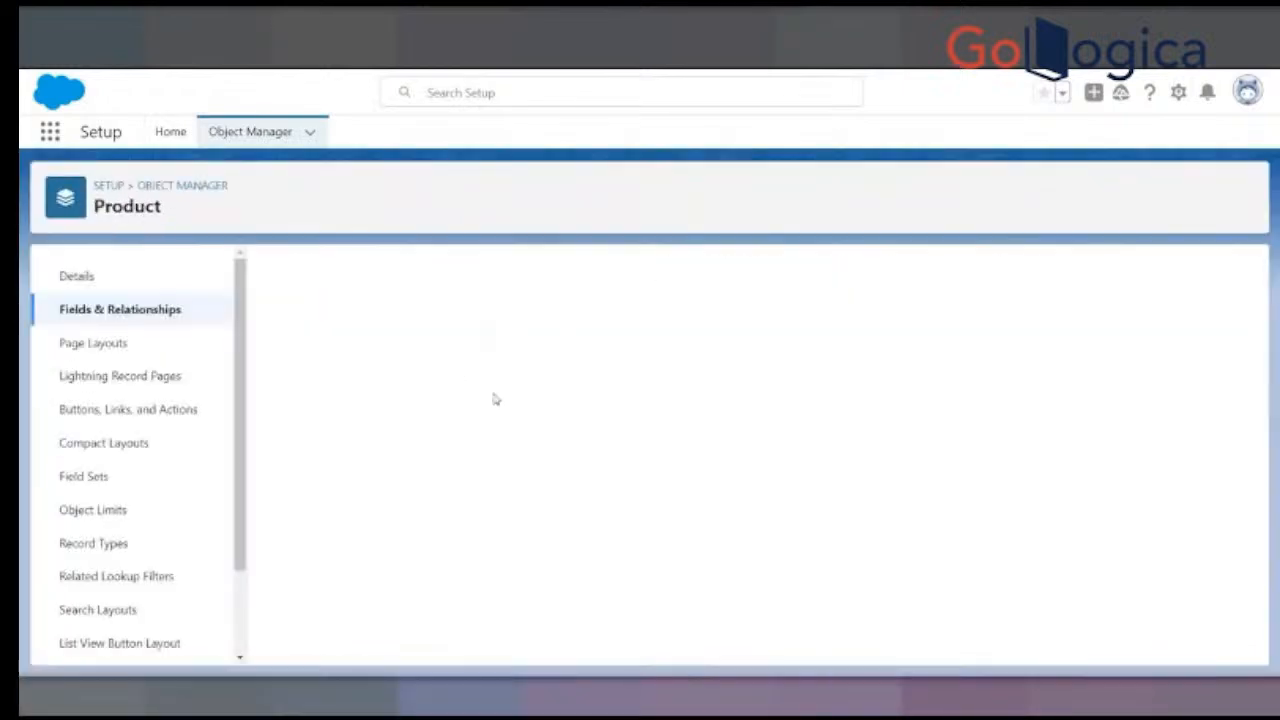
scroll(505, 365, "down", 6)
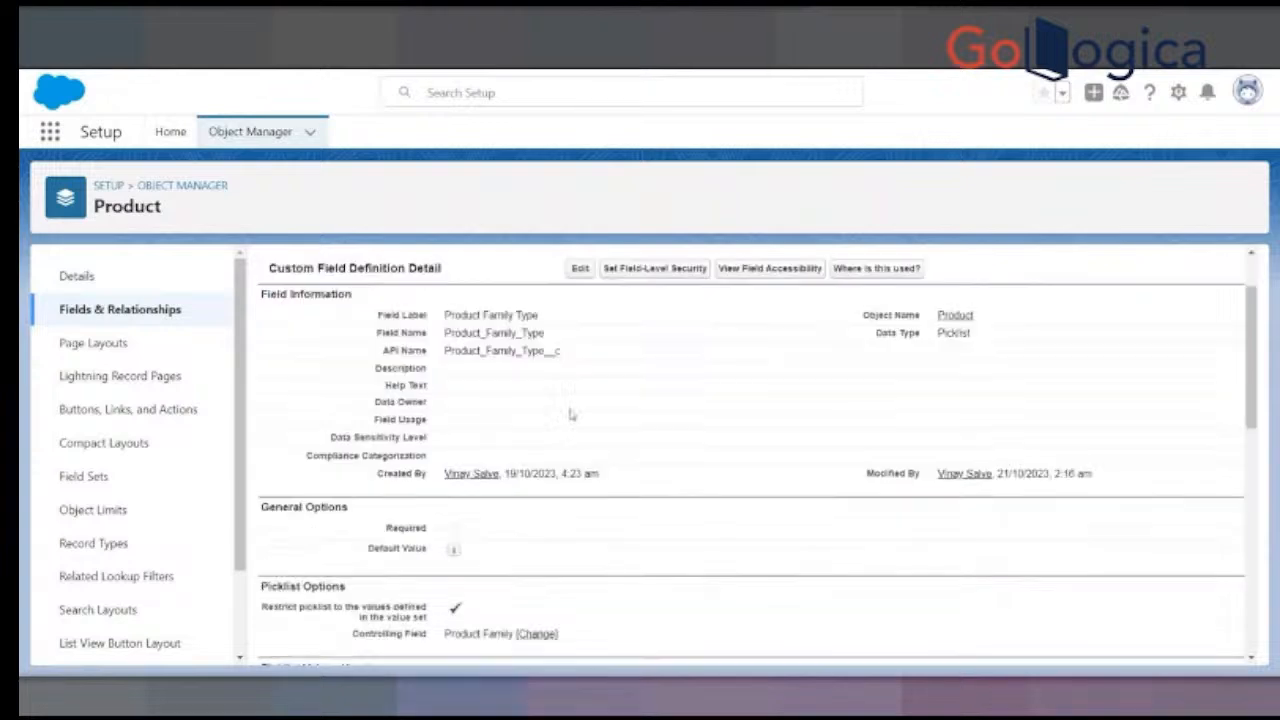
scroll(563, 414, "down", 2)
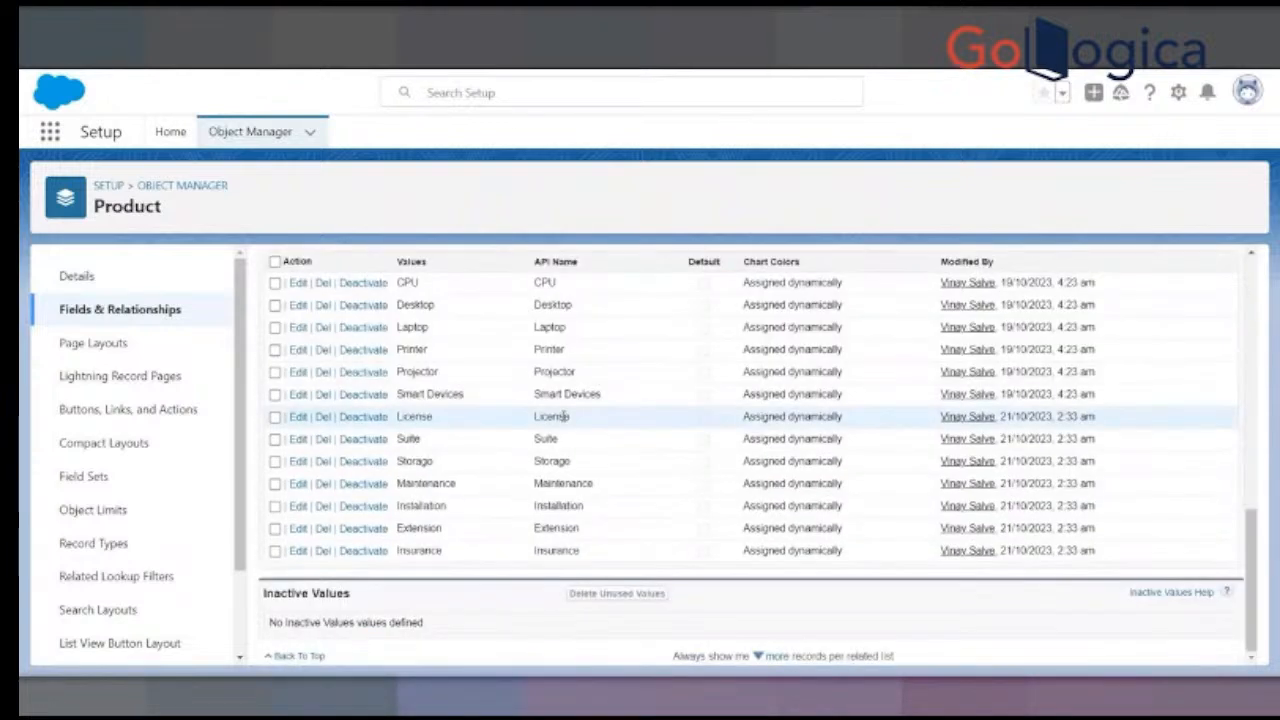
scroll(563, 414, "up", 2)
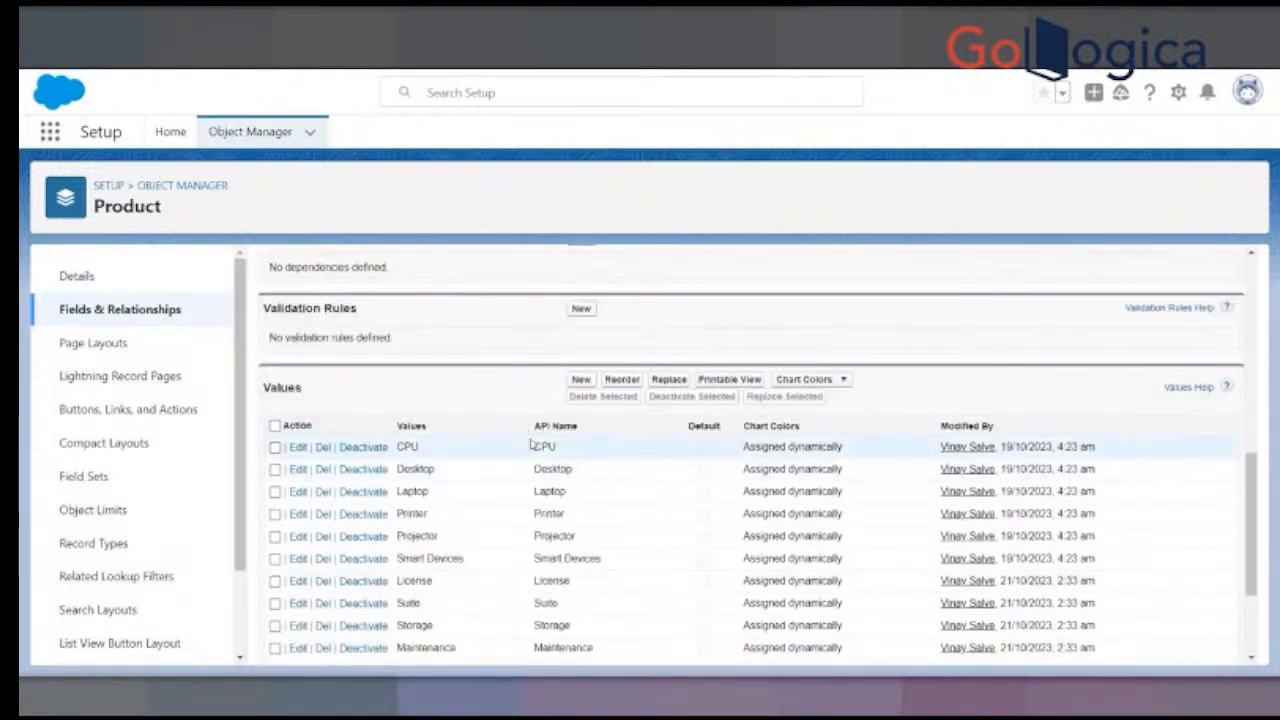
scroll(523, 518, "down", 1)
scroll(523, 518, "down", 1)
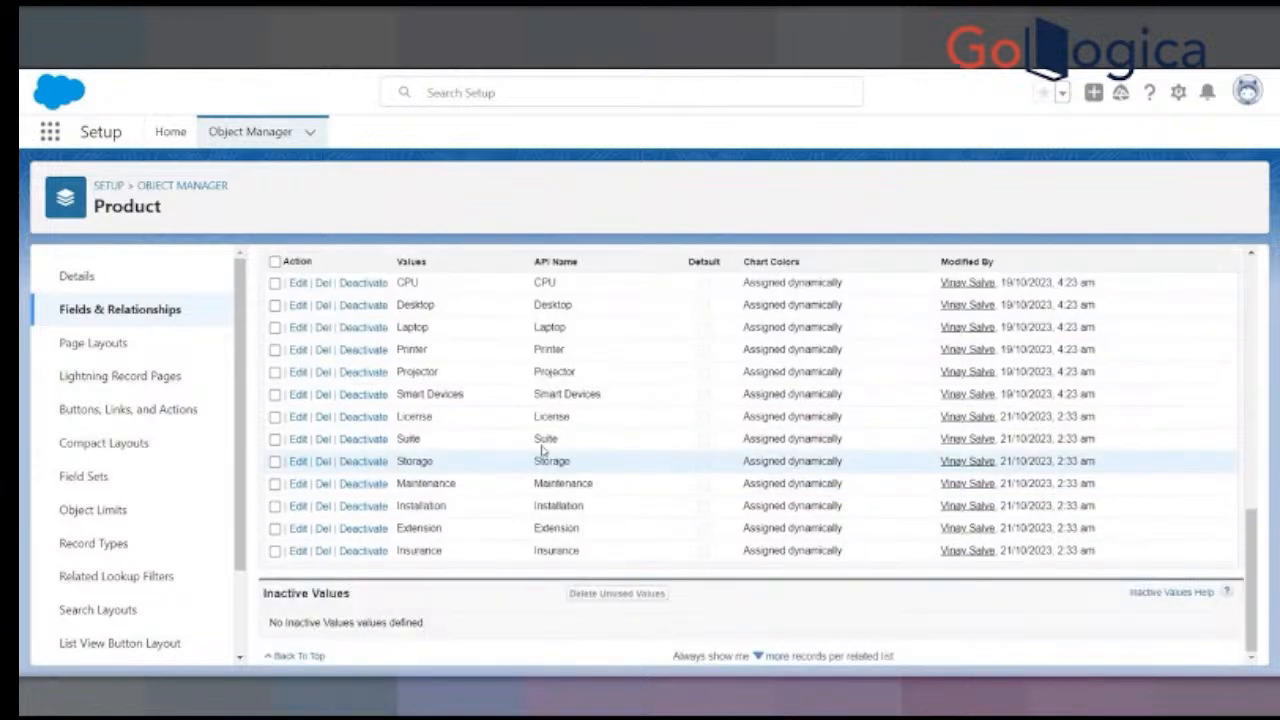
scroll(597, 446, "up", 2)
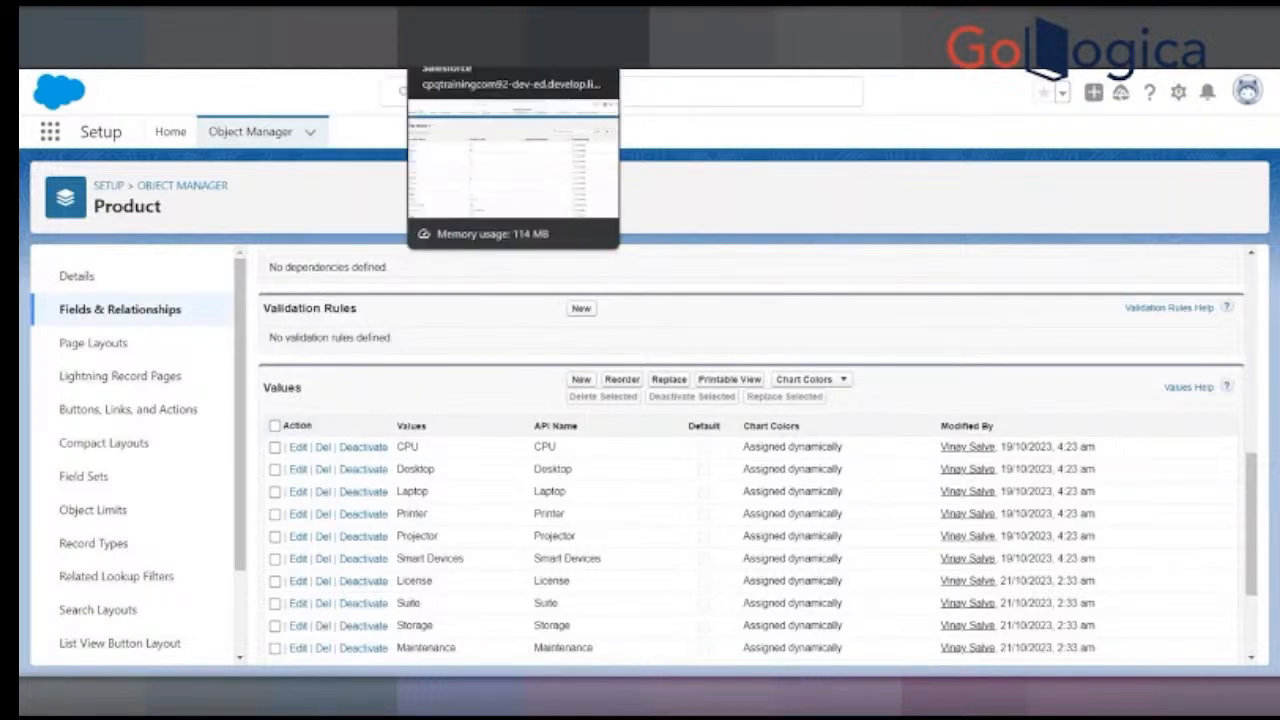
left_click(352, 40)
left_click(608, 338)
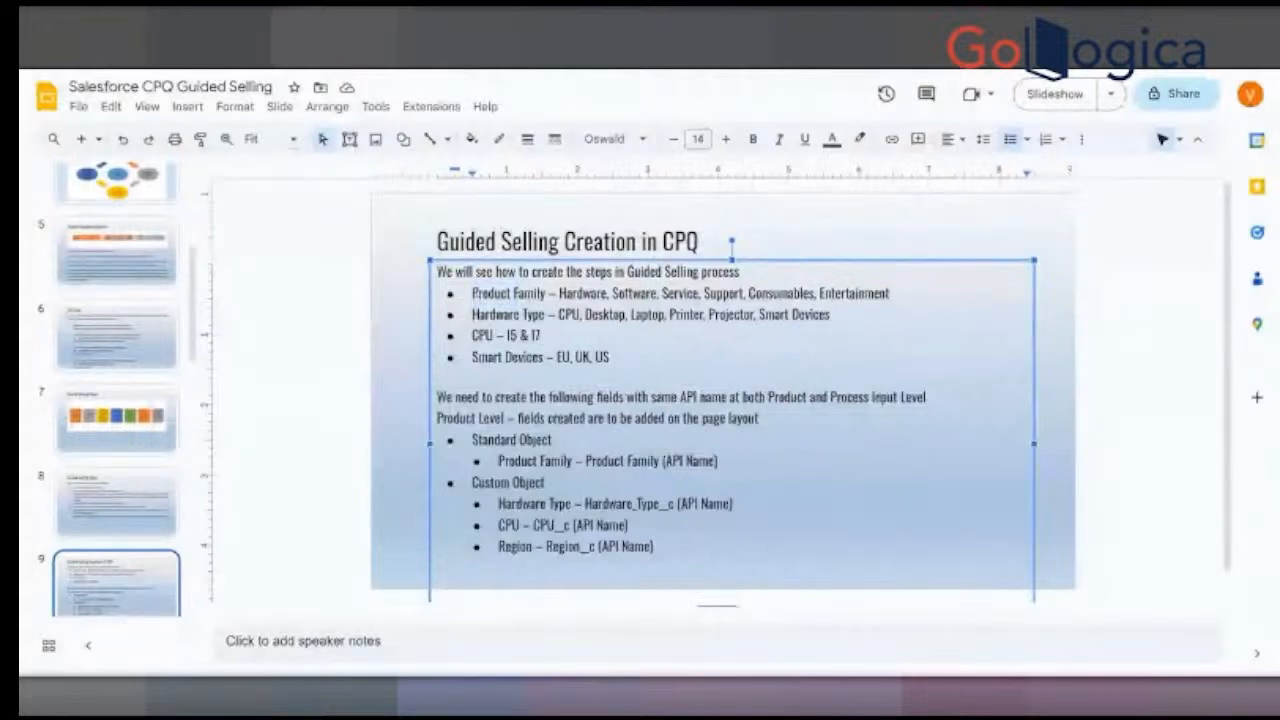
left_click_drag(559, 293, 890, 293)
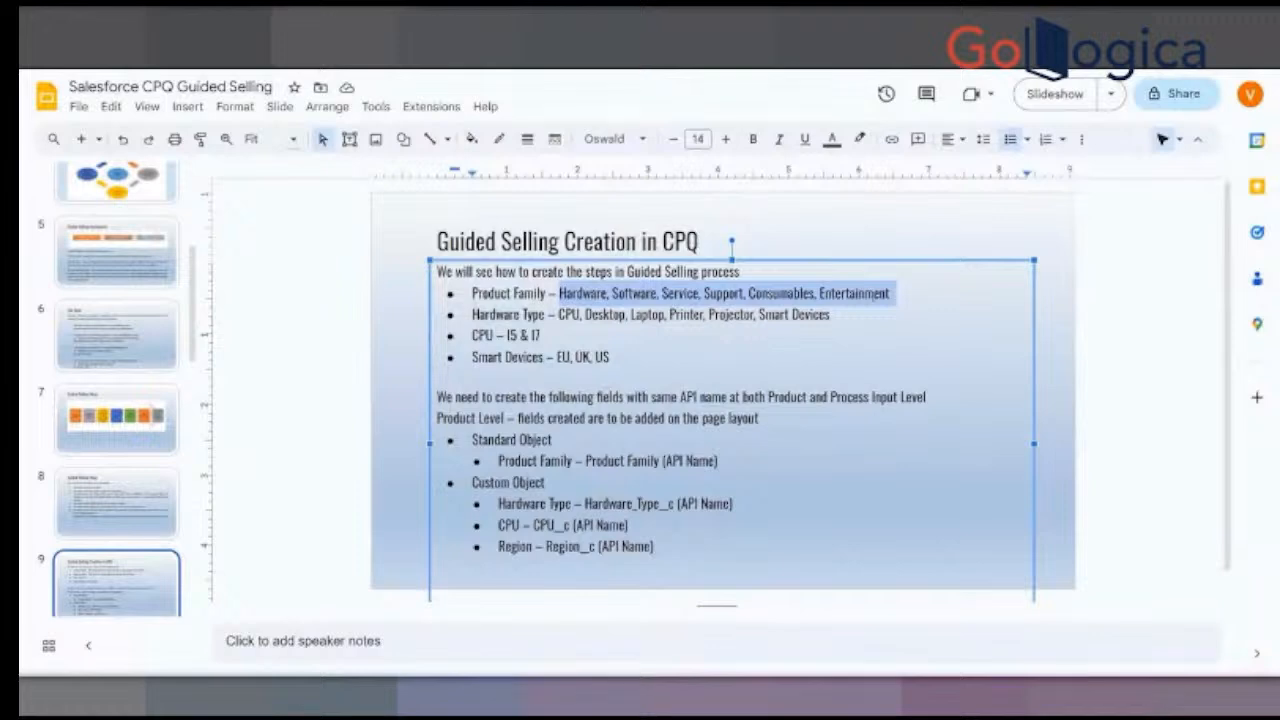
left_click(640, 42)
left_click(580, 379)
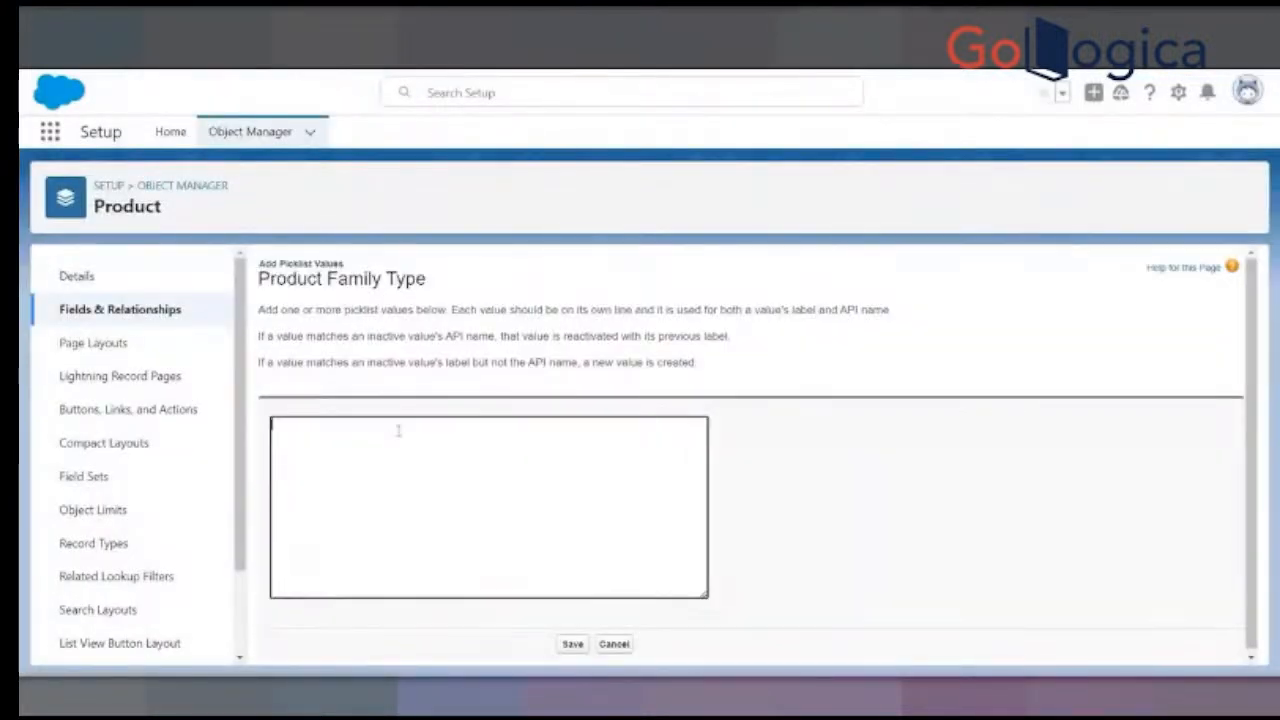
- Add Men, Women, Kids and Children as Product Family Type values and save
type("Mens")
key("Return")
type("Women")
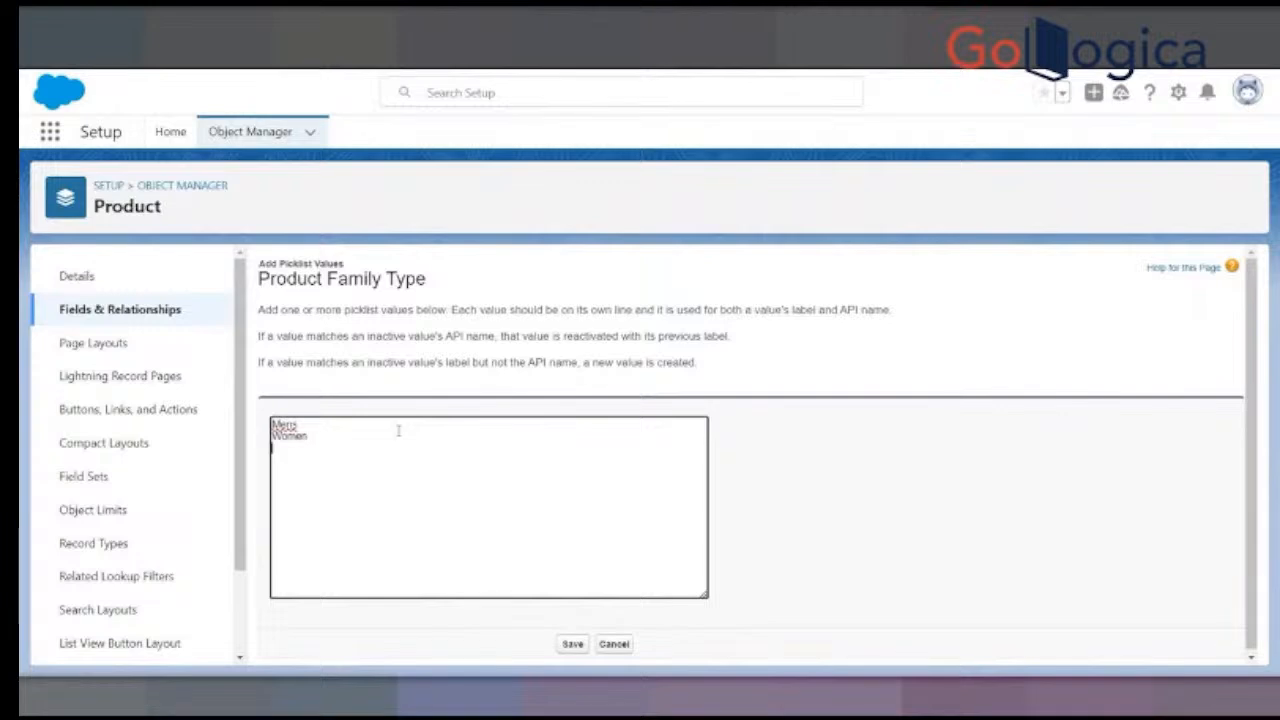
key("Return")
key("Up")
key("Up")
key("End")
key("BackSpace")
key("Down")
key("Down")
type("Kids ")
type("C")
type("hildren")
key("BackSpace")
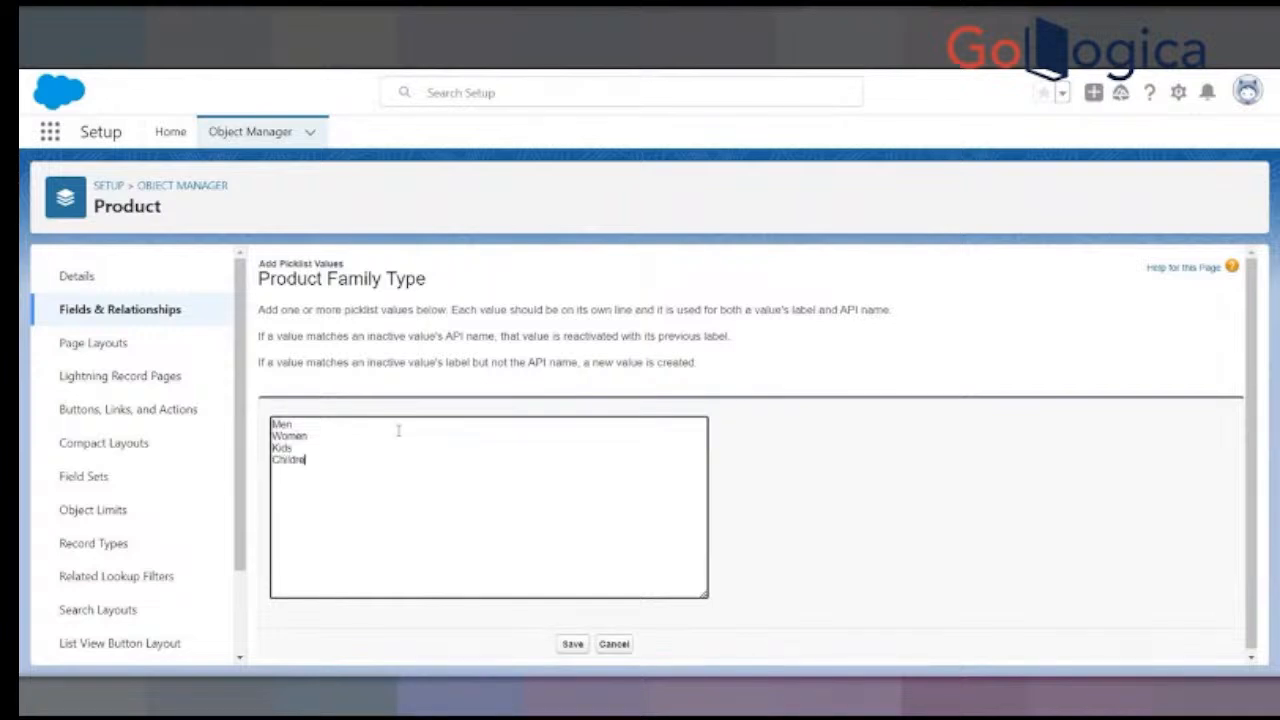
type("n")
left_click(573, 645)
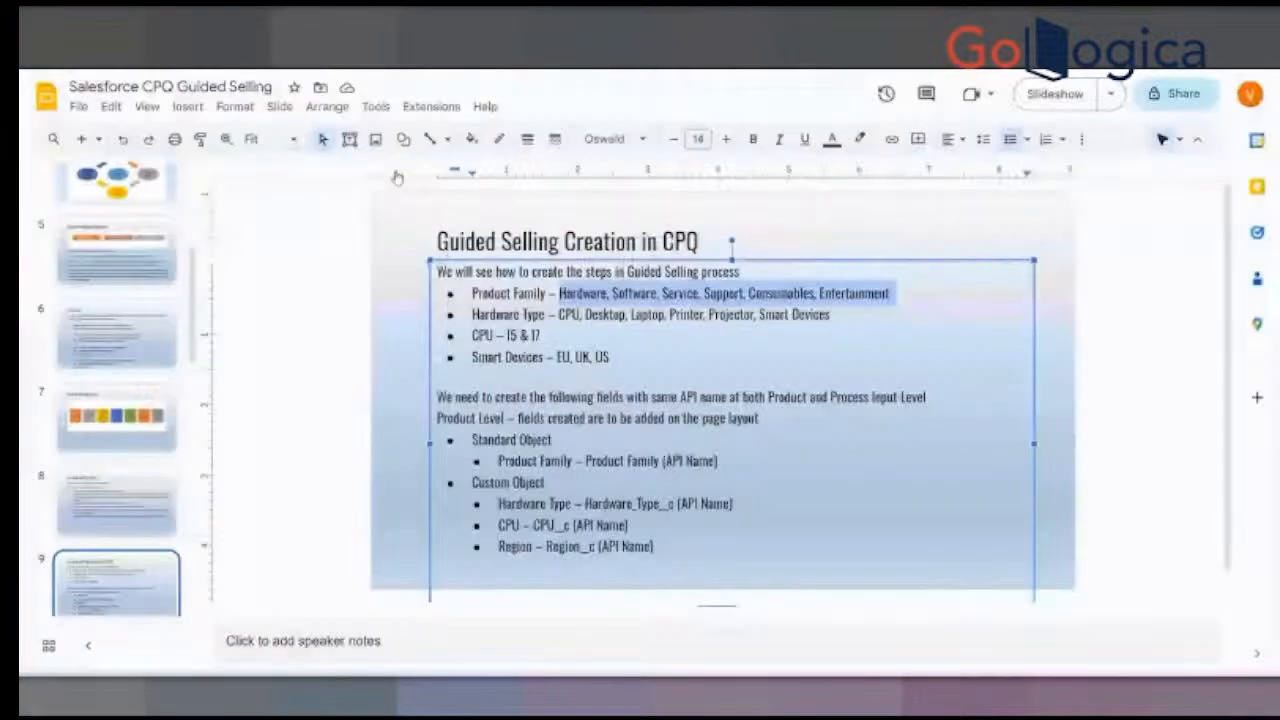
- Highlight Product Family and Hardware Type on the slide, then return to Product's Fields & Relationships
left_click(472, 293)
left_click_drag(472, 293, 545, 293)
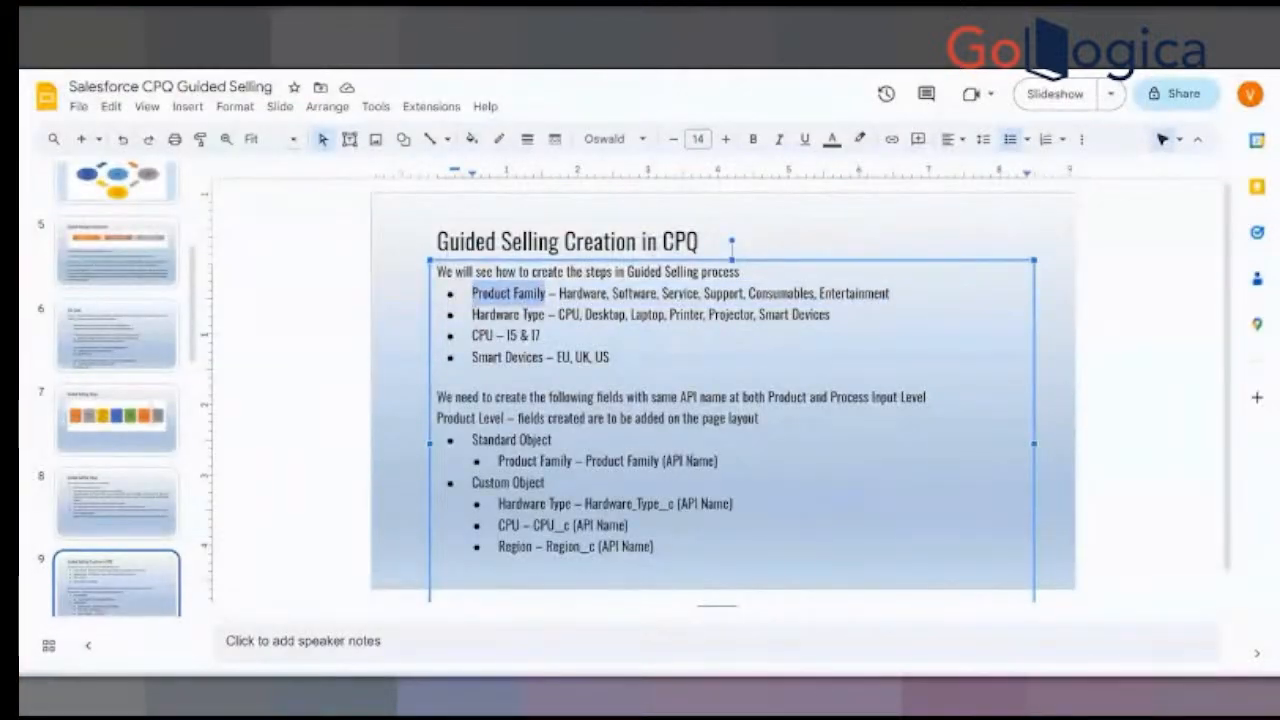
left_click_drag(472, 314, 545, 314)
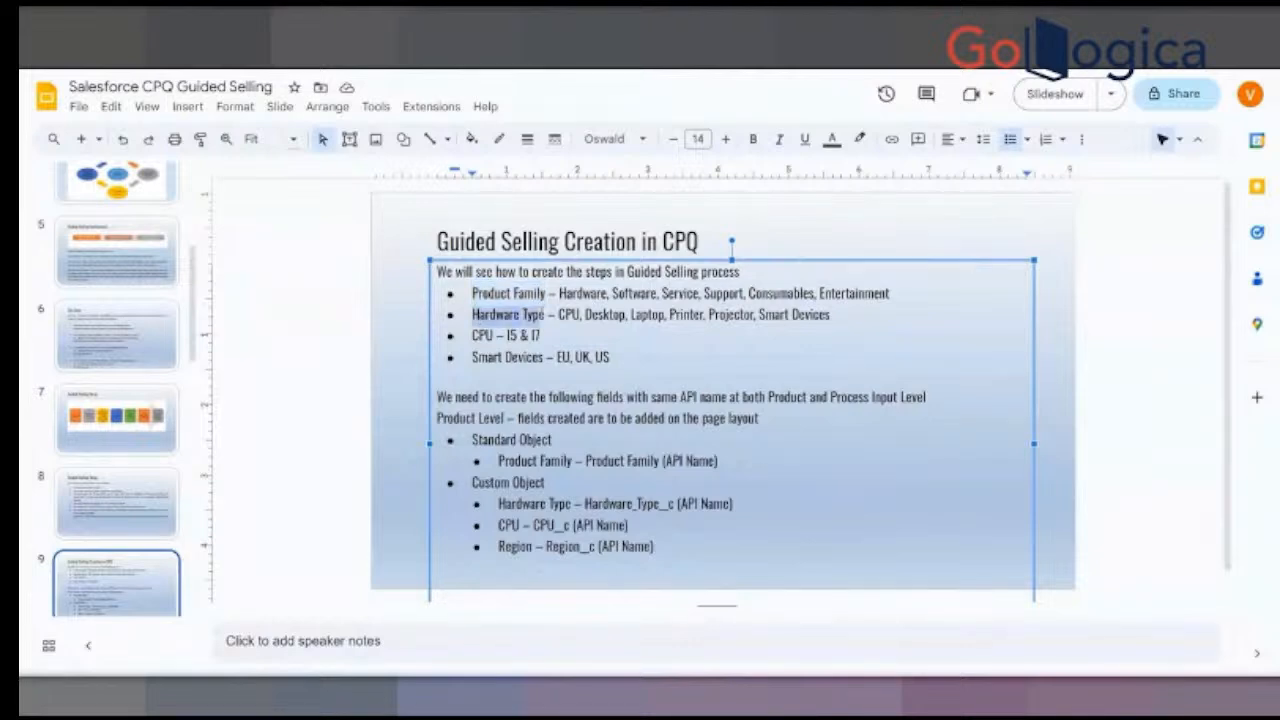
double_click(582, 293)
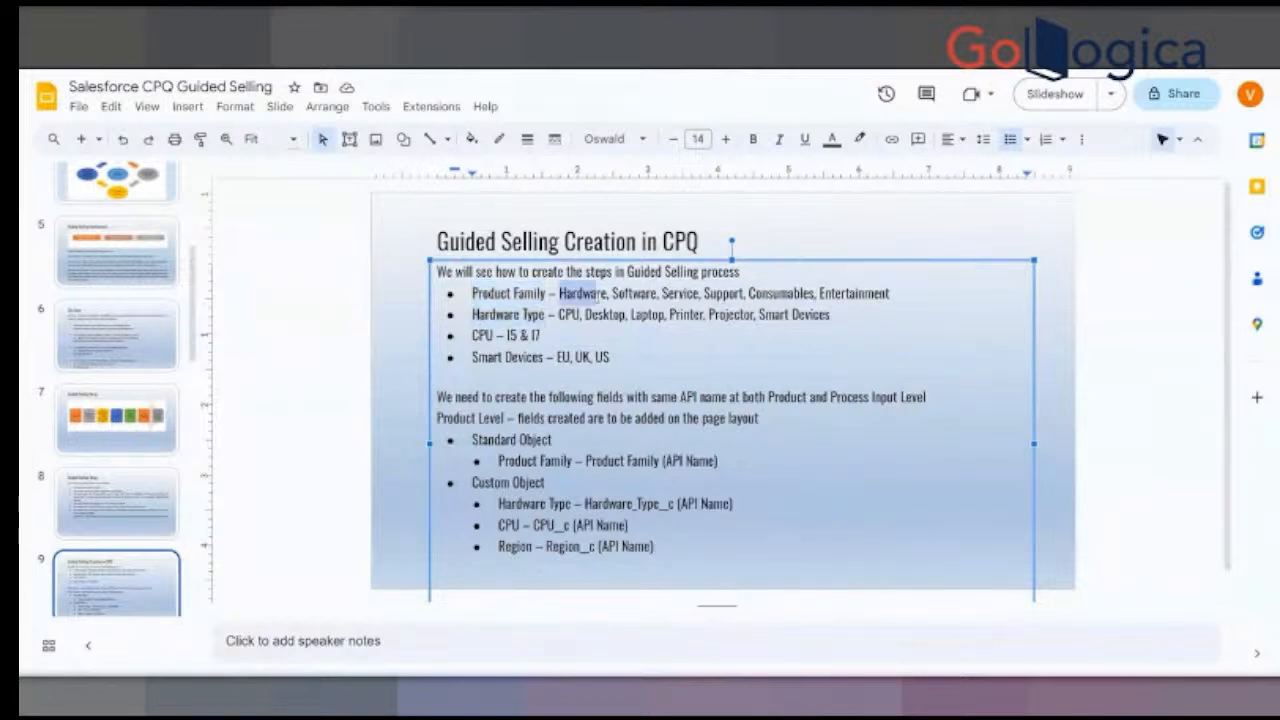
left_click(545, 315)
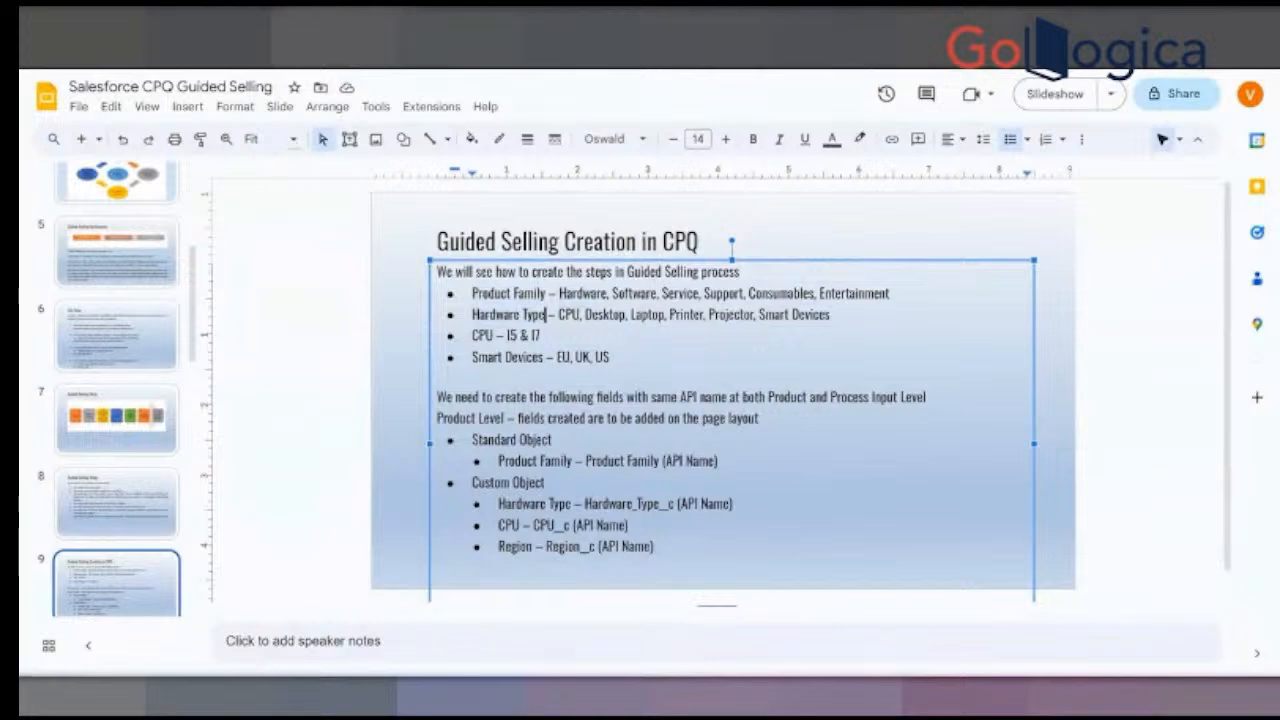
key("alt+Tab")
left_click(300, 297)
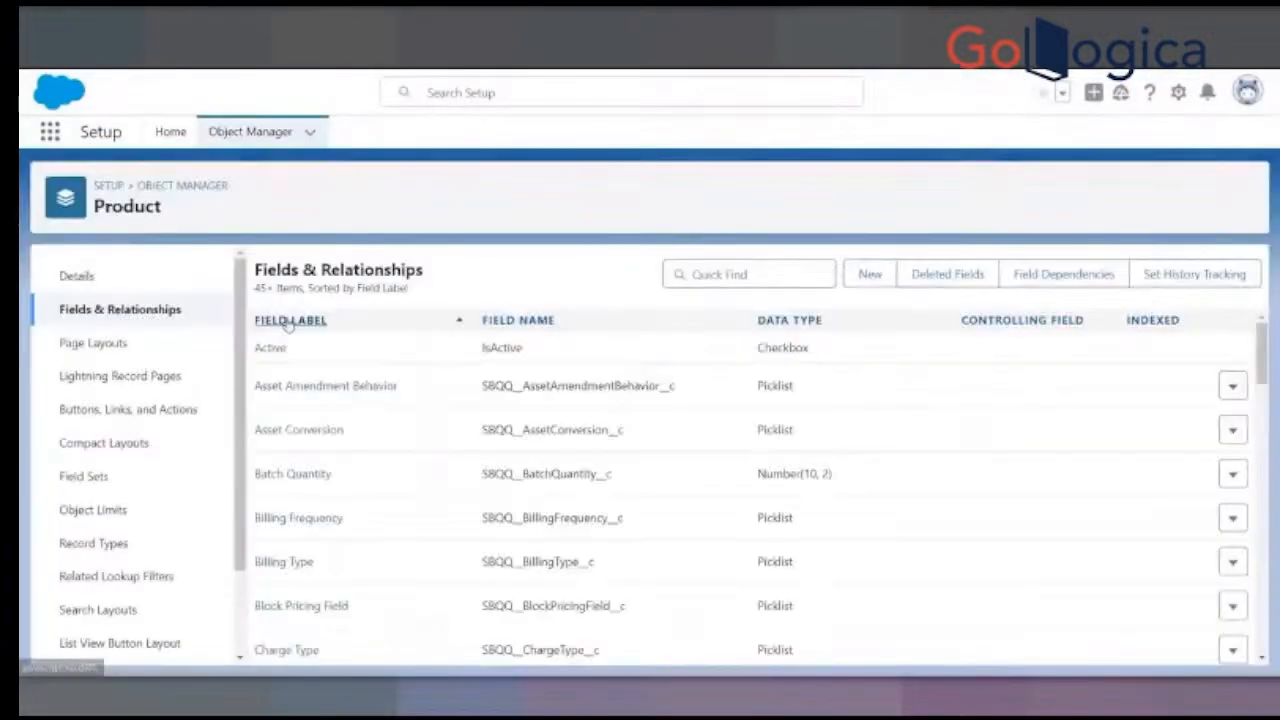
- Try filtering the Product fields with 'Chai', clear it, and note the CPU label on the record
left_click(711, 273)
type("Chai")
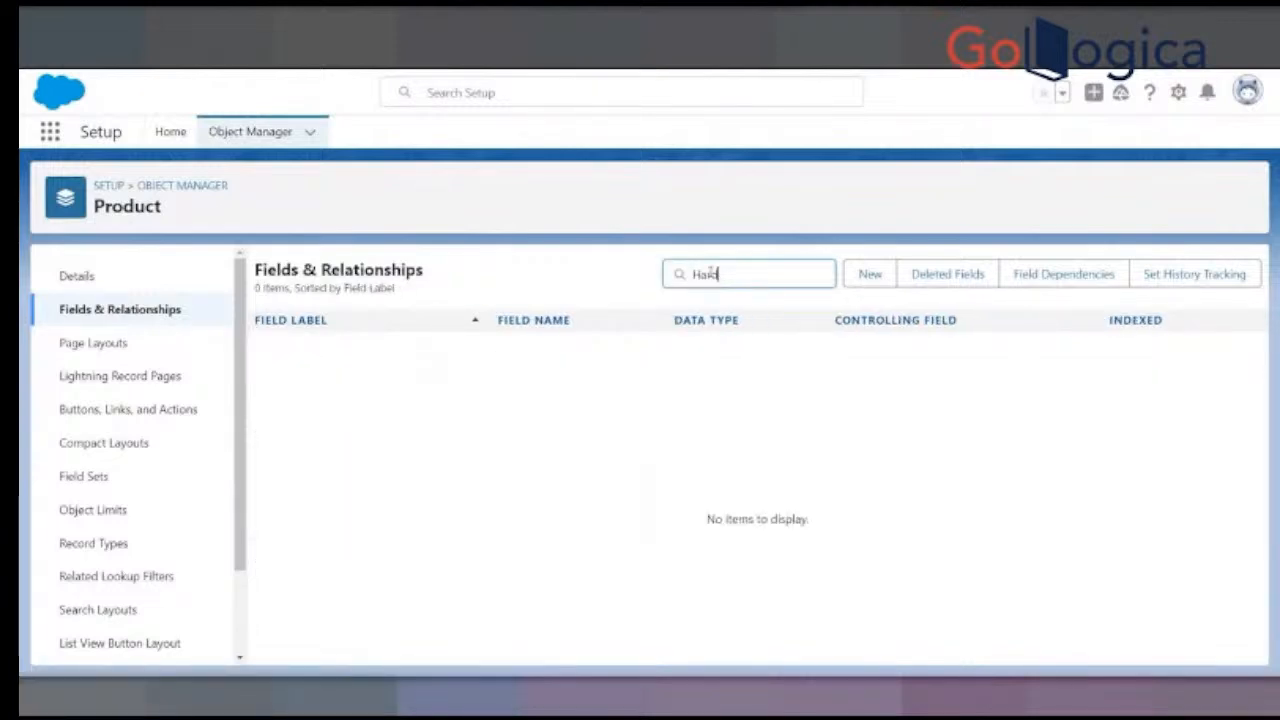
key("BackSpace")
key("BackSpace")
key("BackSpace")
key("BackSpace")
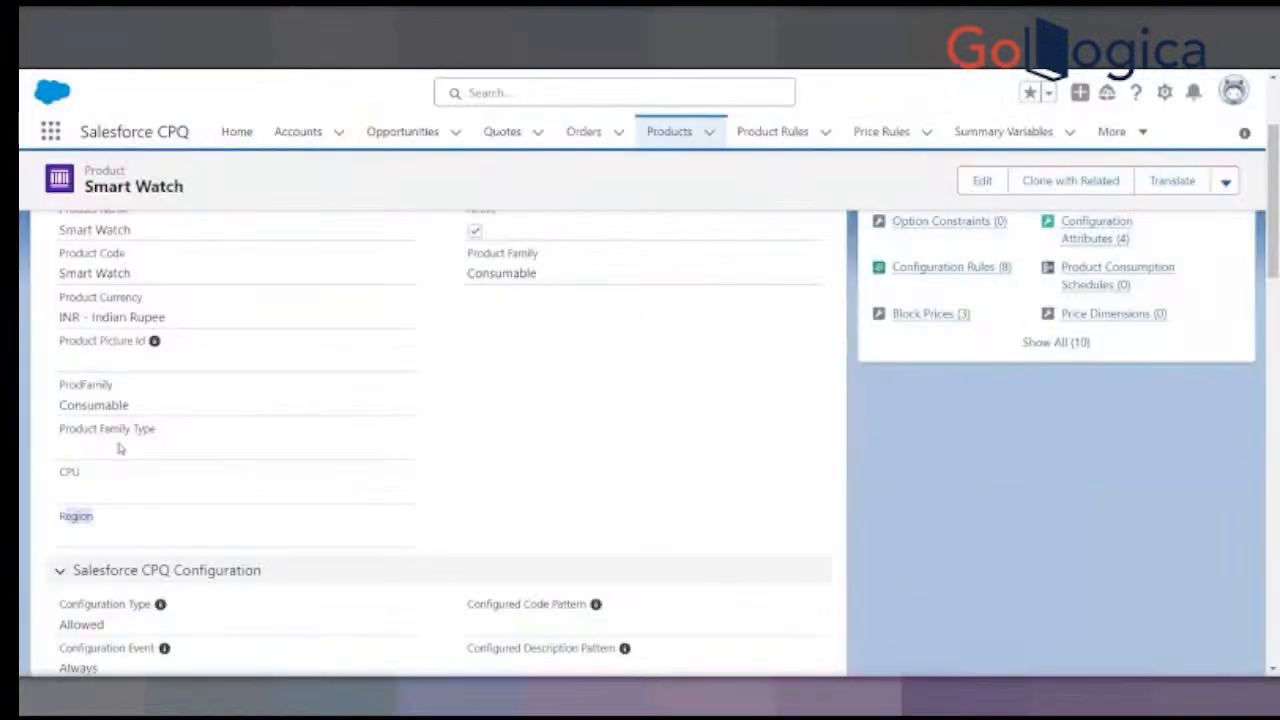
left_click_drag(60, 472, 80, 472)
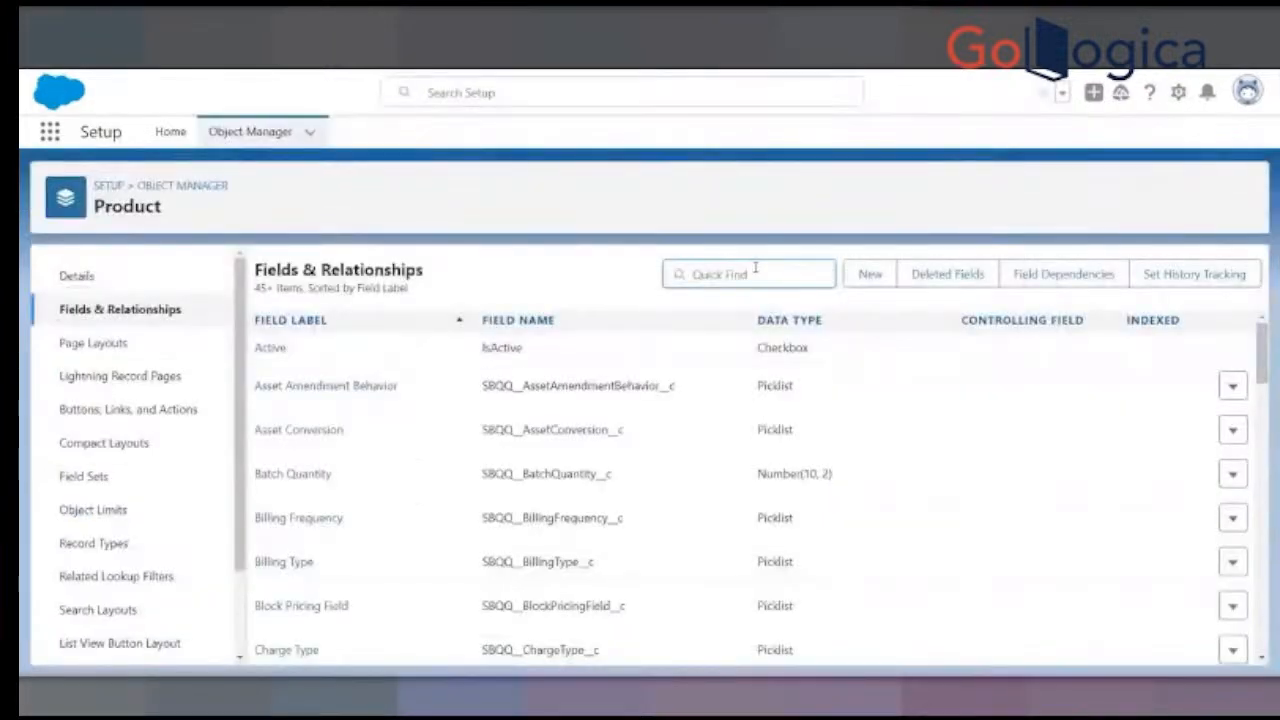
- Open the CPU field's definition, compare its values with the Smart Watch record, and return to Slides
left_click(756, 268)
type("OP")
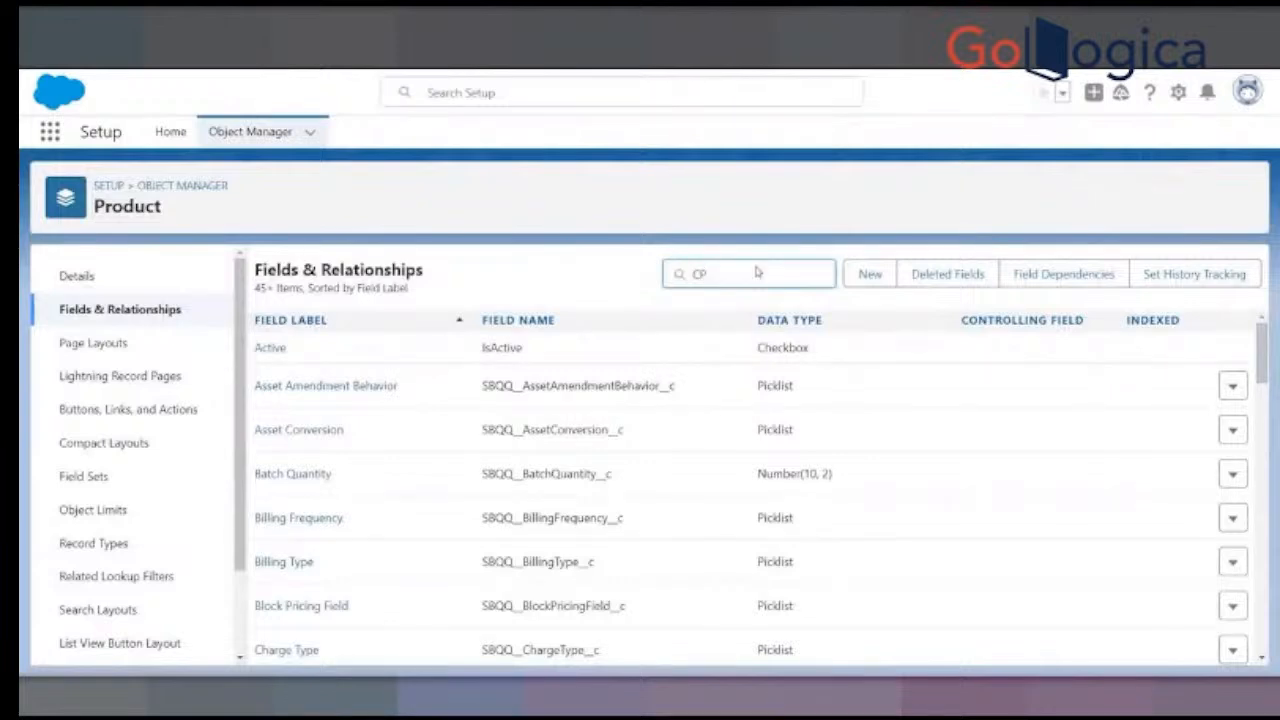
type("U")
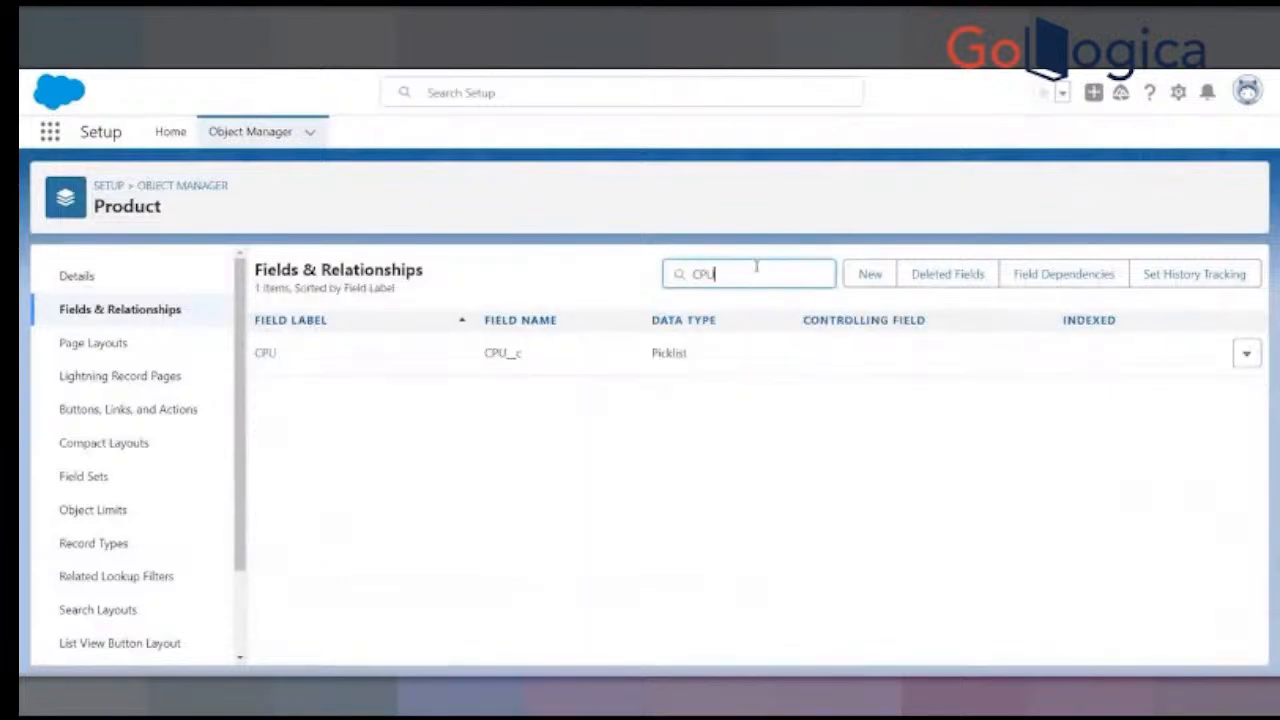
left_click(266, 355)
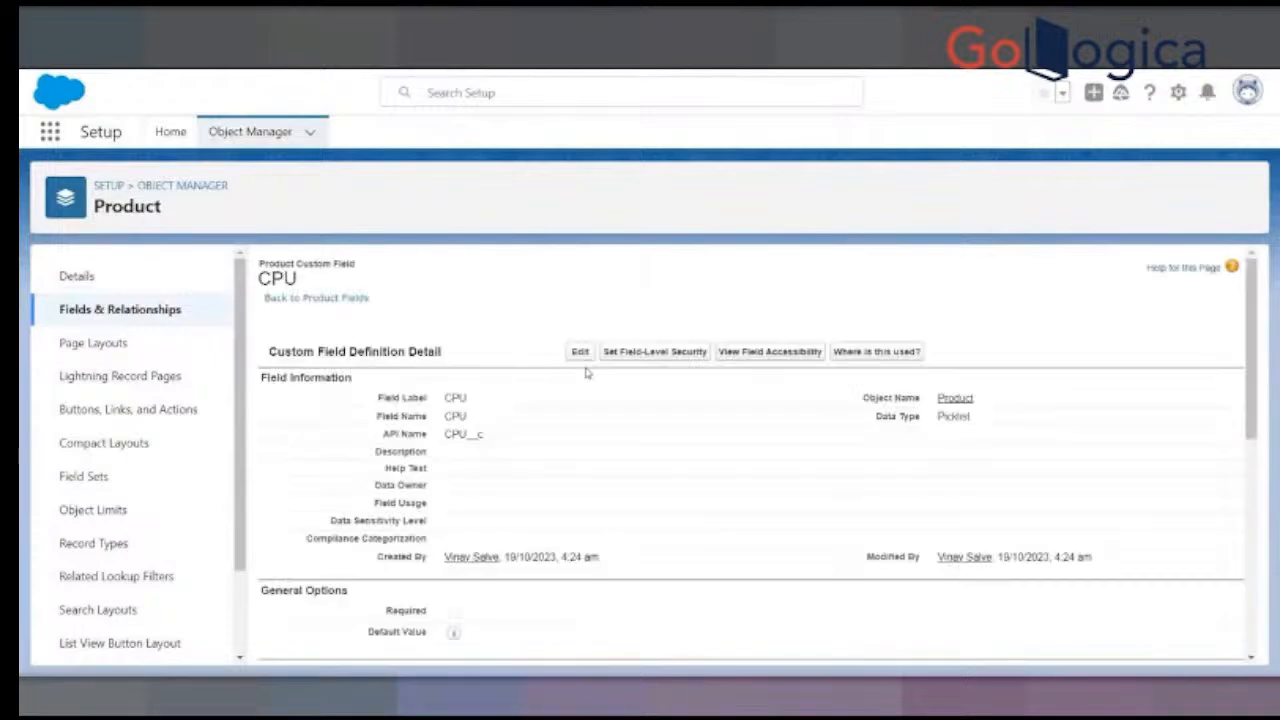
scroll(585, 385, "down", 10)
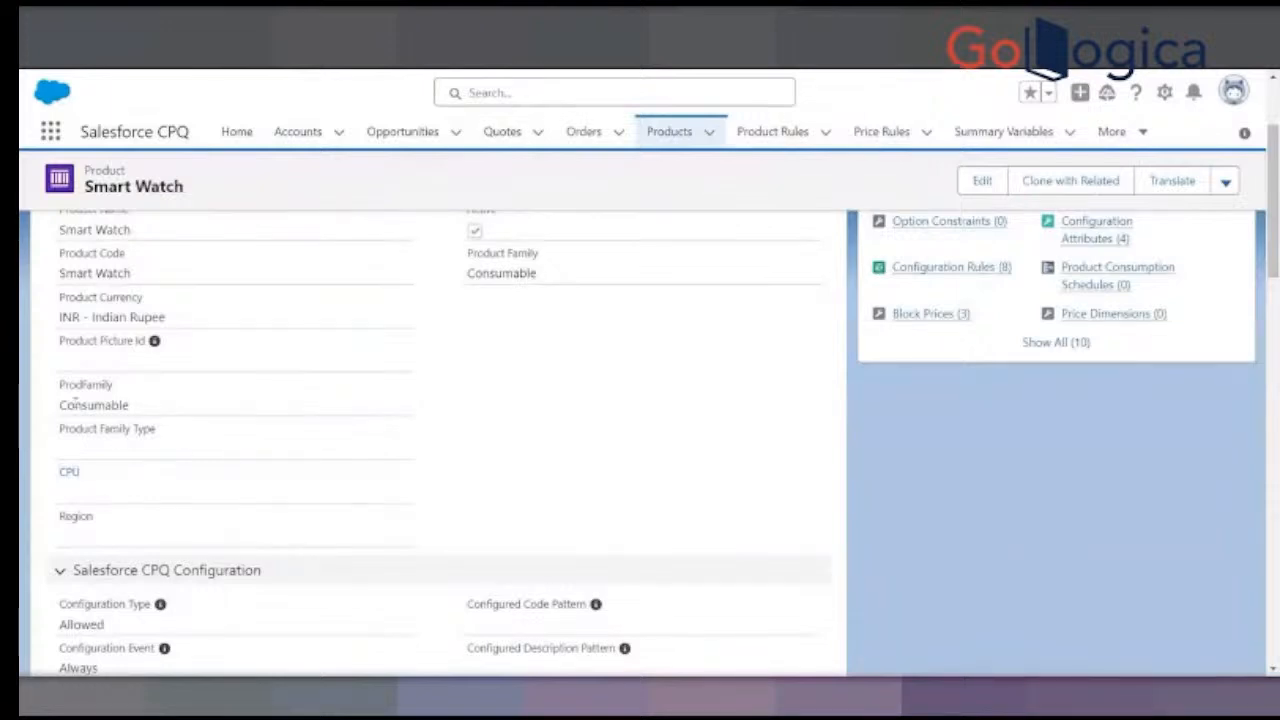
left_click_drag(58, 404, 143, 405)
scroll(363, 367, "up", 1)
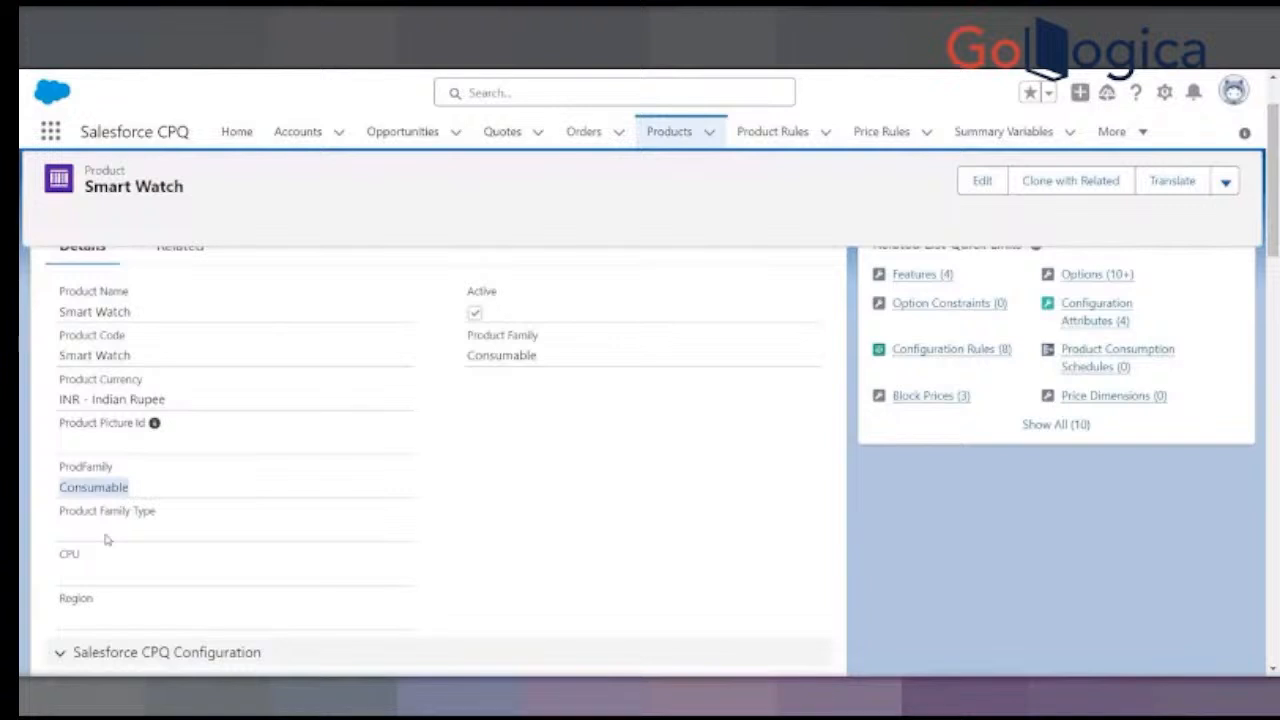
left_click_drag(61, 512, 165, 512)
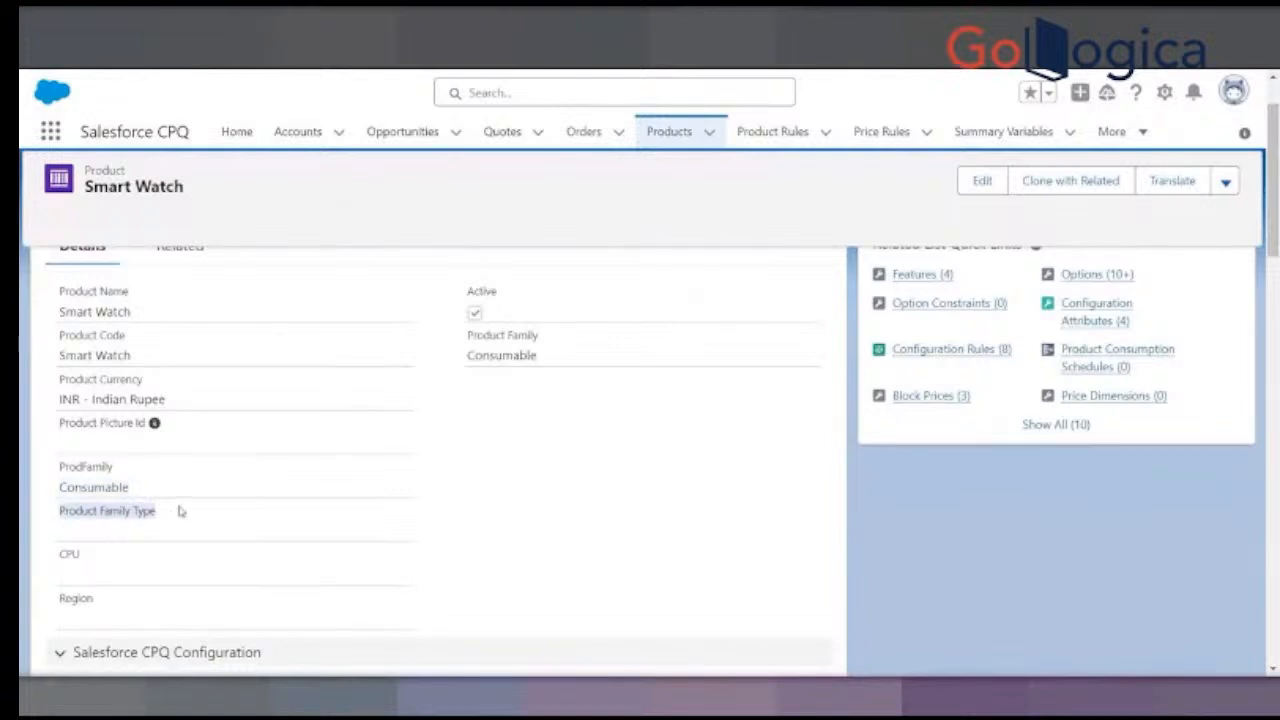
left_click(494, 387)
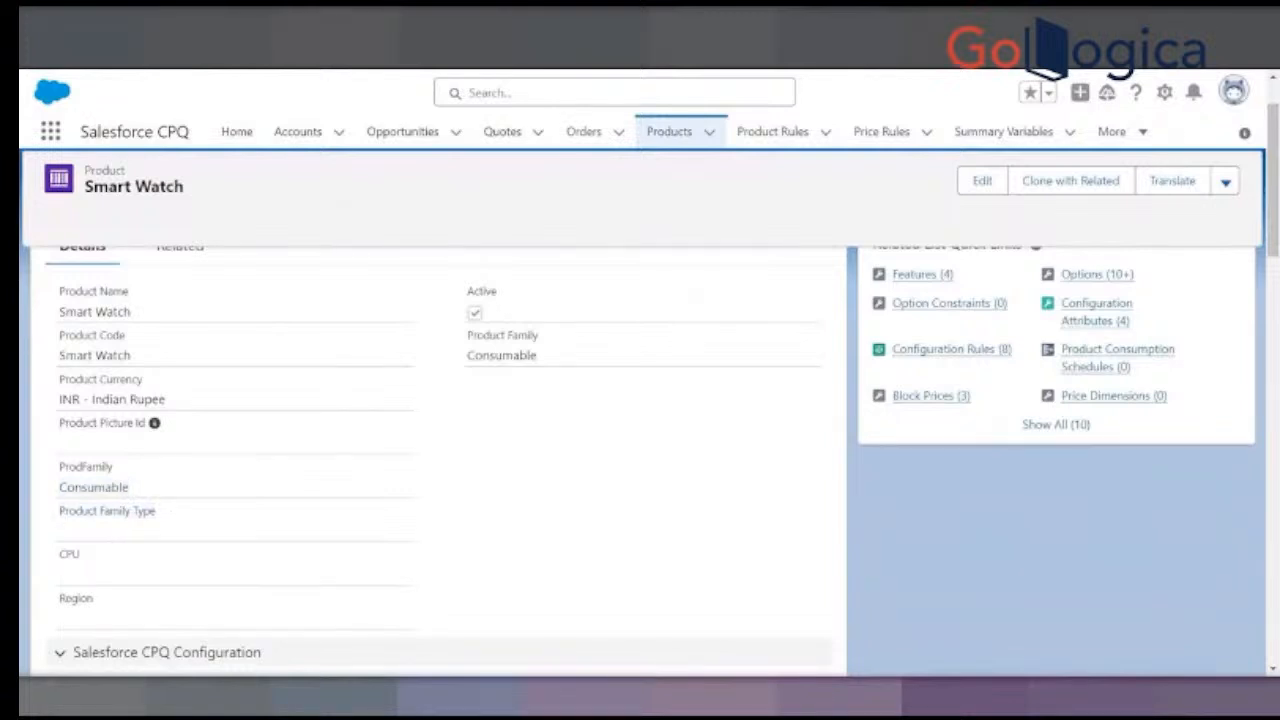
key("alt+Tab")
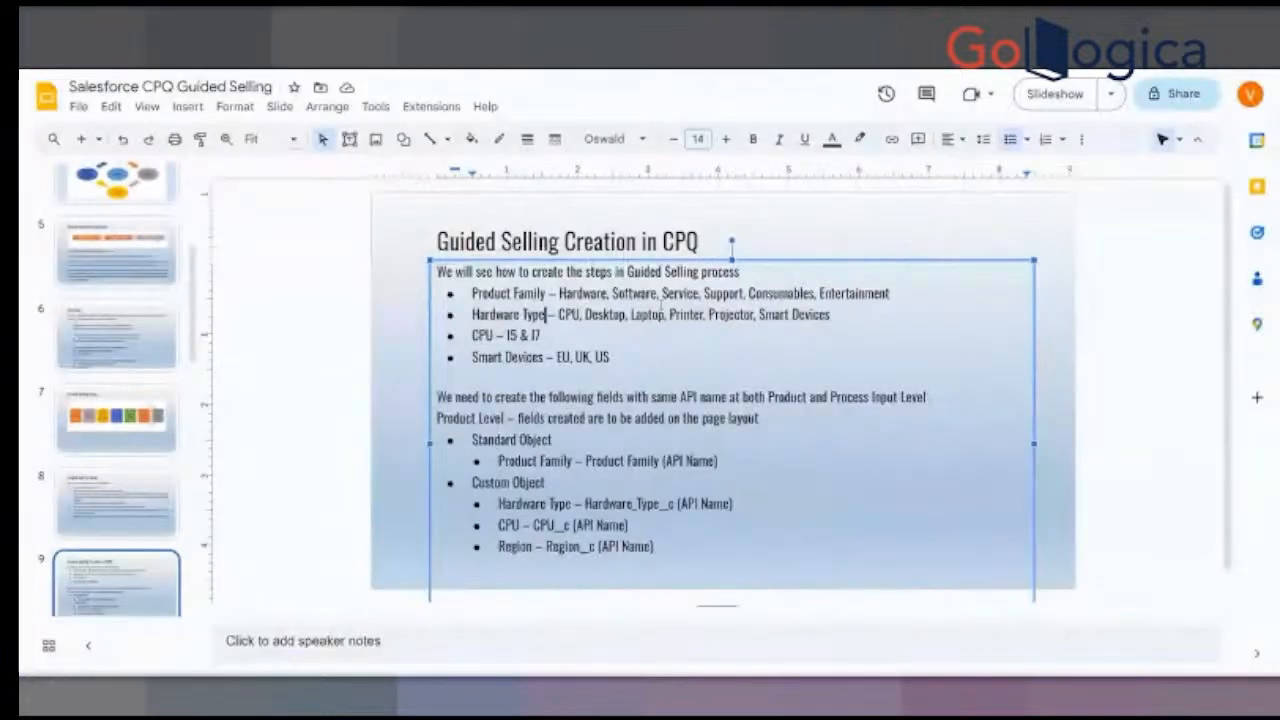
- Highlight the Product Family and Hardware Type bullets on the Guided Selling slide
left_click_drag(480, 294, 768, 293)
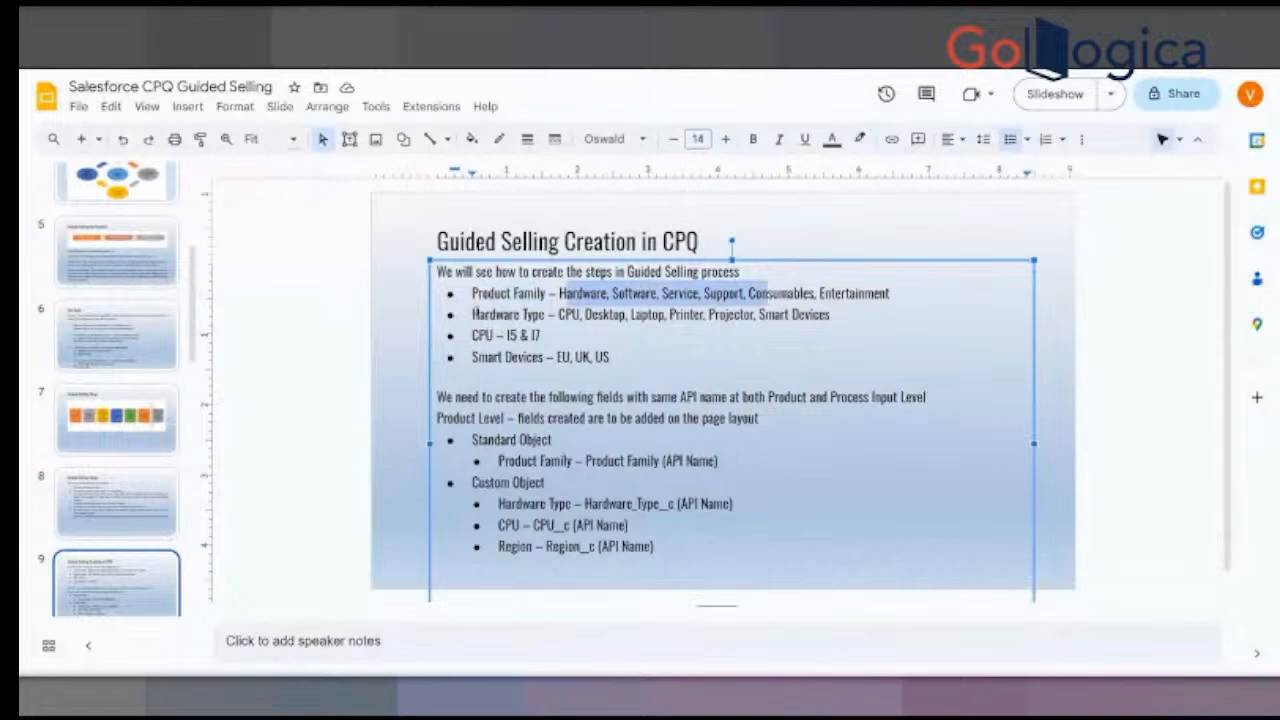
left_click_drag(472, 314, 752, 314)
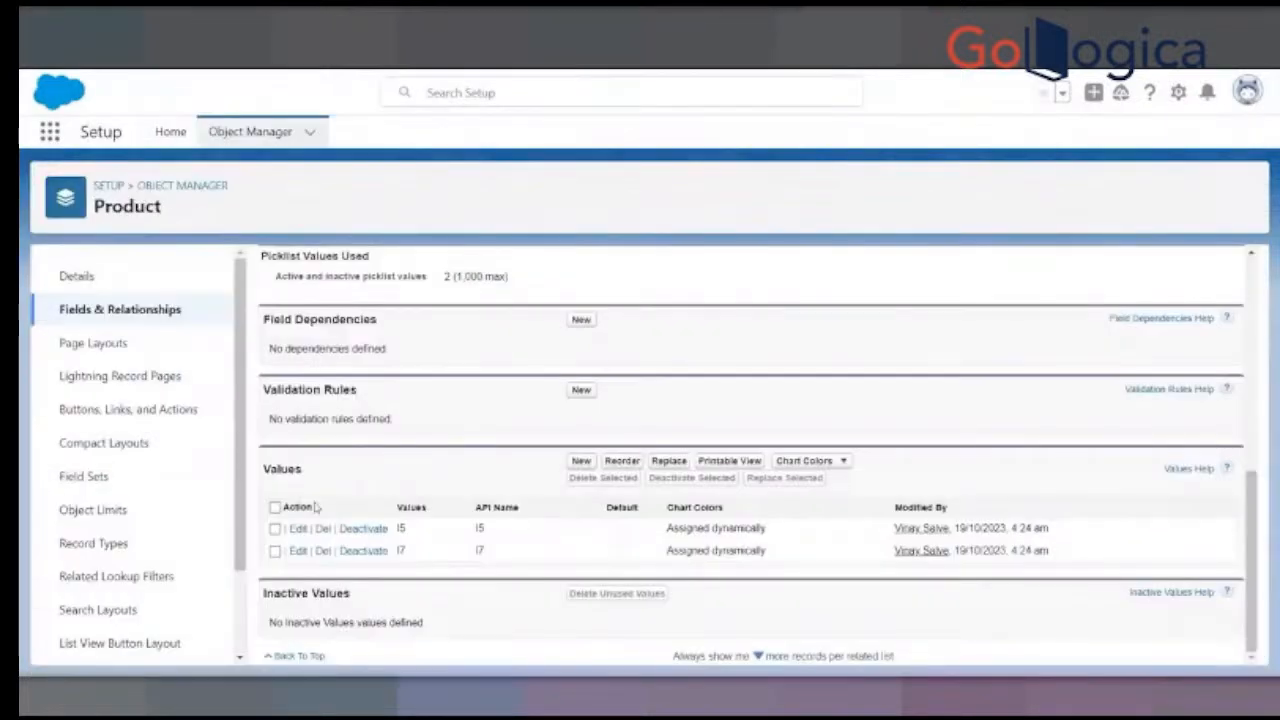
- Start a new Product picklist field labelled Men with manually entered values
scroll(367, 285, "up", 5)
scroll(367, 285, "up", 2)
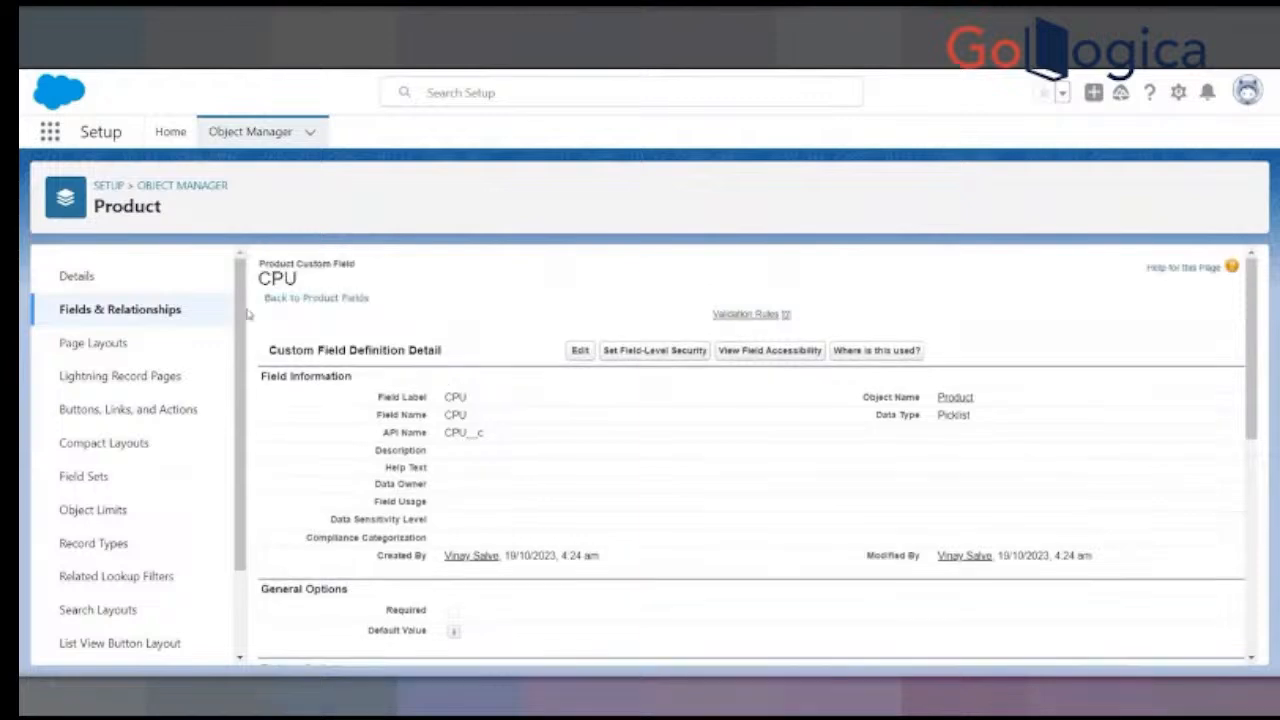
left_click(160, 313)
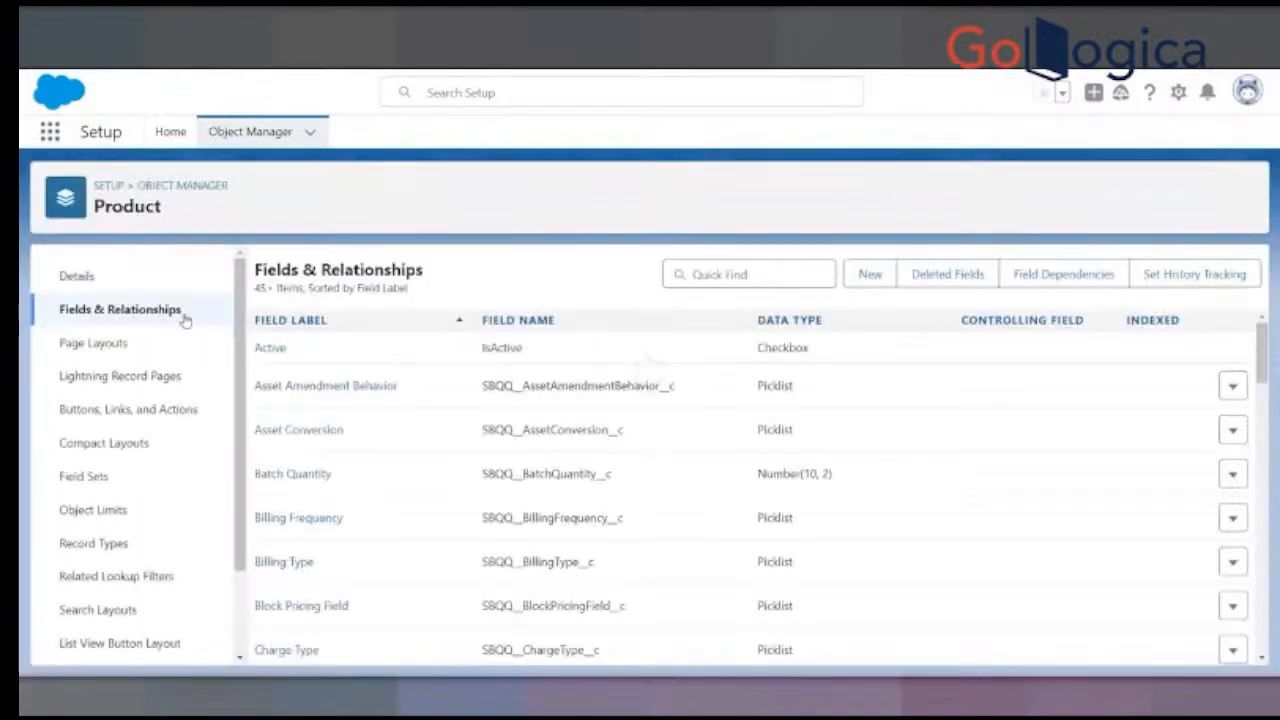
left_click(869, 275)
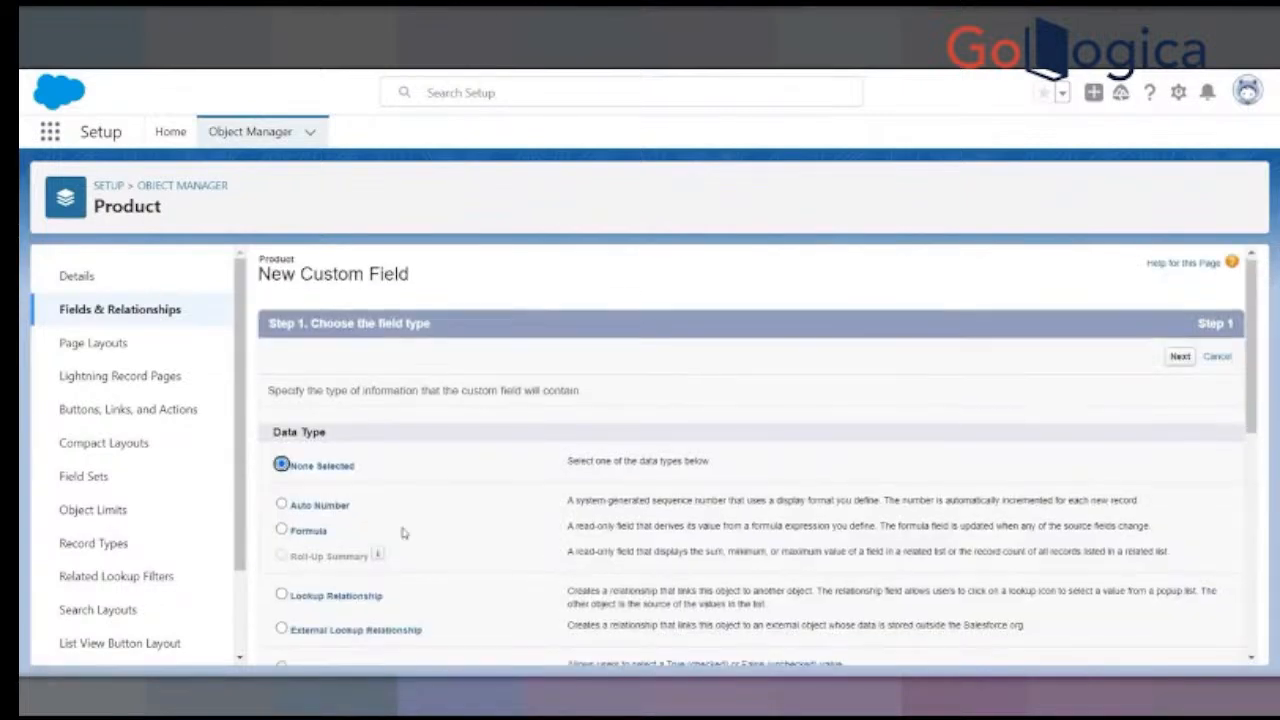
scroll(400, 534, "down", 10)
left_click(348, 431)
scroll(529, 474, "down", 1)
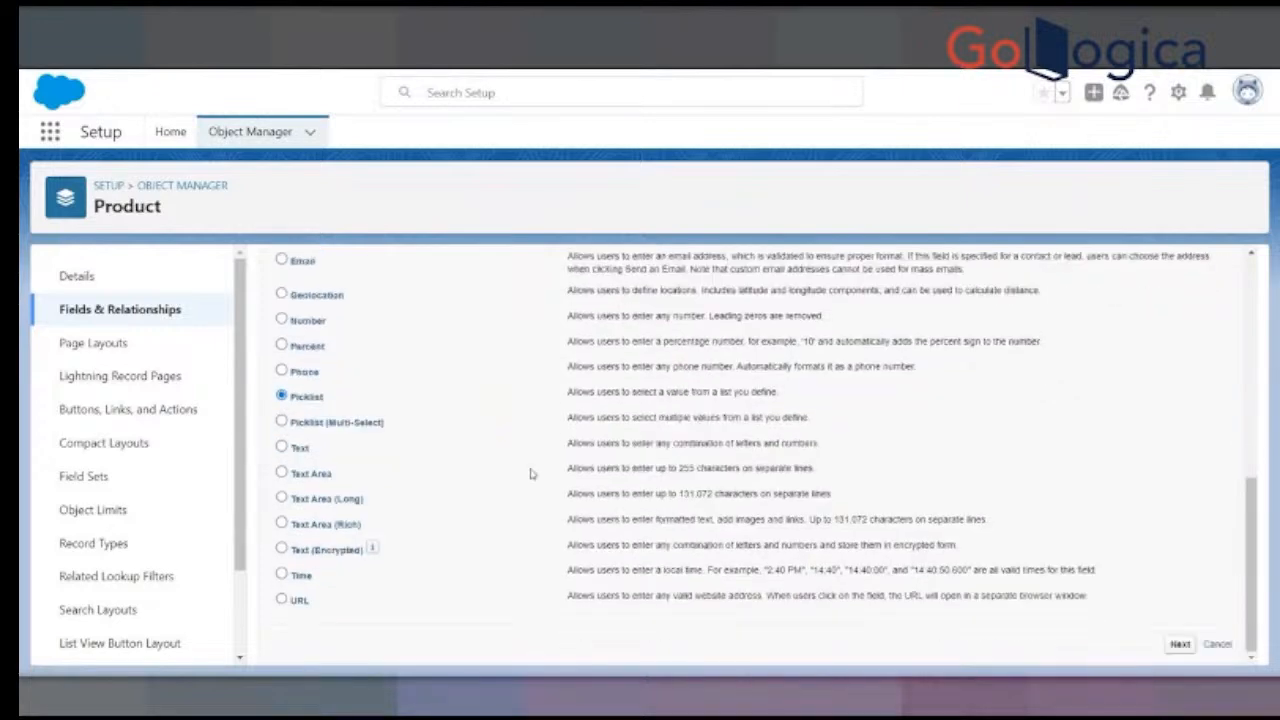
scroll(1020, 358, "up", 10)
left_click(1180, 361)
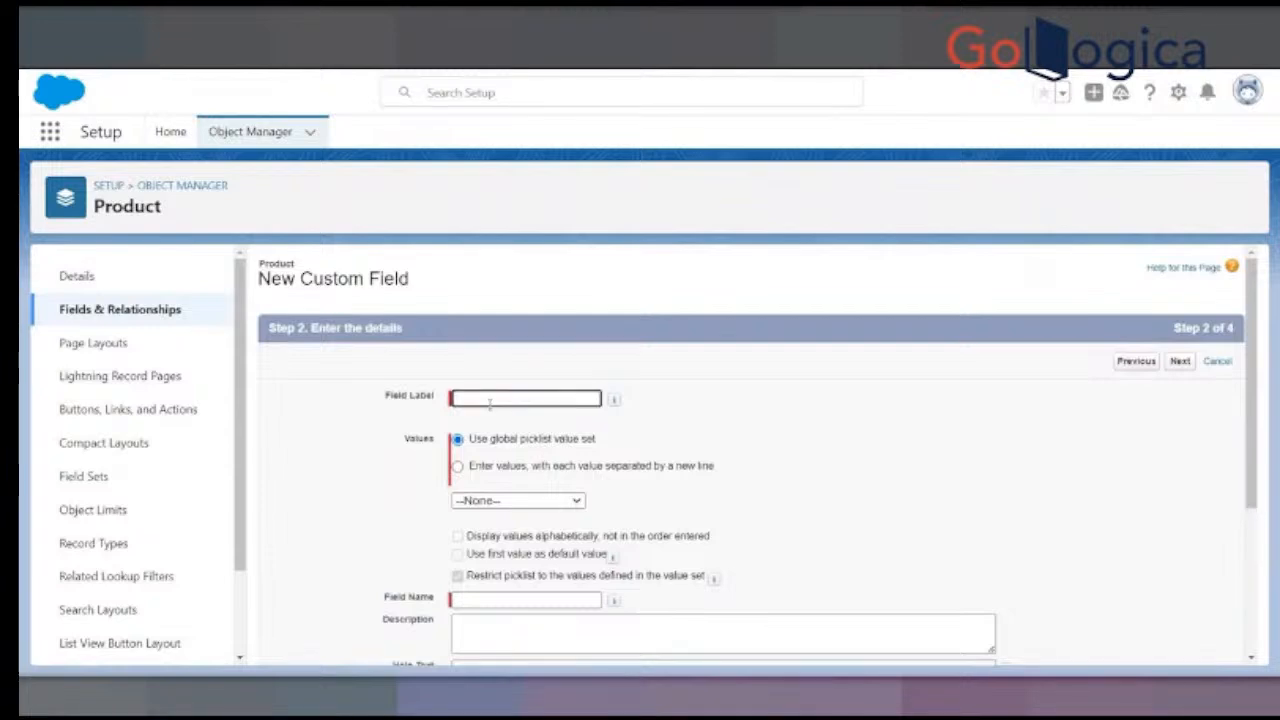
type("Men")
key("Tab")
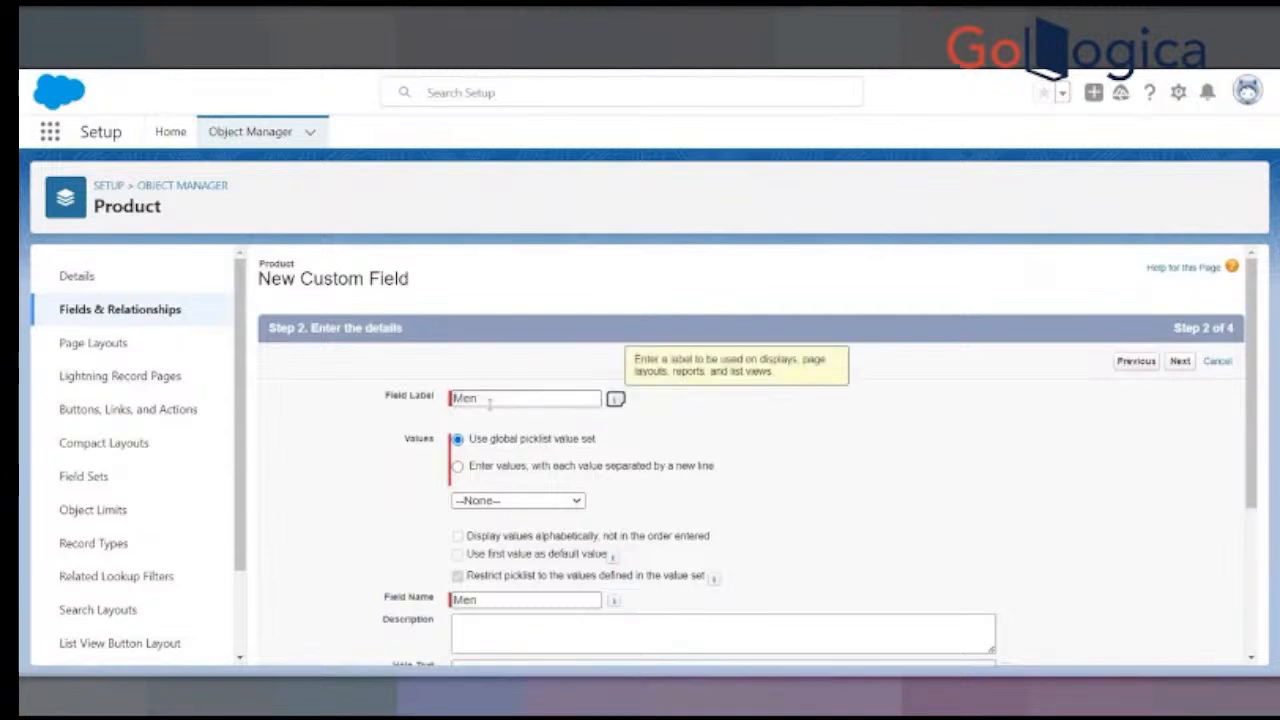
left_click(457, 466)
- Enter T-Shirt, Shirt, Jeans, Trousers, Blazers, Jackets, Shoes and Wallets, then select the list
scroll(591, 238, "down", 3)
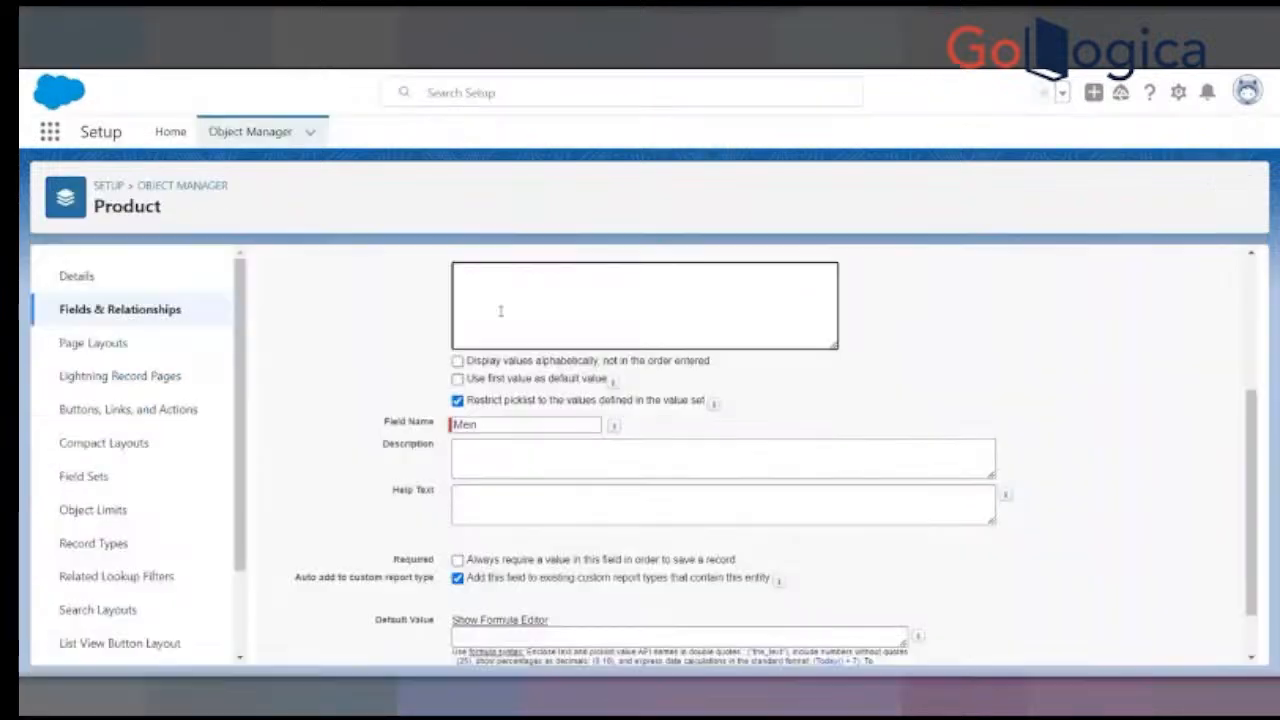
type("T-Shirt")
key("Return")
type("Shirt")
key("Return")
type("Jeans")
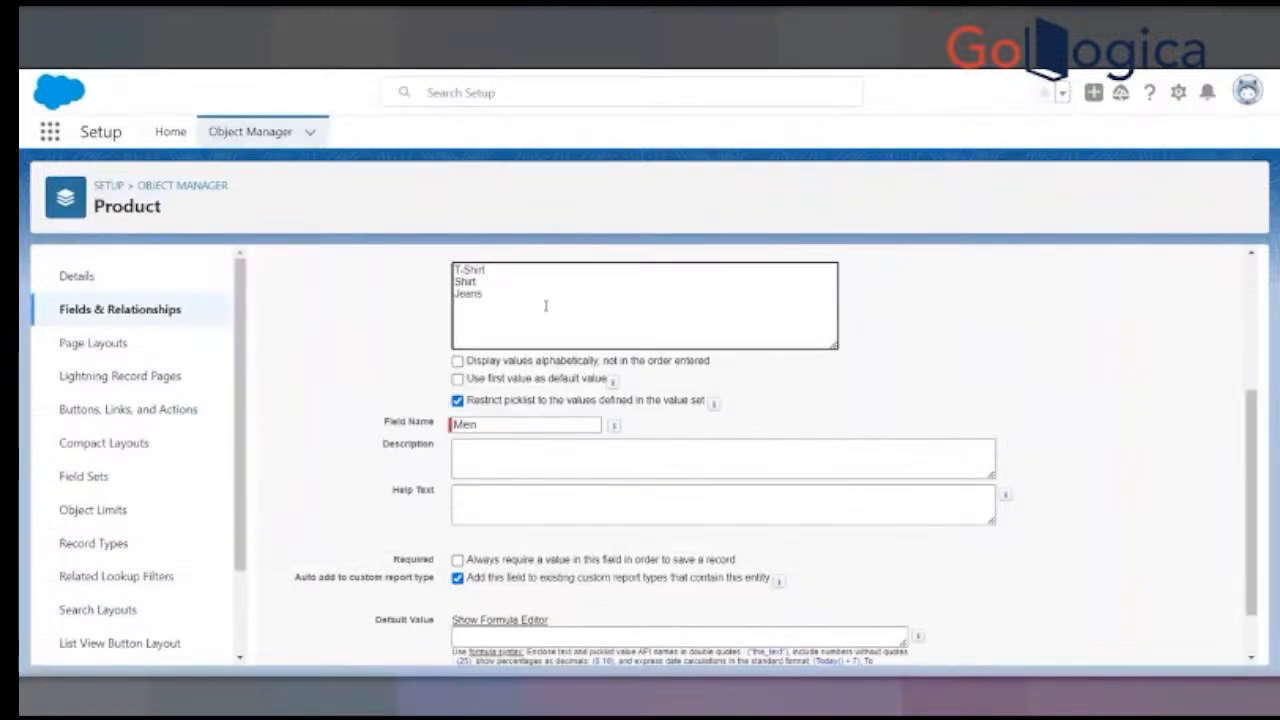
type("Trousers")
key("Return")
type("Blazers")
key("Return")
type("Jacket")
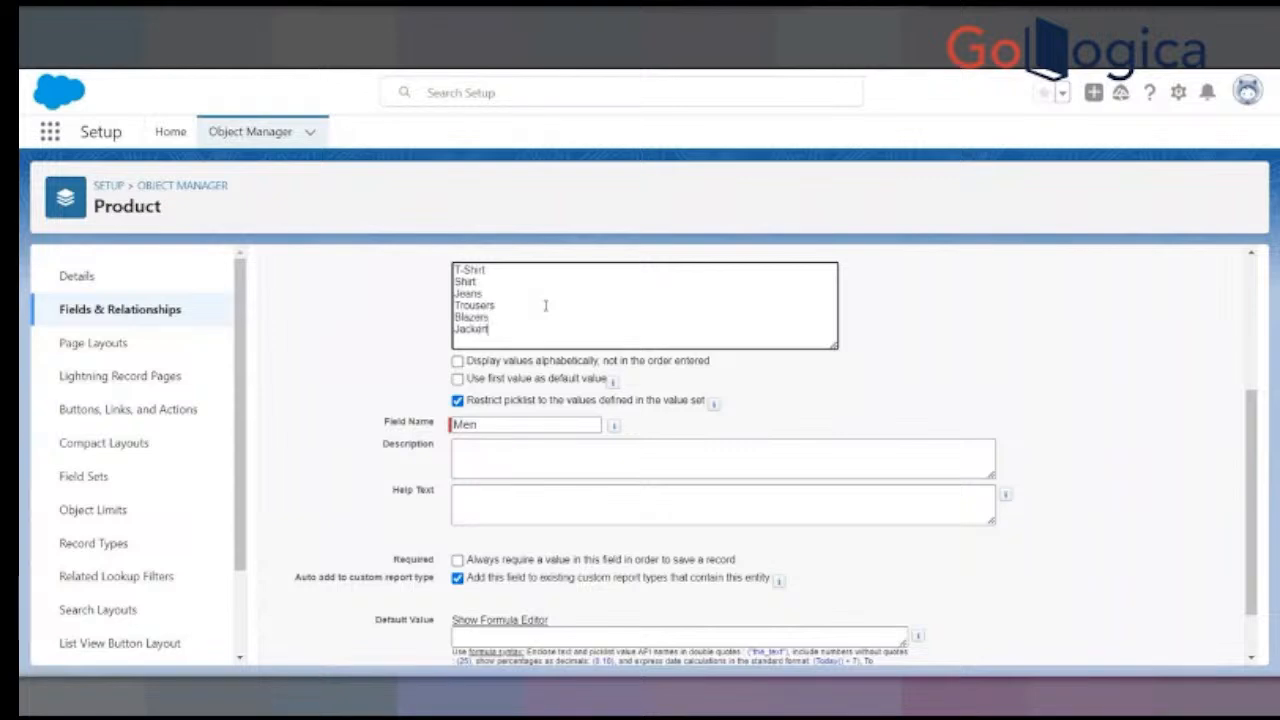
key("BackSpace")
type("ts ")
type("Shoes")
key("Return")
type("Wallets")
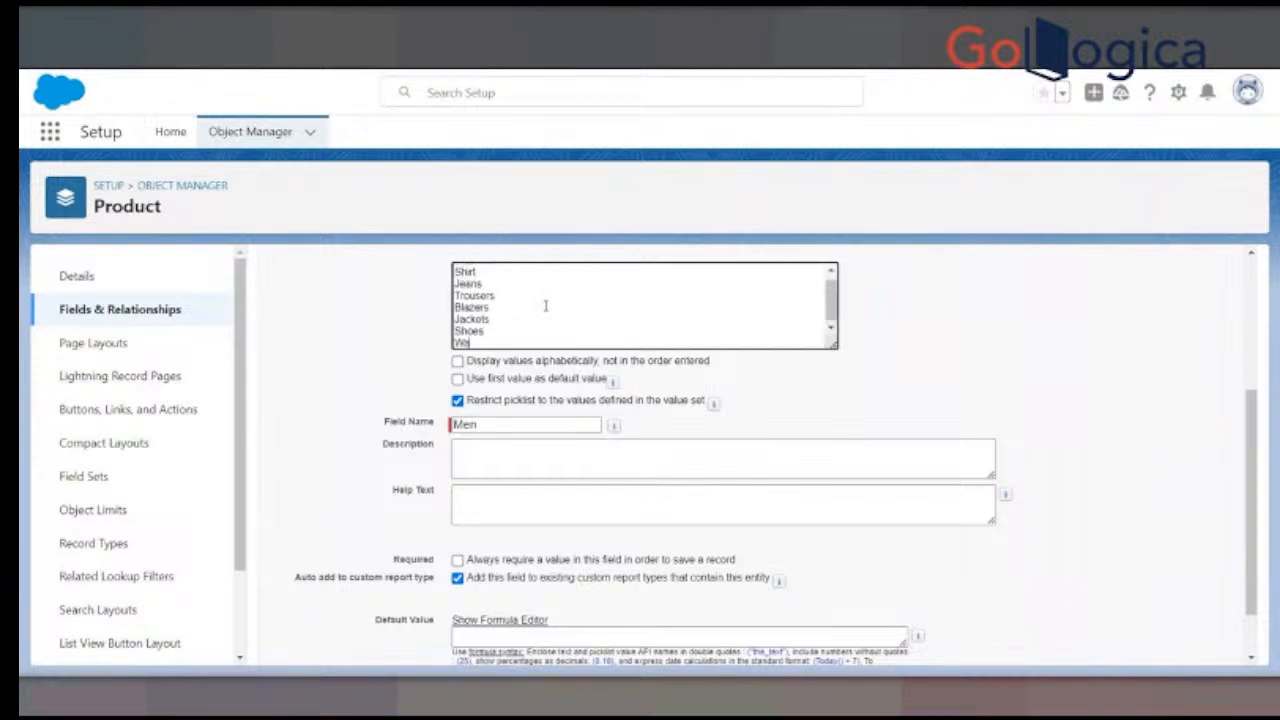
key("shift+Up")
key("shift+Up")
key("shift+Up")
key("shift+Up")
key("shift+Up")
key("shift+Up")
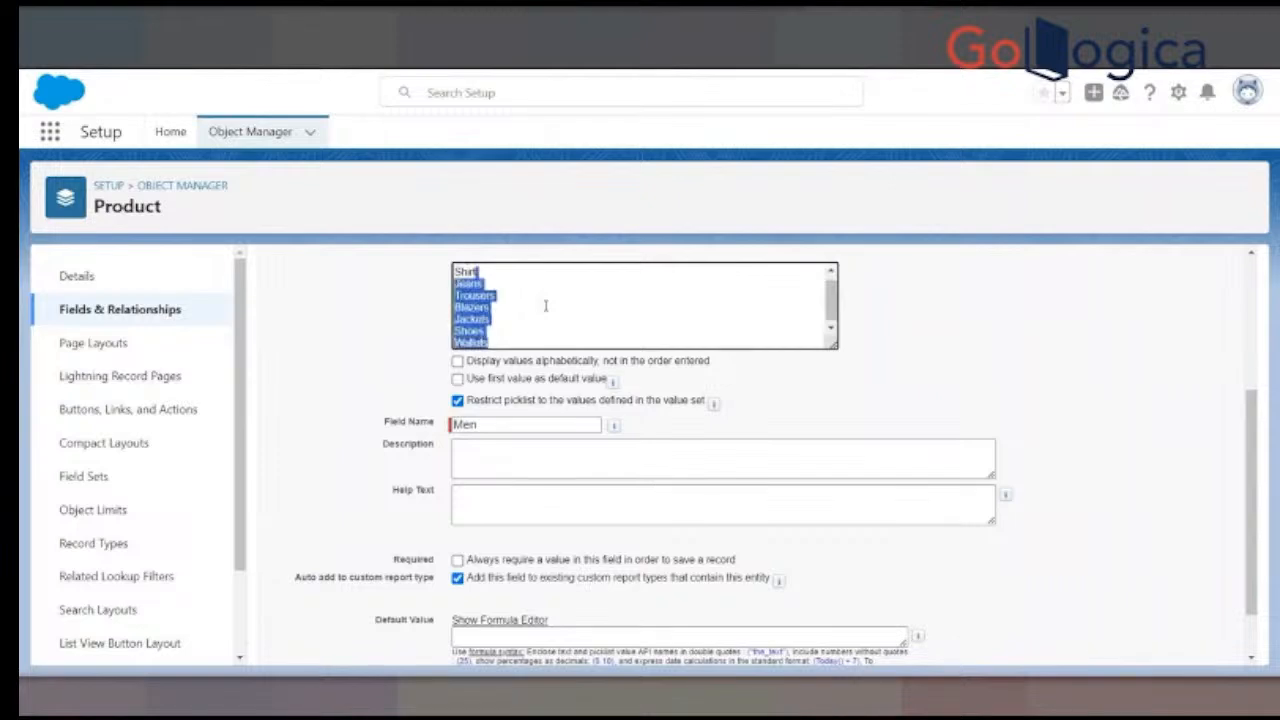
key("shift+Up")
key("shift+Up")
key("ctrl+c")
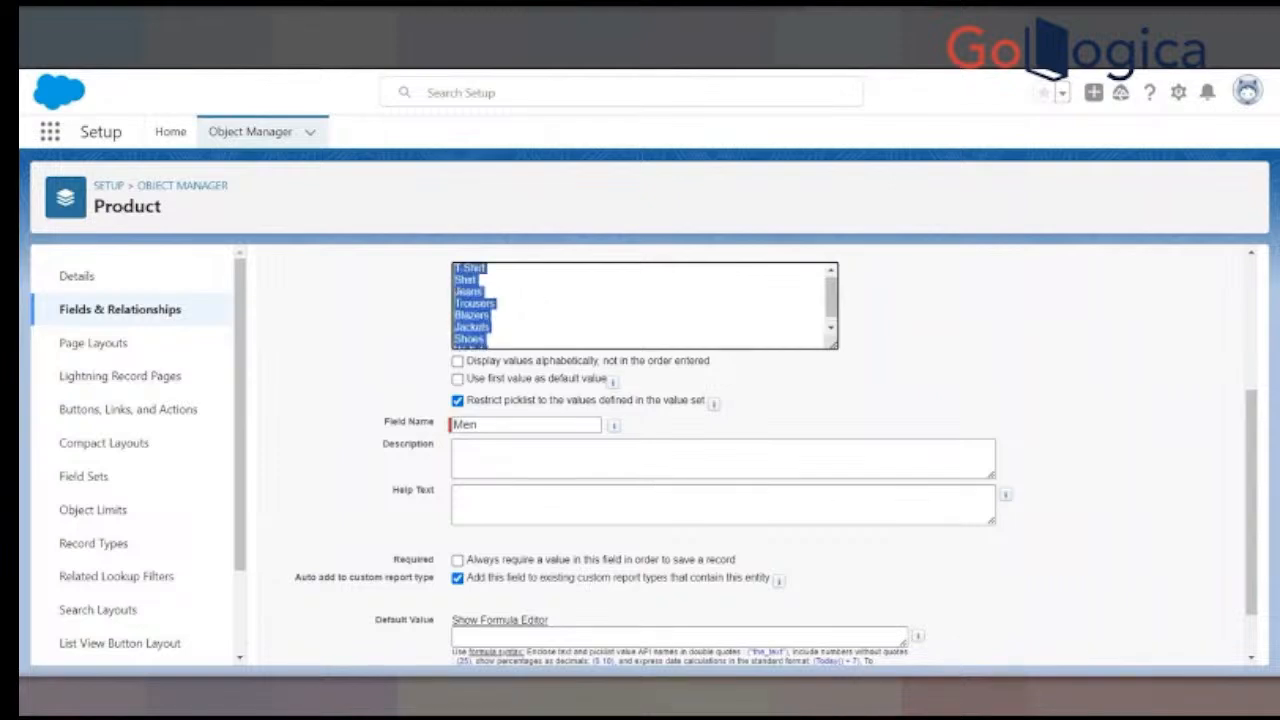
key("super+s")
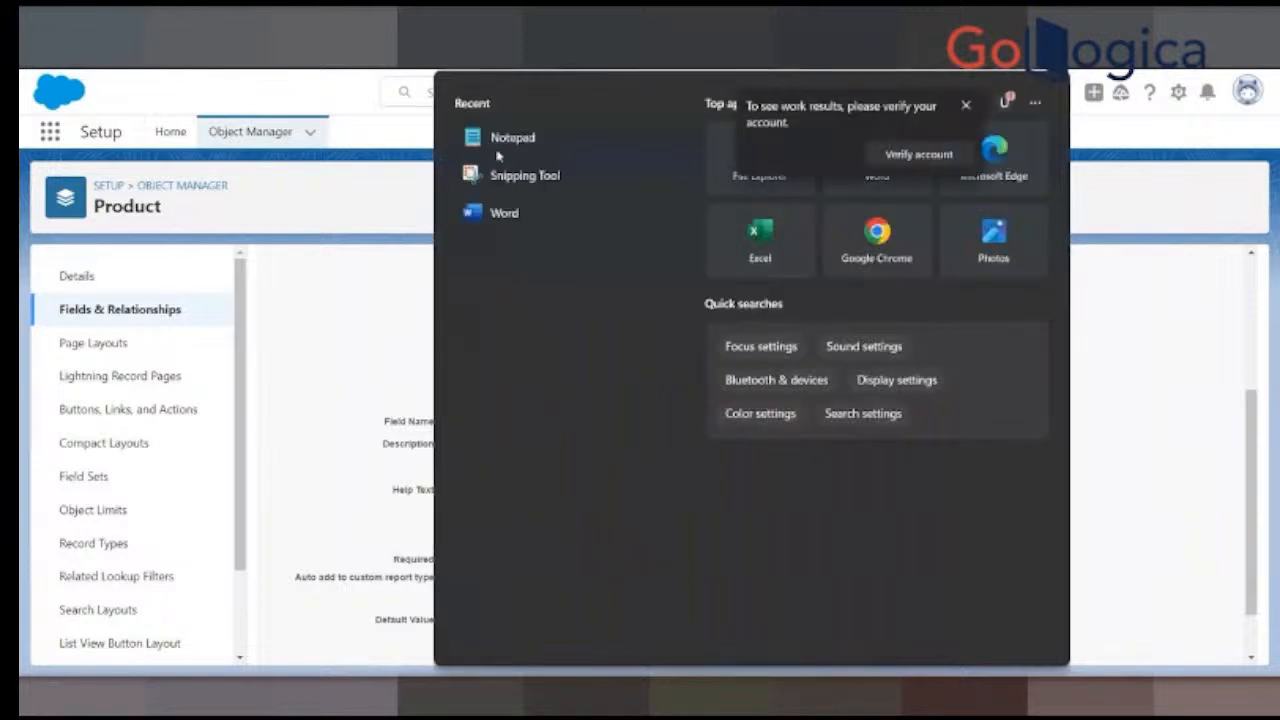
- Paste the copied clothing values into a new Notepad tab
left_click(490, 139)
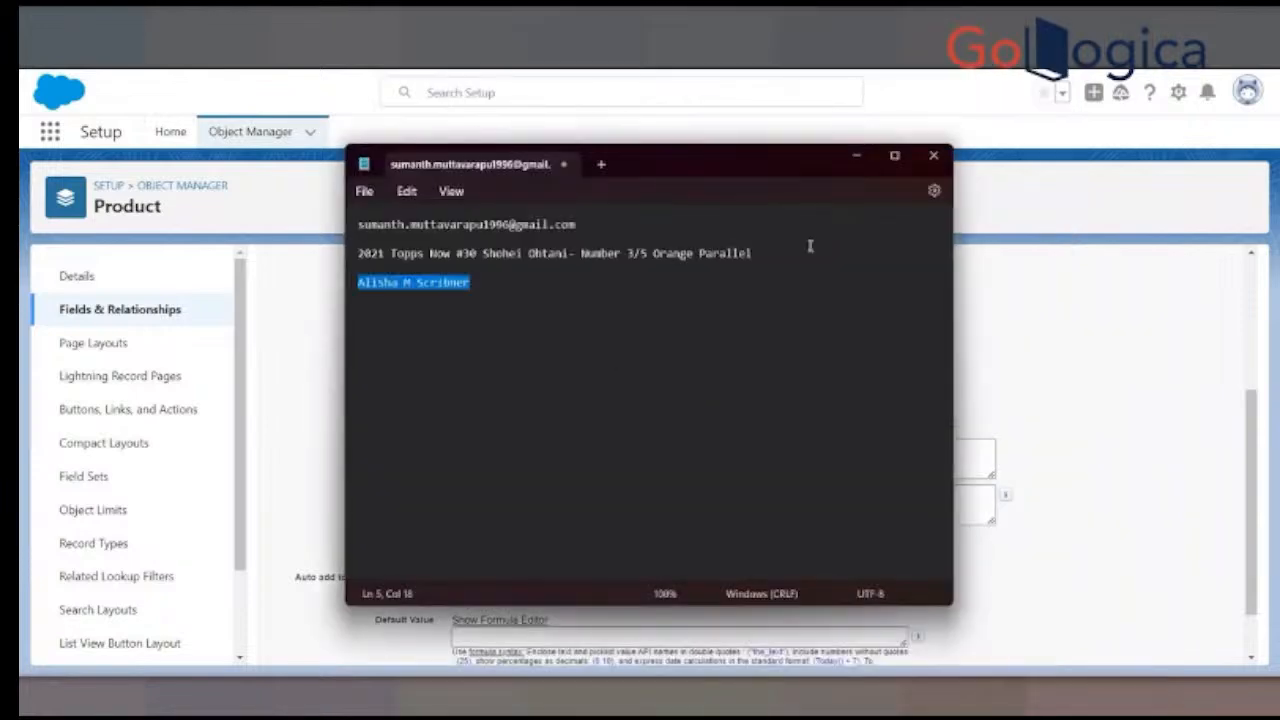
left_click(927, 160)
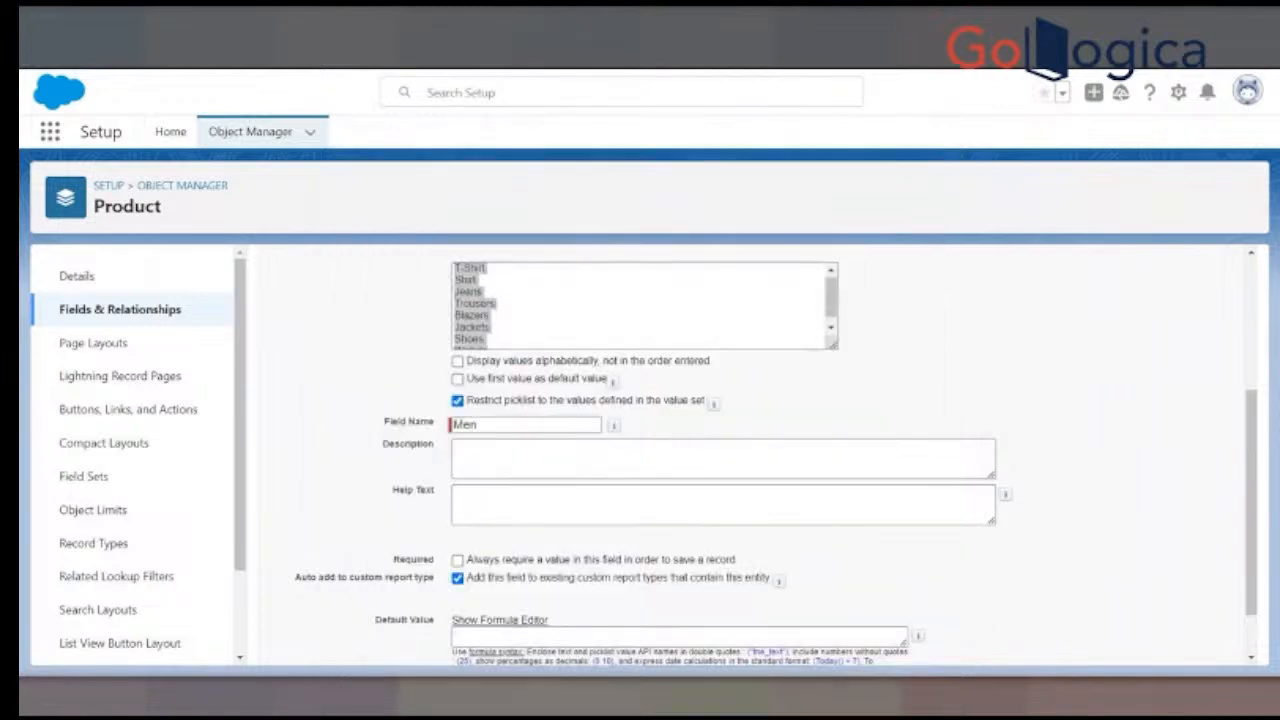
key("super+s")
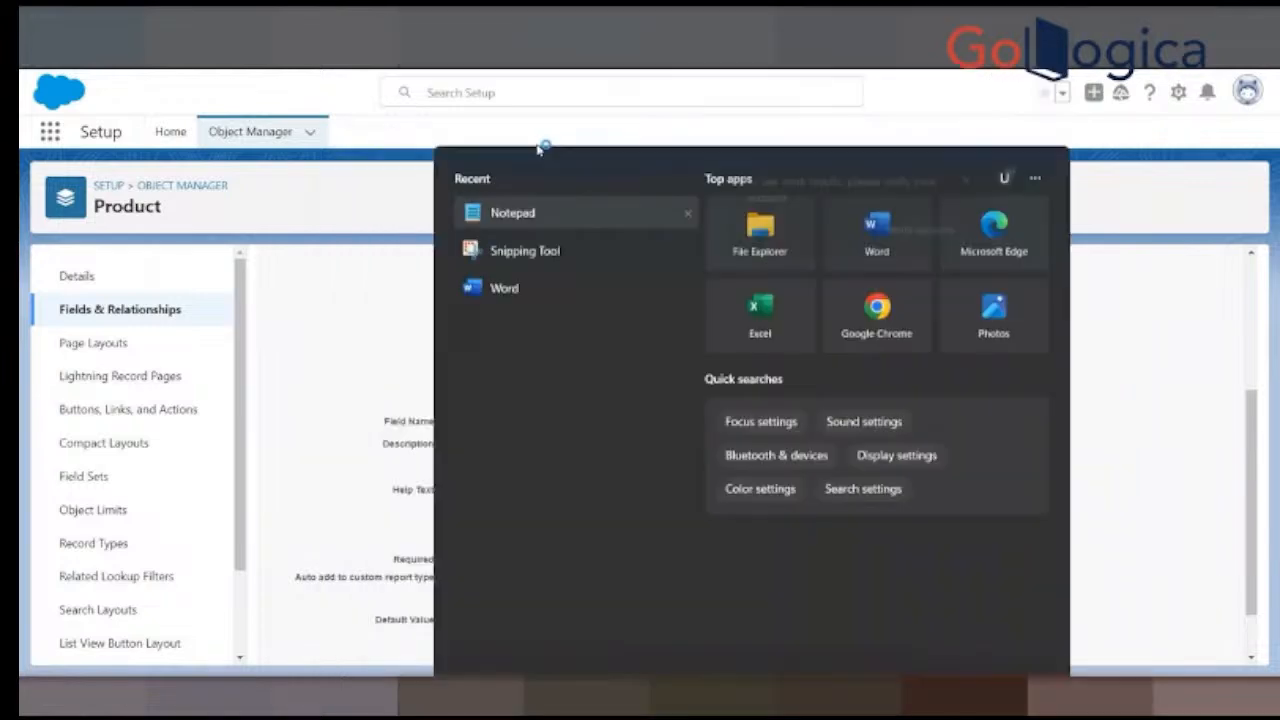
left_click(505, 209)
key("ctrl+n")
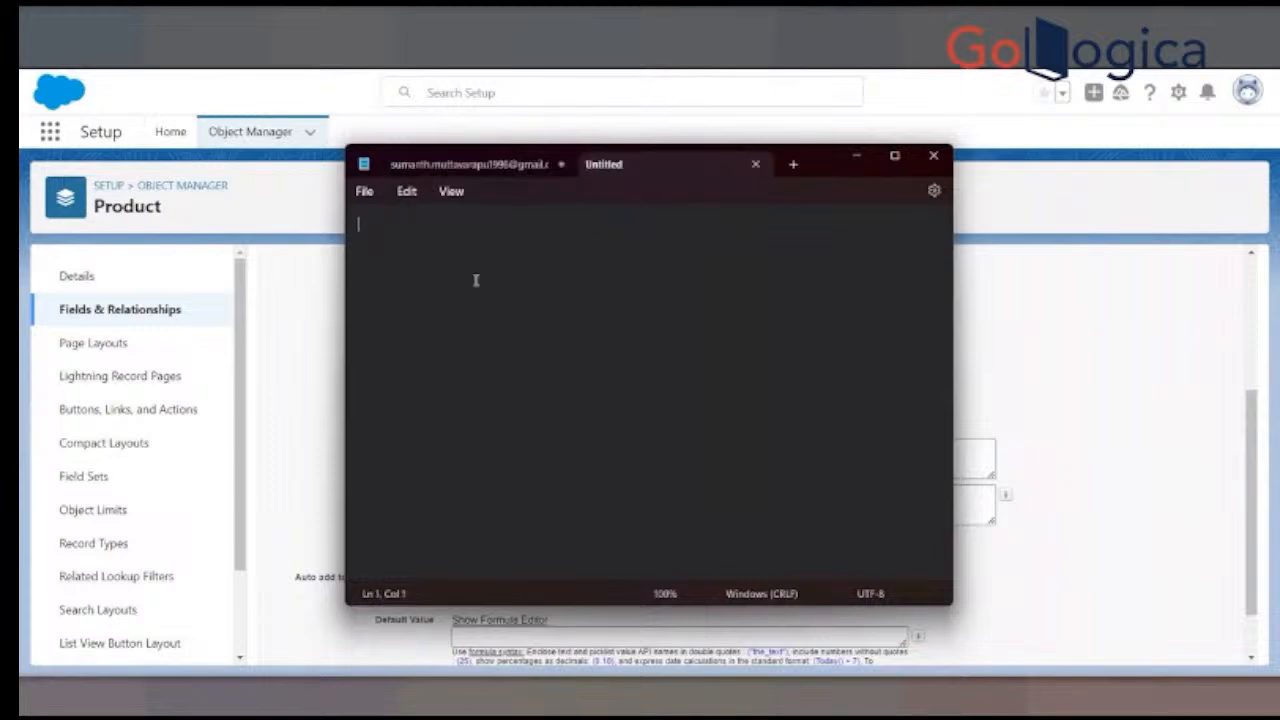
key("ctrl+v")
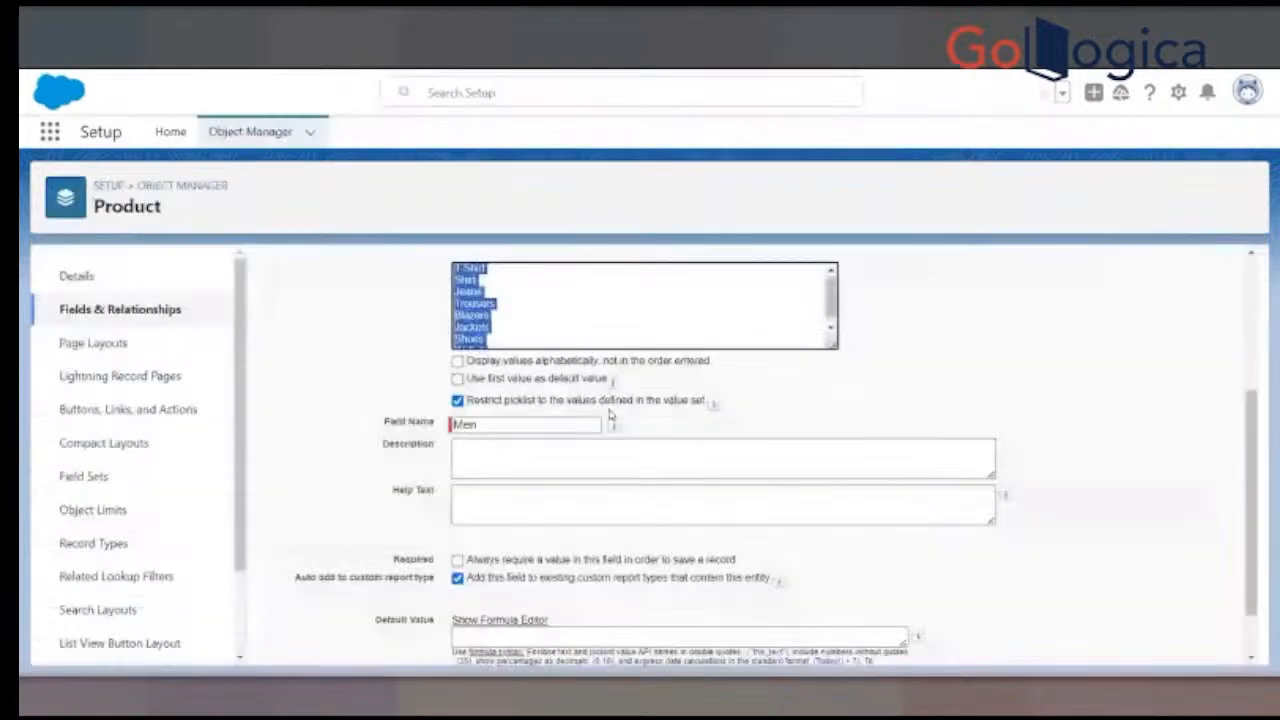
- Advance the Men field past field-level security to the page-layout step
scroll(537, 543, "down", 1)
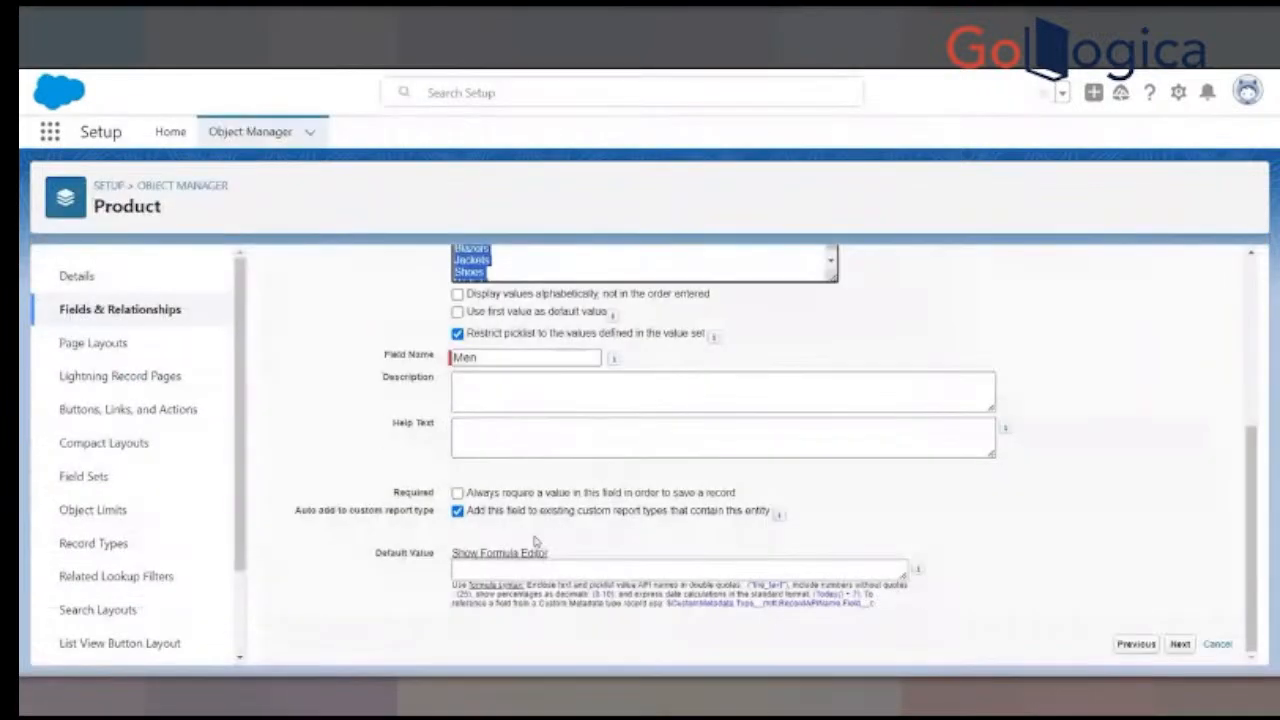
left_click(1180, 644)
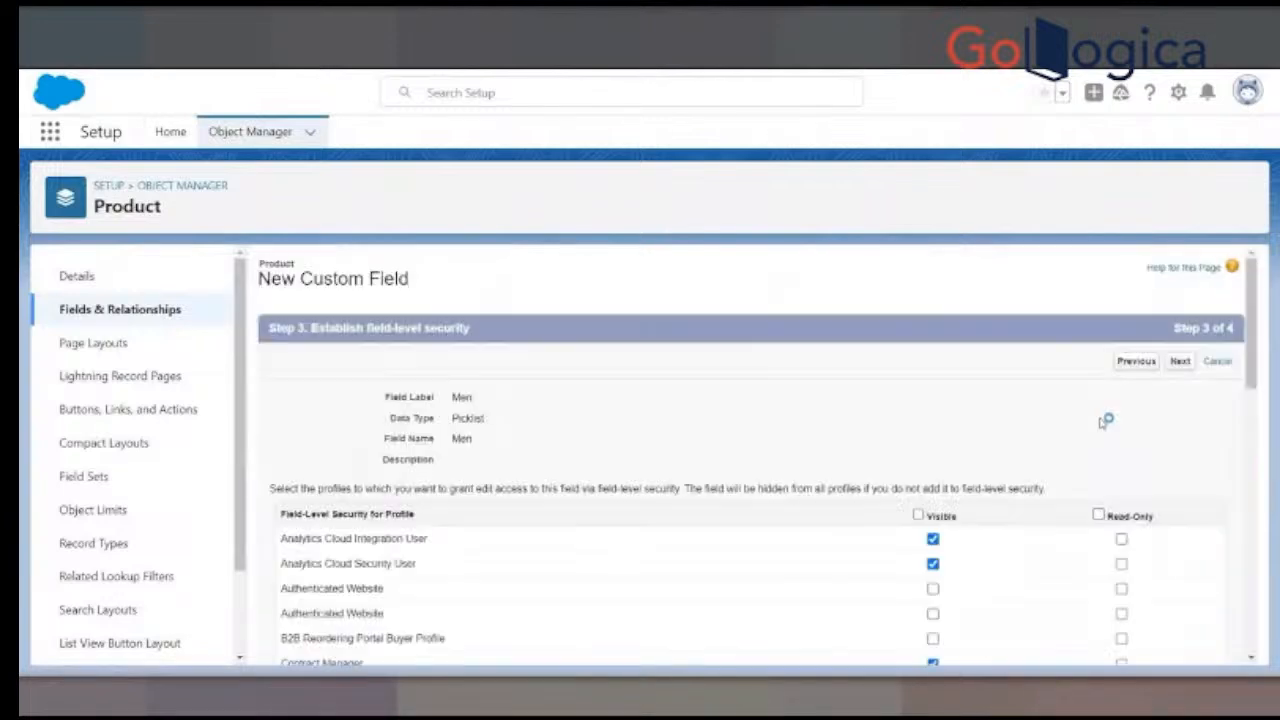
scroll(1105, 421, "down", 3)
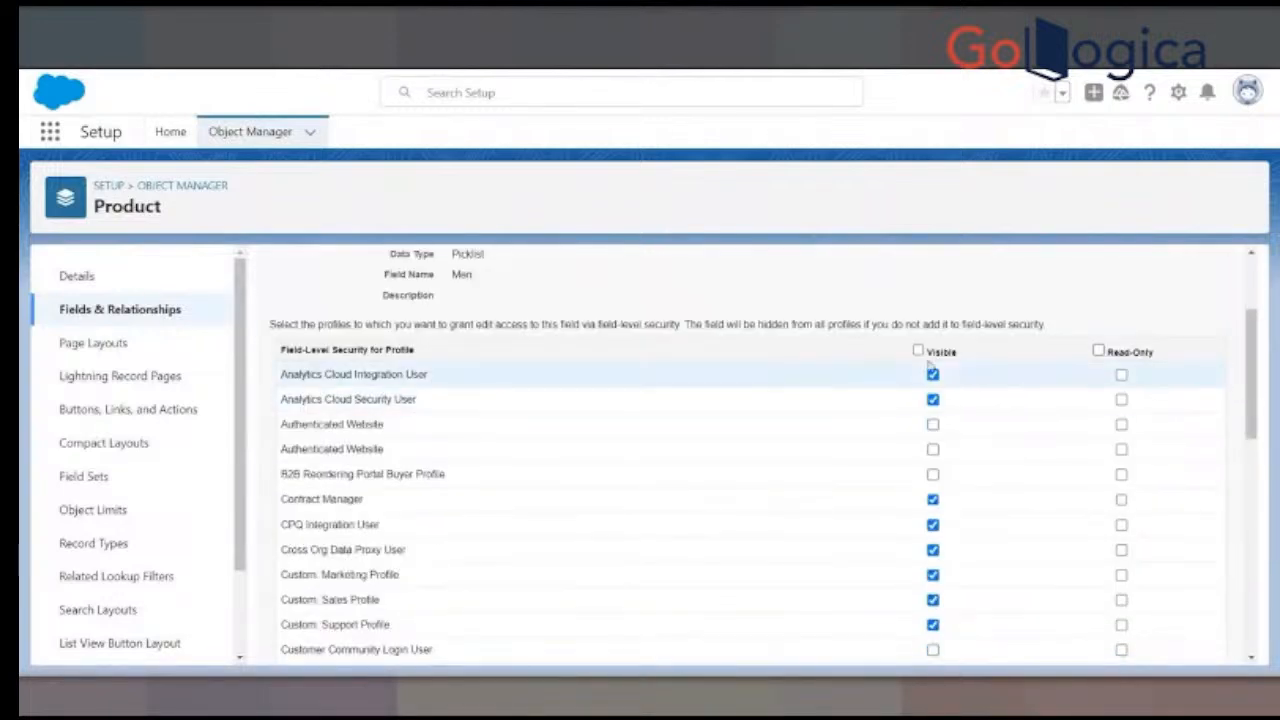
scroll(945, 535, "down", 3)
scroll(945, 535, "down", 3)
scroll(950, 450, "up", 5)
scroll(952, 424, "up", 10)
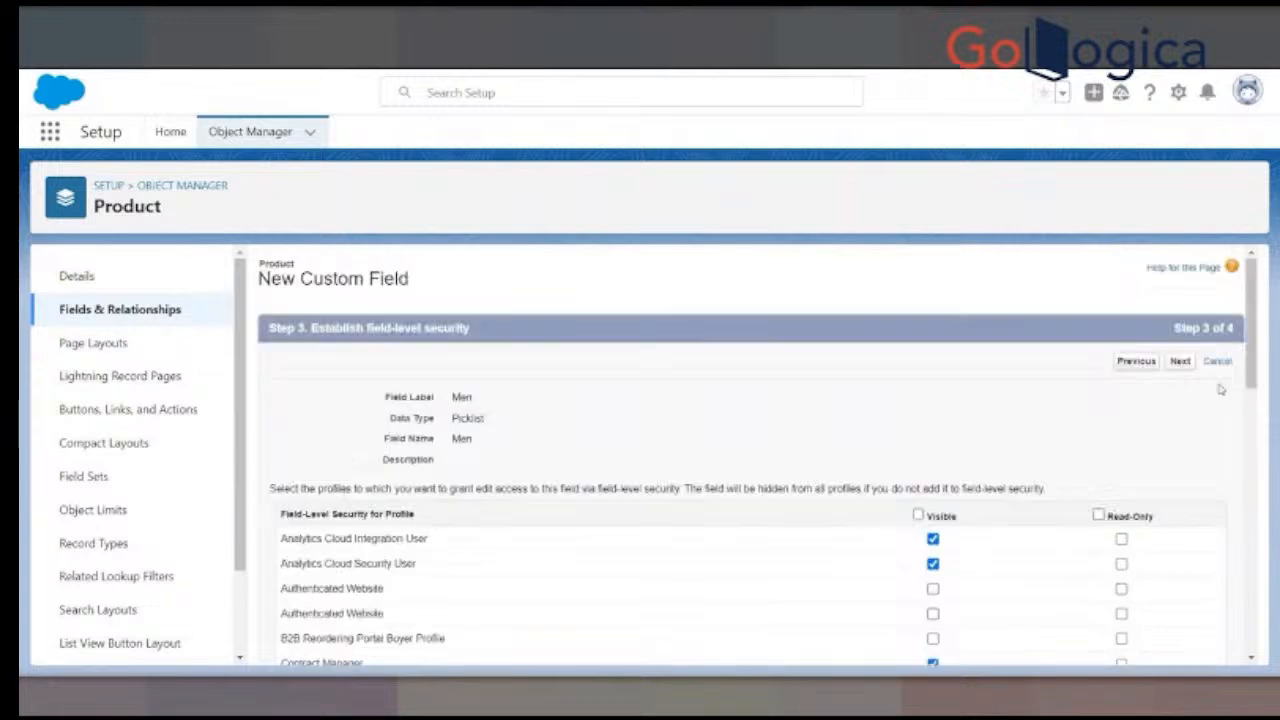
left_click(1177, 361)
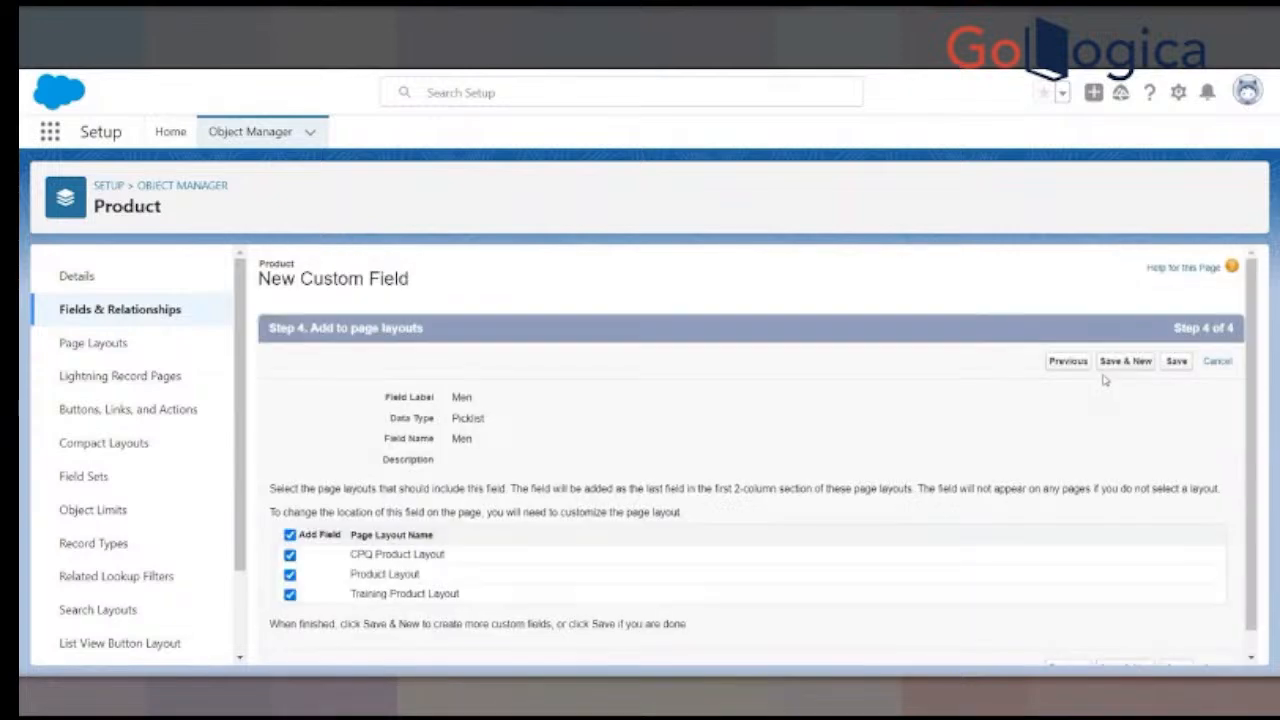
- Save the Men field and start another Product picklist field
left_click(1117, 364)
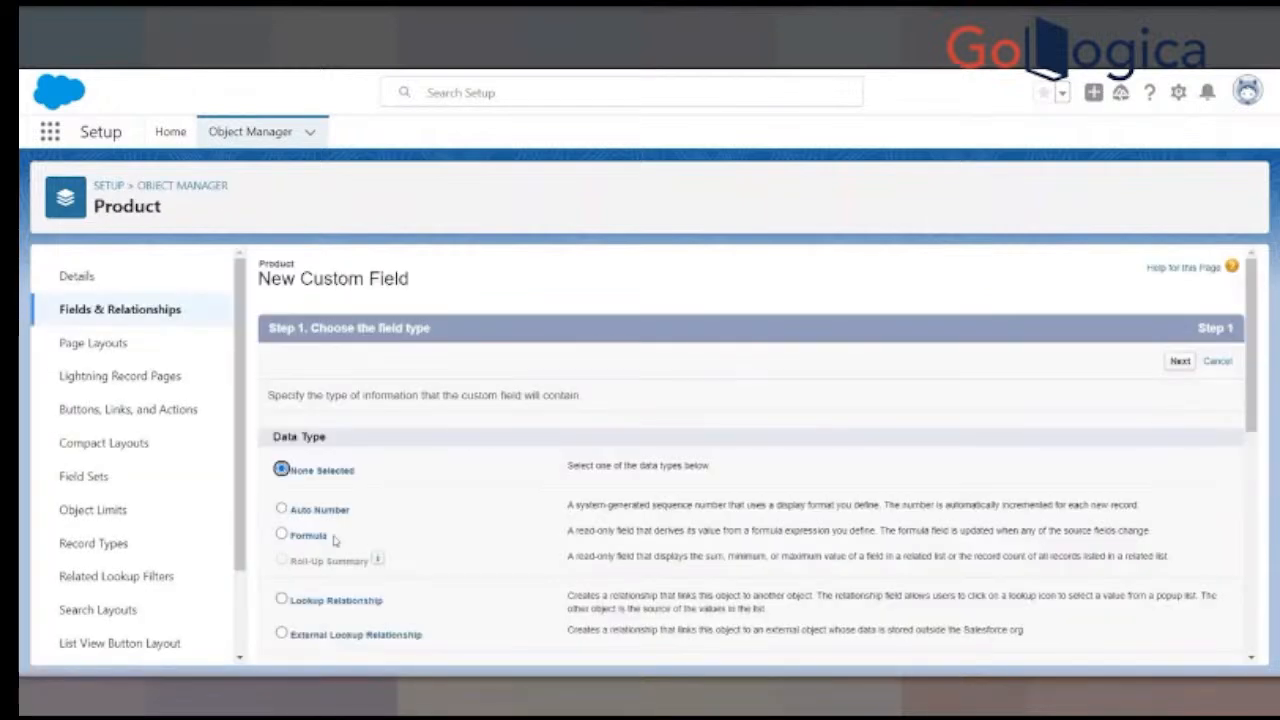
scroll(335, 540, "down", 3)
left_click(282, 599)
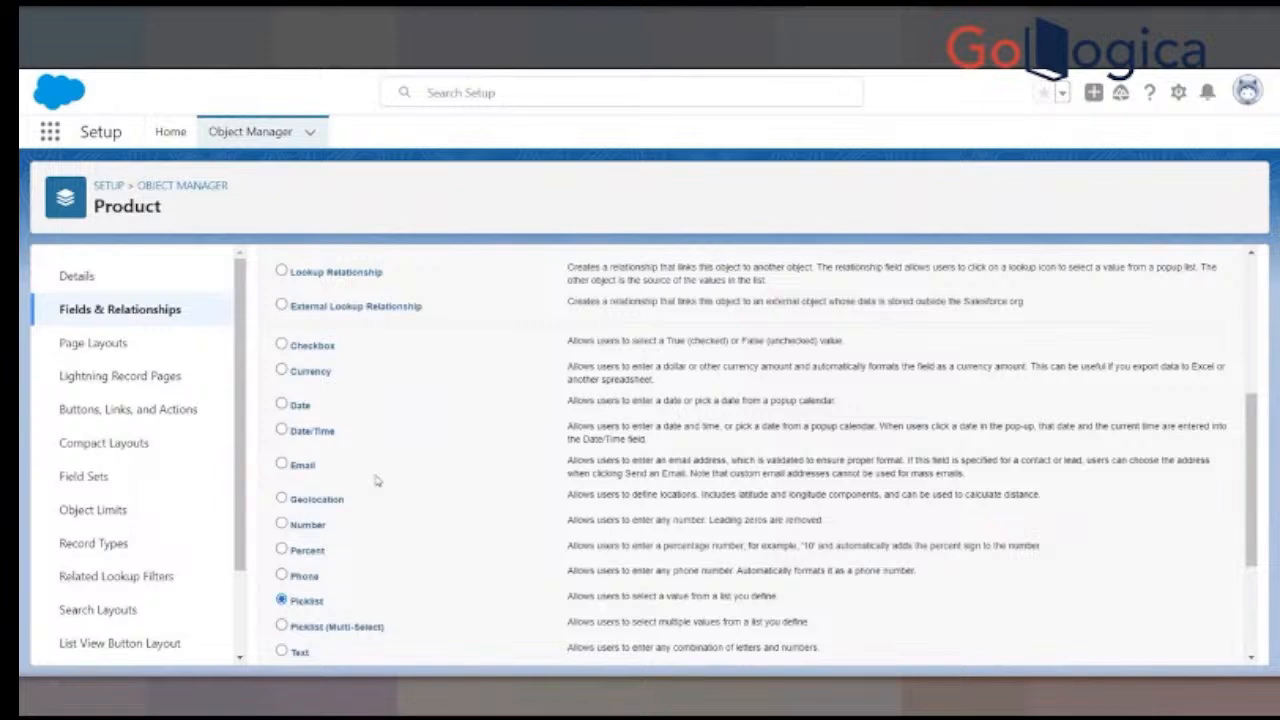
scroll(388, 486, "down", 2)
scroll(1120, 428, "up", 3)
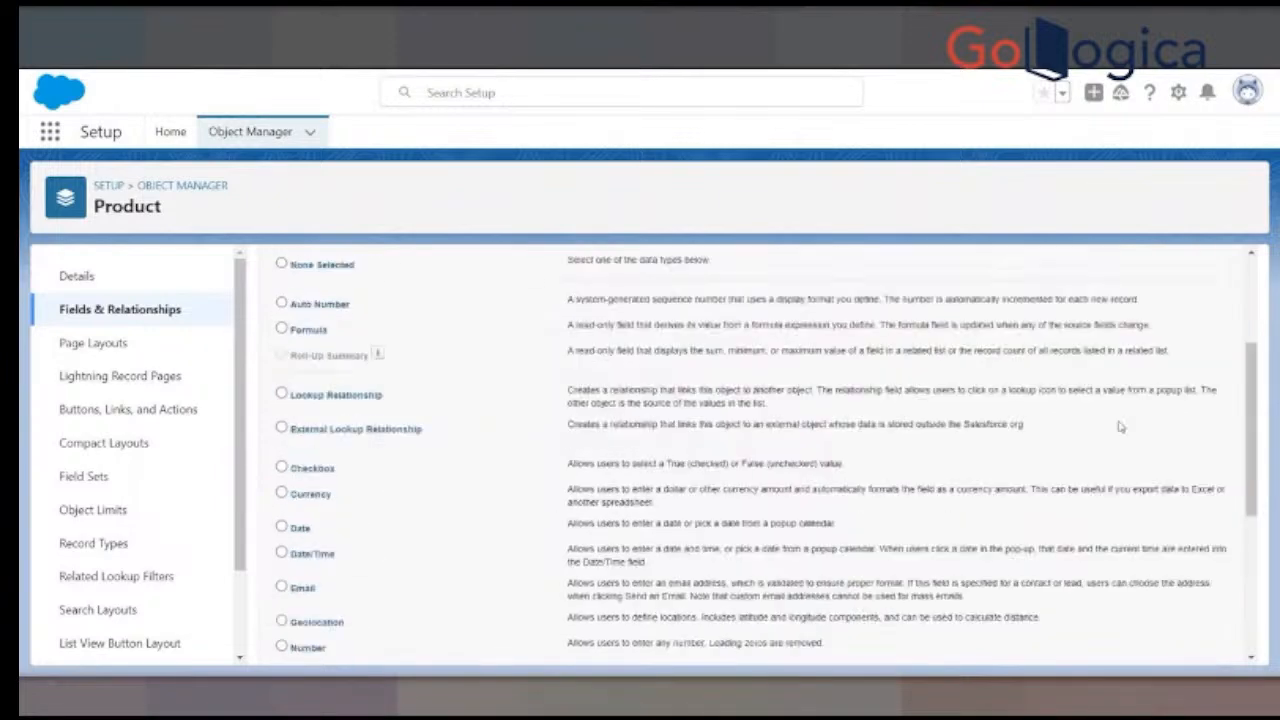
scroll(1120, 428, "down", 5)
left_click(1178, 646)
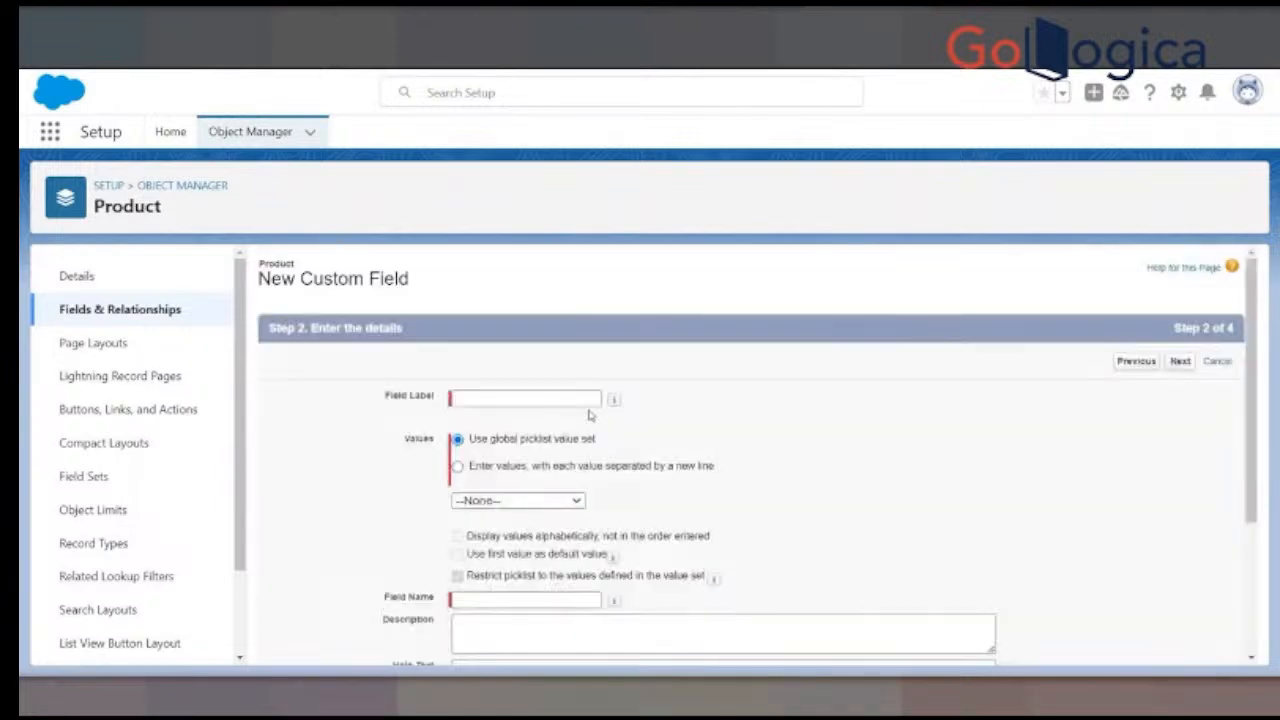
- Label the field Women and paste the clothing values, replacing Wallets with Bags
type("Wo")
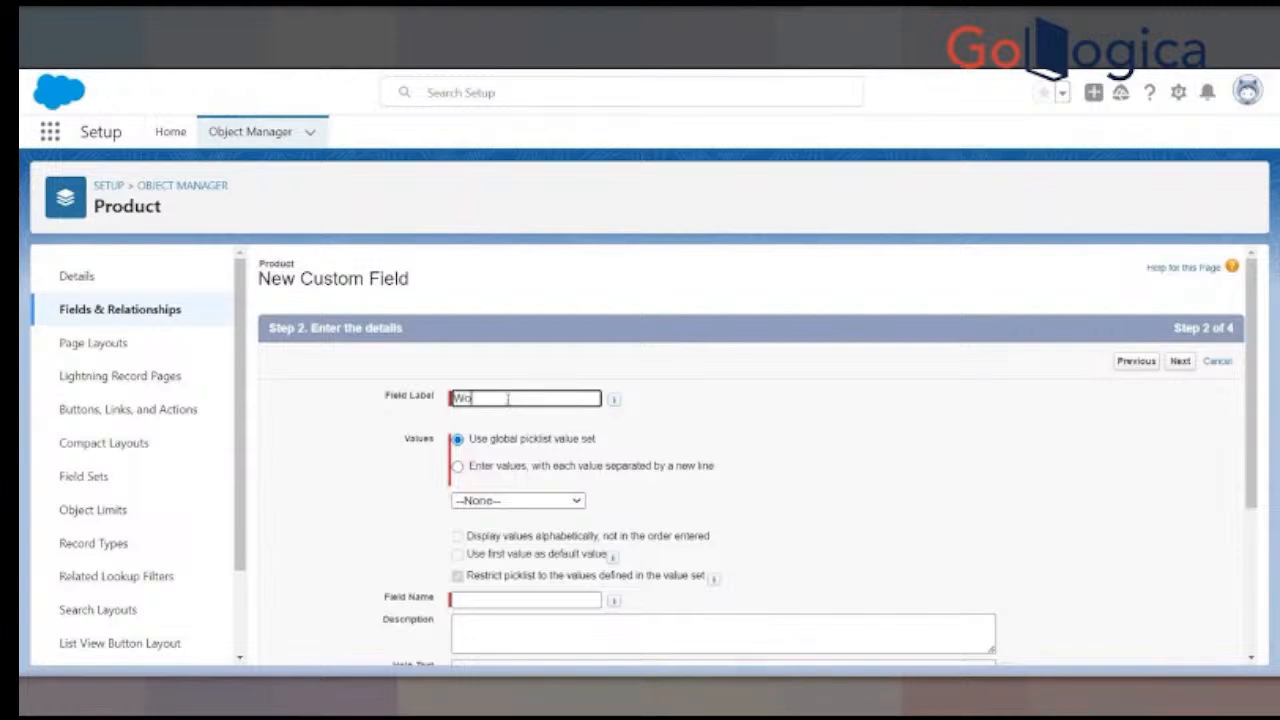
type("men")
left_click(457, 466)
left_click(462, 544)
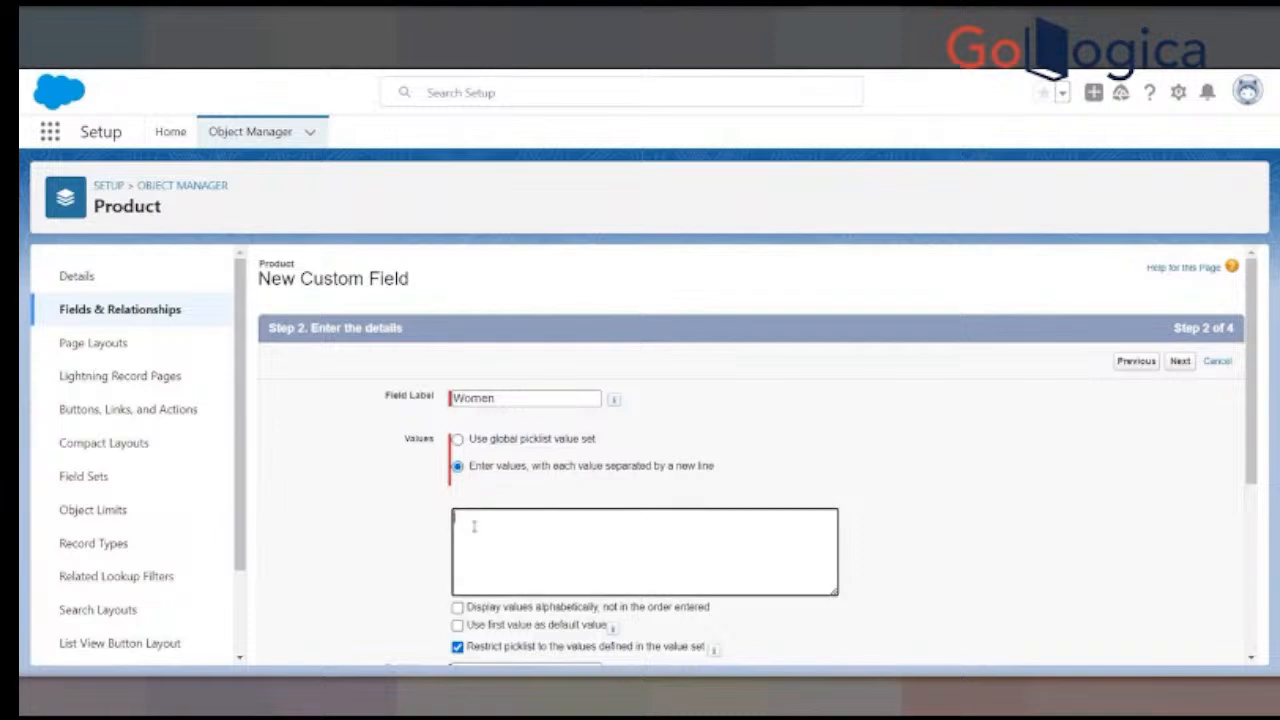
key("ctrl+v")
key("BackSpace")
key("BackSpace")
key("BackSpace")
key("BackSpace")
key("BackSpace")
key("BackSpace")
key("BackSpace")
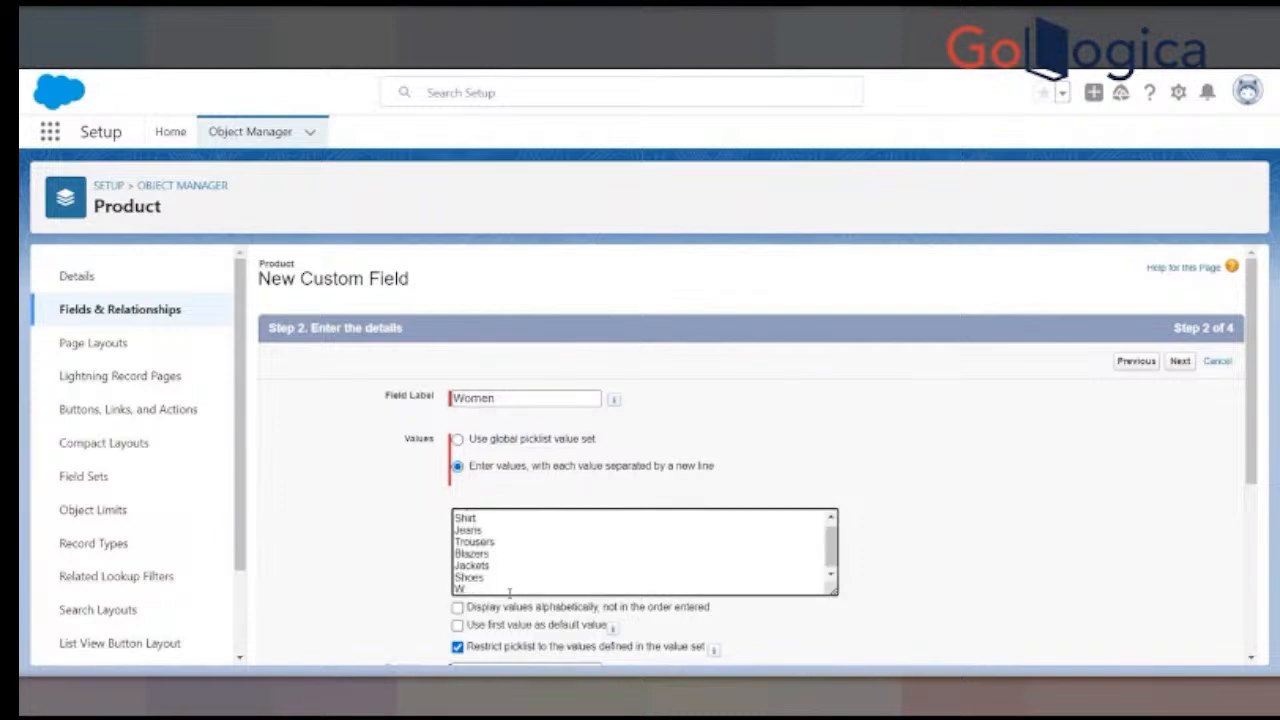
type("Bags")
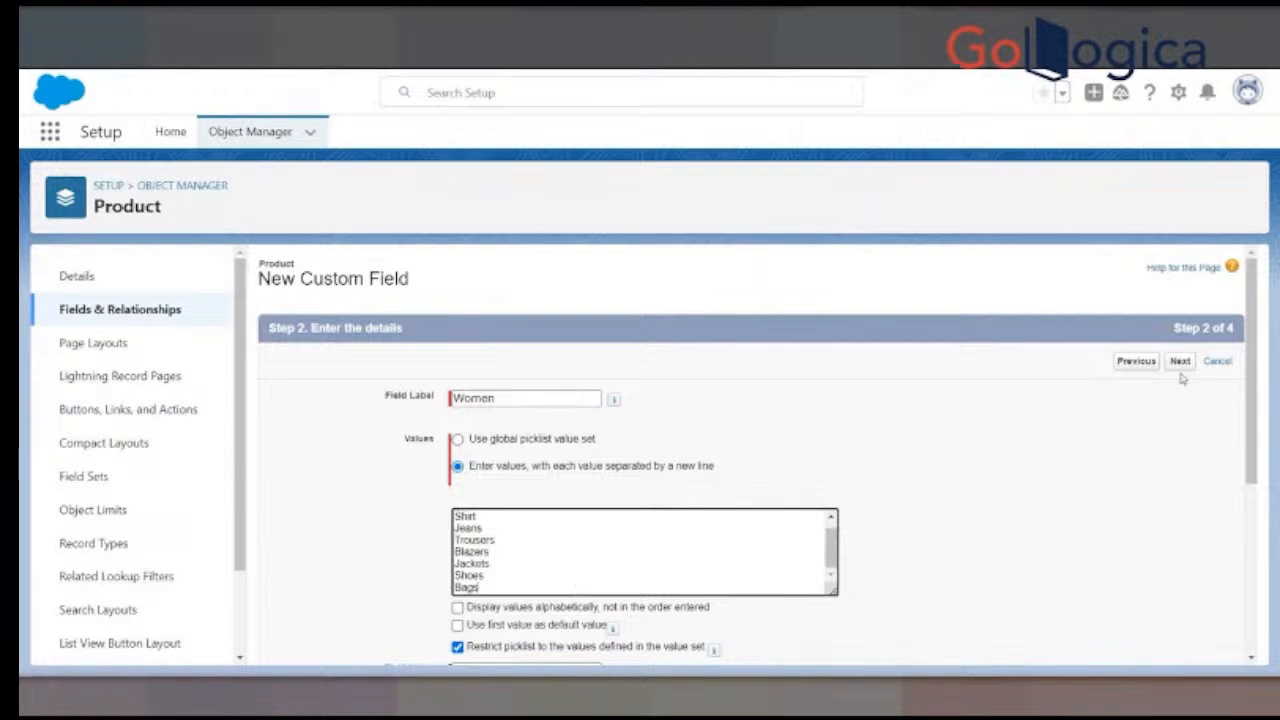
- Advance the Women field past field-level security to the page-layout step
left_click(1181, 362)
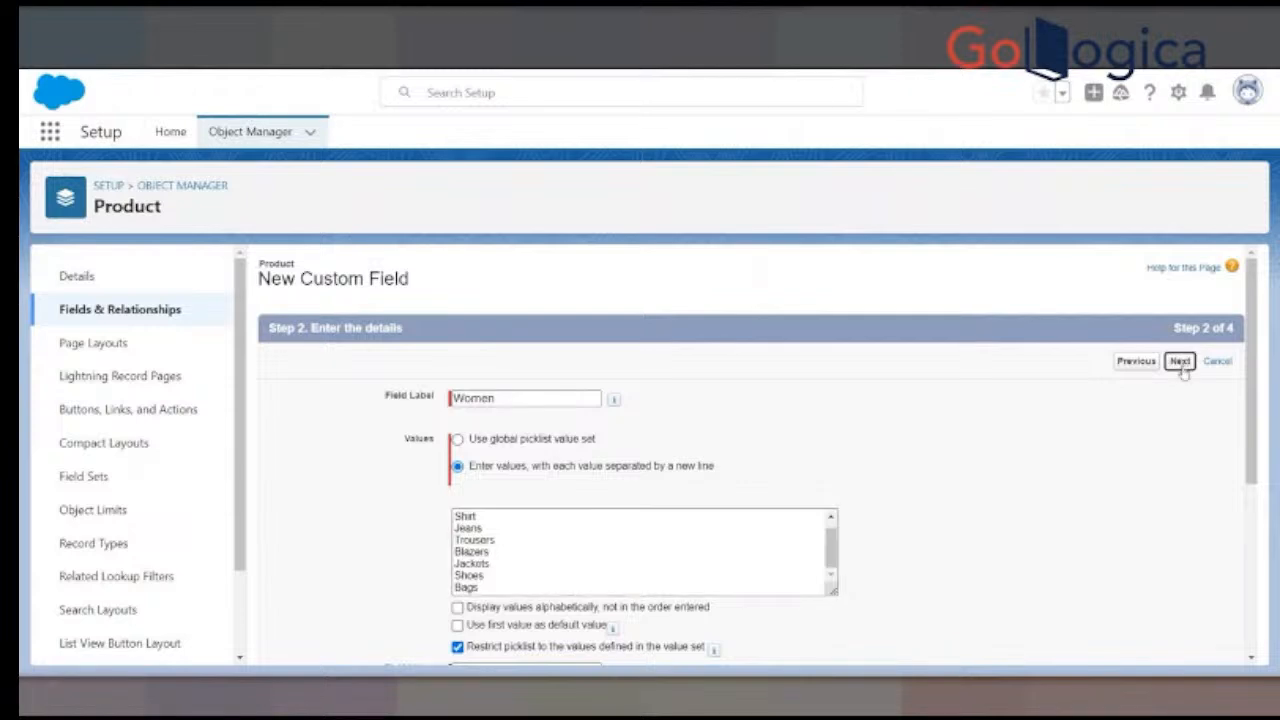
scroll(1178, 404, "down", 3)
scroll(1178, 404, "up", 3)
left_click(1180, 362)
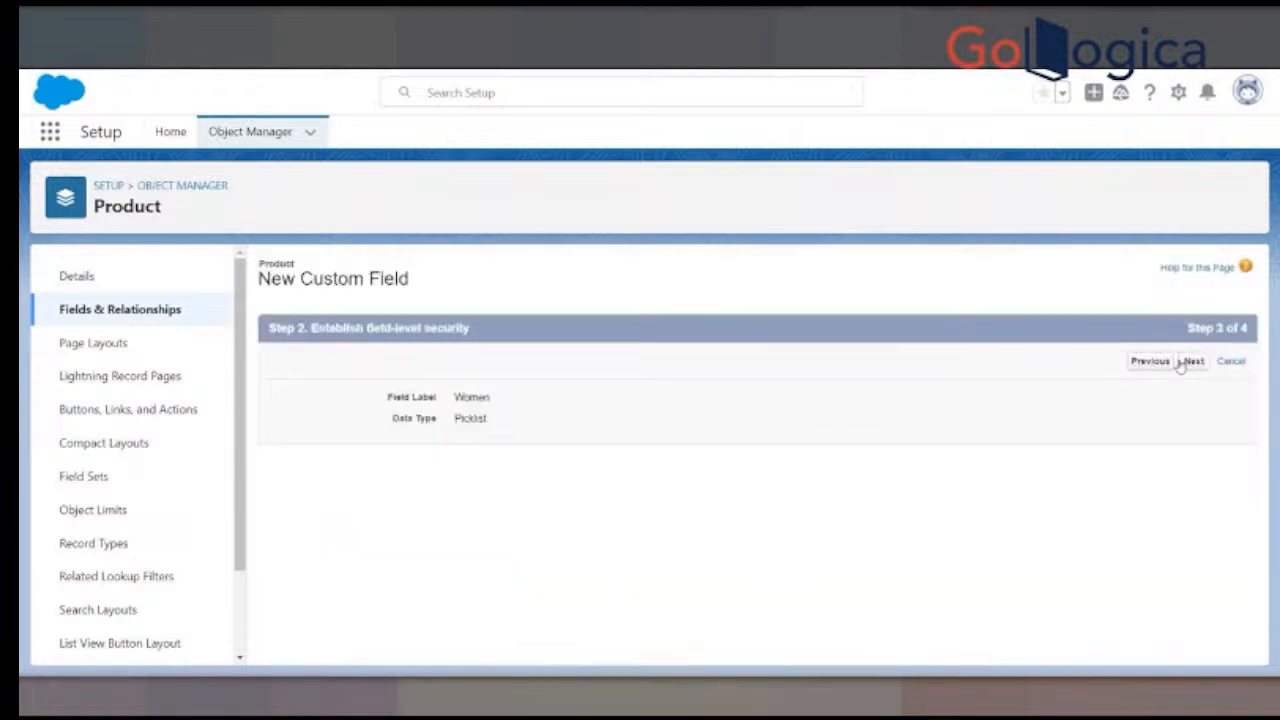
left_click(1179, 362)
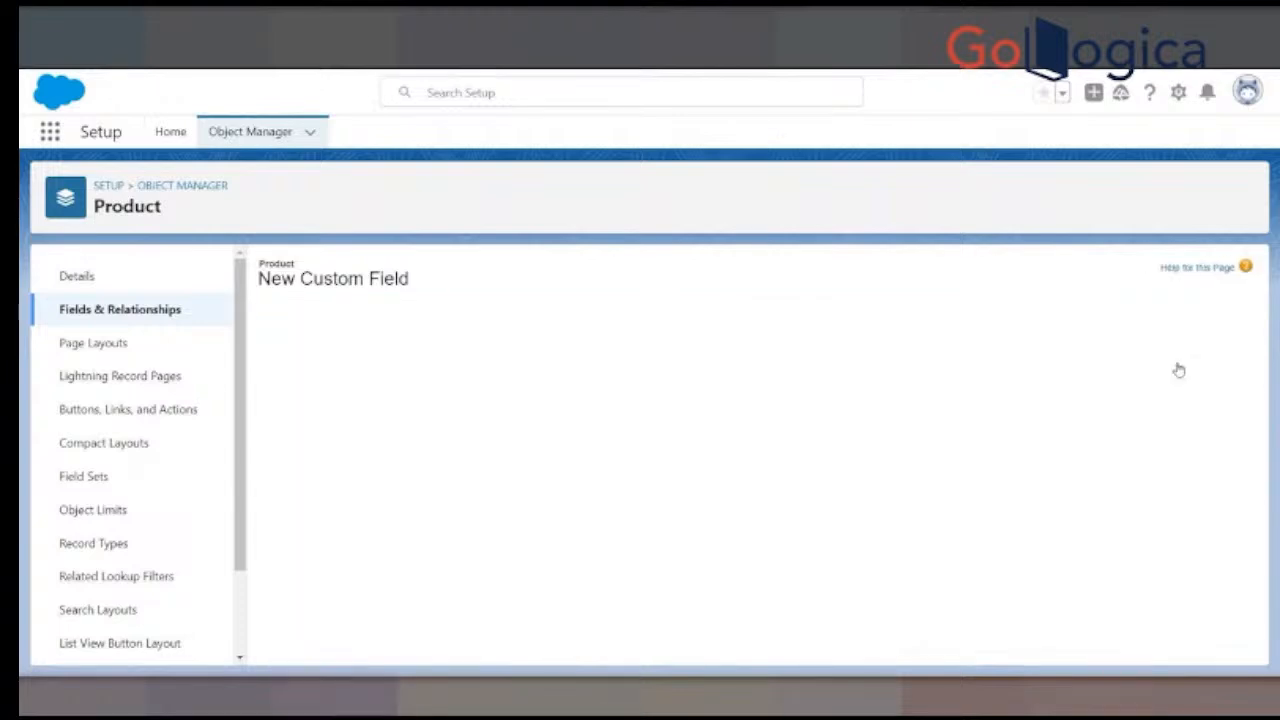
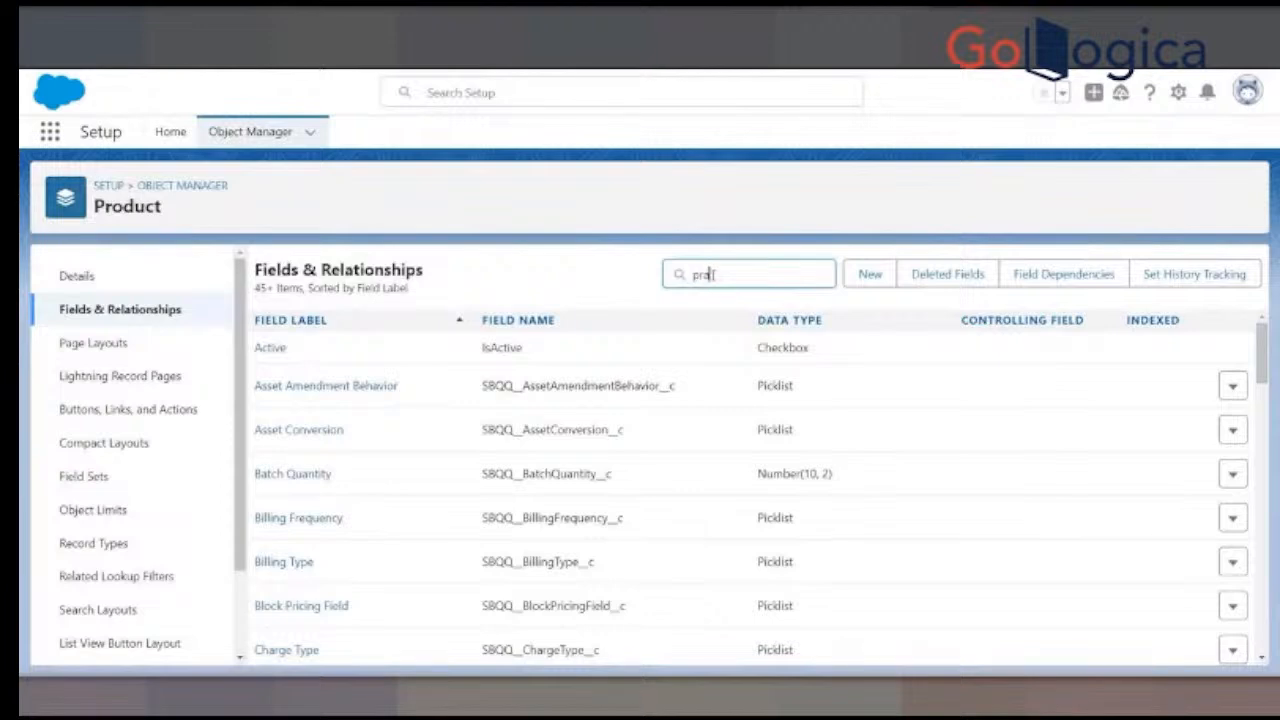
- Search the Product fields for 'product family' and point out the Product Family Type label and API name
type("uct")
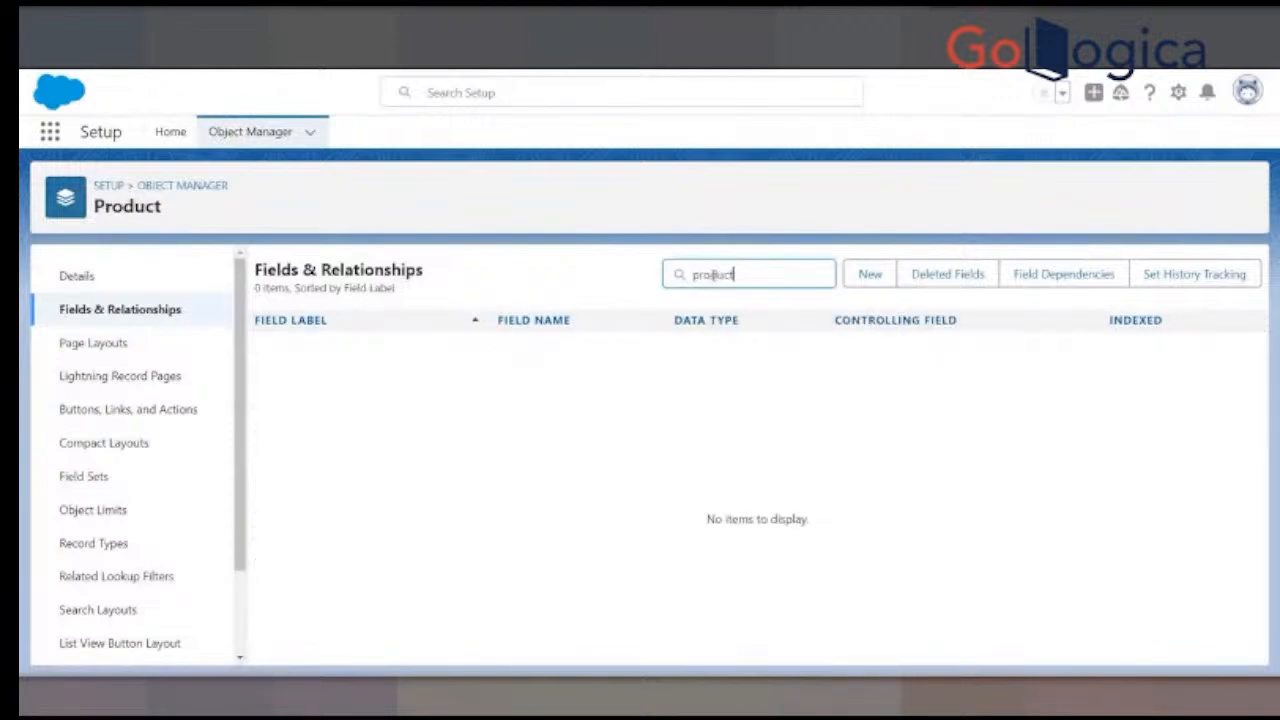
type(" family")
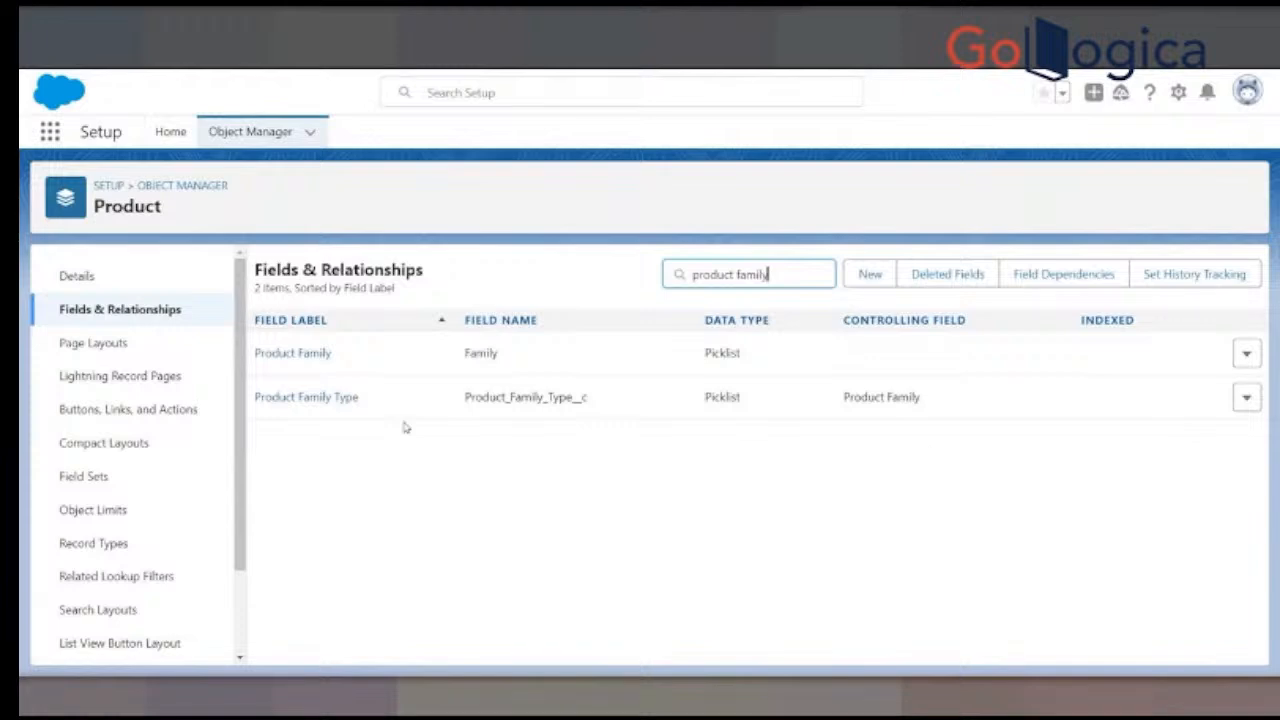
left_click_drag(588, 400, 466, 397)
left_click(569, 466)
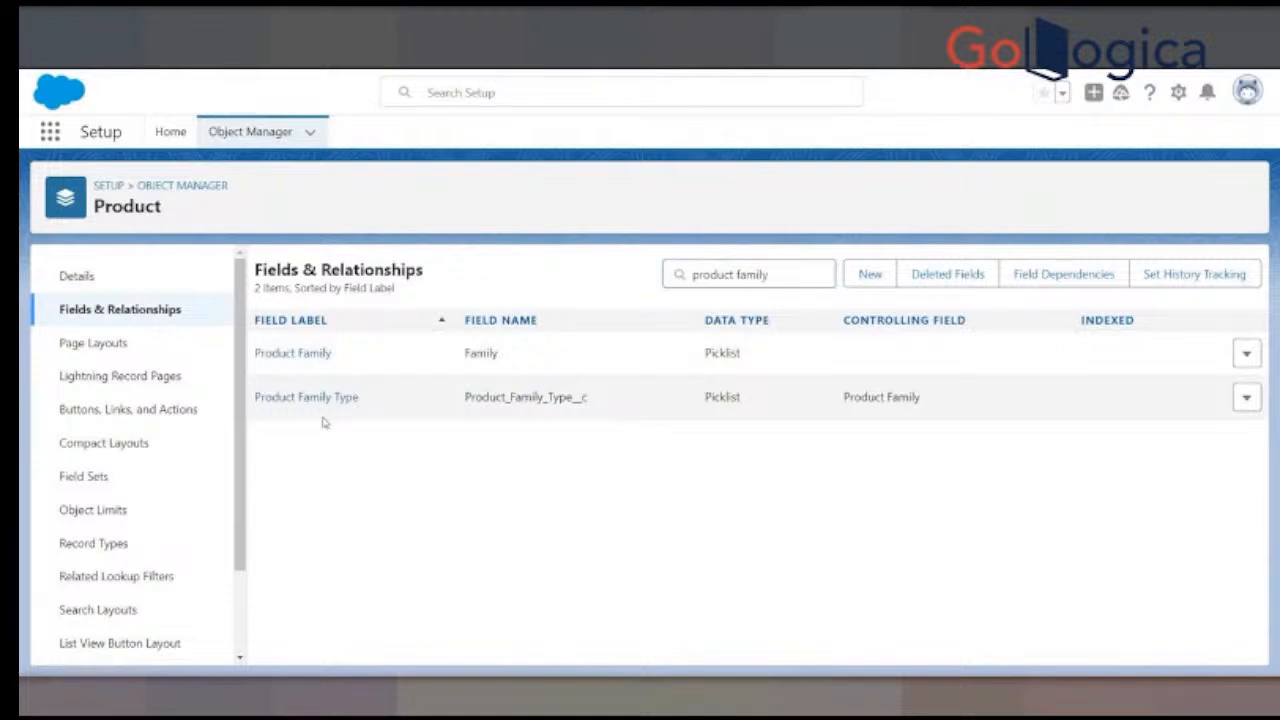
left_click_drag(256, 400, 595, 419)
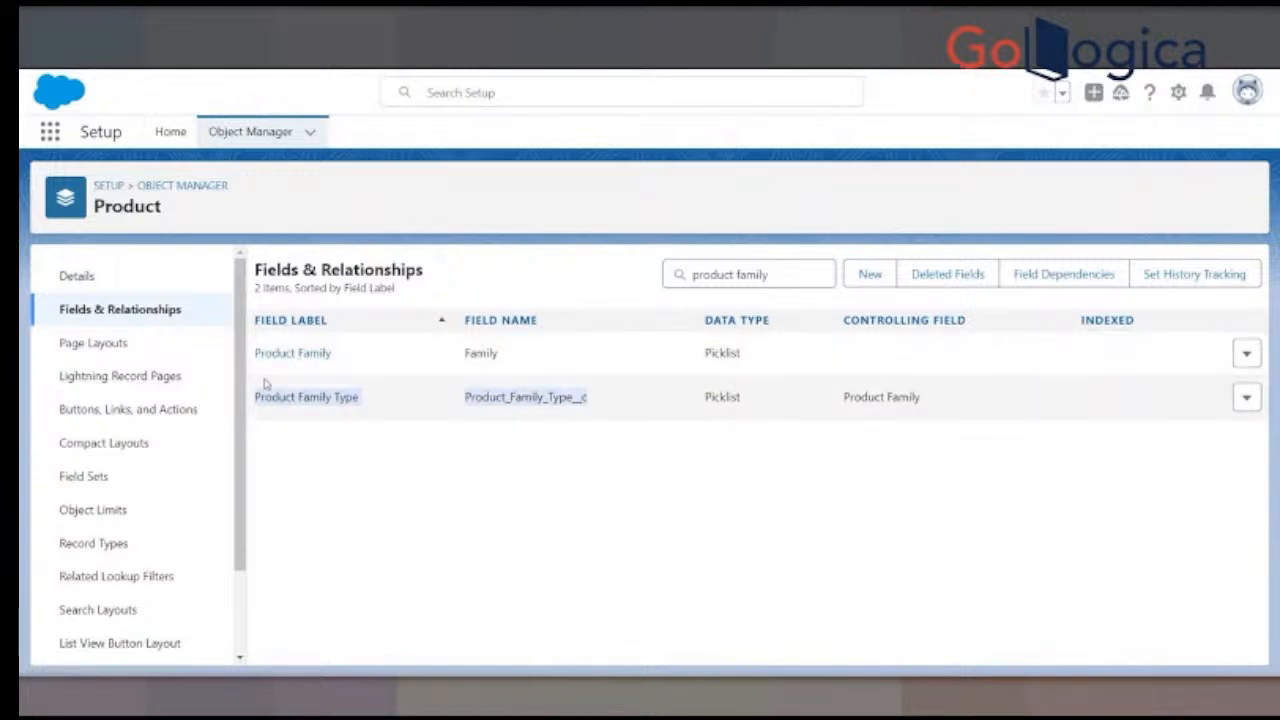
left_click(499, 357)
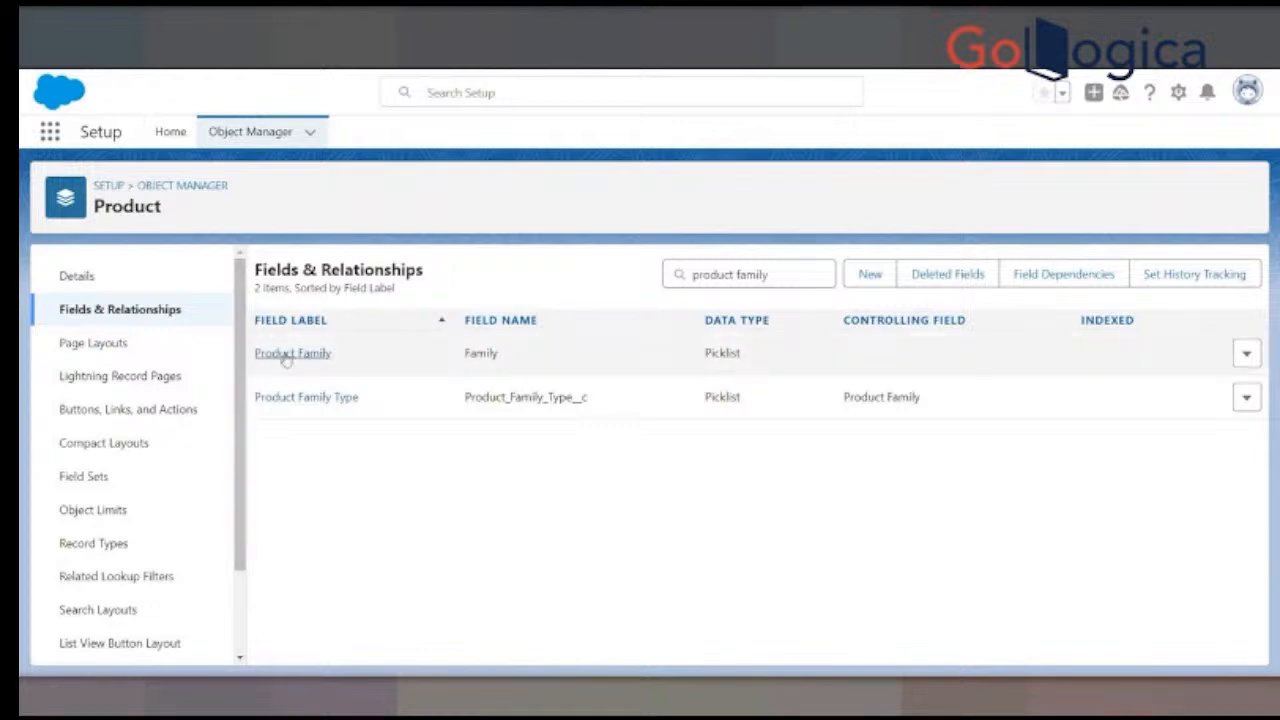
- Open the Product Family (Family) field and review its picklist values, such as Consumable
double_click(482, 354)
left_click(318, 356)
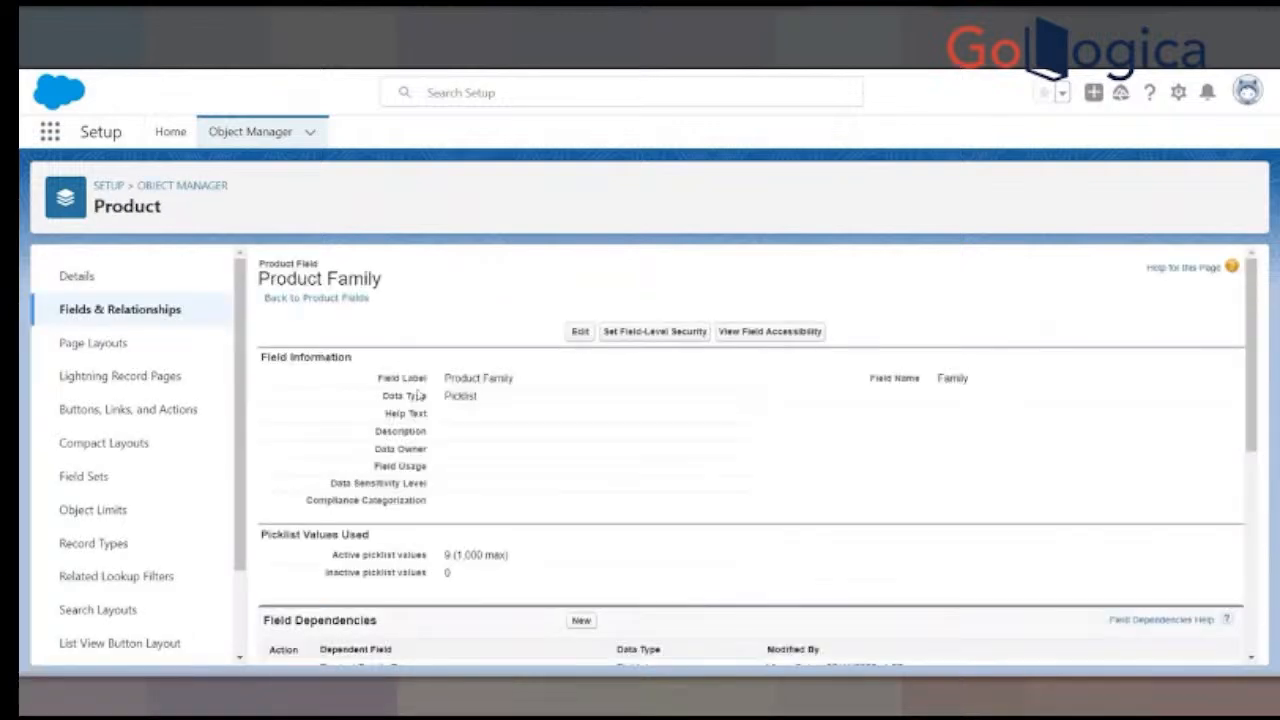
scroll(516, 422, "down", 5)
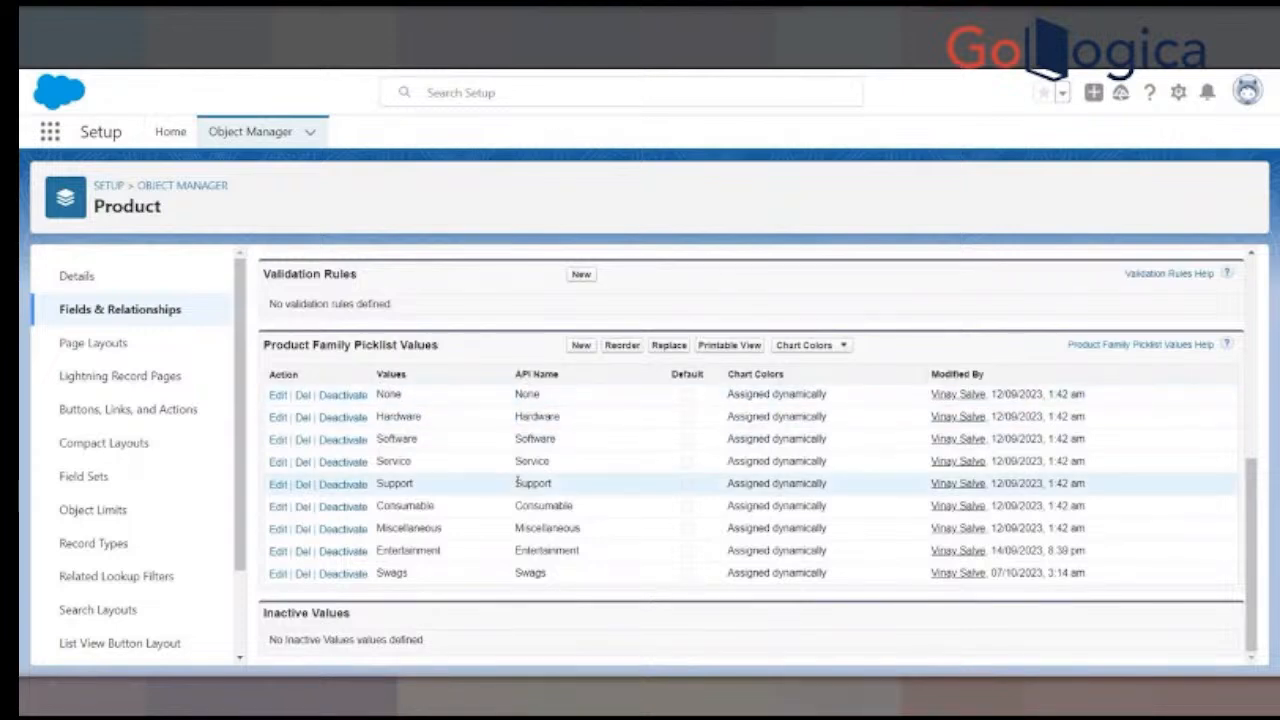
left_click_drag(514, 505, 573, 506)
left_click(625, 22)
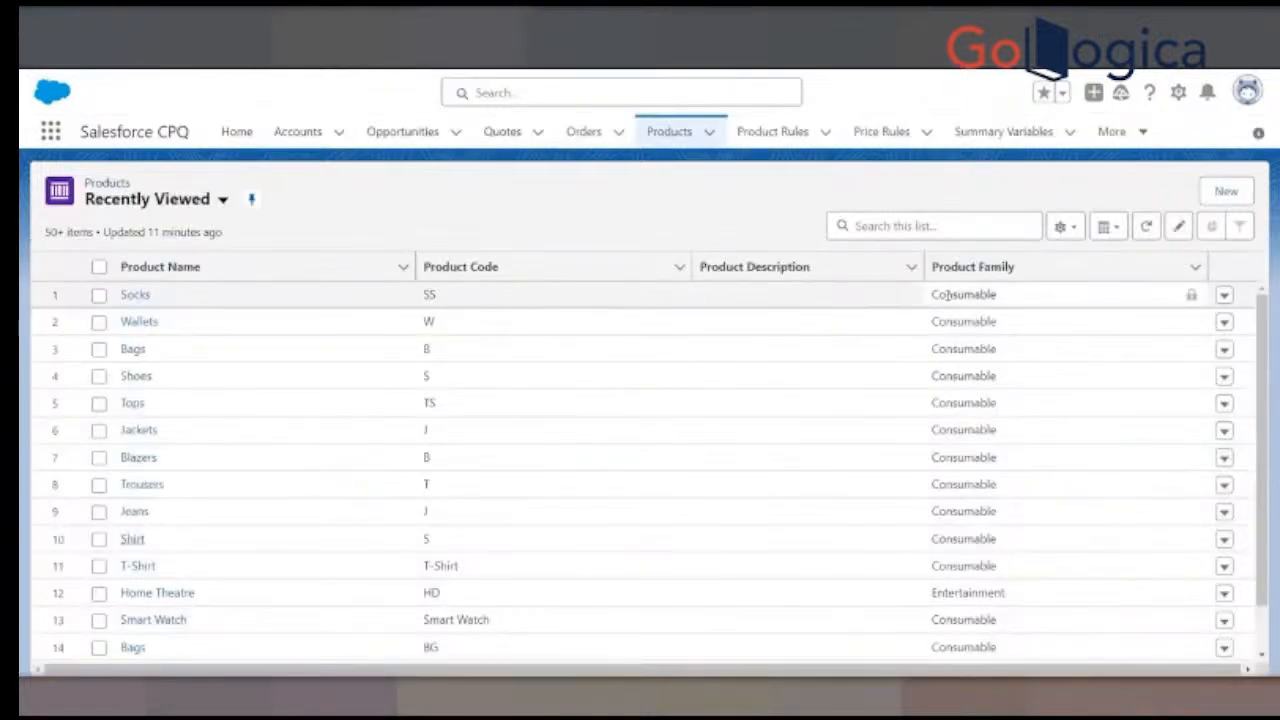
- Confirm the Smart Watch product's Product Family is Consumable, matching the products list
left_click_drag(963, 566, 942, 320)
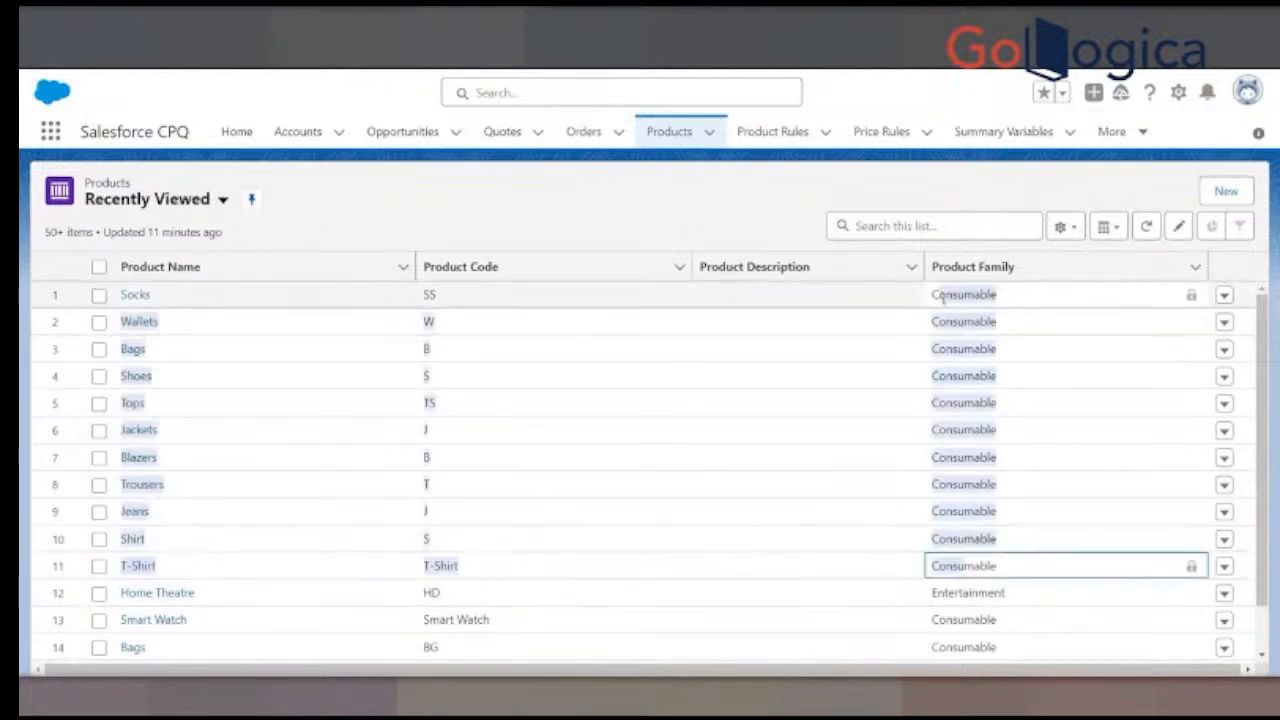
left_click(760, 236)
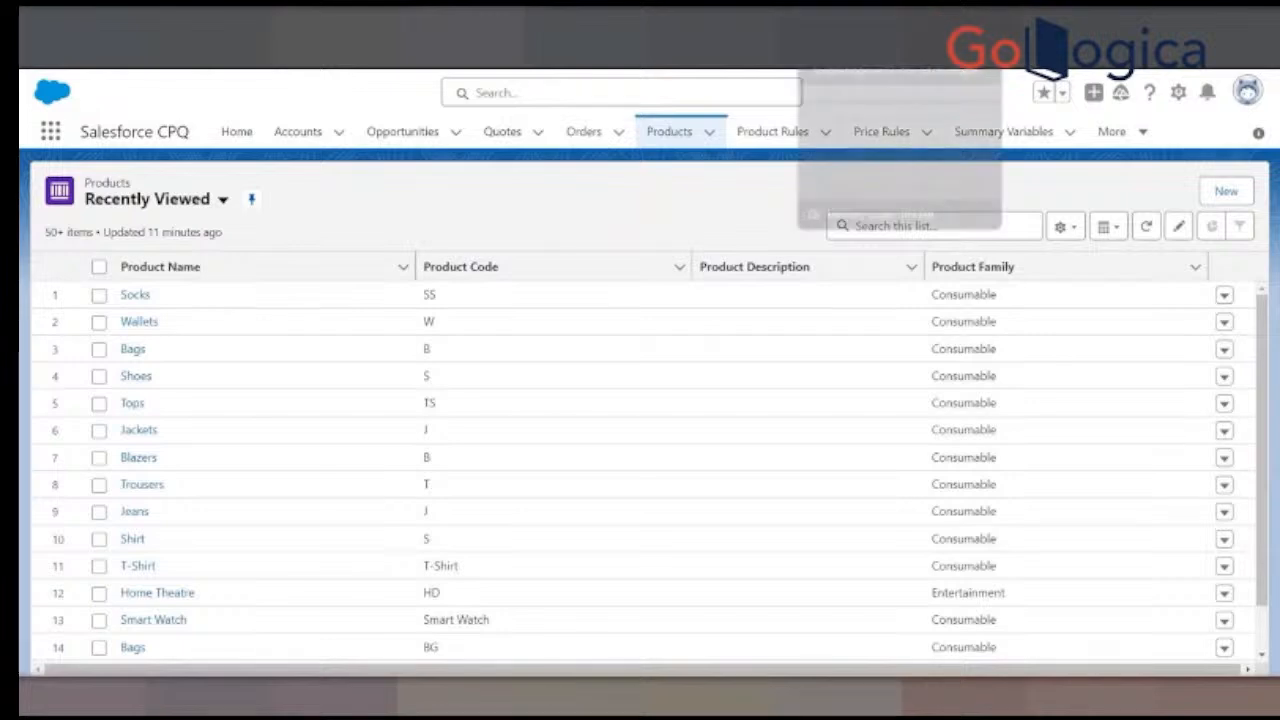
left_click(860, 21)
left_click(700, 21)
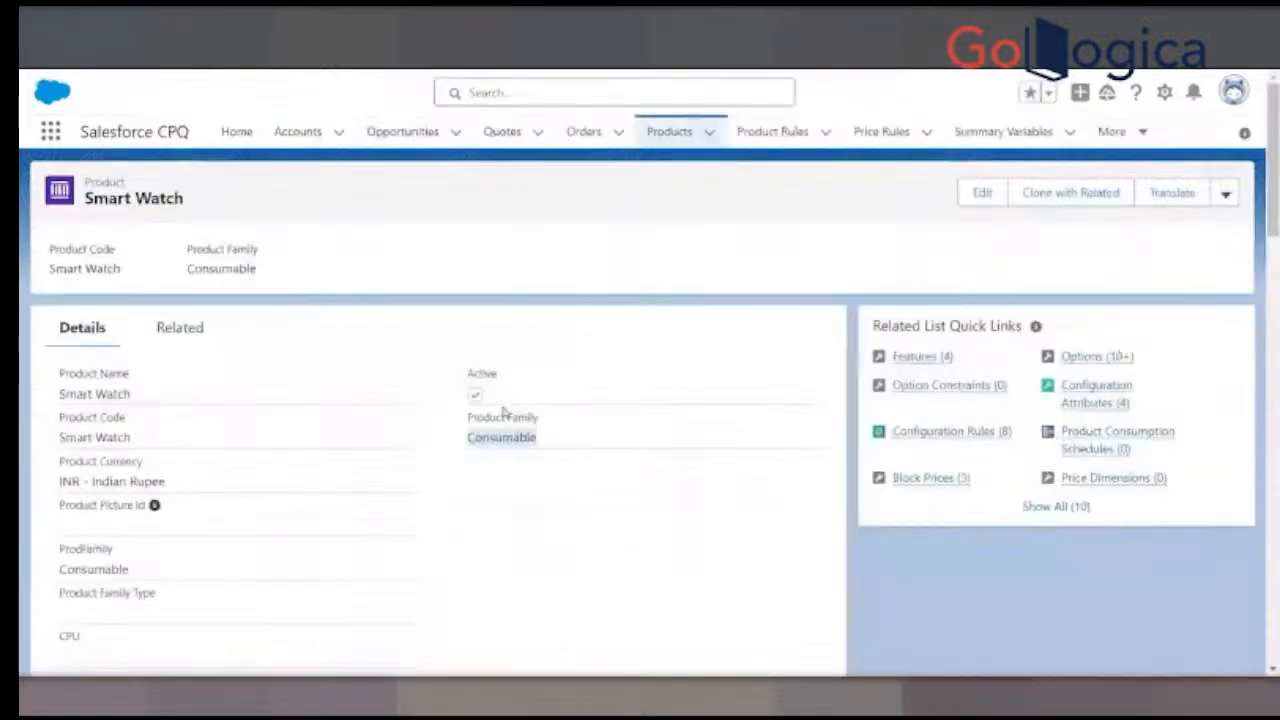
left_click_drag(469, 417, 543, 420)
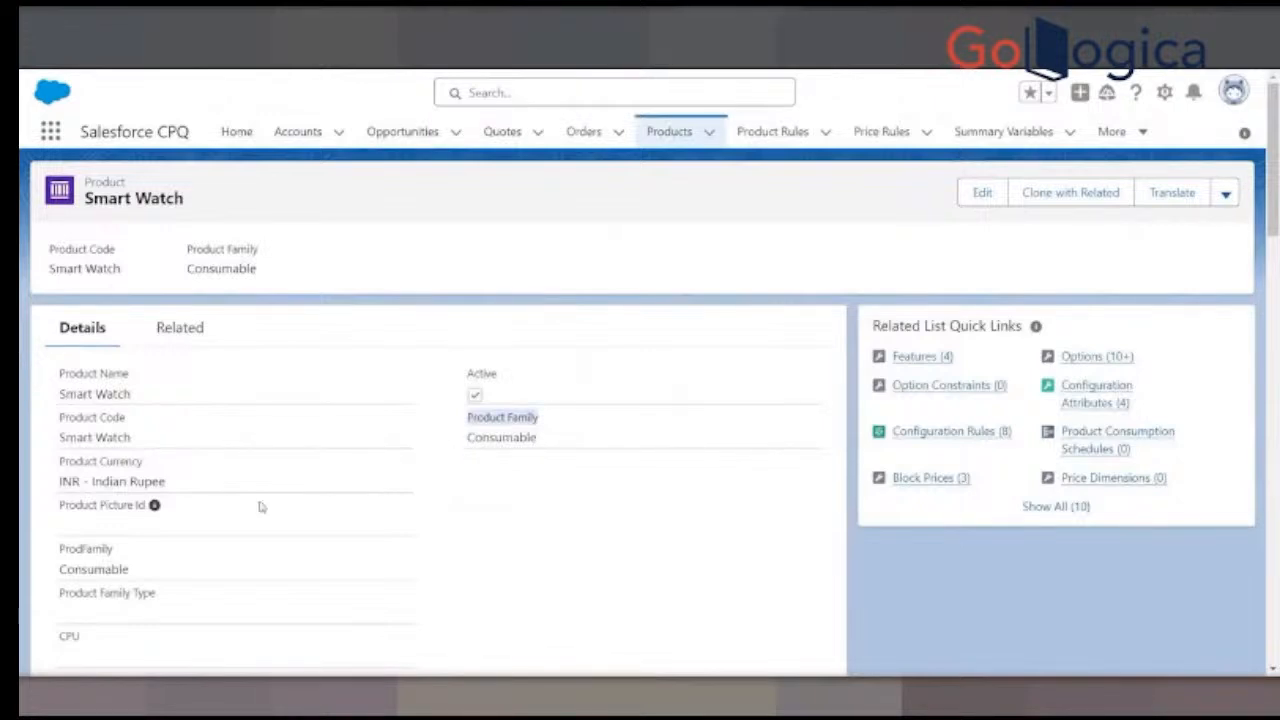
double_click(493, 438)
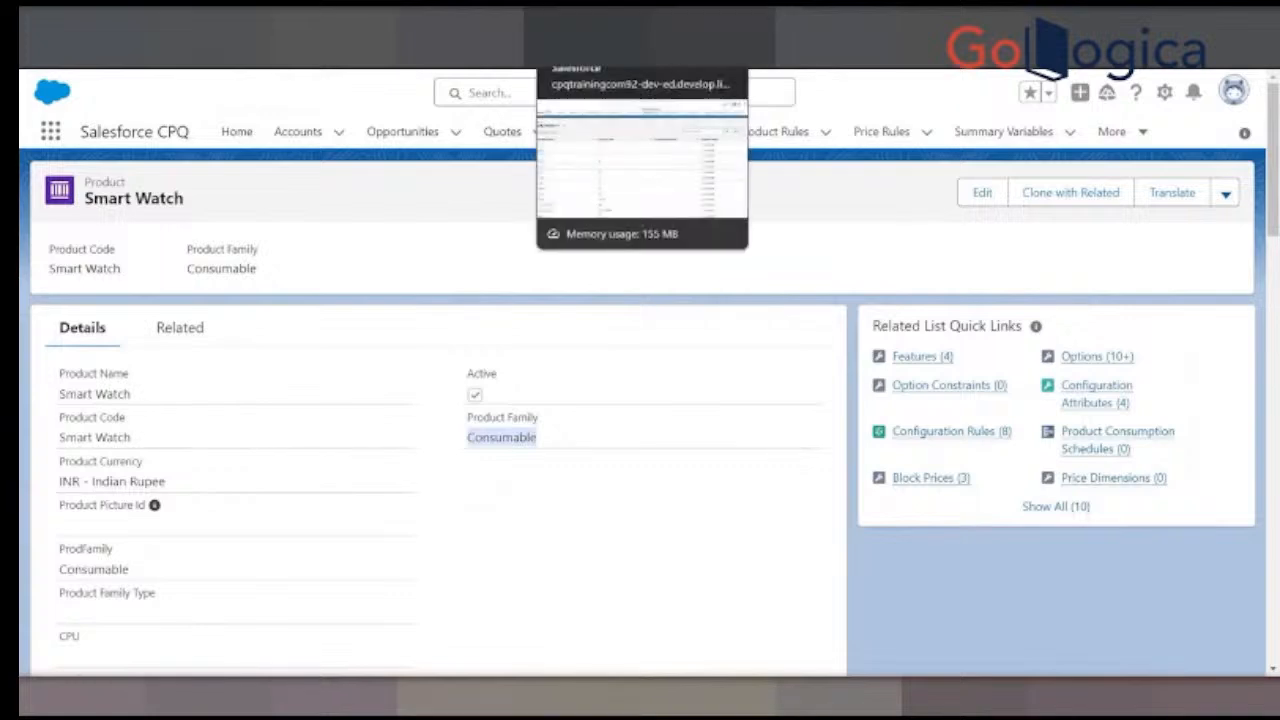
left_click(845, 19)
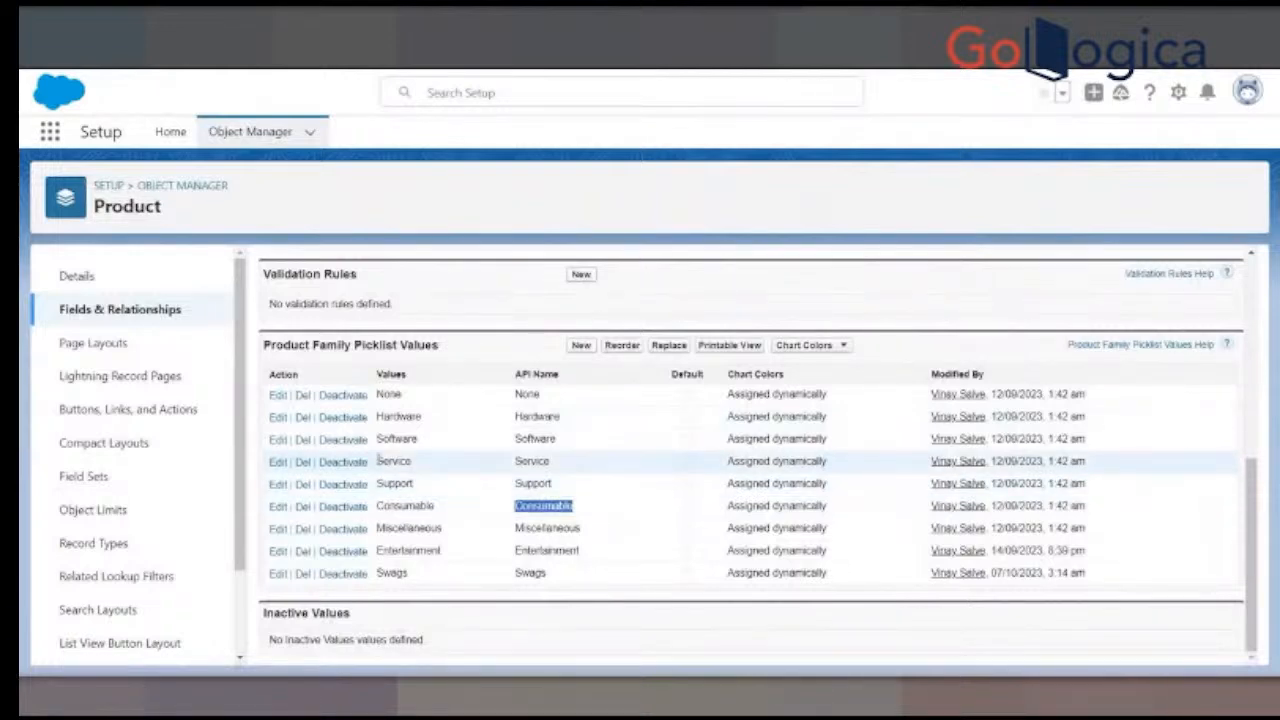
left_click(400, 24)
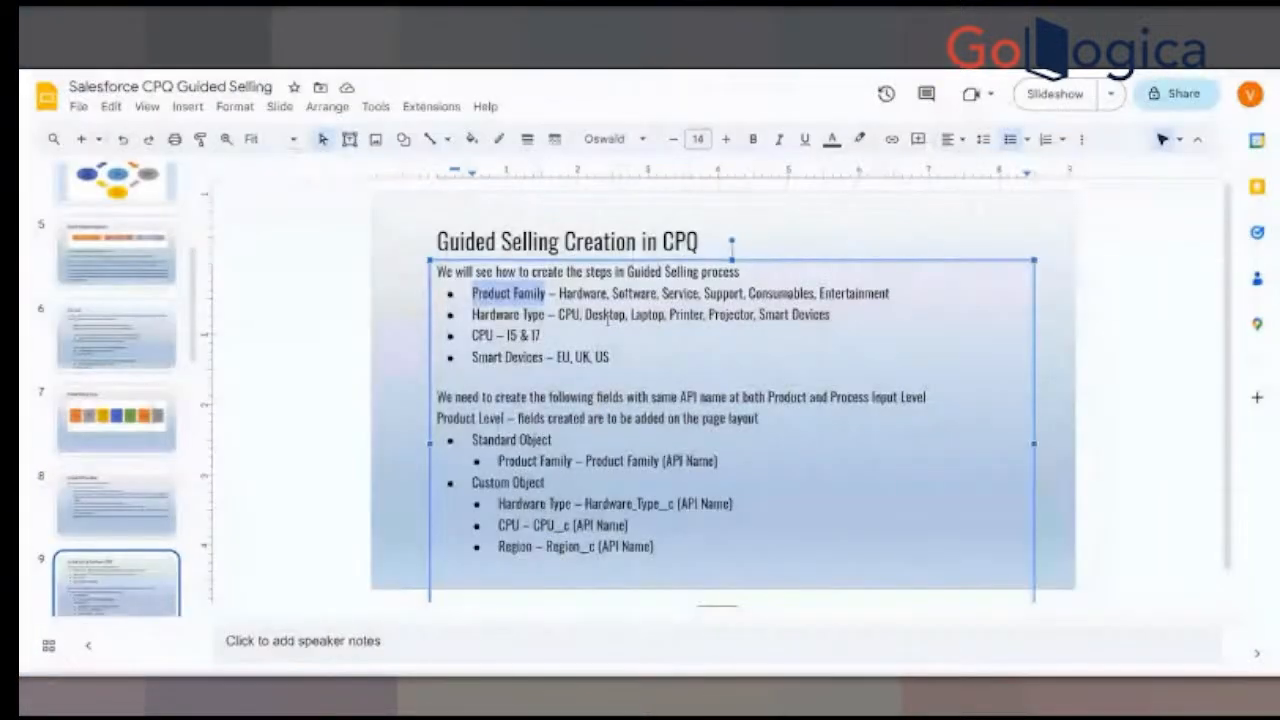
- Highlight 'Product Family' in the first bullet of the Guided Selling slide
left_click(613, 358)
left_click_drag(472, 293, 675, 291)
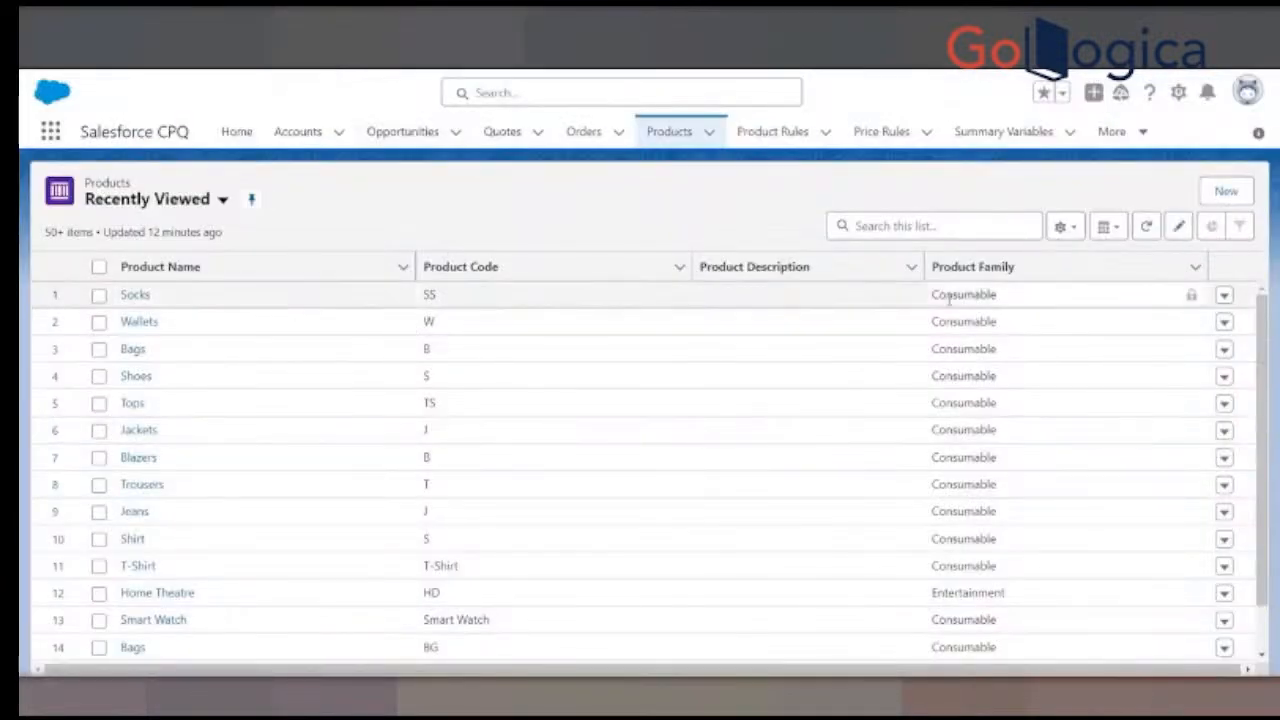
- Open the T-Shirt, Bags, Socks and Shoes products each in a new browser tab
right_click(135, 568)
left_click(200, 443)
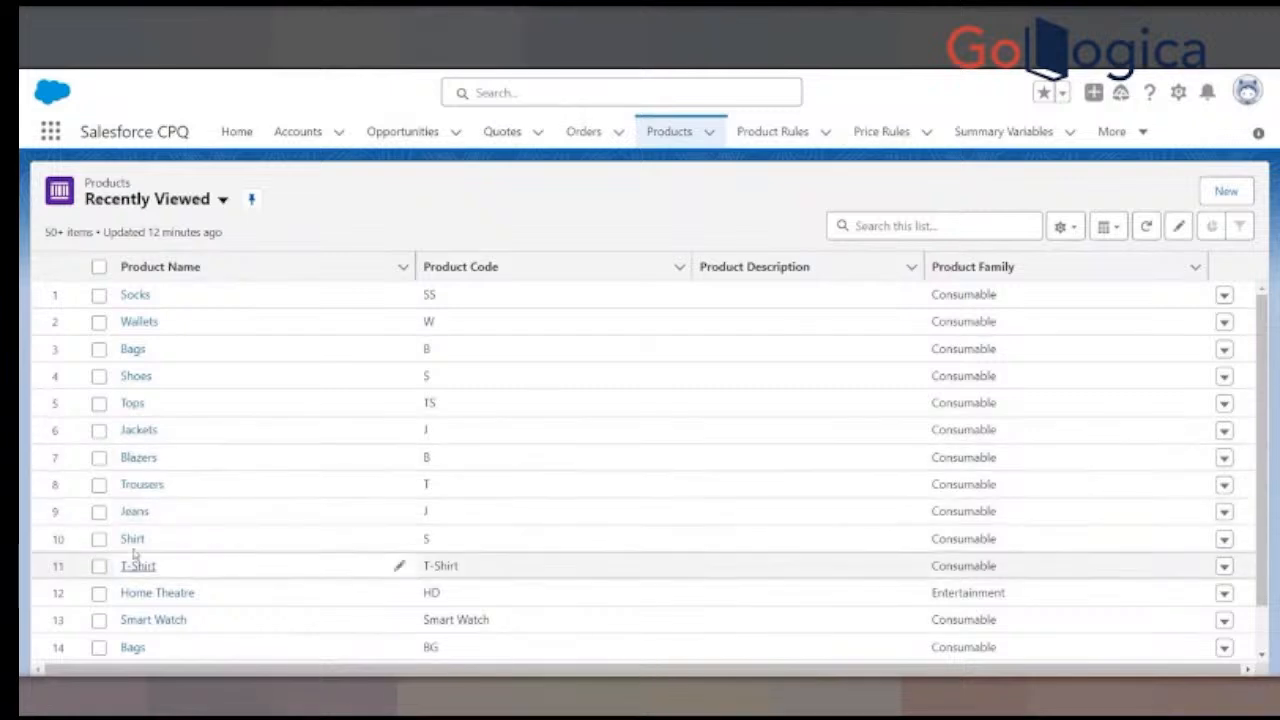
right_click(136, 352)
left_click(185, 364)
right_click(137, 297)
left_click(188, 312)
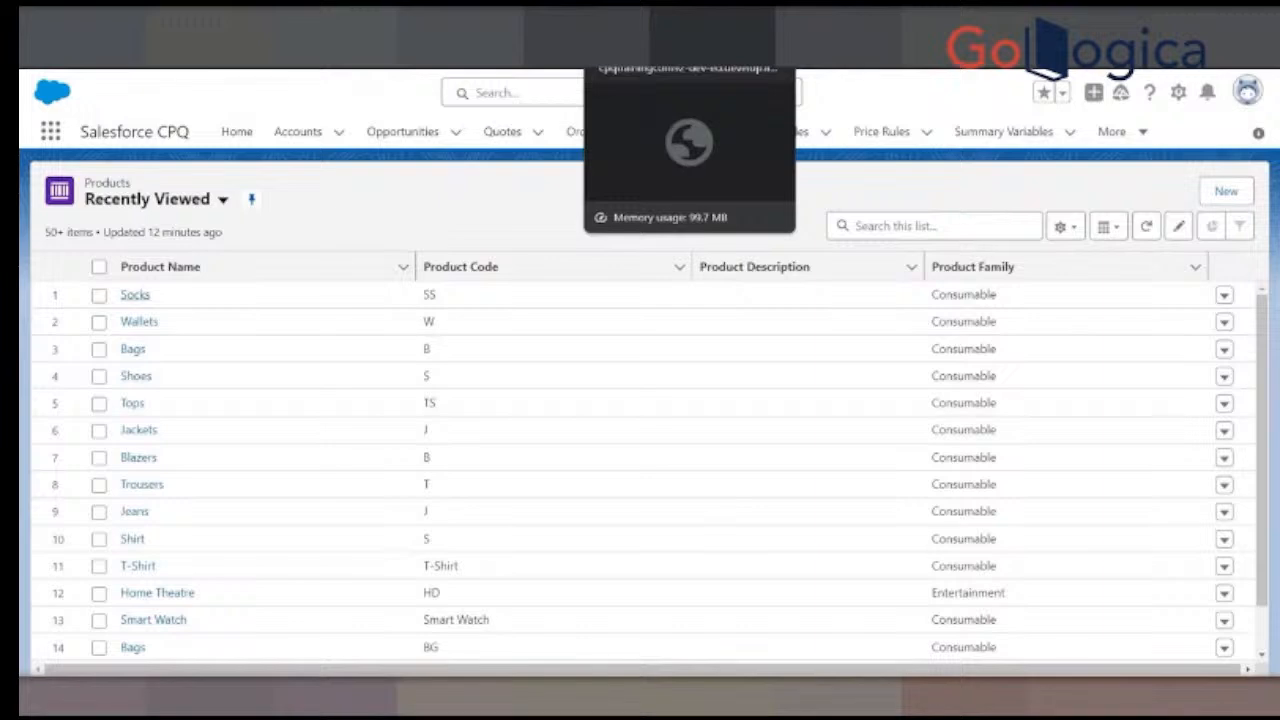
right_click(146, 385)
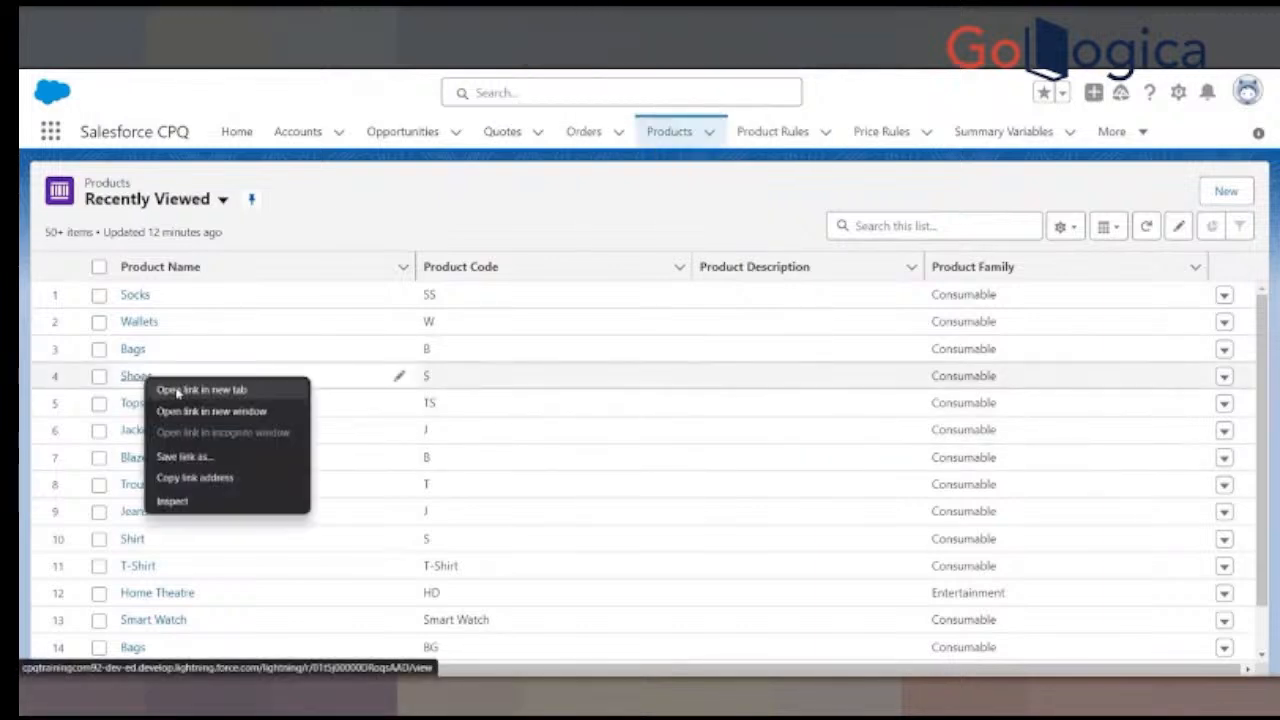
left_click(178, 392)
- Check the available Product Family options on the Shoes record, then cancel the edit unchanged
left_click(622, 22)
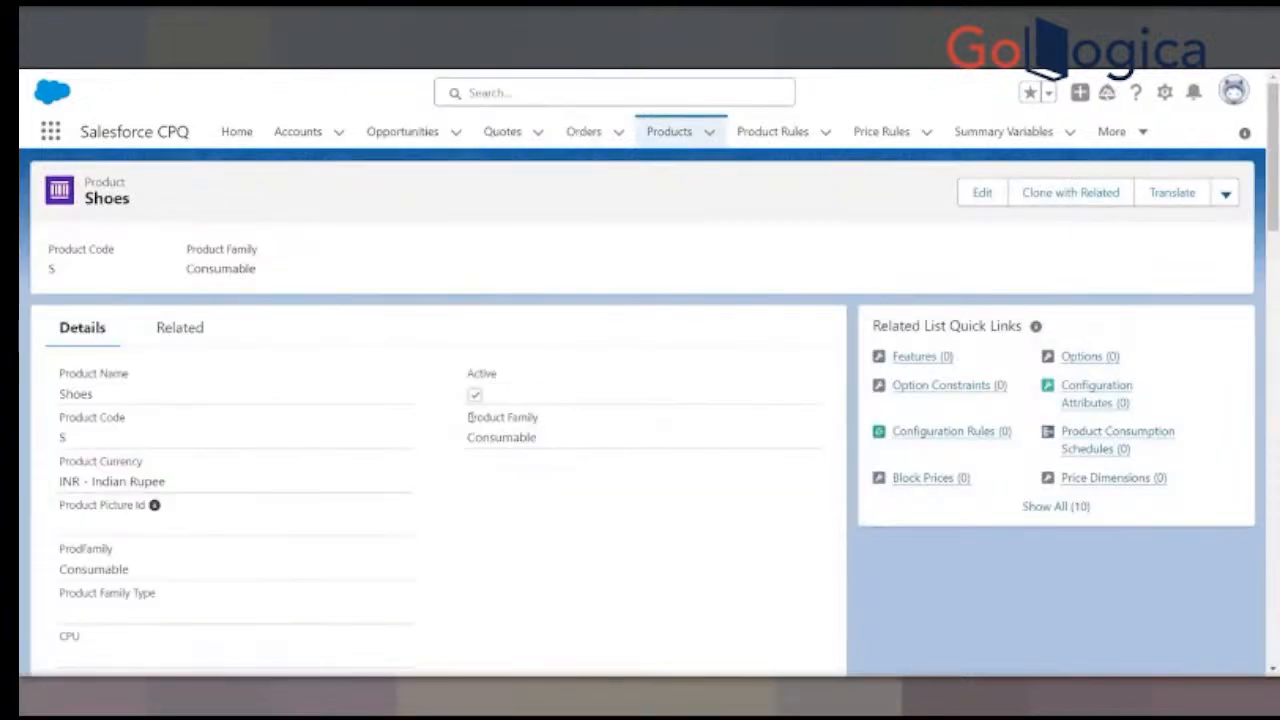
left_click_drag(470, 417, 548, 420)
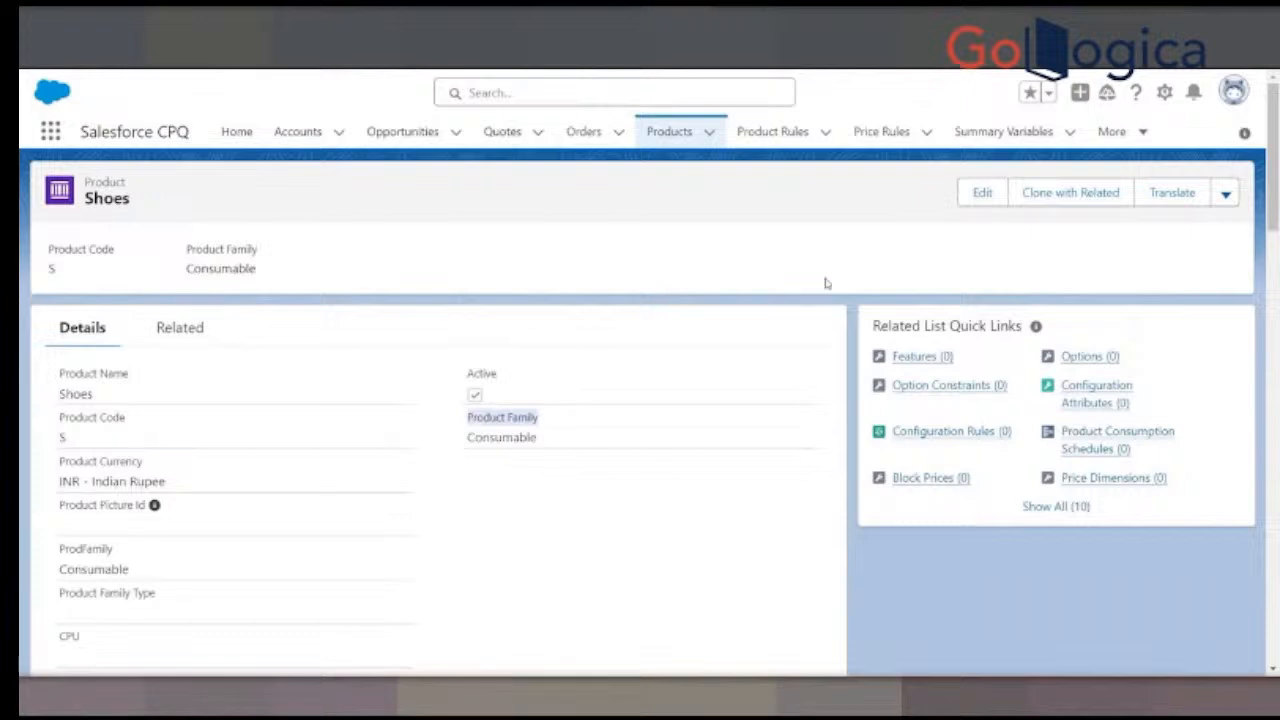
left_click(983, 192)
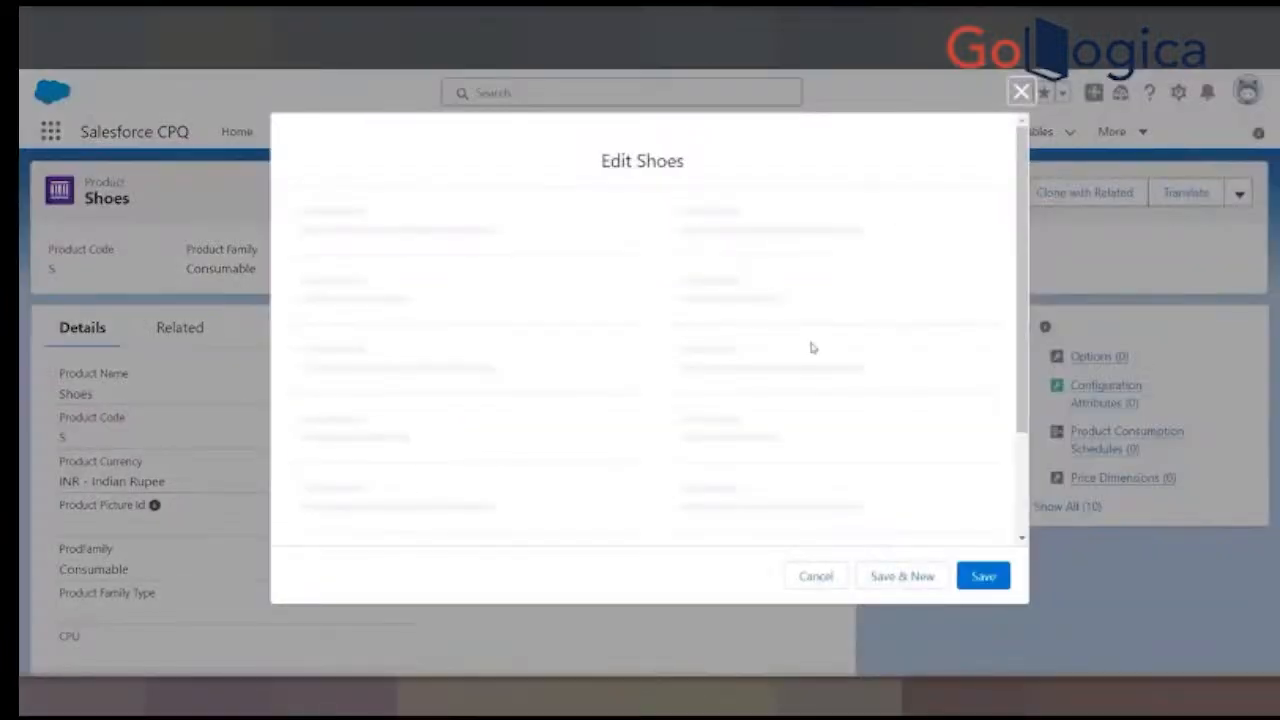
left_click(760, 283)
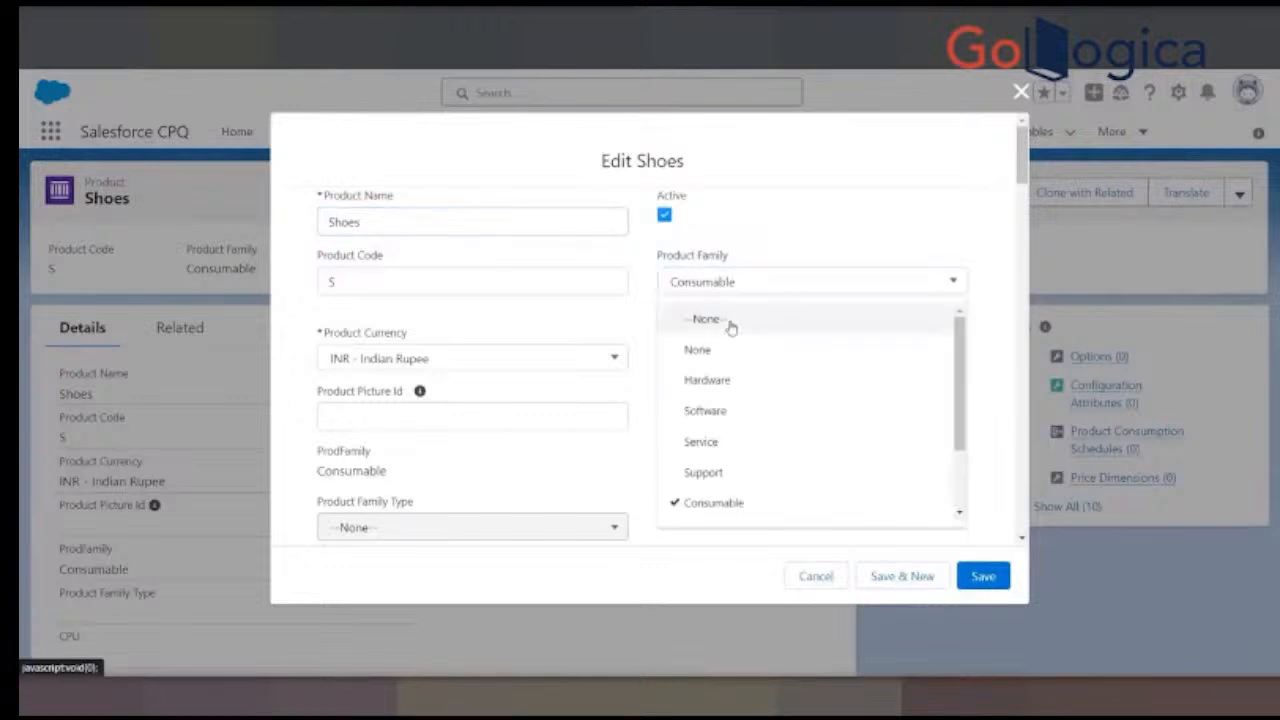
scroll(771, 451, "down", 3)
scroll(771, 451, "up", 3)
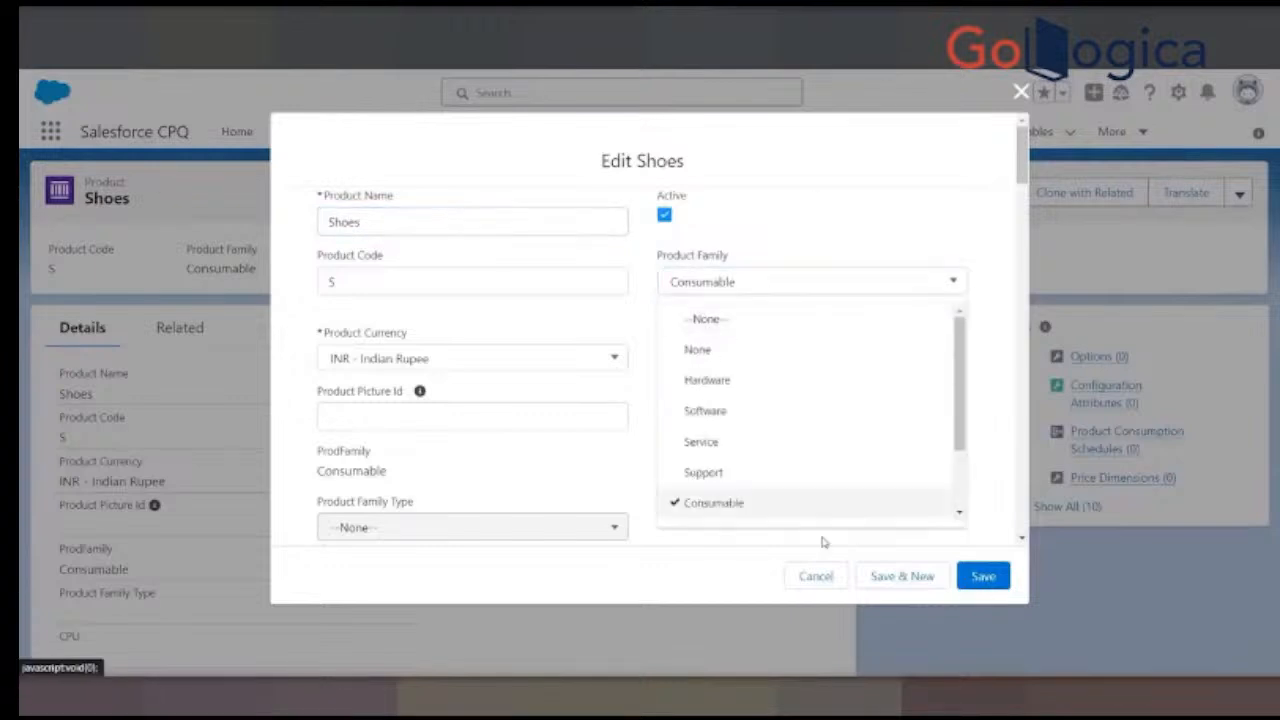
left_click(815, 576)
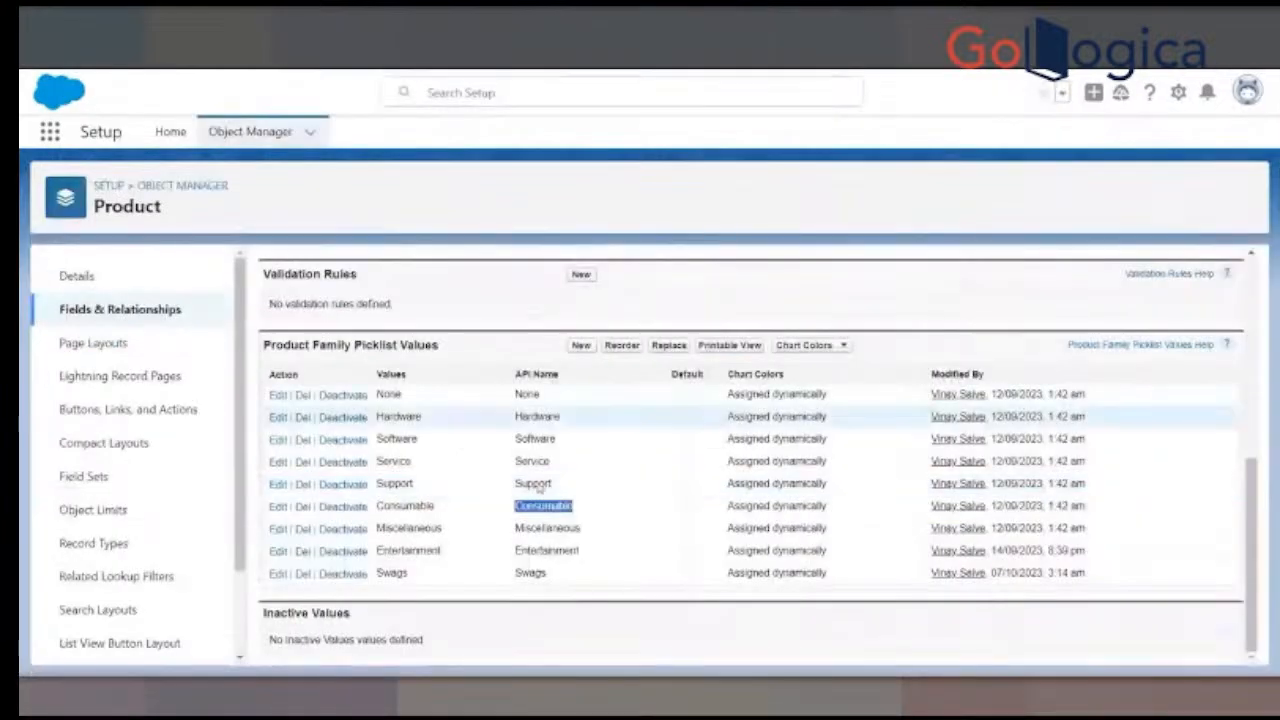
- Enter Men, Women, Kids and Children as new Product Family picklist values and save them
left_click(583, 346)
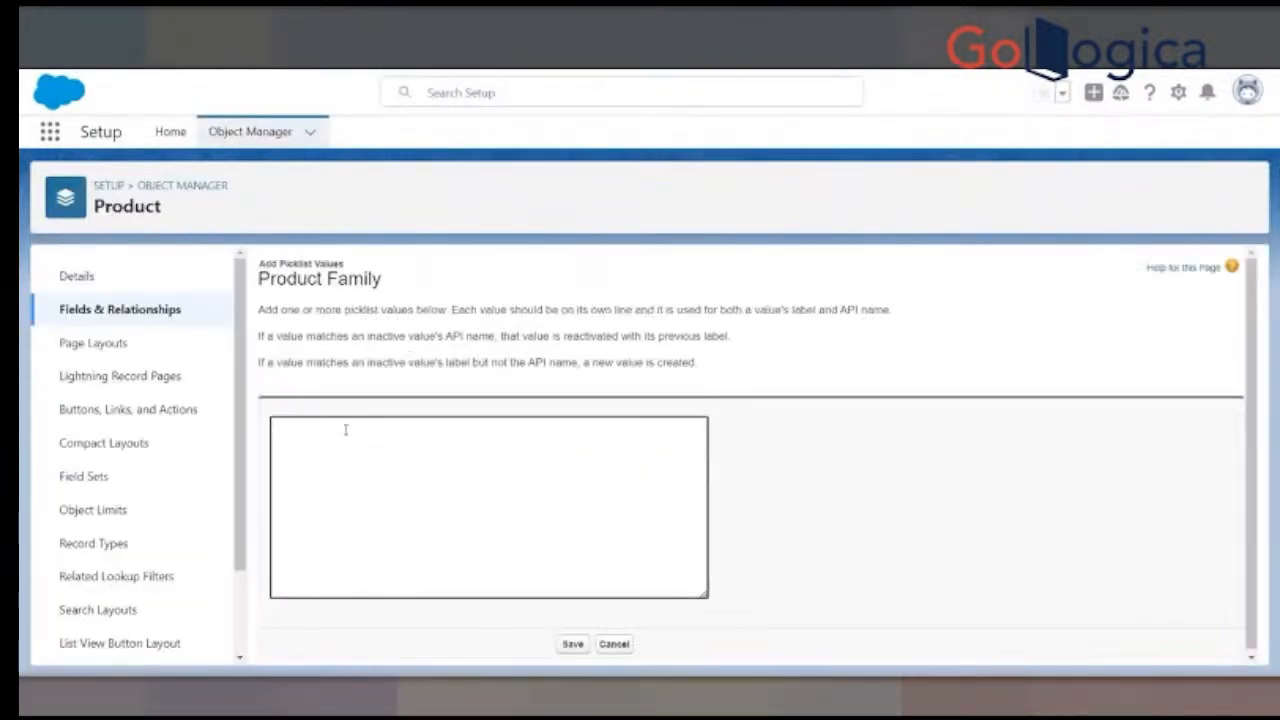
type("Men")
key("Return")
type("Women")
key("Return")
type("Kids")
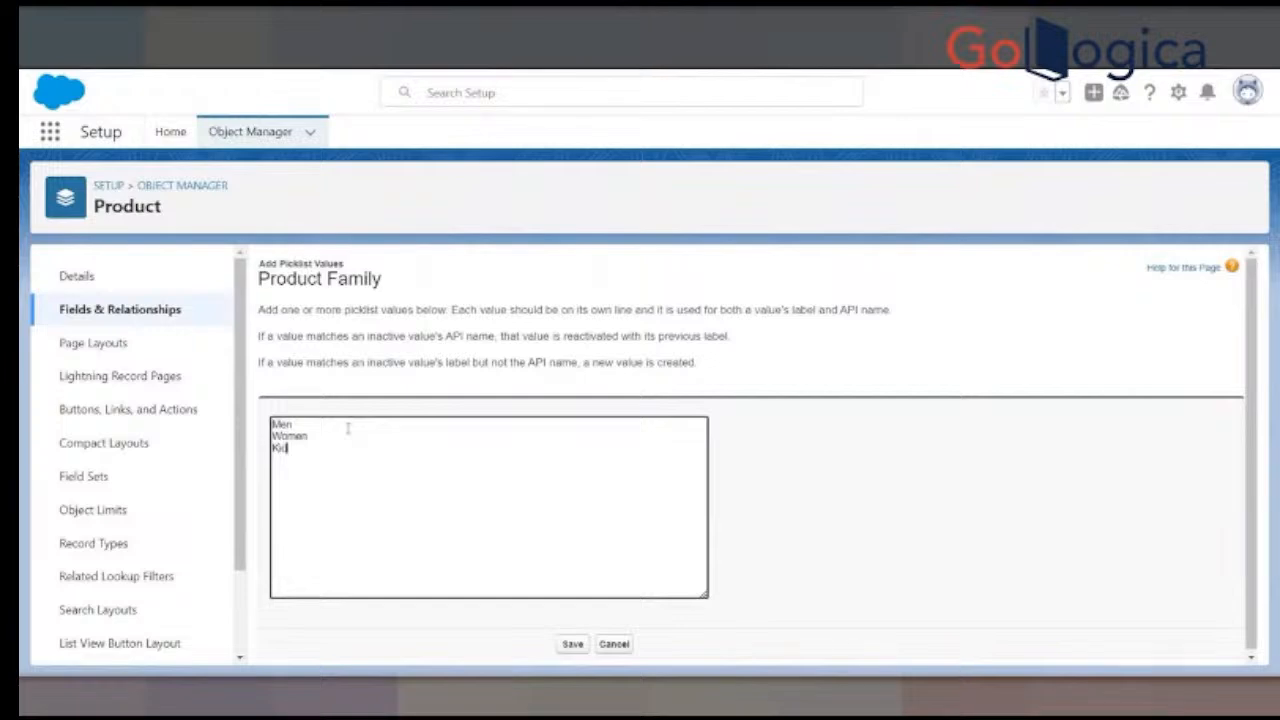
key("Return")
type("Children")
key("shift+Up")
key("shift+Up")
key("shift+Up")
key("shift+Up")
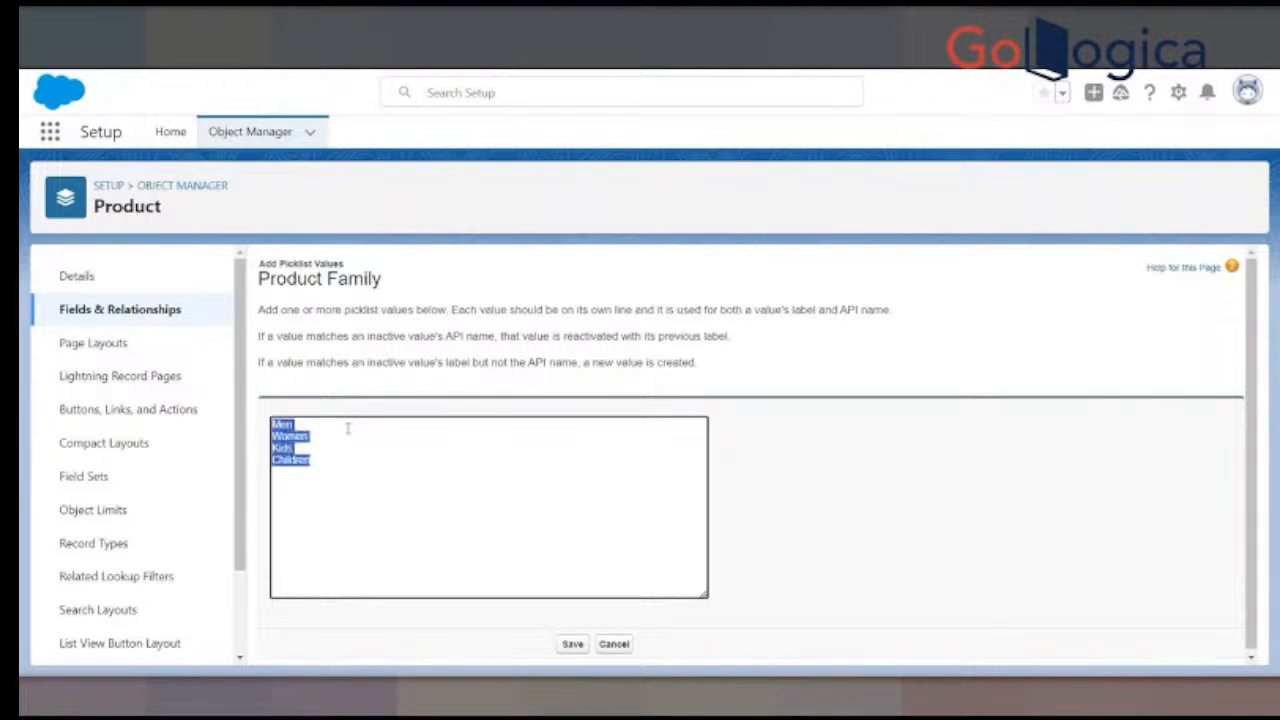
left_click(572, 644)
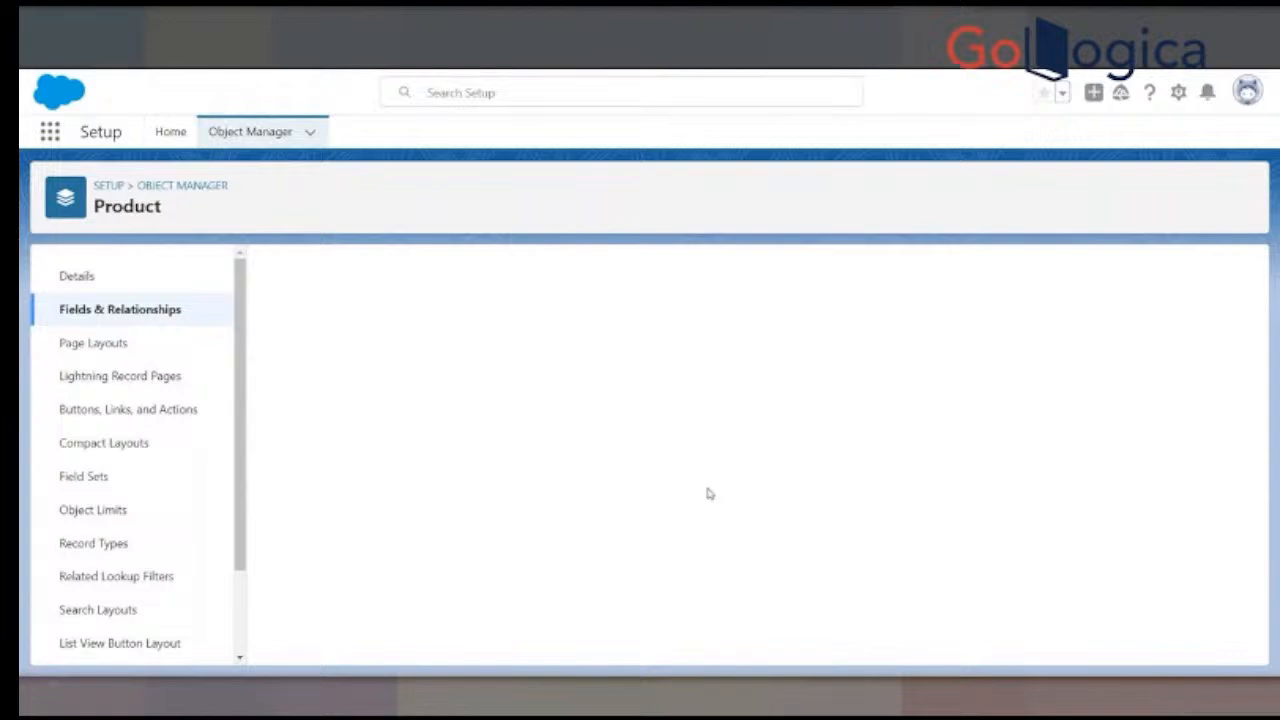
scroll(713, 487, "down", 1)
scroll(713, 487, "down", 5)
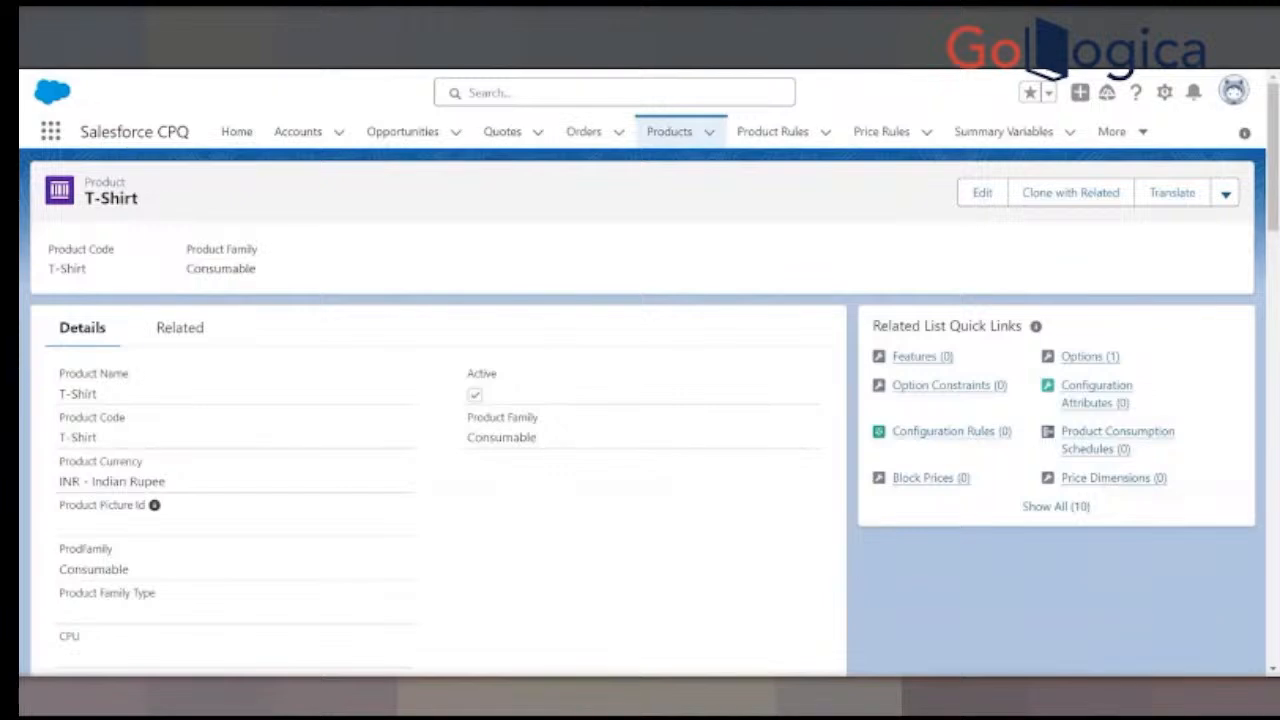
key("F5")
- Set T-Shirt's Product Family to Men and Bags' to Women, saving each
left_click(983, 194)
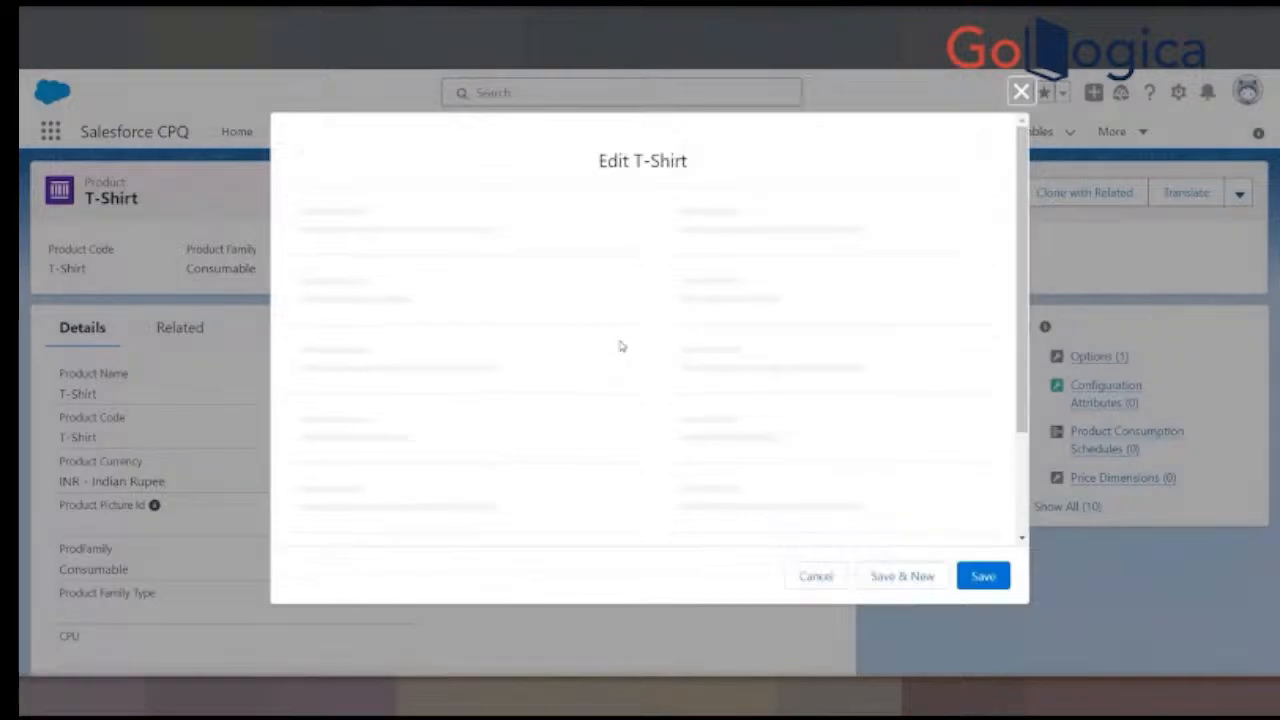
left_click(749, 286)
scroll(929, 414, "down", 3)
left_click(705, 413)
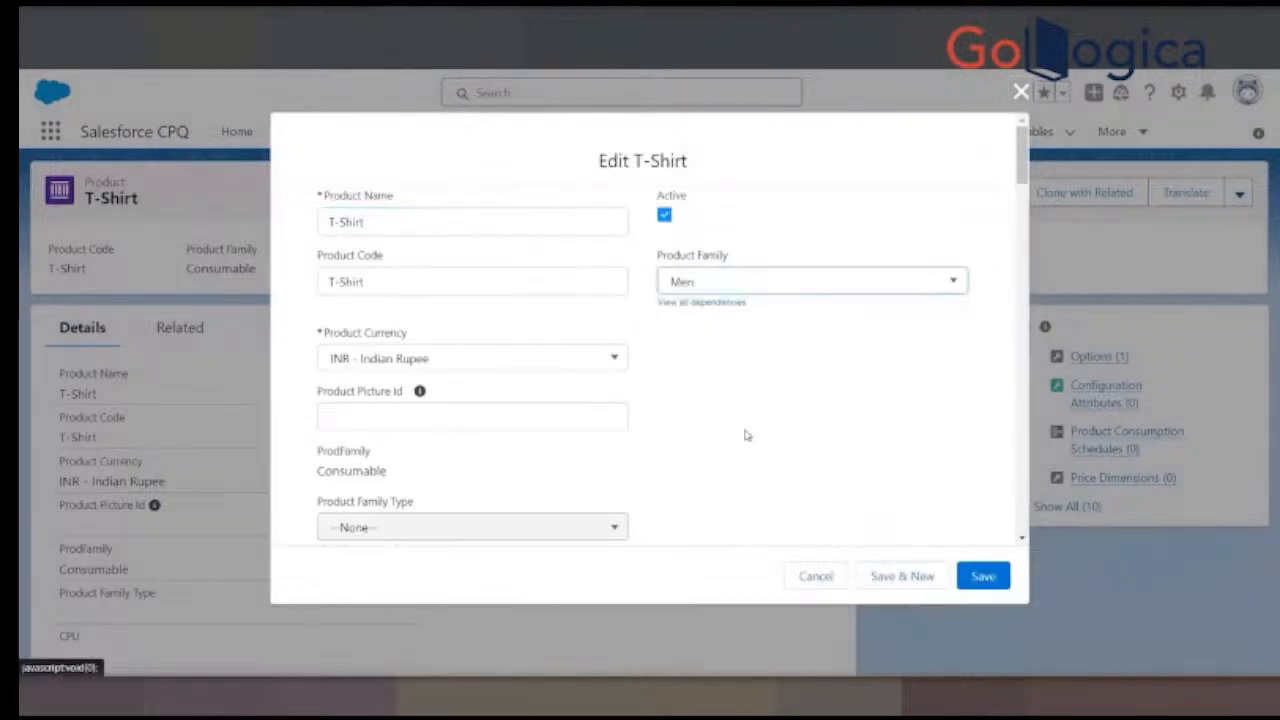
left_click(963, 572)
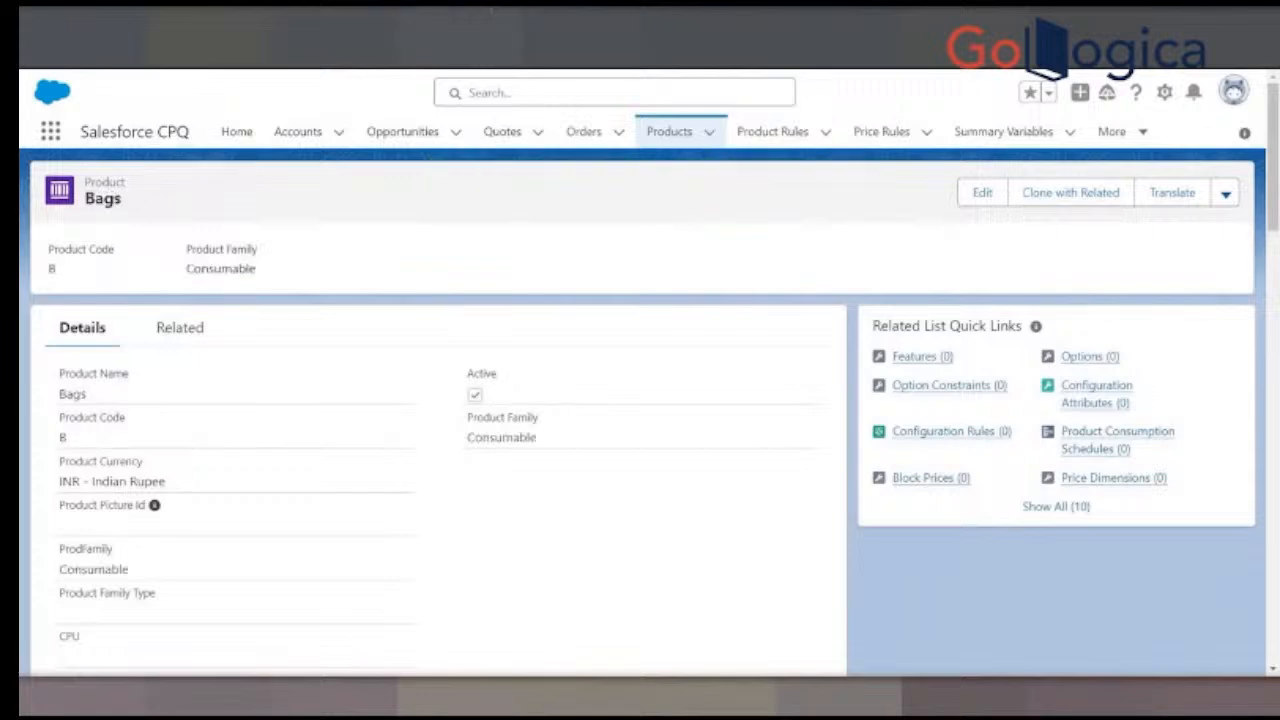
left_click(945, 203)
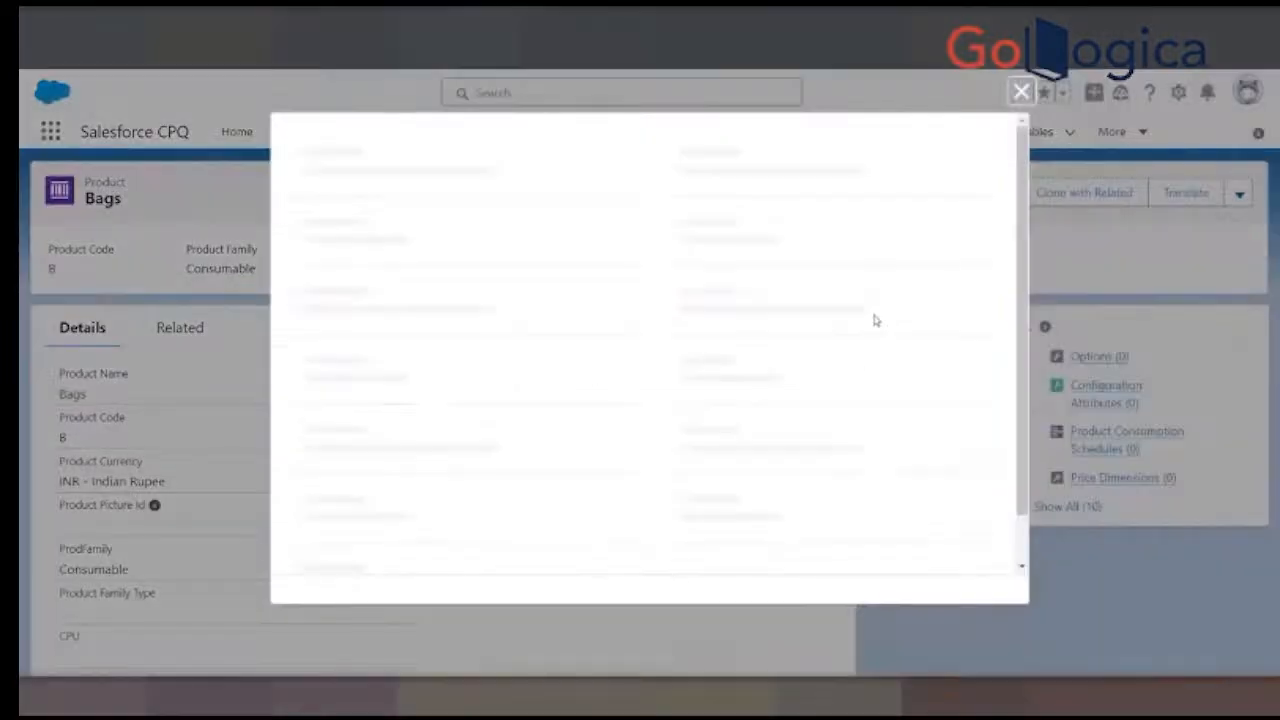
left_click(766, 280)
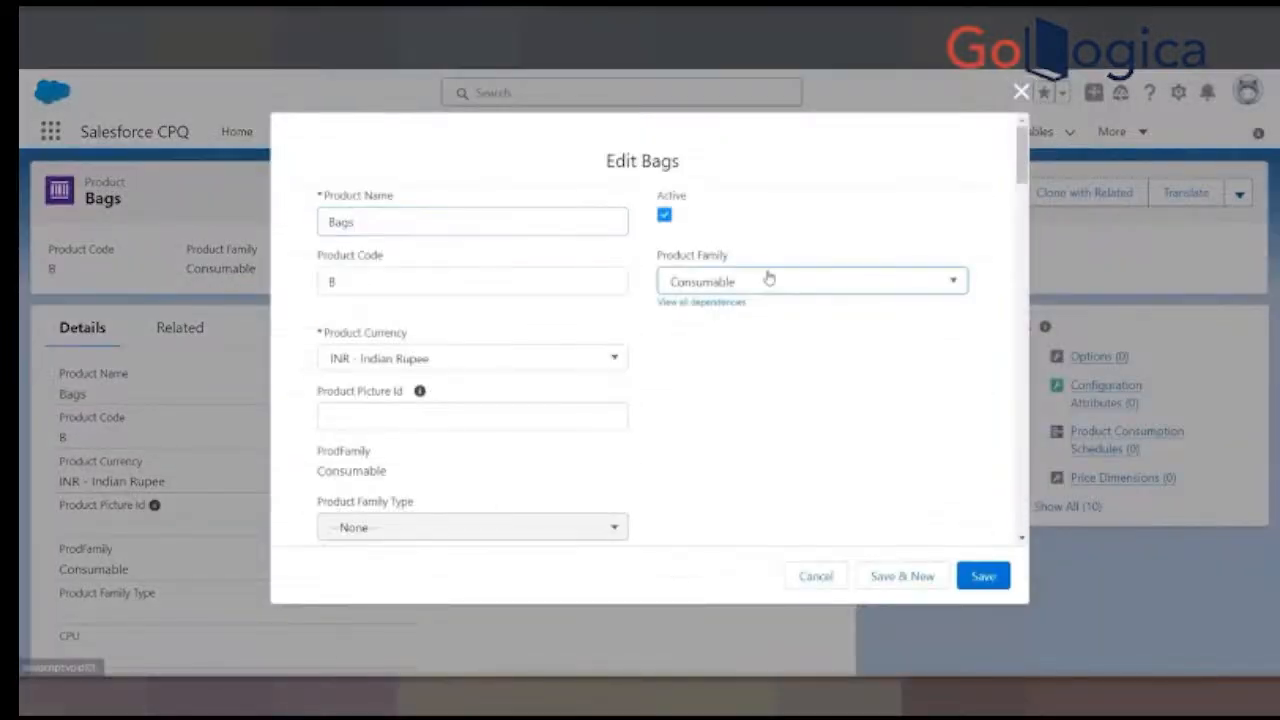
left_click(712, 446)
left_click(982, 575)
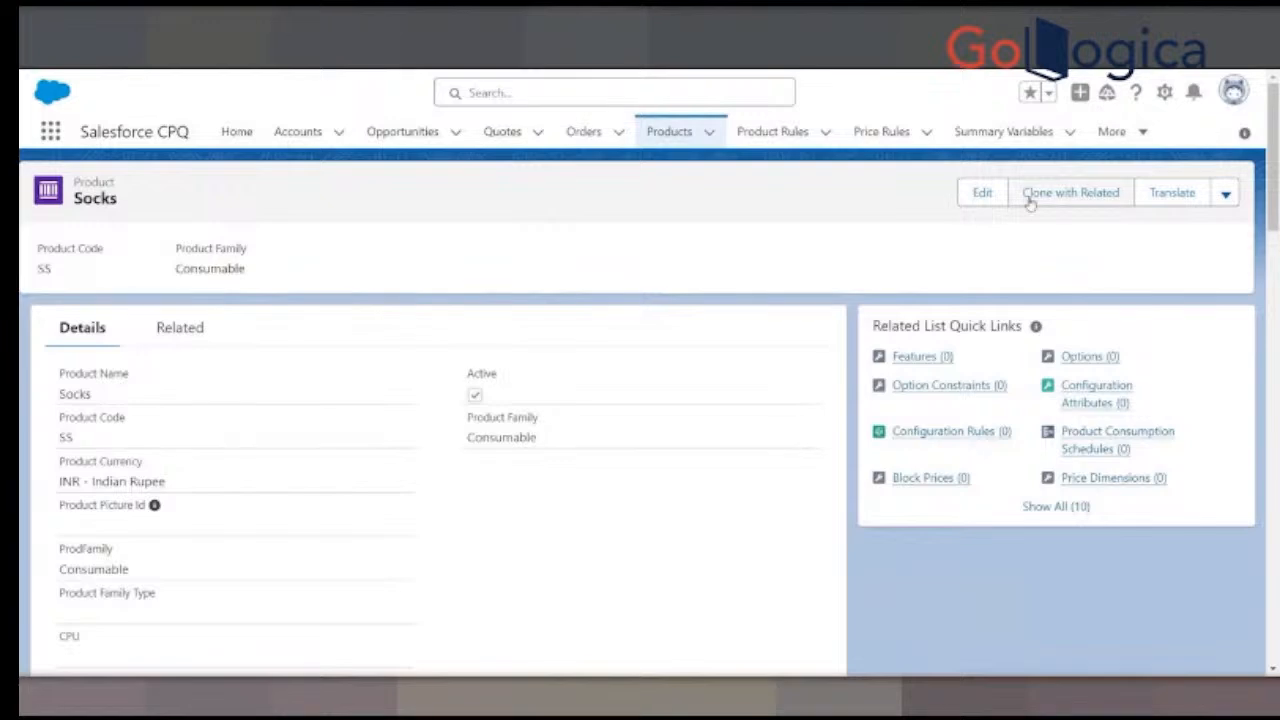
- Set Socks' Product Family to Kids and Shoes' to Children
left_click(981, 193)
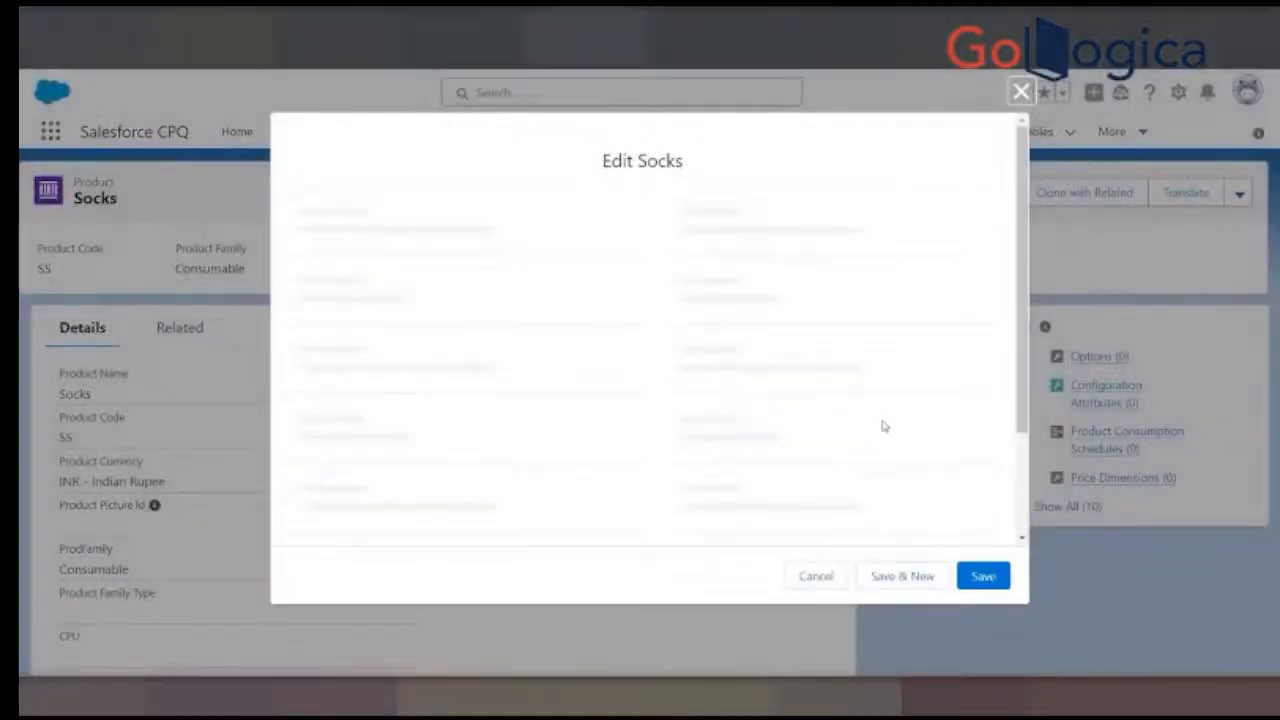
left_click(797, 281)
left_click(720, 471)
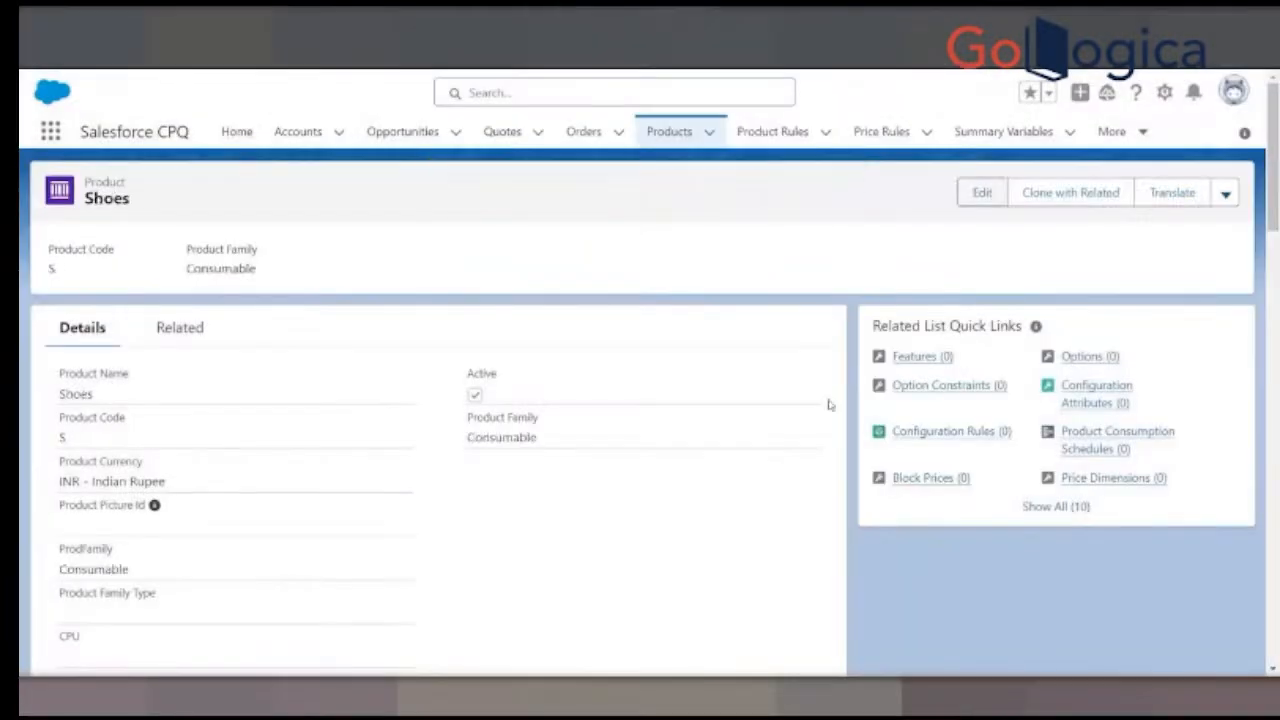
left_click(980, 193)
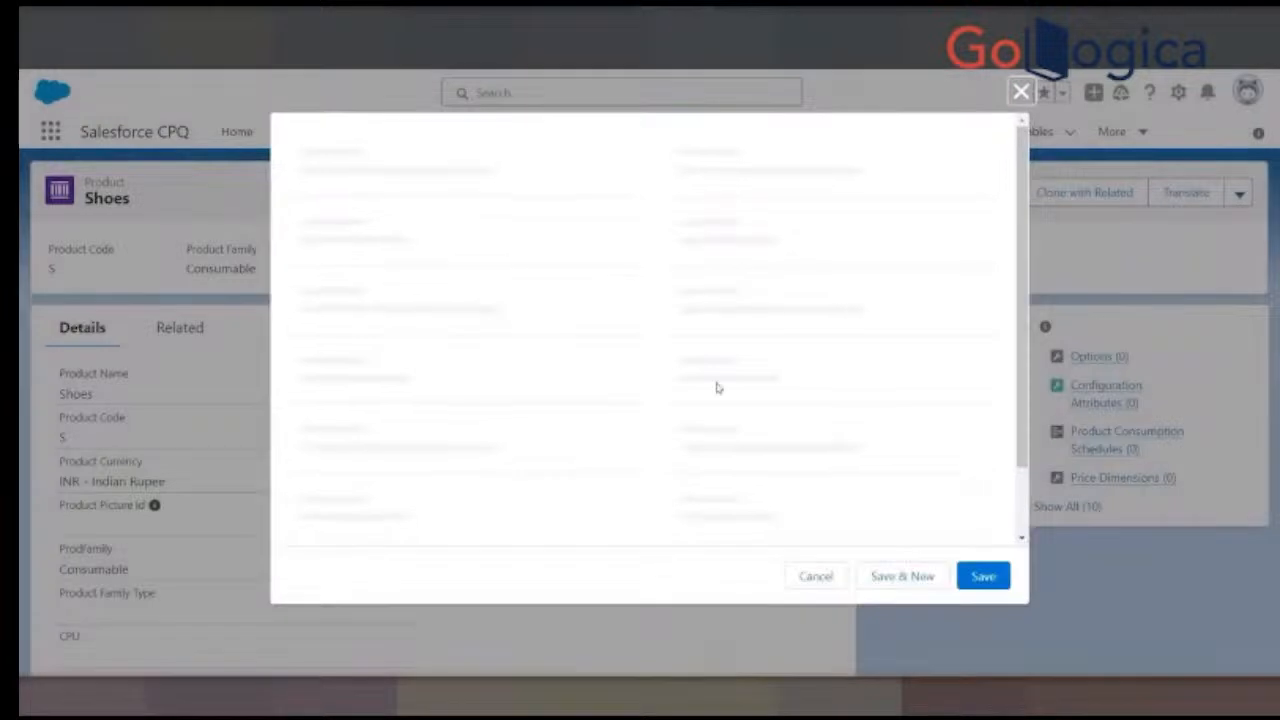
left_click(763, 283)
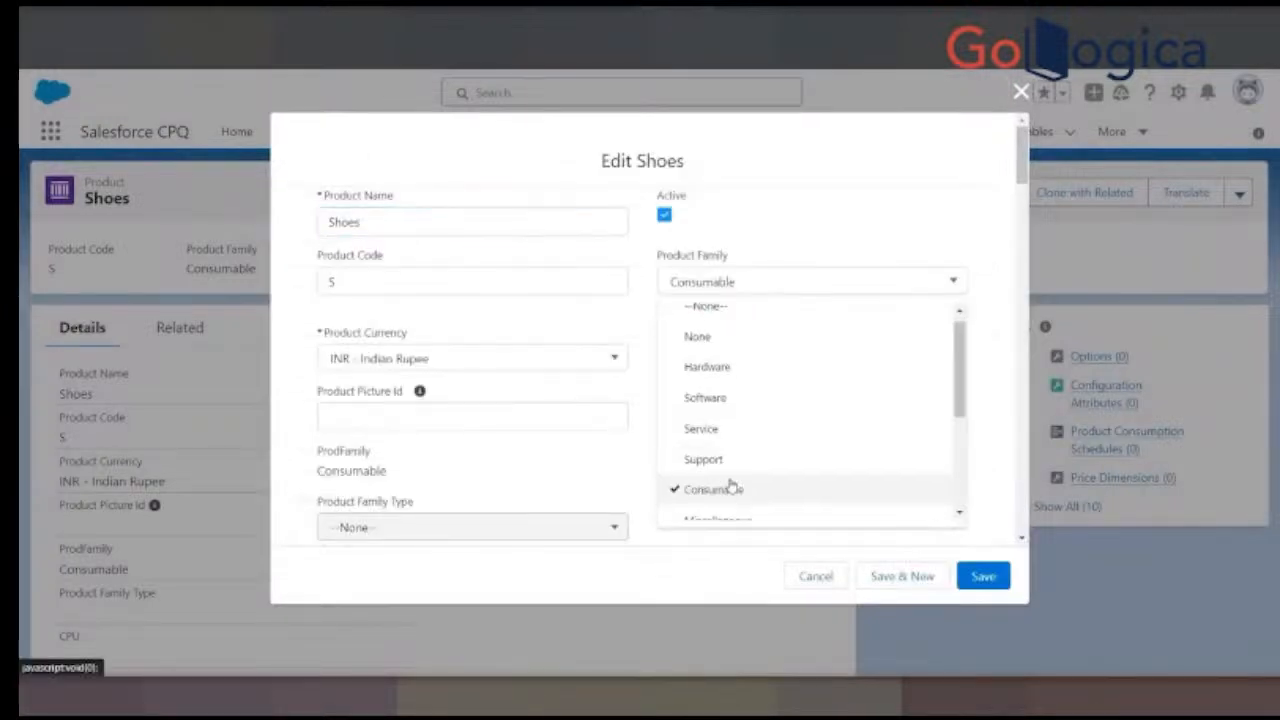
scroll(727, 475, "down", 3)
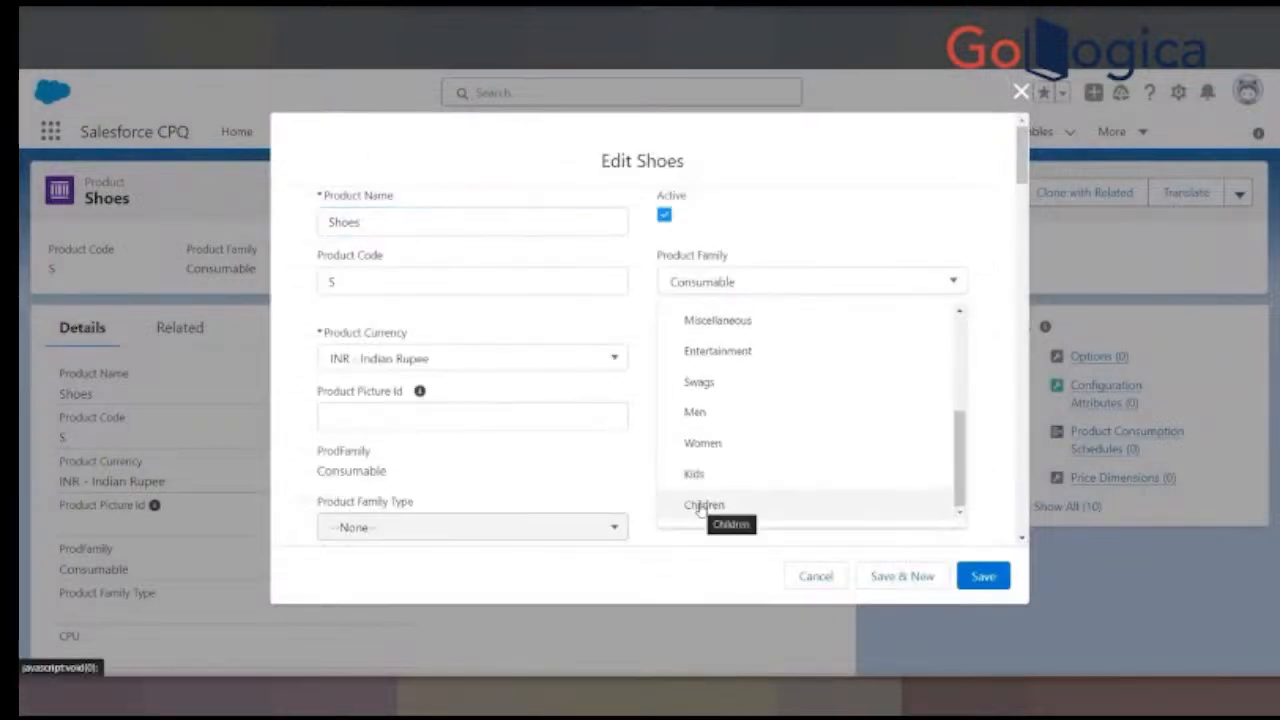
left_click(703, 505)
left_click(983, 577)
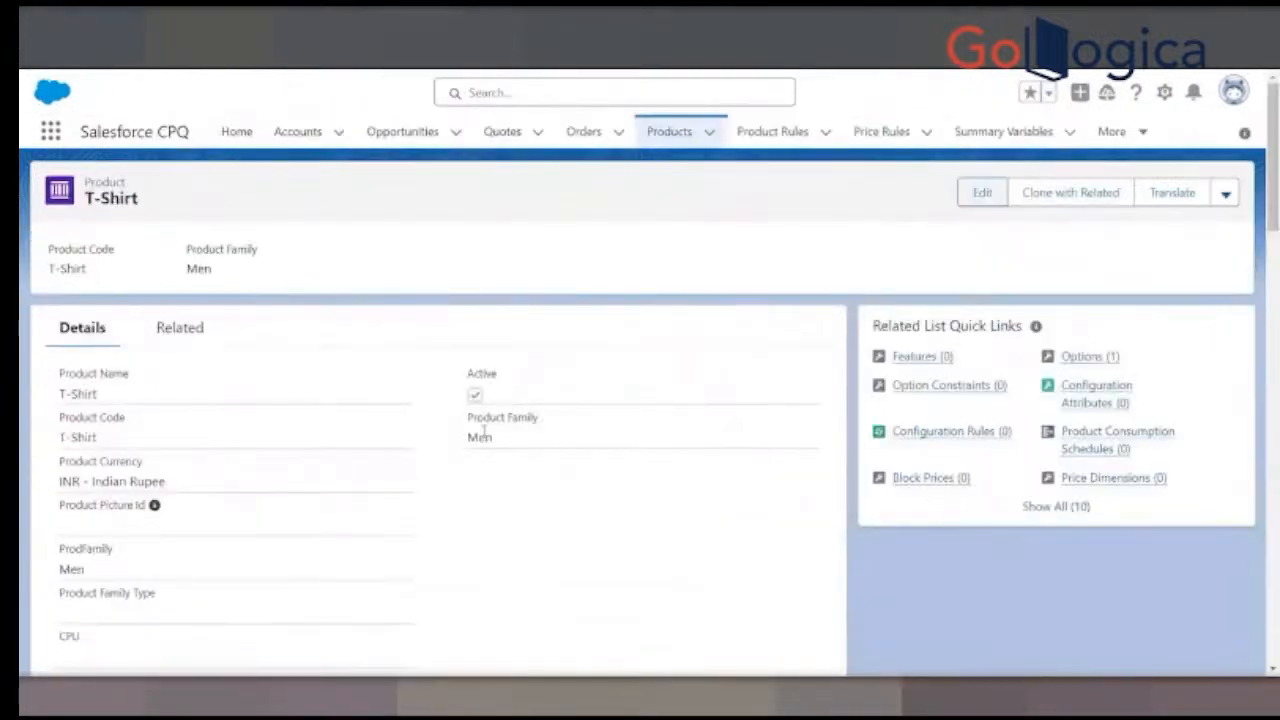
scroll(142, 509, "down", 1)
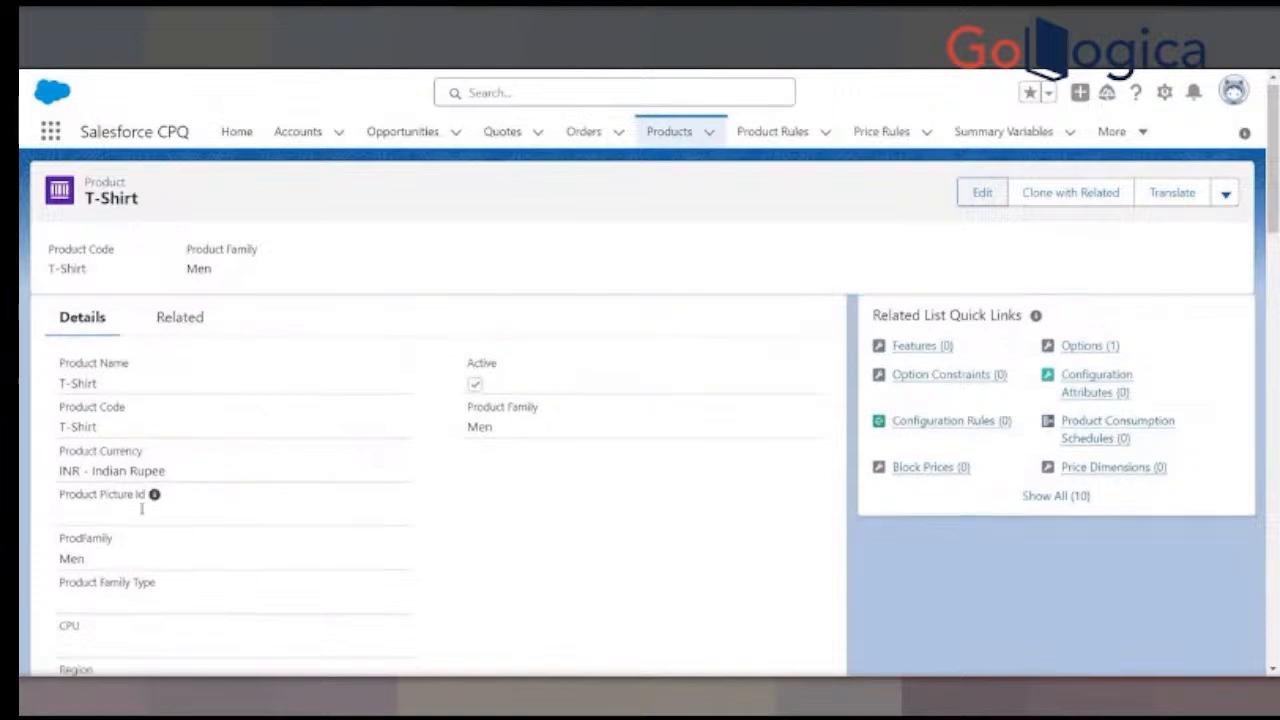
scroll(142, 509, "down", 2)
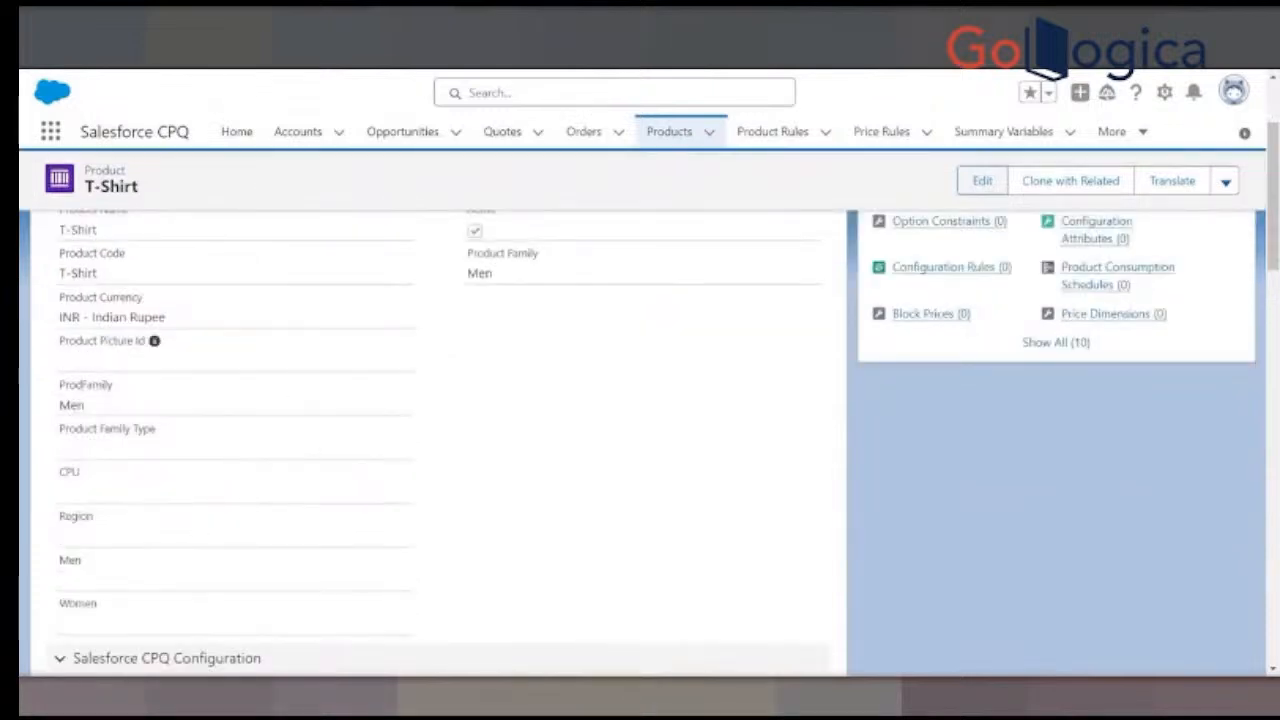
key("alt+Tab")
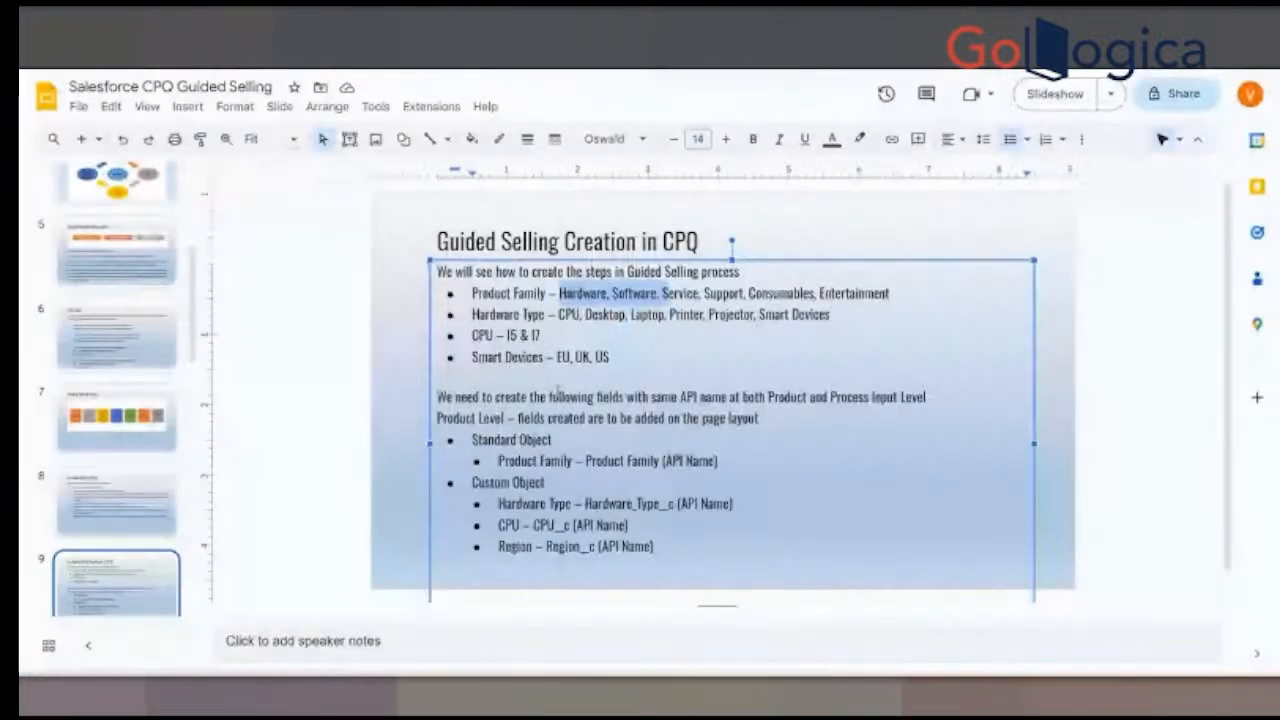
- Highlight Standard Object, the Product Family line, Hardware Type and the Hardware–Support family values on slide 9
left_click(557, 388)
left_click(475, 440)
left_click_drag(475, 440, 550, 440)
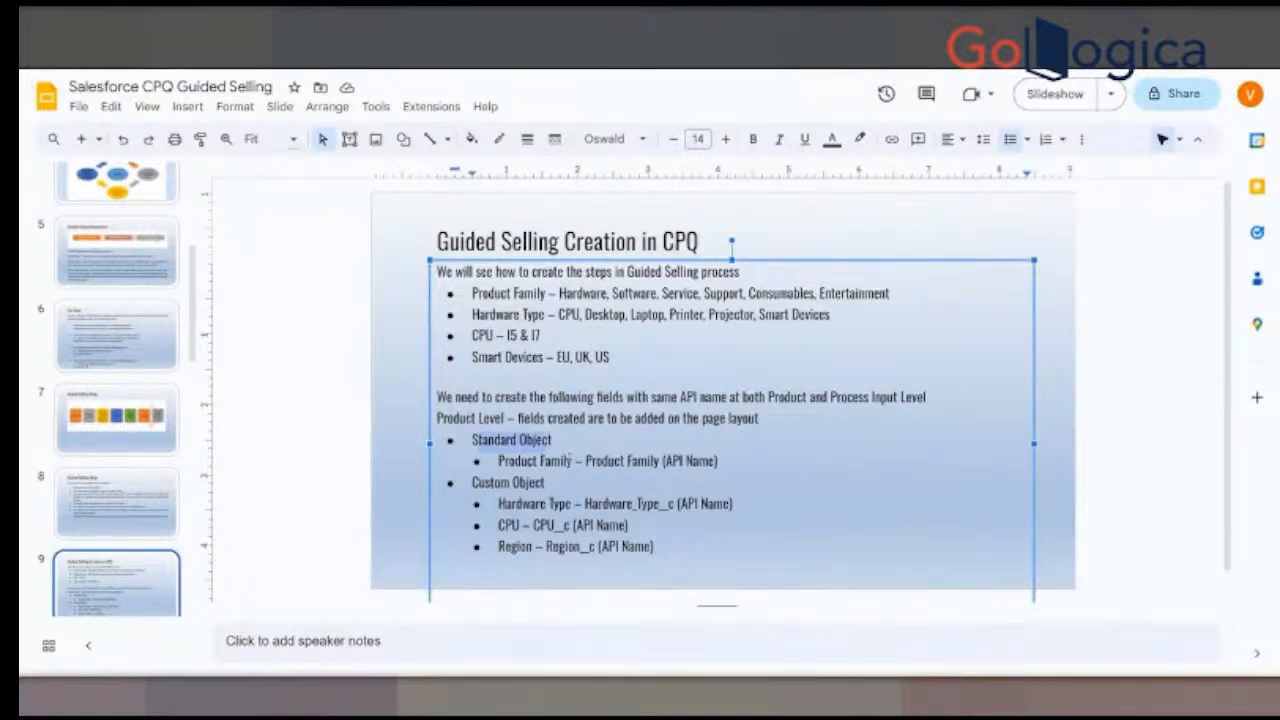
left_click_drag(477, 483, 479, 415)
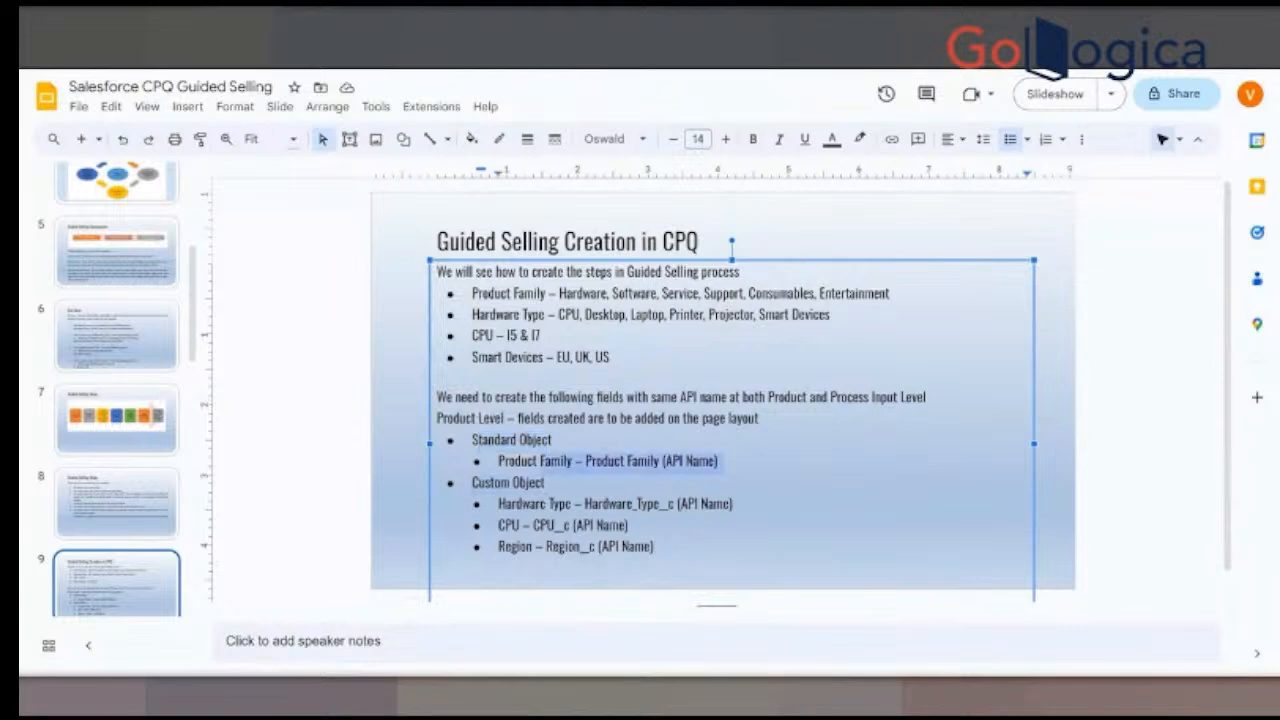
left_click(667, 503)
scroll(667, 489, "down", 1)
left_click_drag(499, 473, 571, 474)
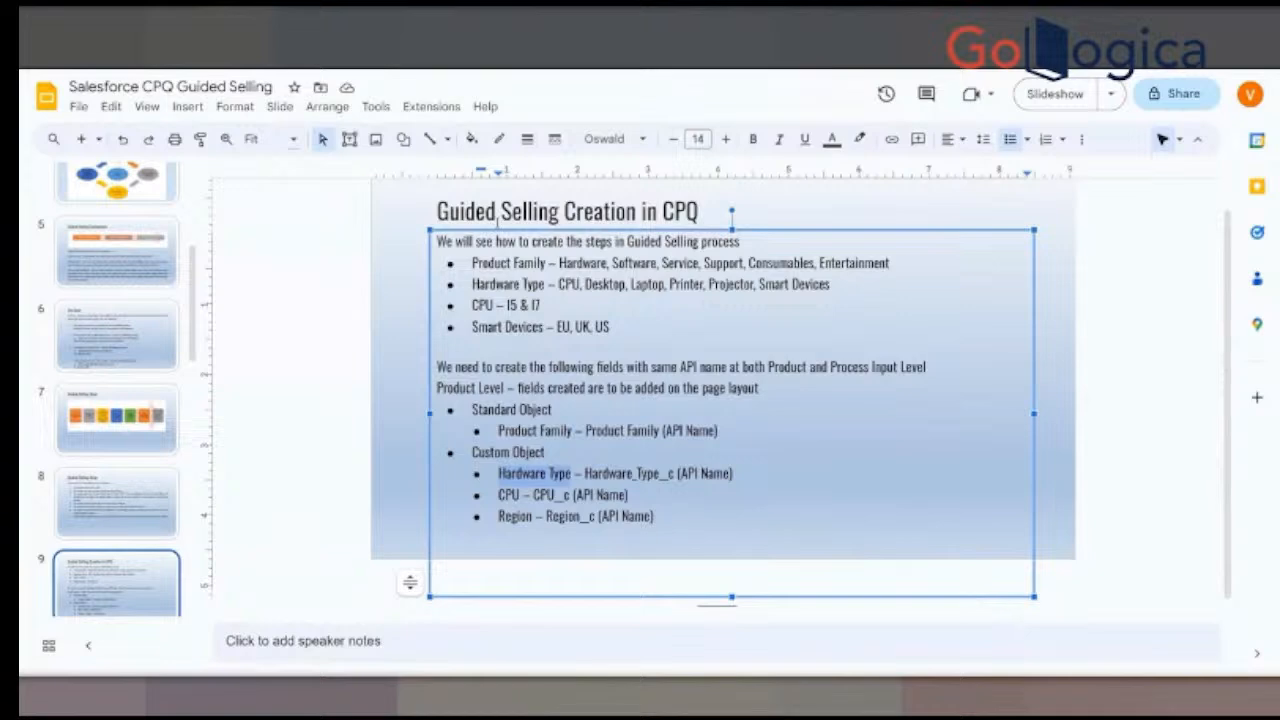
left_click_drag(560, 262, 745, 263)
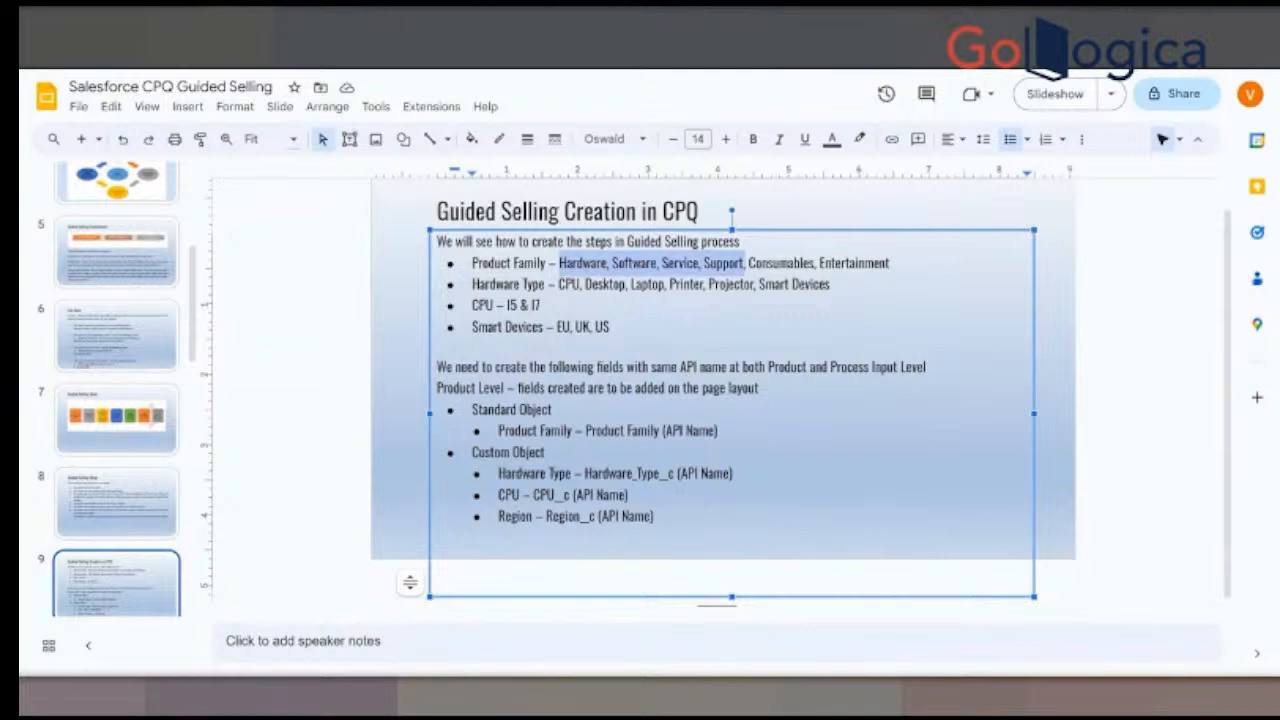
key("ctrl+Tab")
left_click(152, 309)
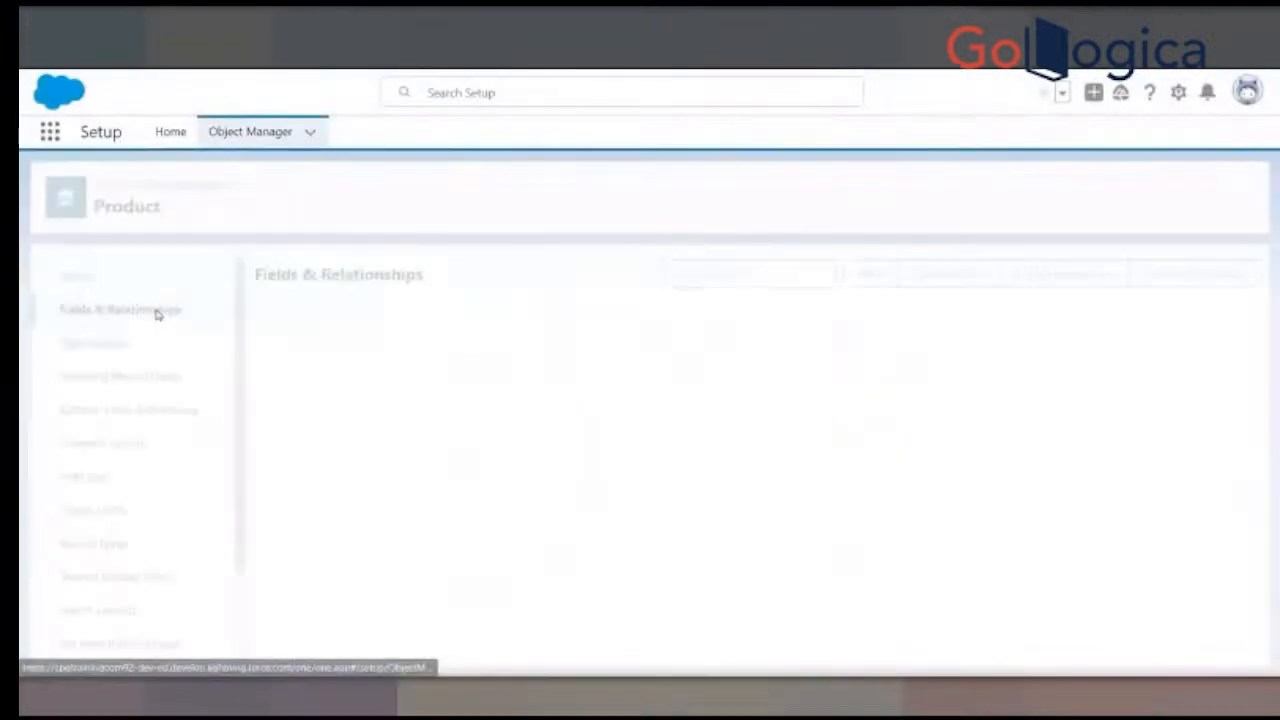
- Search the Product fields for 'product family' and review the Product Family field's details
left_click(730, 274)
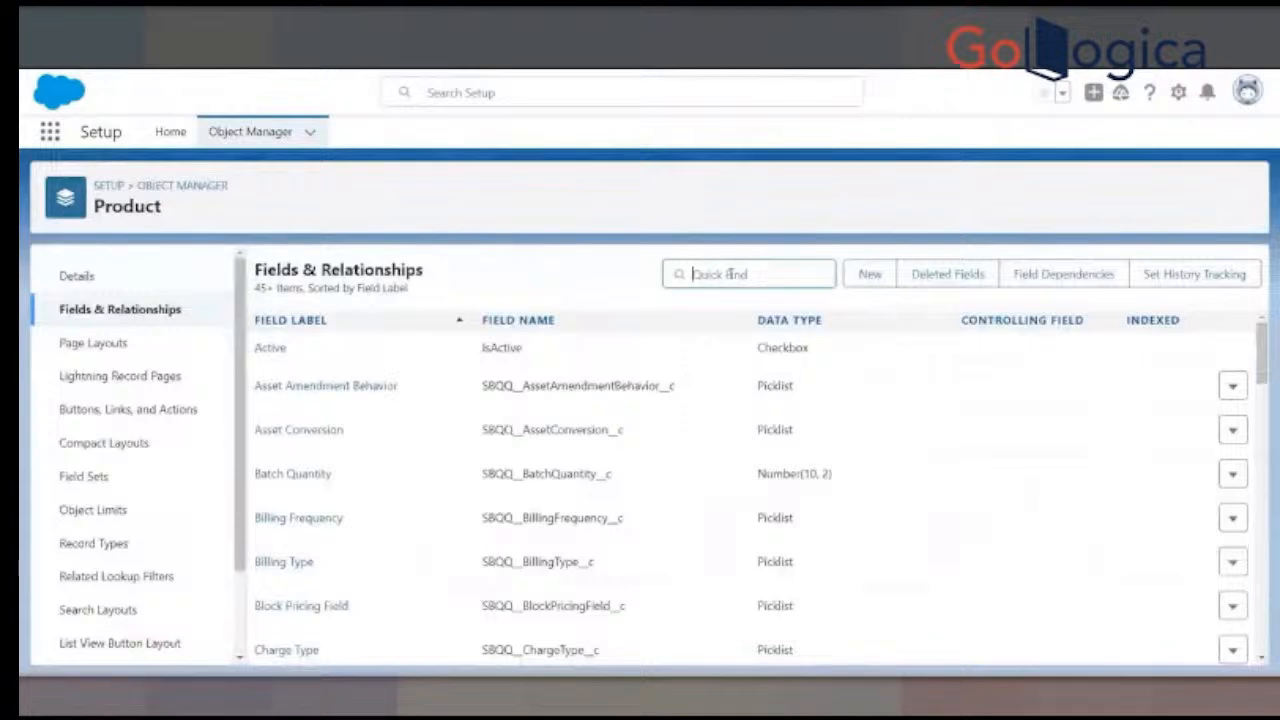
type("pro")
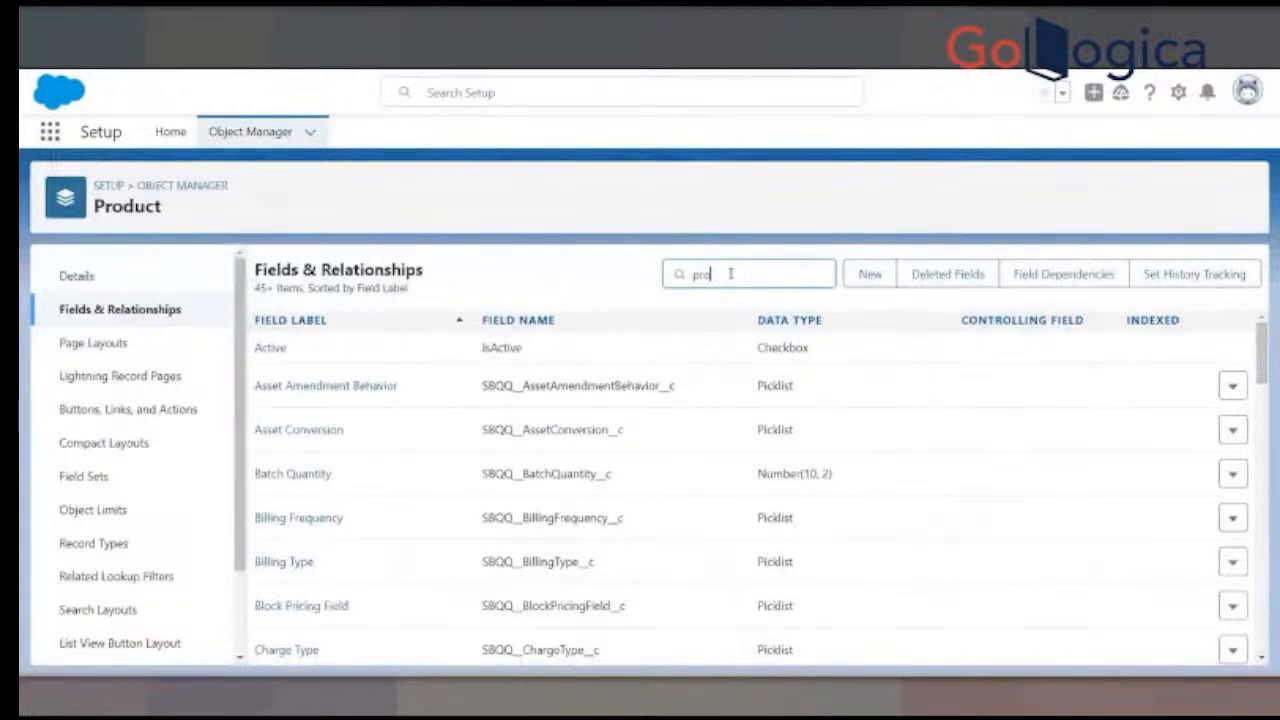
type("duct fa")
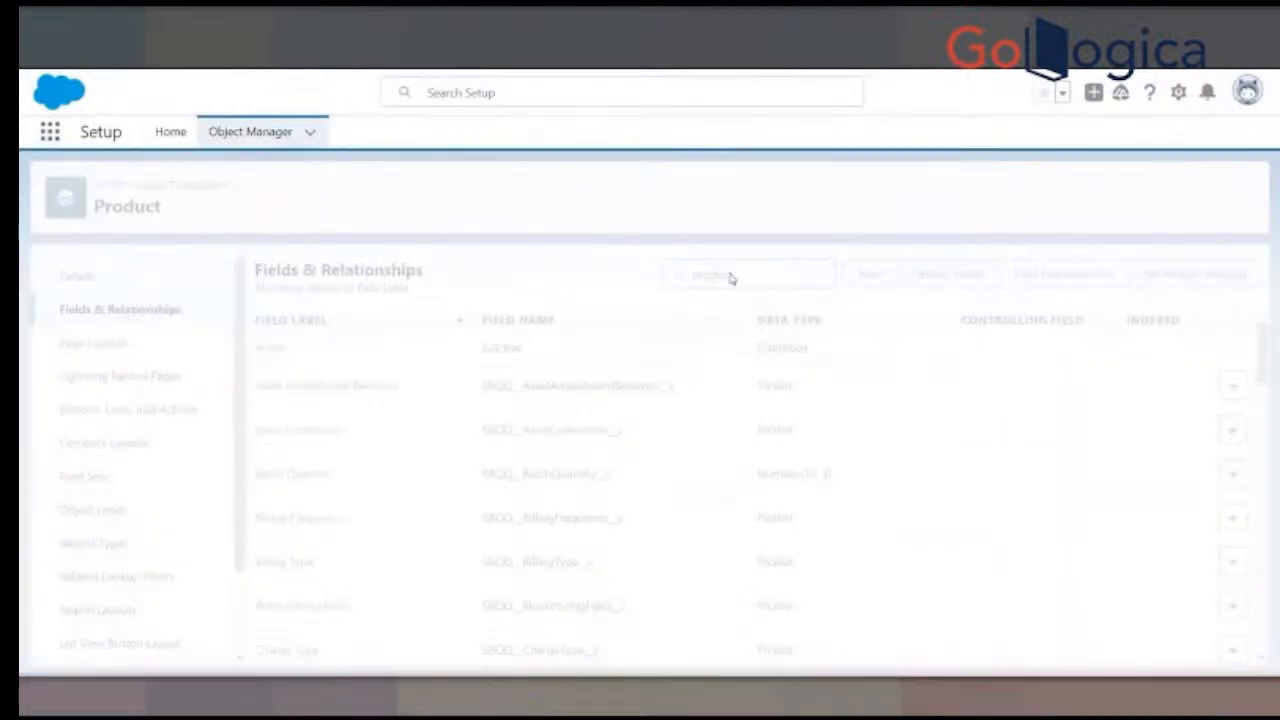
type("mily")
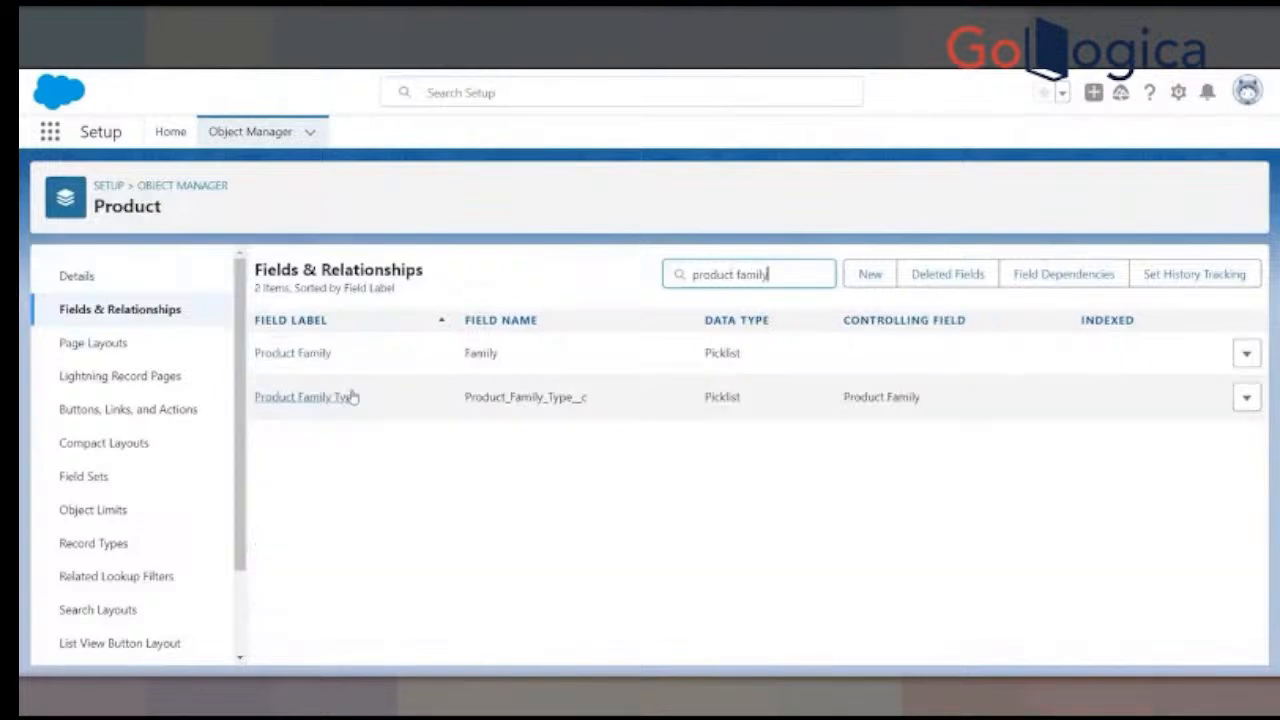
left_click(326, 352)
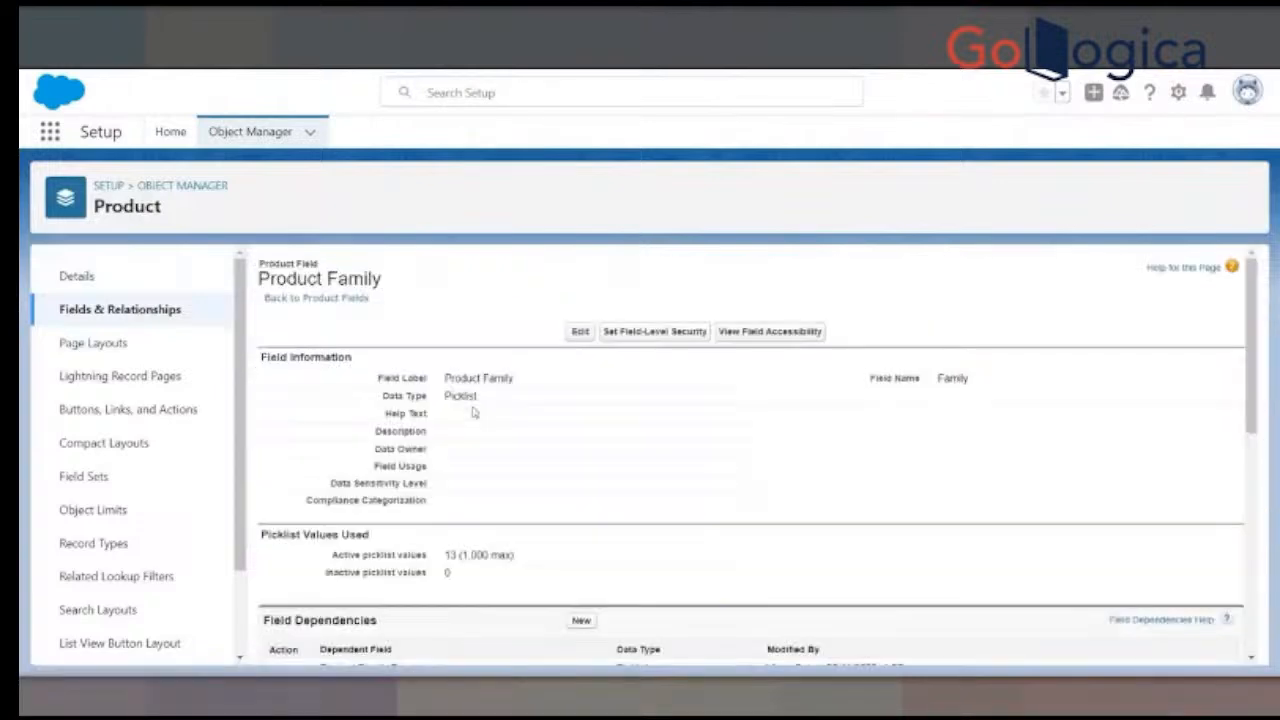
scroll(480, 416, "down", 1)
scroll(488, 419, "down", 4)
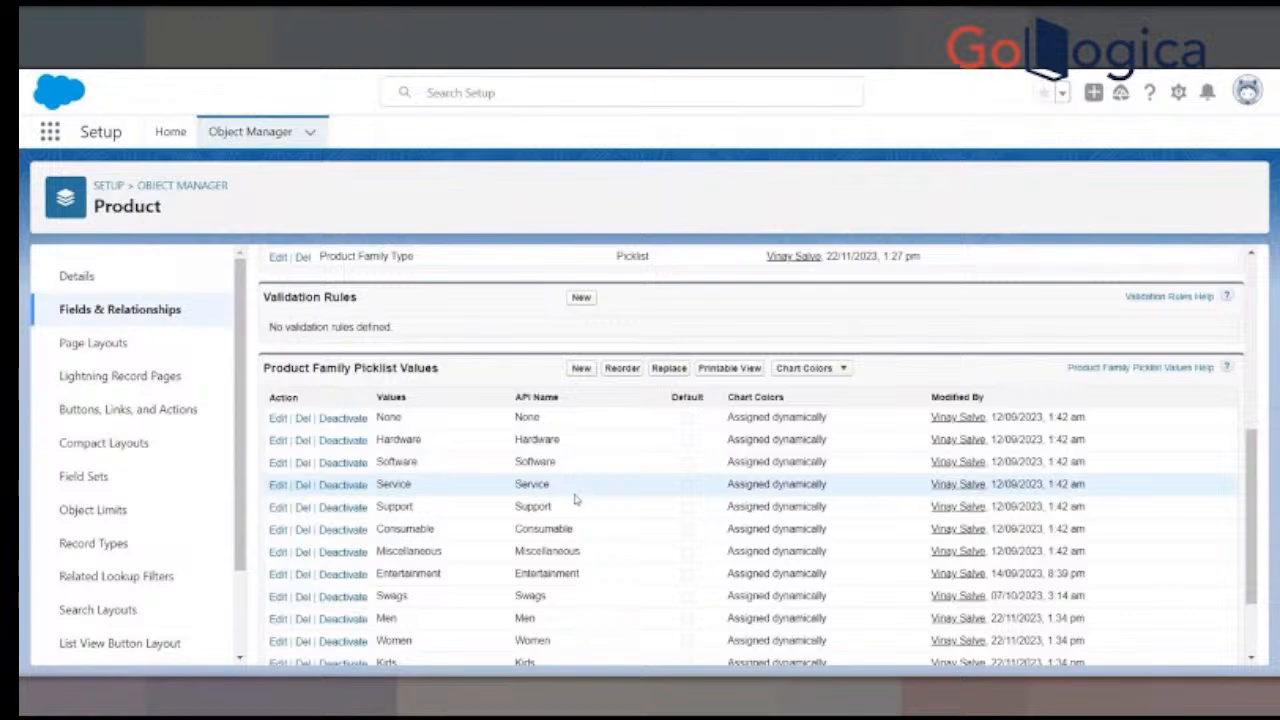
scroll(571, 500, "down", 1)
scroll(538, 481, "up", 6)
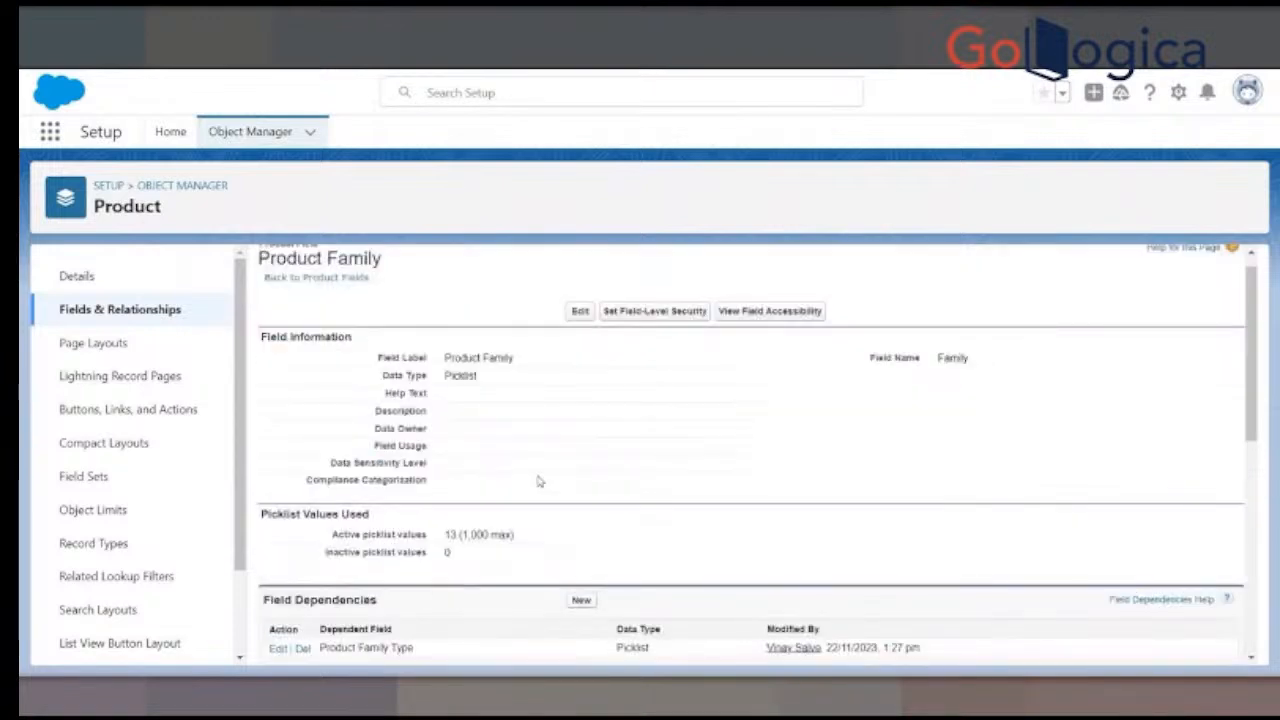
scroll(538, 481, "up", 1)
left_click(118, 309)
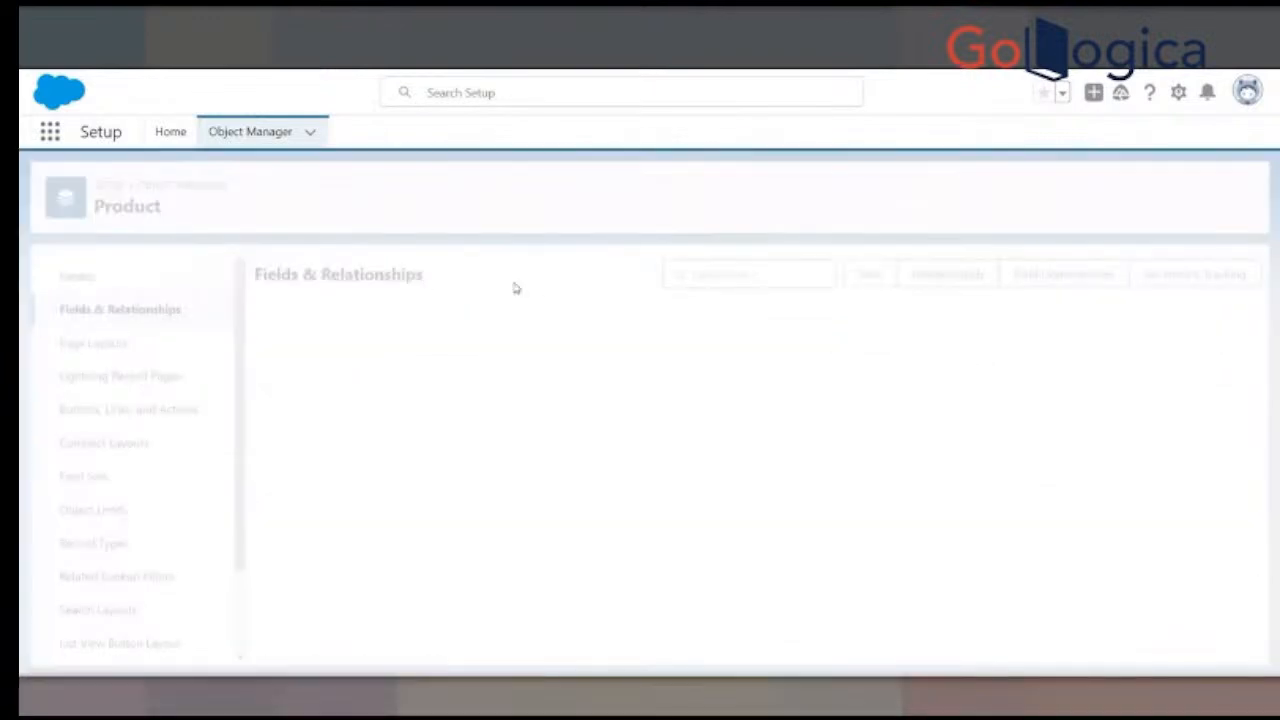
- Search the fields for 'hardware typ' and highlight the CPU and Region lines on the slide
left_click(706, 274)
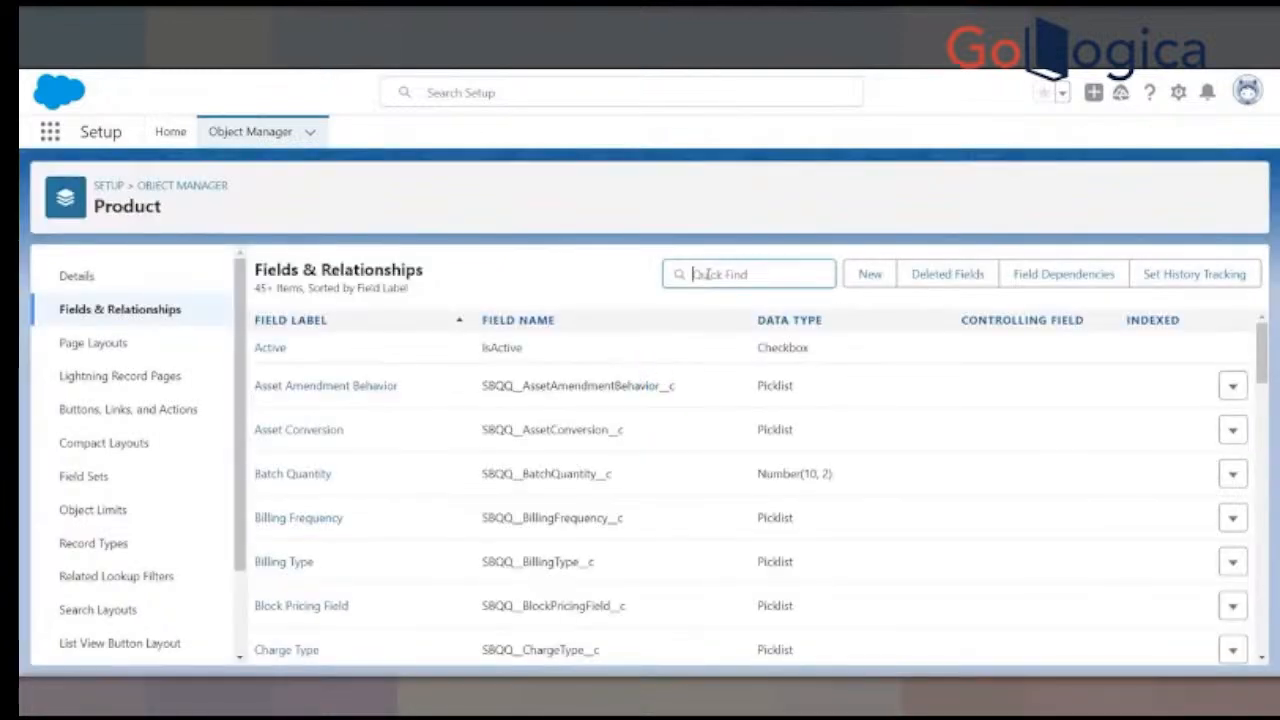
type("hardware type")
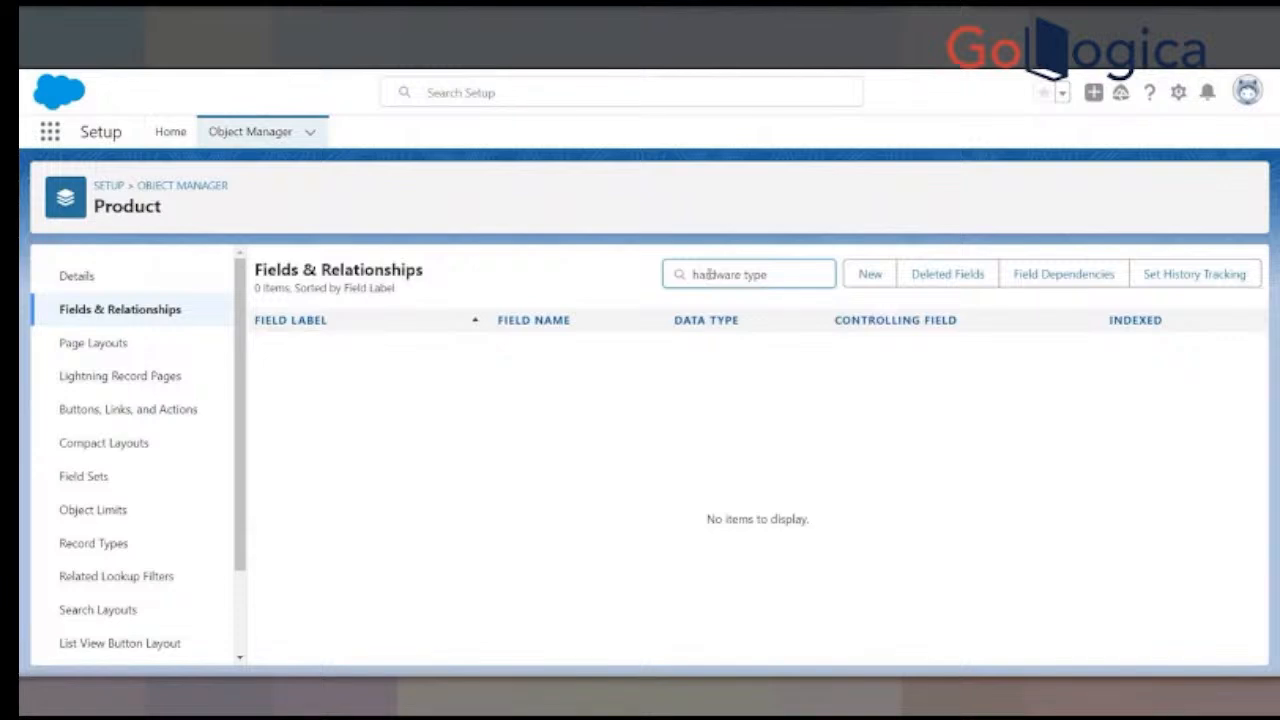
key("BackSpace")
key("BackSpace")
key("BackSpace")
key("BackSpace")
key("BackSpace")
key("BackSpace")
key("BackSpace")
key("BackSpace")
key("BackSpace")
key("BackSpace")
key("BackSpace")
key("BackSpace")
key("BackSpace")
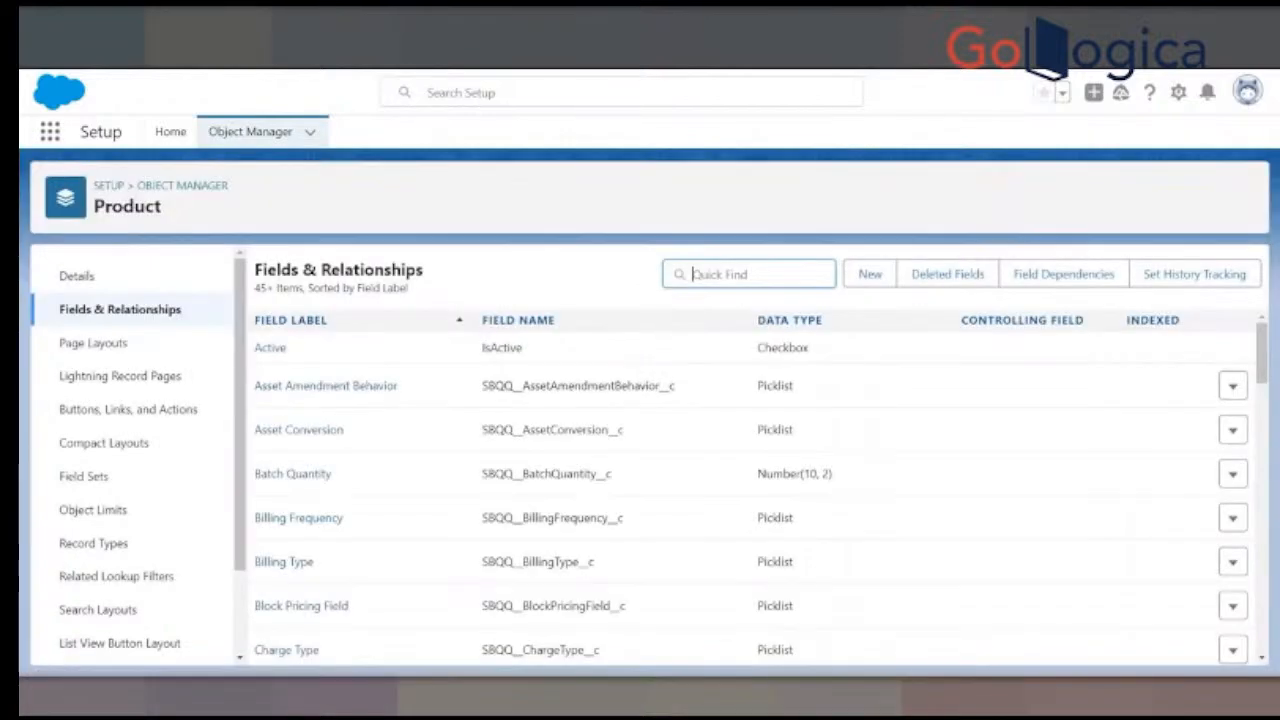
key("alt+Tab")
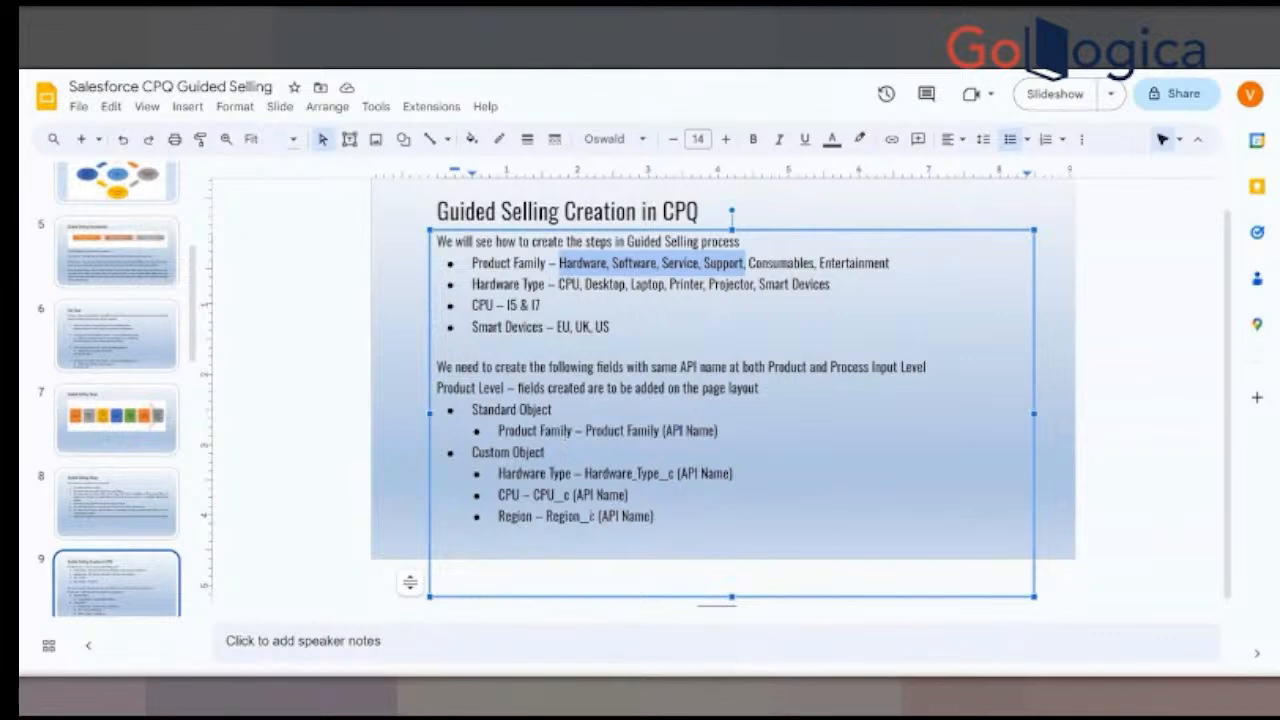
left_click_drag(502, 494, 624, 496)
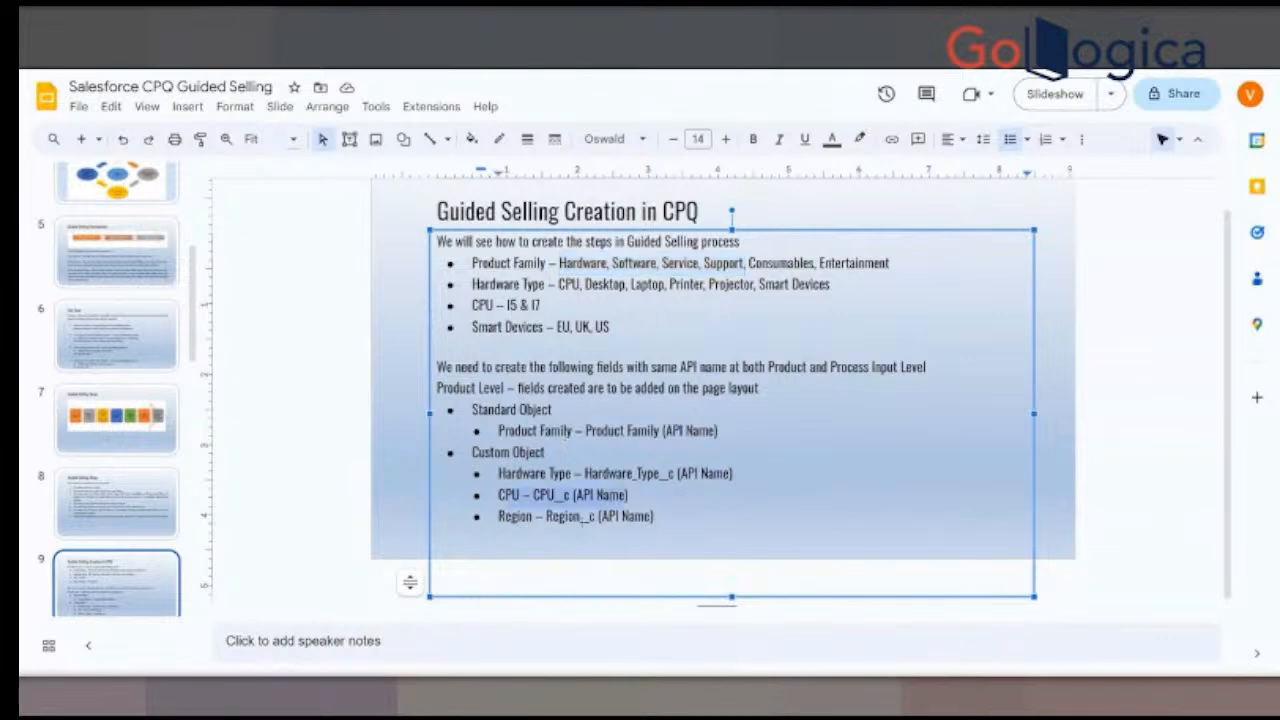
left_click_drag(498, 516, 654, 517)
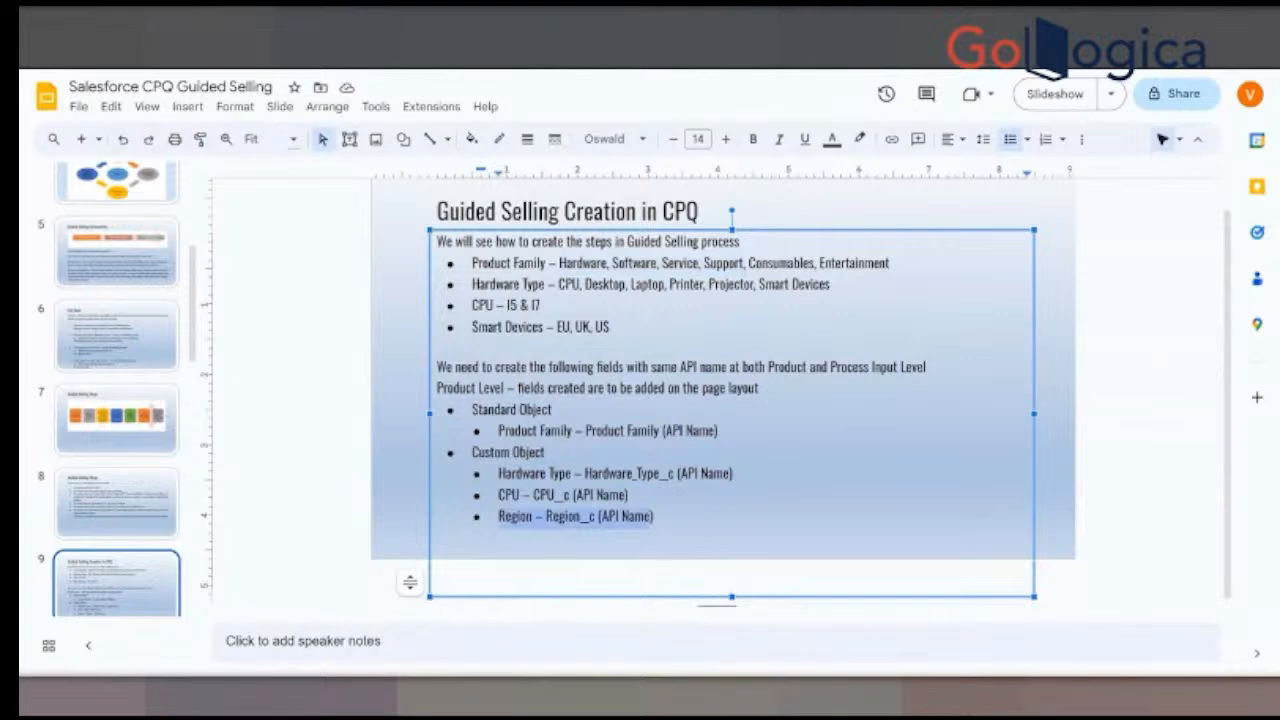
key("alt+Tab")
scroll(226, 489, "down", 2)
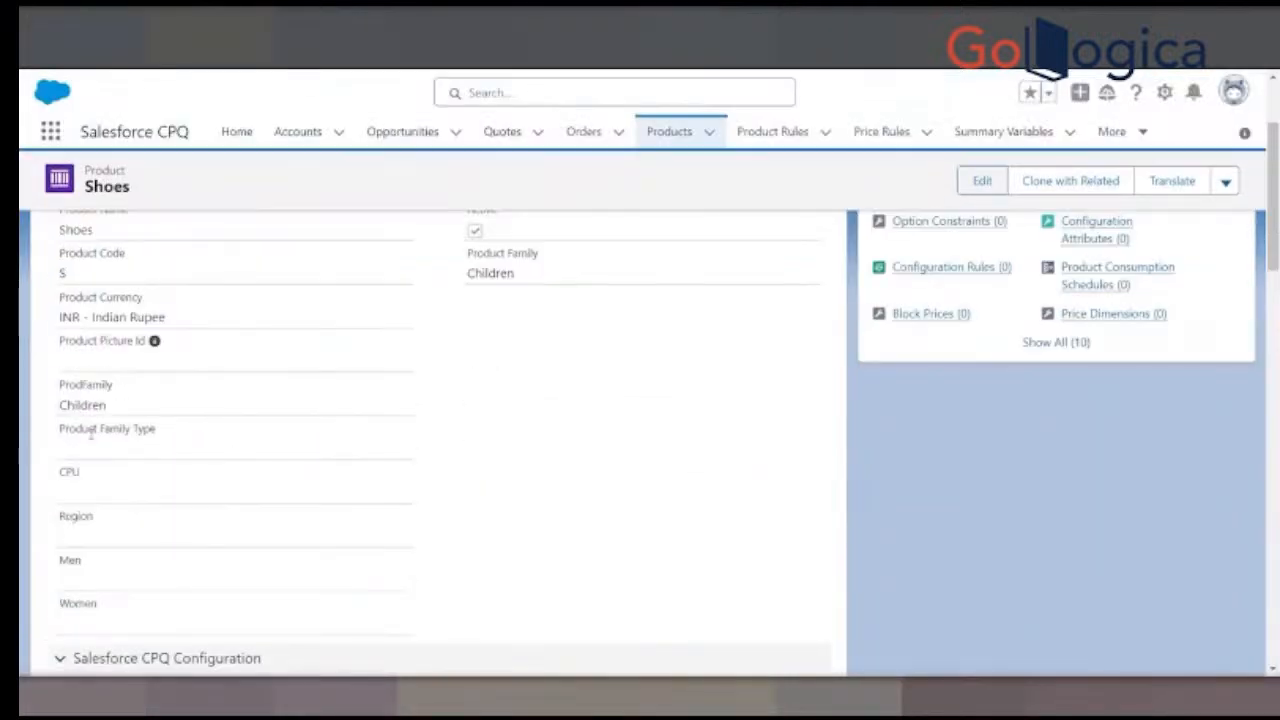
left_click_drag(60, 428, 157, 428)
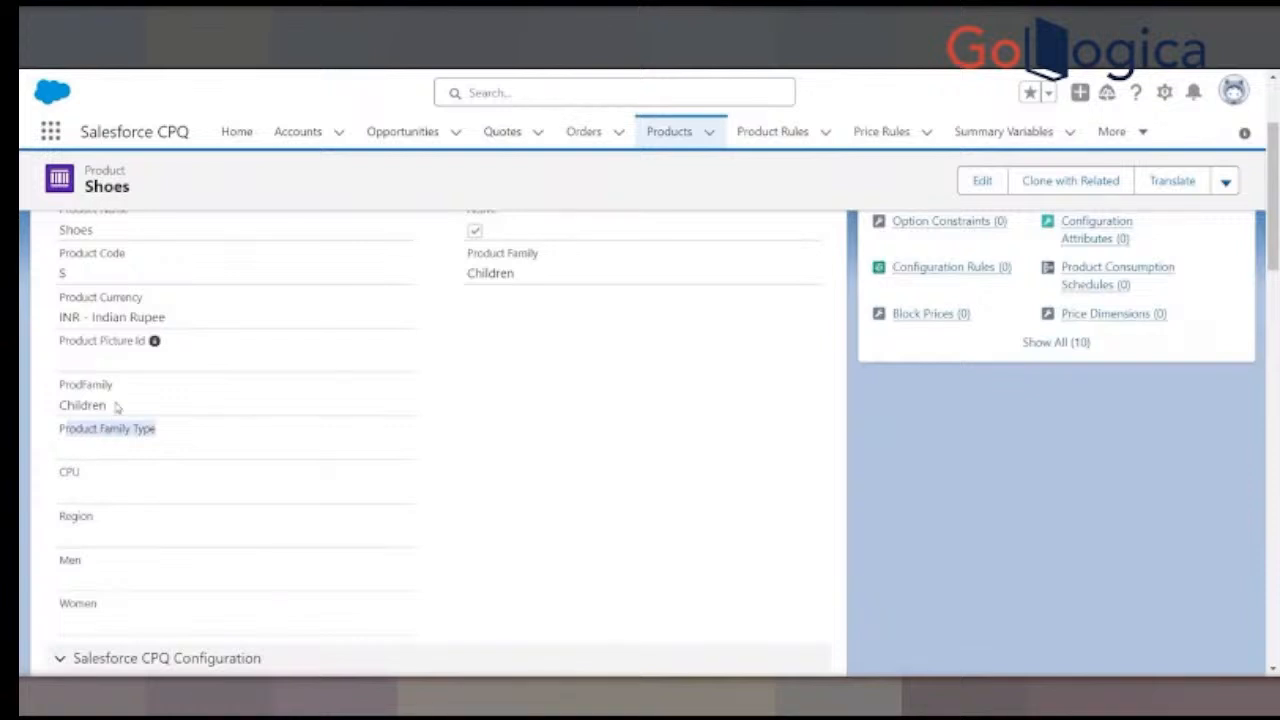
left_click(115, 450)
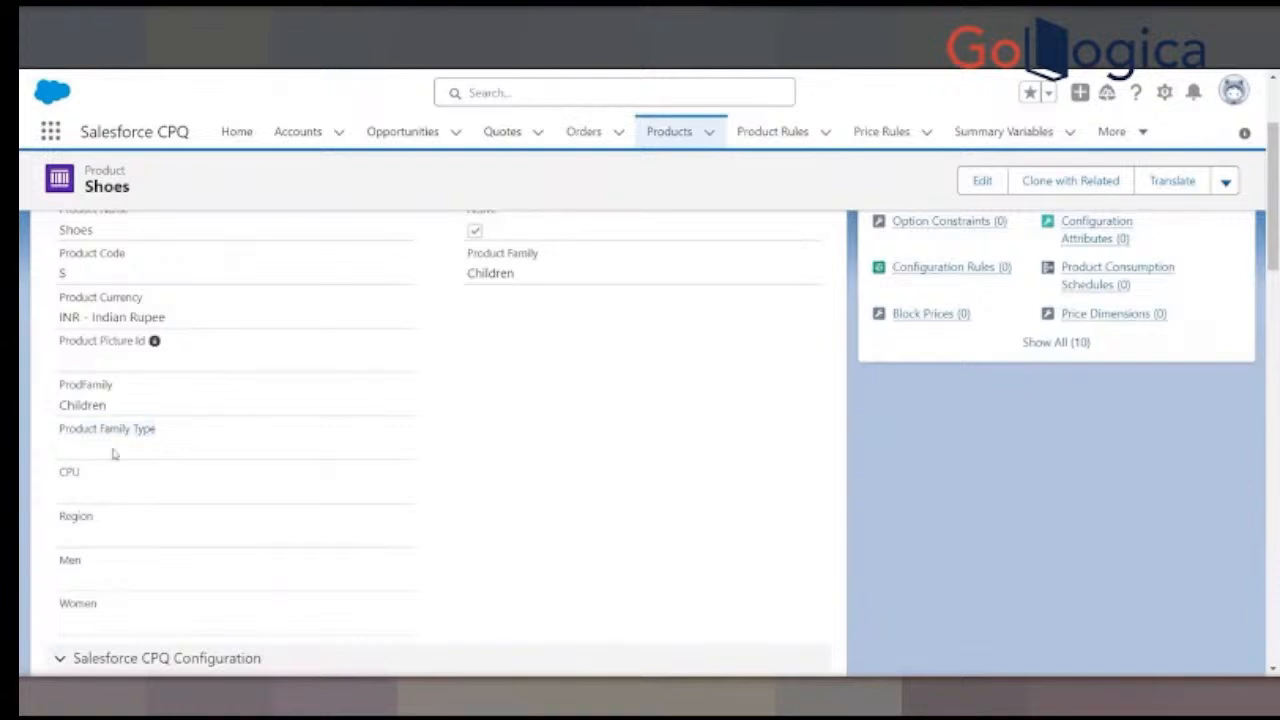
left_click(965, 184)
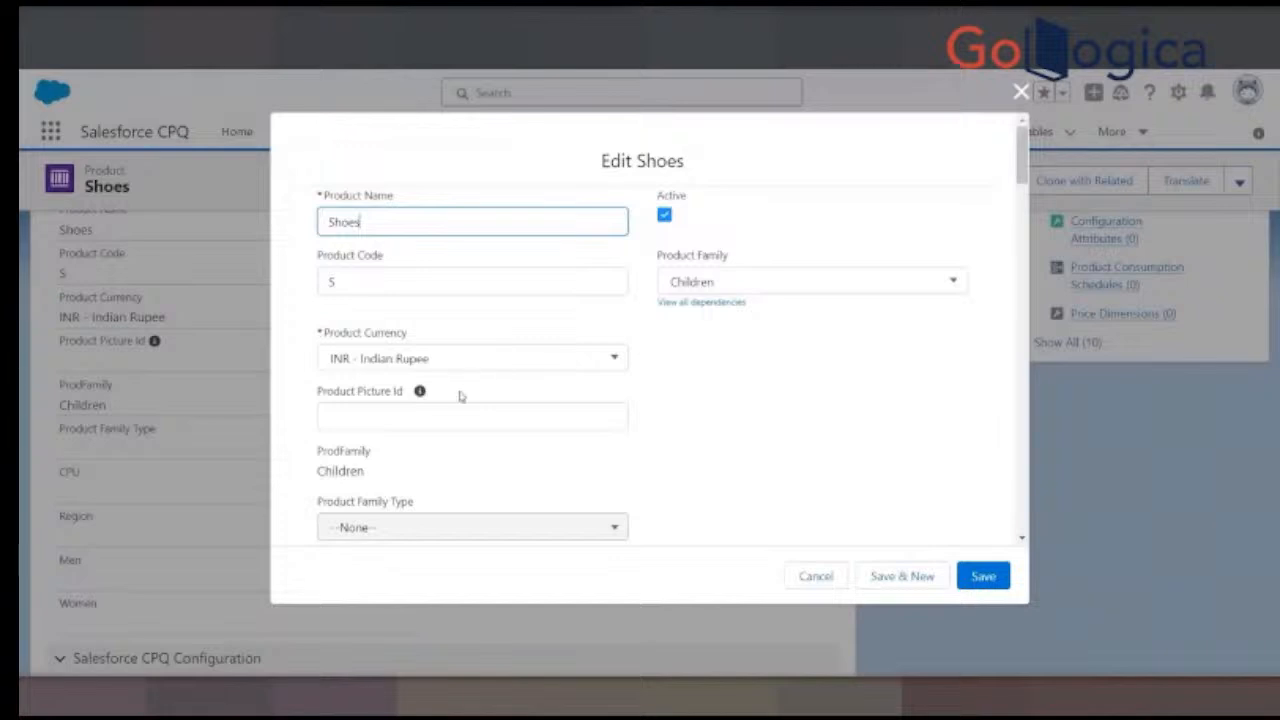
scroll(430, 375, "down", 1)
scroll(466, 340, "down", 3)
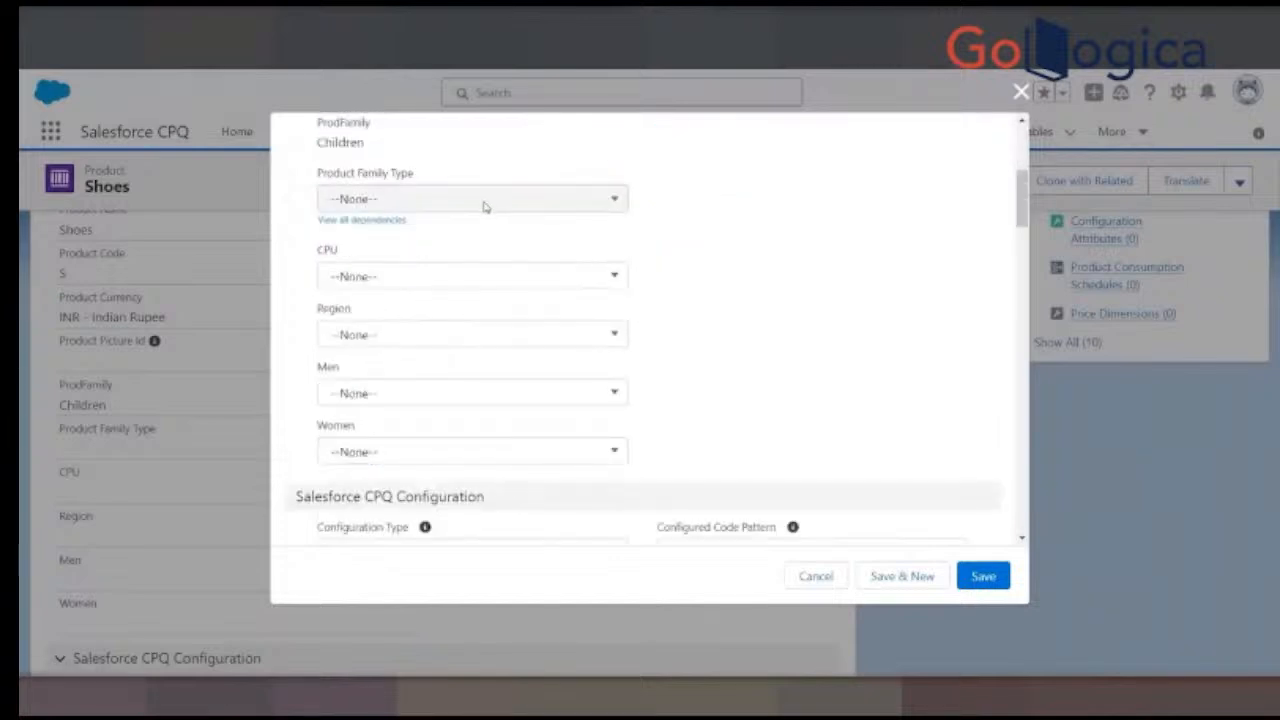
scroll(529, 293, "up", 3)
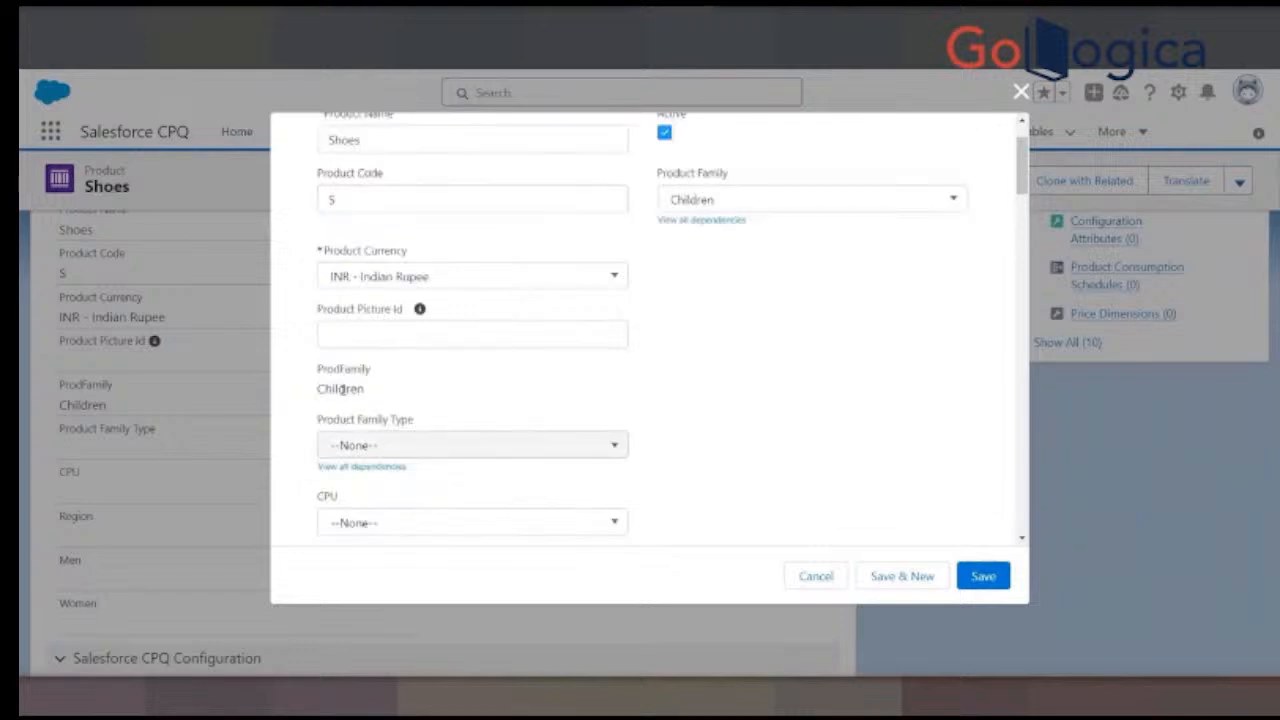
left_click_drag(318, 389, 390, 388)
left_click(393, 388)
left_click(709, 199)
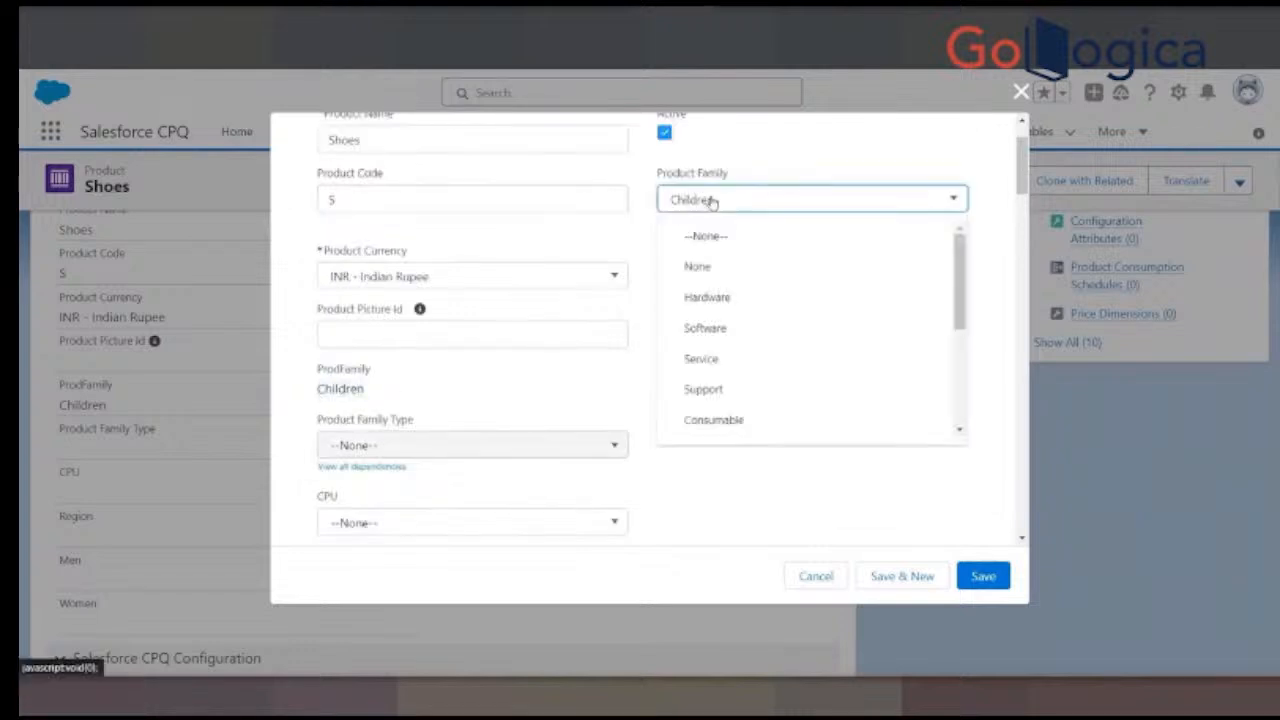
left_click(619, 343)
scroll(626, 417, "down", 3)
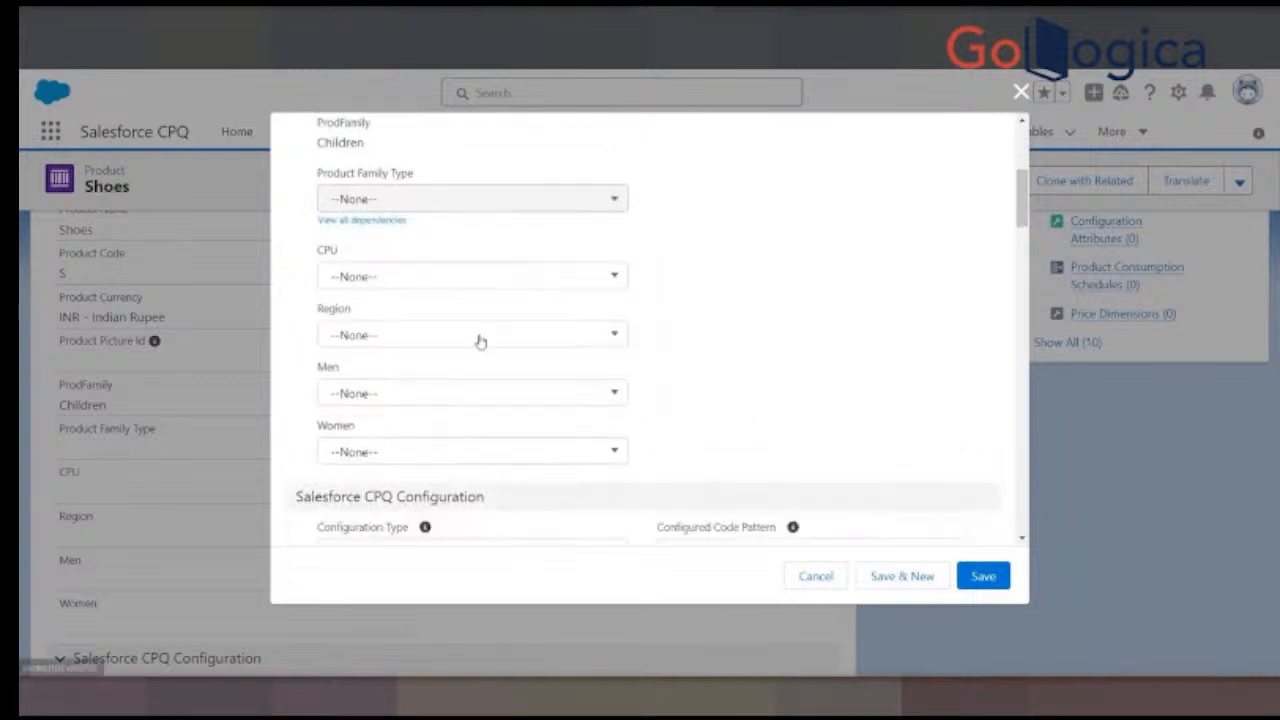
left_click(409, 395)
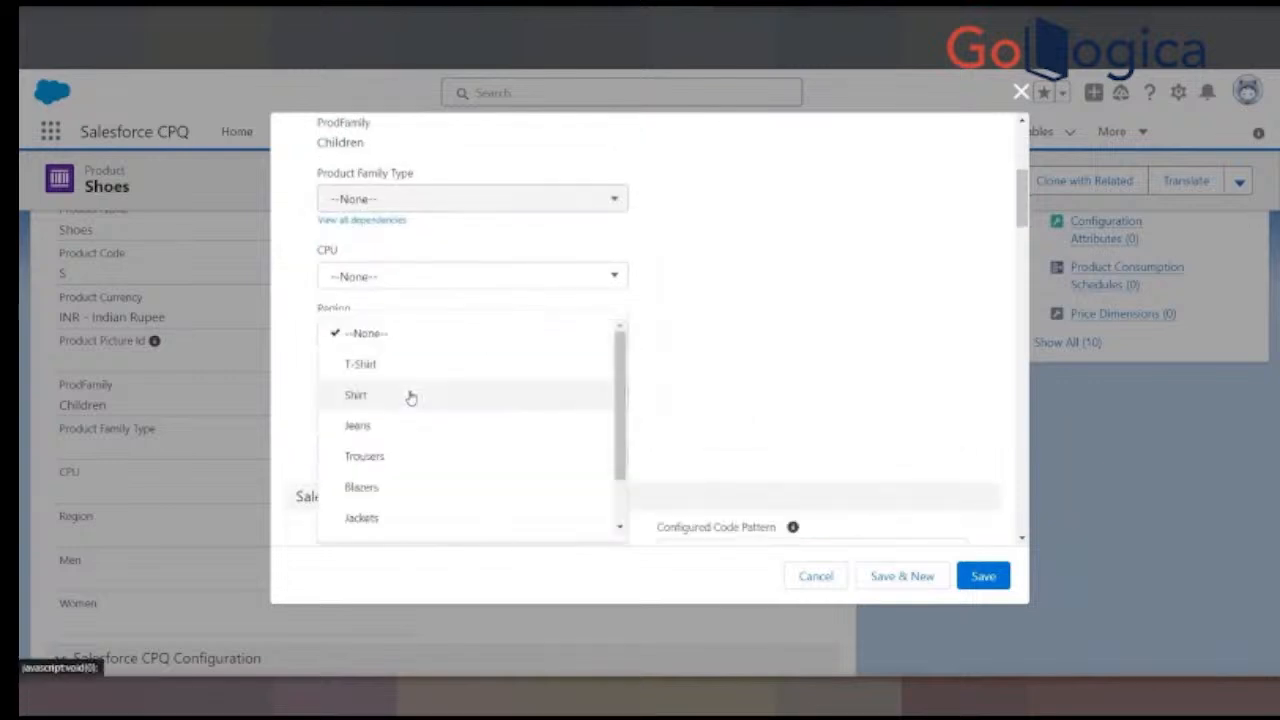
left_click(707, 340)
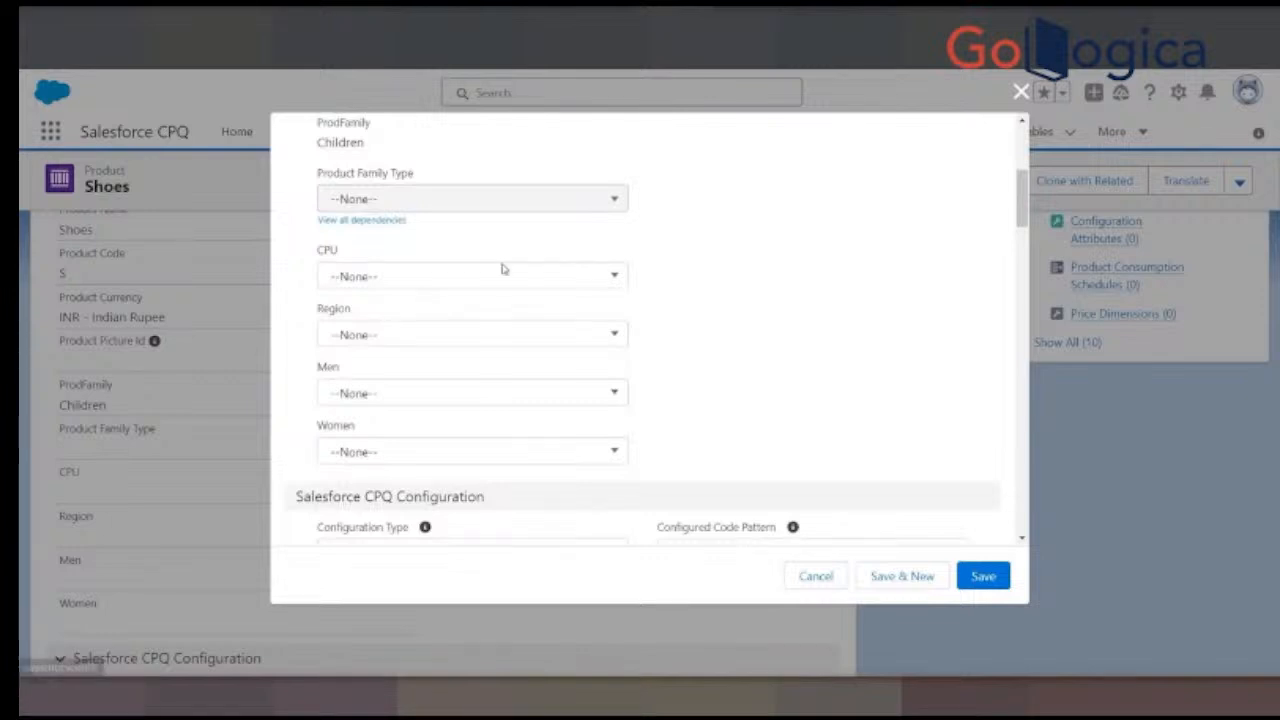
left_click(471, 277)
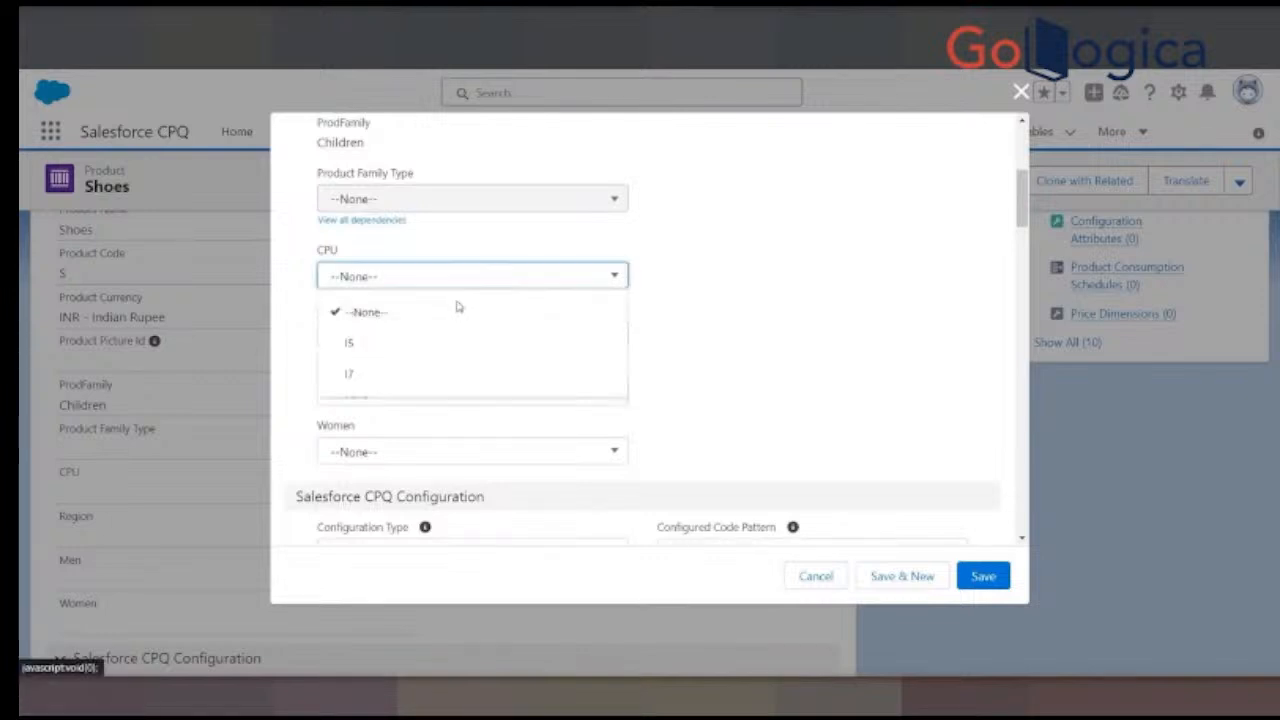
left_click(688, 290)
left_click(463, 397)
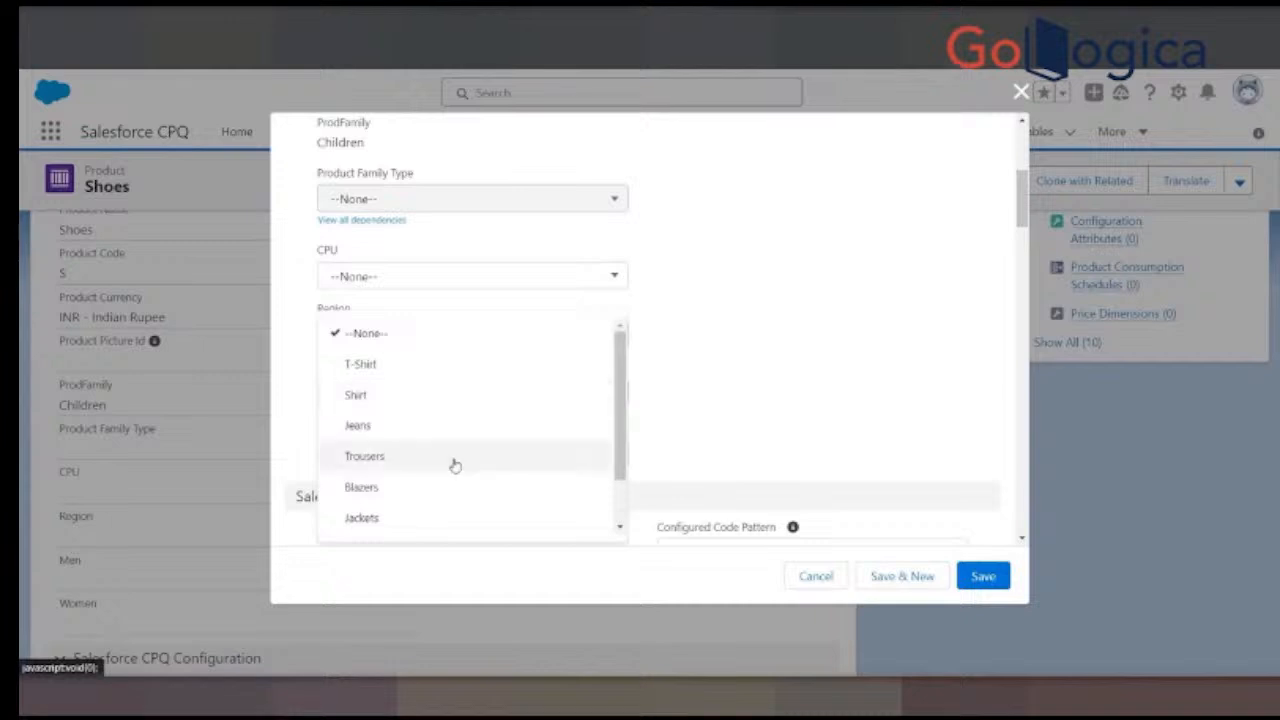
left_click_drag(620, 395, 631, 365)
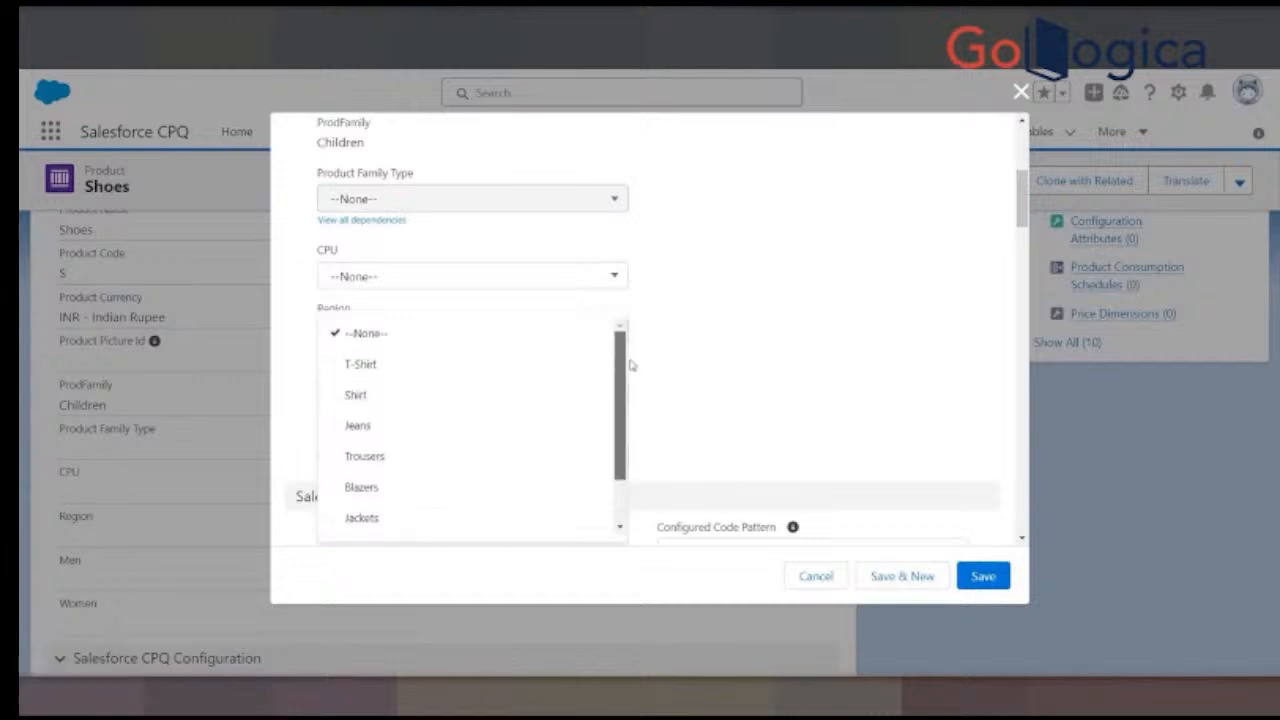
left_click(631, 365)
left_click(818, 574)
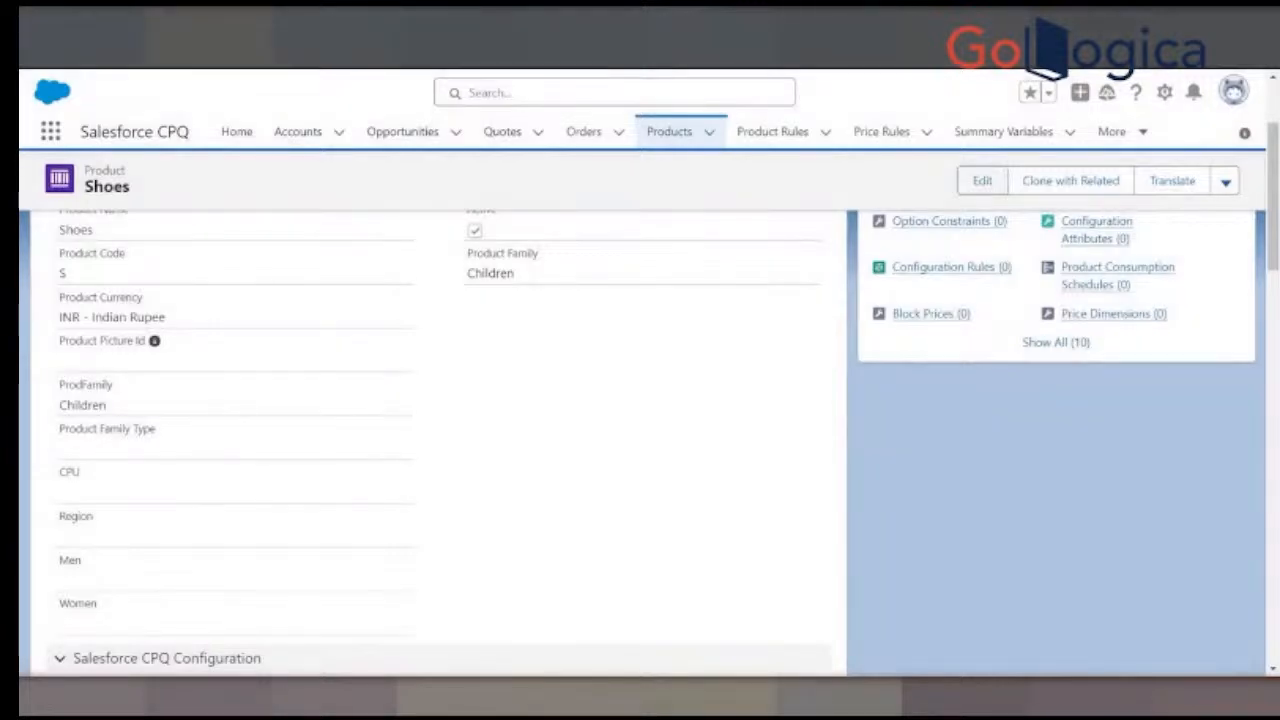
- Highlight CPU and Smart Devices in the slide's Hardware Type bullet
left_click(240, 18)
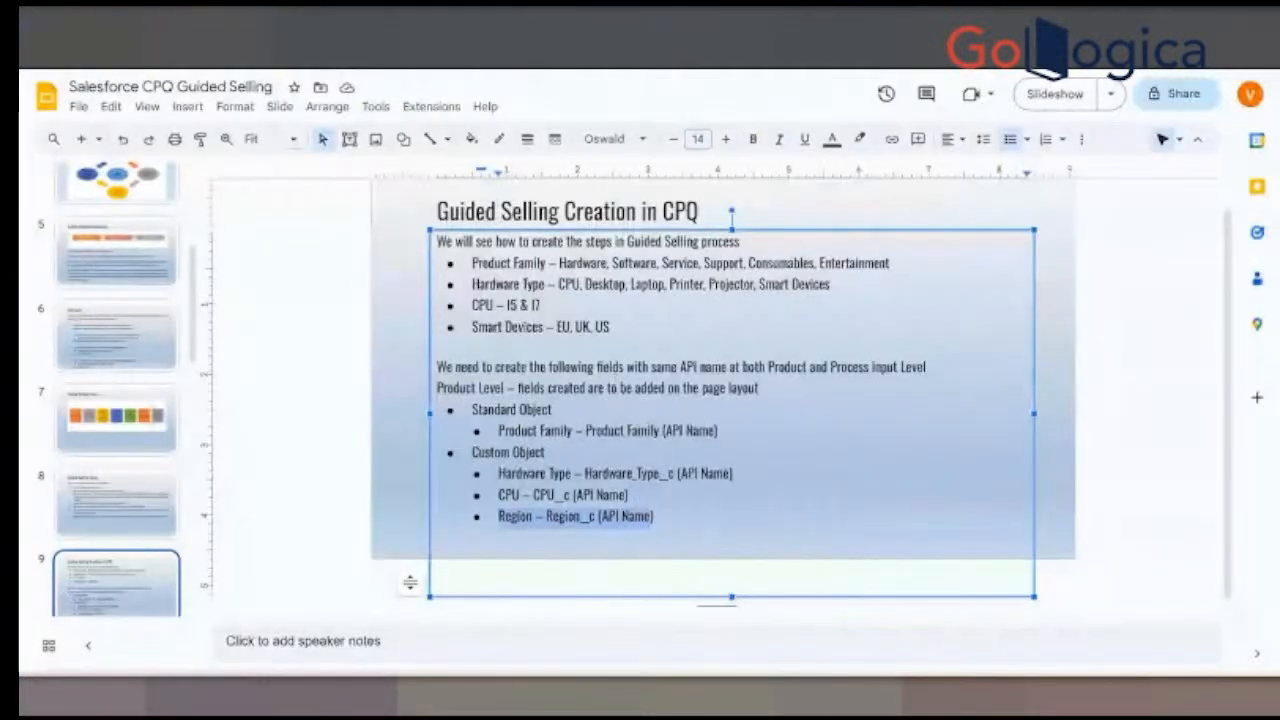
left_click(688, 515)
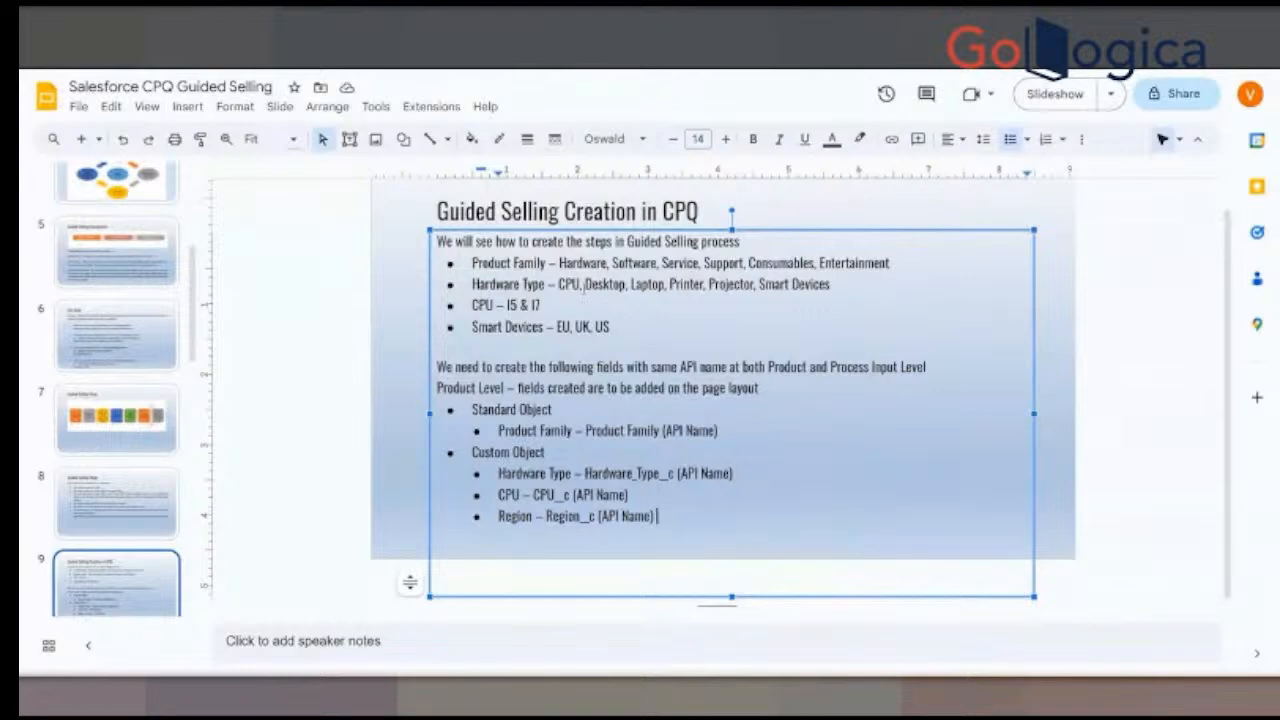
double_click(570, 284)
left_click_drag(759, 284, 830, 285)
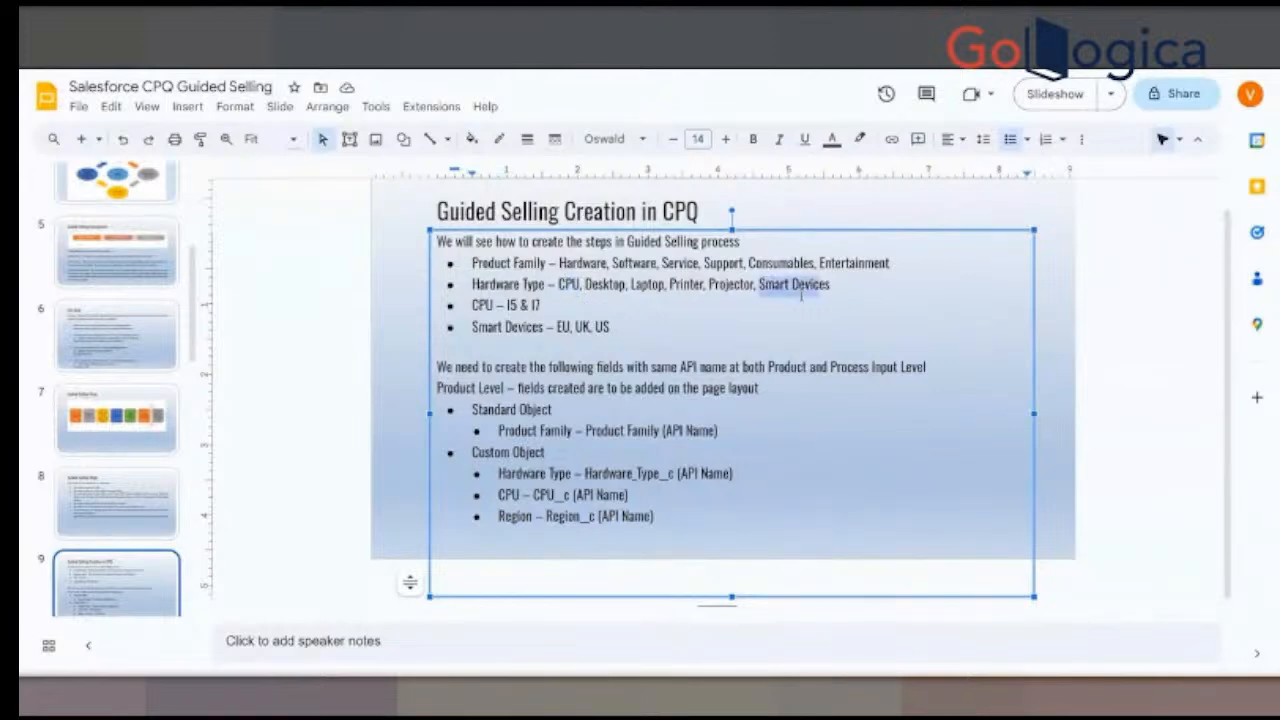
left_click(674, 516)
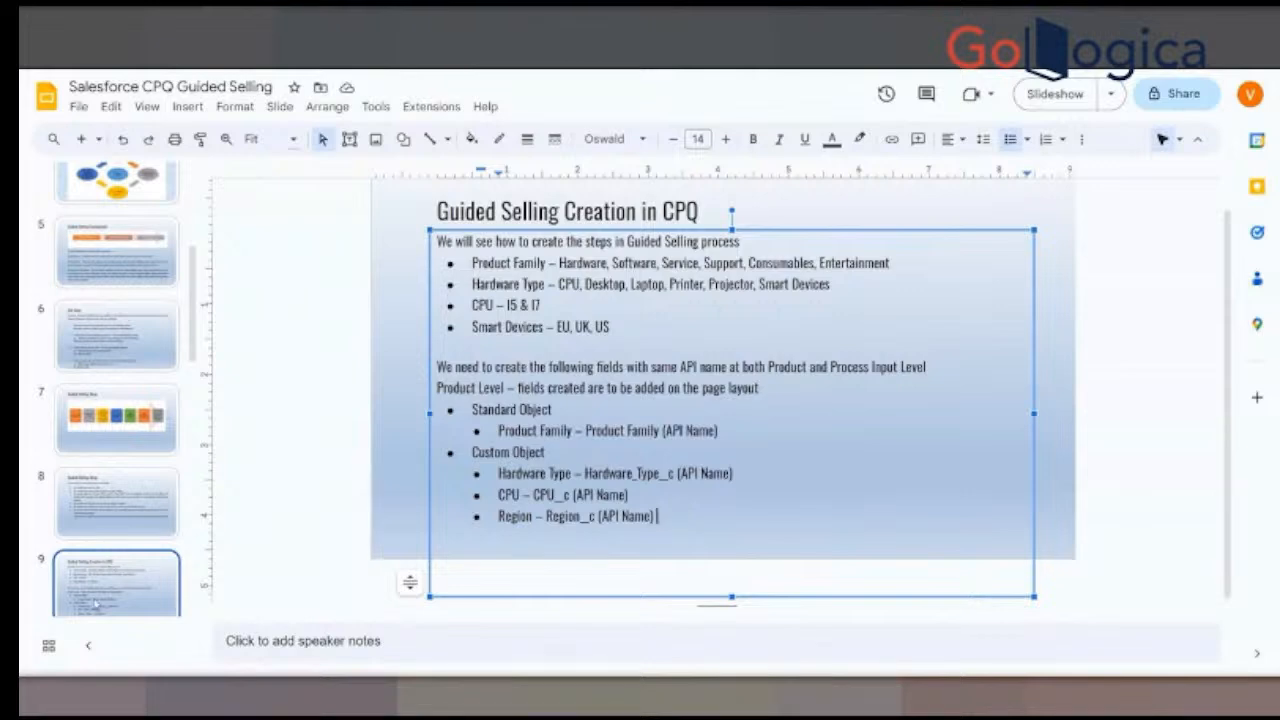
- Go to slide 10 and highlight the words 'Process Input'
scroll(97, 603, "down", 2)
left_click(108, 508)
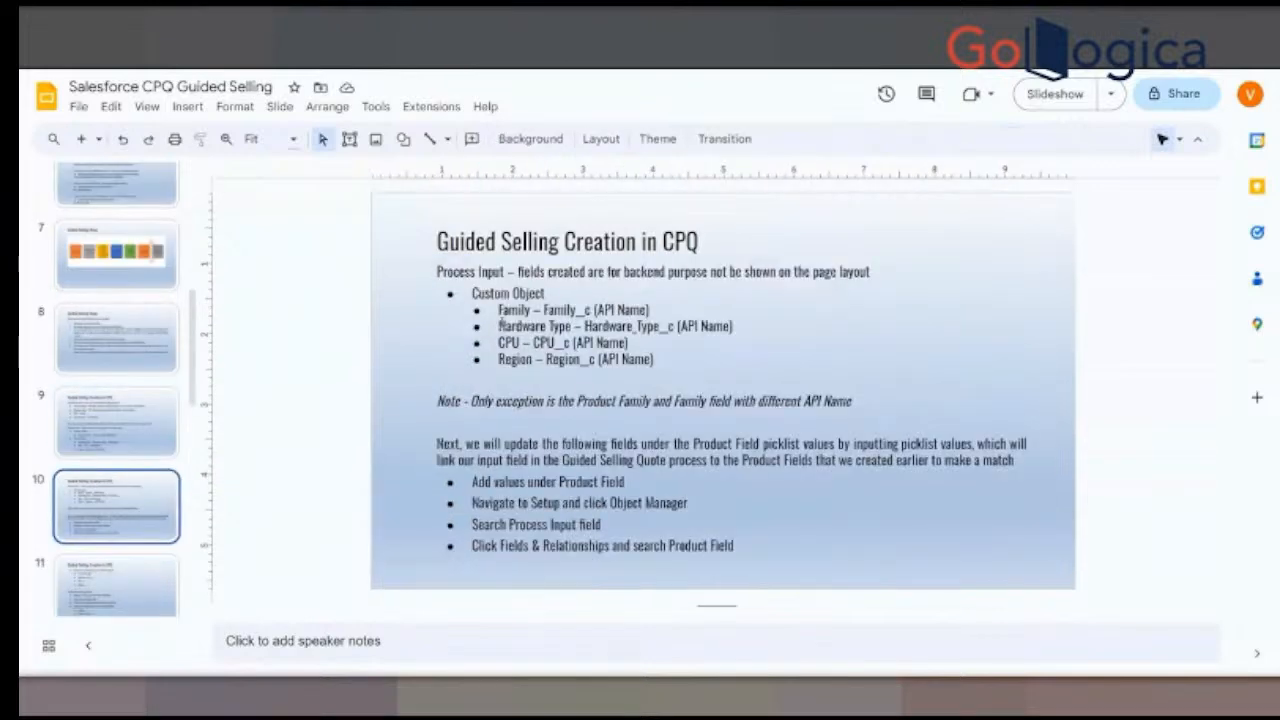
left_click_drag(438, 272, 504, 272)
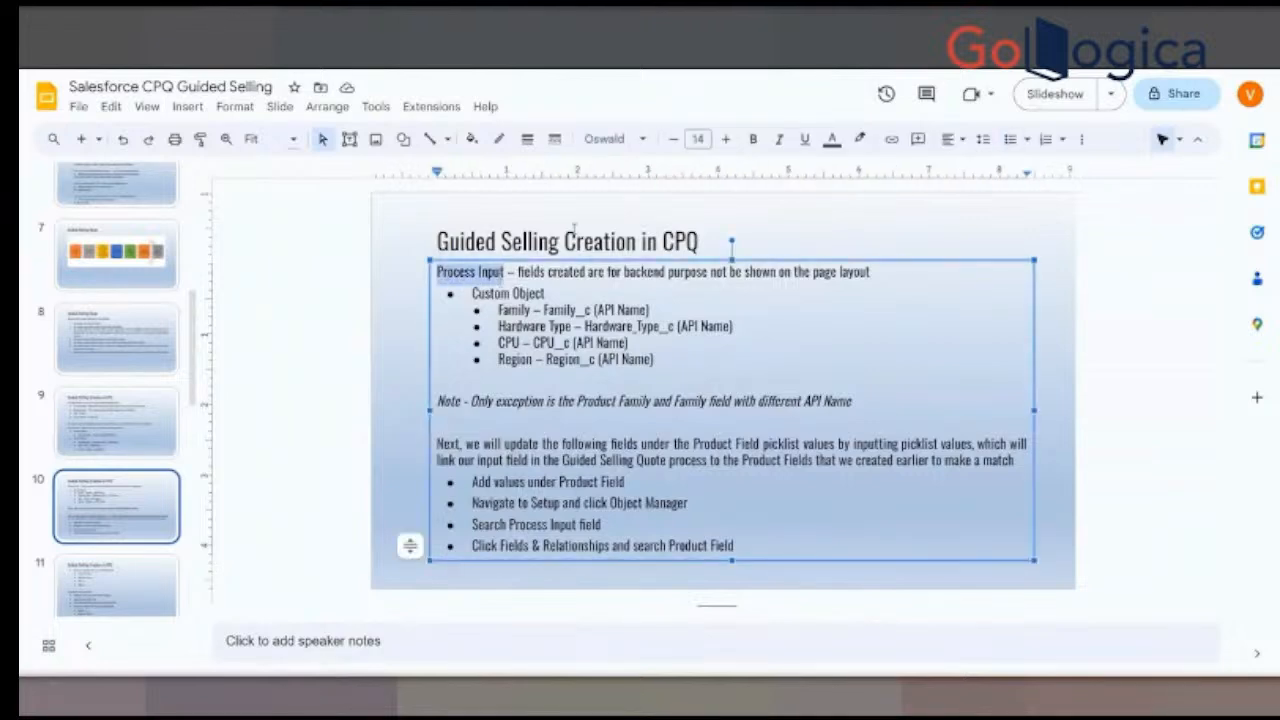
key("ctrl+Tab")
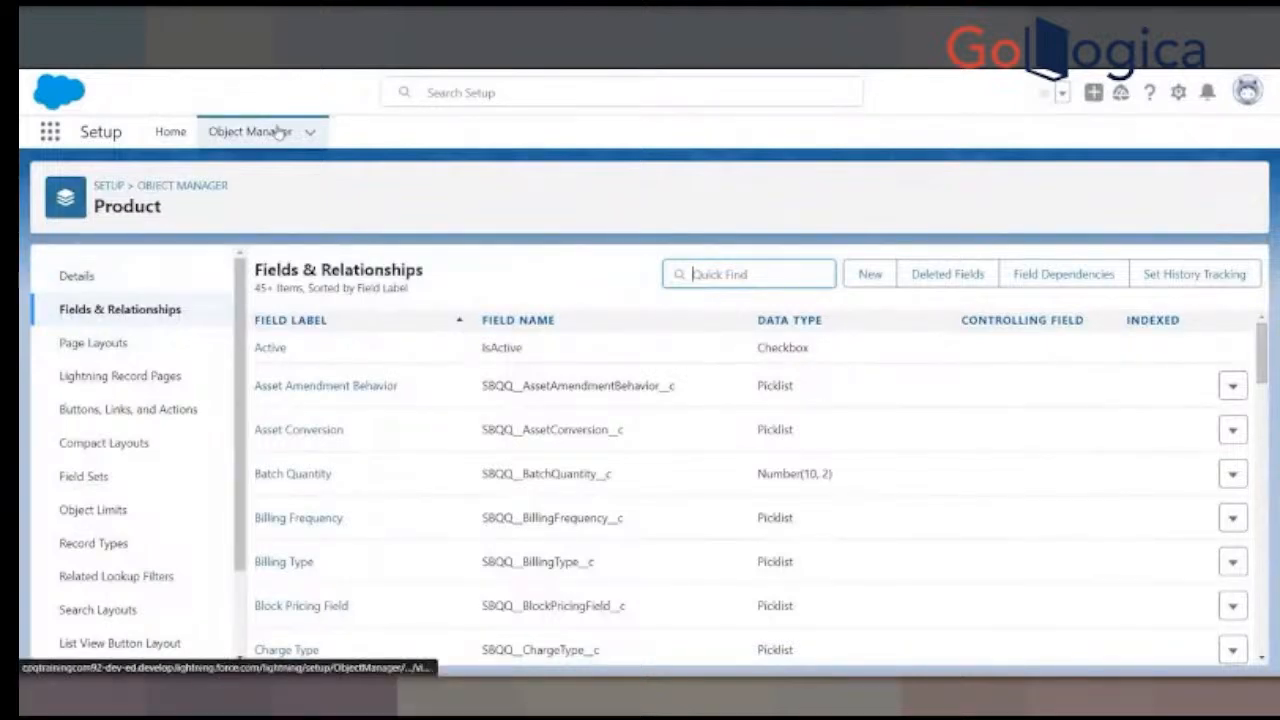
- In a duplicated Setup tab, find Process Input in Object Manager and show its fields
right_click(905, 24)
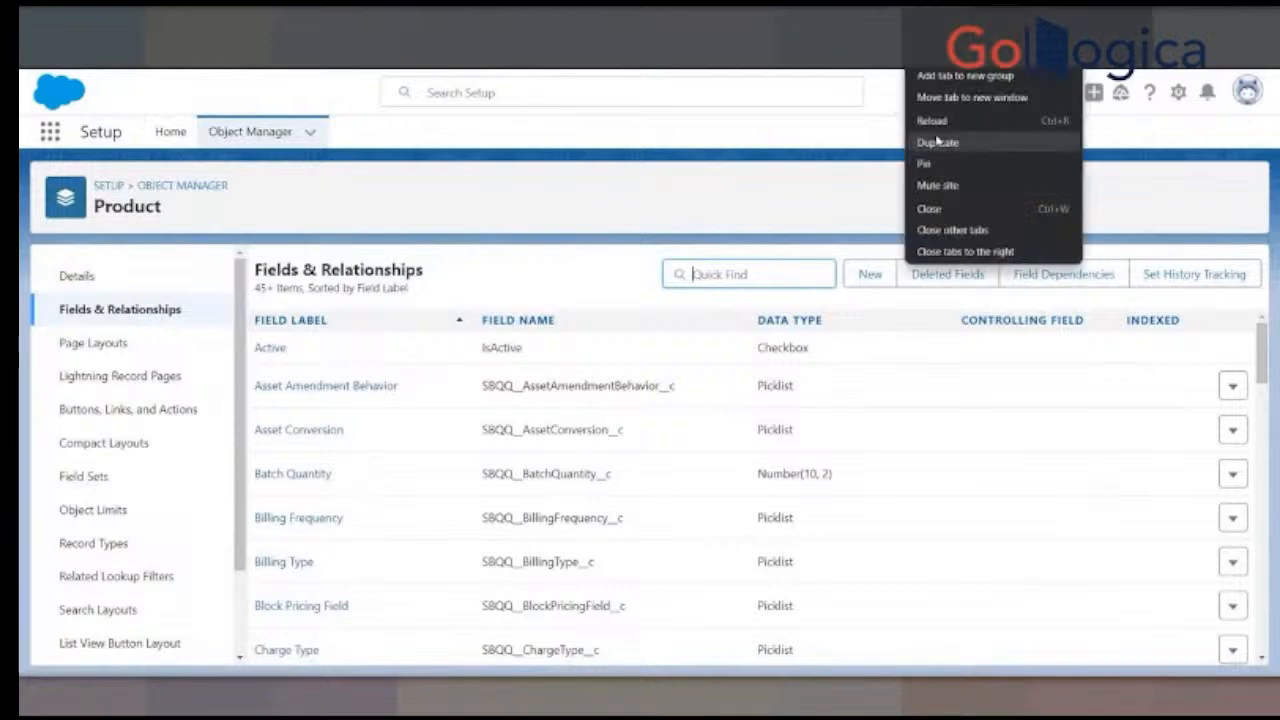
left_click(937, 142)
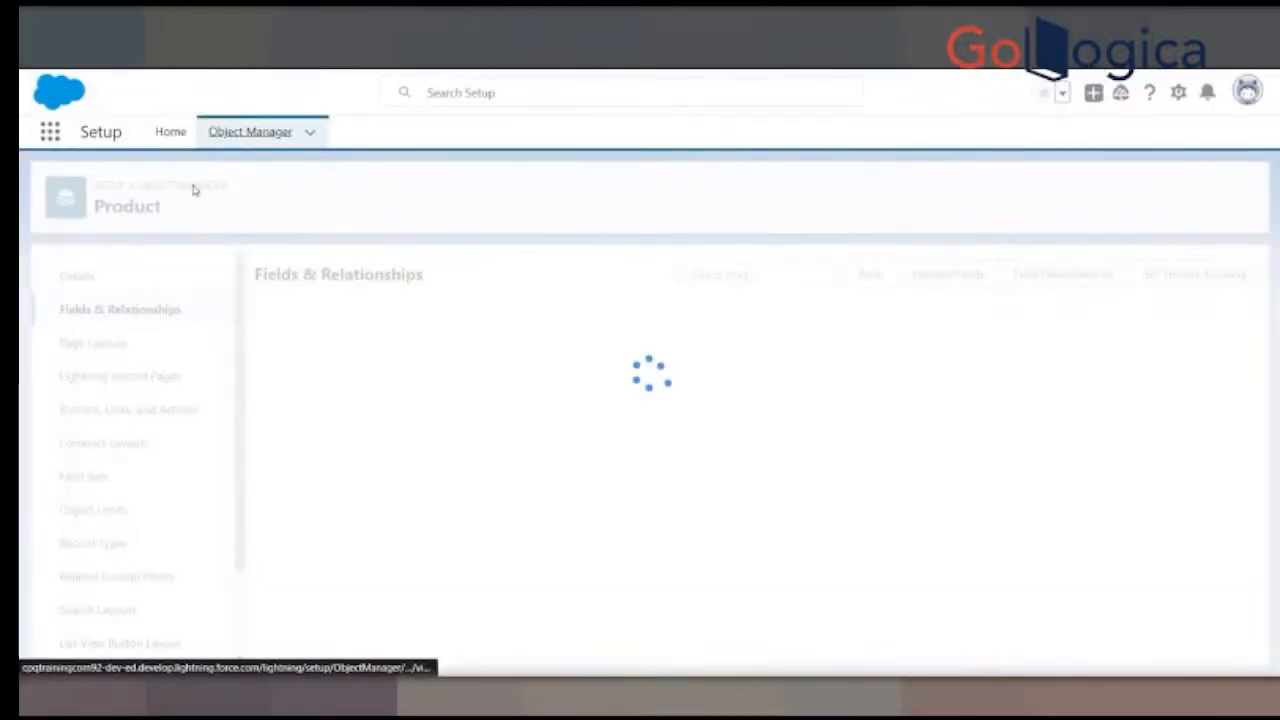
left_click(200, 186)
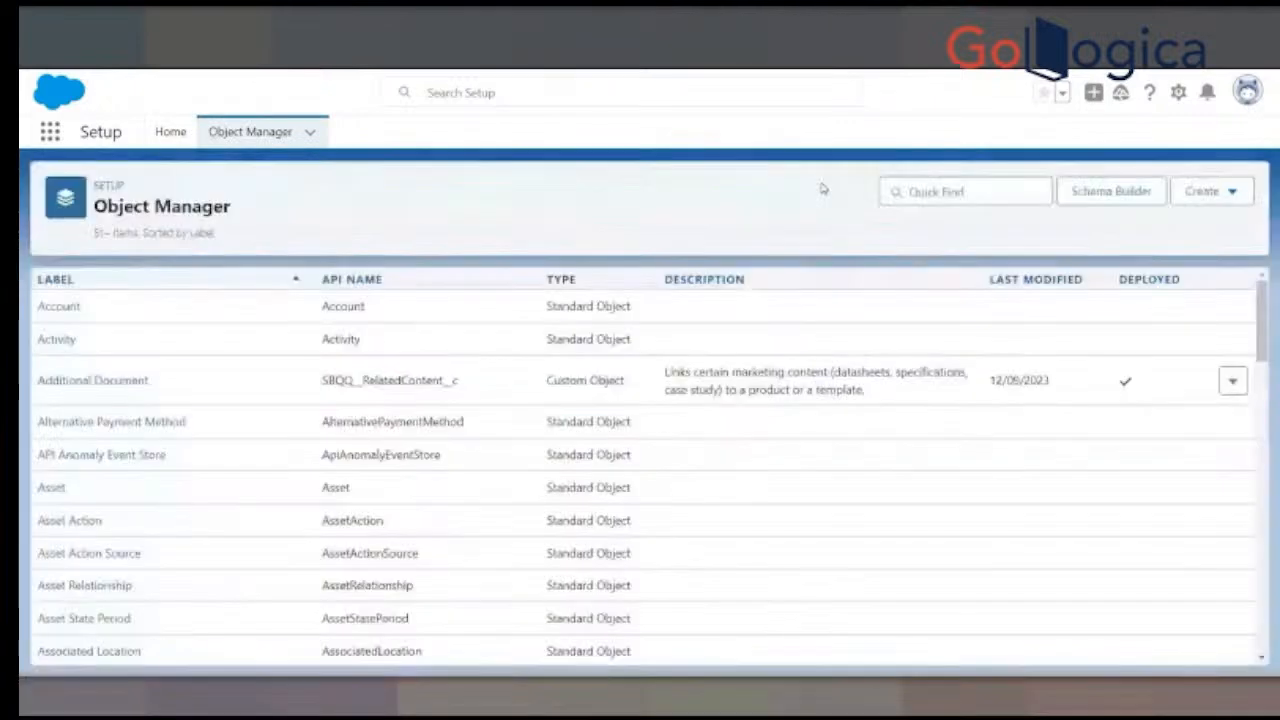
left_click(935, 191)
type("Process Input")
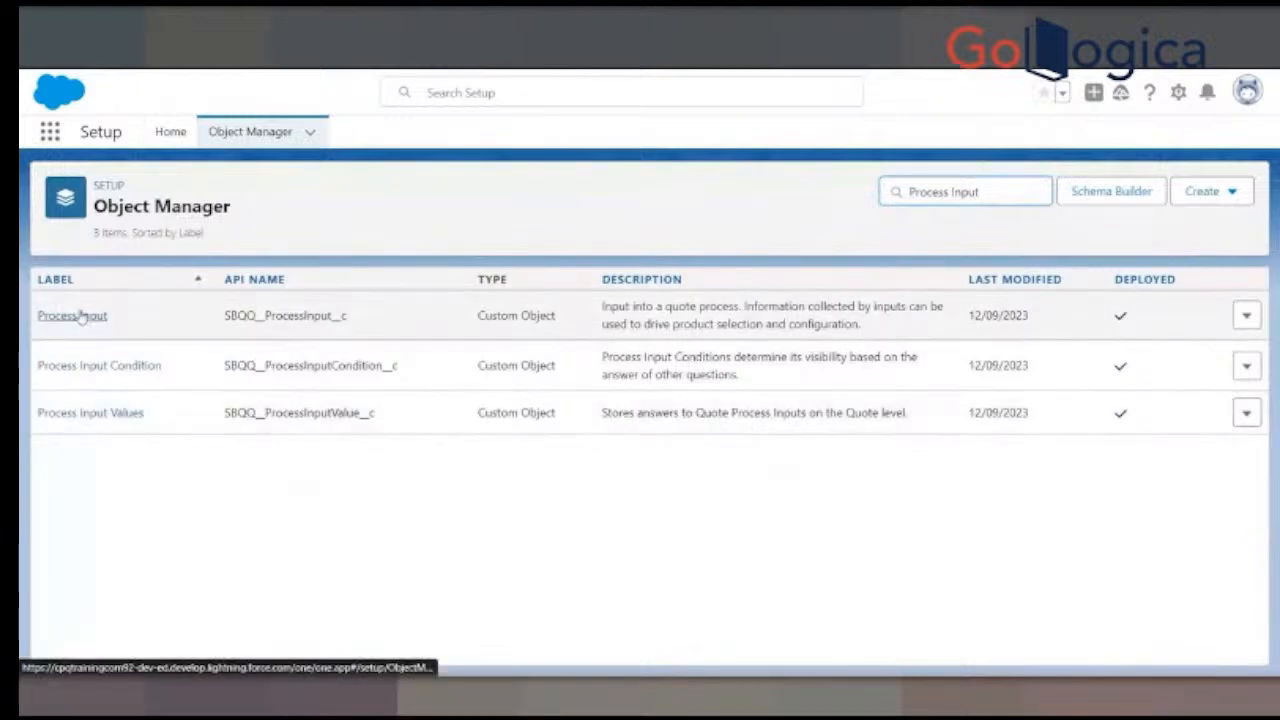
left_click(76, 316)
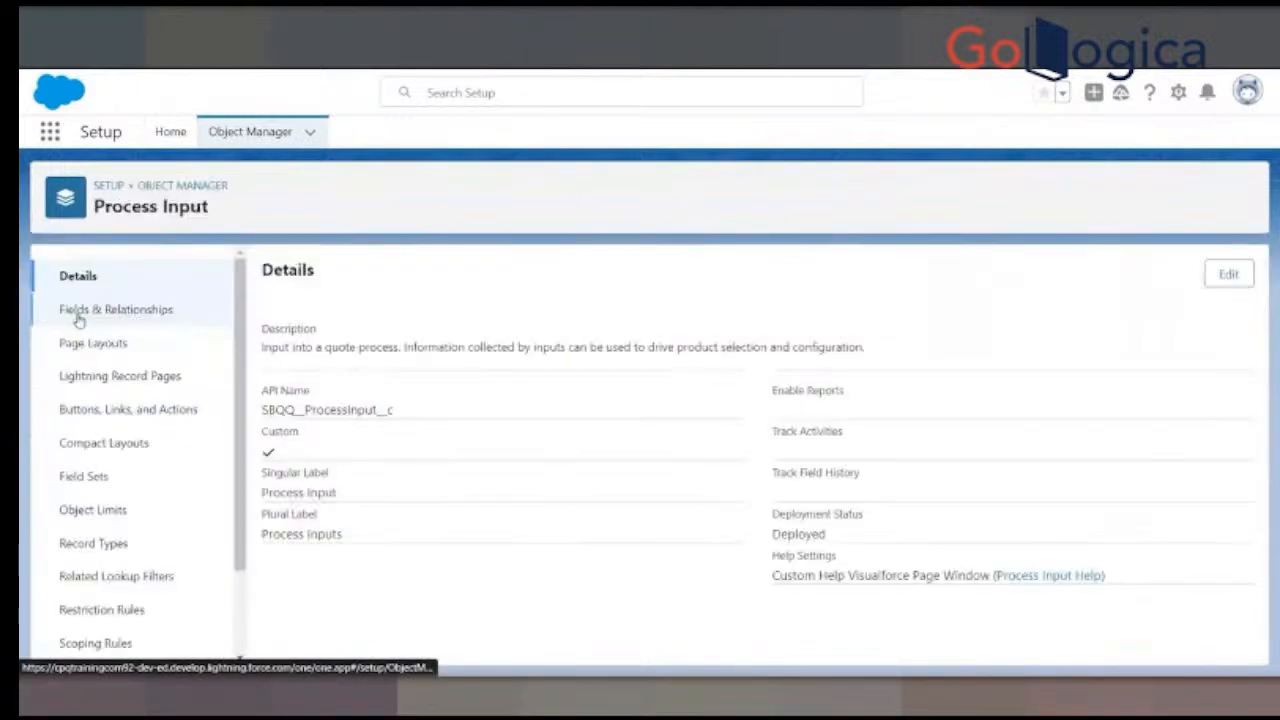
left_click(138, 318)
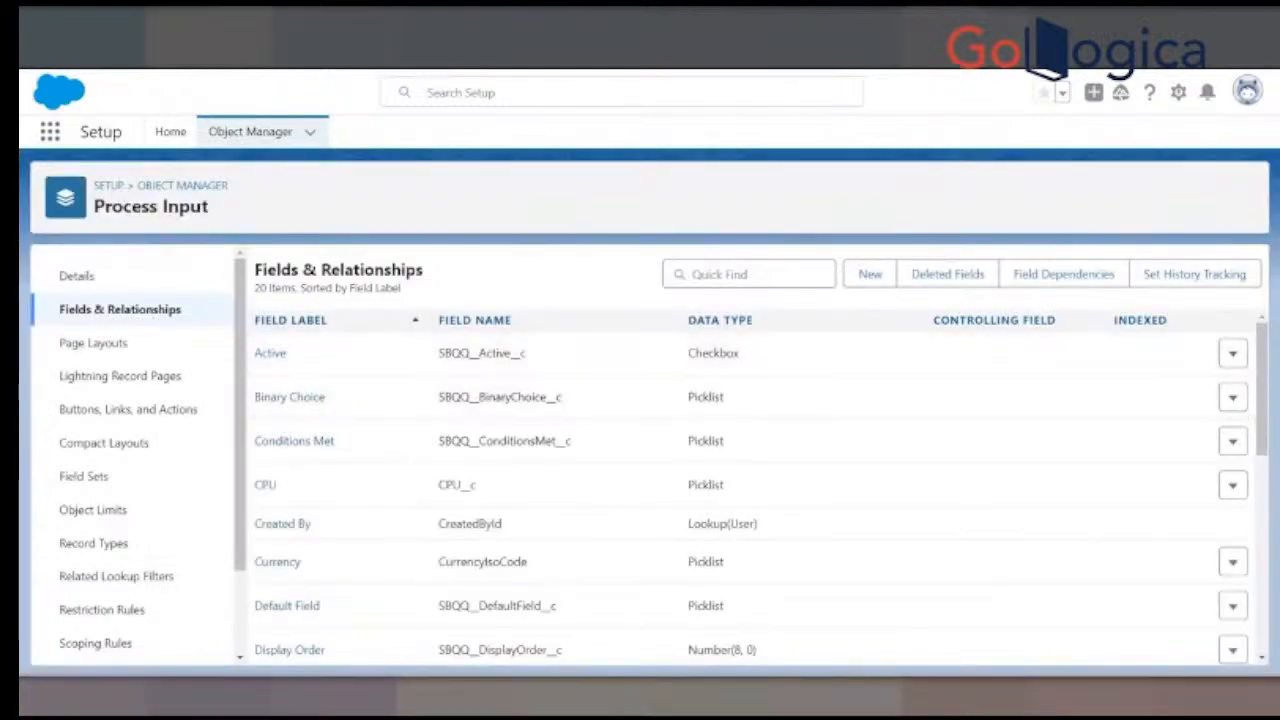
- View the Process Input object details and highlight the SBQQ prefix of its API name
key("alt+Tab")
left_click(692, 338)
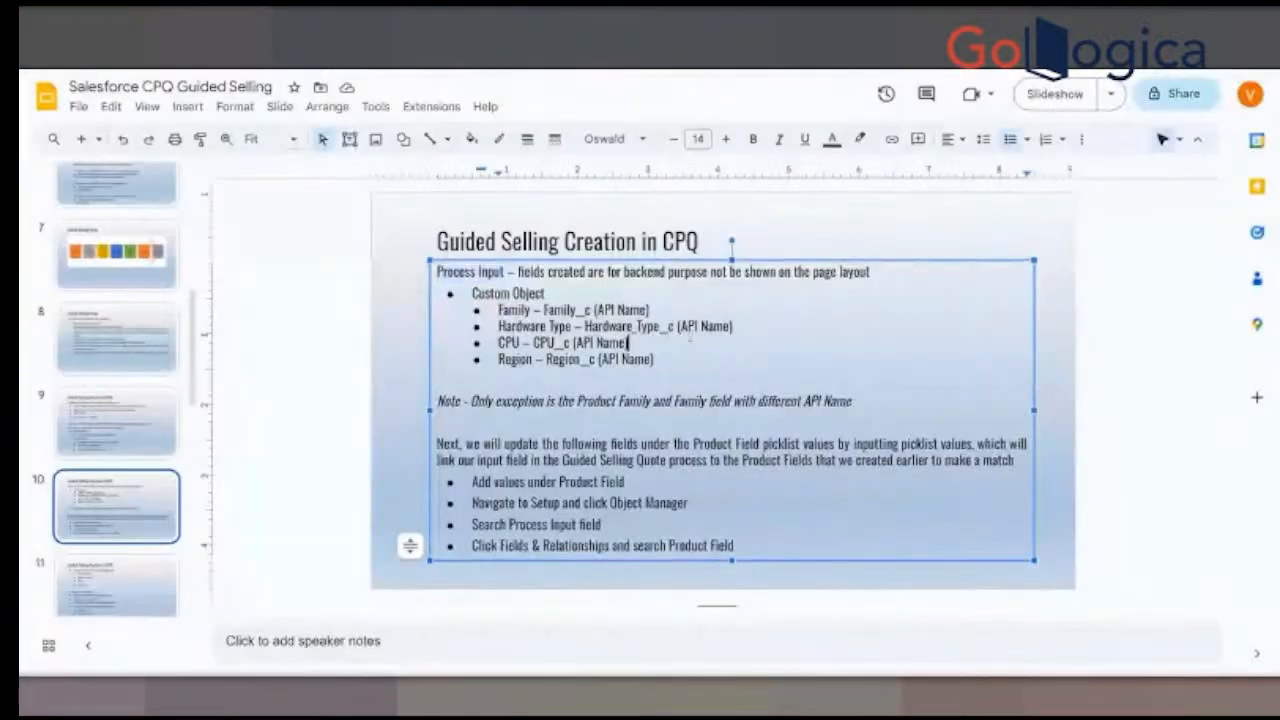
key("alt+Tab")
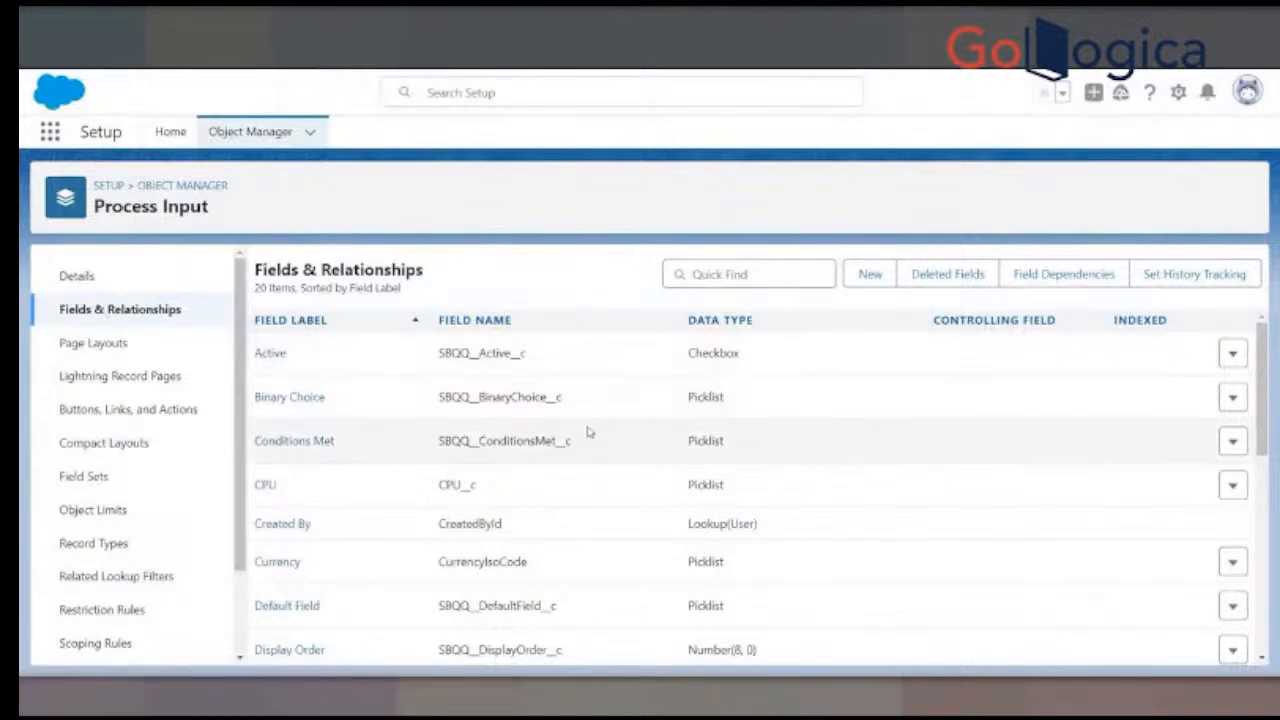
left_click(88, 285)
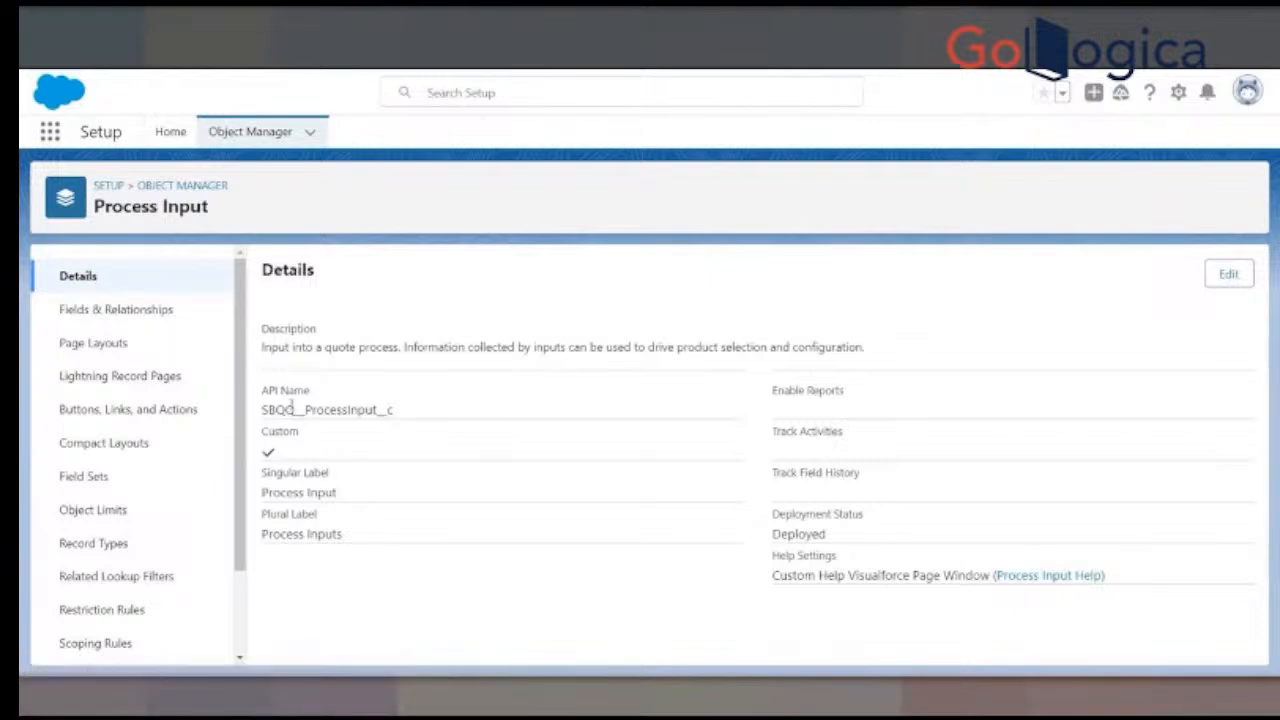
left_click_drag(262, 410, 297, 410)
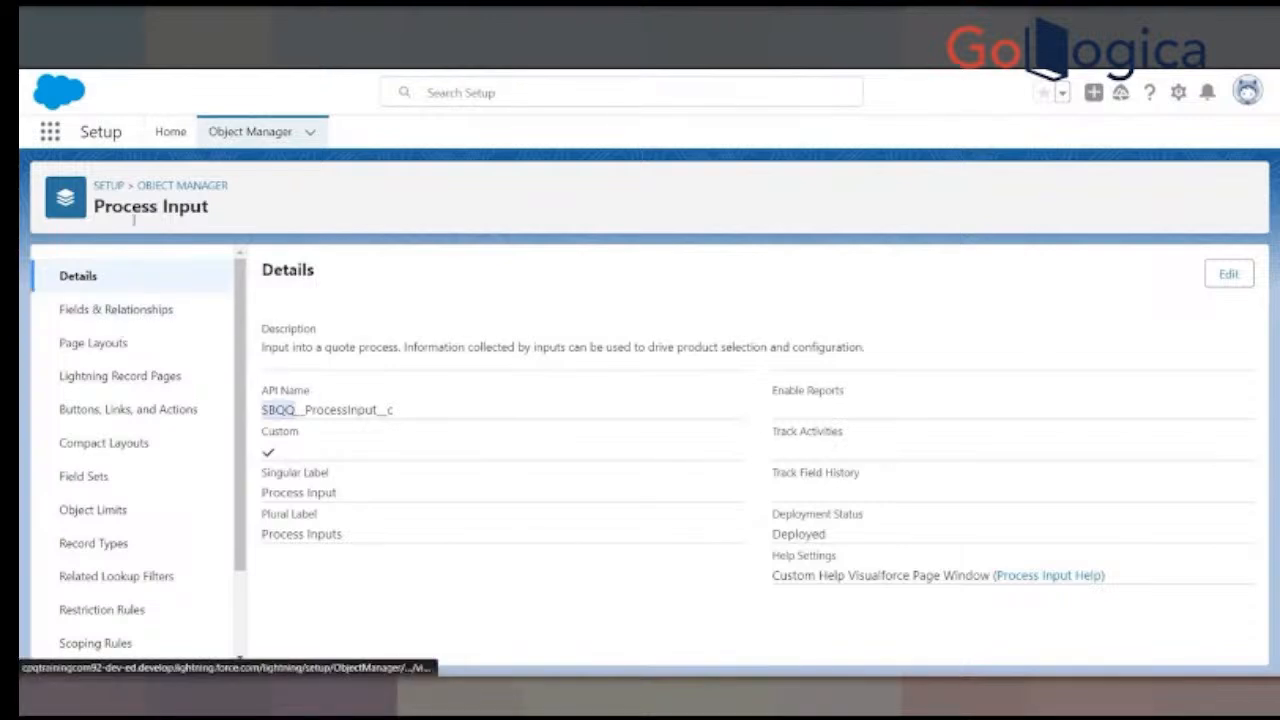
- Return to the Process Input fields list, then mark the Family field entry on slide 10
left_click(126, 309)
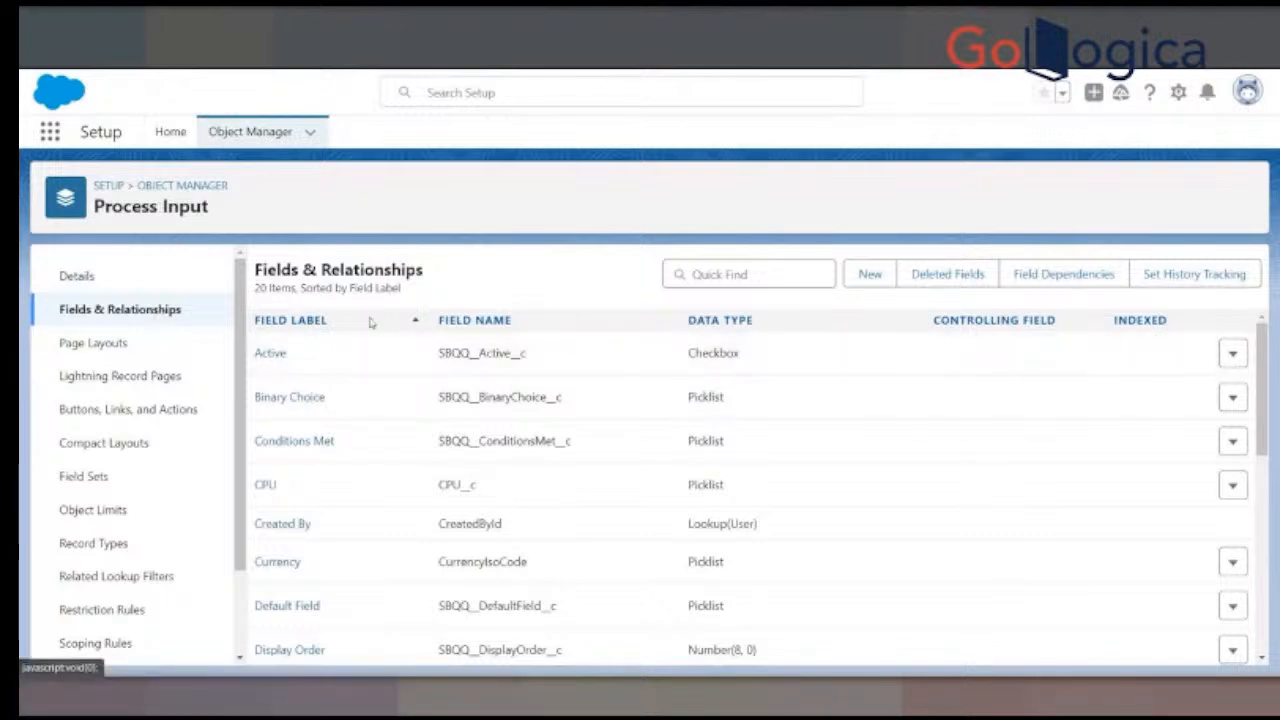
scroll(430, 480, "down", 5)
scroll(450, 510, "up", 5)
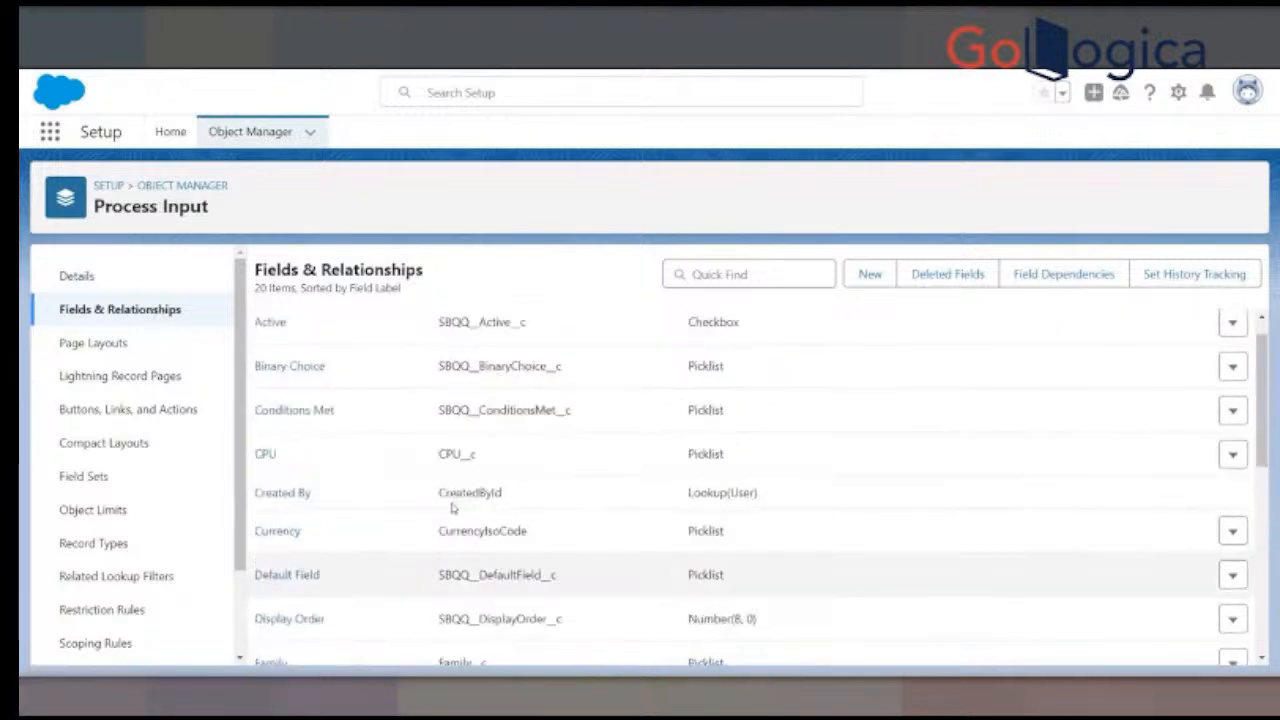
scroll(455, 500, "up", 1)
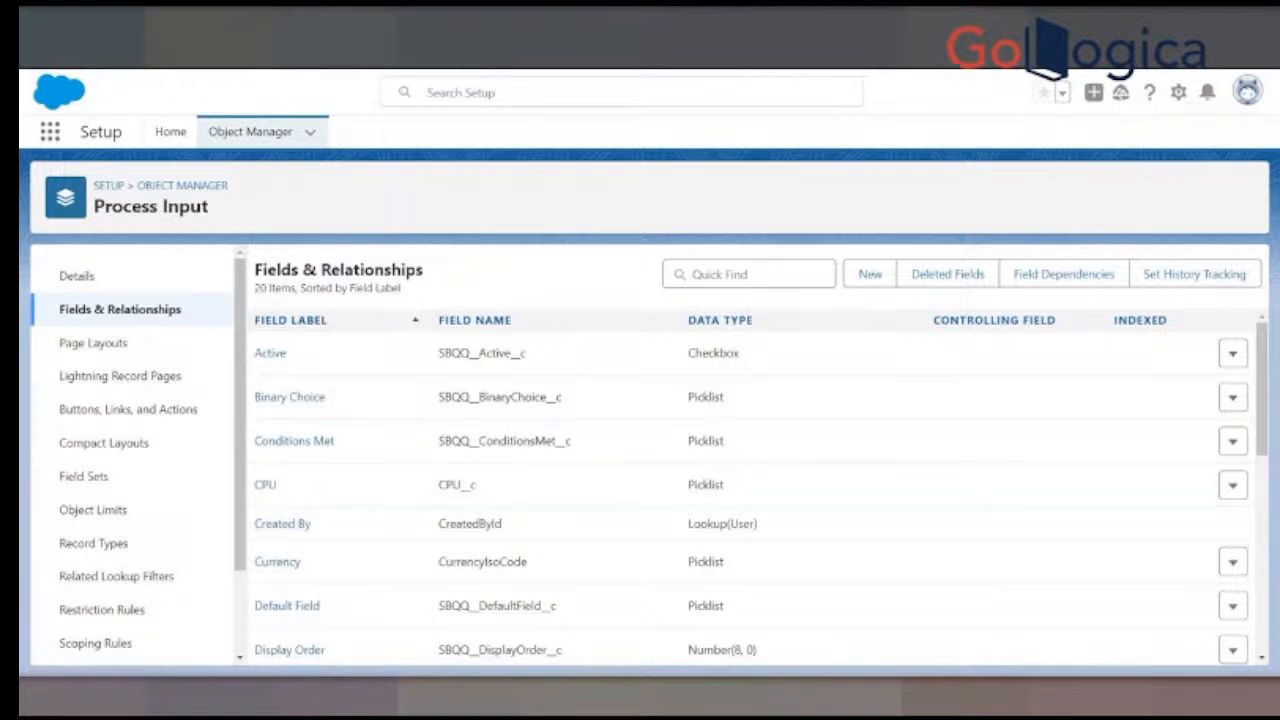
key("ctrl+Tab")
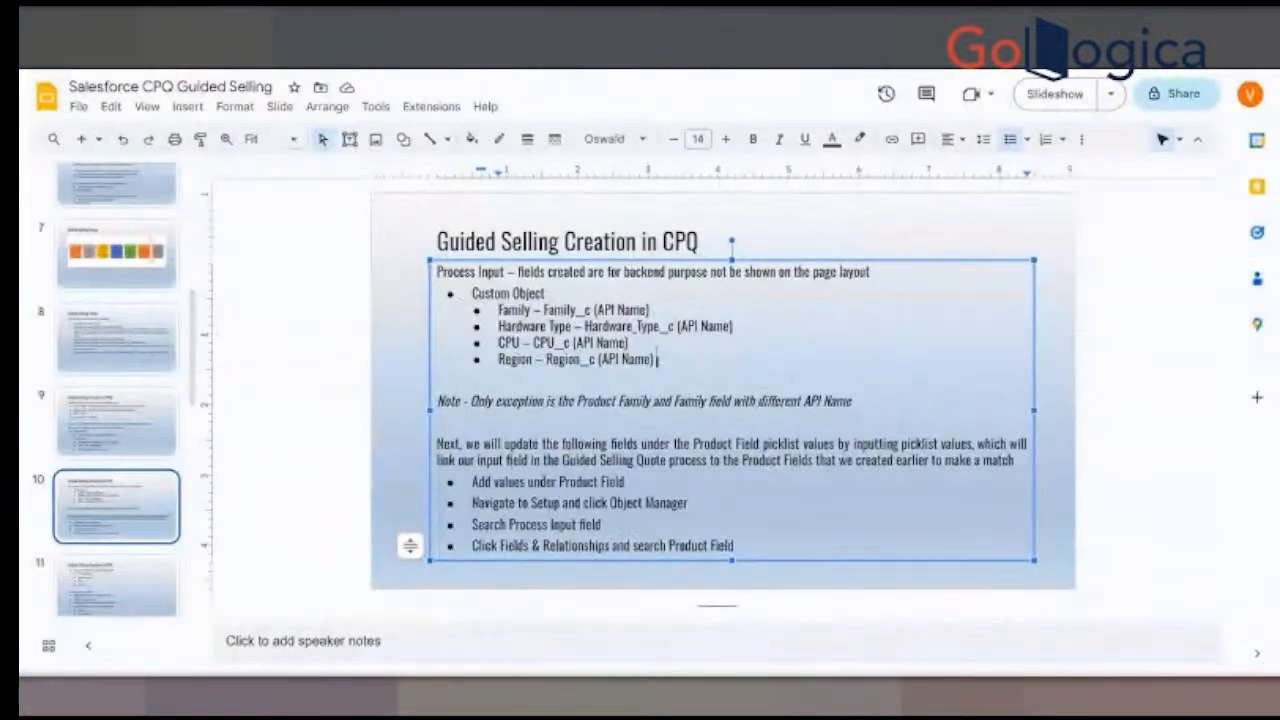
left_click_drag(498, 310, 590, 311)
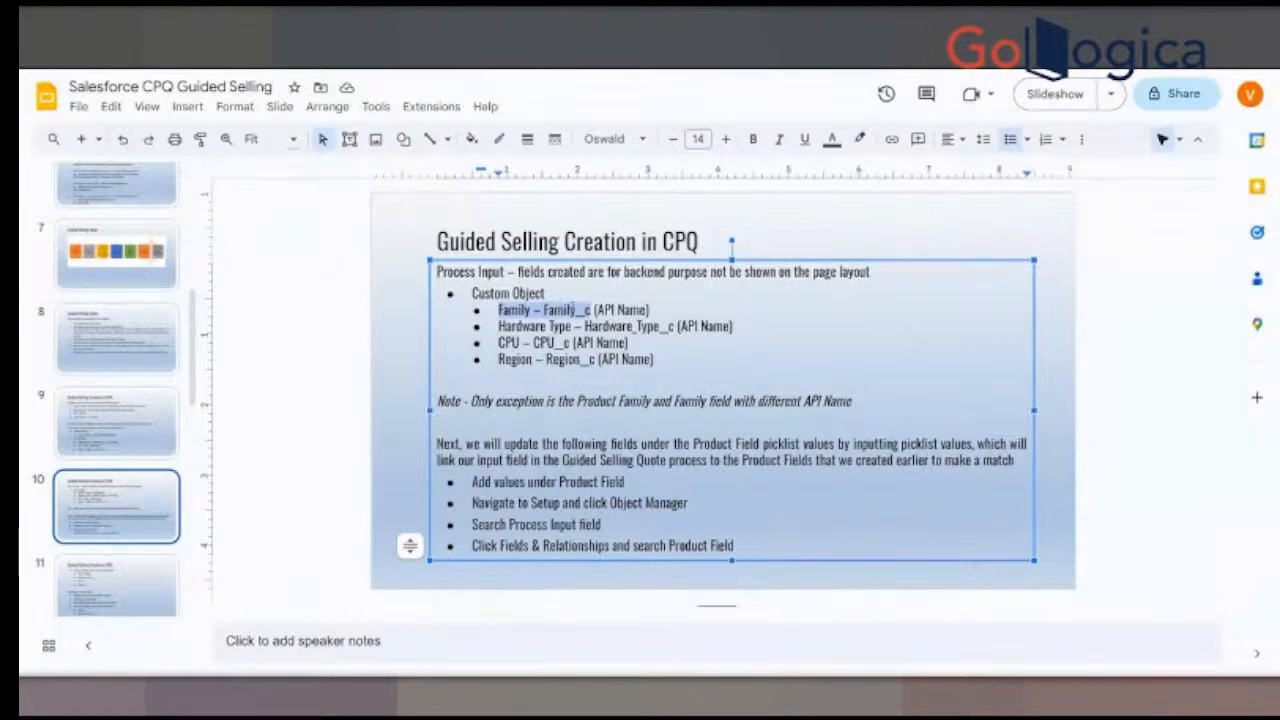
- Find and open the Process Input Family field via Quick Find 'Family'
key("ctrl+Tab")
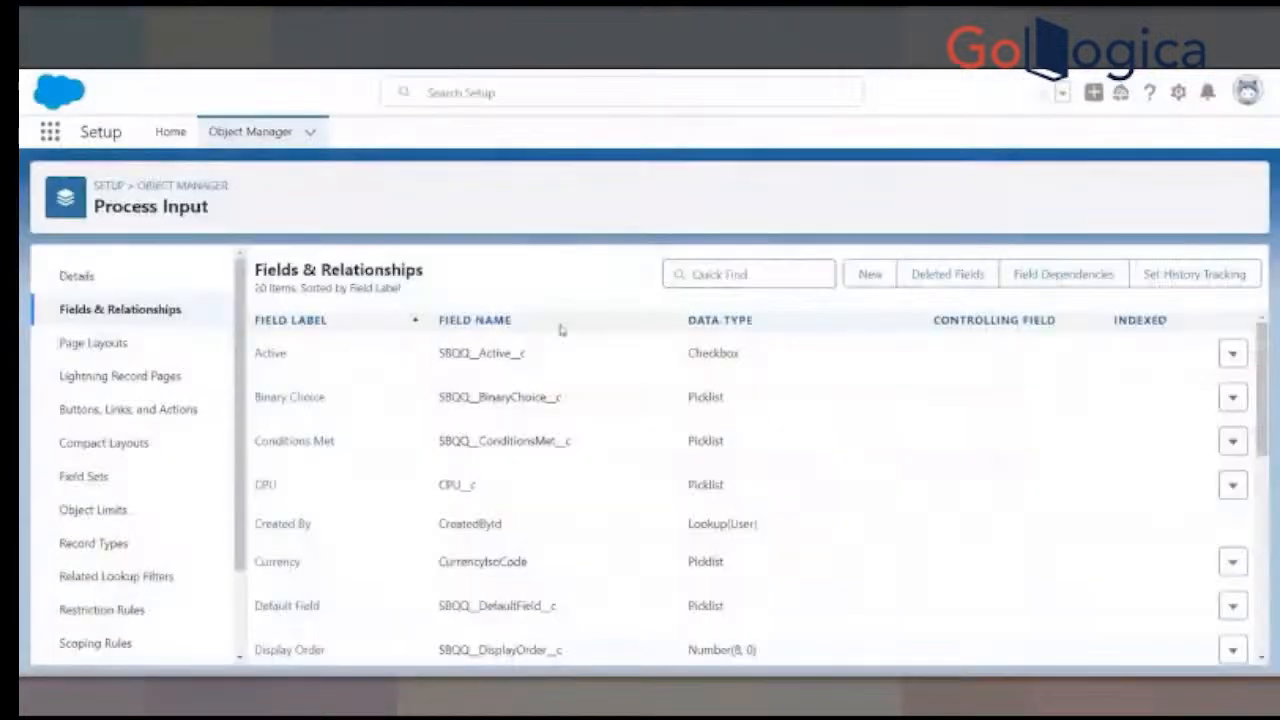
left_click(718, 276)
type("Family")
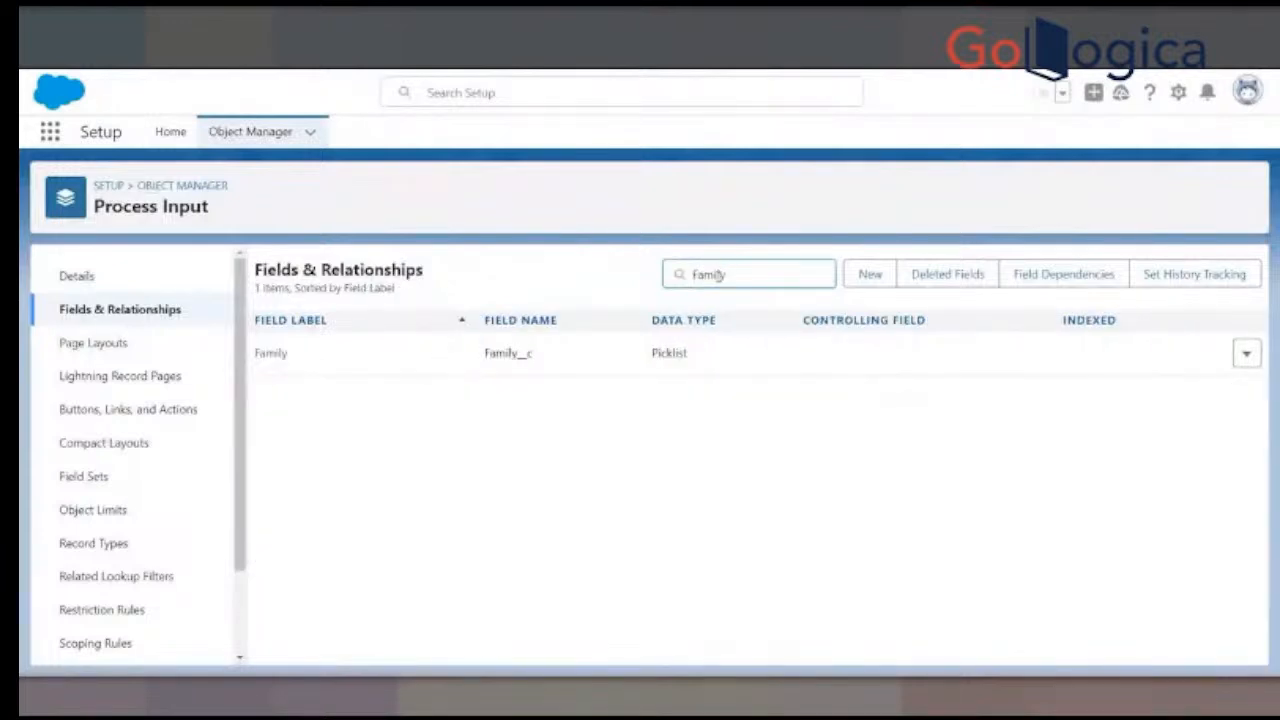
left_click(274, 355)
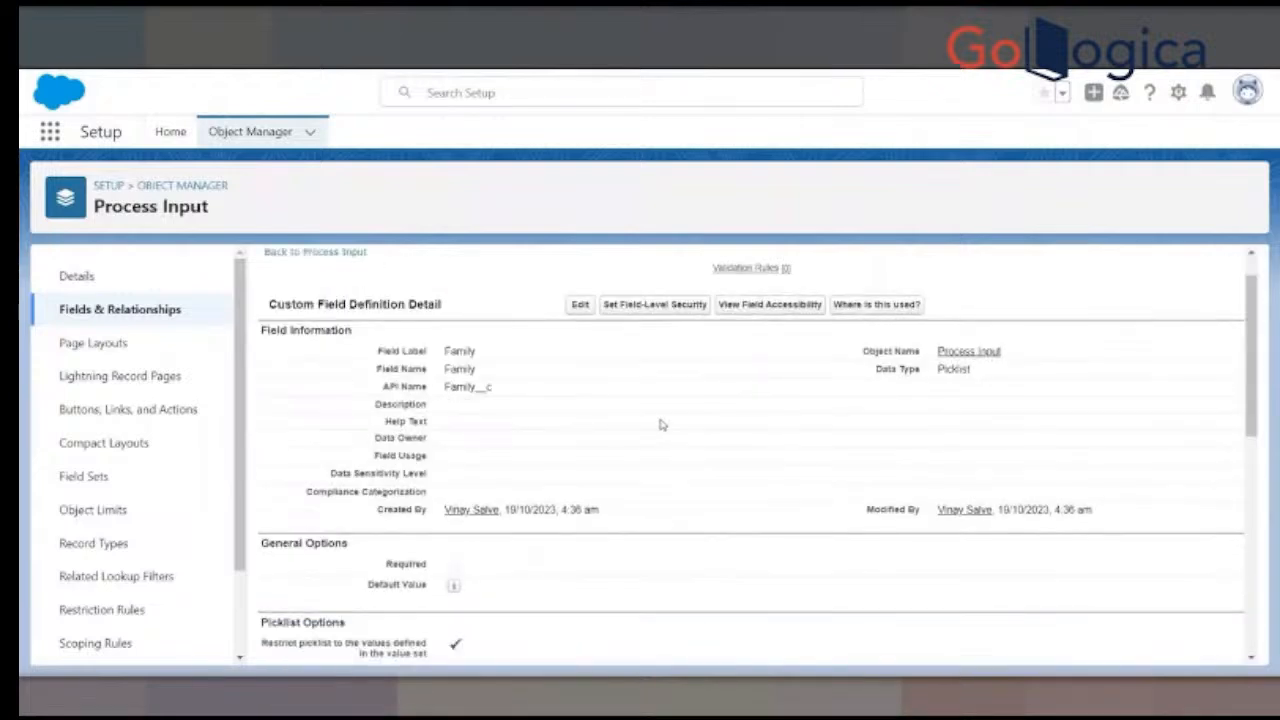
scroll(660, 425, "down", 10)
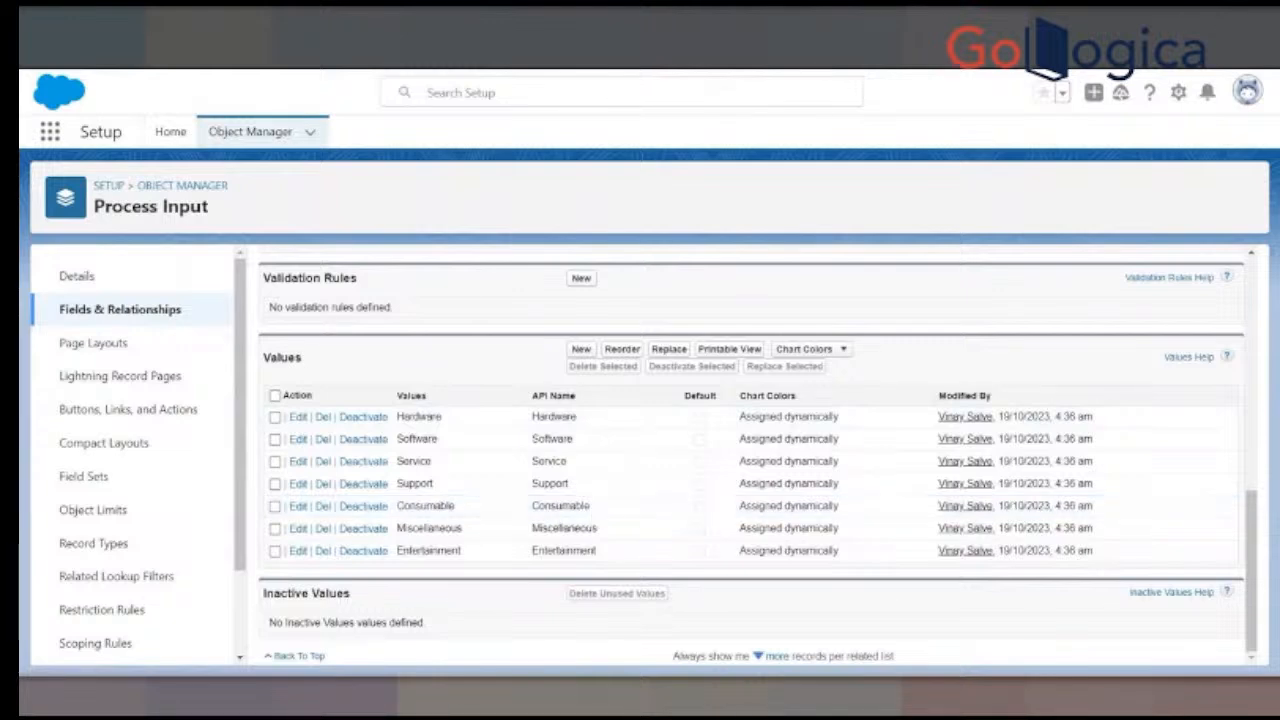
- Add Men, Women, Kids and Children as new Family picklist values and save
left_click(587, 350)
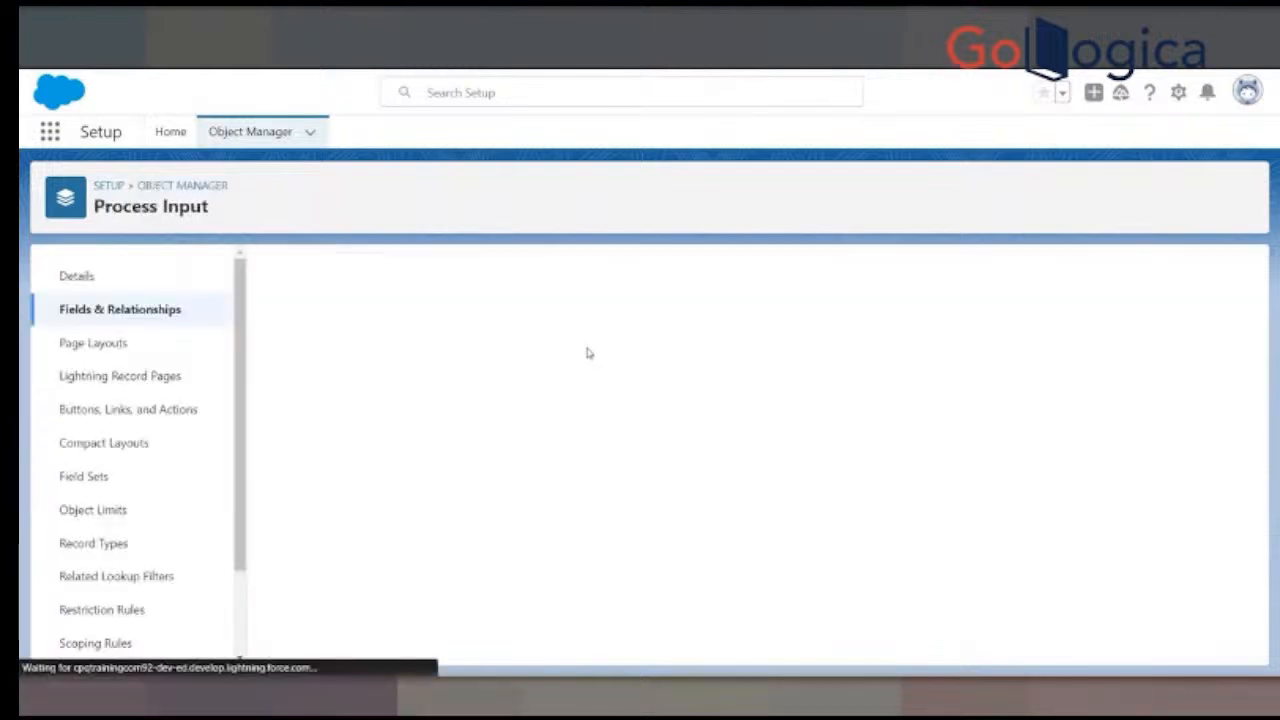
left_click(346, 466)
type("Men")
key("Return")
type("Women")
key("Return")
type("Kids")
key("Return")
type("Children")
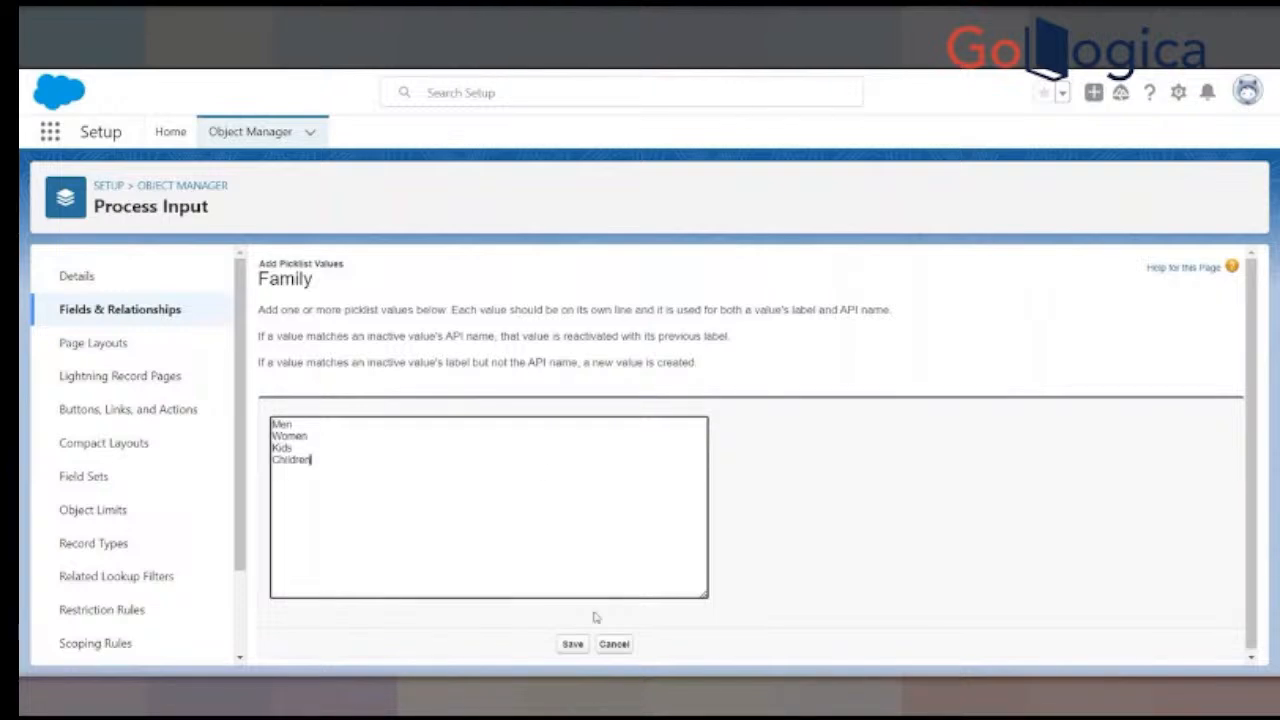
left_click(572, 644)
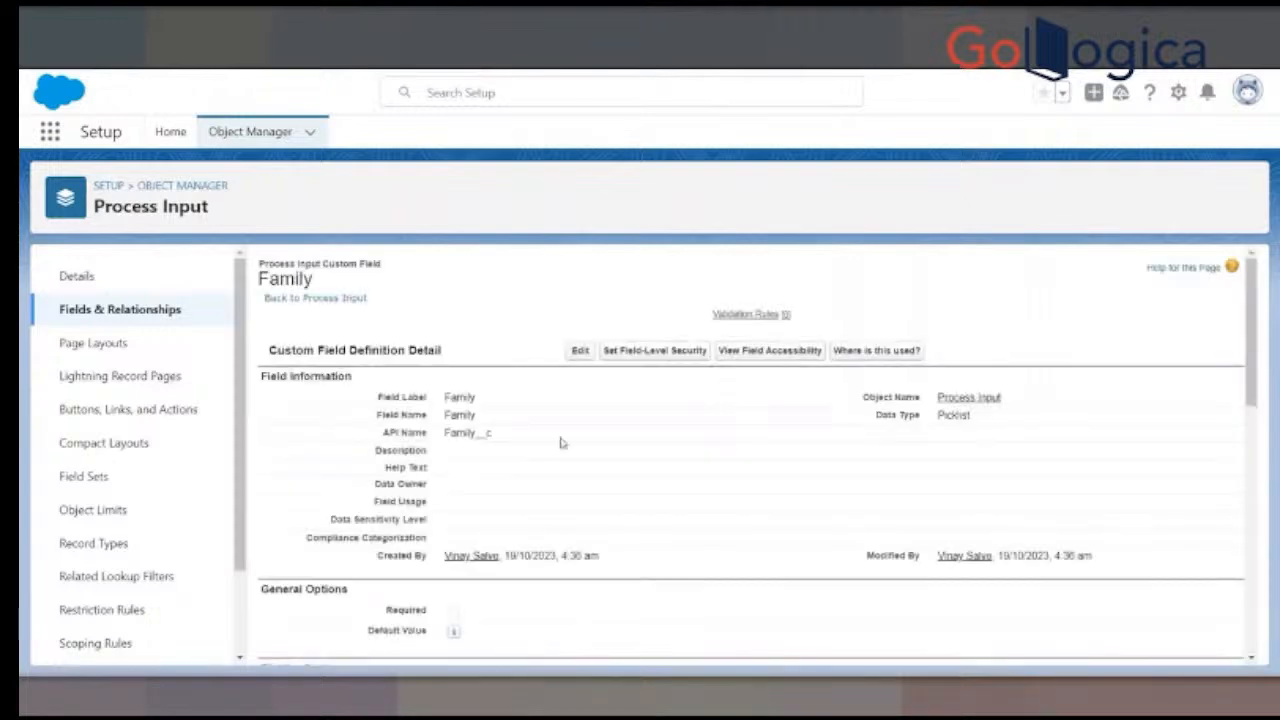
- Highlight the Hardware Type entry on the lesson slide
key("alt+Tab")
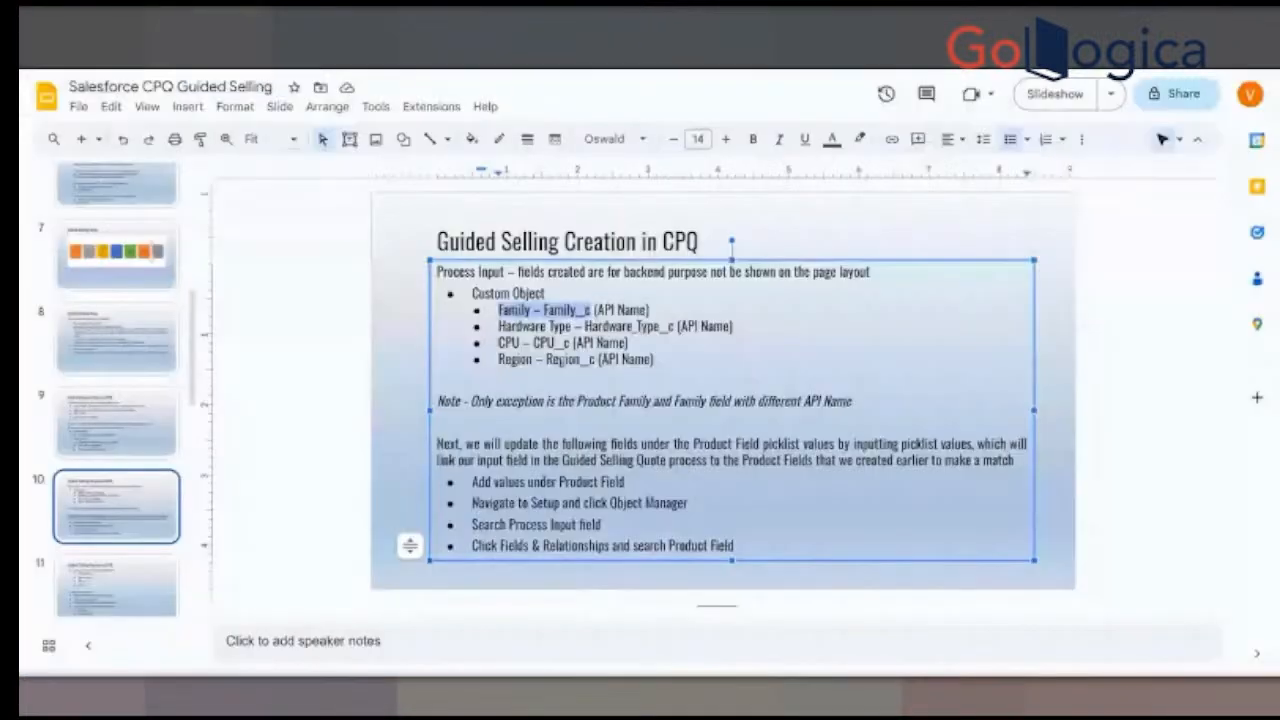
left_click_drag(498, 326, 733, 327)
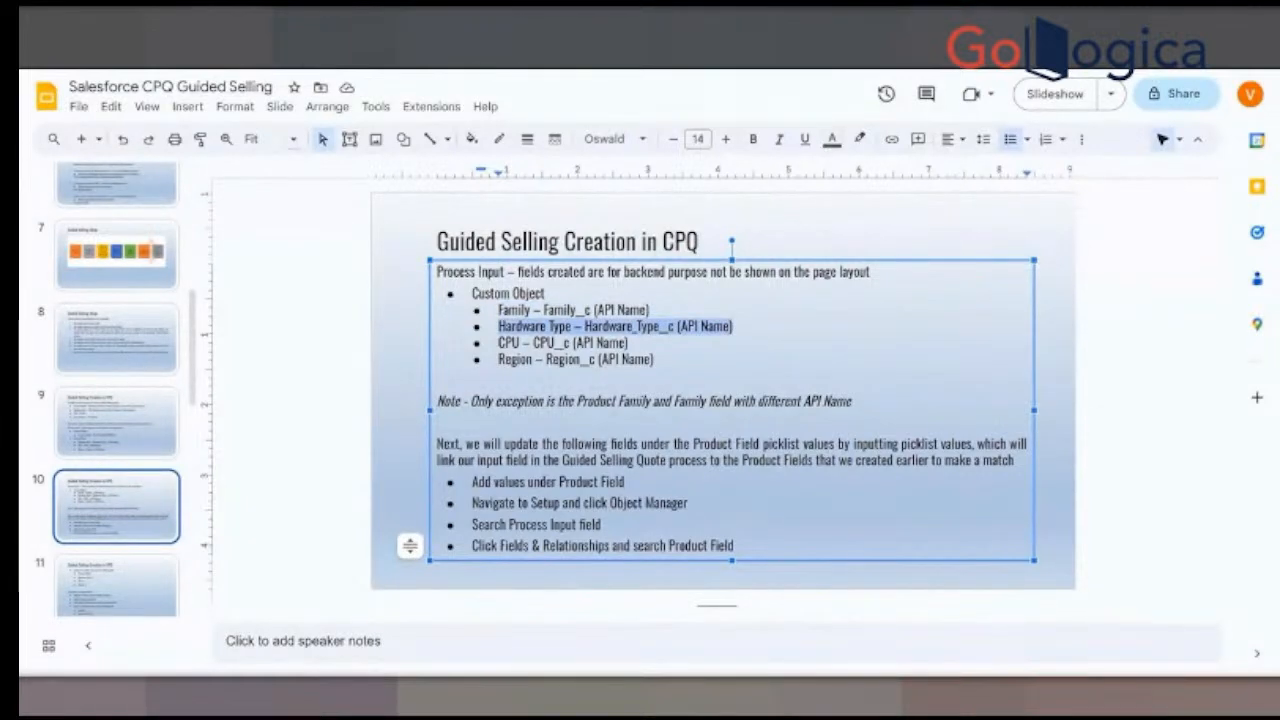
key("alt+Tab")
- Open the Process Input Hardware Type field via Quick Find 'Hard' and review its values
left_click(133, 314)
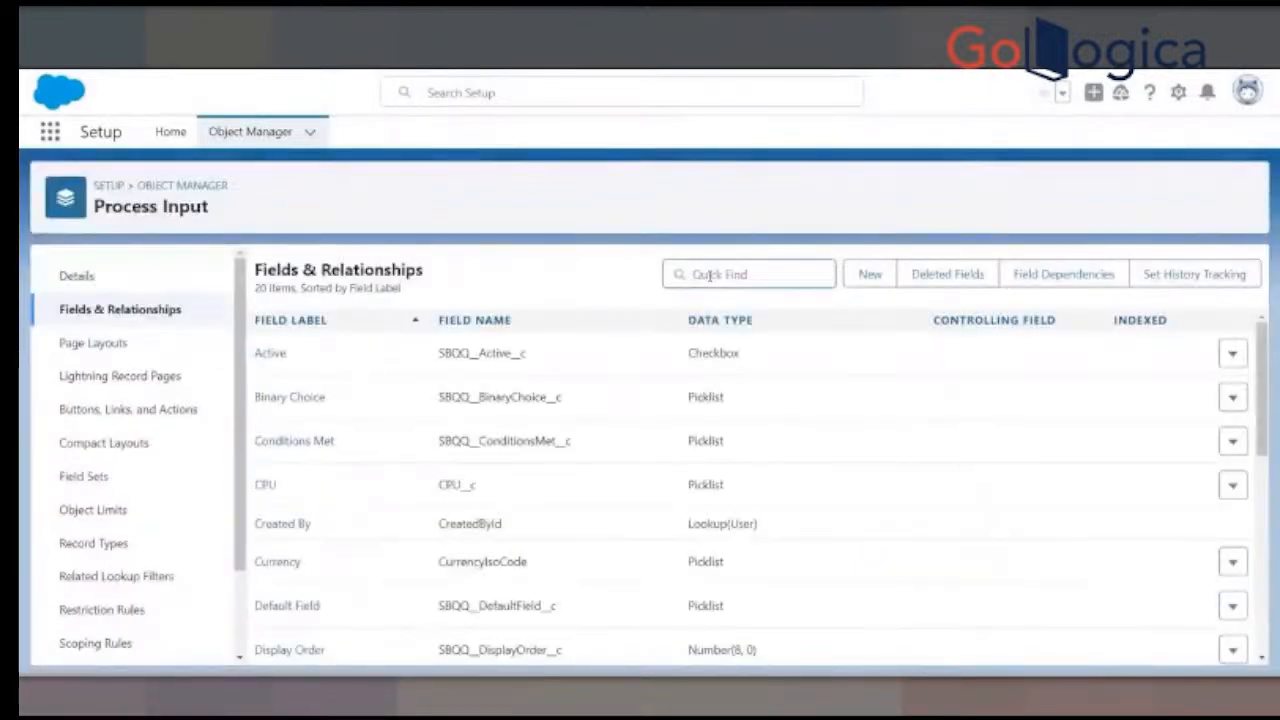
left_click(707, 274)
type("Hard")
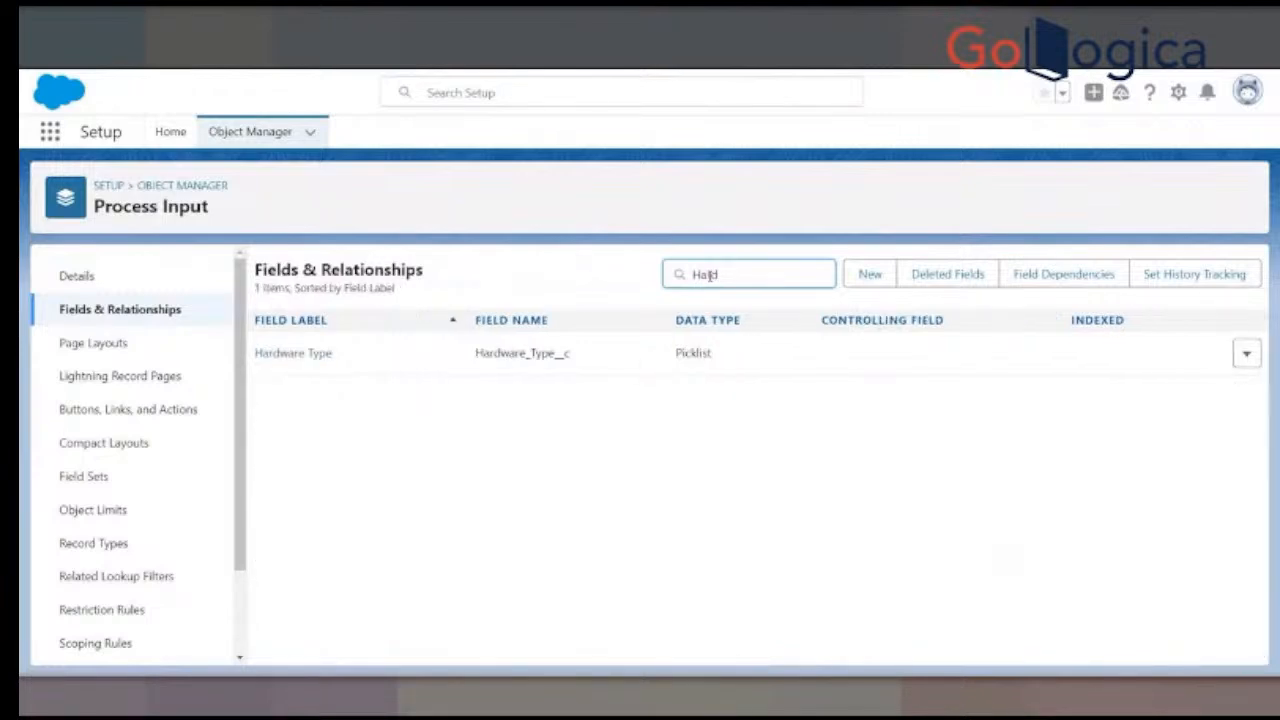
left_click(277, 355)
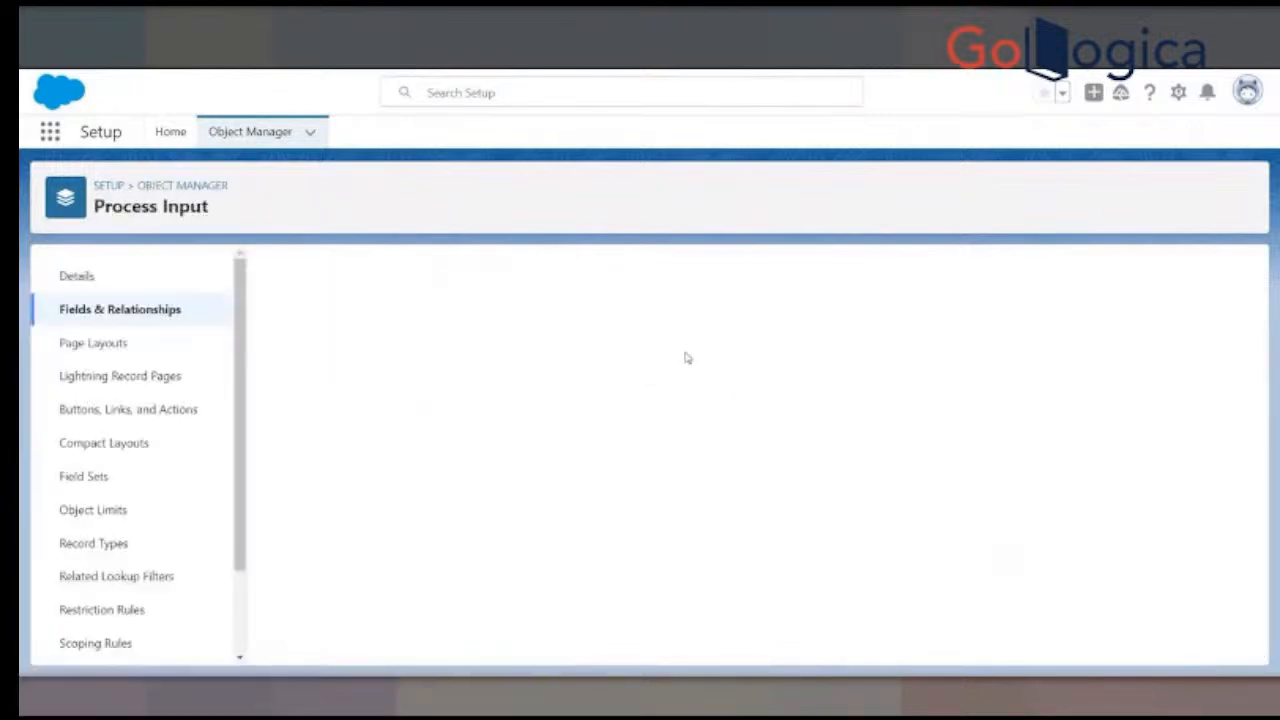
scroll(597, 432, "down", 10)
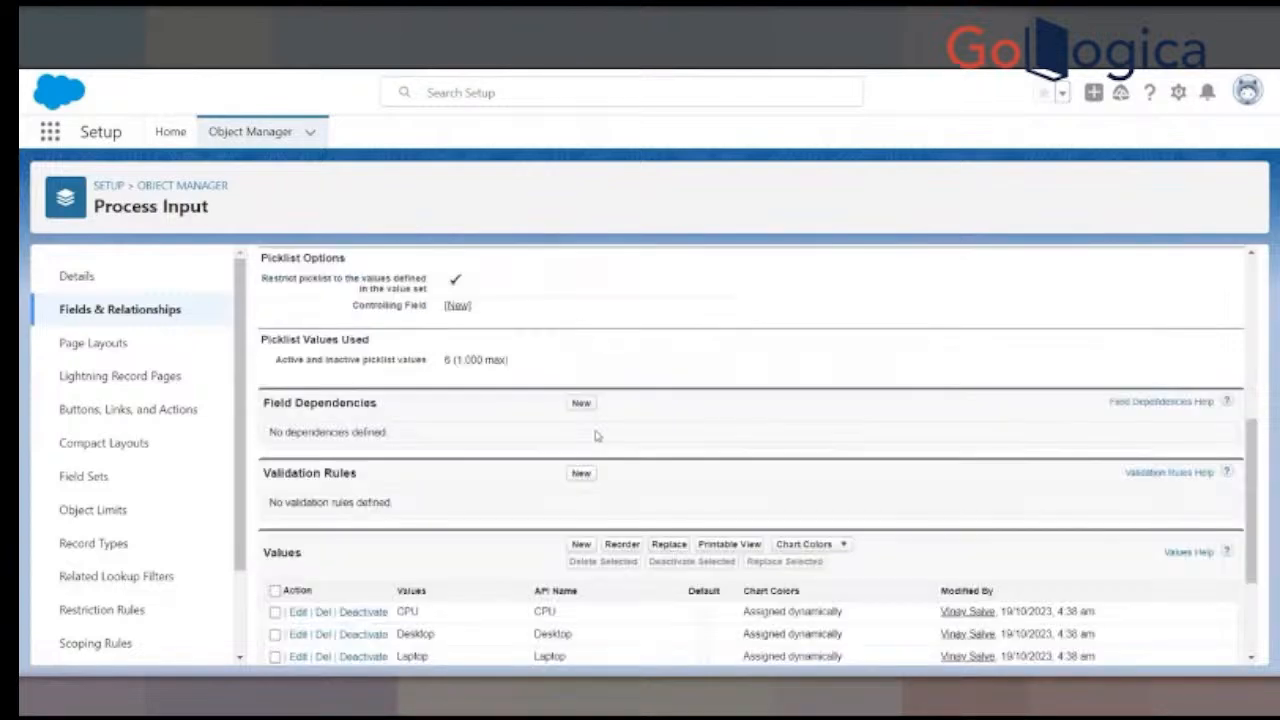
scroll(594, 434, "down", 1)
scroll(580, 429, "up", 15)
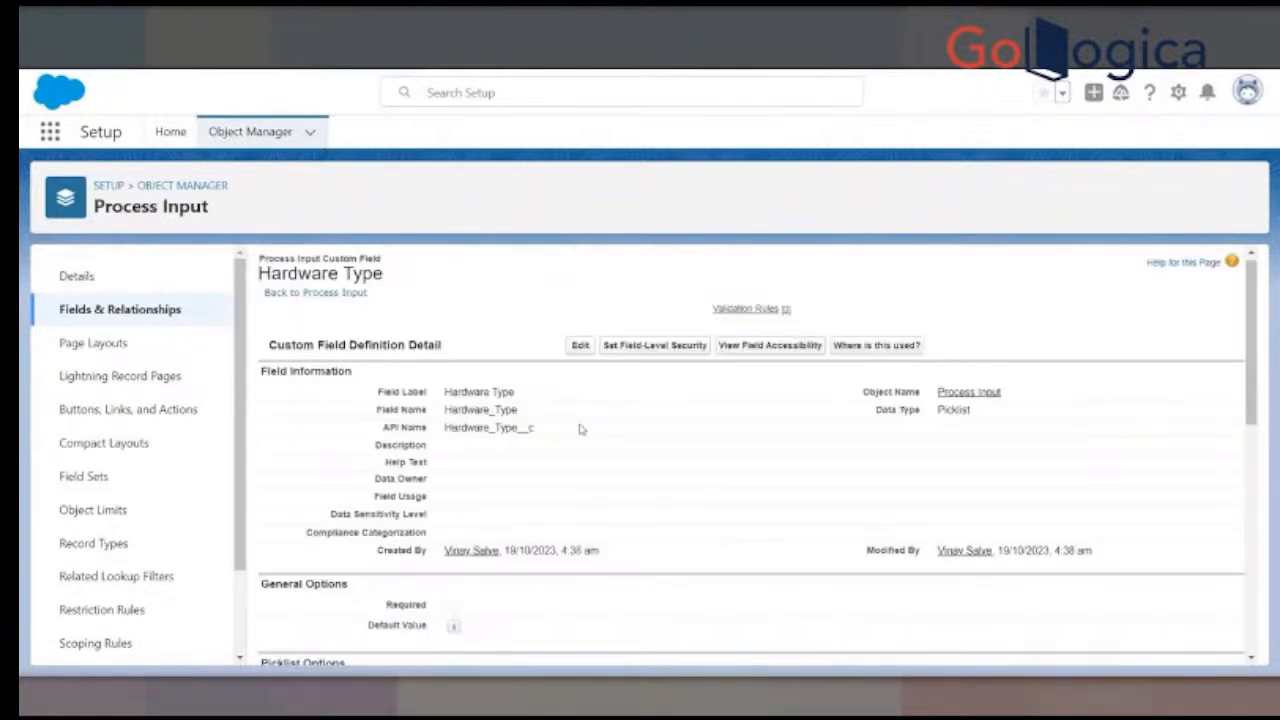
scroll(517, 398, "down", 5)
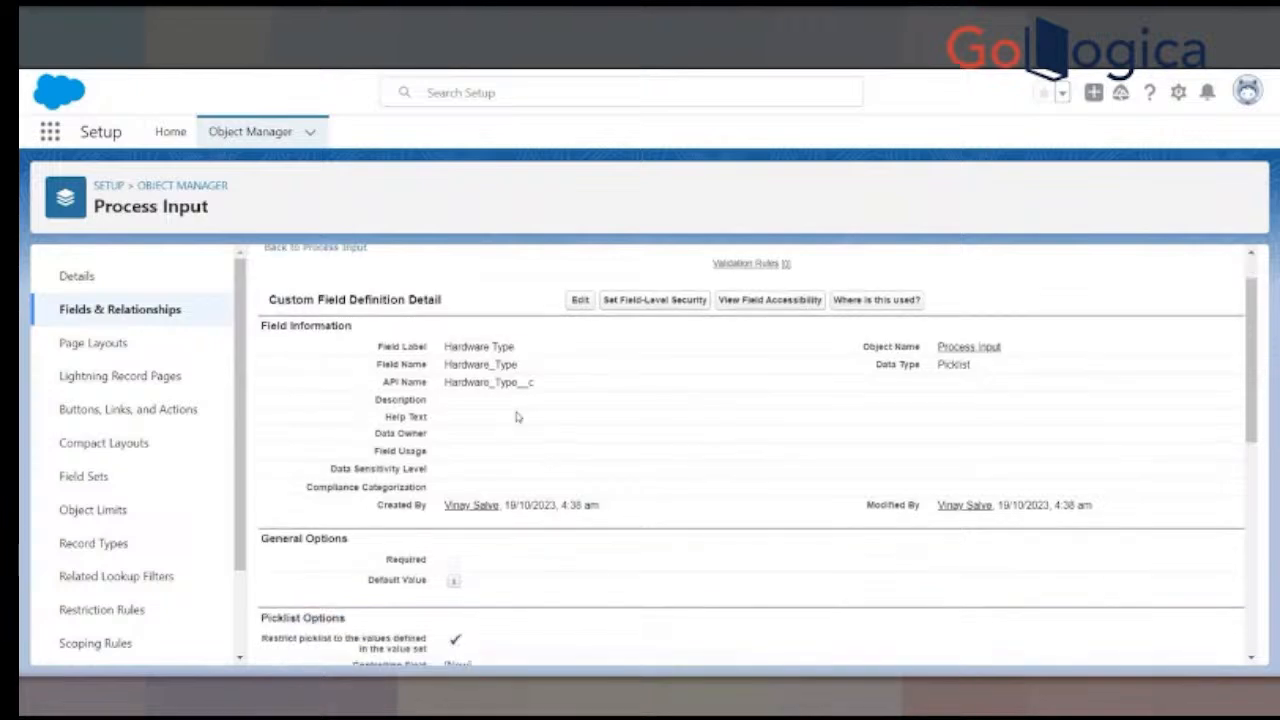
scroll(517, 461, "down", 3)
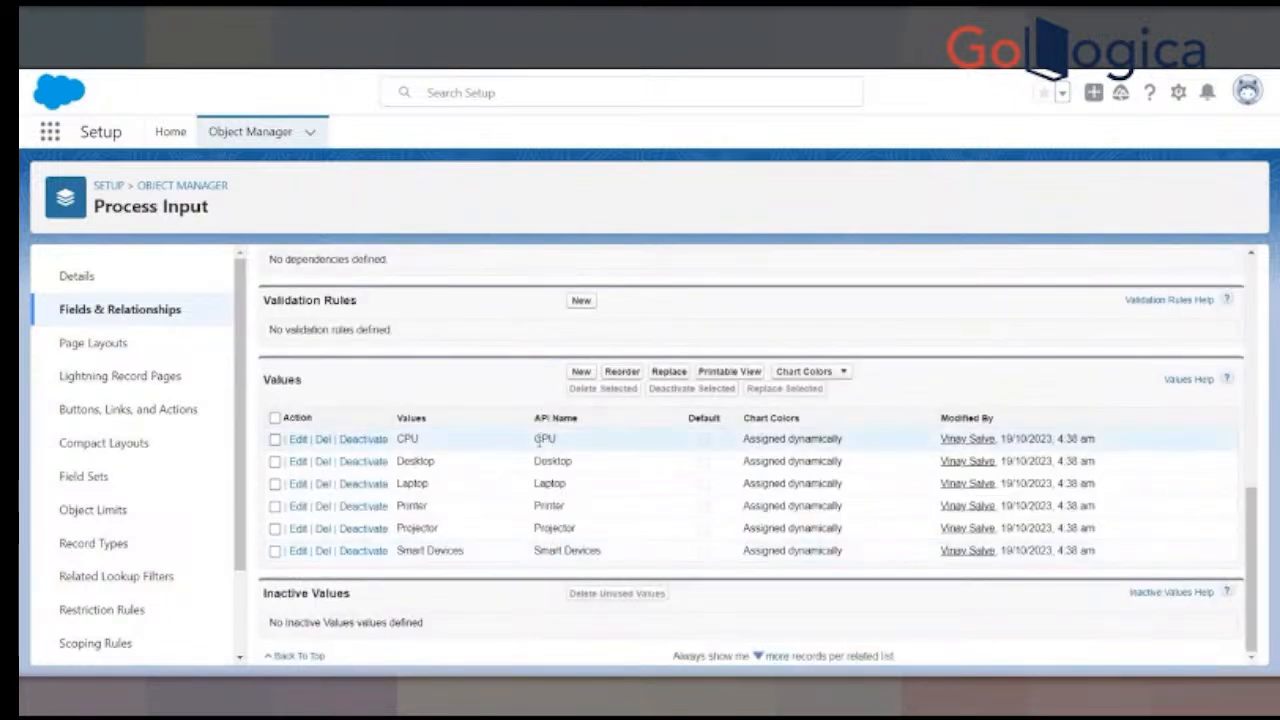
scroll(371, 394, "up", 10)
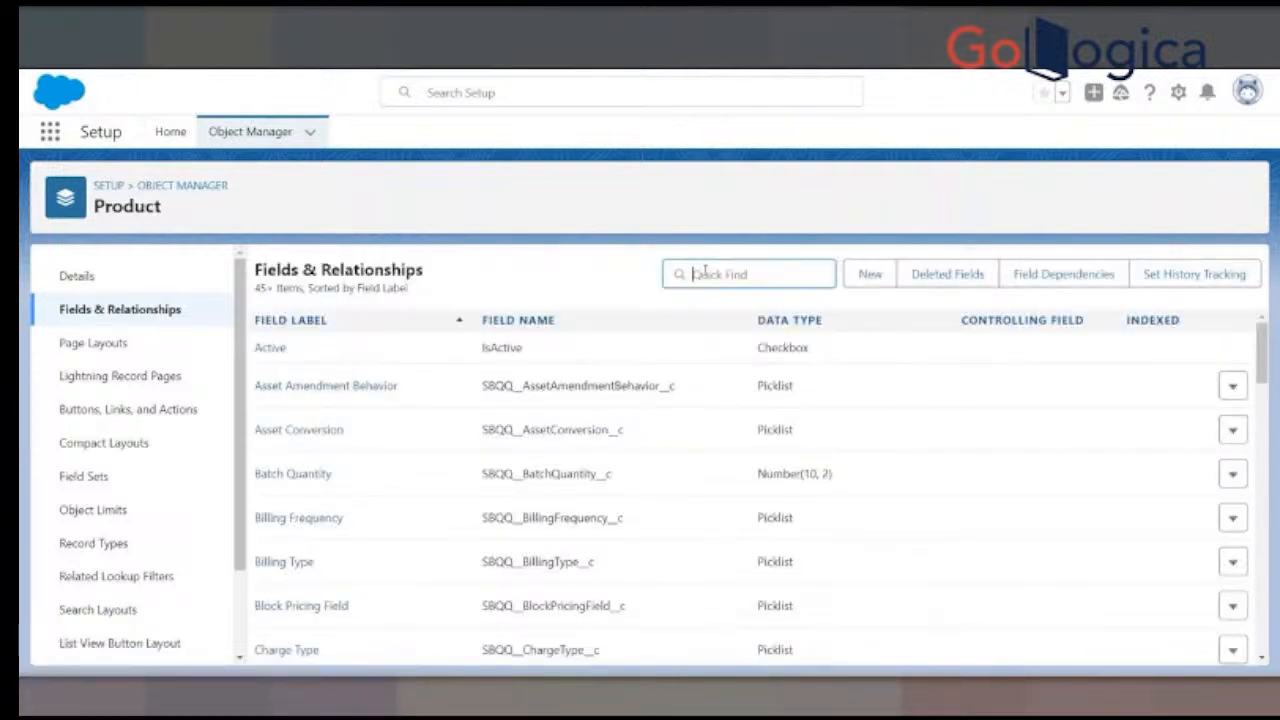
type("Men")
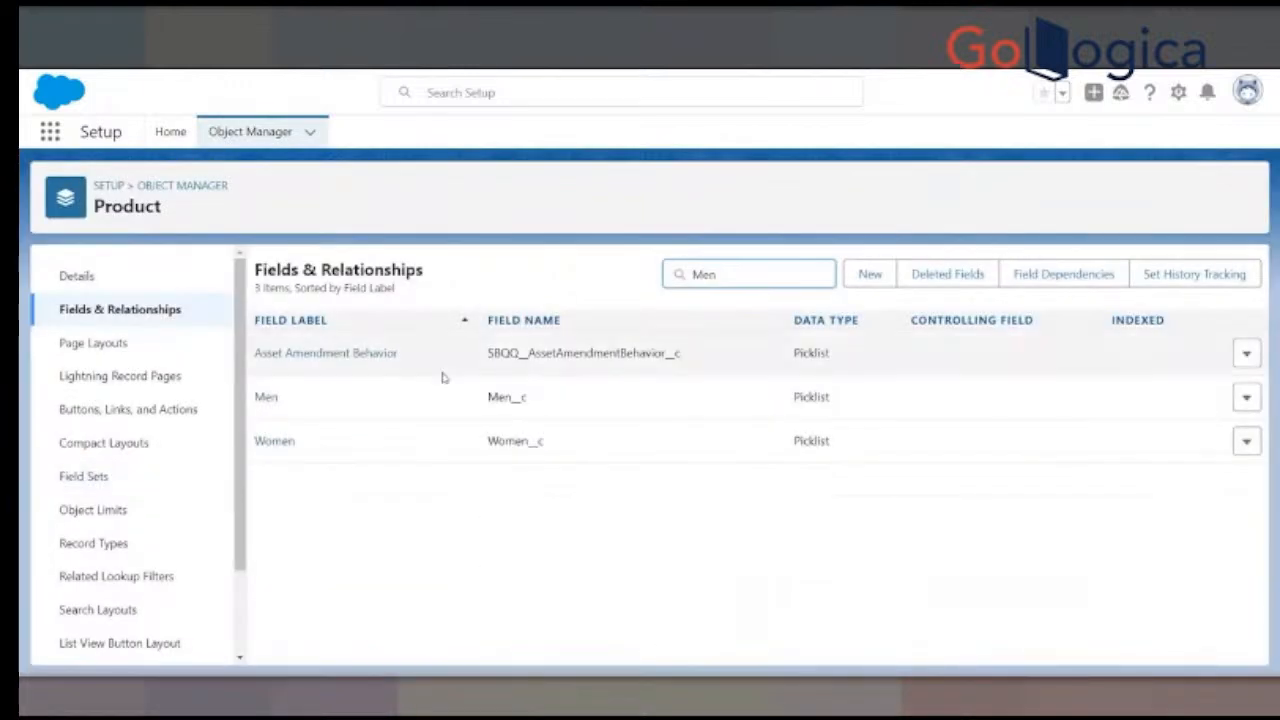
left_click(270, 398)
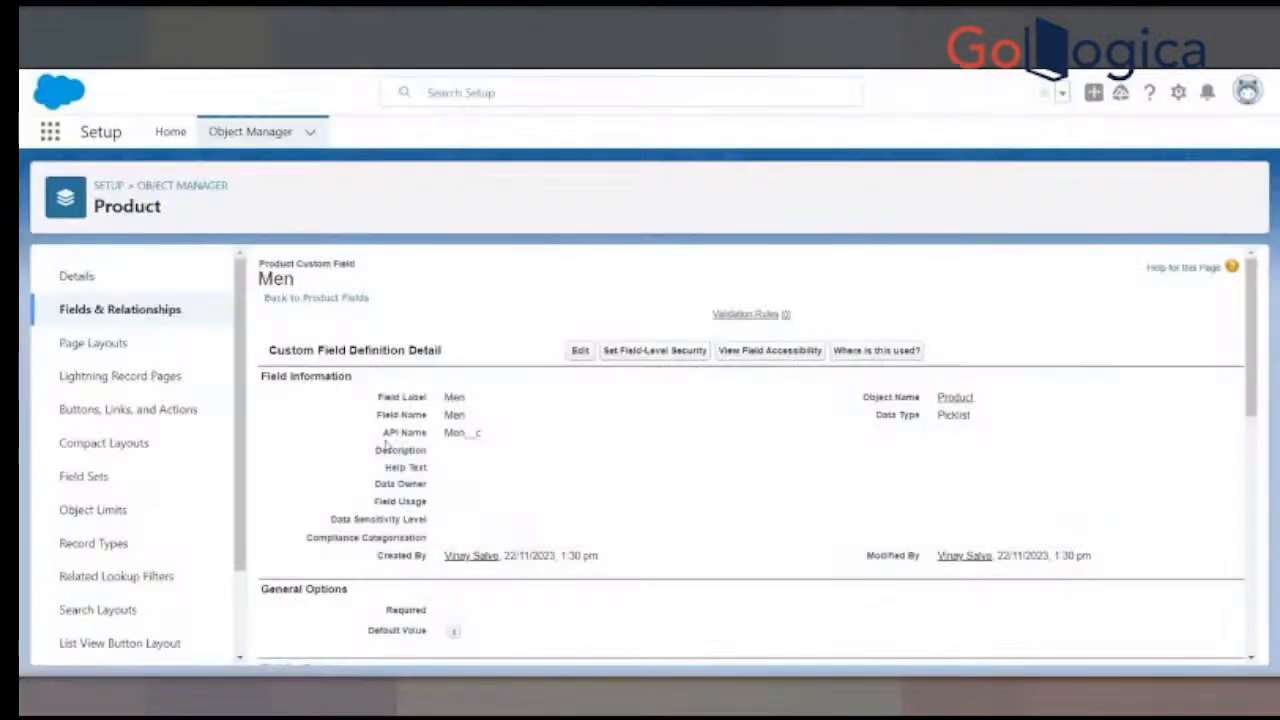
scroll(531, 565, "down", 10)
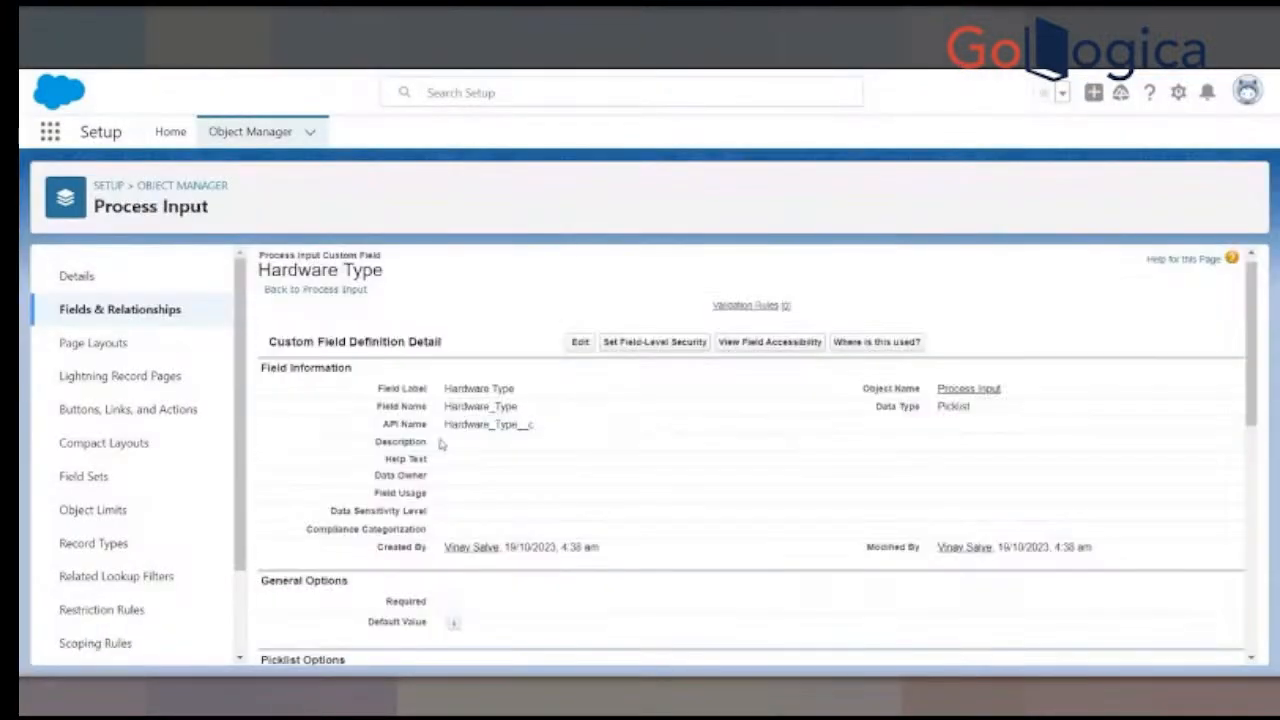
- Start a new Process Input Picklist field labelled Men
left_click(125, 311)
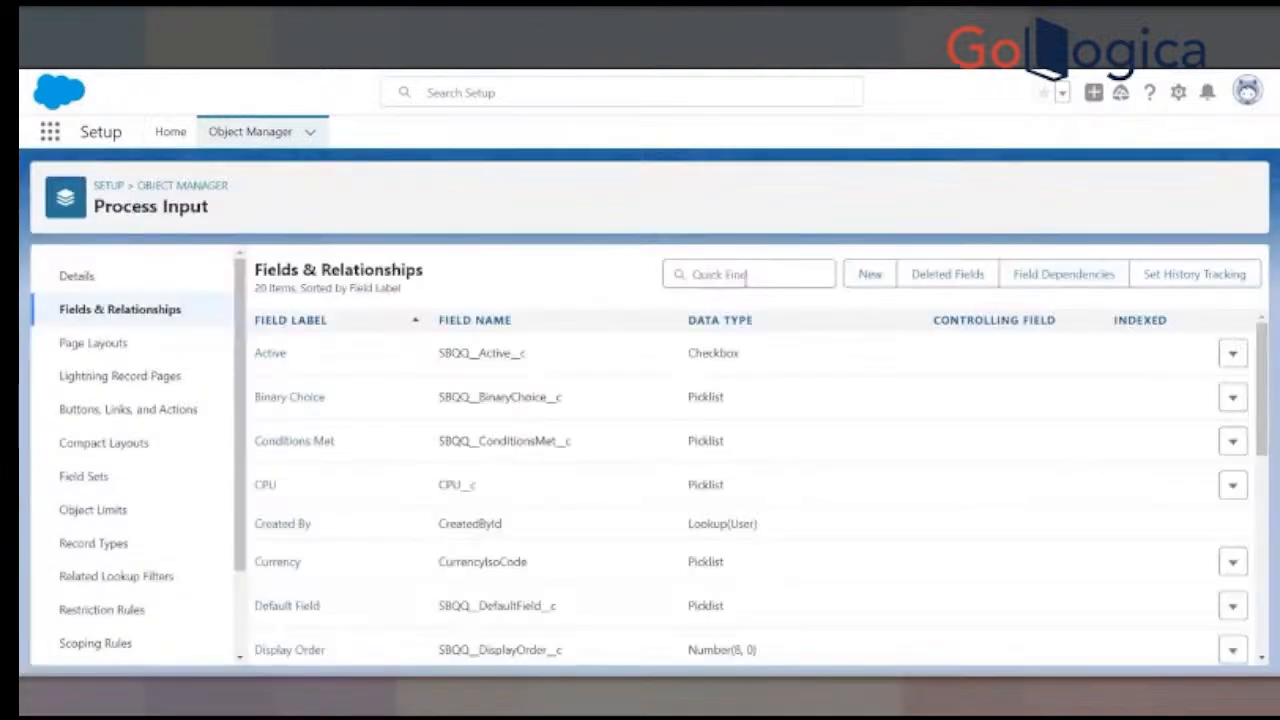
left_click(869, 274)
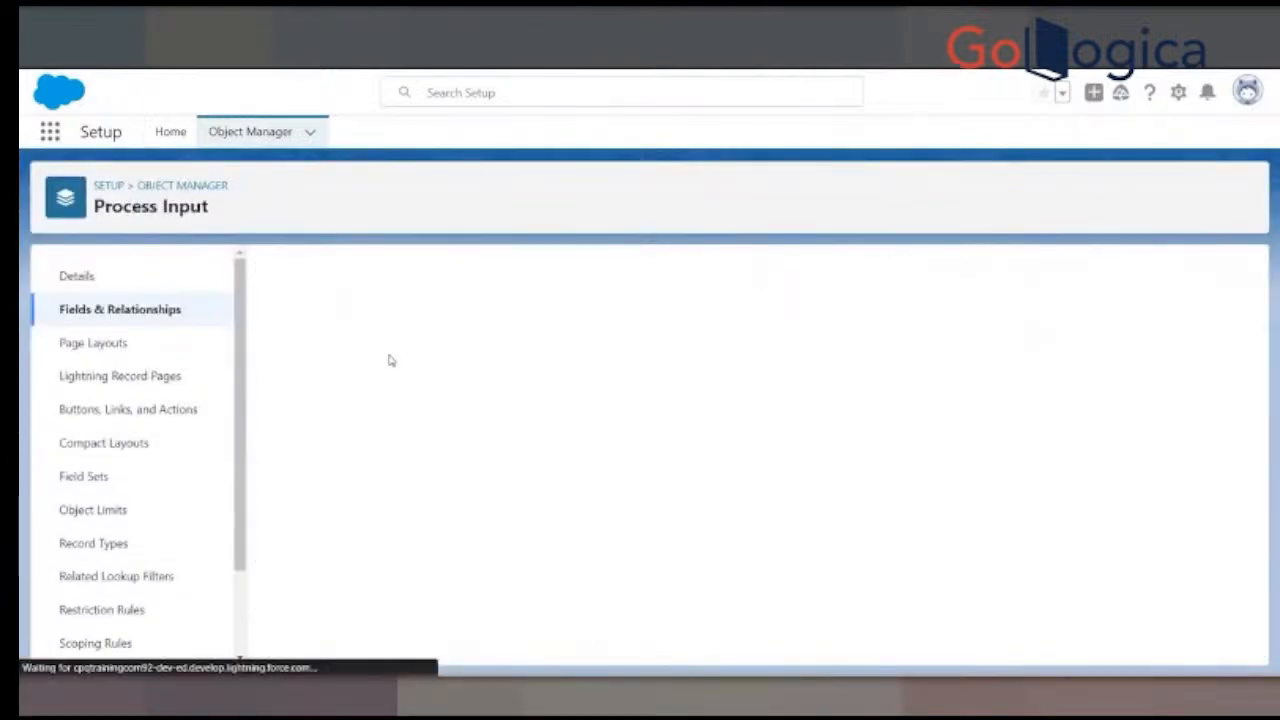
scroll(364, 456, "down", 1)
scroll(362, 460, "down", 7)
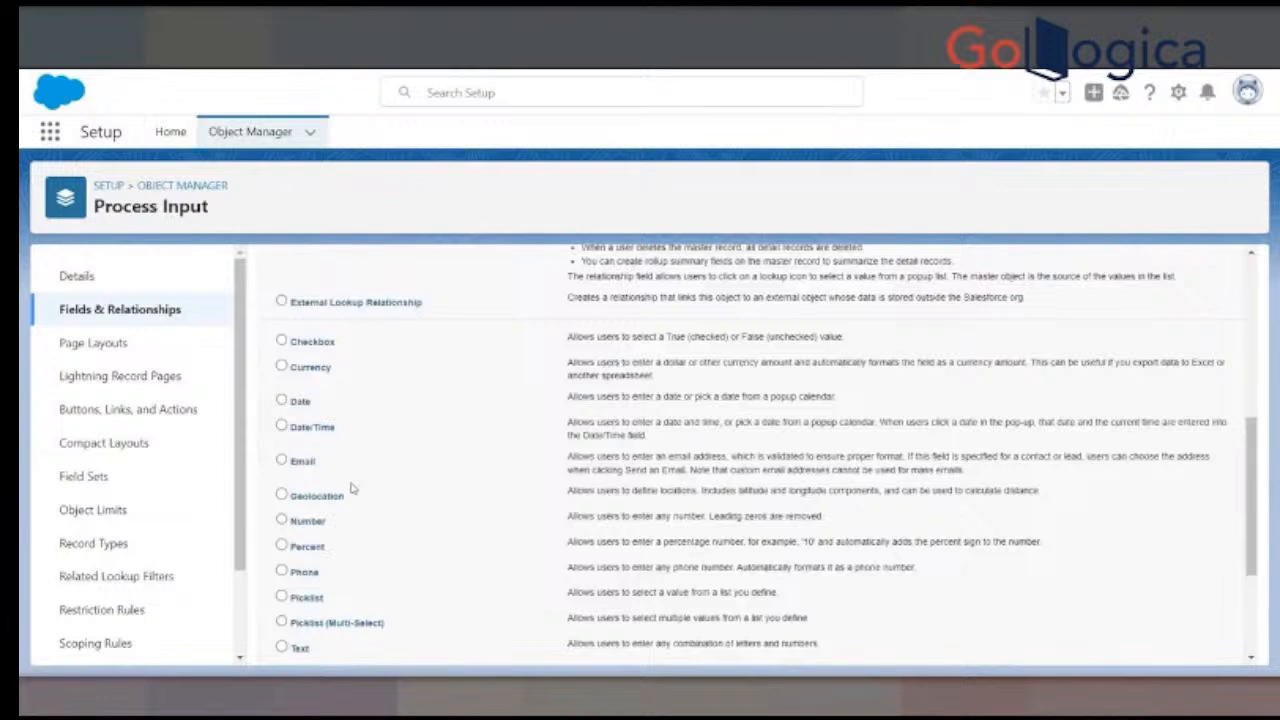
left_click(281, 527)
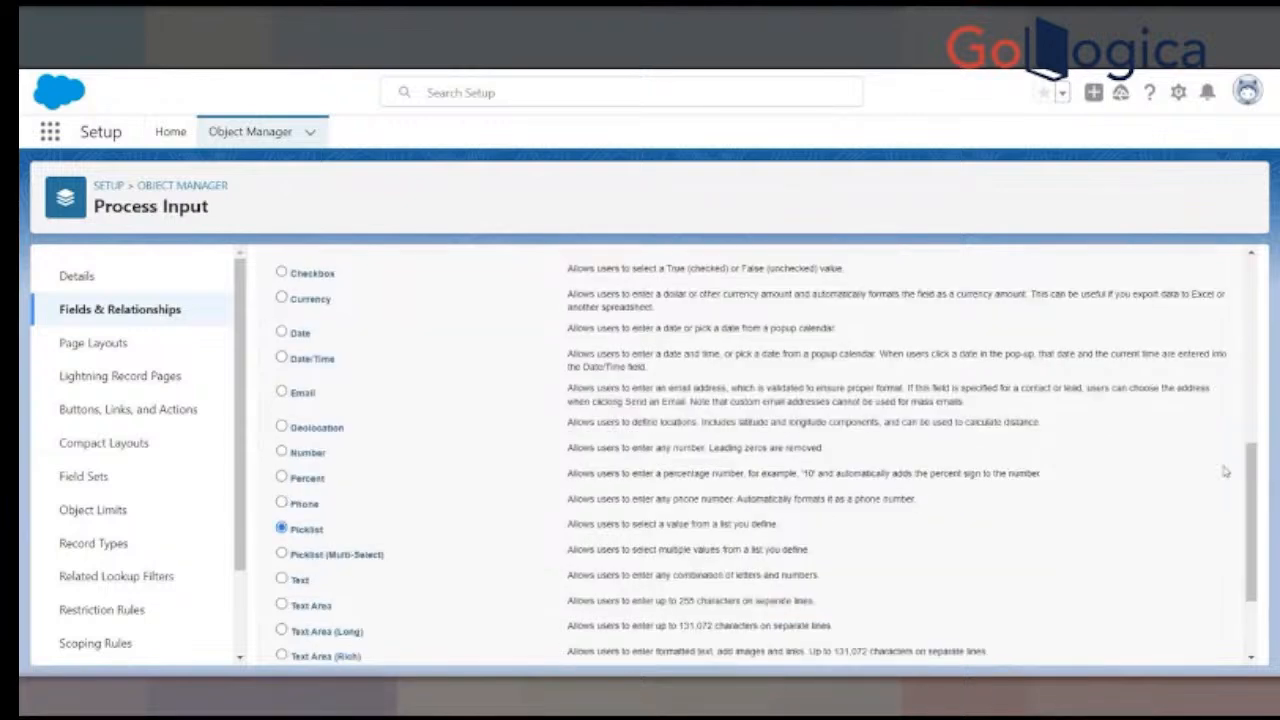
scroll(1254, 463, "down", 3)
left_click(1182, 645)
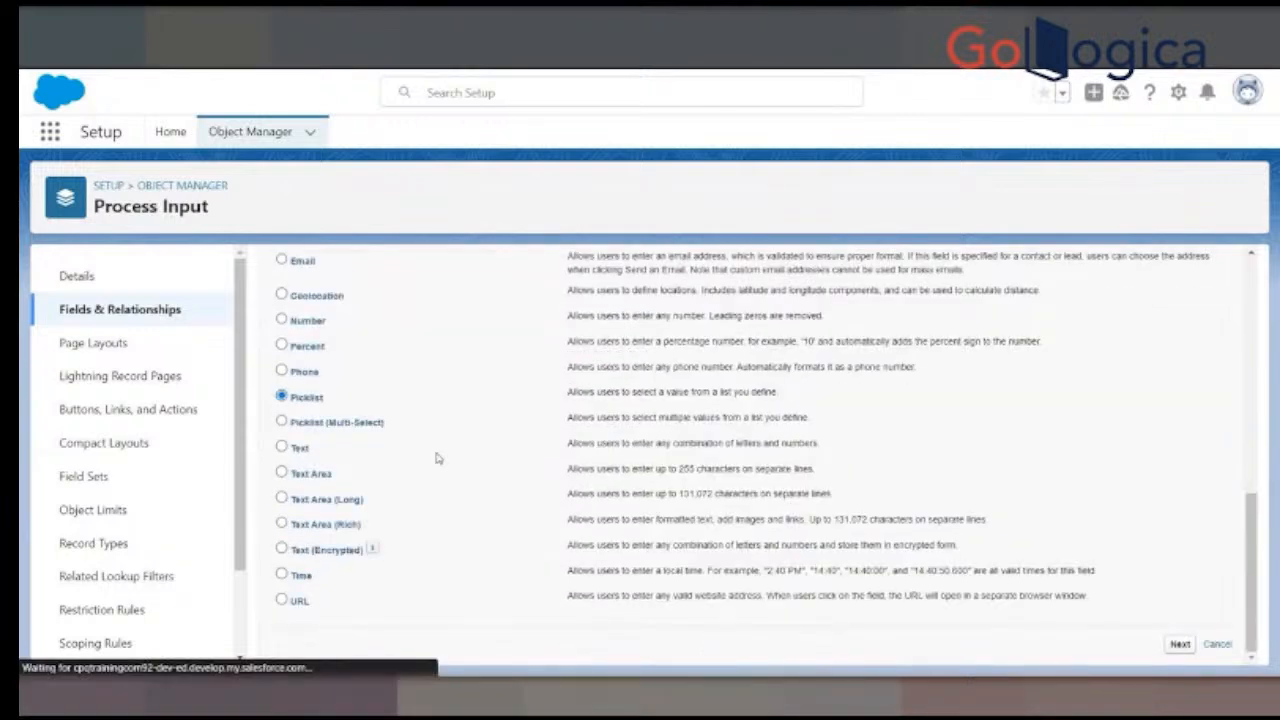
type("Men")
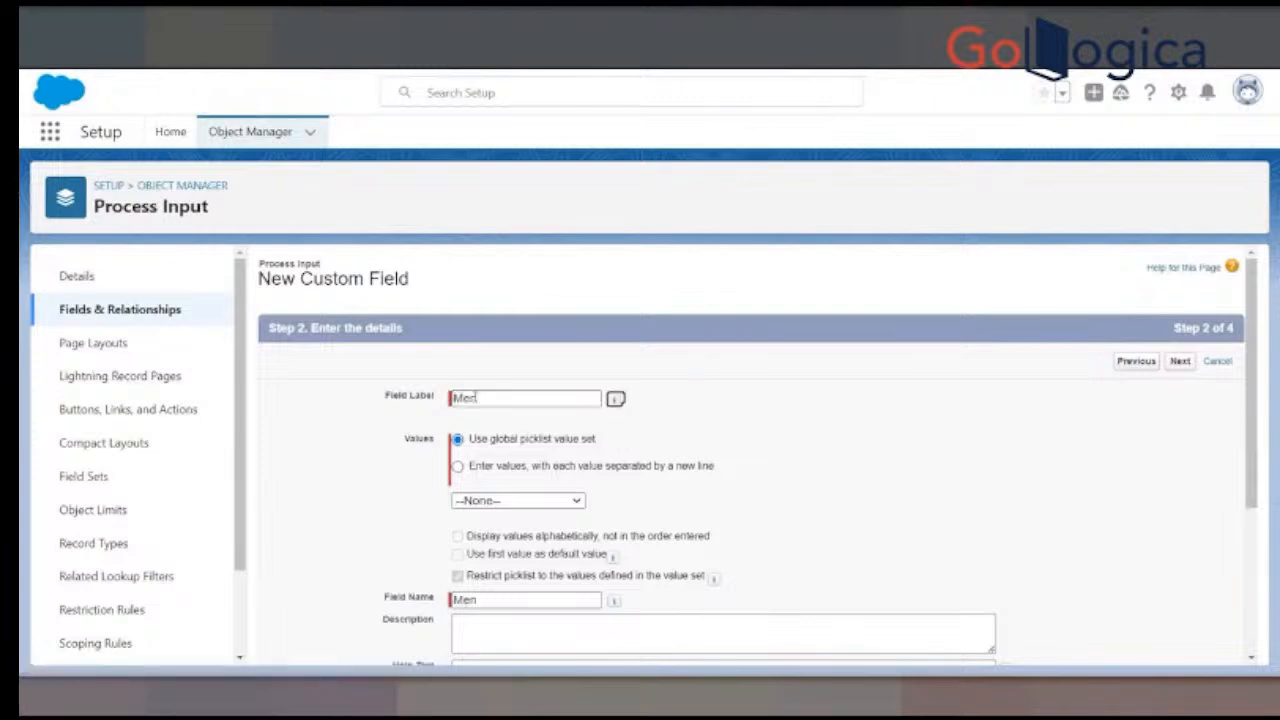
- Paste the clothing list, T-Shirt through Wallets, from the notes as the Men values
left_click(597, 465)
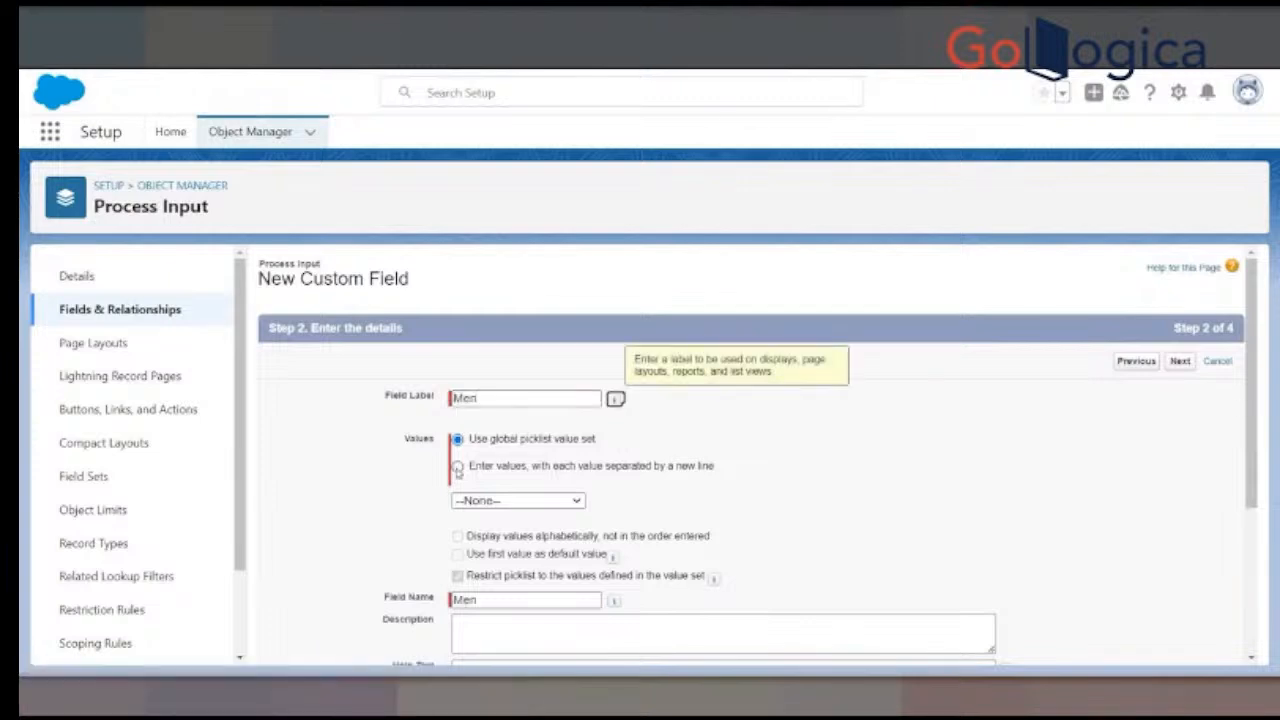
scroll(597, 460, "down", 5)
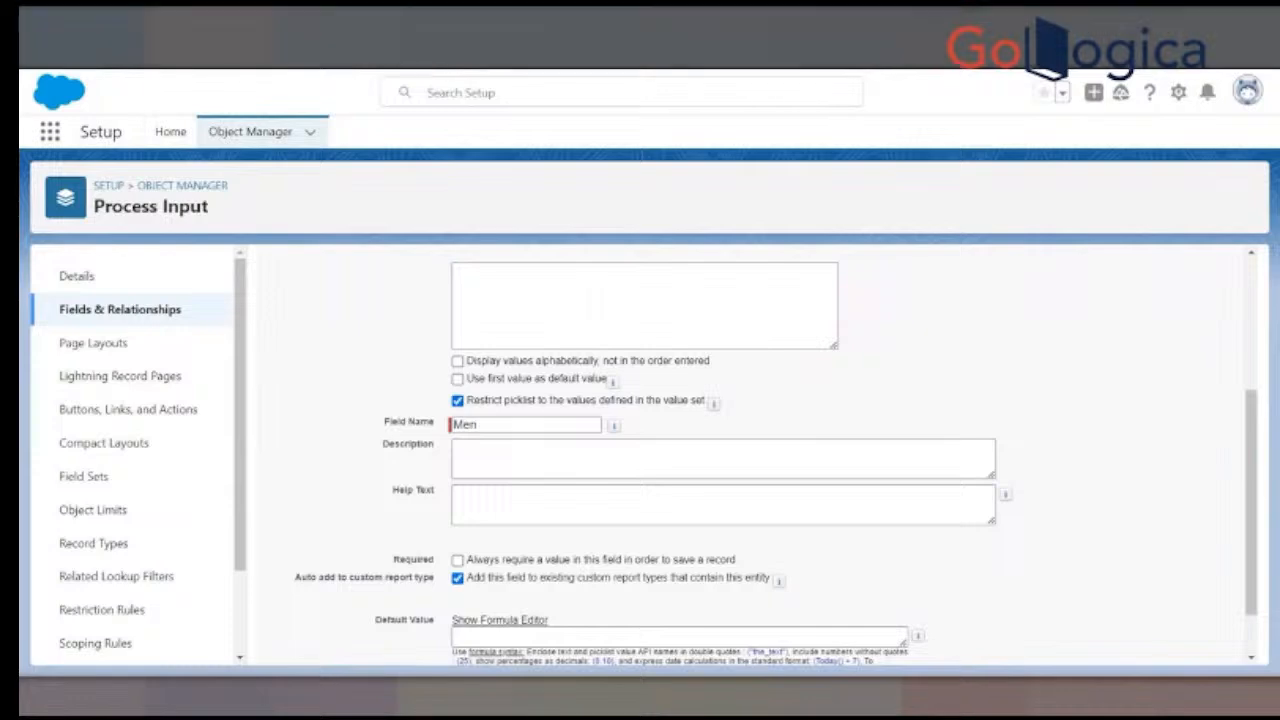
key("alt+Tab")
left_click_drag(420, 326, 364, 224)
key("ctrl+a")
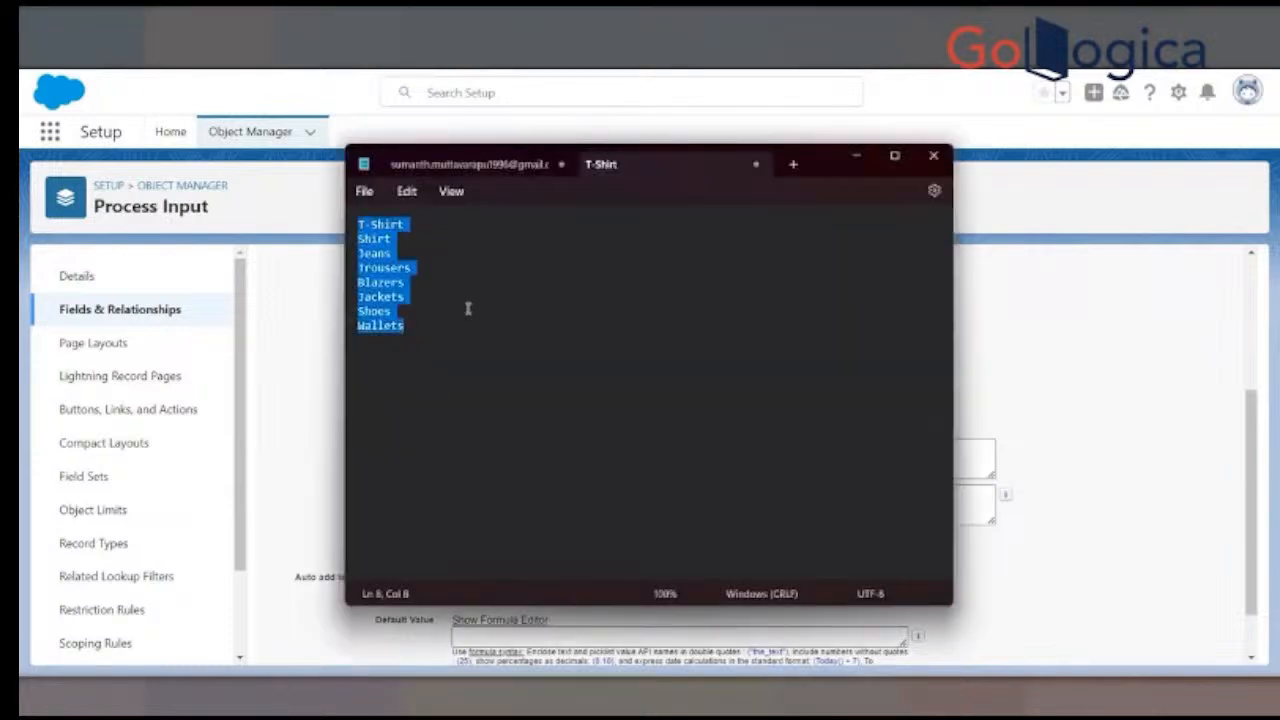
left_click(1080, 403)
left_click(531, 280)
type("T-Shirt Jeans Trousers Blazers Jackets Shoes Wallets")
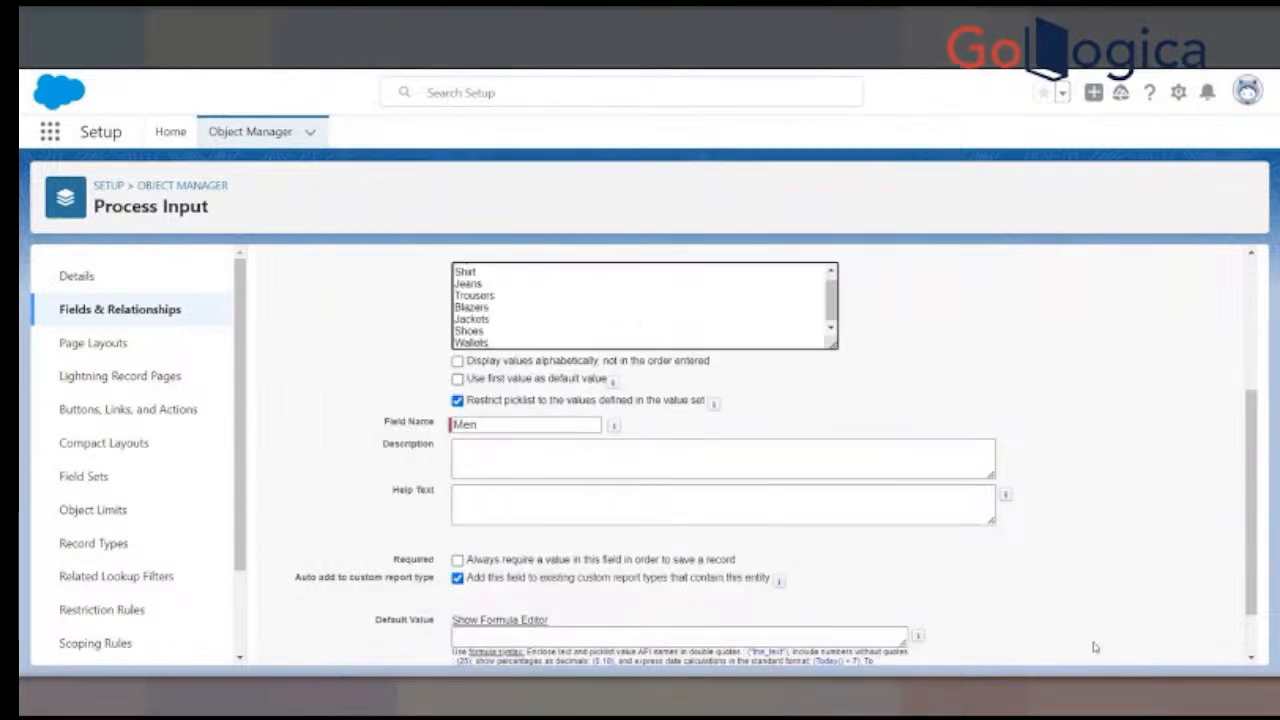
- Save the Men field with default security and layouts, then begin another field
scroll(1094, 648, "down", 1)
left_click(1180, 644)
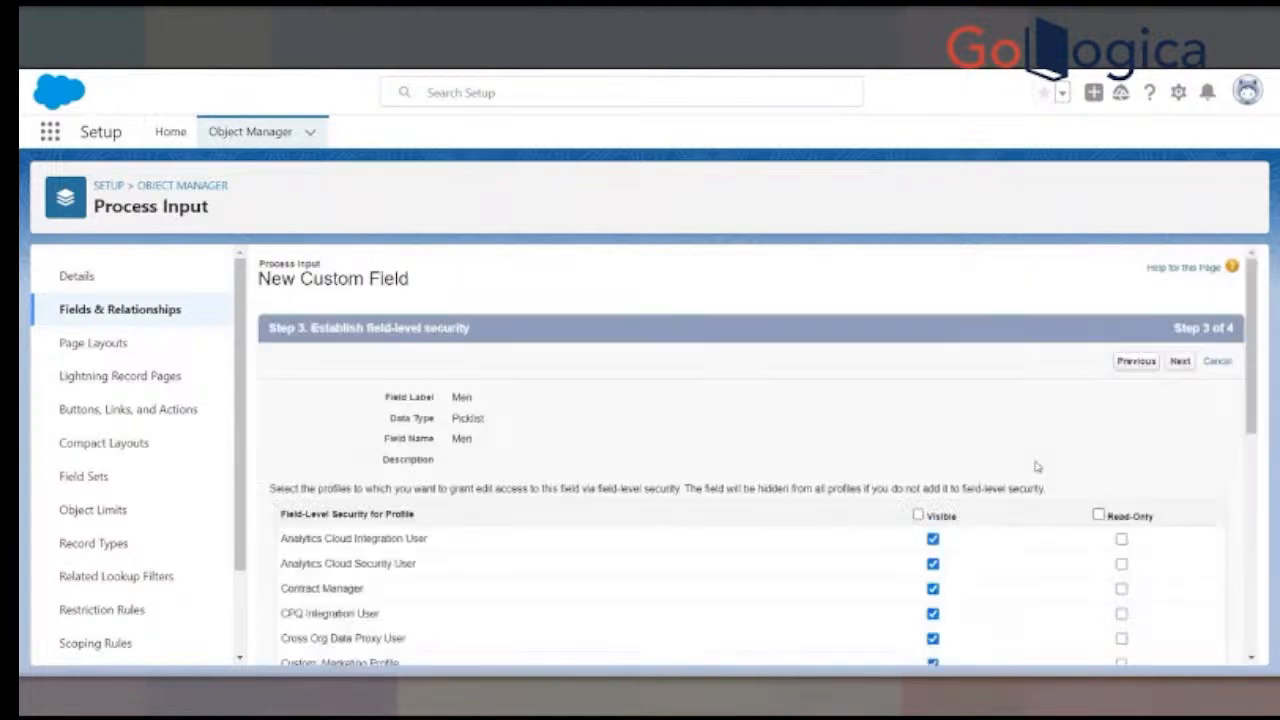
left_click(1177, 363)
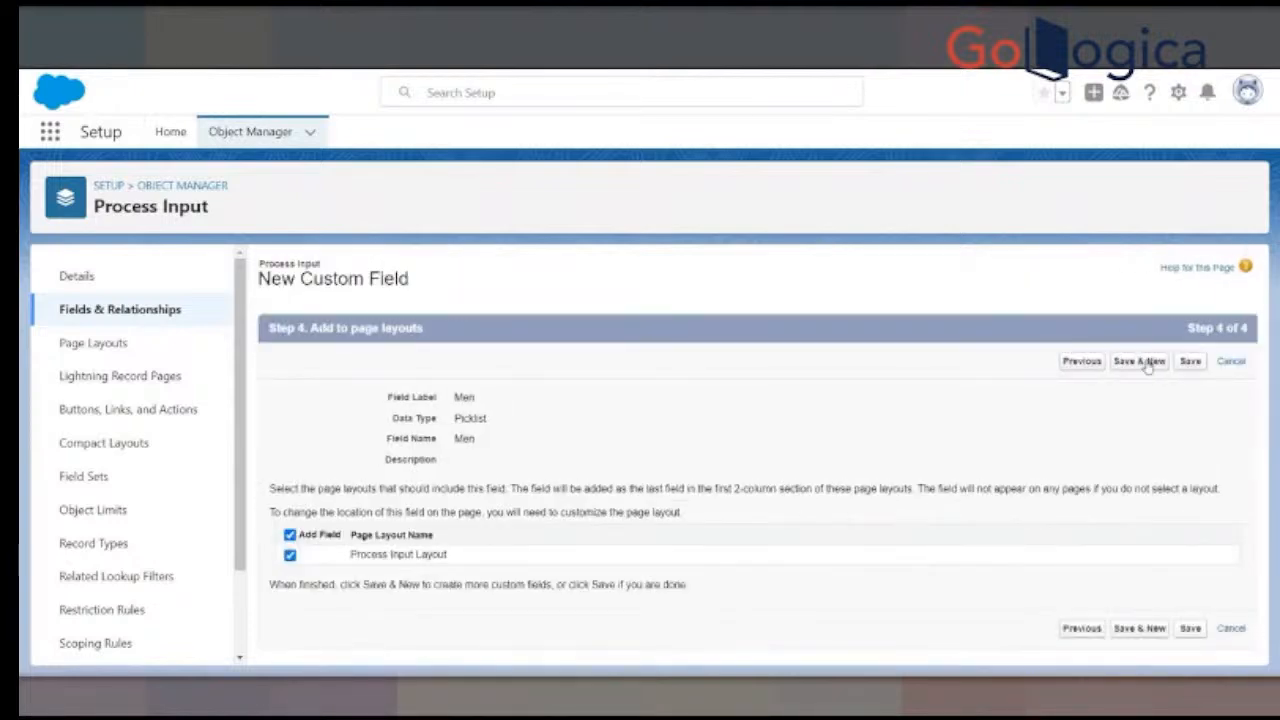
left_click(1140, 361)
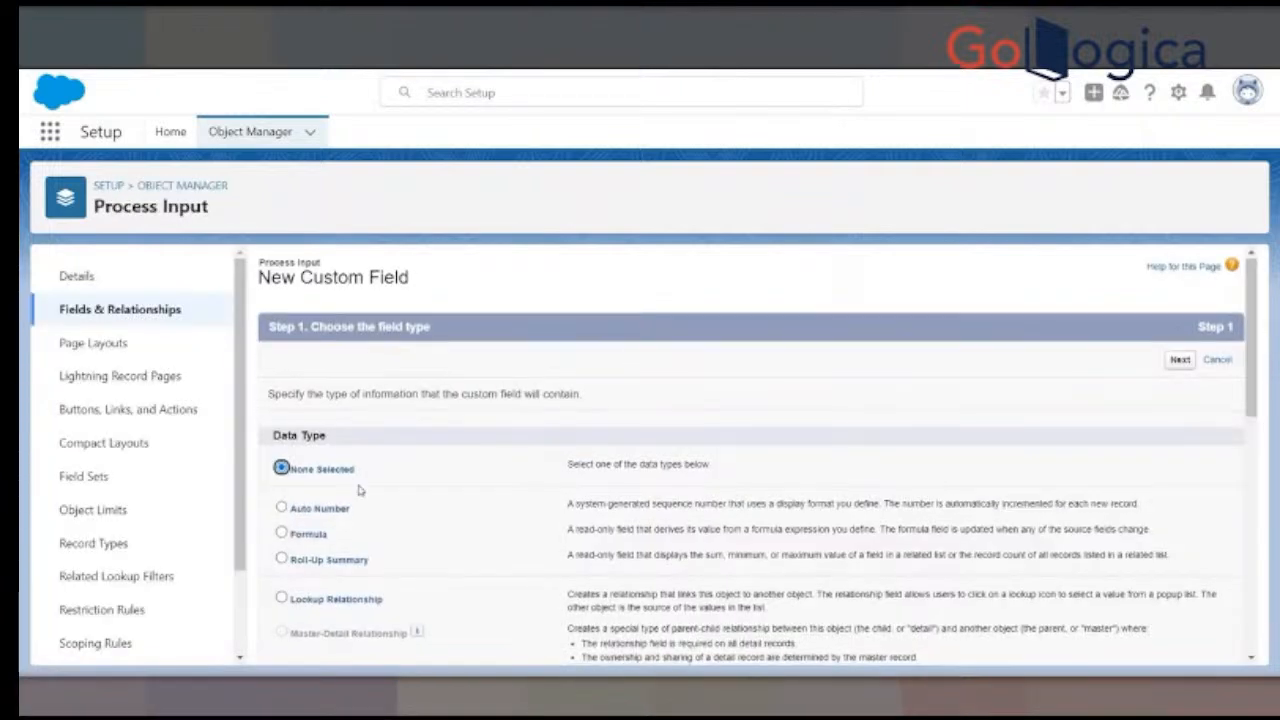
- Make the new Process Input field a Picklist and continue to its details
scroll(360, 490, "down", 10)
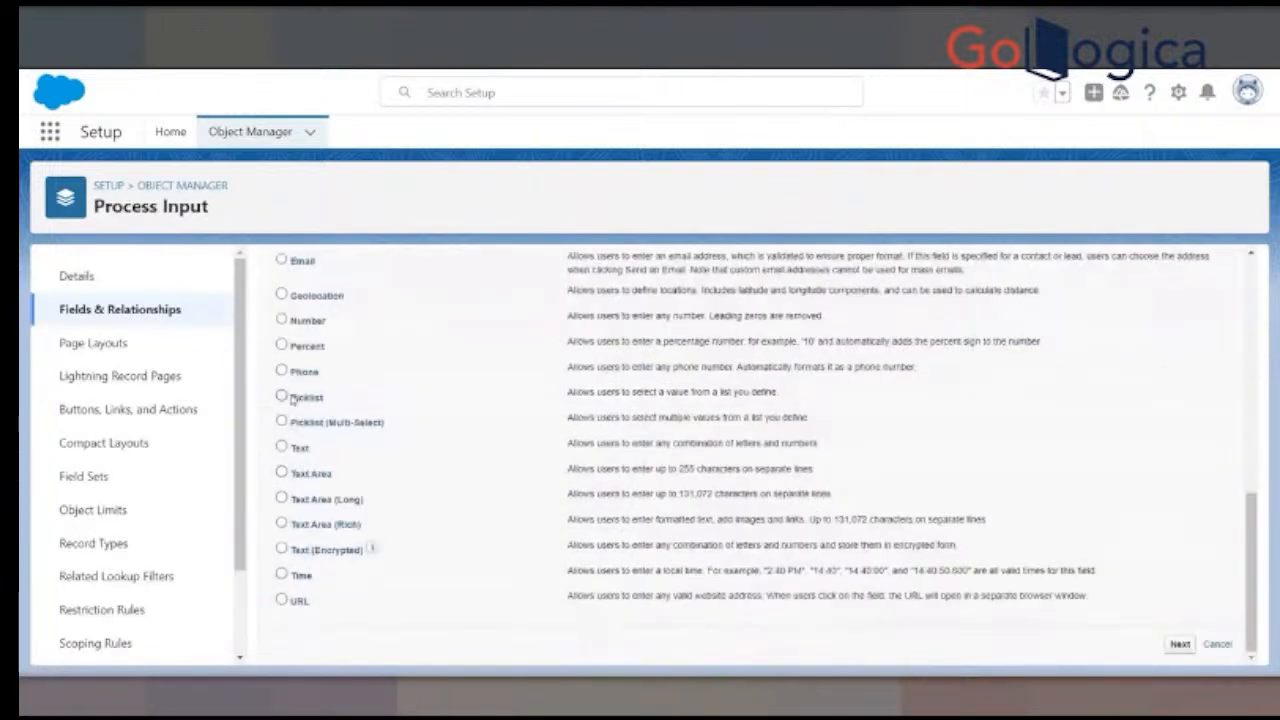
left_click(291, 397)
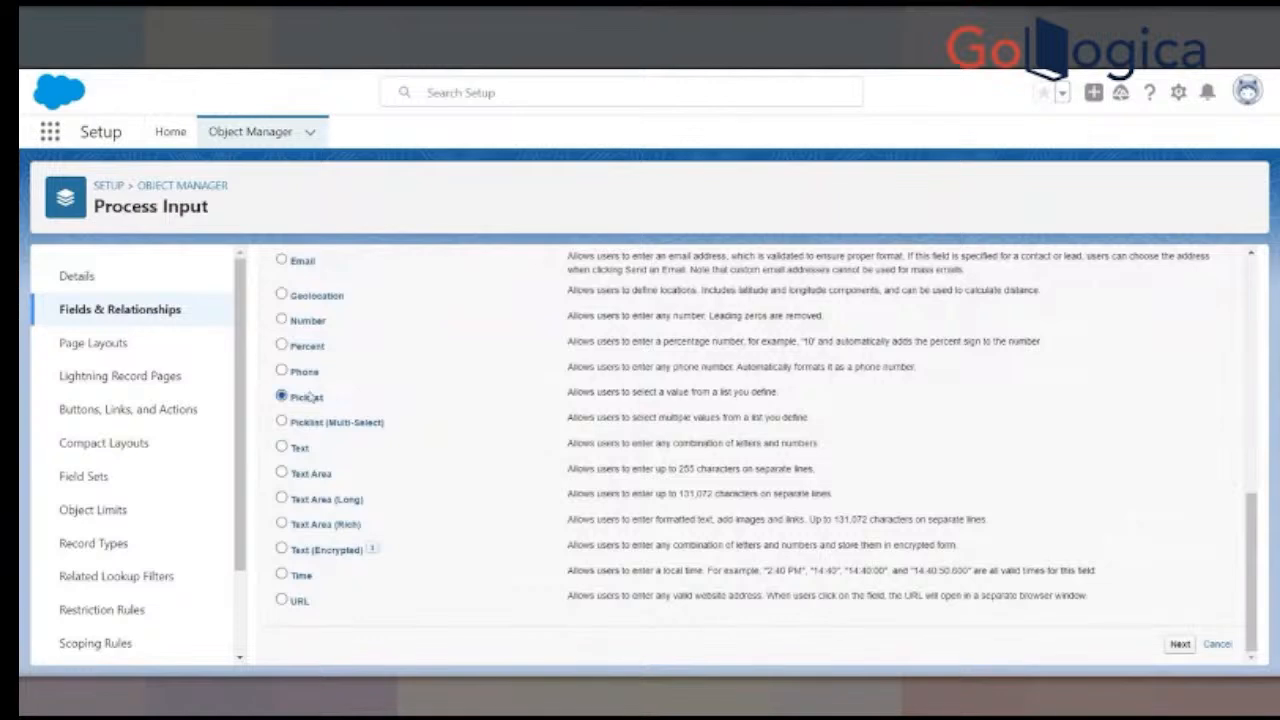
left_click(1196, 648)
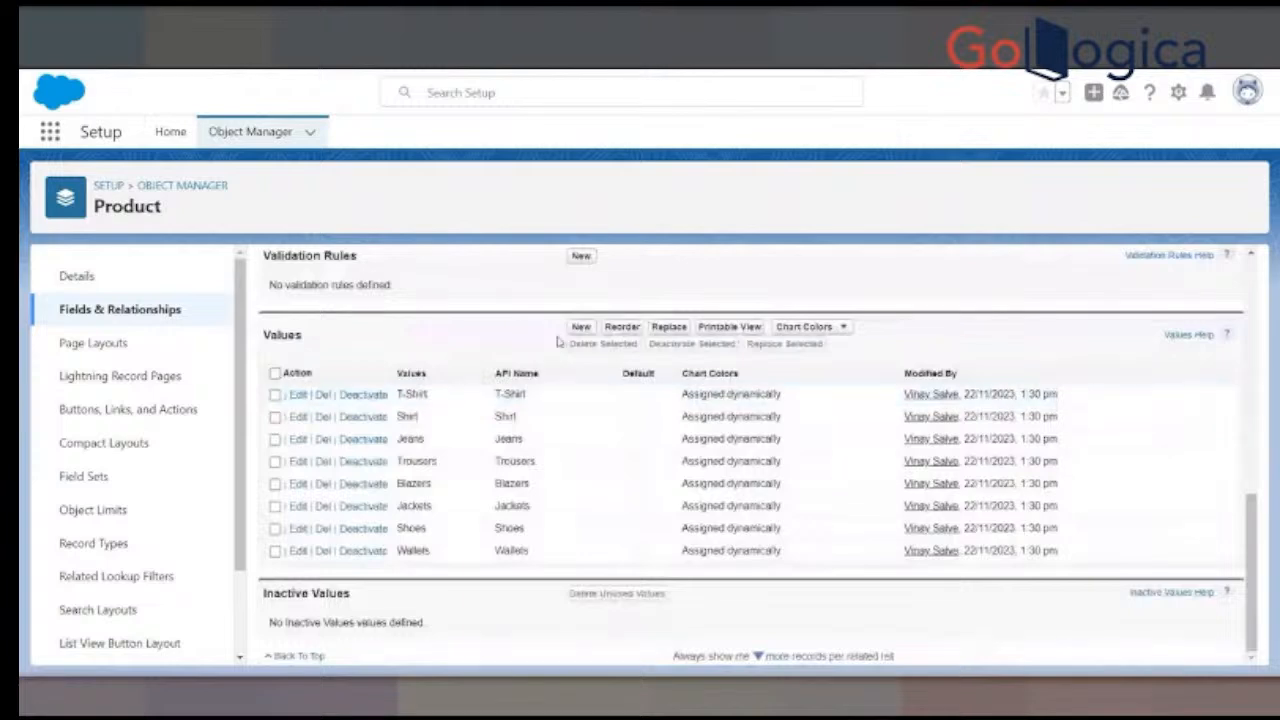
- Look up the Product object's Women field to view its values
scroll(455, 362, "up", 10)
left_click(298, 298)
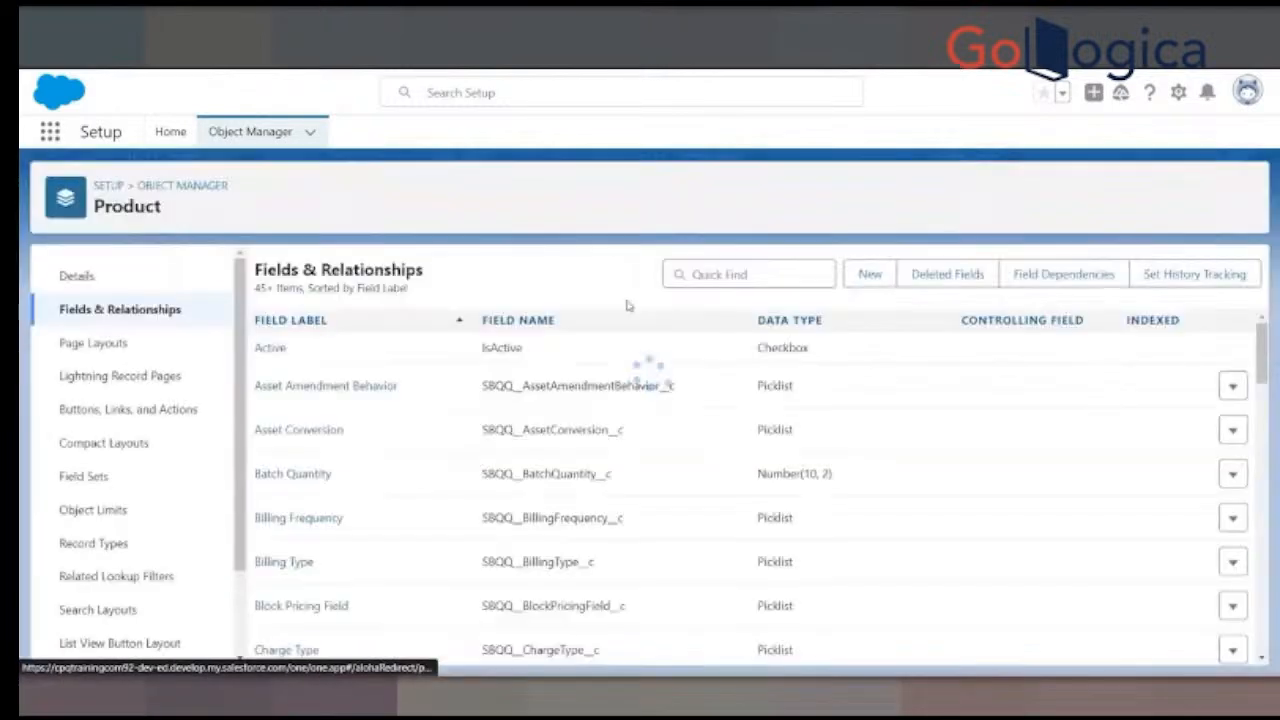
left_click(703, 276)
type("women")
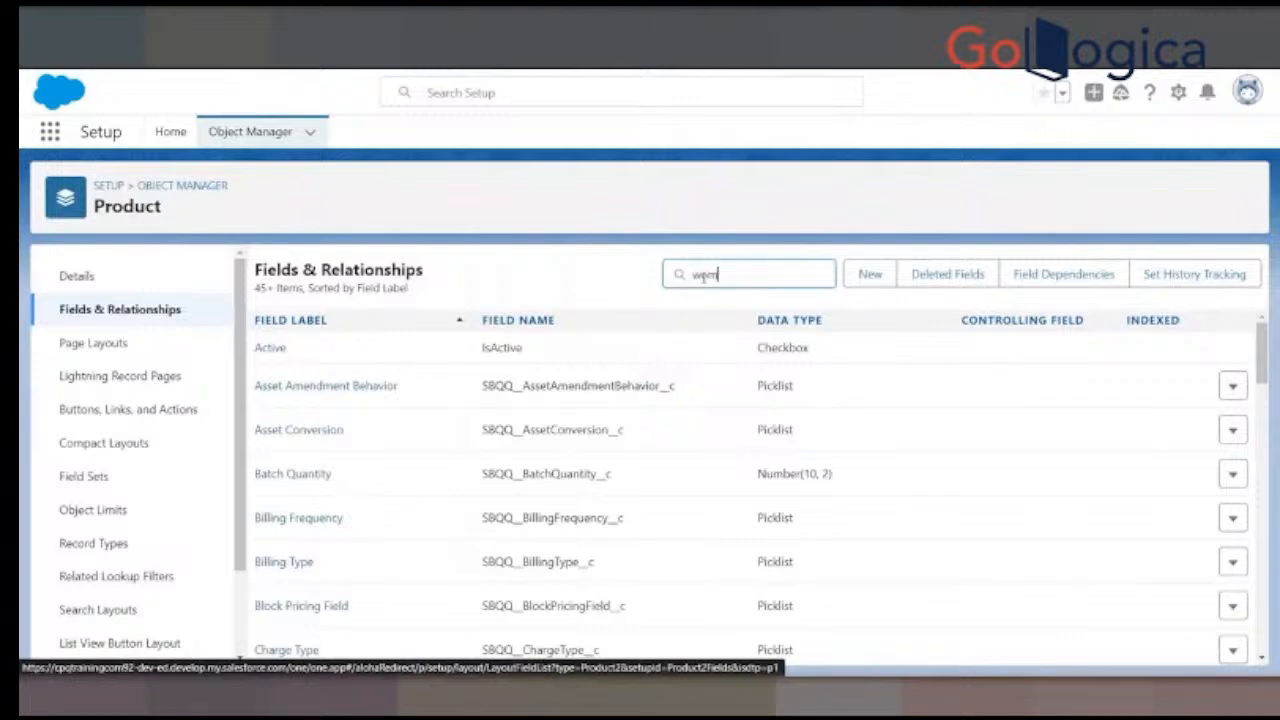
left_click(272, 356)
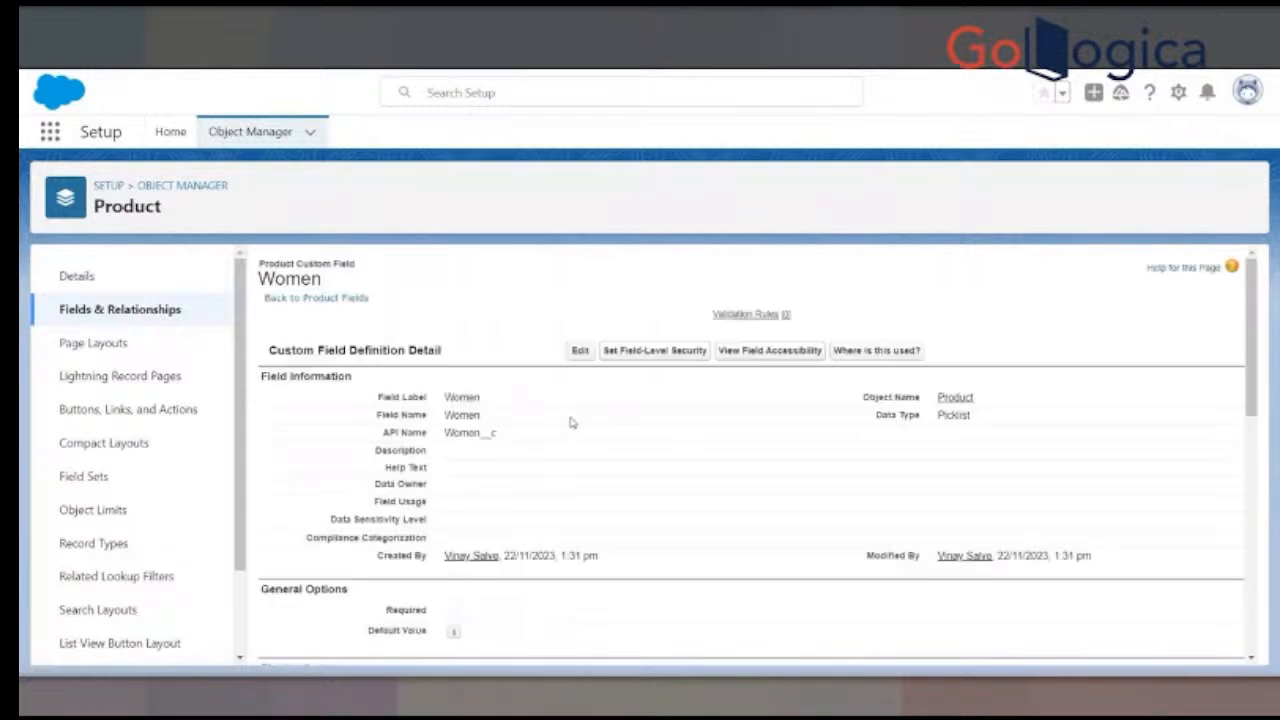
scroll(575, 440, "down", 6)
scroll(578, 454, "down", 2)
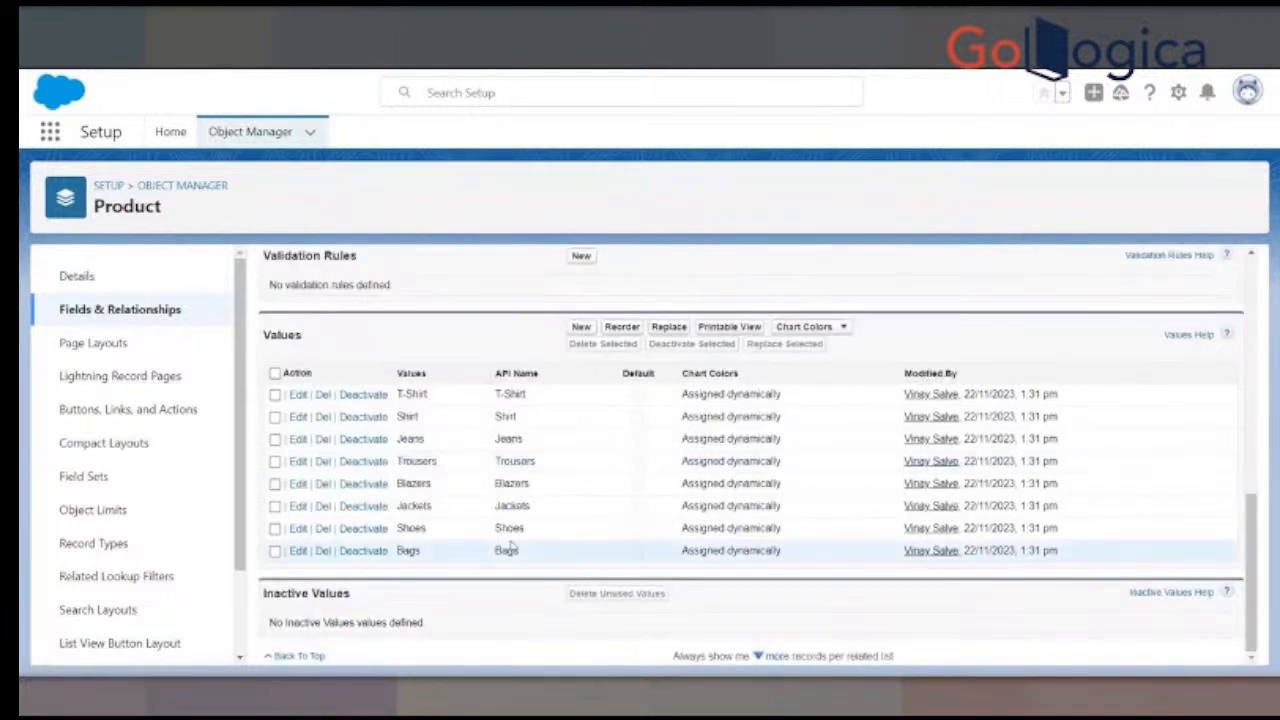
- Replace Wallets with Bags in the notes' clothing list
mouse_move(904, 700)
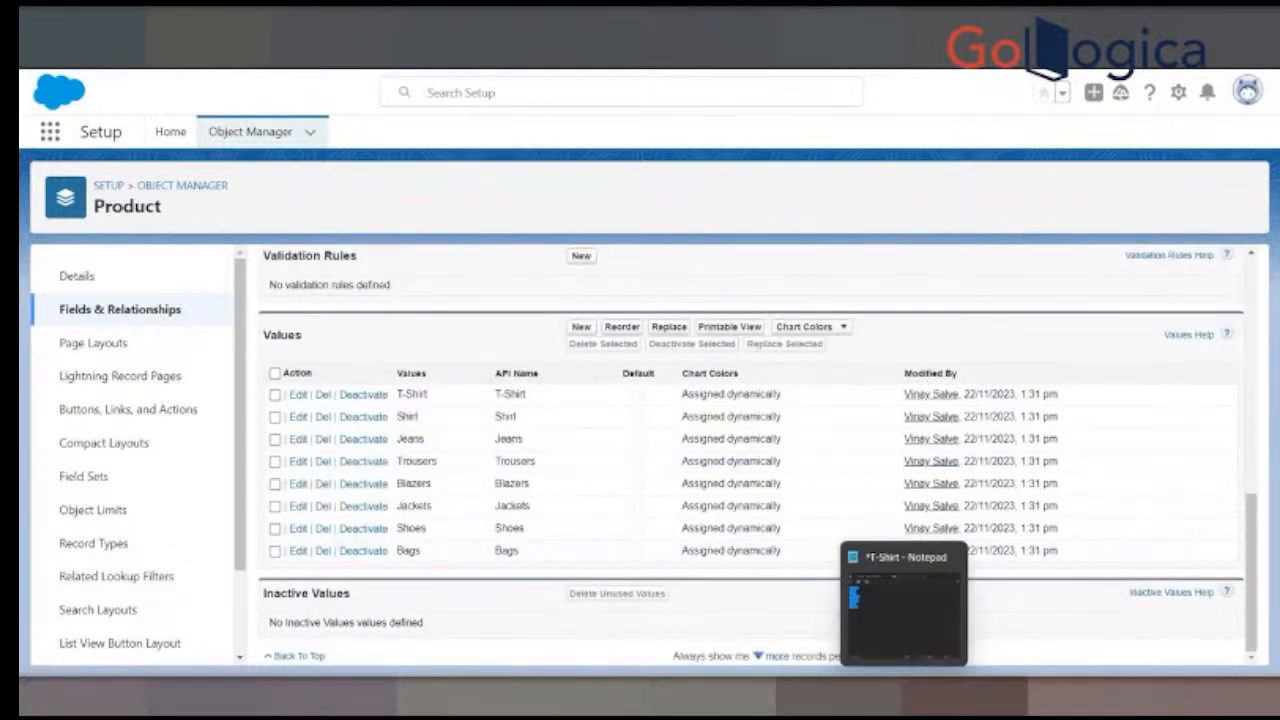
left_click(904, 600)
left_click_drag(707, 158, 732, 172)
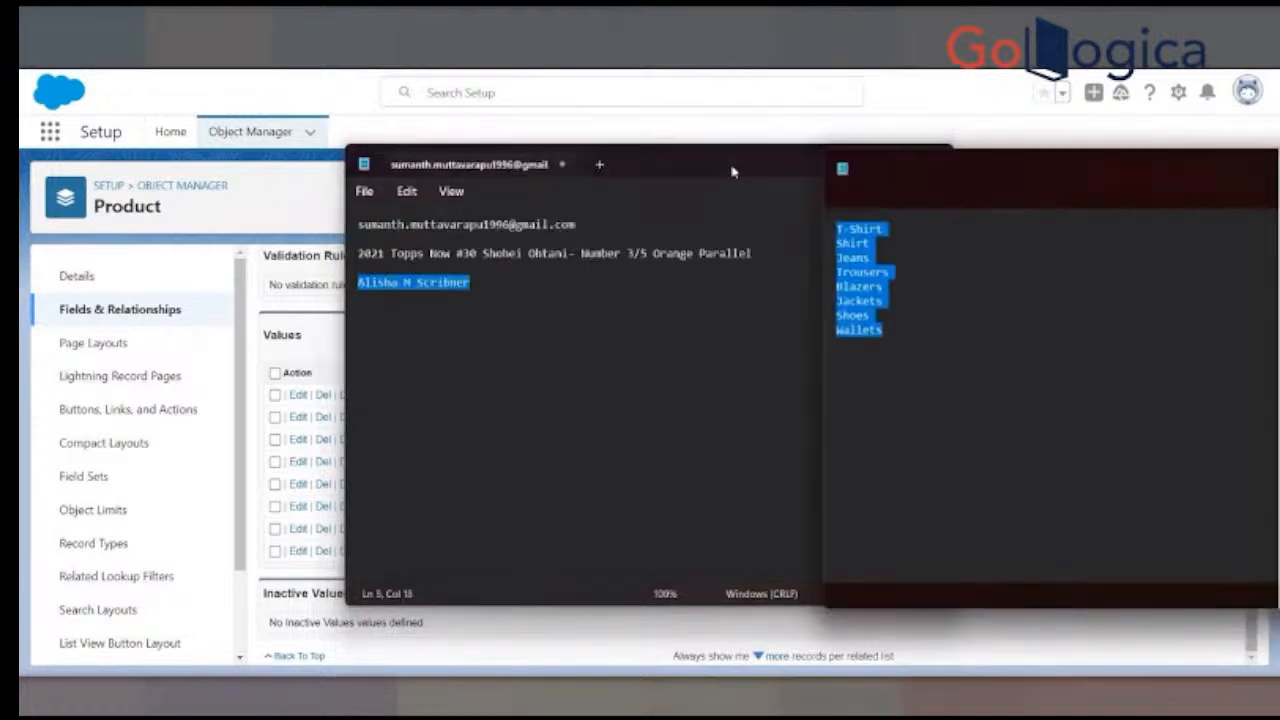
left_click_drag(884, 168, 674, 177)
left_click_drag(863, 176, 1083, 171)
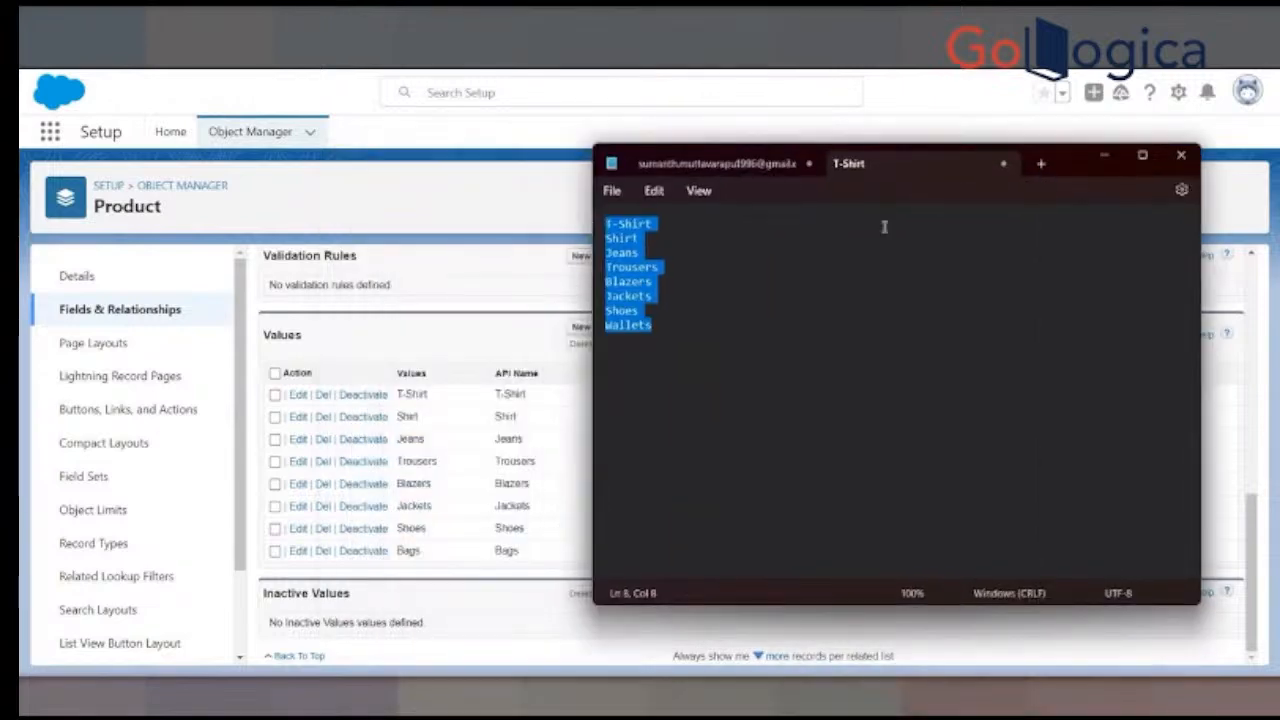
left_click(655, 326)
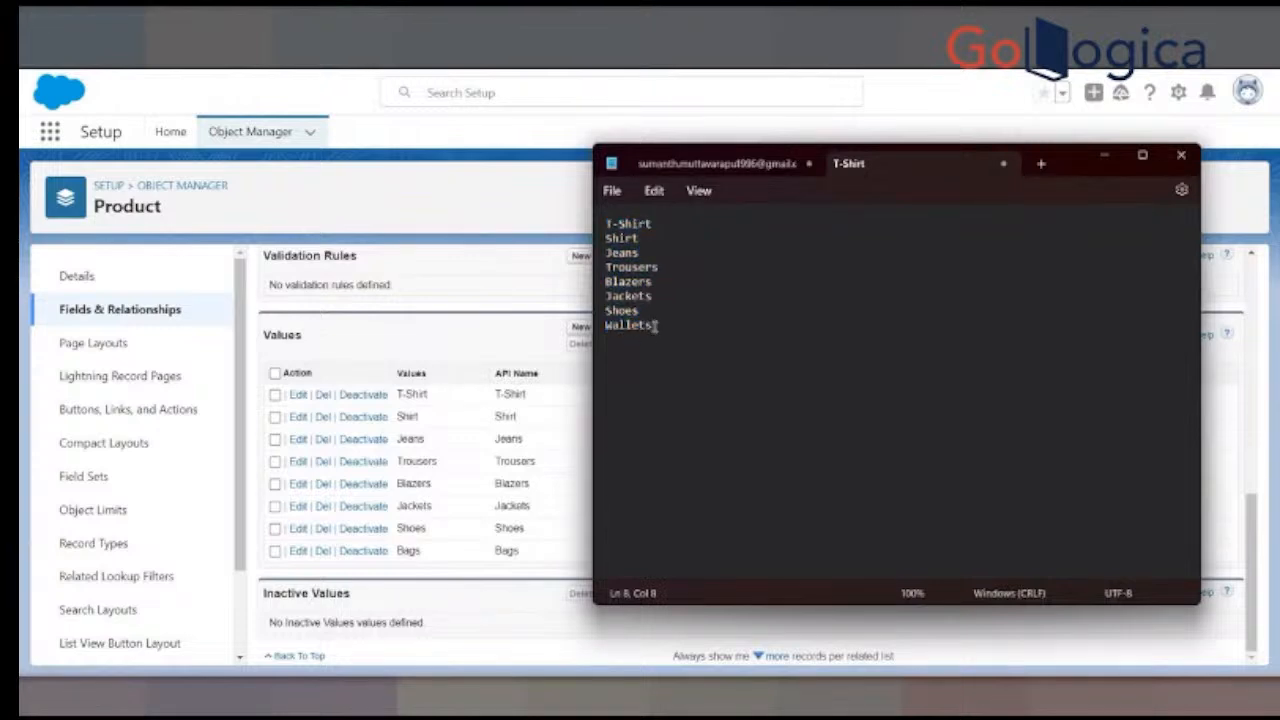
key("BackSpace")
key("BackSpace")
key("BackSpace")
key("BackSpace")
key("BackSpace")
key("BackSpace")
key("BackSpace")
type("Bags")
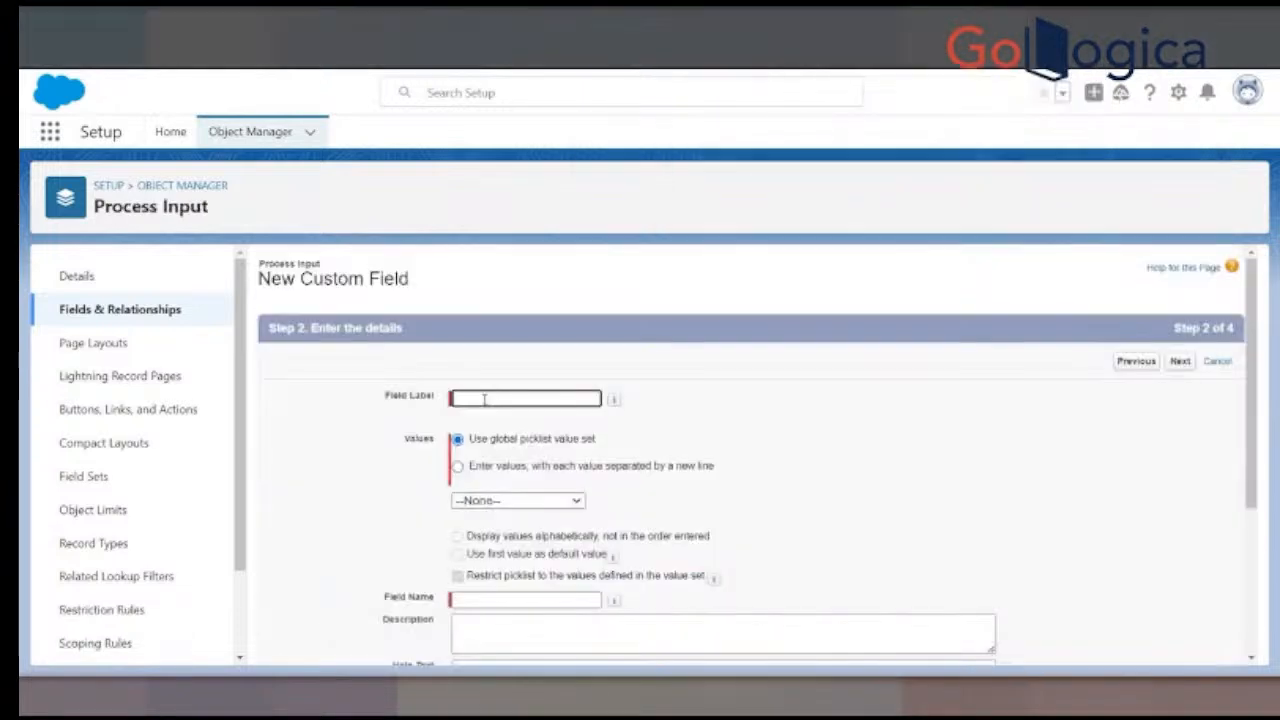
- Label the field Women and paste the eight clothing values, T-Shirt through Bags
type("Women")
left_click(457, 466)
left_click(479, 545)
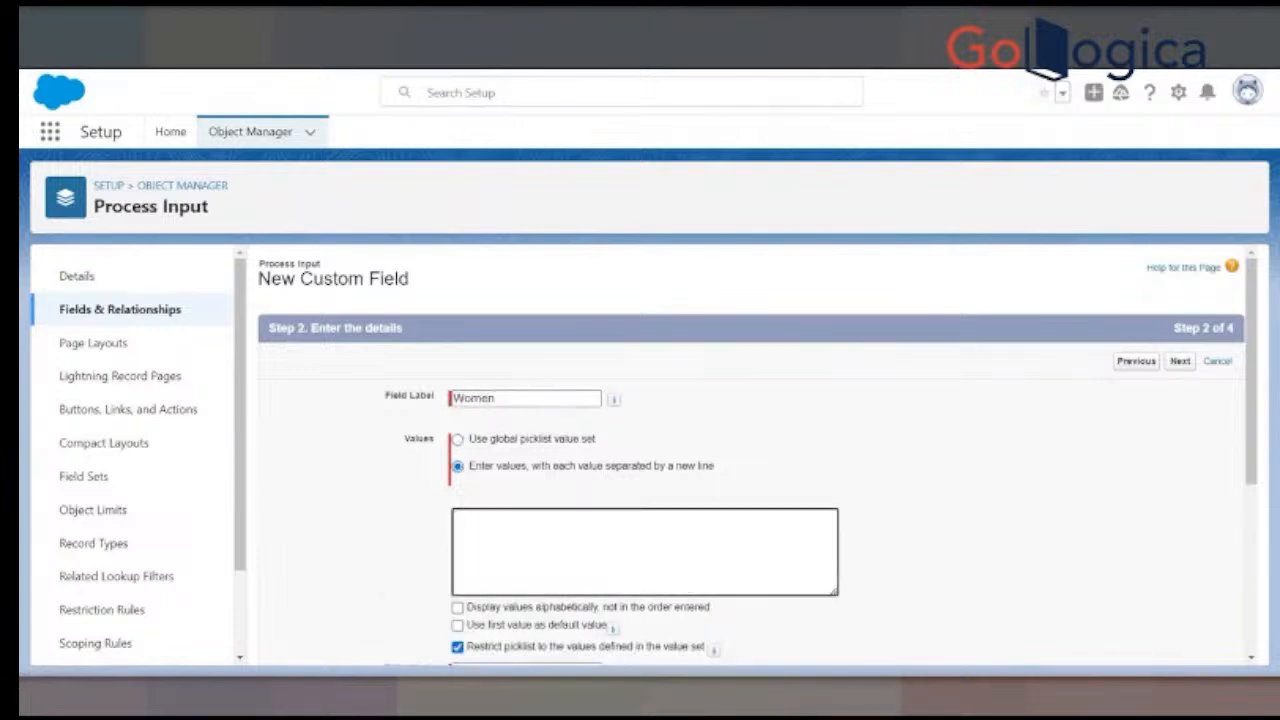
key("alt+Tab")
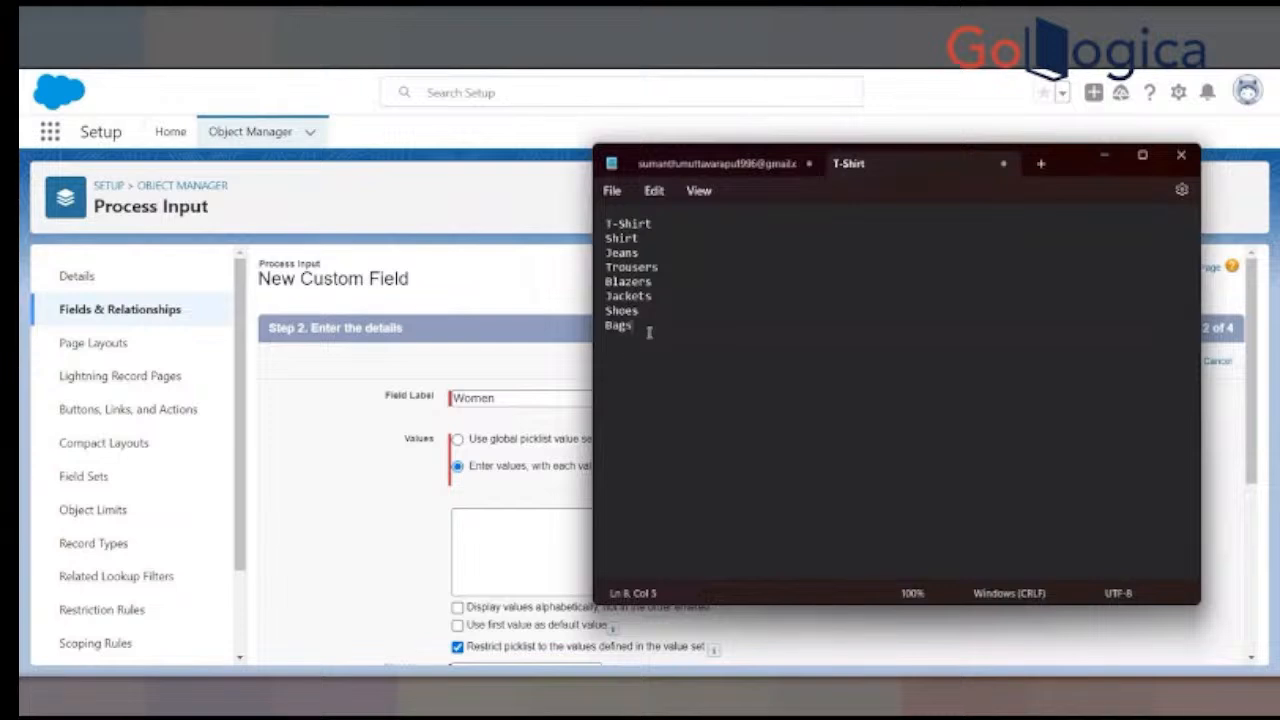
key("ctrl+a")
key("ctrl+c")
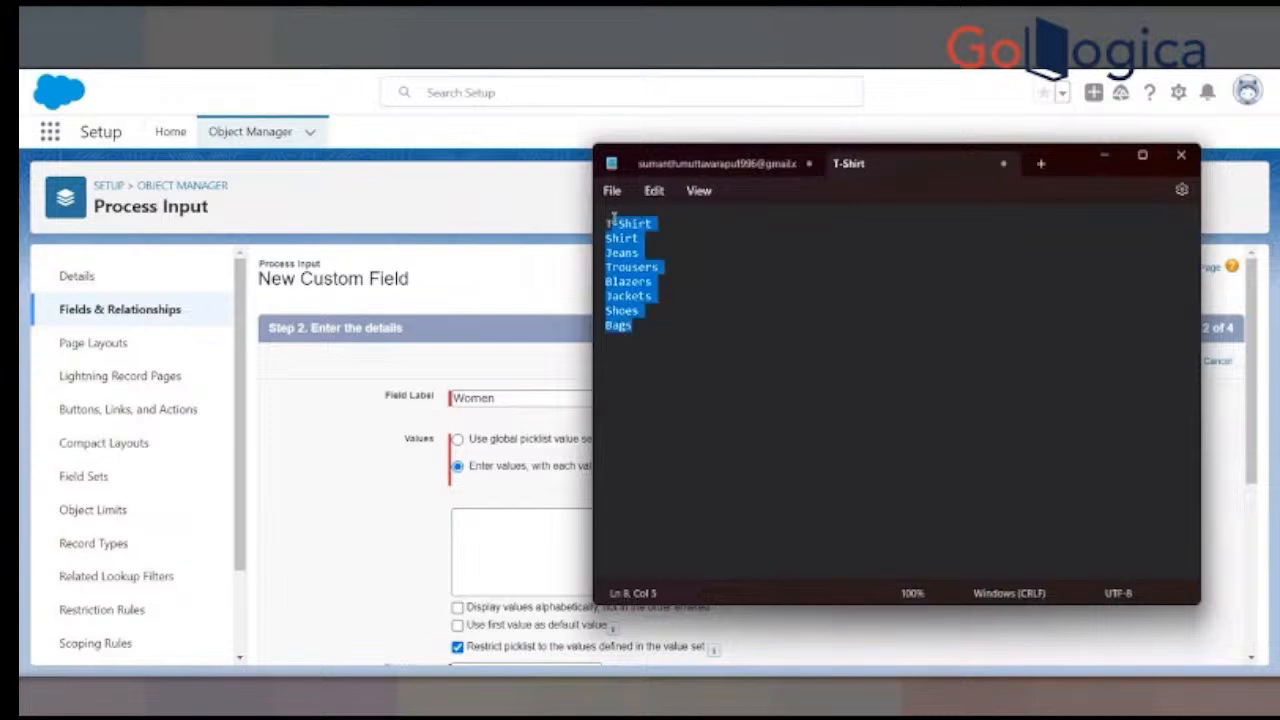
left_click(480, 520)
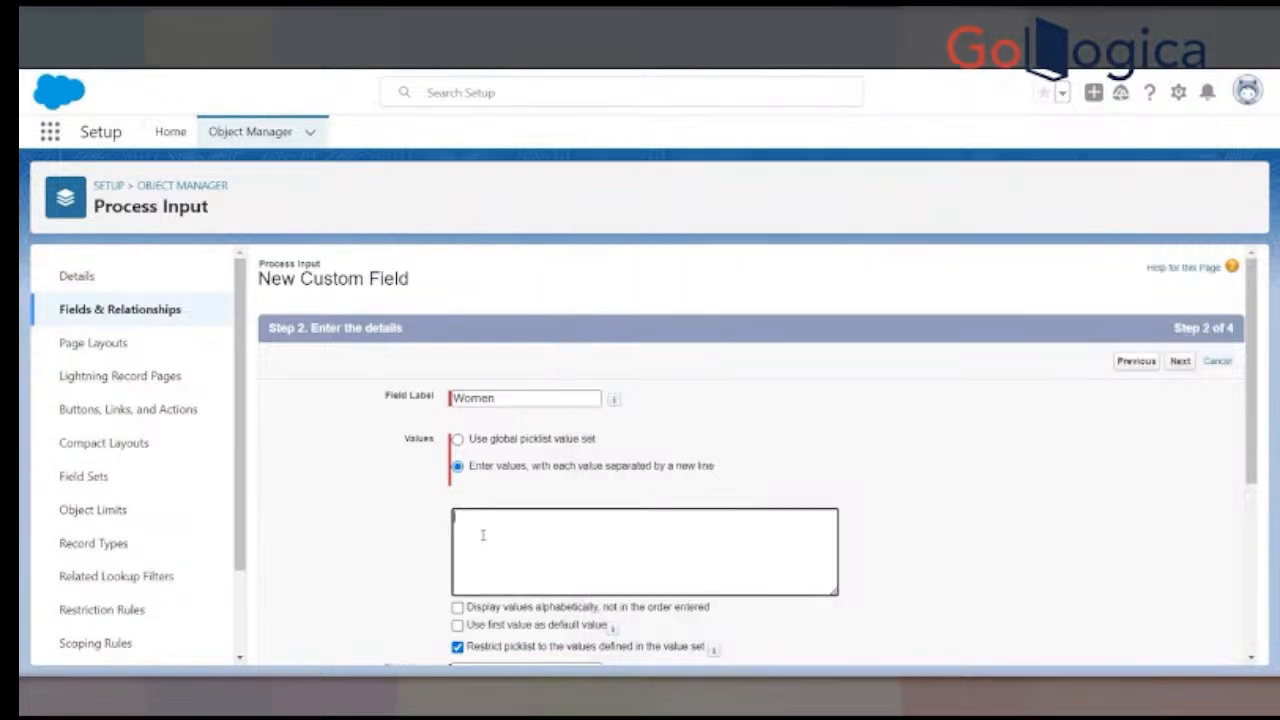
key("ctrl+v")
- Save the Women picklist field, then return to the Guided Selling slides
scroll(1032, 494, "down", 3)
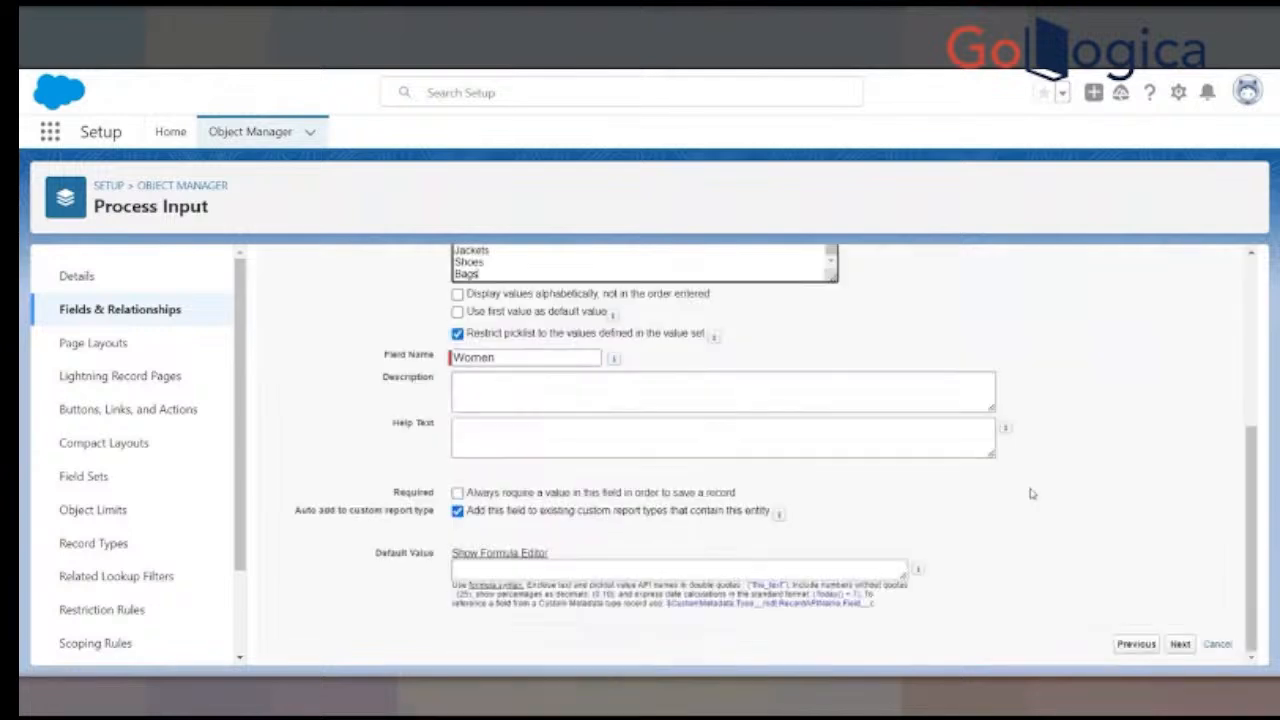
left_click(1179, 643)
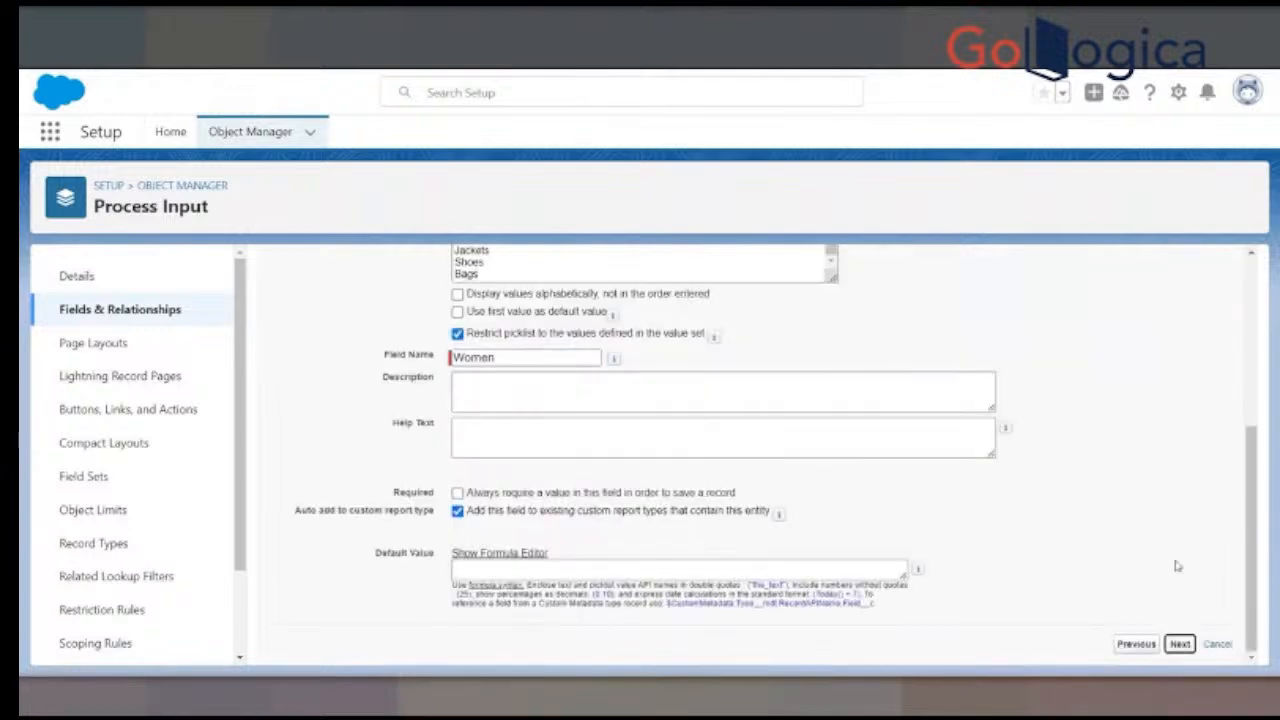
left_click(1180, 362)
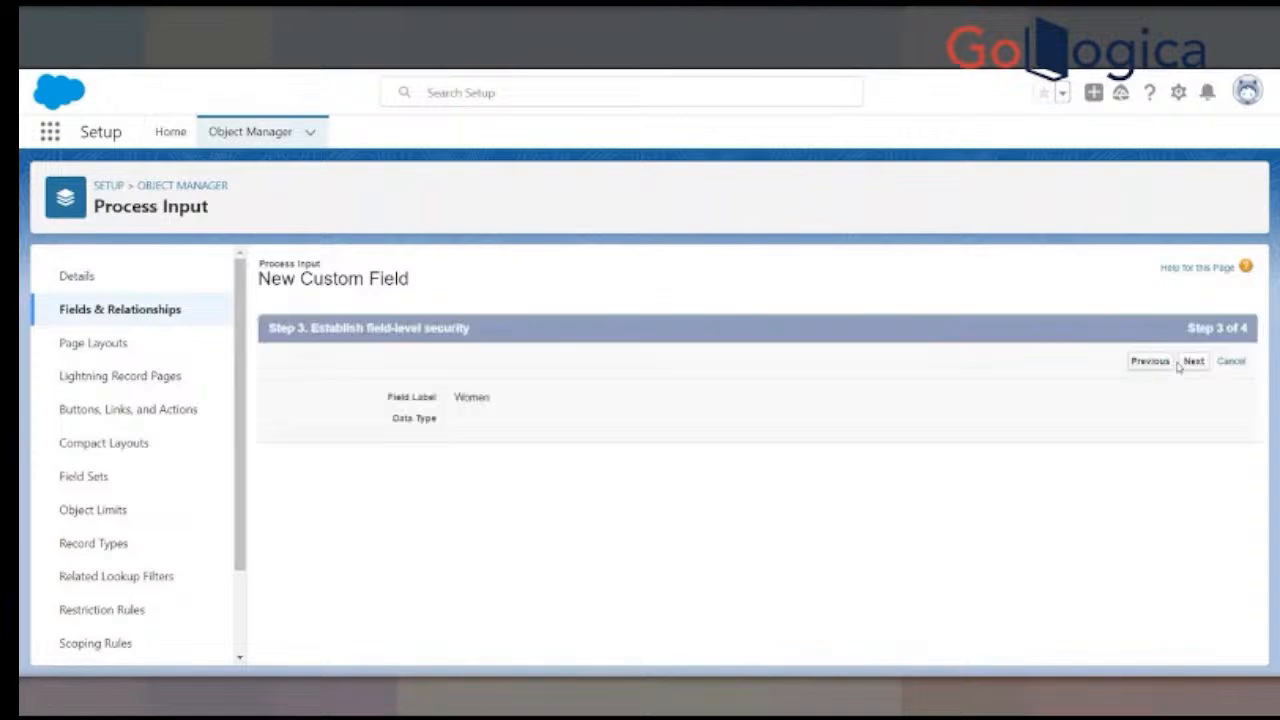
left_click(1181, 362)
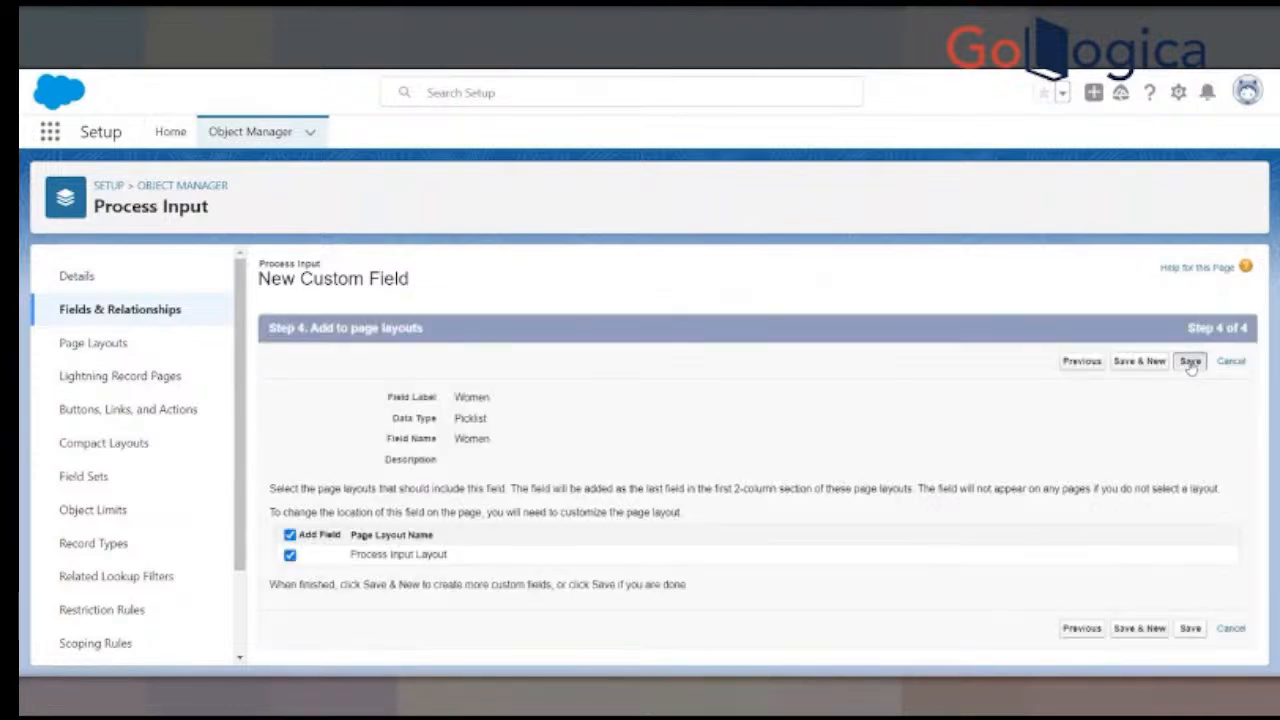
left_click(1190, 362)
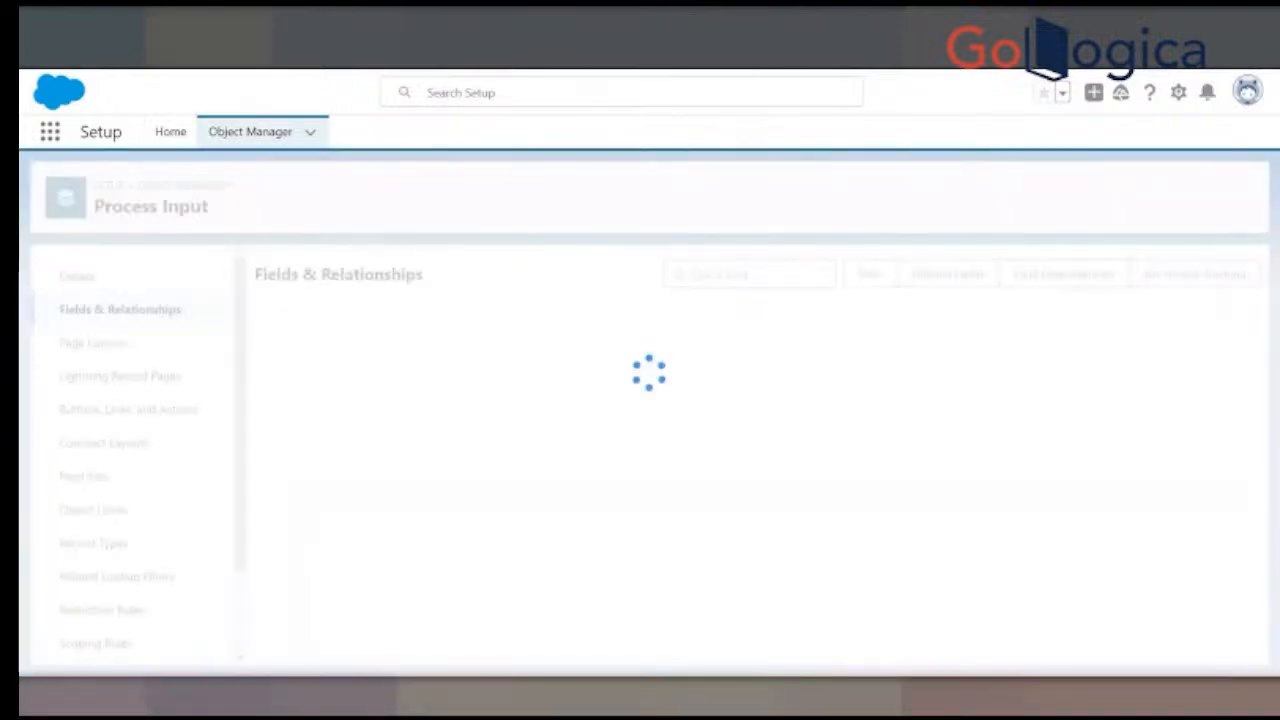
key("ctrl+Tab")
left_click(629, 343)
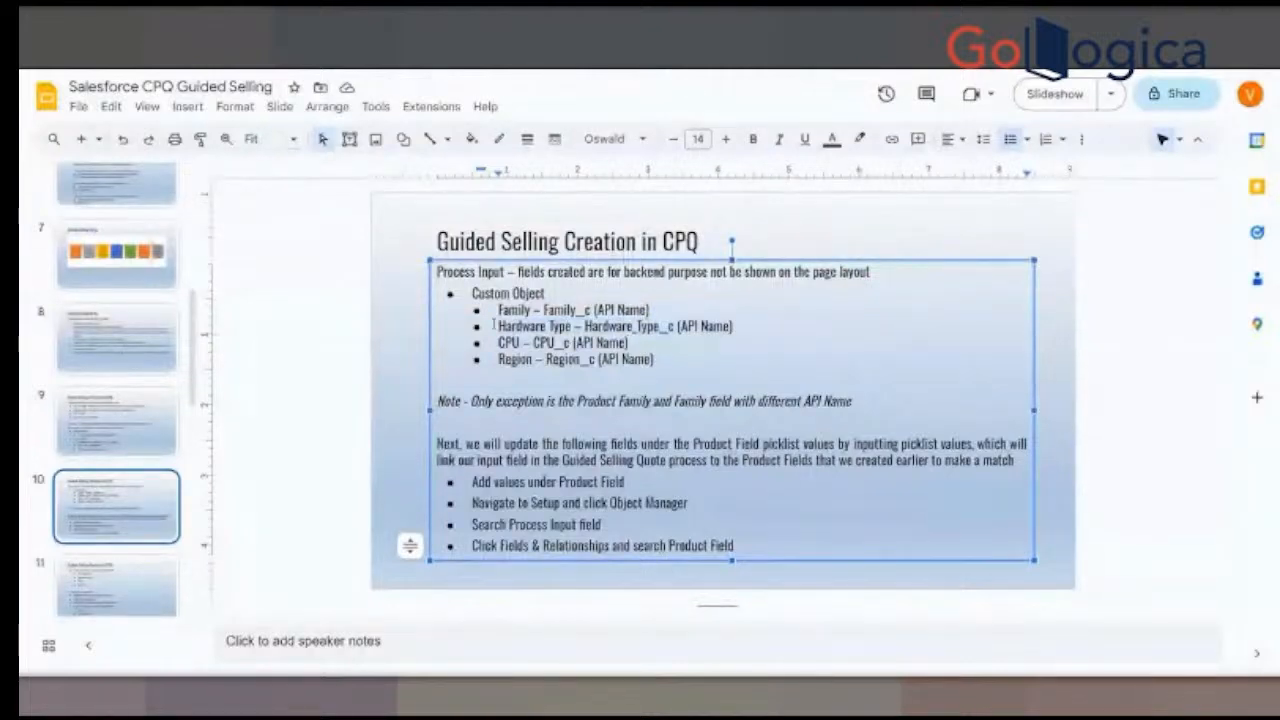
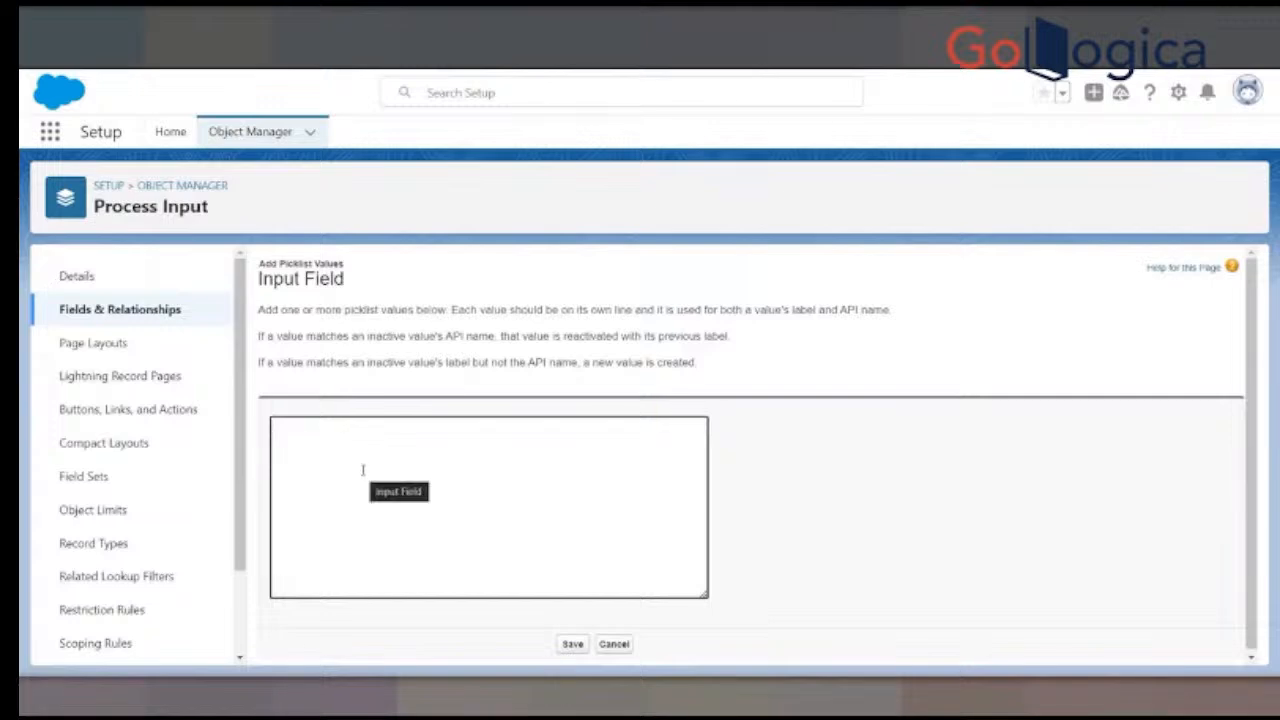
- Replace the typed 'Men' with the Men__c API name copied from the Product fields
type("Men")
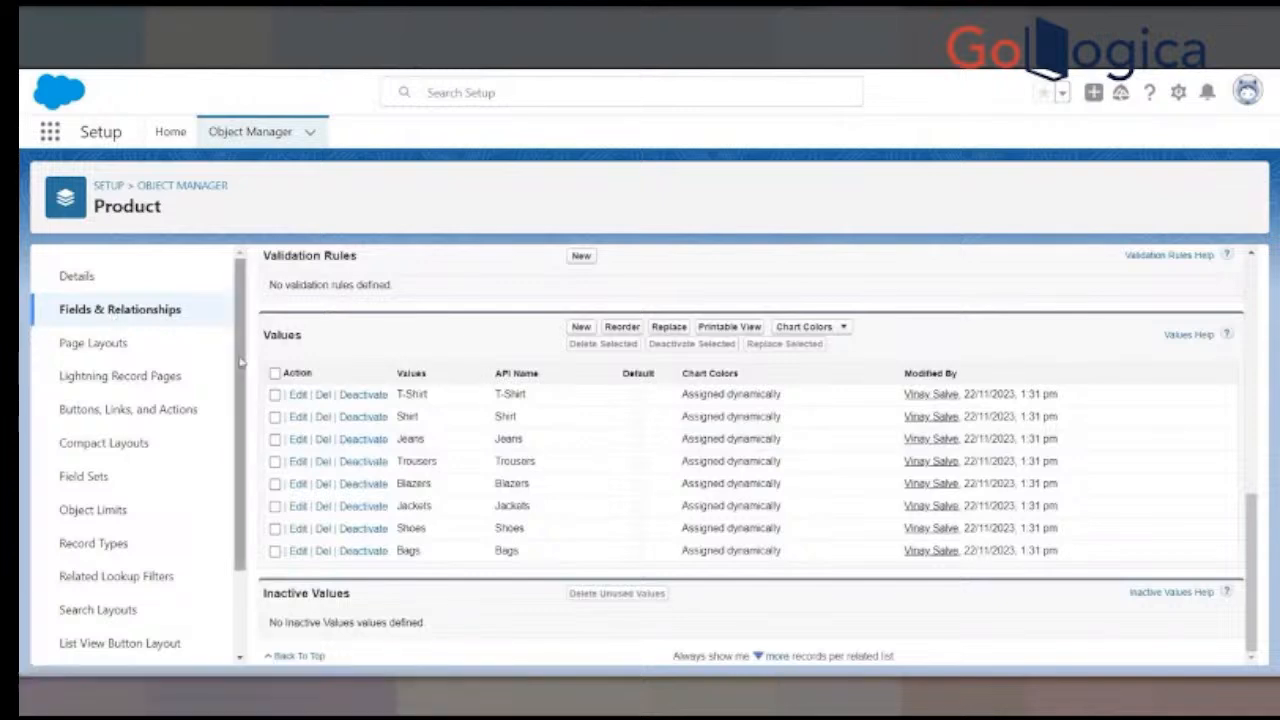
scroll(283, 304, "up", 10)
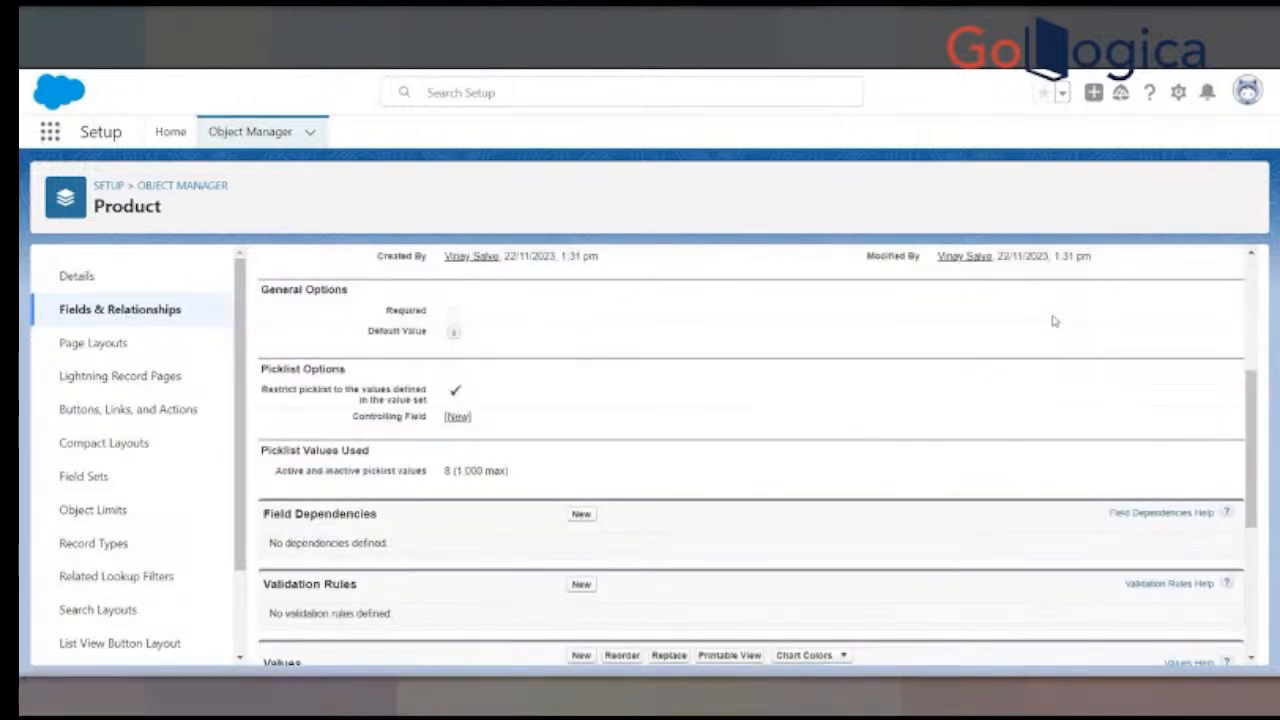
left_click(288, 300)
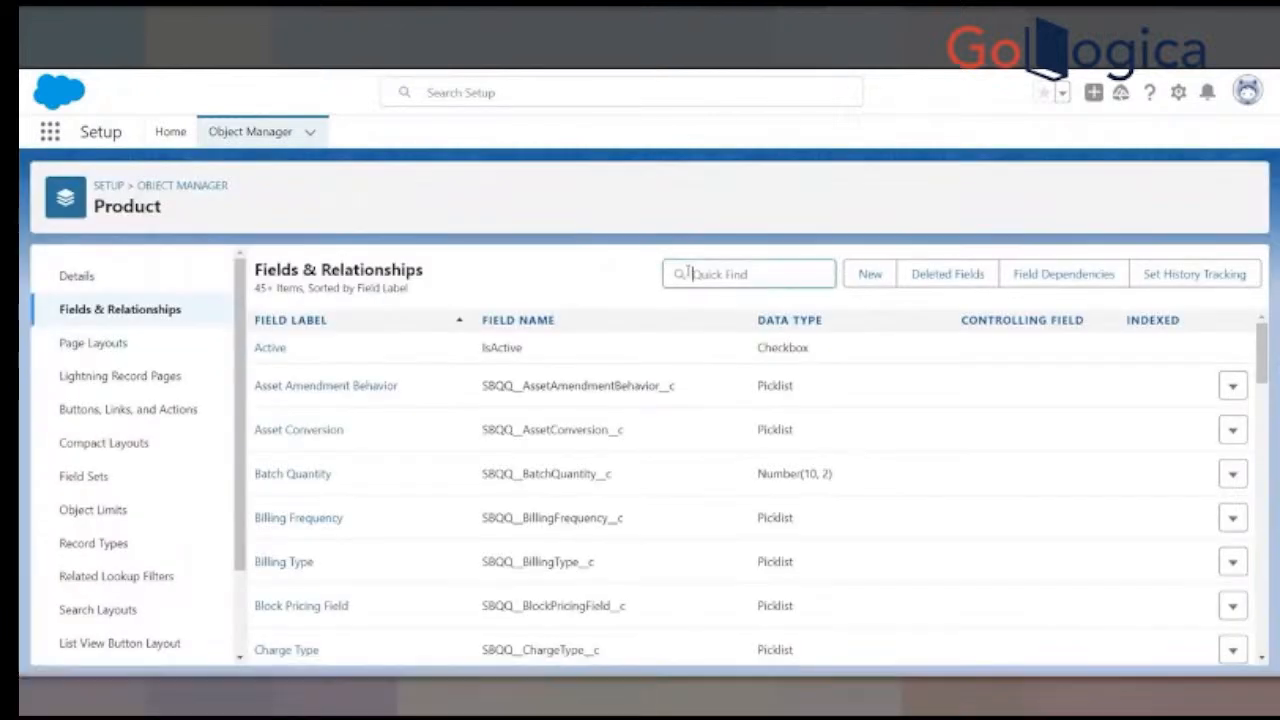
left_click(689, 273)
type("Men")
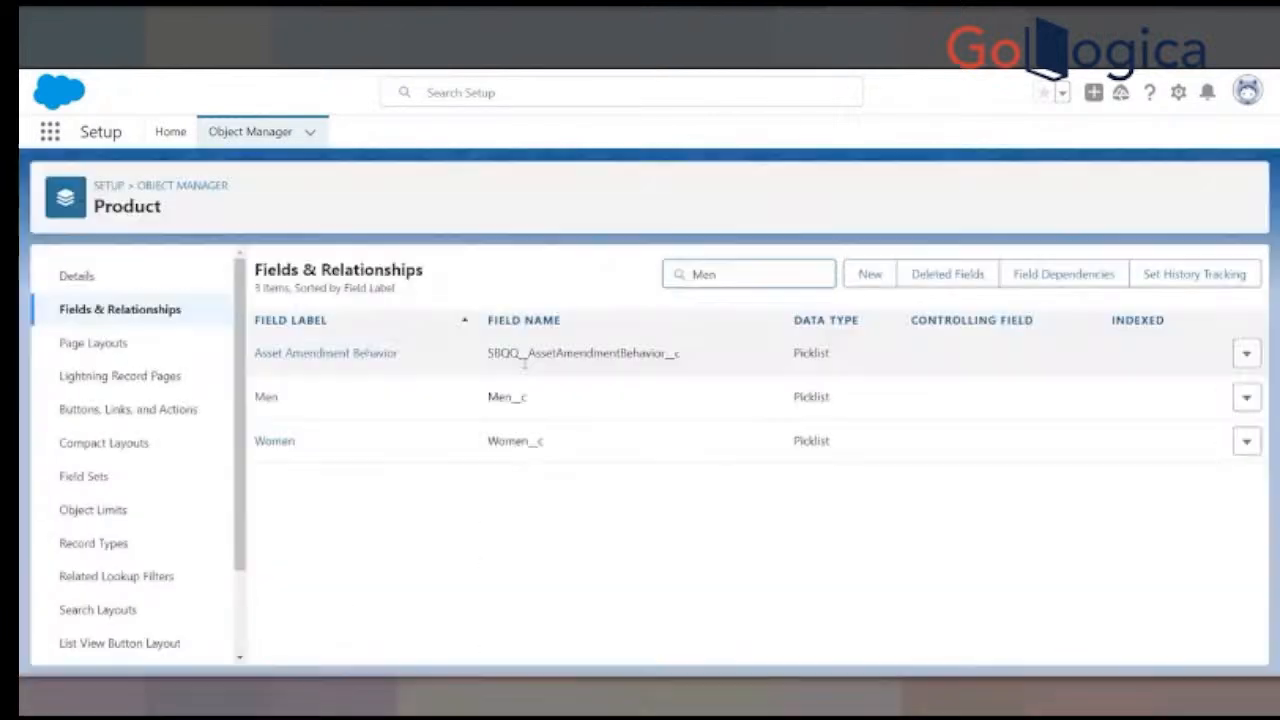
double_click(510, 399)
key("ctrl+c")
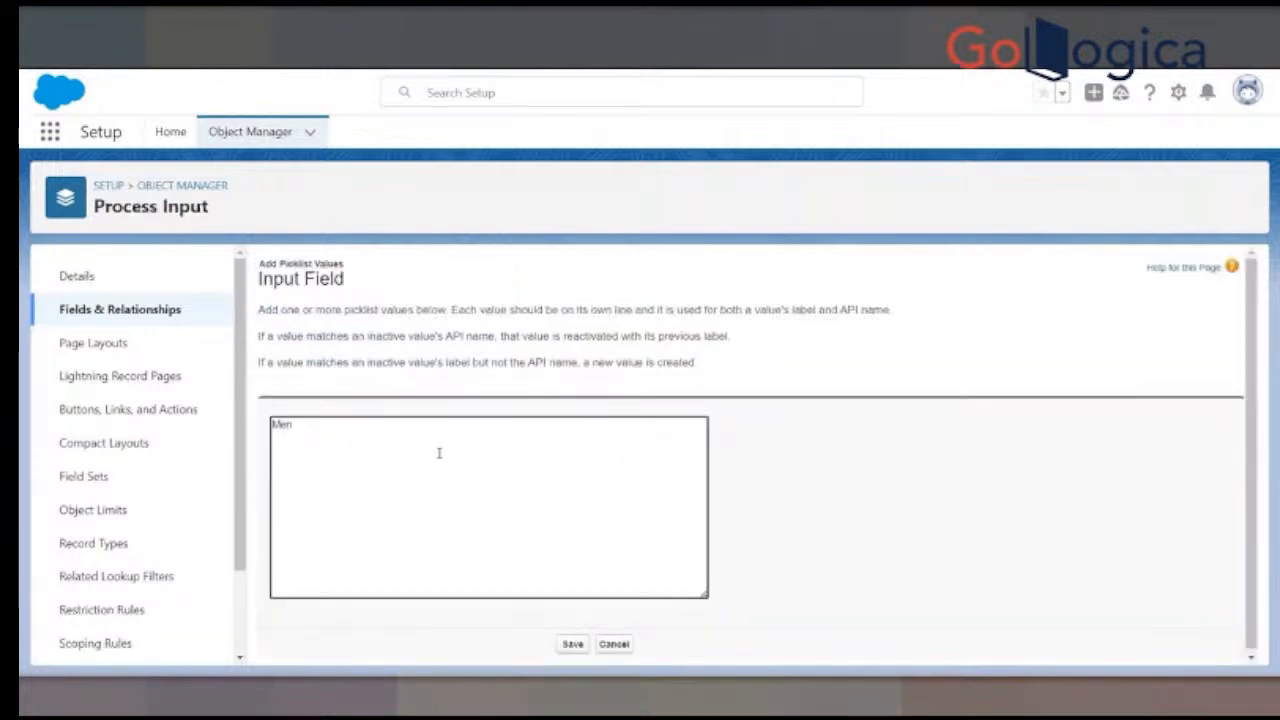
left_click_drag(417, 439, 271, 434)
key("ctrl+v")
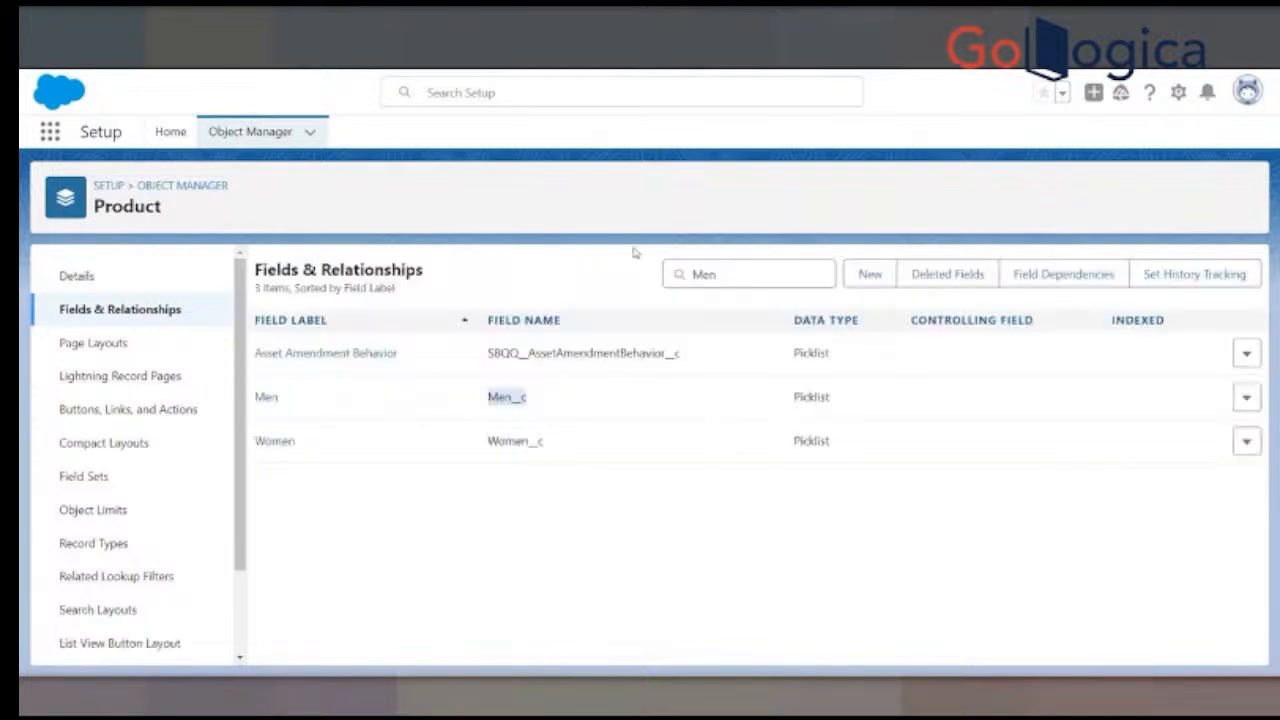
- Add Women__c on a second line and save the new picklist values
left_click_drag(487, 443, 543, 443)
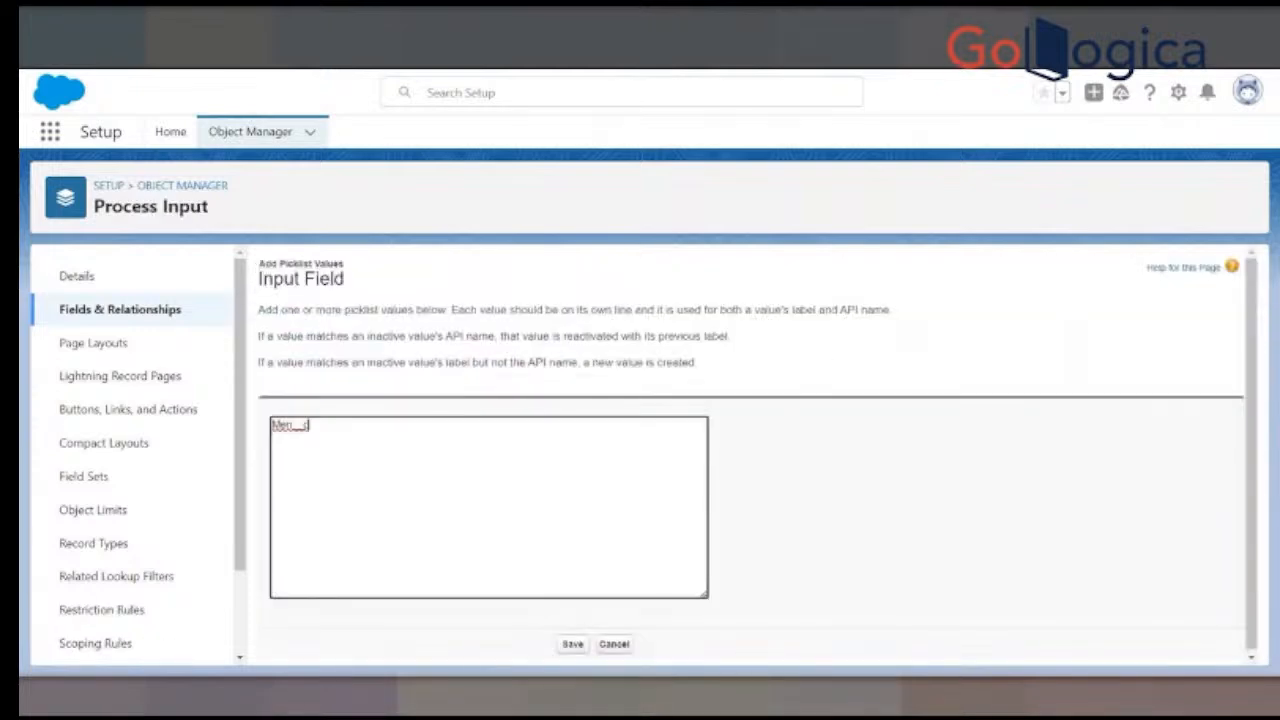
left_click(351, 430)
key("Return")
type("Womenc")
left_click(572, 644)
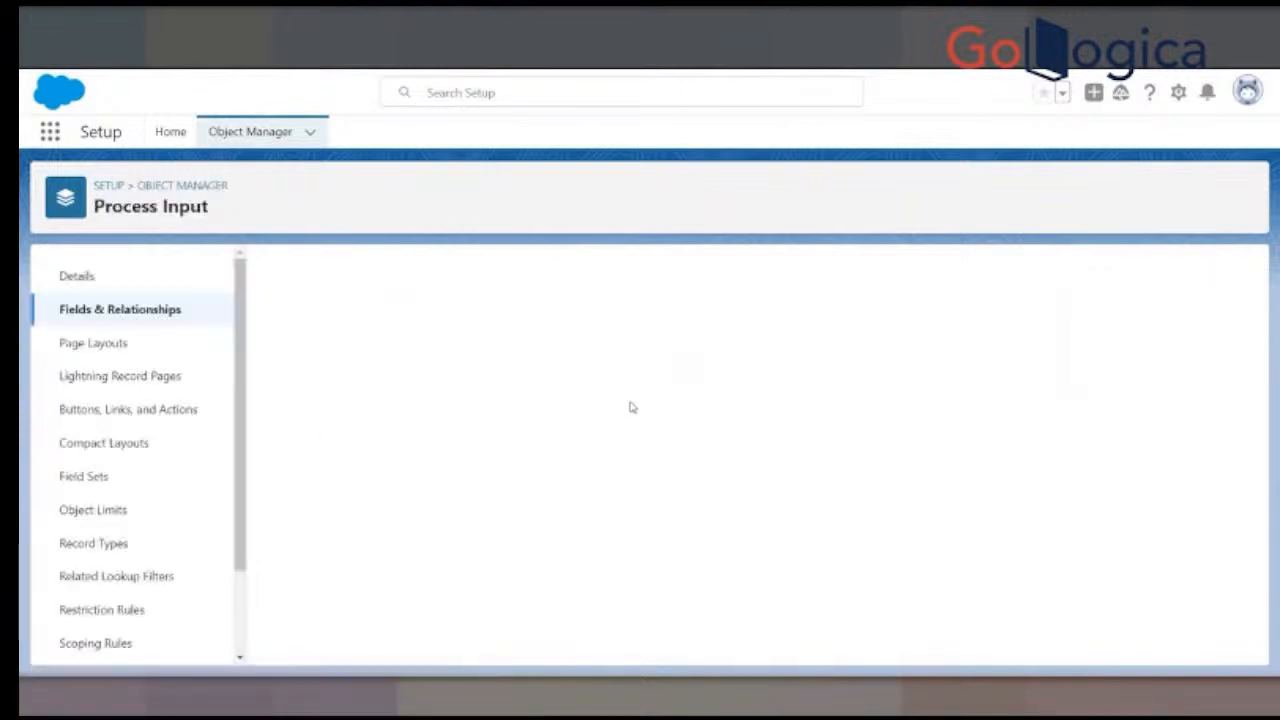
scroll(621, 414, "down", 10)
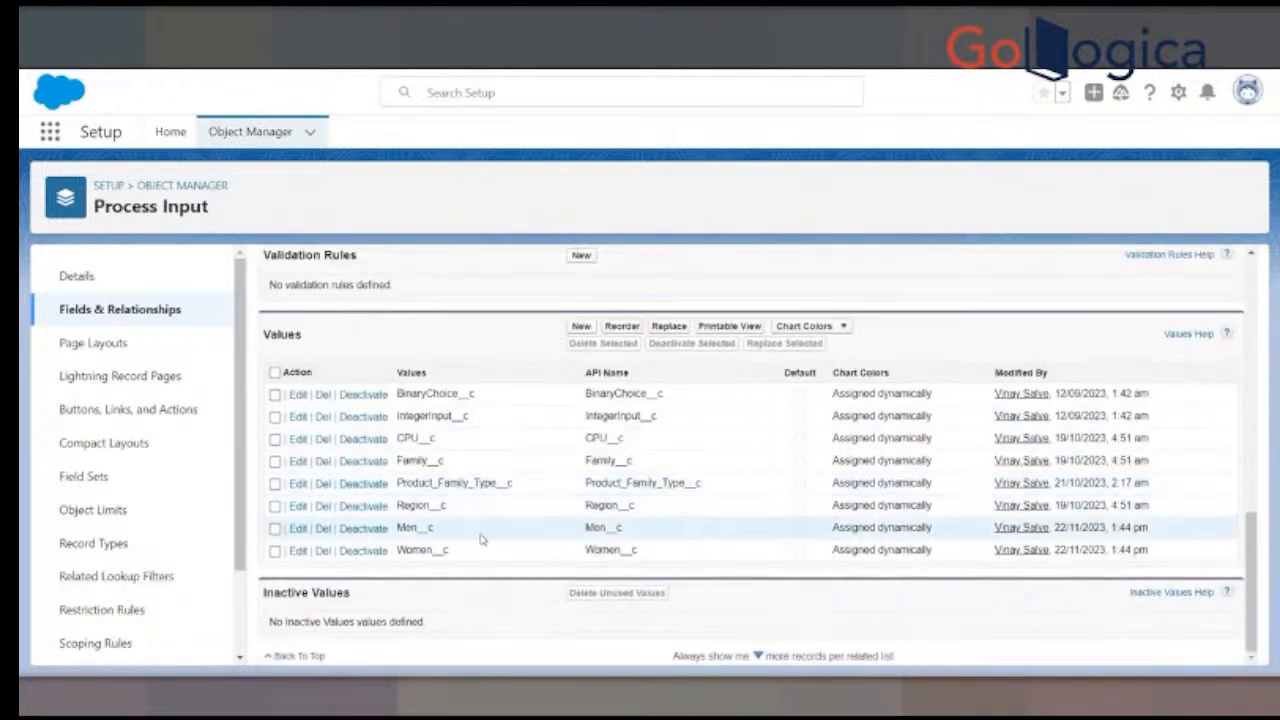
- Highlight the Family__c and Product_Family_Type__c entries in the Input Field's values list
double_click(432, 462)
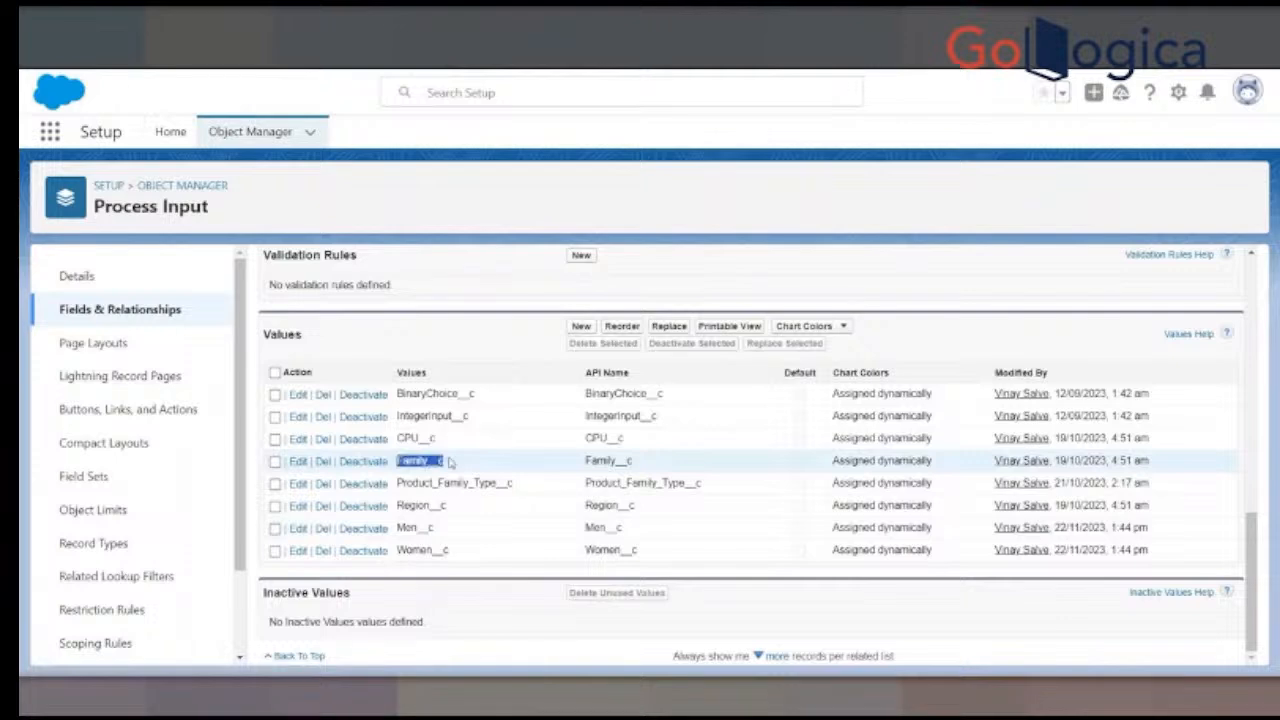
left_click_drag(397, 483, 508, 483)
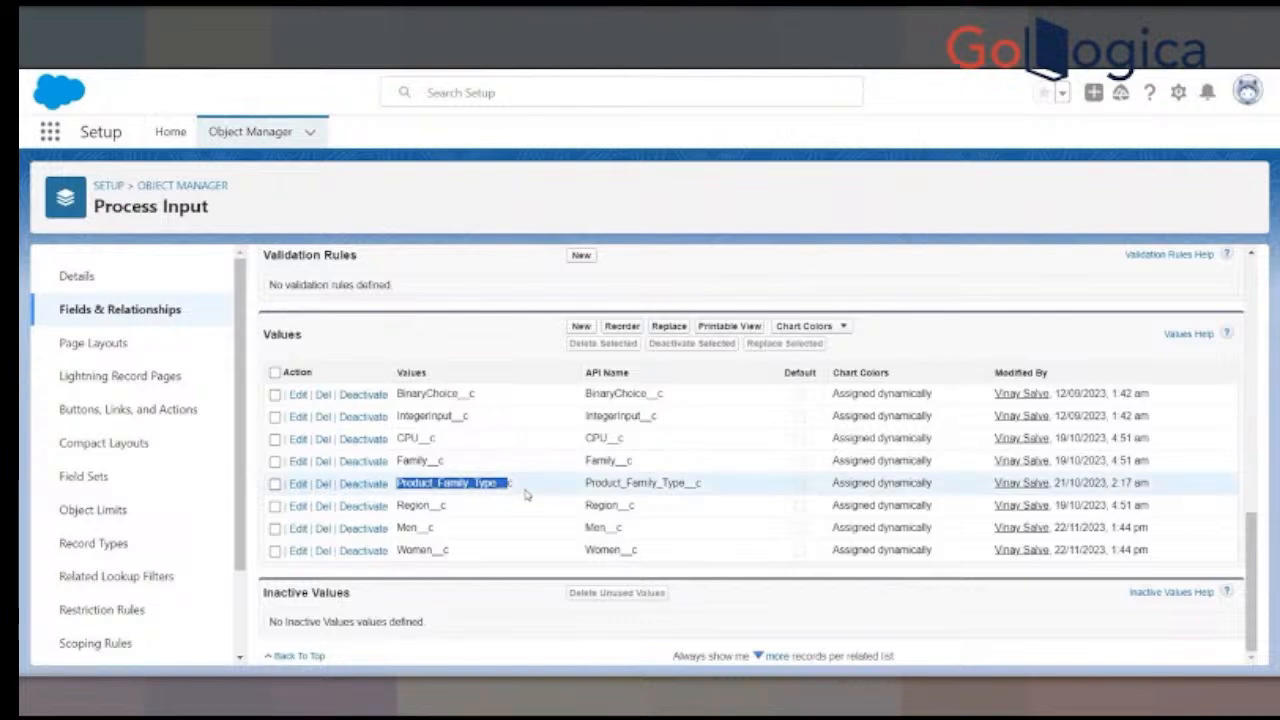
left_click(398, 460)
left_click_drag(398, 460, 445, 461)
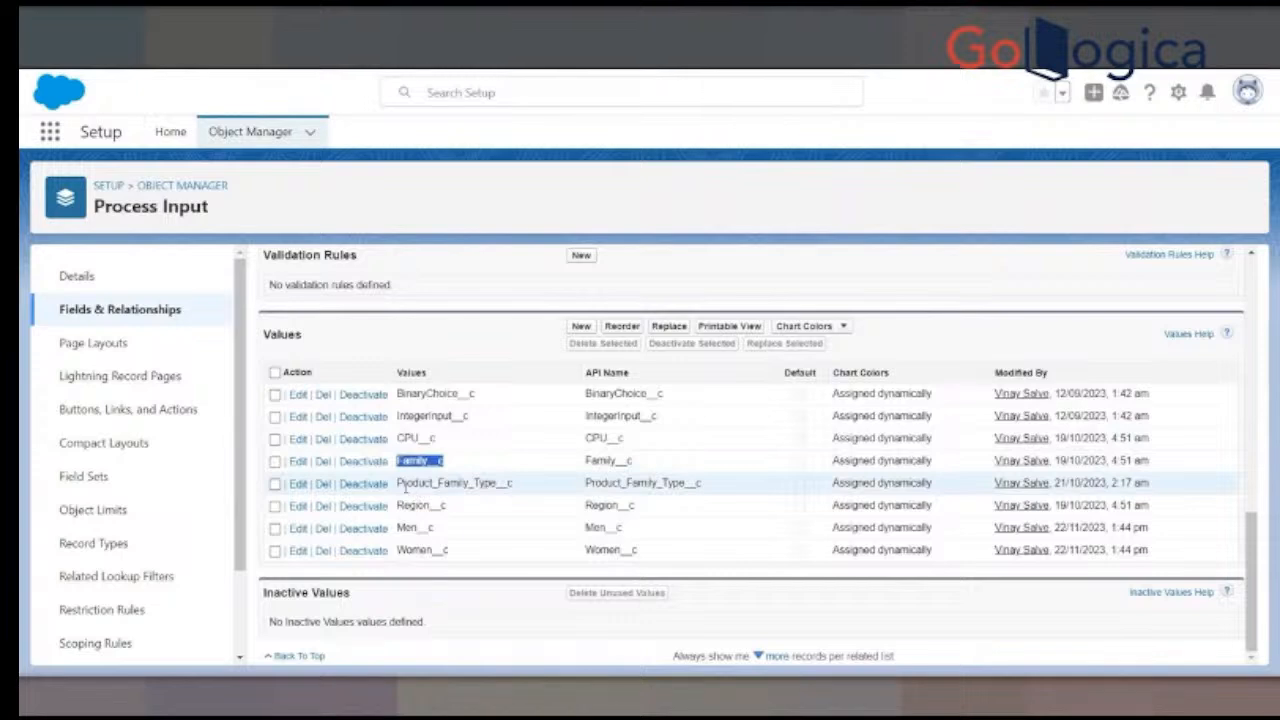
left_click_drag(398, 482, 509, 483)
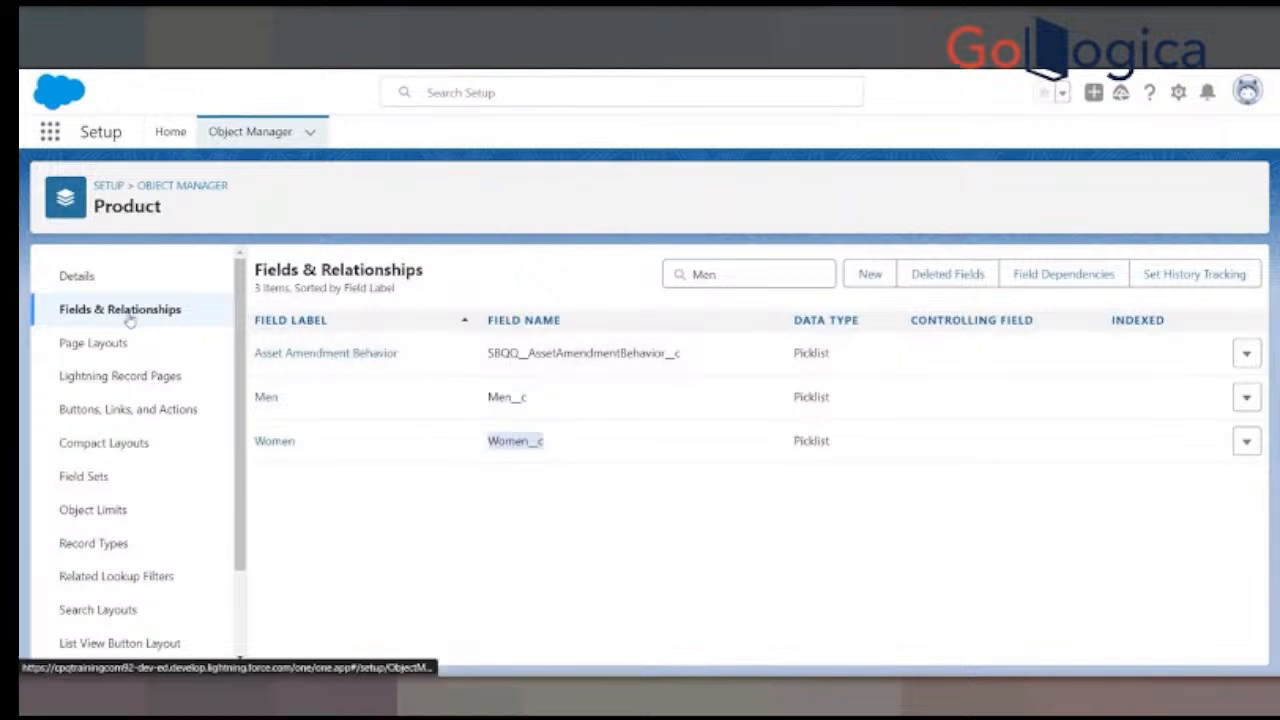
- Filter the Product fields by 'Family' and review the Product Family field details
left_click(756, 273)
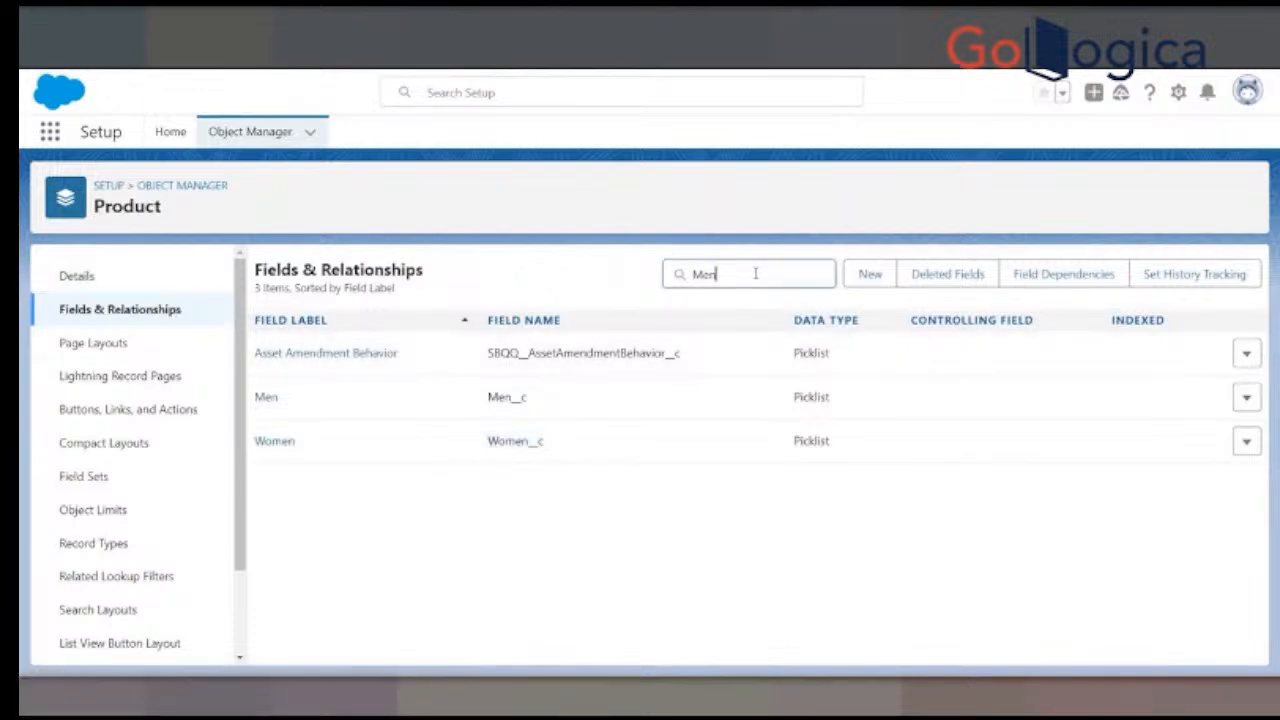
key("BackSpace")
key("BackSpace")
key("BackSpace")
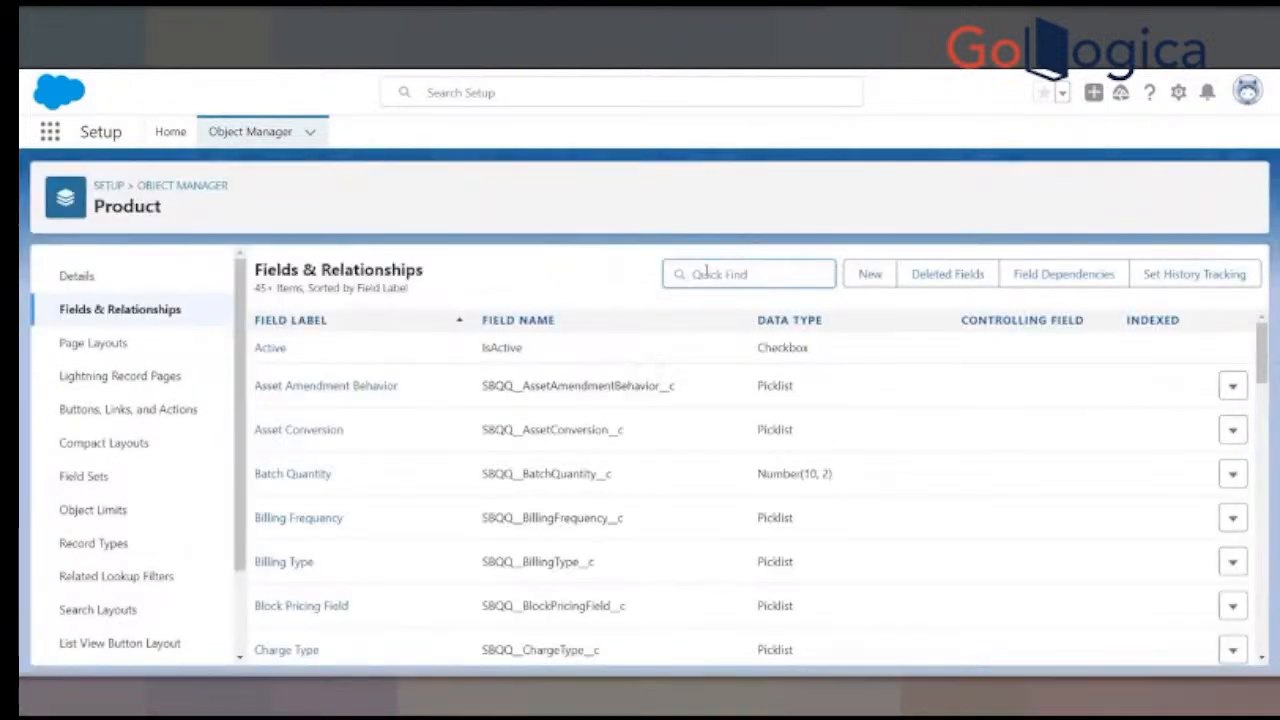
type("Family")
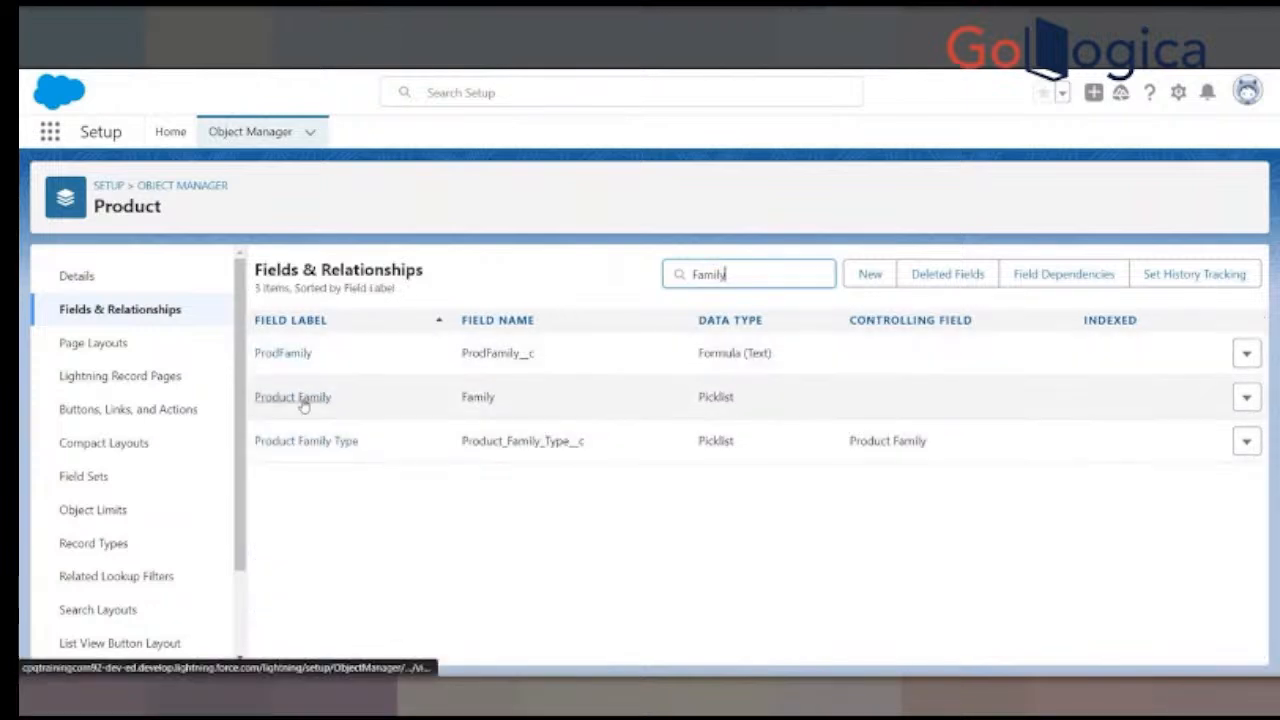
left_click(303, 397)
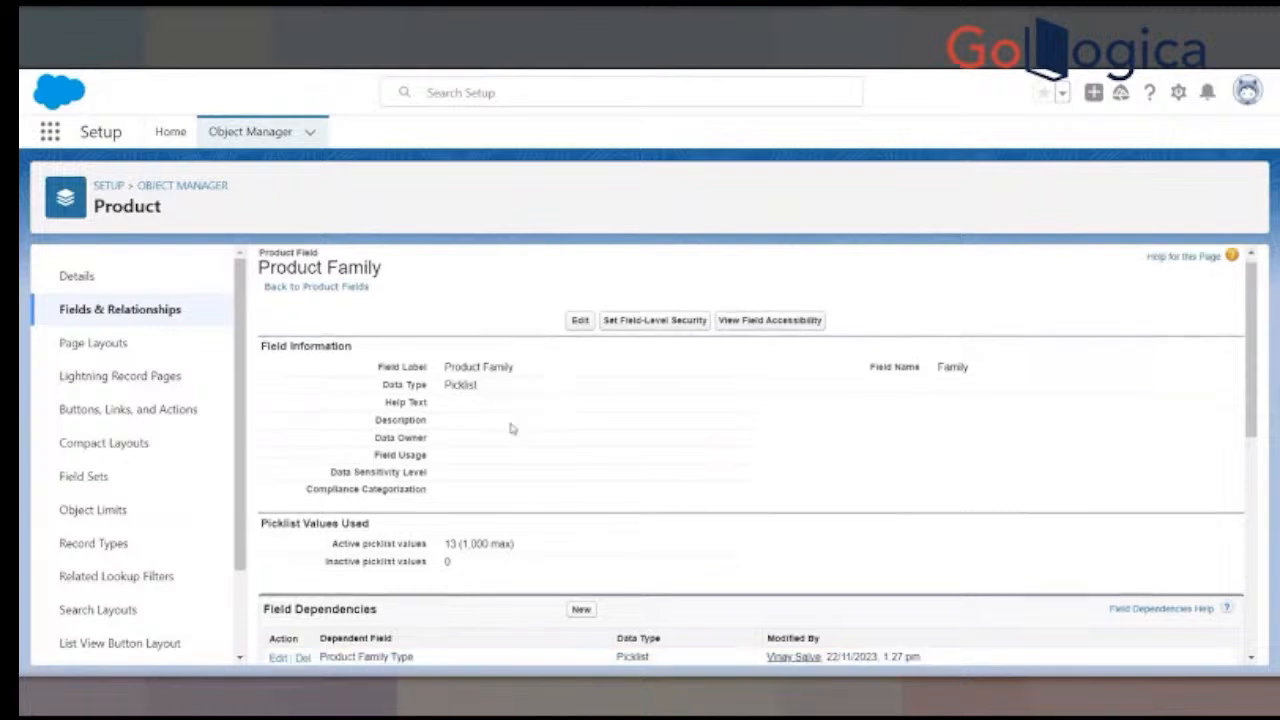
scroll(510, 428, "down", 5)
scroll(420, 380, "up", 5)
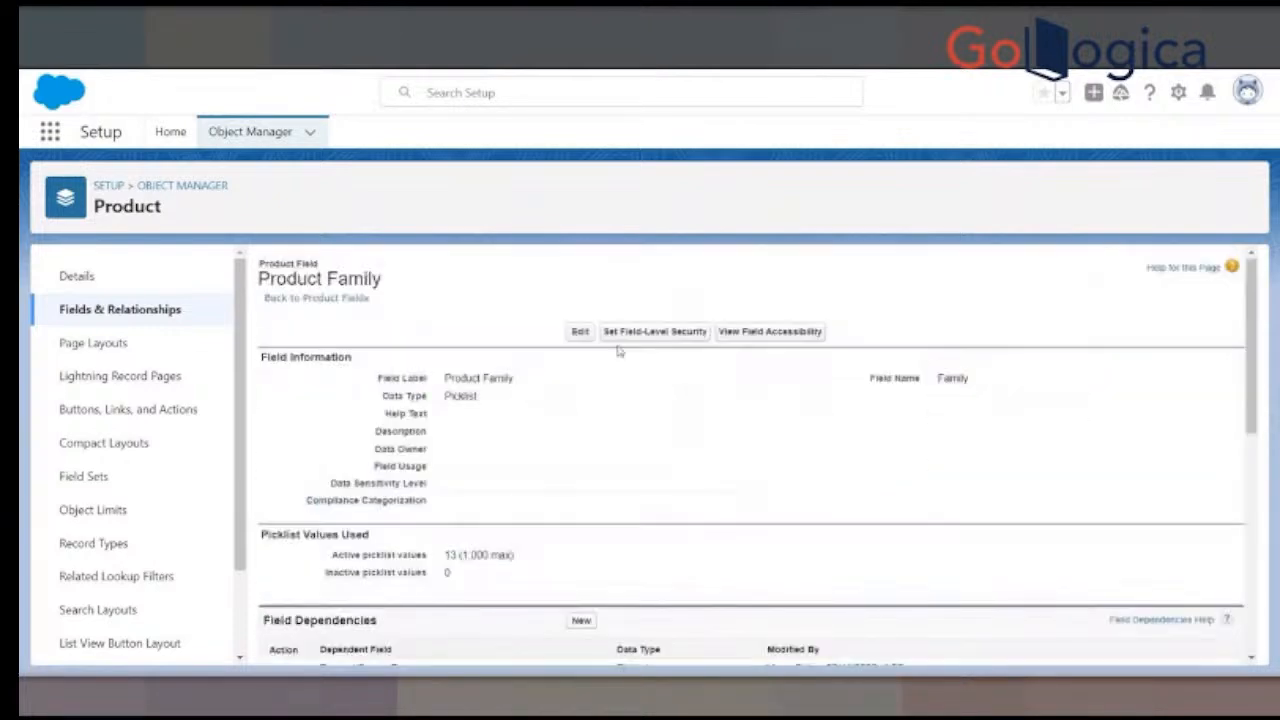
left_click(346, 299)
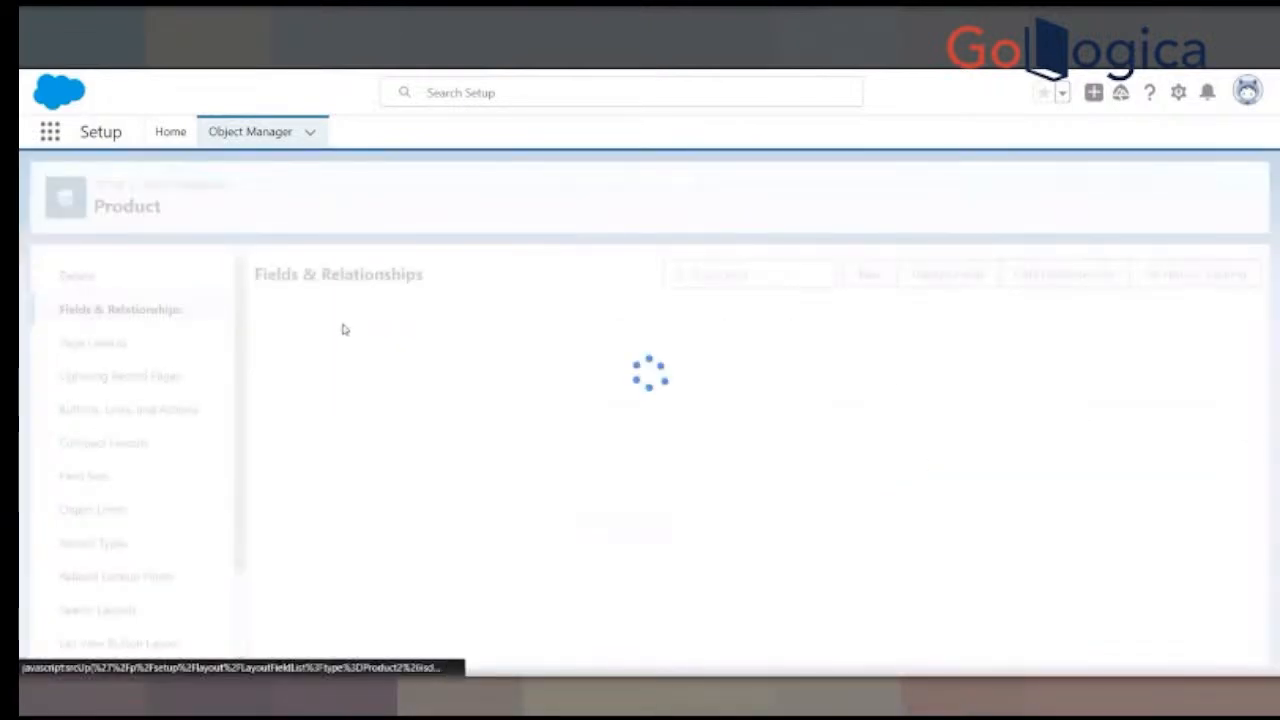
- Open the Product Family Type field and scroll through its picklist values
left_click(721, 274)
type("family")
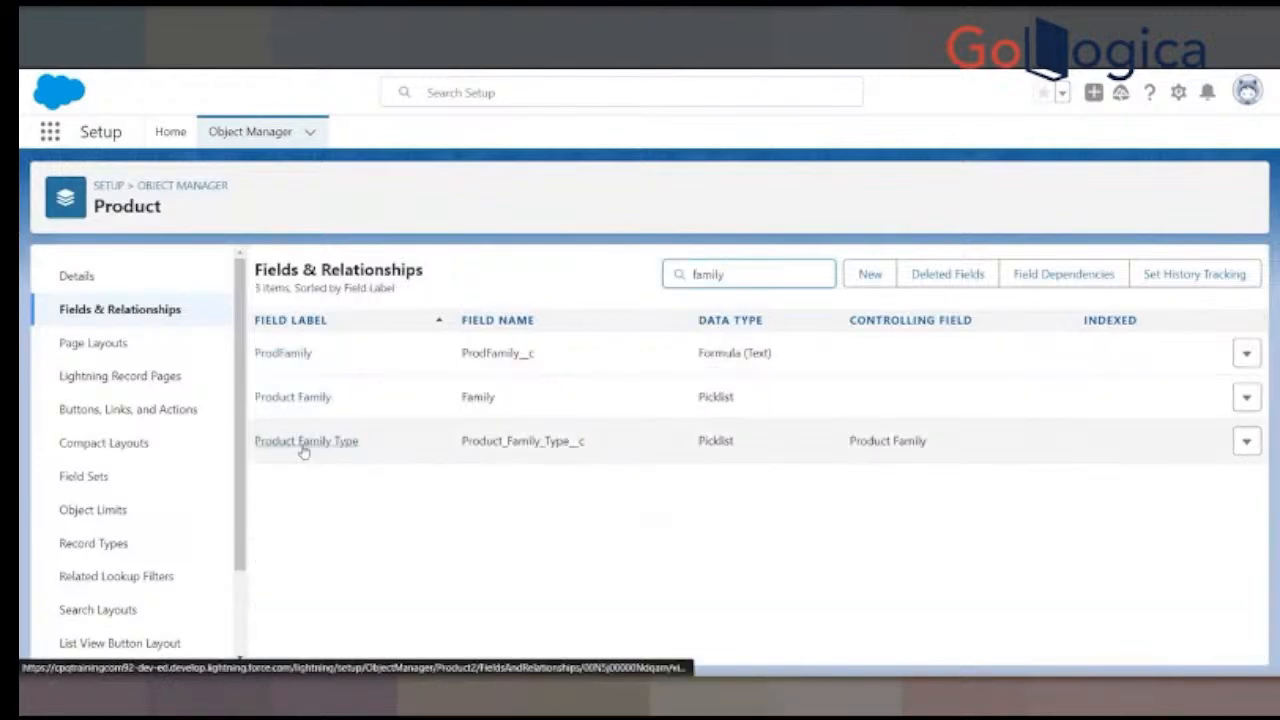
left_click(300, 447)
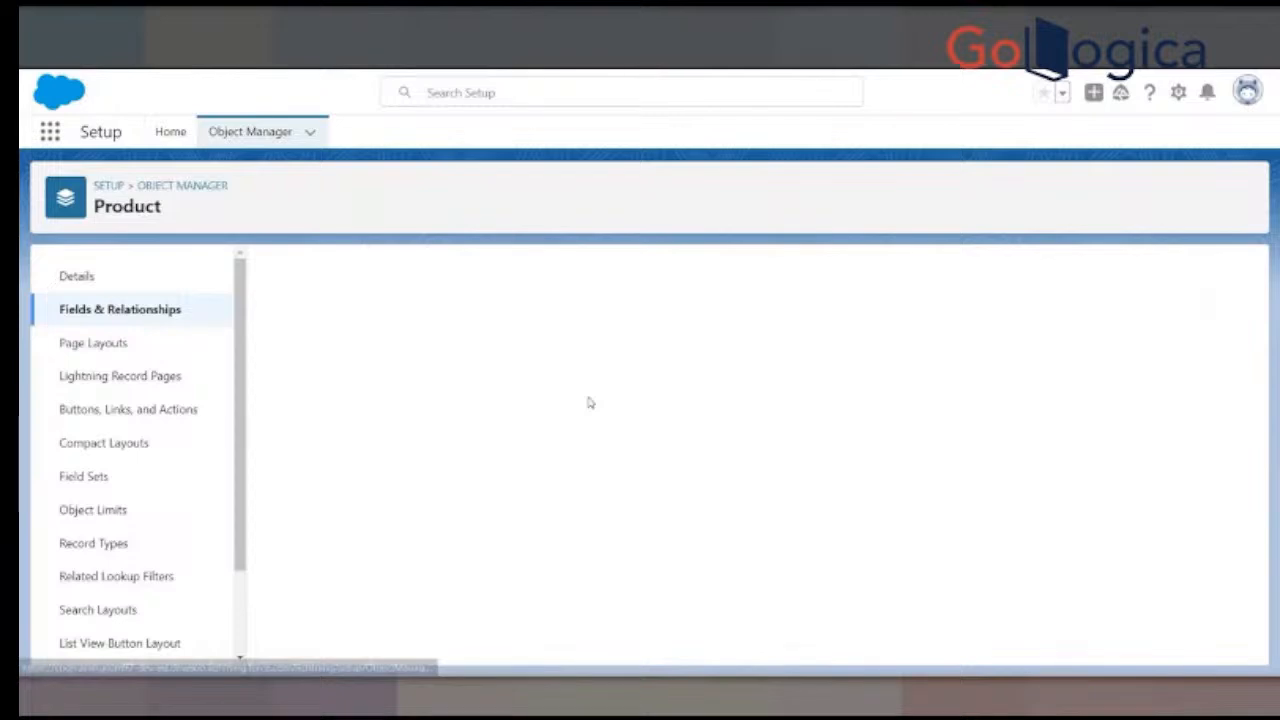
scroll(549, 467, "down", 5)
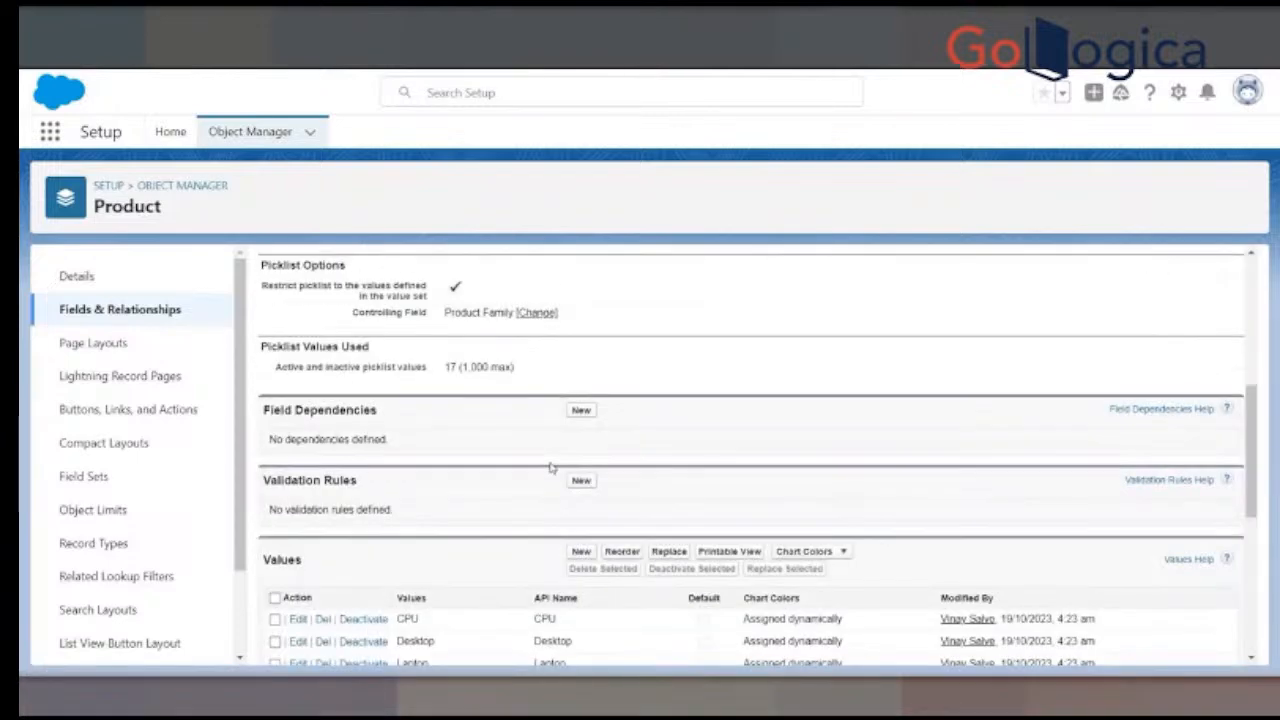
scroll(549, 467, "down", 5)
scroll(557, 396, "up", 10)
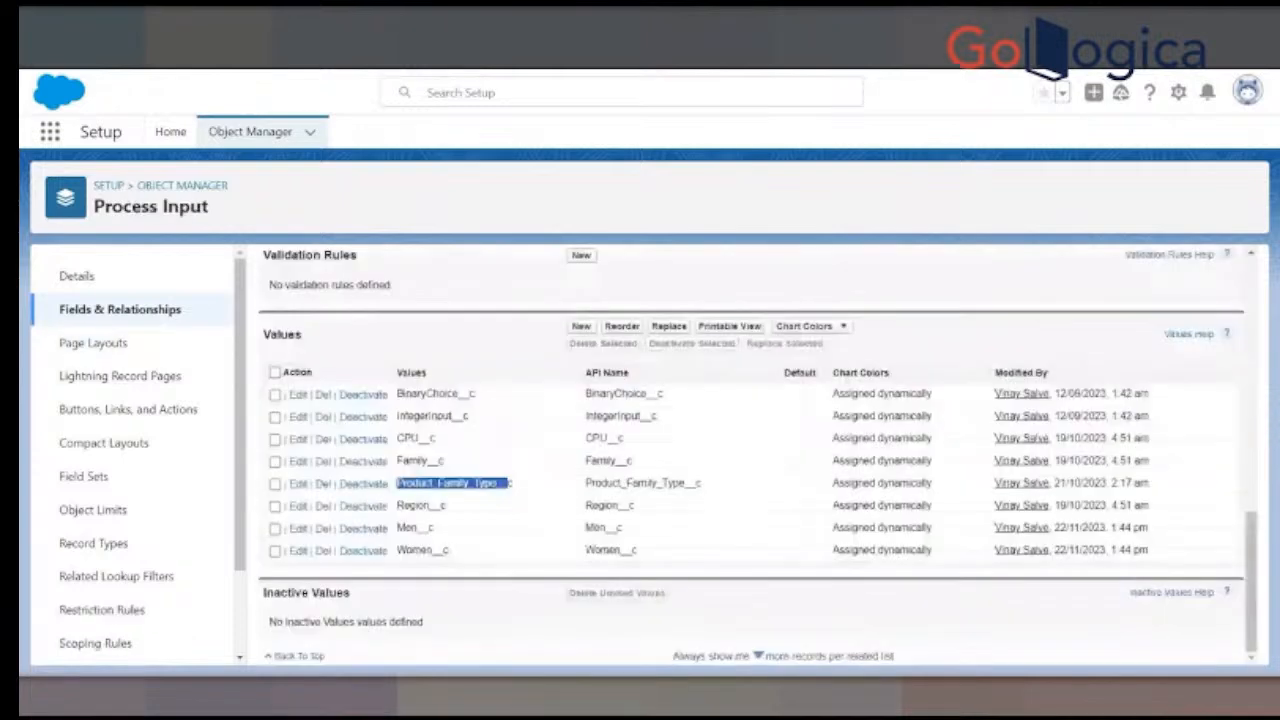
- Find the Process Input object's Family field and scroll to its picklist values
scroll(500, 440, "up", 10)
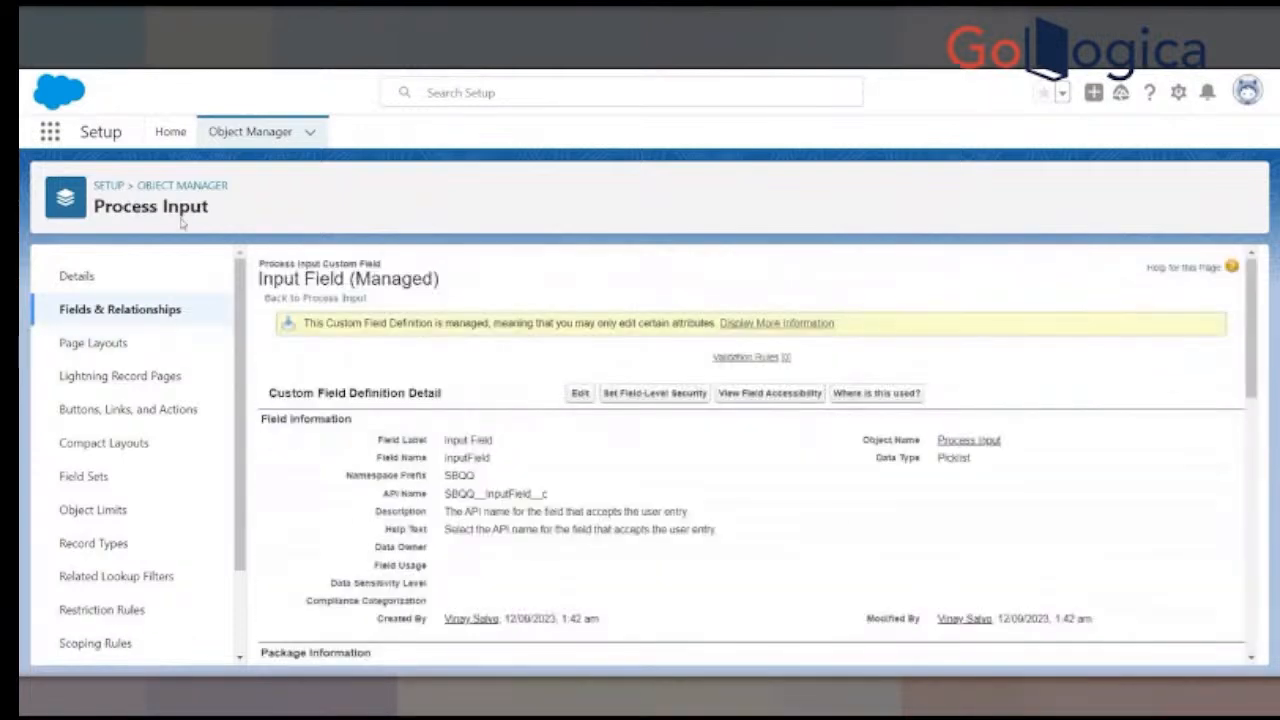
left_click(87, 318)
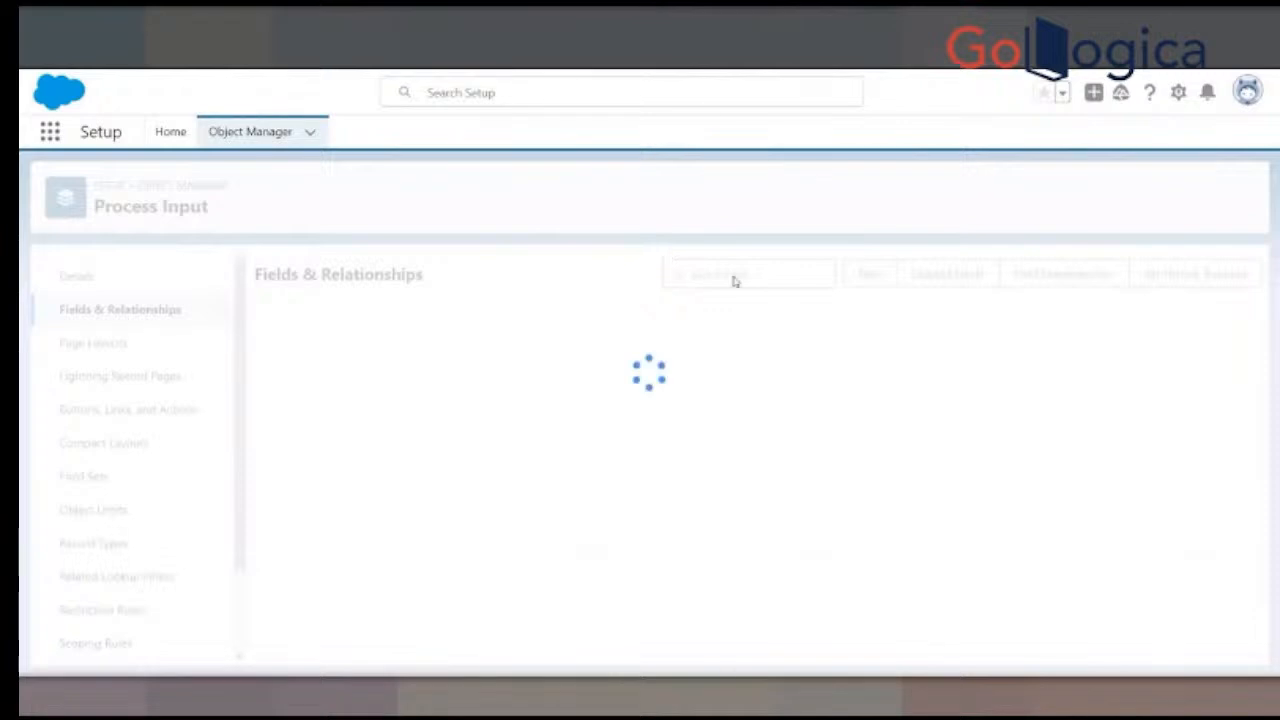
type("family")
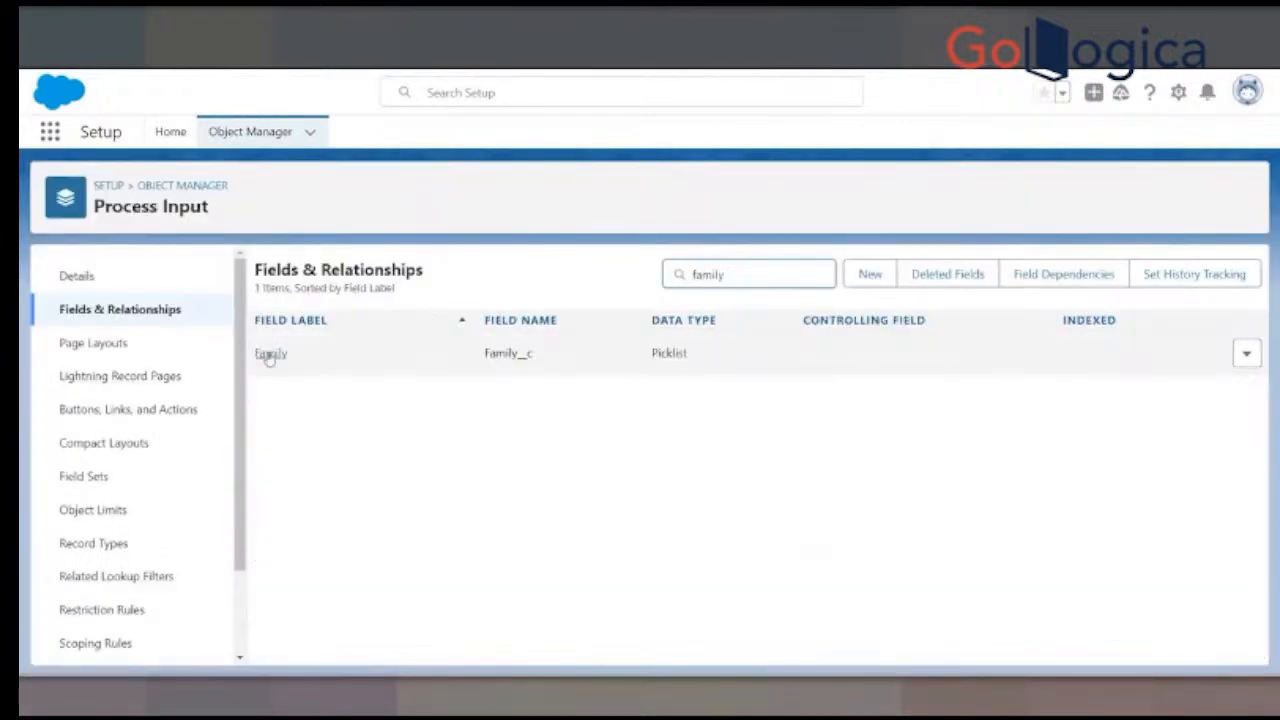
left_click(272, 354)
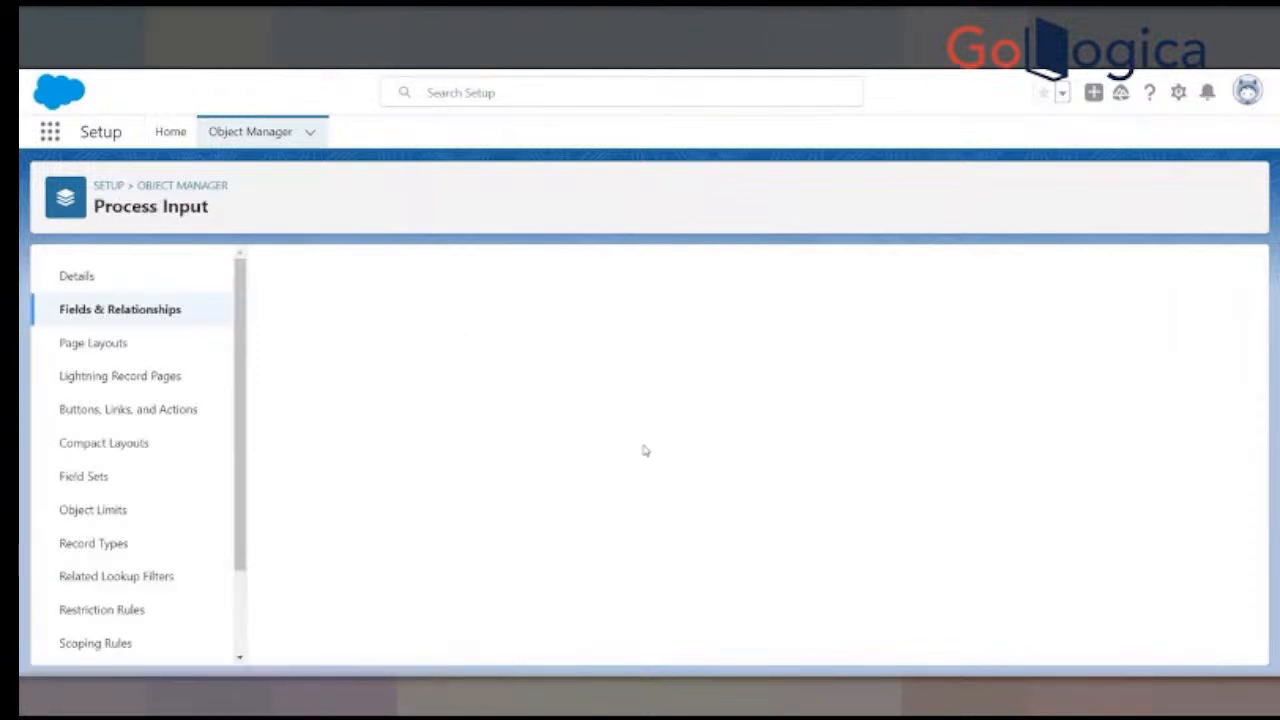
scroll(640, 469, "down", 10)
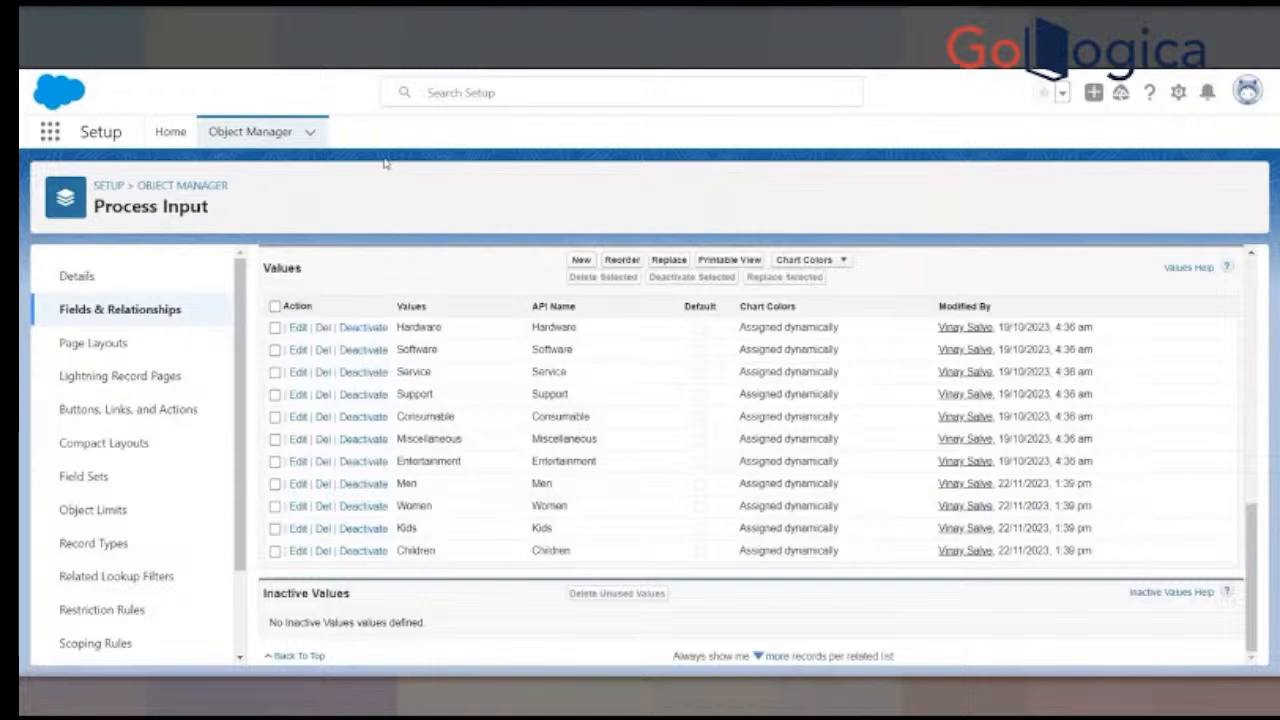
key("ctrl+Tab")
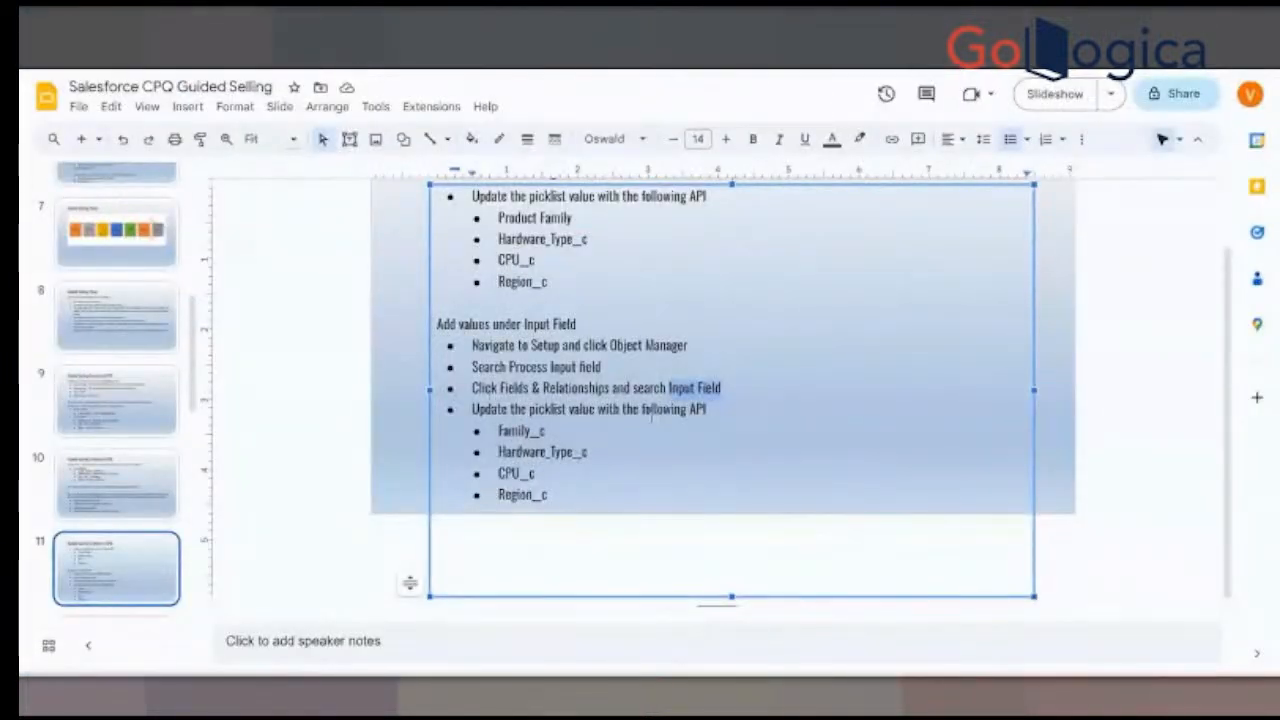
- Review the Hardware_Type, CPU and Region entries on slide 11, then go to the next slide
left_click_drag(500, 452, 588, 453)
left_click(501, 475)
double_click(501, 475)
double_click(501, 495)
scroll(599, 475, "up", 2)
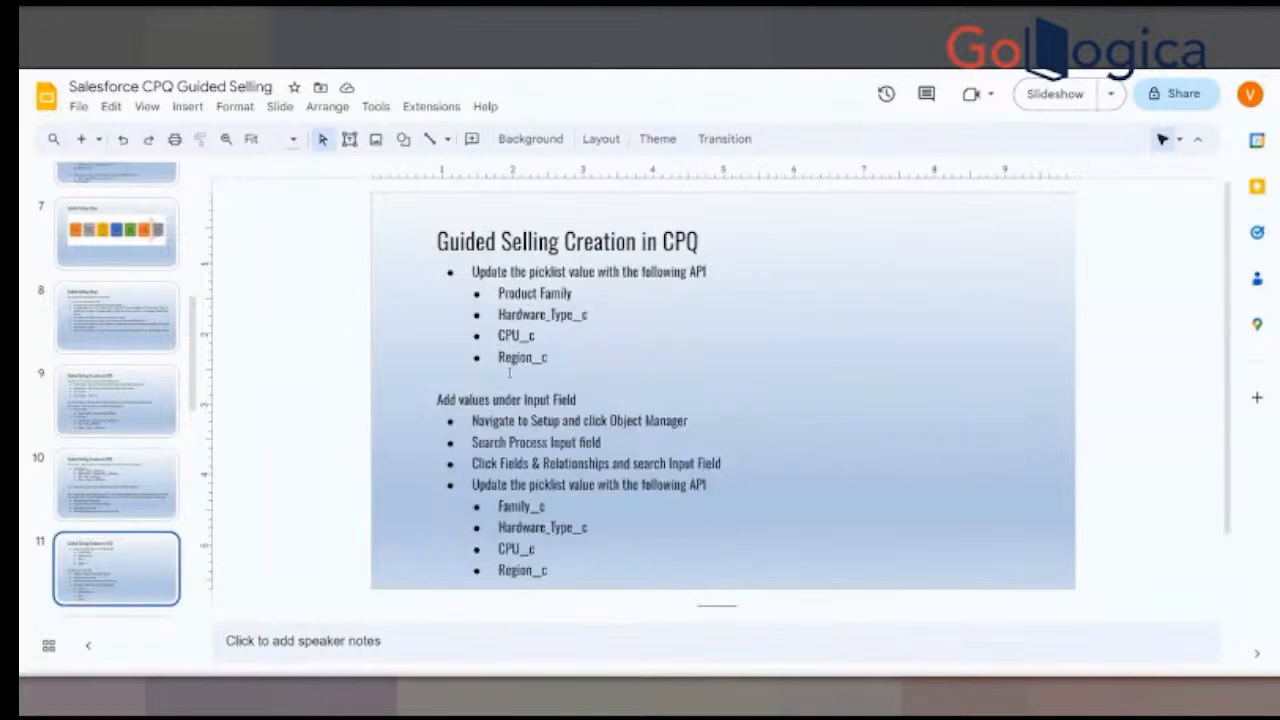
scroll(150, 560, "down", 3)
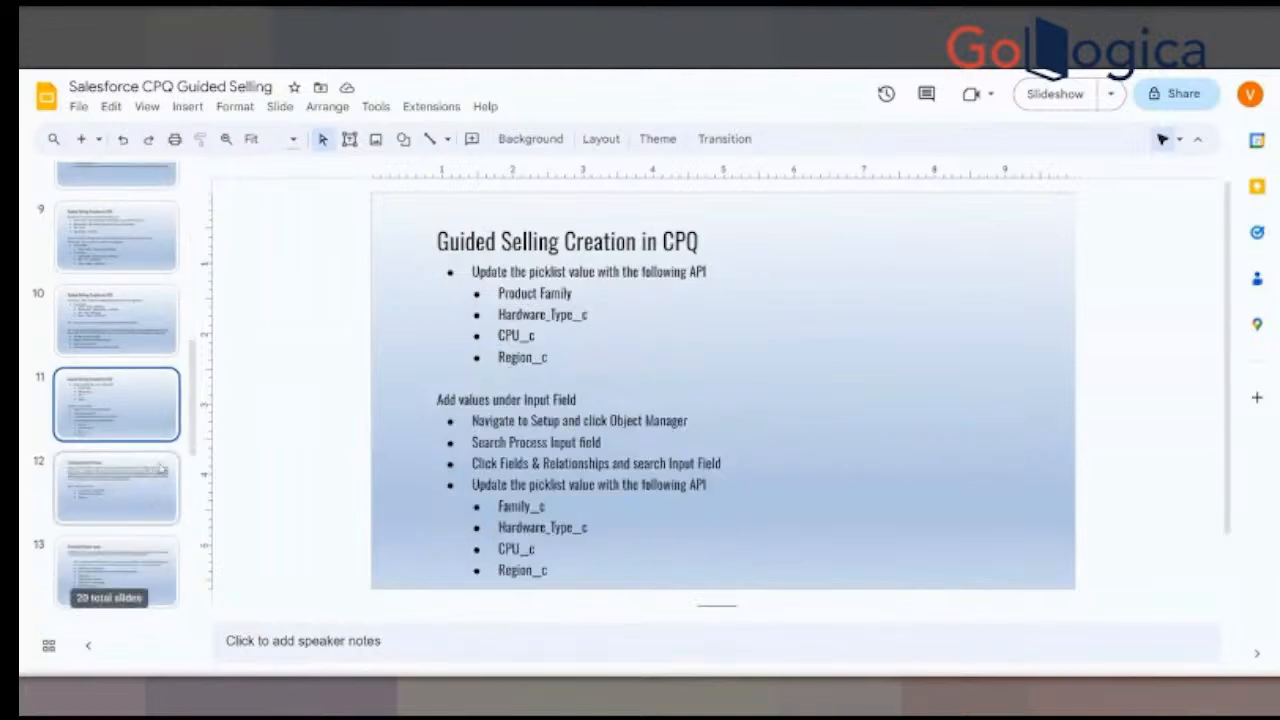
left_click(122, 488)
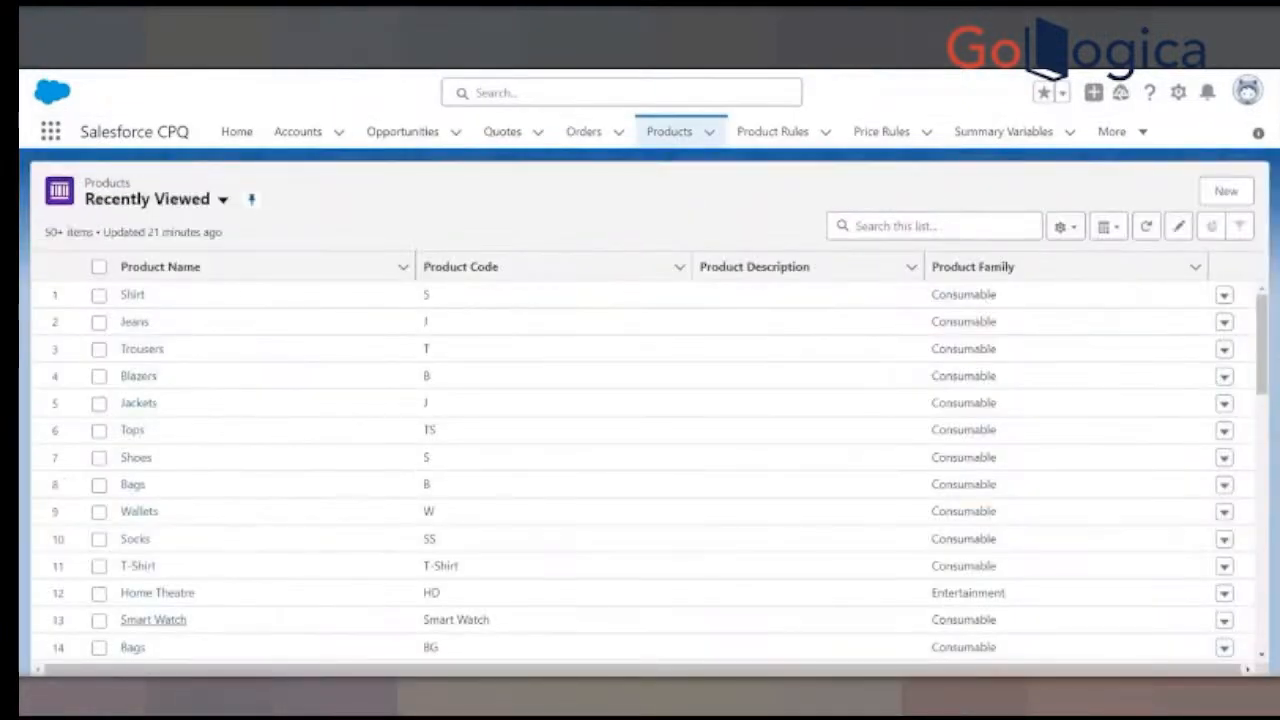
- Open the Smart Watch product record and compare it with the Product Family Type setup
left_click(376, 20)
left_click(456, 20)
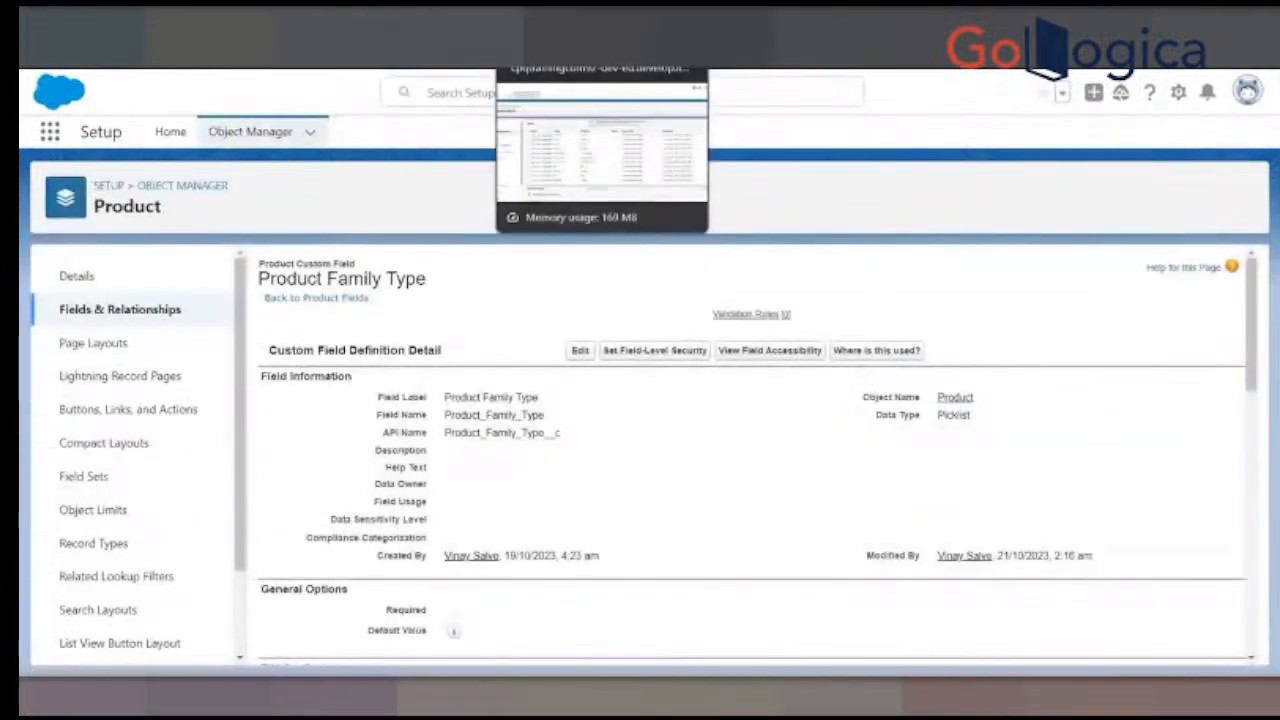
left_click(303, 22)
left_click(376, 20)
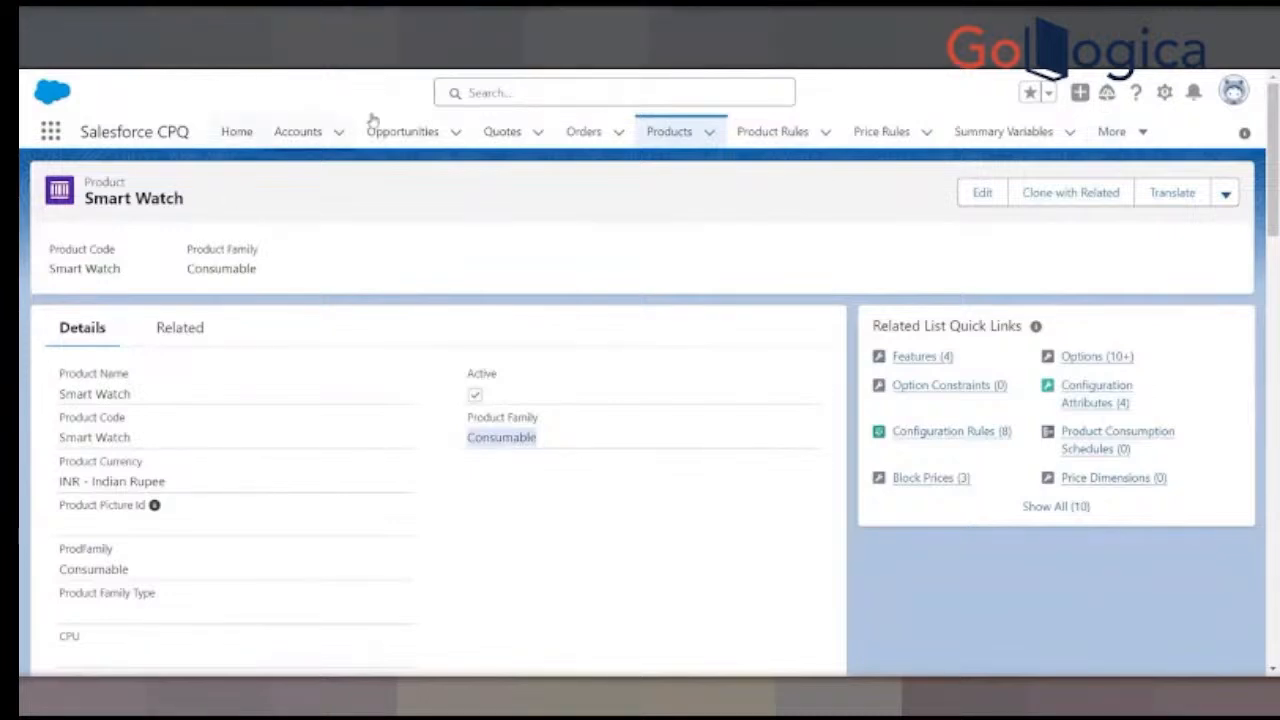
left_click(1138, 133)
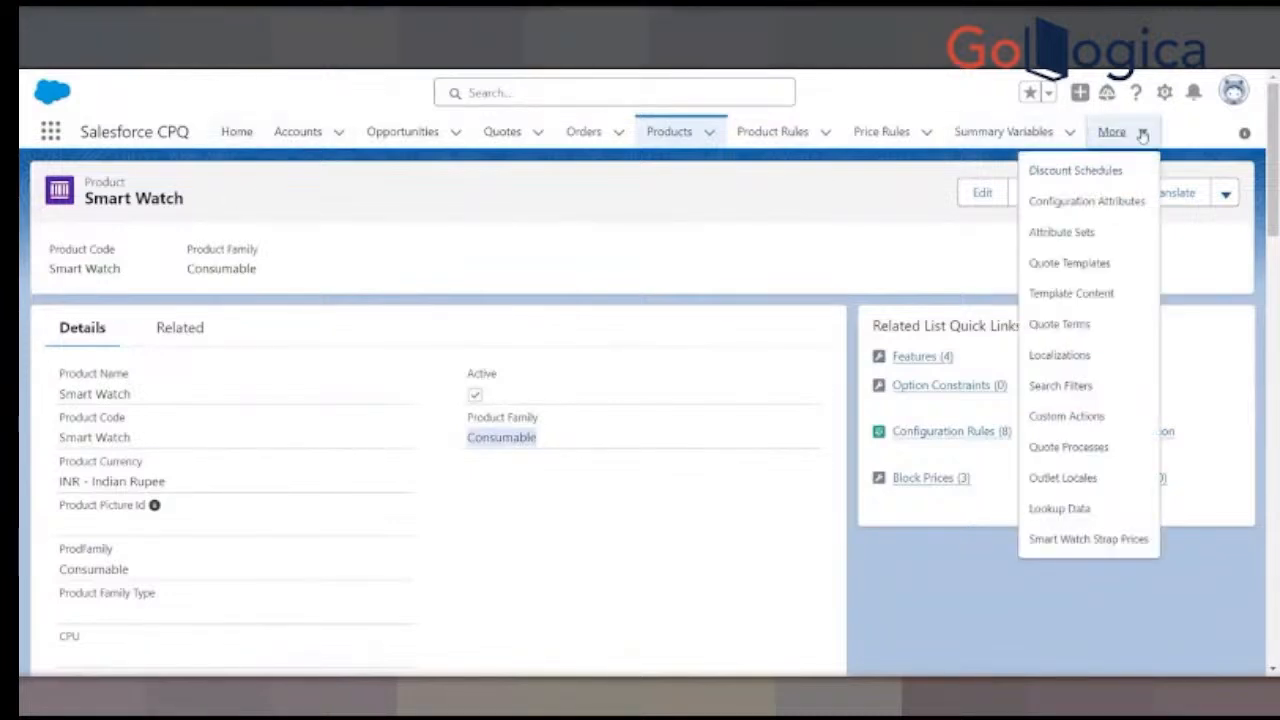
- Start a new quote process named 'Clothing Guided Selling' with Guided Only checked
left_click(1075, 448)
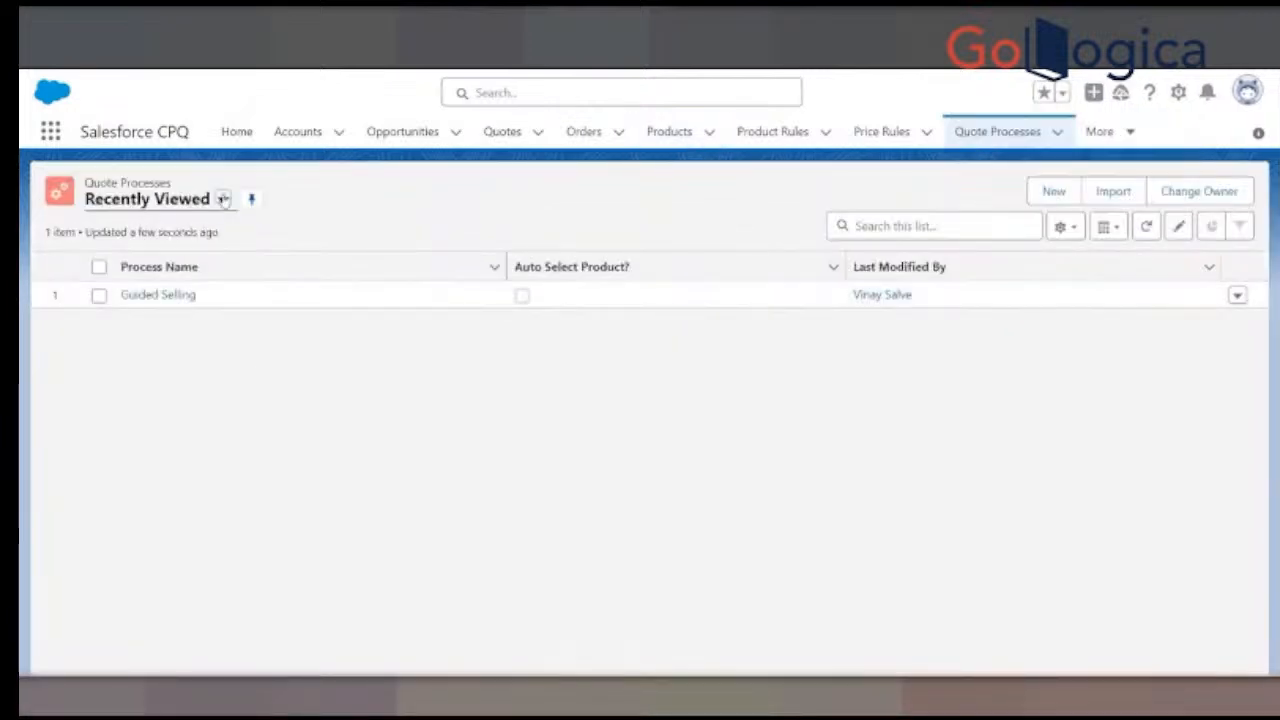
left_click(130, 260)
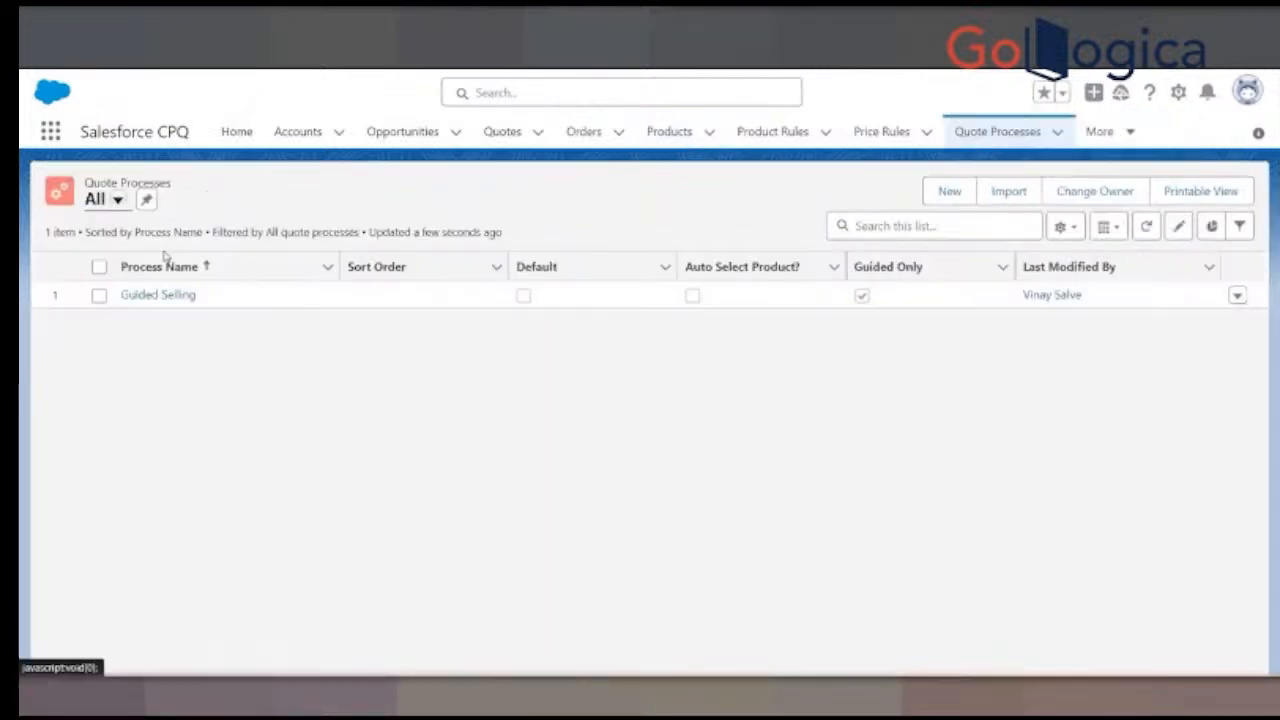
left_click(949, 191)
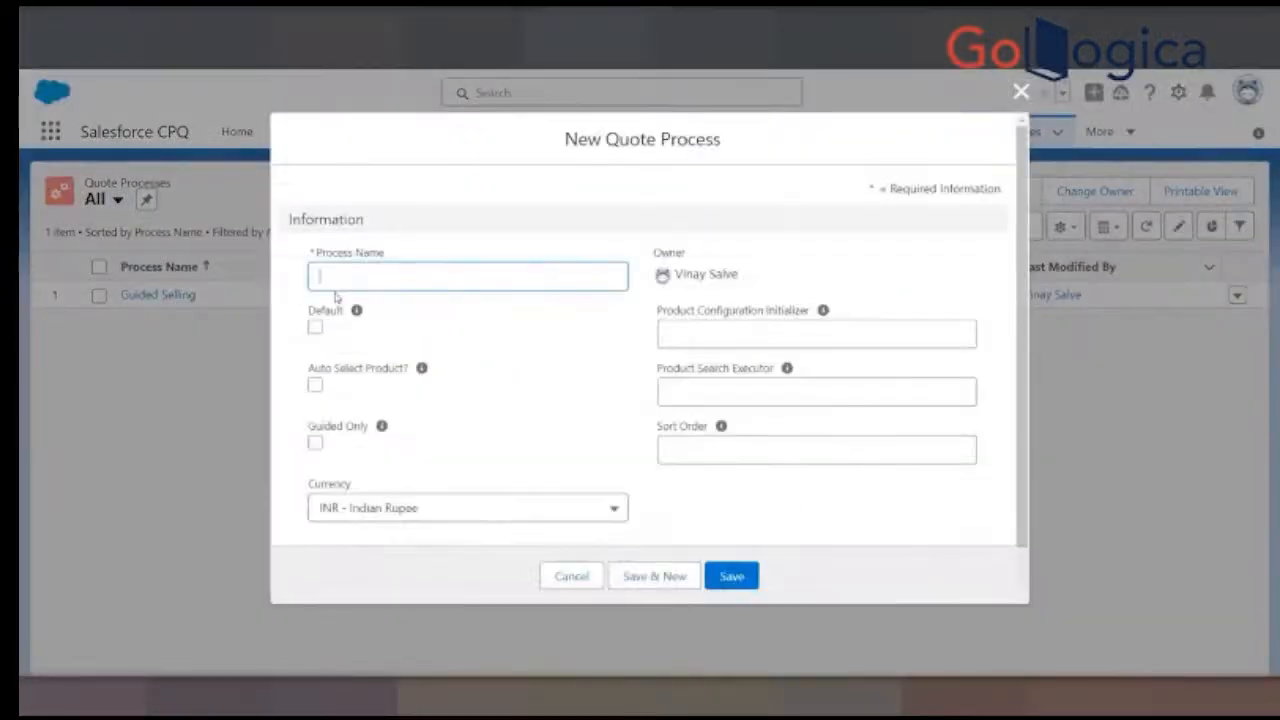
type("Clothing")
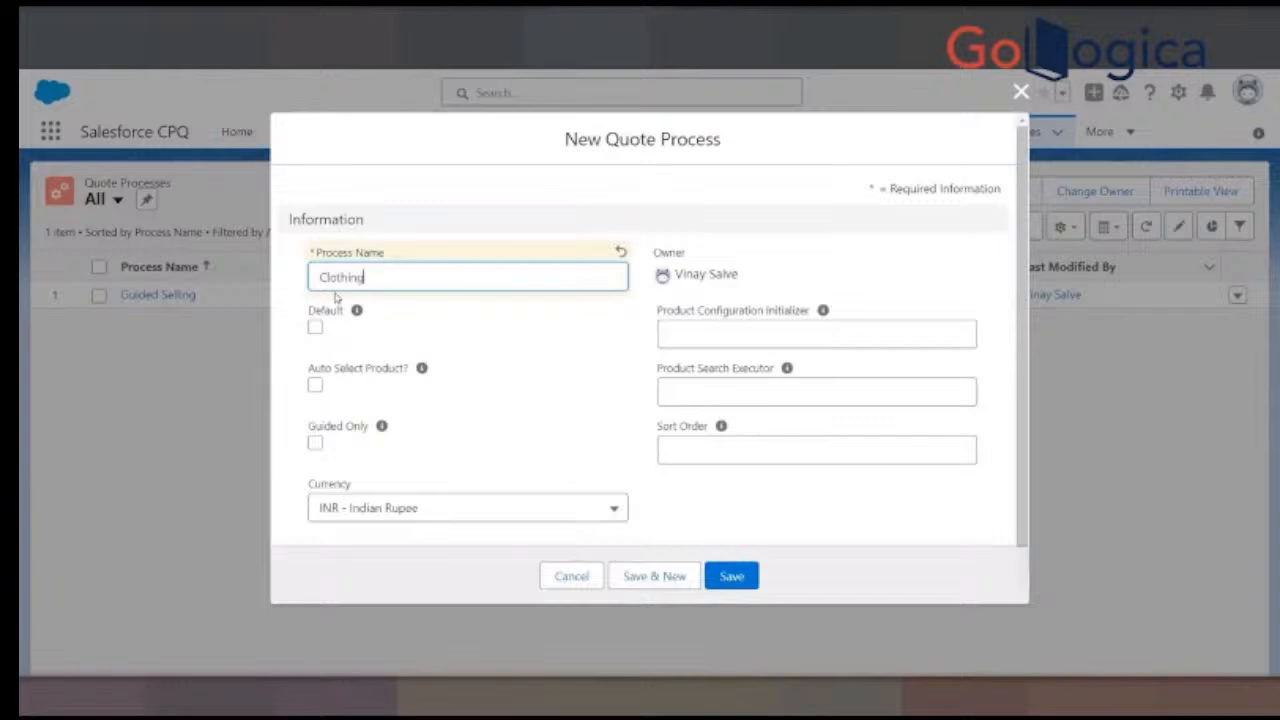
type(" Guided Selling")
left_click(315, 442)
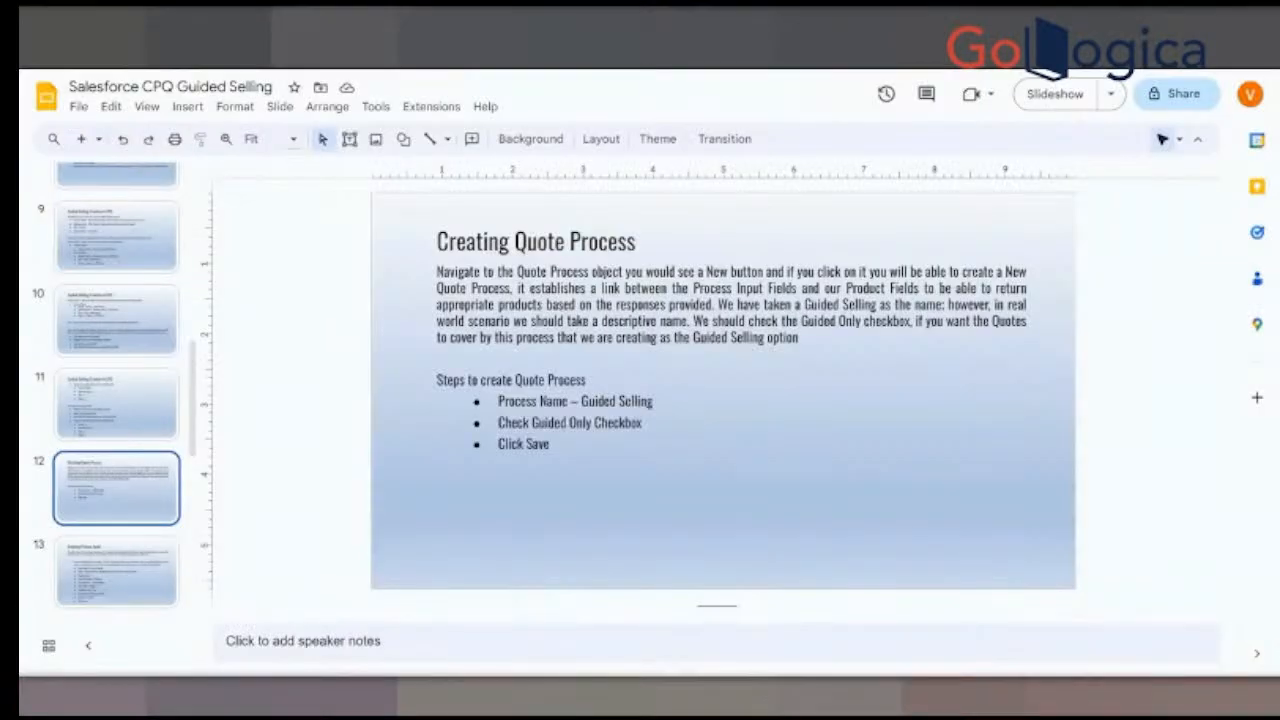
- Check the Creating Quote Process slide, then save the new quote process
left_click(108, 578)
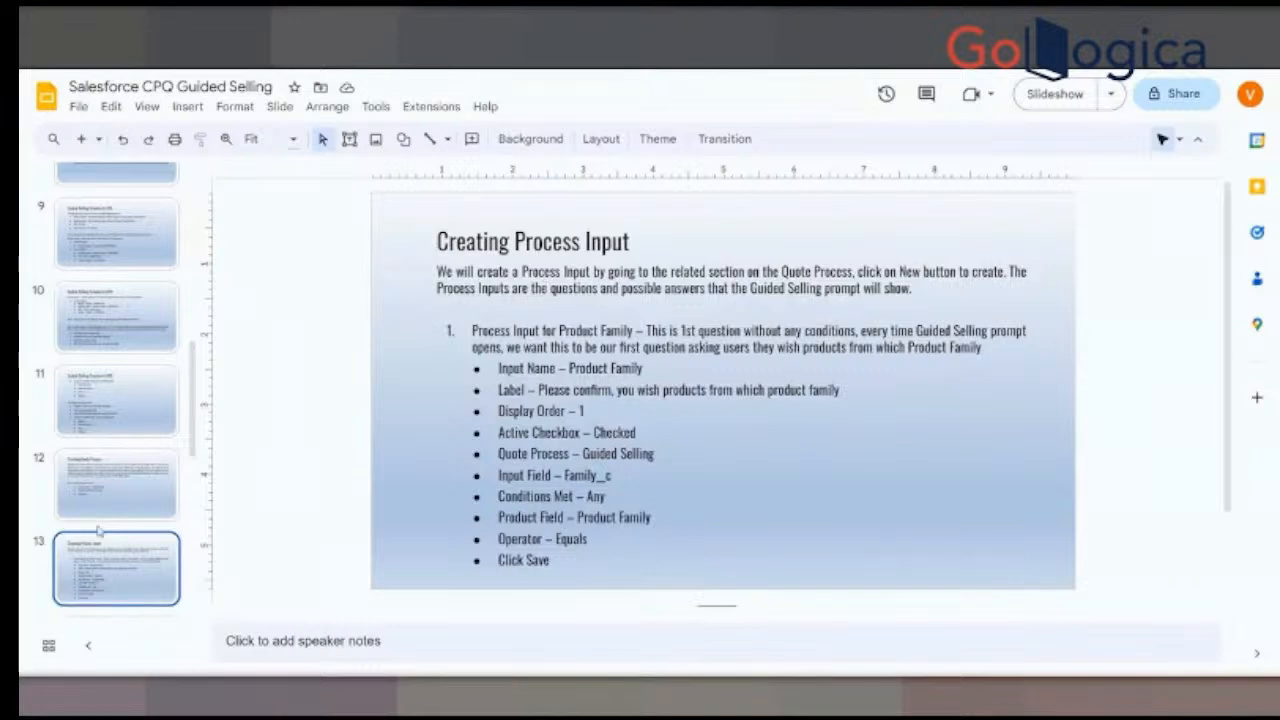
key("Up")
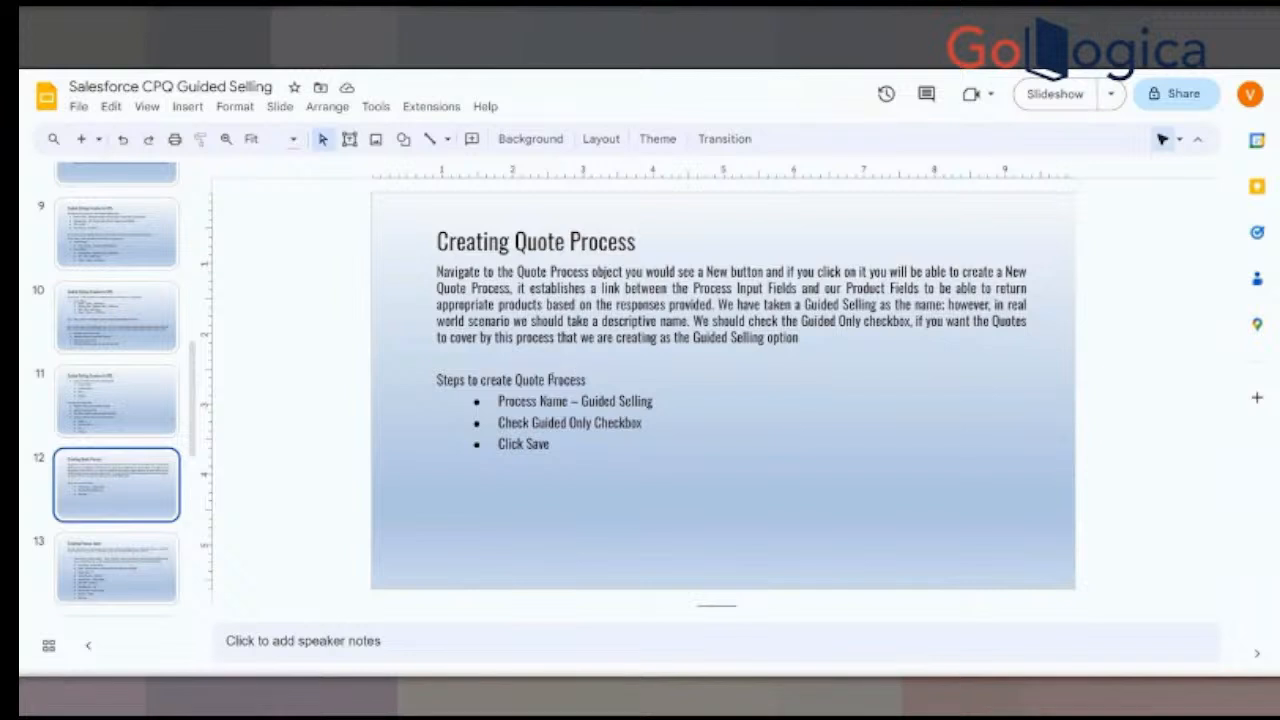
left_click_drag(583, 401, 648, 392)
left_click(586, 421)
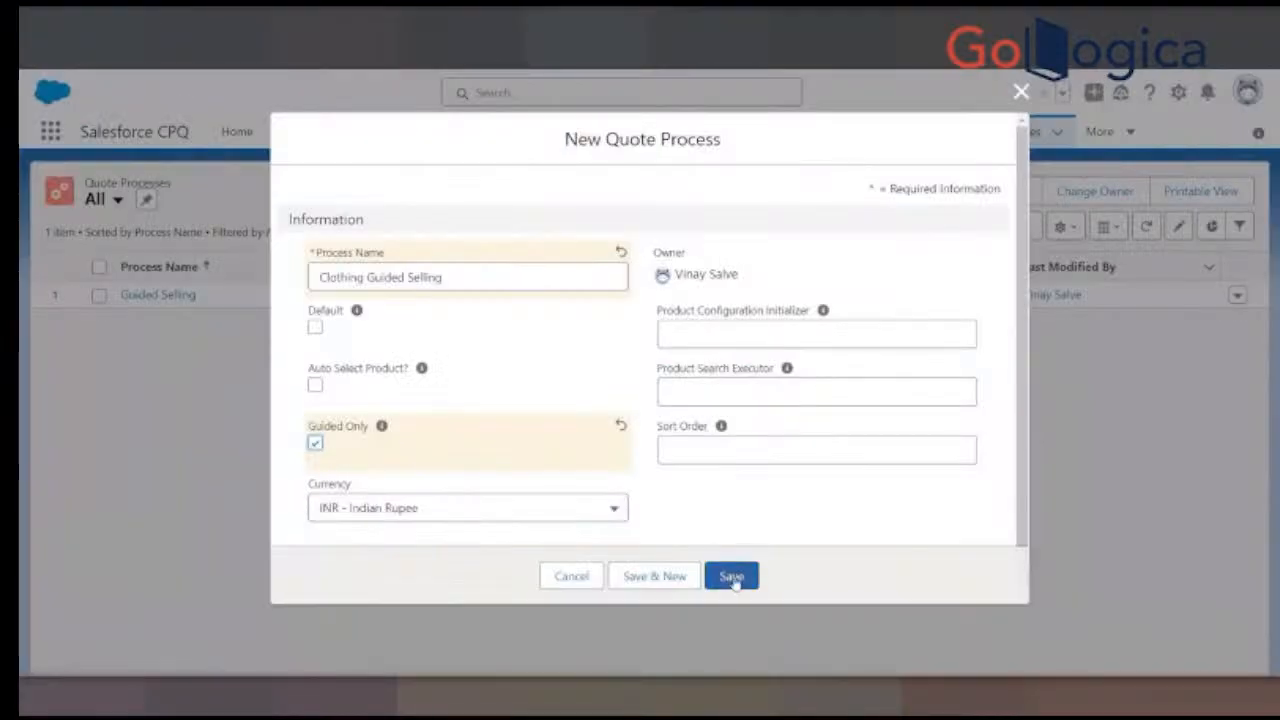
left_click(732, 577)
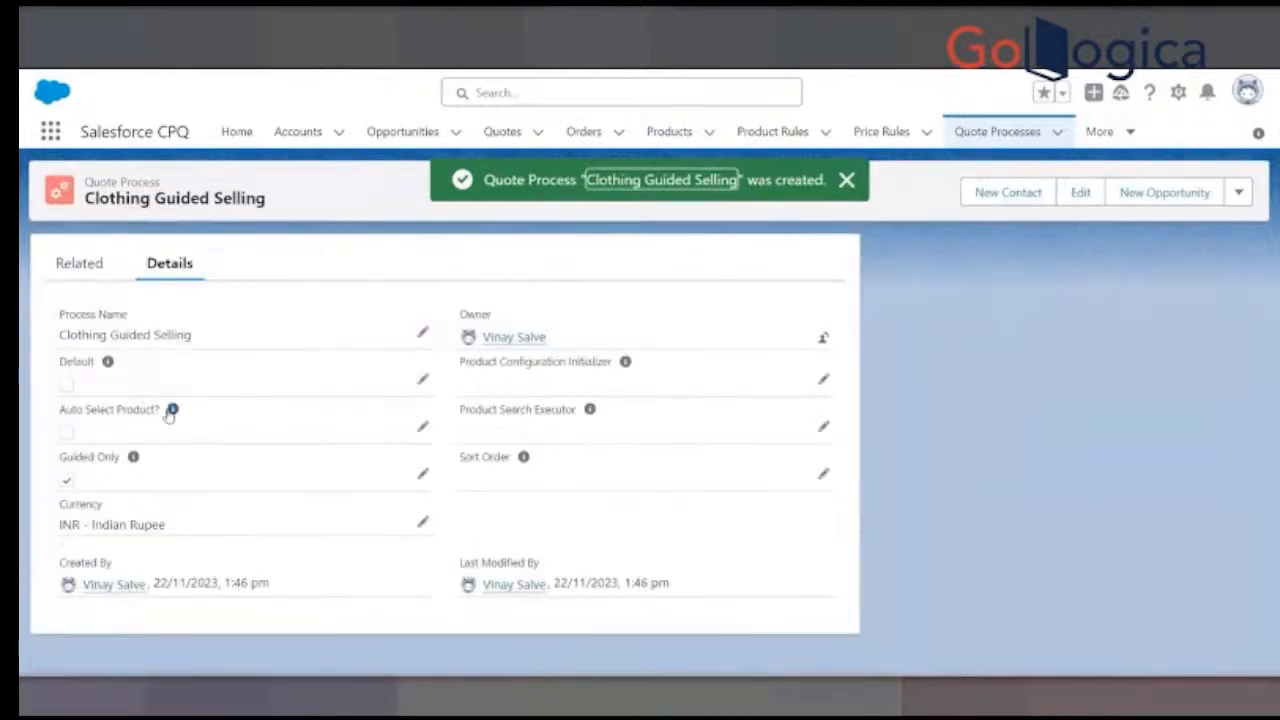
left_click(66, 268)
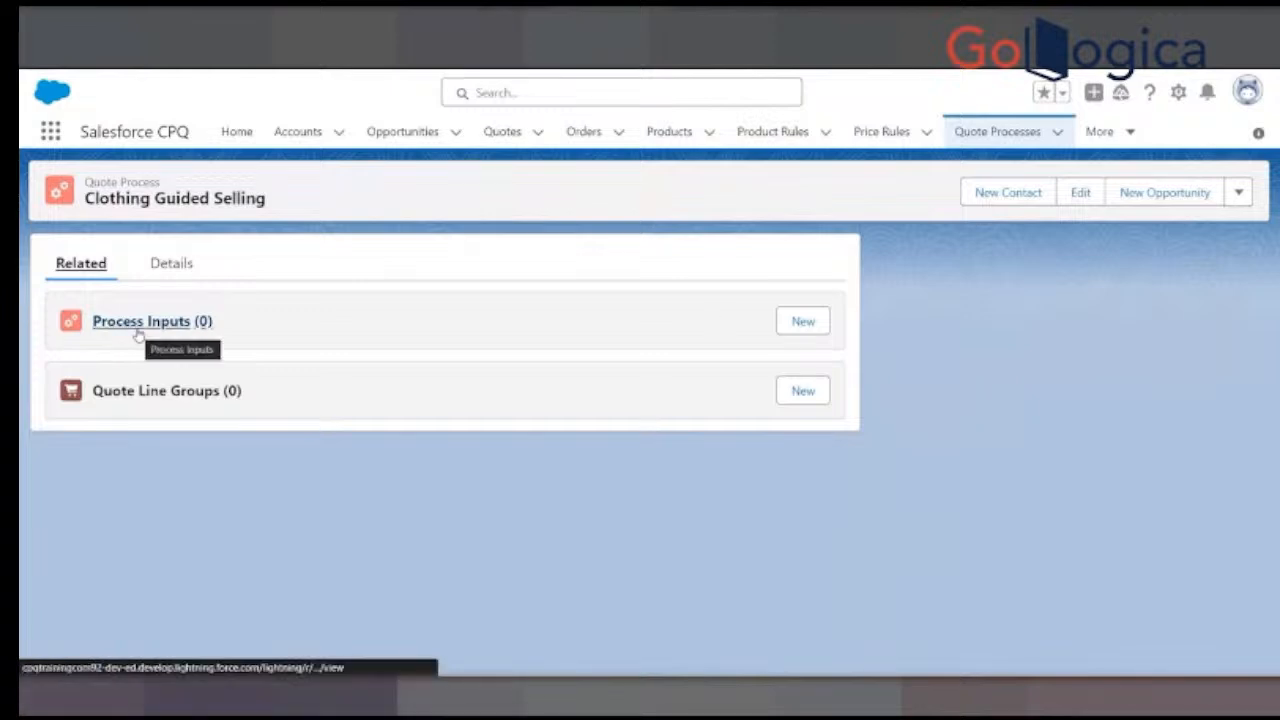
- Begin a new Process Input for Clothing Guided Selling after checking the Creating Process Input slide
left_click(801, 323)
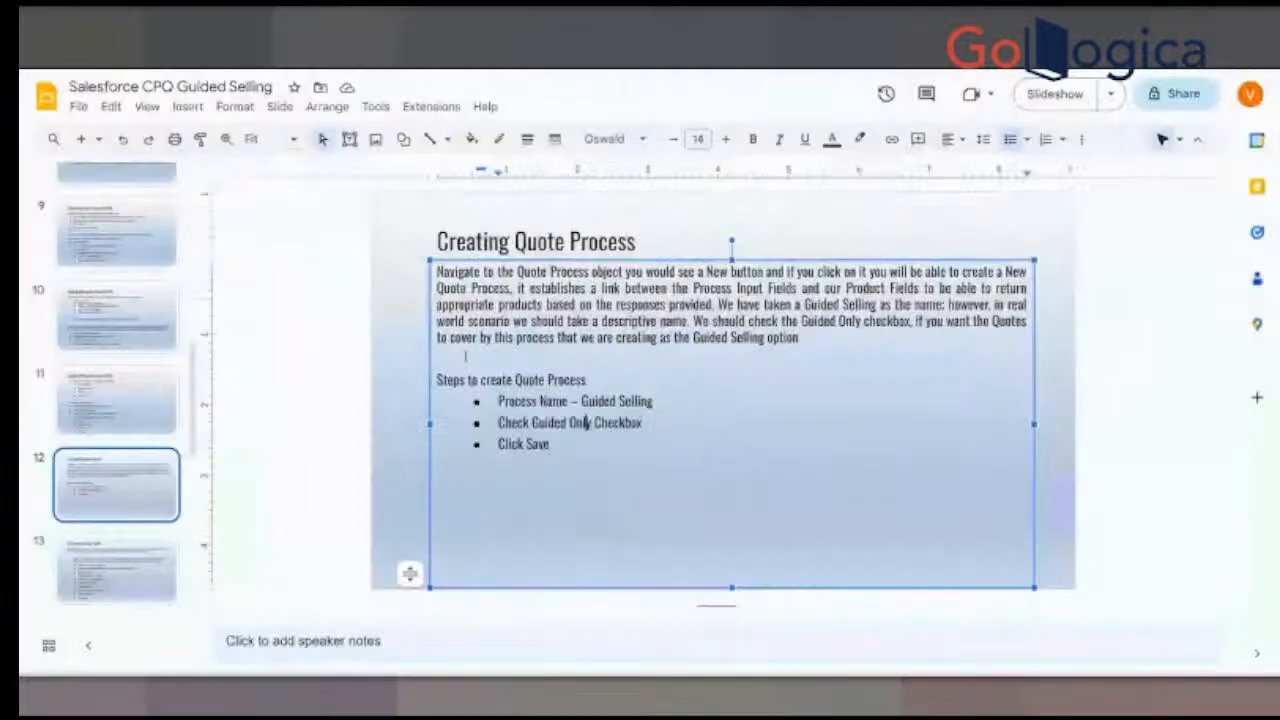
left_click(117, 570)
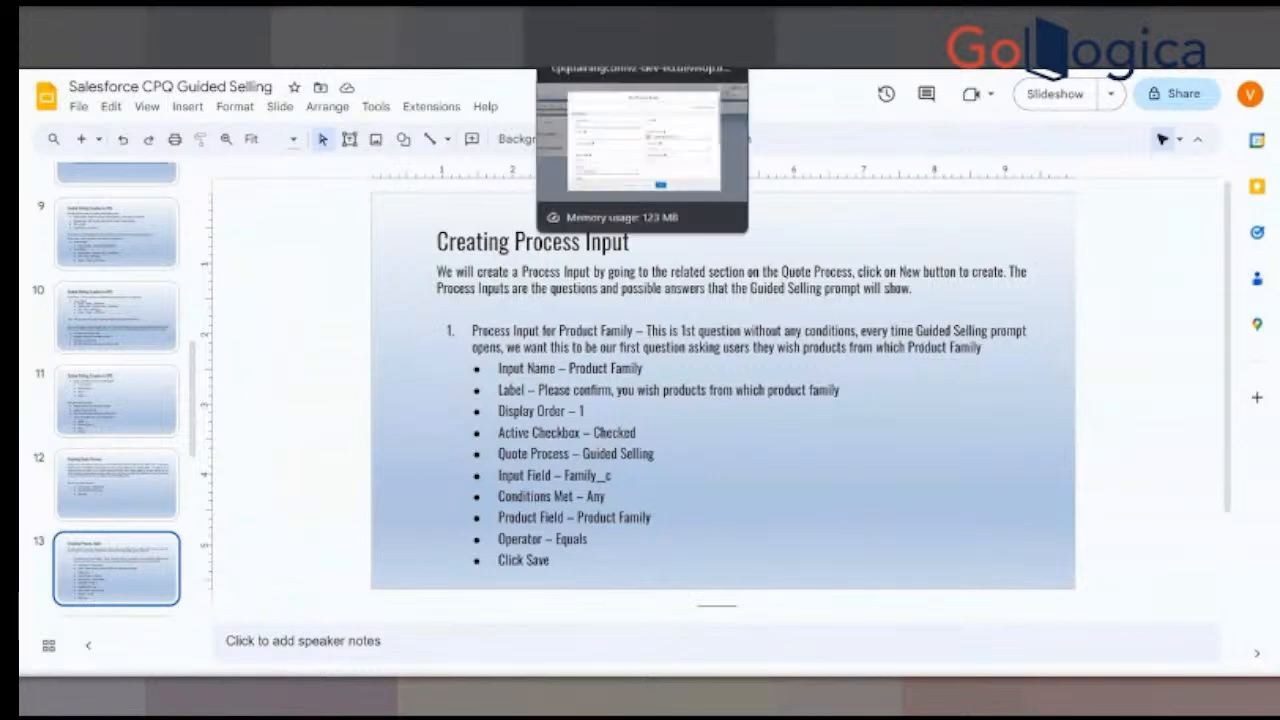
left_click(560, 40)
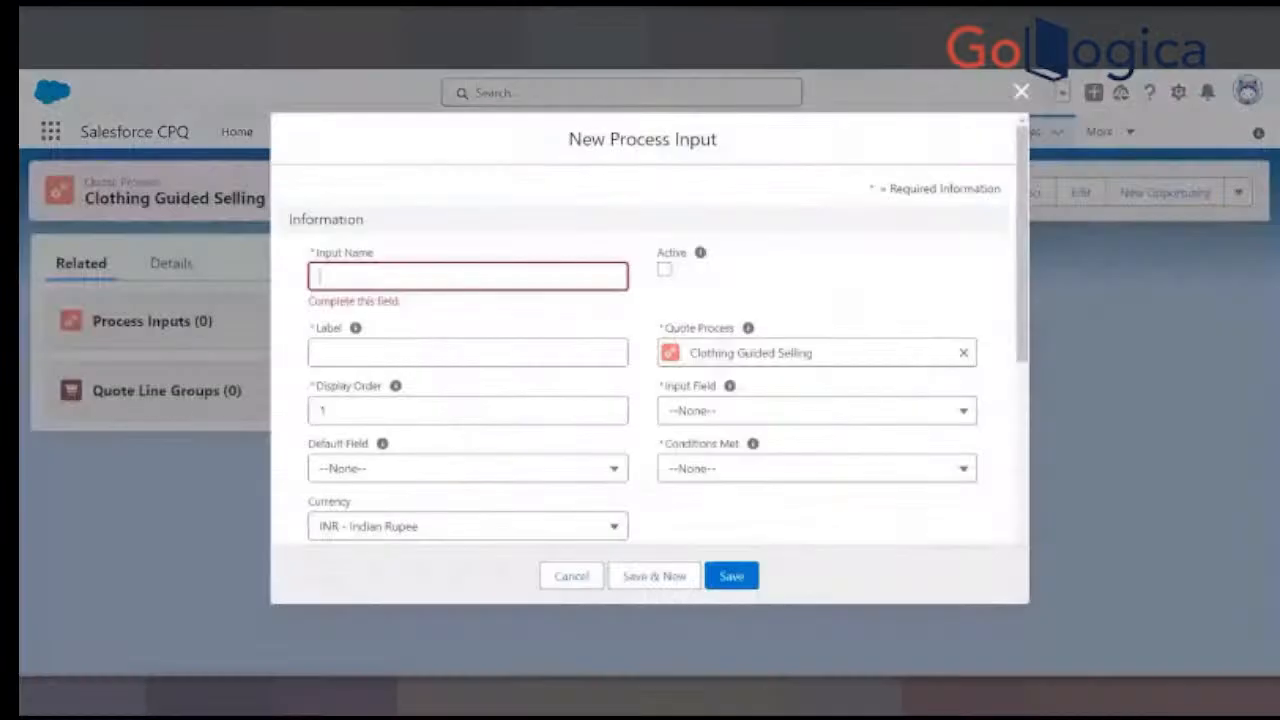
- Name the process input 'Product Family', paste its label question, and mark it active
type("Pro")
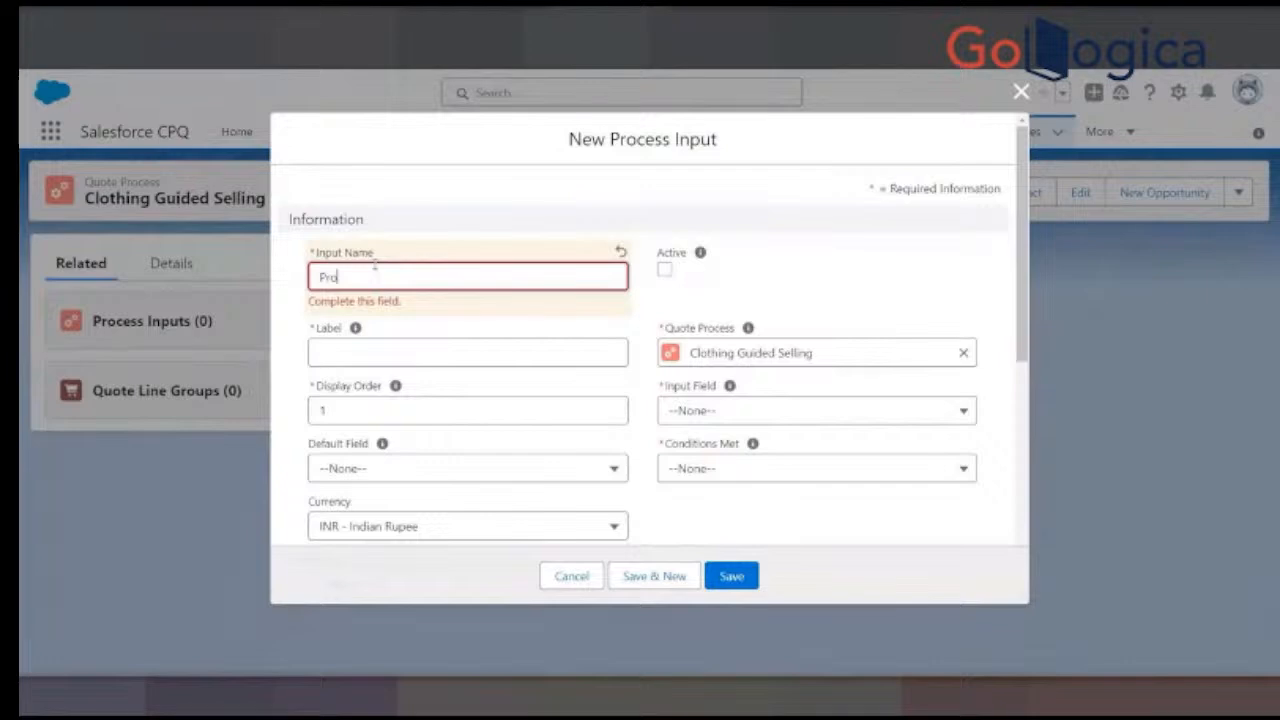
type("duct Family")
left_click(341, 355)
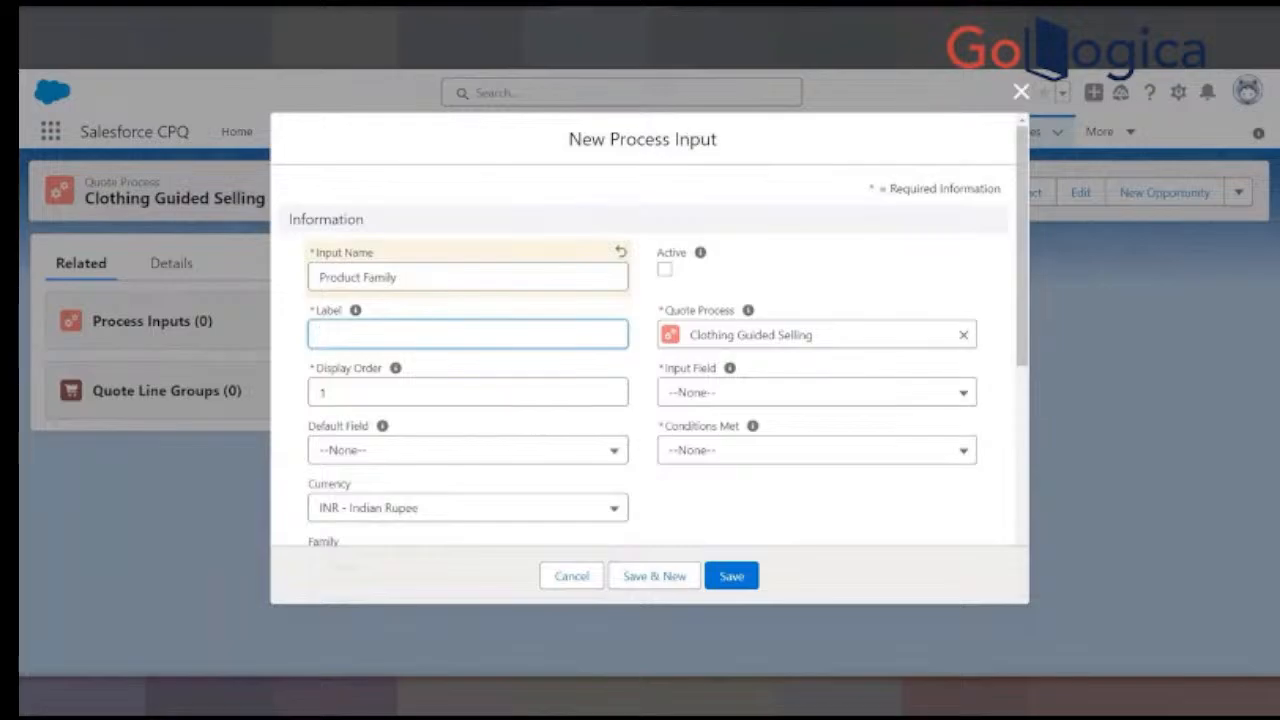
key("alt+Tab")
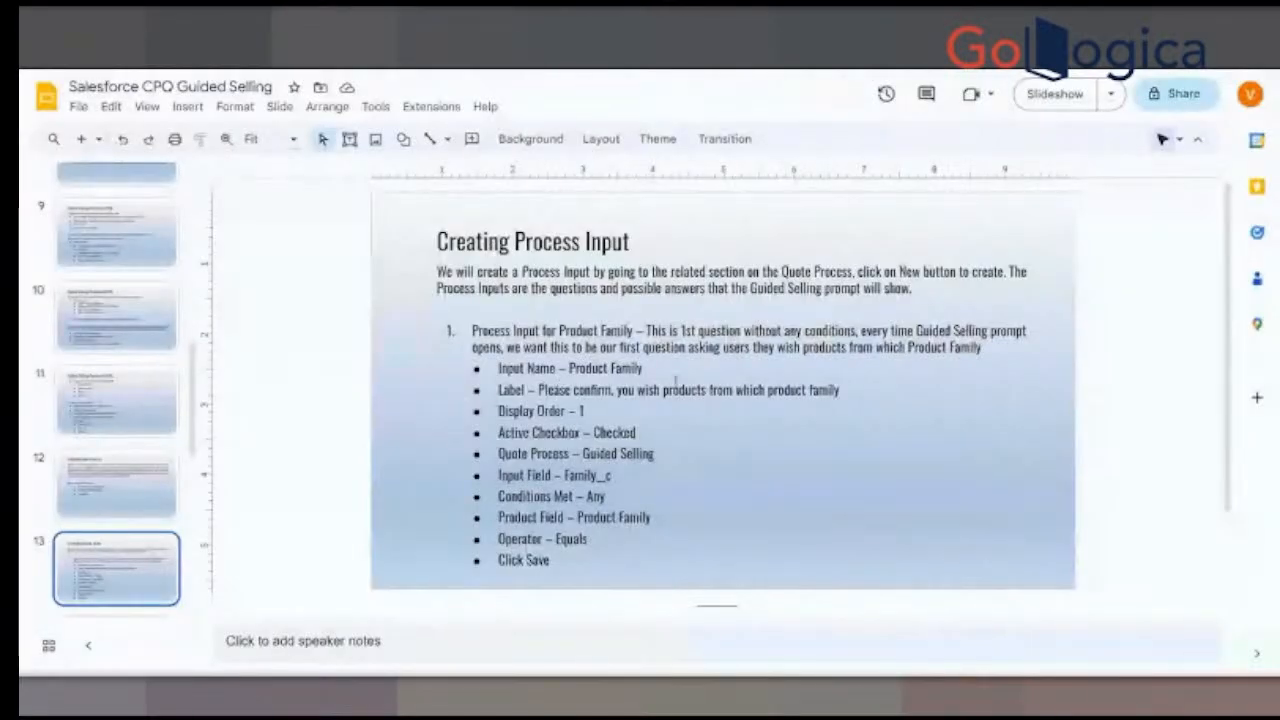
double_click(512, 390)
left_click_drag(539, 390, 840, 390)
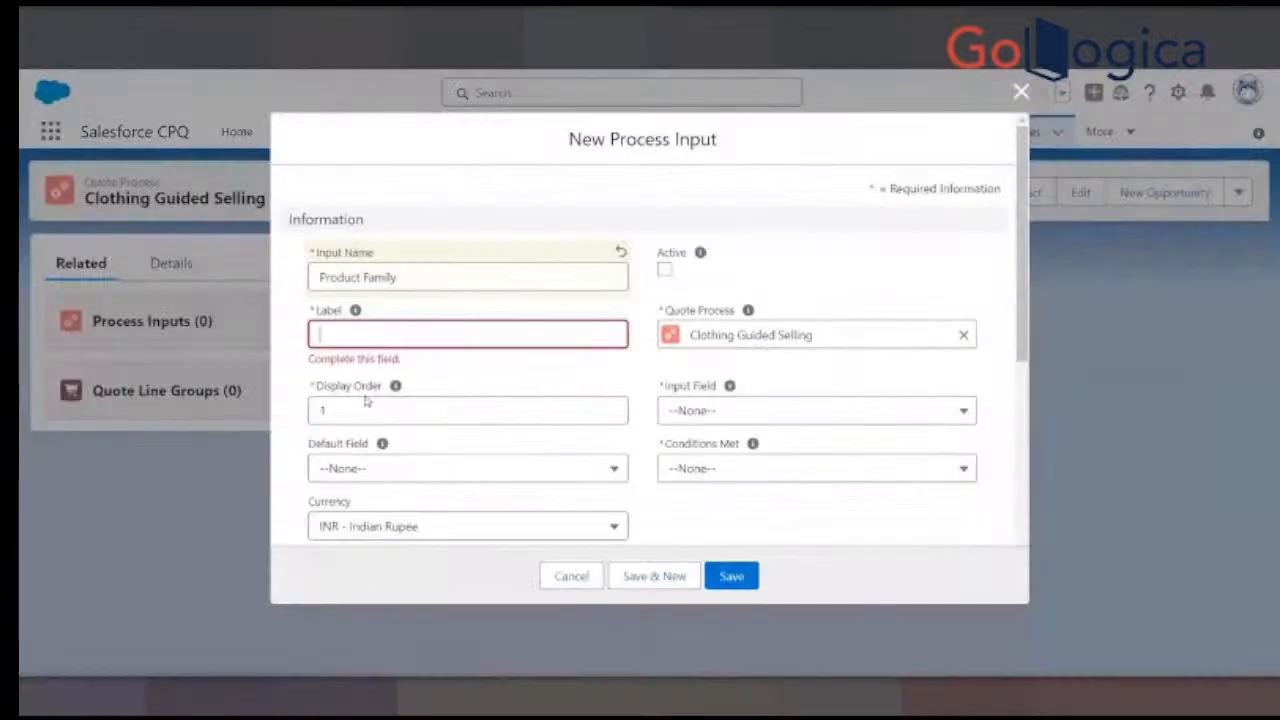
type("Please confirm, you wish products from which product family")
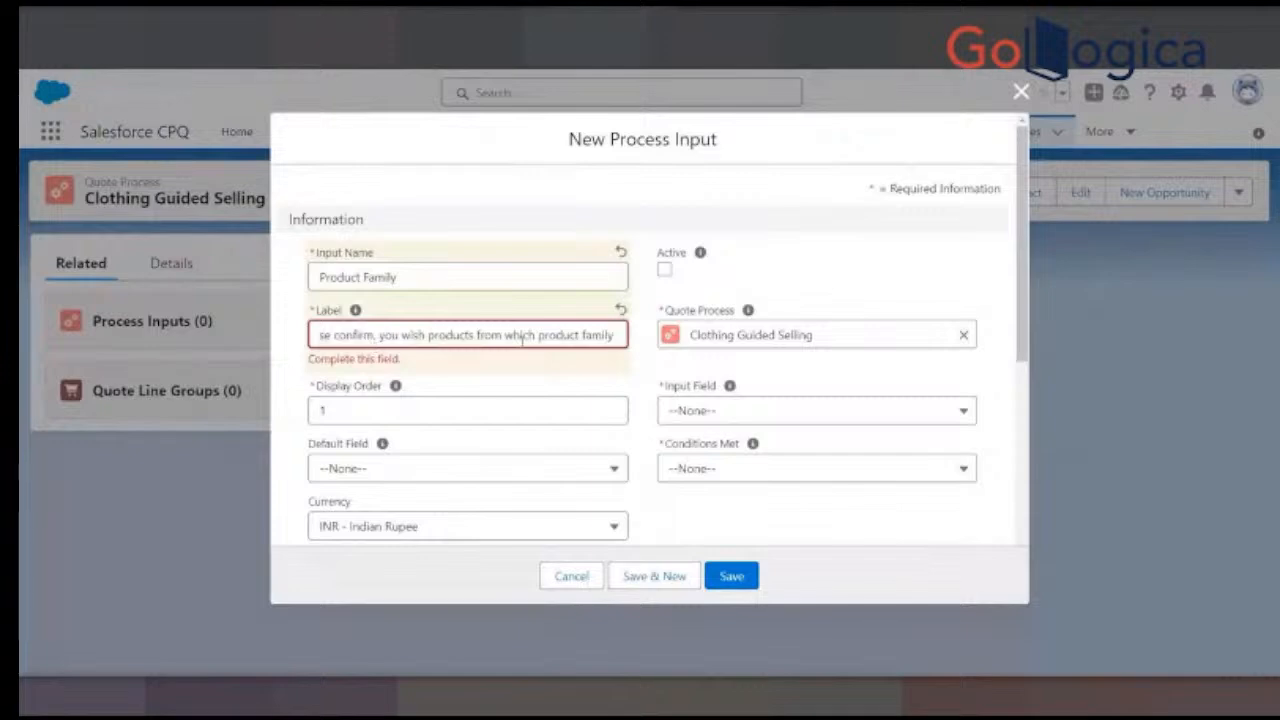
left_click(365, 409)
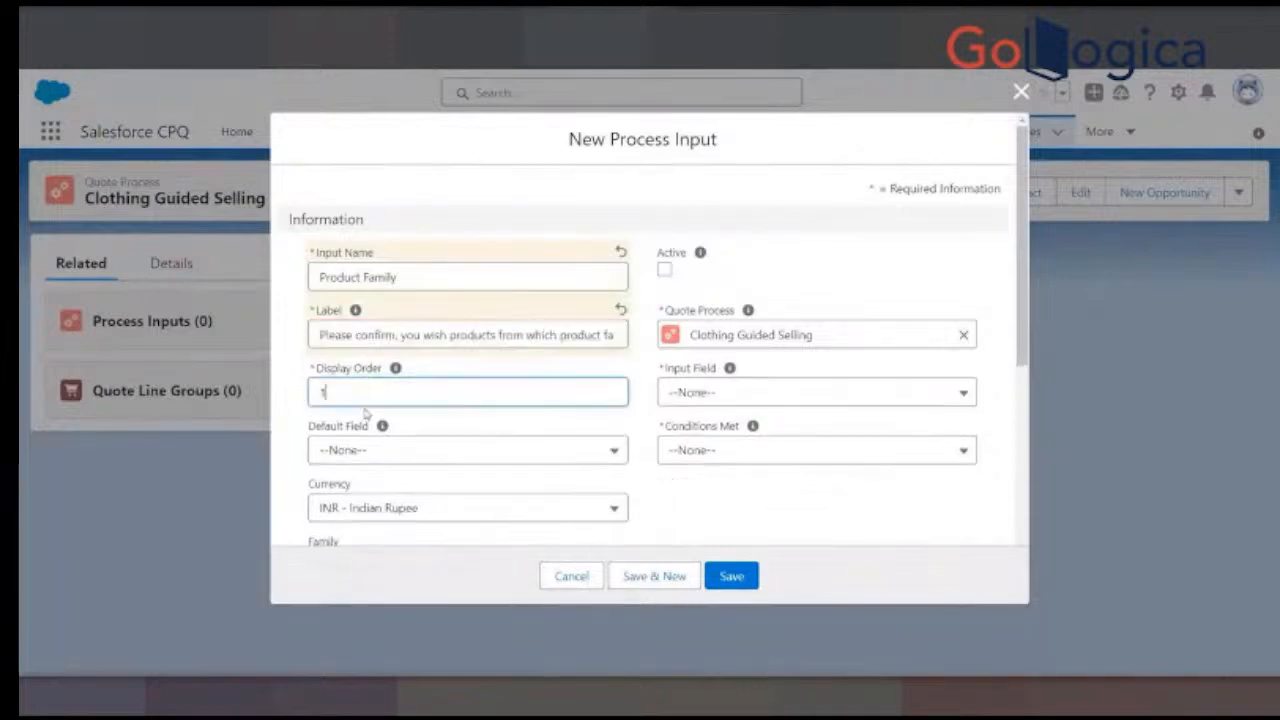
left_click(664, 271)
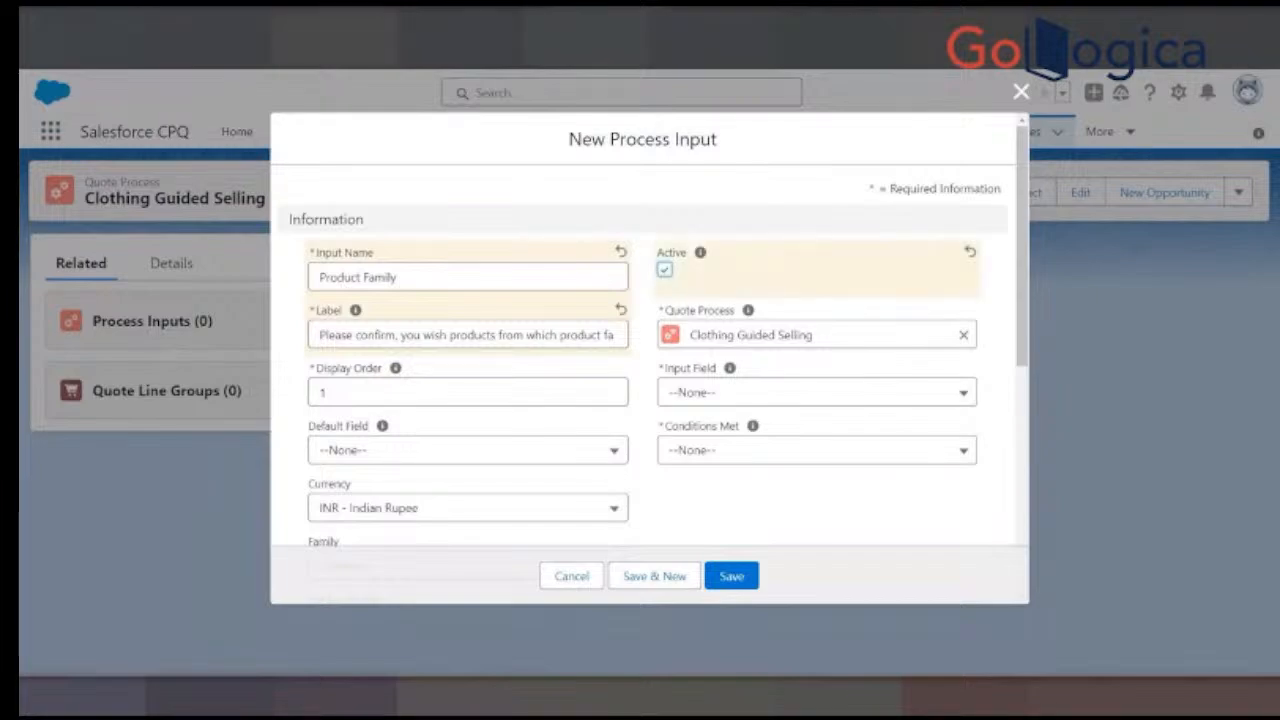
- Look up the Input Field value to use in the instruction slides
key("alt+Tab")
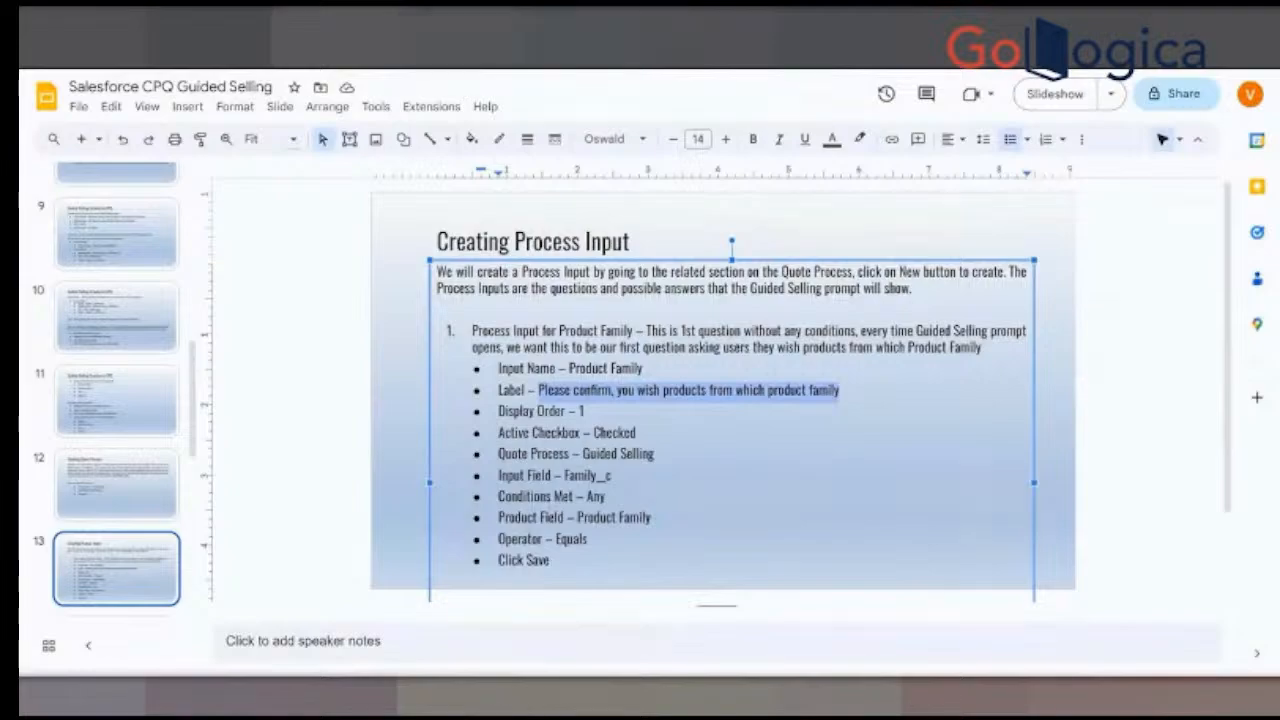
key("alt+Tab")
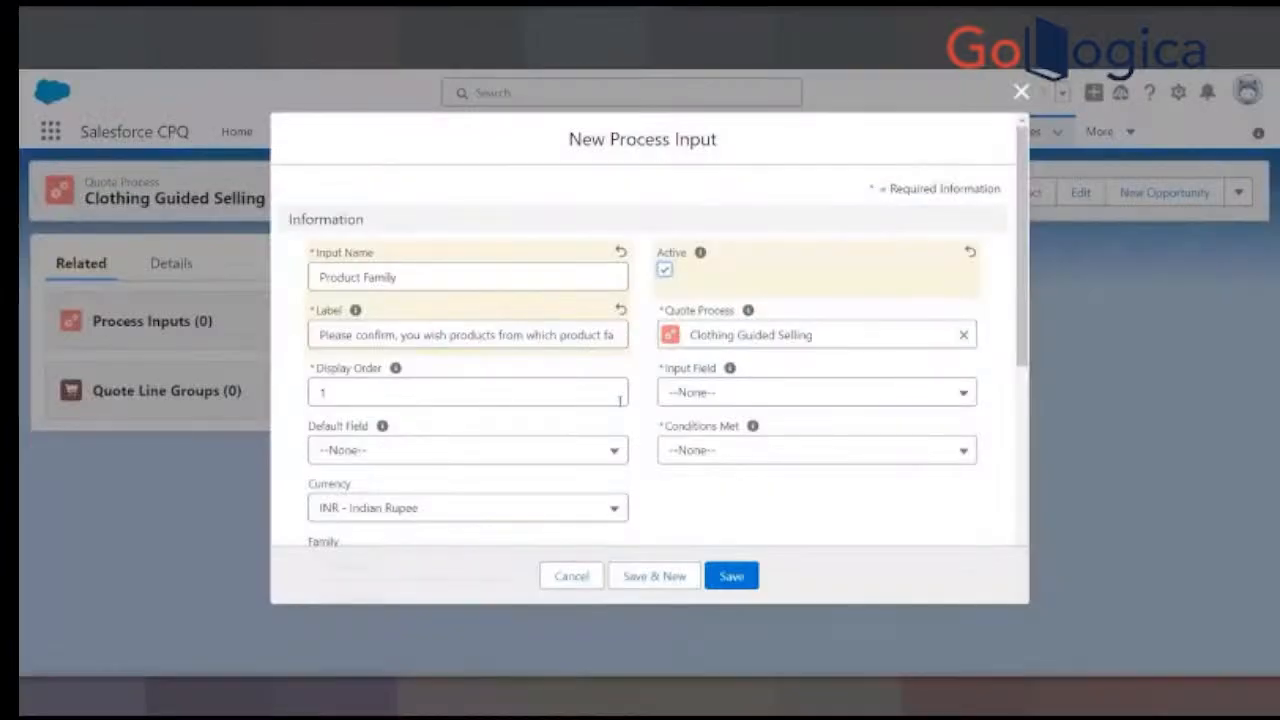
scroll(614, 420, "down", 3)
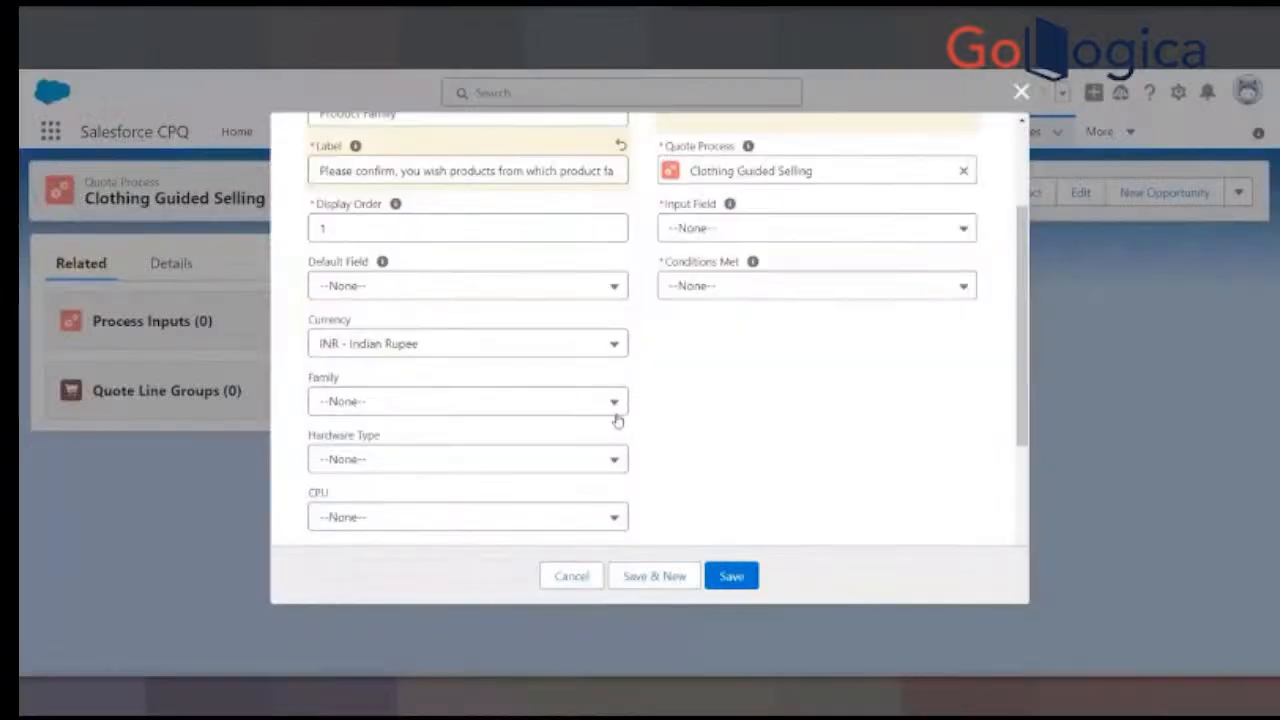
scroll(671, 409, "up", 3)
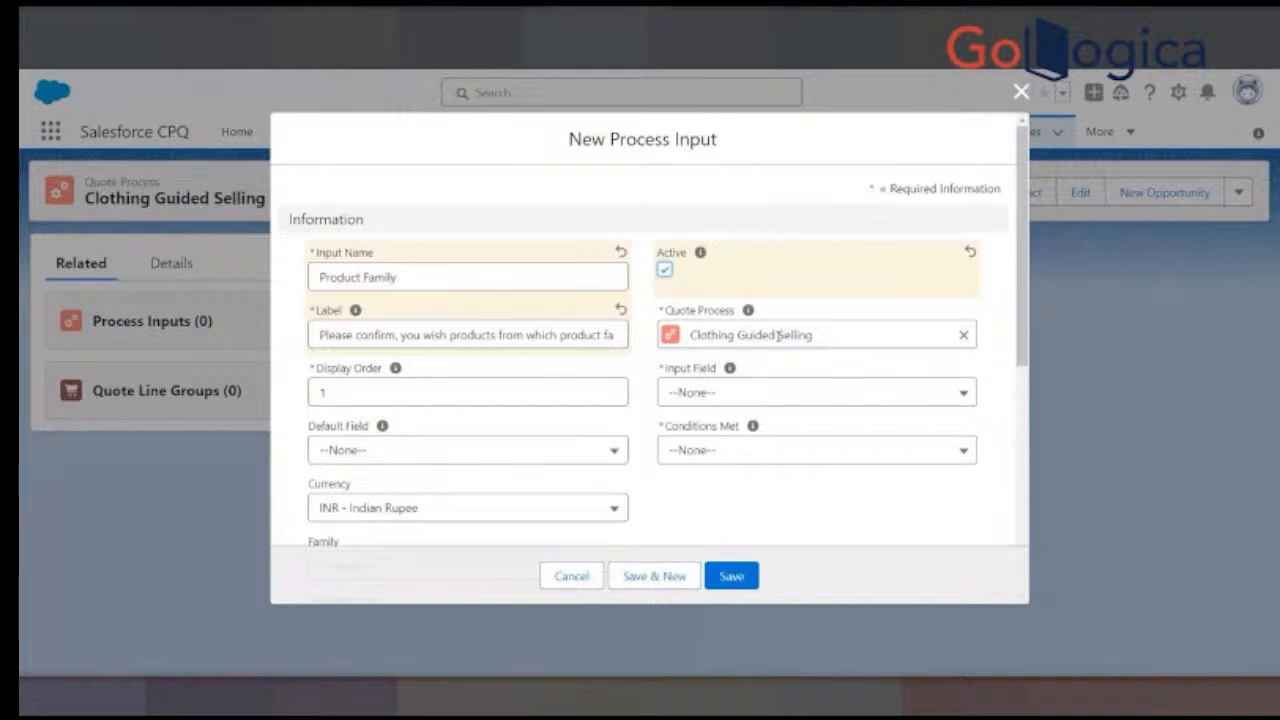
scroll(443, 409, "down", 2)
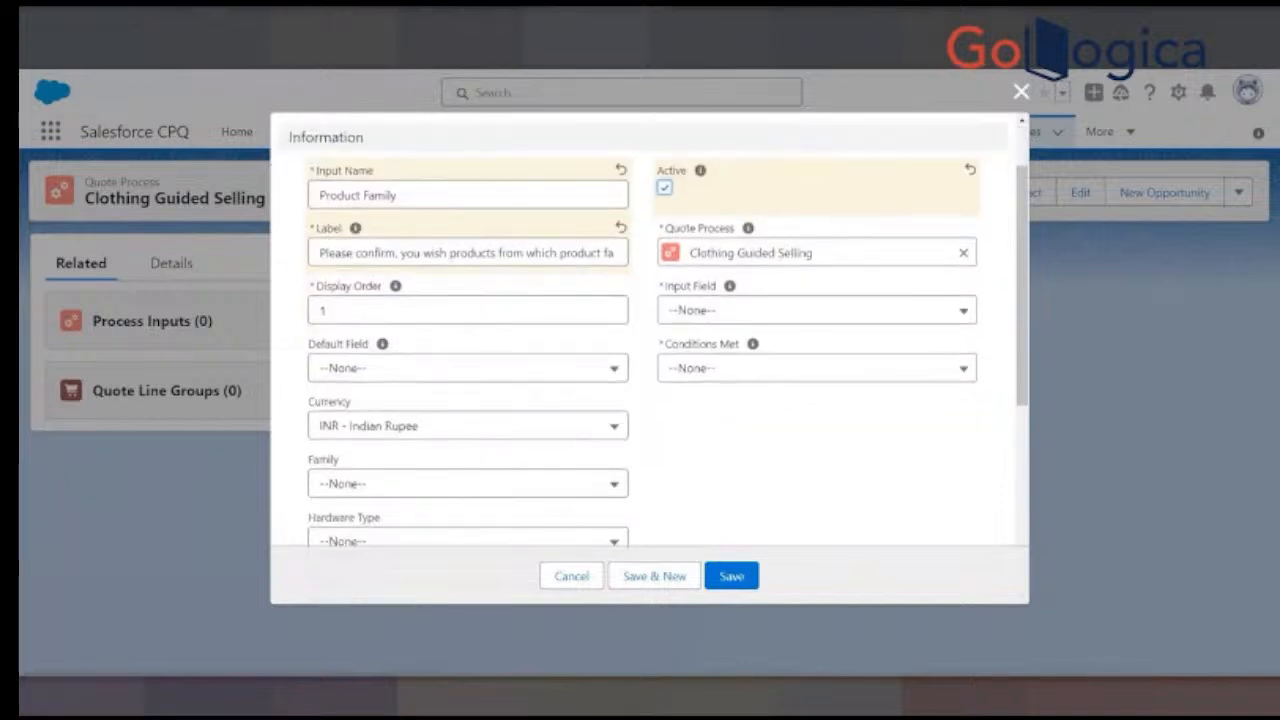
key("alt+Tab")
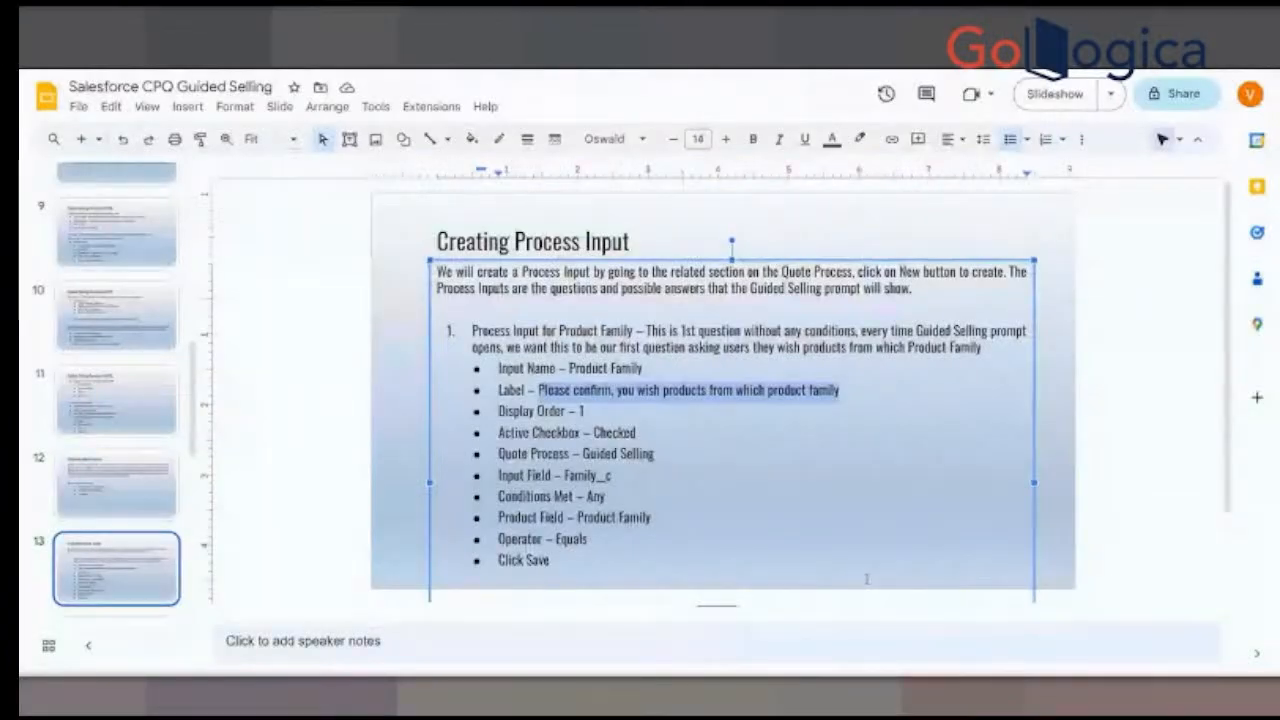
double_click(612, 476)
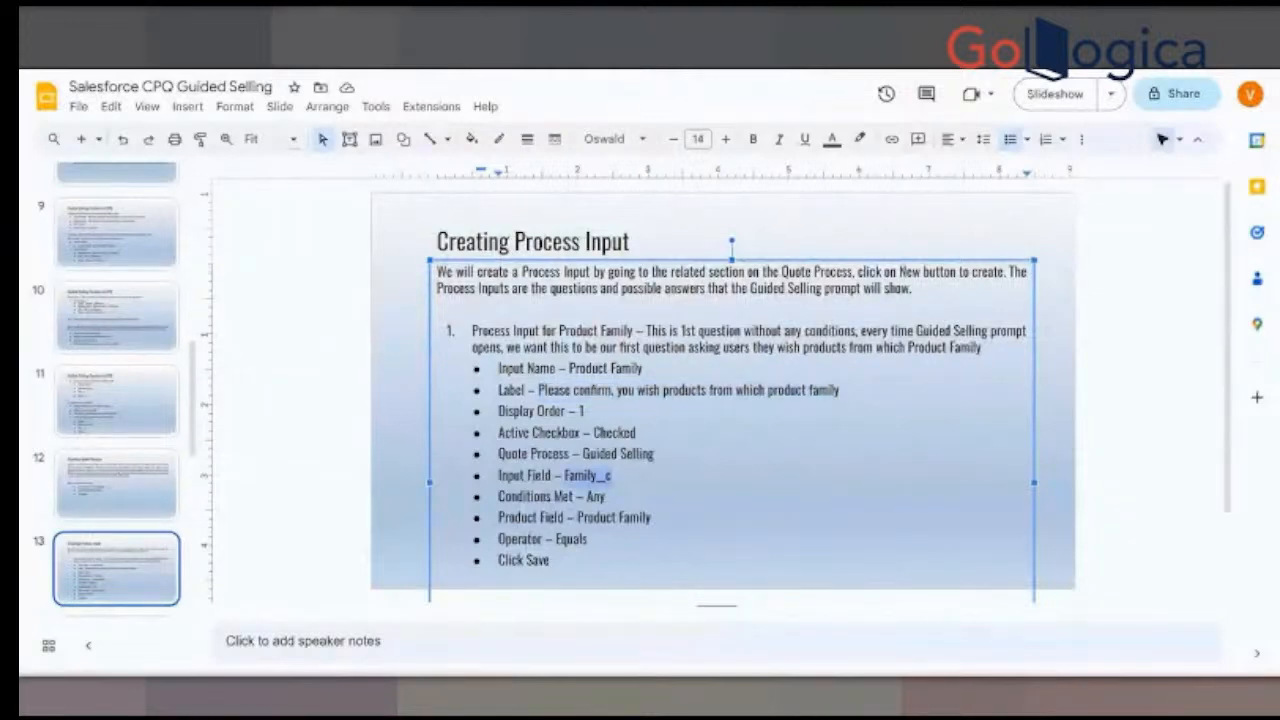
key("alt+Tab")
- Set the process input's Input Field to Family__c
left_click(752, 311)
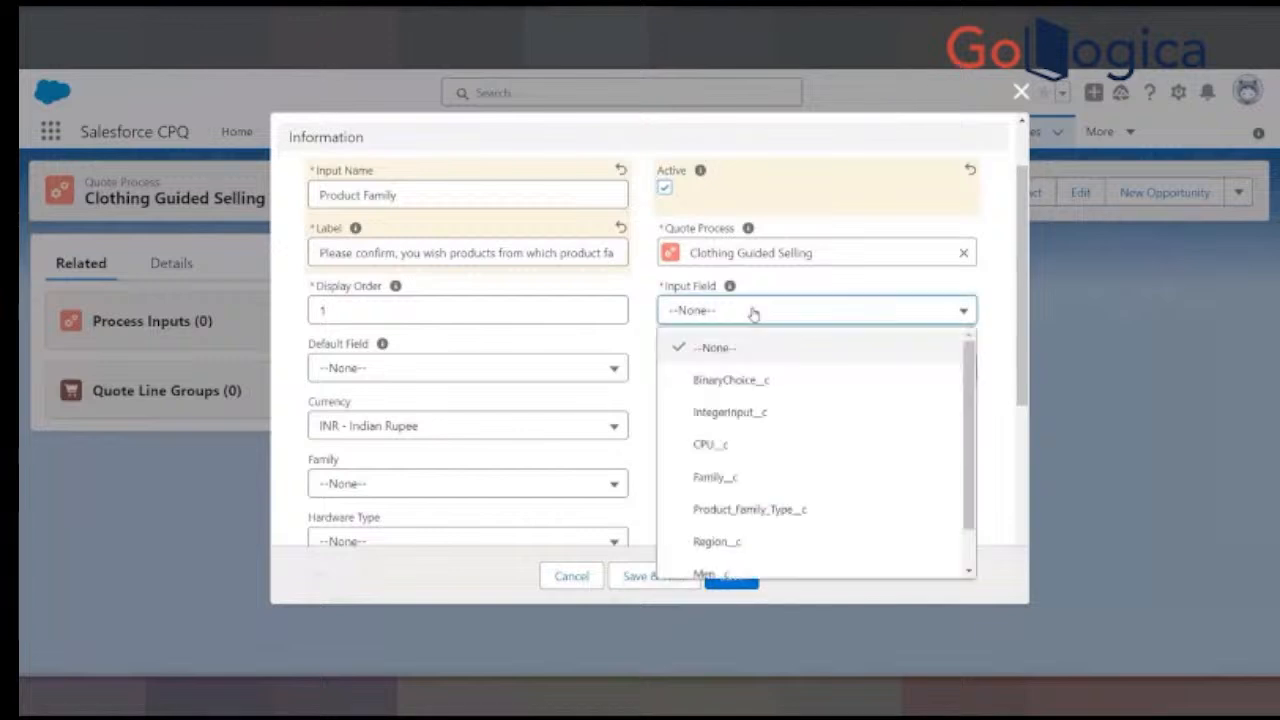
left_click_drag(968, 392, 980, 444)
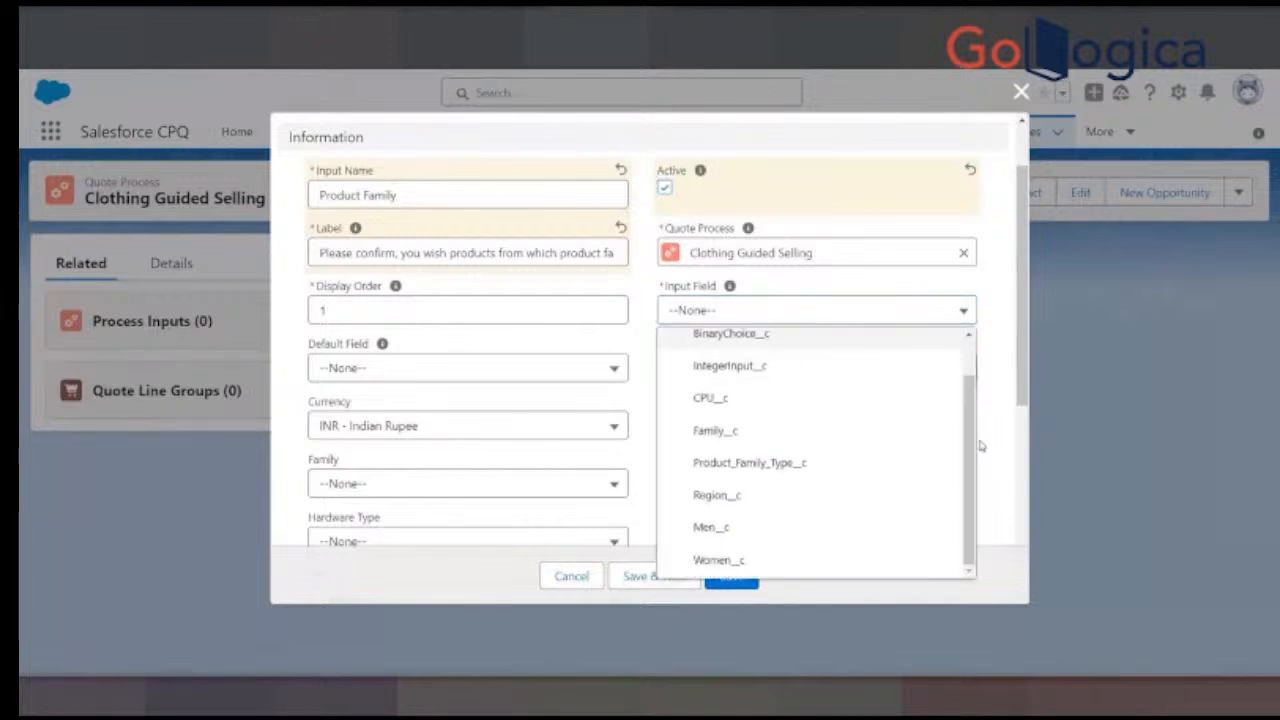
left_click(846, 369)
left_click(860, 311)
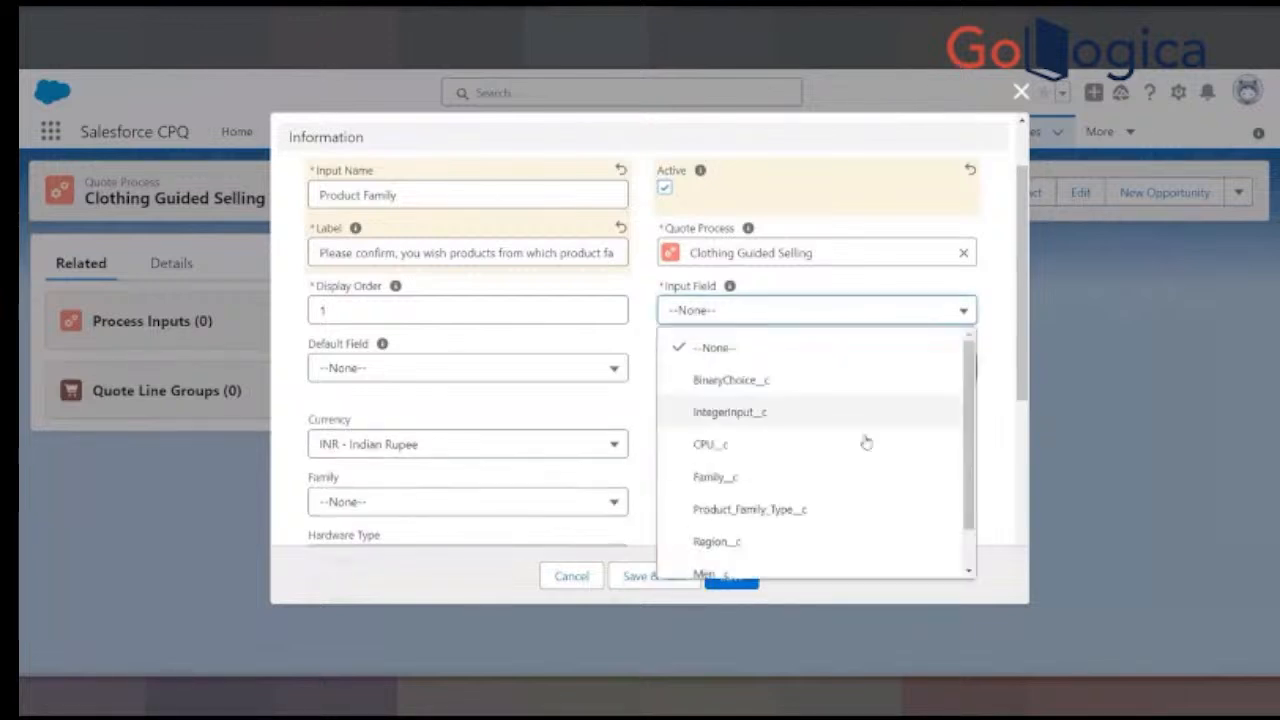
left_click(968, 391)
left_click_drag(968, 391, 971, 457)
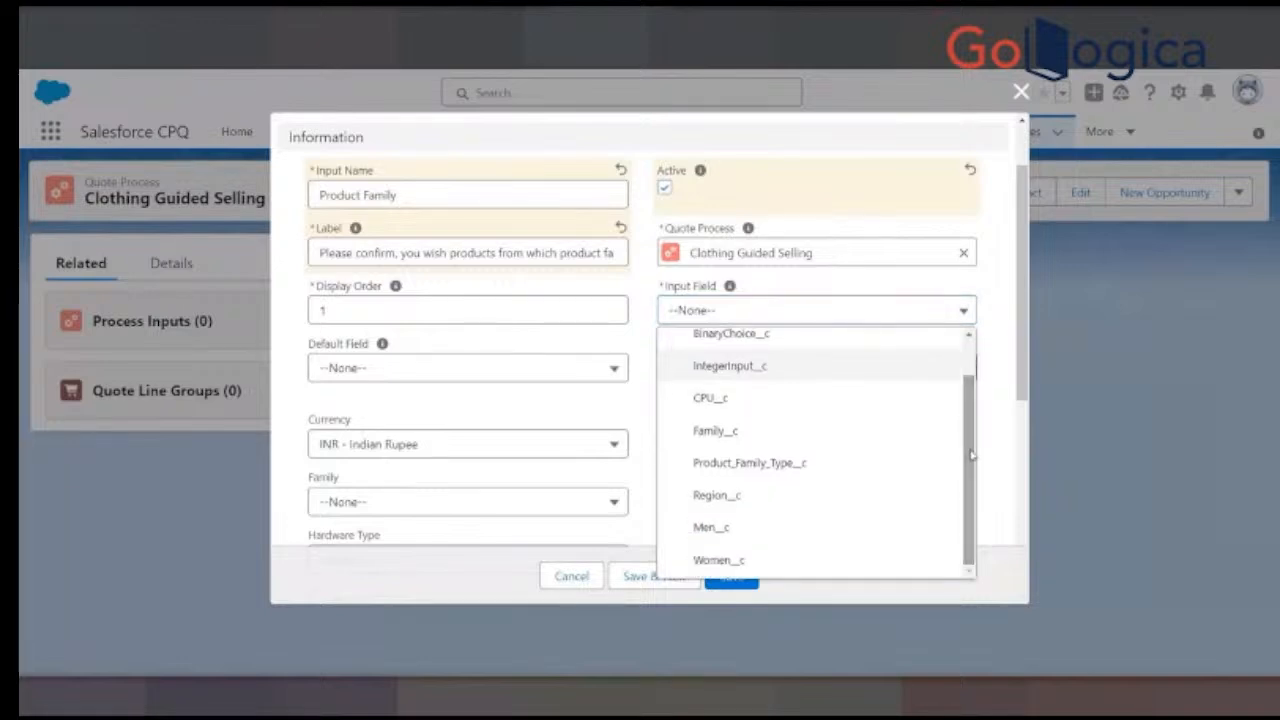
scroll(971, 452, "up", 1)
left_click(986, 397)
scroll(1016, 363, "up", 1)
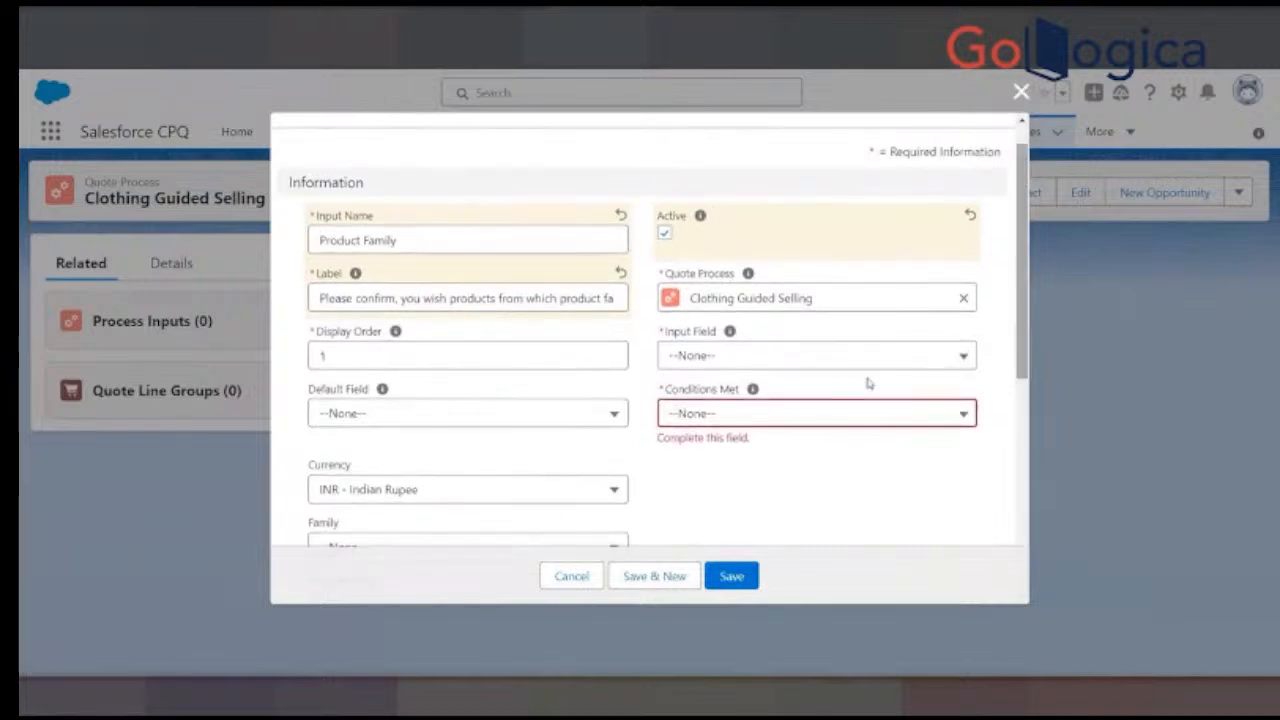
left_click(843, 358)
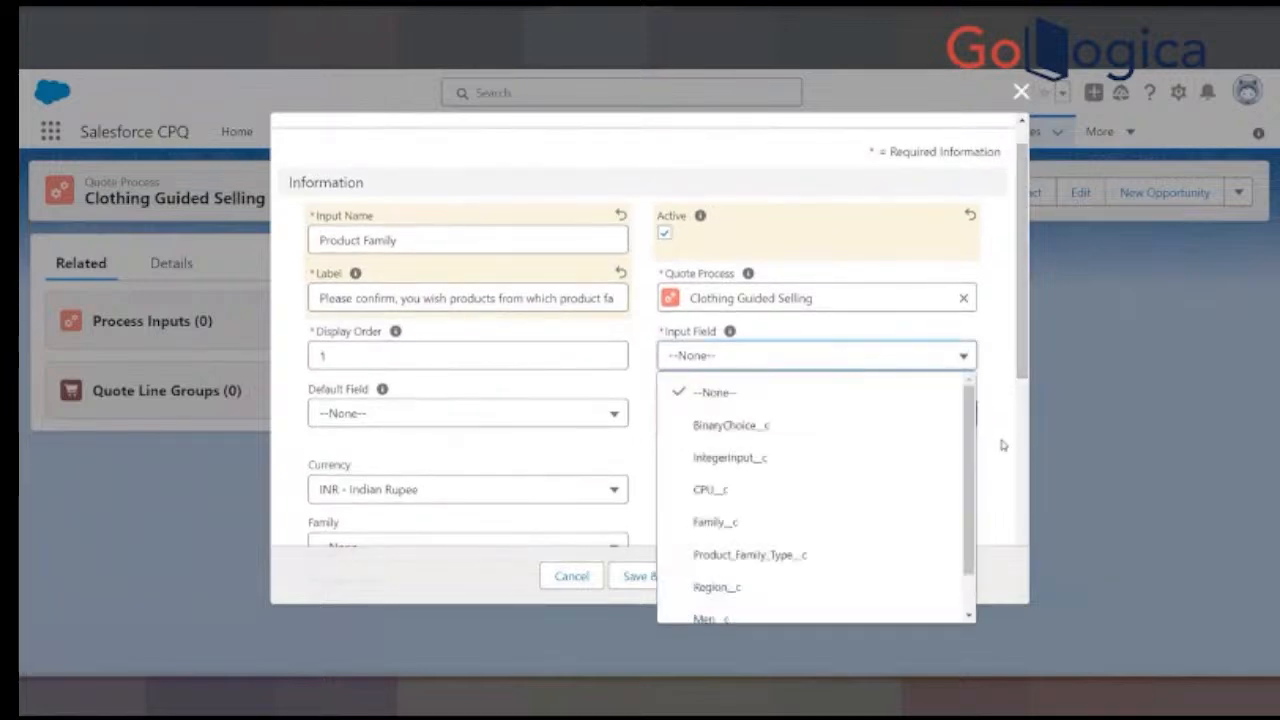
scroll(764, 587, "down", 3)
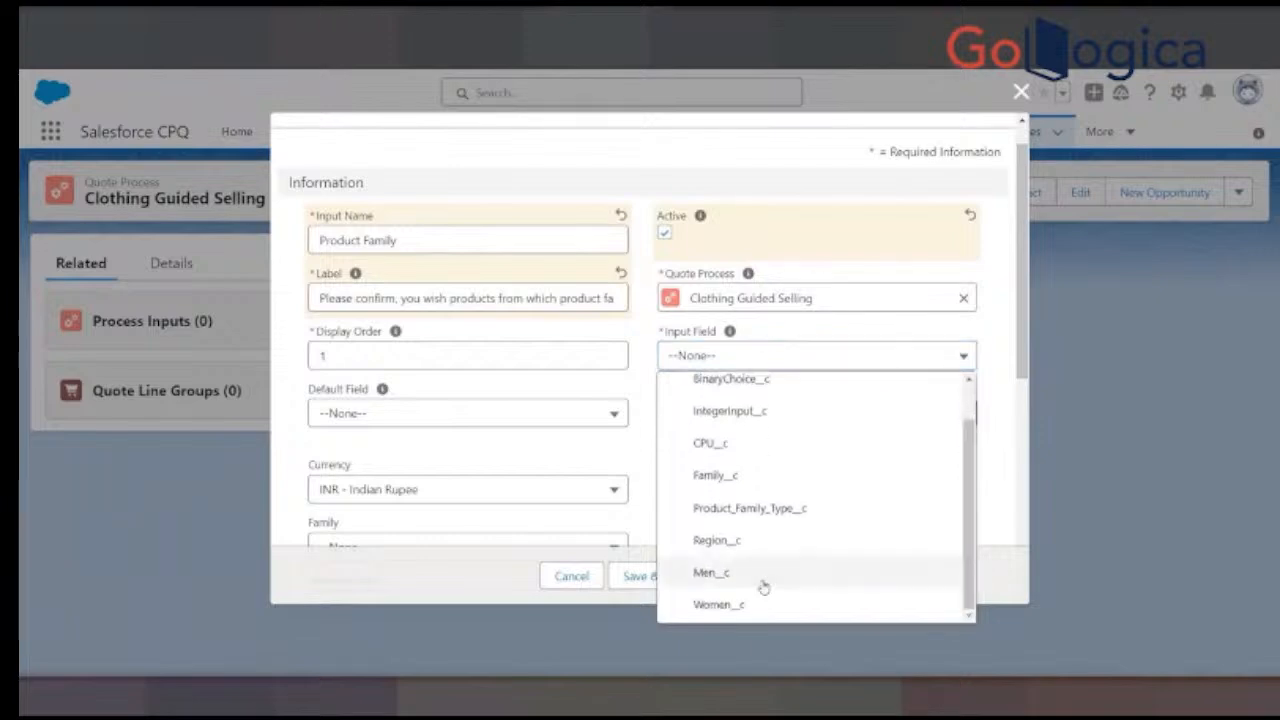
left_click(697, 475)
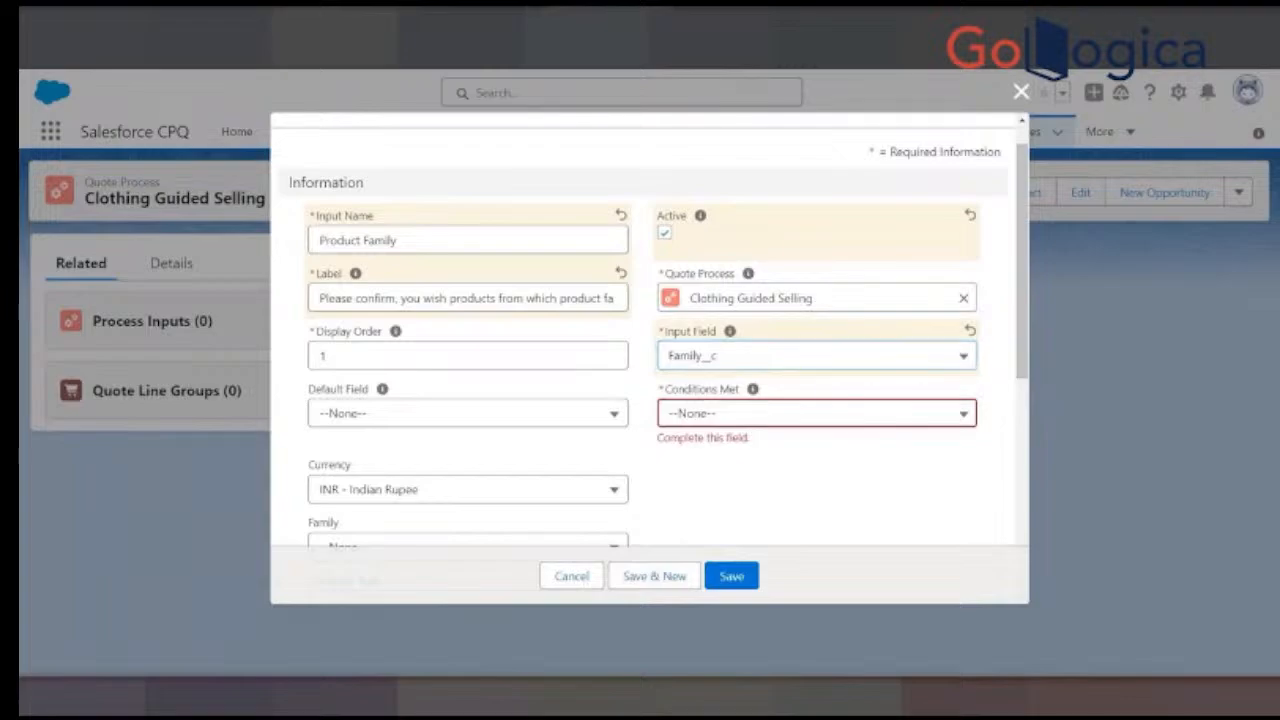
- Set Conditions Met to Any
key("alt+Tab")
scroll(624, 408, "down", 2)
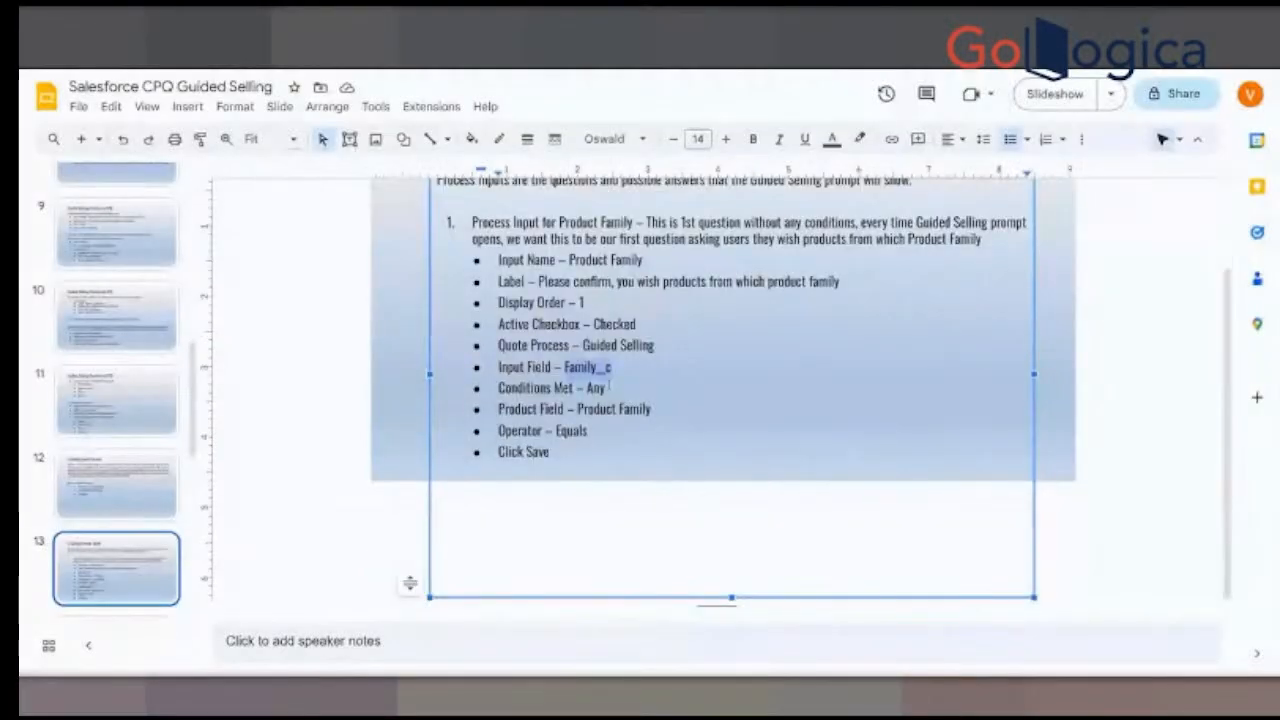
key("alt+Tab")
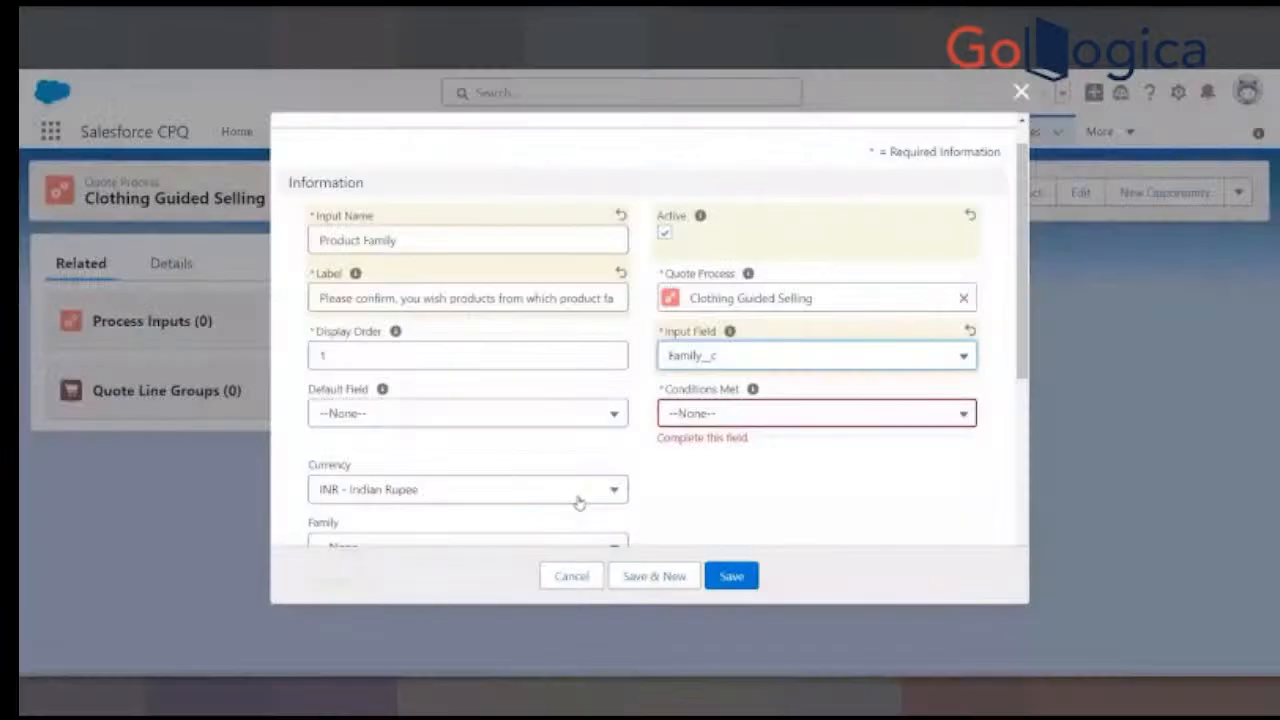
left_click(709, 415)
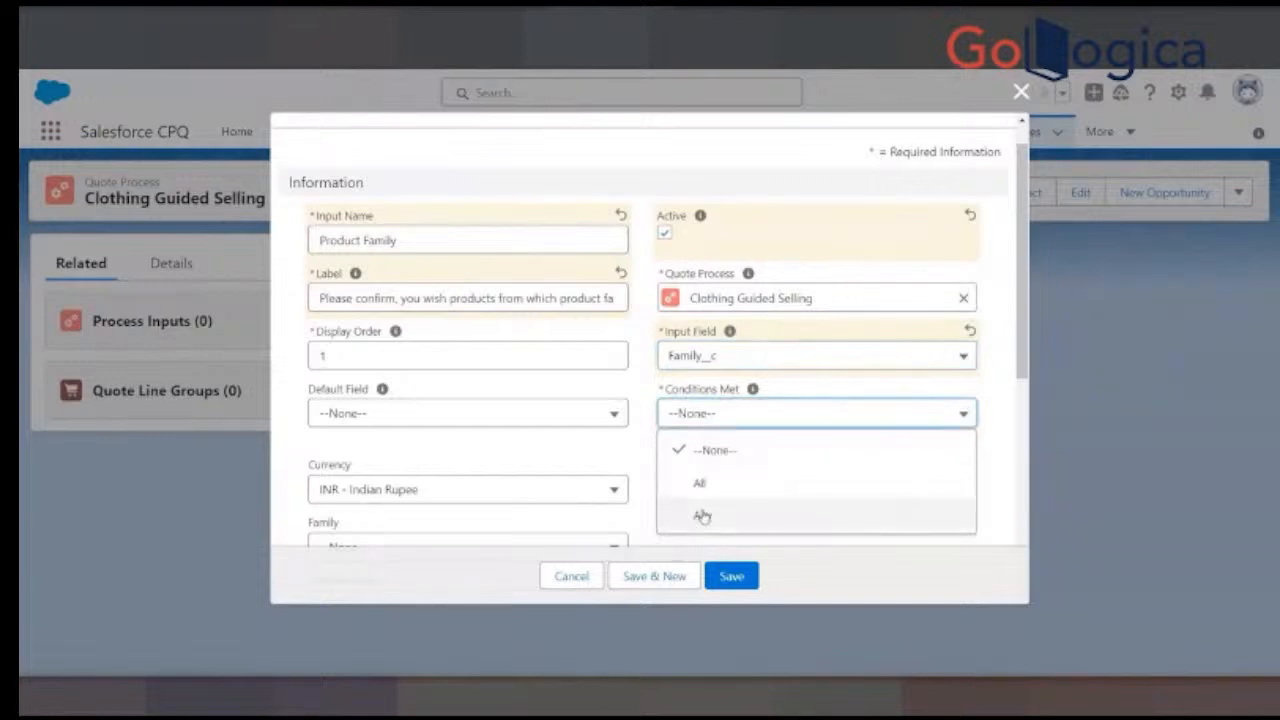
left_click(702, 516)
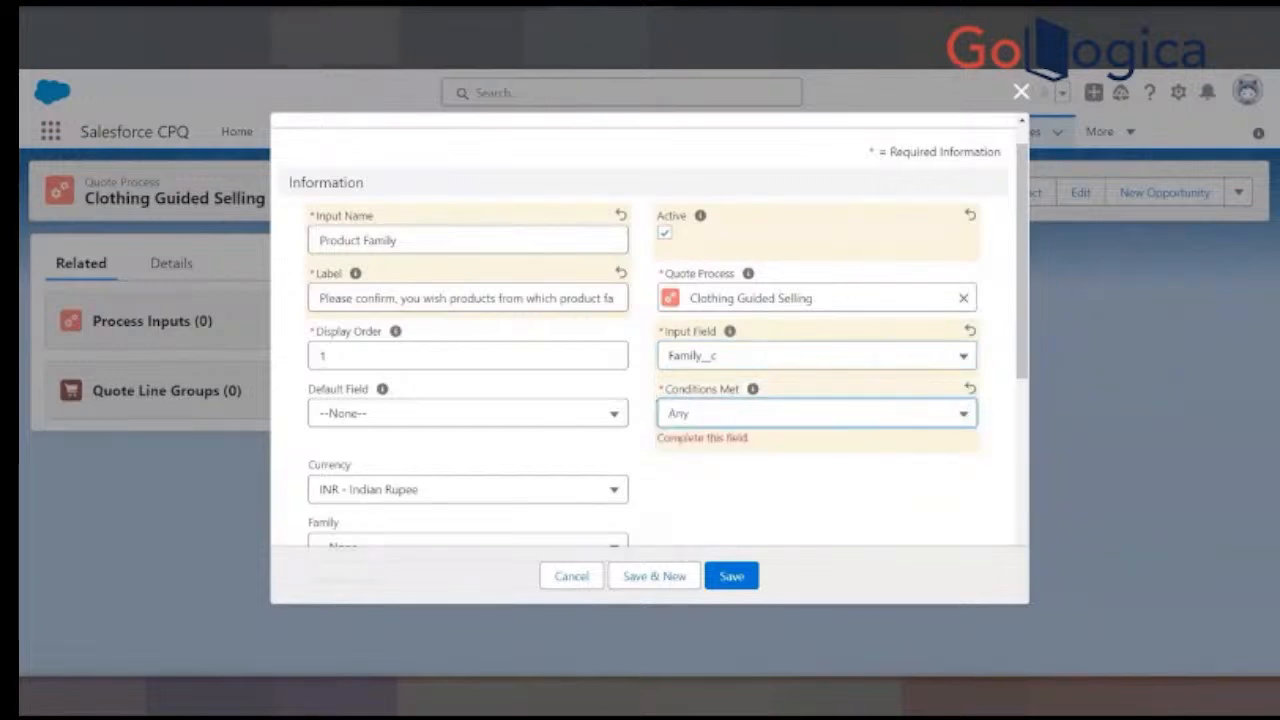
key("alt+Tab")
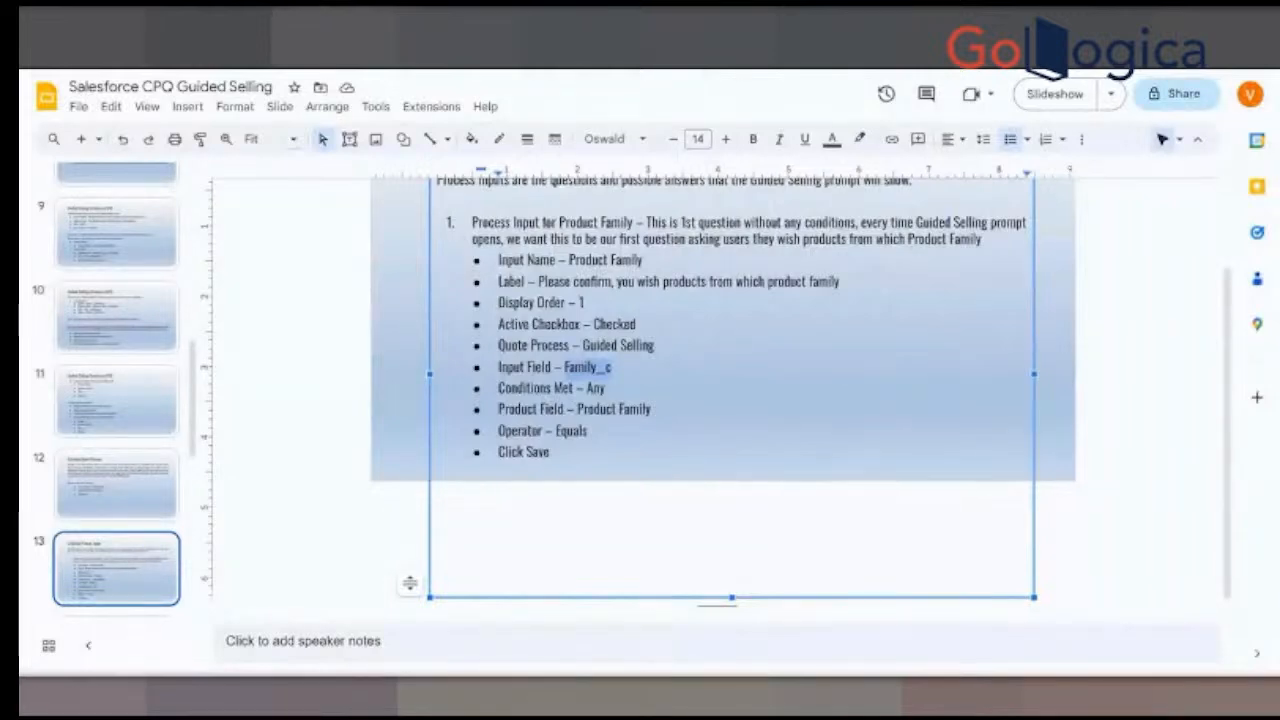
key("alt+Tab")
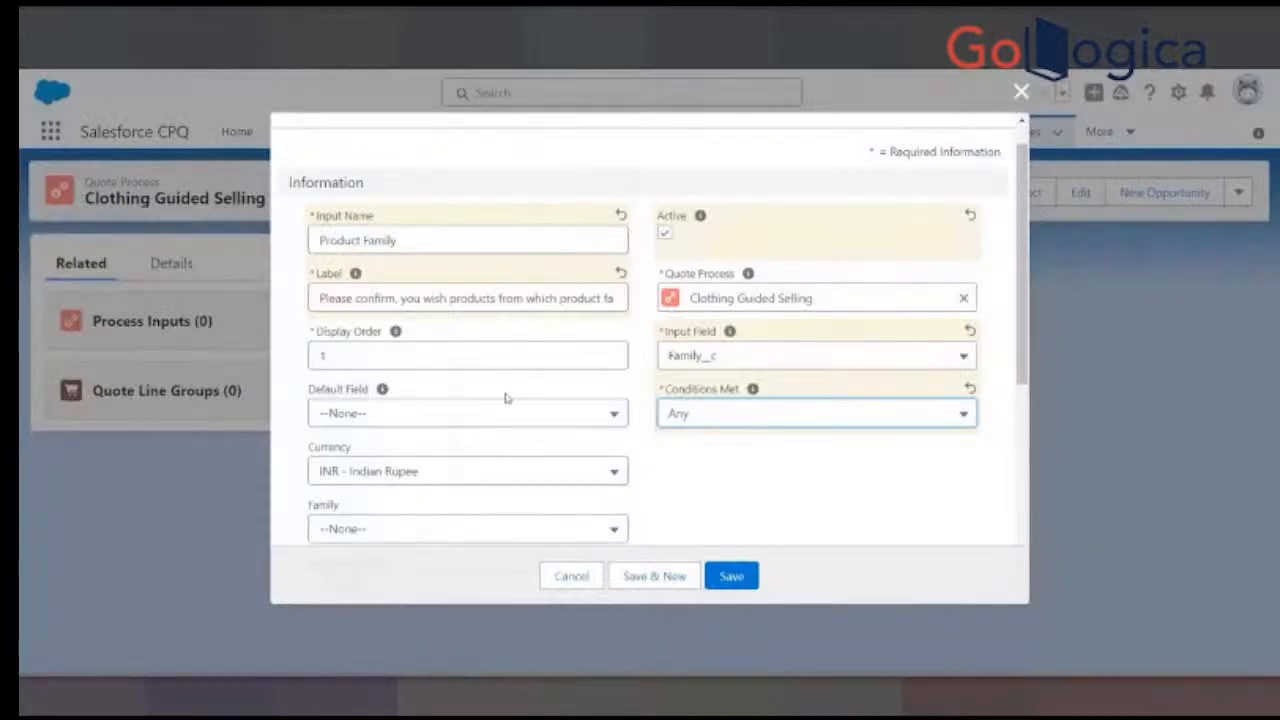
- Filter products on Product Family with operator equals and save the process input
scroll(505, 398, "down", 2)
scroll(517, 437, "down", 3)
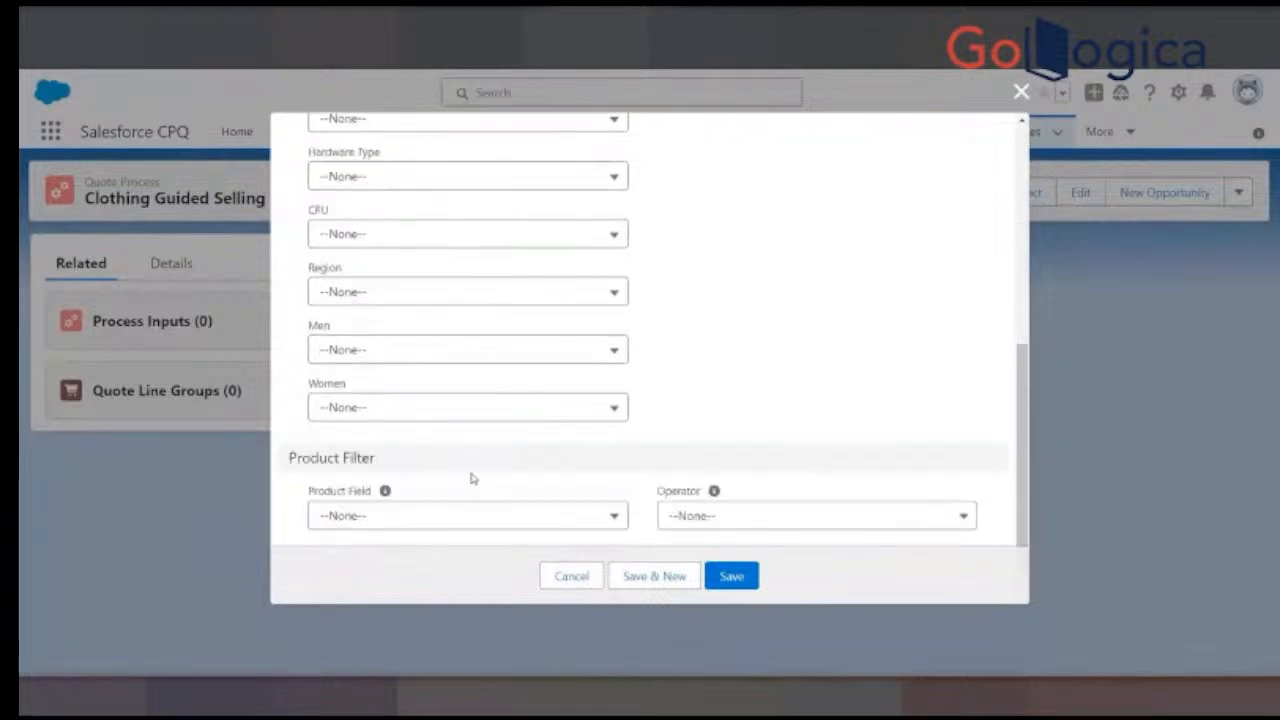
scroll(420, 495, "down", 1)
left_click(371, 506)
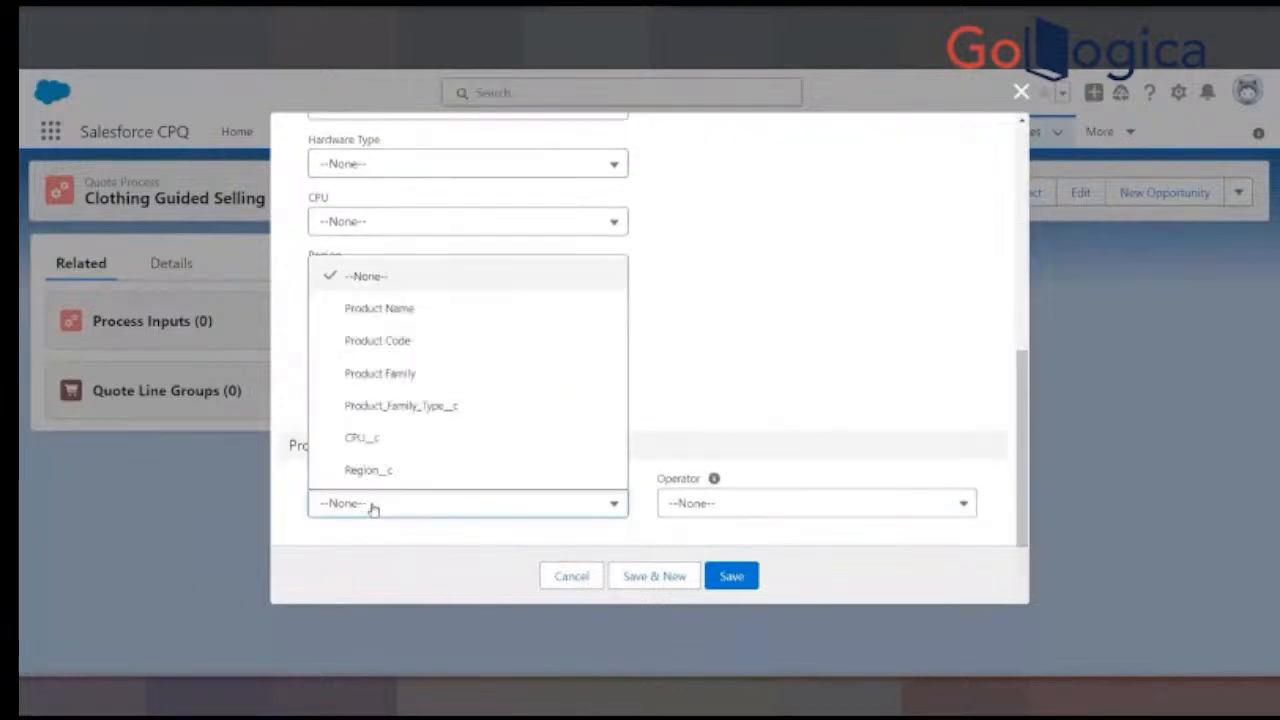
left_click(393, 374)
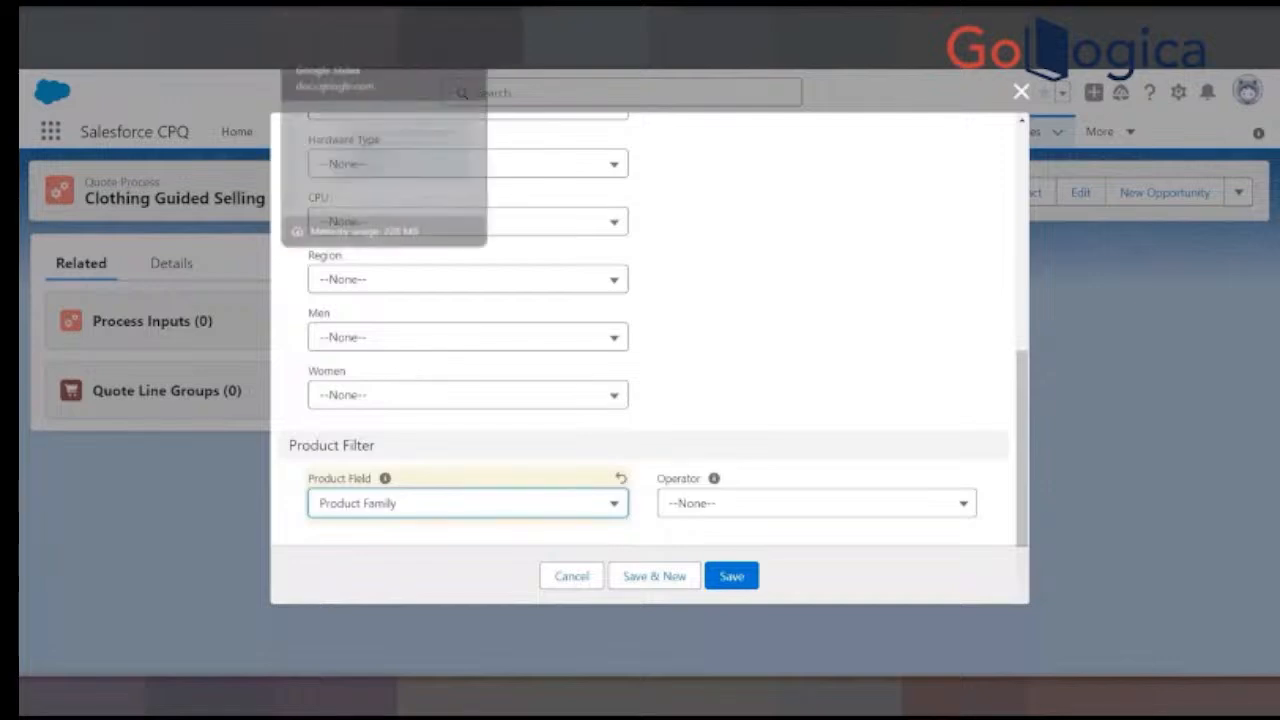
left_click(335, 20)
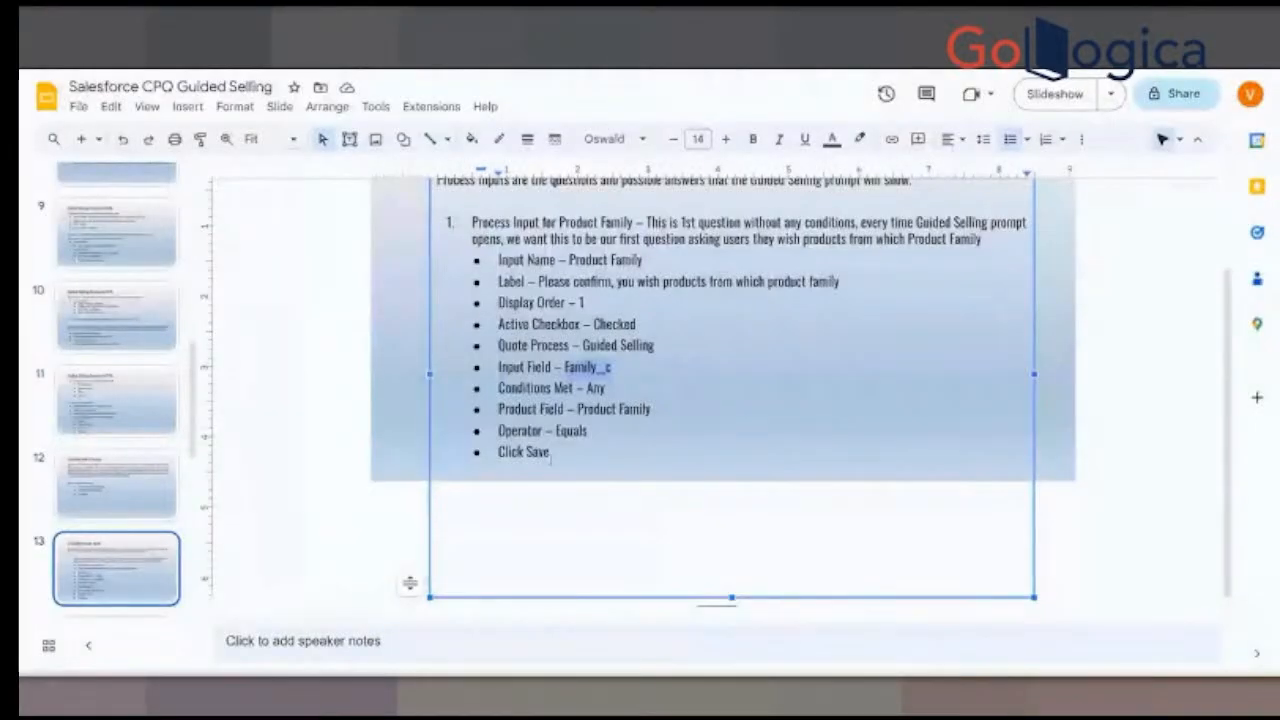
left_click(530, 22)
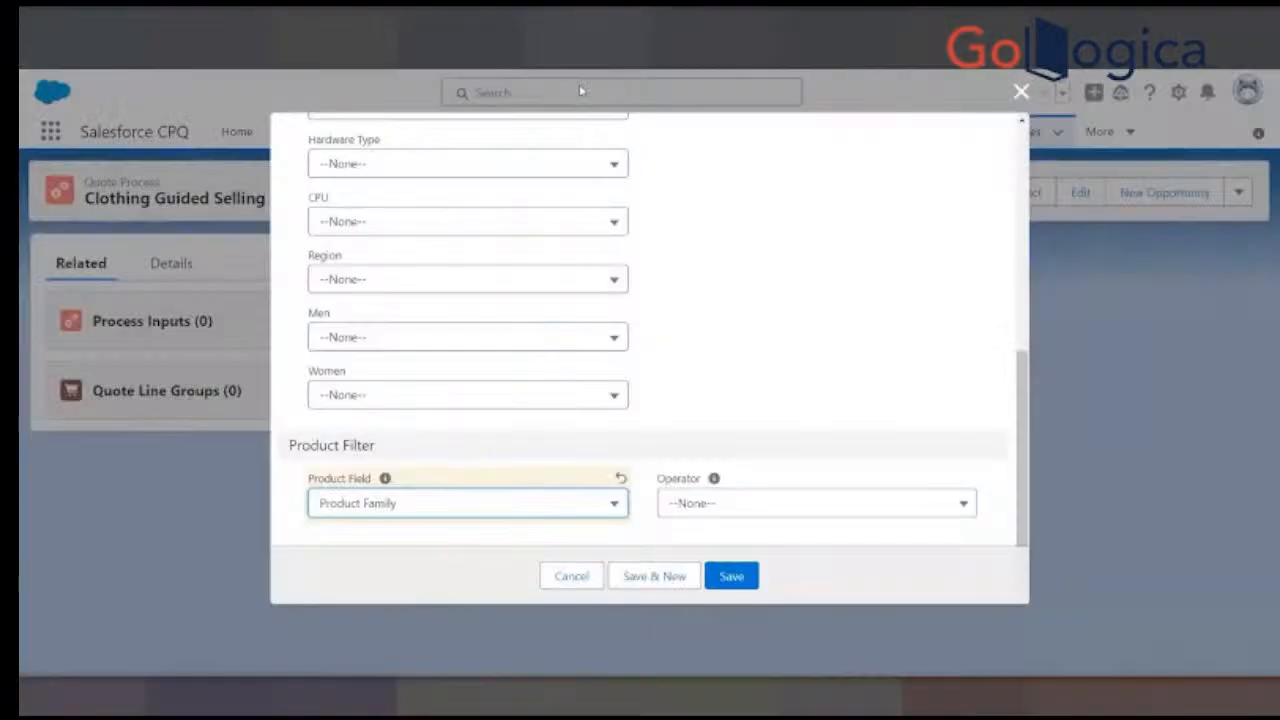
left_click(723, 505)
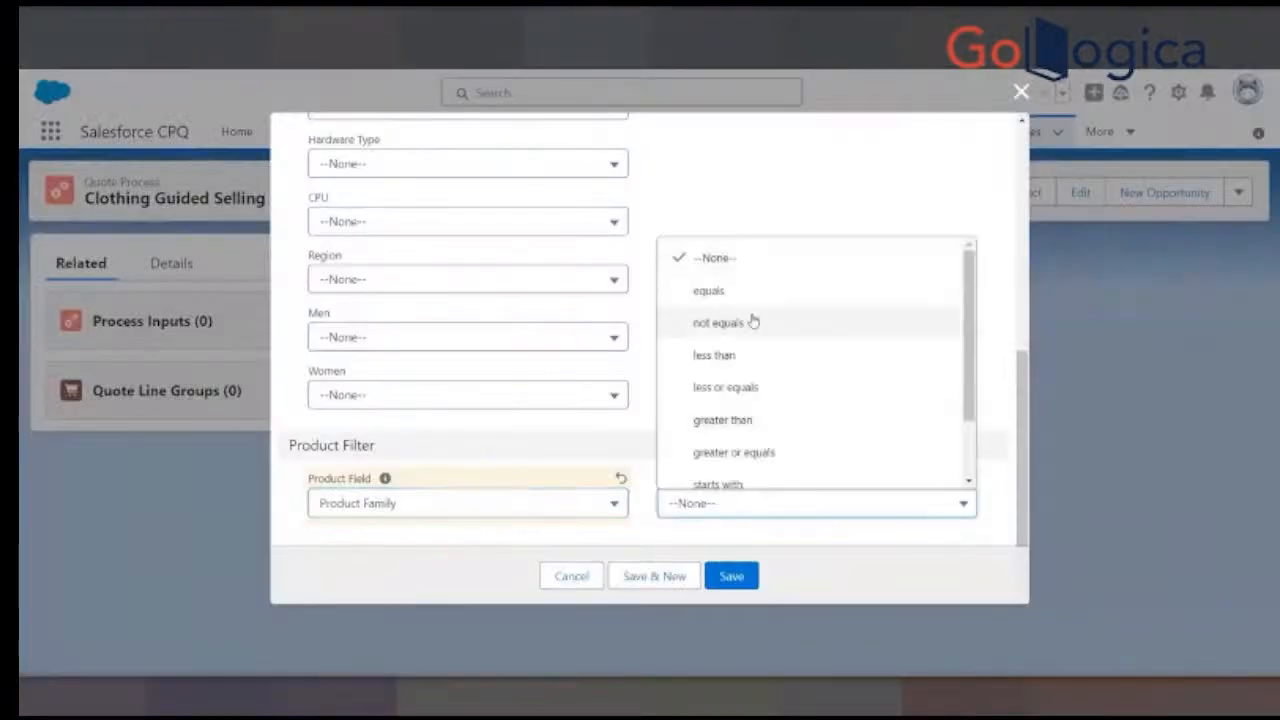
left_click(712, 290)
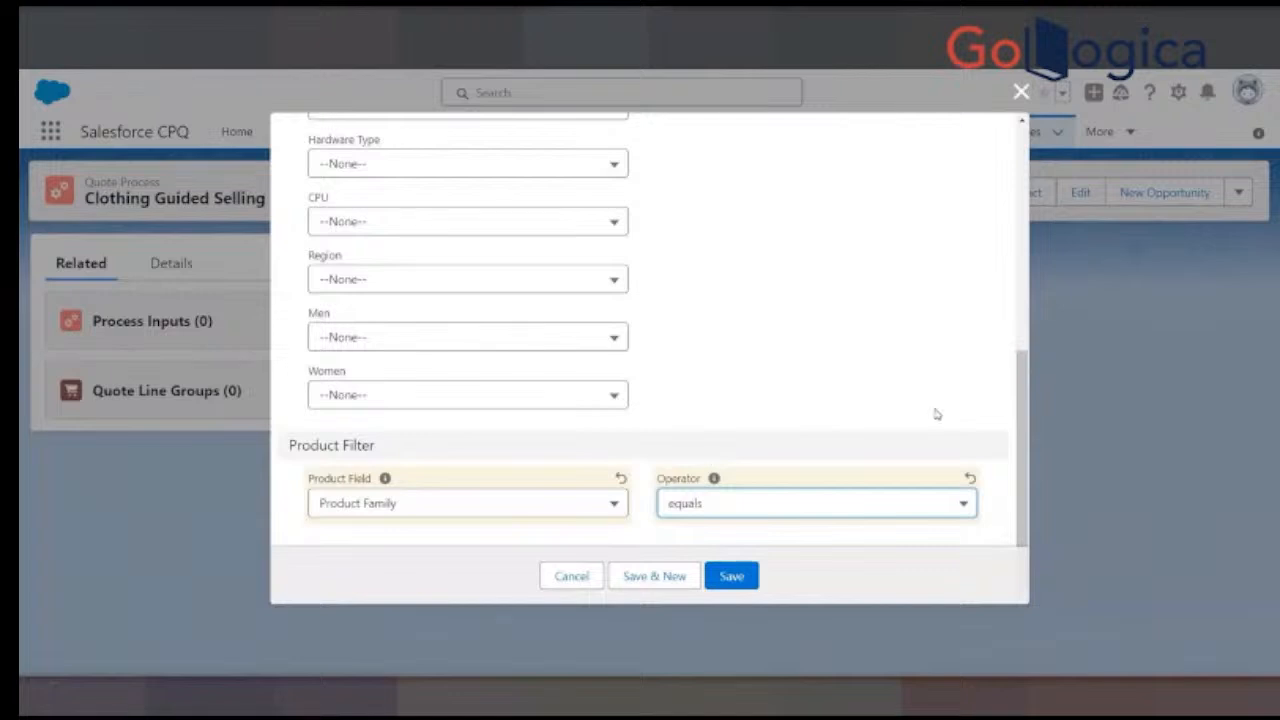
scroll(880, 400, "up", 10)
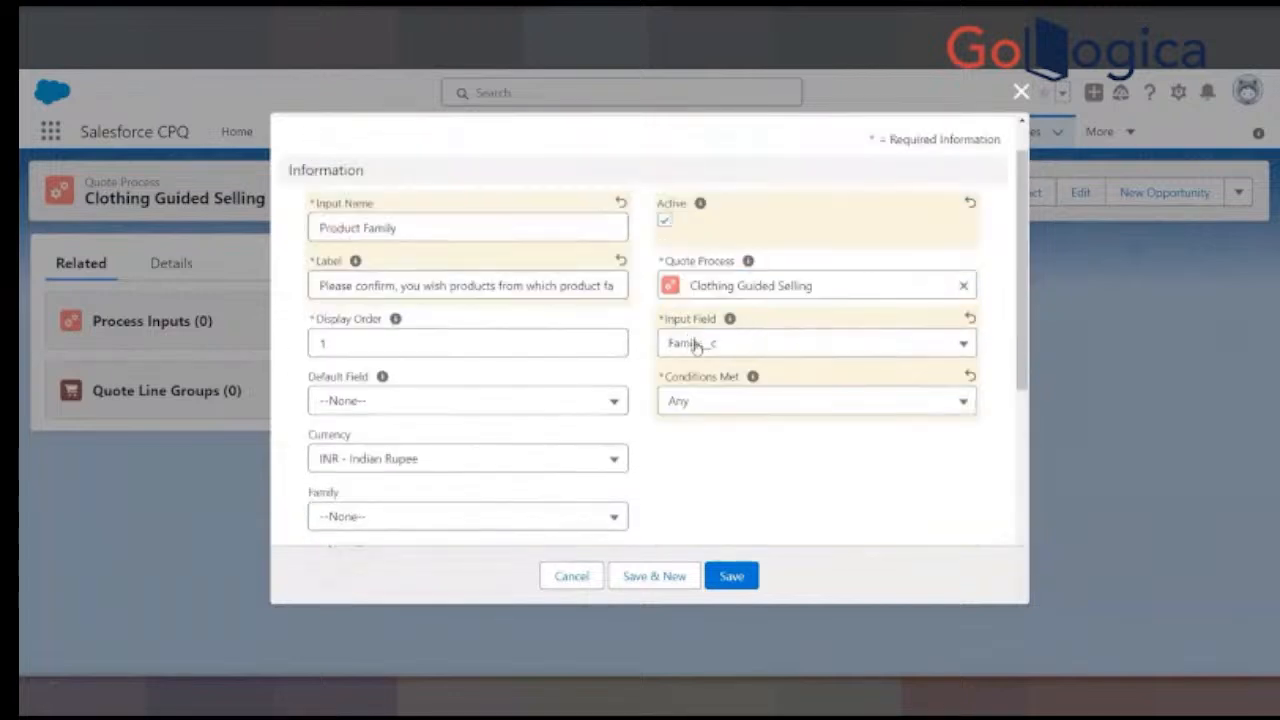
scroll(690, 380, "down", 10)
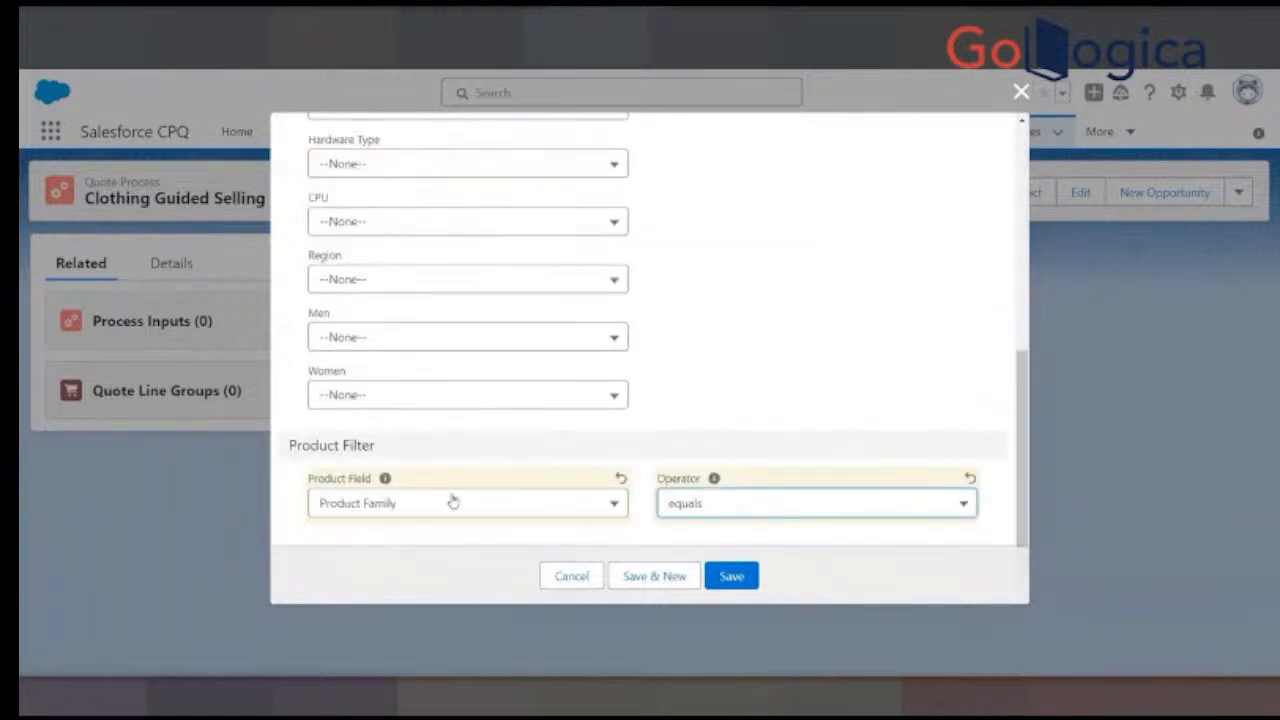
left_click(733, 576)
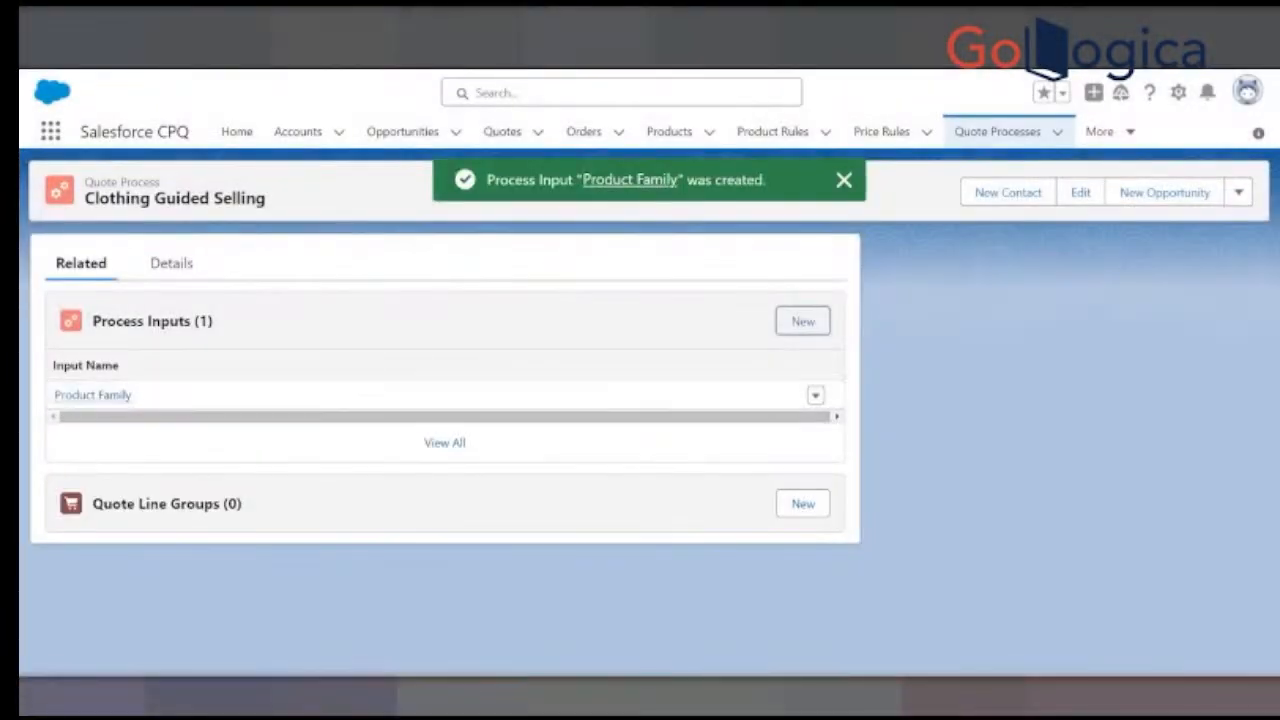
- Go to slide 14 and highlight the Hardware Type process input's Input Name line
key("alt+Tab")
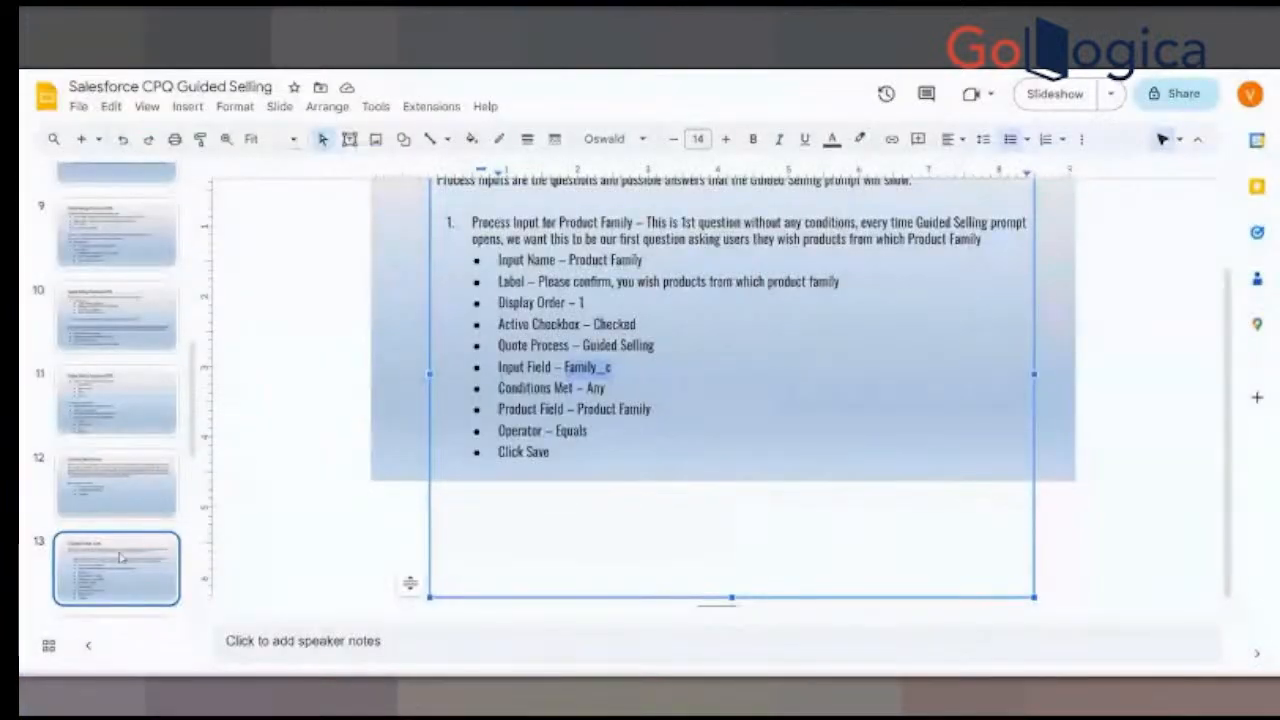
scroll(123, 556, "down", 3)
scroll(113, 478, "up", 1)
left_click(113, 478)
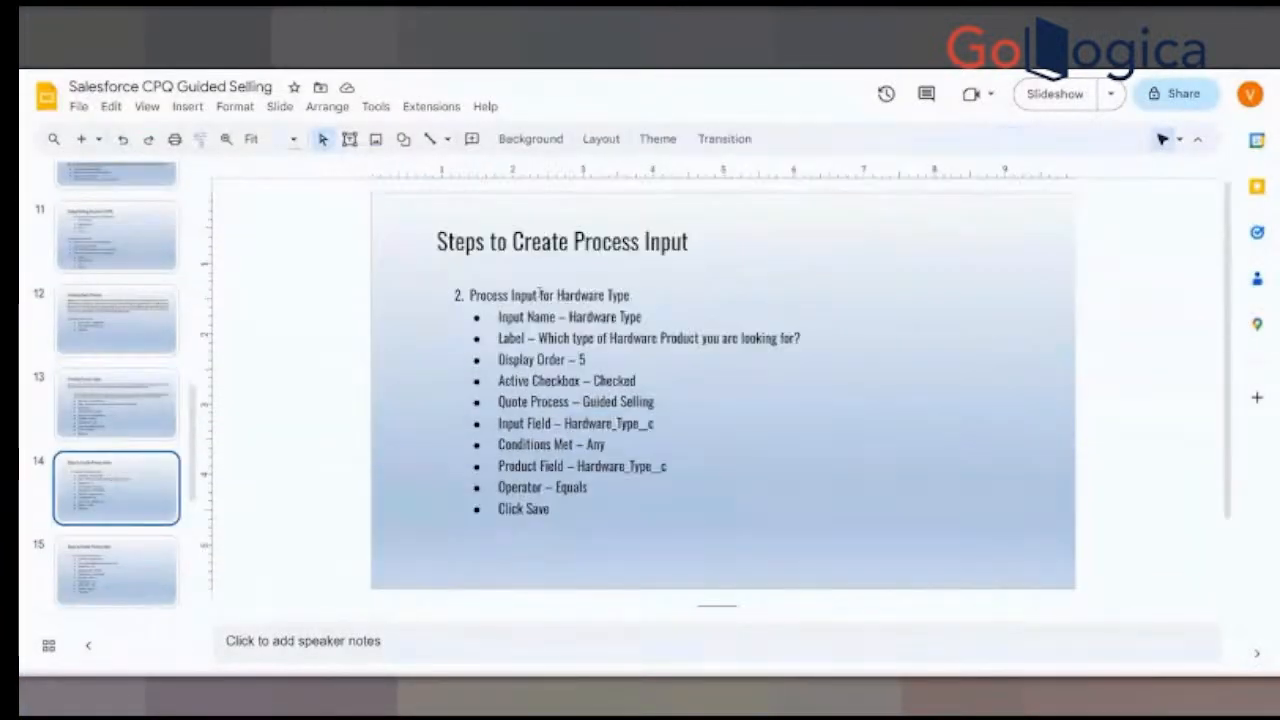
left_click(499, 317)
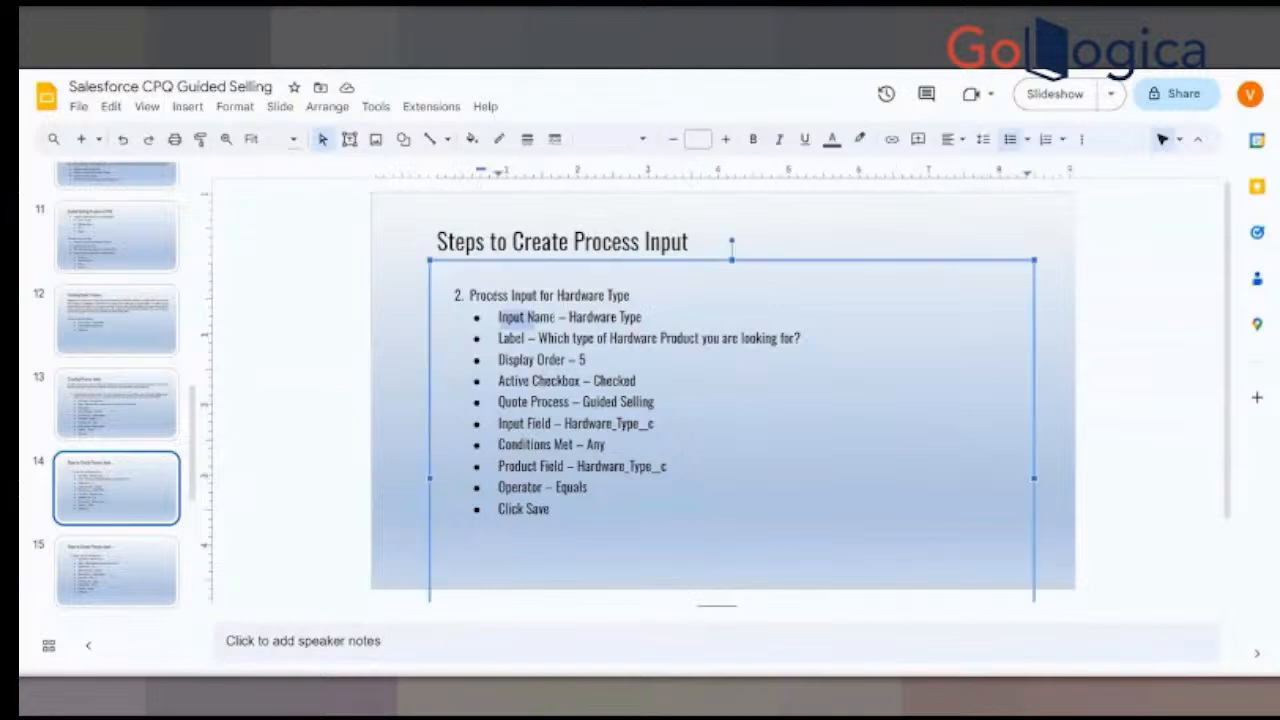
left_click_drag(536, 318, 651, 345)
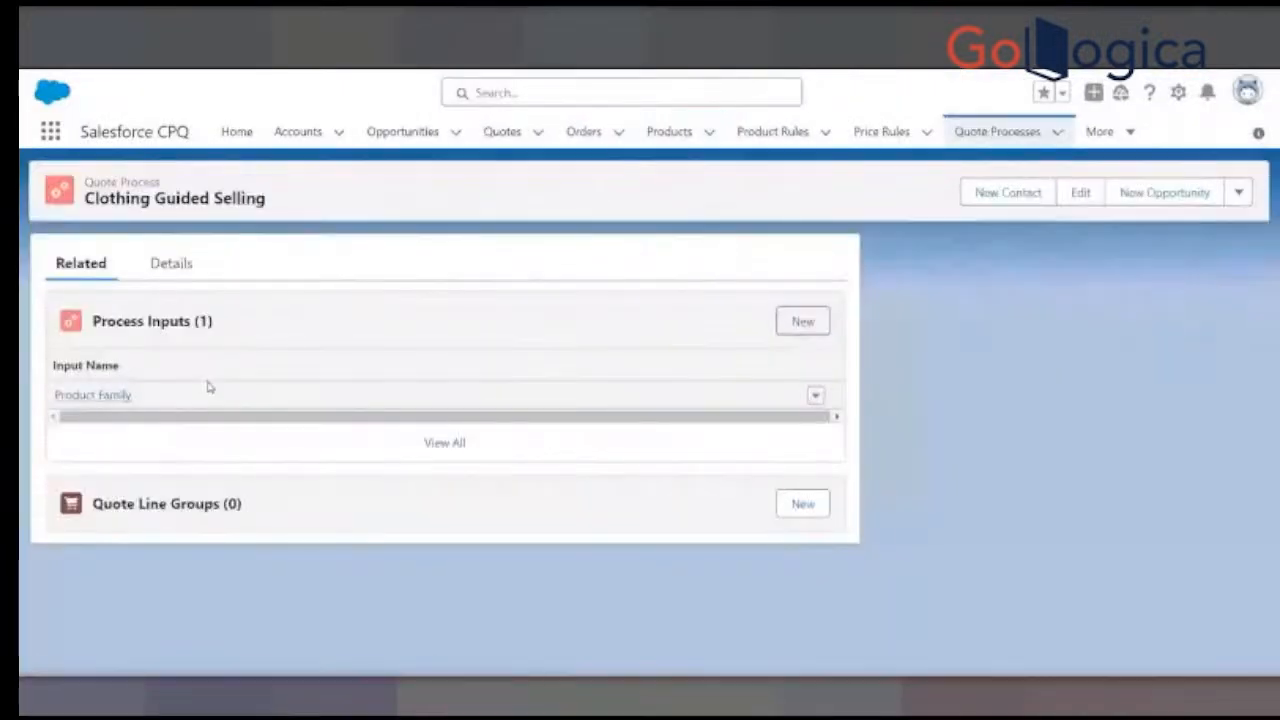
mouse_move(108, 398)
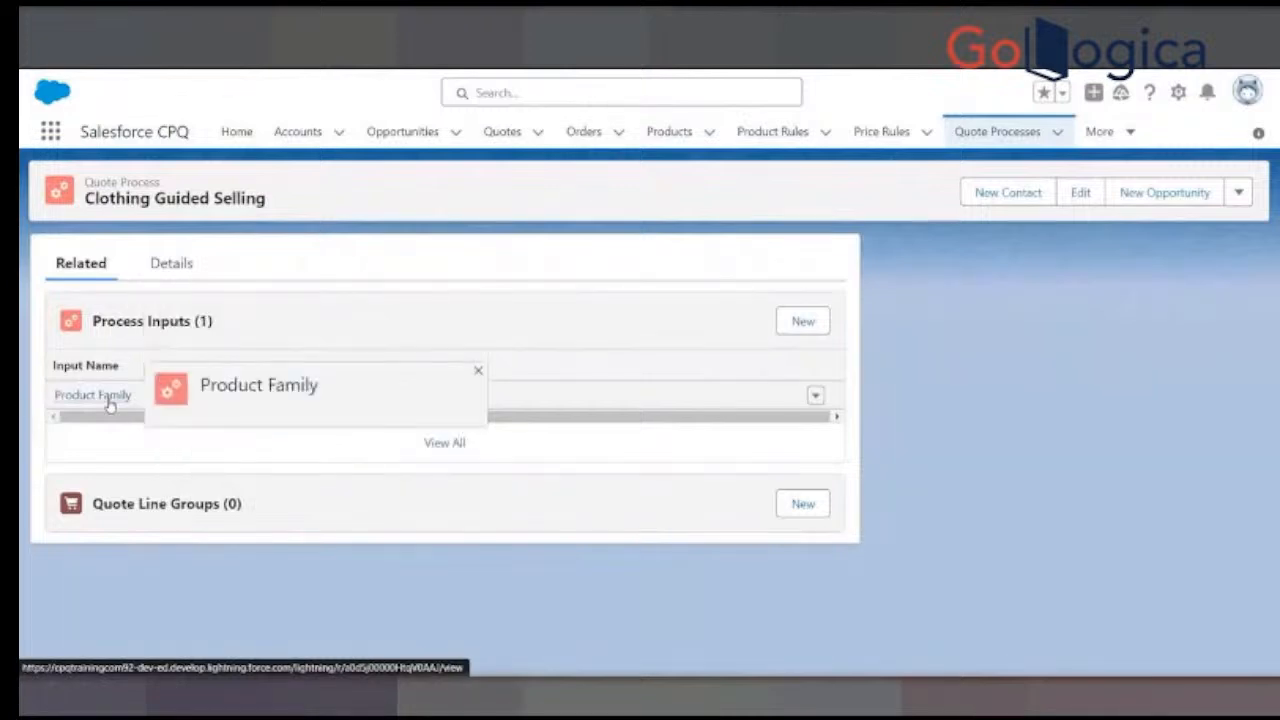
- Start a new process input named Men Clothing
left_click(802, 322)
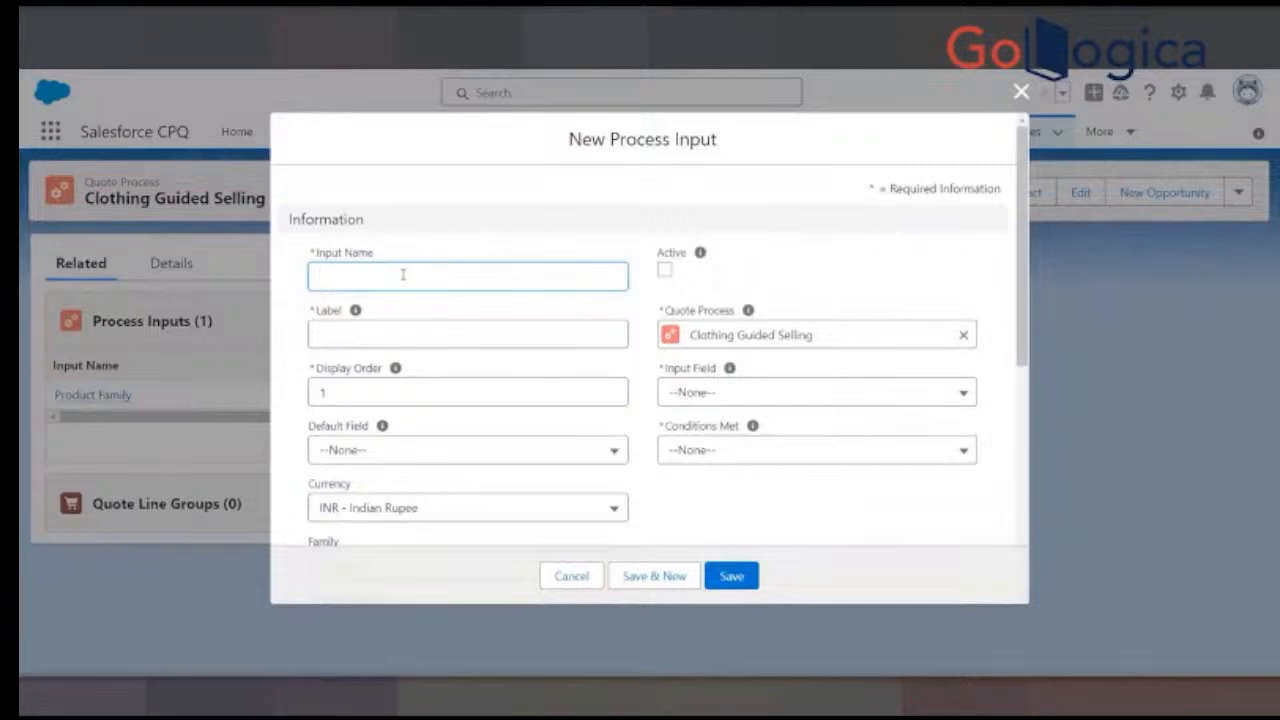
type("Men")
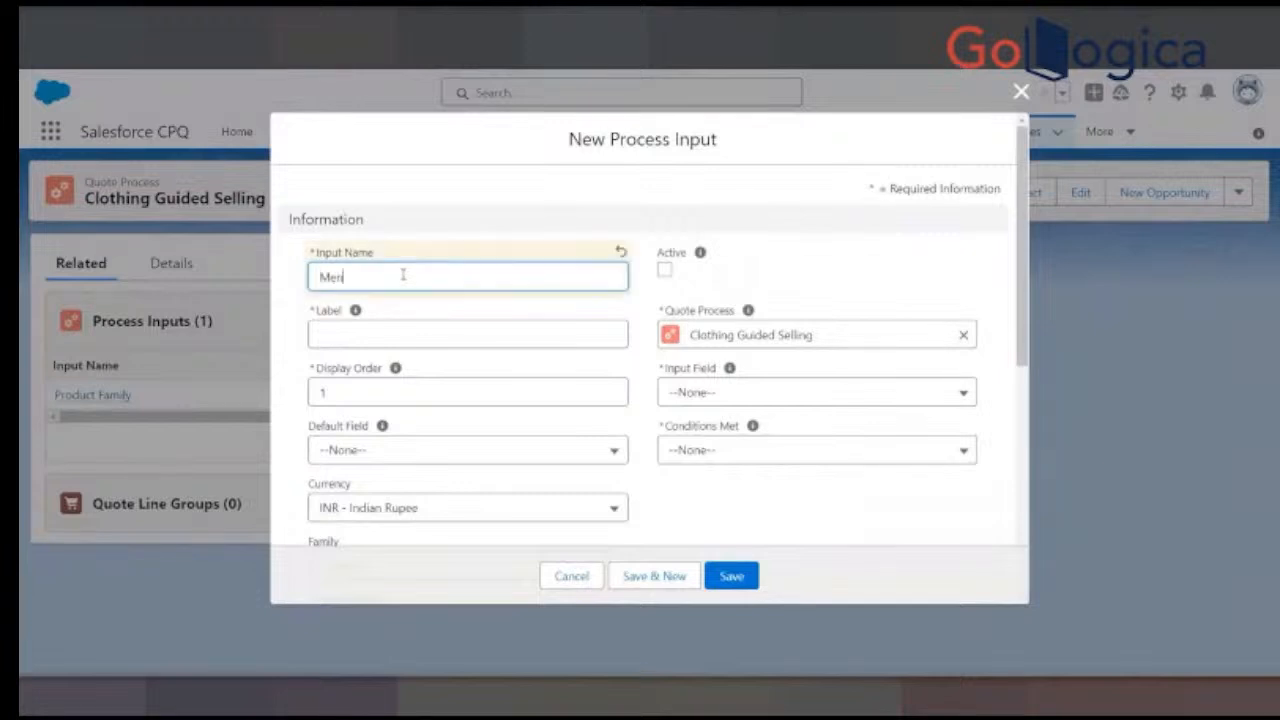
type(" Clothing")
left_click(358, 341)
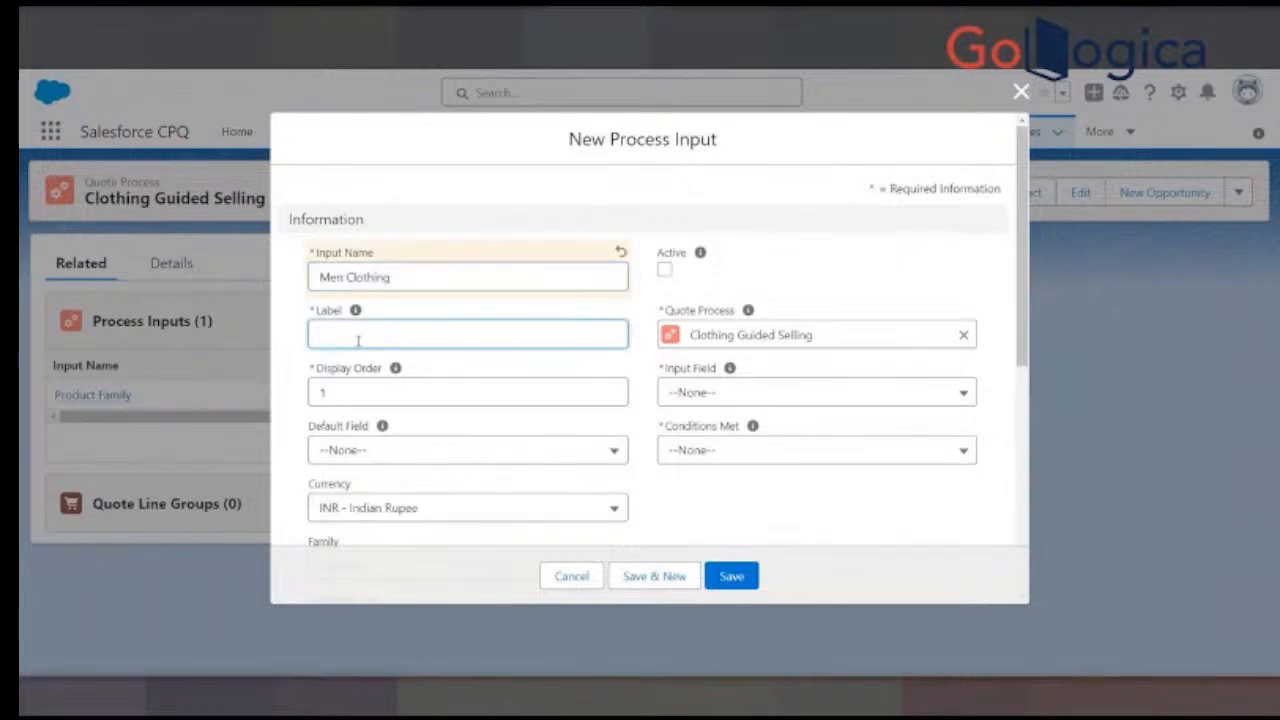
type("20")
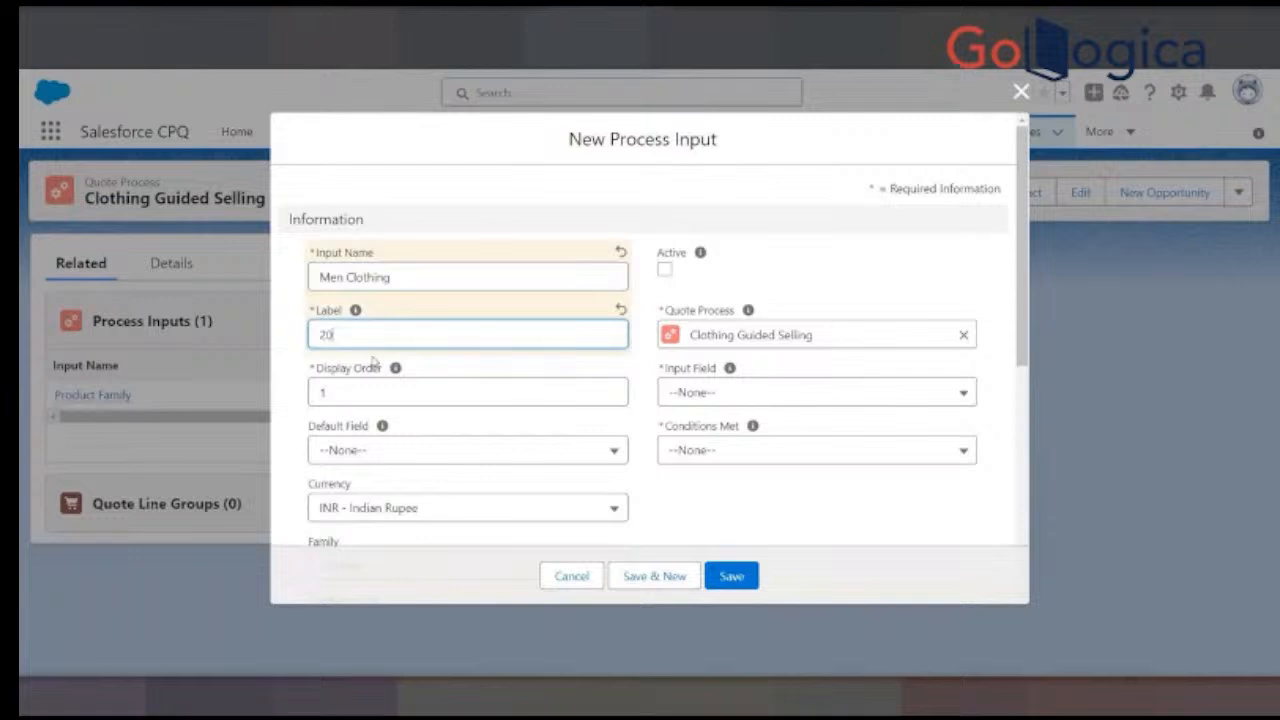
key("BackSpace")
key("BackSpace")
- Check the slide's example question, then label the input 'Which clothes you are looking for'
key("alt+Tab")
left_click(573, 342)
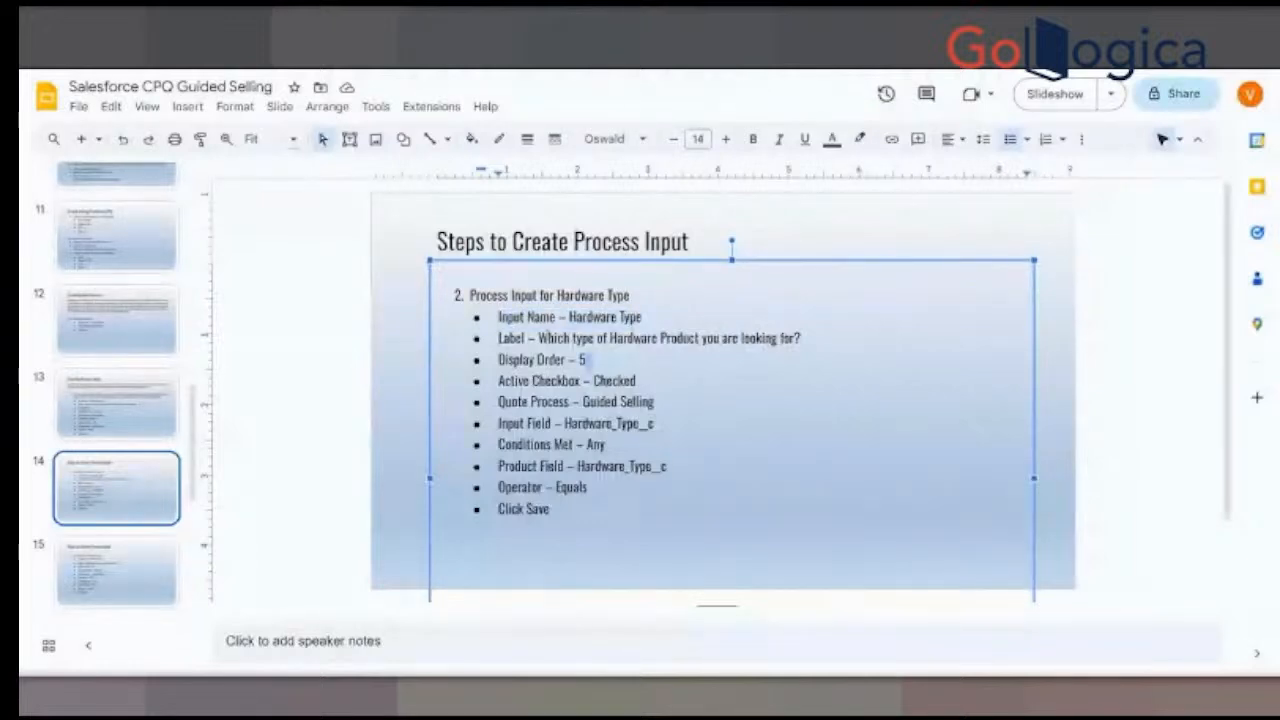
left_click_drag(525, 338, 660, 318)
left_click_drag(800, 329, 806, 336)
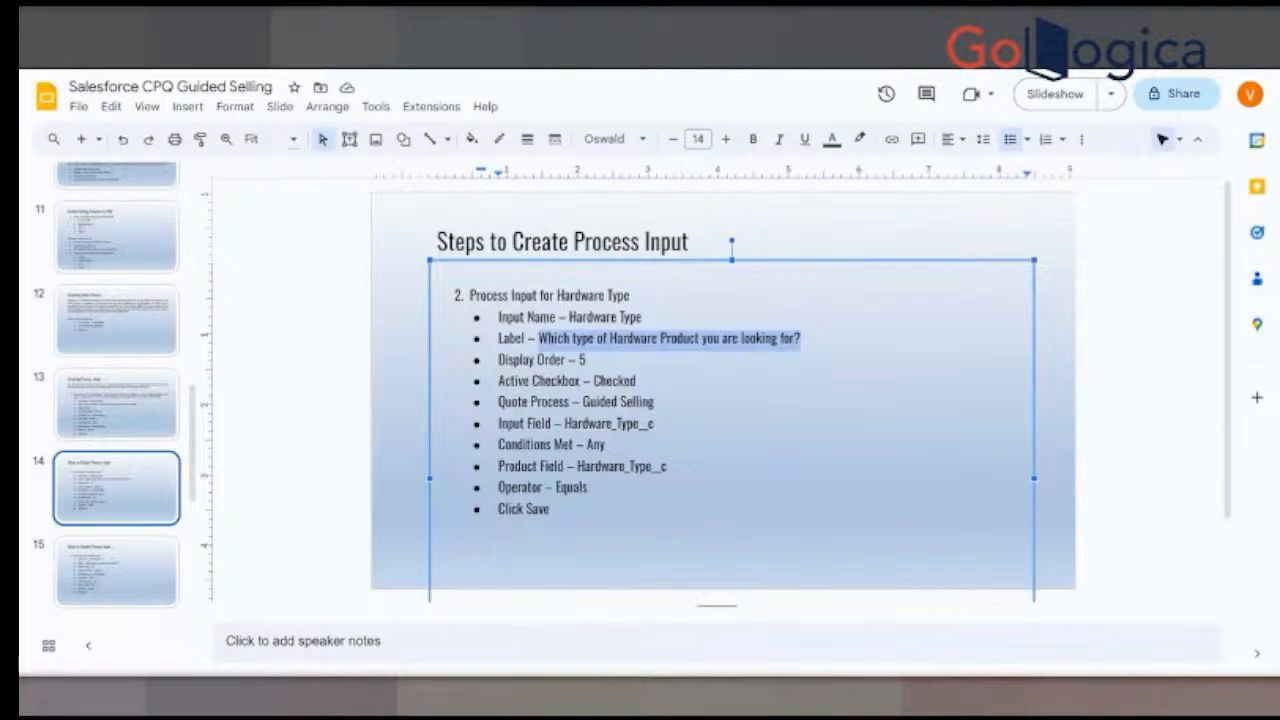
key("alt+Tab")
key("alt+Tab")
type("Which")
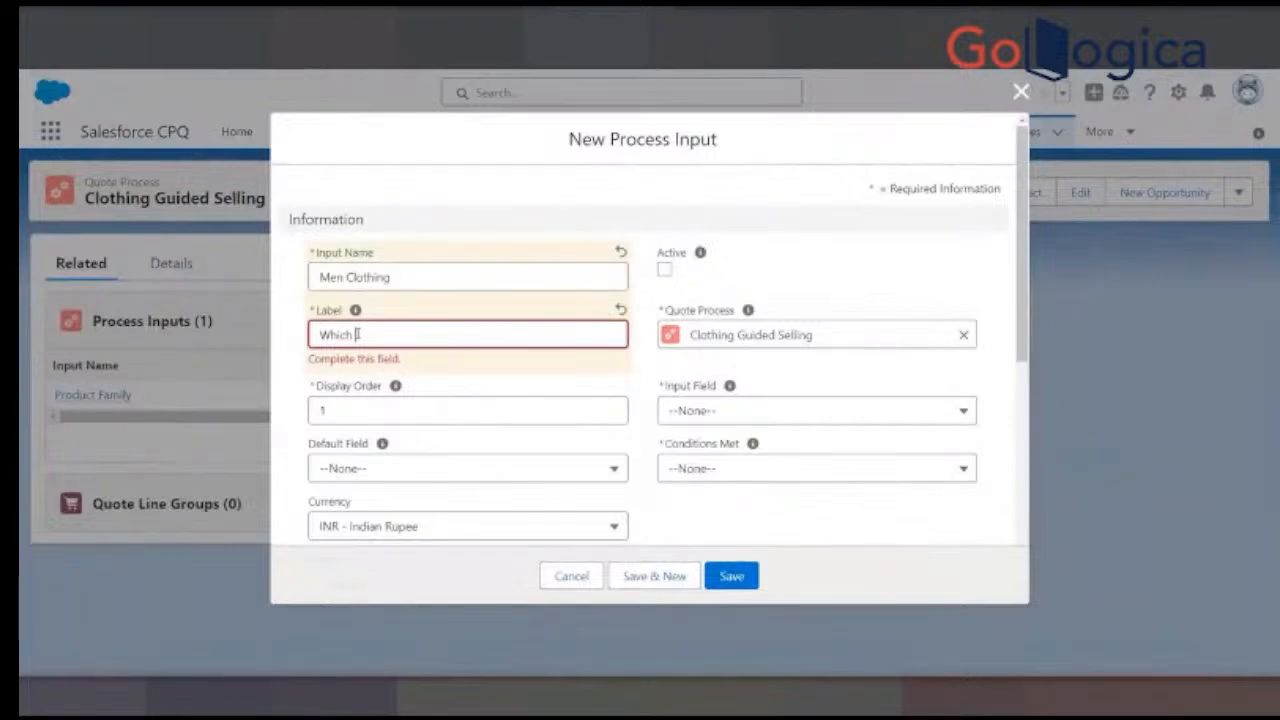
type(" clo")
key("BackSpace")
key("BackSpace")
key("BackSpace")
type("clothes you")
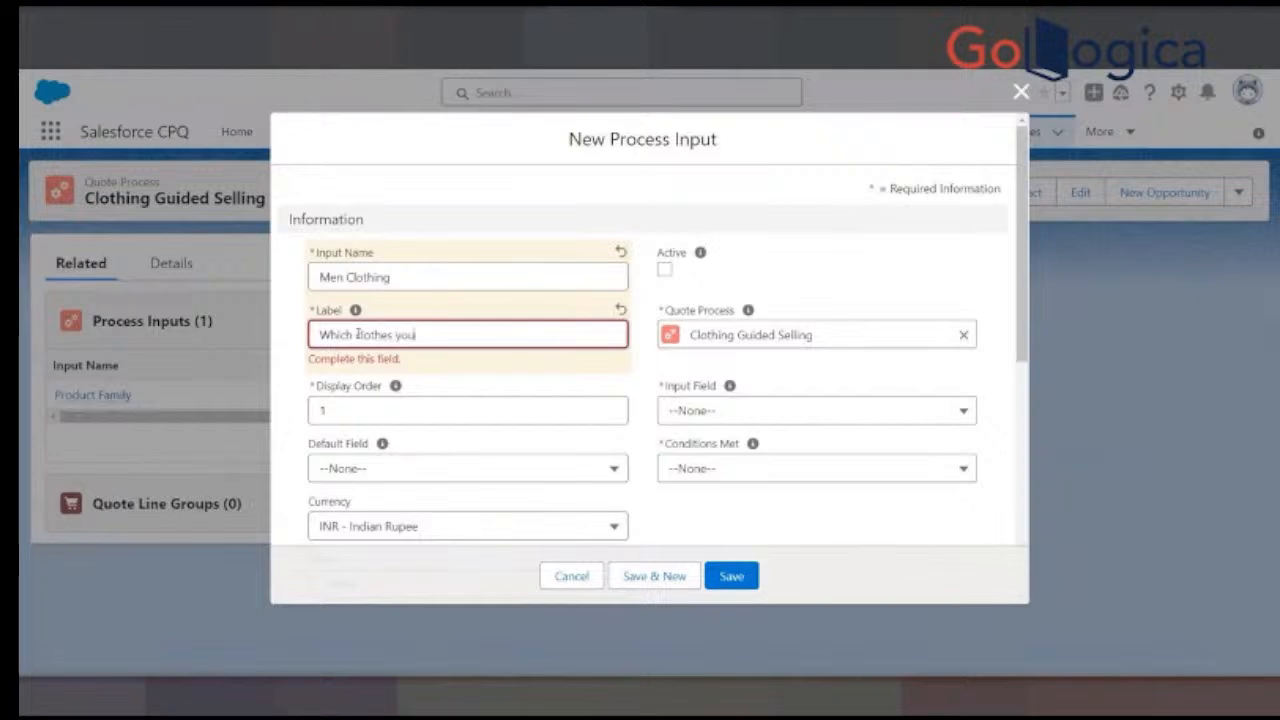
type(" are looking for")
- Set the display order to 20 and mark the input active
left_click(348, 412)
type("1")
key("BackSpace")
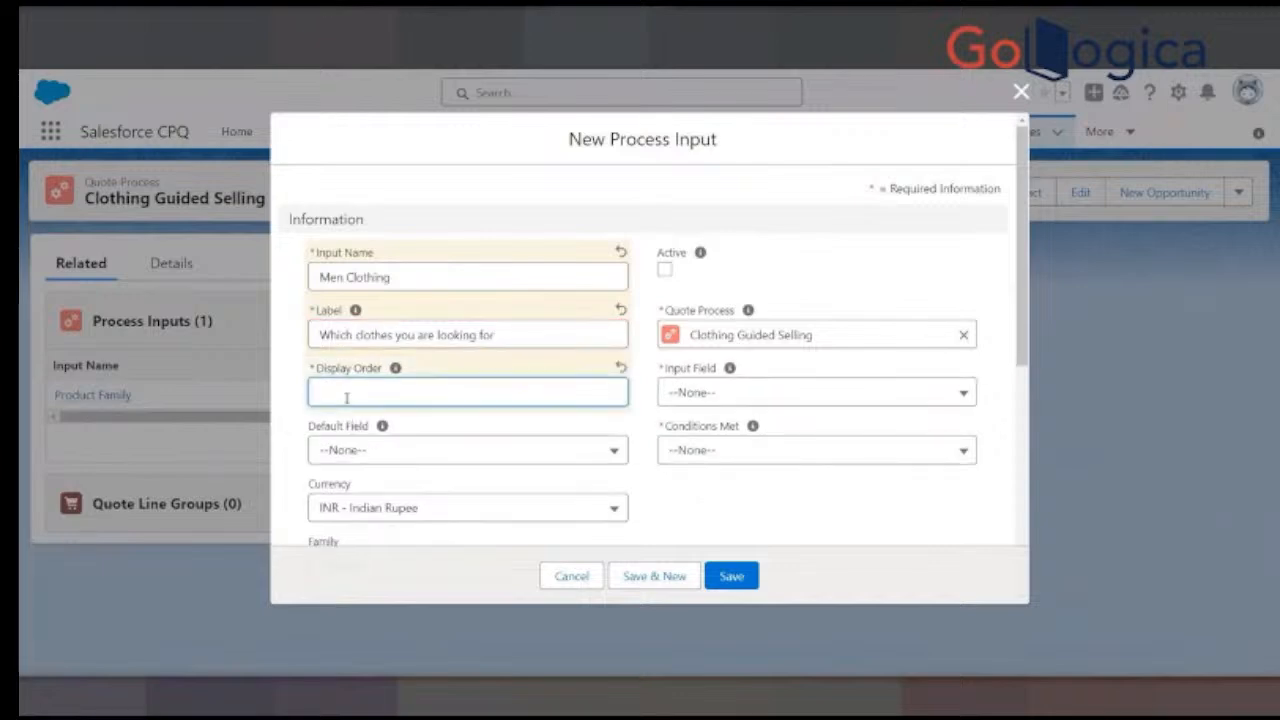
type("20")
left_click(665, 268)
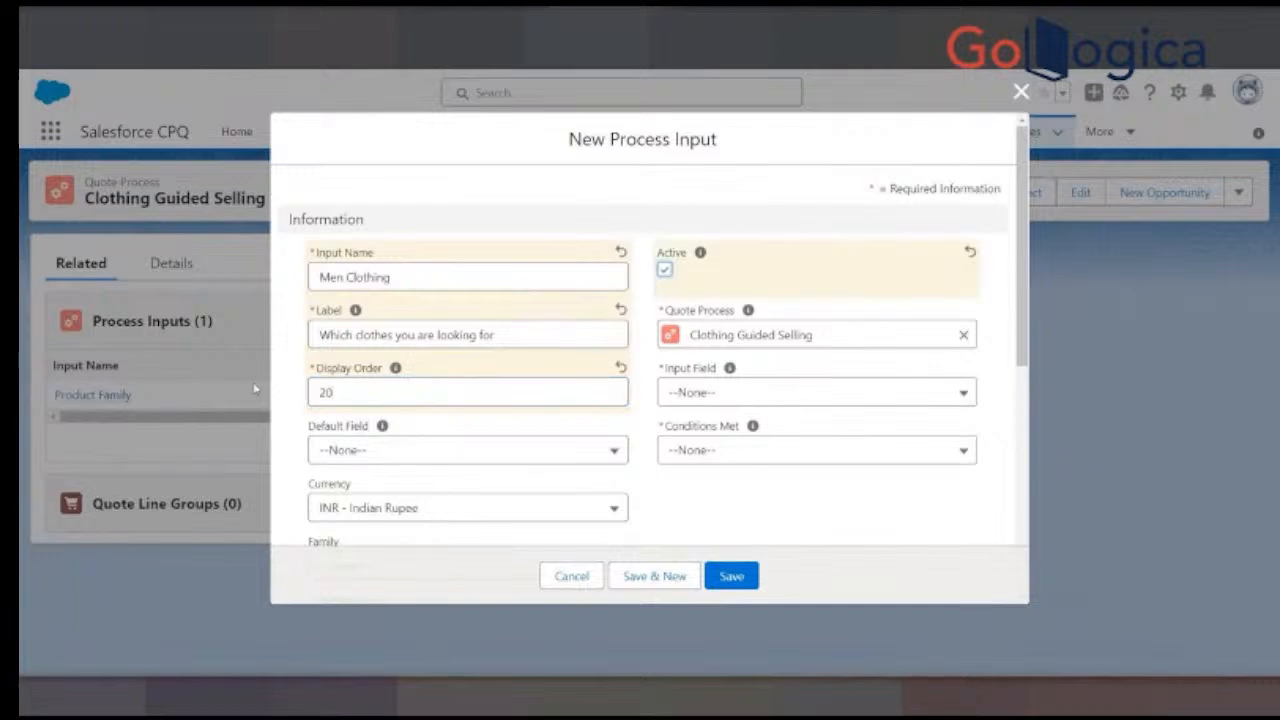
left_click(334, 393)
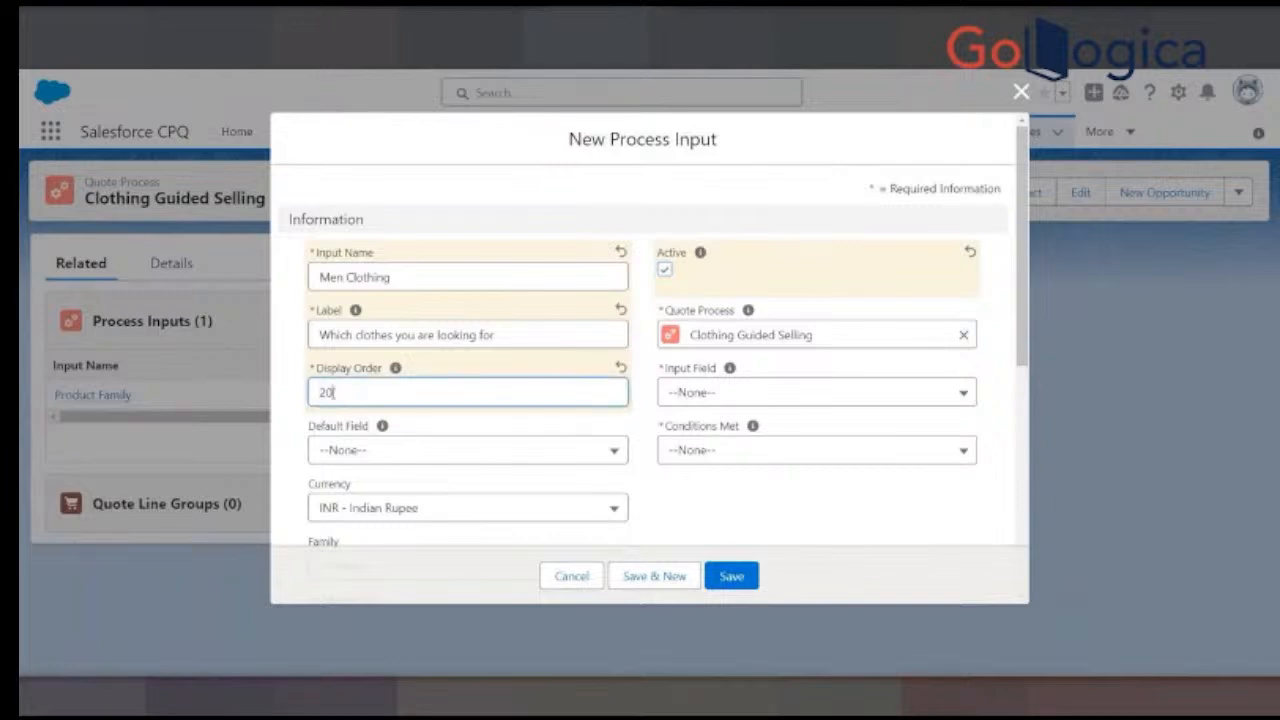
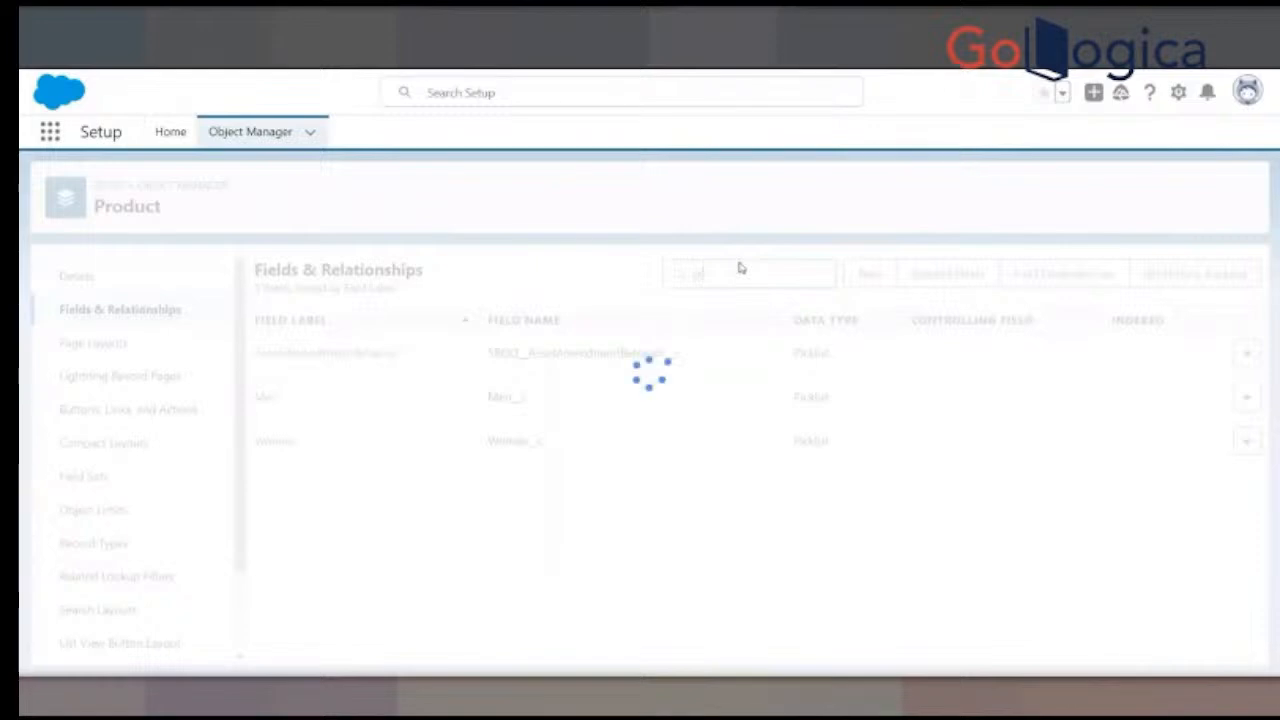
- Filter the Product fields for 'product' and inspect the Product Family Type field's details
type("oduct")
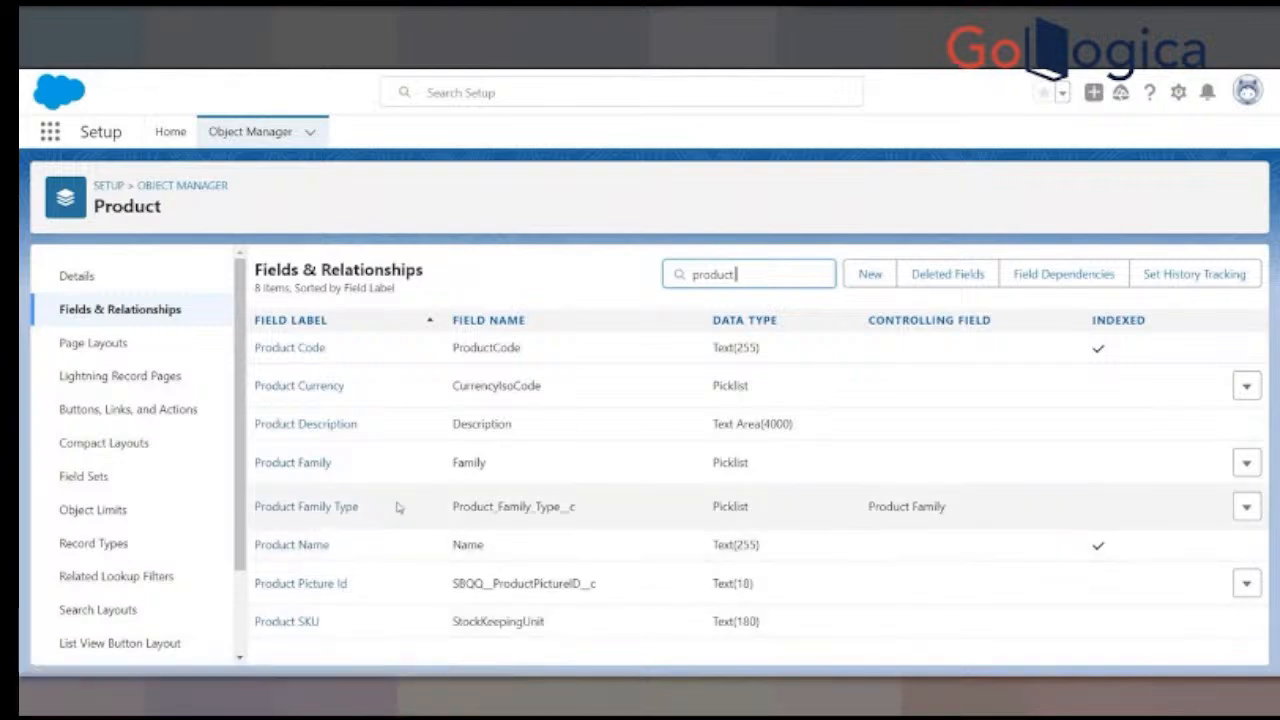
left_click(306, 506)
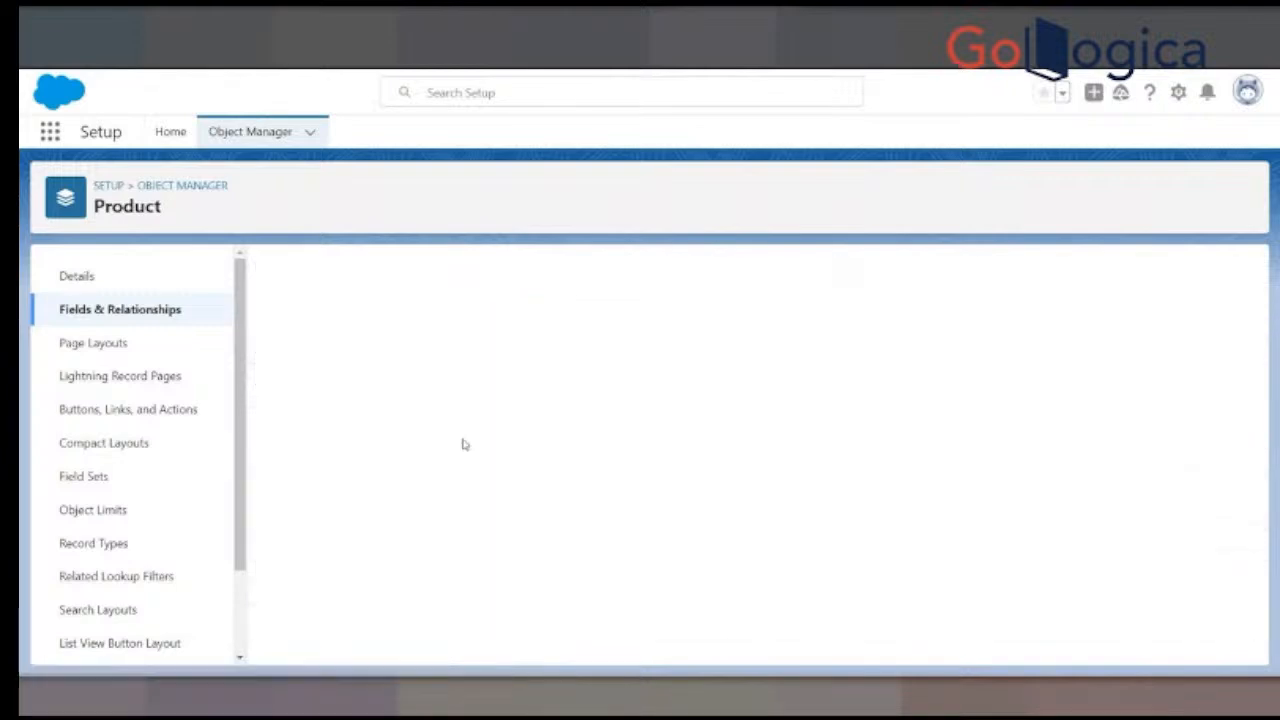
scroll(601, 486, "down", 1)
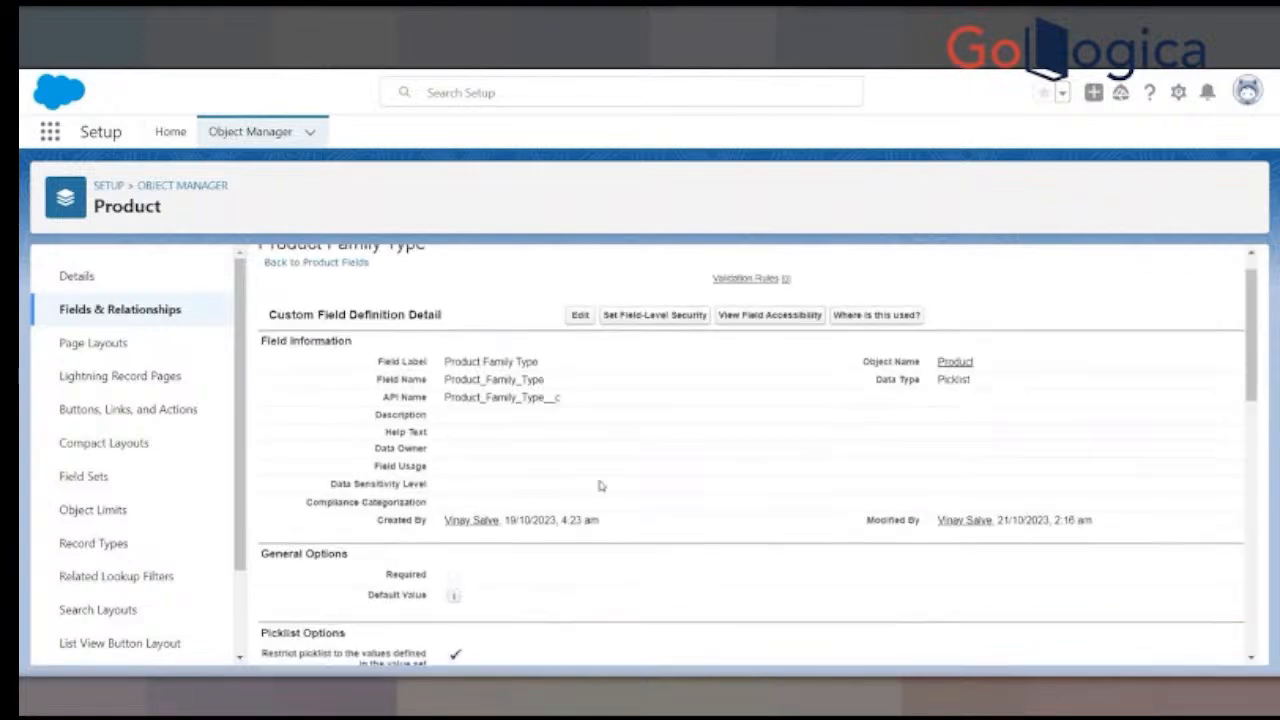
scroll(600, 486, "down", 10)
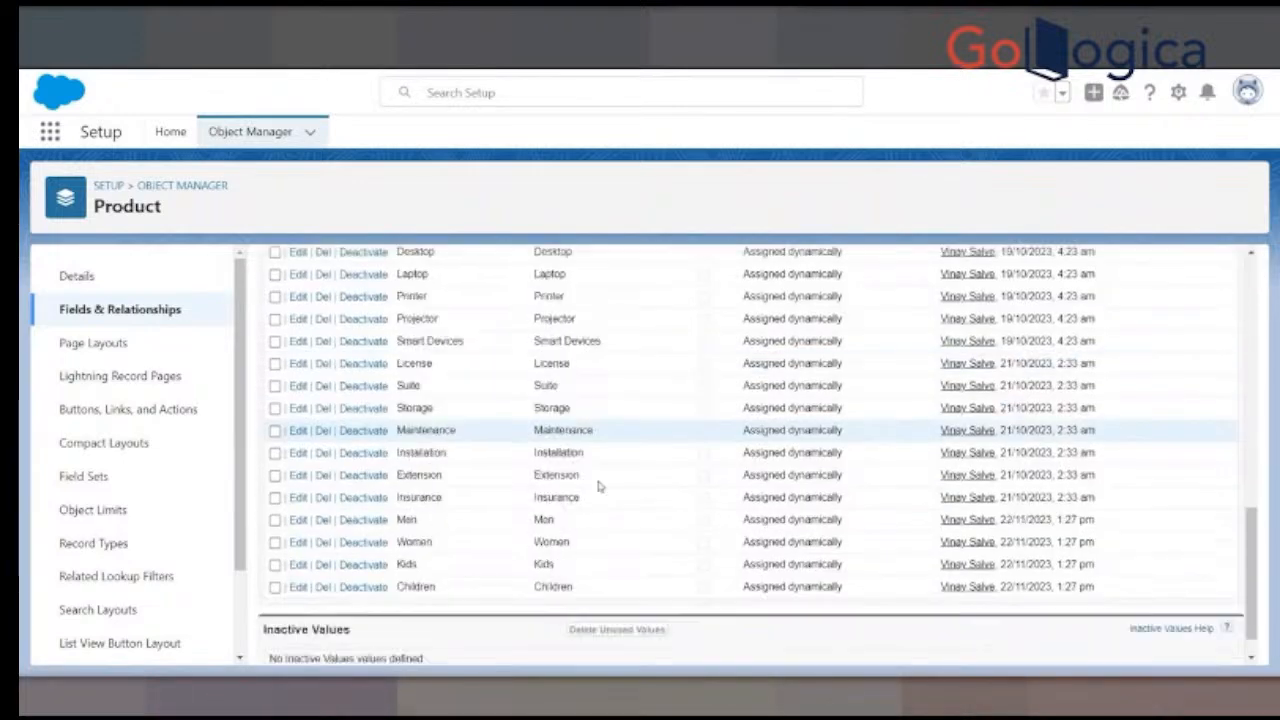
scroll(600, 486, "up", 11)
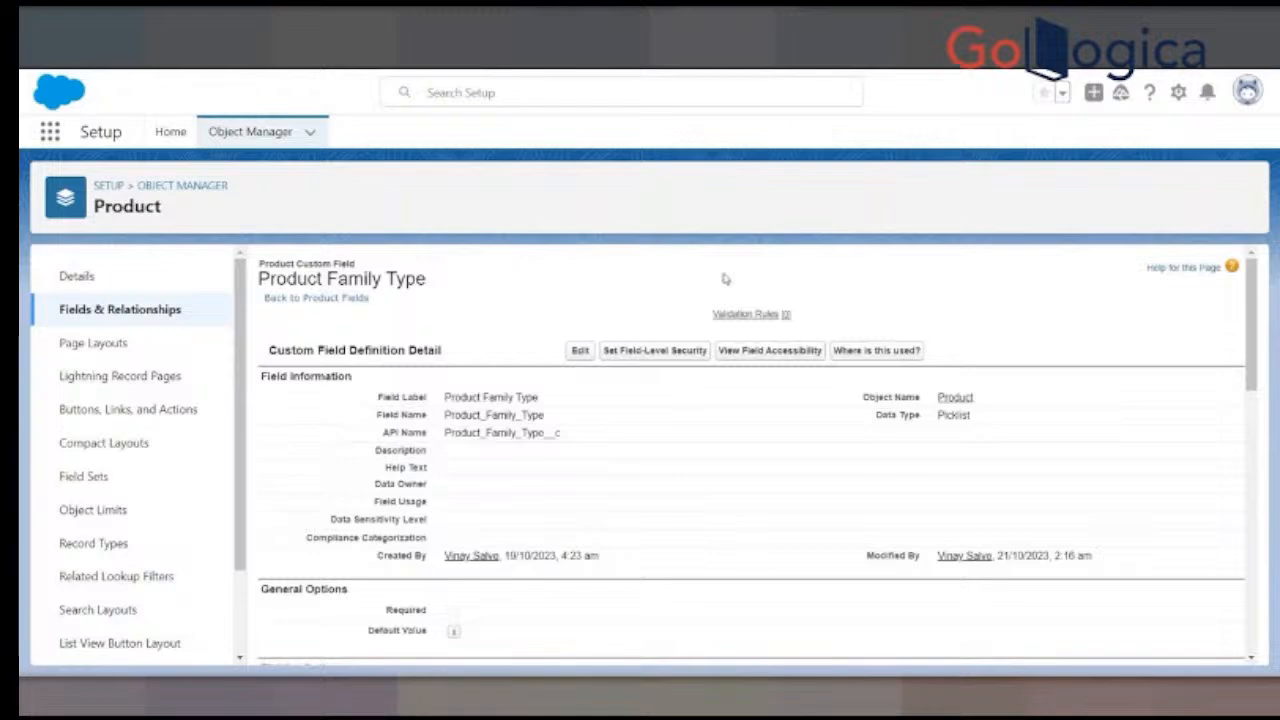
left_click(350, 298)
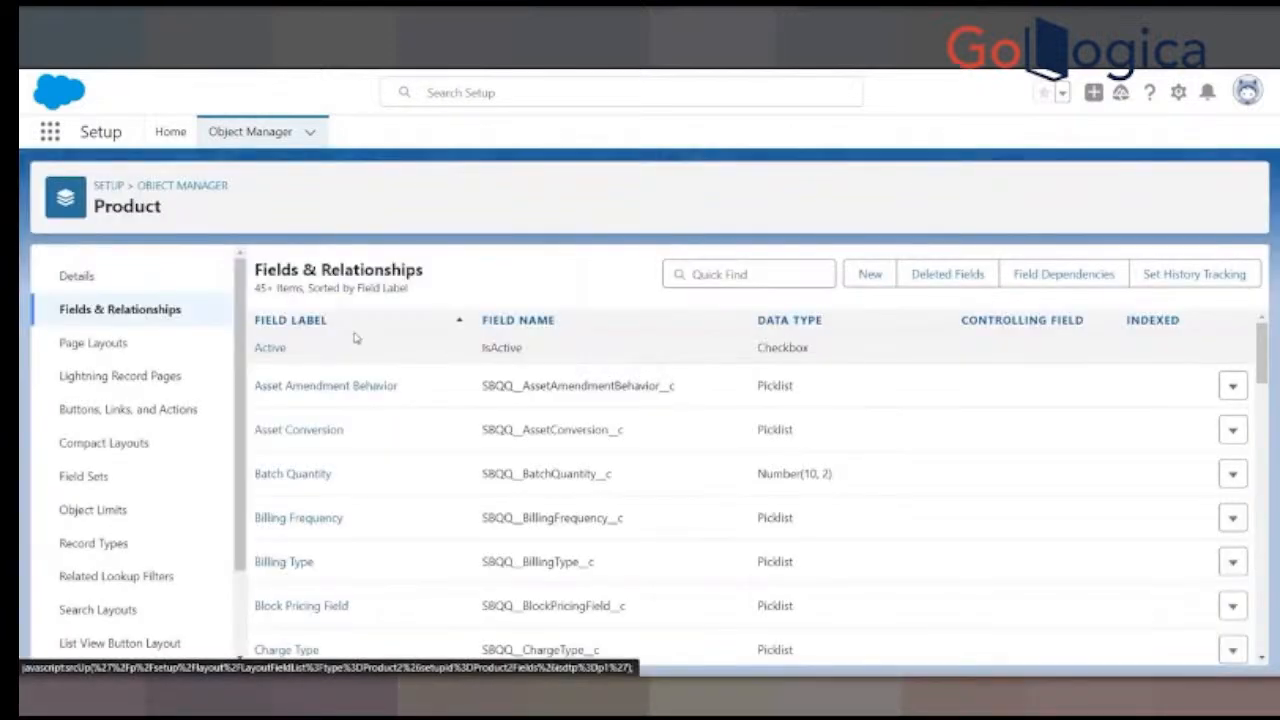
scroll(341, 457, "down", 1)
scroll(350, 456, "up", 1)
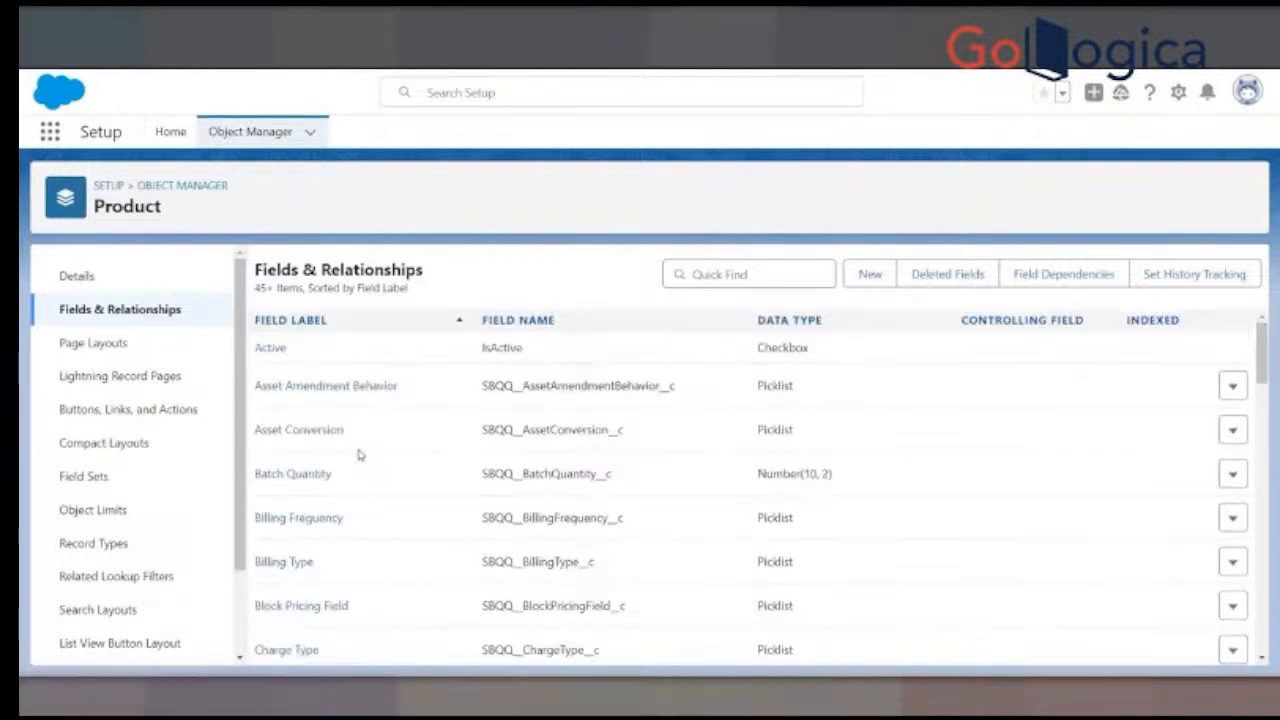
left_click(703, 273)
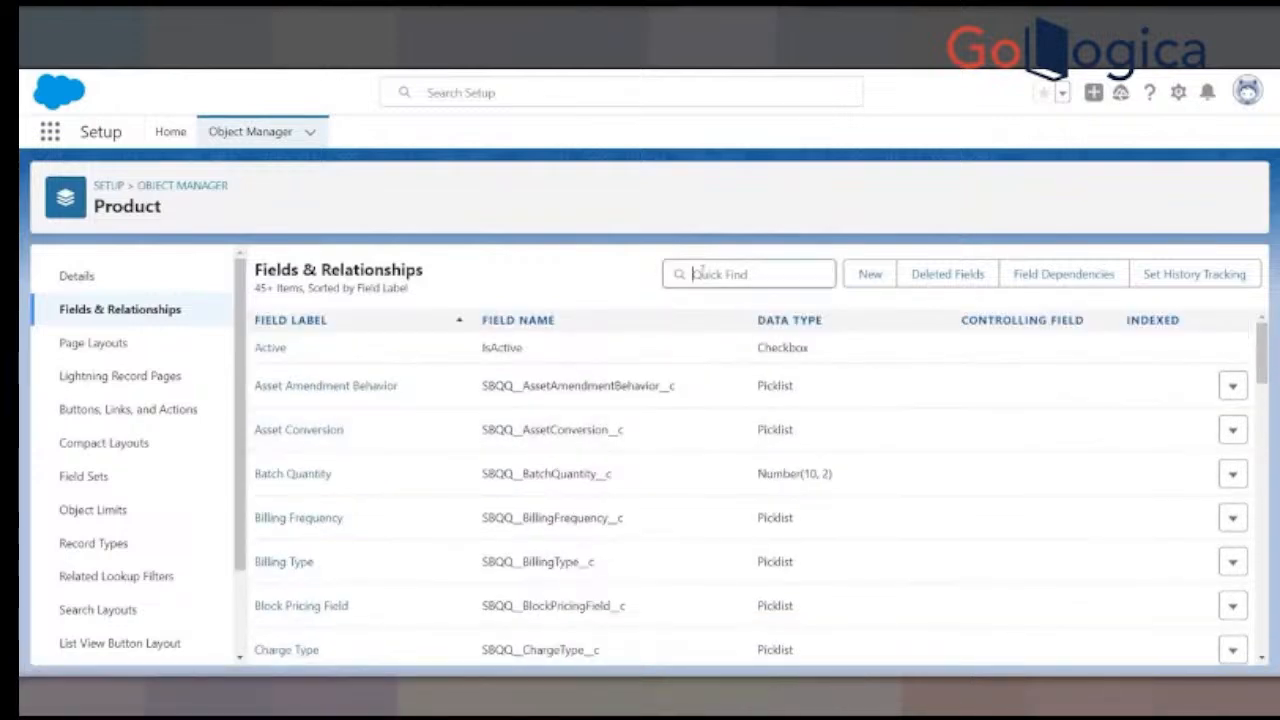
type("product")
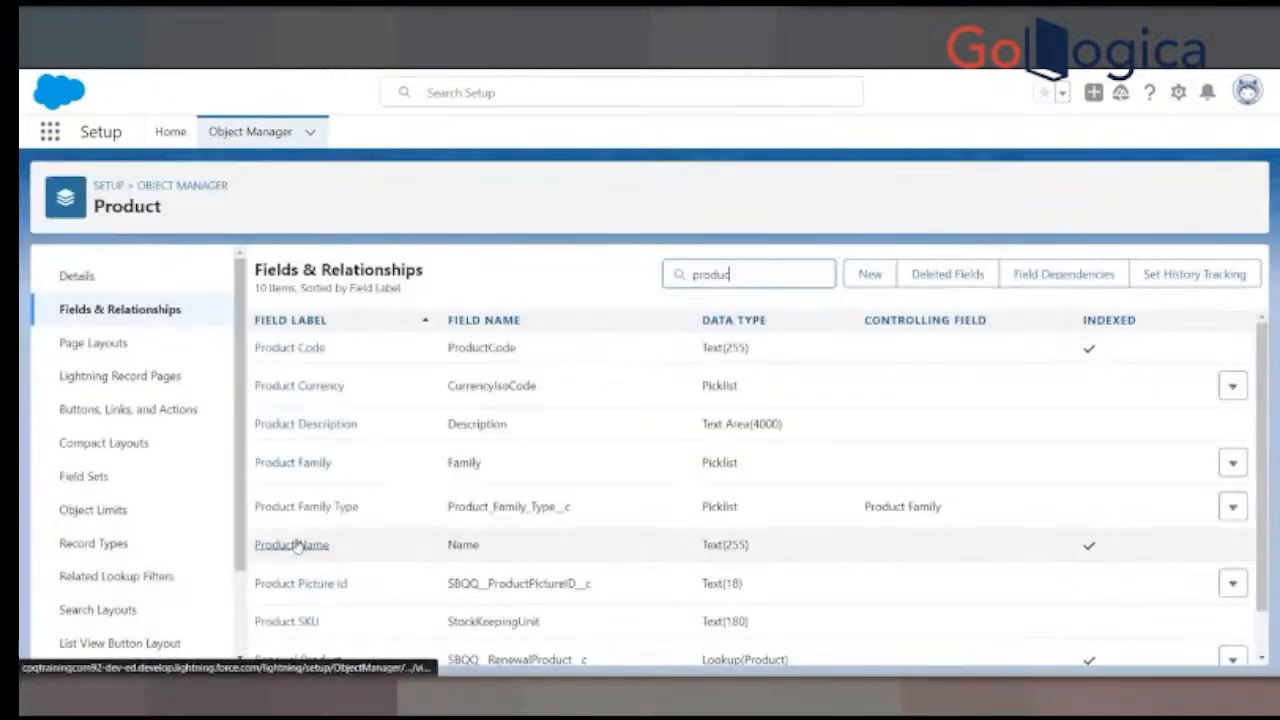
left_click(310, 512)
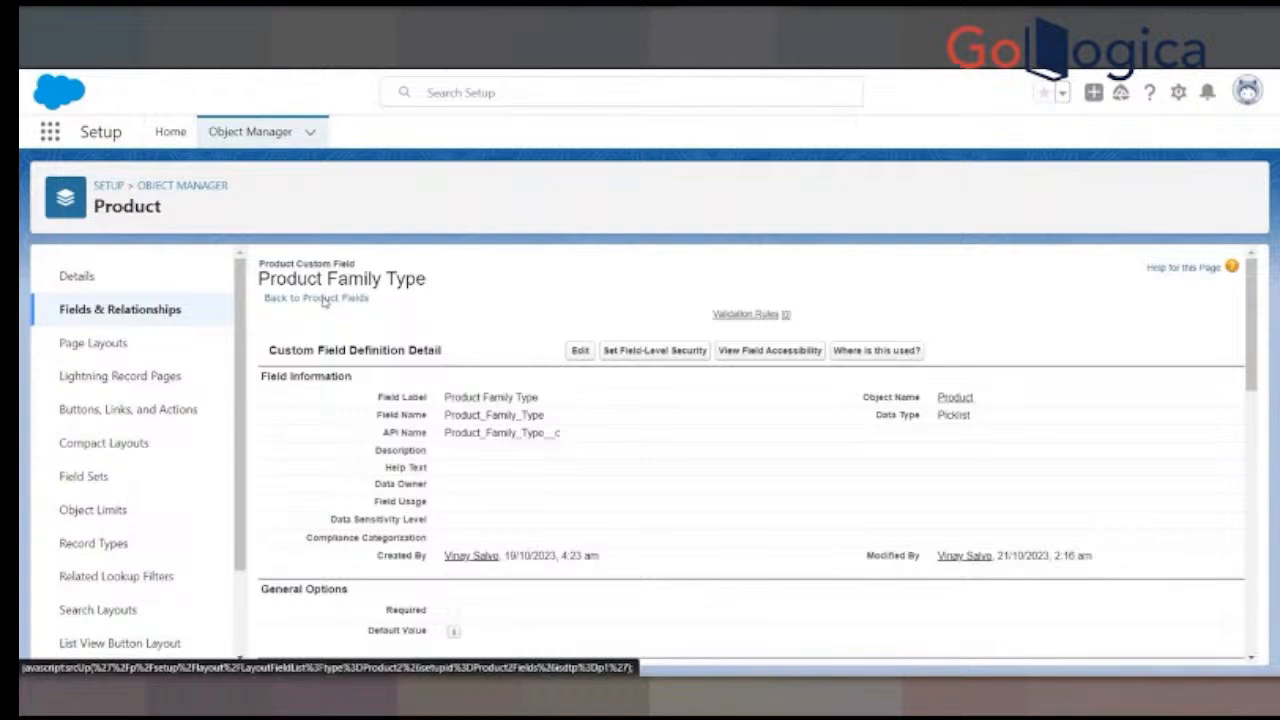
left_click(323, 300)
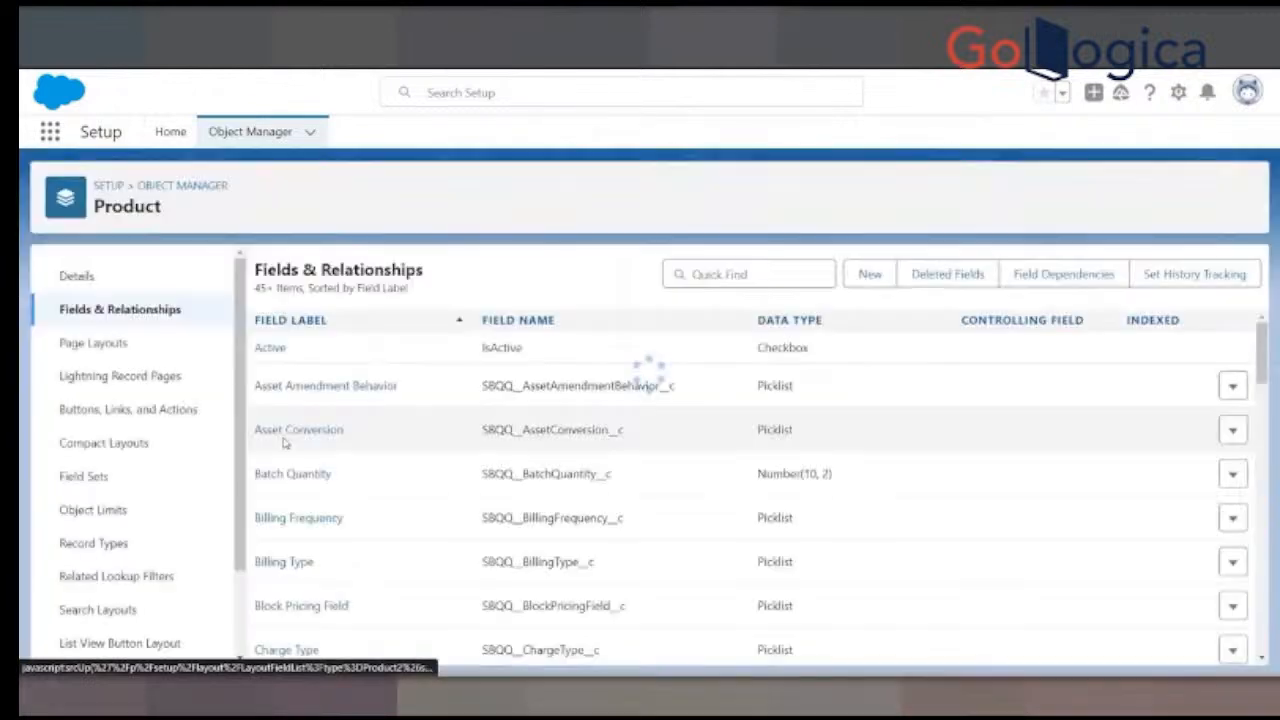
- Search the Product fields for men and hardware, leaving the process input's Product Field unset
left_click(718, 274)
type("men")
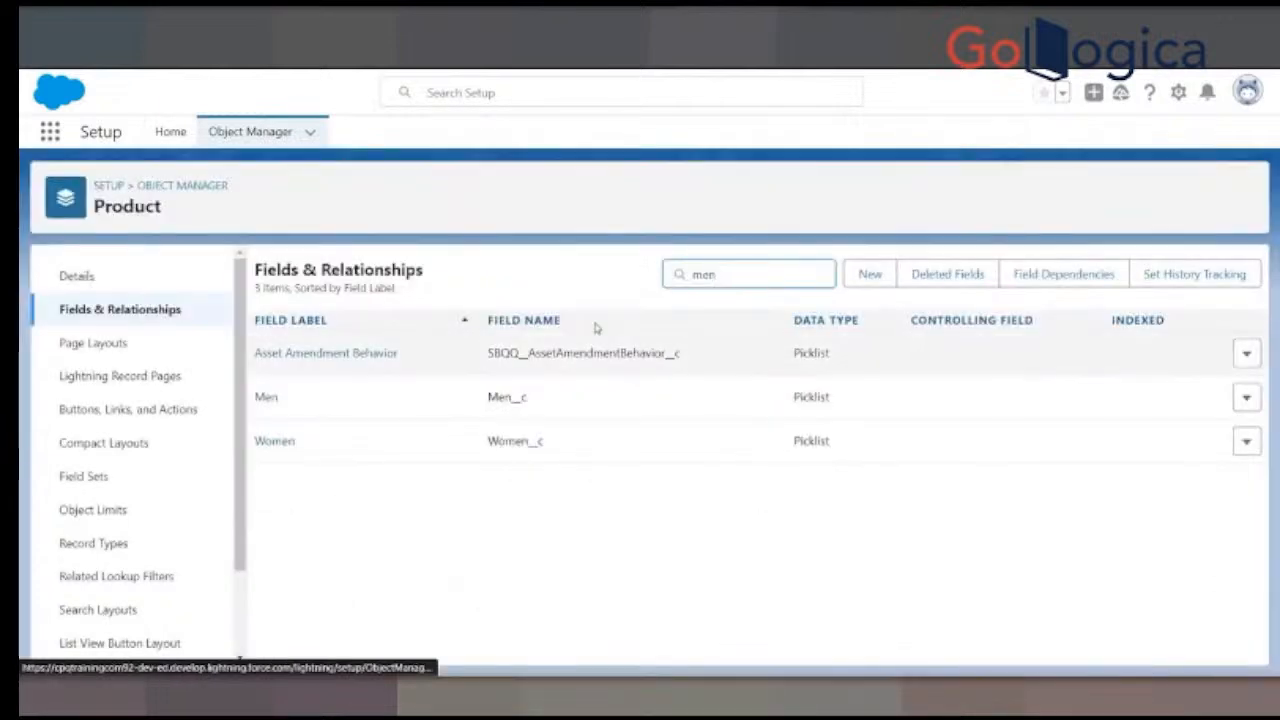
key("BackSpace")
key("BackSpace")
key("BackSpace")
type("hard")
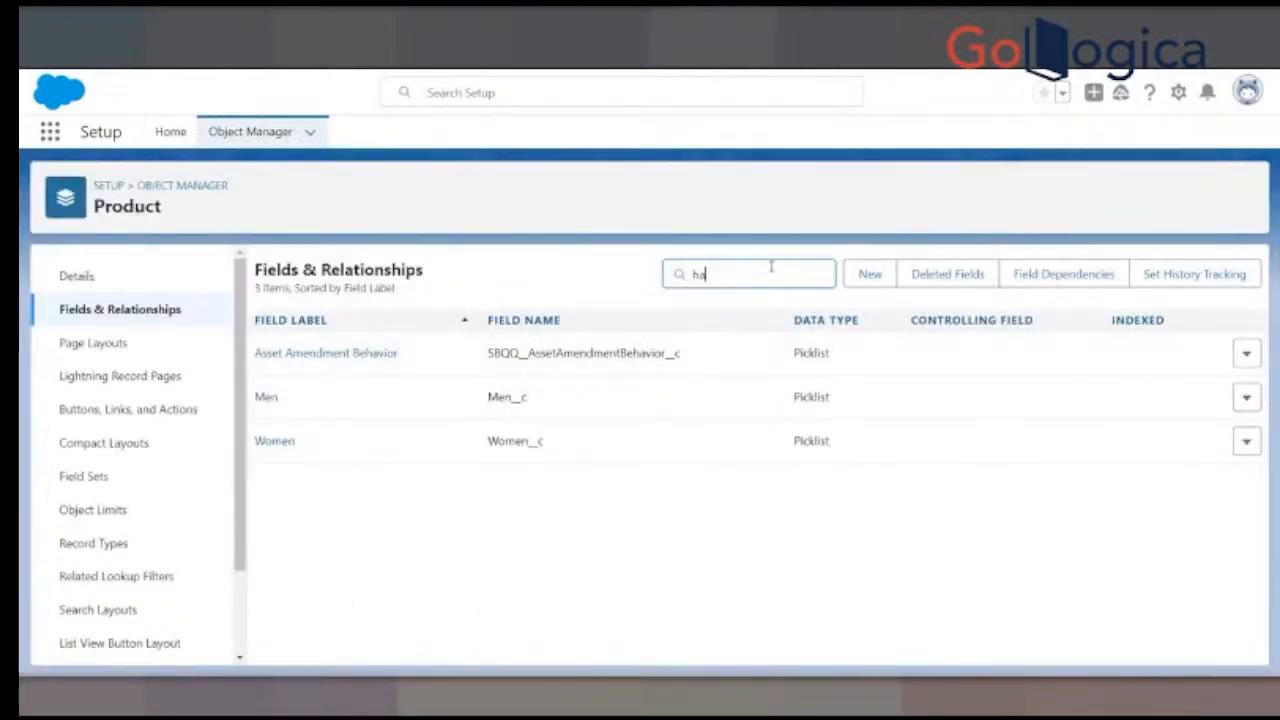
key("BackSpace")
key("BackSpace")
key("BackSpace")
key("BackSpace")
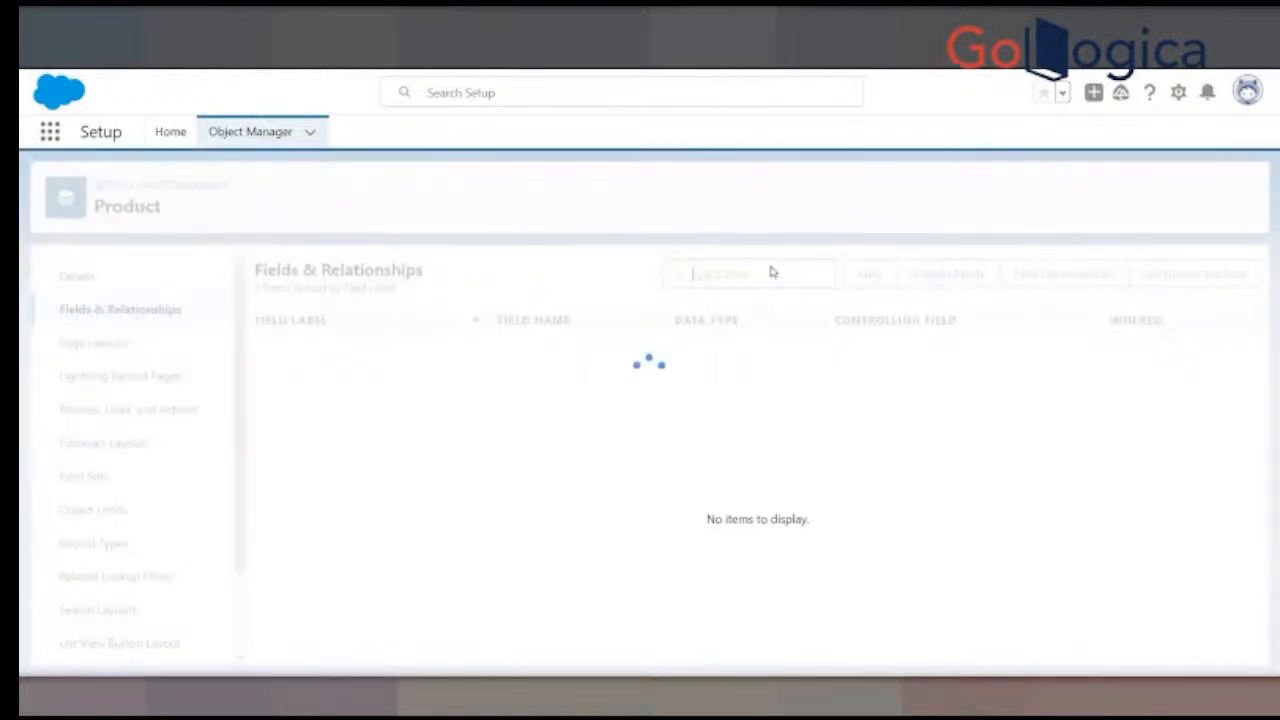
scroll(363, 483, "down", 4)
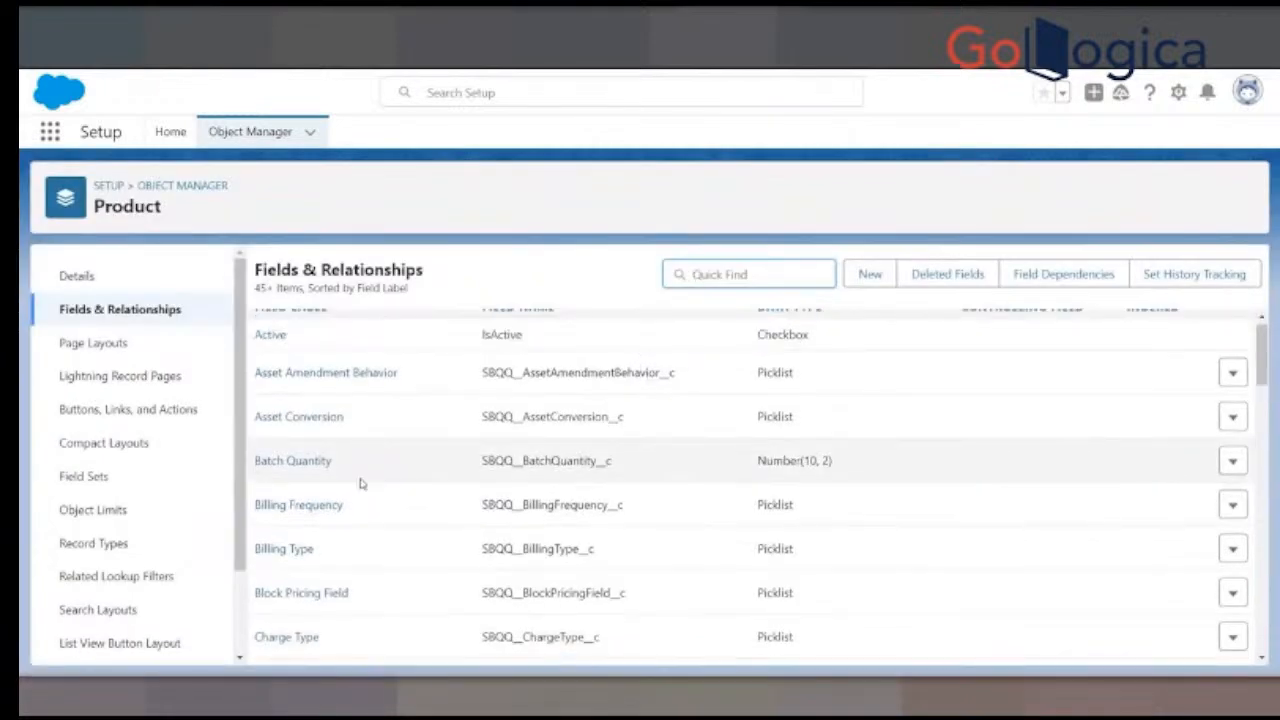
scroll(363, 494, "up", 4)
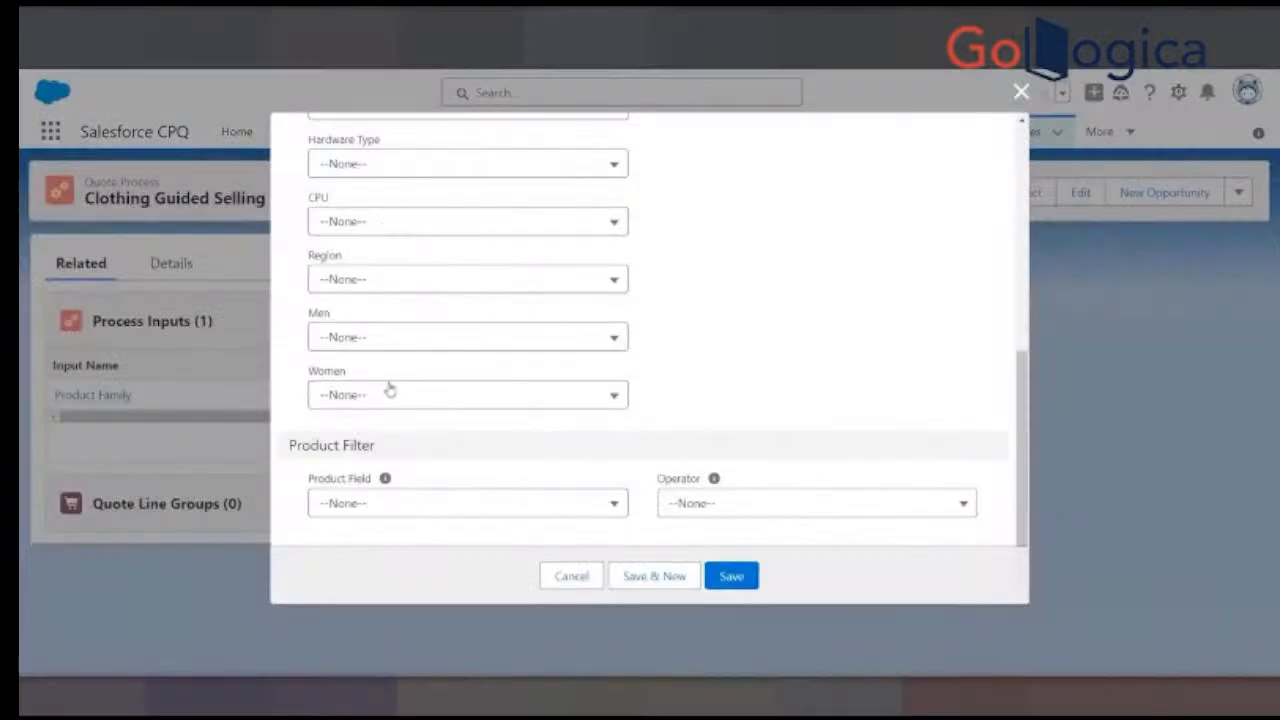
left_click(372, 504)
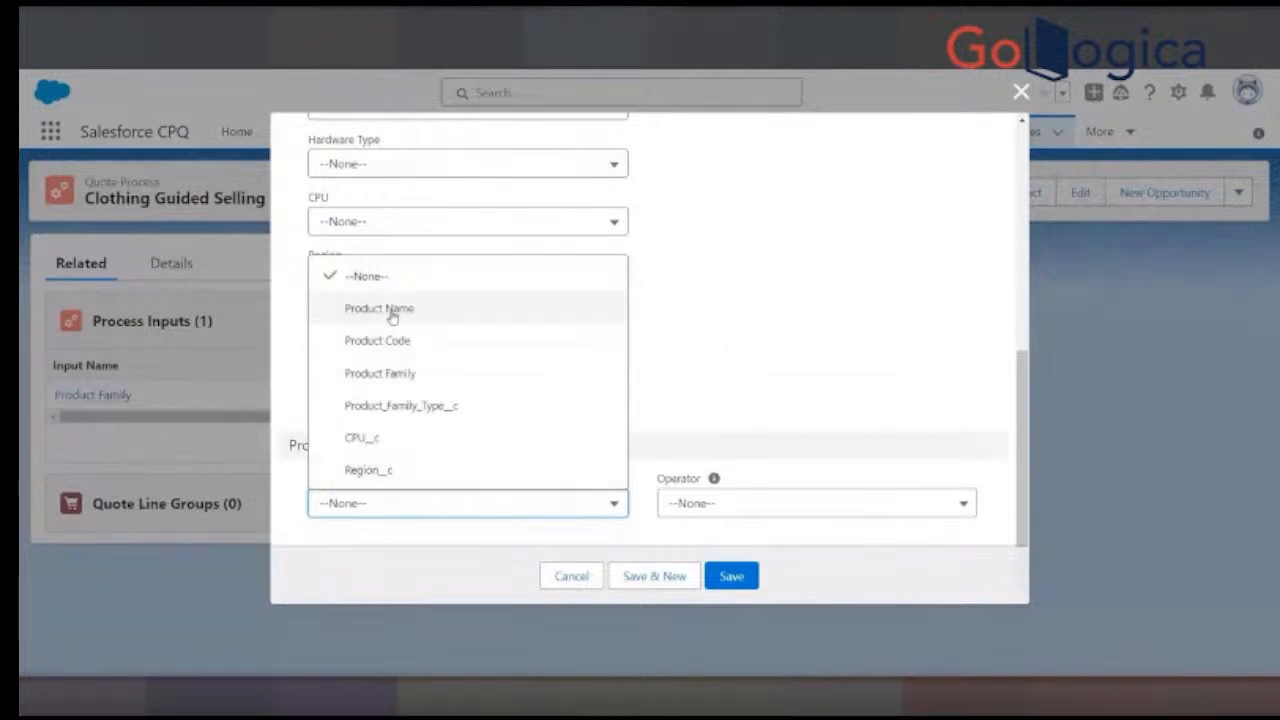
left_click(714, 305)
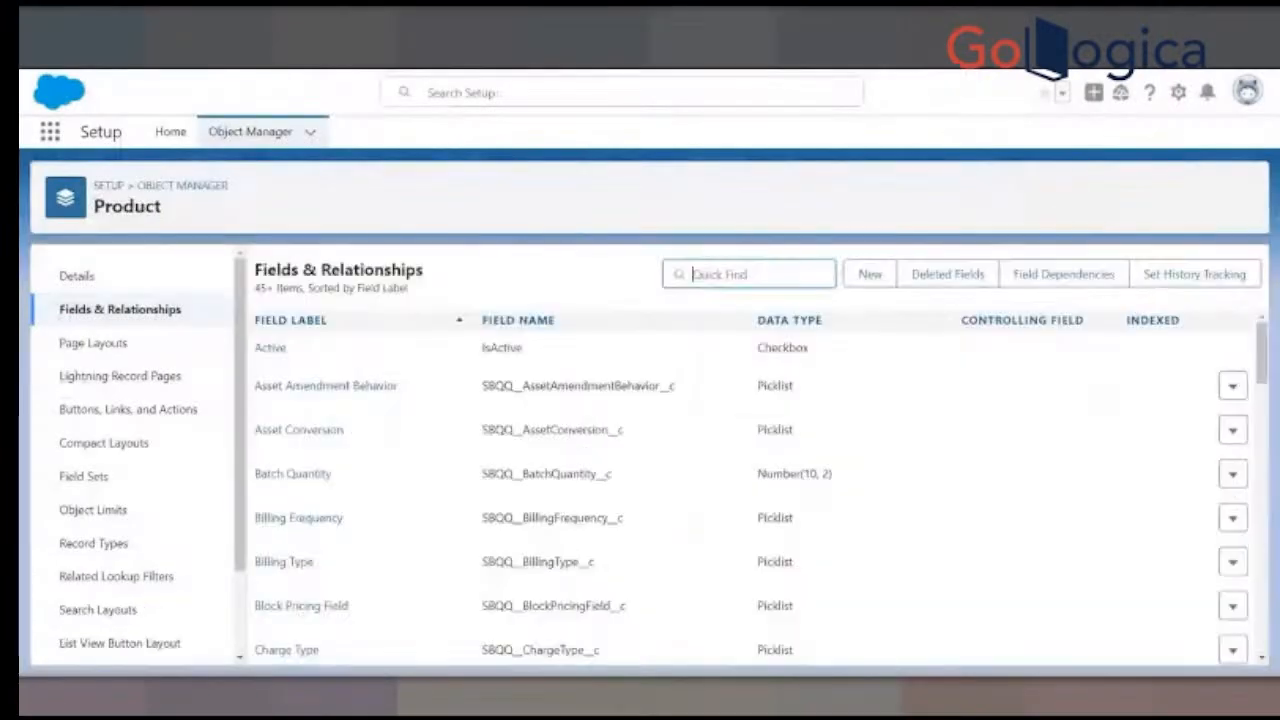
left_click(211, 338)
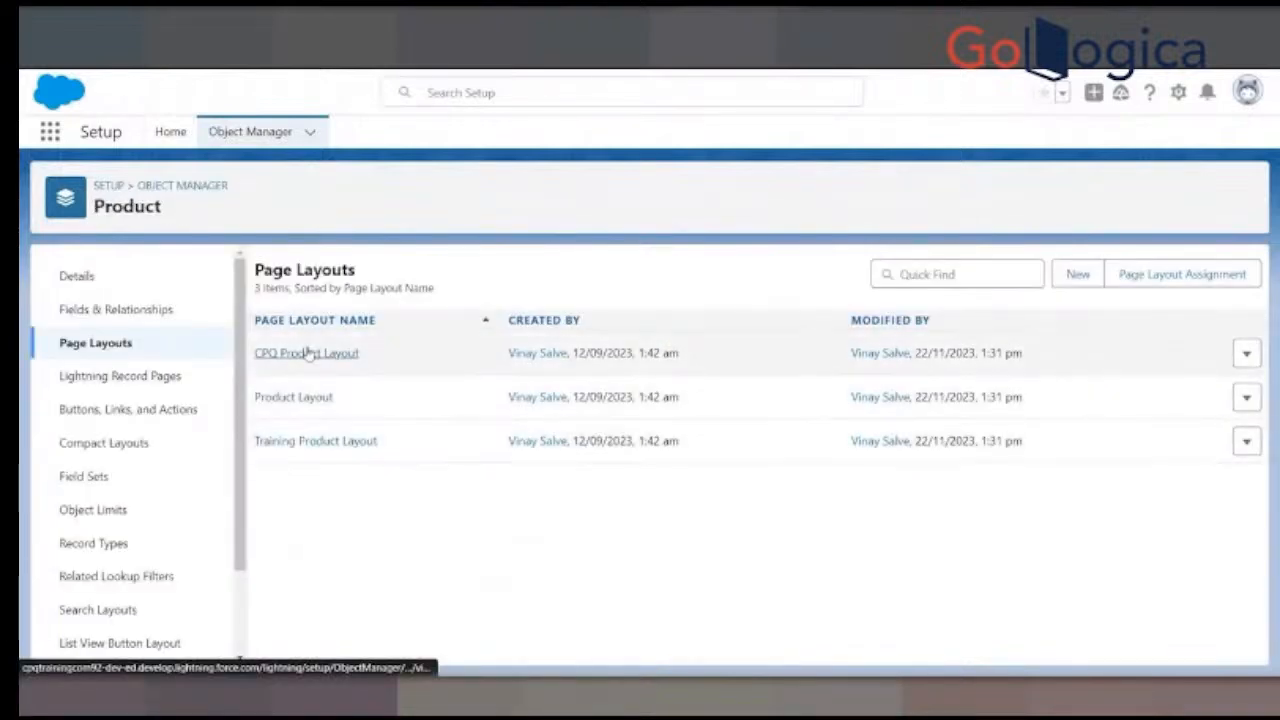
left_click(312, 354)
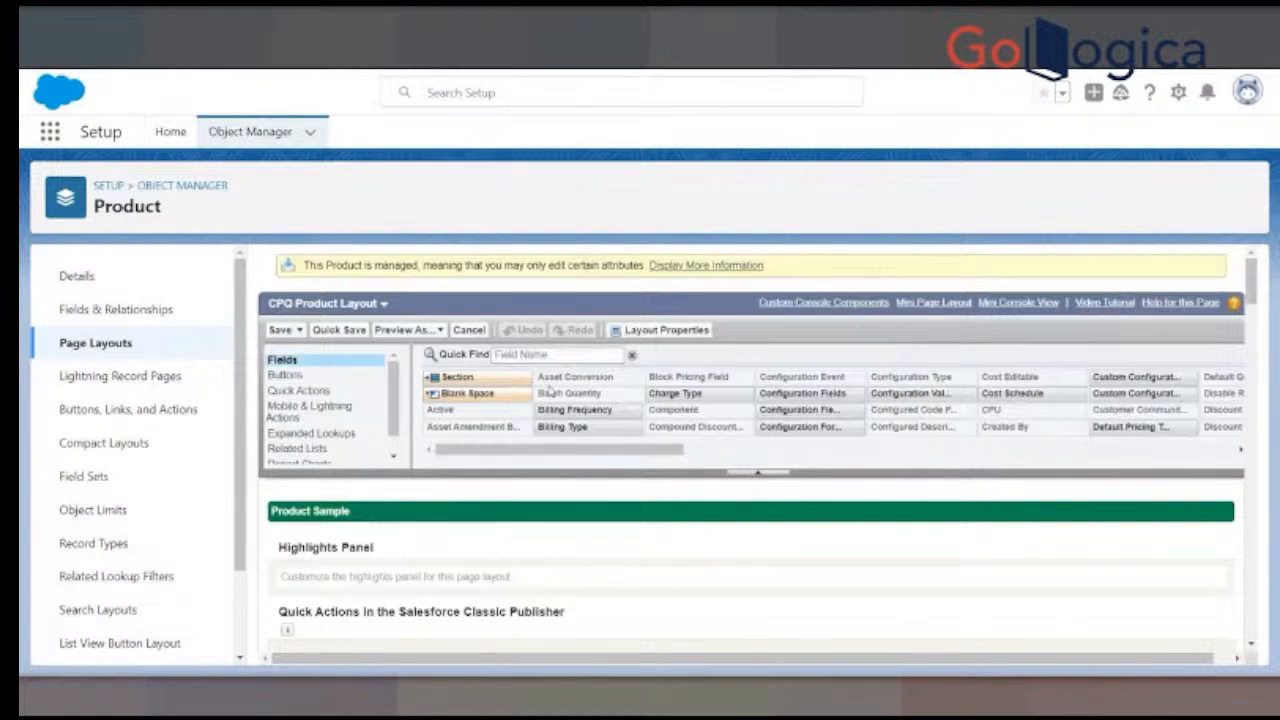
scroll(560, 400, "down", 5)
scroll(593, 436, "down", 2)
scroll(596, 433, "down", 1)
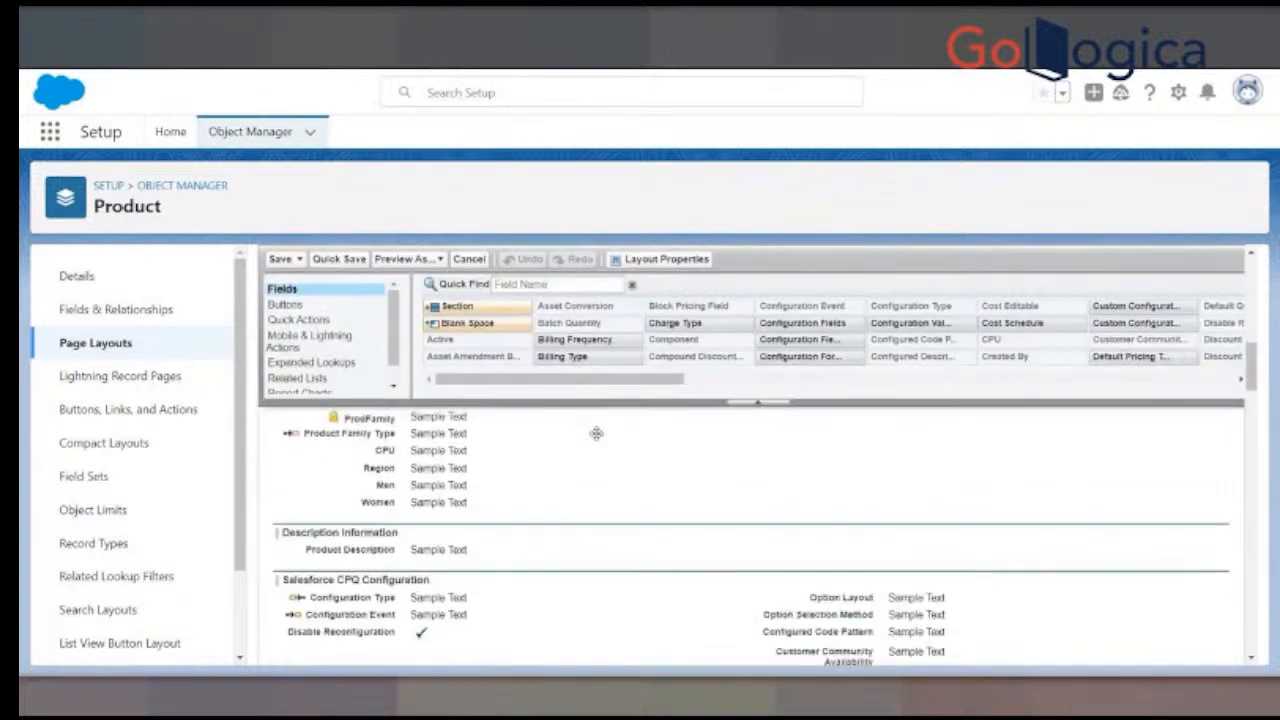
scroll(596, 433, "up", 1)
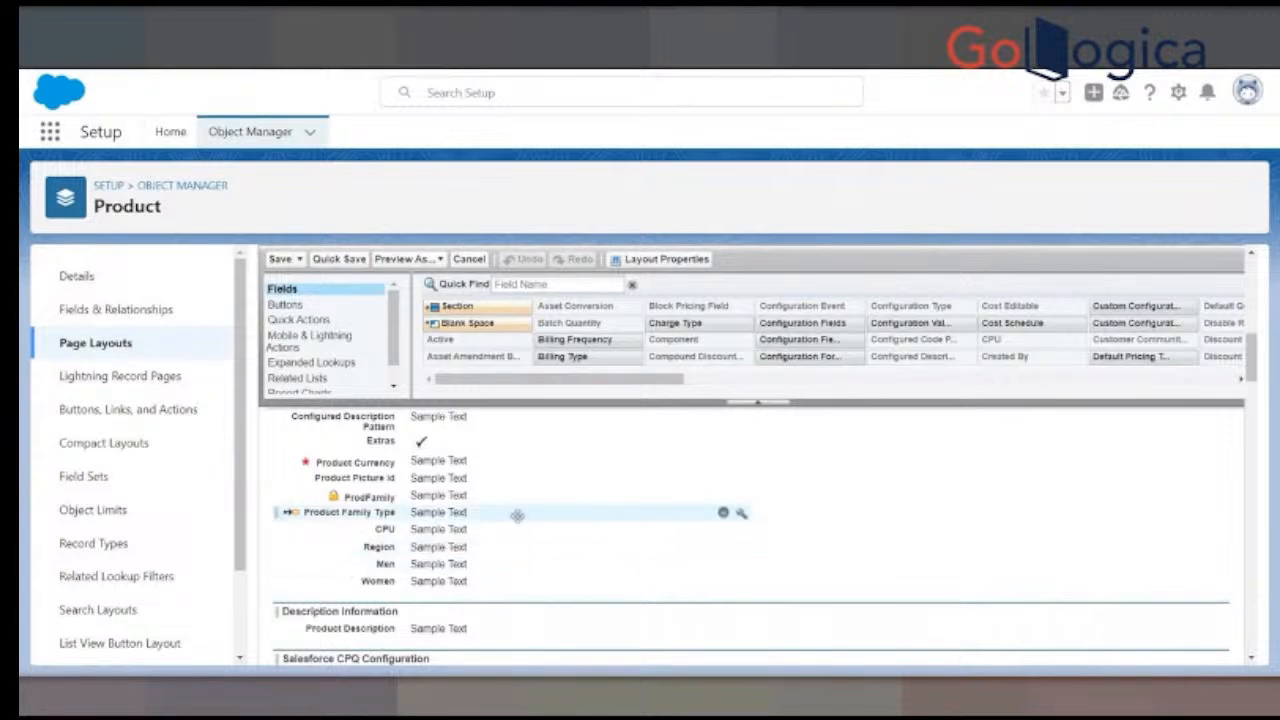
scroll(518, 516, "down", 1)
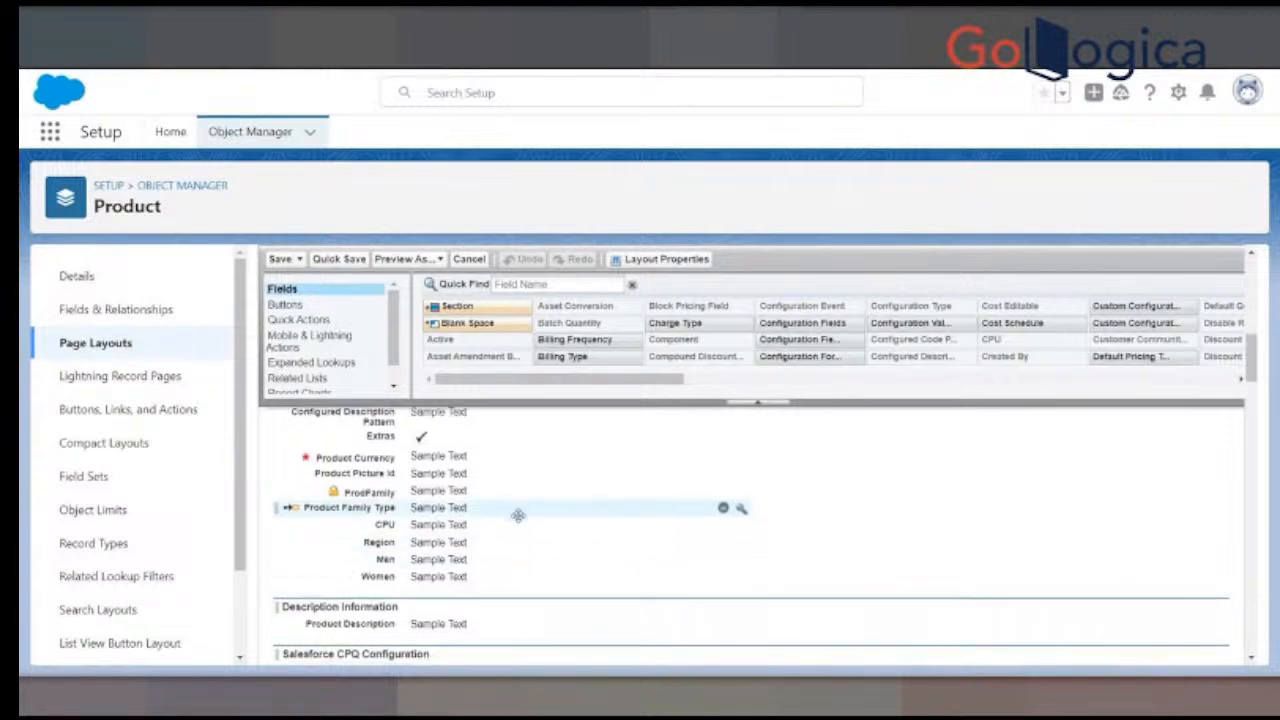
scroll(518, 515, "down", 10)
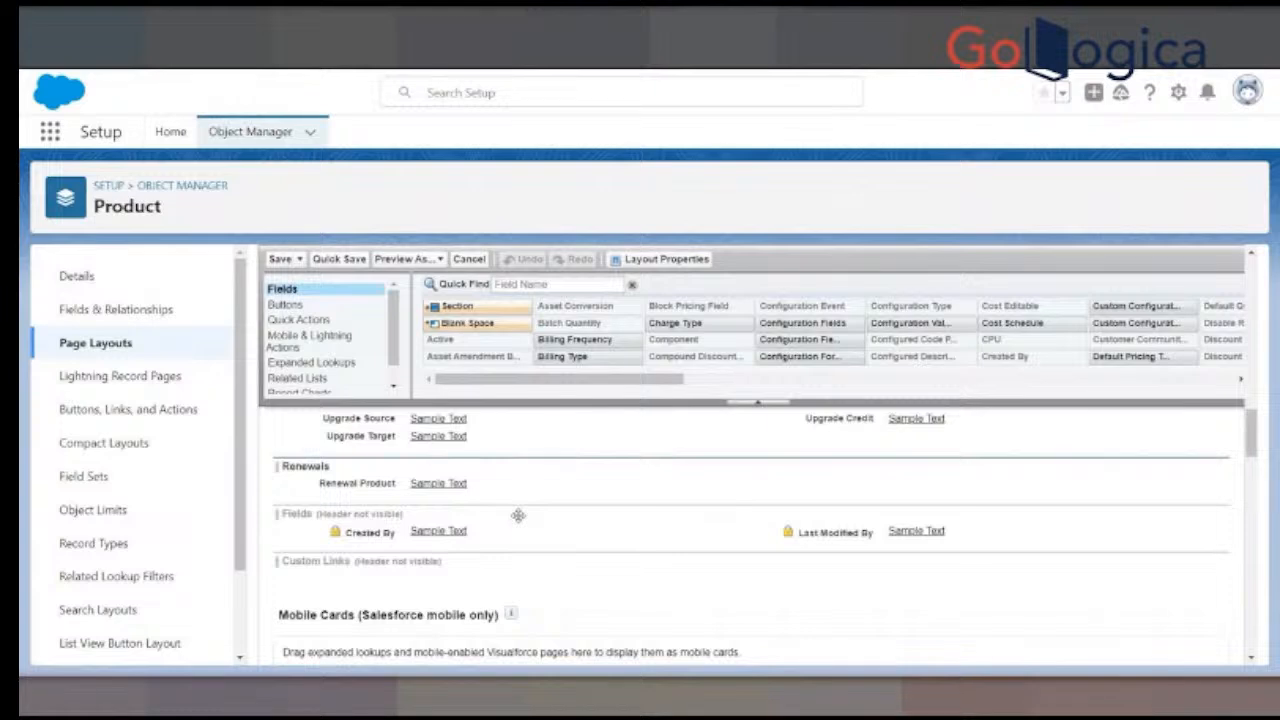
scroll(518, 515, "down", 2)
scroll(518, 515, "up", 10)
left_click(123, 346)
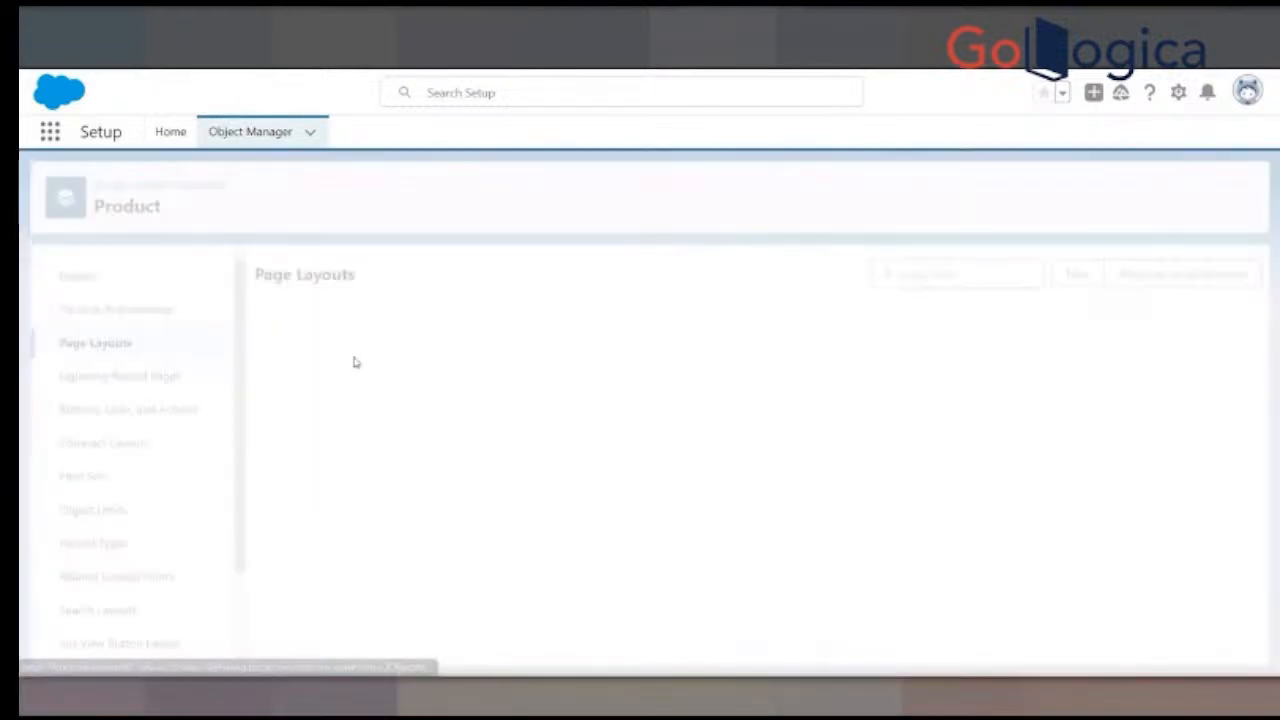
left_click(100, 476)
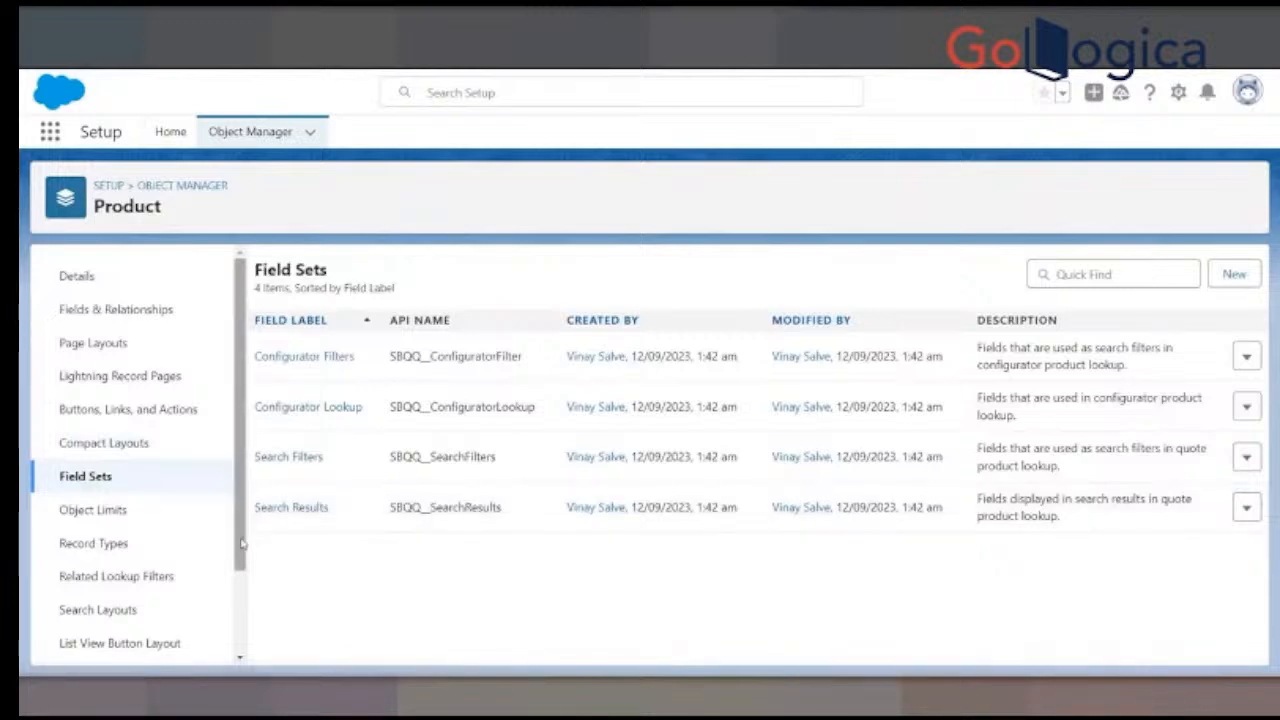
left_click_drag(241, 543, 218, 591)
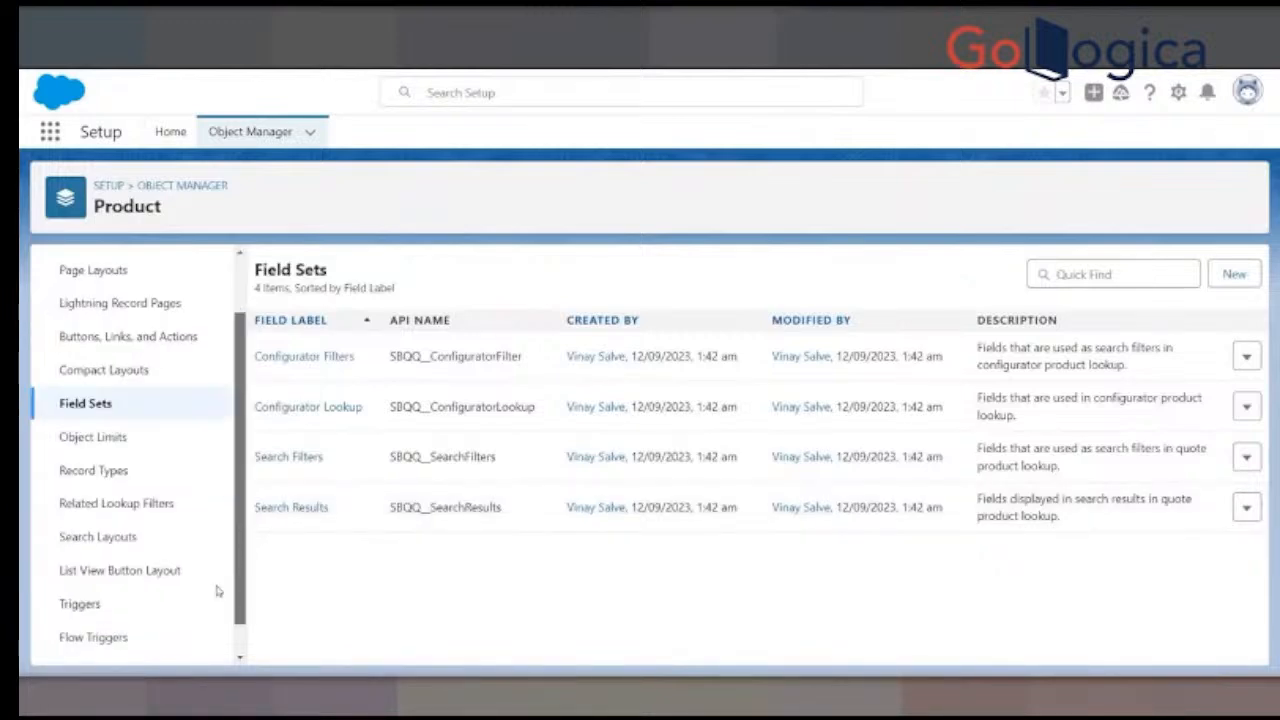
scroll(218, 591, "up", 2)
left_click(122, 312)
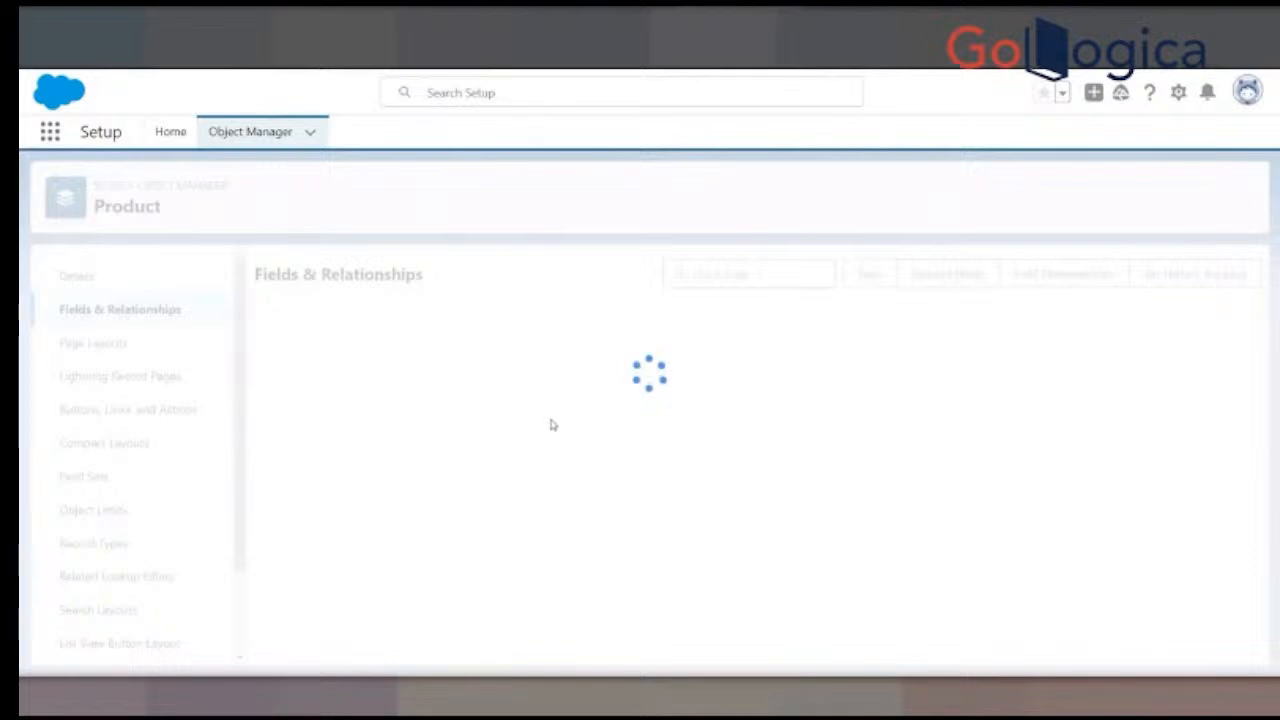
scroll(545, 445, "down", 4)
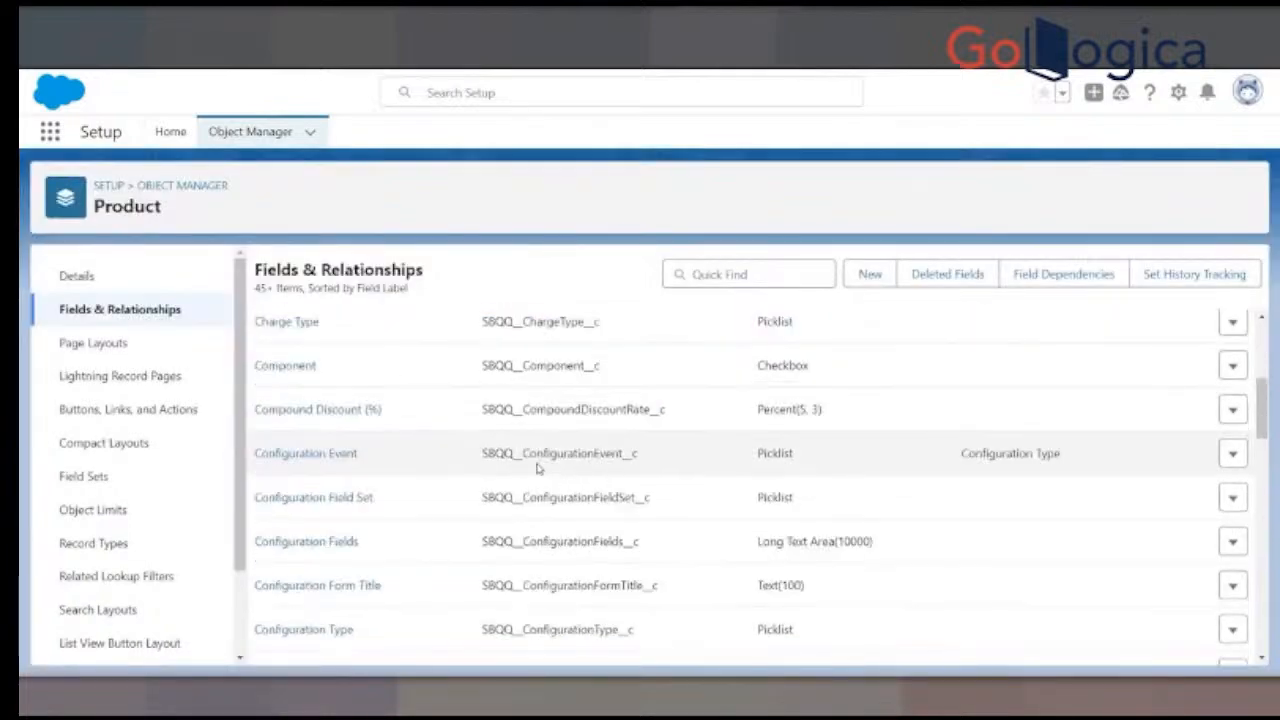
scroll(538, 468, "up", 1)
left_click(737, 278)
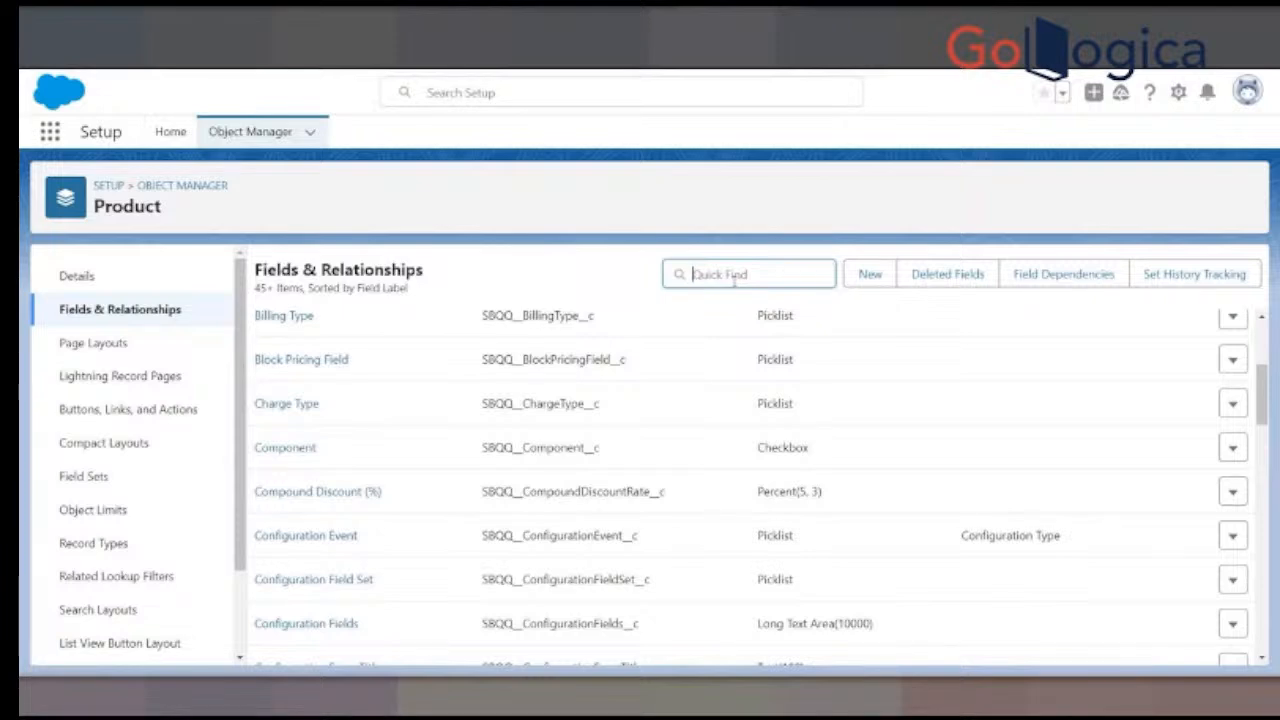
type("p")
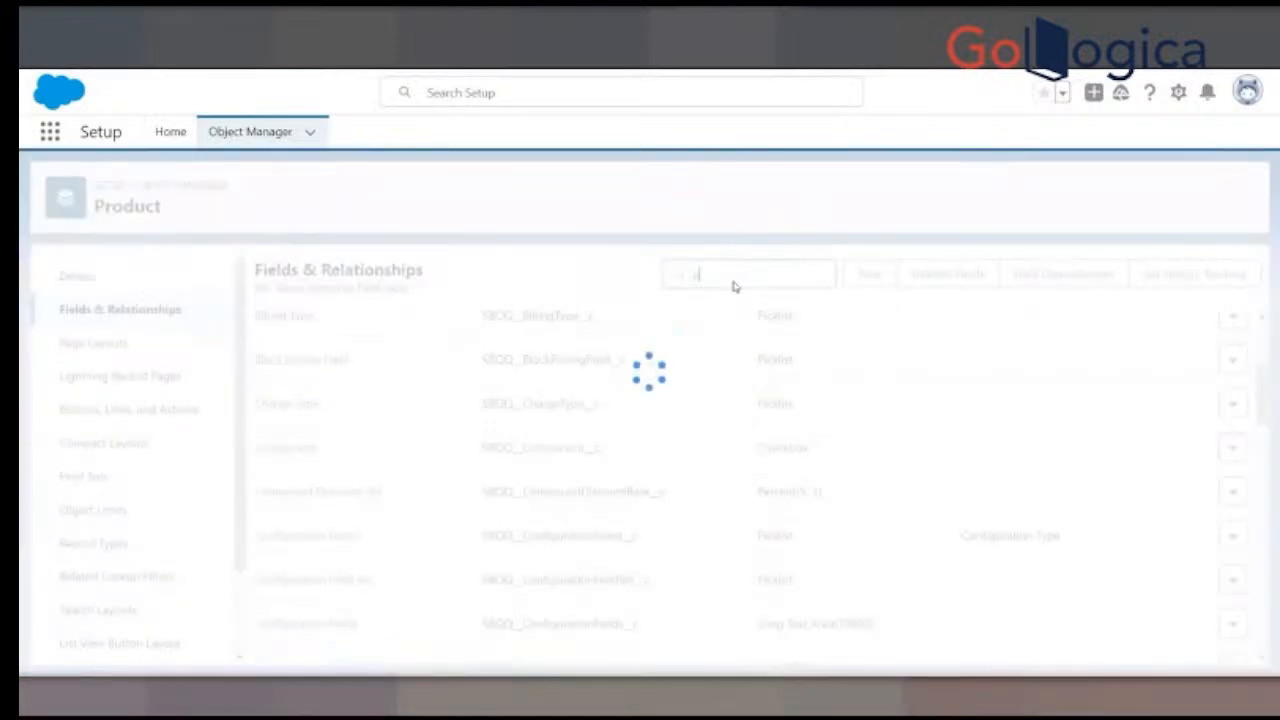
type("field")
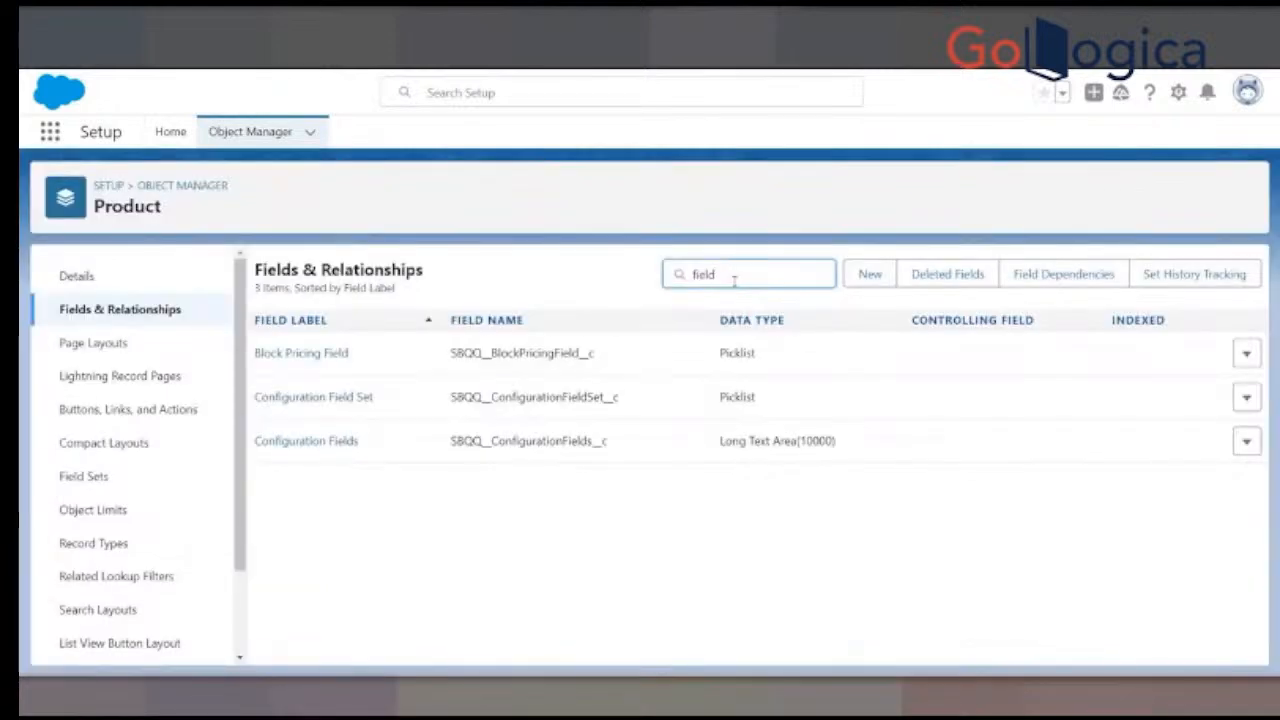
key("BackSpace")
key("BackSpace")
key("BackSpace")
key("BackSpace")
key("BackSpace")
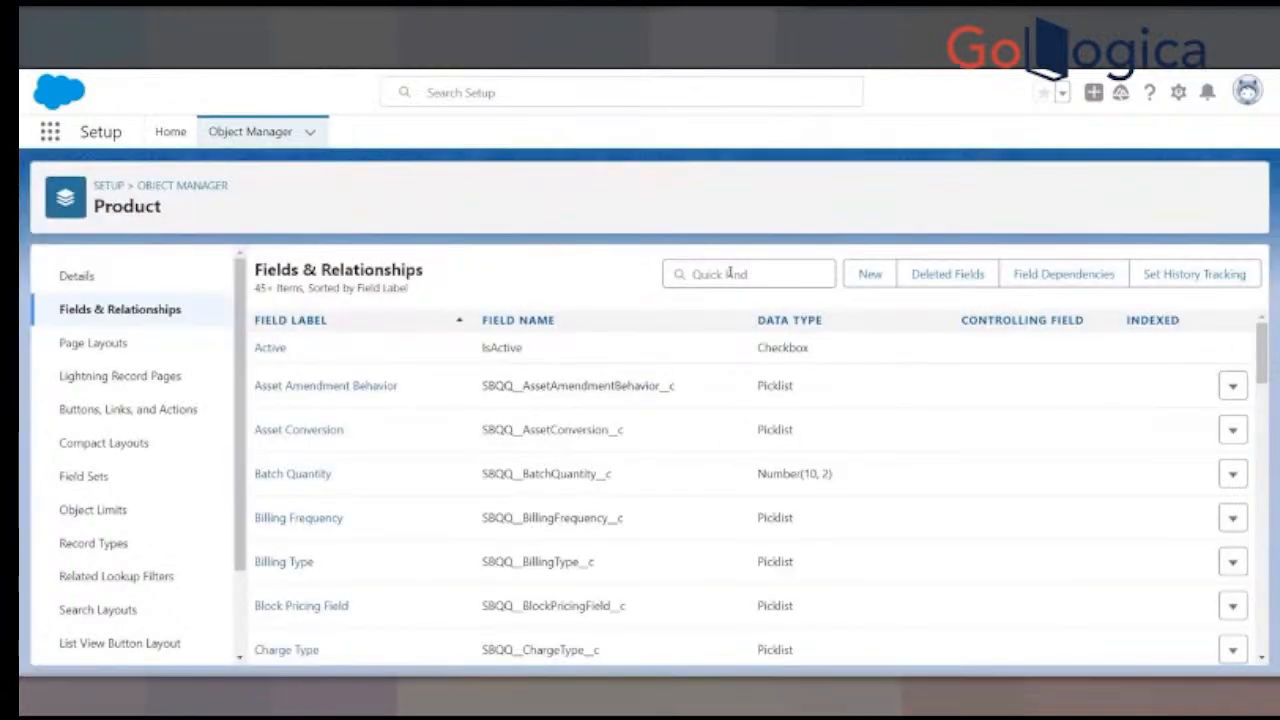
left_click(800, 276)
type("product")
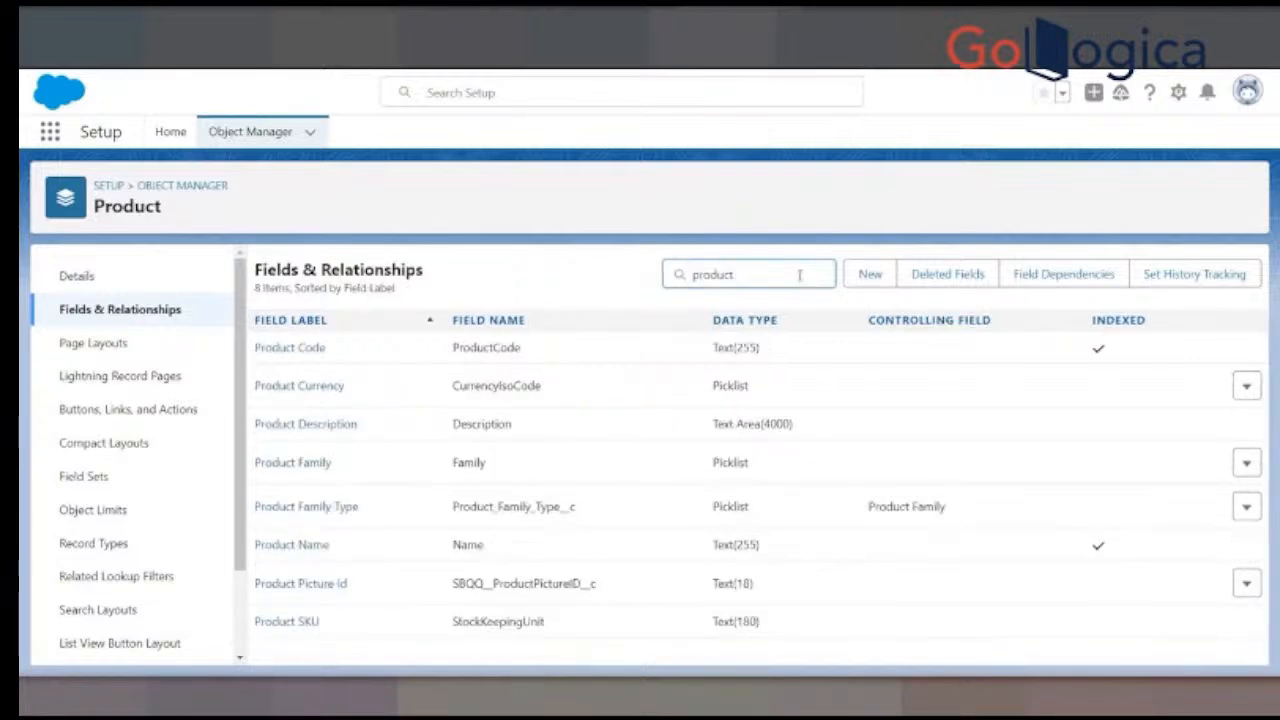
left_click(310, 507)
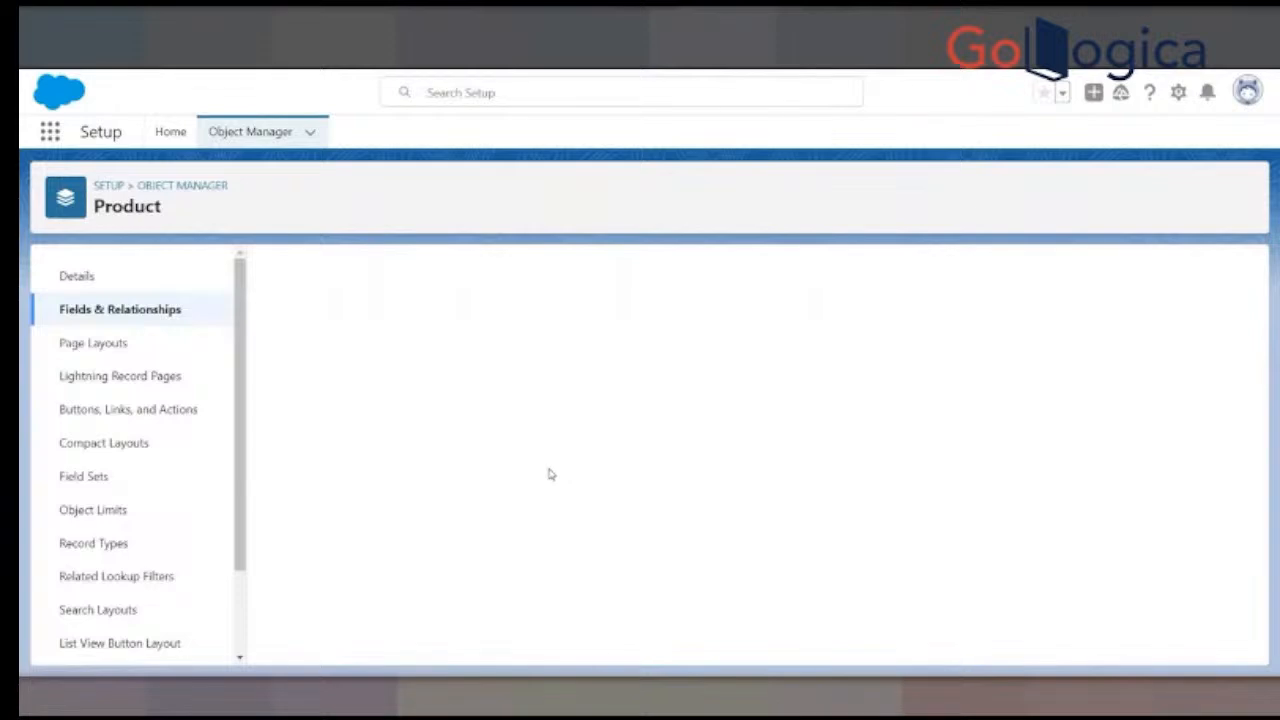
scroll(536, 478, "down", 10)
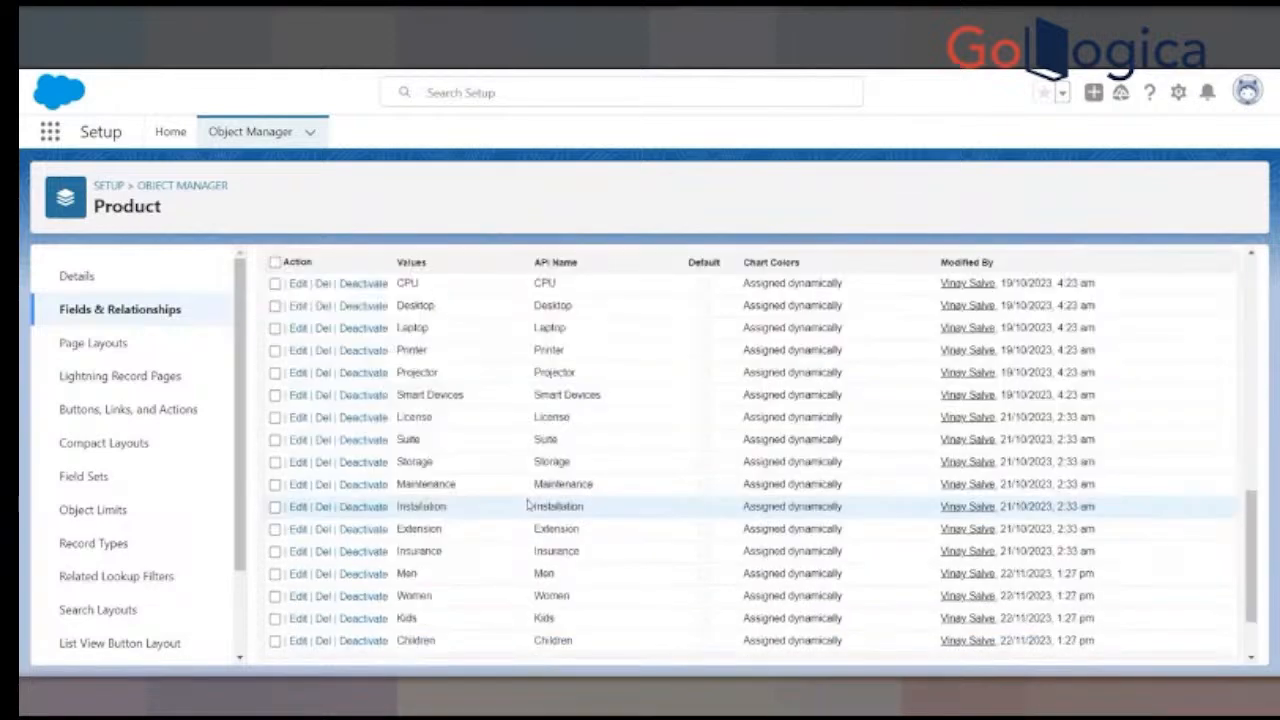
scroll(533, 479, "up", 5)
scroll(534, 479, "up", 5)
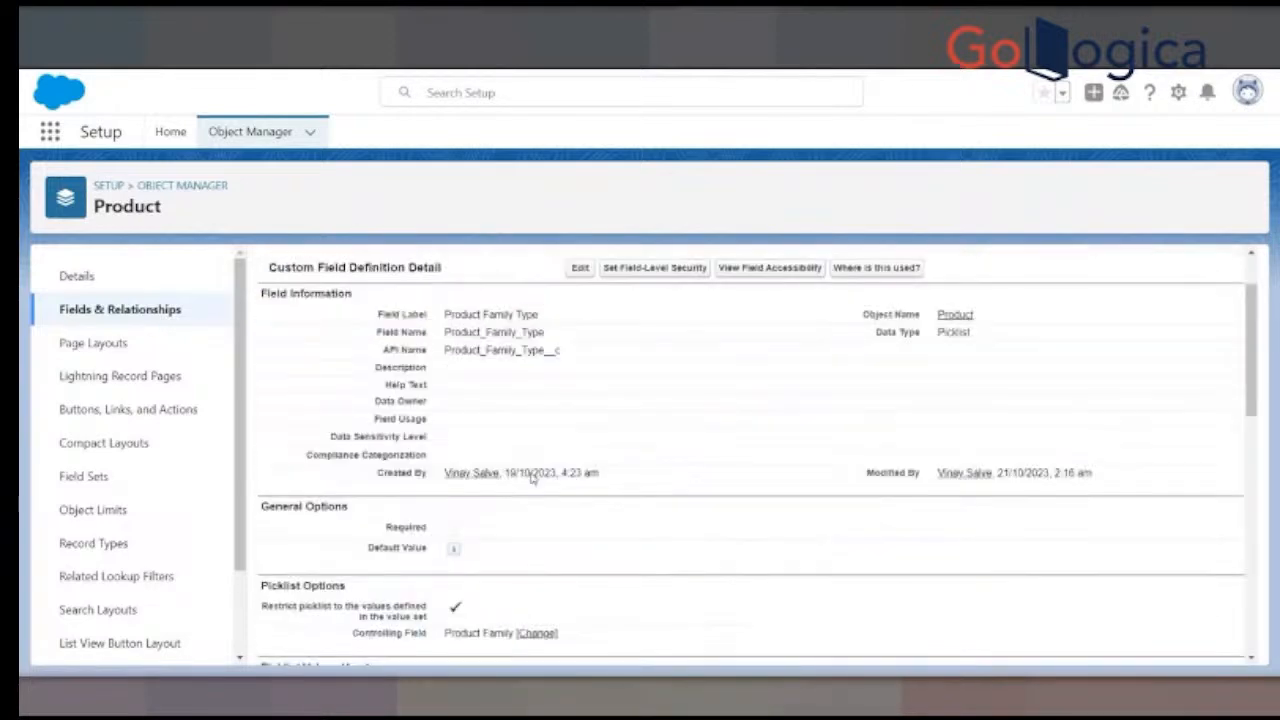
left_click(336, 299)
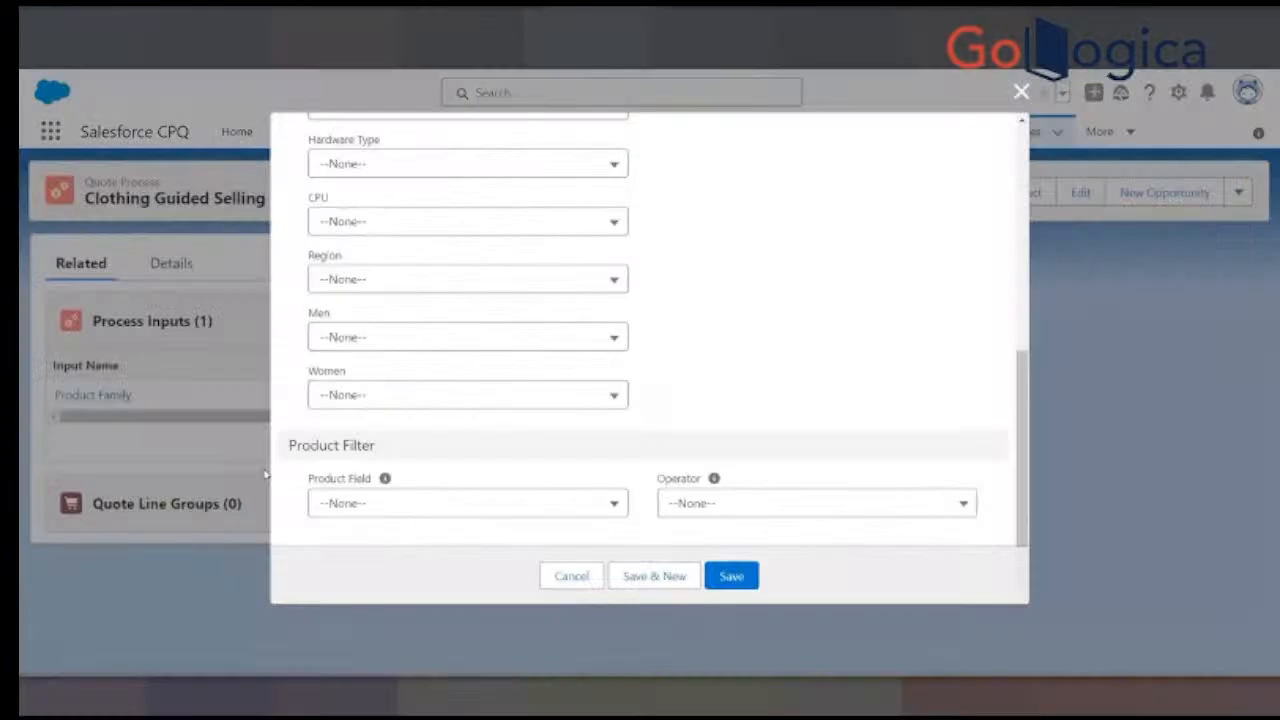
mouse_move(387, 484)
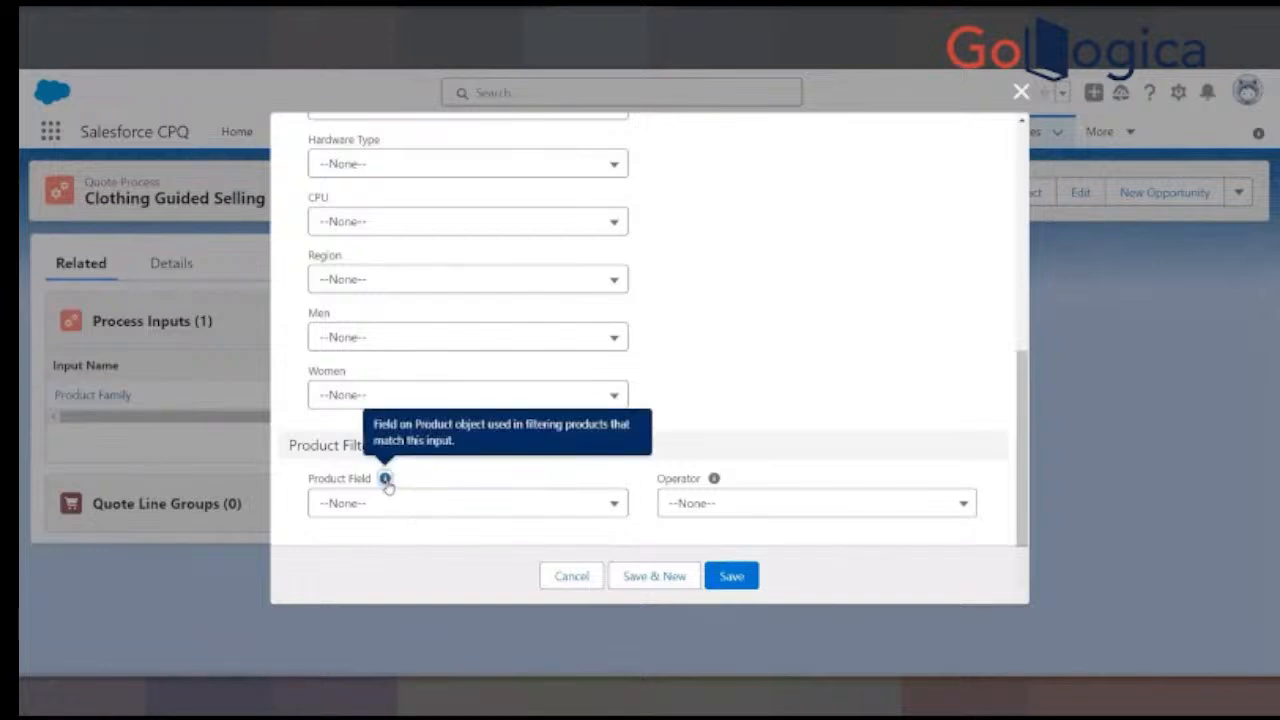
left_click(386, 505)
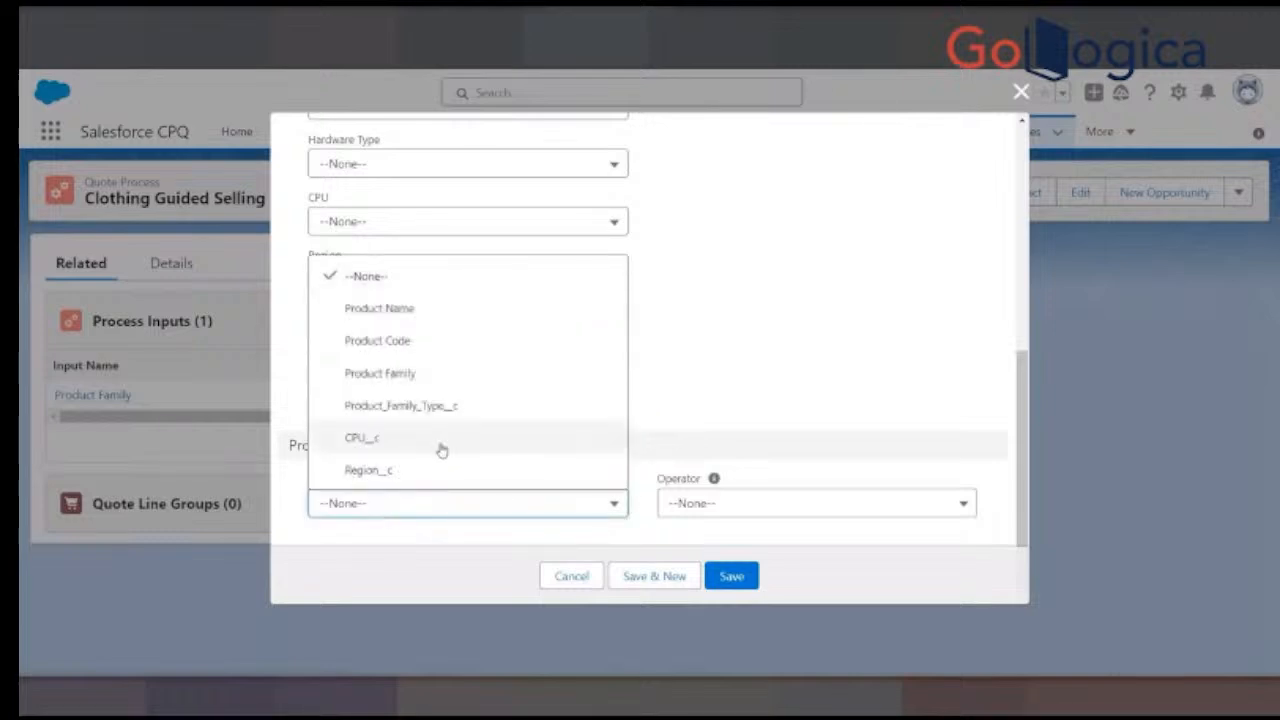
left_click(716, 330)
scroll(697, 404, "up", 5)
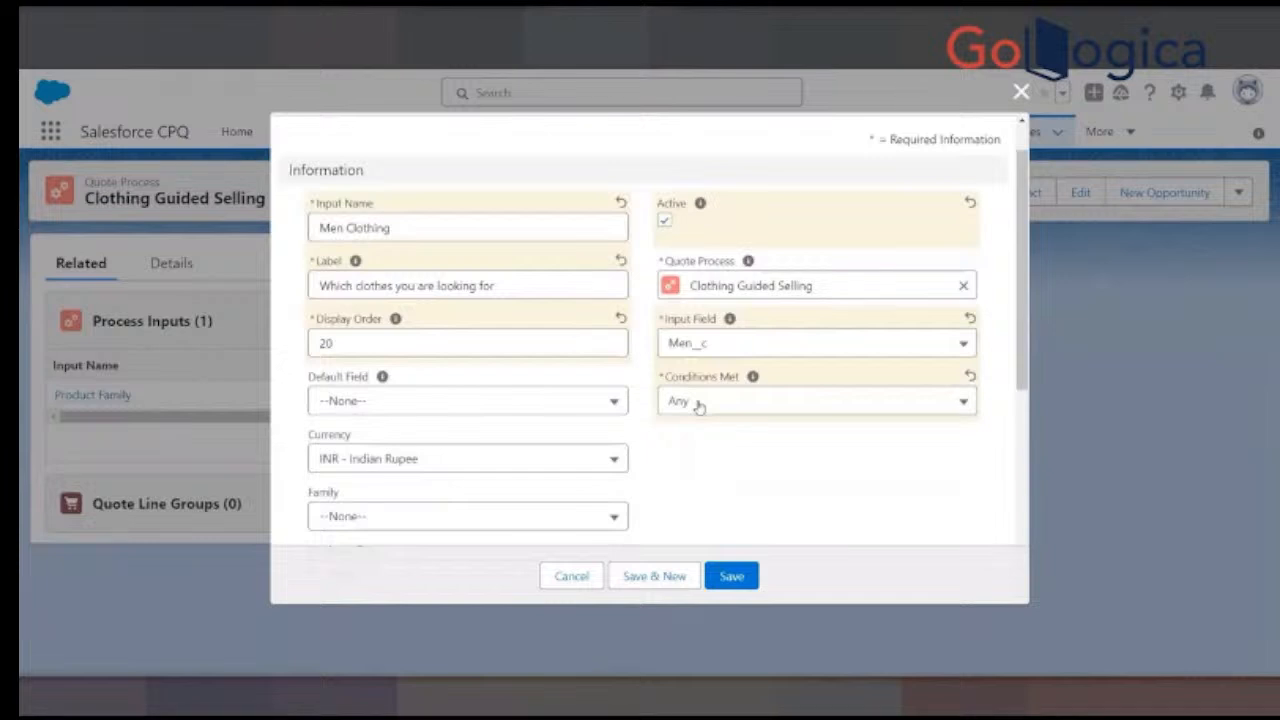
left_click(720, 344)
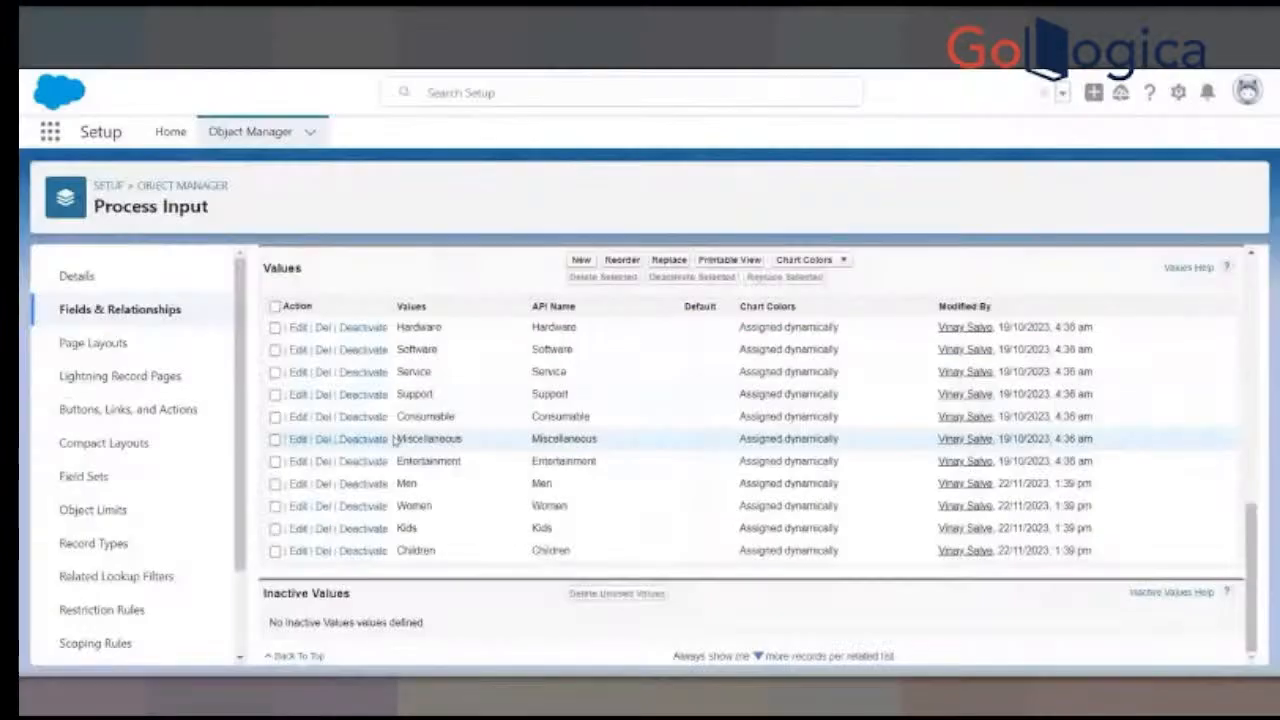
- Scroll through the Process Input picklist values, then step back a slide in the training deck
scroll(393, 439, "up", 10)
scroll(446, 400, "down", 1)
scroll(446, 400, "up", 1)
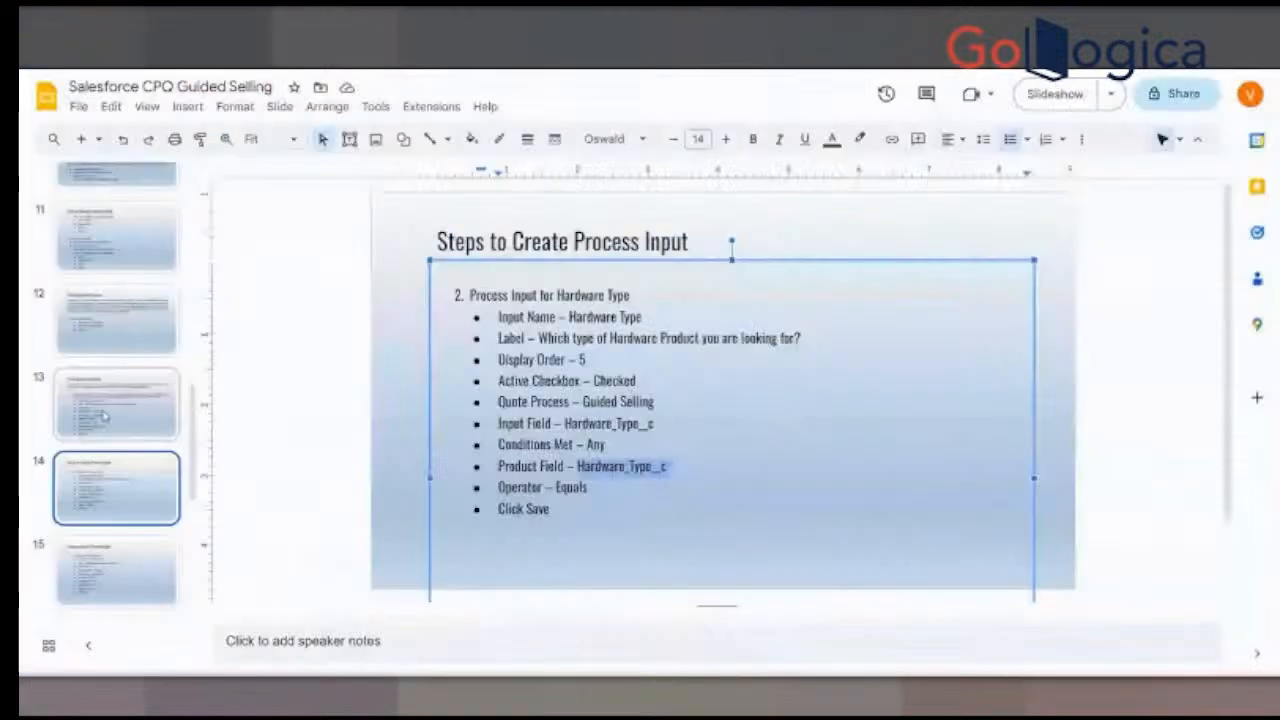
key("Up")
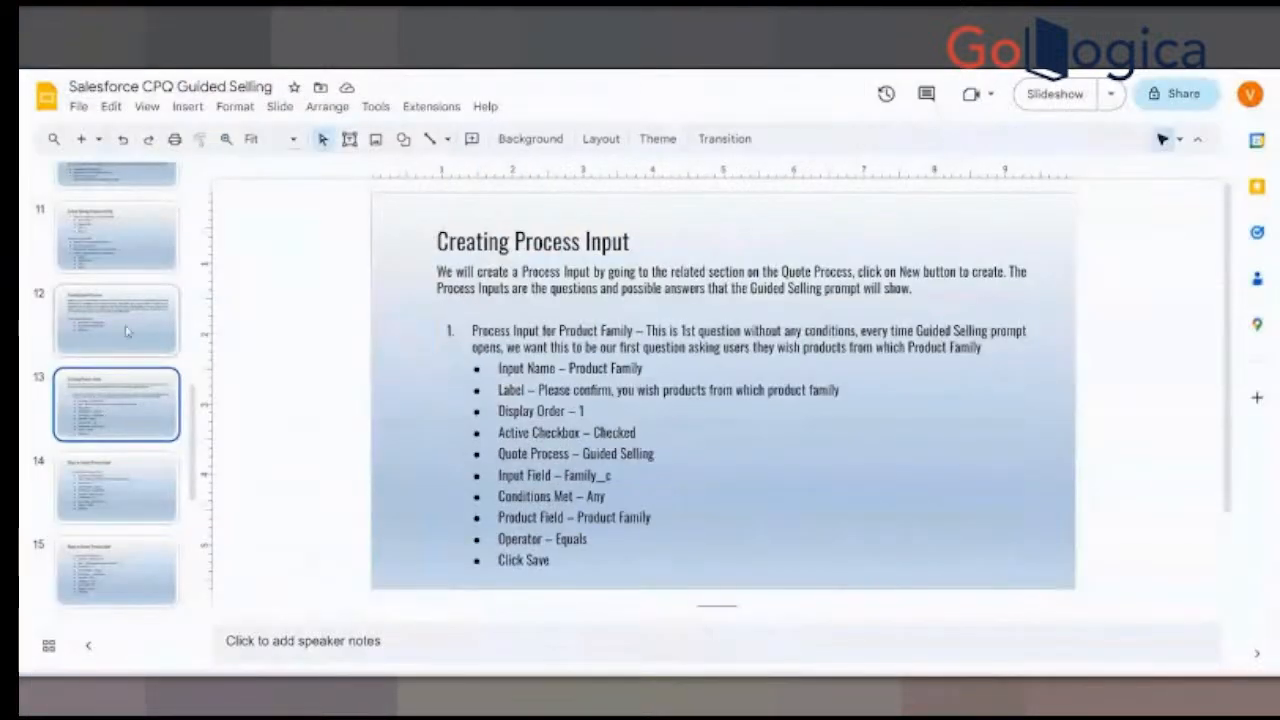
- Step back through slides 10 and 9, then settle on slide 11's Input Field API values
key("Up")
key("Up")
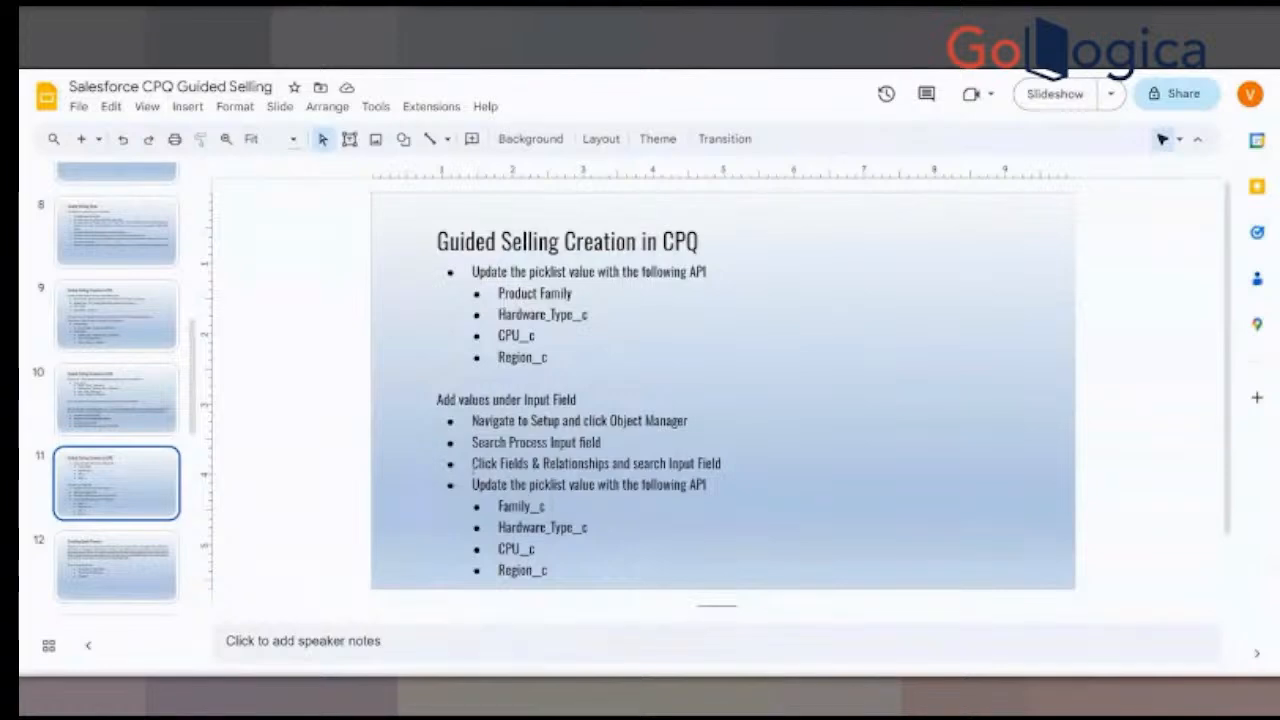
left_click(125, 403)
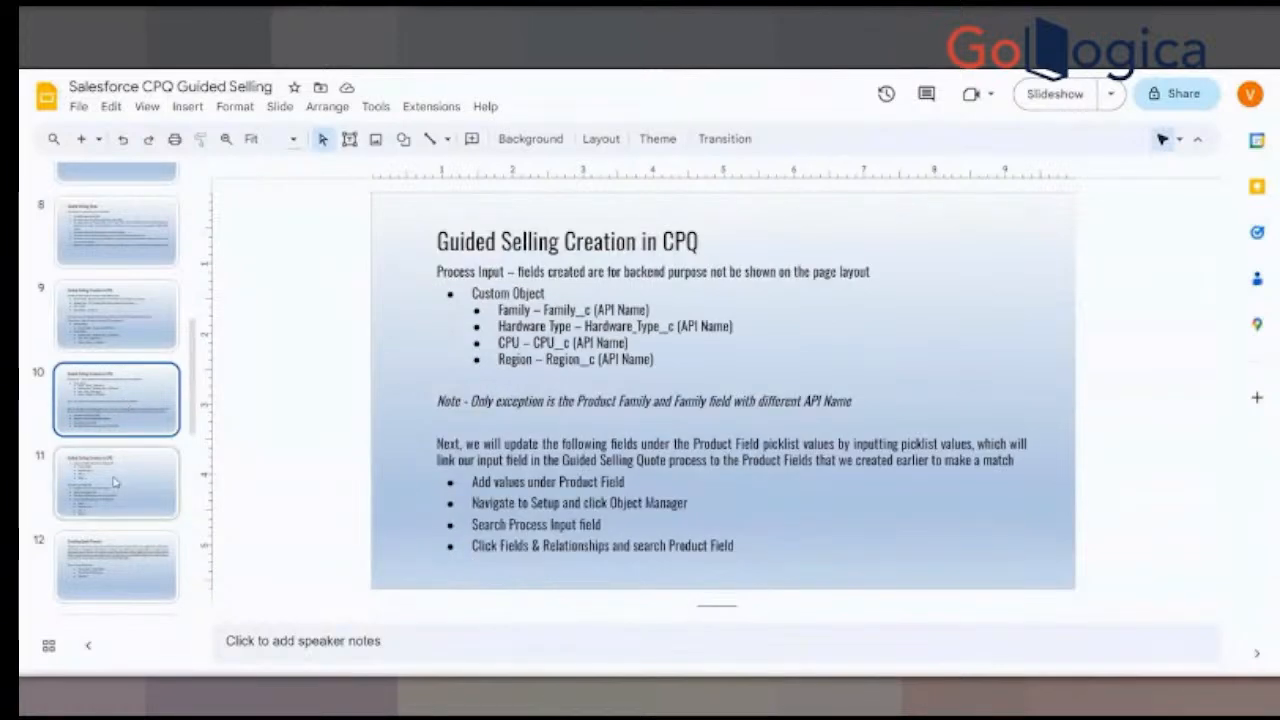
left_click(139, 320)
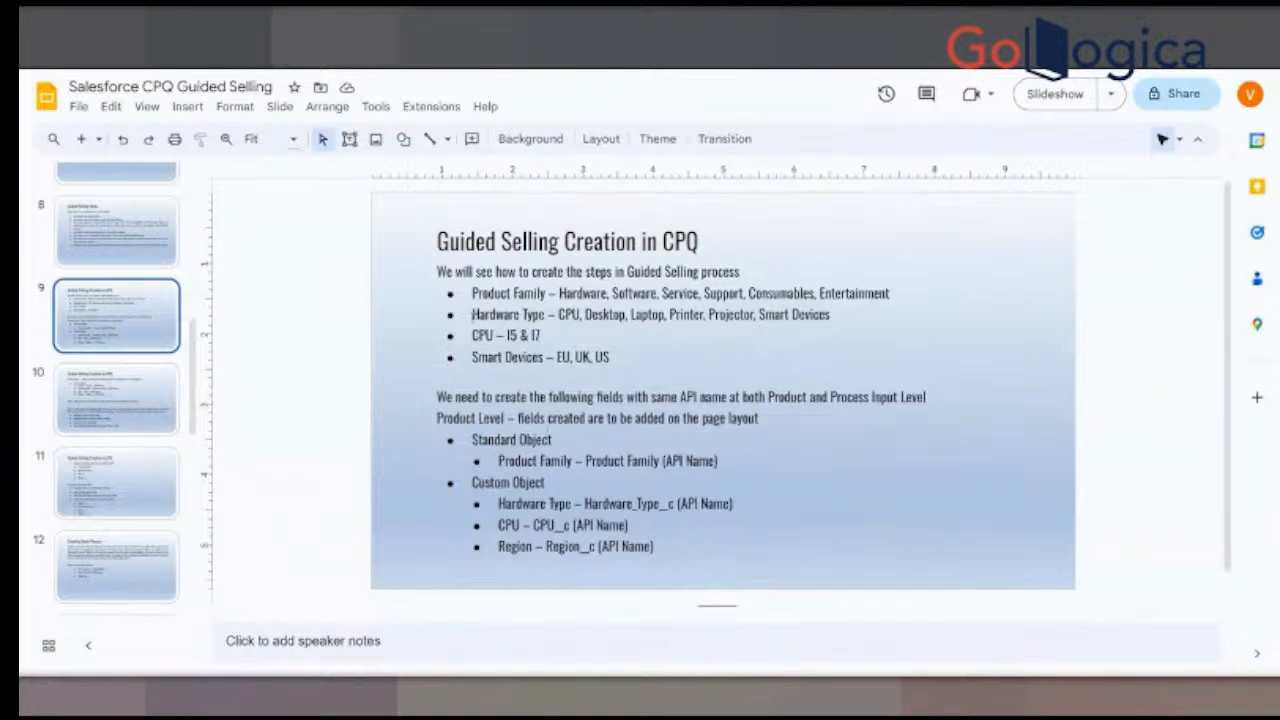
left_click(93, 496)
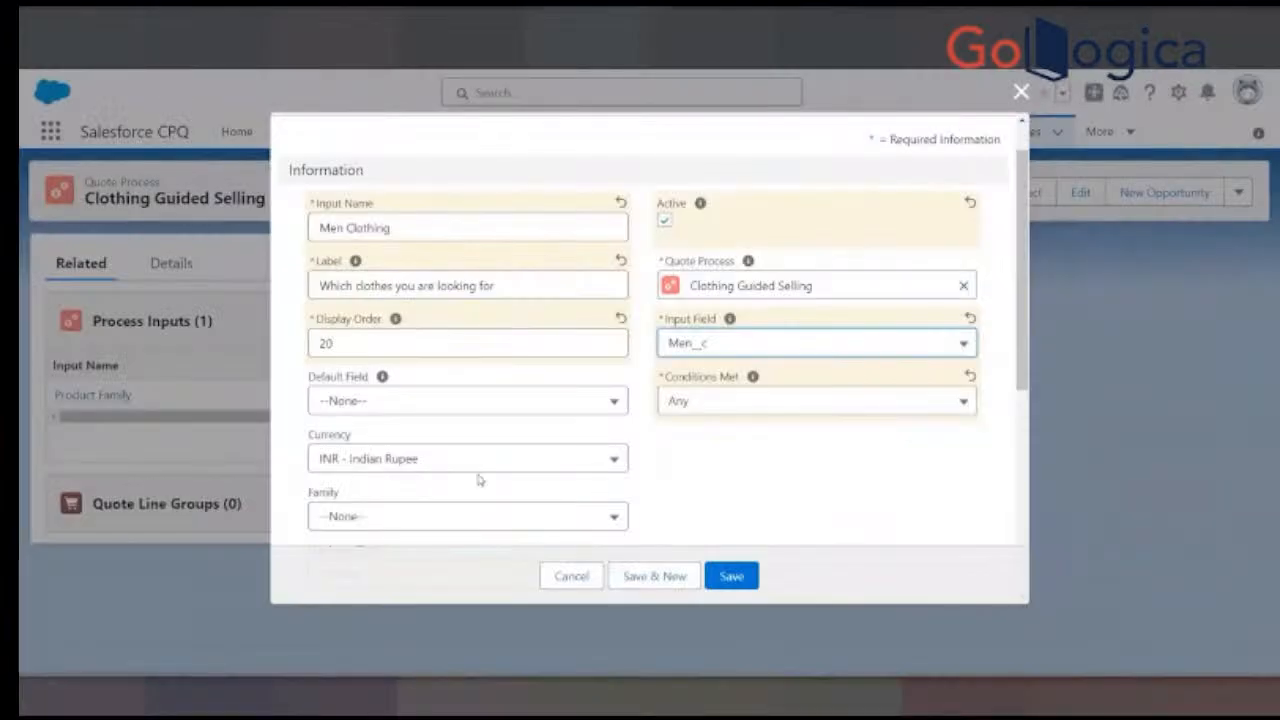
- Filter Men Clothing on Product_Family_Type__c equals and save the process input
scroll(477, 477, "down", 5)
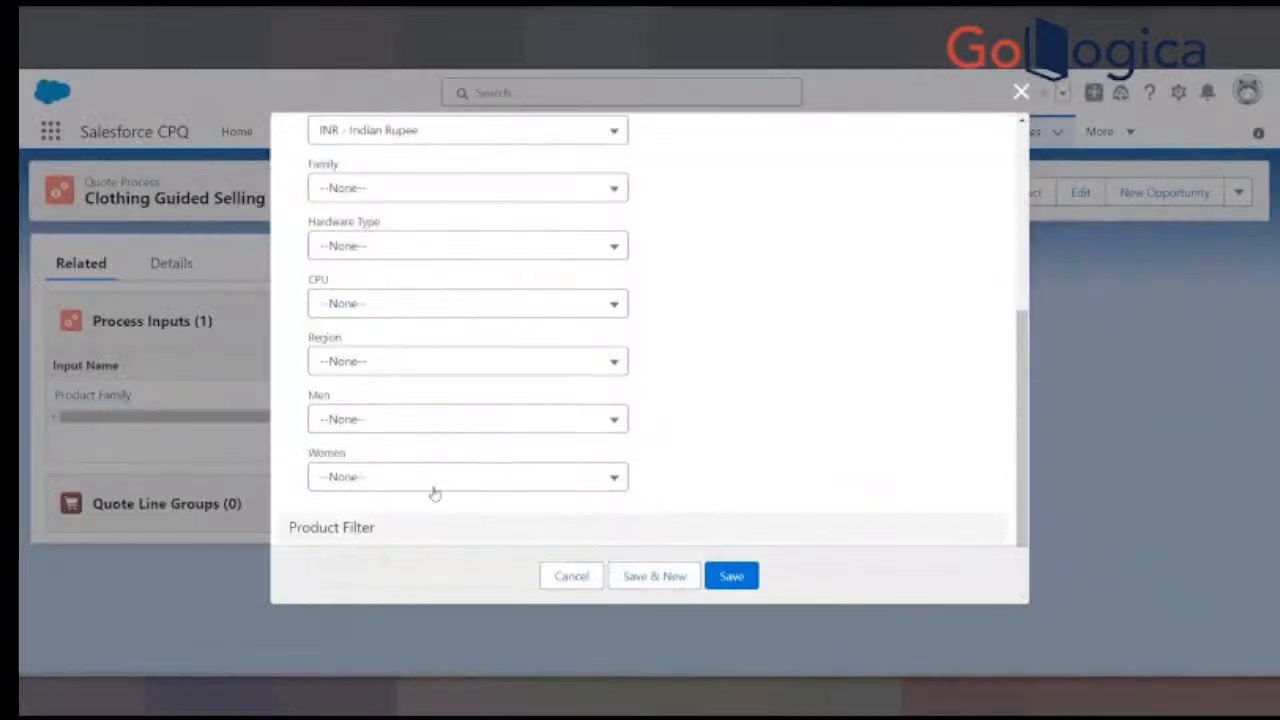
left_click(497, 502)
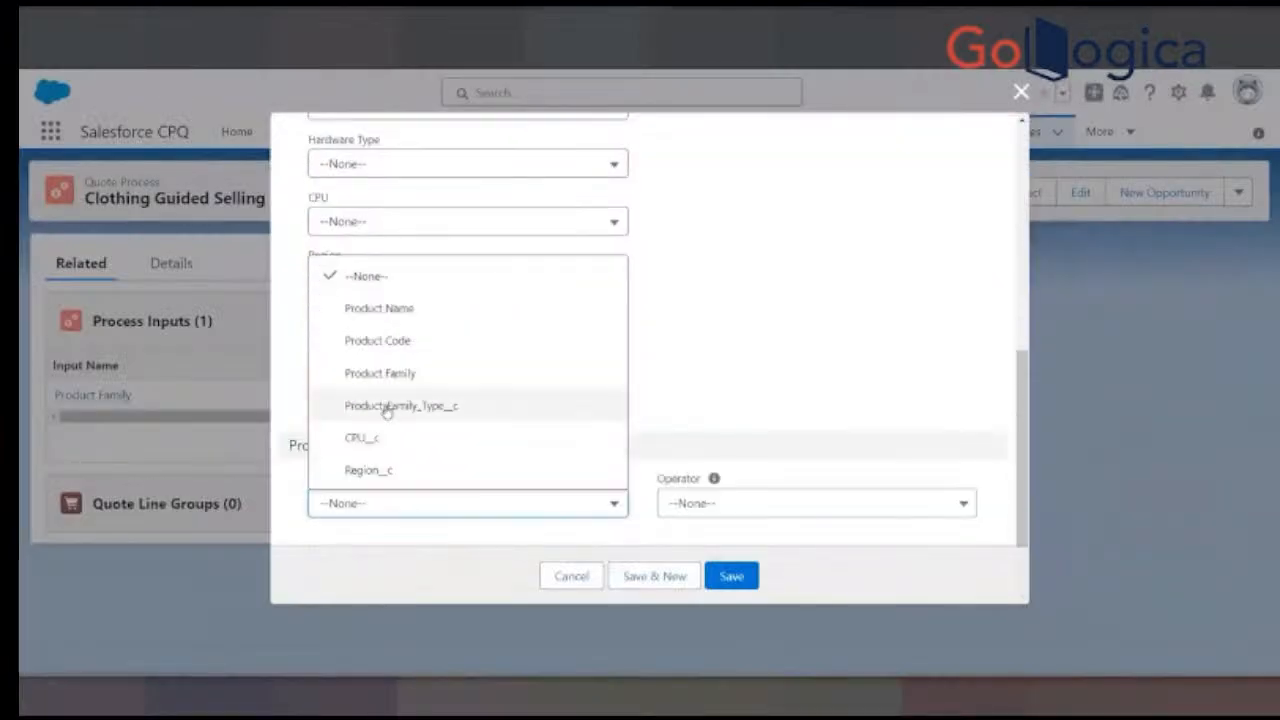
left_click(386, 407)
left_click(746, 505)
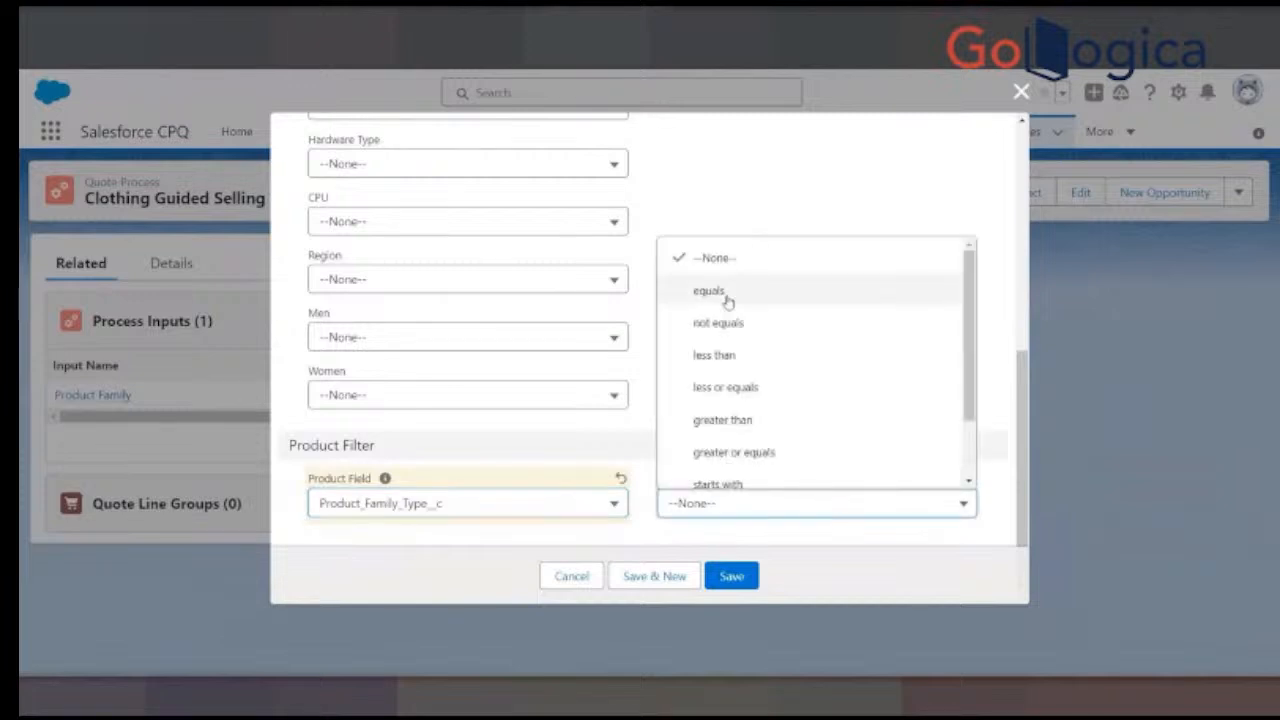
left_click(709, 290)
left_click(731, 576)
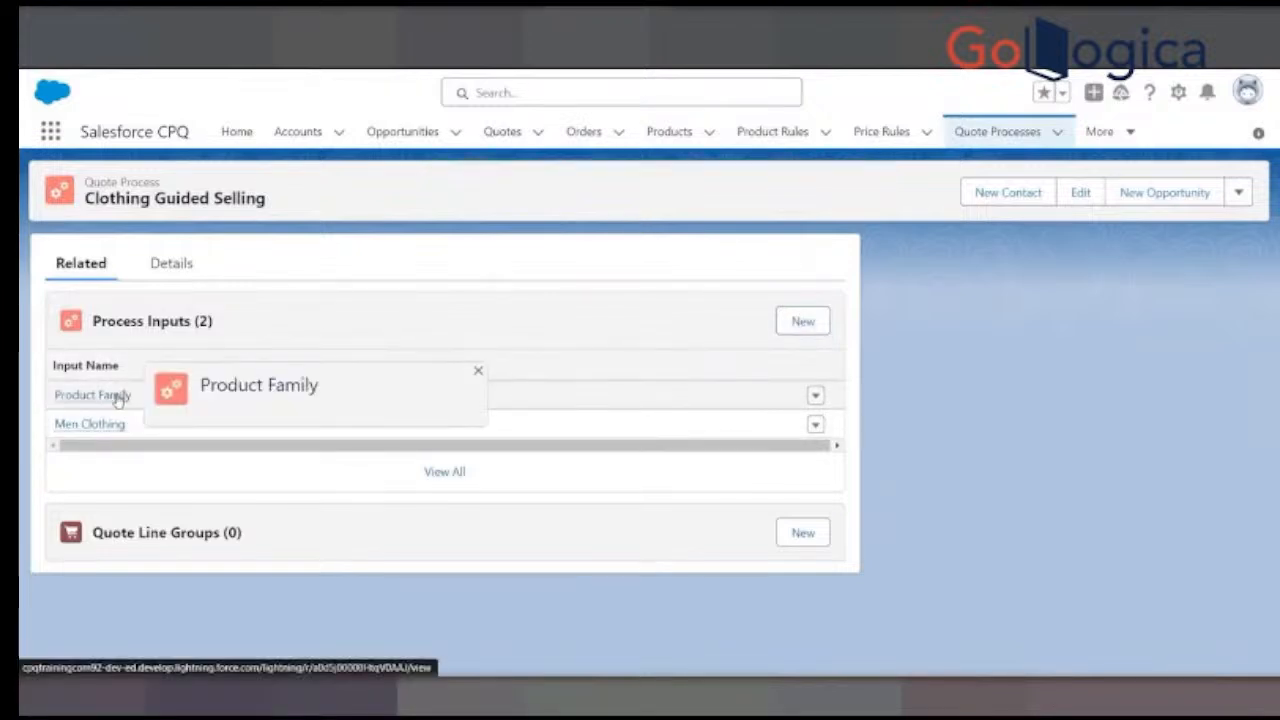
- Open the Product Family input's edit form, check its filter field options, and cancel unsaved
mouse_move(110, 428)
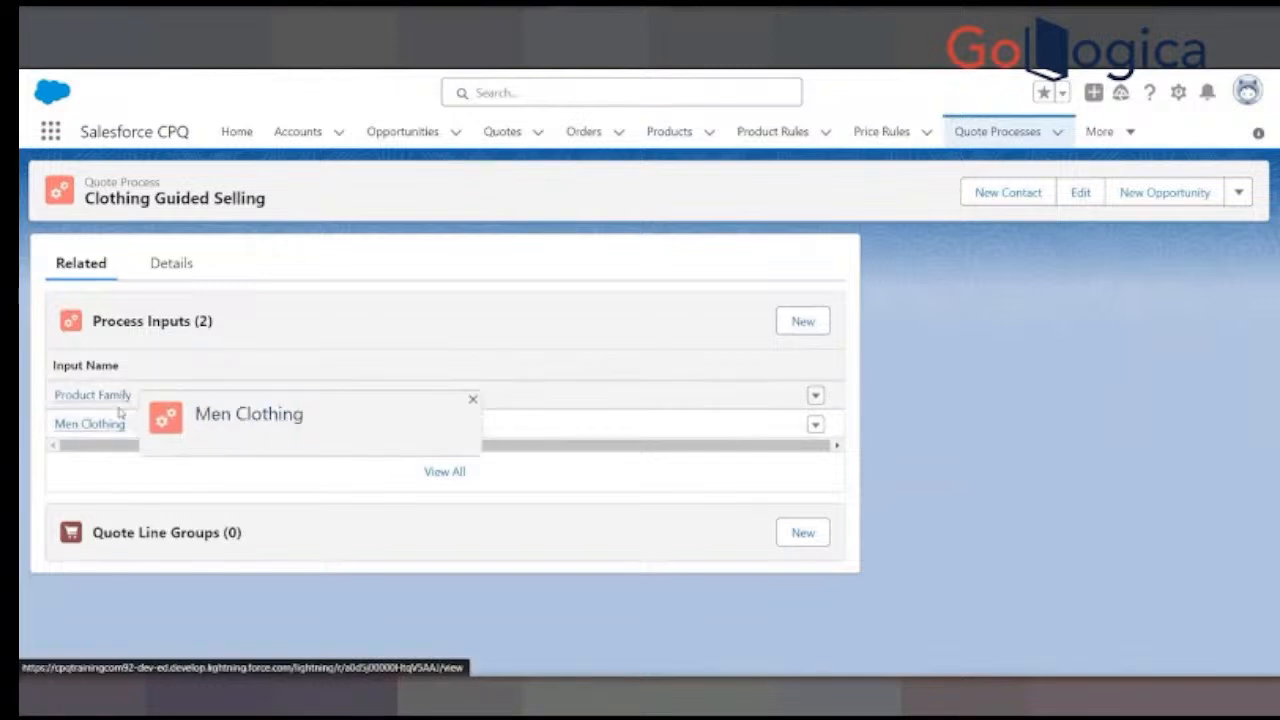
mouse_move(122, 398)
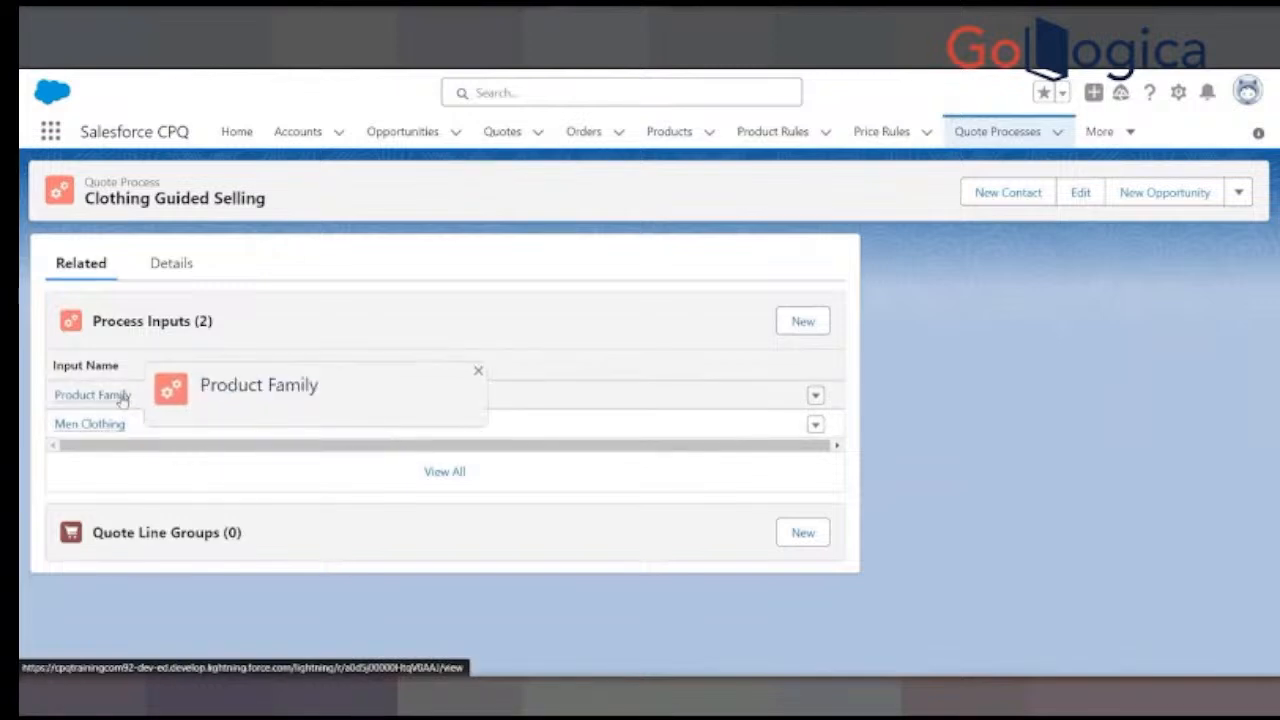
right_click(127, 398)
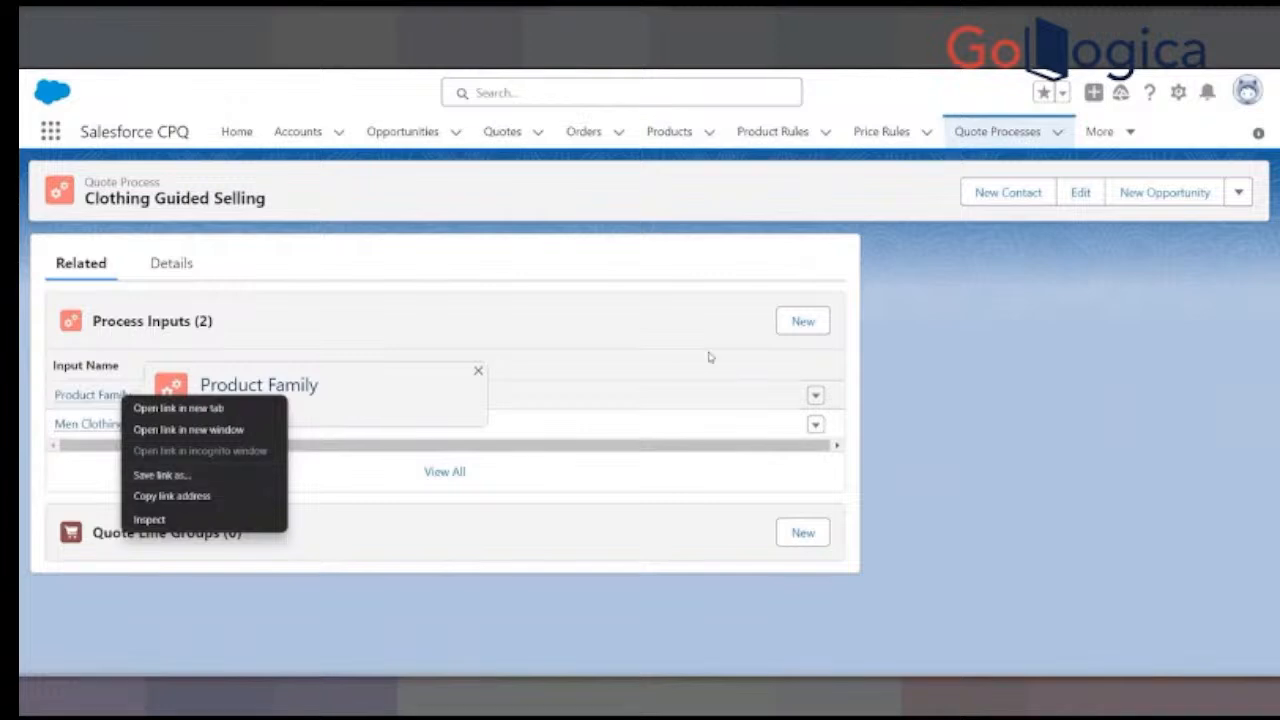
left_click(815, 396)
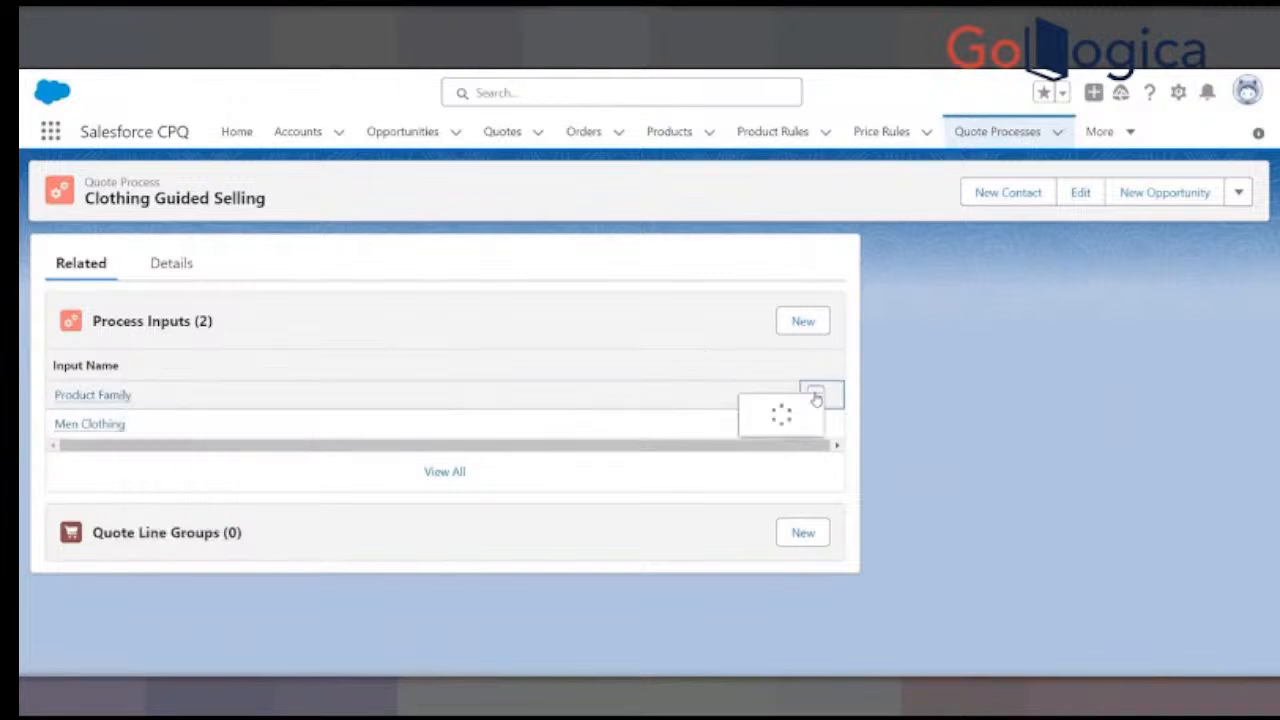
left_click(786, 390)
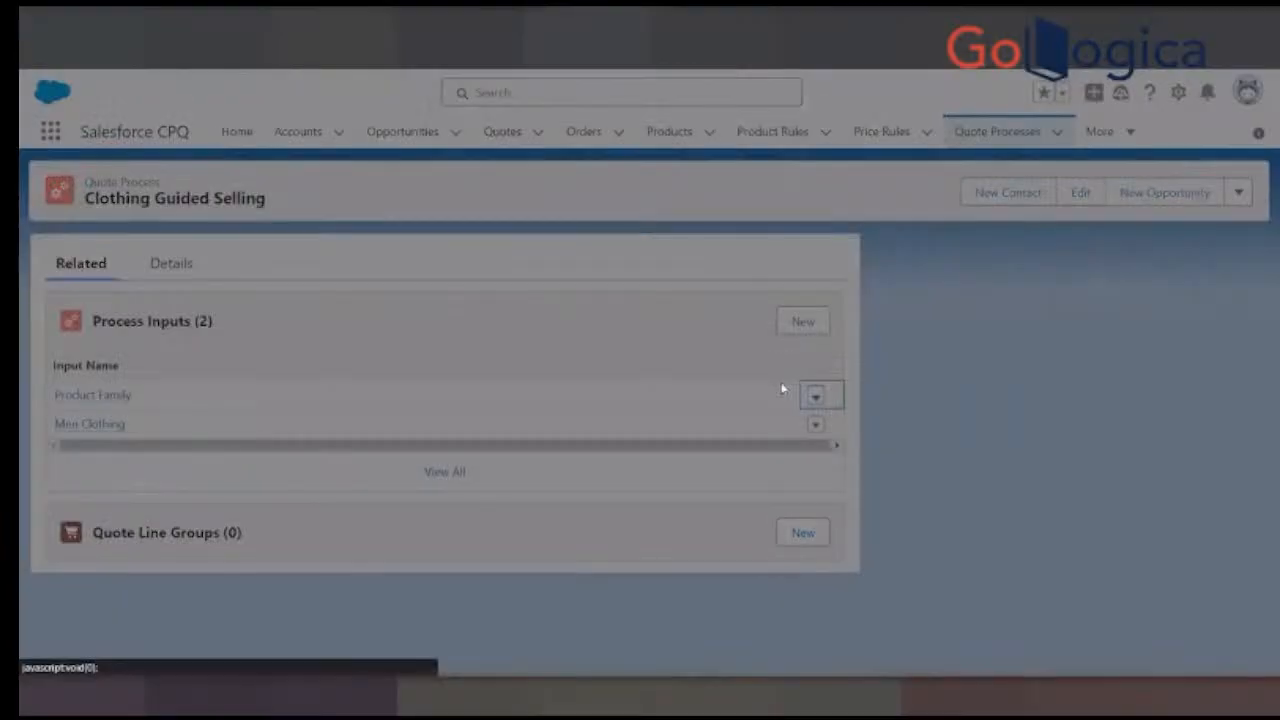
scroll(600, 450, "down", 3)
scroll(660, 446, "down", 3)
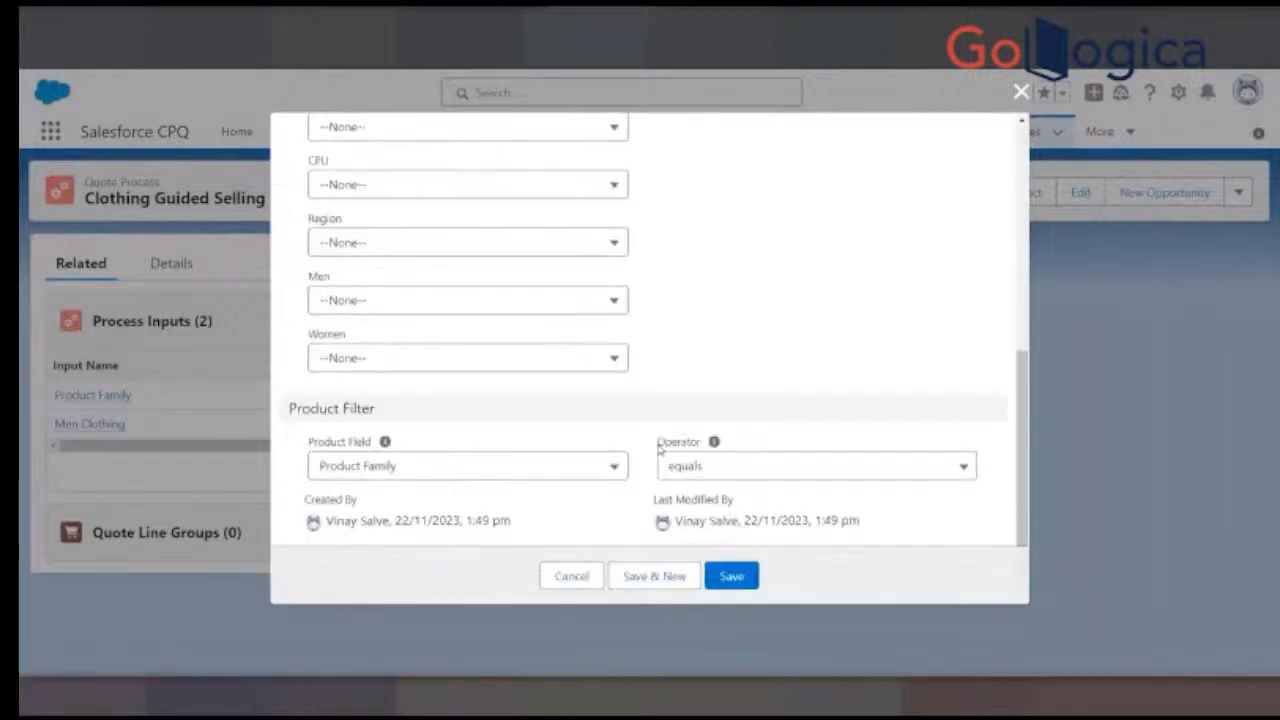
left_click(531, 460)
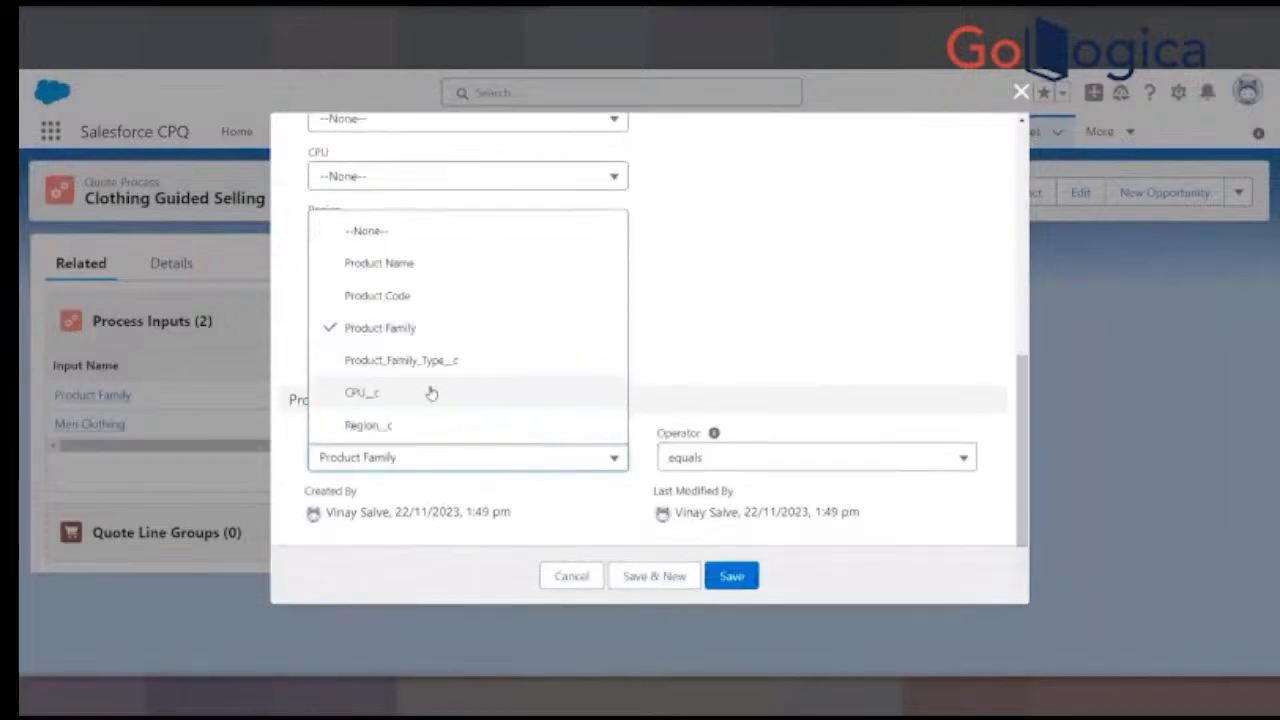
left_click(743, 292)
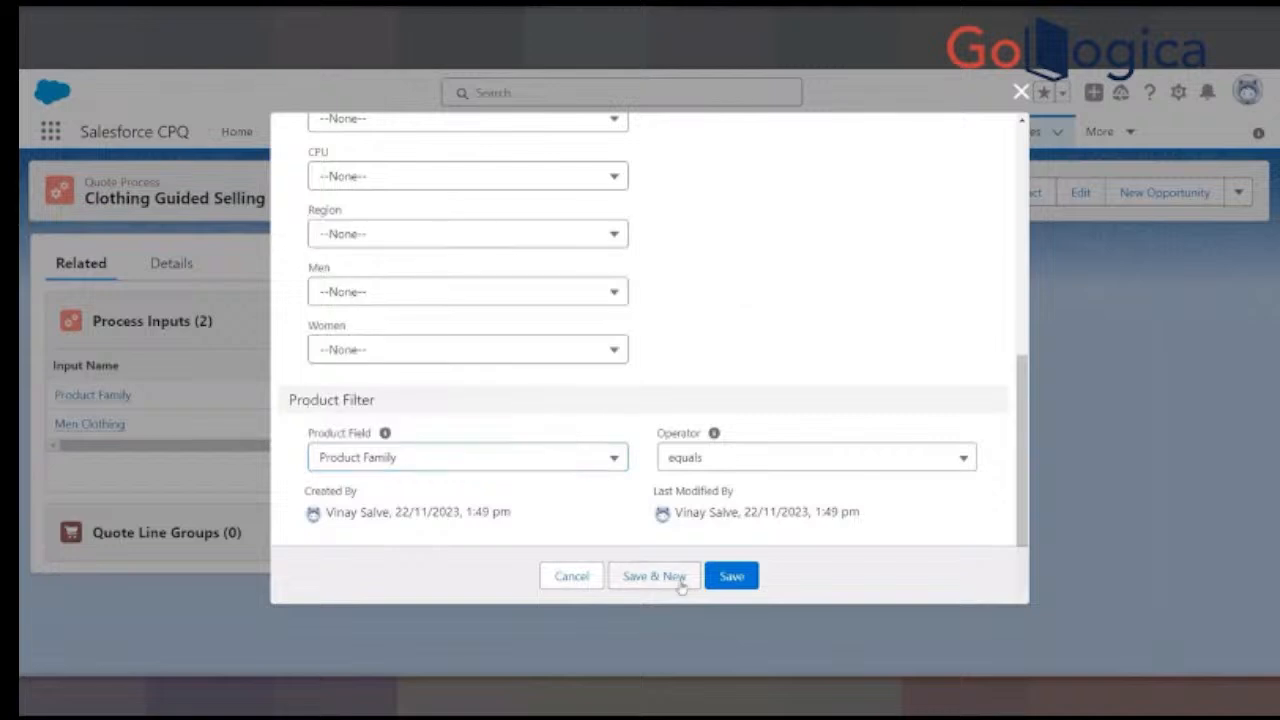
left_click(597, 580)
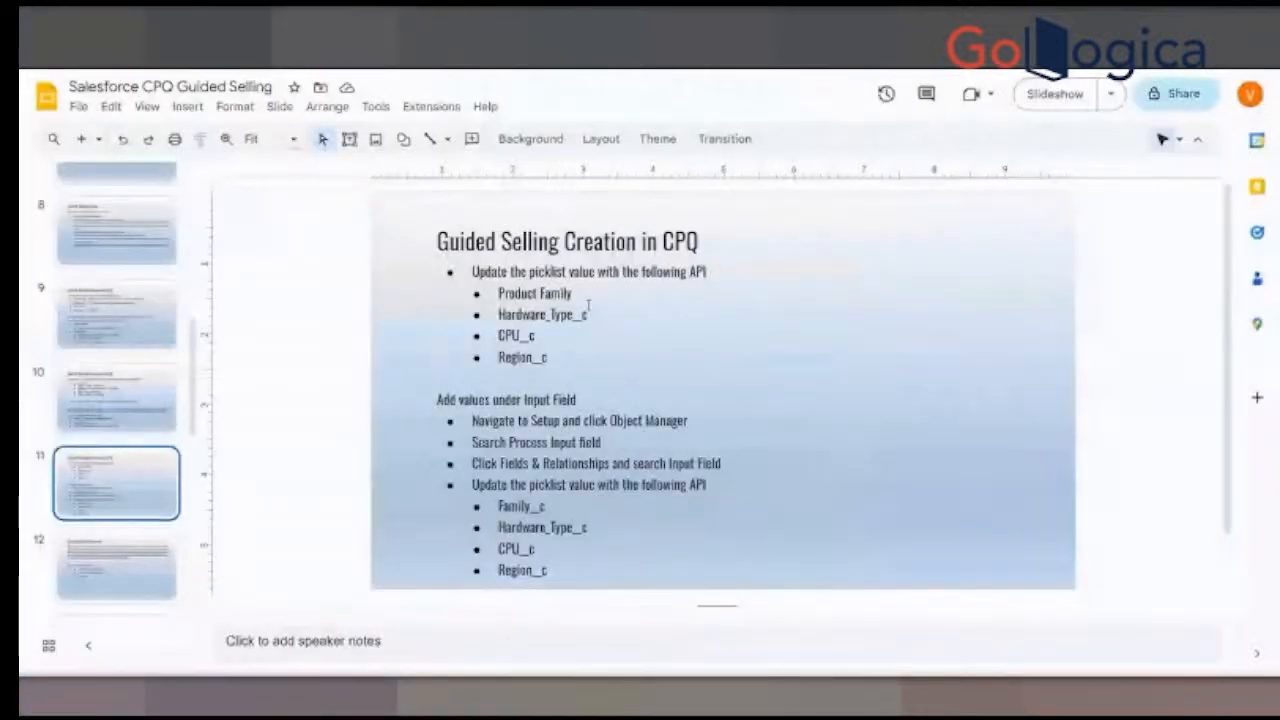
- Highlight the Product Family and Hardware_Type API names on slide 11, then return to Salesforce
left_click(579, 377)
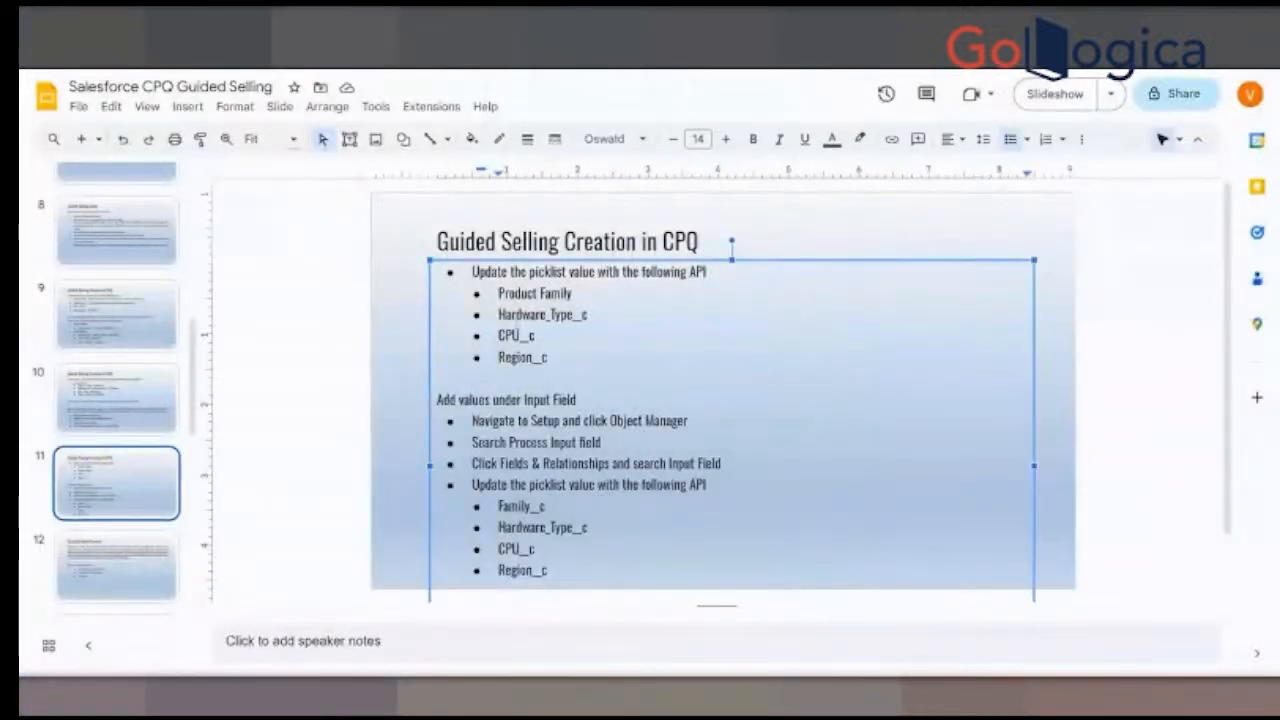
left_click_drag(498, 293, 577, 293)
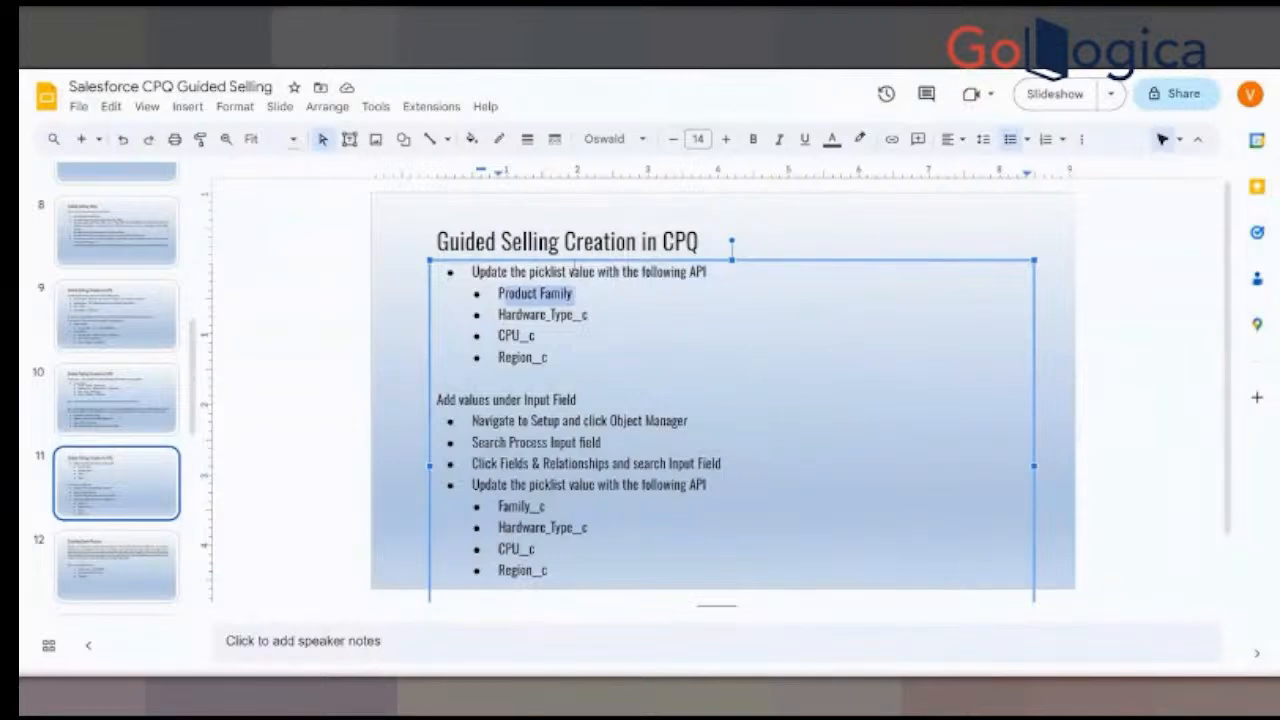
double_click(577, 295)
double_click(589, 317)
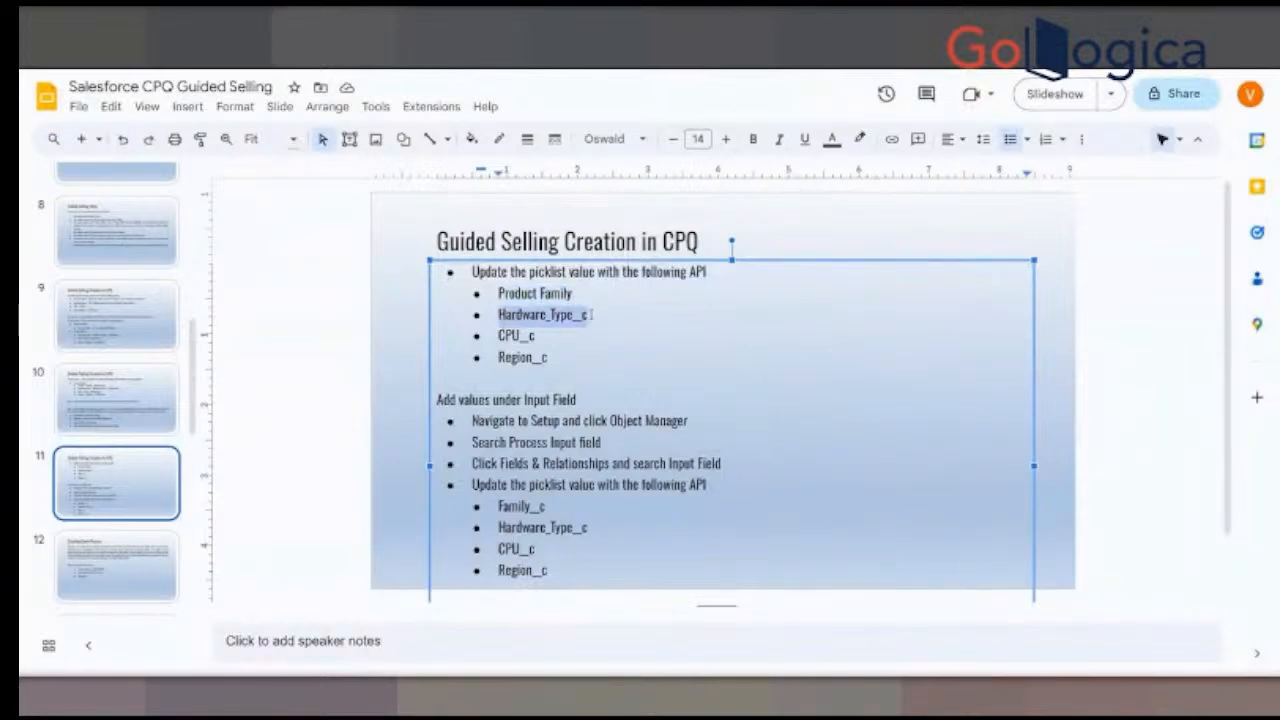
left_click(499, 527)
left_click_drag(499, 527, 597, 524)
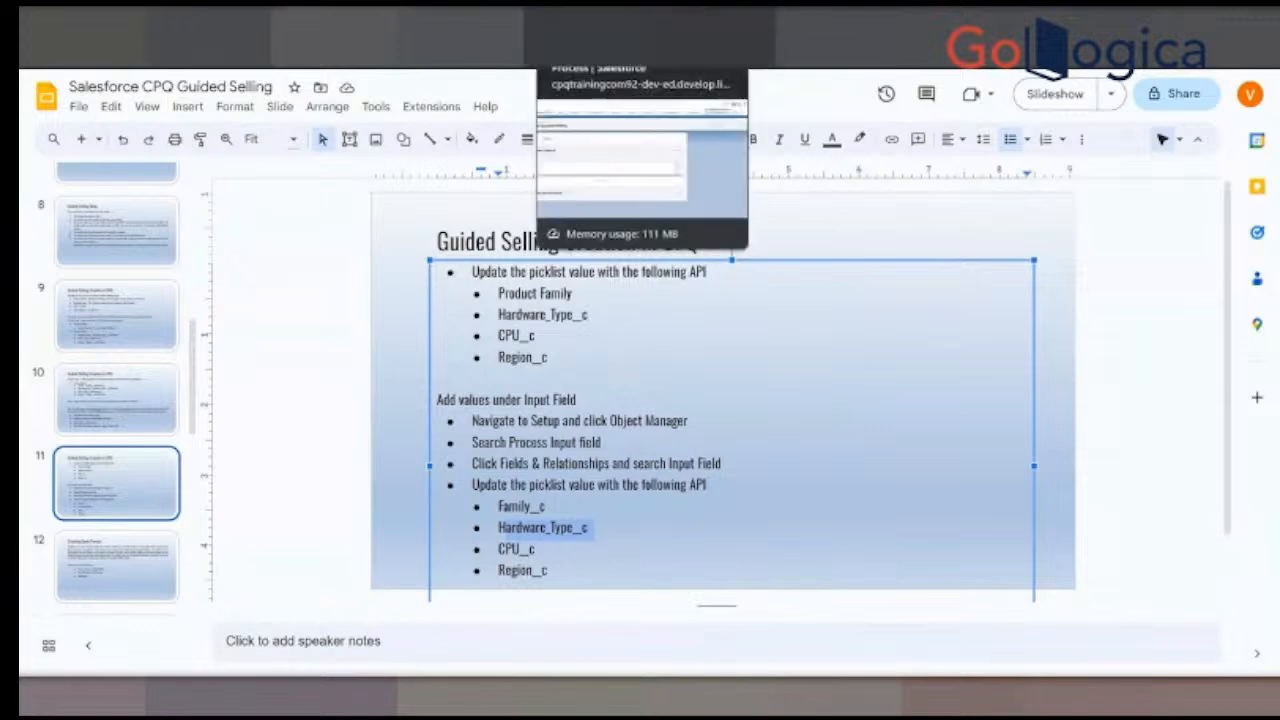
left_click(610, 24)
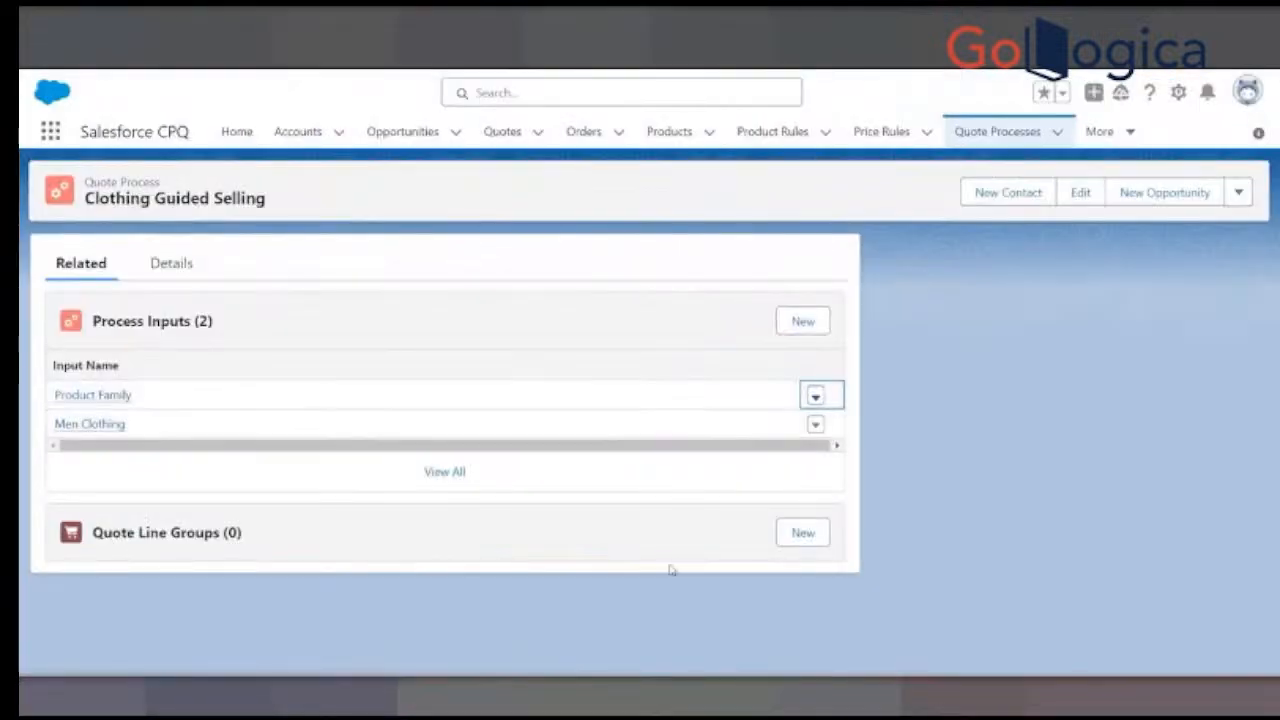
- Create an active Women Clothing input labelled 'What type of clothes you are looking for?', order 30
left_click(803, 325)
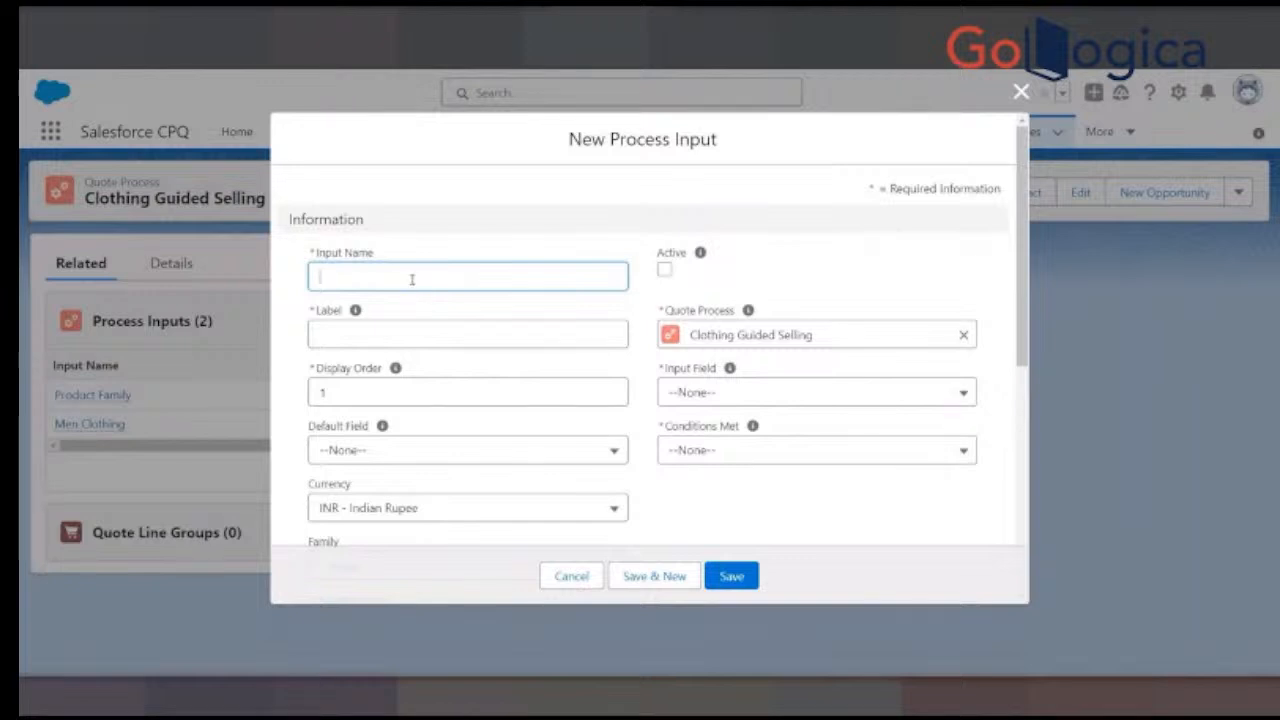
type("Wo")
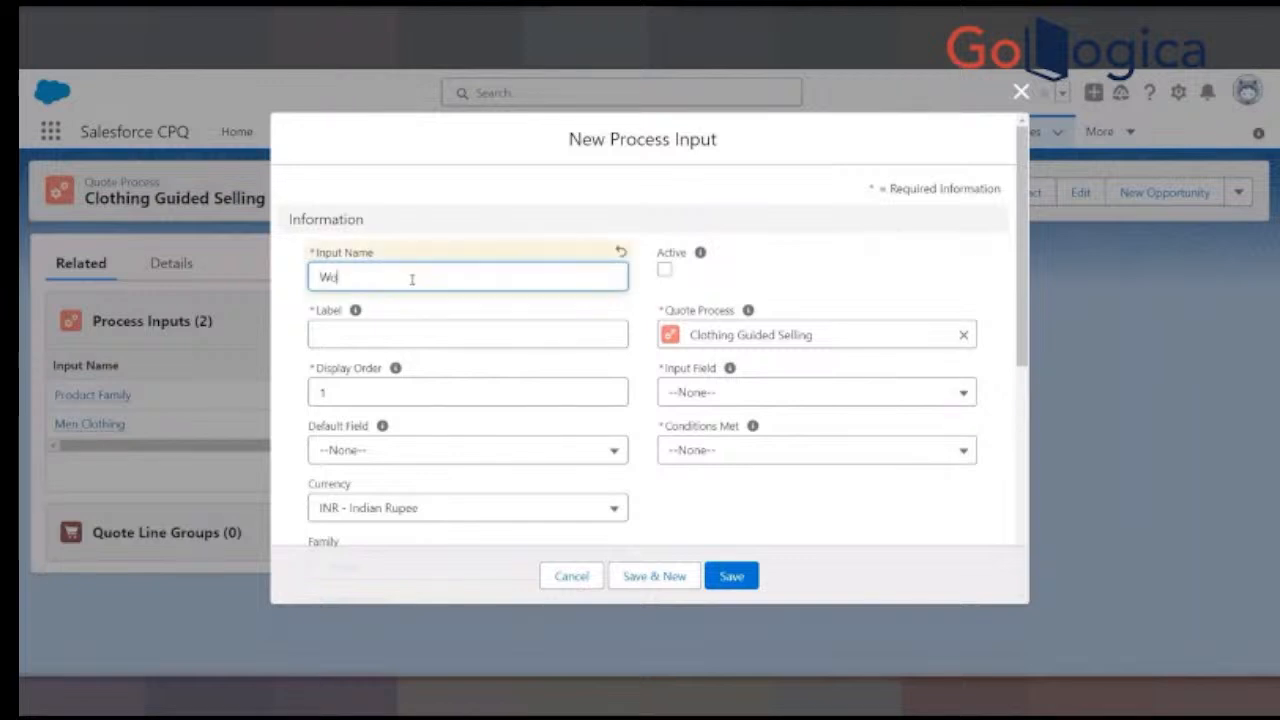
type("men Clothing")
left_click(664, 270)
left_click(477, 333)
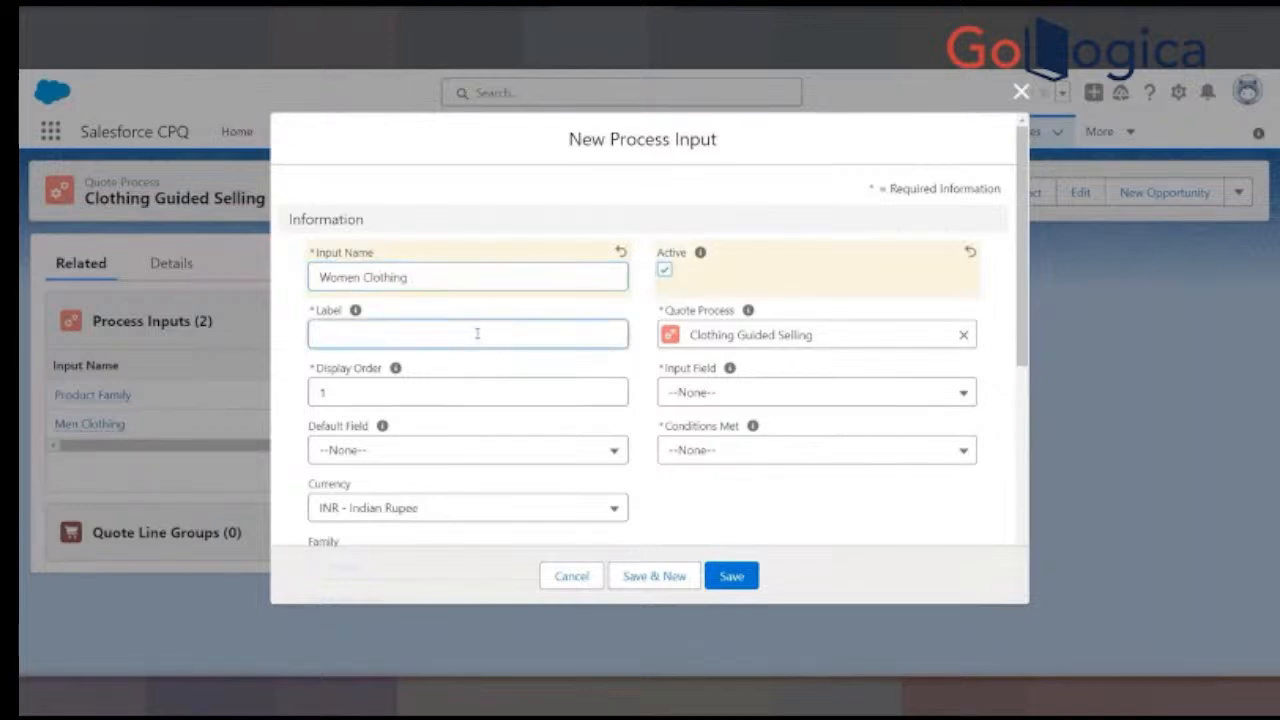
type("What y")
key("BackSpace")
type("type of ")
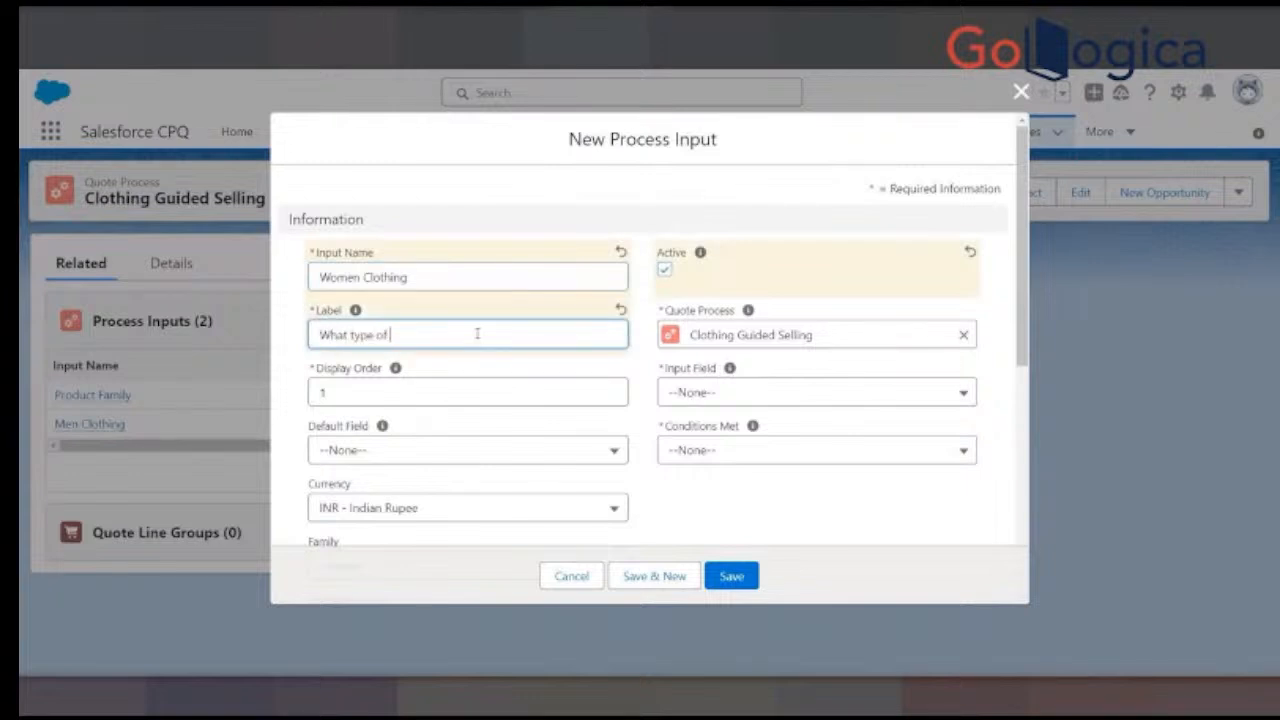
type("clothes you are looking")
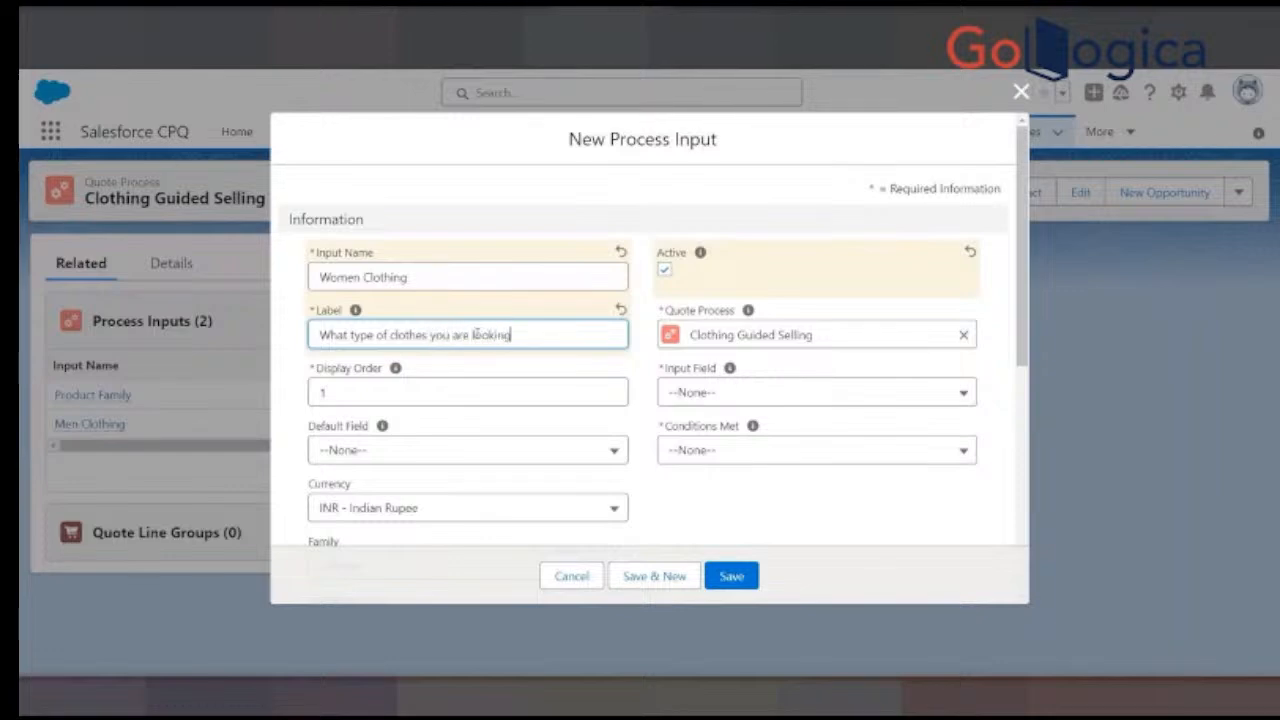
type(" for?")
left_click(408, 395)
key("BackSpace")
type("30")
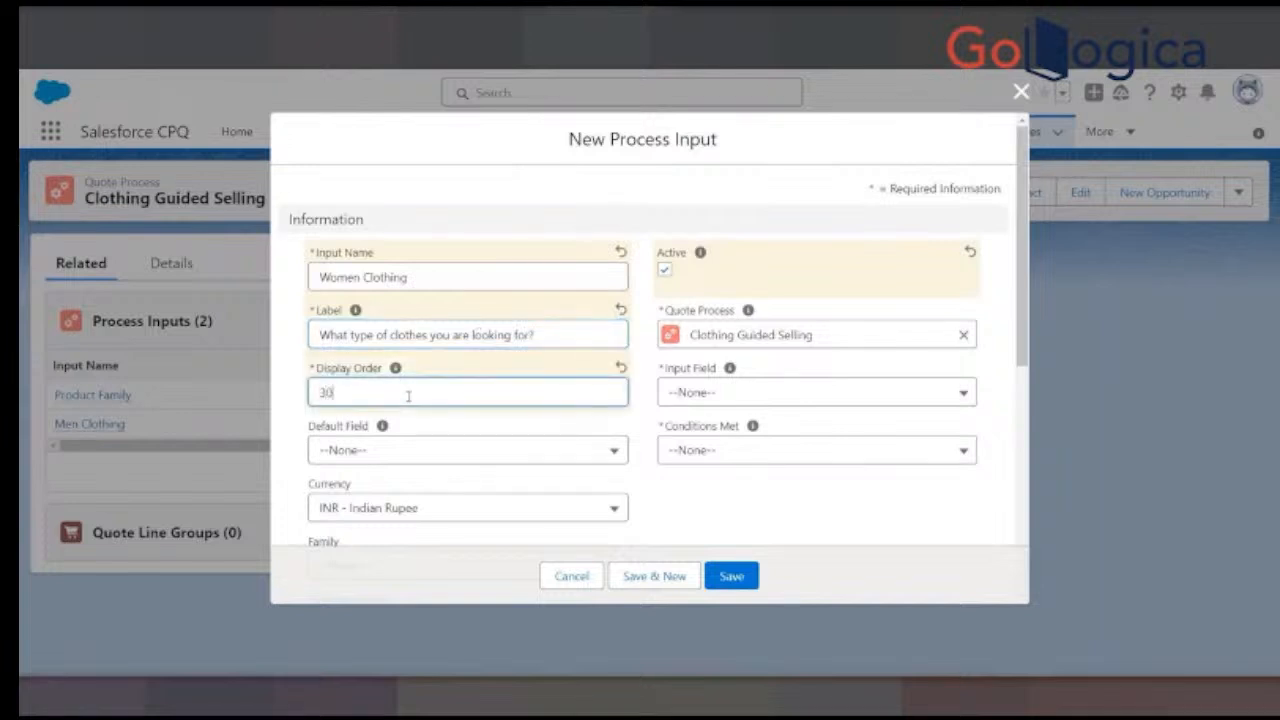
- Set Input Field Women__c, filter Product_Family_Type__c equals, Conditions Met Any, and save
left_click(716, 394)
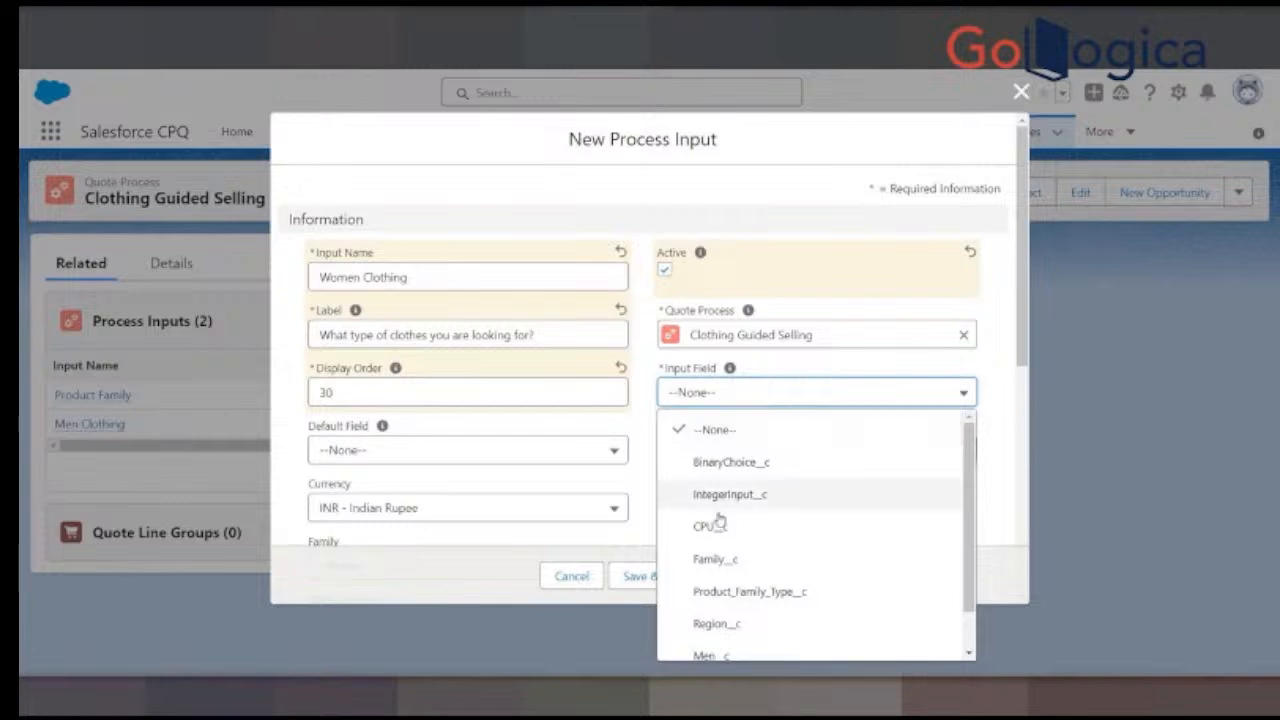
scroll(741, 570, "down", 1)
left_click(712, 644)
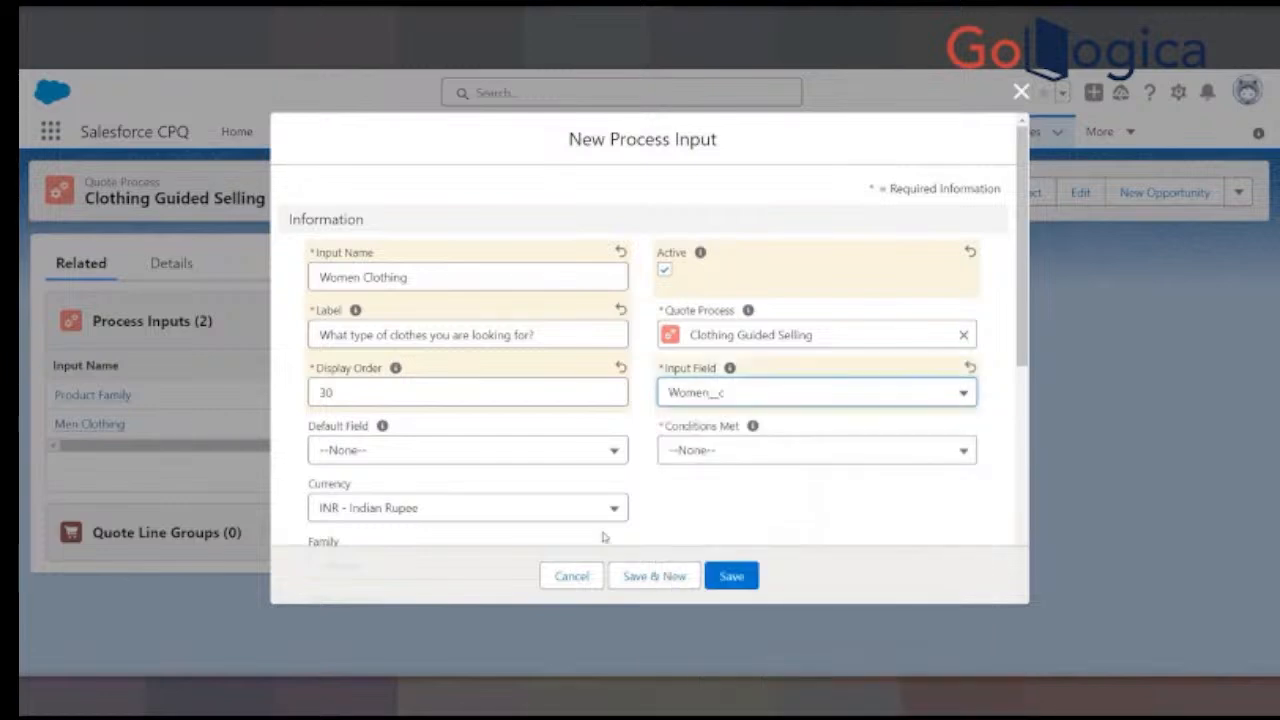
scroll(459, 503, "down", 10)
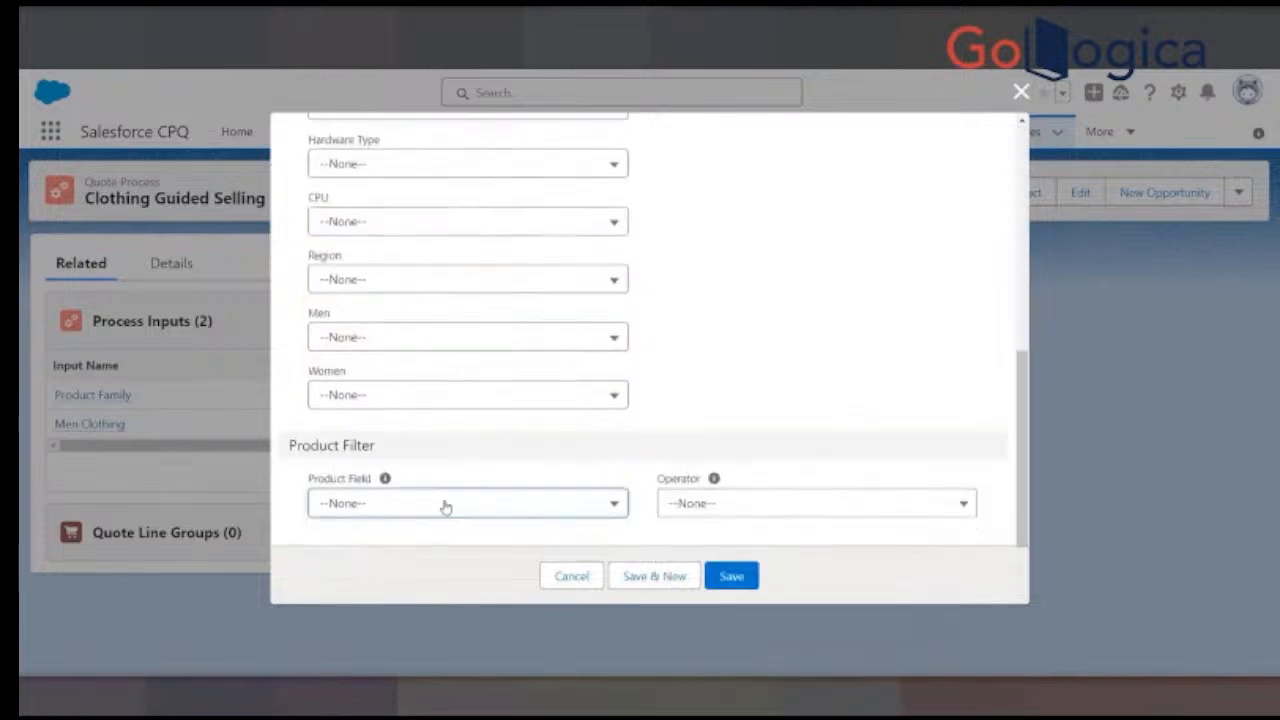
left_click(446, 503)
left_click(404, 406)
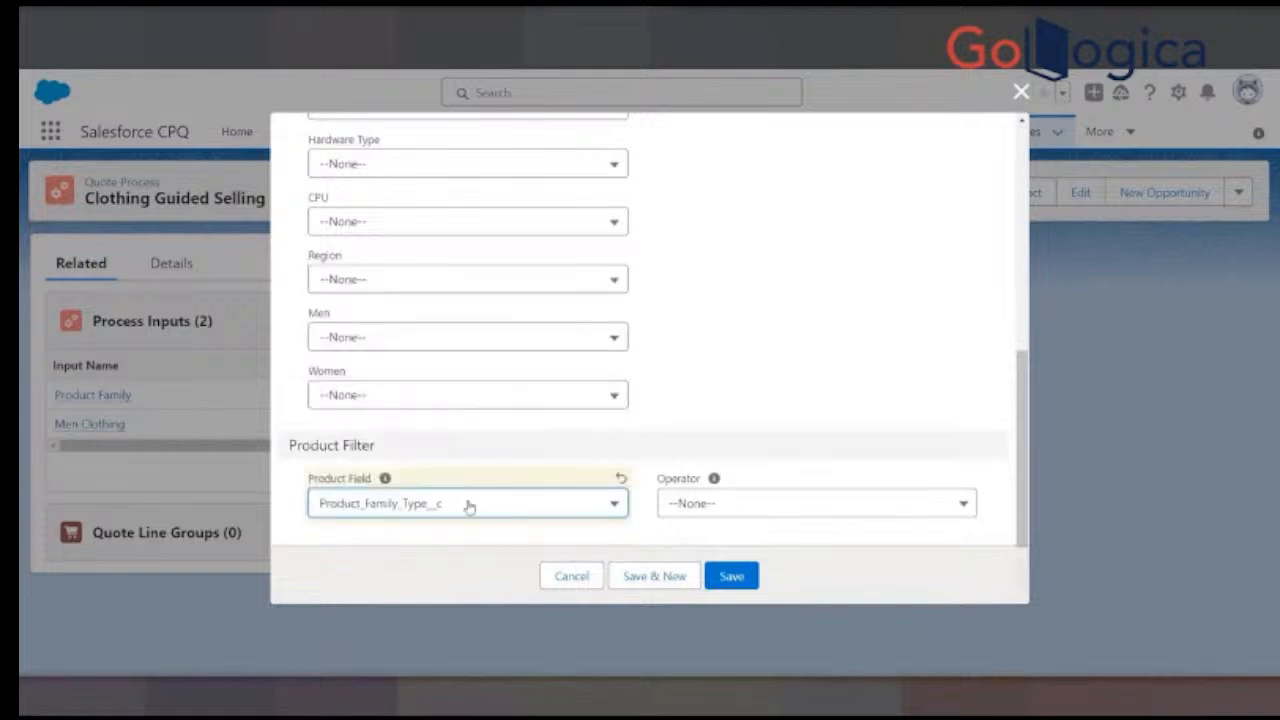
left_click(770, 503)
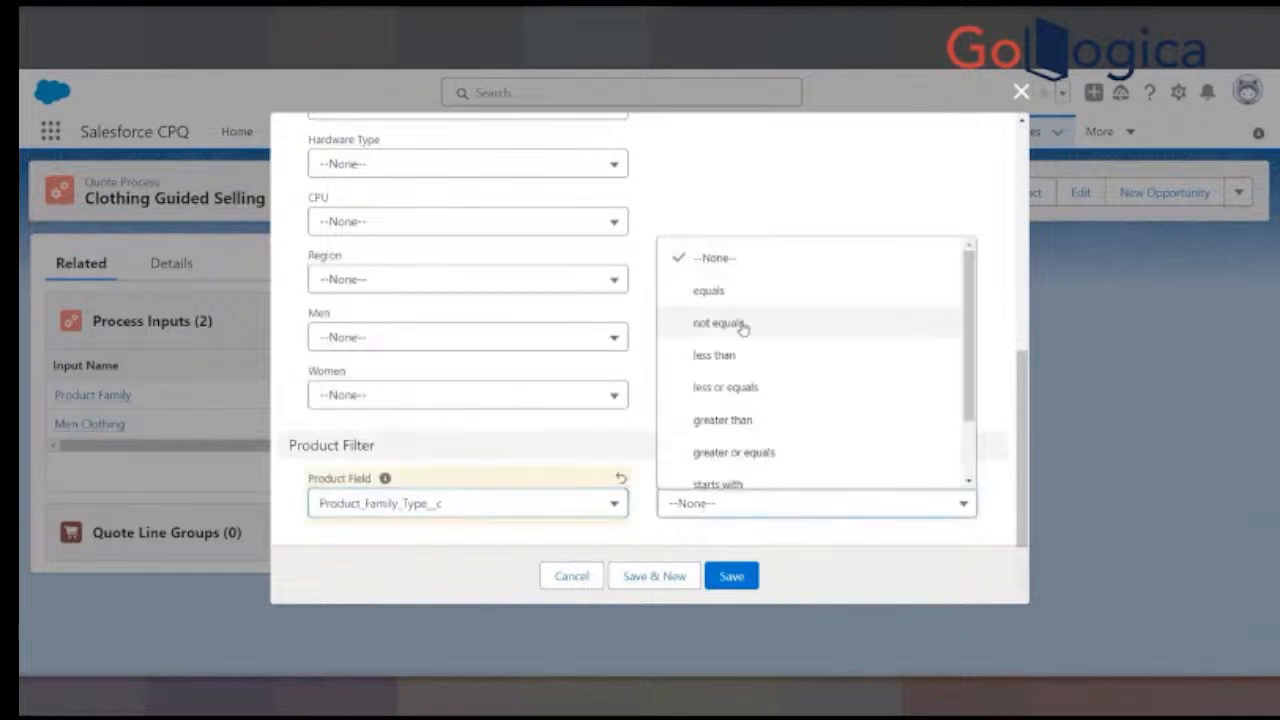
left_click(744, 290)
left_click(731, 576)
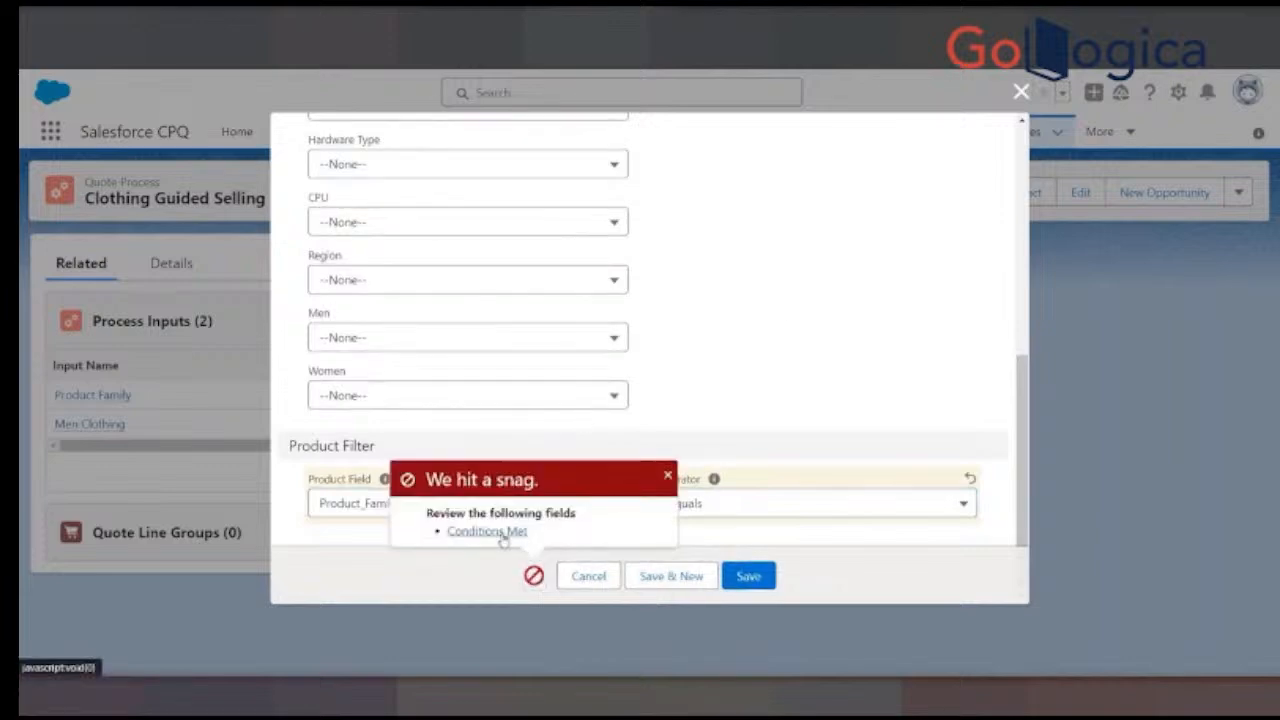
scroll(781, 312, "up", 5)
left_click(769, 299)
left_click(706, 403)
left_click(748, 576)
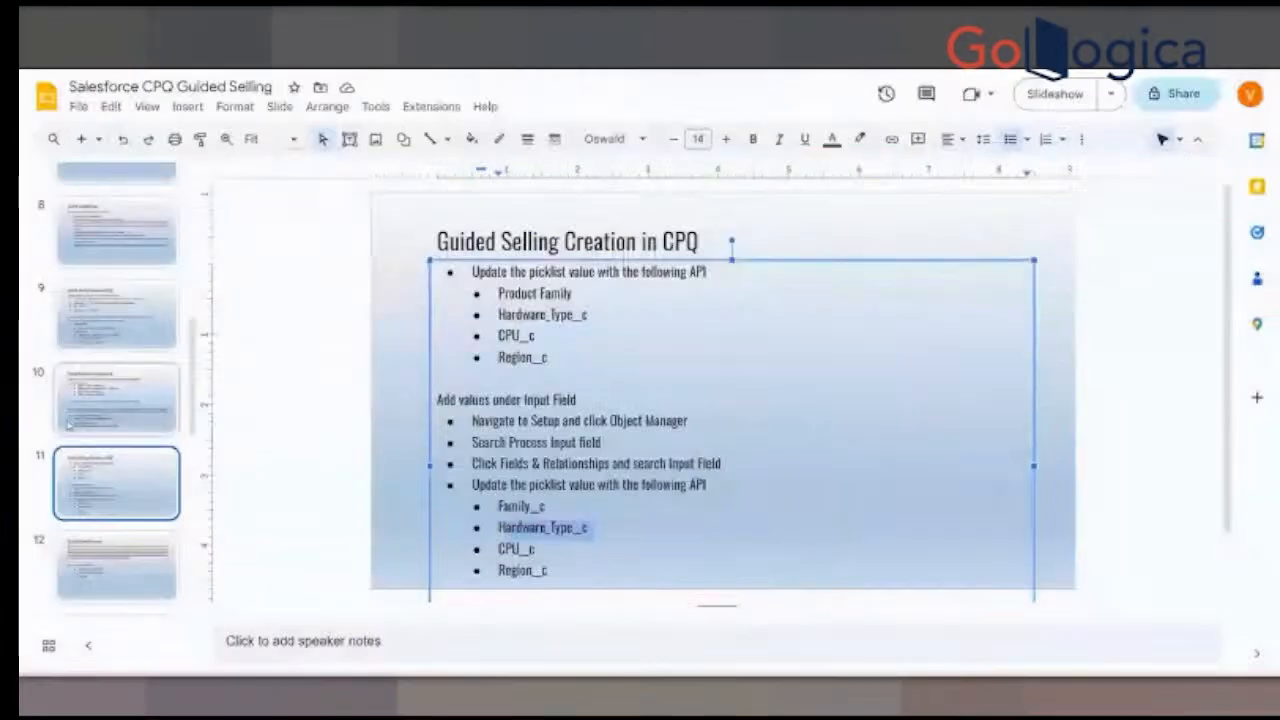
- Page through slides 12 to 16 of process input steps, ending on slide 17's conditions
left_click(96, 536)
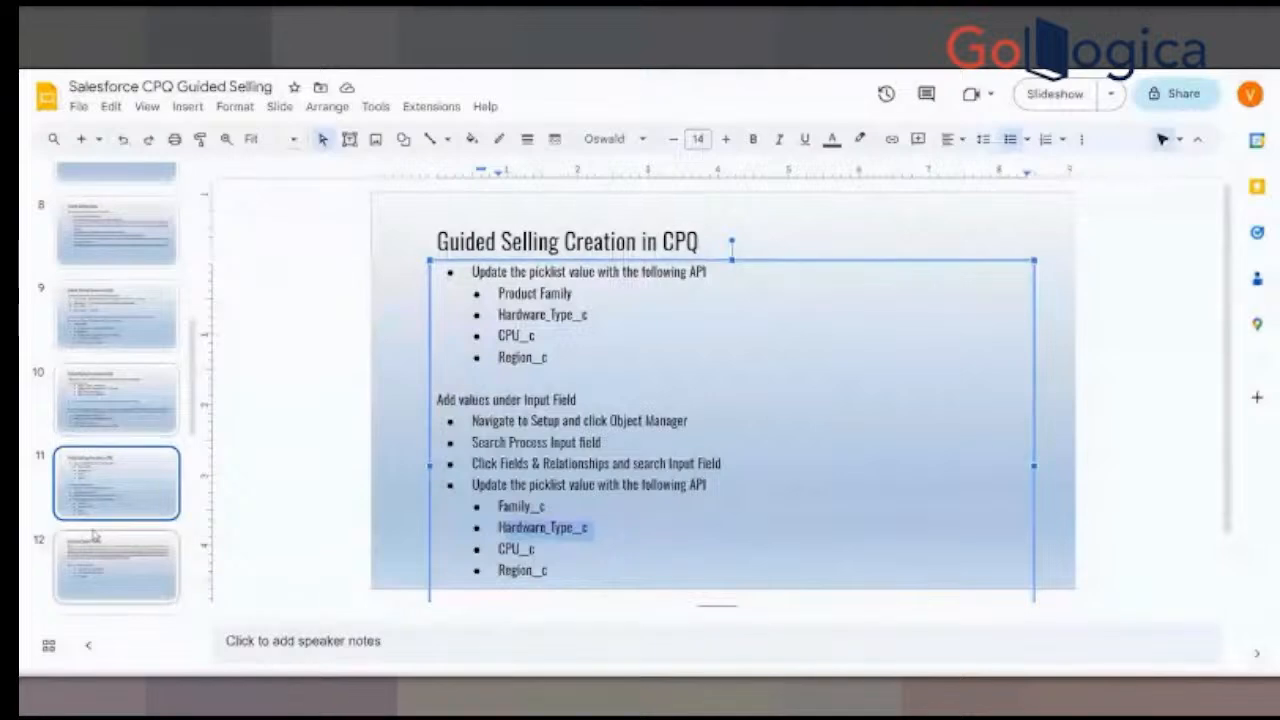
scroll(133, 530, "down", 3)
left_click(120, 405)
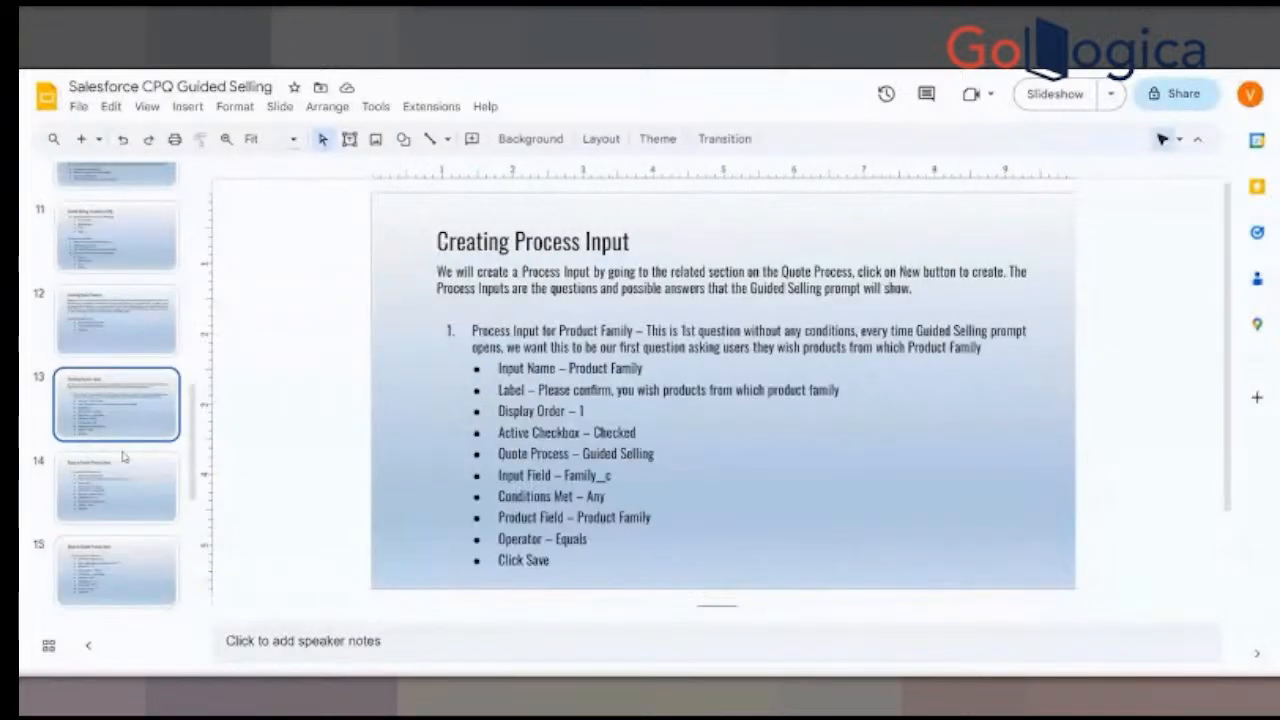
left_click(113, 499)
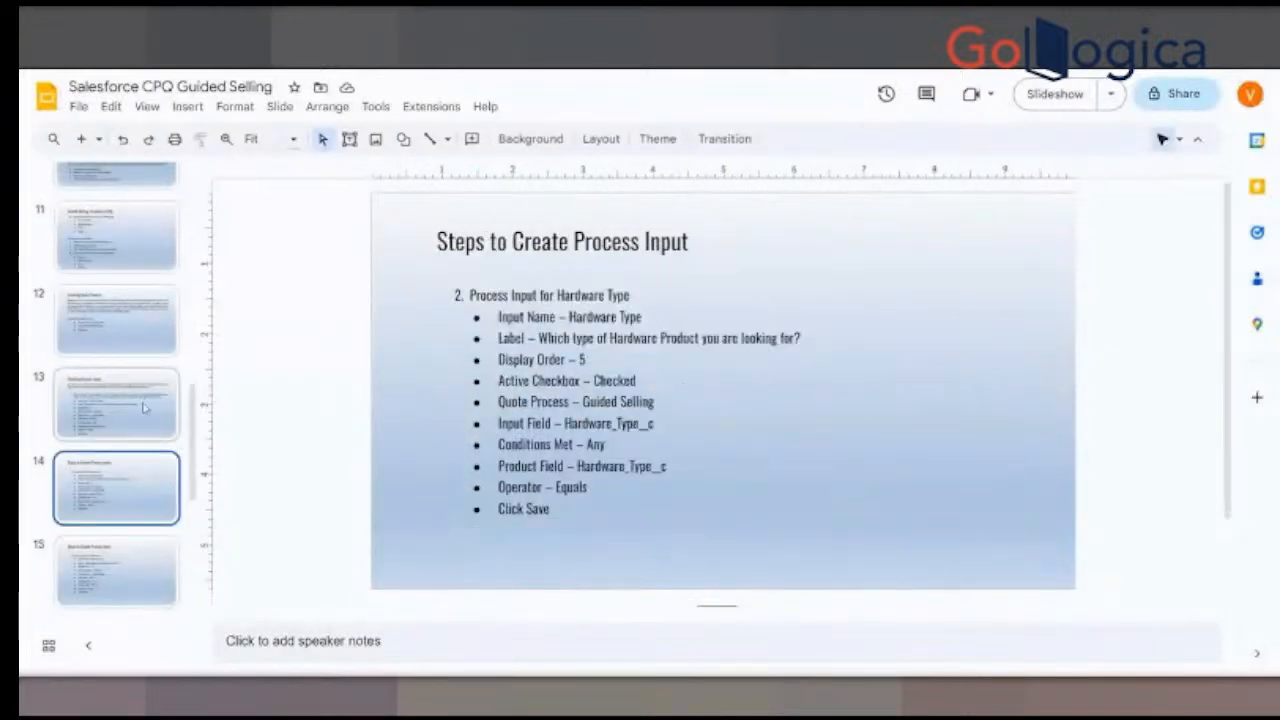
key("Down")
left_click_drag(191, 448, 191, 536)
left_click(148, 346)
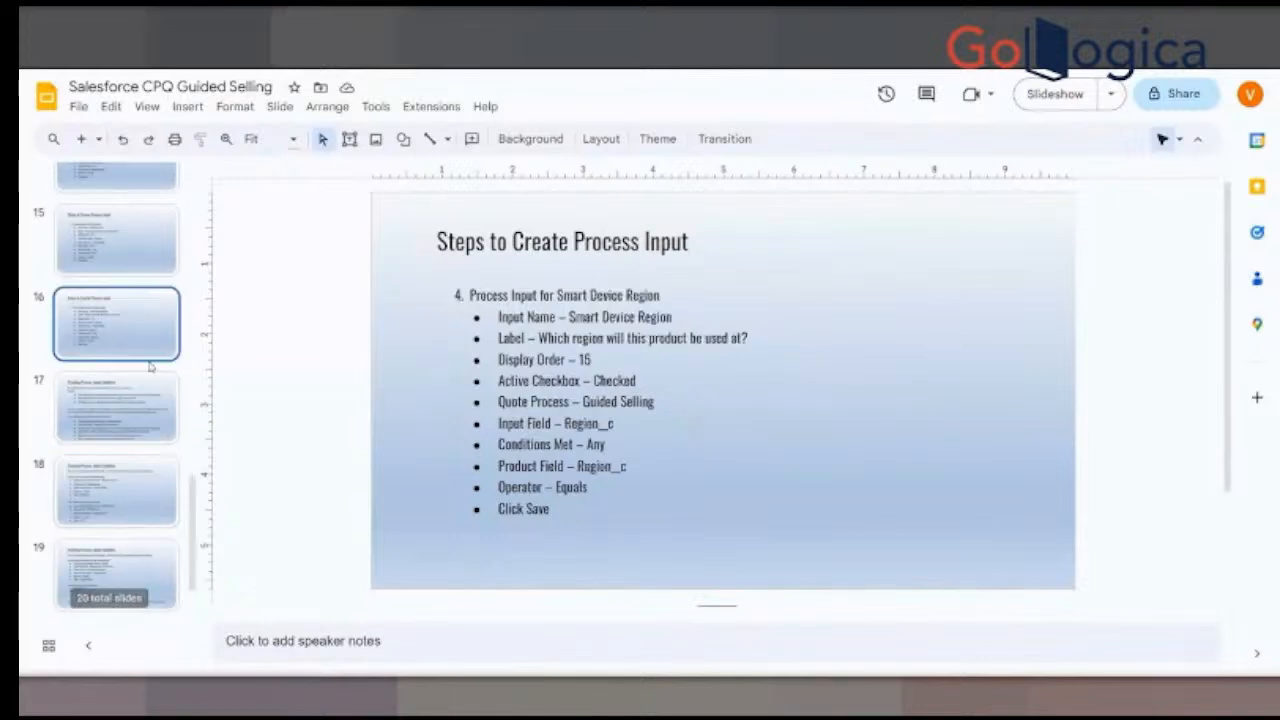
left_click(128, 412)
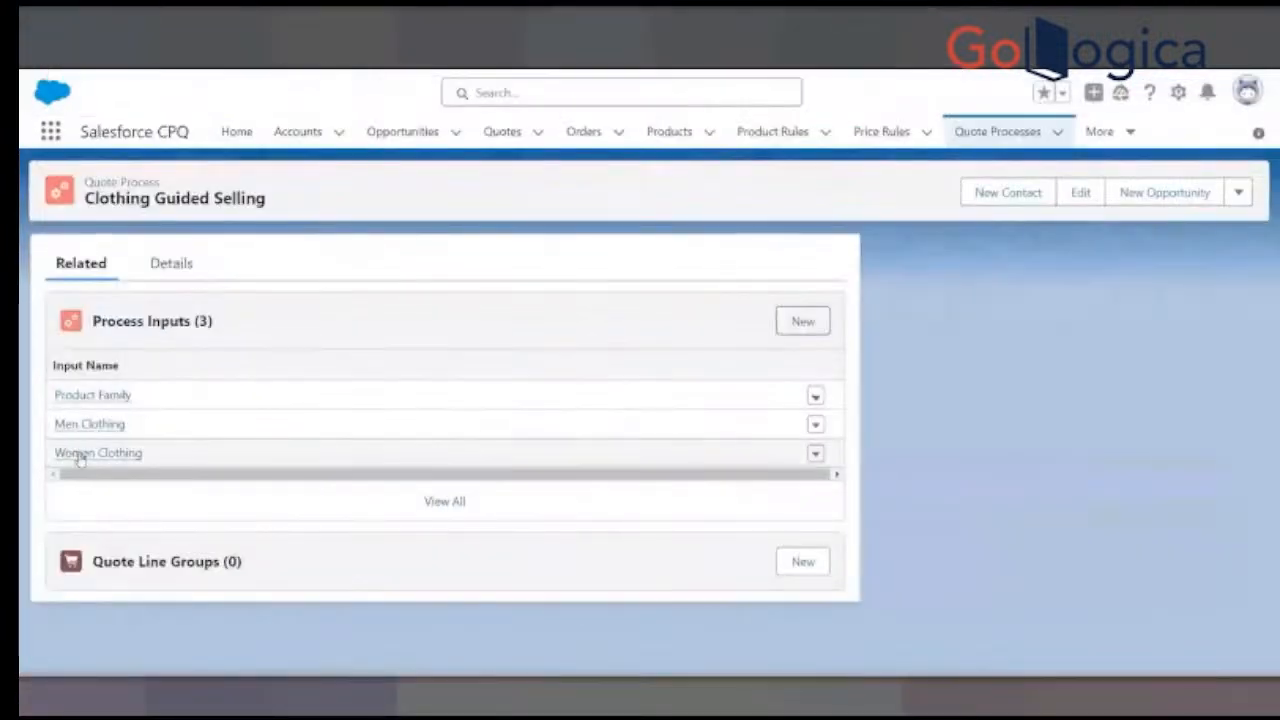
- Open the Product Family input in a new tab, review its details, then return to the quote process
right_click(112, 399)
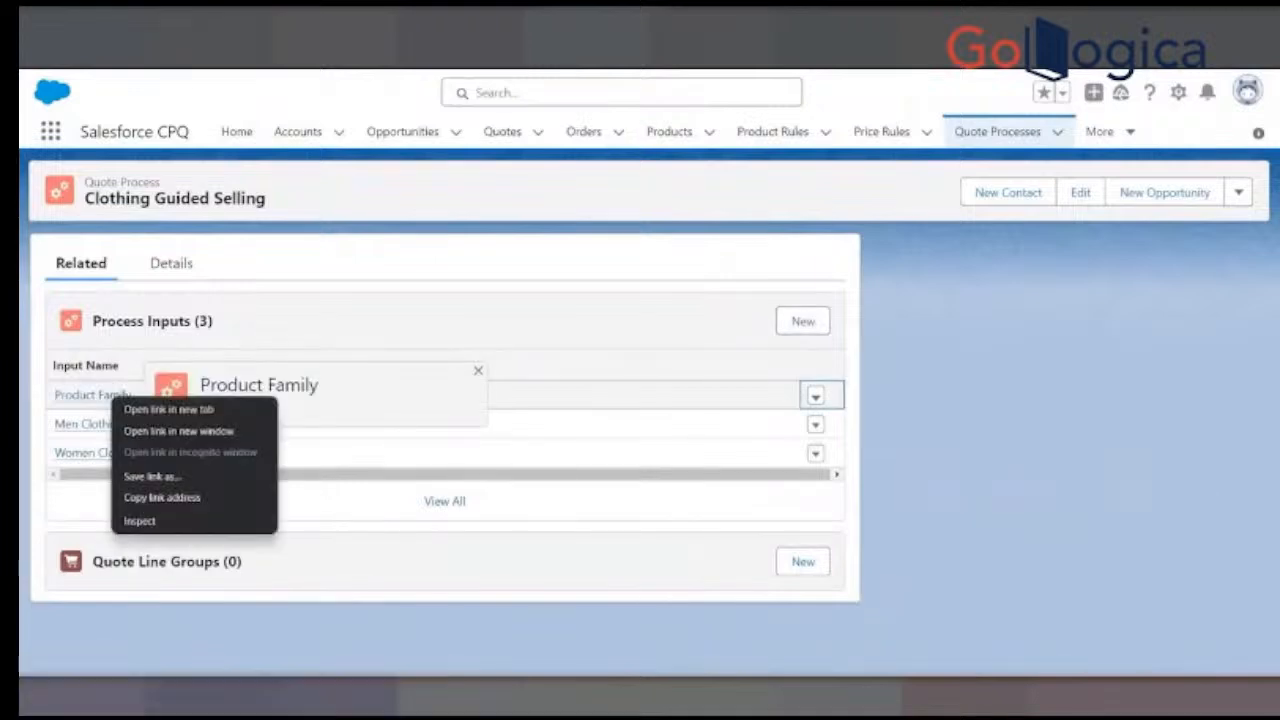
left_click(183, 421)
left_click(620, 22)
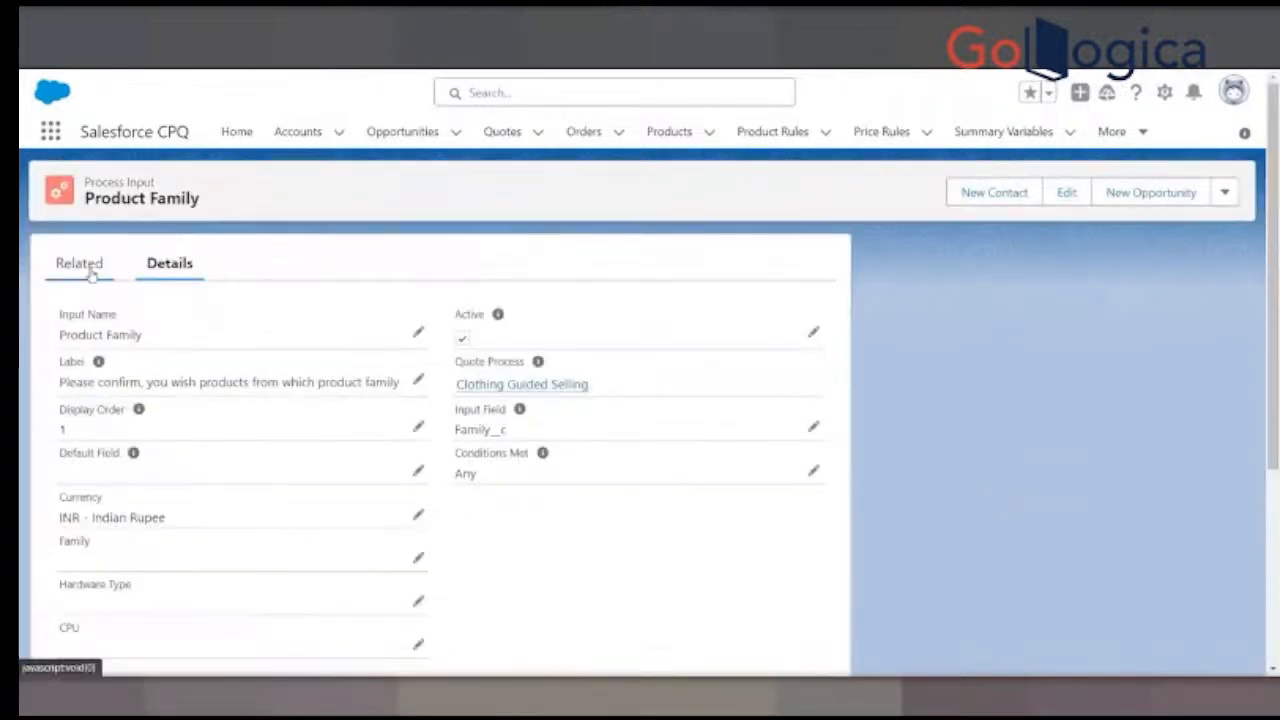
left_click(91, 272)
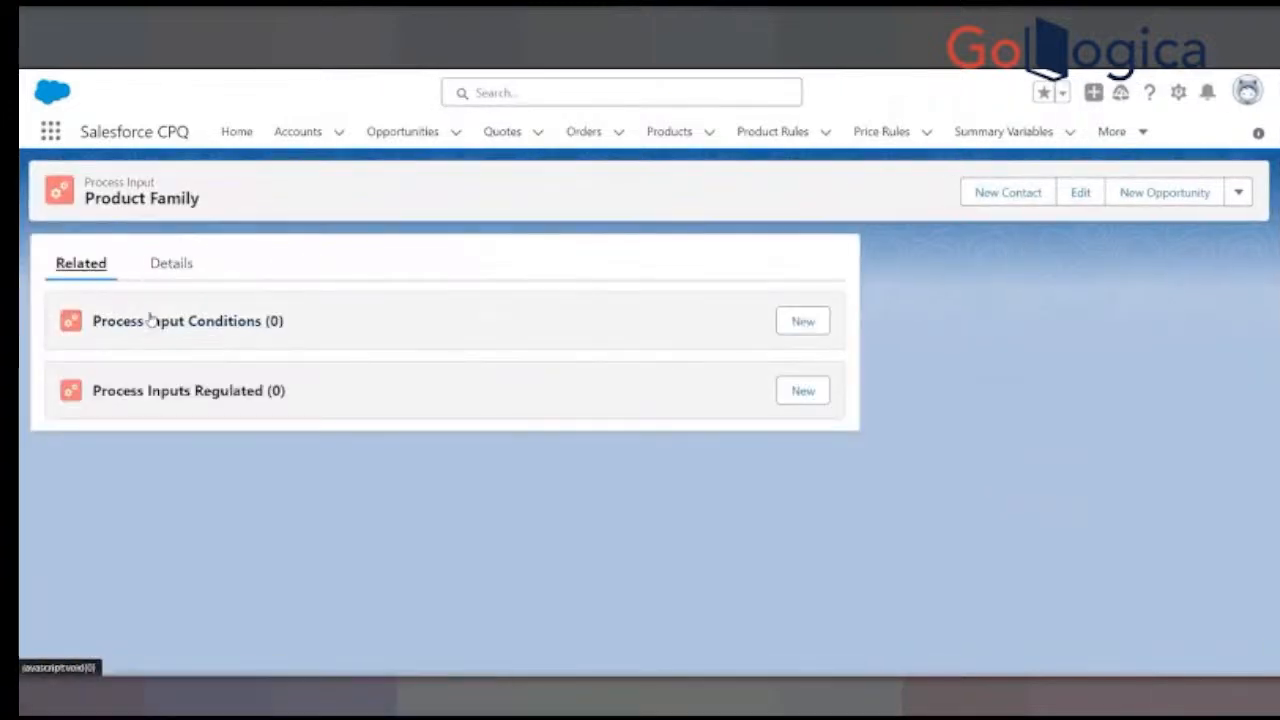
left_click(178, 268)
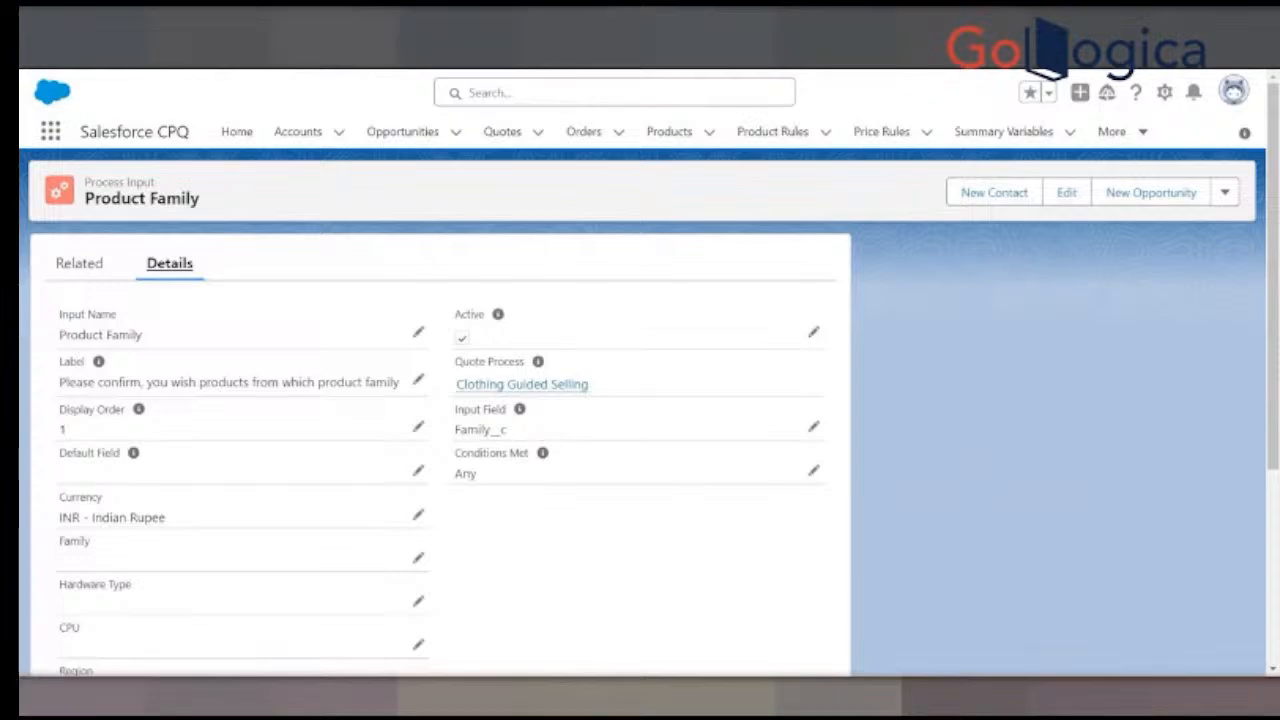
key("alt+Tab")
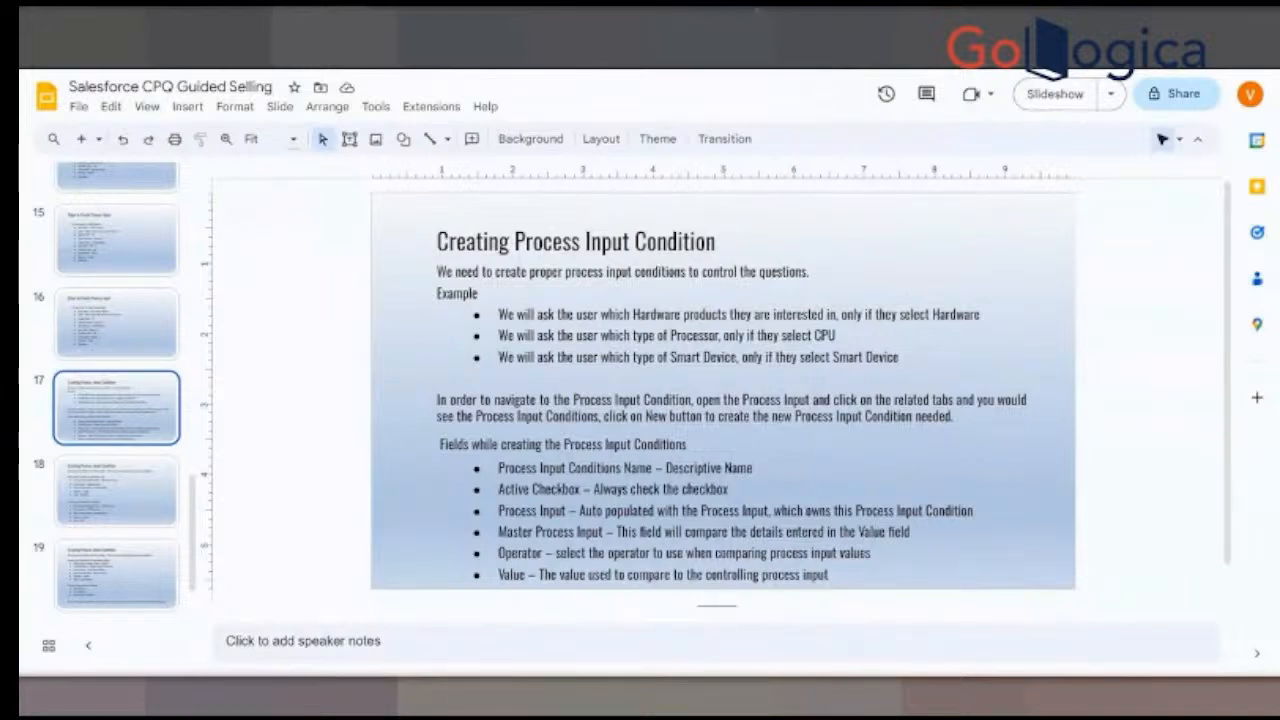
key("alt+Tab")
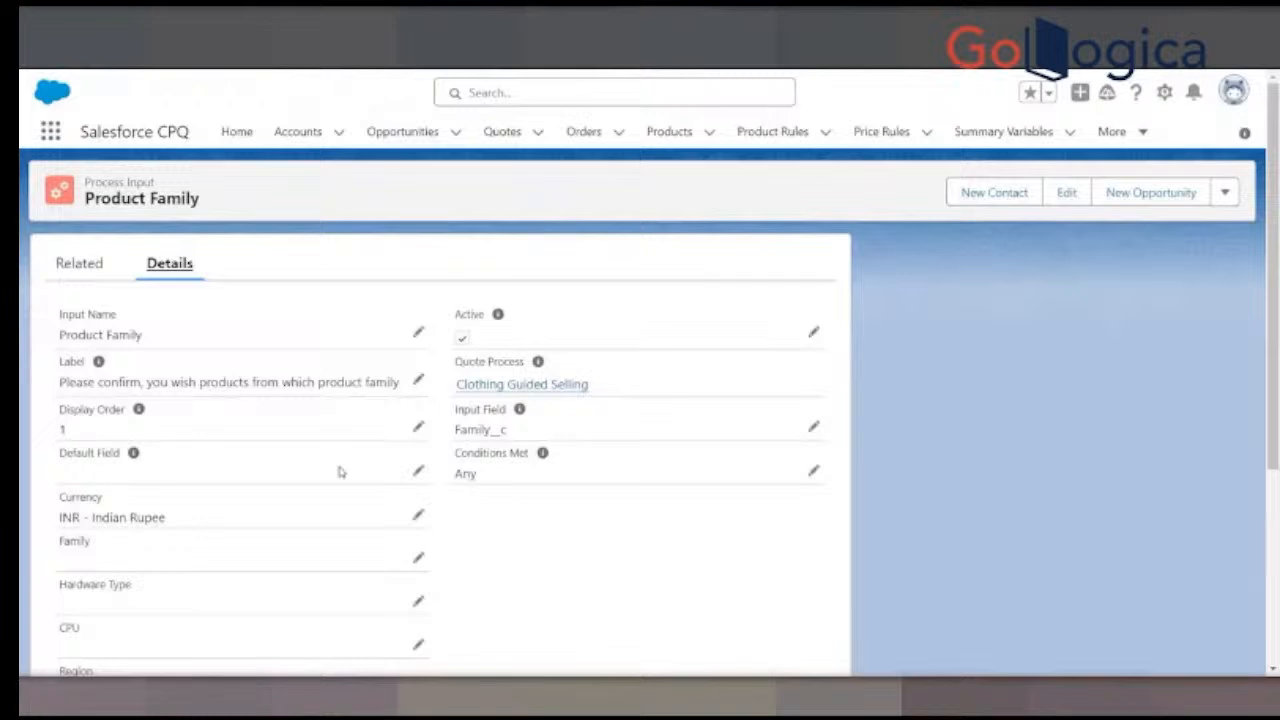
key("ctrl+shift+Tab")
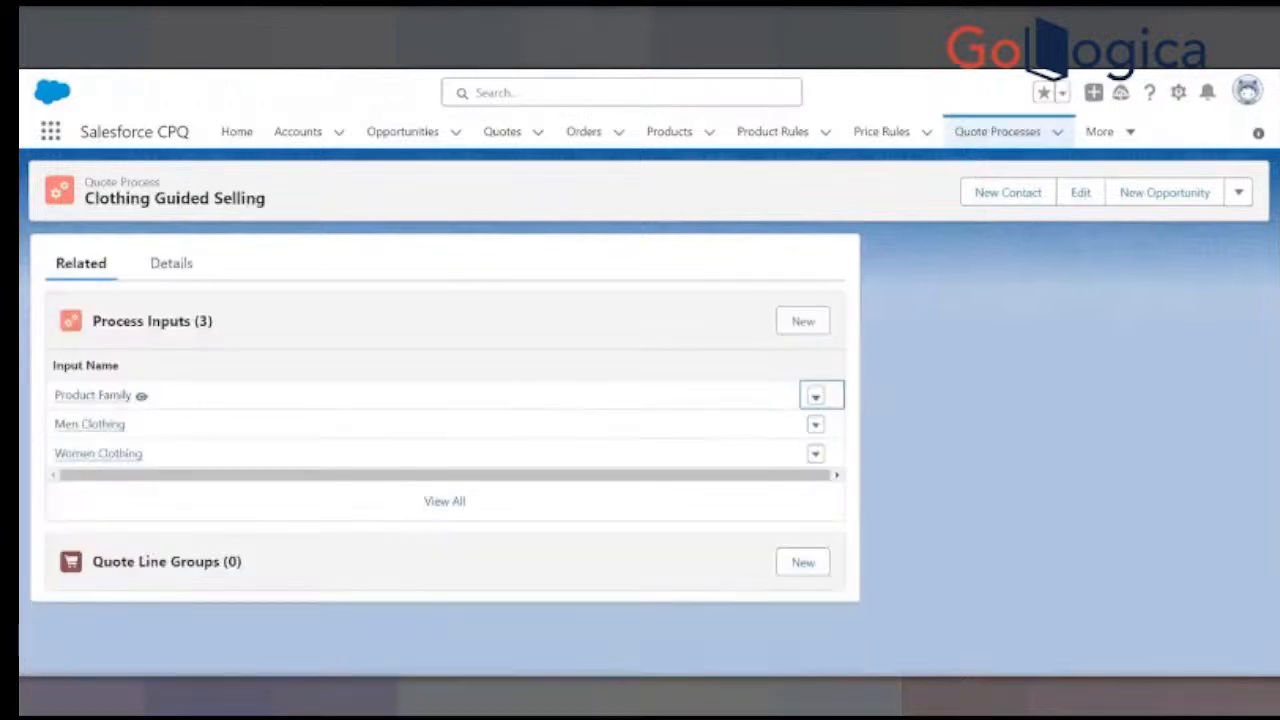
- Open Men Clothing in a new tab, start a new process input condition, then view slide 18
right_click(90, 433)
left_click(145, 440)
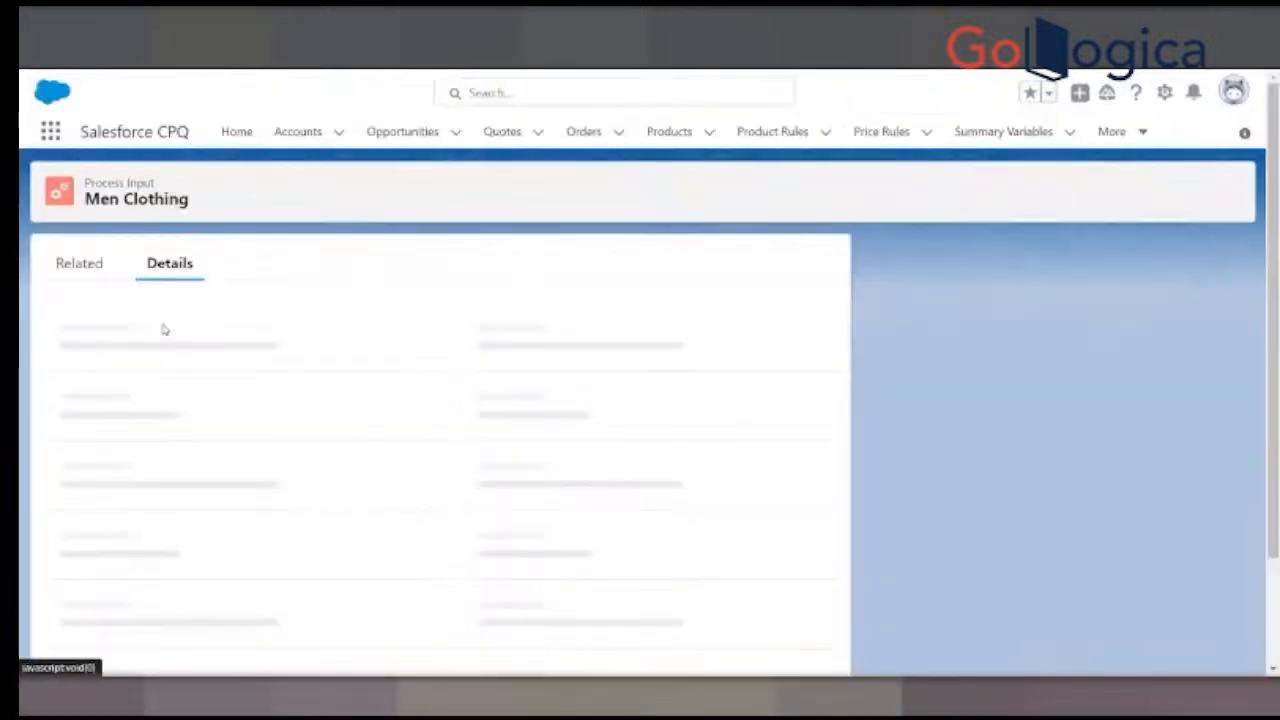
left_click(79, 263)
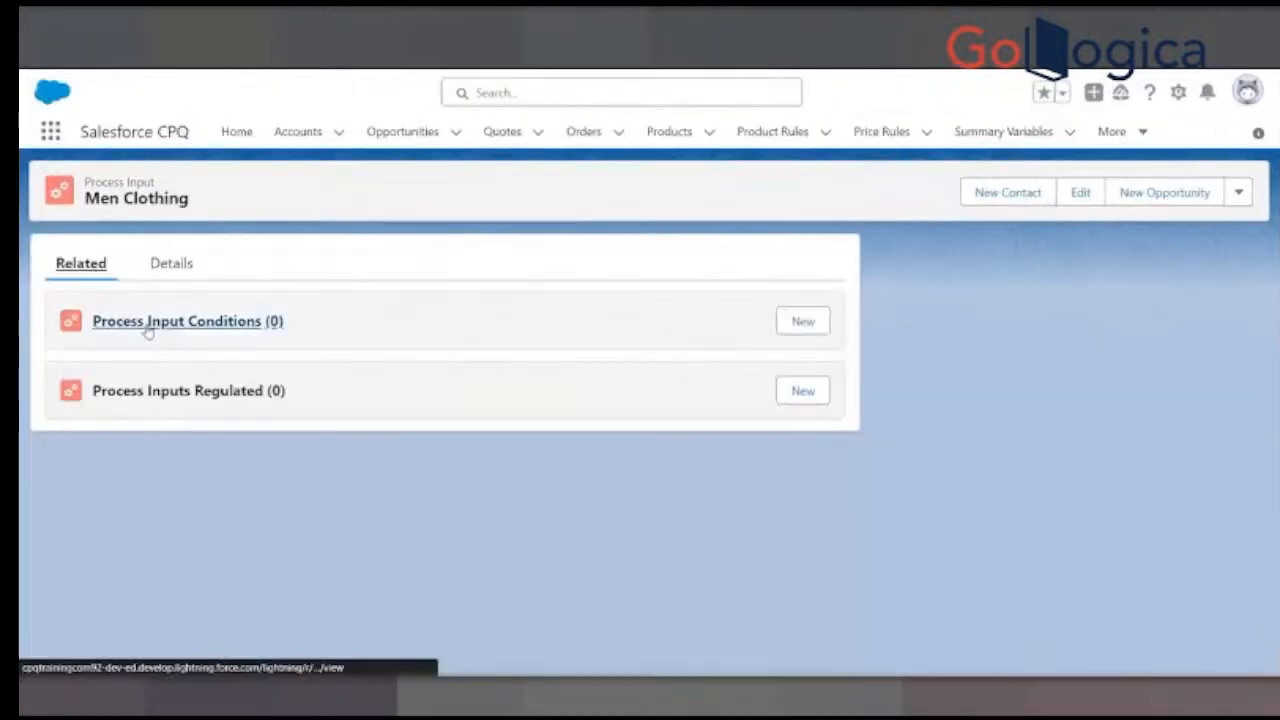
left_click(803, 321)
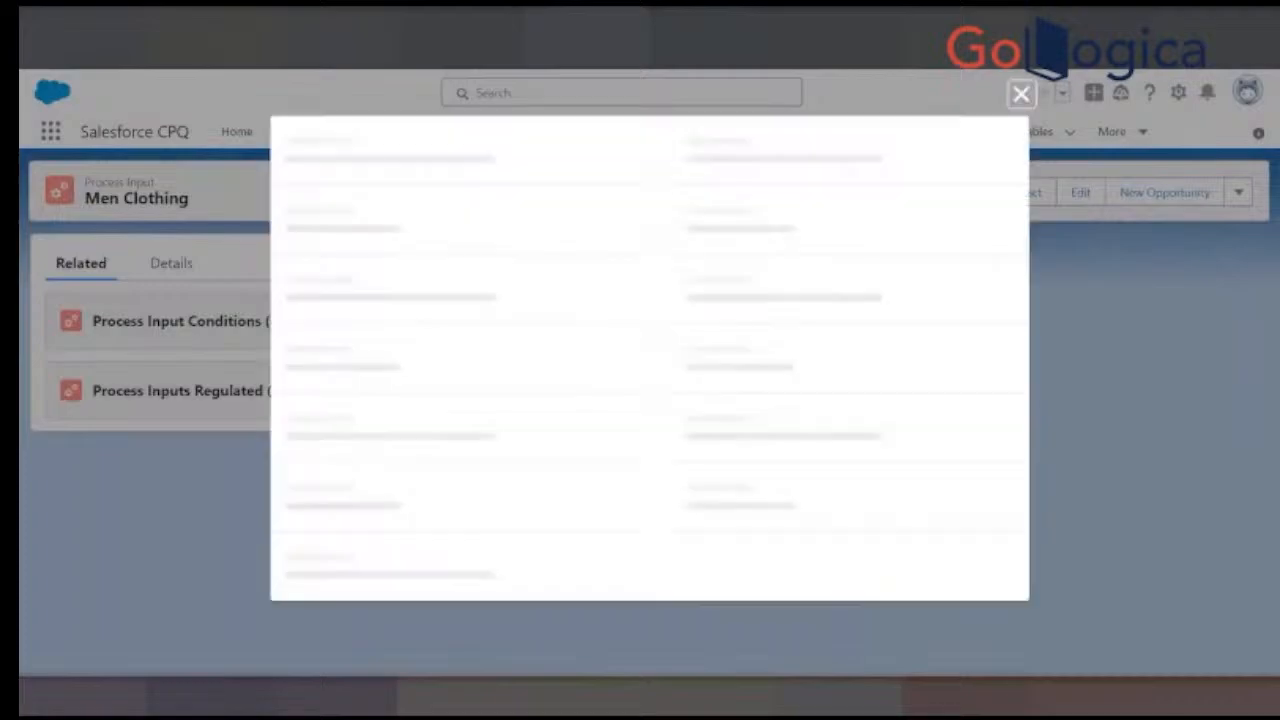
key("alt+Tab")
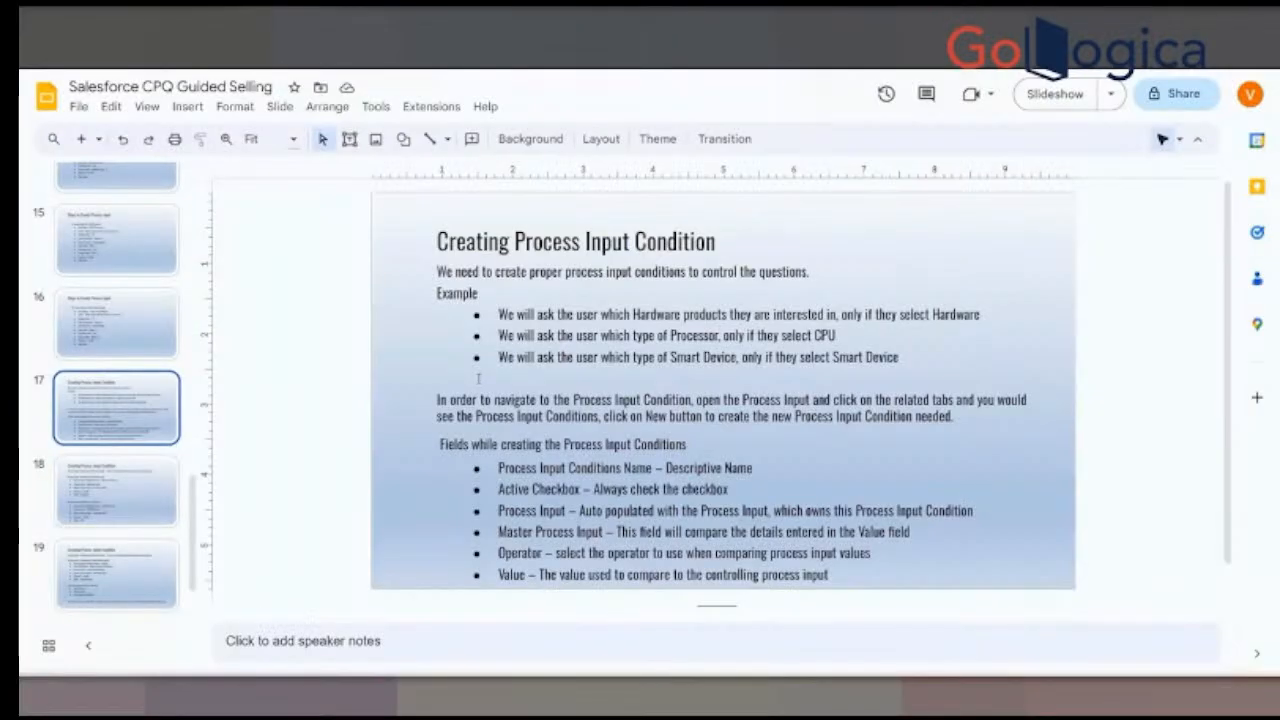
left_click(133, 494)
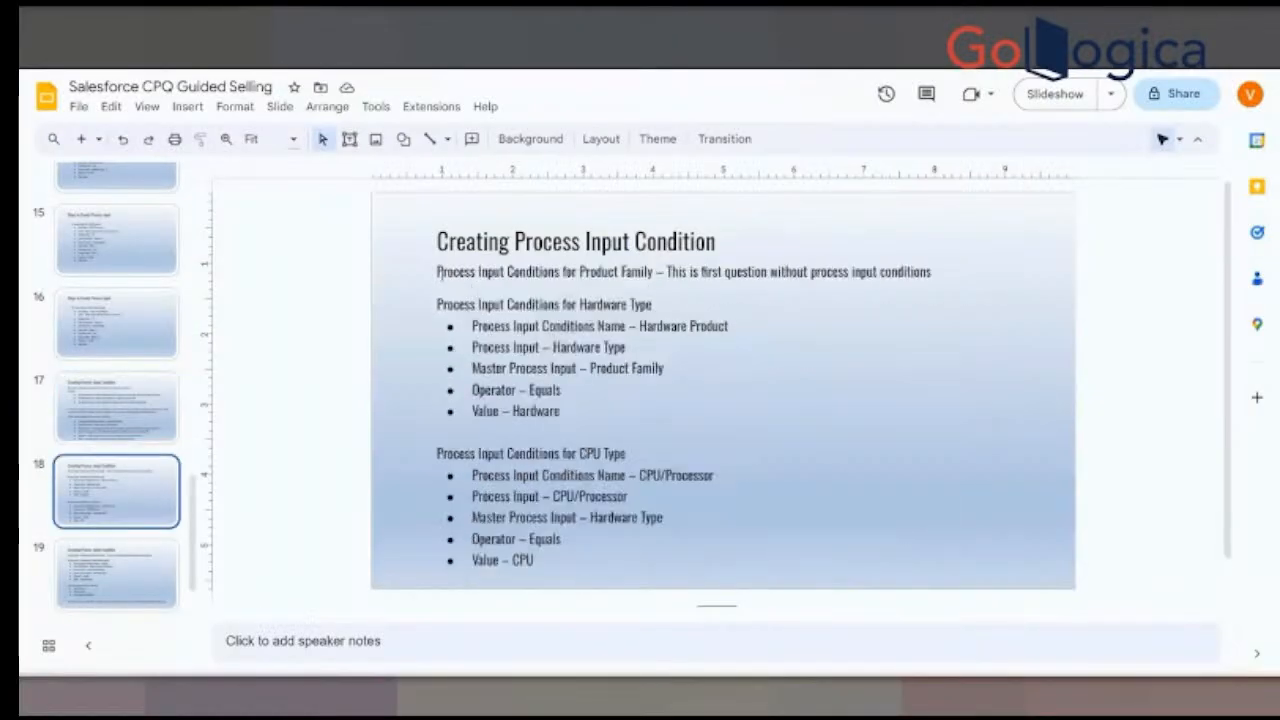
- Highlight the Product Family note and the Hardware Type conditions heading on slide 18, then return to the condition form
left_click_drag(580, 271, 937, 281)
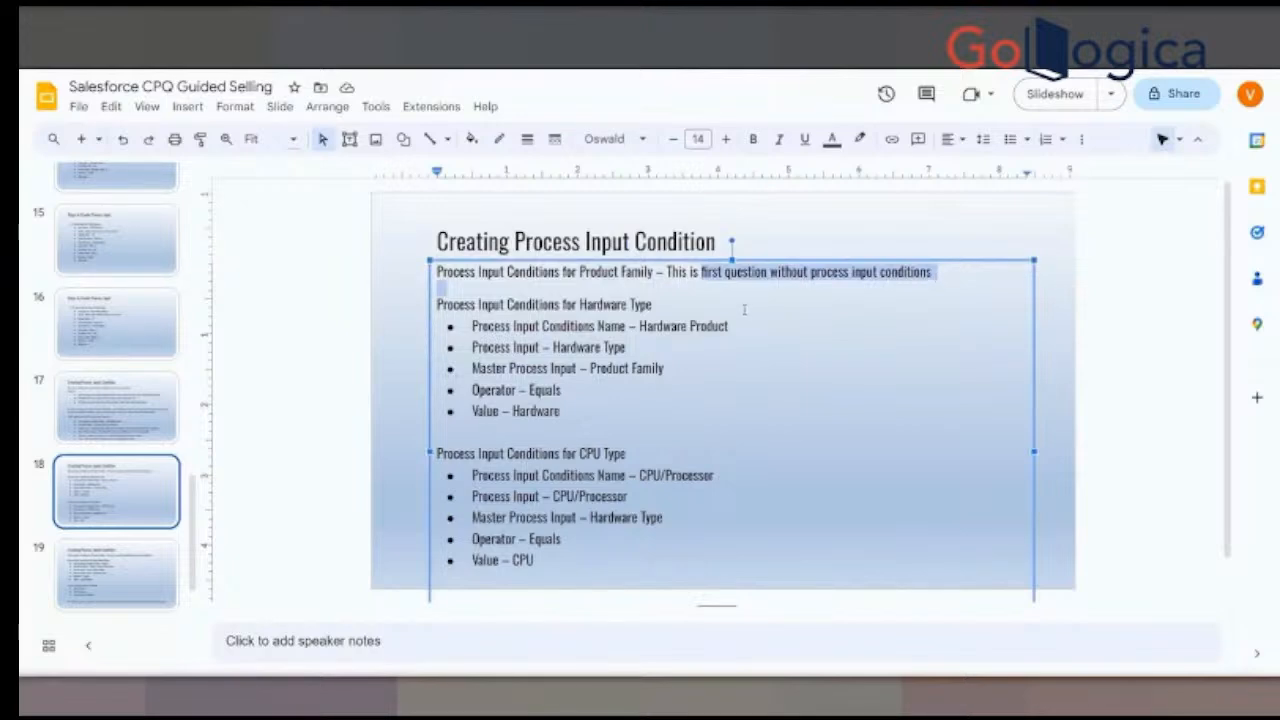
left_click_drag(437, 304, 630, 304)
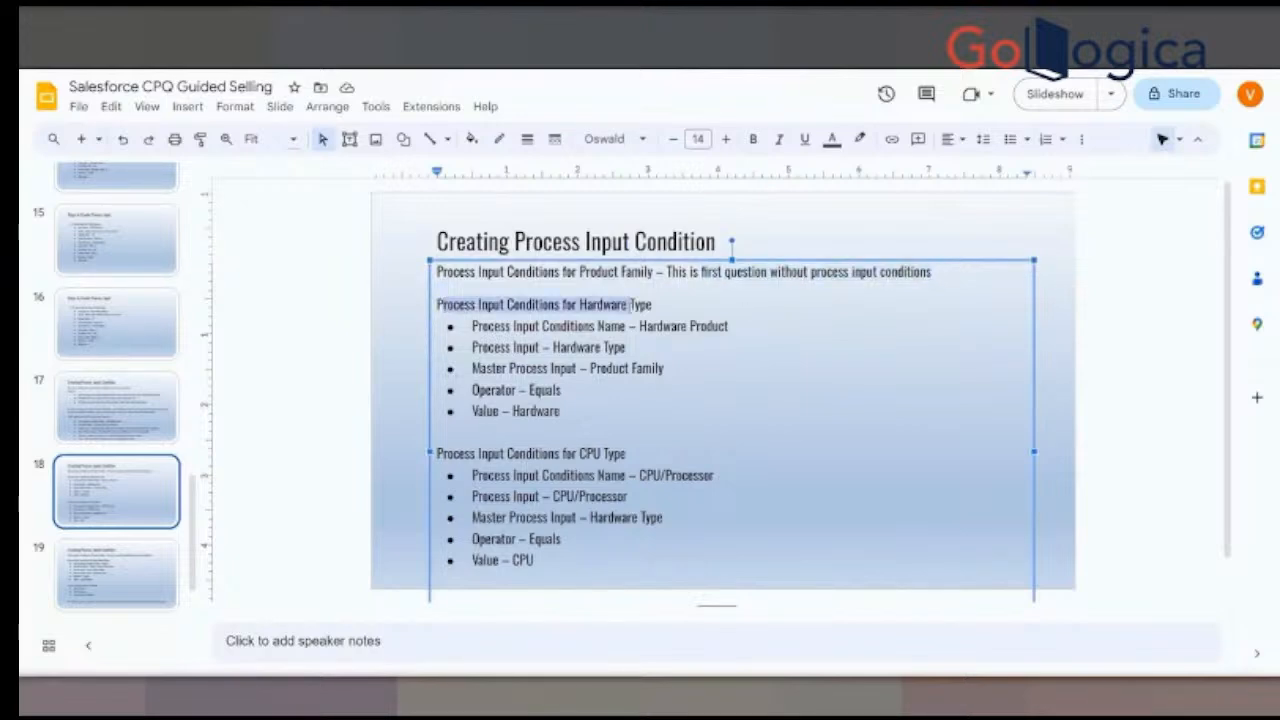
key("alt+Tab")
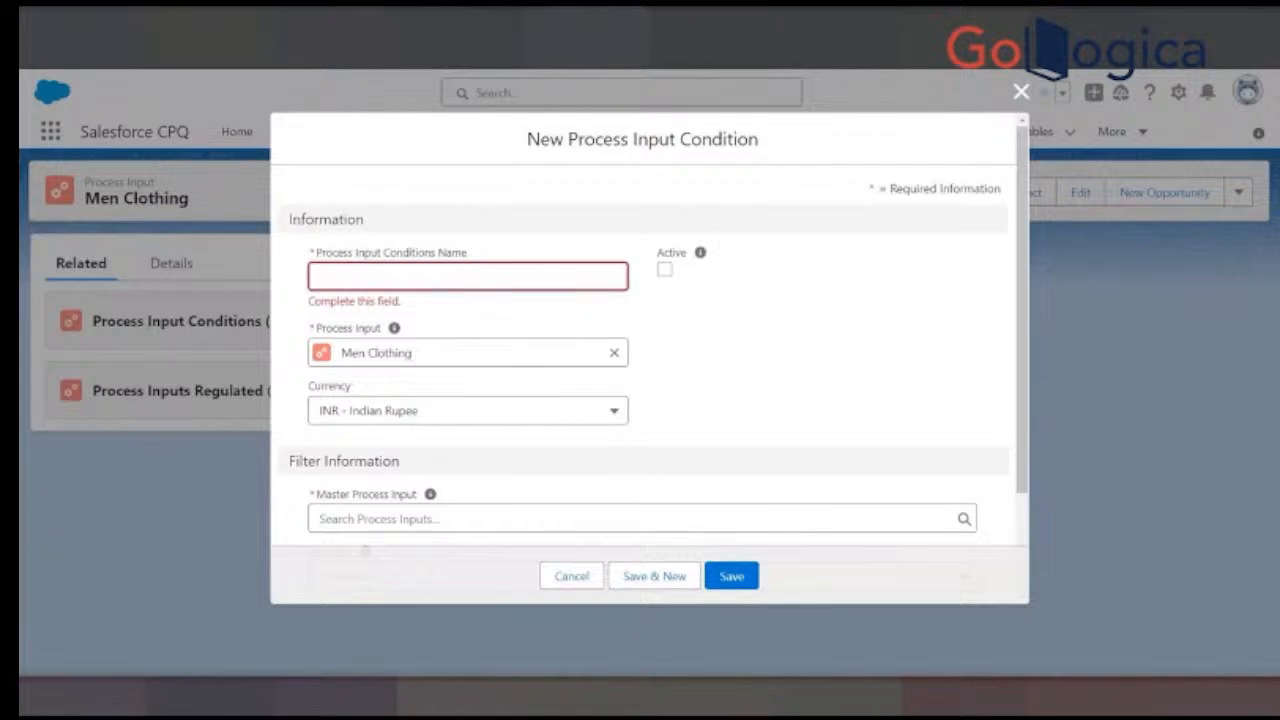
- Check the Operator – Equals example line on the condition slide
key("alt+Tab")
left_click(723, 391)
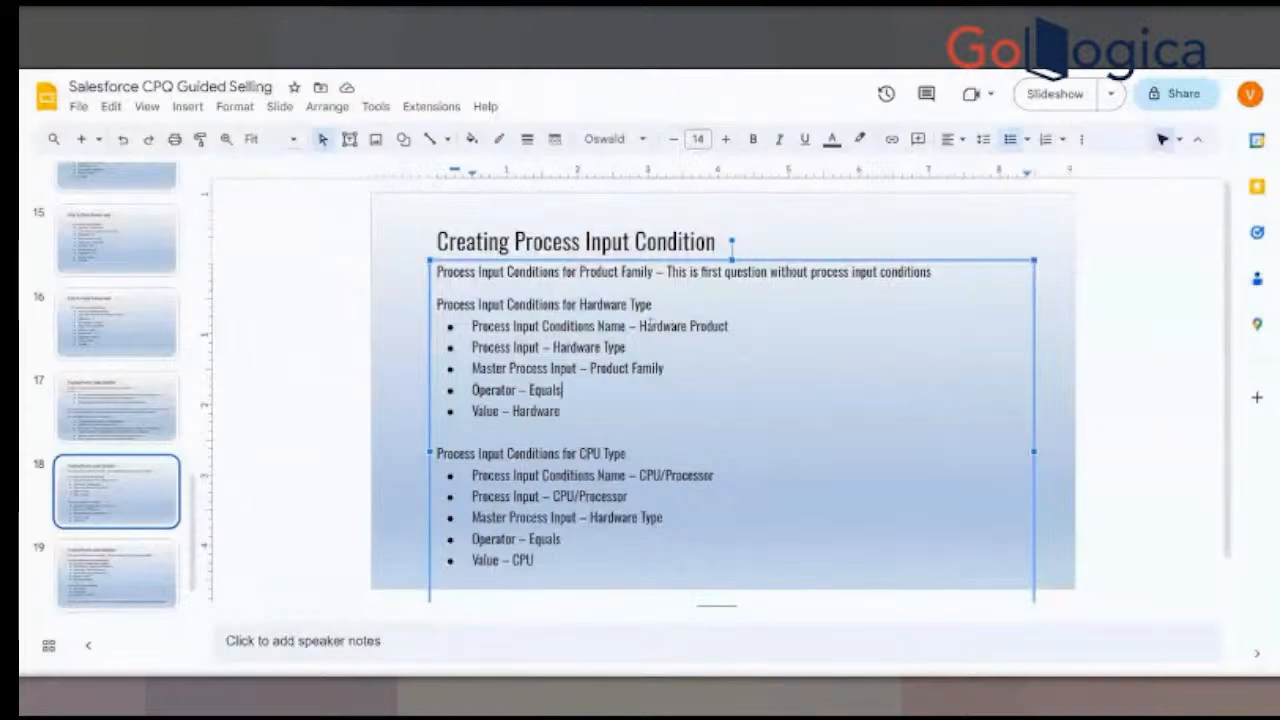
key("alt+Tab")
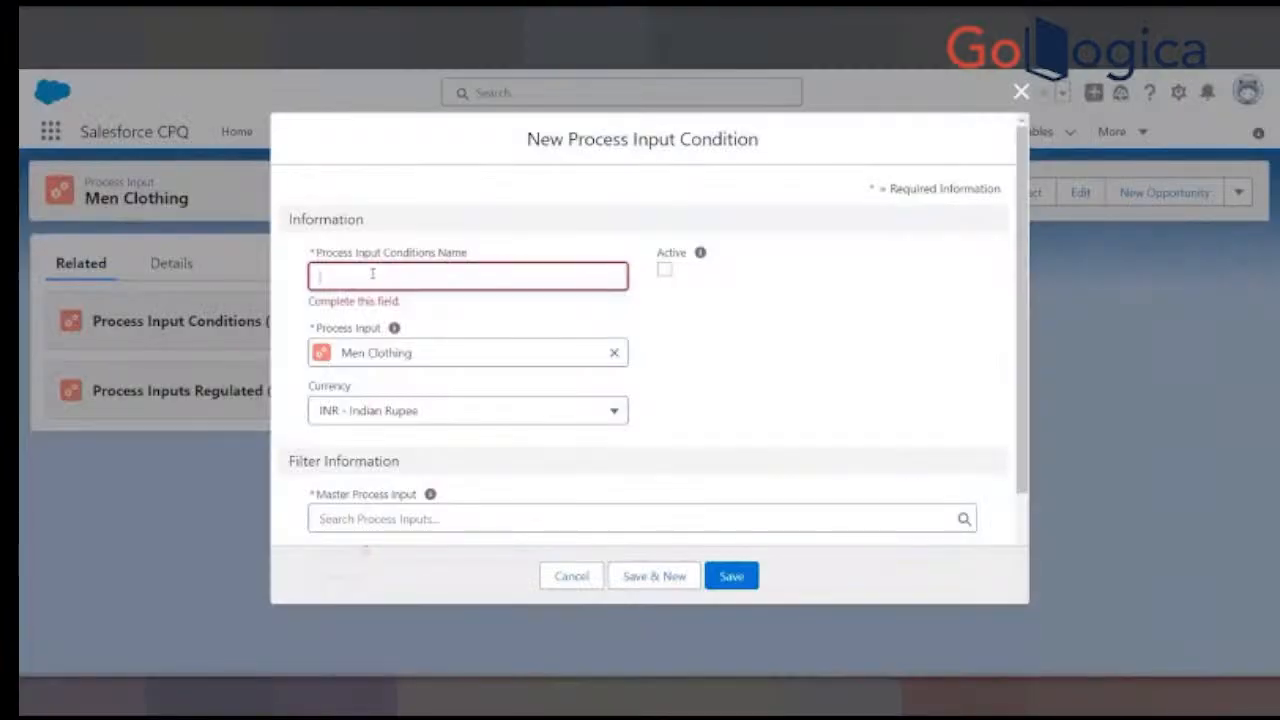
- Name the condition 'Men Product', mark it active, and start a new master process input
type("Men P")
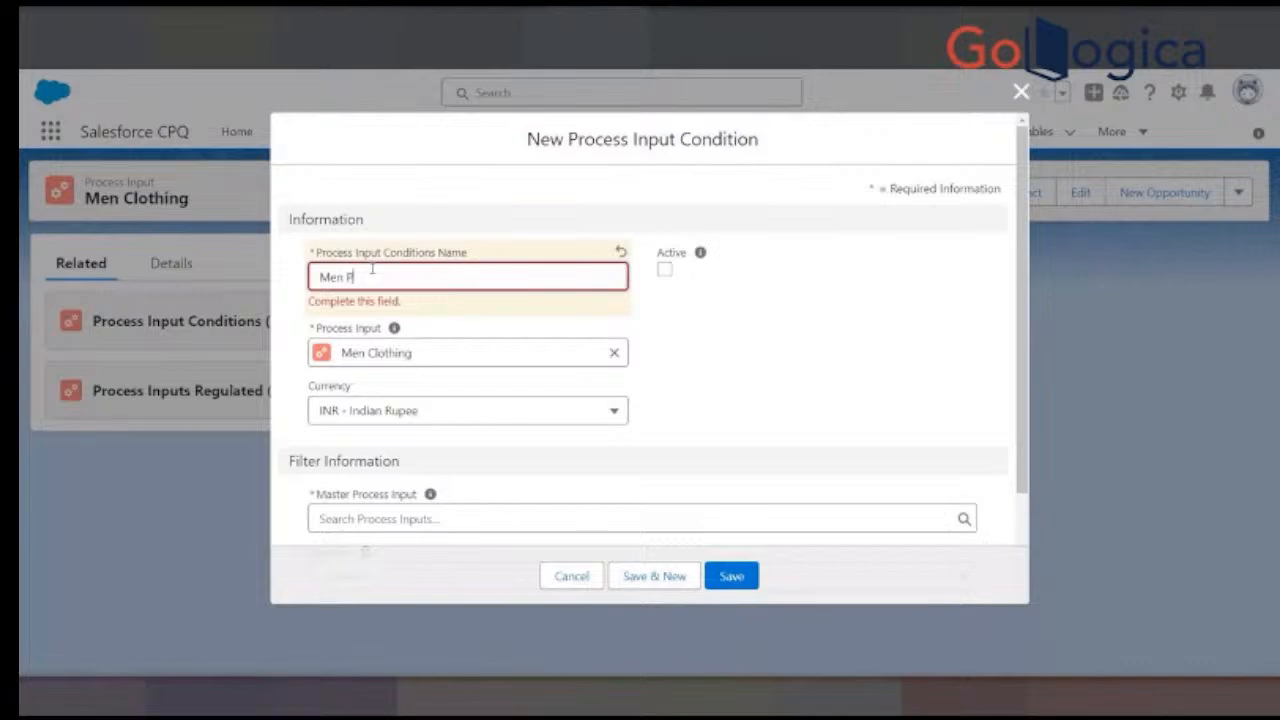
type("roduct")
left_click(665, 270)
scroll(763, 331, "down", 2)
left_click(350, 388)
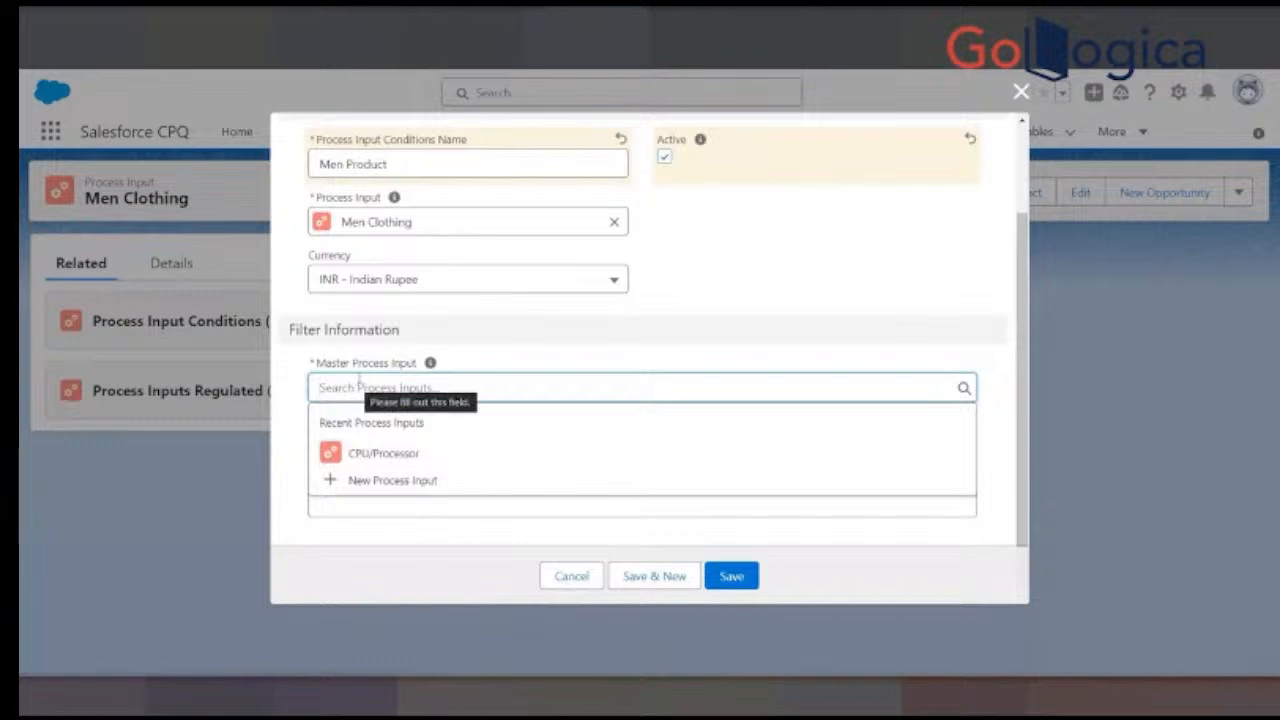
left_click(377, 481)
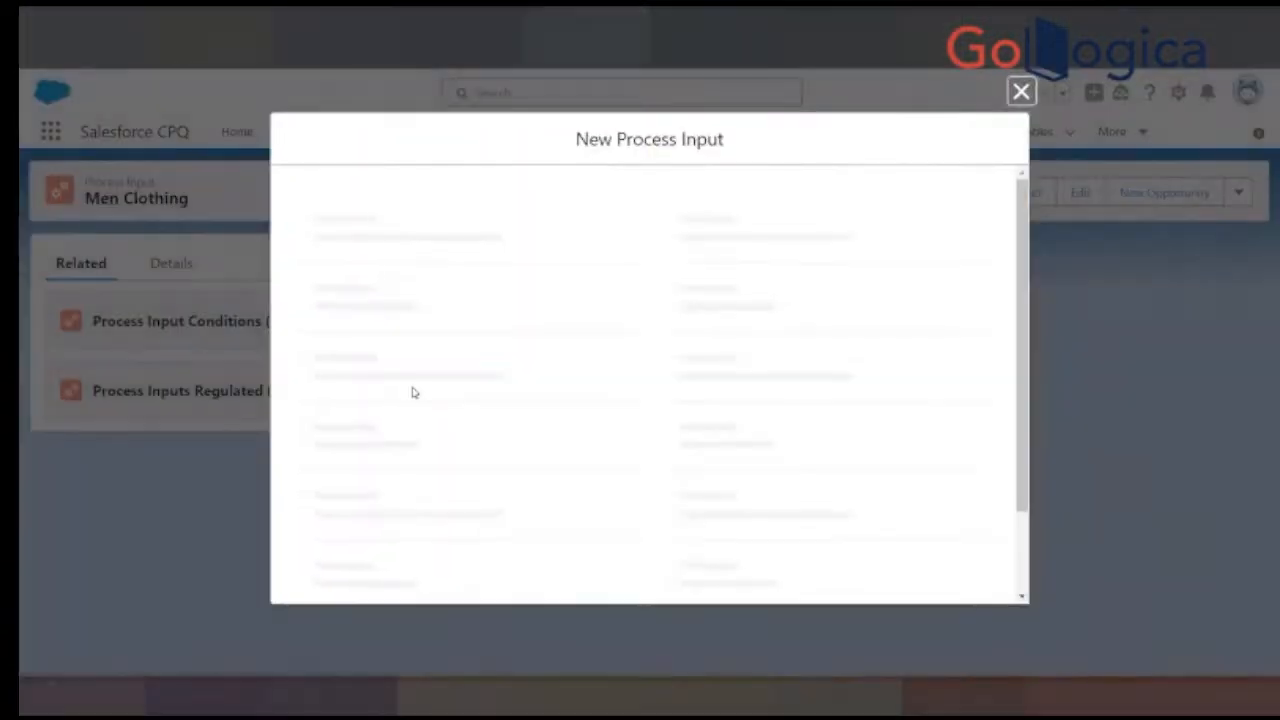
- Cancel the new process input and review the Hardware Type example on the slide
left_click(920, 579)
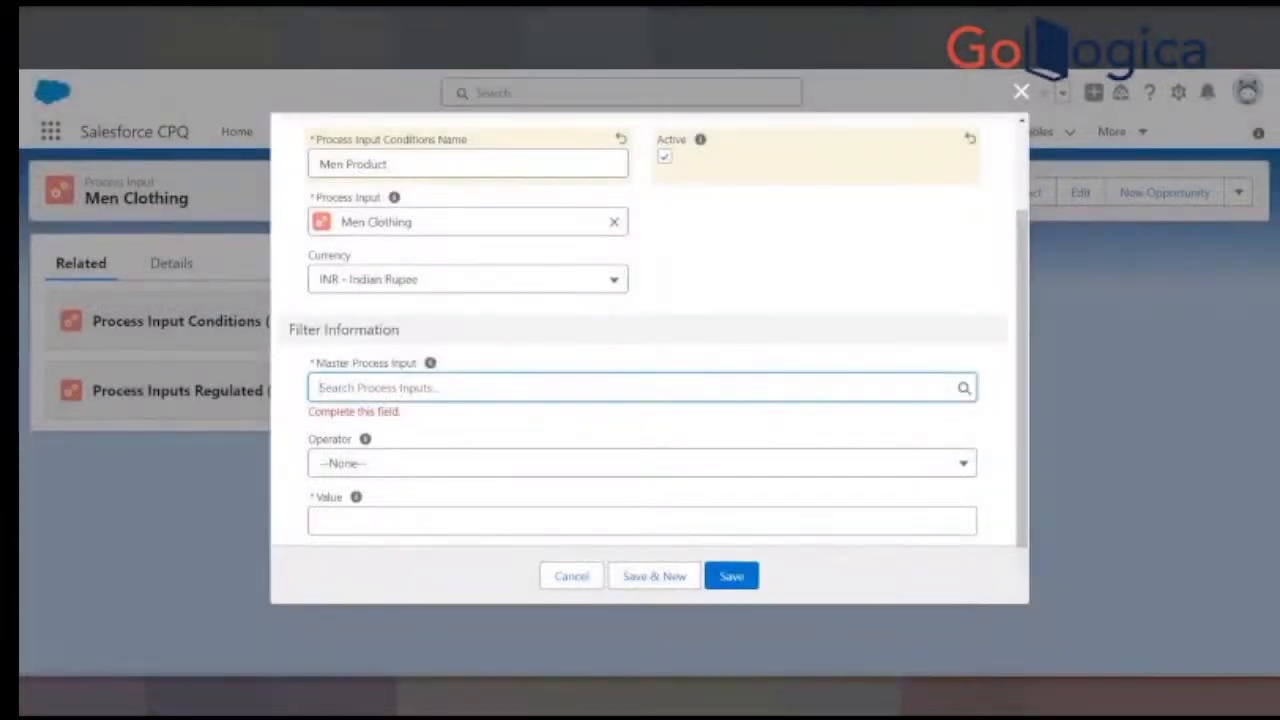
key("ctrl+Tab")
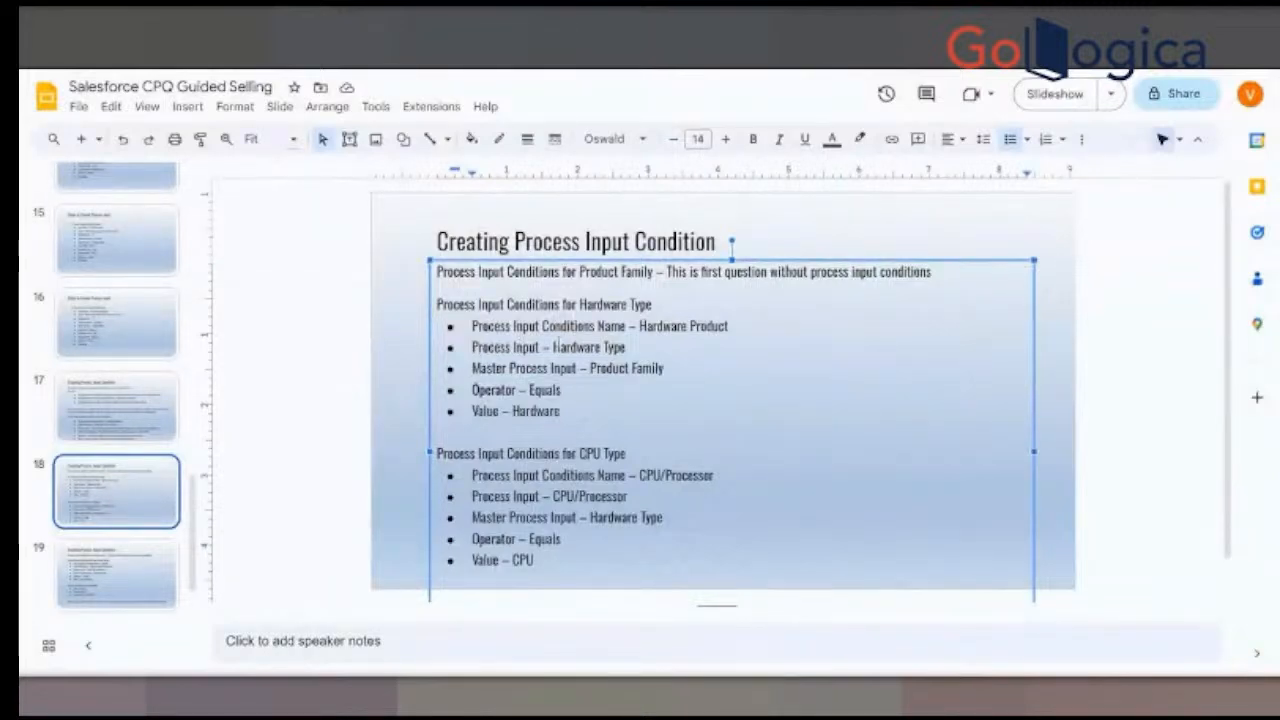
left_click_drag(554, 347, 627, 347)
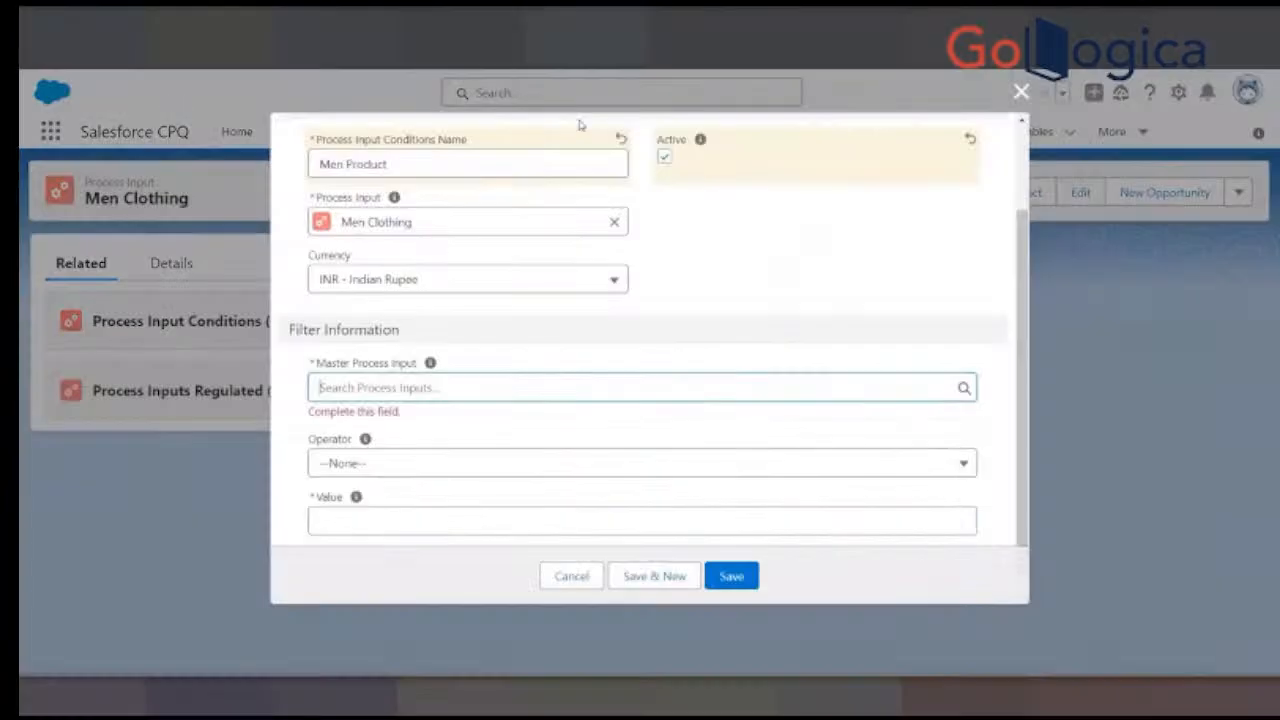
scroll(620, 309, "up", 3)
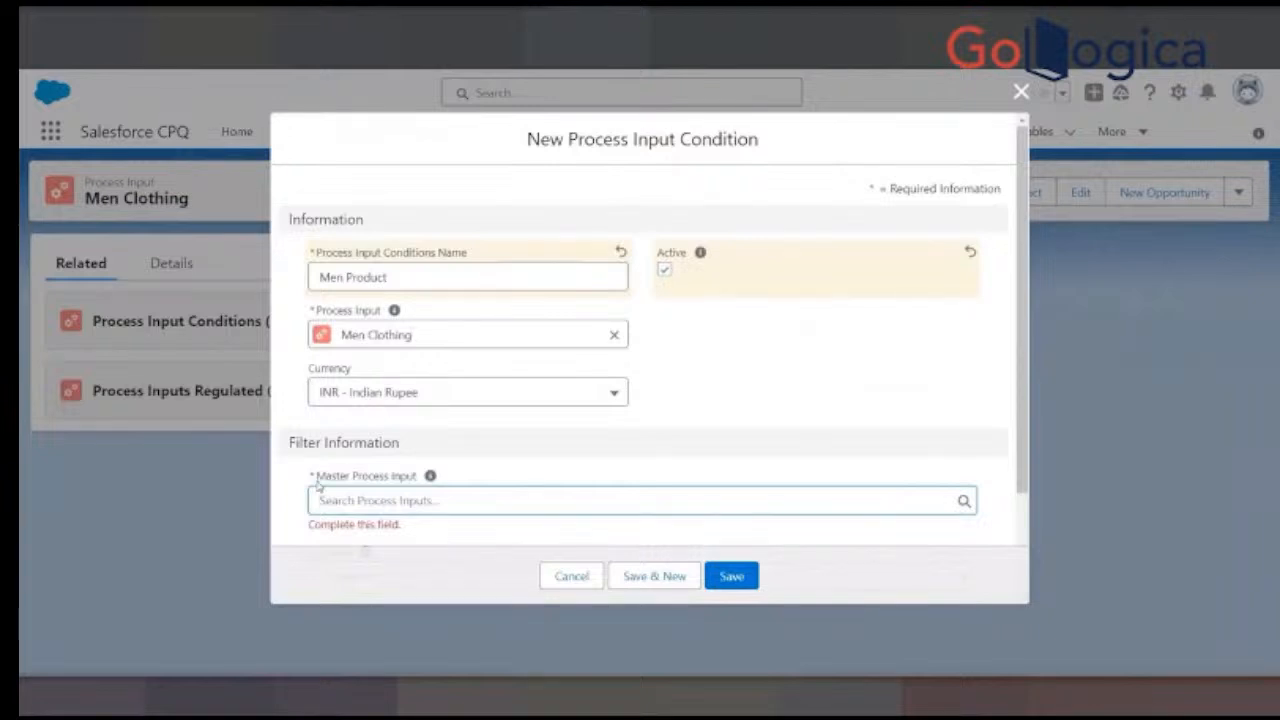
key("alt+Tab")
scroll(416, 443, "down", 2)
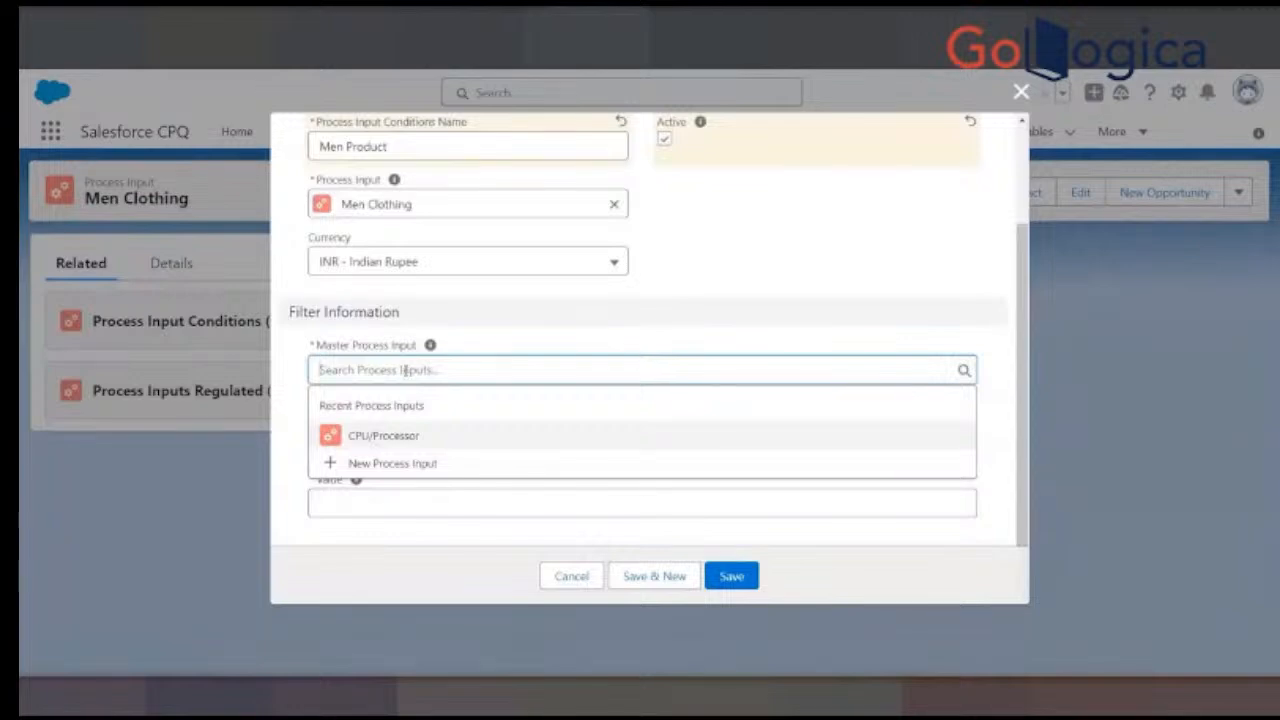
- Abandon a second new process input form and highlight the Product Family input name
left_click(380, 466)
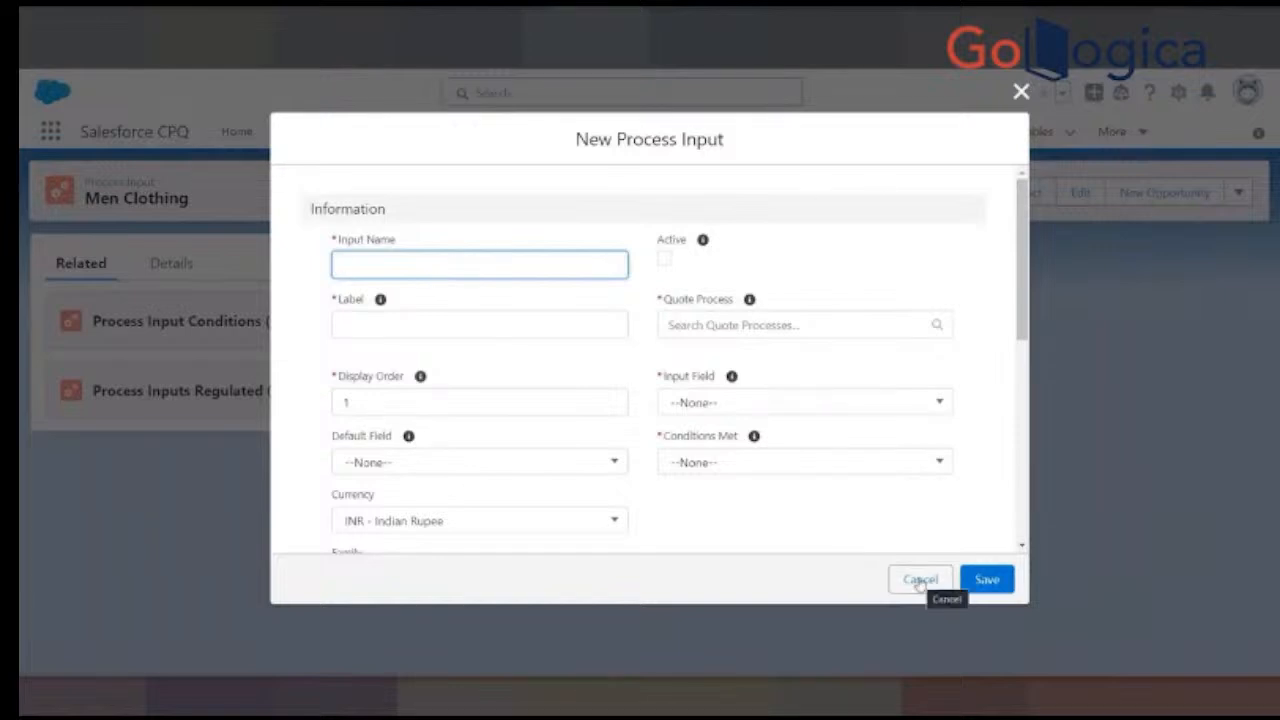
left_click(918, 581)
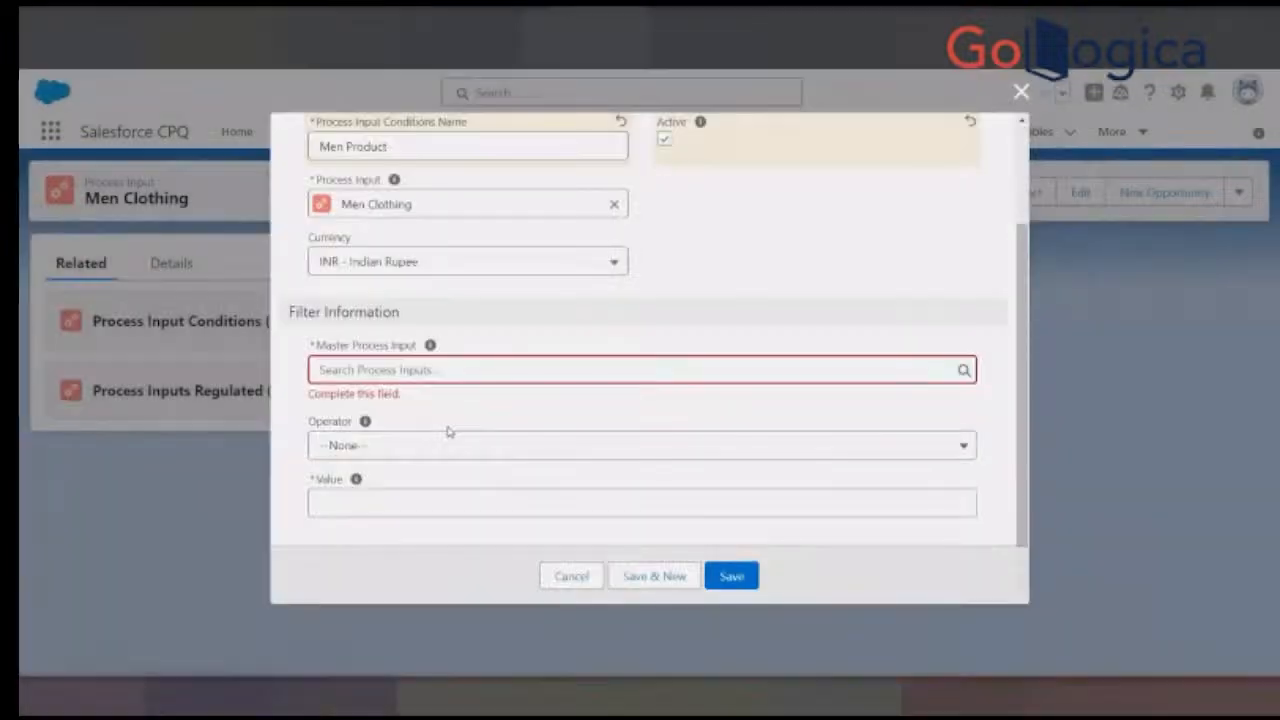
left_click(425, 370)
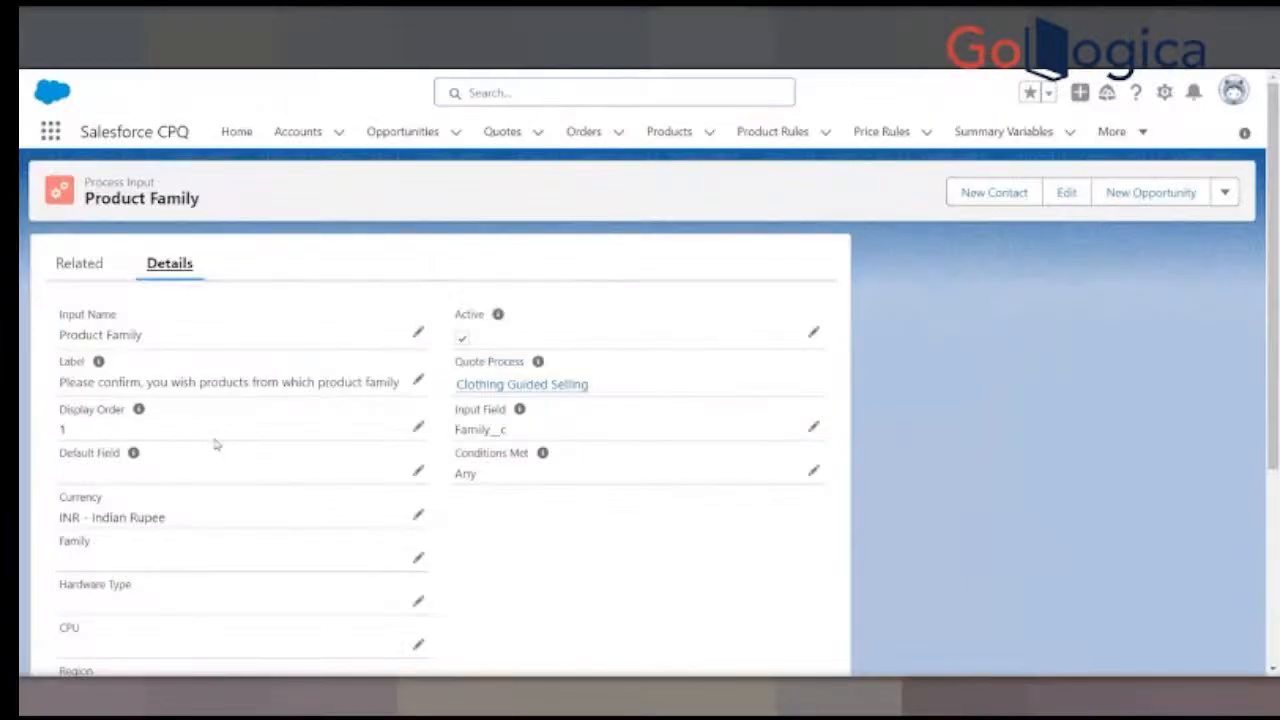
scroll(218, 444, "down", 3)
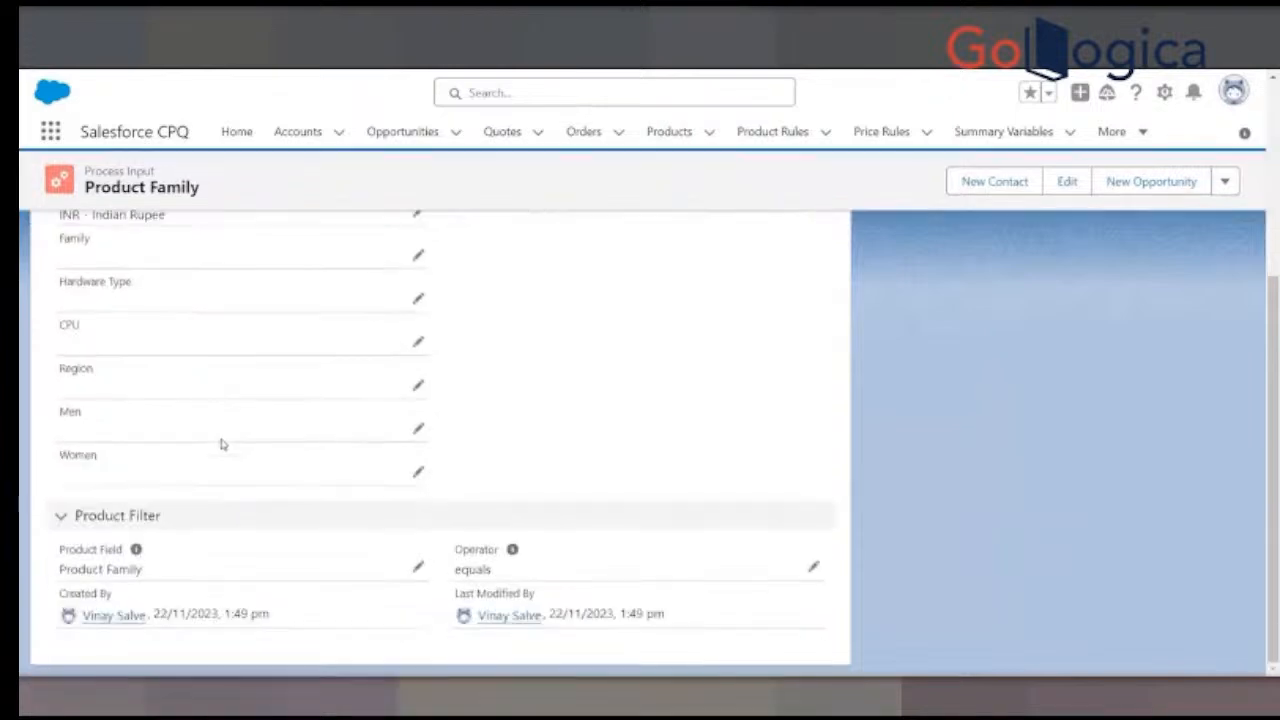
scroll(220, 443, "up", 3)
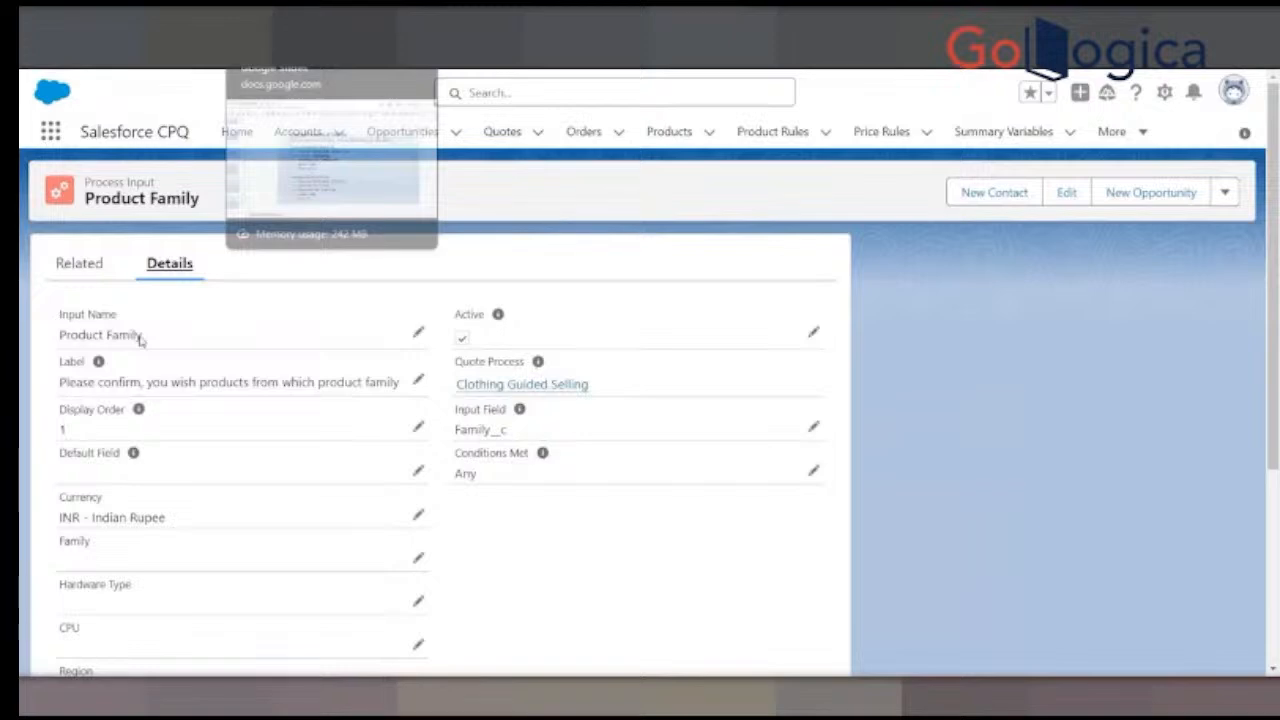
left_click_drag(62, 337, 142, 334)
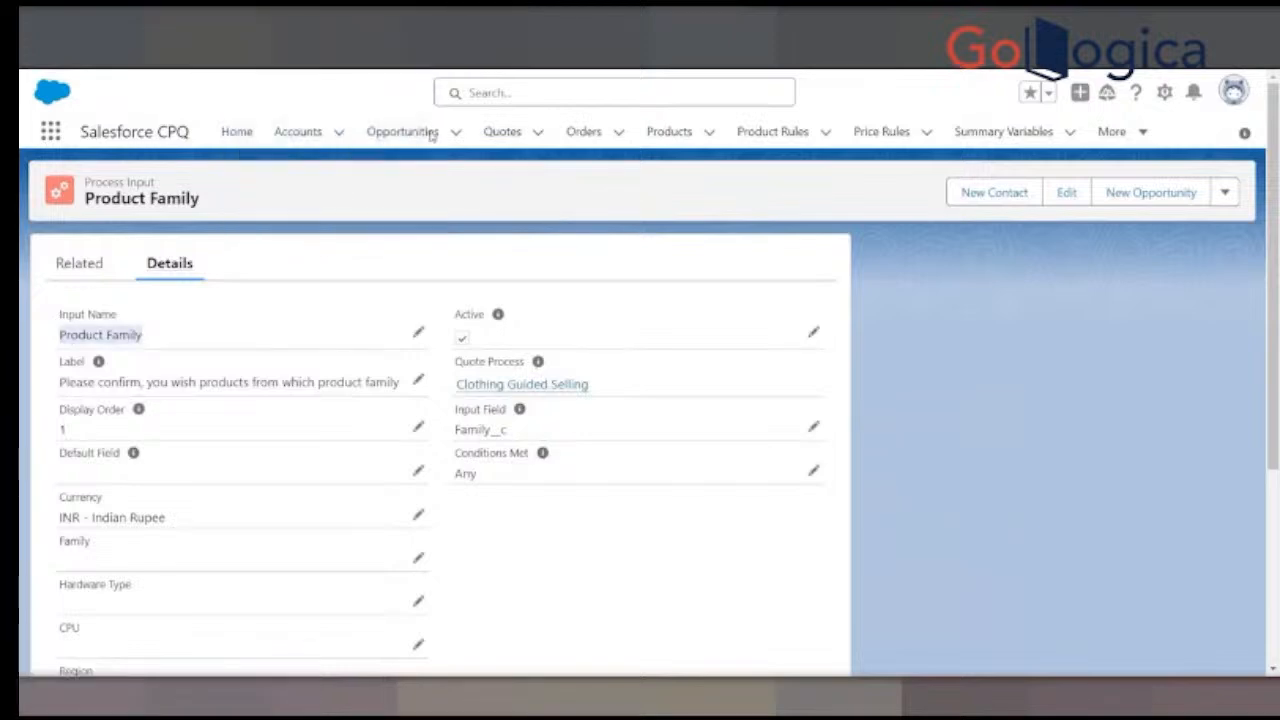
- Search the master process input lookup for 'Product Family' and list all matches
left_click(590, 22)
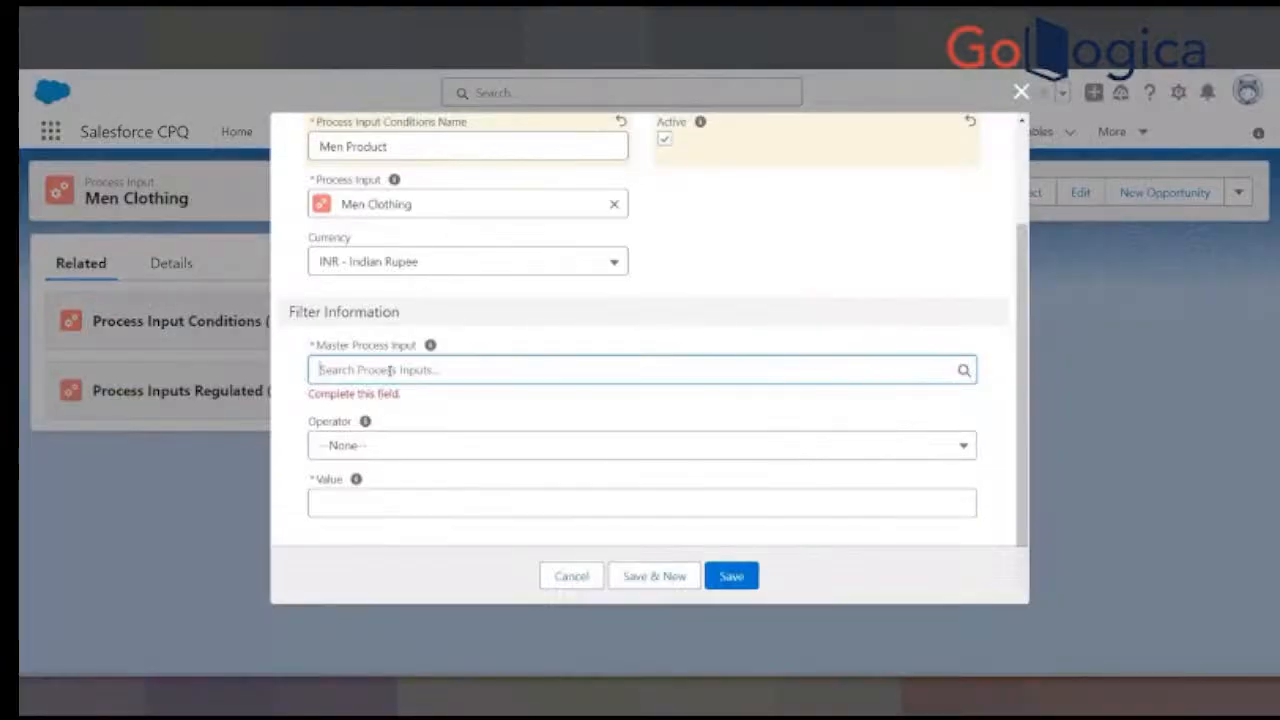
left_click(390, 370)
type("Product")
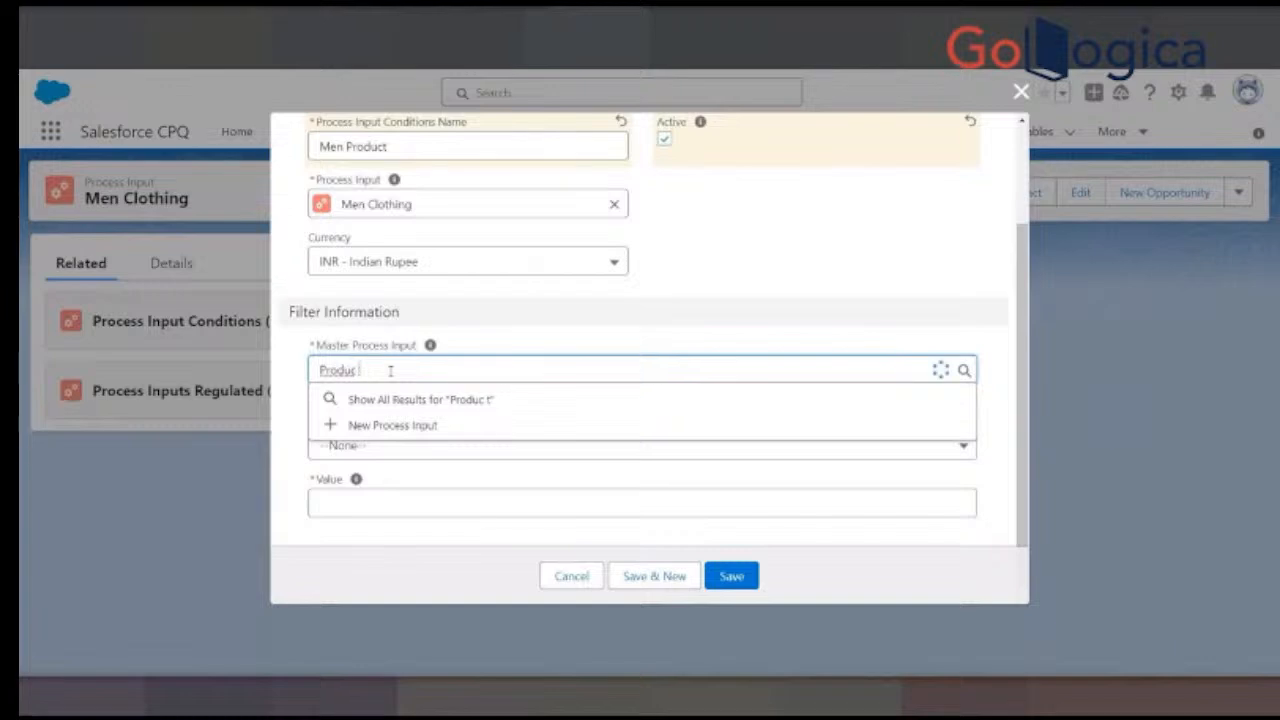
key("BackSpace")
type("t Family")
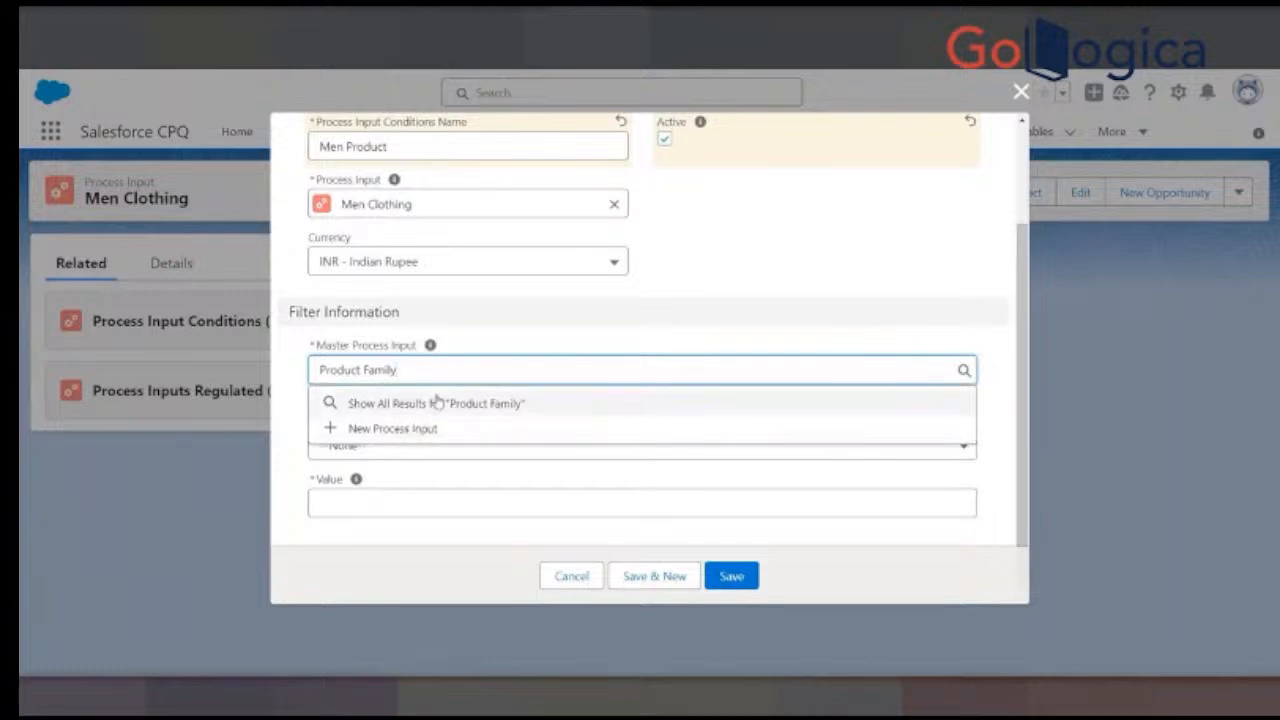
left_click(453, 404)
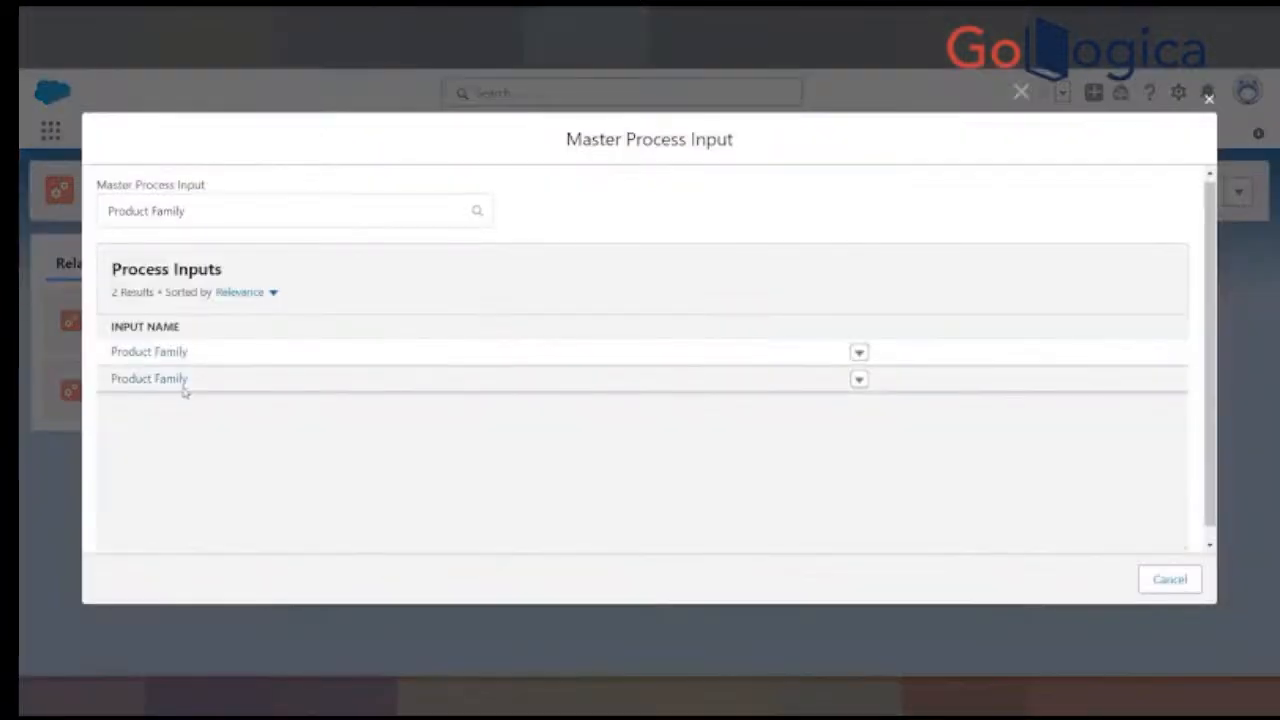
- Open both Product Family results in new tabs to compare their quote processes
left_click(859, 355)
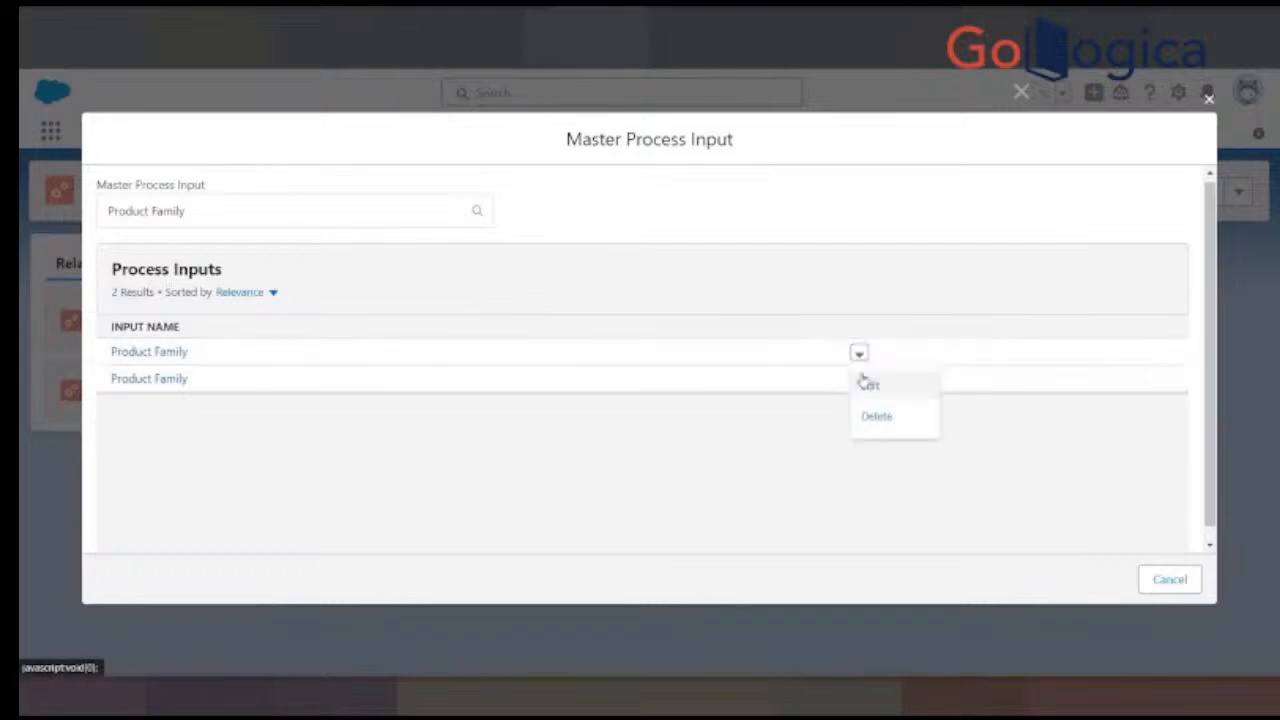
right_click(177, 355)
left_click(203, 364)
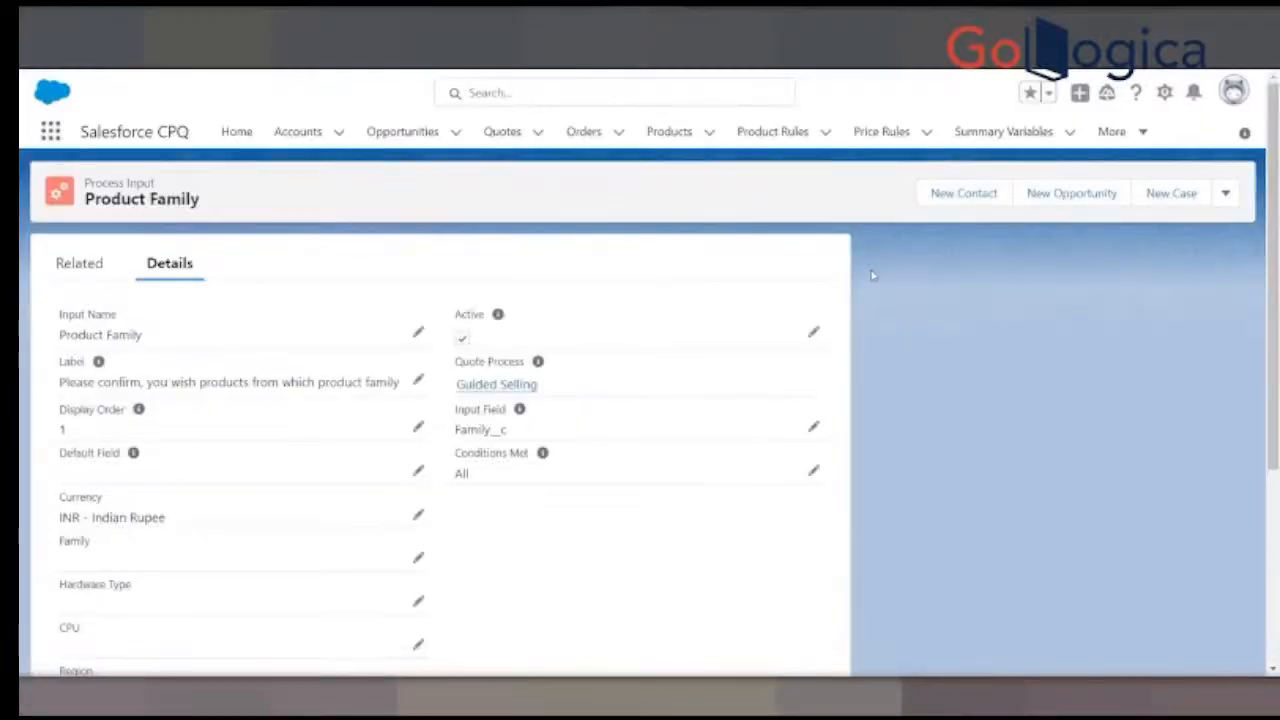
scroll(309, 463, "down", 3)
scroll(311, 460, "up", 3)
left_click(610, 20)
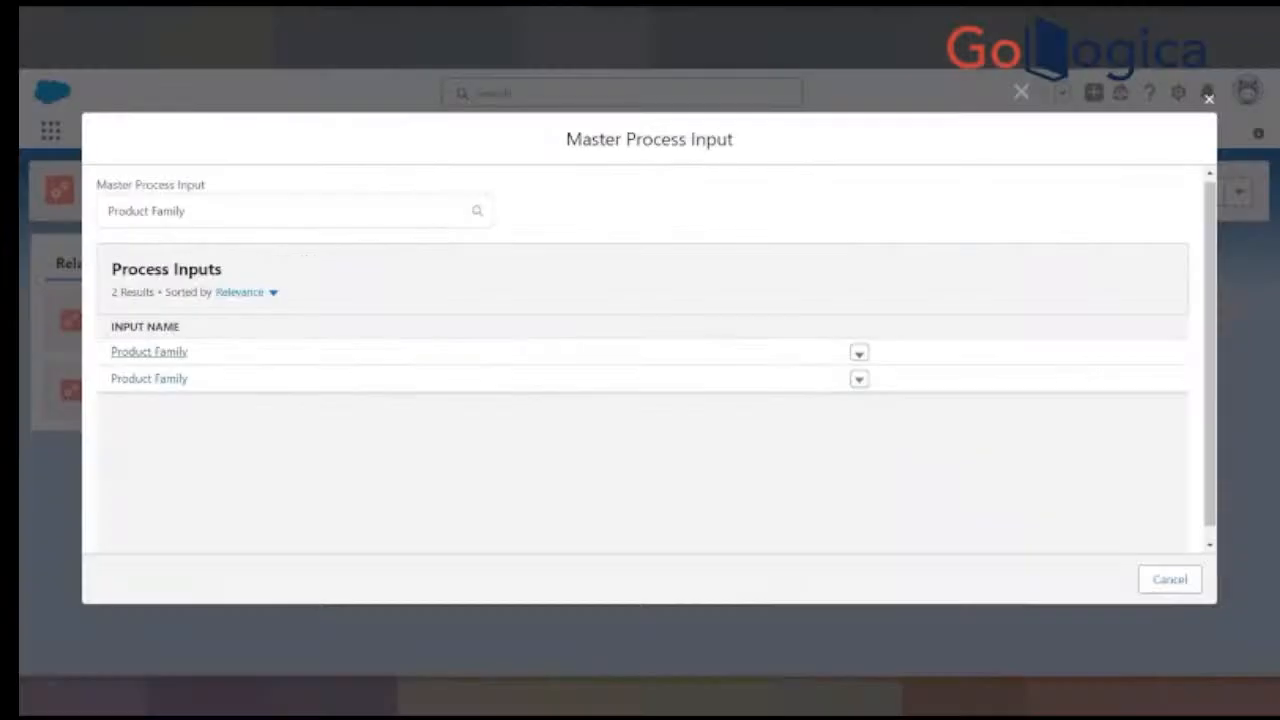
right_click(158, 384)
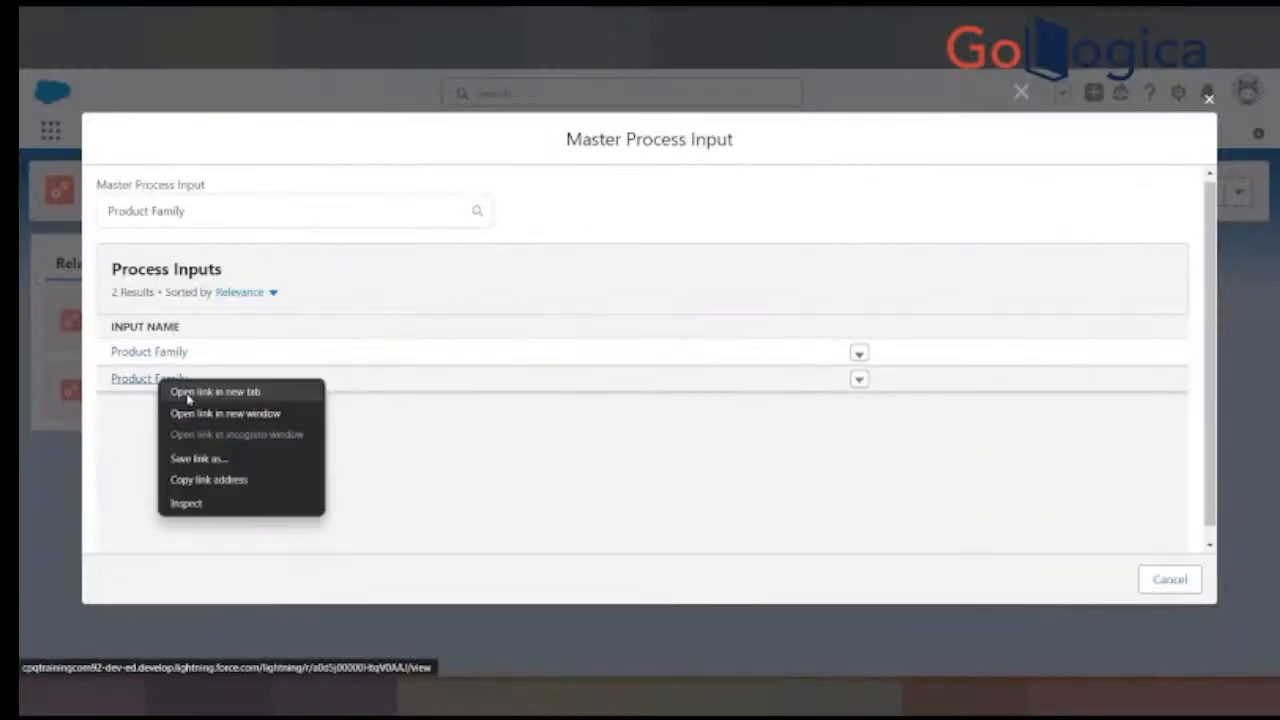
left_click(183, 391)
left_click(745, 20)
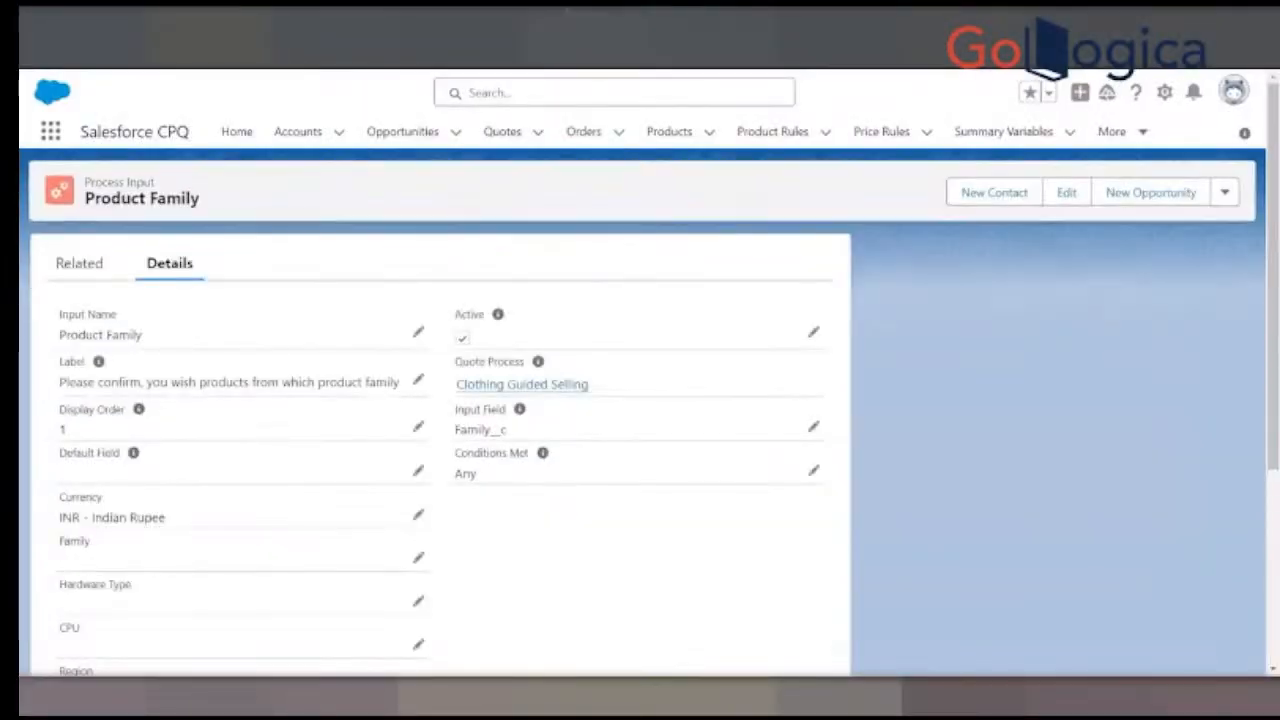
key("ctrl+w")
- Pick the second Product Family as master input, set operator equals and value 'Men', and save
left_click(129, 379)
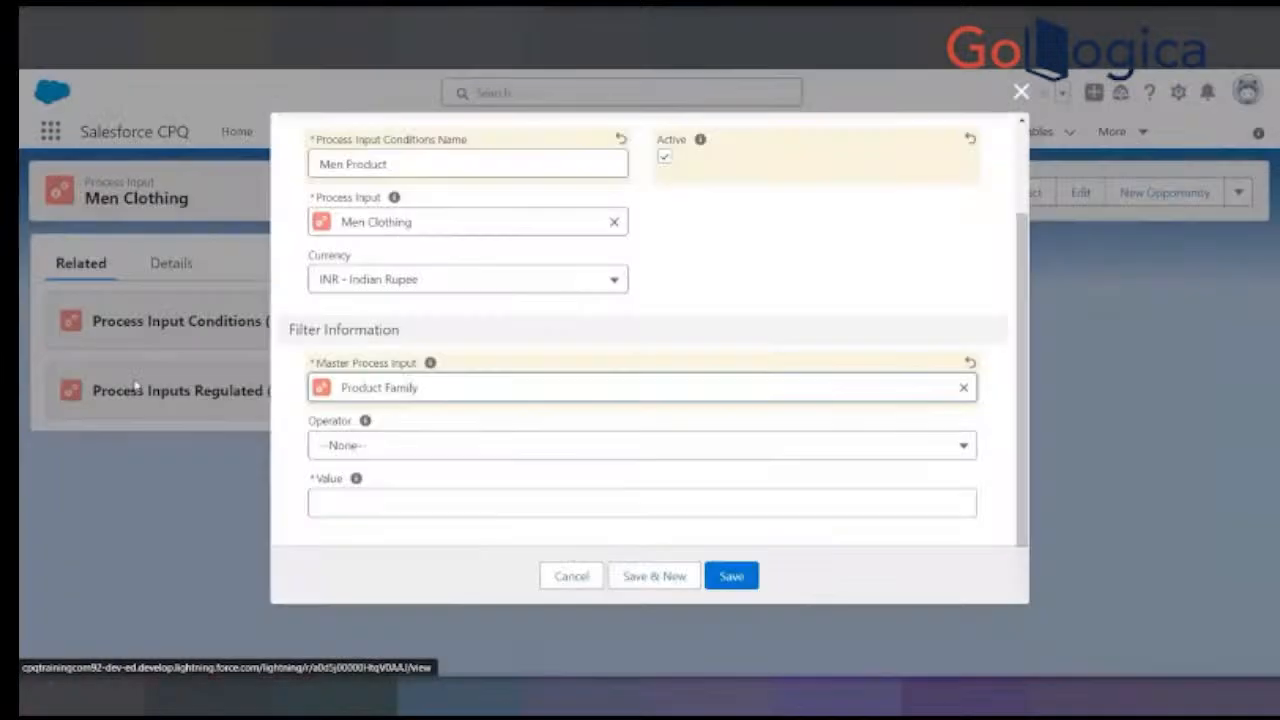
left_click(424, 445)
left_click(417, 236)
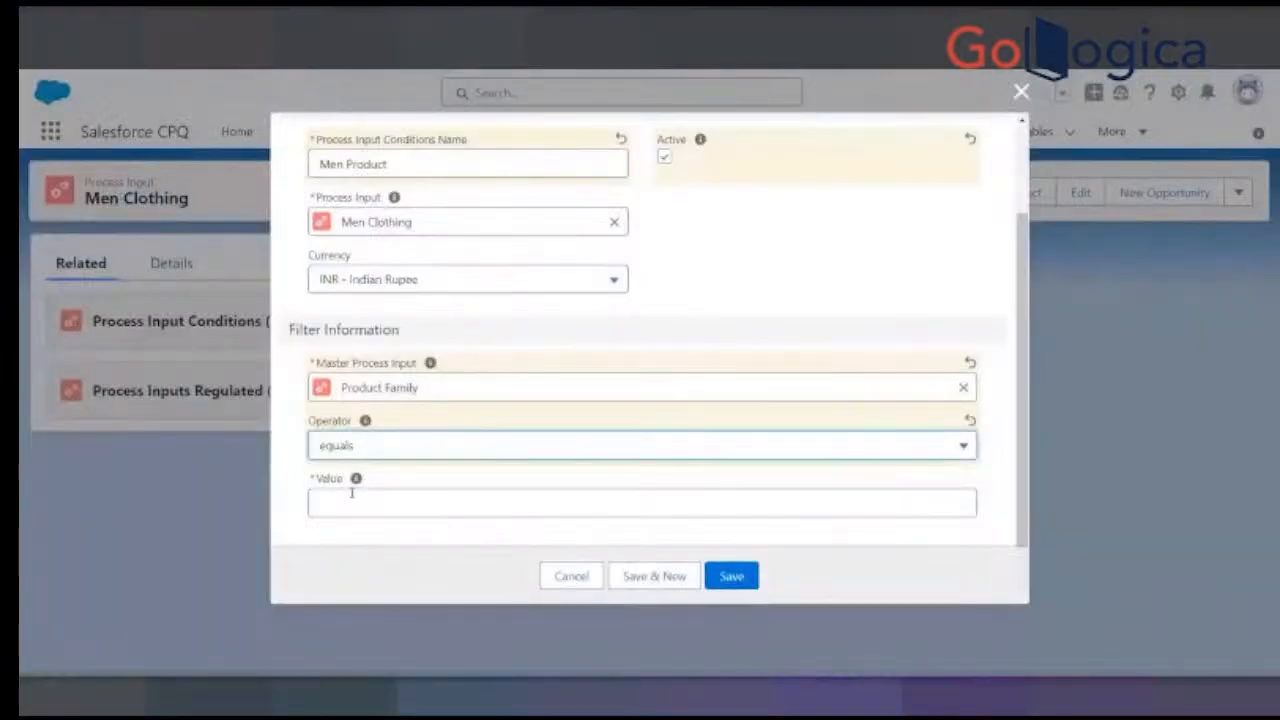
left_click(353, 502)
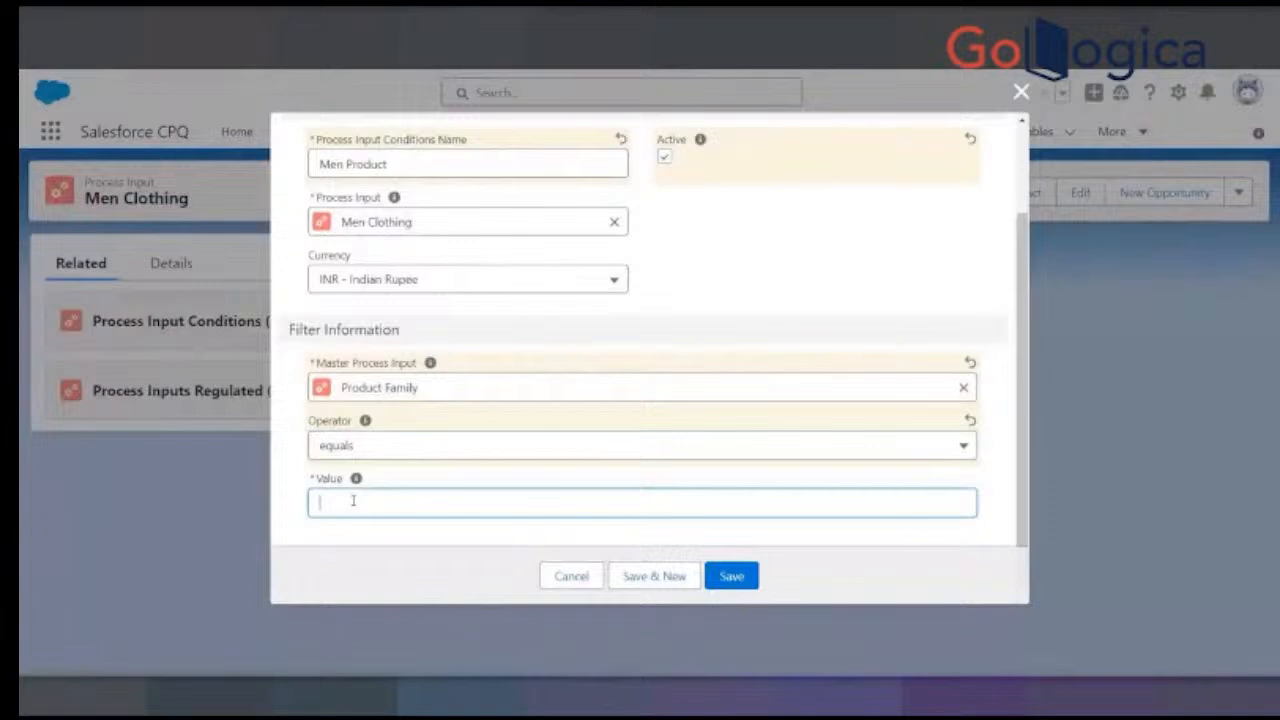
type("Men")
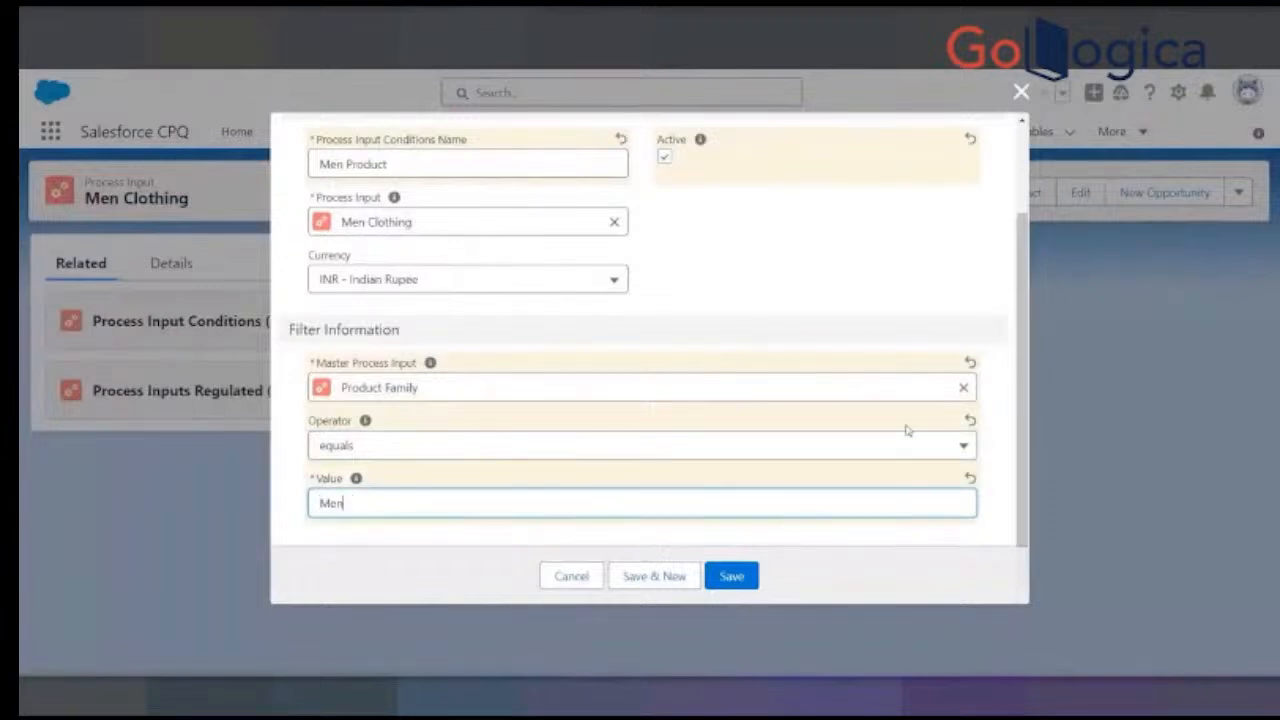
left_click(737, 579)
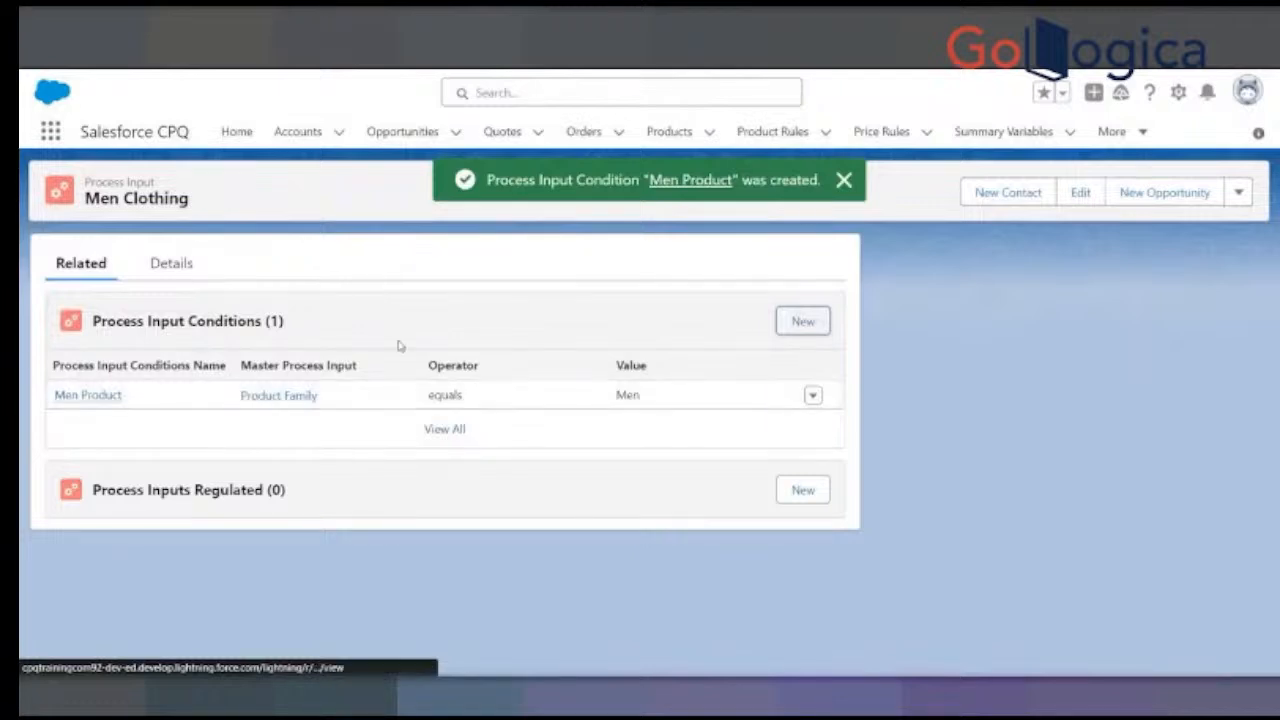
- View the Product Family process input record and the CPU Type conditions slide
left_click(278, 395)
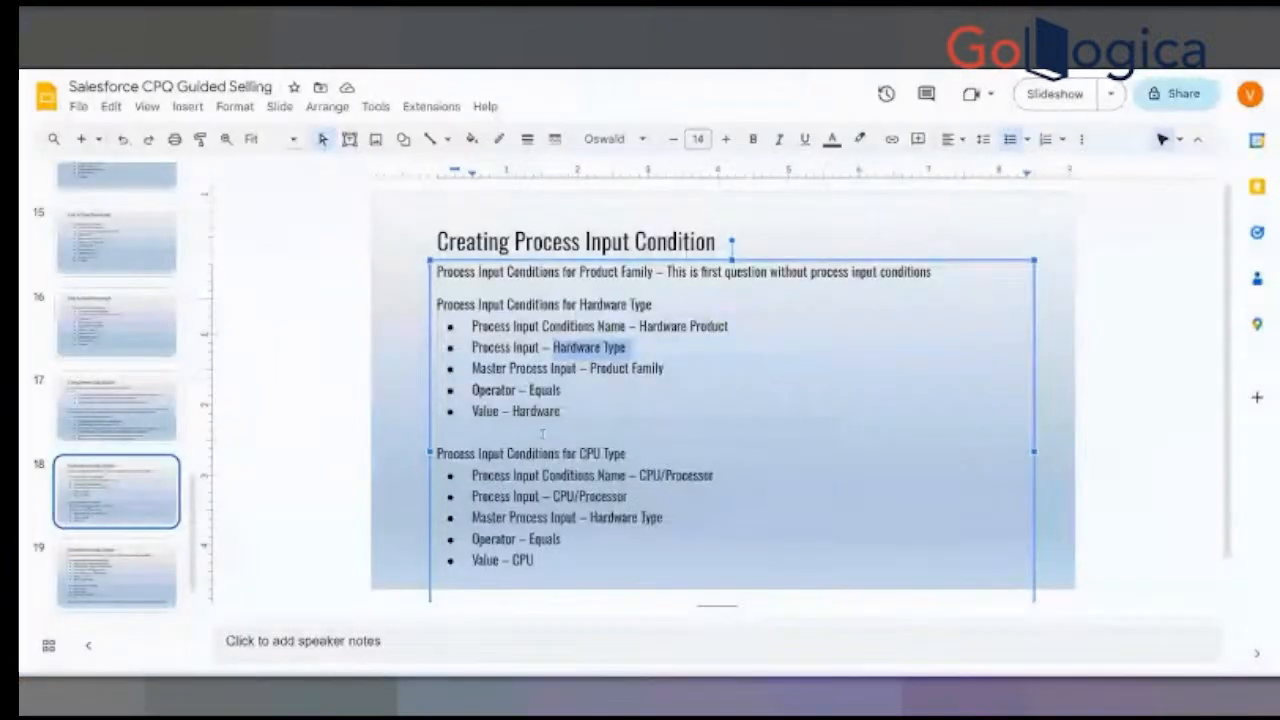
scroll(543, 433, "down", 1)
left_click_drag(438, 408, 622, 407)
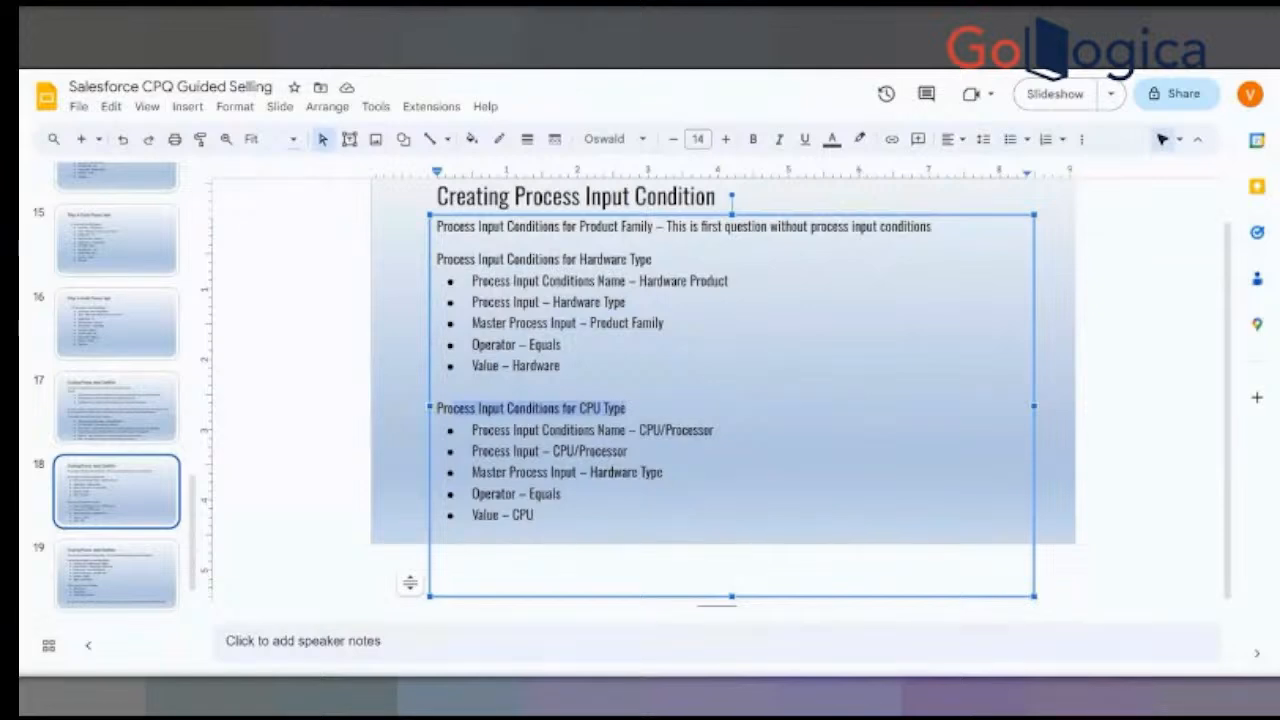
left_click(475, 60)
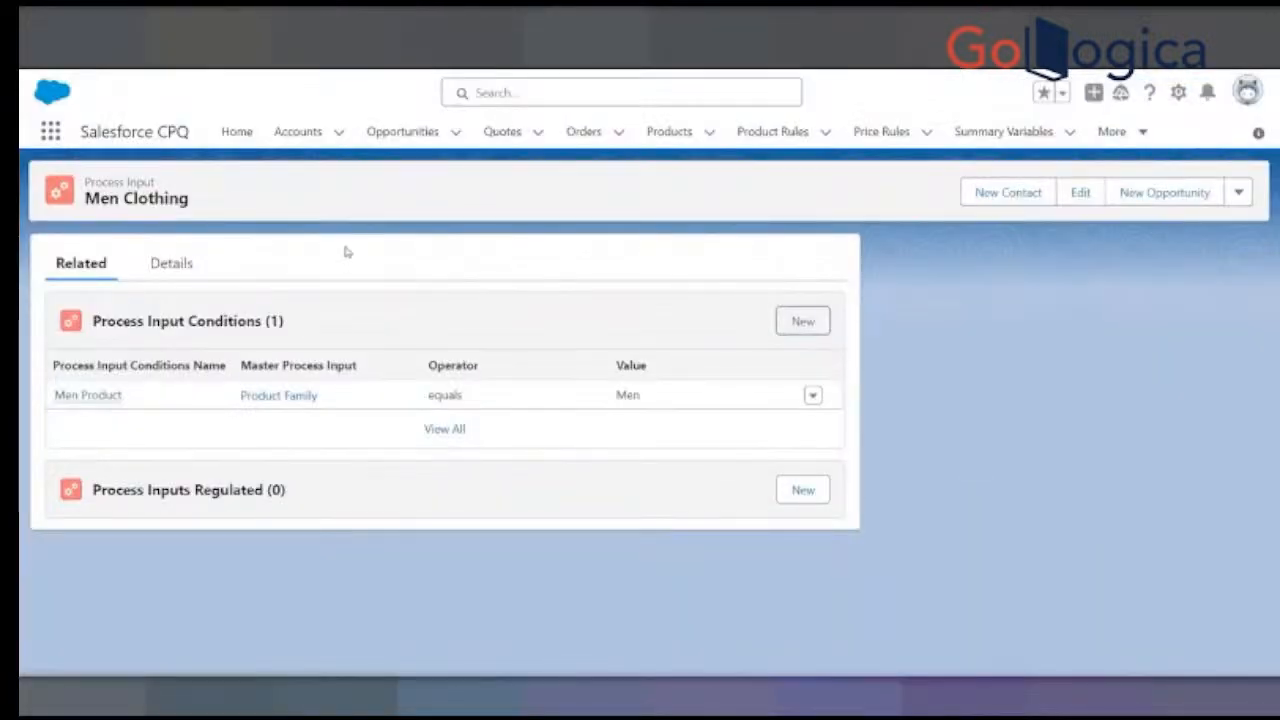
- Open Women Clothing from the Clothing Guided Selling process in a new tab
left_click(350, 45)
right_click(90, 458)
left_click(144, 470)
left_click(475, 45)
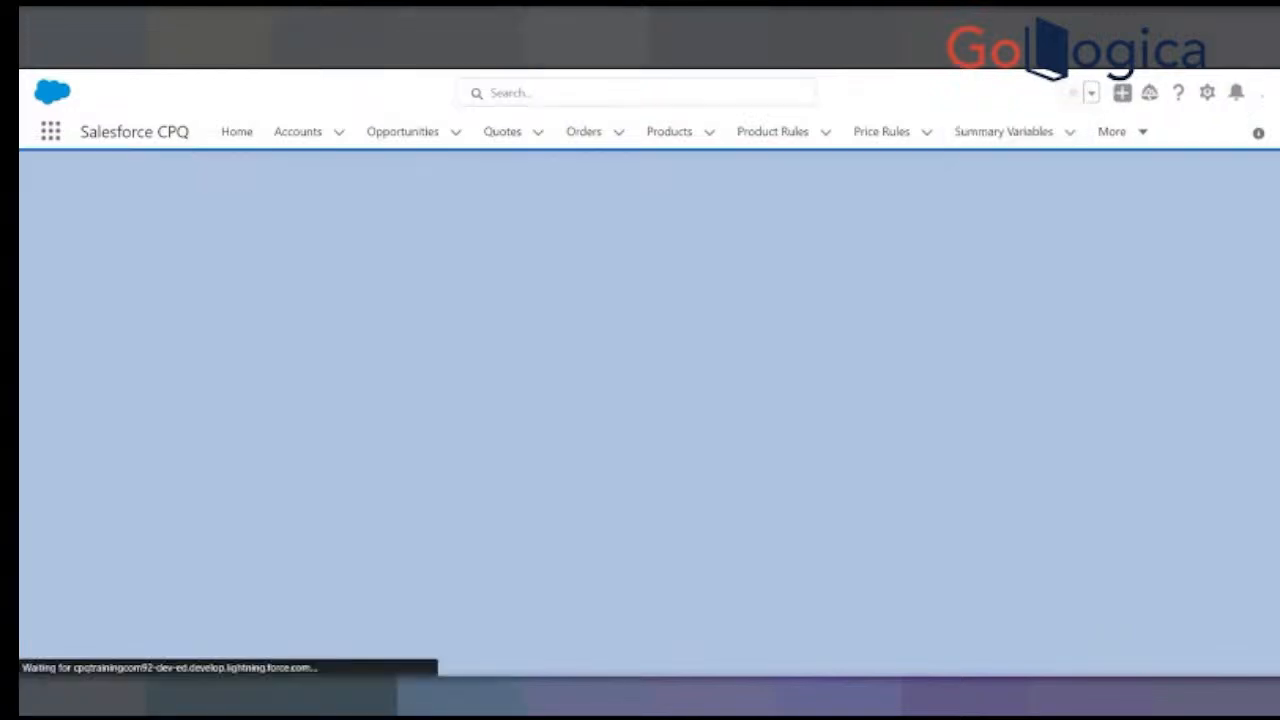
left_click(590, 45)
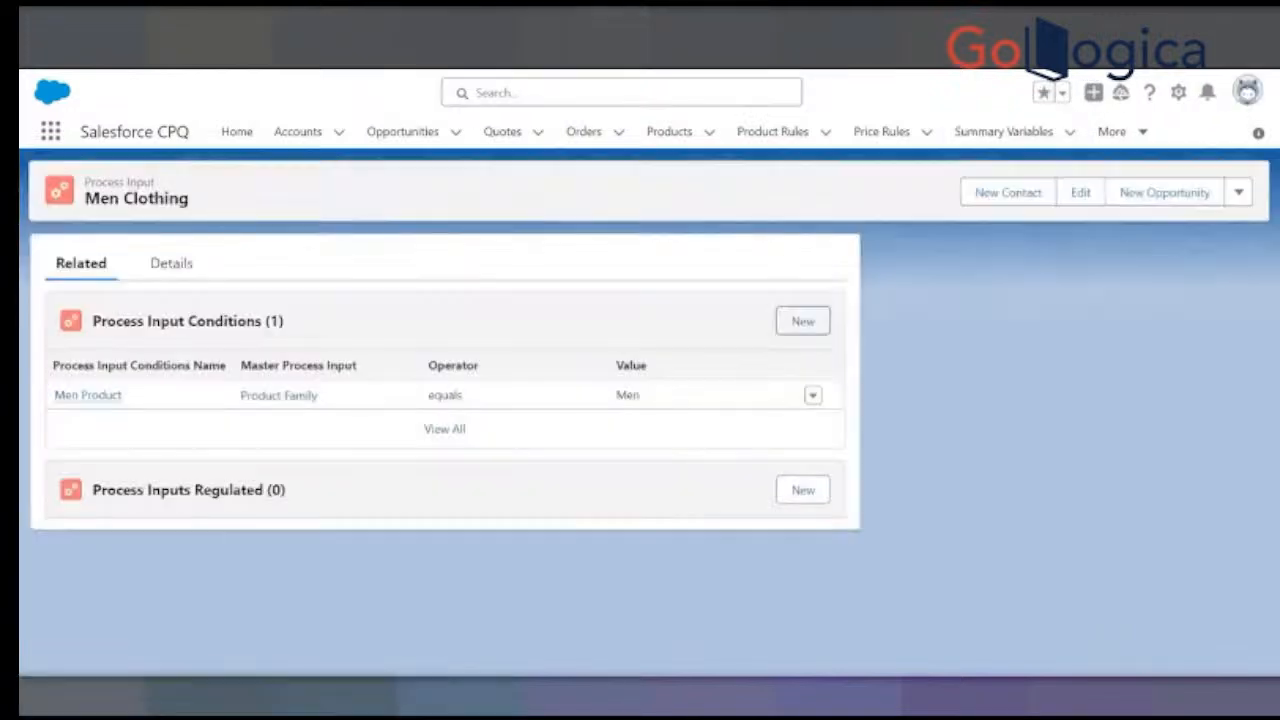
- Open the Men Product condition in a new tab and start a new condition on Women Clothing
left_click(812, 396)
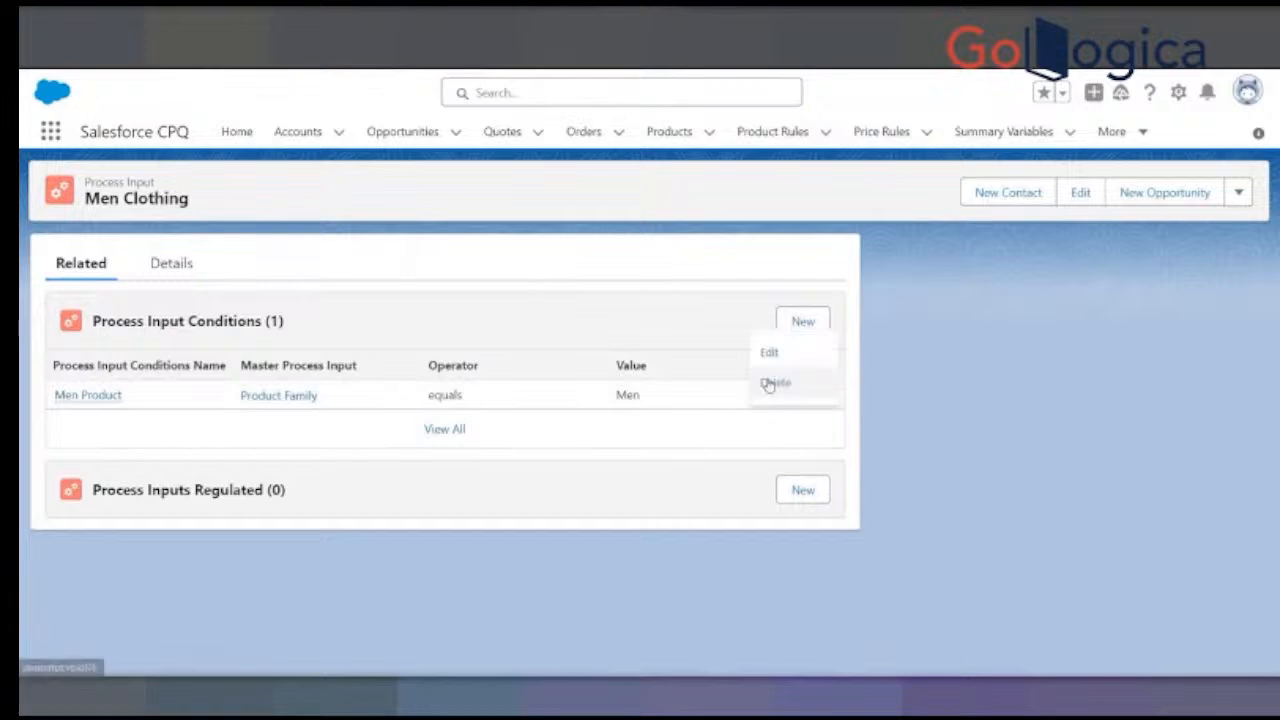
right_click(108, 401)
left_click(150, 409)
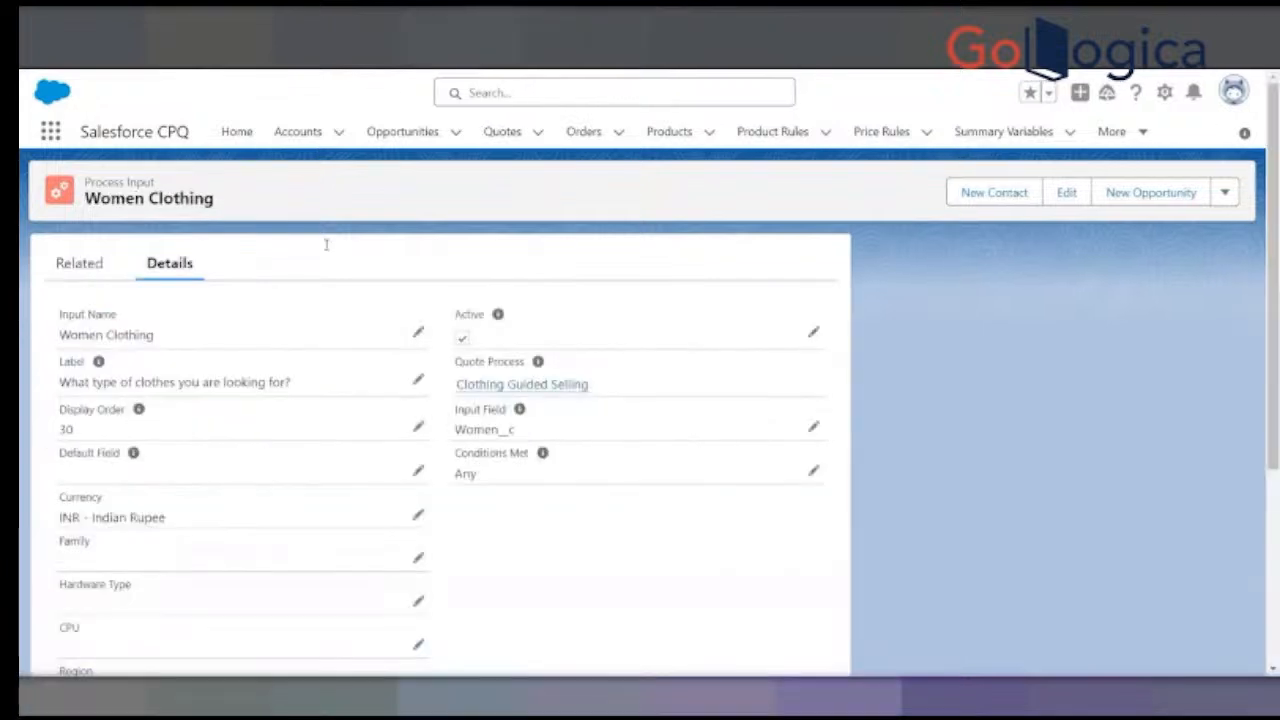
left_click(80, 263)
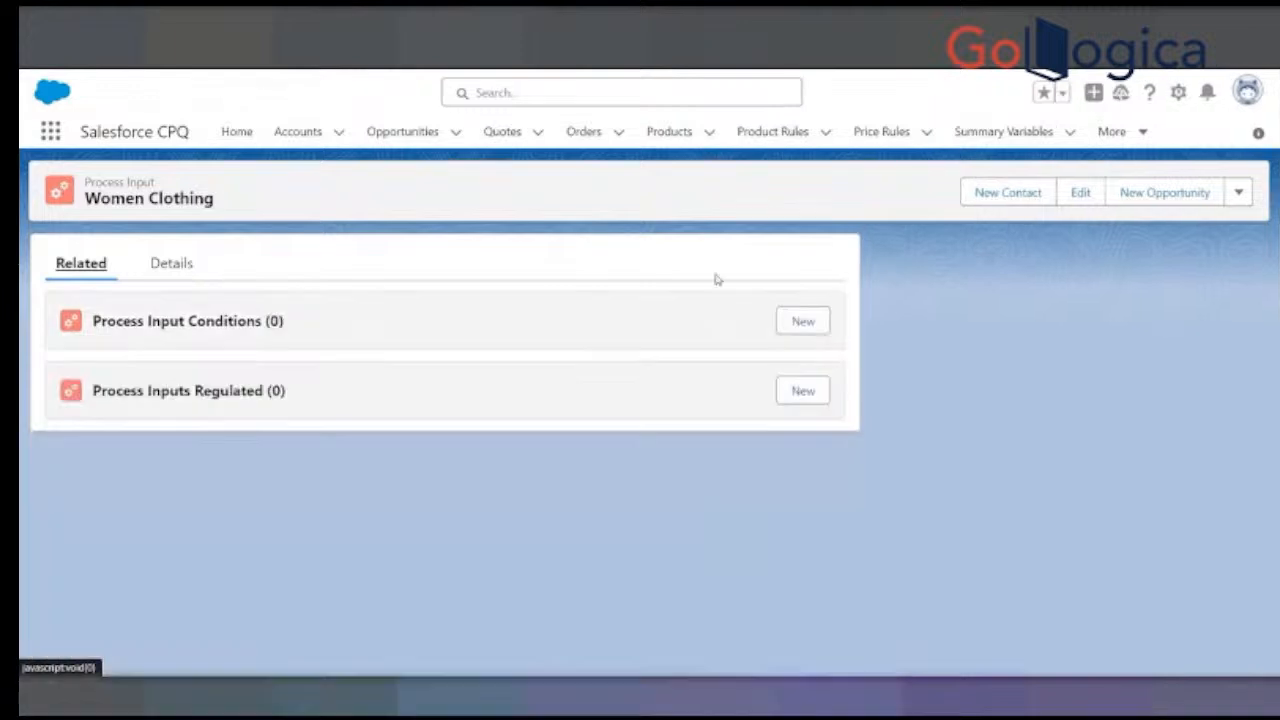
left_click(801, 322)
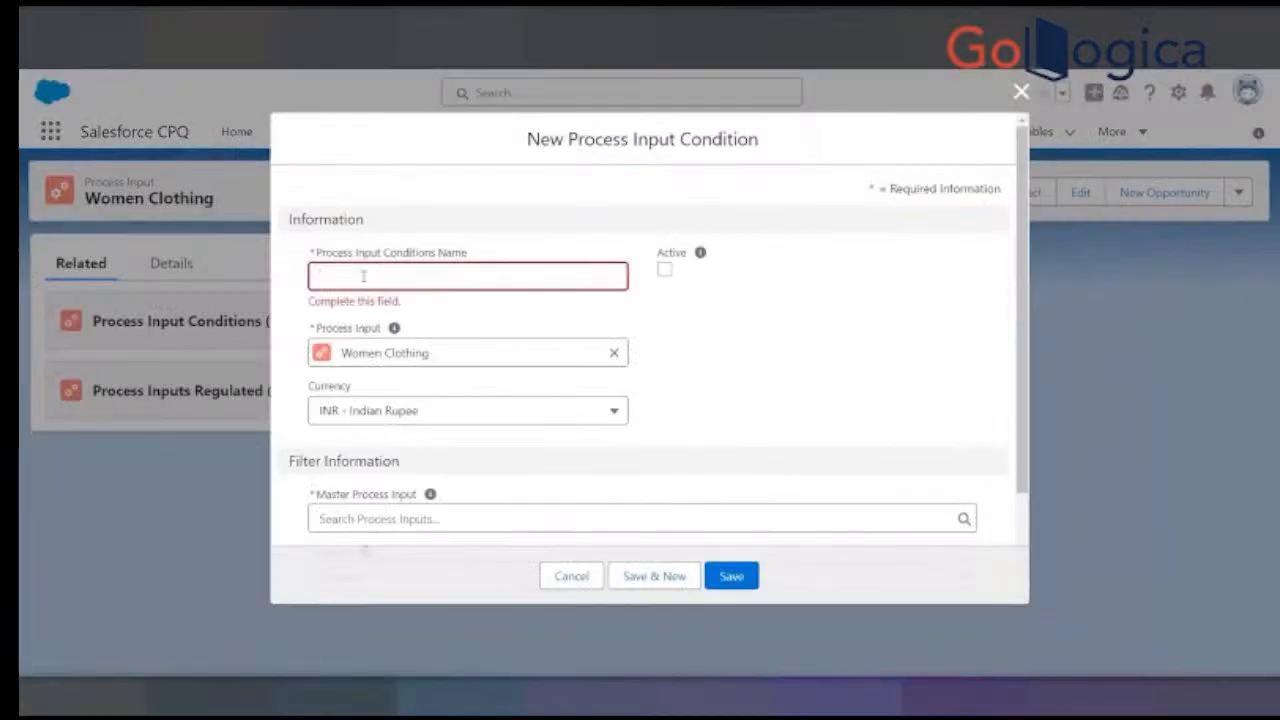
- Name the condition 'Women Product', mark it active, and search master inputs for 'Product Family'
type("Women P")
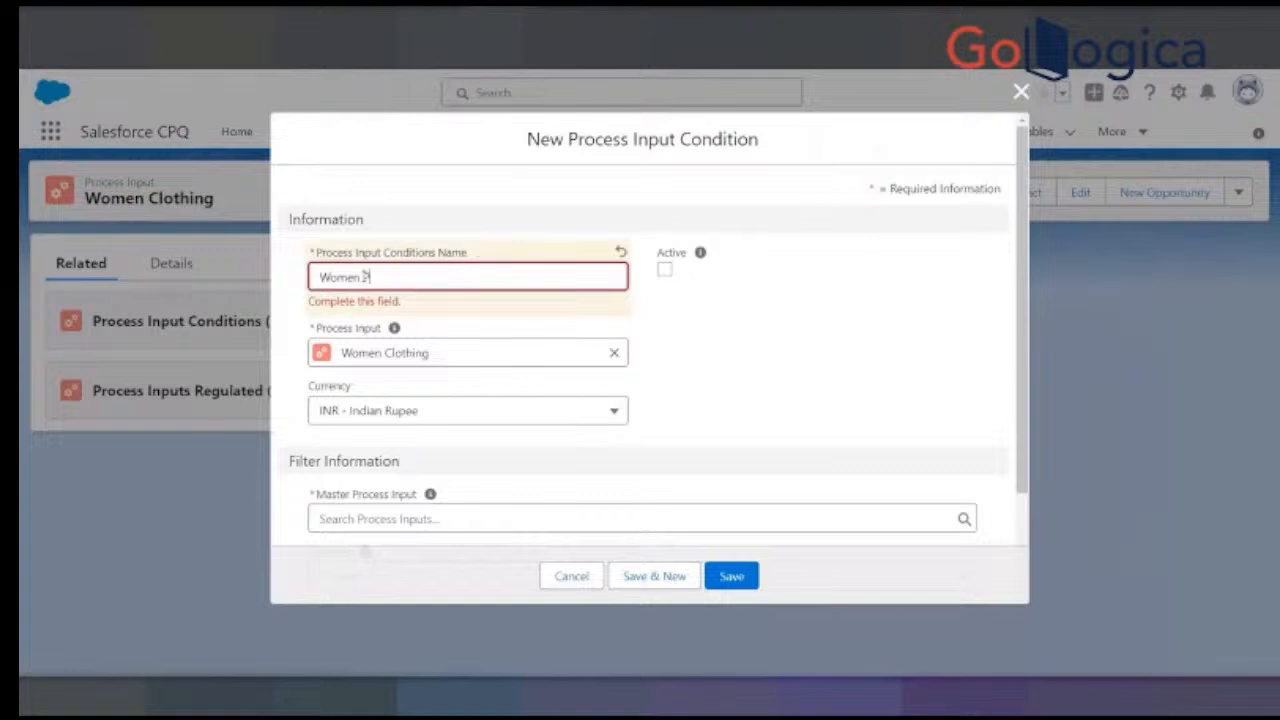
type("roduct")
left_click(665, 269)
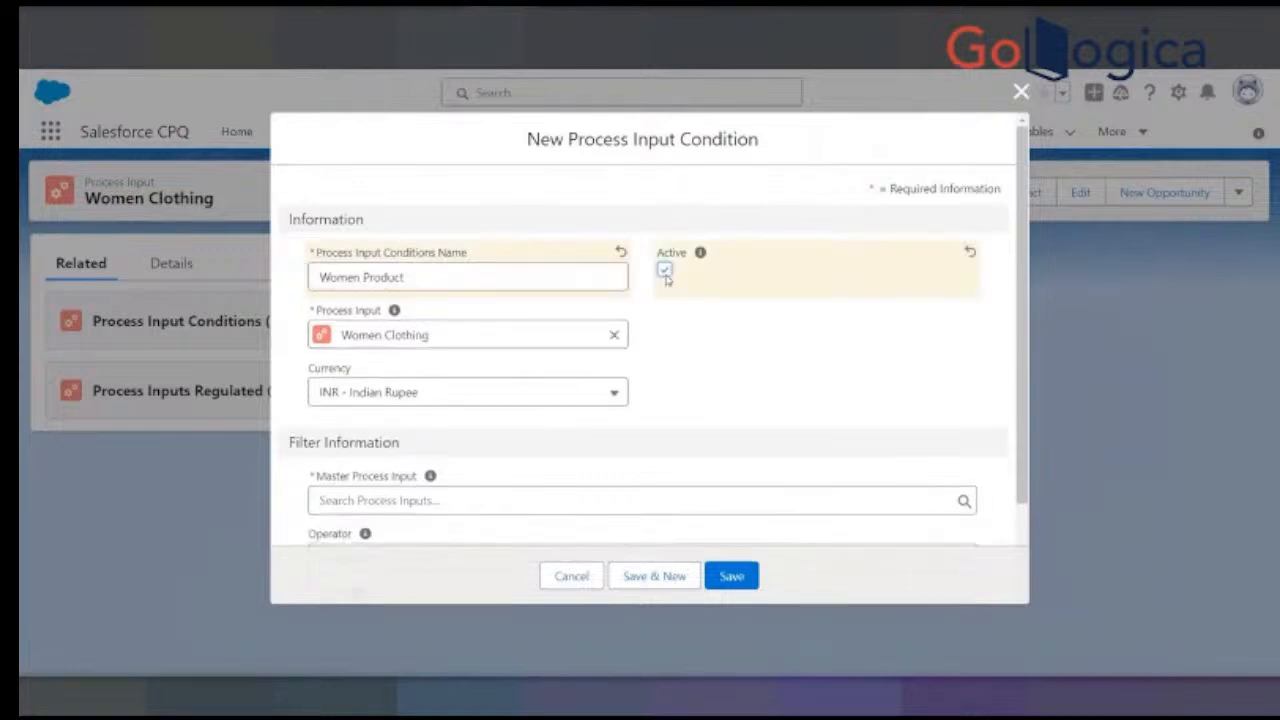
scroll(405, 466, "down", 2)
left_click(408, 389)
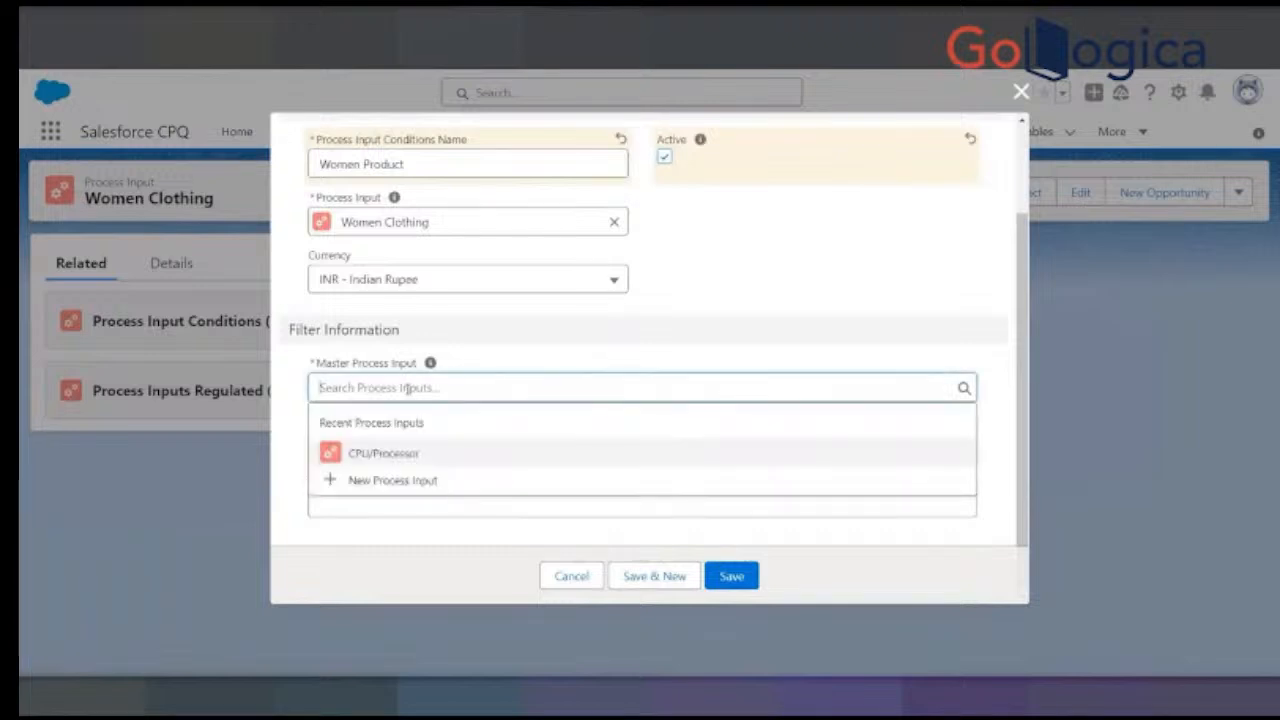
type("Product")
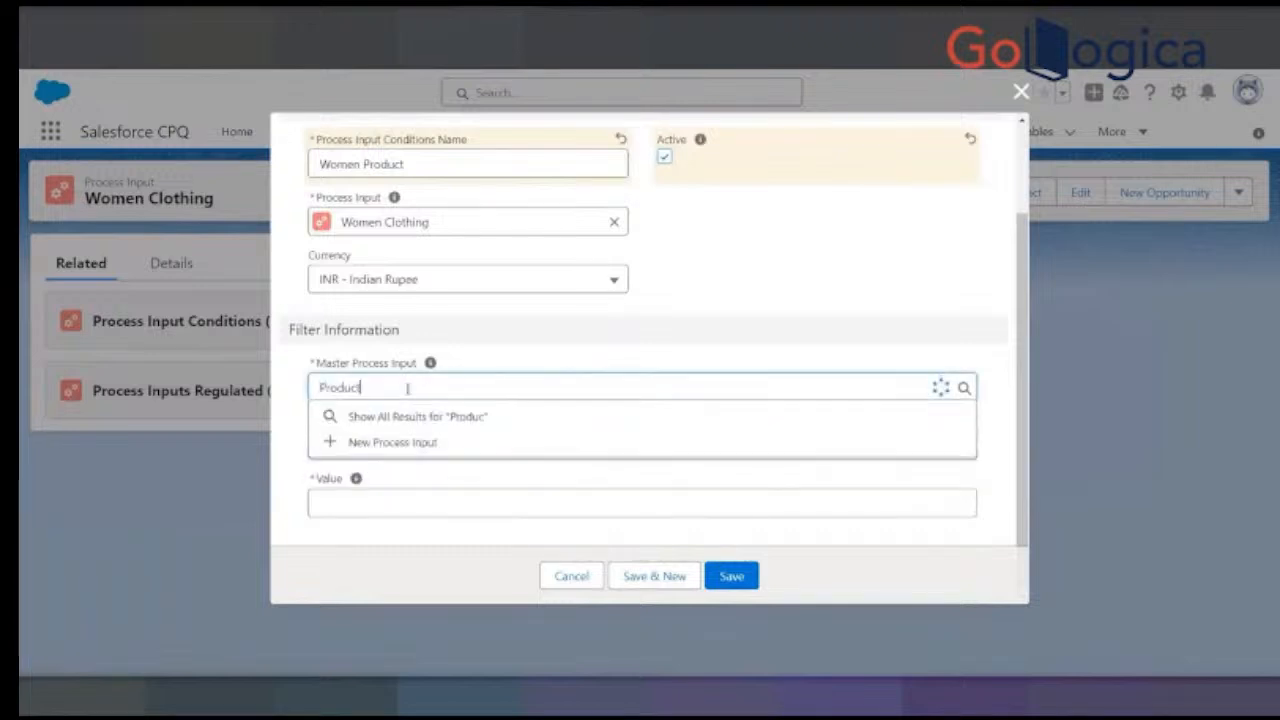
type(" Family")
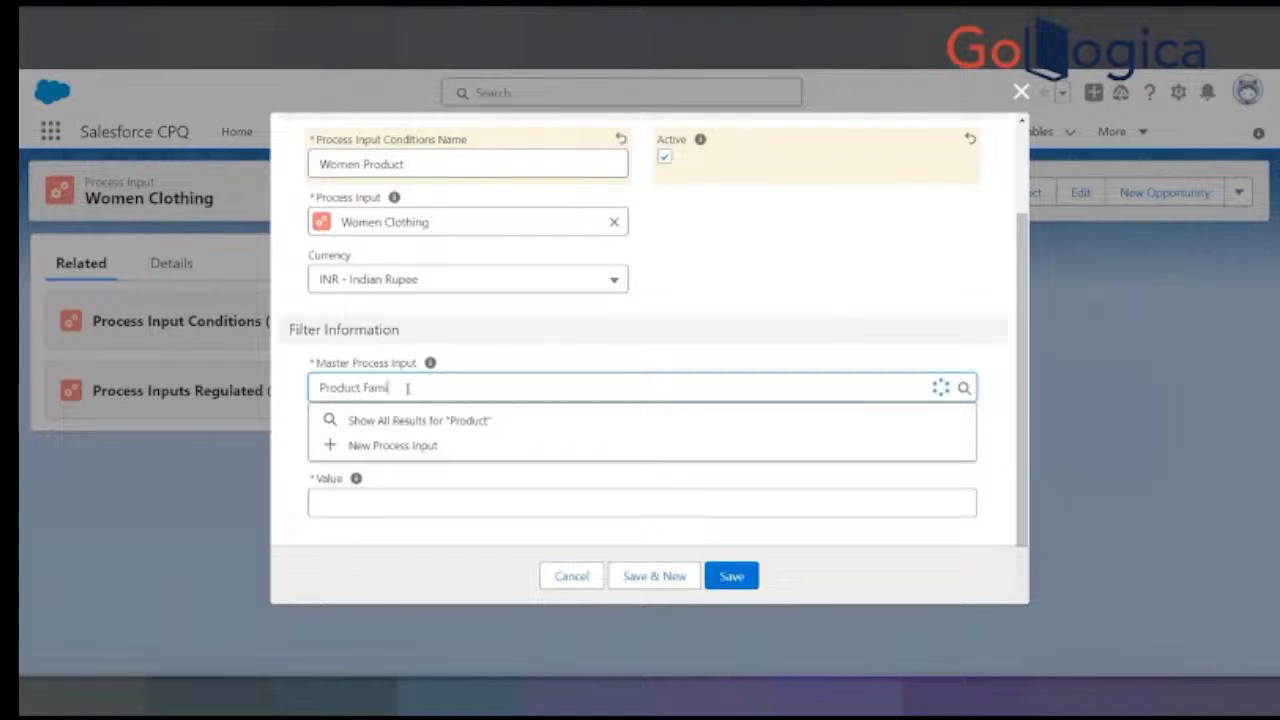
left_click(391, 420)
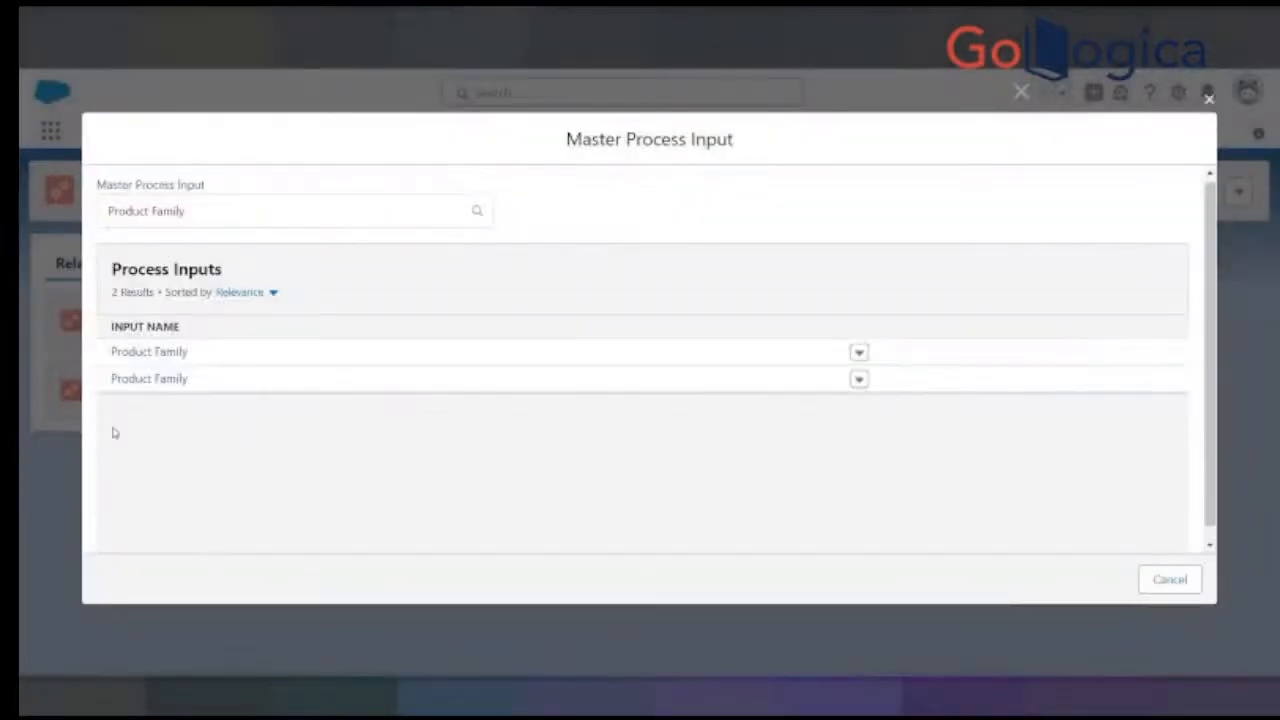
- Open the second Product Family result in a new tab to confirm it is the right one
right_click(175, 381)
left_click(196, 395)
key("ctrl+Tab")
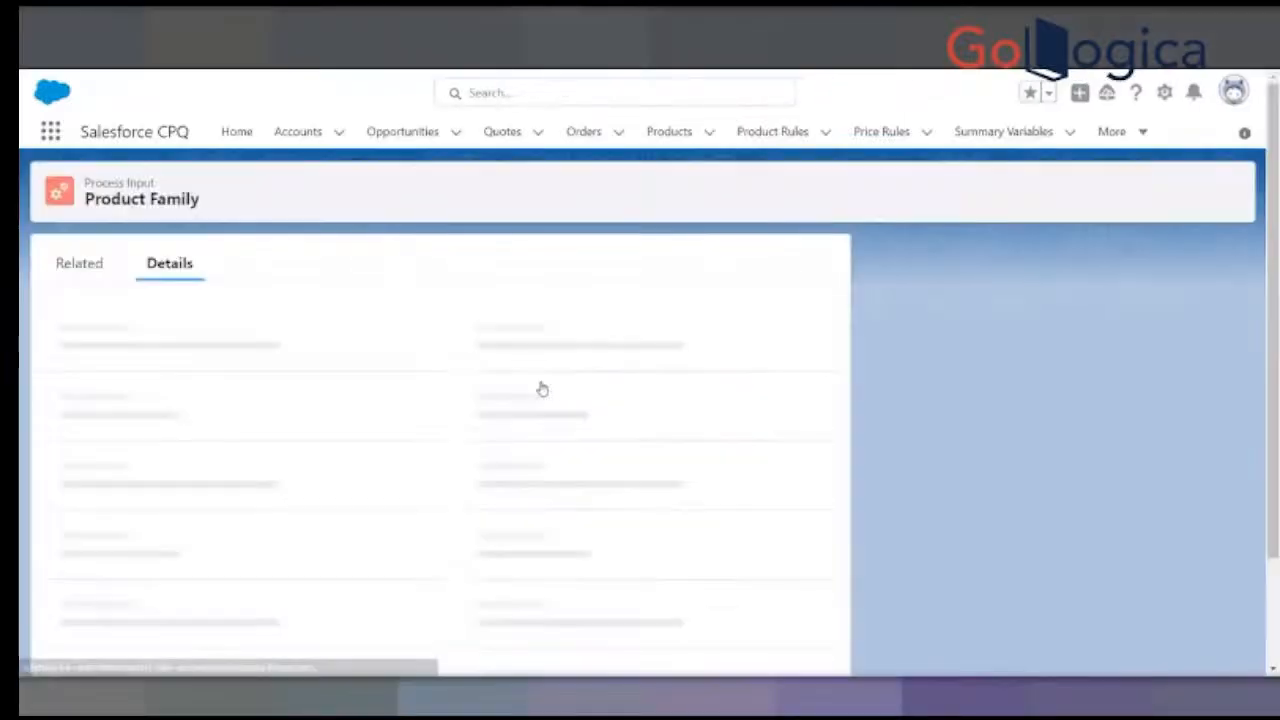
left_click(460, 20)
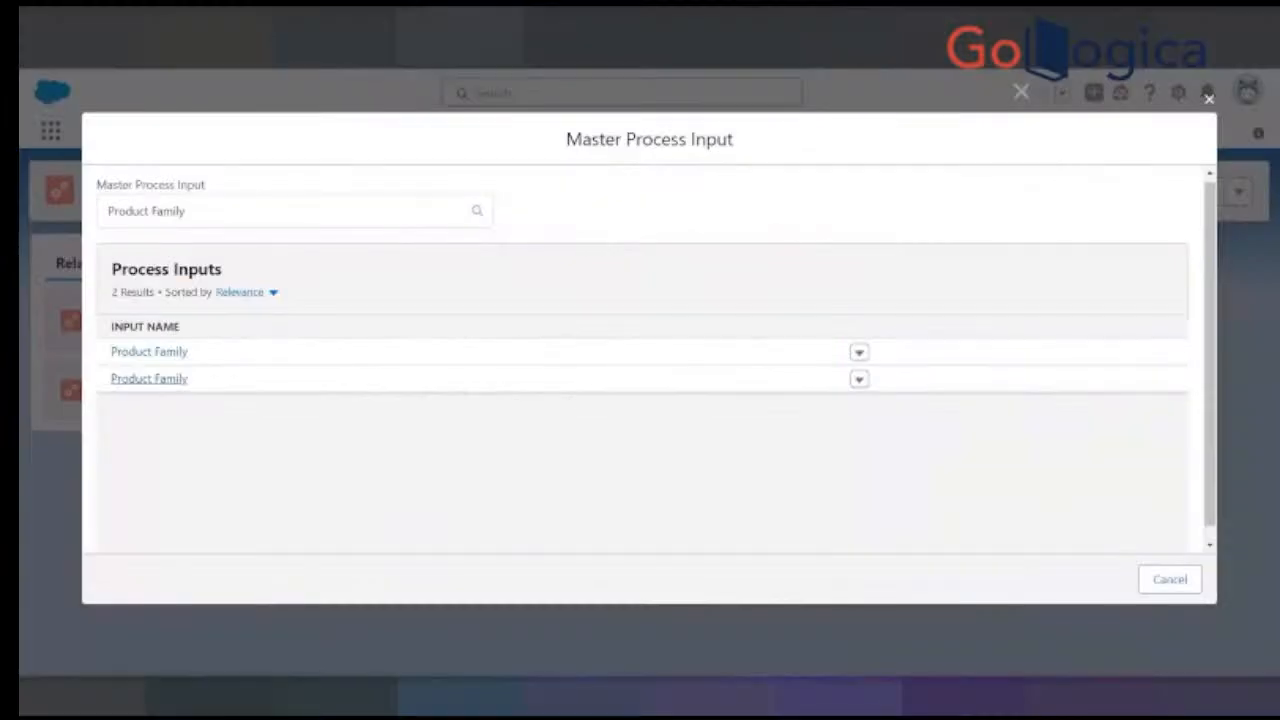
- Select that Product Family with operator equals and value 'Women', and save the condition
left_click(148, 379)
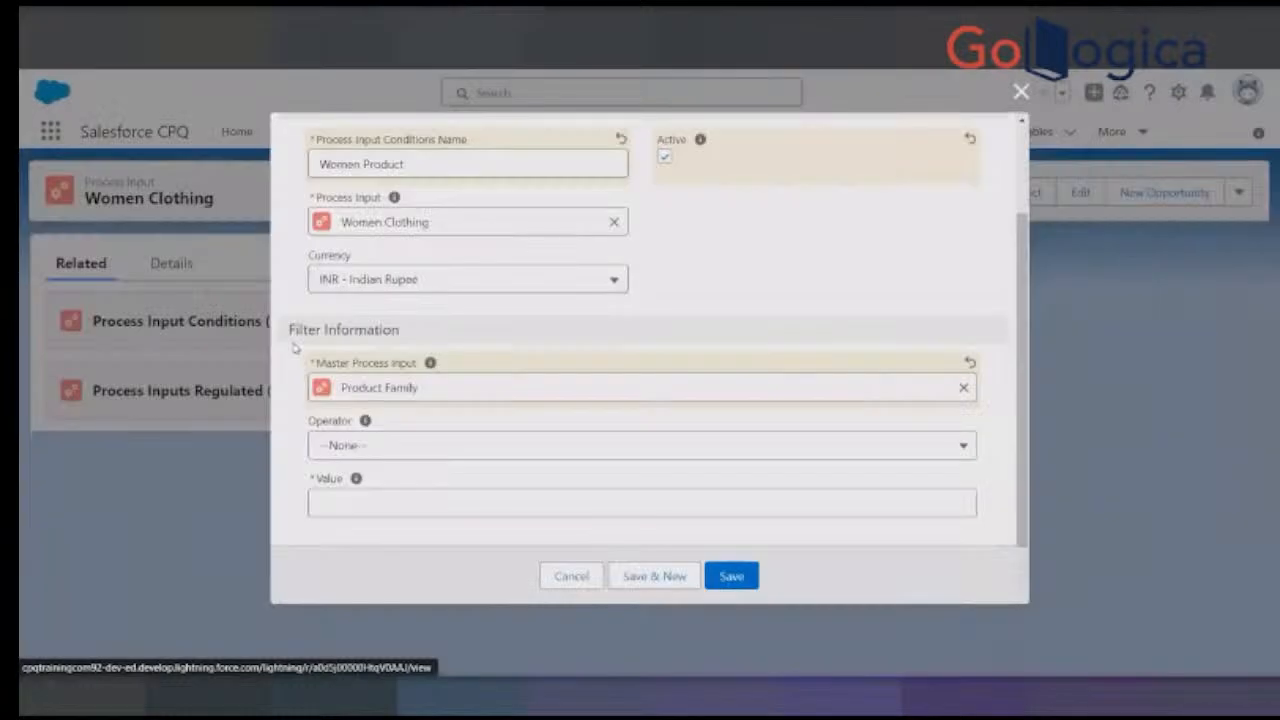
left_click(343, 445)
left_click(397, 234)
left_click(328, 507)
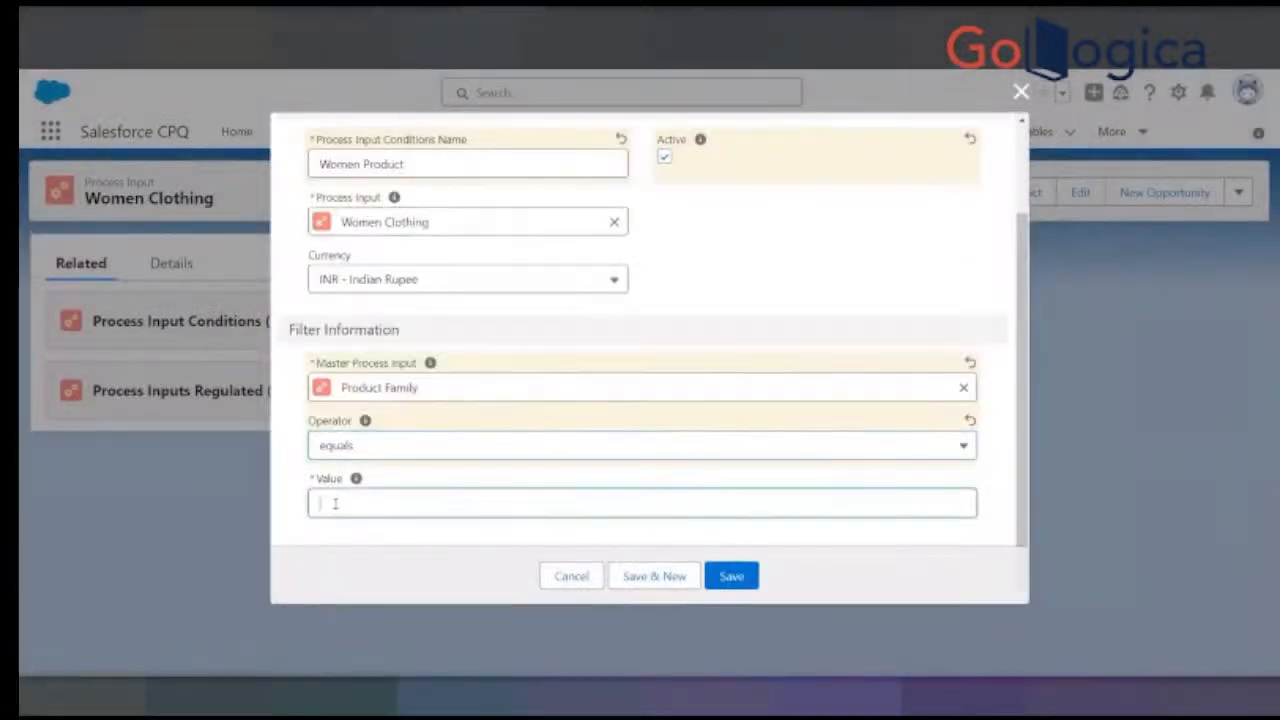
type("Women")
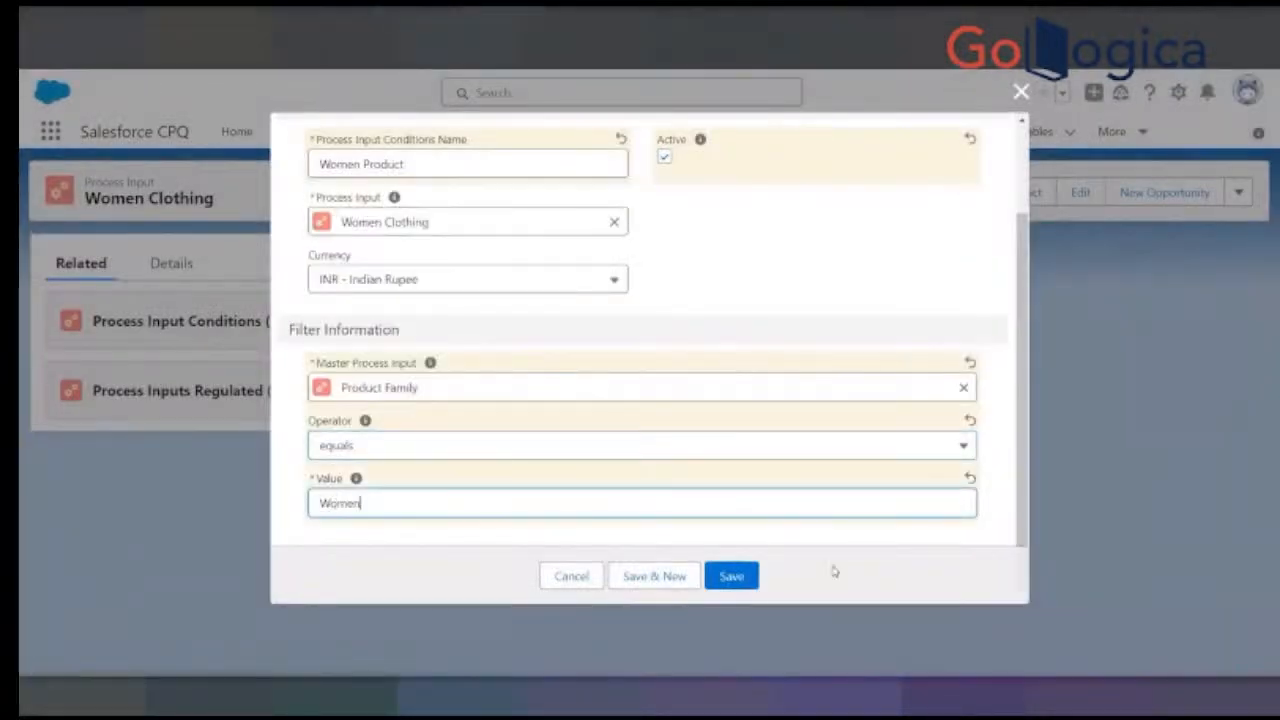
left_click(729, 578)
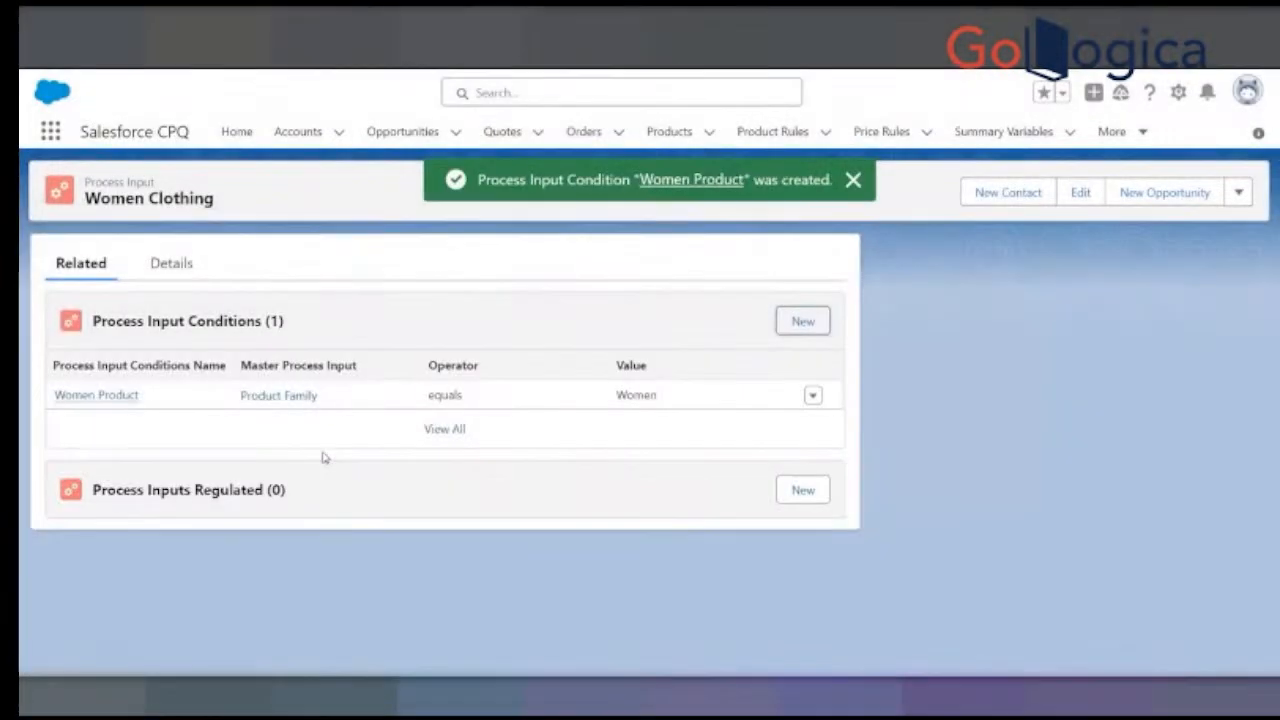
- Review slides 19, 17 and 18, ending on slide 19's Quote Process ID note, then return to Salesforce
left_click(330, 25)
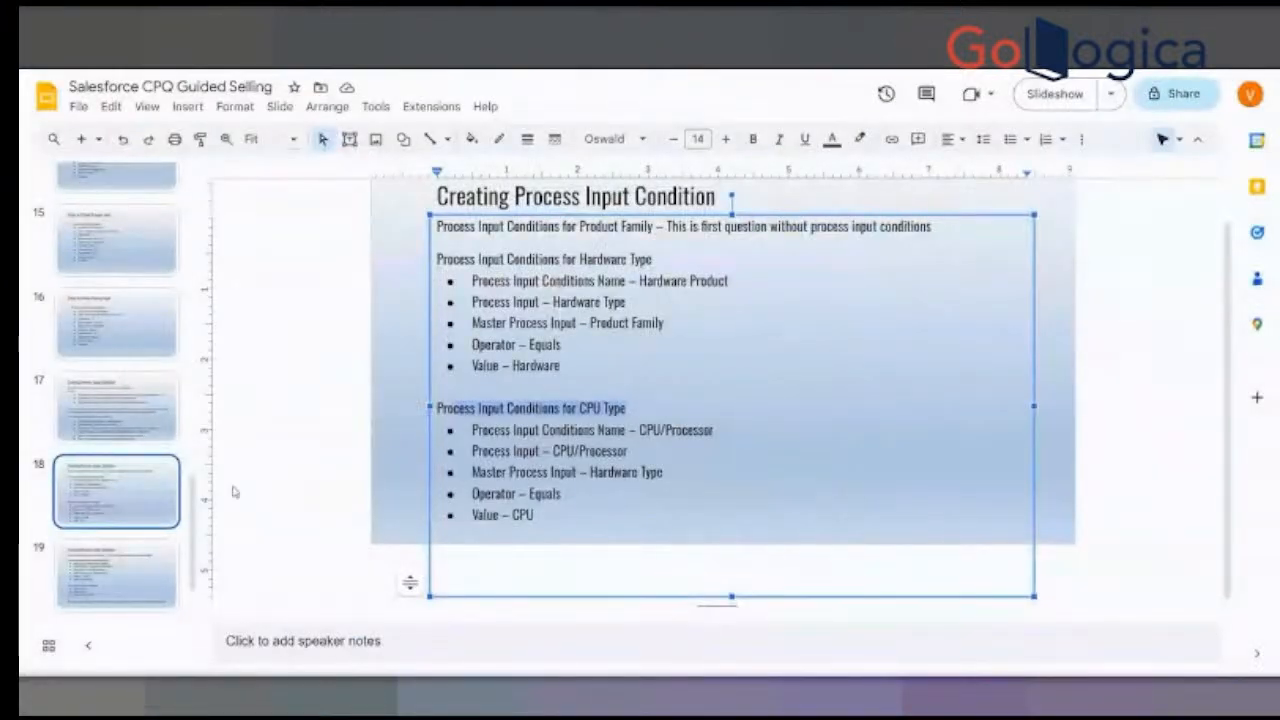
left_click(134, 574)
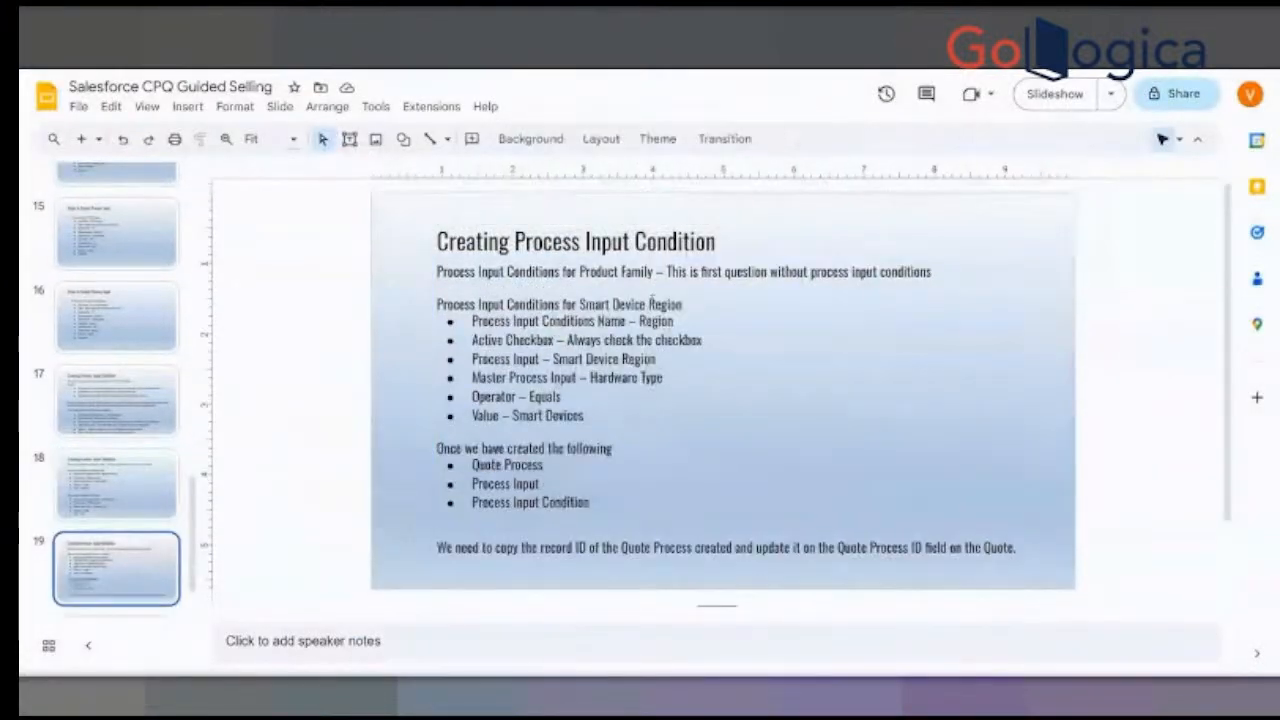
scroll(683, 334, "down", 1)
scroll(640, 322, "up", 1)
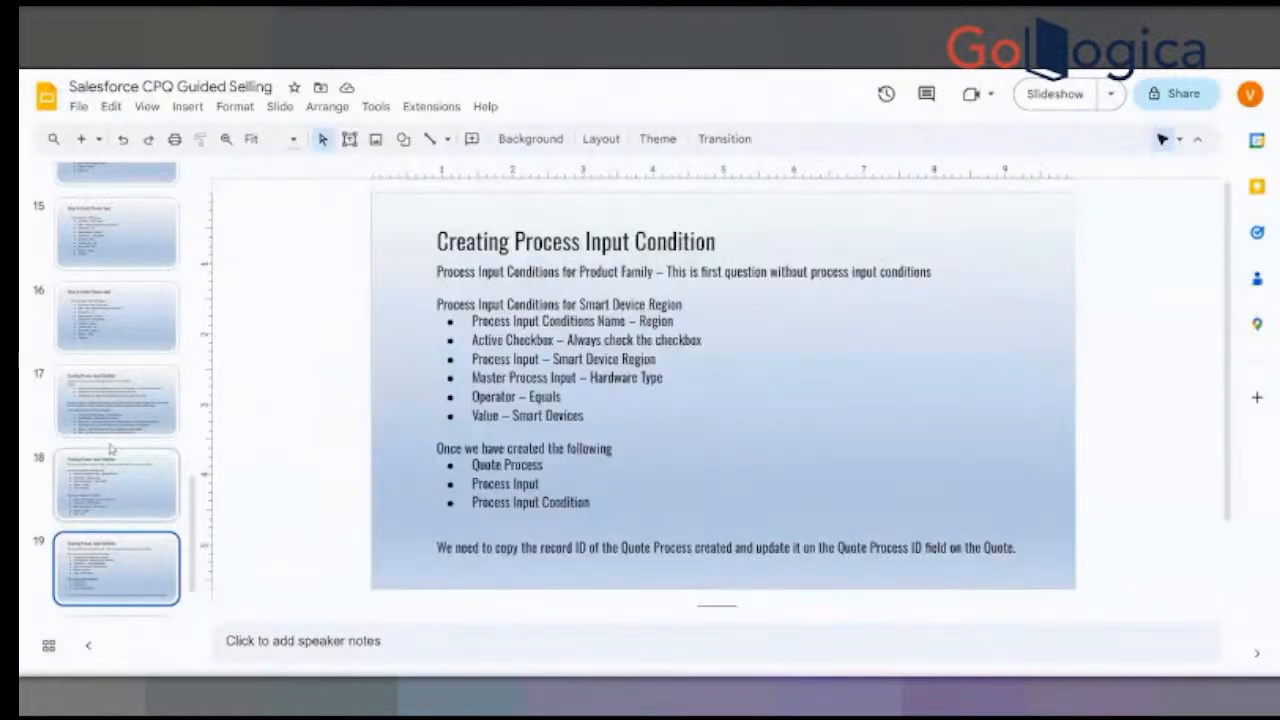
left_click(131, 418)
left_click(181, 489)
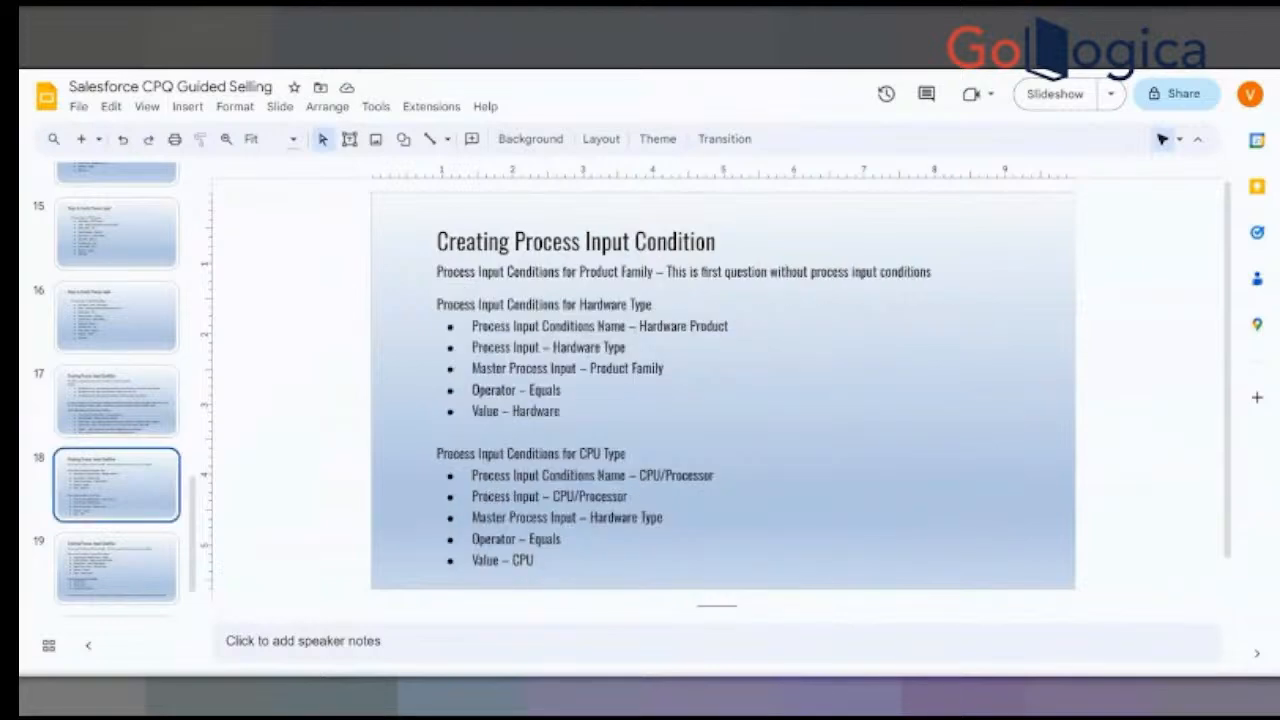
left_click(116, 592)
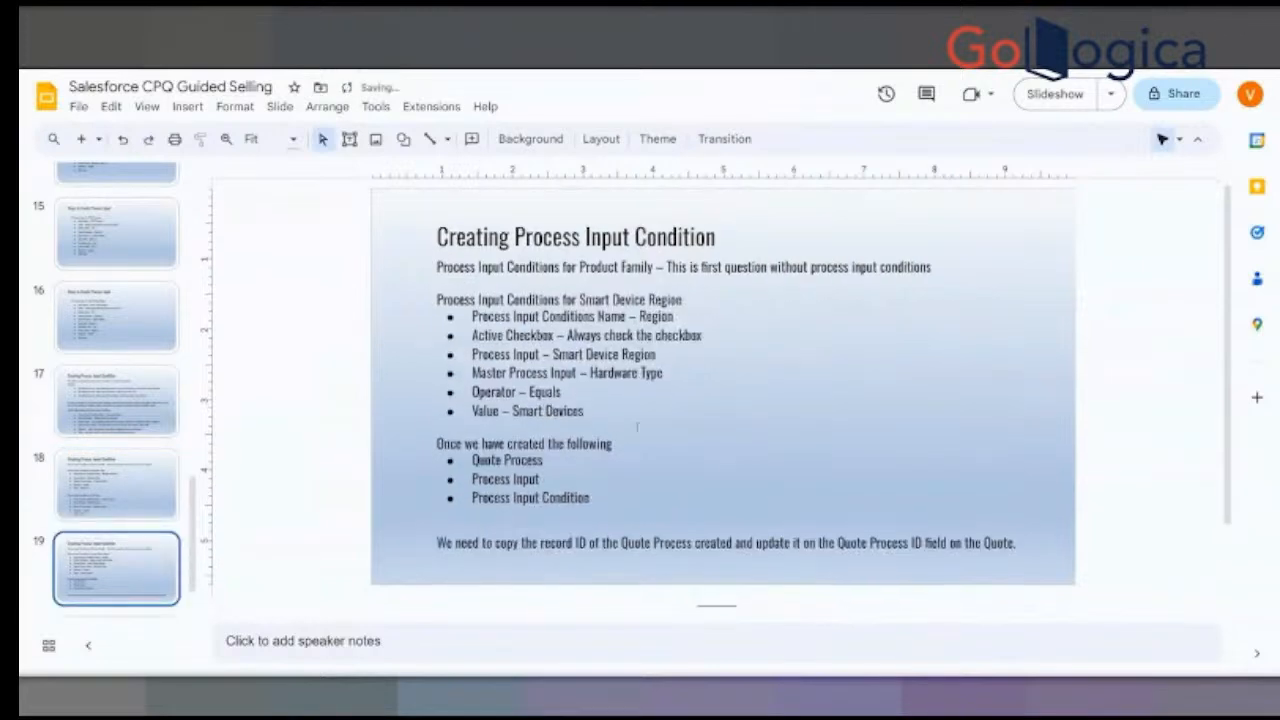
scroll(636, 427, "down", 2)
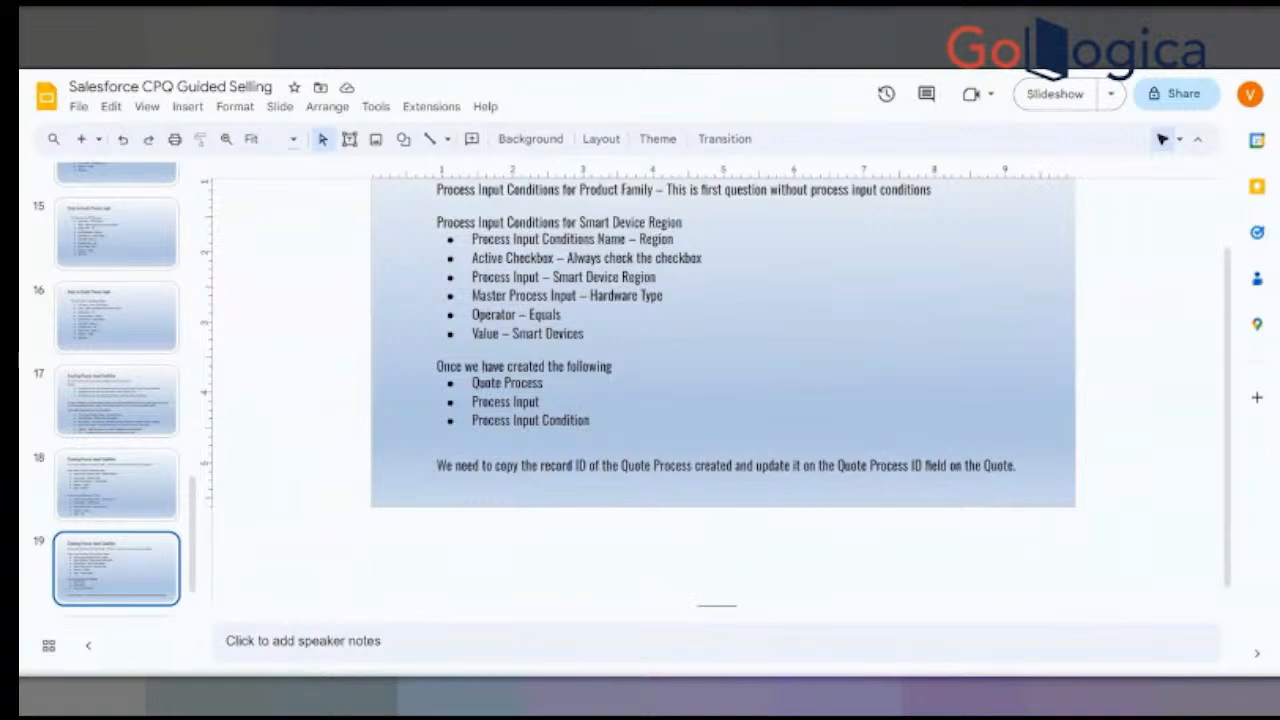
left_click(515, 24)
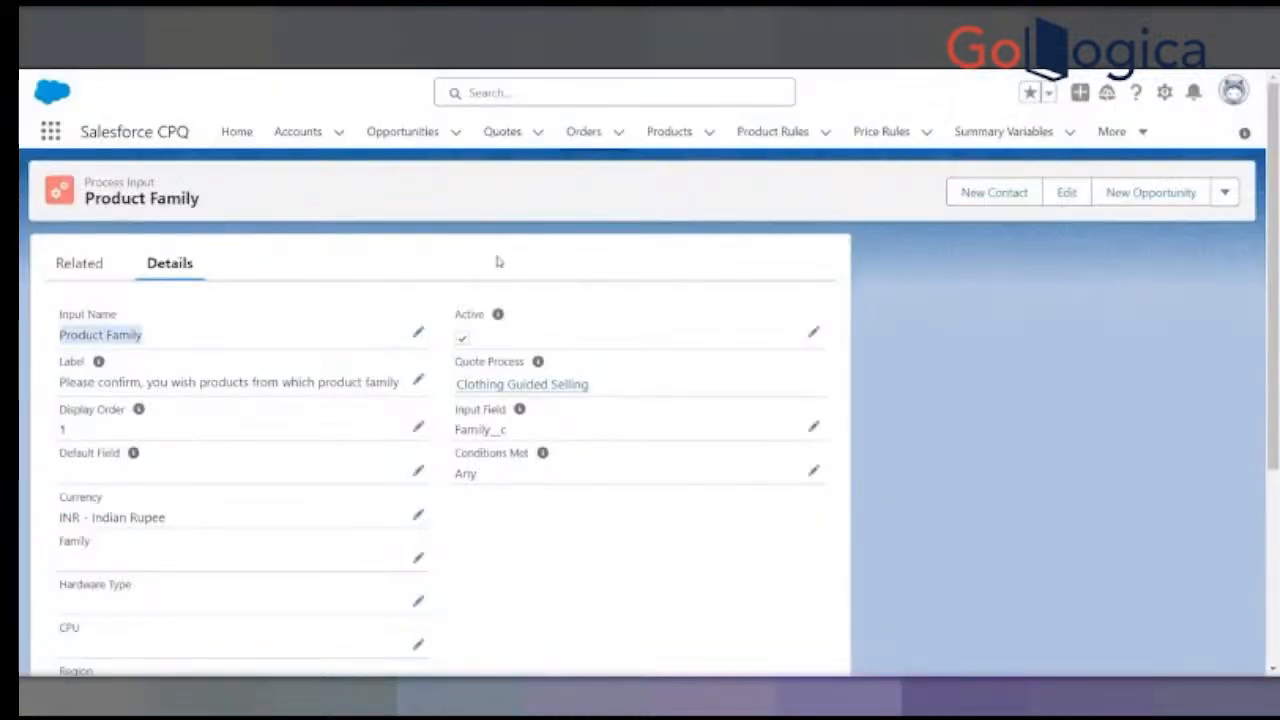
- Check the Clothing Guided Selling details, Women and Men Clothing inputs, Men Product condition, and Product Family input
left_click(370, 24)
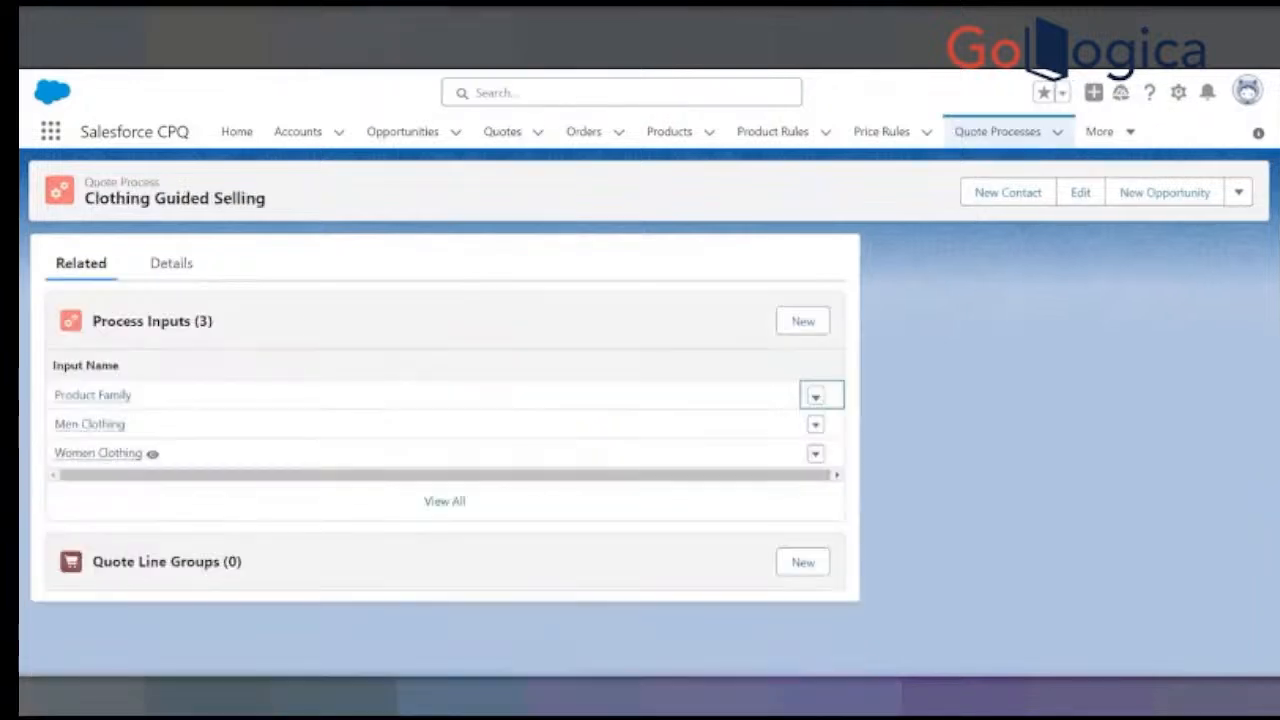
left_click(158, 278)
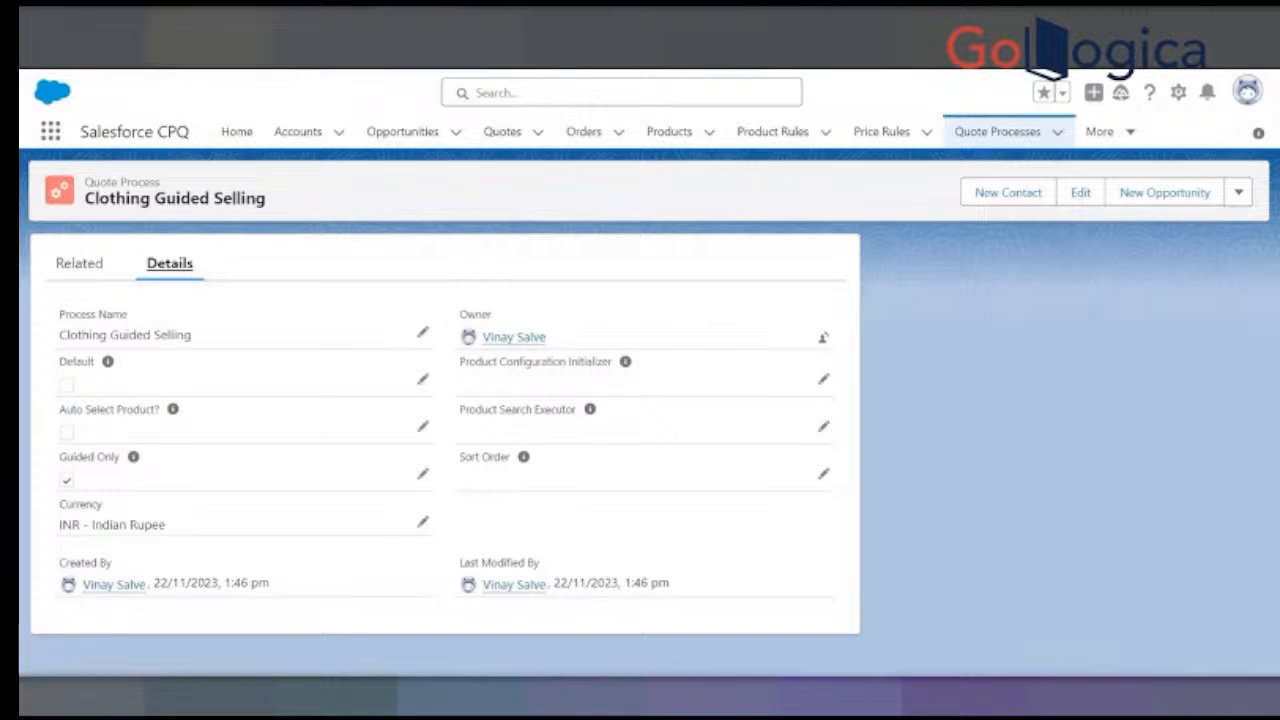
key("ctrl+shift+Tab")
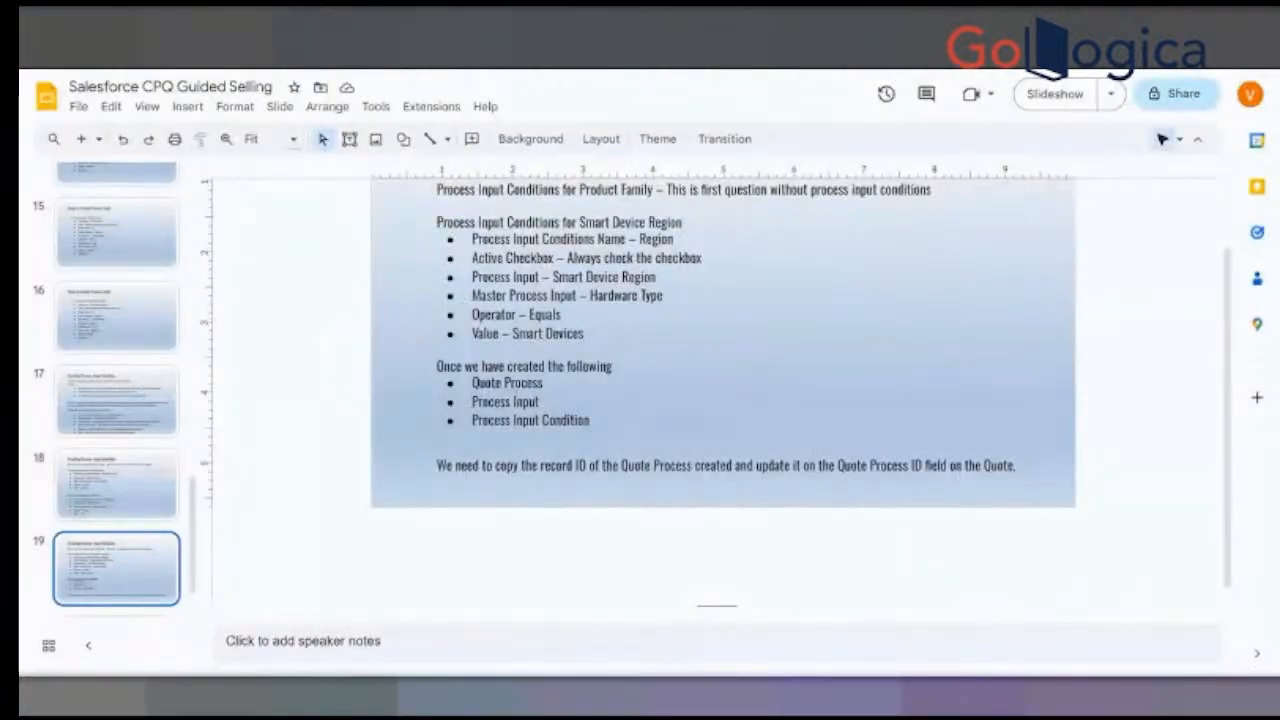
key("ctrl+Tab")
left_click(80, 263)
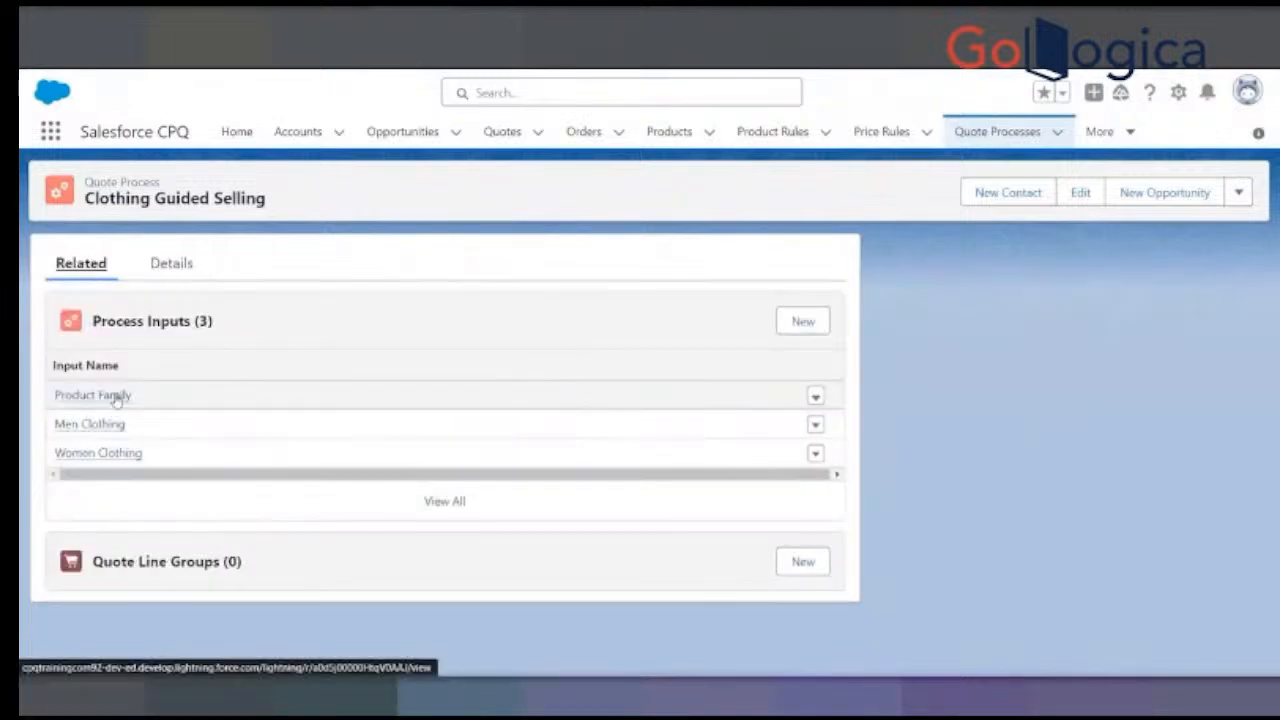
left_click(98, 453)
key("ctrl+Tab")
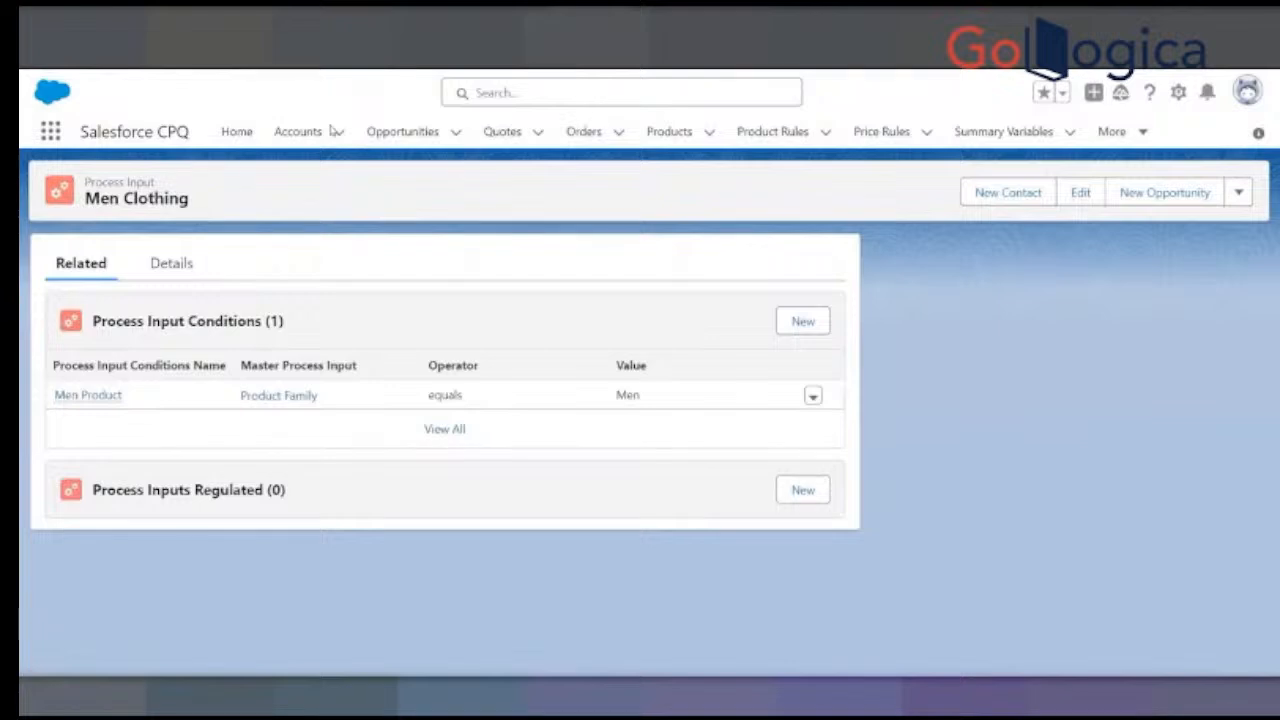
key("ctrl+Tab")
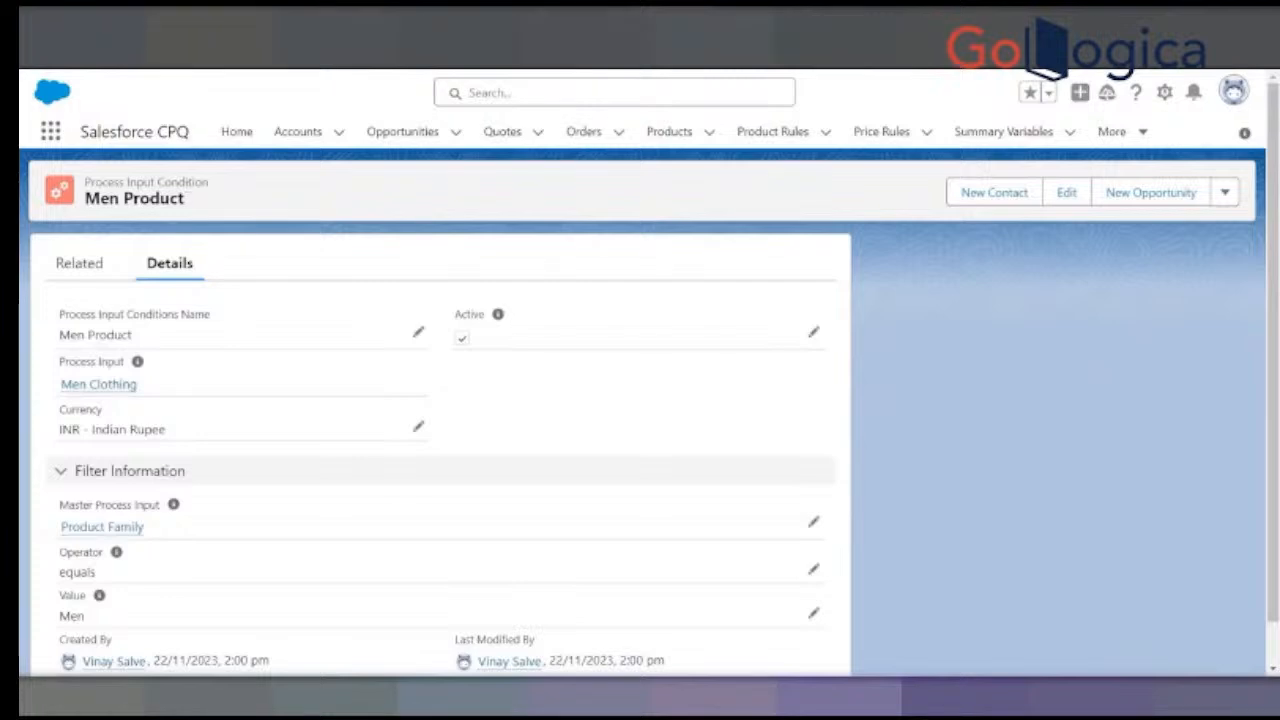
key("ctrl+Tab")
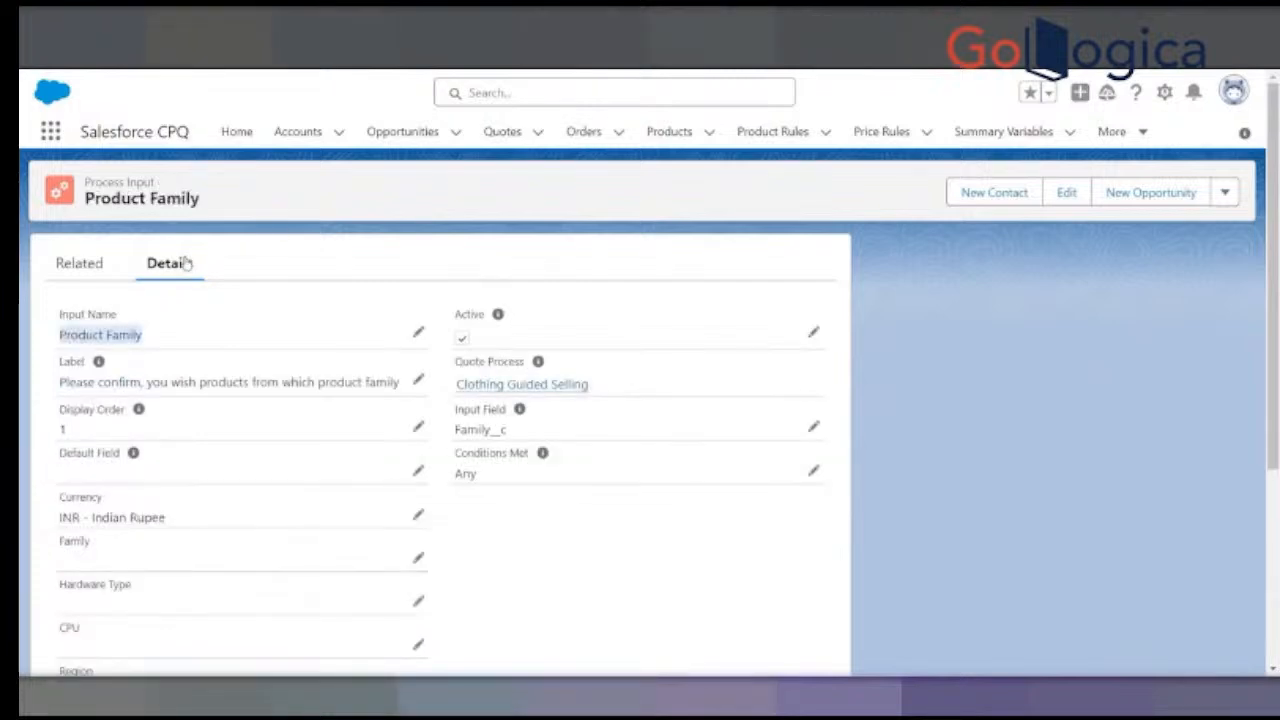
- Compare the slides with the quote process details, then open the clothing-type notes at their end
key("alt+Tab")
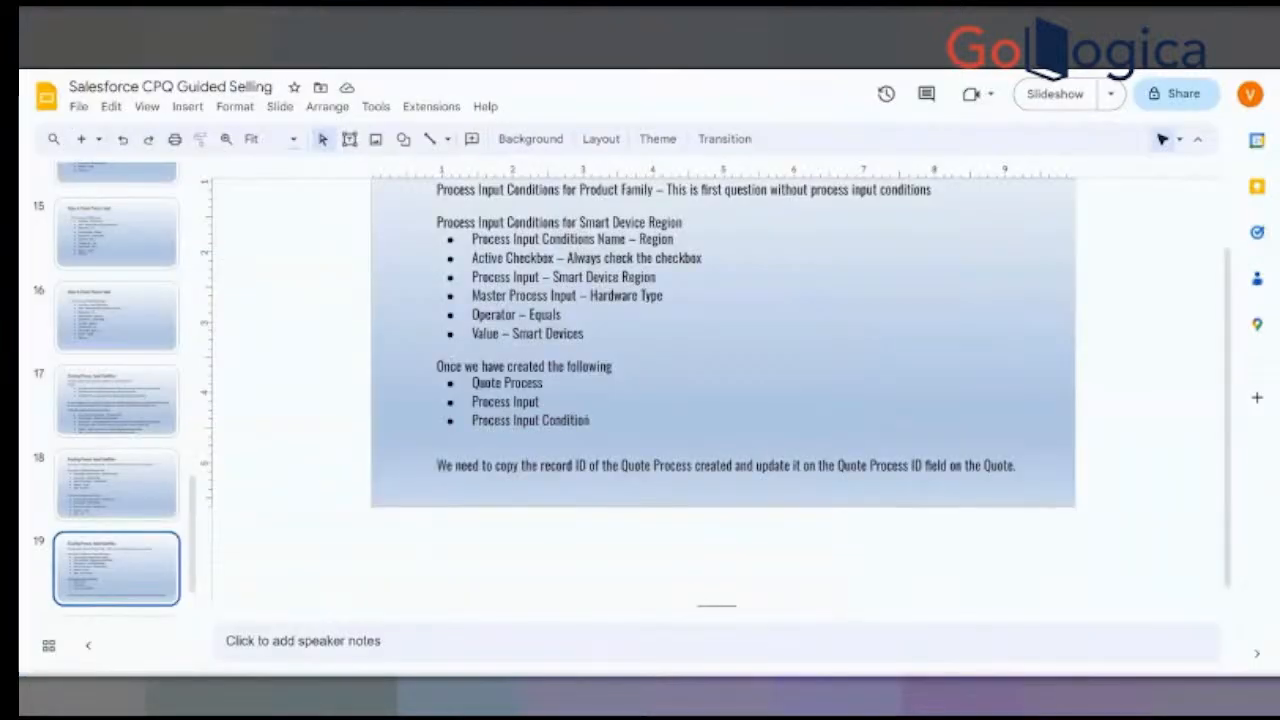
key("alt+Tab")
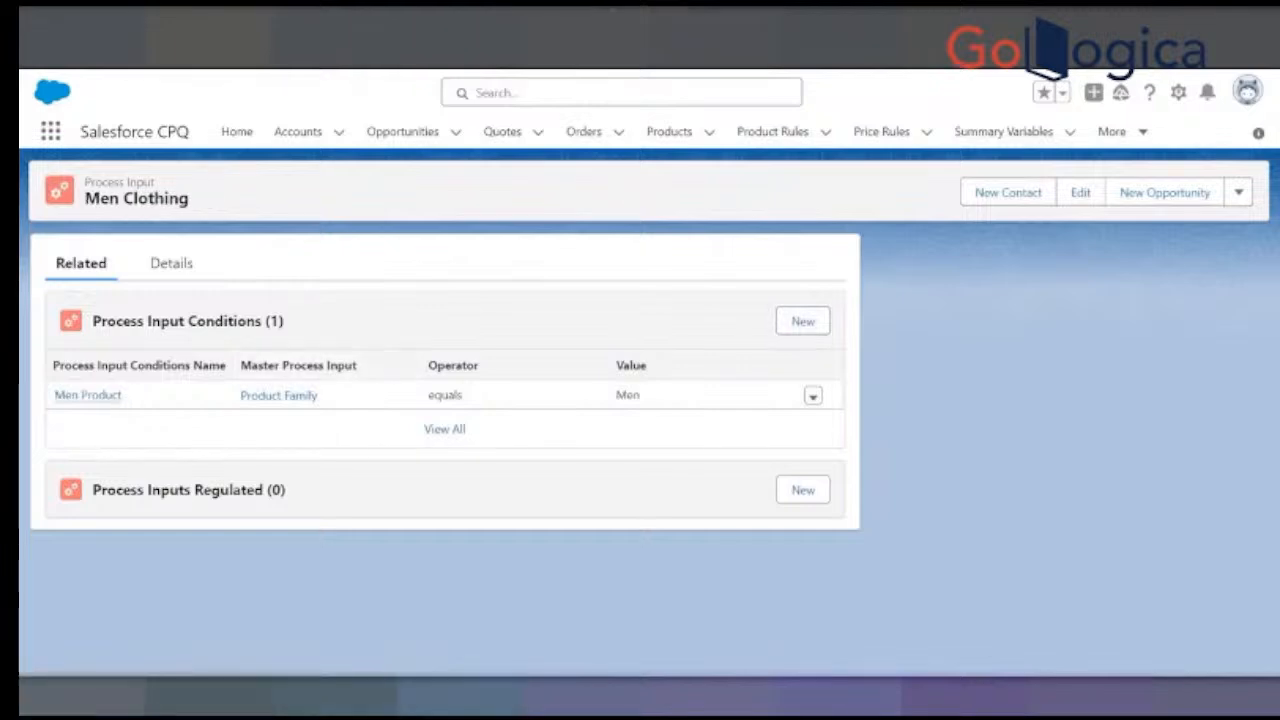
key("alt+Tab")
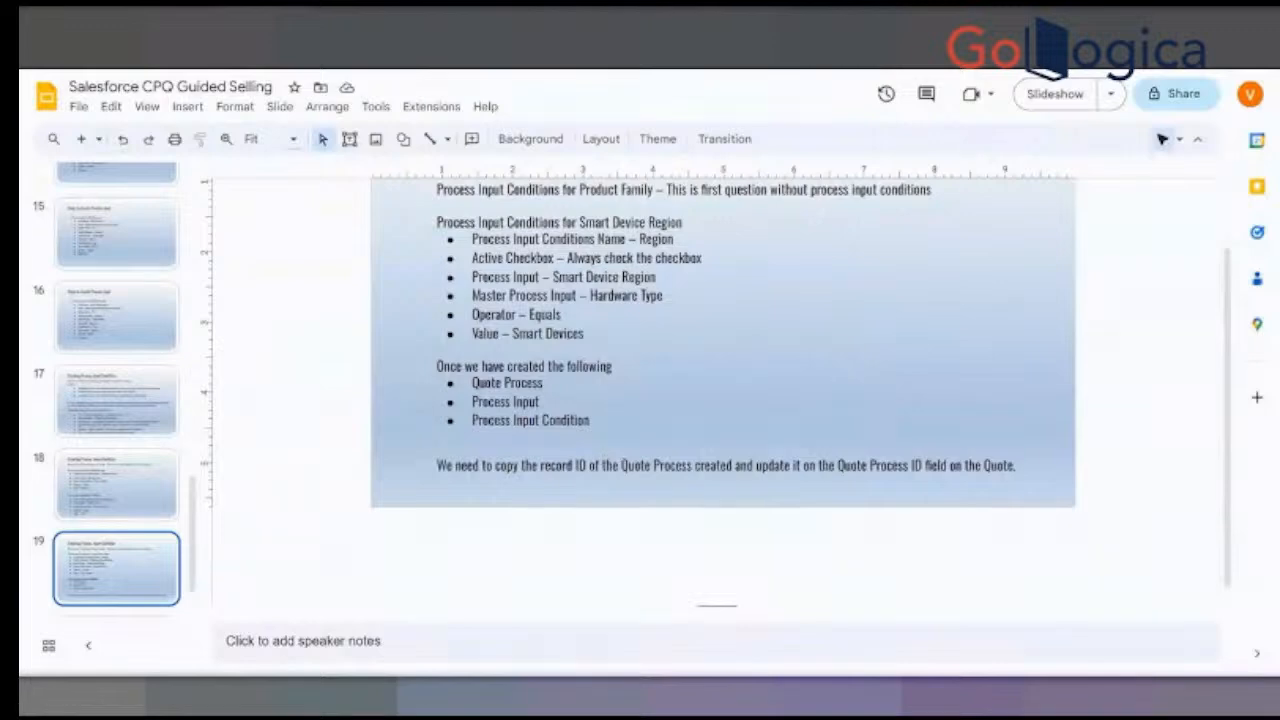
key("alt+Tab")
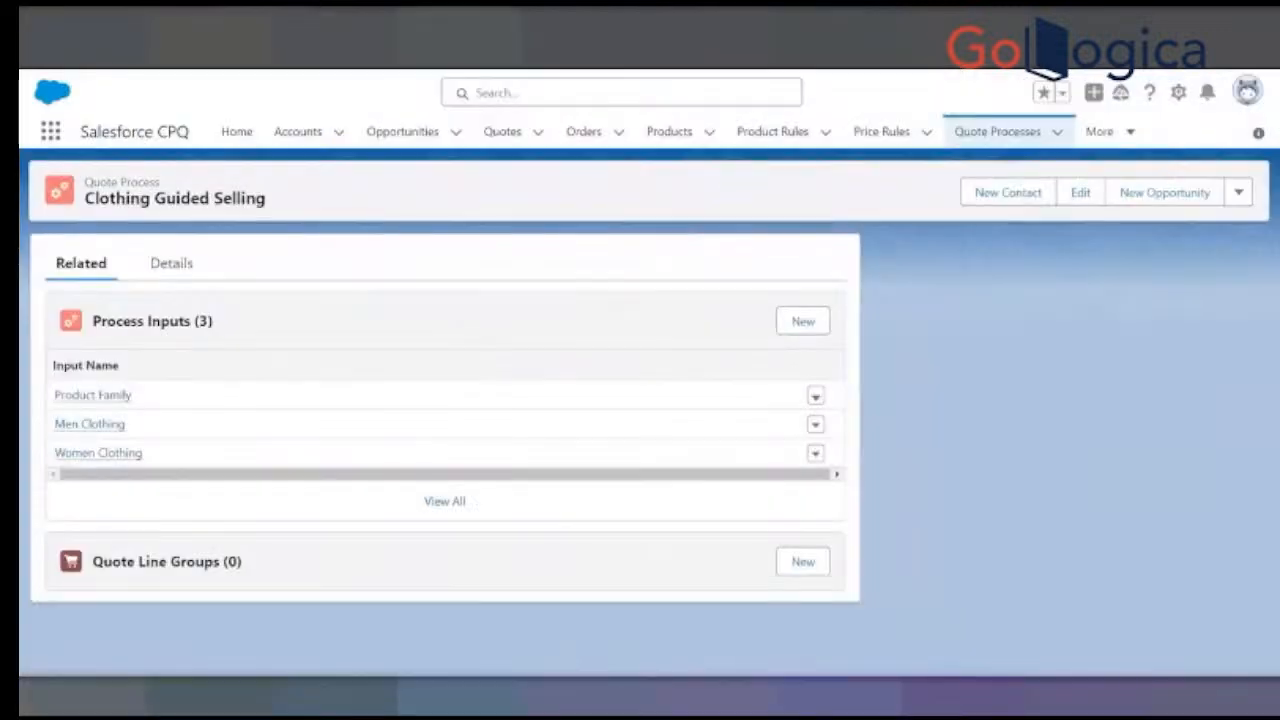
left_click(166, 266)
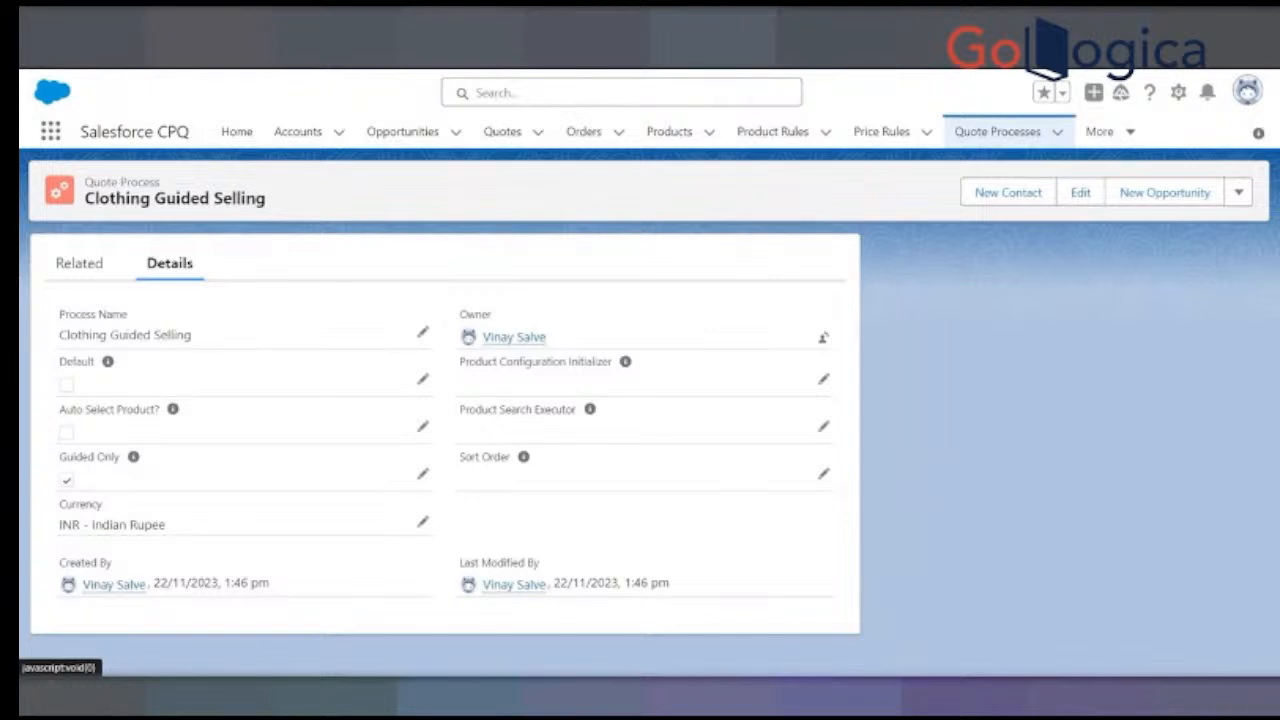
key("alt+Tab")
left_click(702, 388)
- Paste the quote process record ID on a new line in the notes and open quote Q-00051
key("Return")
key("Return")
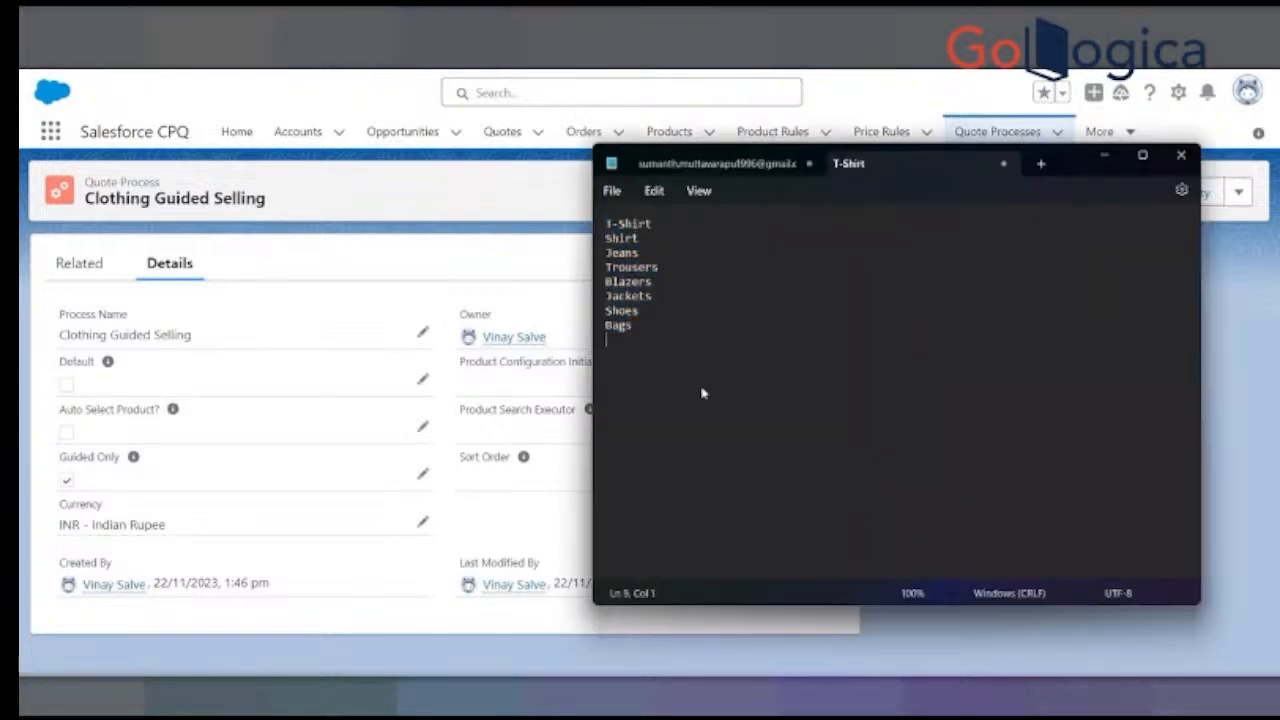
type("a0n5j000006OUTTAA4")
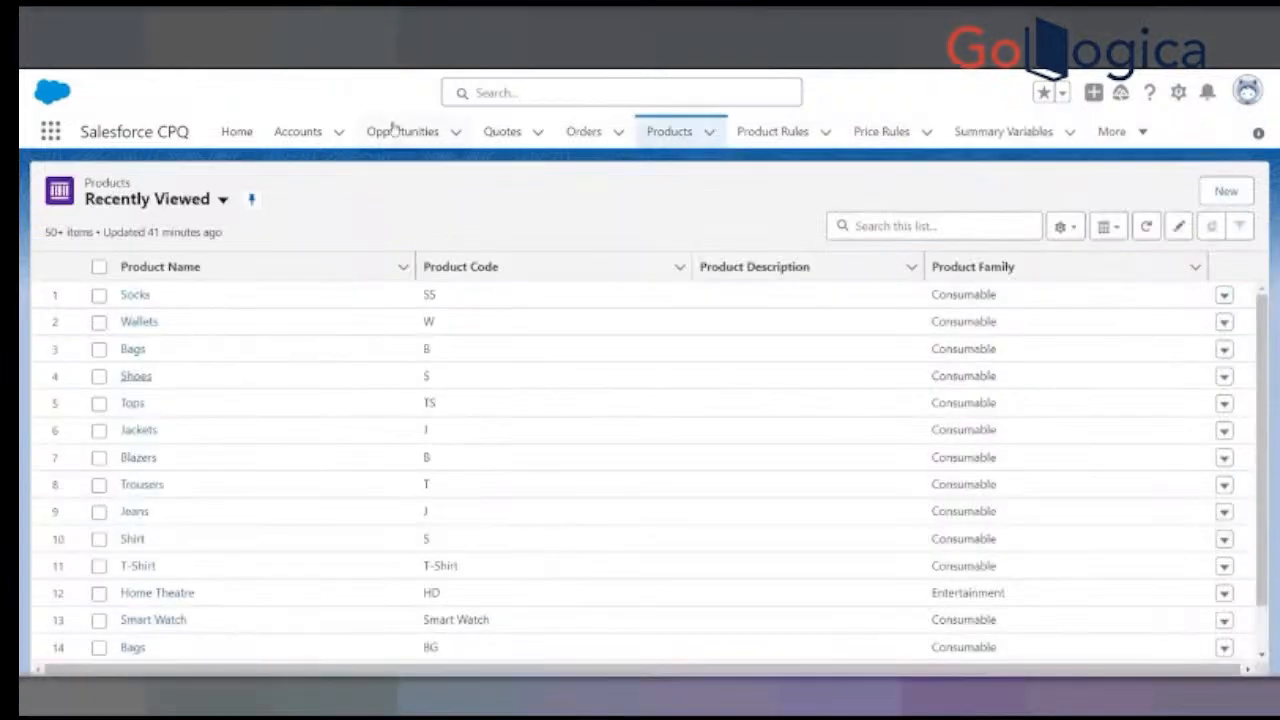
right_click(510, 132)
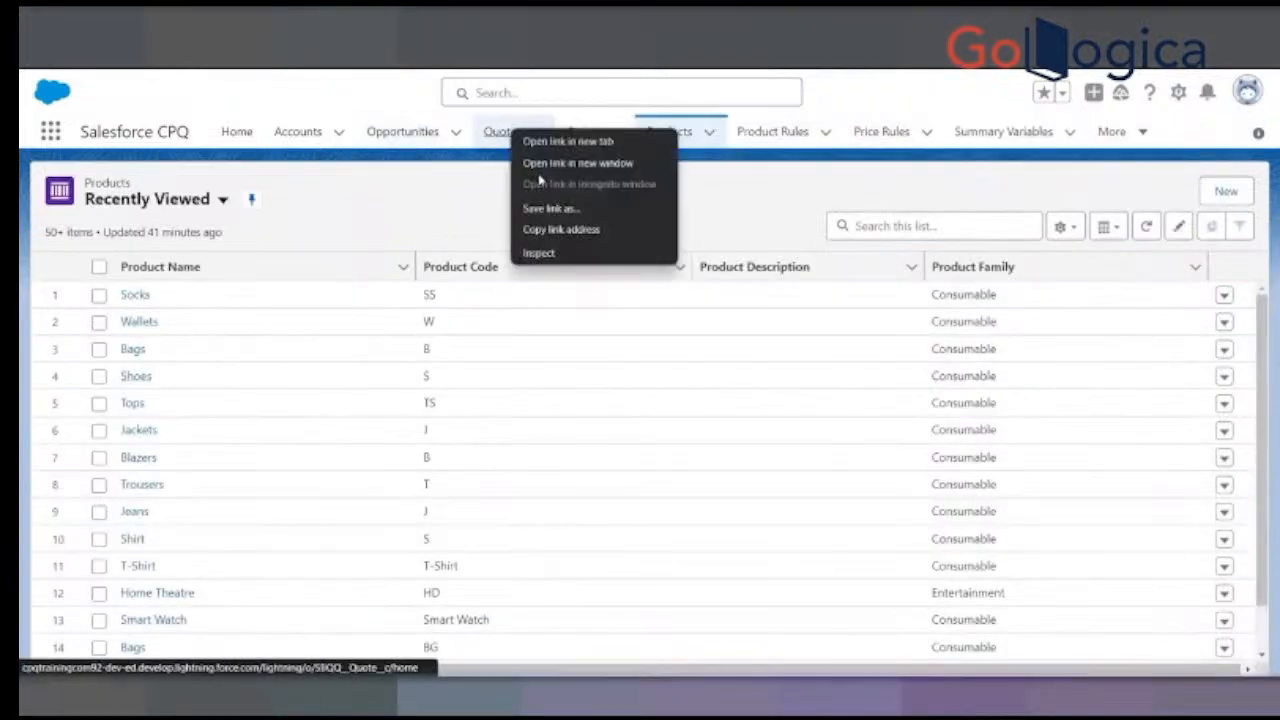
left_click(557, 142)
left_click(502, 131)
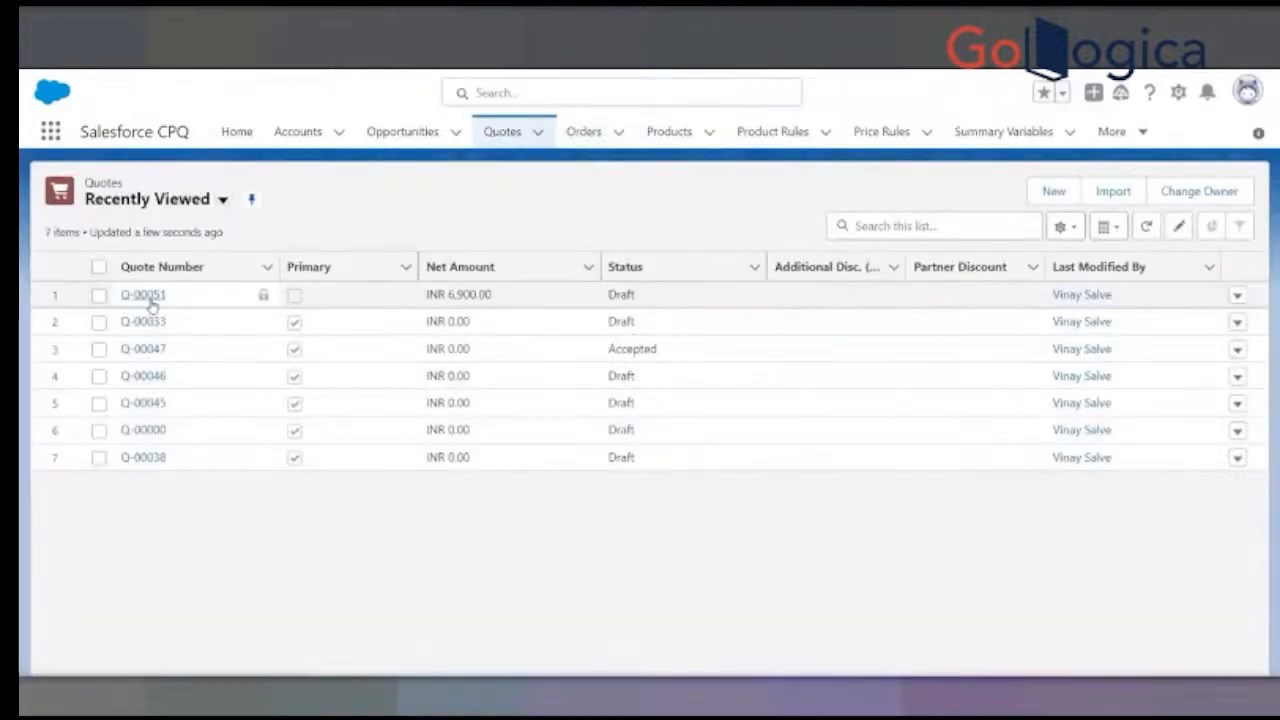
left_click(155, 296)
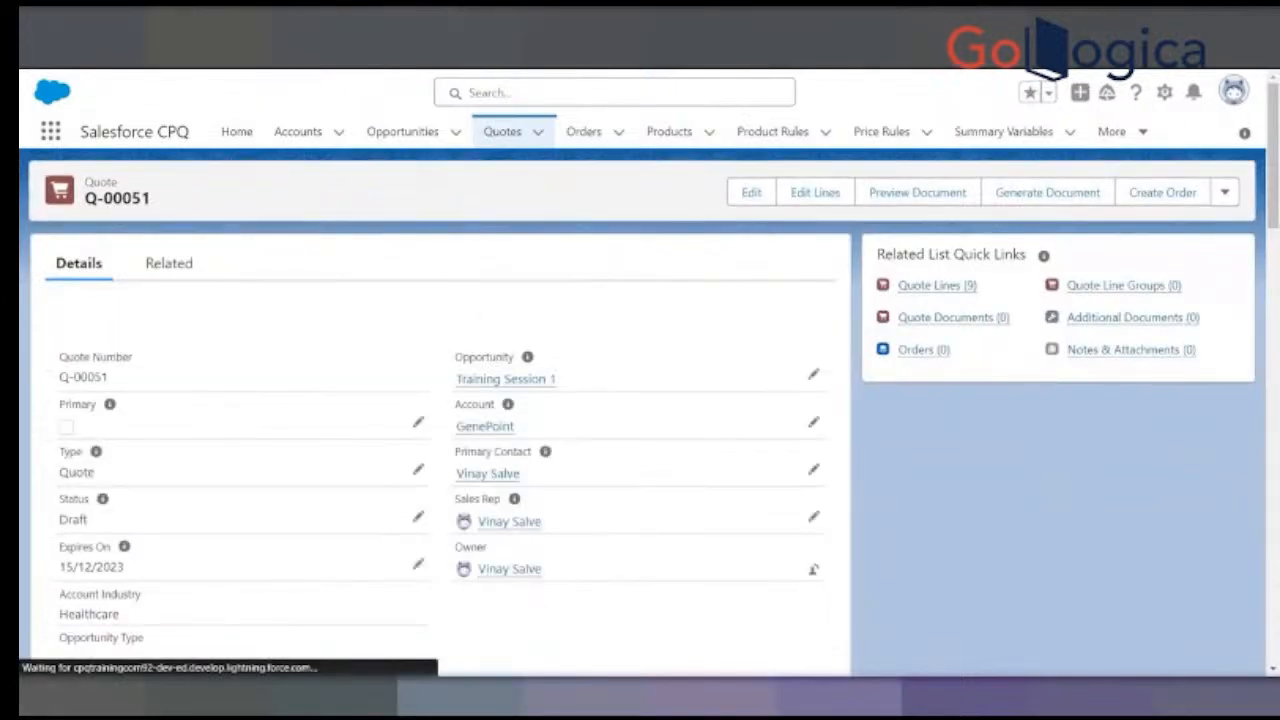
- Reload Q-00051, open quote Q-00033, then view the products list and Clothing Guided Selling process
right_click(400, 55)
left_click(434, 126)
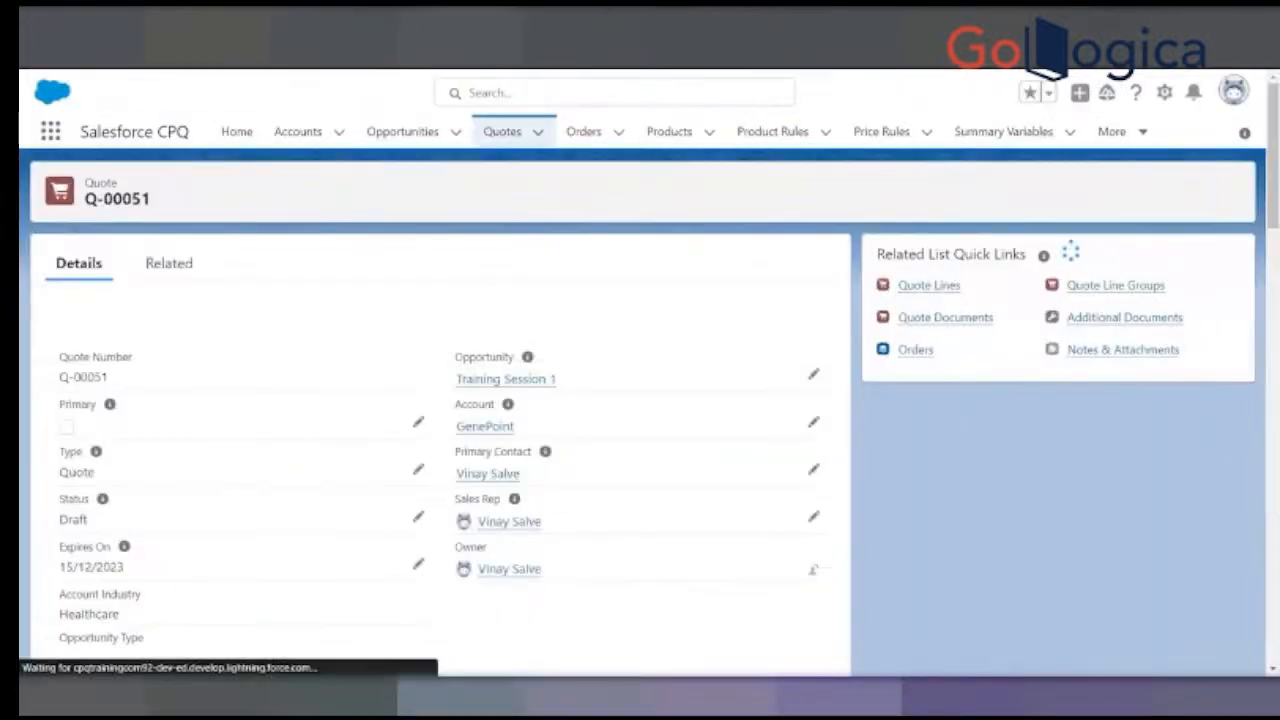
left_click(502, 131)
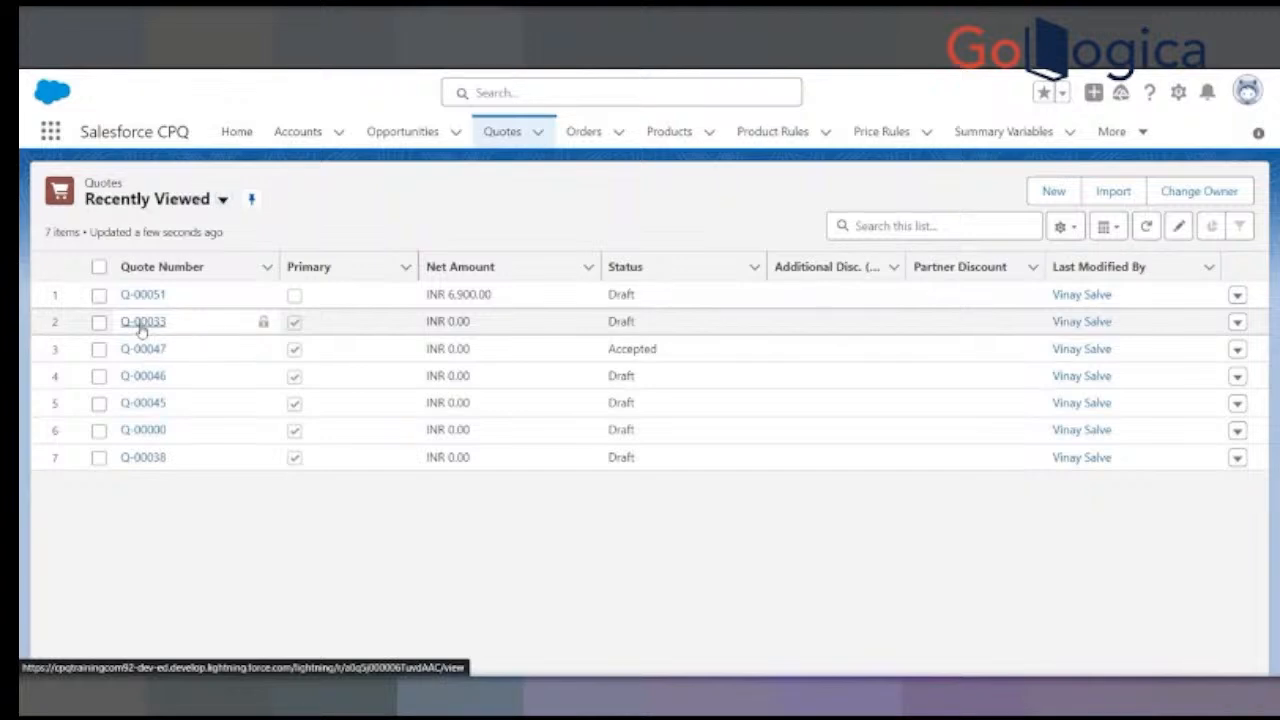
left_click(141, 322)
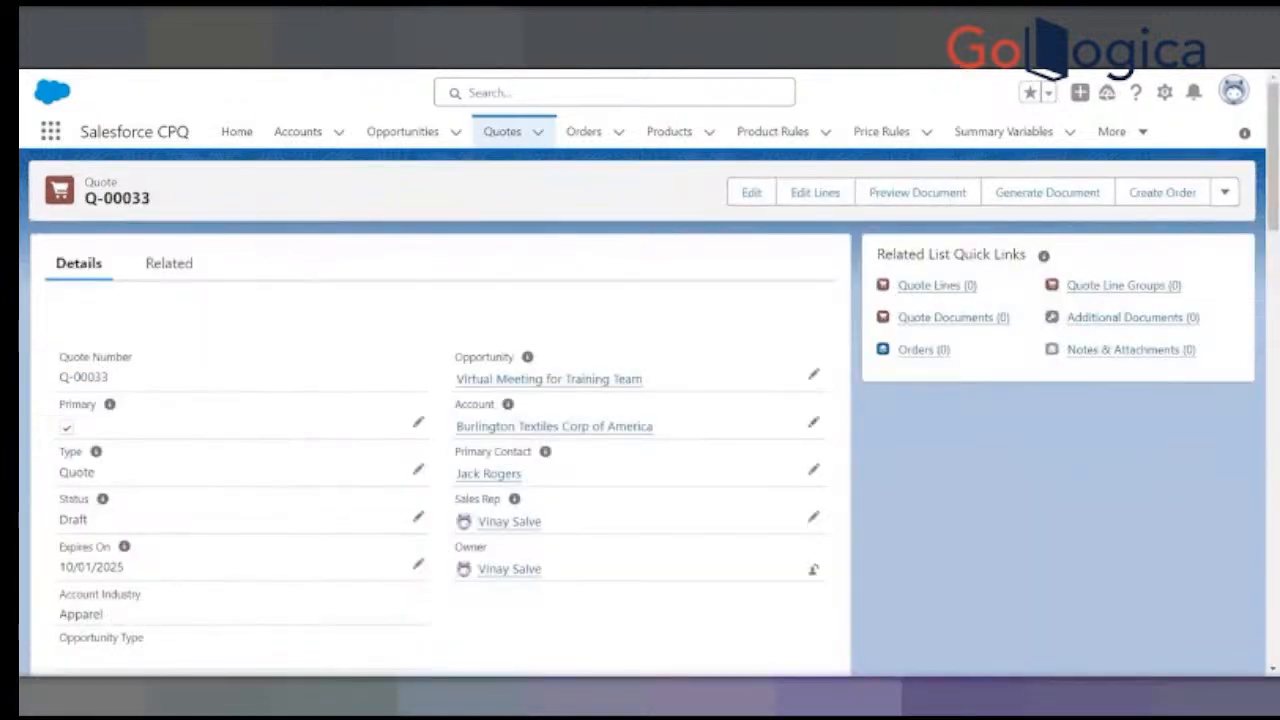
left_click(290, 22)
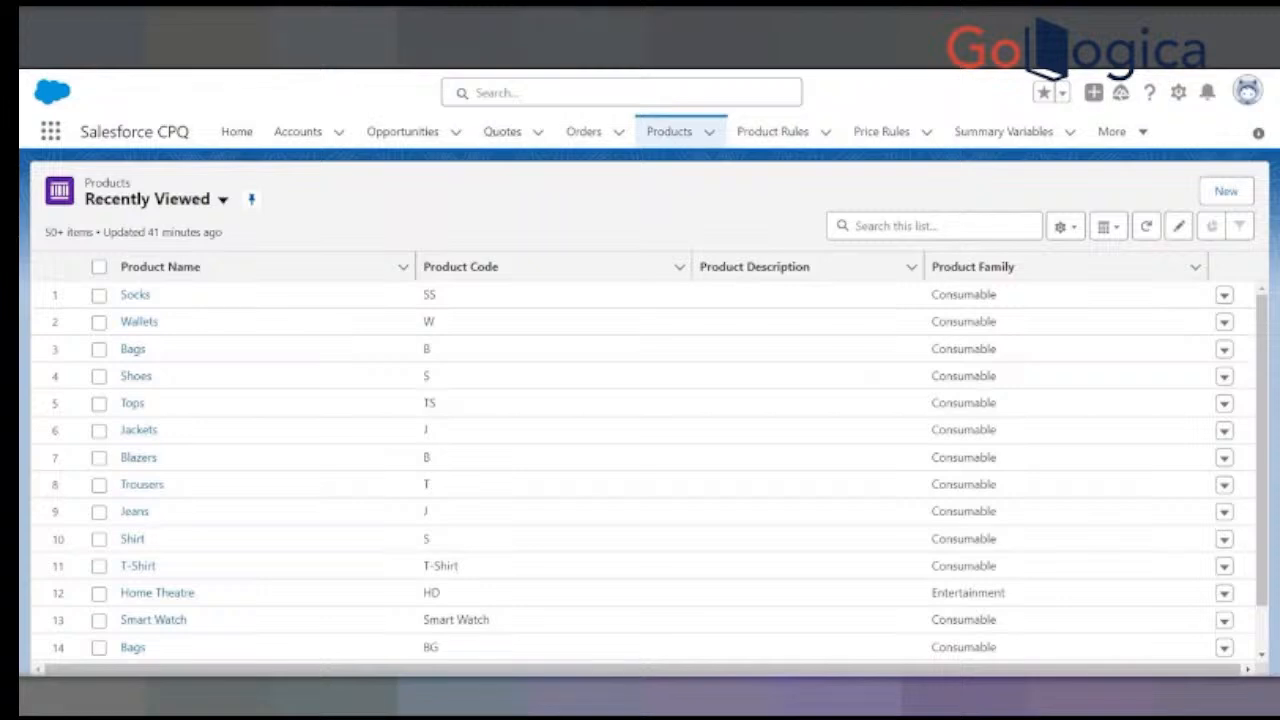
left_click(540, 22)
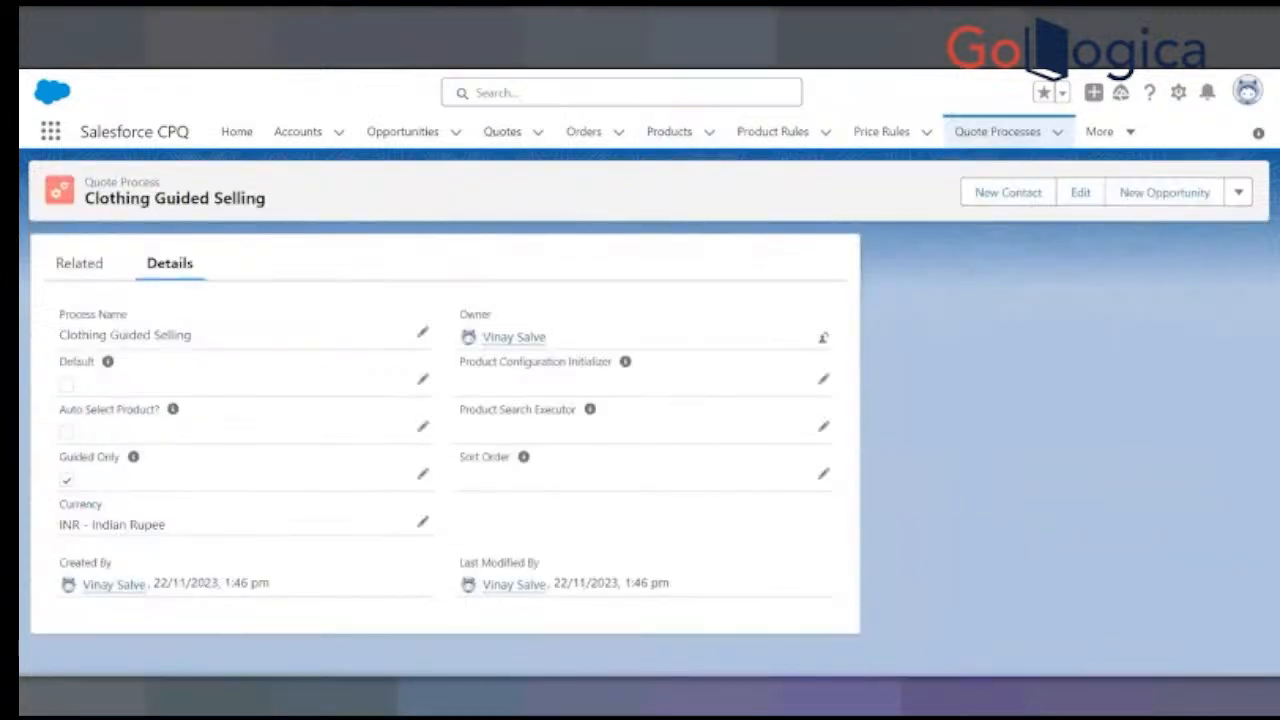
- Paste the Clothing Guided Selling record id into Q-00051's Quote Process Id field and save
left_click(420, 22)
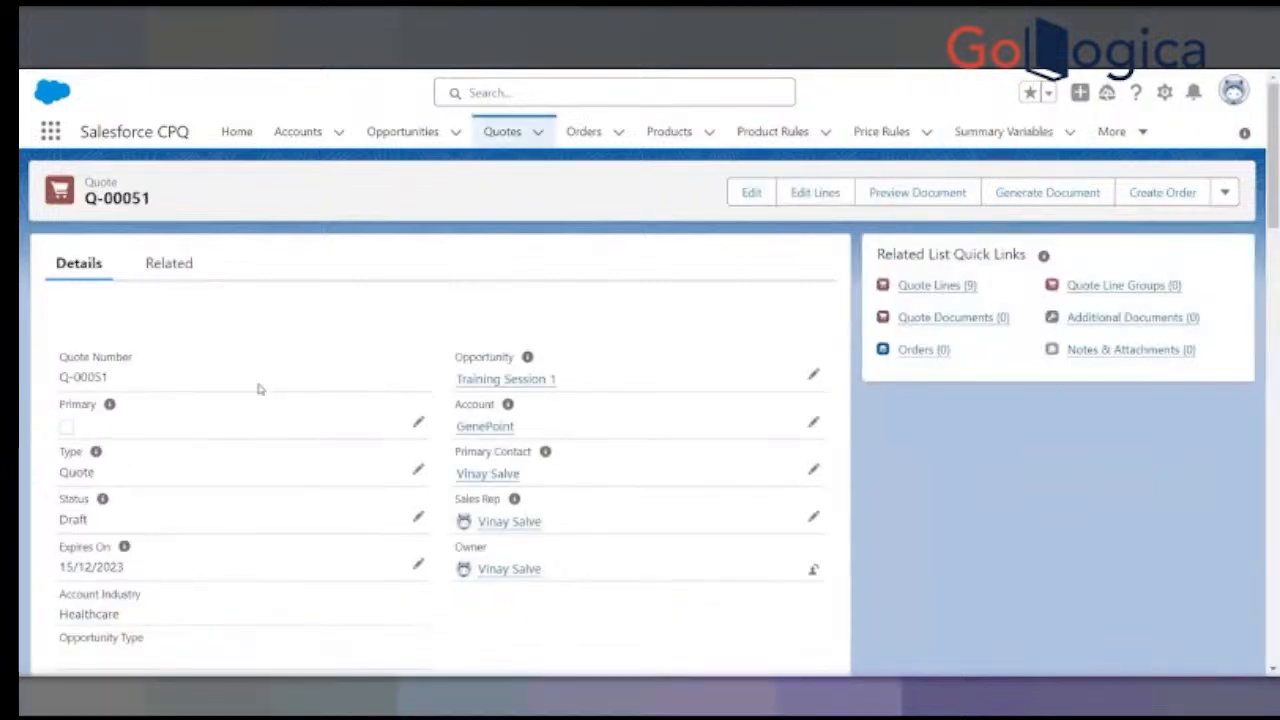
scroll(308, 392, "down", 4)
scroll(308, 392, "down", 15)
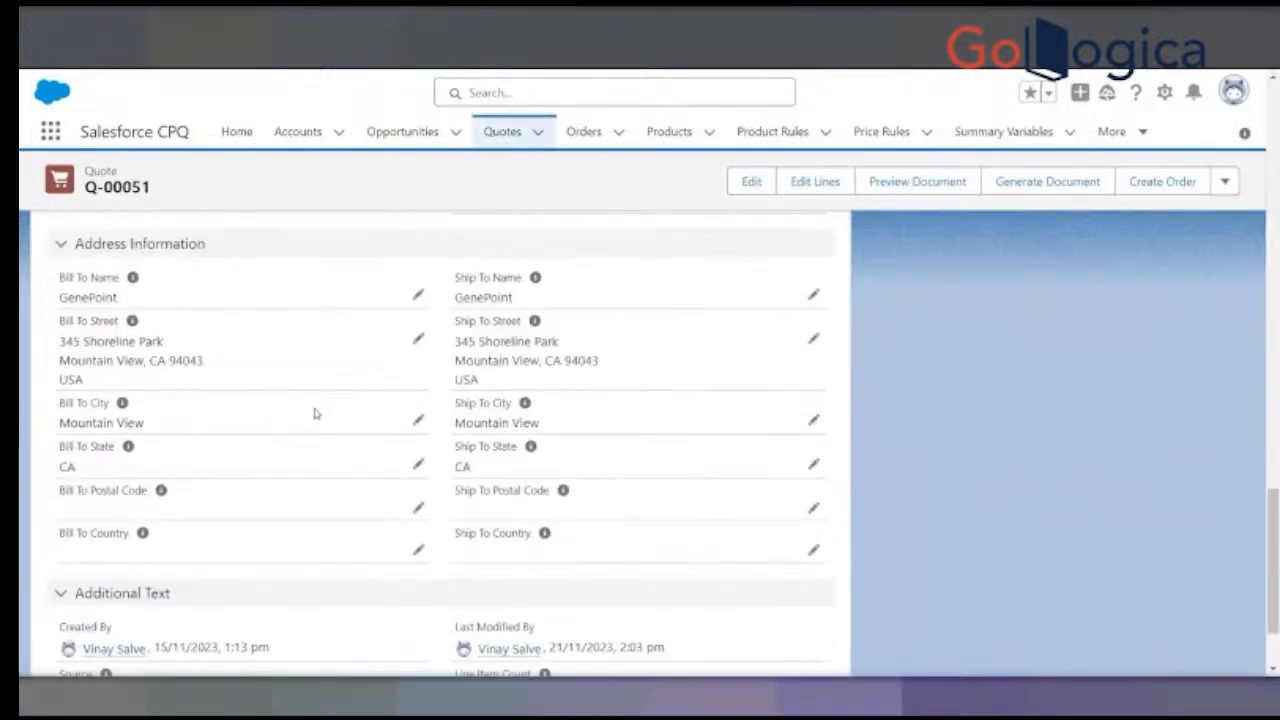
scroll(314, 413, "down", 1)
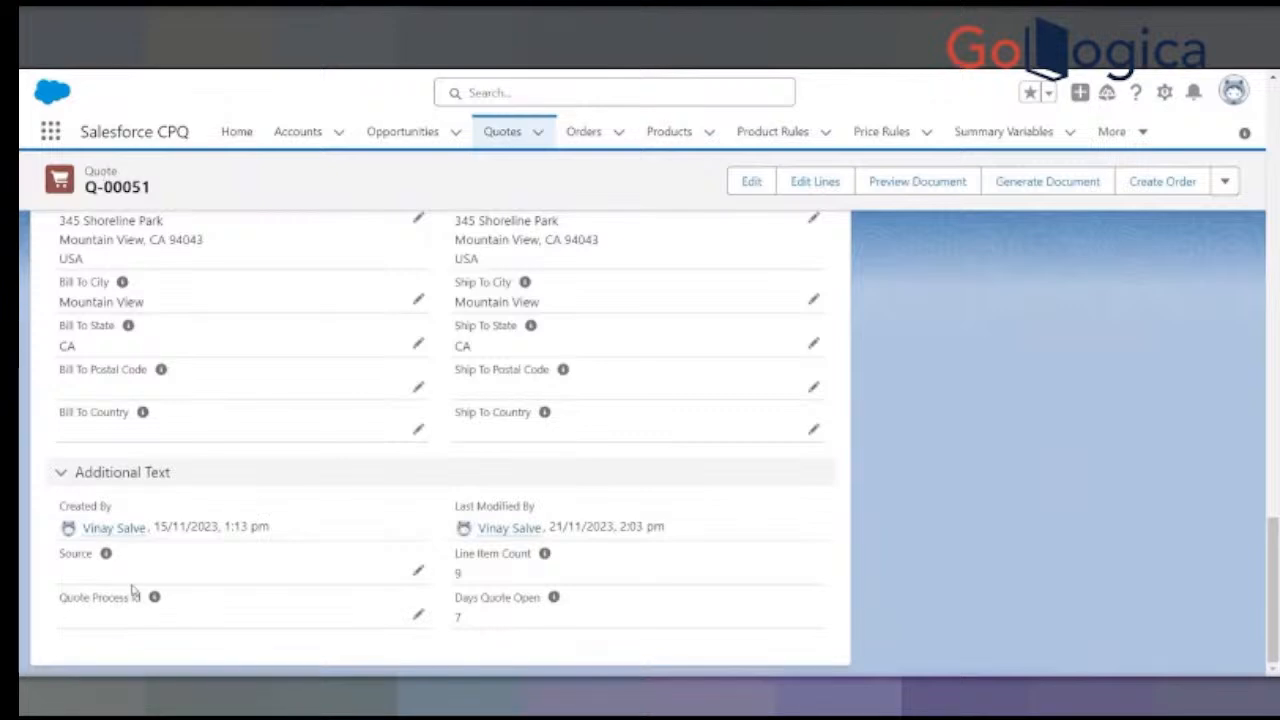
left_click(419, 617)
scroll(334, 569, "down", 1)
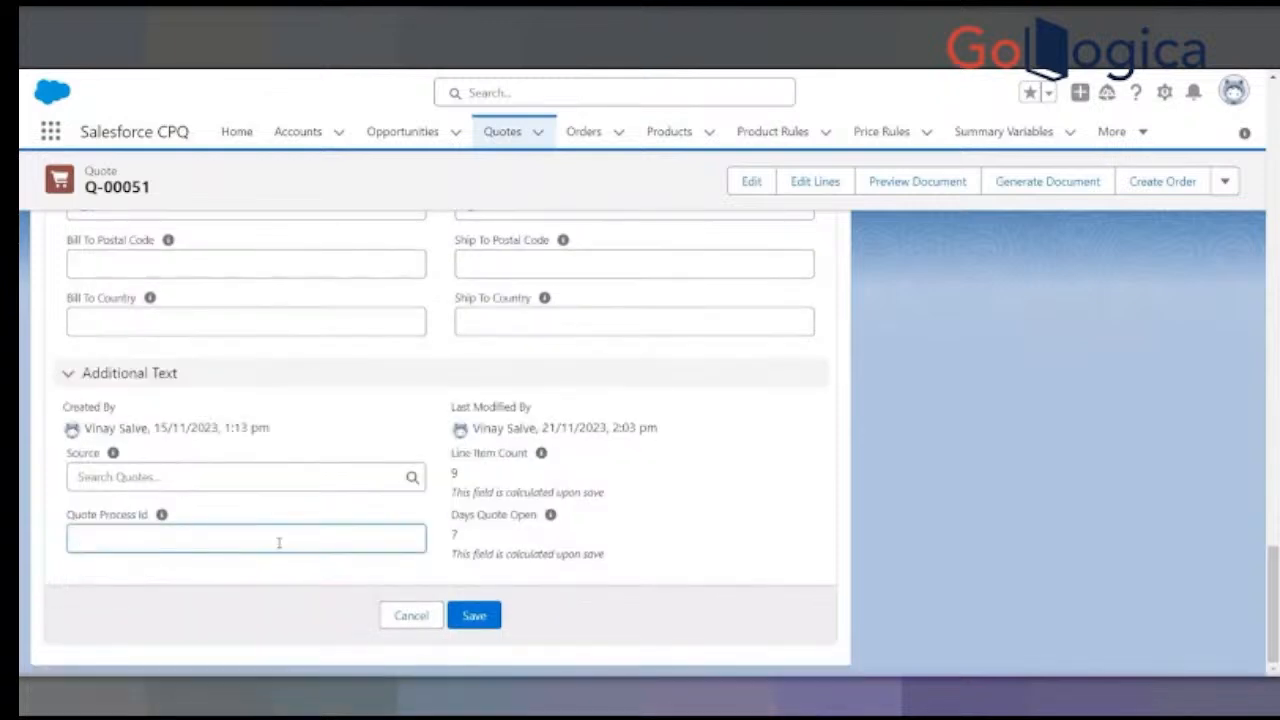
type("a0n5j000006OUTTAA4")
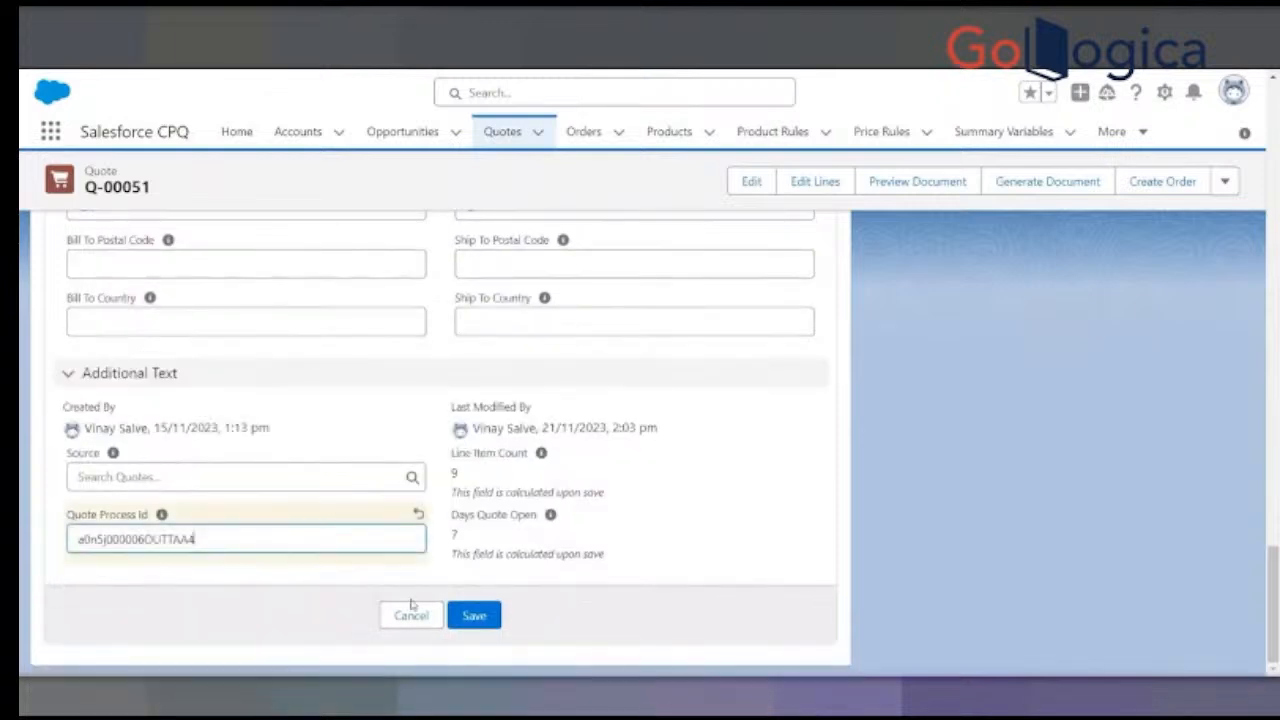
left_click(474, 615)
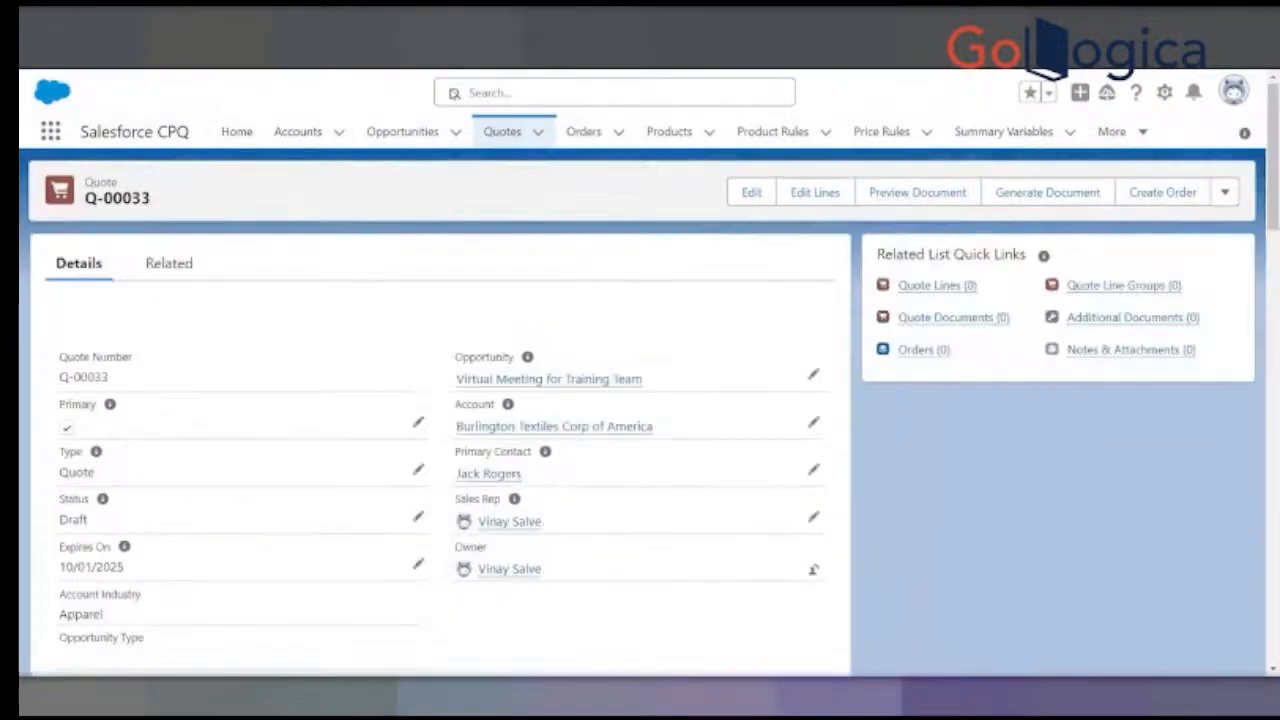
- Duplicate the browser tab and open the Guided Selling quote process record
scroll(376, 425, "down", 10)
scroll(376, 425, "down", 15)
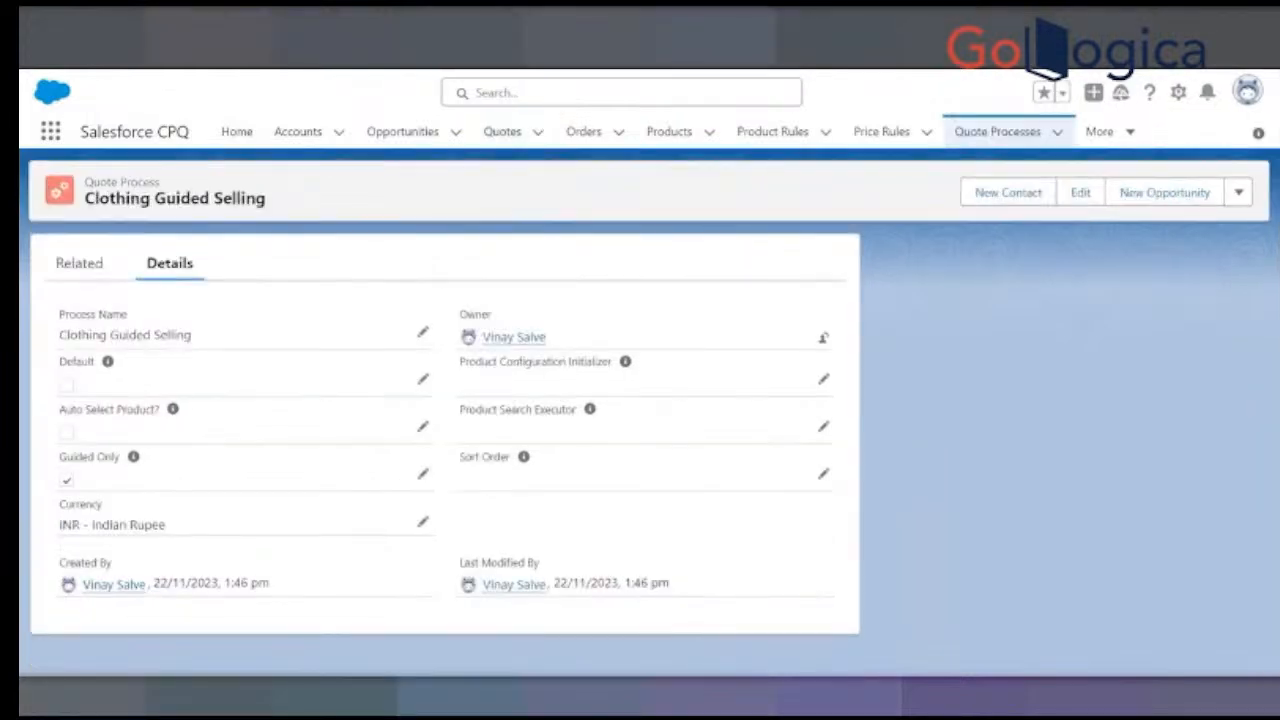
right_click(530, 20)
left_click(572, 143)
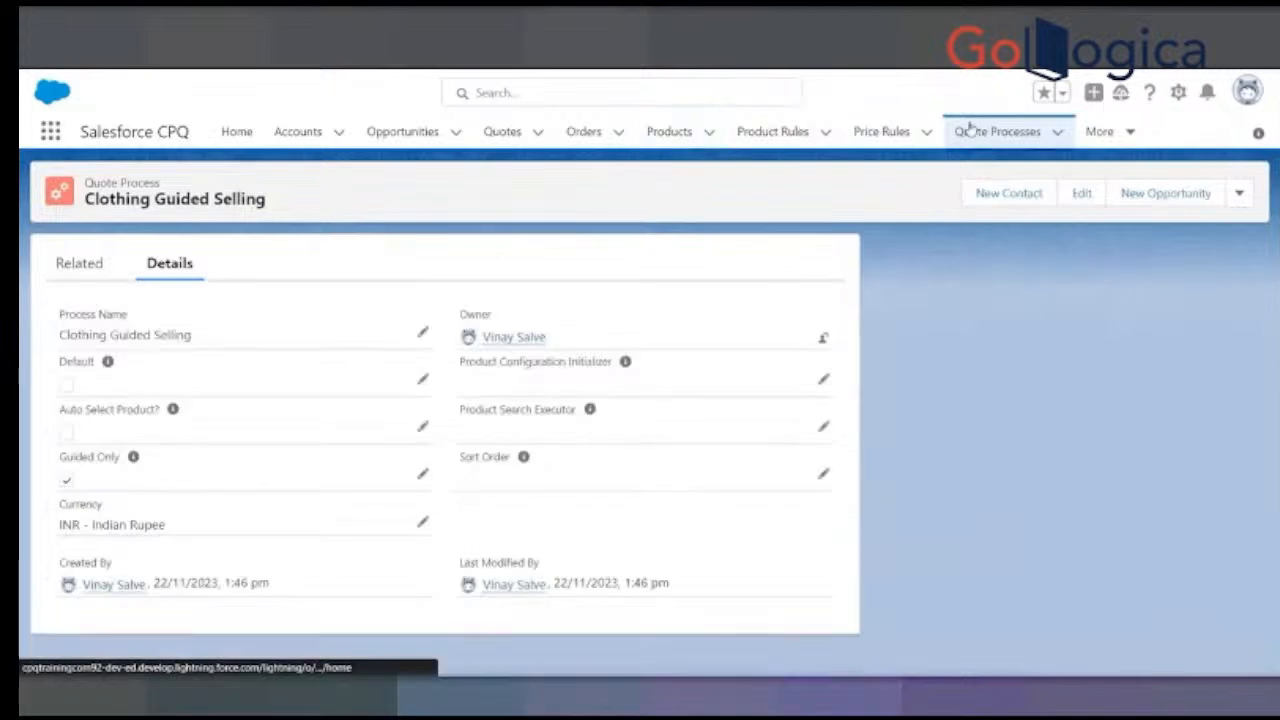
left_click(972, 132)
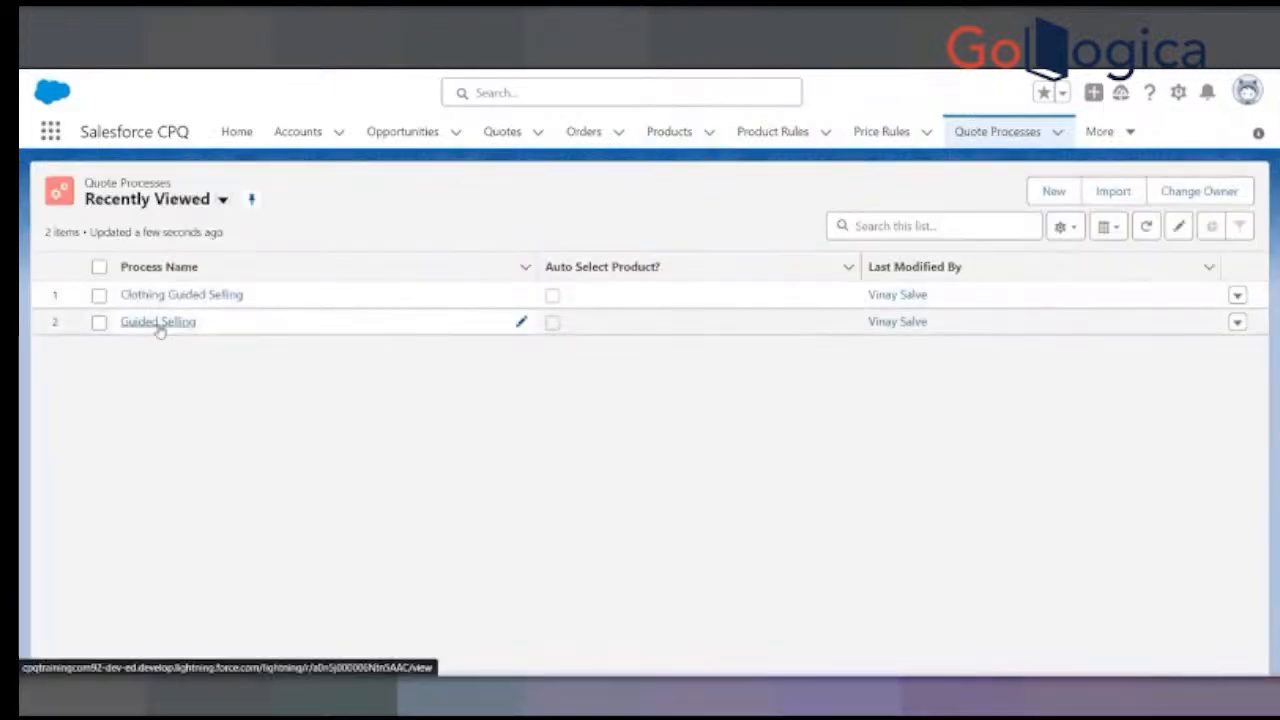
left_click(157, 323)
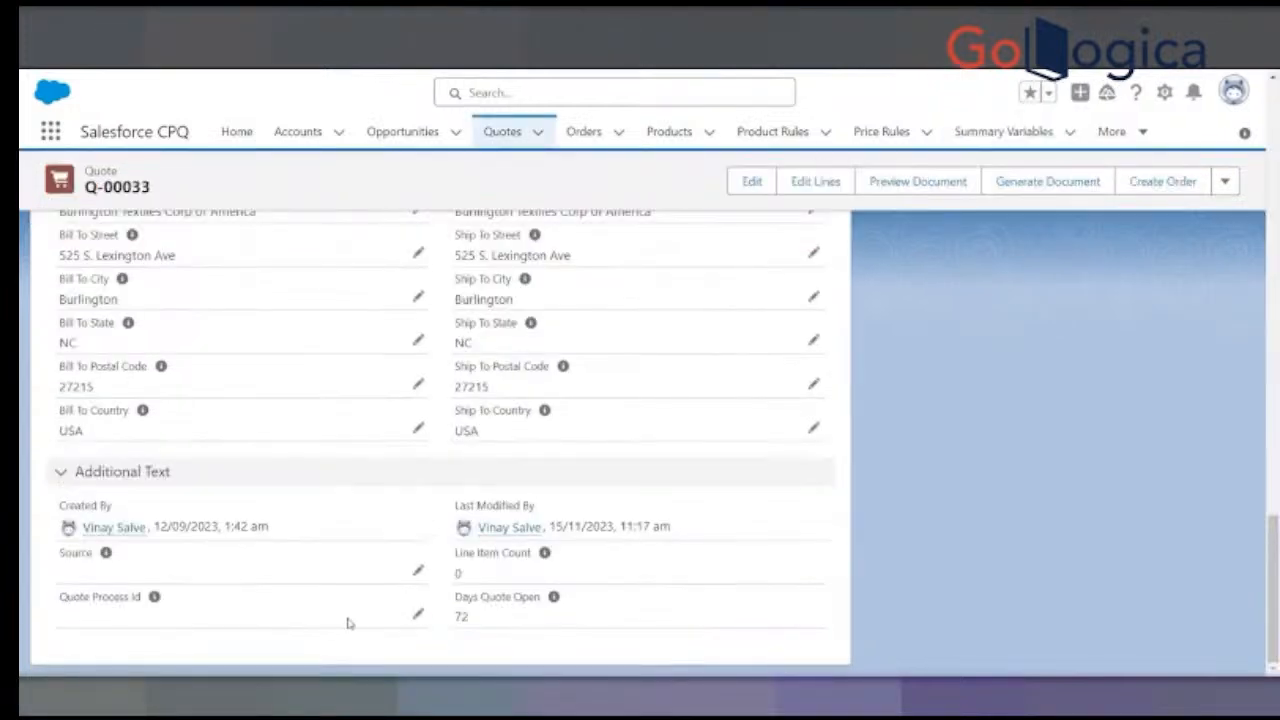
- Paste the Guided Selling process id into Q-00033's Quote Process Id and save
left_click(418, 613)
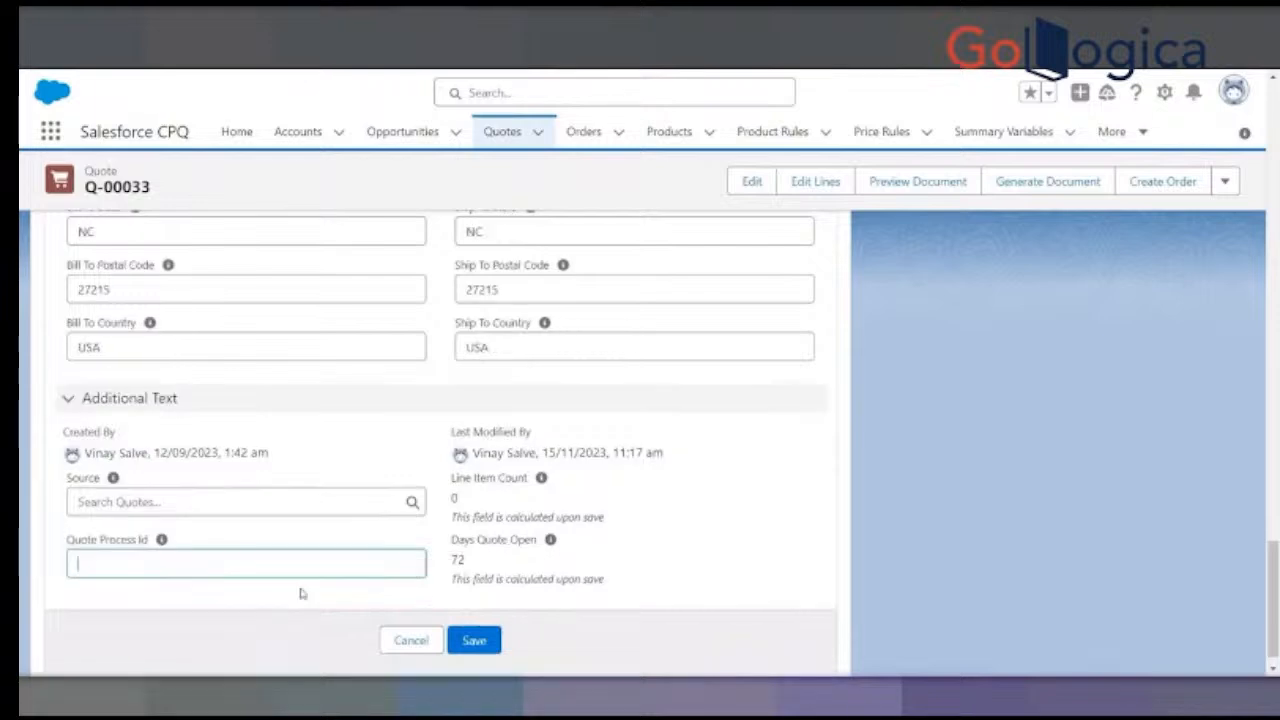
type("a0n5j000006Ntn5AAC")
left_click(455, 614)
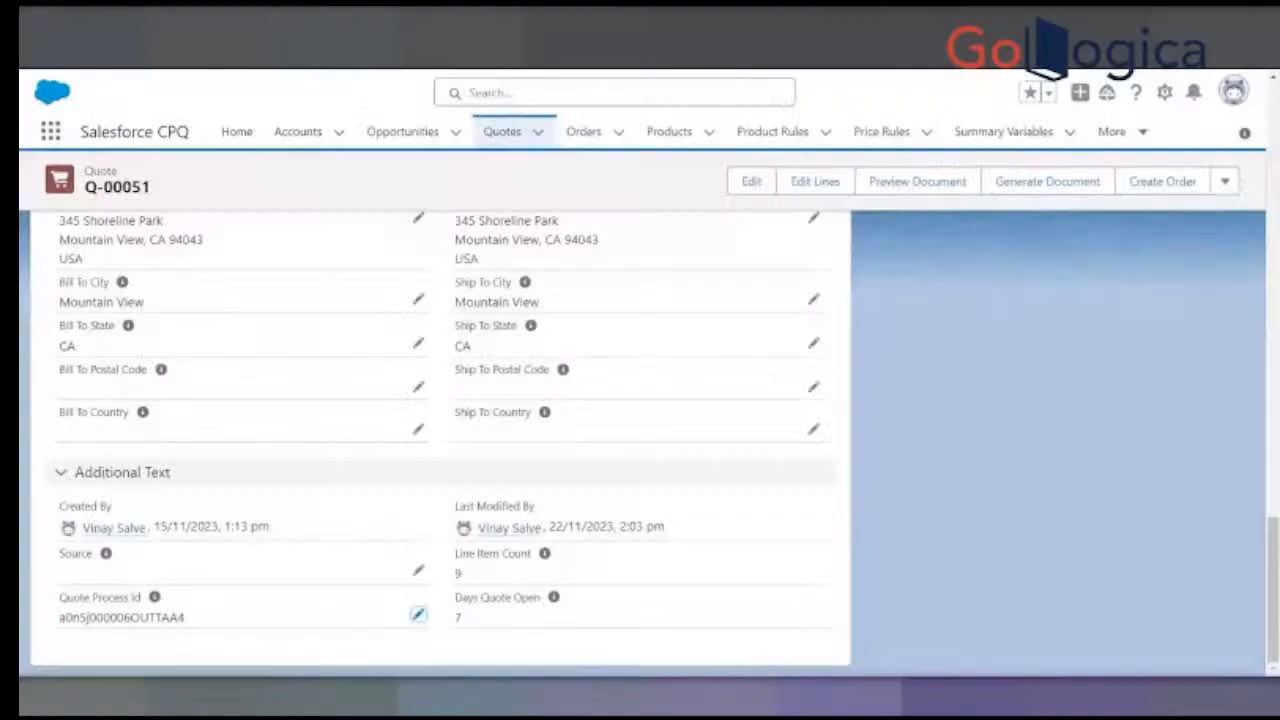
- In Q-00051's line editor, select all line items and delete them
scroll(389, 271, "up", 15)
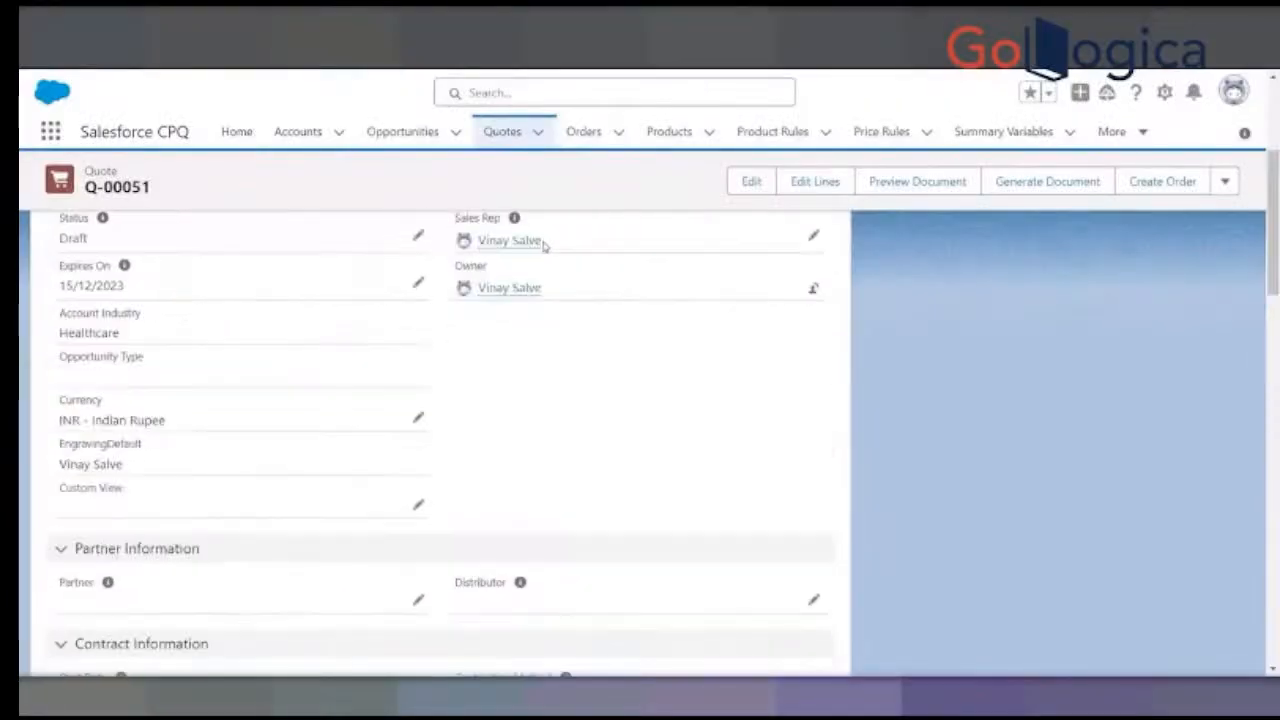
scroll(545, 246, "up", 3)
left_click(800, 190)
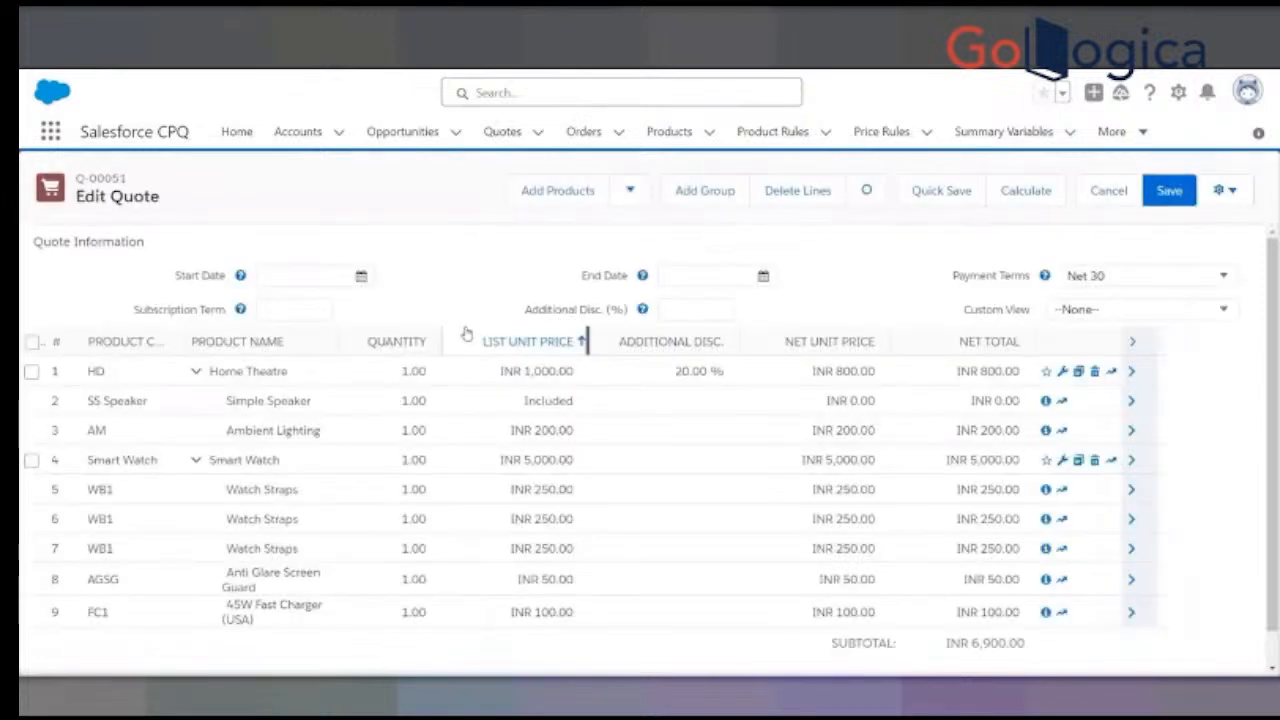
left_click(32, 342)
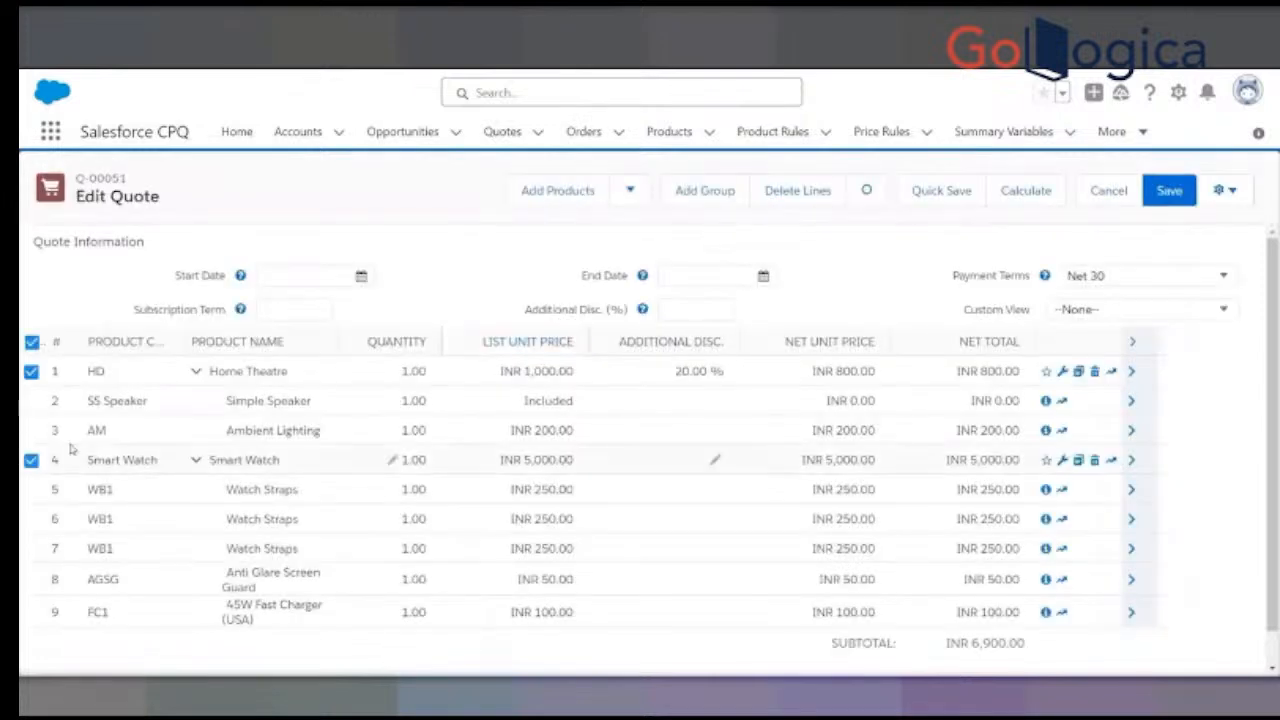
left_click(848, 192)
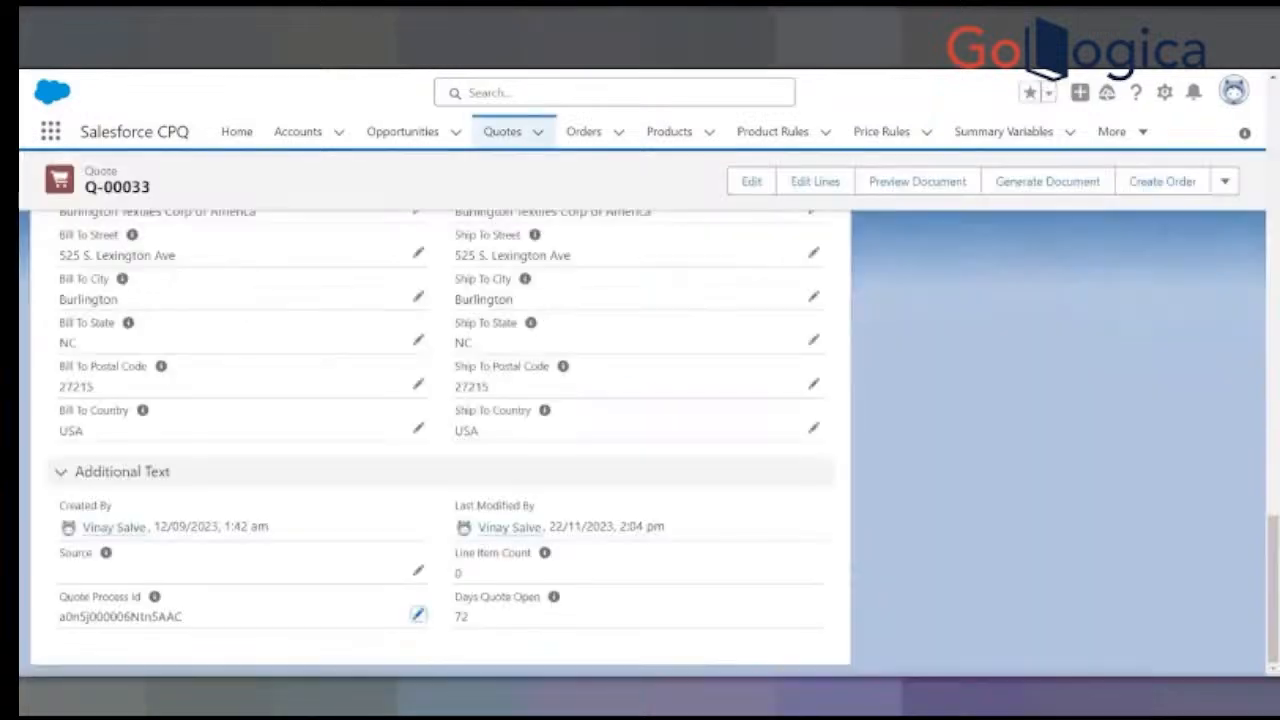
scroll(600, 300, "up", 5)
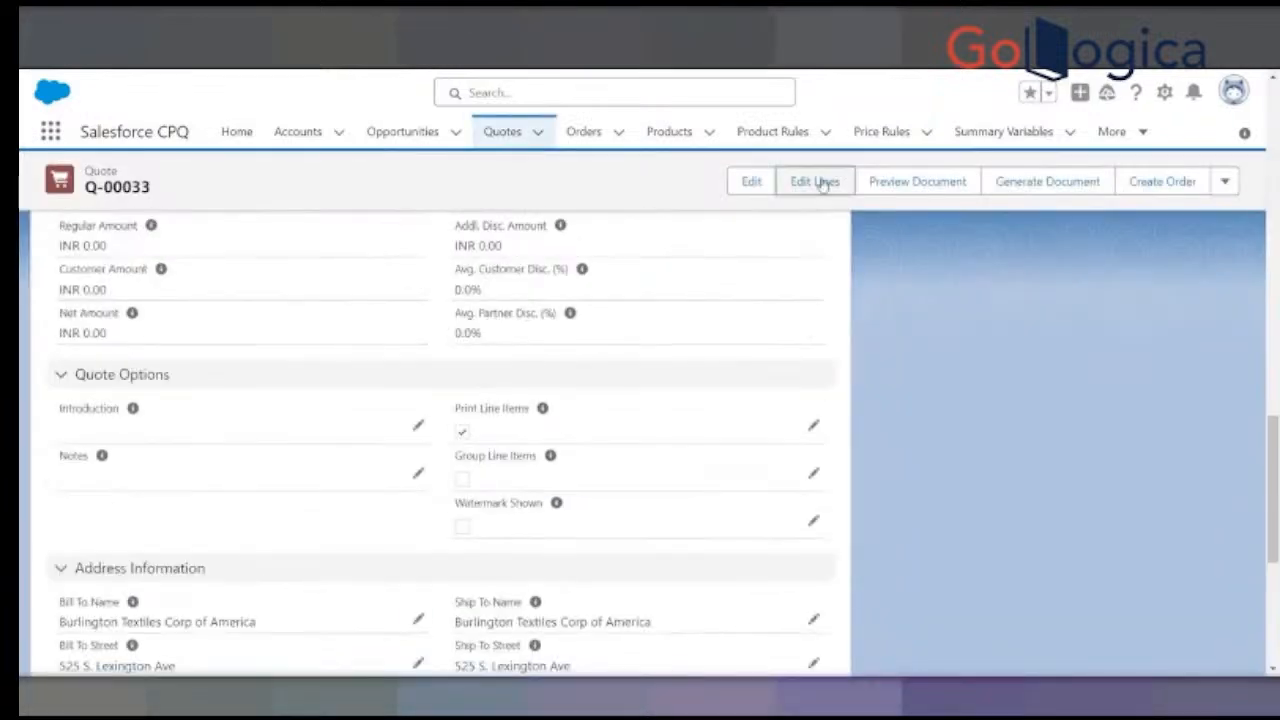
- Start adding products to Q-00033 and answer guided selling with Hardware, I5 and EU
left_click(823, 183)
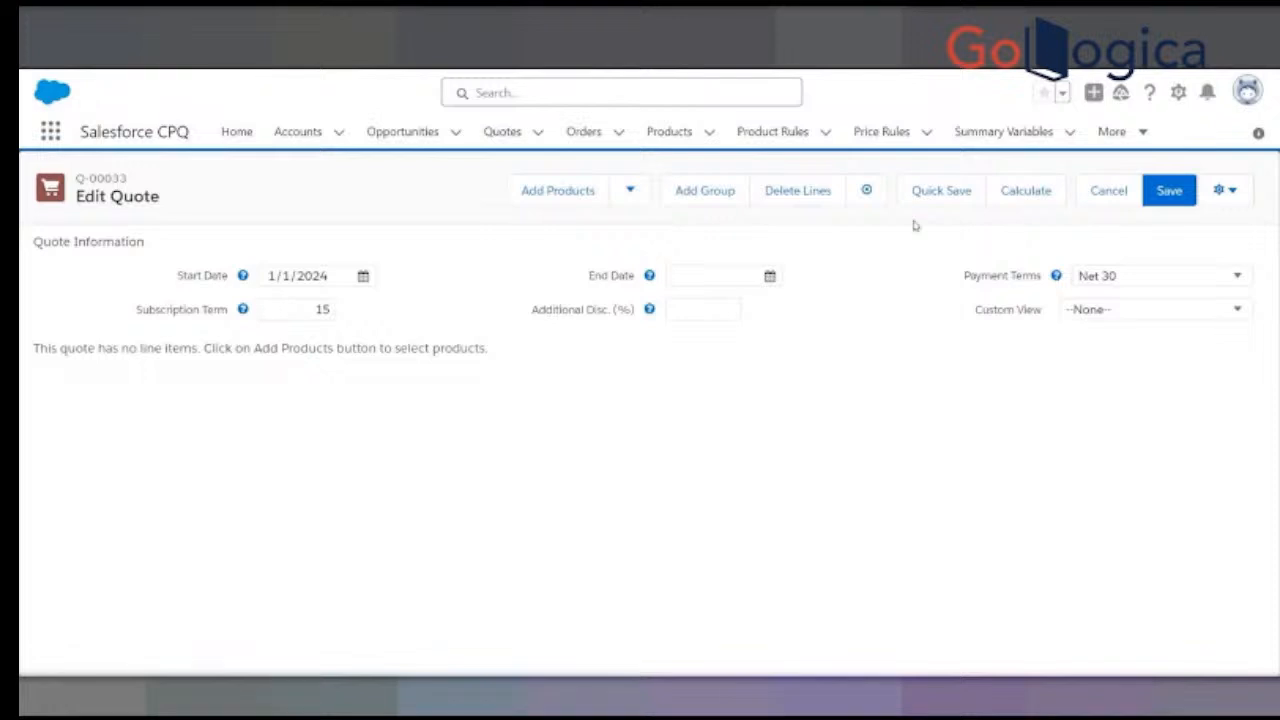
left_click(868, 199)
left_click(548, 192)
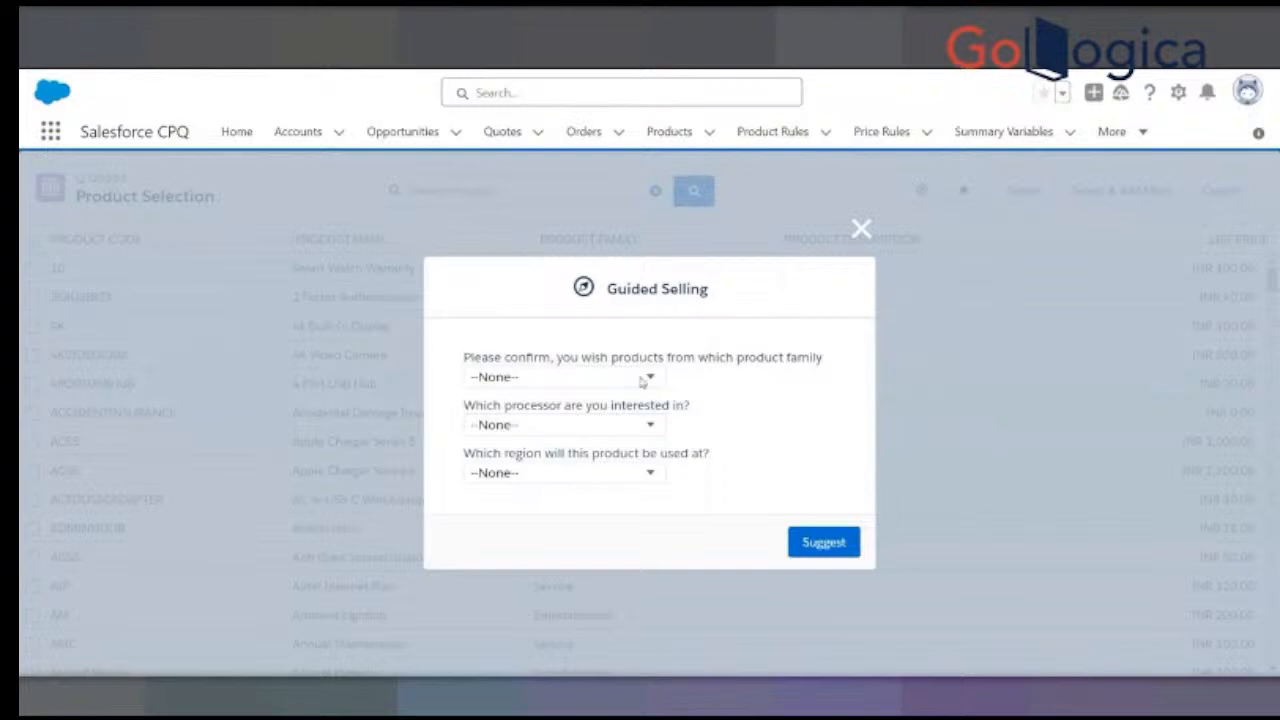
left_click_drag(575, 355, 824, 352)
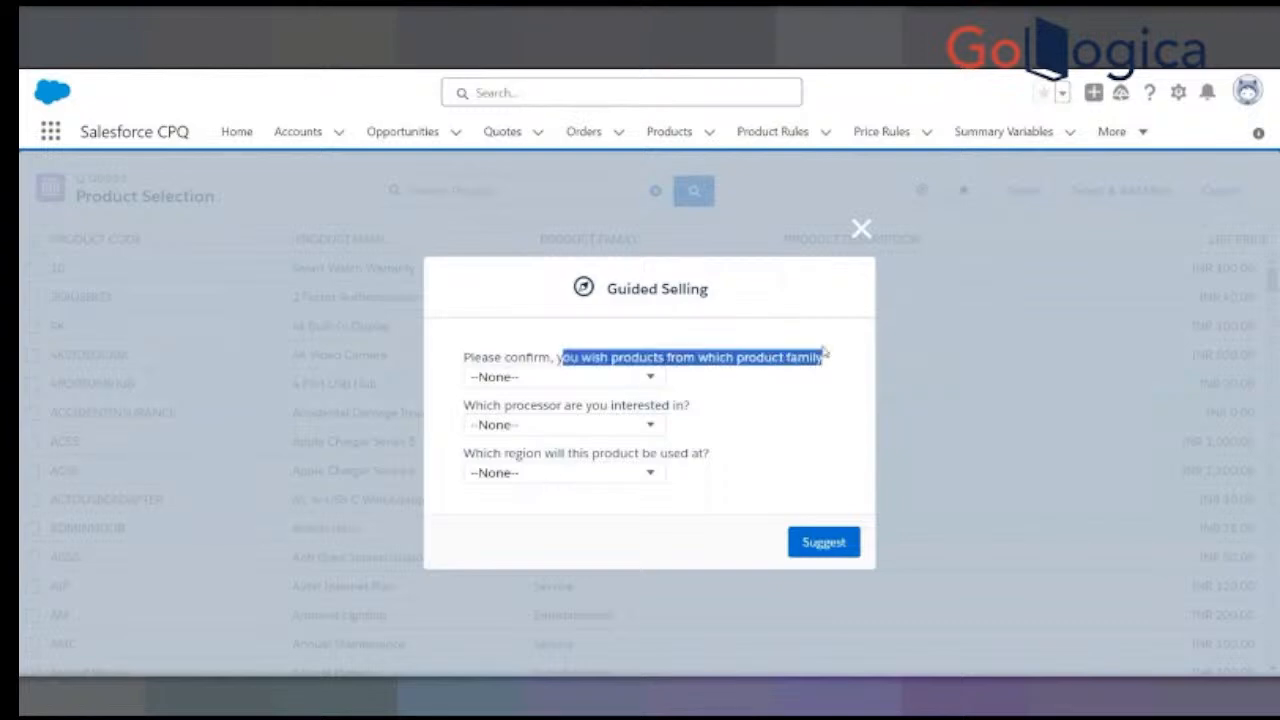
left_click(635, 385)
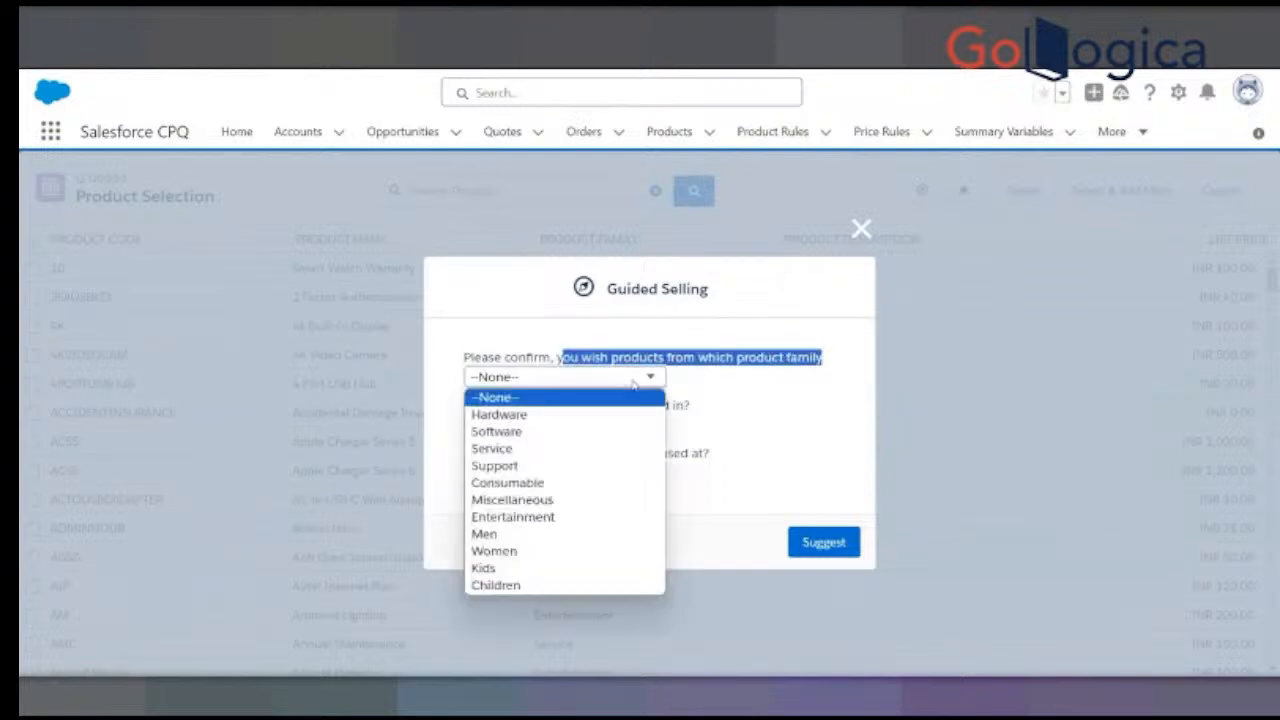
left_click(531, 416)
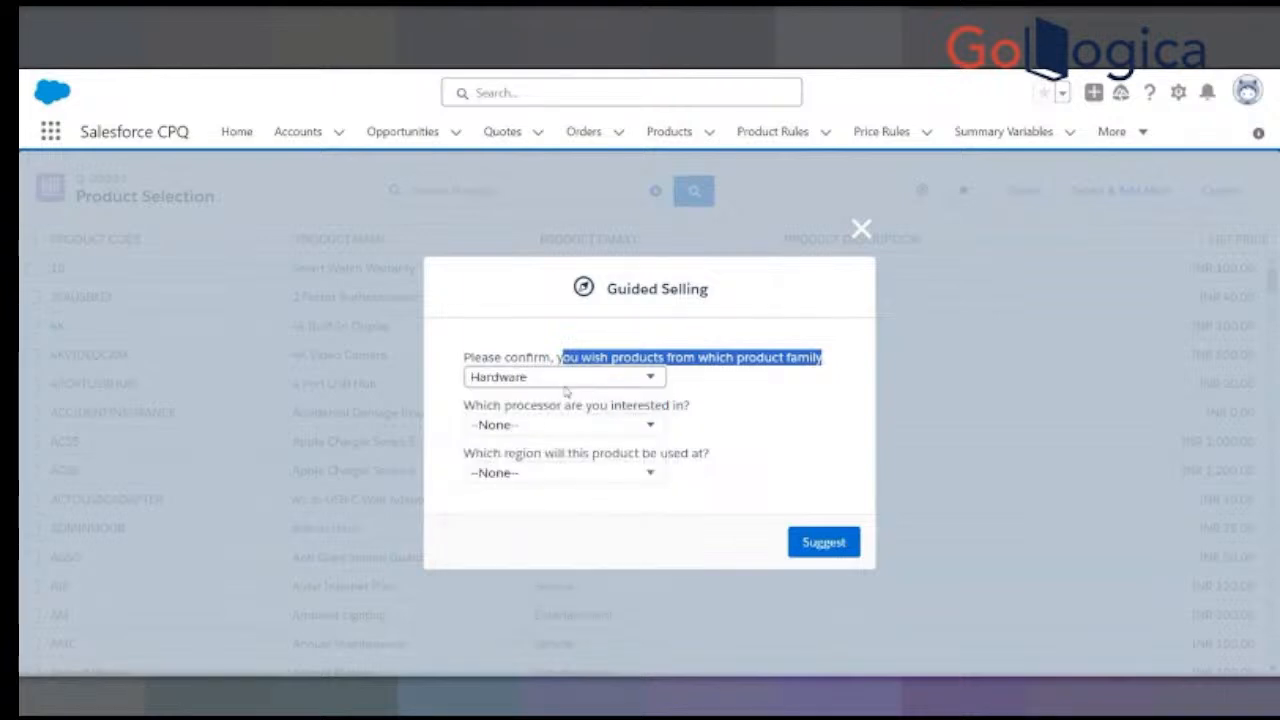
left_click(566, 426)
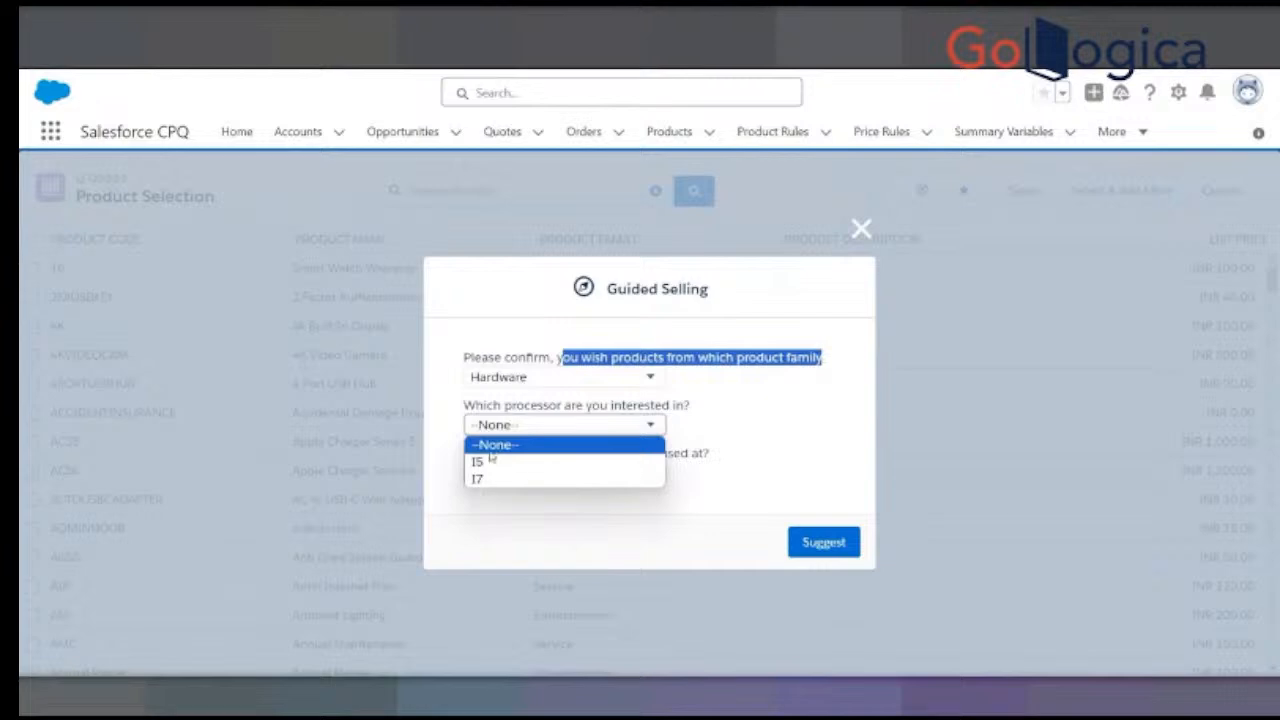
left_click(485, 465)
left_click(528, 474)
left_click(508, 510)
- Close the guided selling prompt and reset region, processor and product family to None
left_click(860, 236)
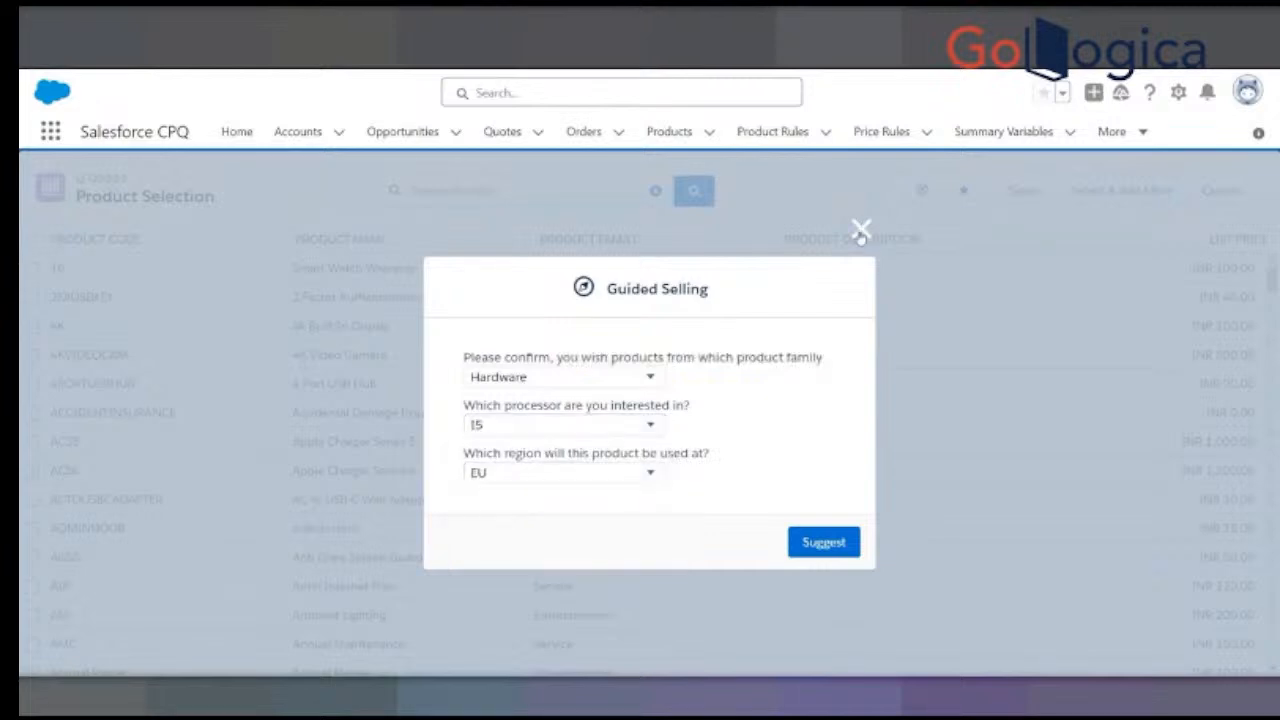
left_click(860, 236)
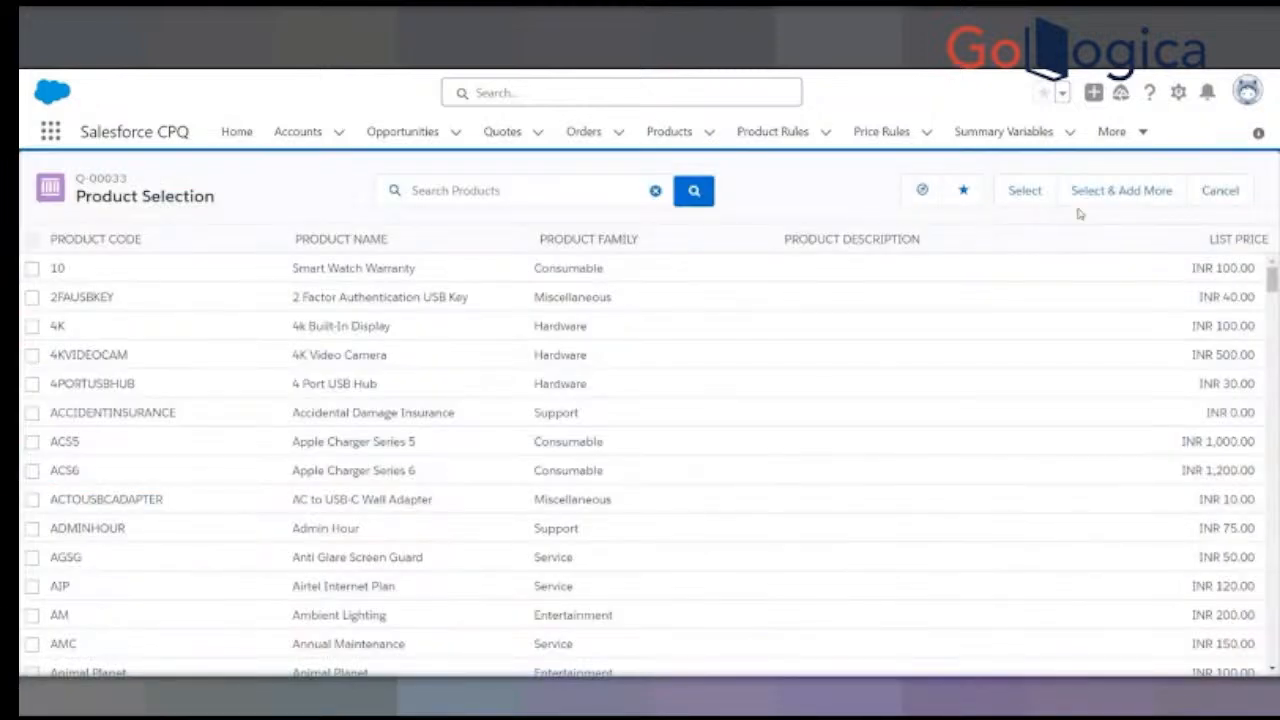
left_click(923, 193)
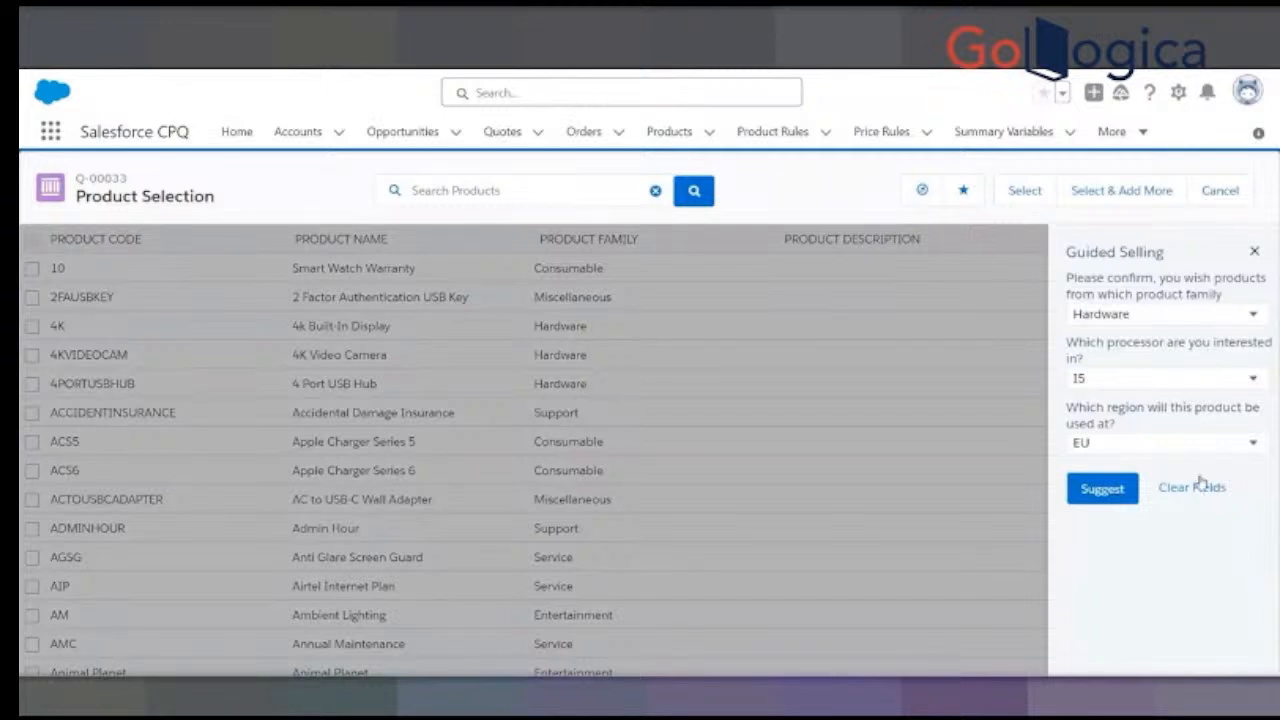
left_click(1128, 443)
left_click(1140, 460)
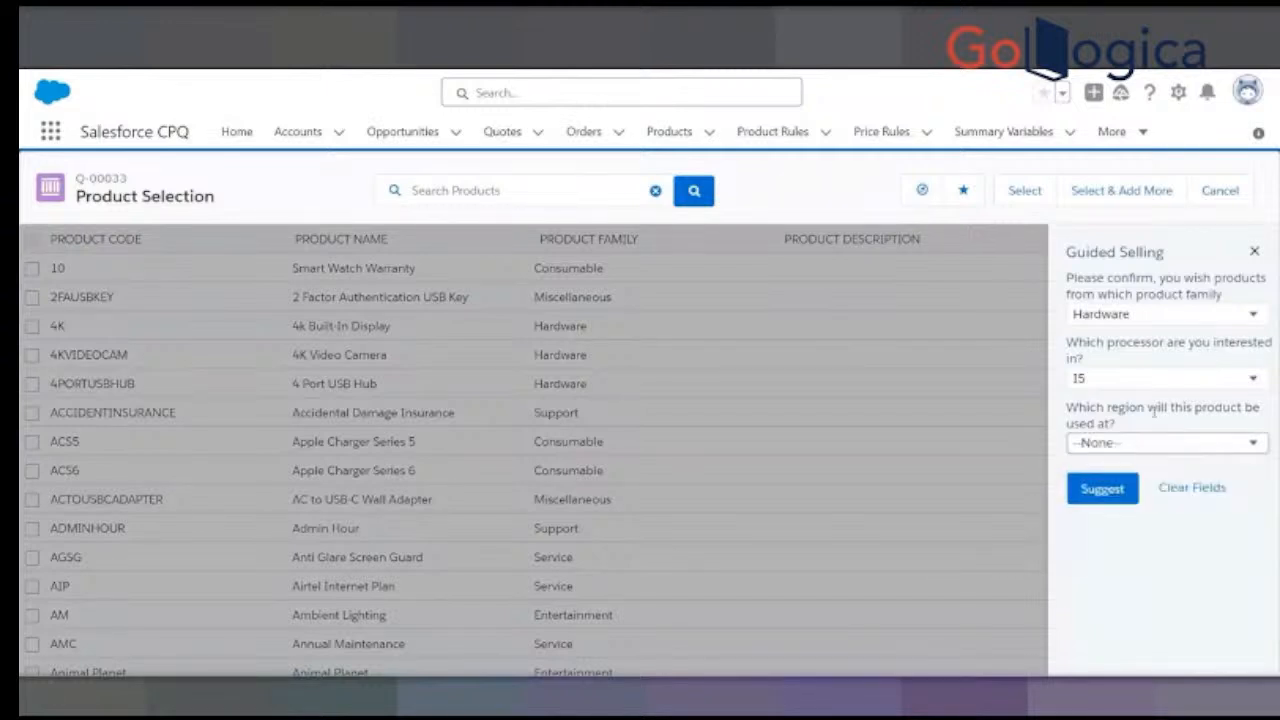
left_click(1158, 380)
left_click(1098, 398)
left_click(1105, 314)
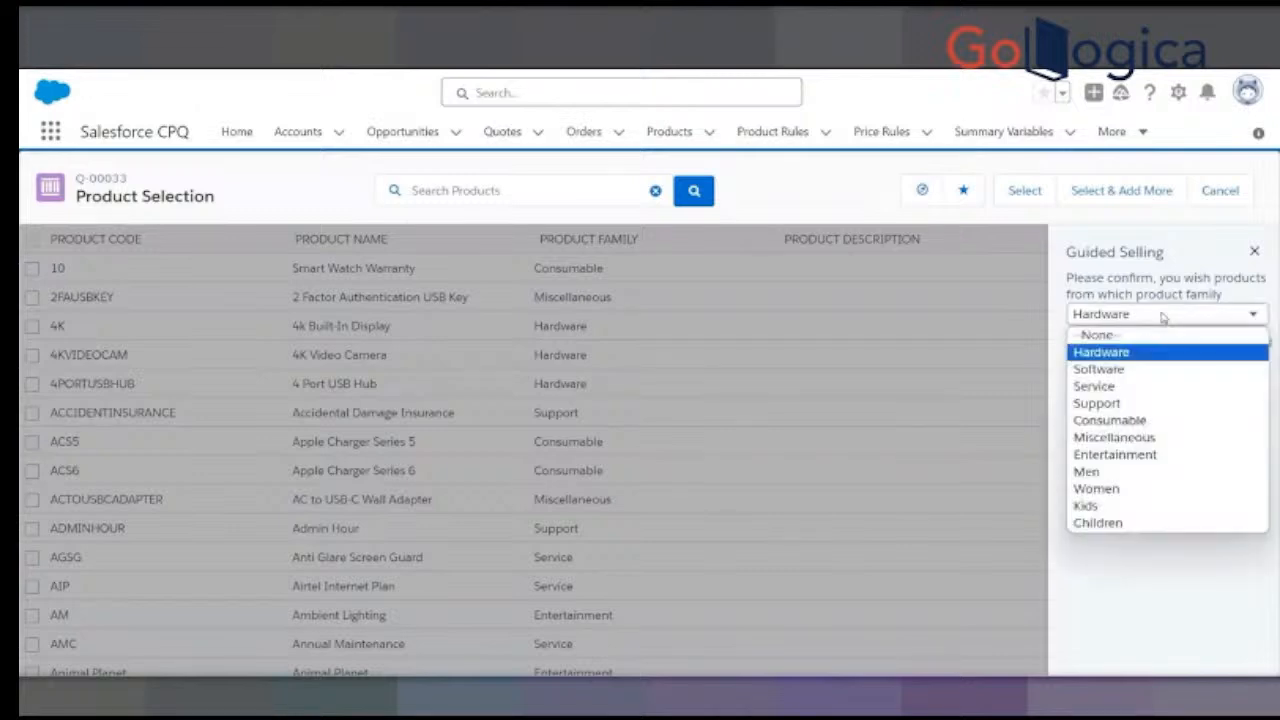
left_click(1133, 338)
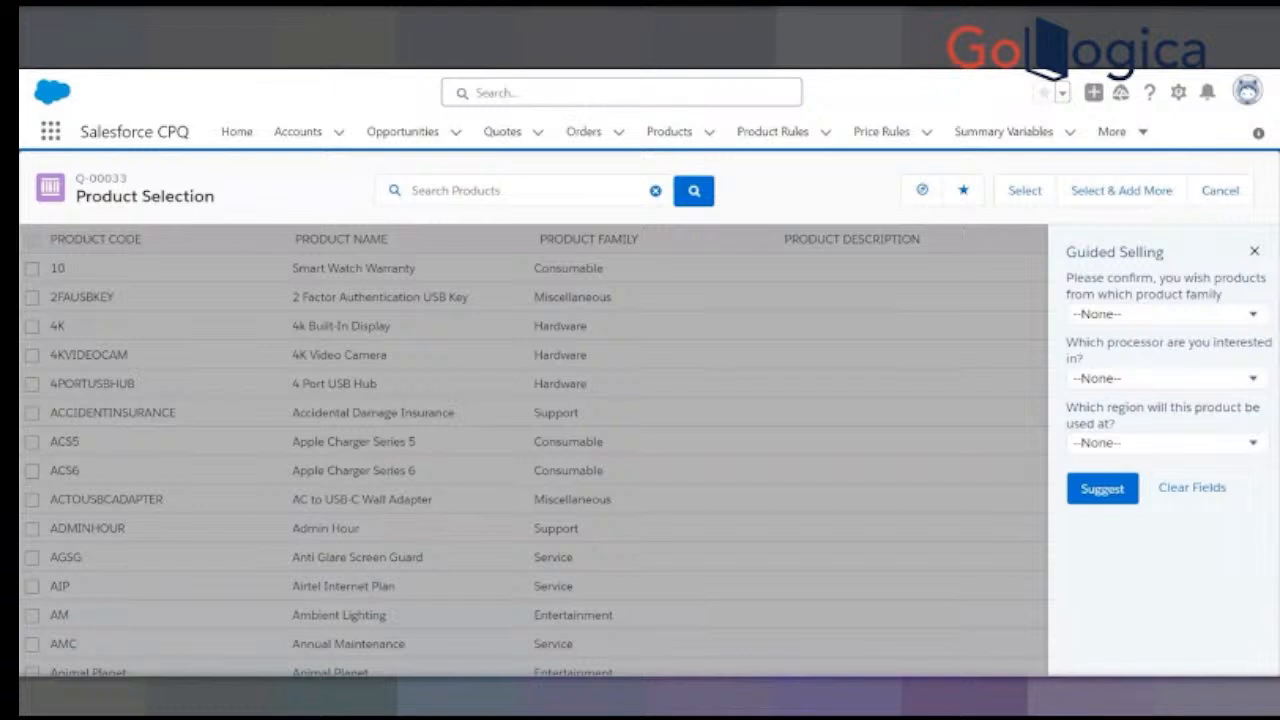
- Reload, dismiss guided selling again, and leave product selection back to the quote
key("F5")
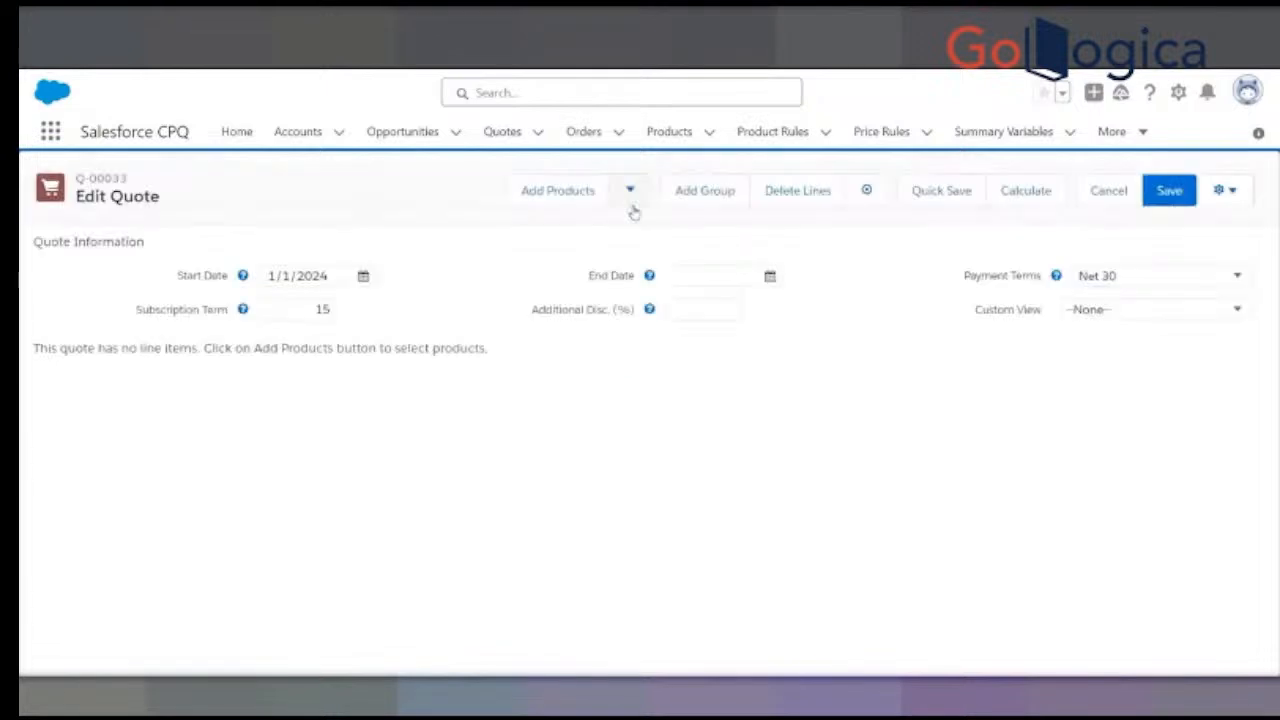
left_click(556, 192)
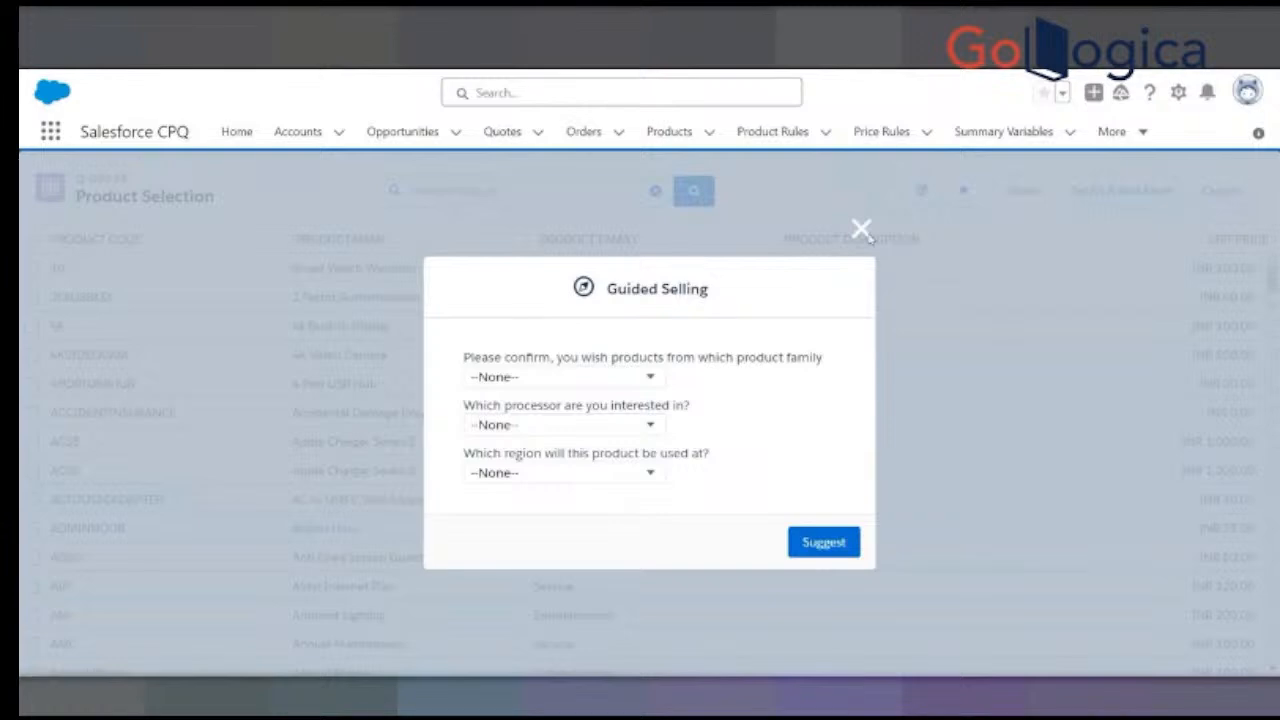
left_click(862, 228)
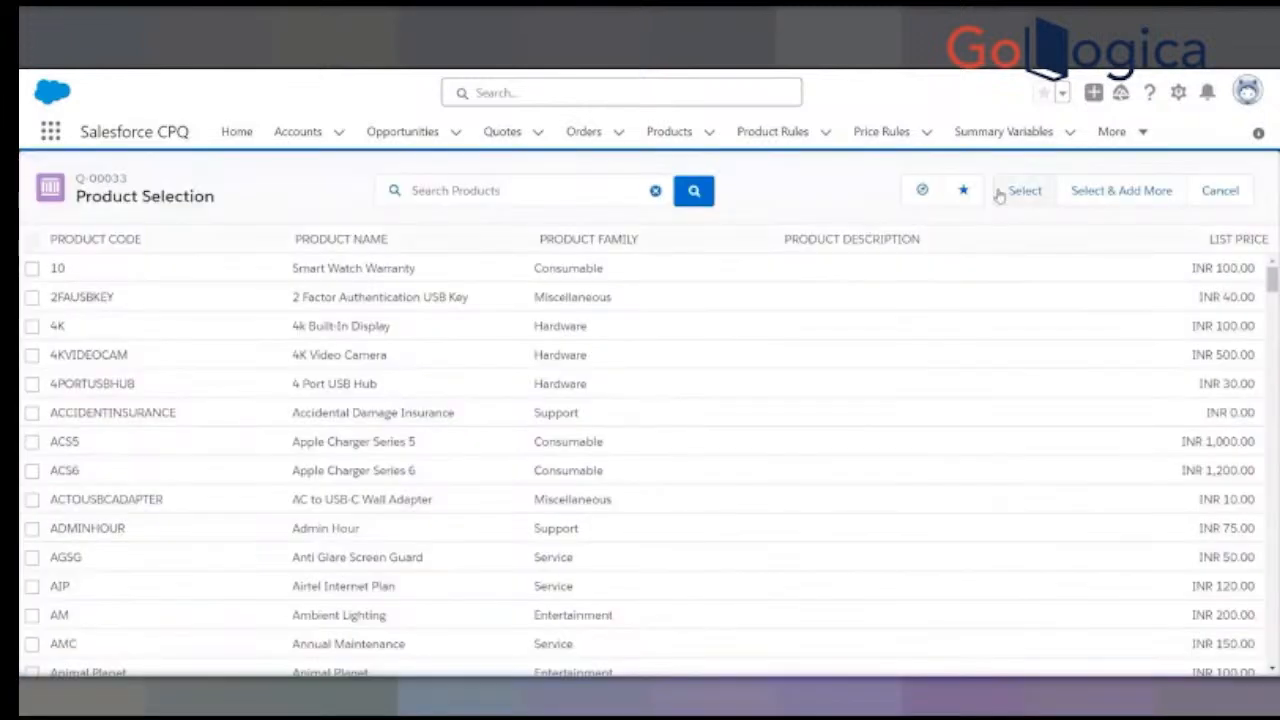
left_click(921, 192)
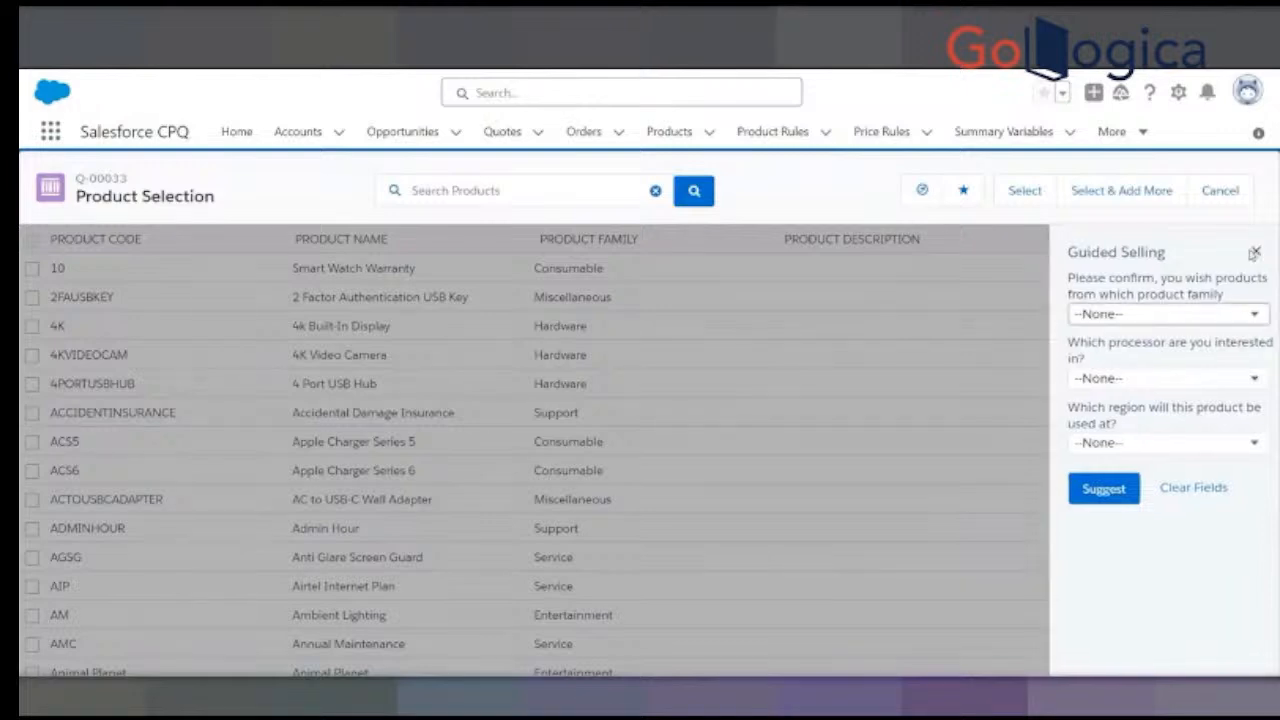
left_click(1253, 248)
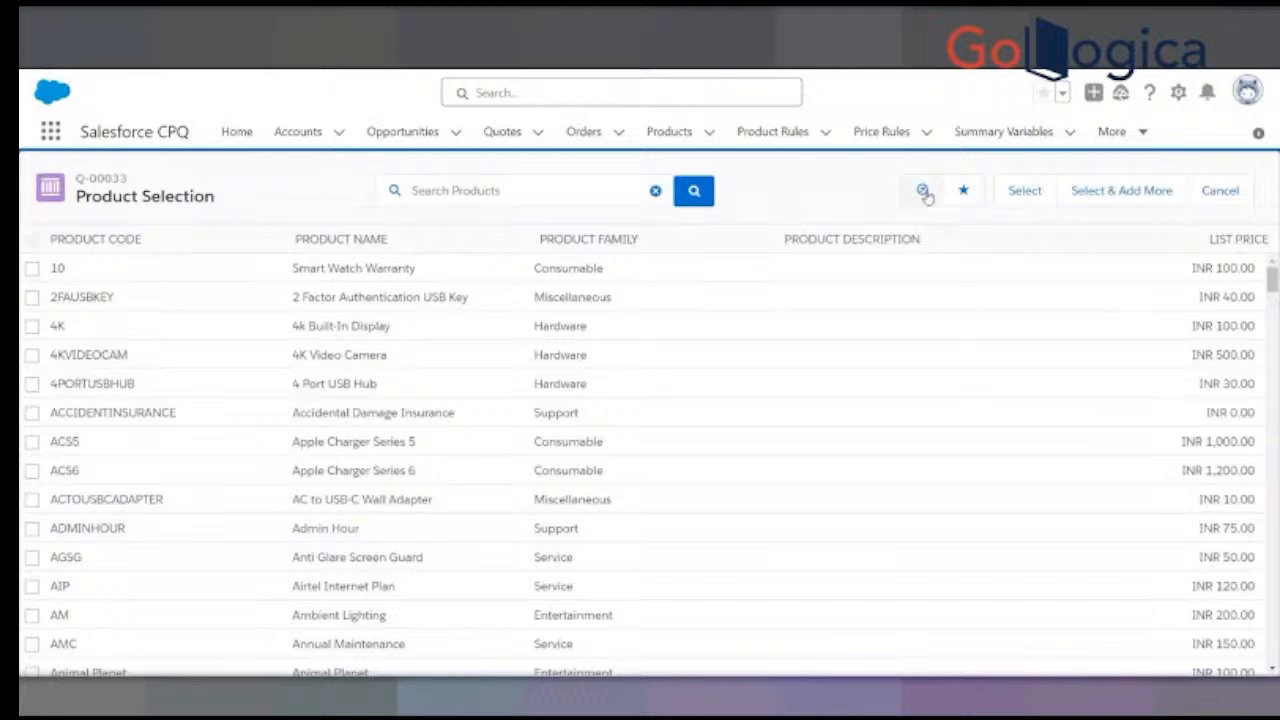
left_click(1218, 190)
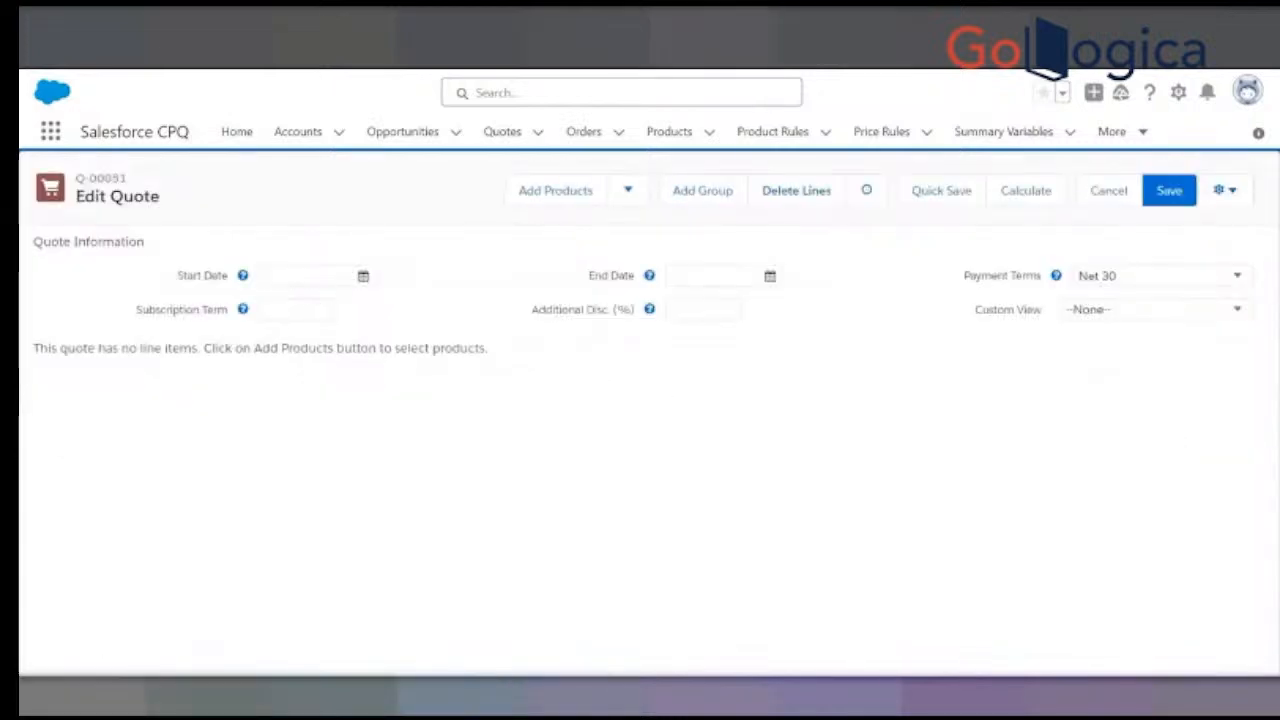
- Answer the guided selling prompt with Men family and T-Shirt clothing type, then request suggestions
left_click(557, 192)
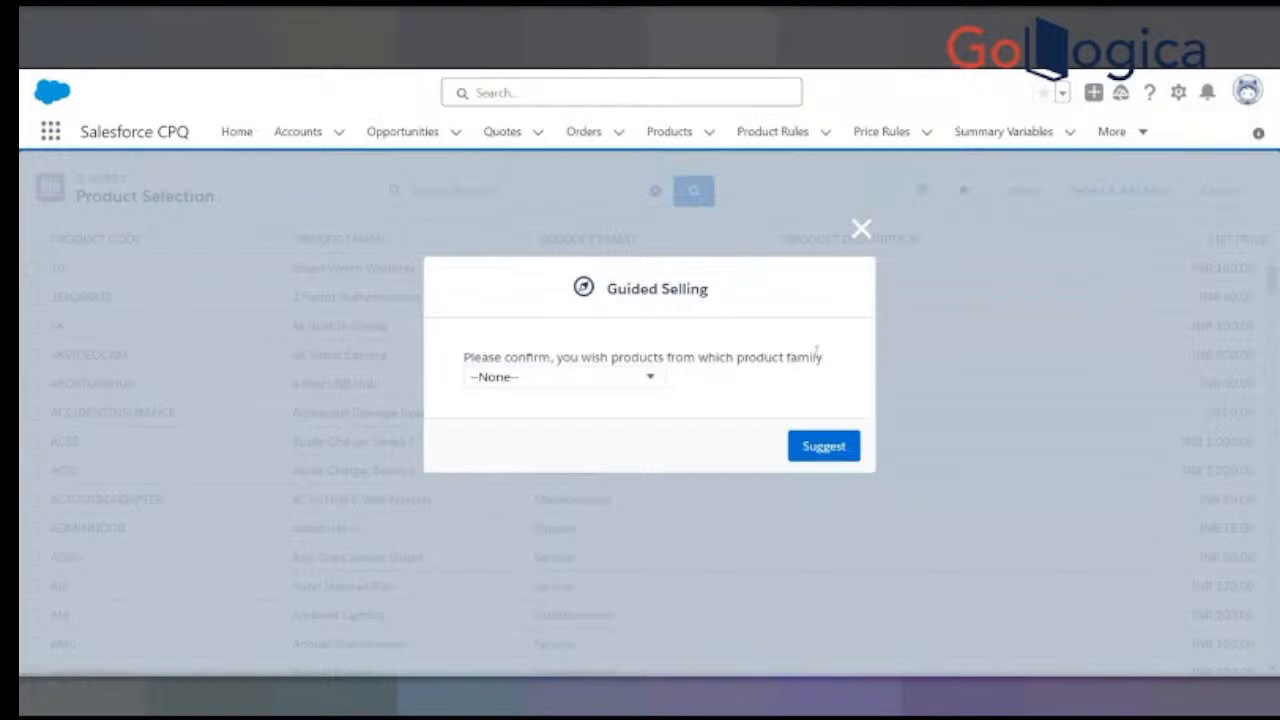
left_click(623, 379)
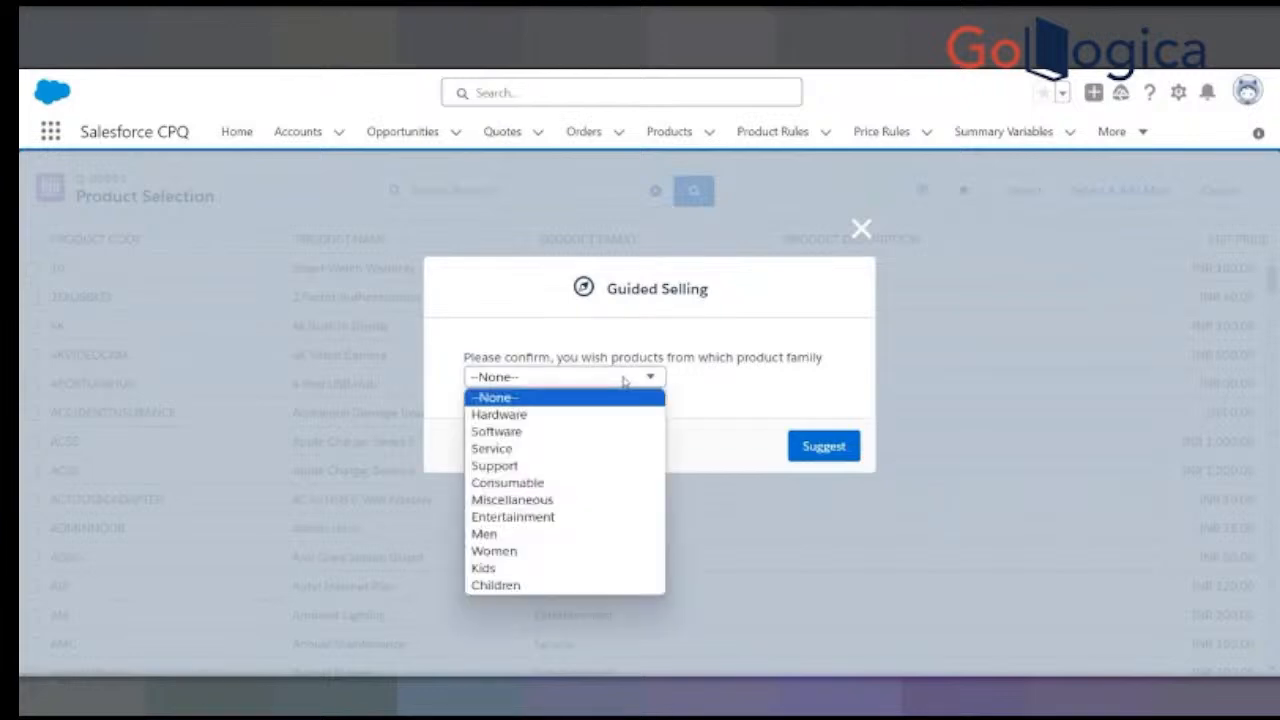
left_click(484, 535)
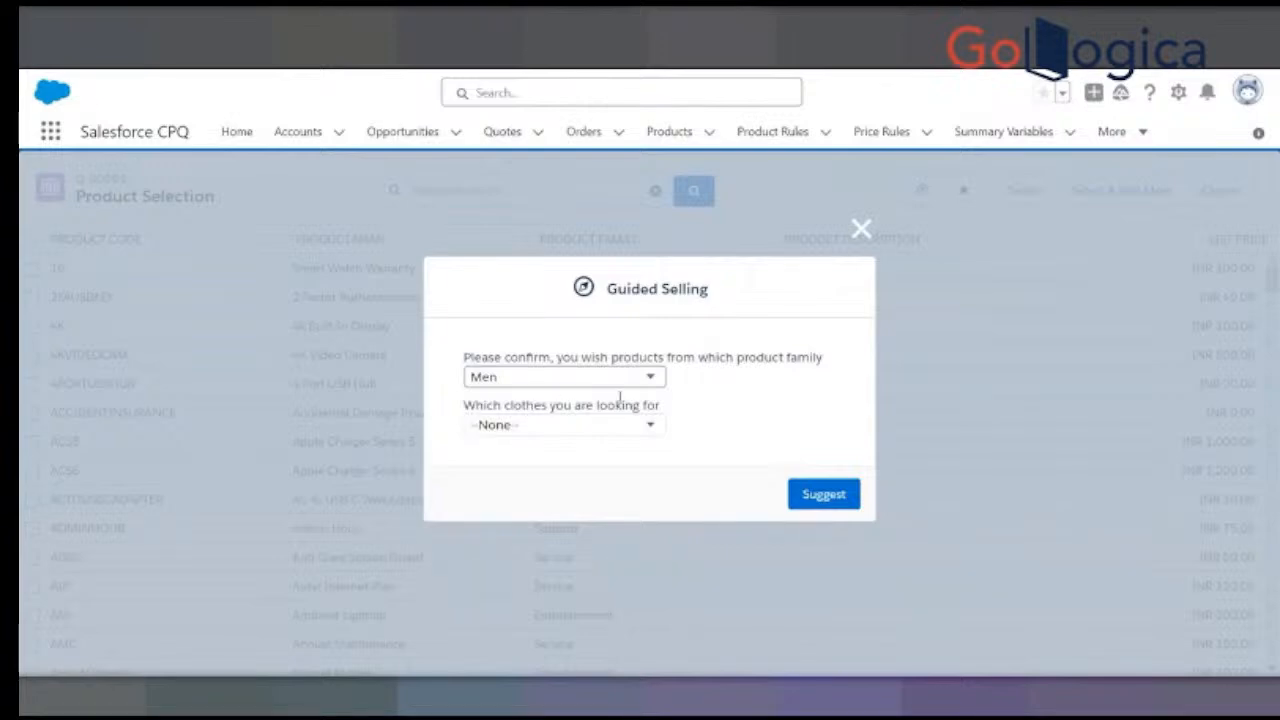
left_click(555, 425)
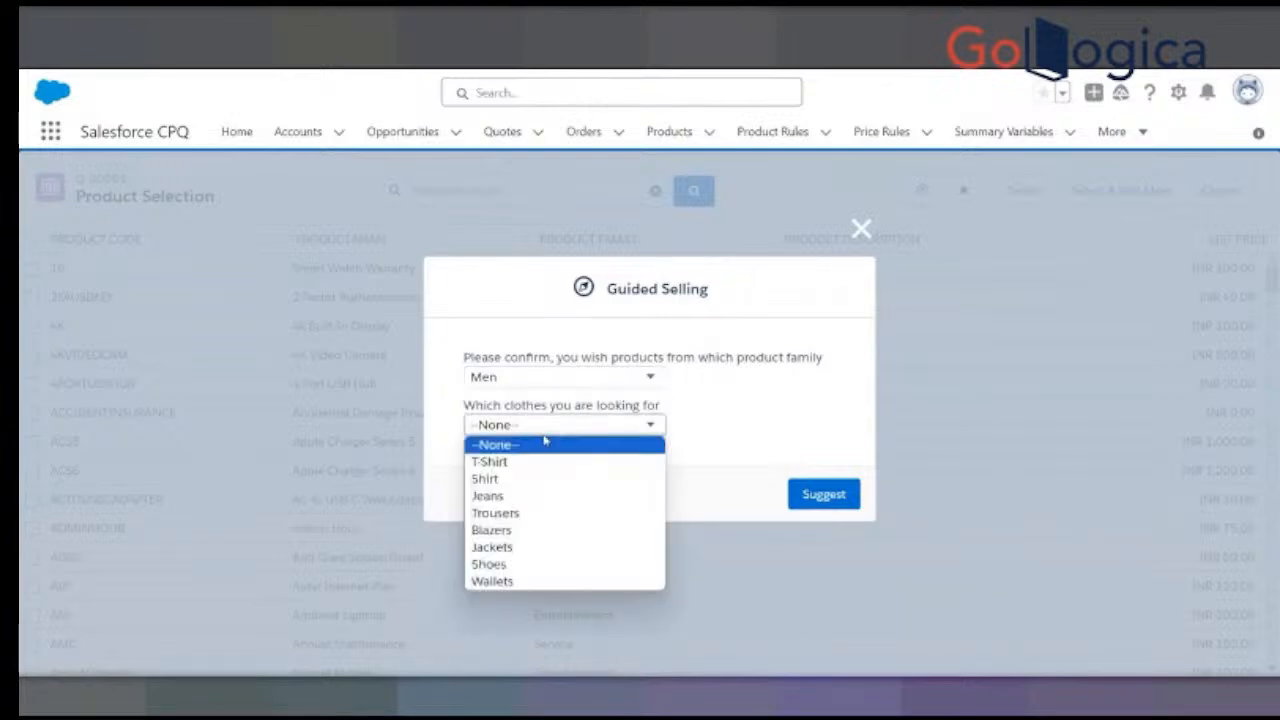
left_click(511, 468)
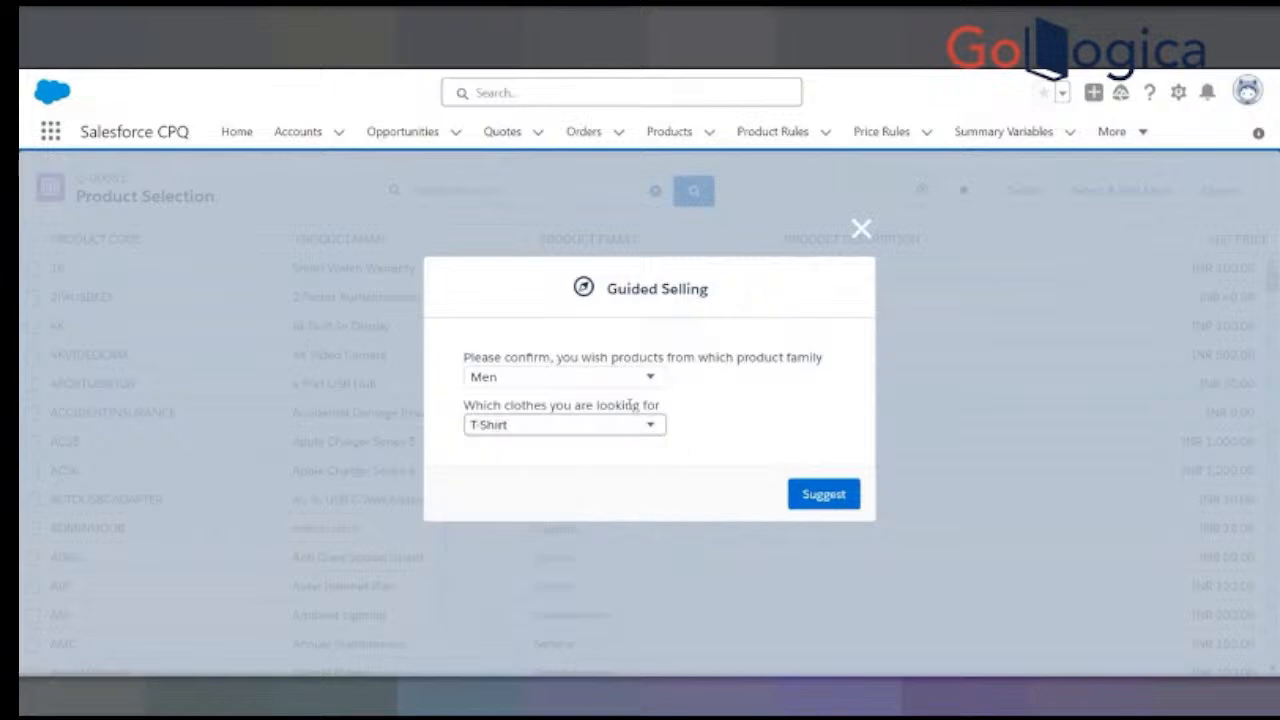
left_click(823, 499)
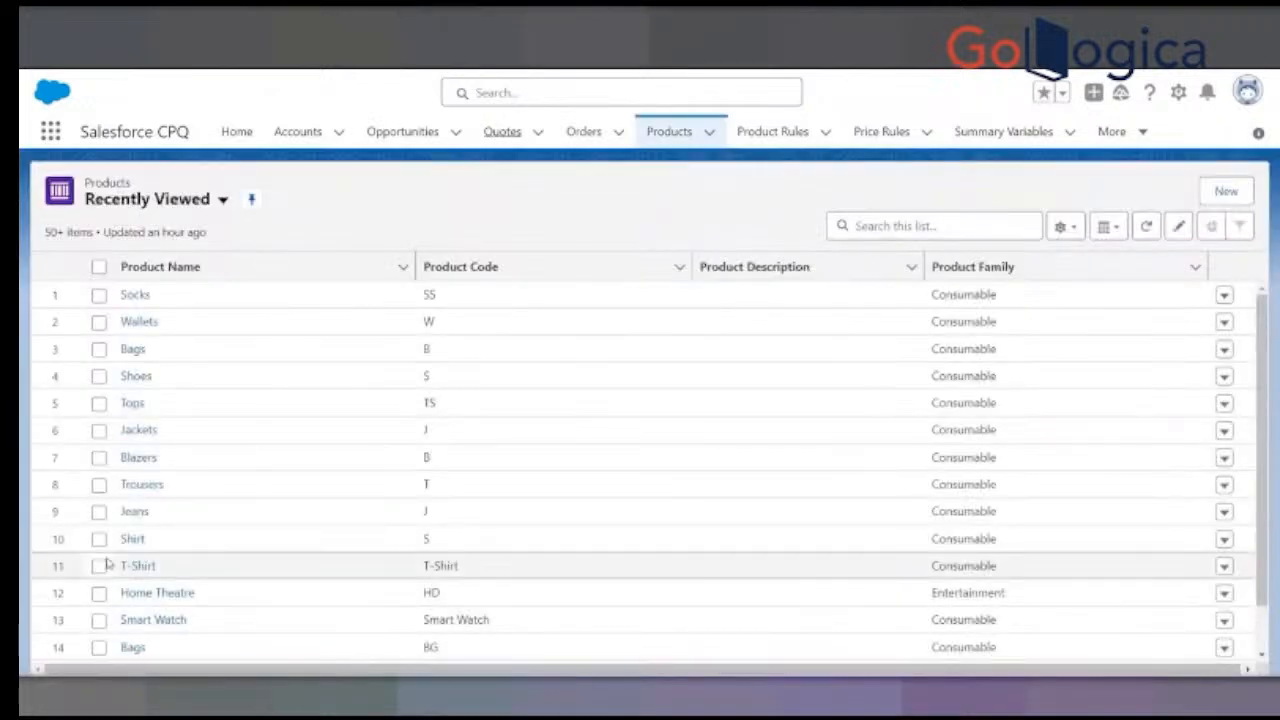
- Open the T-Shirt product in a new tab and refresh the Products list
right_click(138, 565)
left_click(240, 440)
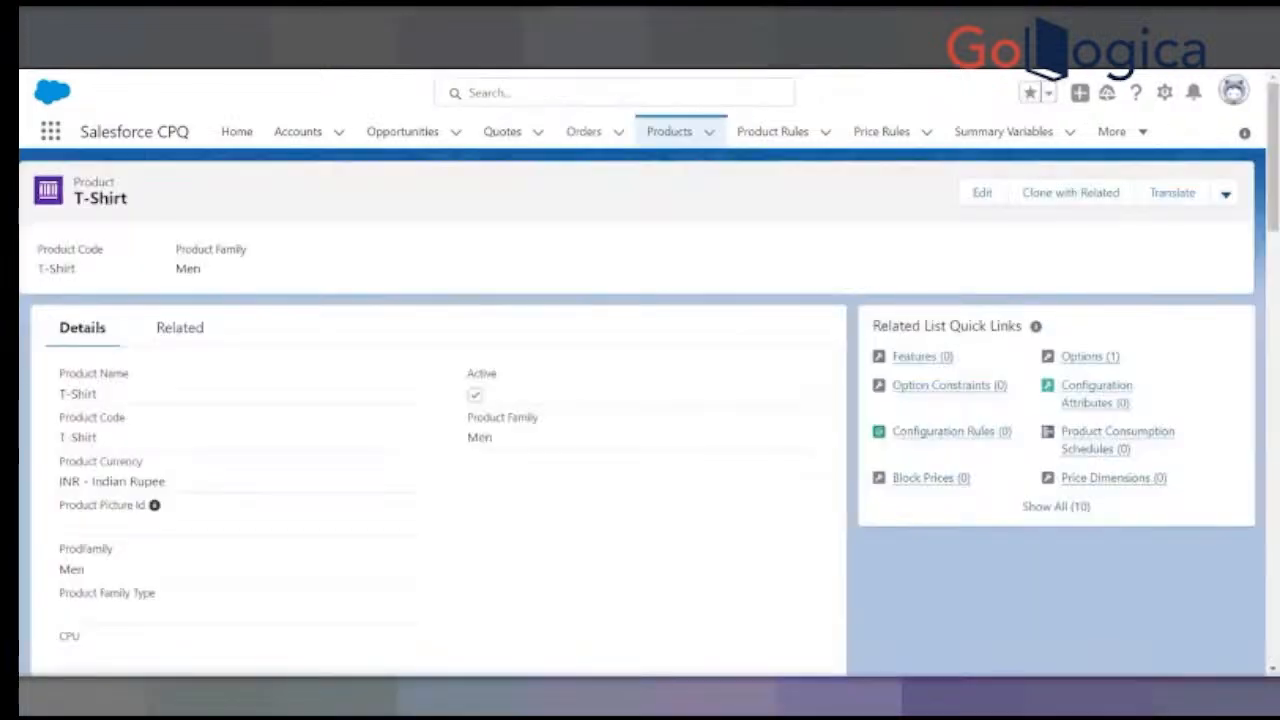
scroll(292, 442, "down", 4)
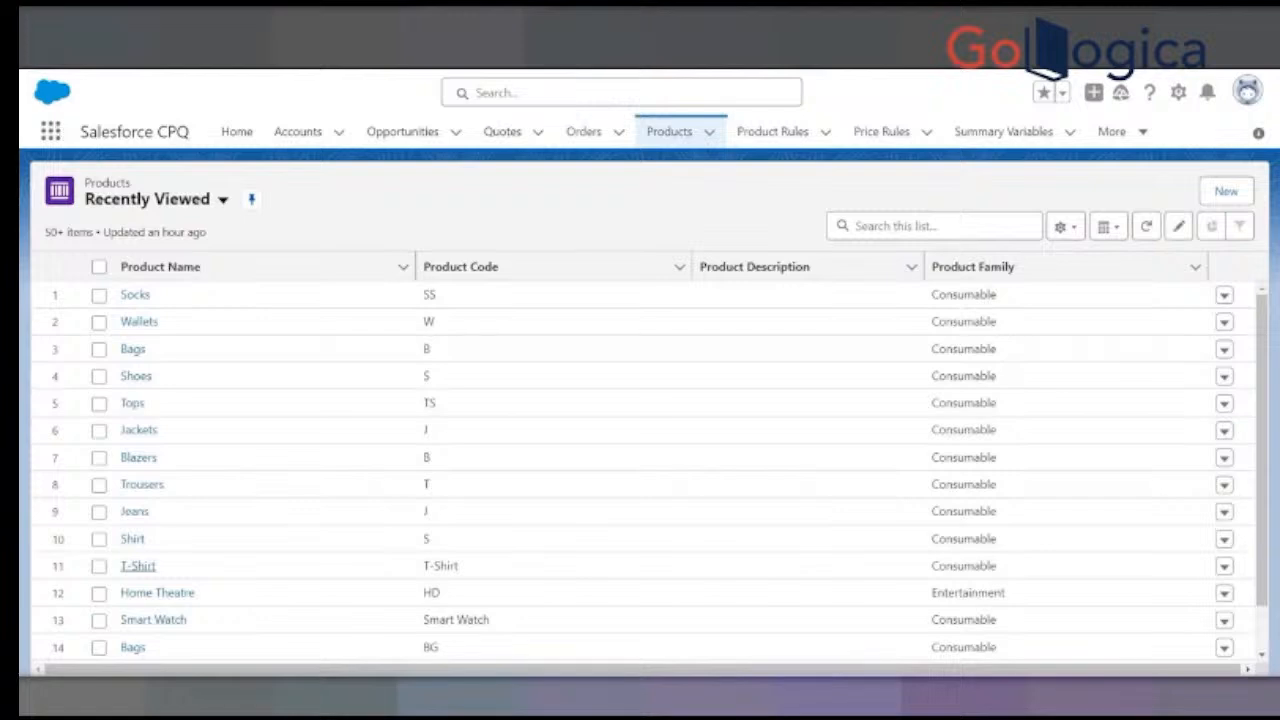
key("F5")
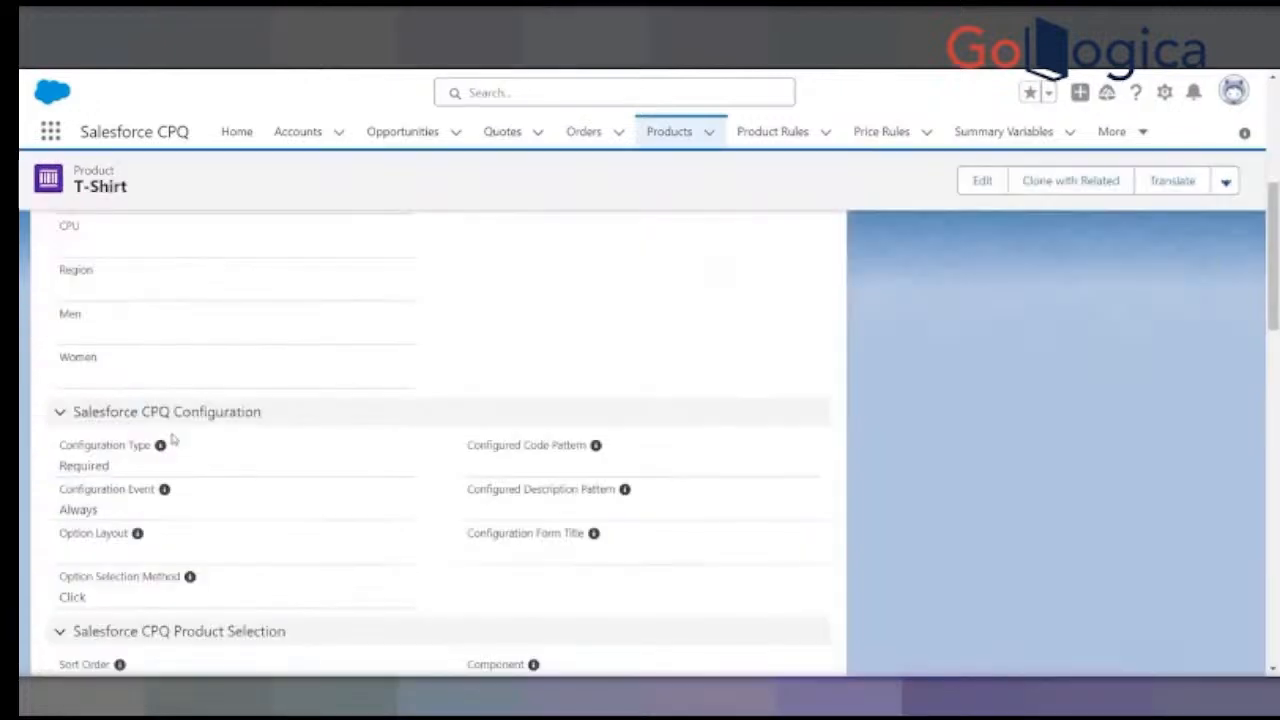
- Review the T-Shirt product's Related tab lists
scroll(172, 440, "up", 10)
left_click(170, 327)
scroll(309, 463, "down", 10)
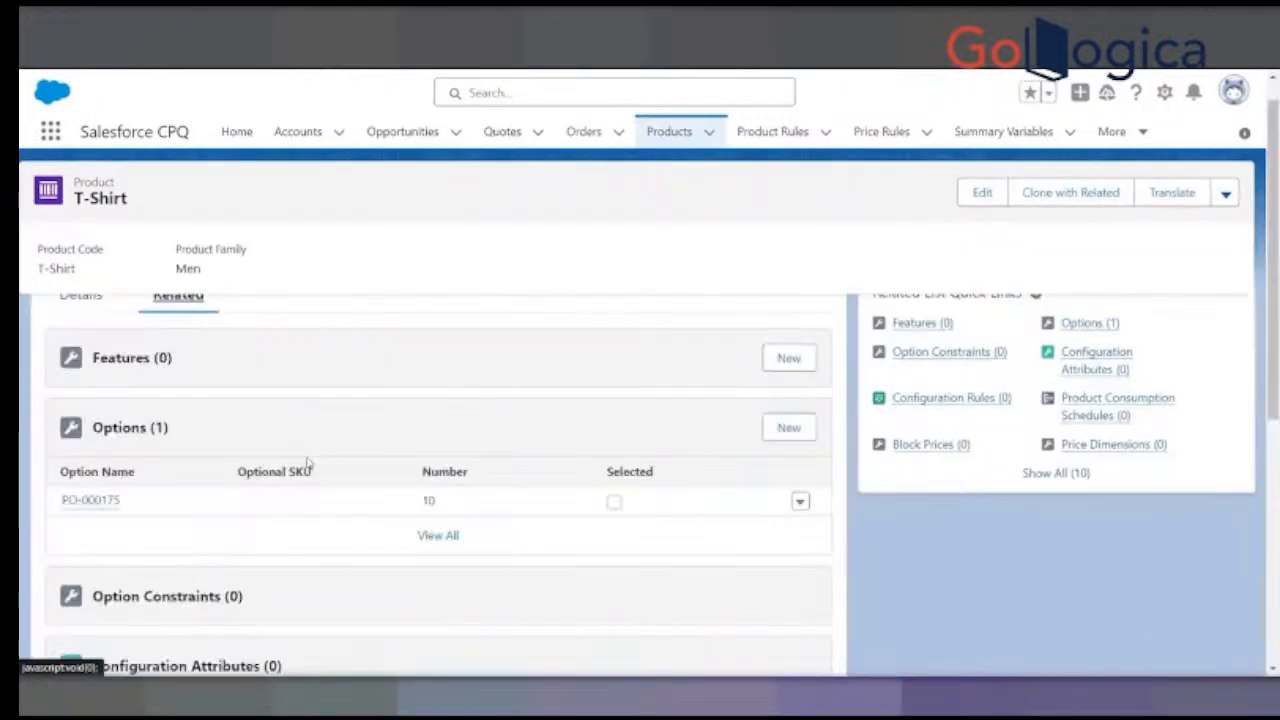
scroll(278, 540, "down", 2)
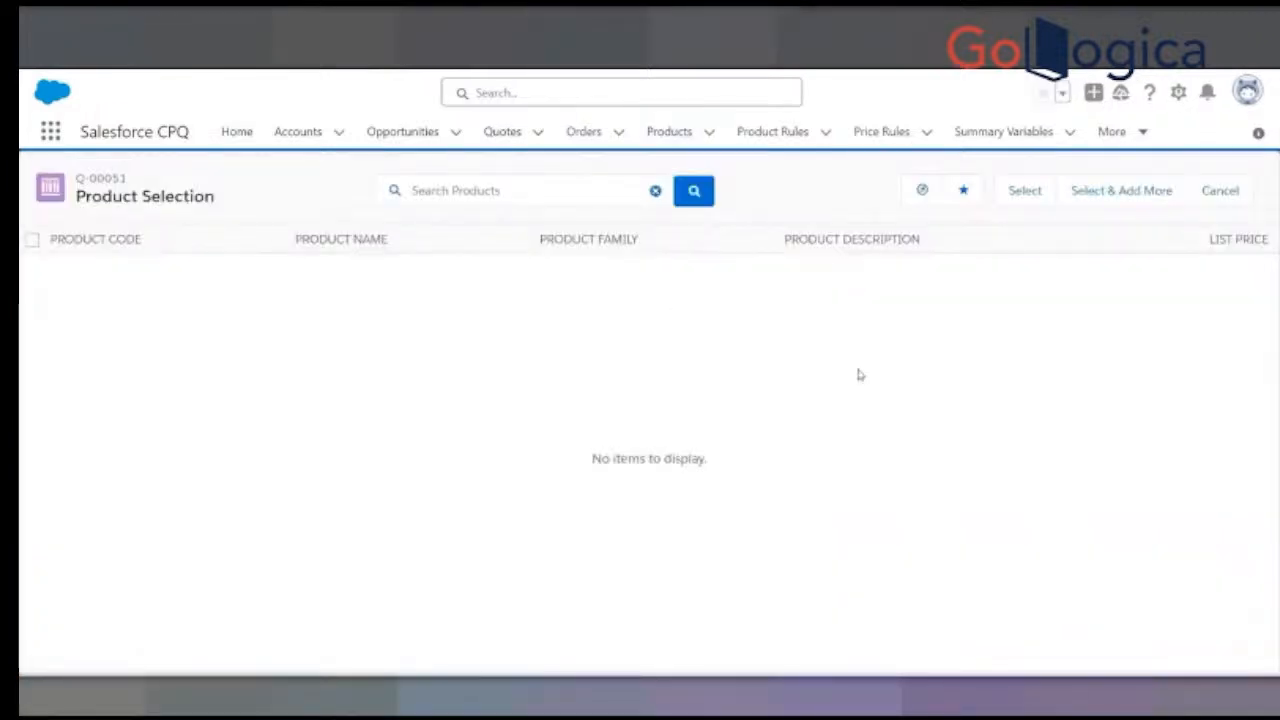
- Clear the guided selling answers, leave product selection, and save the quote
left_click(921, 190)
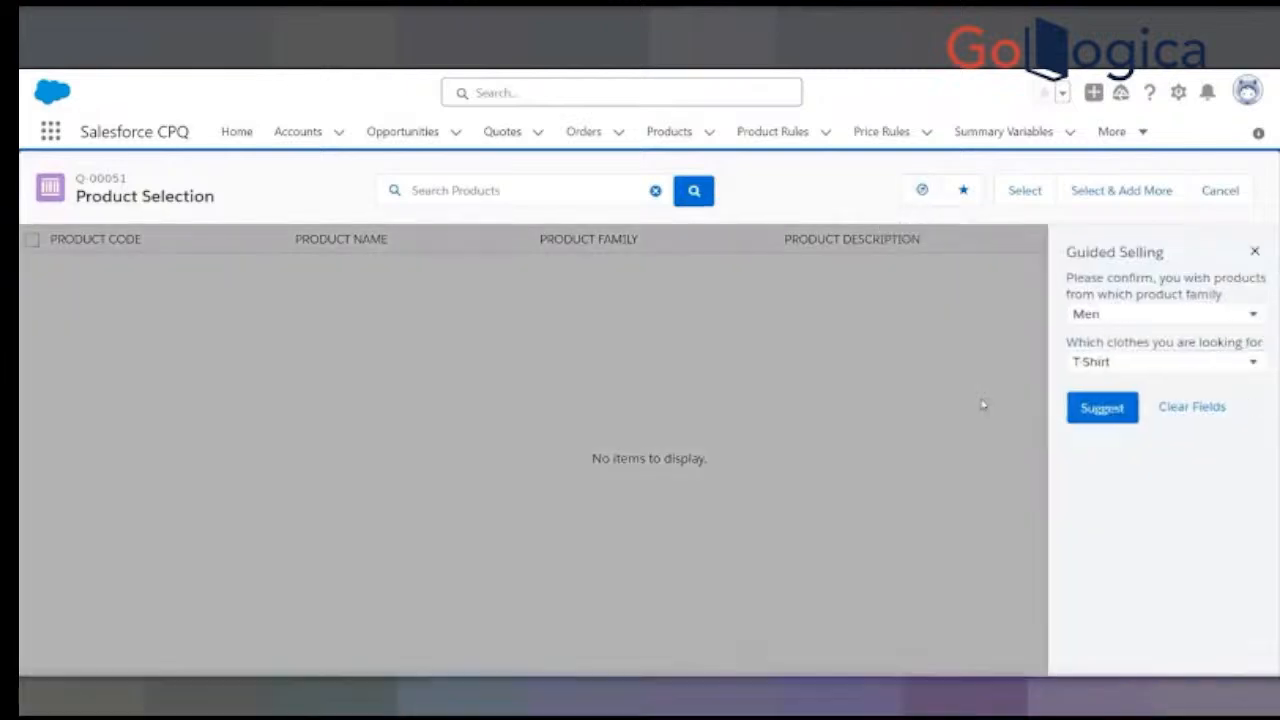
left_click(1186, 412)
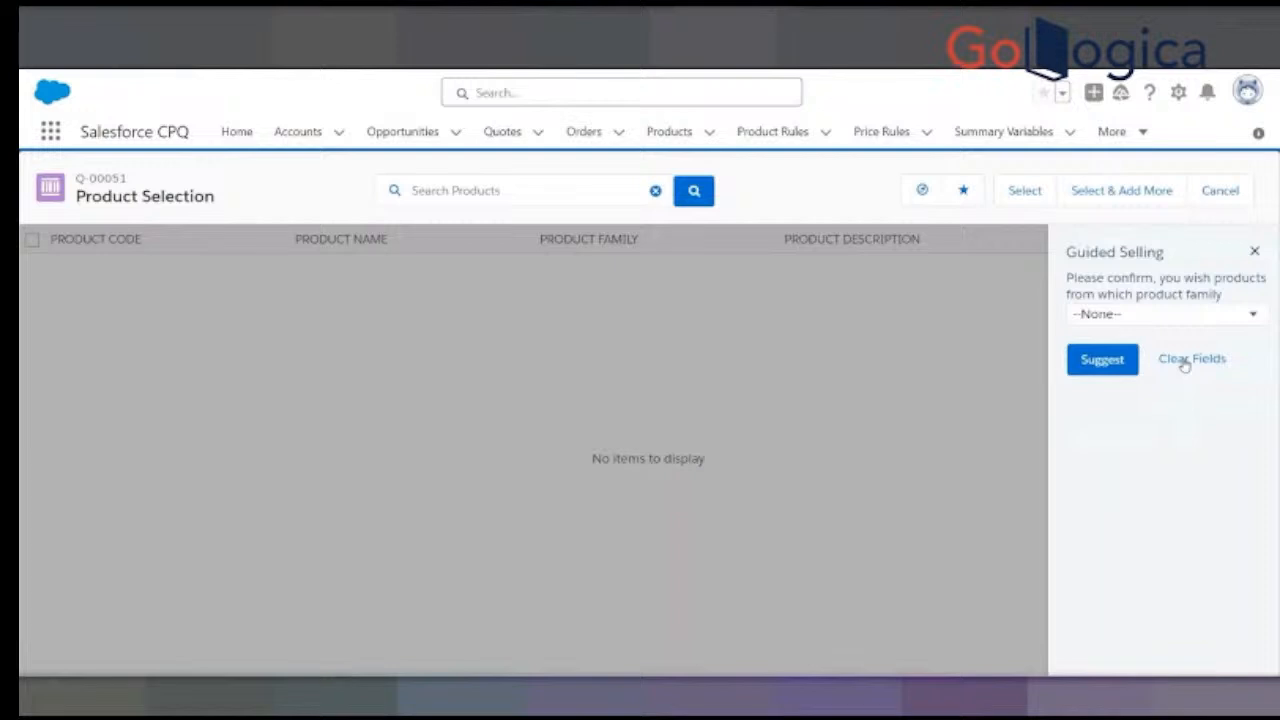
left_click(1252, 253)
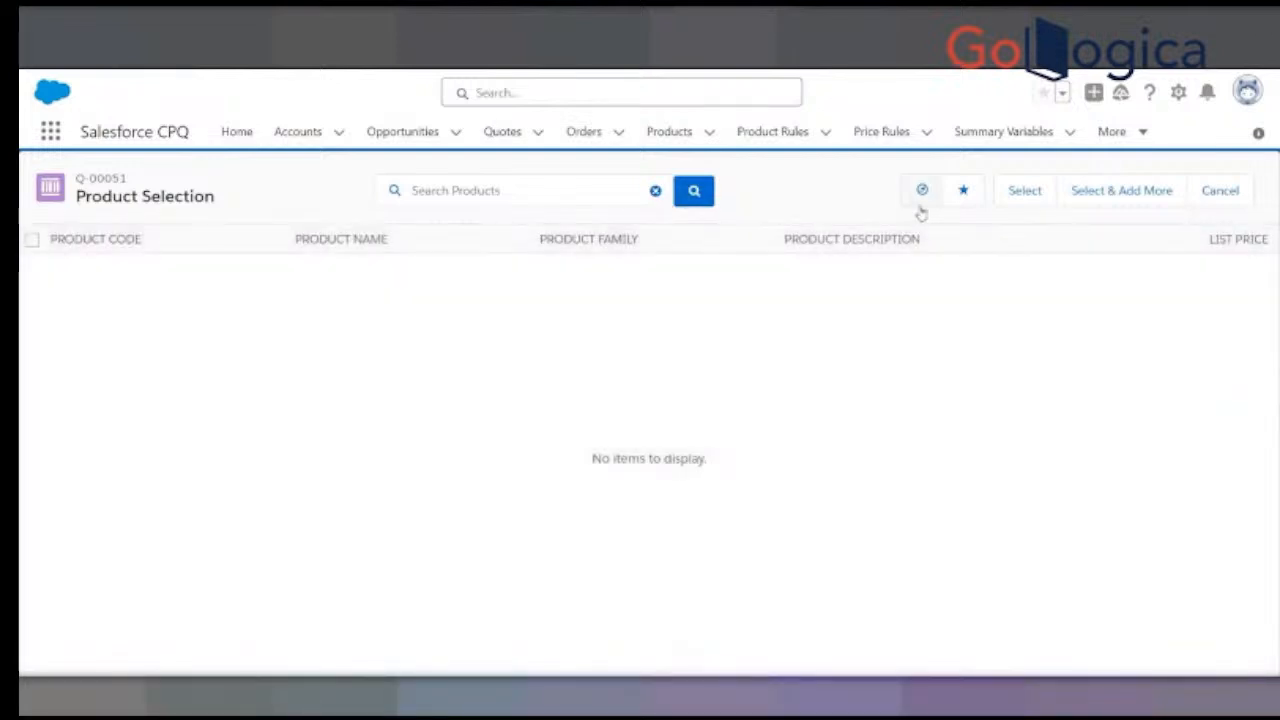
left_click(1220, 191)
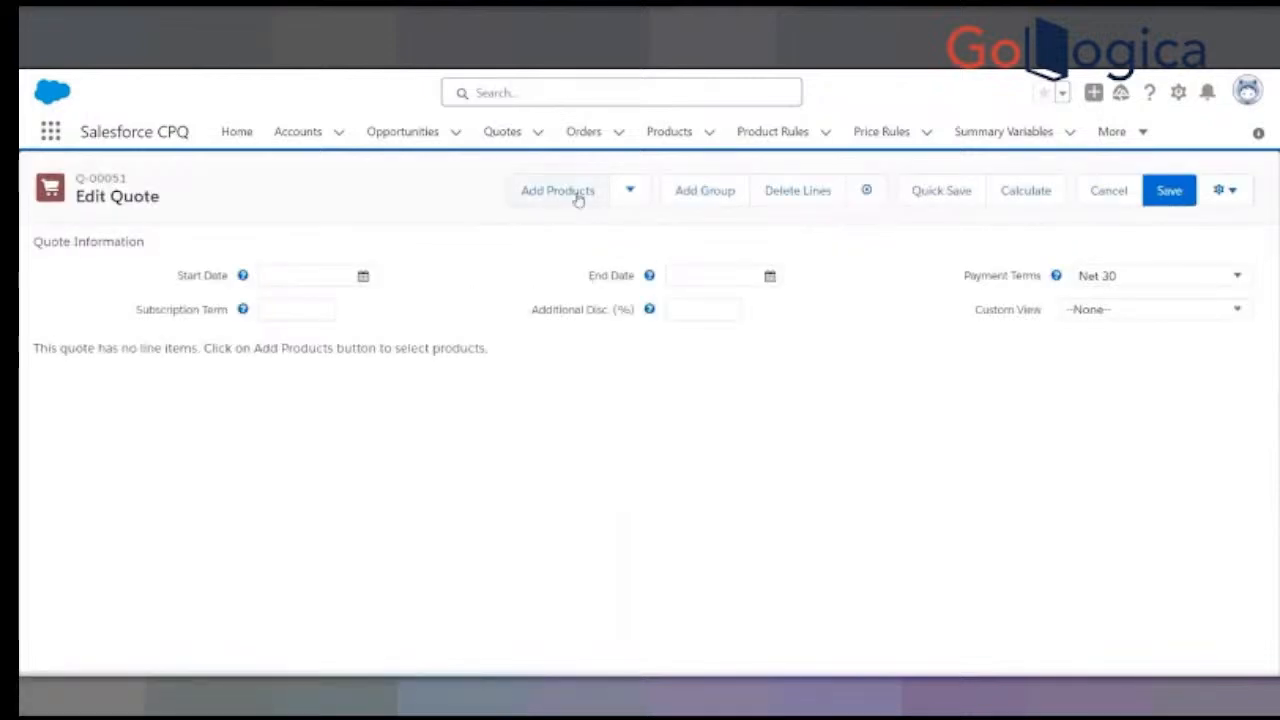
left_click(578, 200)
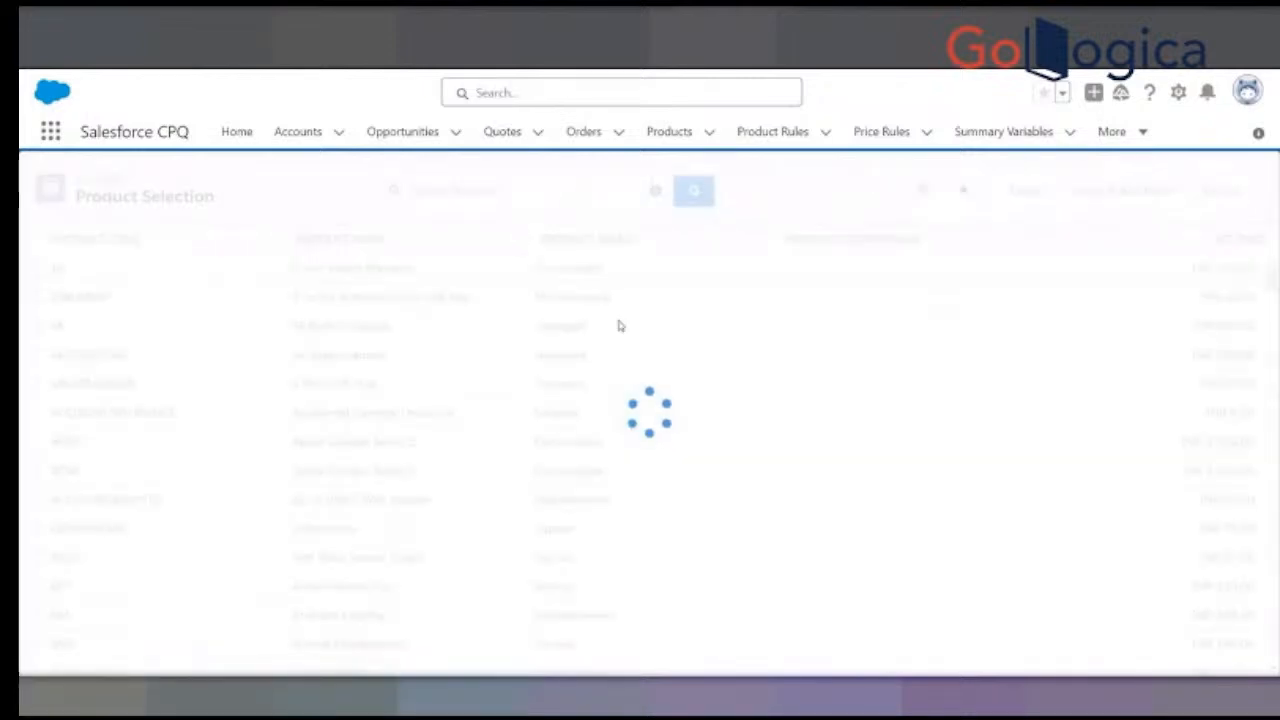
left_click(1220, 190)
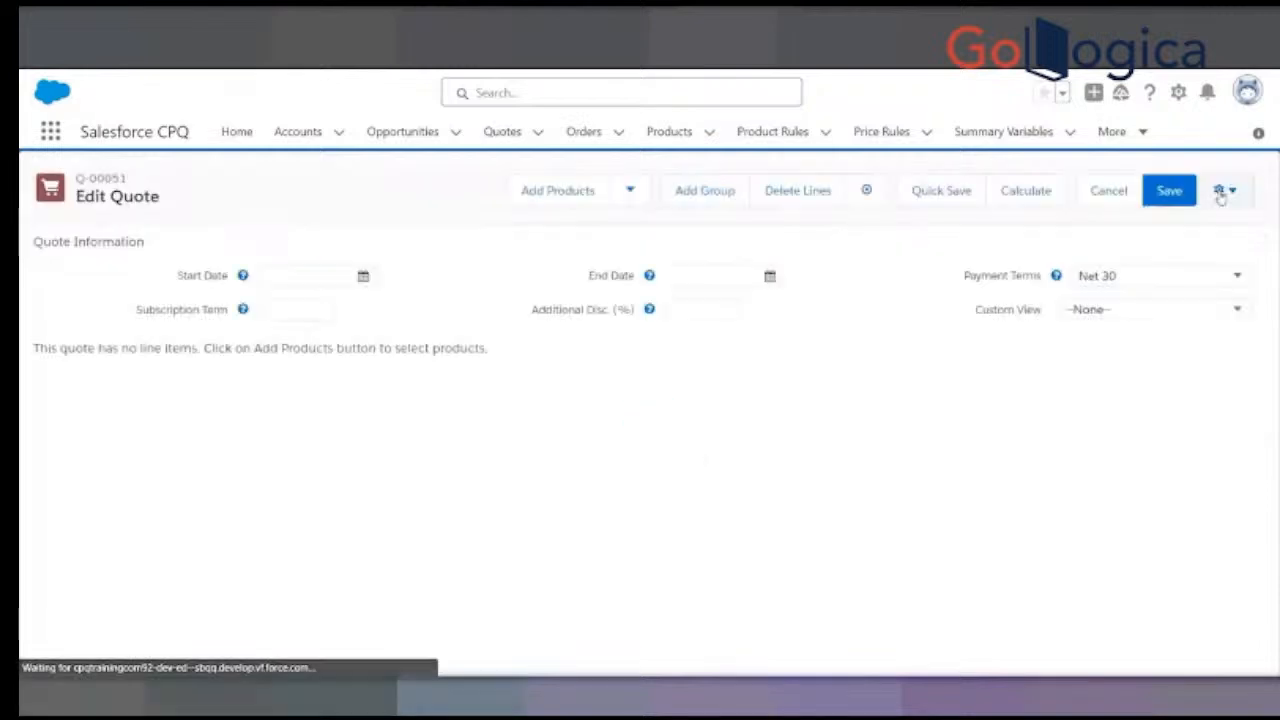
left_click(1145, 199)
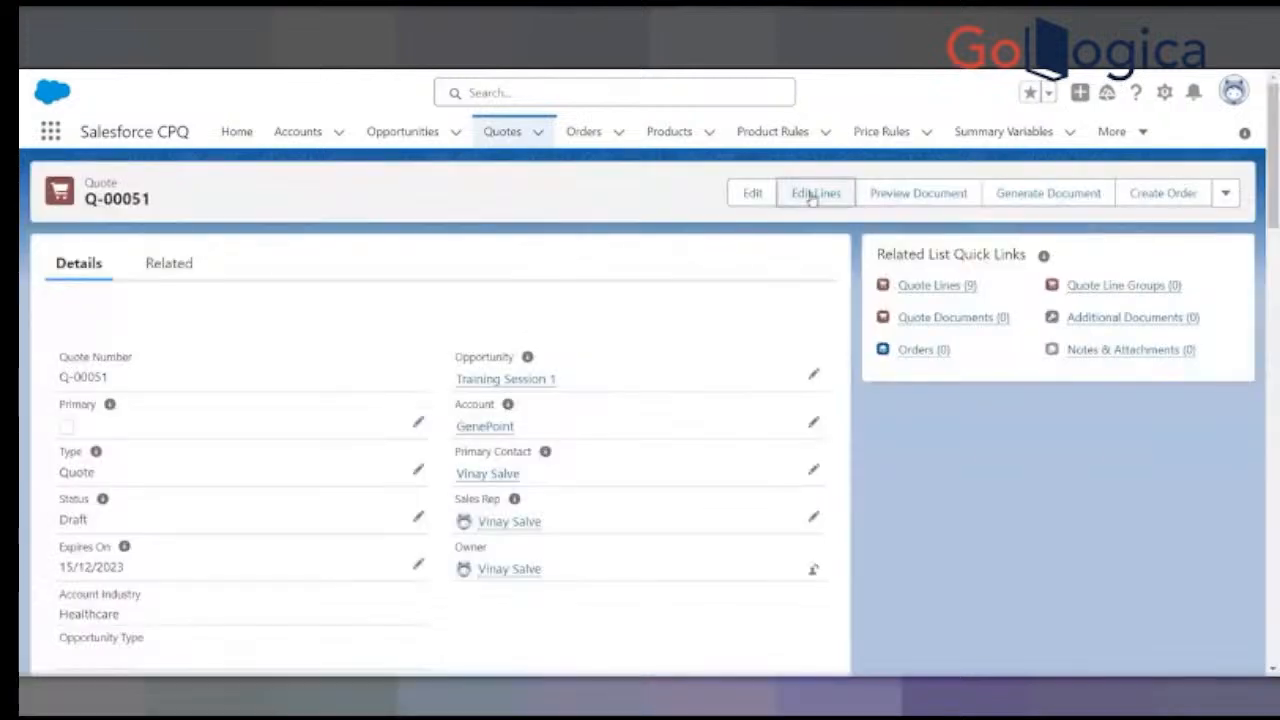
left_click(815, 194)
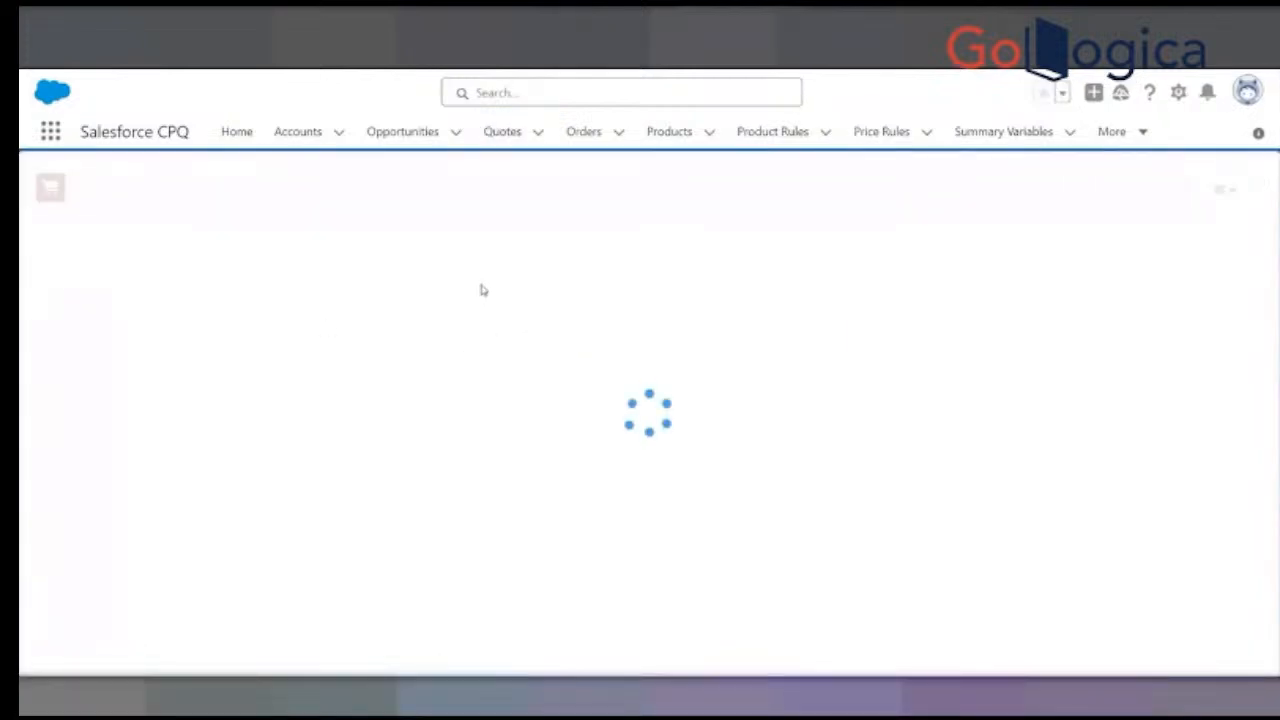
- Add products again, answer Women family and Bags clothing type, and request suggestions
left_click(548, 194)
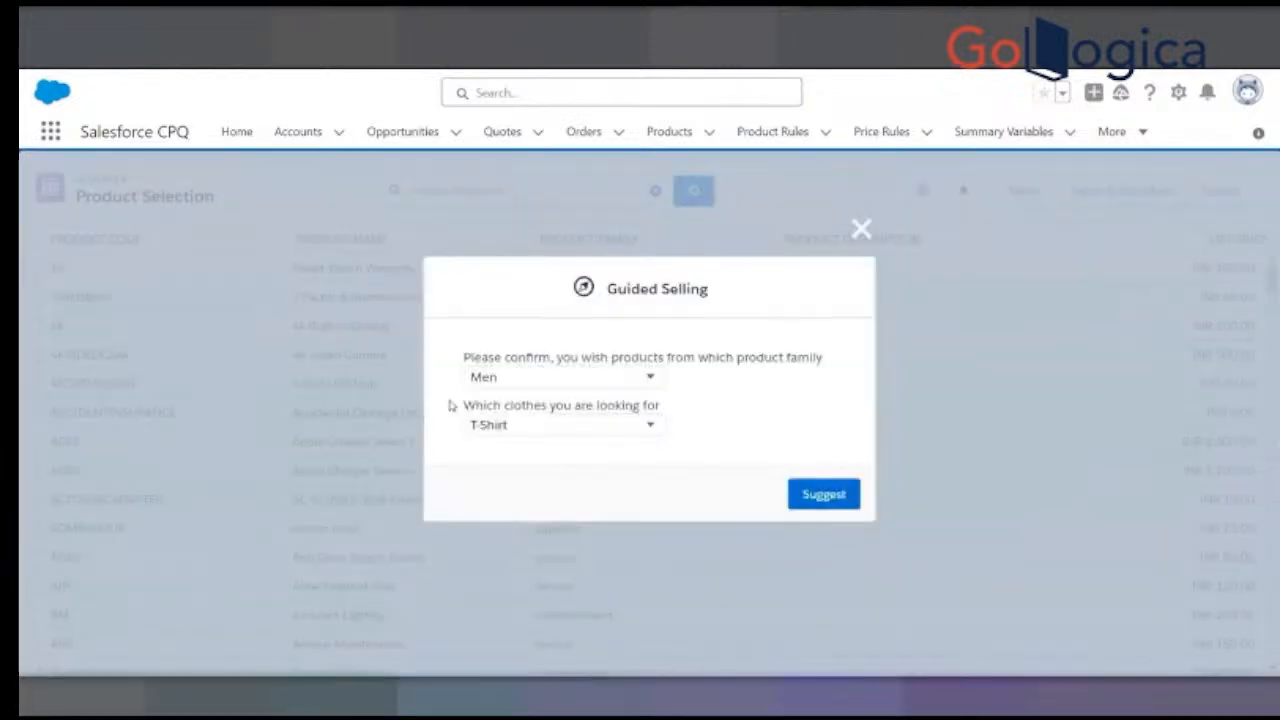
left_click(588, 428)
left_click(543, 443)
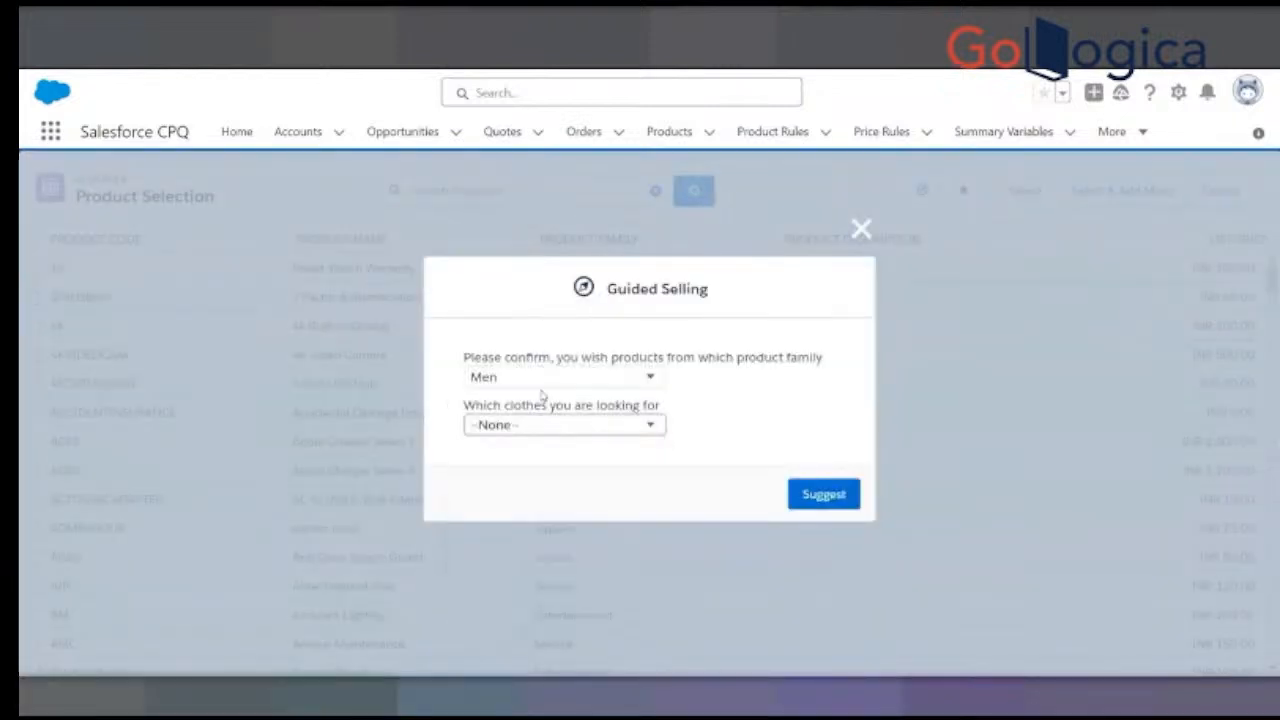
left_click(547, 378)
left_click(510, 551)
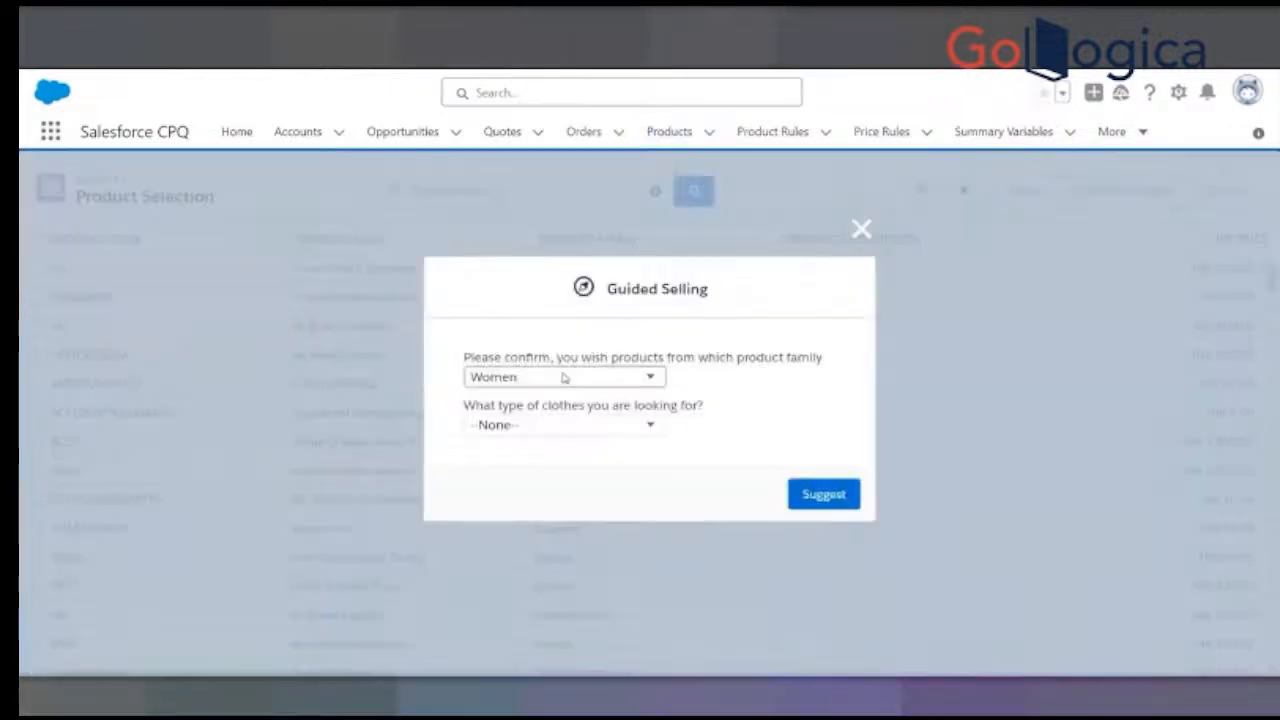
left_click(565, 425)
left_click(501, 583)
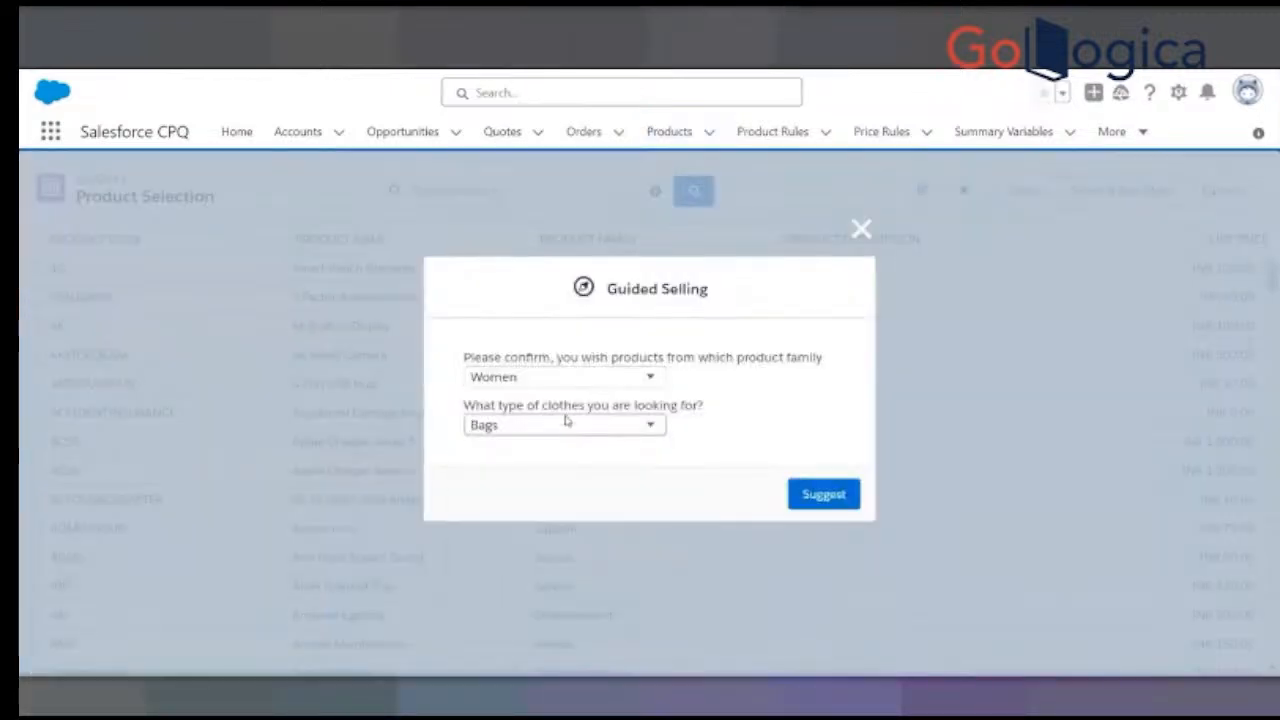
left_click(840, 494)
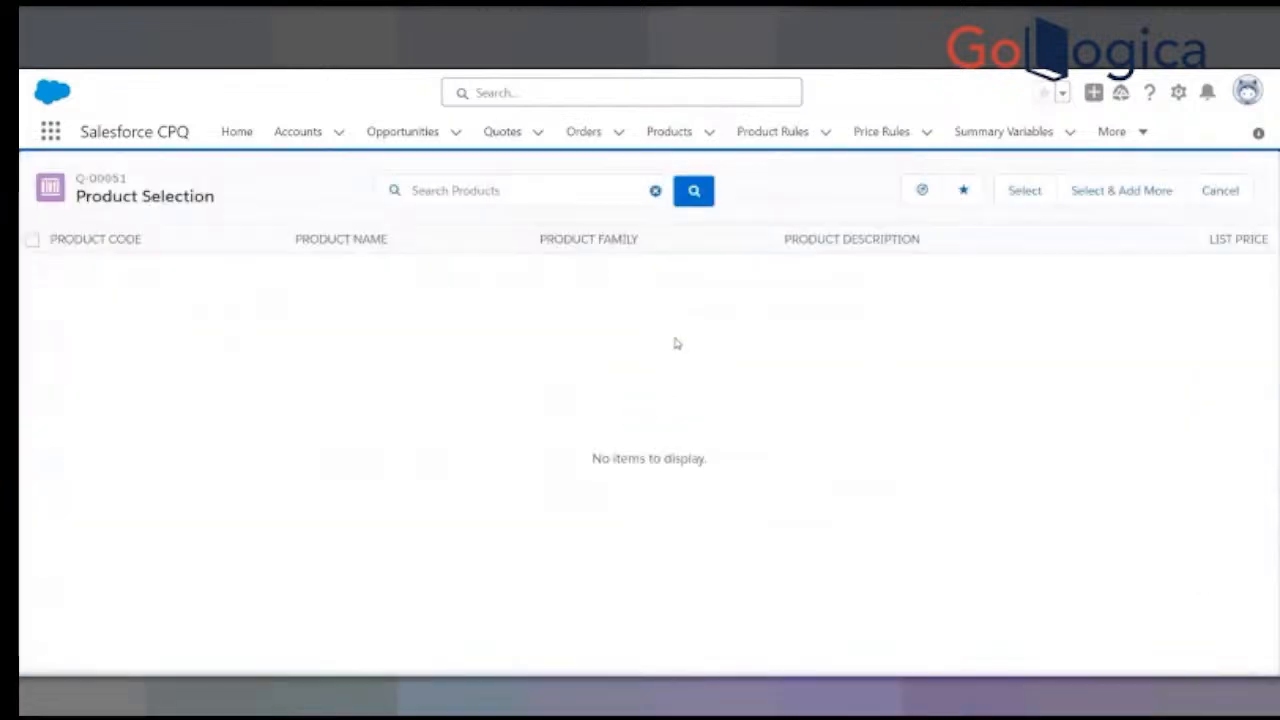
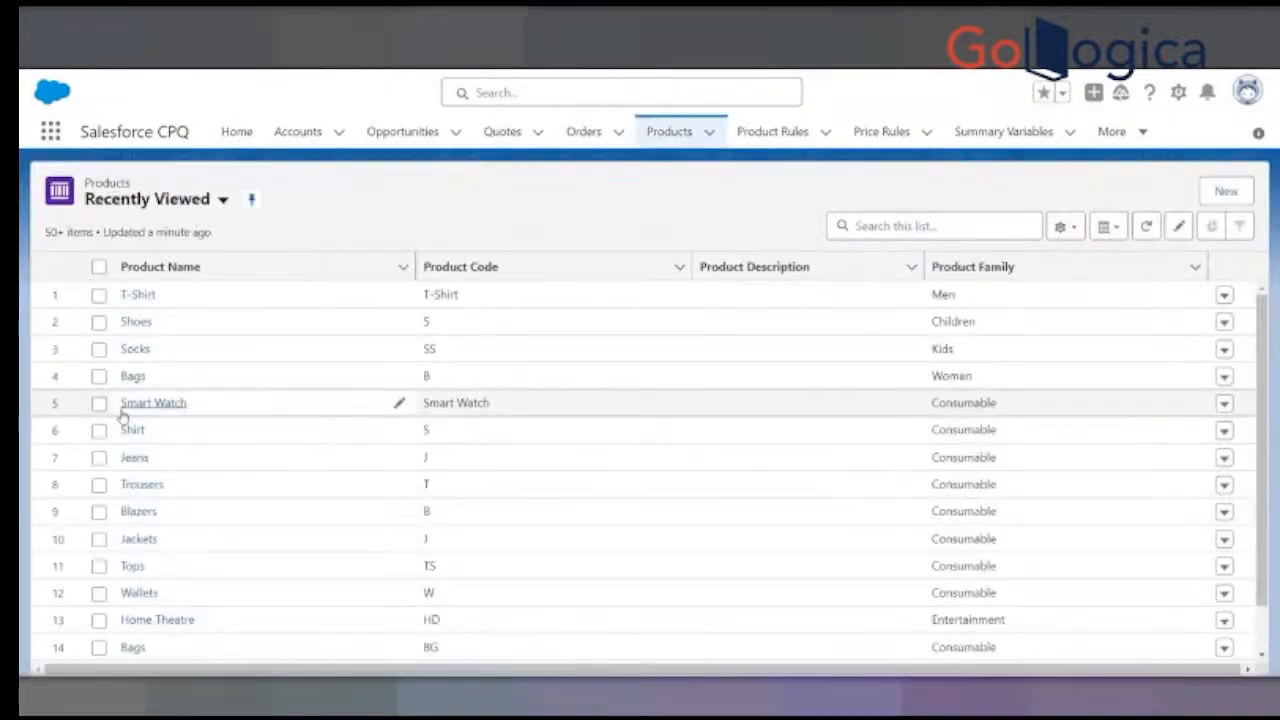
- Open the Bags product in a new tab, try setting its Women field to Bags, then discard the edit
right_click(130, 376)
left_click(168, 392)
key("ctrl+Tab")
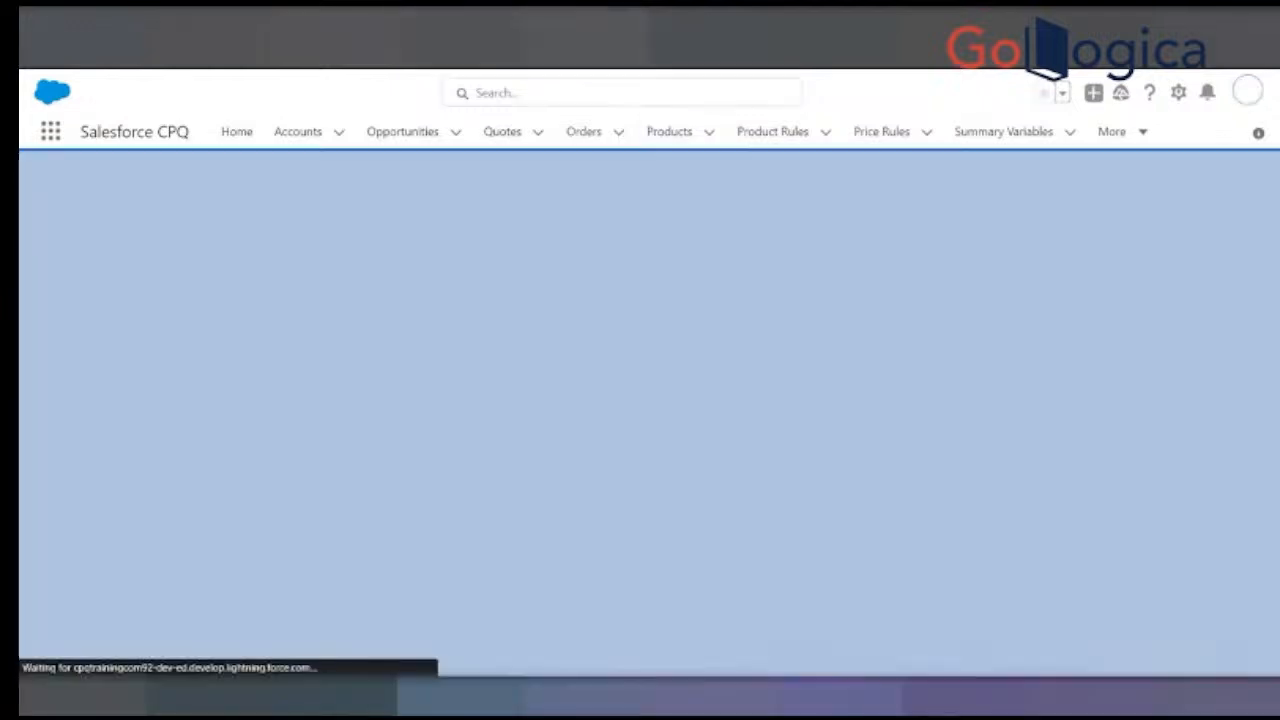
scroll(191, 477, "down", 3)
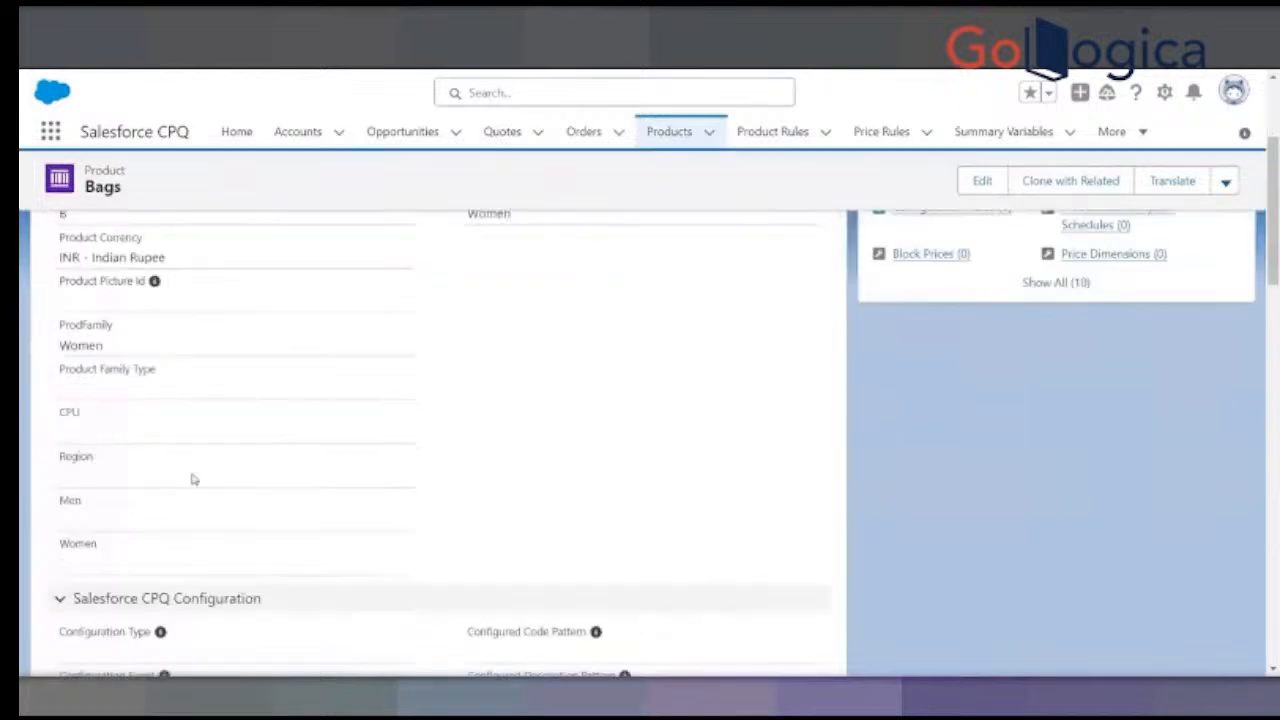
scroll(191, 477, "up", 1)
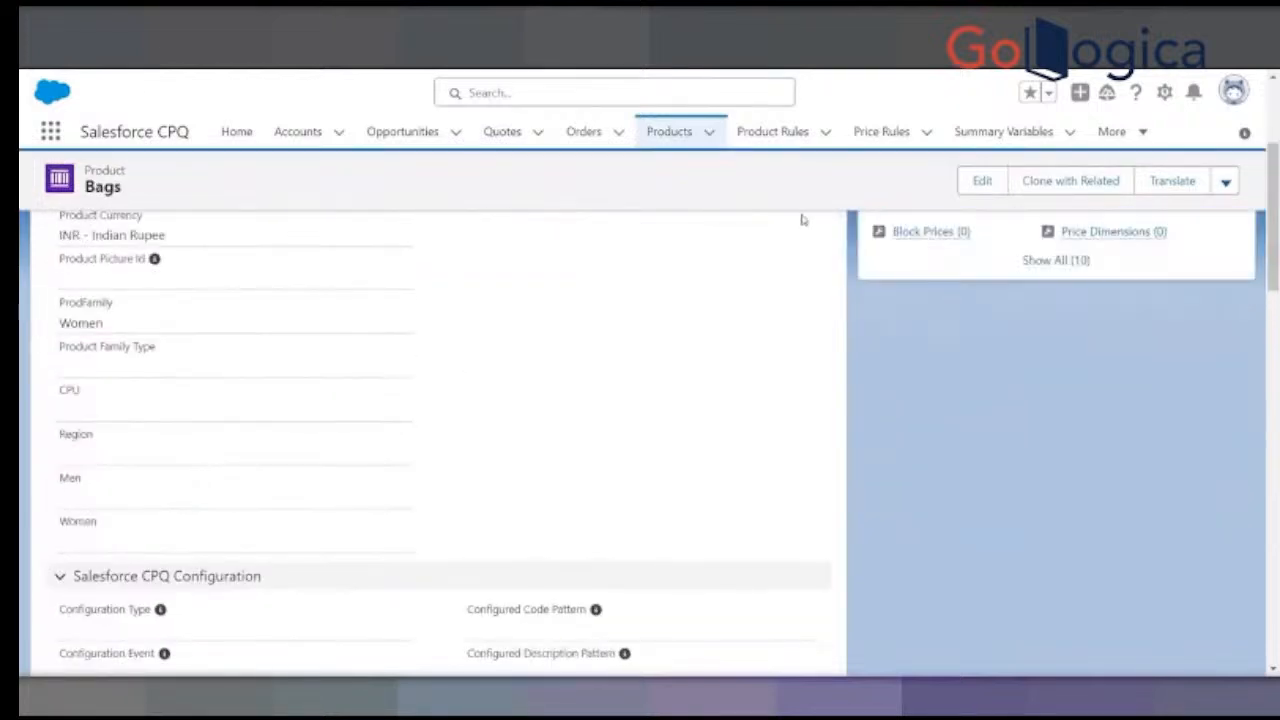
left_click(981, 180)
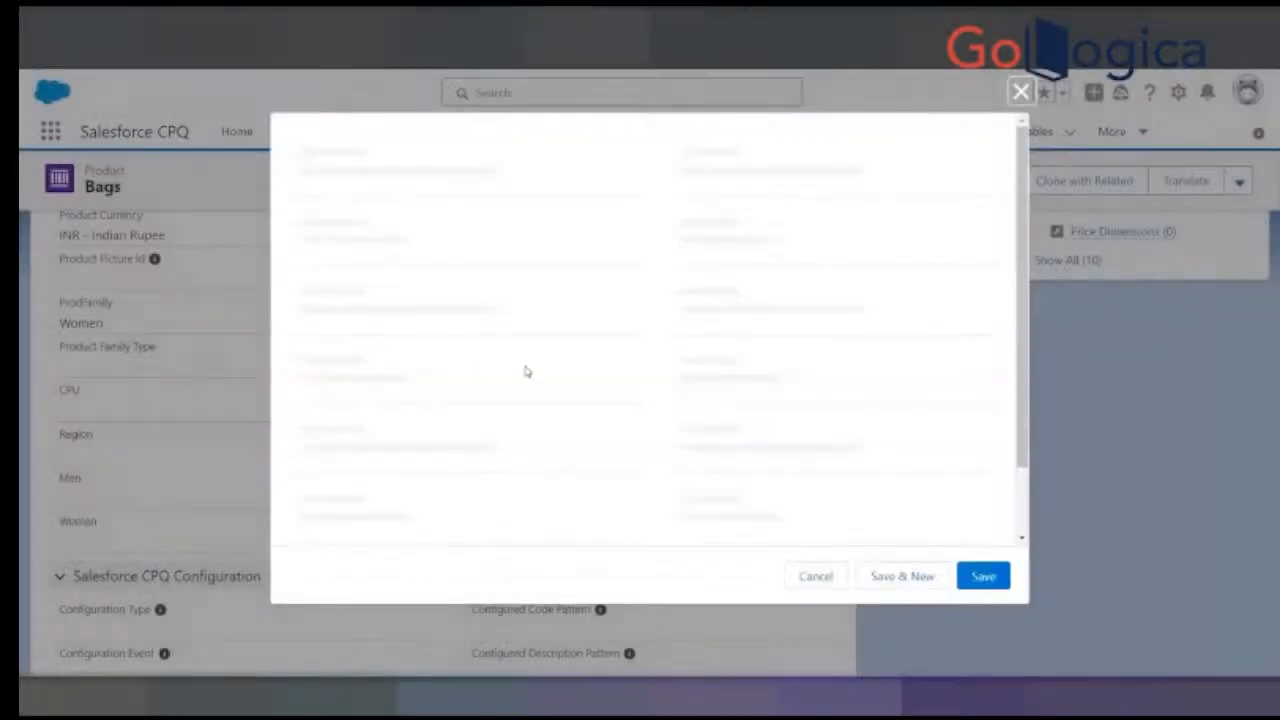
scroll(538, 392, "down", 5)
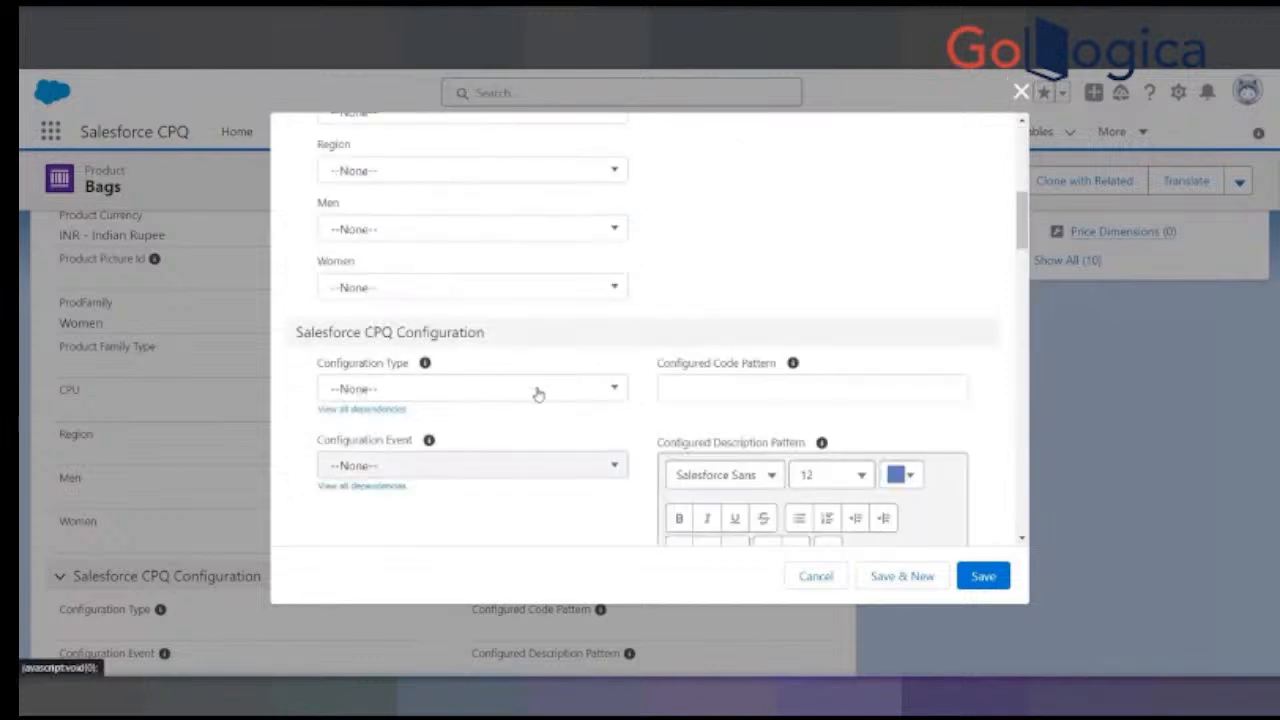
left_click(434, 287)
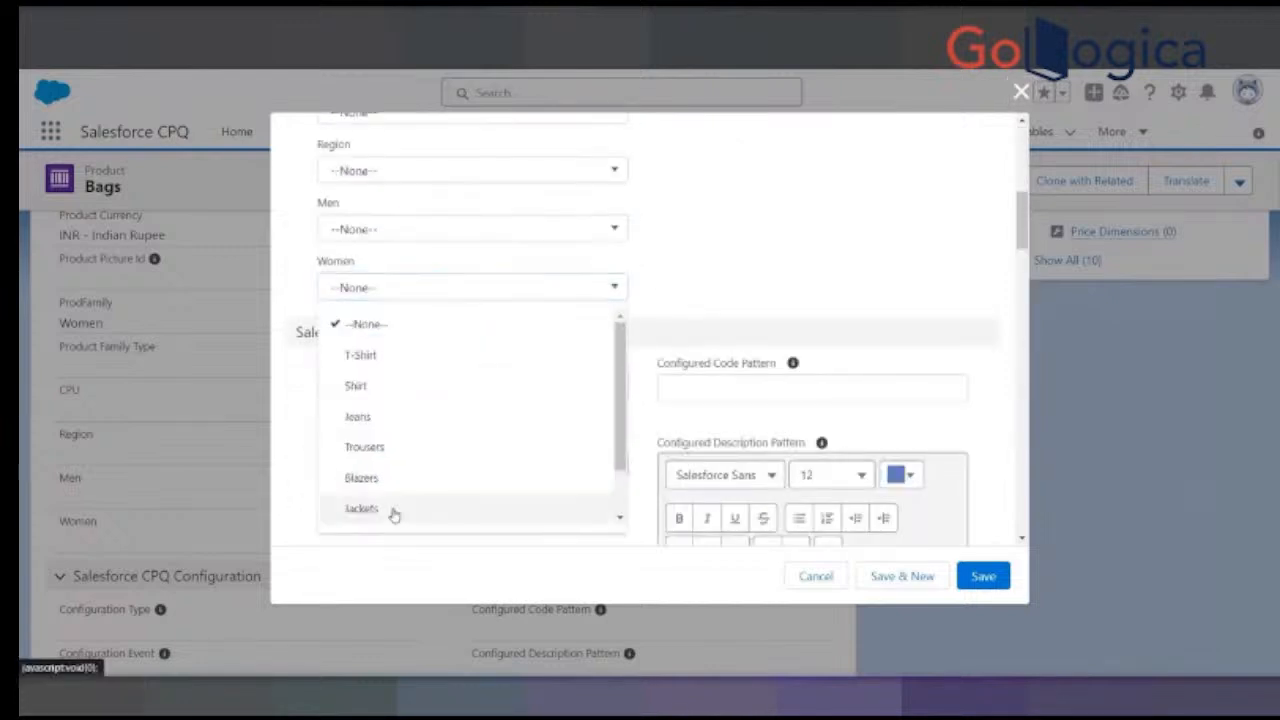
scroll(385, 515, "down", 1)
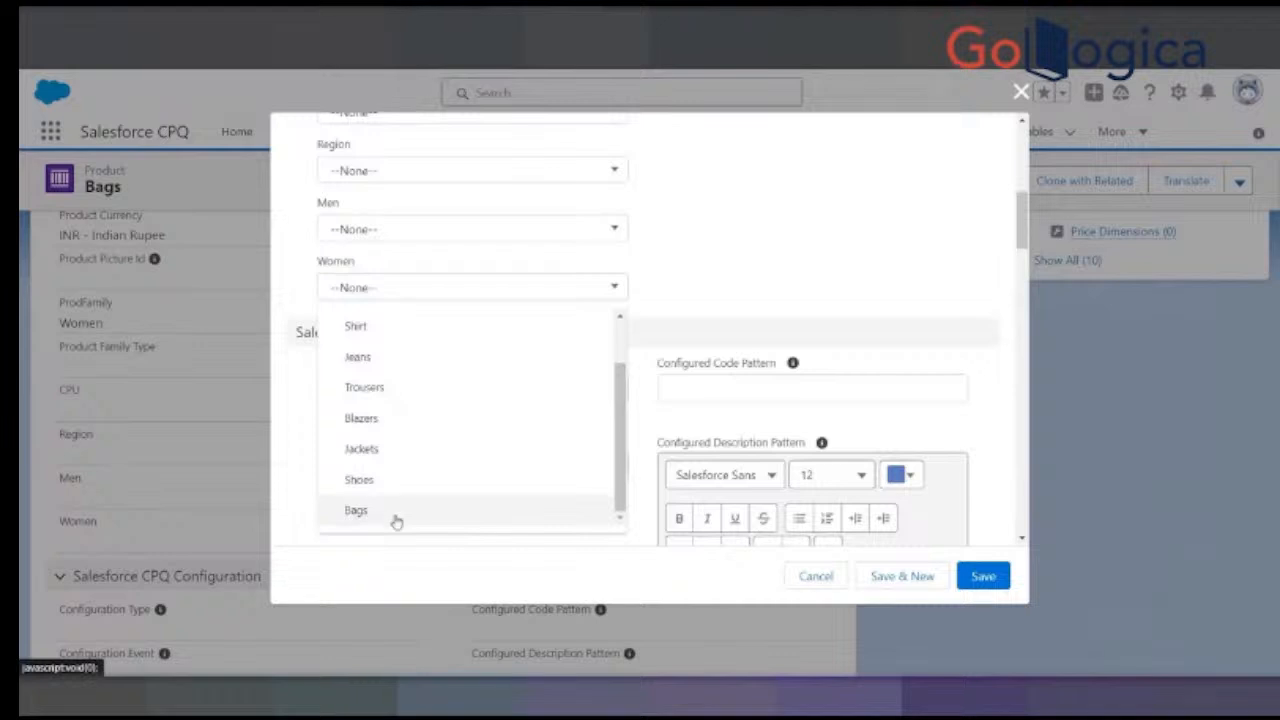
left_click(396, 516)
left_click(813, 578)
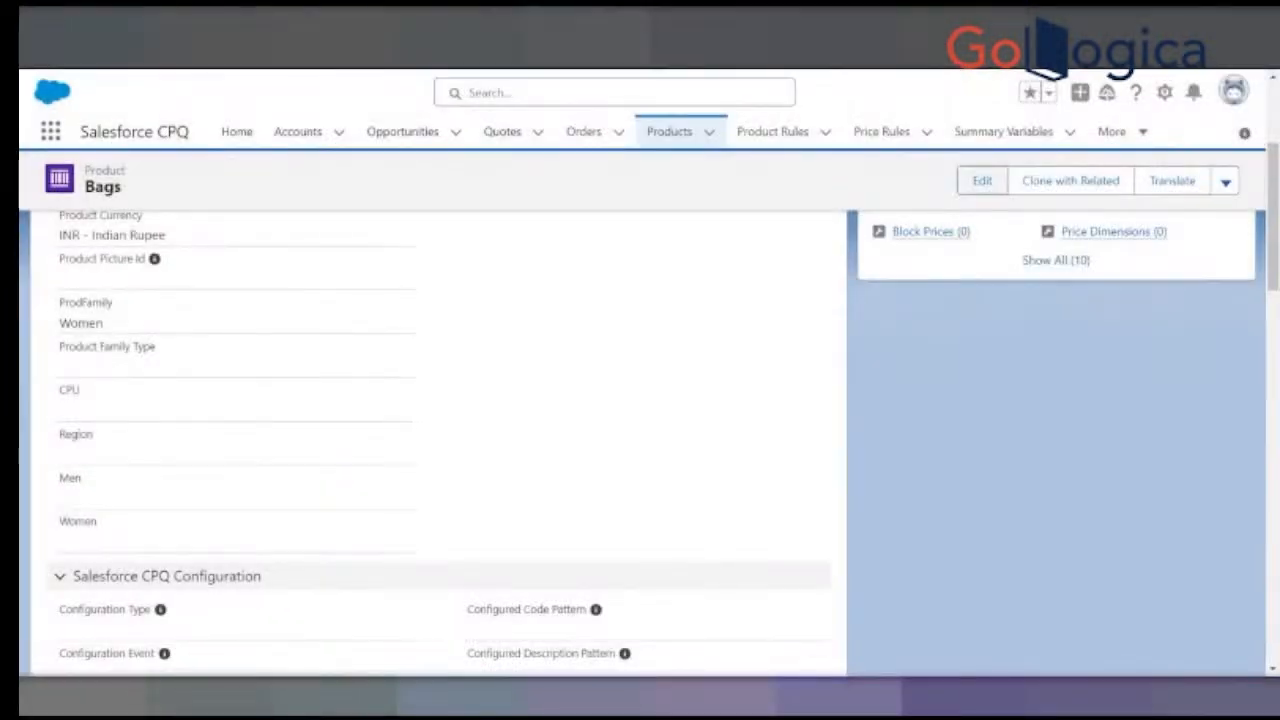
scroll(277, 306, "up", 5)
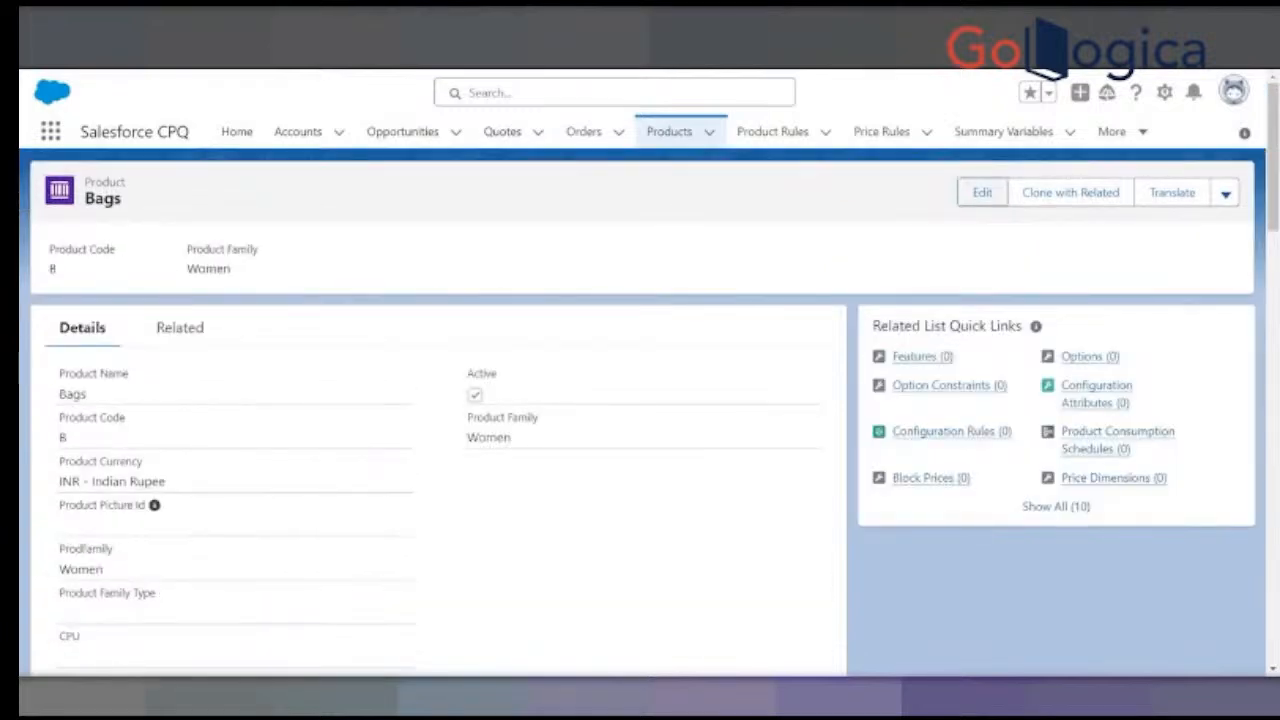
key("alt+Left")
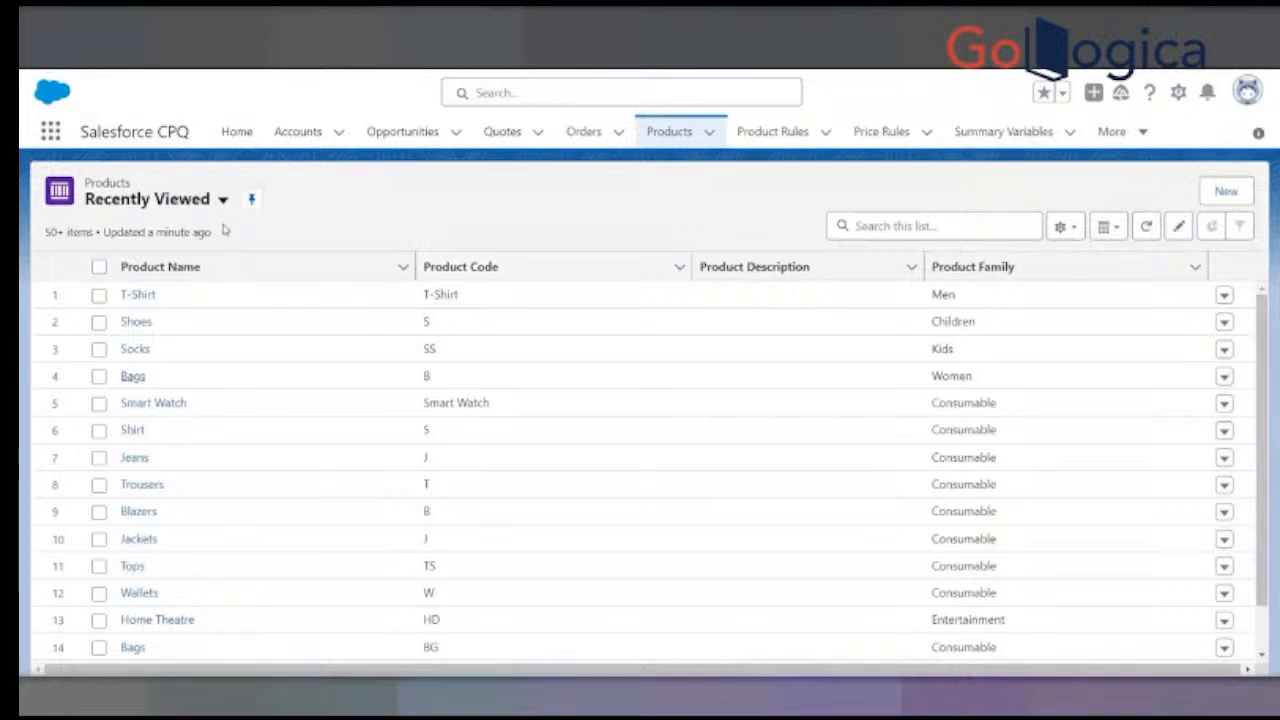
- Switch the Products list to All Products and review the 15" Laptop's related records
left_click(223, 199)
left_click(134, 261)
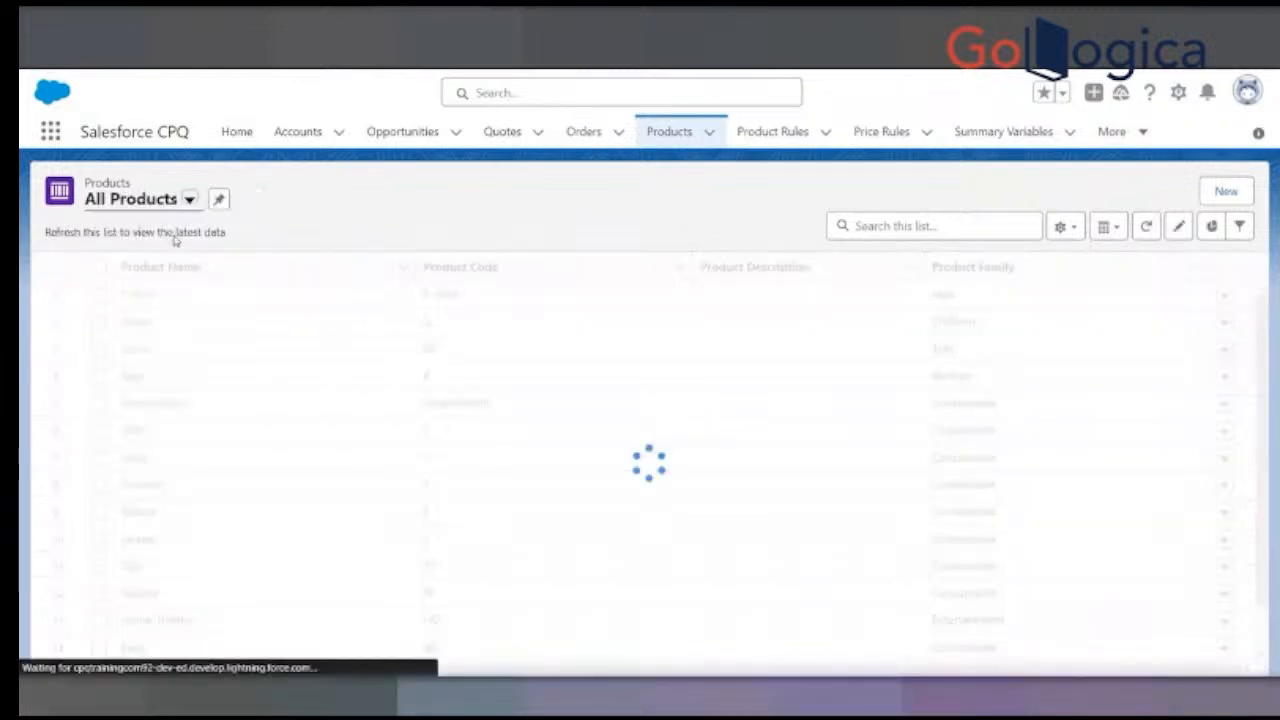
left_click(147, 350)
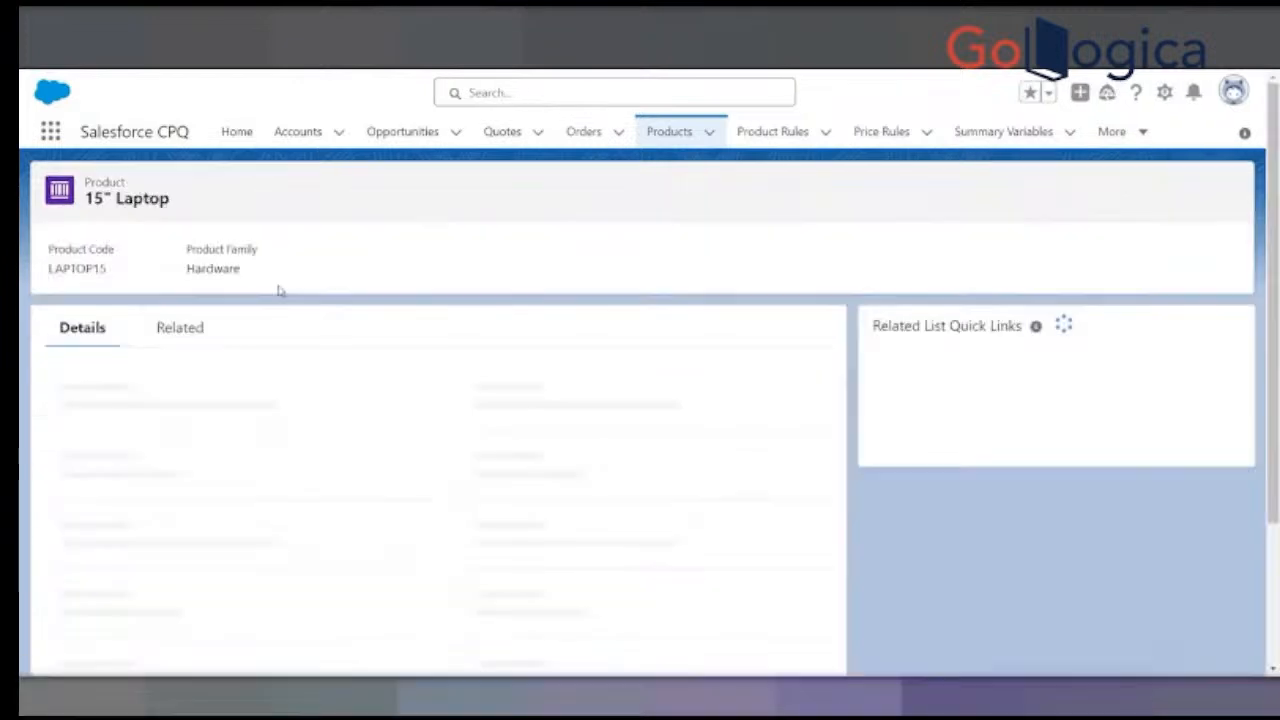
left_click(185, 335)
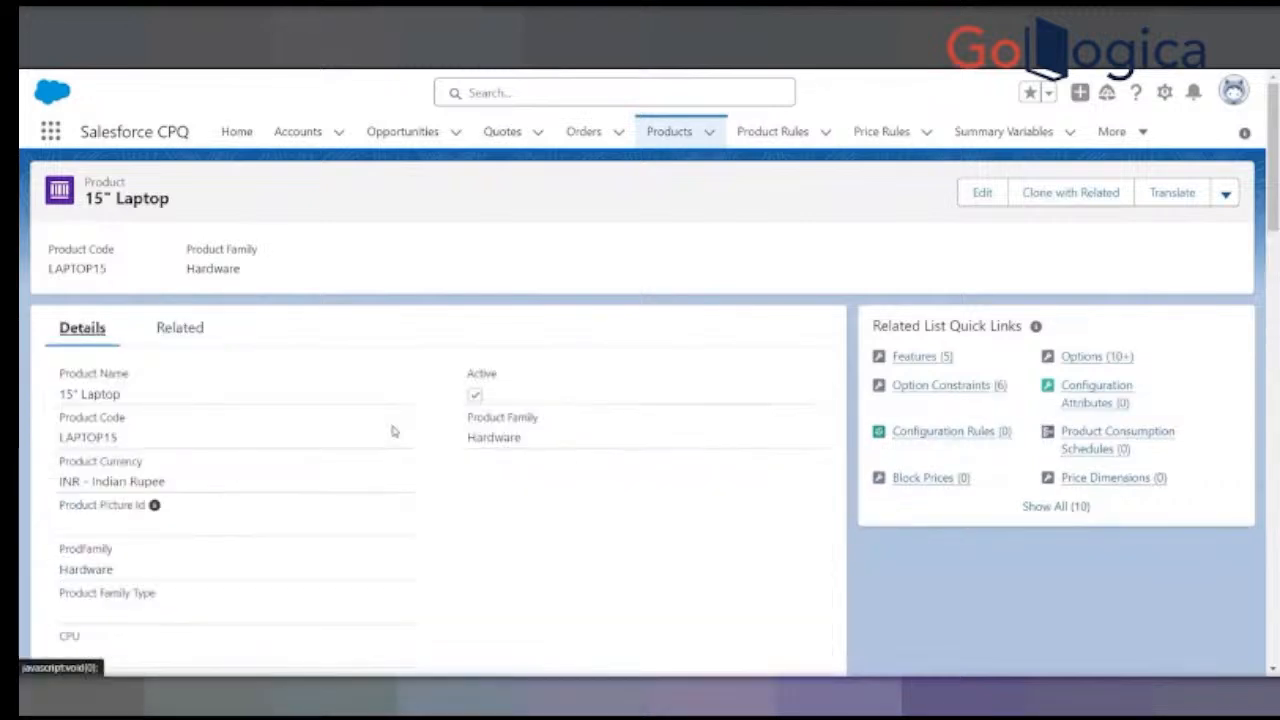
scroll(393, 443, "down", 3)
scroll(393, 443, "down", 2)
scroll(393, 445, "up", 3)
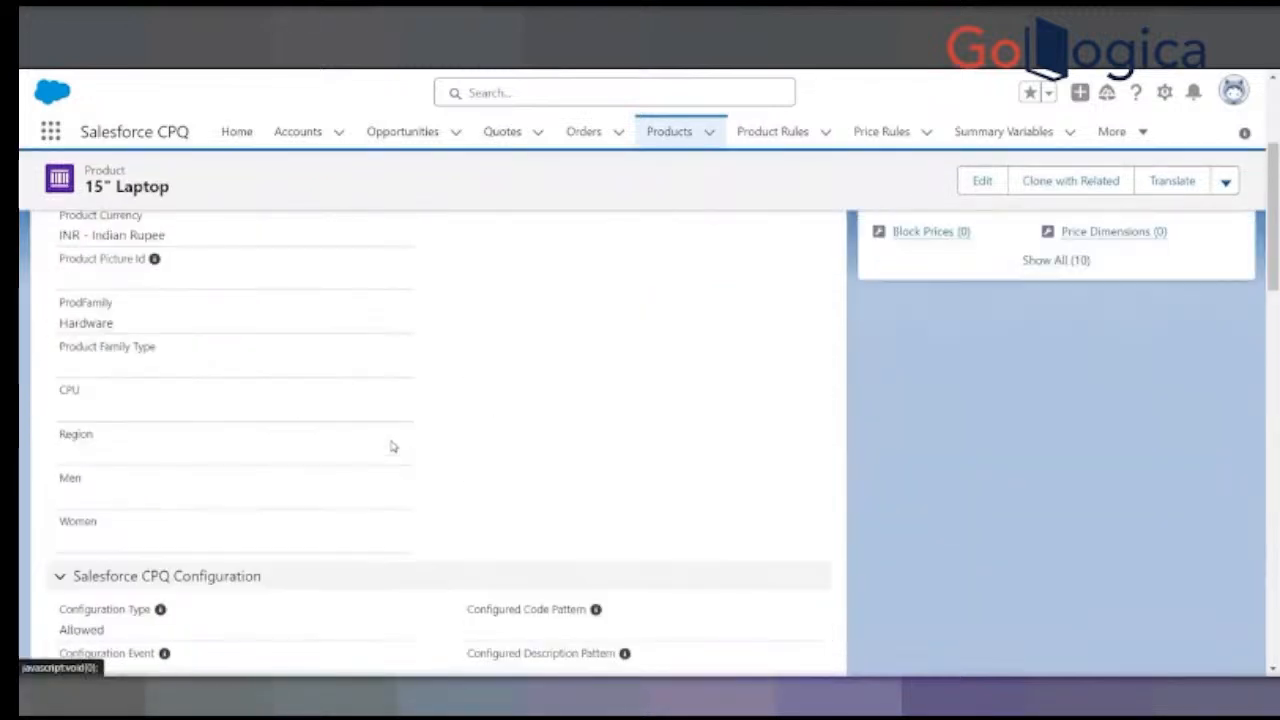
scroll(391, 445, "up", 5)
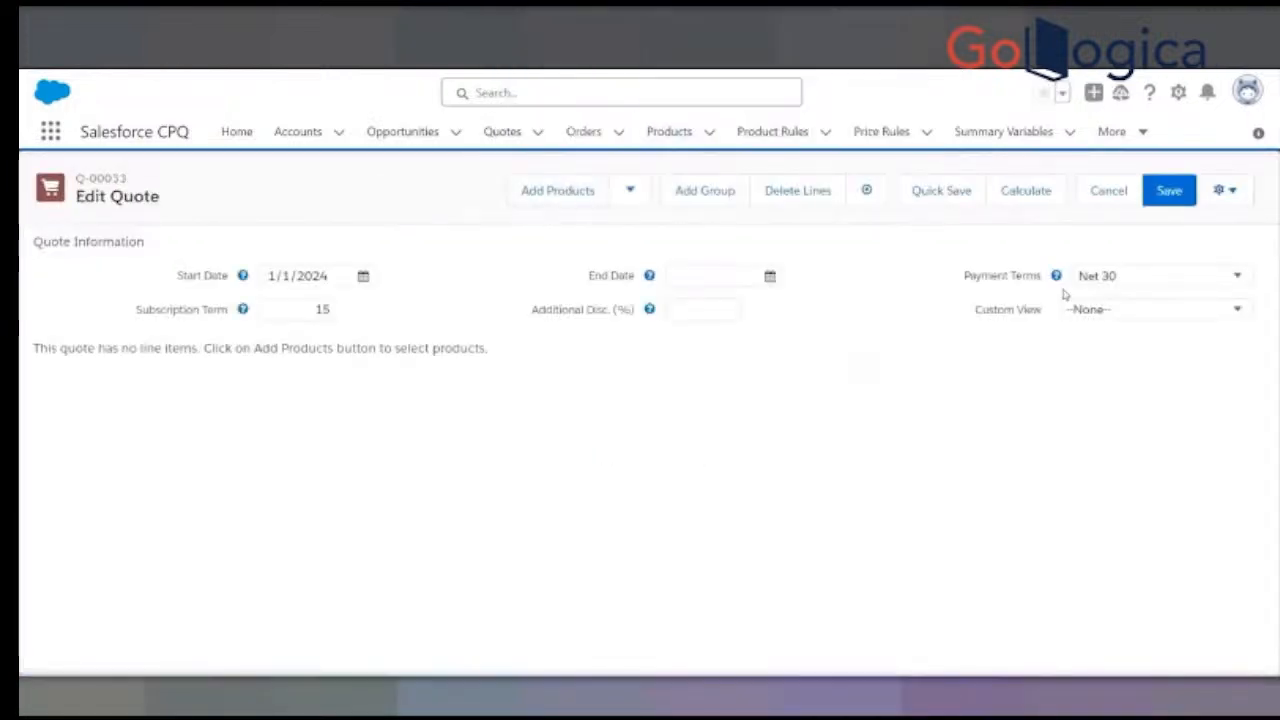
- Clear the quote's payment terms, 1/1/2024 start date and 15-month subscription term, and save
left_click(1114, 277)
left_click(1100, 289)
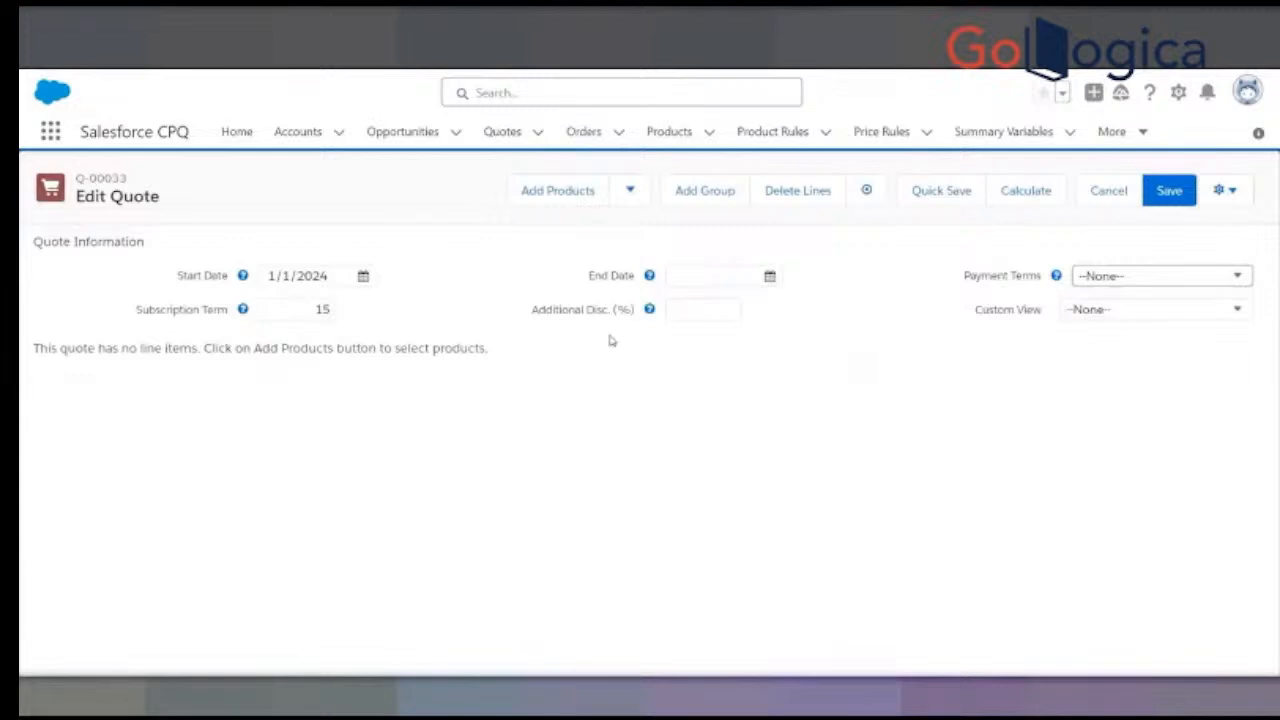
left_click(348, 276)
left_click_drag(350, 274, 254, 277)
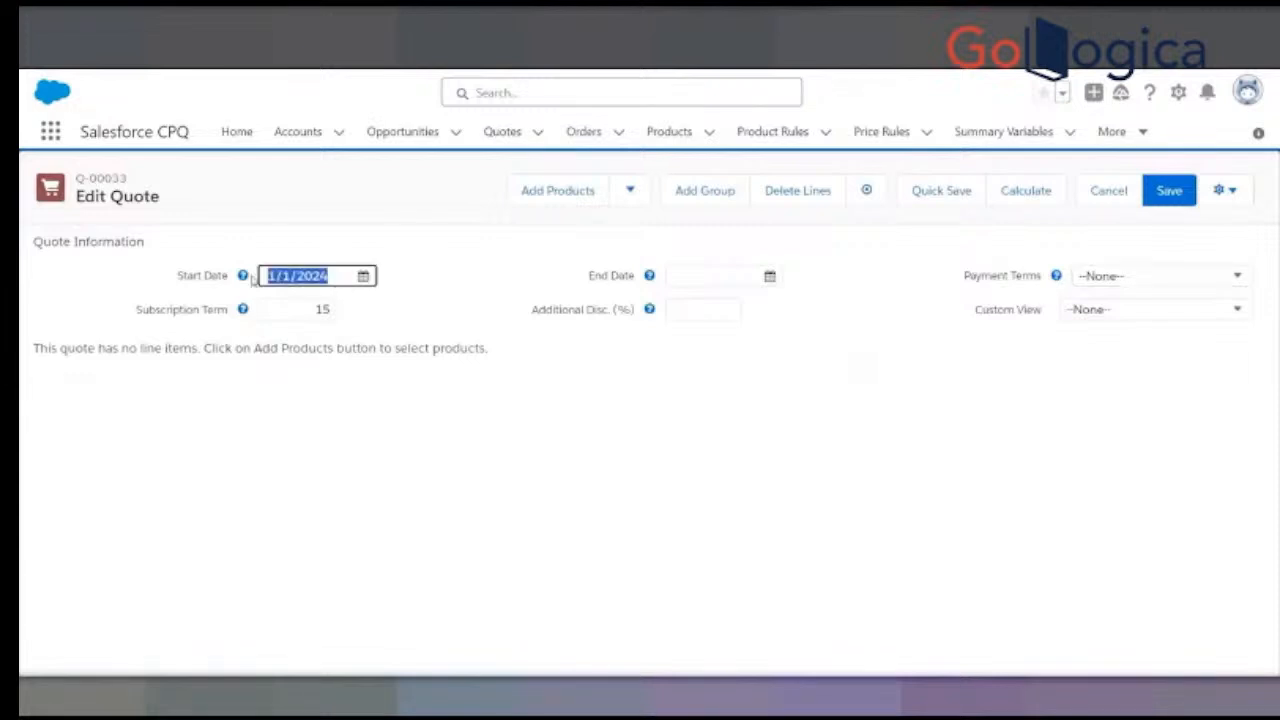
key("BackSpace")
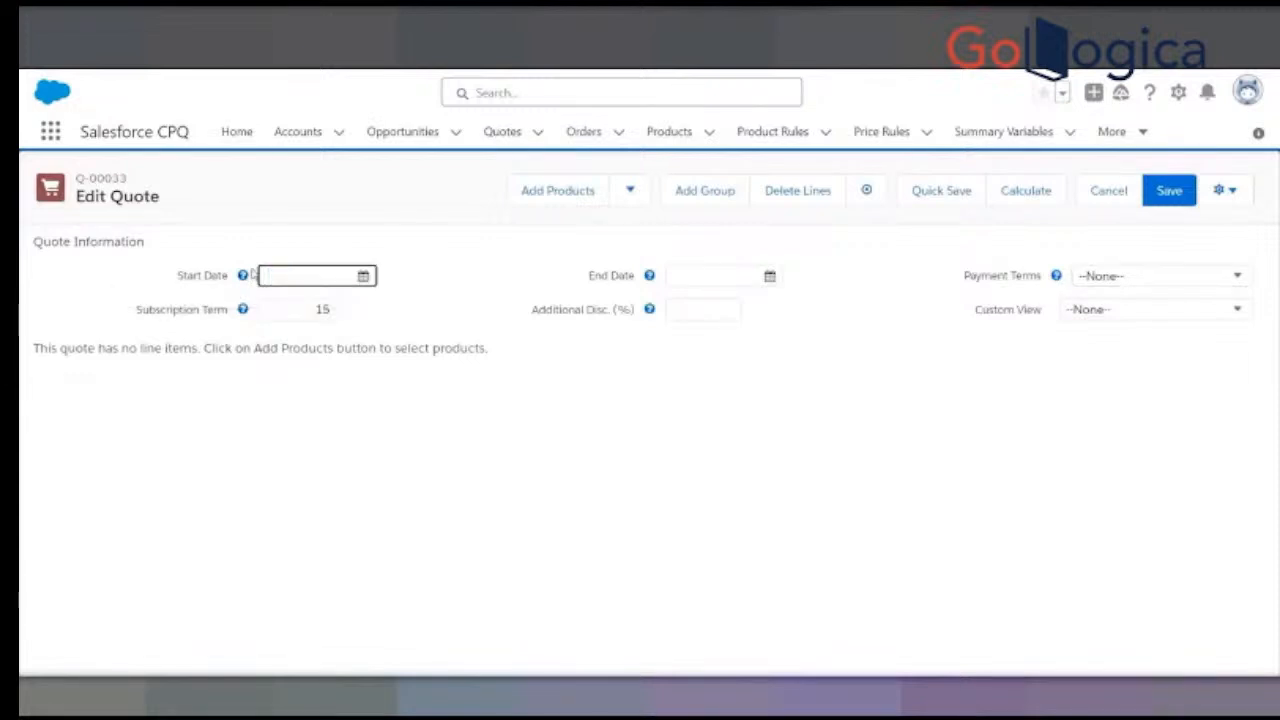
key("Tab")
key("BackSpace")
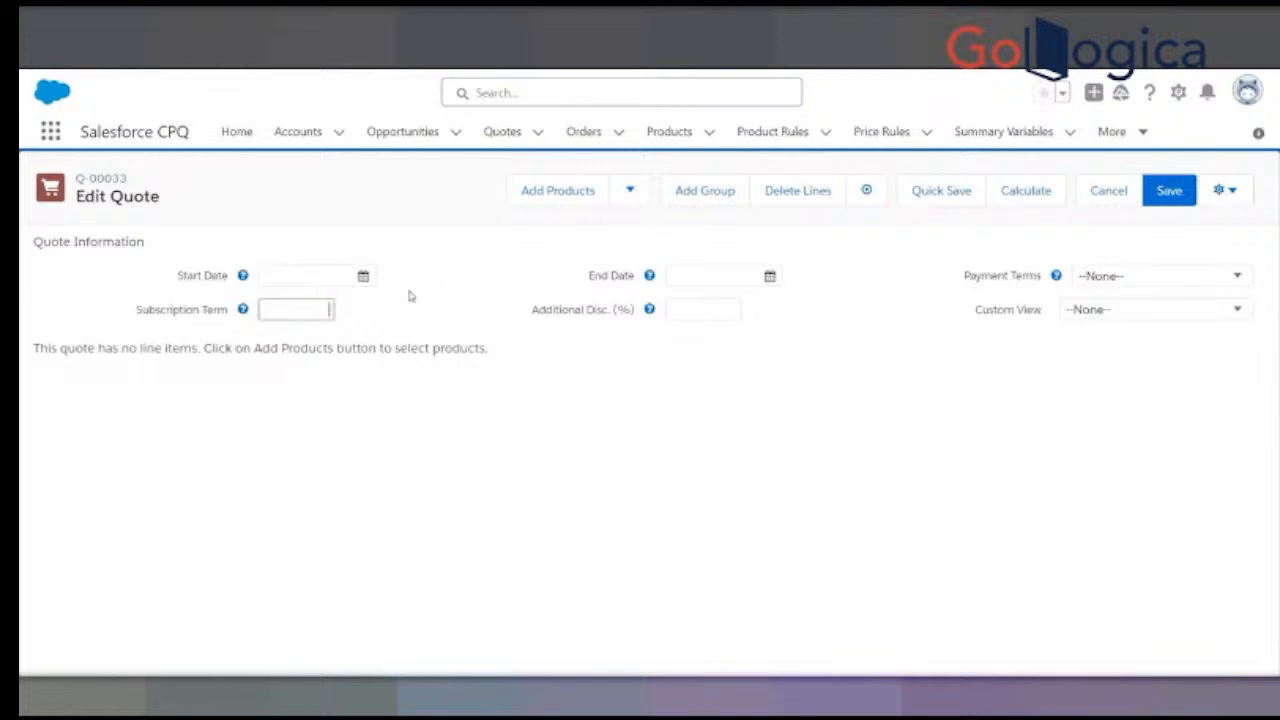
left_click(1160, 200)
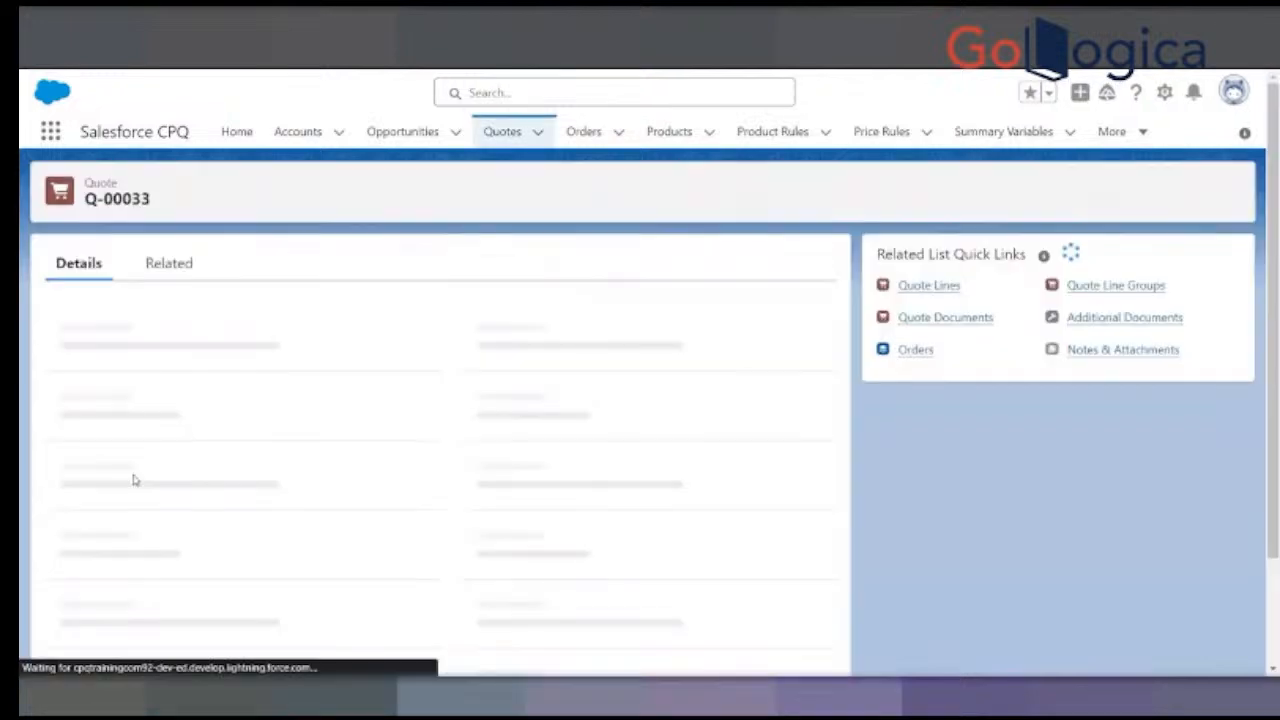
- Review the saved quote record and open its line editor
scroll(254, 490, "down", 10)
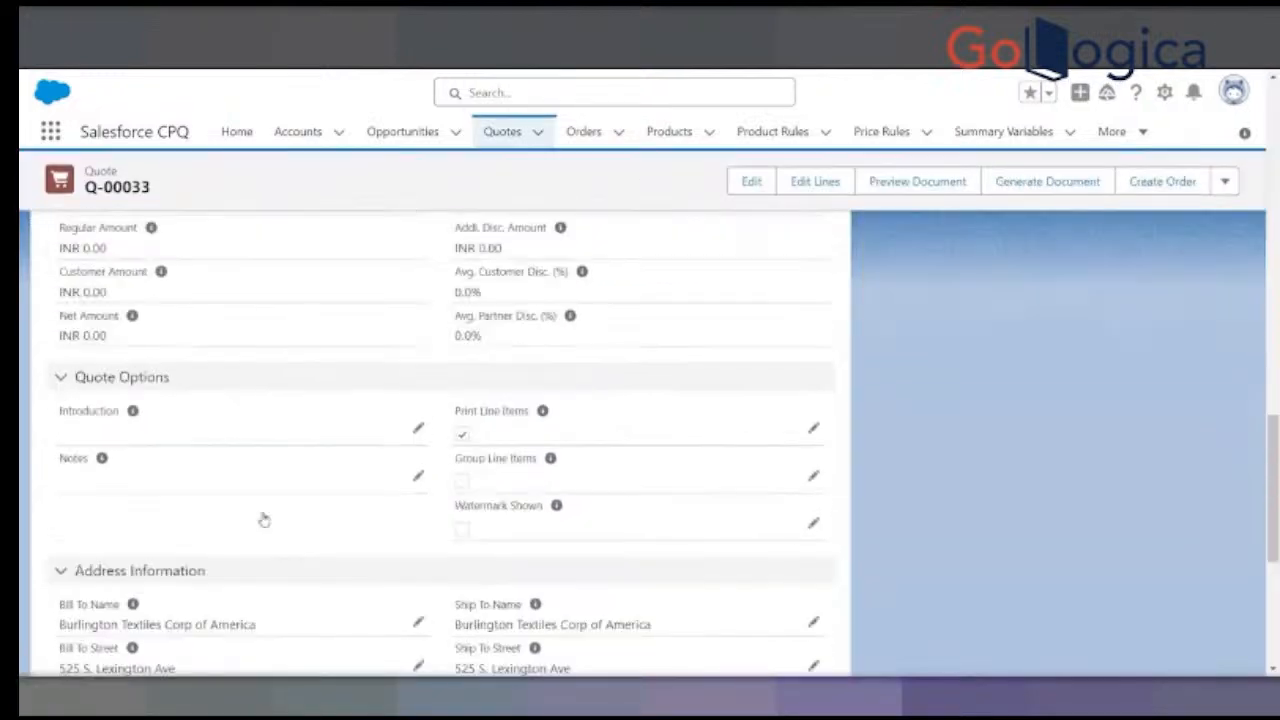
scroll(263, 519, "down", 5)
scroll(380, 371, "up", 12)
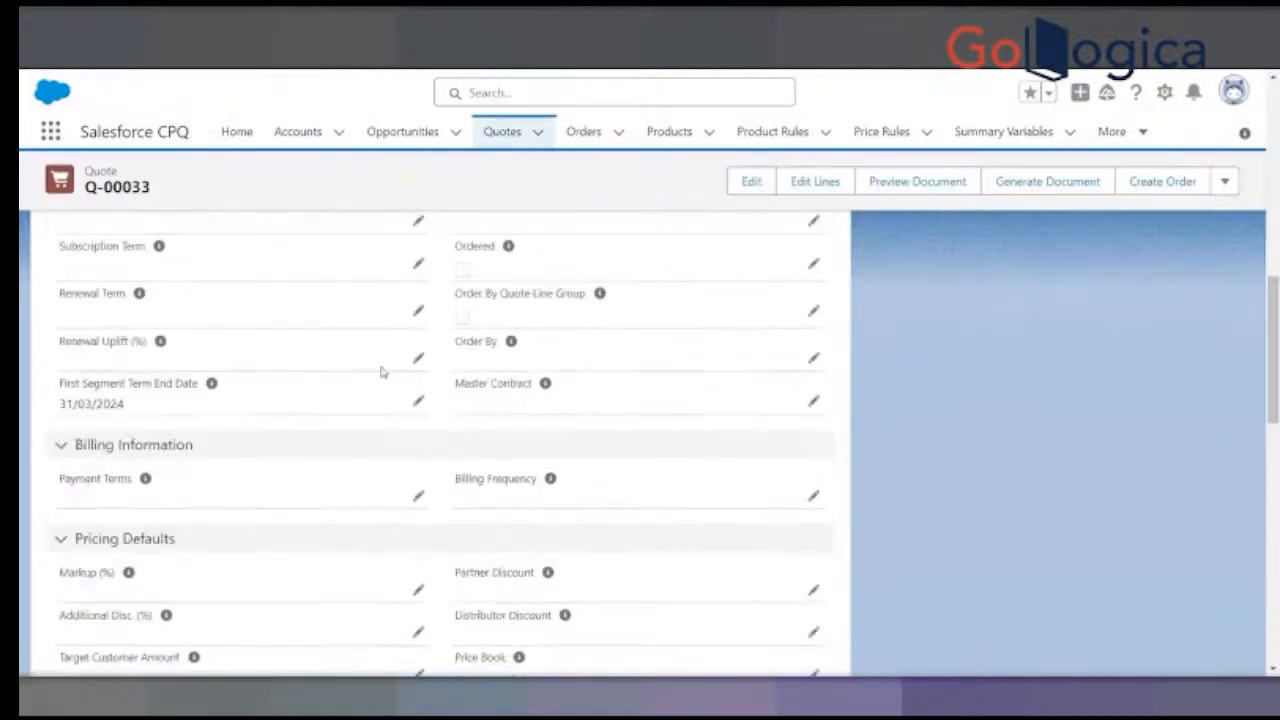
scroll(490, 333, "up", 3)
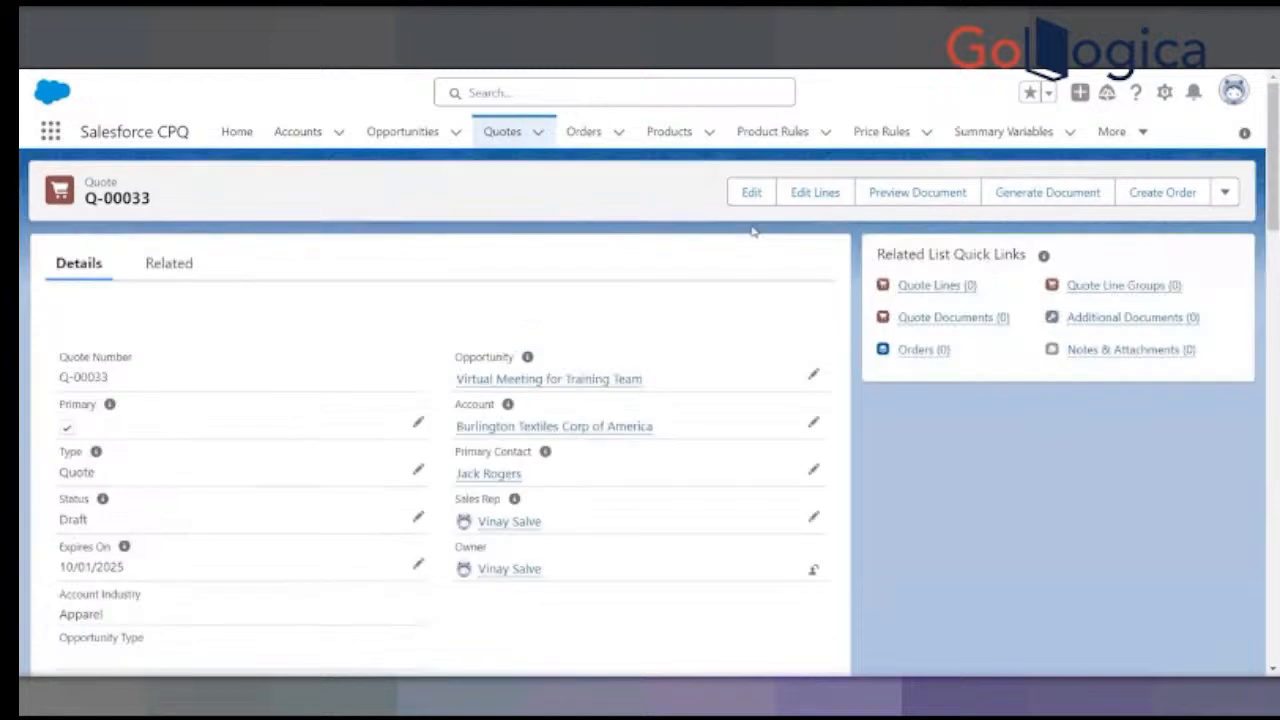
left_click(815, 181)
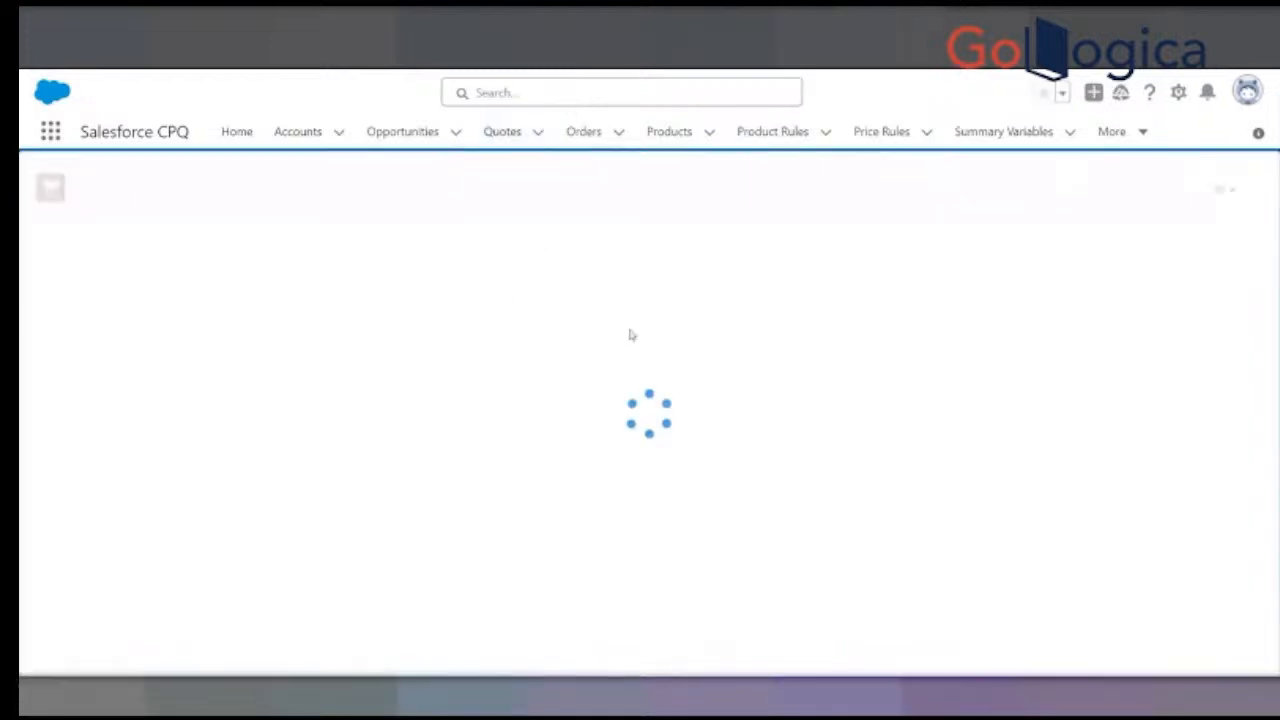
- Request guided selling suggestions for product family Hardware, processor I5 and region EU
left_click(556, 192)
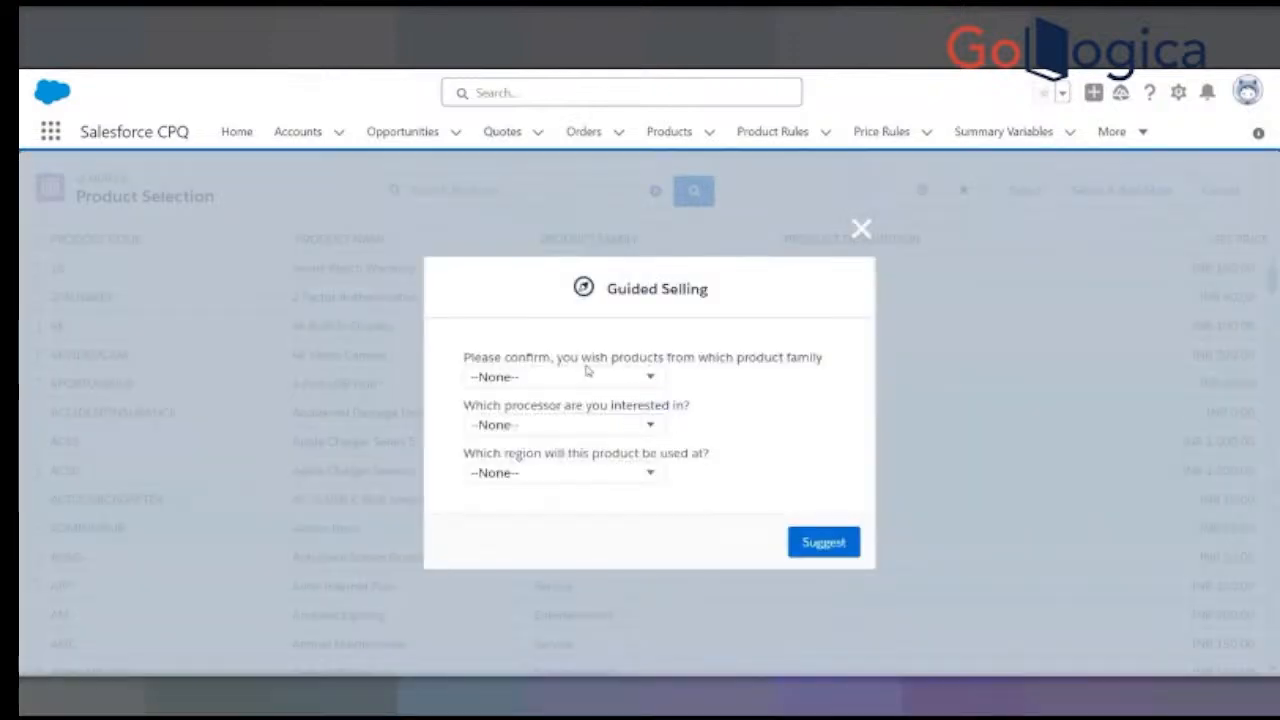
left_click(574, 377)
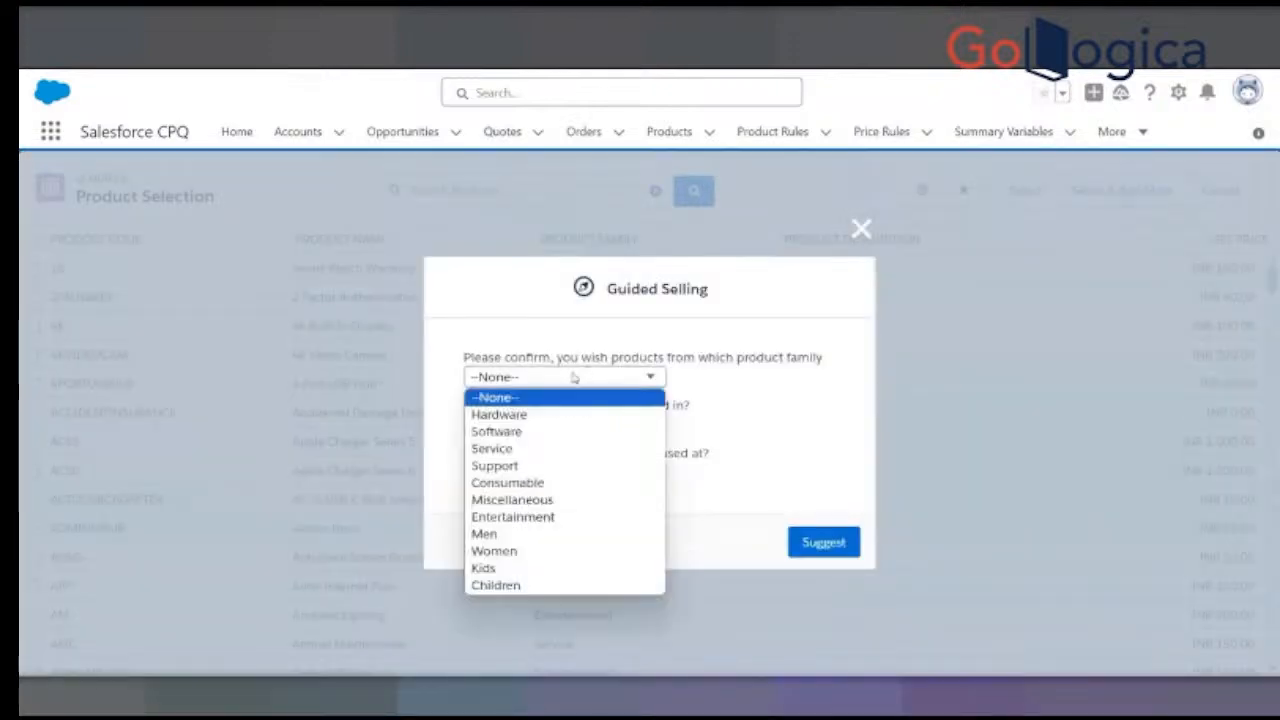
left_click(512, 414)
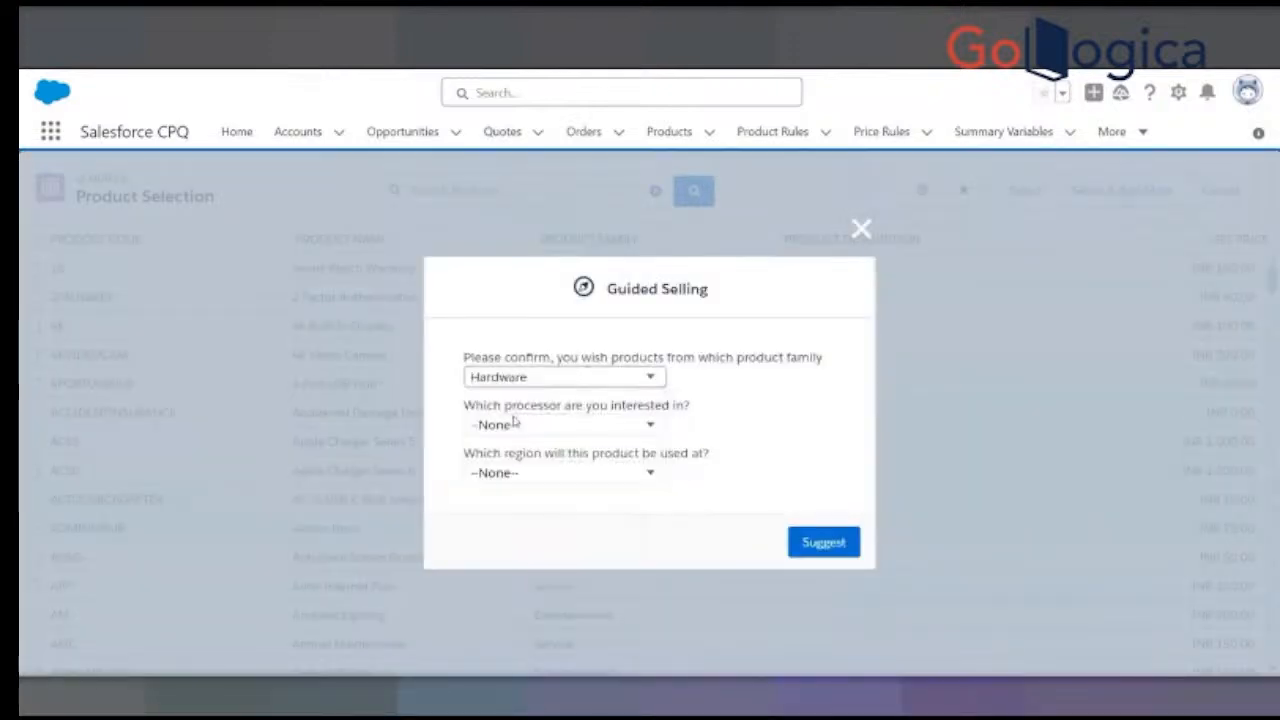
left_click(530, 428)
left_click(505, 460)
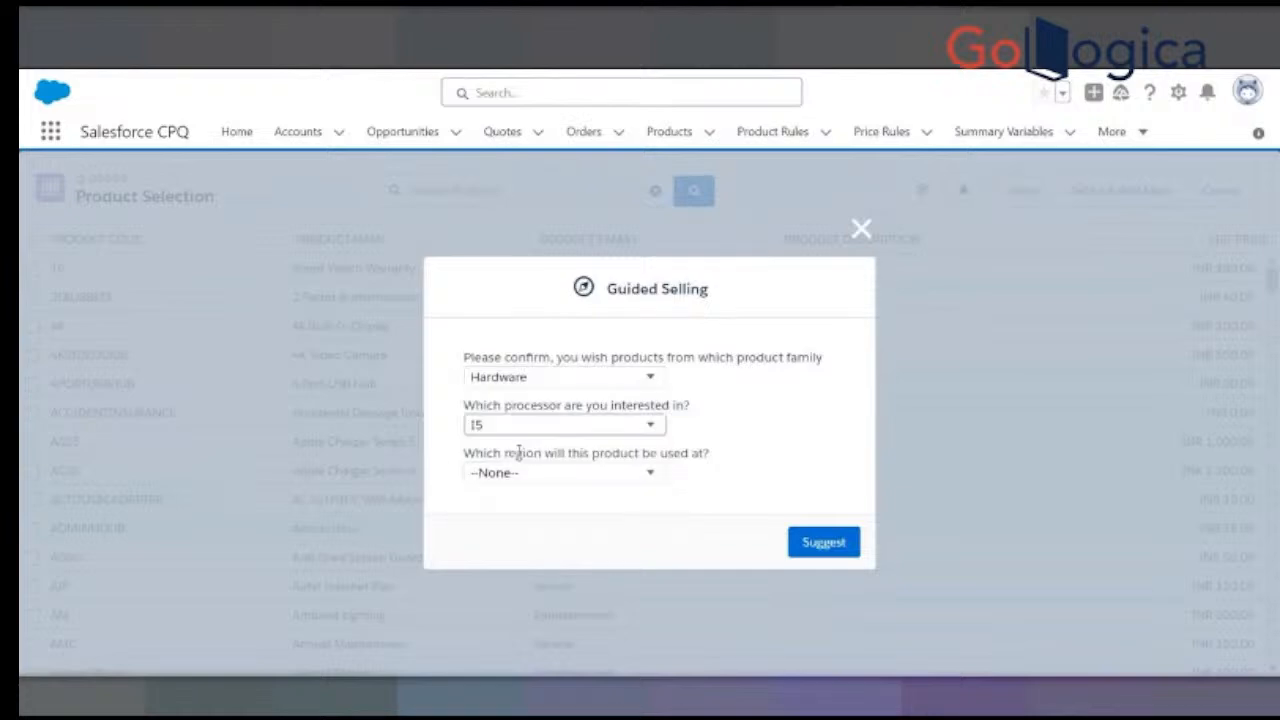
left_click(505, 472)
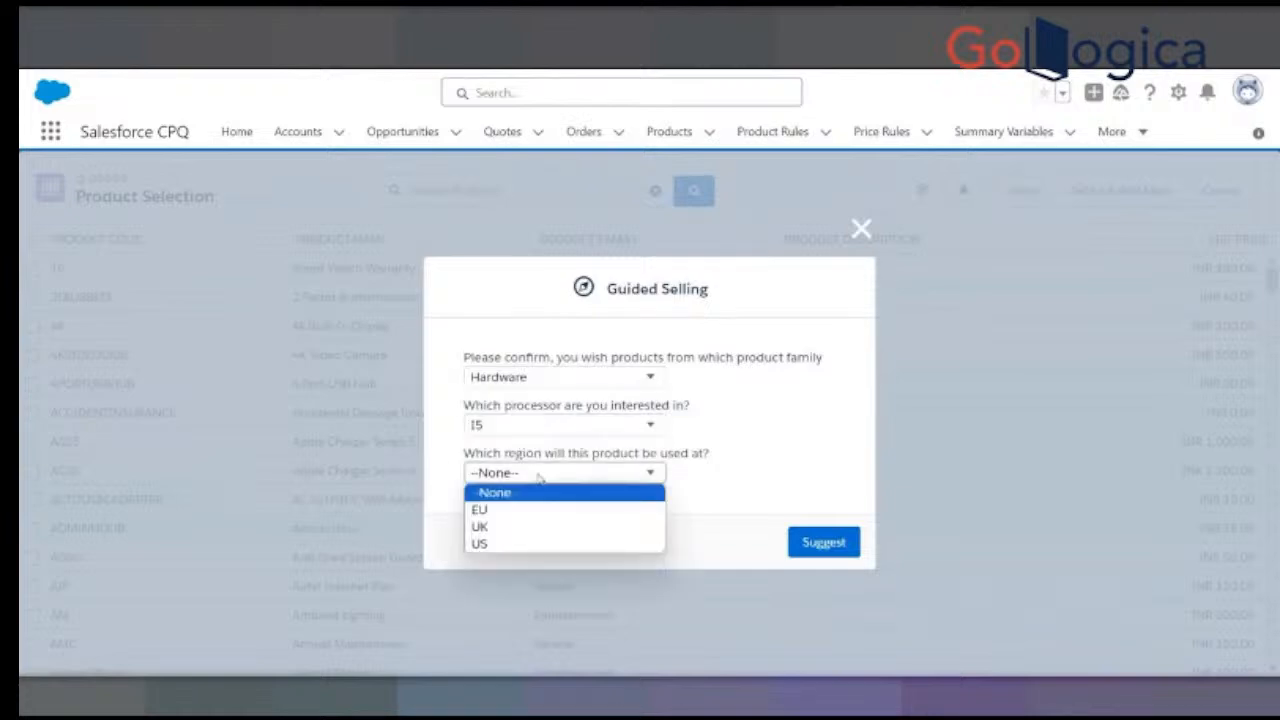
left_click(503, 512)
left_click(815, 542)
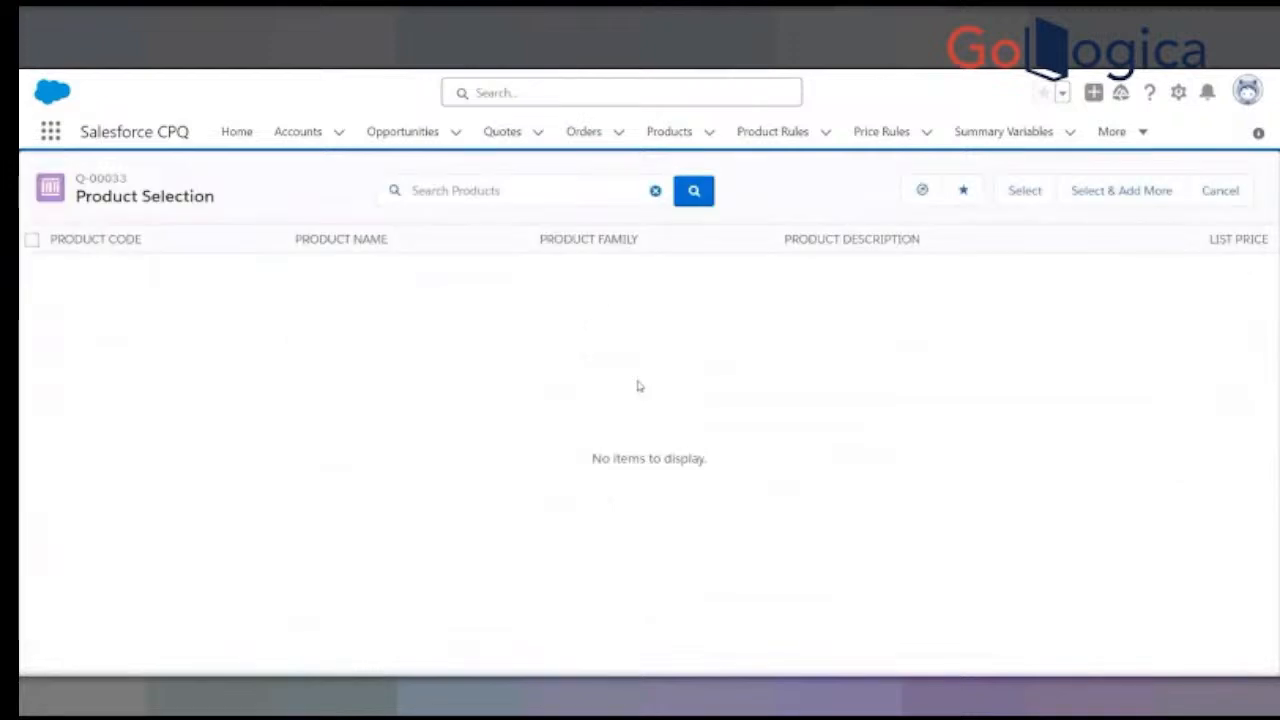
- Reset the region, processor and product family answers to --None-- and abandon product selection
left_click(923, 192)
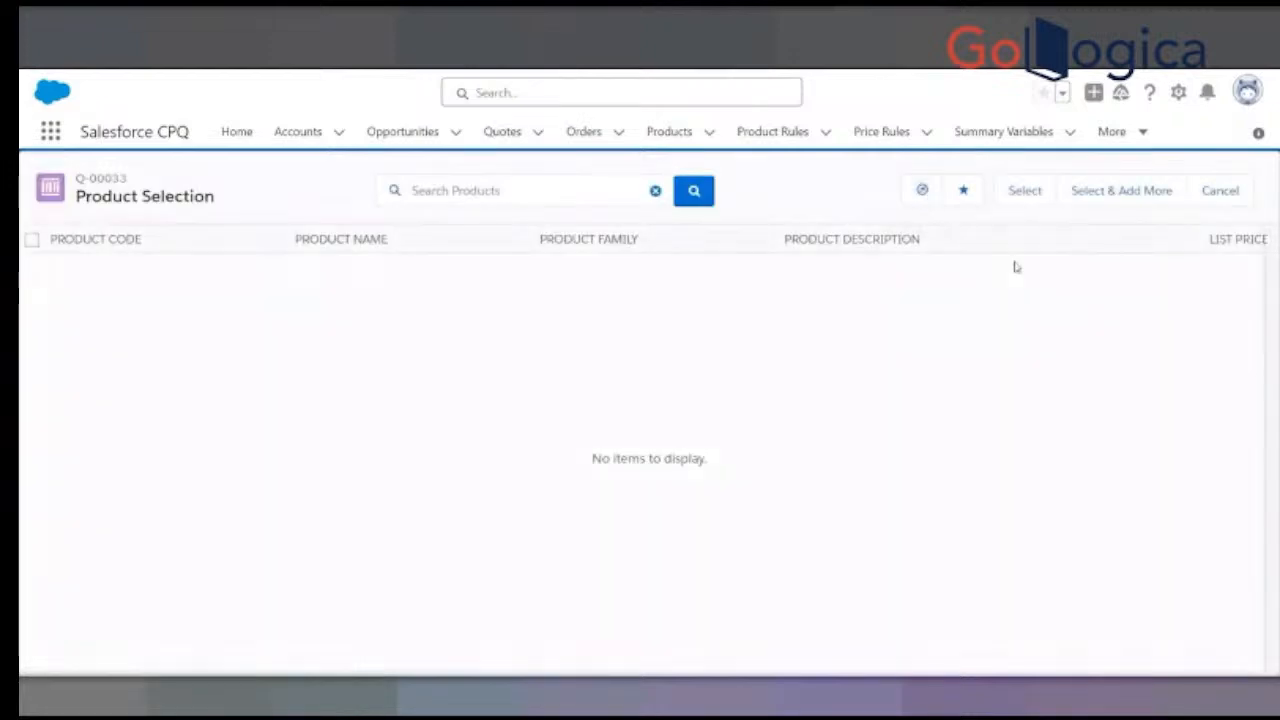
left_click(1252, 444)
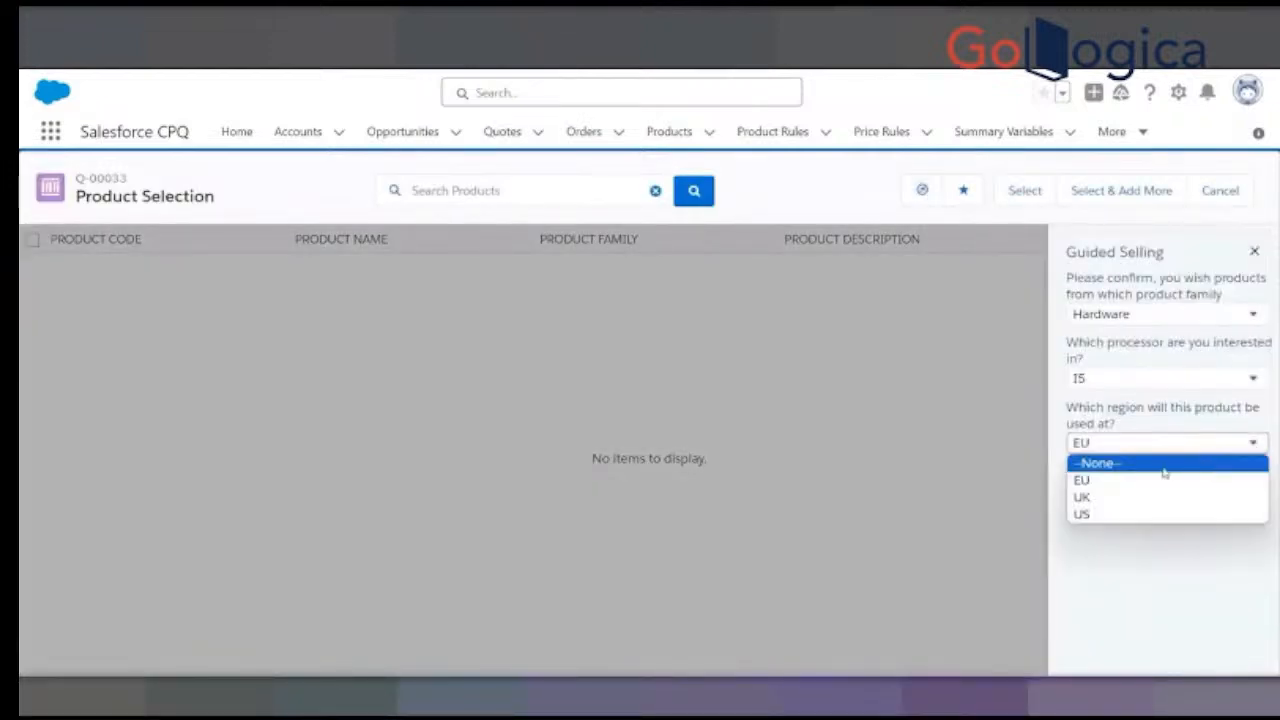
left_click(1166, 465)
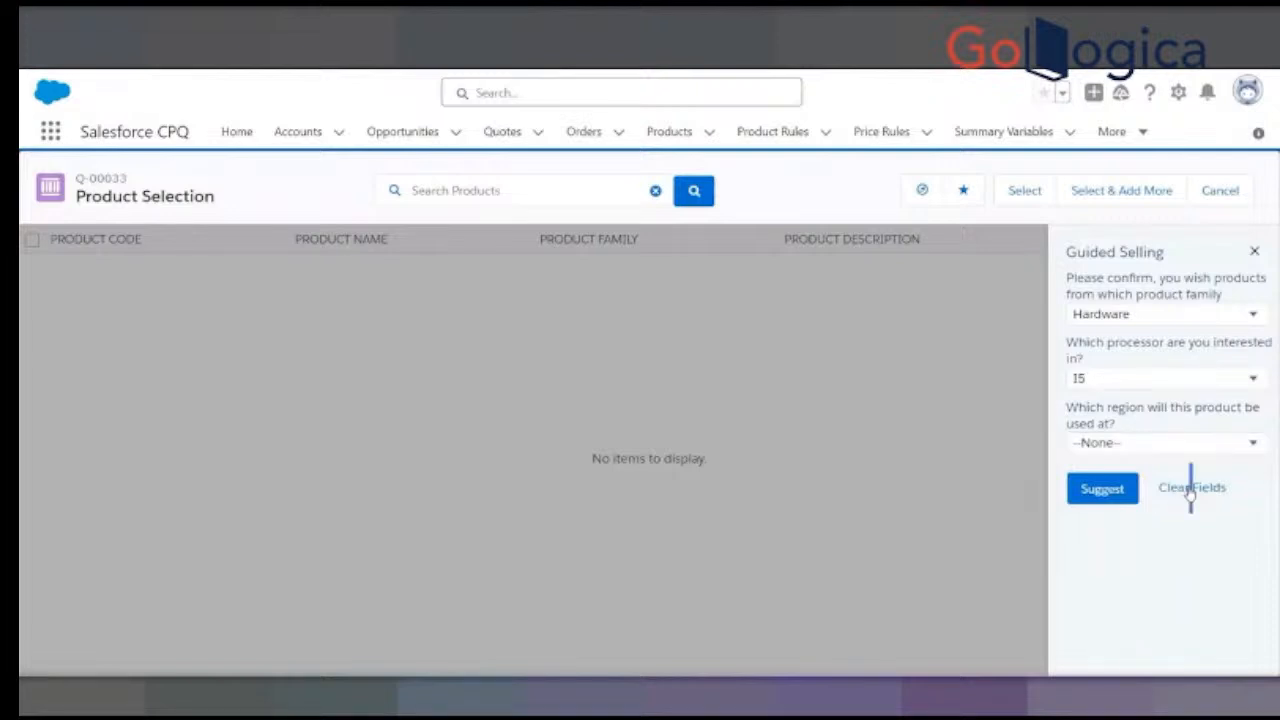
left_click(1232, 382)
left_click(1139, 402)
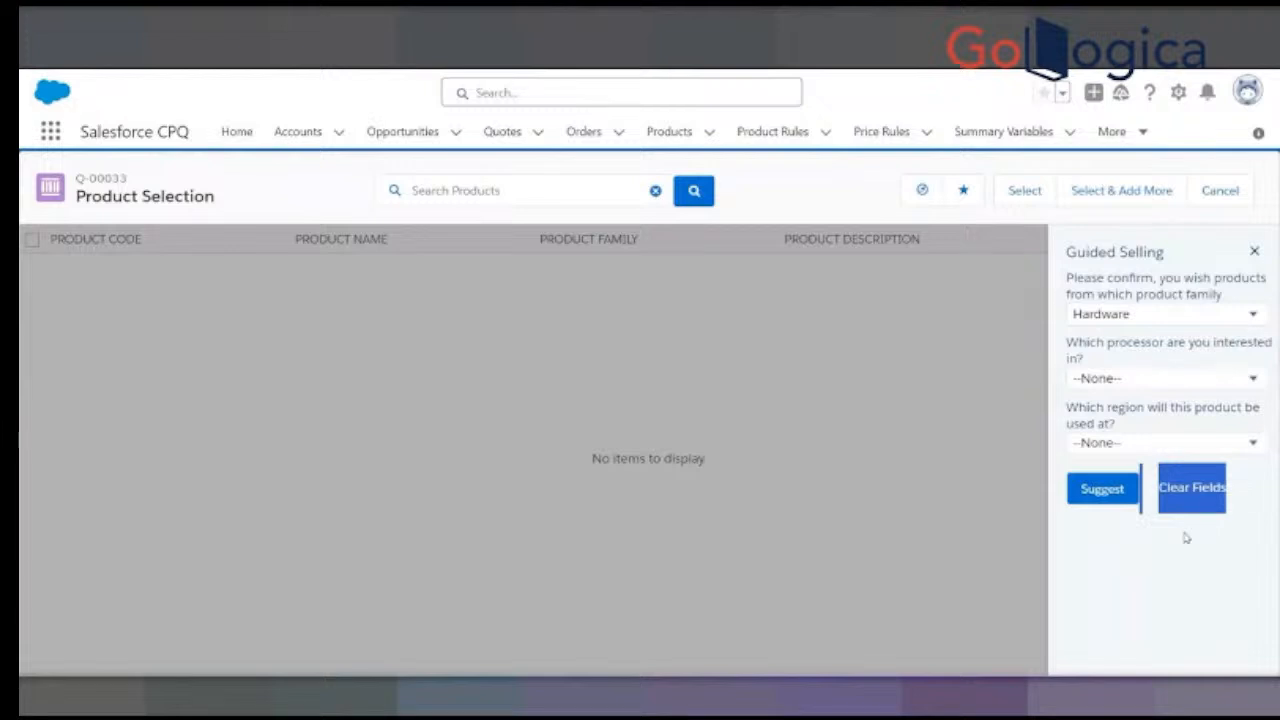
left_click(1252, 314)
left_click(1140, 318)
left_click(1140, 318)
left_click(1140, 340)
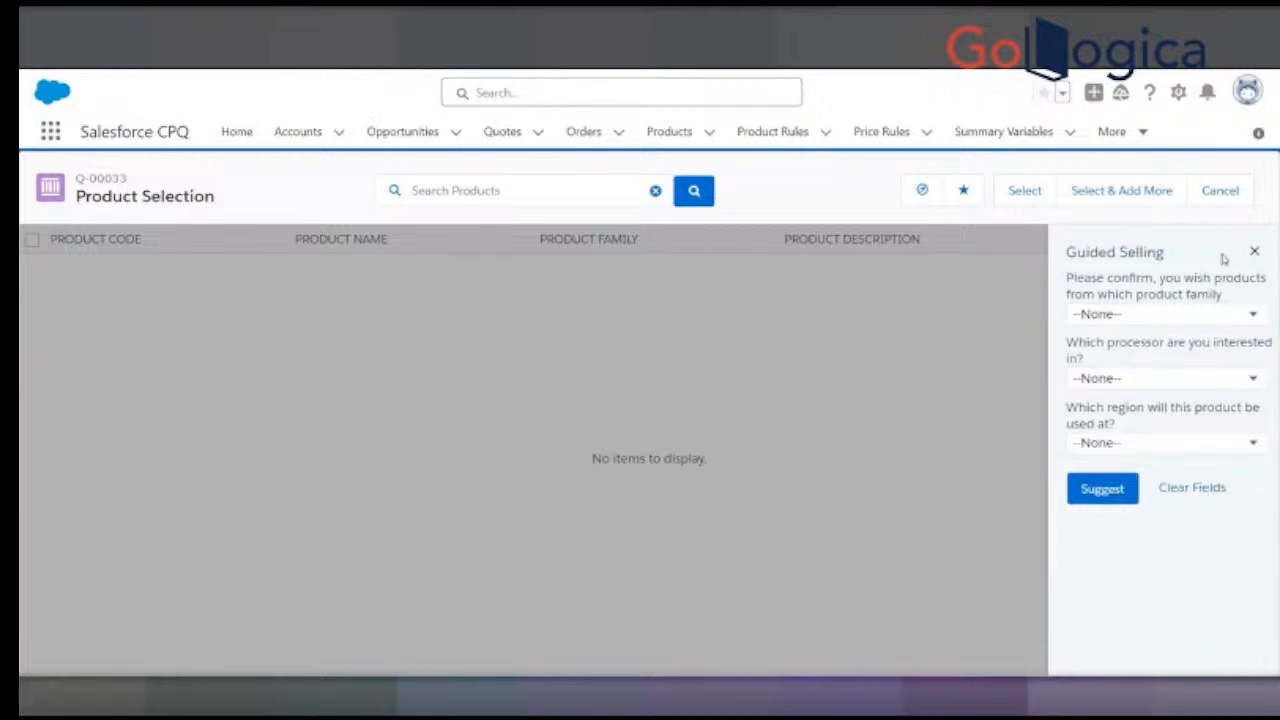
left_click(1257, 254)
left_click(1207, 197)
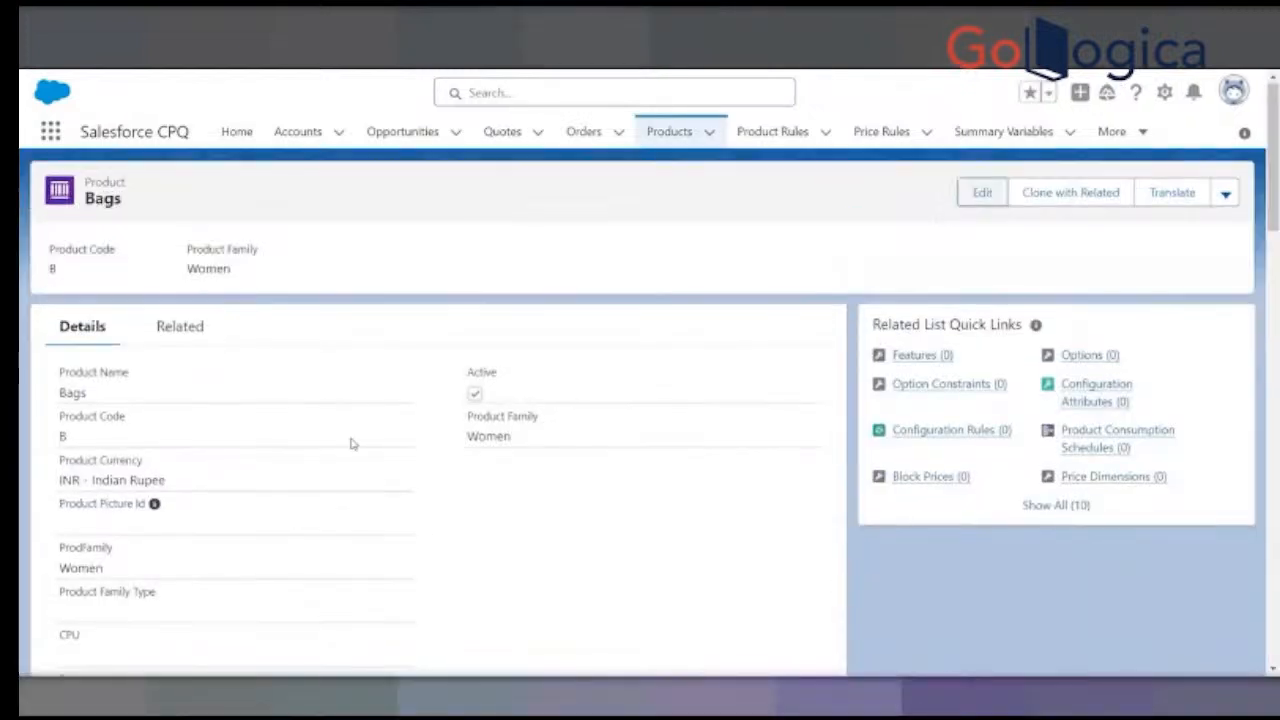
- Look over the Bags product's fields, highlighting its ProdFamily value Women
scroll(351, 443, "down", 4)
scroll(351, 446, "down", 2)
scroll(351, 446, "down", 3)
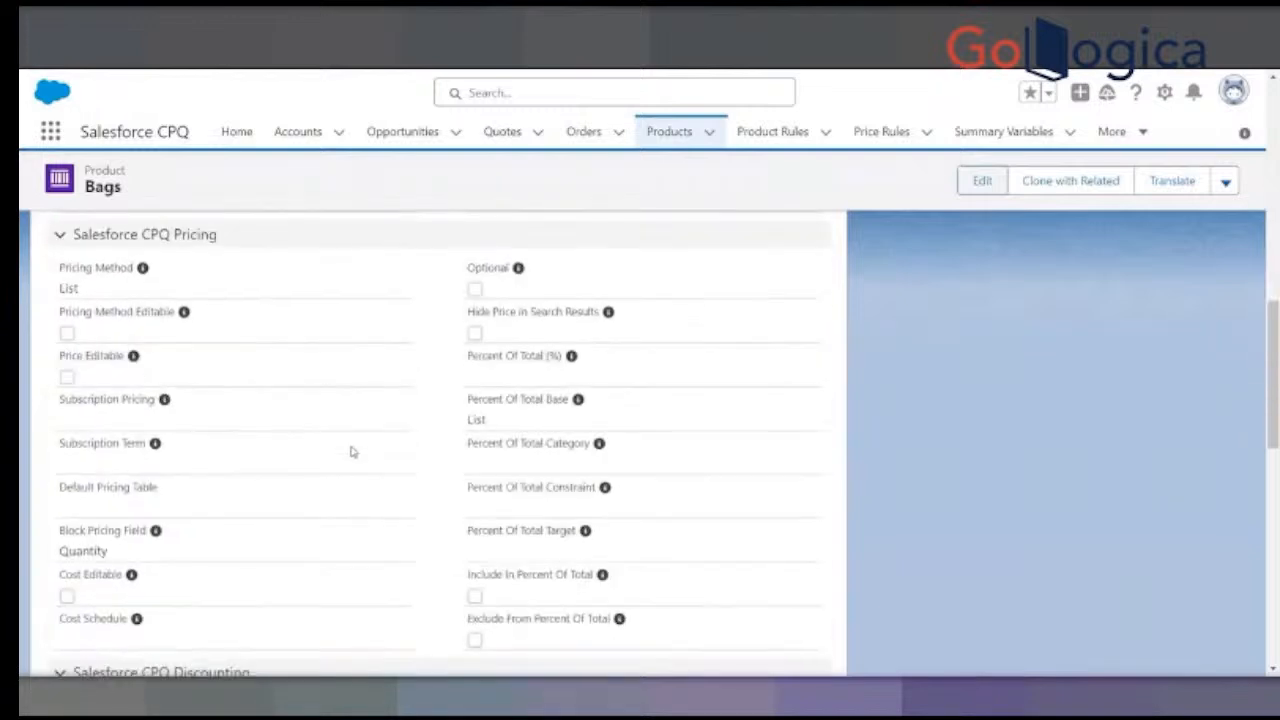
scroll(351, 450, "up", 6)
scroll(351, 452, "up", 1)
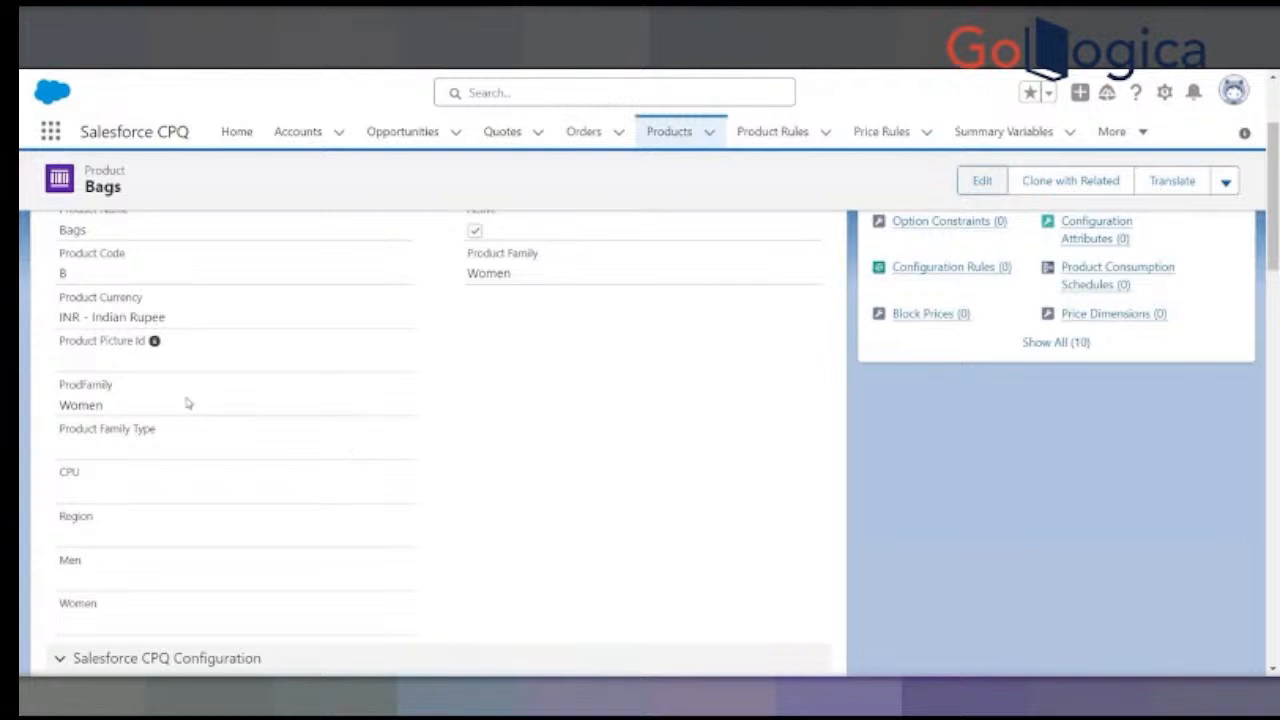
left_click_drag(62, 405, 117, 408)
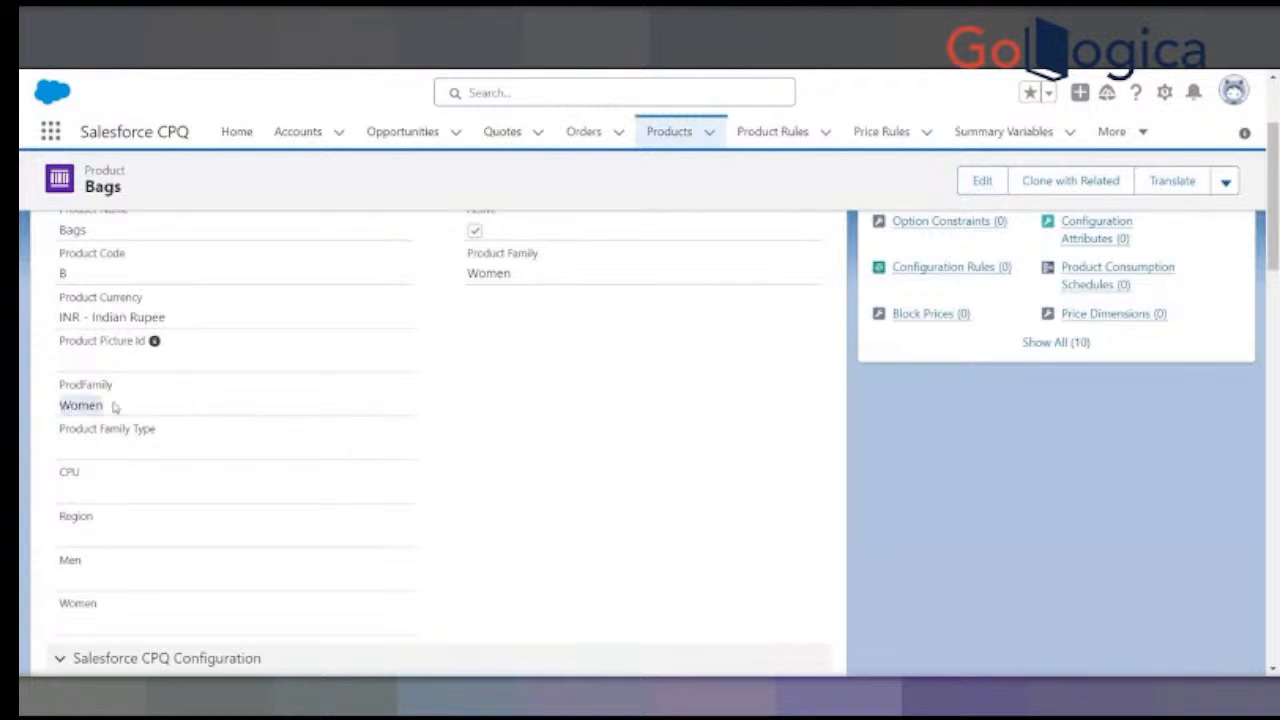
left_click(76, 450)
- Scroll the Bags record's family fields again, then bring up the 15" Laptop product record
scroll(135, 348, "down", 2)
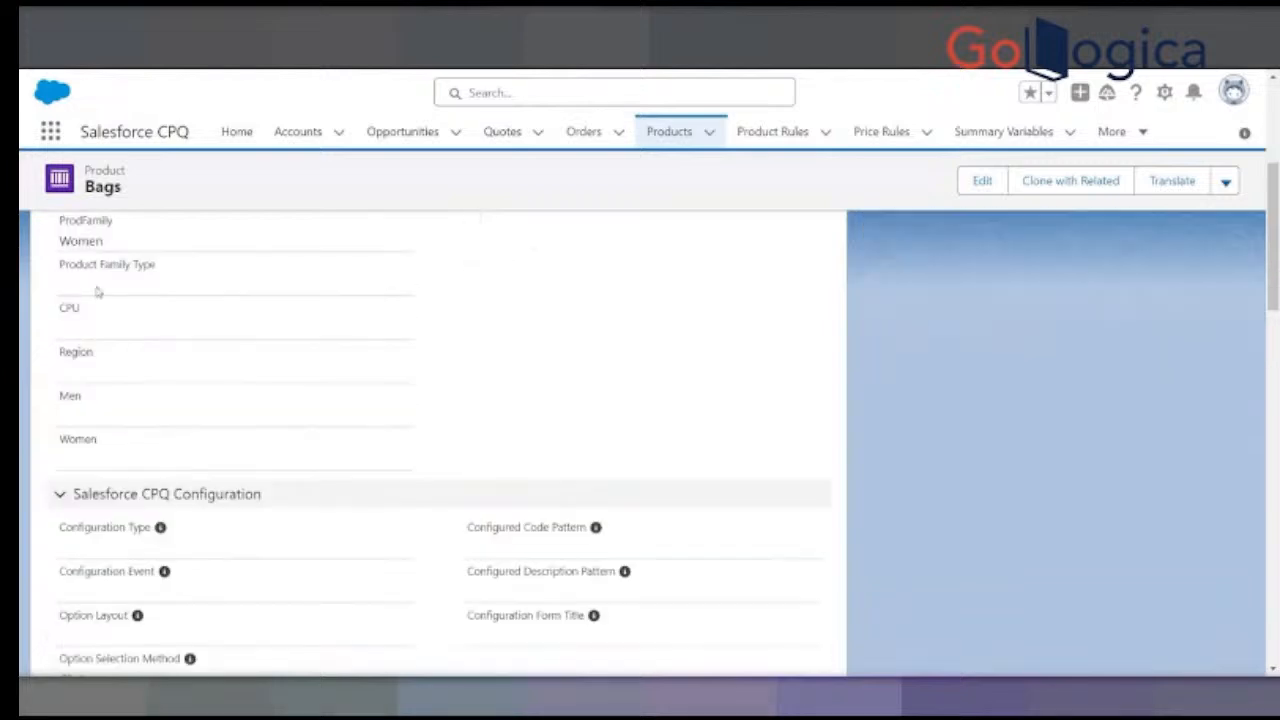
scroll(86, 348, "up", 2)
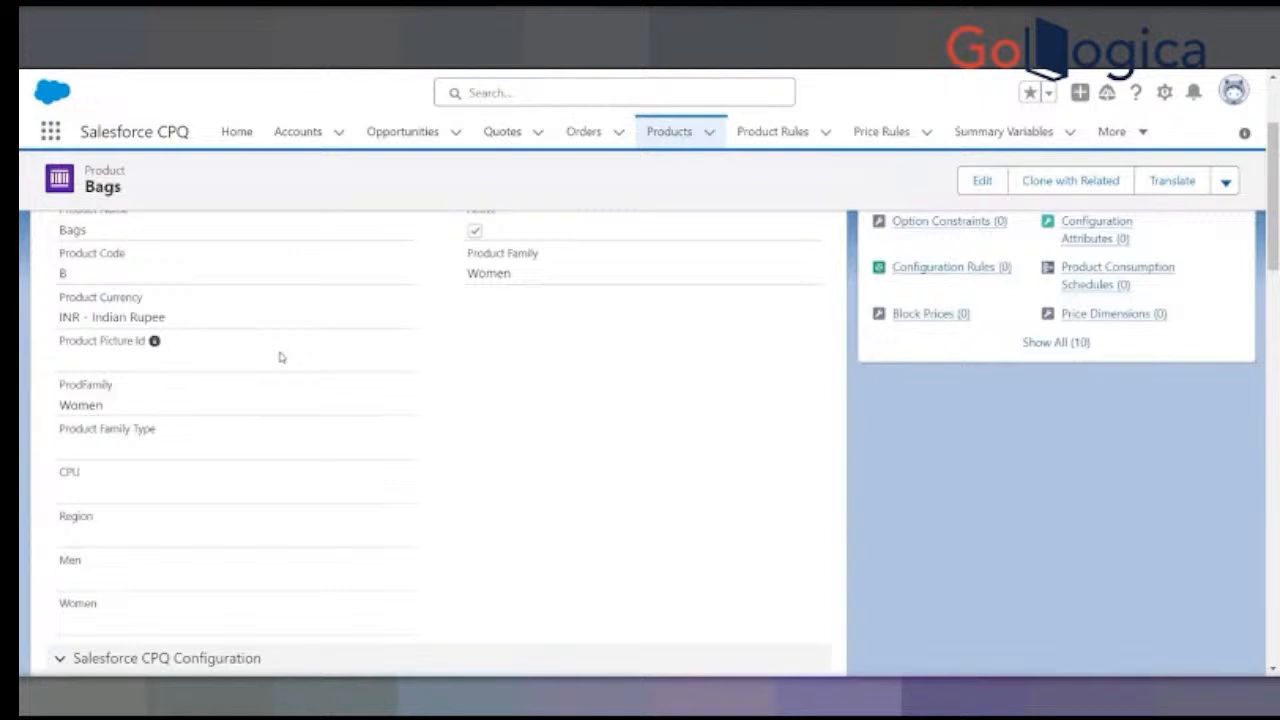
scroll(80, 376, "down", 1)
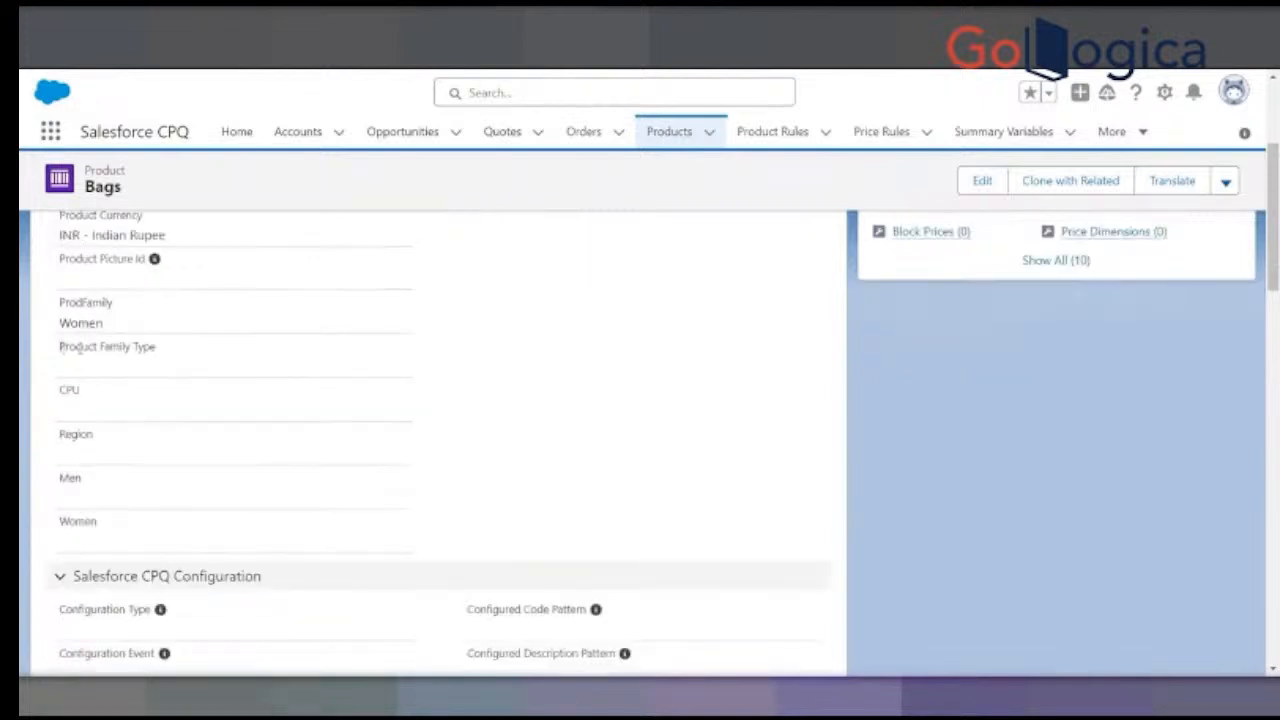
left_click_drag(63, 347, 180, 350)
scroll(200, 365, "up", 2)
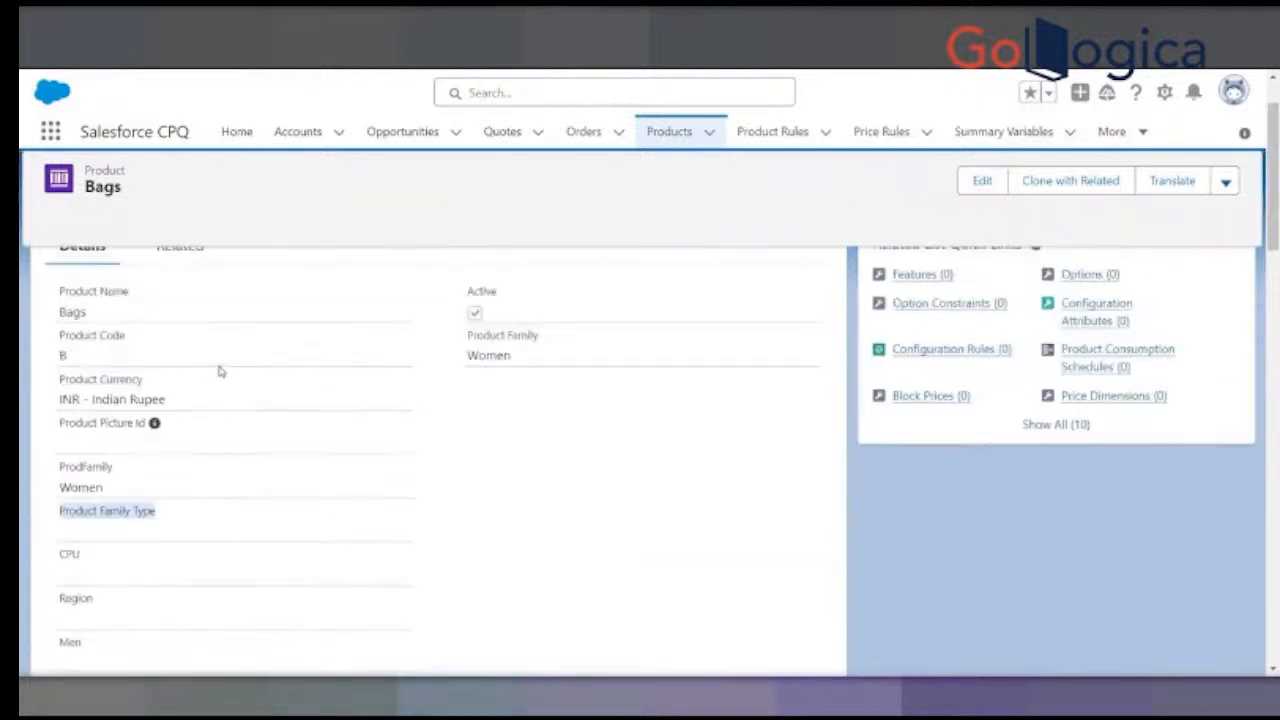
scroll(220, 371, "down", 1)
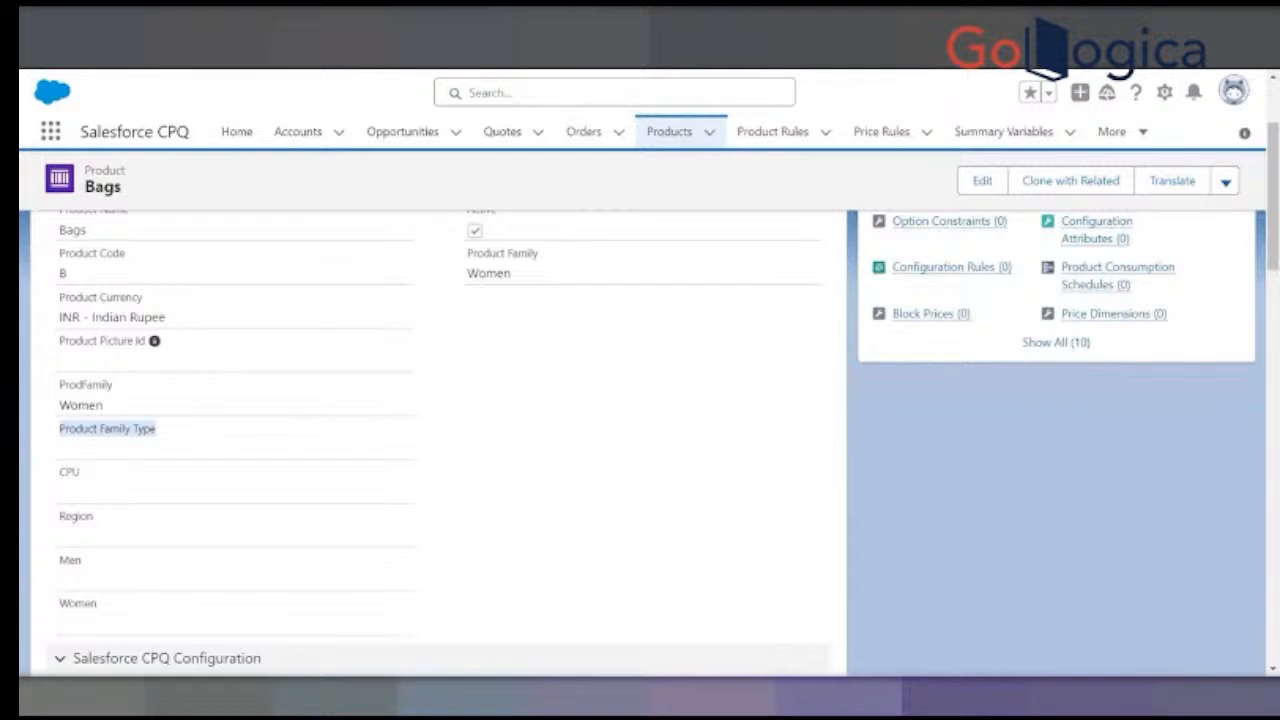
left_click(425, 18)
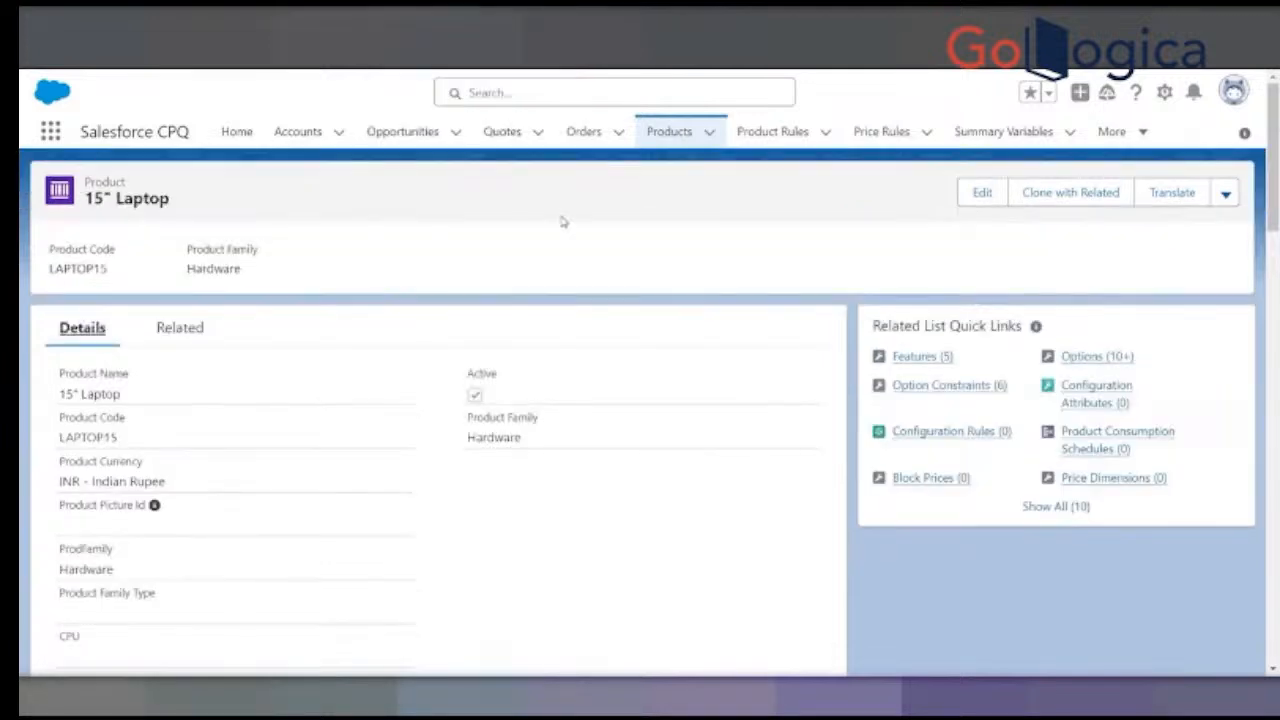
scroll(520, 270, "down", 2)
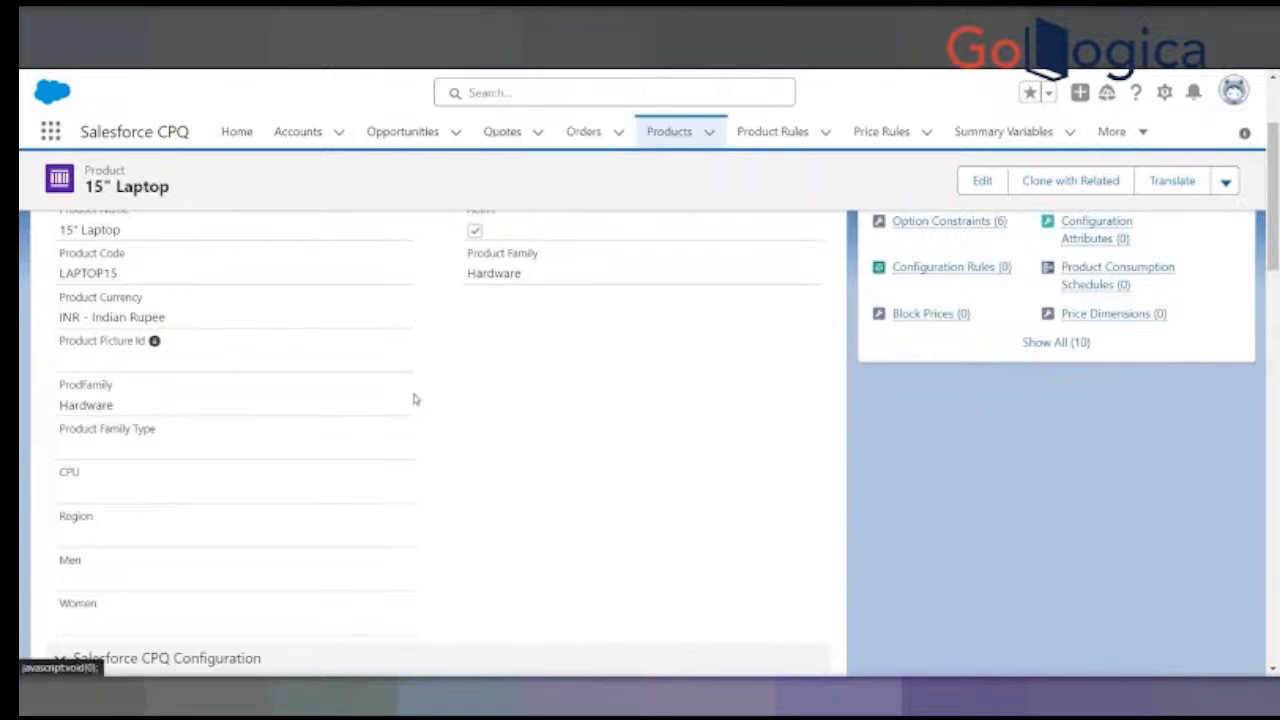
scroll(414, 390, "up", 3)
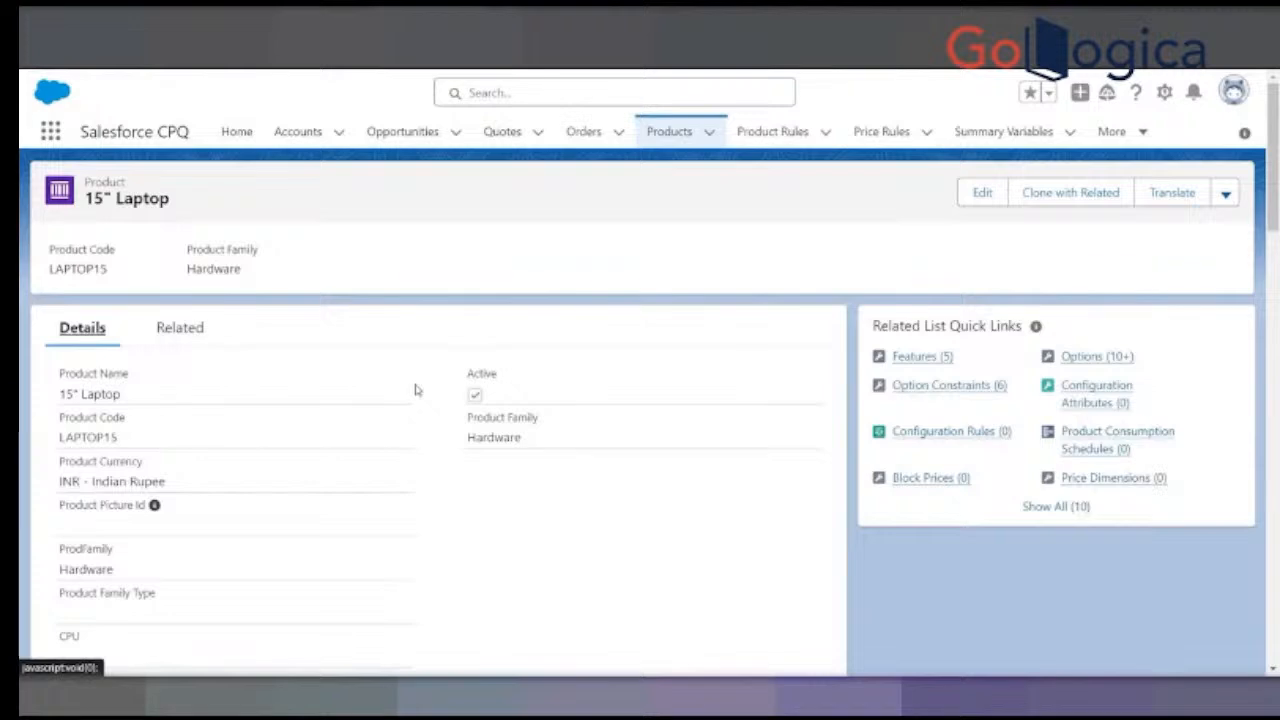
scroll(416, 383, "down", 3)
scroll(416, 381, "up", 2)
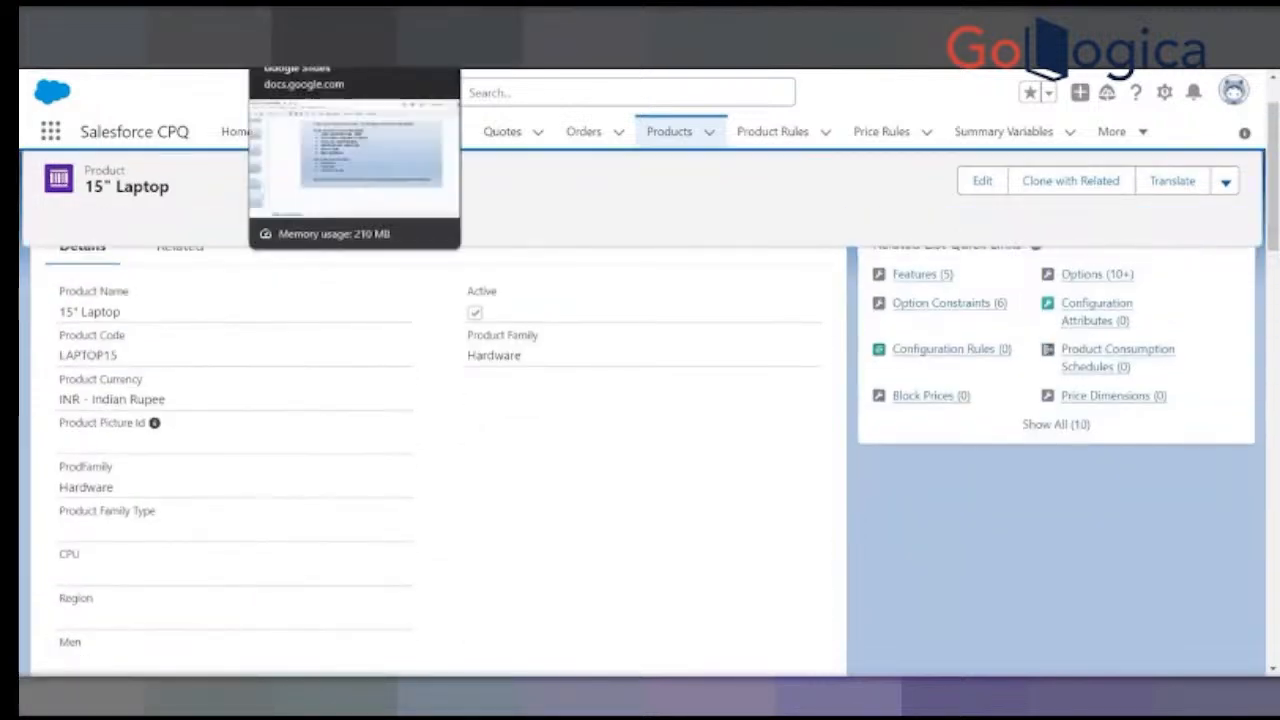
- Highlight 'Hardware Type' on the guided selling slide 19, then return to the Bags product
left_click(330, 52)
scroll(724, 383, "up", 2)
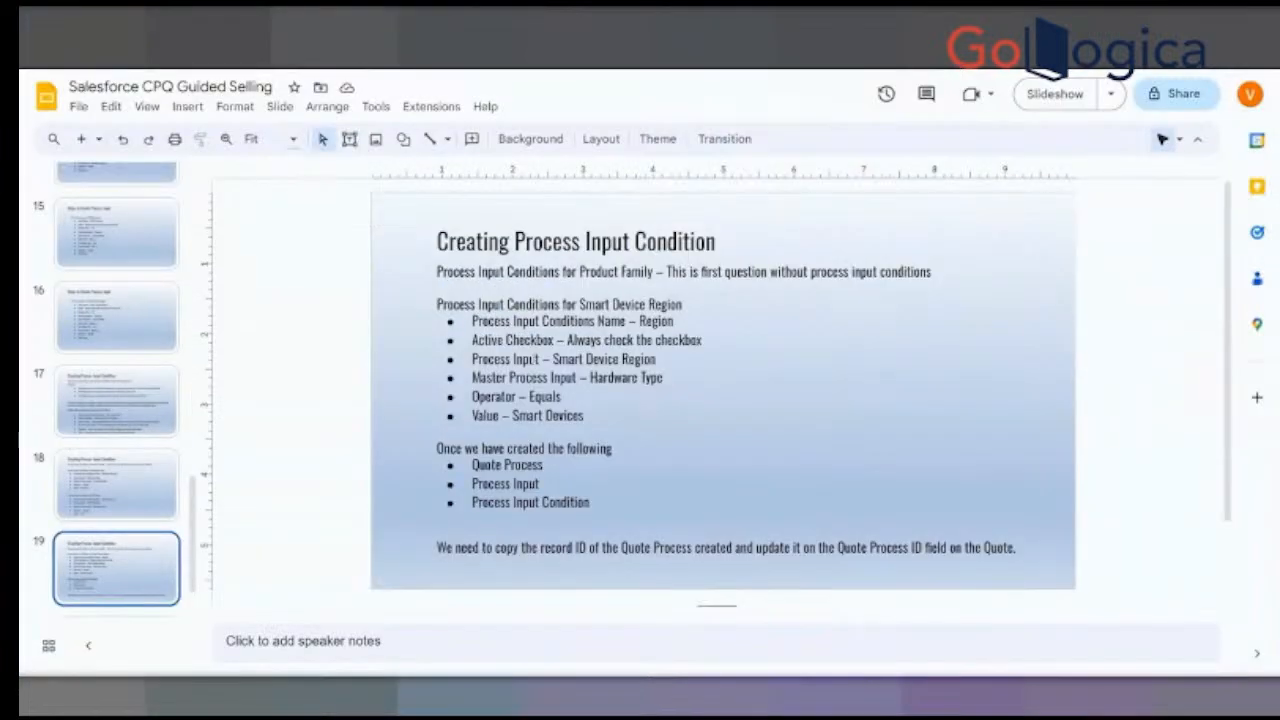
left_click_drag(590, 377, 663, 377)
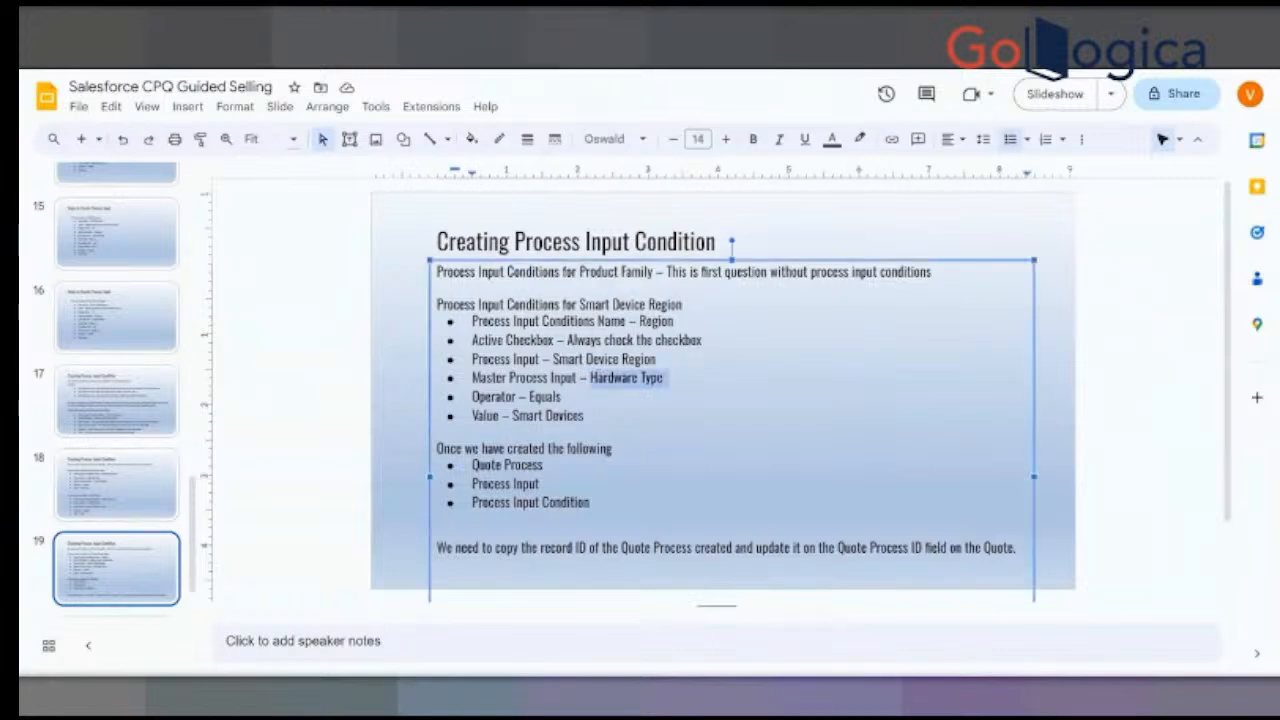
key("ctrl+Tab")
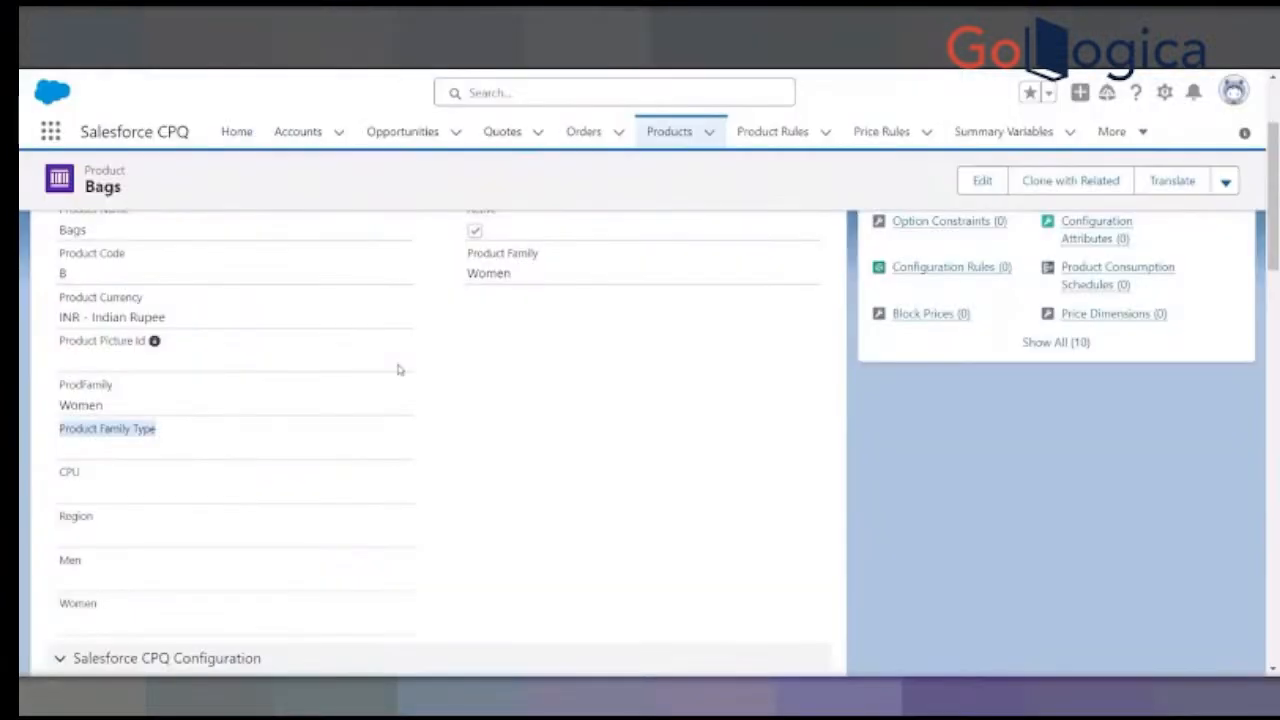
- Open the Bags product's CPU field dependency settings, then cancel both the dependency editor and the product edit
left_click(262, 448)
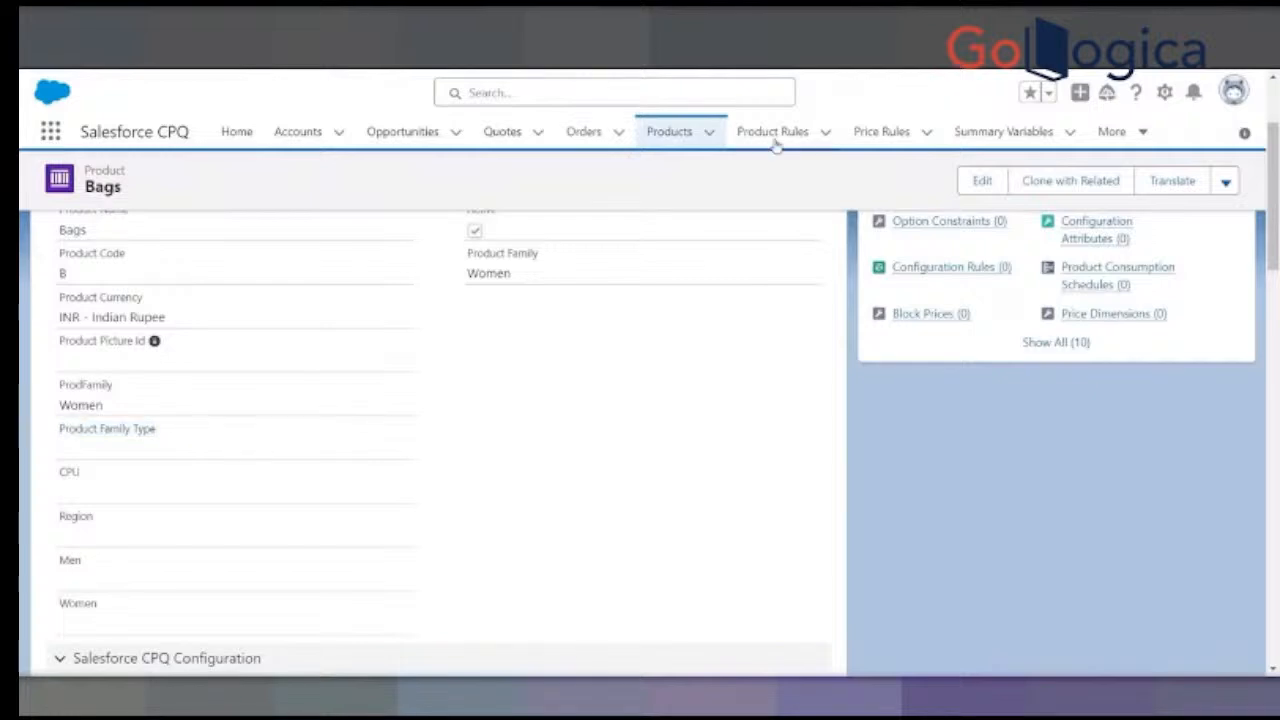
left_click(980, 182)
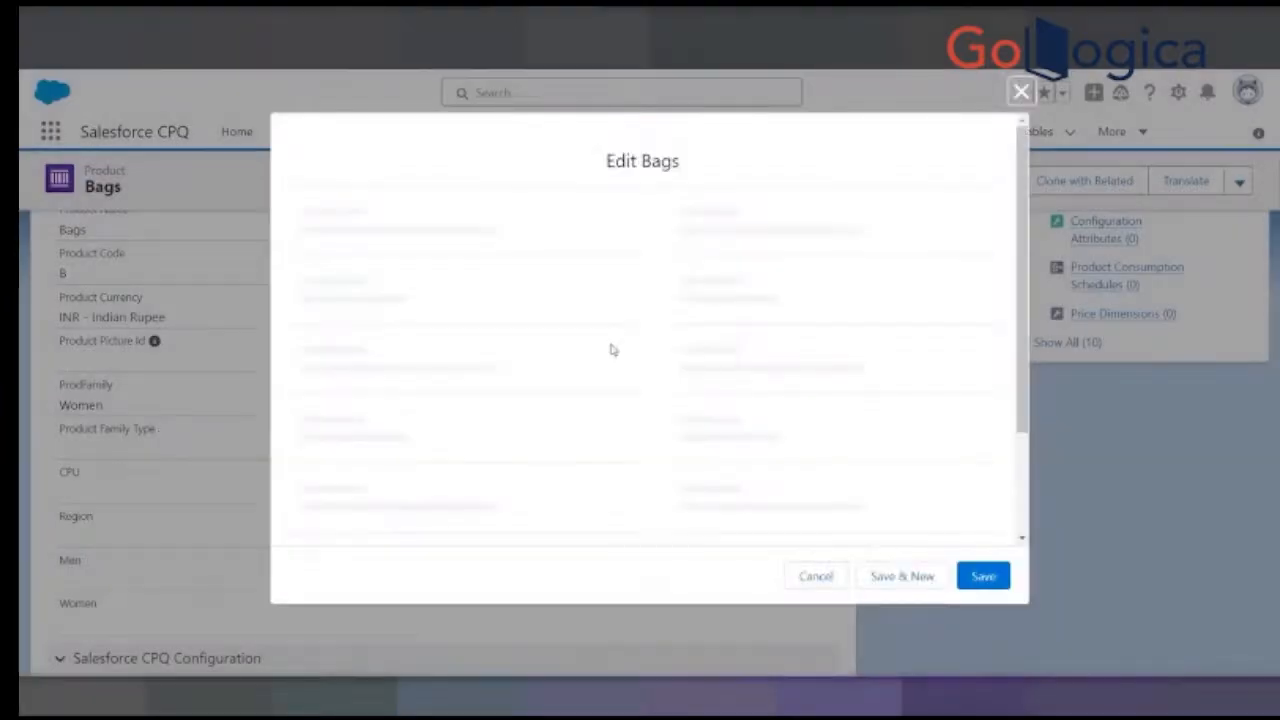
scroll(571, 380, "down", 3)
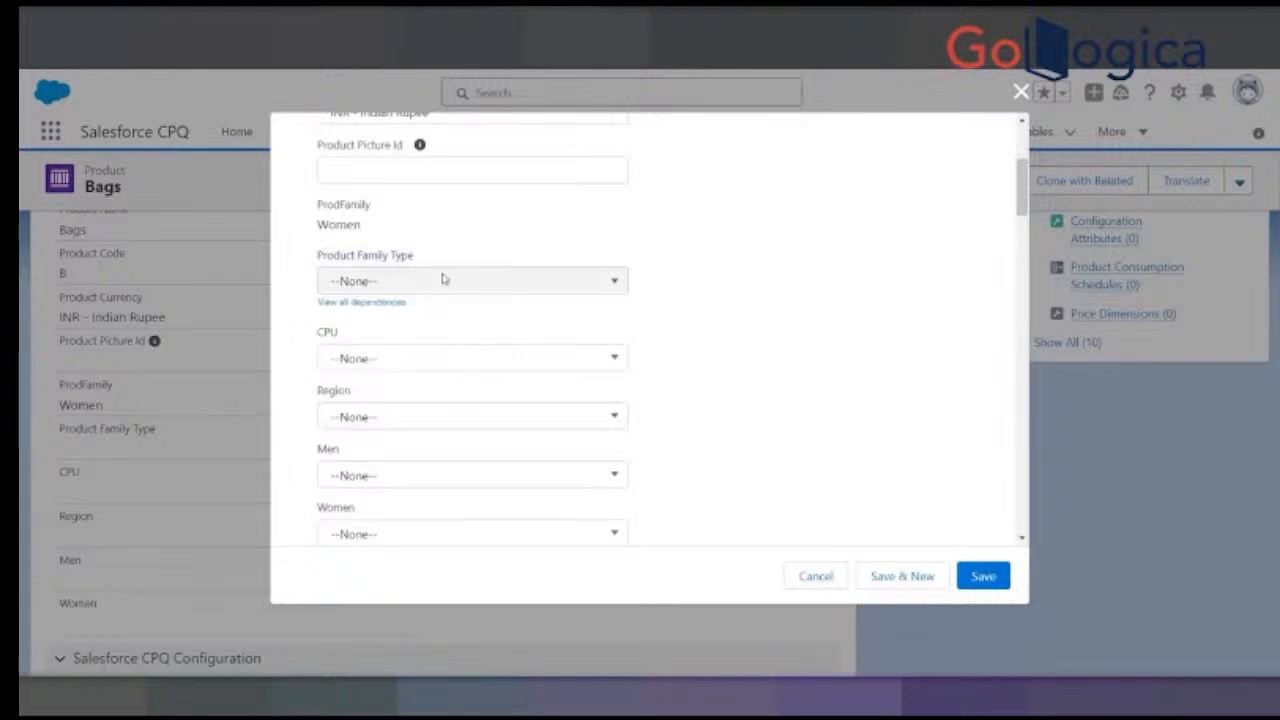
left_click(403, 356)
left_click(380, 301)
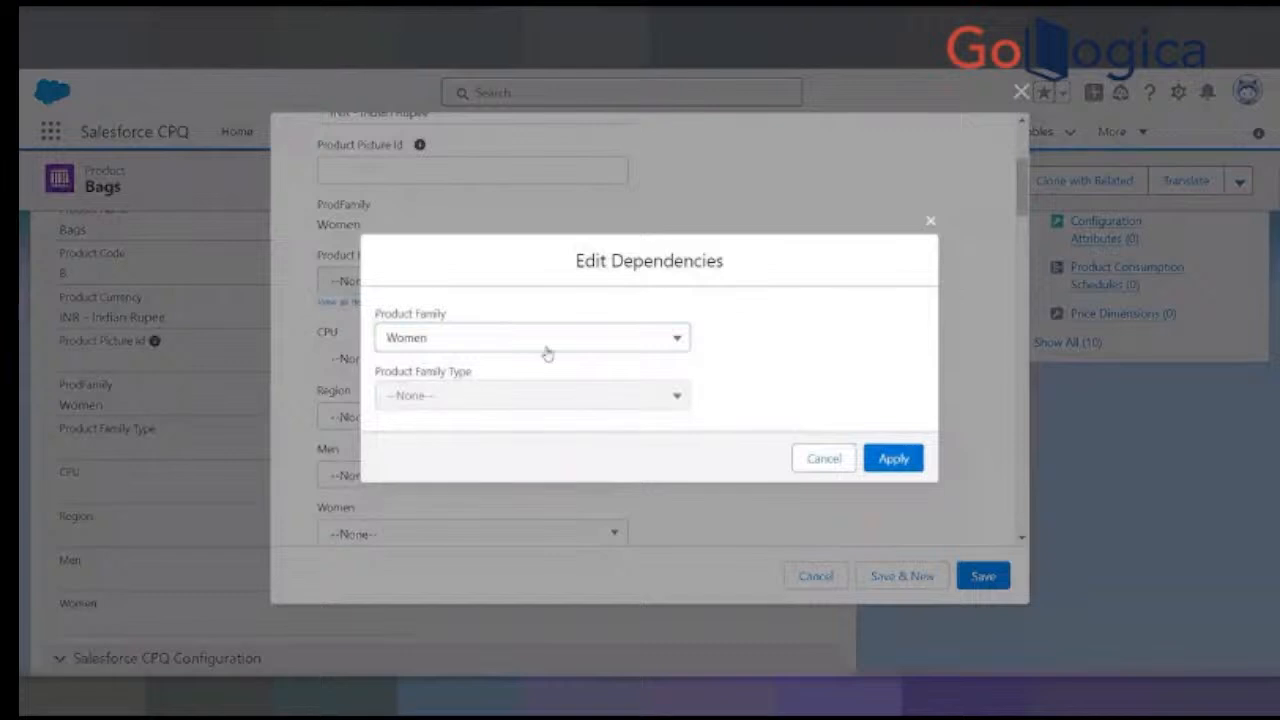
left_click(824, 458)
left_click(818, 577)
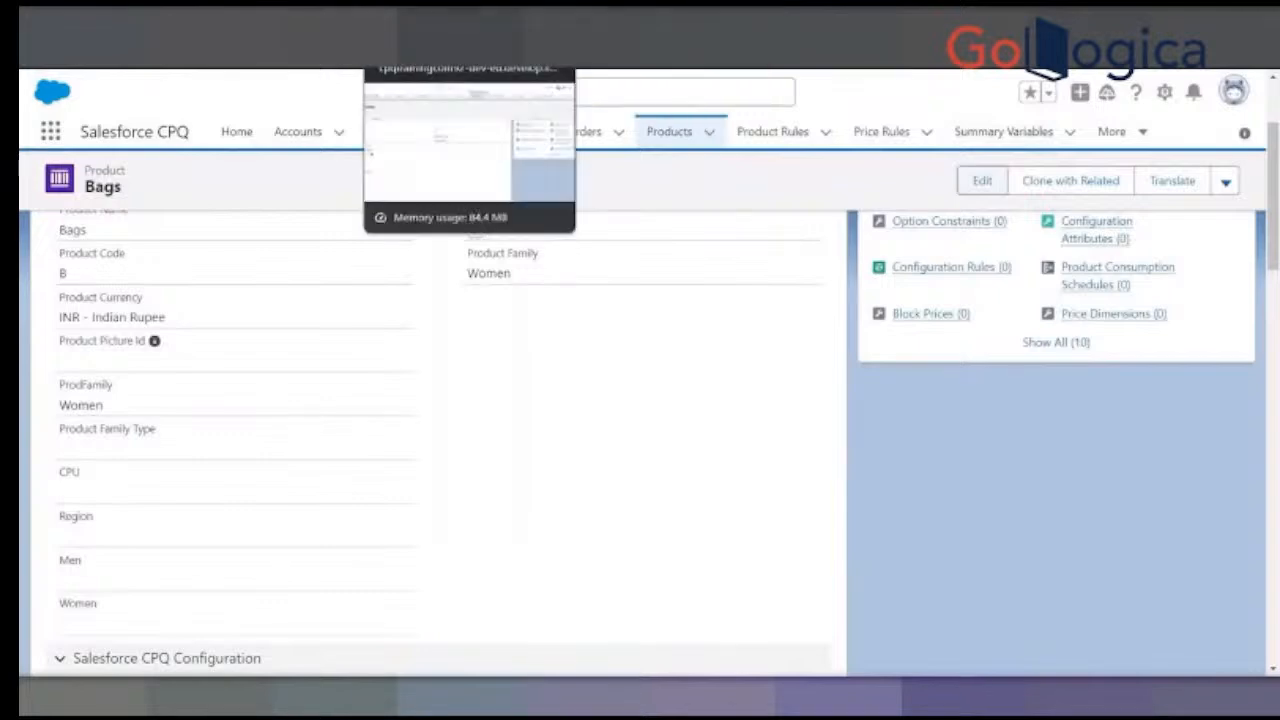
- Leave product selection and open quote Q-00051 from the Quotes list
left_click(755, 18)
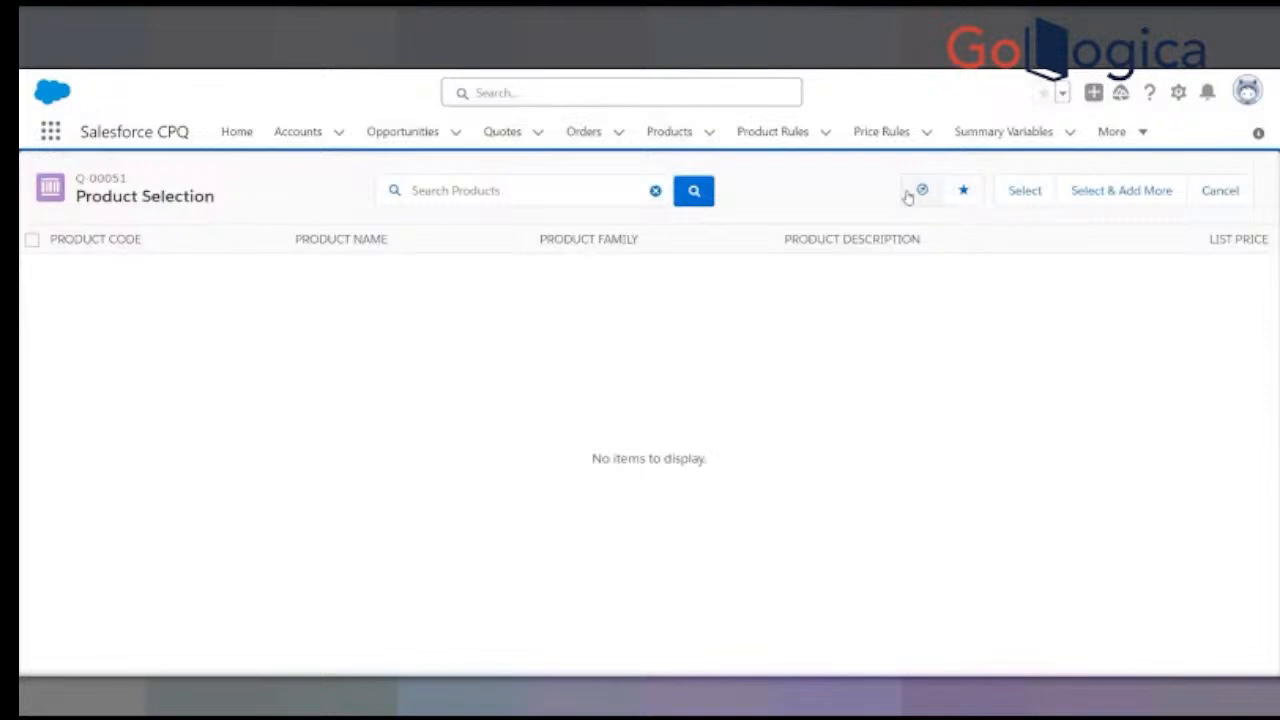
left_click(1221, 191)
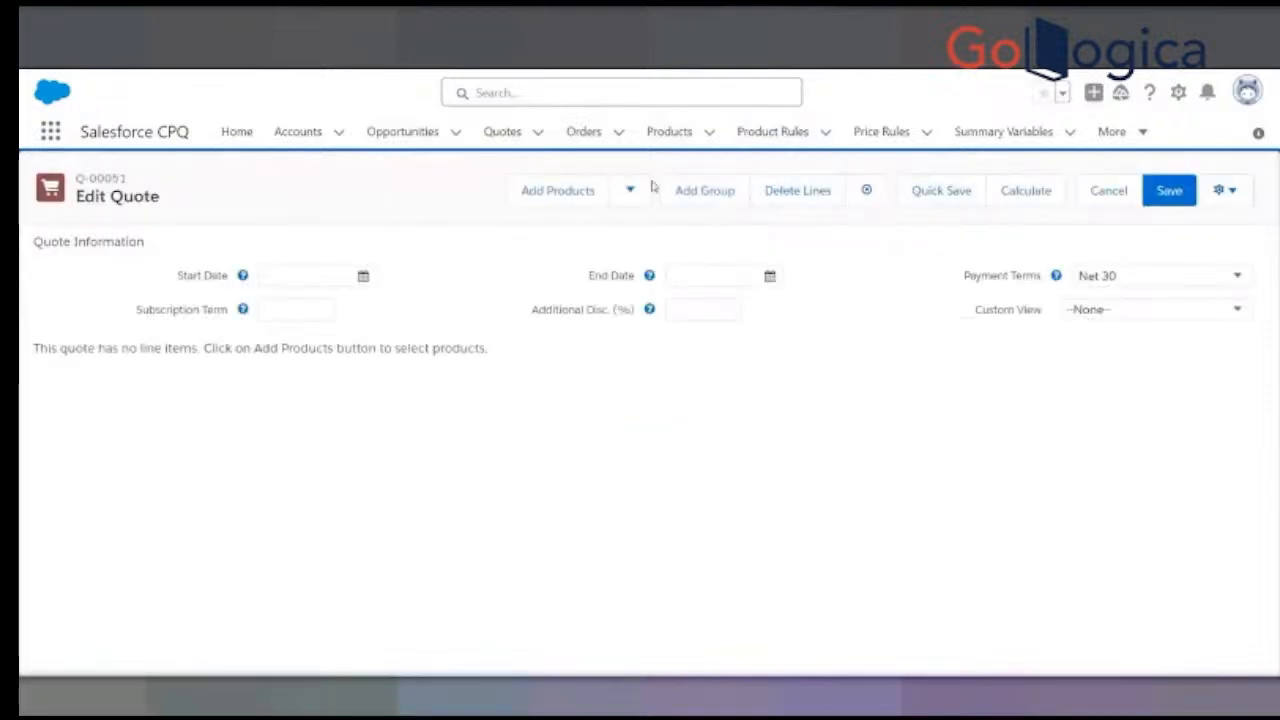
left_click(505, 133)
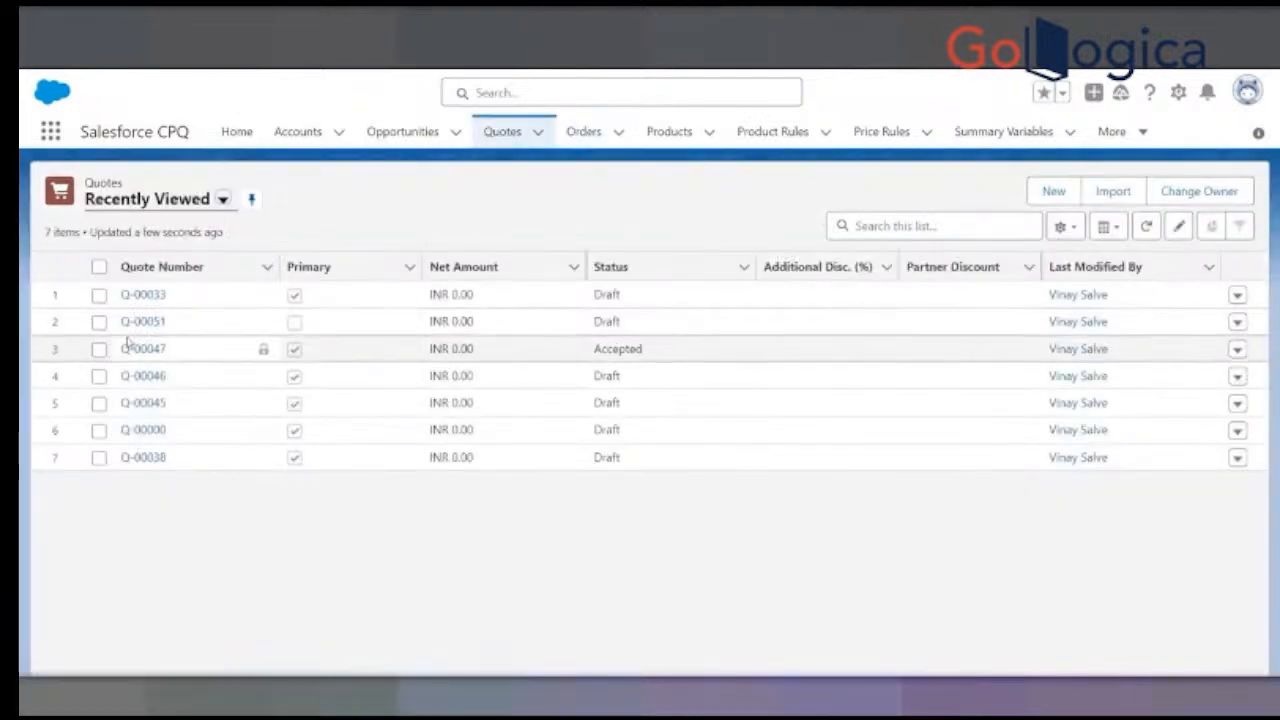
left_click(142, 322)
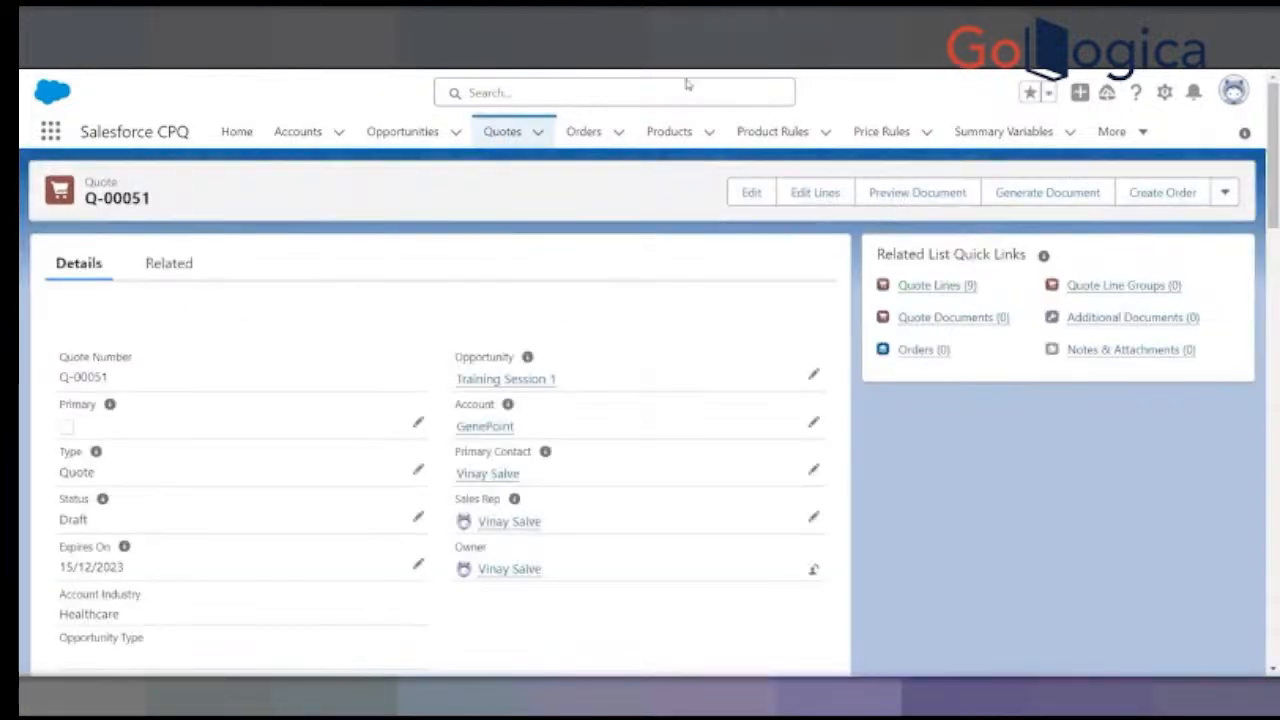
- Delete Q-00051's Quote Process Id value and save the record
scroll(349, 463, "down", 15)
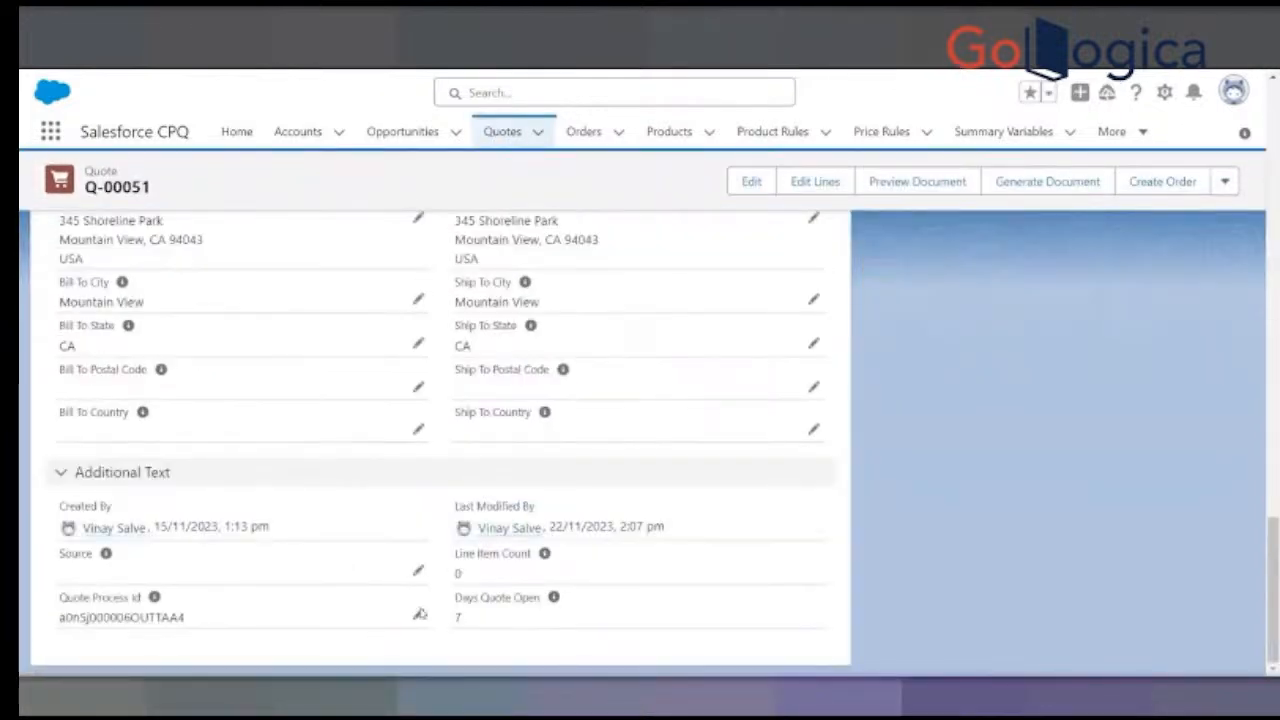
left_click(420, 614)
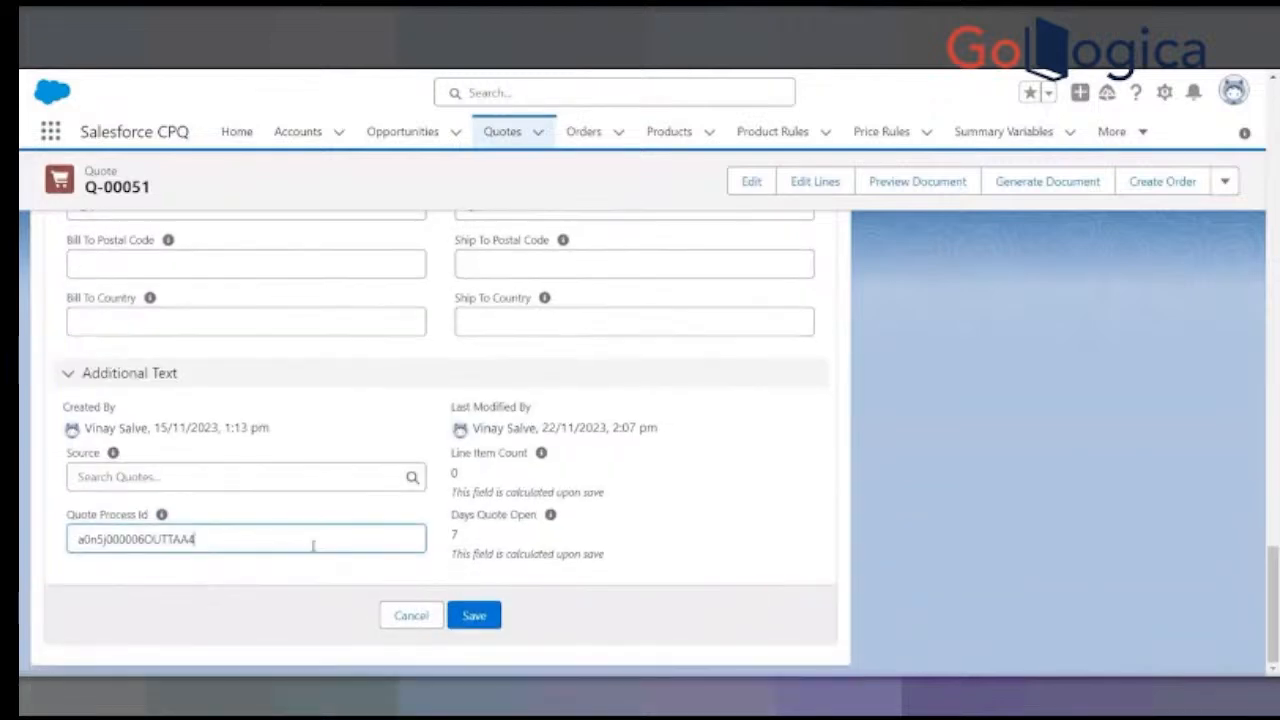
left_click_drag(198, 539, 48, 555)
key("BackSpace")
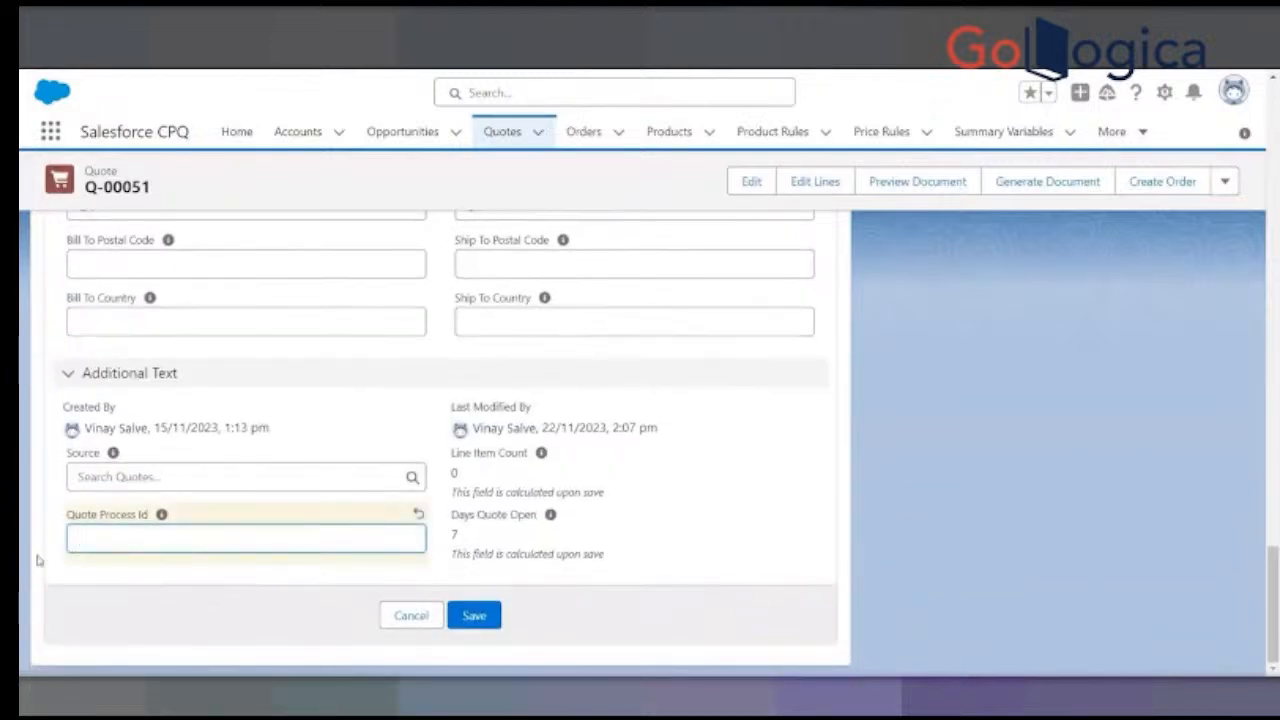
left_click(463, 614)
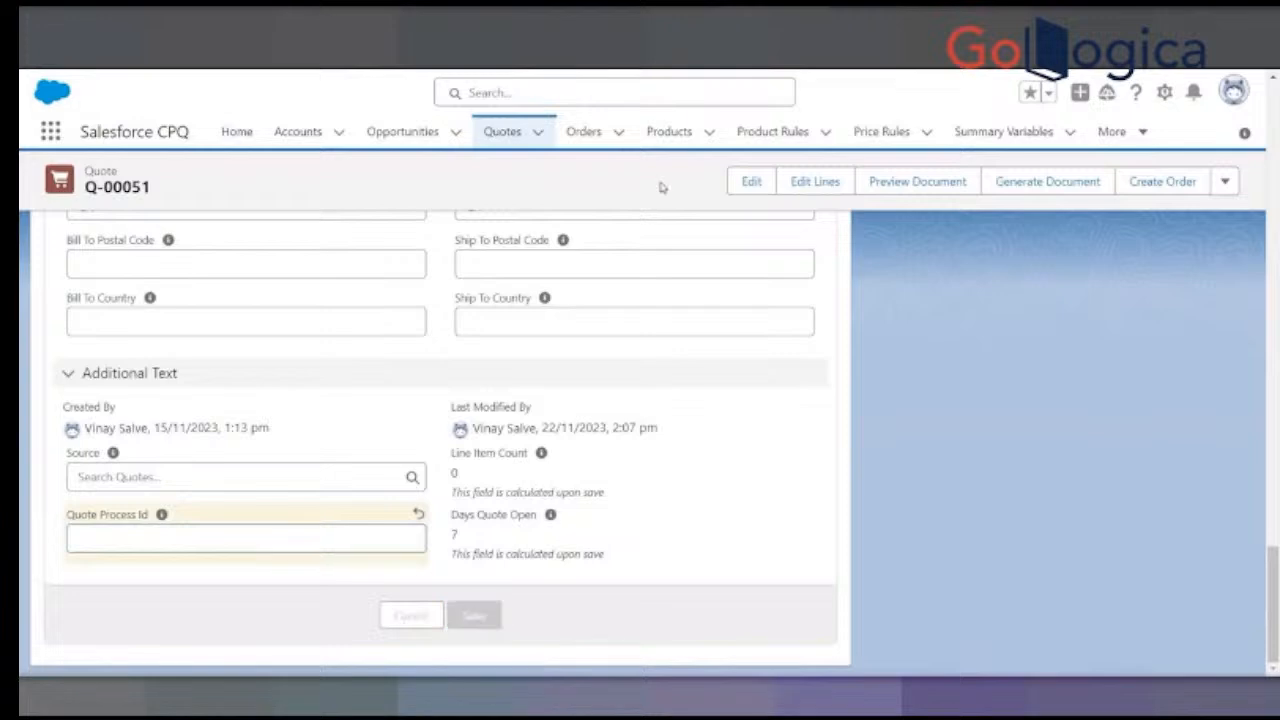
scroll(363, 409, "up", 15)
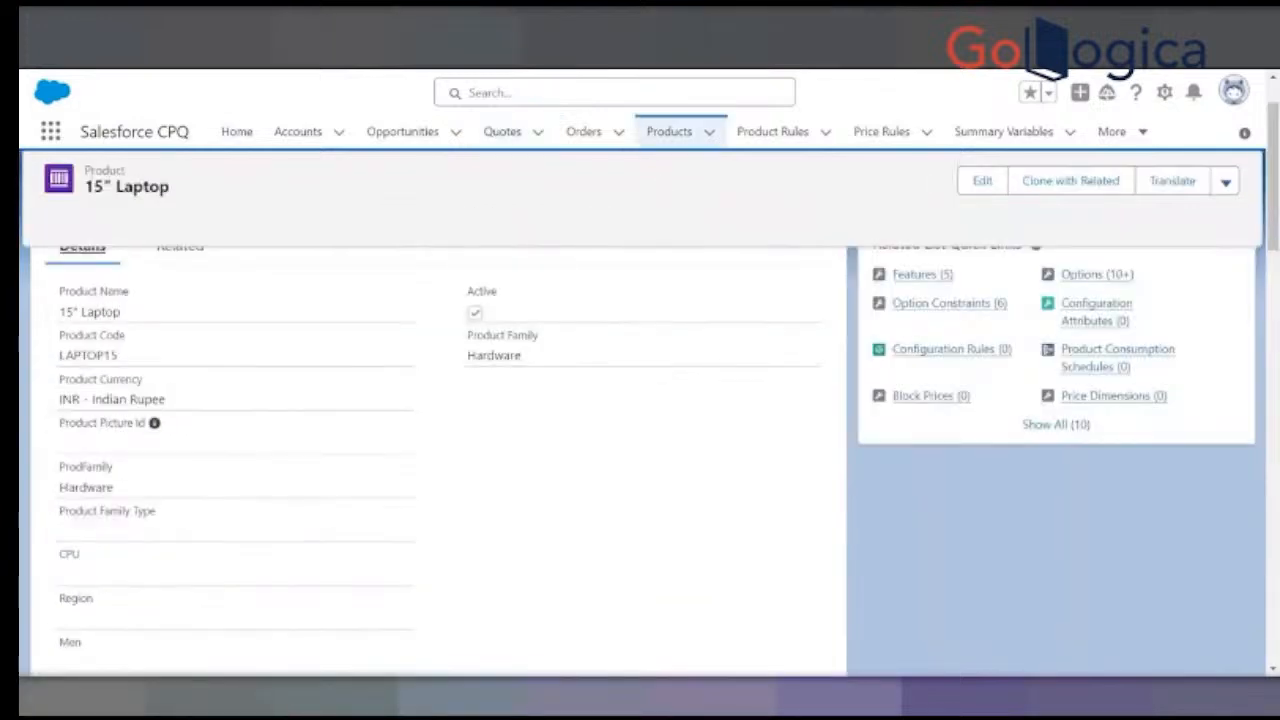
- Search the Products list for 'smart' and open the Smart Watch product
left_click(668, 131)
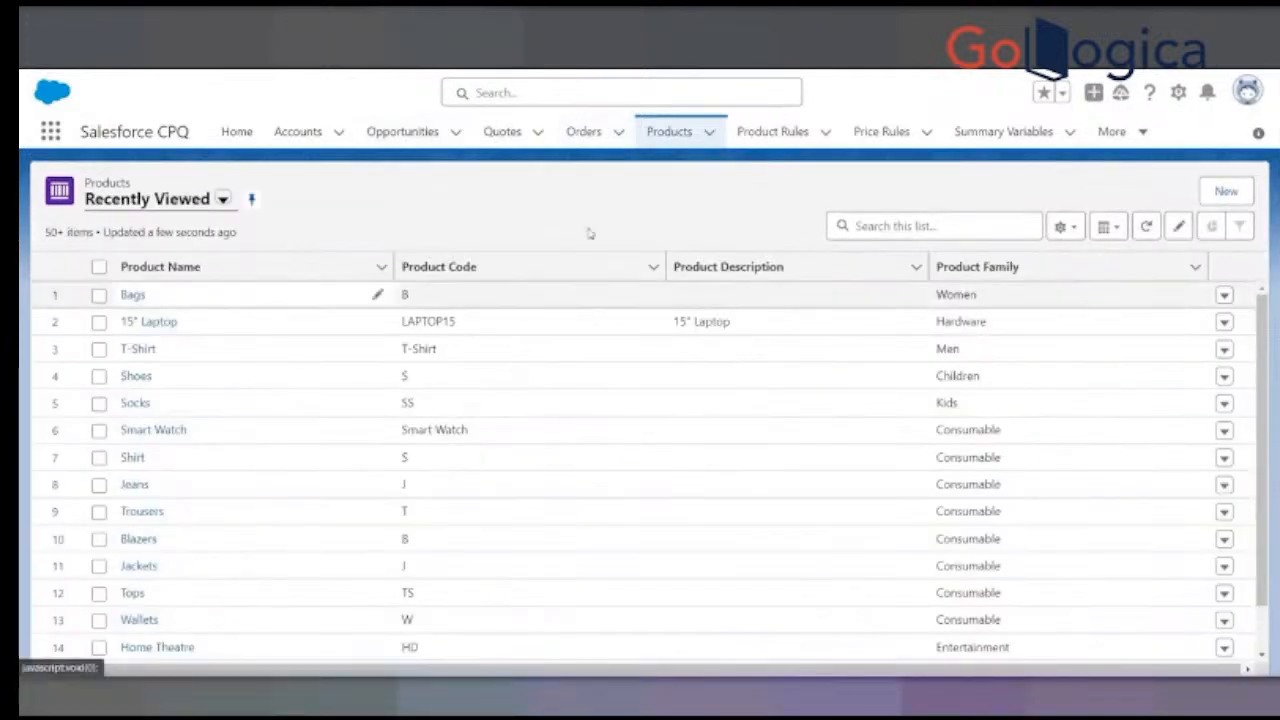
left_click(874, 226)
type("smart")
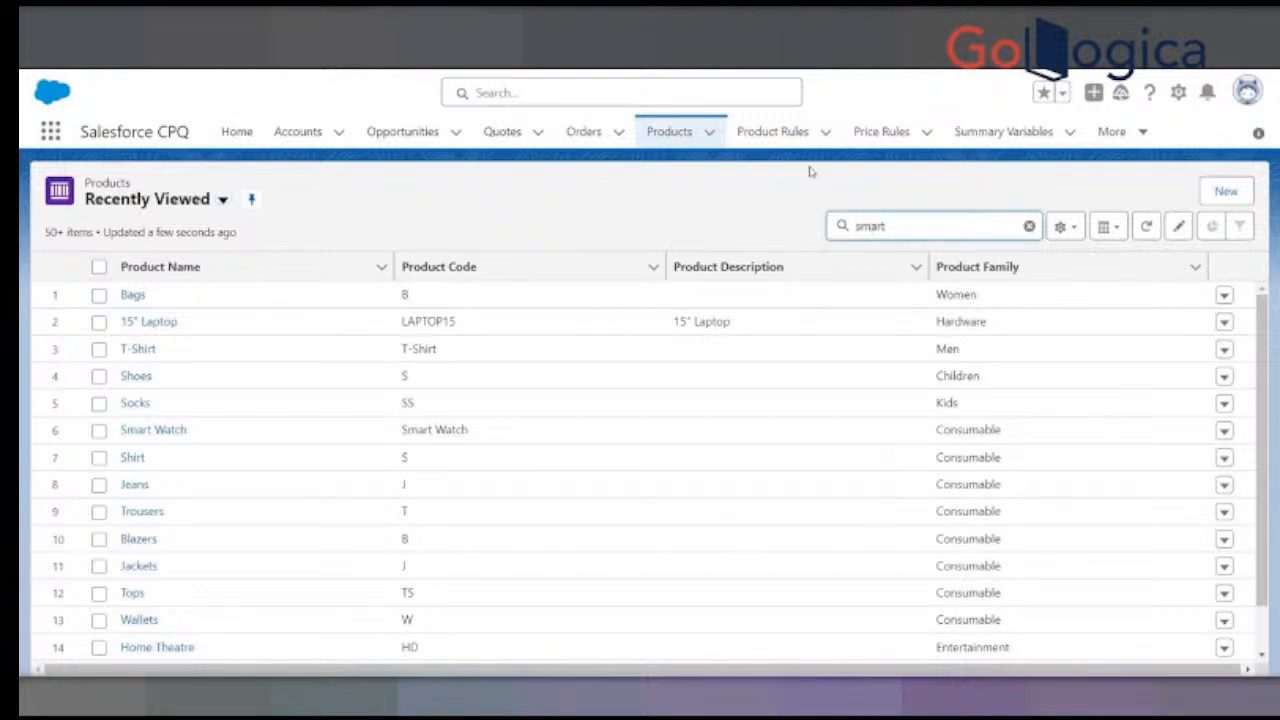
key("Return")
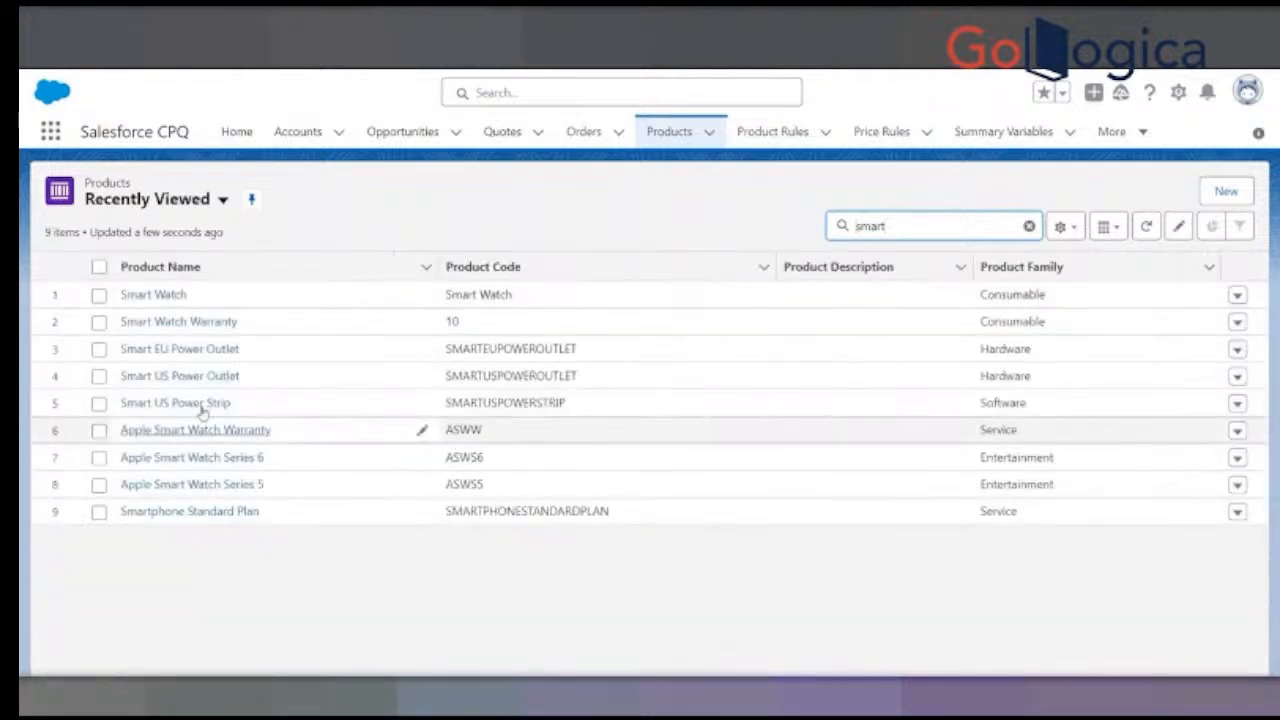
left_click(180, 297)
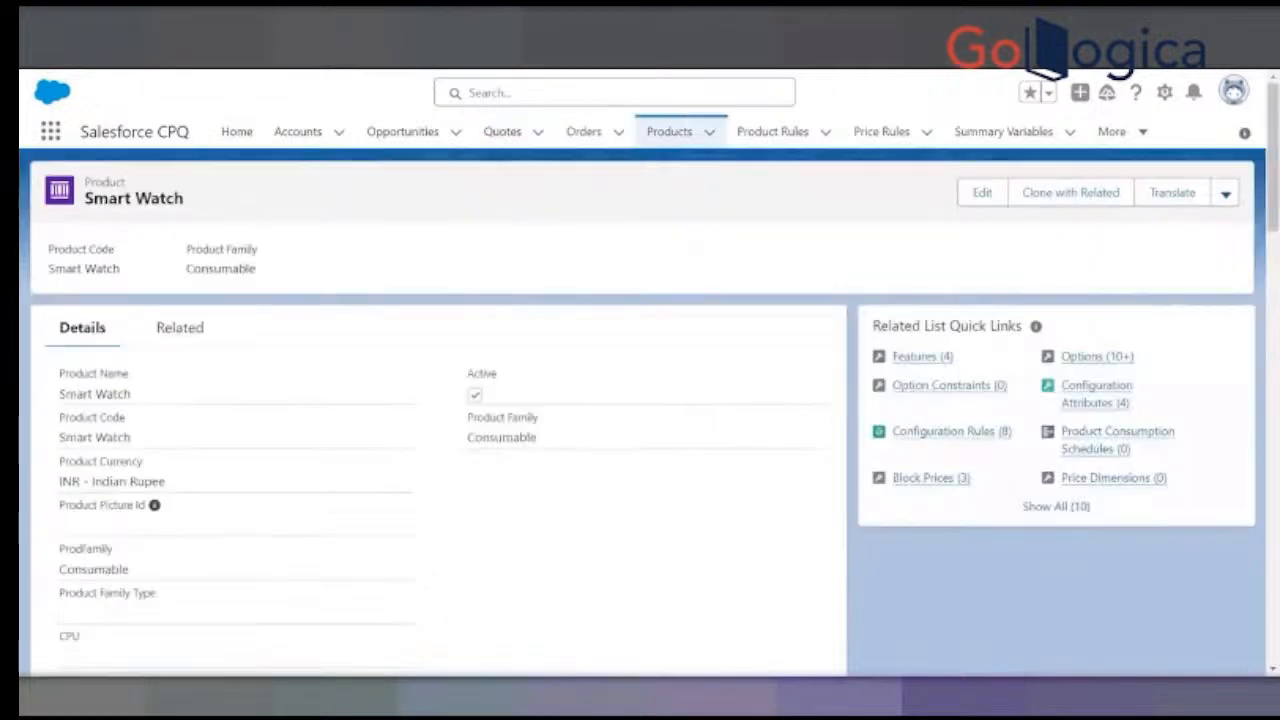
- Review the Smart Watch's related price book and cost records, then start adding products to Q-00033
left_click(192, 325)
scroll(270, 430, "down", 10)
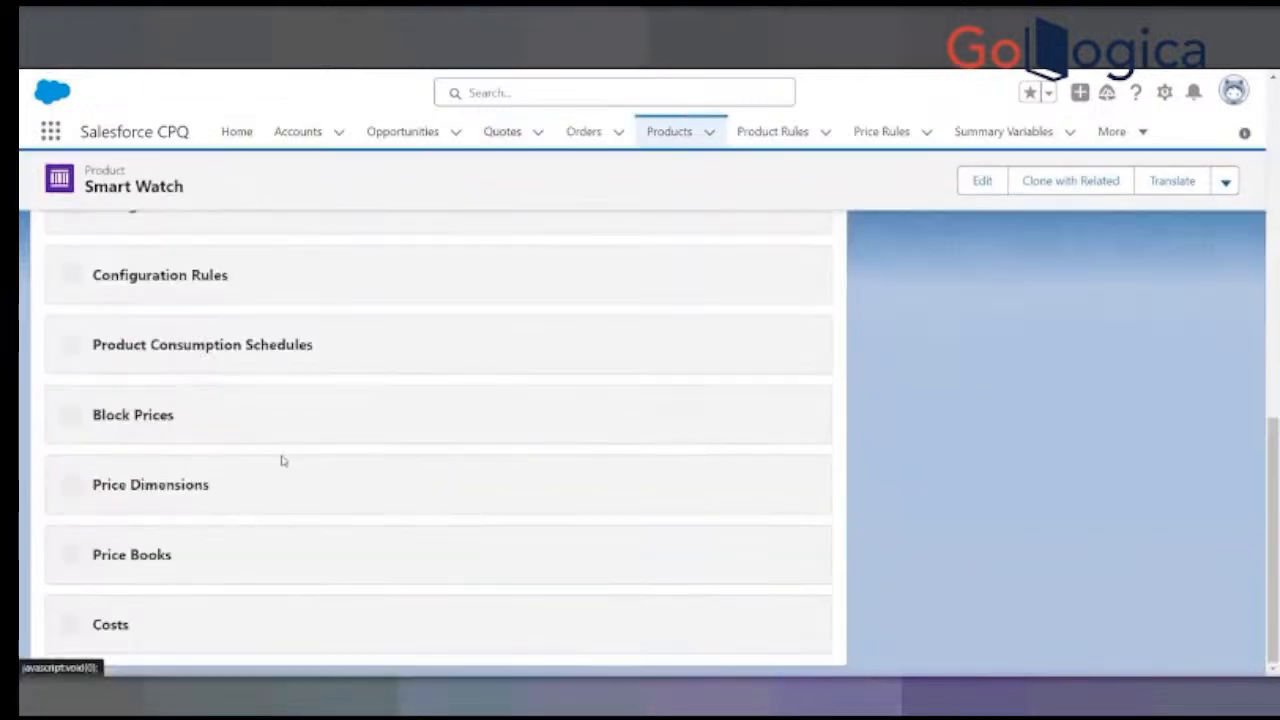
scroll(250, 531, "down", 8)
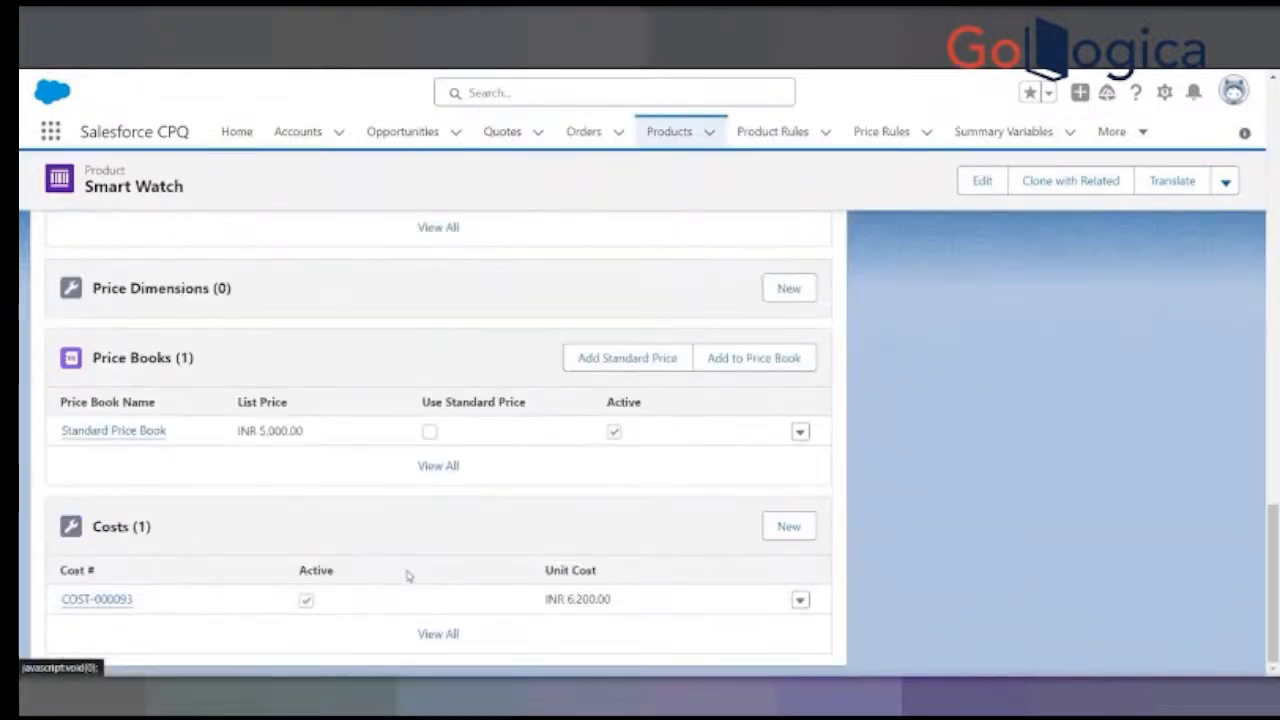
scroll(400, 500, "up", 10)
scroll(382, 364, "up", 5)
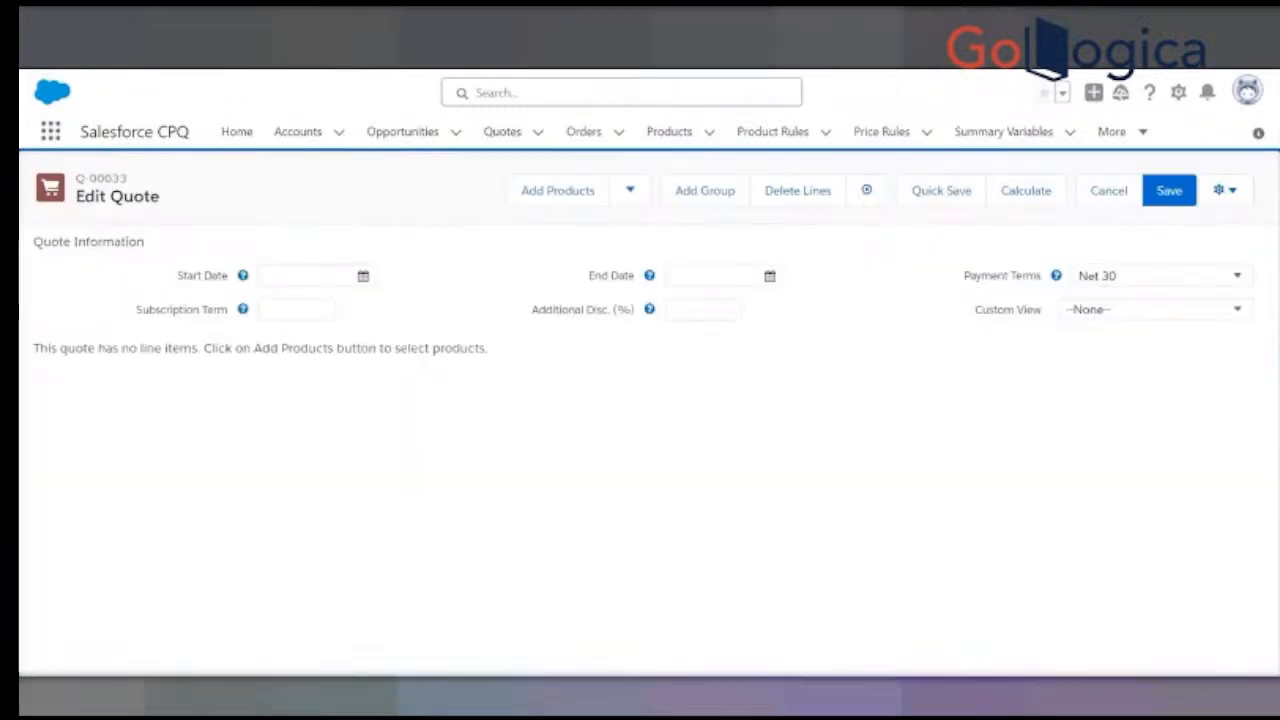
left_click(564, 196)
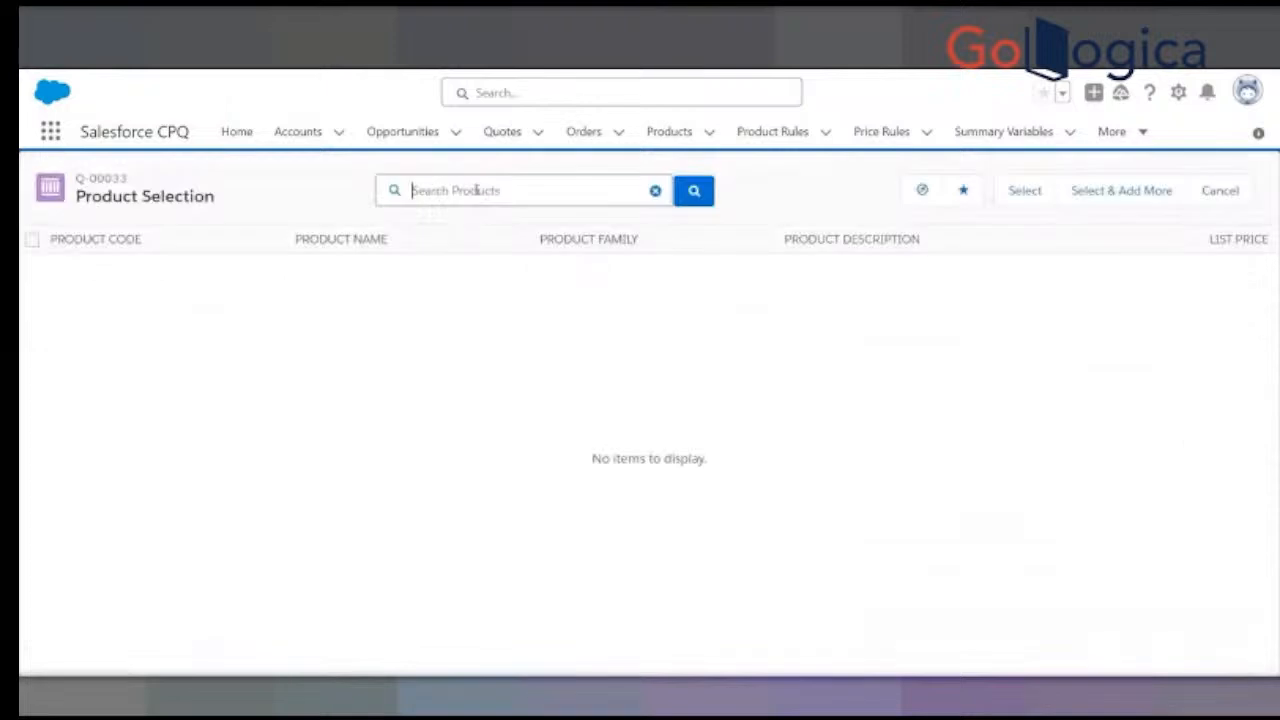
- Search for 'Smart Watch' and select the INR 5,000.00 Smart Watch product for the quote
left_click(477, 190)
type("Smart Watch")
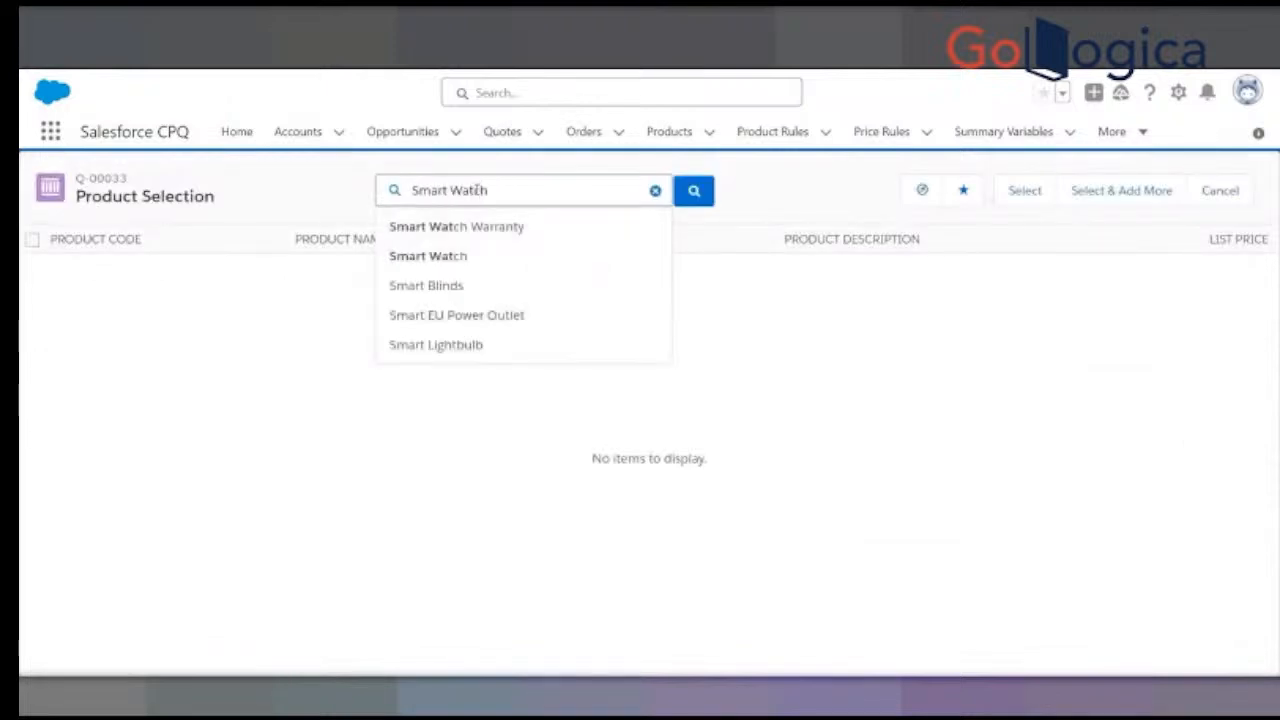
left_click(410, 348)
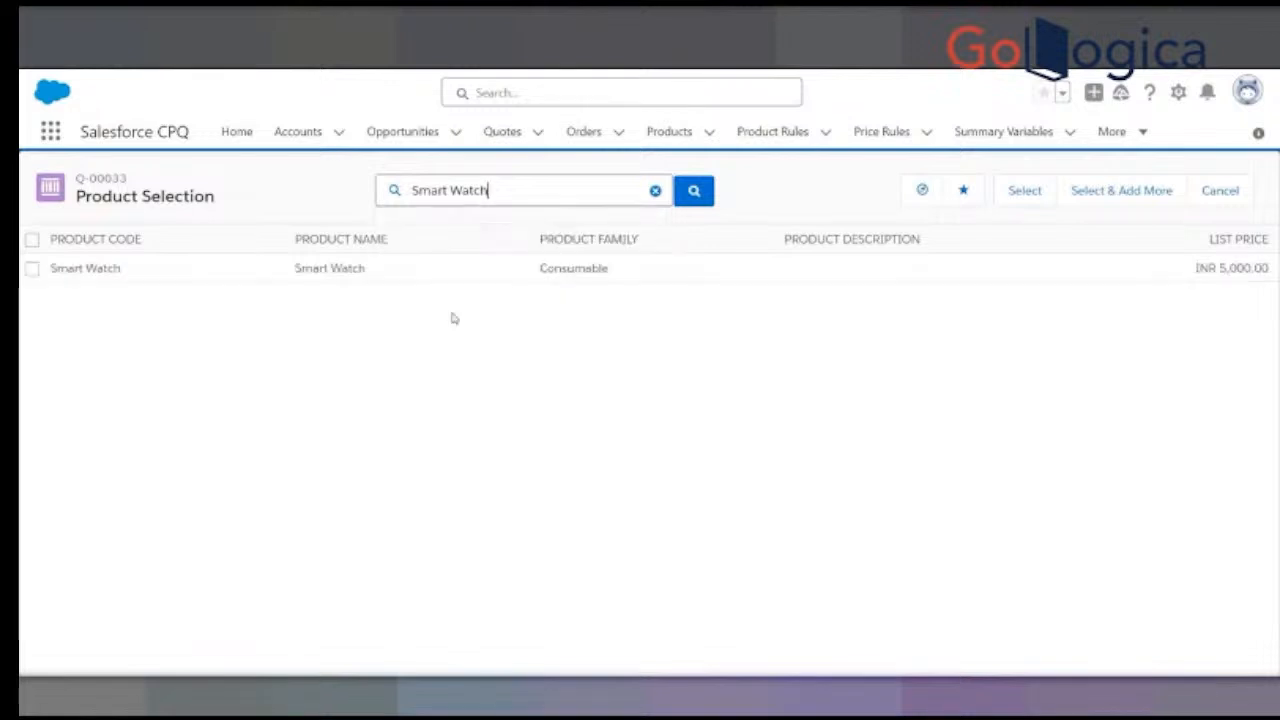
left_click(33, 269)
left_click(1018, 190)
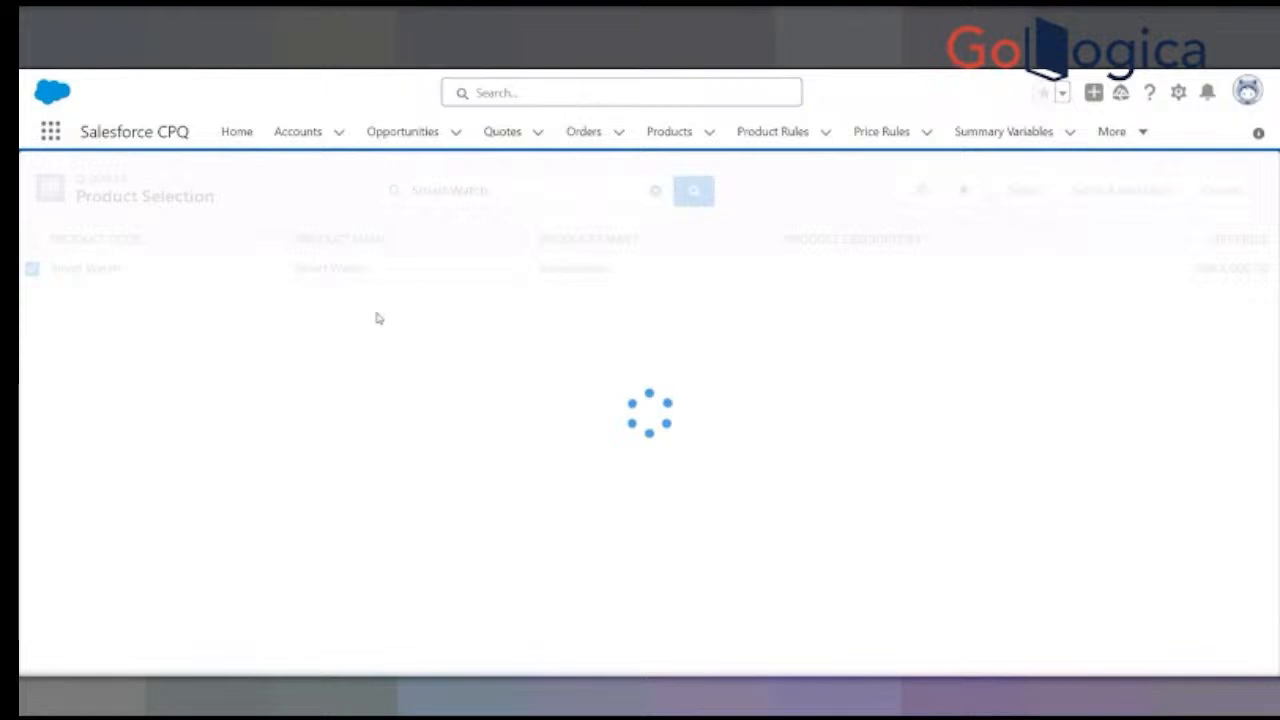
- Add Watch Straps and the Anti Glare Screen Guard to the bundle, with charging location USA
left_click(95, 433)
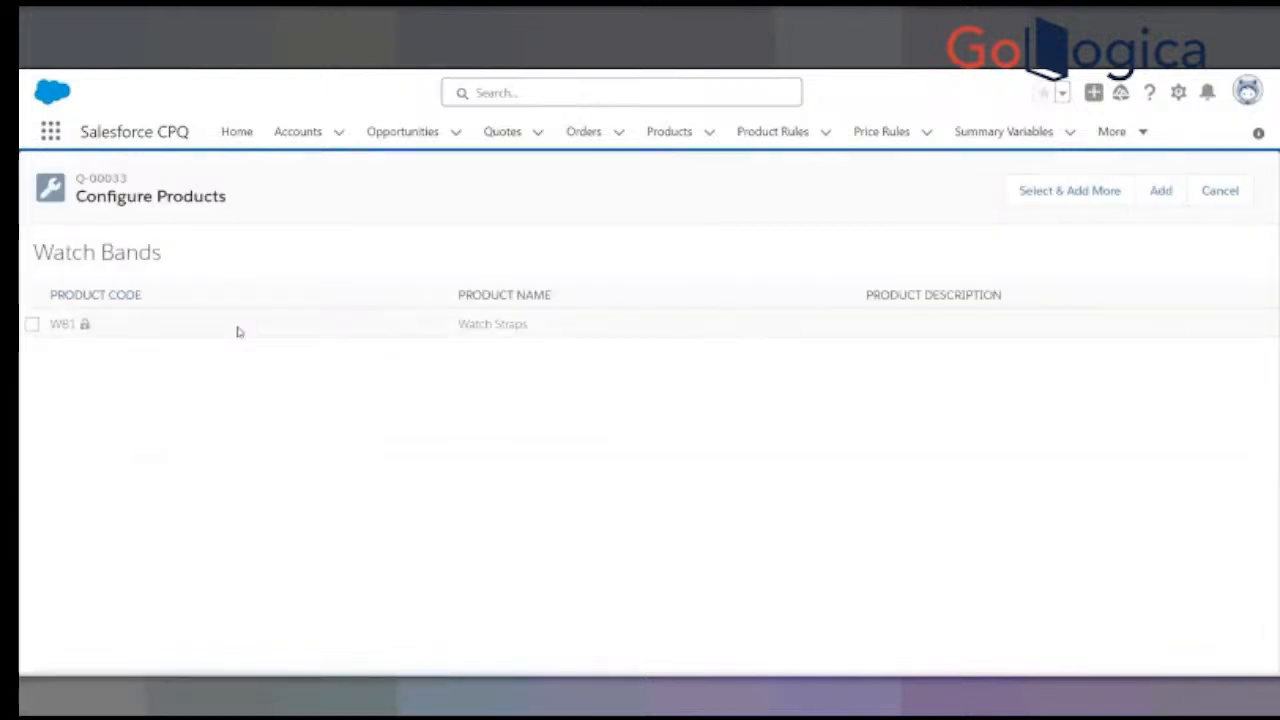
left_click(32, 324)
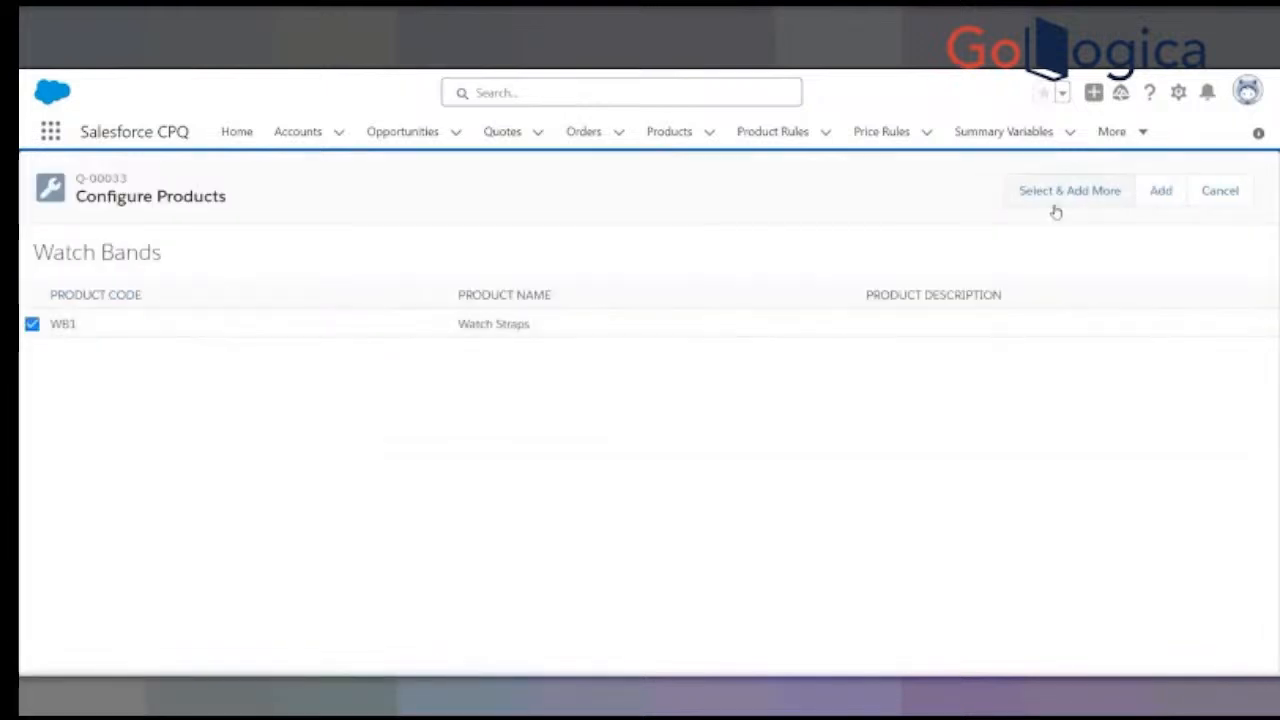
left_click(1160, 193)
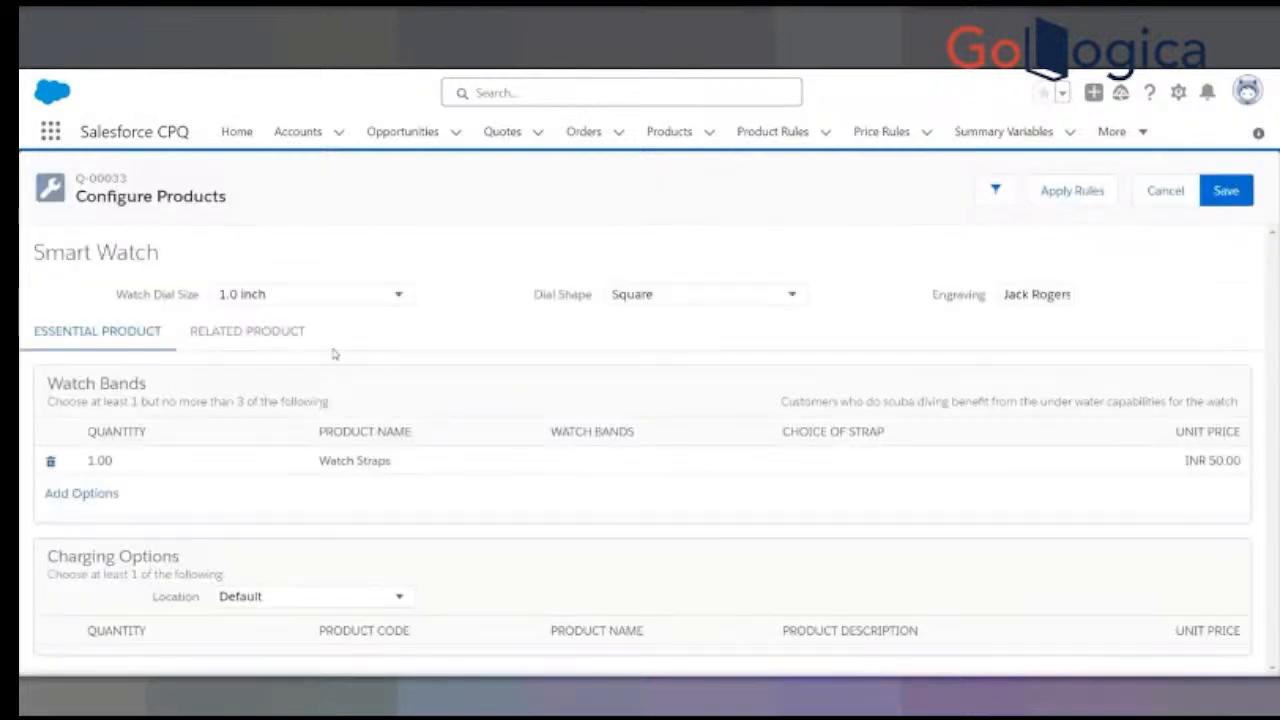
left_click(248, 331)
left_click(46, 460)
left_click(135, 334)
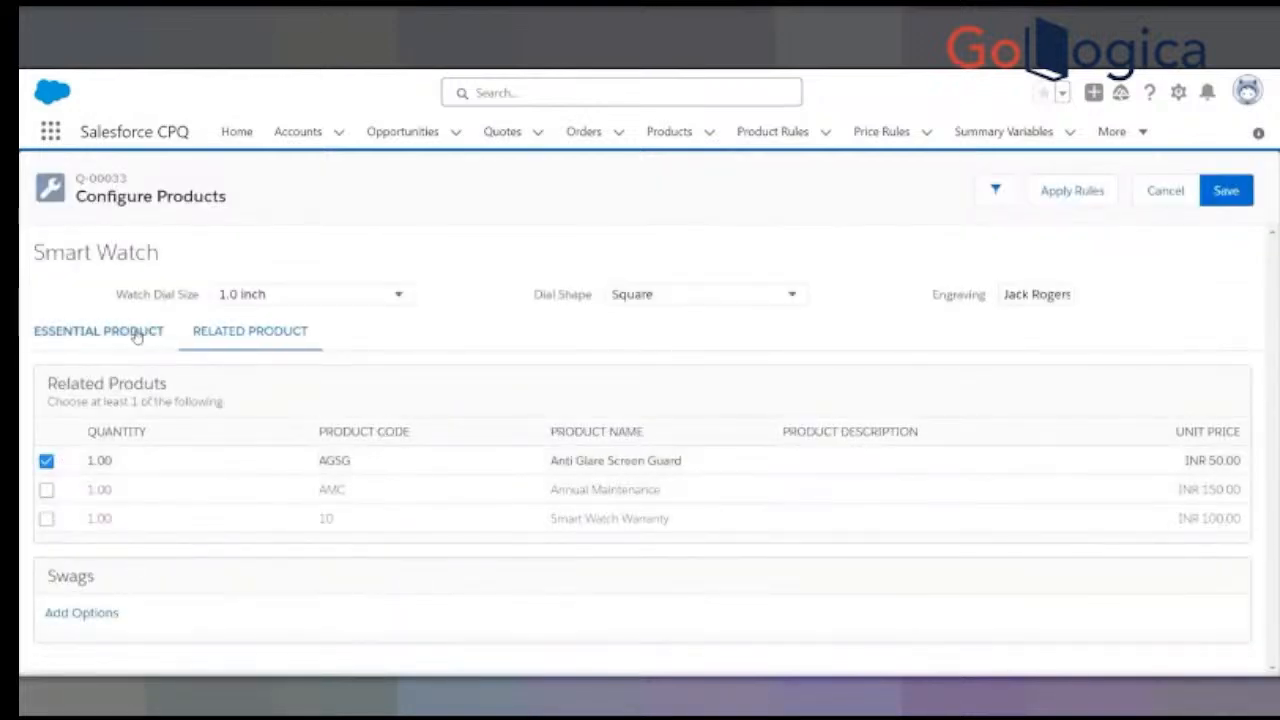
left_click(300, 596)
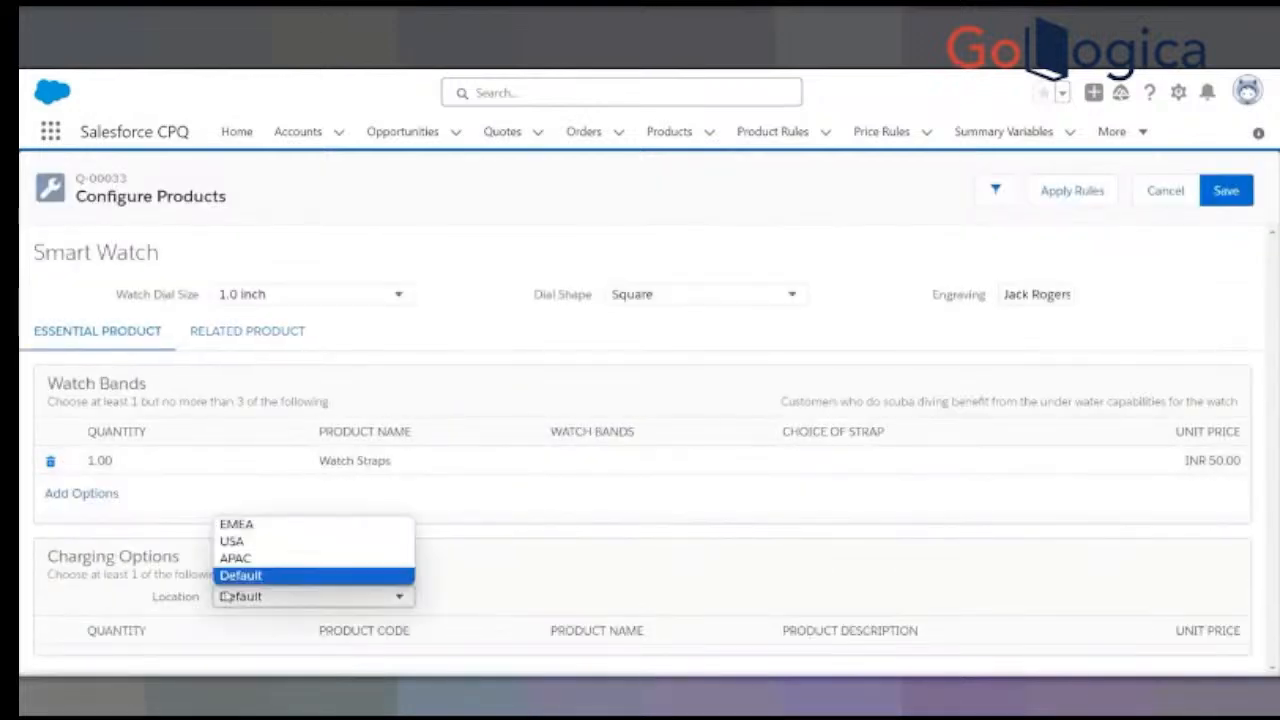
left_click(262, 540)
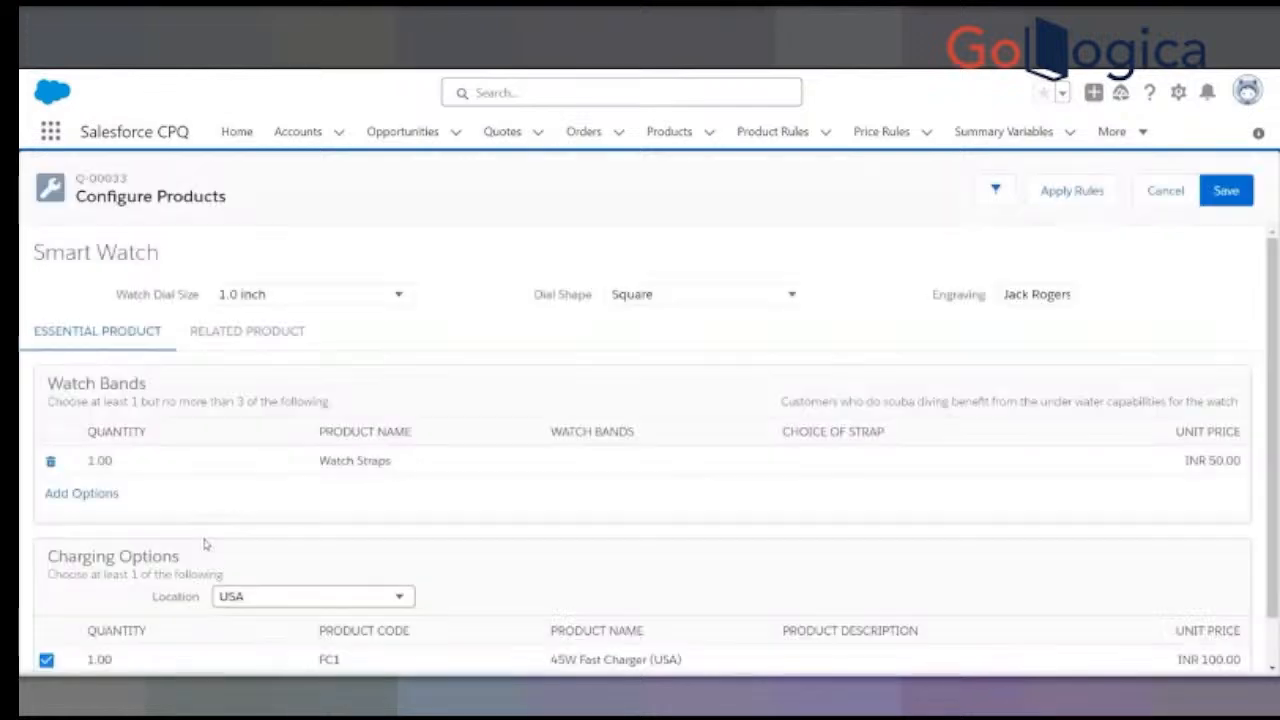
- Choose Steel Watch Band with a Chrome strap for Watch Straps and save the bundle
left_click(558, 462)
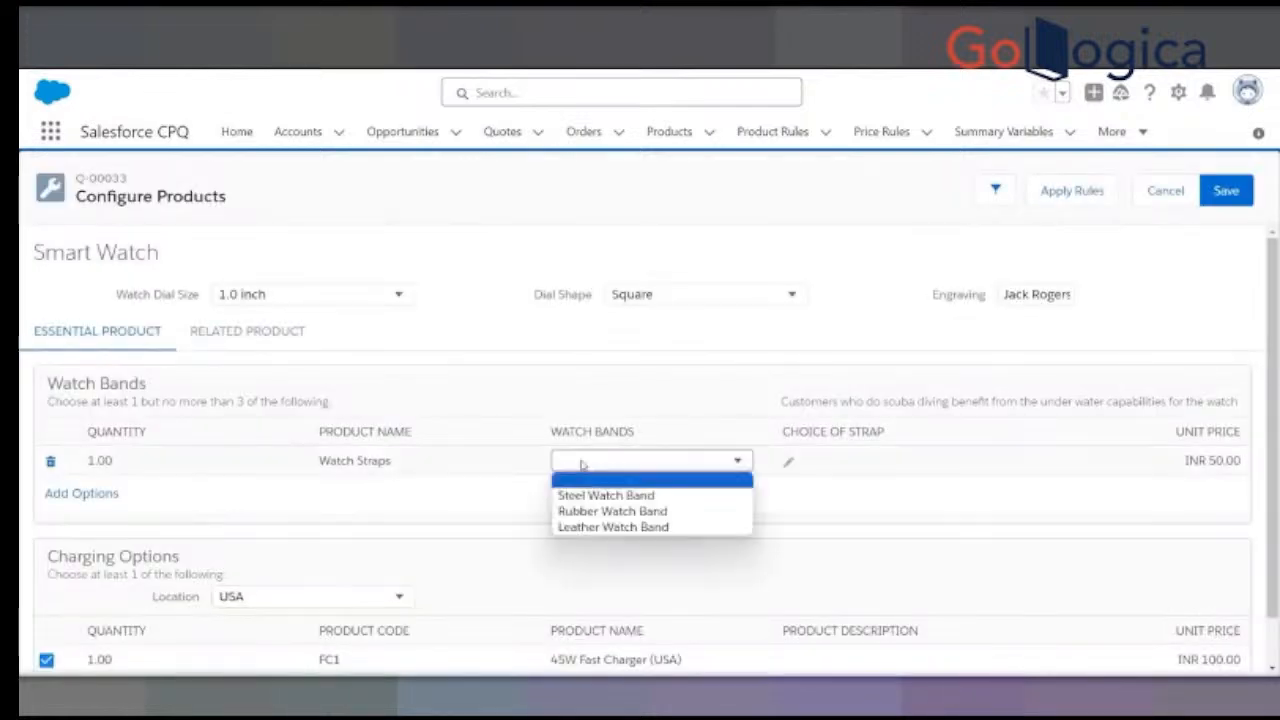
left_click(672, 483)
left_click(788, 462)
left_click(815, 465)
left_click(817, 503)
left_click(1225, 191)
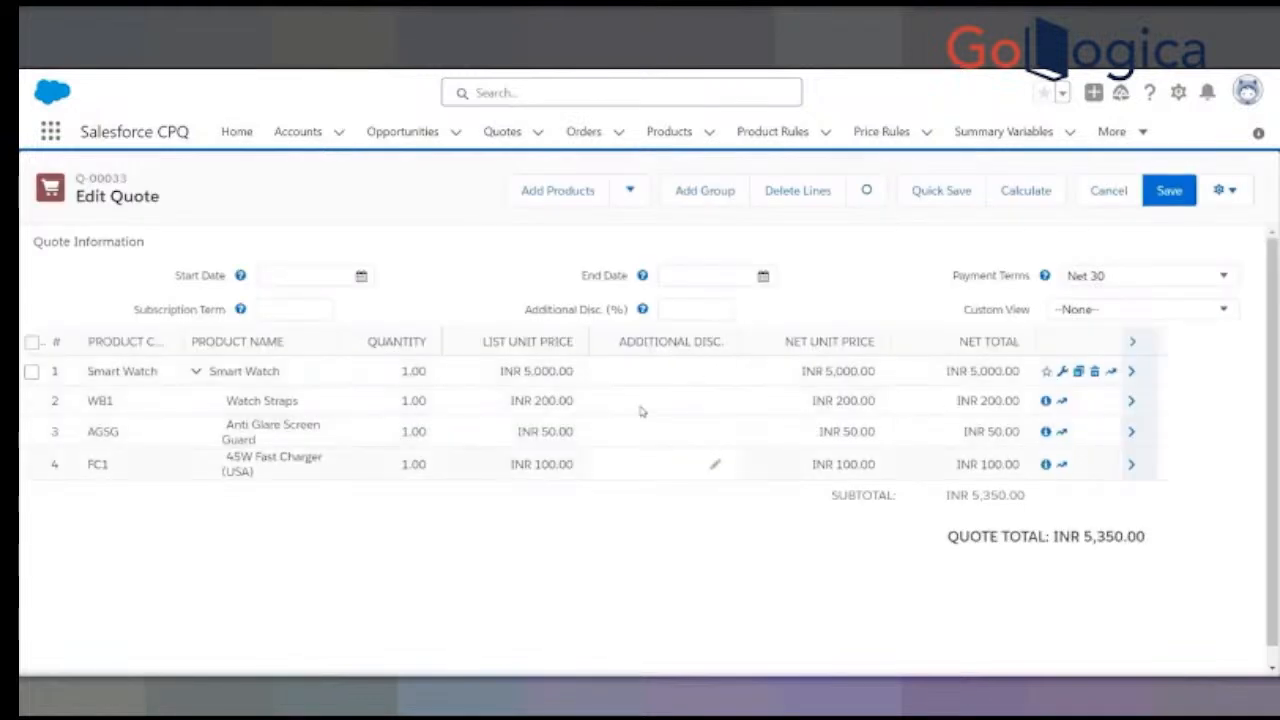
- Switch quote Q-00033 to the Cost_Plus_Markup custom view and quick save
left_click(1118, 310)
left_click(1112, 346)
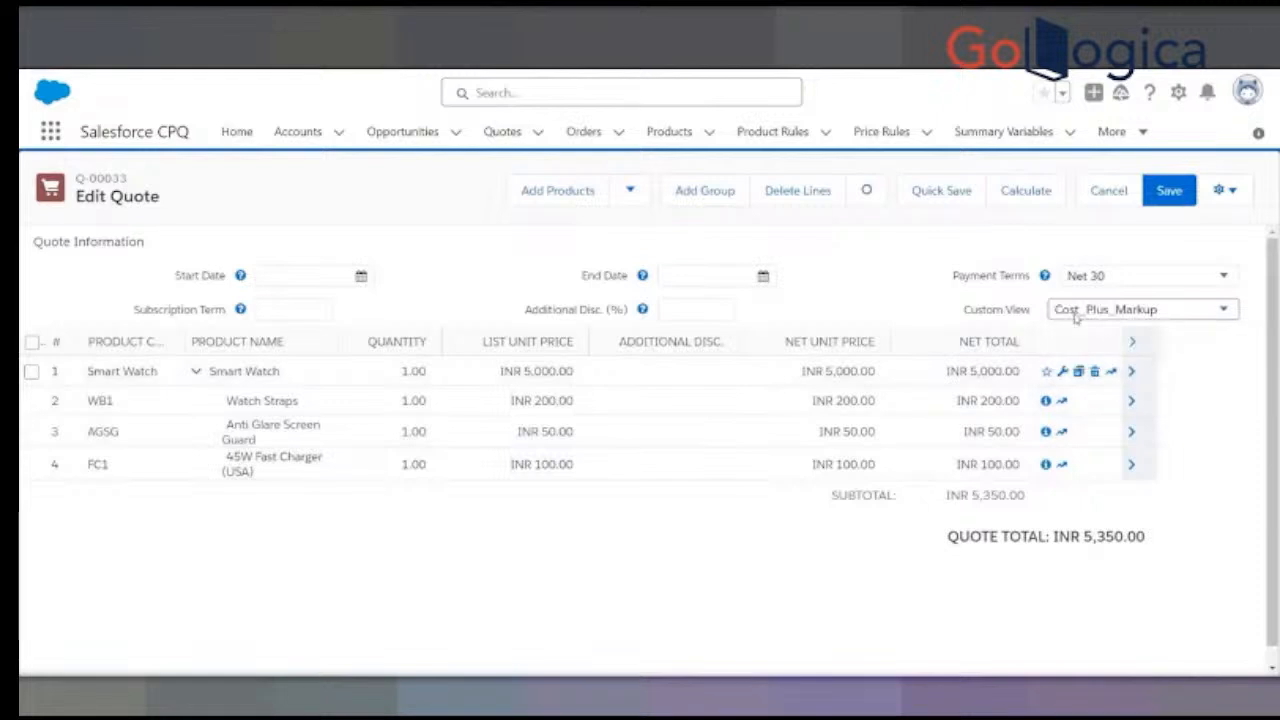
left_click(950, 194)
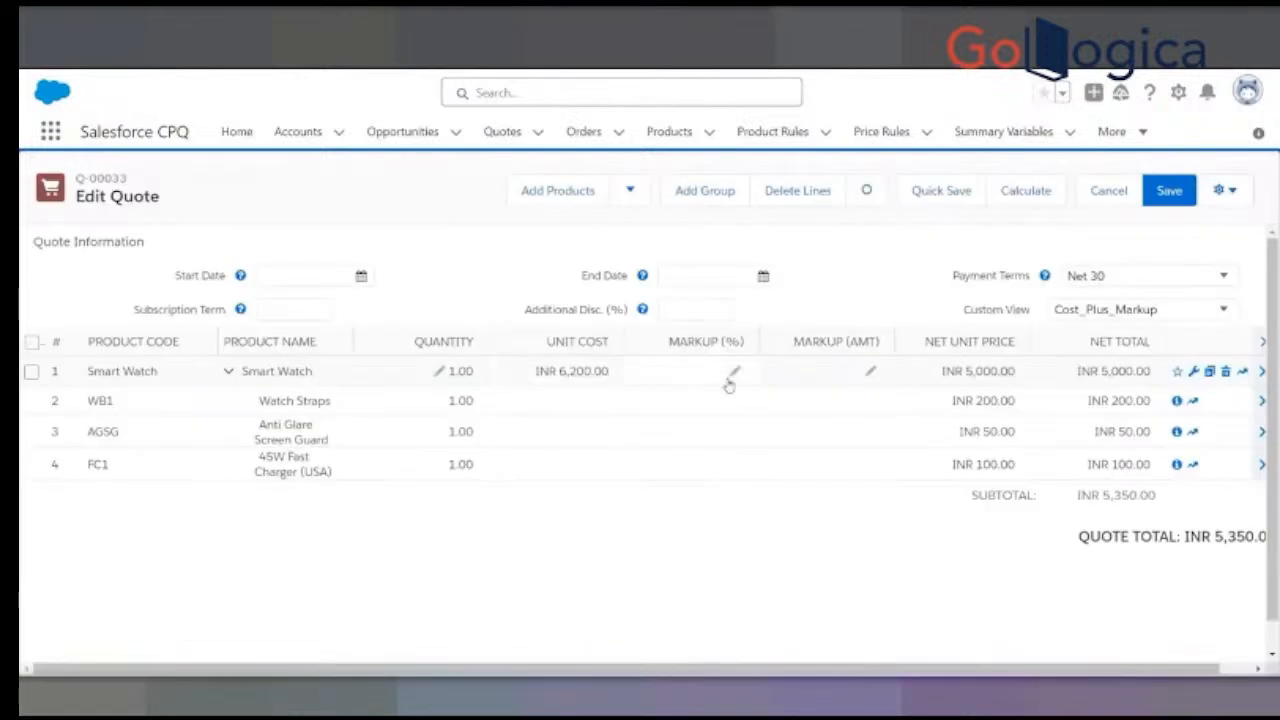
- Give the Smart Watch line a 10% markup, then view the Smart Watch product's details
left_click(734, 374)
type("2")
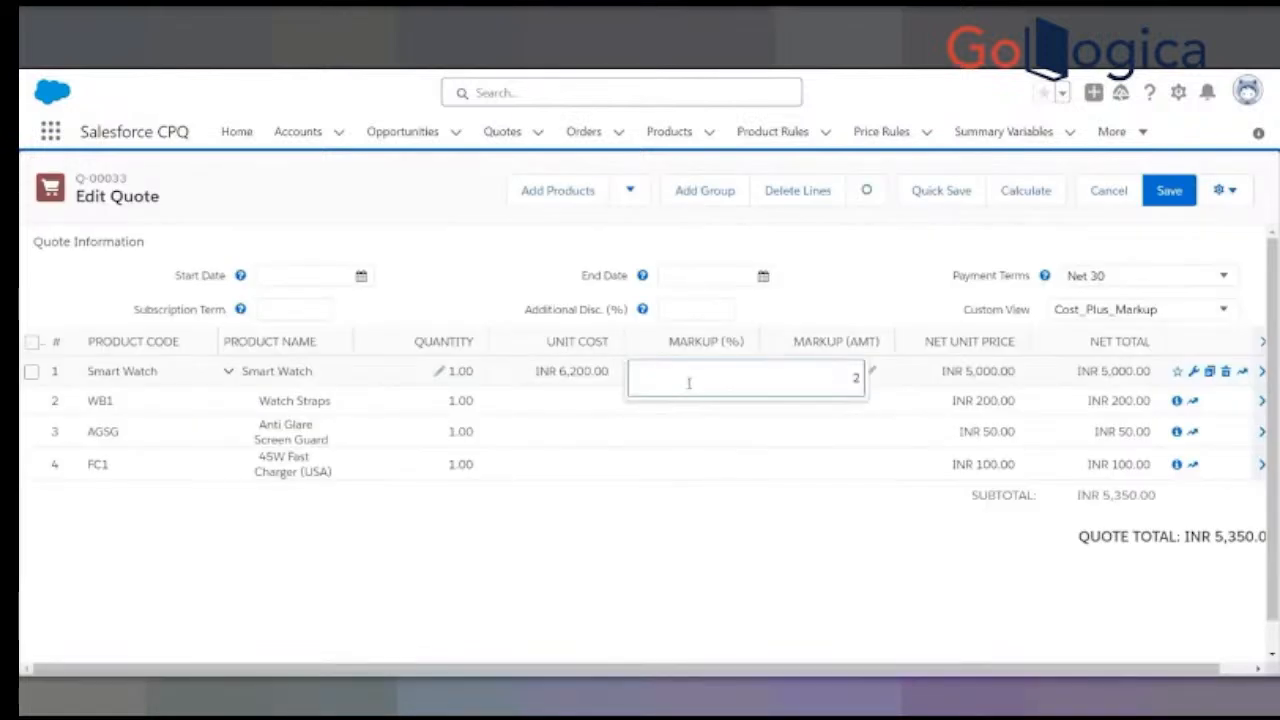
key("BackSpace")
type("10")
left_click(837, 301)
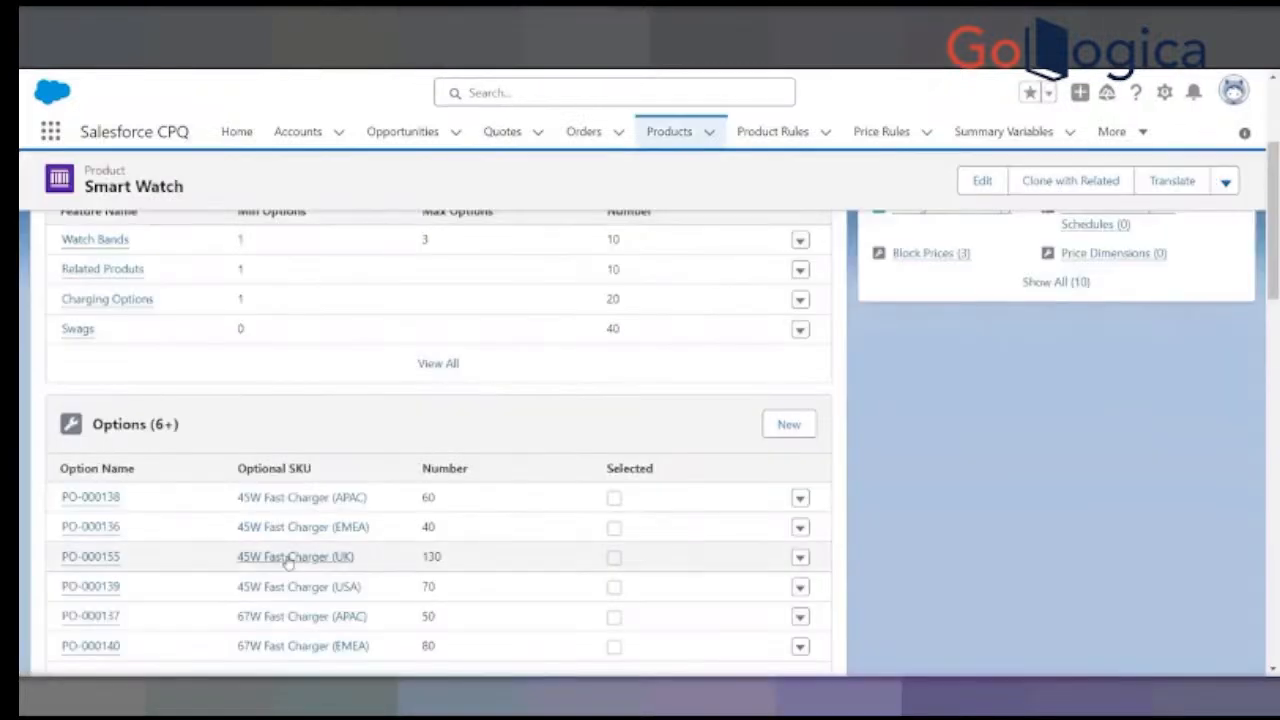
scroll(286, 554, "up", 3)
left_click(66, 325)
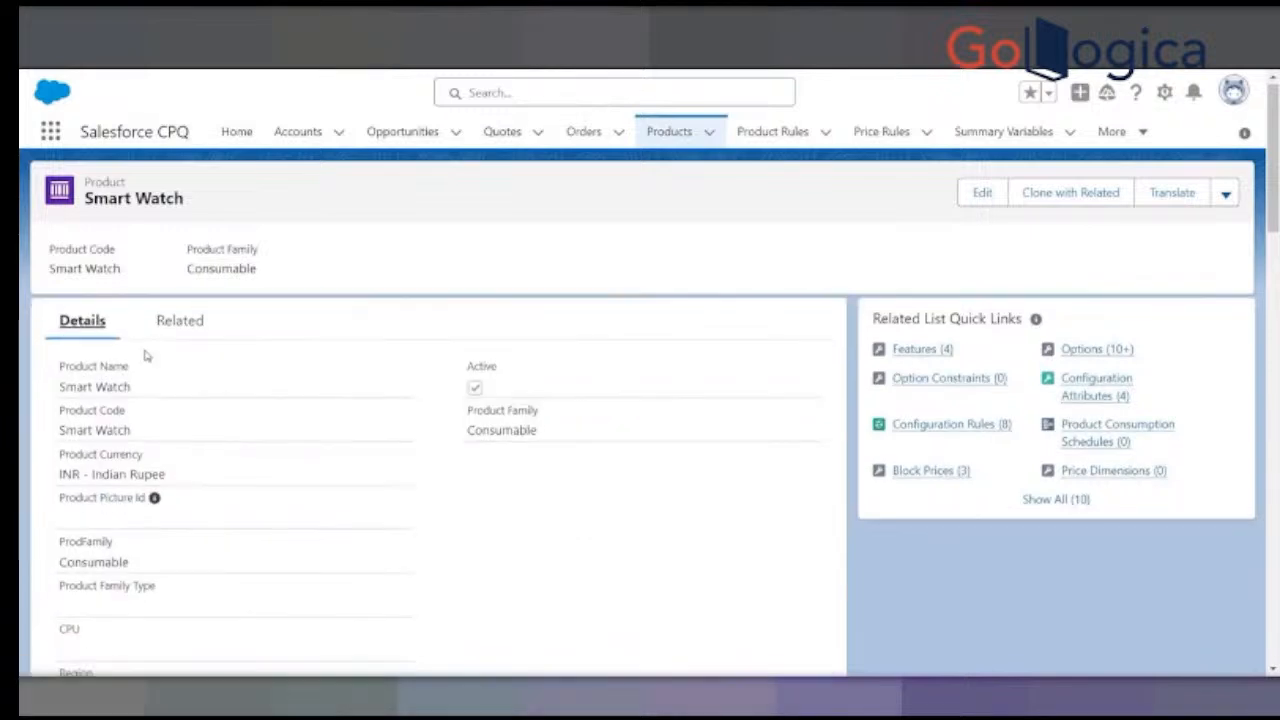
- Review the Smart Watch product's Salesforce CPQ Pricing section
scroll(223, 403, "down", 6)
scroll(278, 372, "down", 2)
scroll(278, 372, "up", 2)
scroll(163, 329, "down", 3)
left_click(66, 310)
left_click(66, 310)
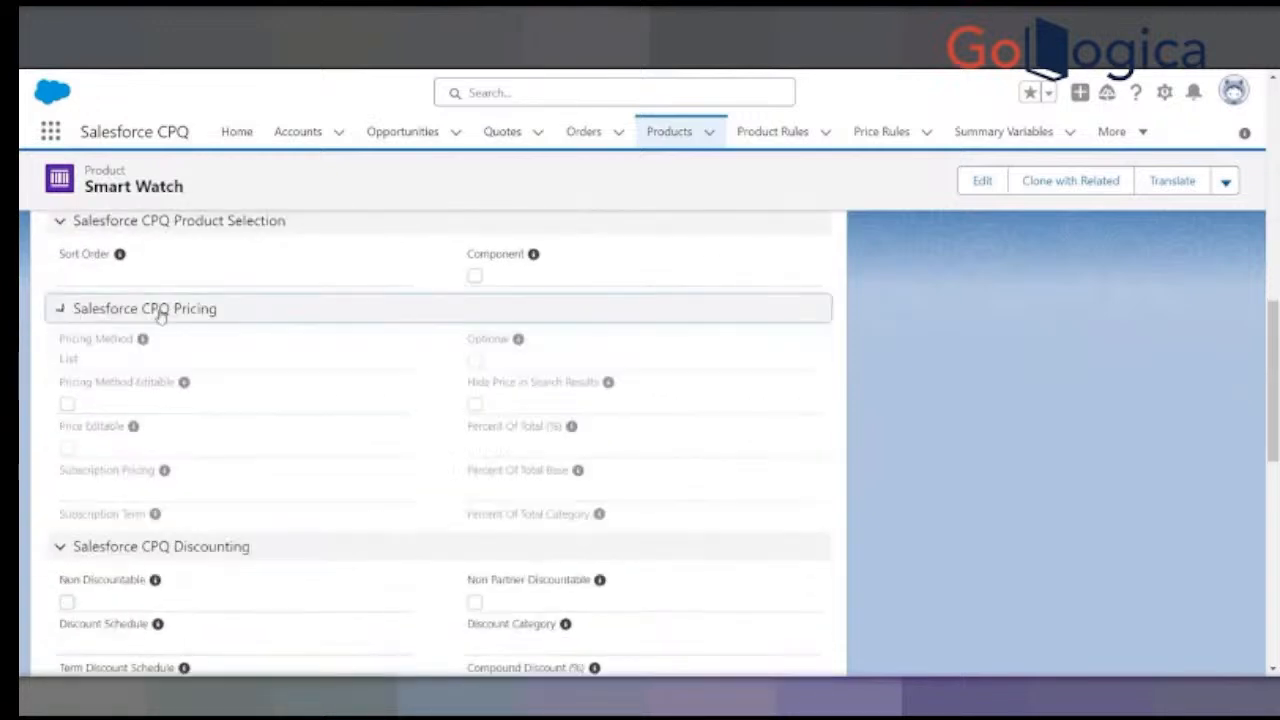
scroll(109, 326, "down", 1)
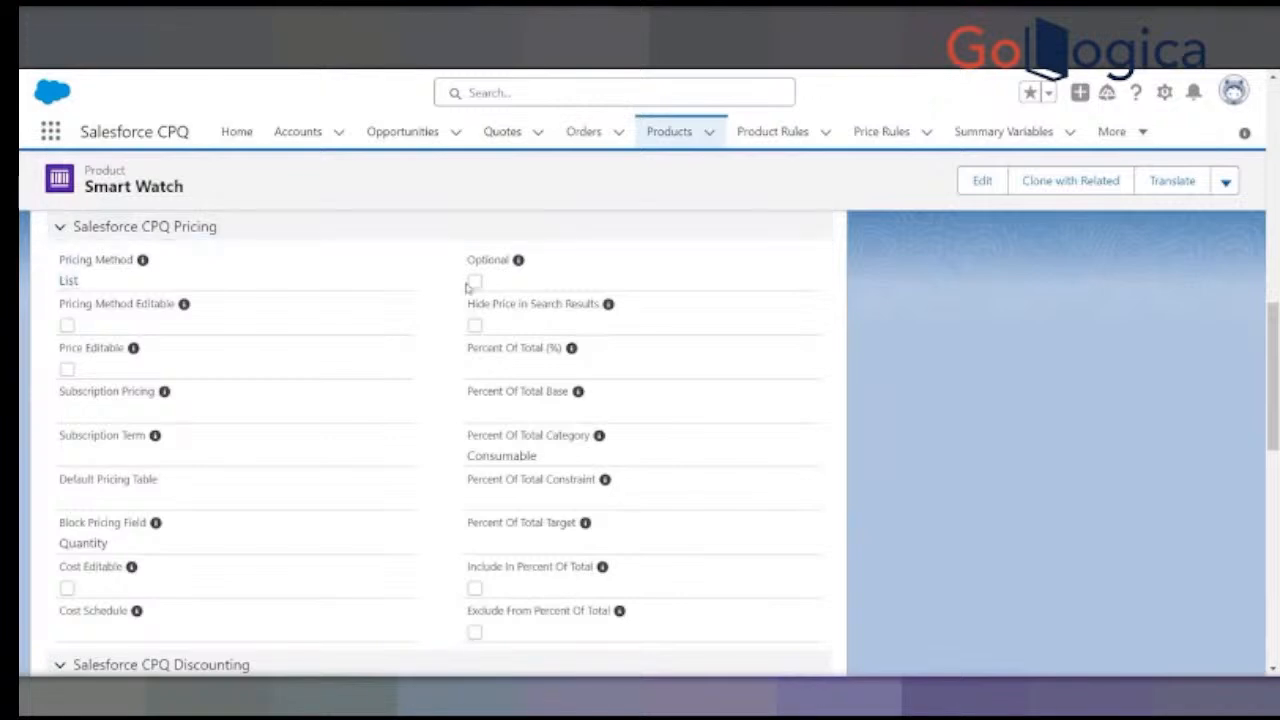
- Change the Smart Watch's Pricing Method from List to Cost and save the product
left_click(984, 182)
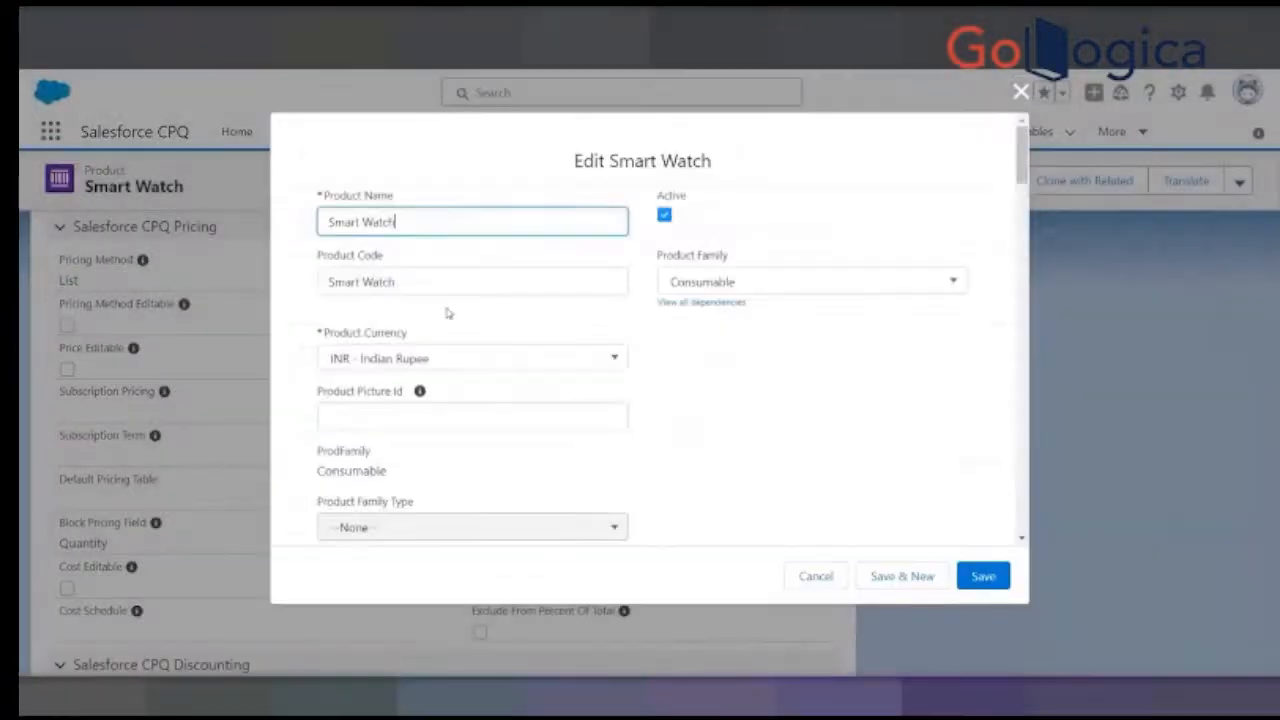
scroll(506, 357, "down", 15)
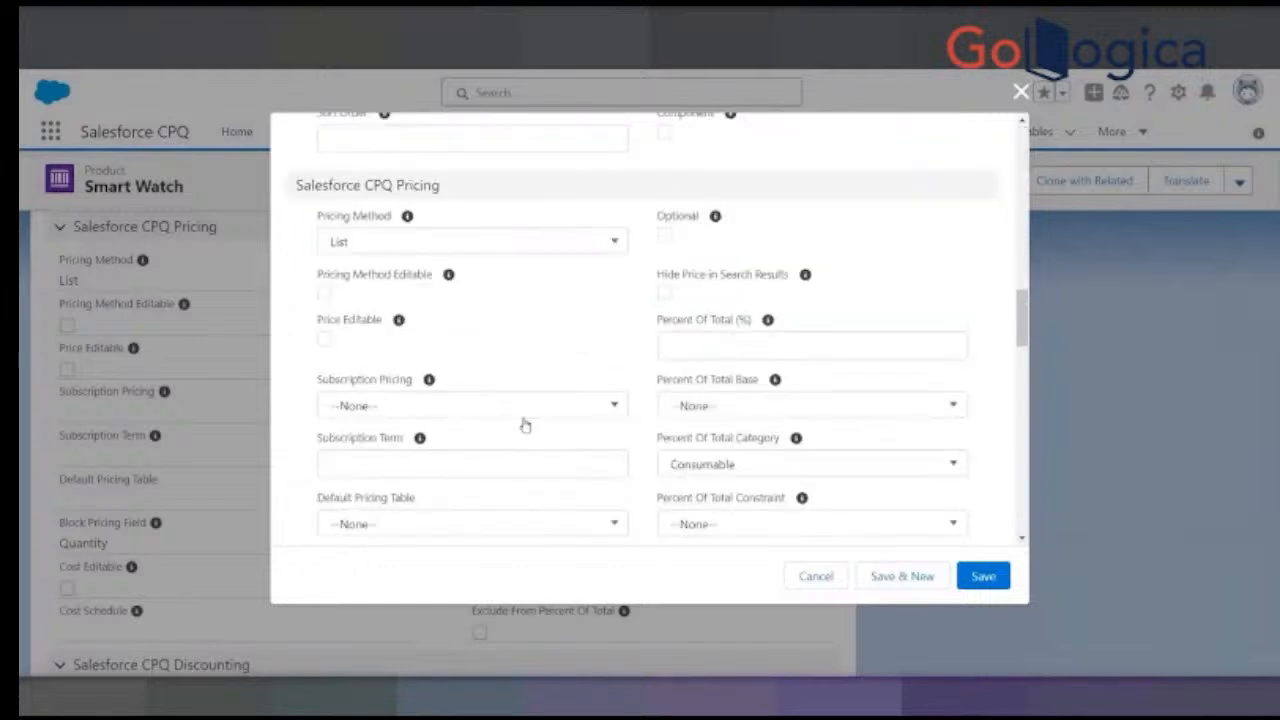
left_click(403, 244)
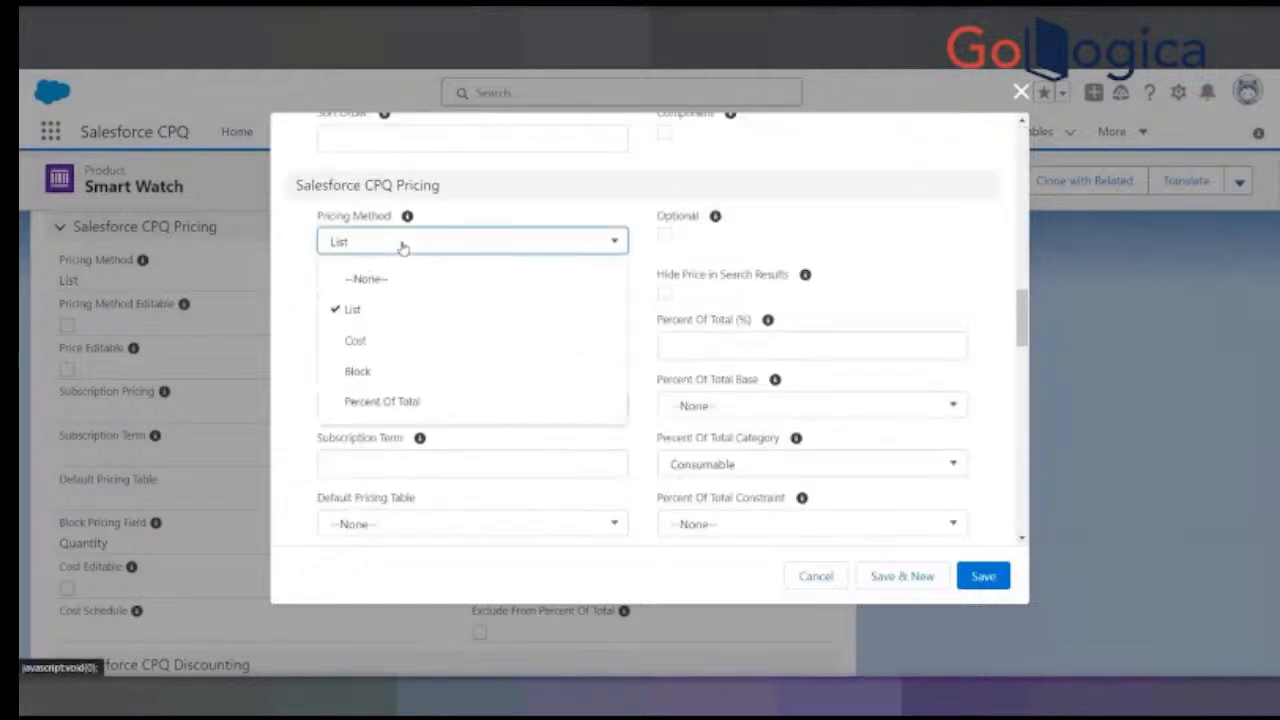
left_click(362, 342)
left_click(980, 576)
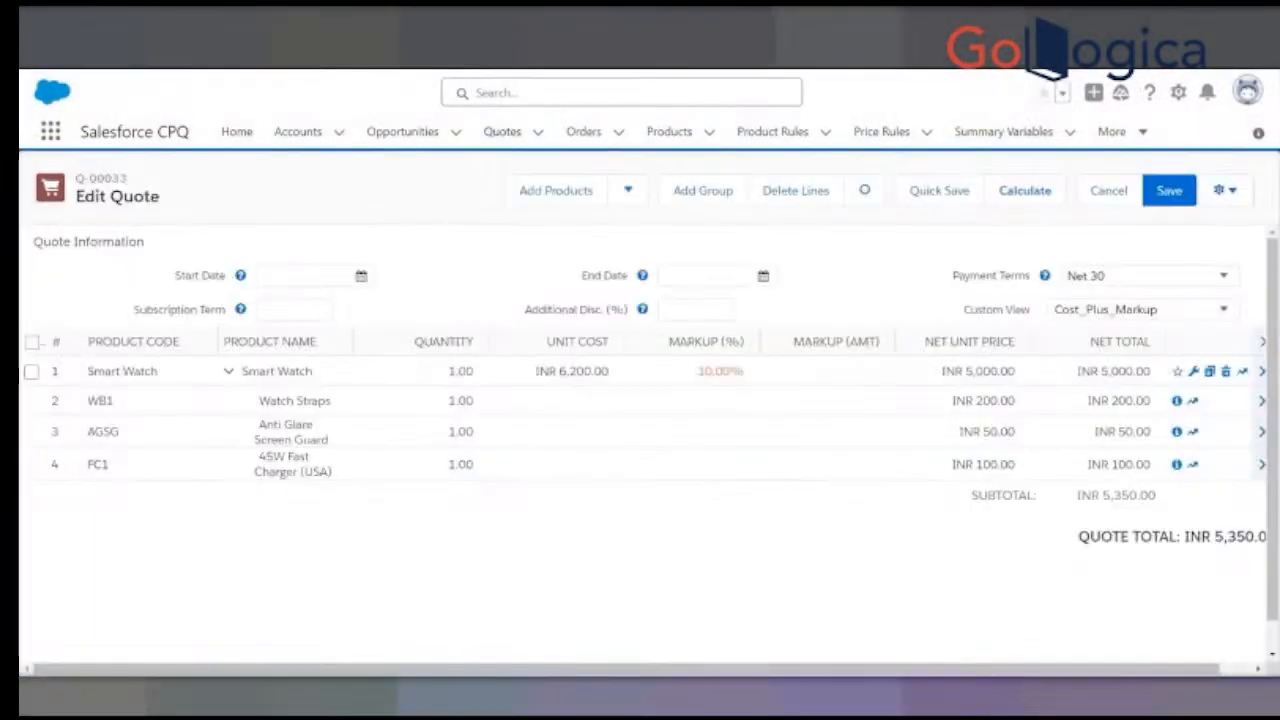
- Quick save quote Q-00033, leaving the Smart Watch's 10% markup unchanged
left_click(939, 192)
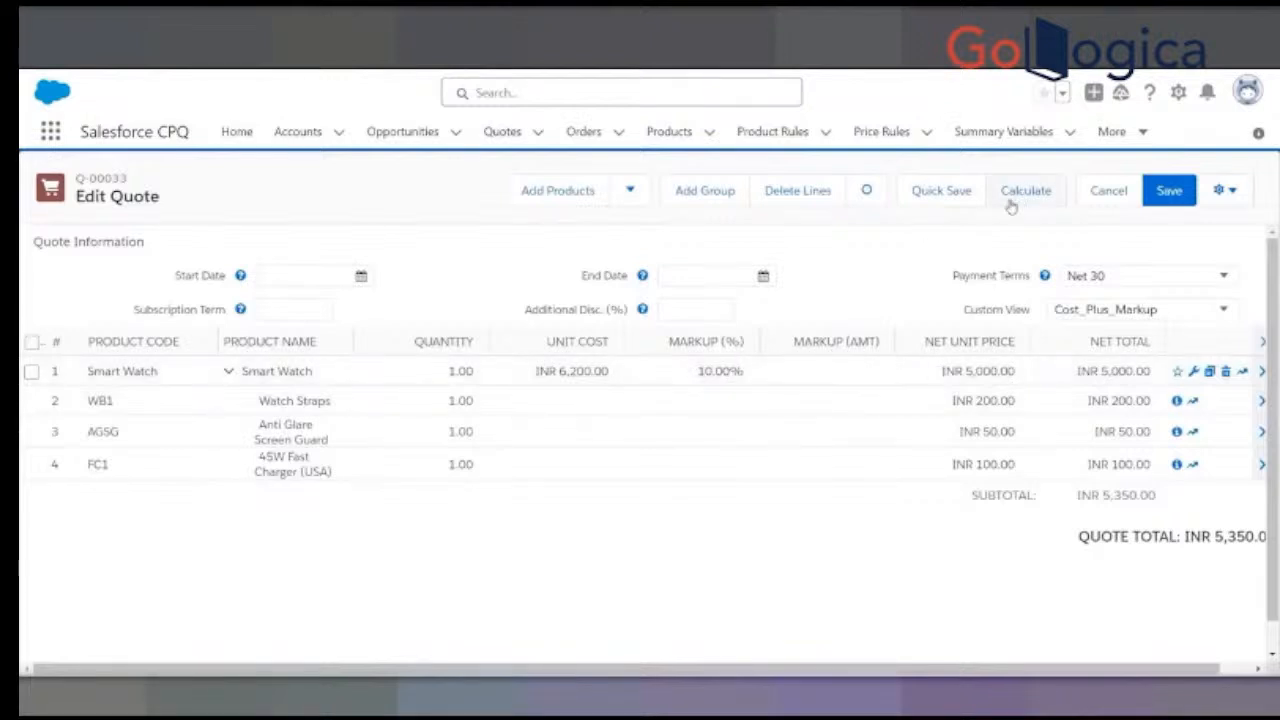
left_click(687, 377)
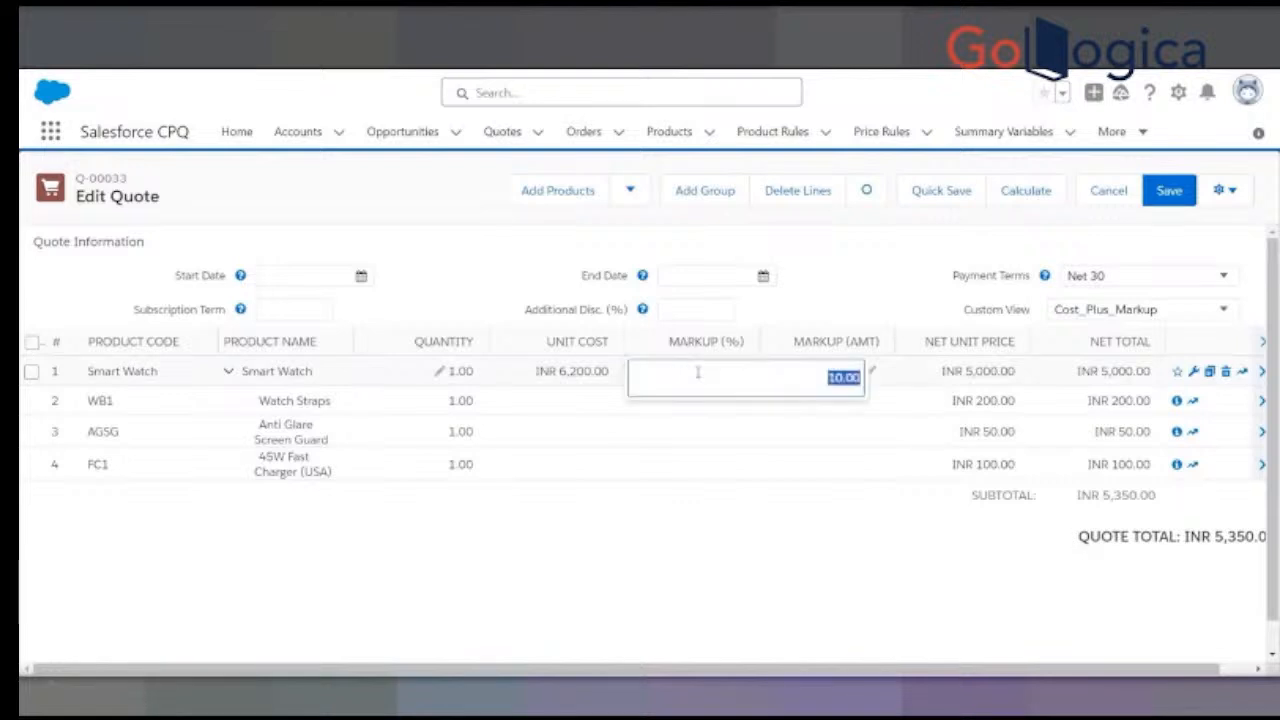
key("Escape")
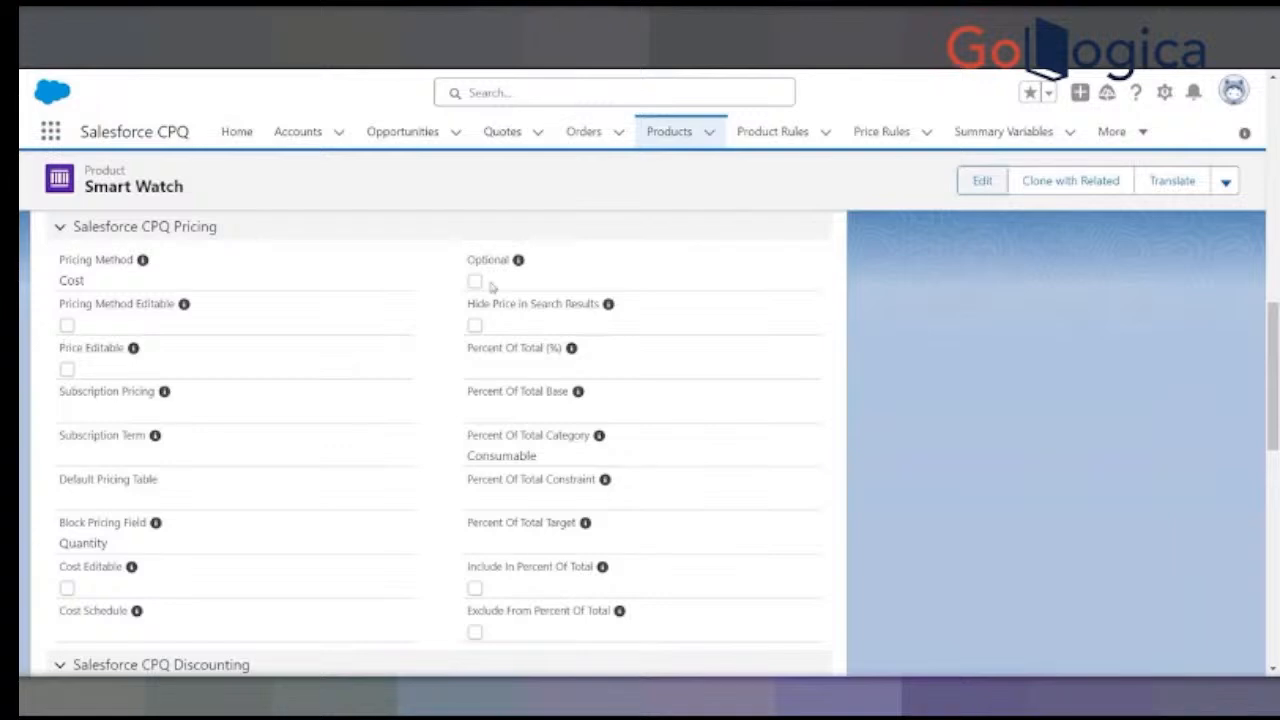
- Return to the Edit Quote tab for Q-00033
left_click(73, 283)
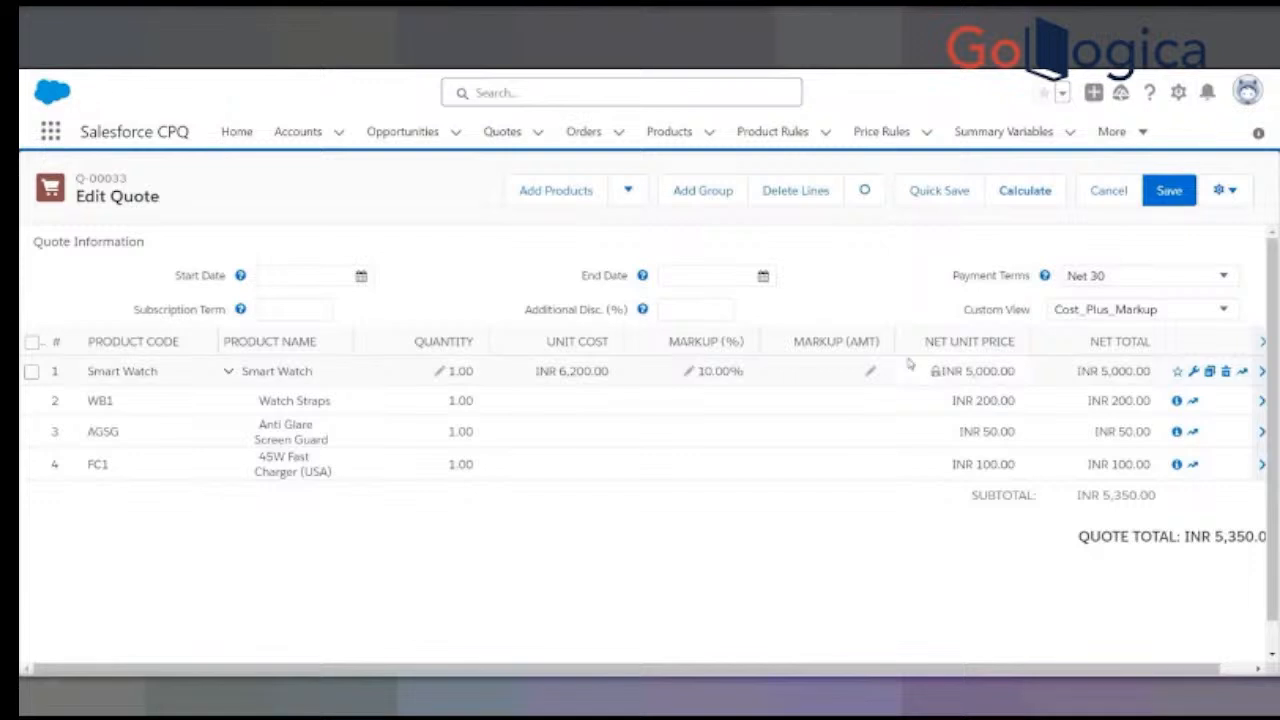
- Inspect the Smart Watch line's 10.00% markup and unit cost cells without changing them
left_click(700, 371)
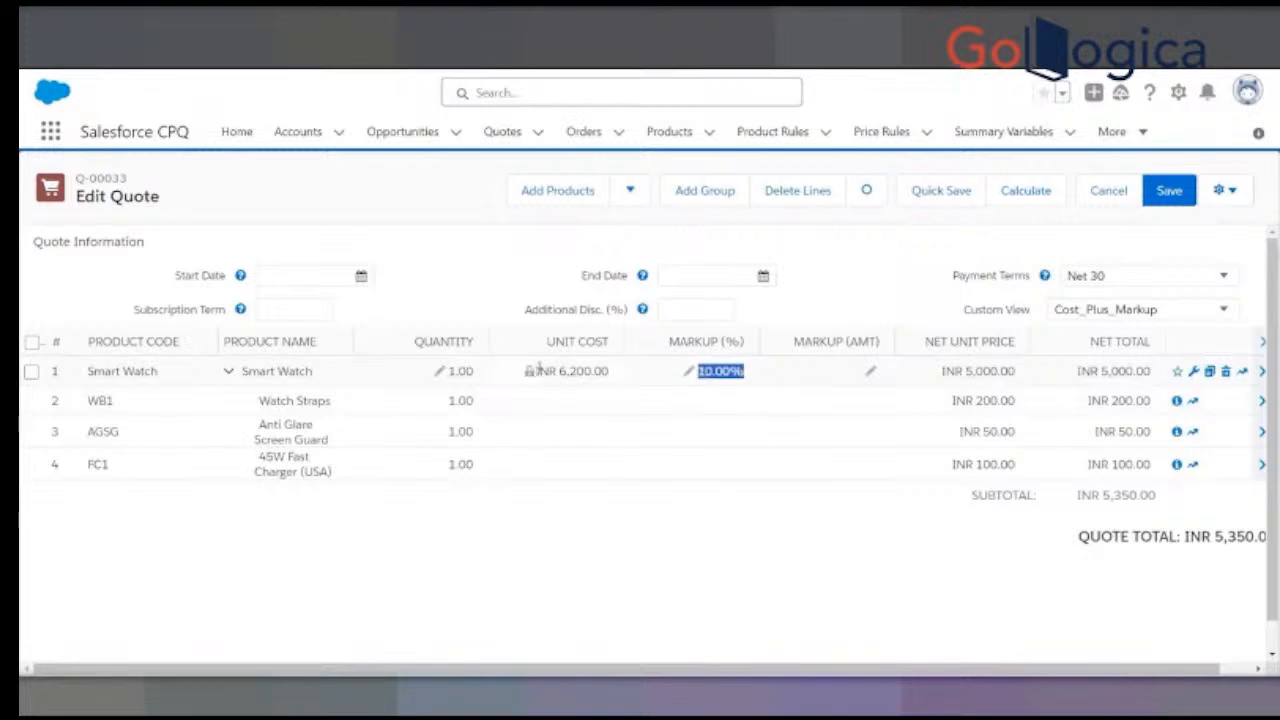
left_click_drag(533, 371, 611, 371)
left_click(722, 371)
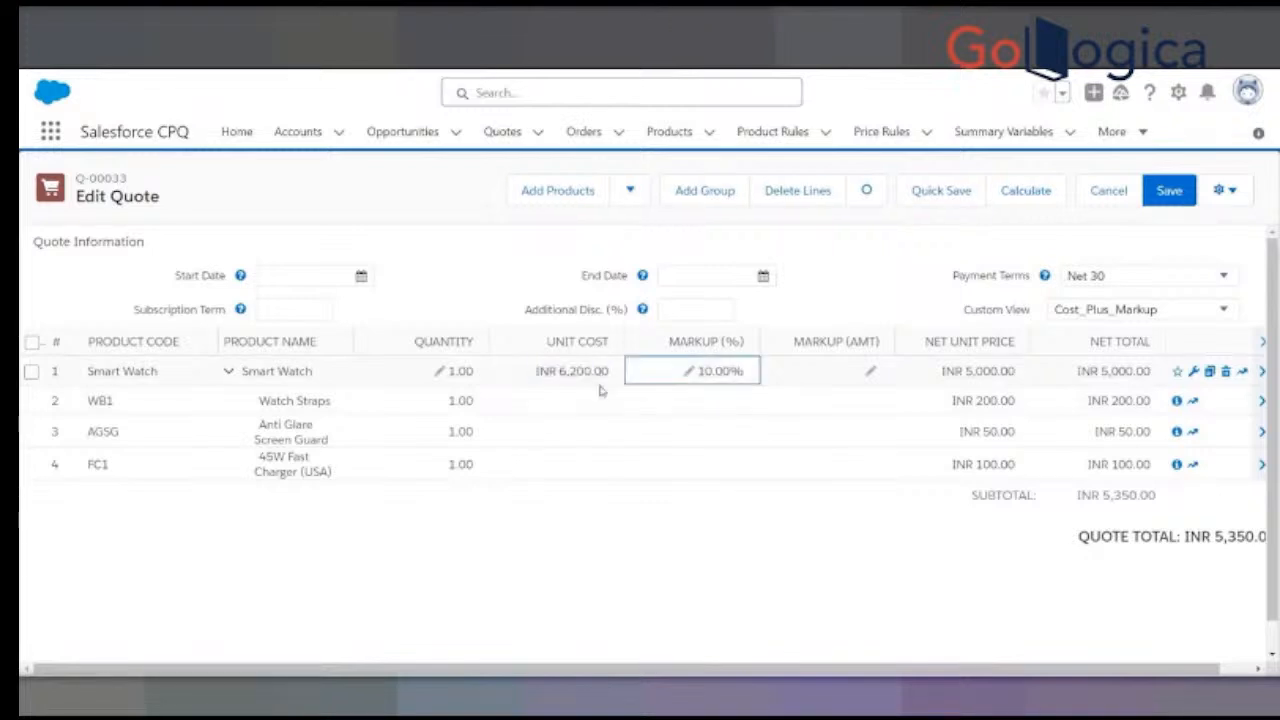
left_click(530, 371)
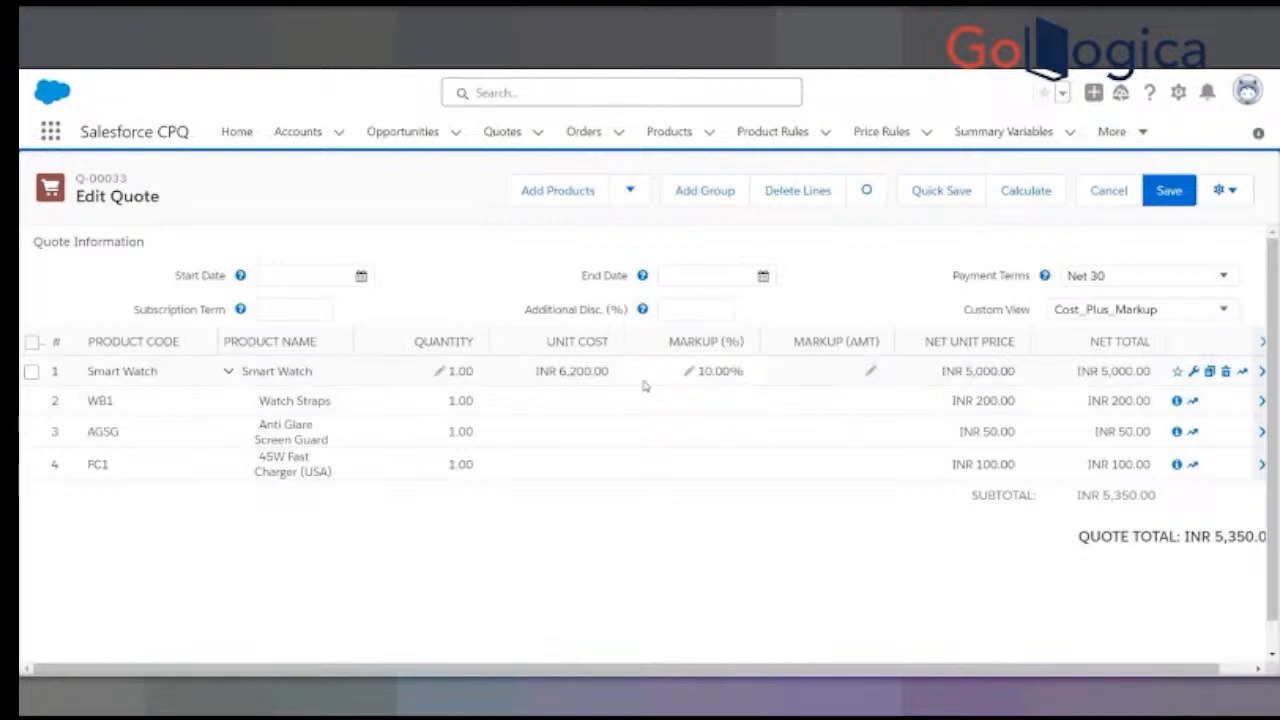
left_click(715, 371)
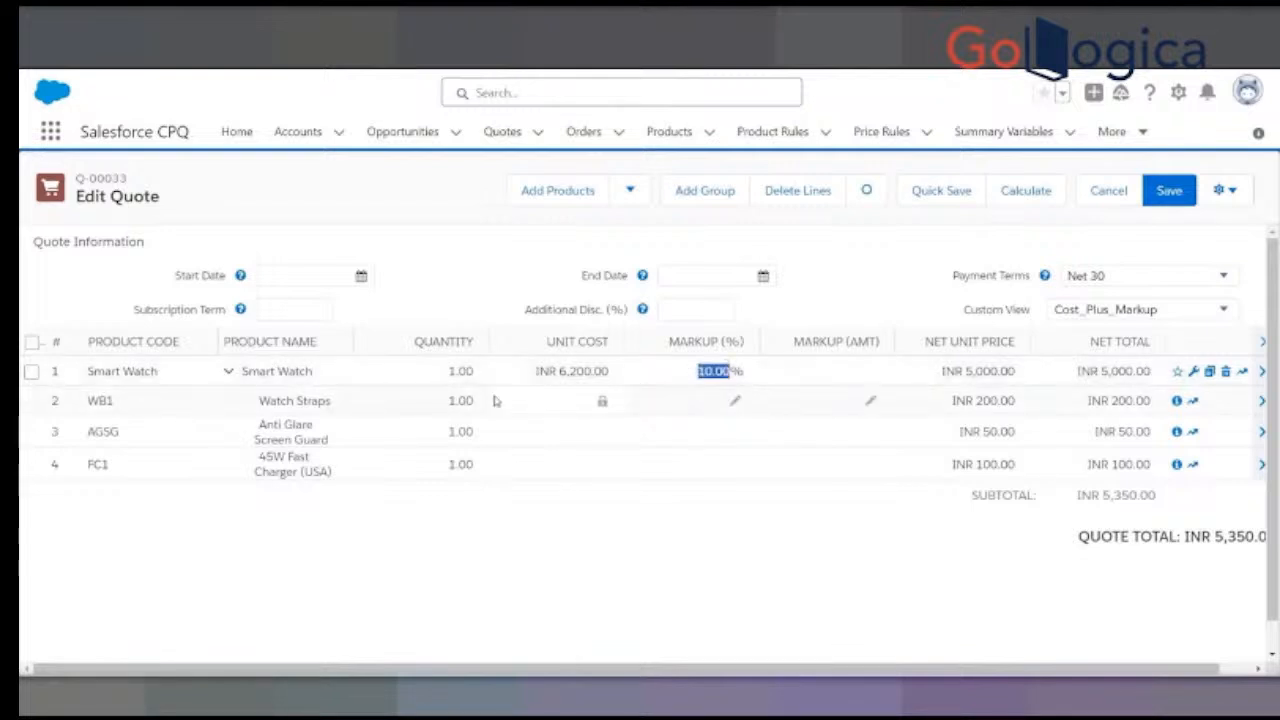
left_click(575, 371)
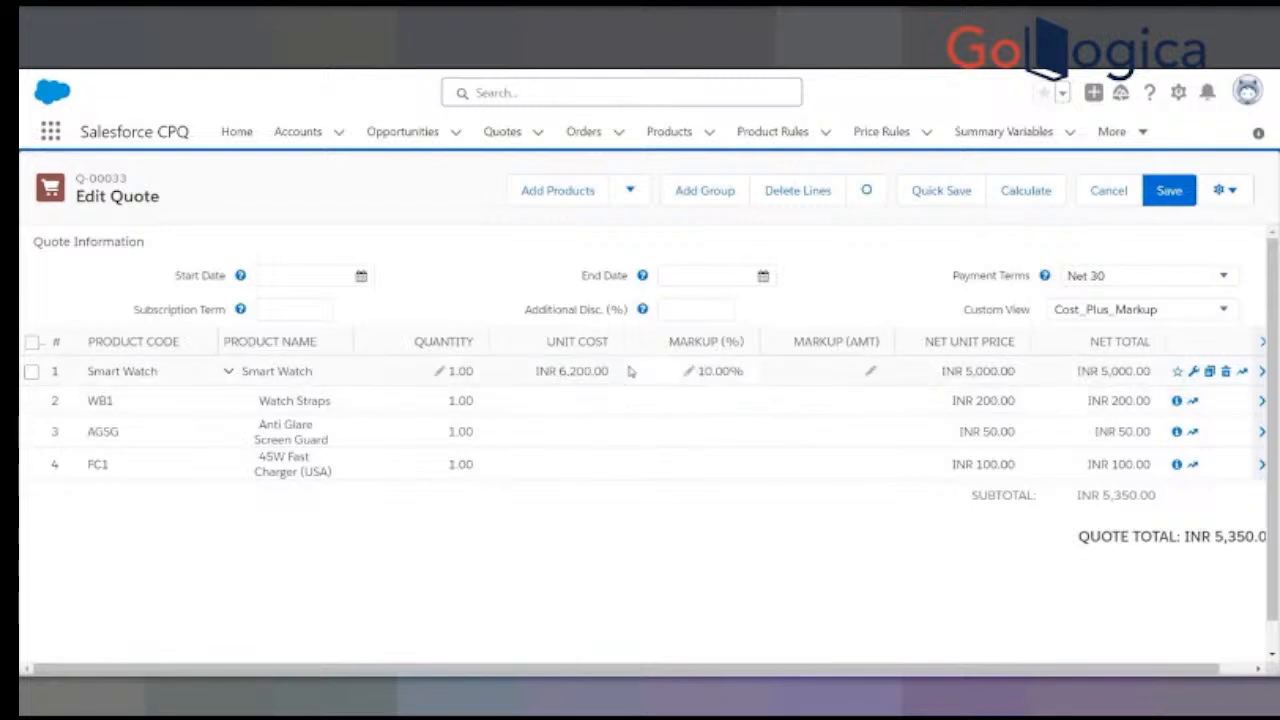
left_click_drag(608, 372, 552, 382)
left_click_drag(546, 371, 587, 371)
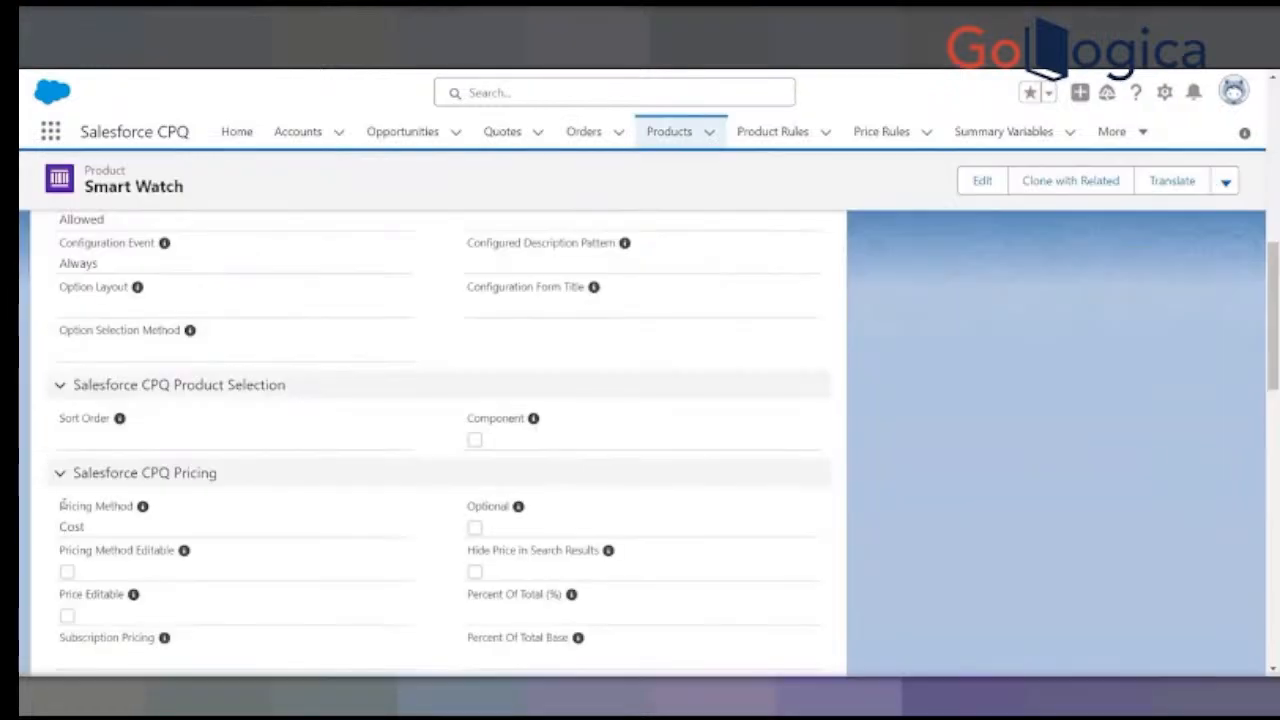
- Go back to the Smart Watch product record and scroll to its pricing fields
left_click_drag(62, 505, 134, 508)
scroll(140, 527, "down", 6)
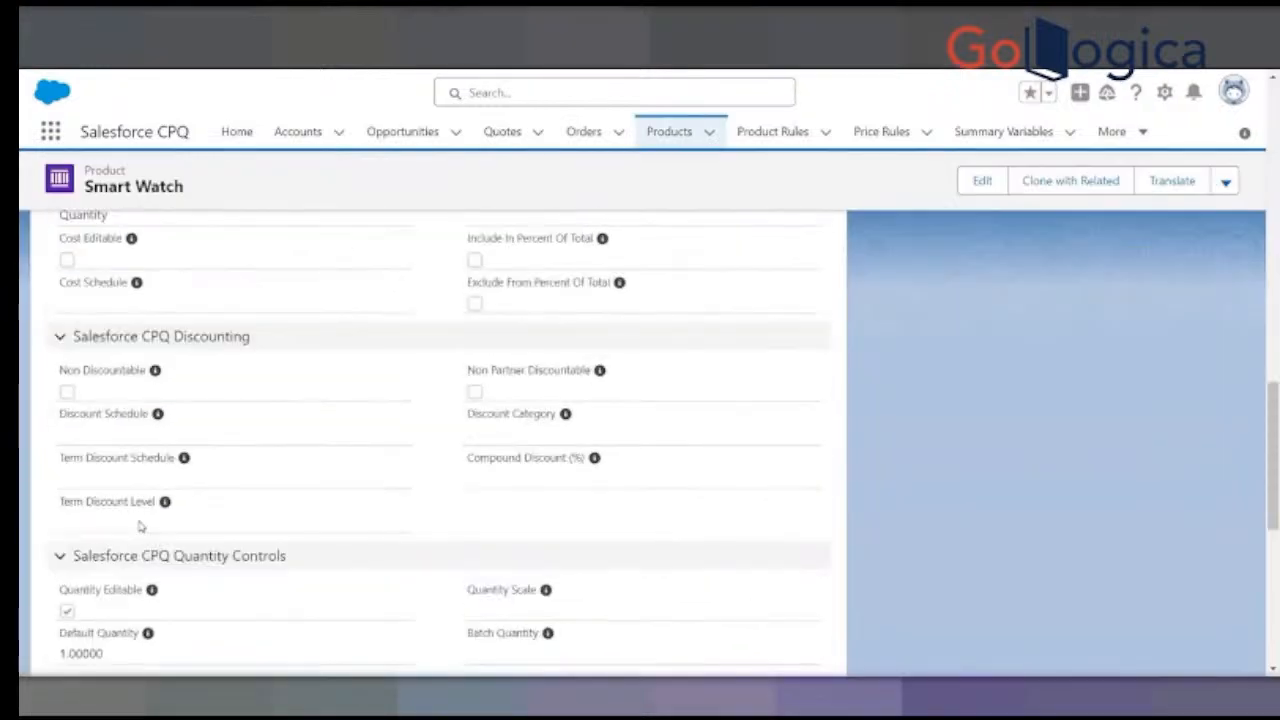
scroll(138, 515, "up", 3)
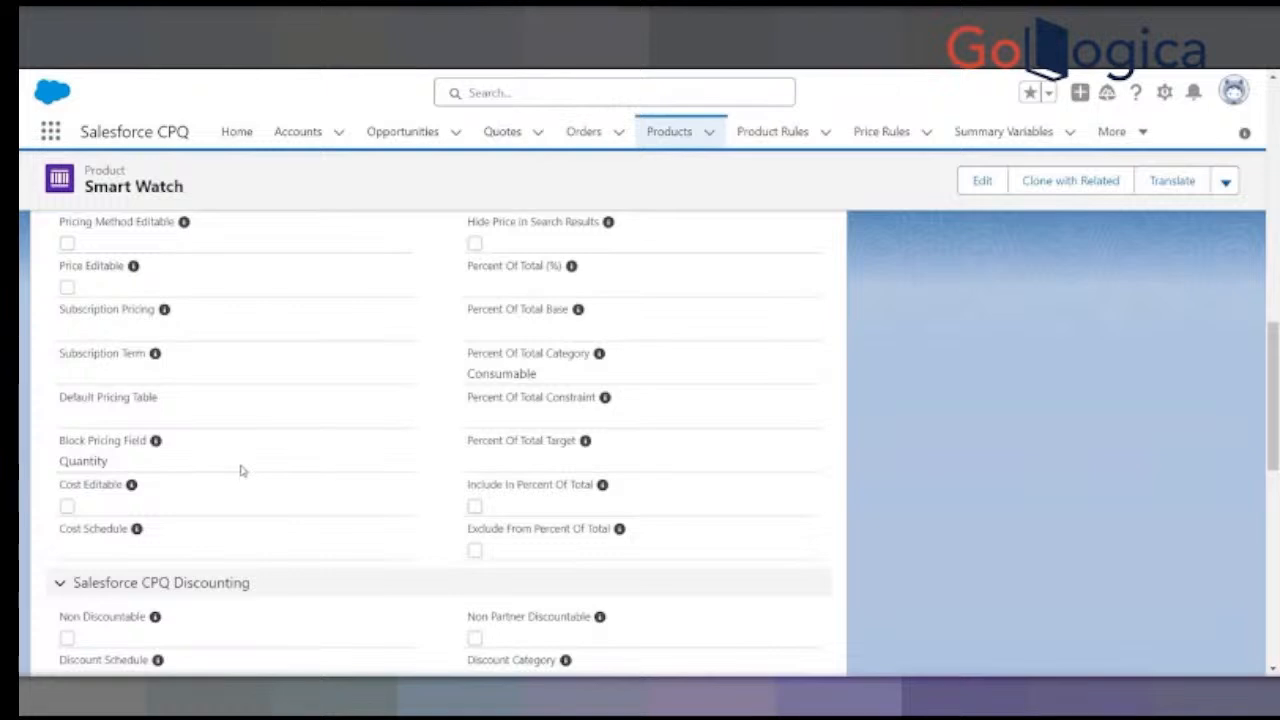